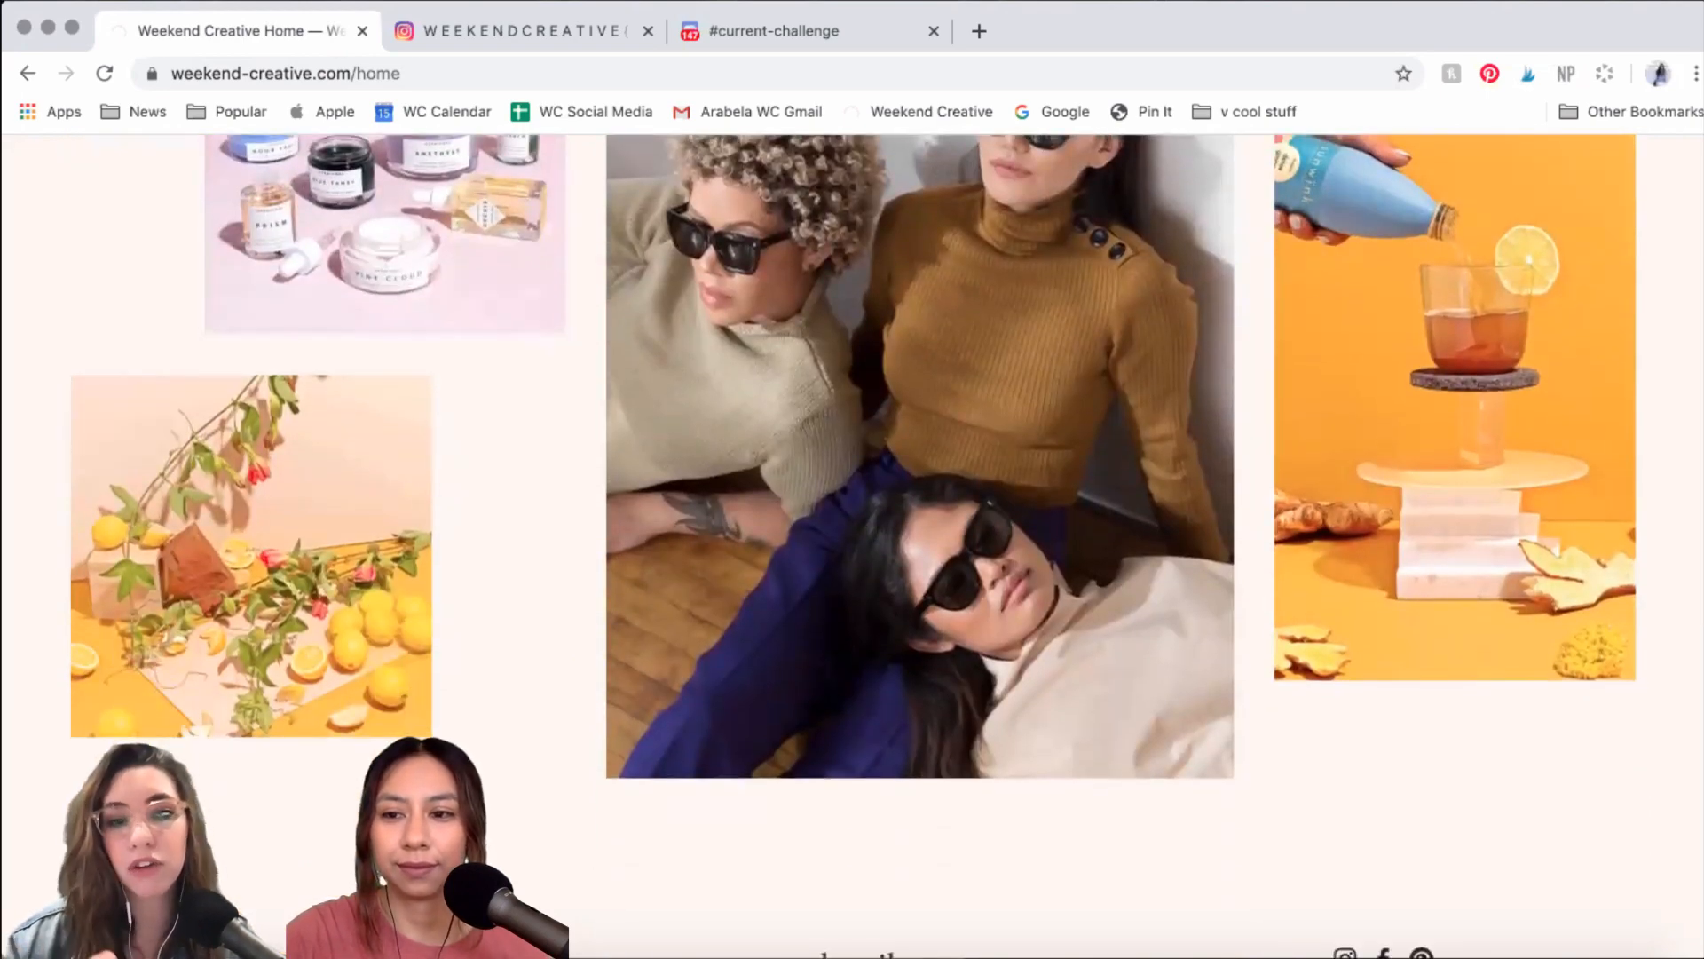
- Open the Work page of the Weekend Creative website and look through the client project list and its preview images
scroll(1108, 208, "up", 15)
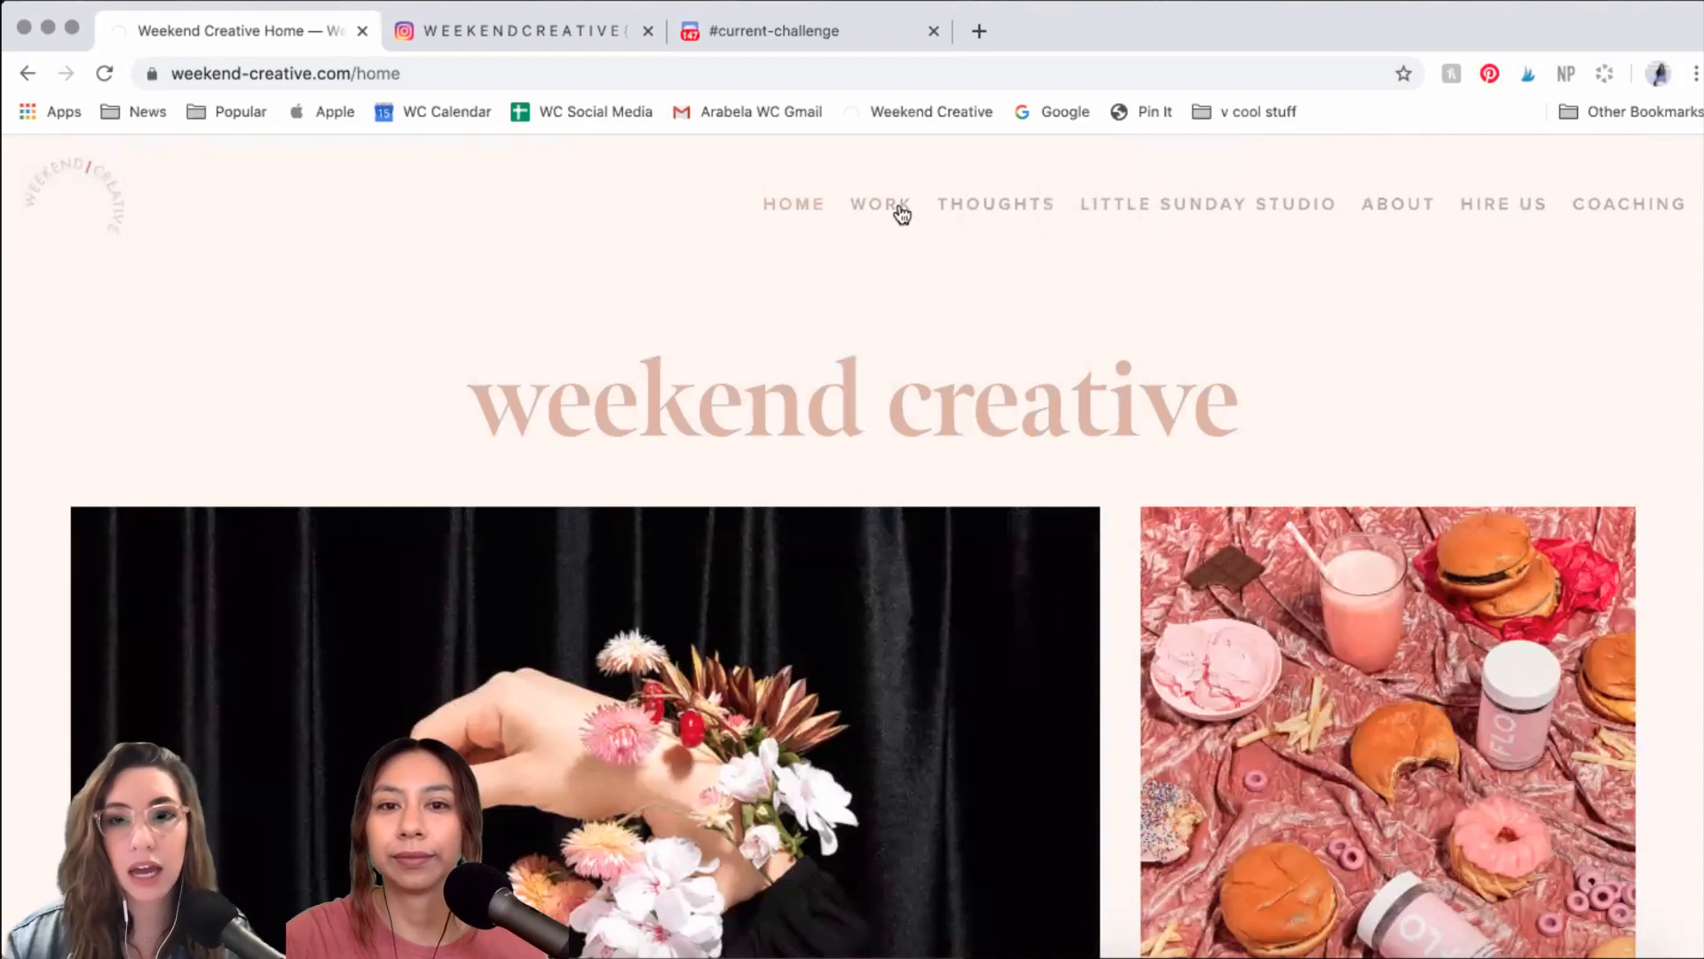
left_click(901, 212)
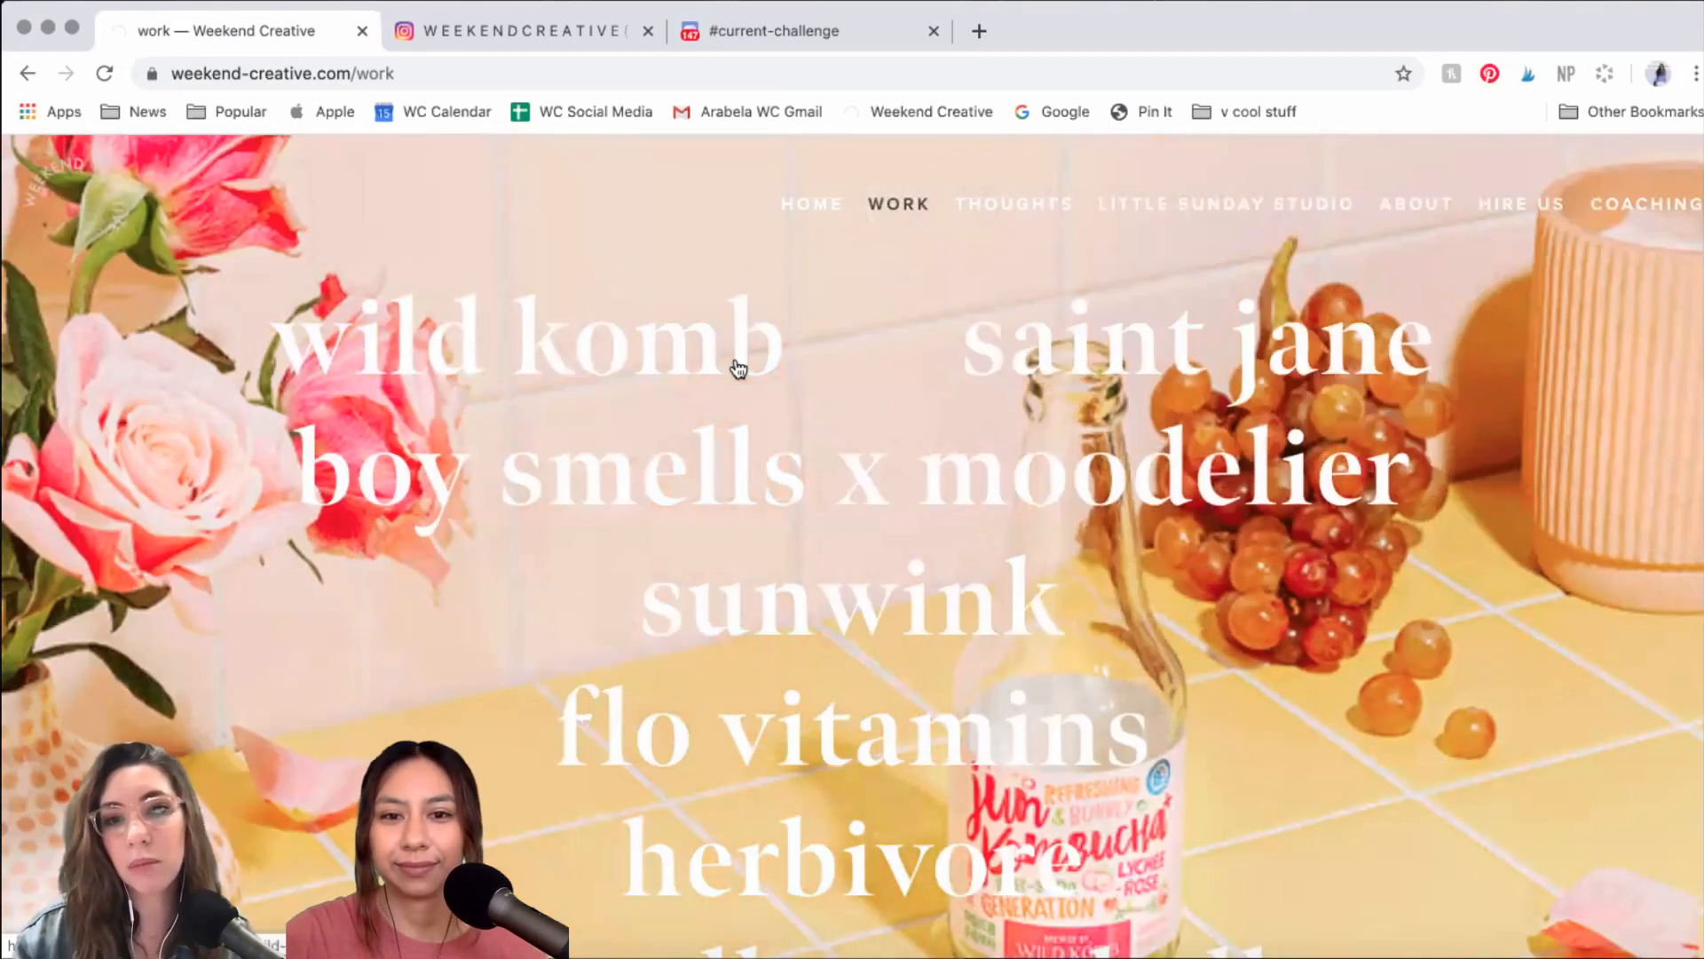
mouse_move(765, 495)
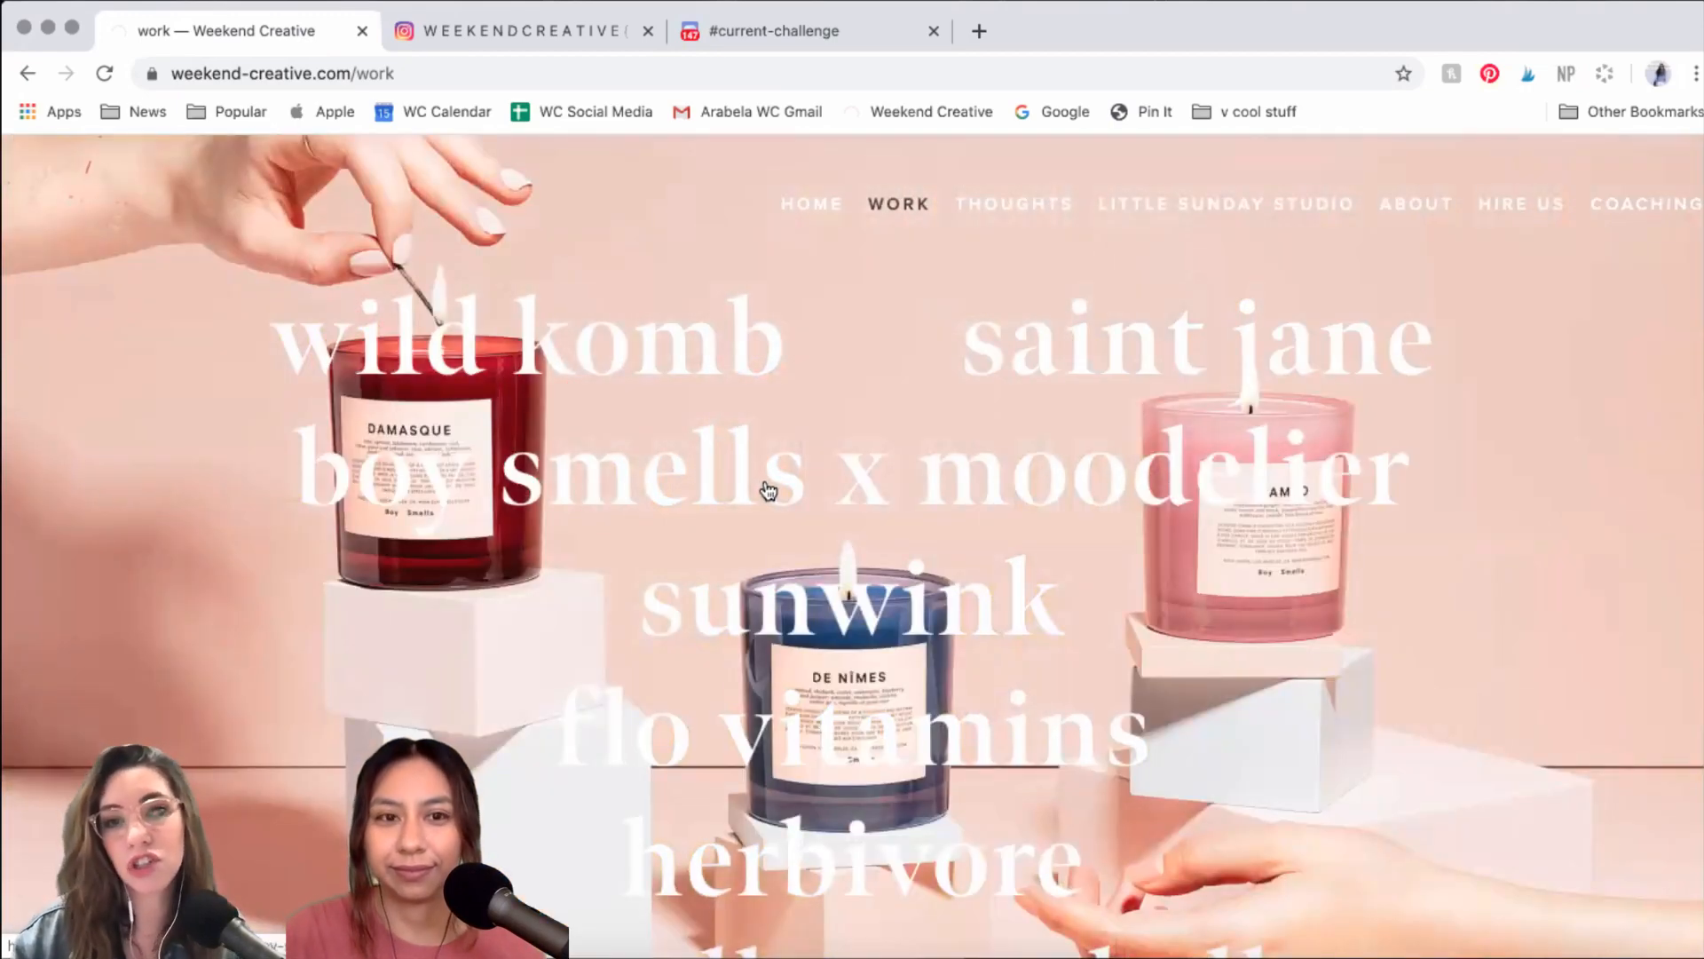
mouse_move(833, 624)
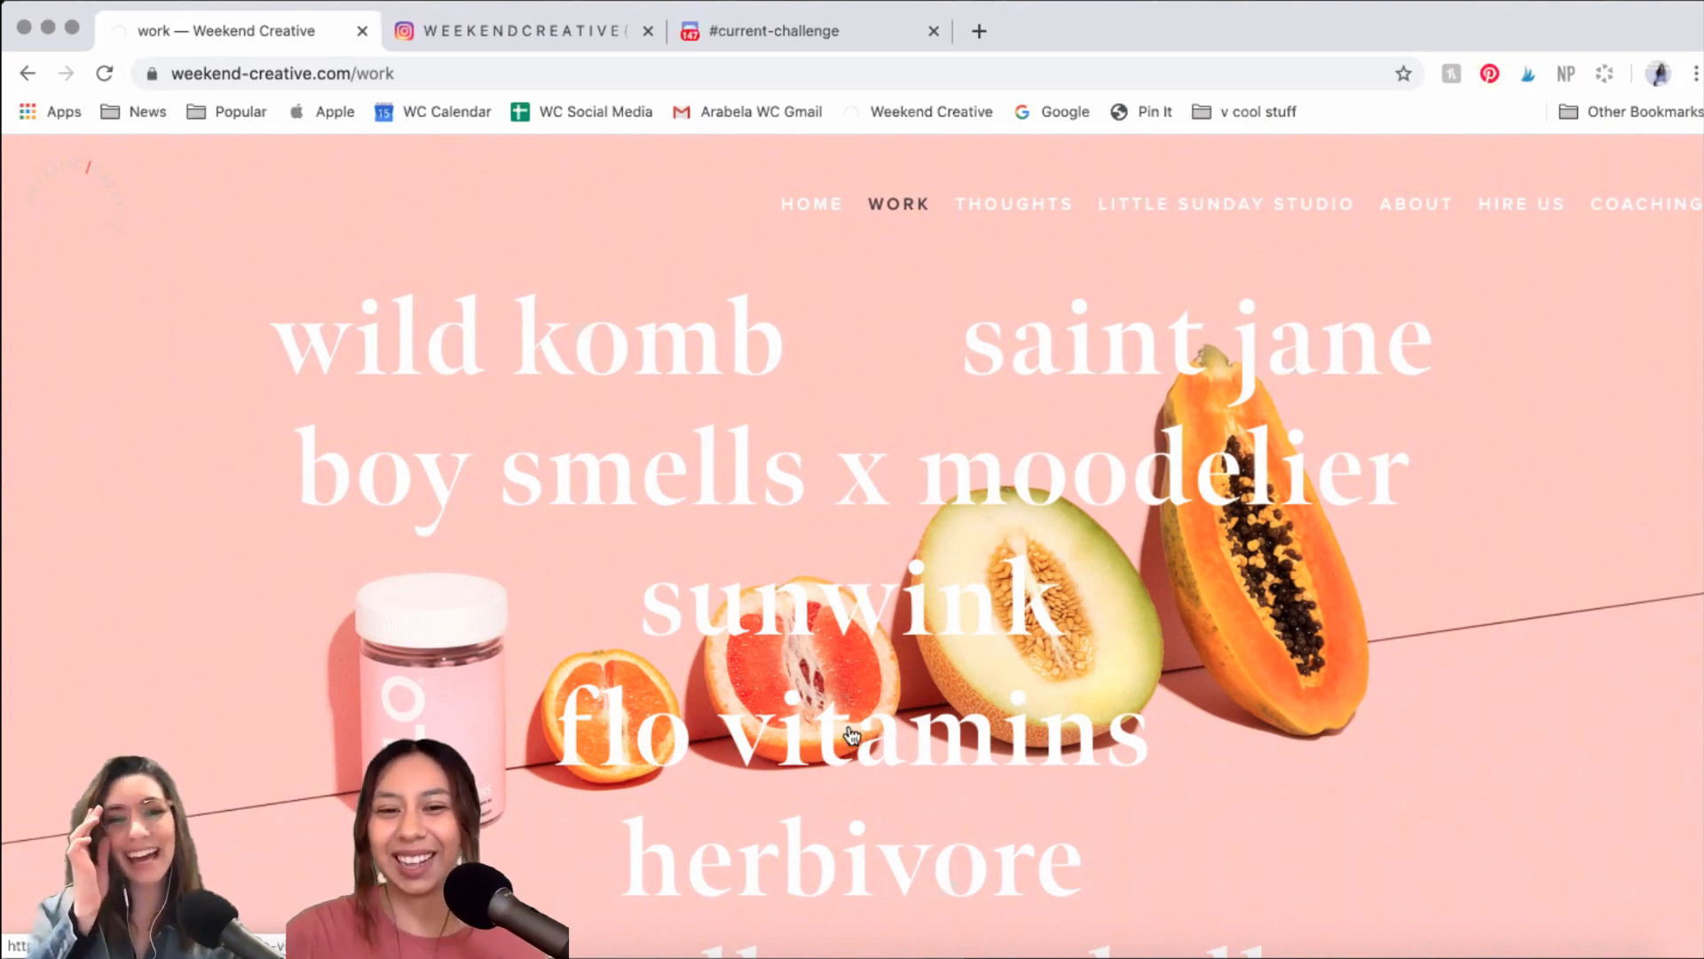
scroll(857, 733, "down", 3)
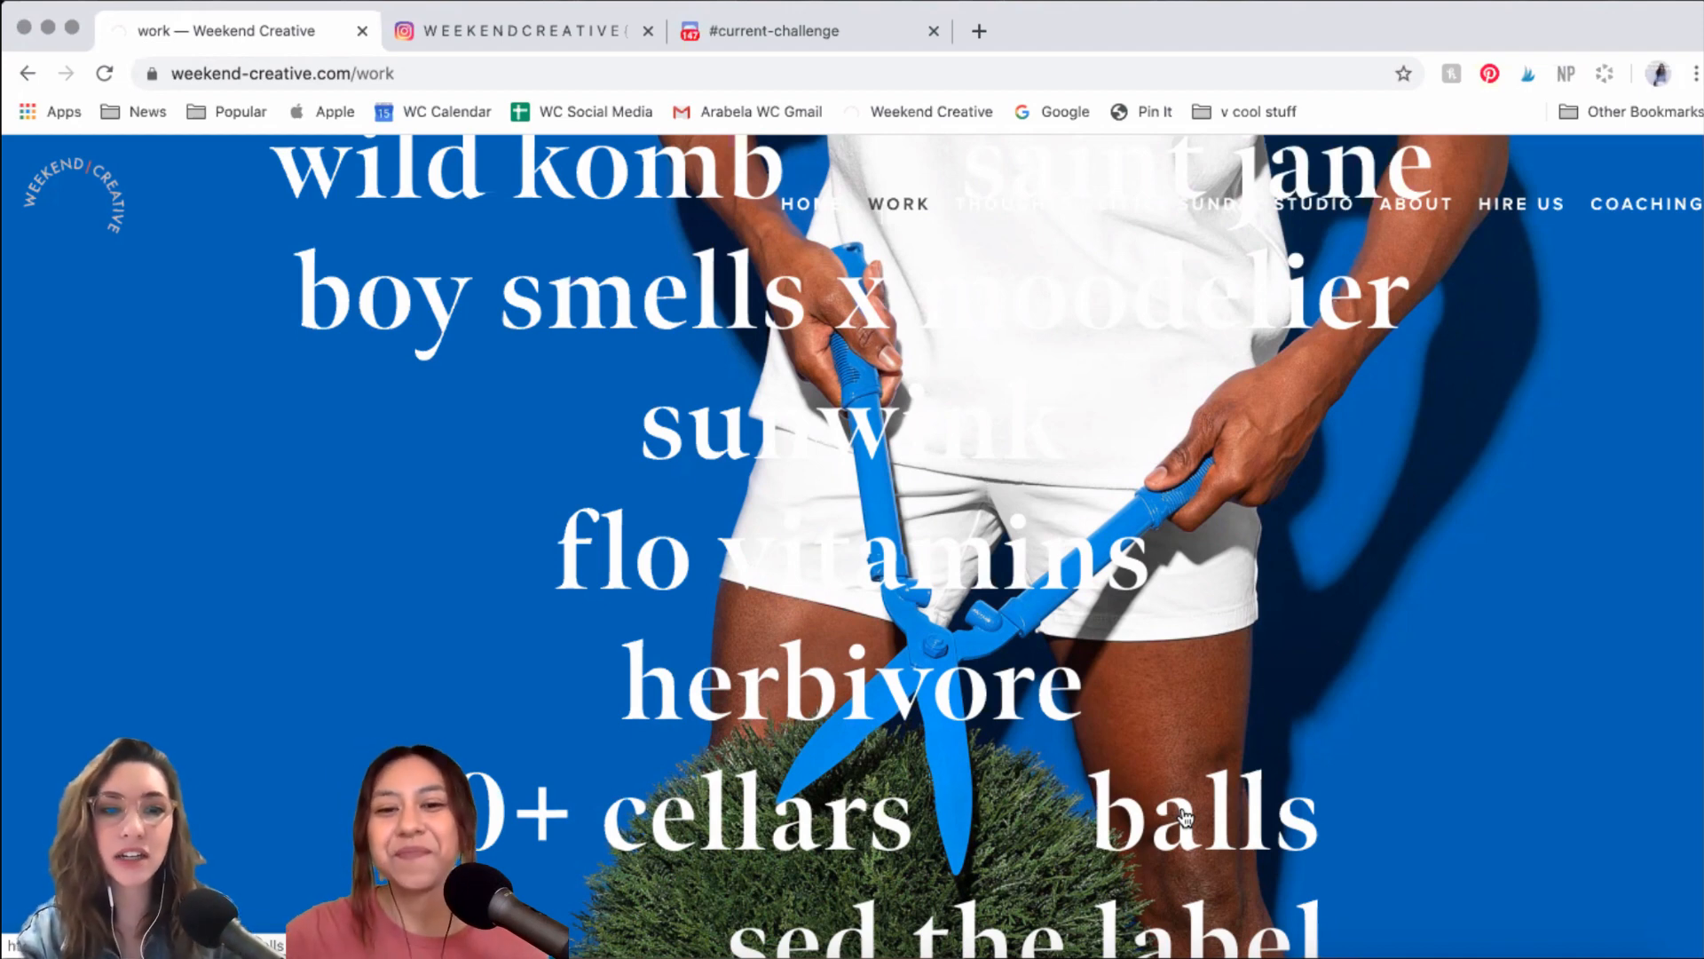
scroll(595, 843, "down", 2)
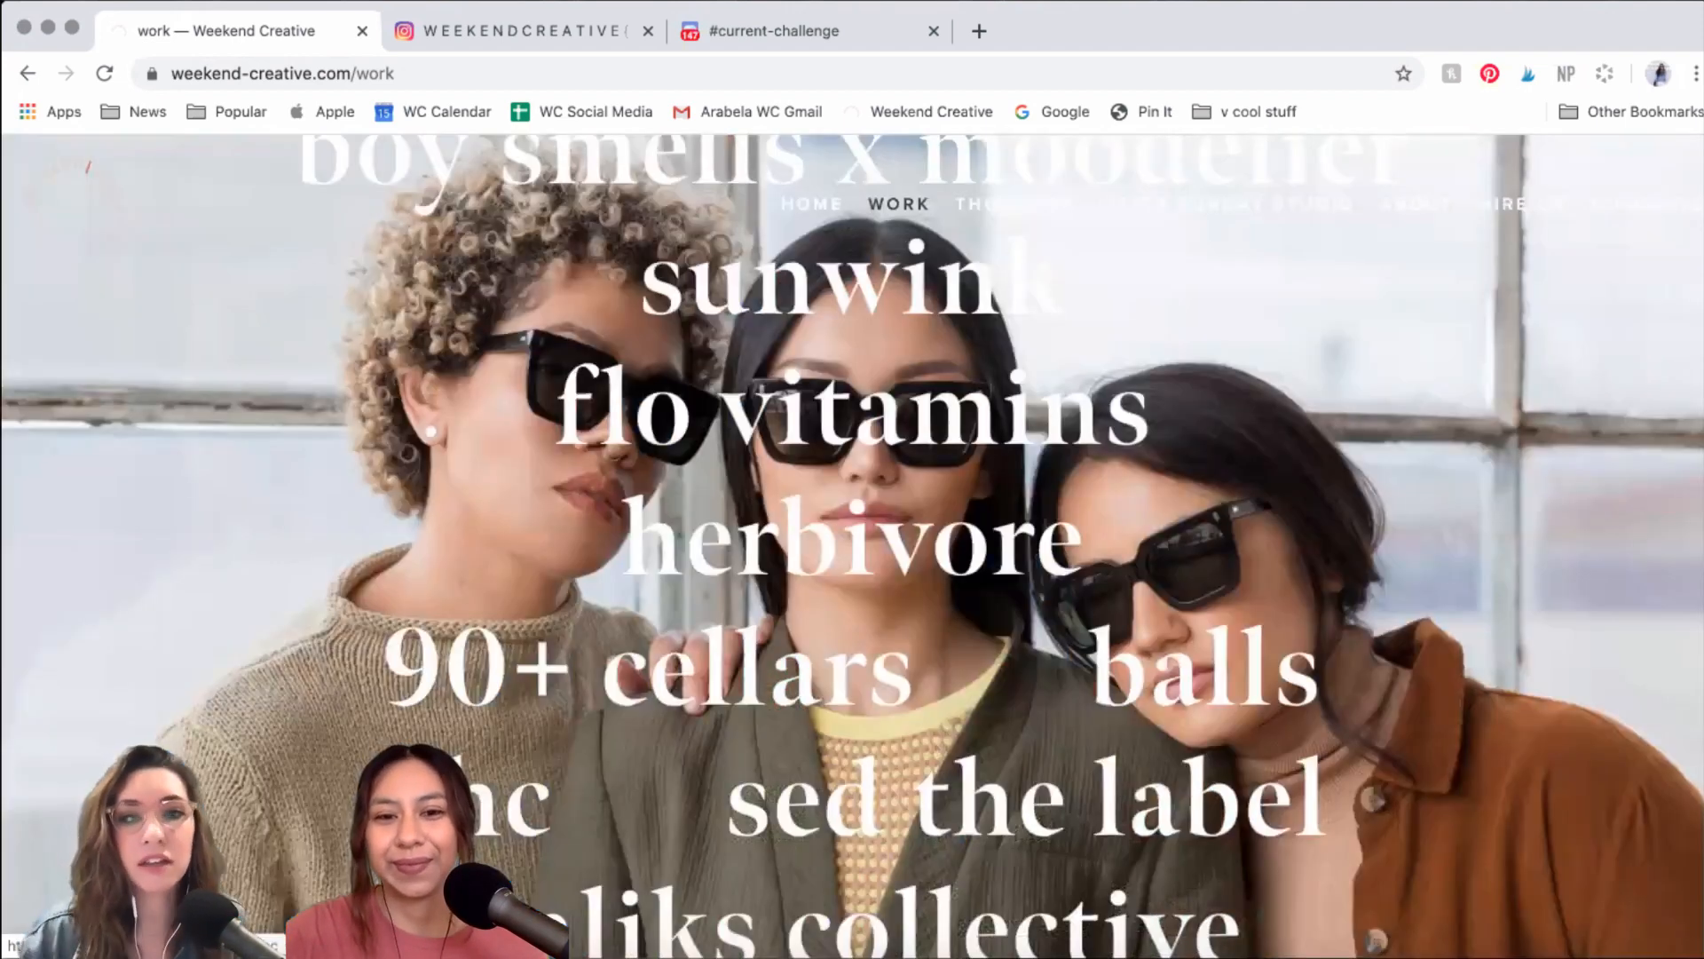
scroll(654, 879, "down", 1)
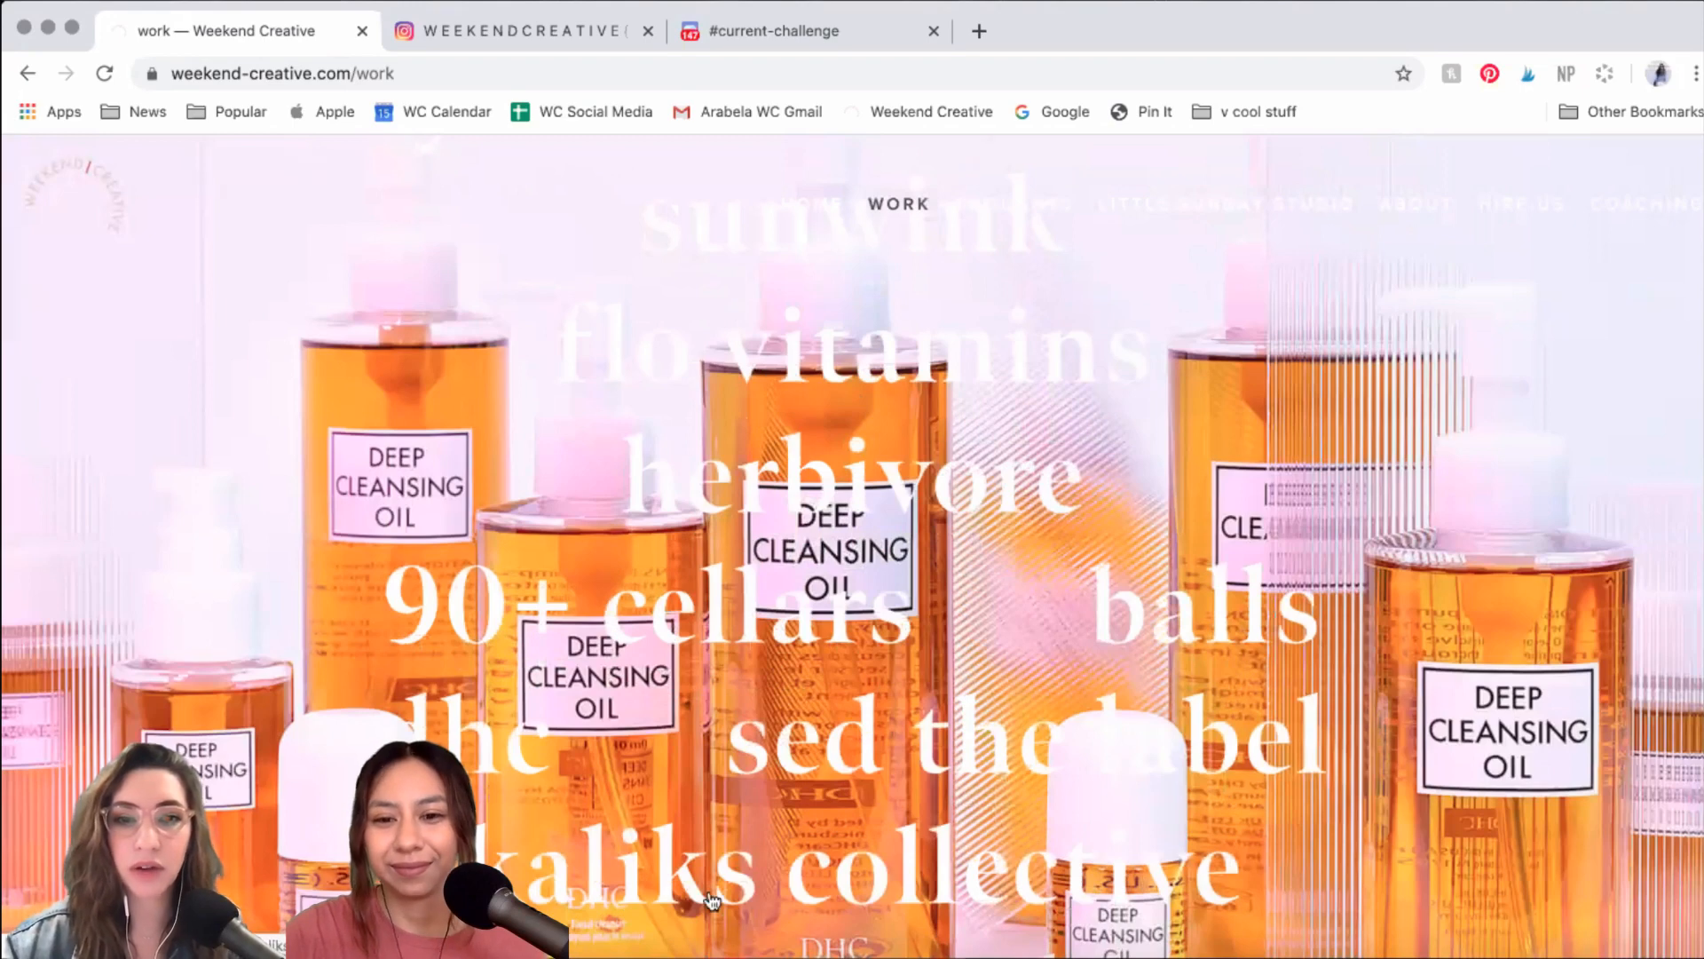
scroll(976, 843, "down", 1)
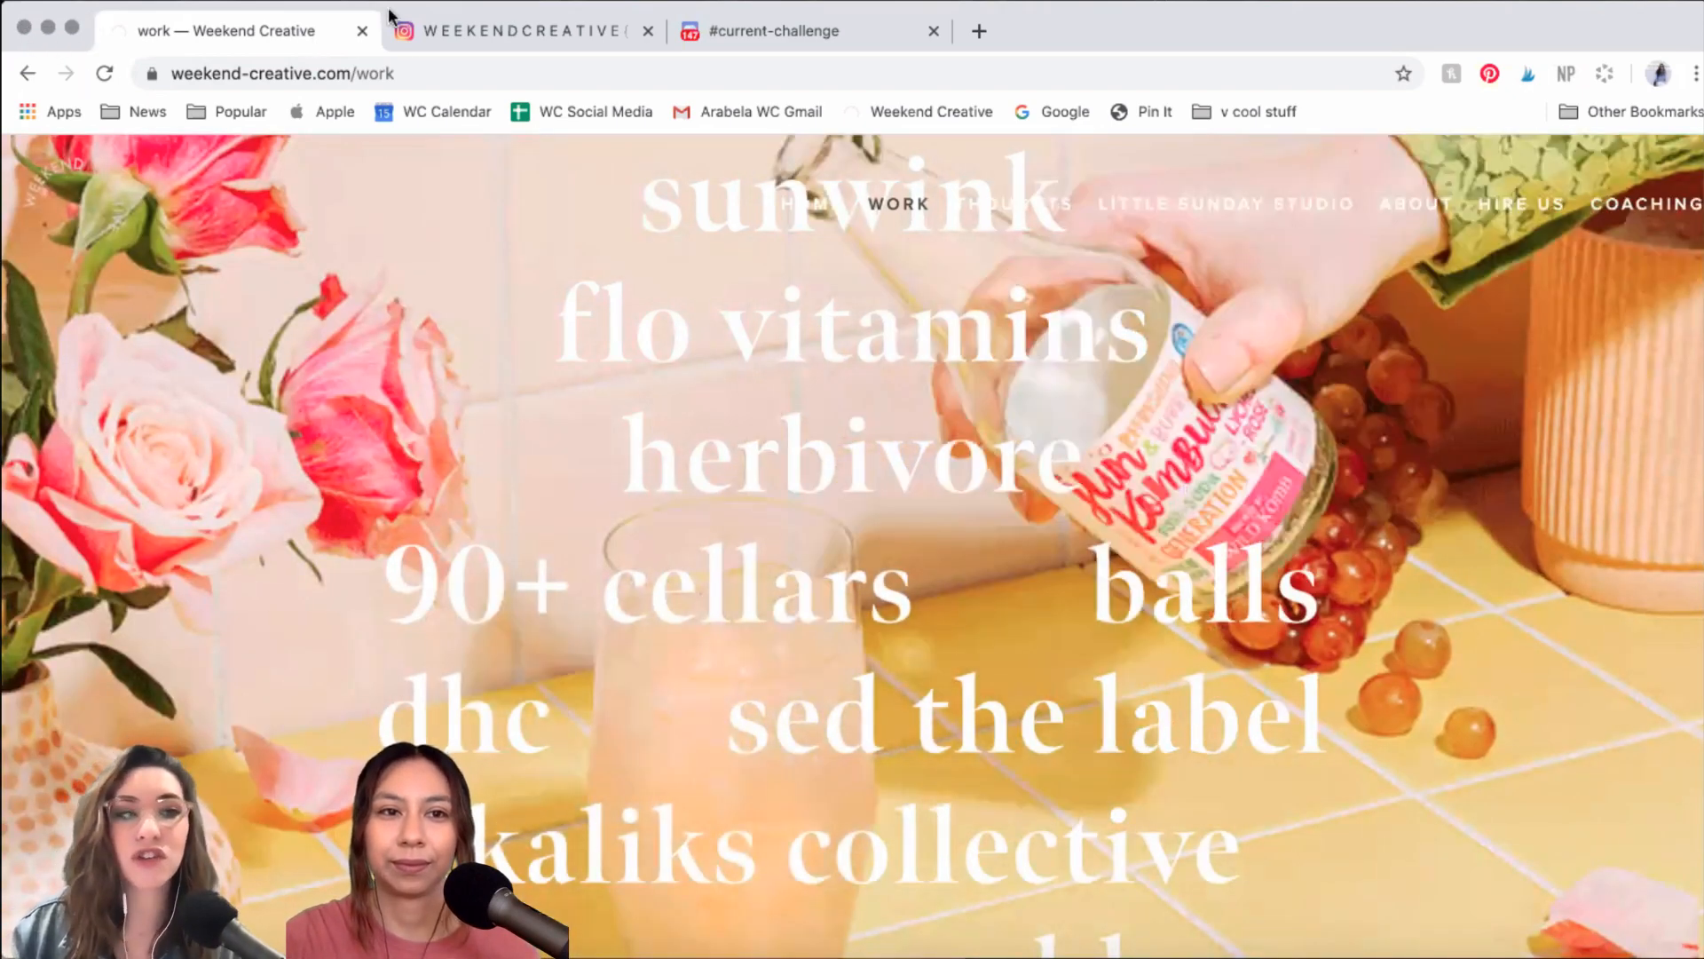
- Close the website tab and browse the weekendcreative Instagram feed from the older posts back to the profile header
left_click(362, 31)
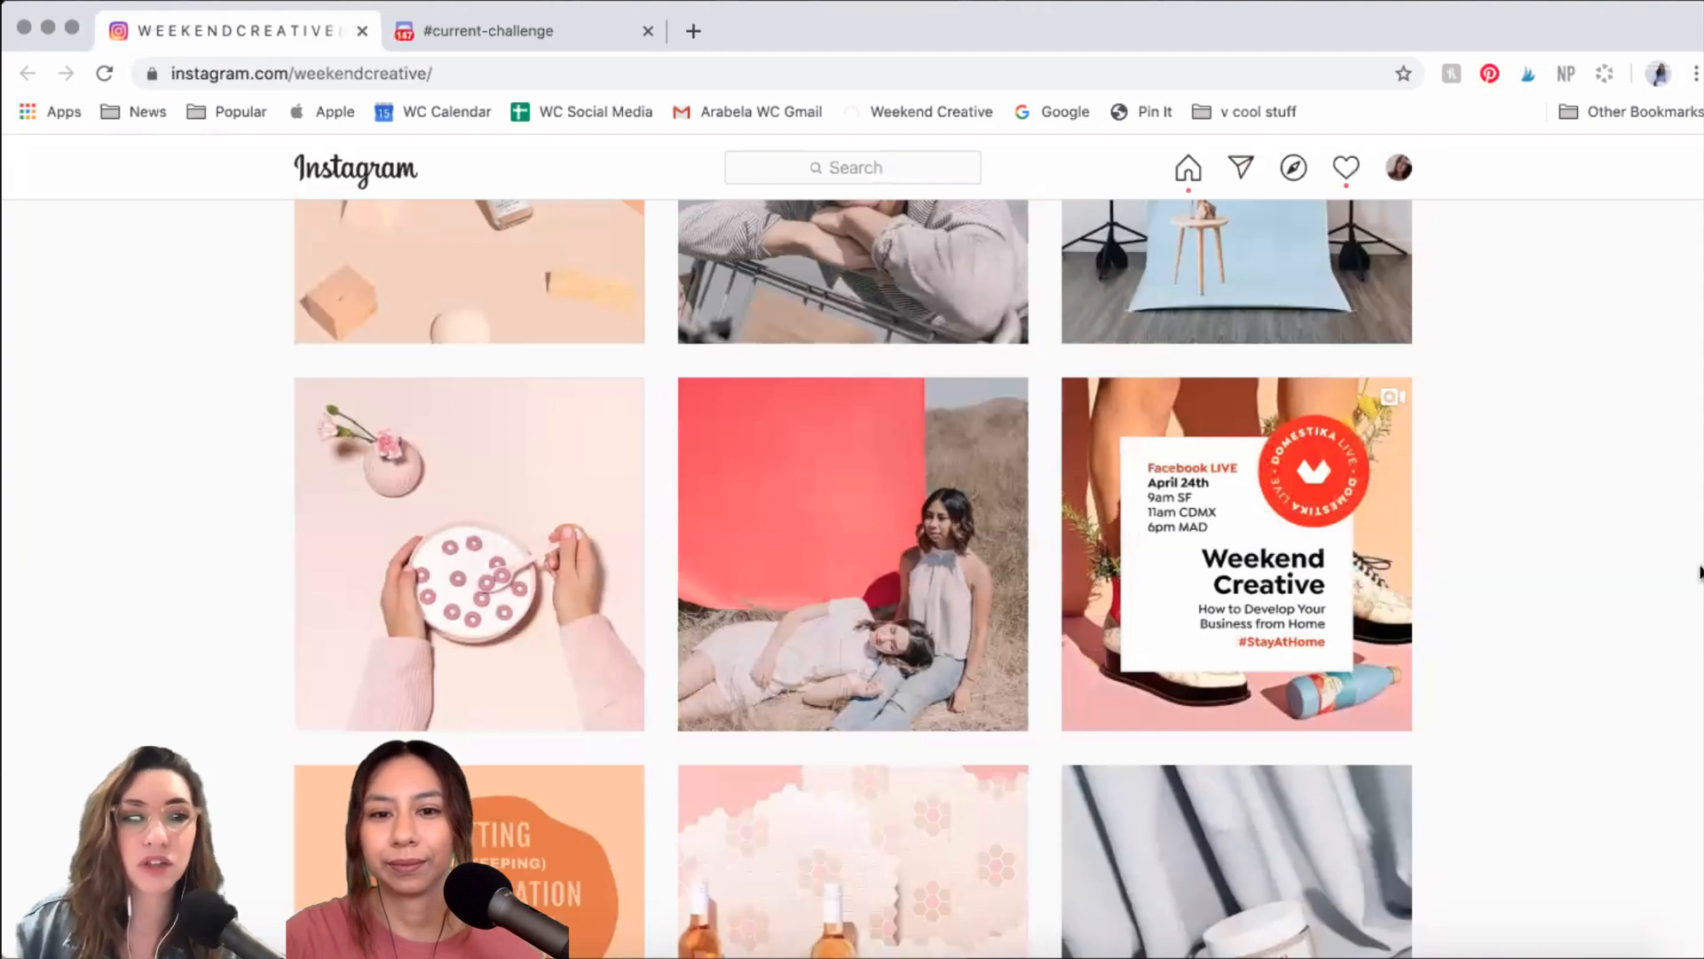
scroll(1651, 559, "up", 6)
scroll(1656, 568, "up", 4)
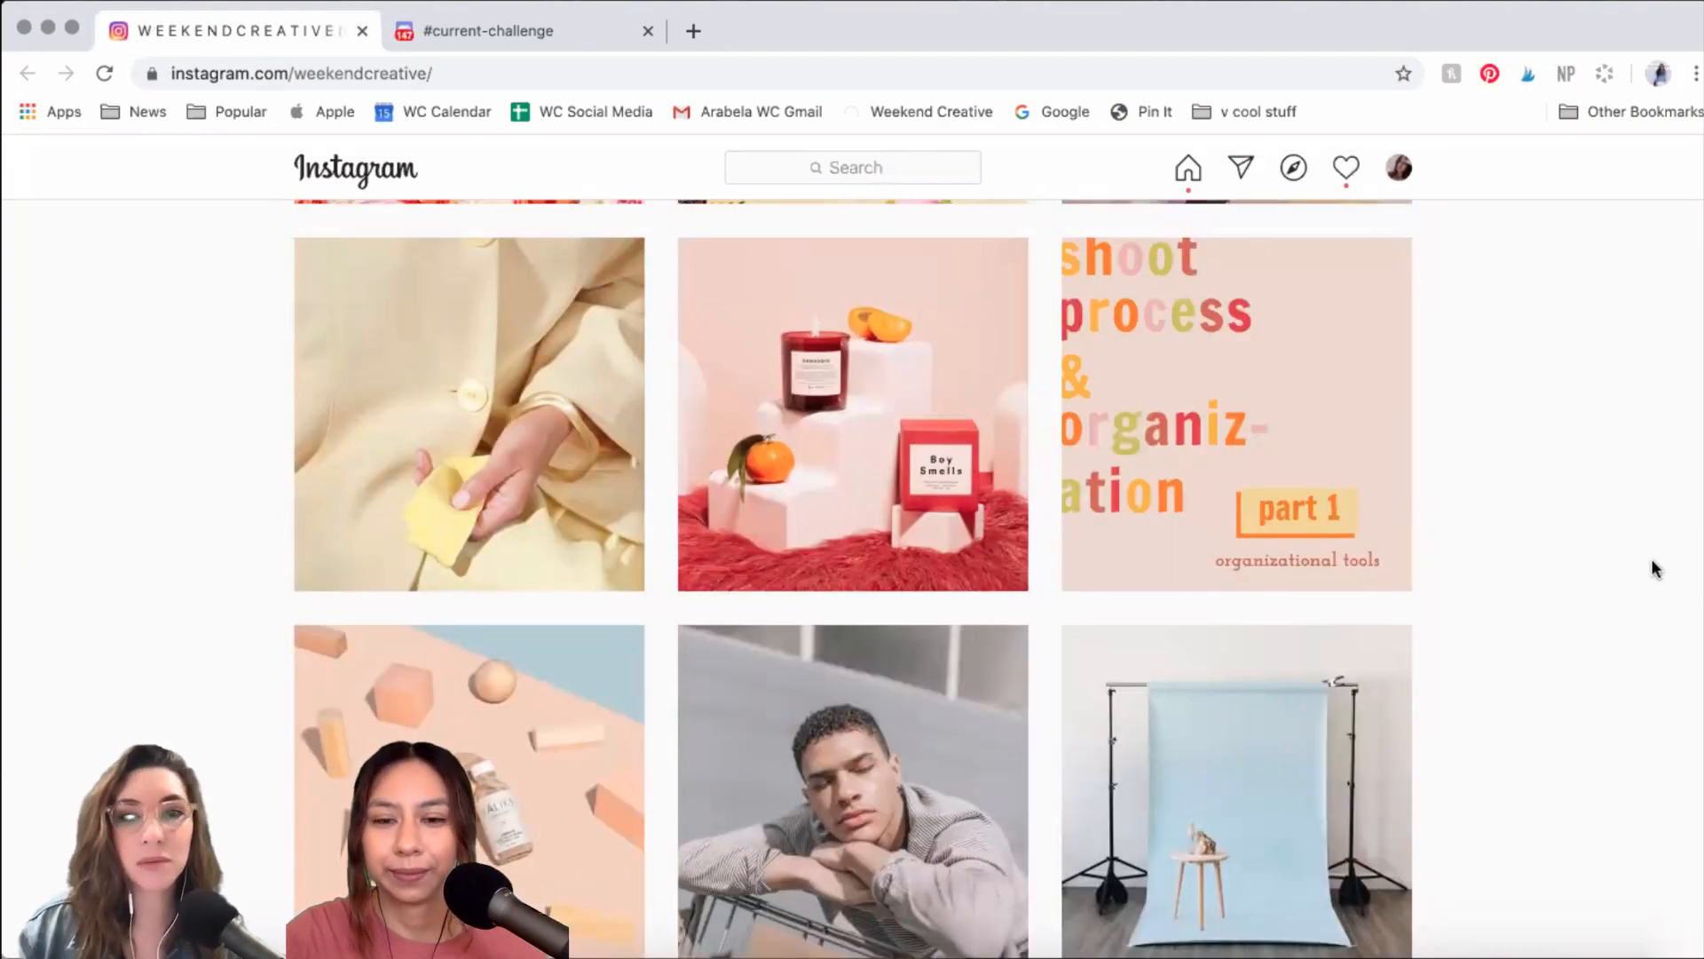
scroll(1657, 570, "up", 10)
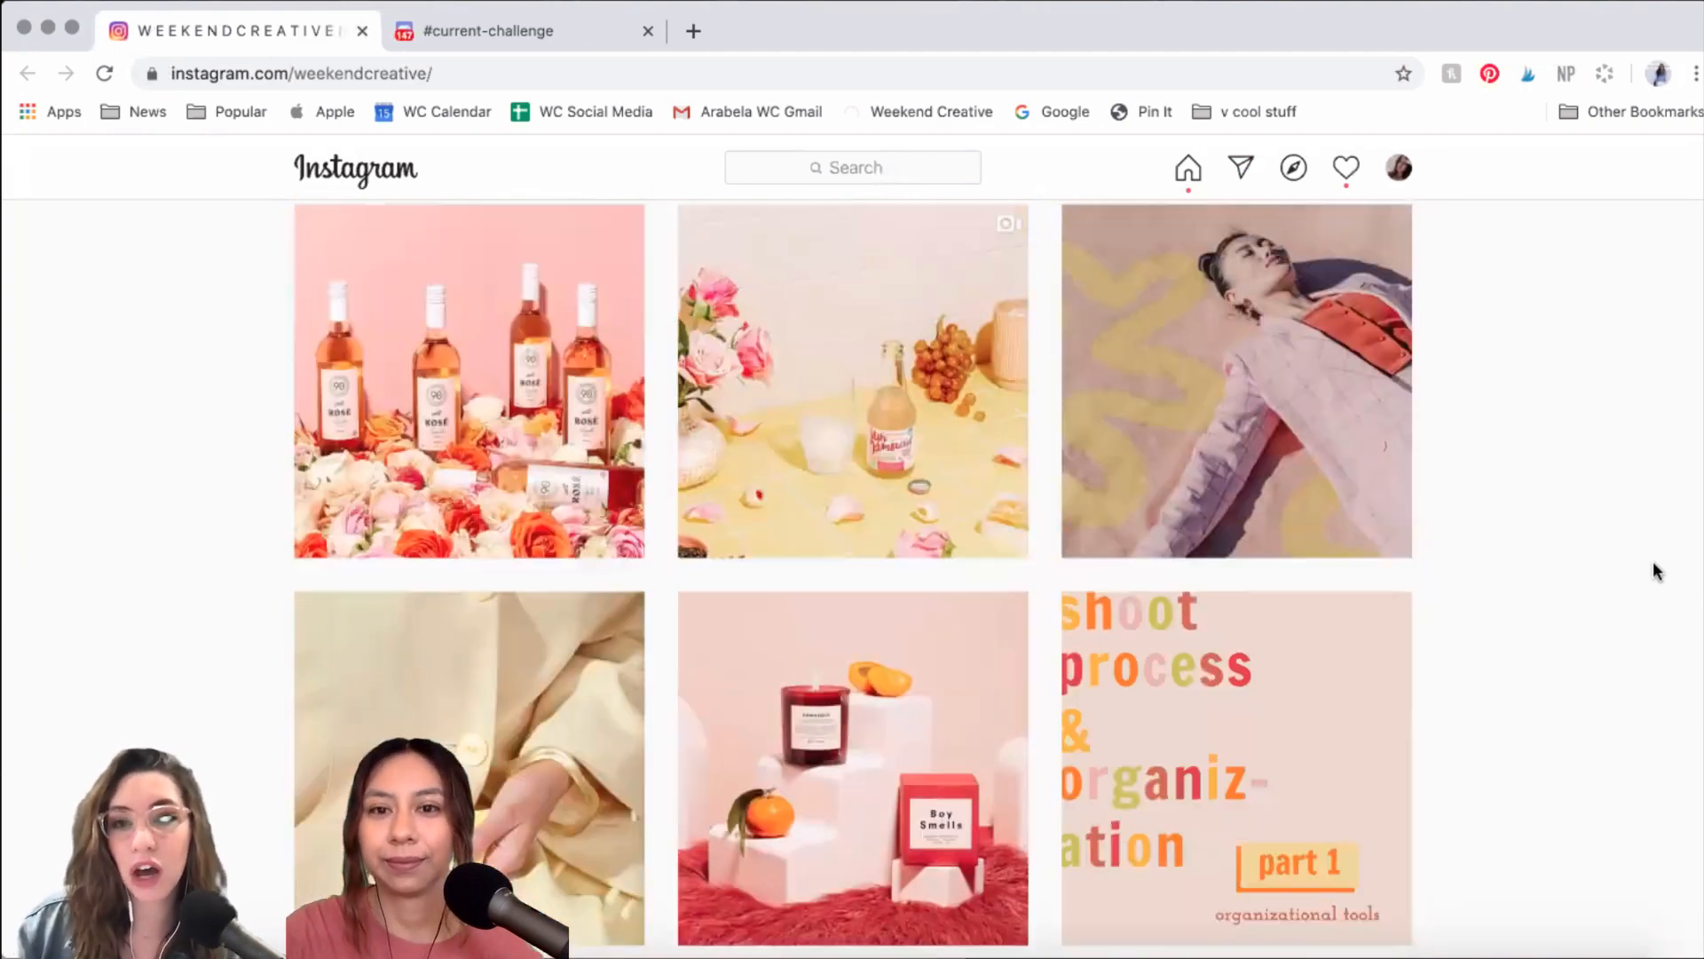
scroll(1652, 571, "up", 3)
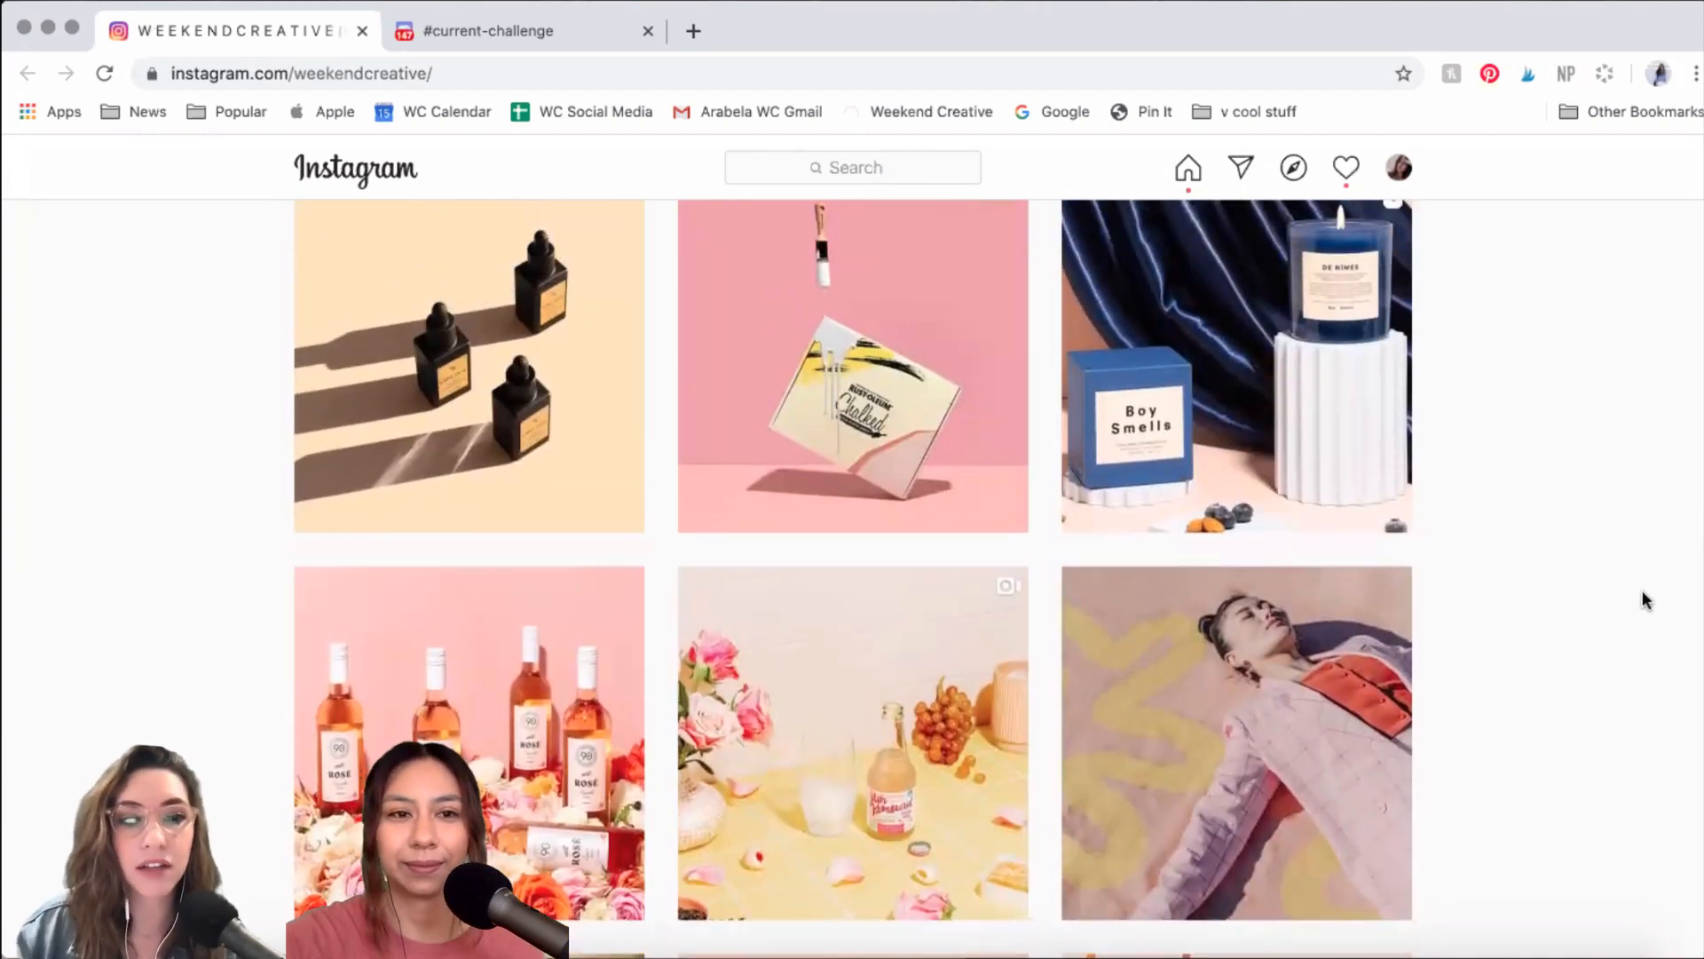
scroll(1530, 751, "up", 6)
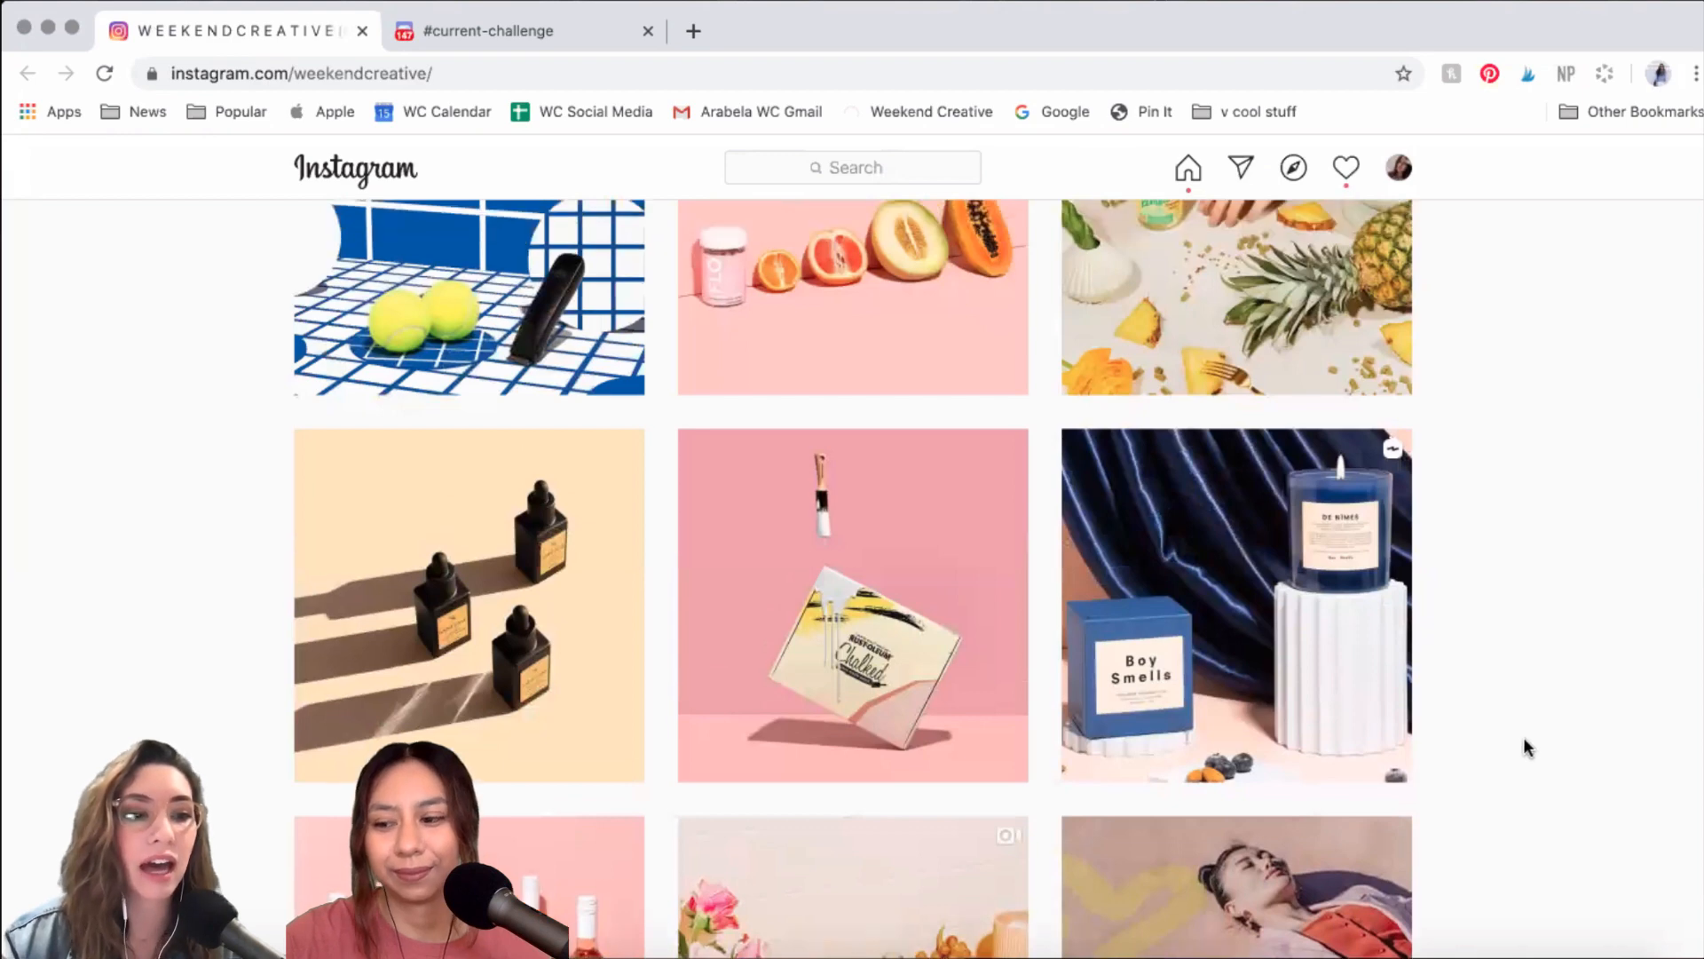
scroll(1509, 726, "up", 7)
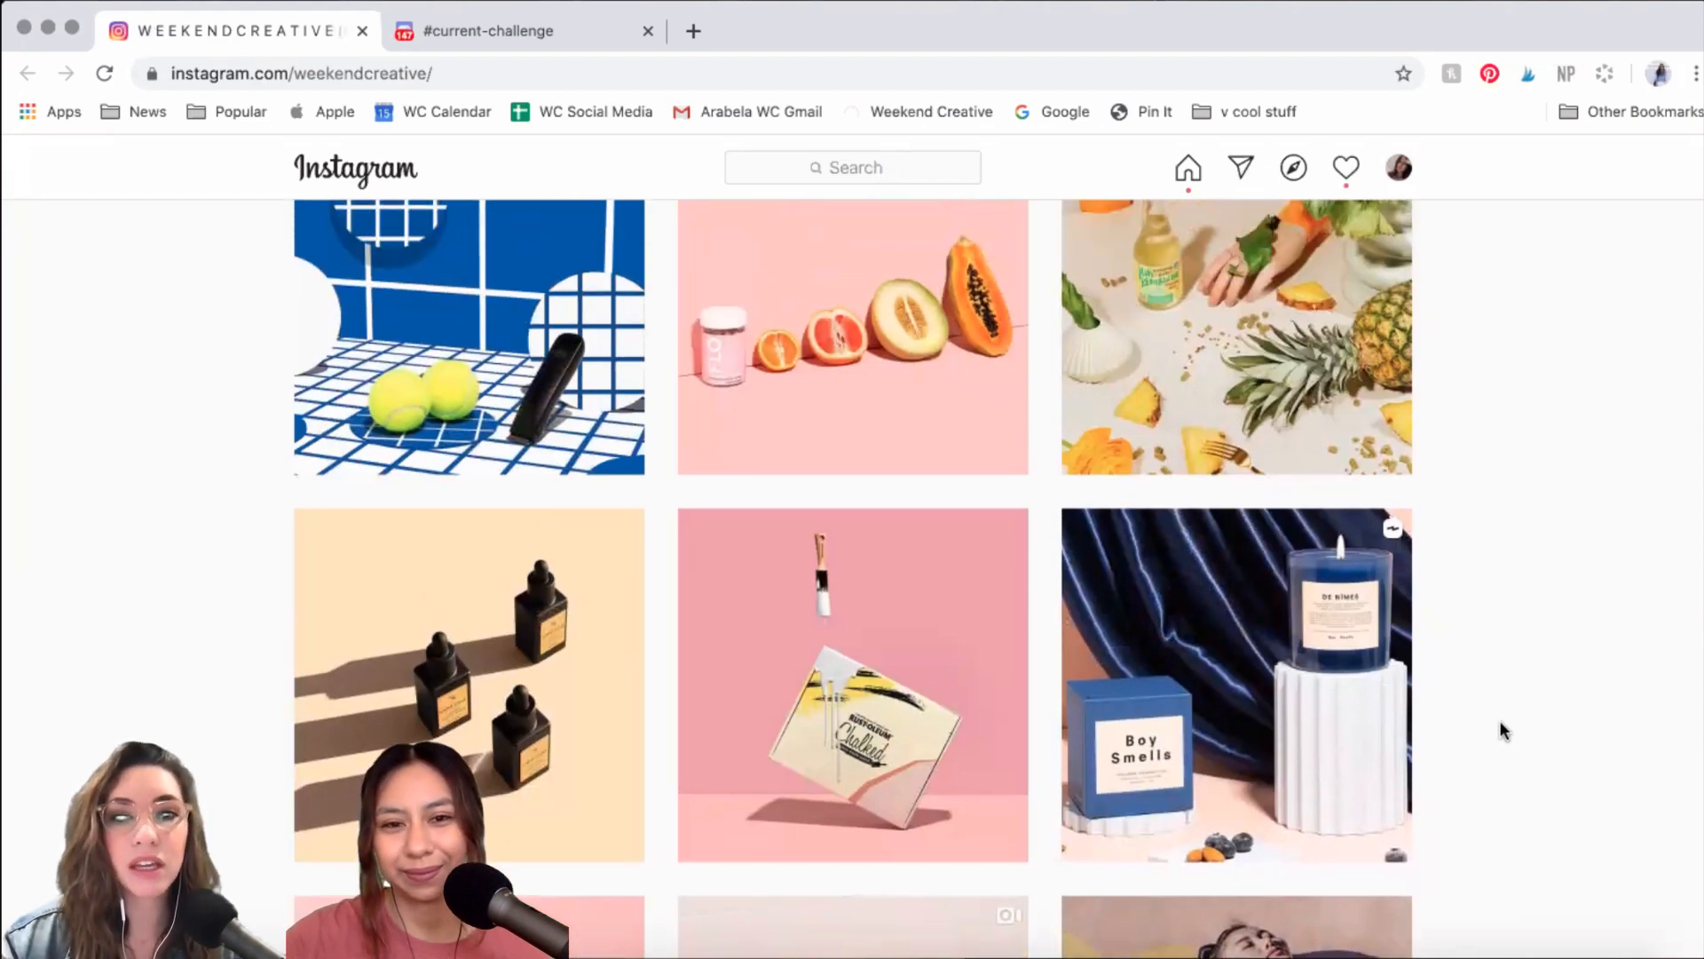
scroll(1489, 723, "up", 20)
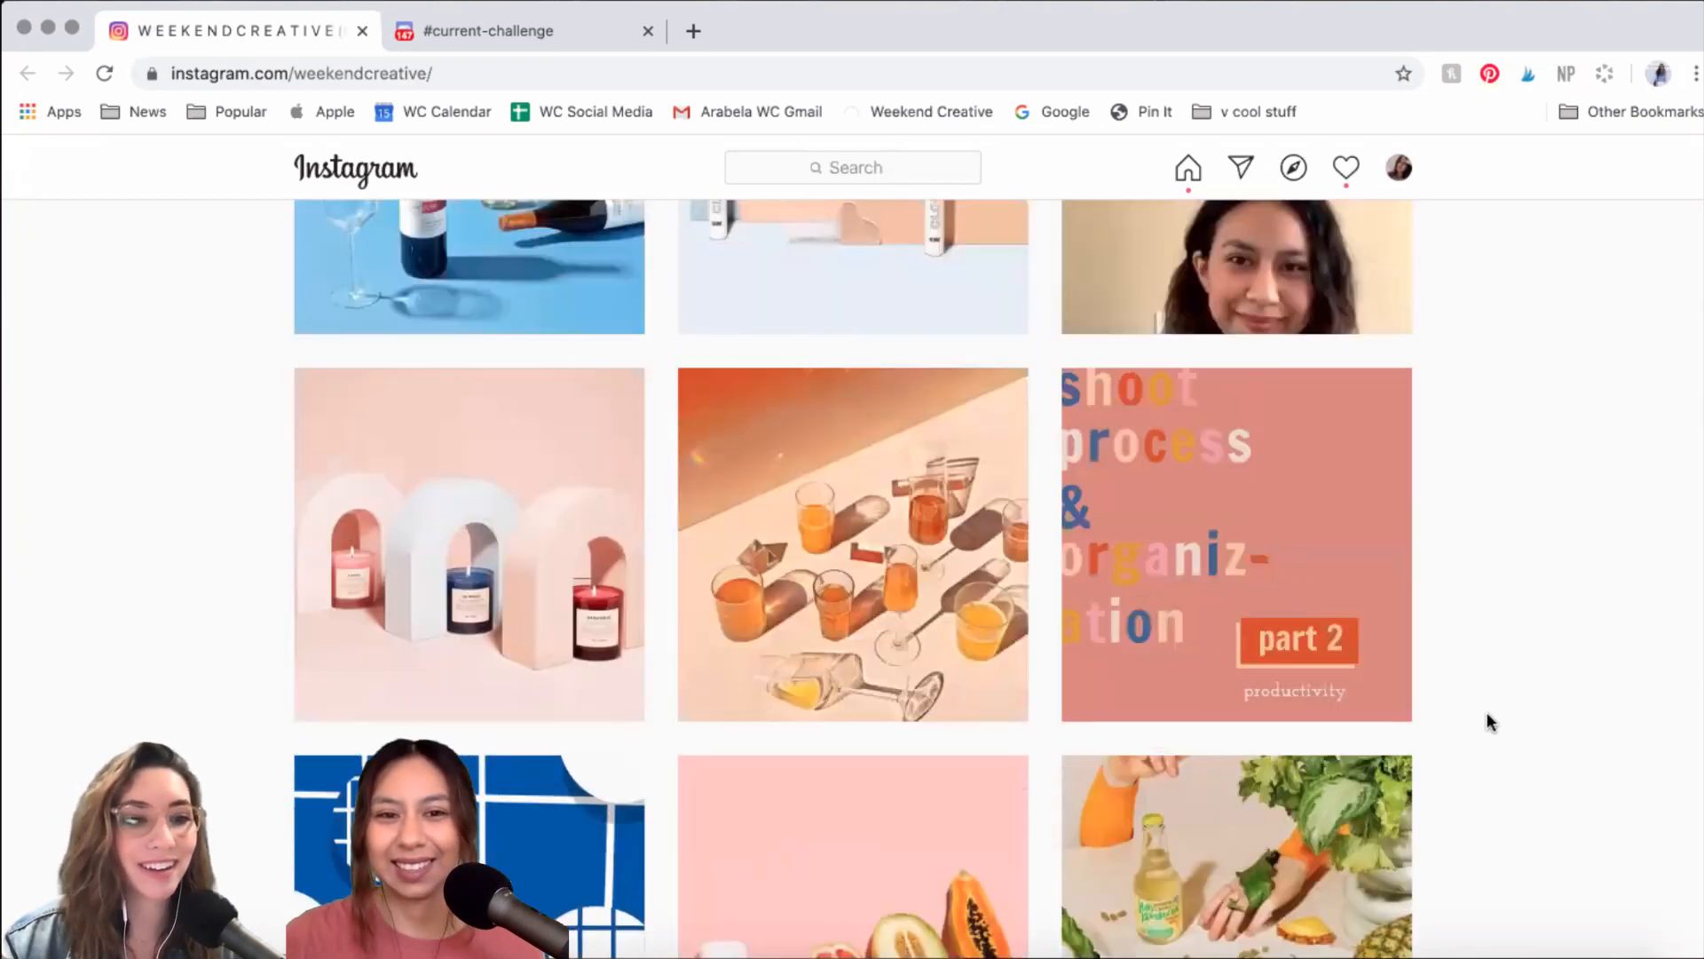
scroll(1495, 491, "up", 11)
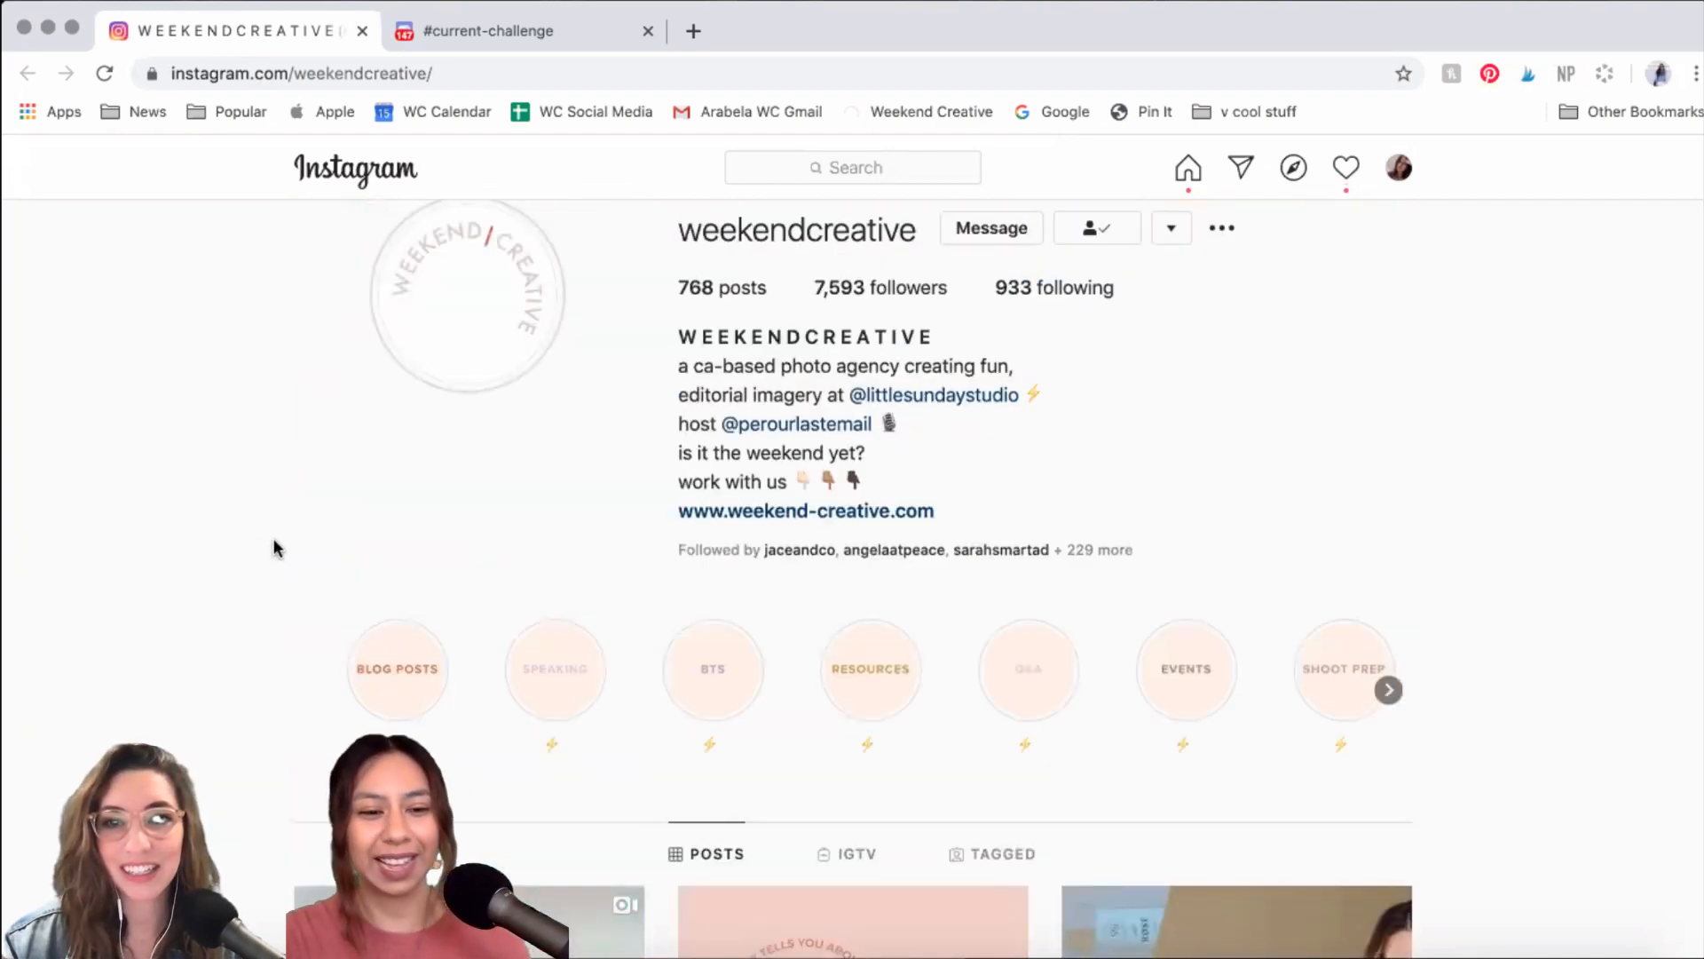
scroll(256, 555, "up", 2)
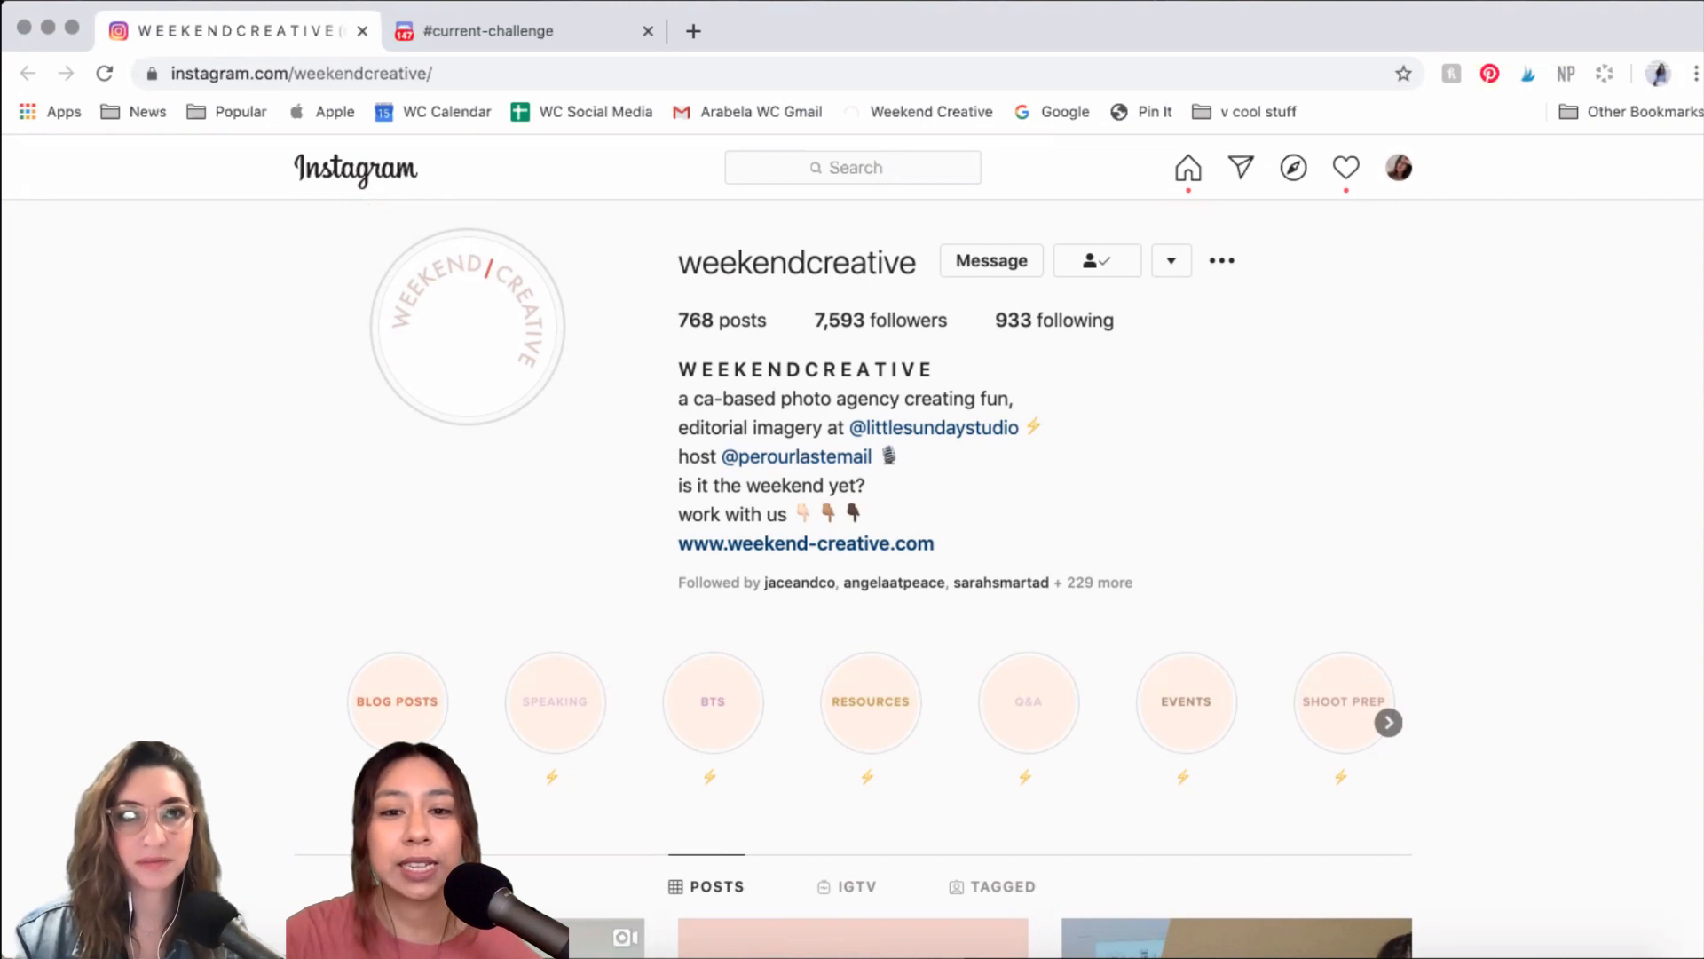
- Switch to the WC_ShootPlan_Lo-Fi_Moodelier PDF in Acrobat and review the deliverables, goals and general vibe on page 2
left_click(266, 951)
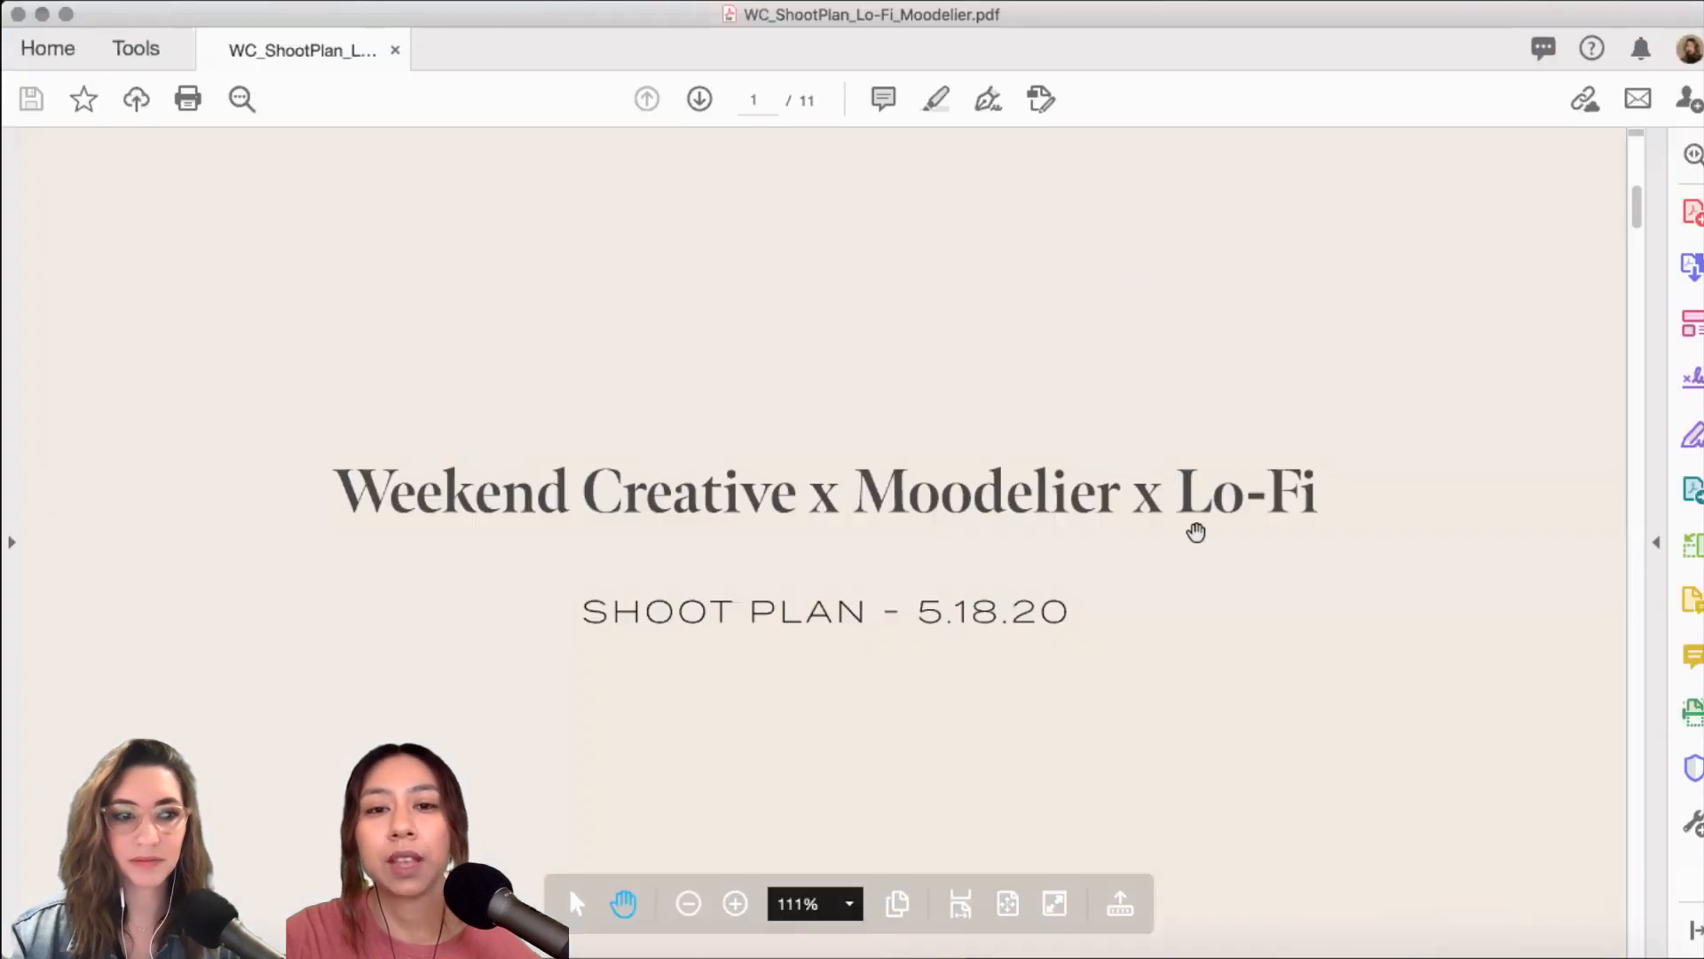
scroll(1191, 533, "down", 2)
left_click_drag(1638, 222, 1654, 257)
scroll(1587, 396, "down", 1)
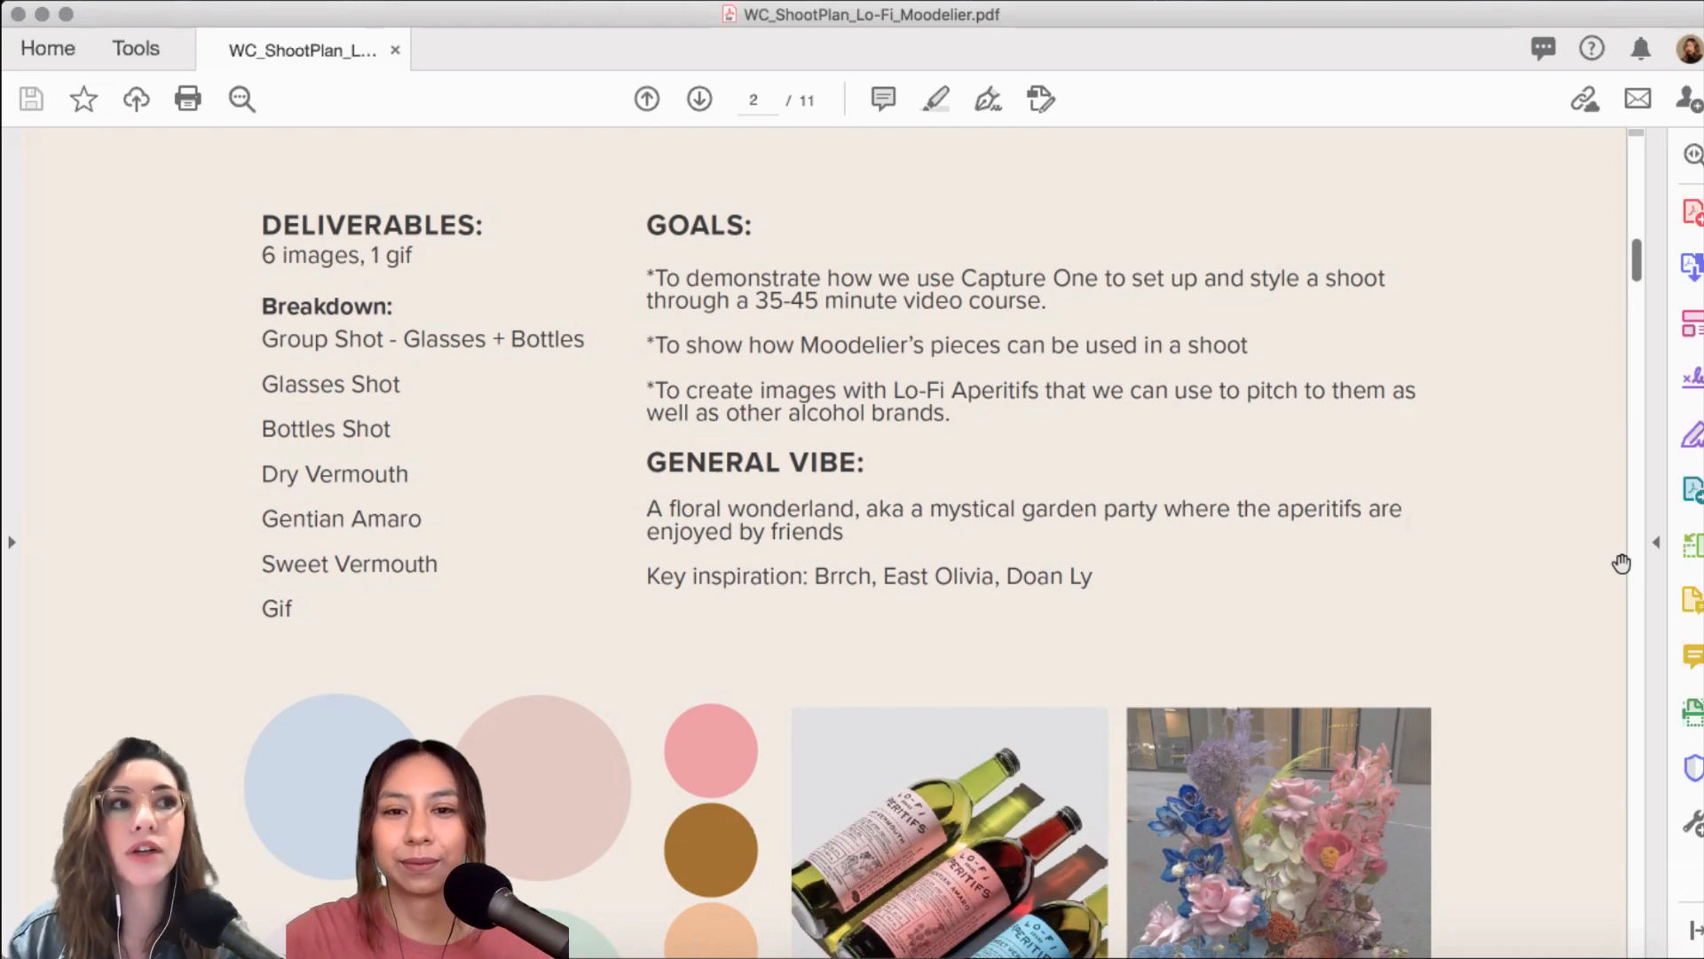
scroll(1541, 601, "down", 3)
scroll(1538, 602, "down", 5)
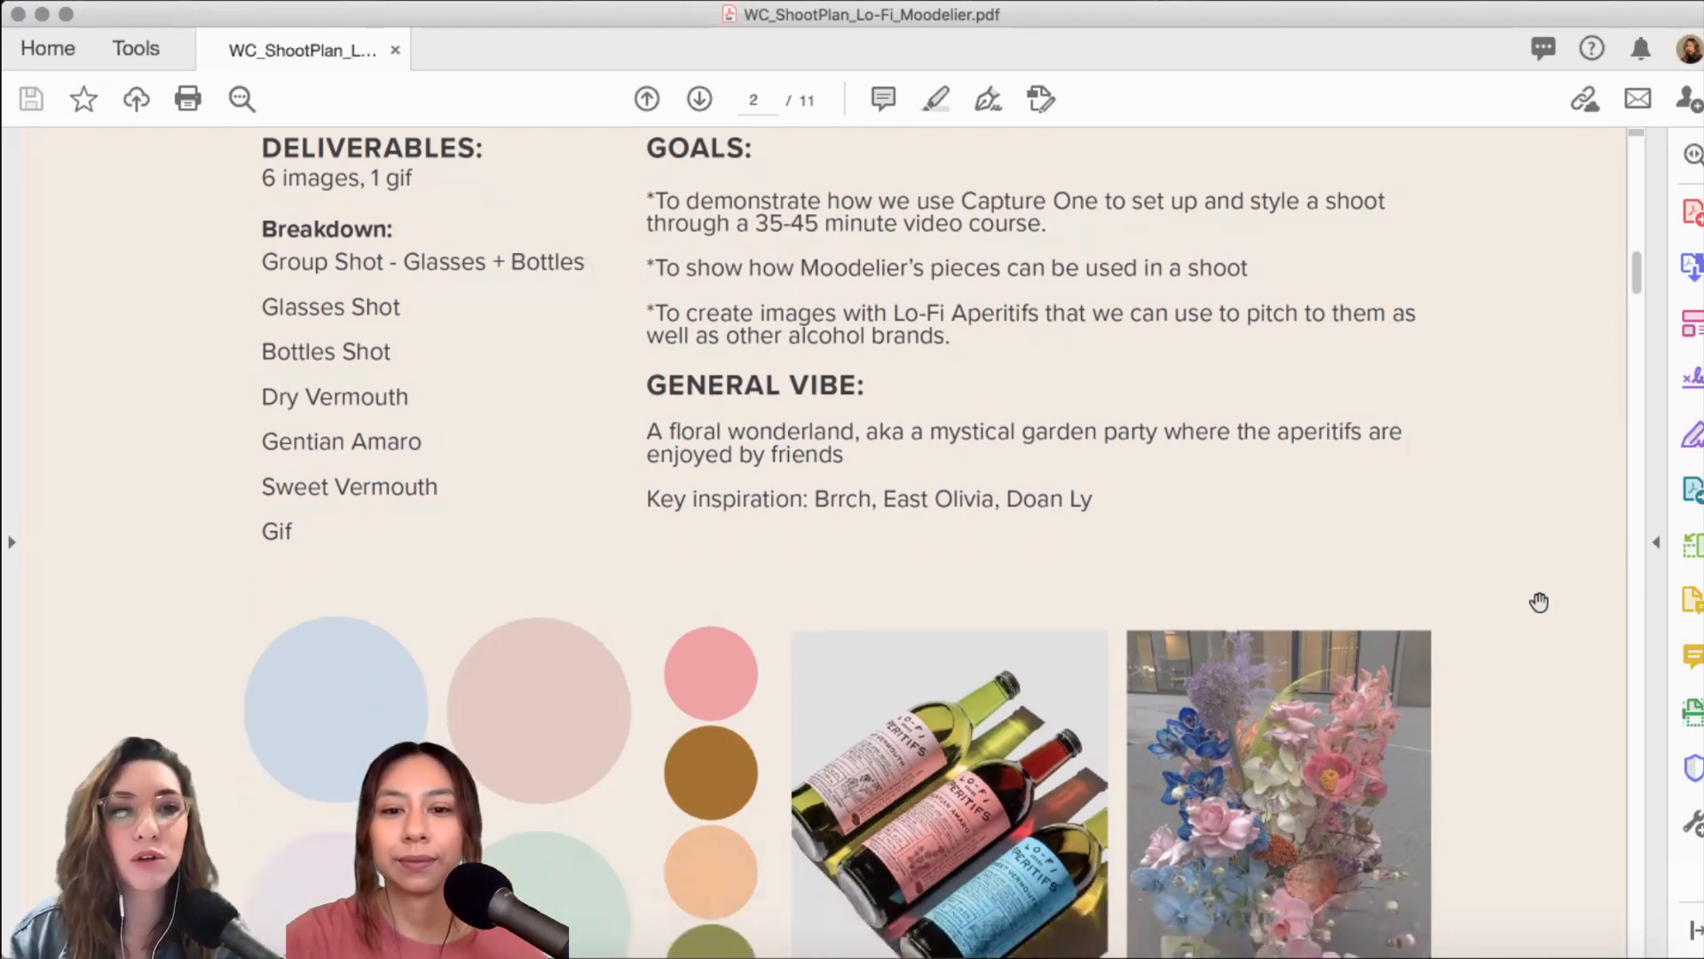
scroll(1541, 601, "down", 5)
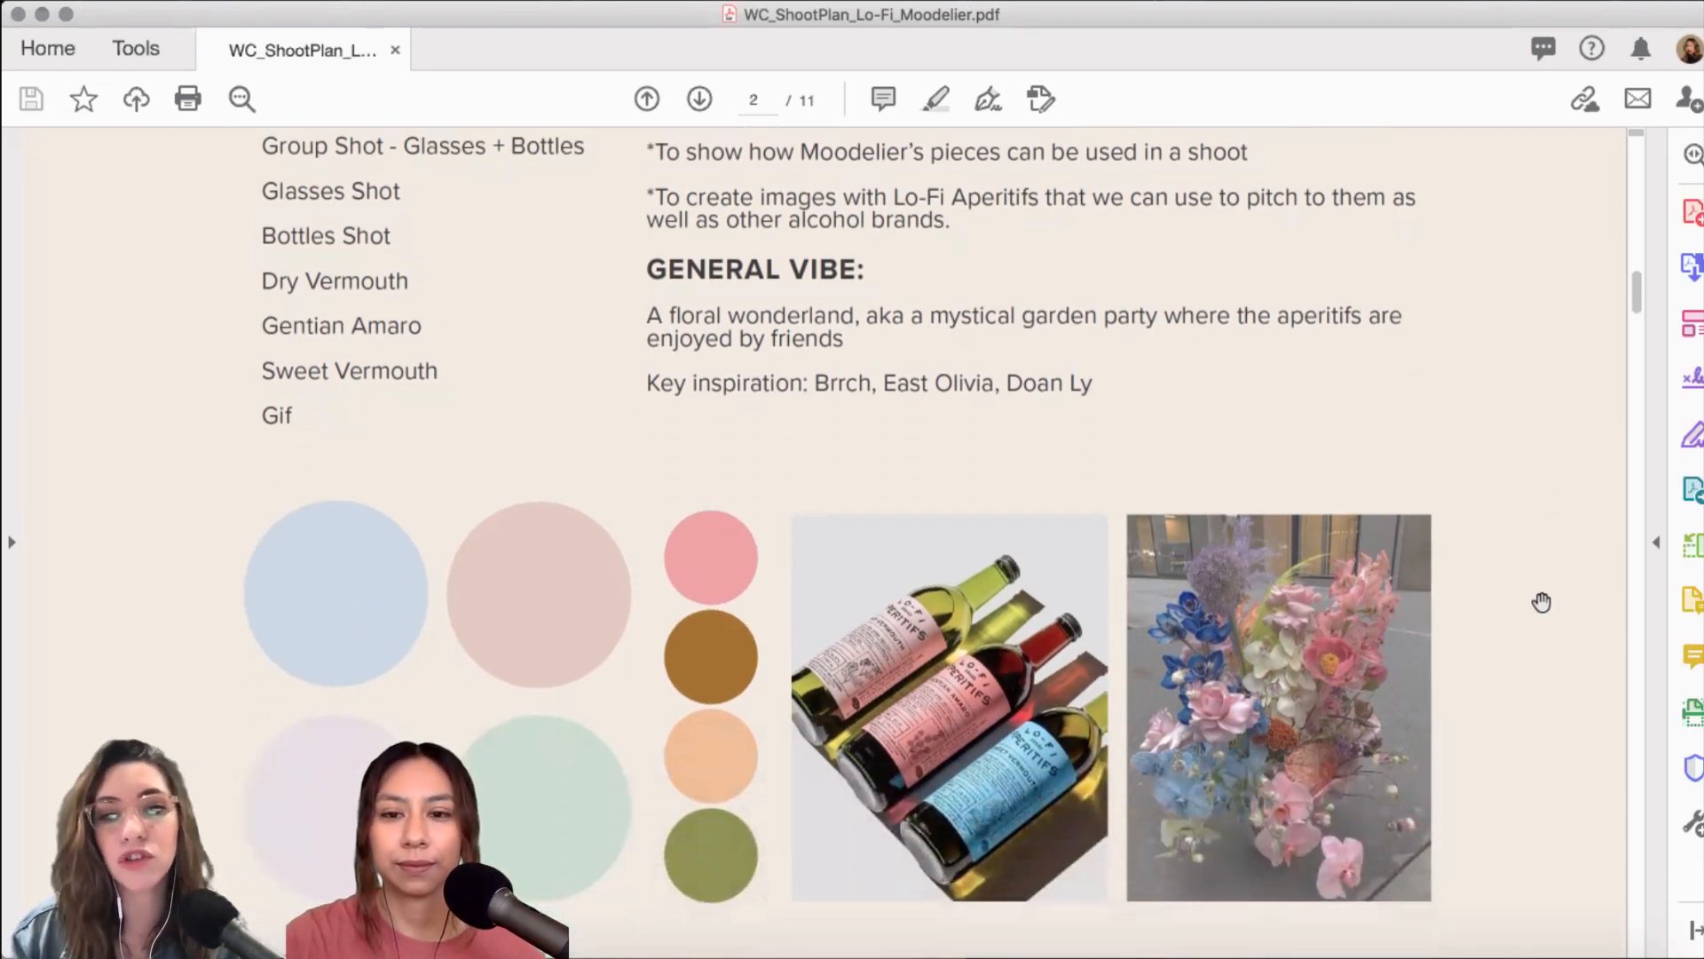
- Skim the Lo-Fi aperitifs page and continue to the Moodelier set pieces on page 4
scroll(1545, 605, "down", 8)
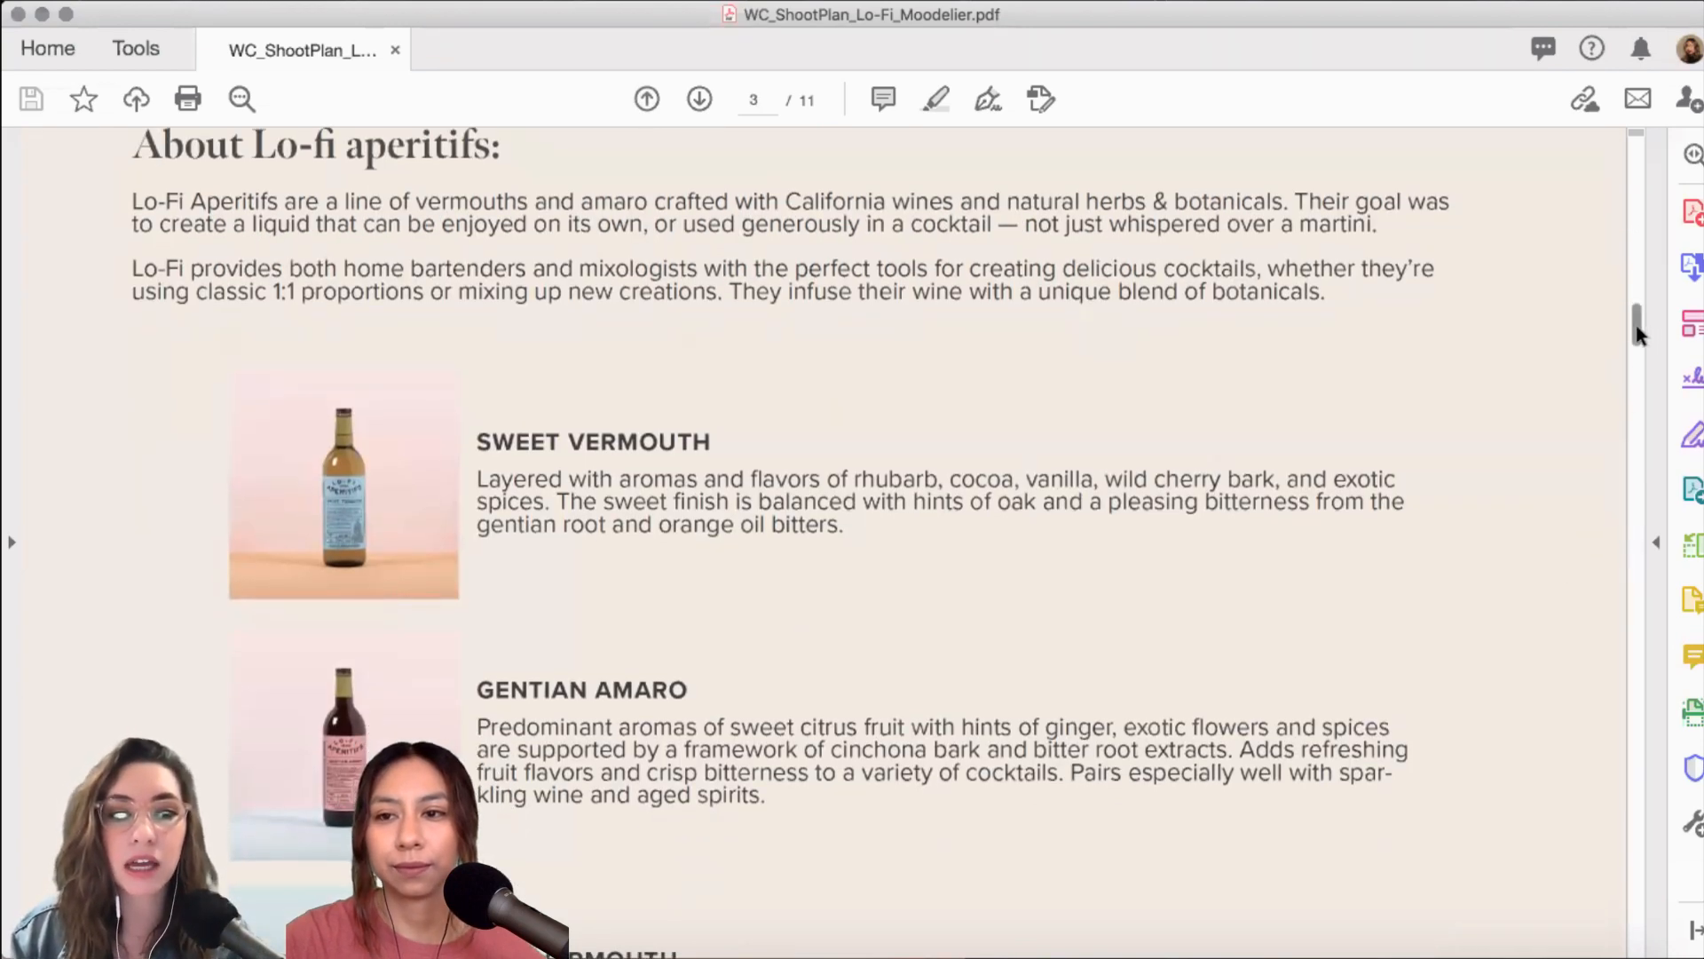
left_click_drag(1639, 355, 1648, 418)
scroll(1571, 527, "up", 3)
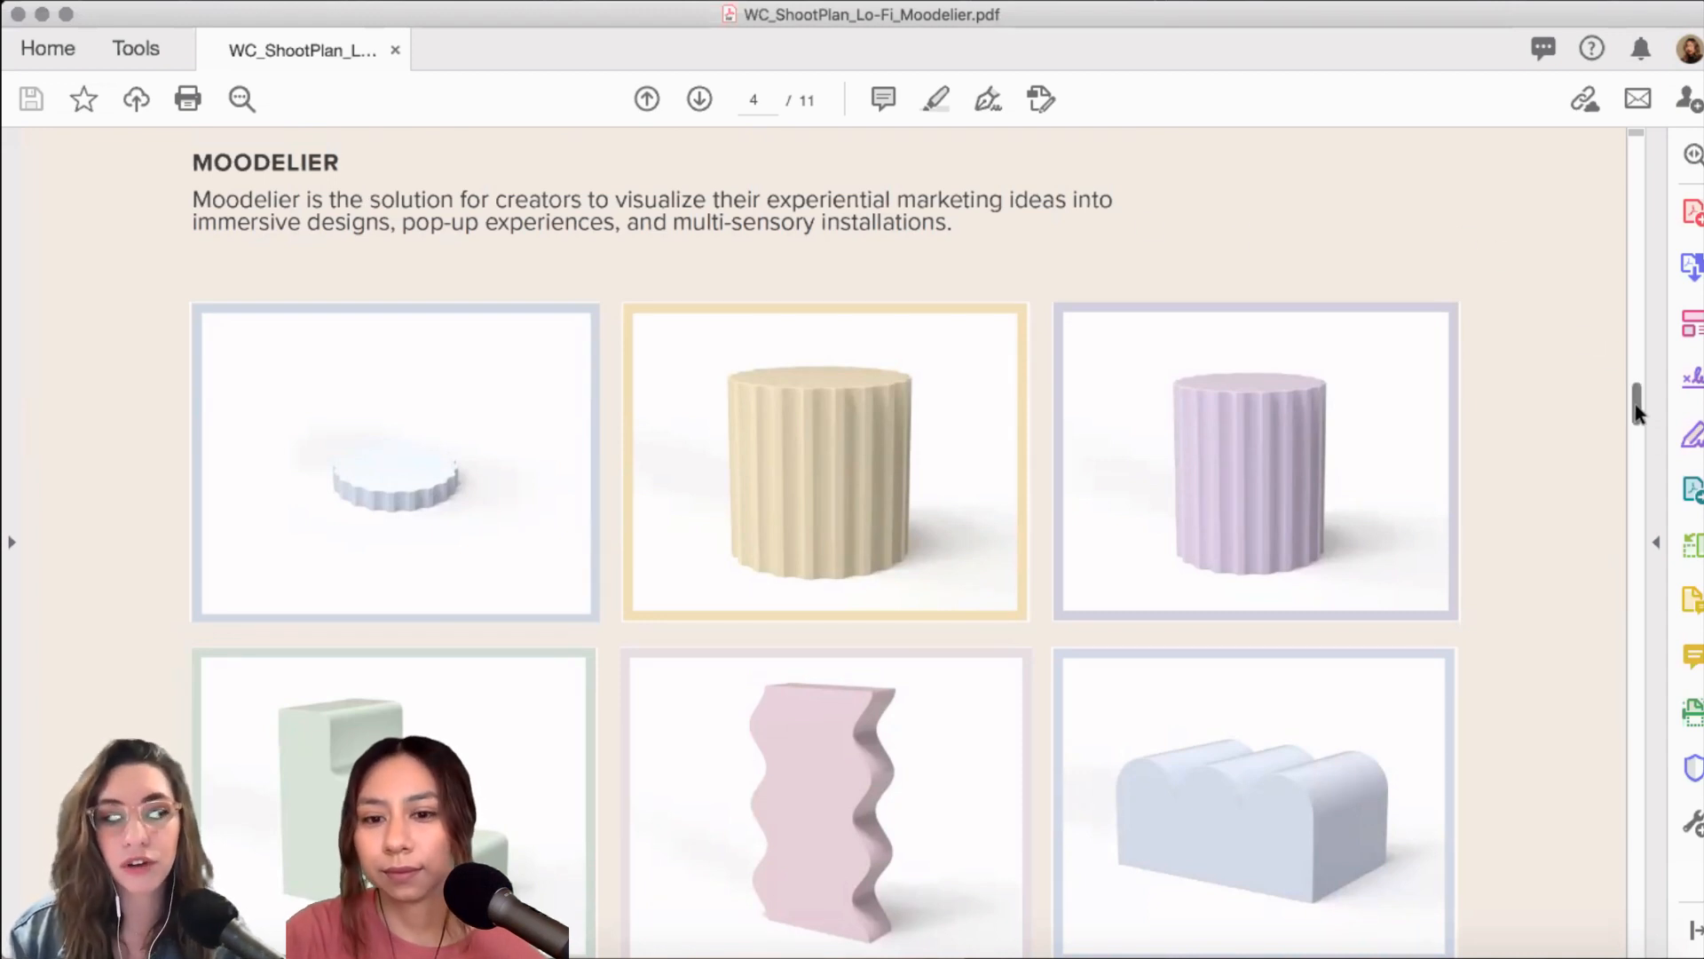
- Return to page 2, collapse the expanded tools pane, and view the shot breakdown, color palette and reference images again
left_click_drag(1638, 413, 1652, 276)
key("shift+F4")
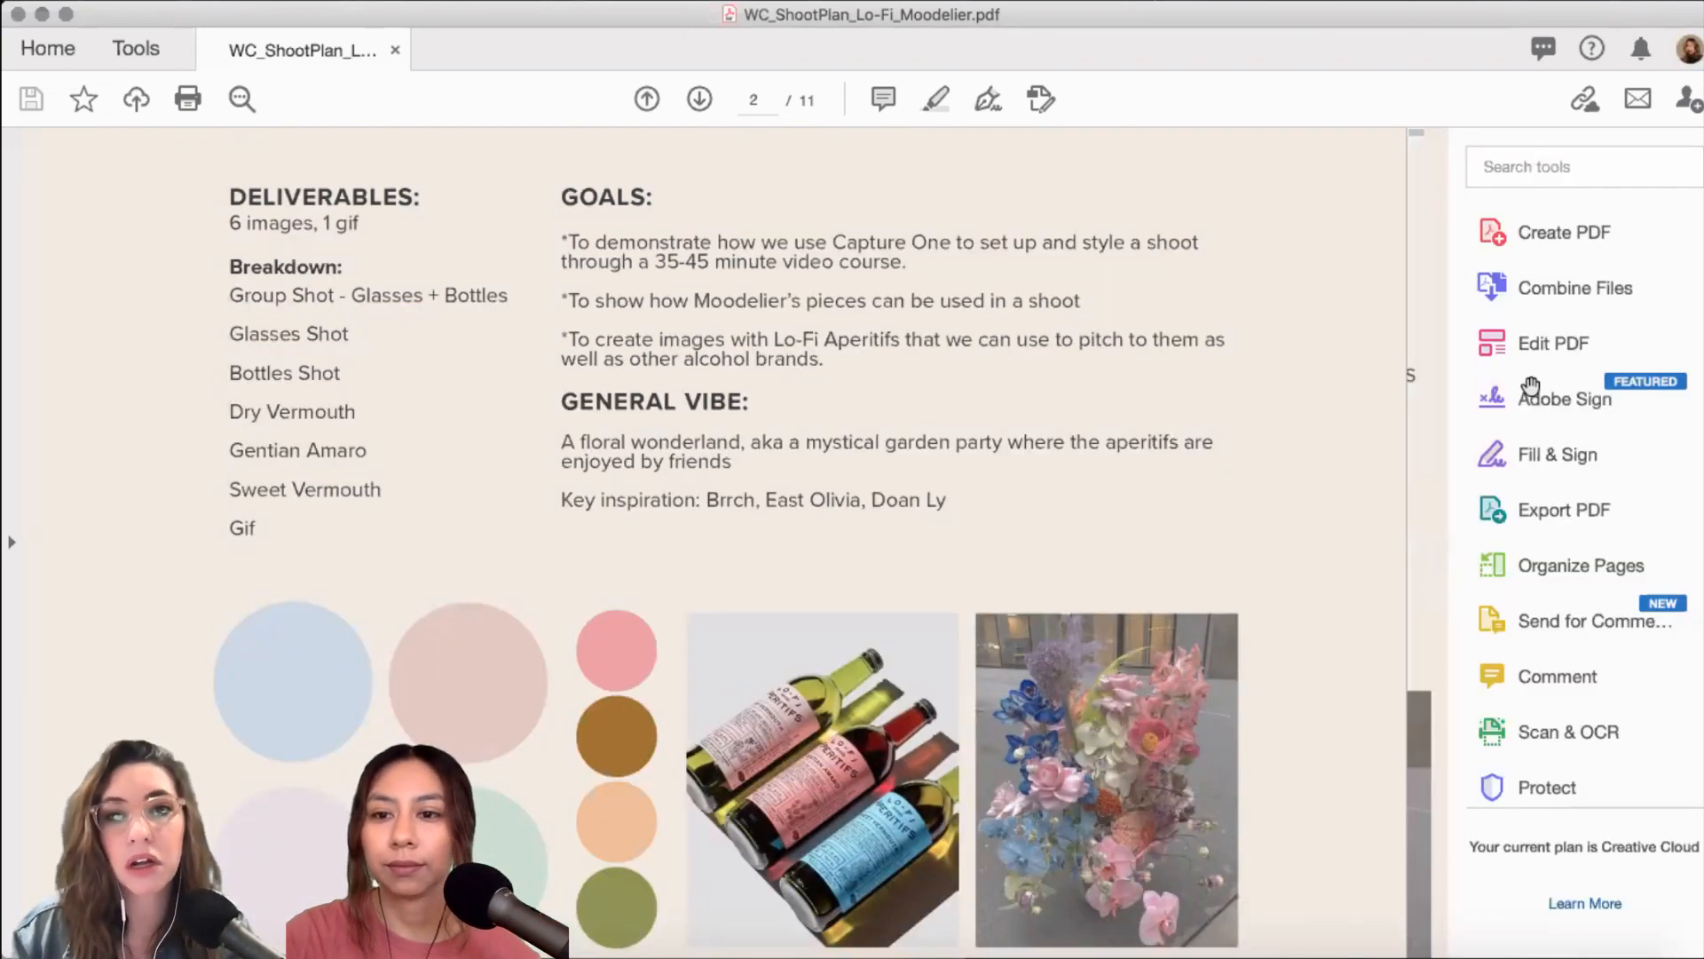
left_click(1438, 484)
scroll(1550, 504, "down", 5)
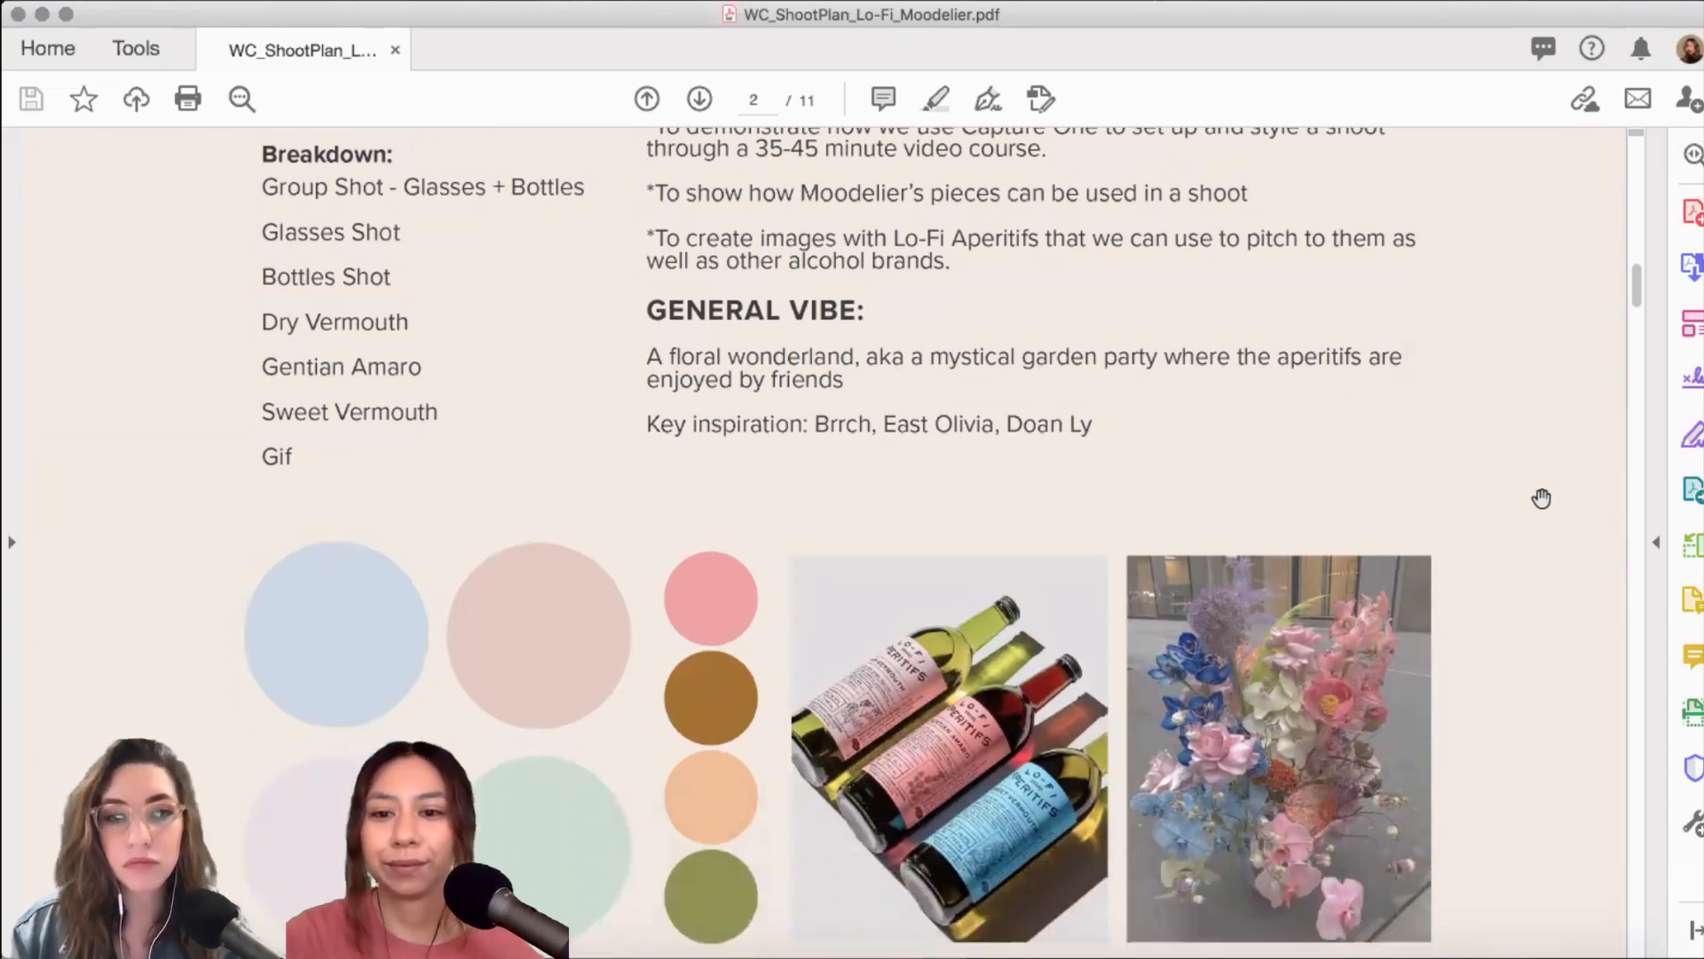
- Read the three bottle descriptions on page 3 and move on to the Moodelier props page
scroll(1542, 507, "down", 10)
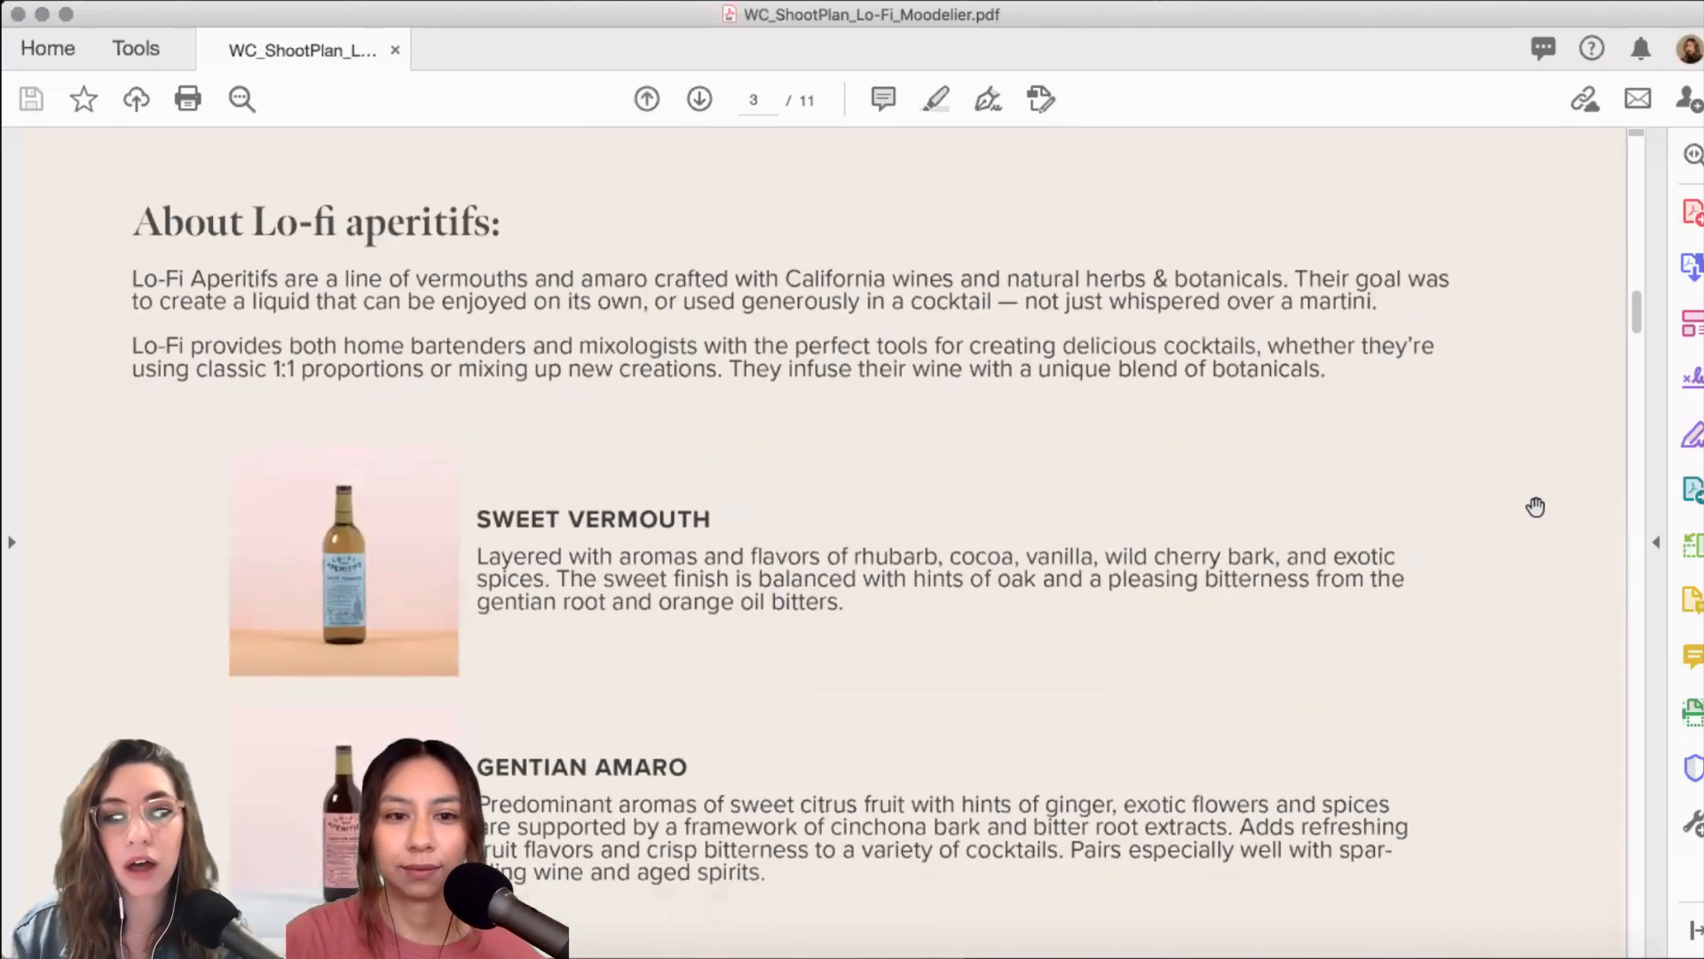
scroll(1536, 507, "down", 10)
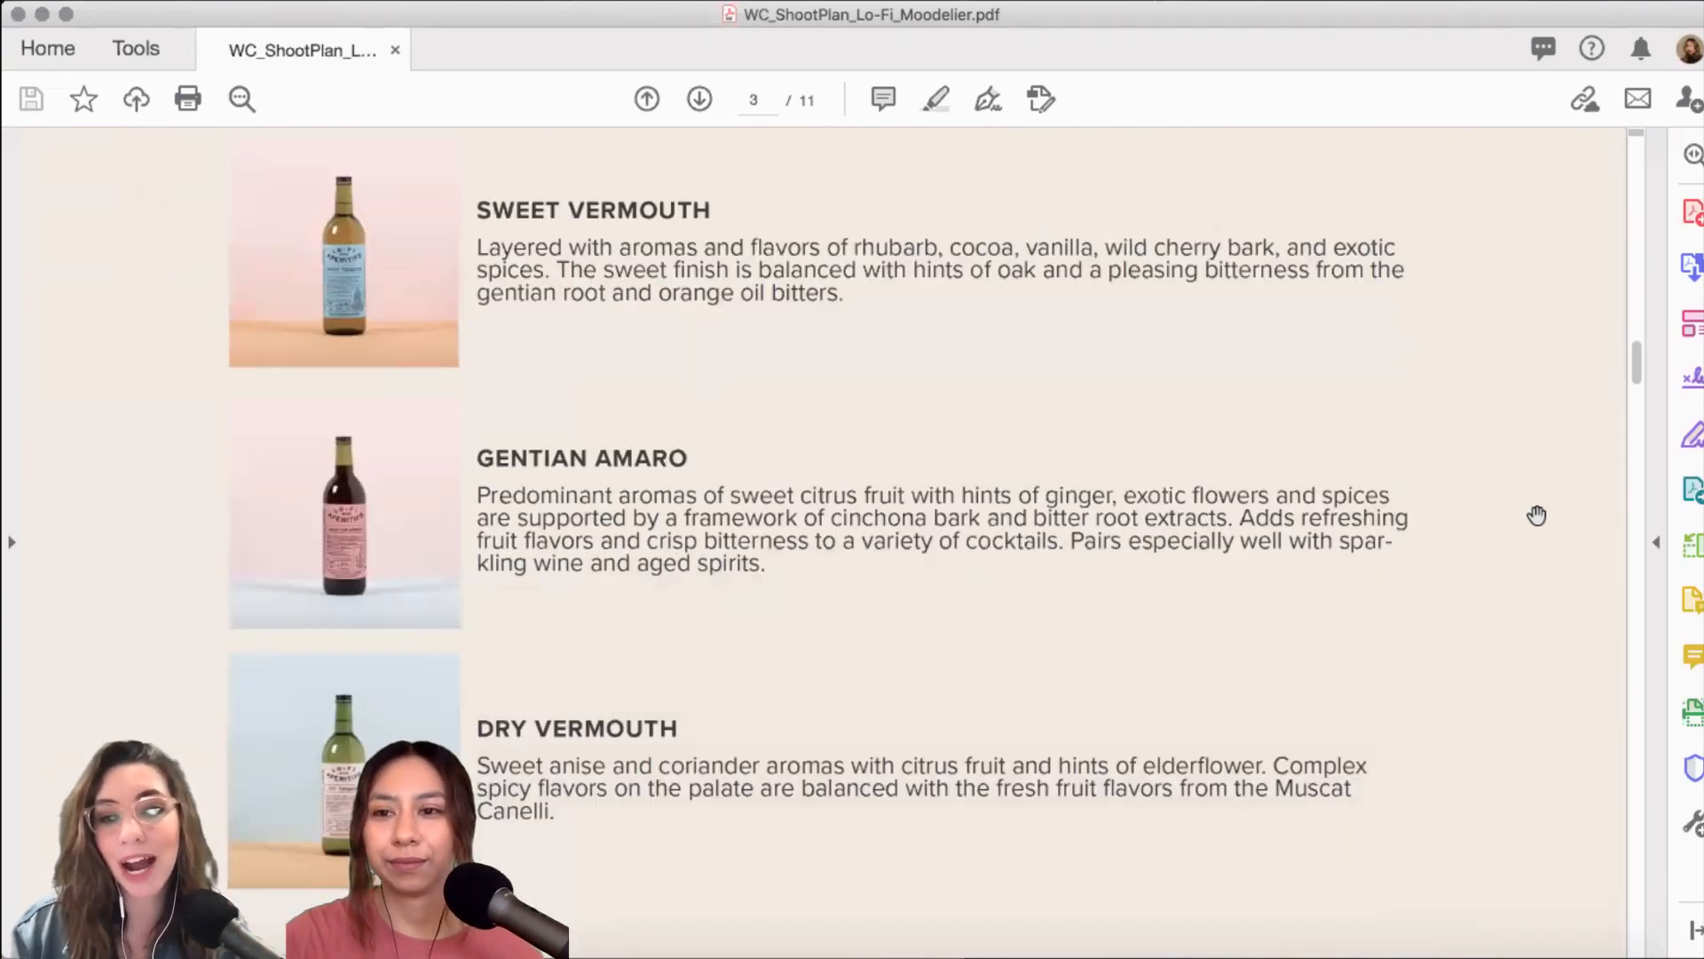
scroll(1540, 527, "down", 7)
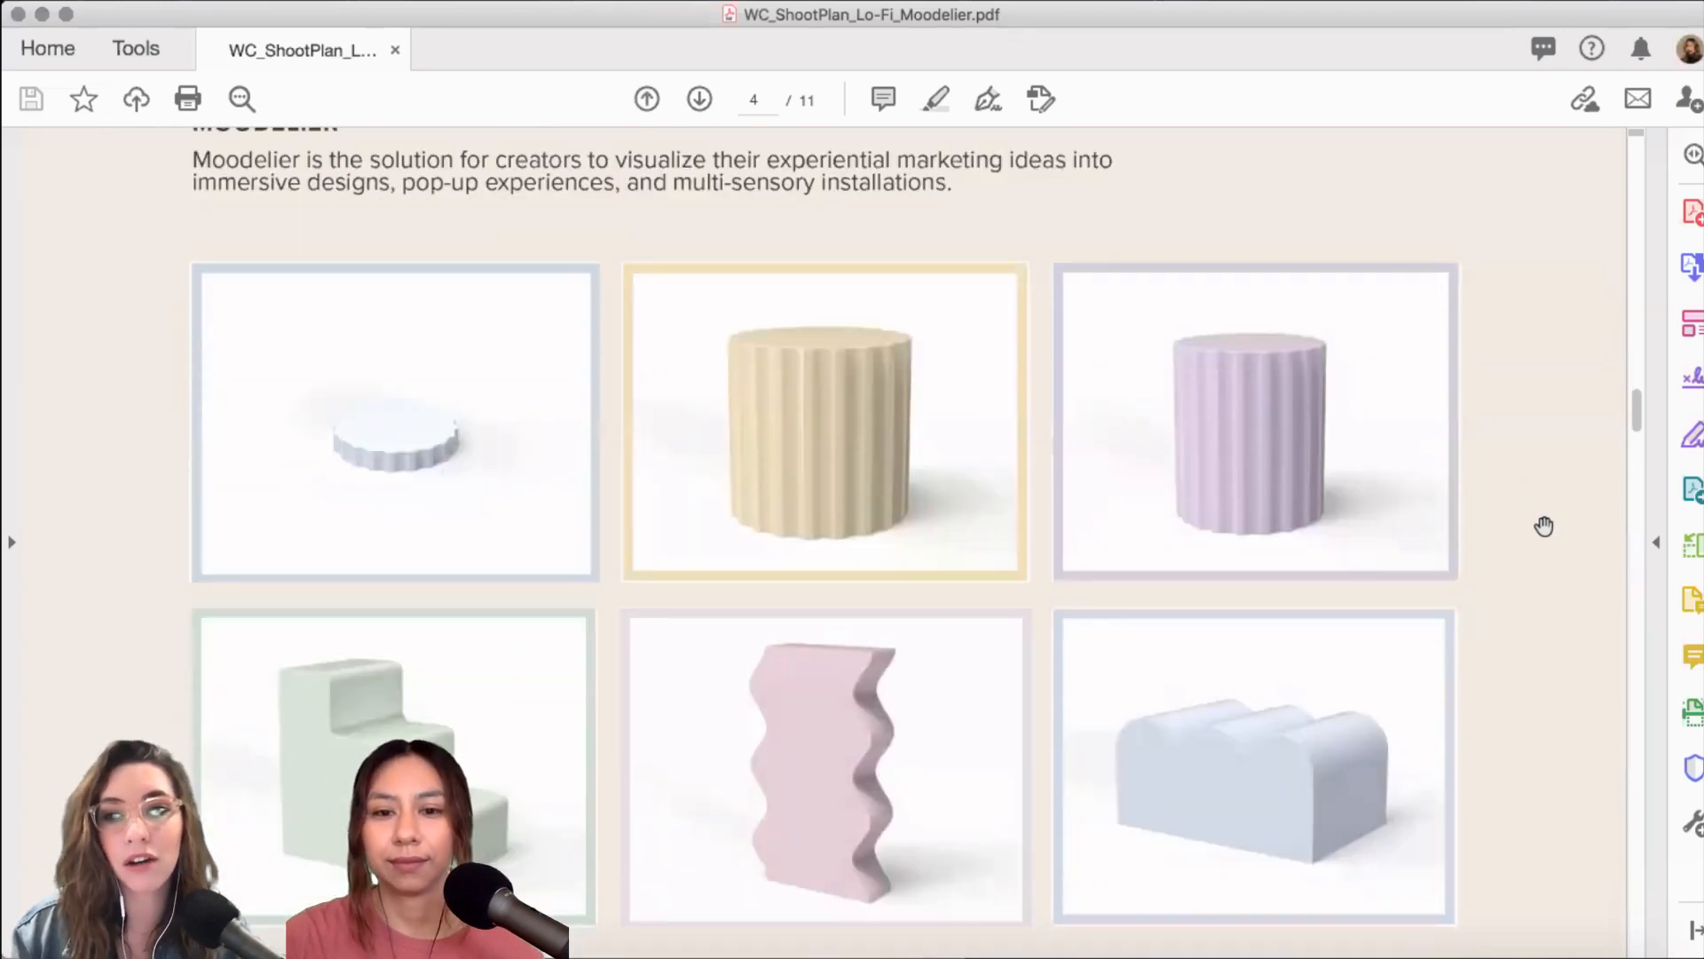
- Examine the floral inspiration images on pages 5 and 6 of the shoot plan
scroll(1589, 529, "down", 10)
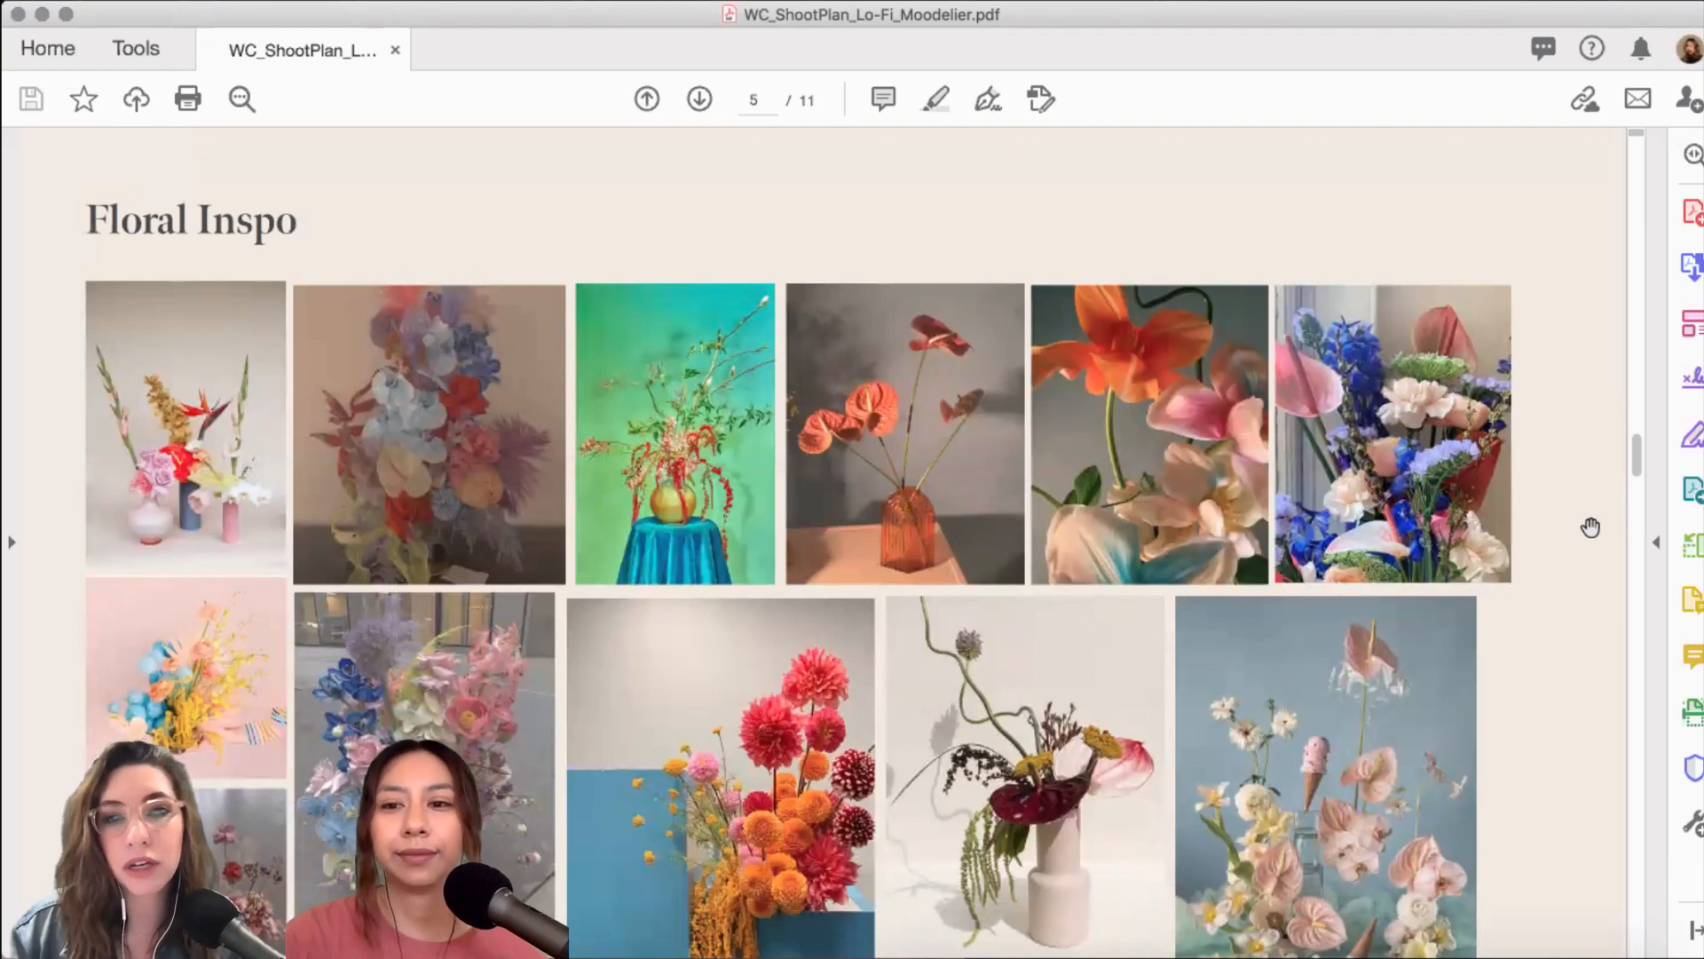
scroll(1590, 527, "down", 3)
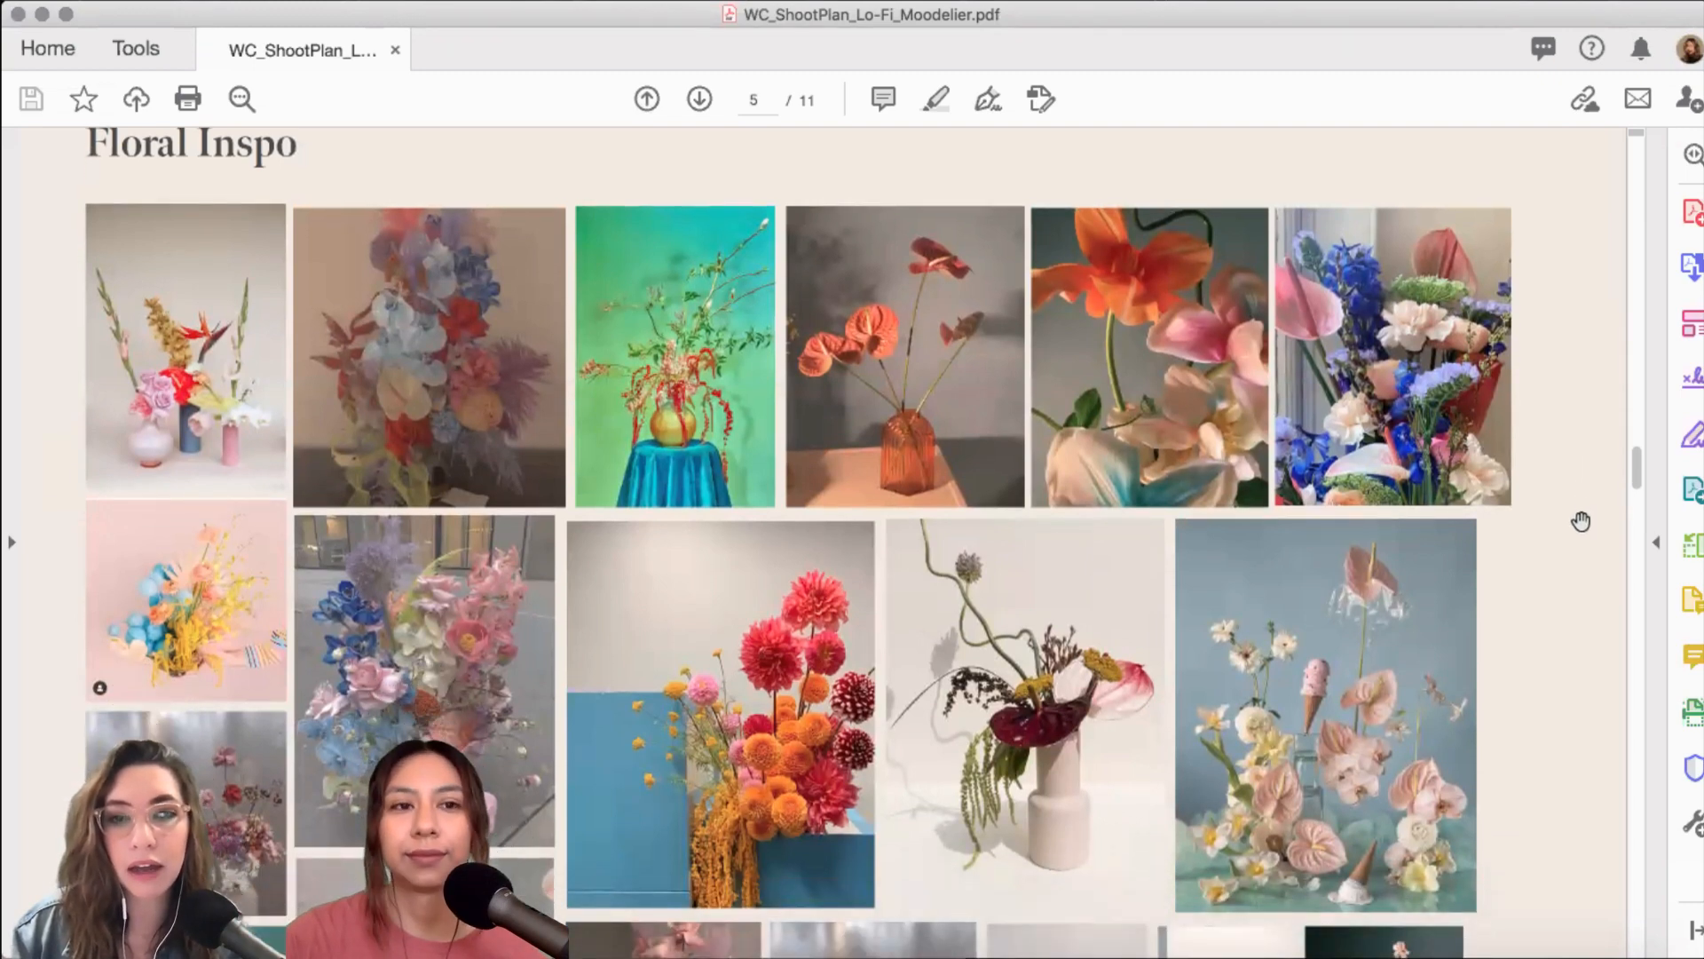
scroll(1582, 521, "down", 6)
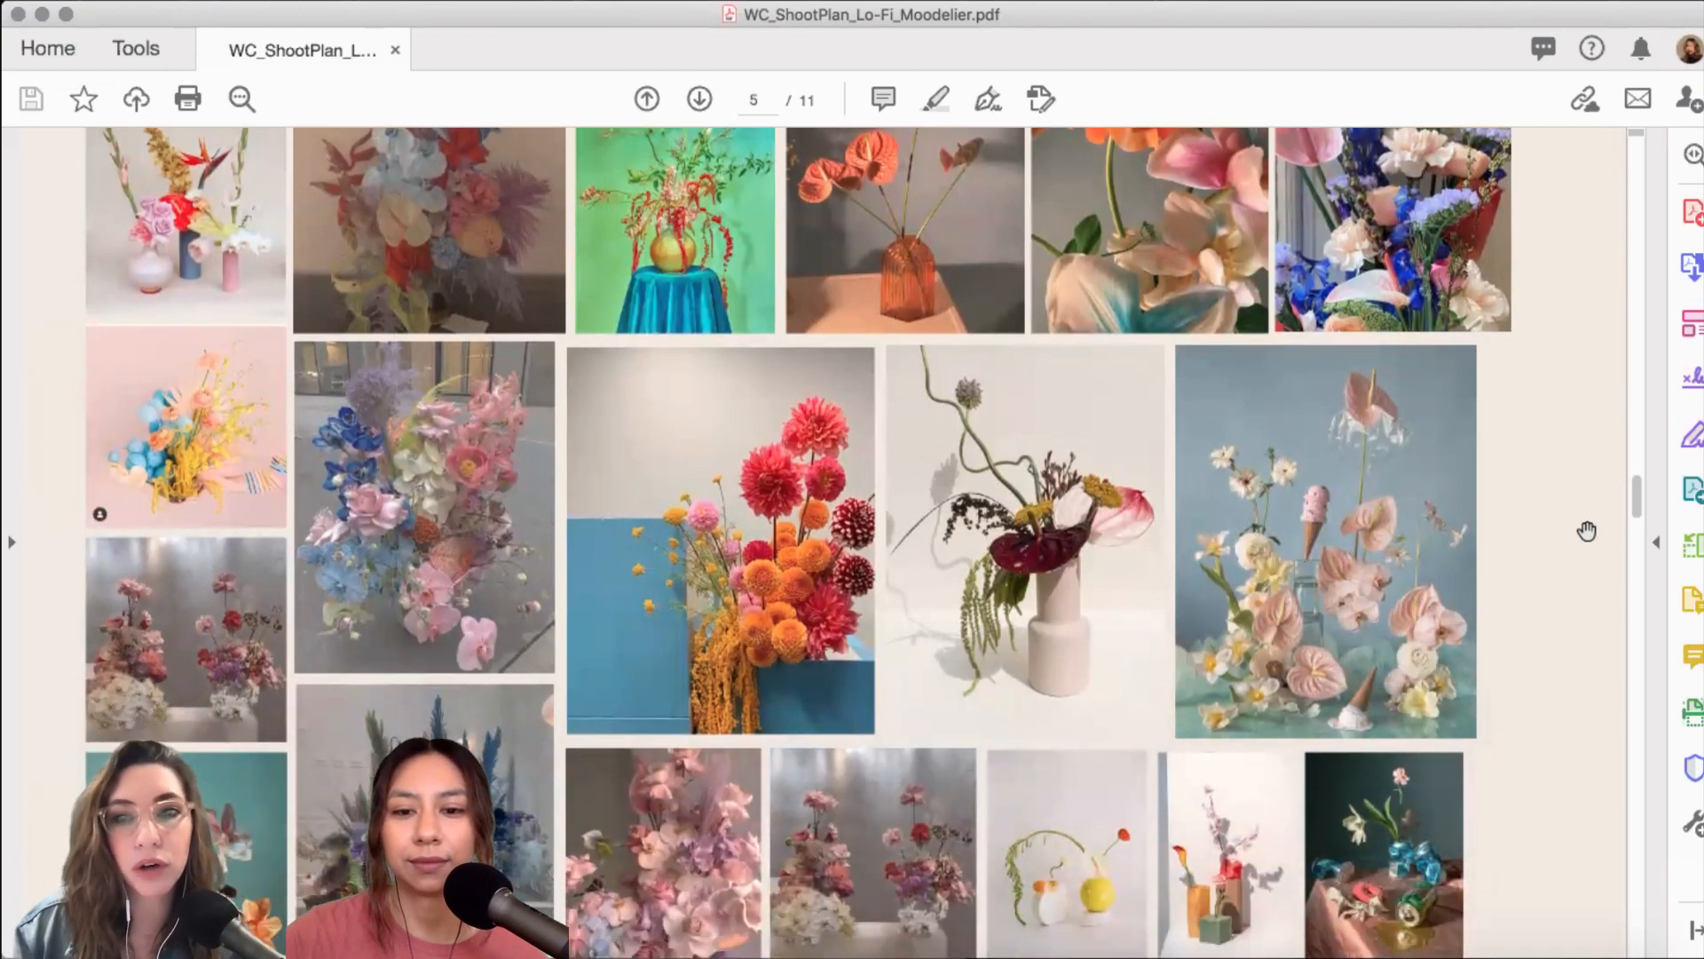
scroll(1588, 530, "down", 10)
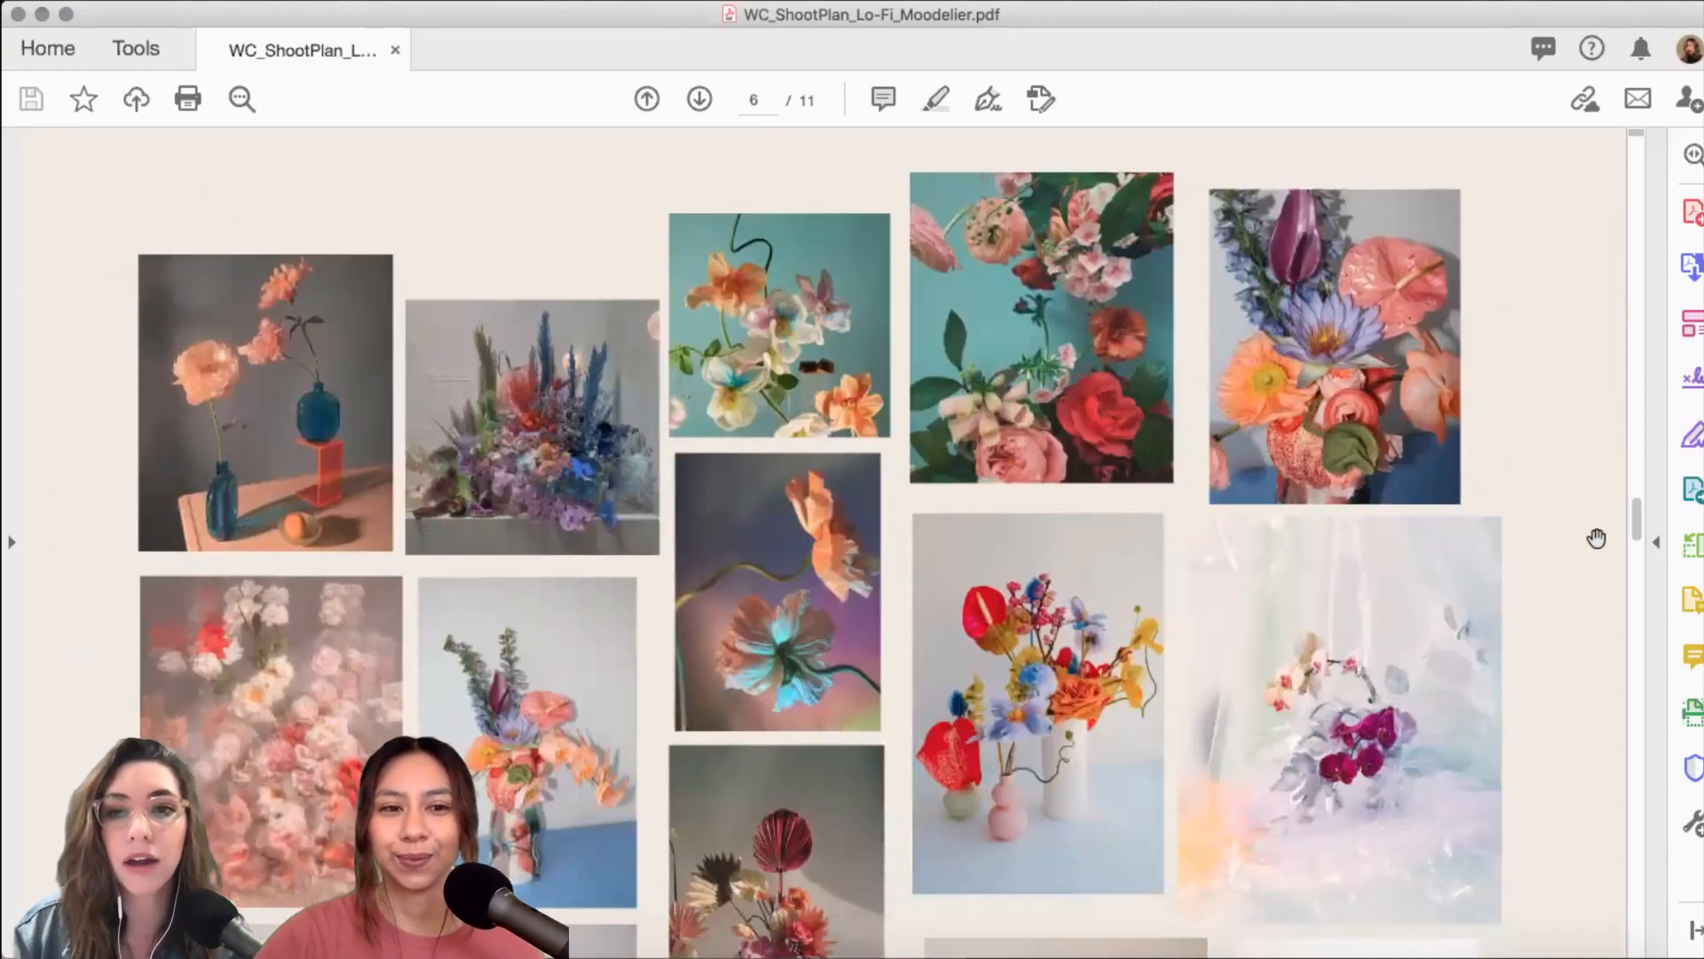
scroll(1595, 538, "down", 3)
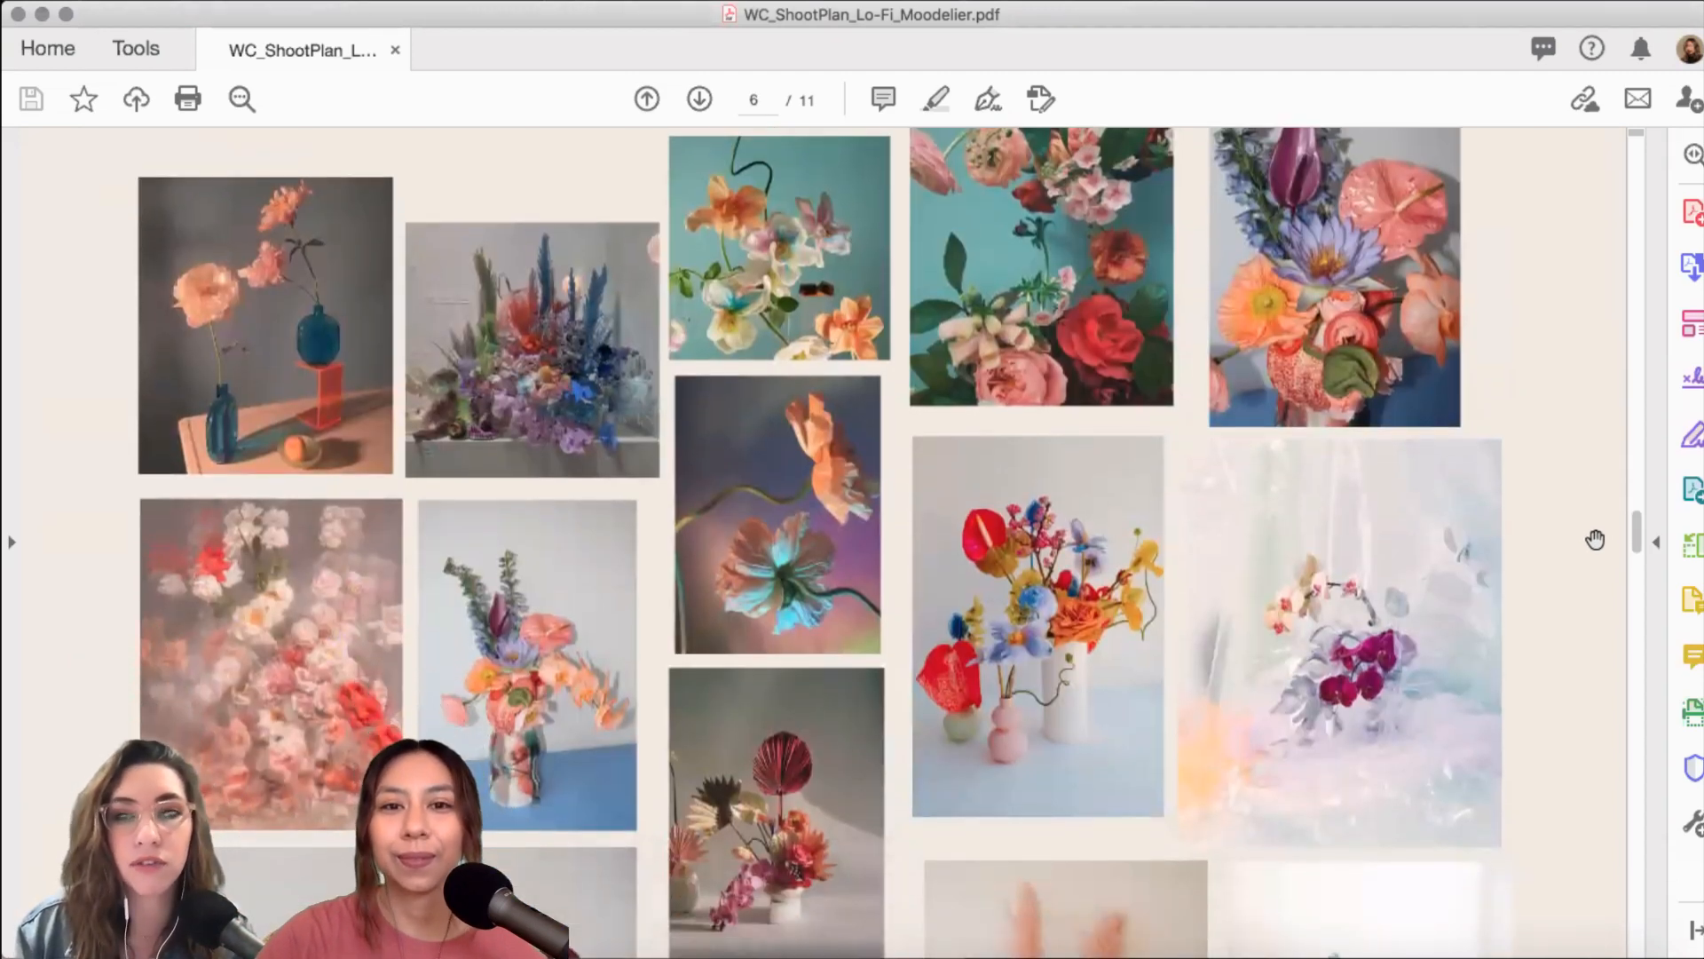
scroll(1592, 541, "down", 6)
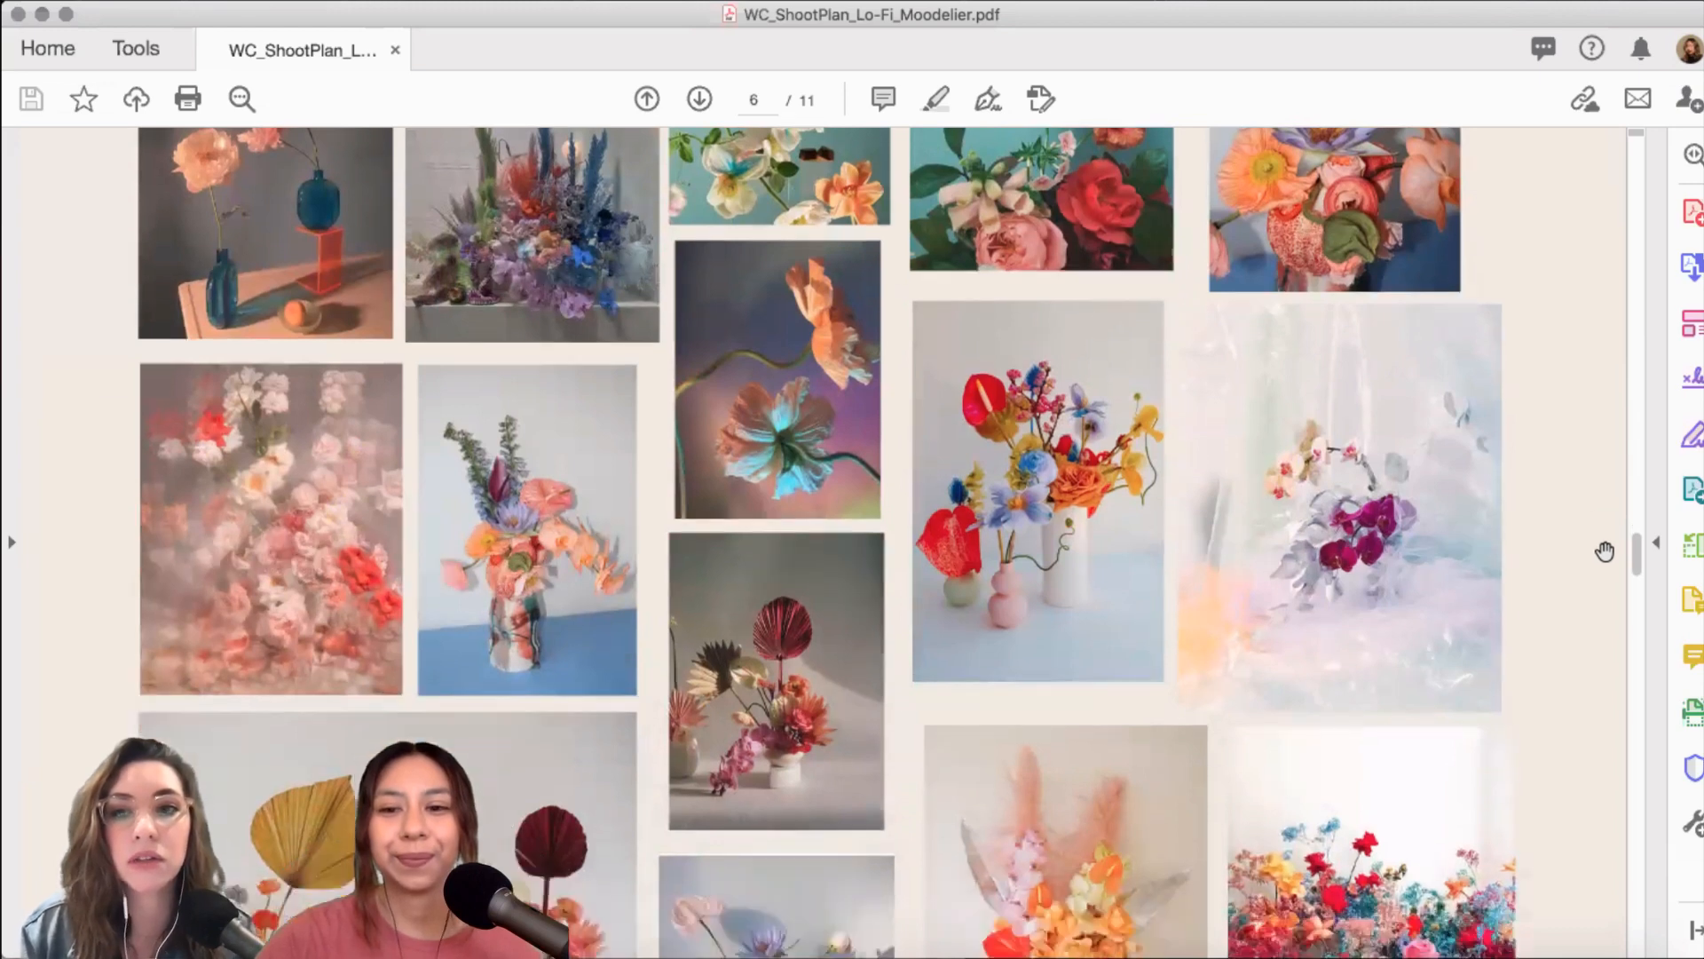
scroll(1605, 551, "down", 2)
scroll(1611, 566, "down", 4)
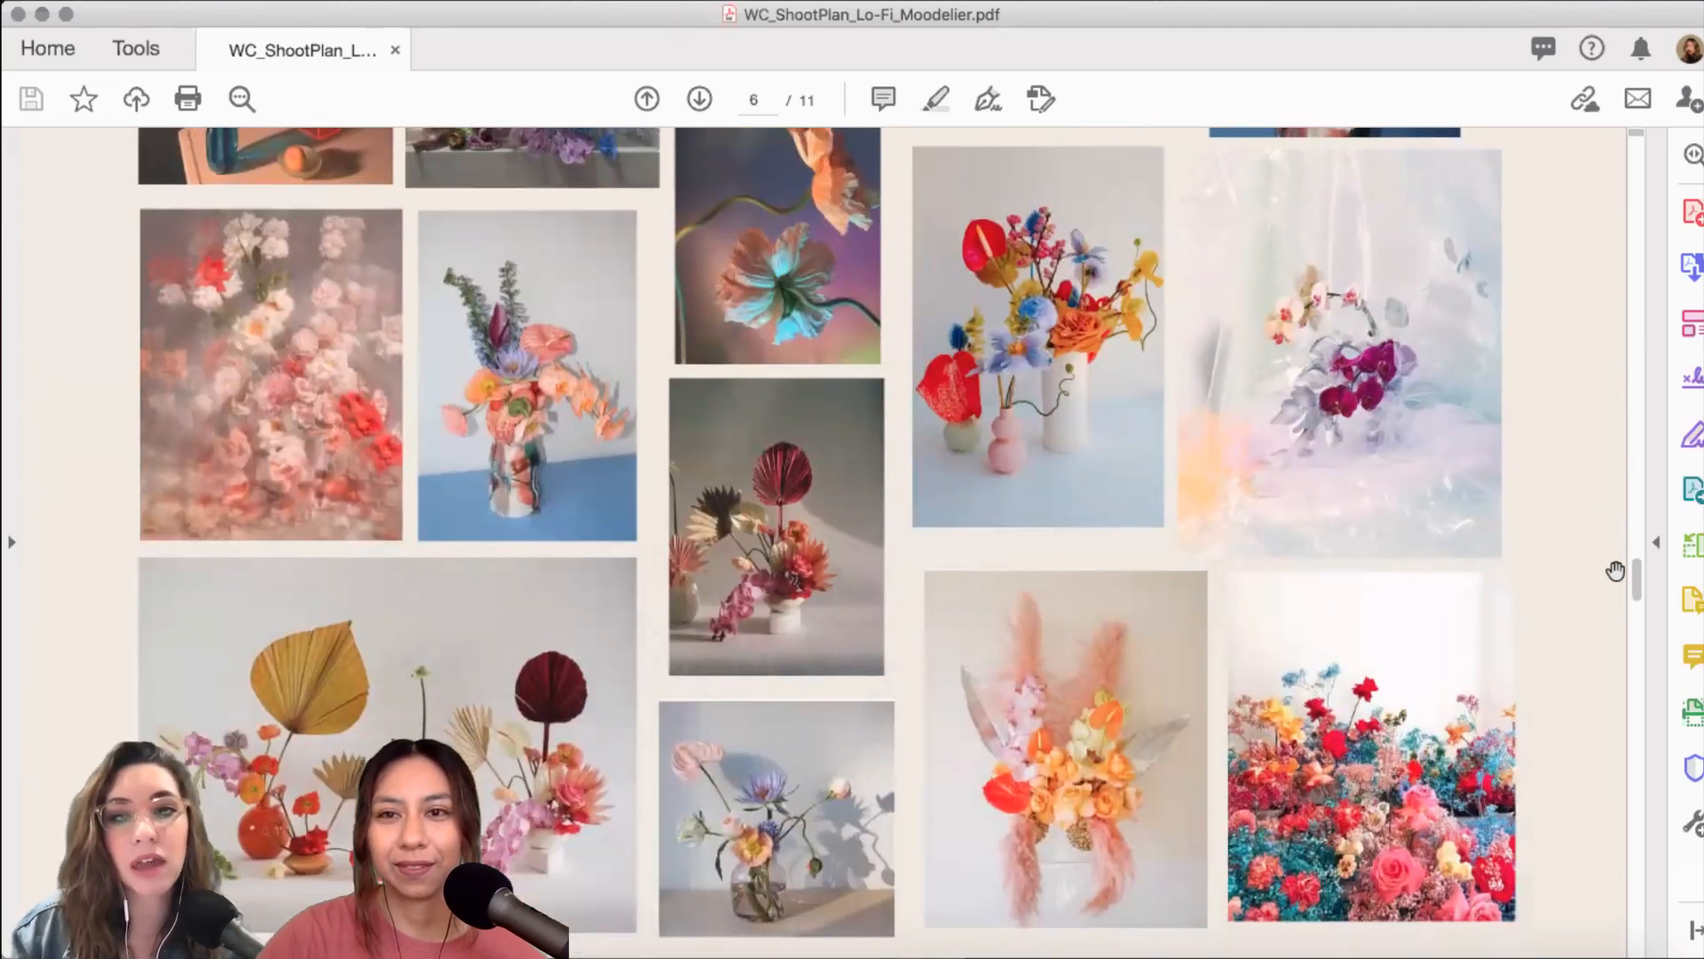
- Look over the remaining floral inspiration images on page 7 and continue to the Set and Prop Inspo page
scroll(1609, 563, "down", 7)
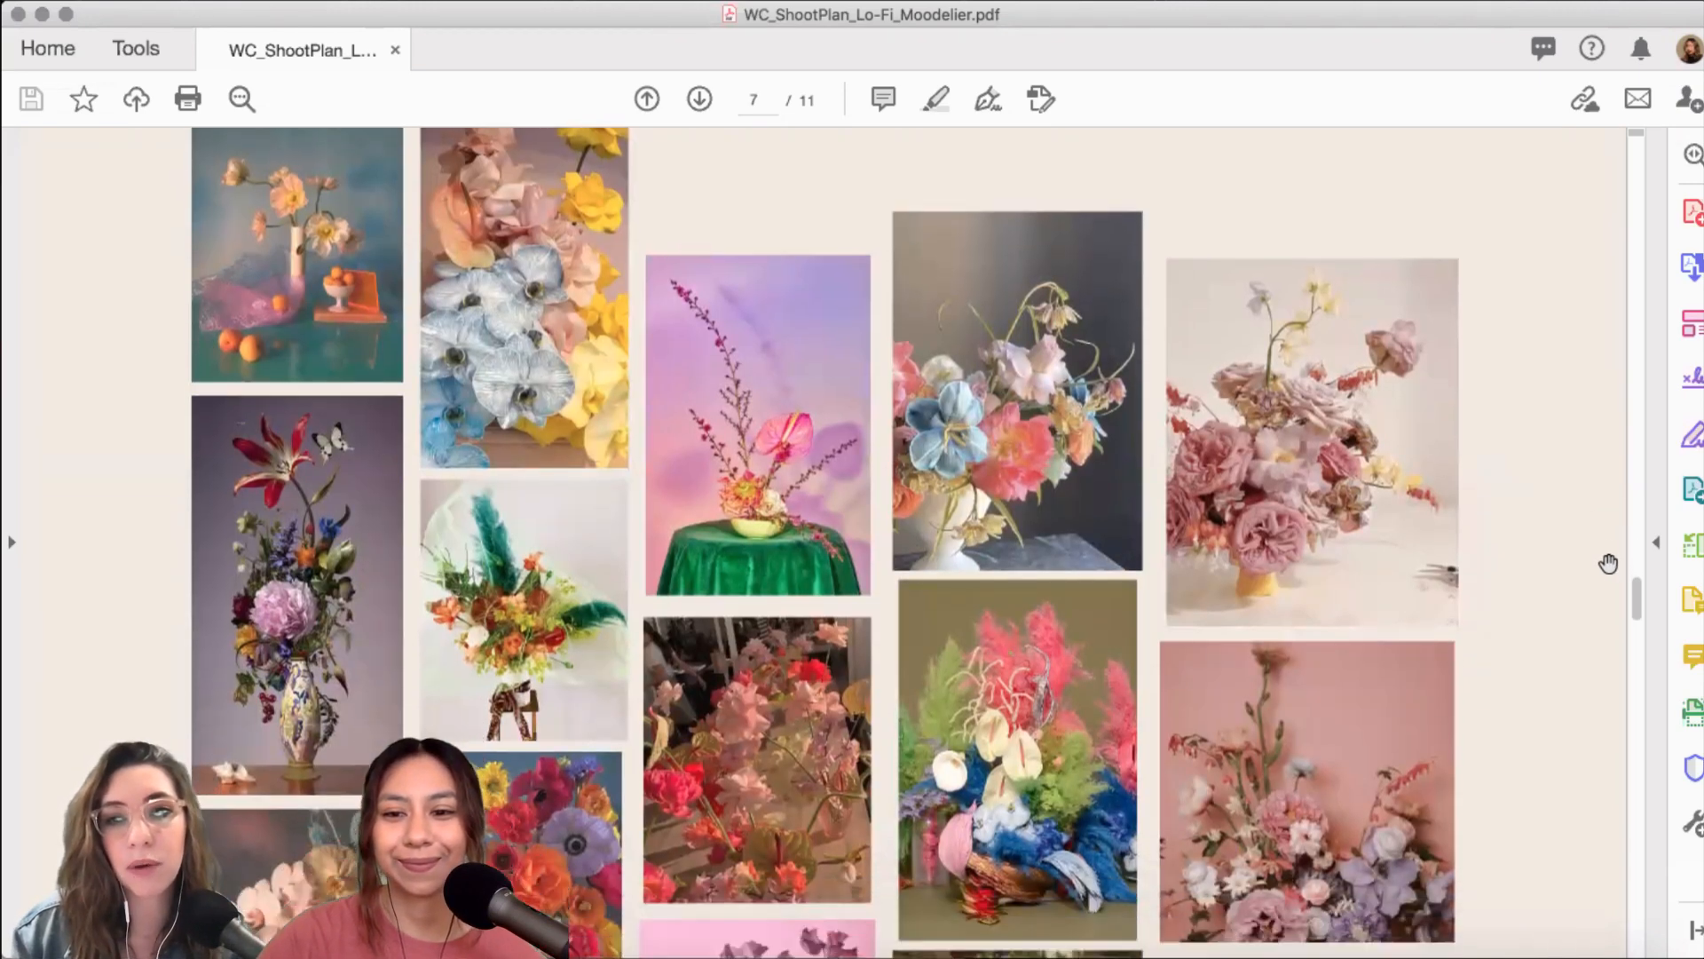
scroll(1609, 564, "down", 6)
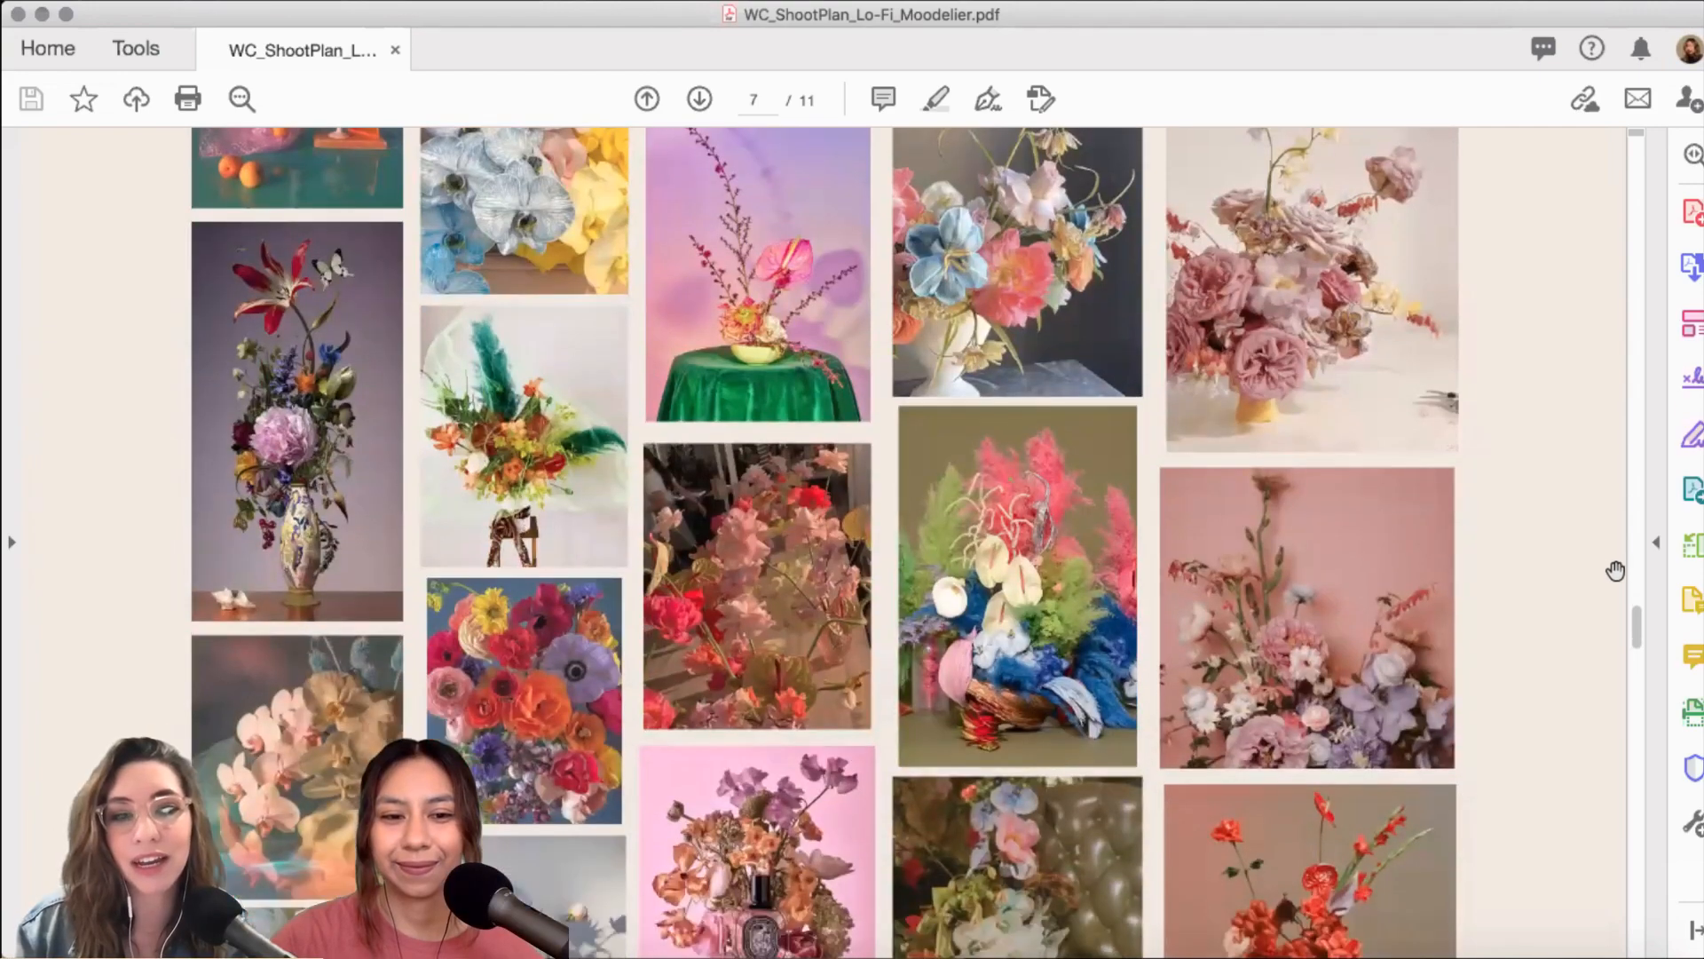
scroll(1616, 568, "down", 5)
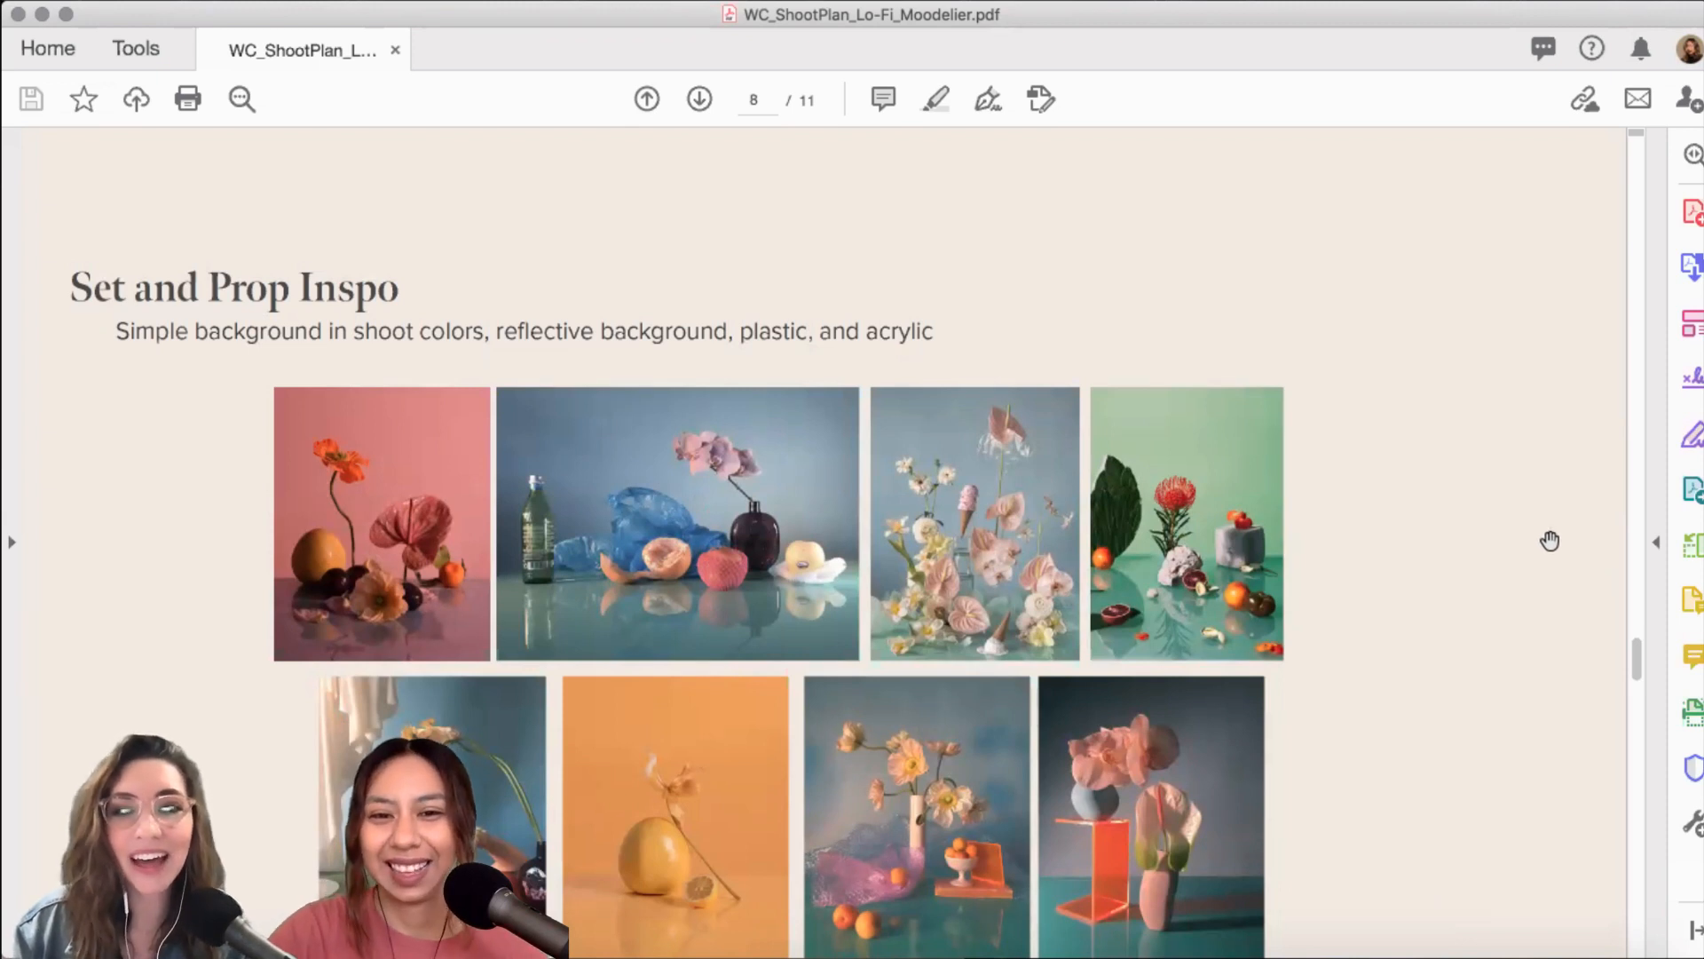
- Examine the set and prop inspiration images on page 8 and move on to Beverage Inspo
scroll(1454, 548, "down", 3)
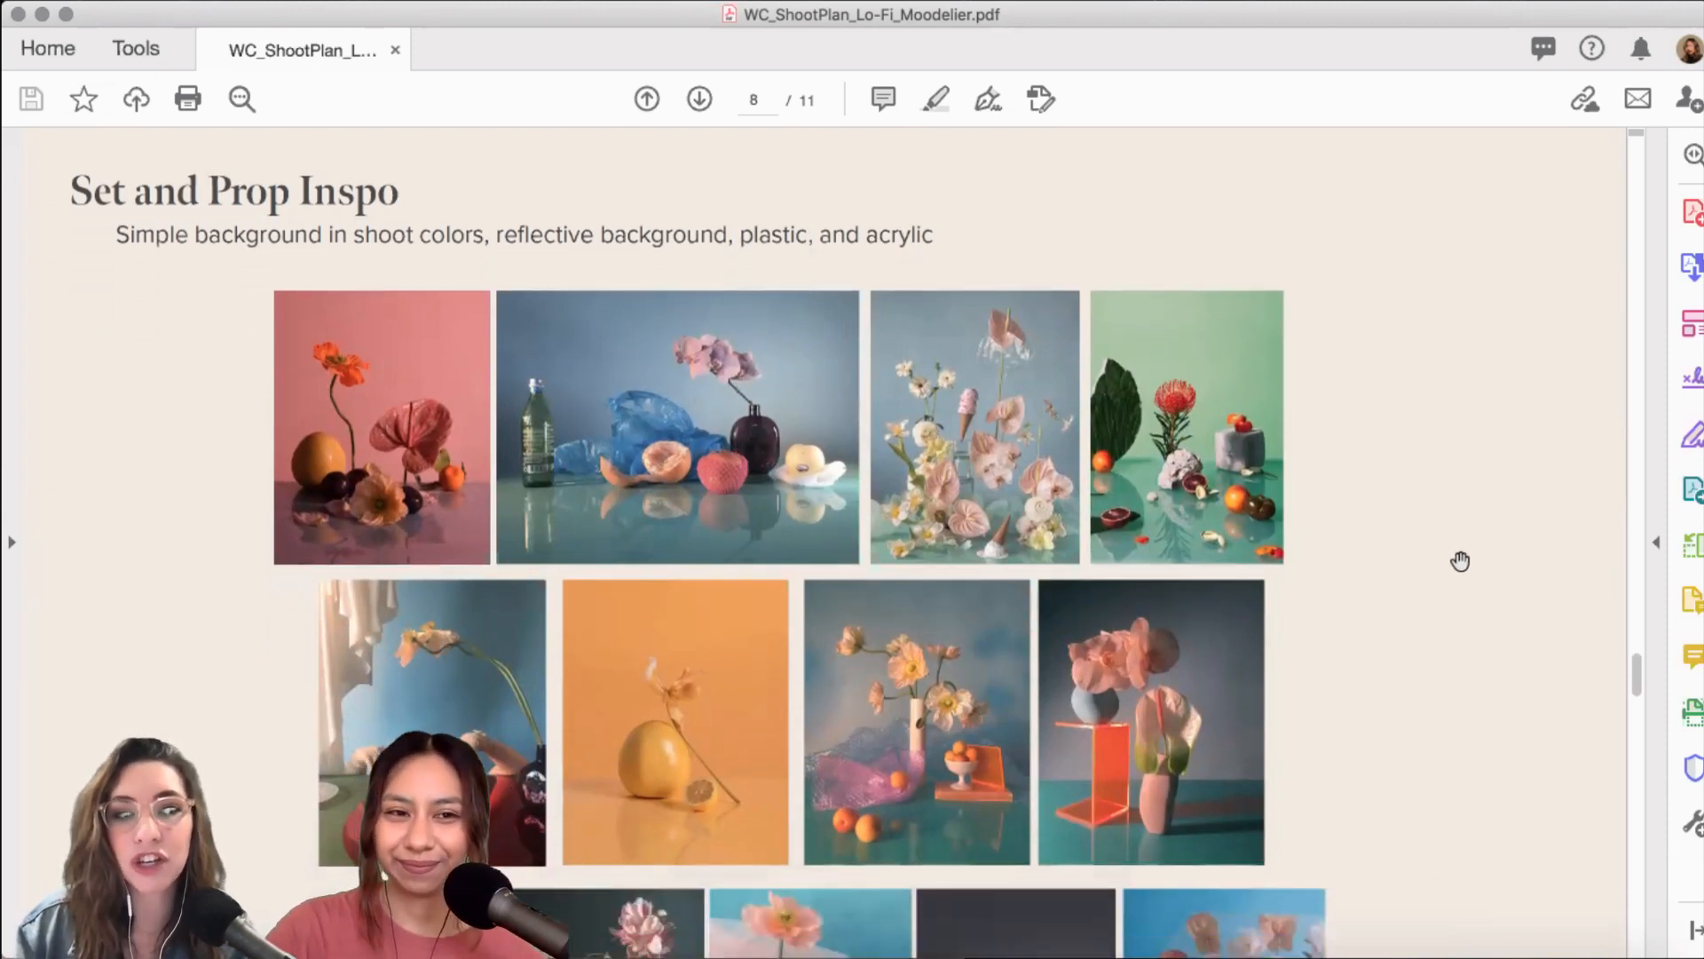
scroll(1460, 561, "down", 1)
scroll(1526, 650, "down", 4)
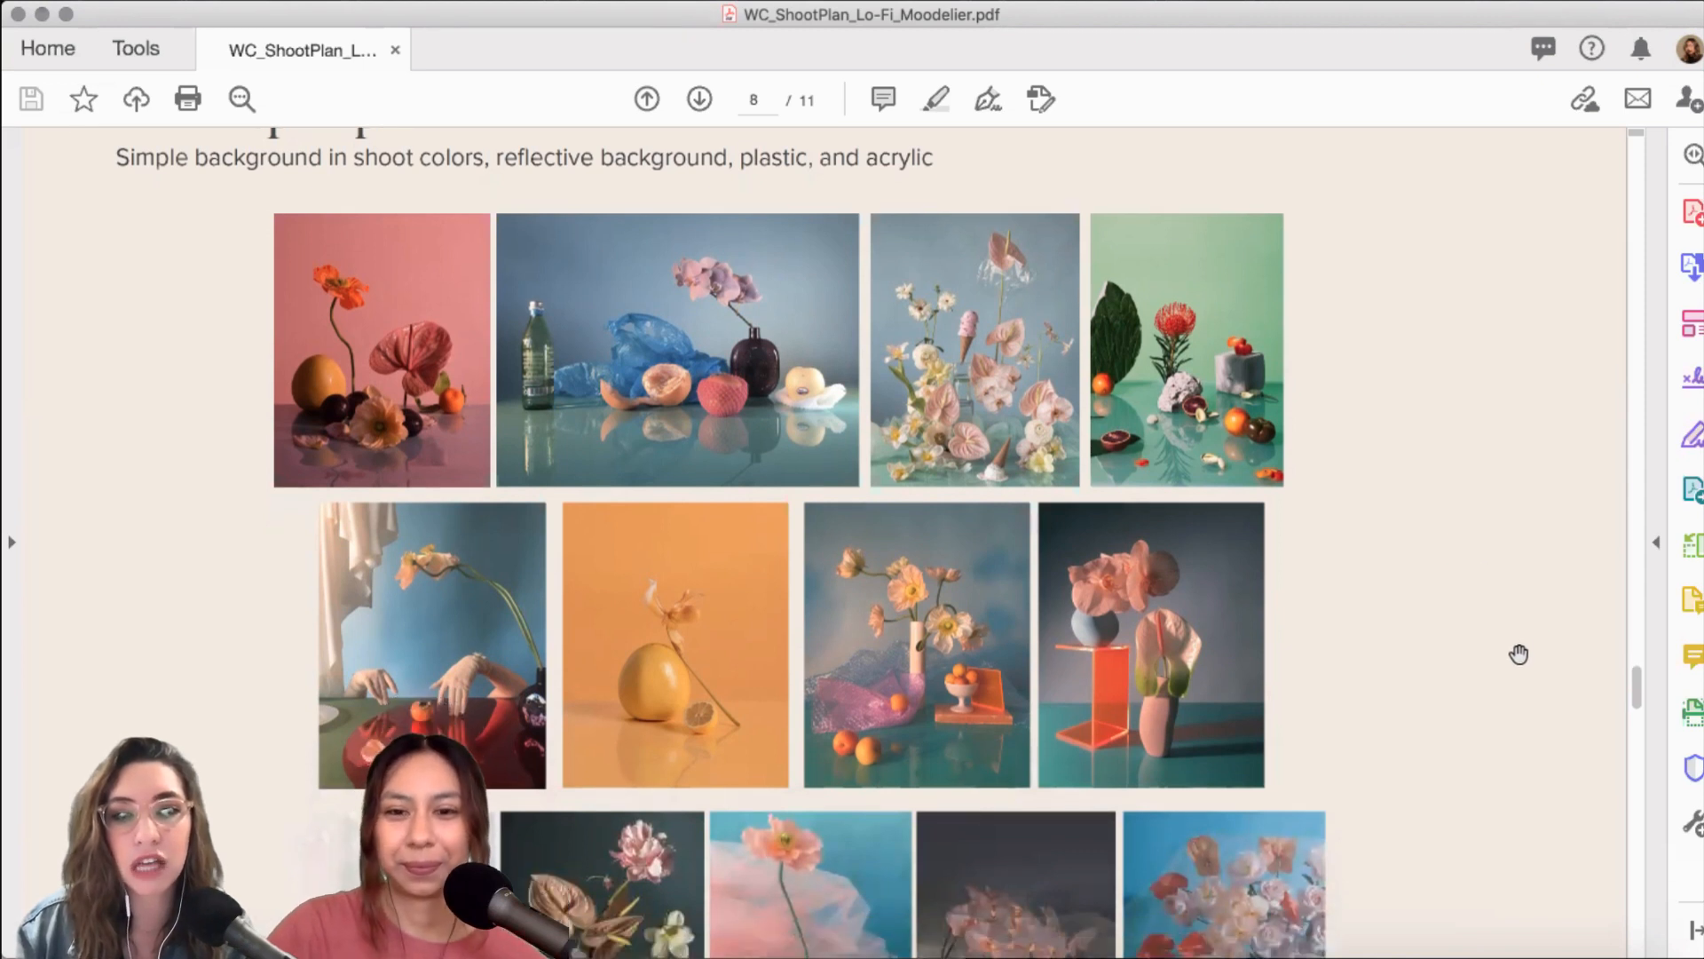
scroll(1519, 653, "down", 2)
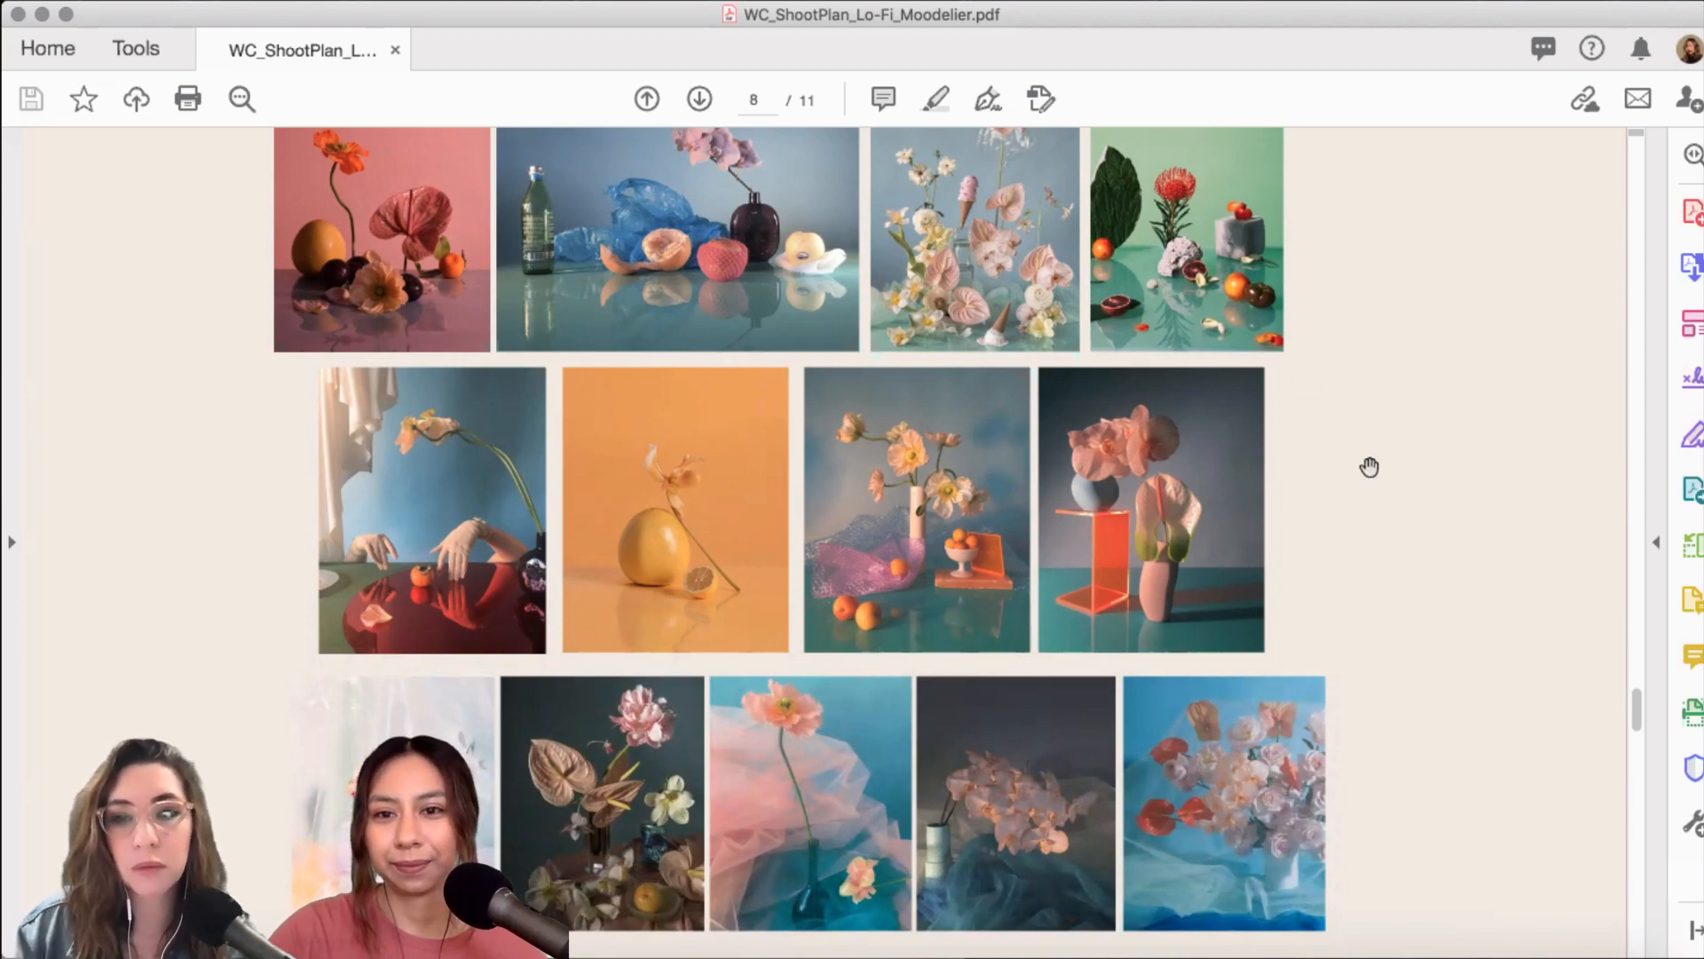
scroll(1427, 562, "down", 2)
scroll(1030, 463, "down", 3)
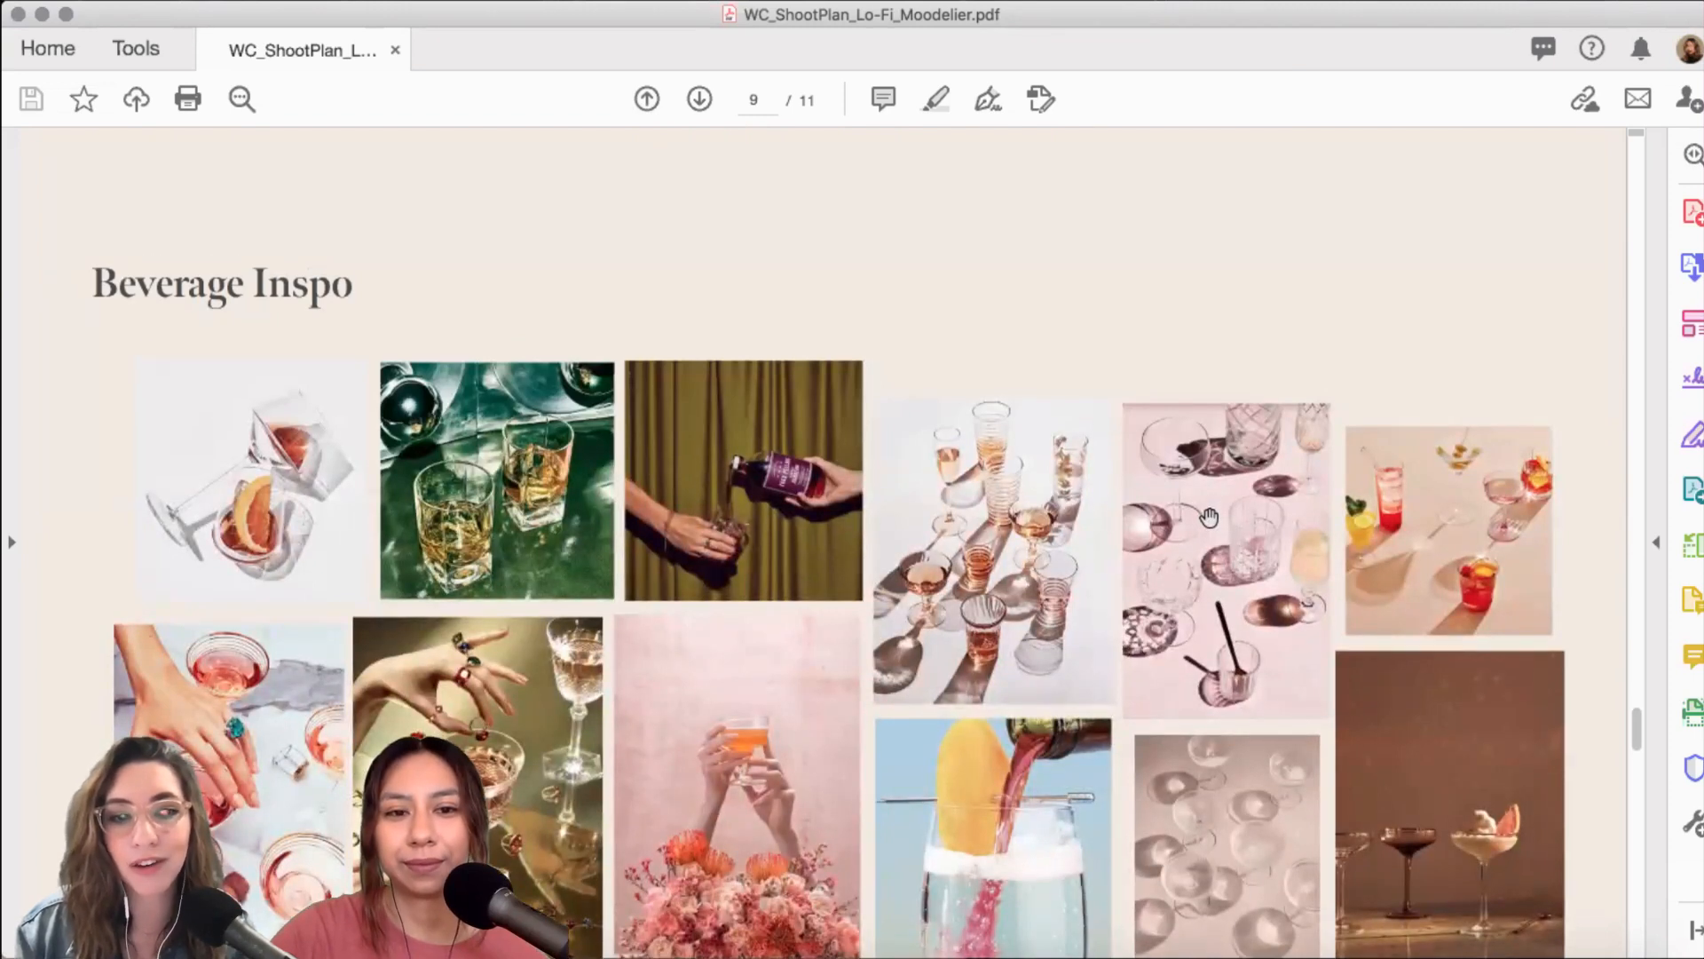
- View the beverage inspiration images on page 9 and continue to the Shot List on page 10
scroll(1209, 518, "down", 1)
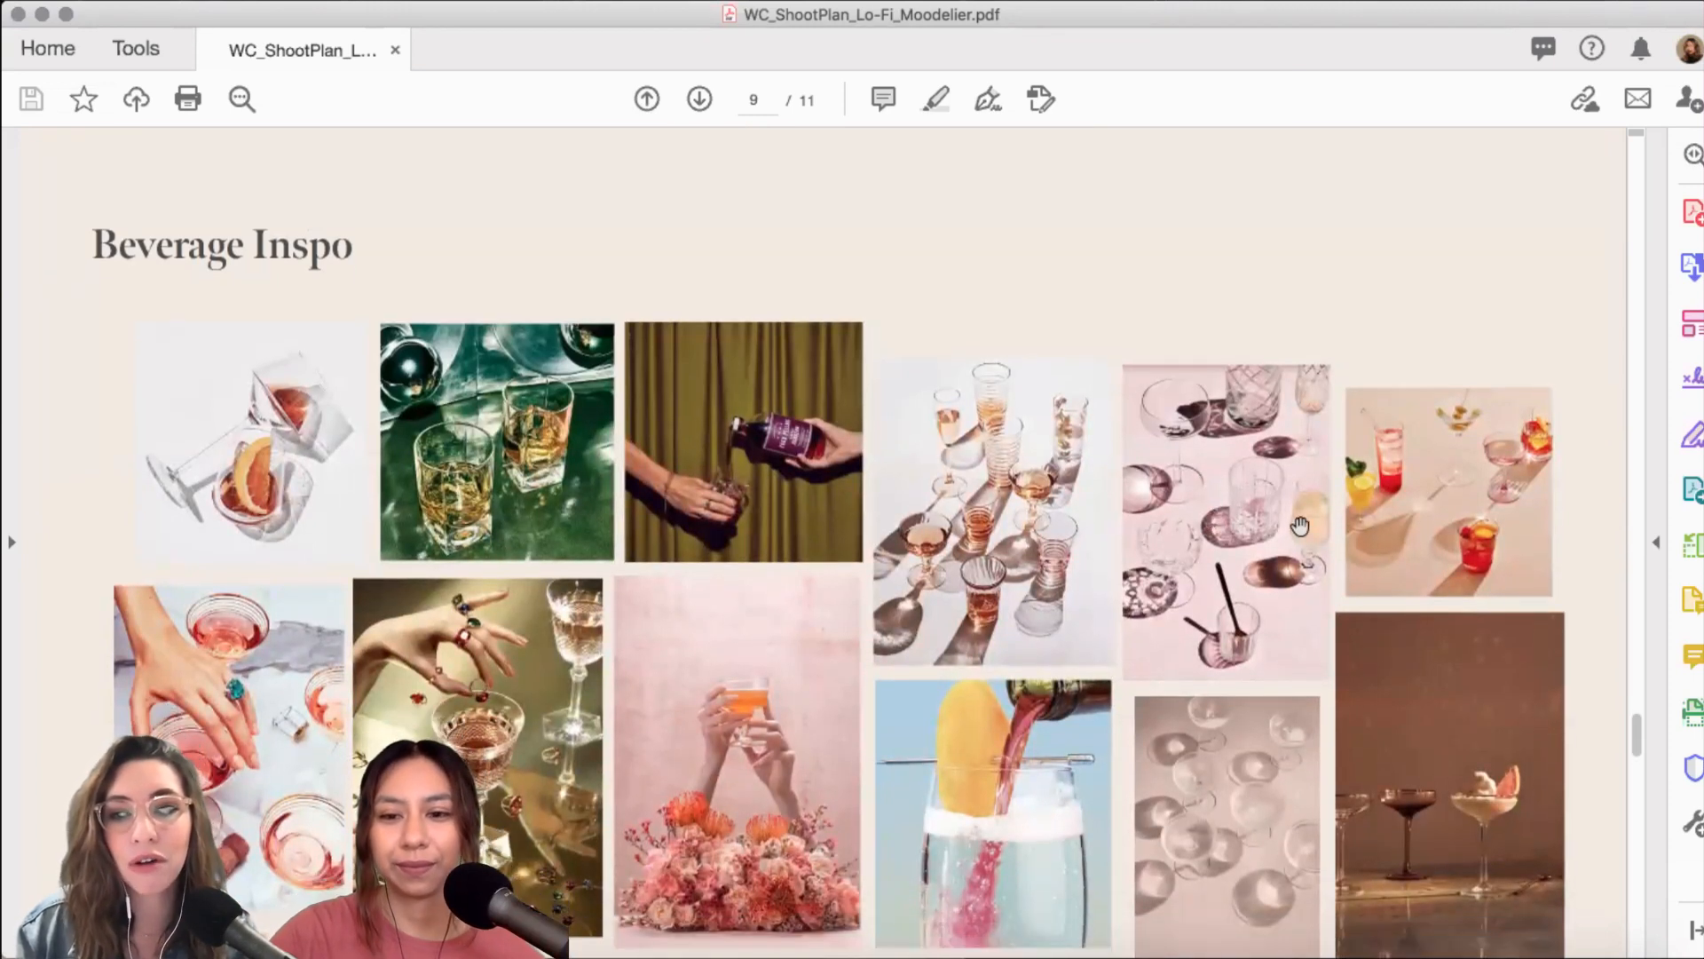
scroll(1570, 537, "down", 3)
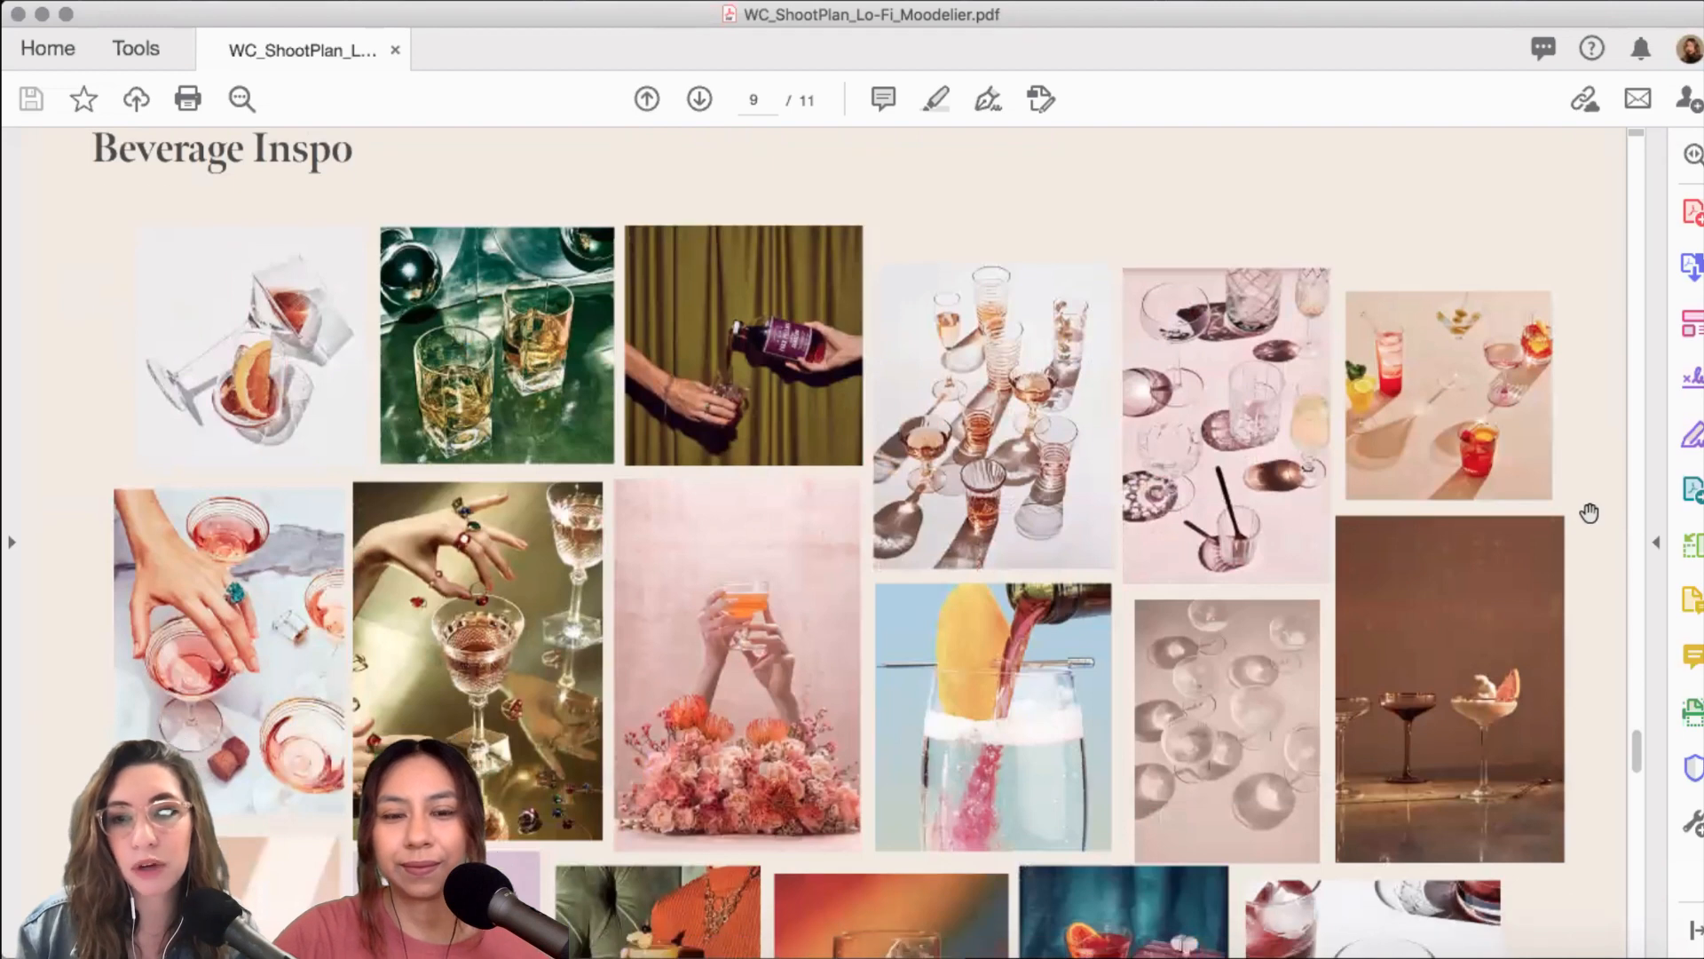
scroll(1570, 537, "down", 4)
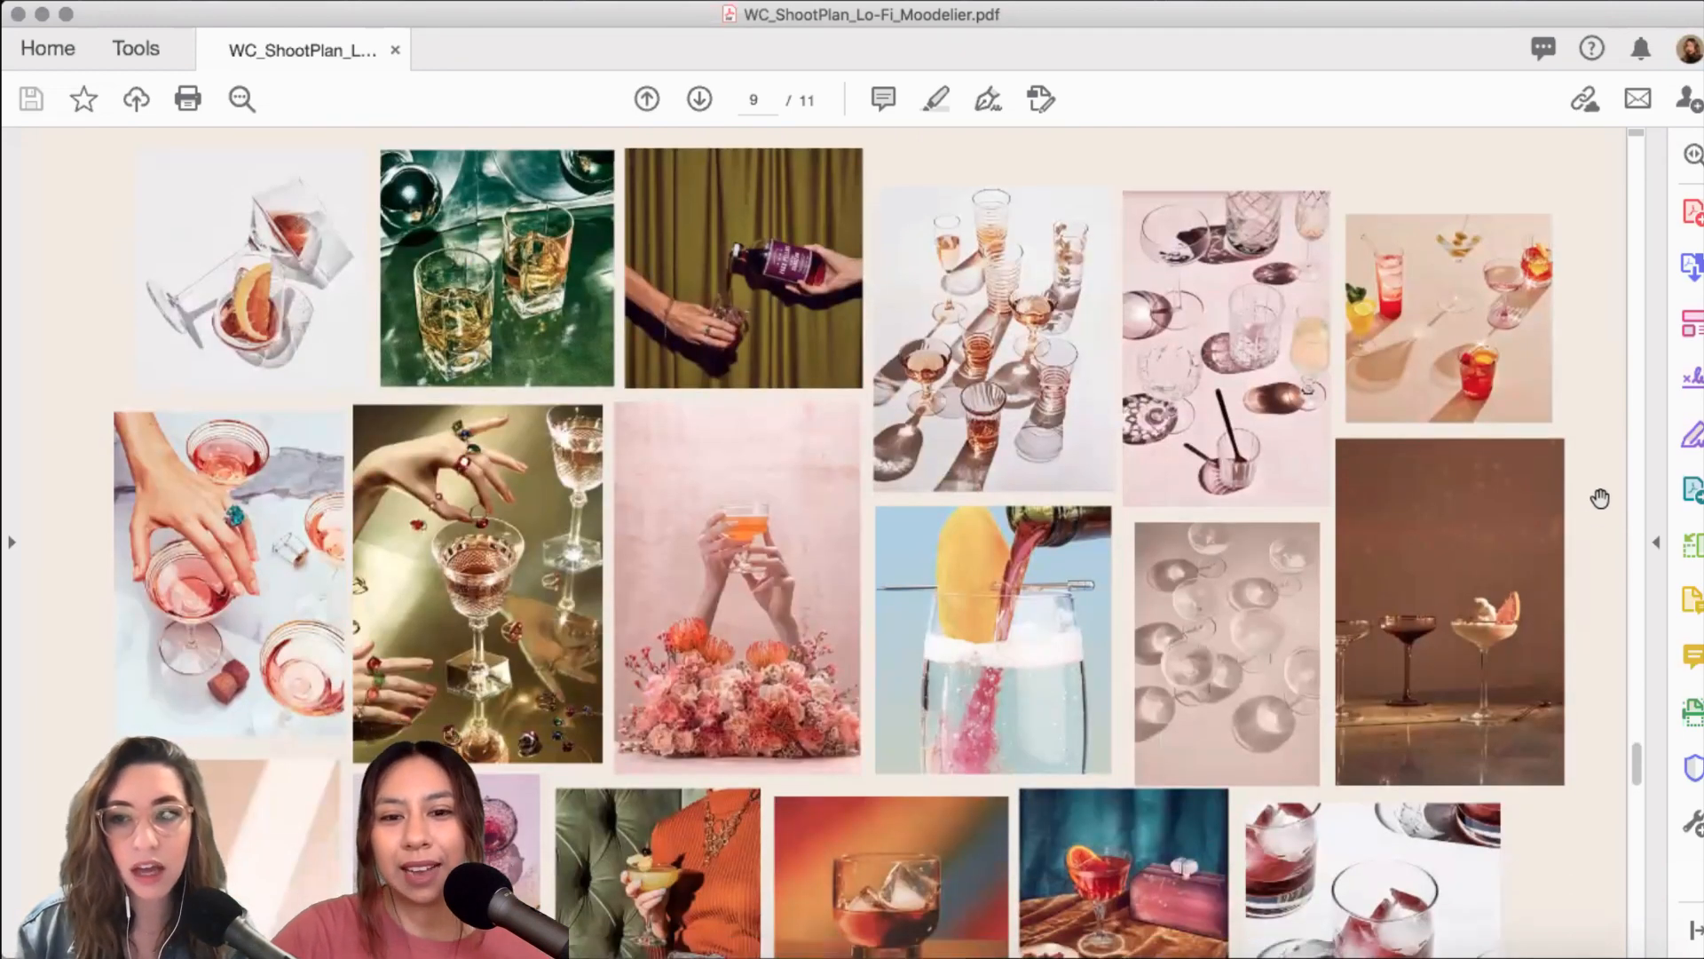
scroll(1600, 497, "down", 5)
scroll(1615, 499, "down", 5)
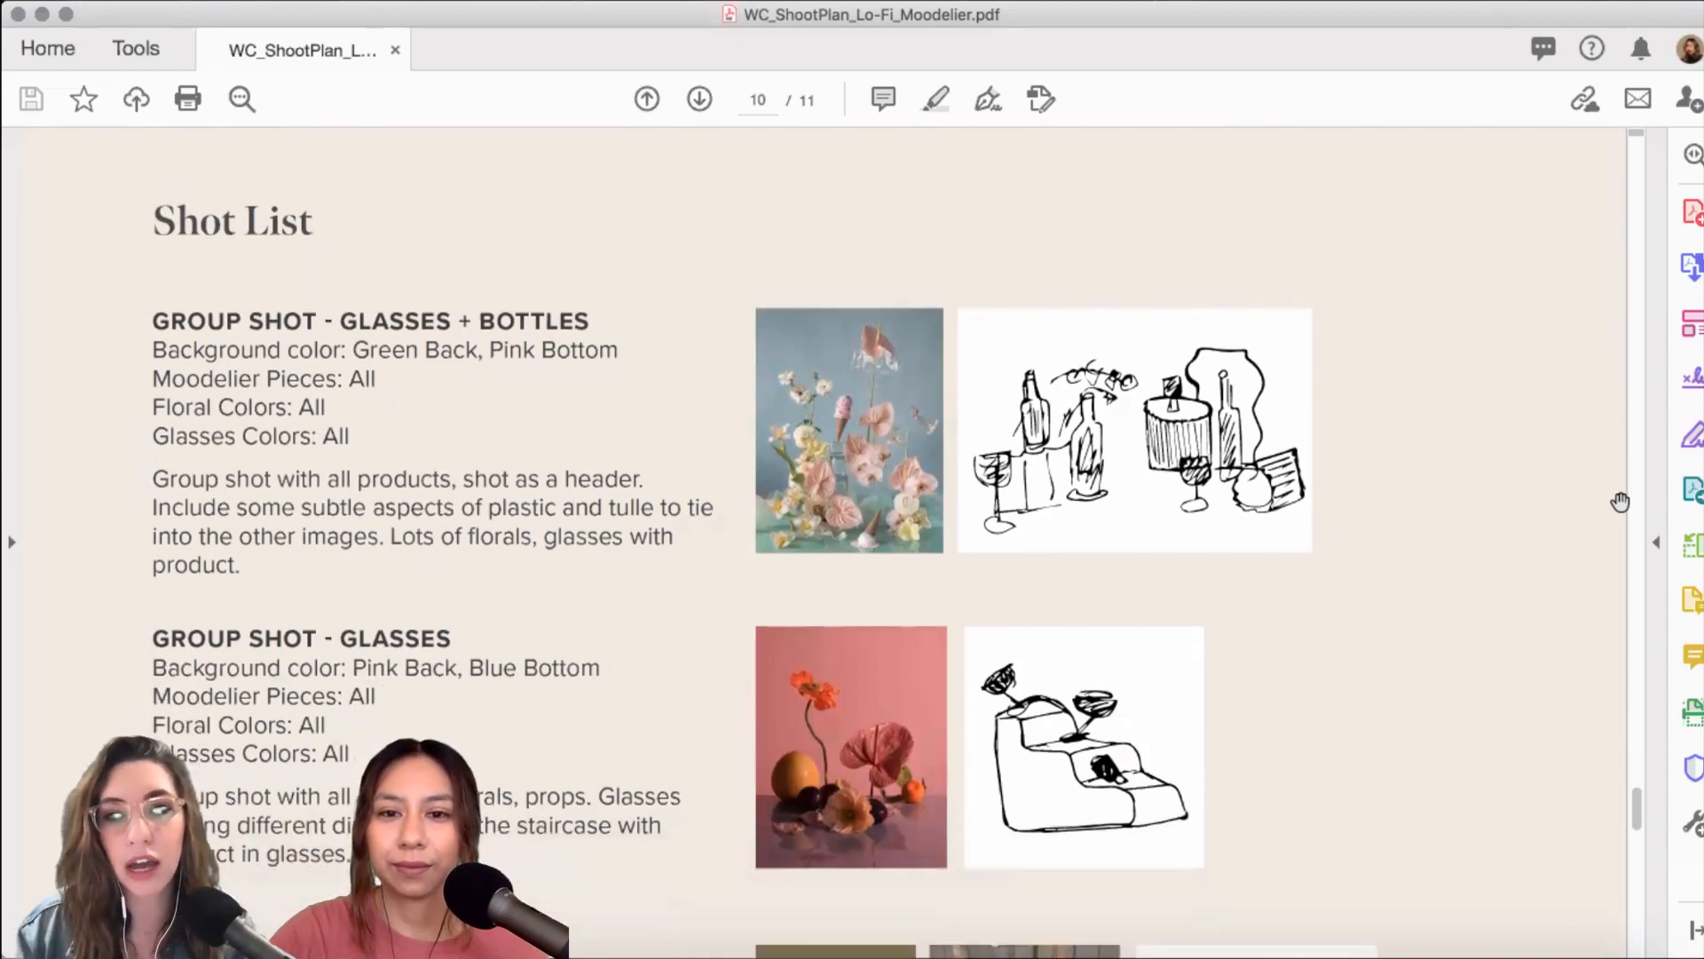
- Read the three group shot descriptions and sketches on page 10, then continue to the single shots on page 11
scroll(1619, 502, "down", 2)
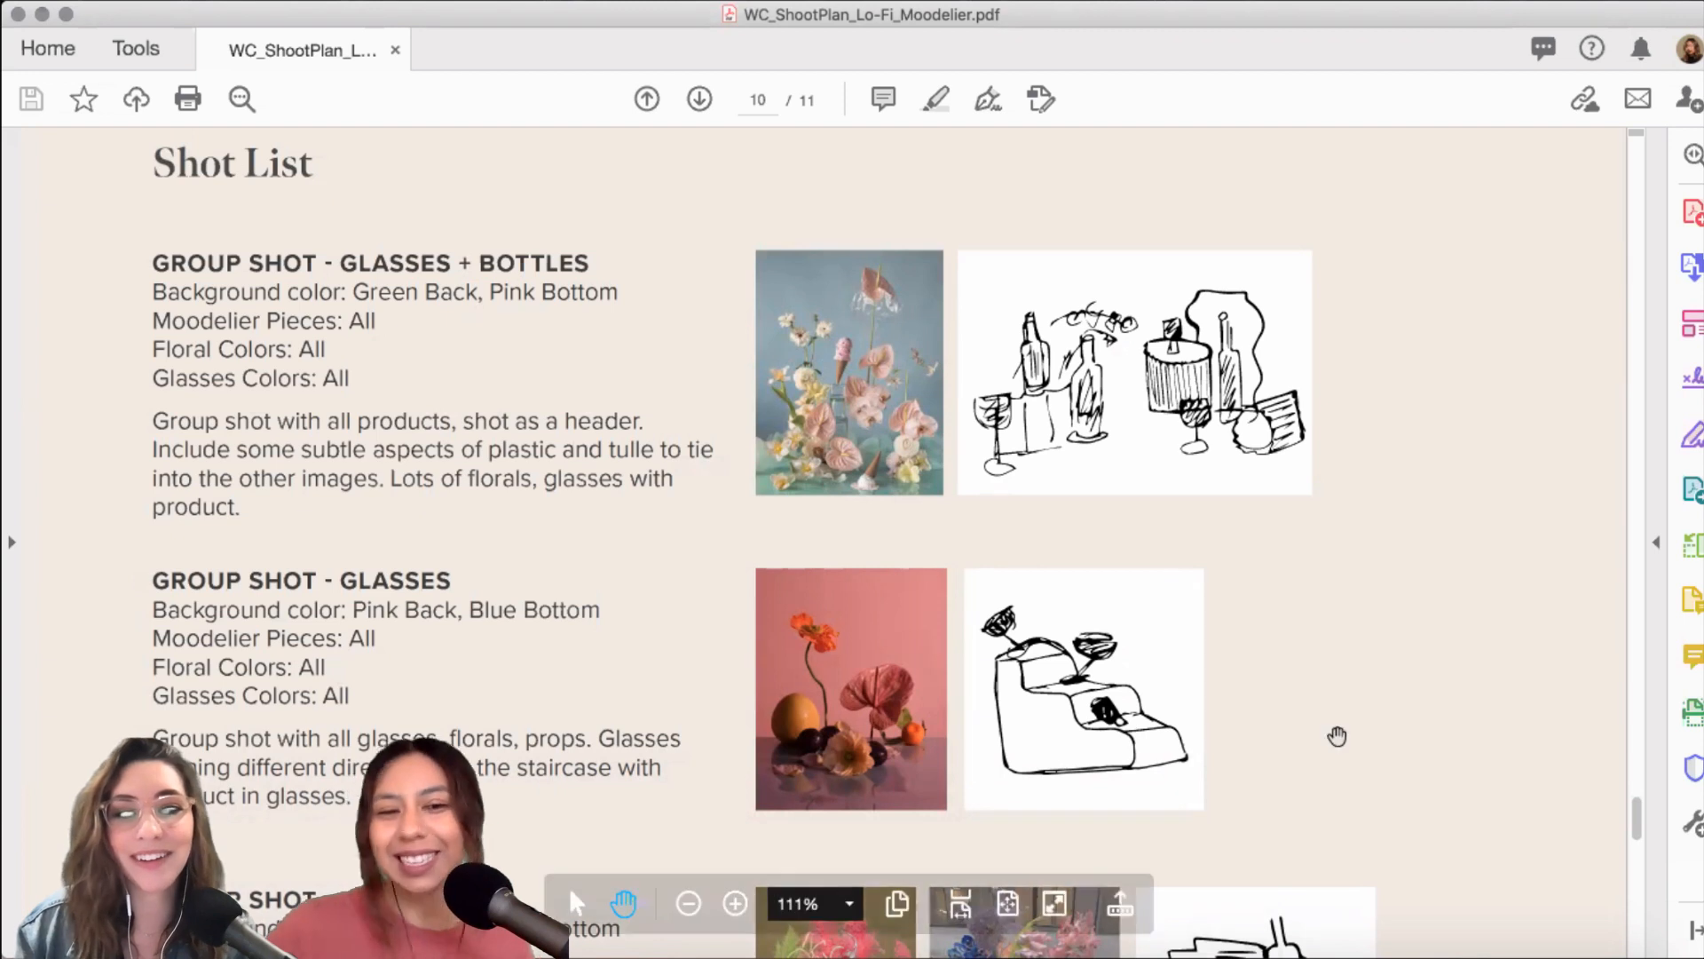
scroll(1409, 615, "down", 1)
scroll(1409, 615, "down", 1)
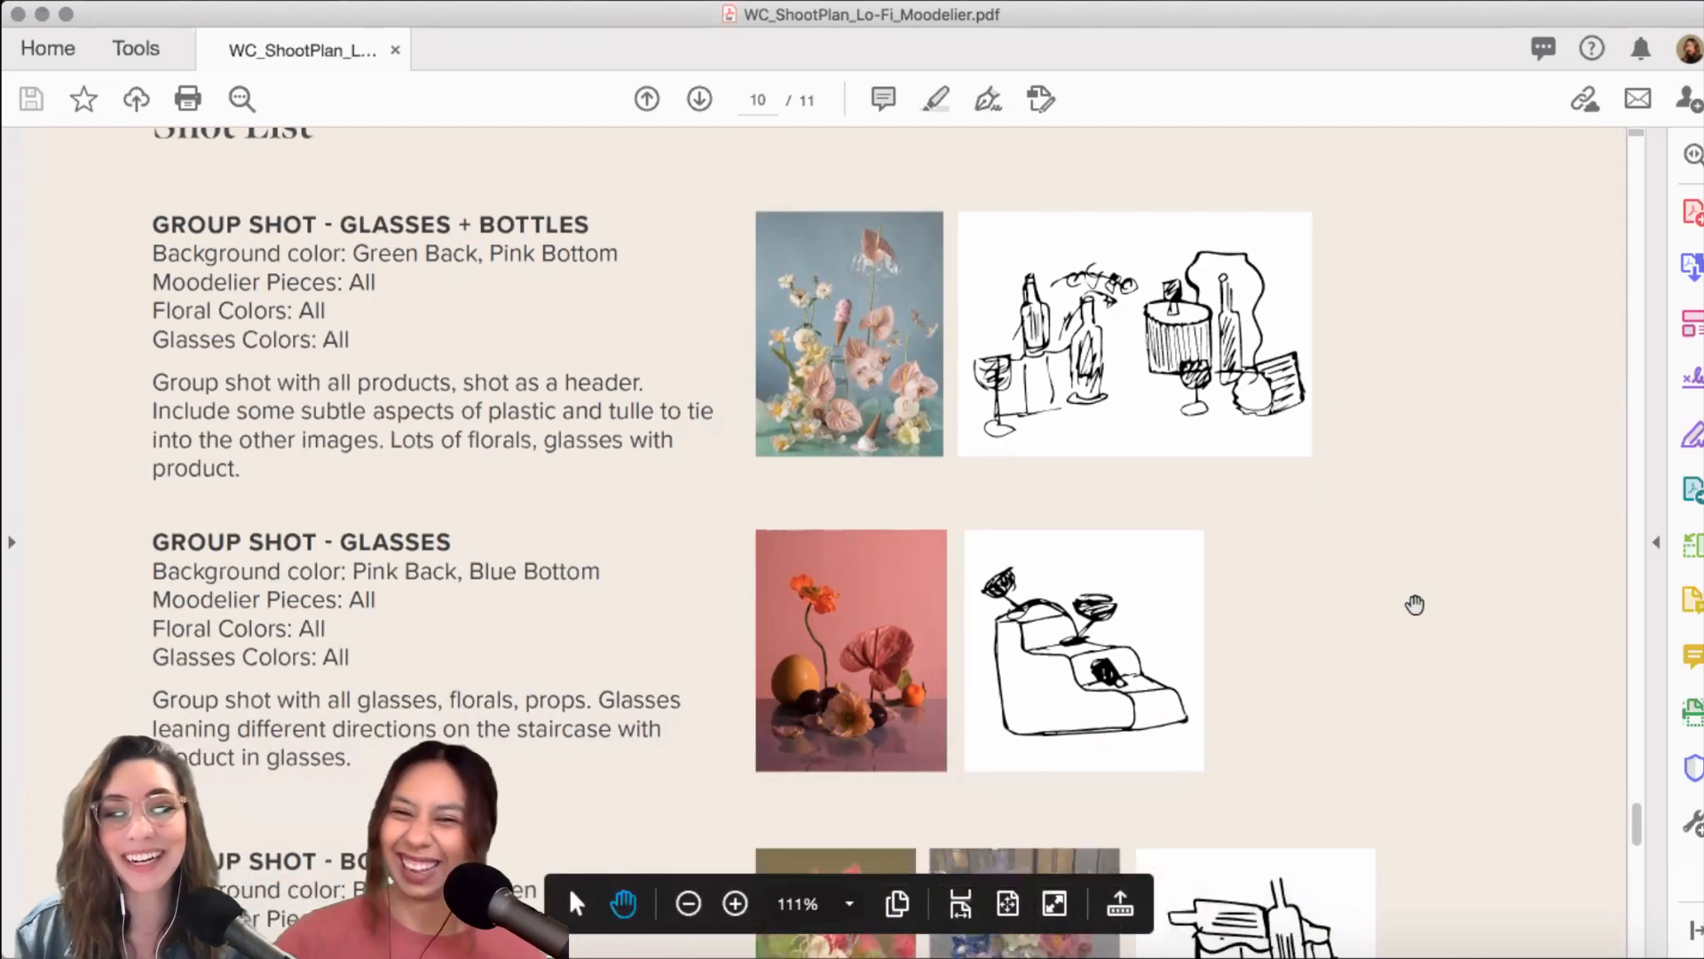
scroll(1411, 604, "down", 2)
scroll(1411, 600, "down", 2)
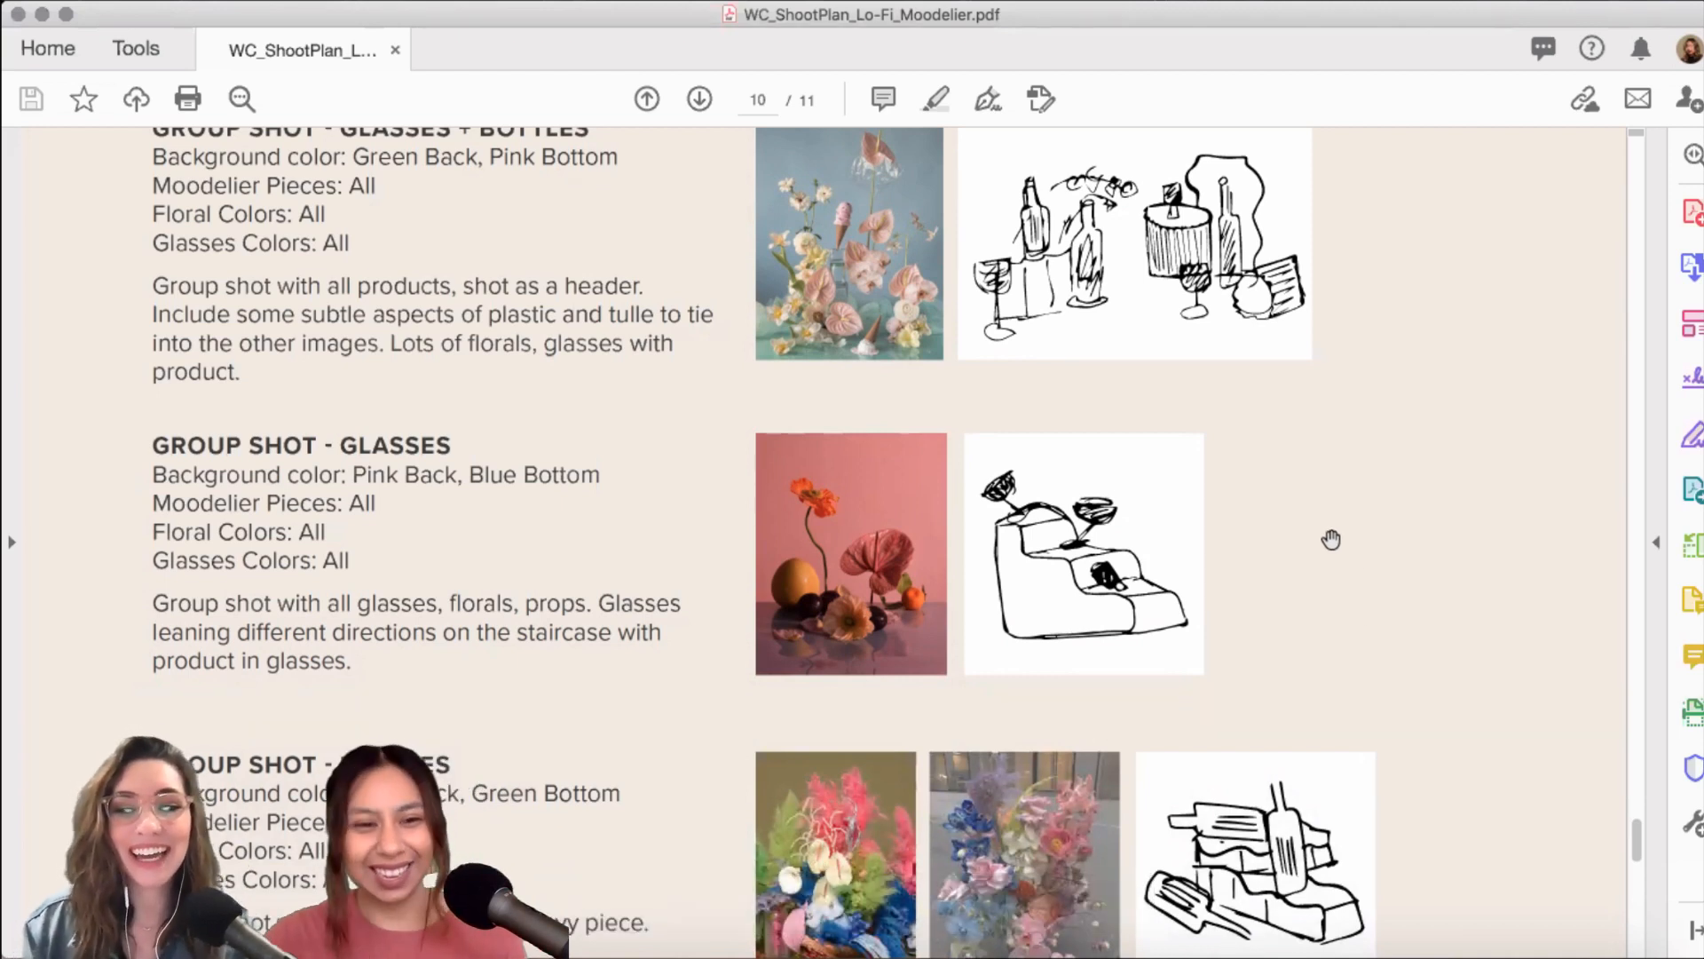
scroll(1409, 568, "down", 3)
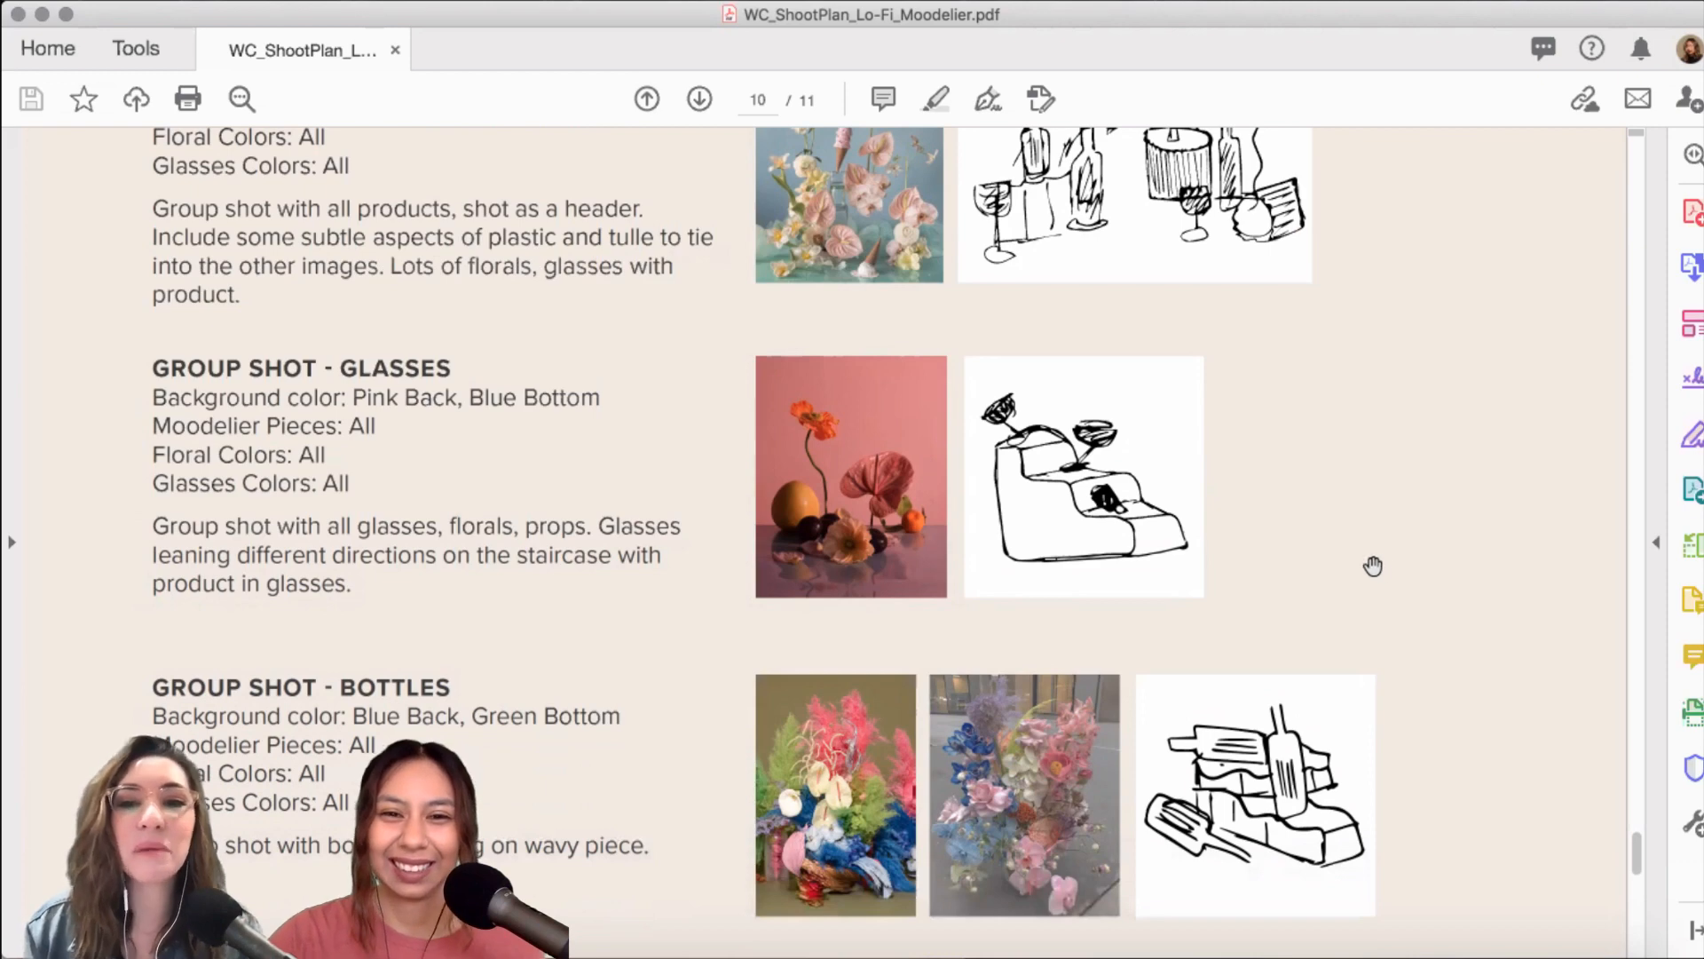
scroll(1373, 568, "down", 2)
scroll(1454, 597, "down", 6)
scroll(1430, 586, "down", 1)
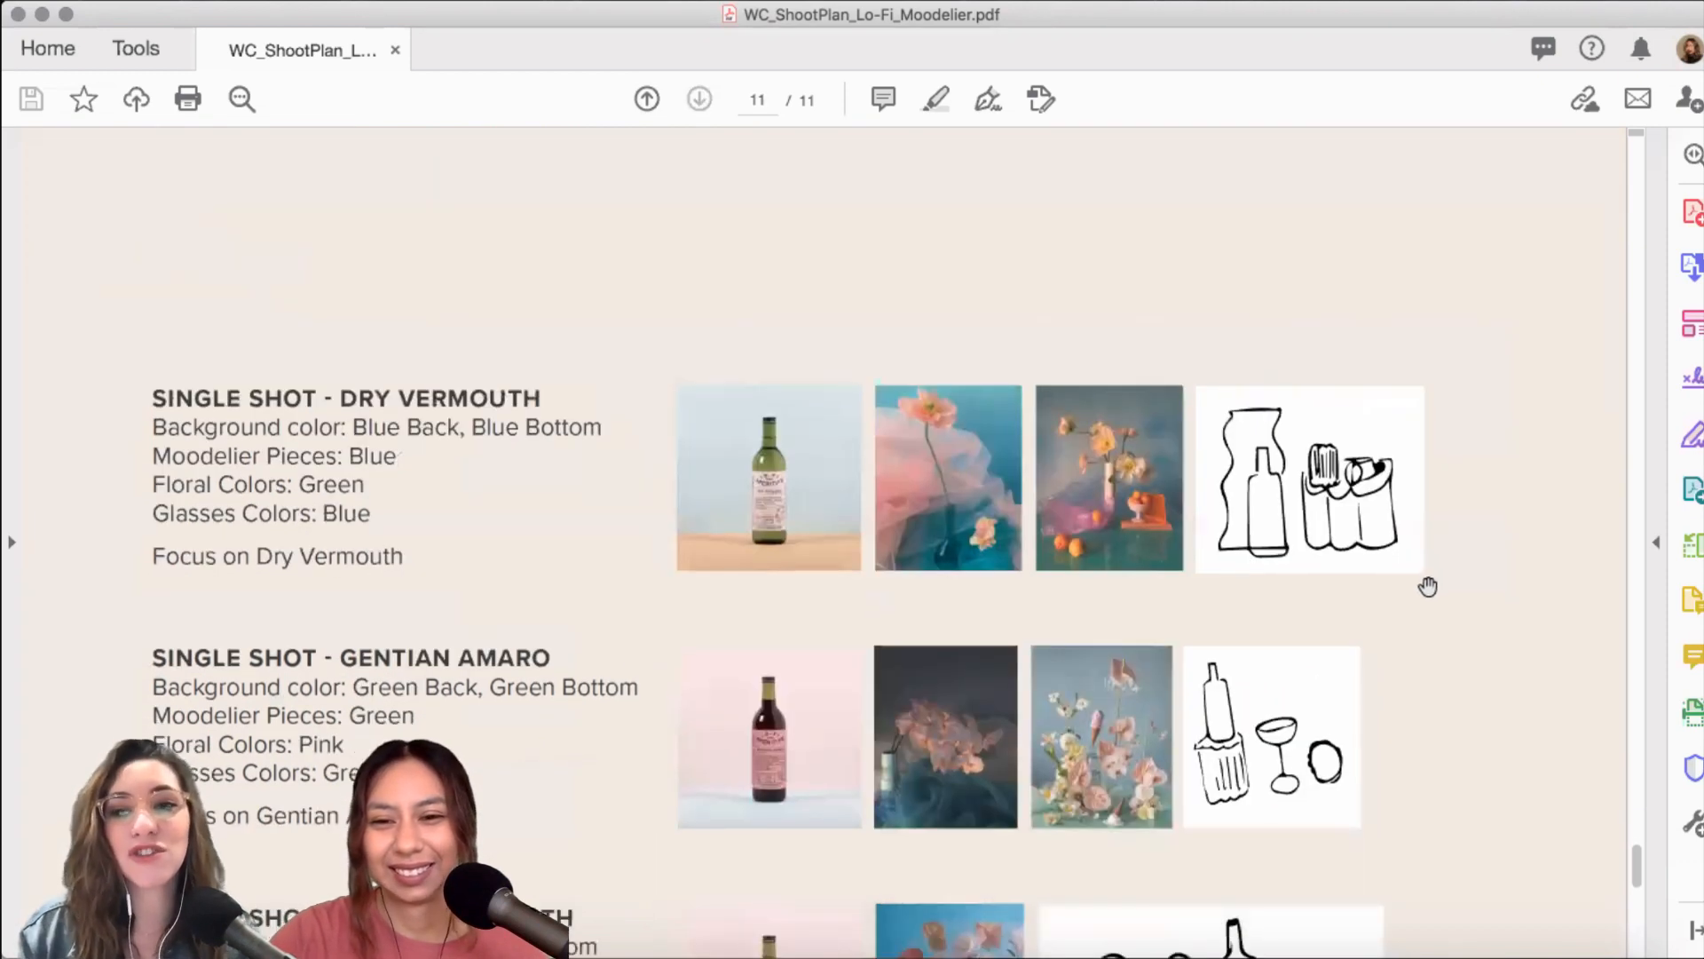
- Review the Dry Vermouth, Gentian Amaro and Sweet Vermouth single shots on page 11, returning to the first one
scroll(1420, 581, "down", 2)
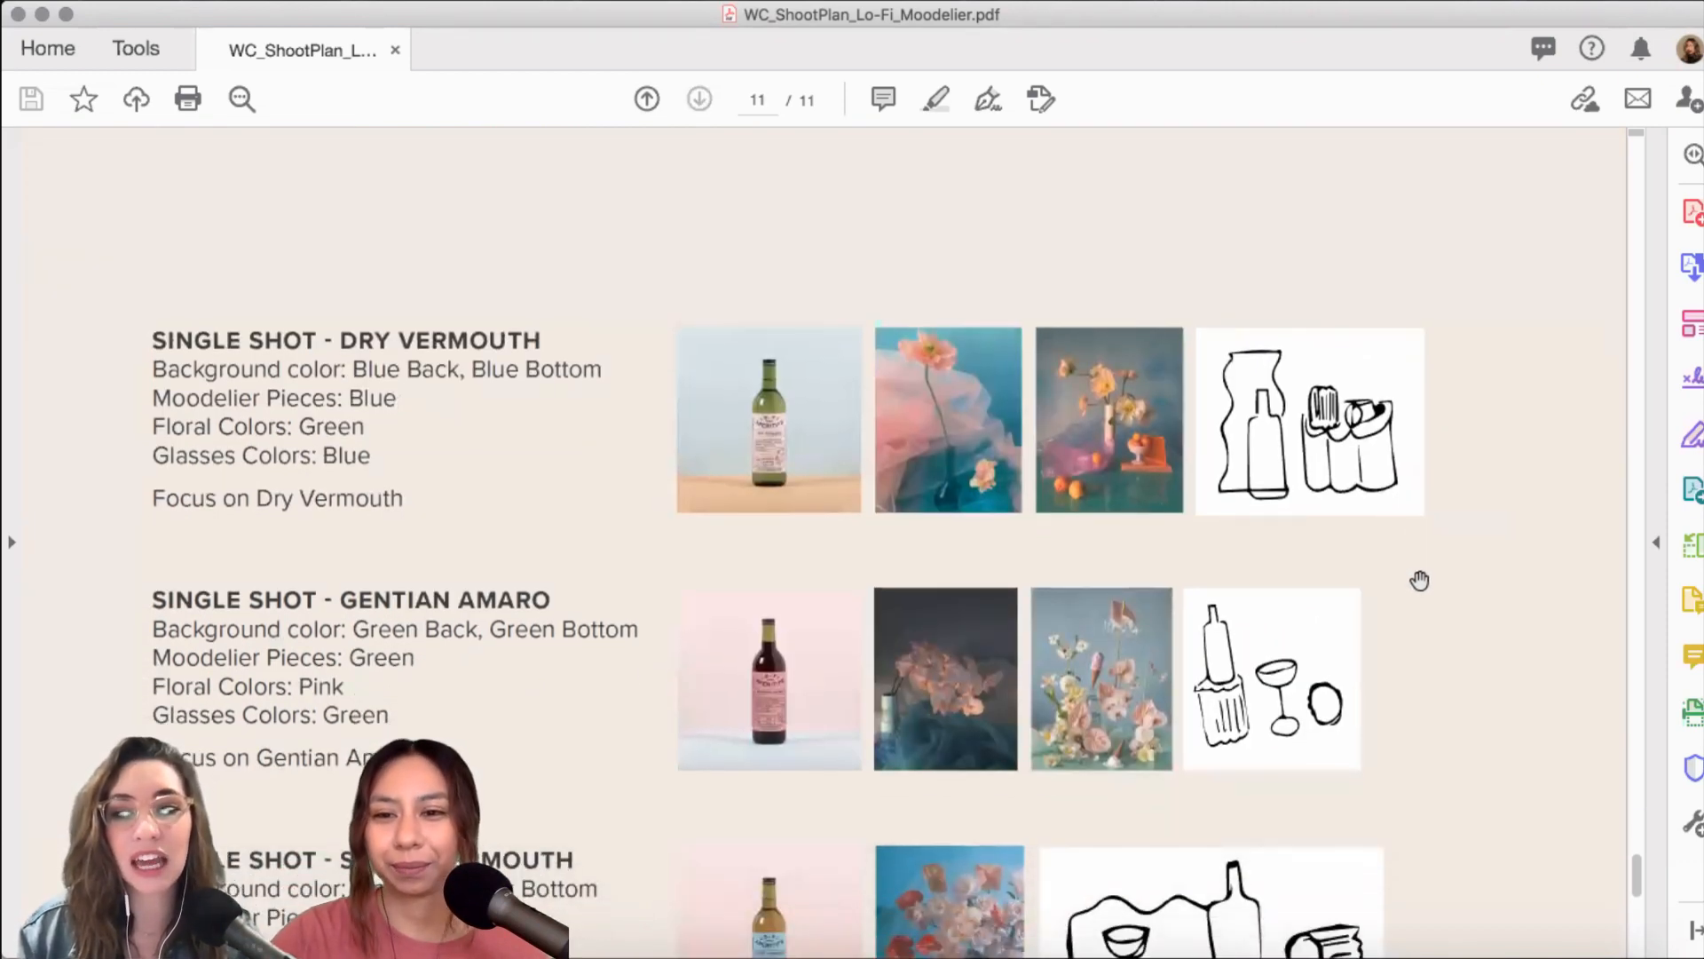
scroll(1415, 577, "down", 3)
scroll(1411, 565, "down", 3)
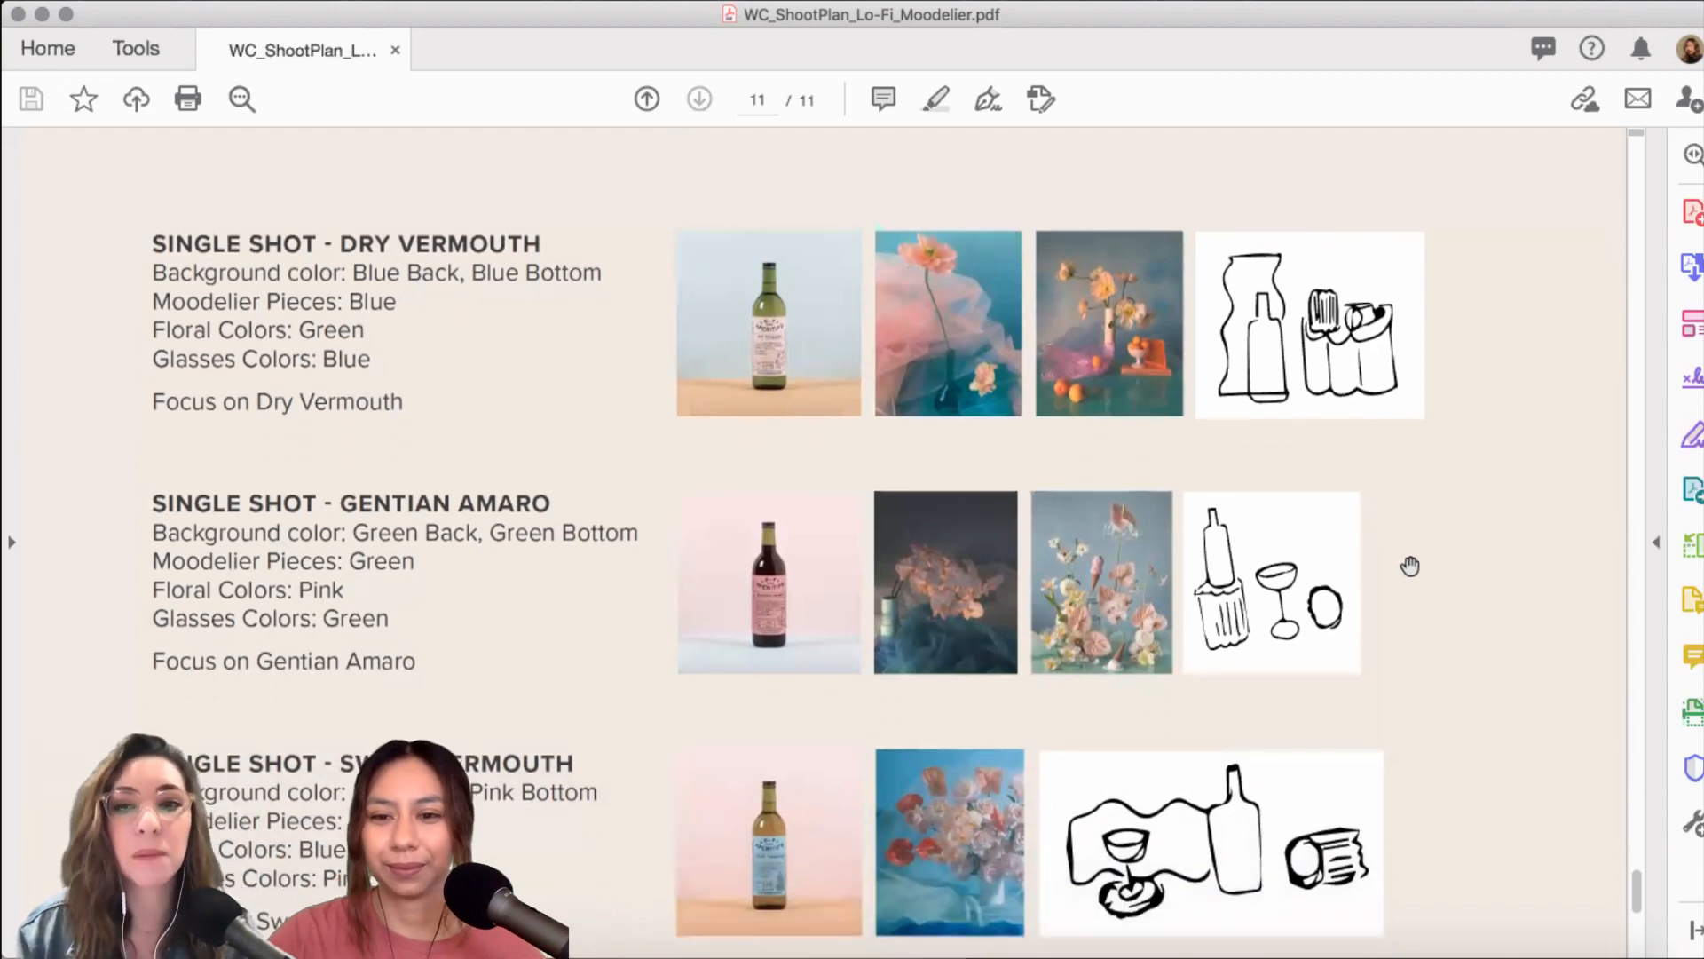
scroll(1411, 561, "down", 3)
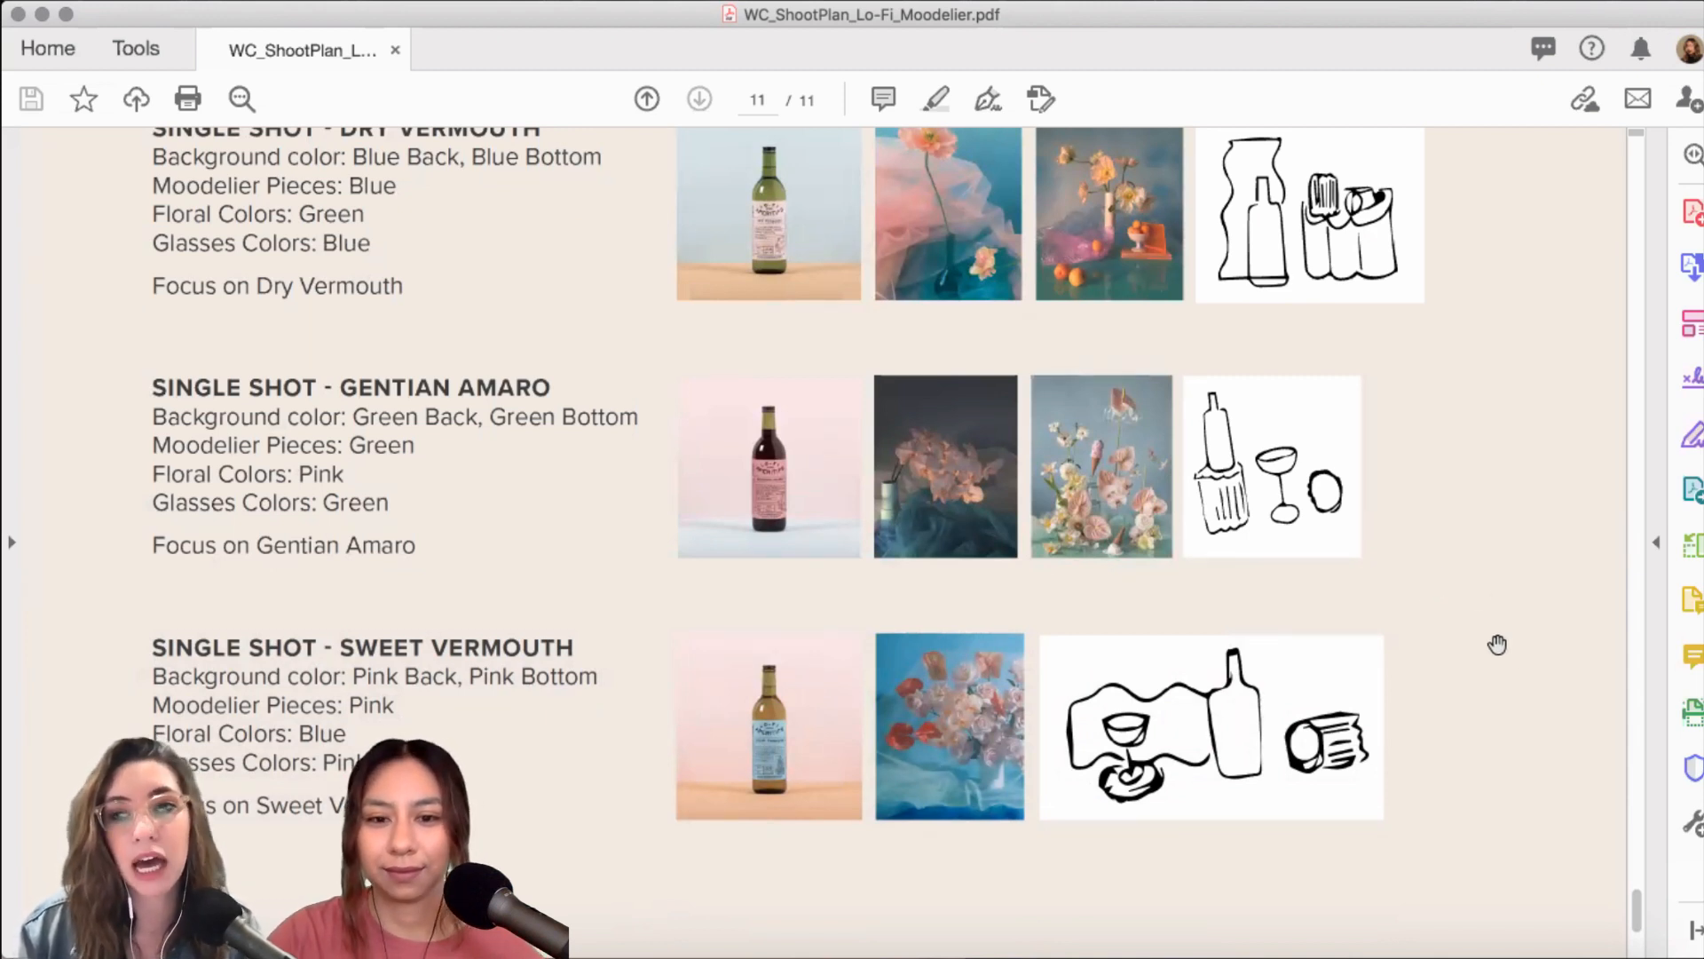
scroll(1497, 642, "down", 3)
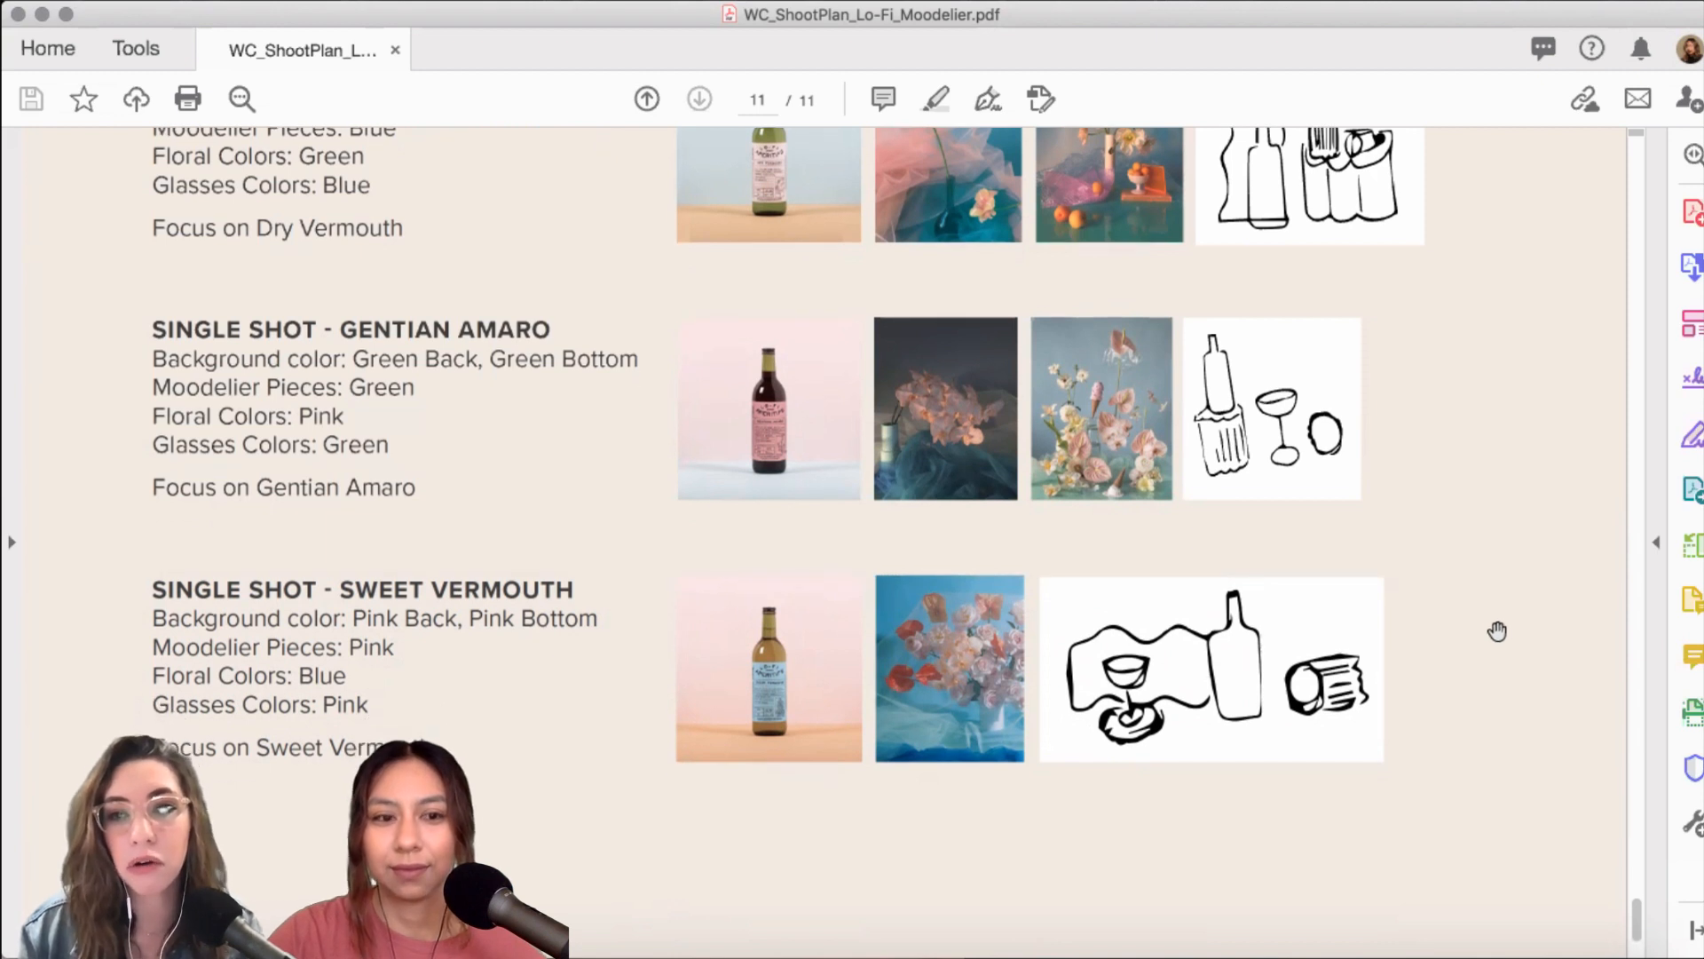
scroll(1498, 630, "up", 3)
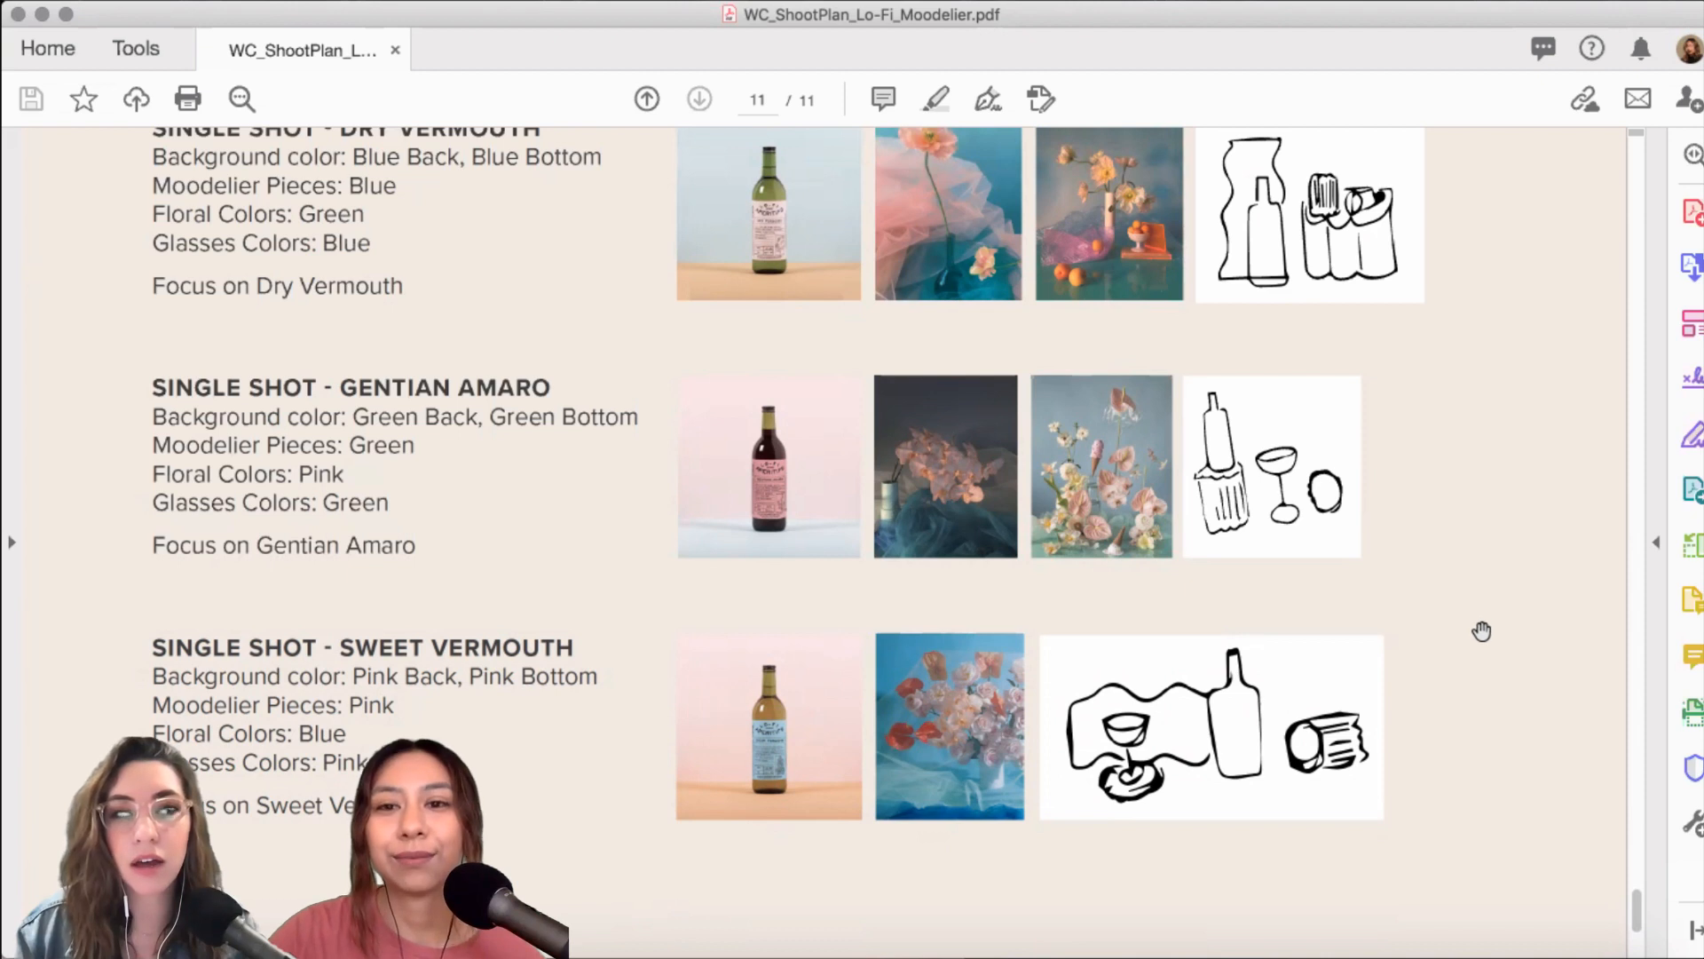
scroll(1479, 632, "up", 1)
scroll(1478, 638, "up", 4)
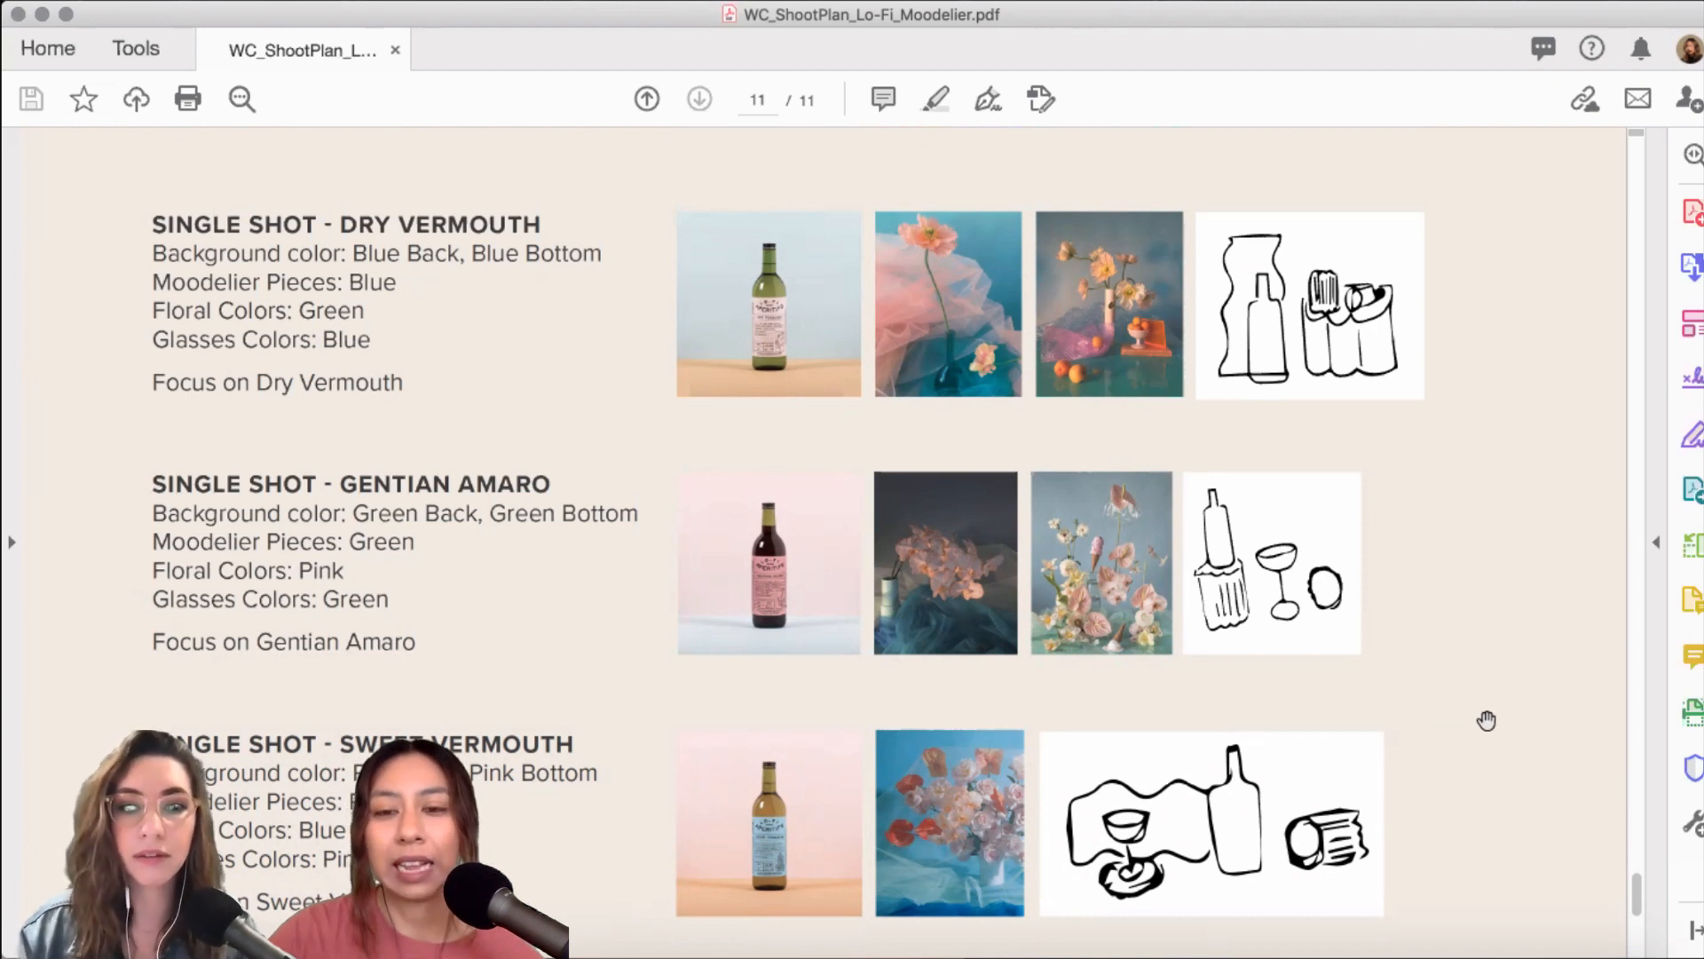
scroll(1486, 717, "up", 3)
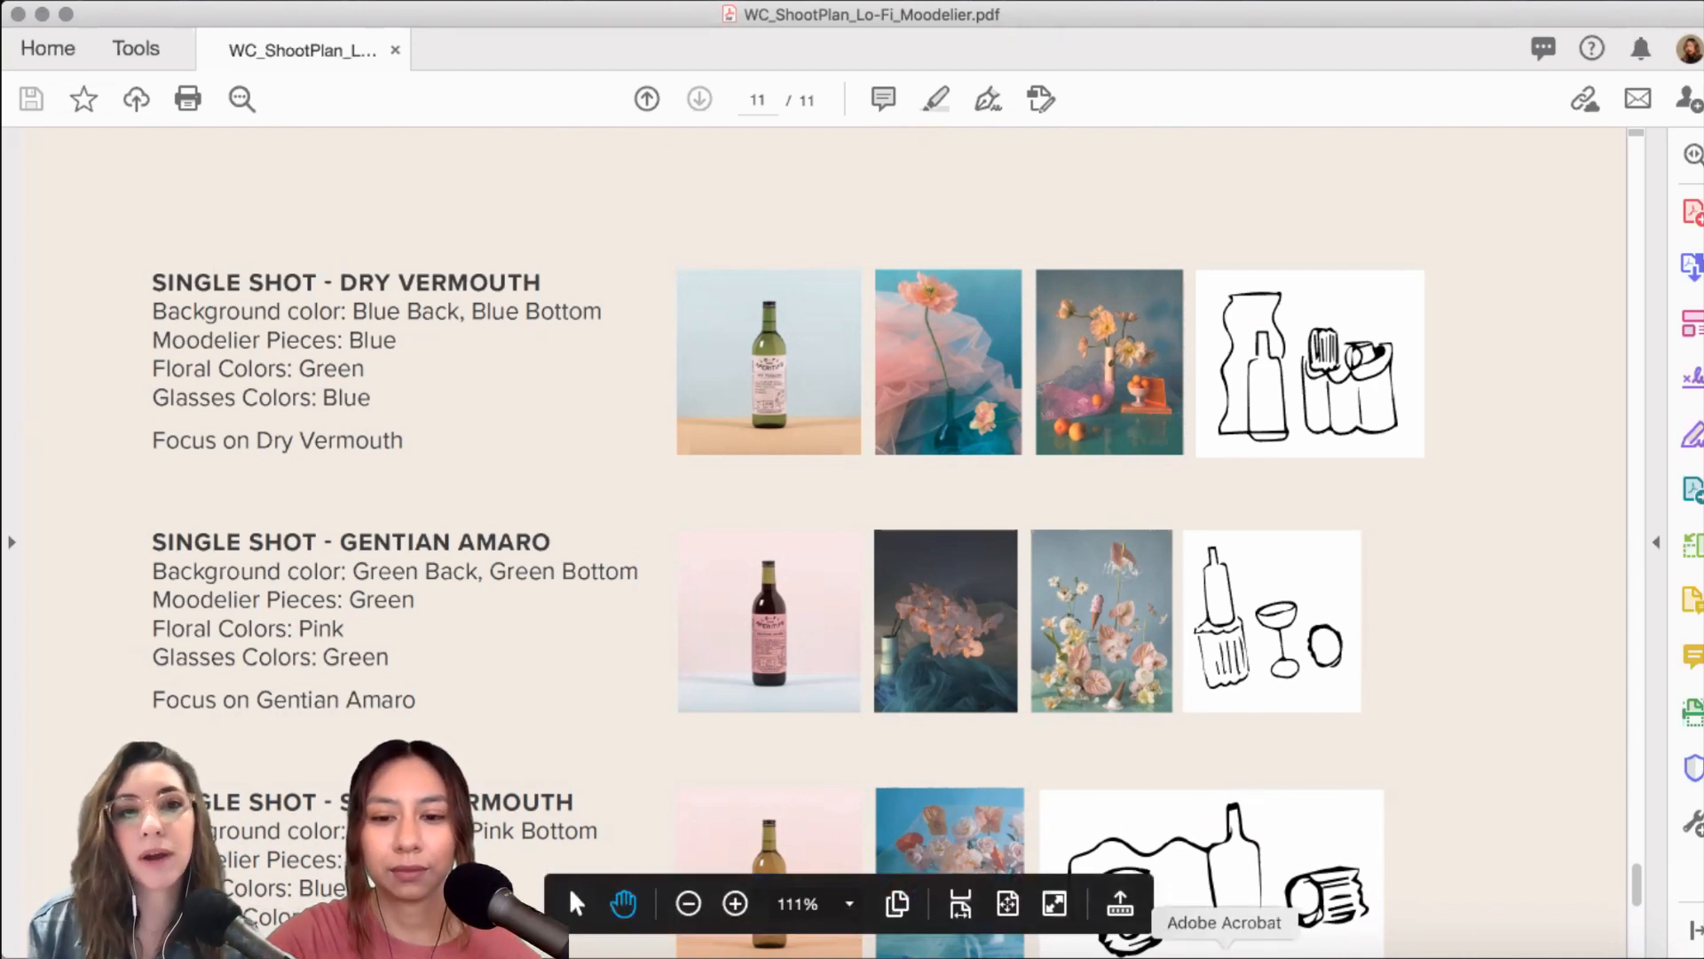
- Switch to Lightroom Classic and show the edited staircase photo with glasses, LO-FI x MOODELIER MAY 18 2020_5399-Edit.psd
left_click(997, 954)
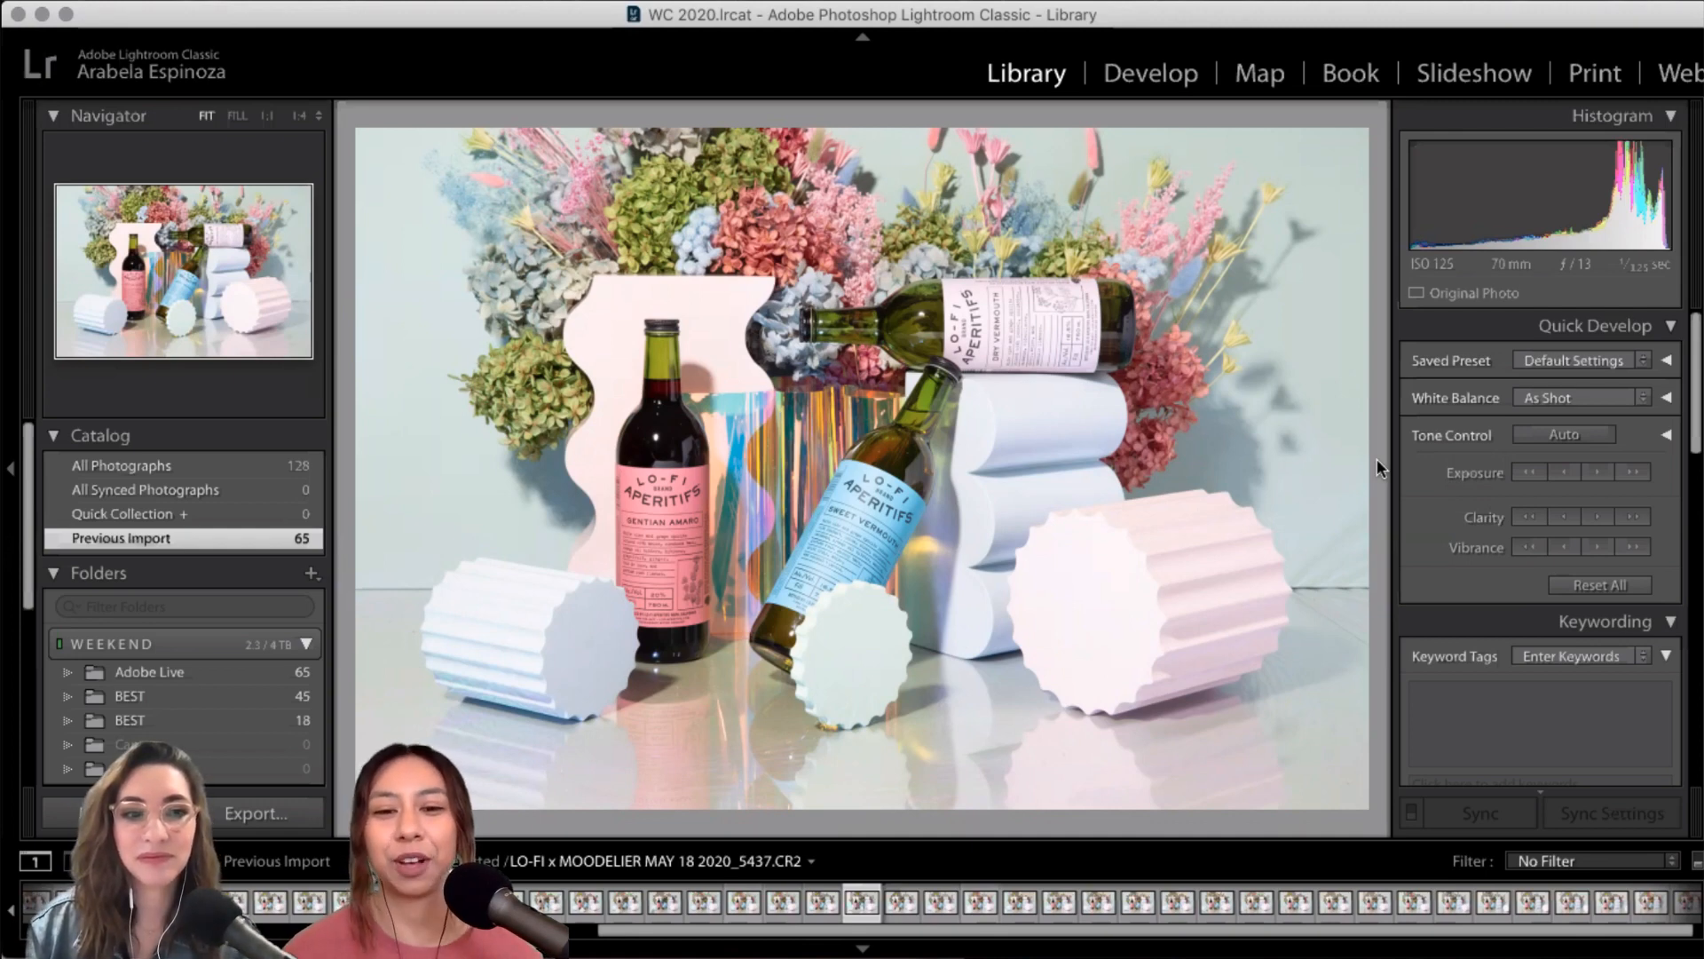
key("Left")
left_click_drag(768, 929, 355, 929)
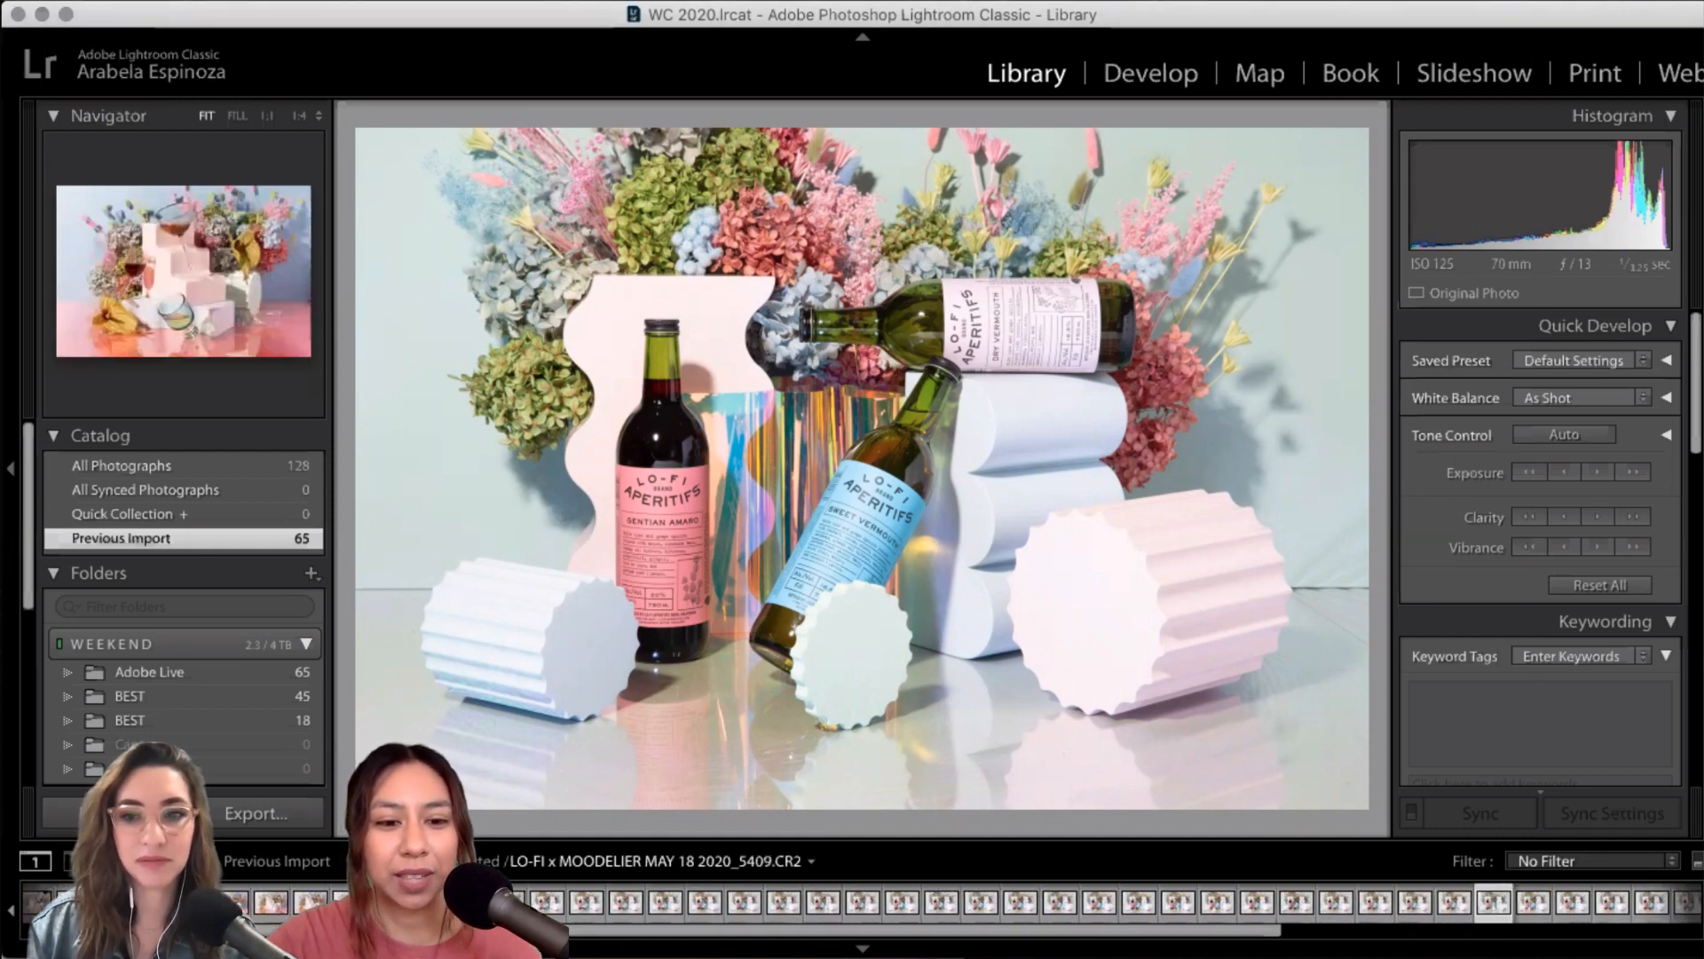
left_click(426, 902)
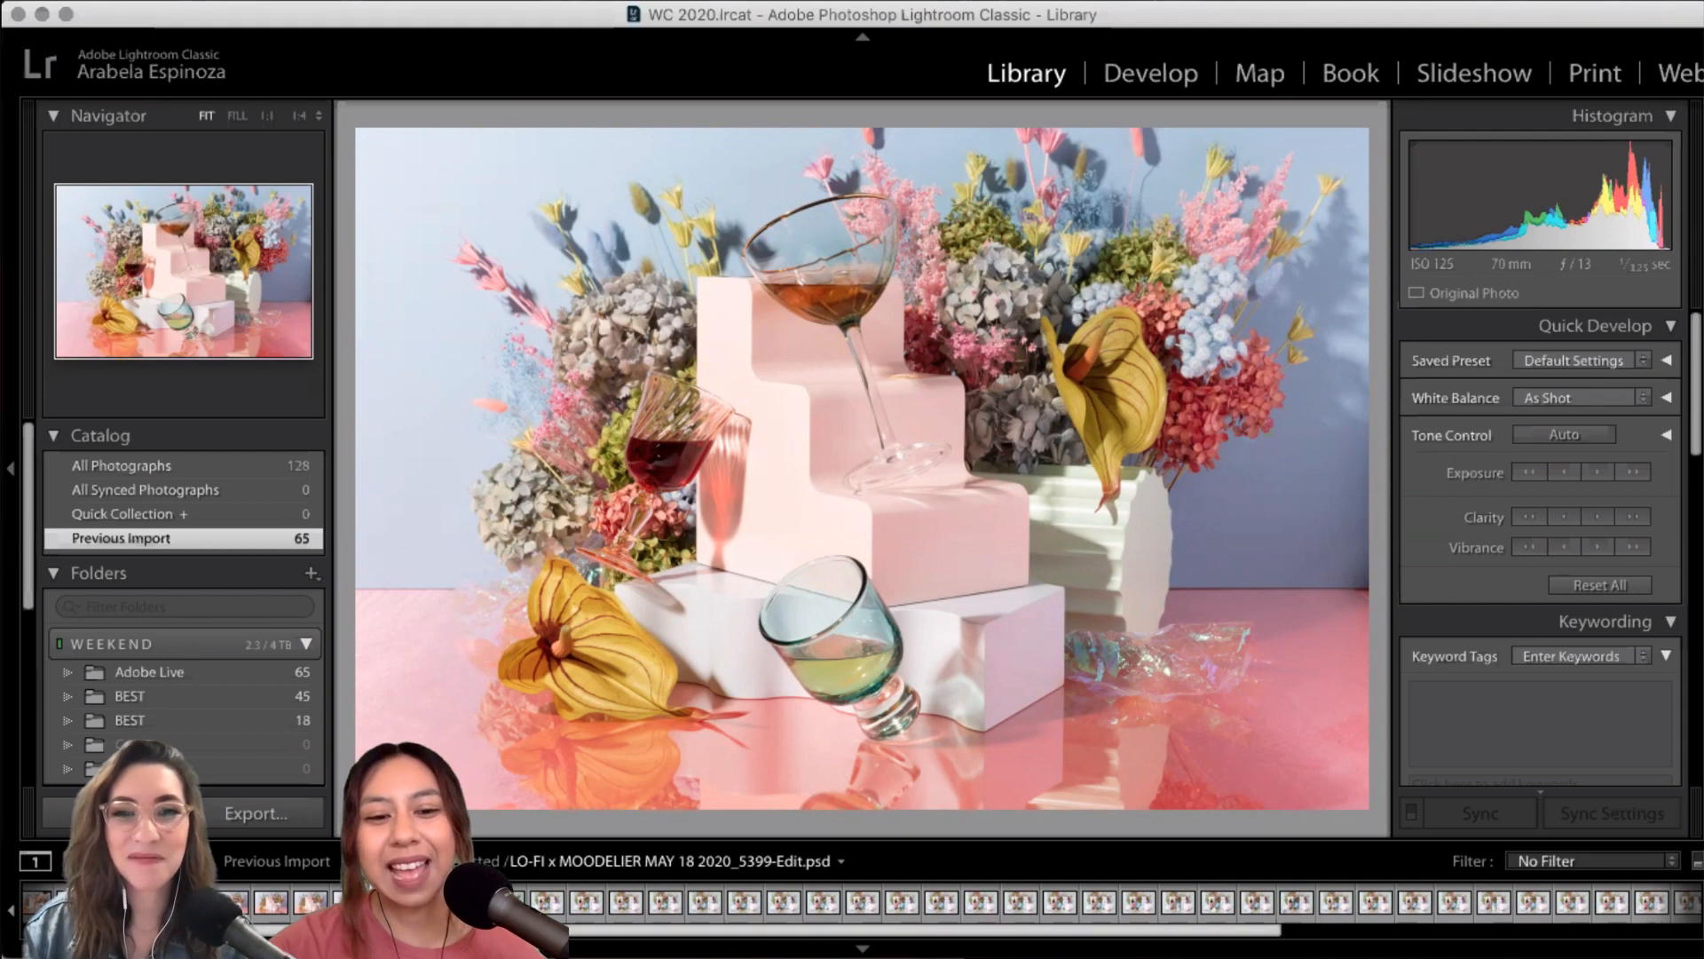
- Show the early bottle group frame LO-FI x MOODELIER MAY 18 2020_5411.CR2 from the previous import
scroll(1110, 902, "down", 3)
left_click_drag(573, 939, 597, 939)
scroll(532, 906, "down", 2)
left_click(277, 901)
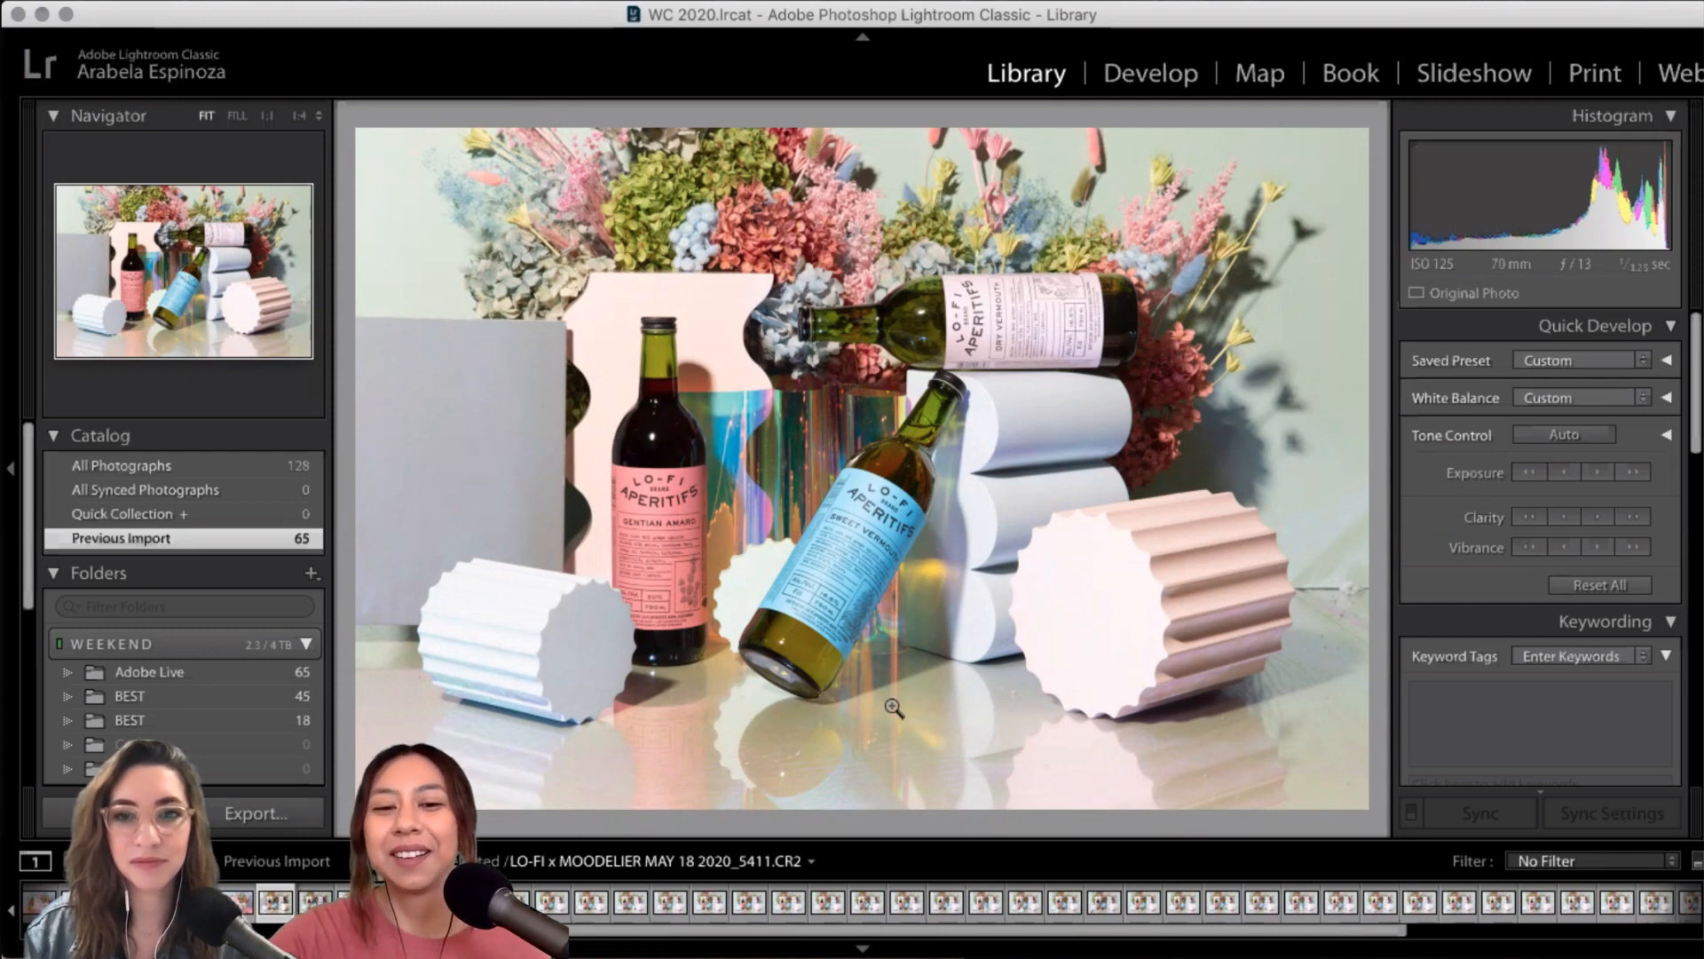
- Step through the successive bottle group frames from 5412 to 5418 to compare how the setup evolves
key("Right")
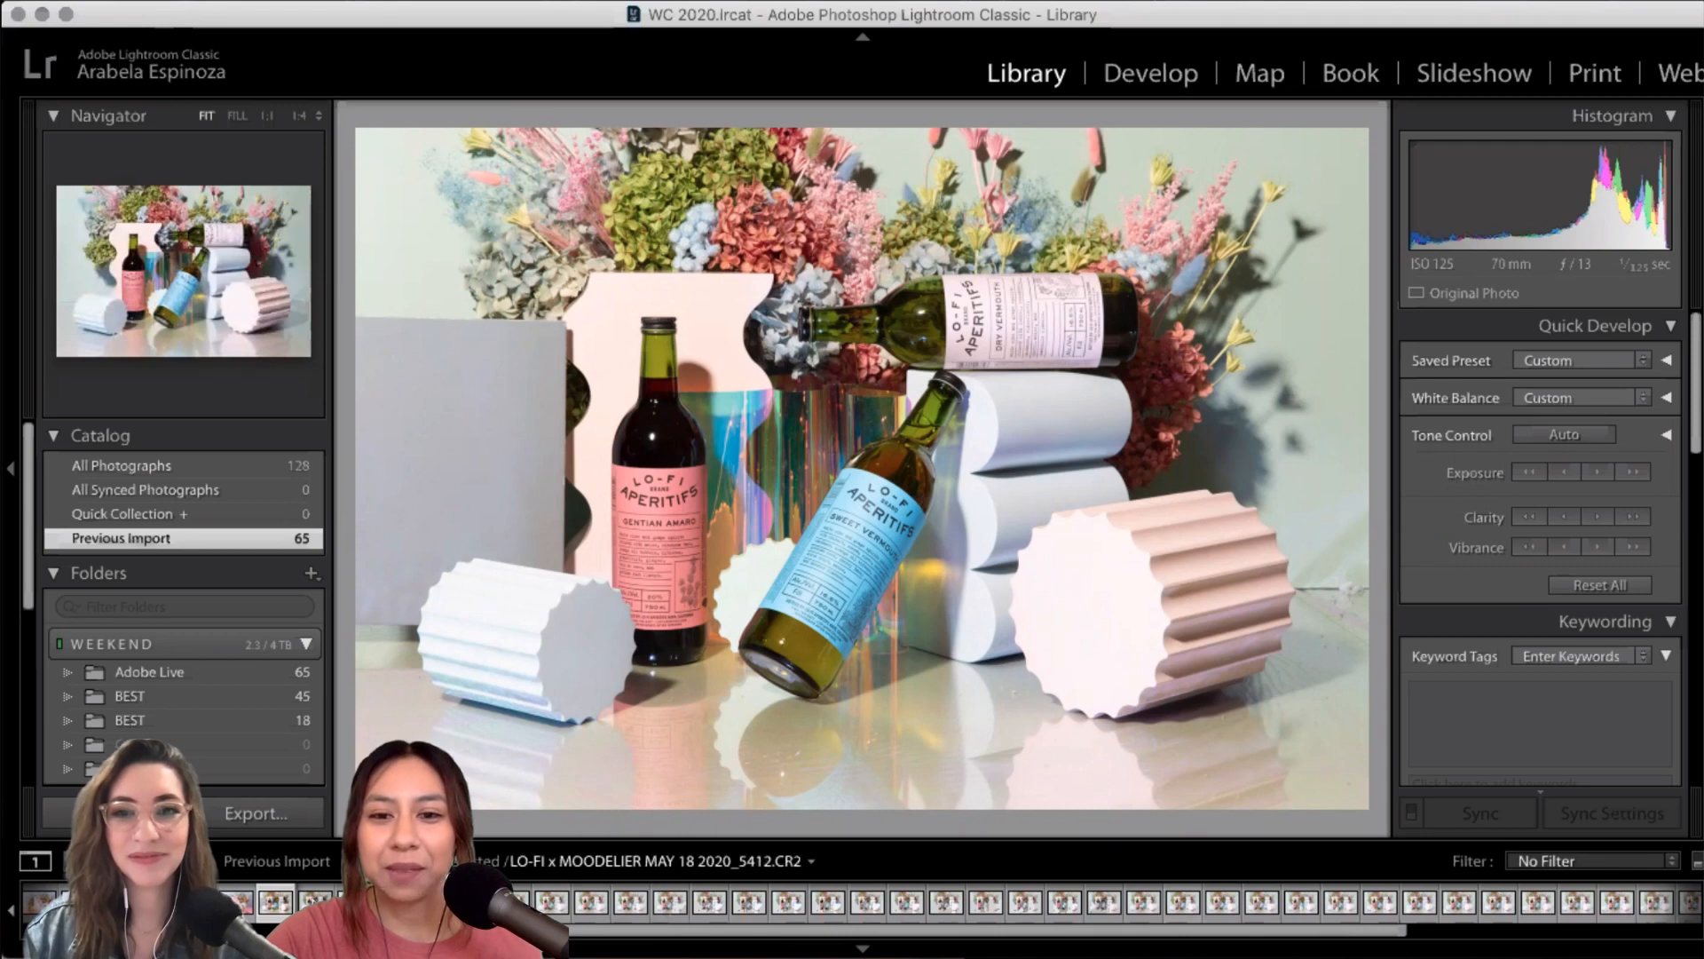
key("Right")
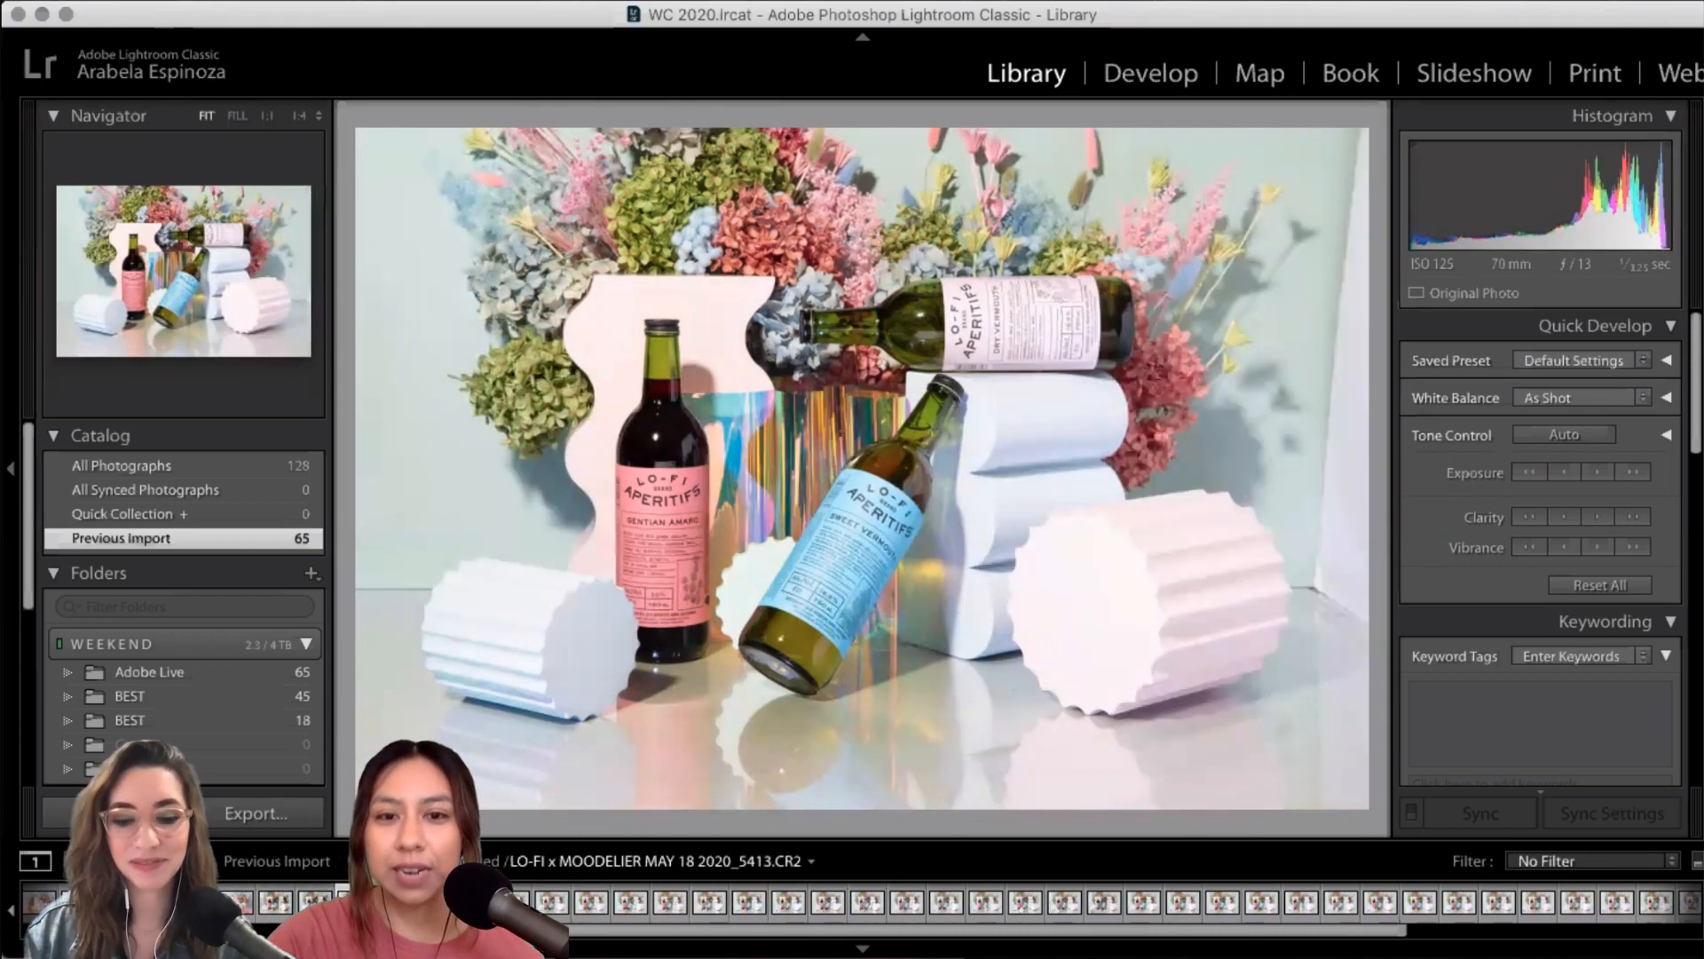
key("Right")
key("Right")
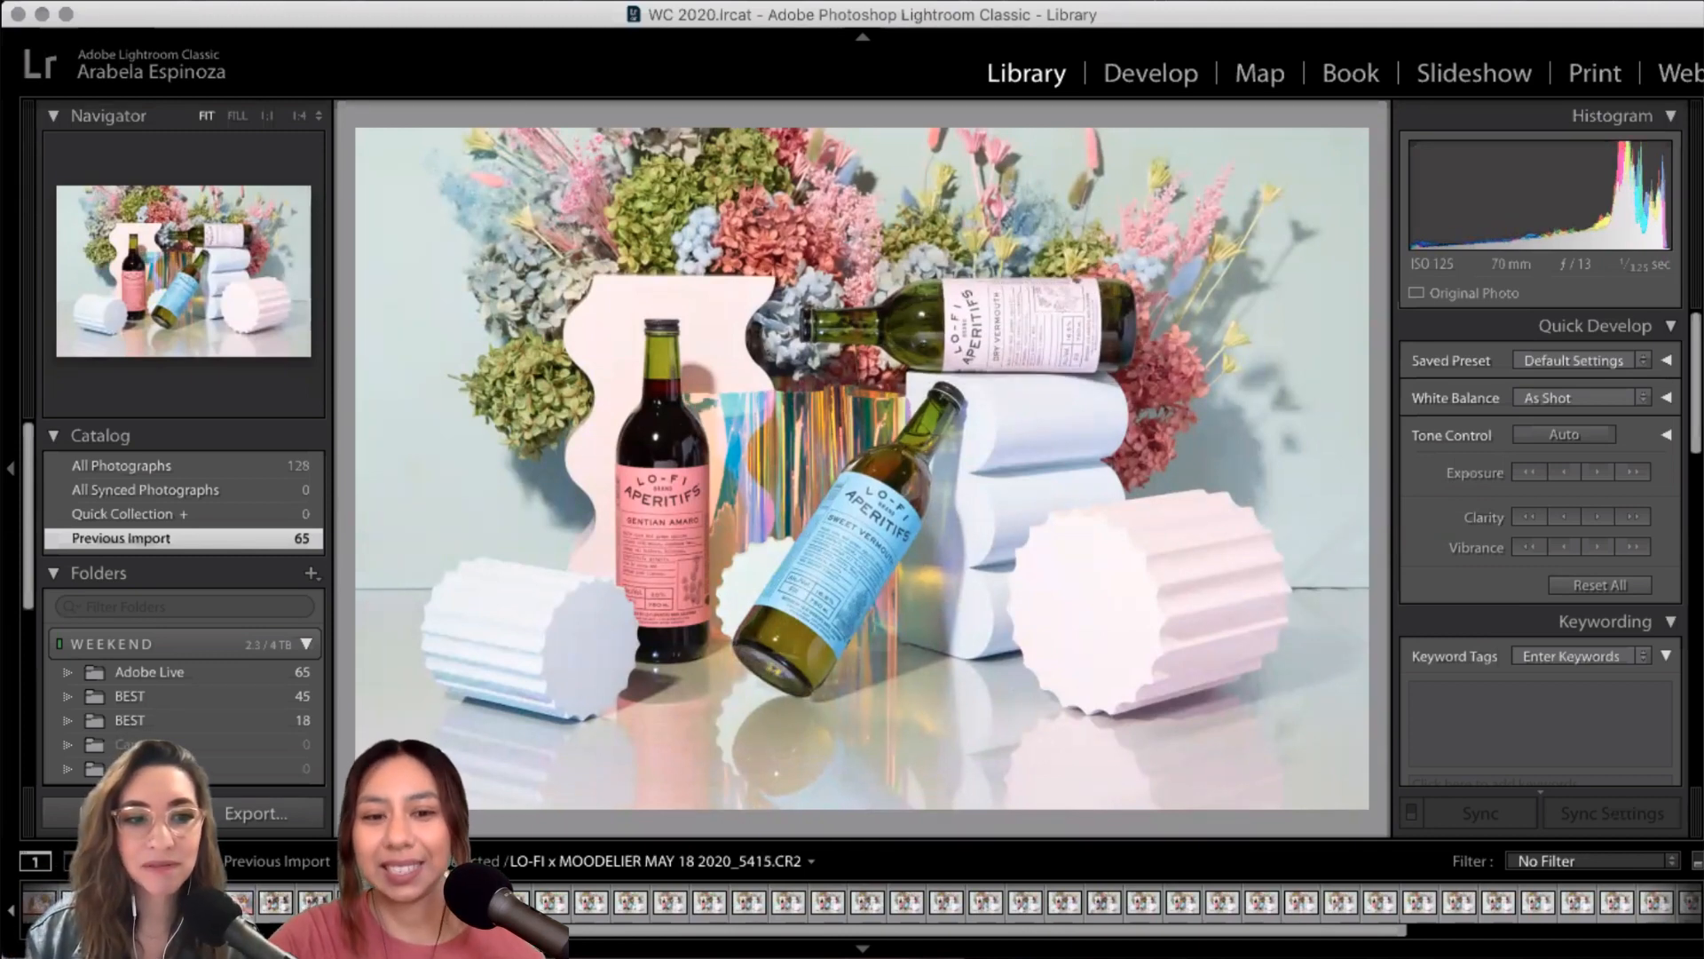
key("Right")
key("Right")
key("Right")
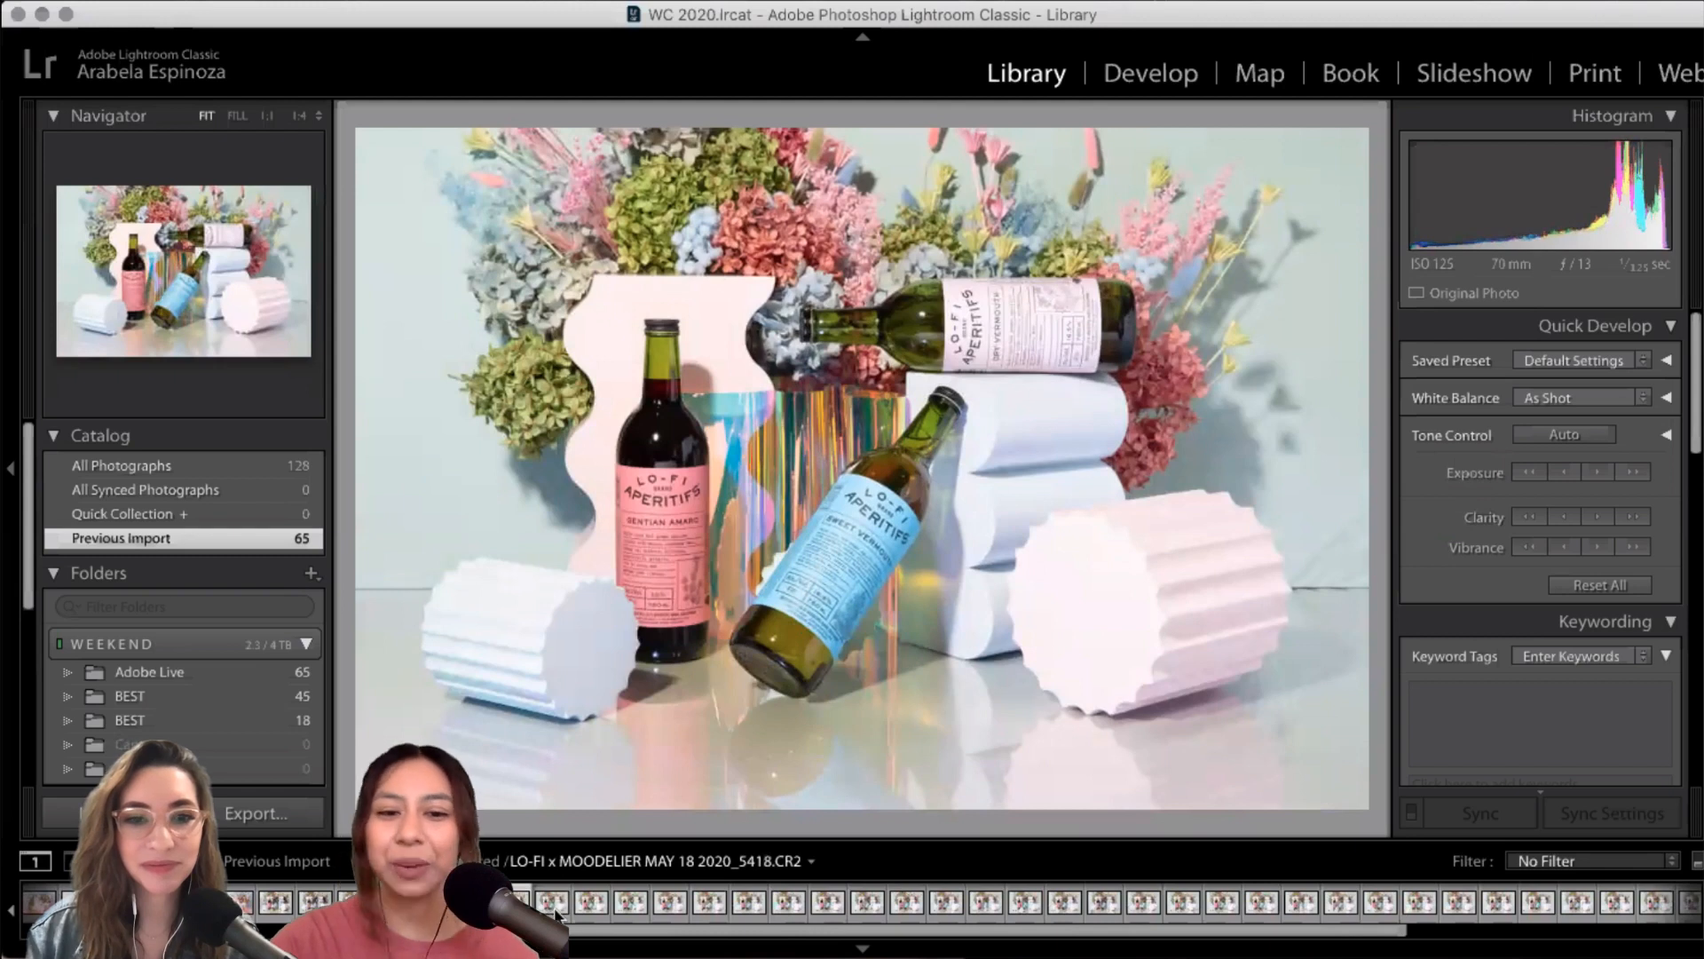
key("Right")
key("Left")
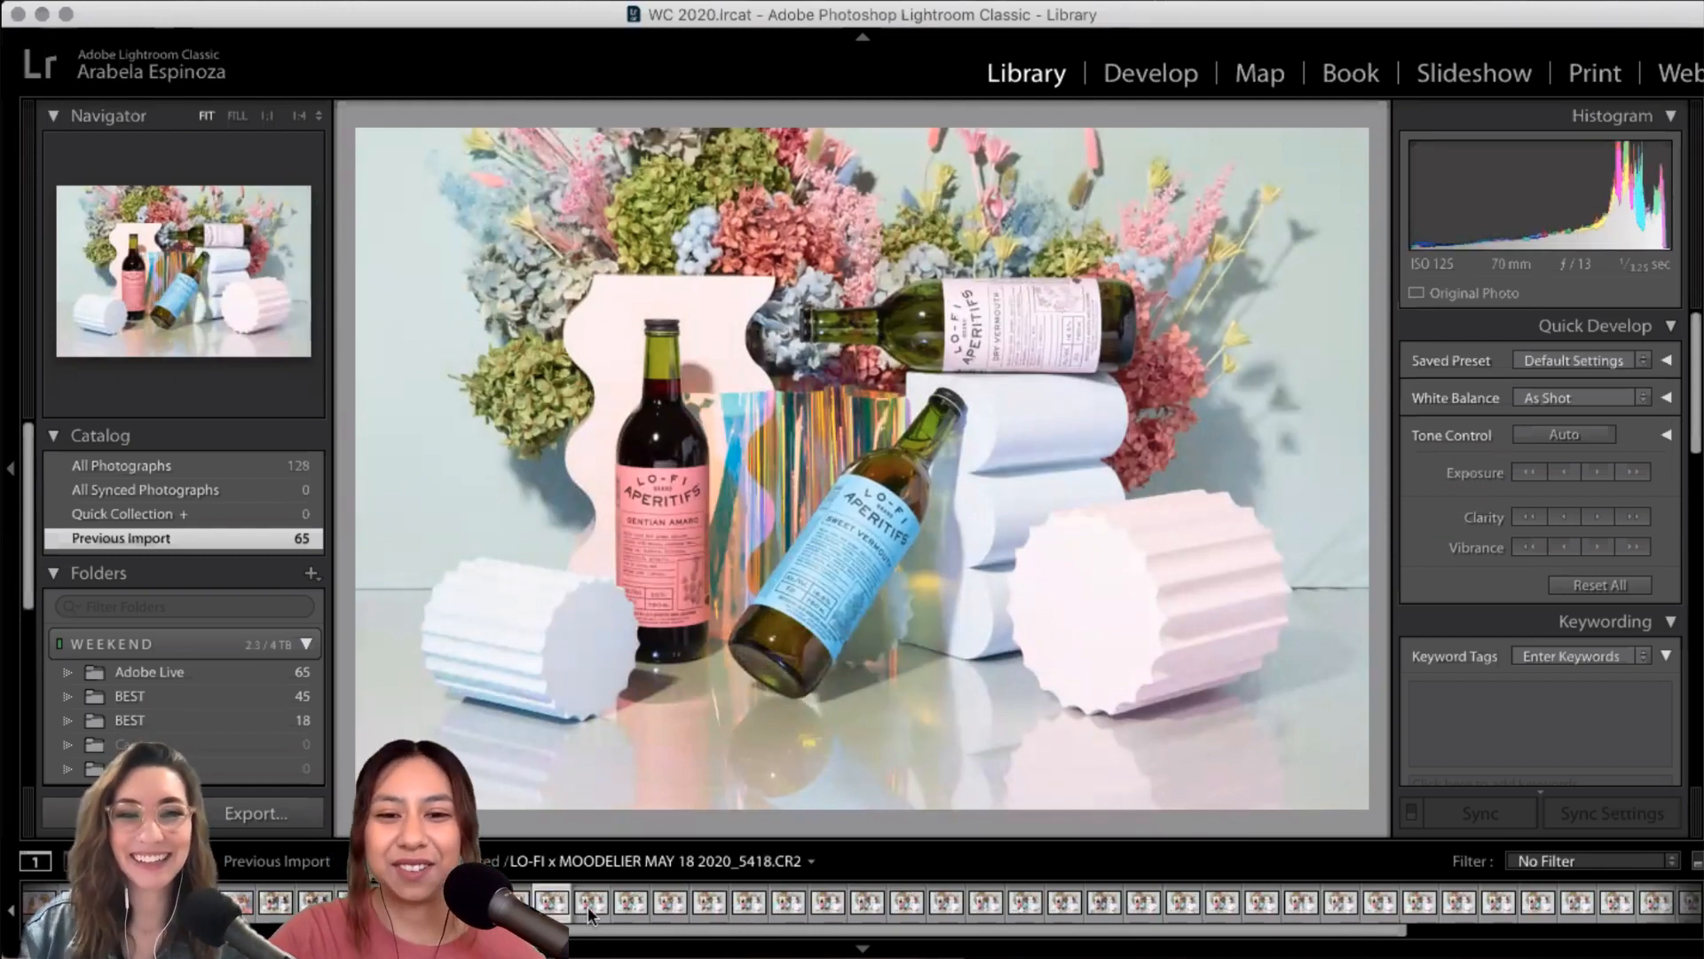
- Step through the bottle group frames from 5420 to 5431 to compare the changing prop positions
left_click(591, 905)
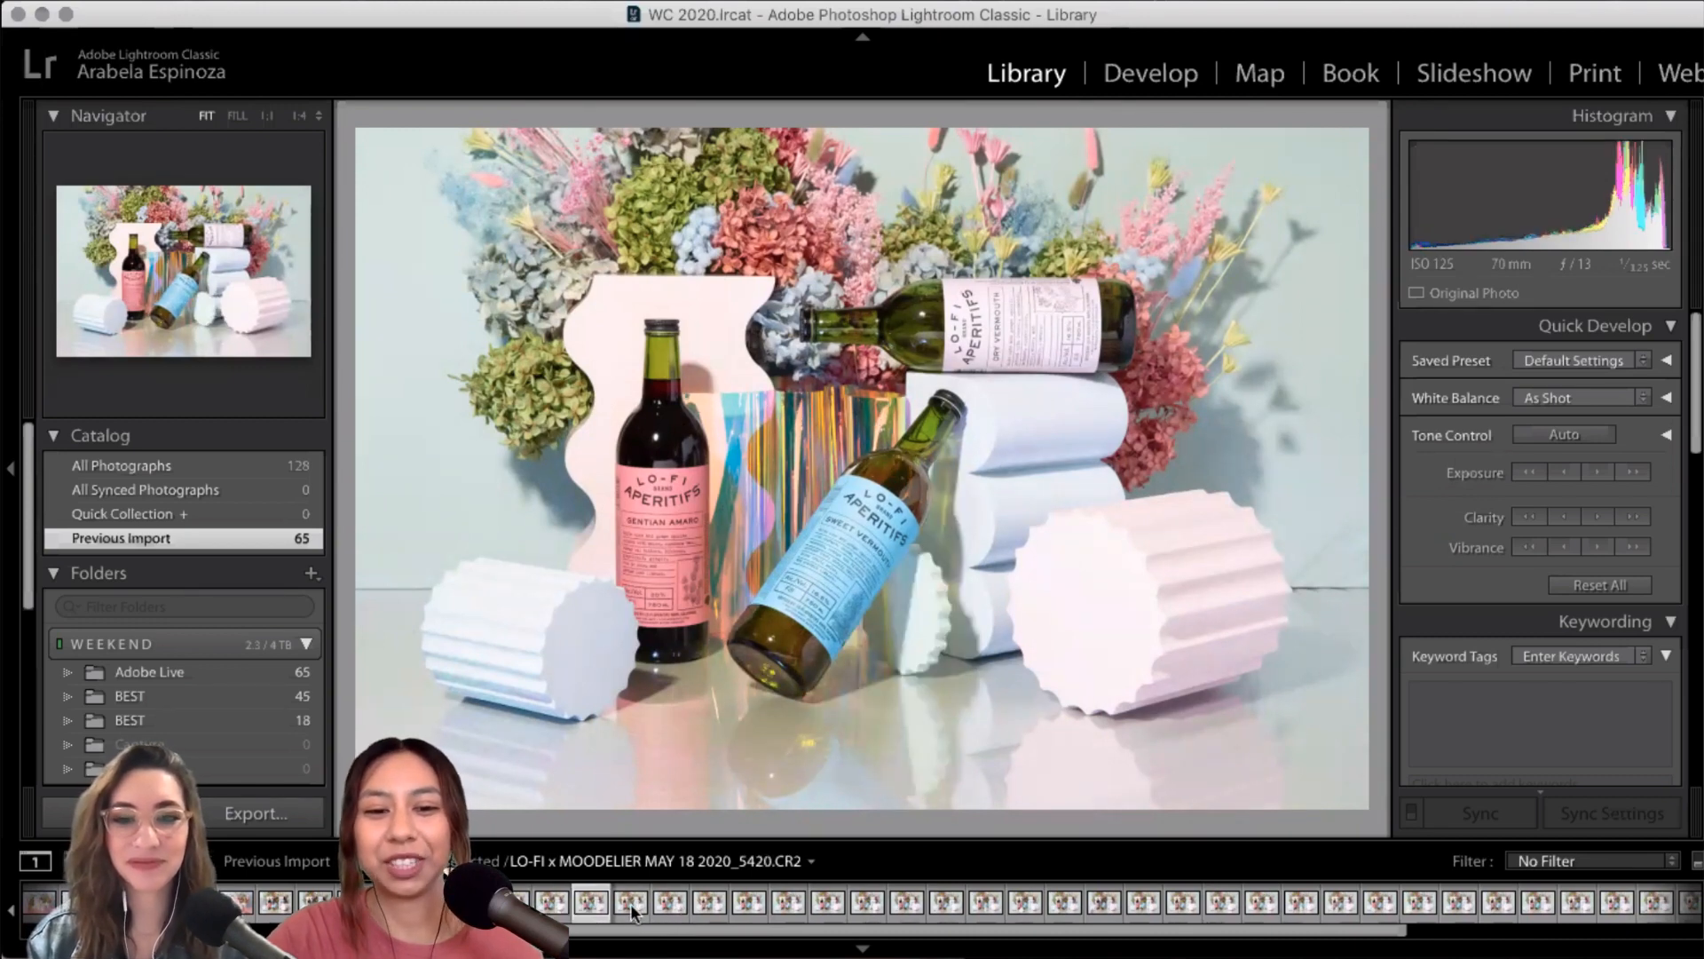
left_click(632, 907)
left_click(677, 910)
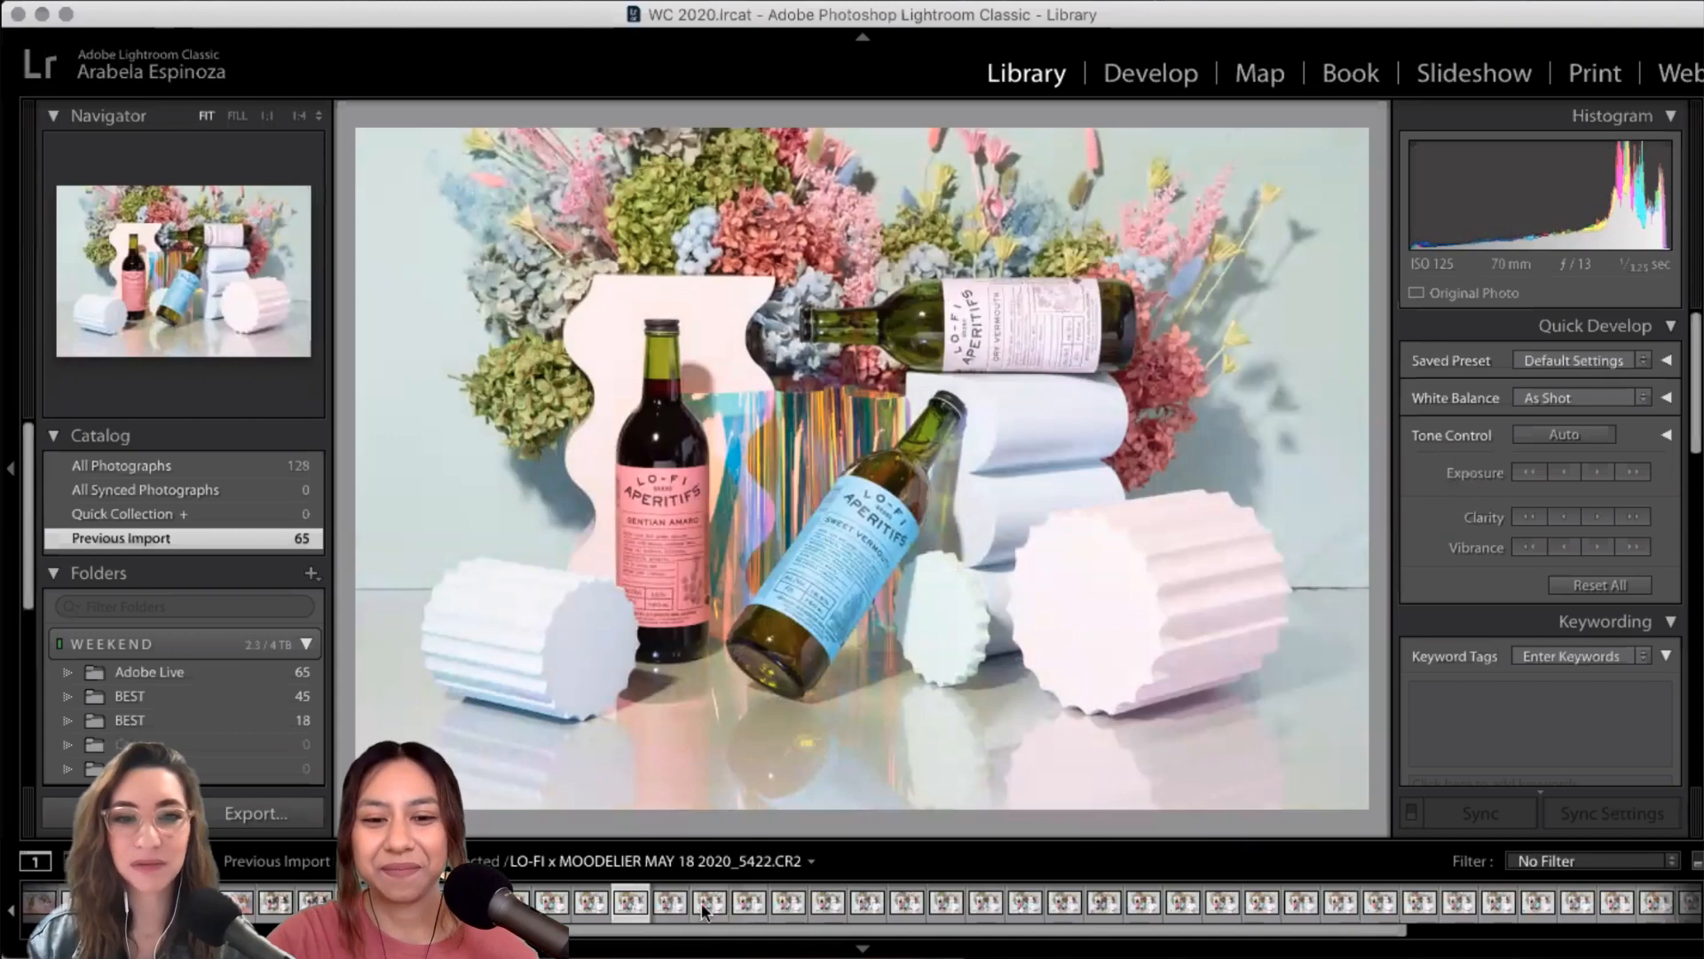
left_click(709, 902)
left_click(748, 904)
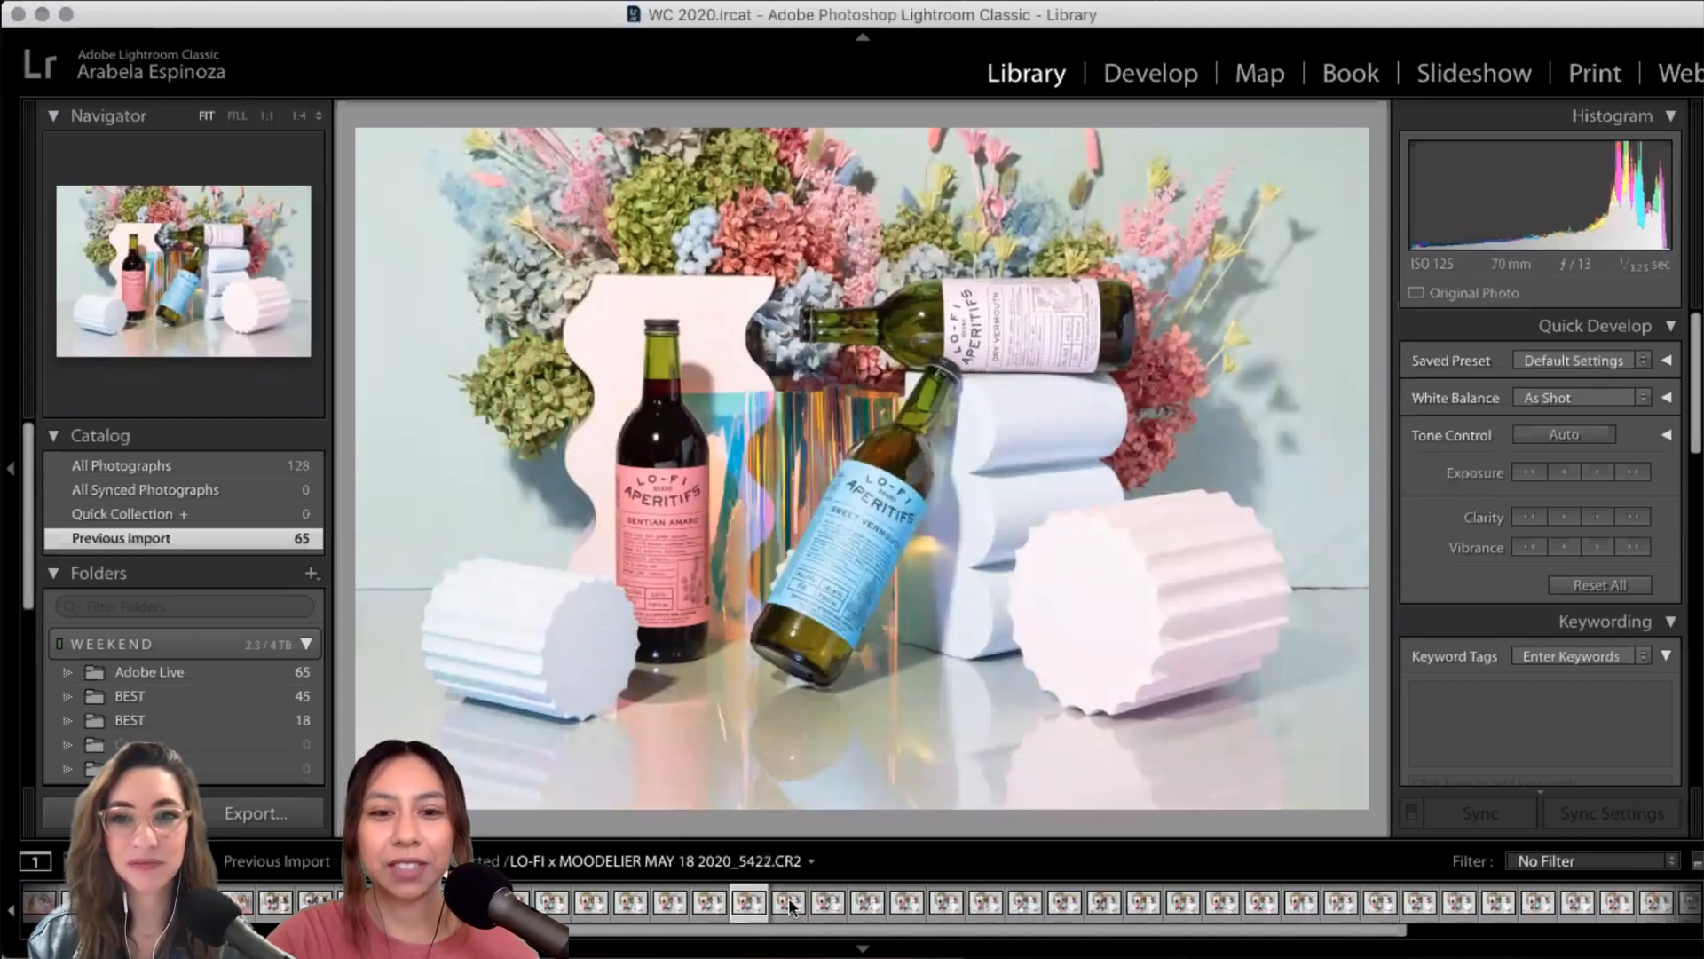
left_click(788, 903)
left_click(827, 902)
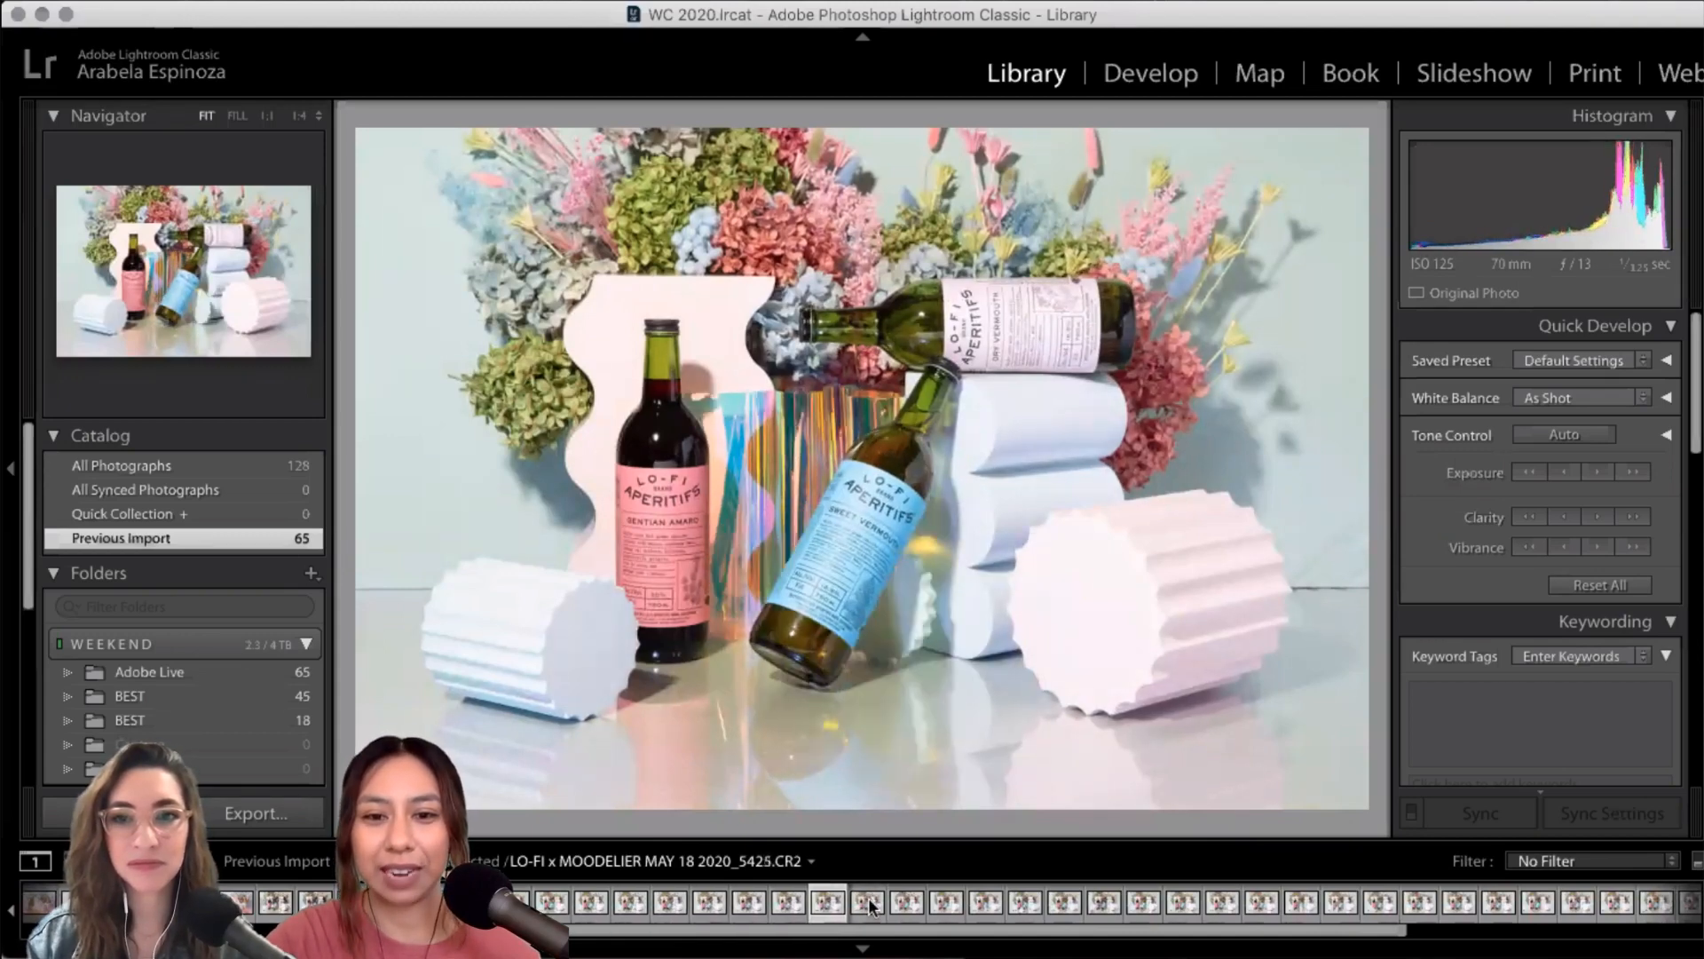
left_click(868, 898)
left_click(907, 905)
left_click(946, 906)
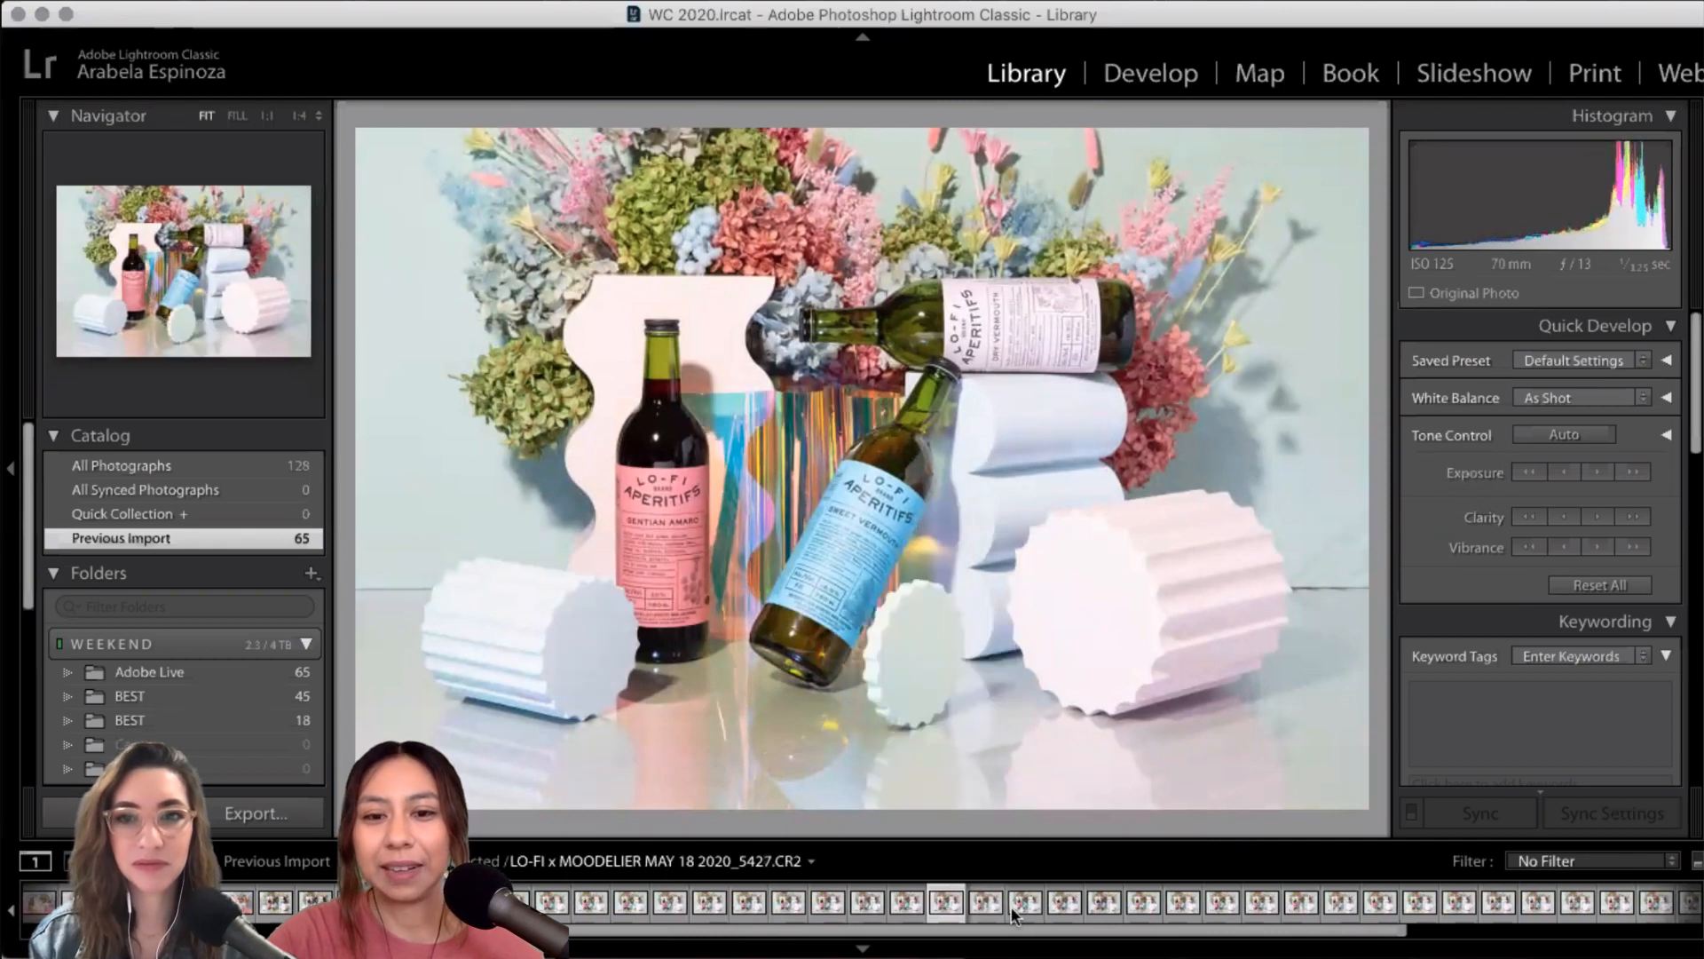
left_click(994, 912)
left_click(1027, 905)
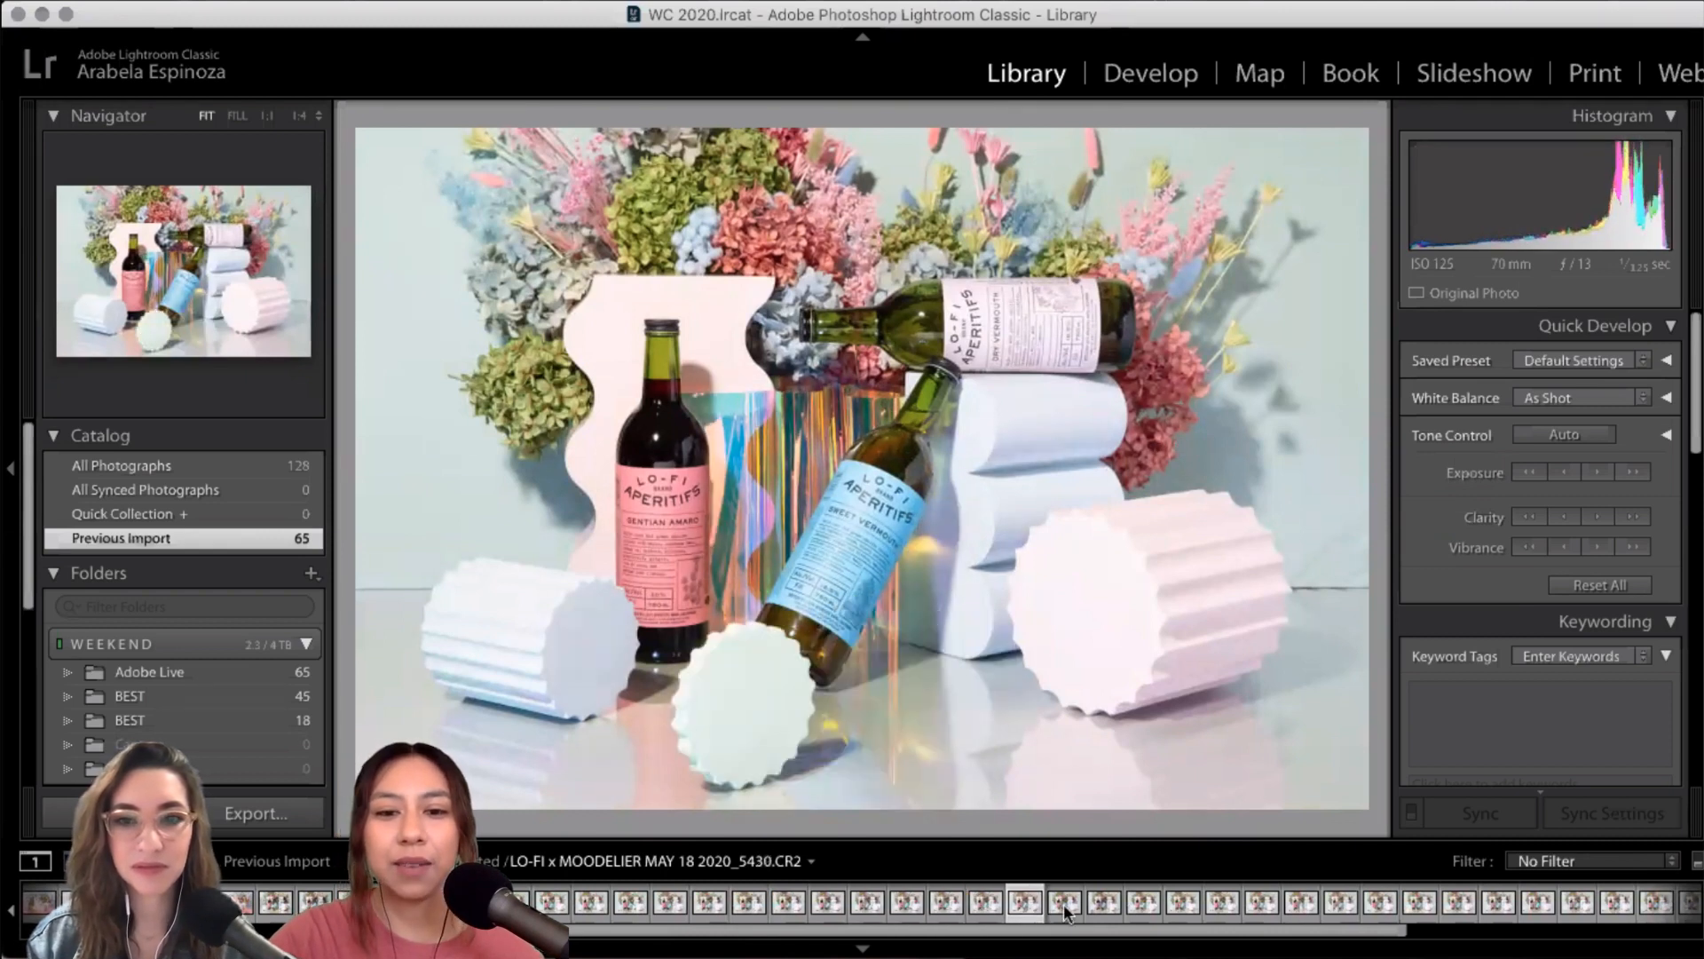
left_click(1056, 908)
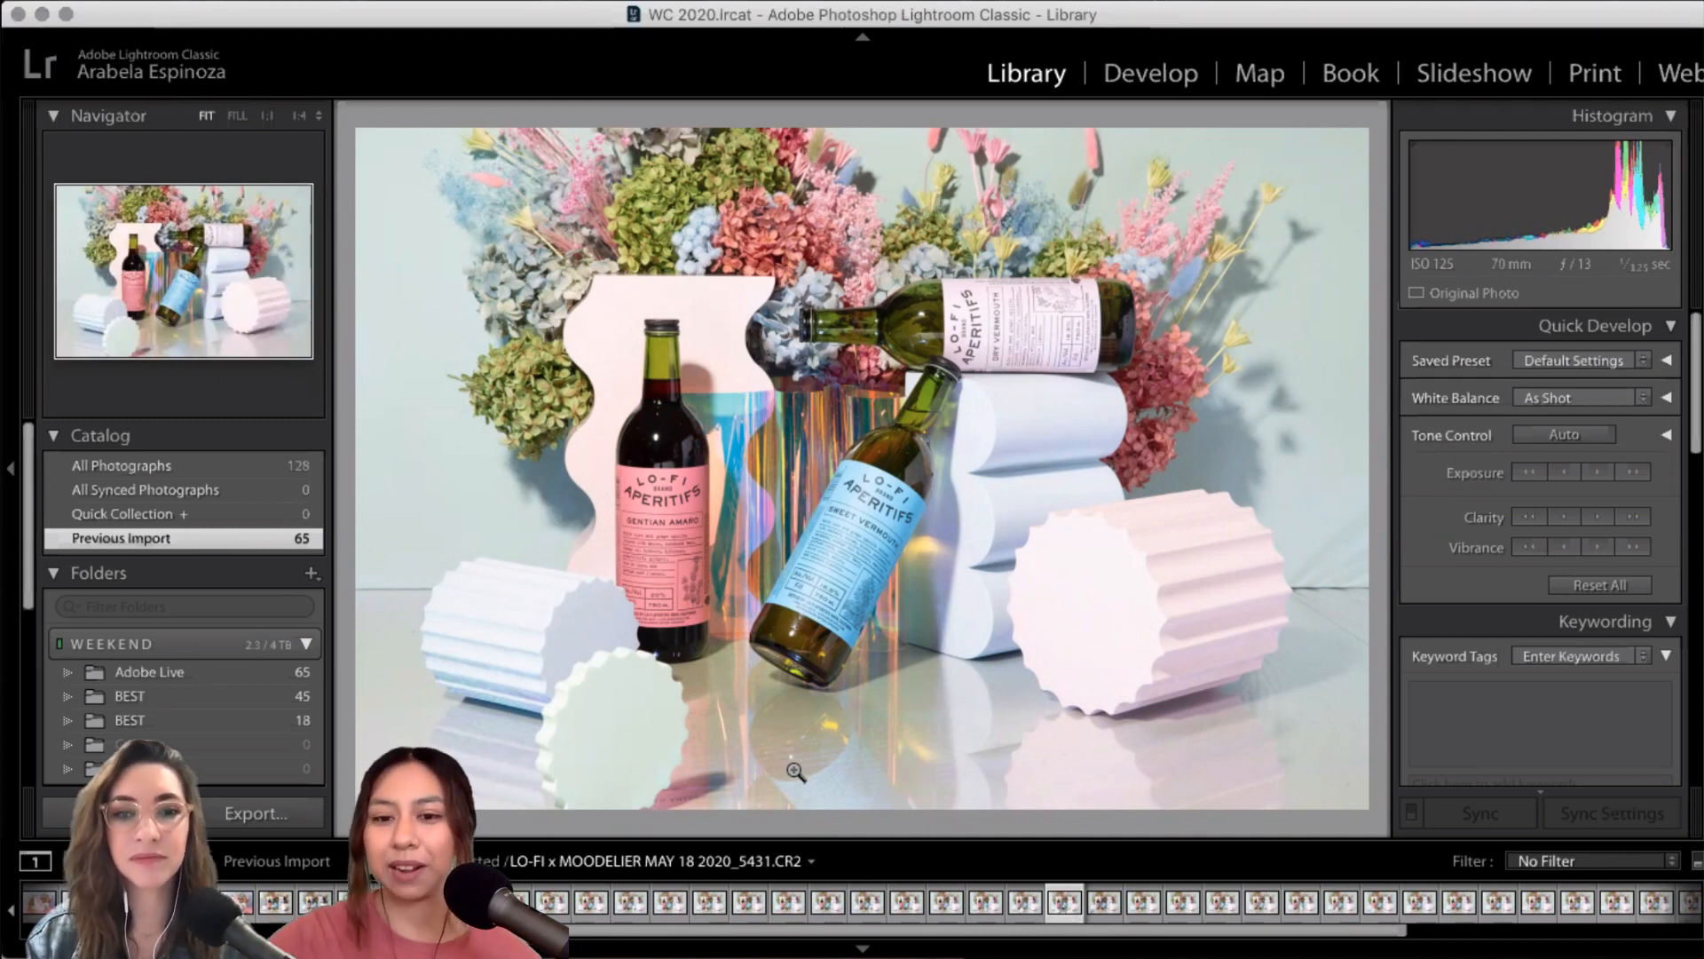
- Continue through the bottle group frames from 5432 to 5446 to compare how the round props are moved around
left_click(1094, 903)
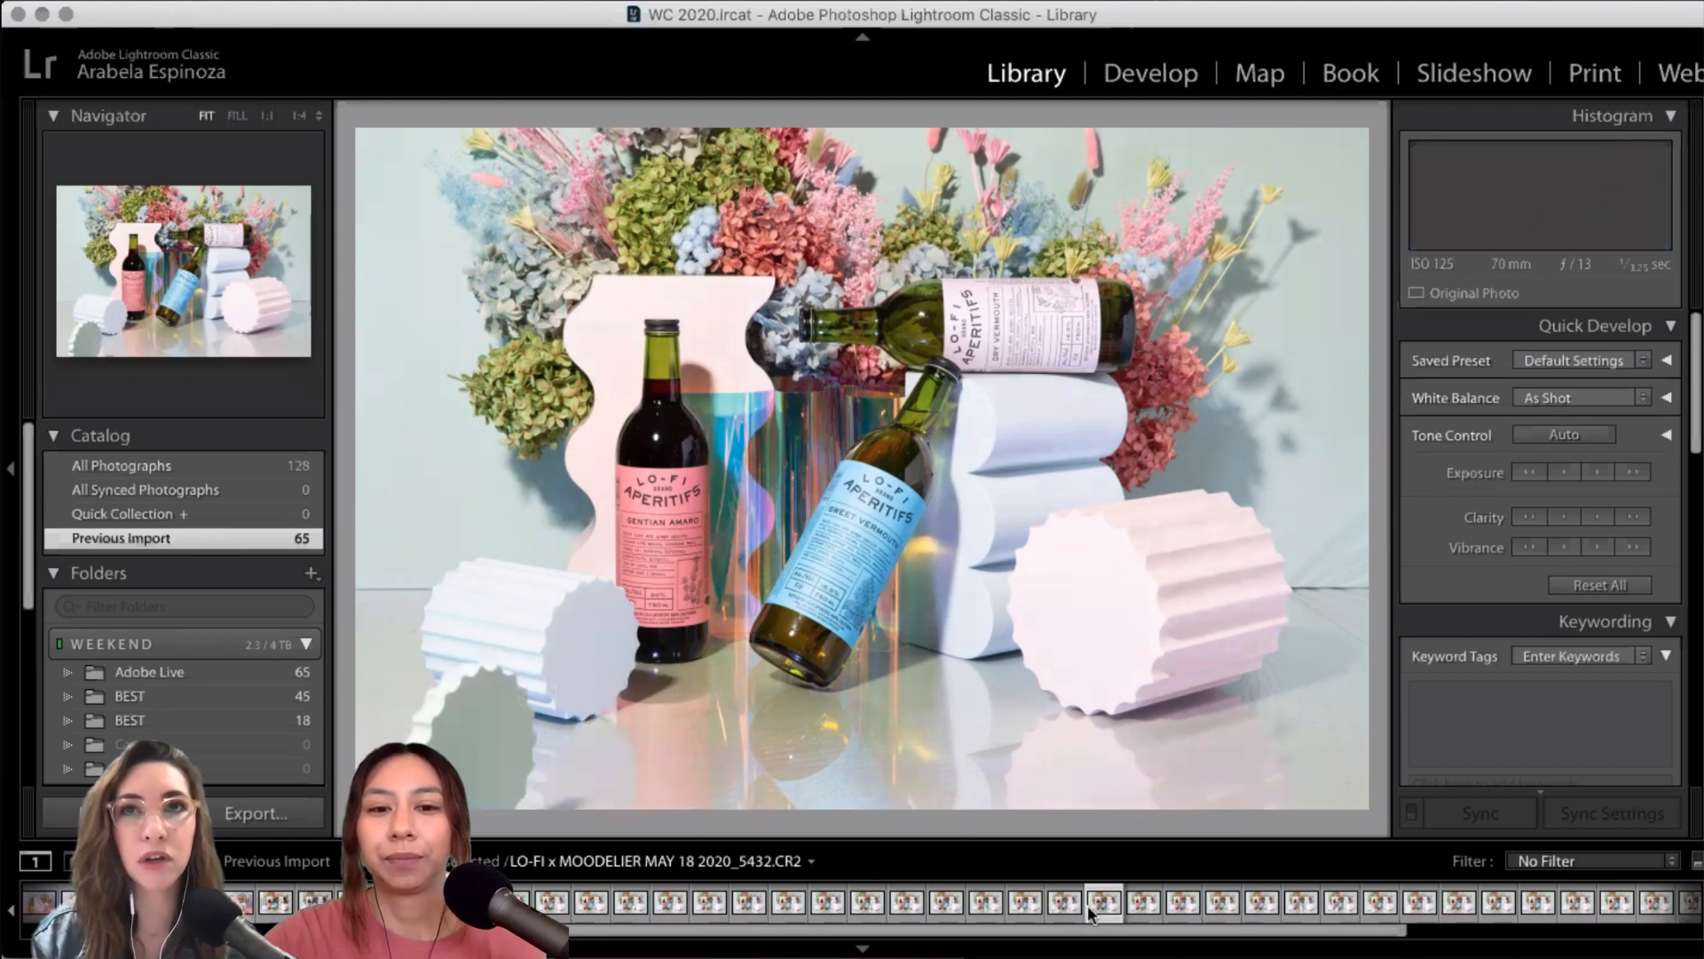
left_click(1145, 903)
left_click(1191, 904)
left_click(1223, 898)
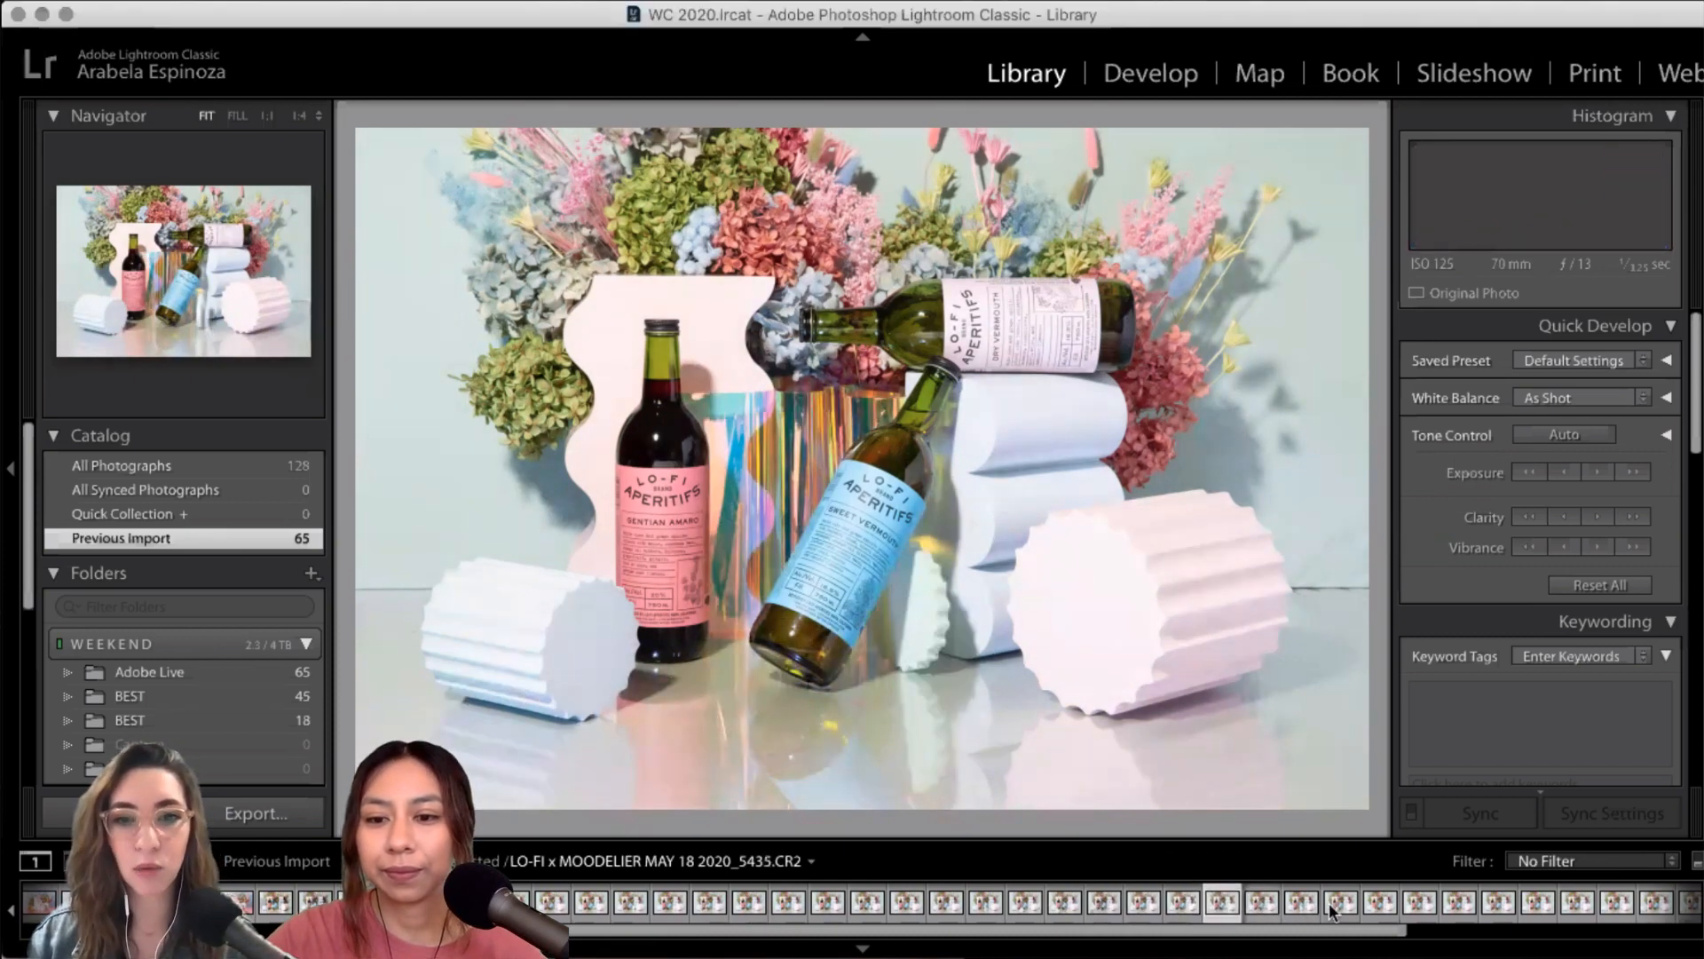
left_click(1302, 903)
left_click(1333, 902)
left_click(1381, 902)
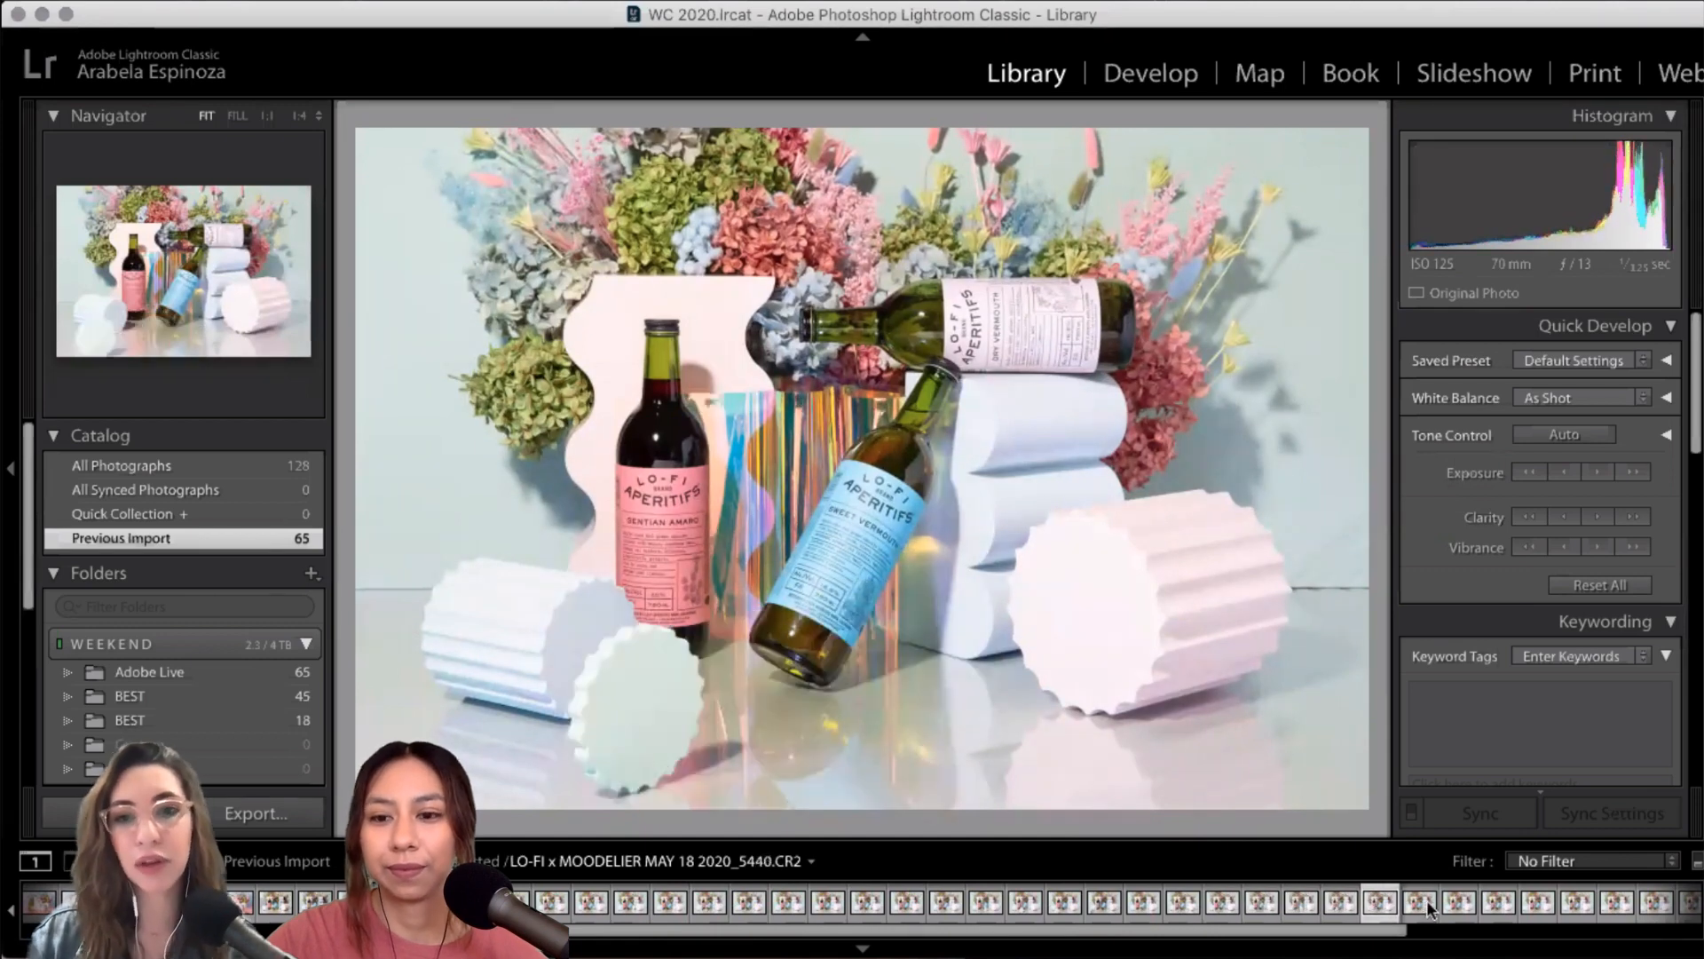
left_click(1424, 901)
left_click(1459, 902)
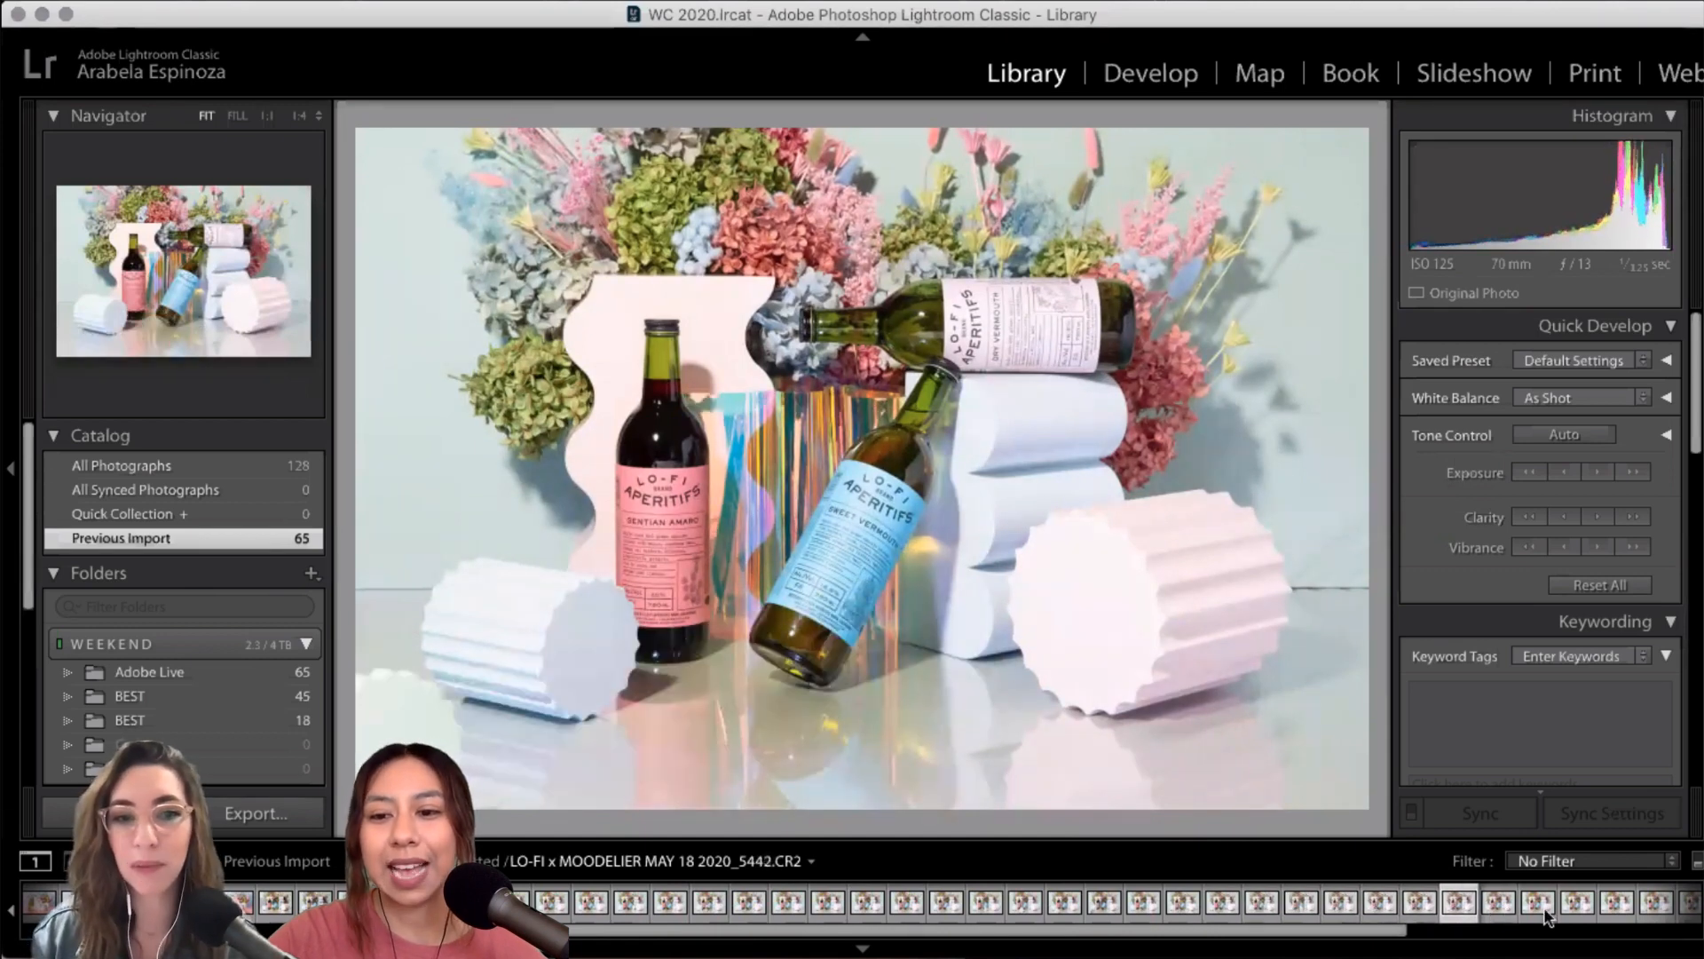
left_click(1585, 902)
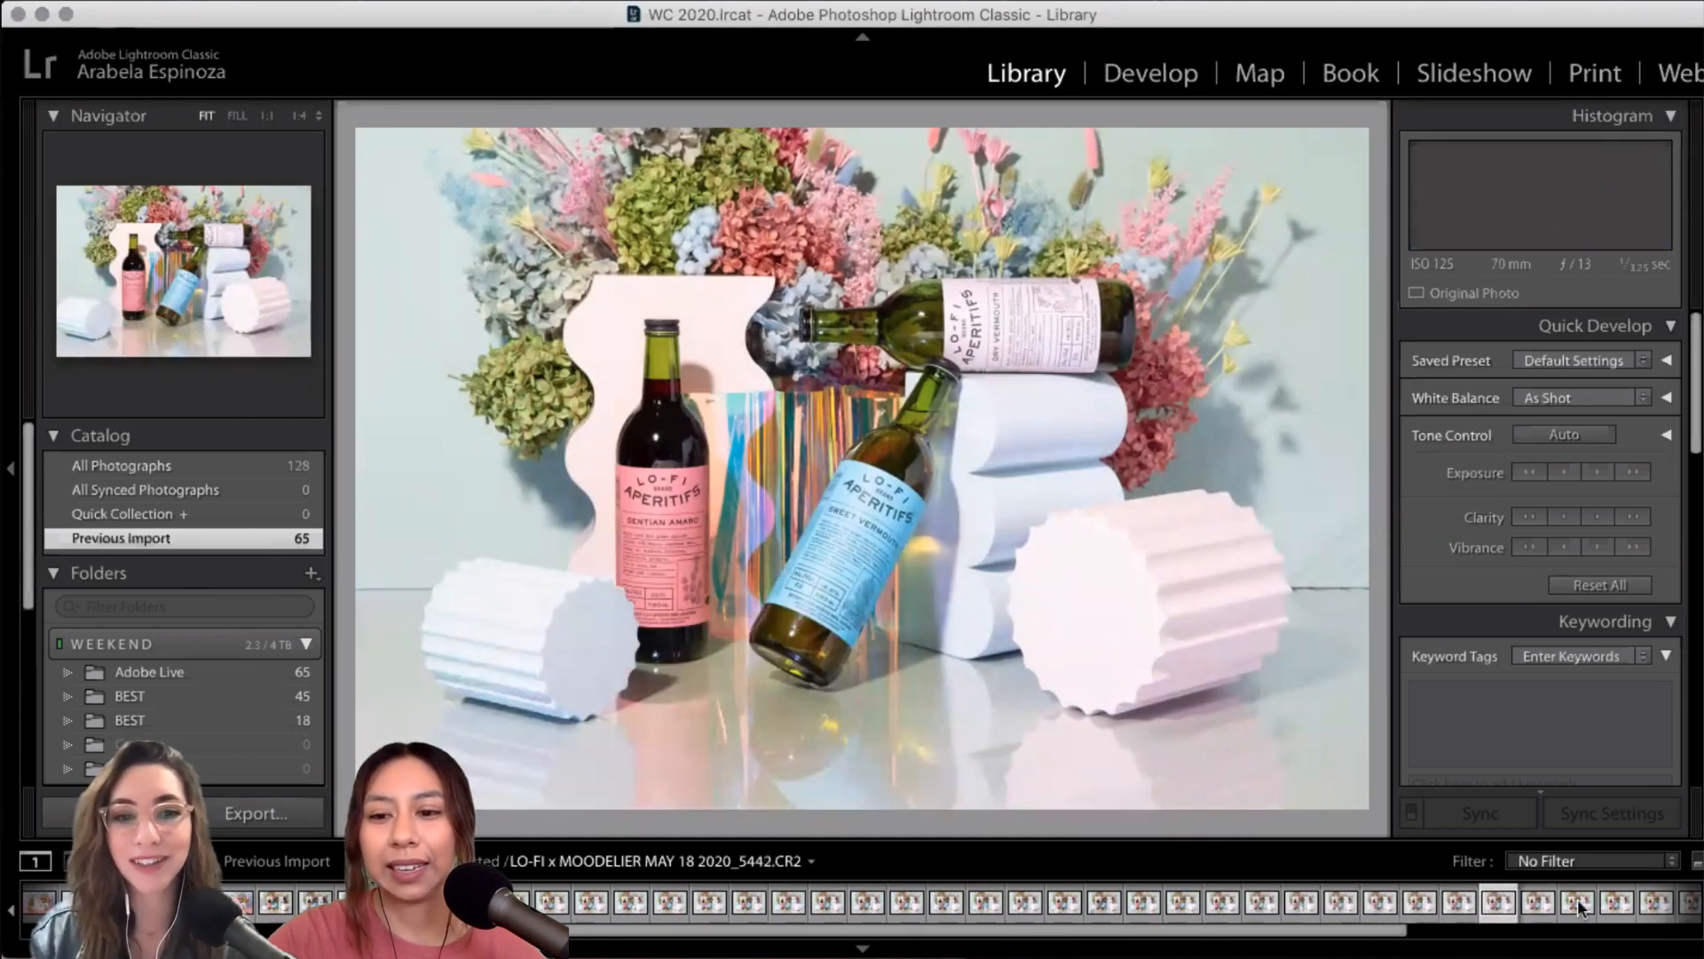
left_click(1626, 910)
- Review the remaining bottle group frames through 5458 to the end of the series
left_click_drag(1398, 932, 1664, 932)
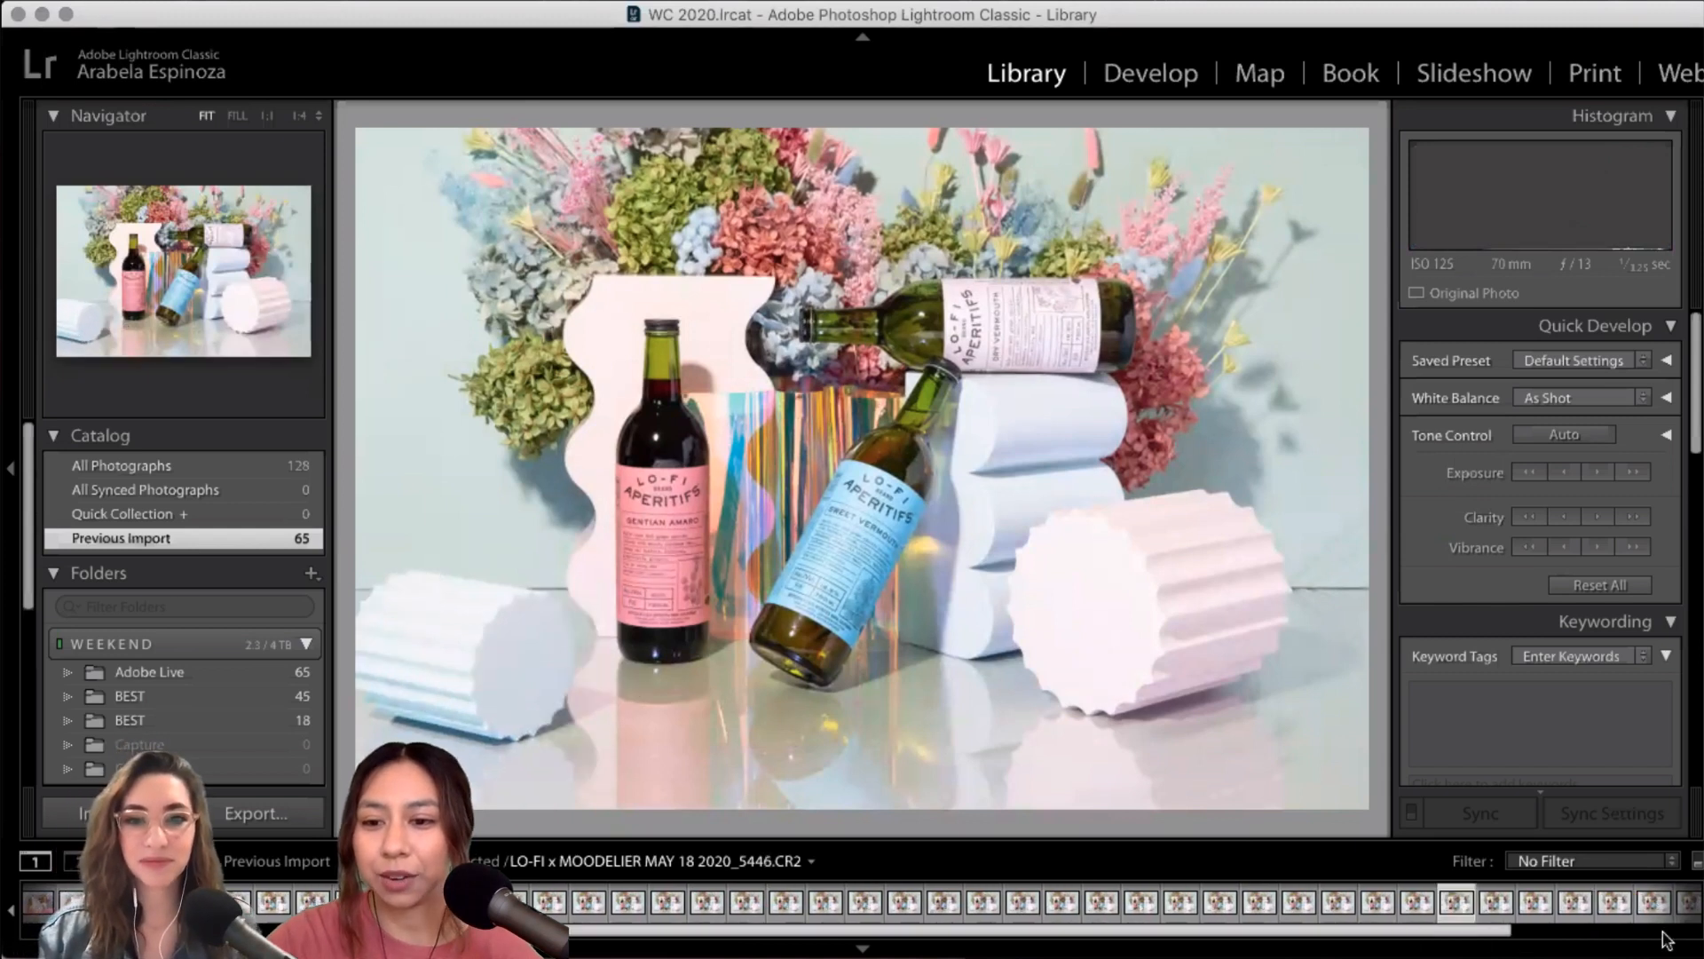
left_click(1301, 905)
left_click(1331, 904)
left_click(1390, 904)
left_click(1433, 902)
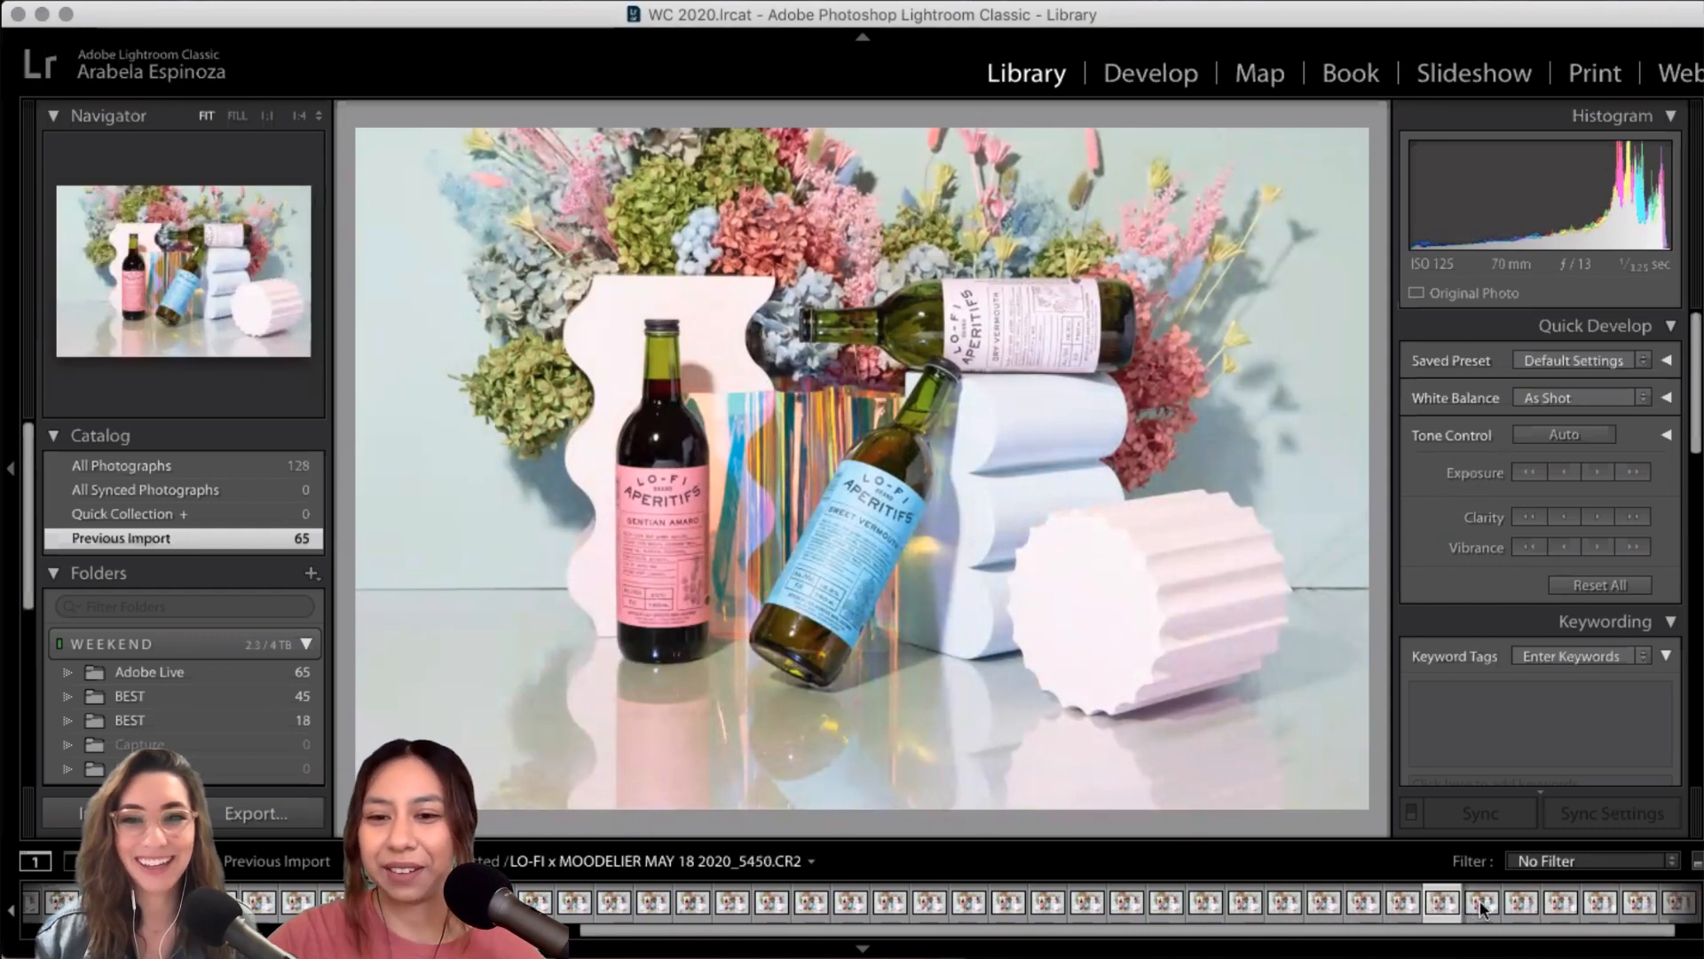
left_click(1481, 903)
left_click(1520, 902)
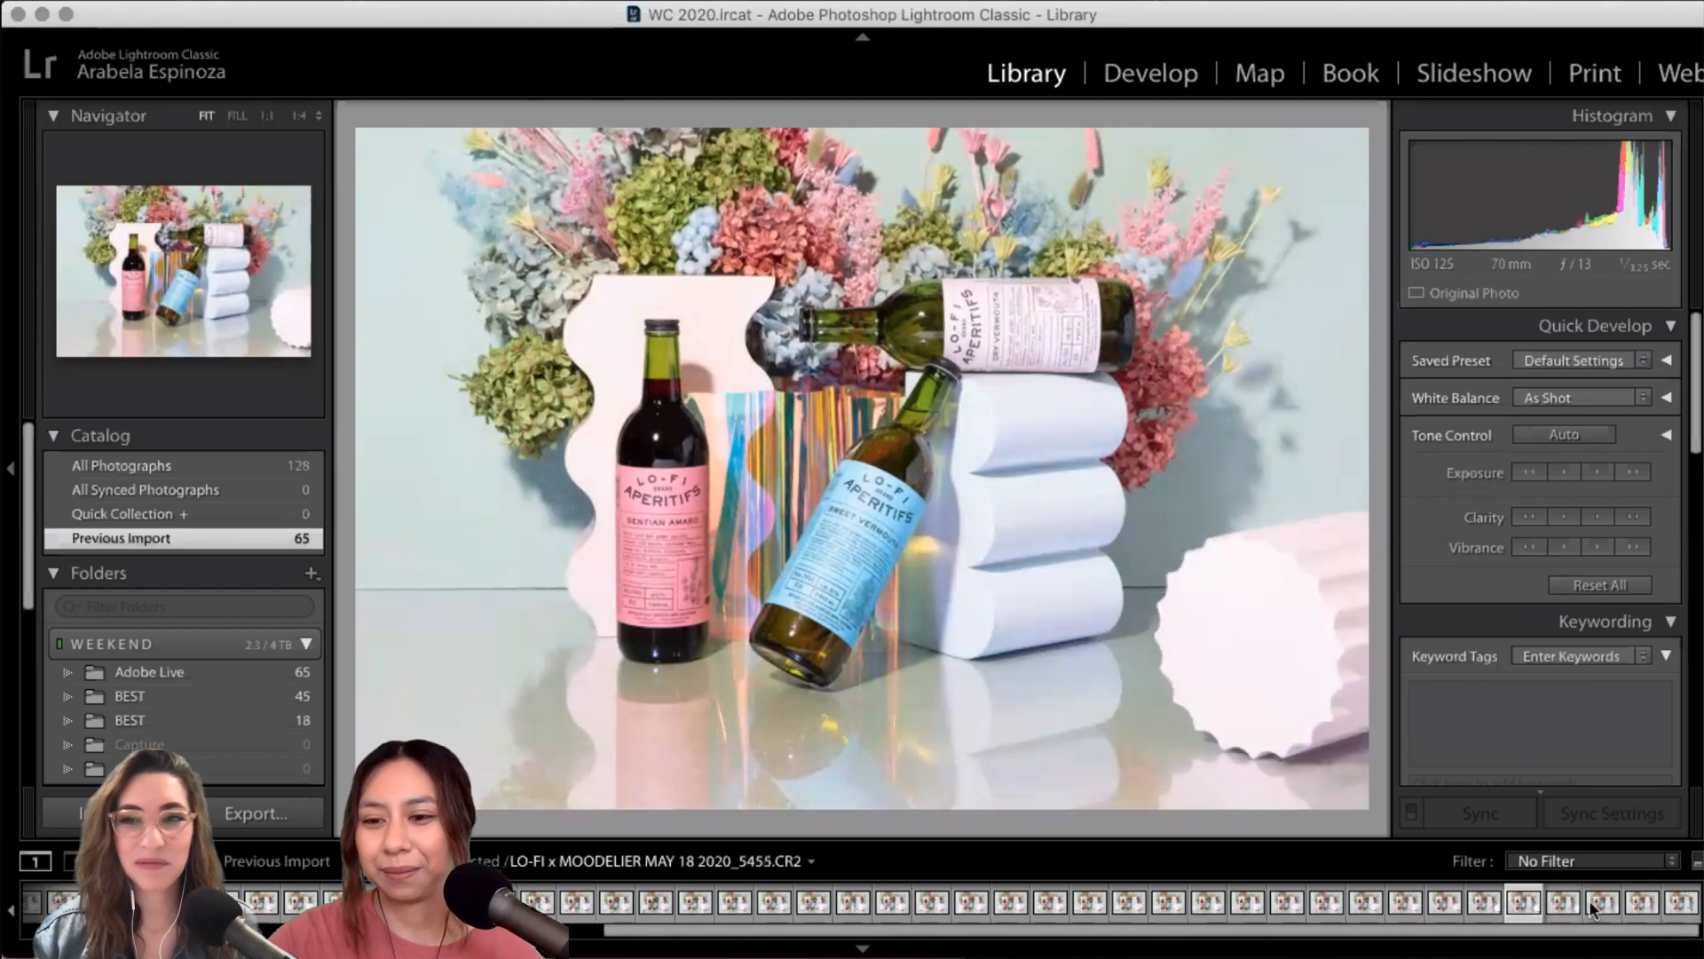
left_click(1643, 902)
left_click(1687, 909)
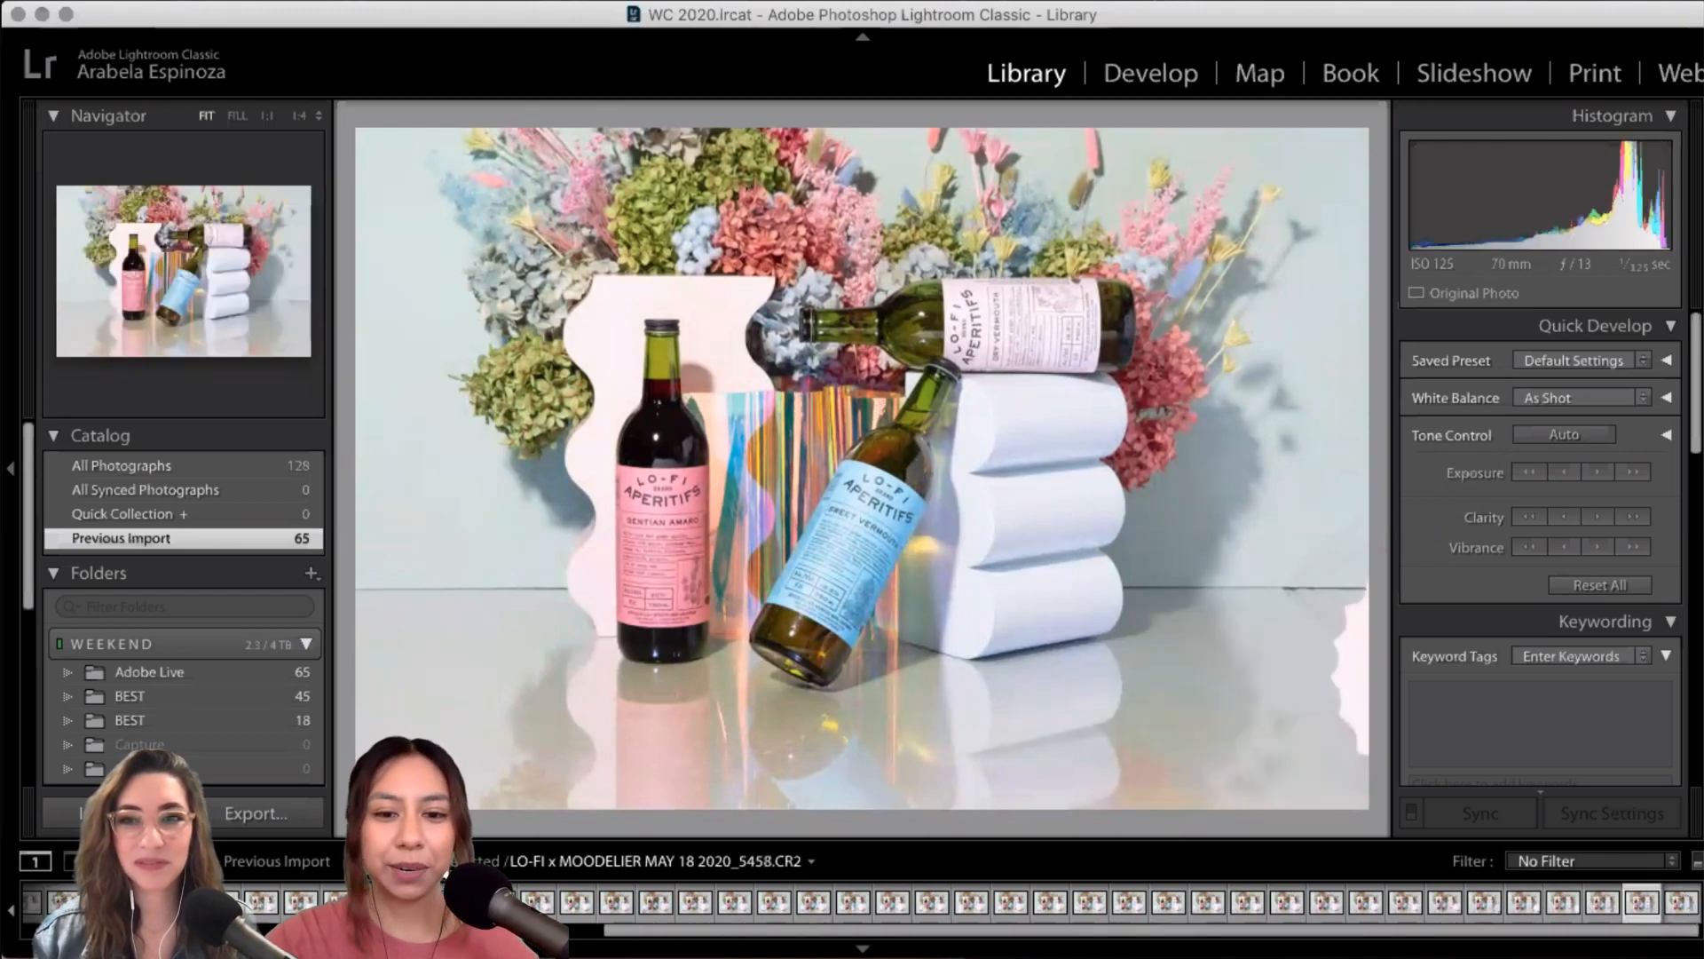
- Return to the grey card frame LO-FI x MOODELIER MAY 18 2020_5411.CR2 and open it in the Develop module
left_click(943, 938)
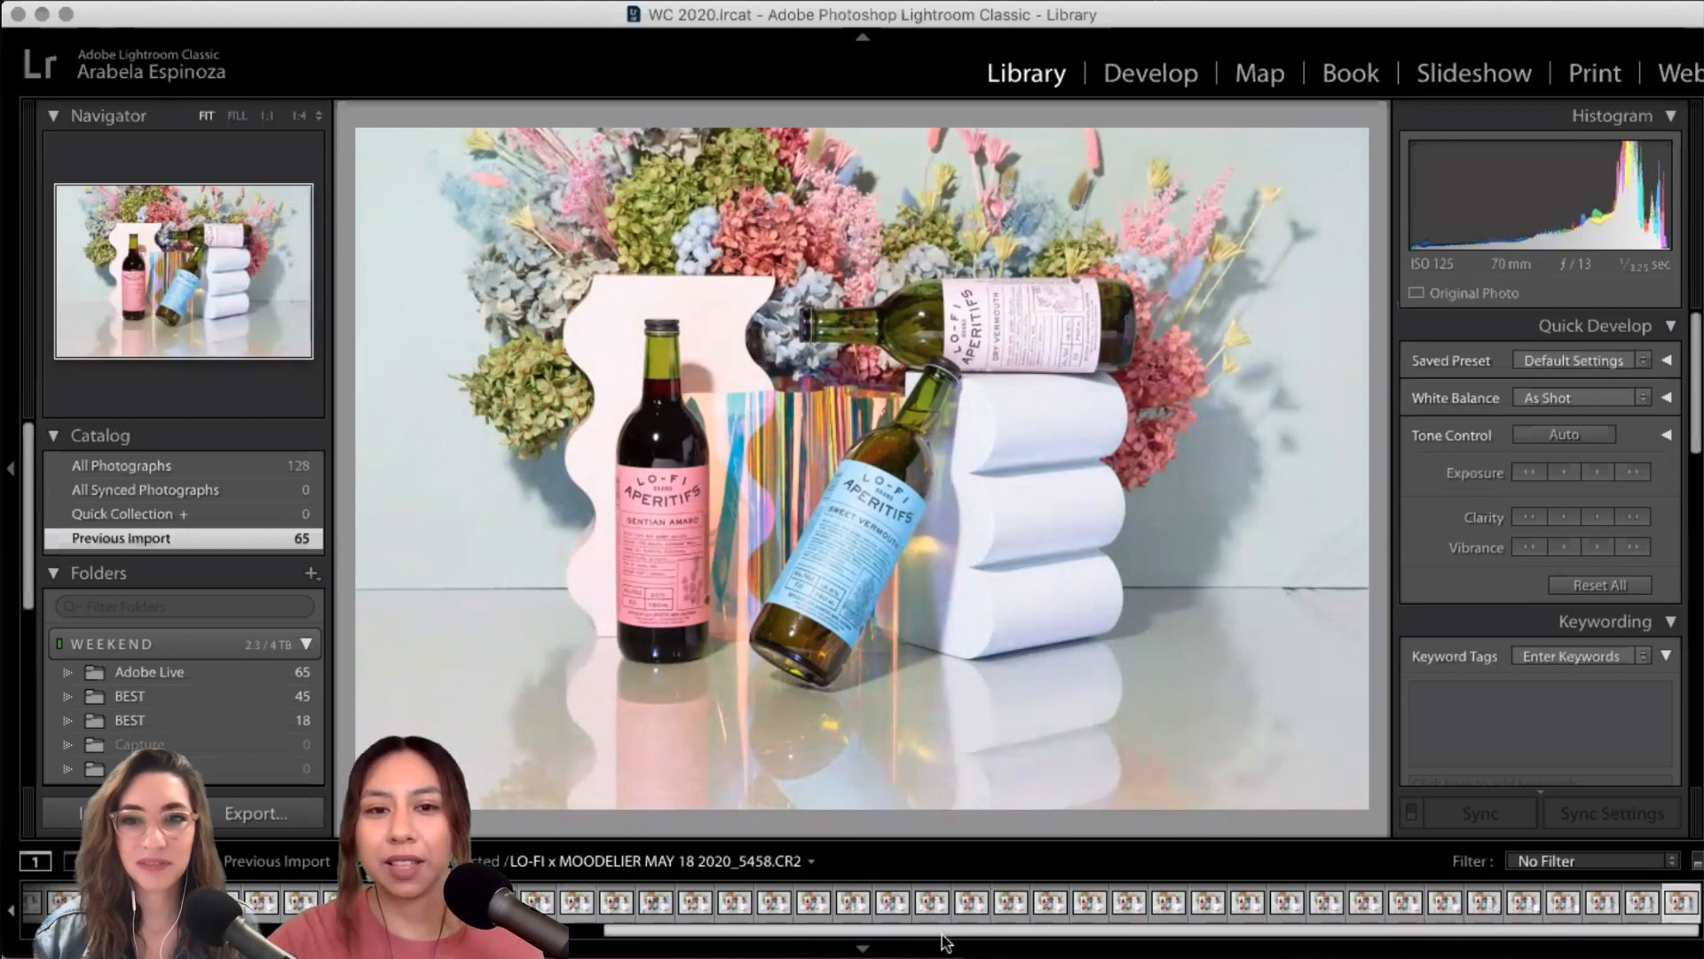
left_click_drag(910, 932, 533, 941)
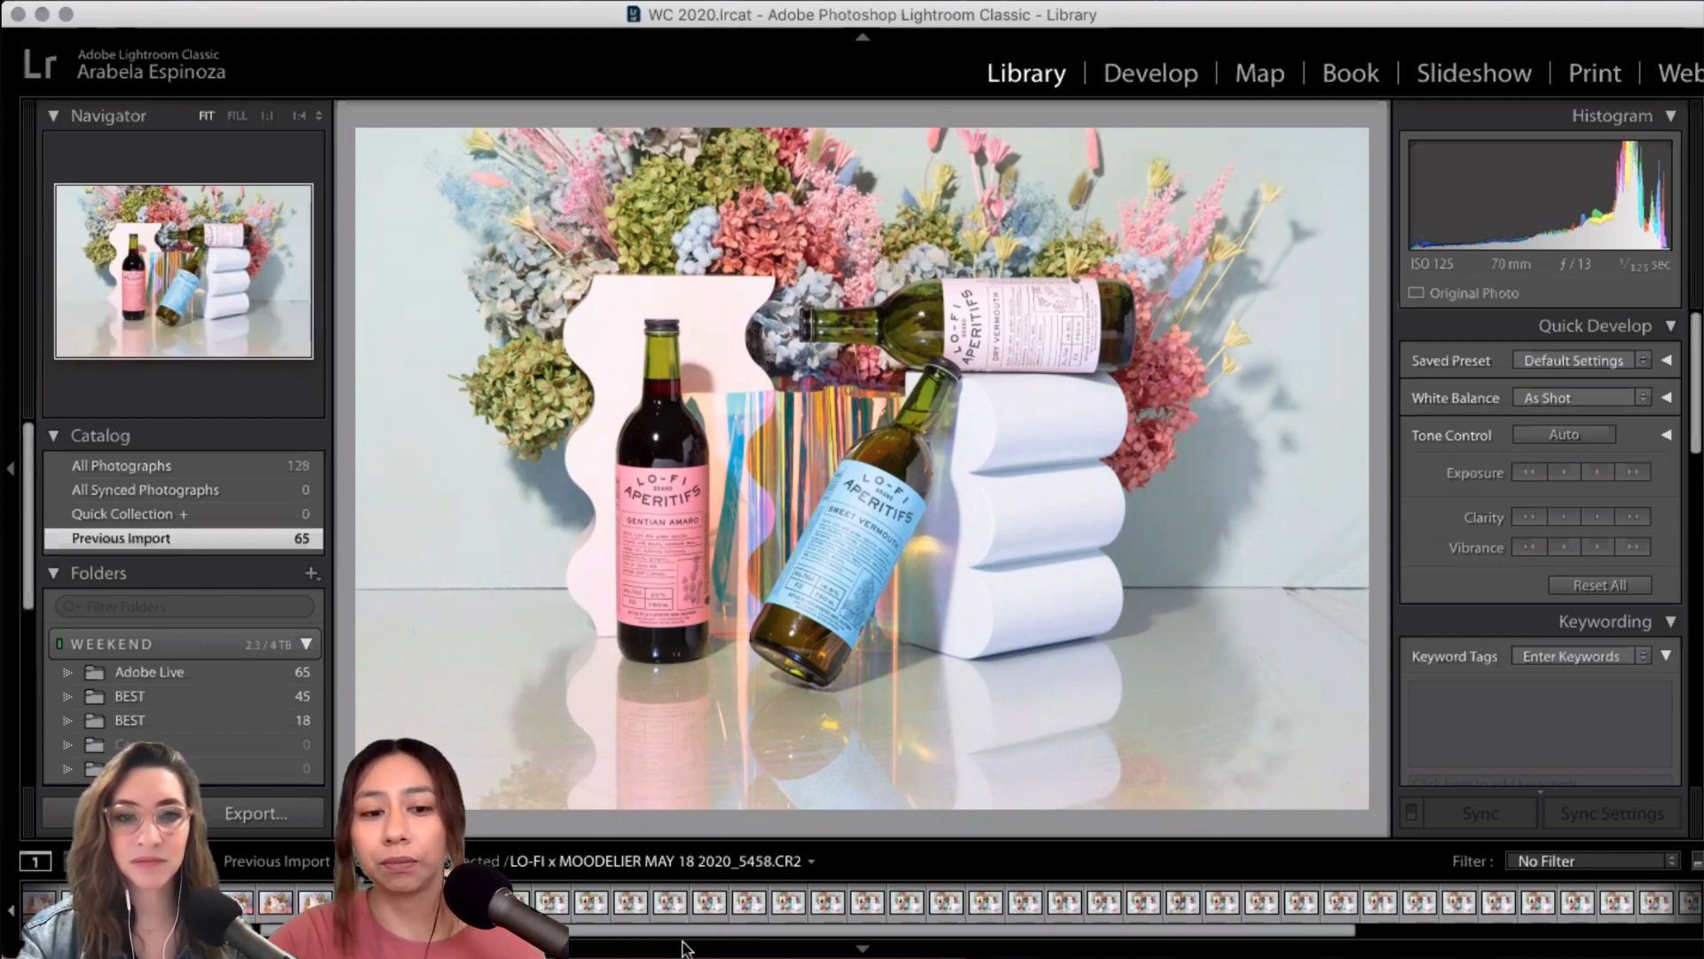
left_click(524, 902)
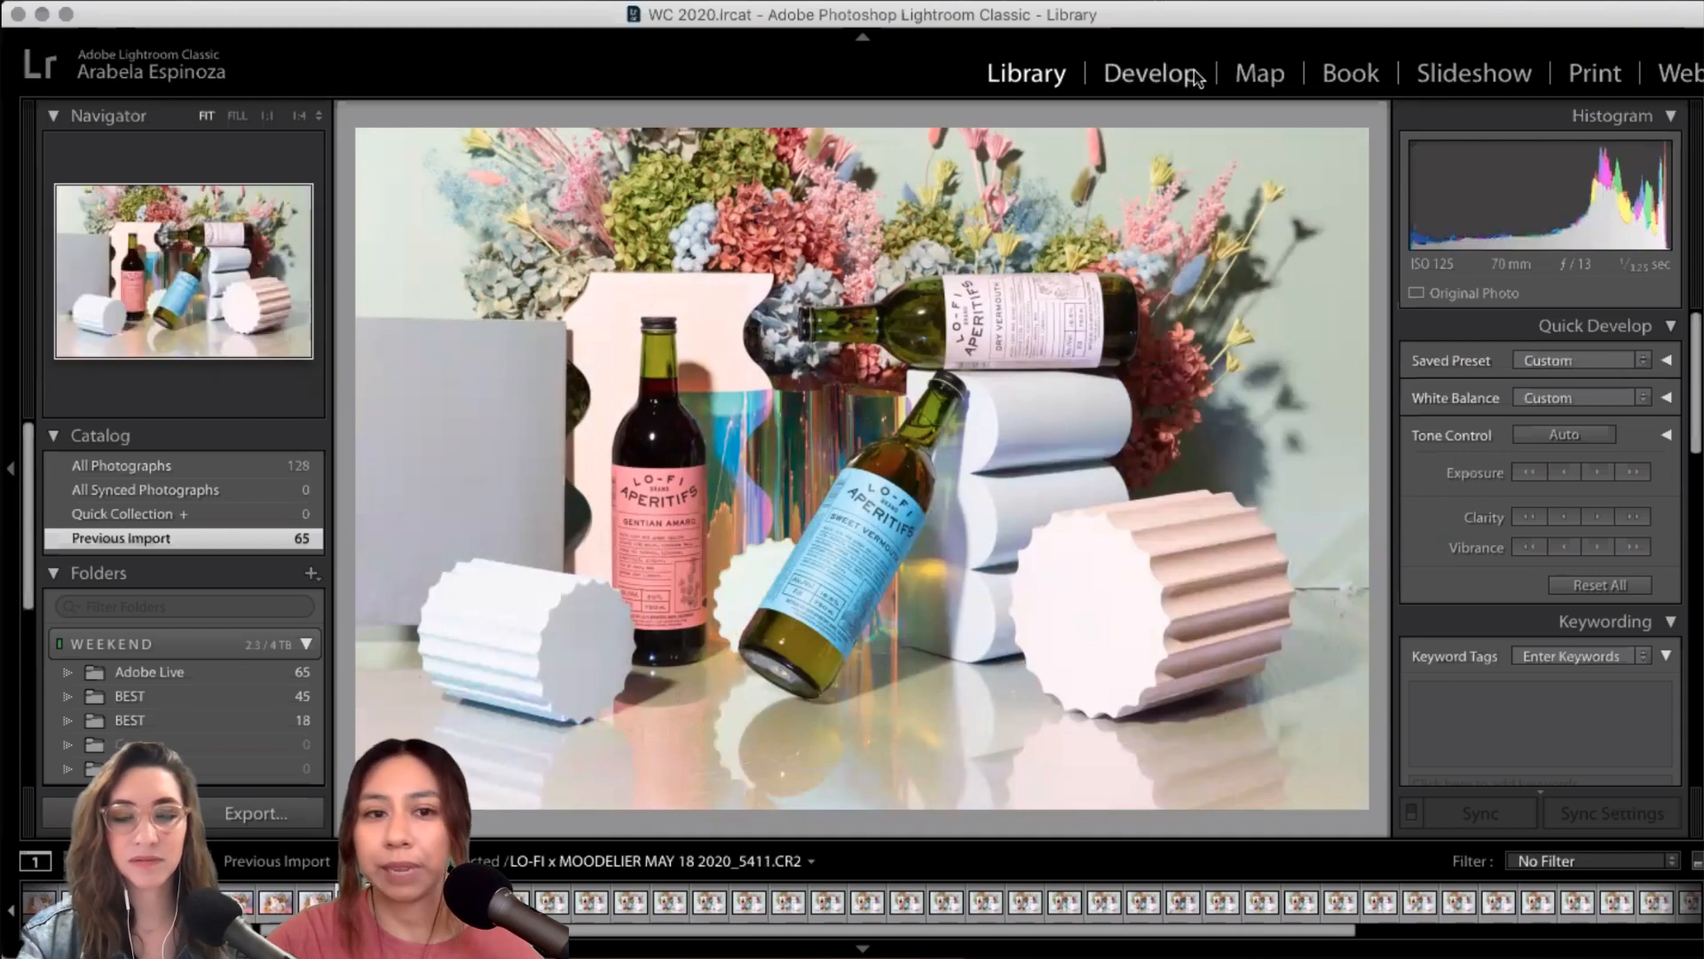
left_click(1146, 71)
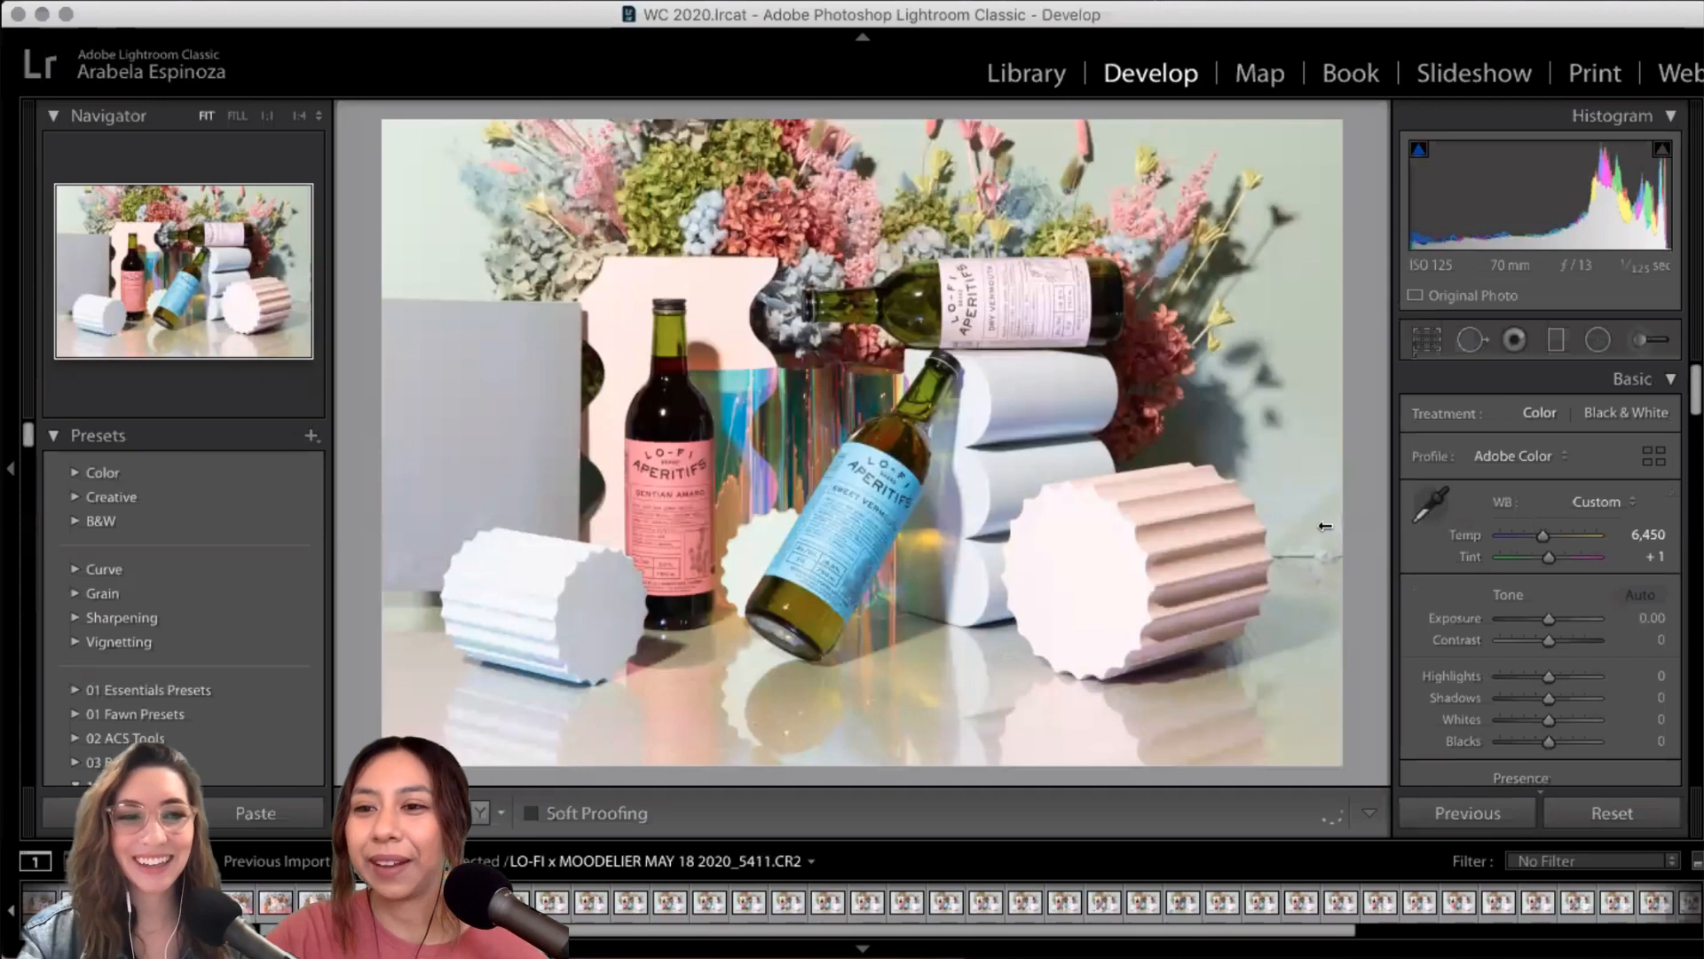
- Reset the frame's develop adjustments and enable Remove Chromatic Aberration and Profile Corrections in its lens corrections
left_click(1694, 762)
scroll(1693, 762, "down", 3)
scroll(1693, 762, "up", 10)
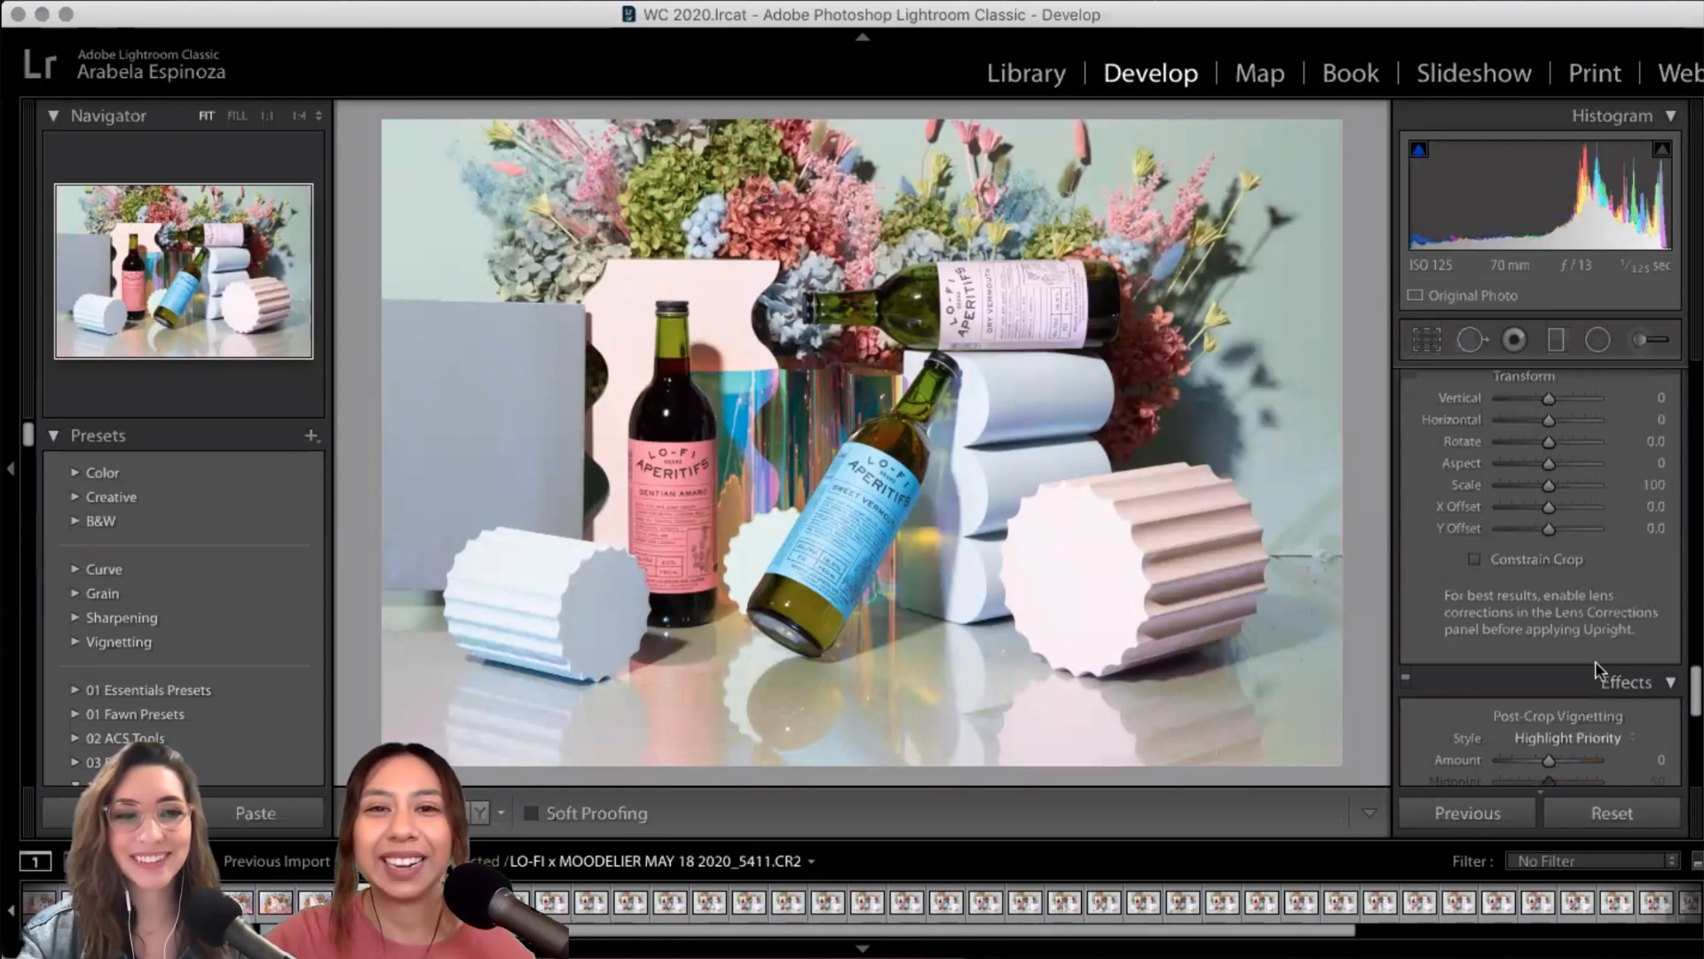
scroll(1697, 735, "down", 1)
scroll(1697, 735, "down", 10)
scroll(1698, 692, "up", 20)
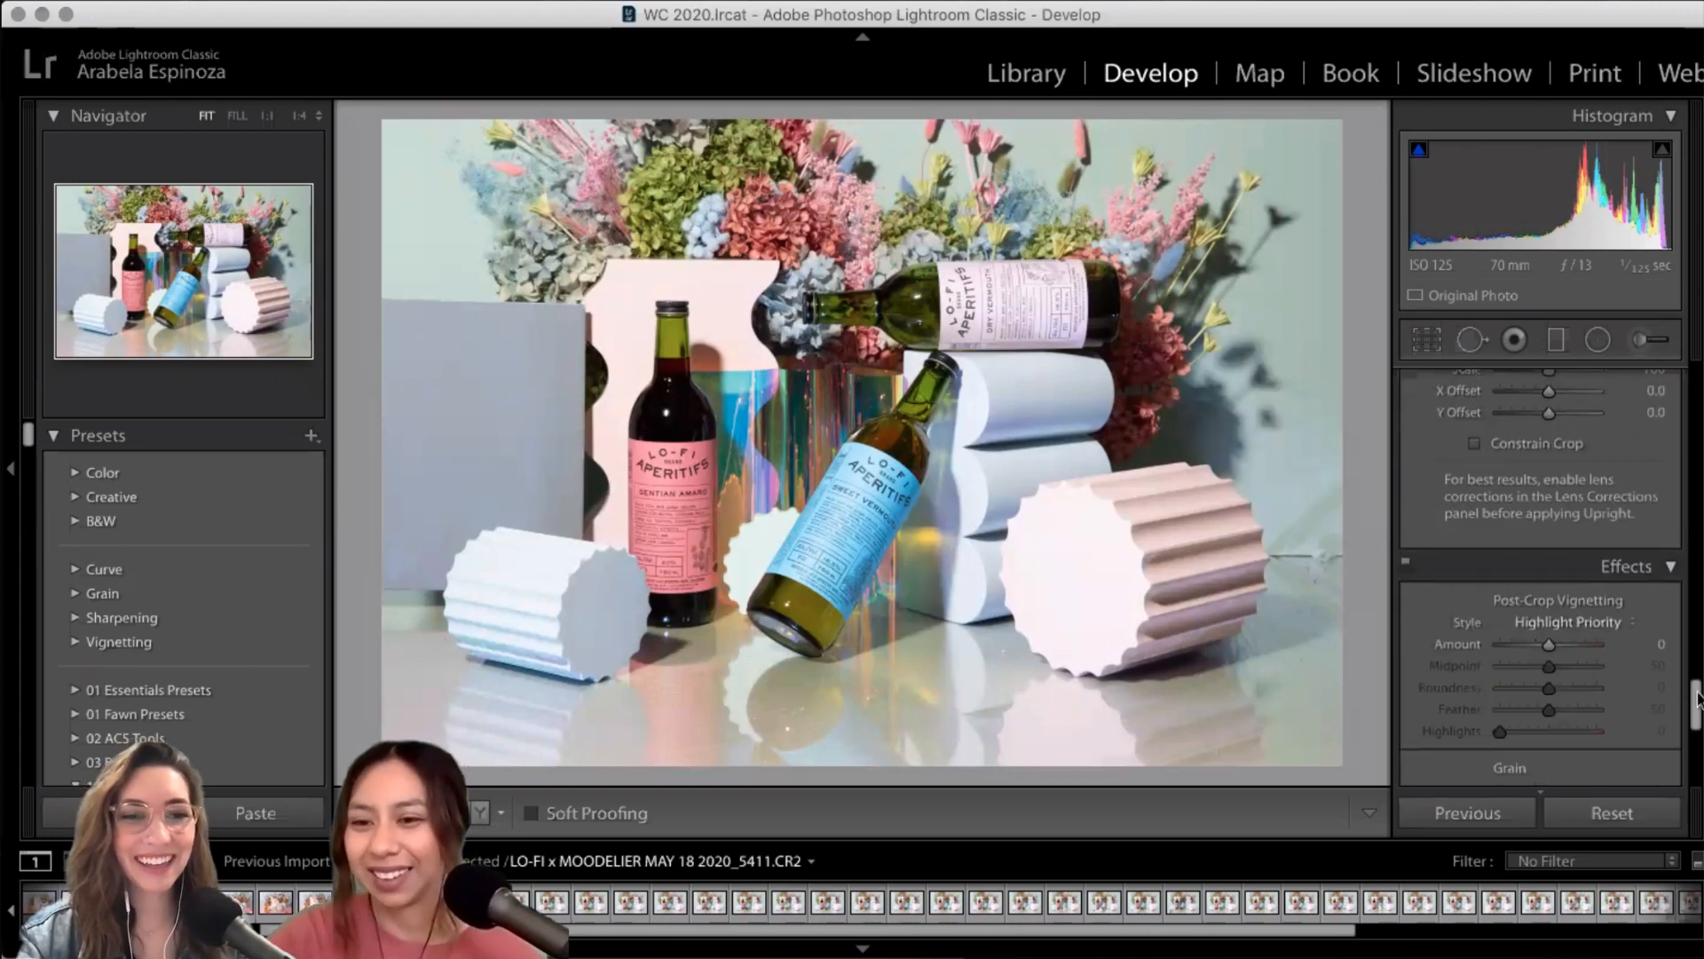
scroll(1515, 642, "up", 5)
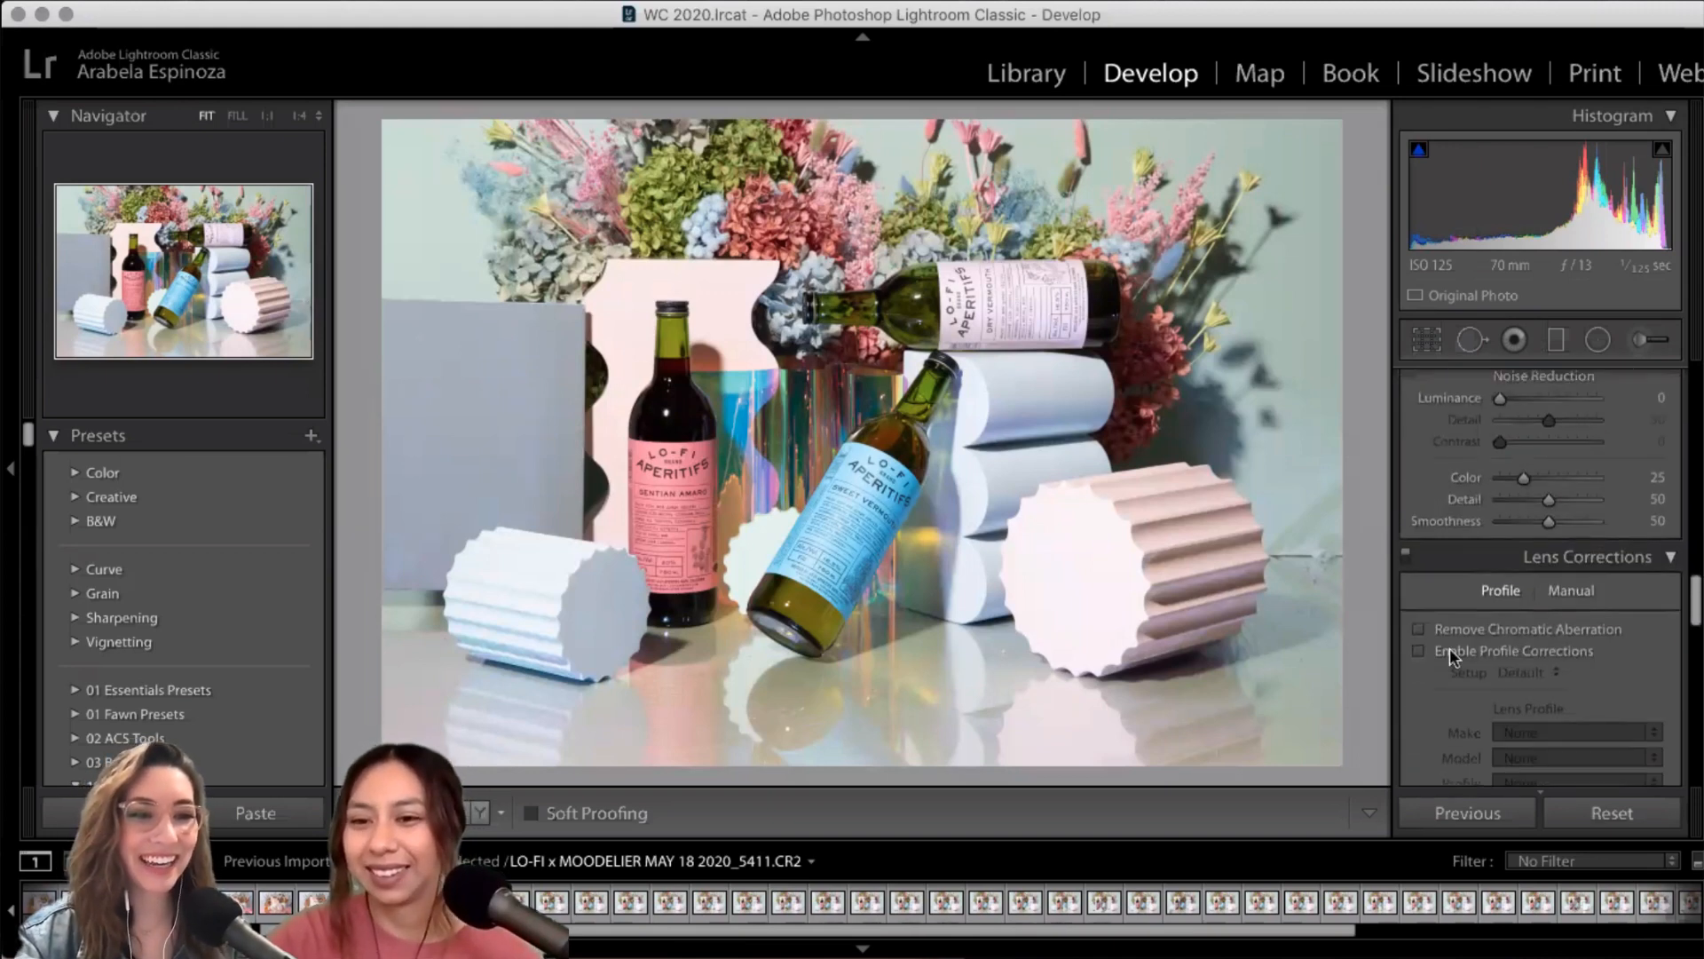
left_click(1419, 630)
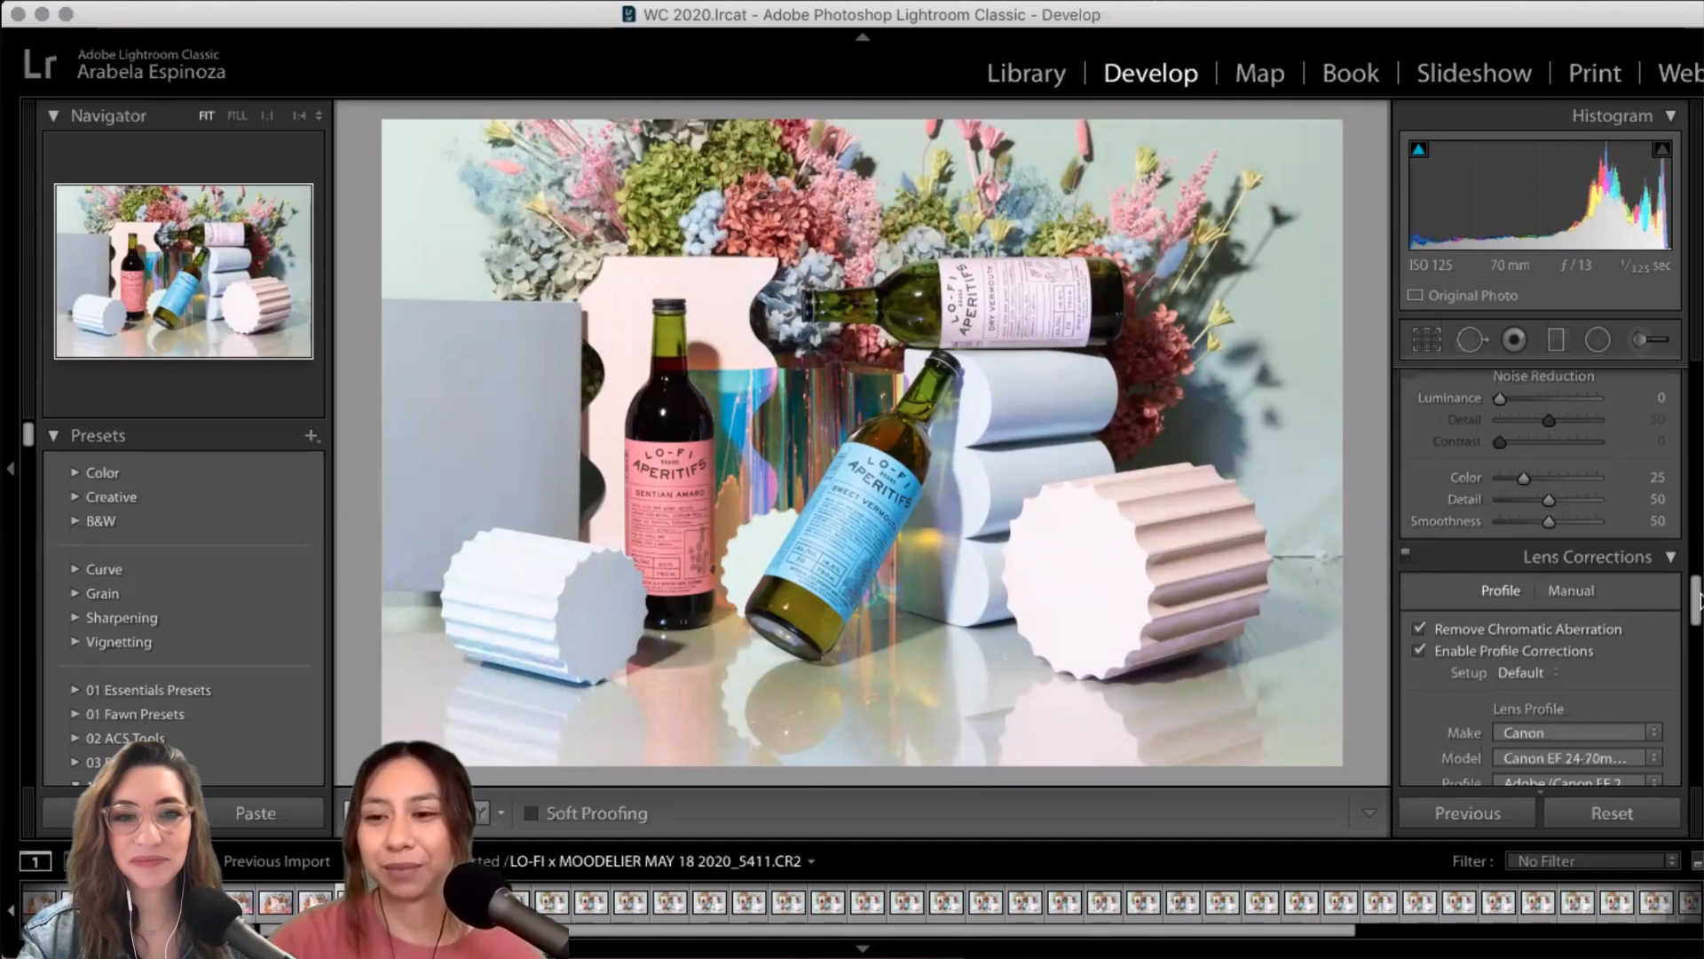
- Set the white balance of frame 5411 by sampling a neutral area of the photo with the White Balance Selector
scroll(1698, 494, "up", 10)
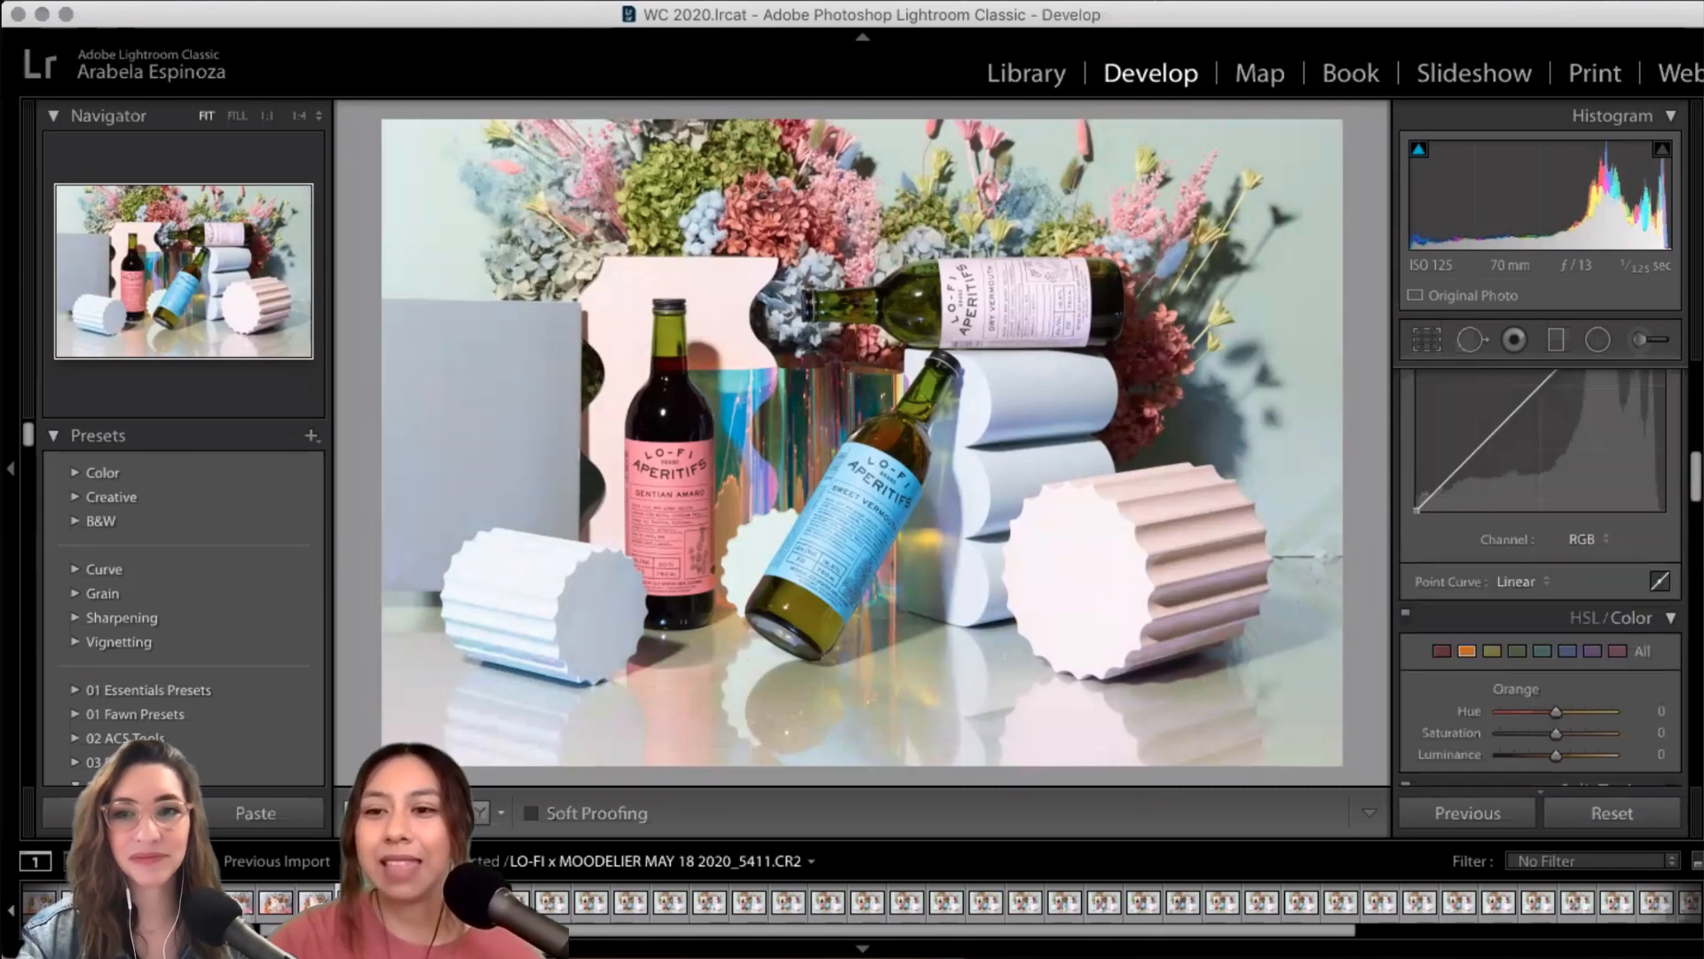
scroll(1526, 451, "up", 5)
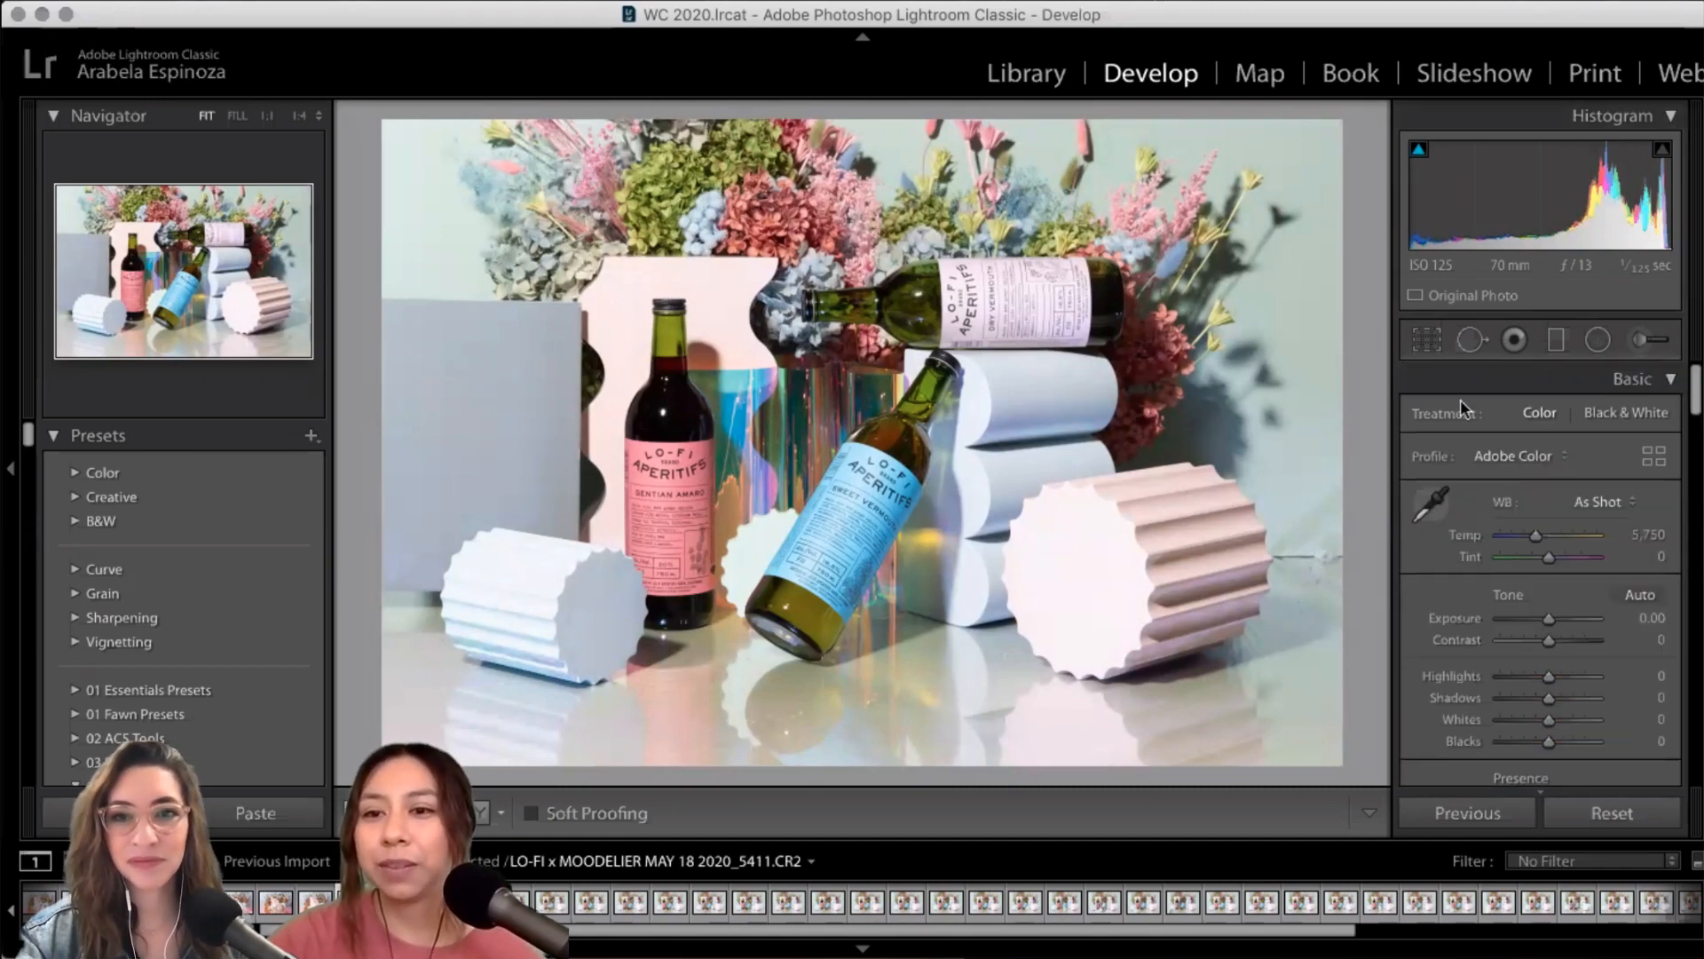
left_click(1429, 504)
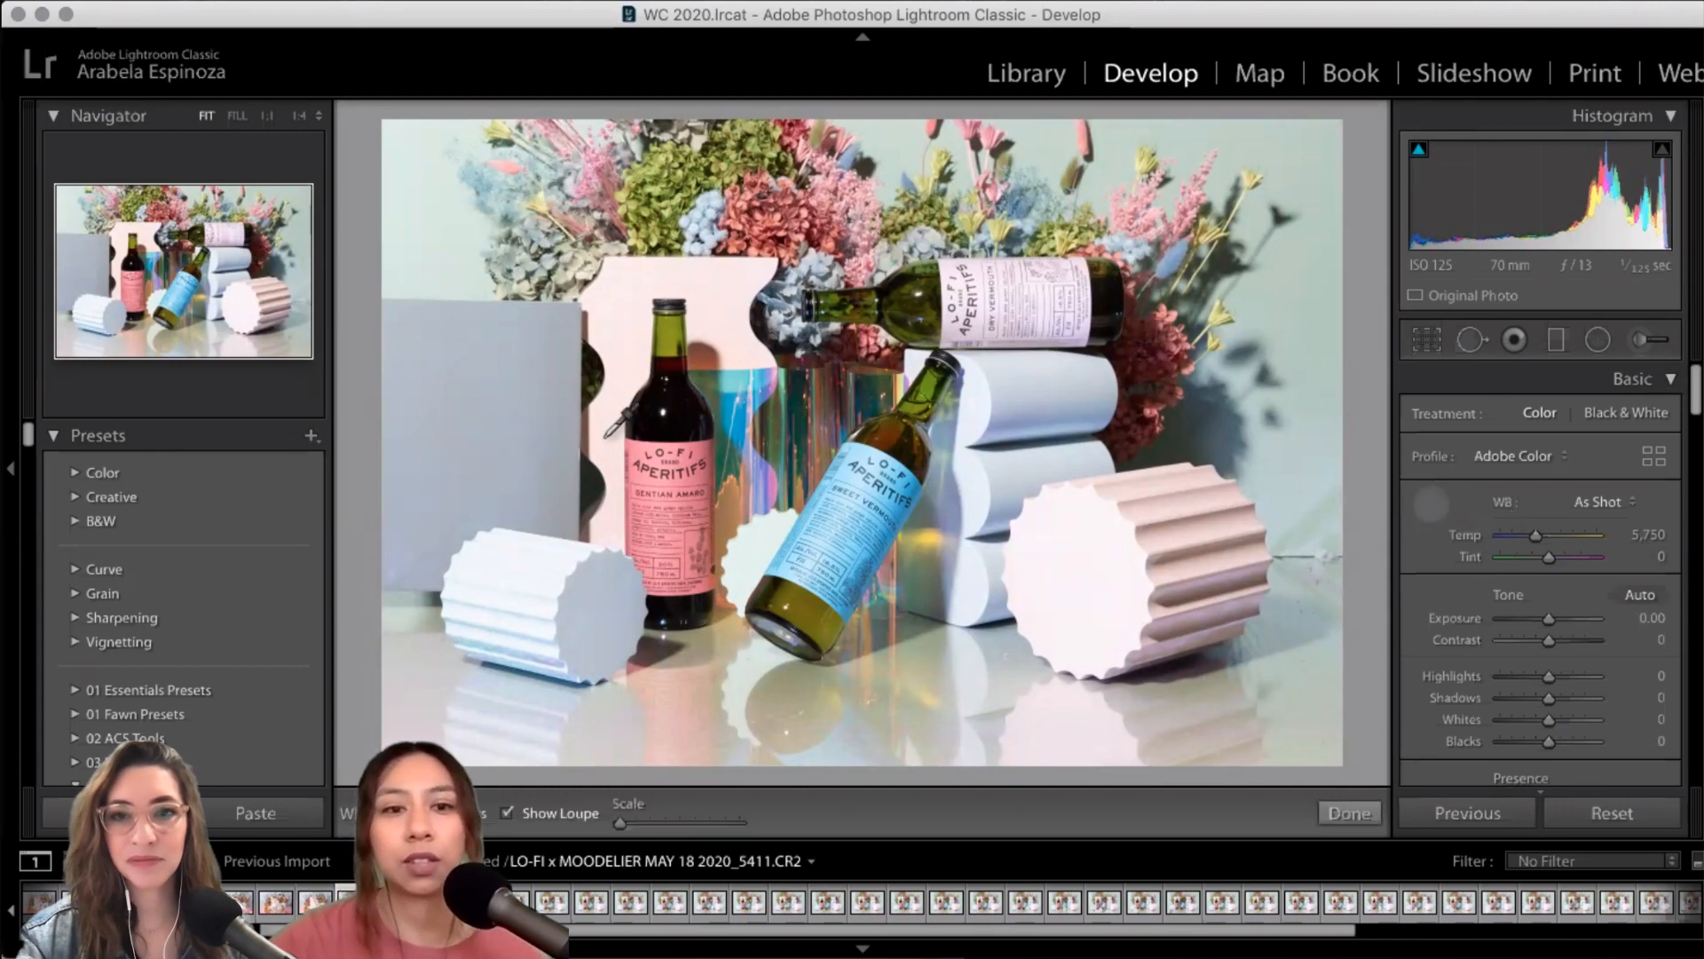
left_click(976, 453)
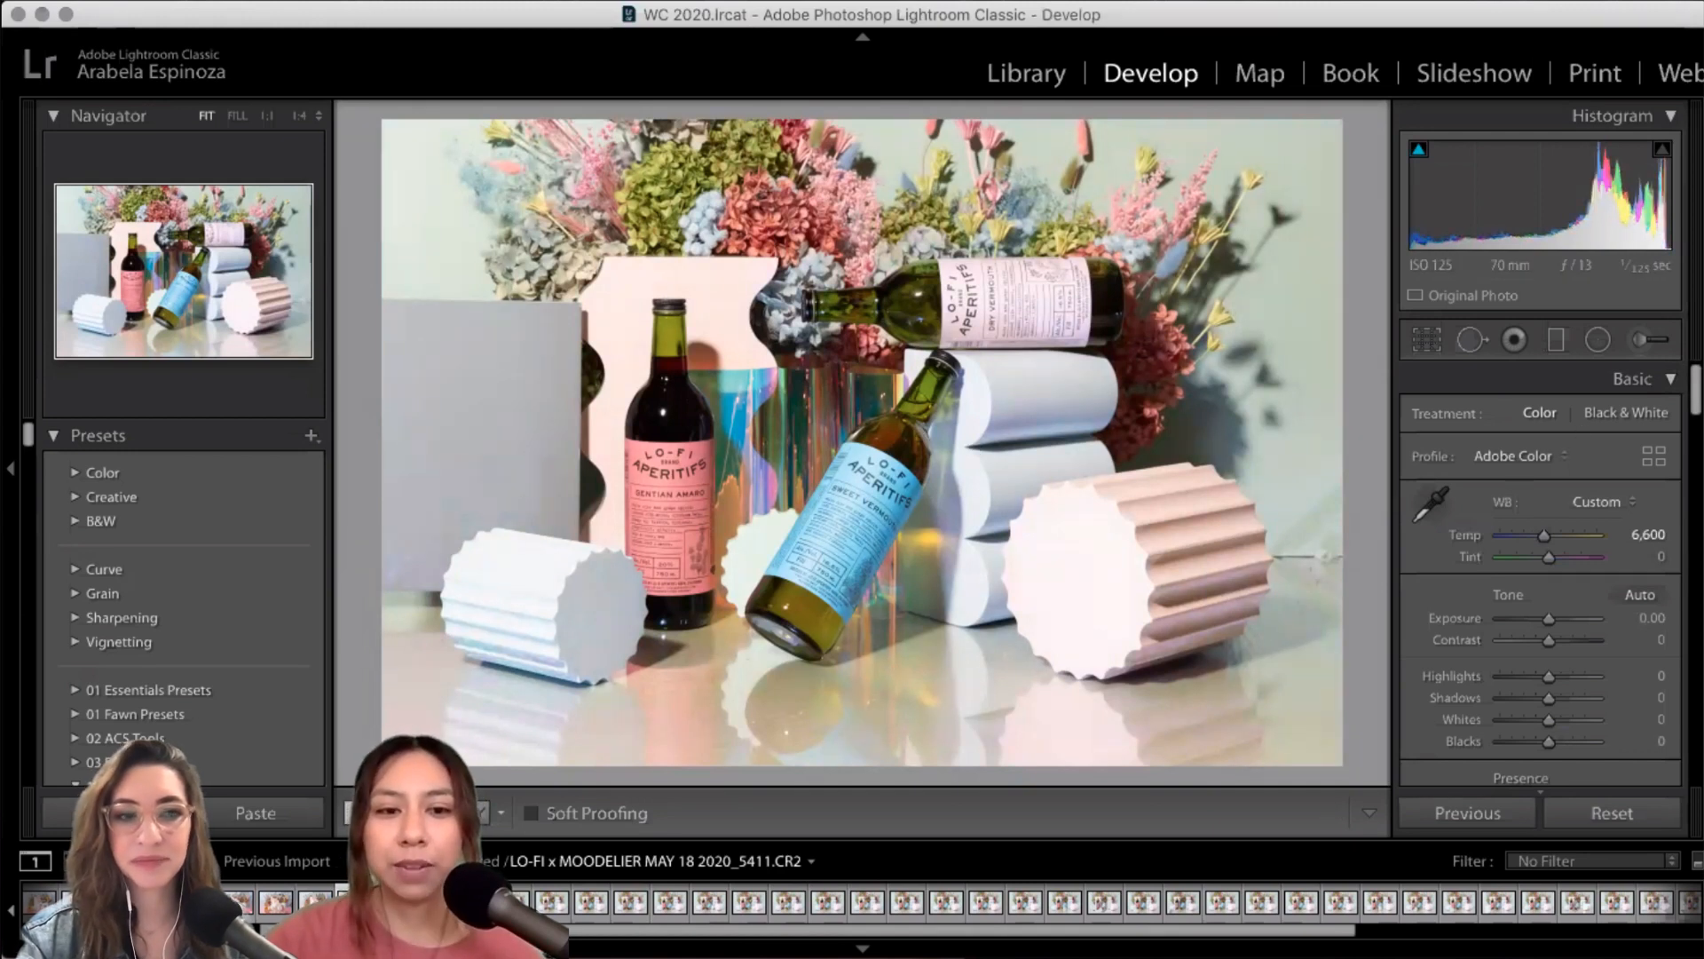
- Copy frame 5411's develop settings, including white balance and lens corrections but excluding transform, local adjustments, spot removal and crop
right_click(386, 755)
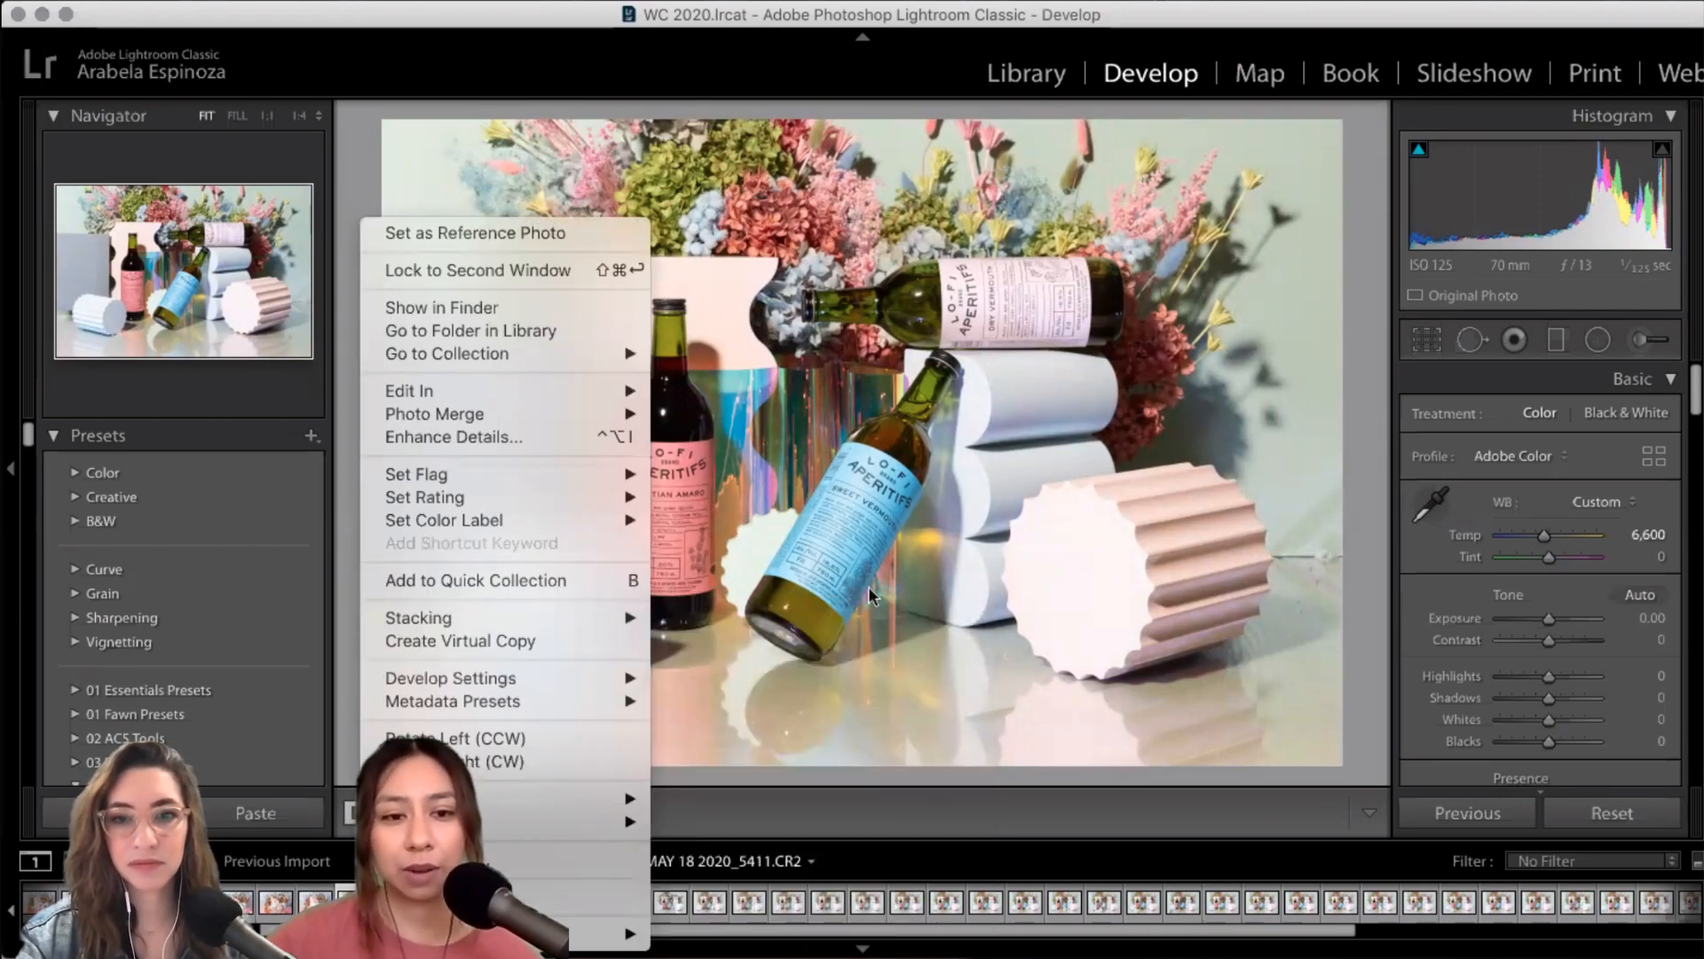
mouse_move(460, 678)
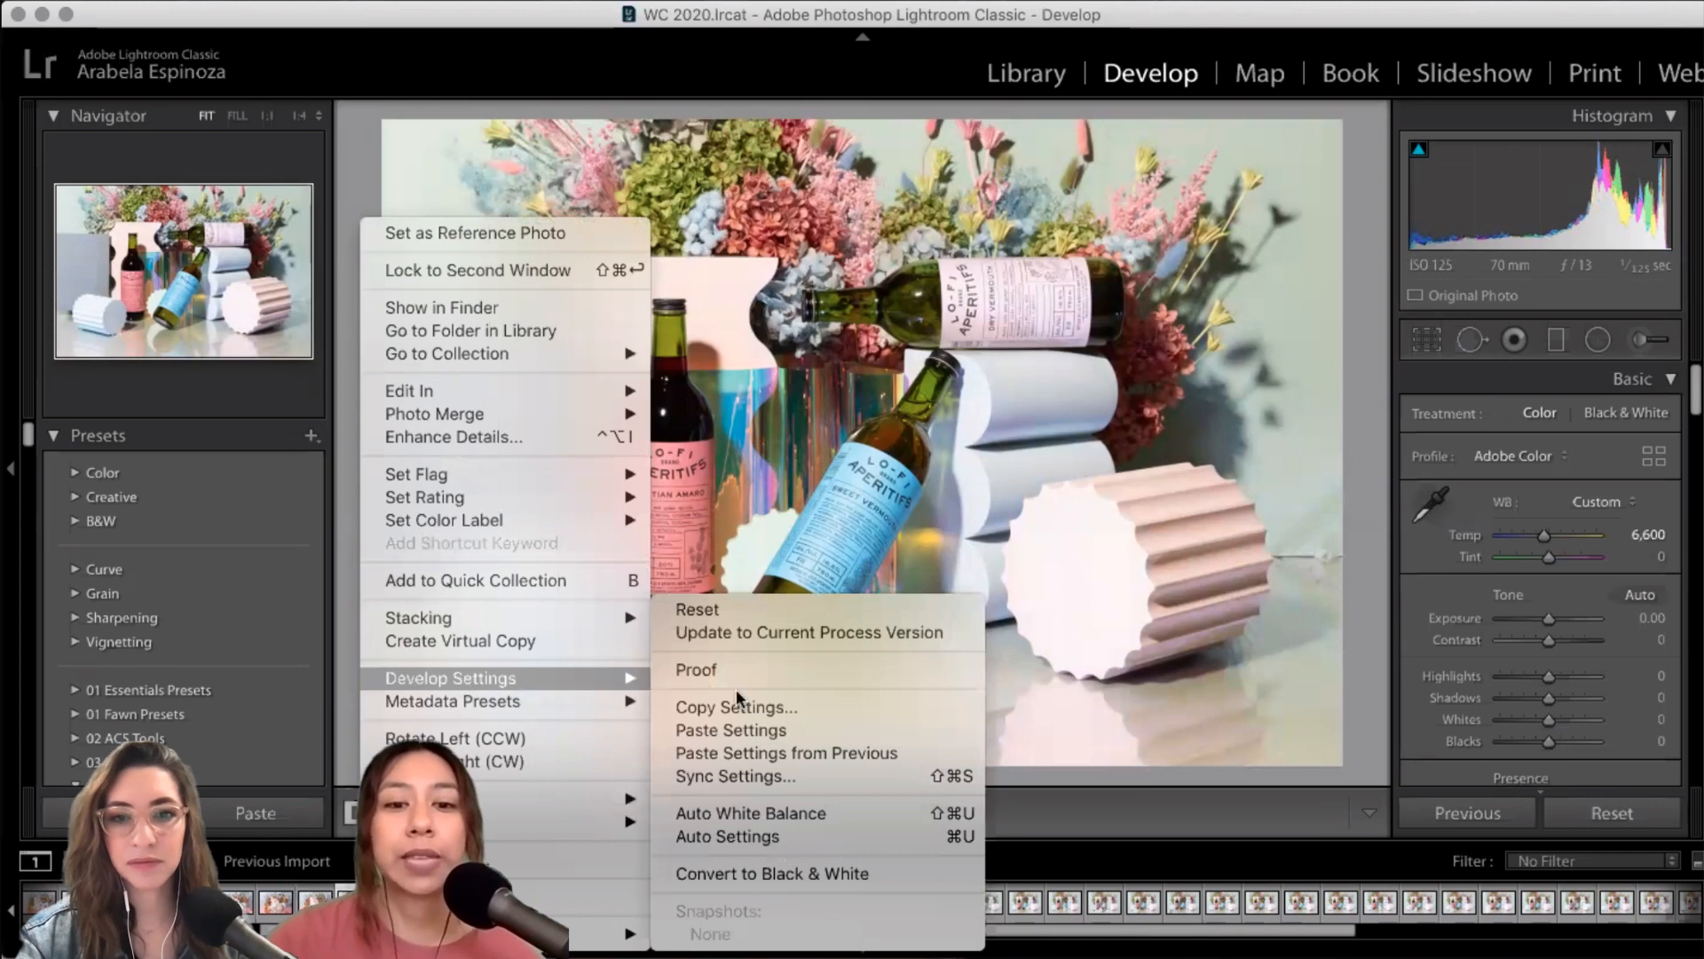
left_click(751, 707)
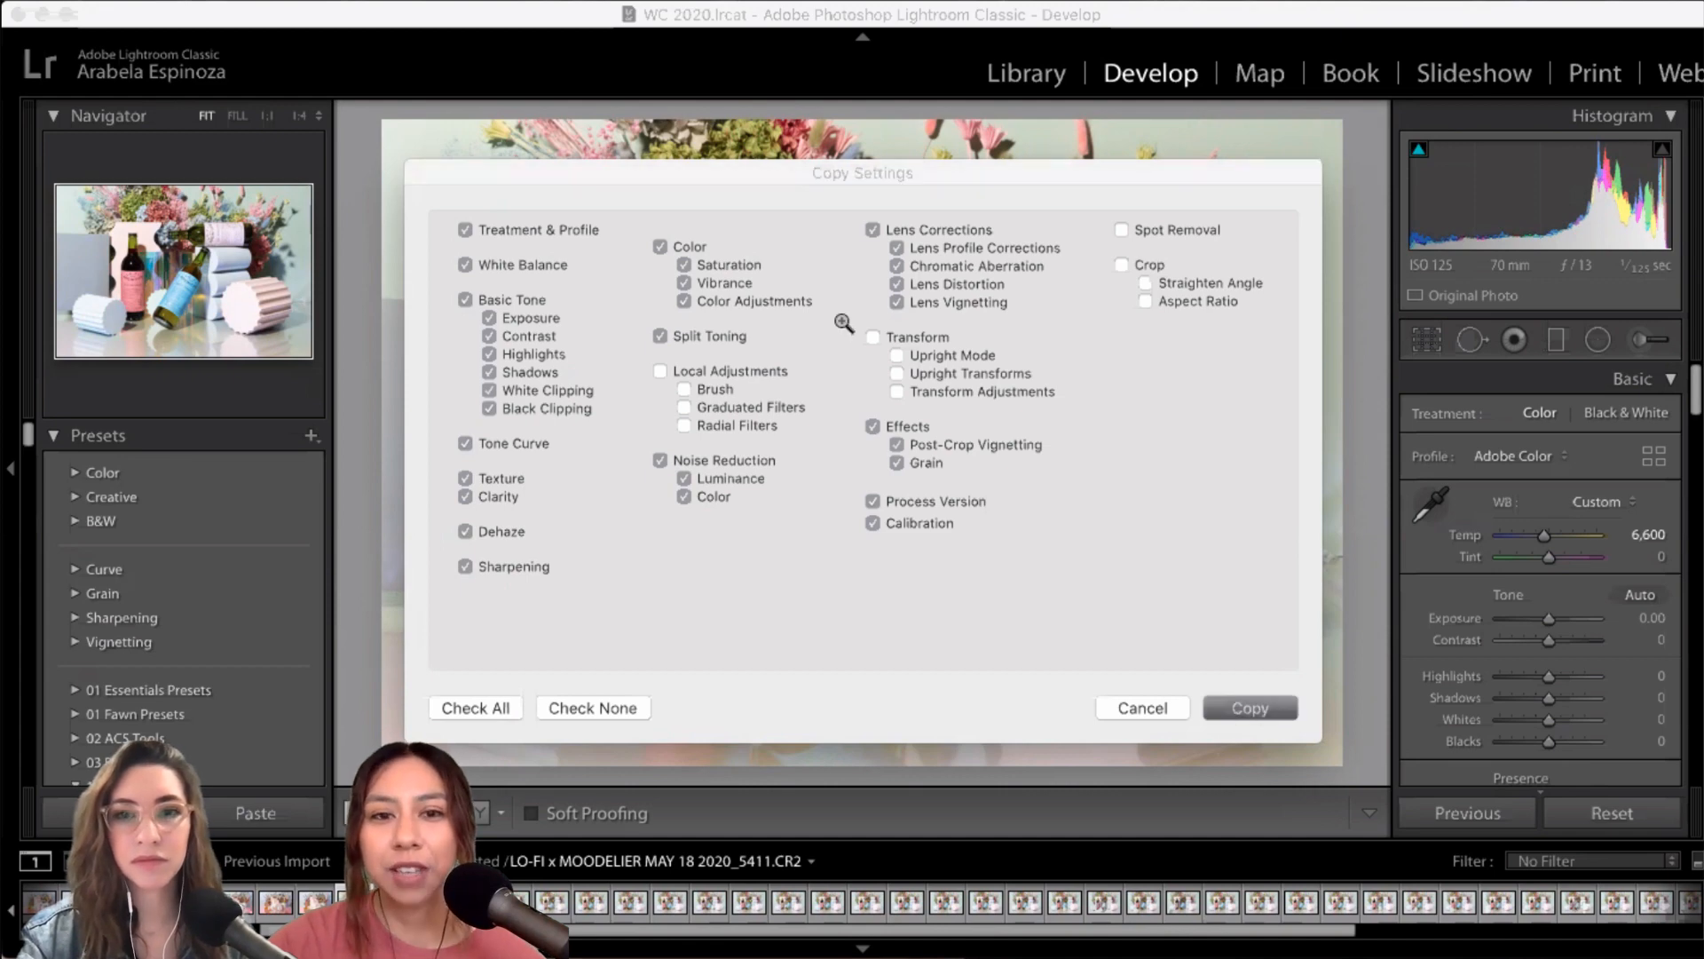
left_click(1259, 708)
- Select the frames from LO-FI x MOODELIER MAY 18 2020_5412.CR2 through the last one and paste the copied develop settings onto them
key("Right")
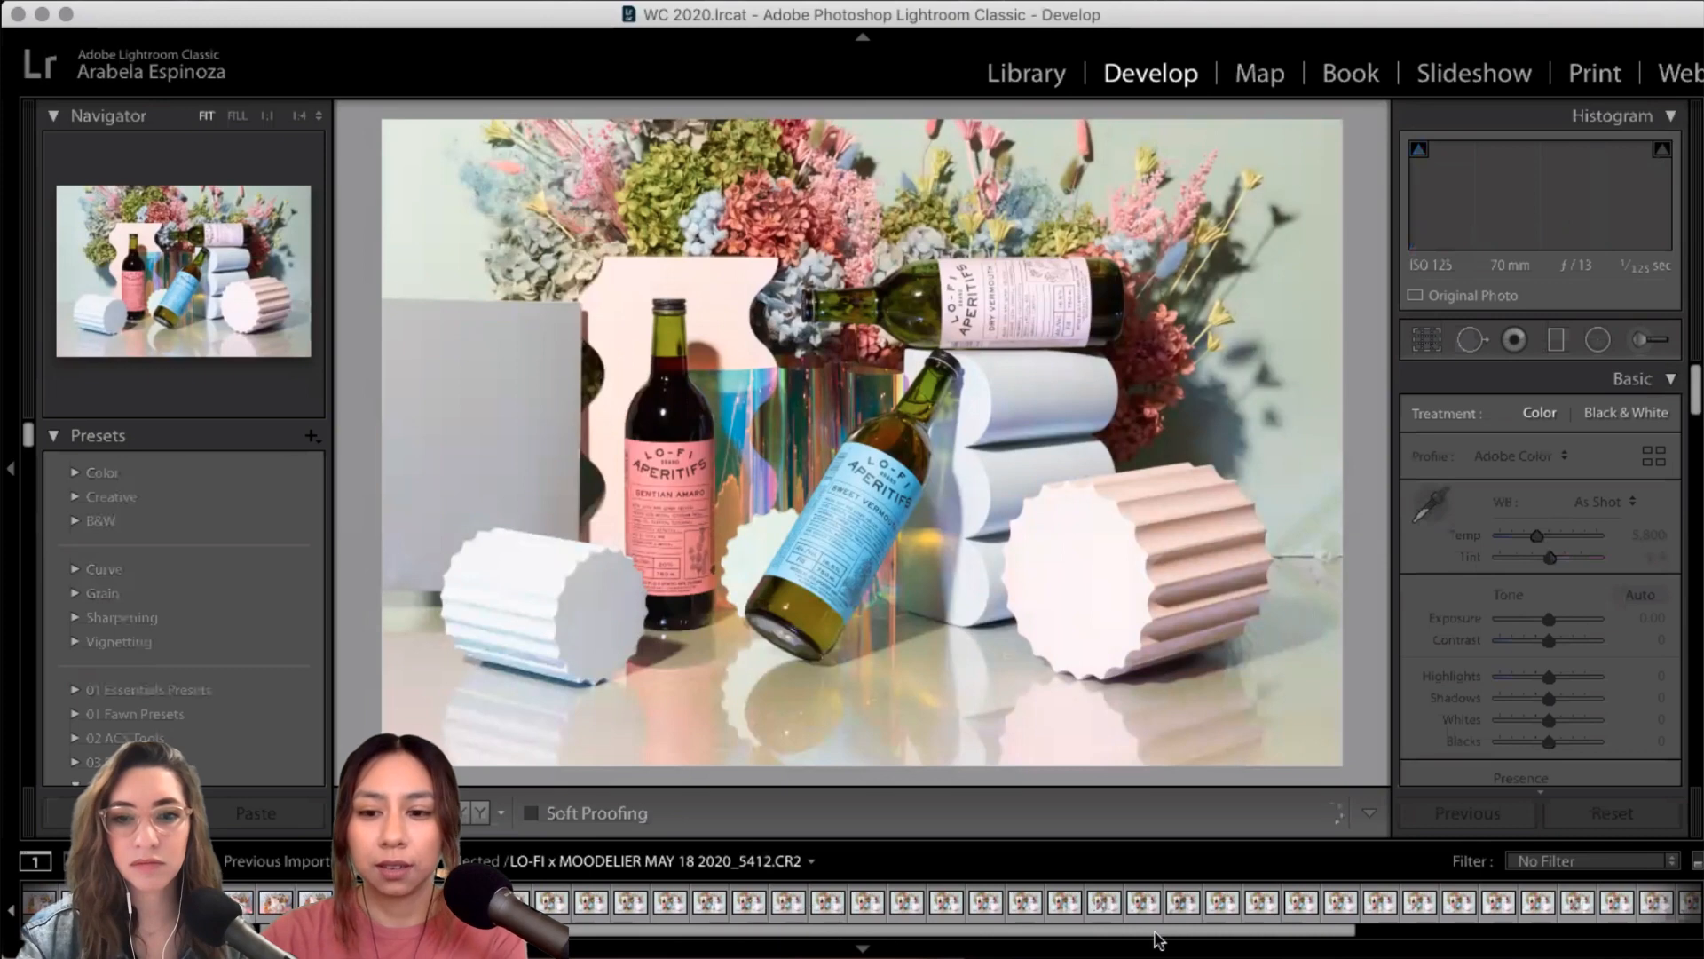
left_click_drag(1376, 934, 1602, 932)
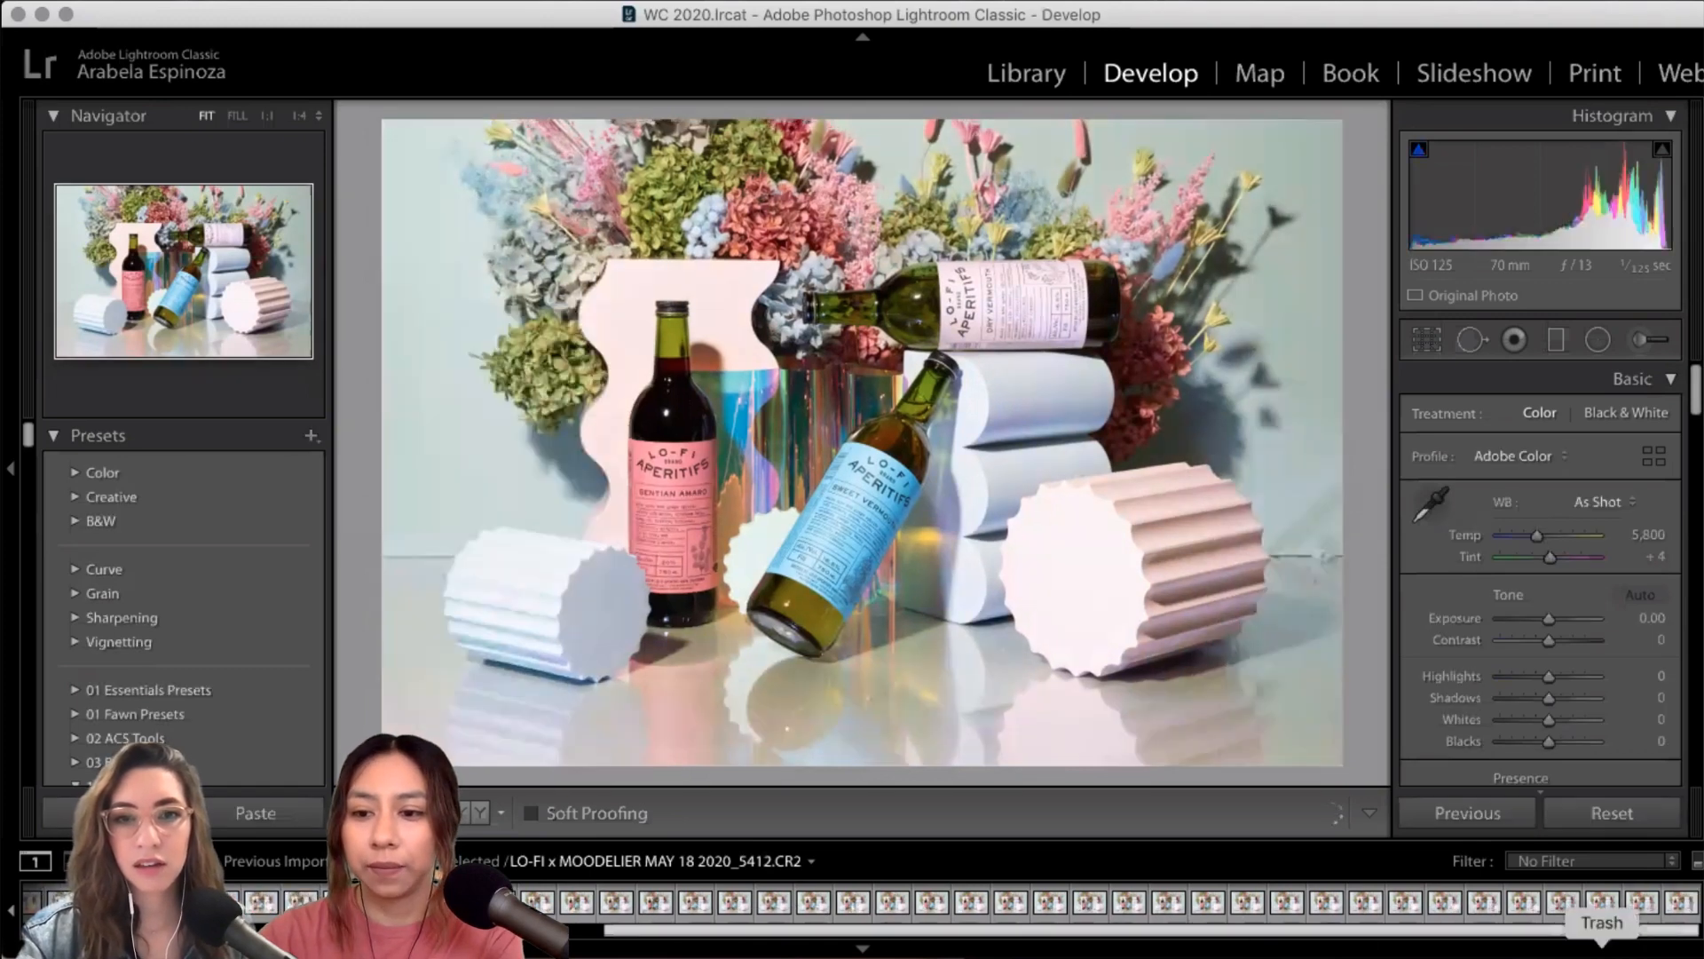
left_click(1603, 901, "shift")
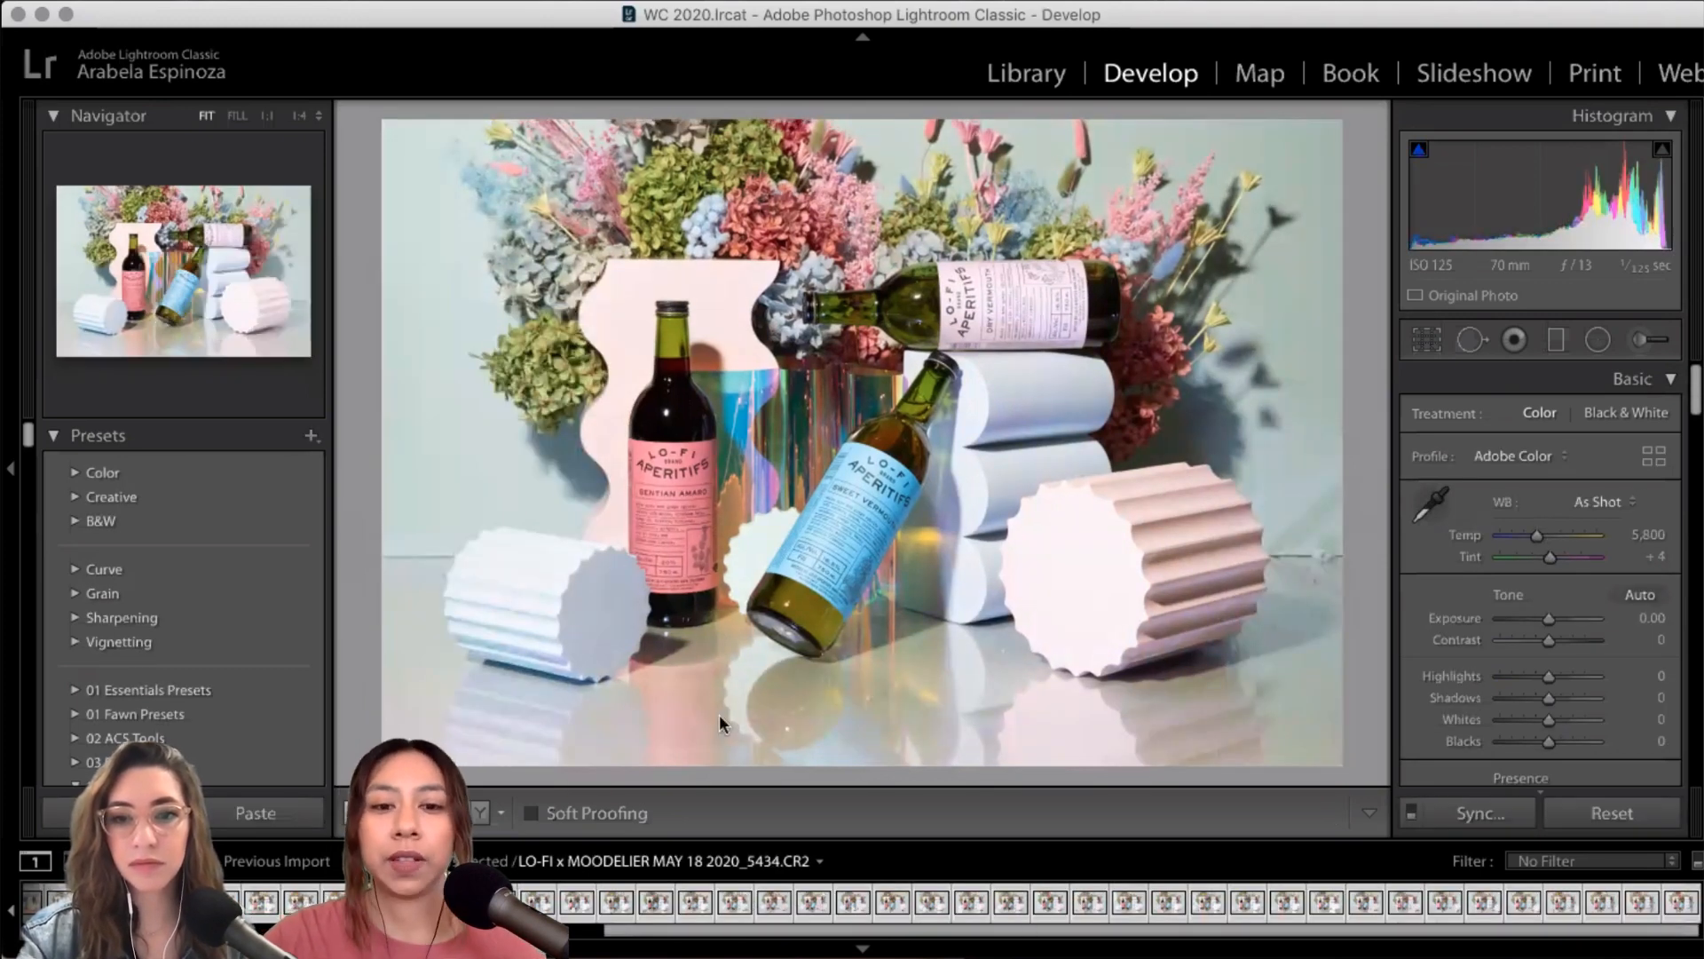
right_click(763, 669)
mouse_move(850, 675)
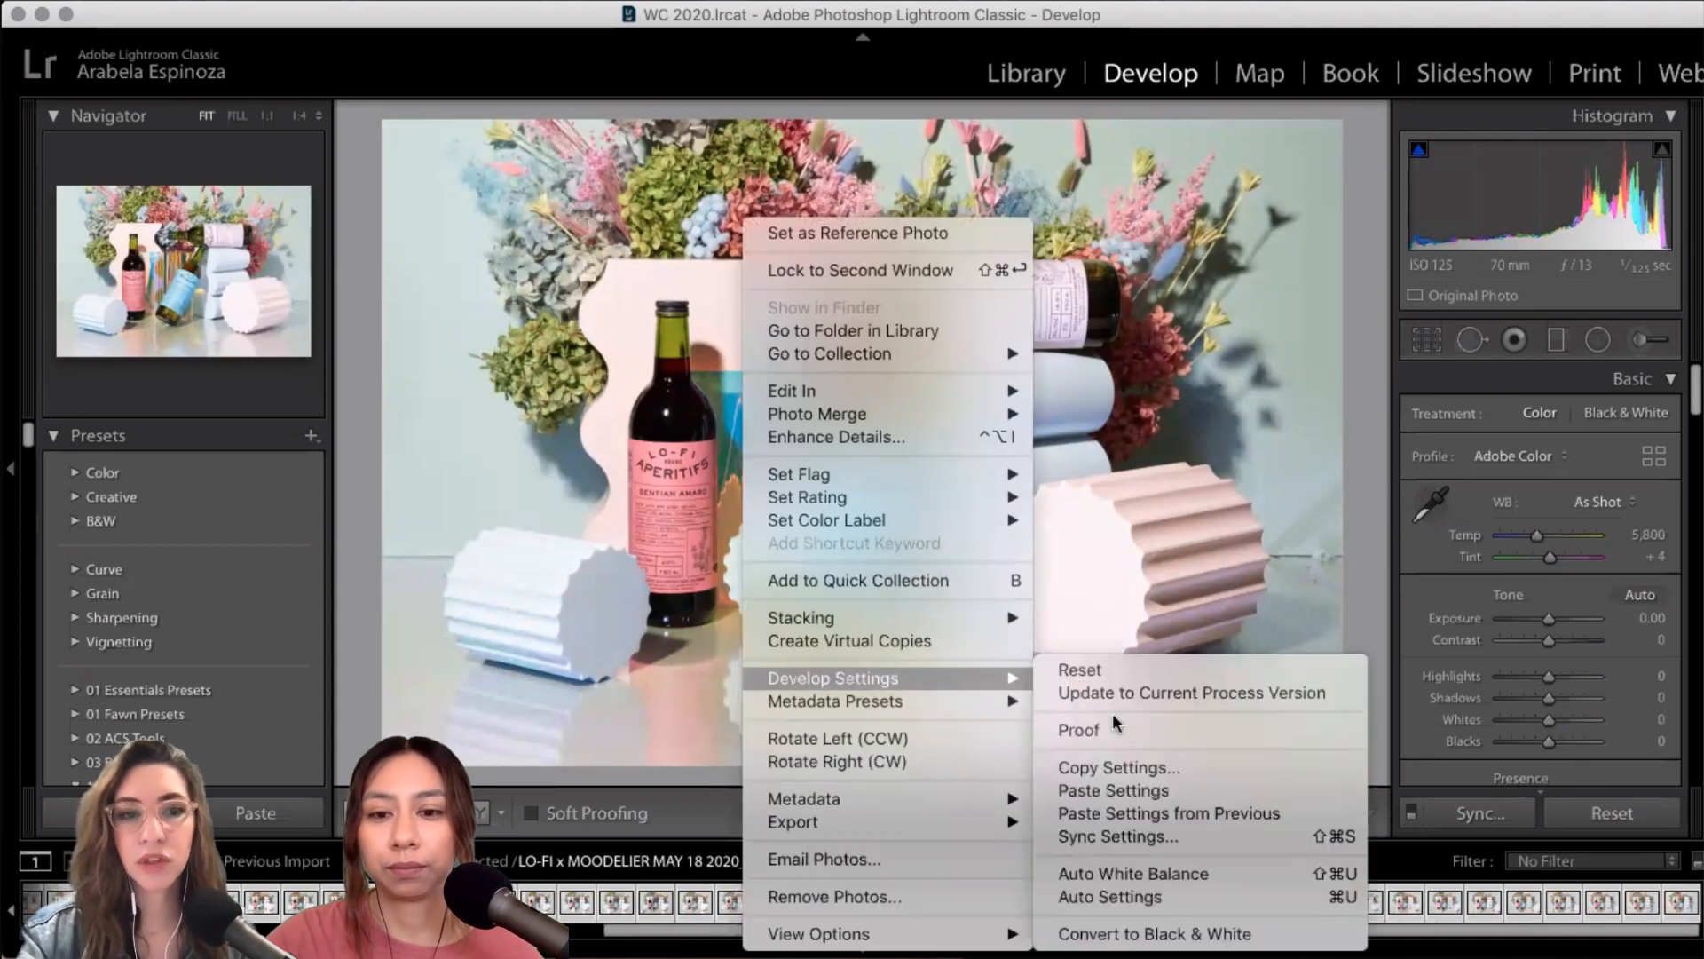
left_click(1150, 794)
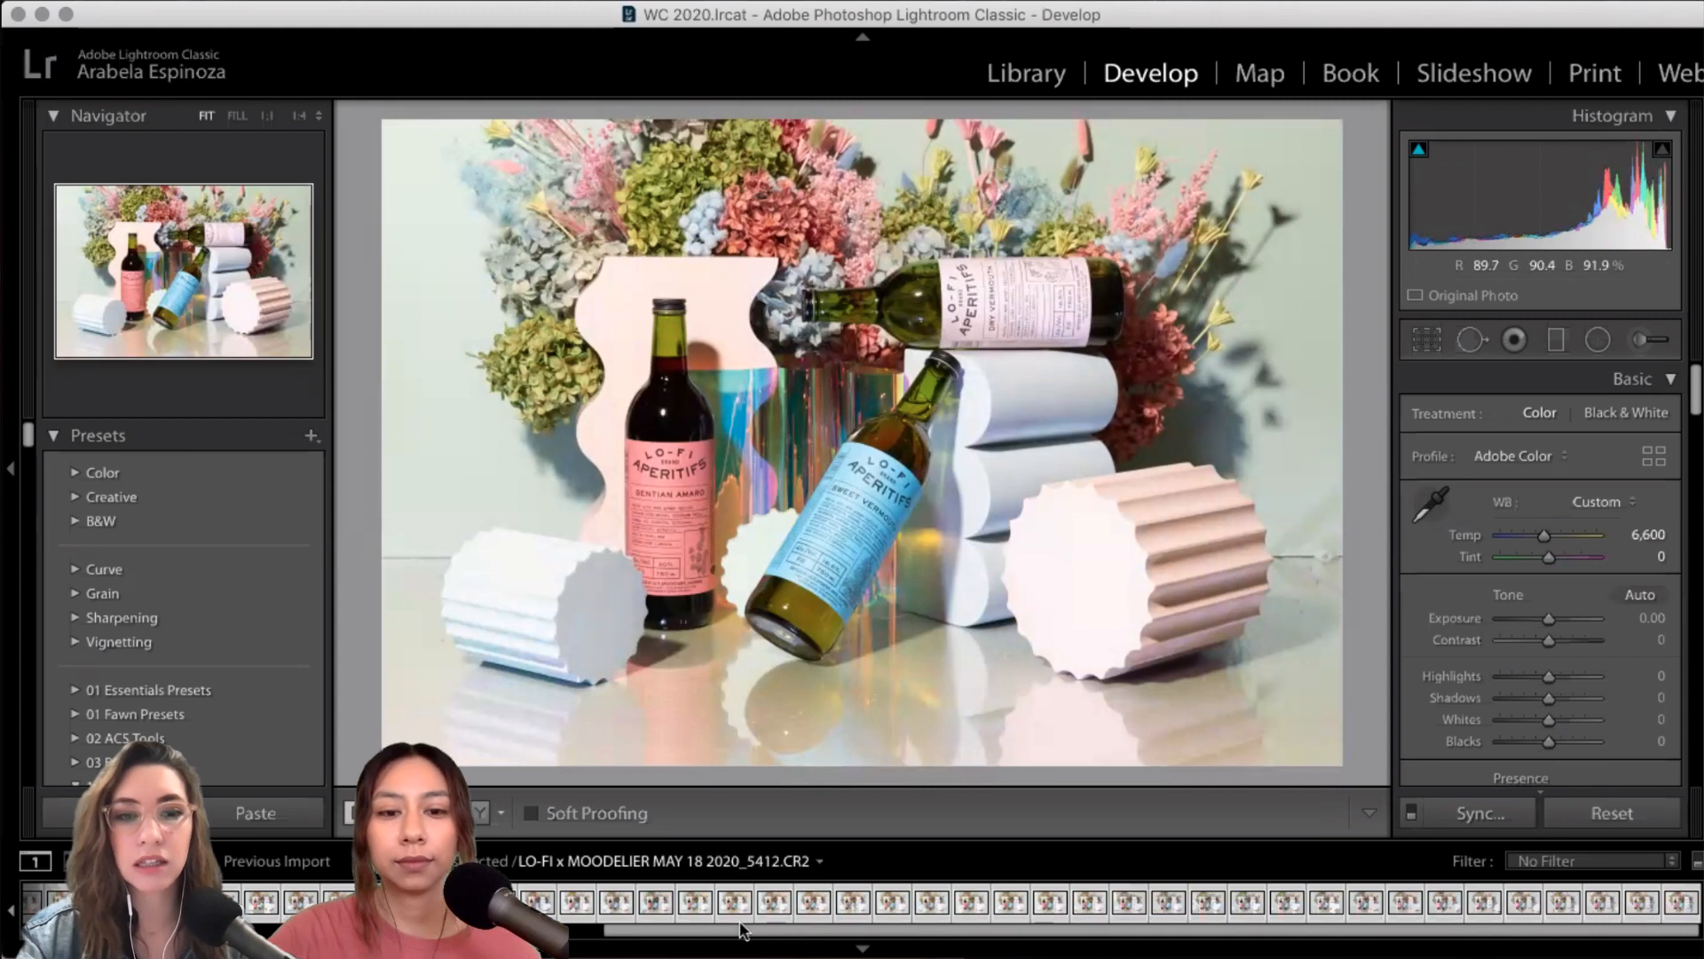
- Check the corrected look across the series, from the frames around 5410 and 5411 to those around 5417 and 5424
left_click_drag(620, 943, 364, 943)
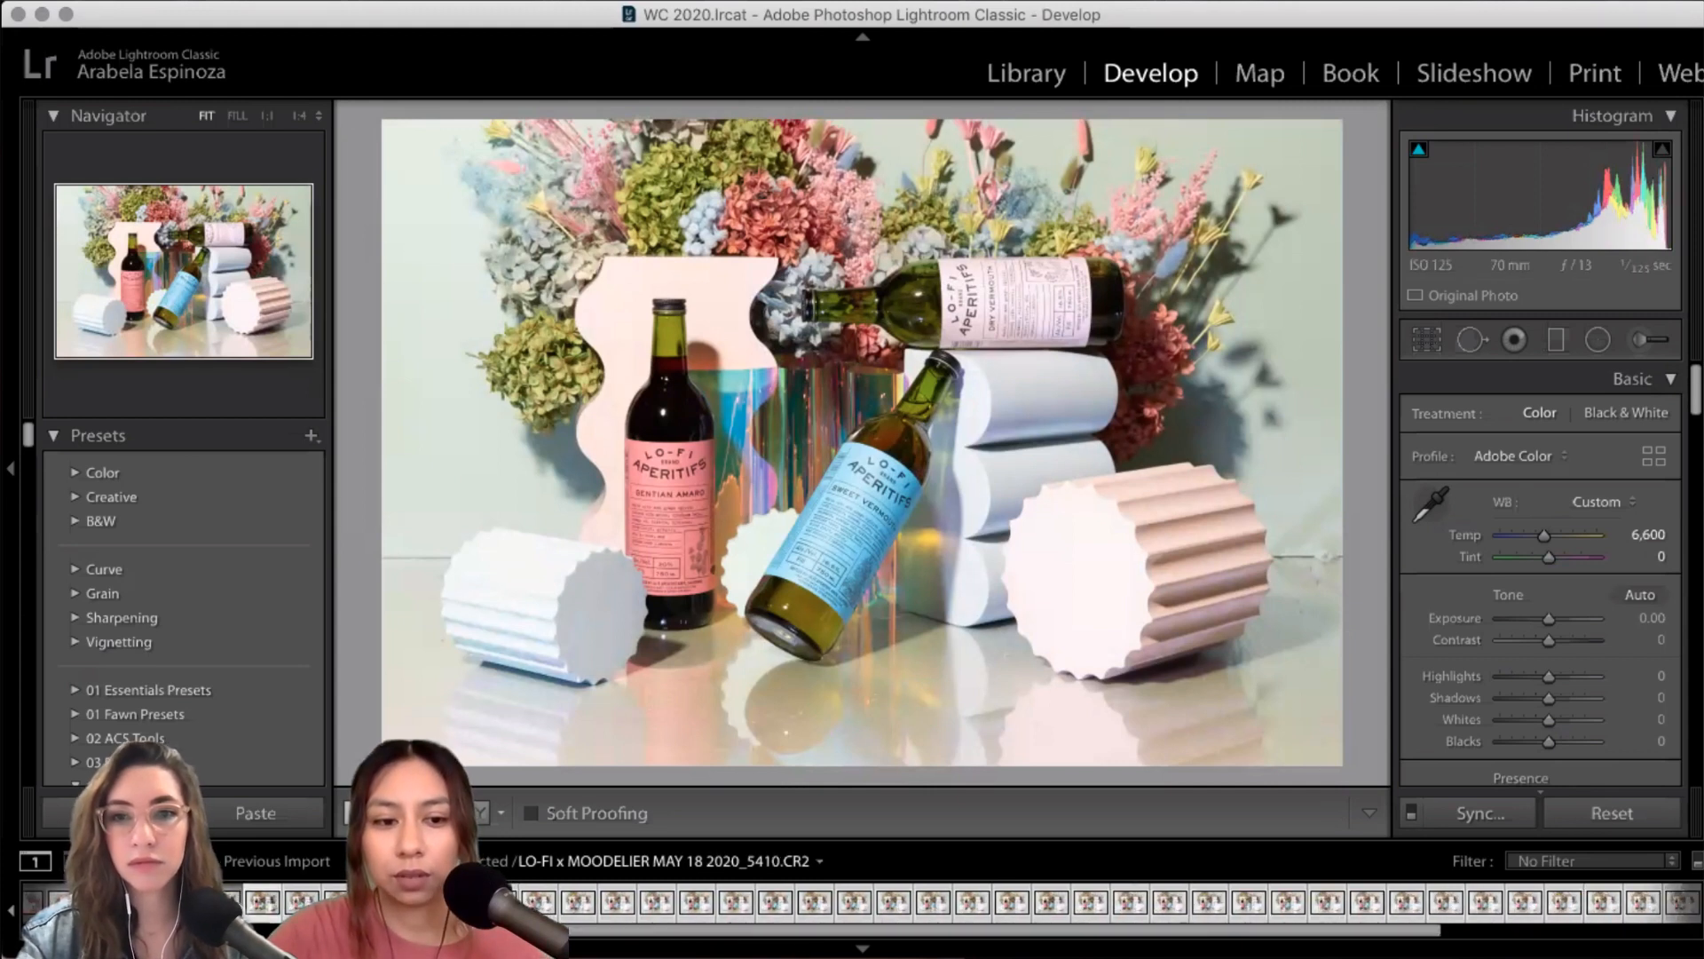
left_click(255, 905)
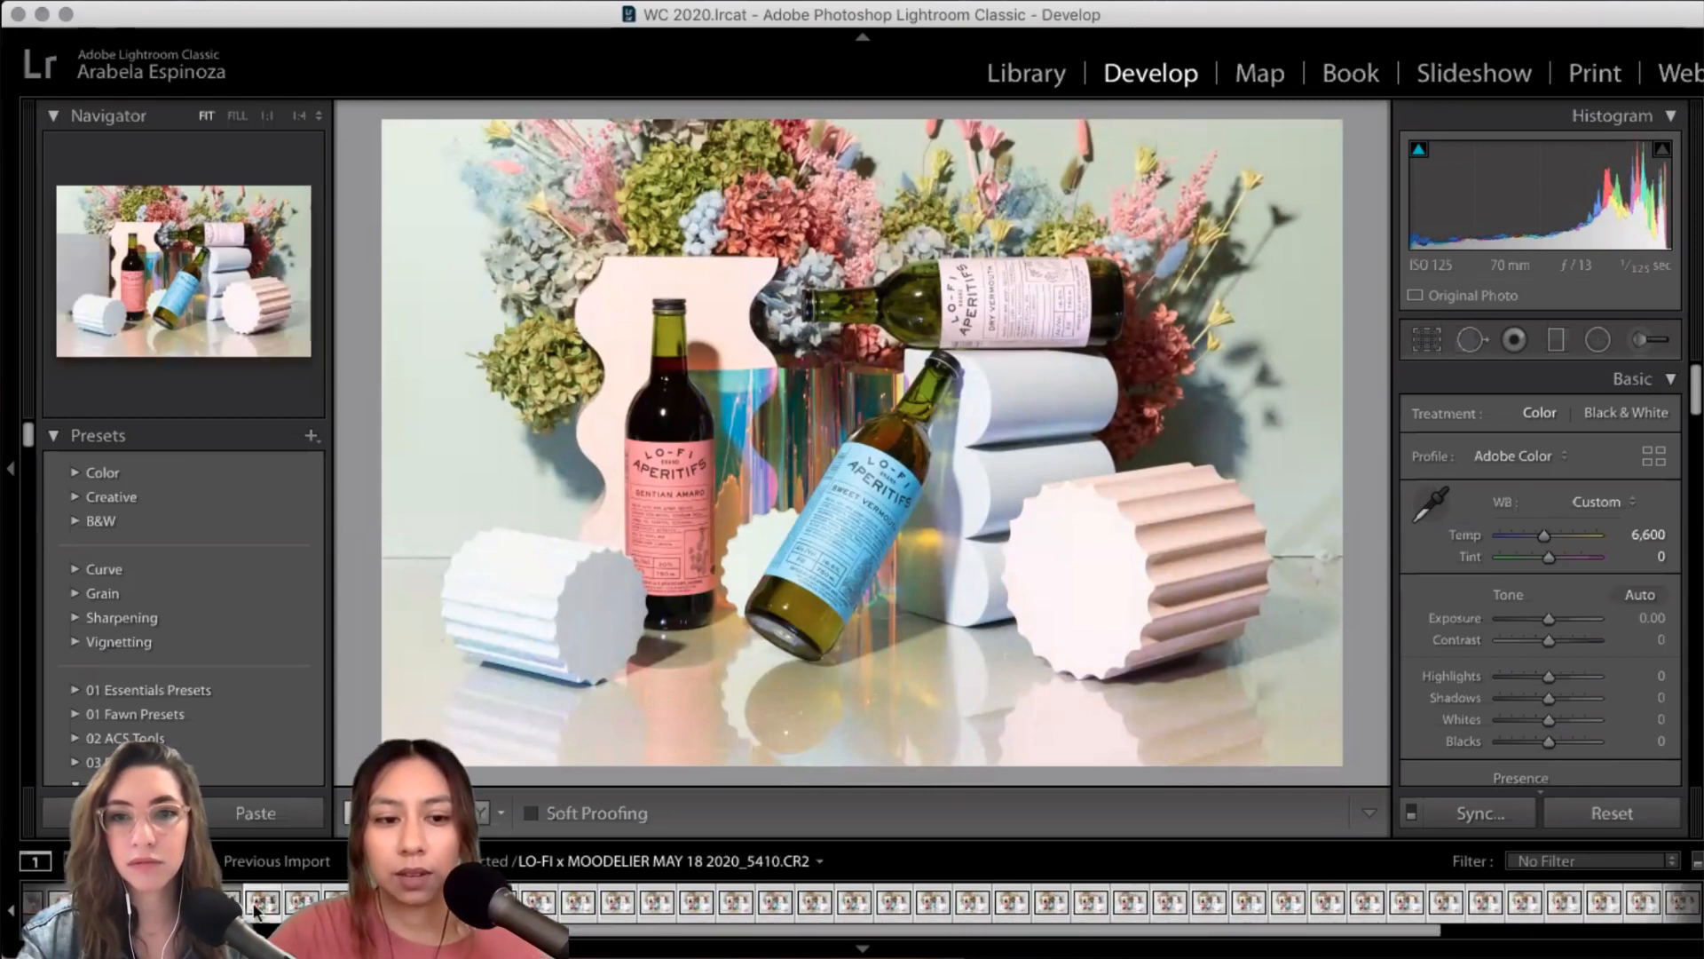
left_click(733, 907)
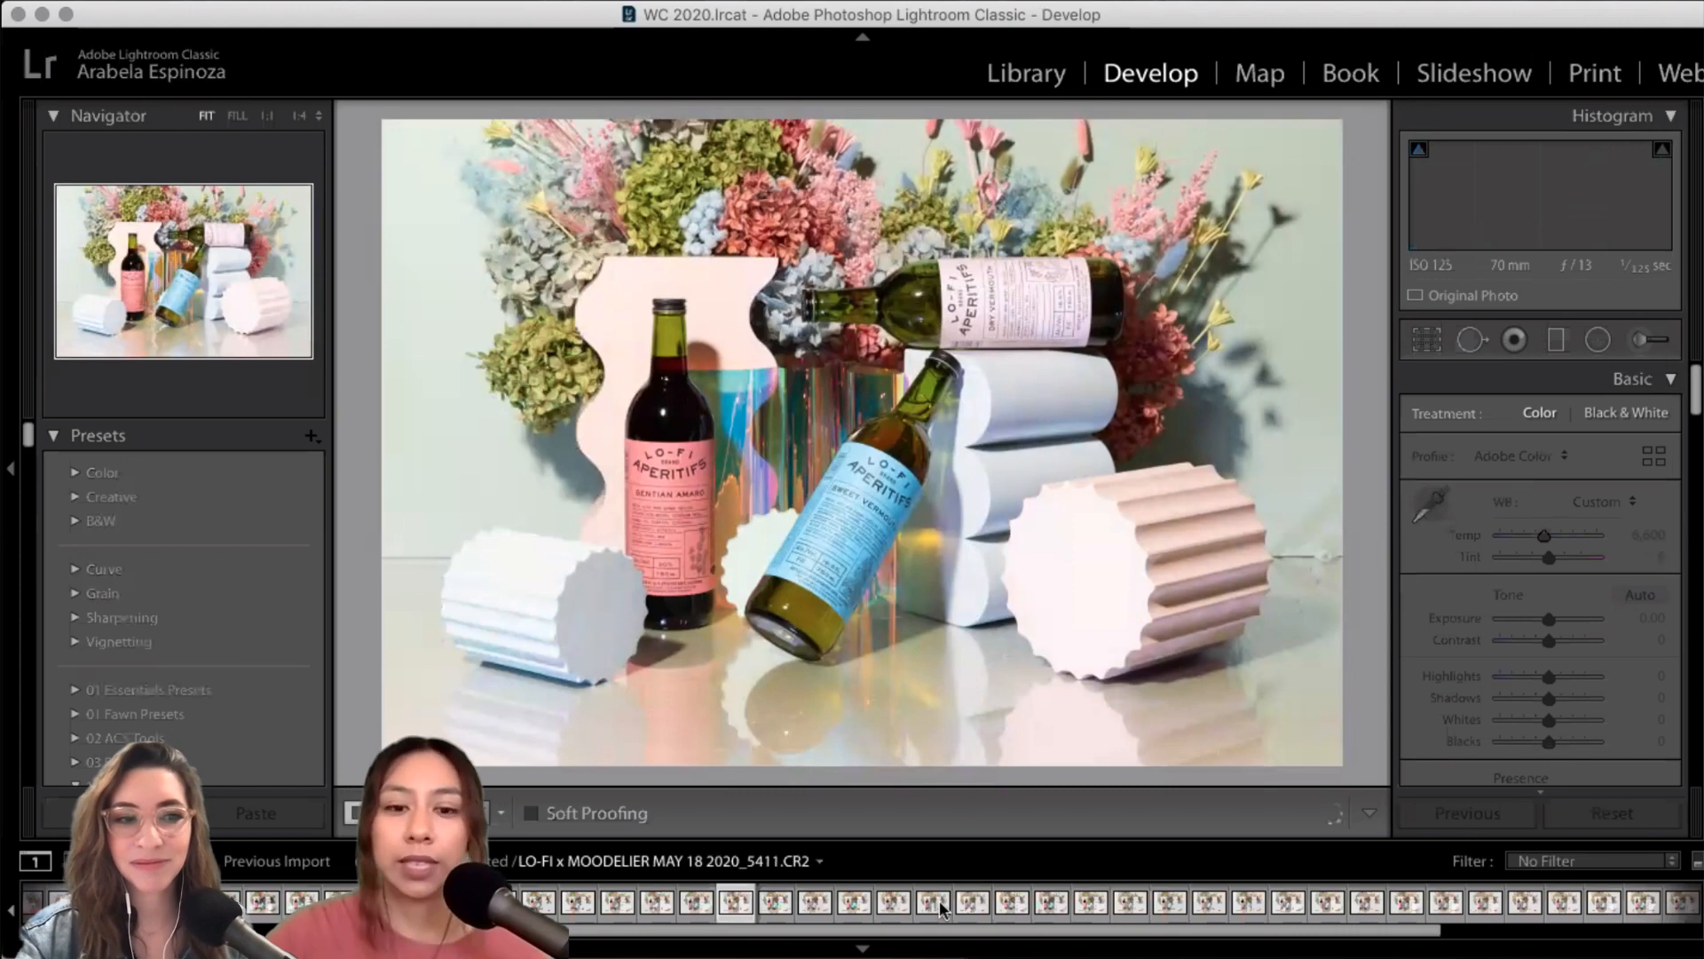
left_click(940, 909)
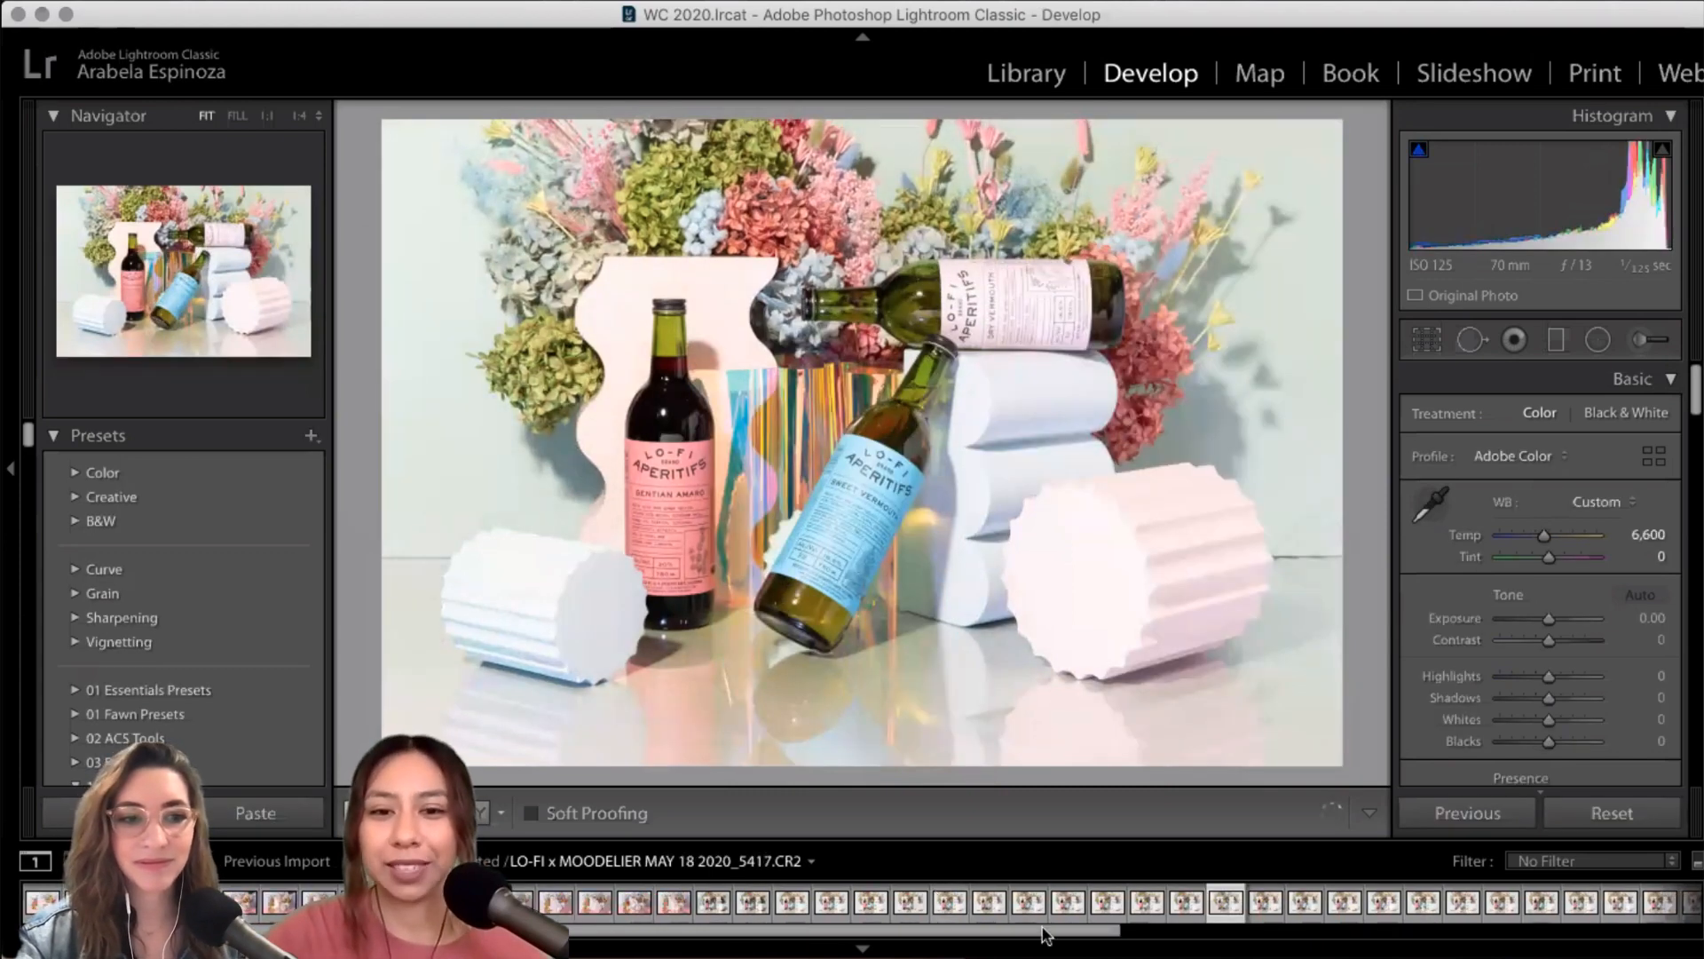
left_click(1271, 932)
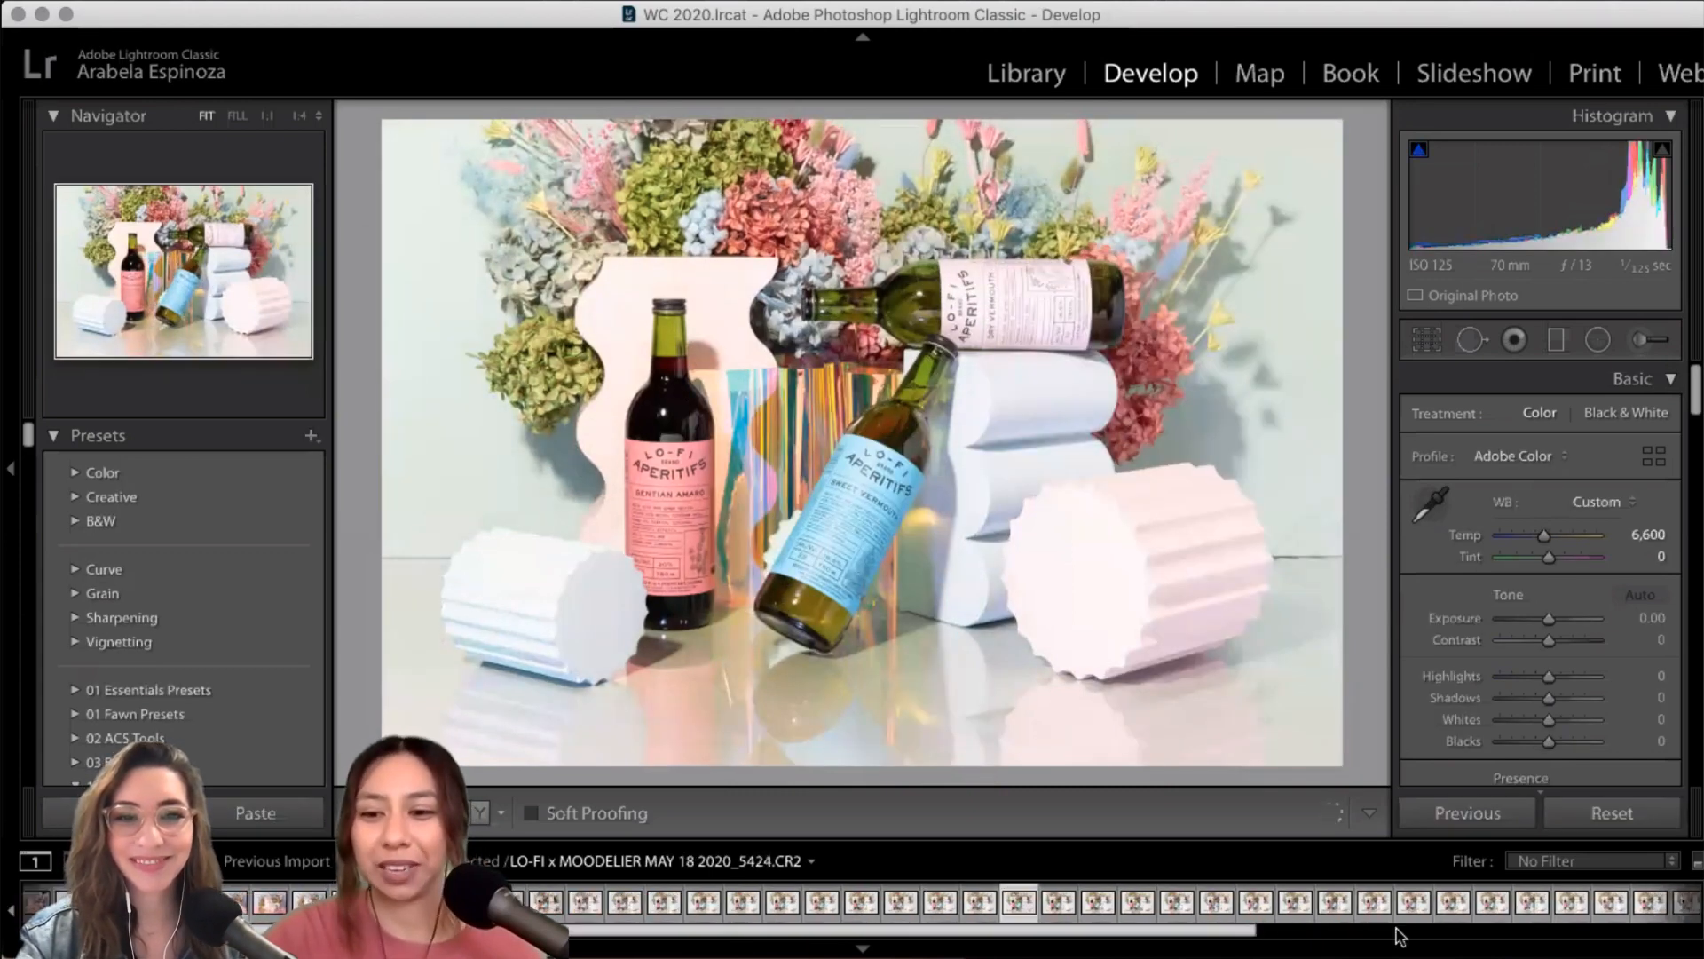
left_click(1605, 932)
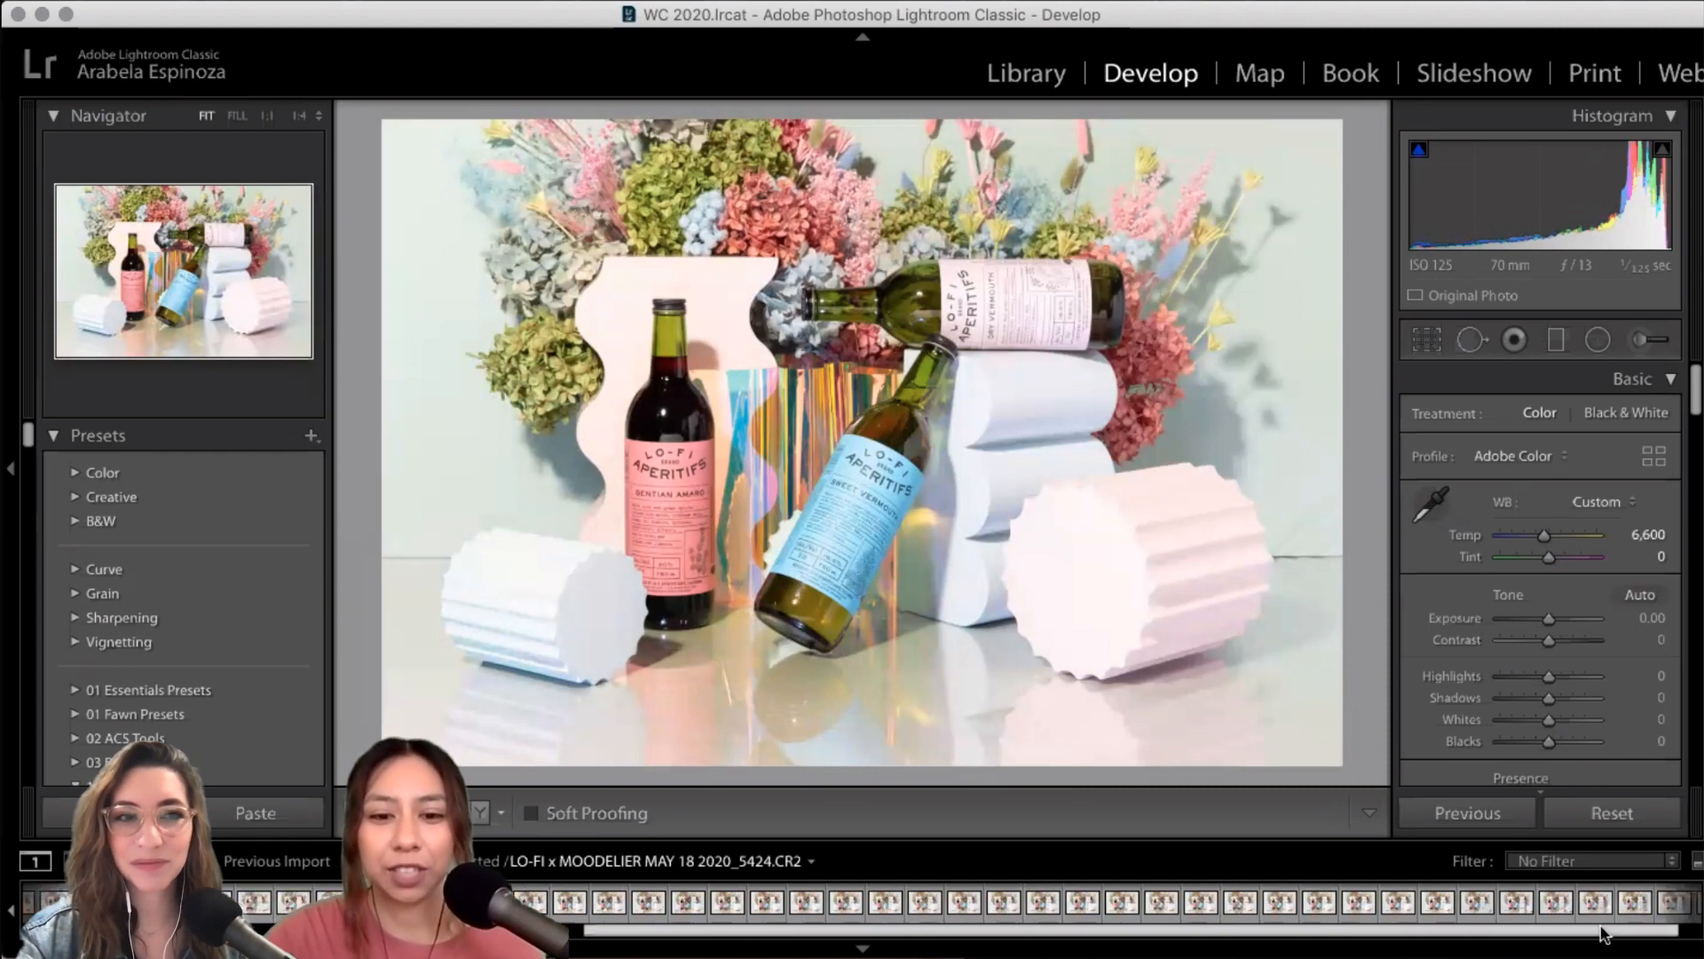
- Compare frames 5433 through 5441 for the changing position of the small scalloped prop to find where the composite series starts
left_click(765, 902)
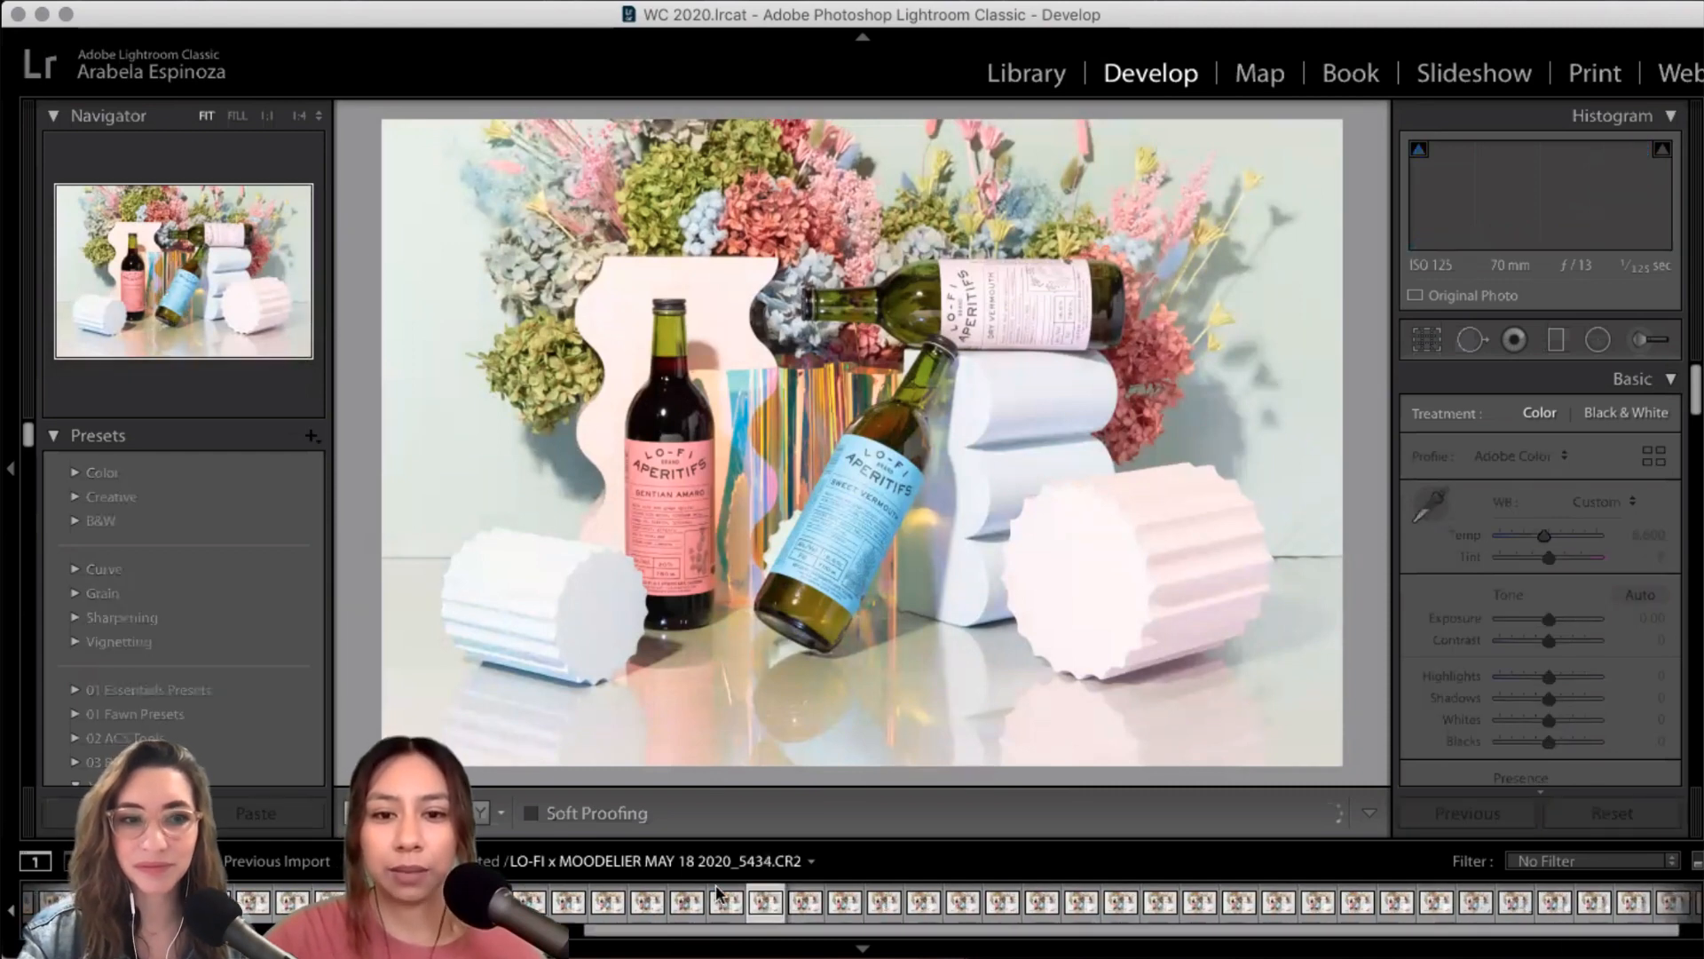
left_click(976, 904)
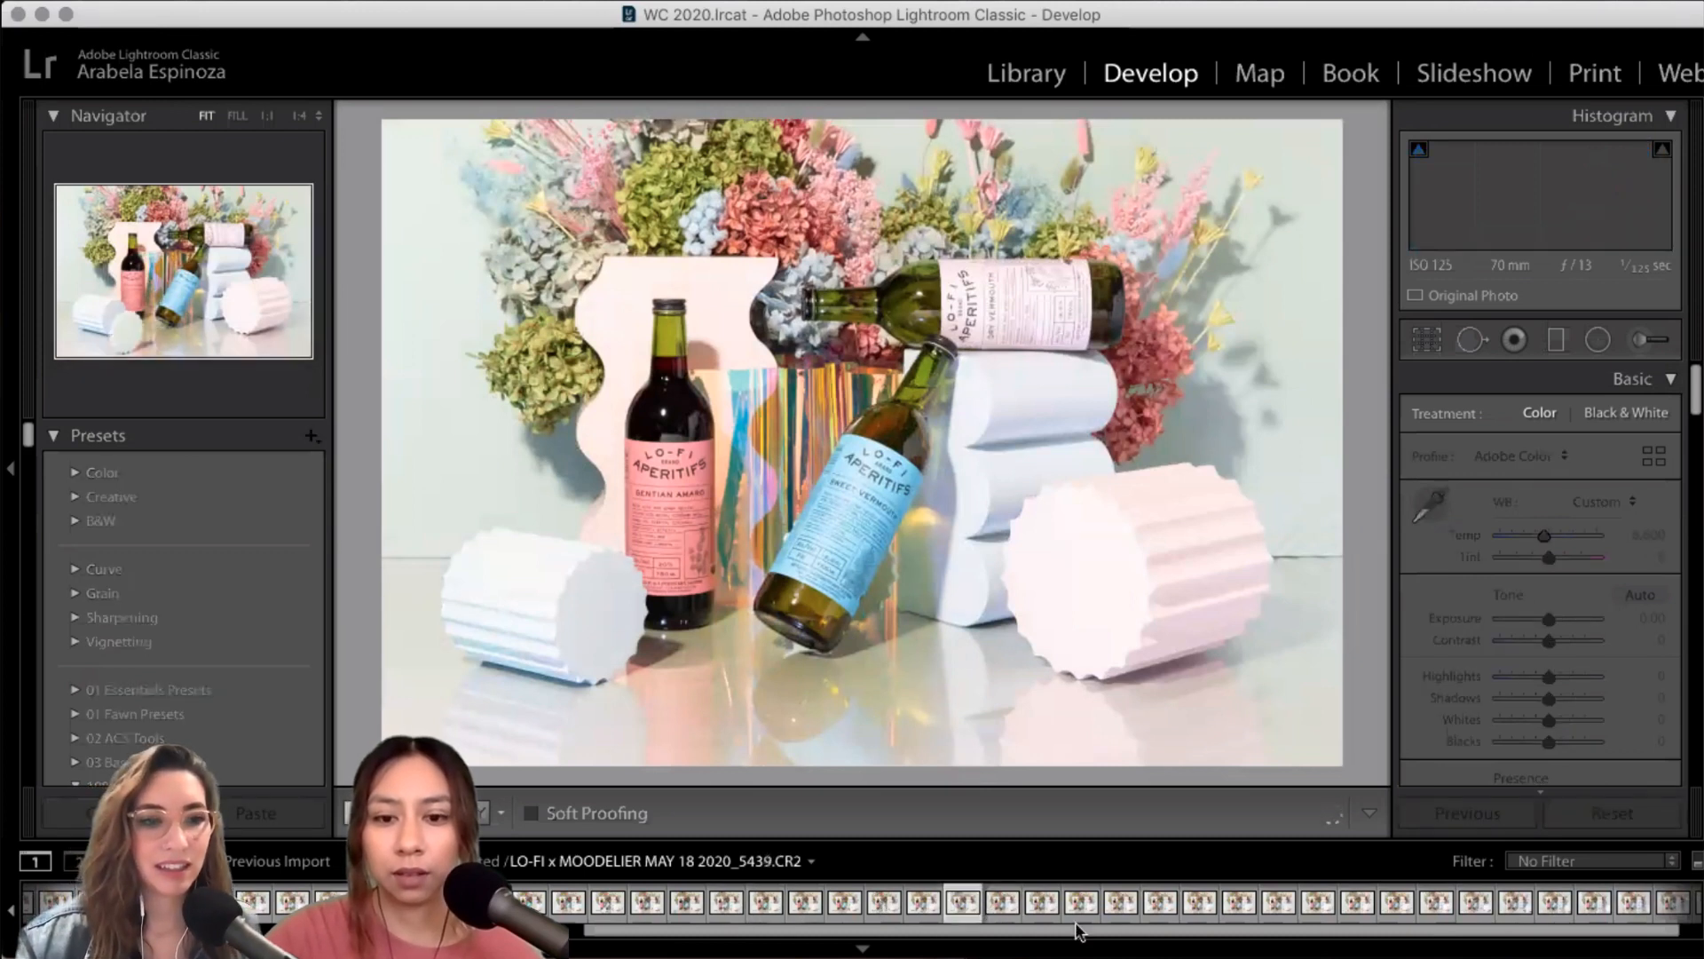
left_click(1001, 904)
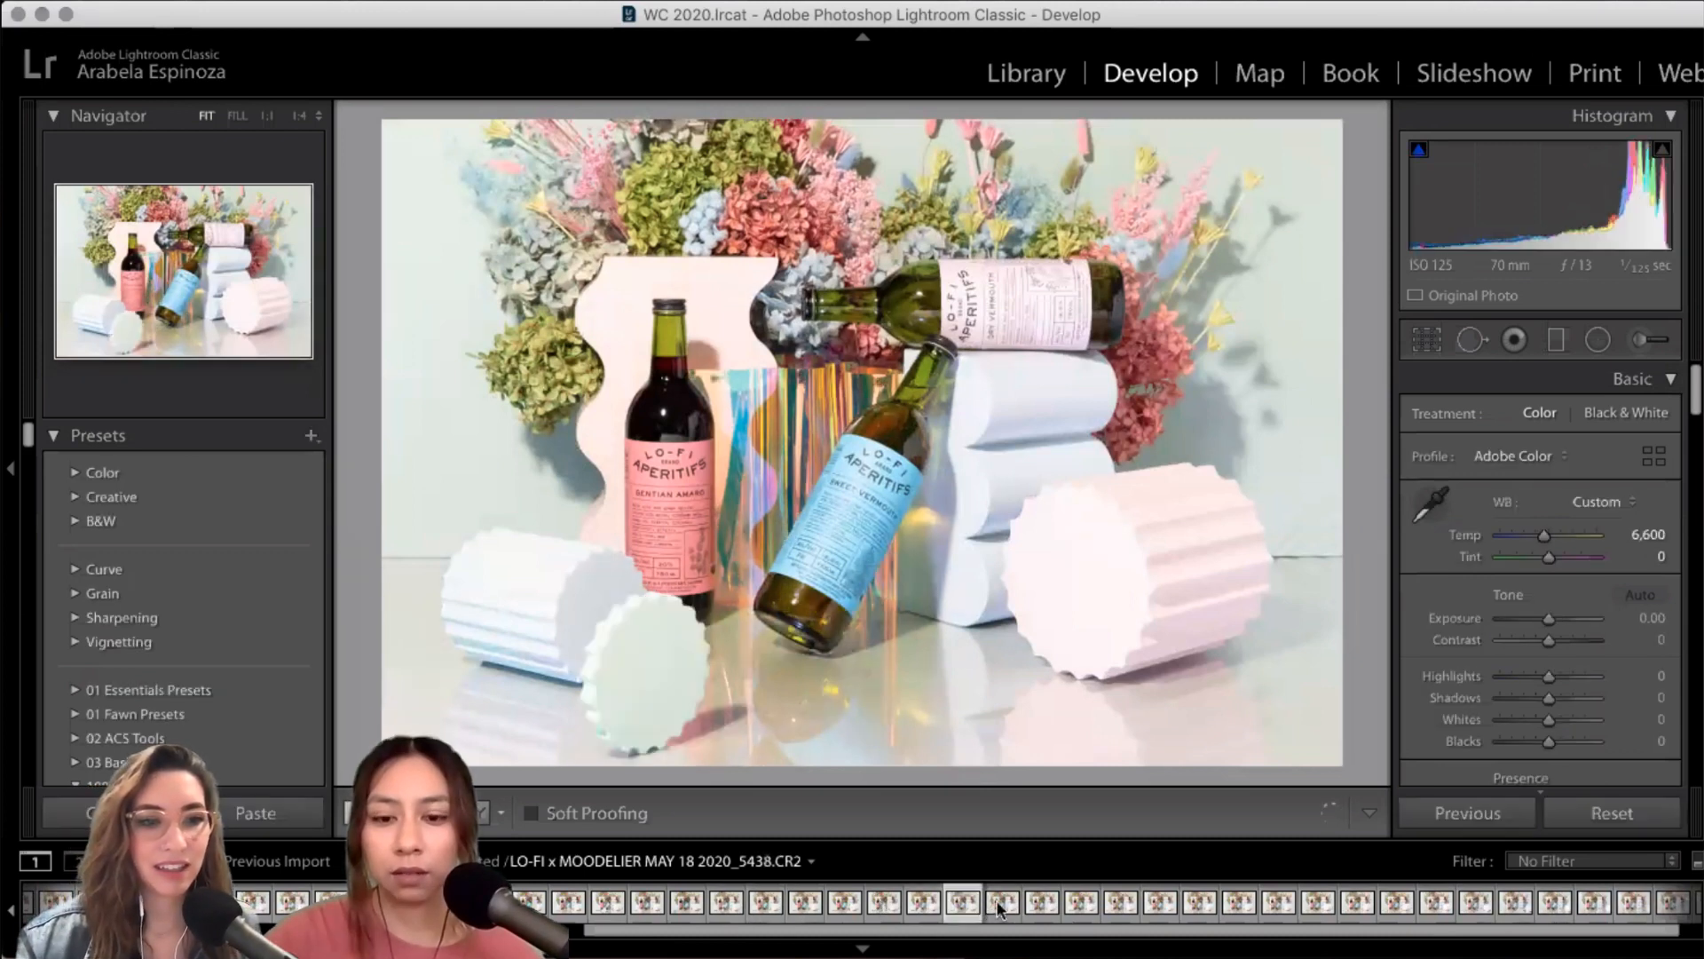
left_click(1046, 903)
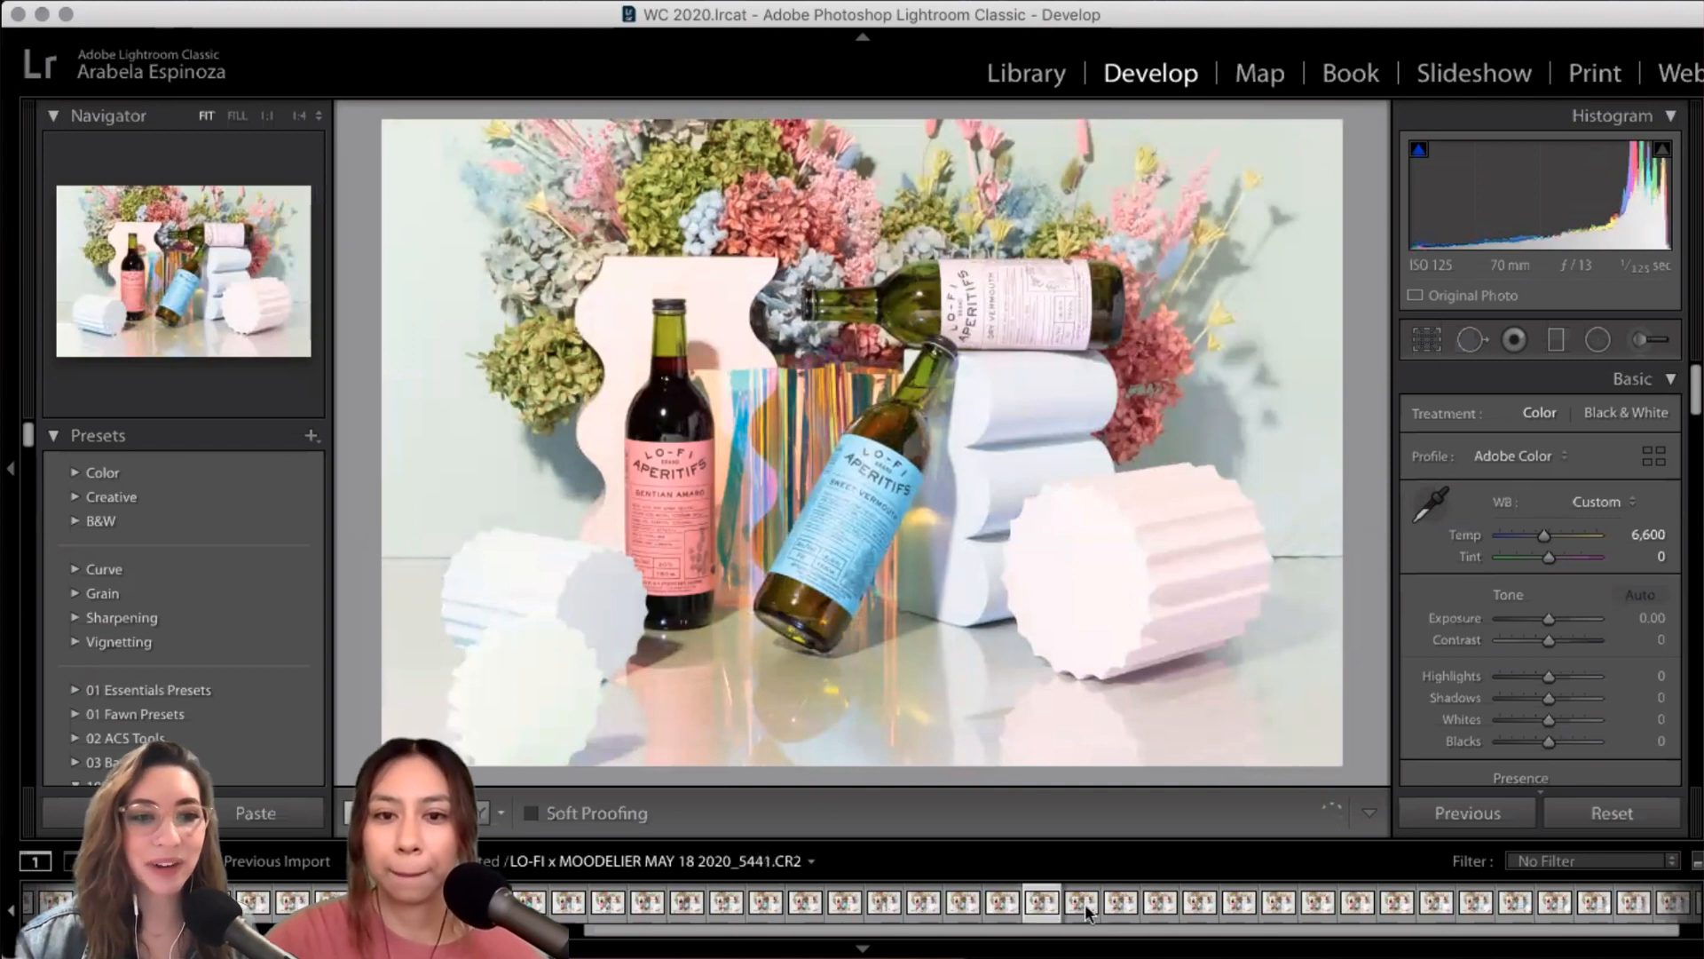
left_click(805, 904)
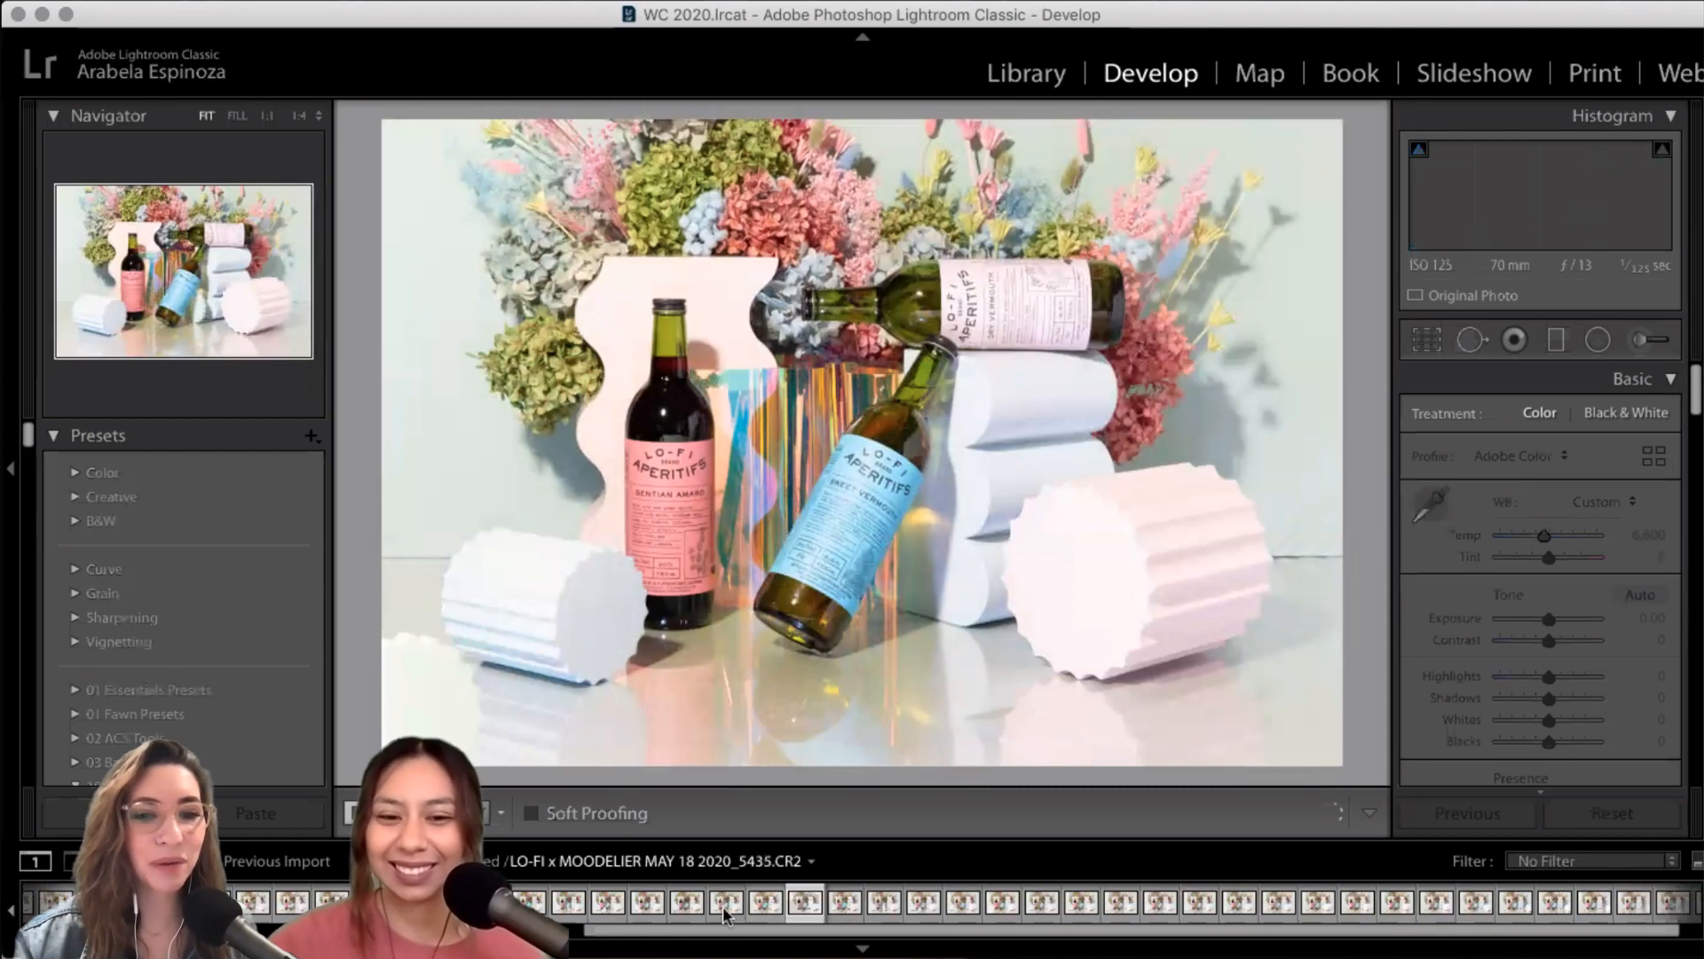
key("Left")
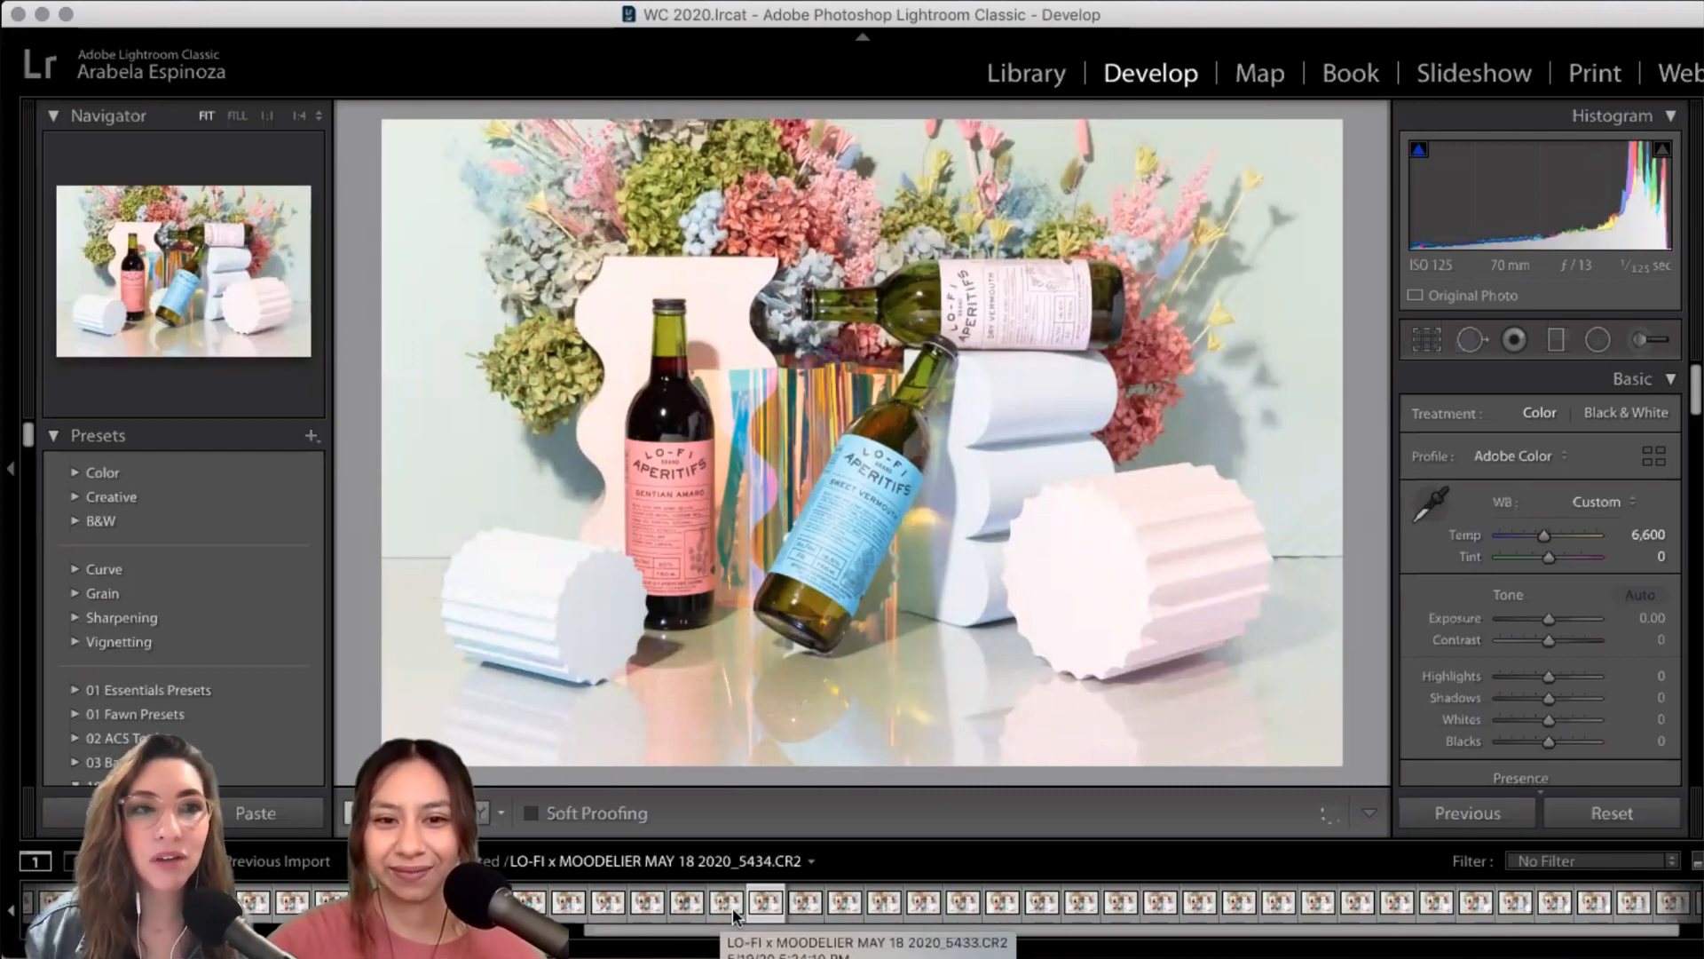
left_click(741, 906)
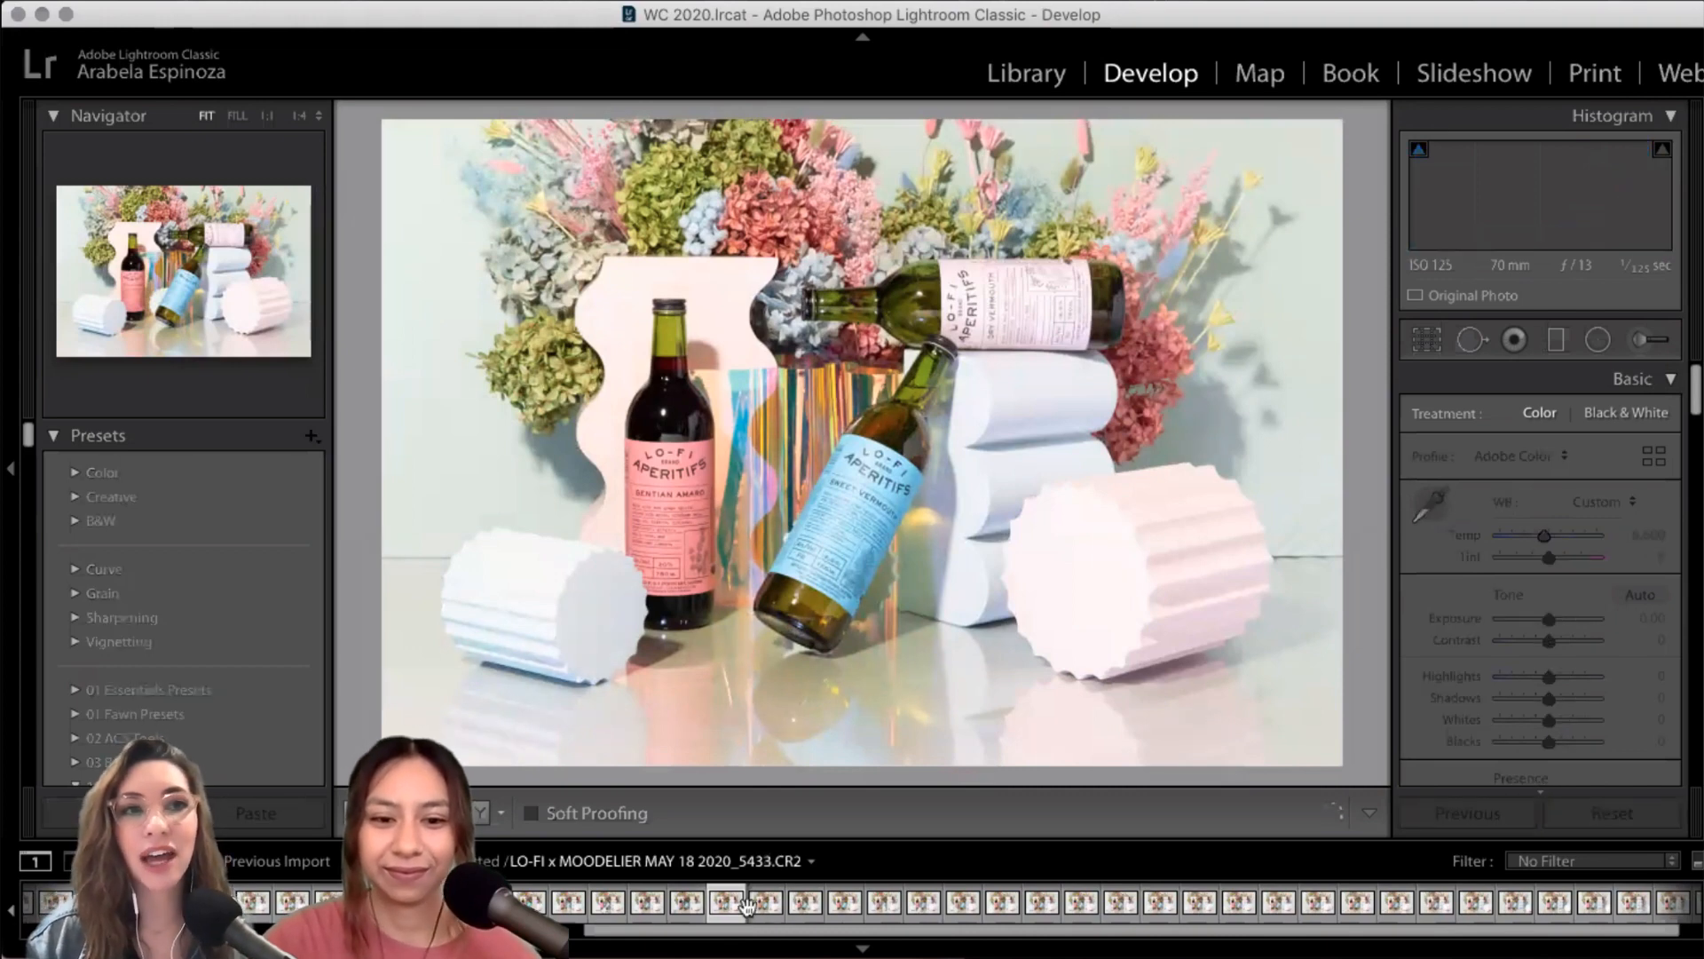
key("Left")
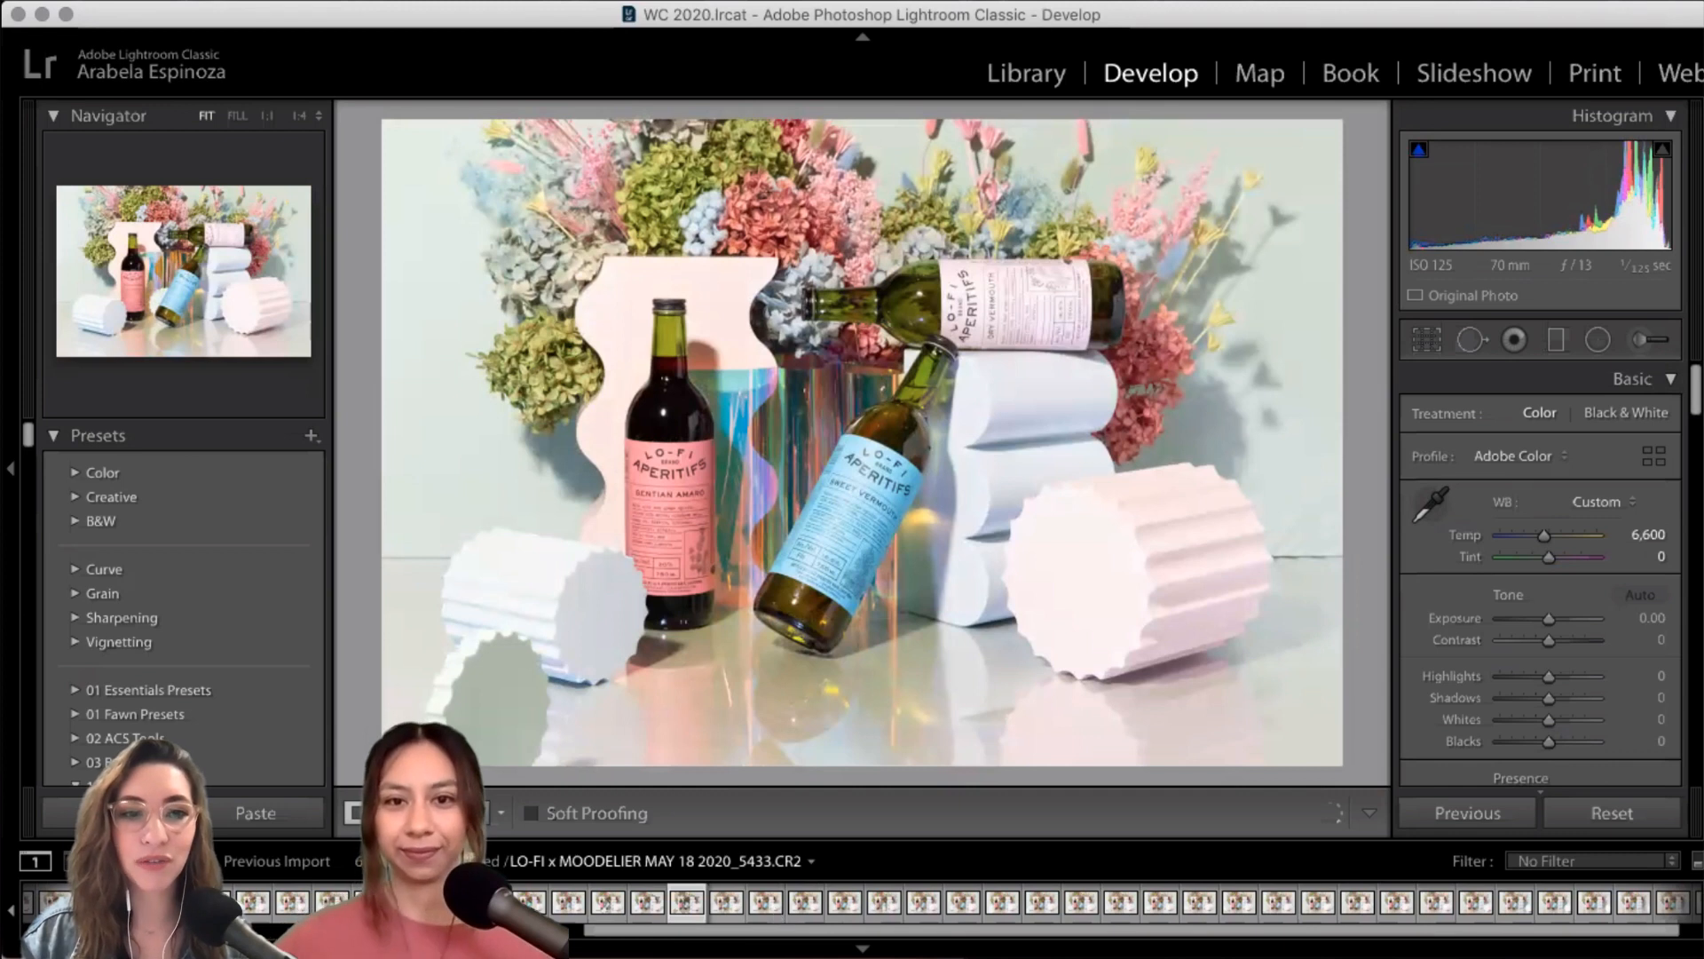
key("Right")
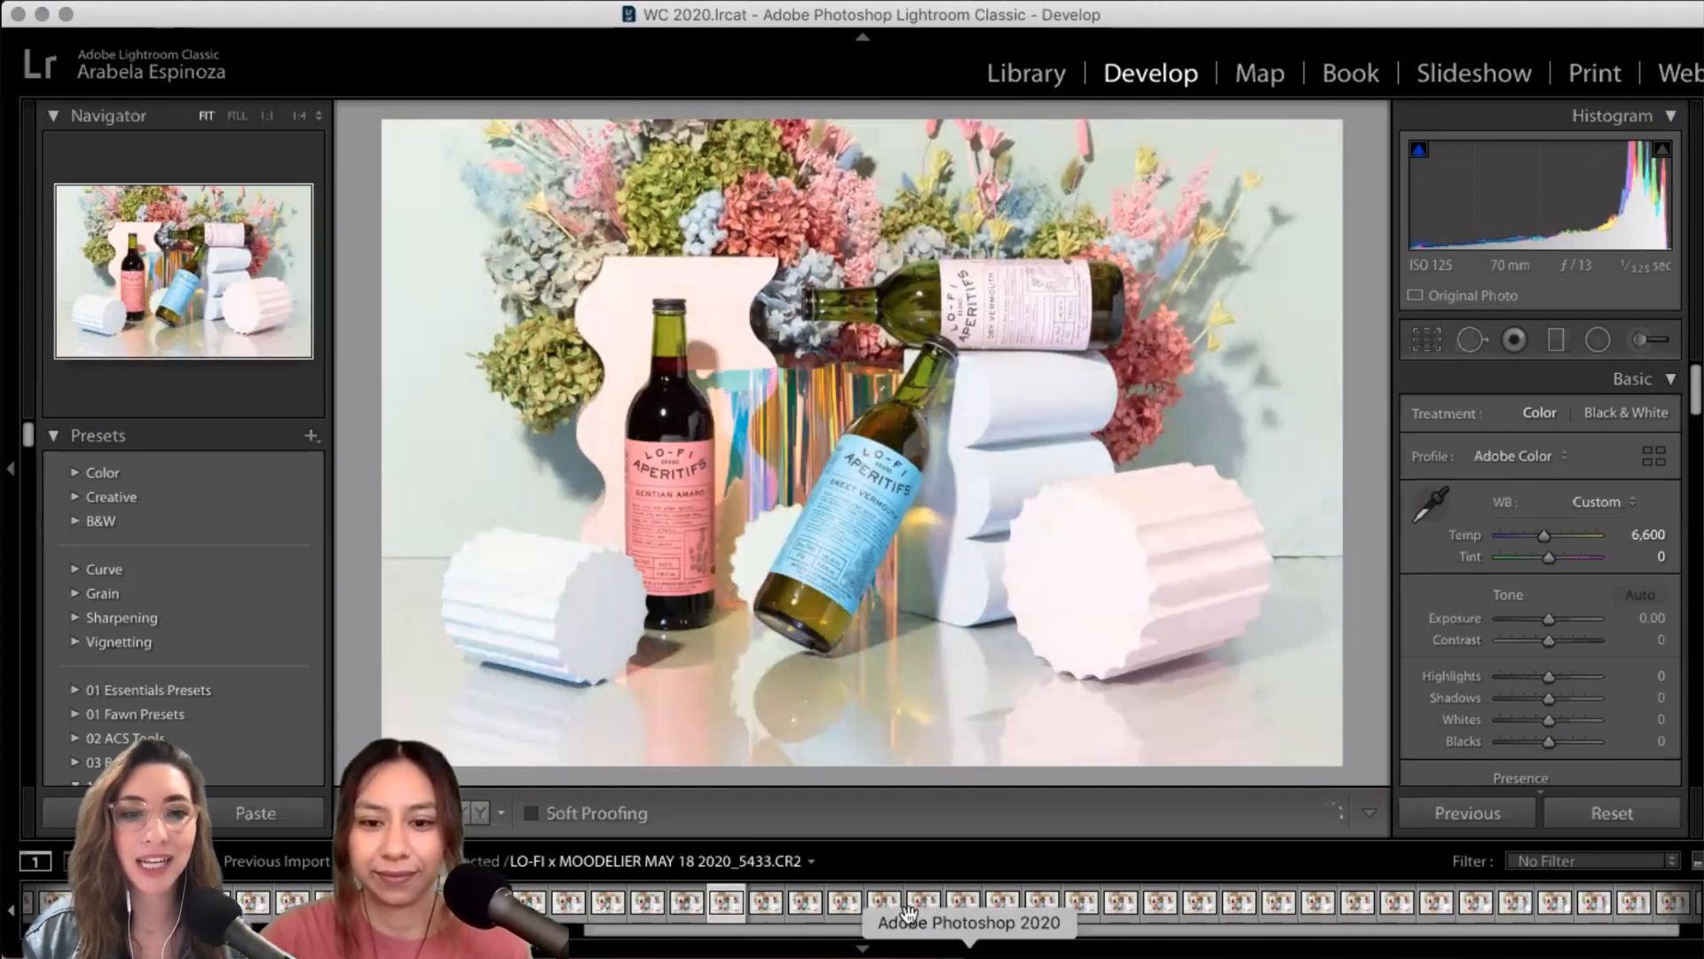
- Select frames 5433 through 5458 and open them together as layers in a single Photoshop document
left_click_drag(1050, 929, 1392, 920)
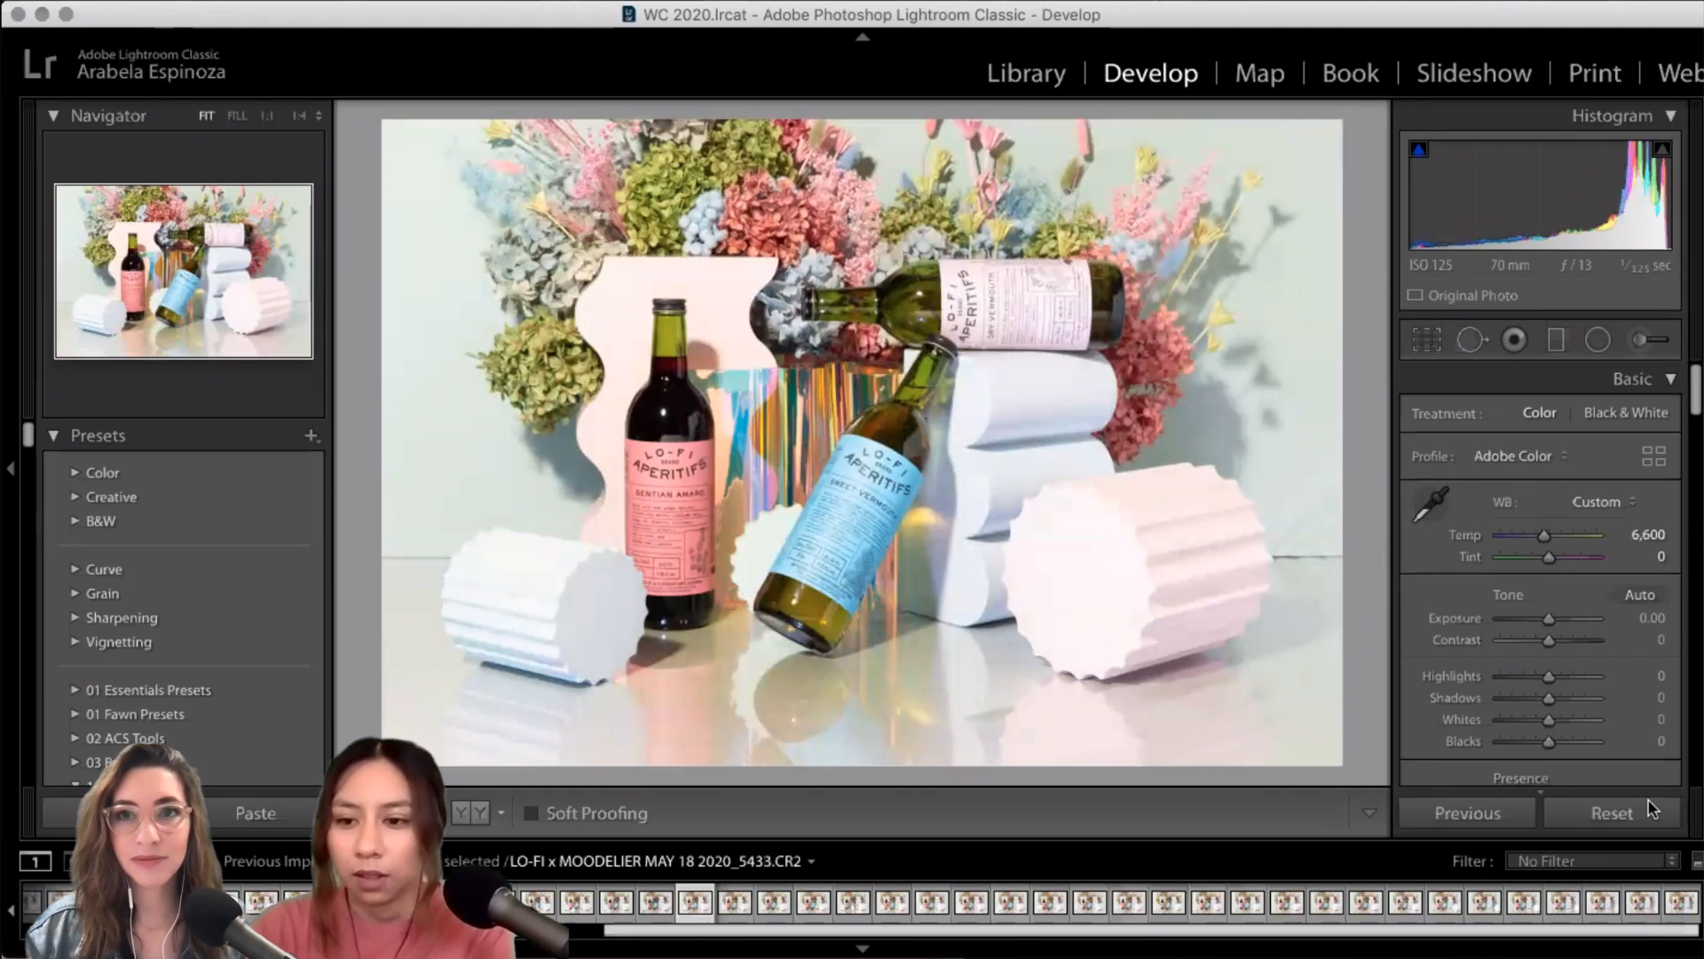
left_click(1681, 906, "shift")
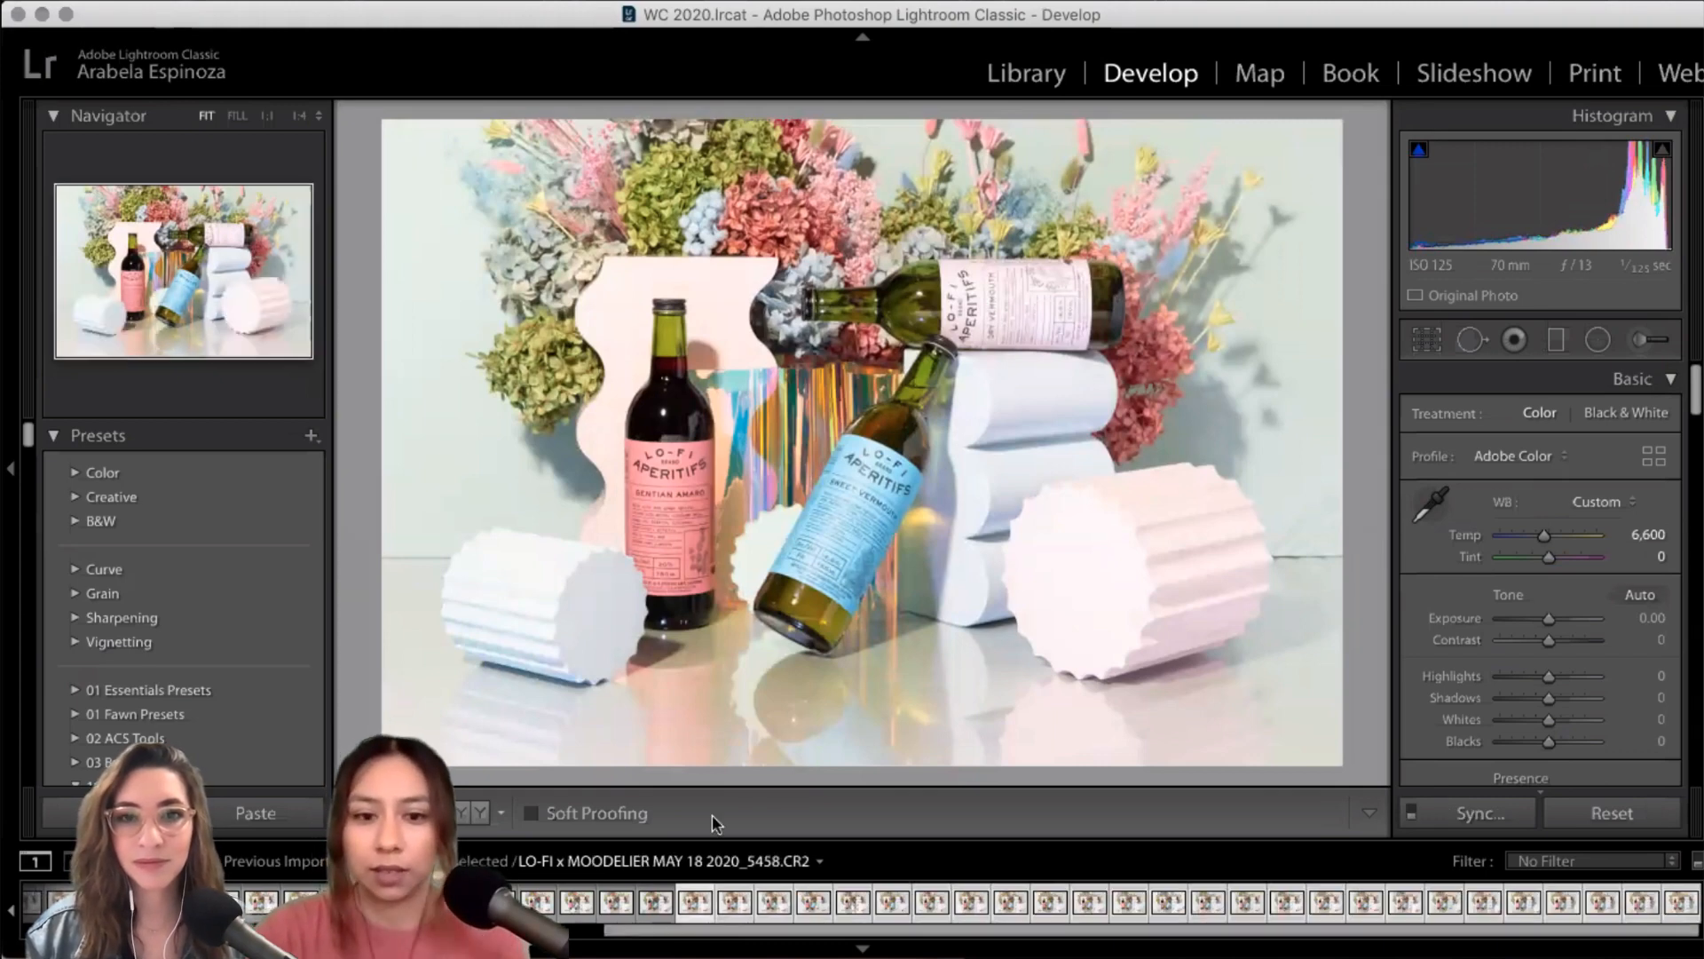
right_click(737, 905)
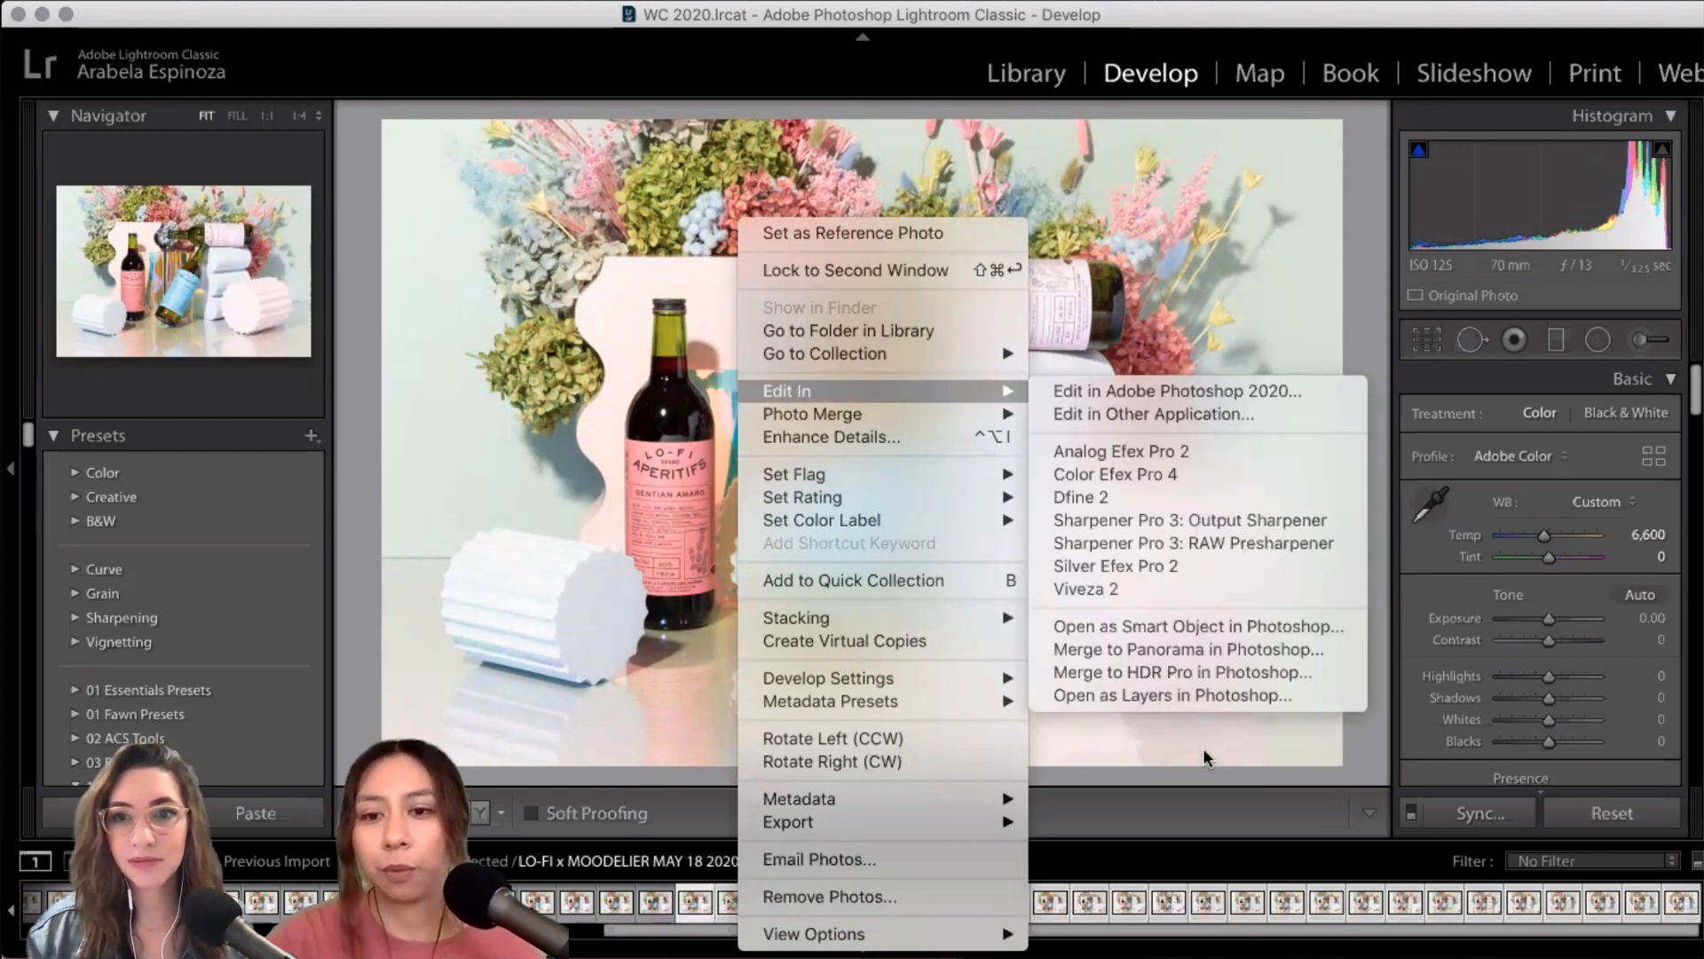
left_click(1227, 694)
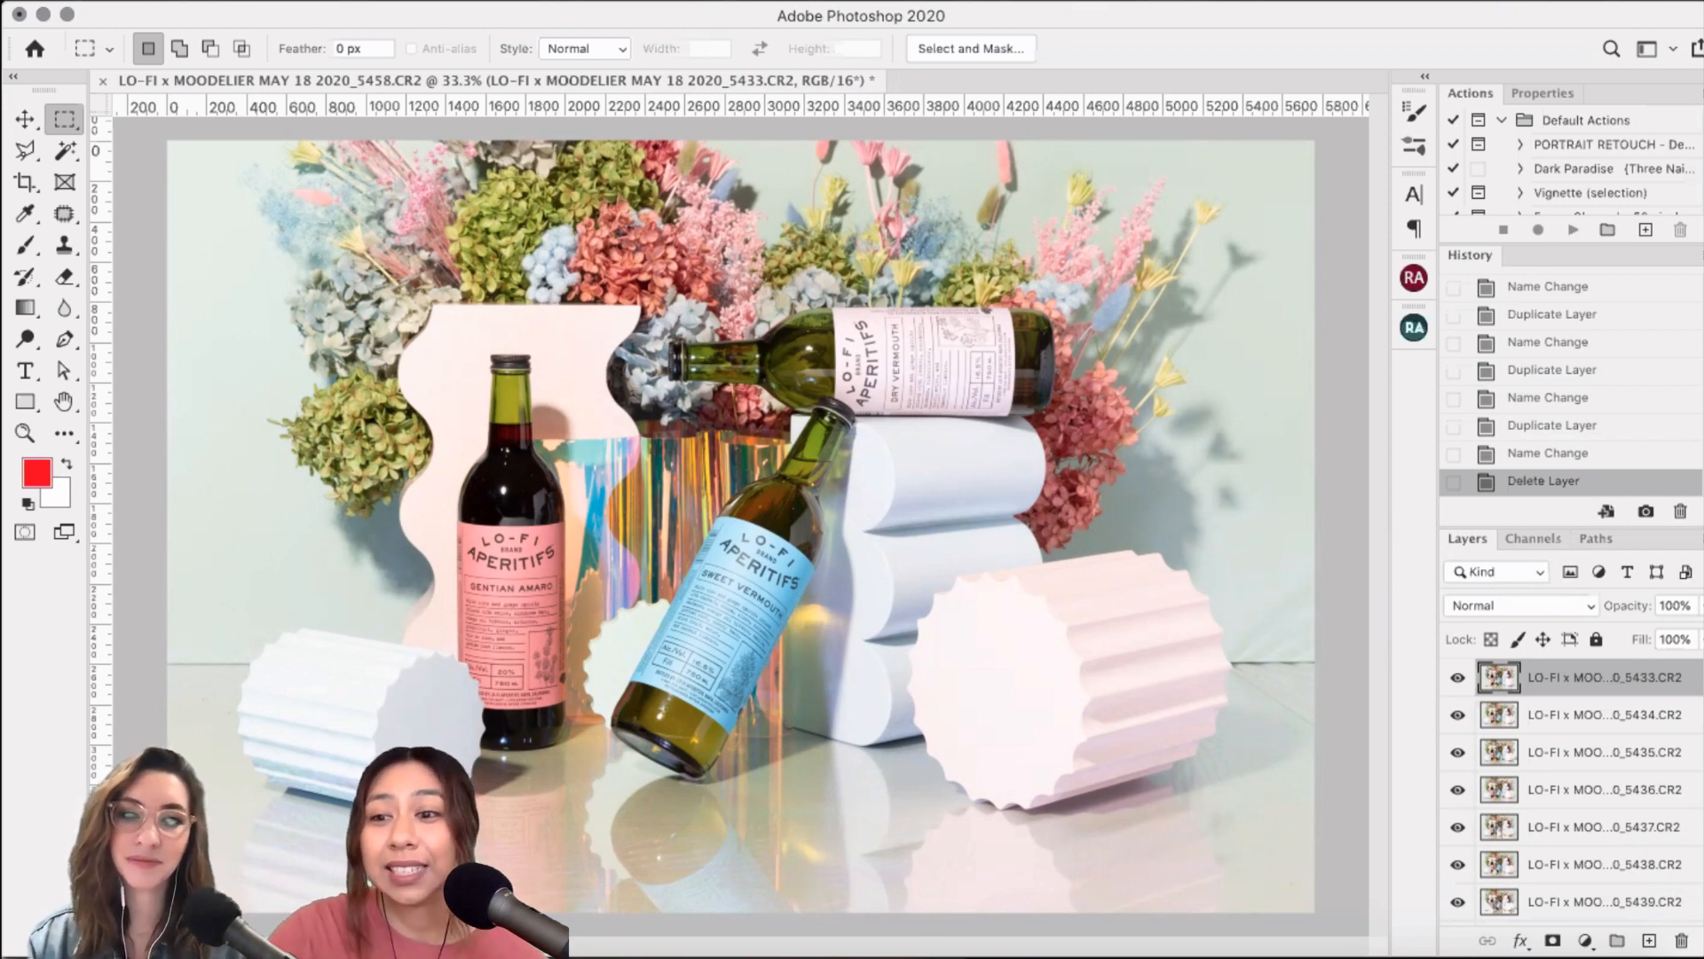
- Hide the layers for frames 5433 through 5442 in turn, checking how the small scalloped prop moves between them
scroll(1572, 790, "down", 3)
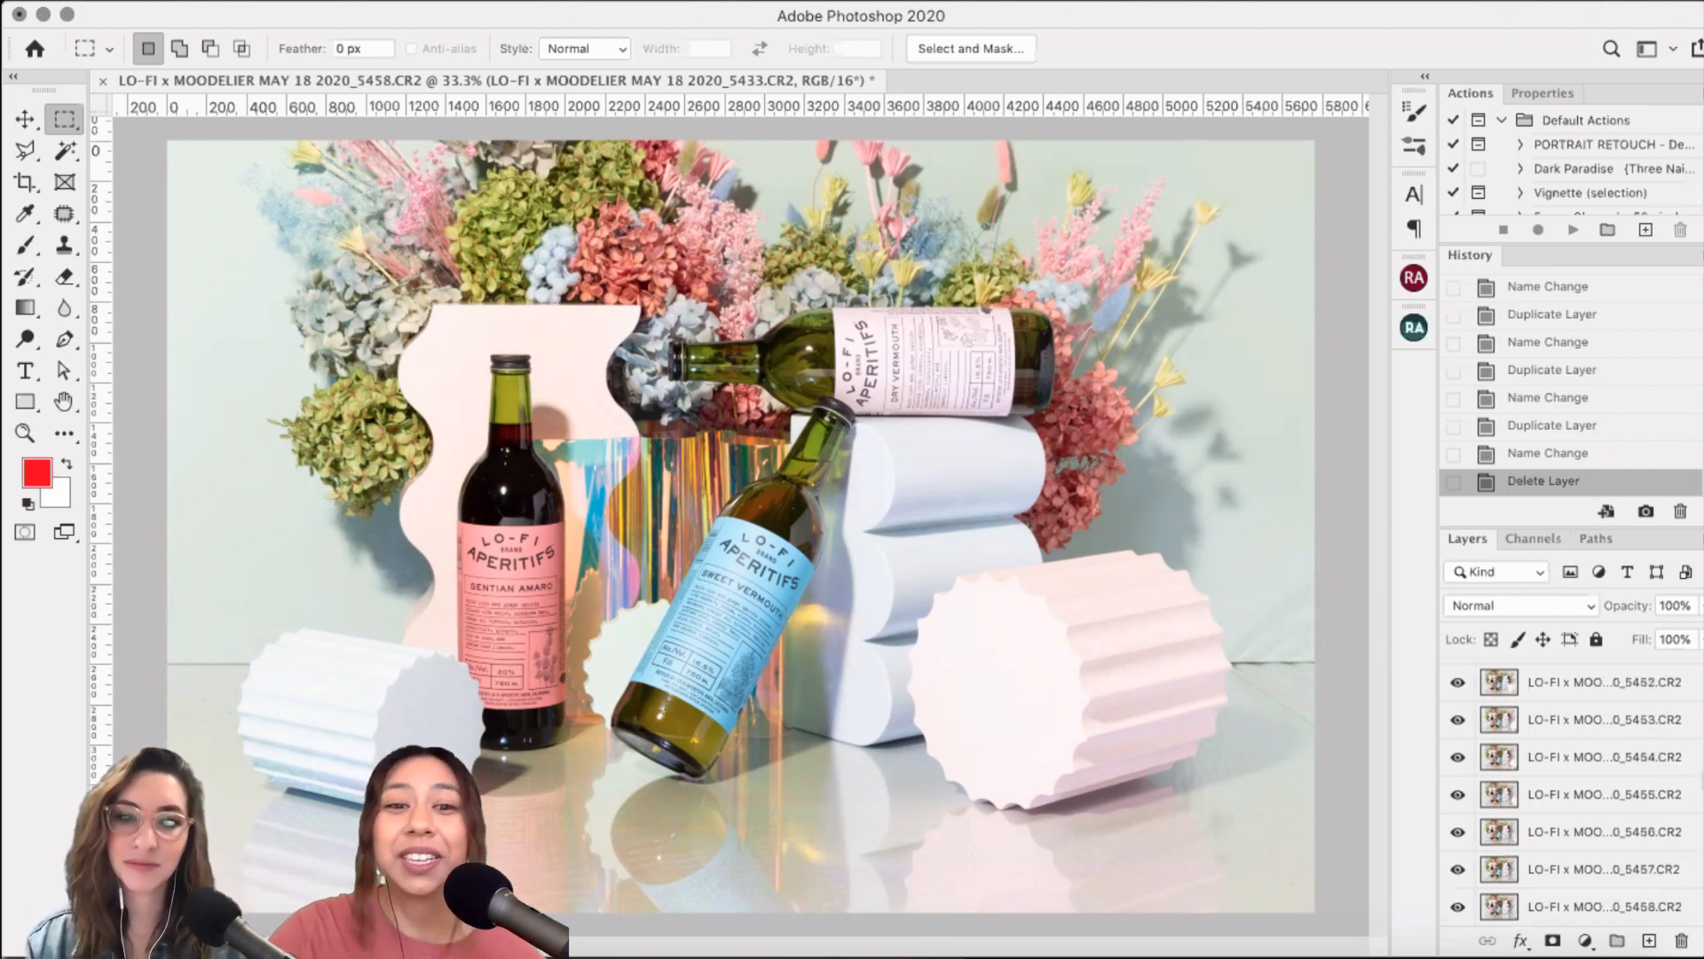
scroll(1571, 790, "up", 3)
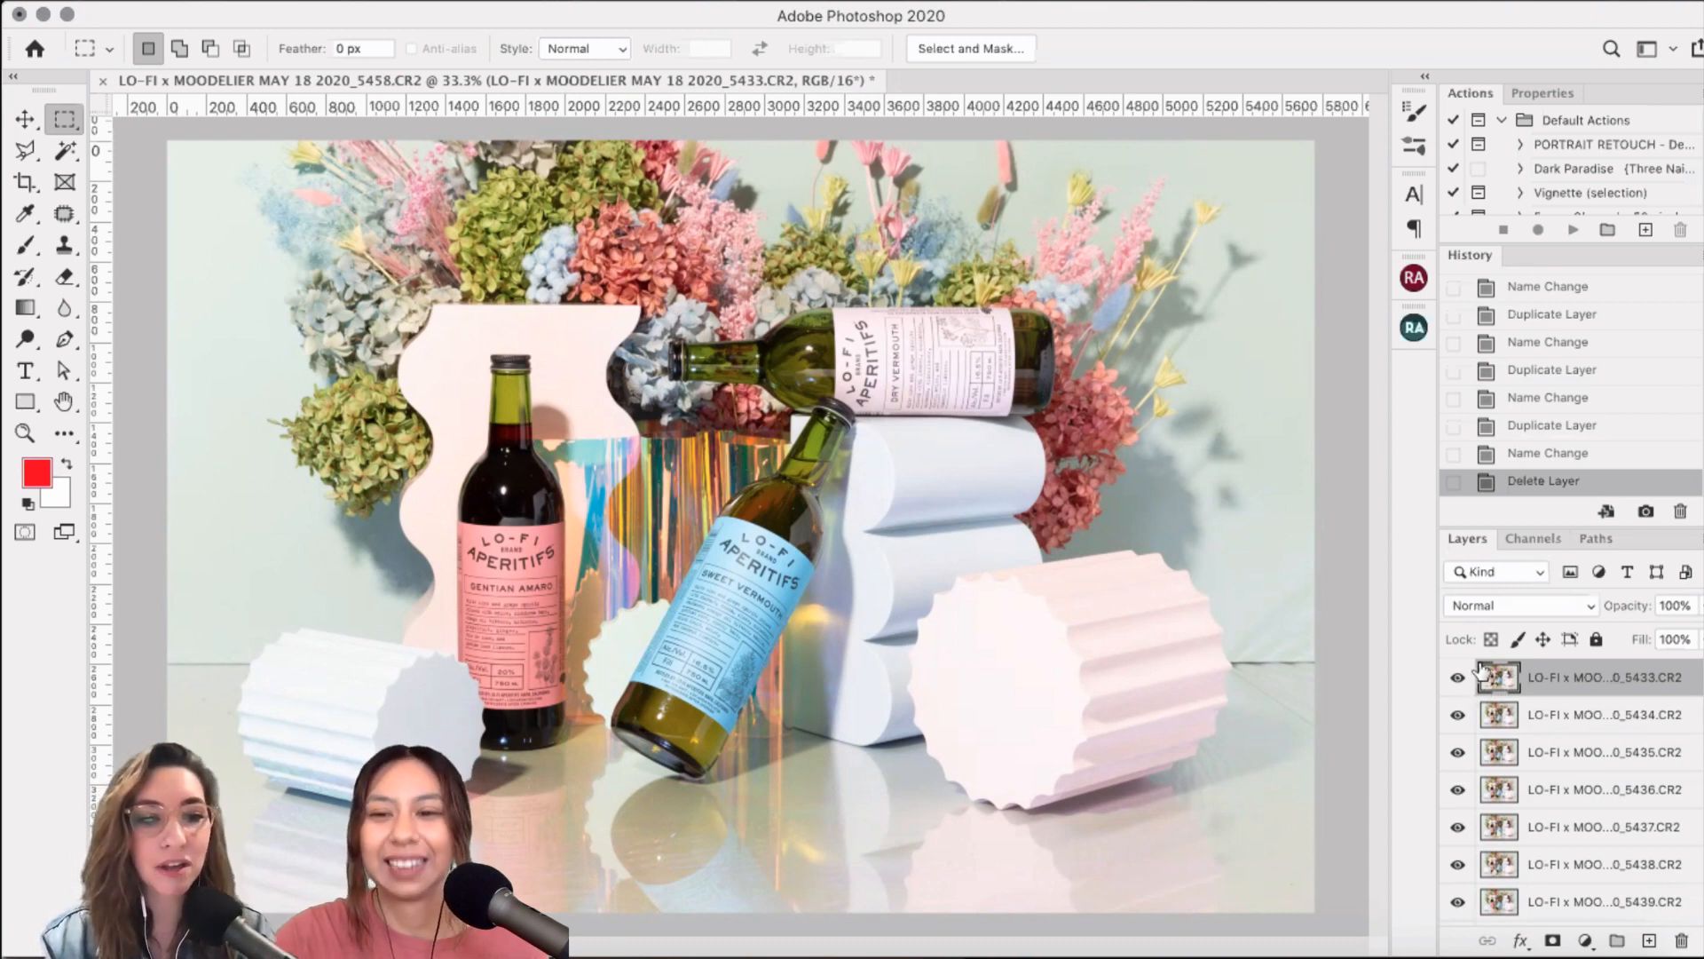
left_click(1591, 717)
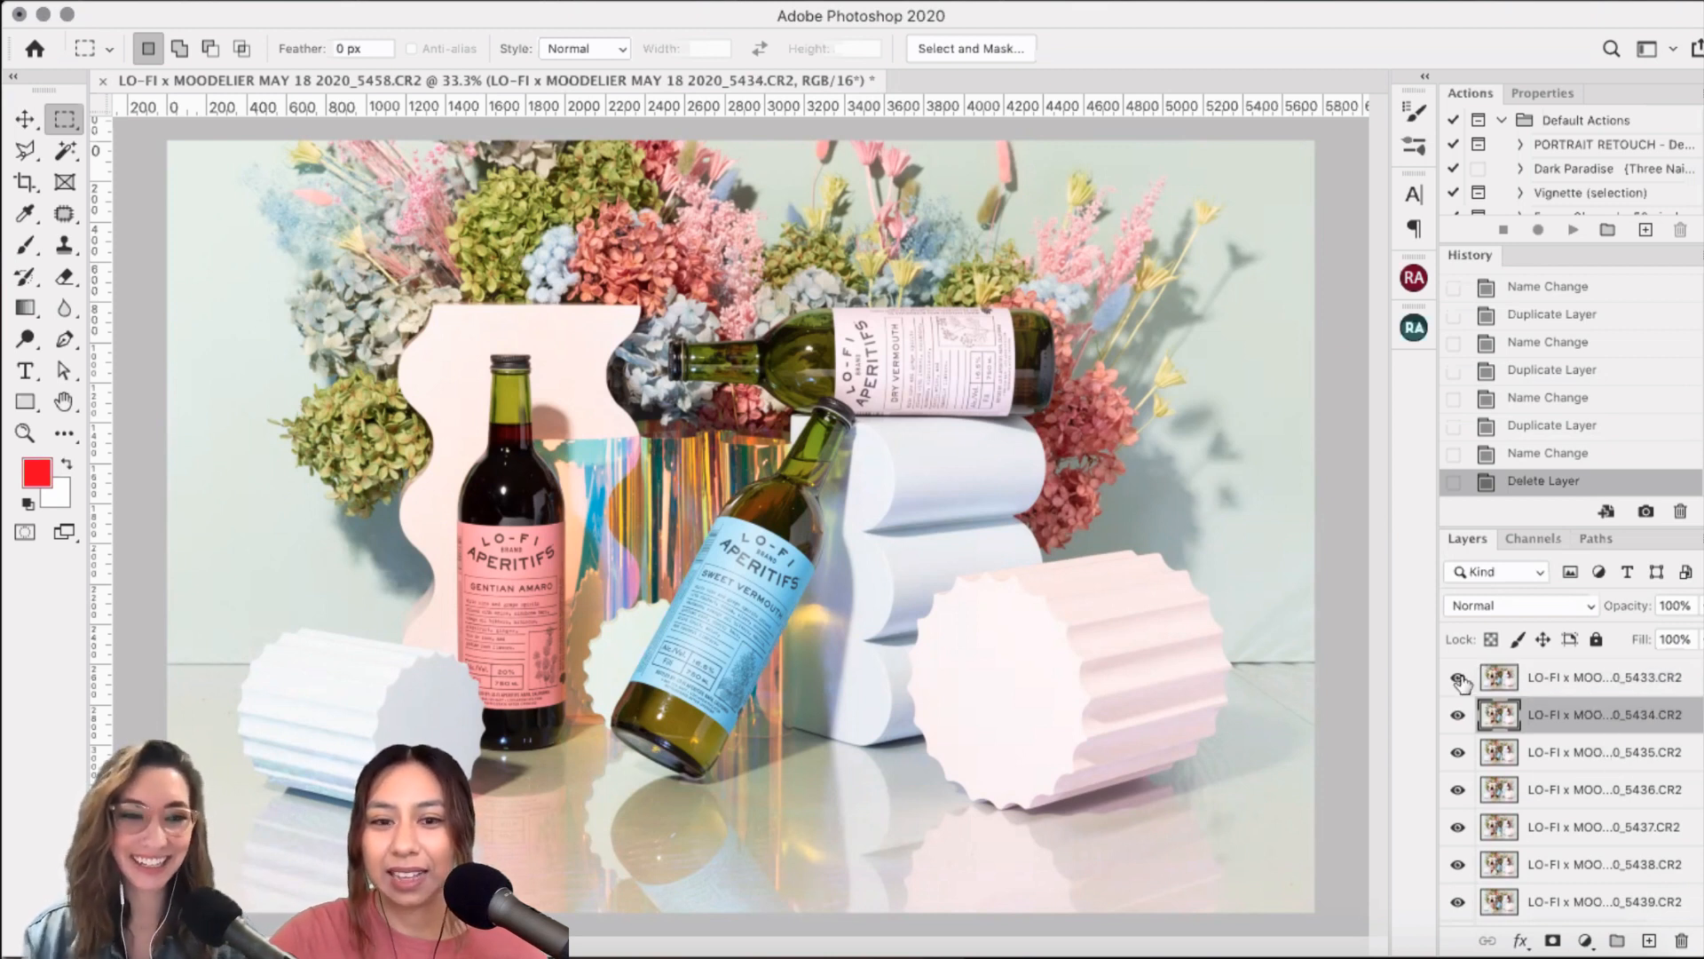
left_click_drag(1459, 680, 1458, 716)
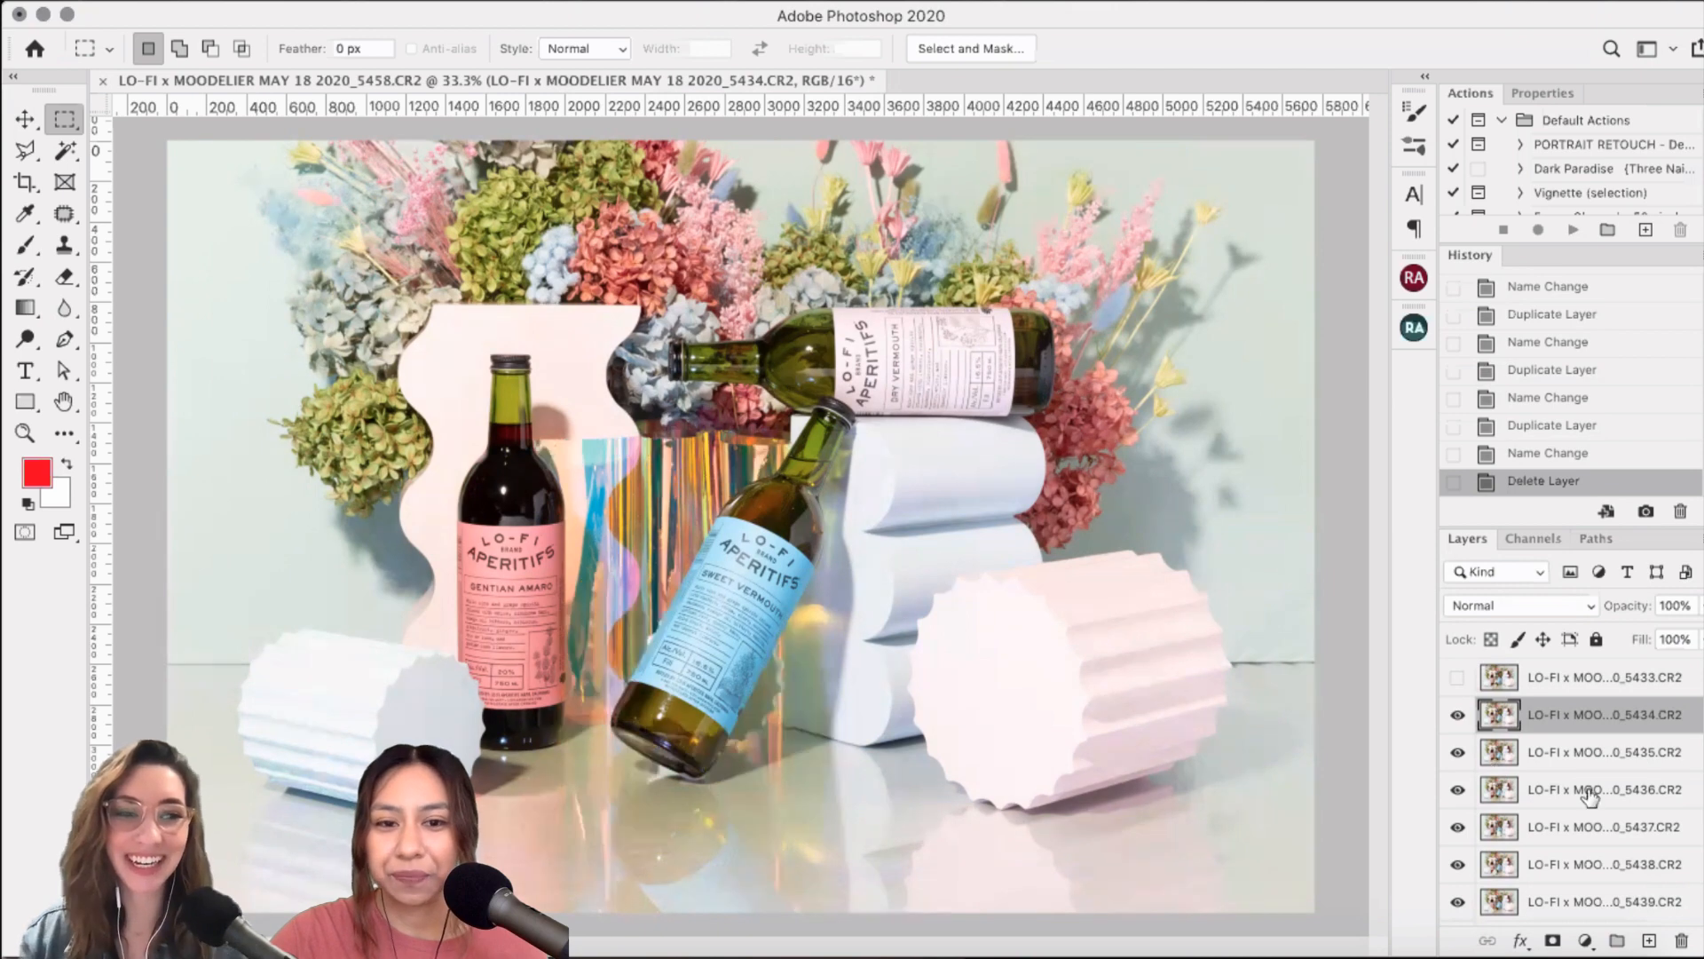
left_click(1458, 756)
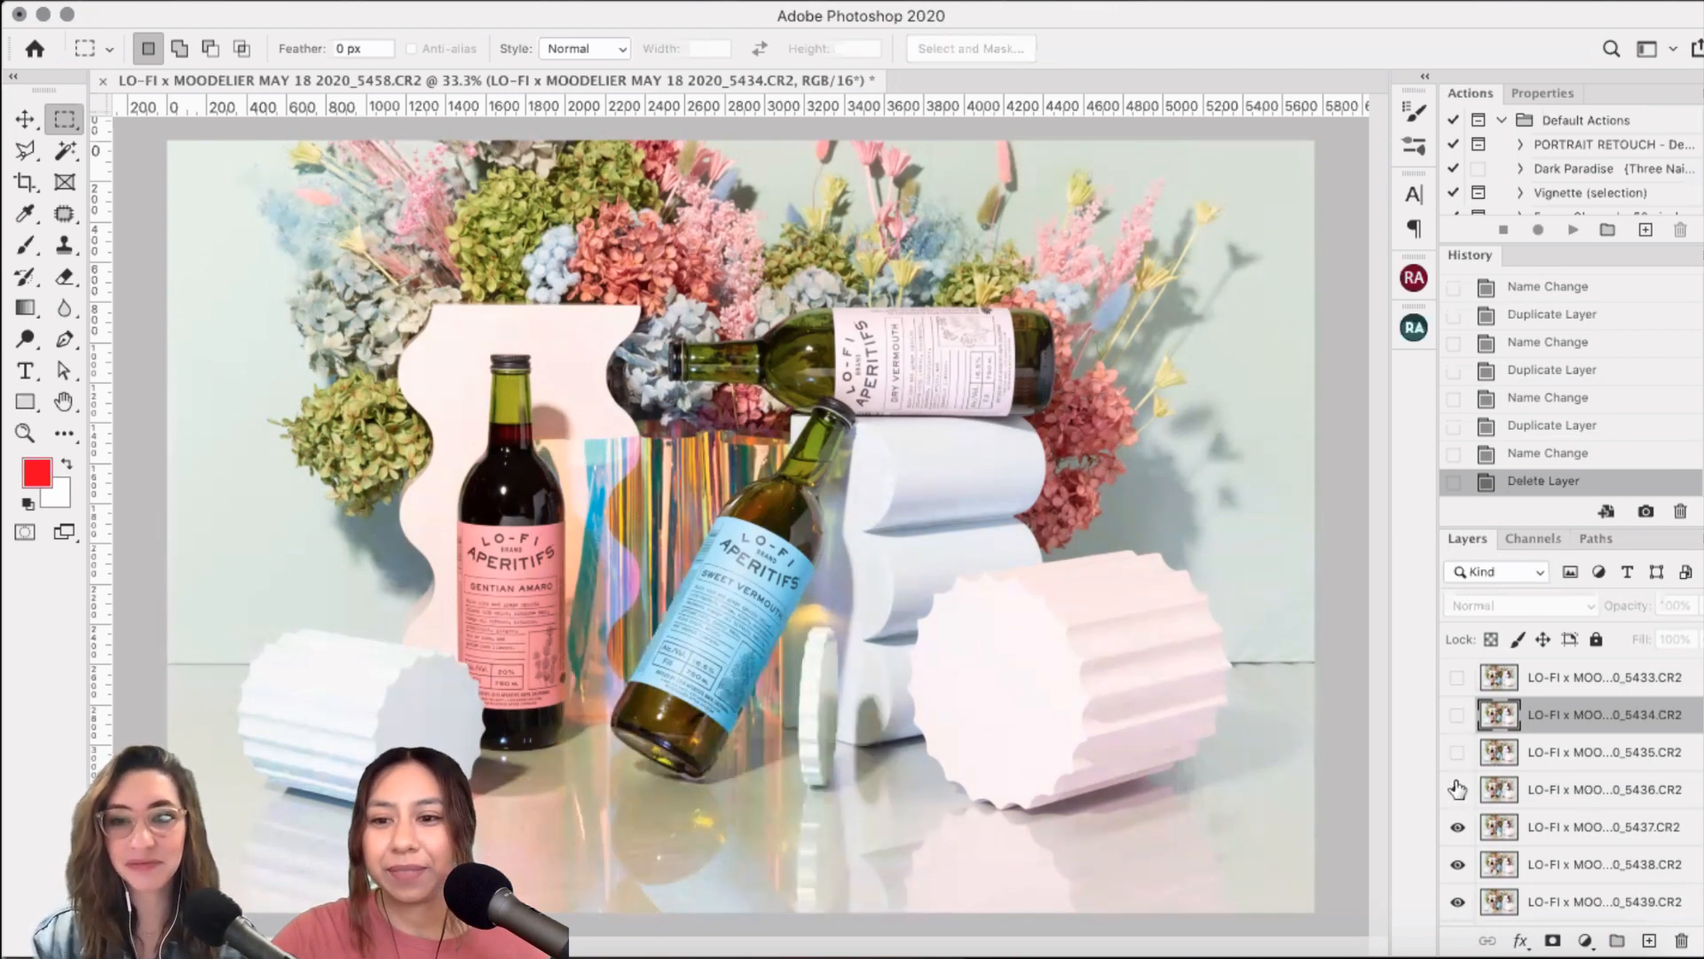
left_click(1459, 791)
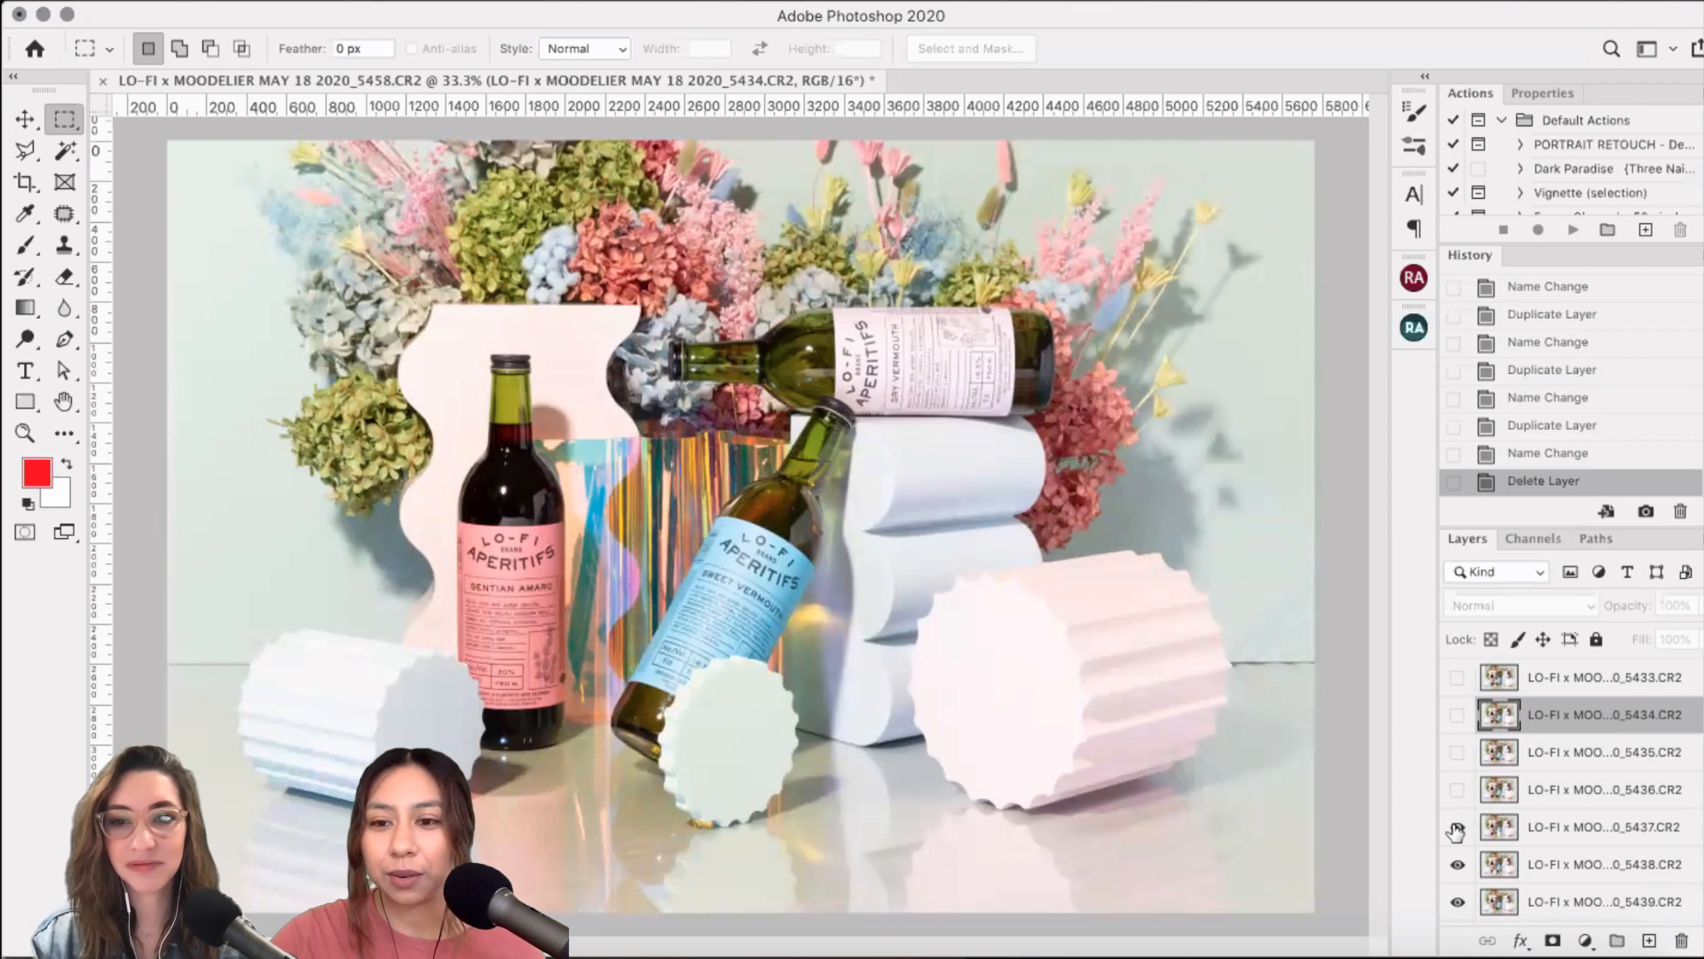
left_click(1459, 828)
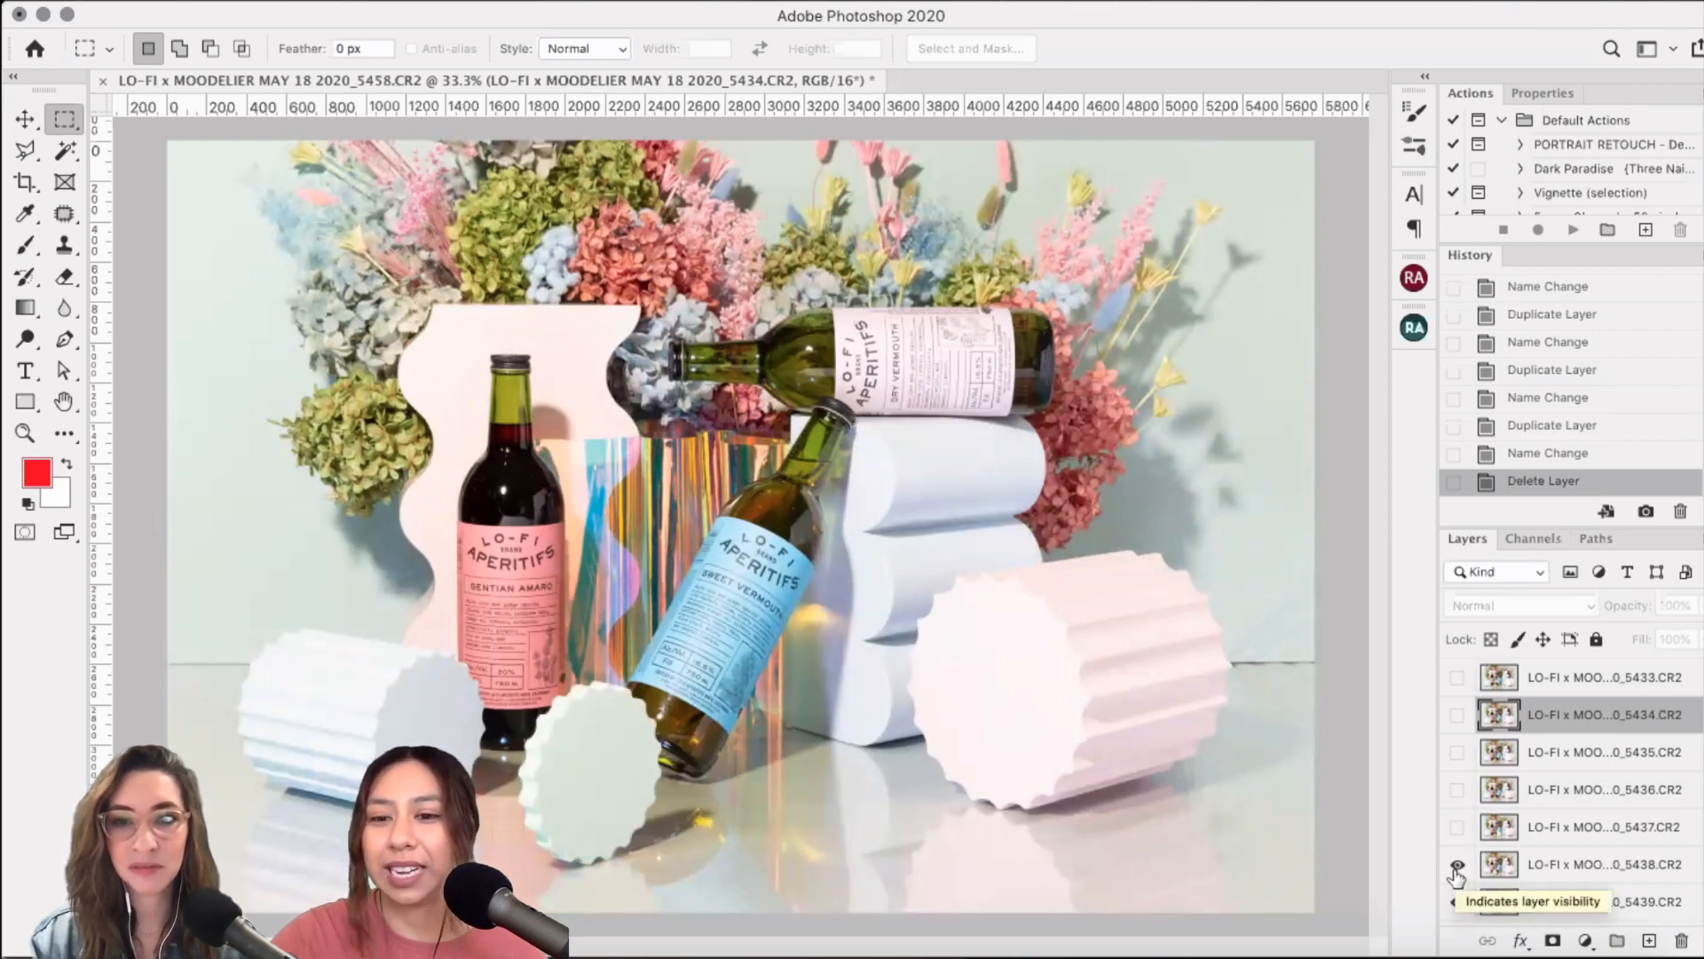
left_click(1457, 866)
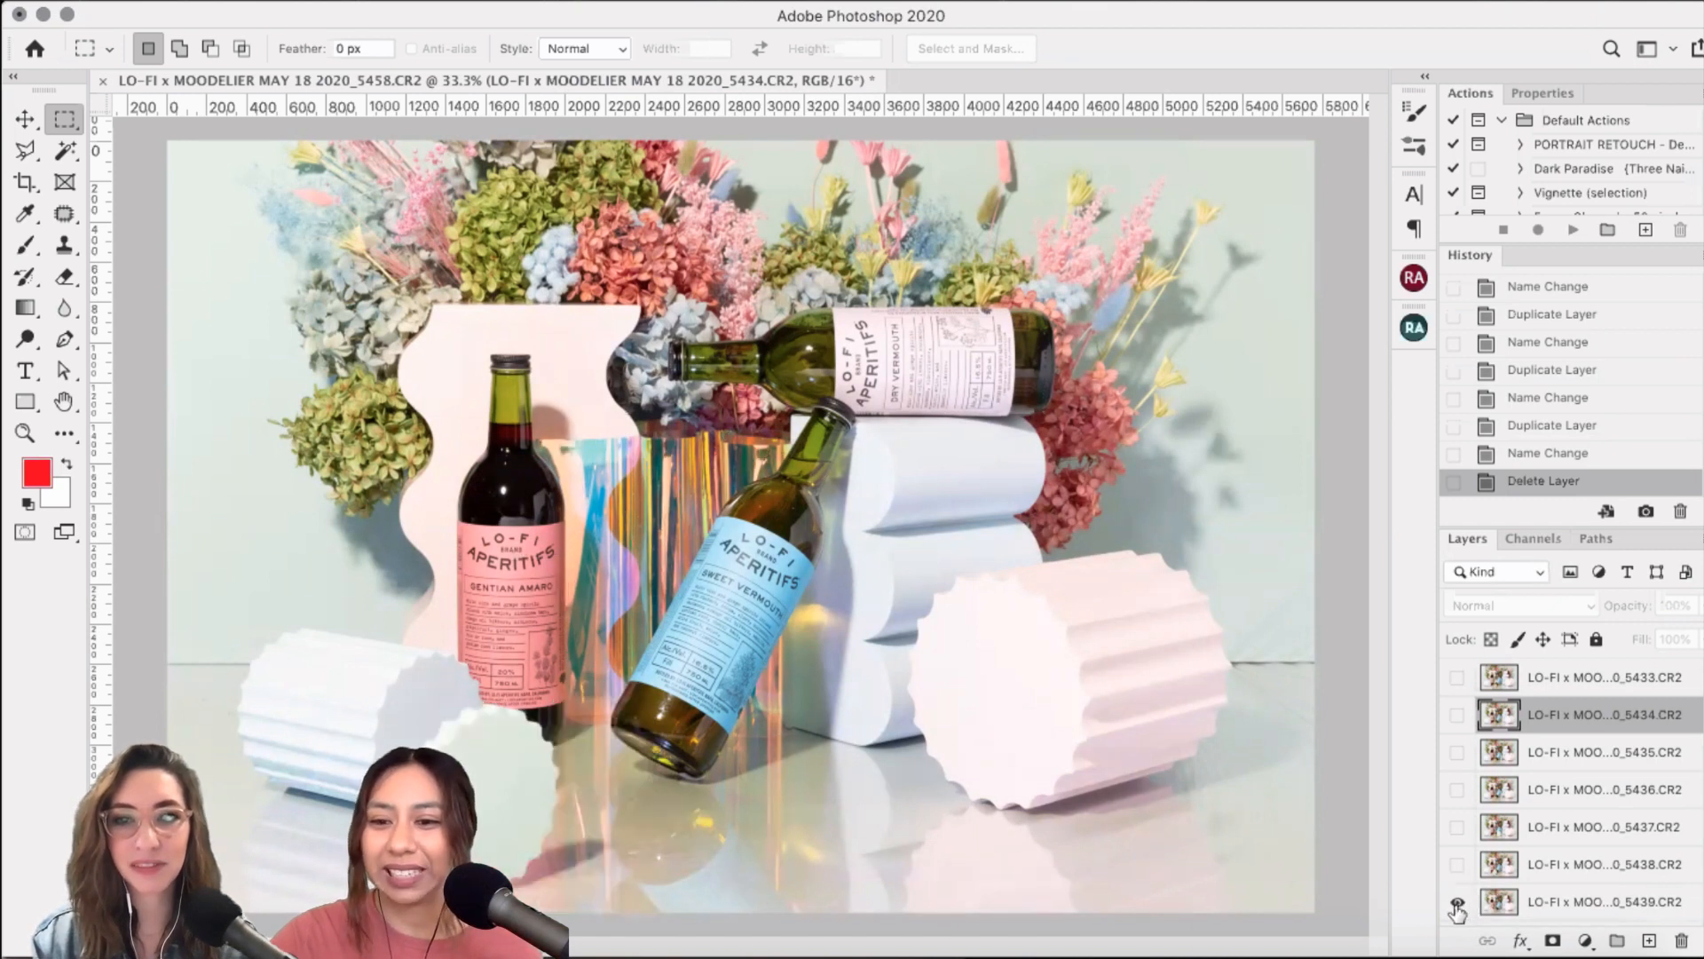
scroll(1503, 870, "down", 2)
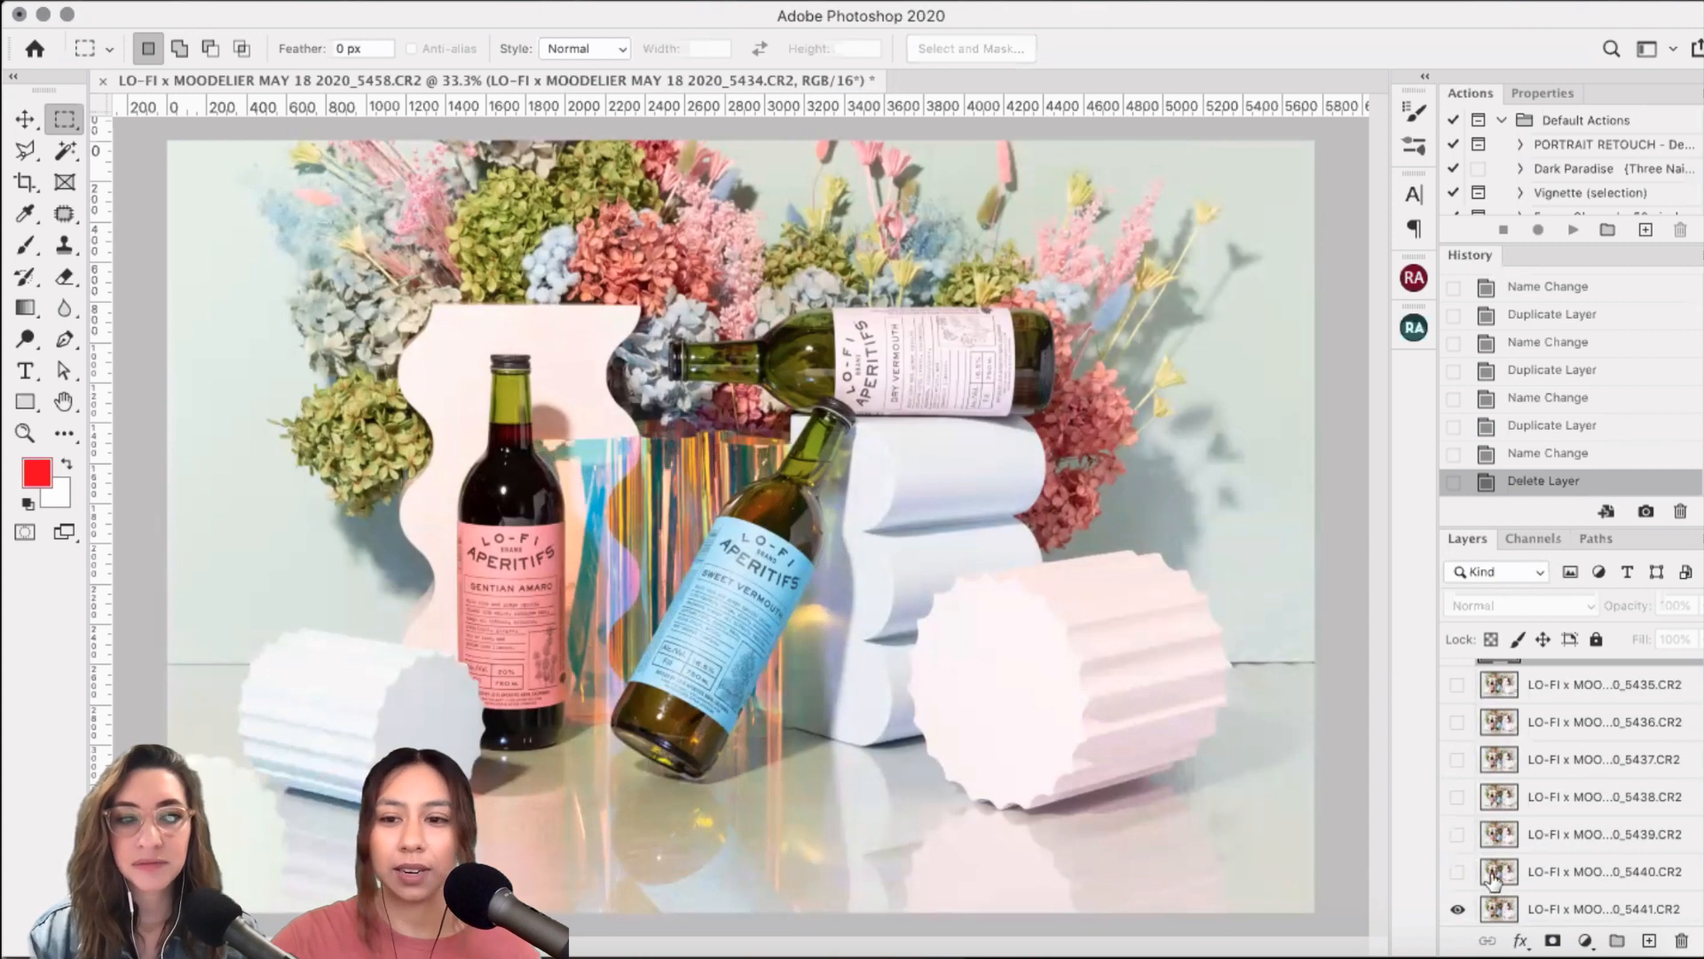
scroll(1456, 883, "down", 1)
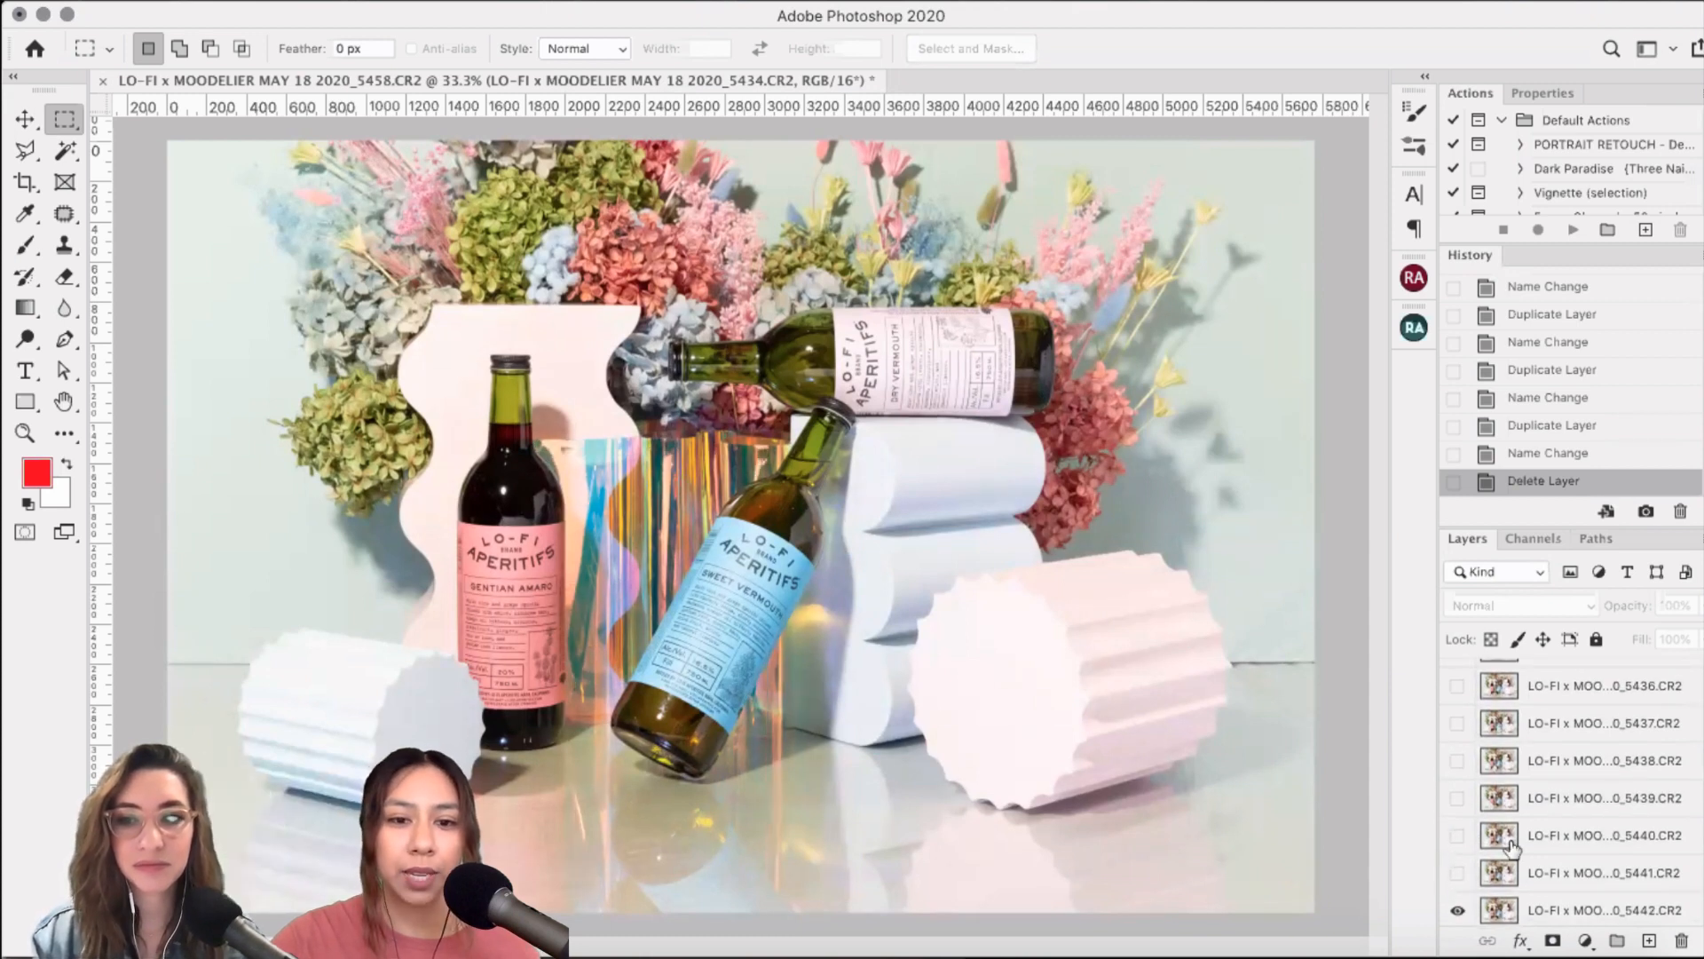
scroll(1513, 861, "down", 1)
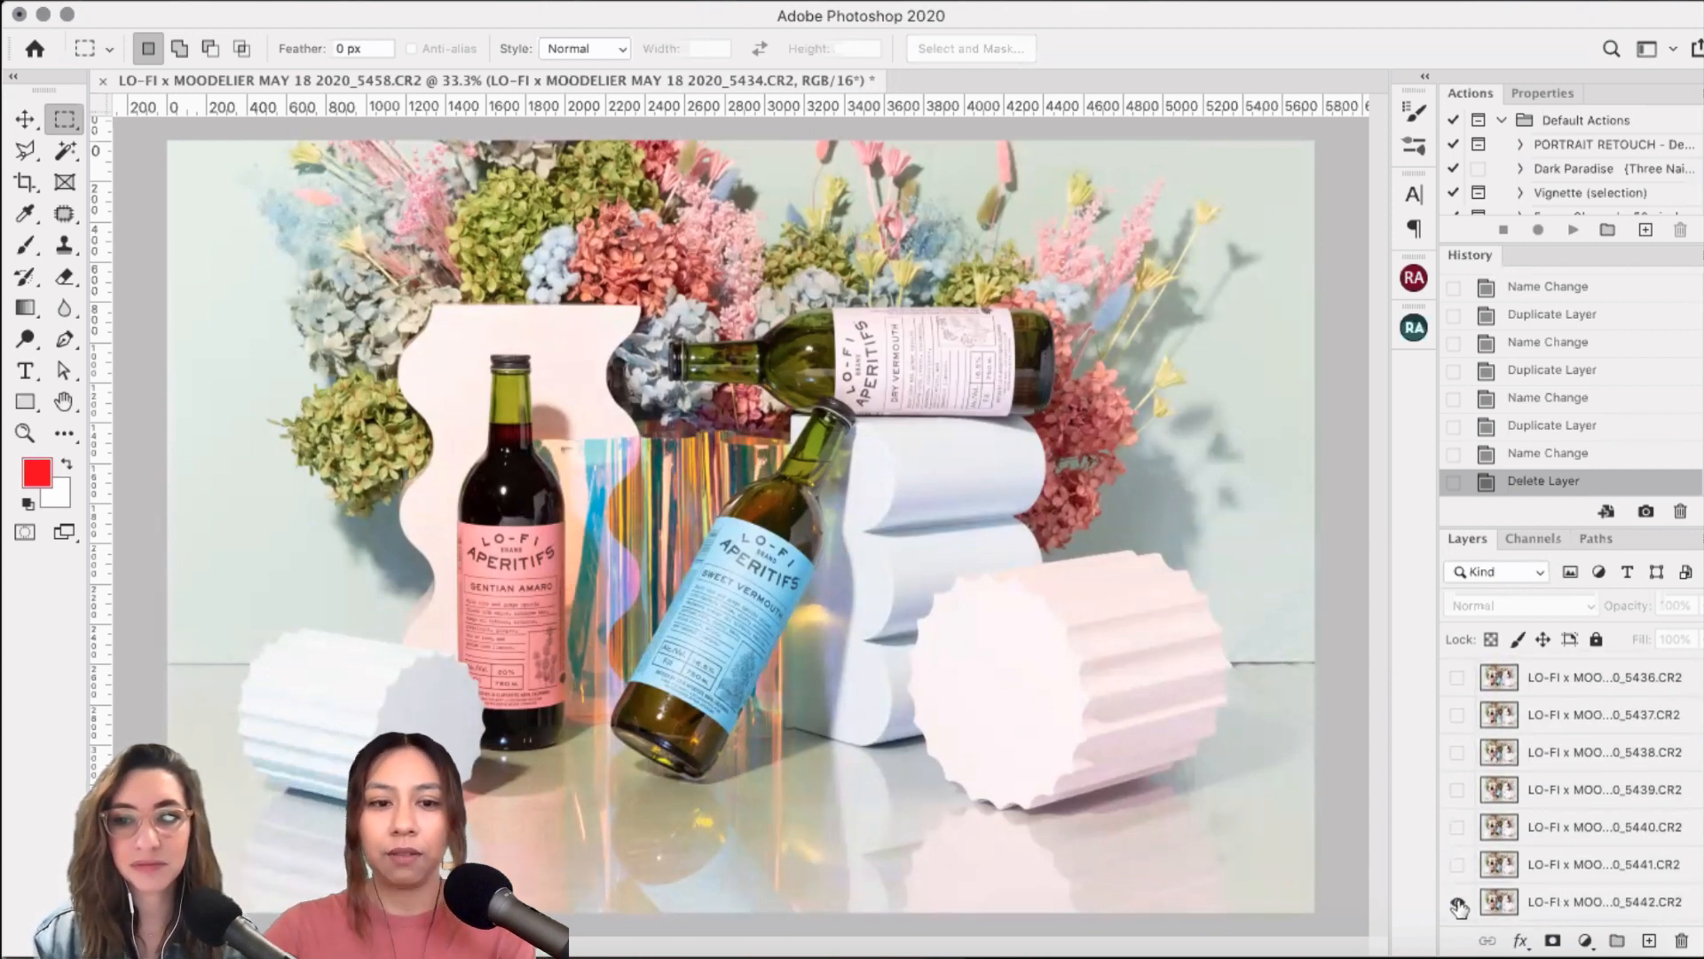
- Select the hidden layers 5433 through 5442 and move them together down the stack to just above frame 5458
left_click(1562, 912)
scroll(1589, 777, "up", 3)
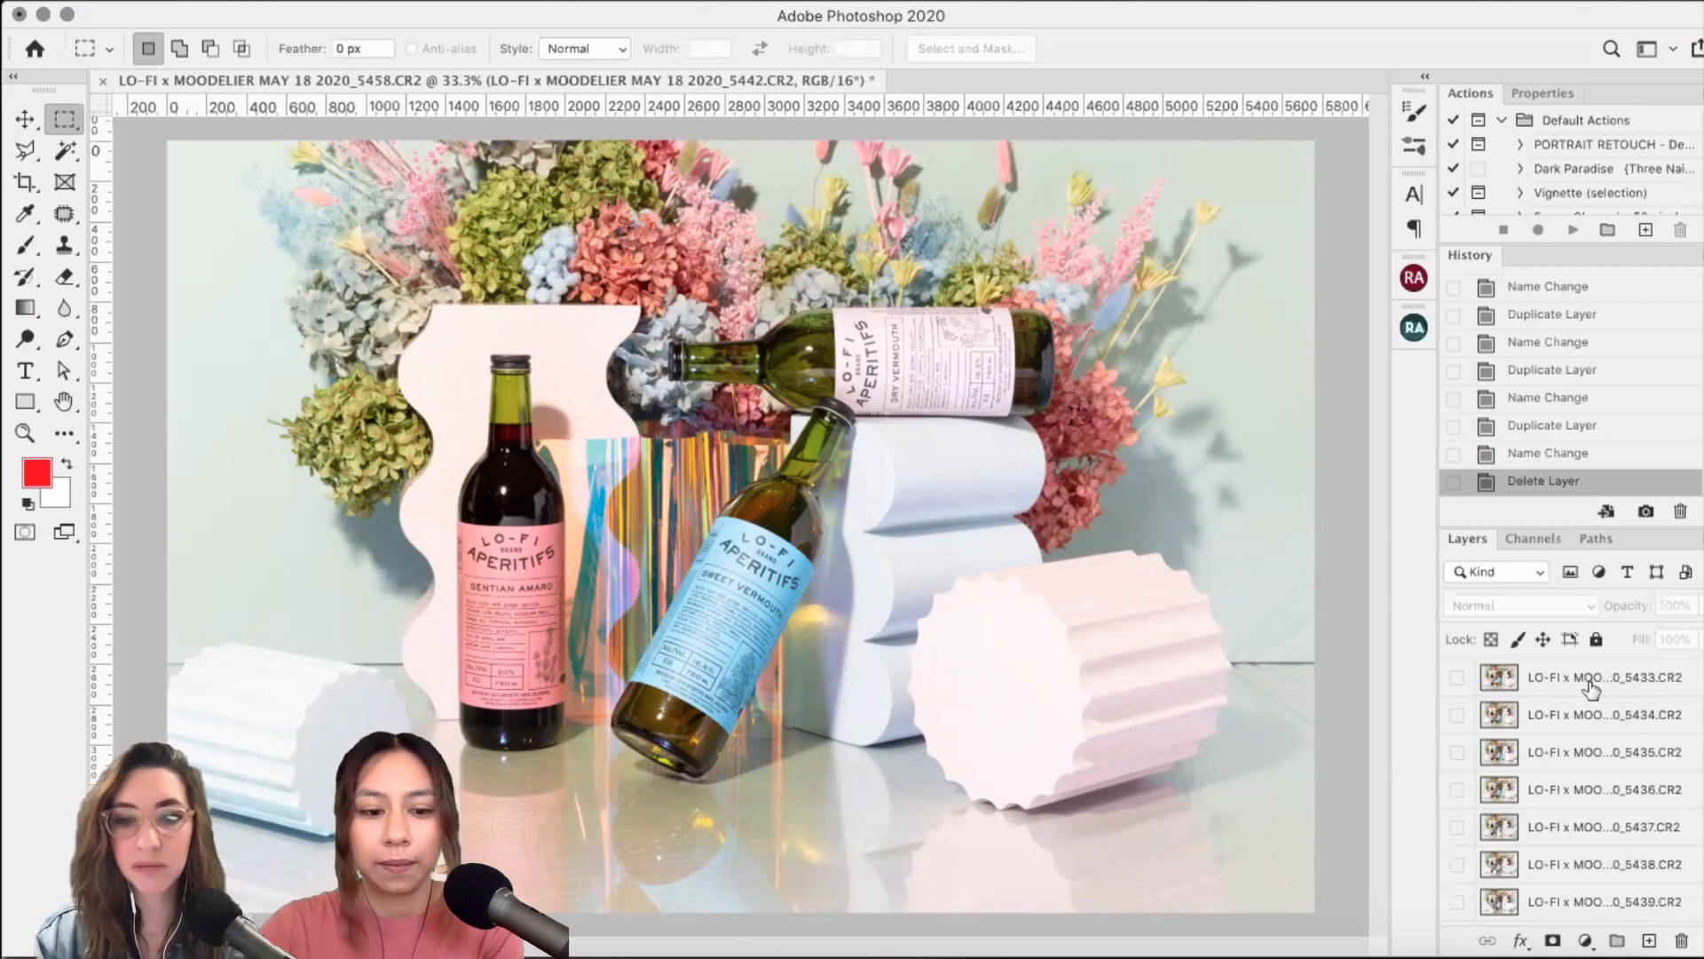
left_click(1653, 679, "shift")
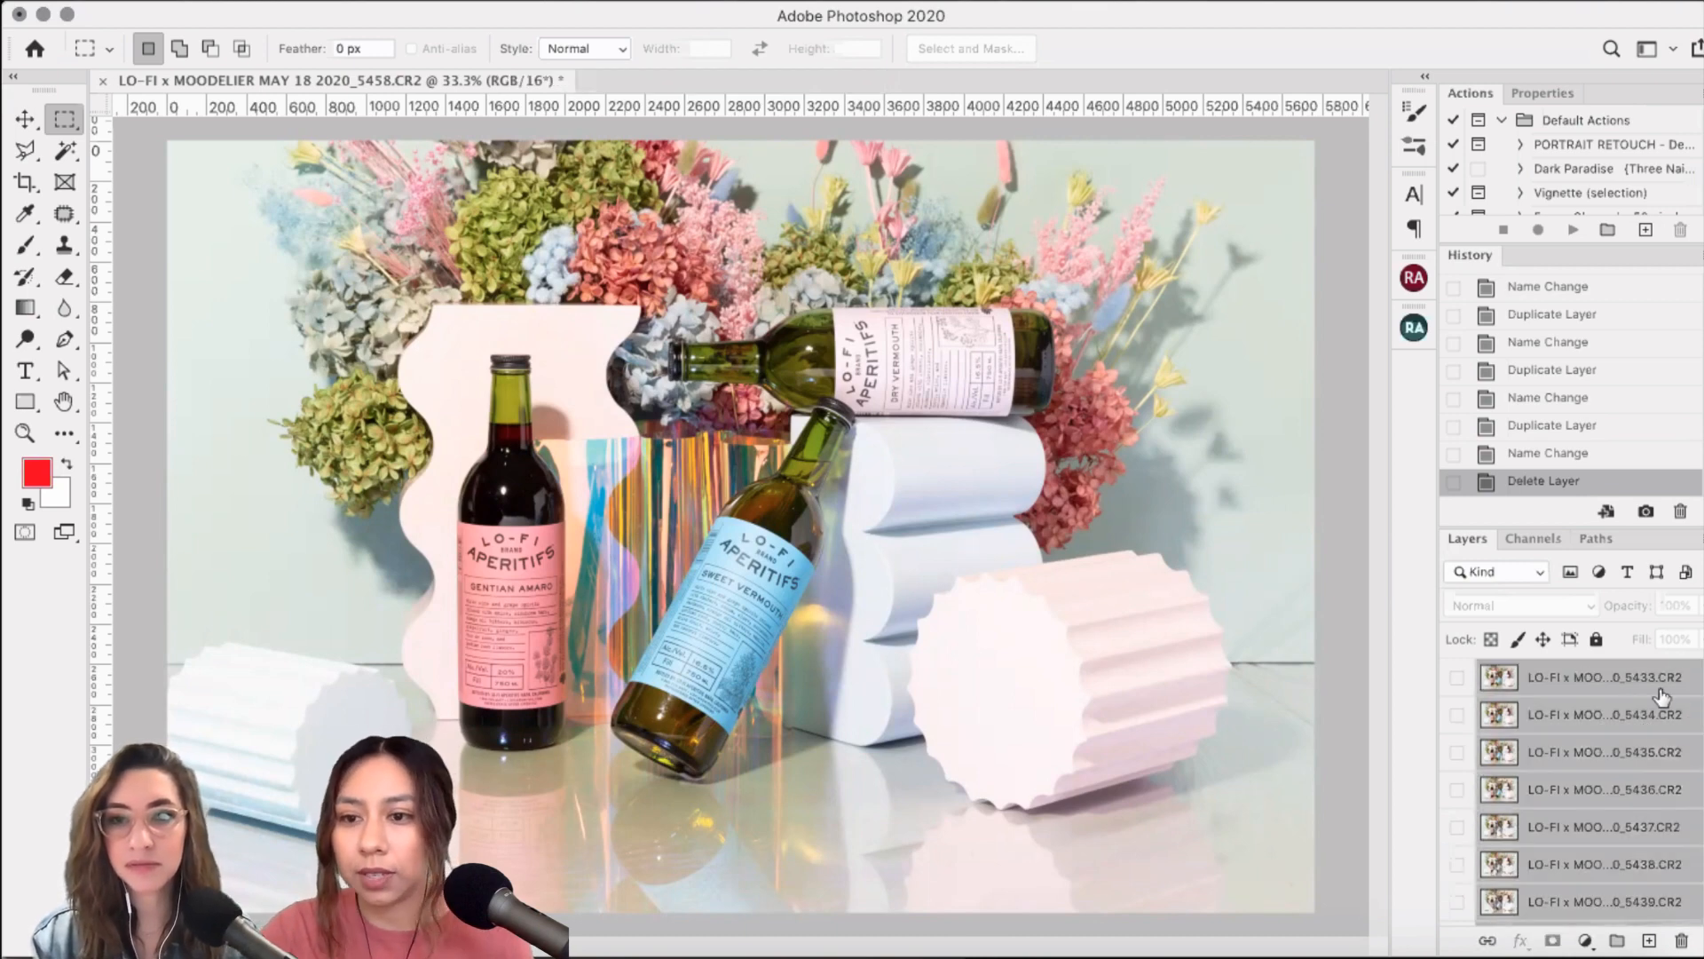
left_click_drag(1648, 708, 1612, 889)
scroll(1615, 812, "down", 10)
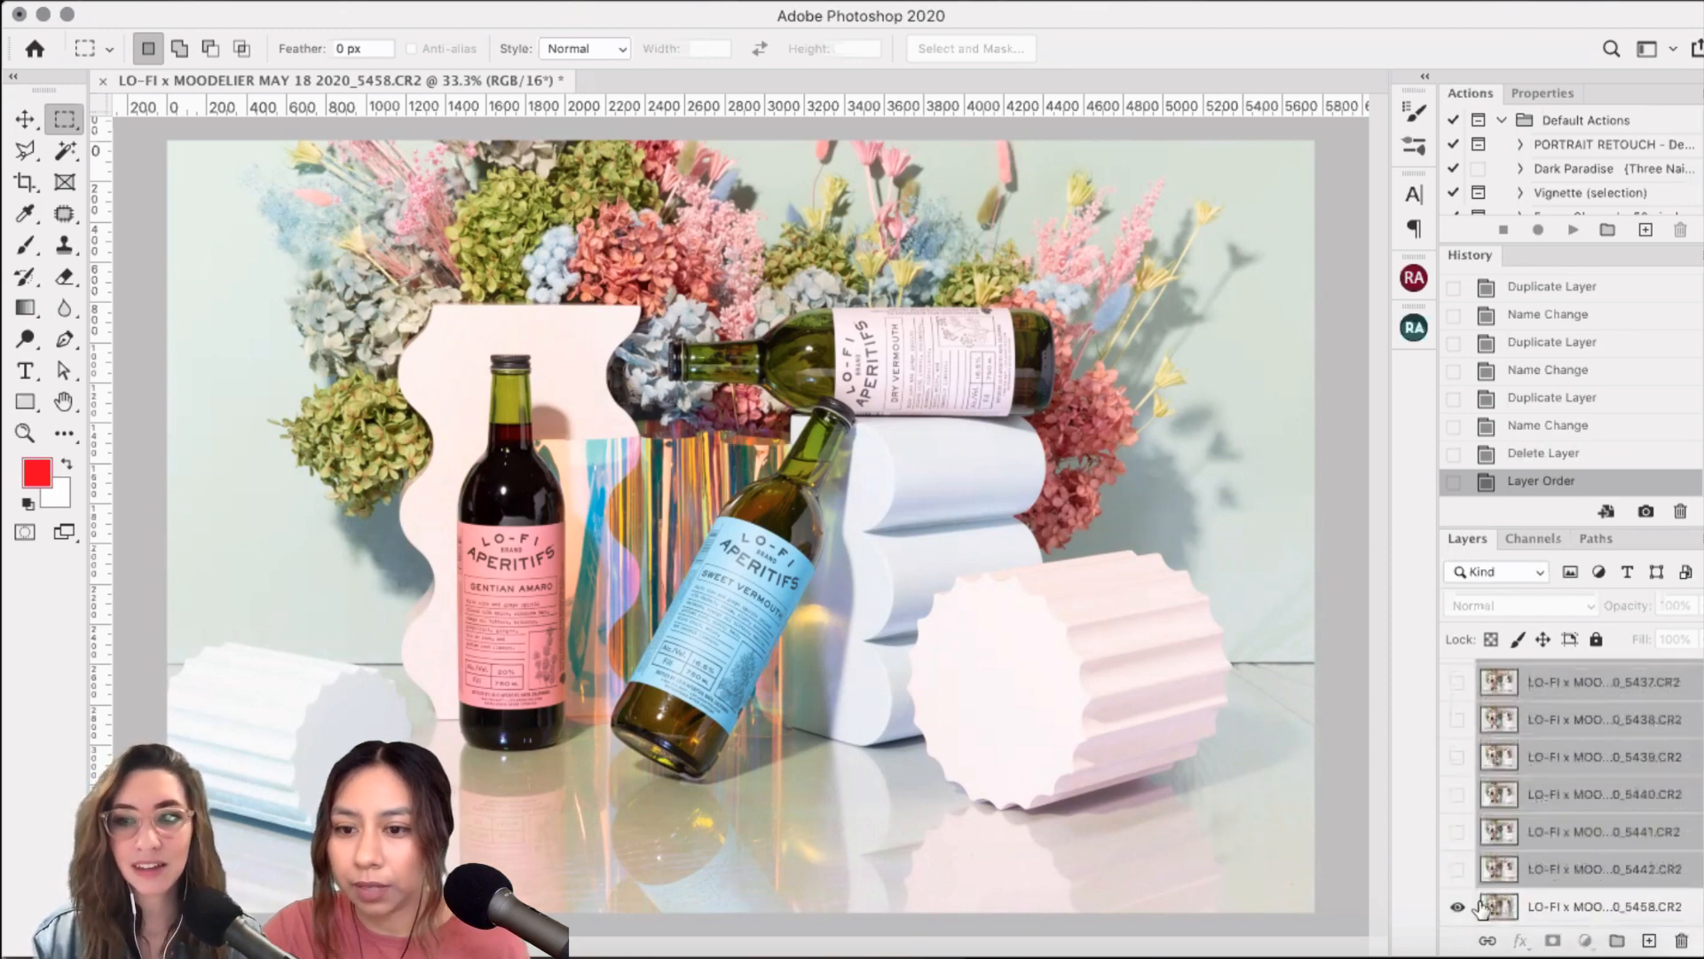
- Move the 5458 layer up between layers 5457 and 5433, and hide it
scroll(1549, 809, "up", 3)
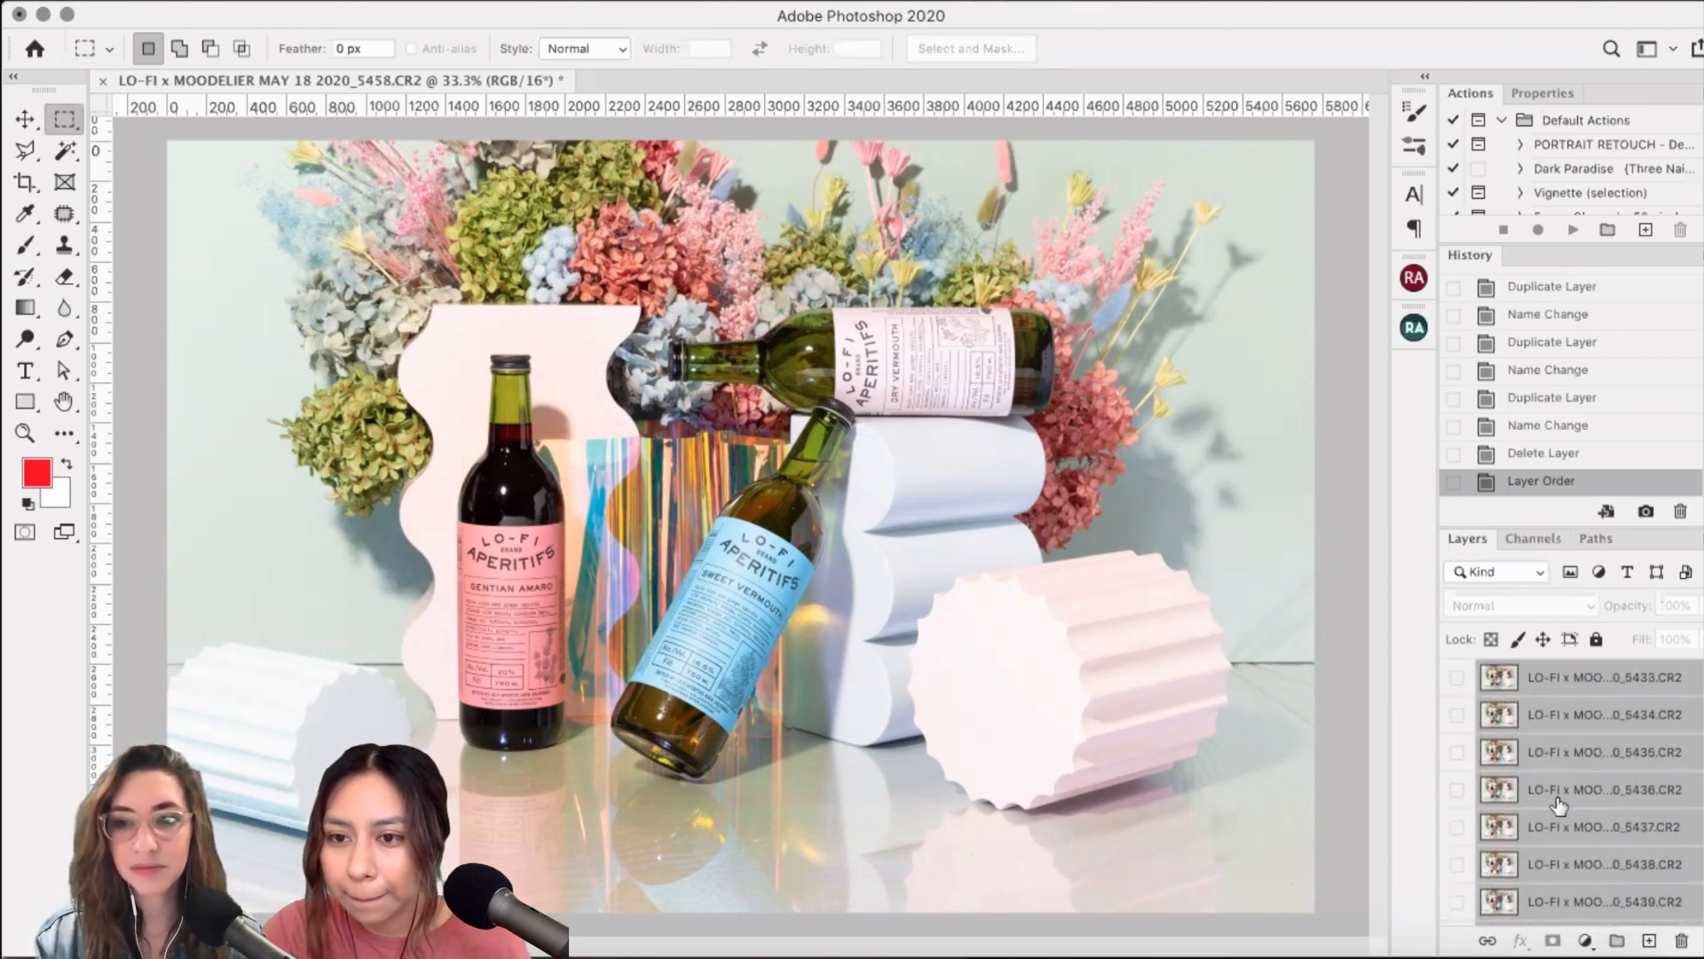
scroll(1560, 805, "up", 2)
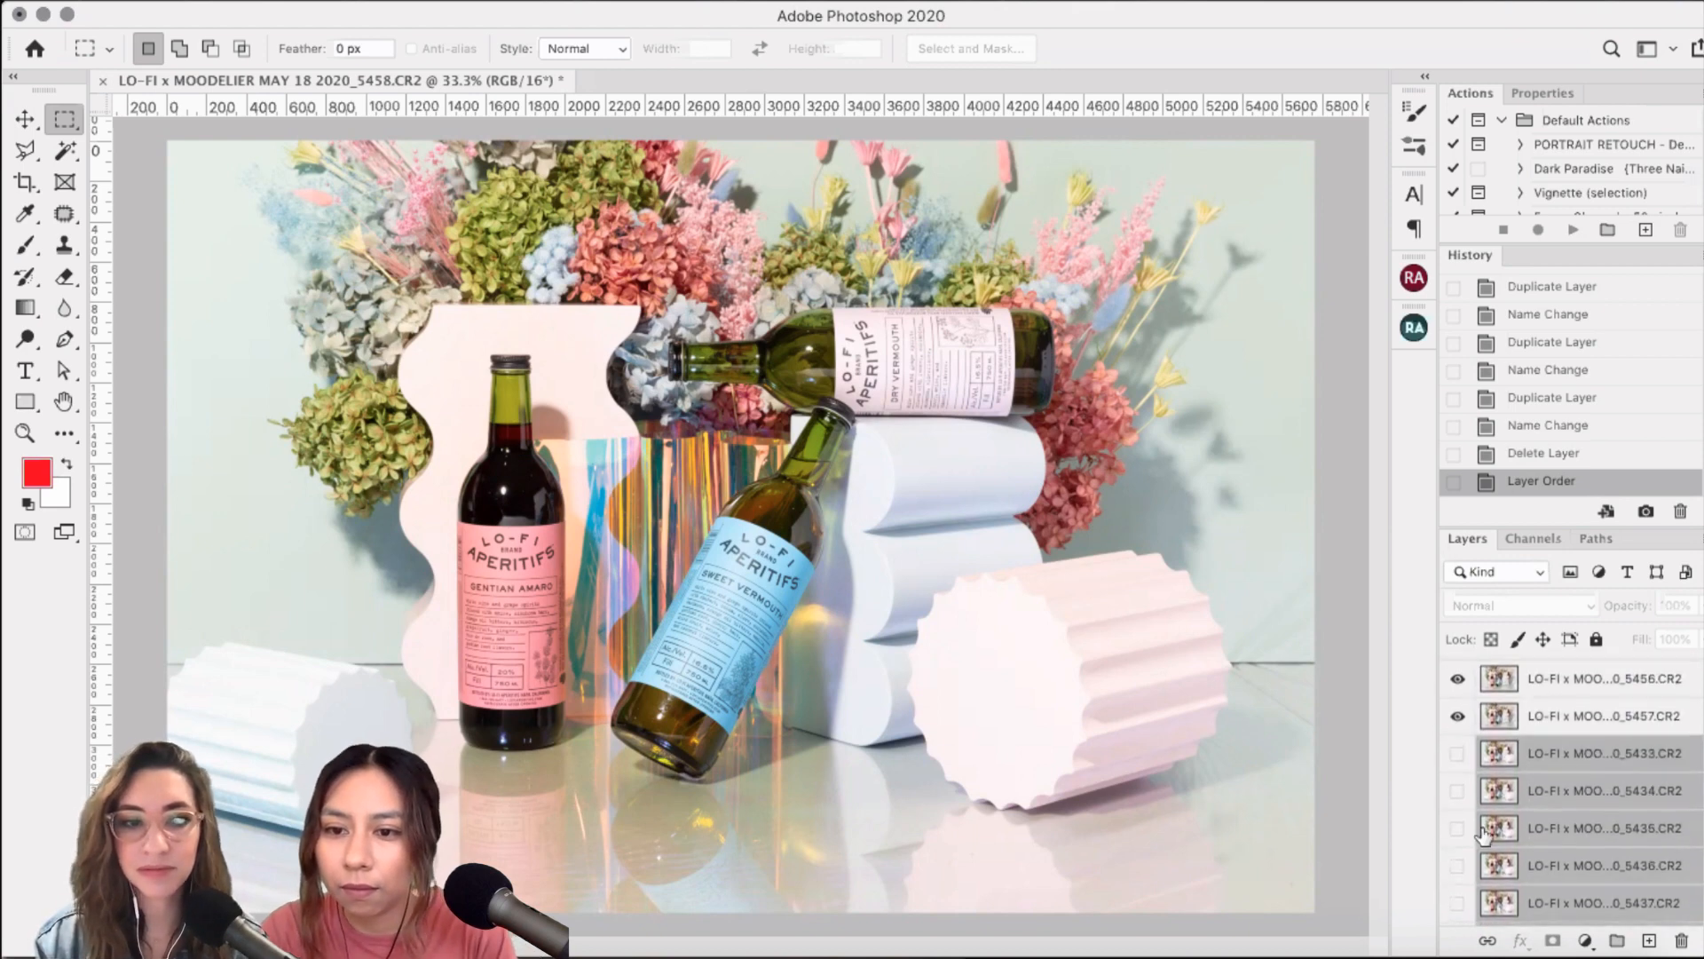
scroll(1482, 834, "down", 3)
left_click_drag(1575, 919, 1552, 726)
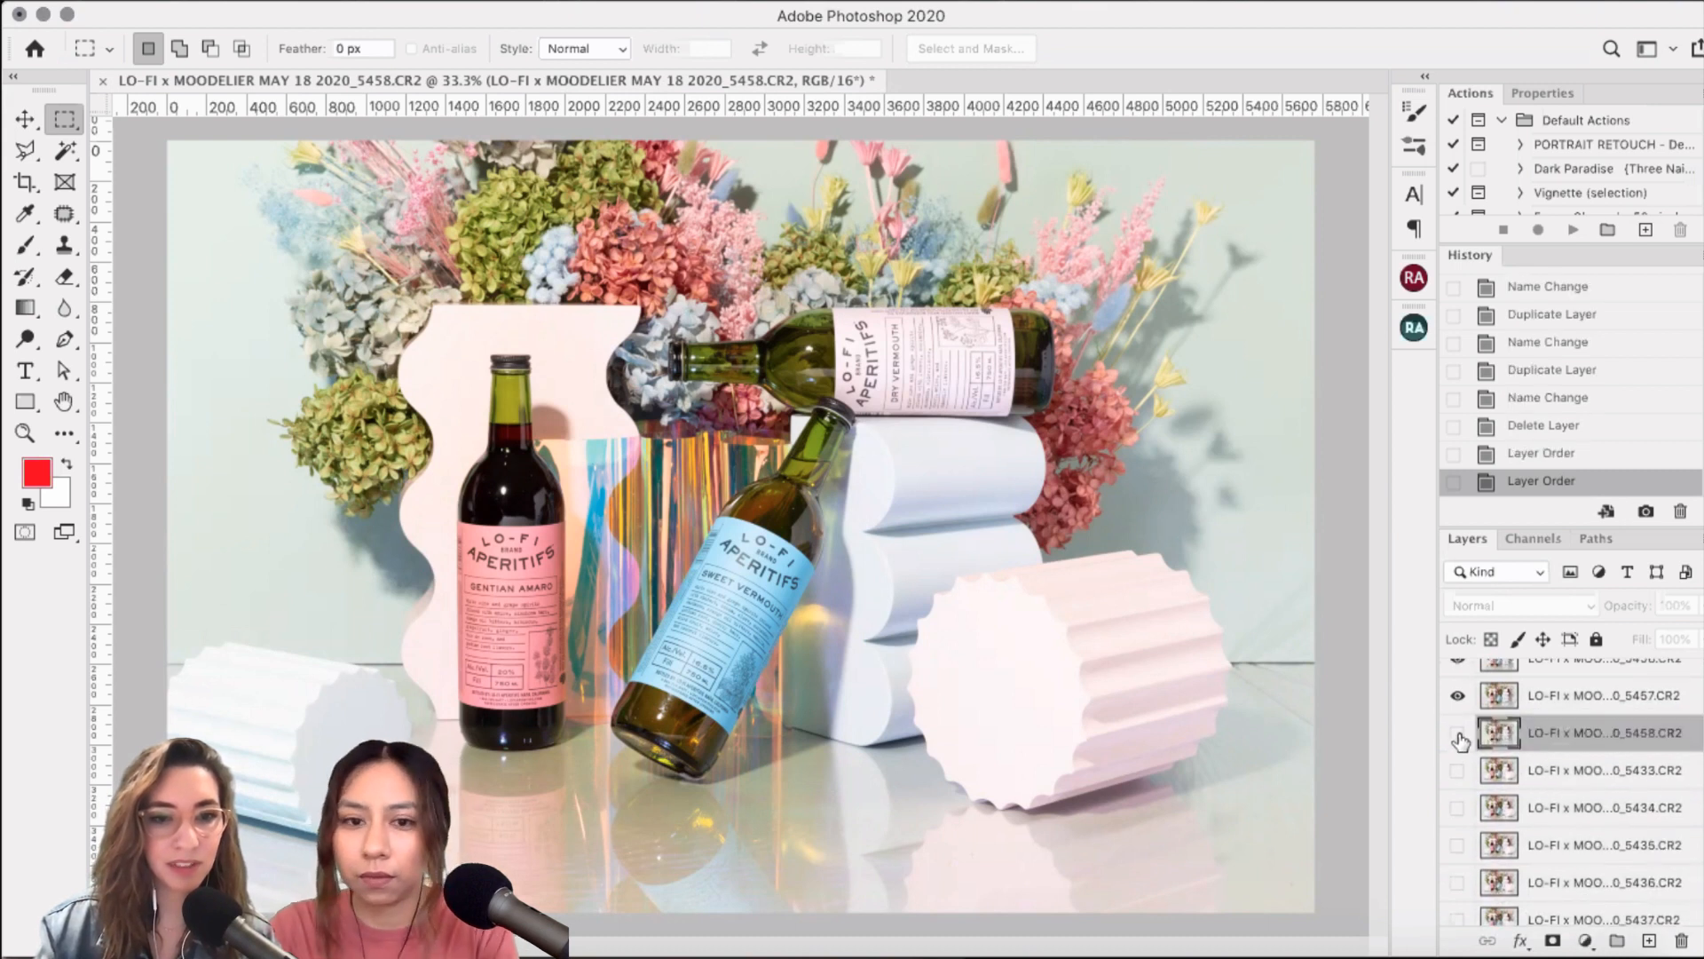
- Hide the layers for frames 5443 through 5449
scroll(1536, 759, "up", 5)
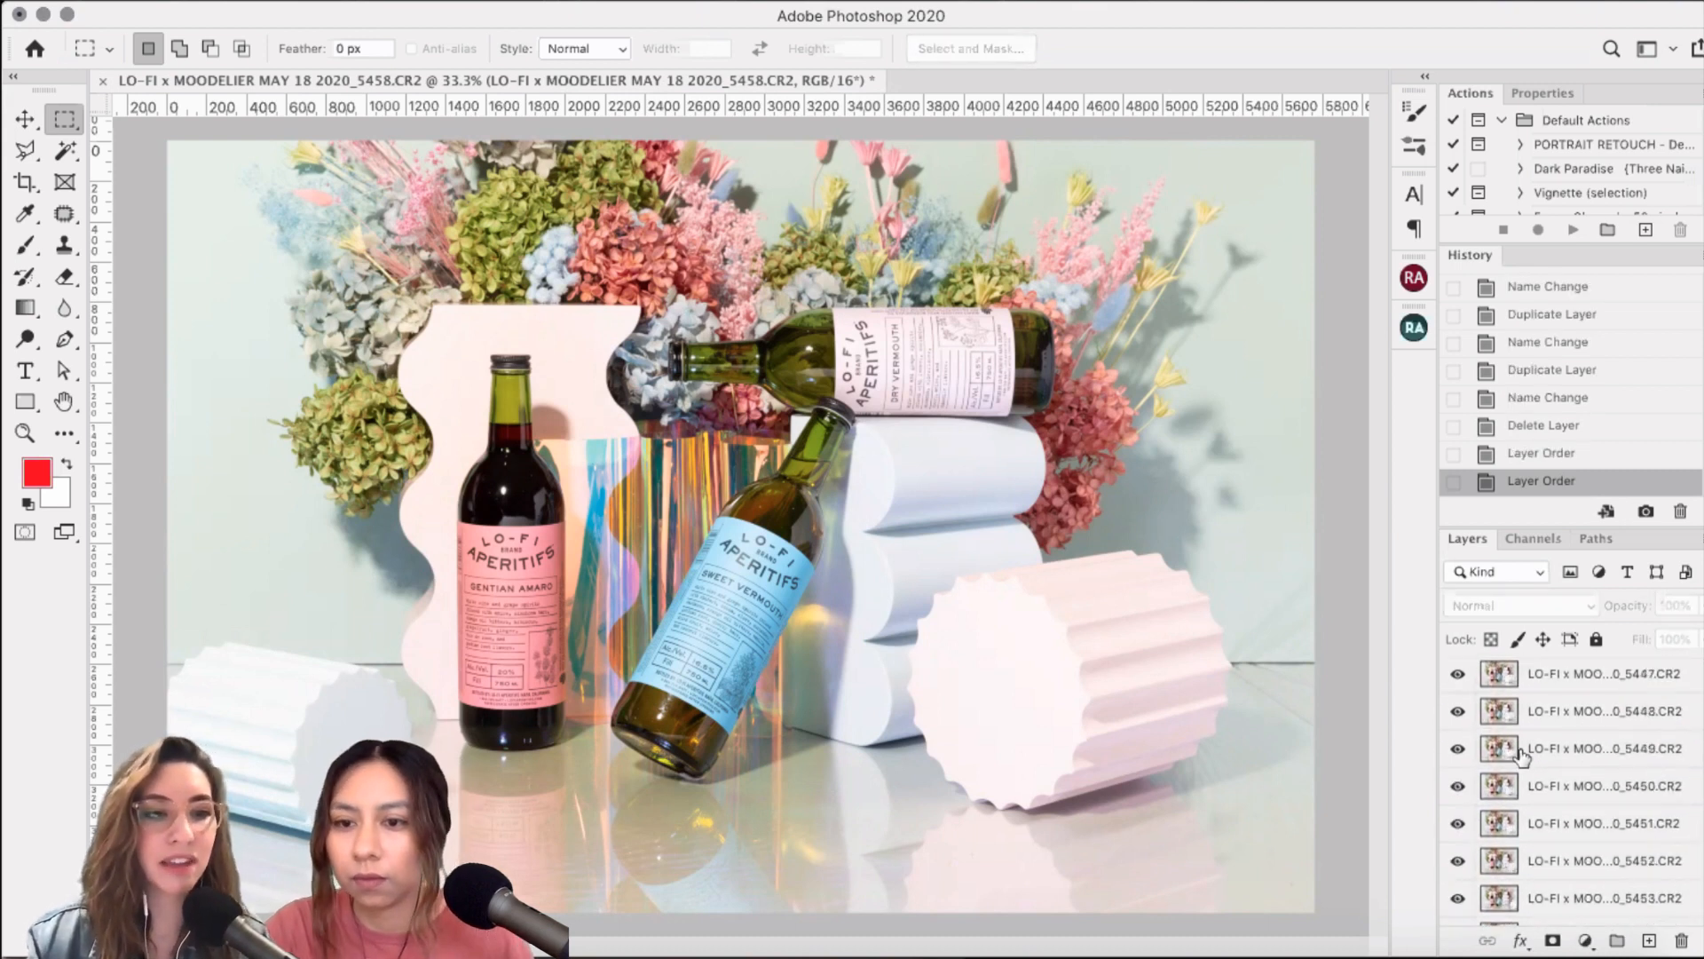
scroll(1520, 756, "up", 2)
left_click(1457, 678)
left_click(1457, 714)
left_click(1458, 752)
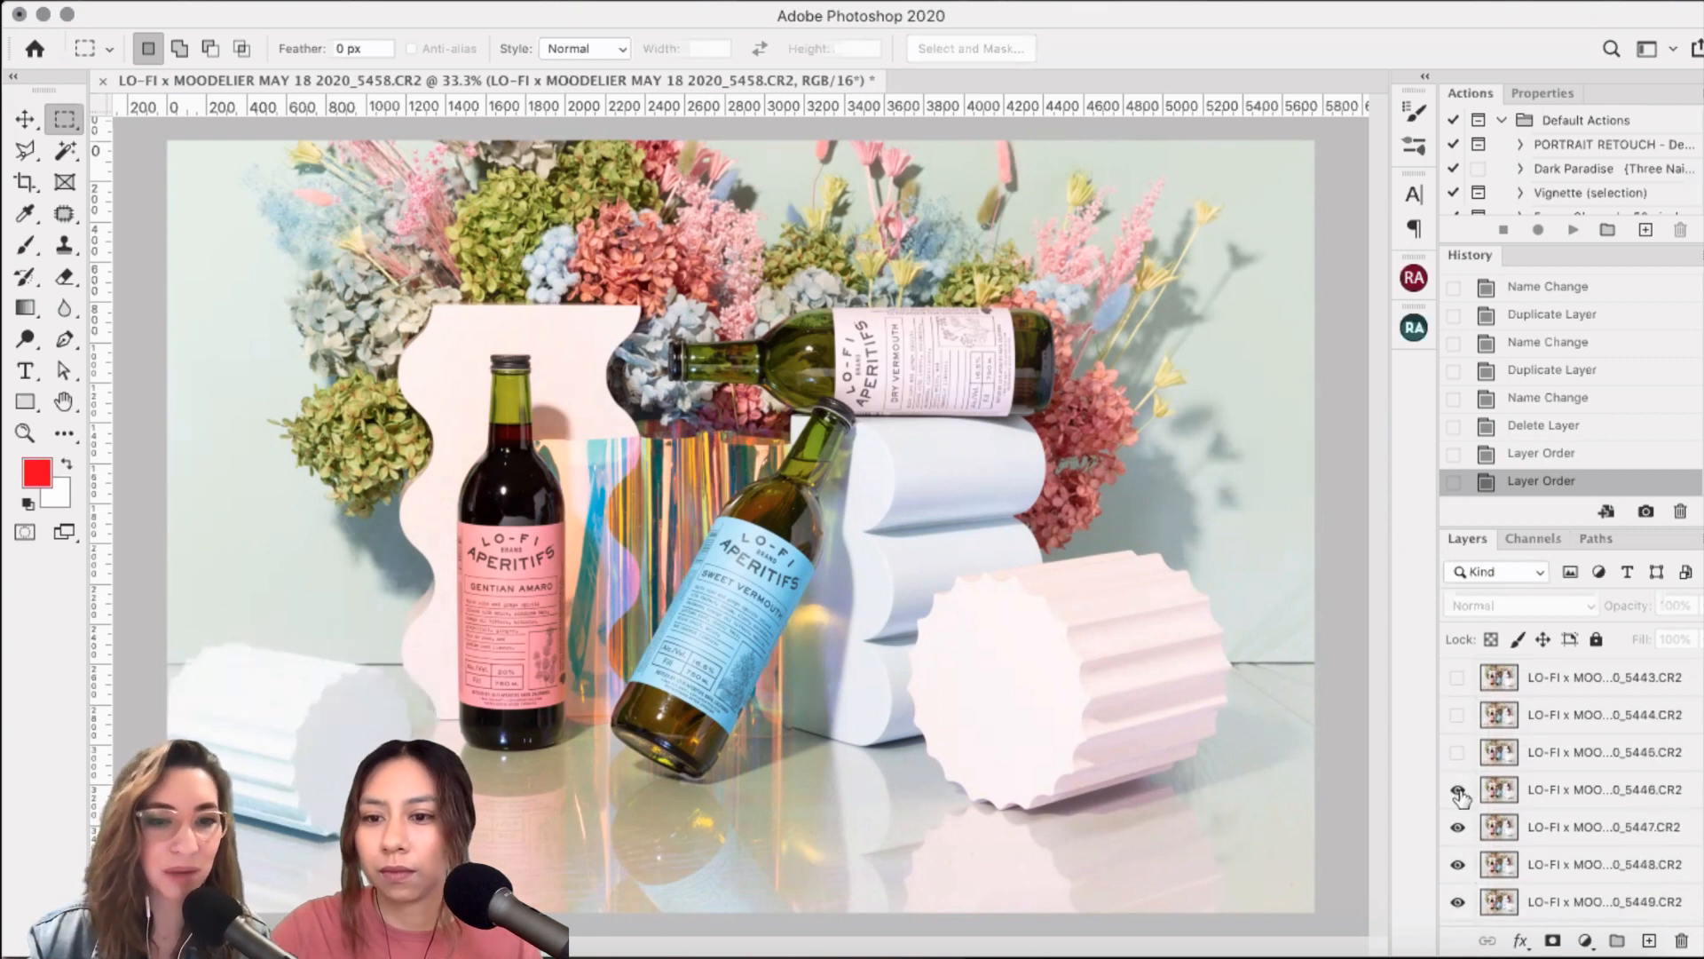
left_click(1458, 789)
left_click(1459, 828)
left_click(1458, 901)
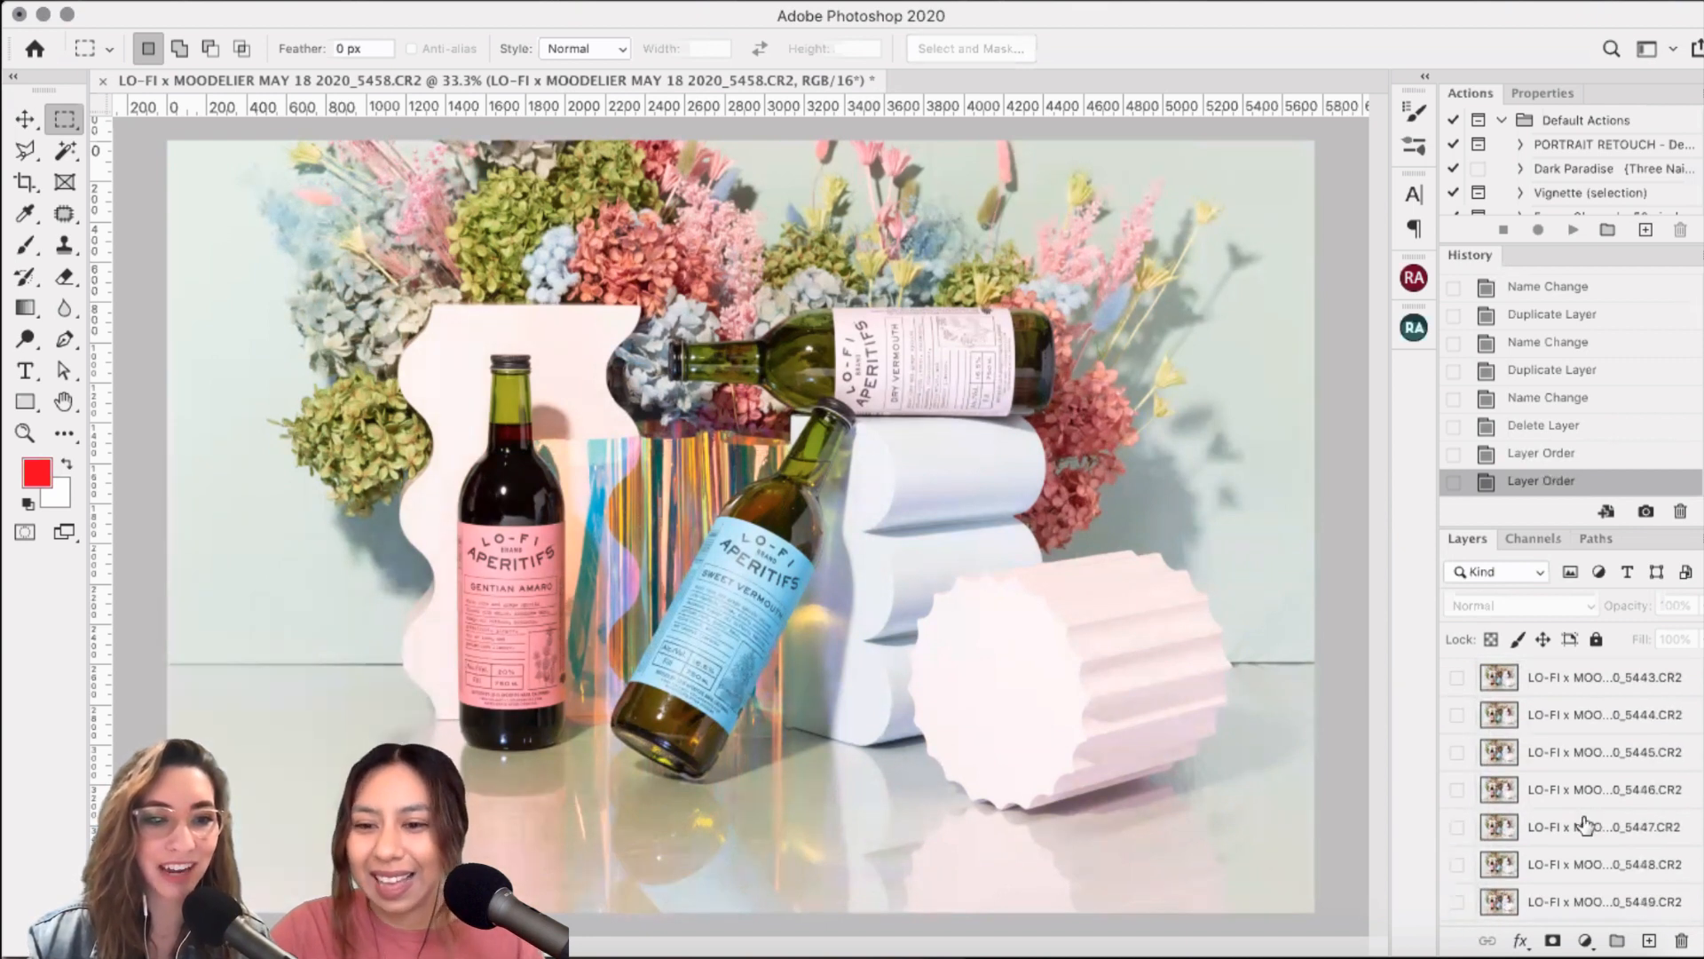
- Hide the layers for frames 5450 through 5457
scroll(1487, 828, "down", 2)
left_click(1458, 756)
left_click(1458, 792)
left_click(1458, 830)
left_click(1458, 868)
left_click(1458, 904)
scroll(1599, 823, "down", 4)
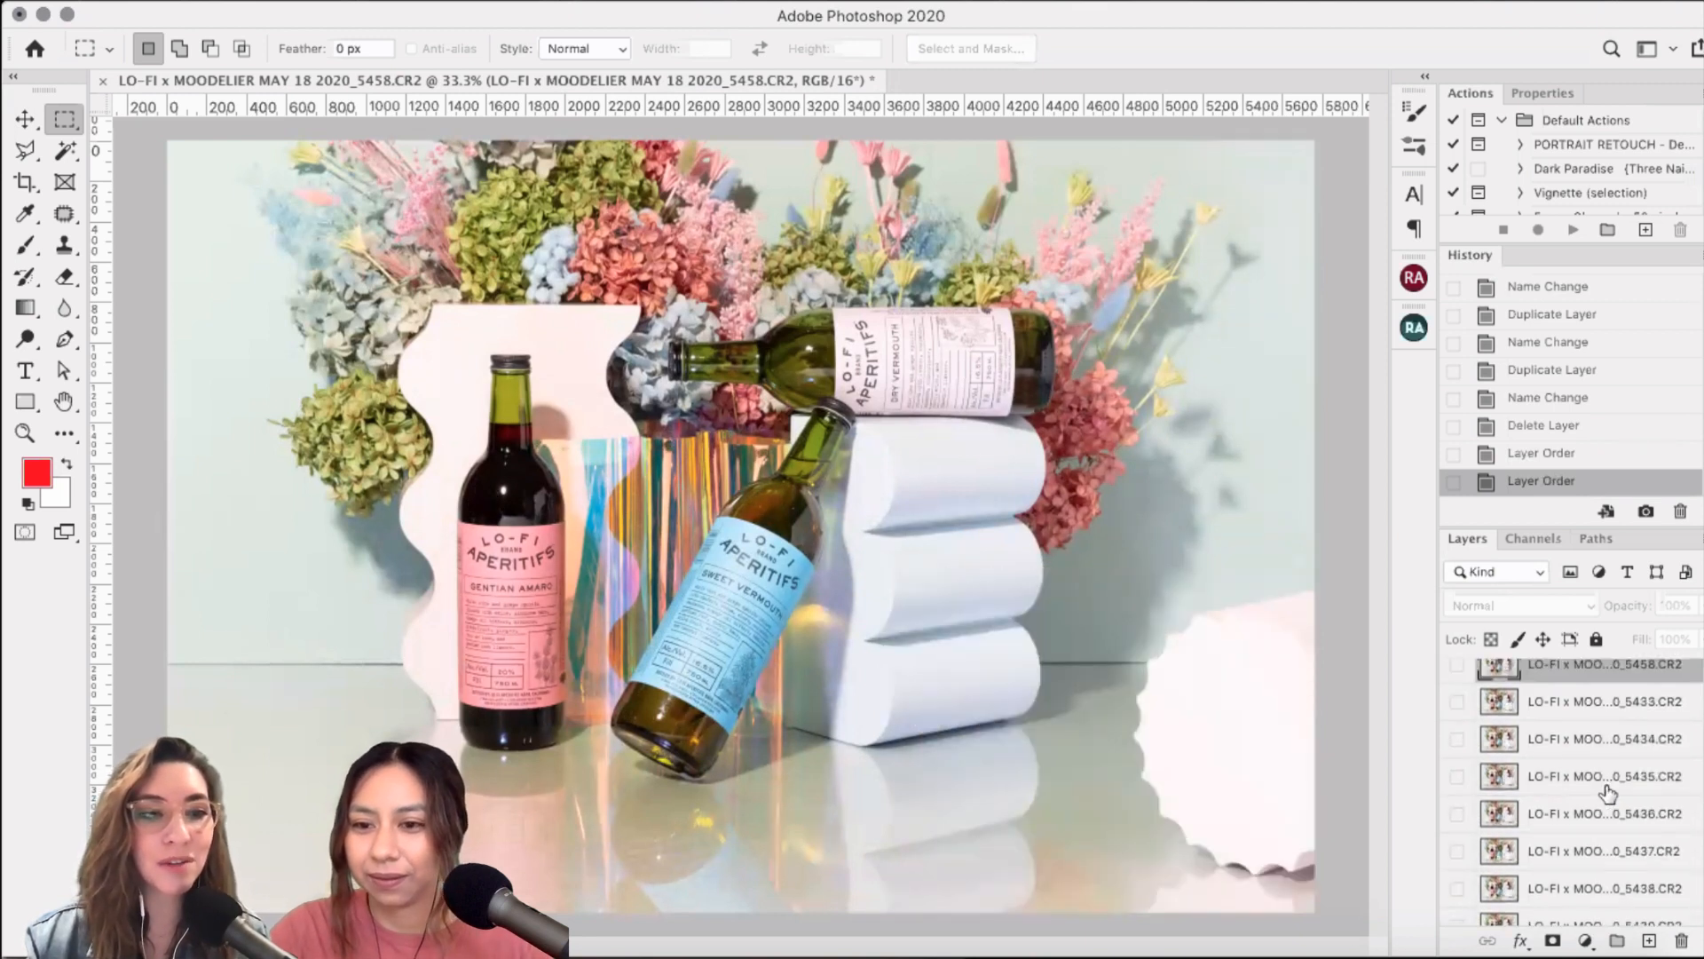
left_click(1457, 759)
left_click(1457, 796)
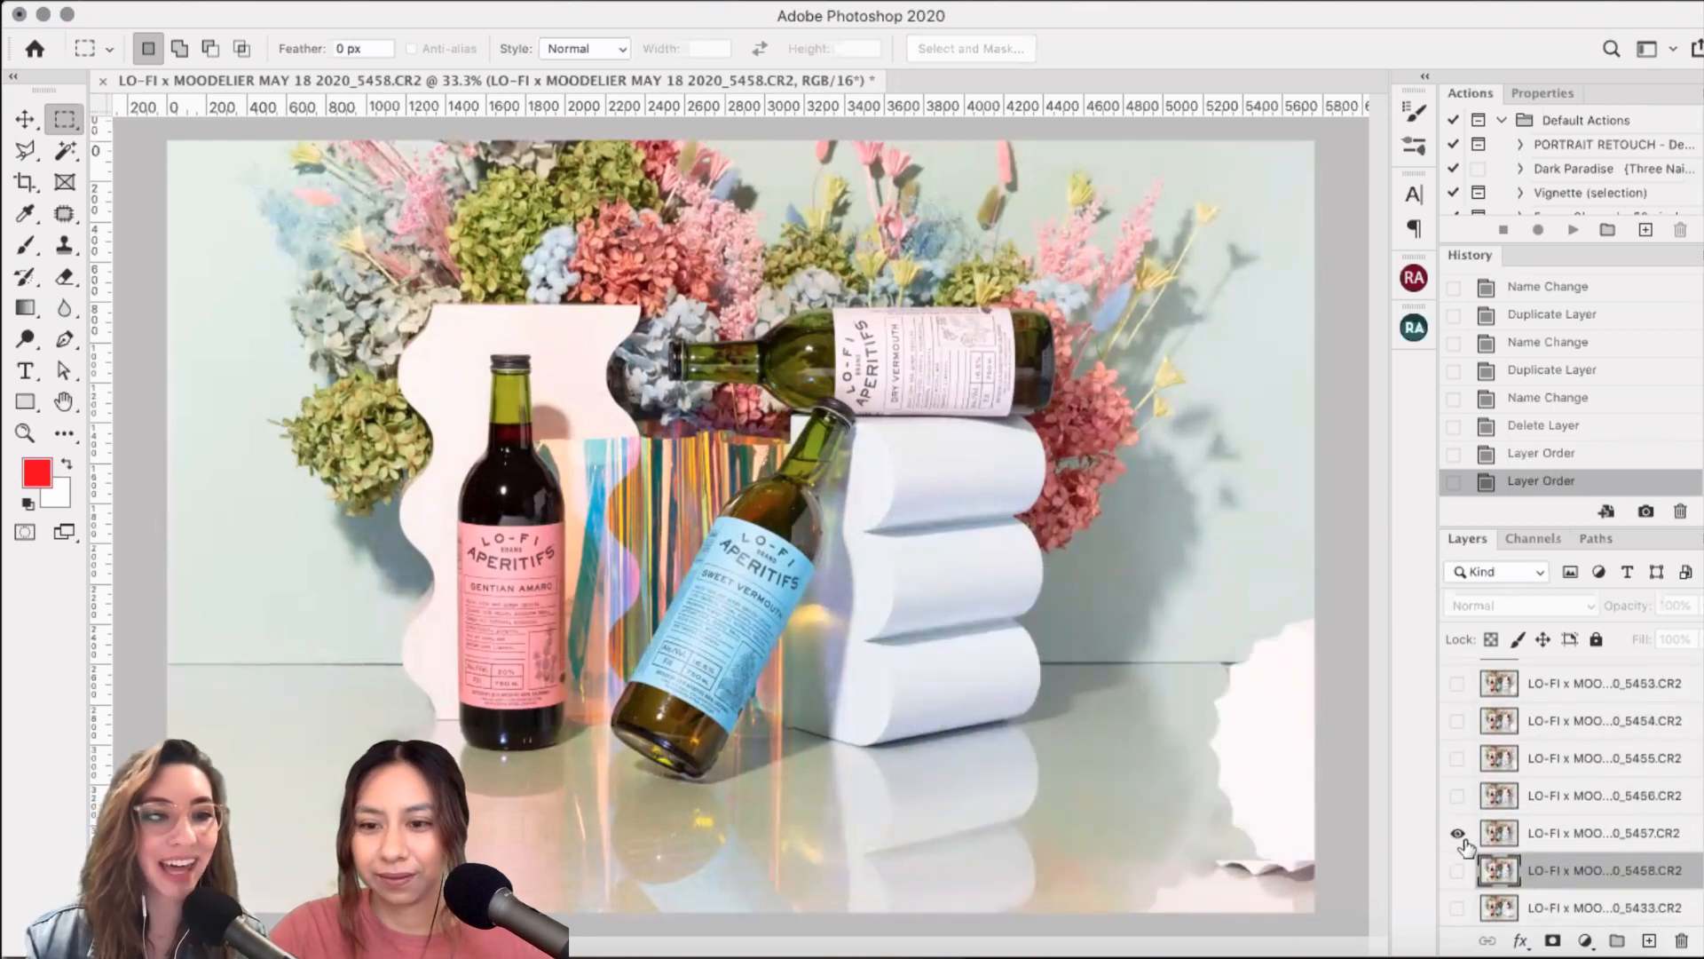
left_click(1458, 834)
- Make the 5433 layer visible and move it to the very bottom of the layer stack as the base image
scroll(1549, 839, "down", 2)
scroll(1553, 826, "down", 5)
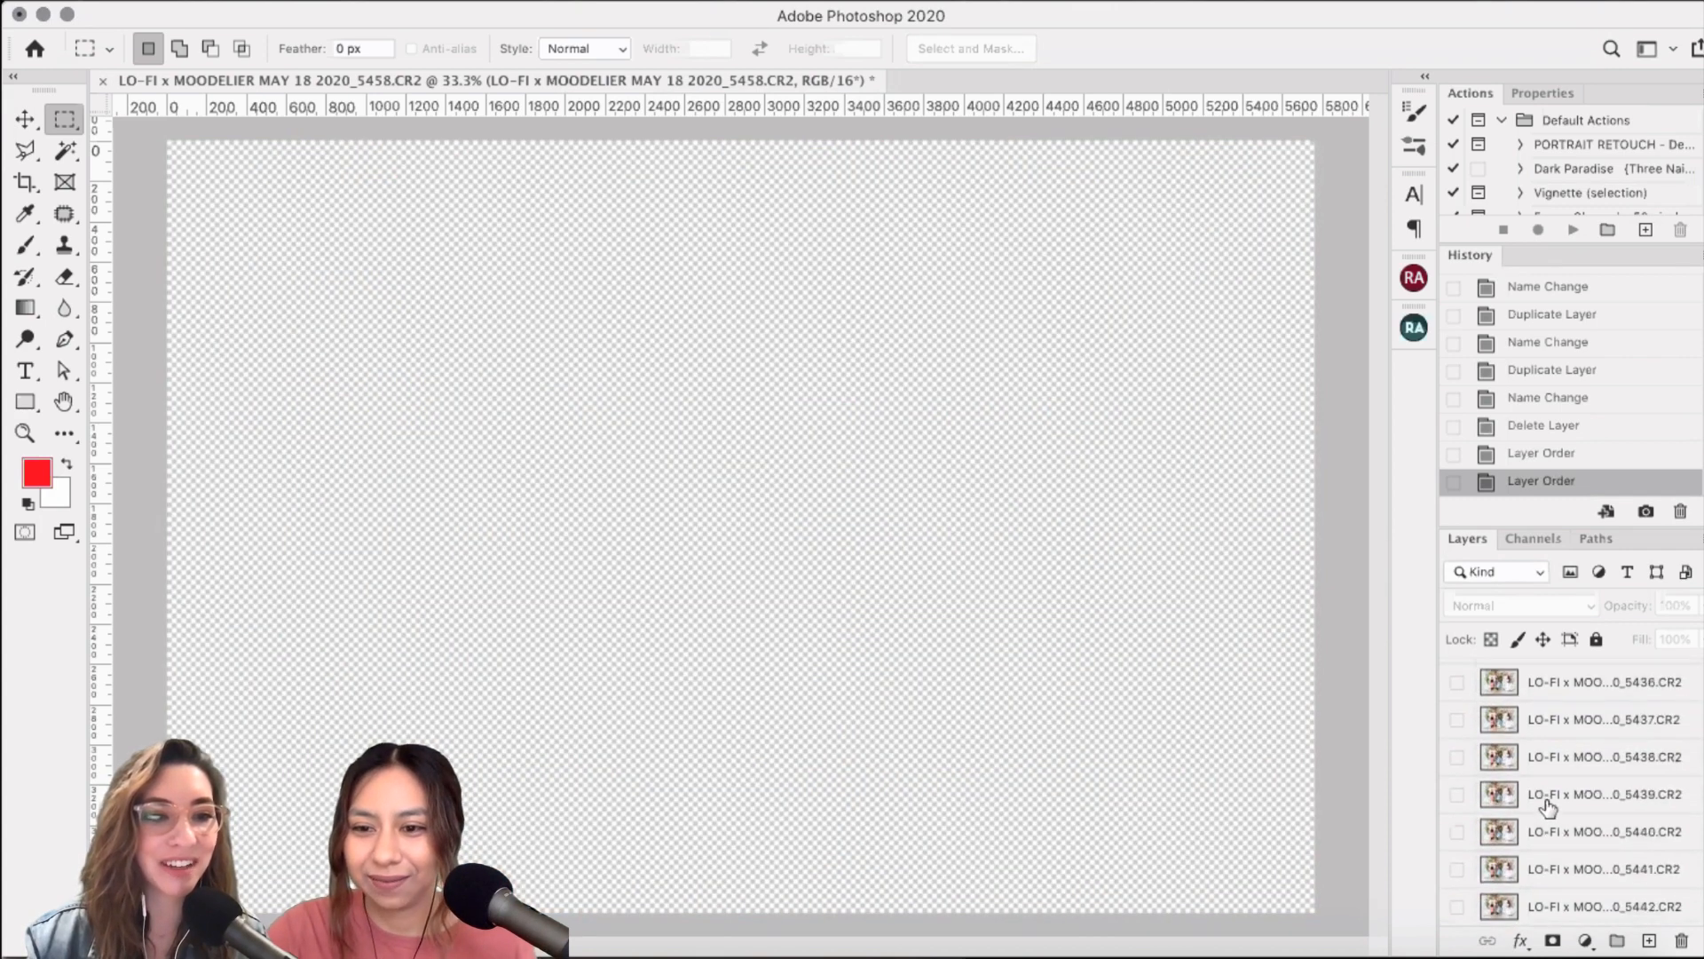
scroll(1561, 795, "up", 4)
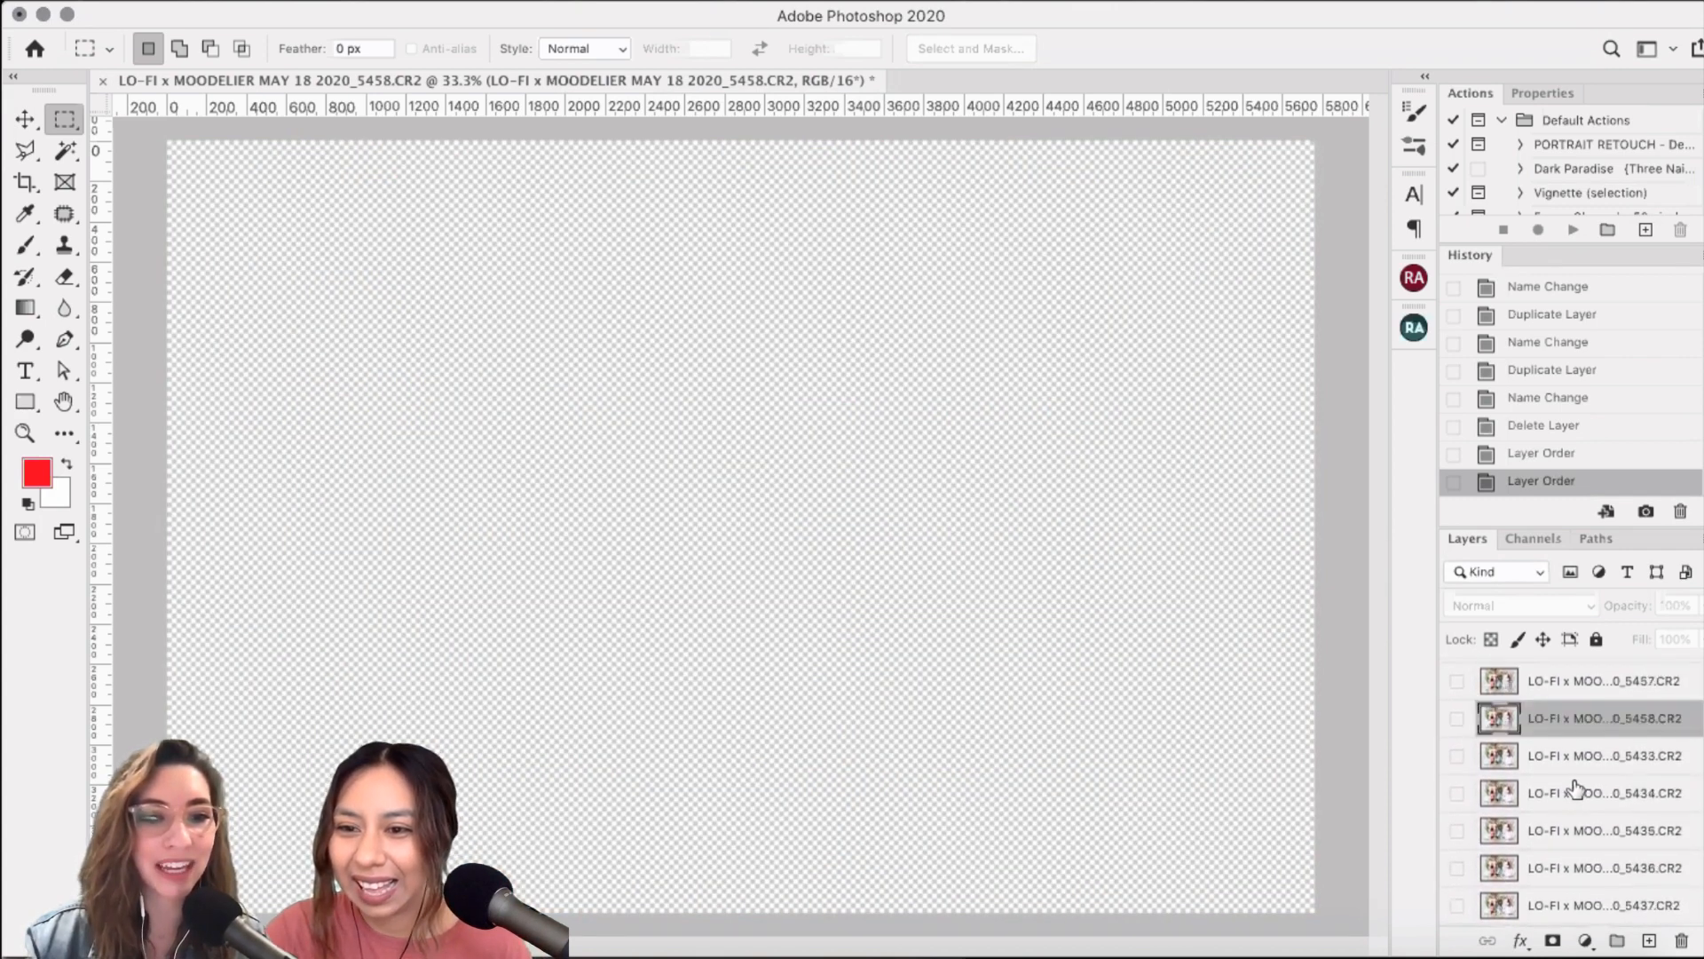
left_click(1651, 779)
left_click(1458, 764)
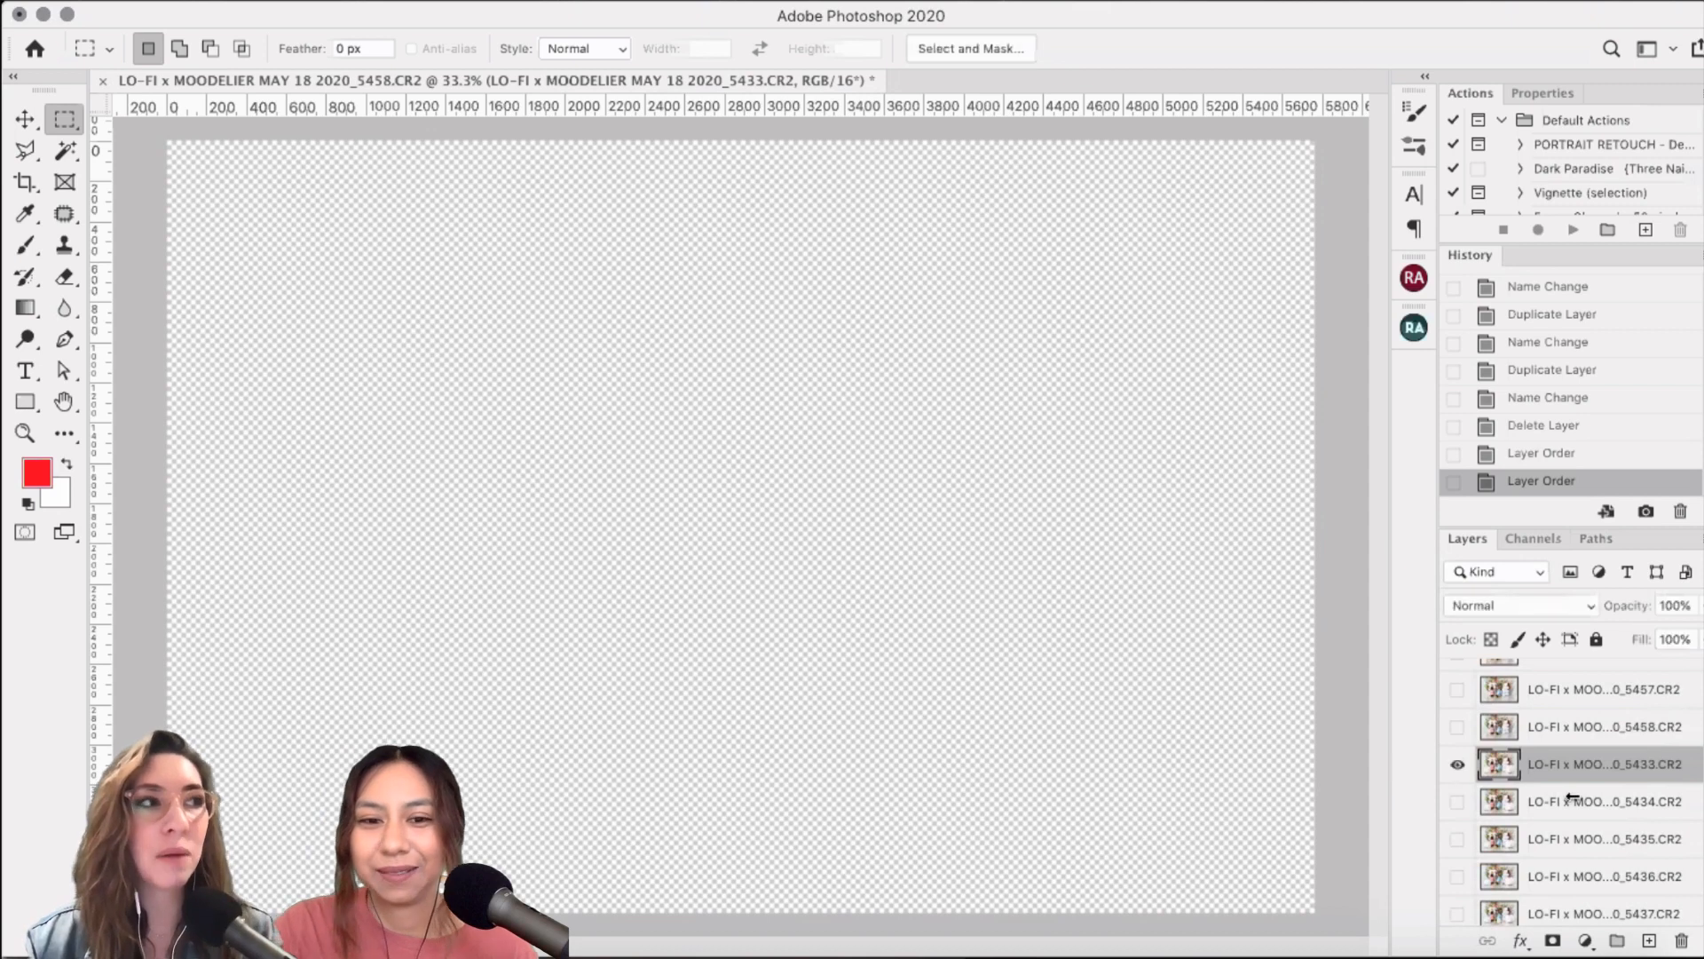
left_click_drag(1607, 779, 1596, 863)
- Move the 5434, 5435 and 5436 layers down so they stack upward in numerical order directly above 5433
scroll(1589, 790, "up", 5)
scroll(1648, 753, "down", 4)
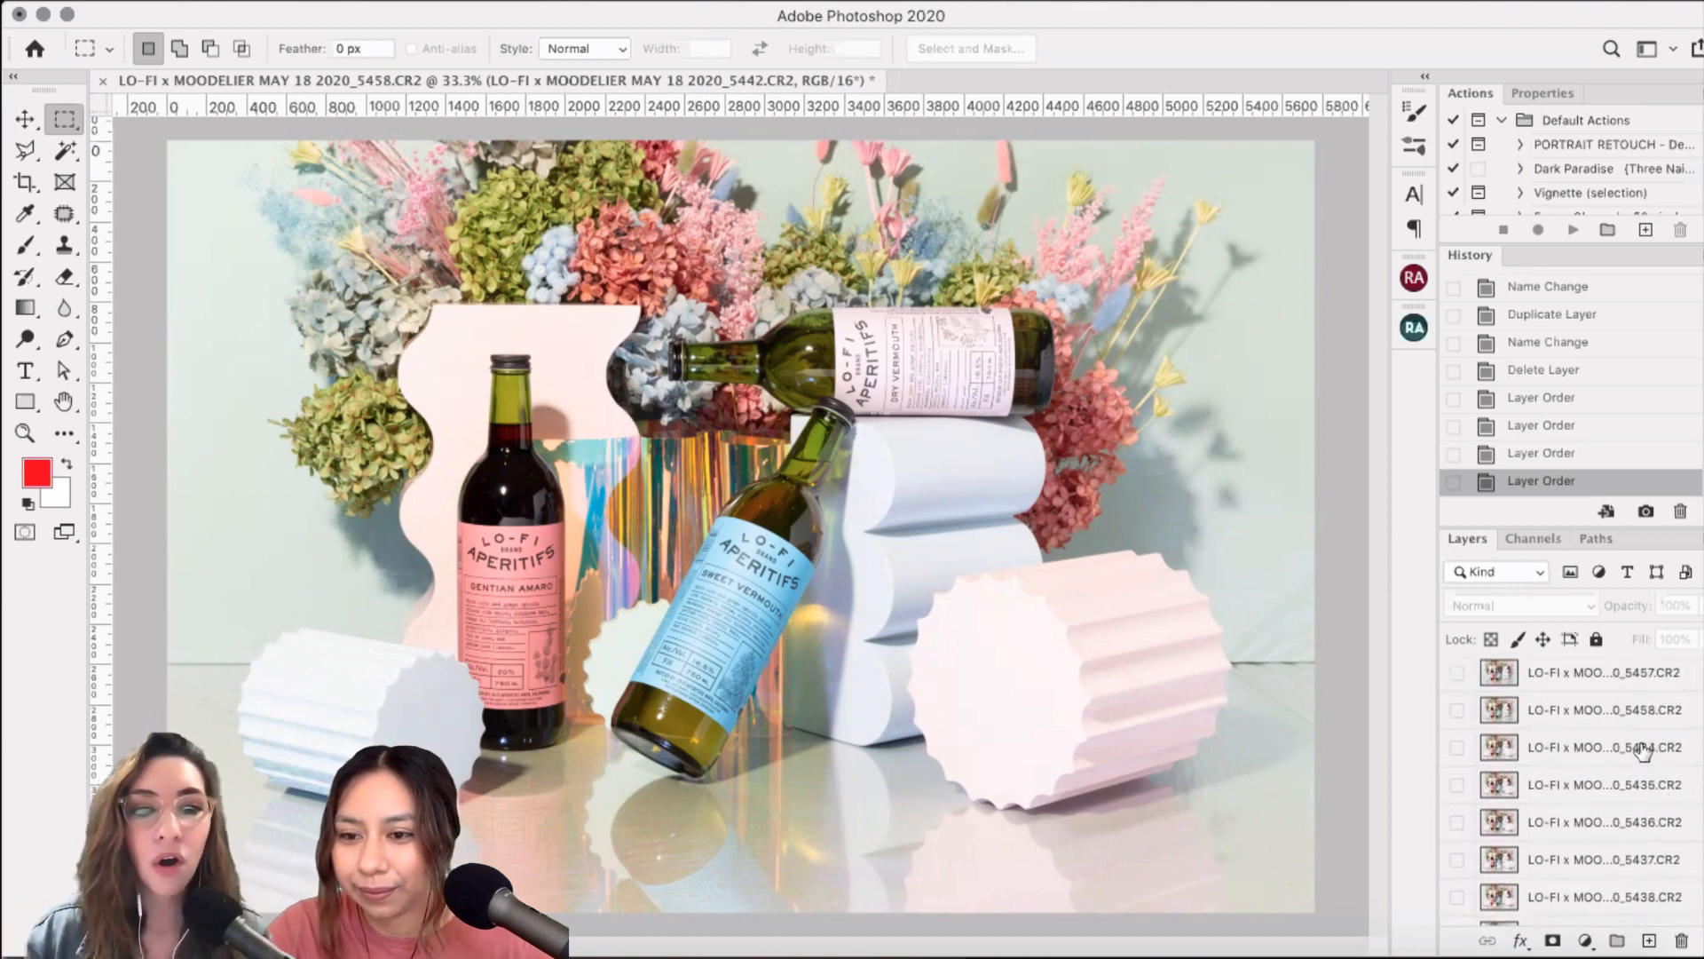
left_click(1642, 748)
scroll(1649, 843, "down", 1)
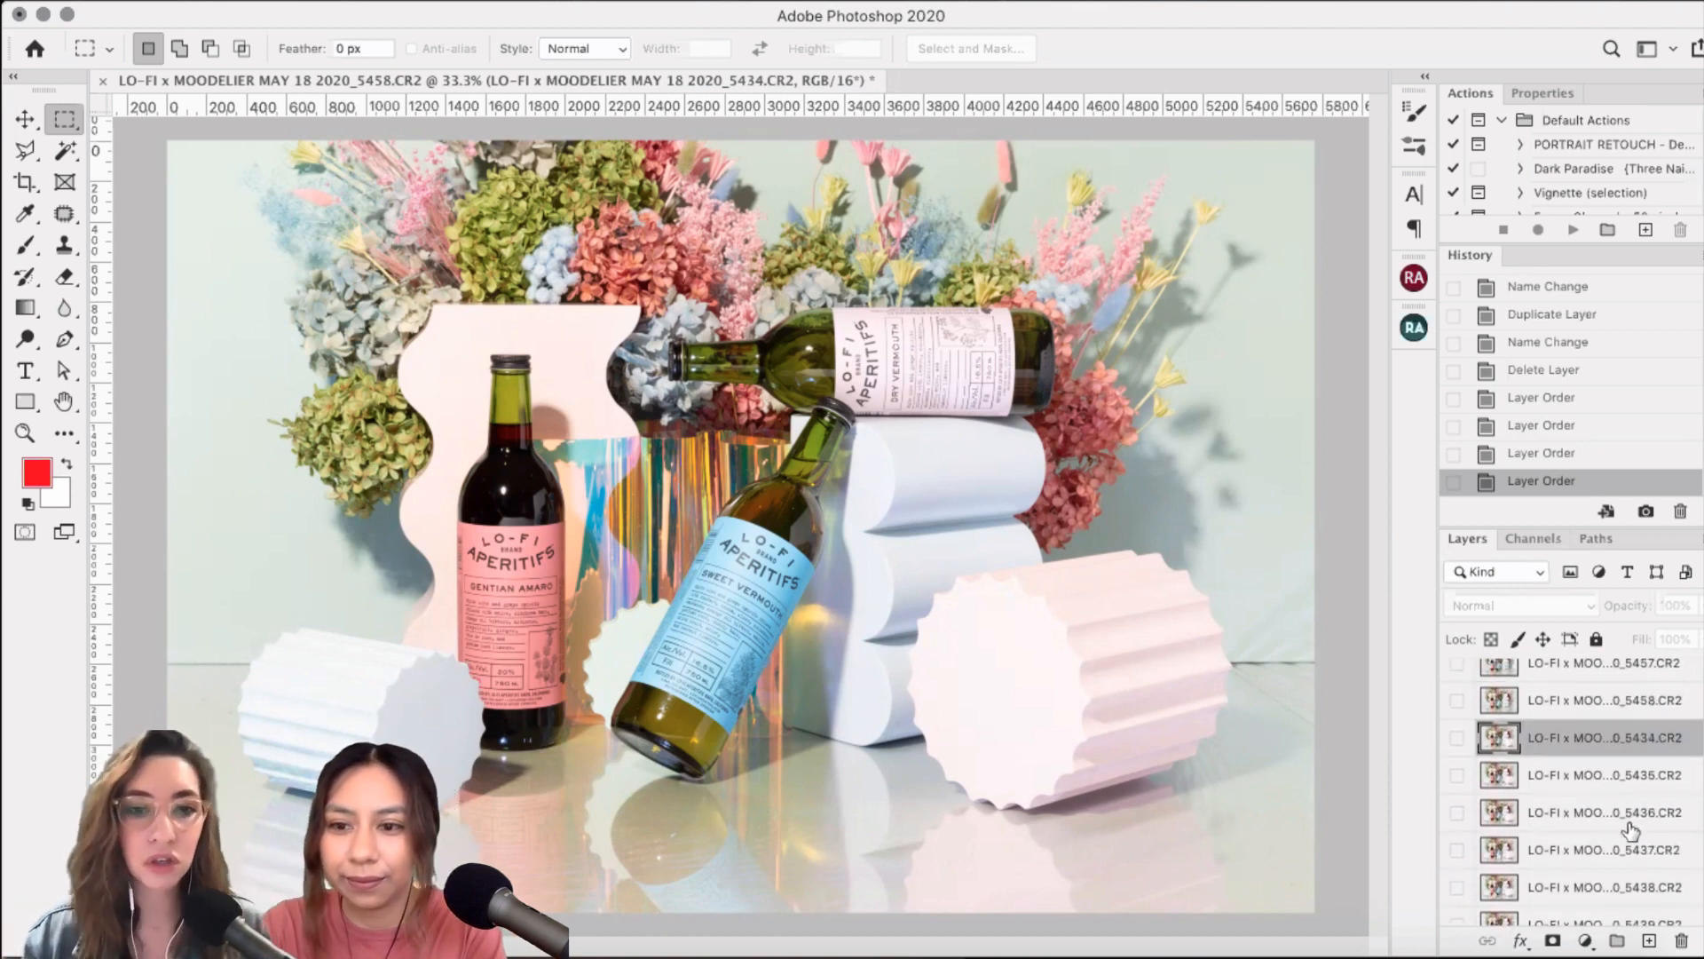
left_click_drag(1669, 759, 1655, 898)
left_click(1631, 806)
left_click_drag(1631, 806, 1665, 851)
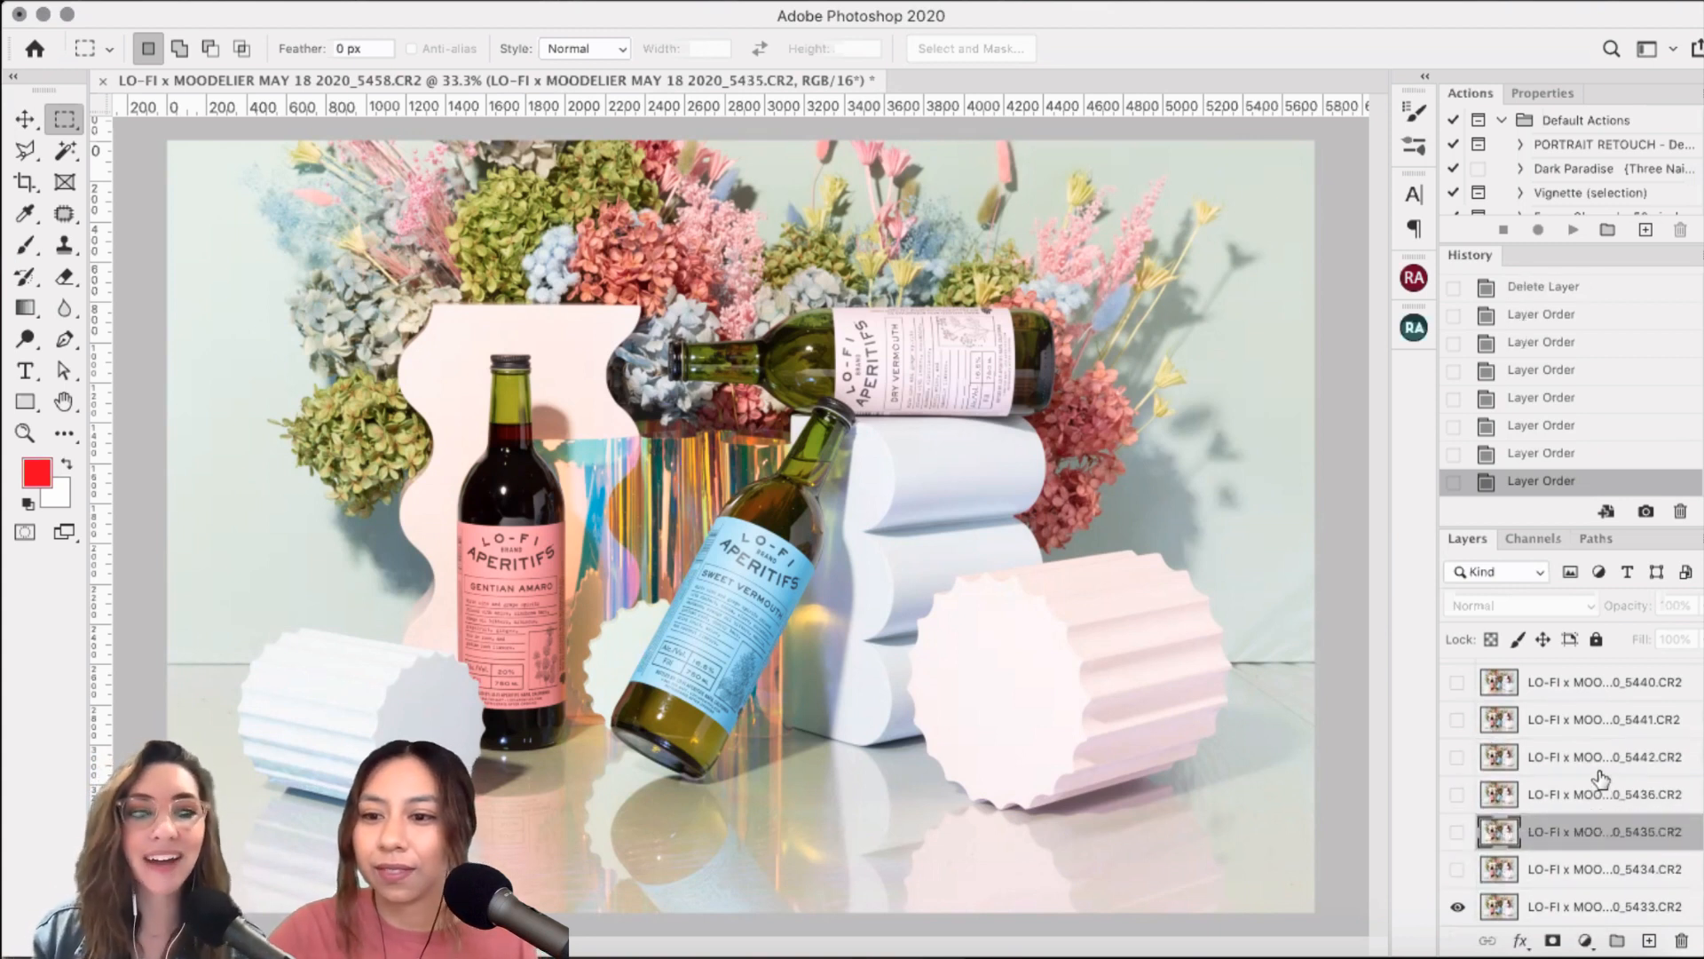
- Move the 5437 layer down to sit directly above the 5436 layer
scroll(1648, 760, "up", 4)
mouse_move(1655, 757)
left_mouse_down()
mouse_move(1648, 696)
mouse_move(1638, 842)
mouse_move(1643, 772)
left_mouse_up()
left_click(1647, 696)
scroll(1648, 701, "down", 2)
scroll(1632, 781, "down", 3)
scroll(1642, 763, "up", 2)
scroll(1643, 754, "up", 4)
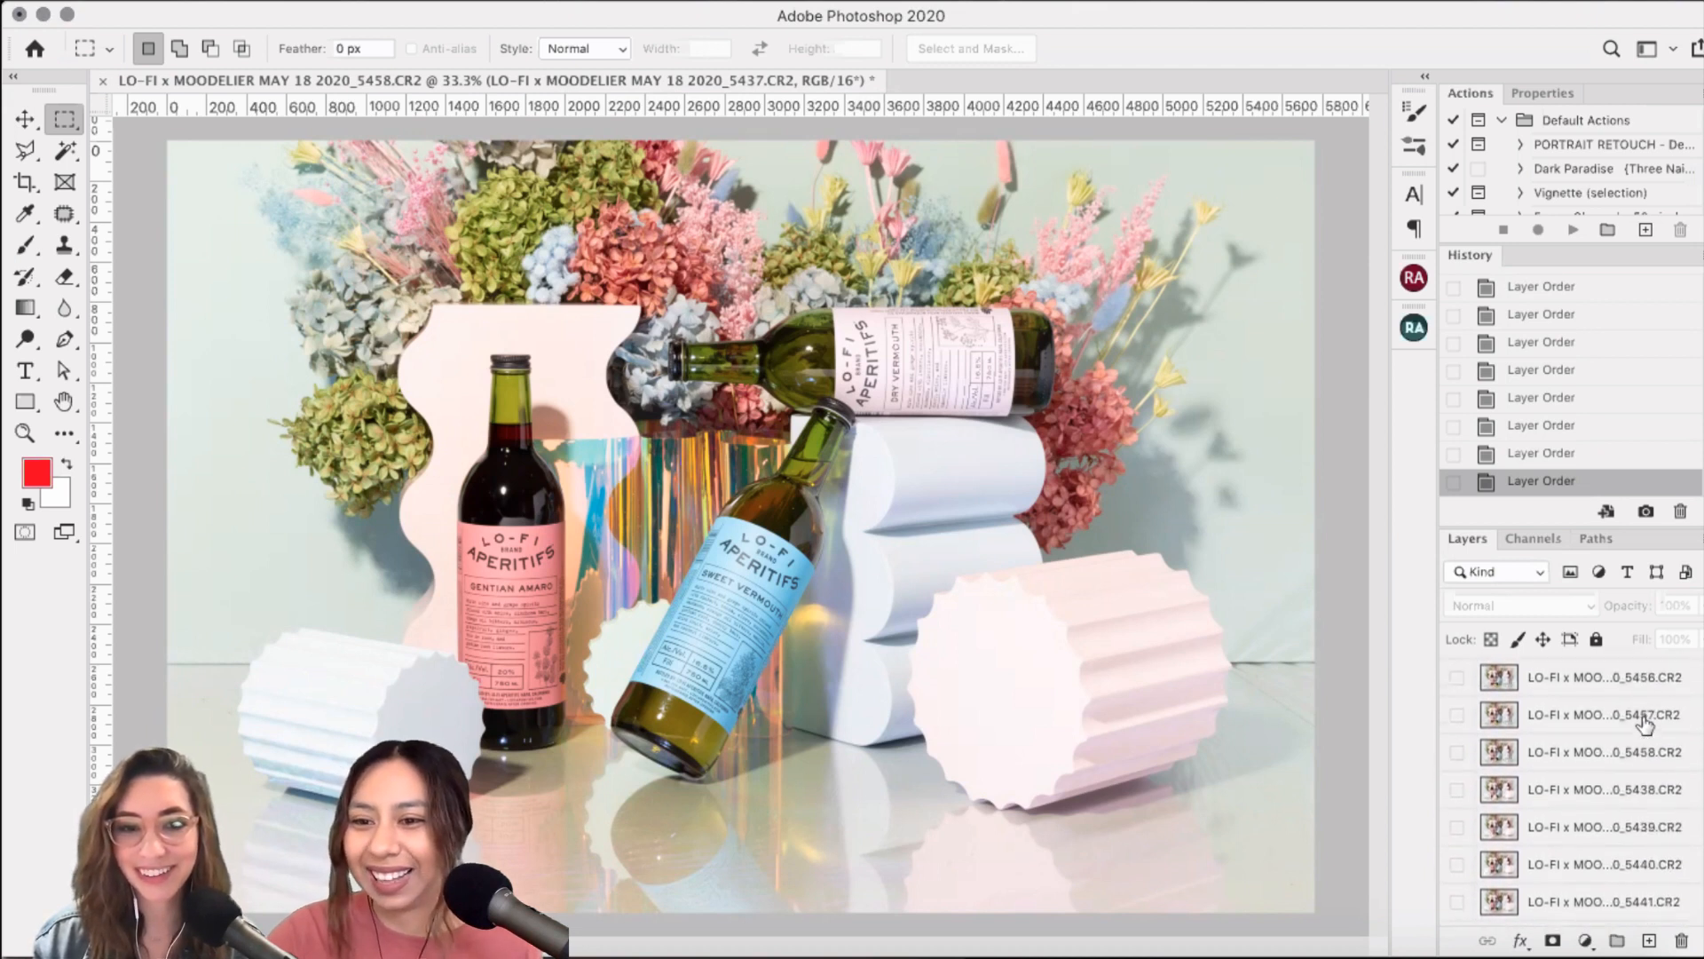
scroll(1648, 715, "down", 5)
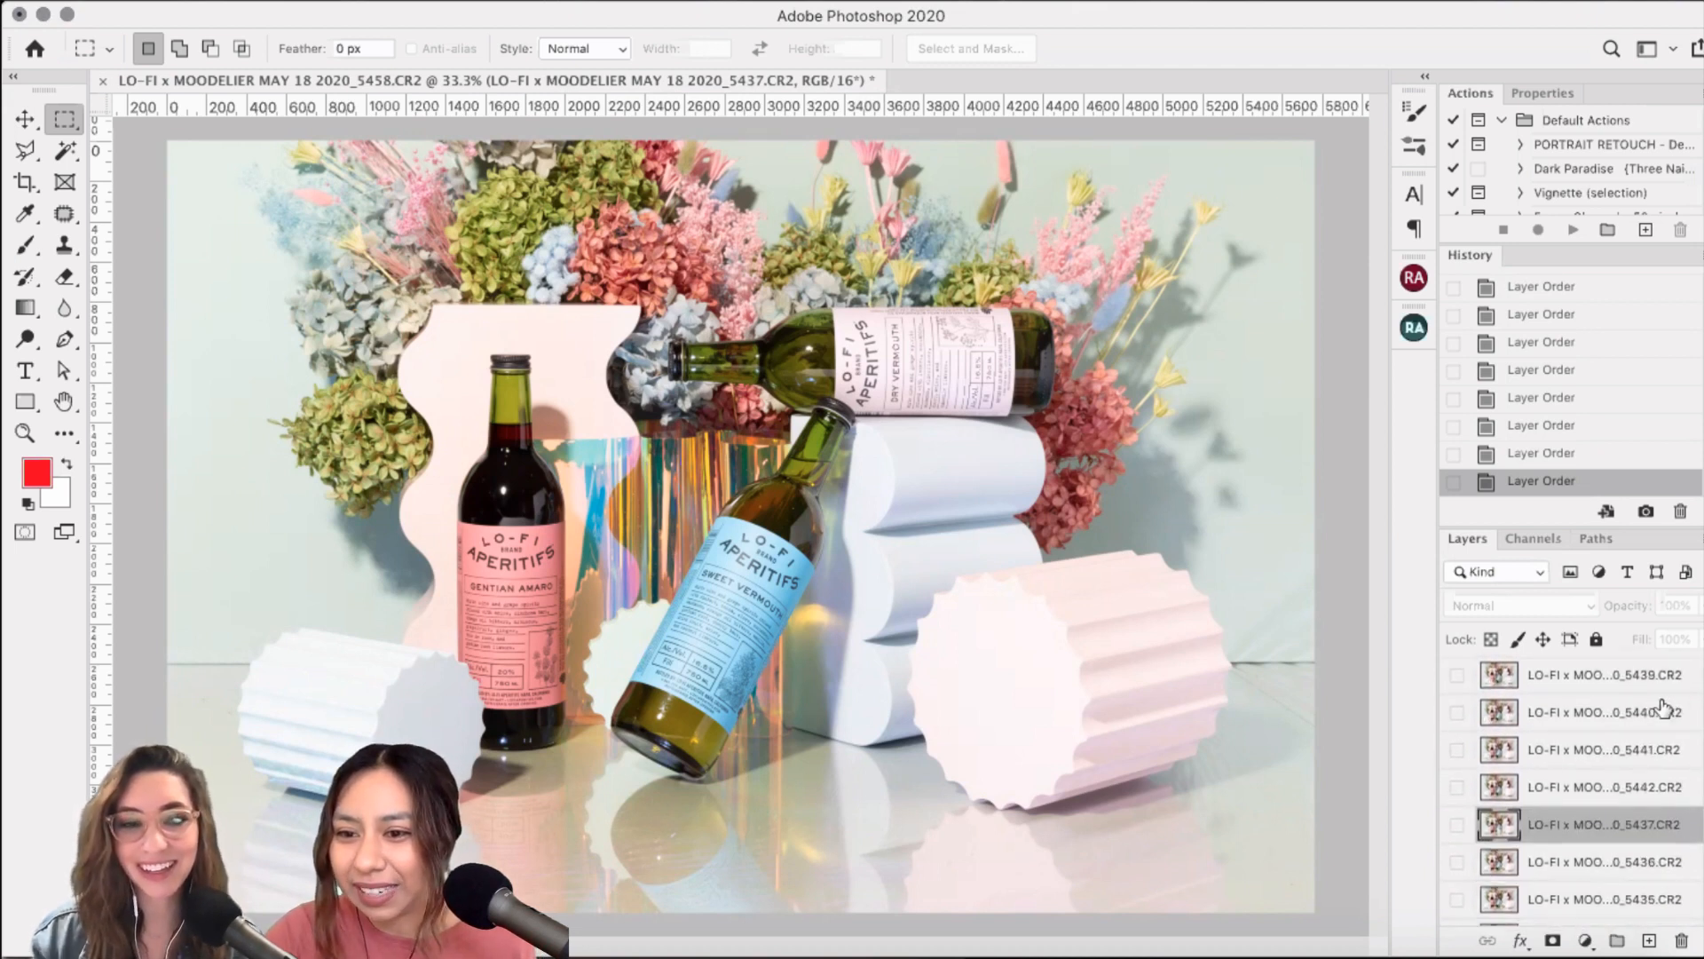
- Move the 5438 and 5439 layers down so they follow in order directly above the 5437 layer
scroll(1663, 708, "up", 1)
left_click_drag(1666, 694, 1660, 857)
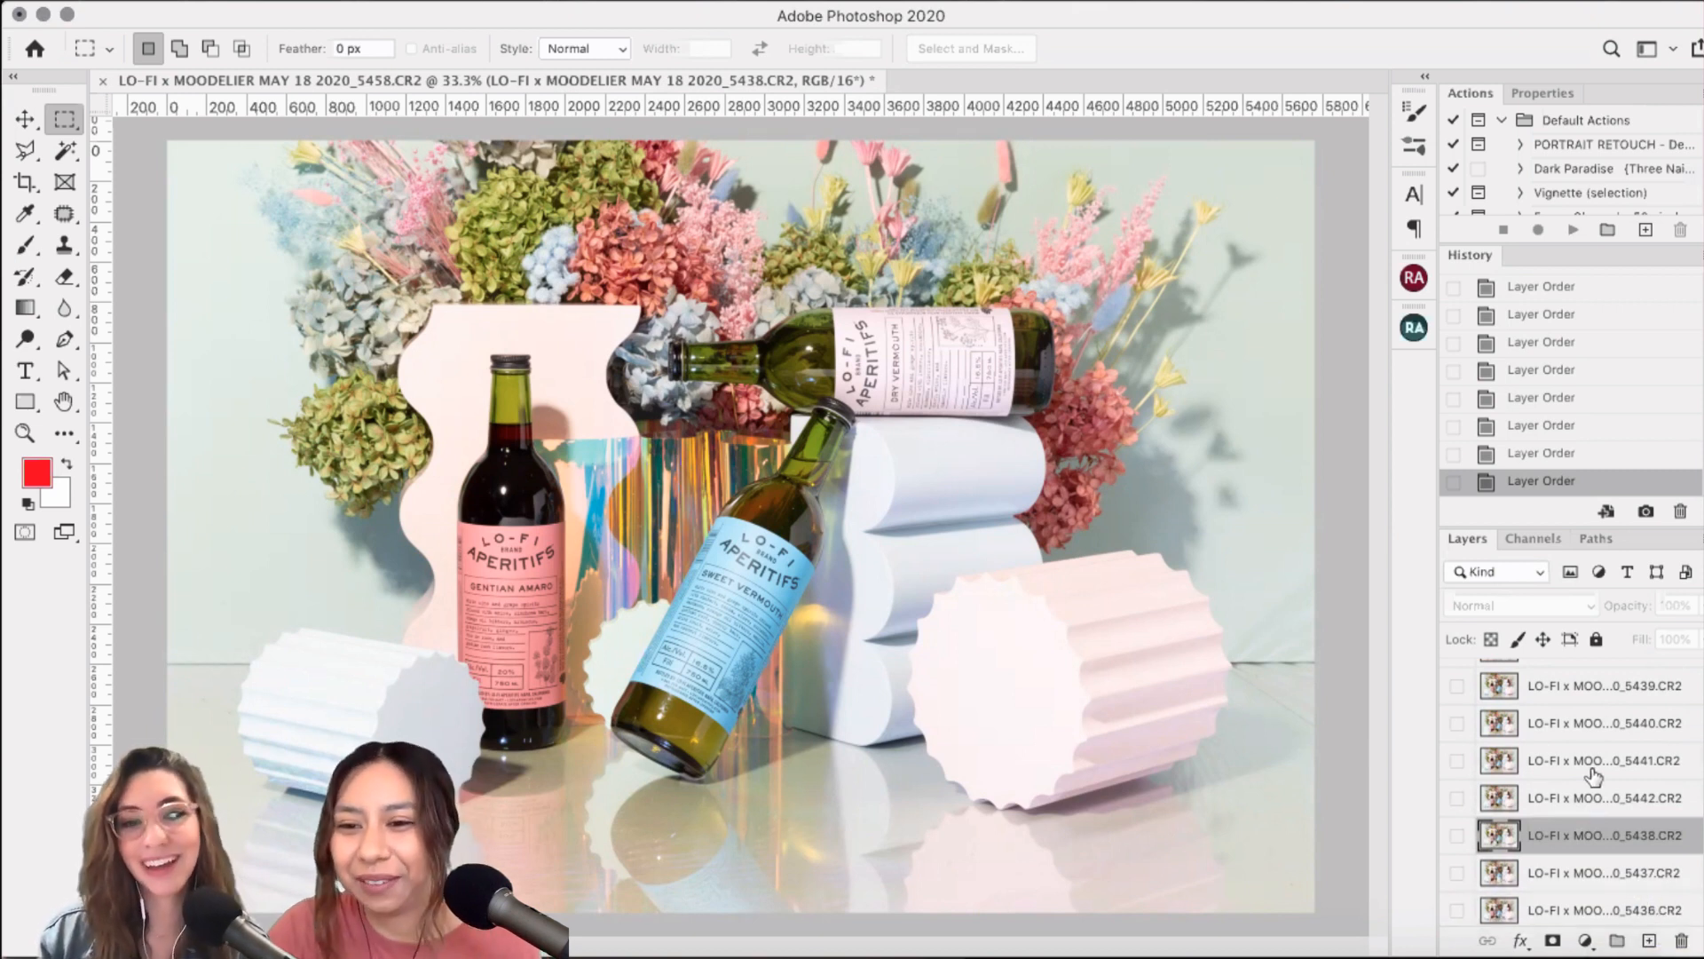
left_click_drag(1656, 698, 1614, 821)
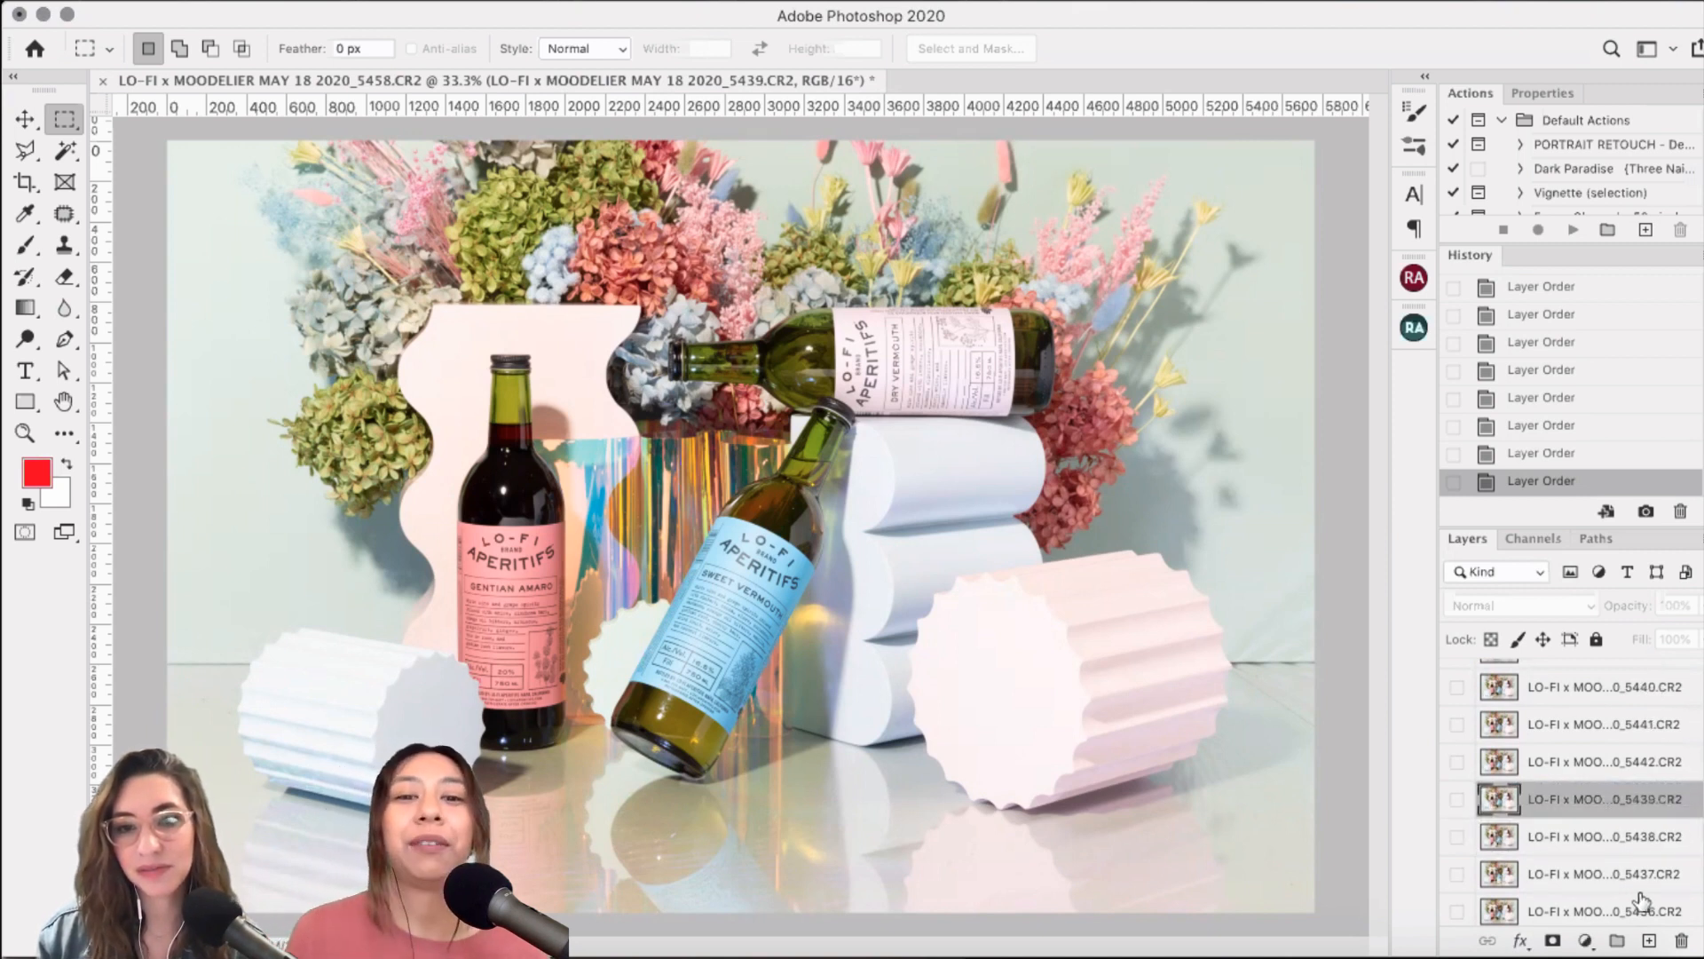
- Move the 5440, 5441, 5442 and 5443 layers down so they stack in numerical order directly above the 5439 layer
scroll(1648, 810, "up", 1)
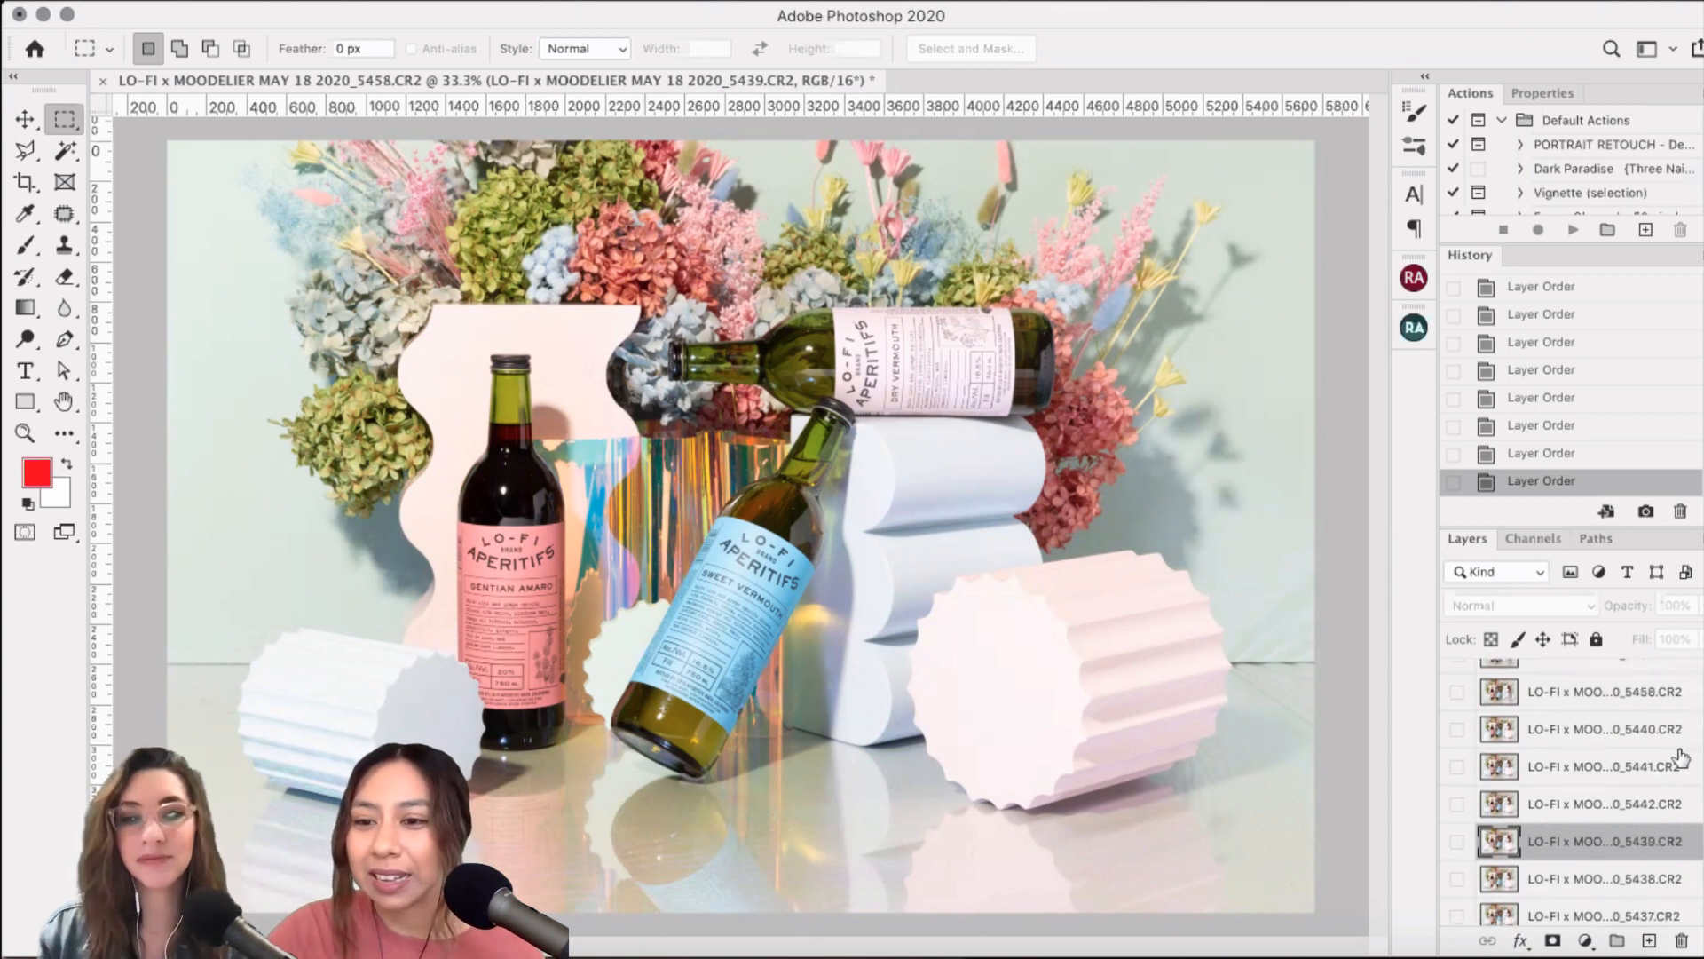
left_click_drag(1654, 729, 1620, 794)
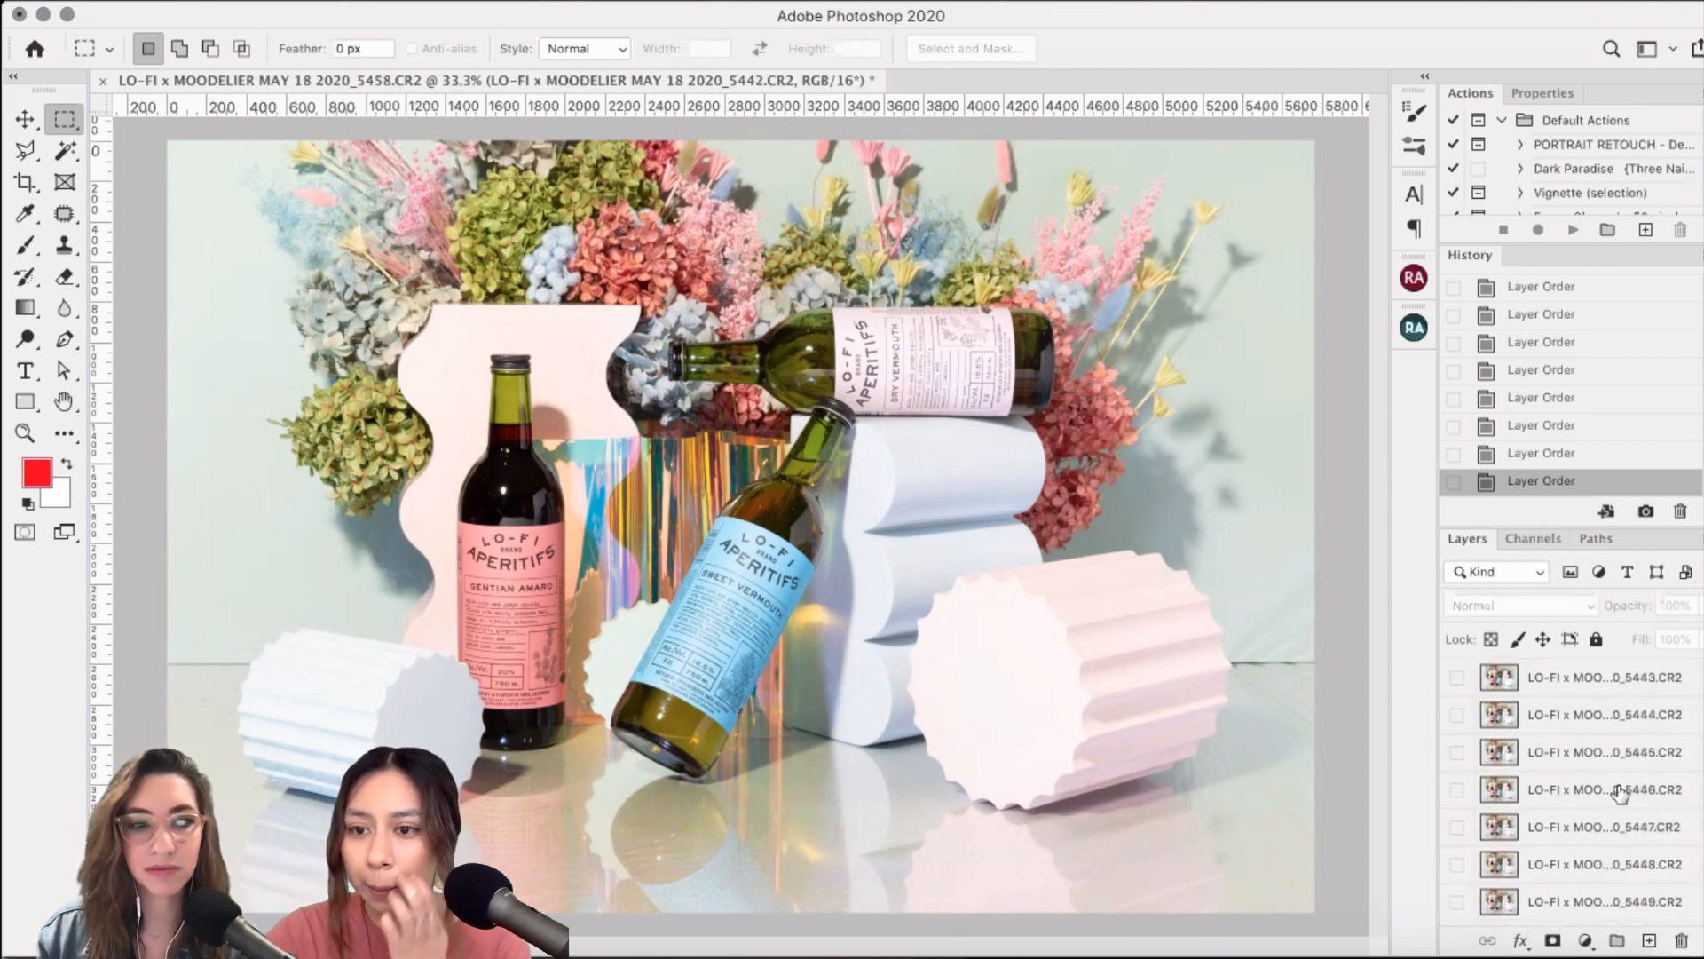
left_click(1603, 690)
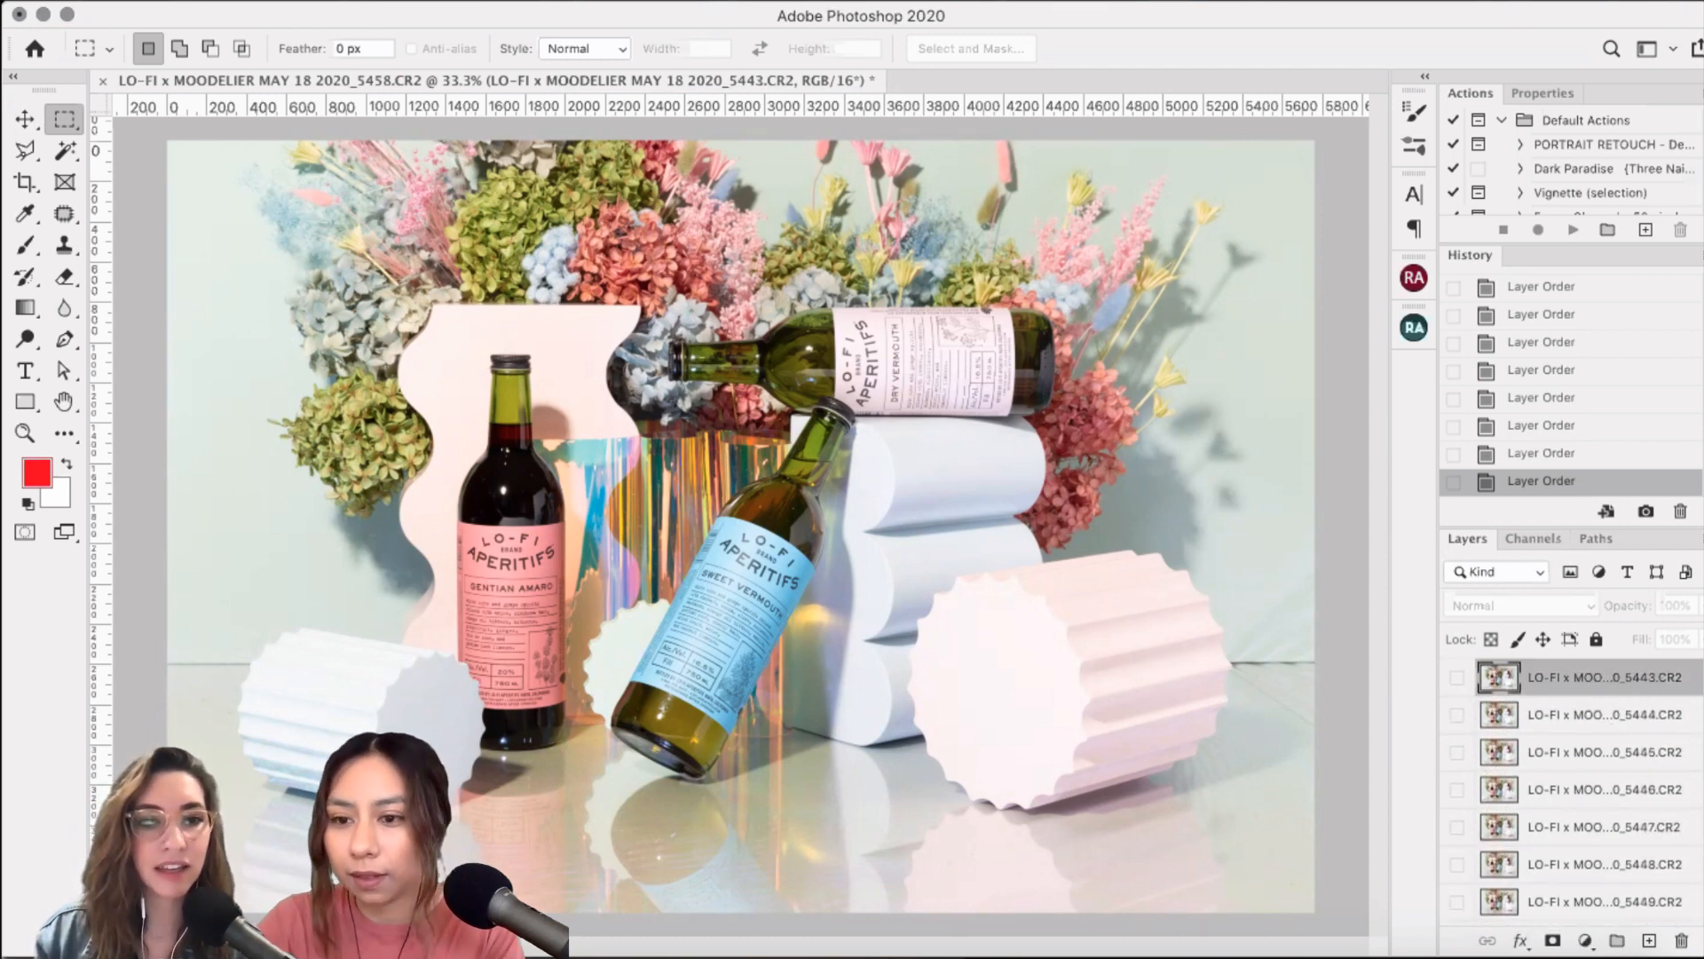
scroll(1598, 790, "down", 5)
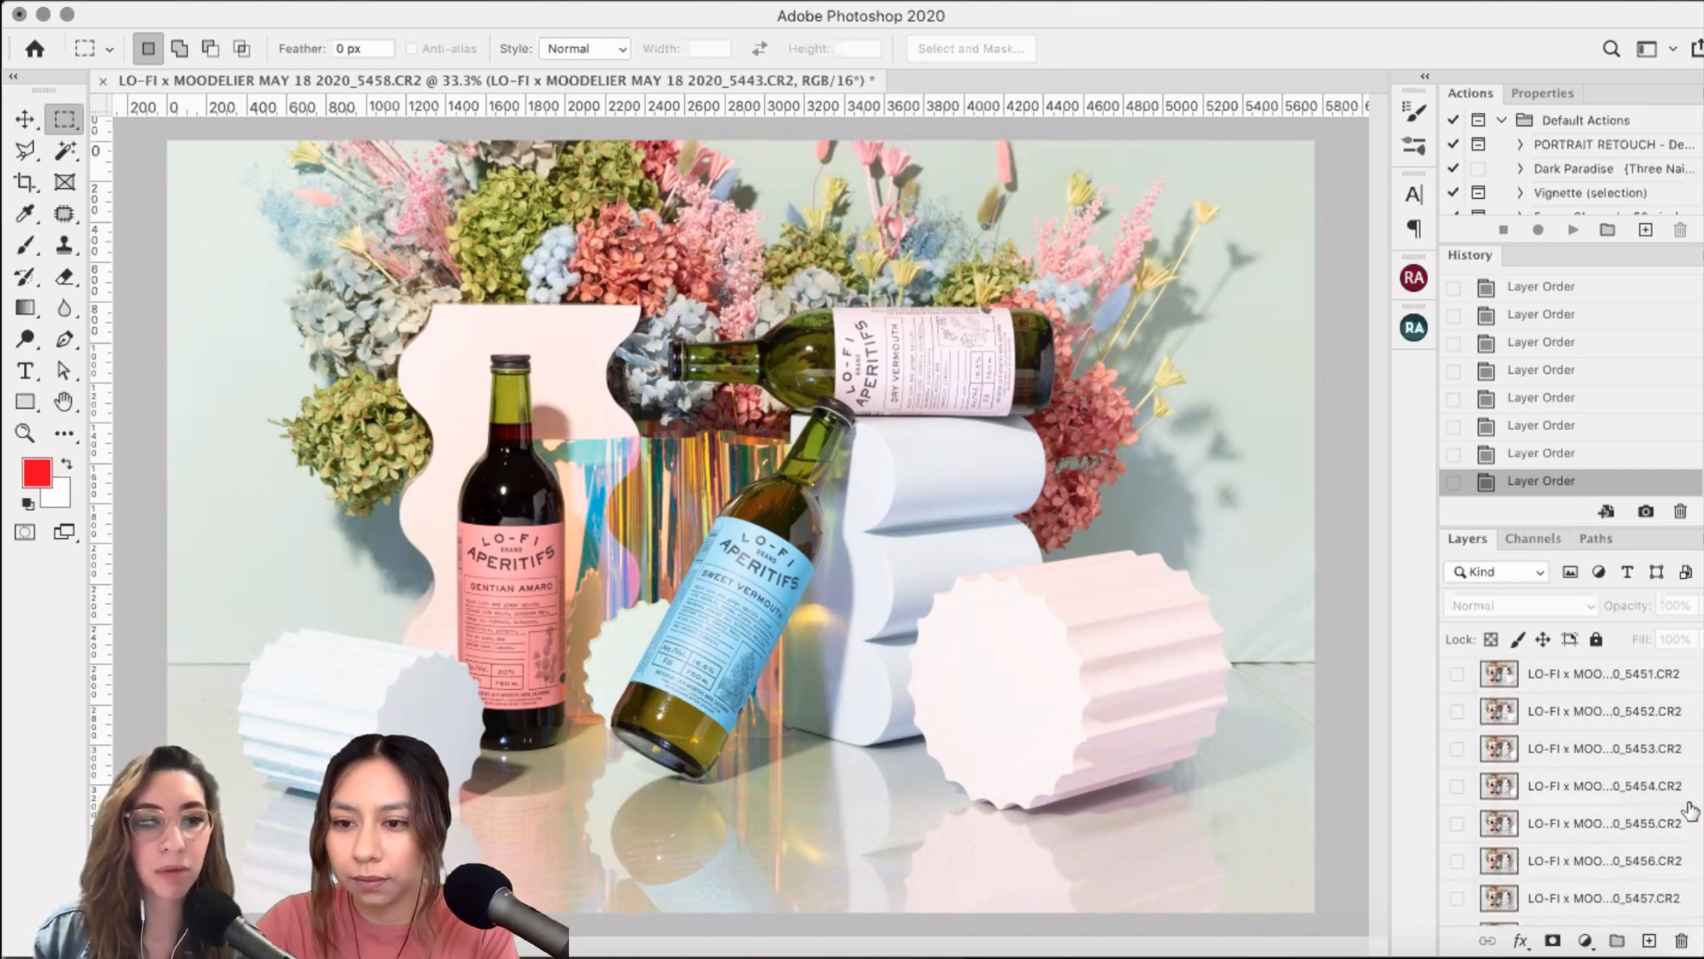
scroll(1684, 857, "down", 2)
scroll(1672, 828, "down", 5)
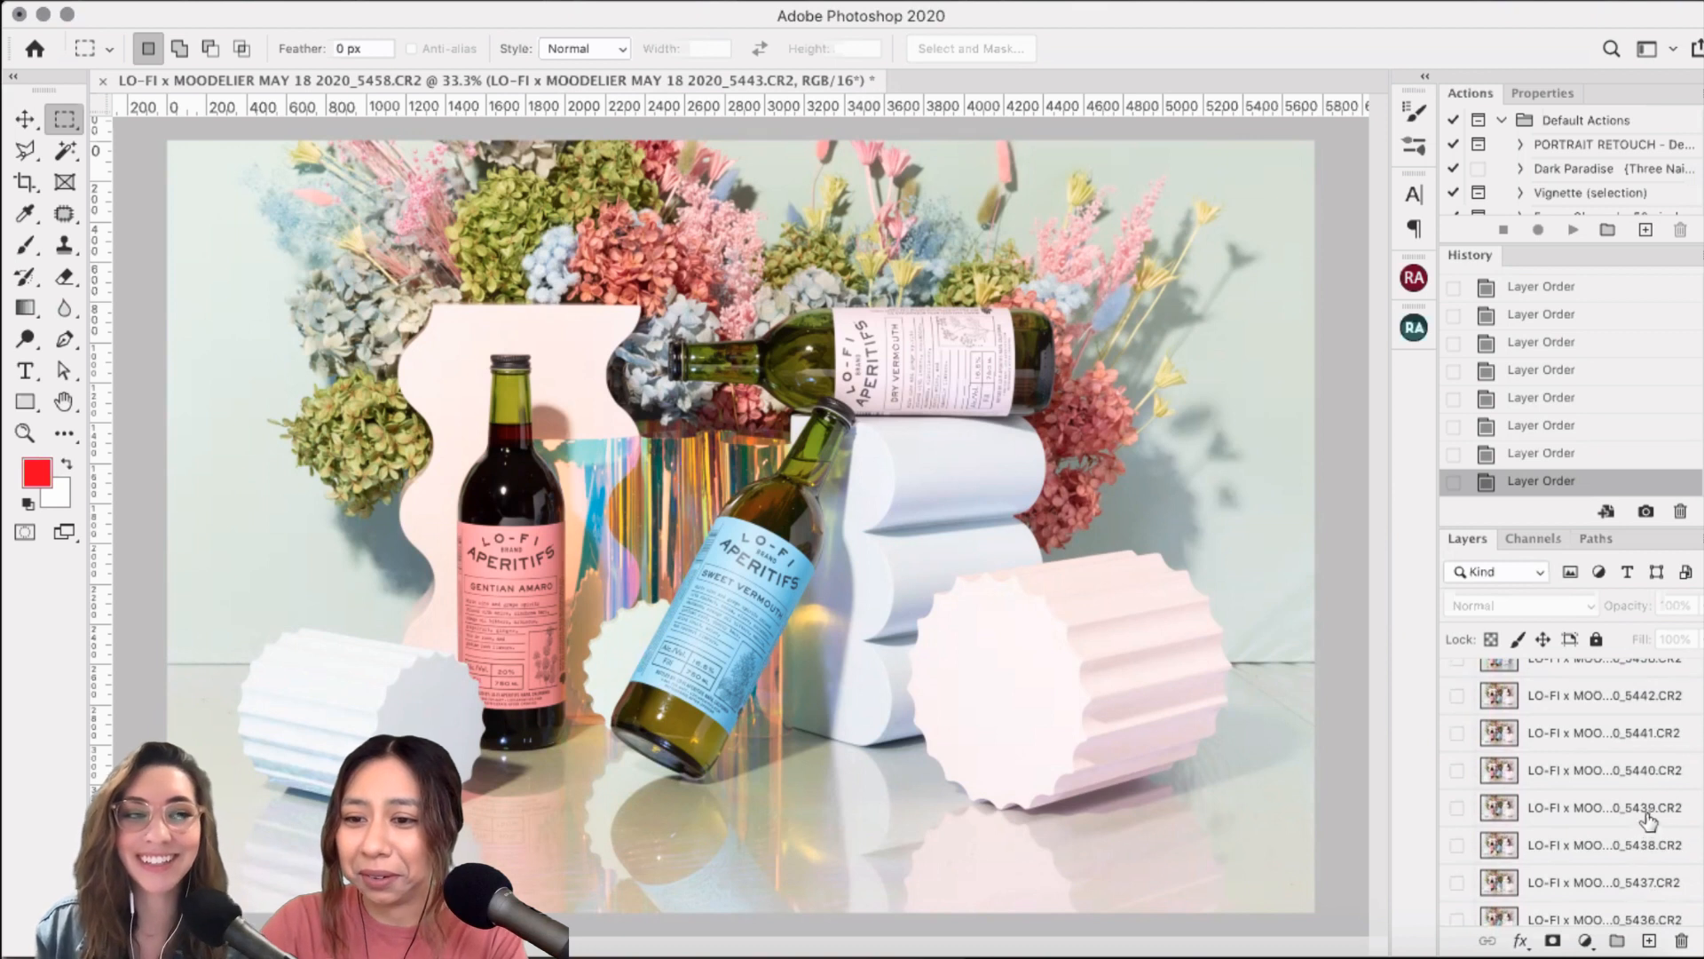
scroll(1656, 782, "up", 1)
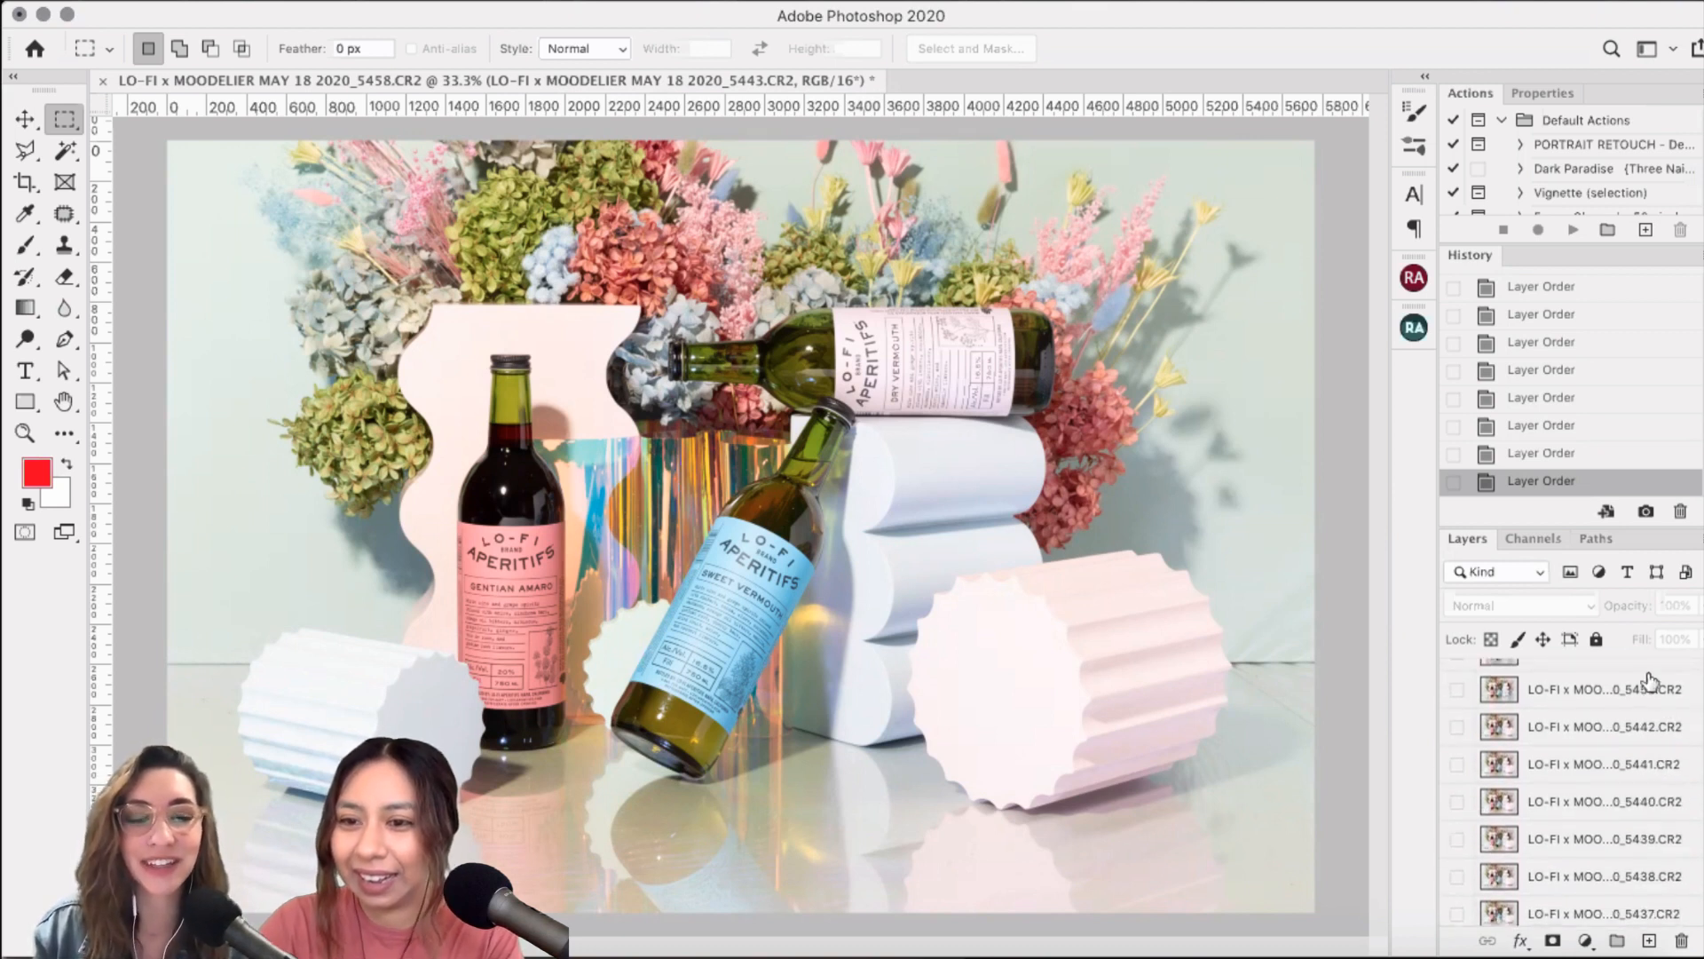
scroll(1660, 715, "up", 10)
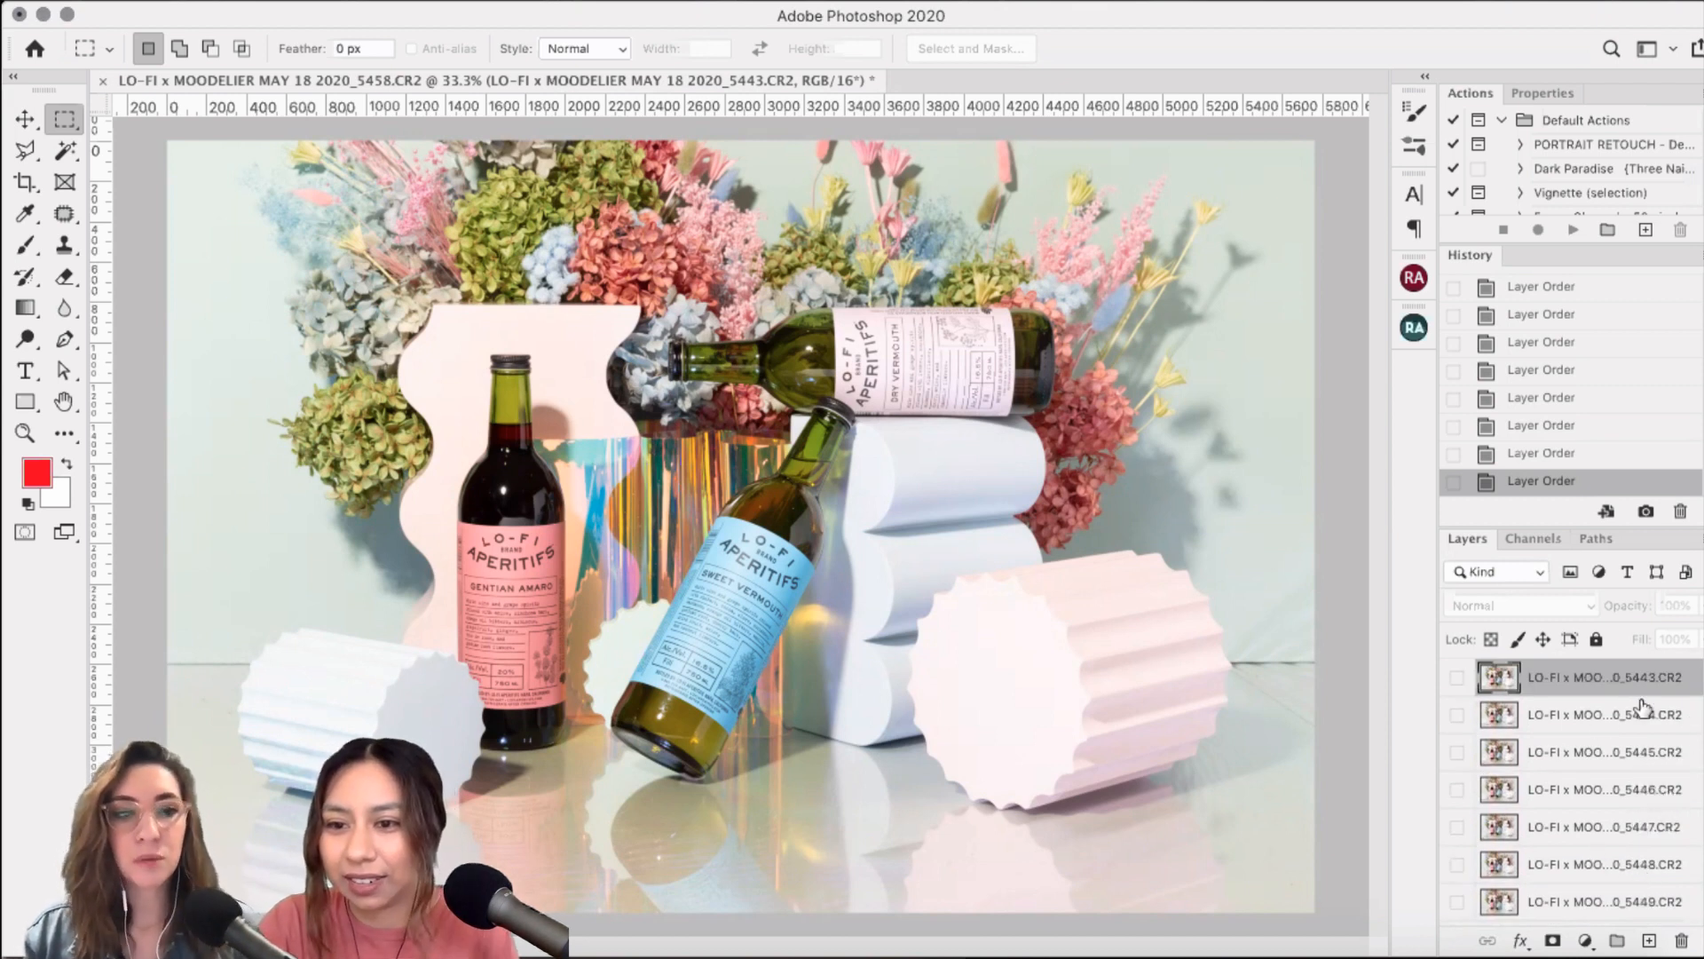
left_click(1644, 901, "shift")
left_click_drag(1644, 901, 1634, 808)
left_click_drag(1622, 683, 1629, 786)
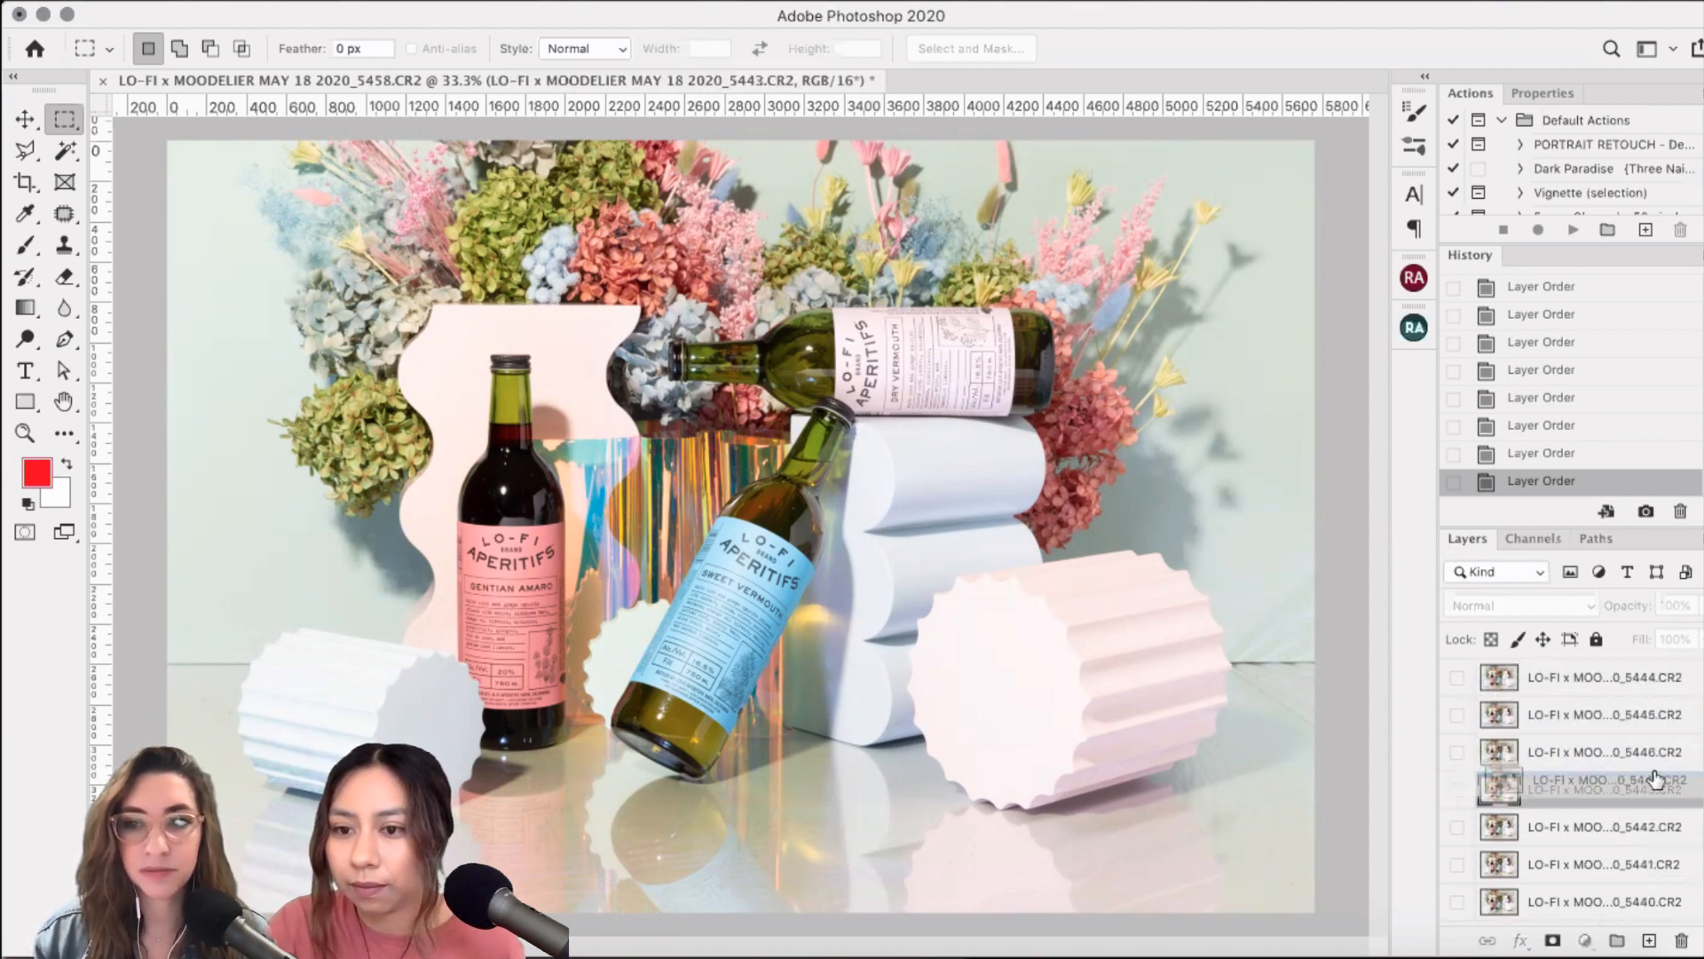
- Move the 5444, 5445 and 5446 layers down so they follow in order directly above the 5443 layer
left_click(1672, 682)
scroll(1619, 810, "down", 5)
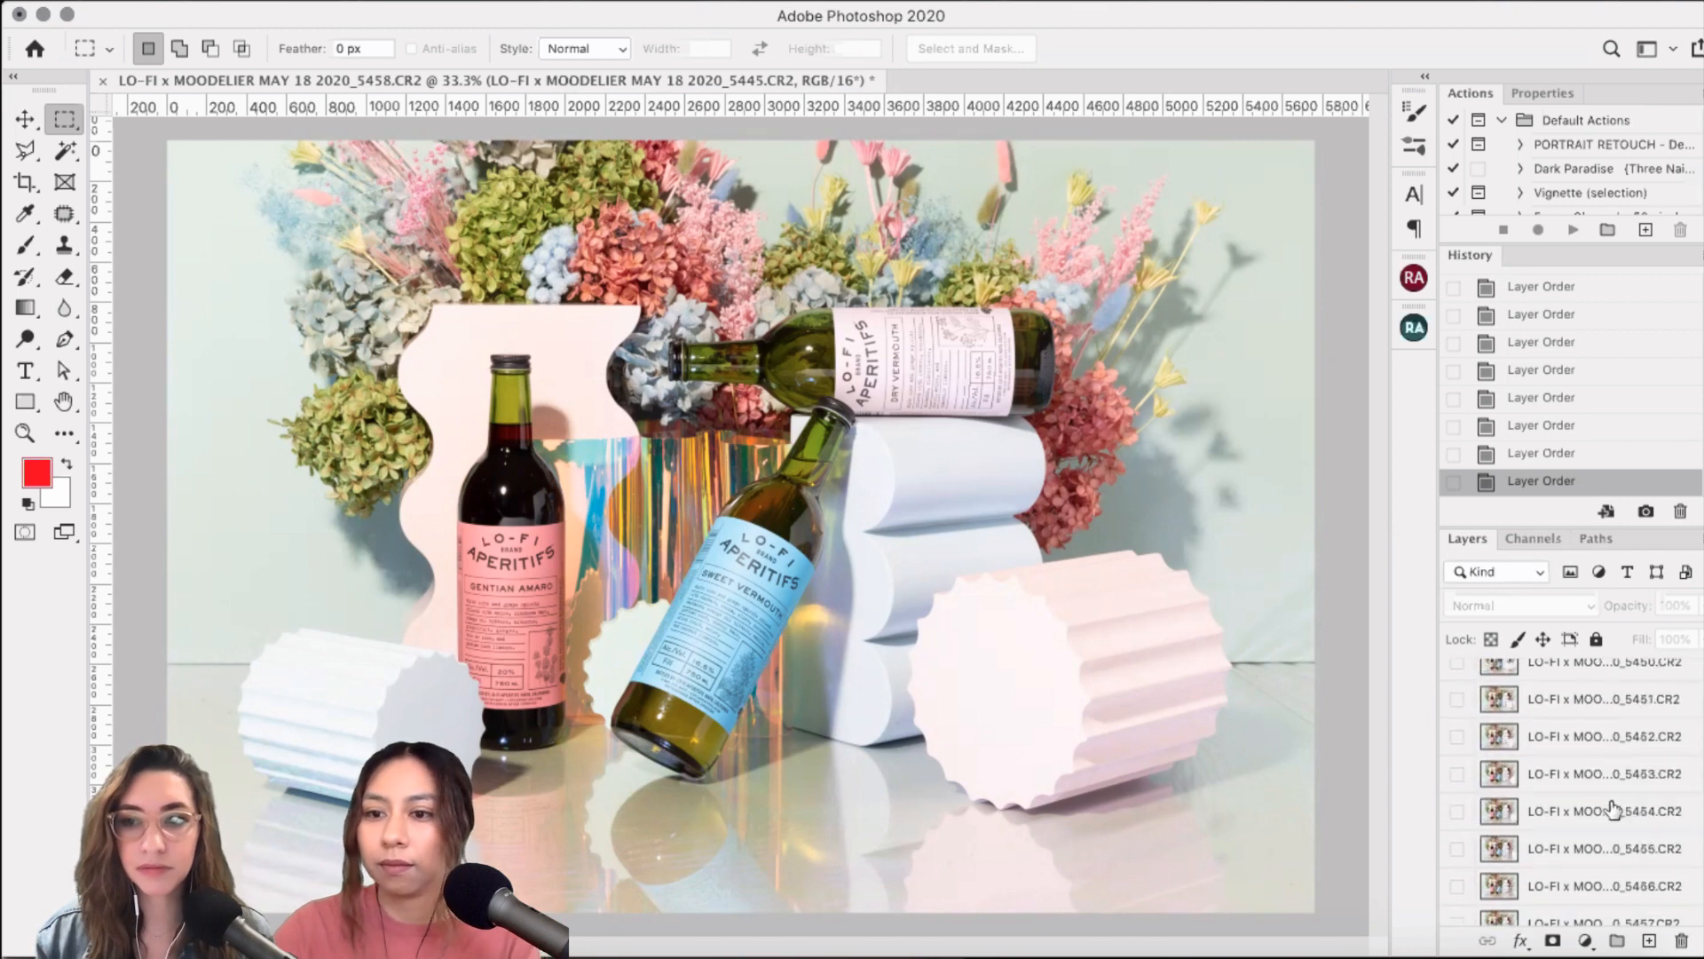
scroll(1666, 808, "down", 4)
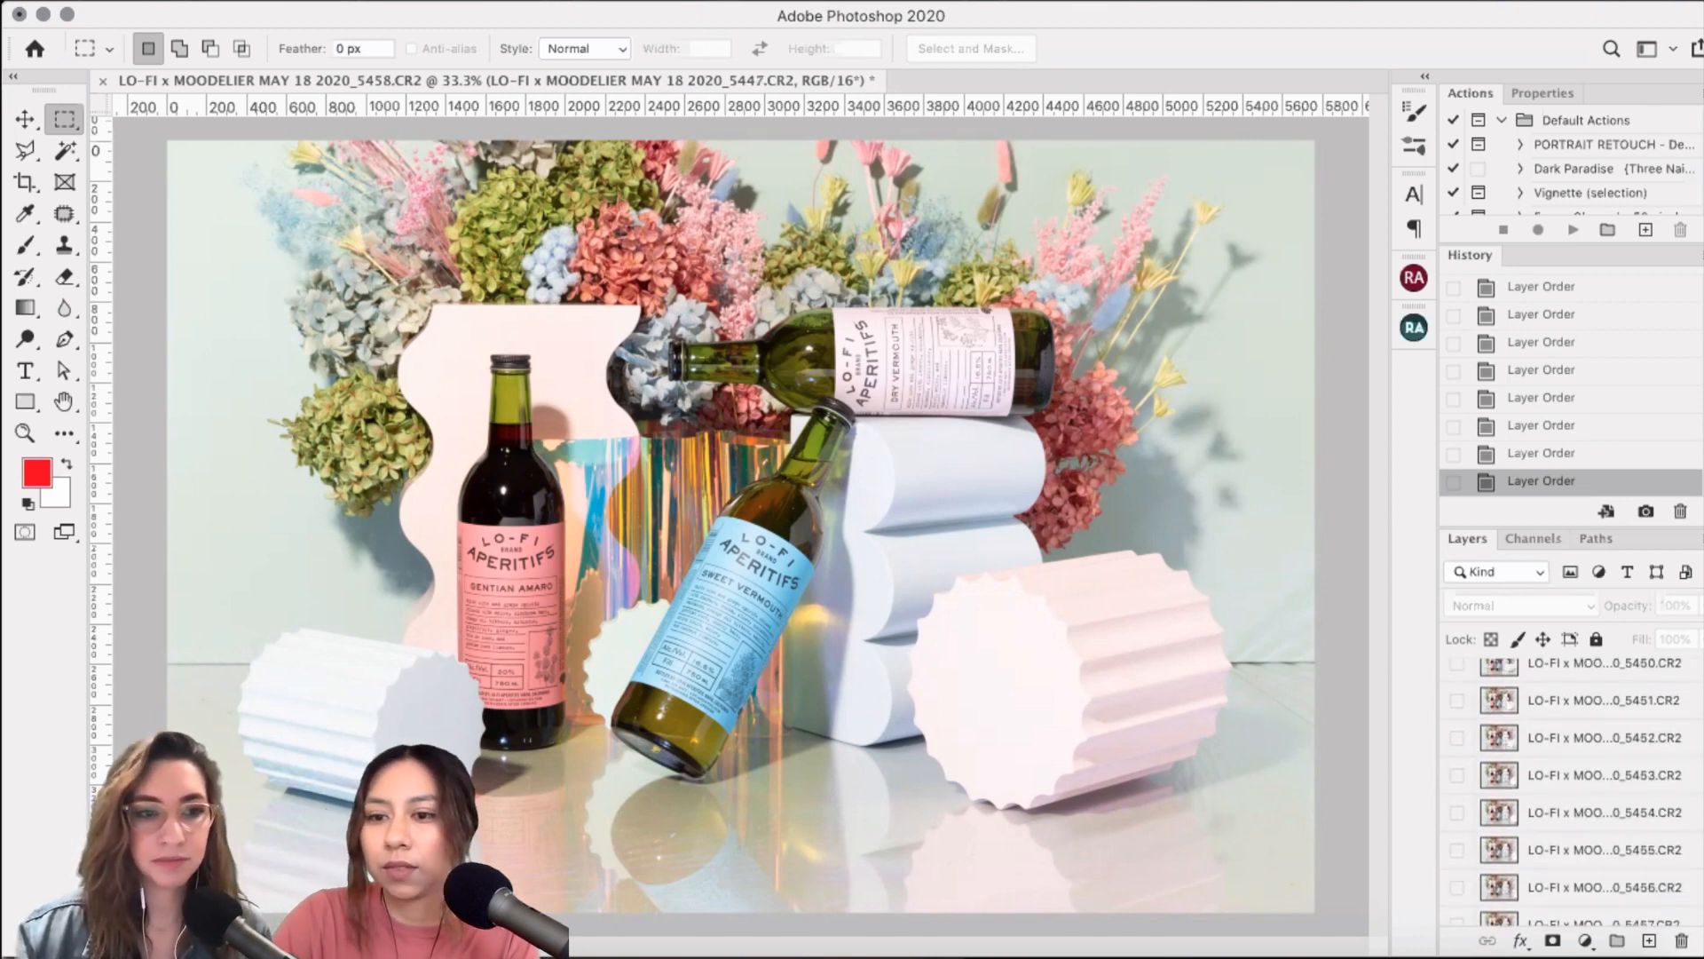
- Move the 5447 through 5452 layers down one after another so they stack in numerical order directly above the 5446 layer
scroll(1644, 775, "up", 3)
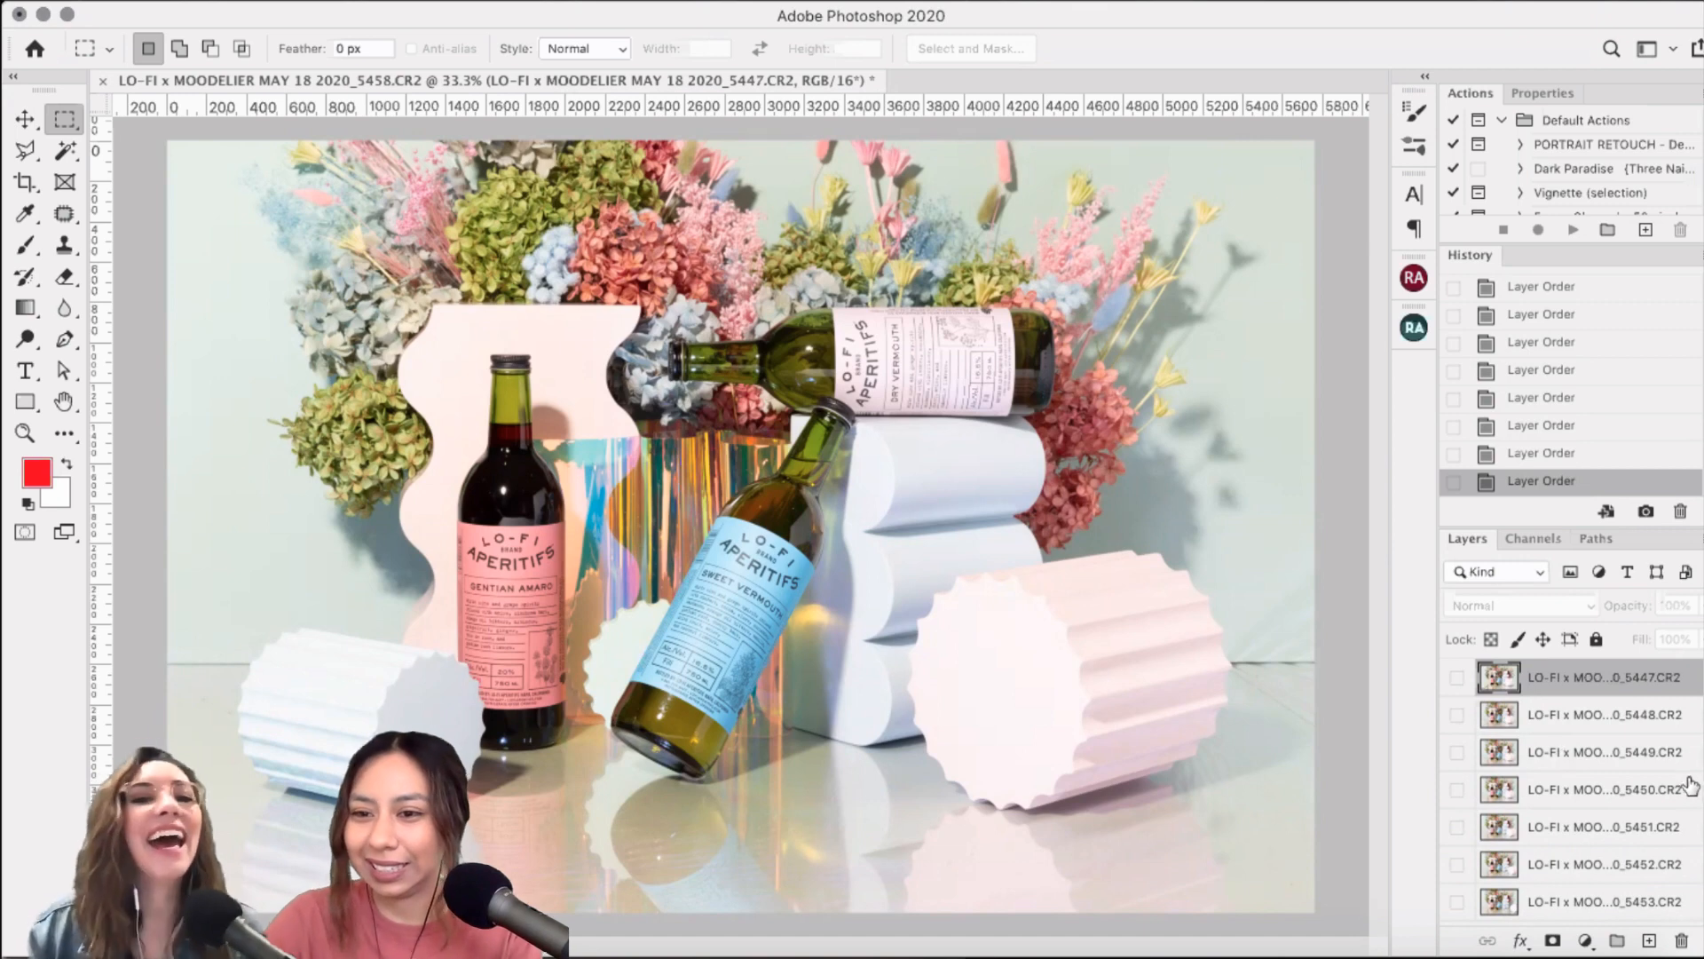
left_click(1643, 826, "shift")
mouse_move(1630, 737)
left_mouse_down()
mouse_move(1659, 802)
mouse_move(1628, 810)
mouse_move(1646, 920)
mouse_move(1633, 714)
mouse_move(1633, 756)
left_mouse_up()
left_click_drag(1673, 865, 1652, 854)
left_click_drag(1649, 689, 1664, 830)
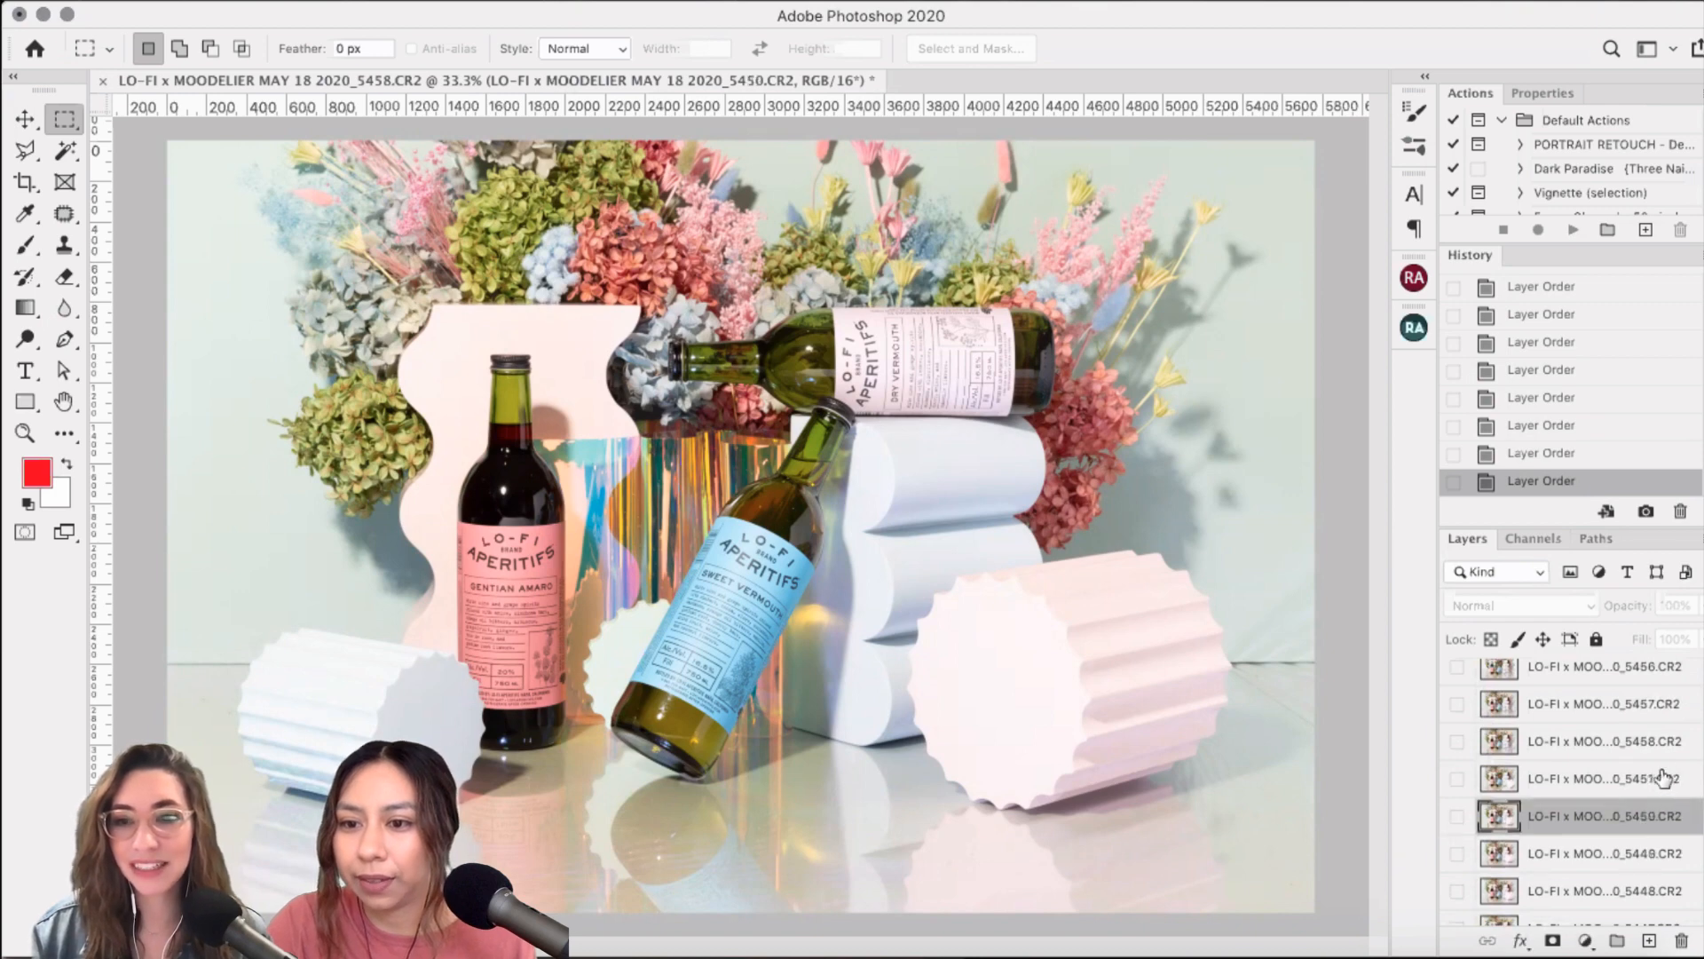
left_click_drag(1654, 686, 1657, 837)
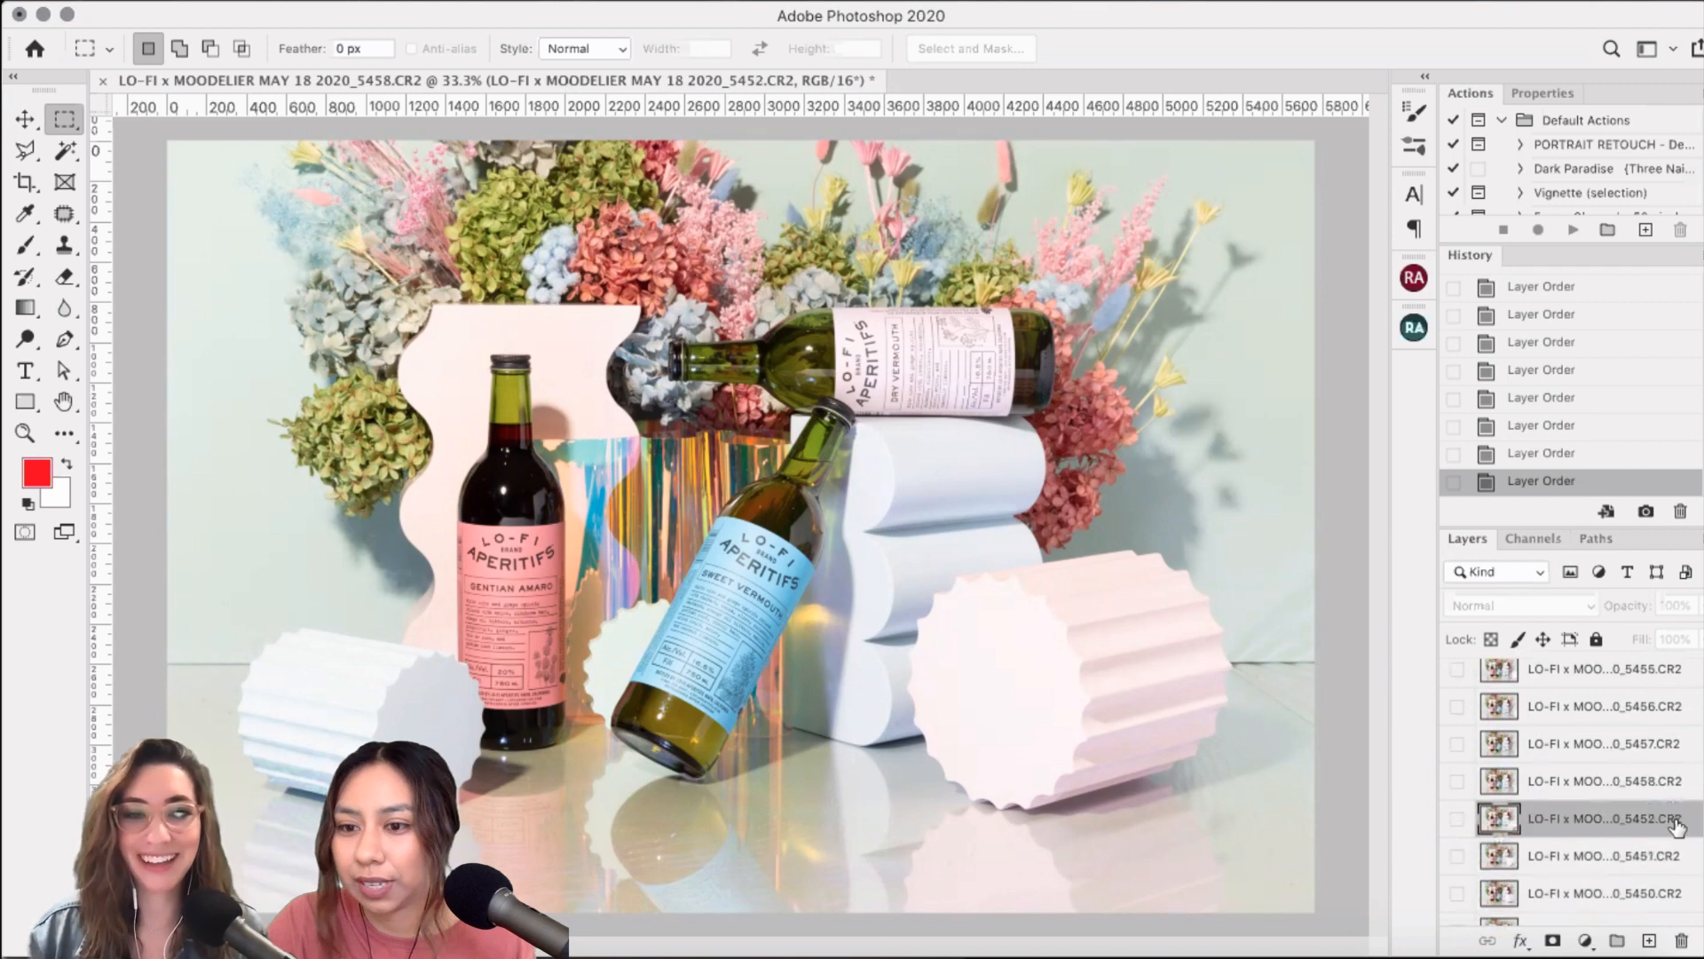
- Move the 5453 through 5457 layers down in numerical order above the 5452 layer, keeping 5458 at the top of the stack
scroll(1678, 807, "up", 2)
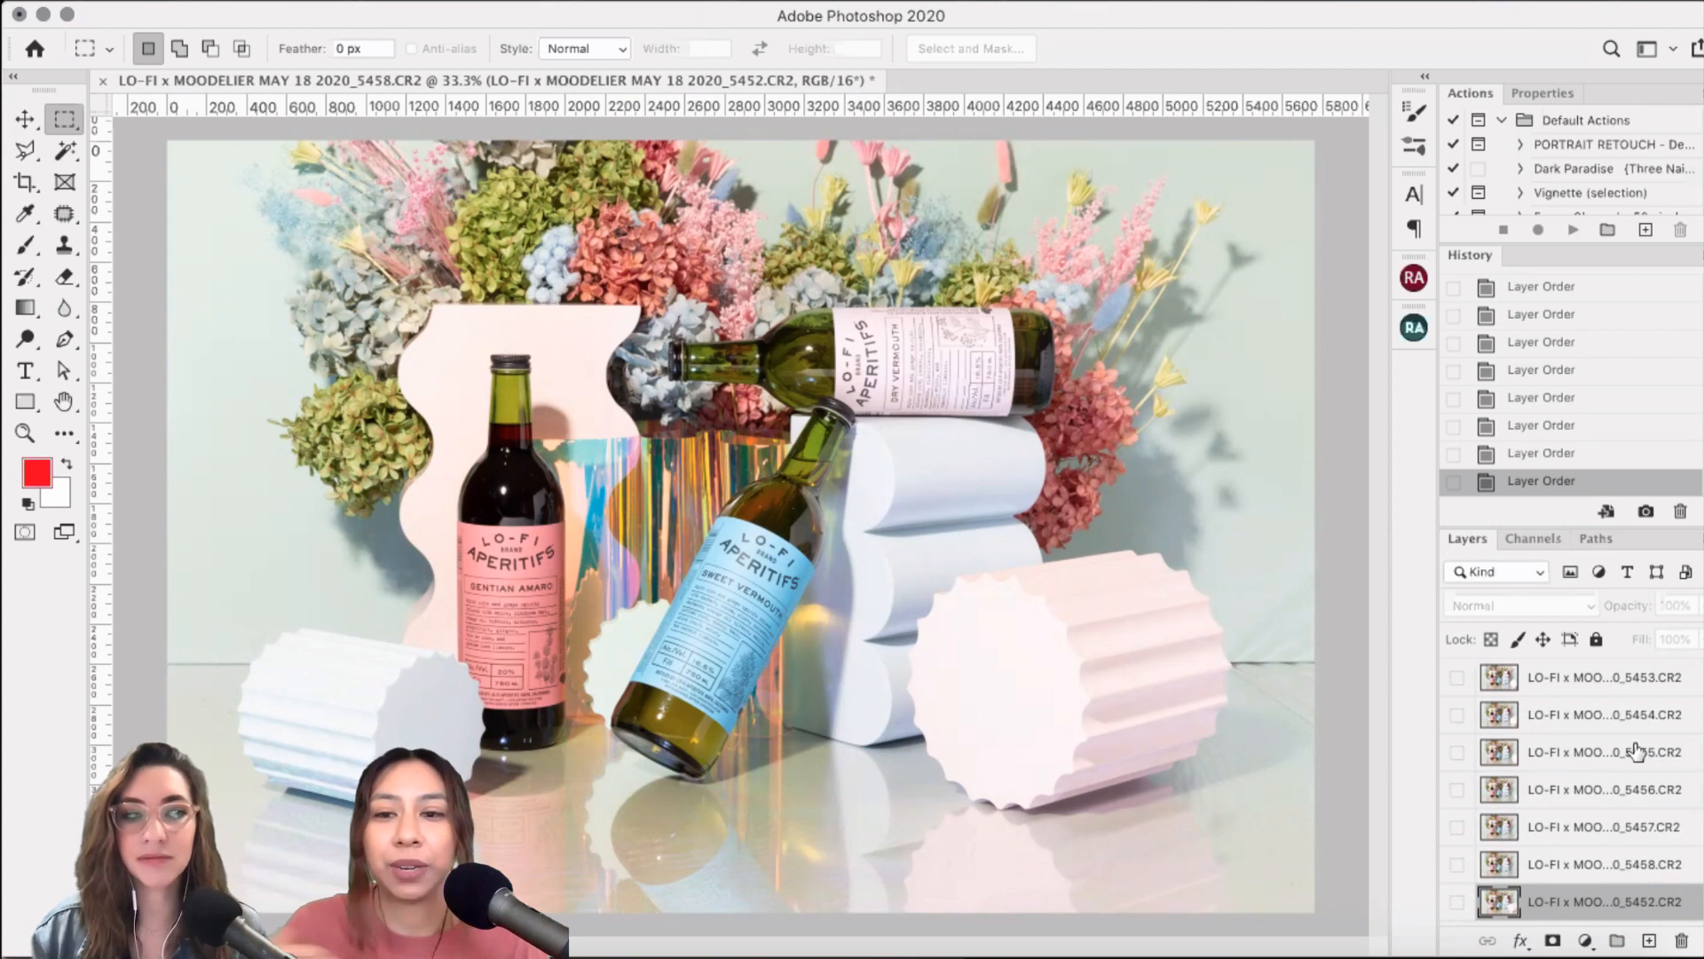
left_click(1647, 684)
left_click_drag(1653, 685, 1660, 871)
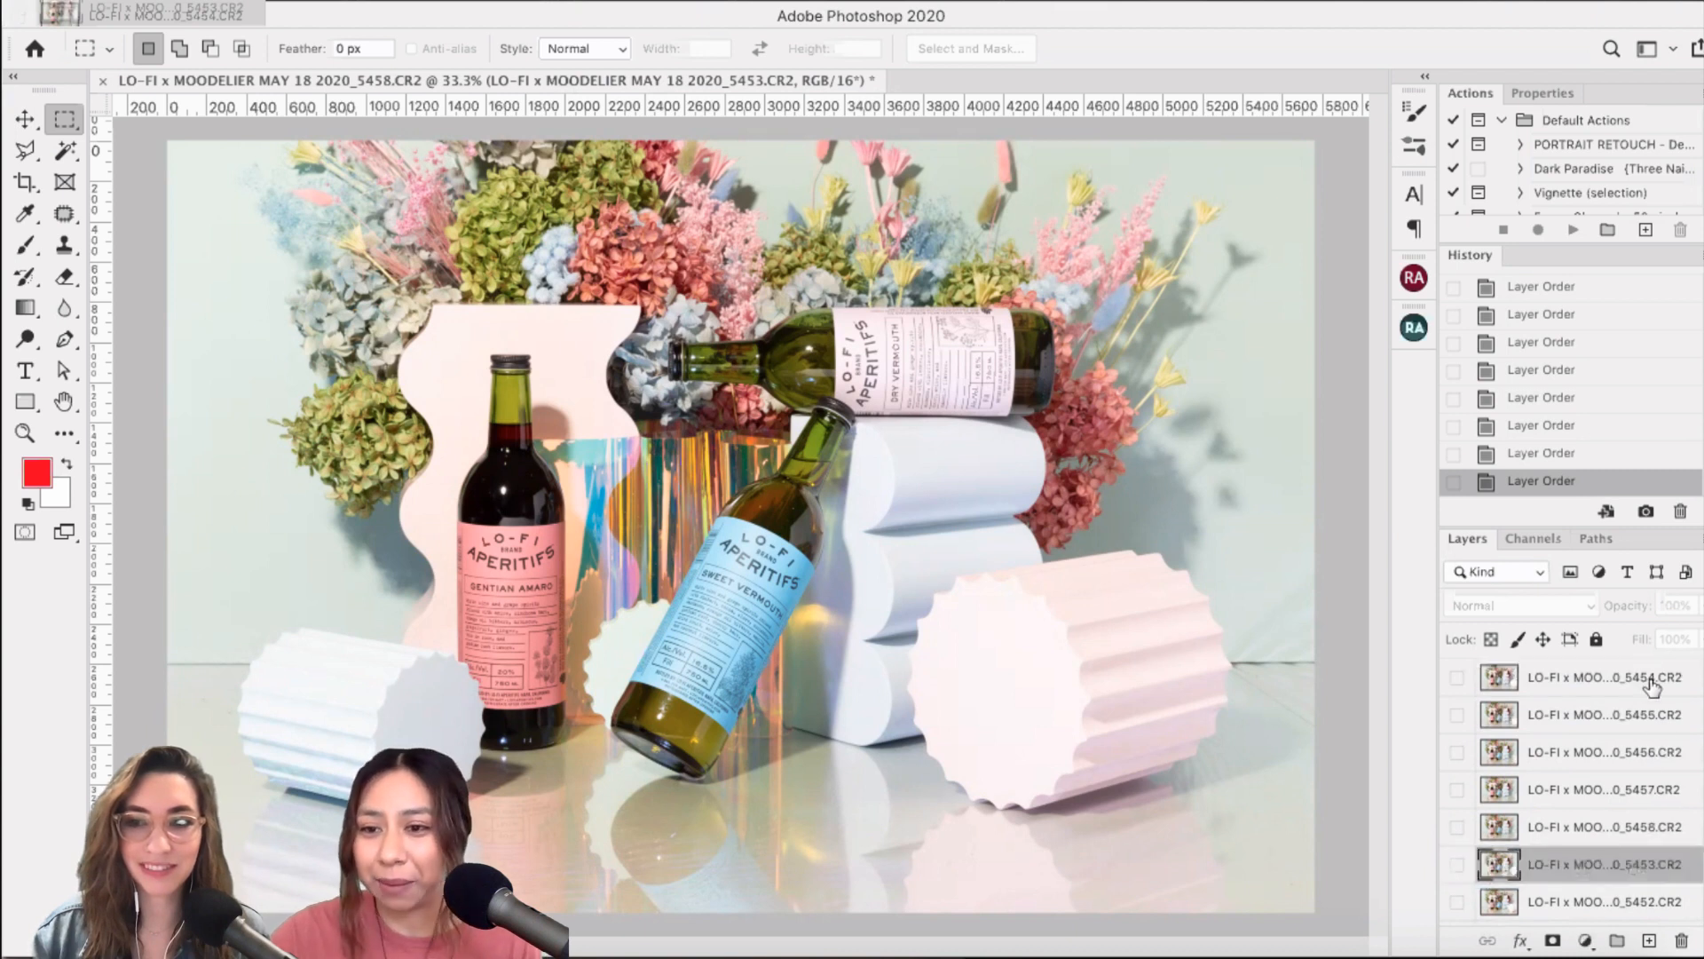
left_click_drag(1648, 684, 1656, 849)
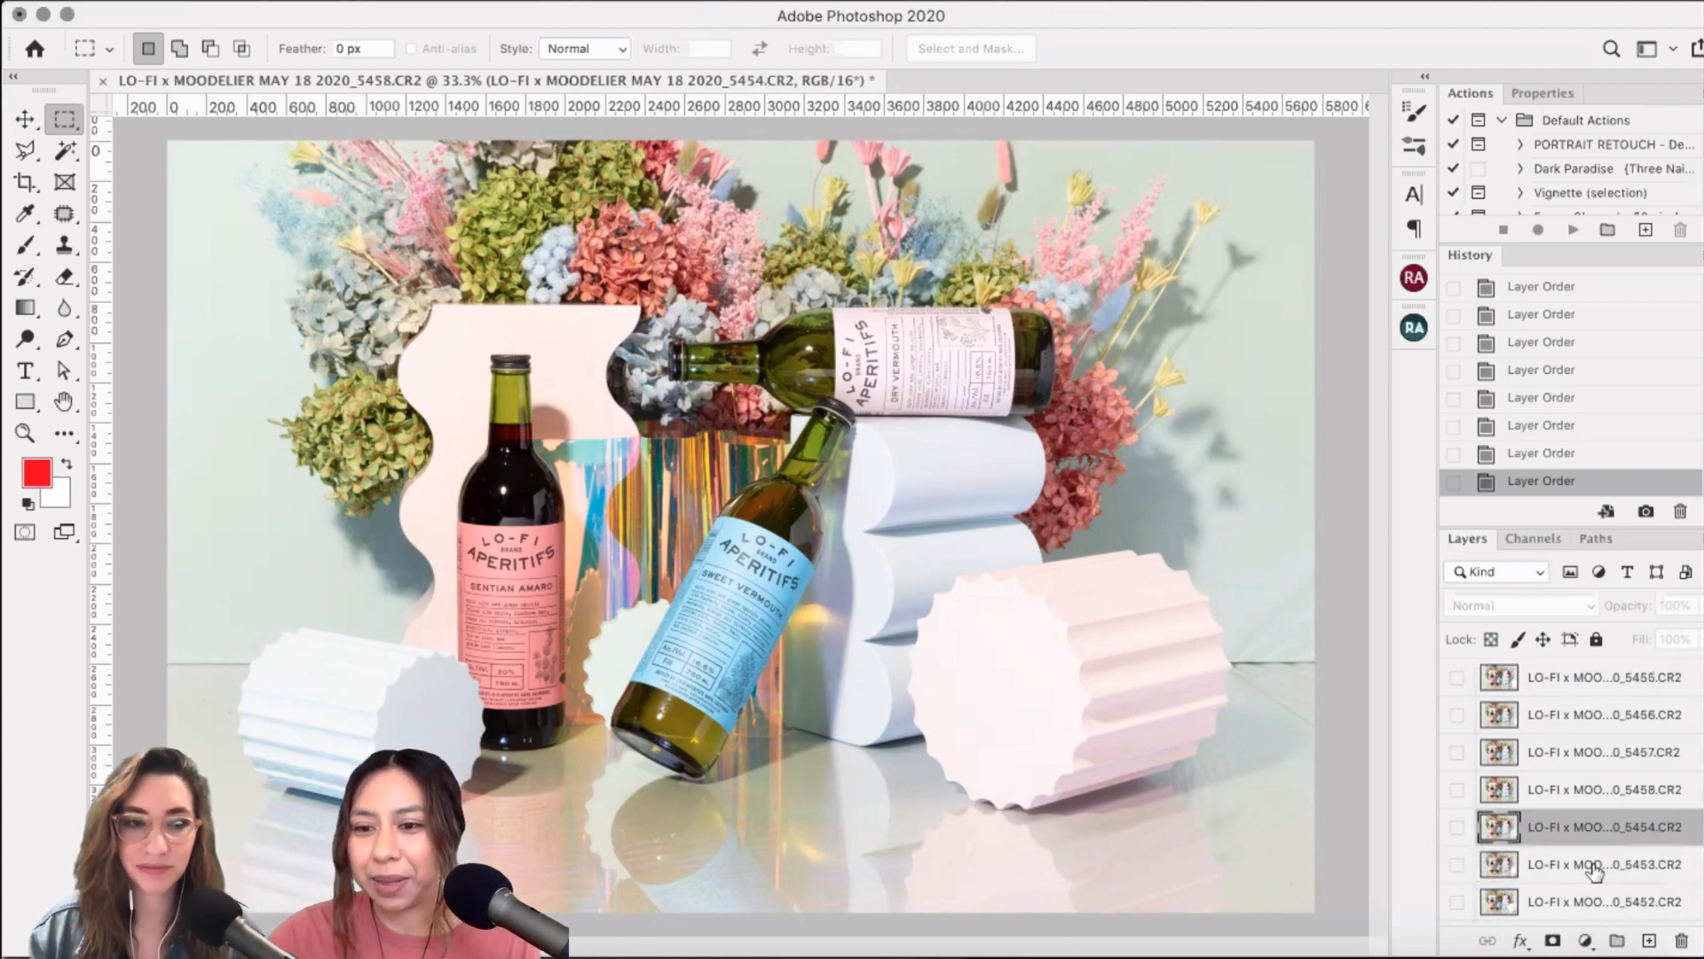
left_click_drag(1648, 683, 1676, 743)
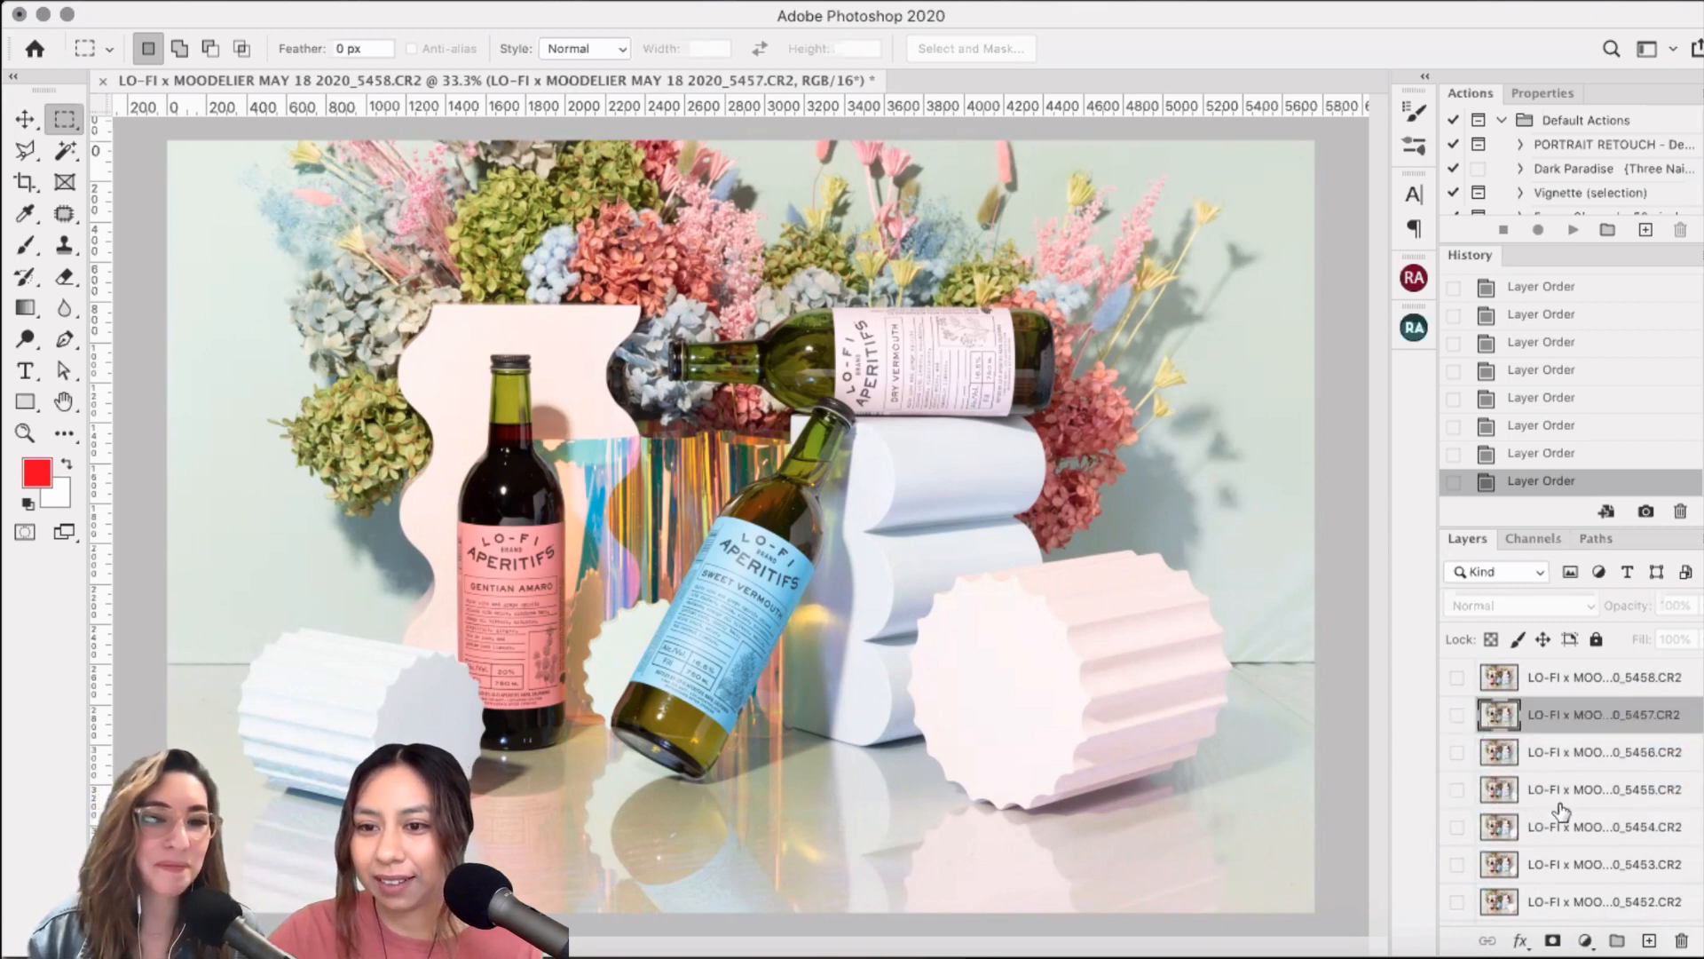
- Toggle the 5434 layer's visibility to compare it with the 5433 base, leaving both layers visible and 5434 selected
scroll(1598, 844, "down", 10)
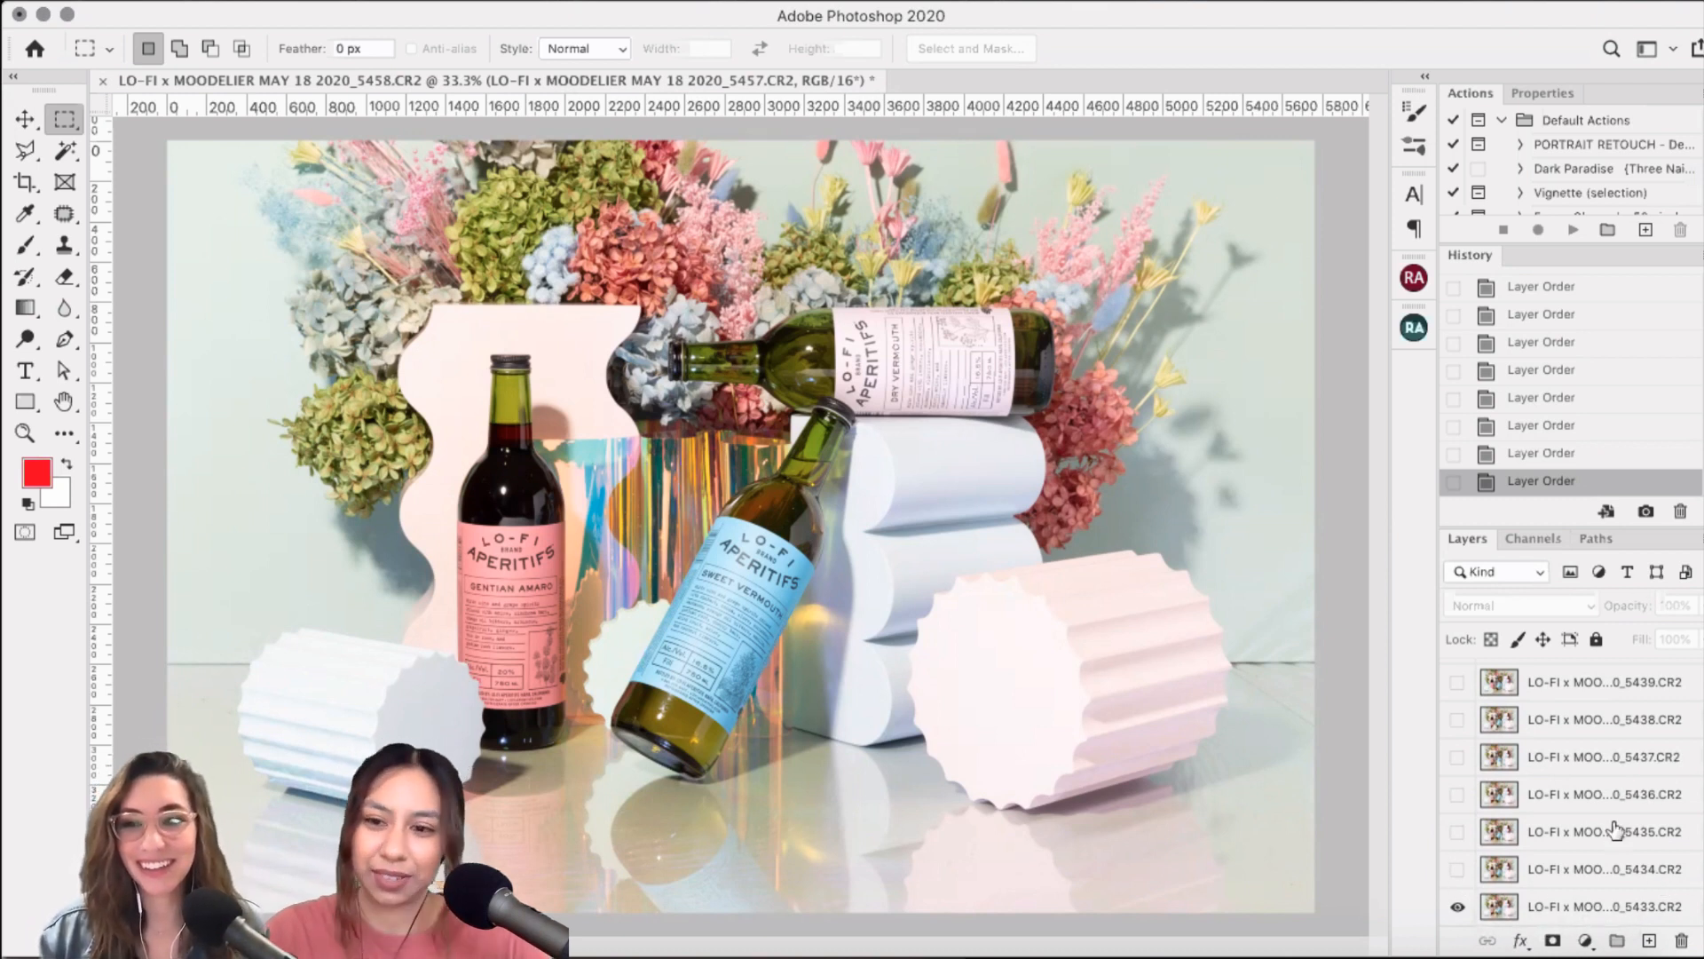
left_click(1458, 906)
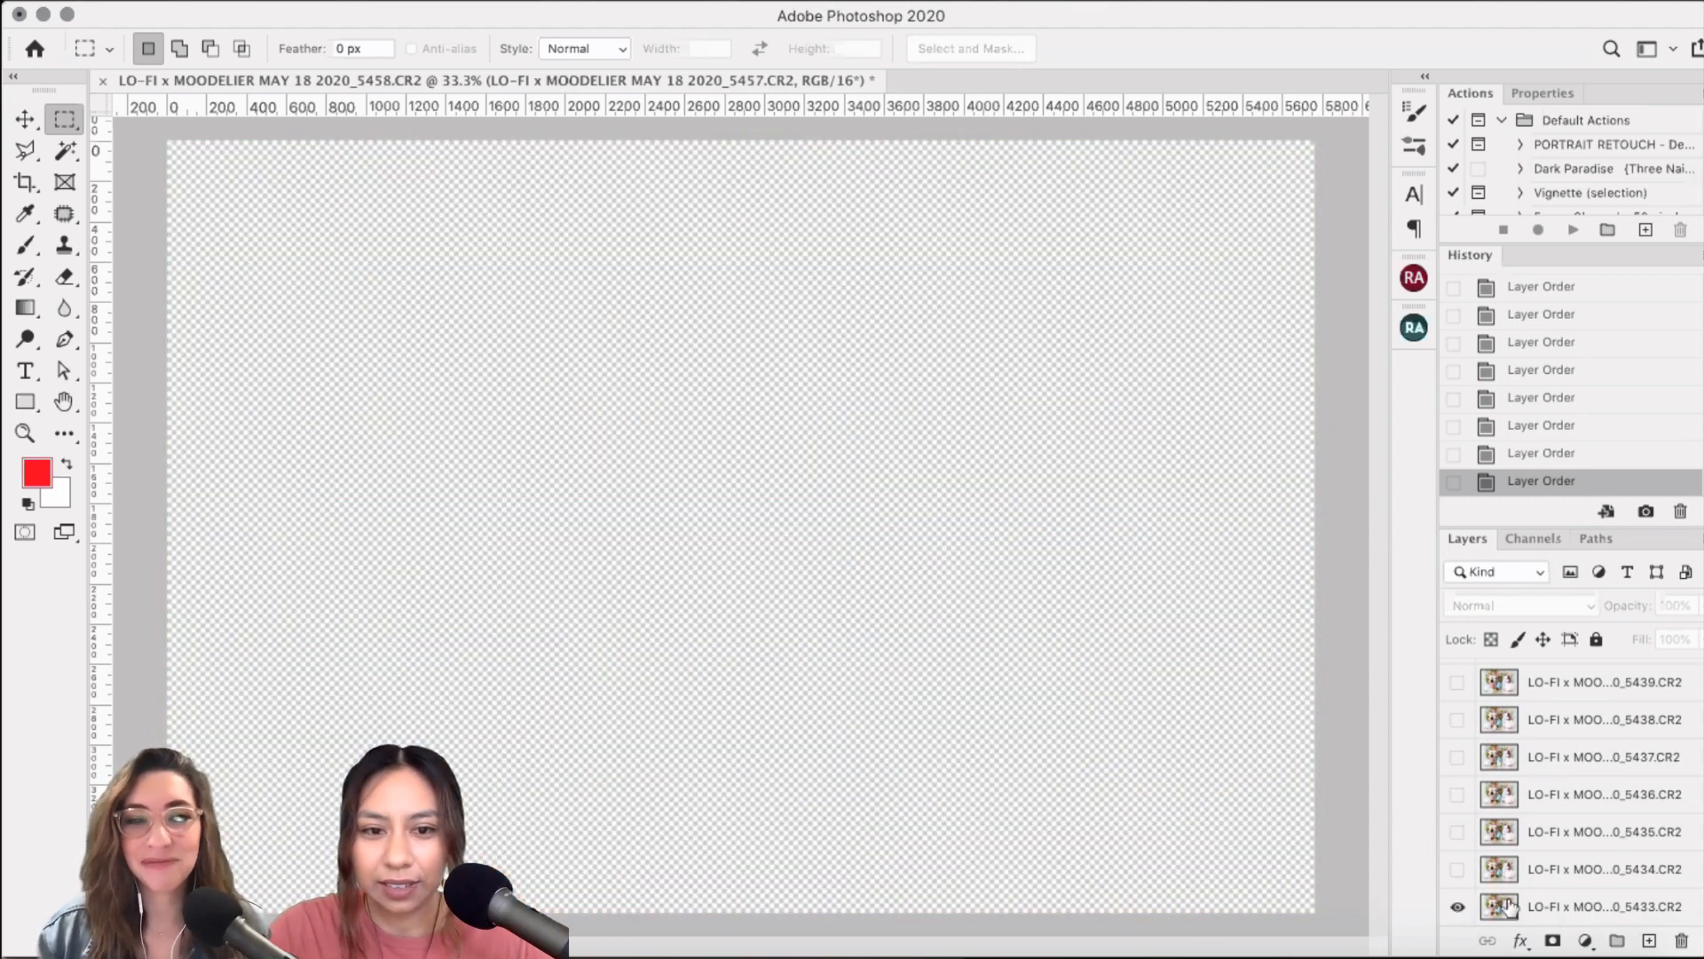
left_click(1457, 870)
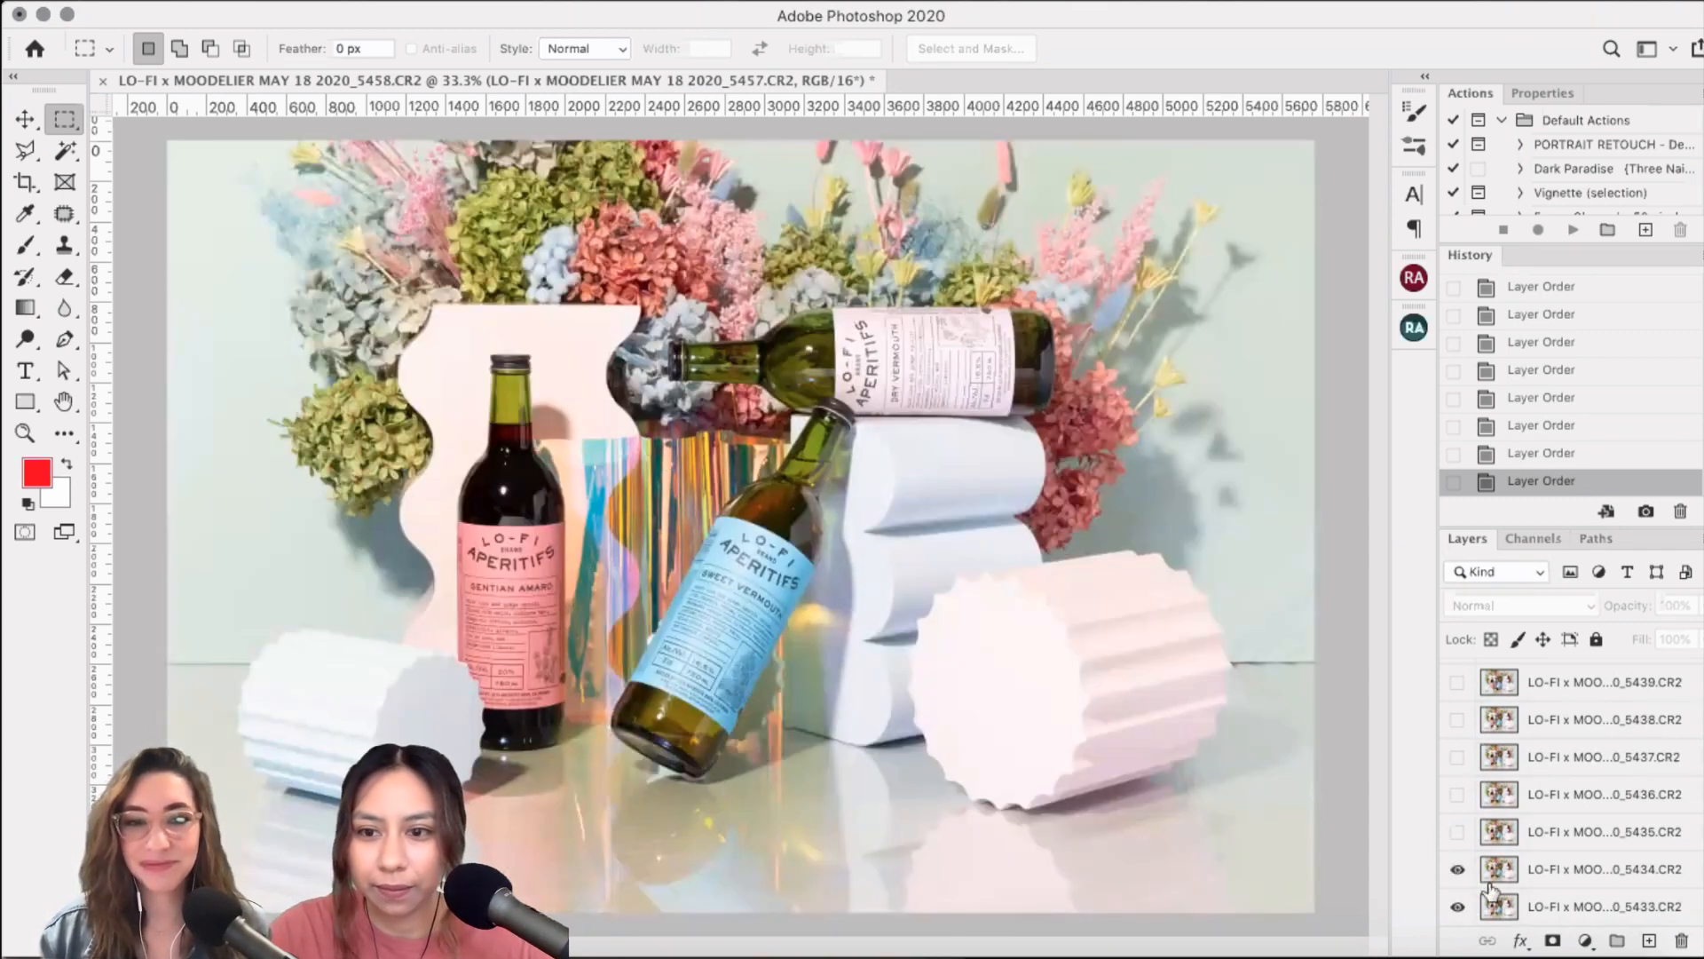
left_click(1457, 869)
left_click(1458, 869)
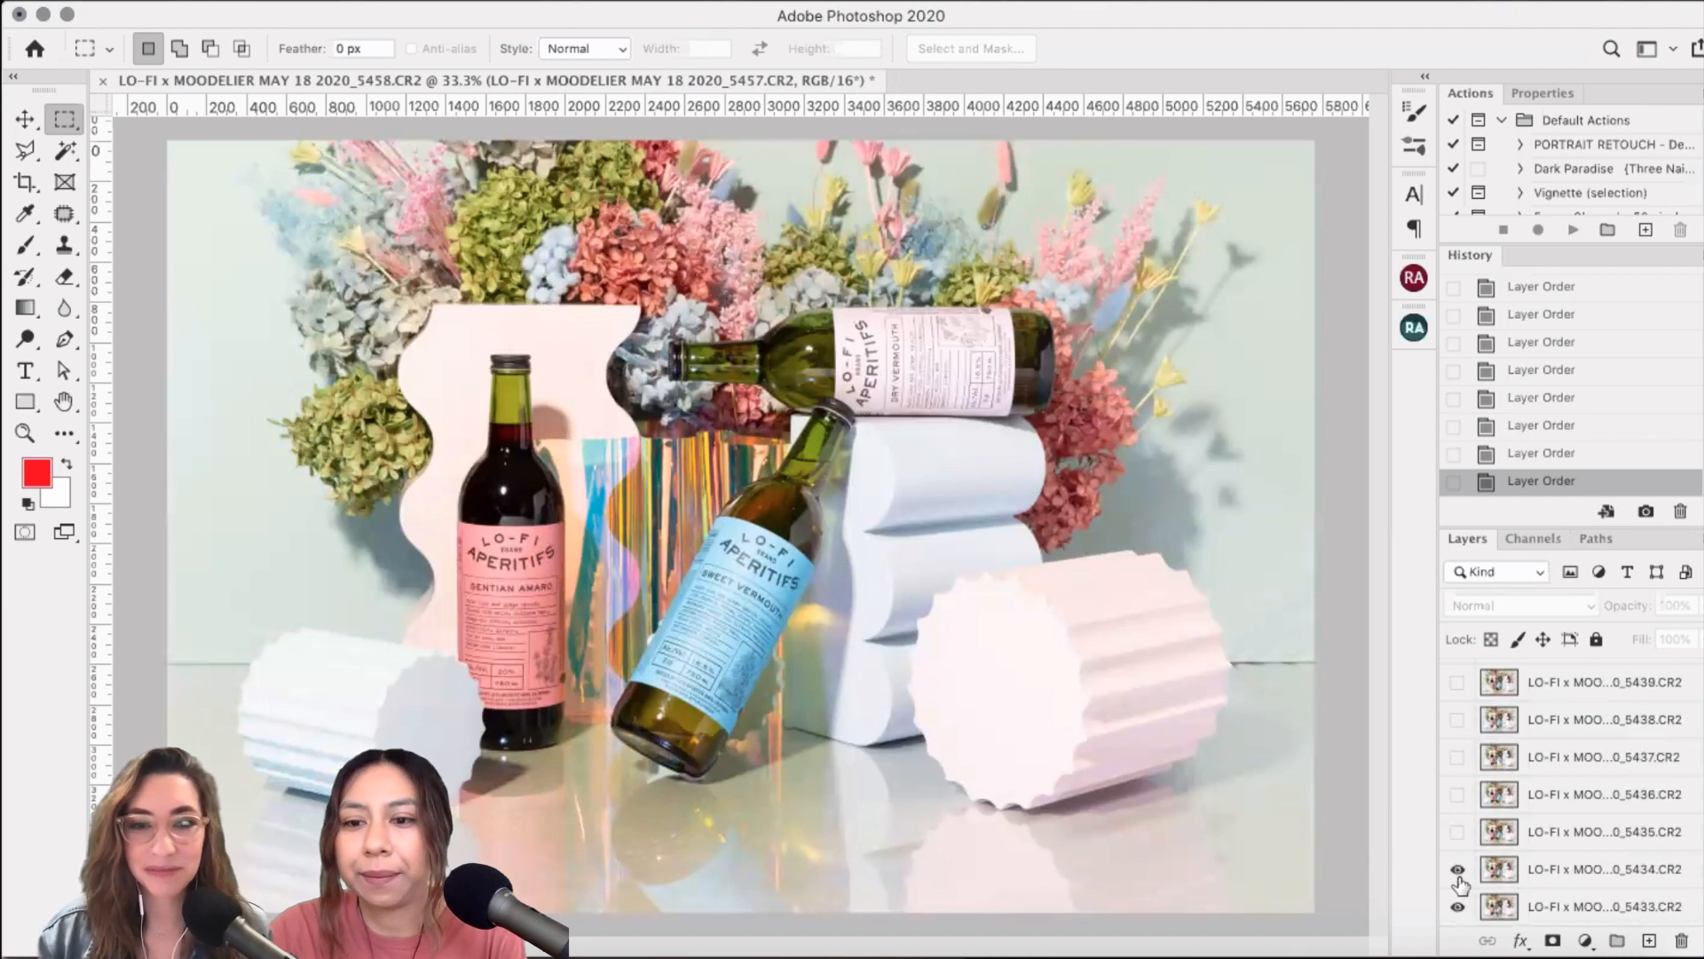
left_click(1458, 869)
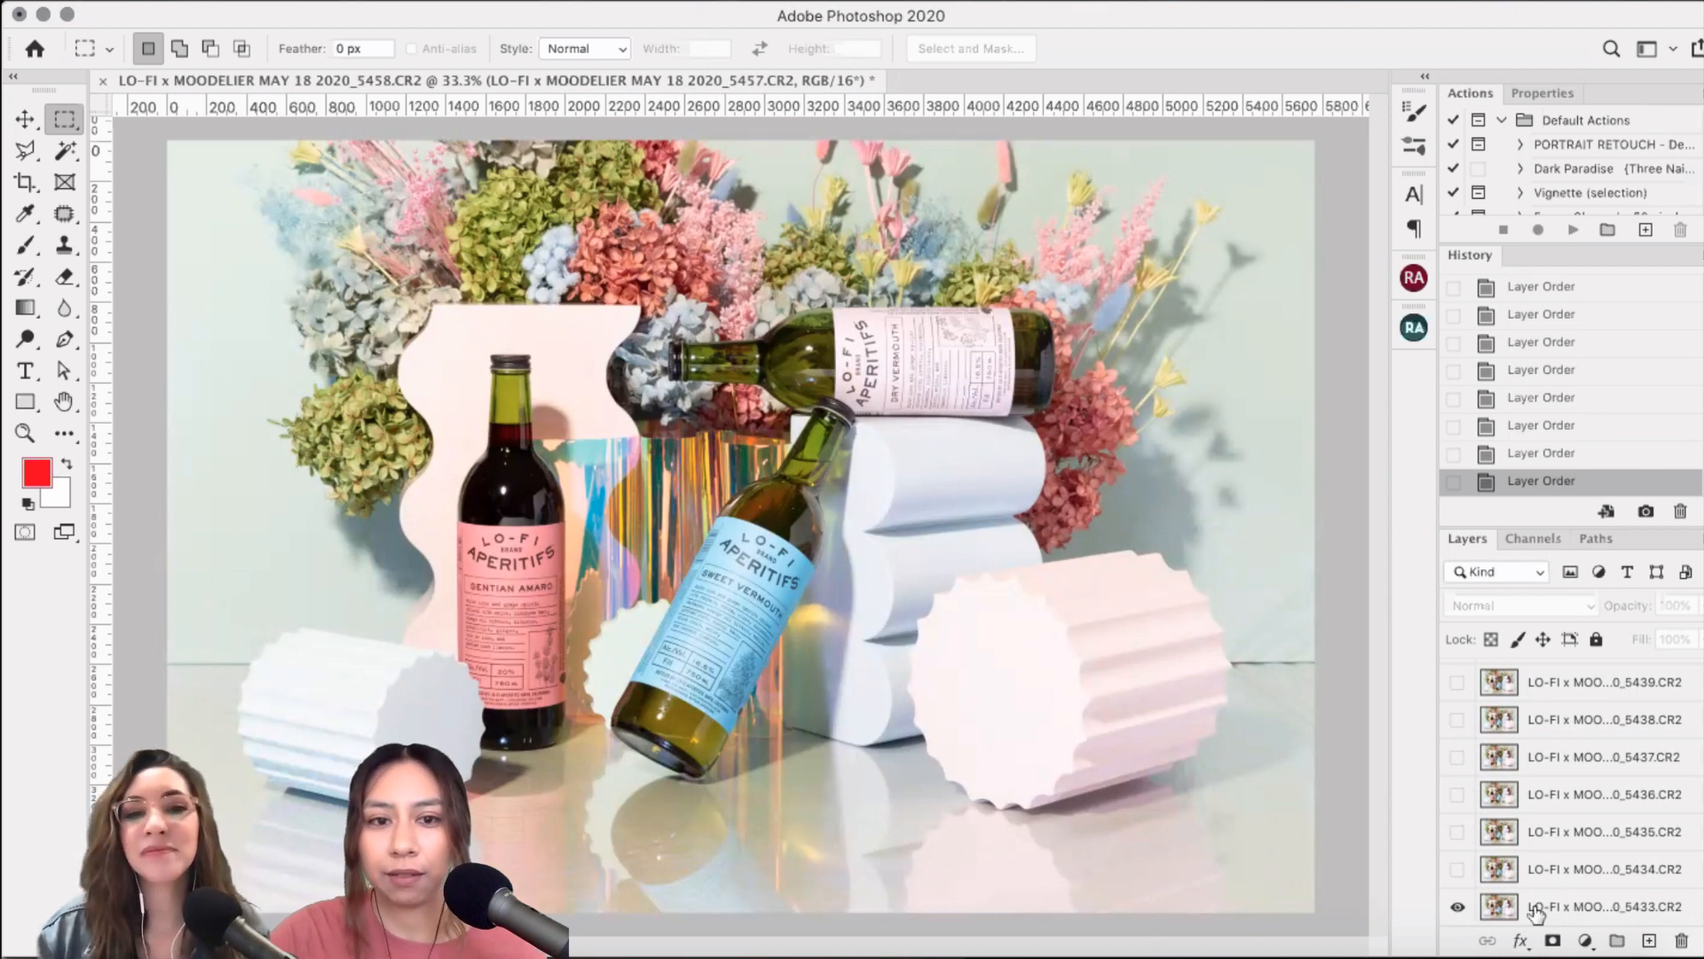
left_click(1458, 870)
left_click(1458, 870)
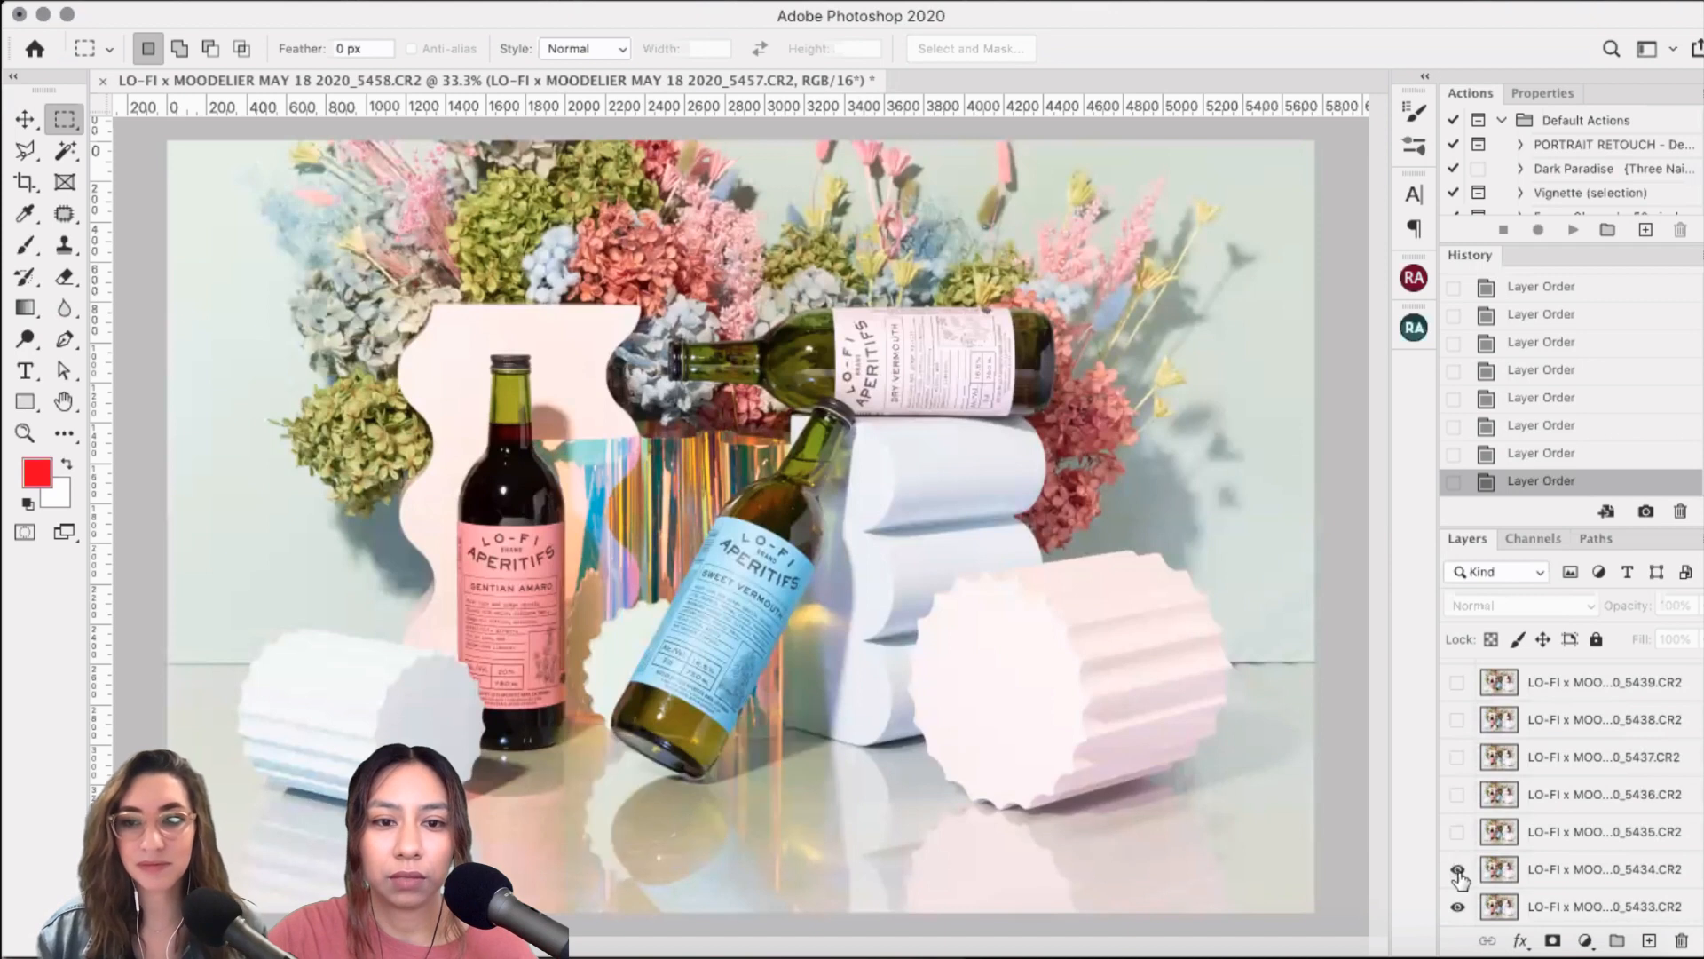
left_click(1608, 877)
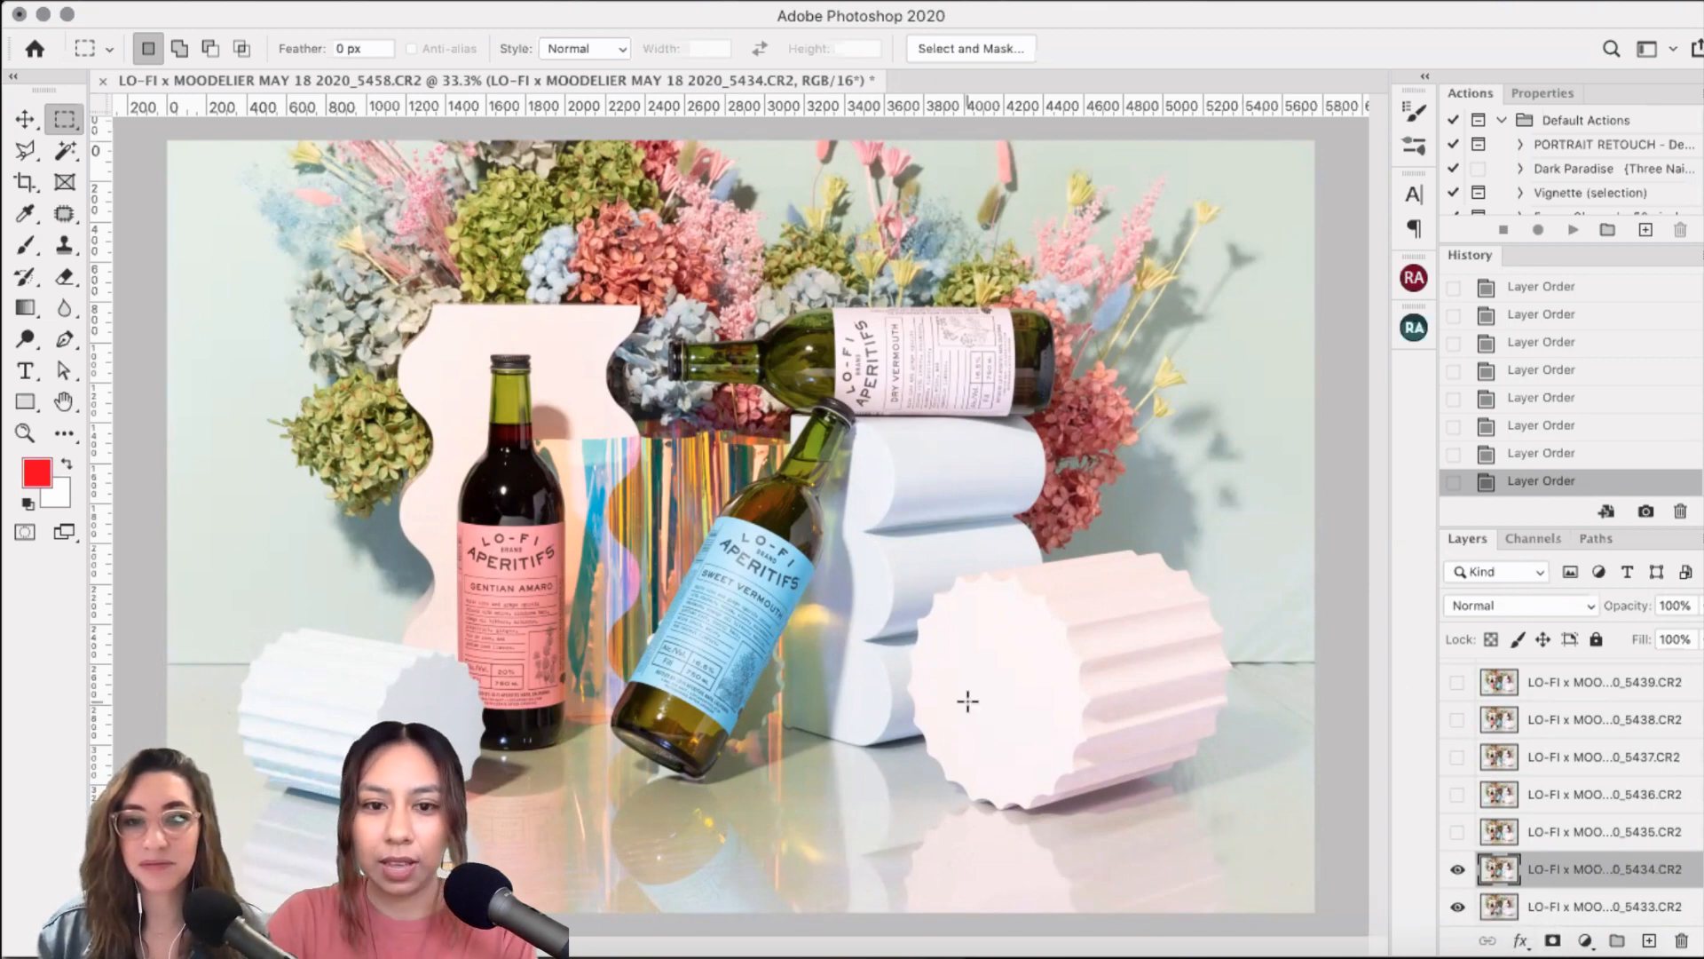
- Switch to the freehand Lasso tool and compare the 5434 layer with the base around the tilted Sweet Vermouth bottle
scroll(968, 701, "up", 5)
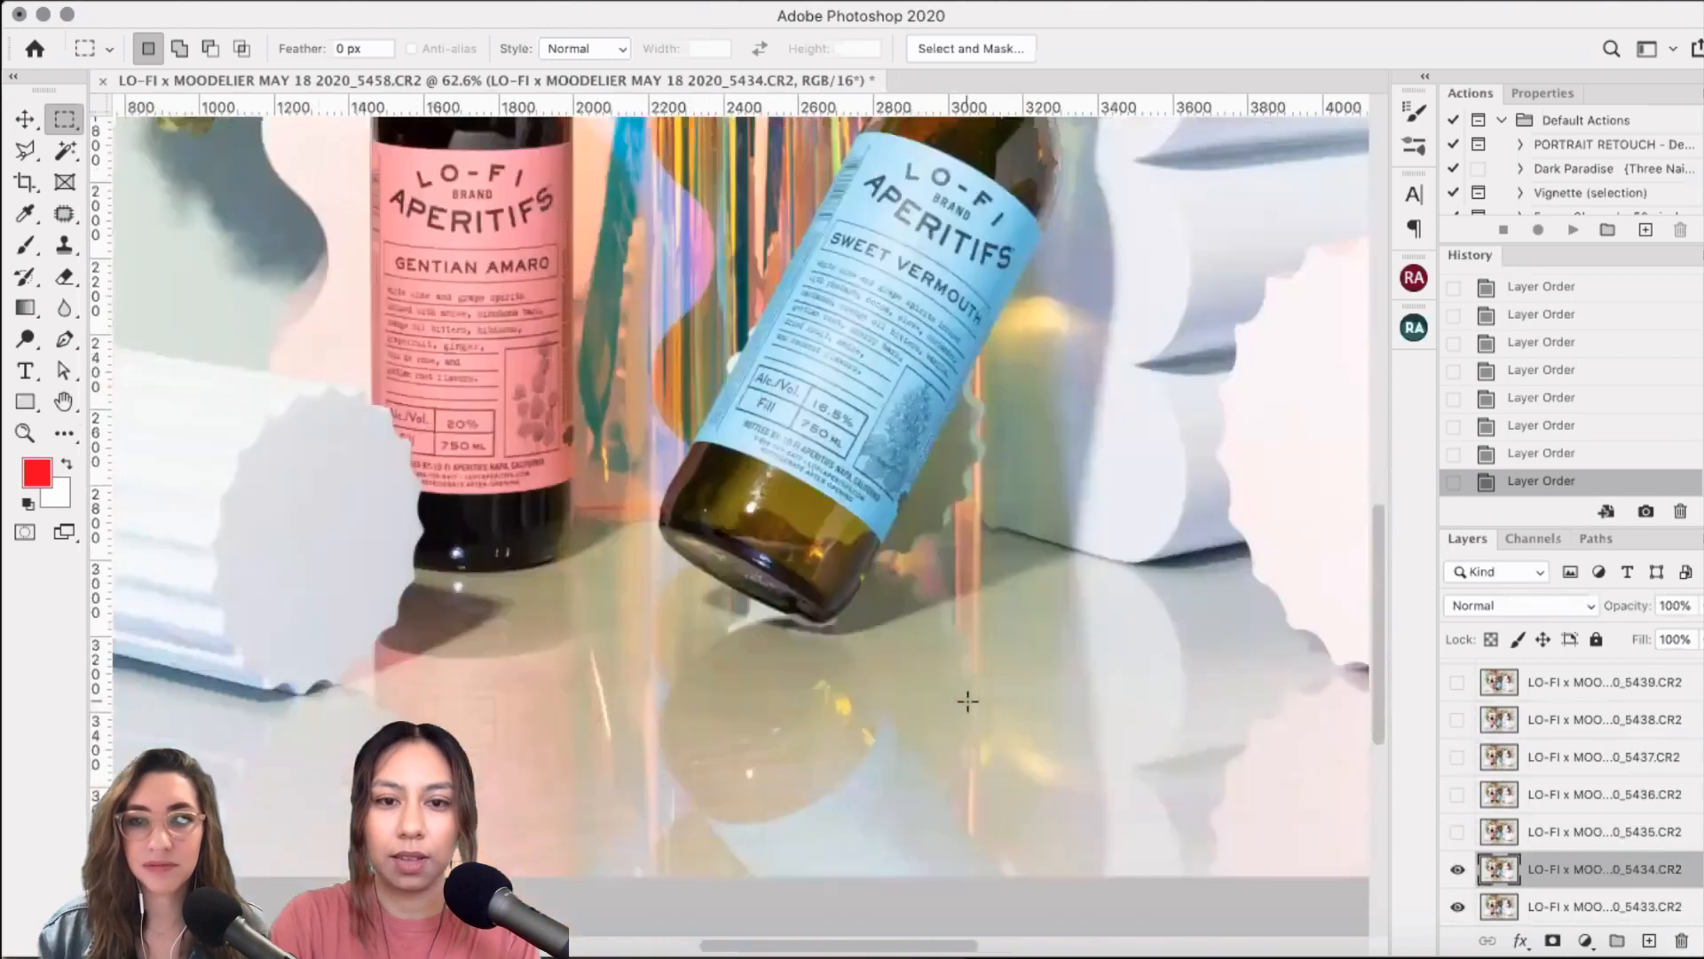
scroll(967, 701, "up", 2)
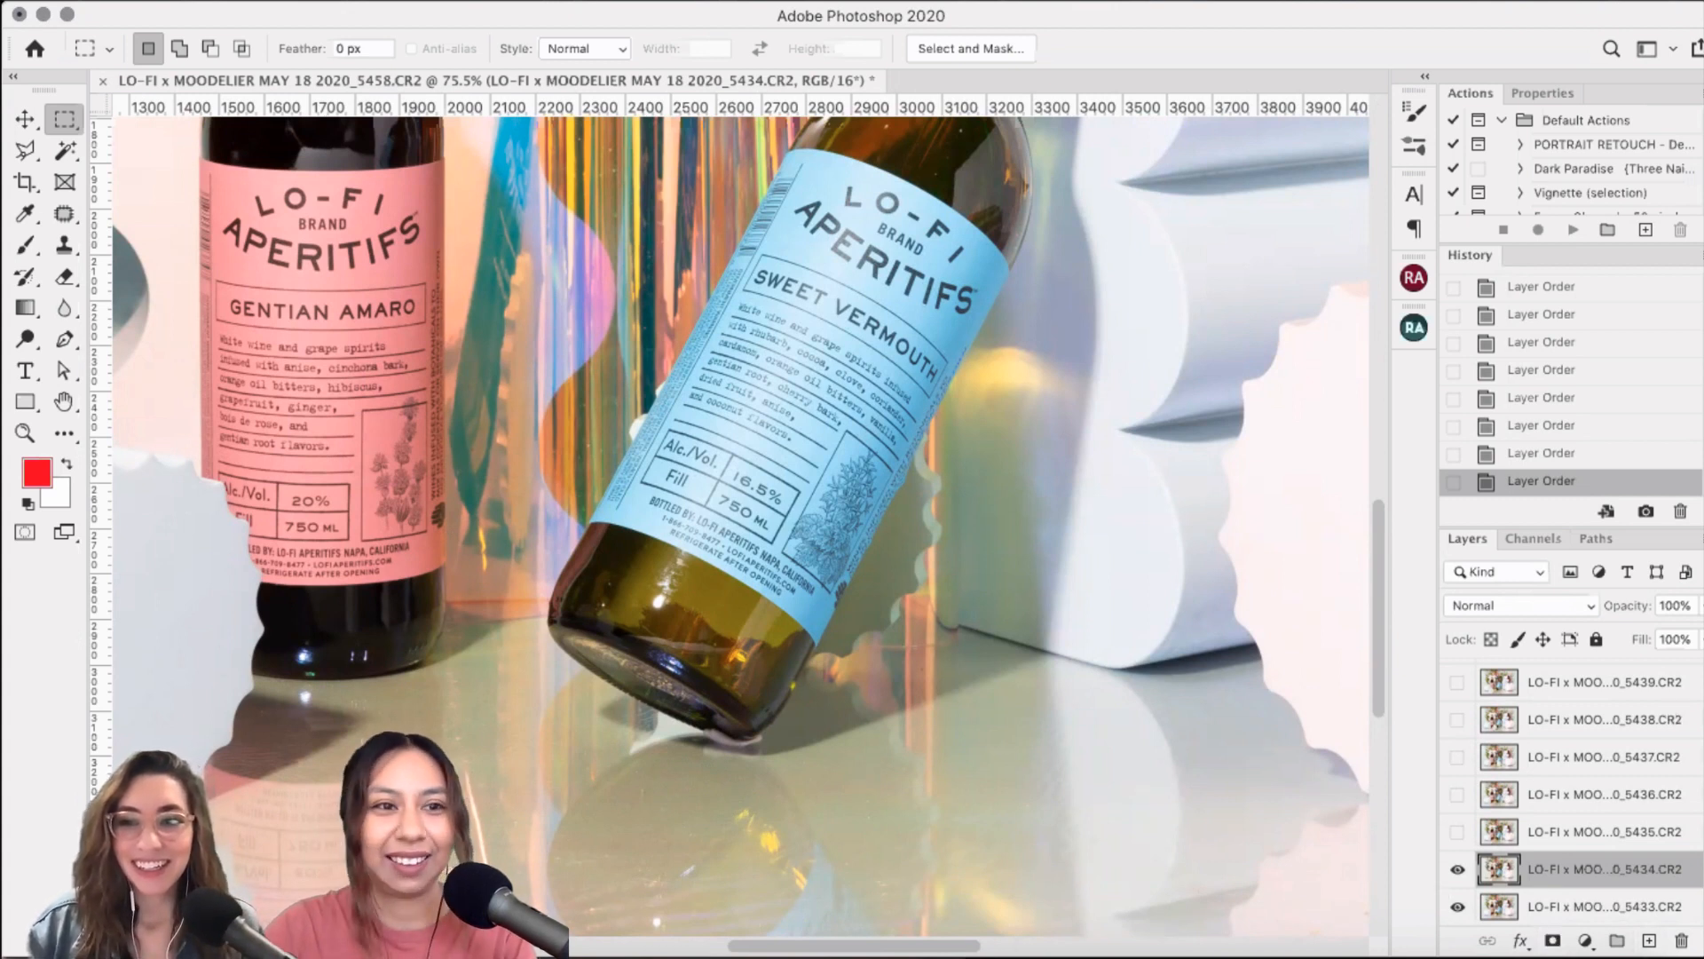
left_click(26, 151)
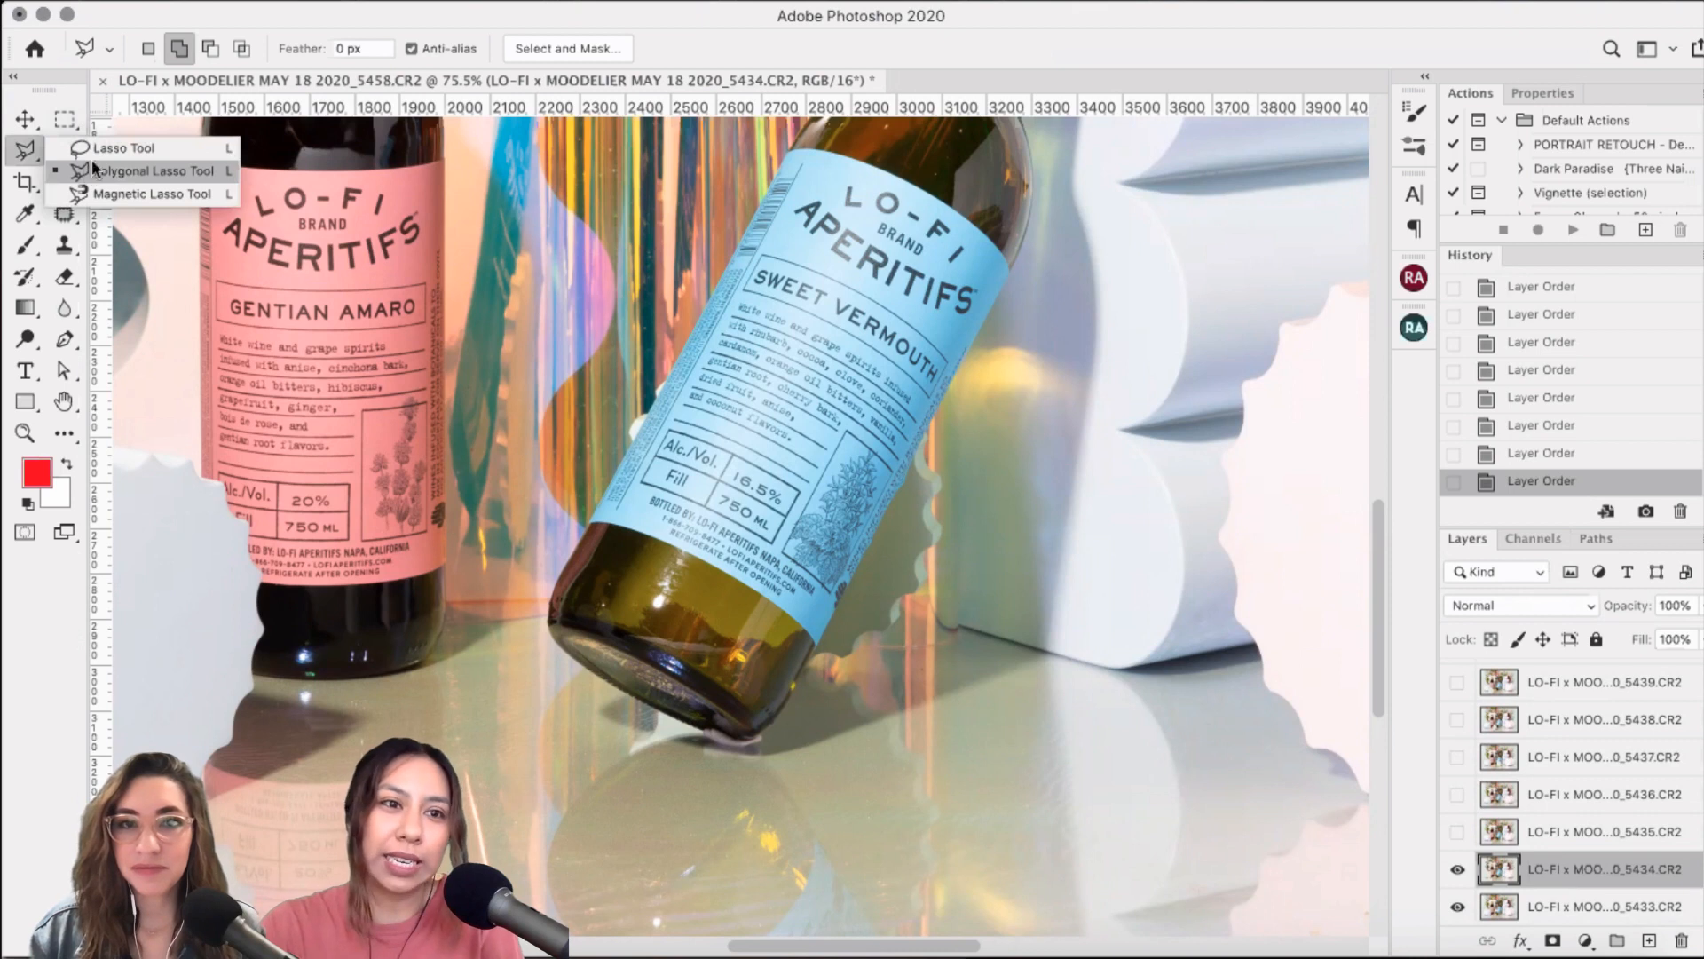
left_click(145, 148)
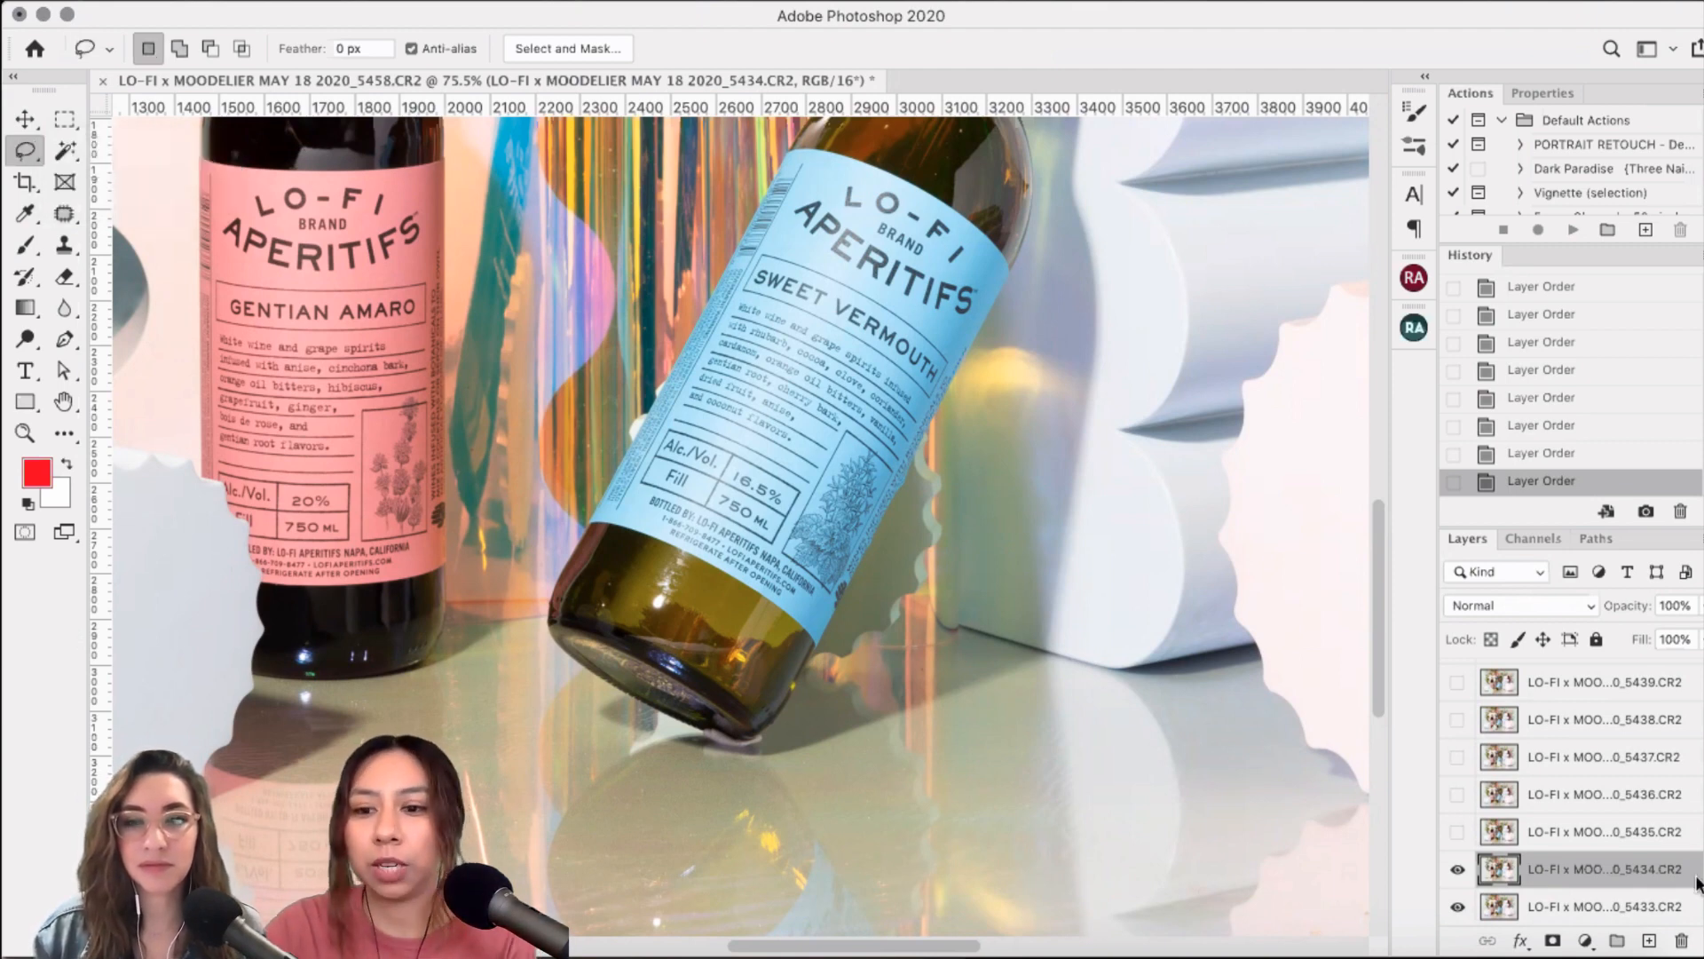
left_click(1456, 870)
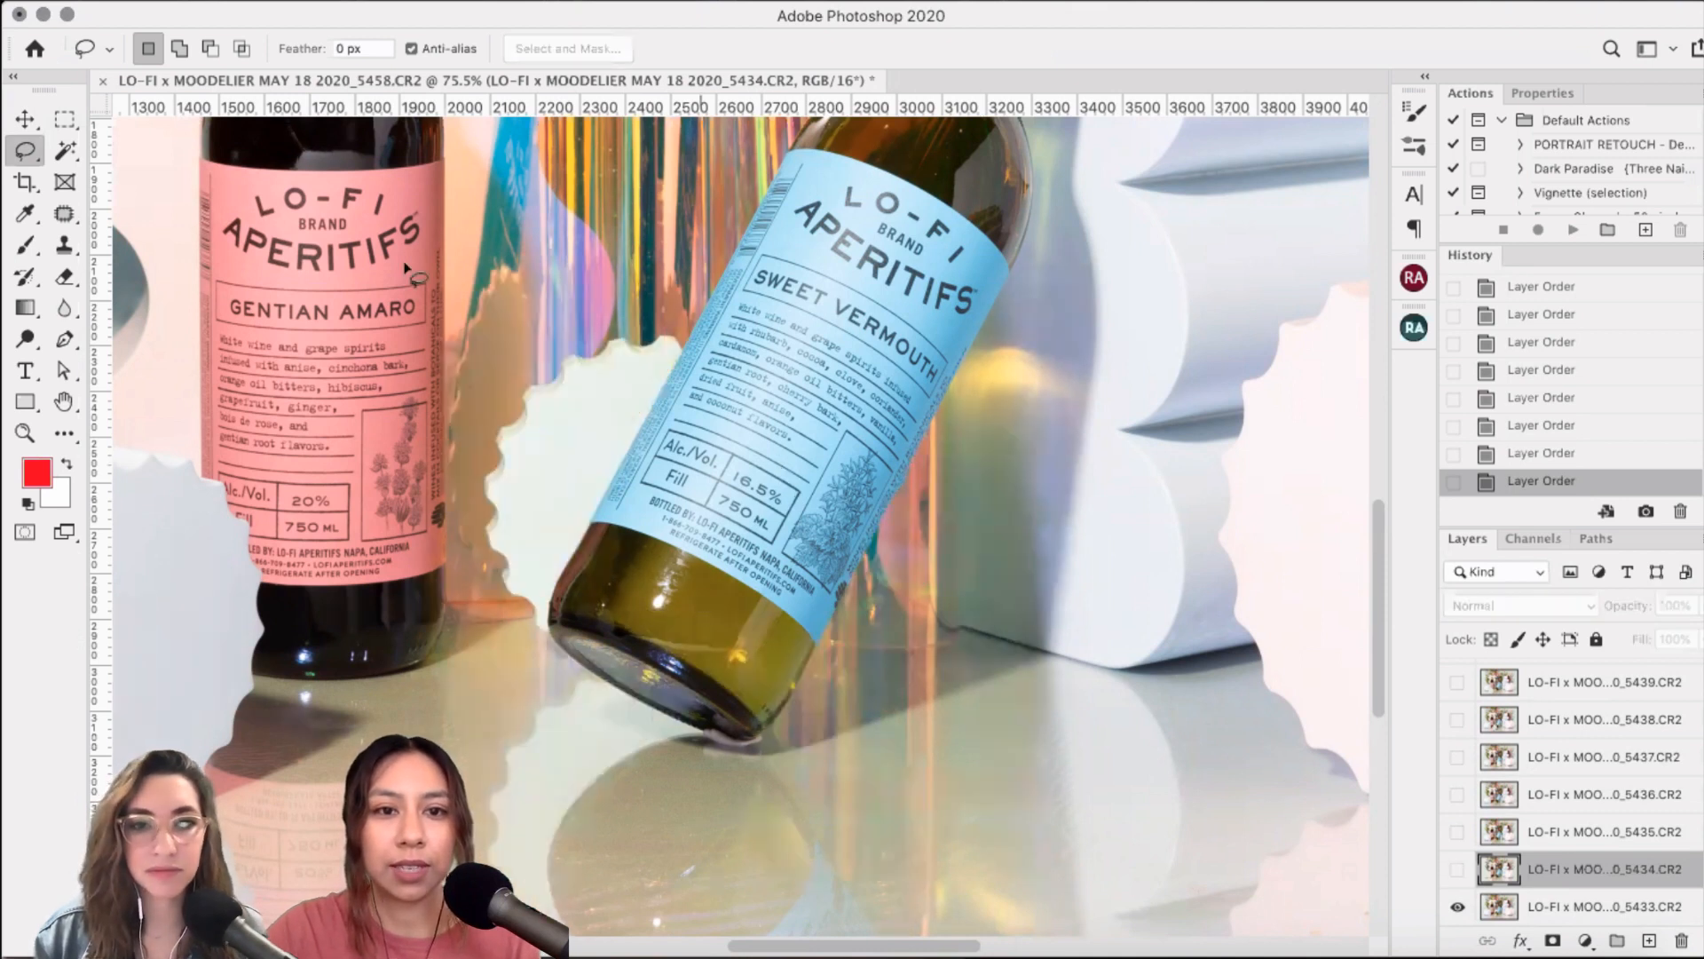
scroll(406, 267, "down", 2)
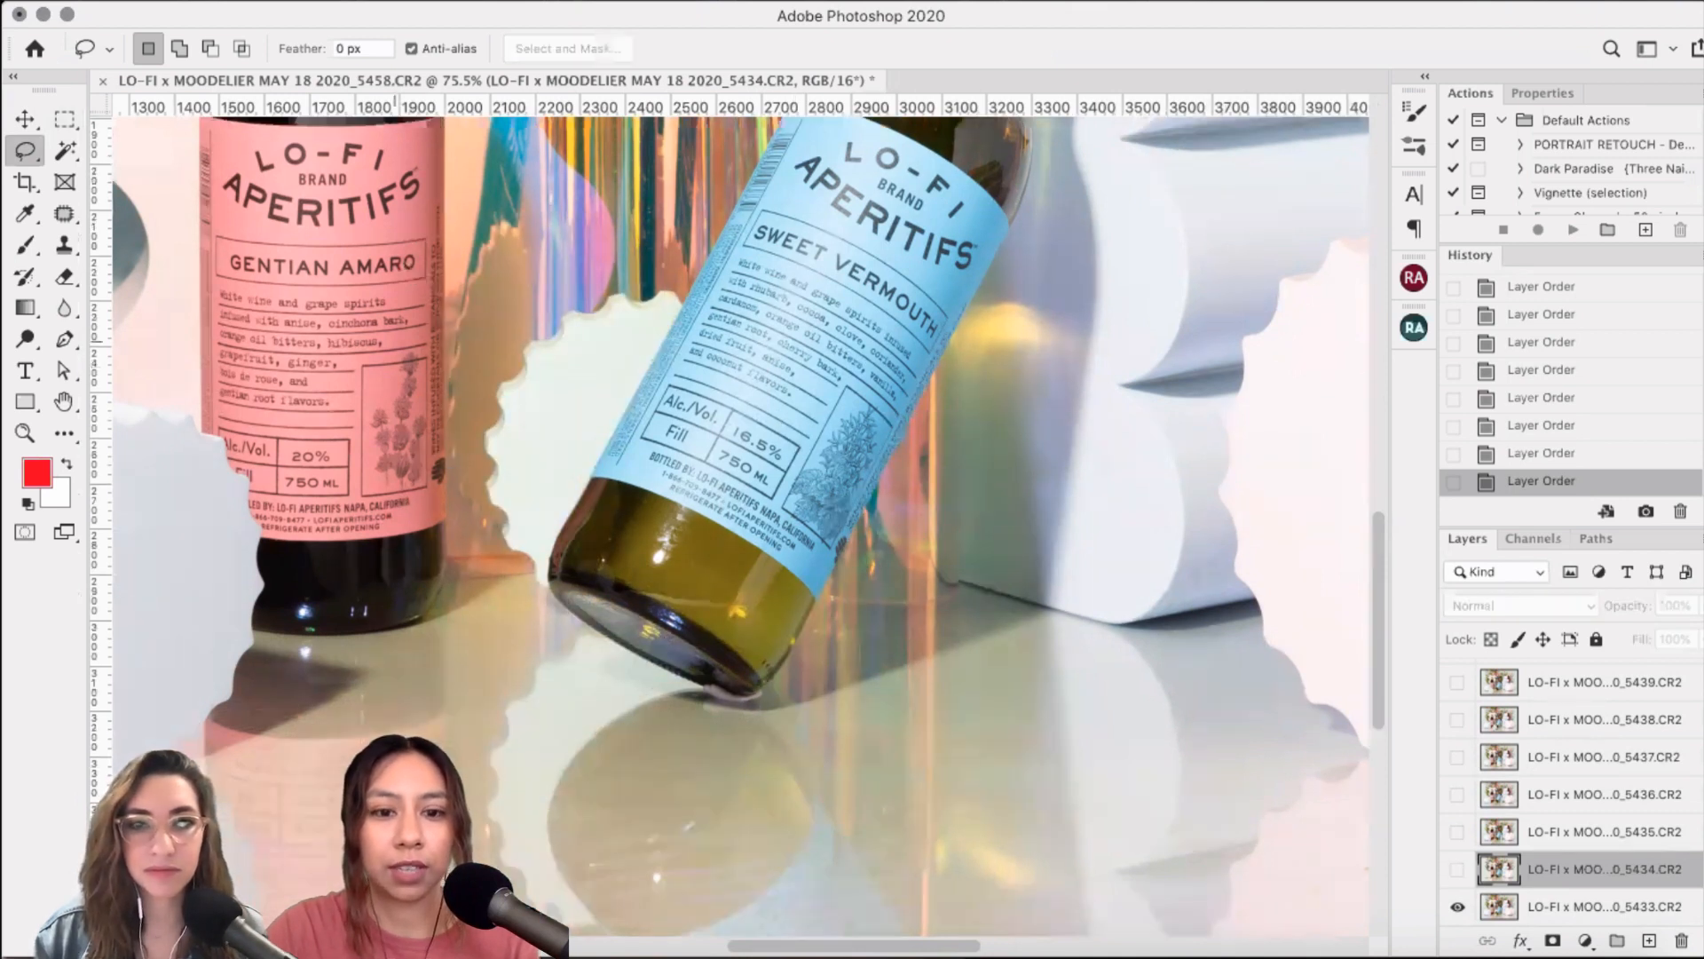
left_click(1457, 870)
- Draw a loose freehand Lasso selection on the 5434 layer around the tilted bottle's label, its base and its reflection
scroll(232, 290, "down", 2)
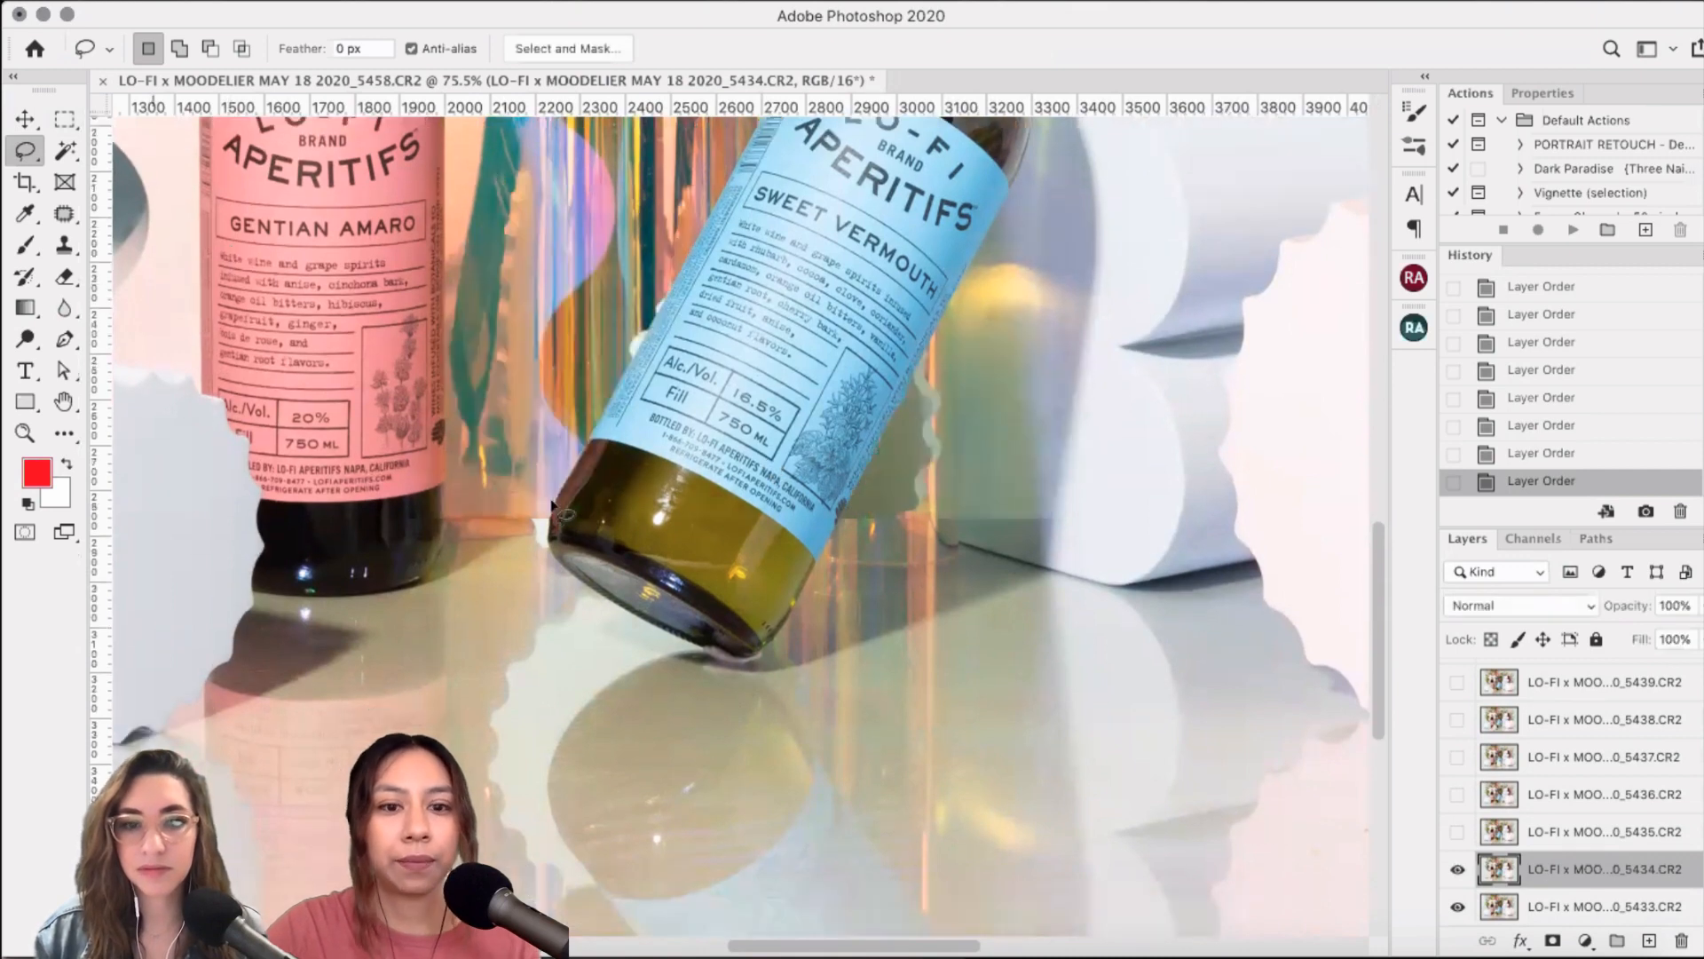
scroll(1223, 532, "up", 2)
scroll(1224, 533, "up", 2)
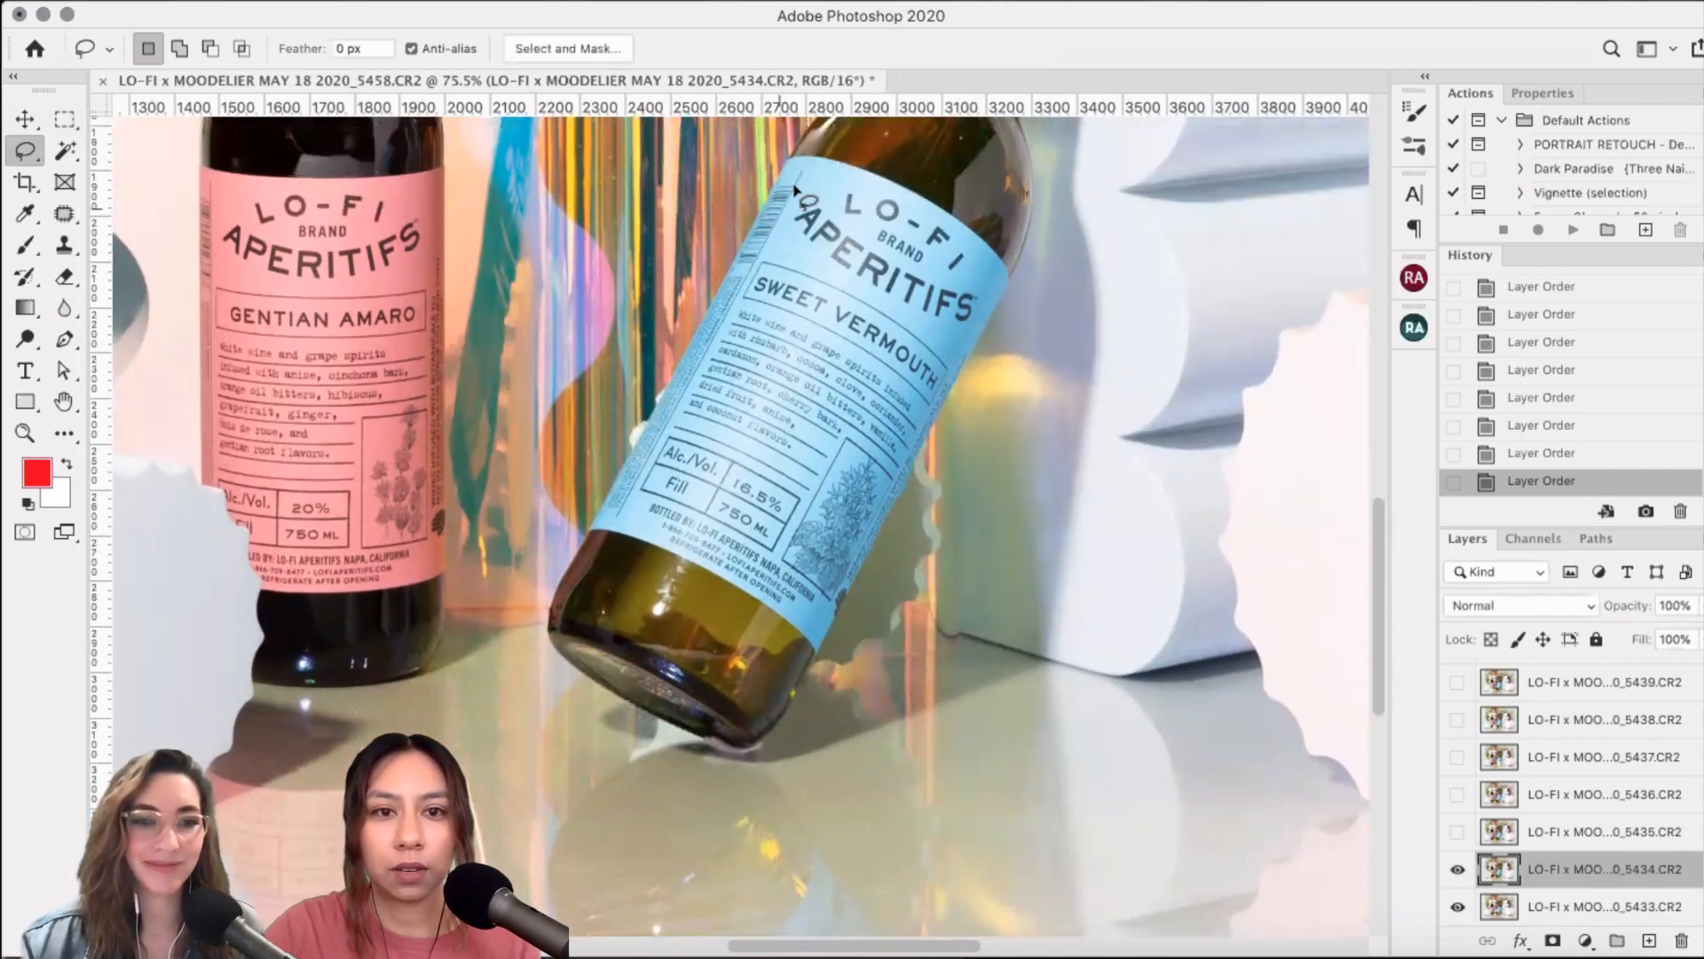
mouse_move(648, 178)
left_mouse_down()
mouse_move(522, 175)
mouse_move(419, 730)
mouse_move(430, 683)
left_mouse_up()
mouse_move(1021, 945)
left_mouse_down()
mouse_move(1046, 287)
mouse_move(888, 114)
mouse_move(586, 104)
left_mouse_up()
- Open the lasso selection around the tilted bottle in the Select and Mask workspace
left_click(491, 1)
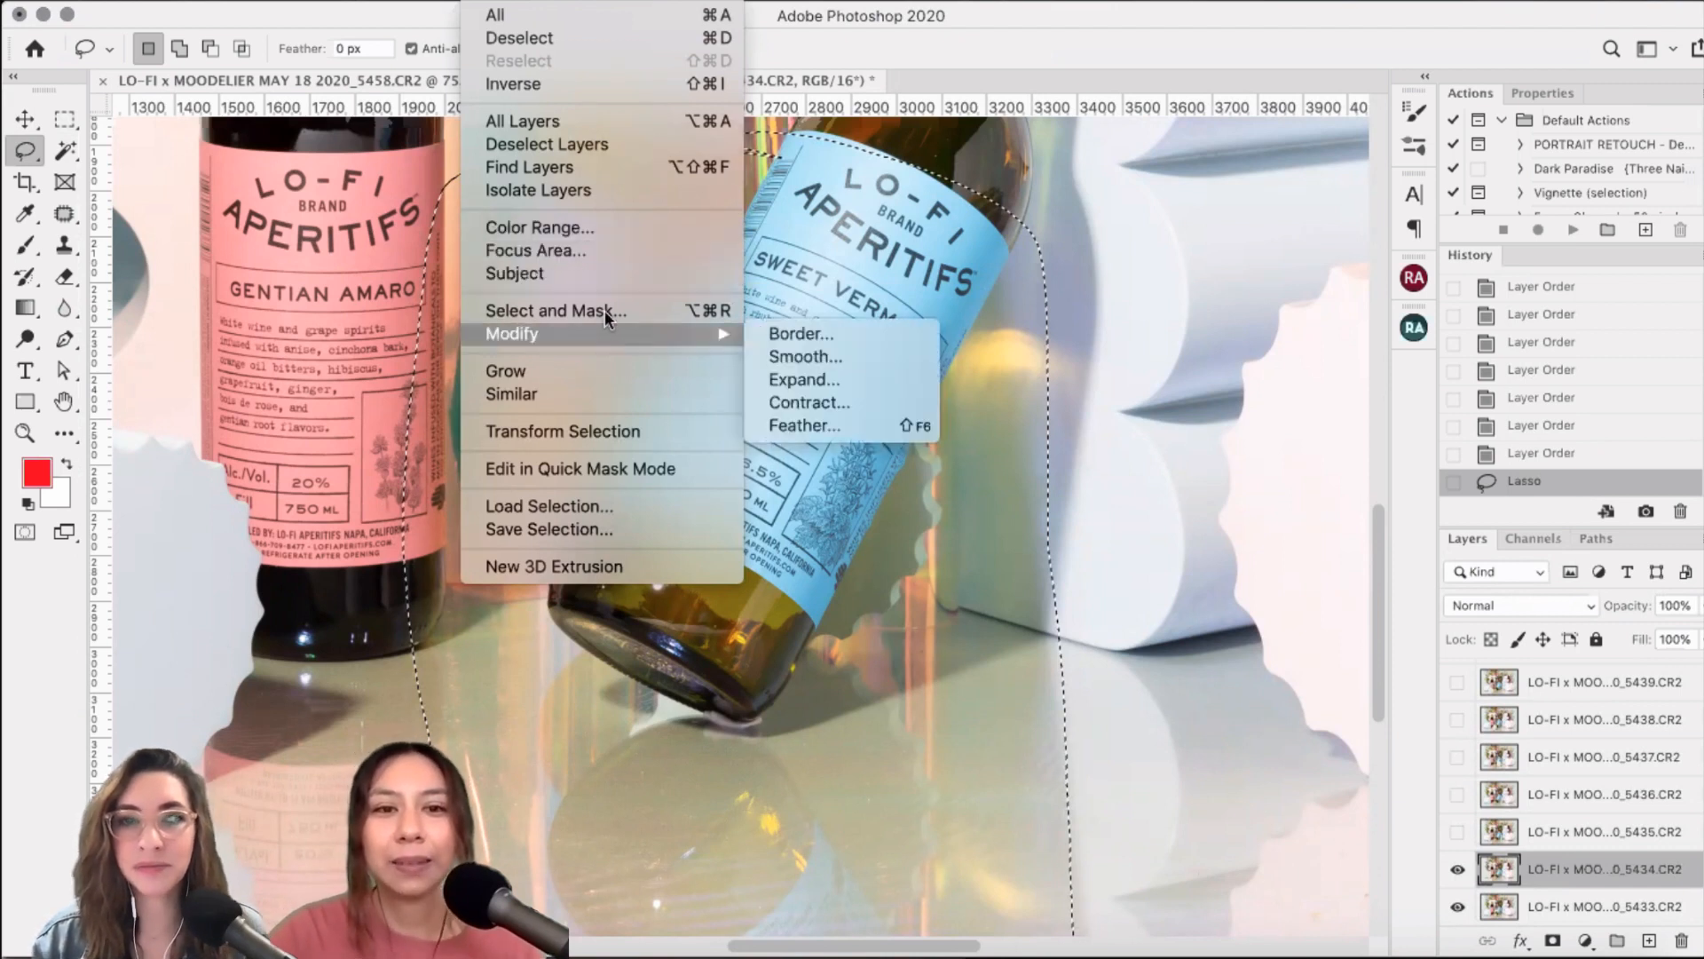
left_click(1252, 530)
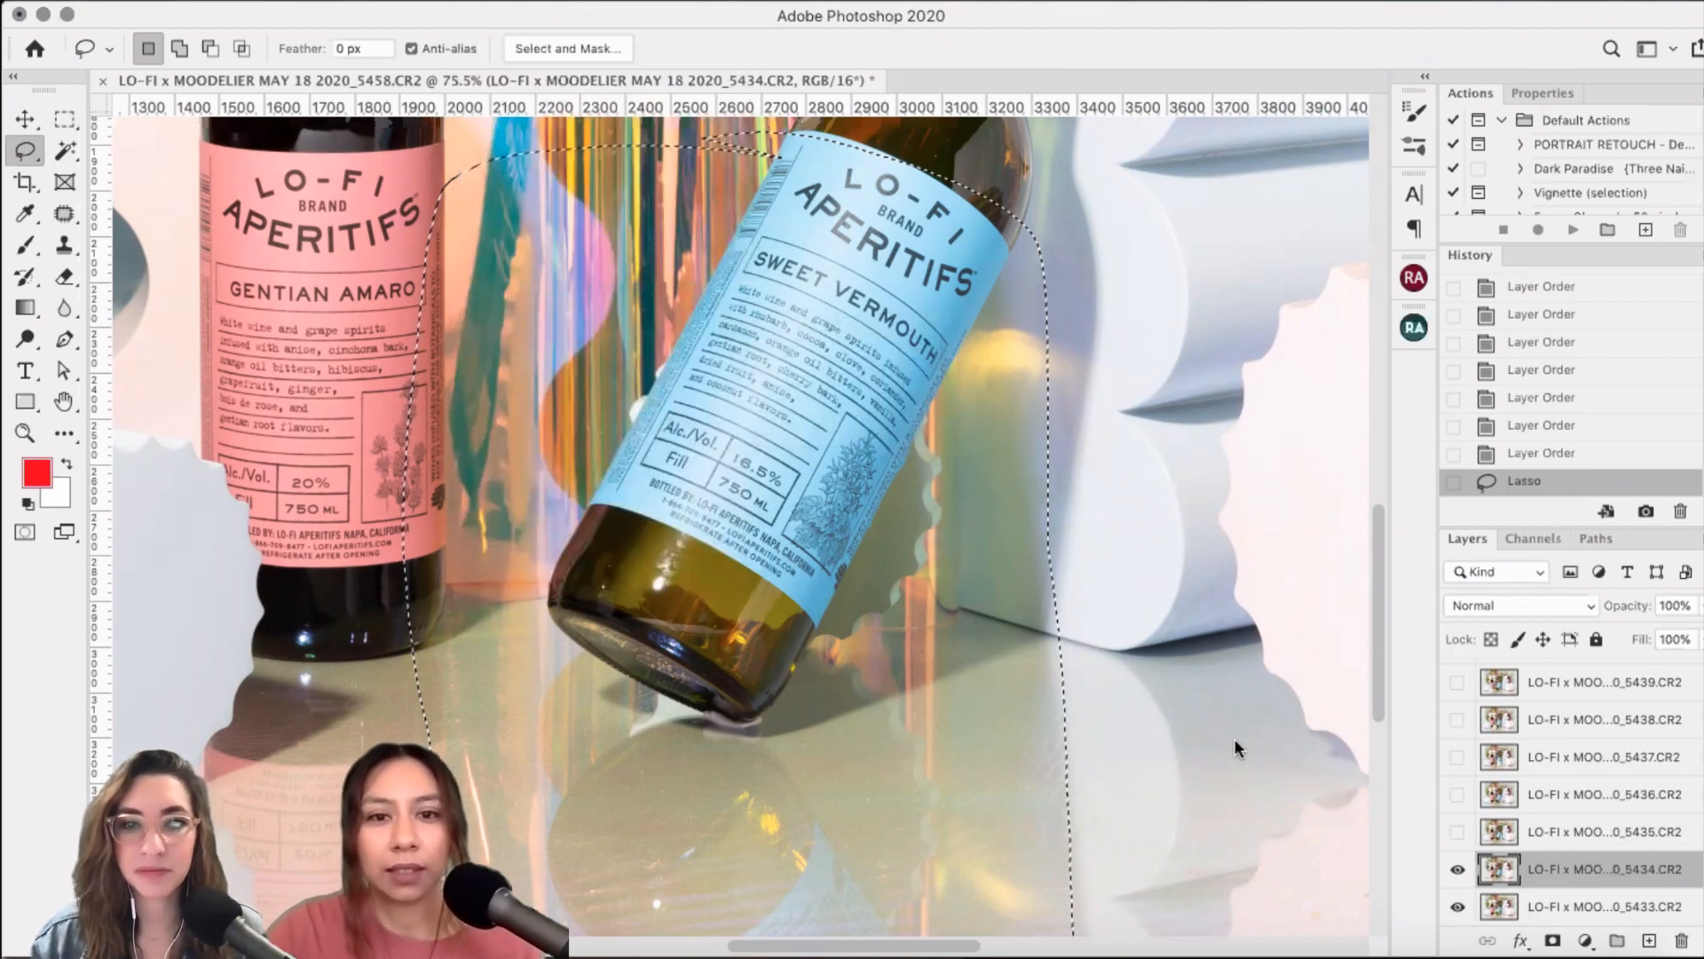
left_click(1168, 617)
key("super+alt+r")
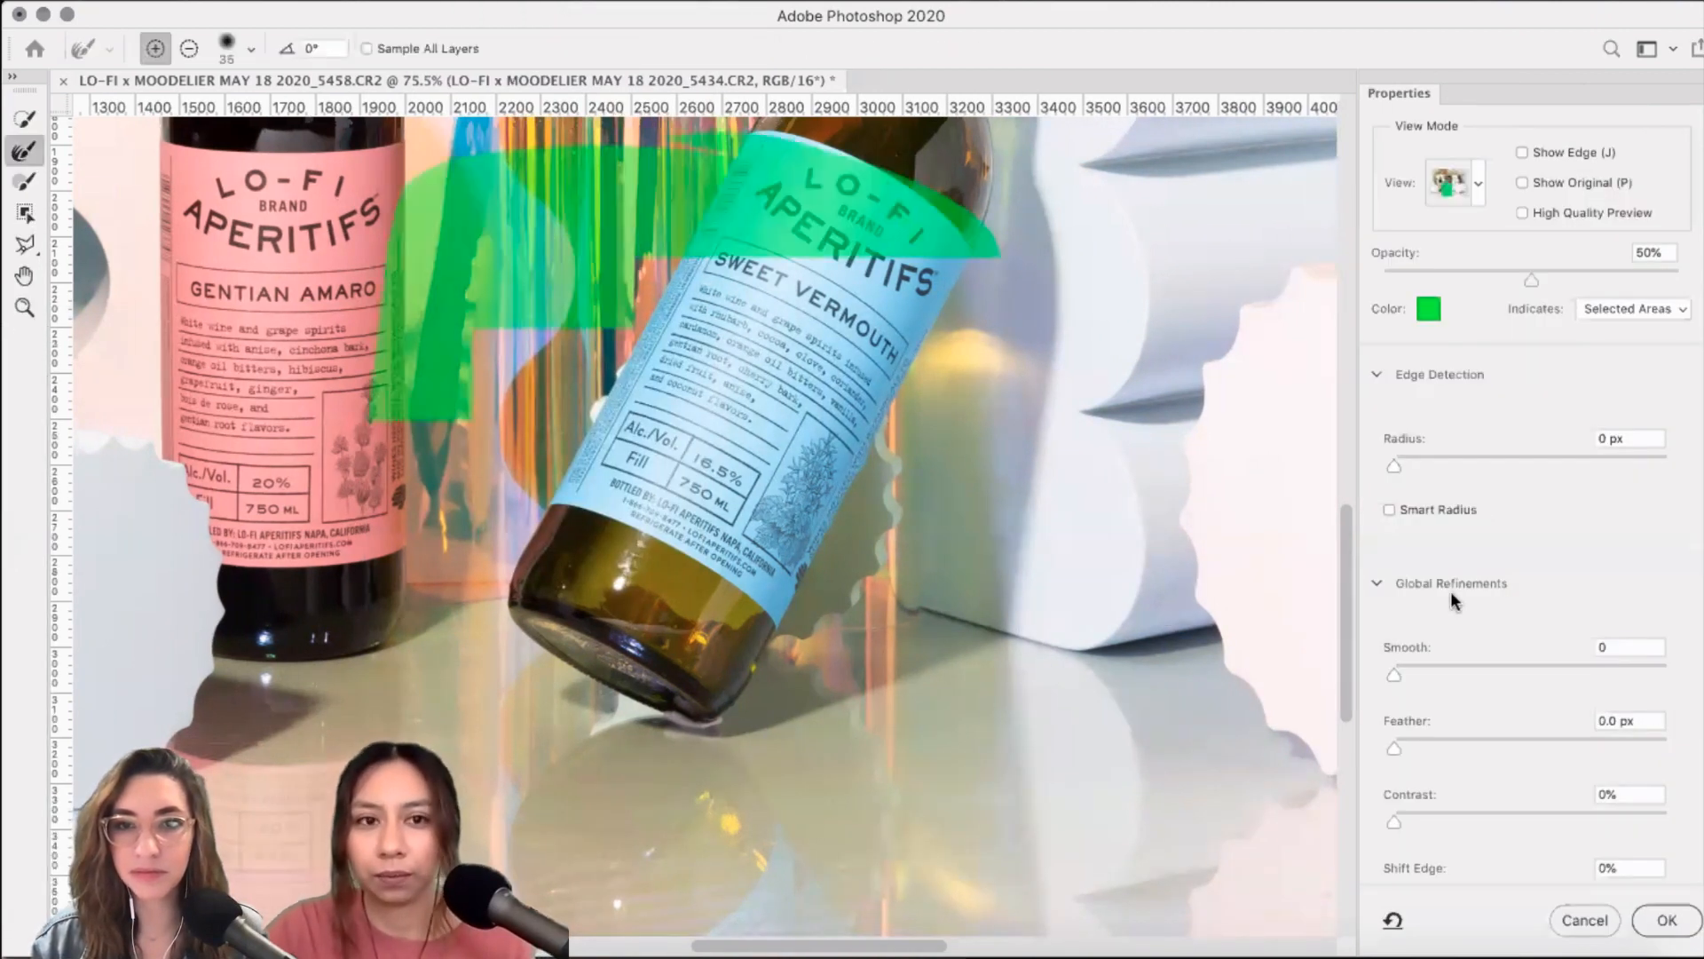
- Set the bottle selection's Smooth refinement to 7 and apply it as a selection on the 5434 layer
left_click_drag(1423, 674, 1414, 674)
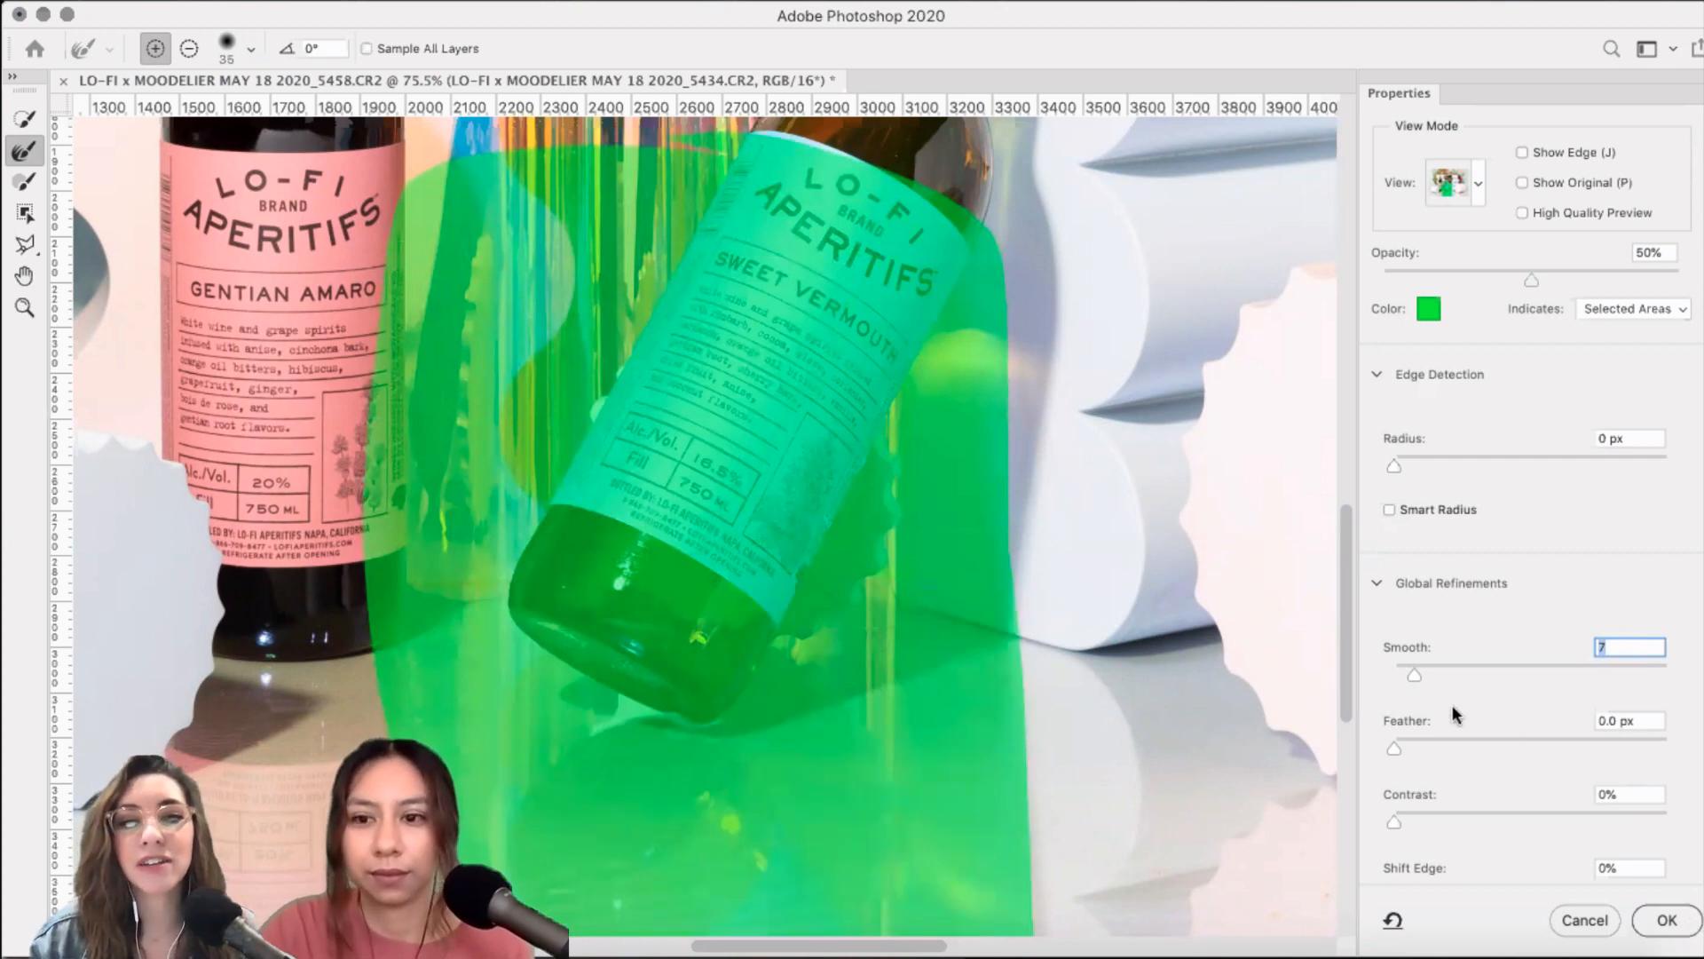
left_click(1667, 922)
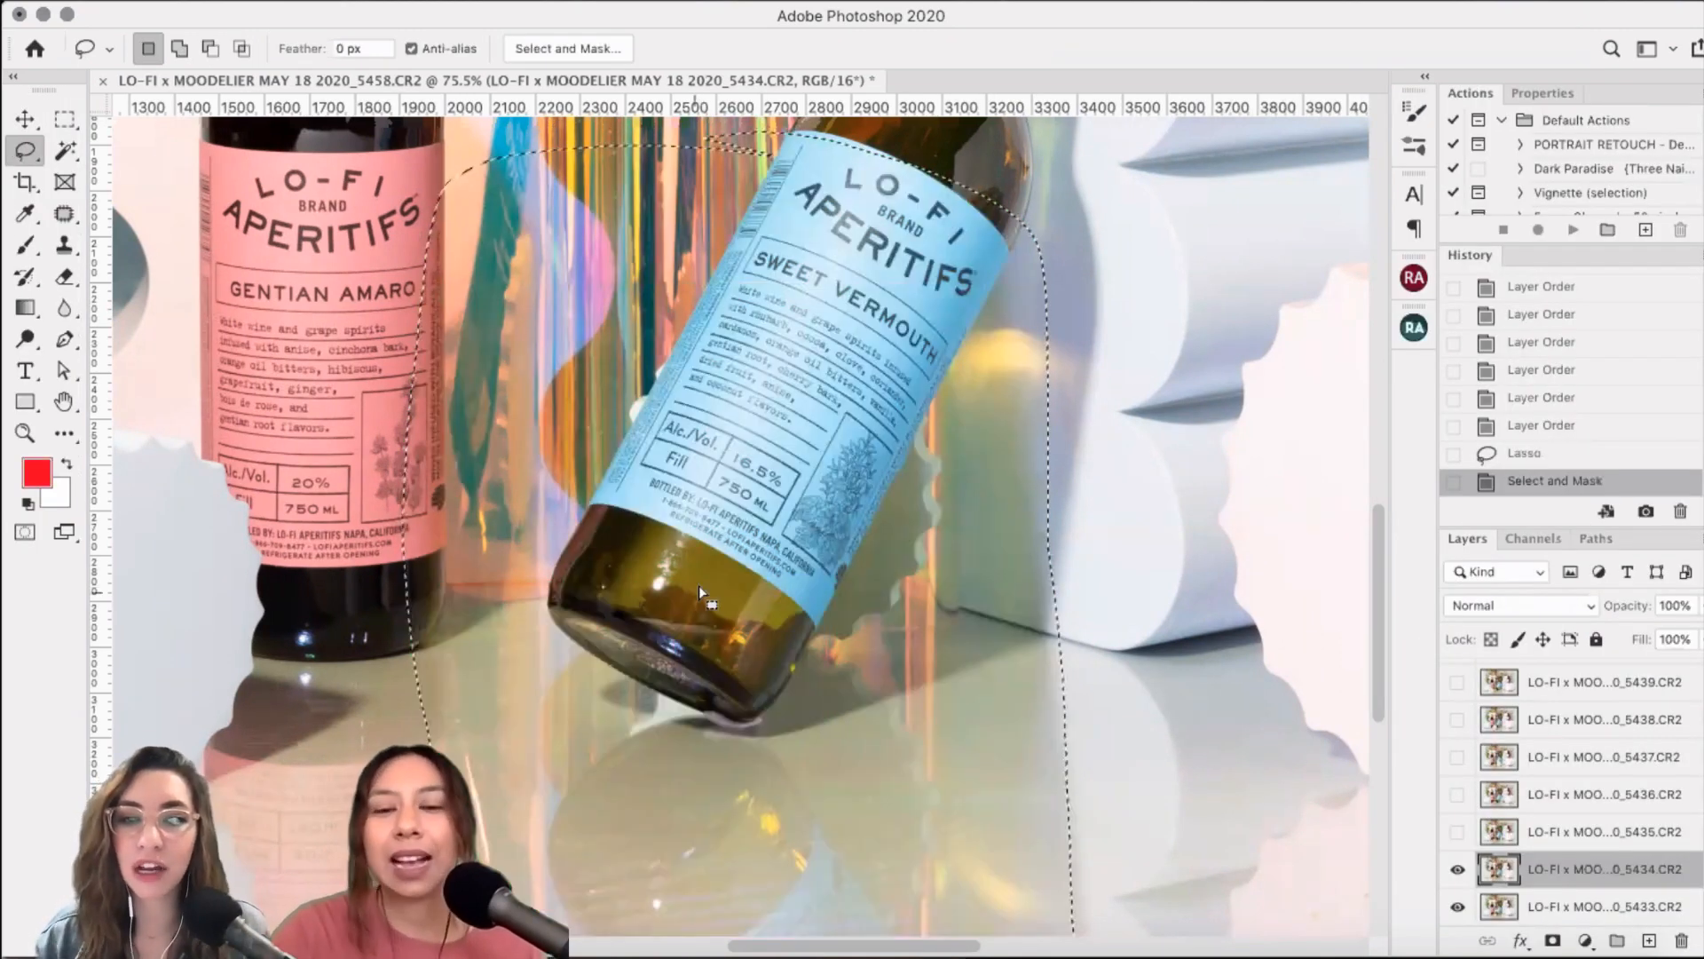
scroll(699, 584, "down", 2)
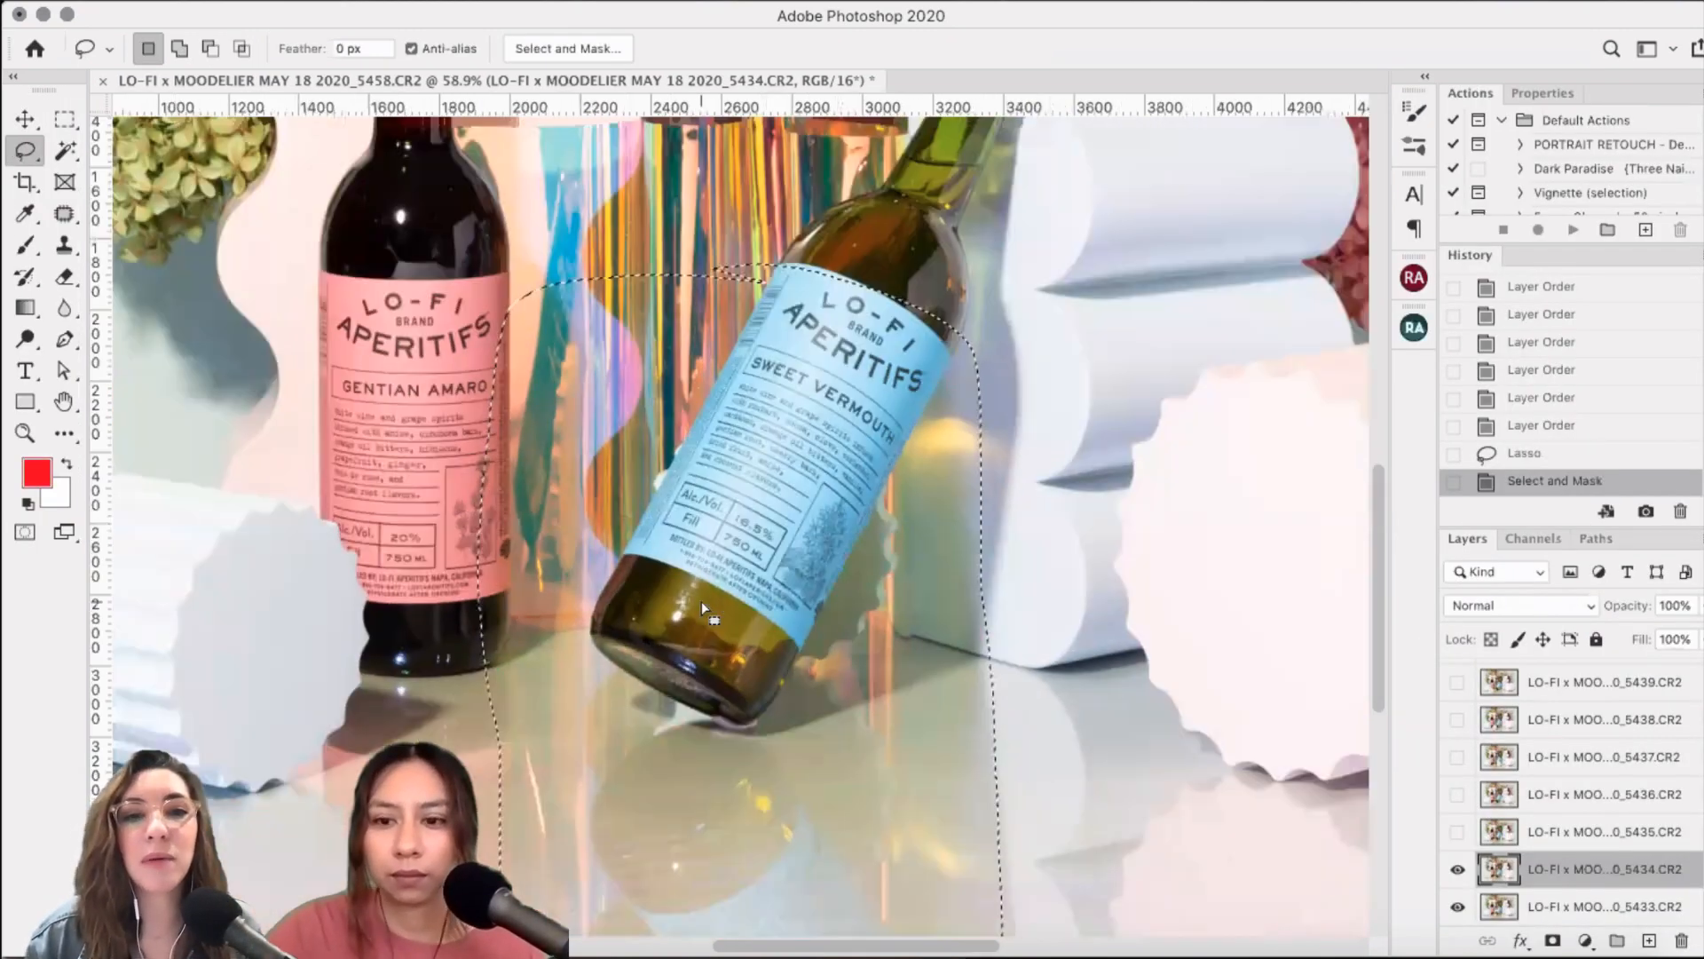
scroll(850, 577, "down", 2)
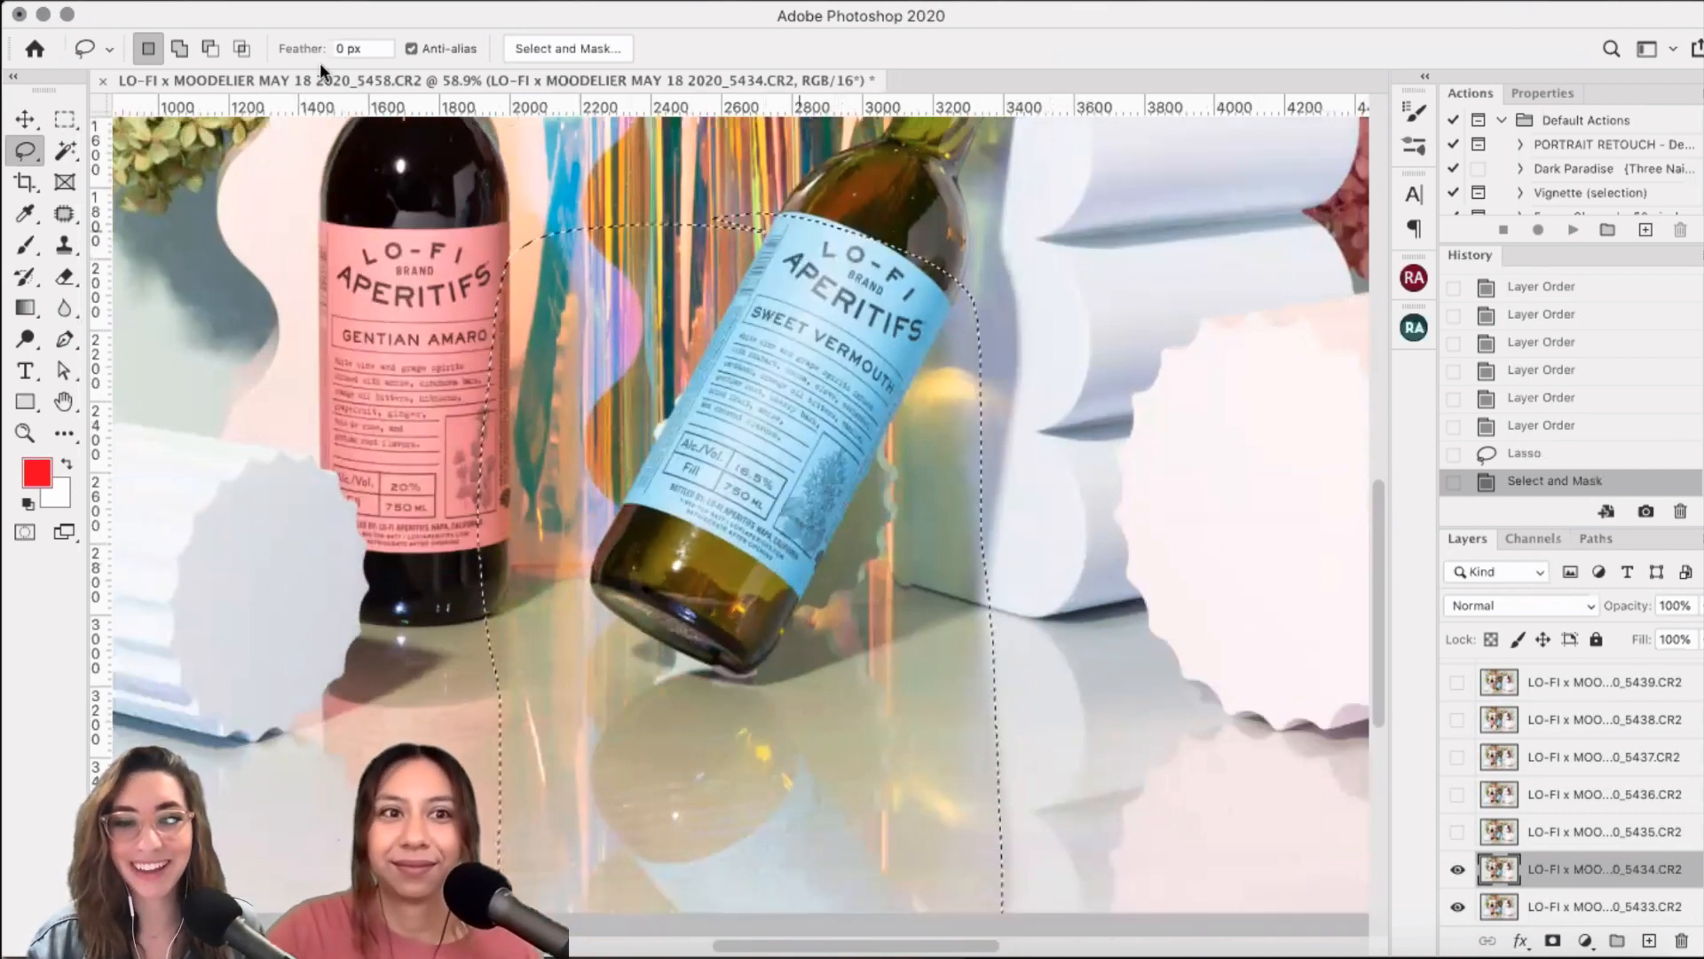
- Switch to the Rectangular Marquee tool and turn the smoothed bottle selection into a layer mask on the 5434 layer
left_click(176, 52)
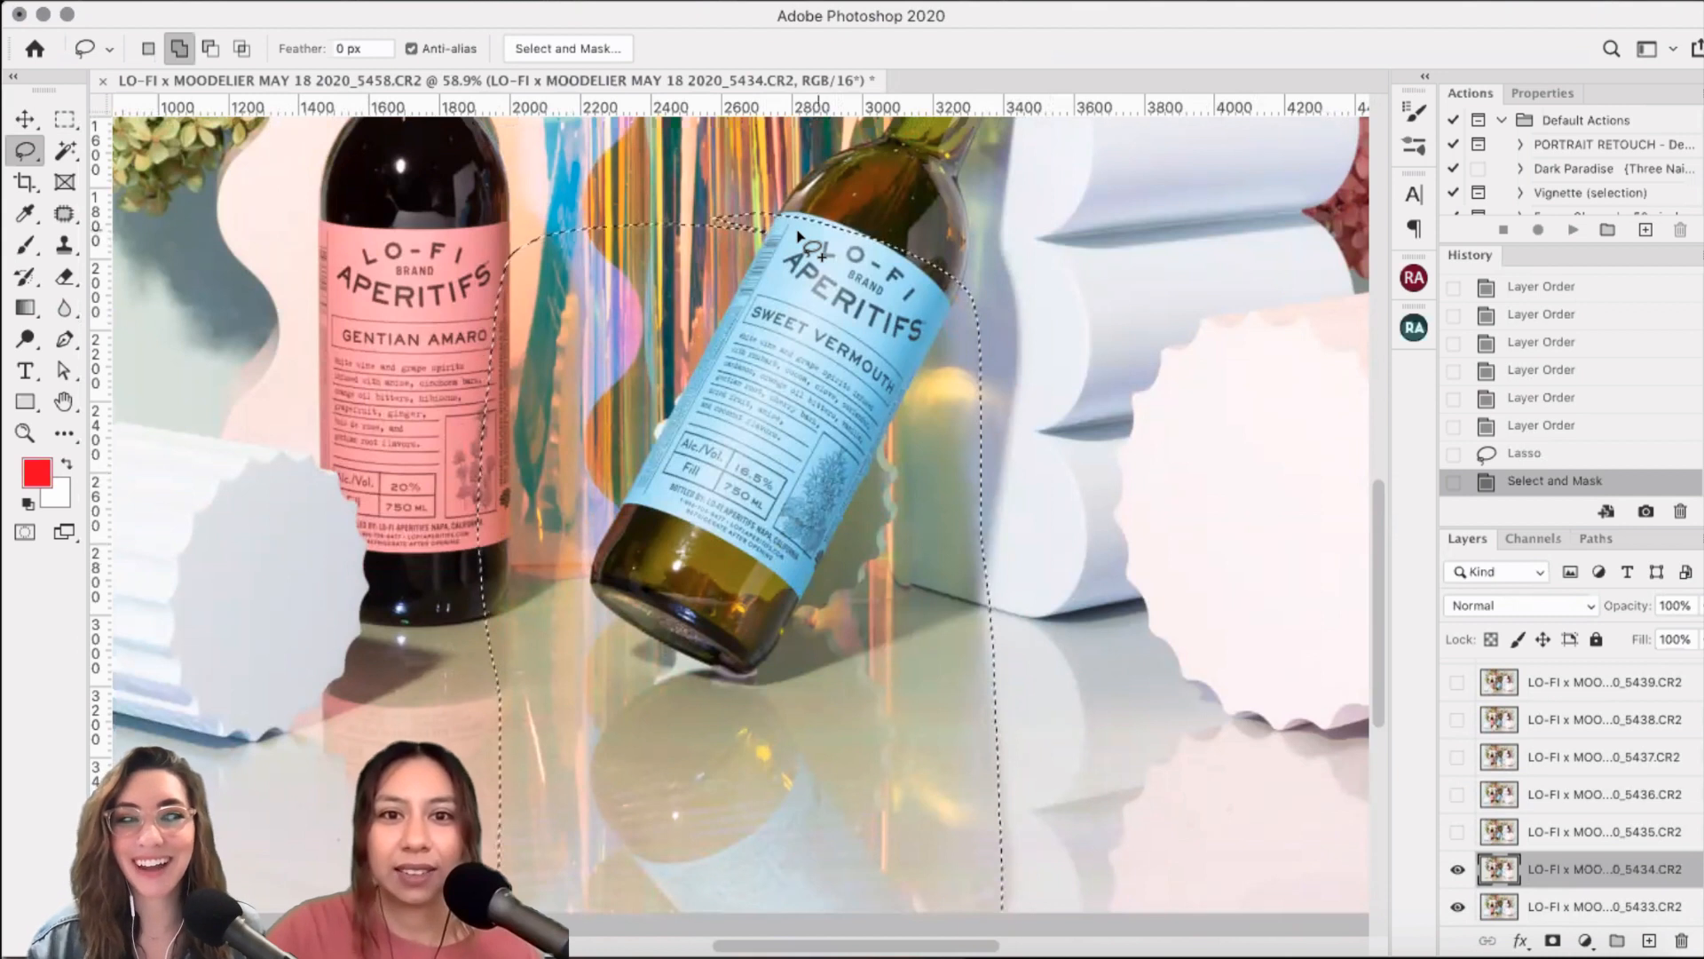
key("m")
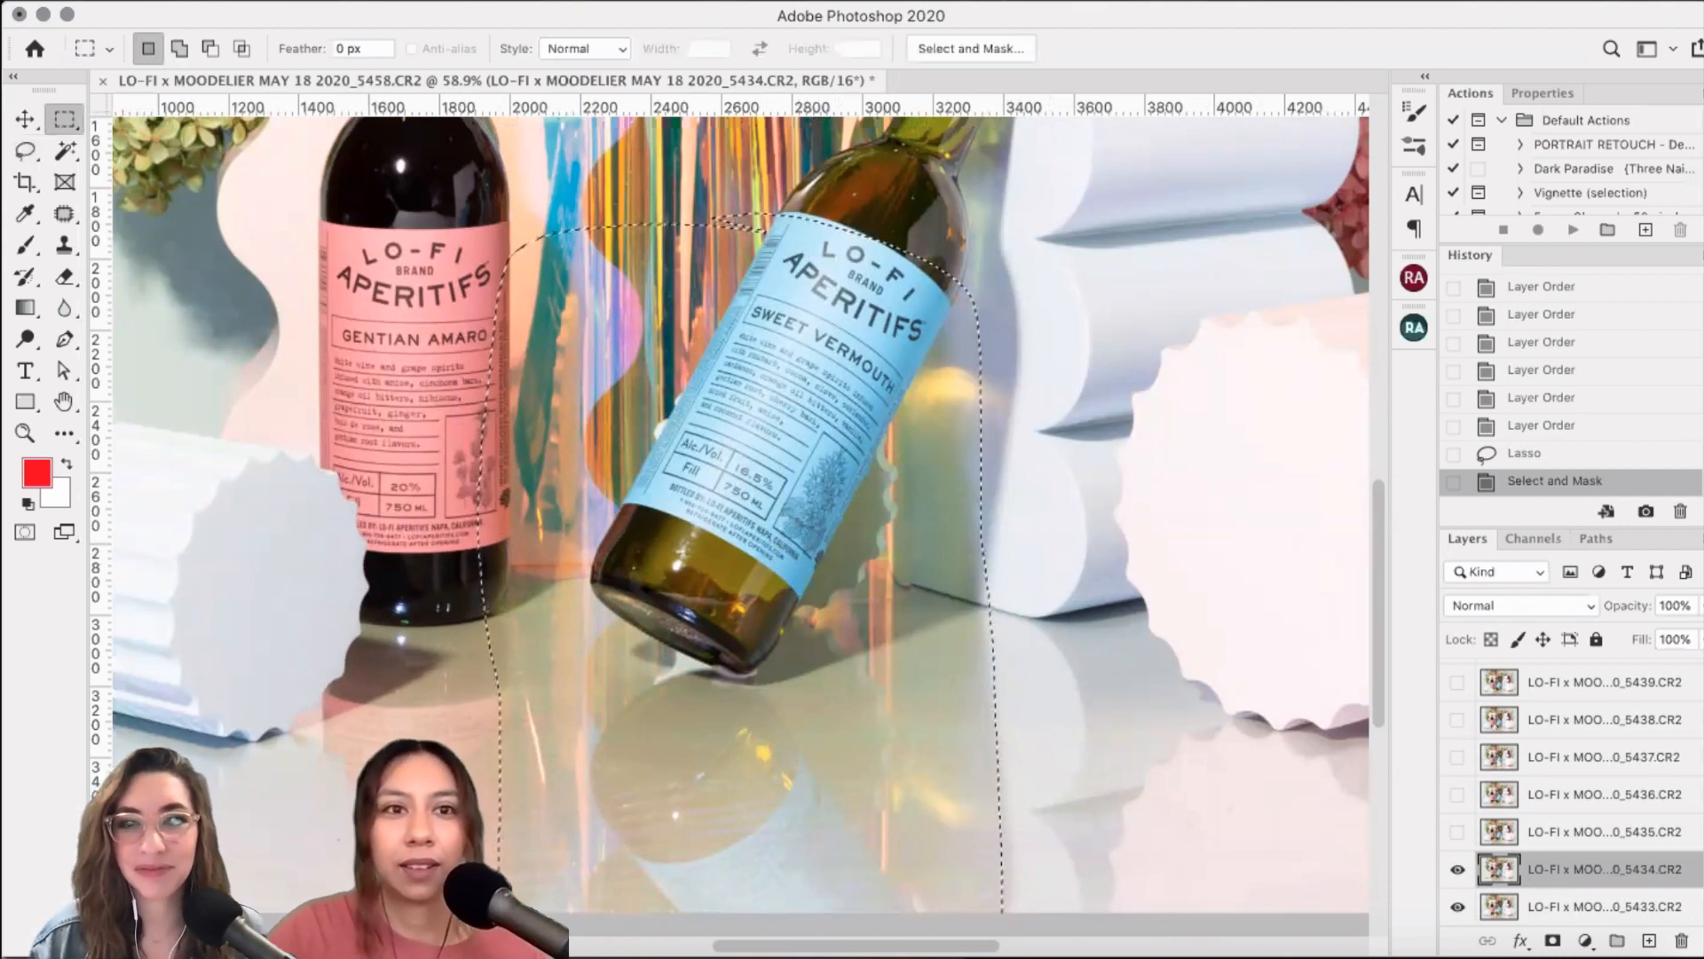
left_click(484, 0)
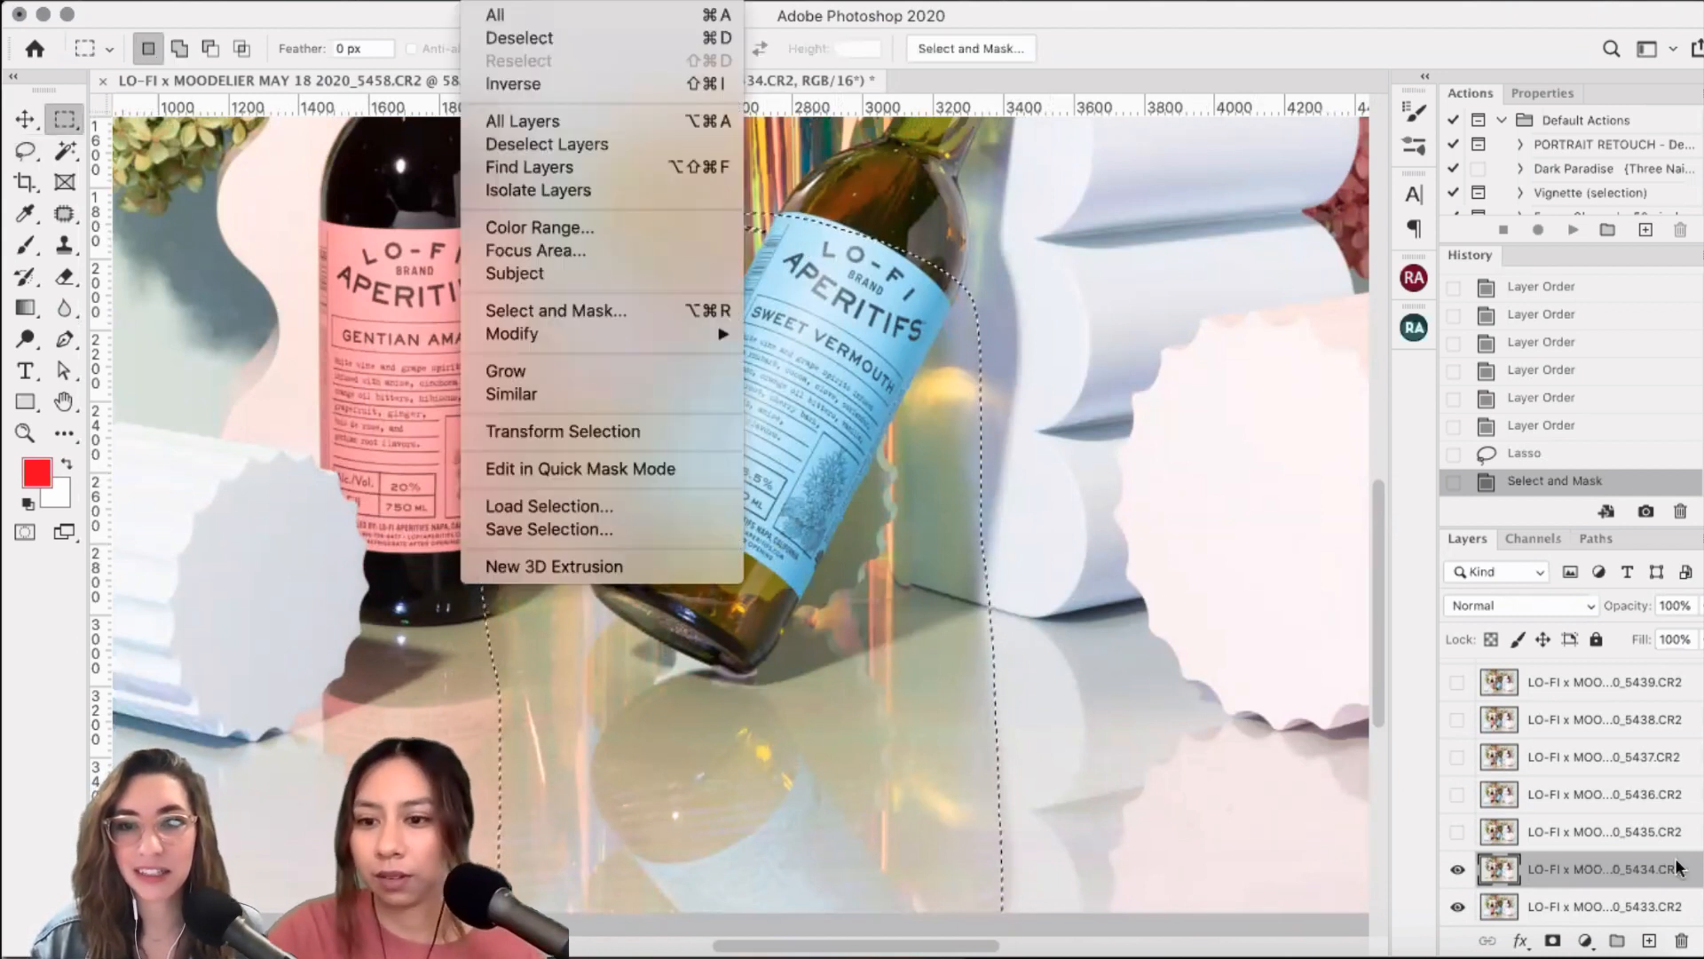
left_click(1649, 946)
left_click(1553, 941)
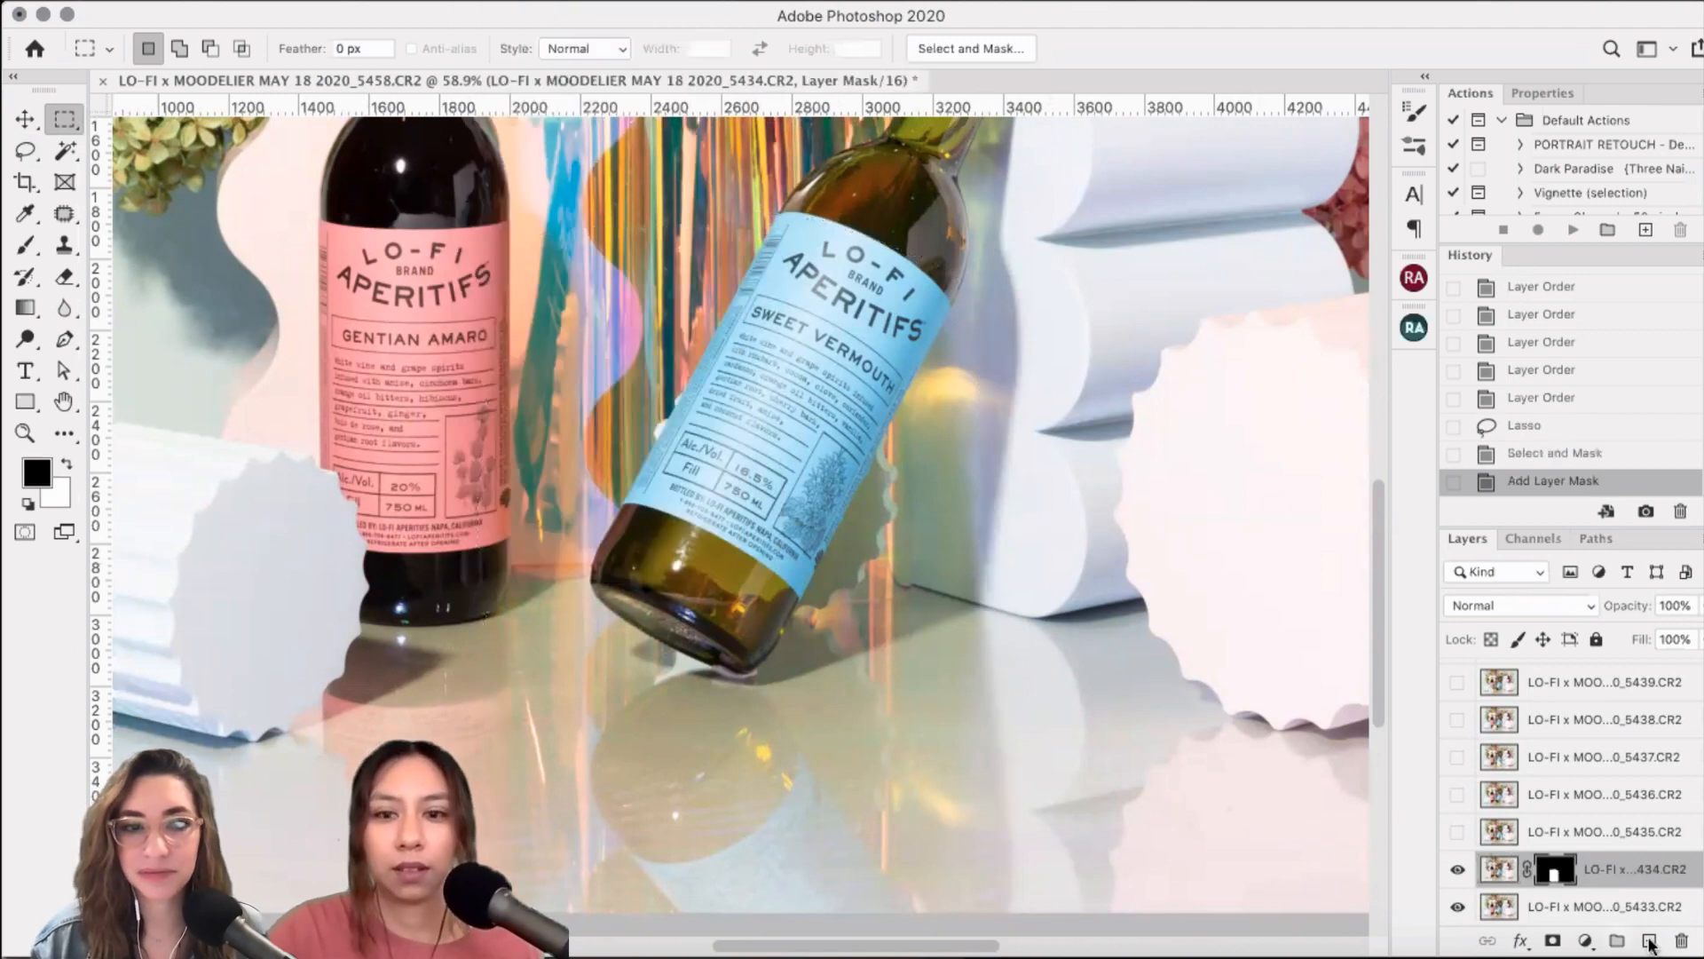
- Compare the masked 5434 layer with the 5433 base and inspect the mask edge beside the bottle's base
left_click(1458, 870)
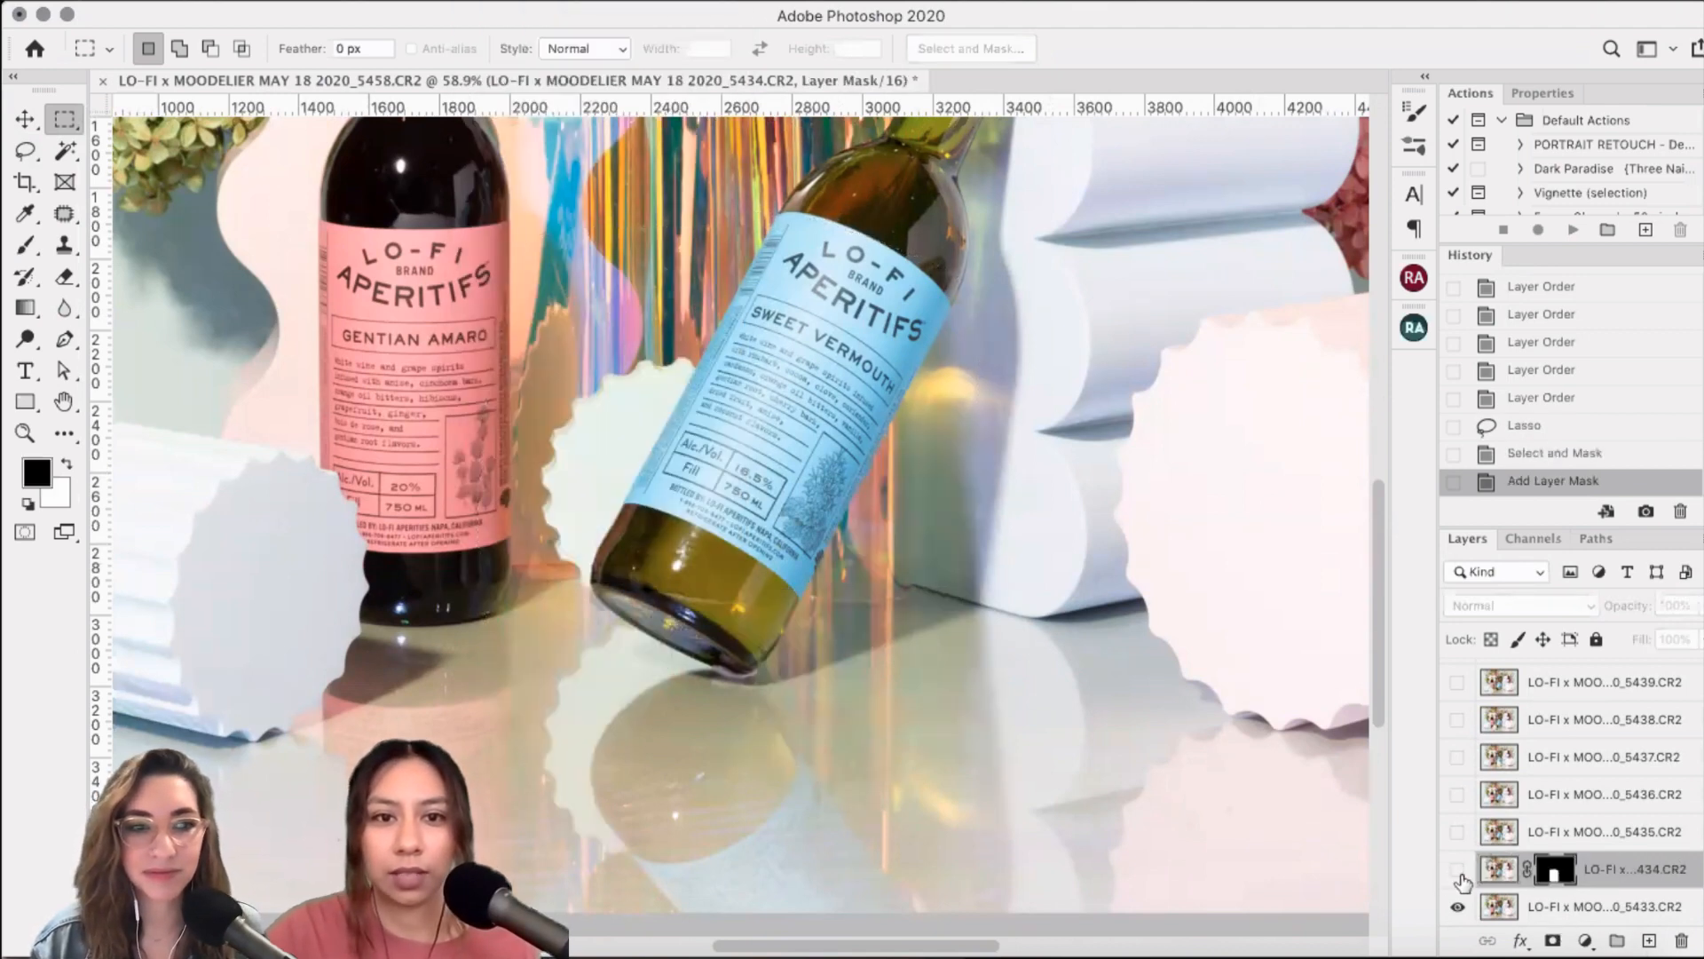
left_click(1459, 870)
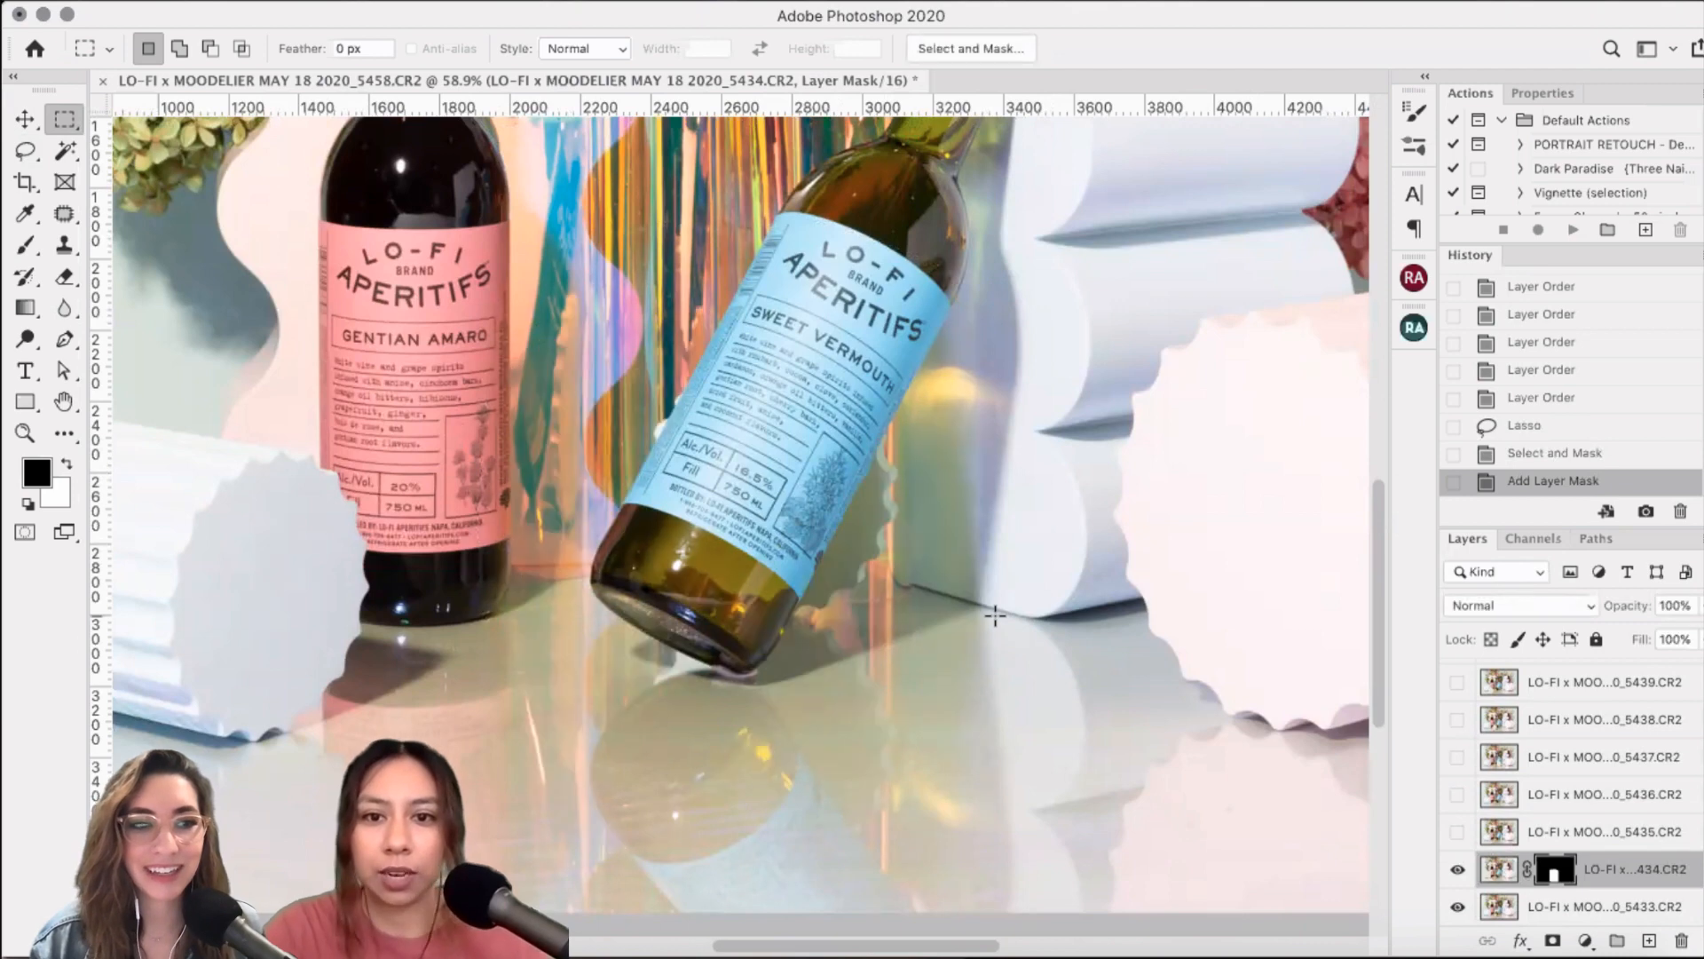
scroll(995, 614, "up", 5)
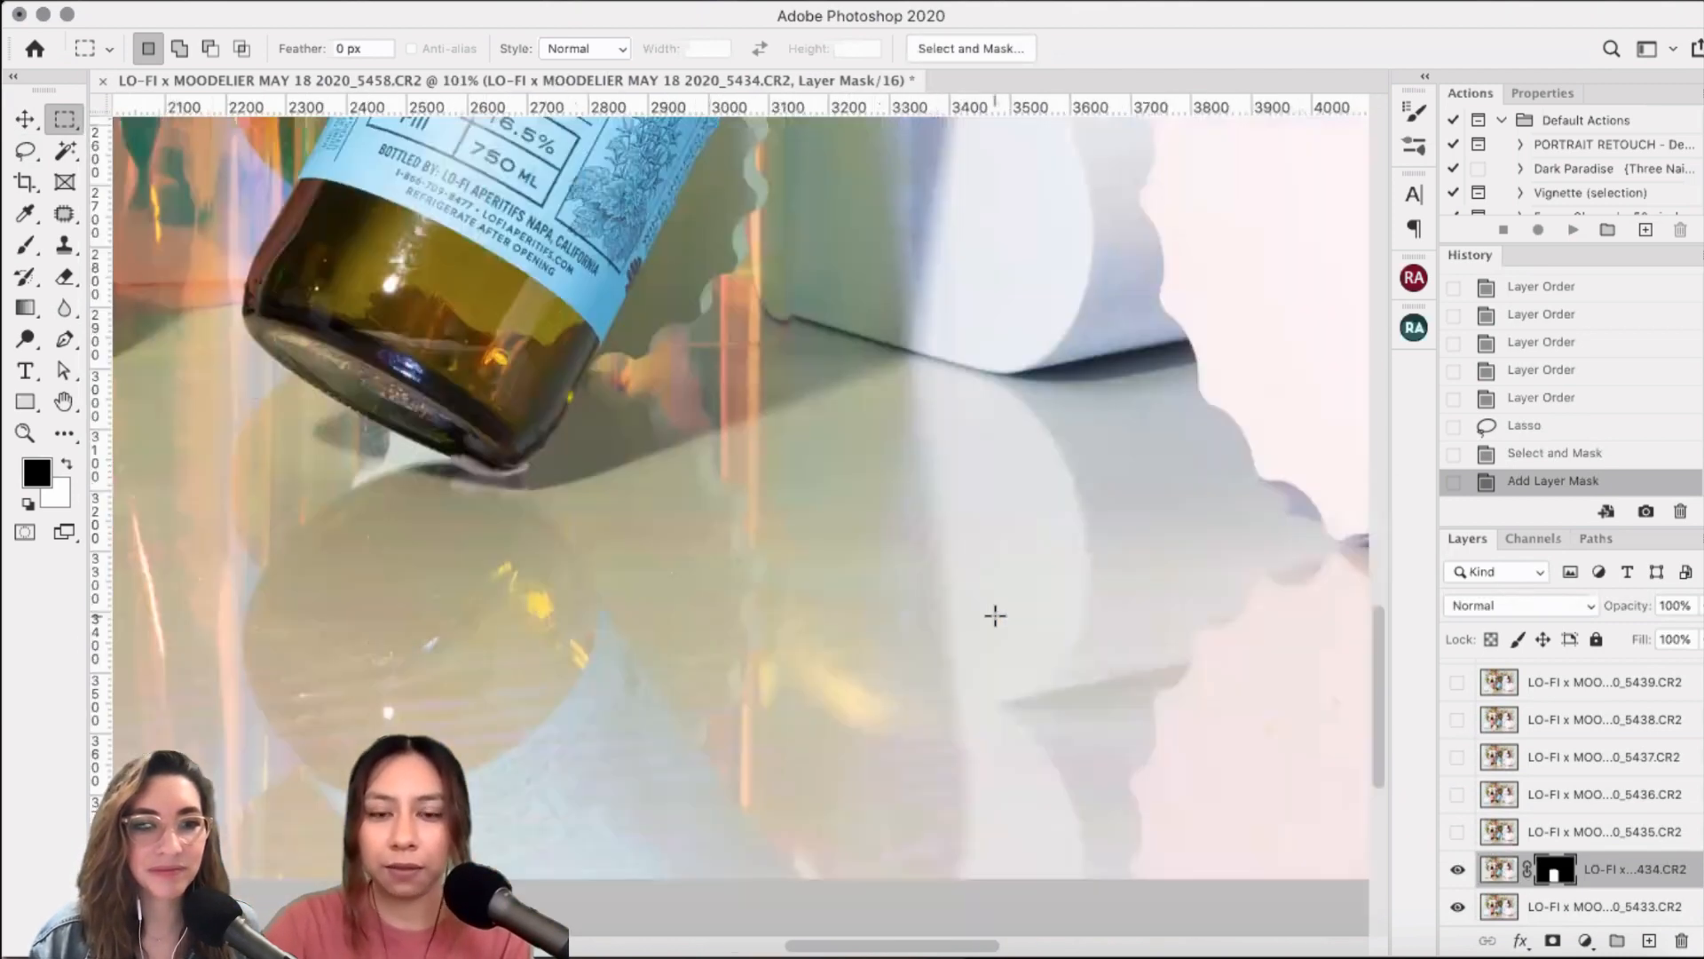
scroll(995, 615, "up", 1)
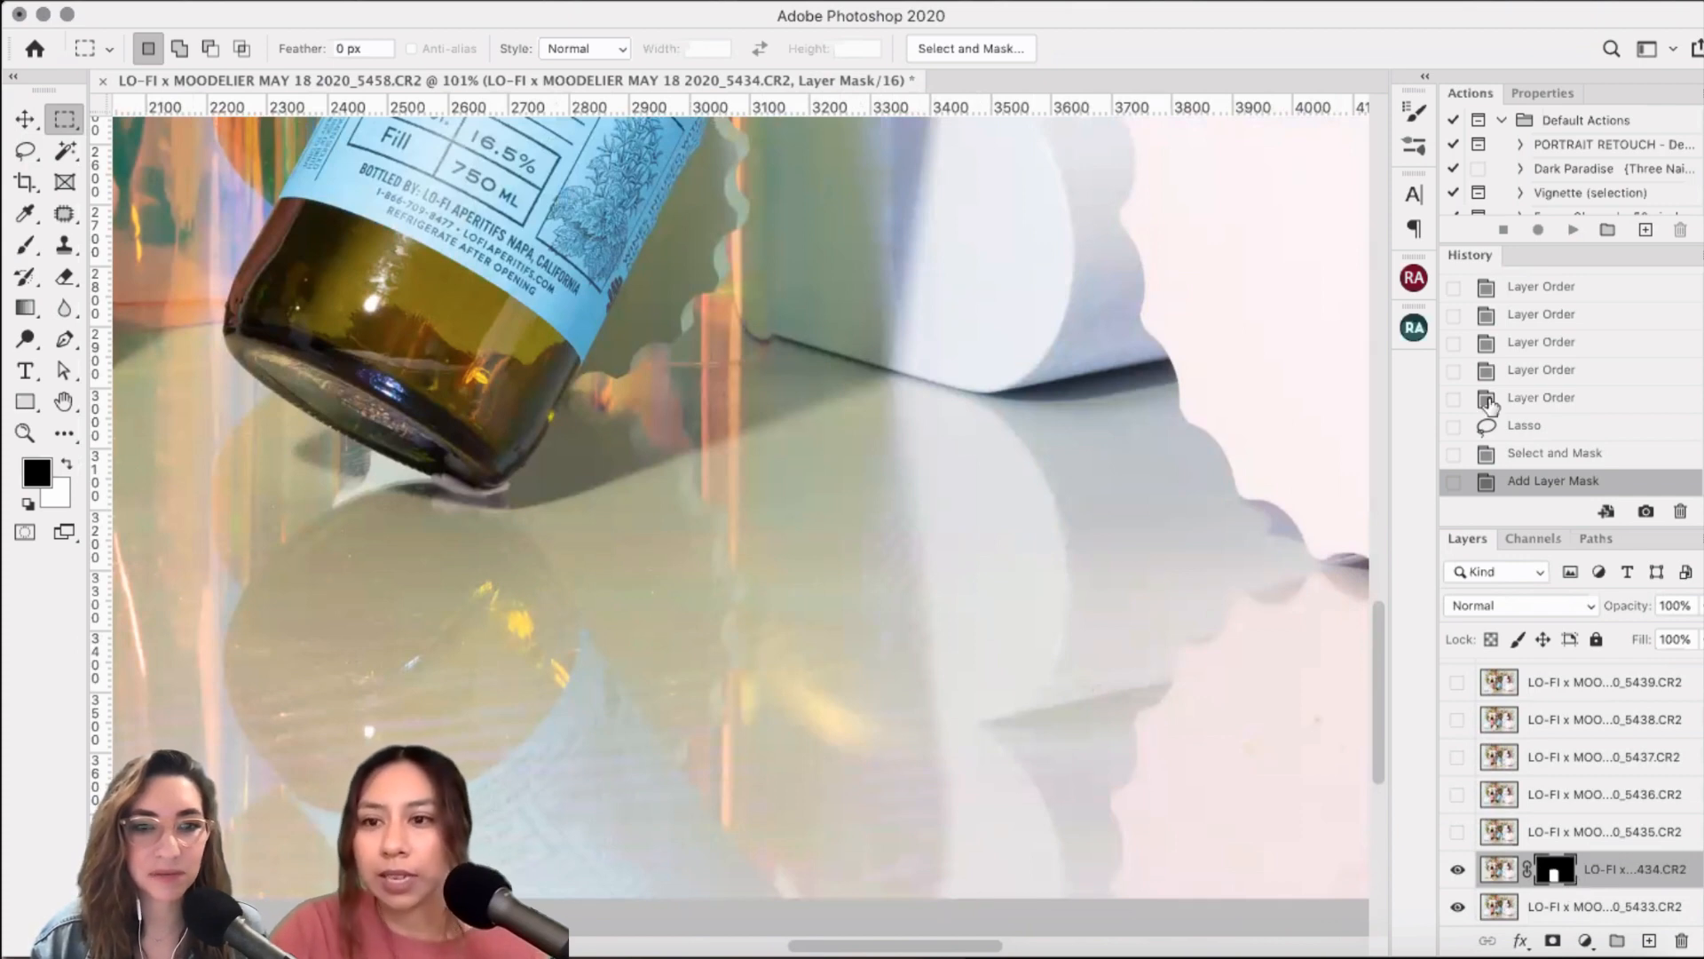
- Return to the Select and Mask history state and mask the 5434 layer with the restored selection
left_click(1535, 455)
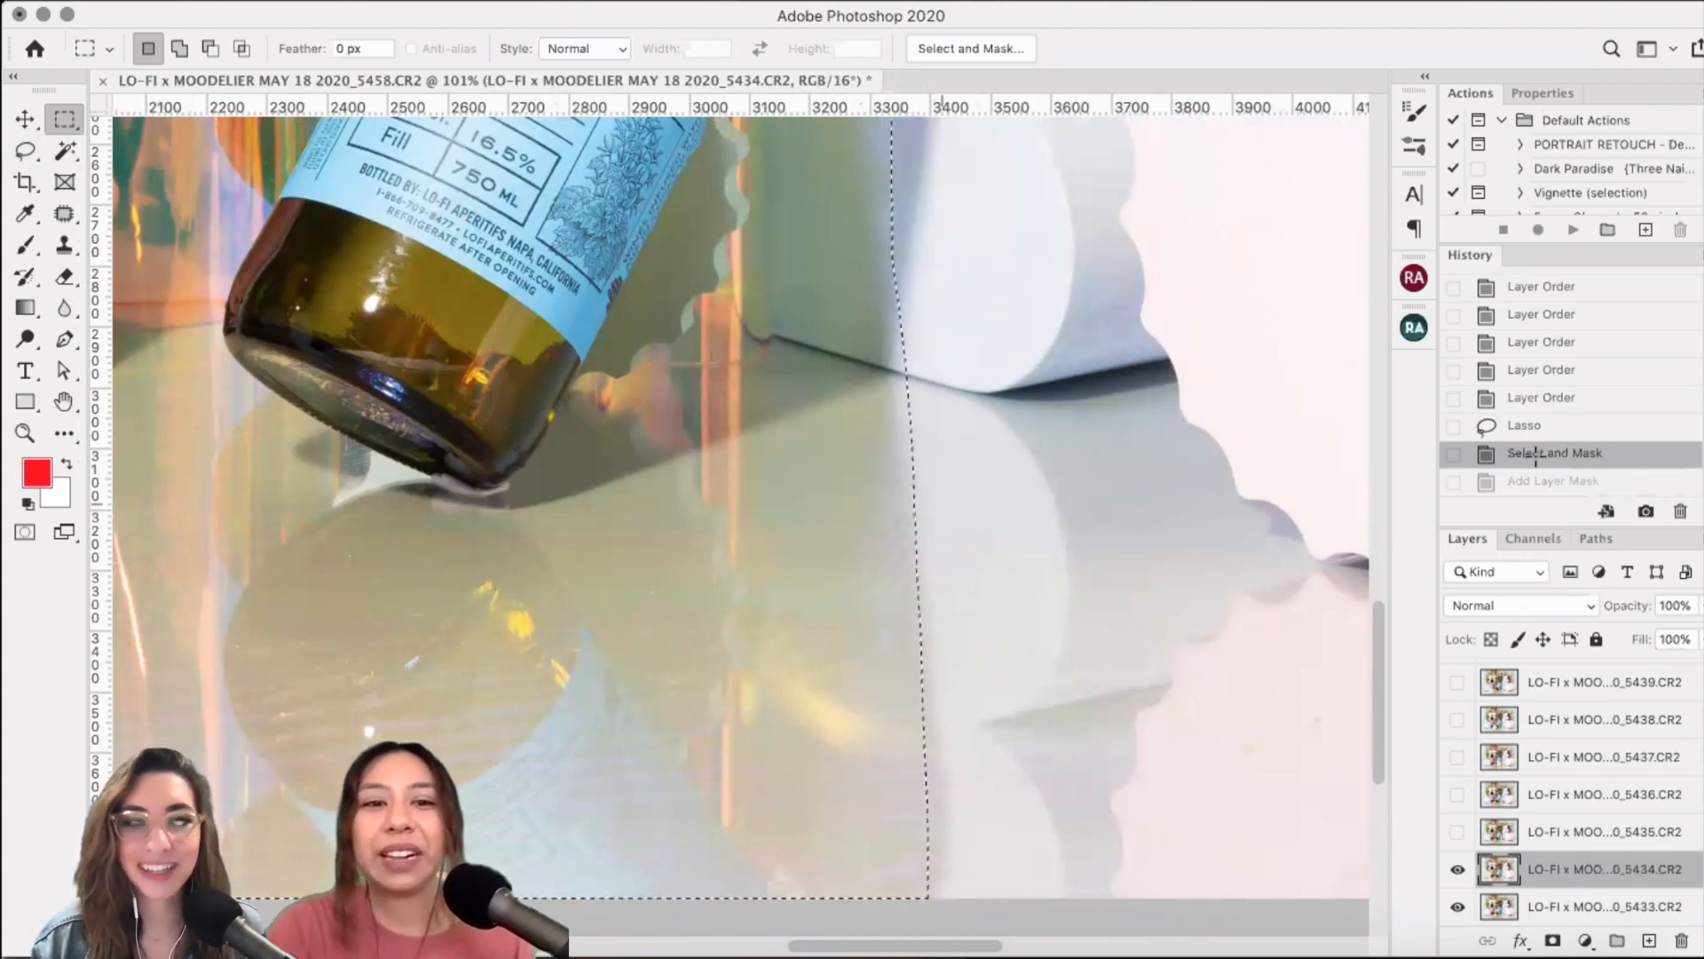
left_click_drag(923, 503, 1136, 557)
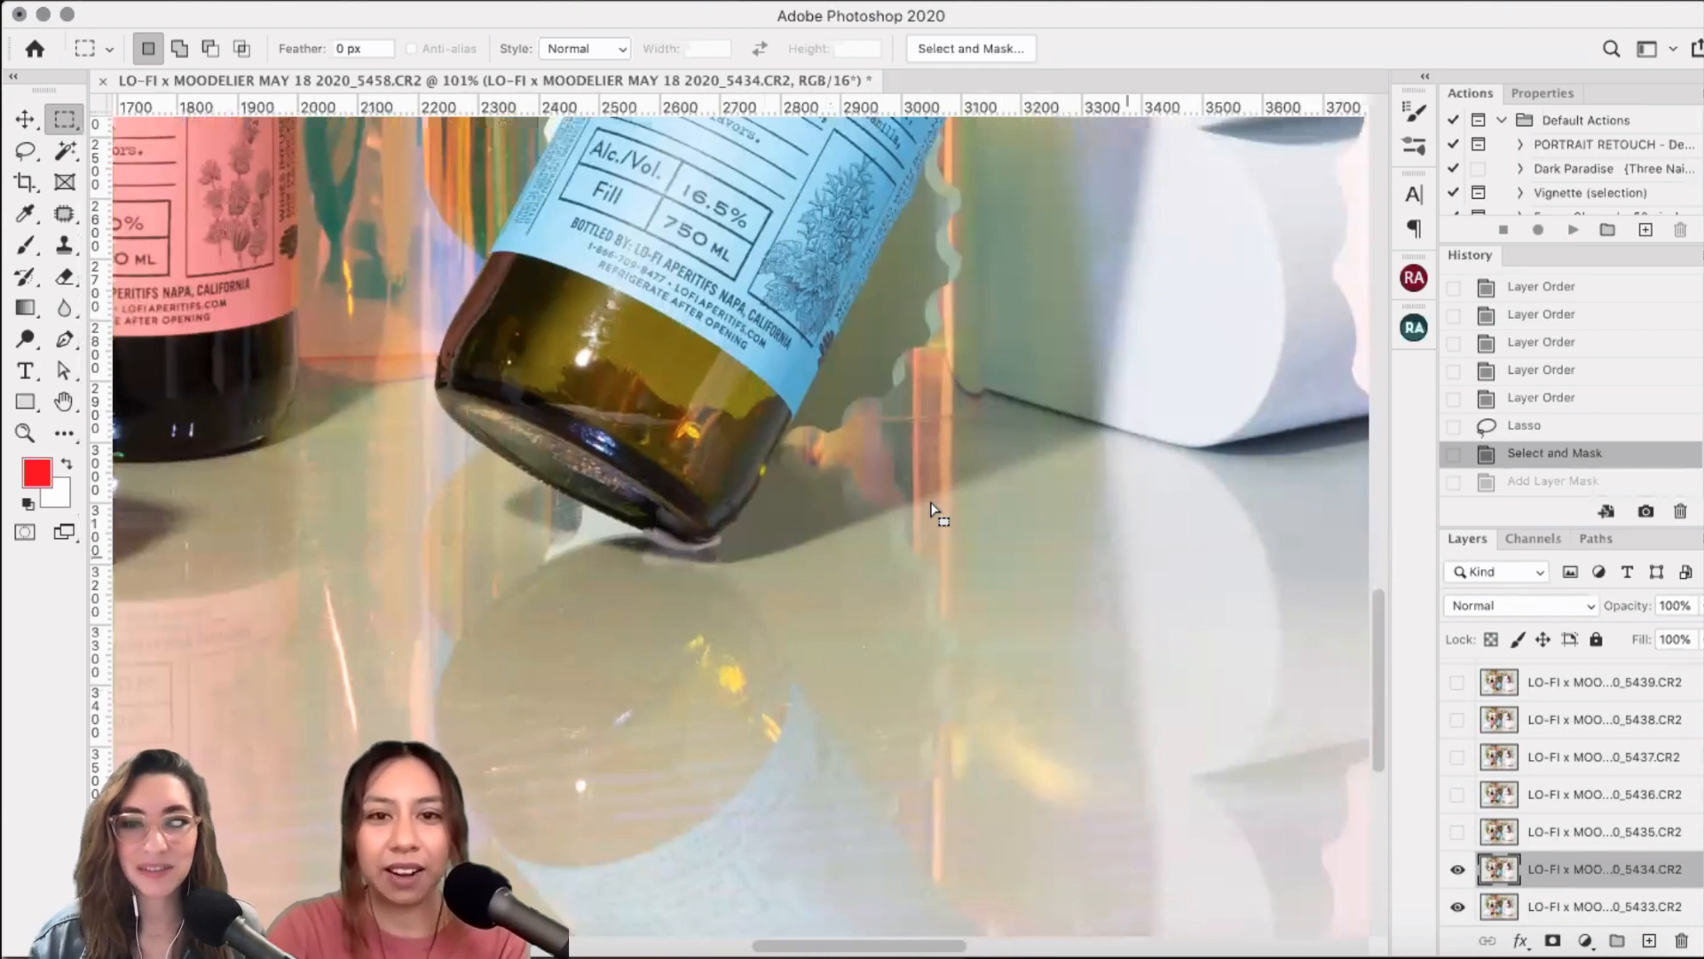
scroll(932, 512, "down", 3)
scroll(932, 512, "down", 5)
scroll(932, 512, "left", 2)
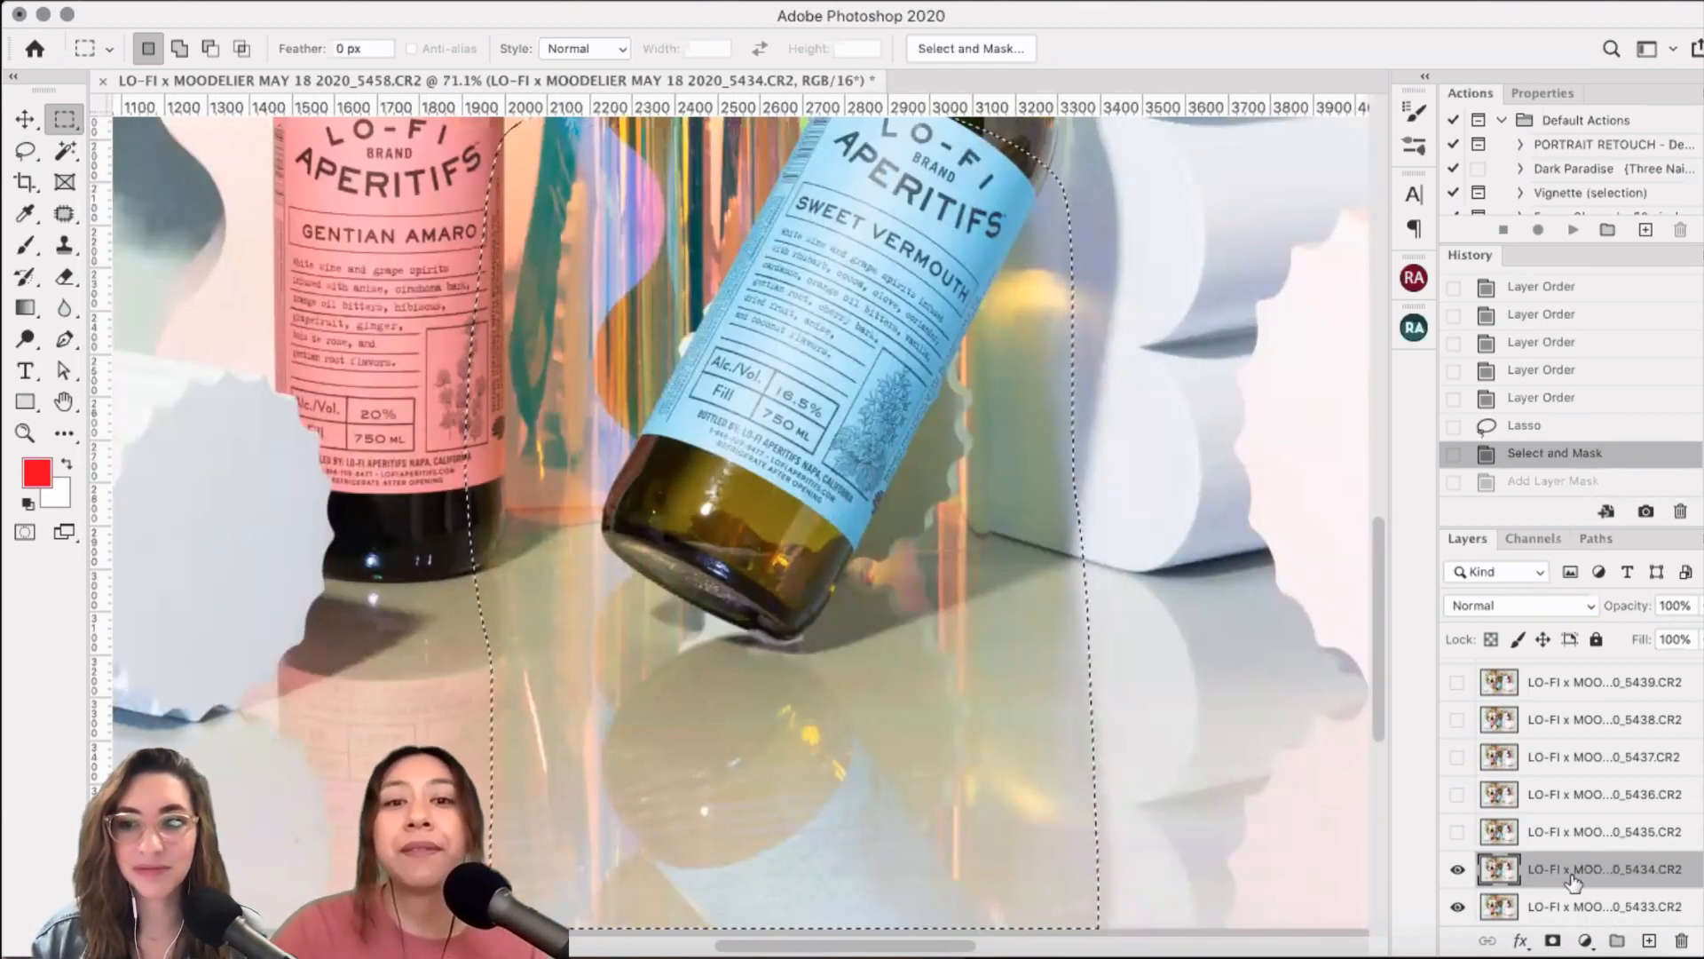
left_click(1552, 943)
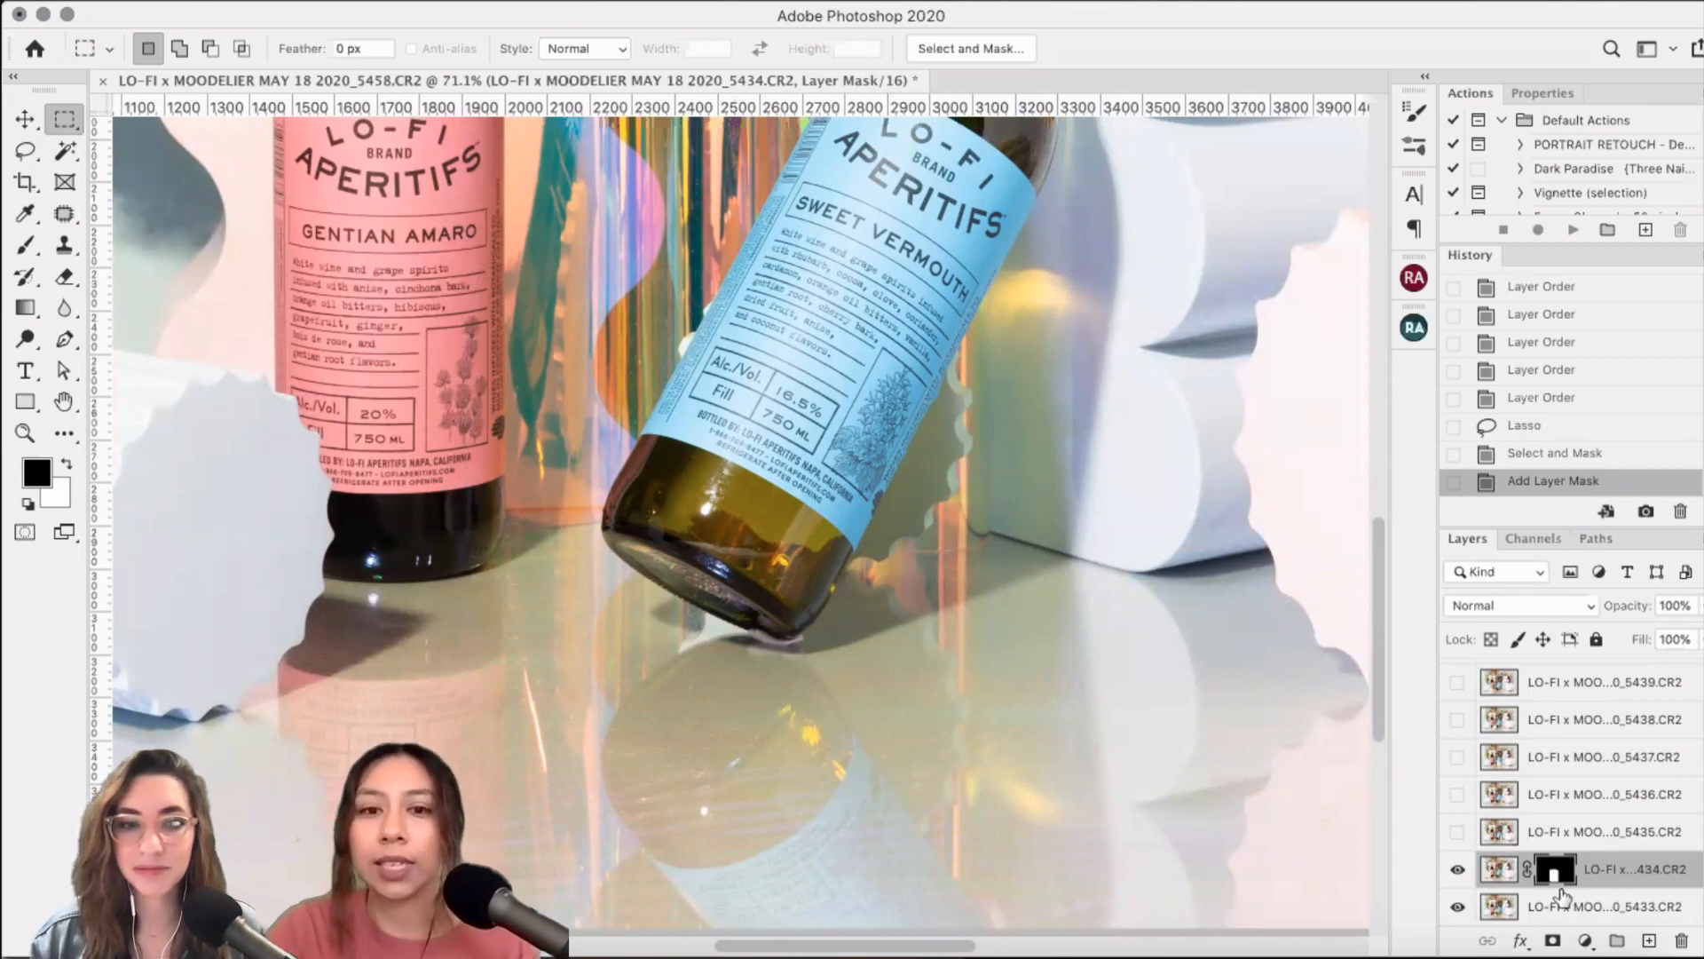
- Switch to the Brush tool with the 100 px Soft Round tip for editing the 5434 layer mask
key("super+1")
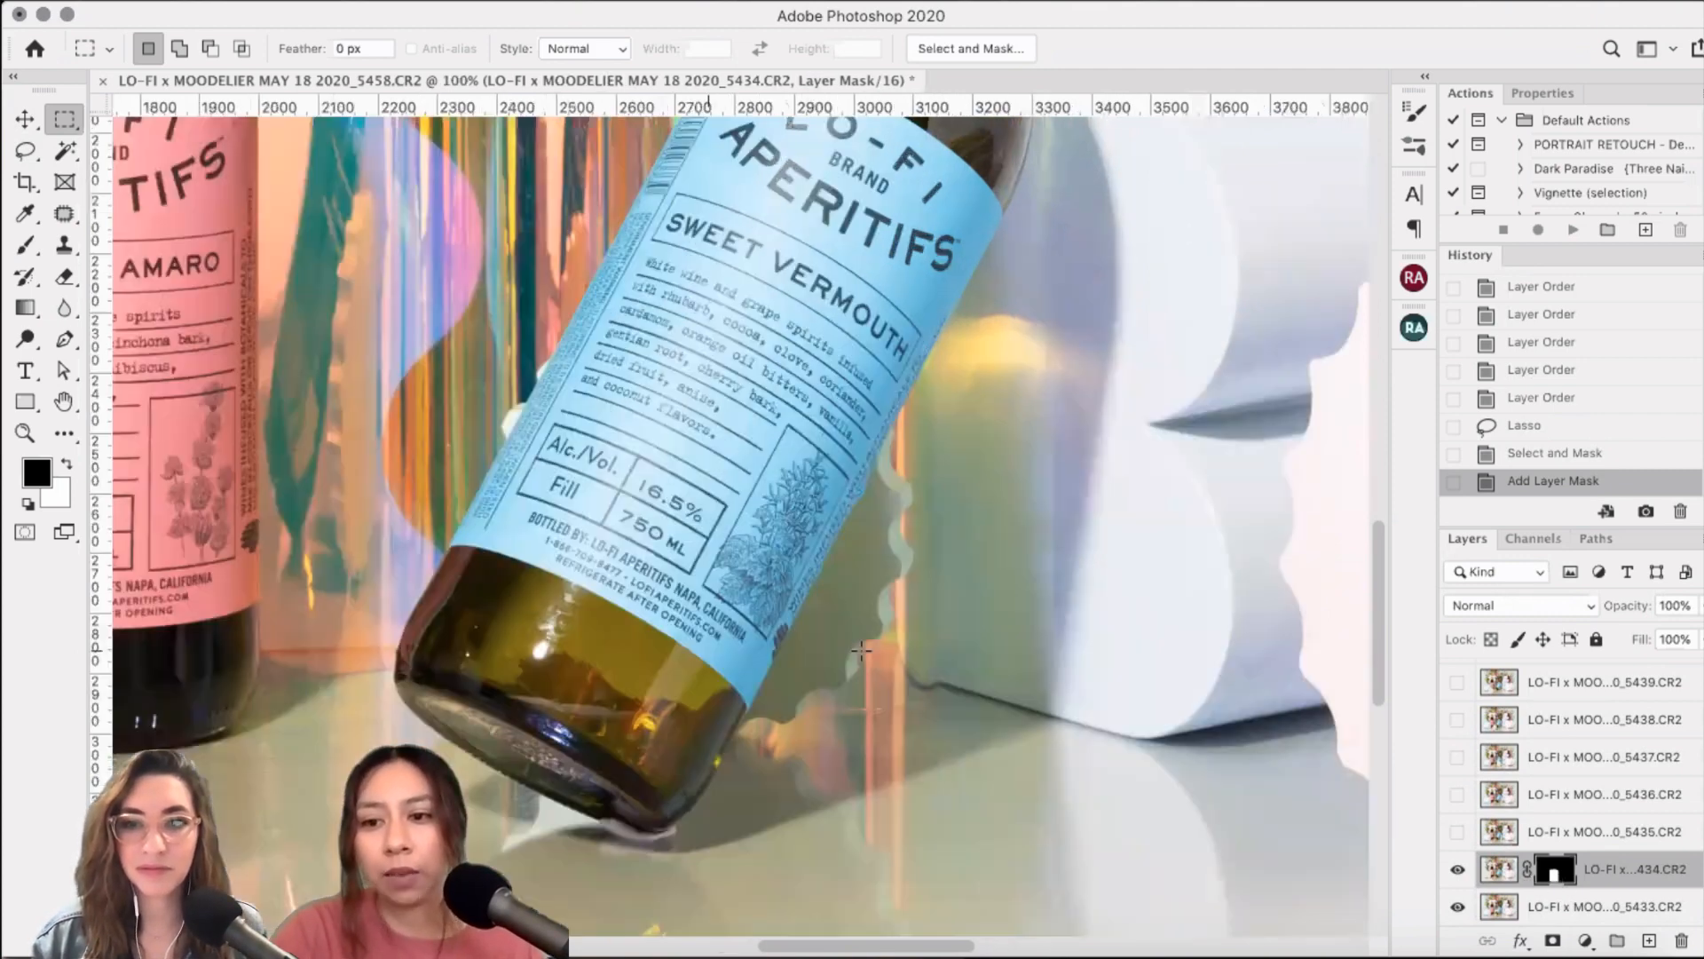
scroll(1382, 809, "right", 2)
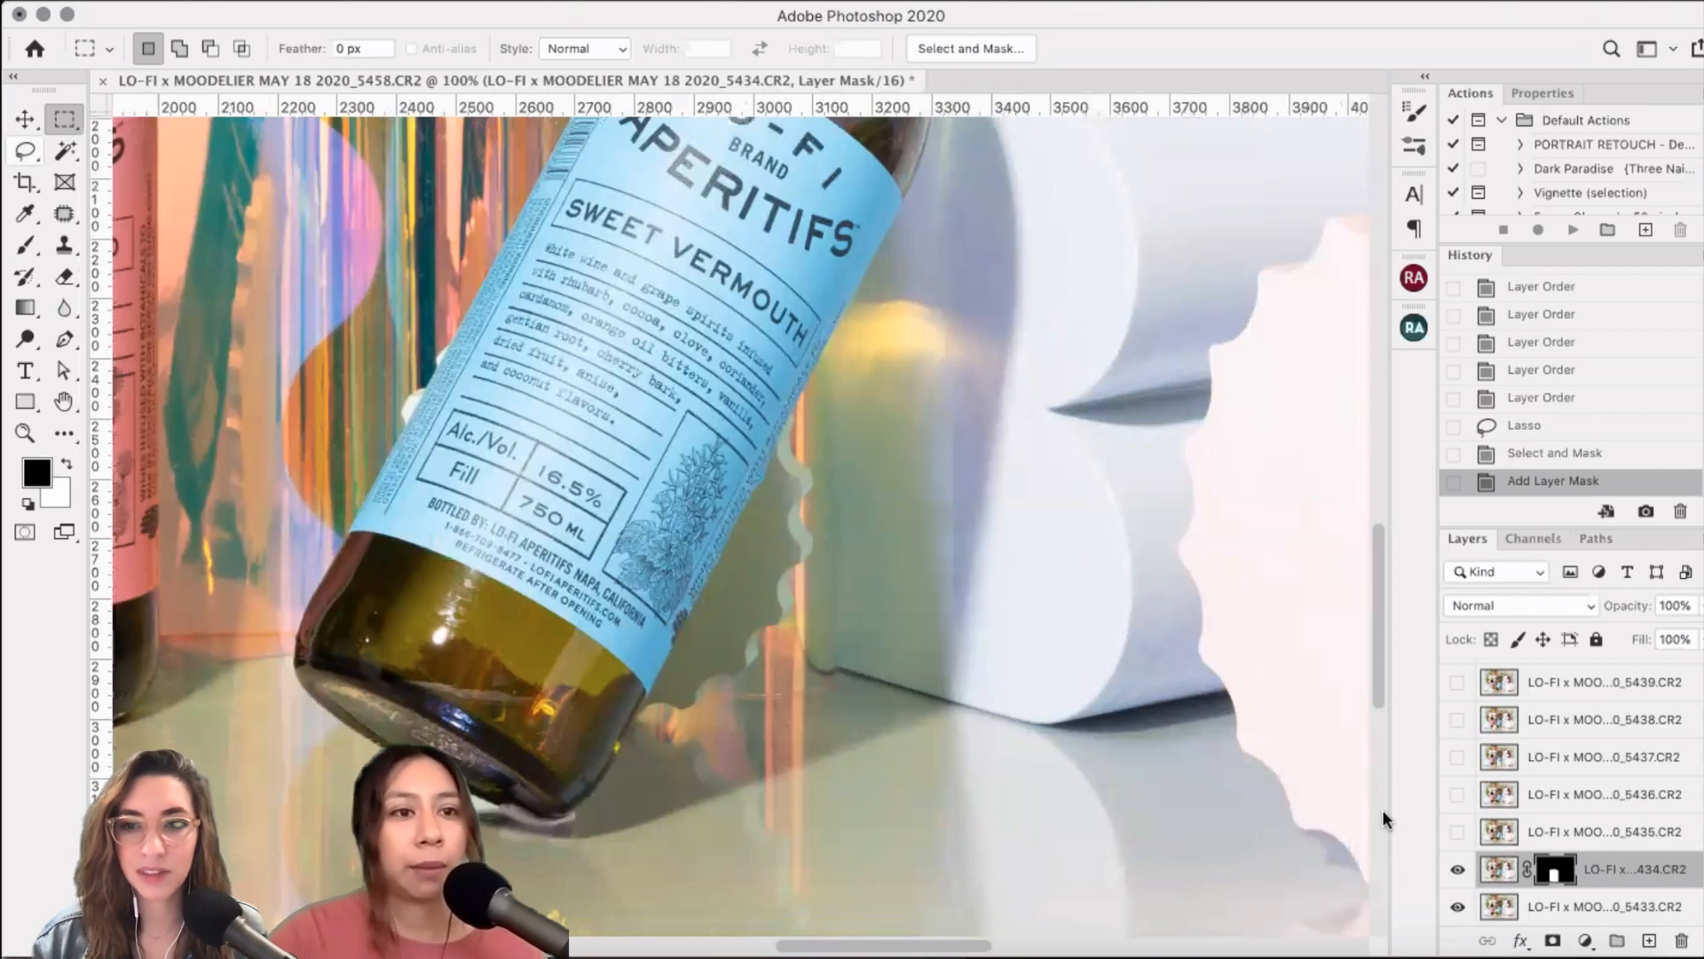
left_click(24, 245)
left_click(171, 50)
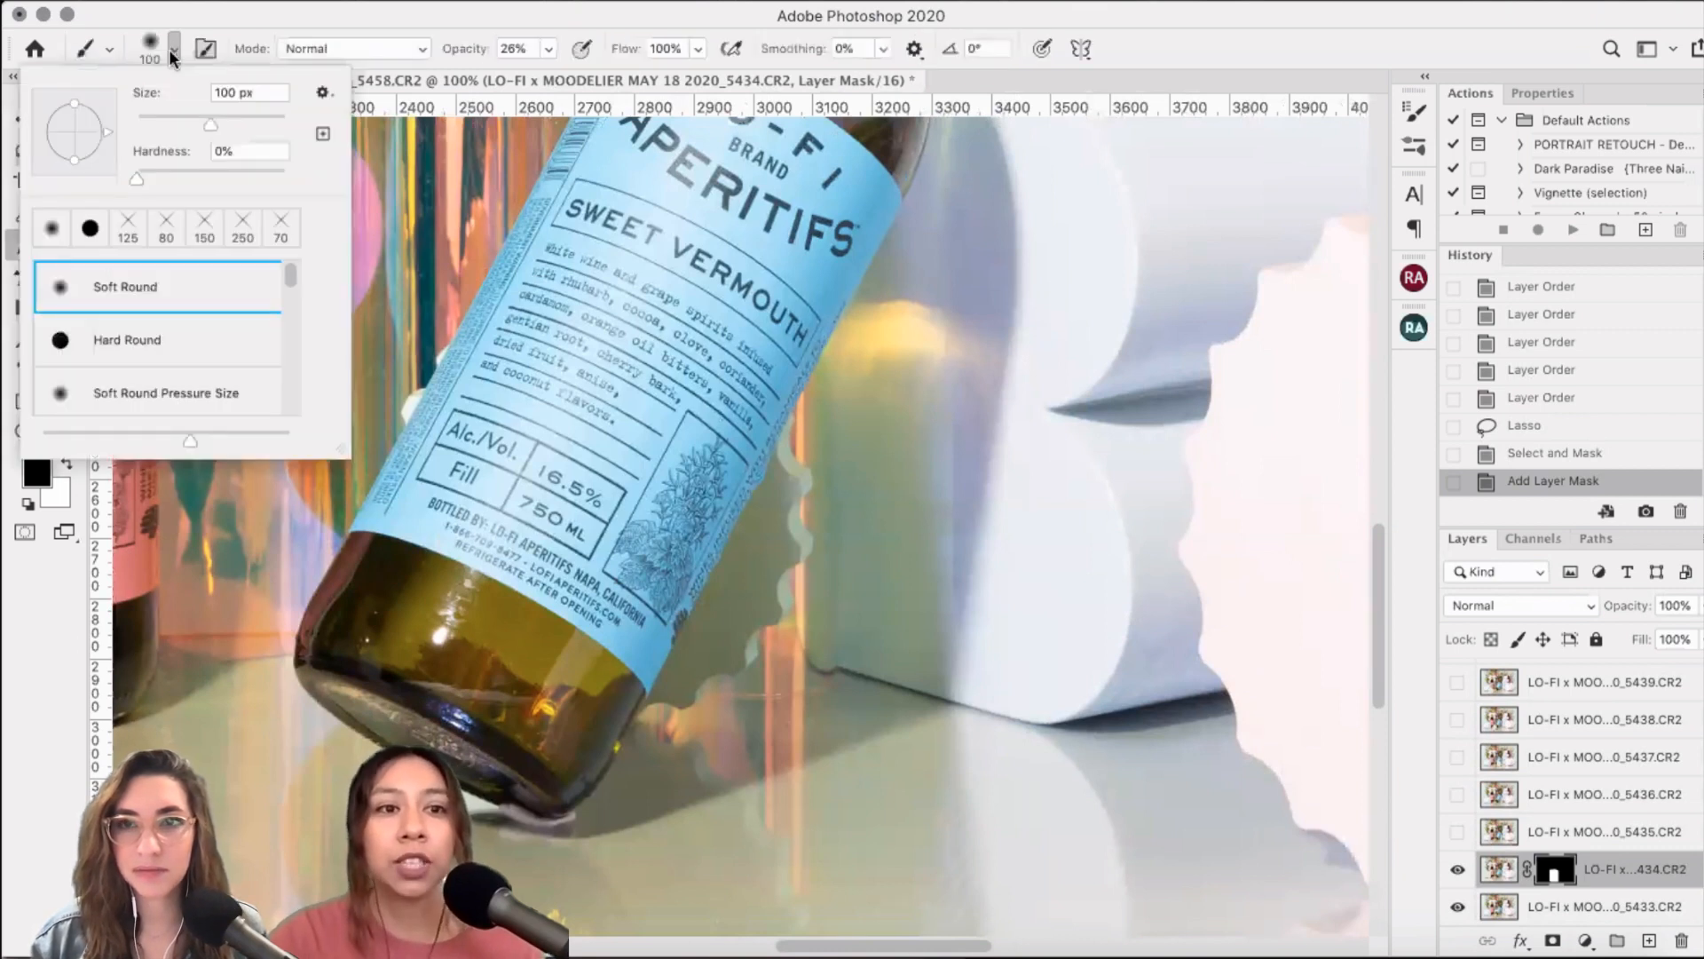
key("Return")
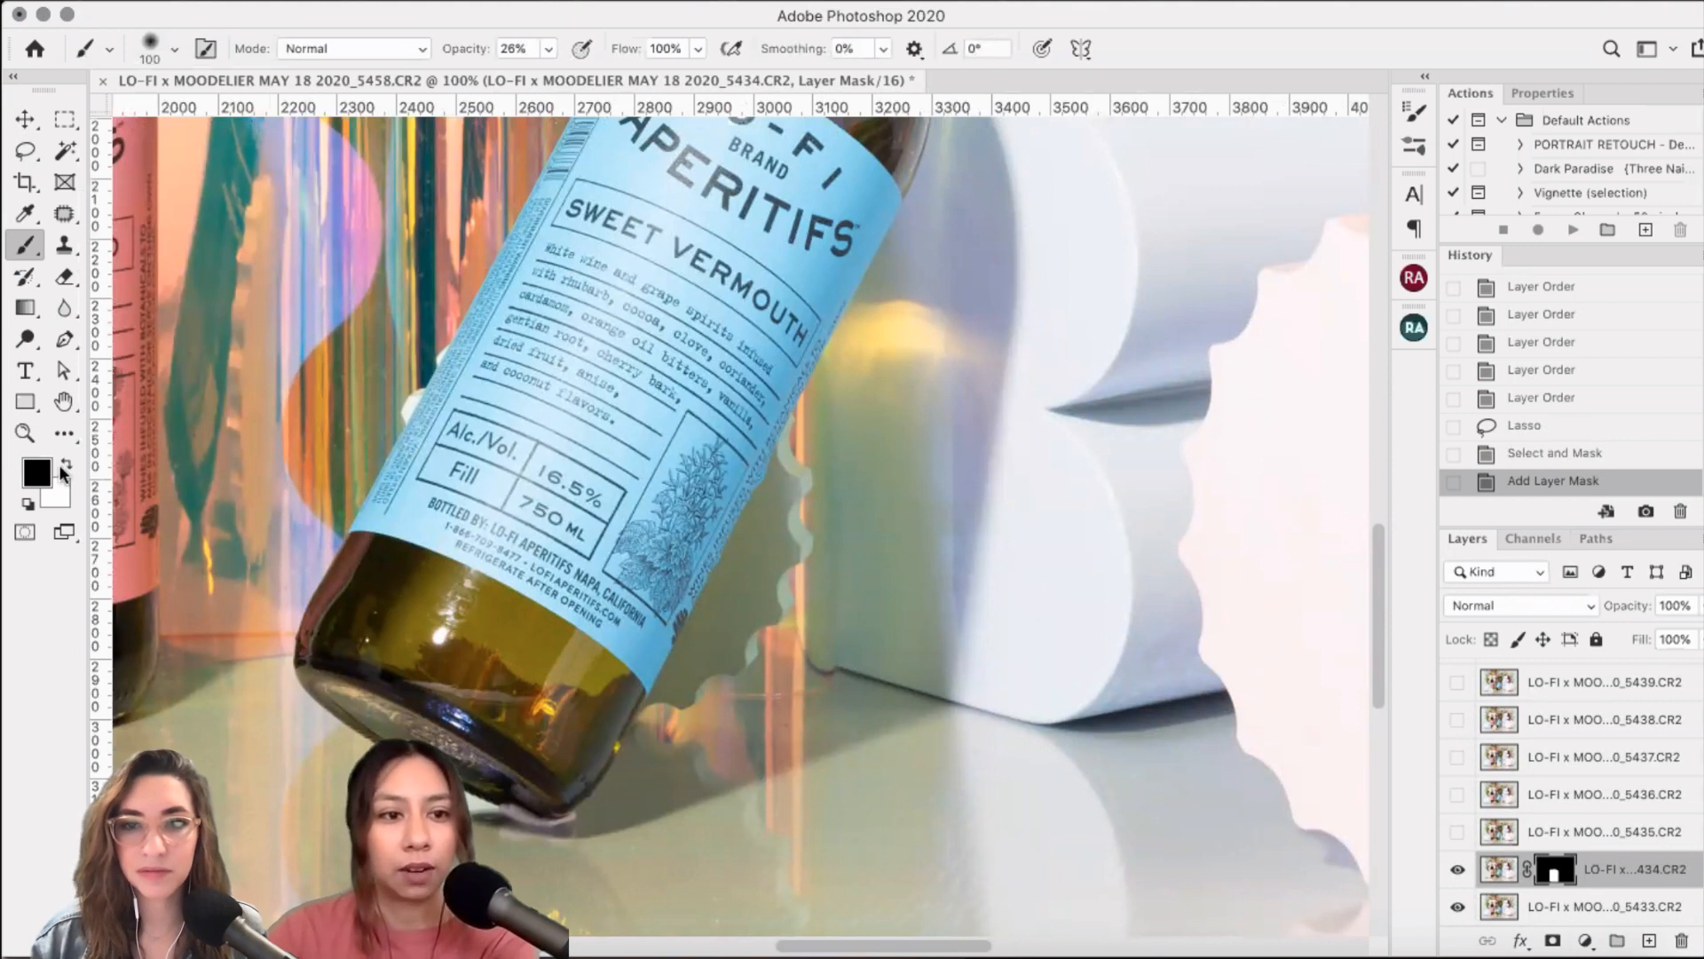
- Set the brush to 175 px and paint black at 26% opacity along the mask's right edge over the white scalloped block
key("bracketright")
key("bracketright")
key("bracketright")
key("bracketright")
key("bracketright")
key("bracketleft")
key("bracketleft")
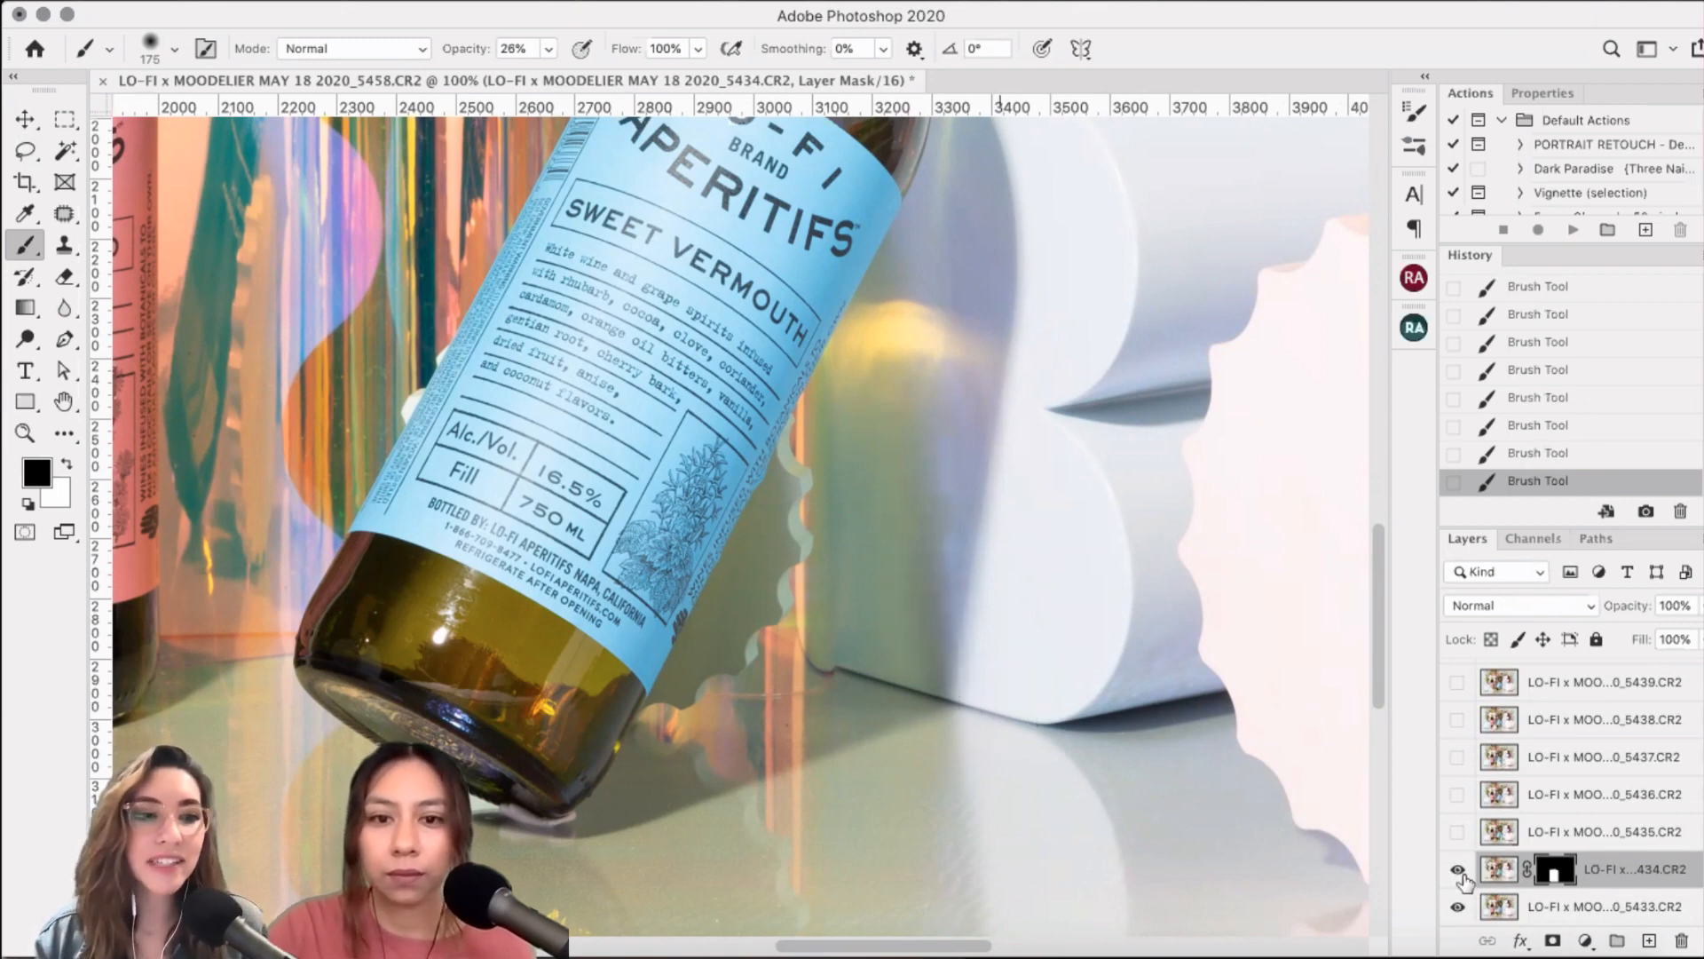
- Reduce the brush to 100 px and continue softening the 5434 mask's right edge between the bottle and the white block
scroll(1066, 411, "down", 2)
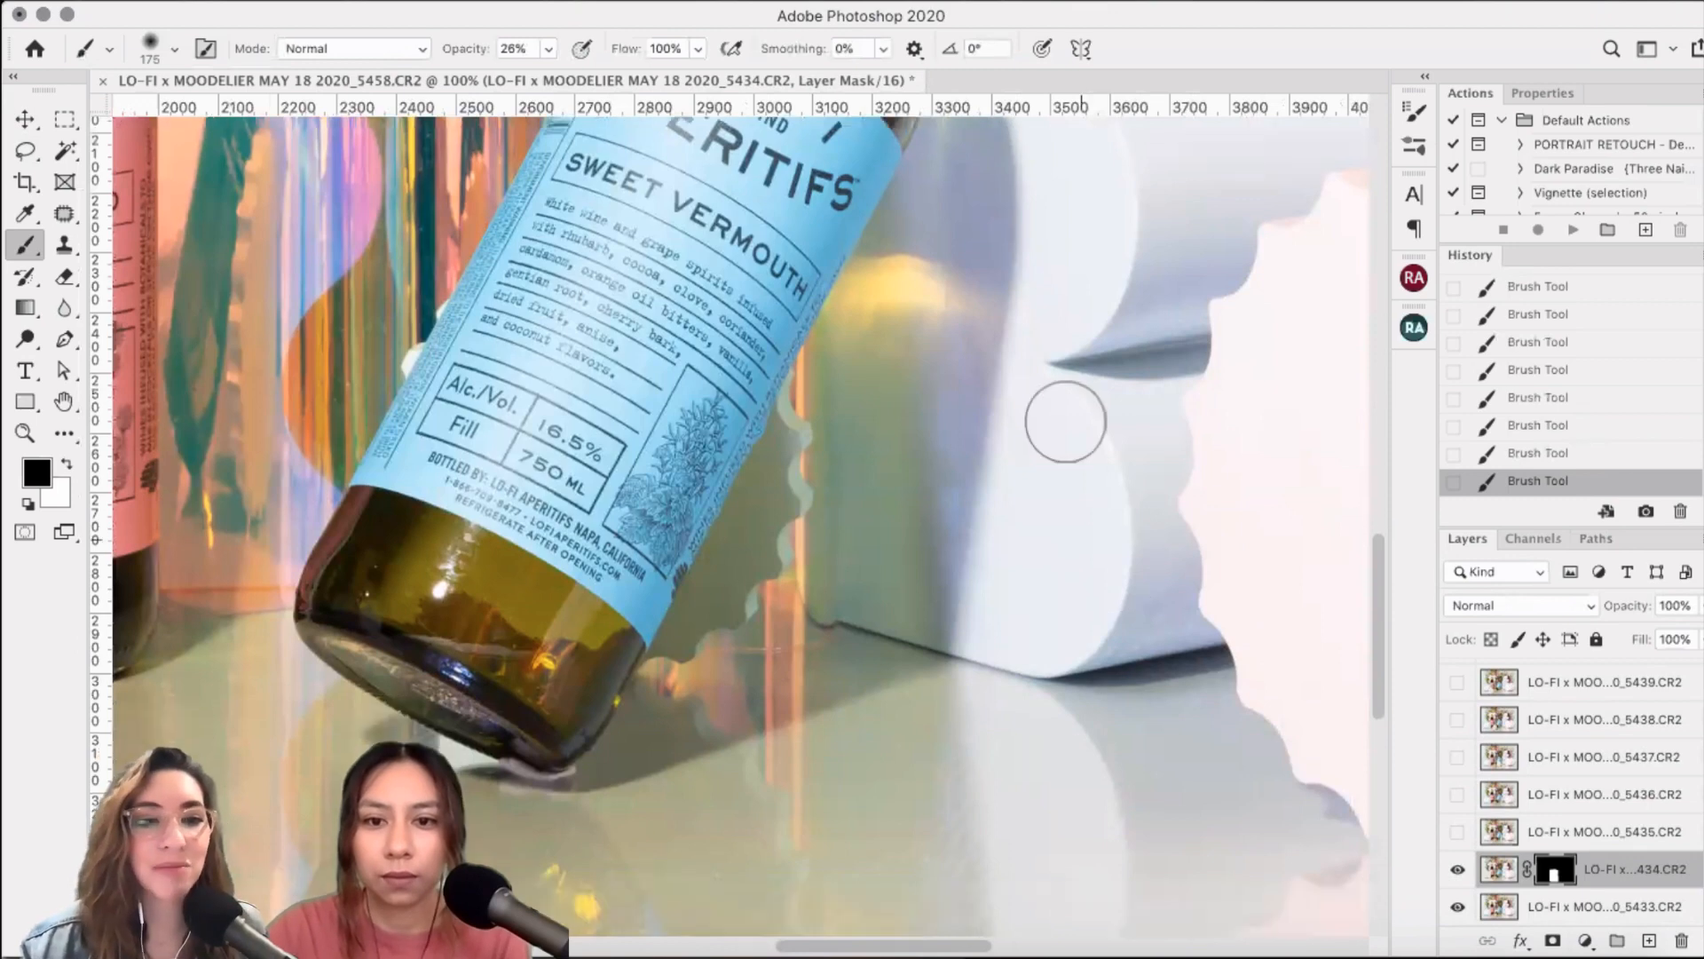
scroll(1021, 390, "down", 3)
scroll(988, 366, "up", 3)
key("bracketleft")
key("bracketleft")
key("bracketleft")
scroll(970, 365, "up", 1)
scroll(944, 364, "up", 1)
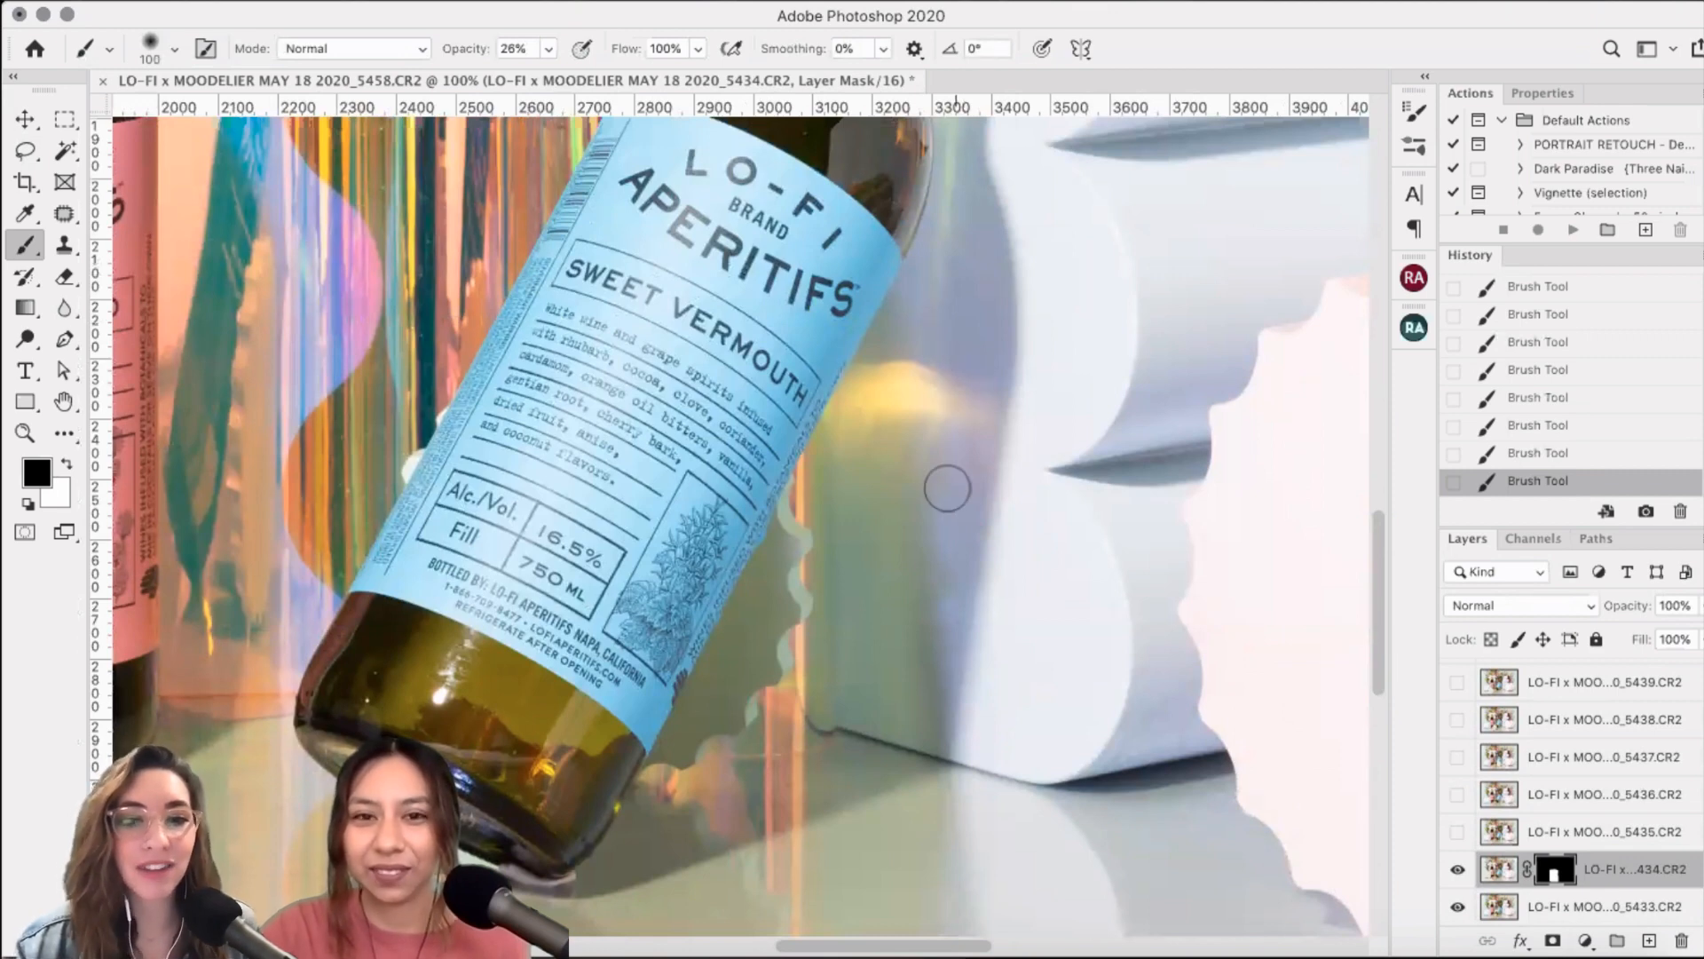
- Compare the area around the tilted bottle's shoulder with the 5434 layer hidden and shown
scroll(958, 351, "up", 1)
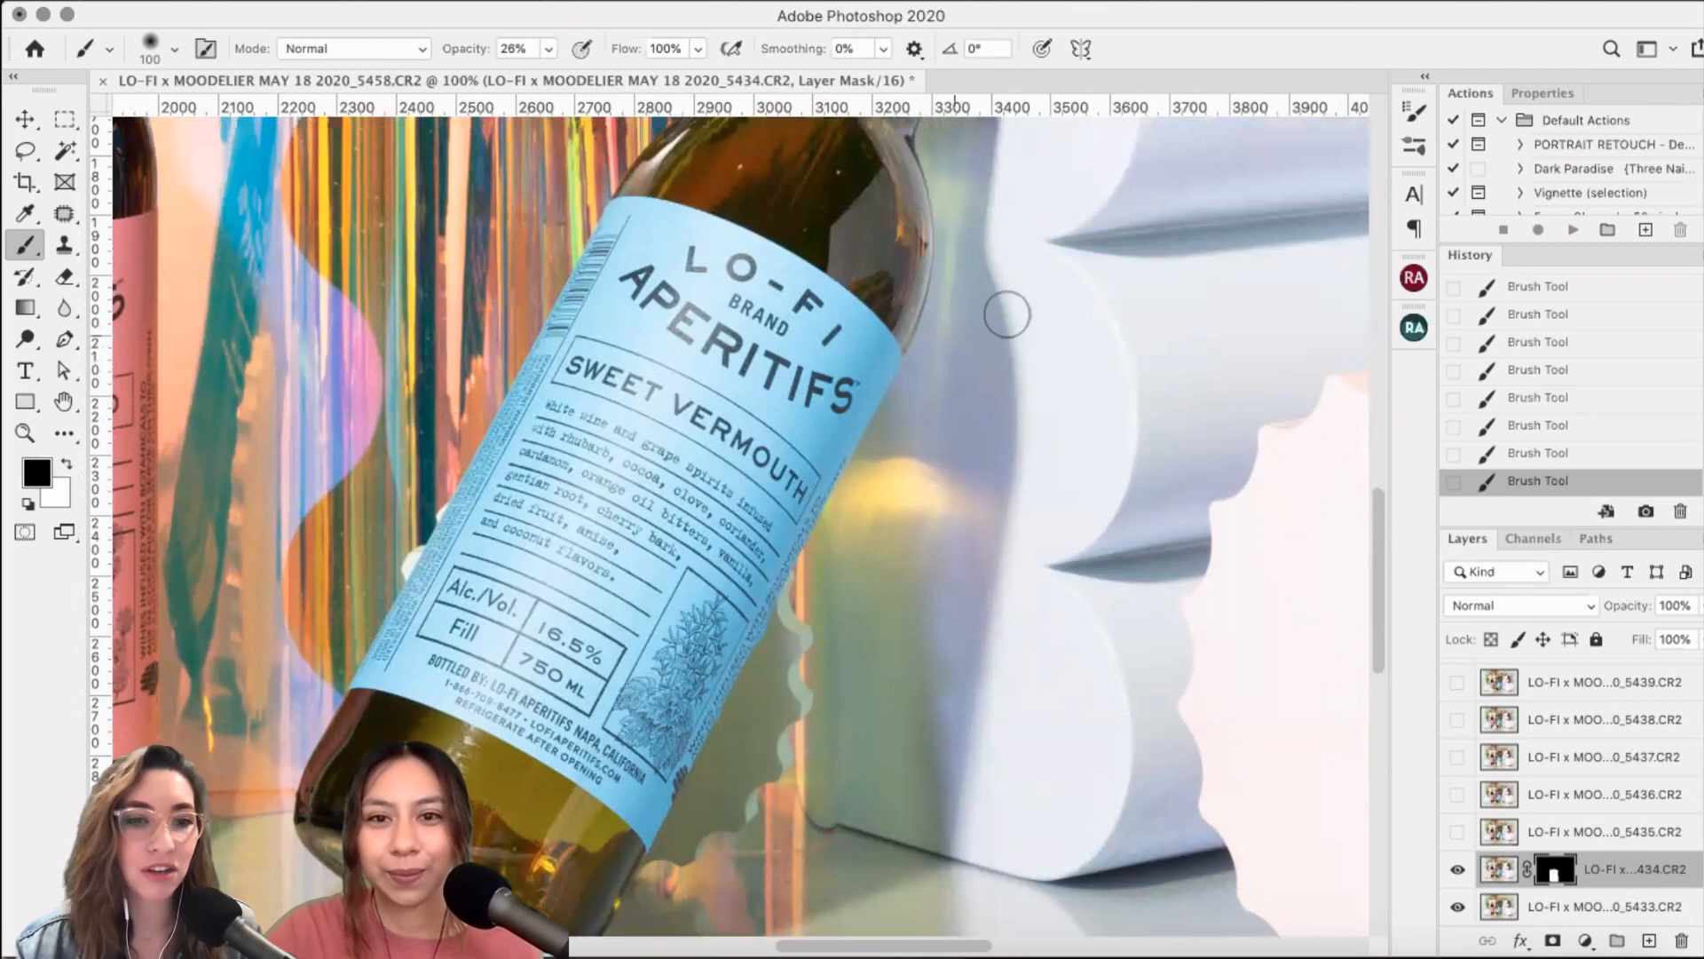
scroll(1006, 315, "up", 1)
left_click(1459, 872)
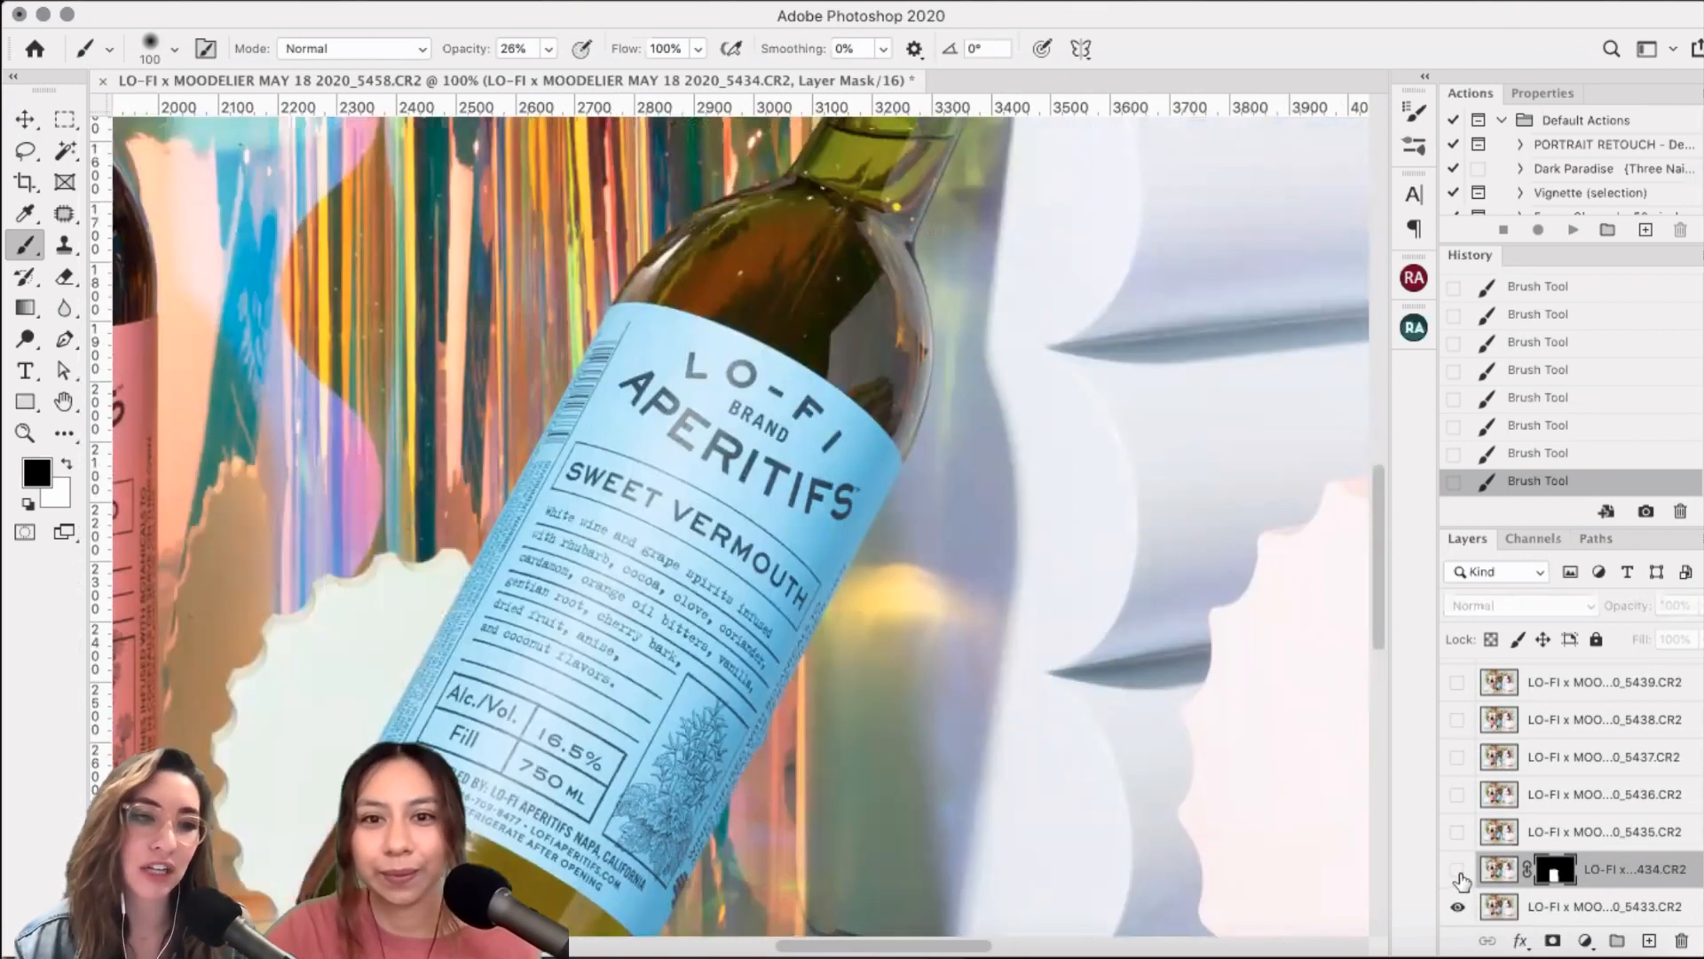
key("super+comma")
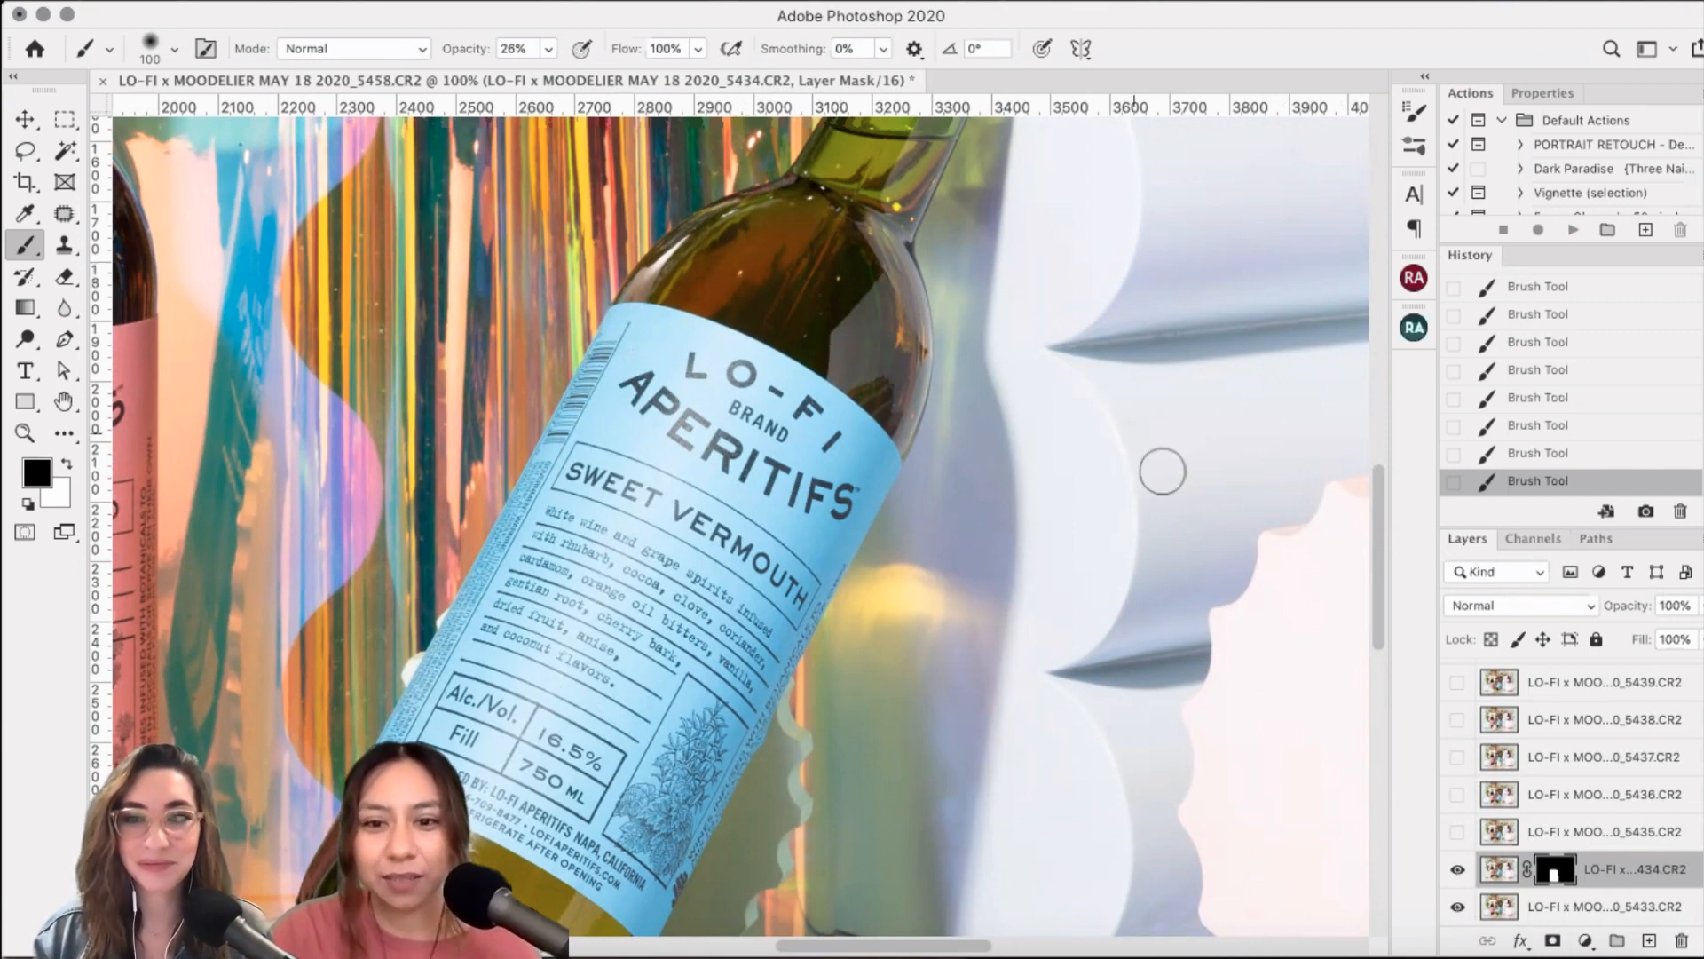
- Enlarge the brush to 250 px and blend the mask's right edge over the floor below the white block
scroll(1145, 479, "down", 3)
scroll(1088, 685, "down", 5)
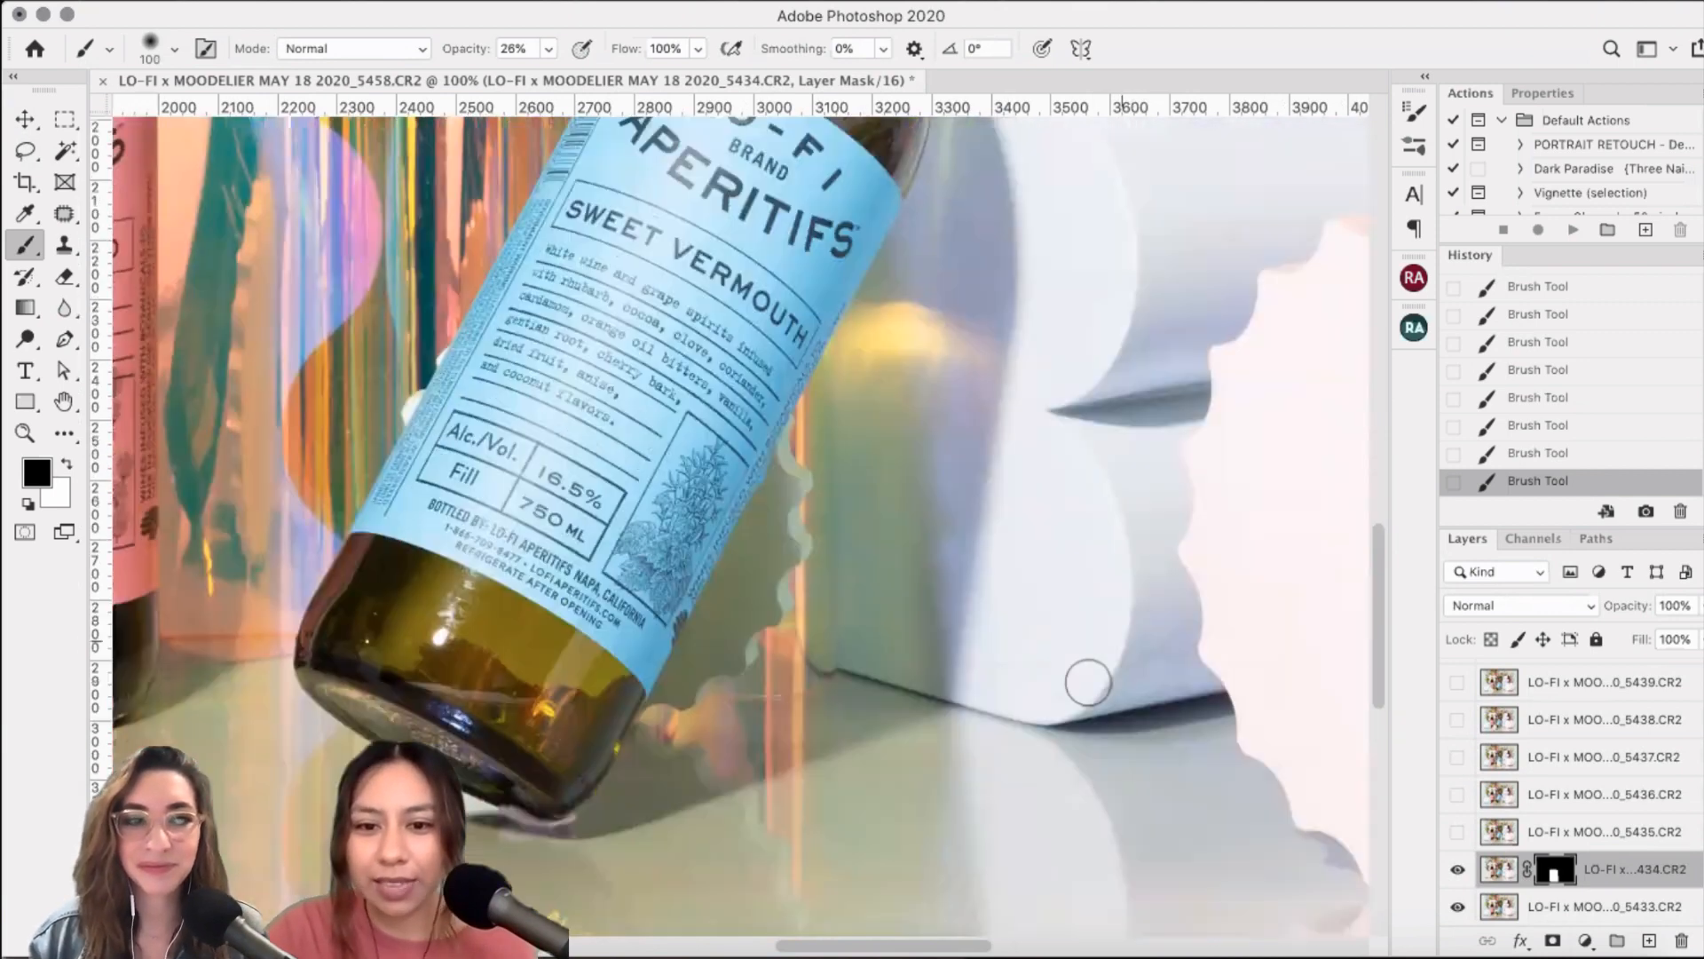
scroll(1095, 672, "down", 3)
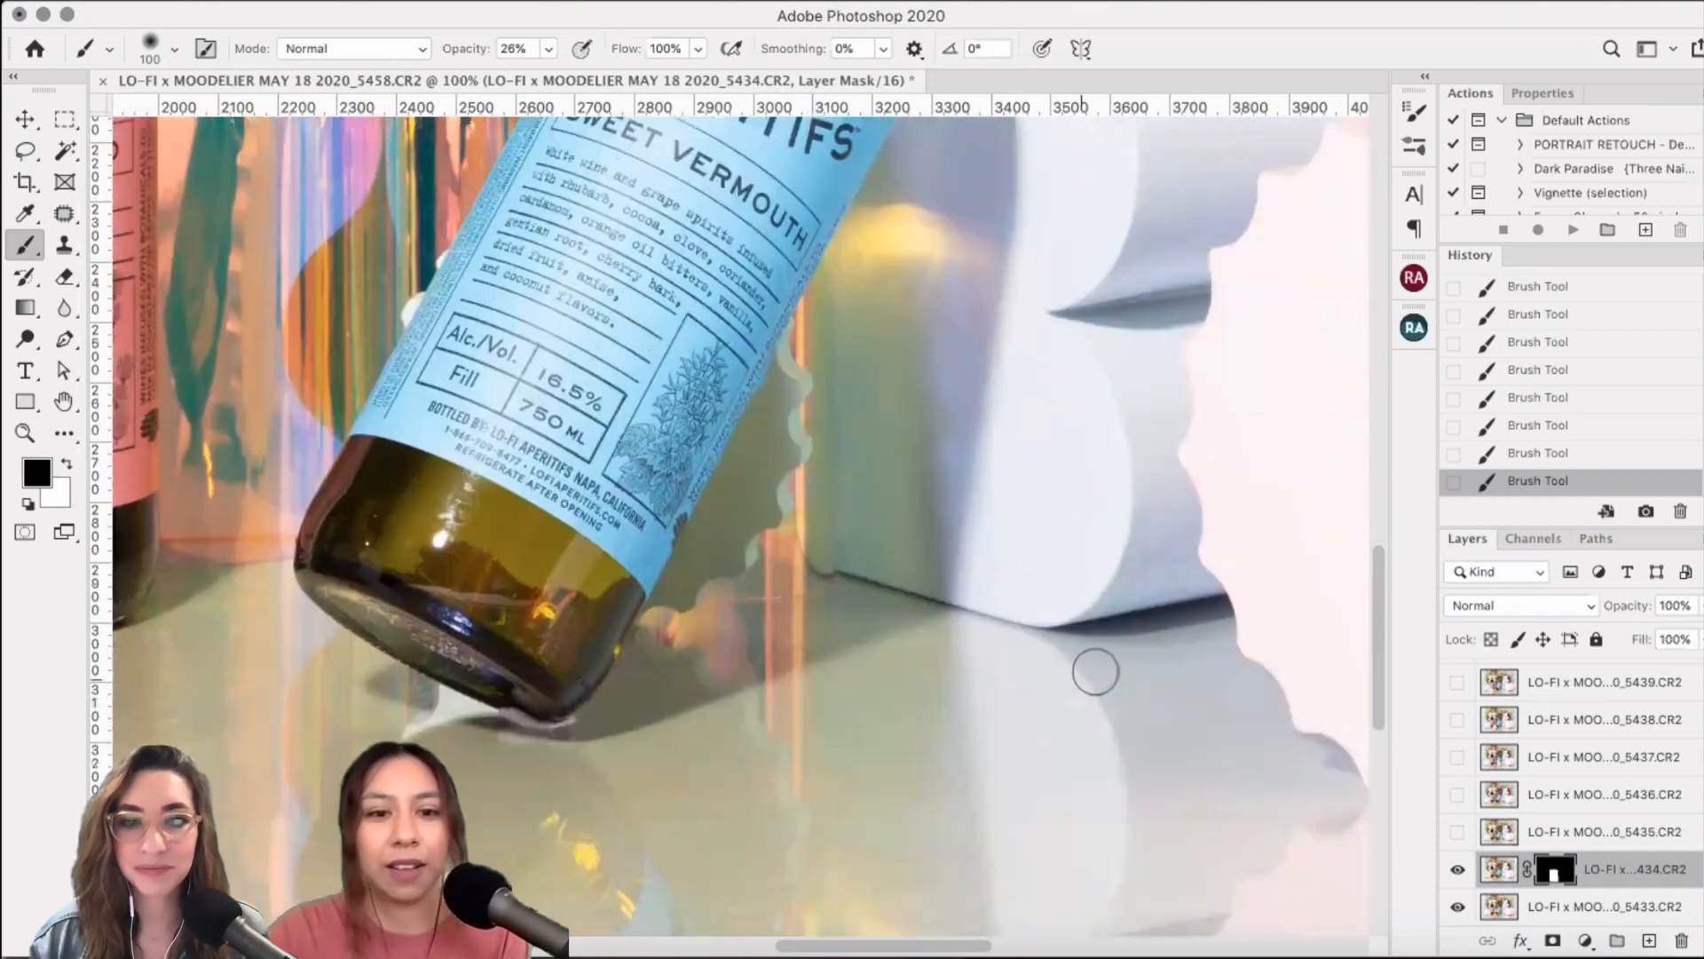
scroll(1141, 654, "down", 3)
scroll(1160, 654, "up", 1)
key("bracketright")
key("bracketright")
key("bracketright")
key("bracketright")
key("bracketright")
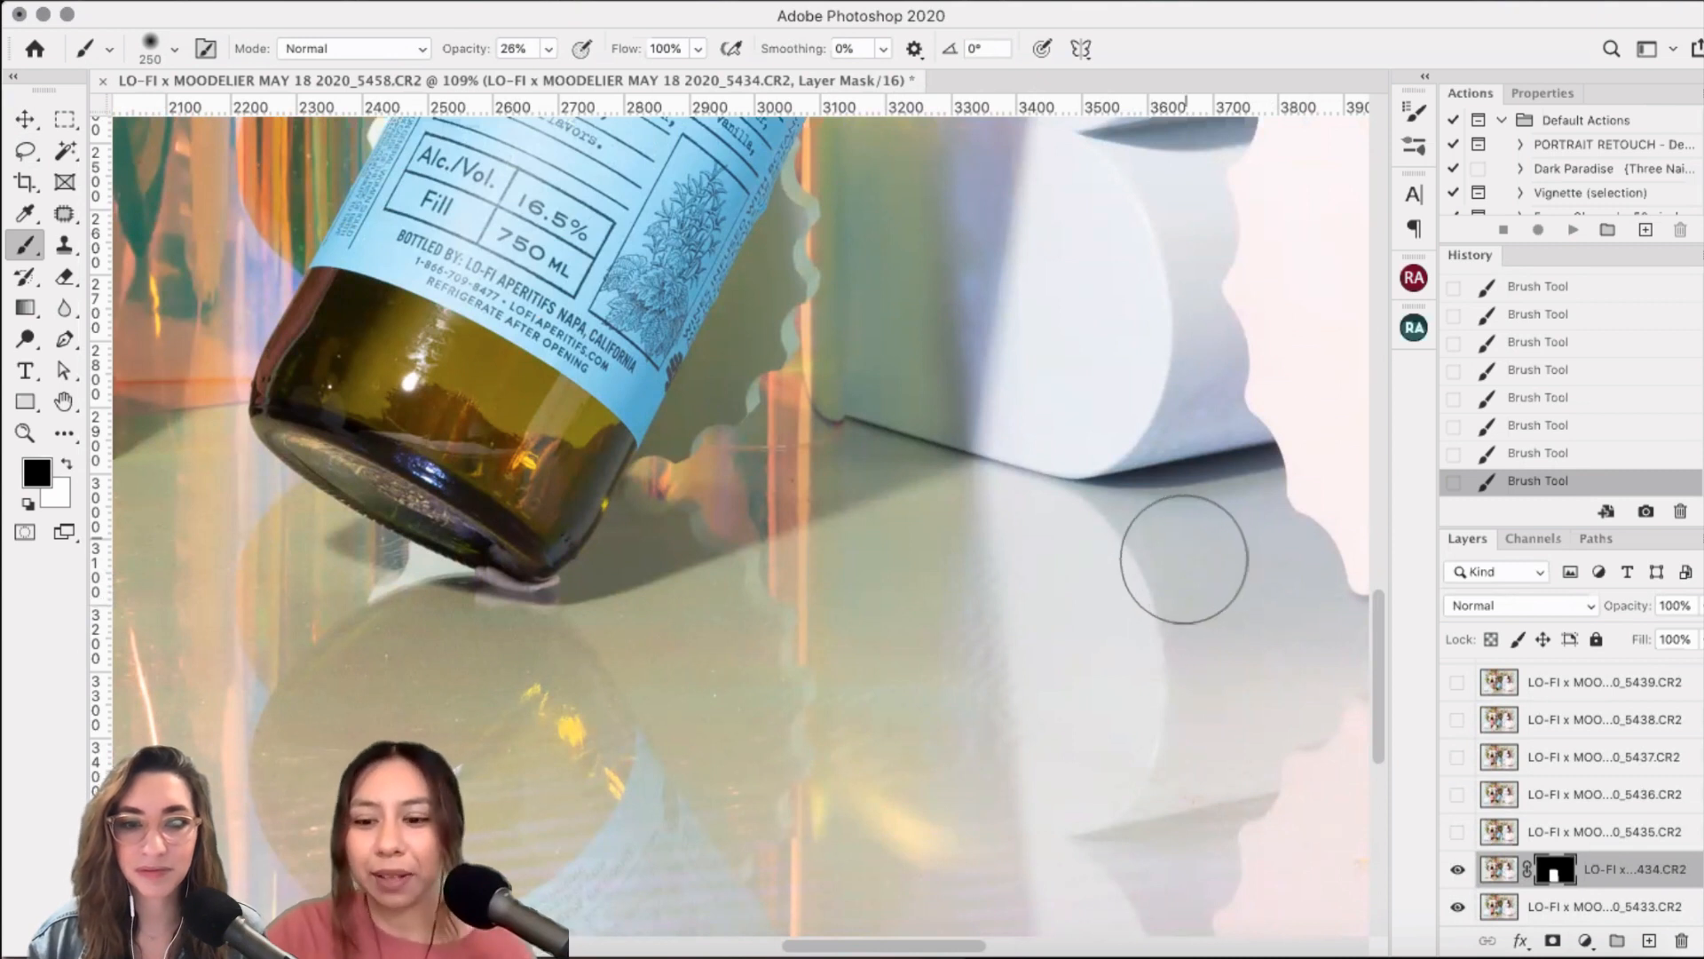
- Reduce the brush to 175 px and blend the mask edge down through the white block's reflection
key("bracketleft")
key("bracketleft")
scroll(1184, 560, "down", 1)
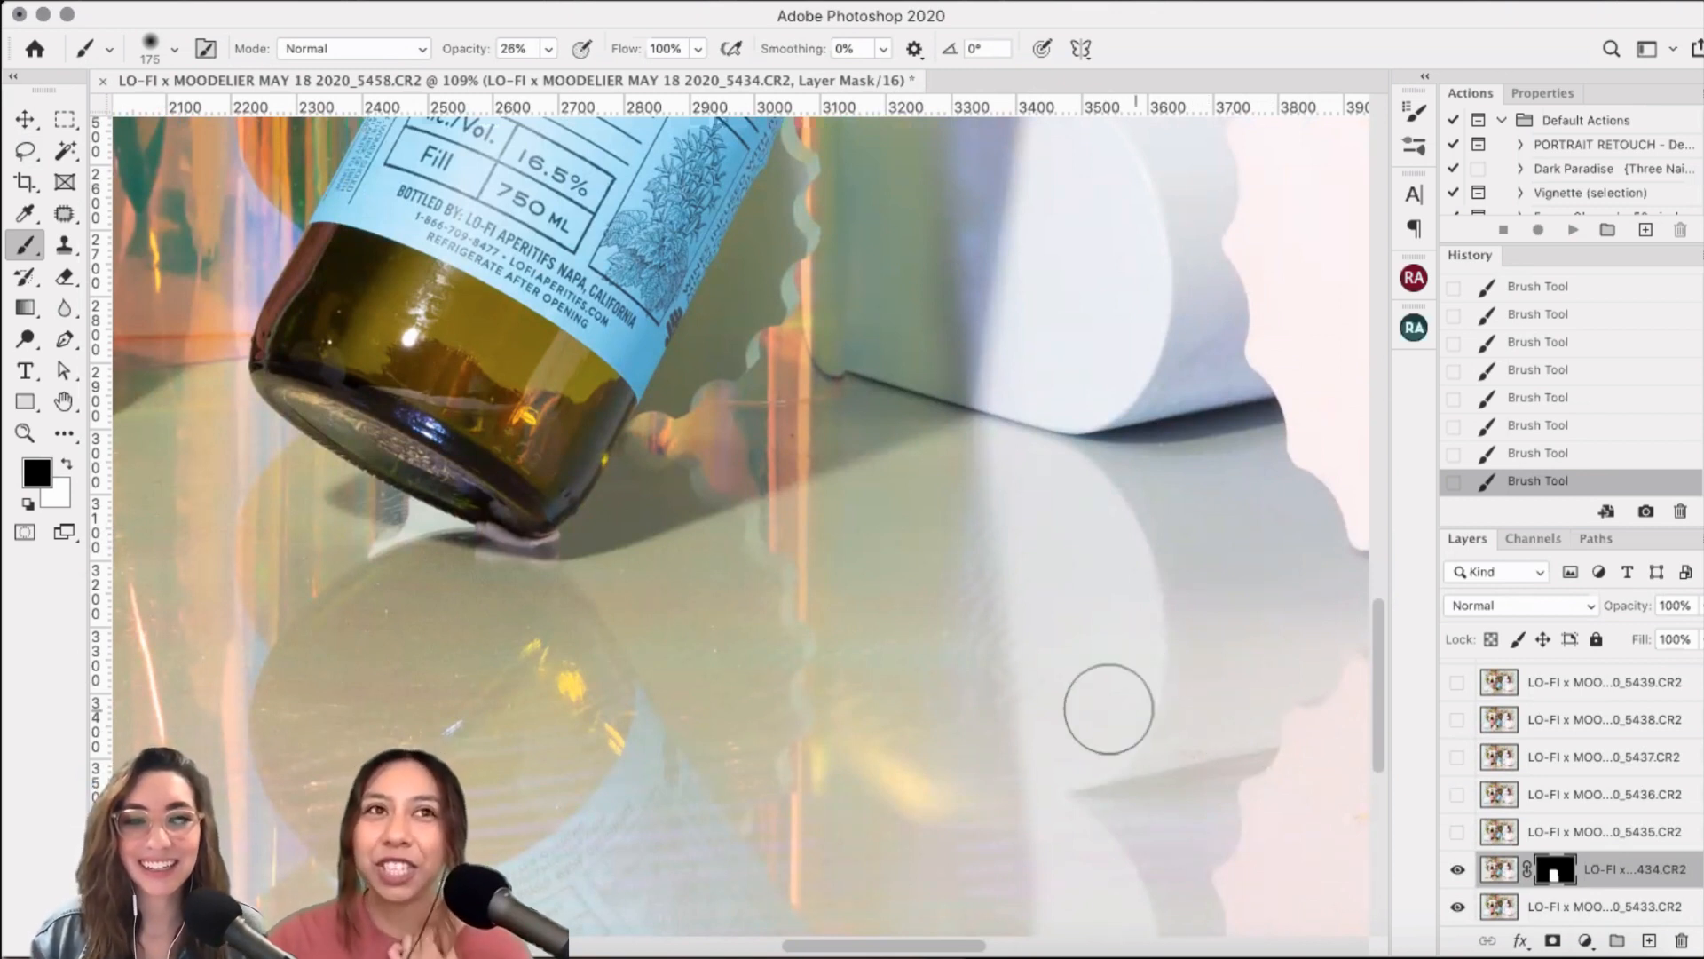
scroll(1118, 586, "down", 1)
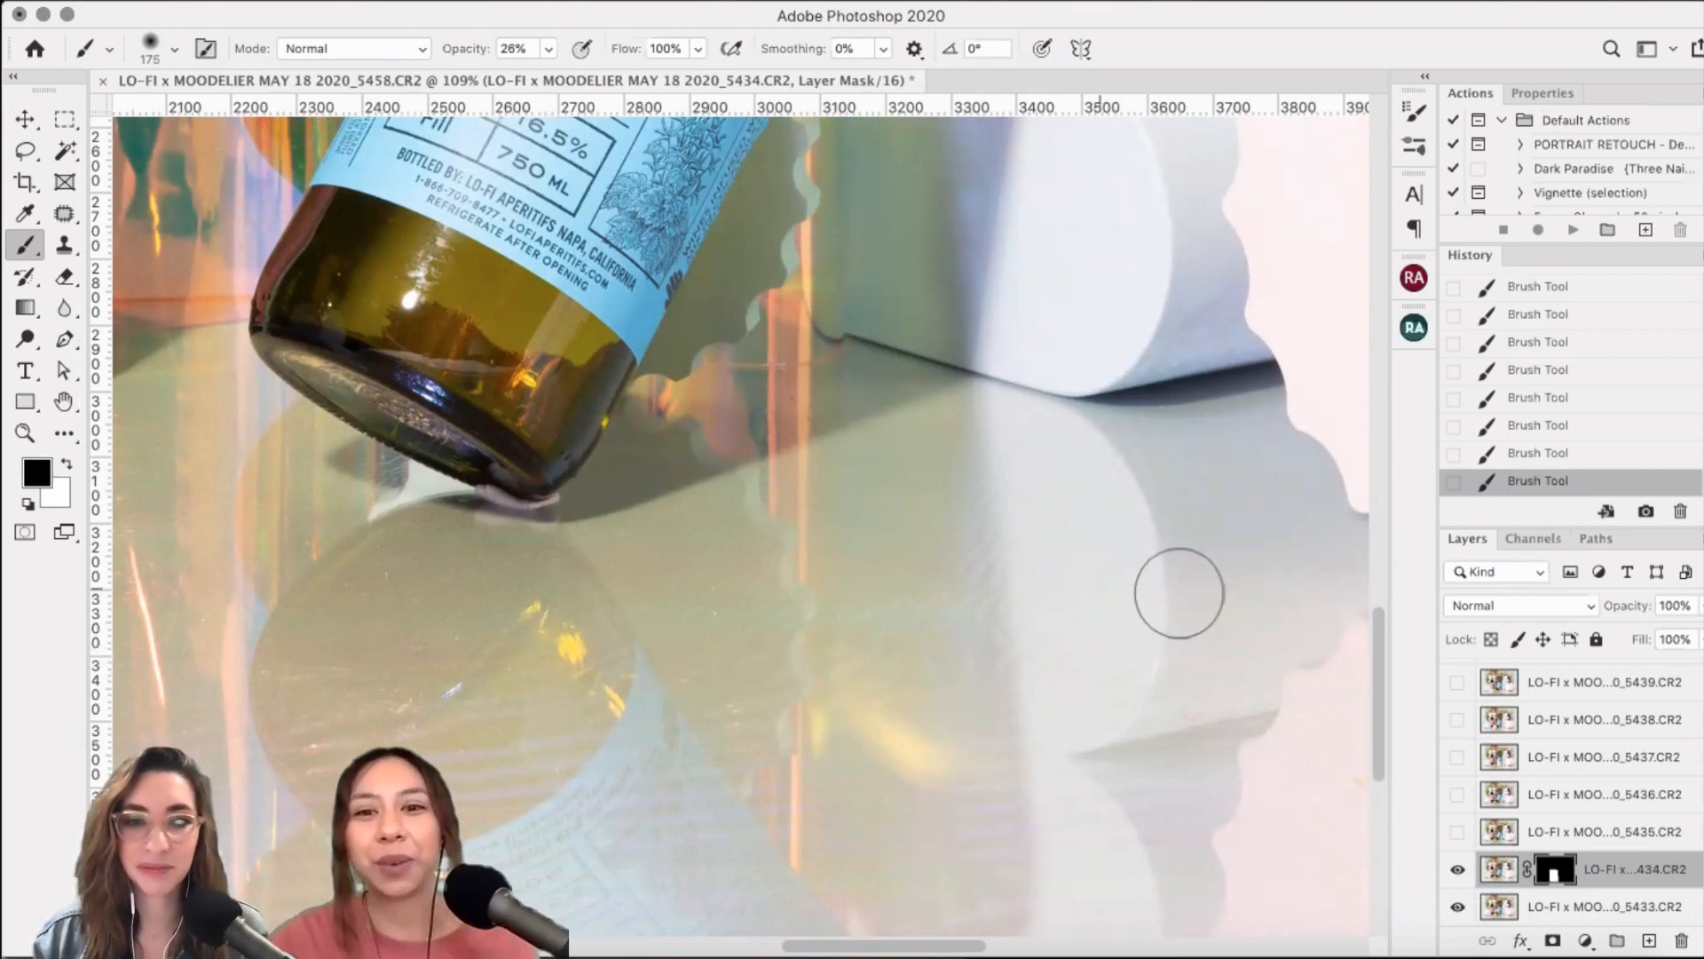
scroll(1092, 498, "down", 1)
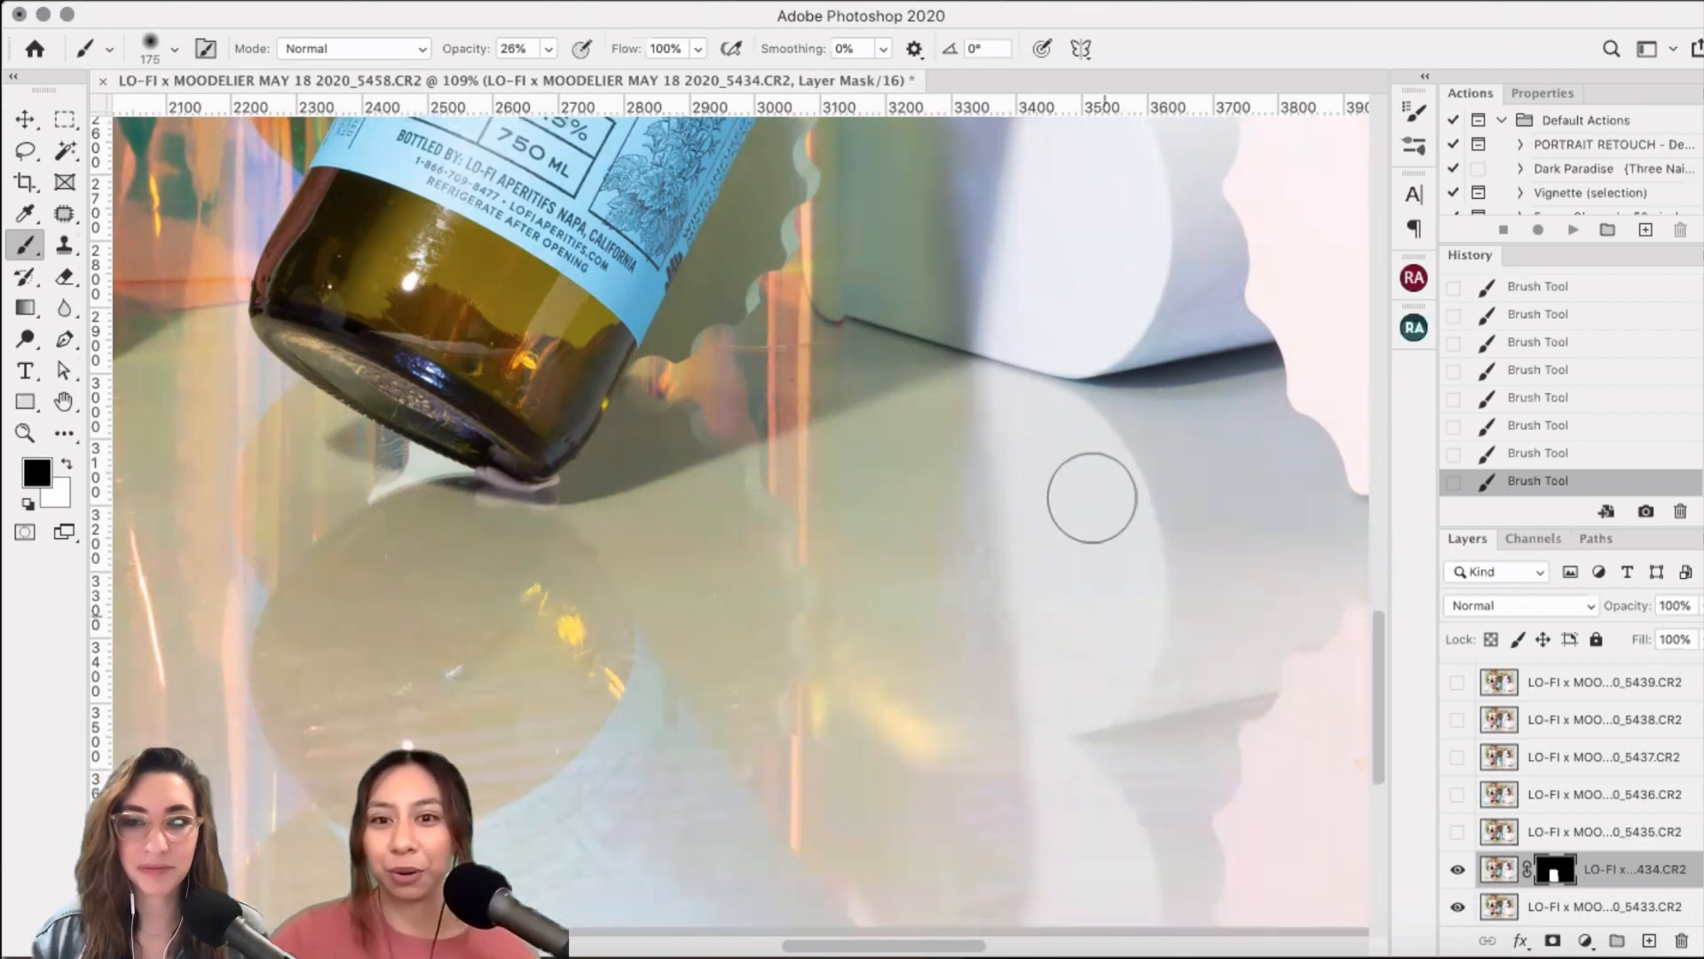
scroll(1092, 498, "down", 2)
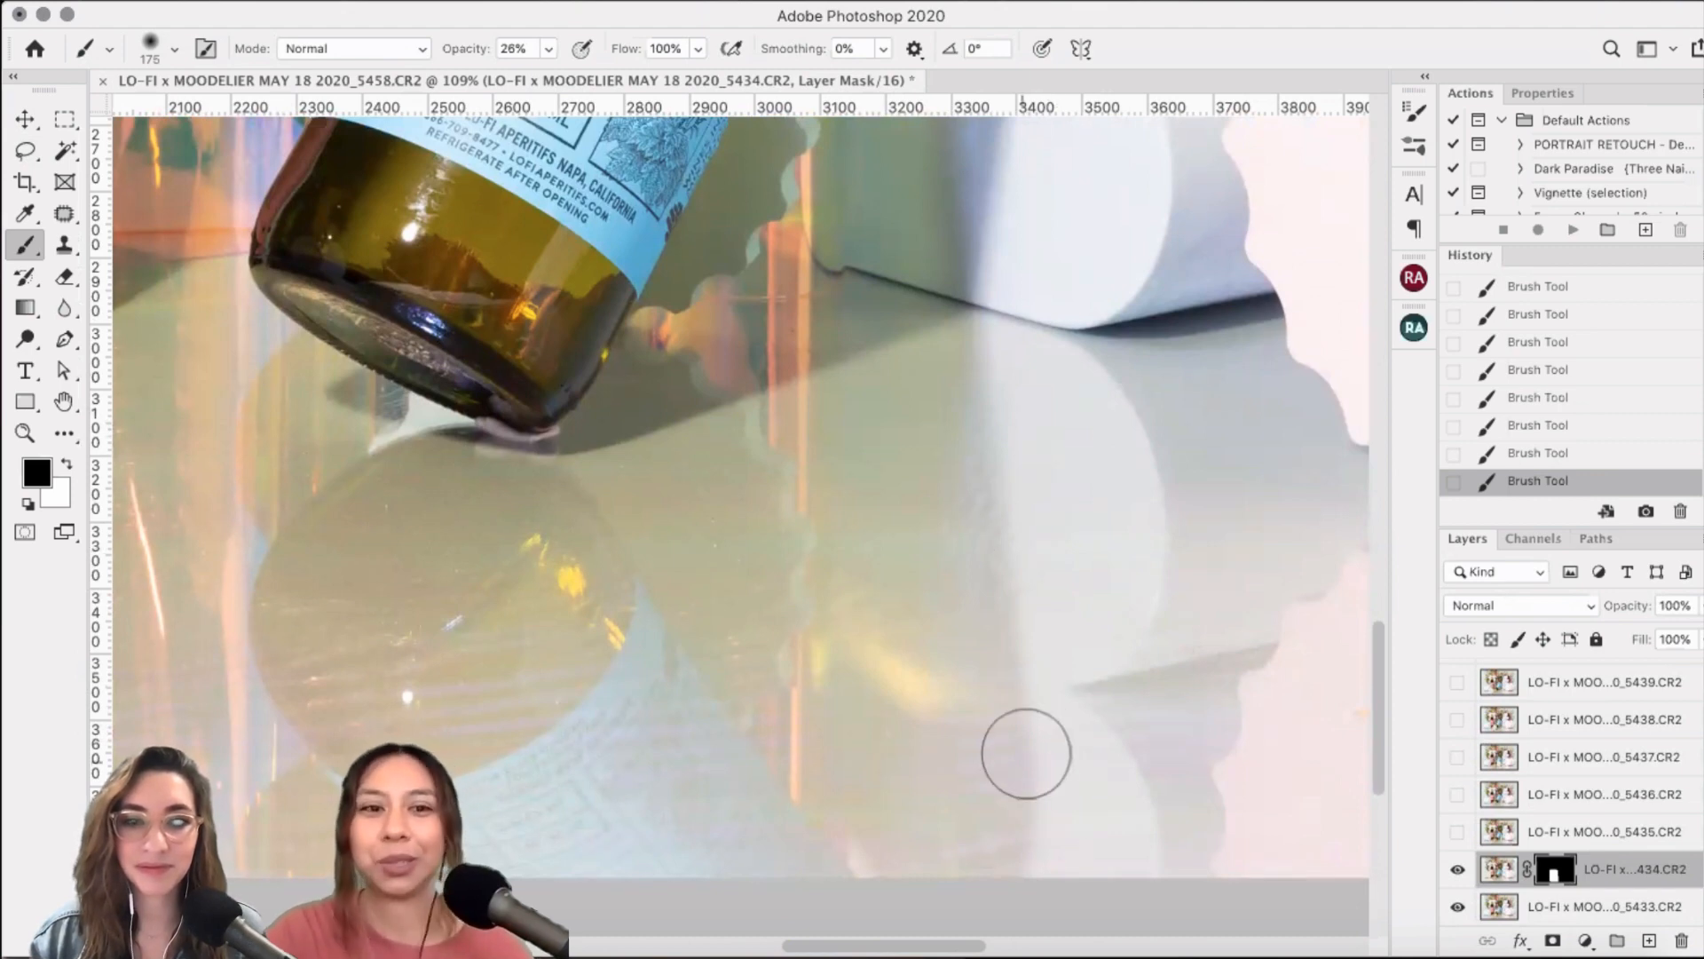
- Paint black on the mask's left edge over the Gentian Amaro bottle's reflection, reducing the brush to 150 px
scroll(1027, 753, "left", 10)
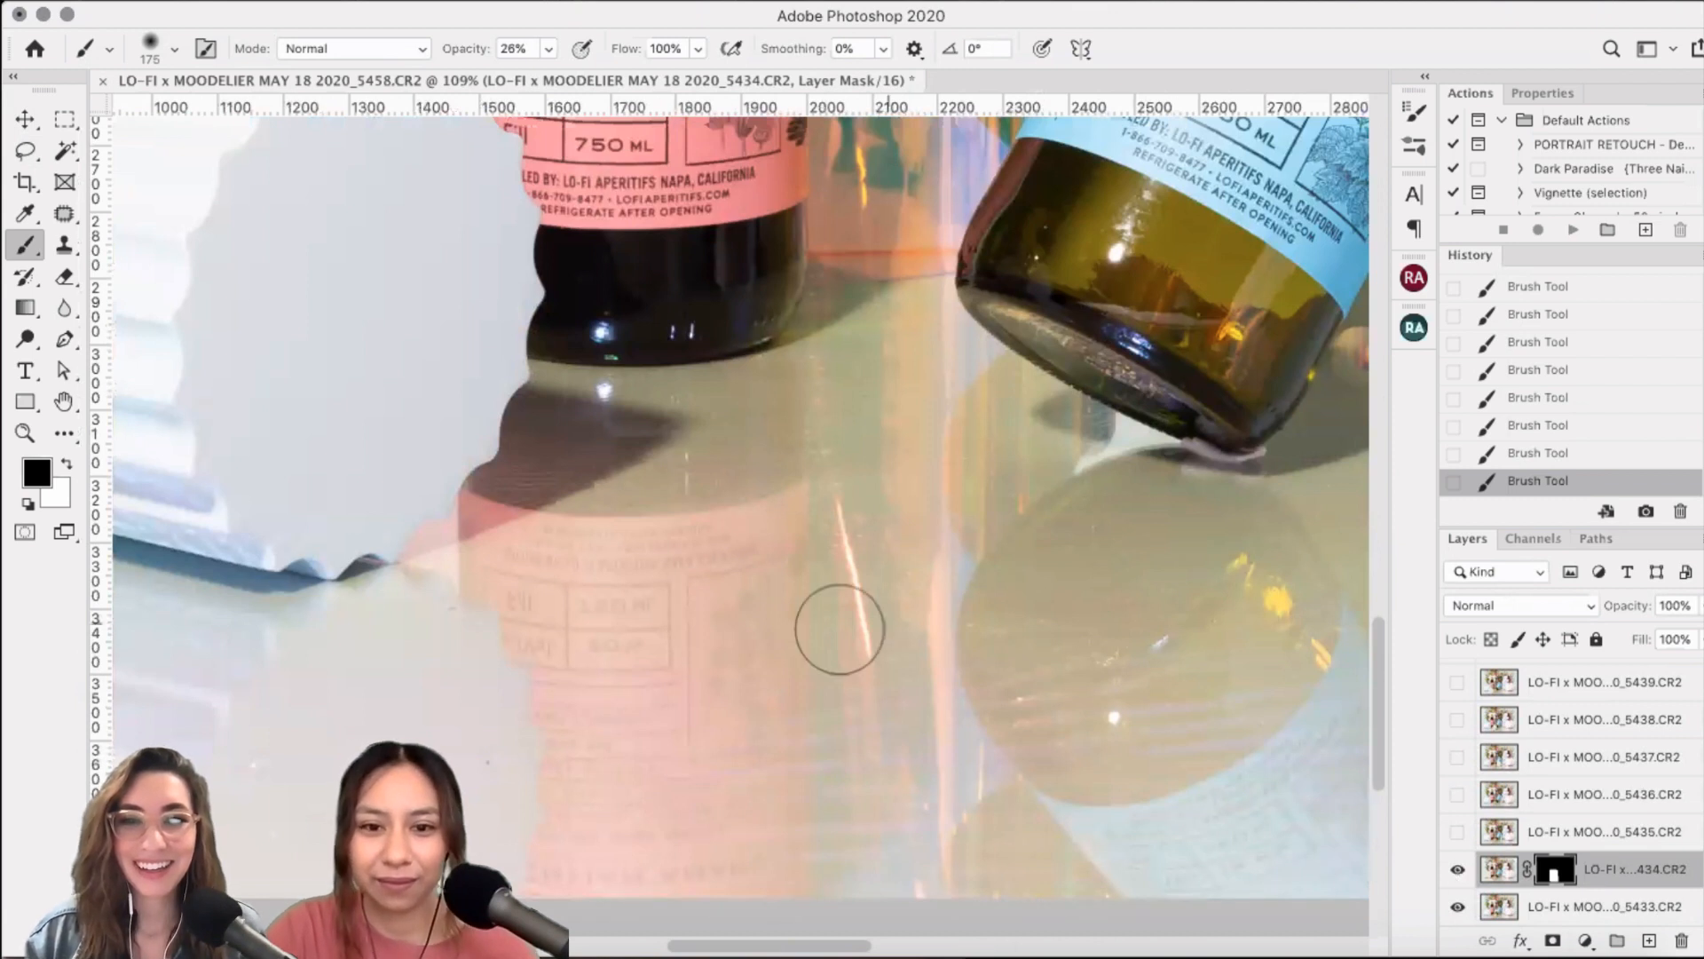
key("bracketleft")
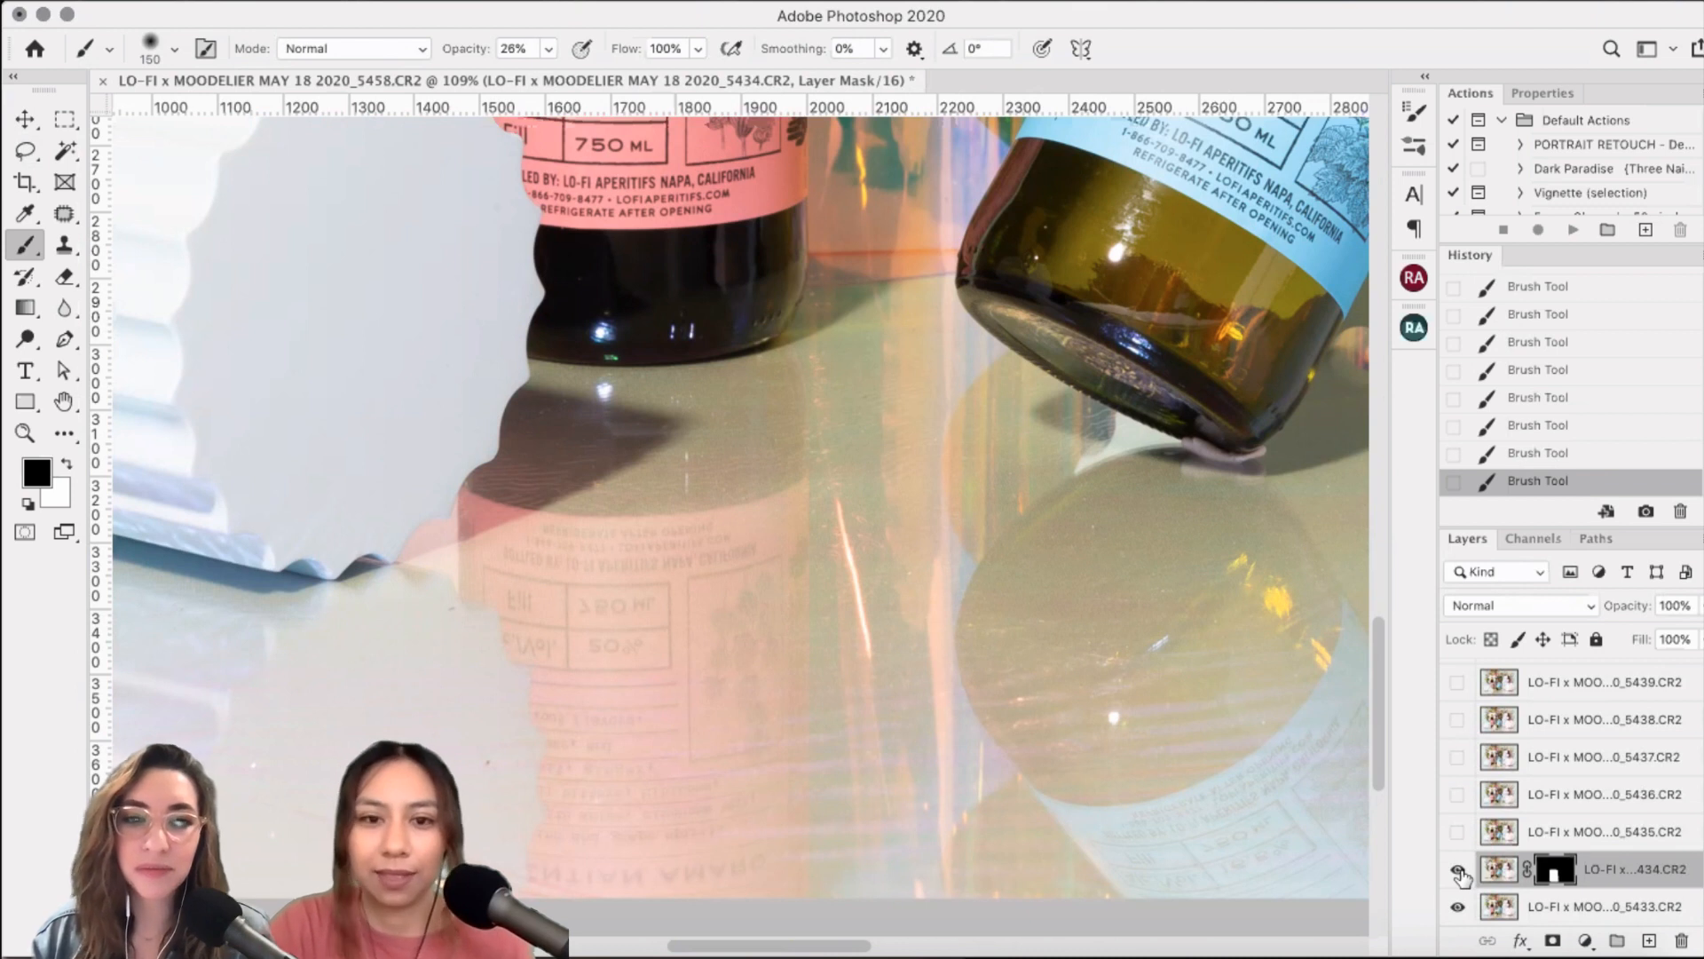
- Show the 5434 layer again over the bottle reflections and reduce the brush to 90 px
left_click(1458, 869)
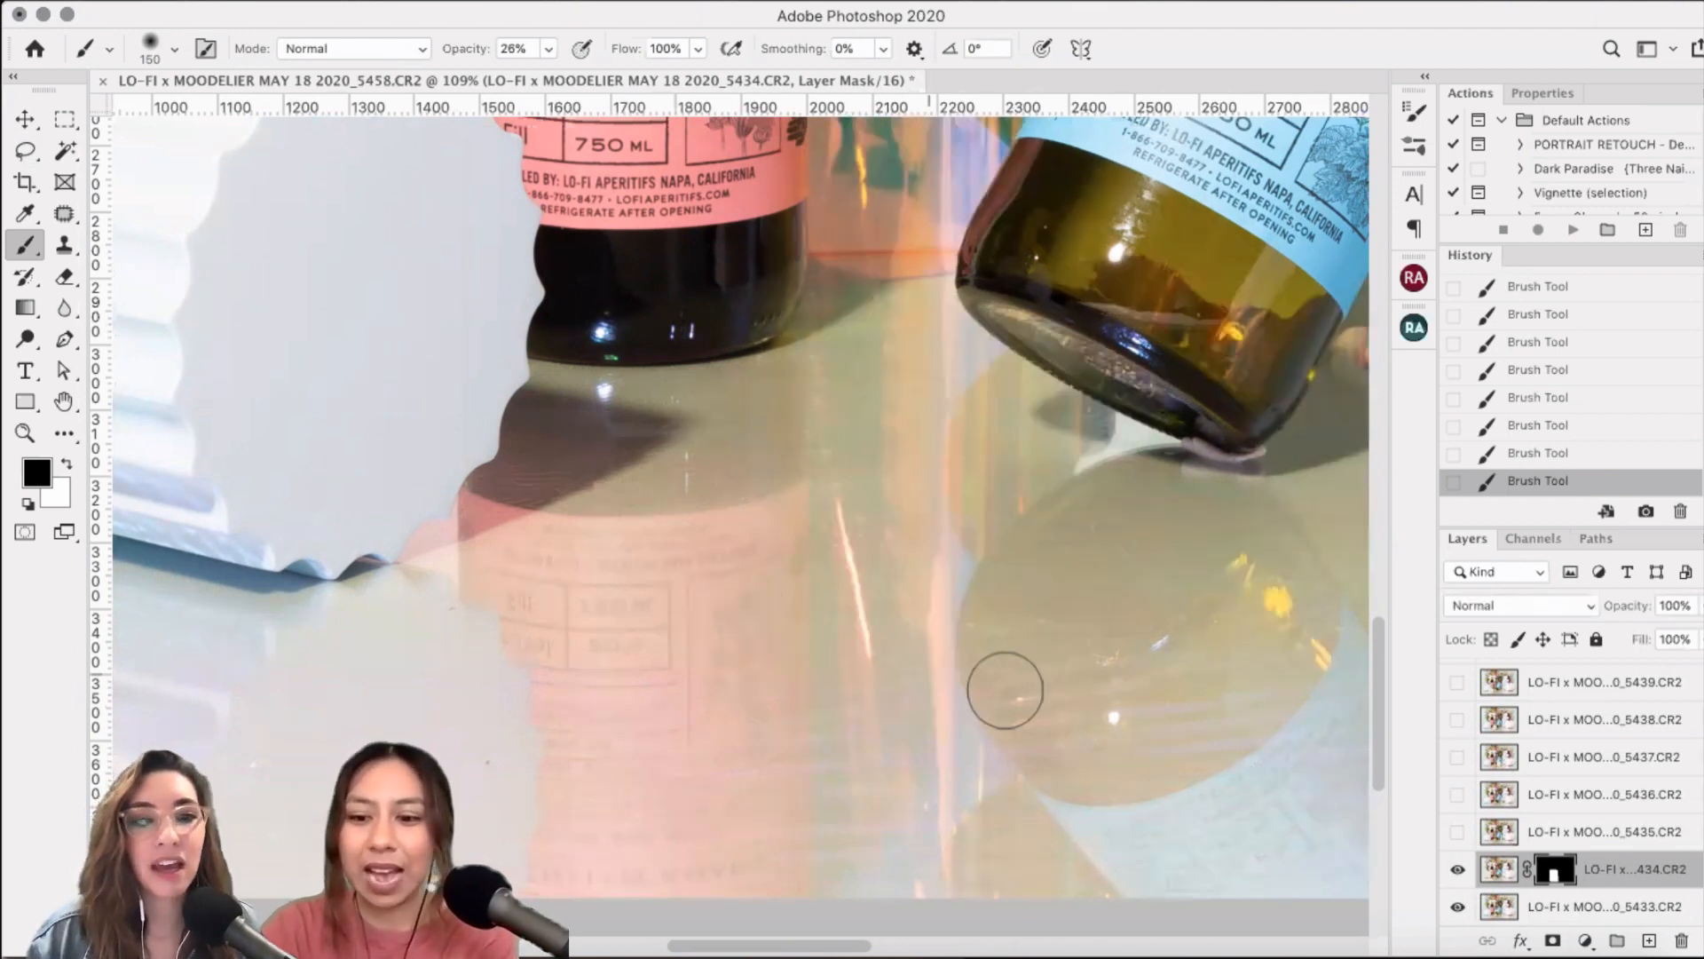
key("bracketleft")
key("bracketleft")
key("bracketleft")
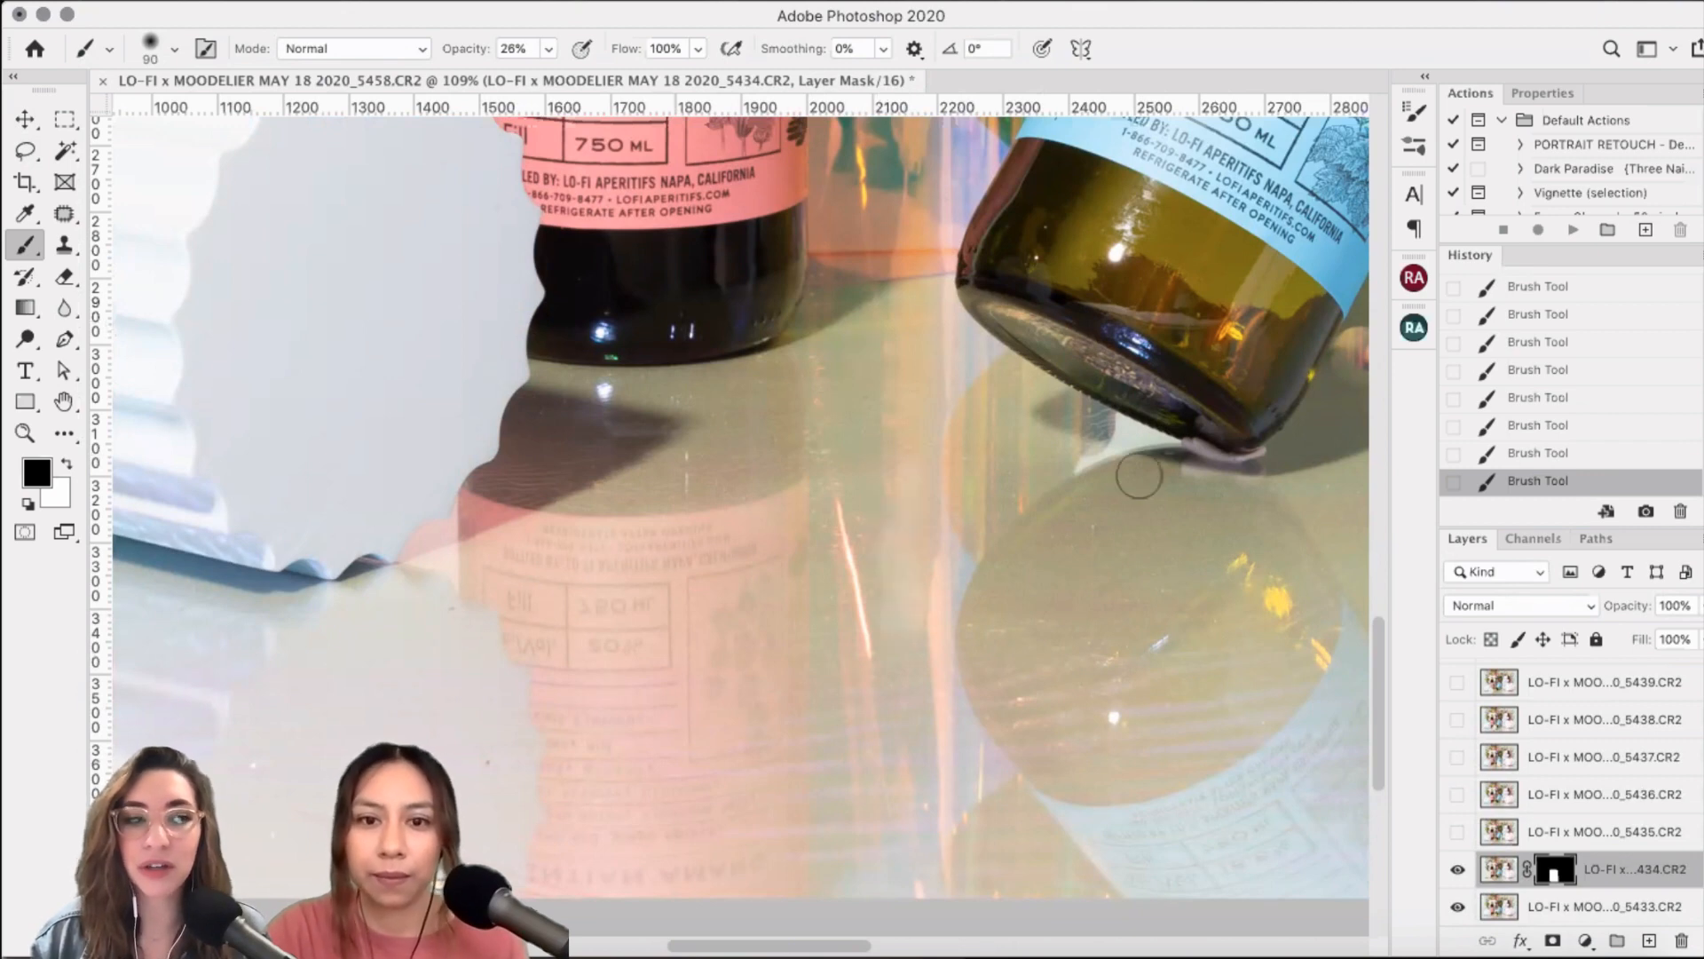
- Compare the 5434 mask edge near the bottle bases without and with the last two brush strokes
key("super+z")
key("super+z")
scroll(1465, 854, "up", 3)
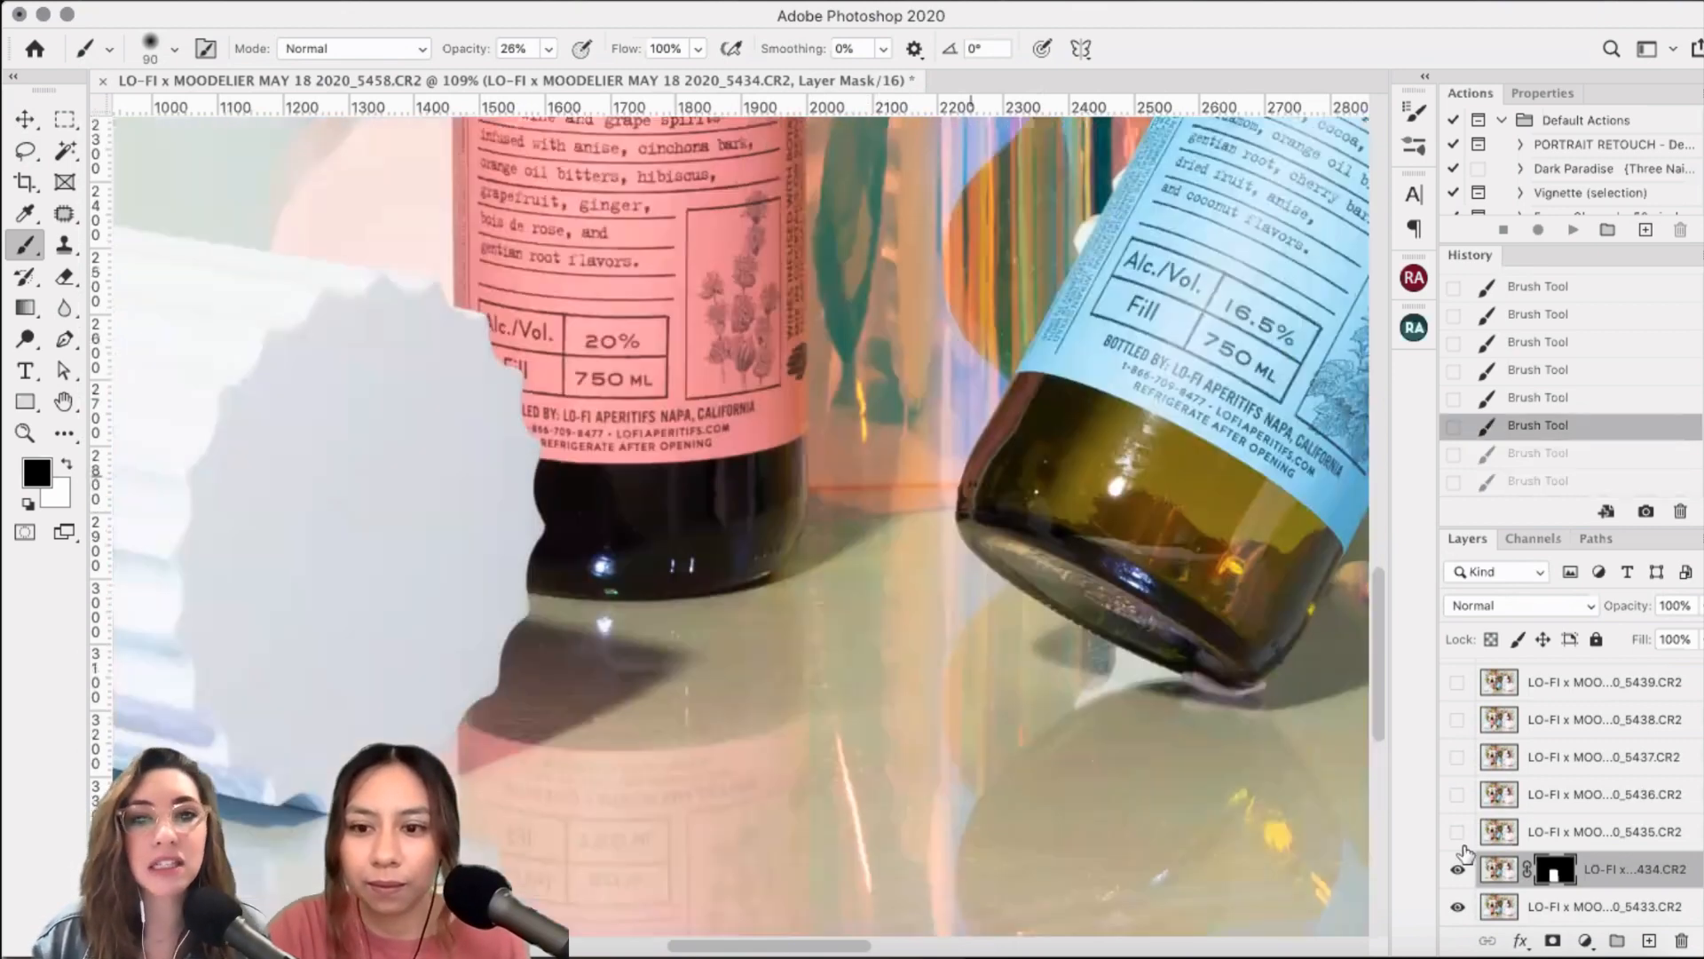
scroll(1066, 710, "up", 2)
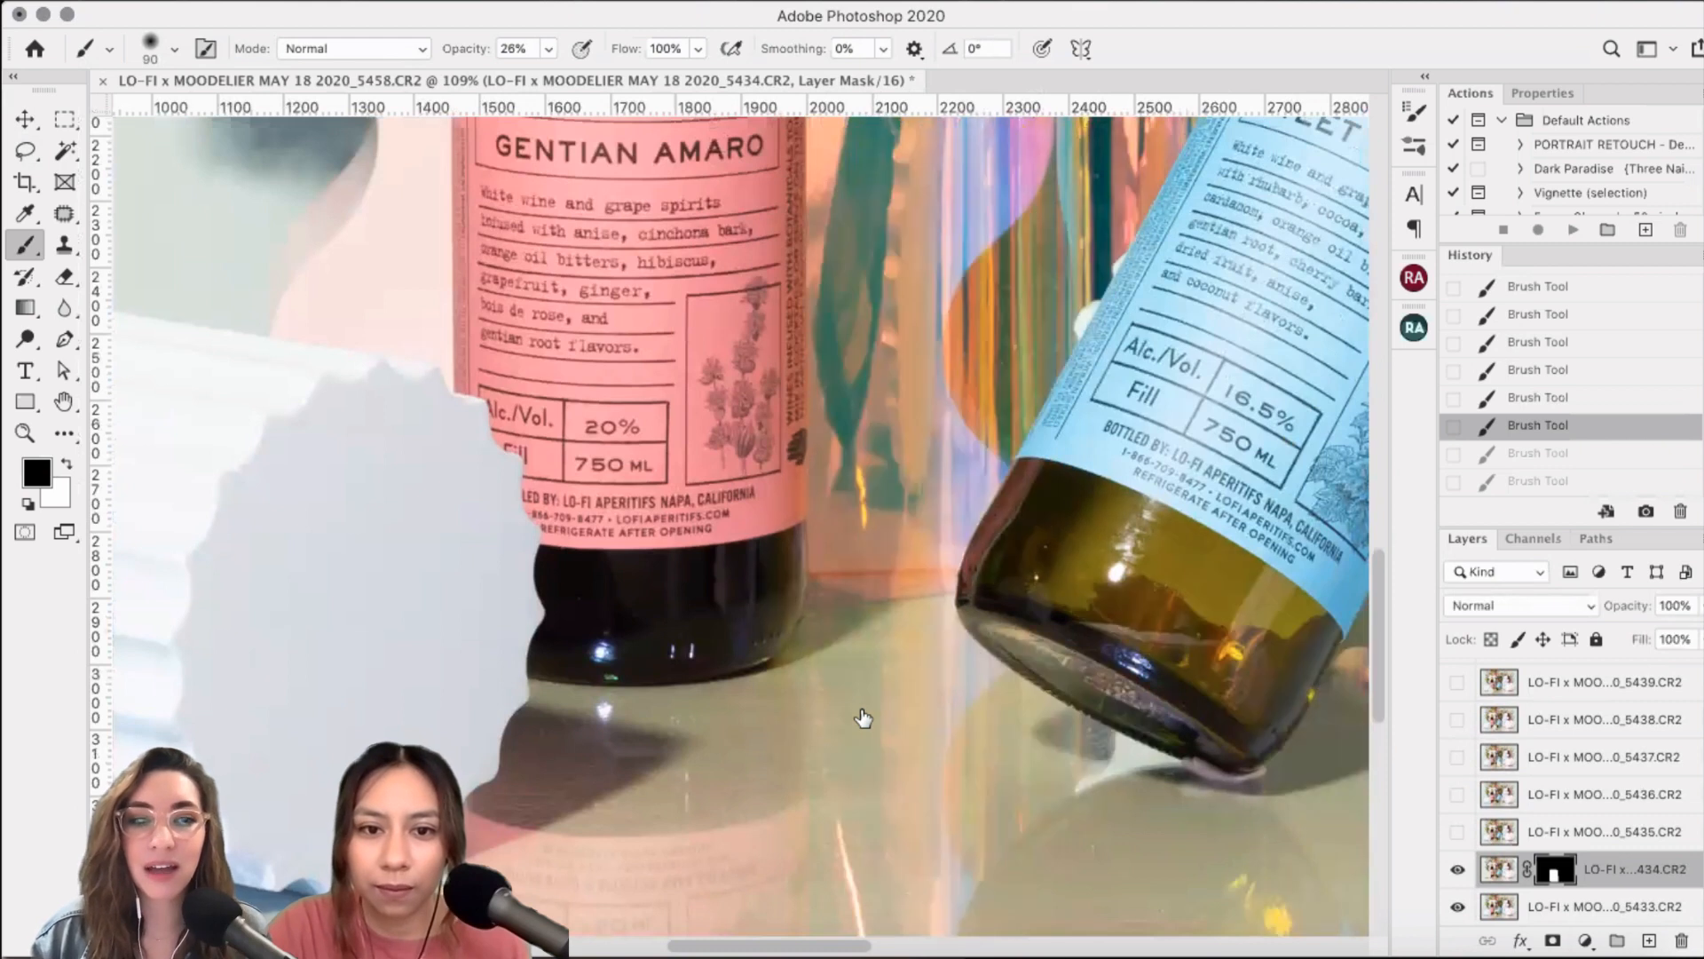
key("super+shift+z")
key("super+shift+z")
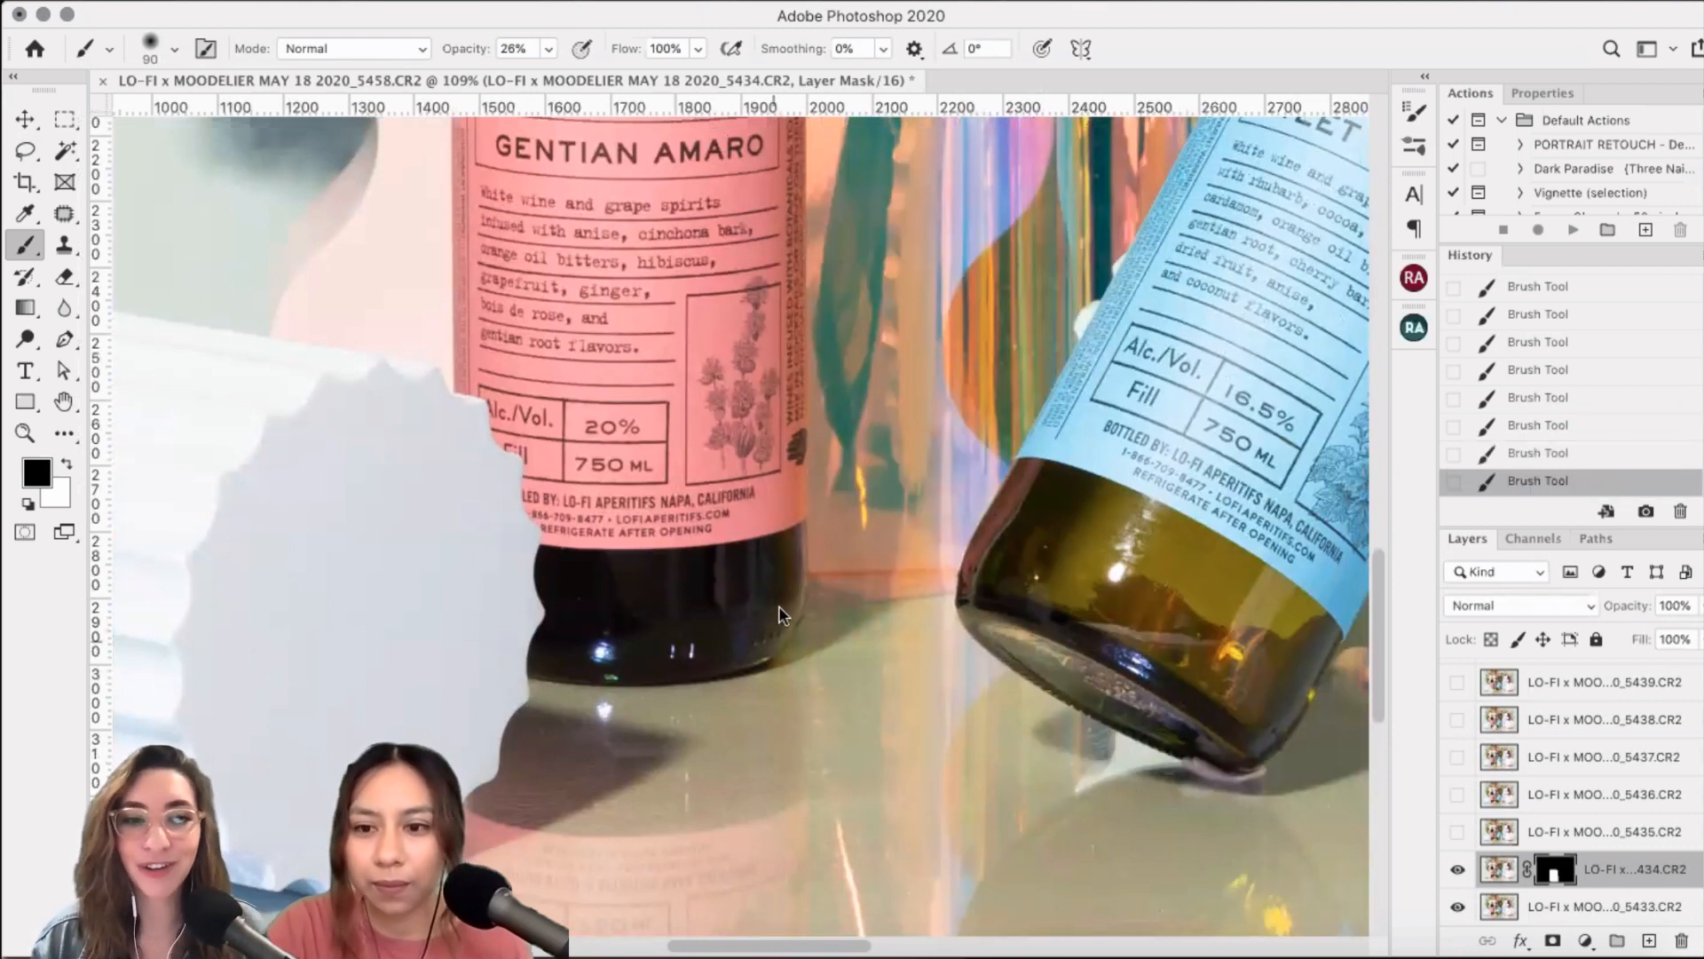
- Compare the two front bottles and the whole composition with the masked 5434 layer hidden and shown
left_click(1458, 872)
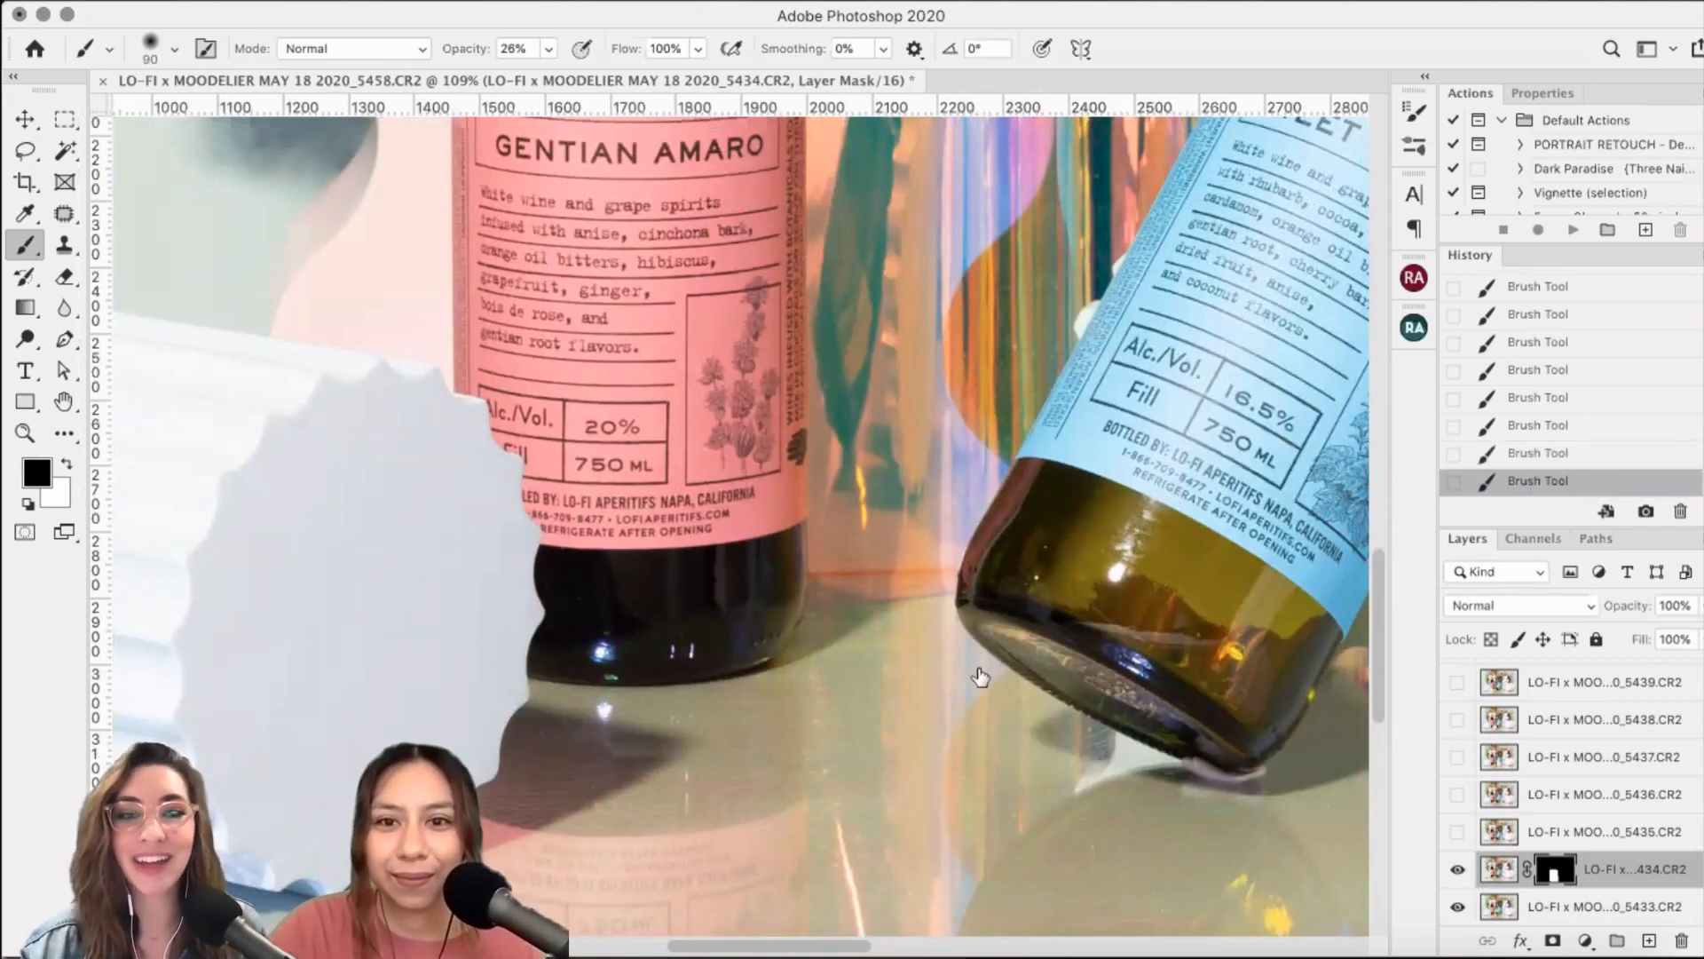
scroll(981, 677, "up", 6)
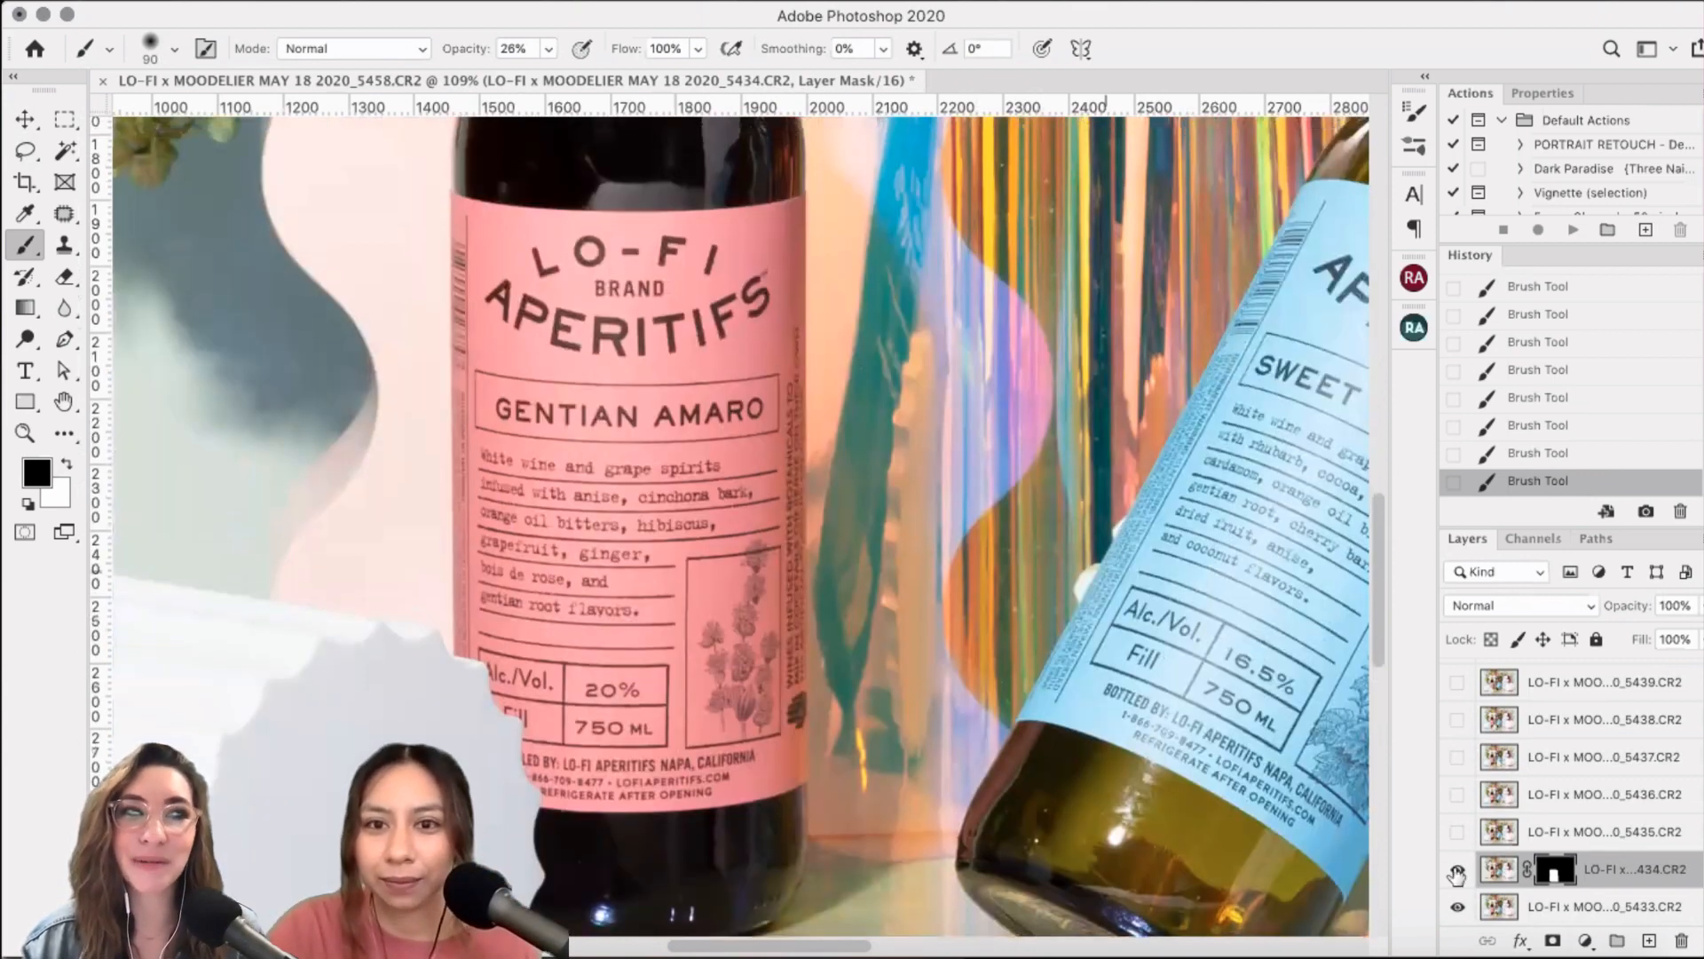
scroll(888, 376, "up", 2)
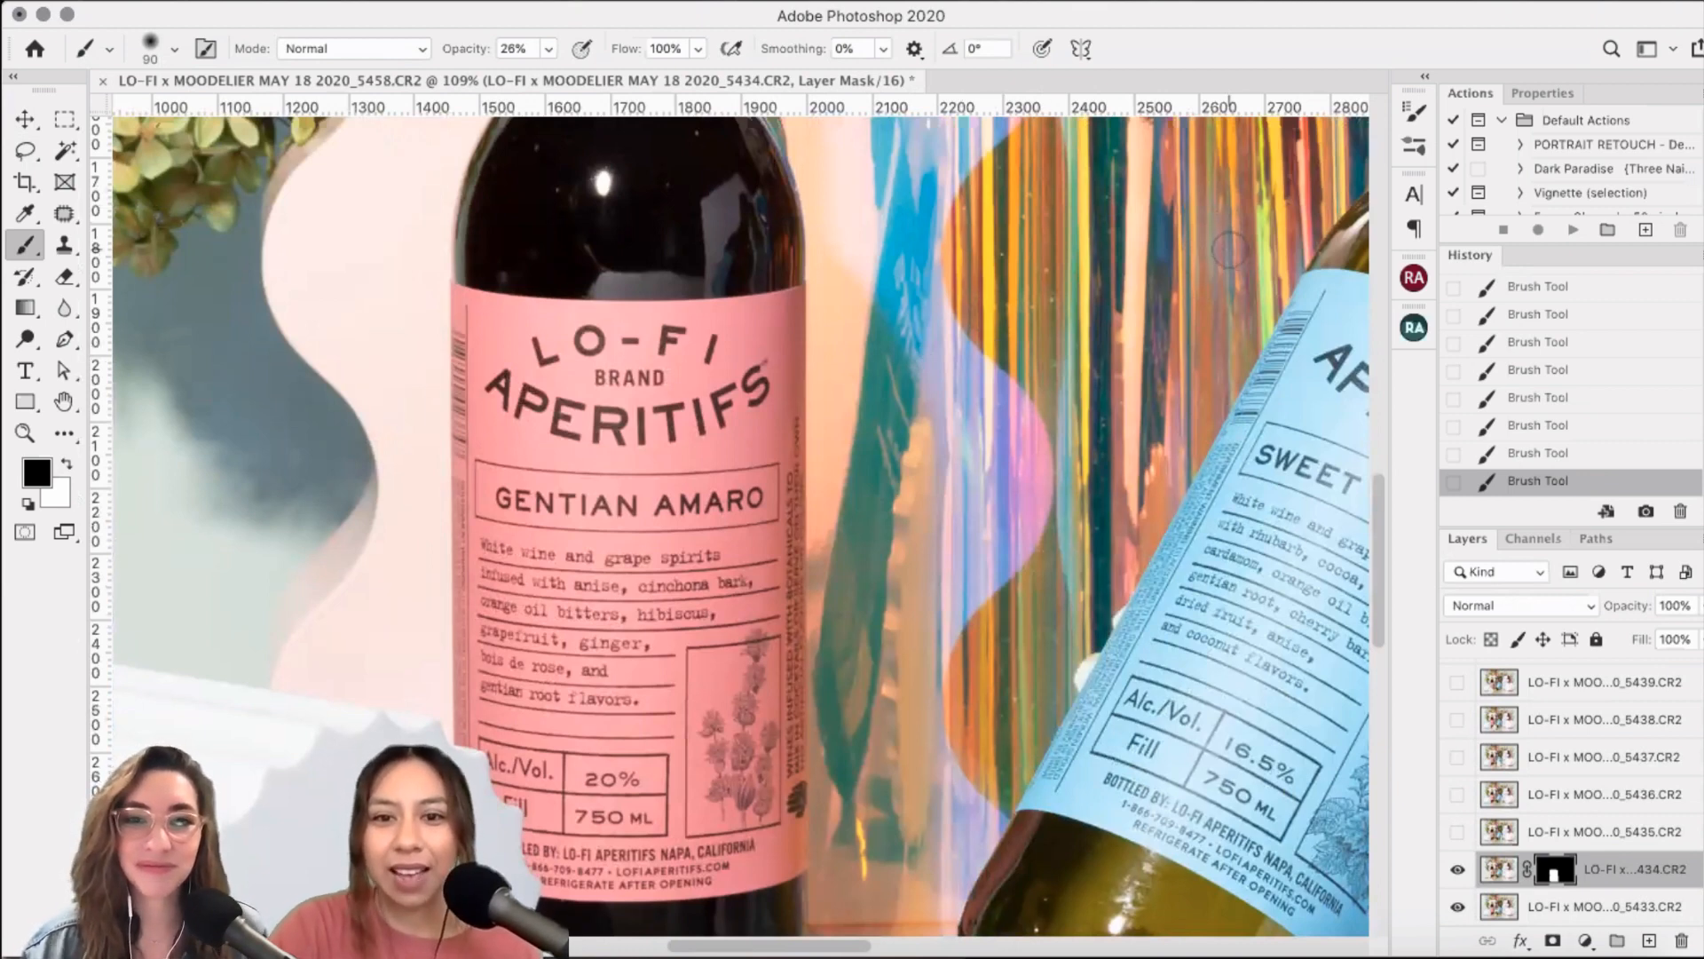
scroll(1229, 251, "down", 2)
scroll(1229, 253, "down", 2)
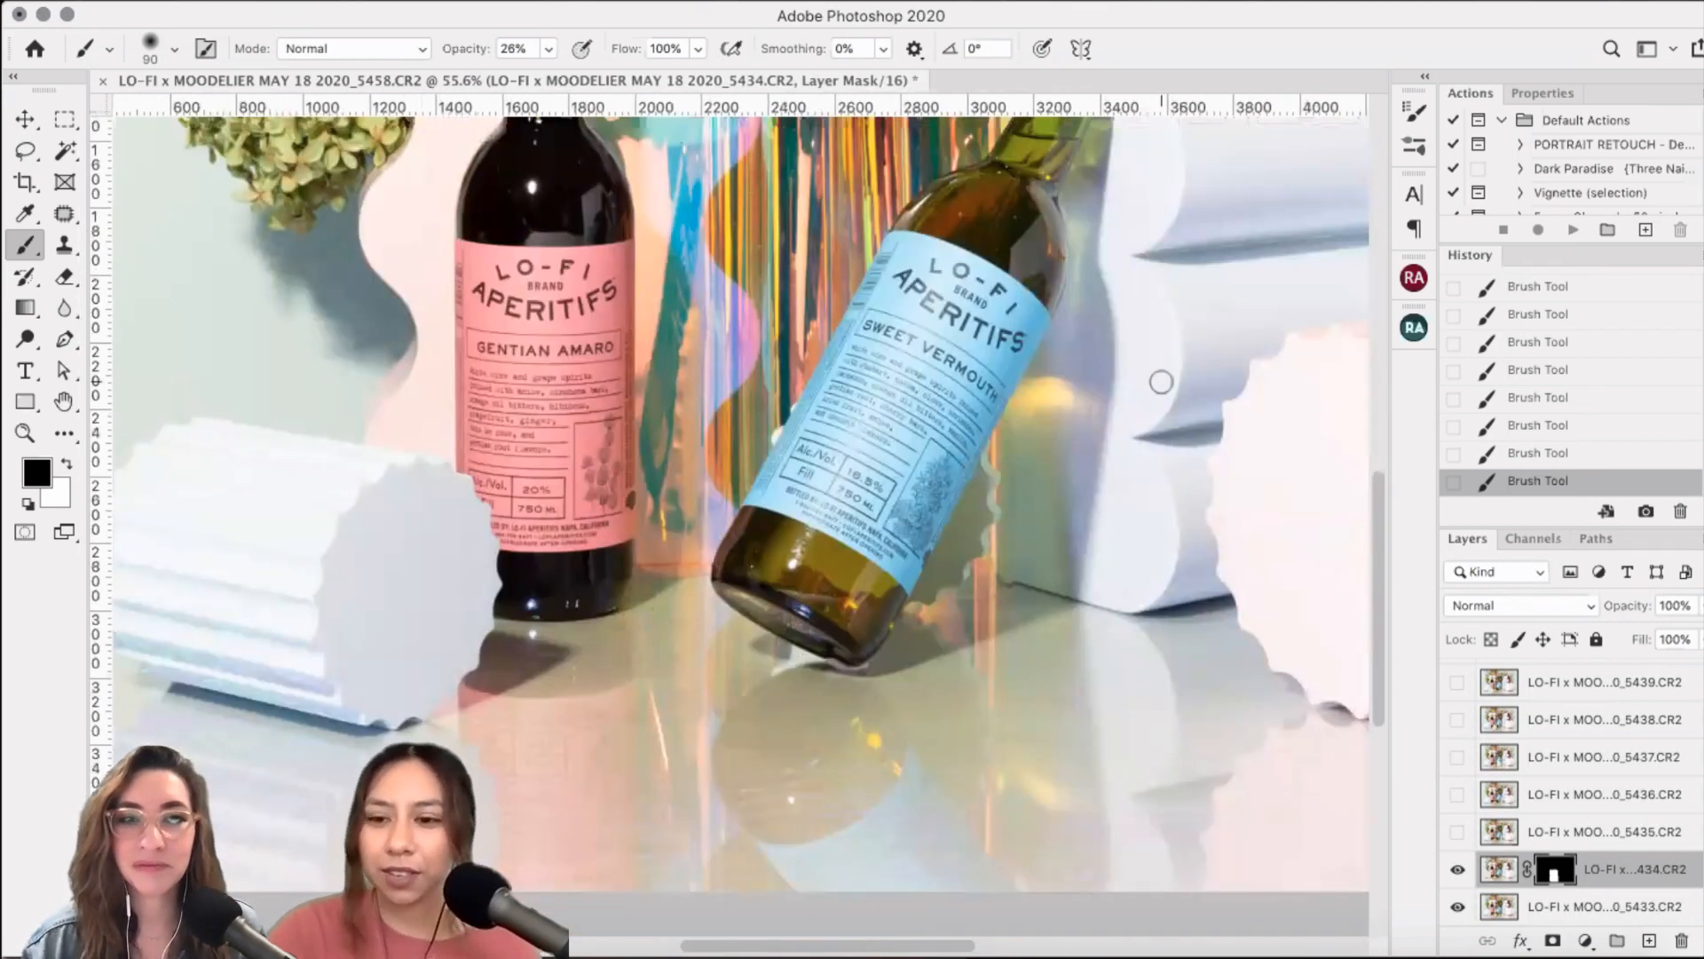
scroll(1161, 382, "down", 1)
left_click(1458, 869)
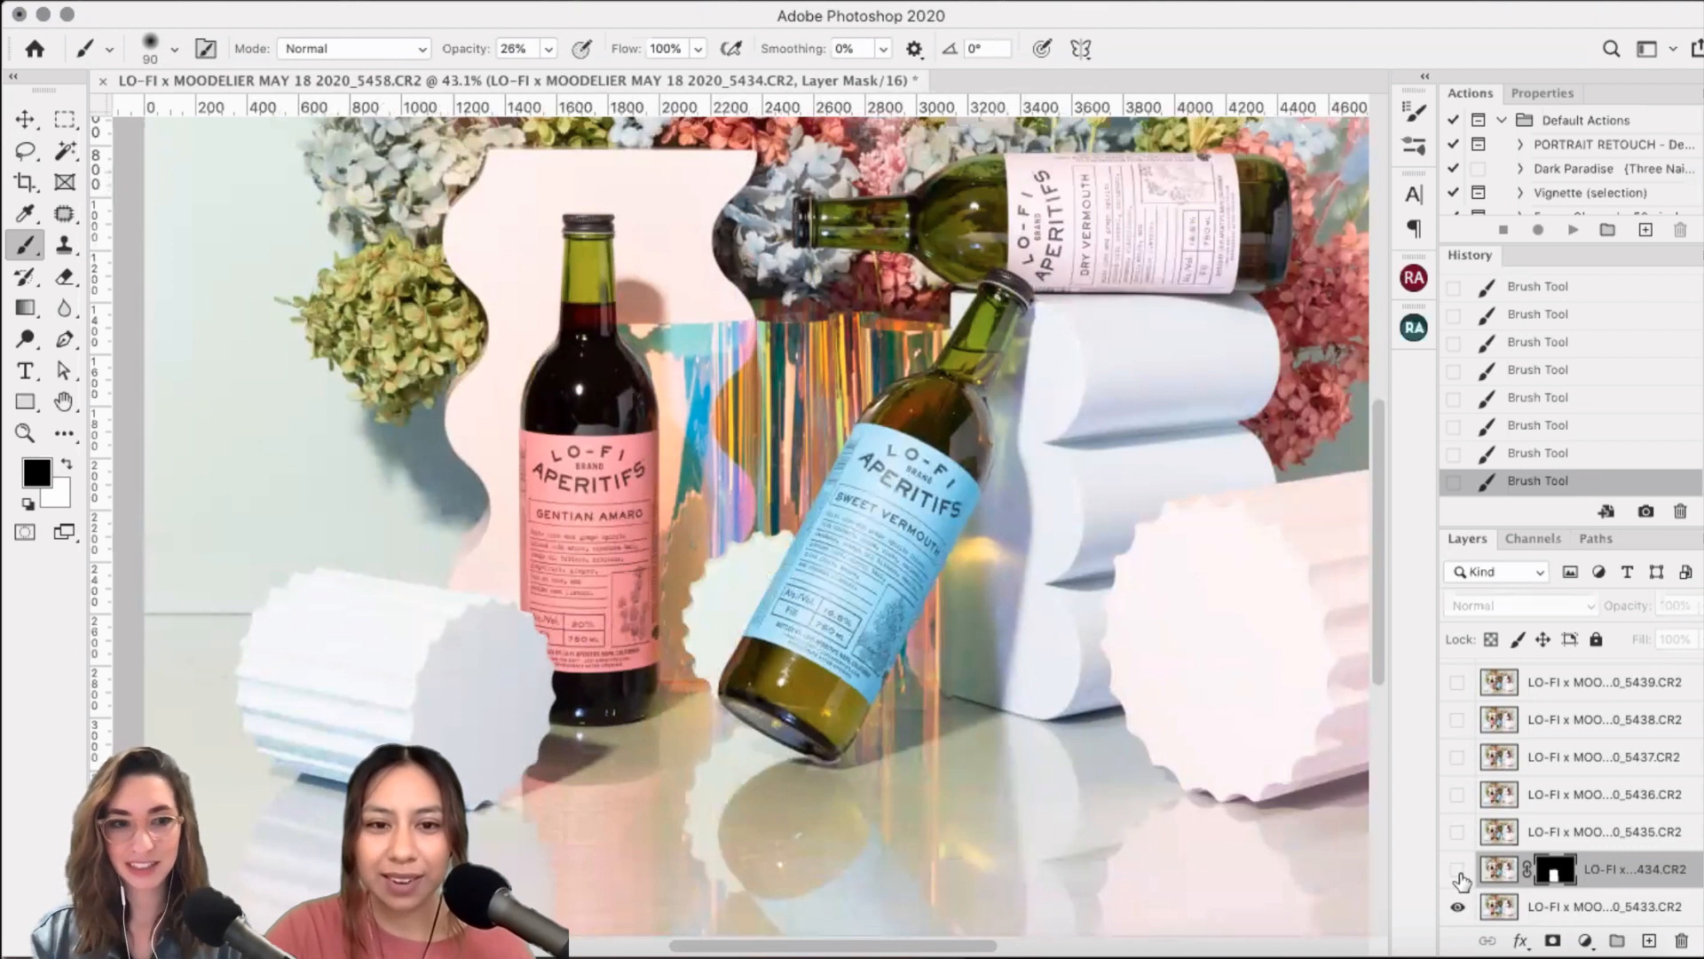
left_click(1458, 869)
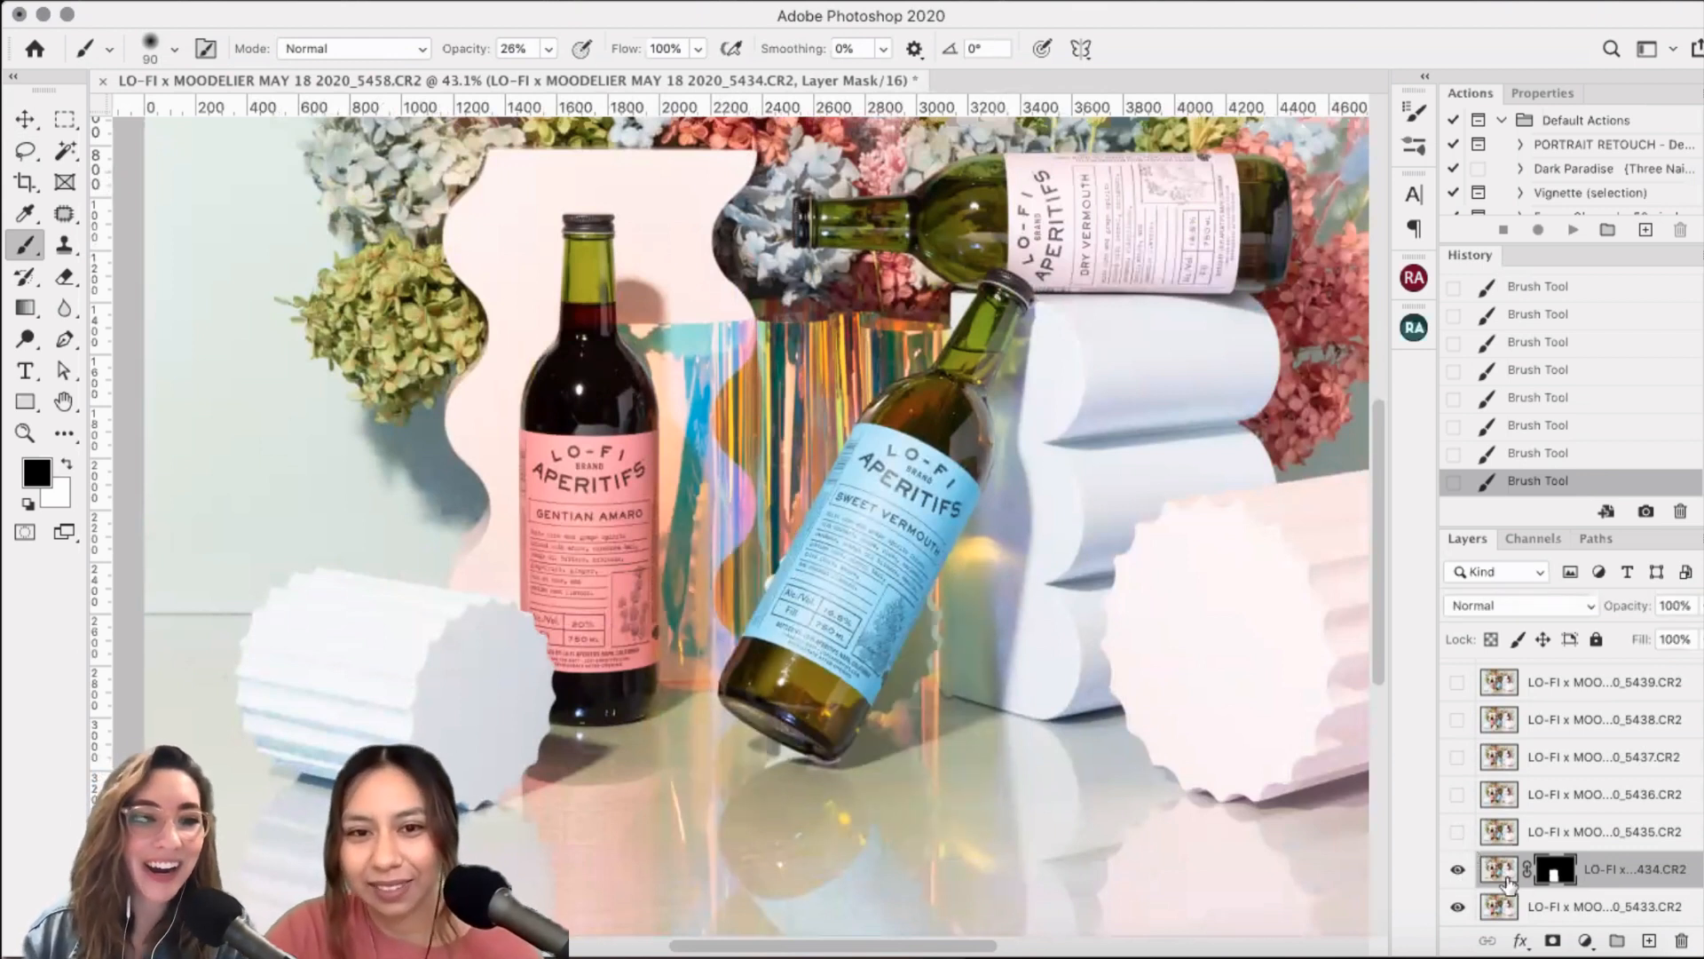
- Show the 5435 layer and make it the active layer for work around the Sweet Vermouth bottle
left_click(1458, 831)
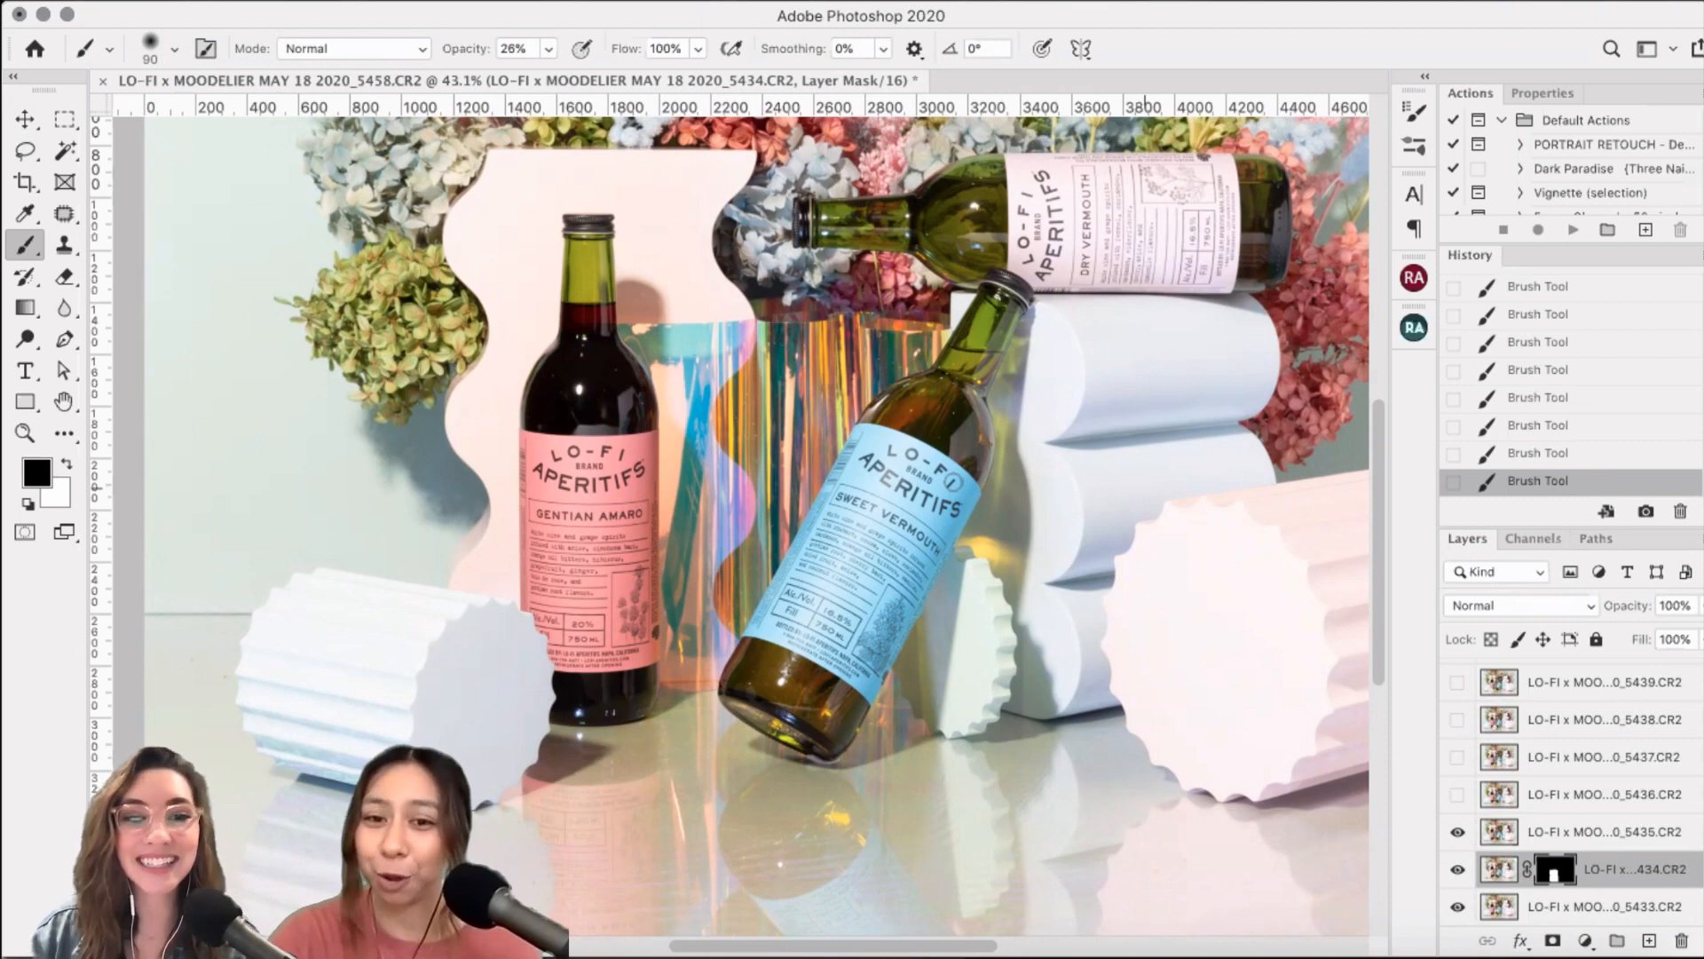
key("super+plus")
key("super+plus")
left_click_drag(955, 482, 815, 374)
key("super+plus")
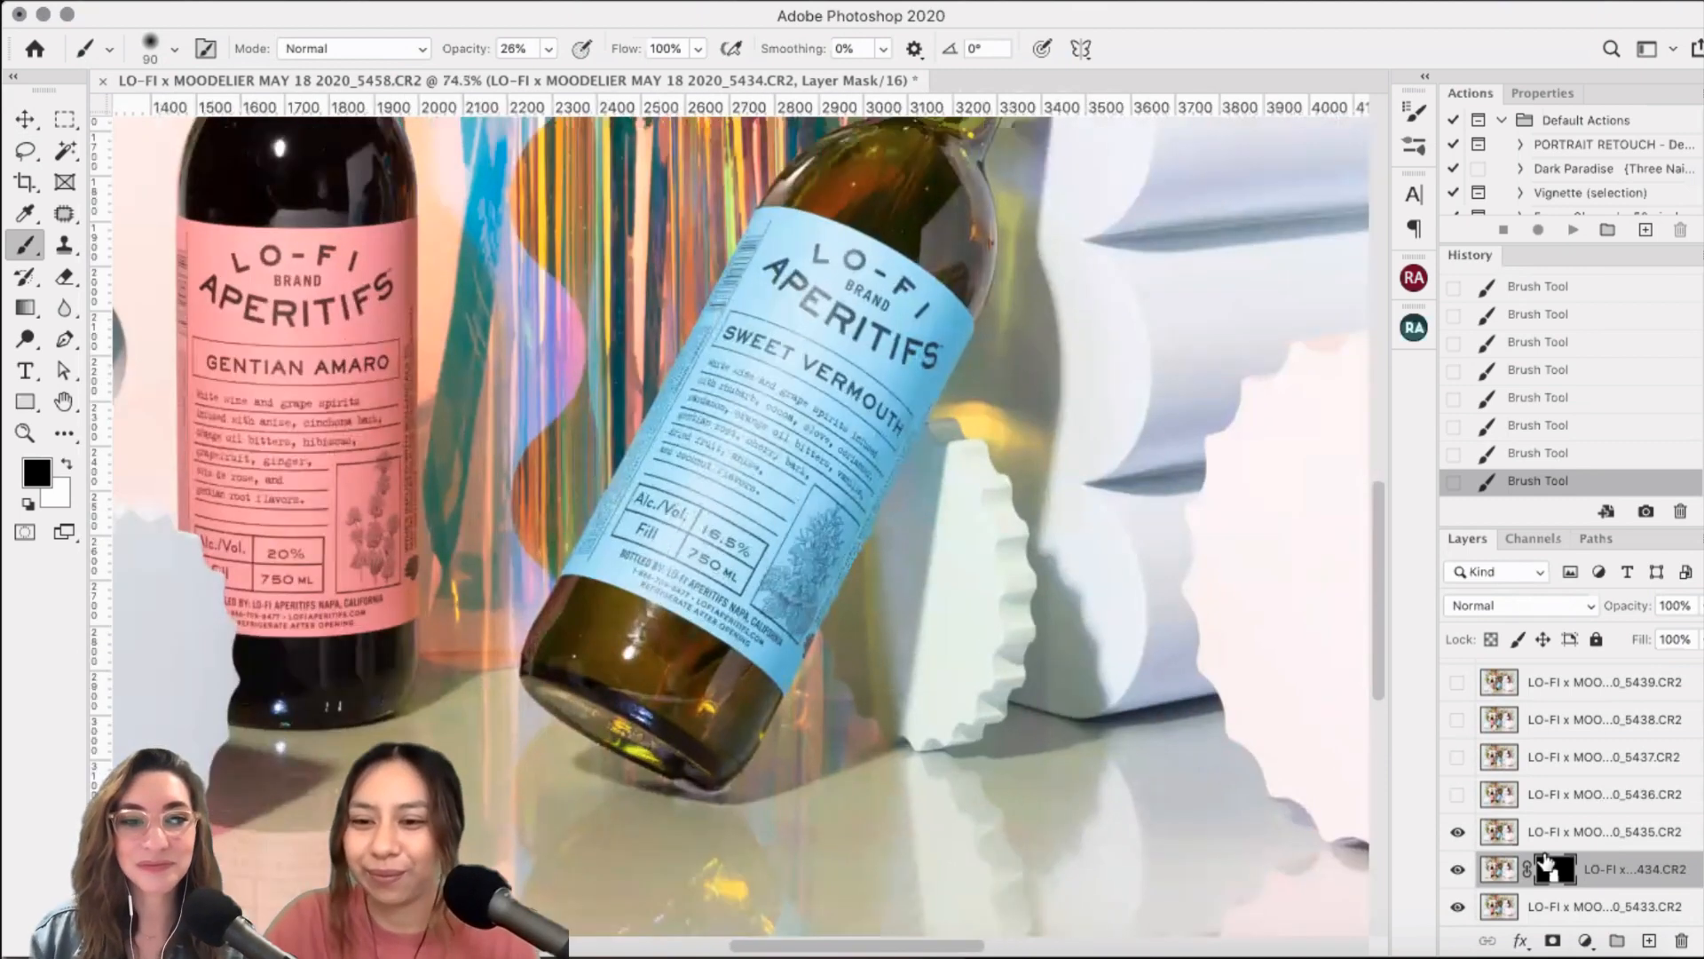
key("alt+bracketright")
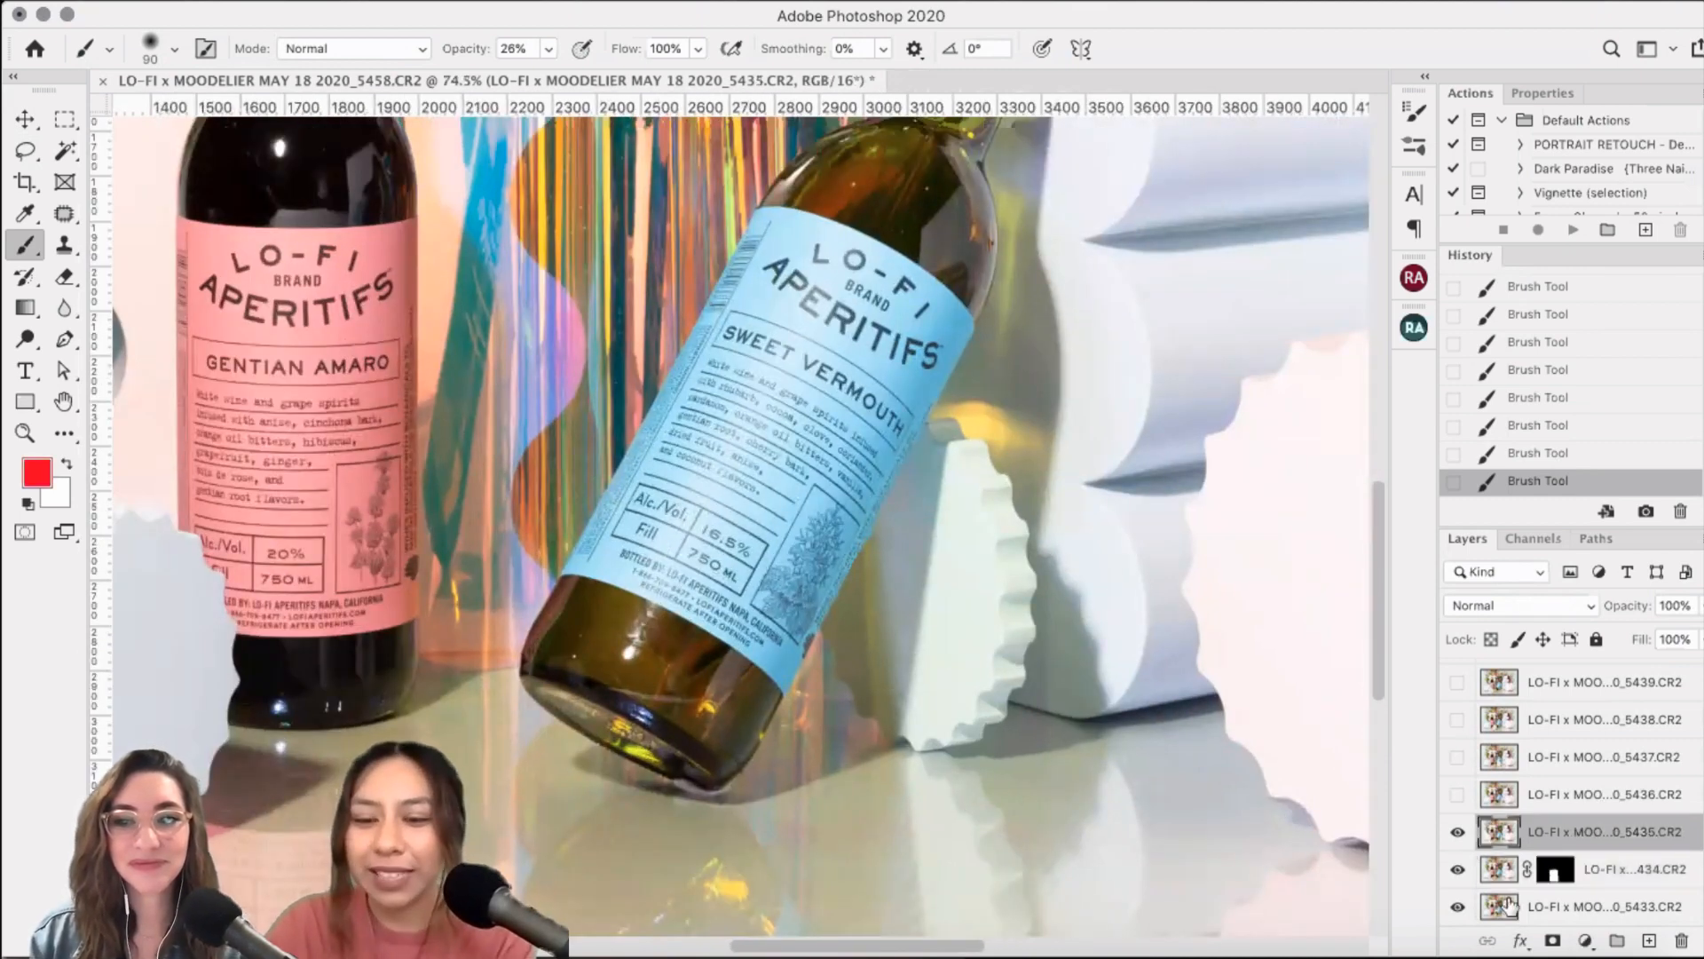
- Hide the masked 5434 layer and show the 5435 layer directly over the 5433 base
left_click(1457, 832)
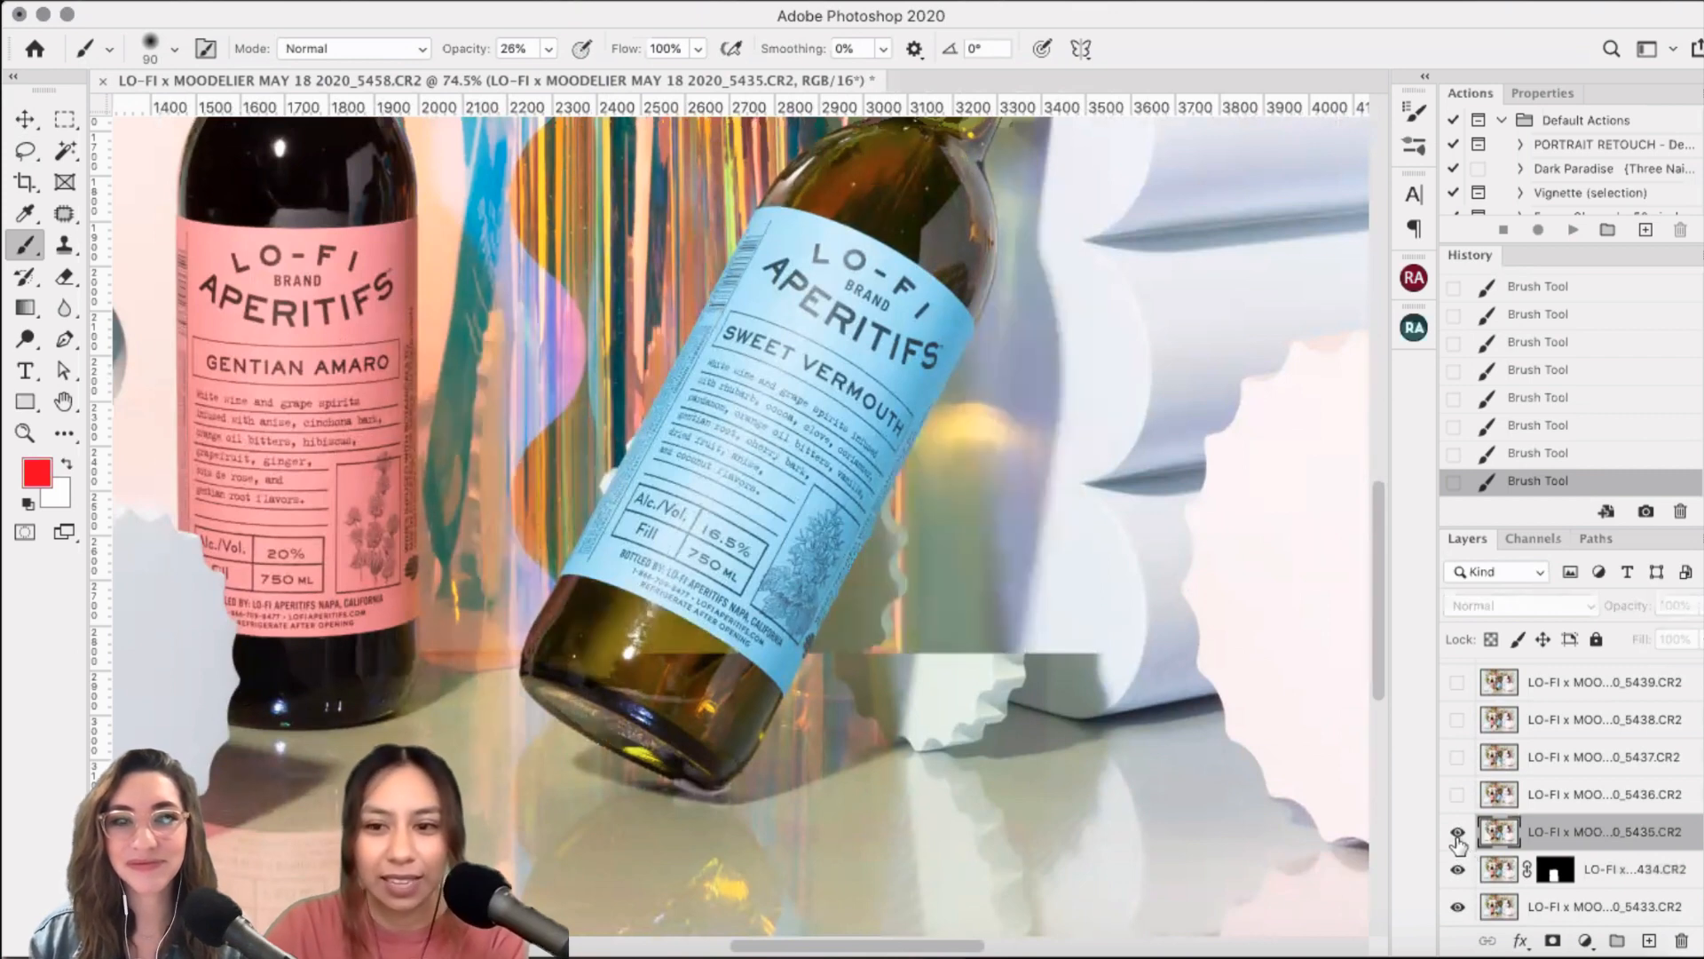
left_click(1457, 833)
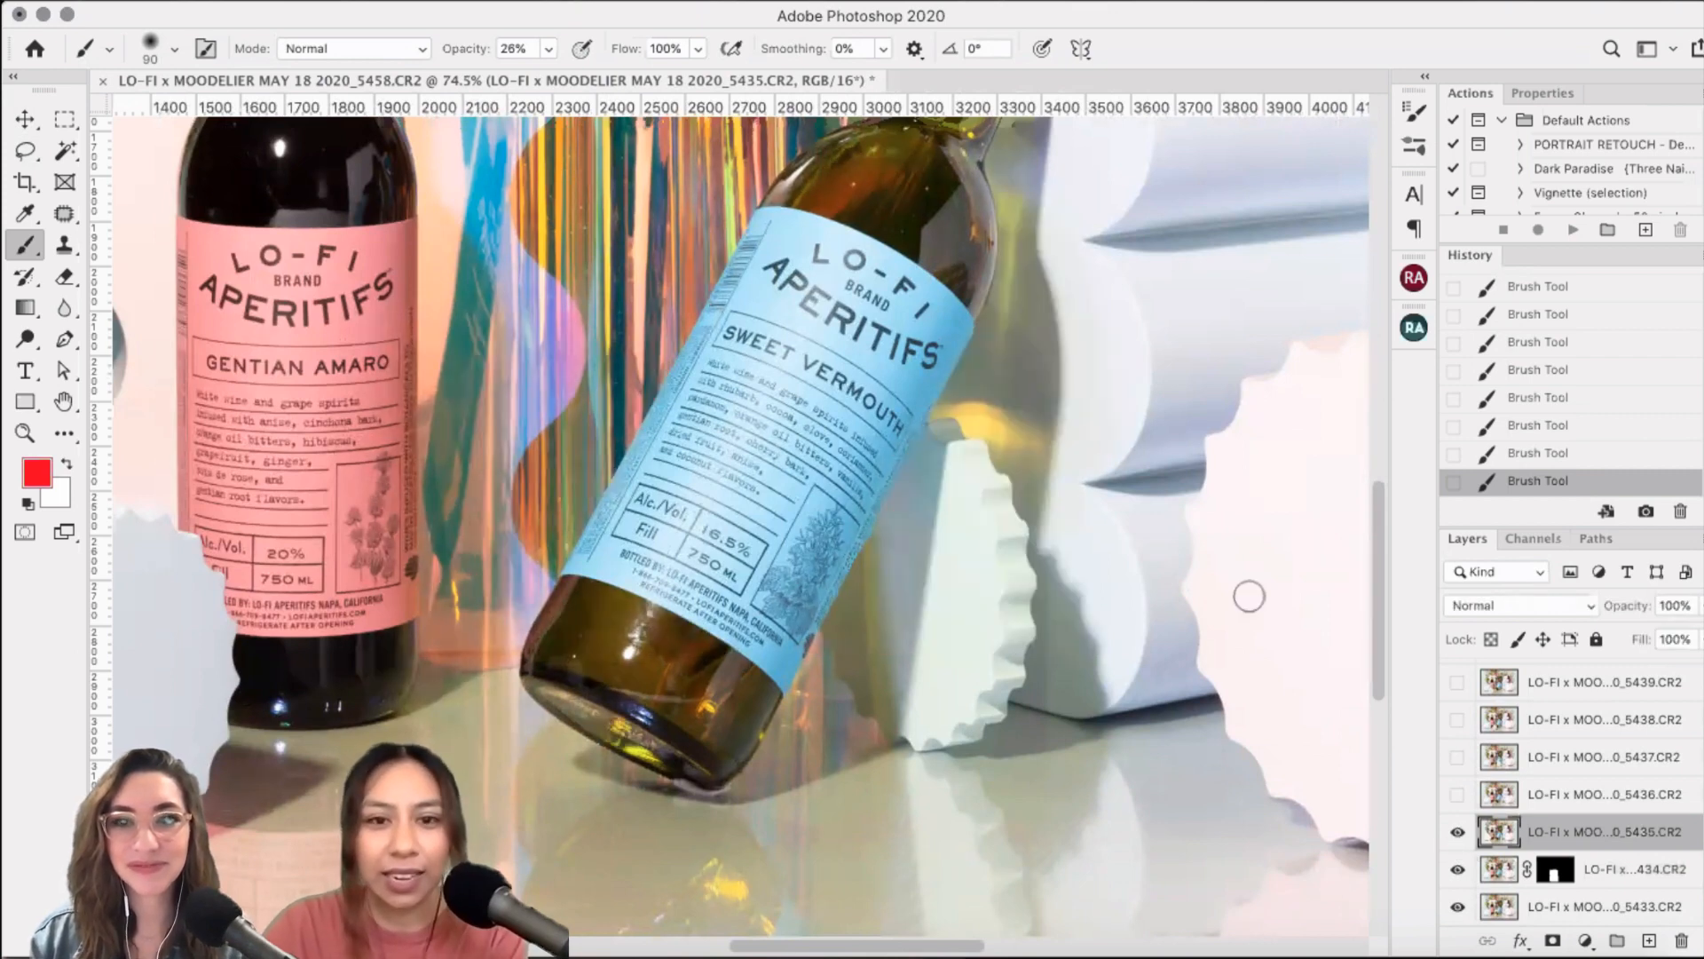
left_click(1458, 833)
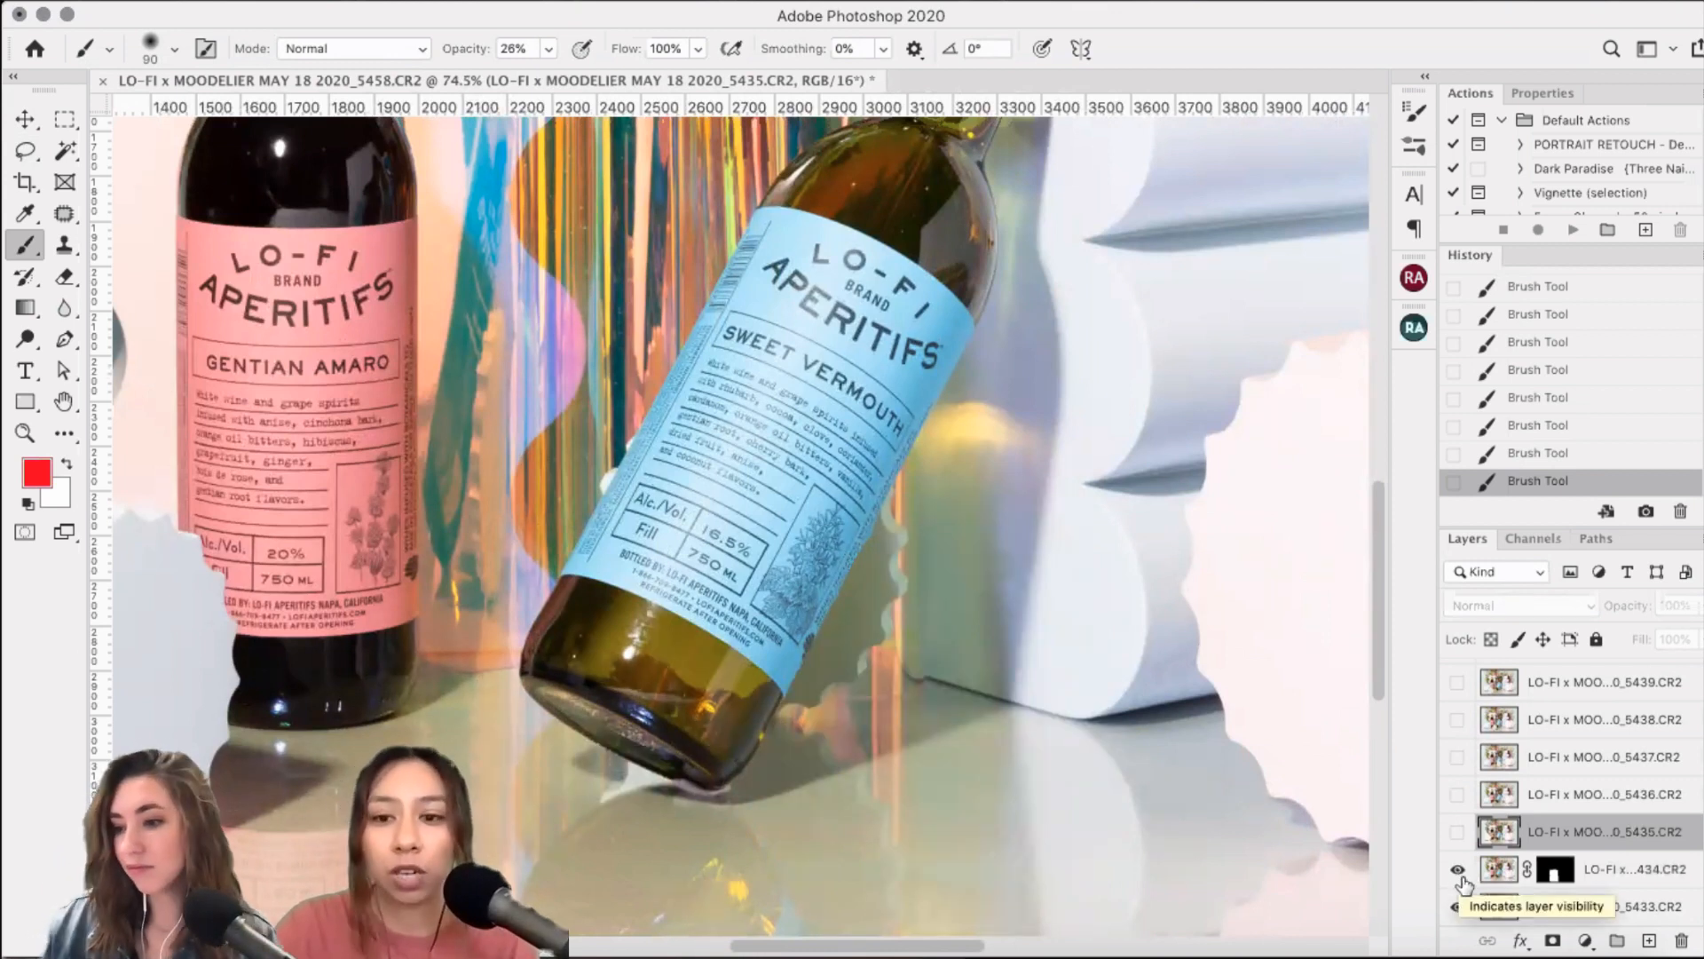
left_click(1458, 870)
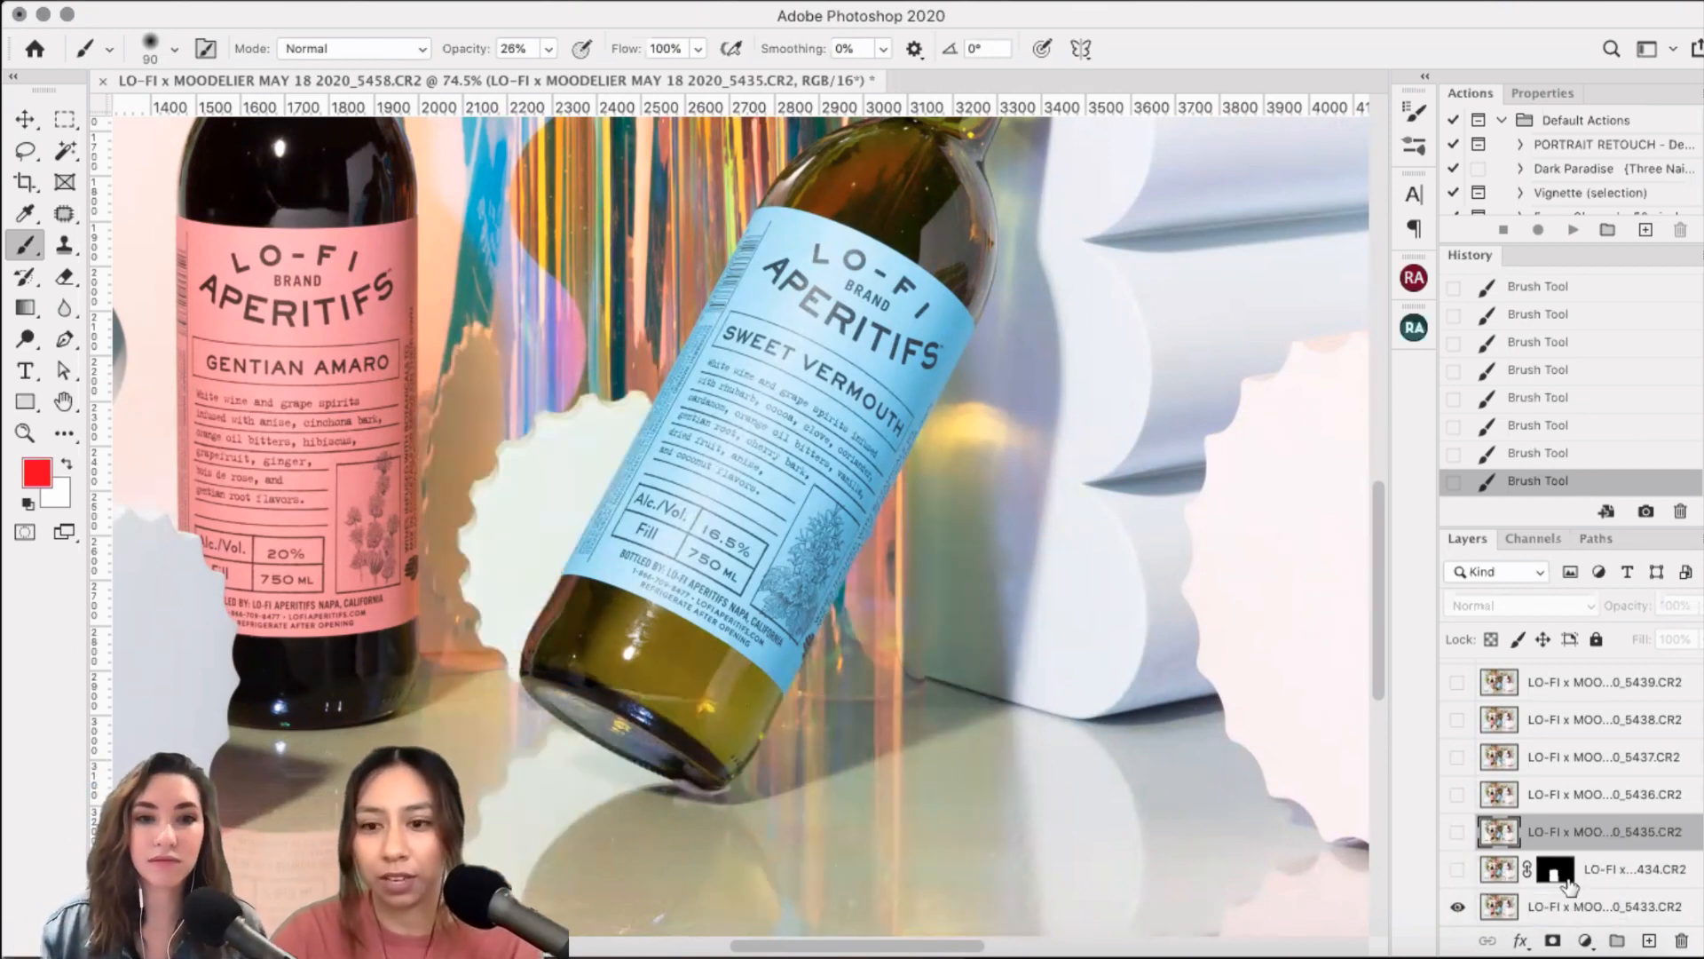
left_click(1458, 832)
- Compare the 5435 frame with the 5433 base around the tilted bottle and scalloped disc
scroll(1017, 687, "down", 2)
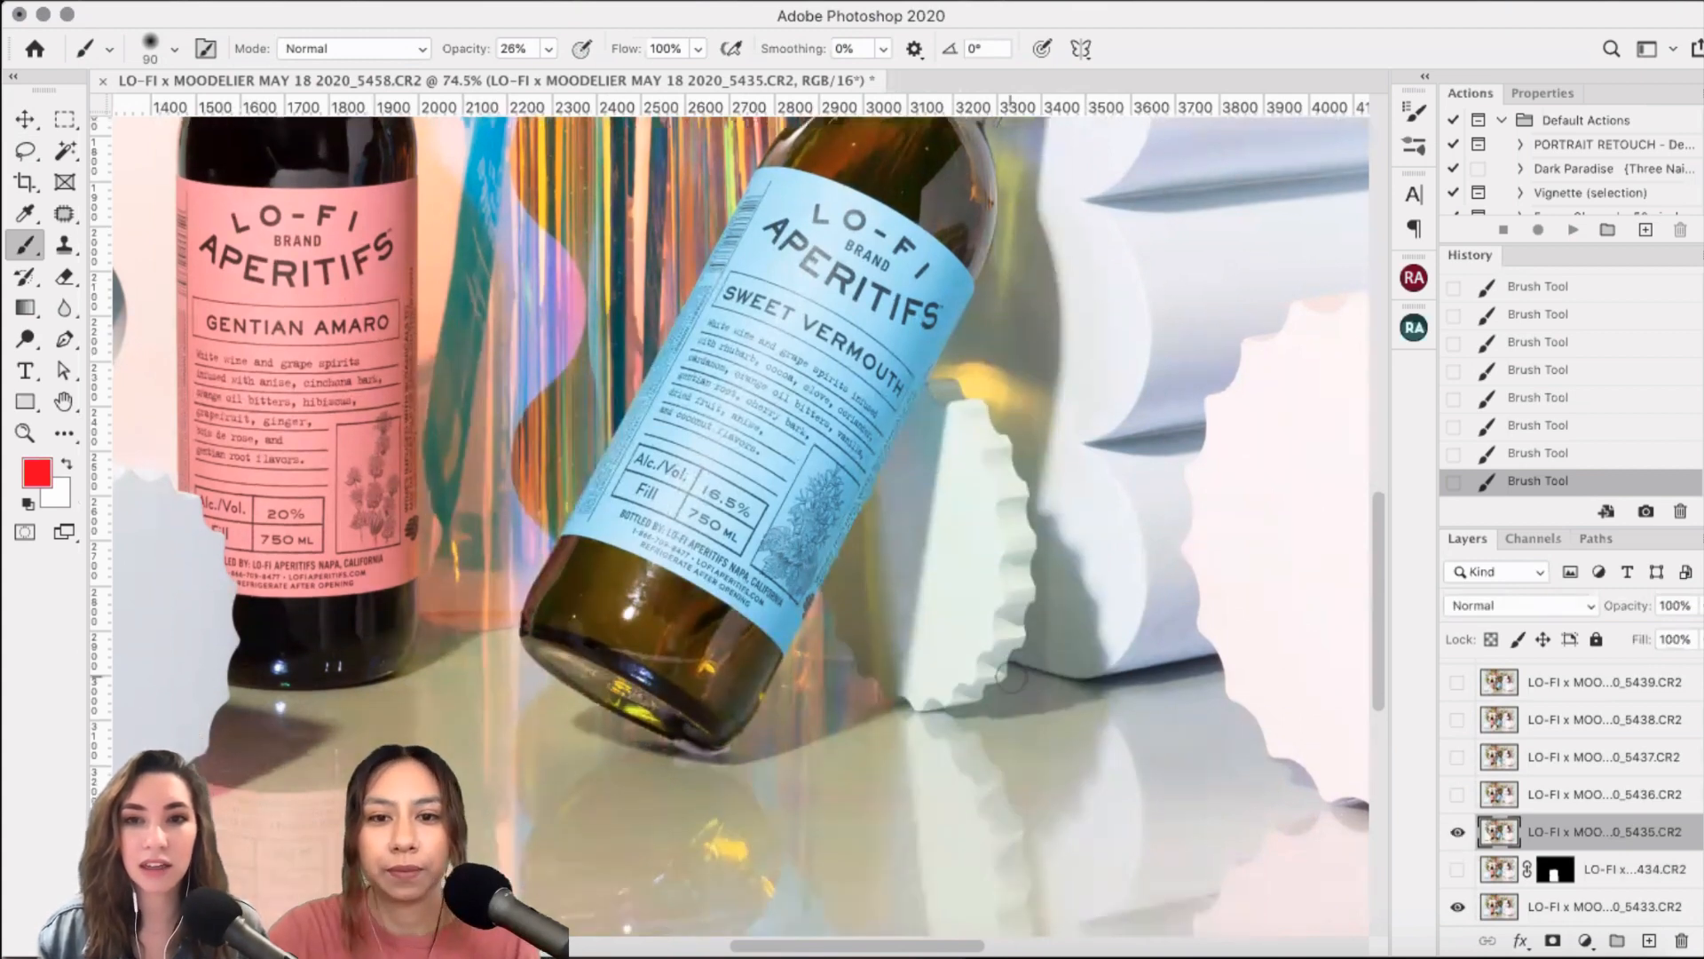
scroll(1012, 677, "down", 3)
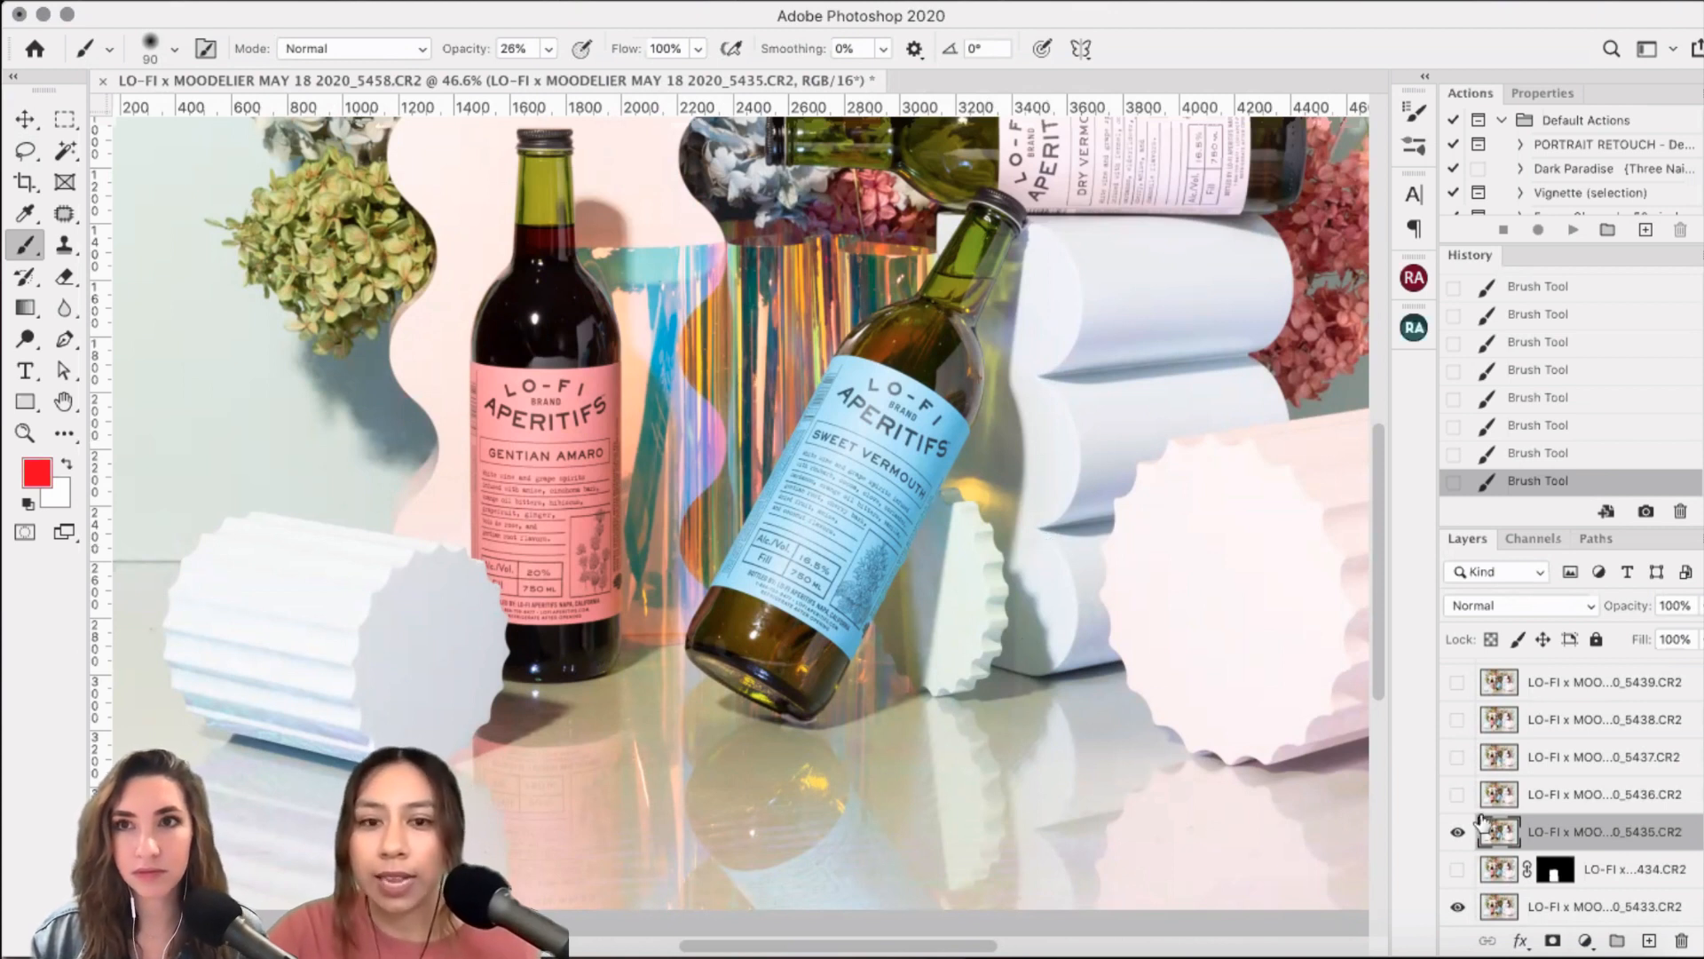
key("ctrl+comma")
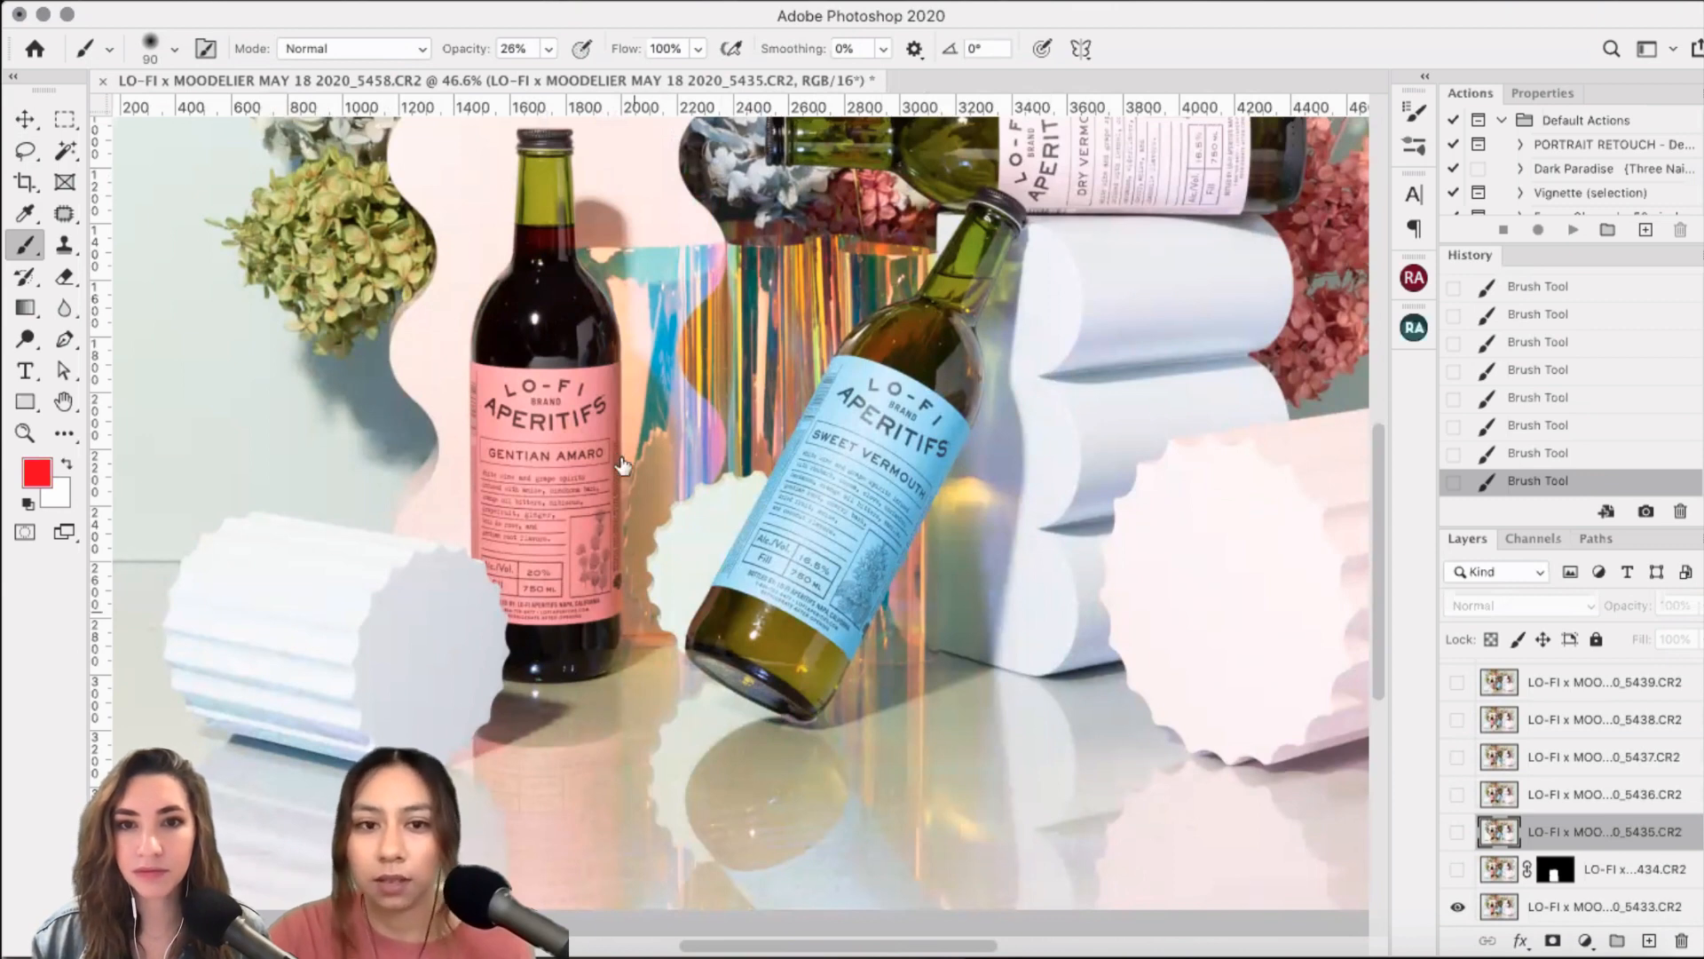
key("ctrl+comma")
- Lasso the Sweet Vermouth bottle, the scalloped disc beside it and their reflections down to the image's lower edge
scroll(849, 610, "up", 1)
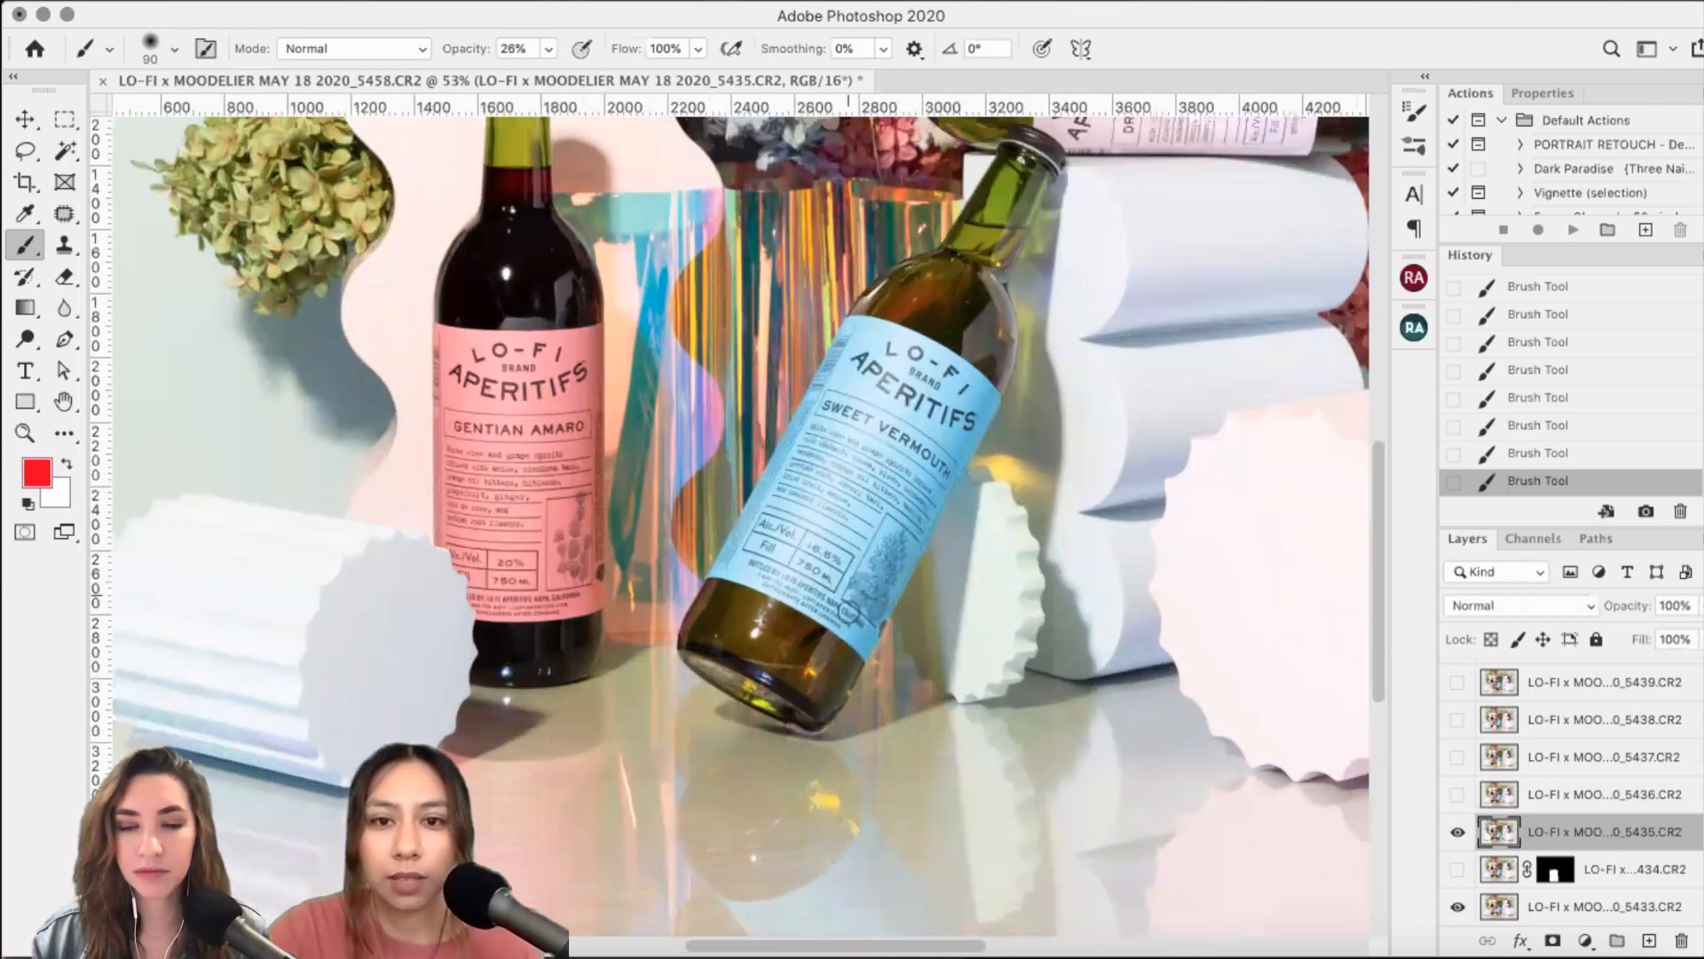
scroll(847, 609, "down", 2)
left_click(29, 157)
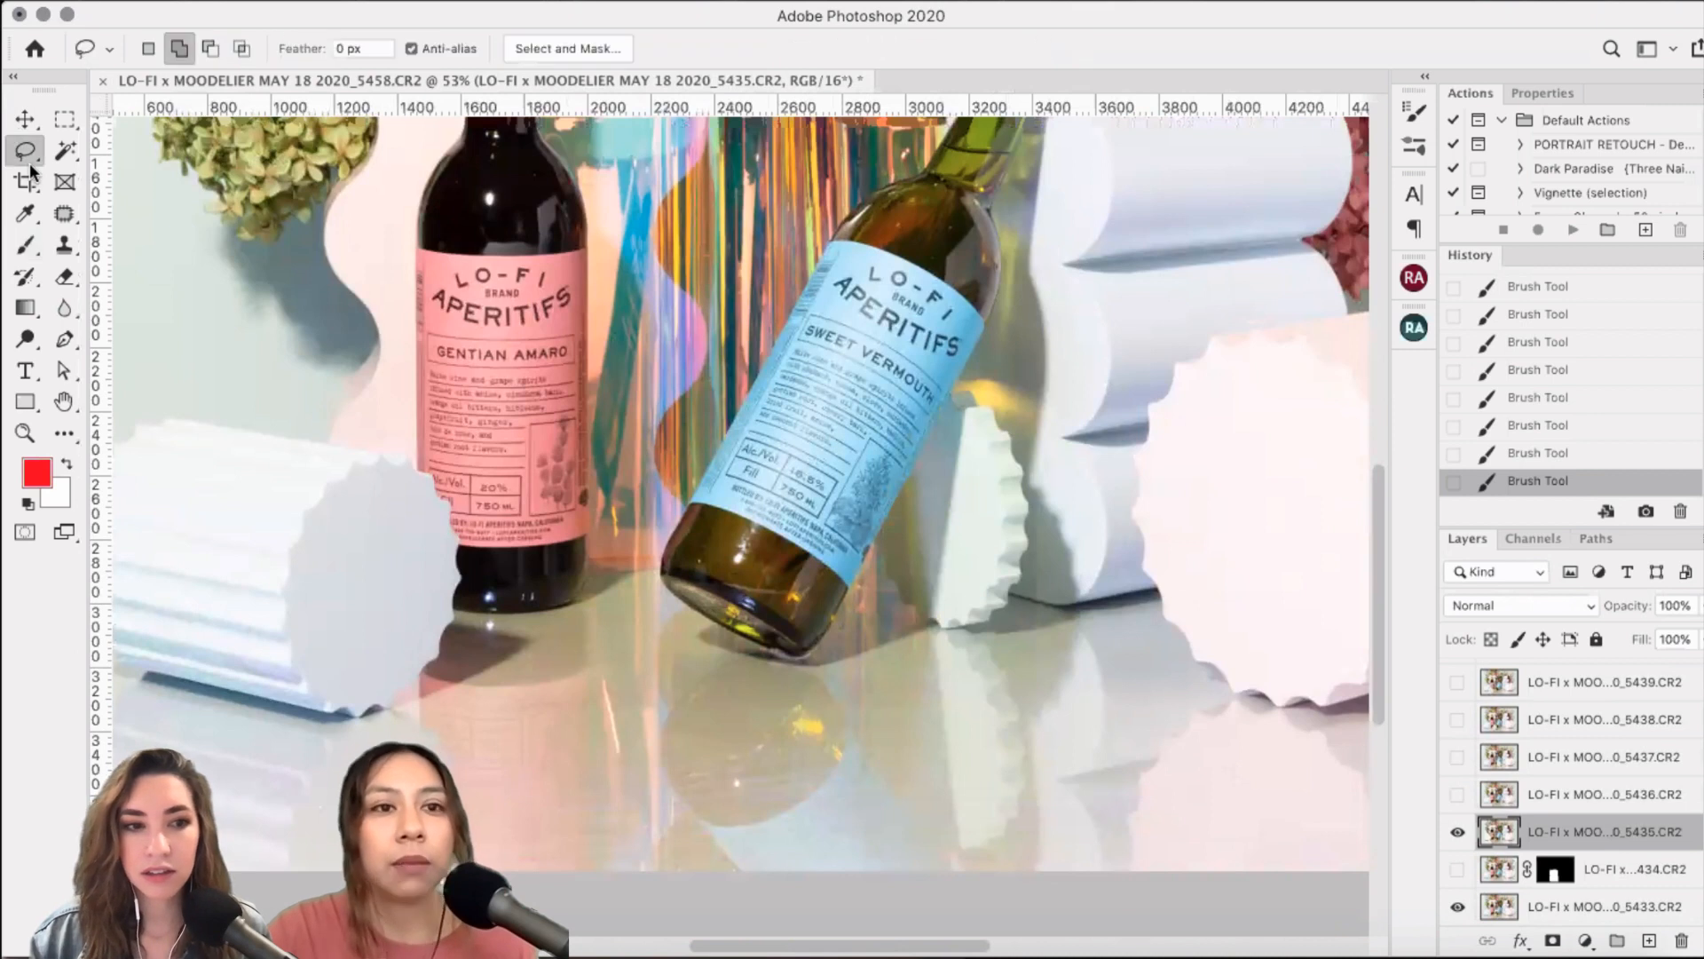
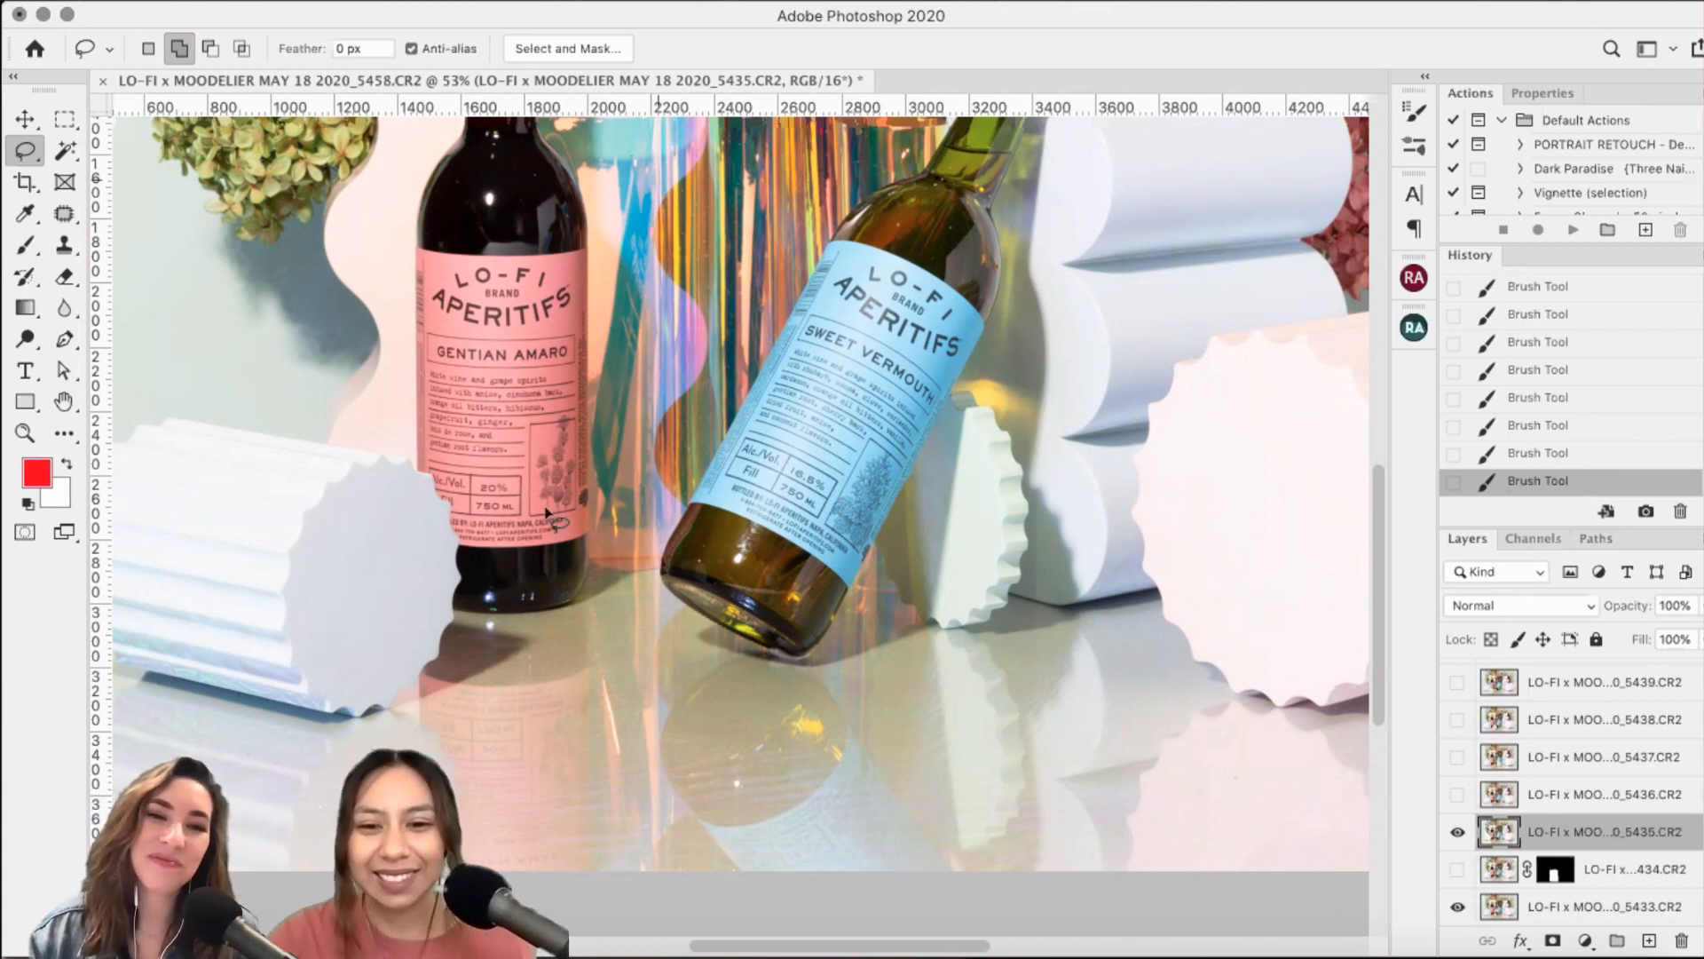
left_click_drag(546, 513, 657, 179)
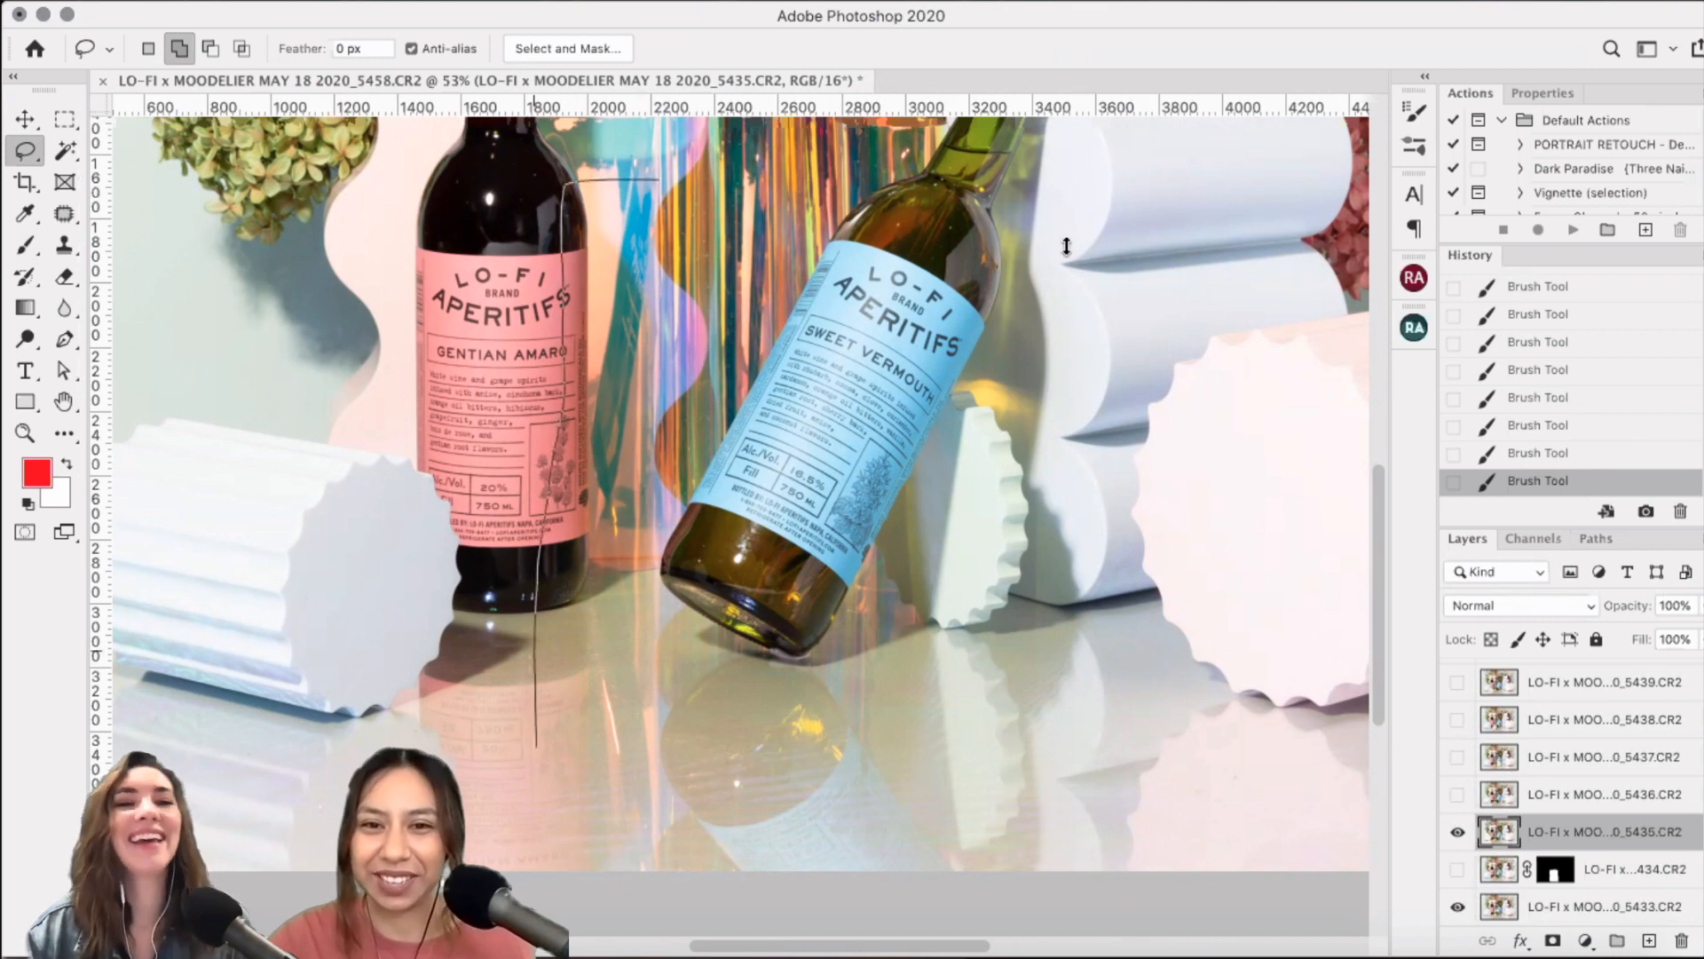
left_click_drag(536, 746, 1090, 470)
left_click_drag(1067, 246, 1003, 171)
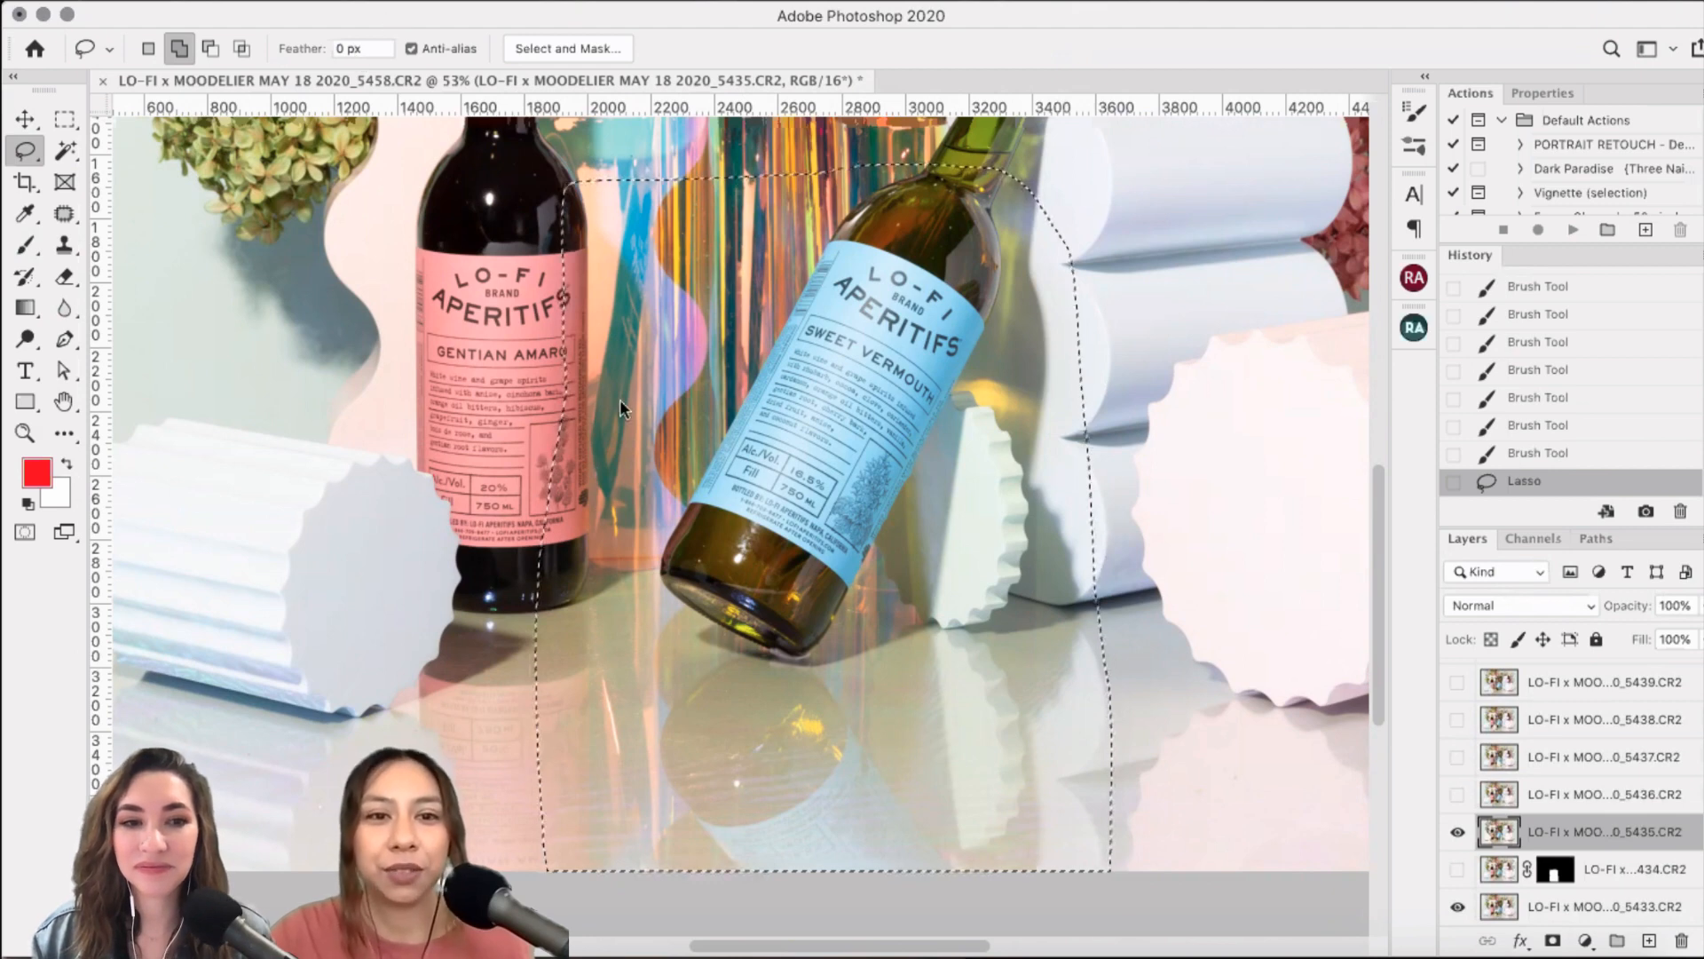
- Refine the selection in Select and Mask with Smooth 7 and add it as a layer mask on 5435
left_click(493, 1)
left_click(1210, 460)
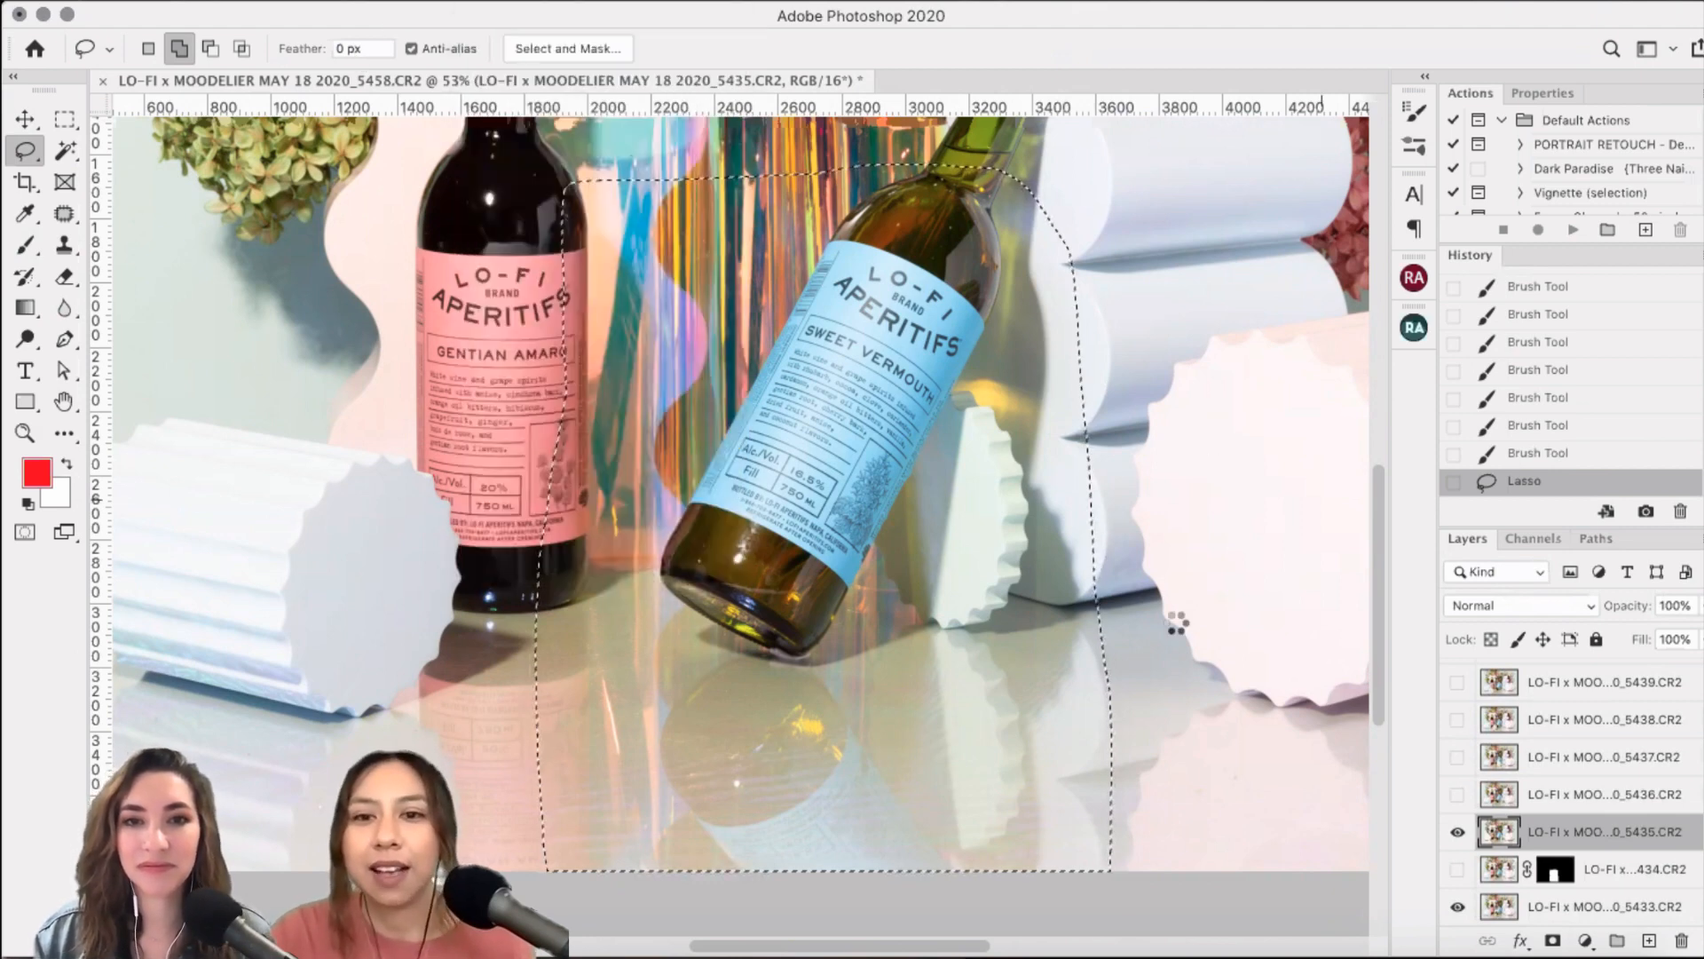
left_click(1035, 694)
key("super+alt+r")
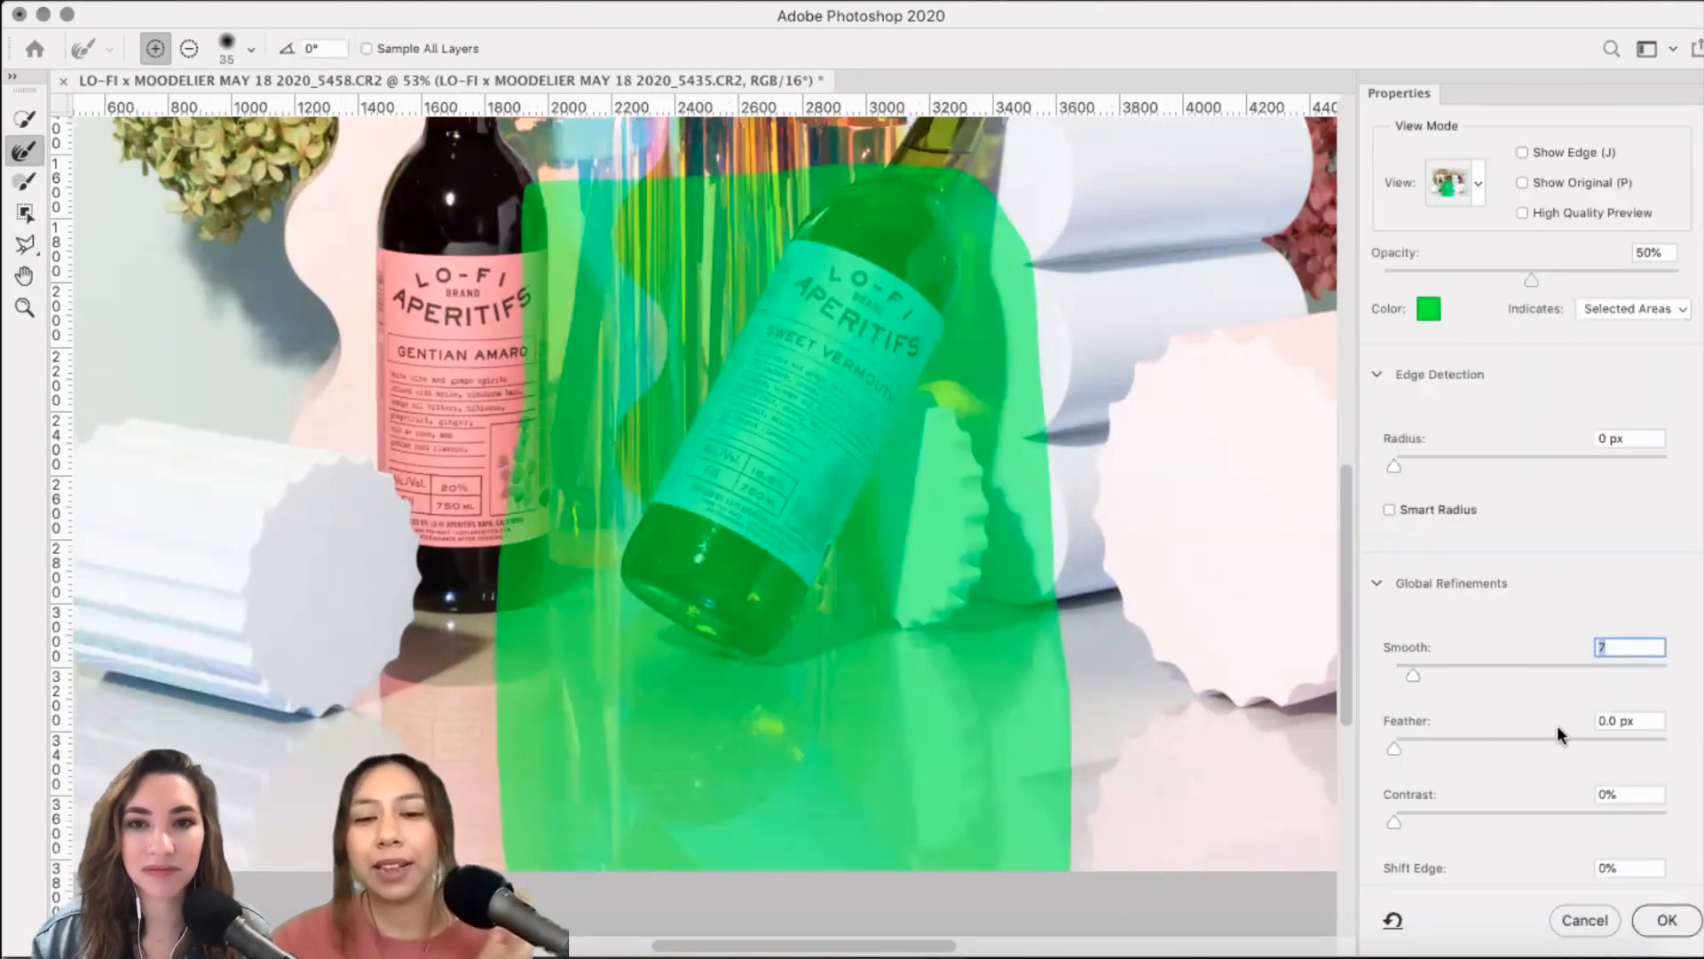
left_click(1660, 919)
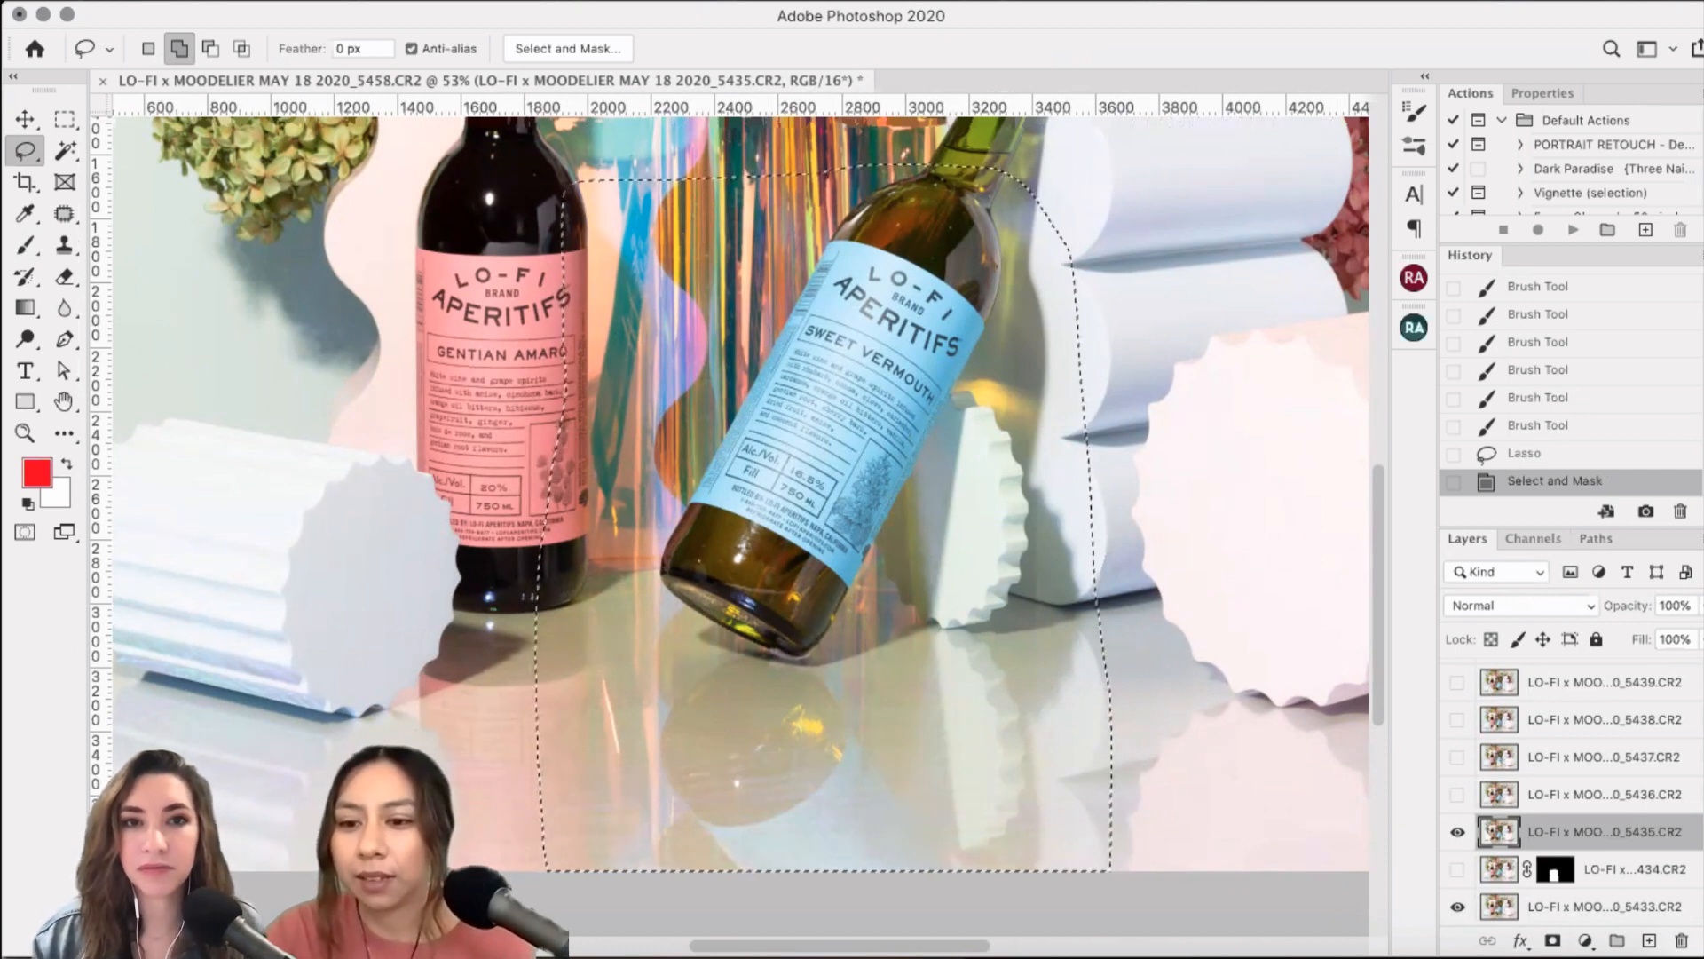
left_click(1553, 943)
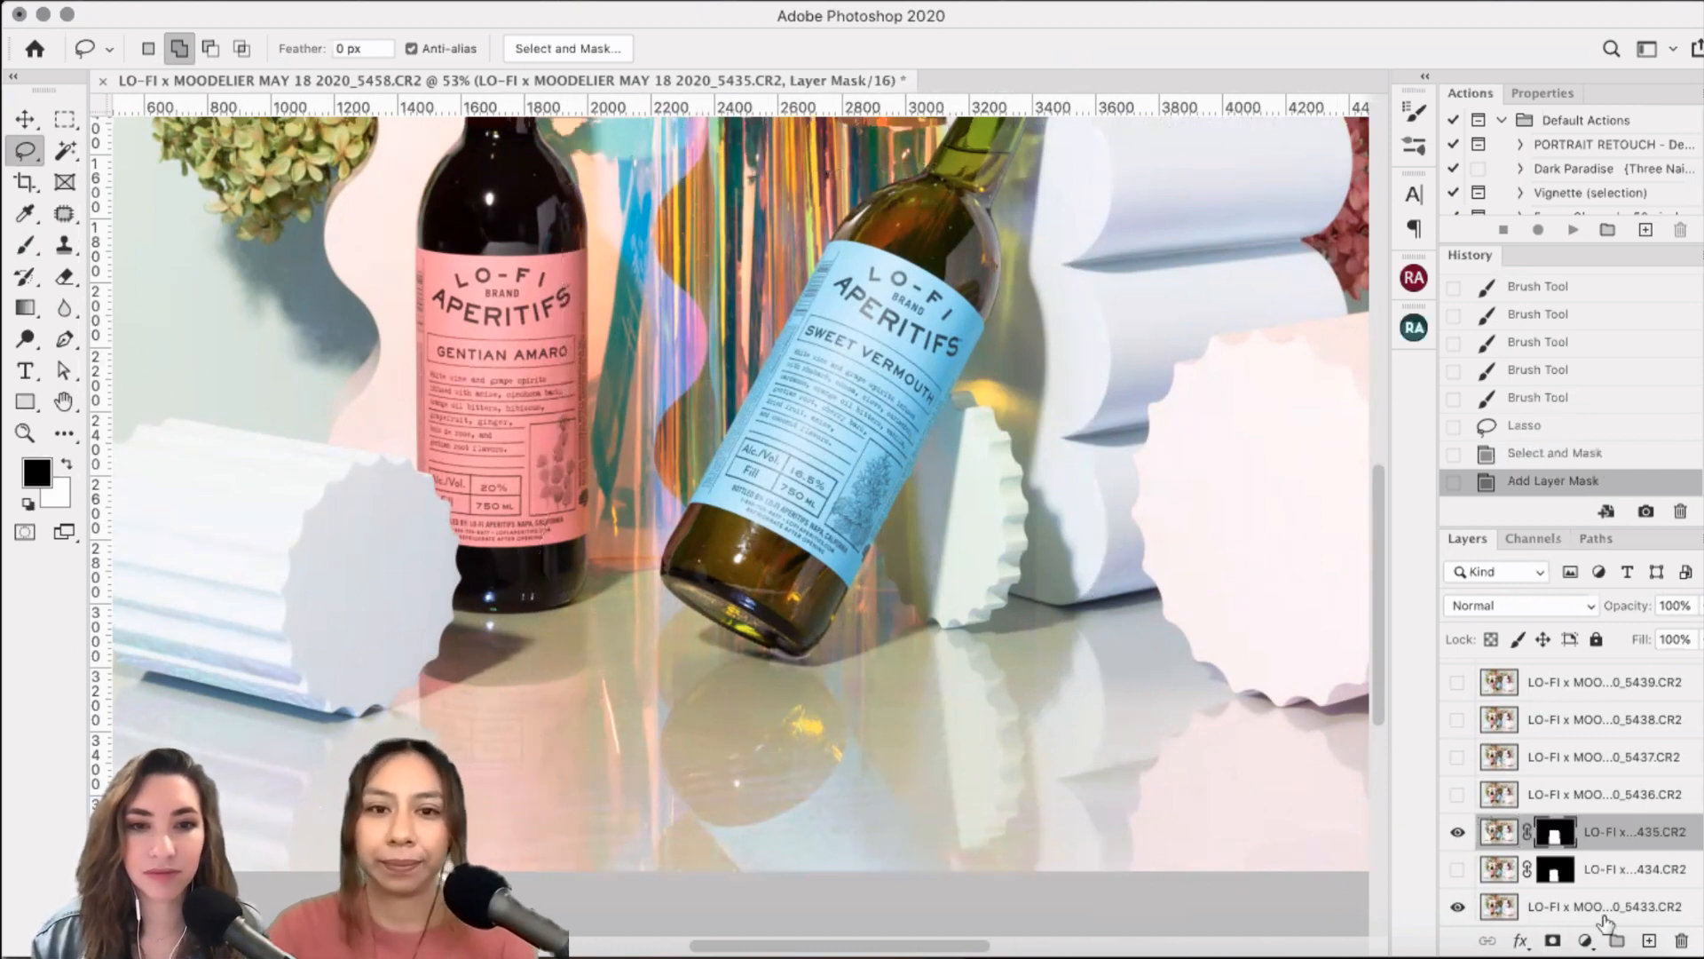
- Soften the 5435 mask over the pale block and reflection between the two scalloped discs, using a 175 px black brush at 26% opacity
left_click(31, 250)
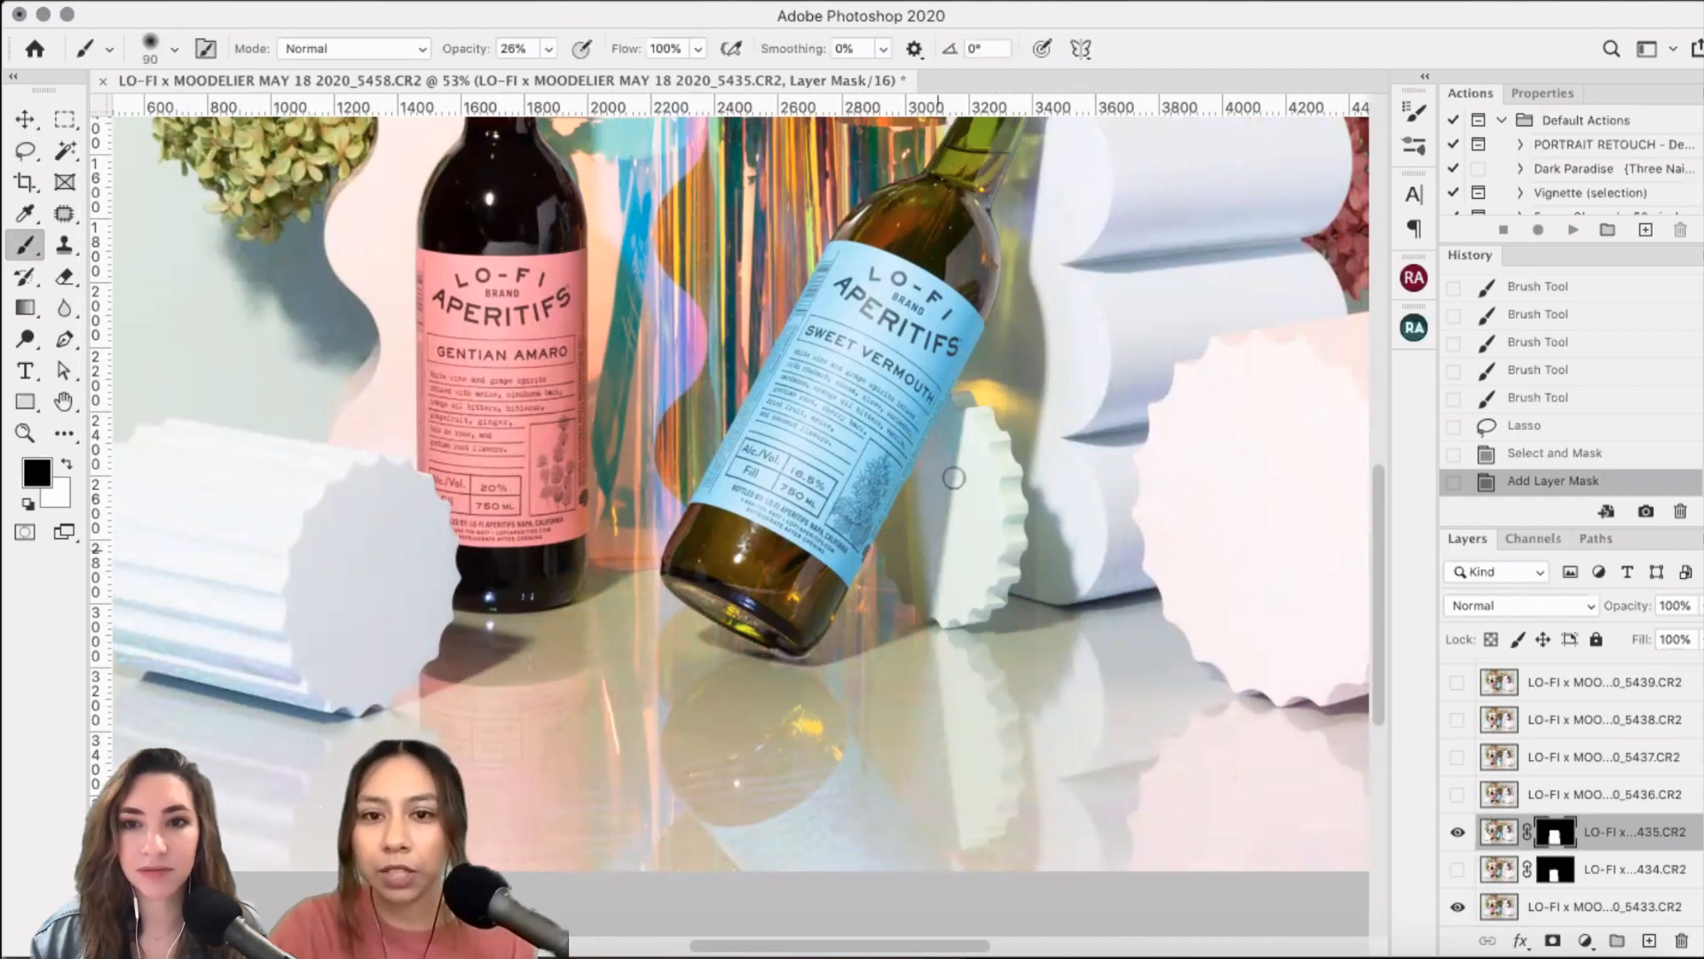
scroll(953, 479, "up", 1)
scroll(954, 478, "up", 3)
left_click(1458, 832)
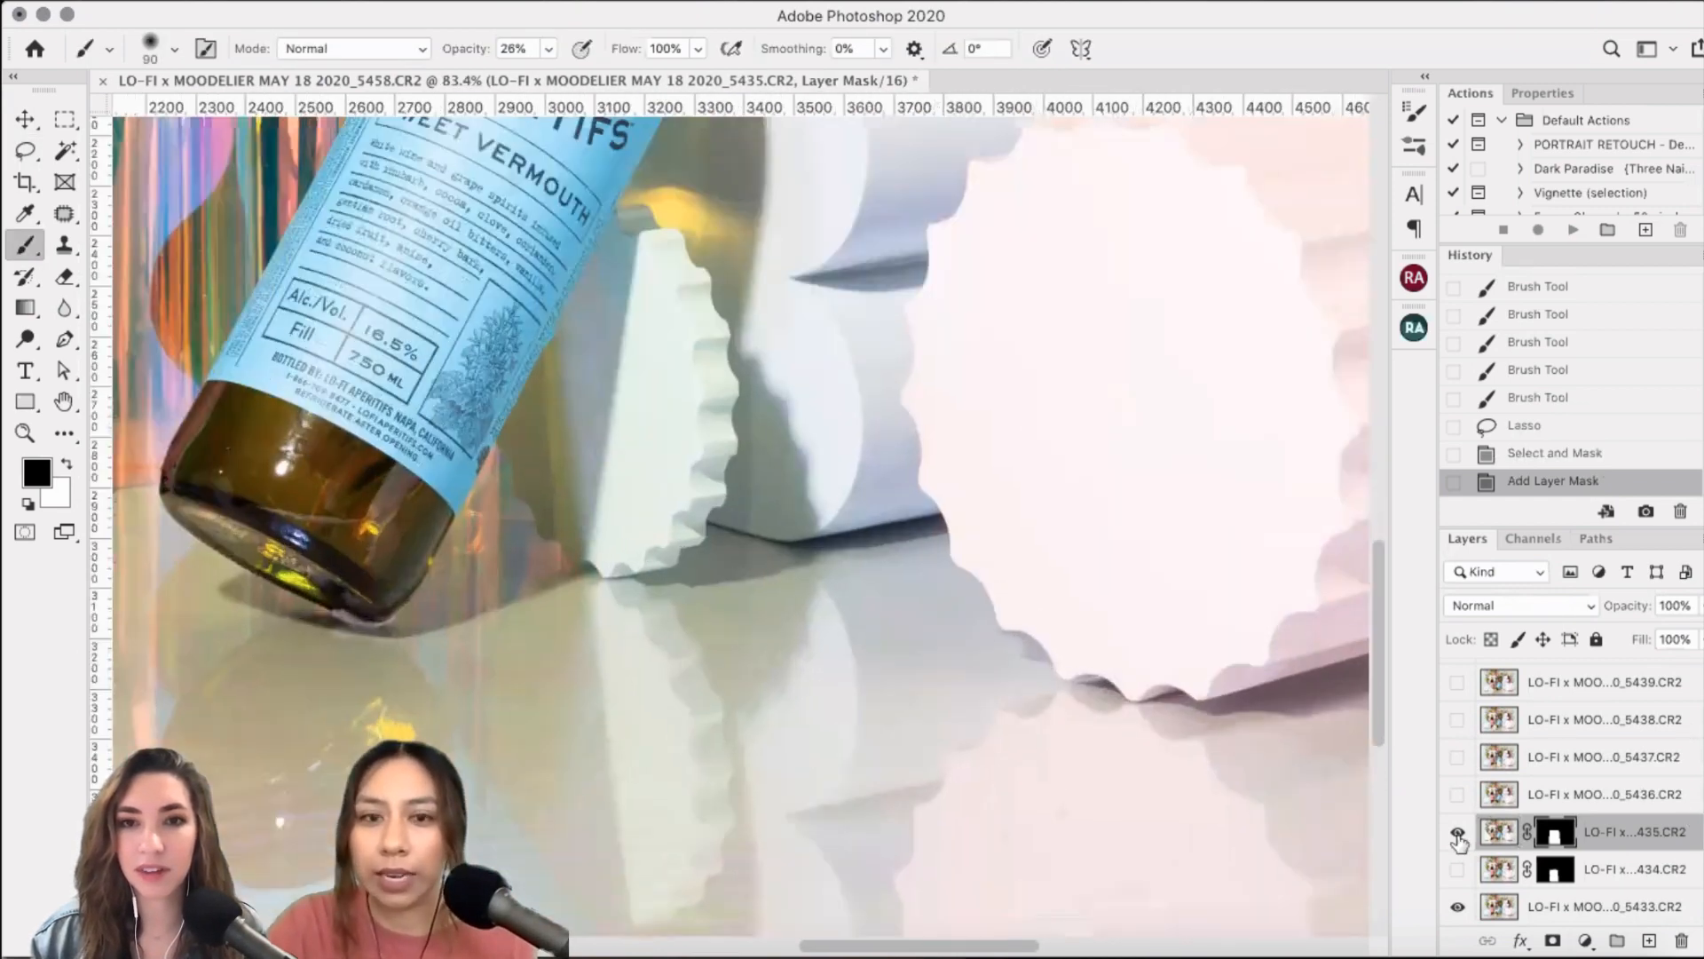
left_click(1457, 835)
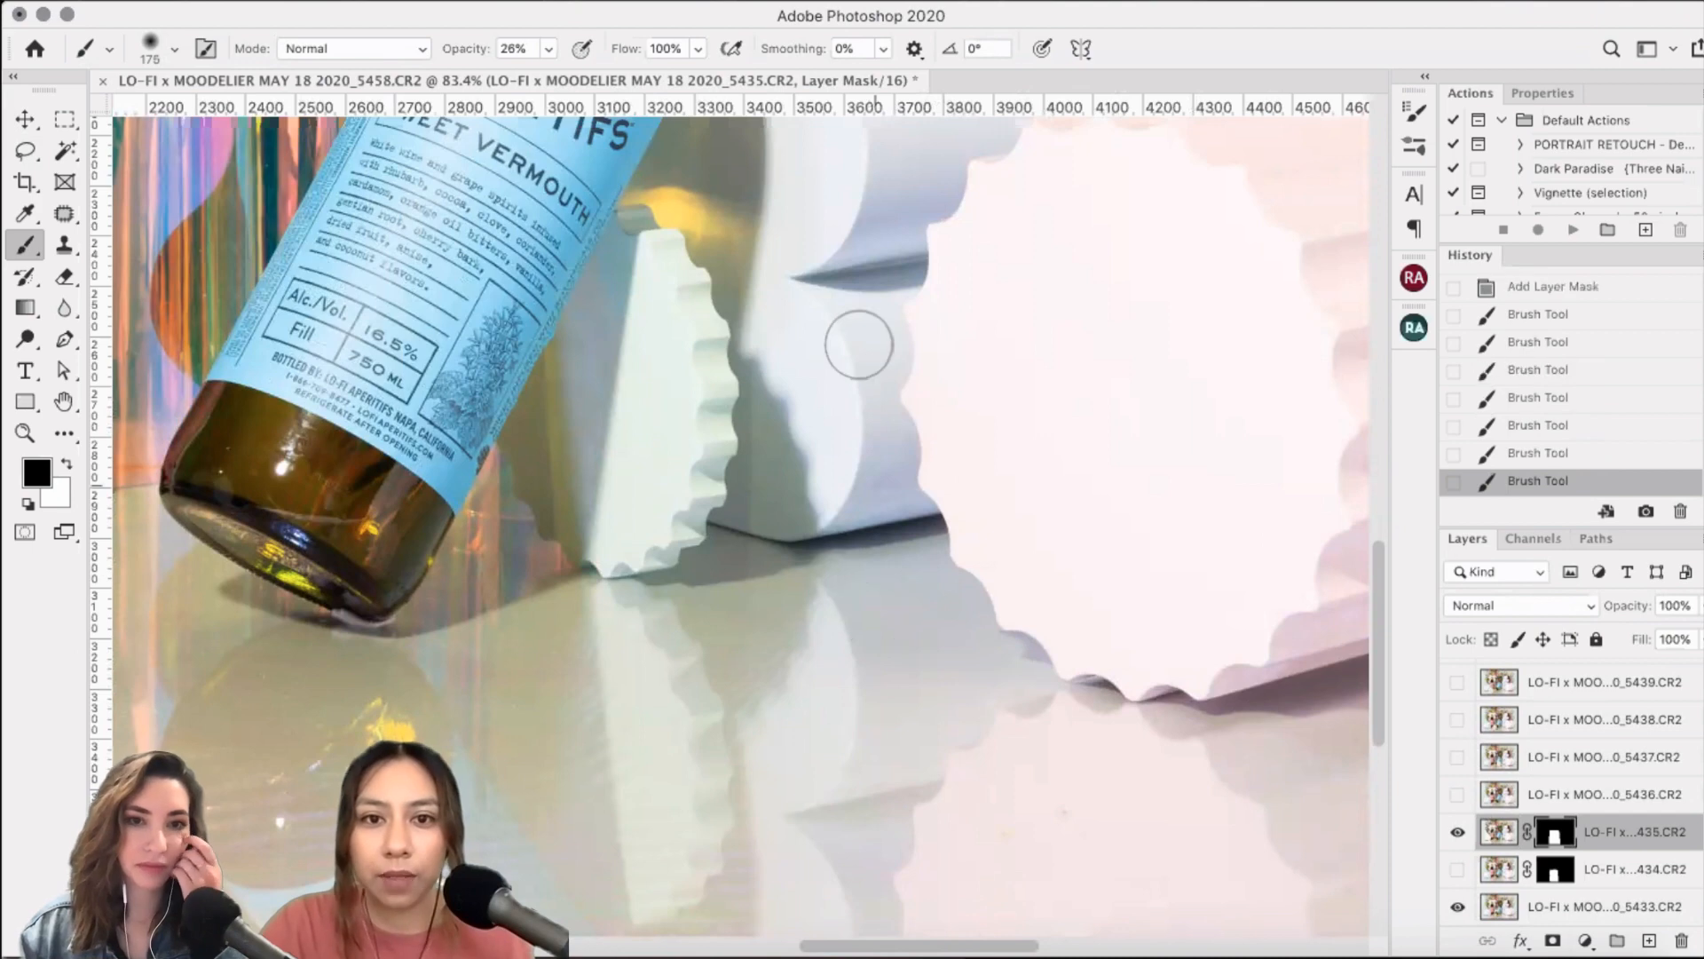
left_click(837, 166)
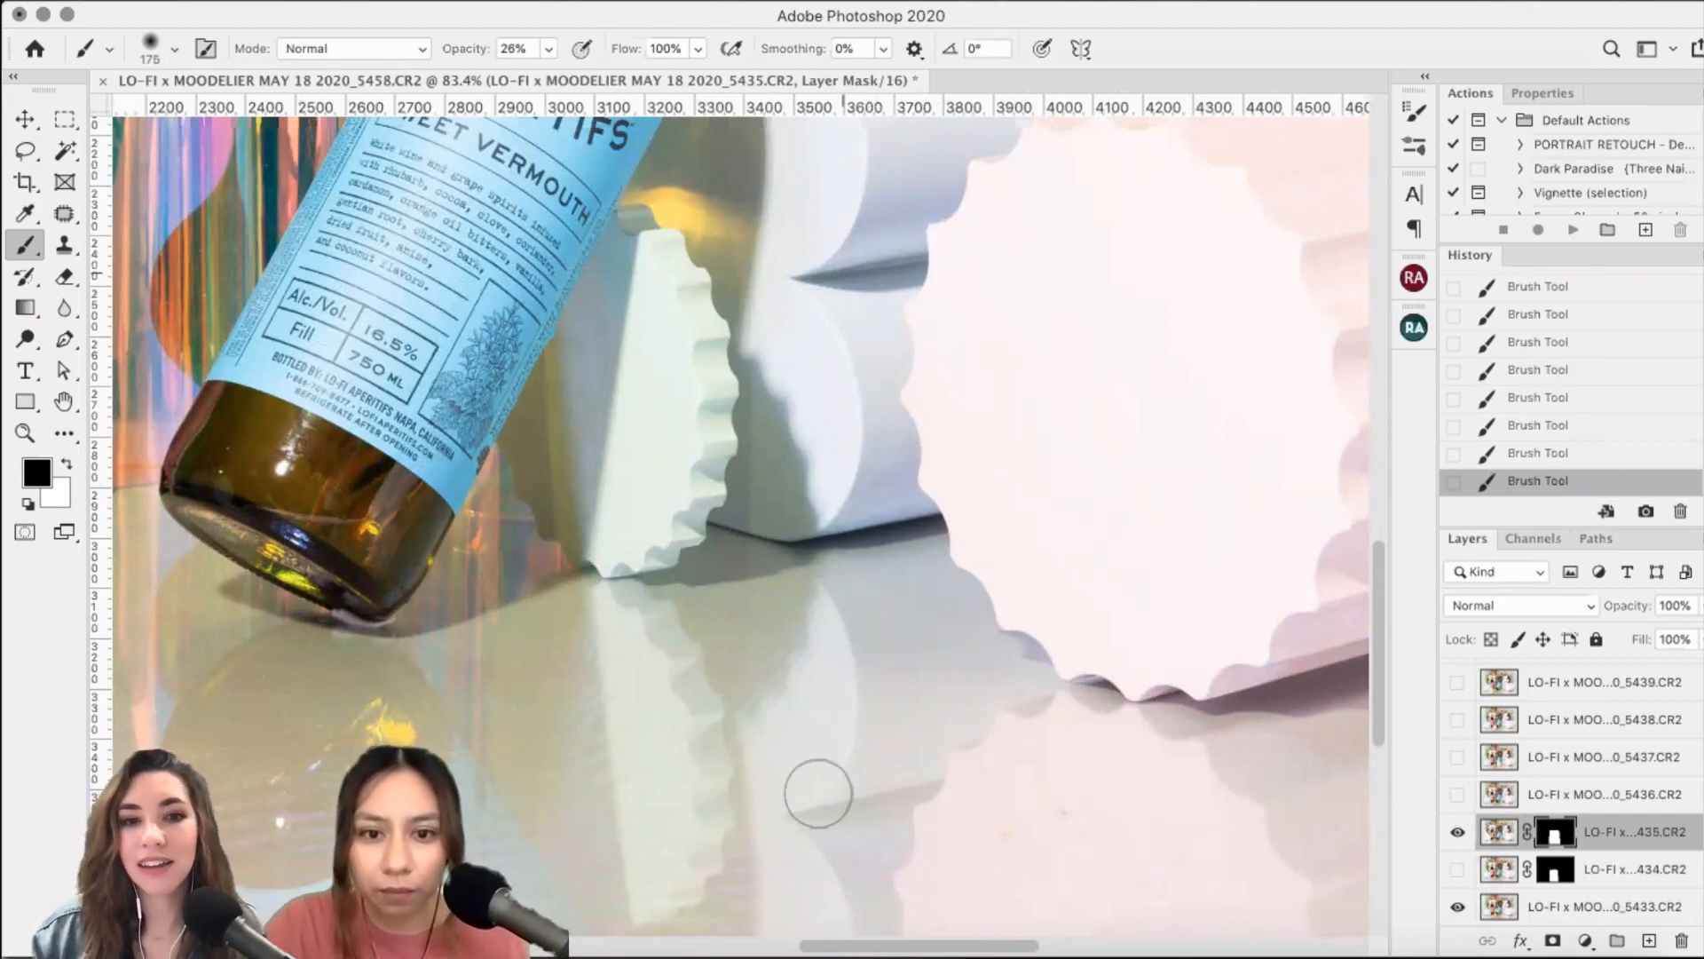
scroll(830, 772, "down", 3)
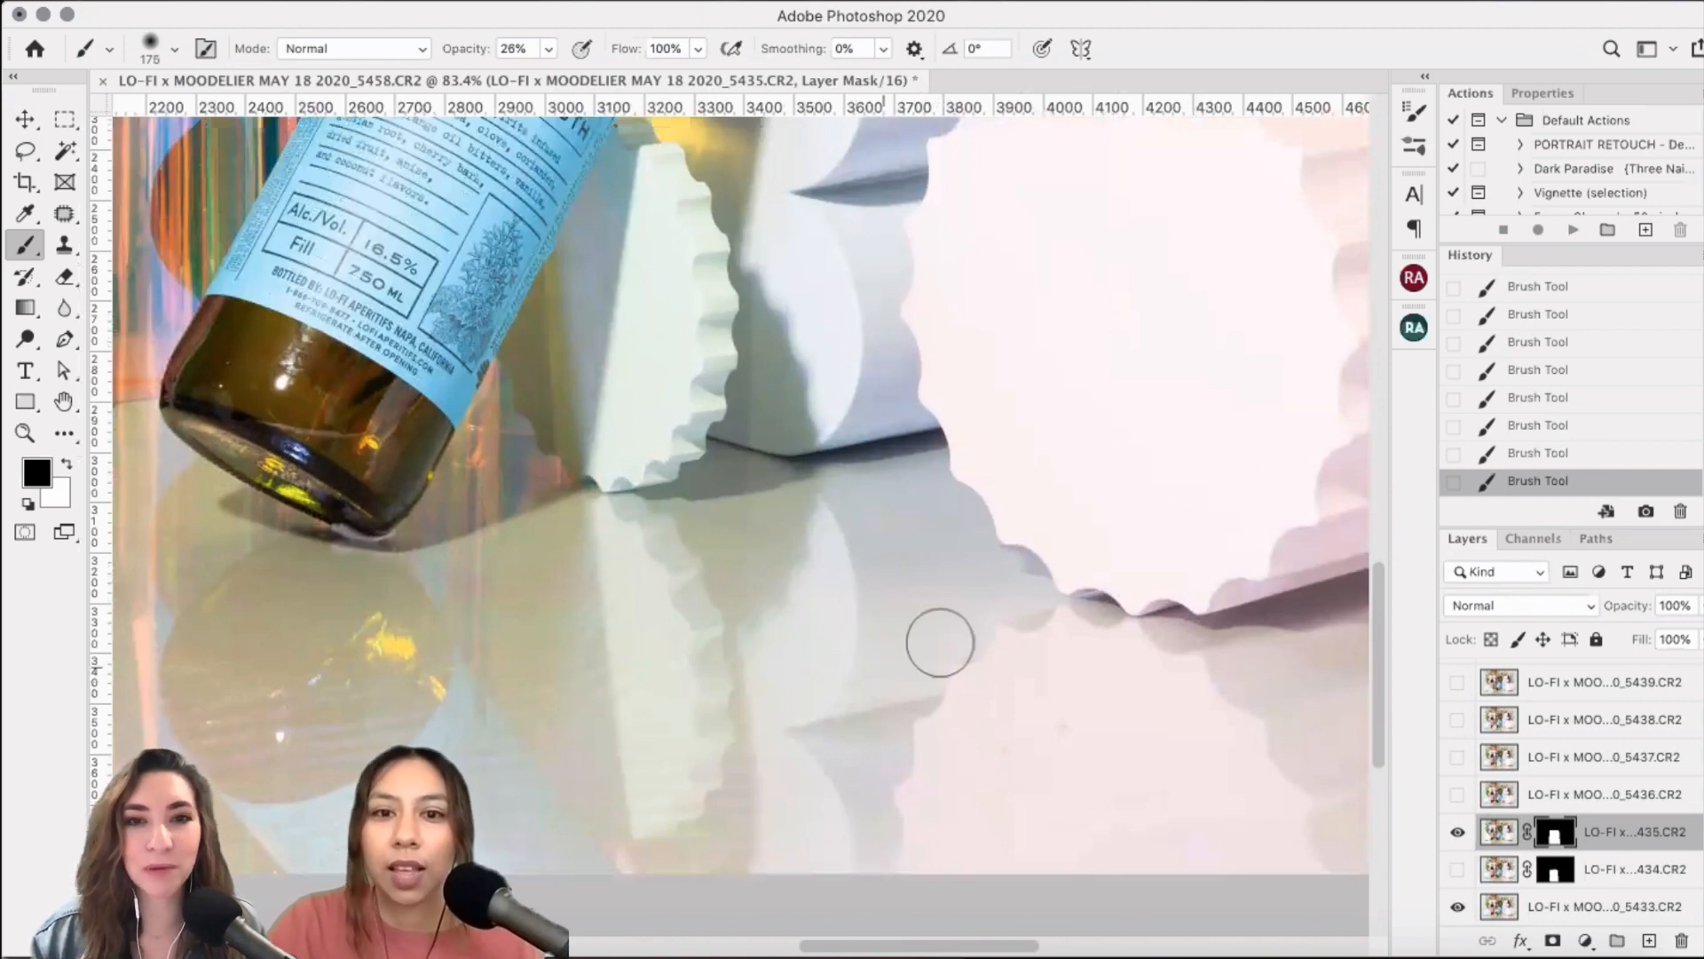
scroll(940, 642, "up", 3)
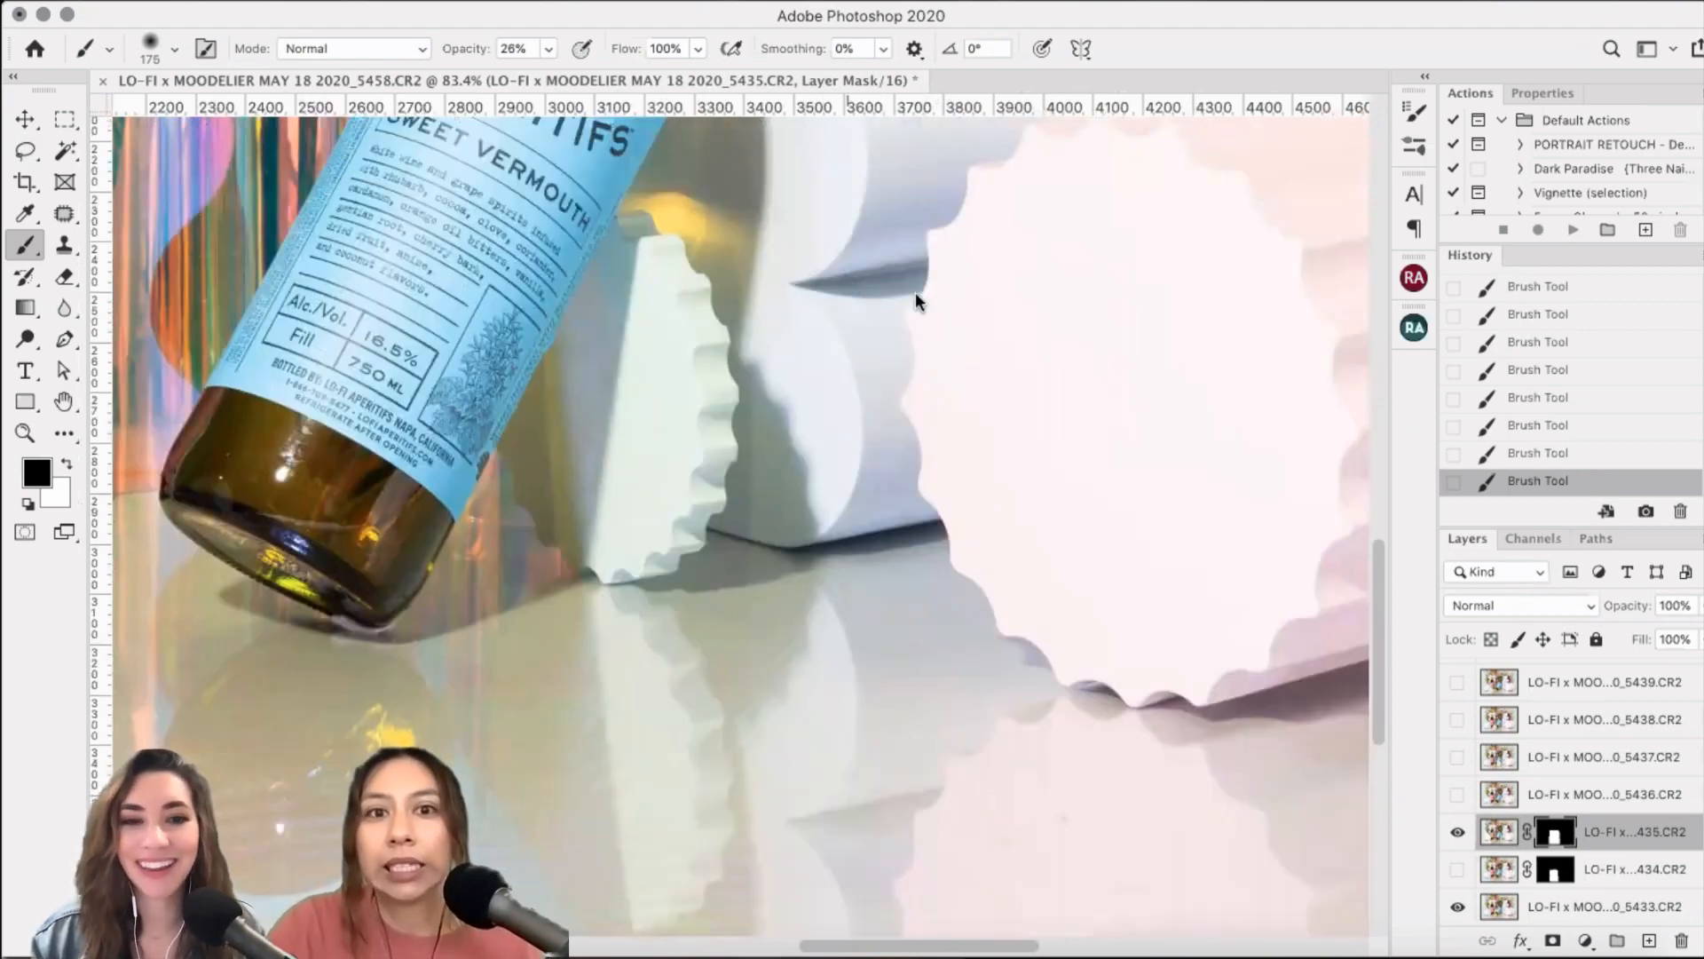
- Continue blending the 5435 mask edge with the 175 px black brush up the stacked white column to the Dry Vermouth bottle
scroll(915, 298, "up", 3)
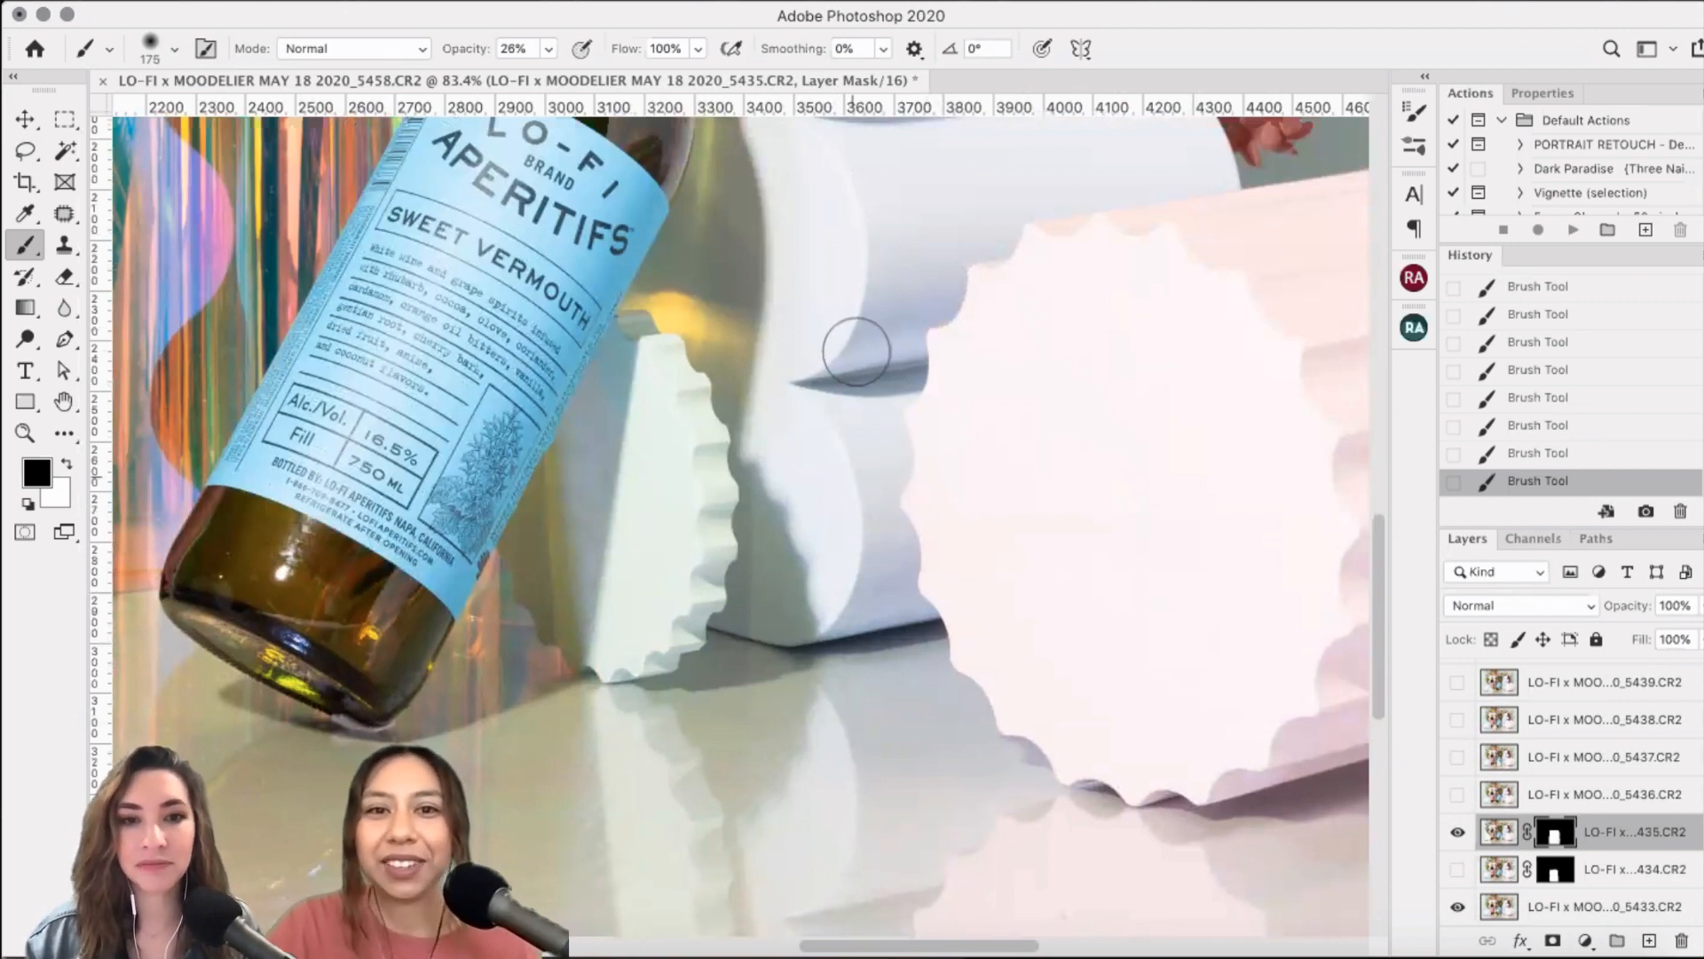
scroll(854, 349, "up", 5)
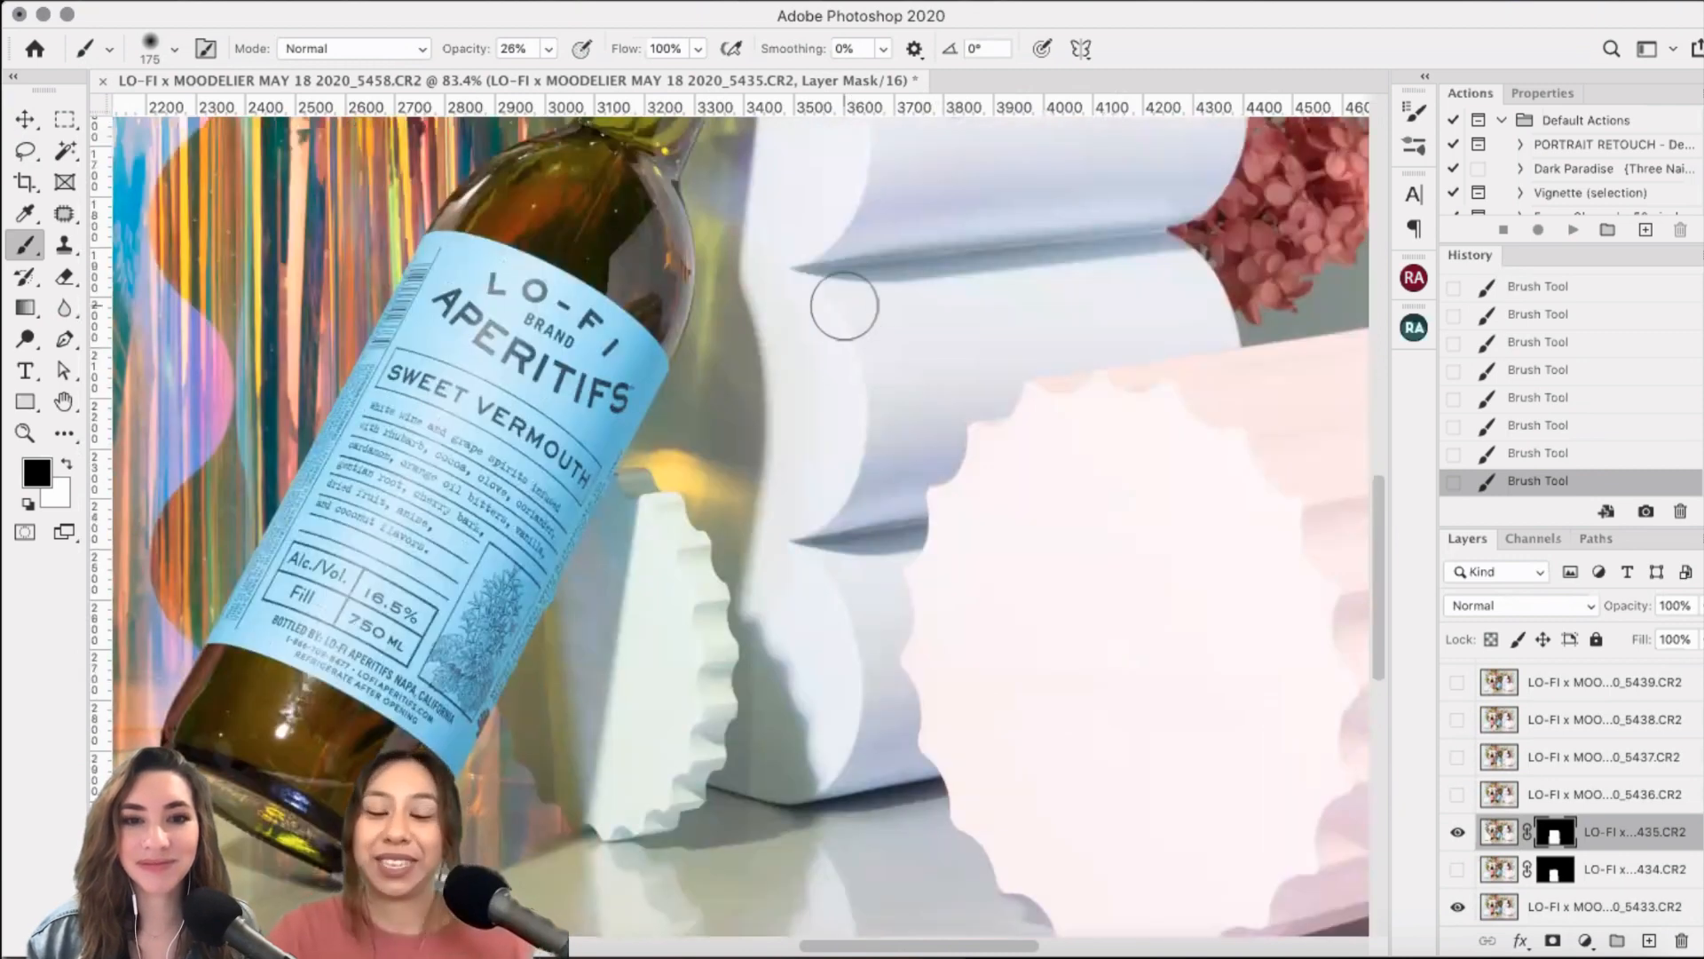
scroll(844, 372, "up", 4)
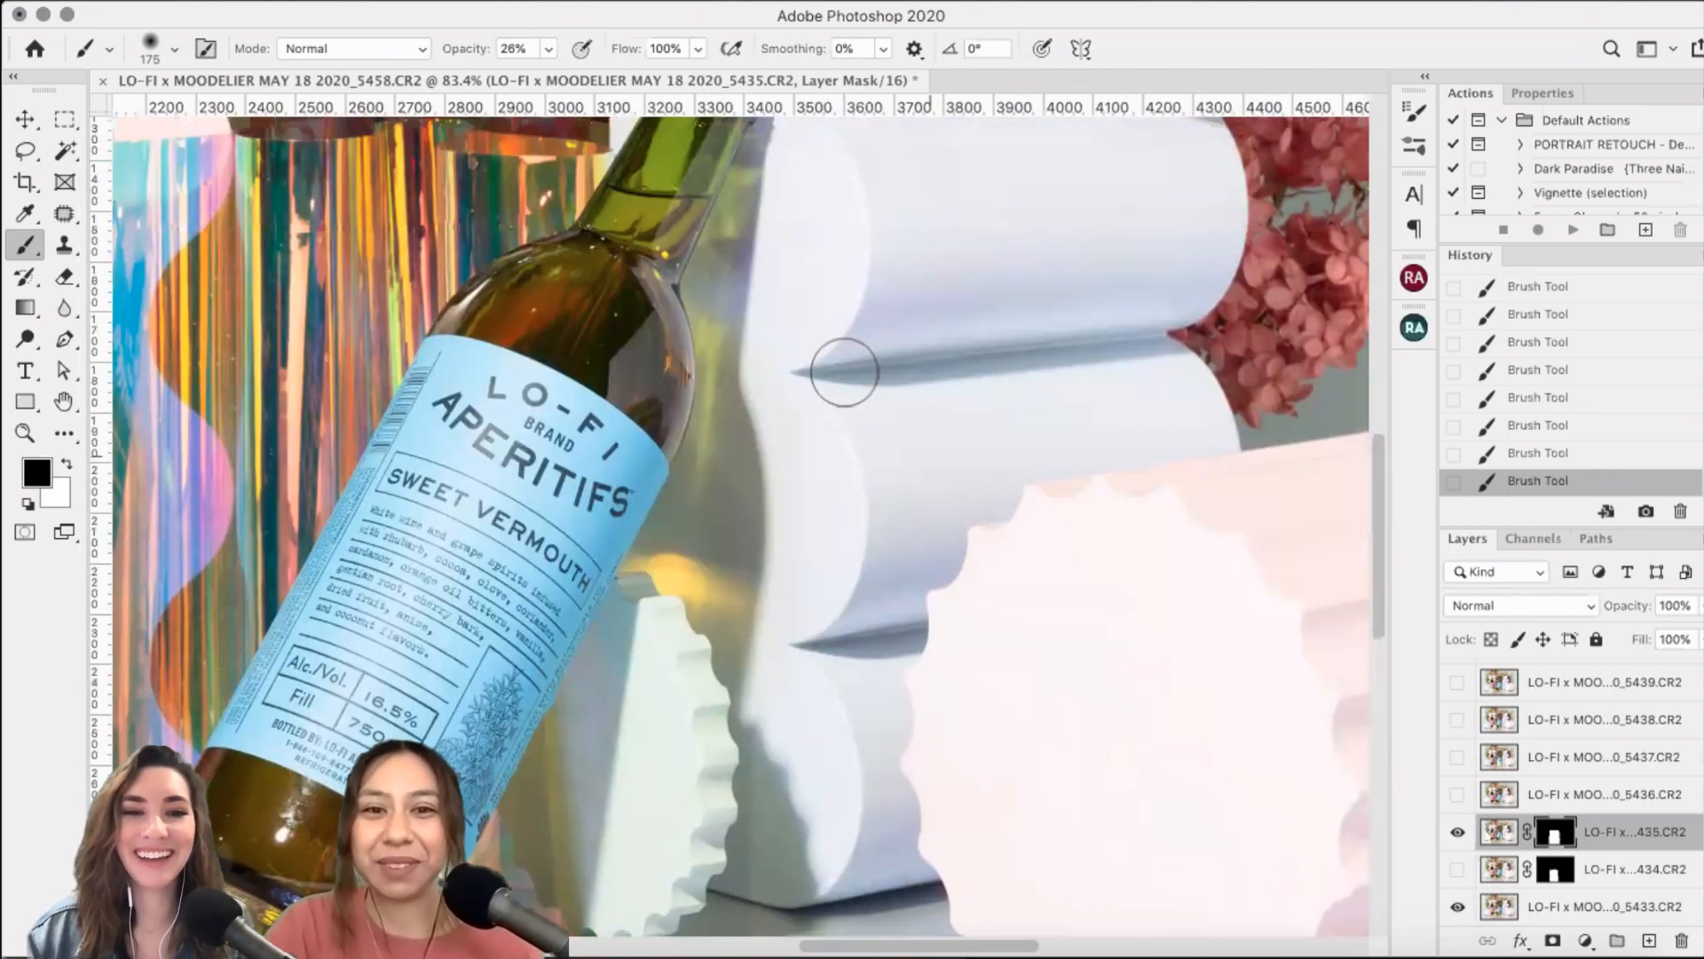
scroll(845, 372, "up", 2)
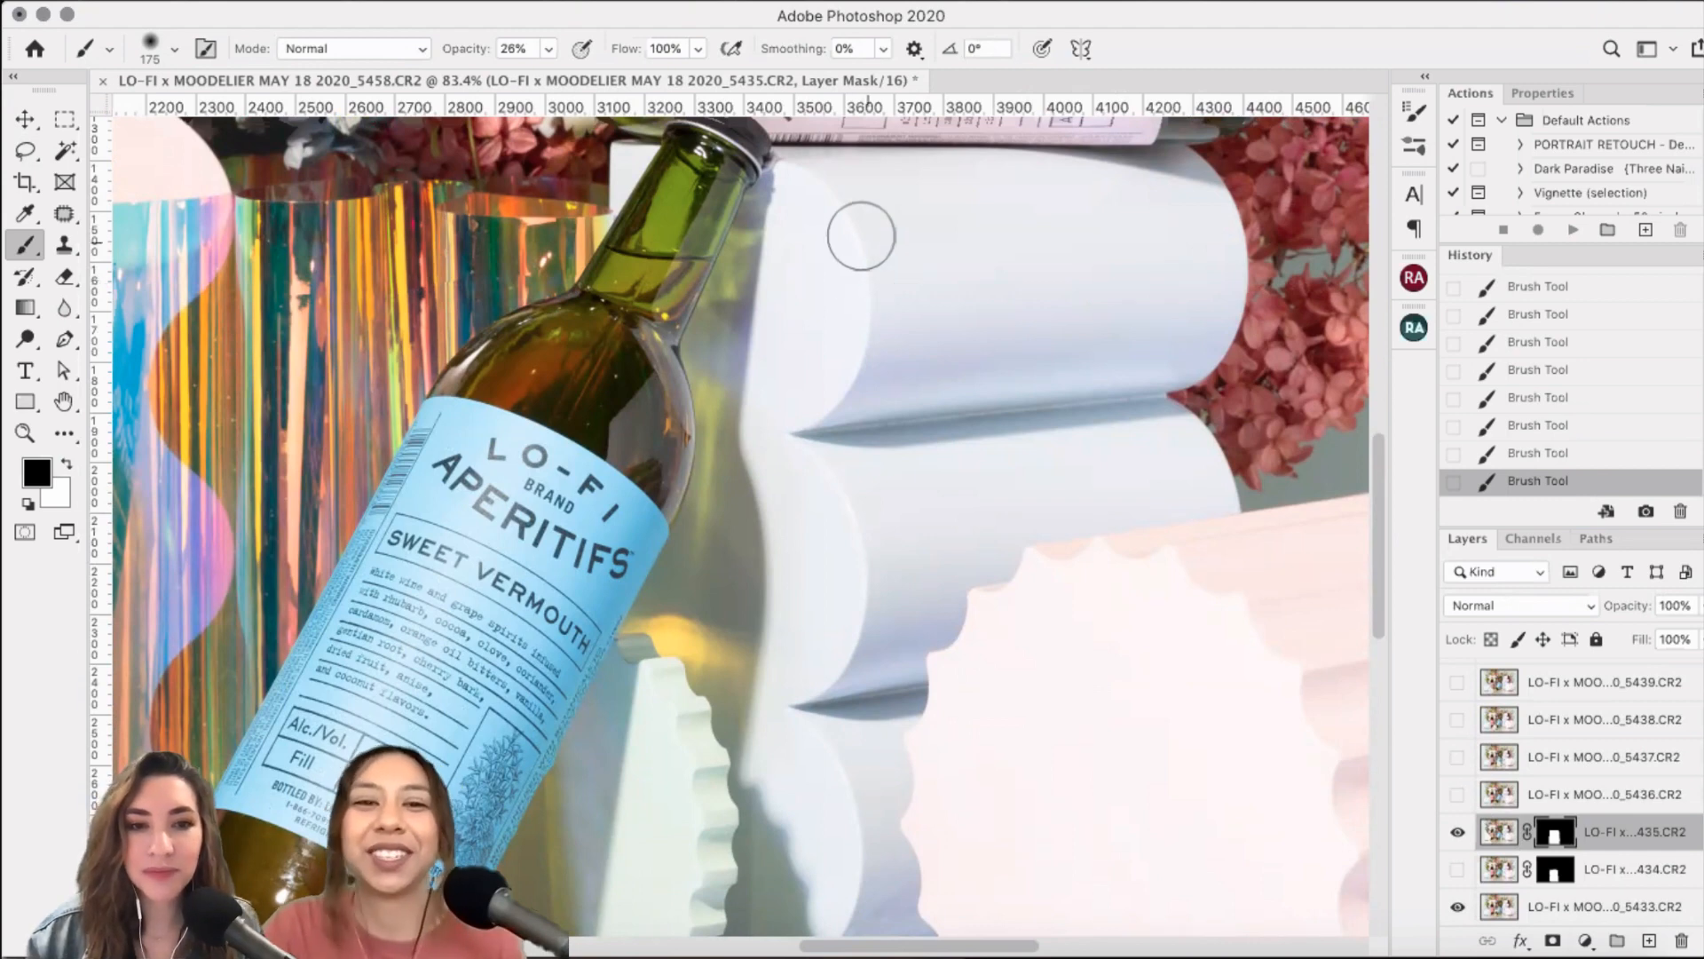
scroll(873, 368, "up", 3)
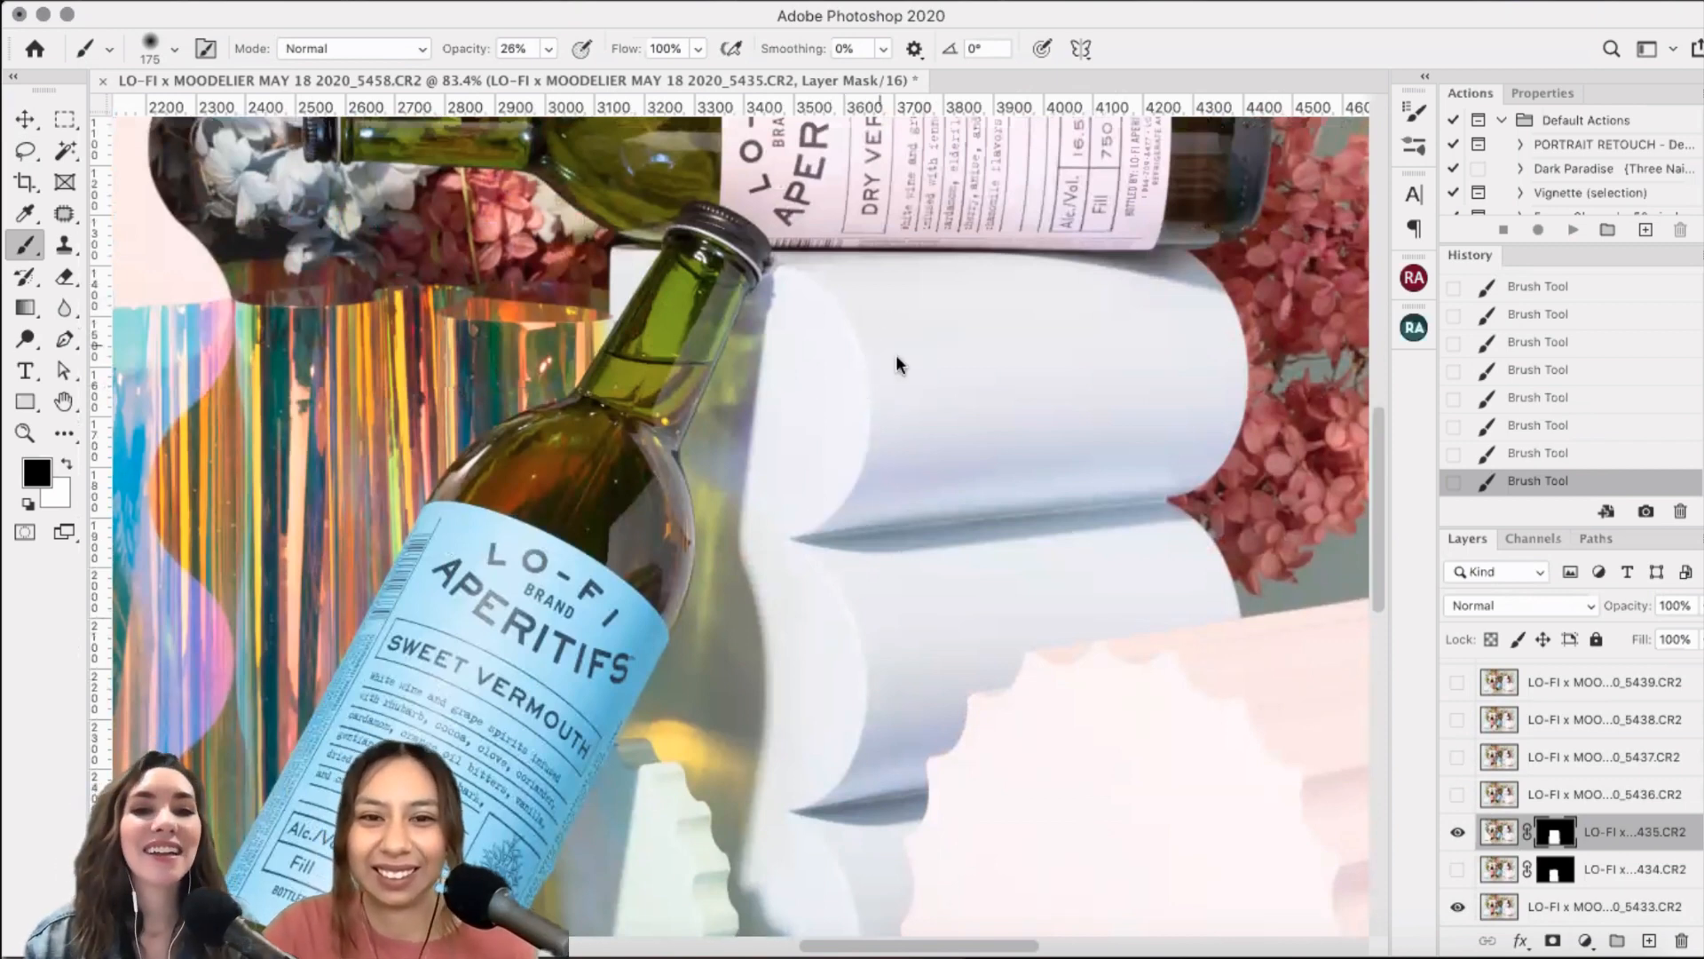
scroll(896, 354, "up", 4)
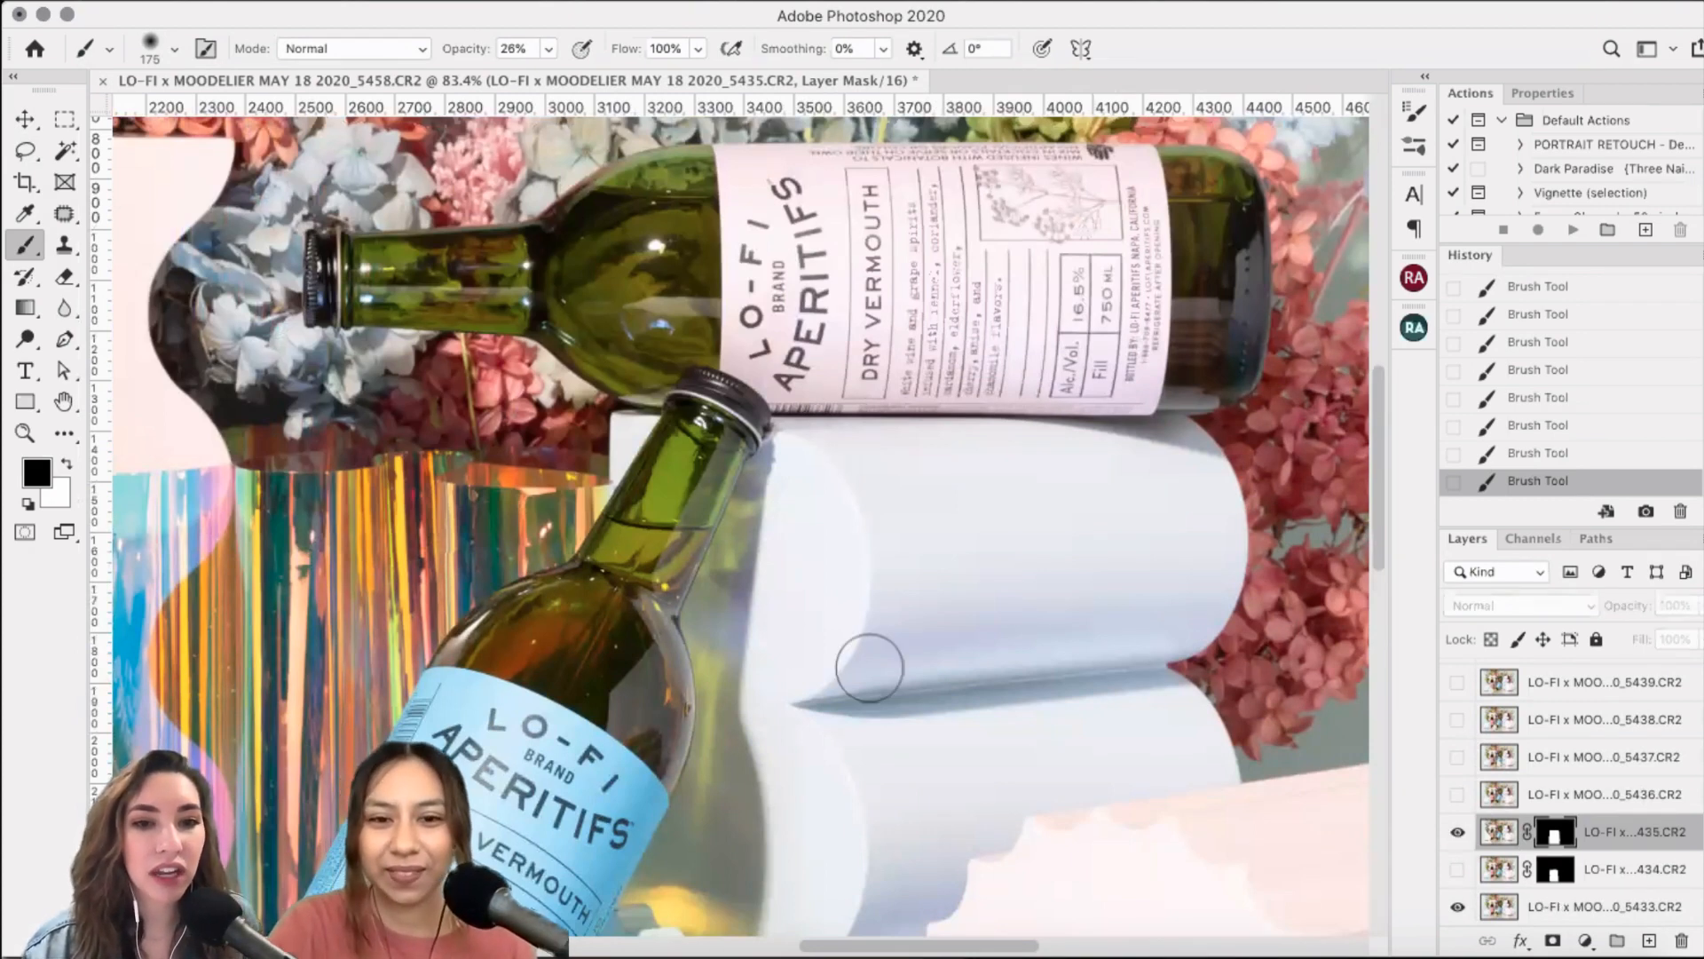
- Compare the masked 5435 layer with the 5433 base around the Sweet Vermouth bottle and the iridescent film
scroll(869, 668, "down", 2)
scroll(869, 668, "left", 2)
scroll(869, 668, "left", 8)
scroll(869, 668, "down", 4)
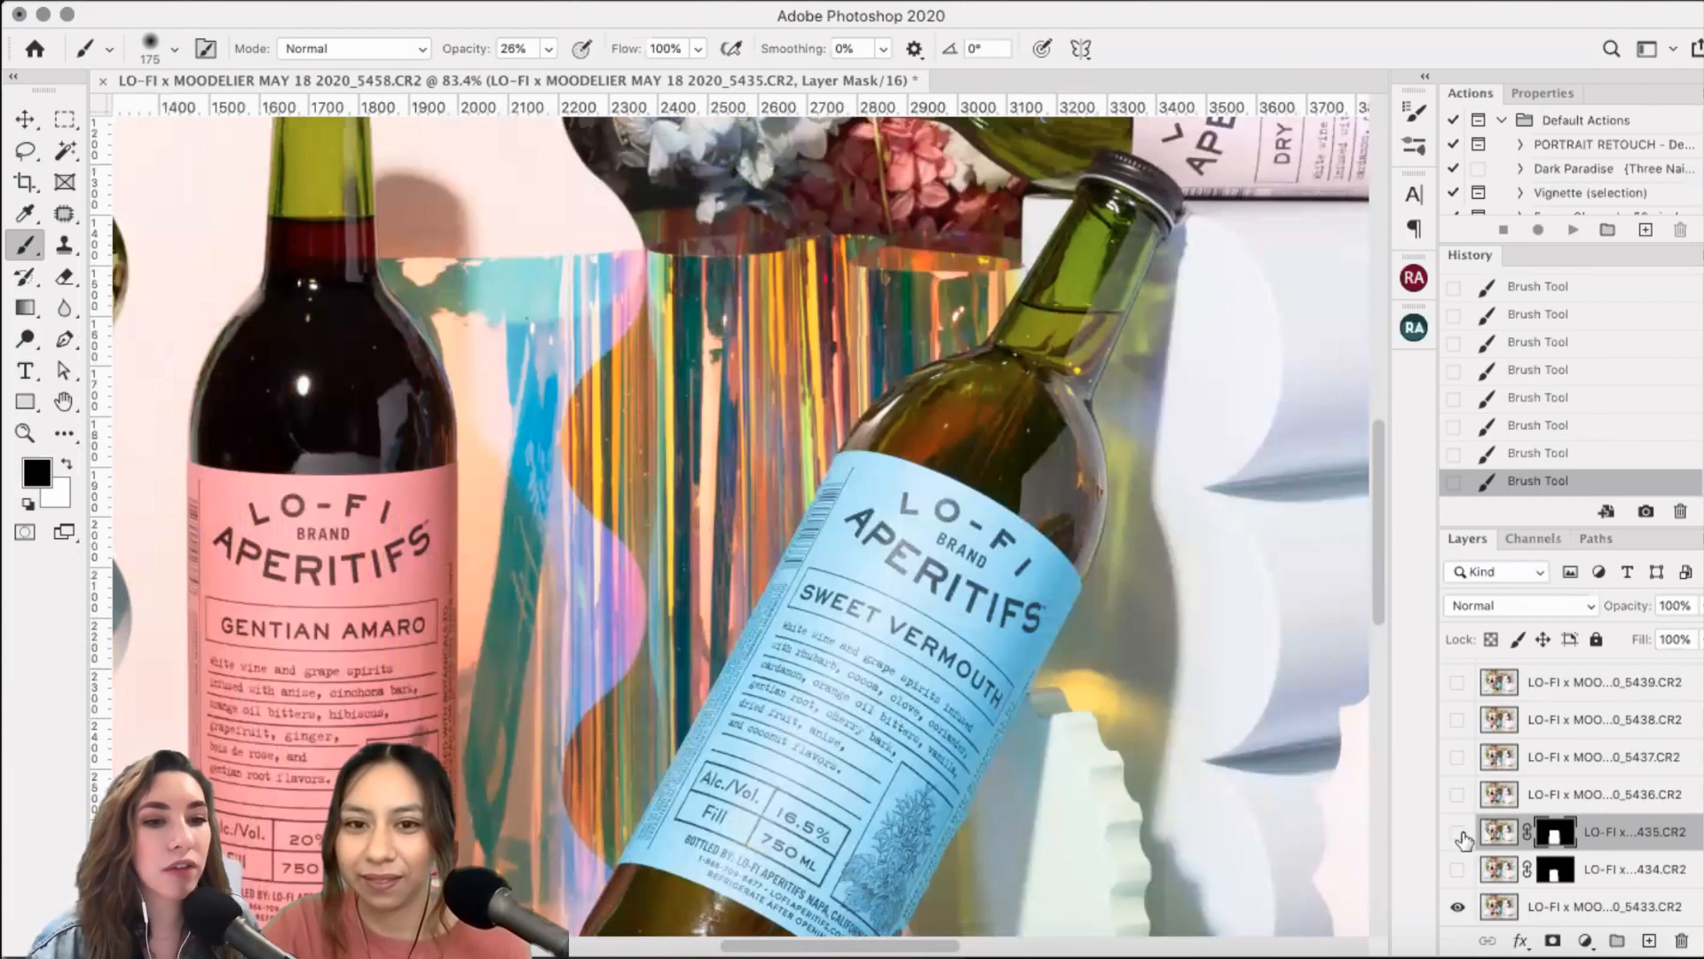
left_click(1458, 832)
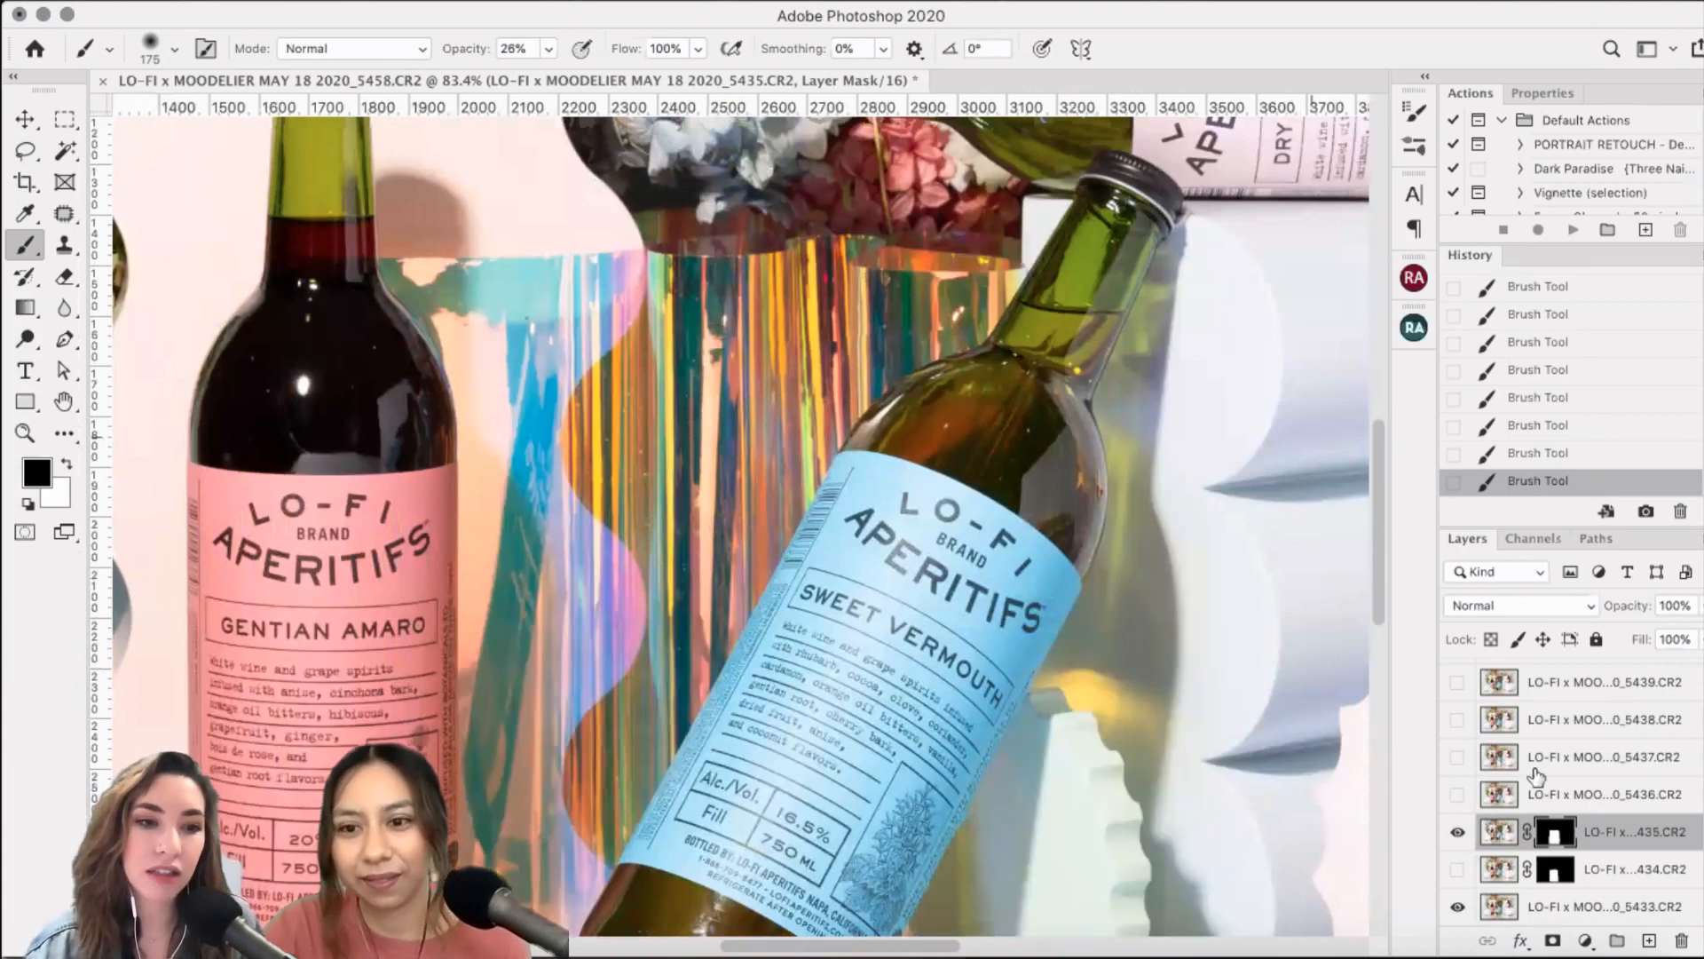
left_click(1460, 833)
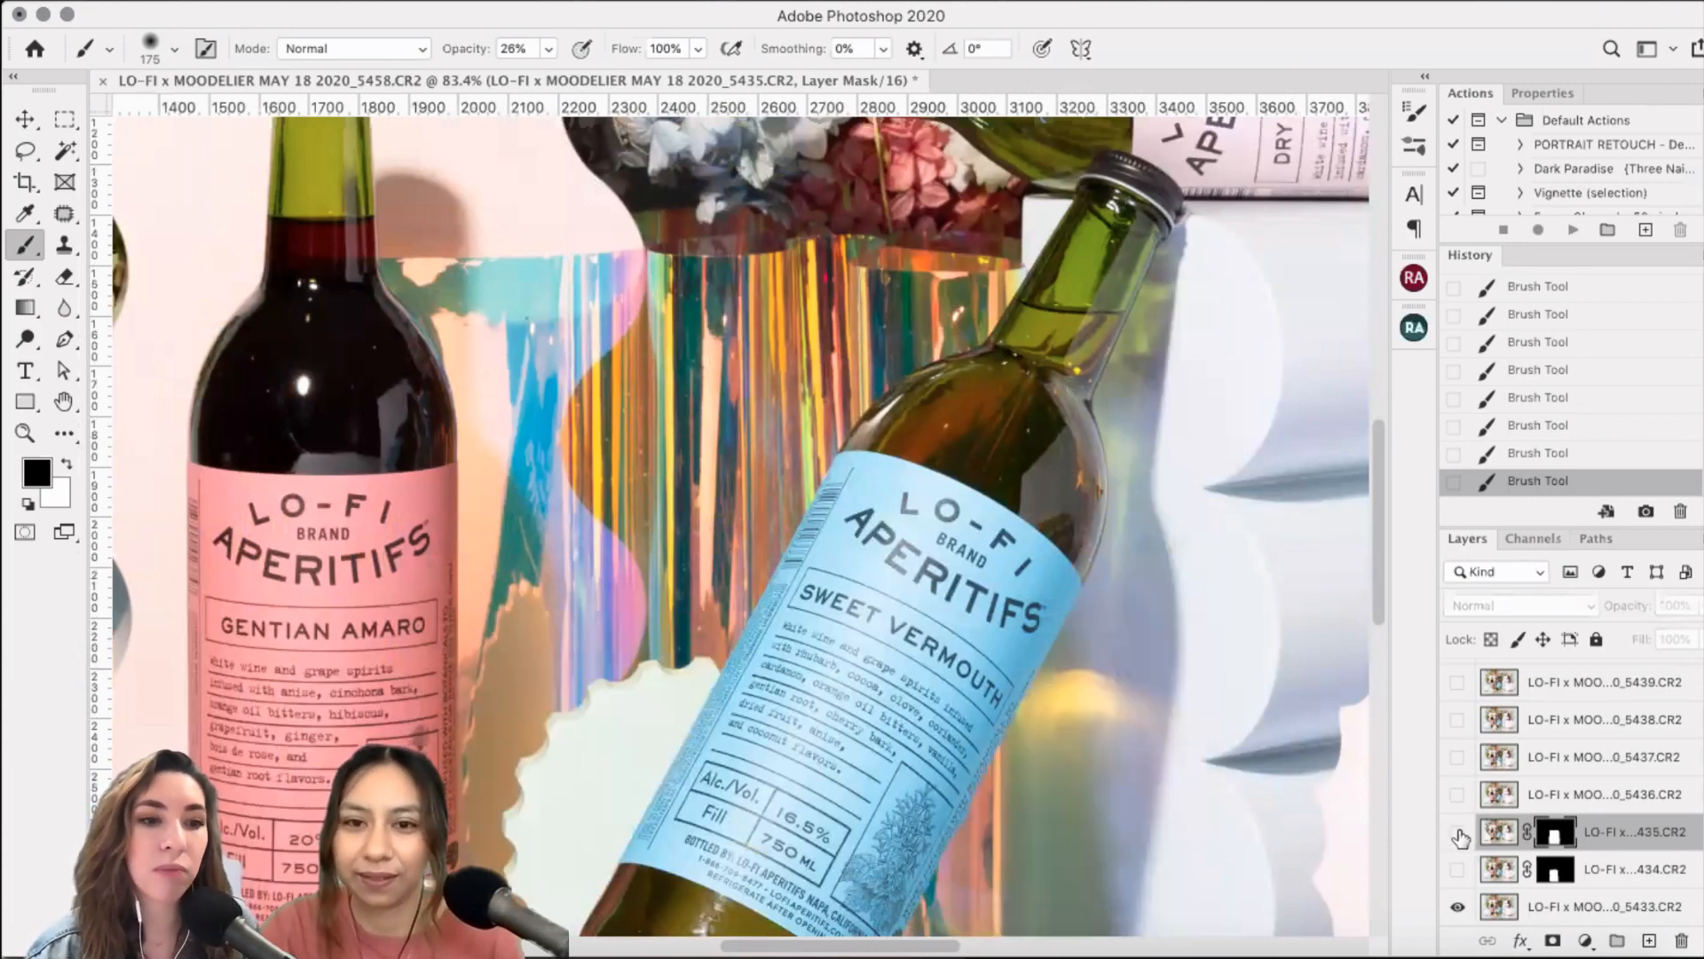
left_click(1458, 831)
- Touch up the 5435 mask between the Sweet Vermouth bottle and the white column with a 150 px brush and check it against the base
key("bracketleft")
key("x")
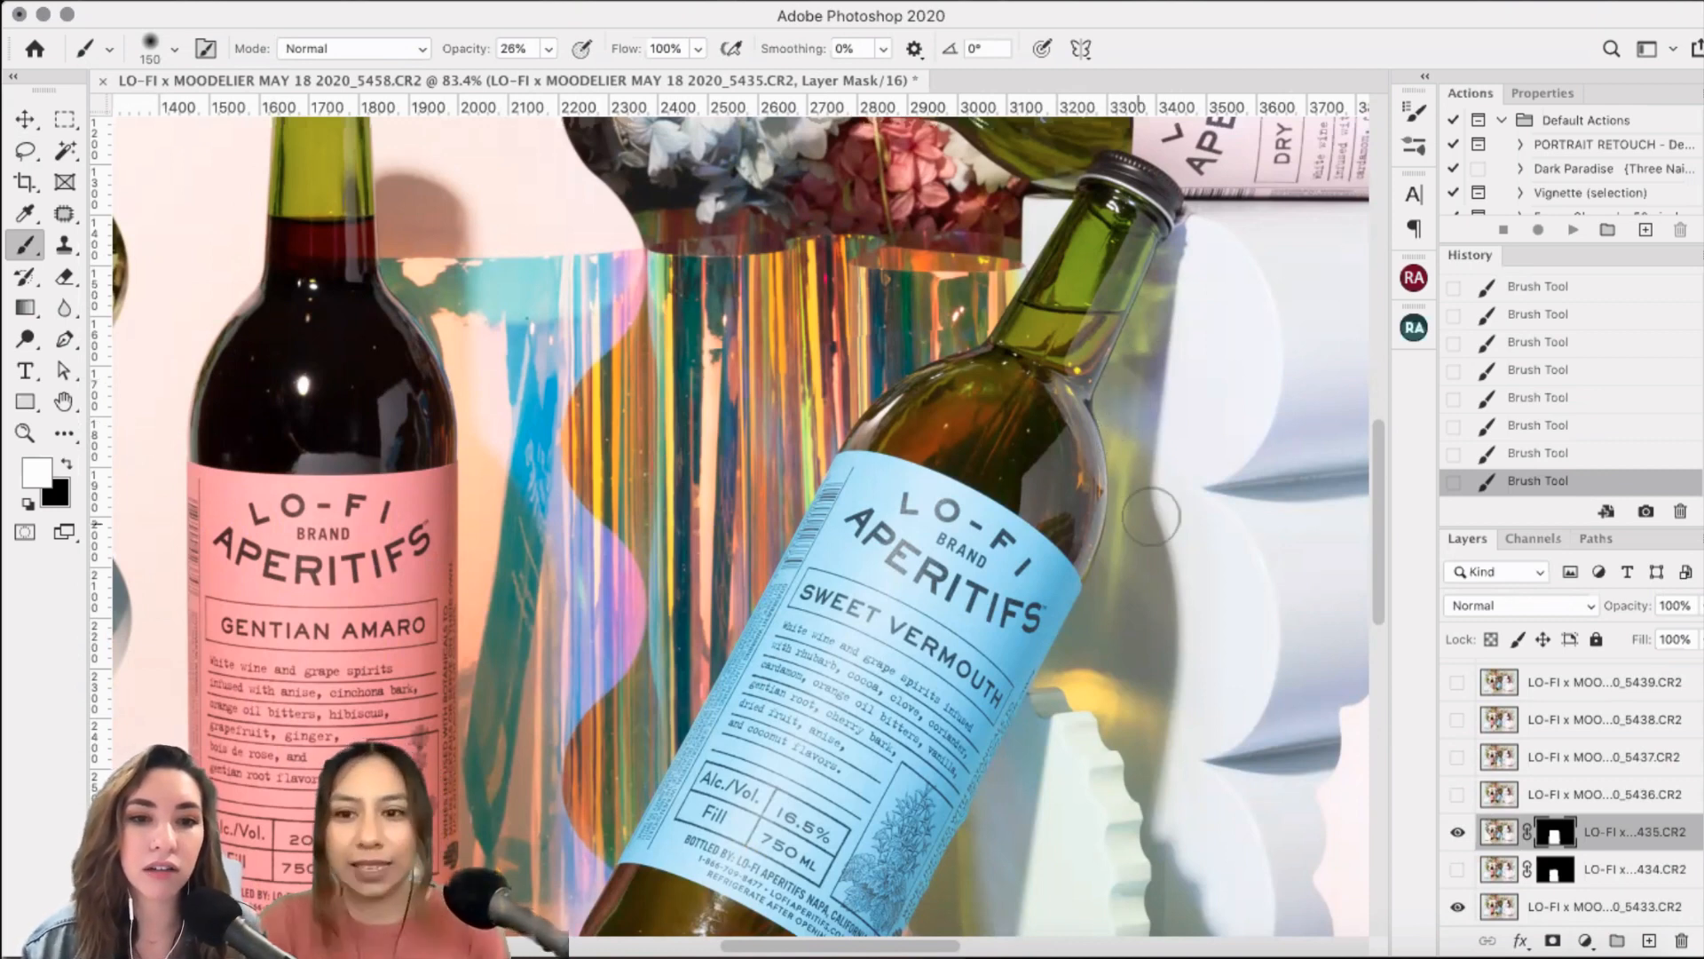
key("x")
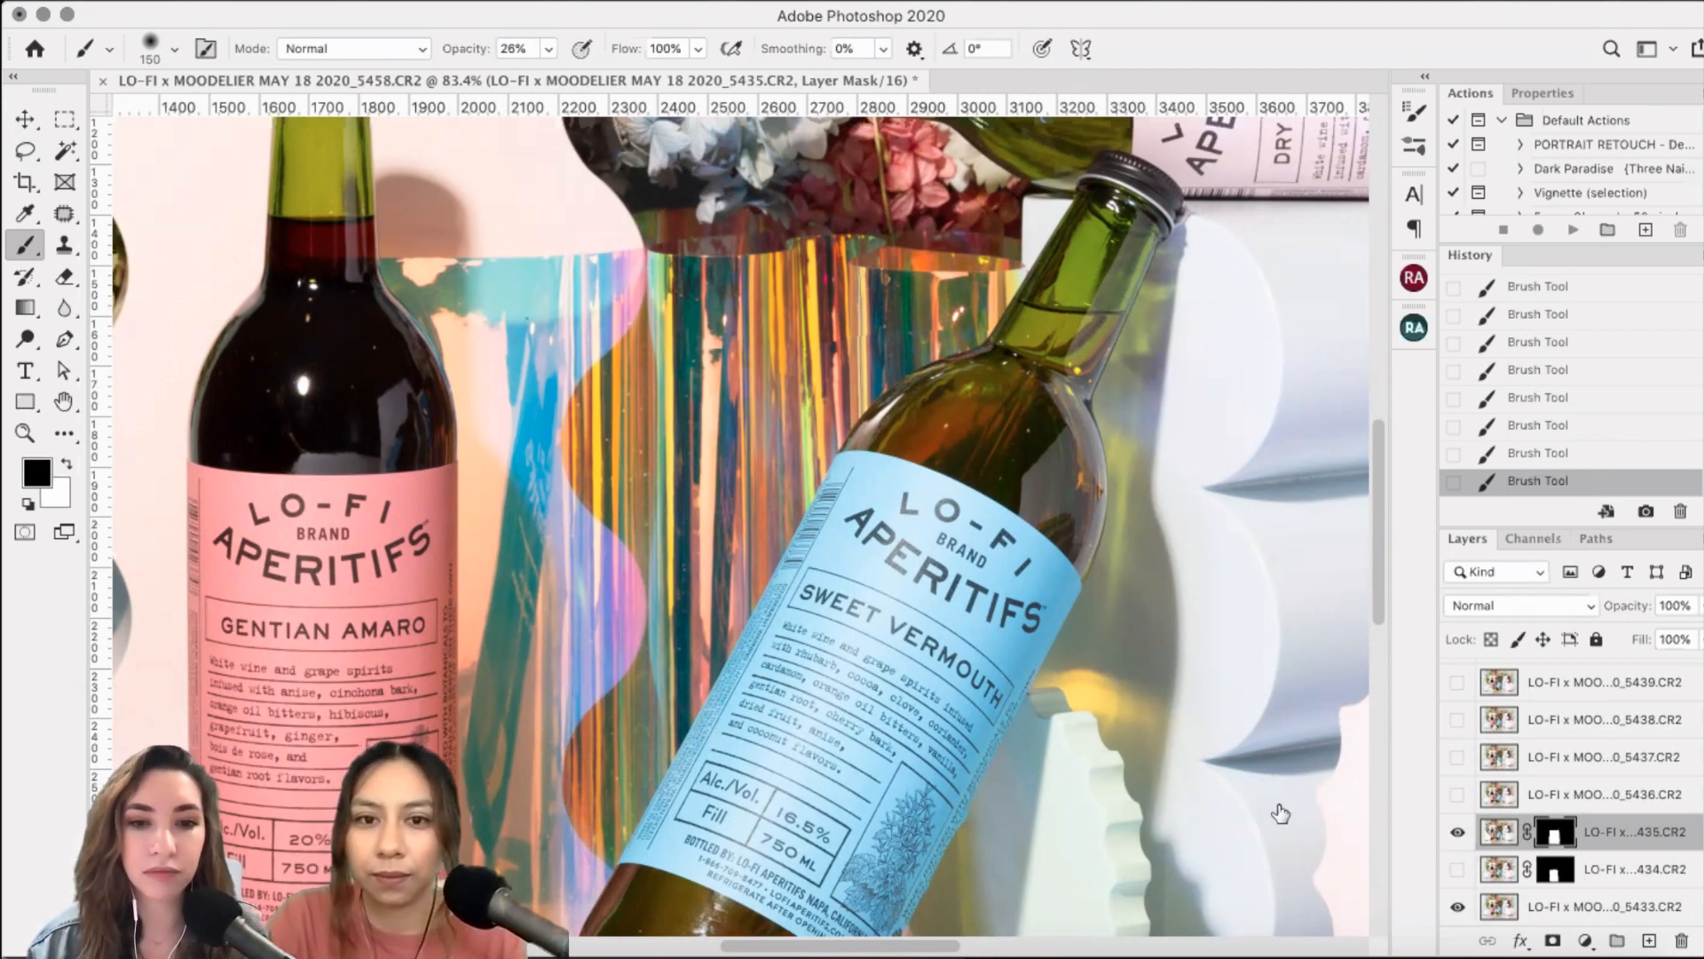
left_click(1457, 834)
left_click(1457, 835)
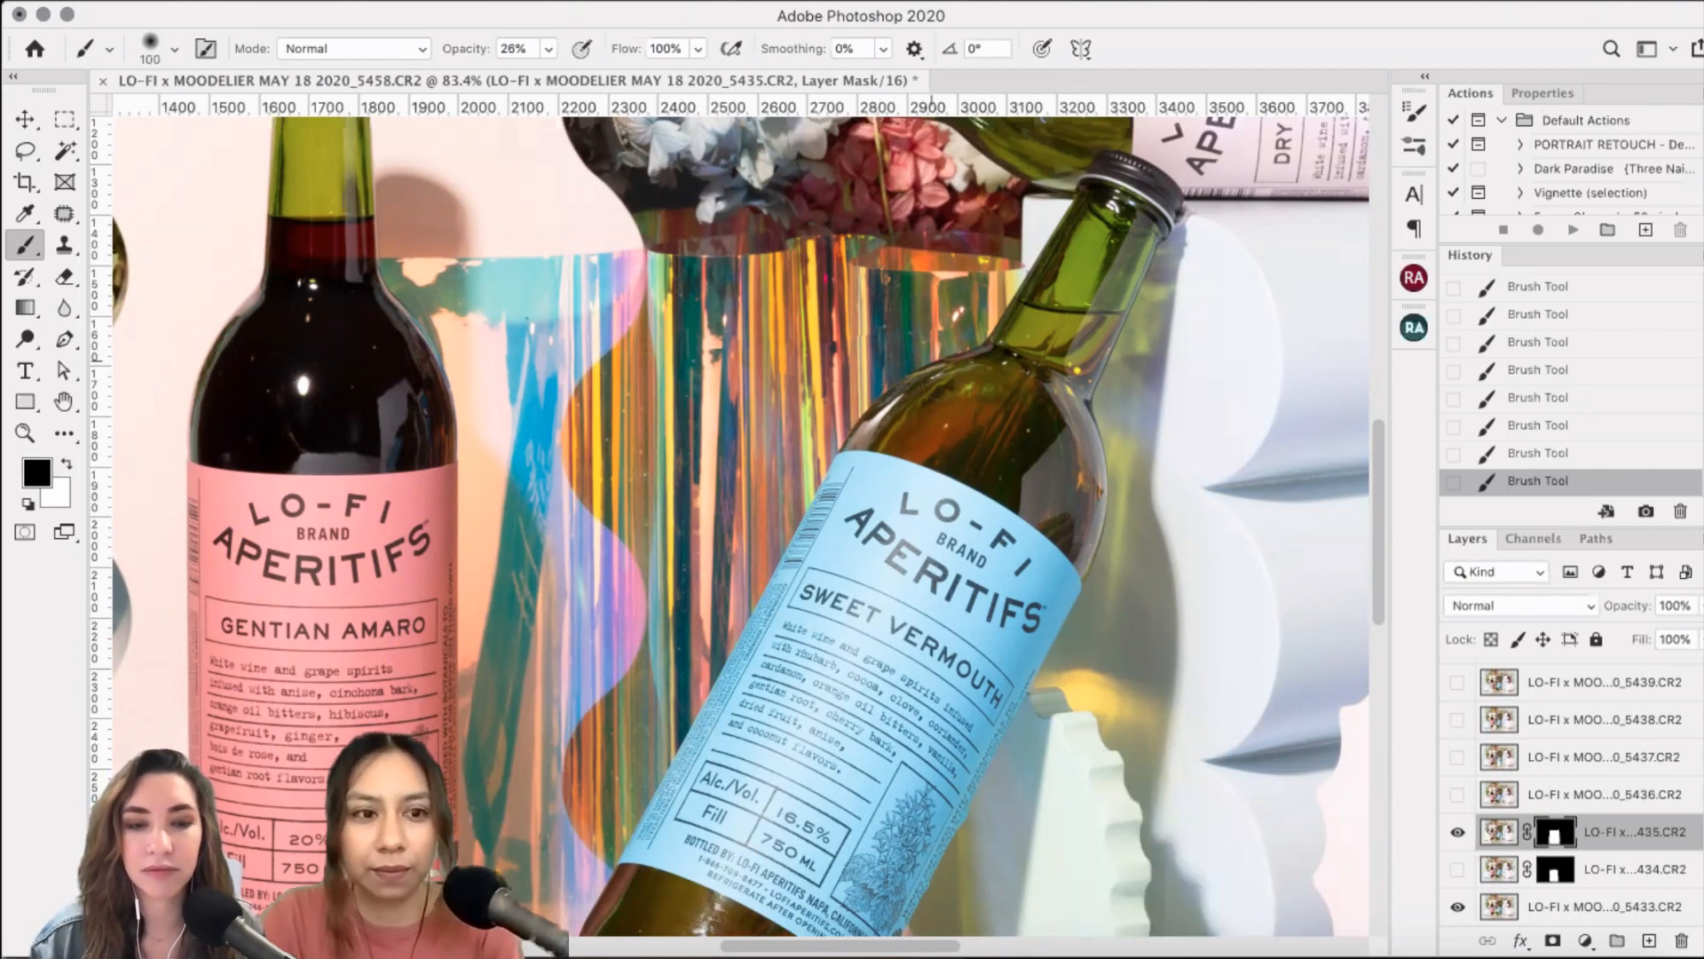
- Blend the 5435 mask into the iridescent film above and beside the Sweet Vermouth bottle with a black brush sized from 100 to 200 px
key("bracketright")
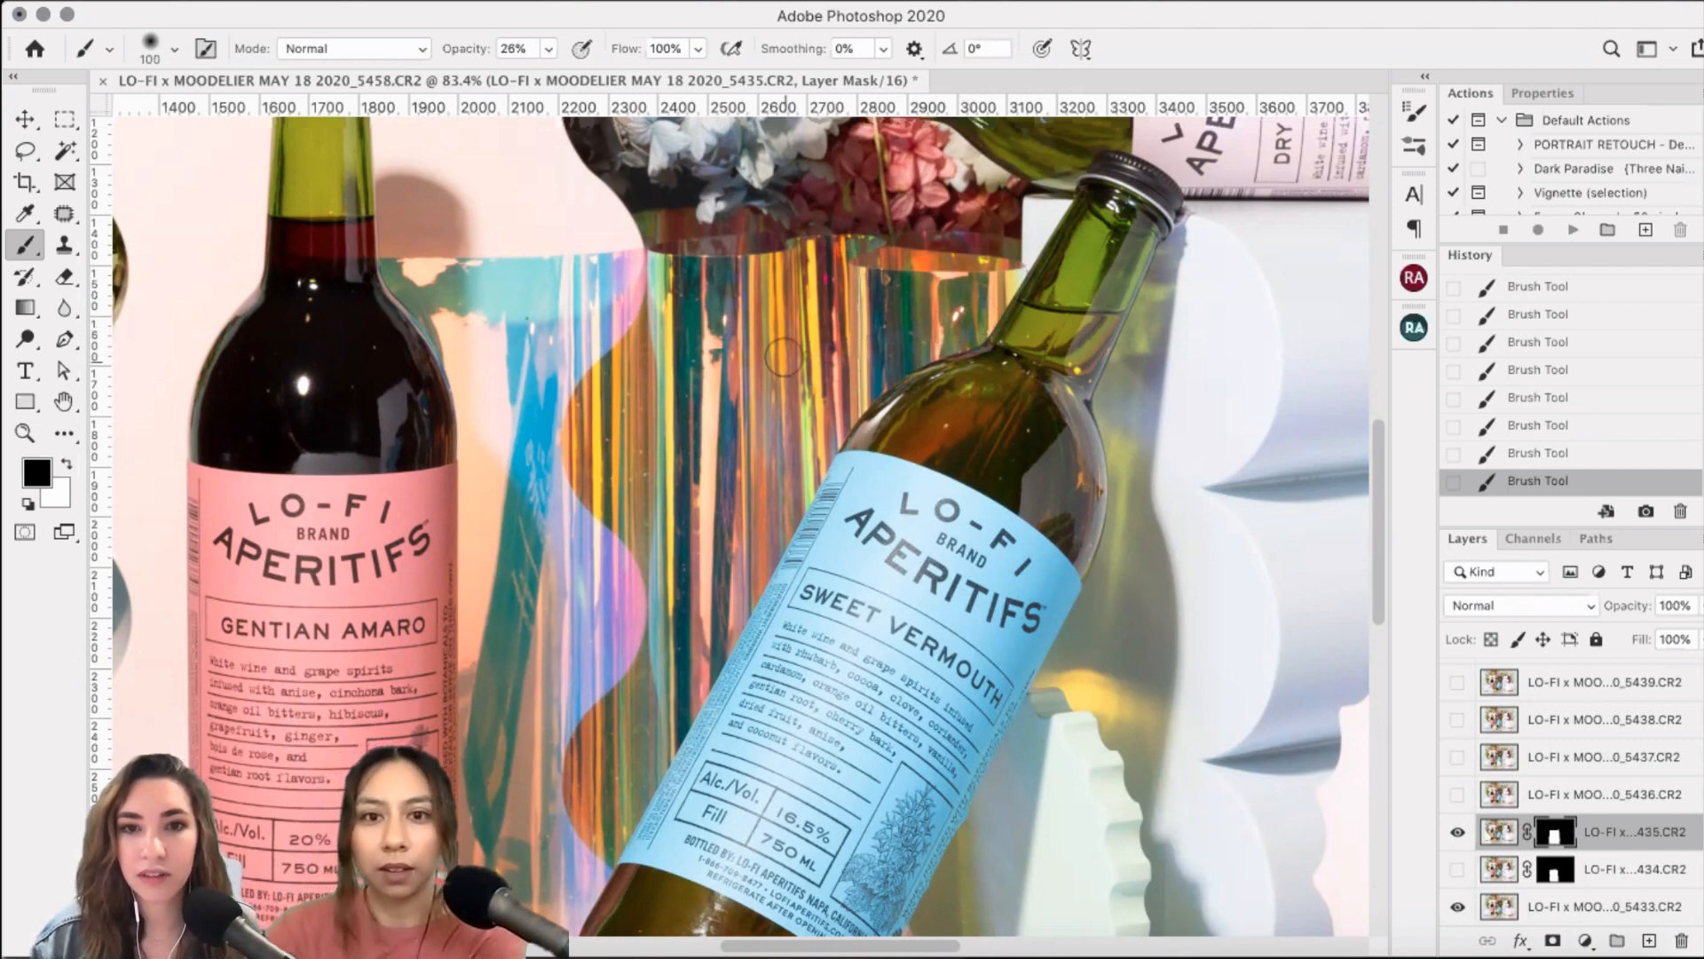
key("bracketright")
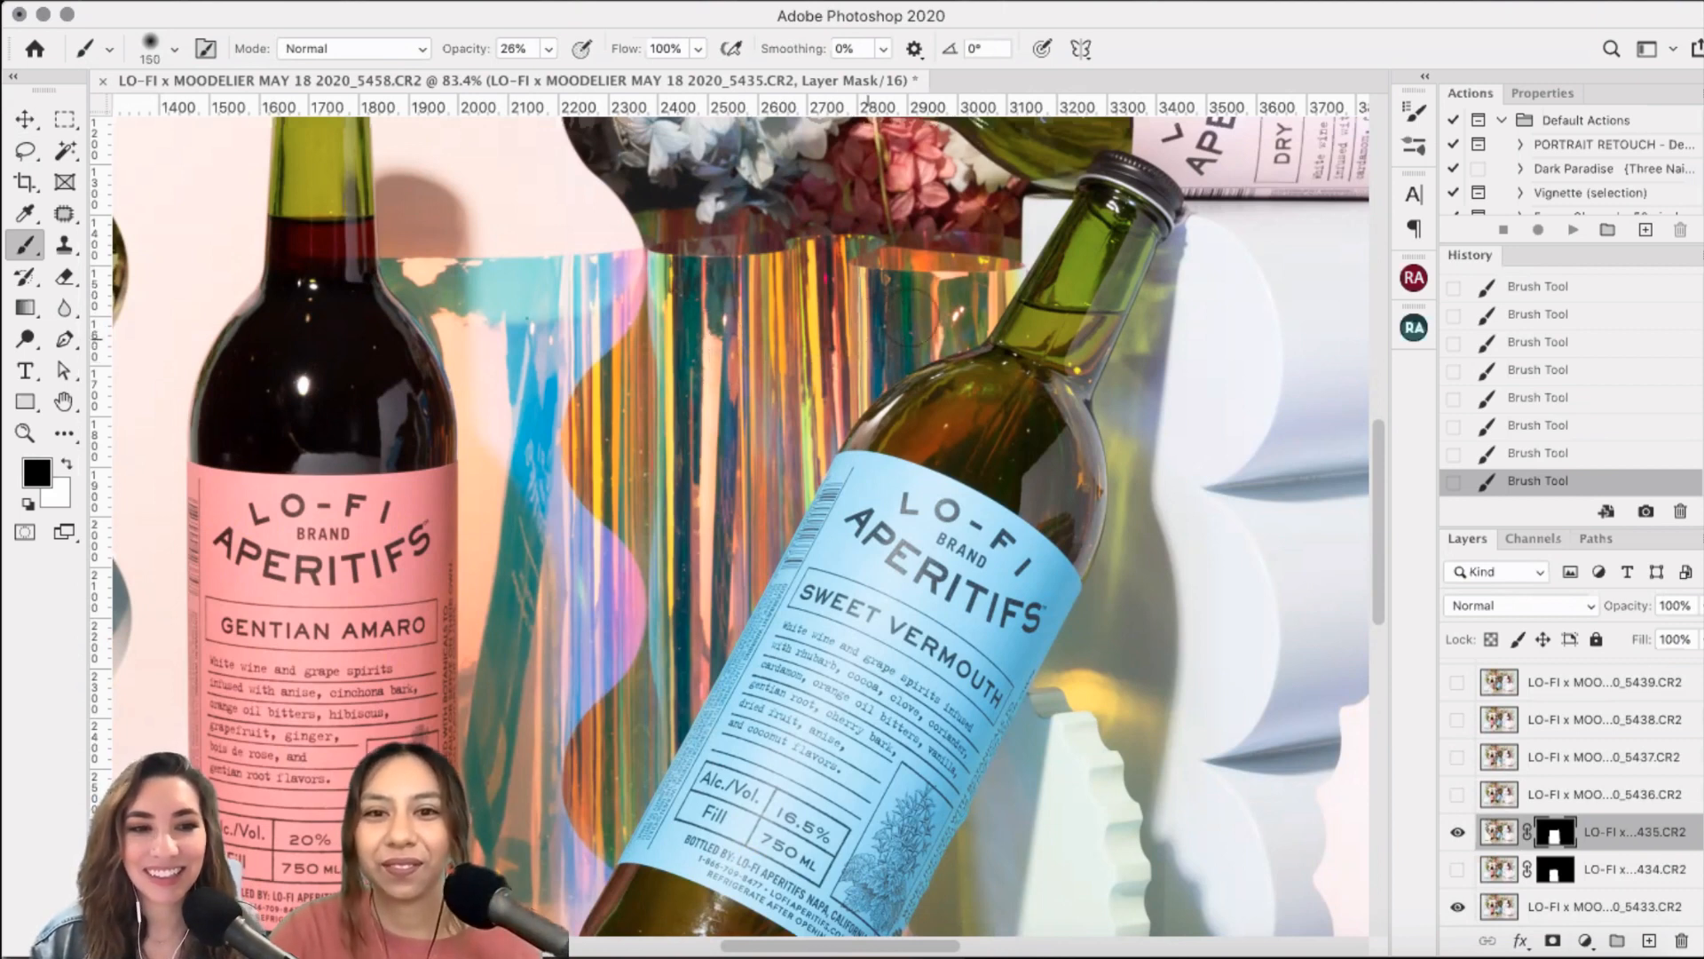
key("bracketleft")
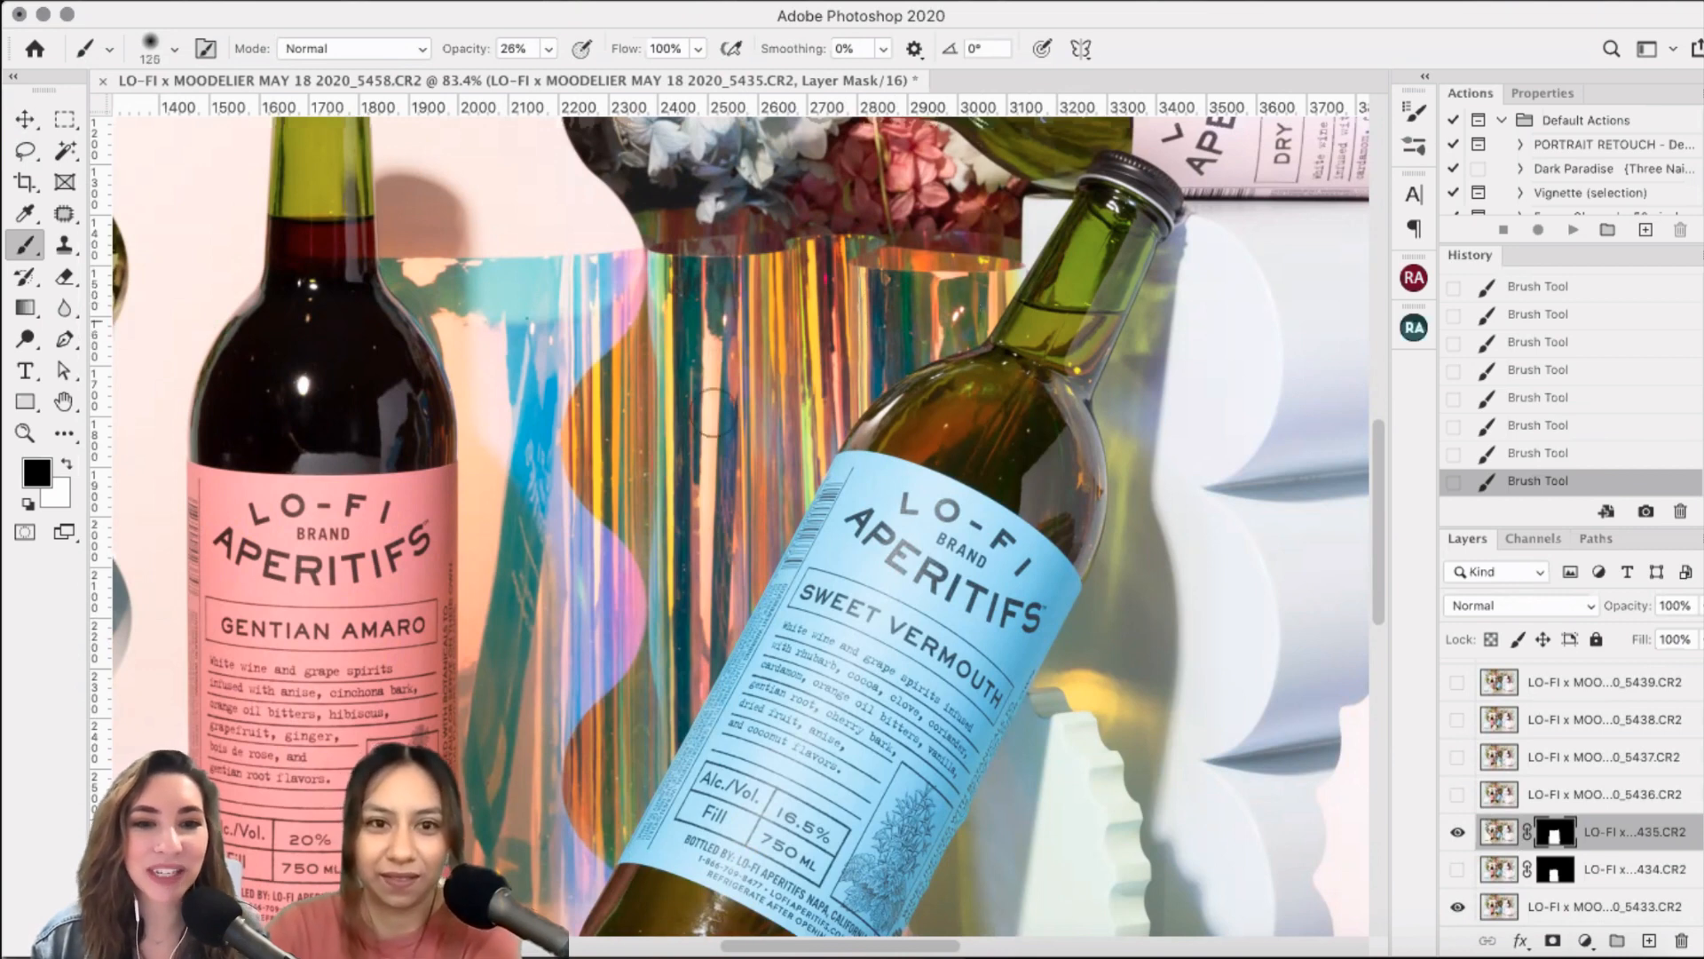
key("bracketright")
key("bracketright")
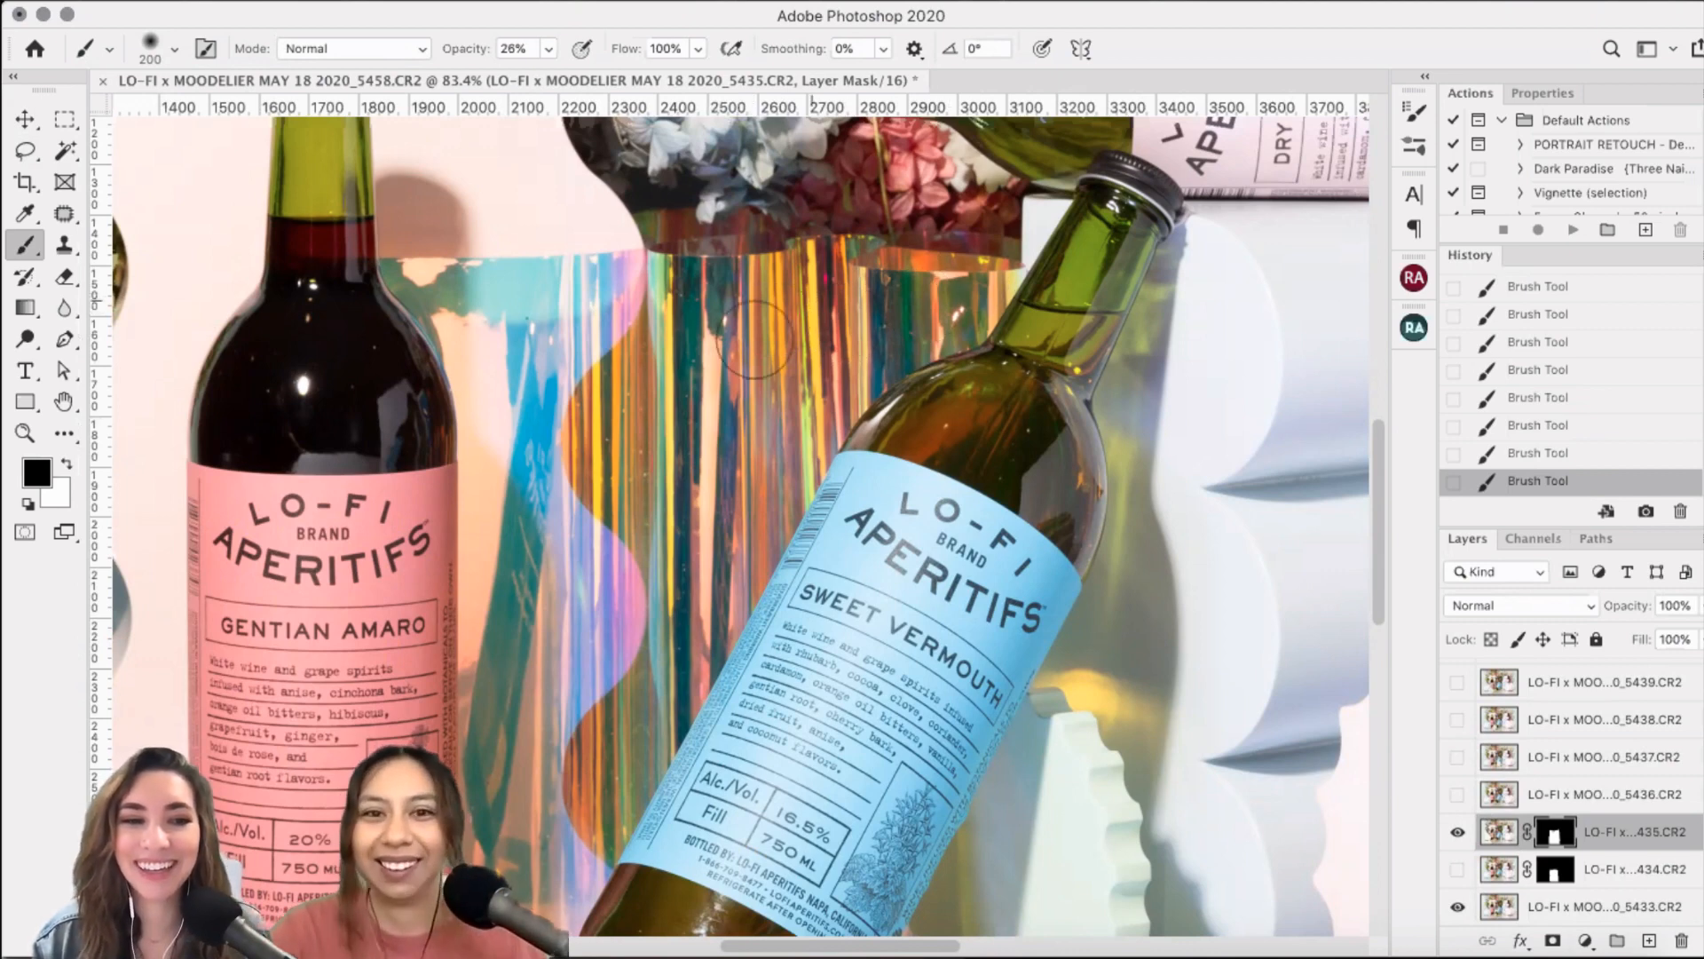
- Compare the 5435 layer with the base along the film between the Gentian Amaro and Sweet Vermouth bottles
scroll(977, 444, "down", 2)
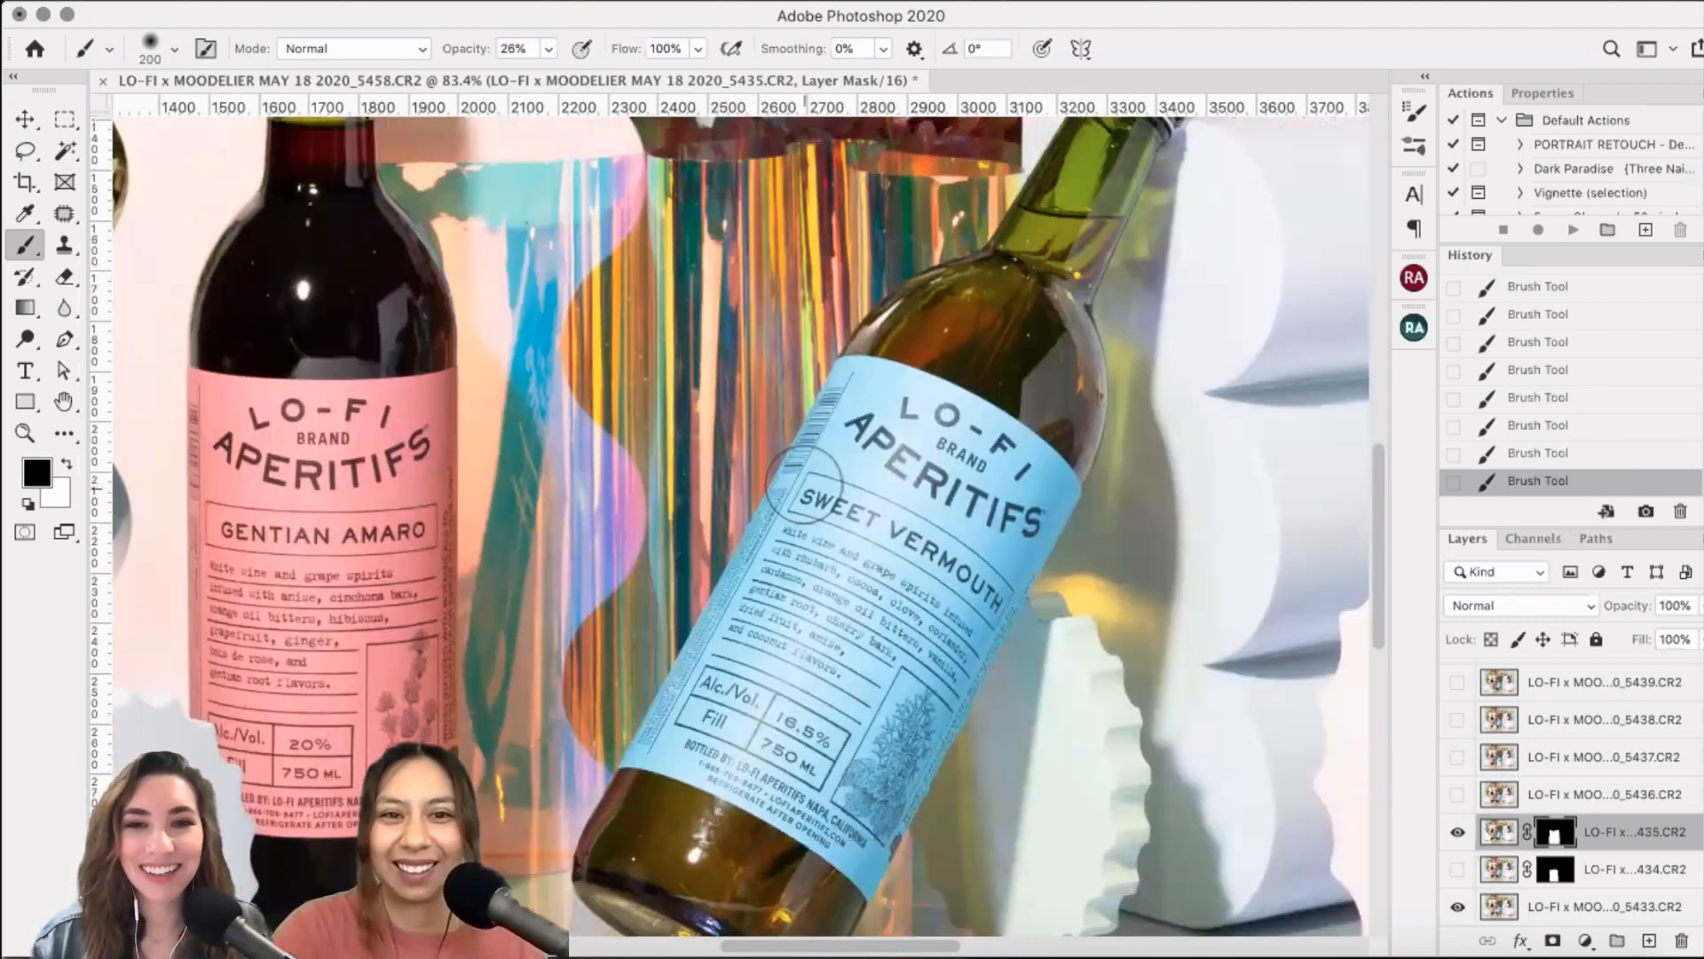
scroll(1405, 552, "left", 5)
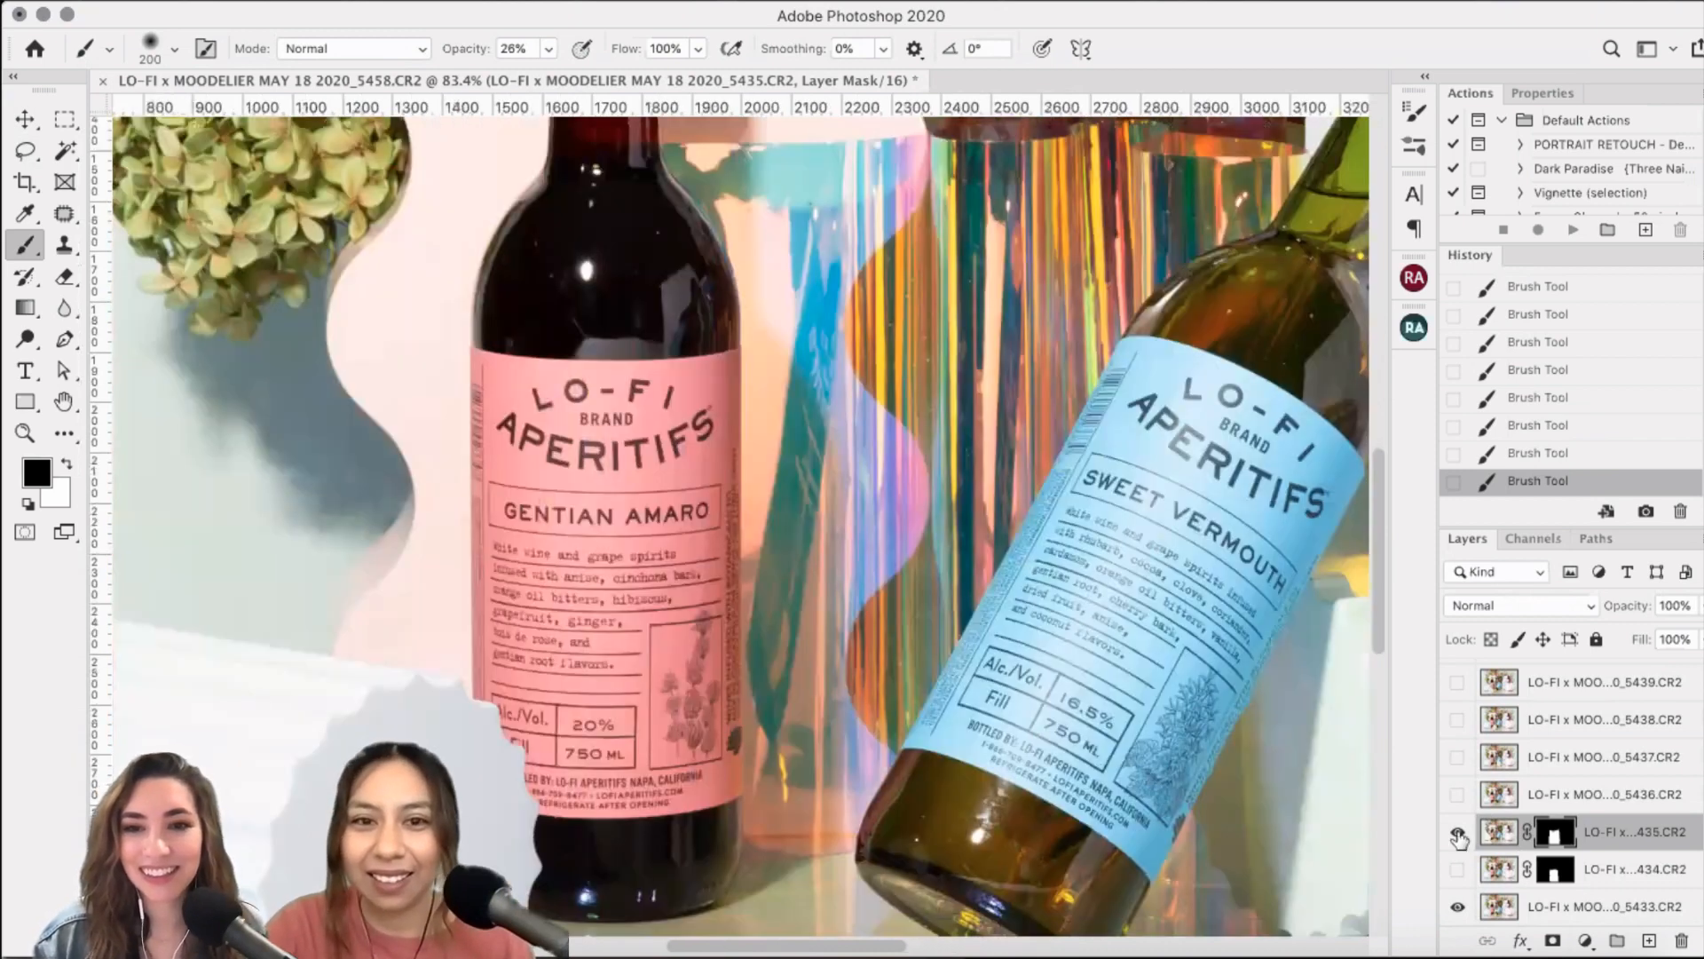
left_click(1457, 833)
key("super+comma")
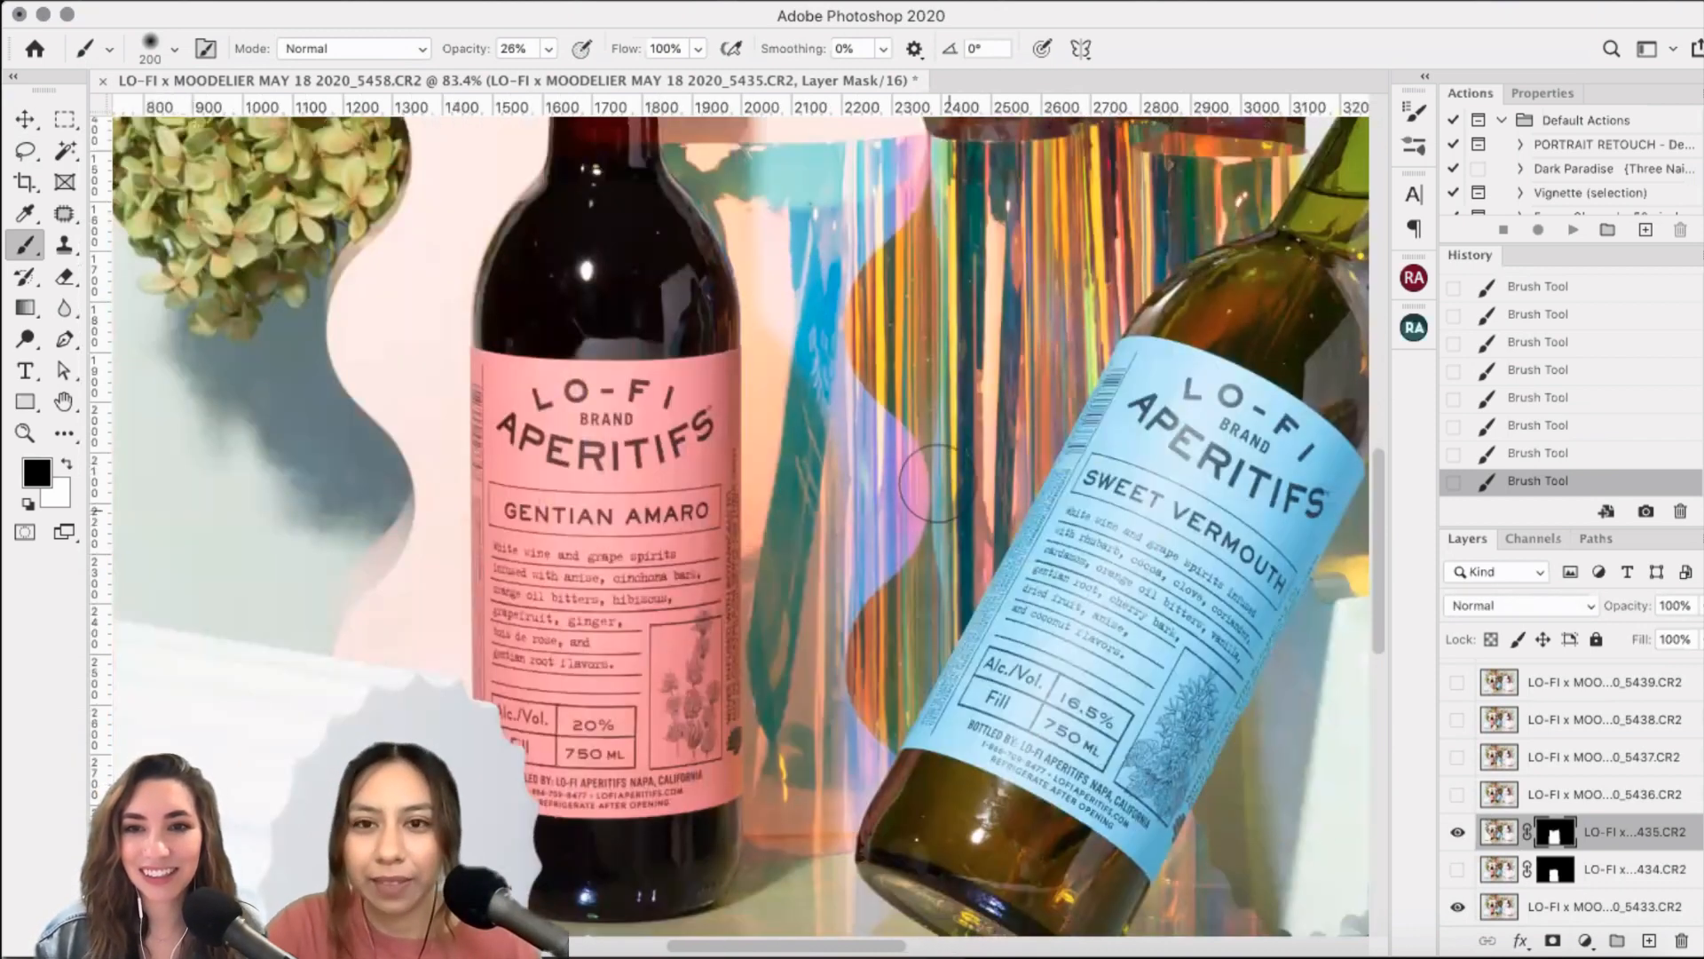
scroll(975, 412, "down", 1)
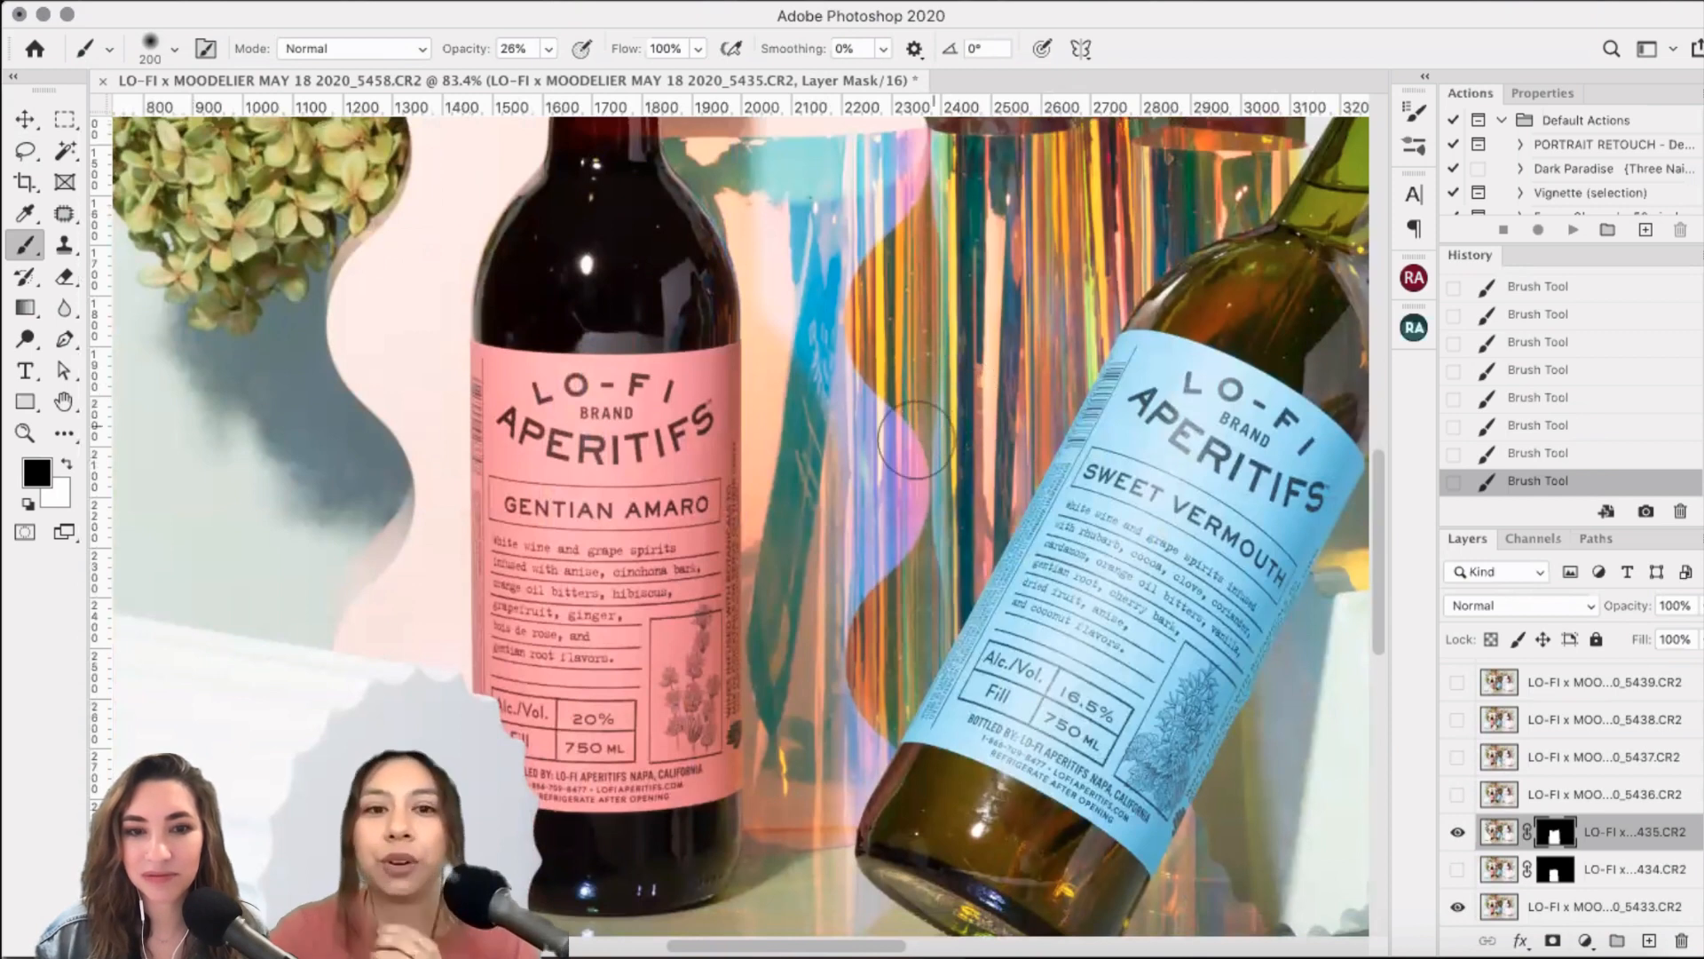
left_click(1459, 833)
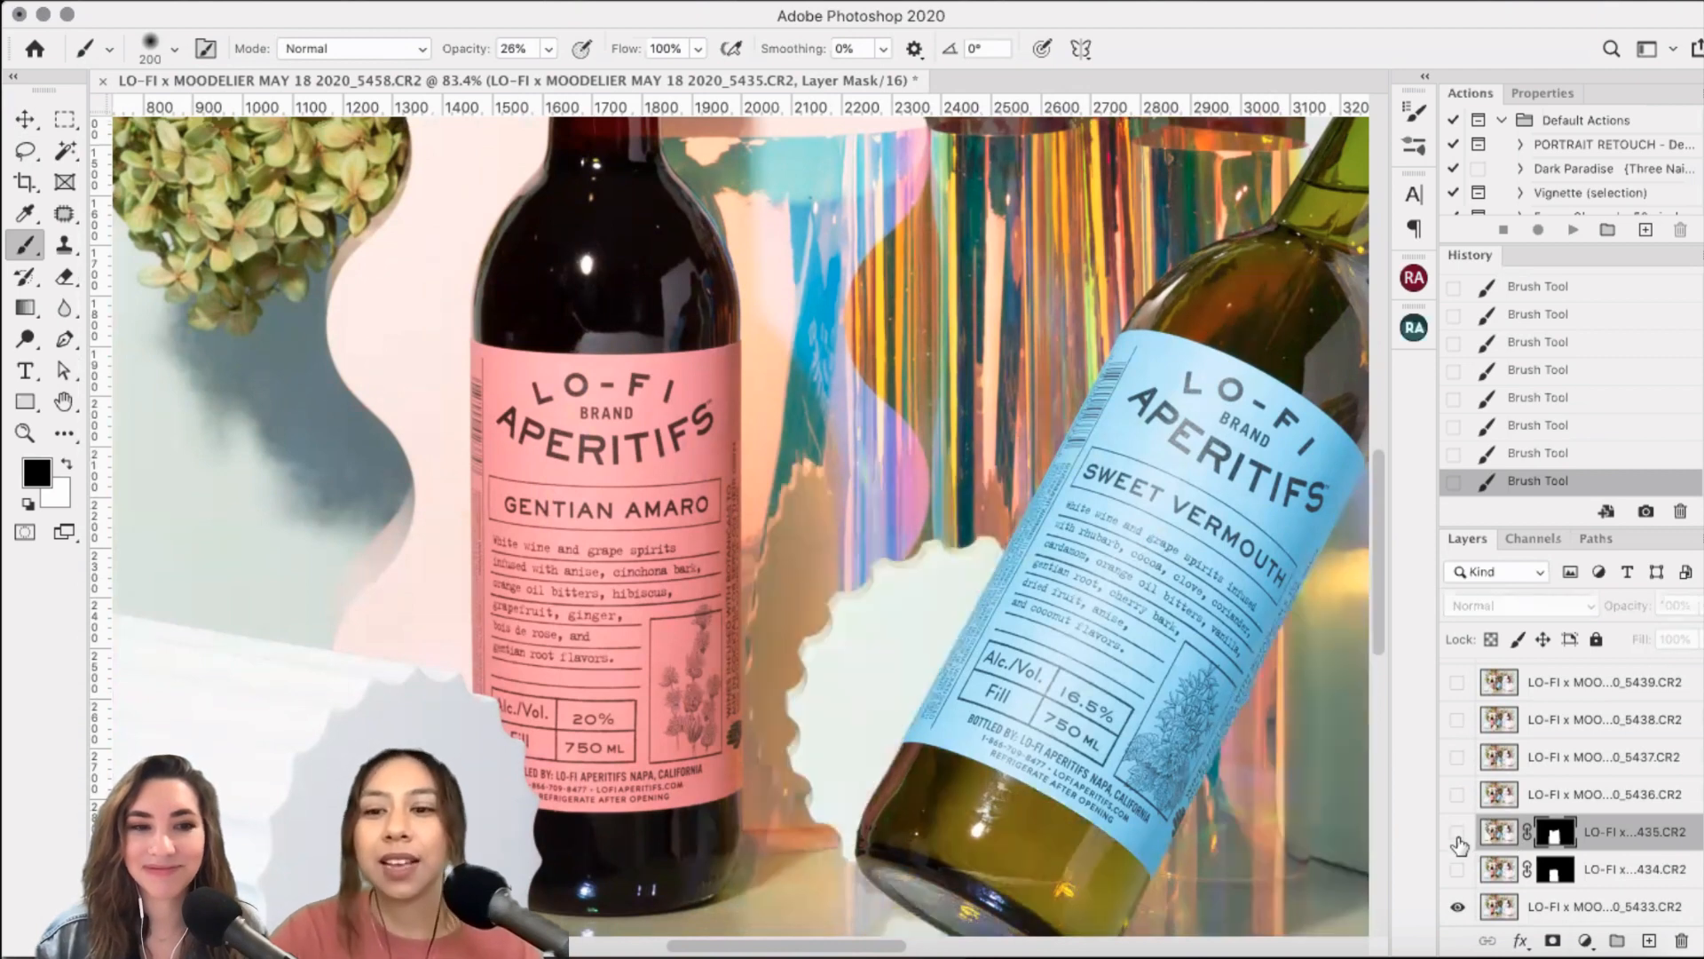
left_click(1459, 832)
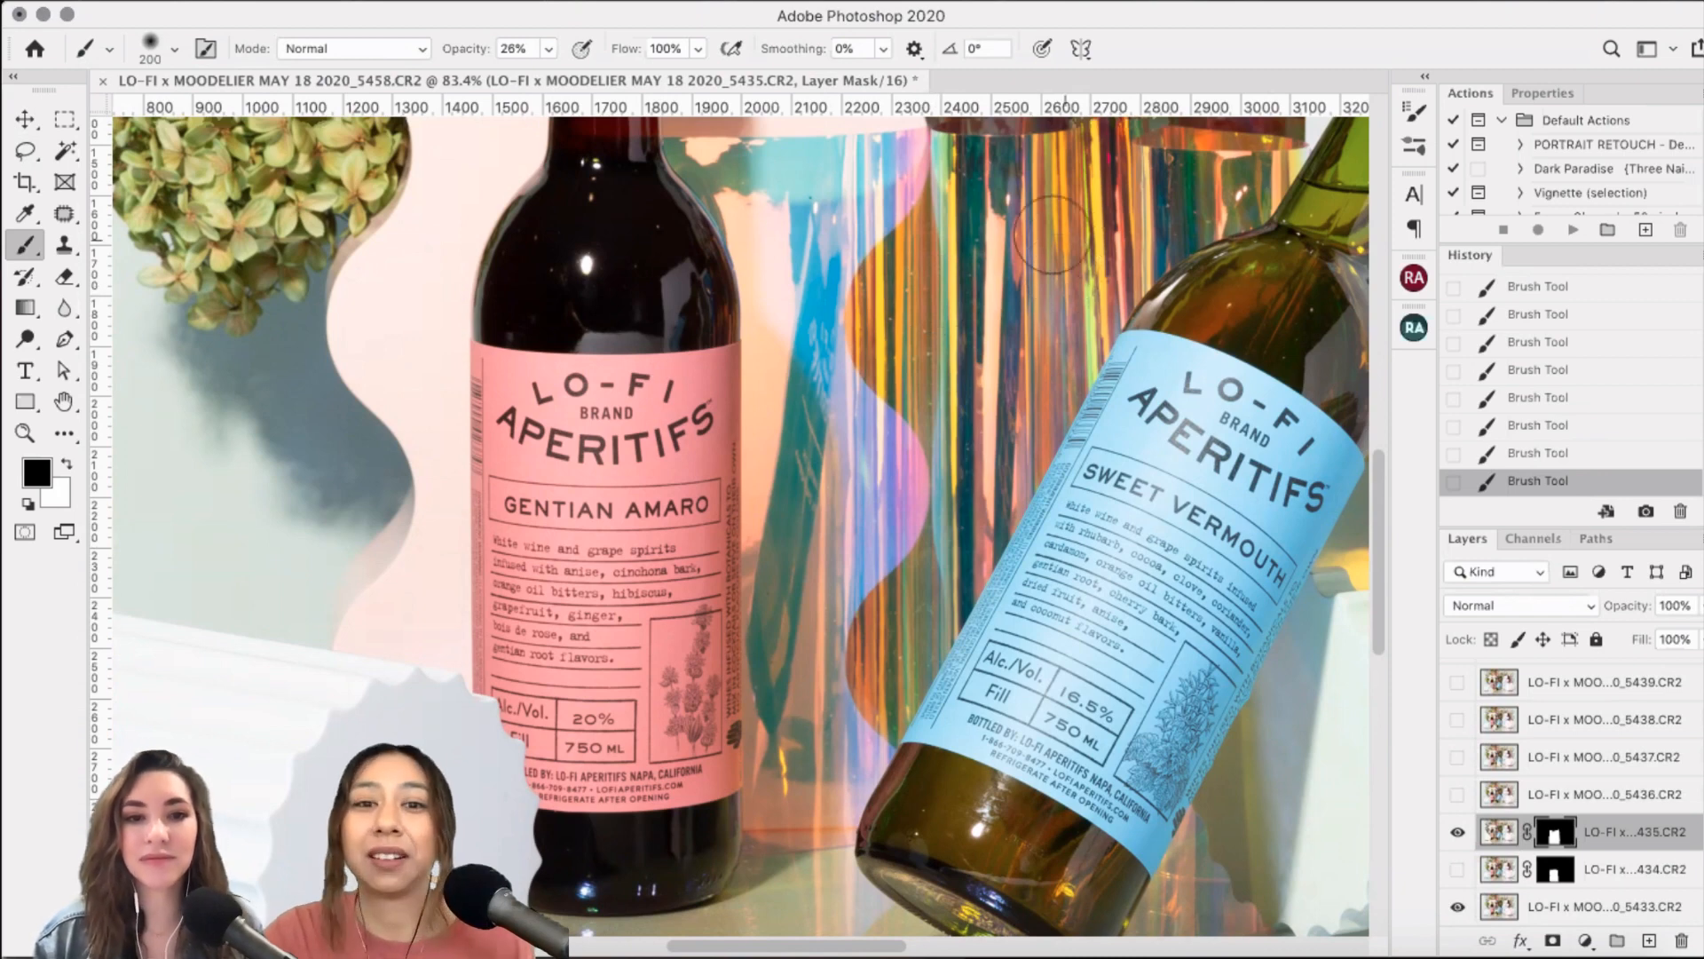
- Revert the last two brush strokes on the 5435 mask and recheck the layer against the base
scroll(1101, 566, "down", 1)
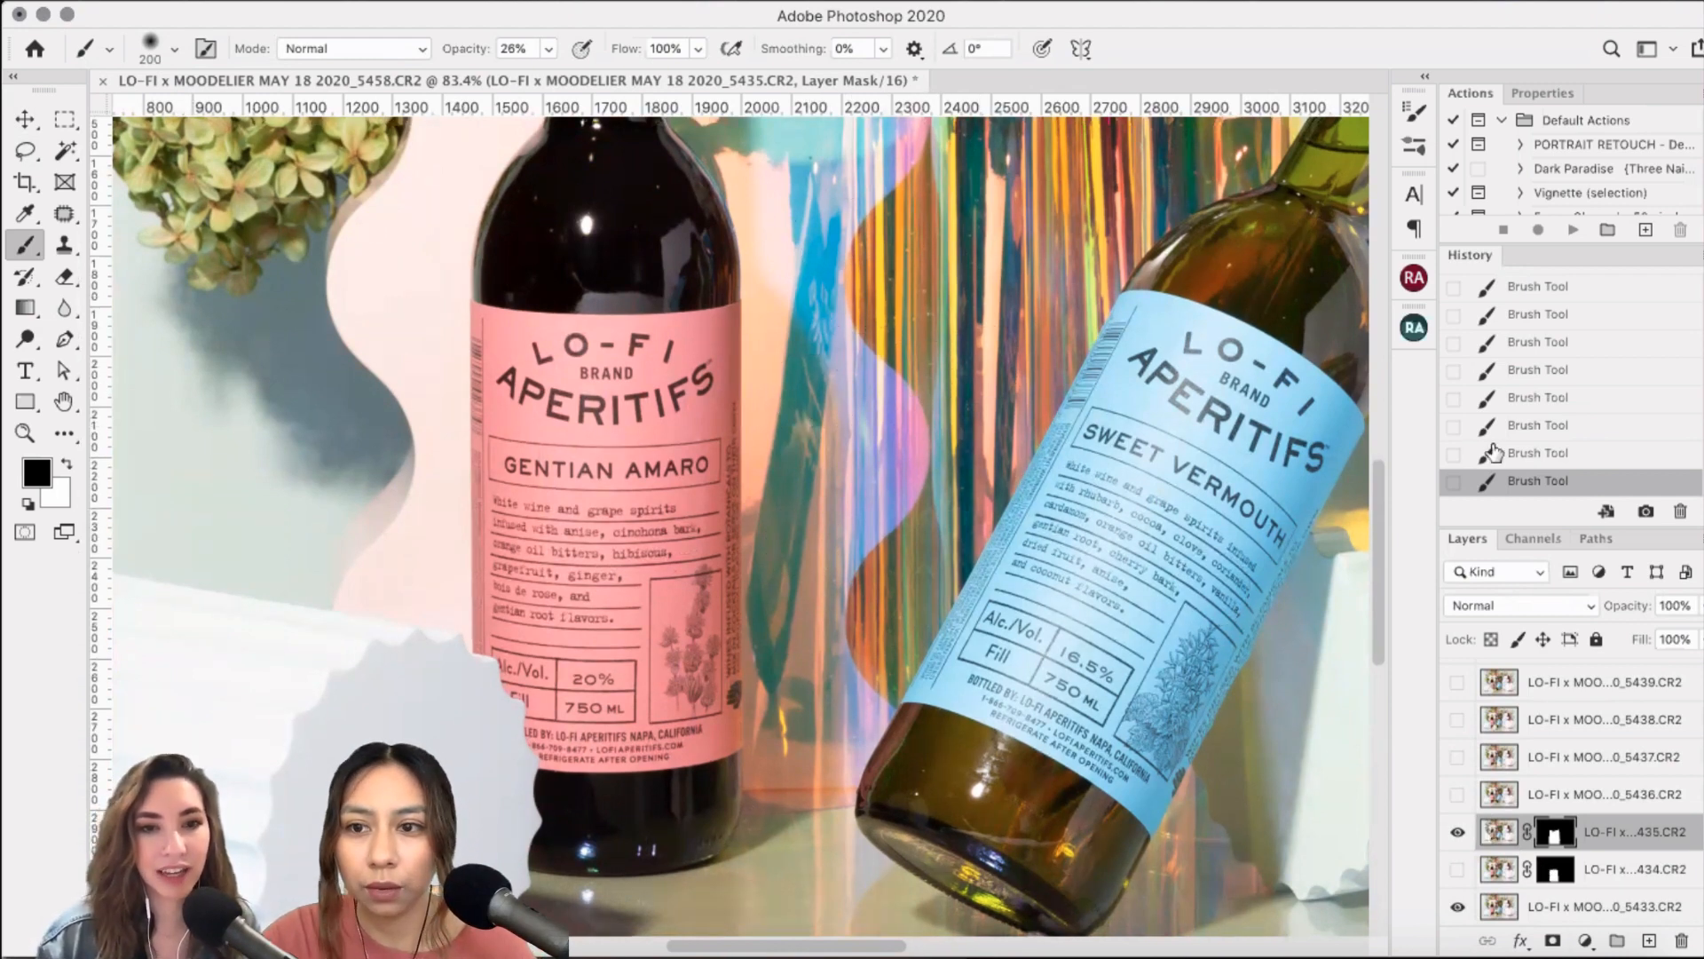
left_click(1549, 425)
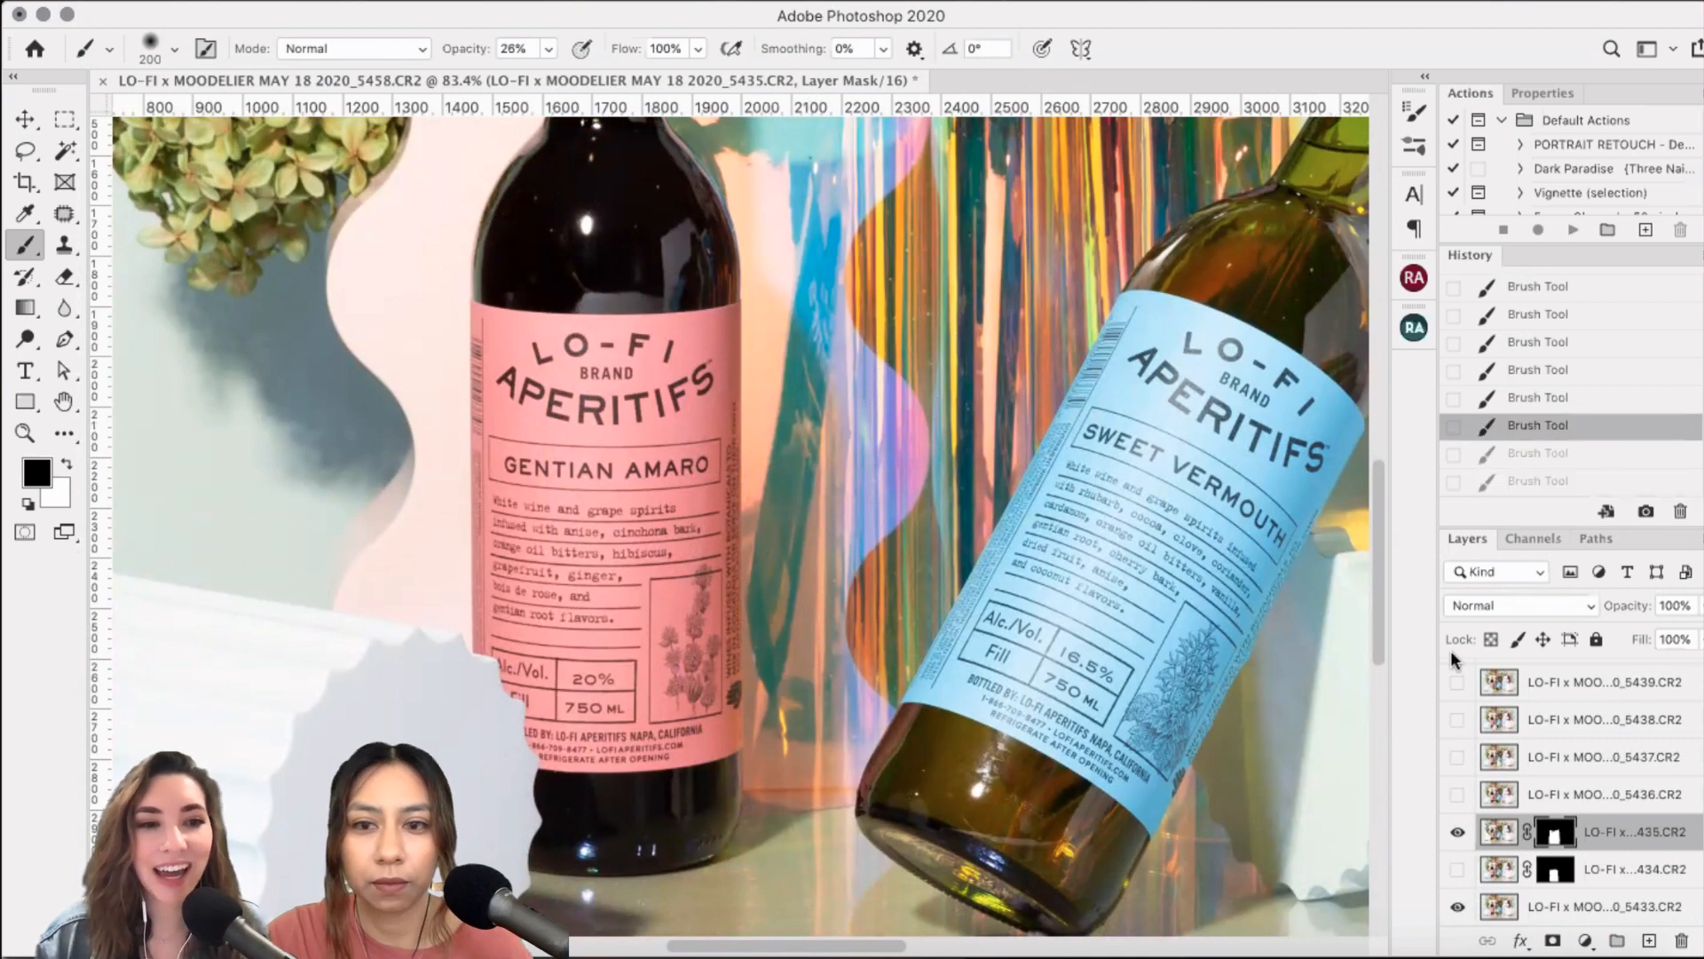
left_click(1457, 832)
left_click(1458, 834)
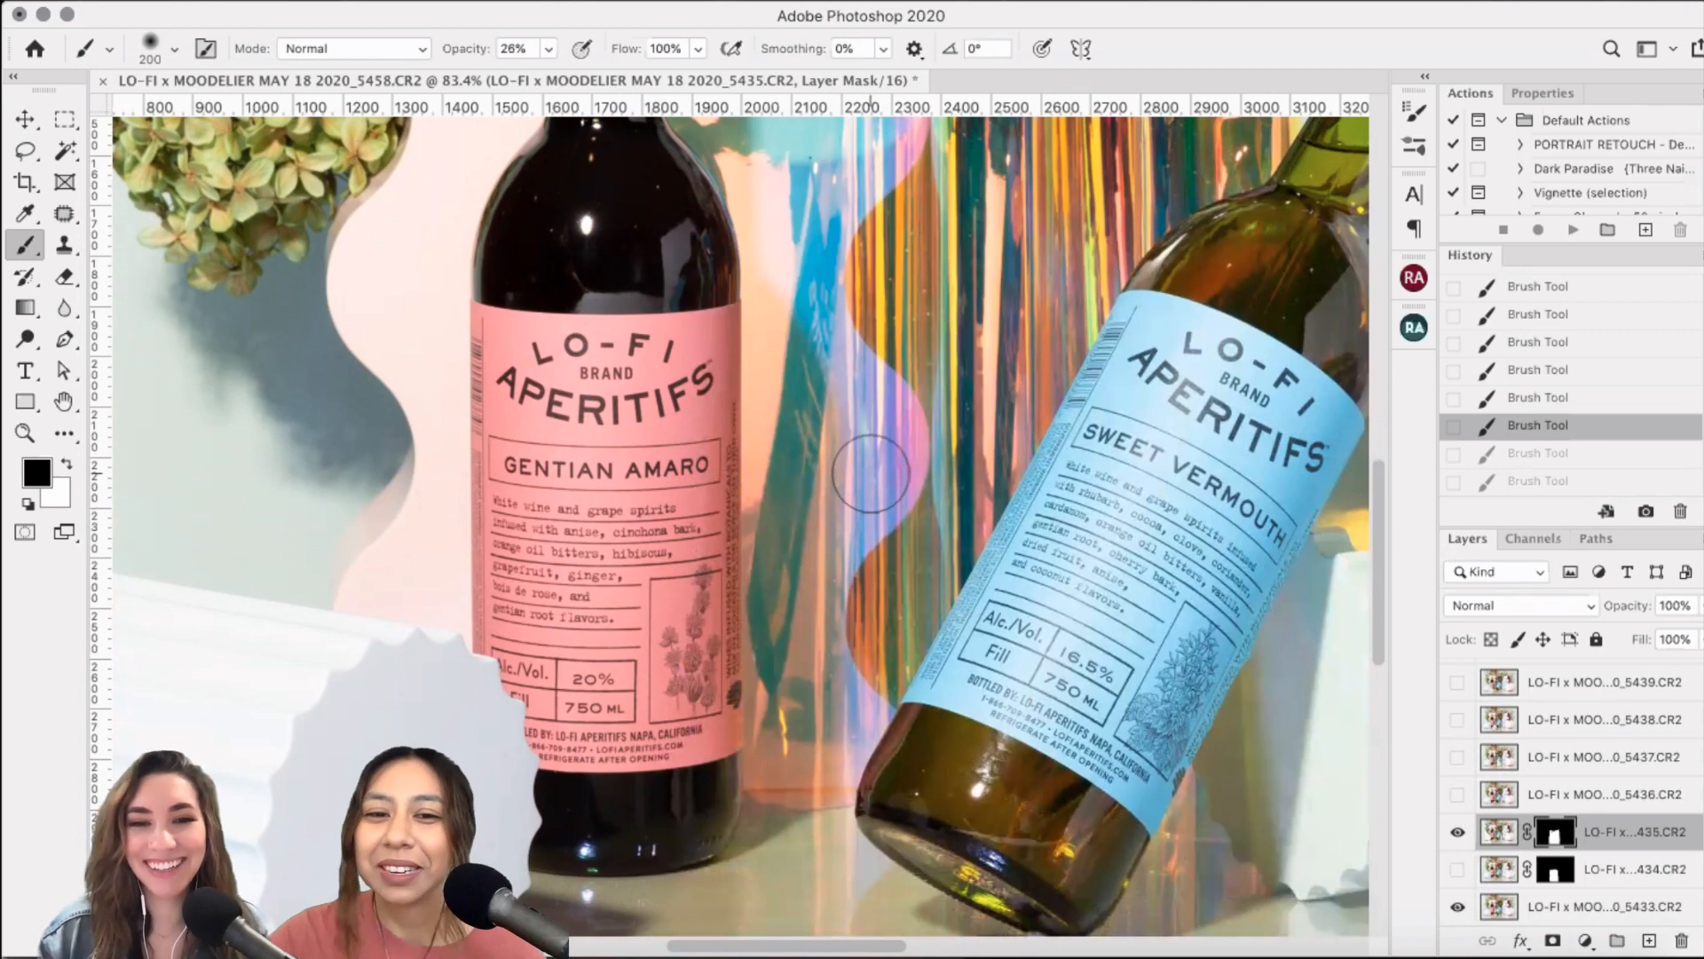
- Compare the 5435 layer with the base and paint its mask on the table below the Gentian Amaro bottle with a 175 px black brush
scroll(806, 483, "down", 3)
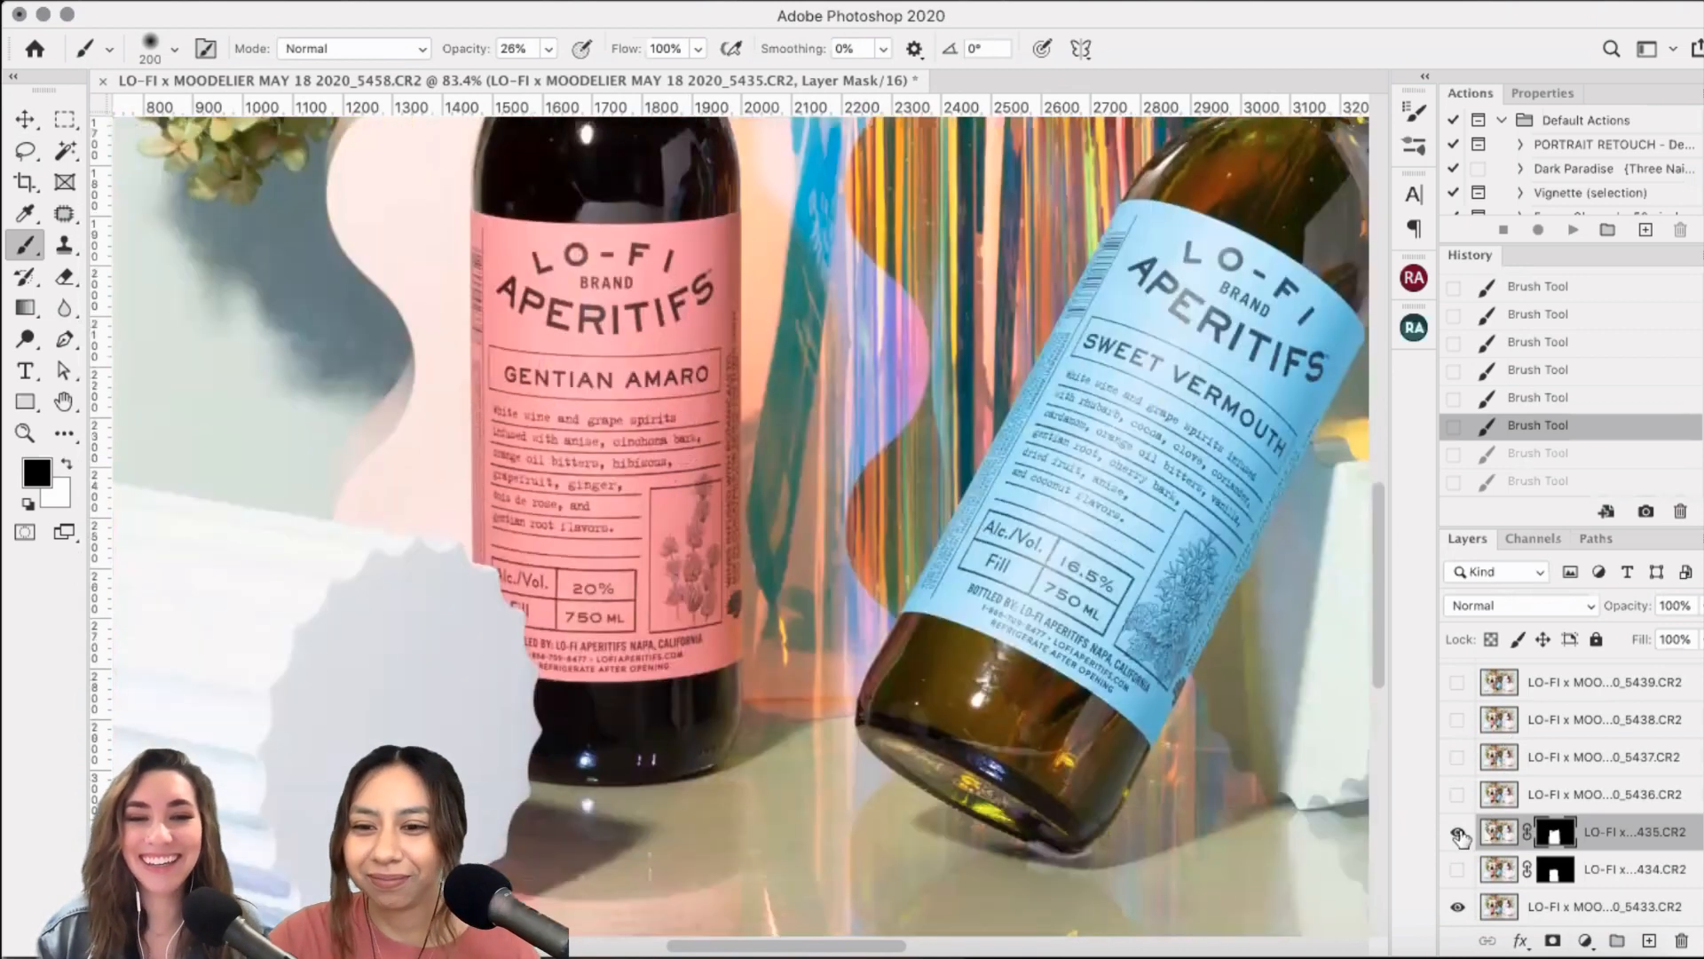
left_click(1459, 835)
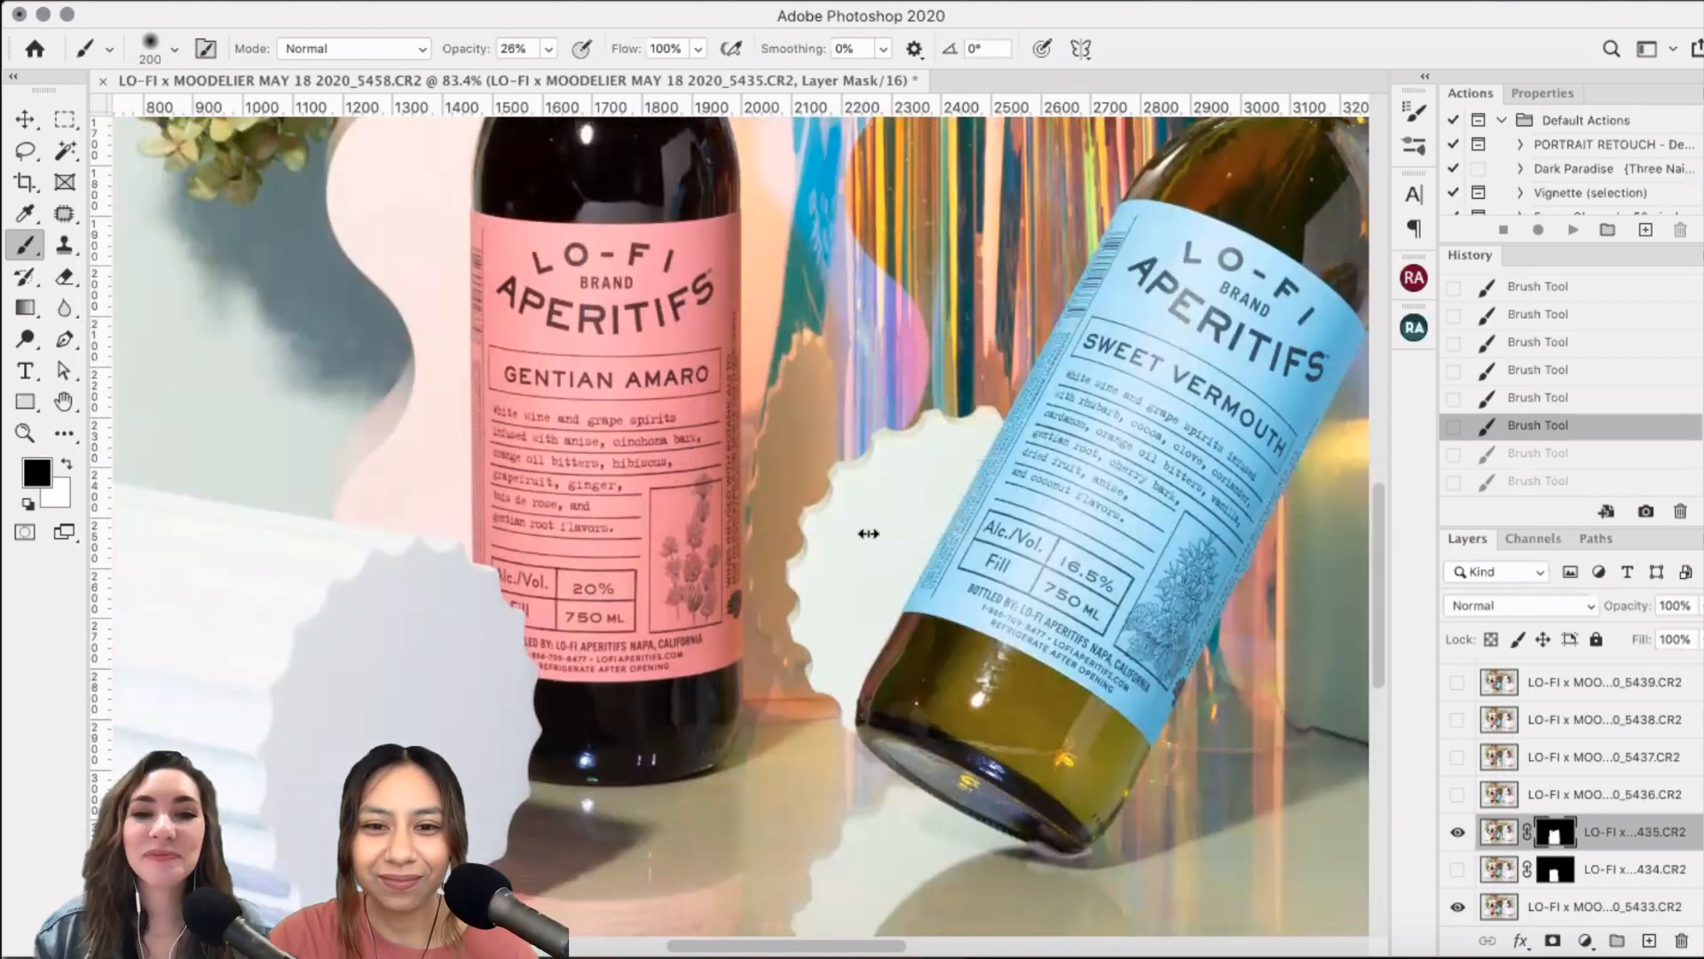
left_click(1458, 836)
scroll(781, 698, "down", 4)
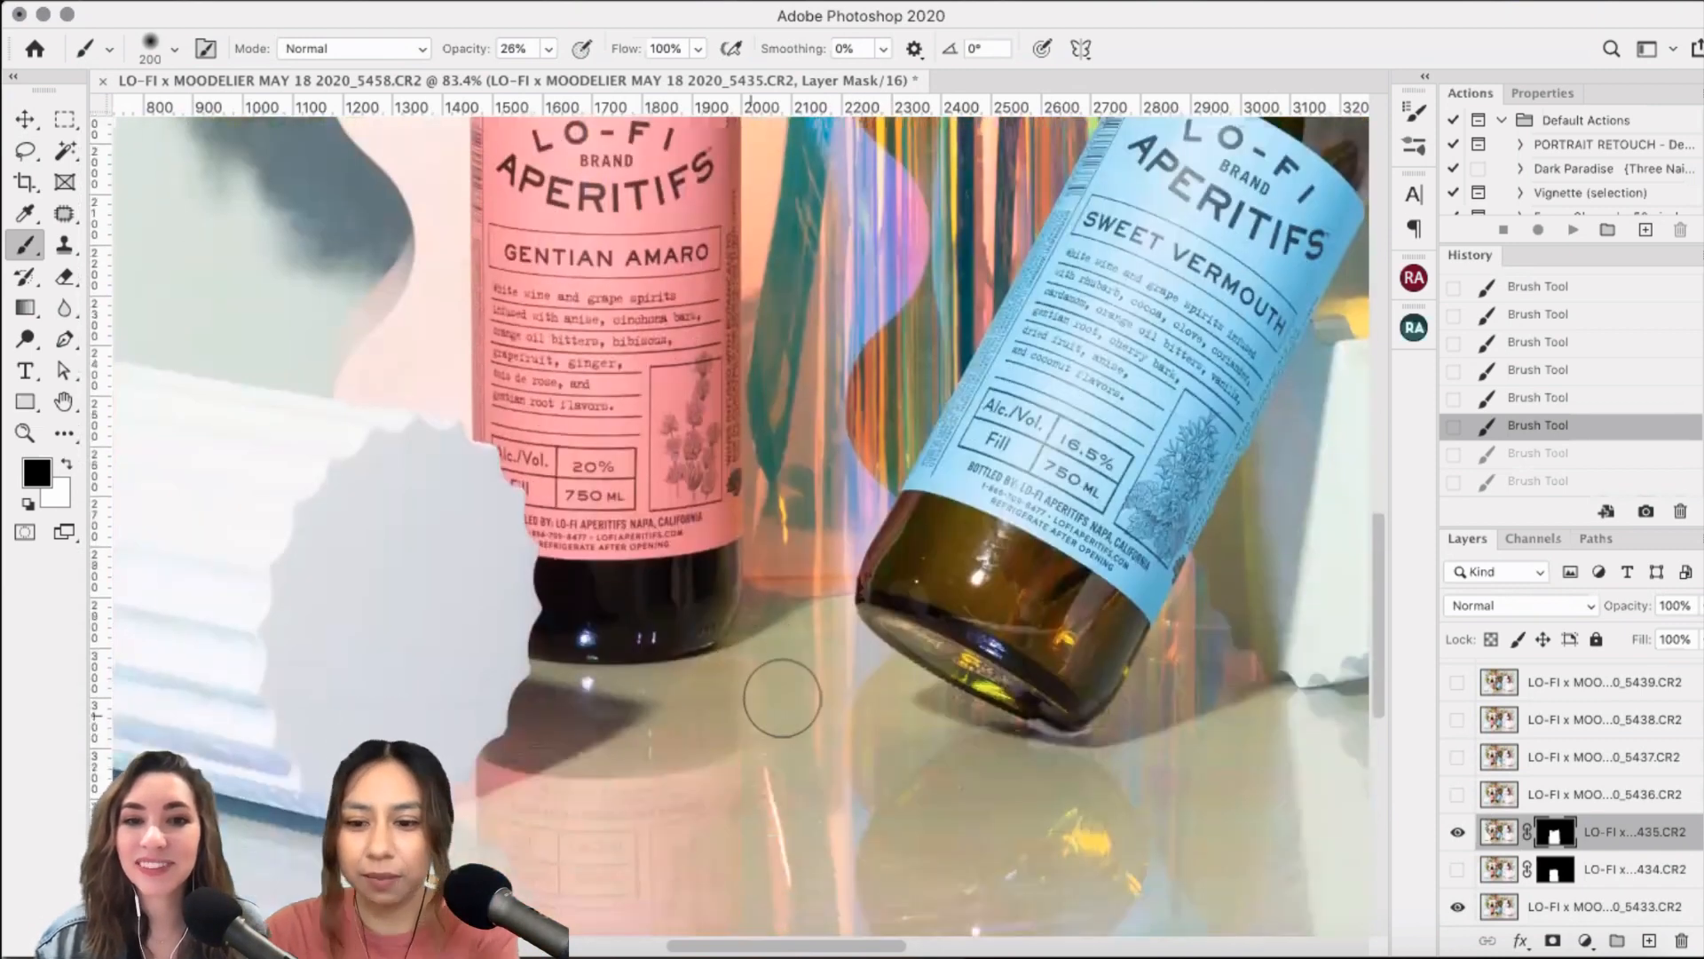
key("bracketleft")
left_click_drag(710, 670, 701, 714)
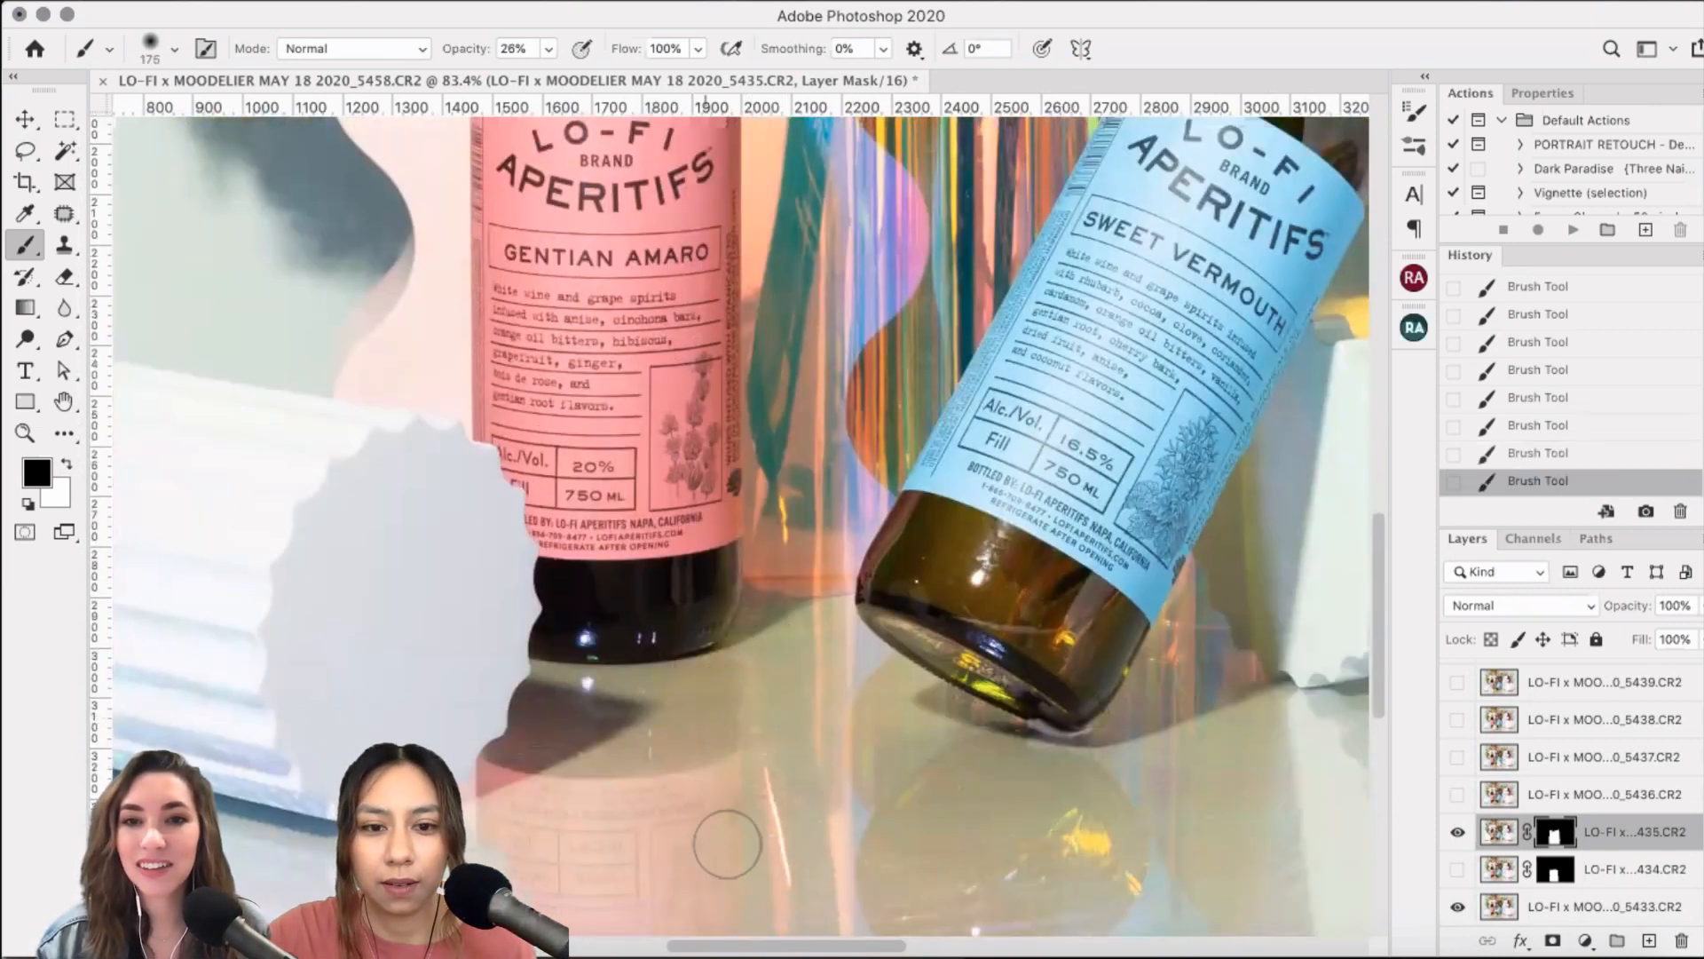
- Compare the 5435 layer with the base in the table reflections below the bottles and examine the whole composition
scroll(648, 657, "down", 5)
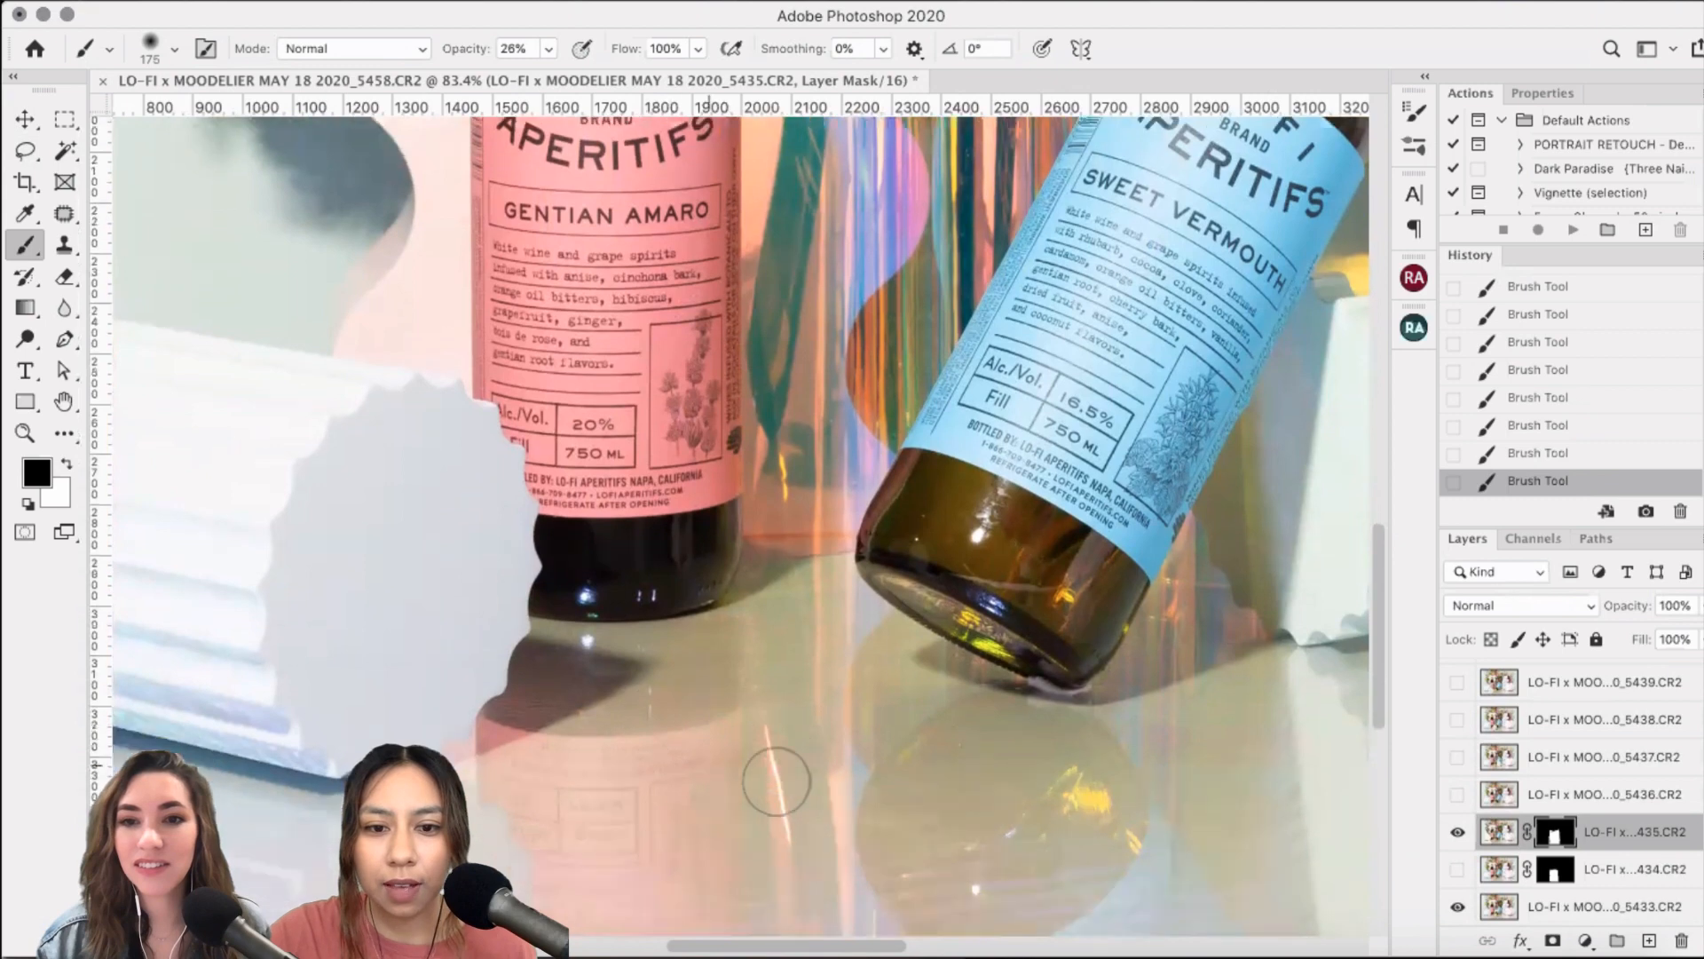
scroll(763, 724, "down", 4)
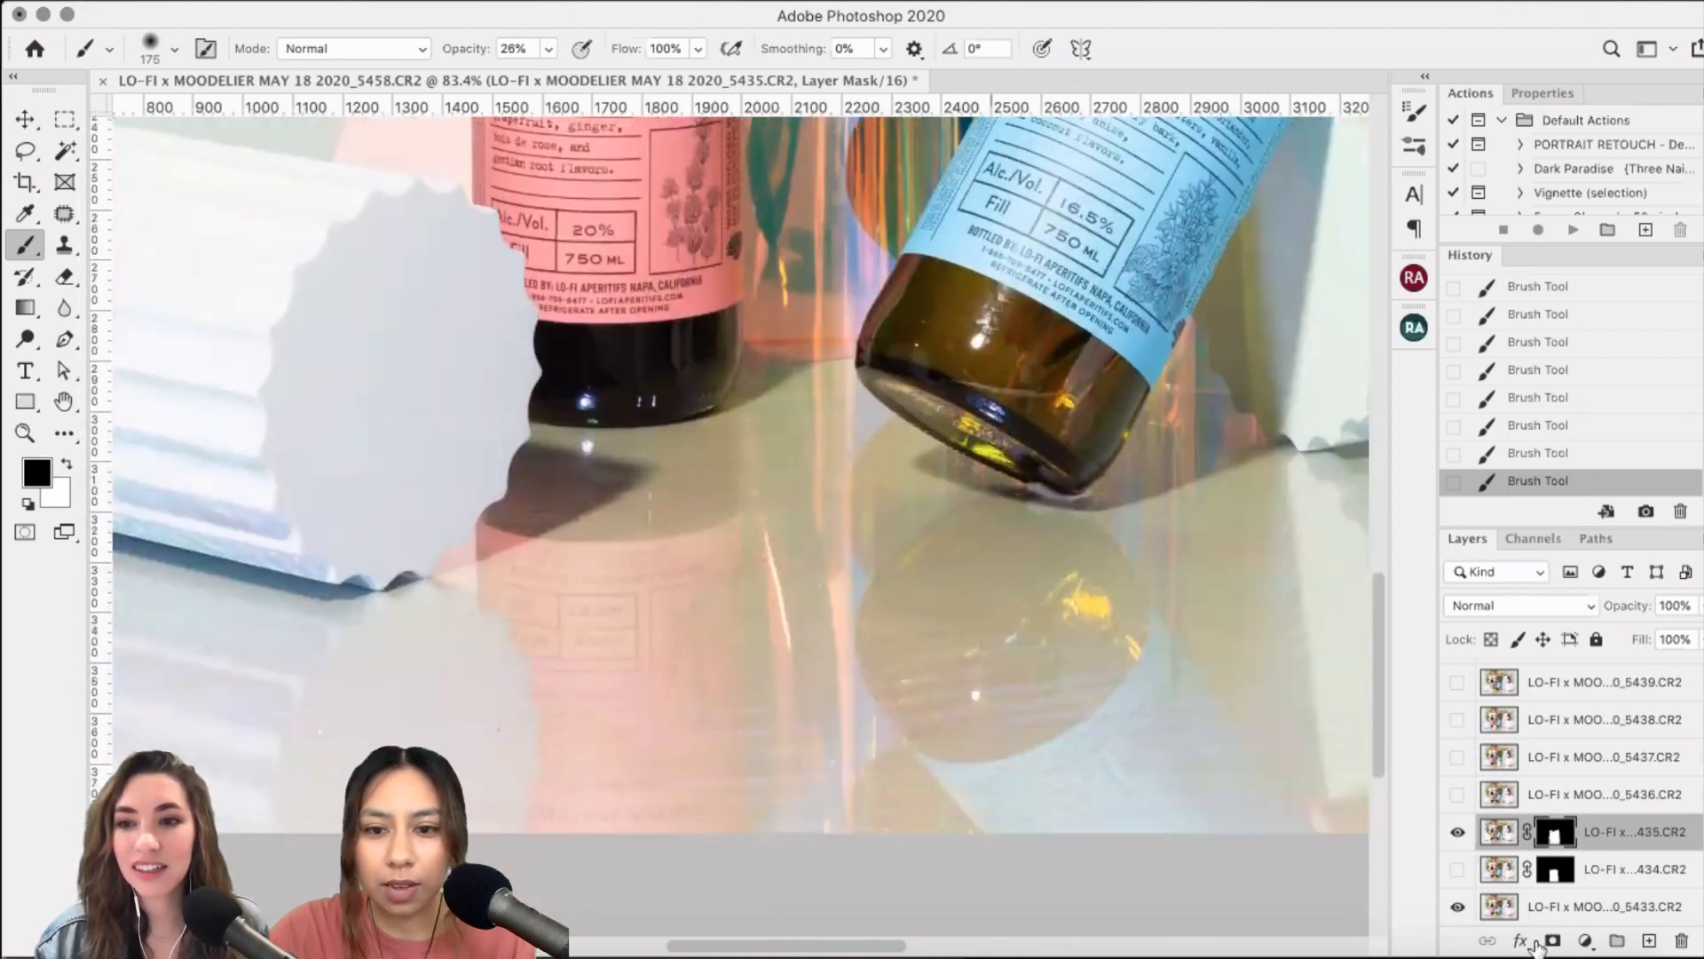
left_click(1454, 833)
left_click(1457, 833)
left_click(1457, 832)
left_click(1457, 832)
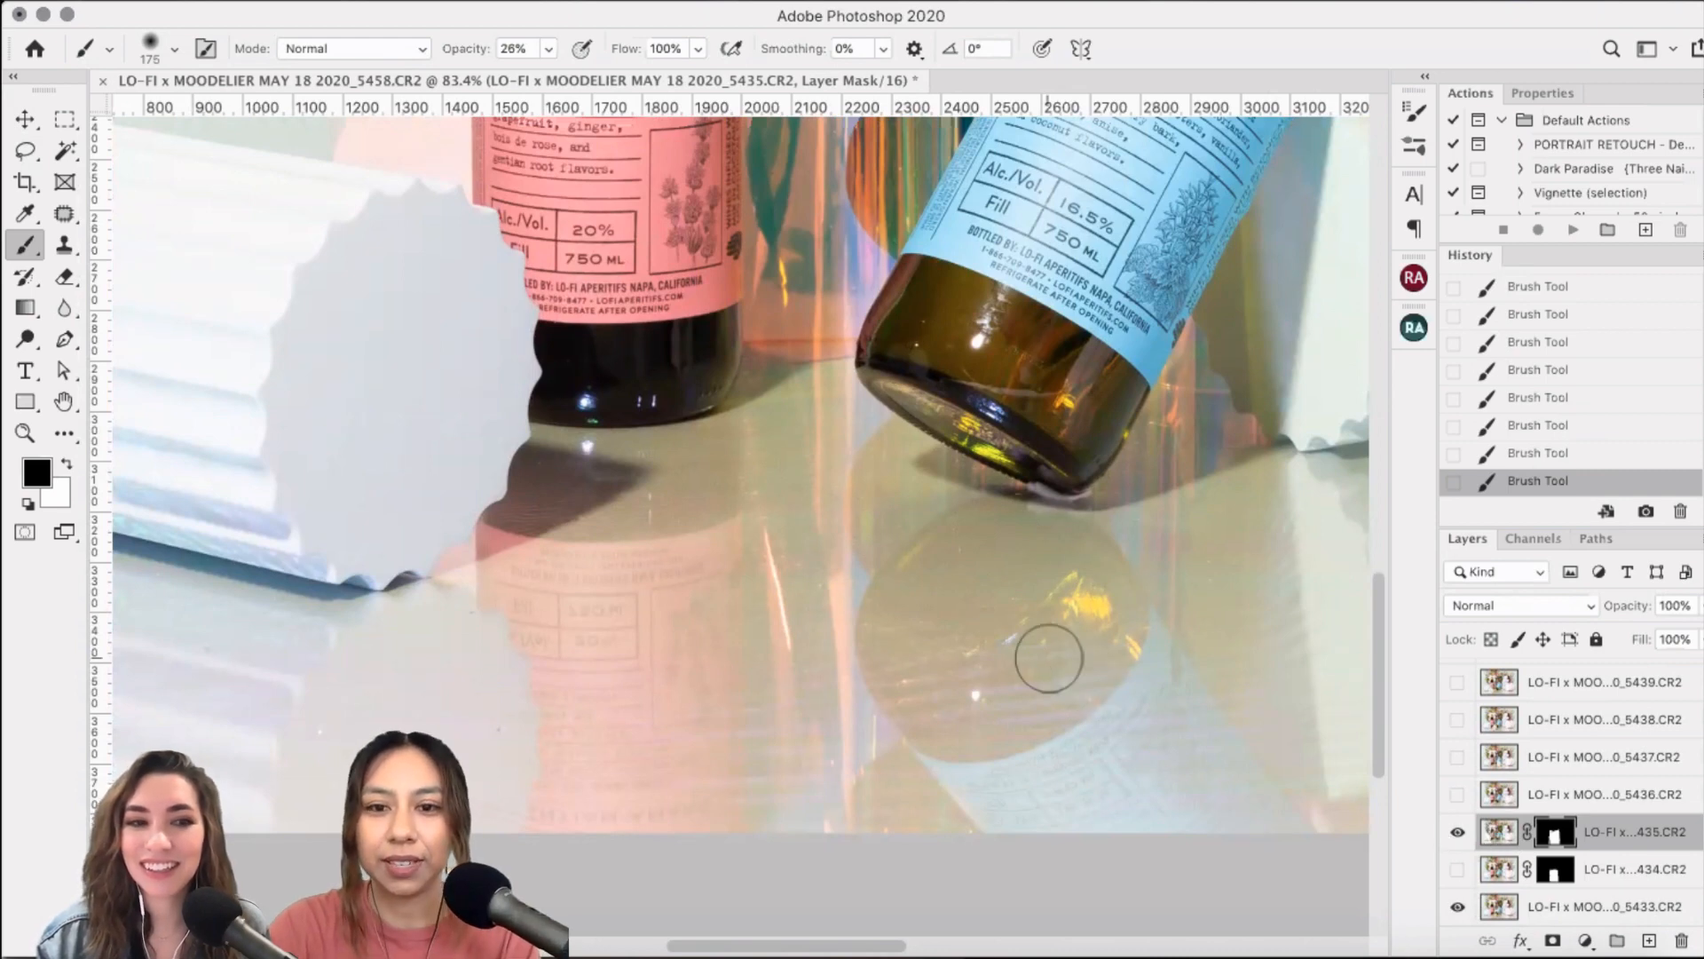
scroll(1049, 658, "down", 6)
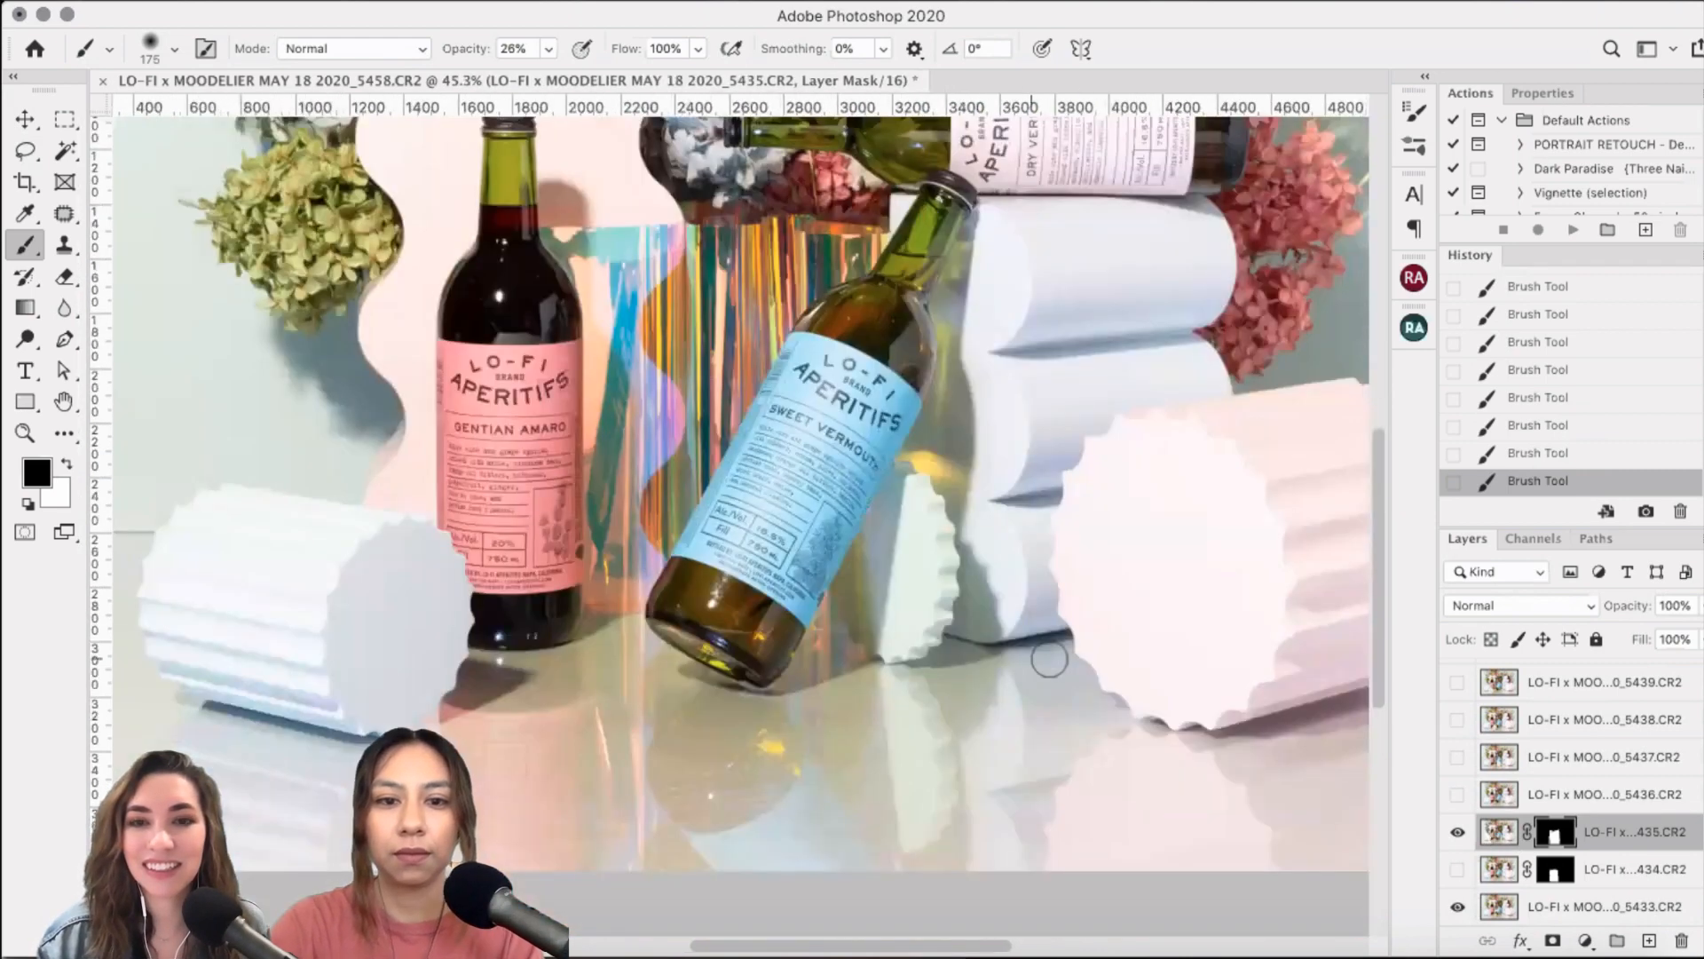
scroll(1050, 658, "down", 3)
scroll(1049, 658, "up", 2)
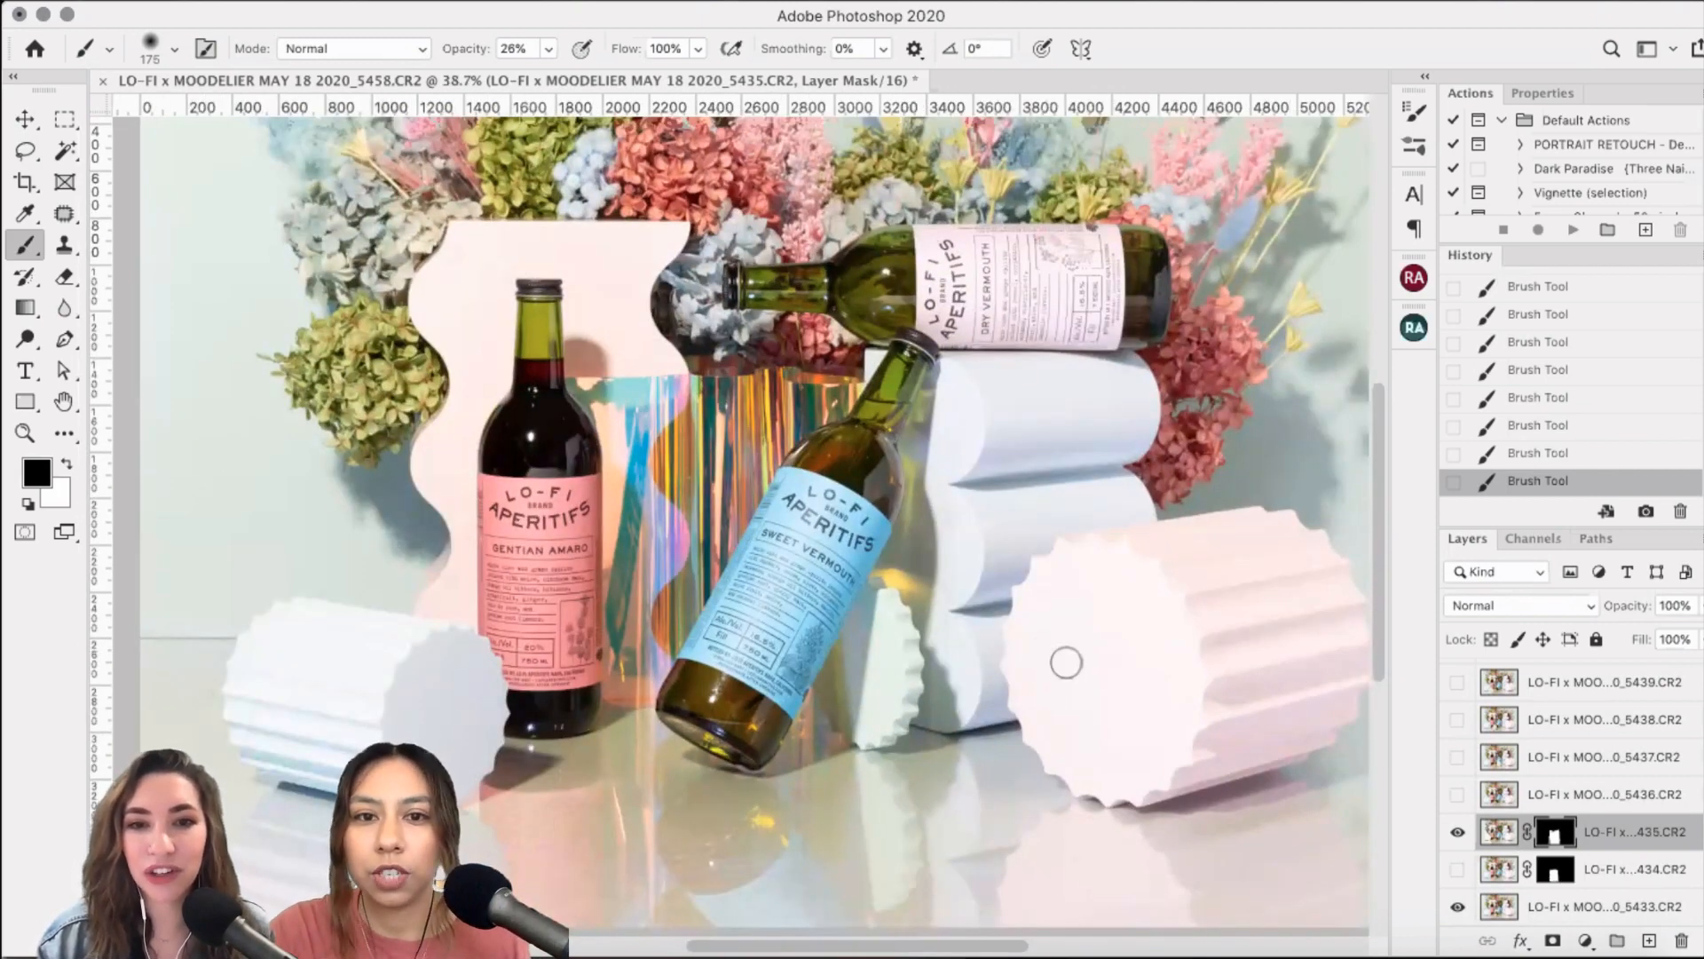
- Hide the 5435 layer and compare the masked 5434 layer with the 5433 base
left_click(1457, 831)
left_click(1457, 869)
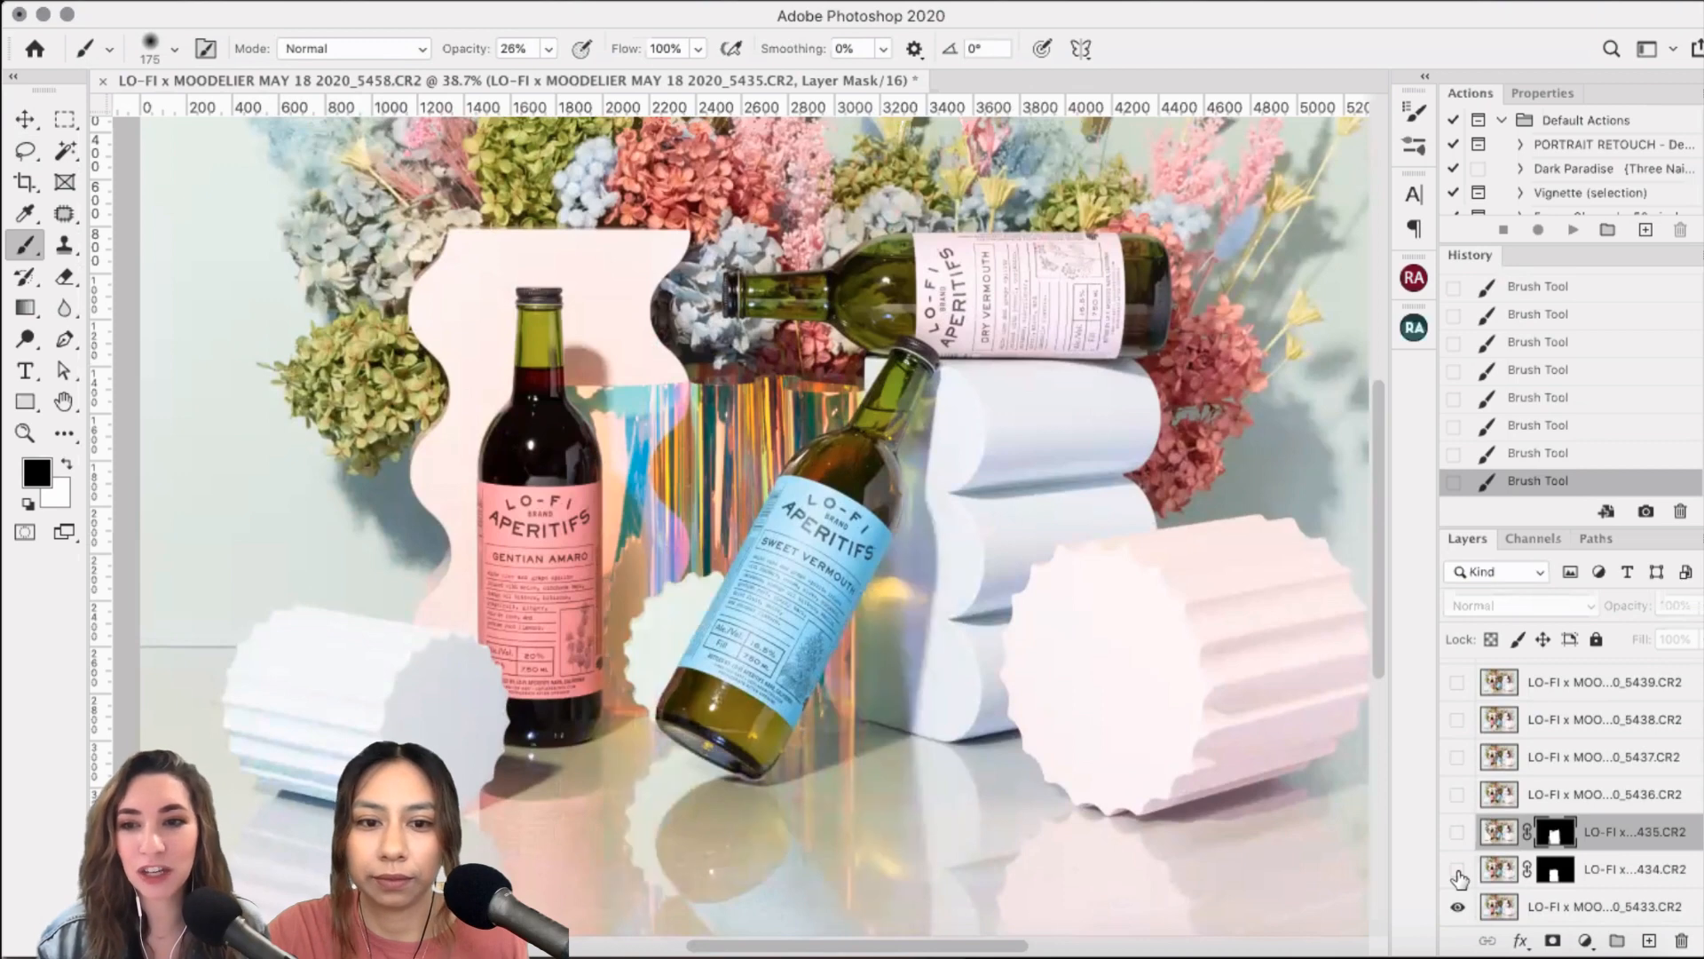
left_click(1458, 832)
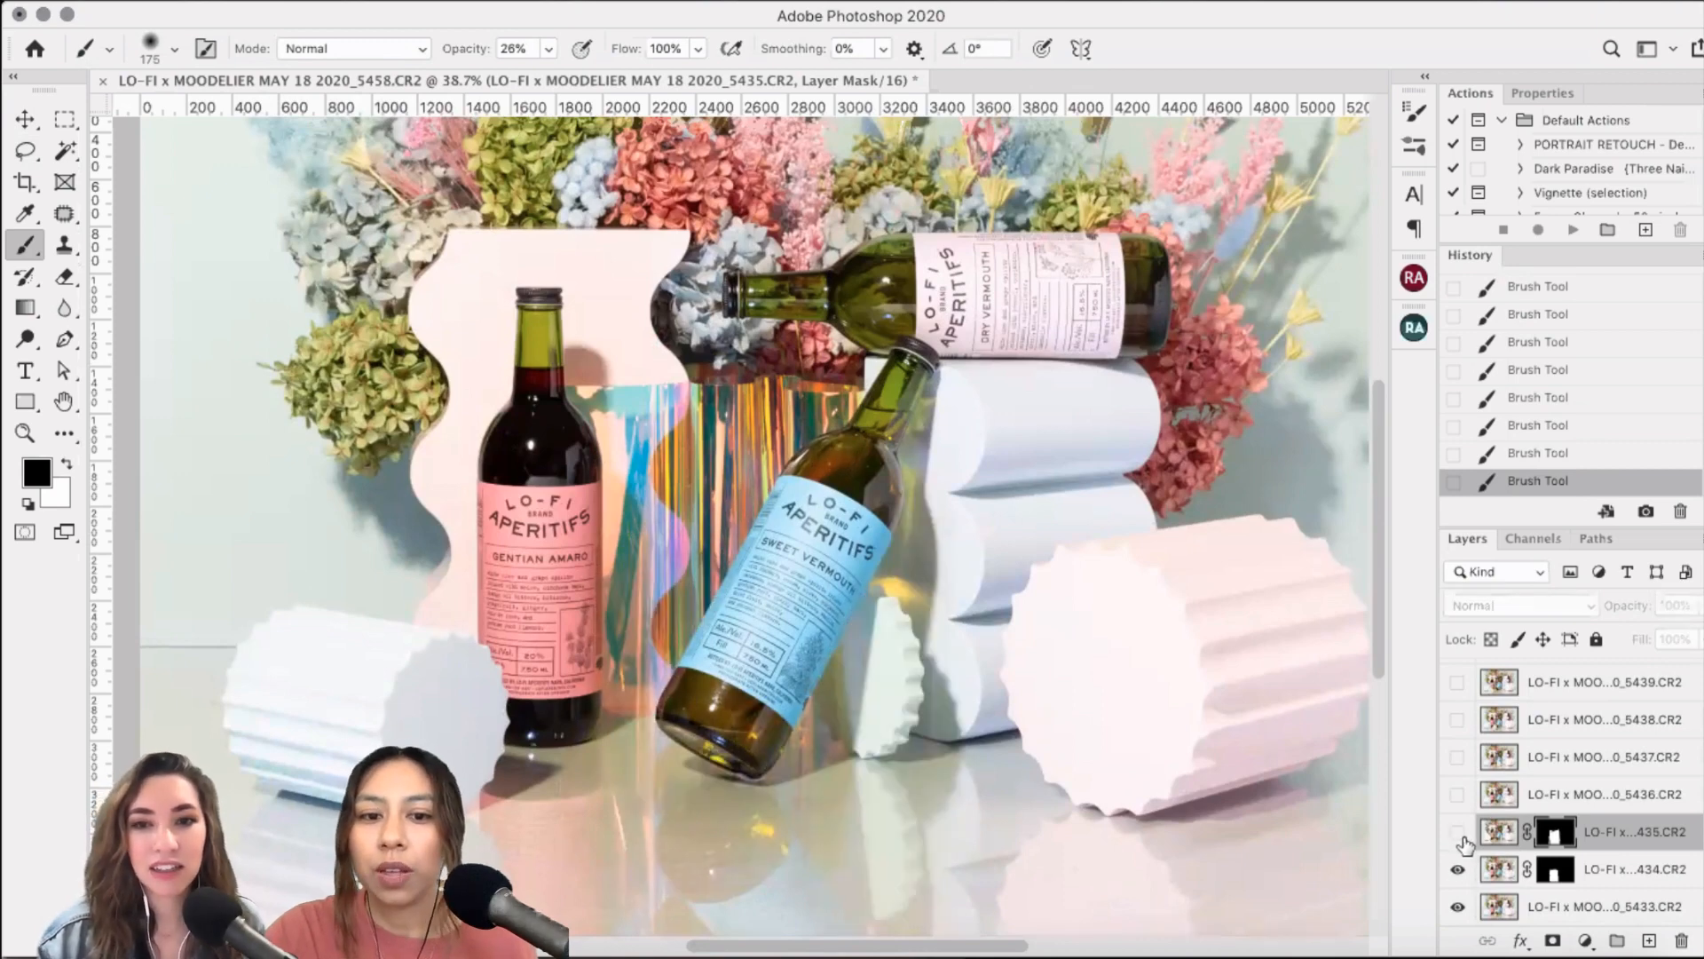
left_click(1458, 870)
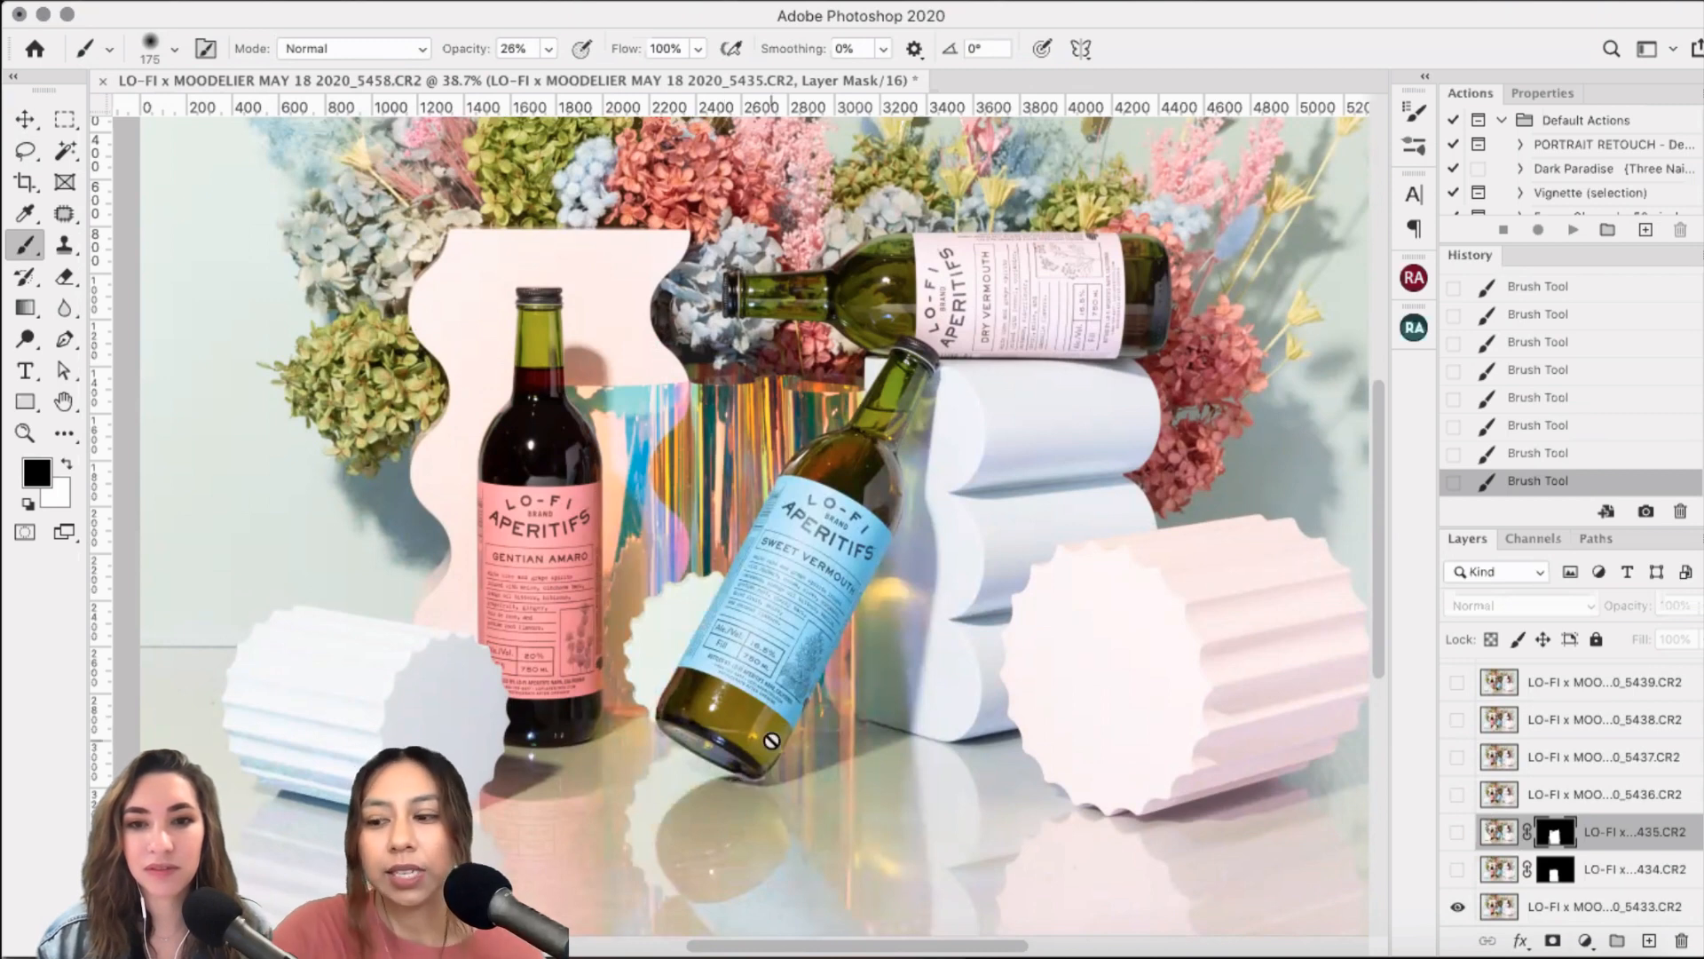
- Examine the 5433 base around the Sweet Vermouth bottle, its table shadow and the yellow light patch beside the white column
scroll(770, 740, "up", 3)
scroll(771, 740, "down", 3)
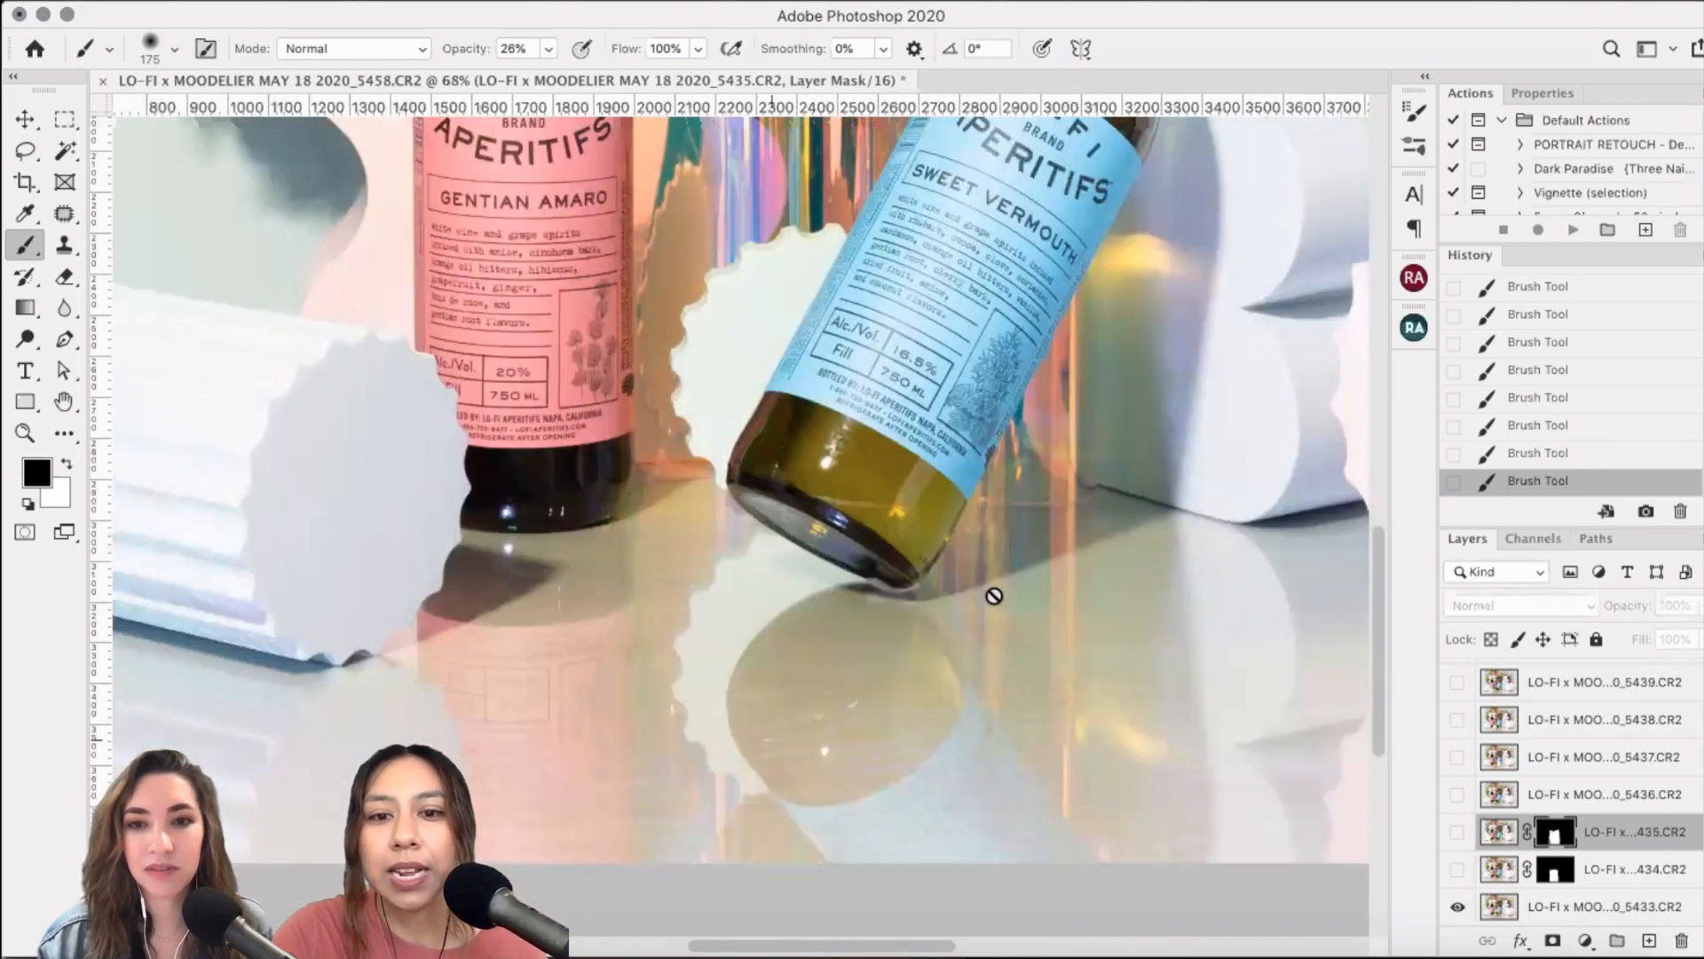
scroll(771, 740, "up", 2)
scroll(770, 739, "right", 1)
scroll(779, 459, "up", 4)
scroll(779, 459, "right", 4)
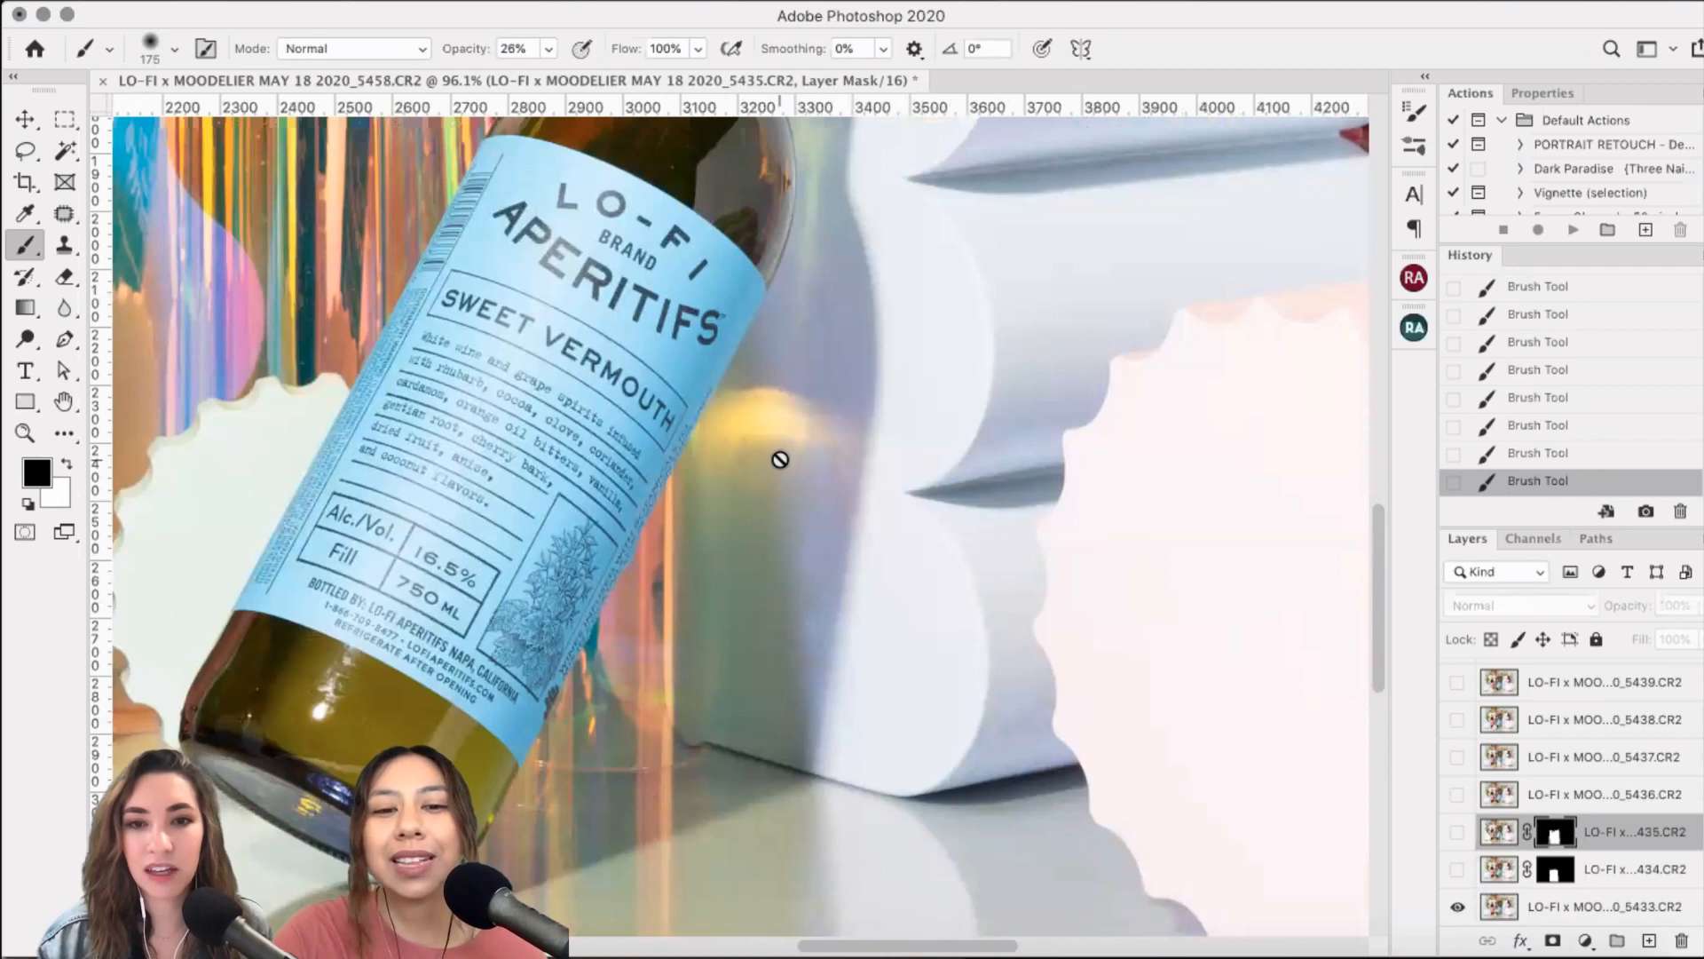
scroll(780, 459, "down", 5)
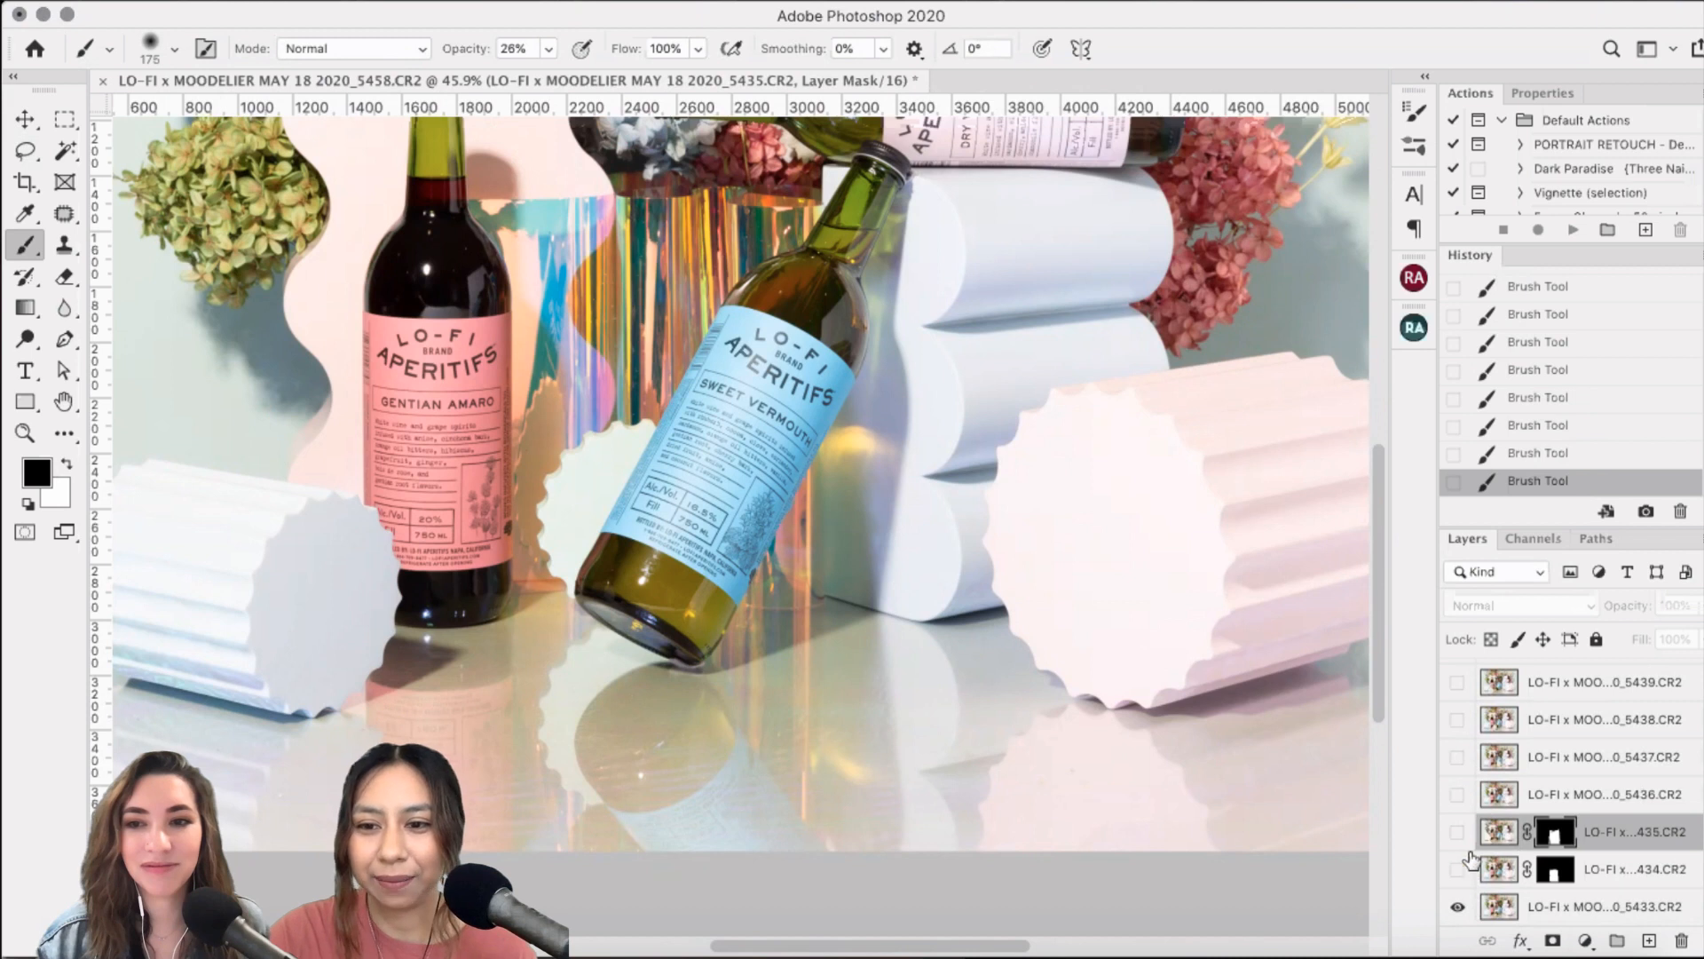
- Show the 5436 layer, compare it with the 5433 base and make it the active layer
left_click(1457, 795)
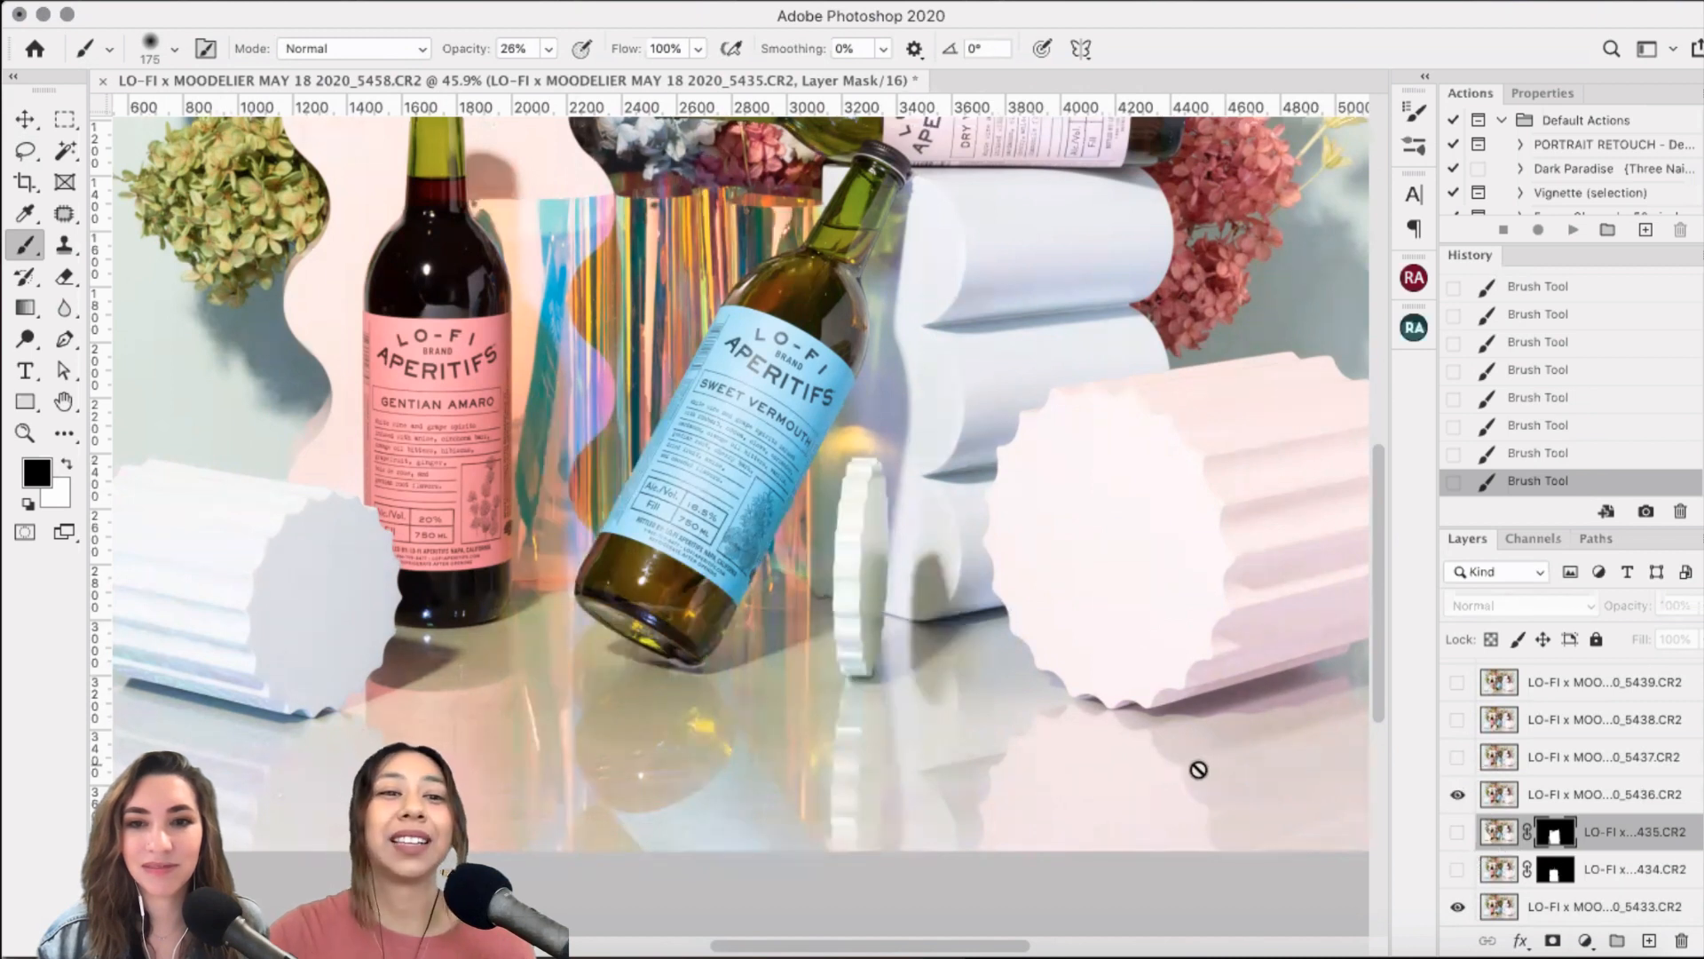
left_click(1458, 798)
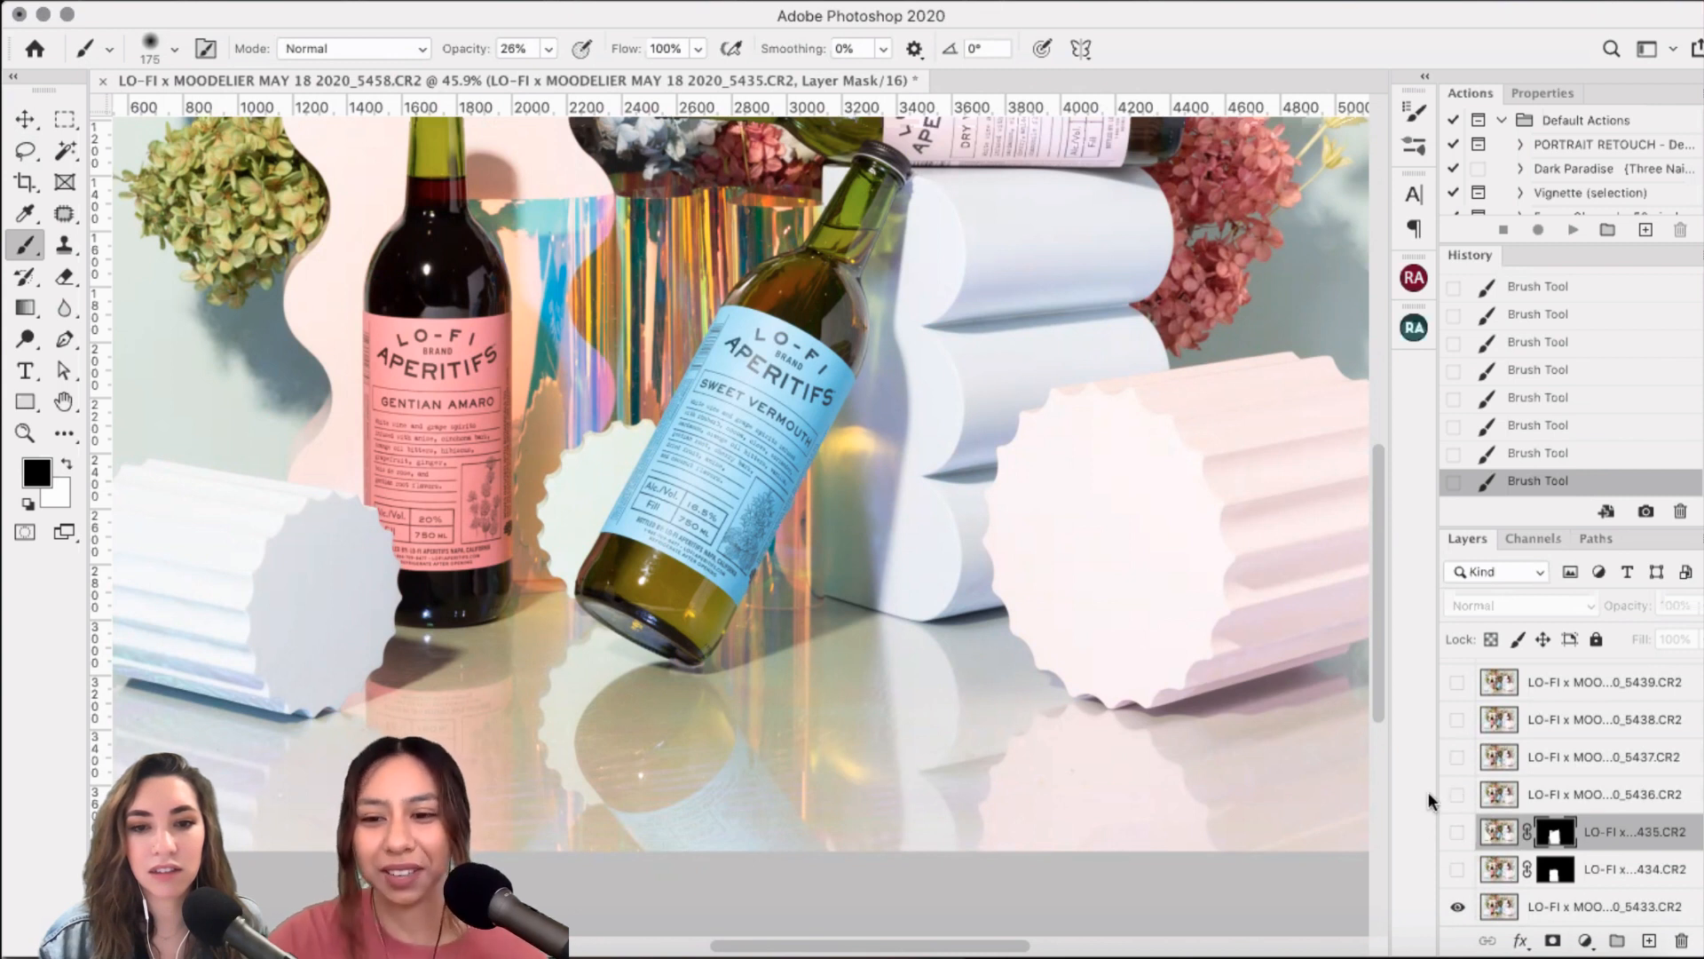
left_click(1458, 795)
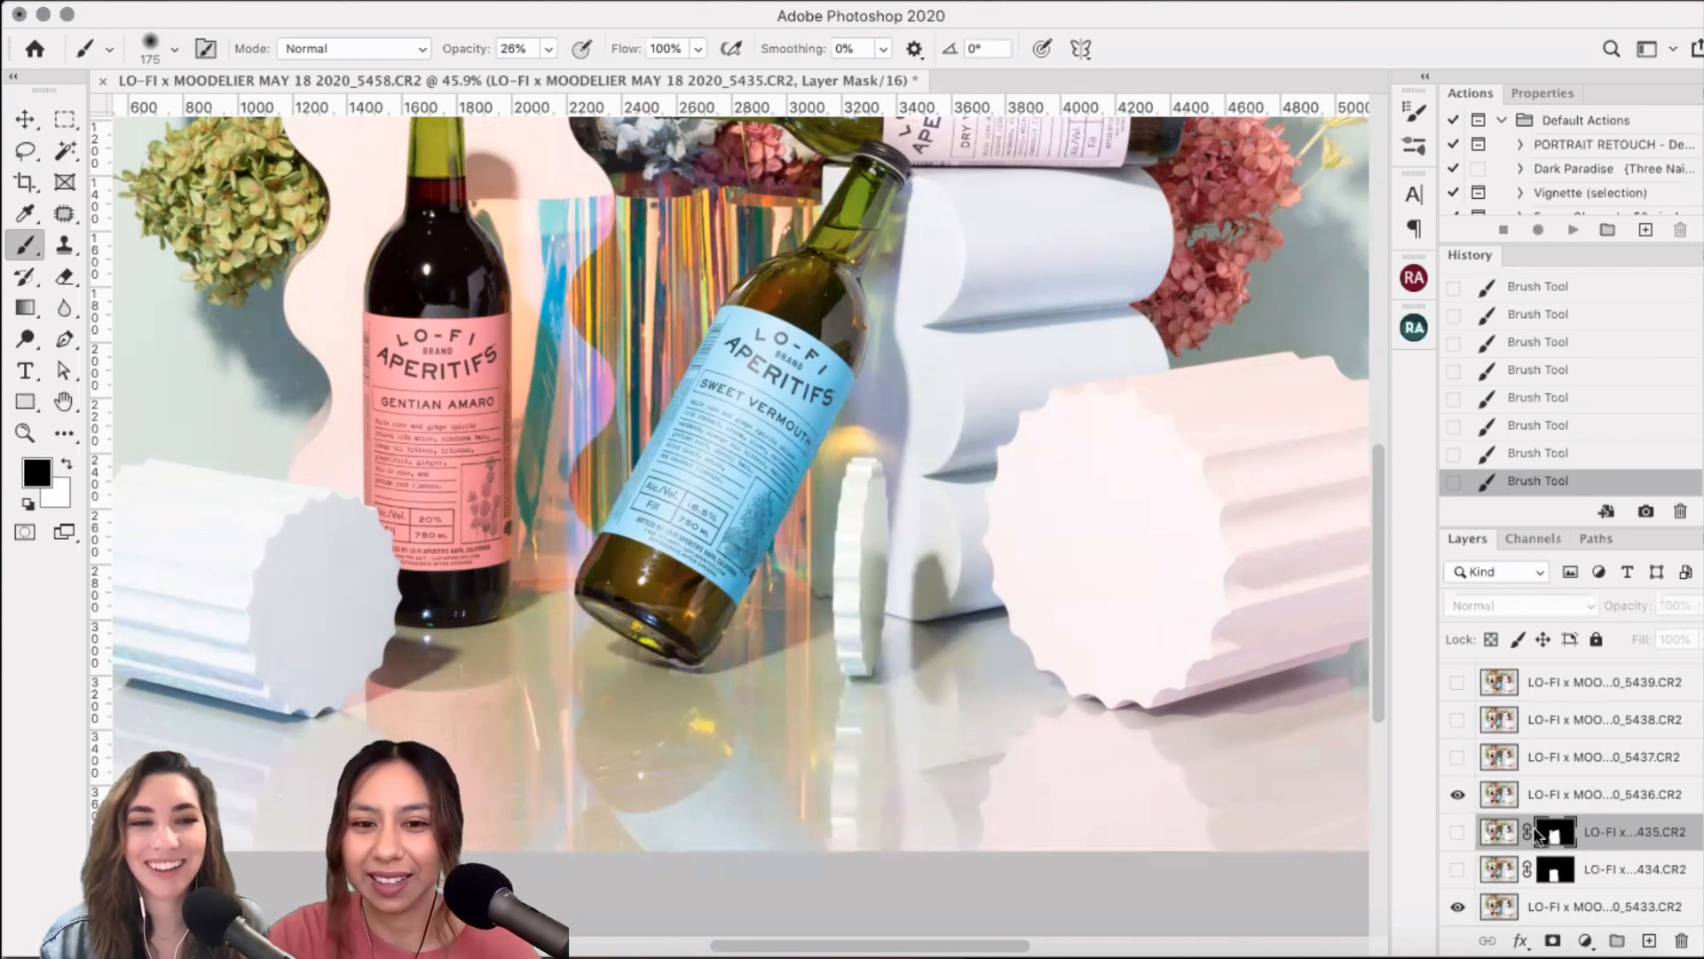
left_click(1626, 795)
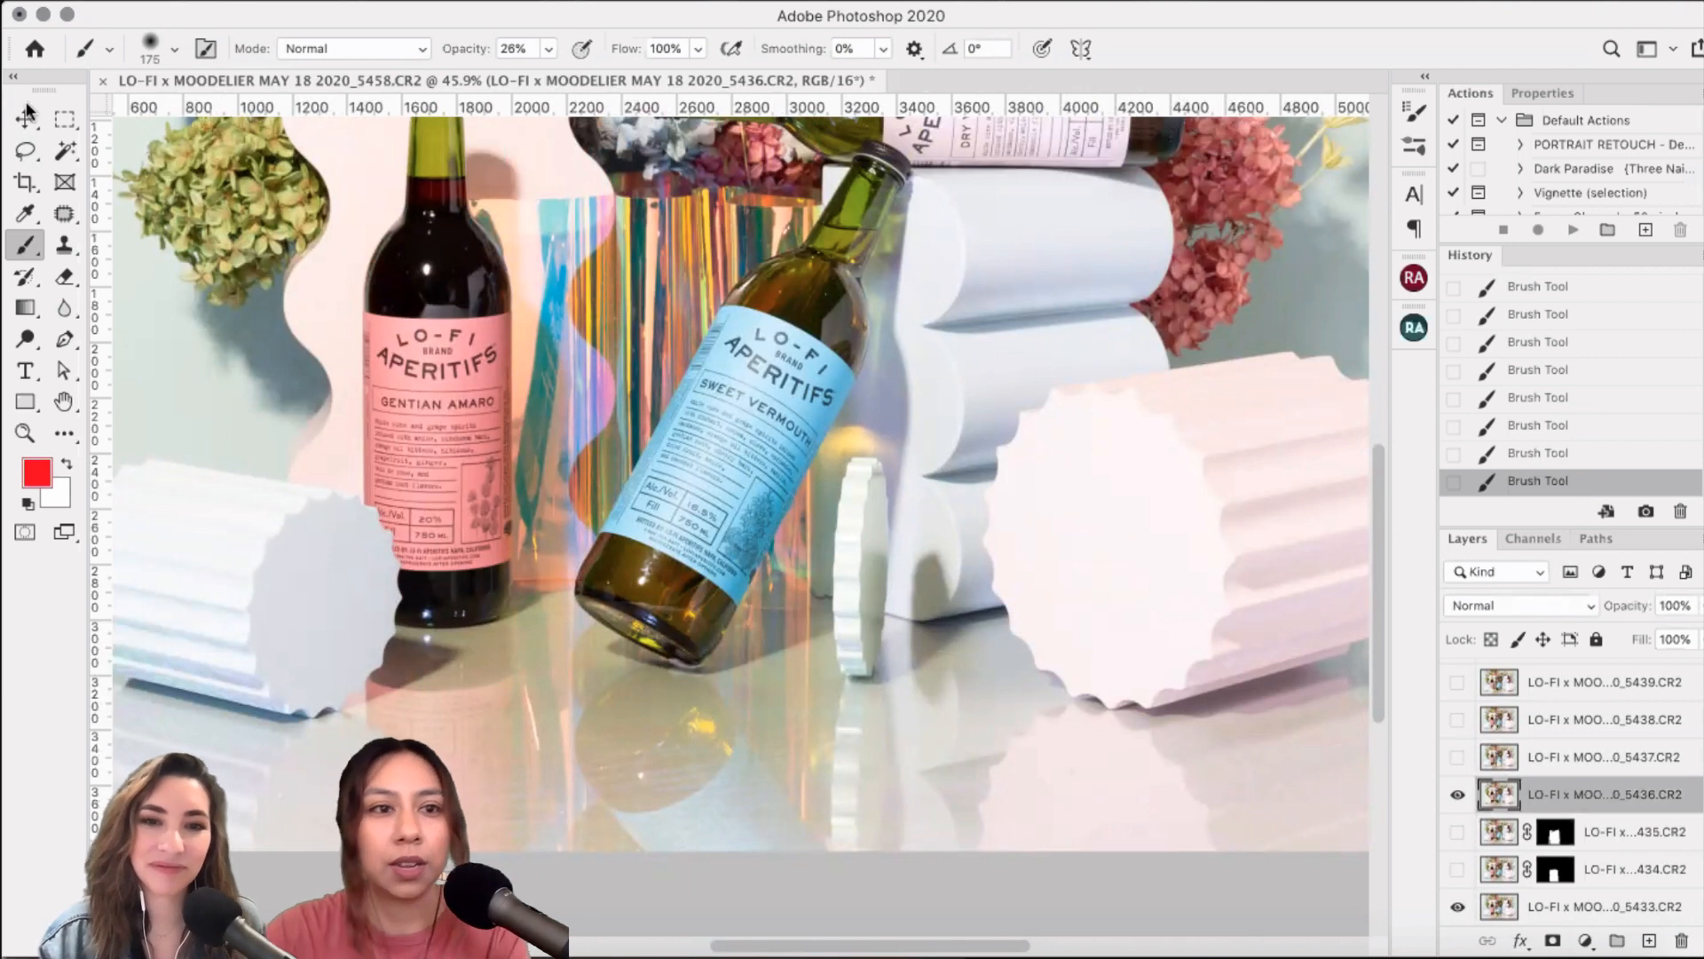
- Lasso the Sweet Vermouth bottle, the small scalloped disc and their reflections on the 5436 layer, down to the image's lower edge
left_click(25, 151)
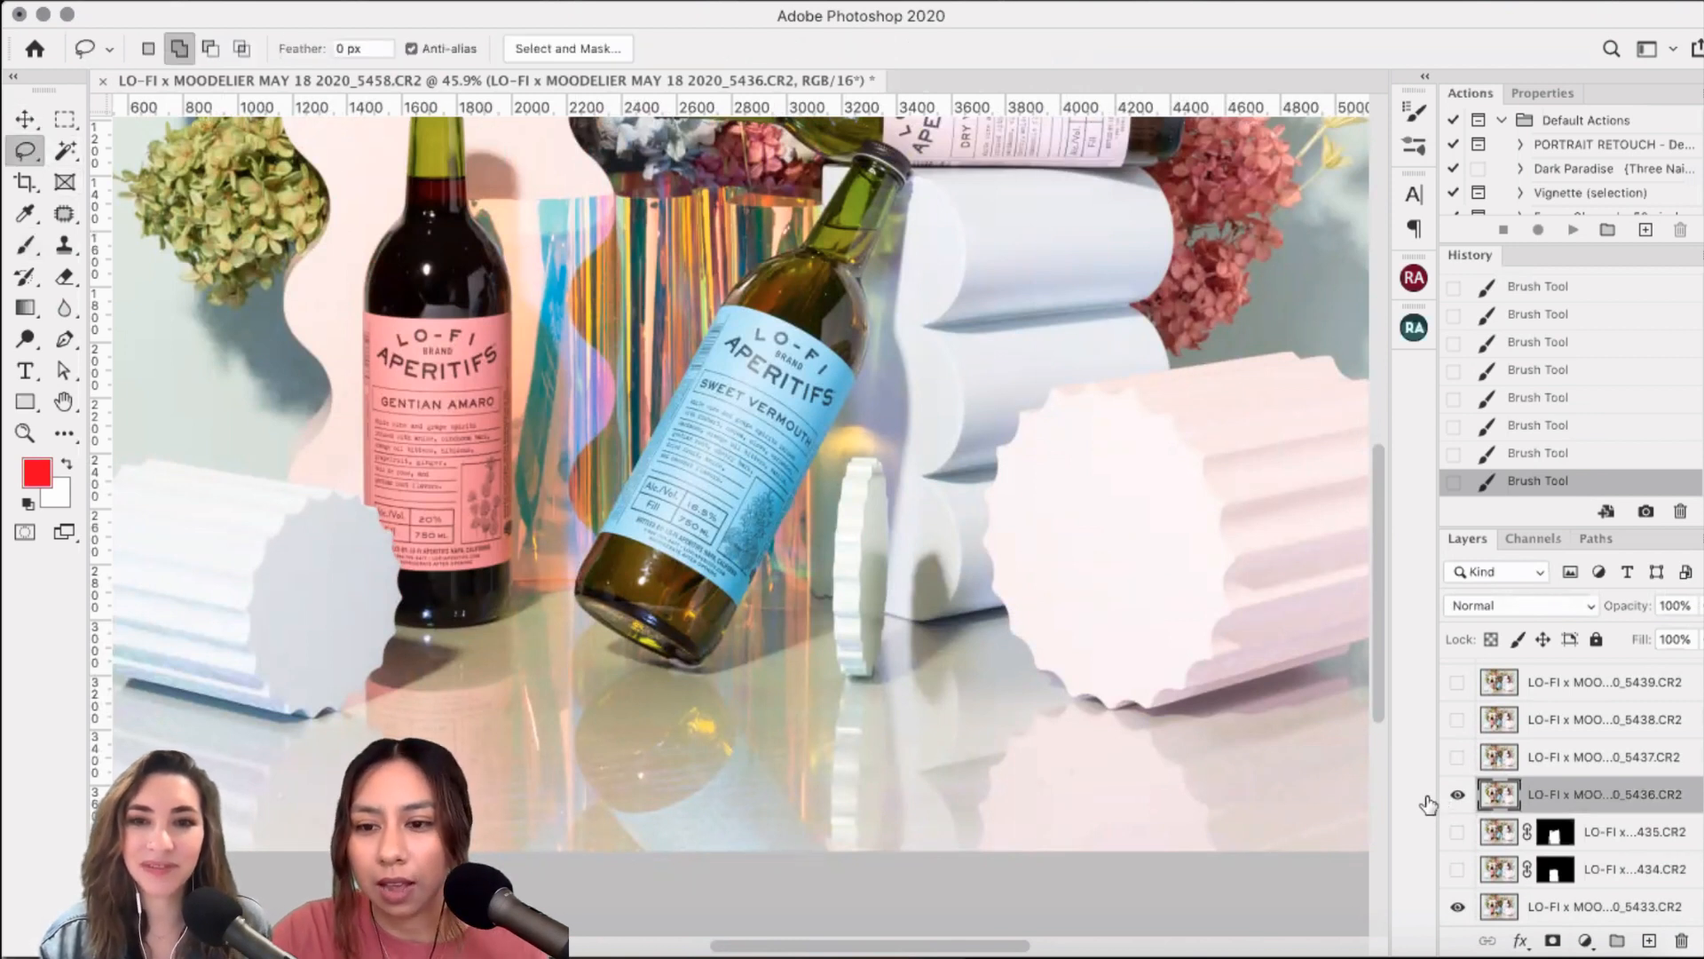
left_click(1457, 794)
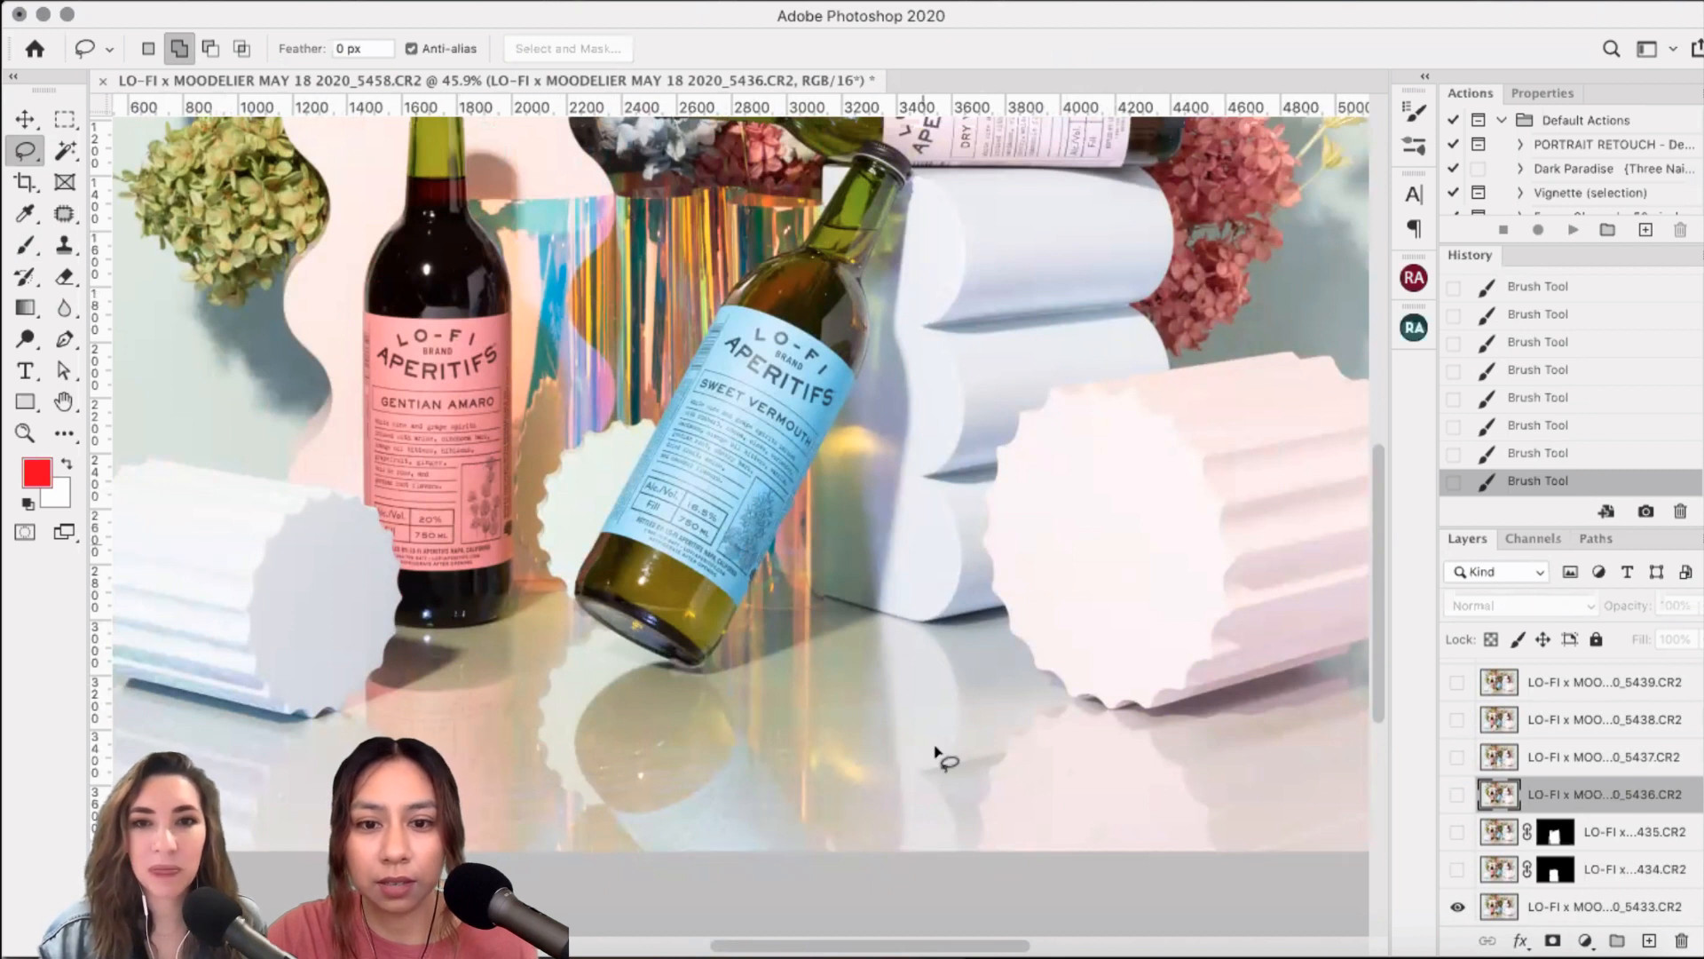
left_click(1457, 795)
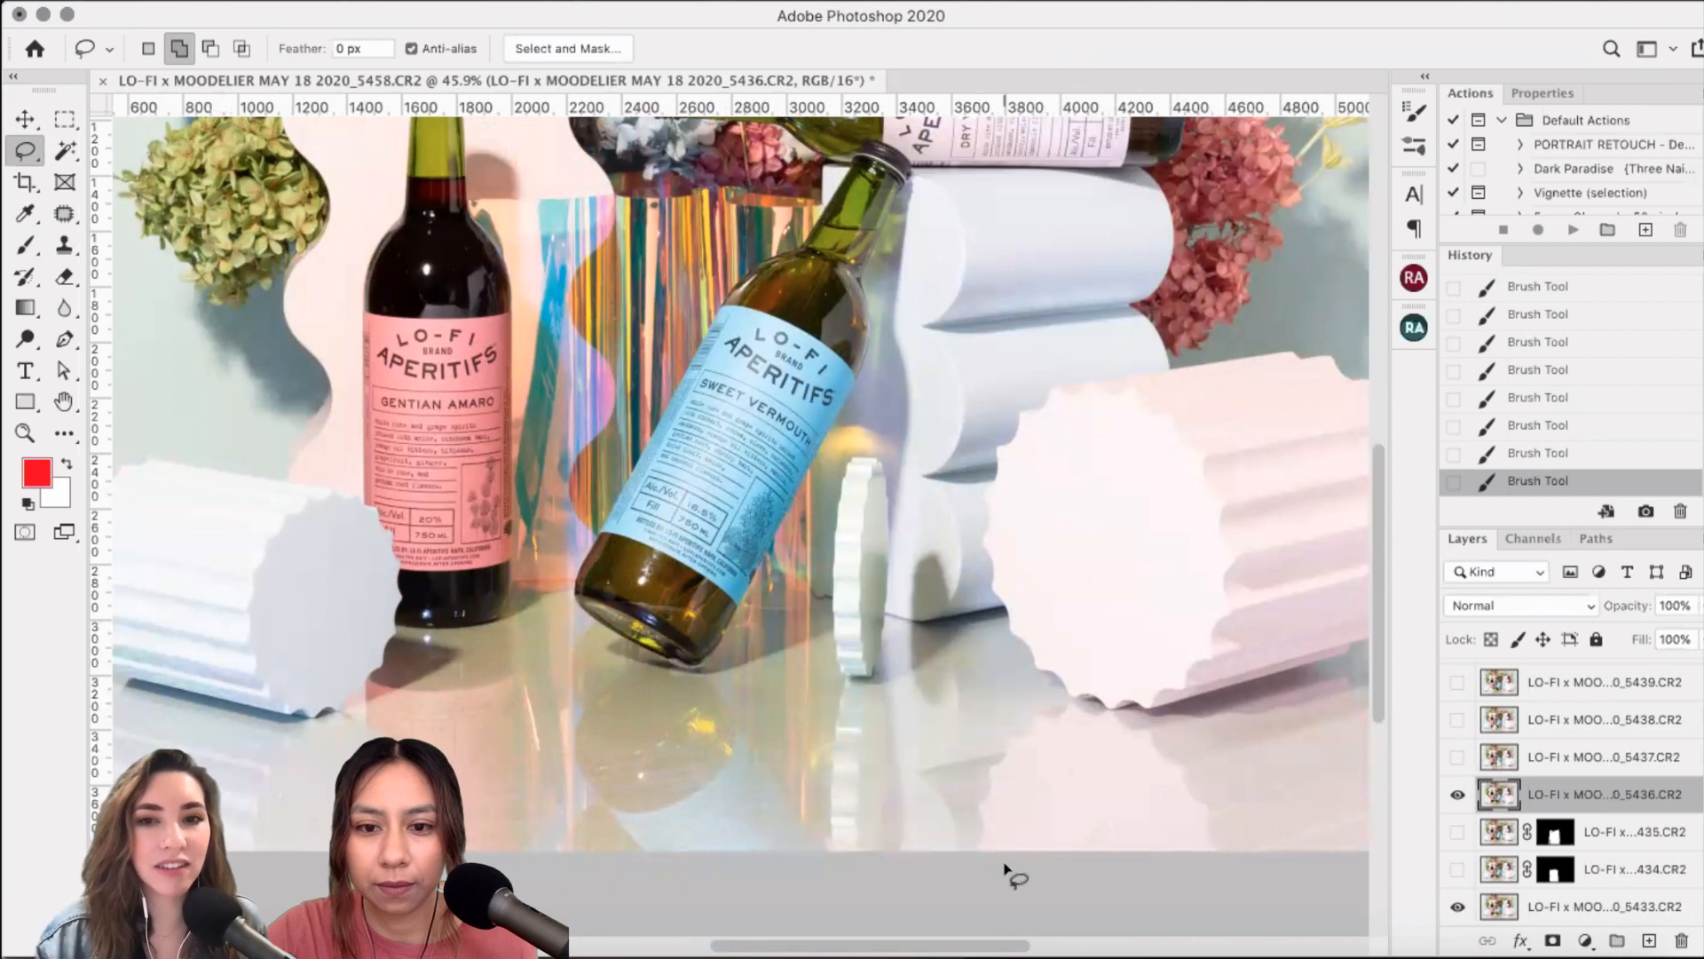
mouse_move(1008, 765)
left_mouse_down()
mouse_move(974, 441)
mouse_move(770, 275)
mouse_move(482, 372)
mouse_move(494, 866)
mouse_move(1077, 924)
left_mouse_up()
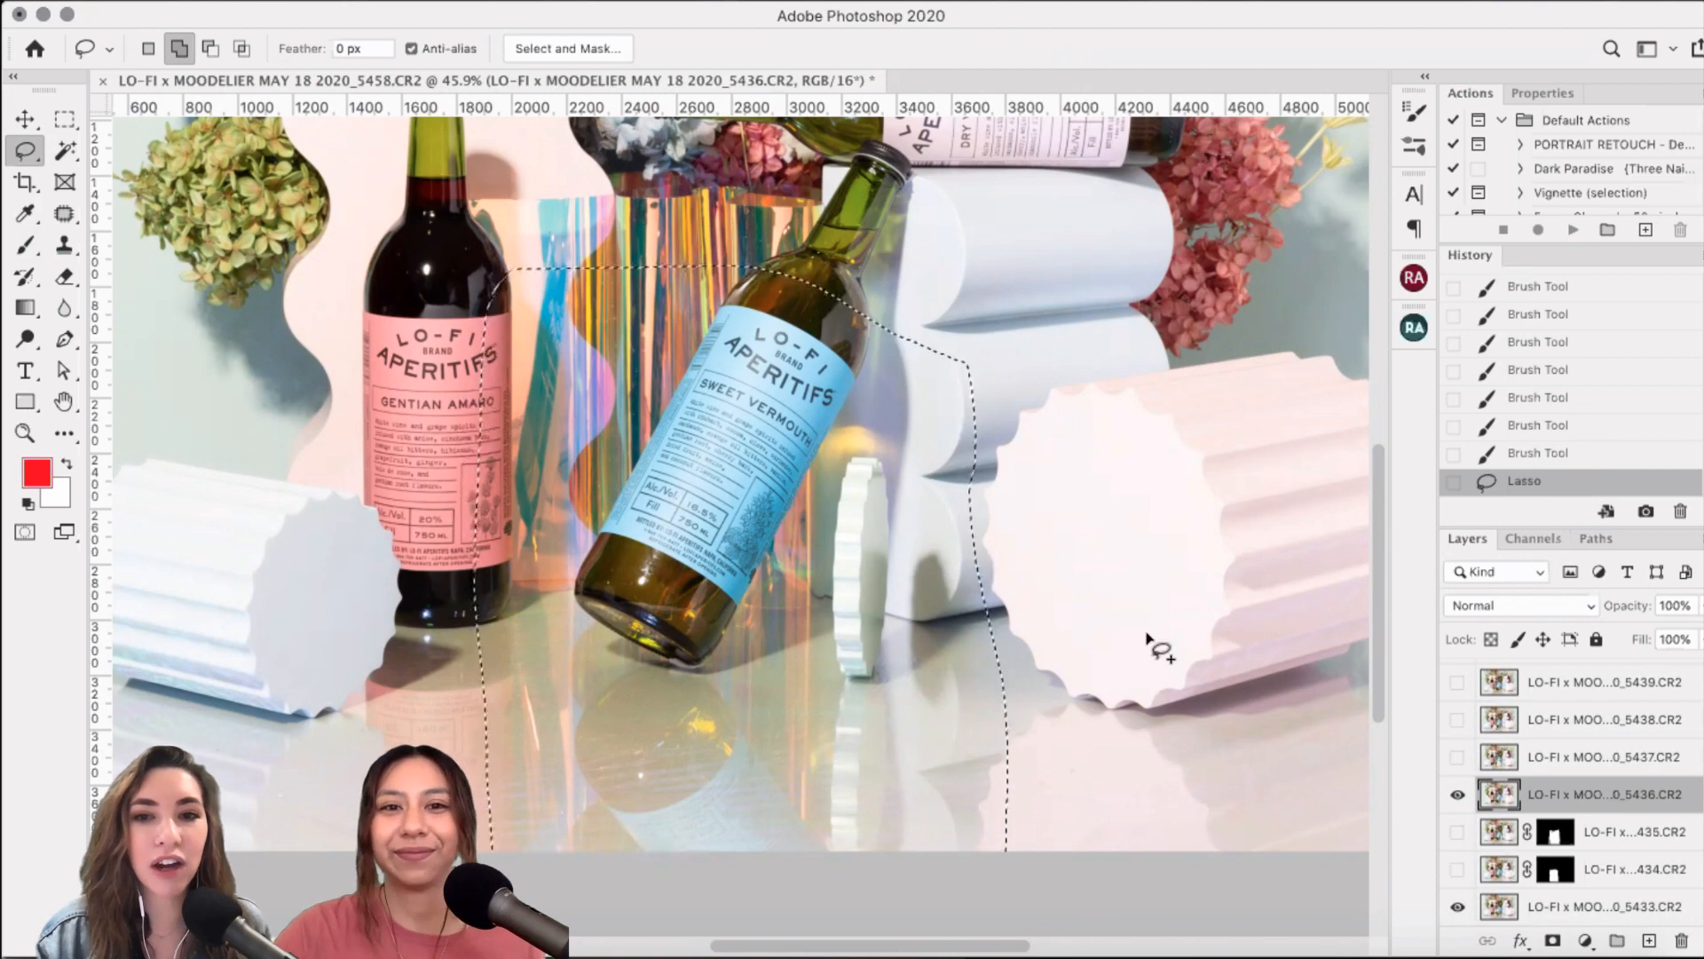
- Smooth the lasso selection by 5 in Select and Mask and turn it into a layer mask on 5436
left_click(486, 0)
left_click(590, 309)
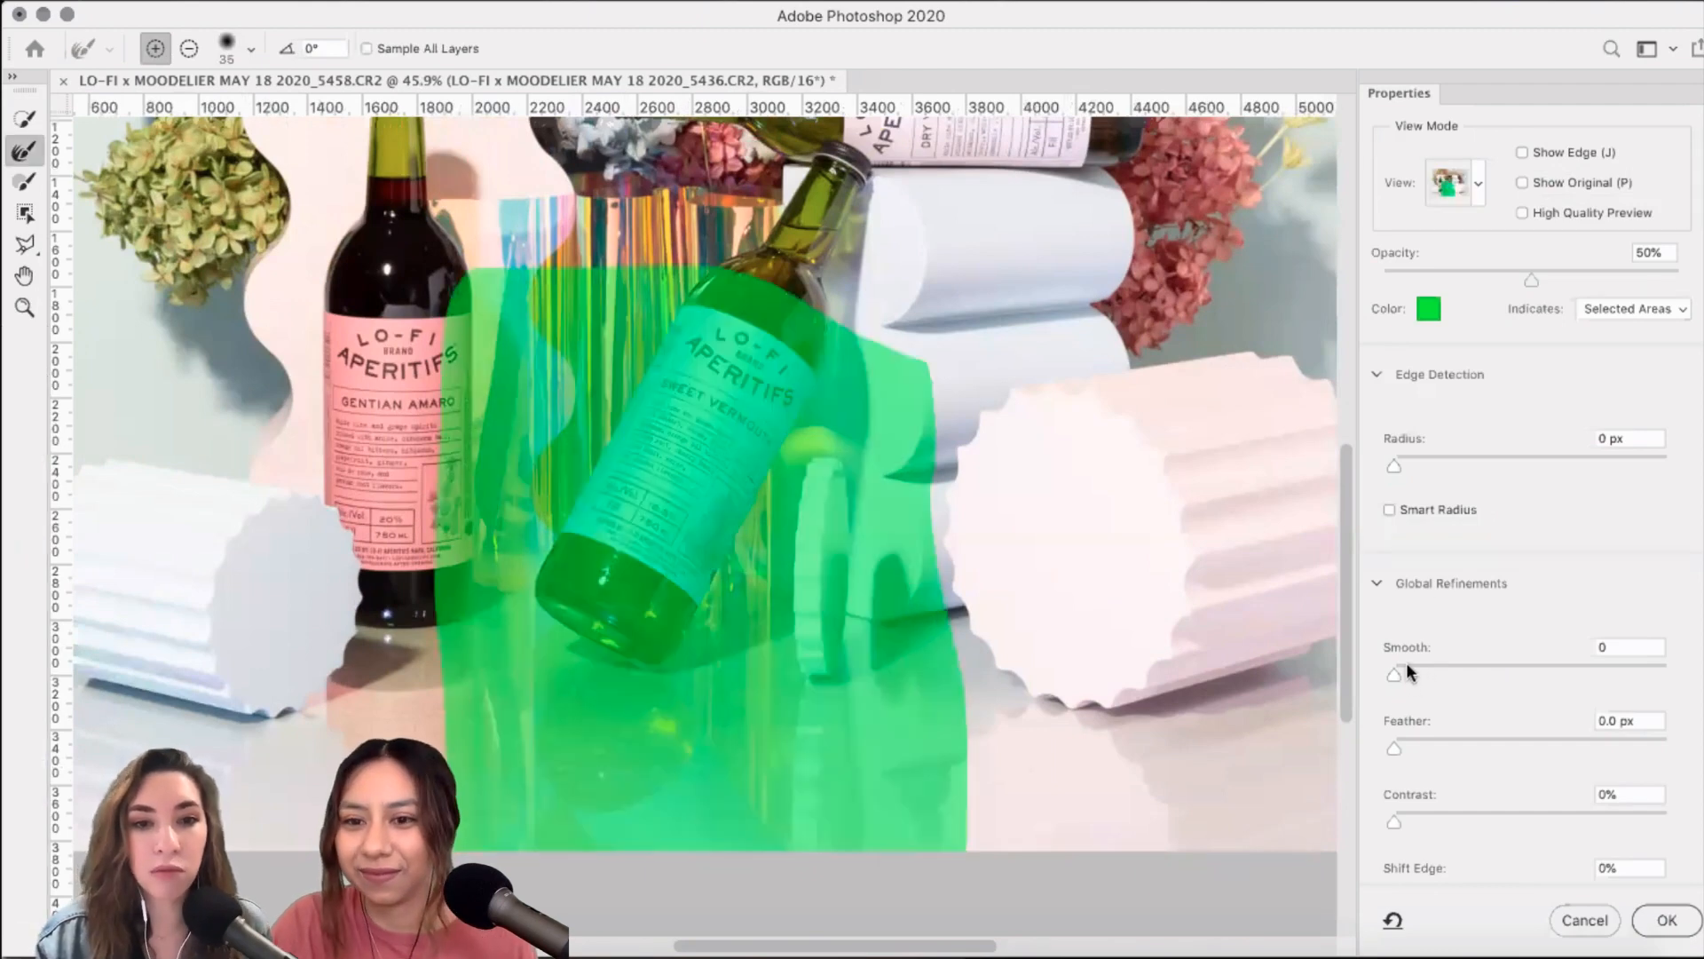
left_click(1406, 673)
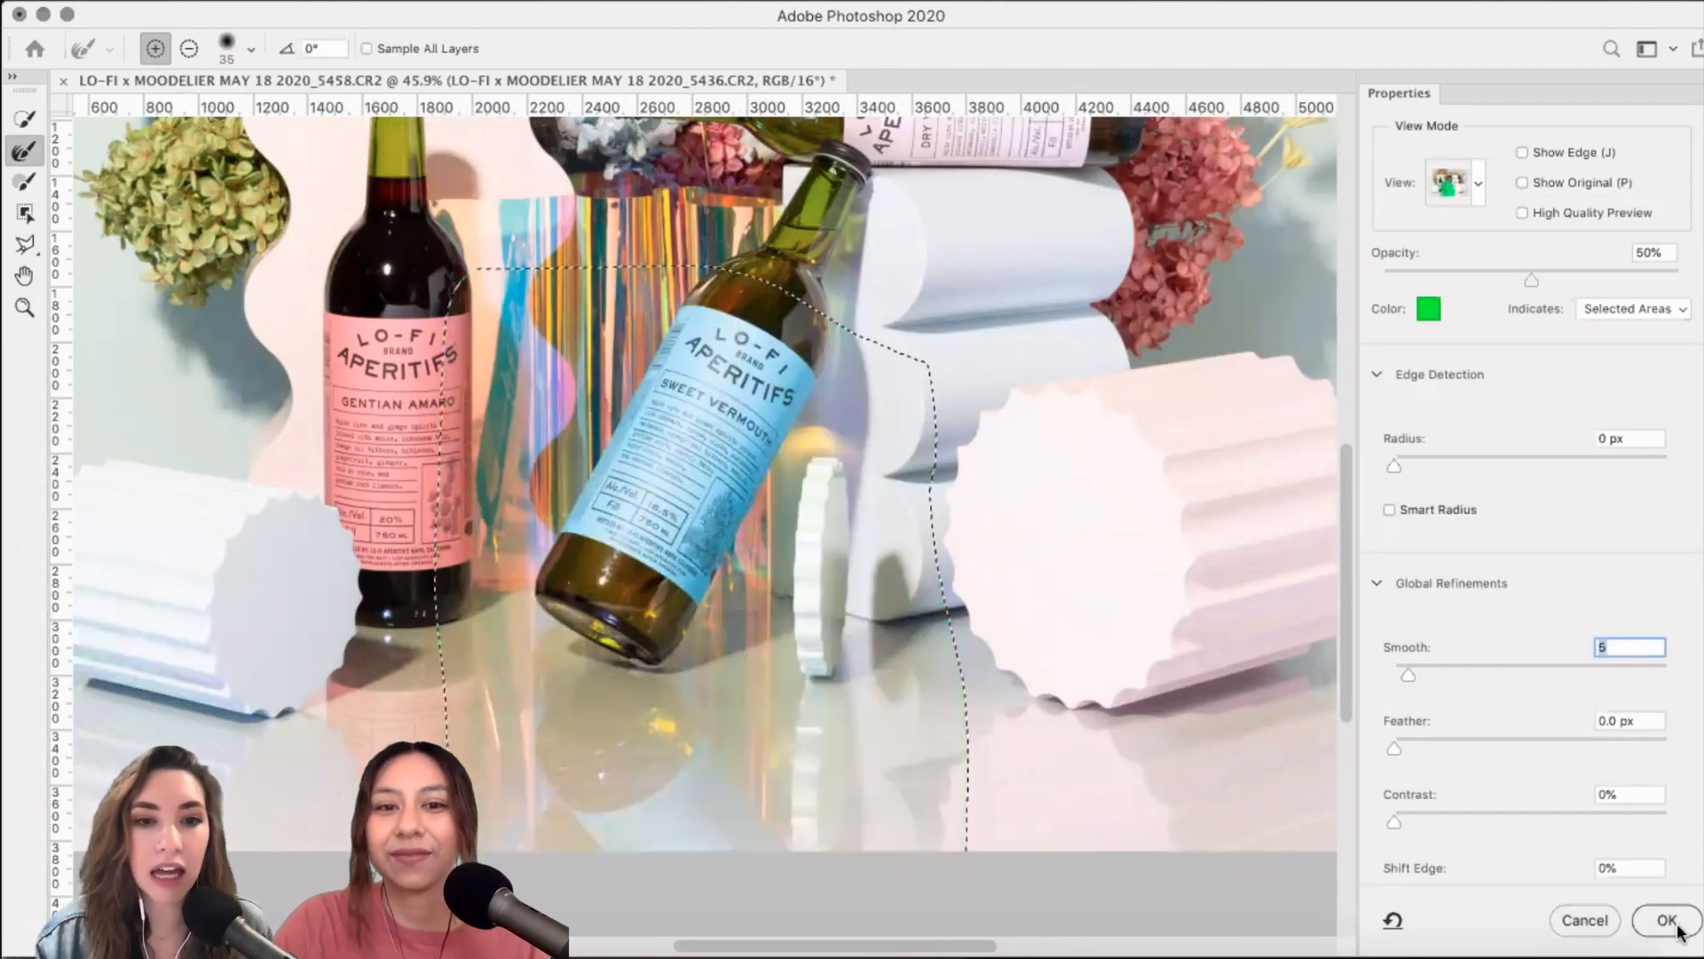
left_click(1676, 928)
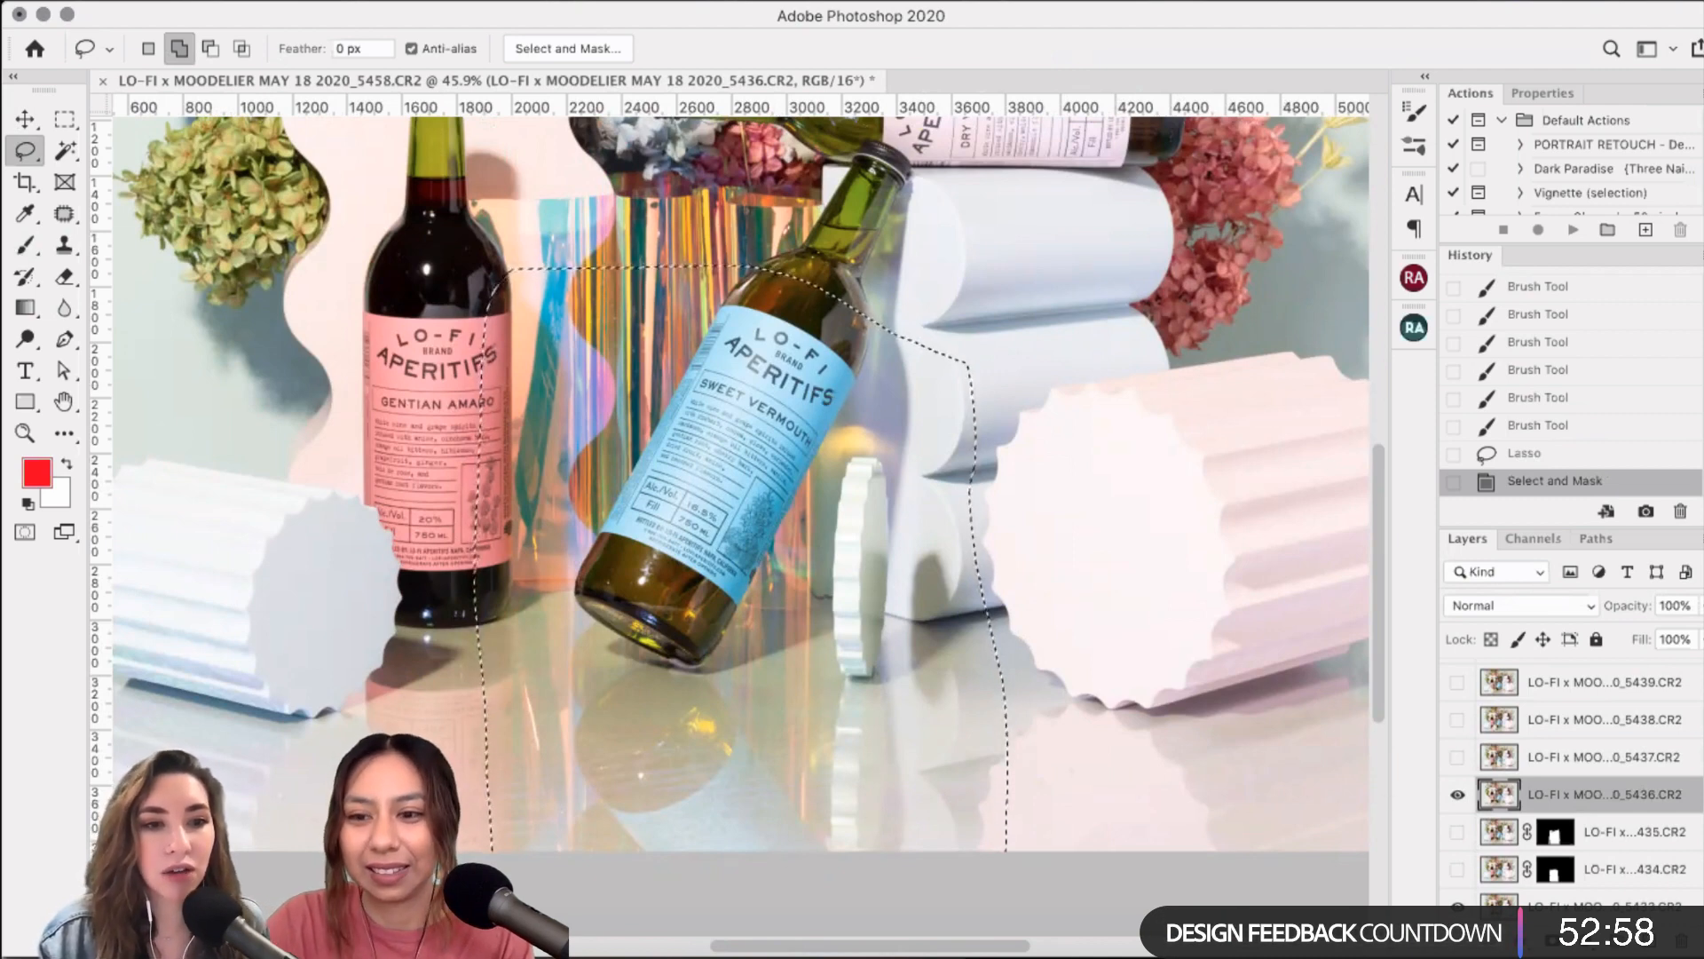
key("ctrl+shift+m")
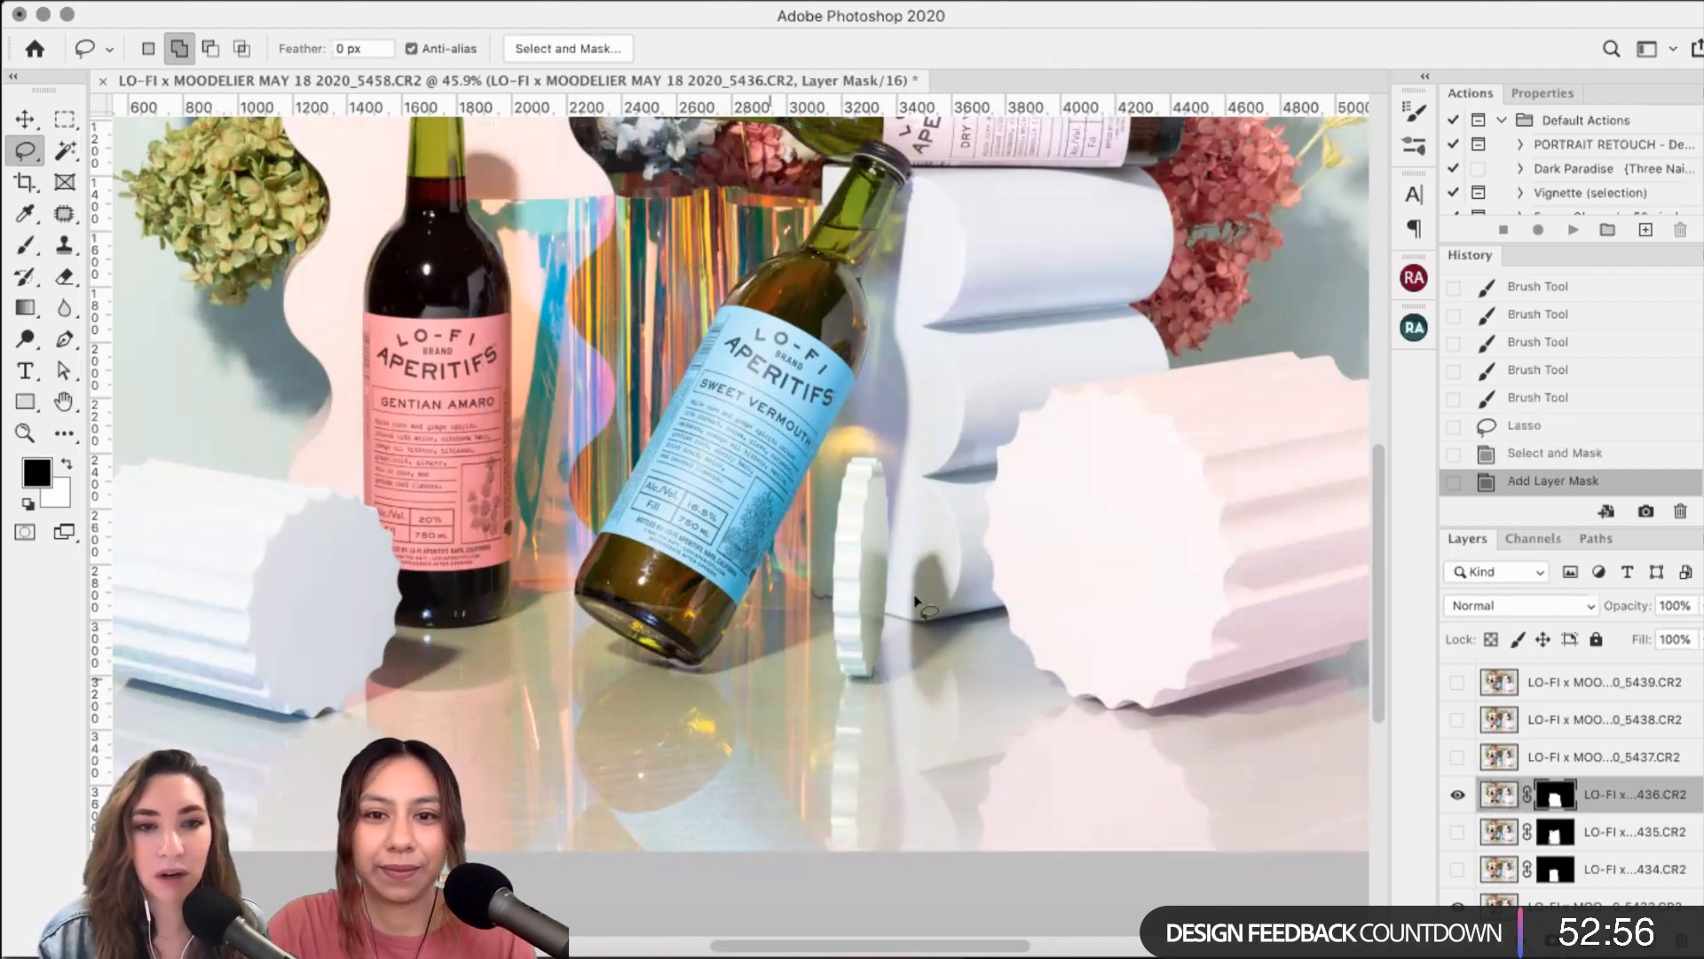
- Blend the 5436 mask edge over the white scalloped column with a 200 px black brush at 26% opacity
scroll(917, 601, "up", 2)
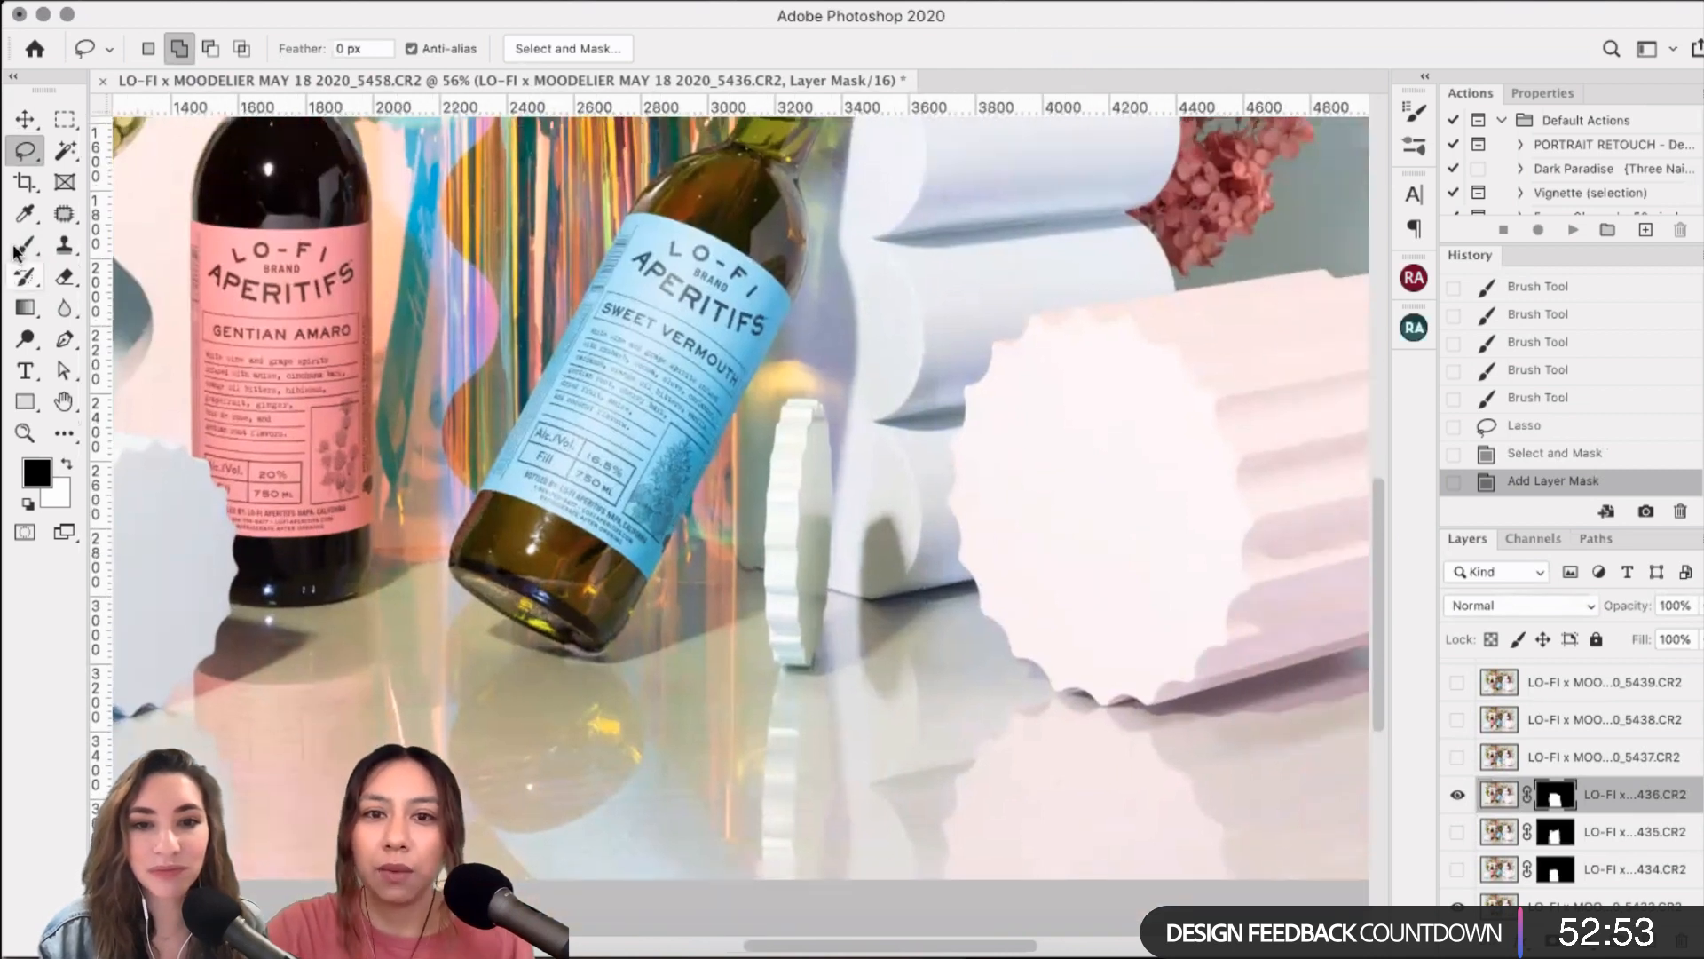
left_click(15, 251)
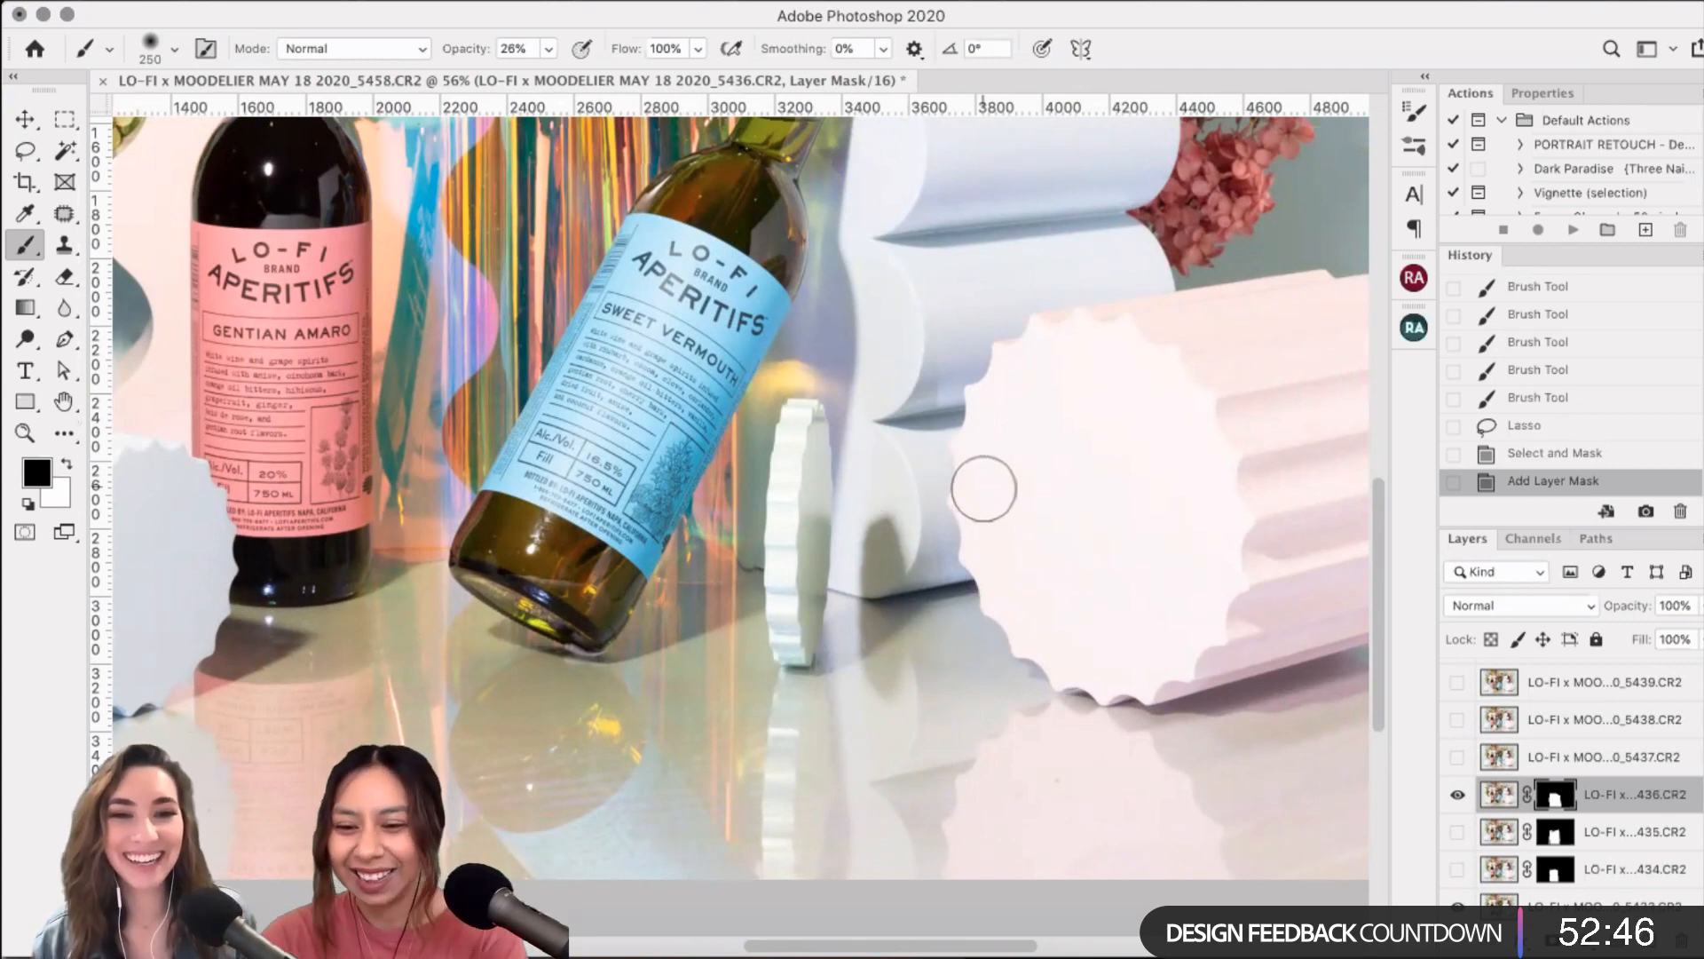
key("bracketleft")
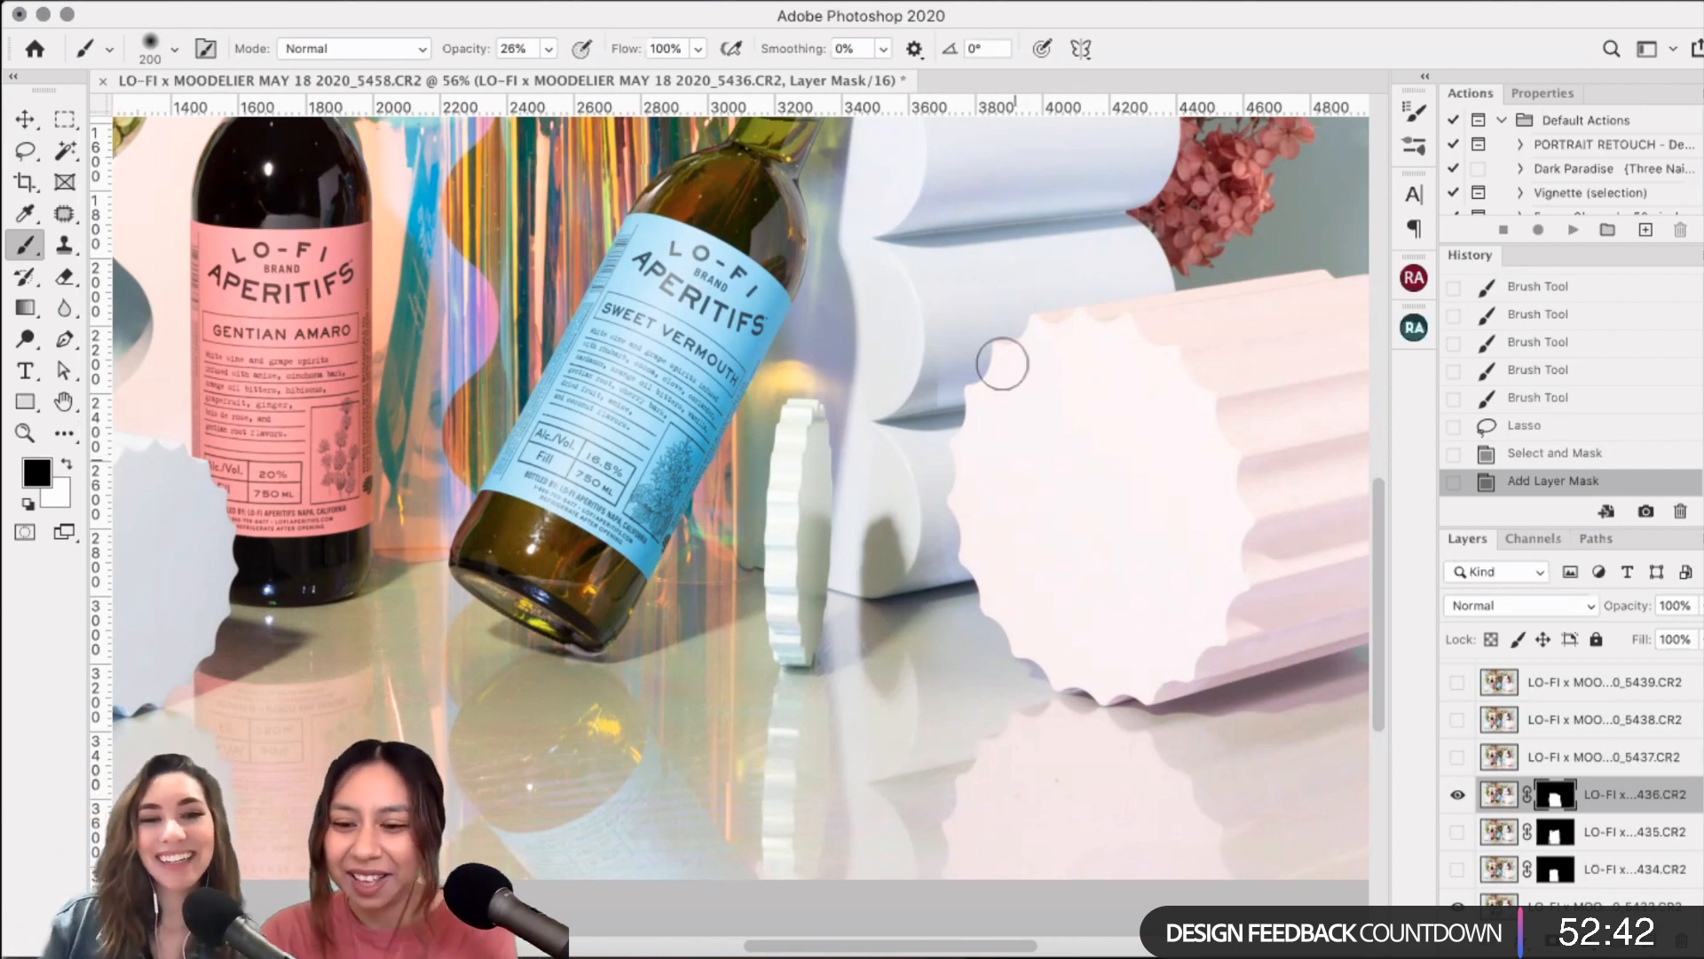
key("bracketright")
key("bracketright")
key("bracketleft")
key("bracketleft")
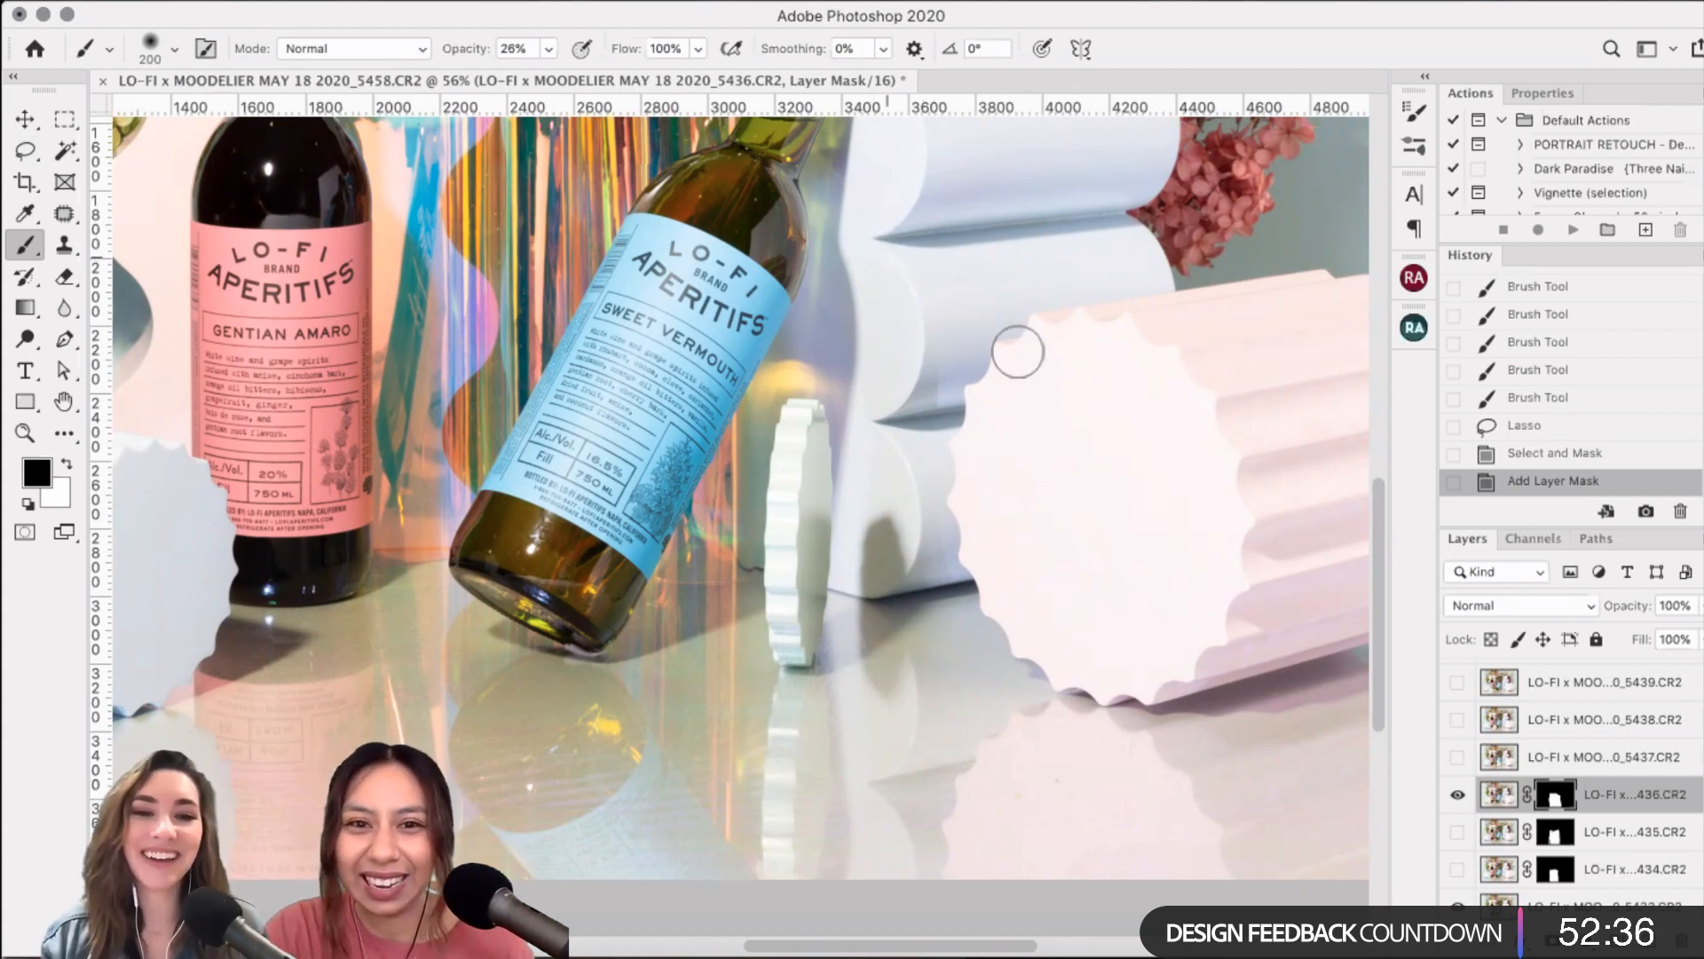
left_click(898, 263)
left_click(891, 265)
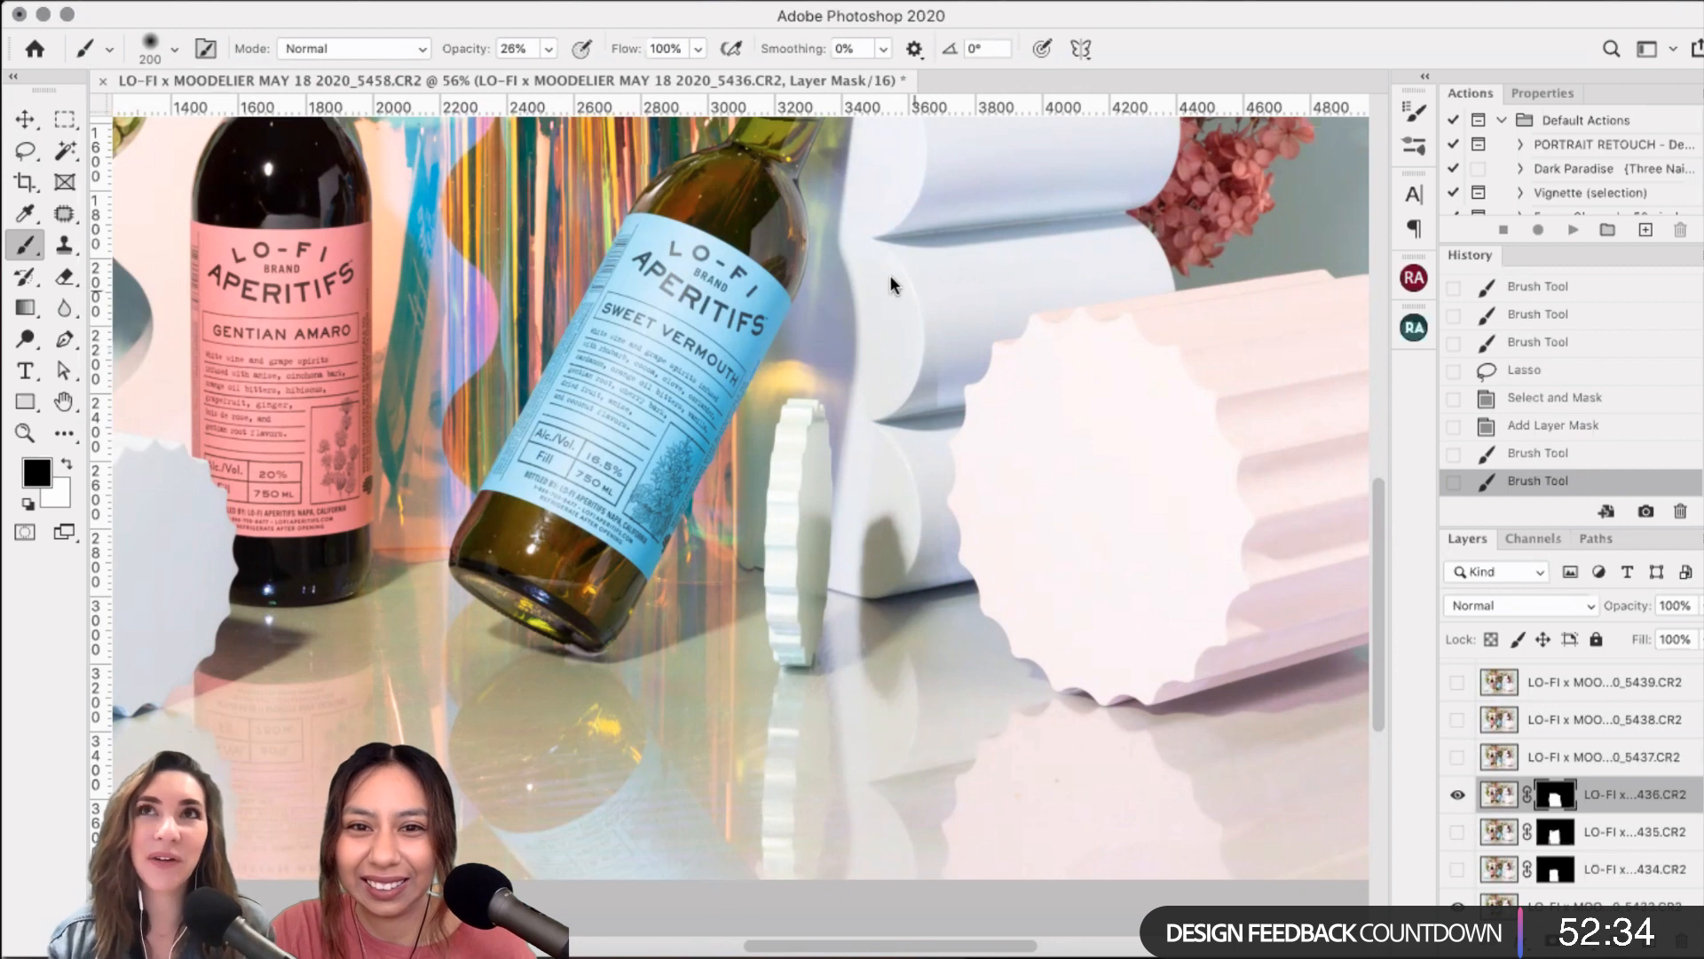
left_click(890, 274)
left_click_drag(937, 351, 938, 424)
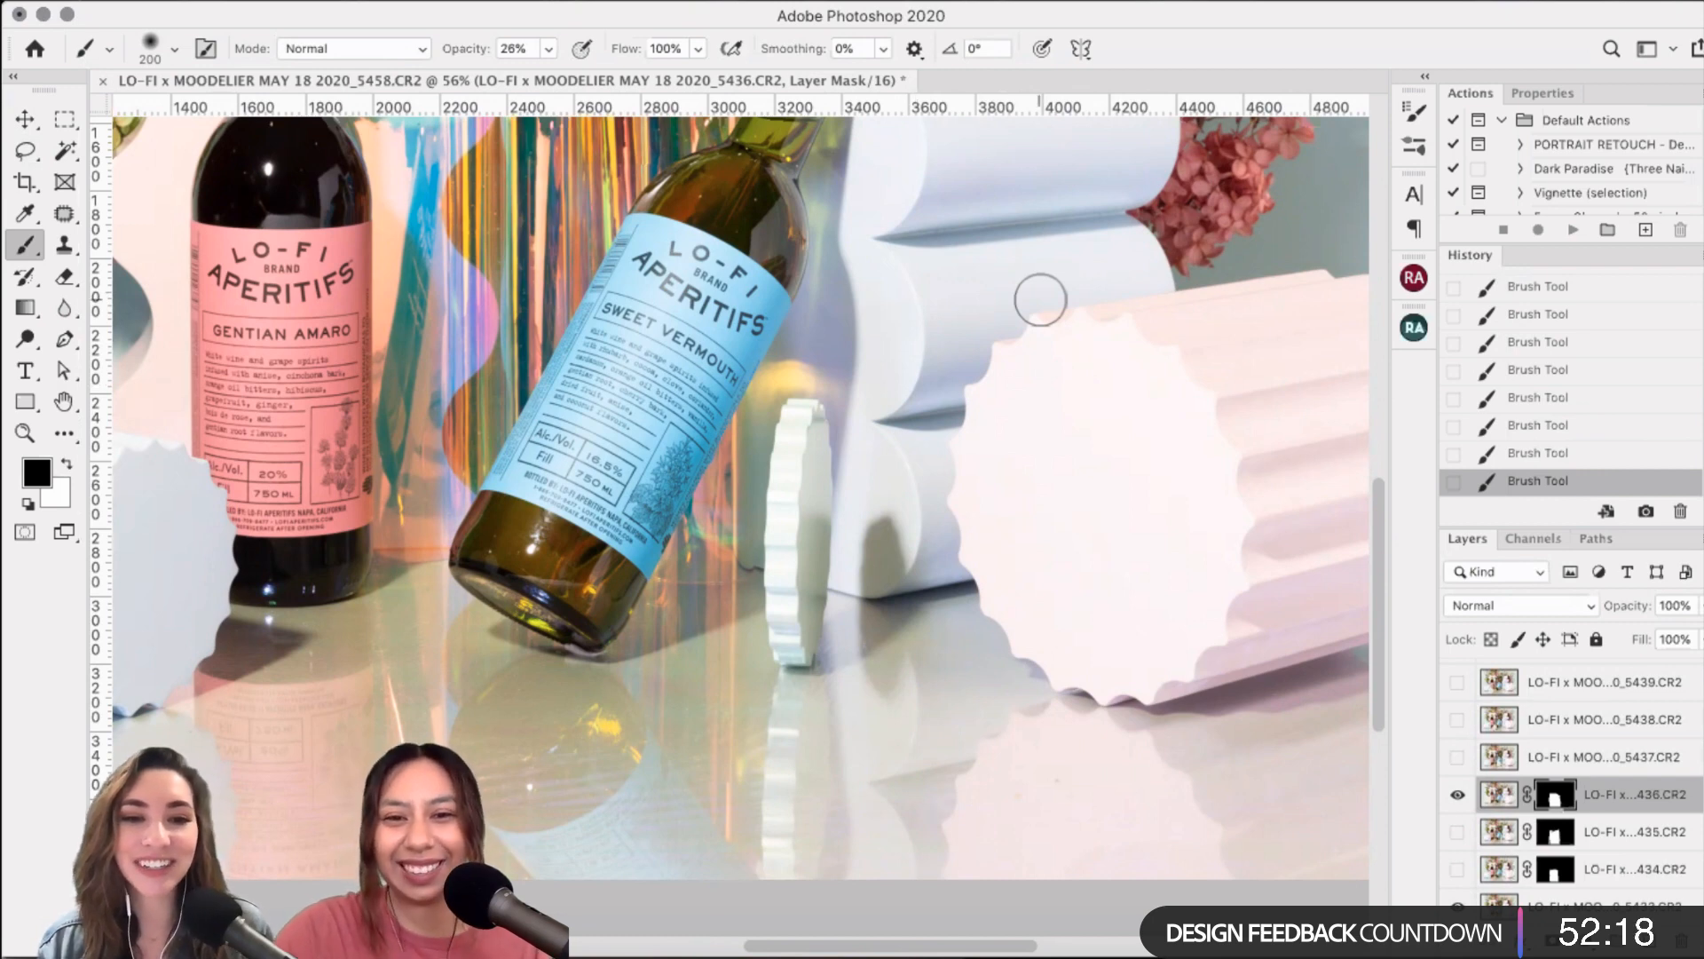
- Check the masked 5436 layer against the base and the 5435 layer around the Sweet Vermouth bottle and white column
scroll(1041, 300, "up", 5)
left_click(1459, 795)
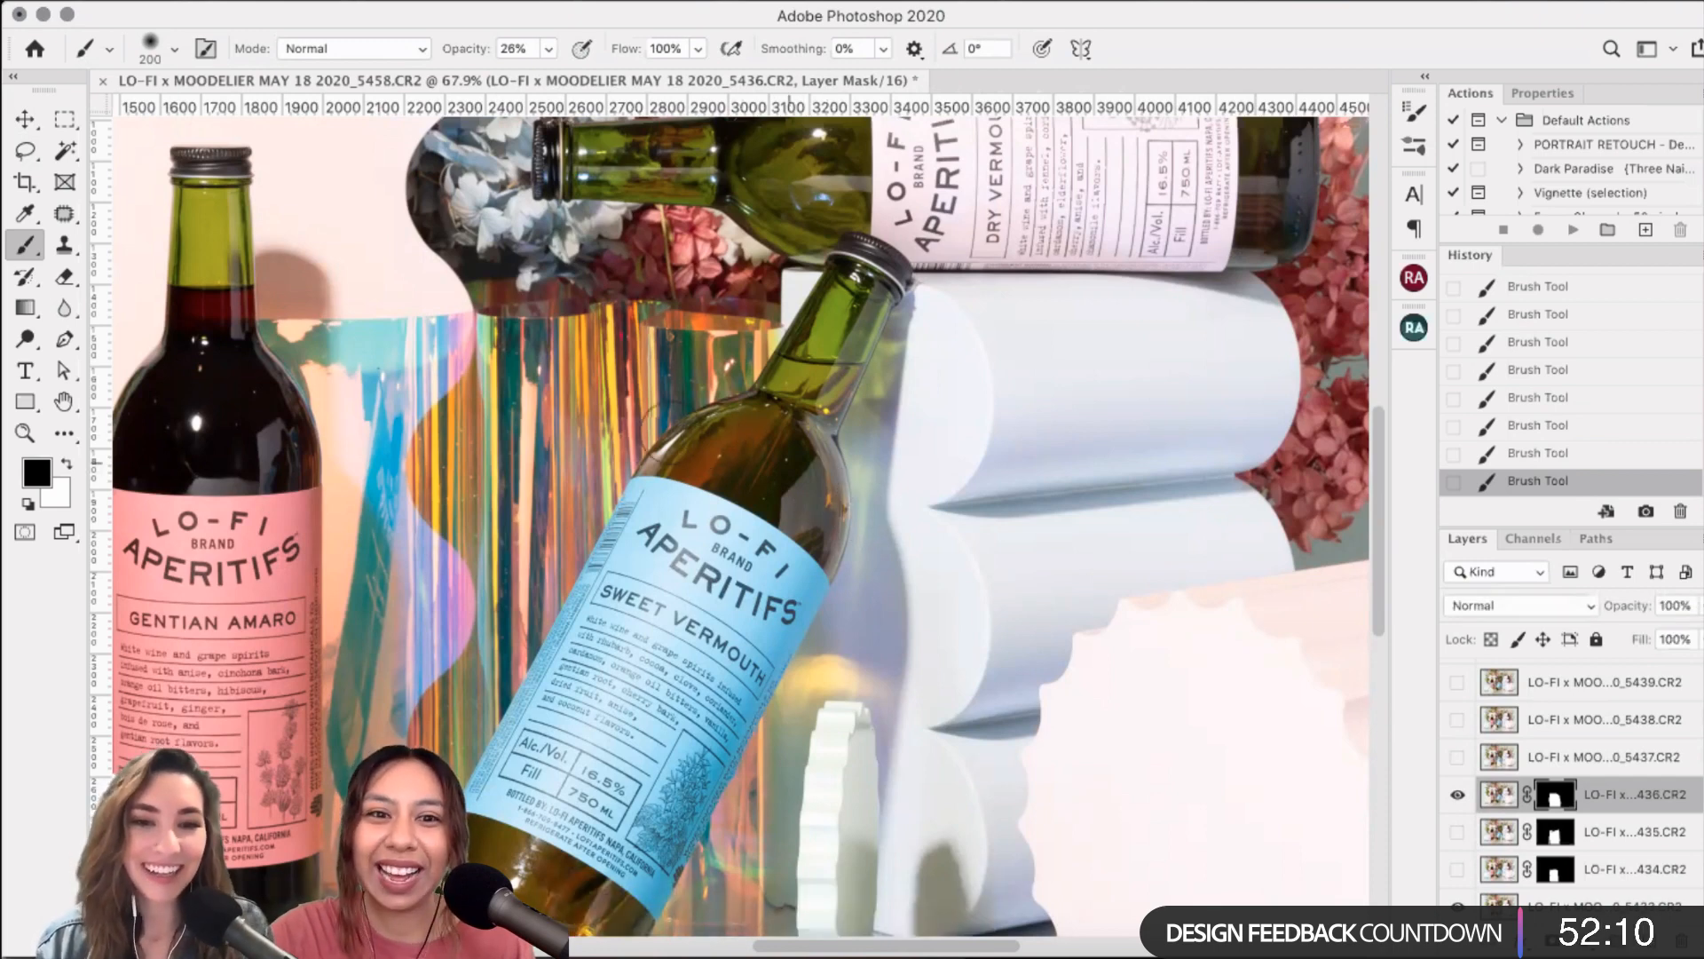
left_click(1459, 796)
left_click(1458, 833)
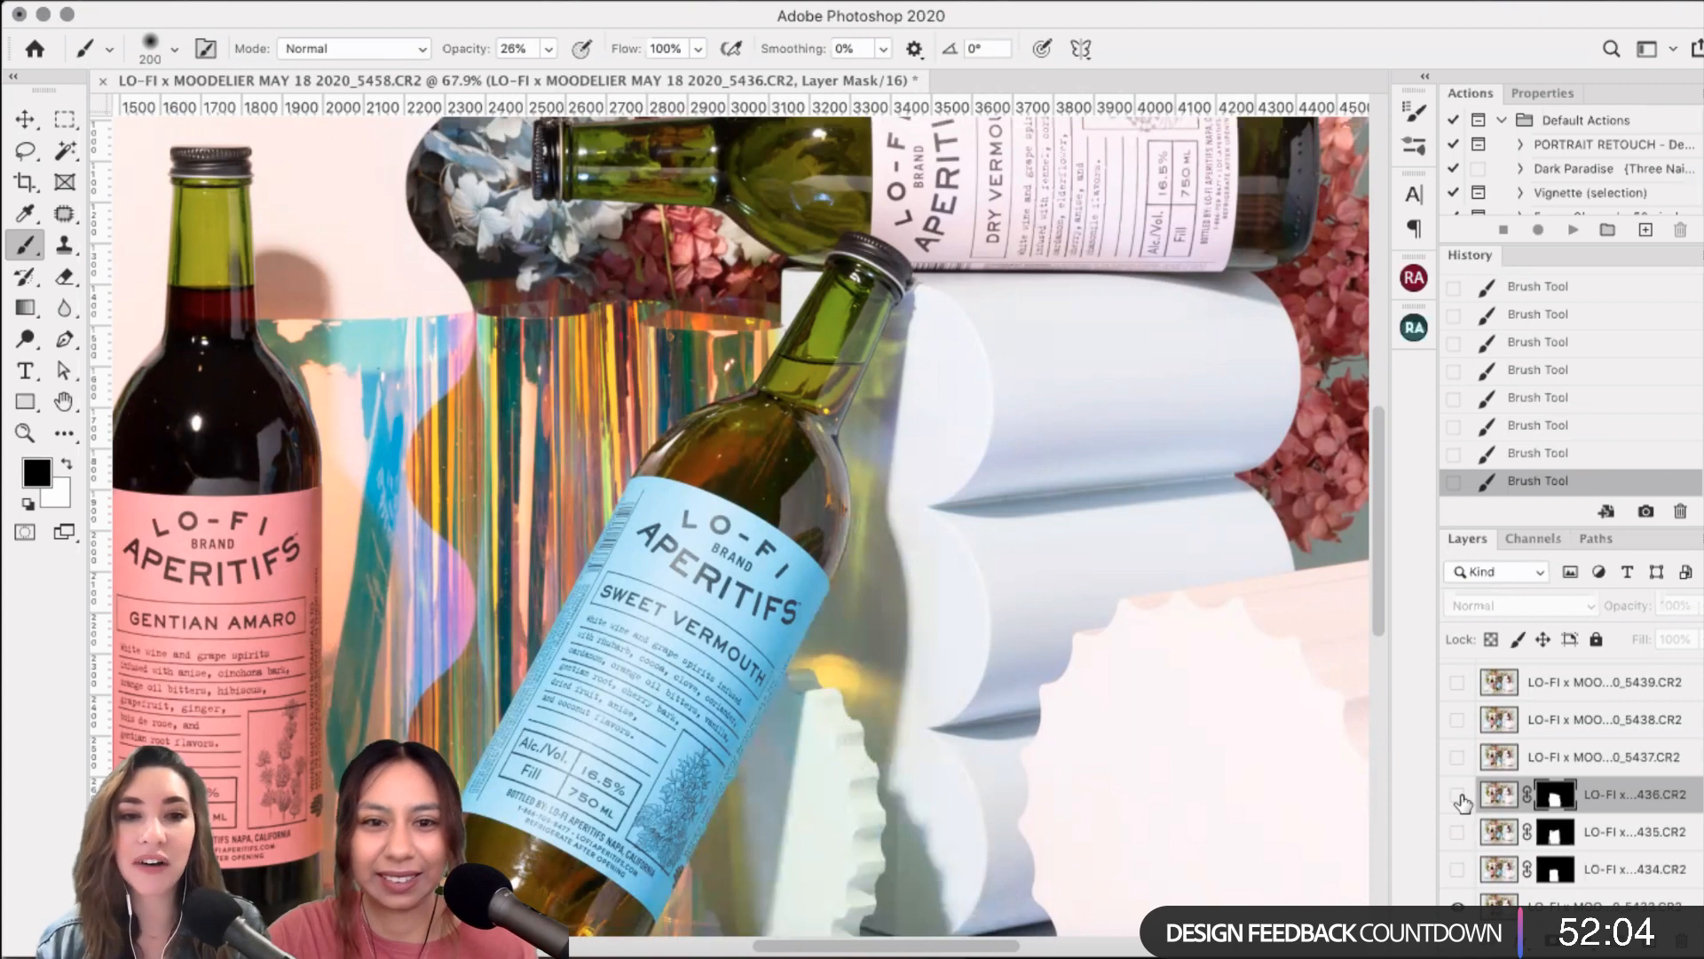
- Compare the masked 5436 layer with the base around both bottles, the small scalloped disc and their reflections
left_click(1459, 796)
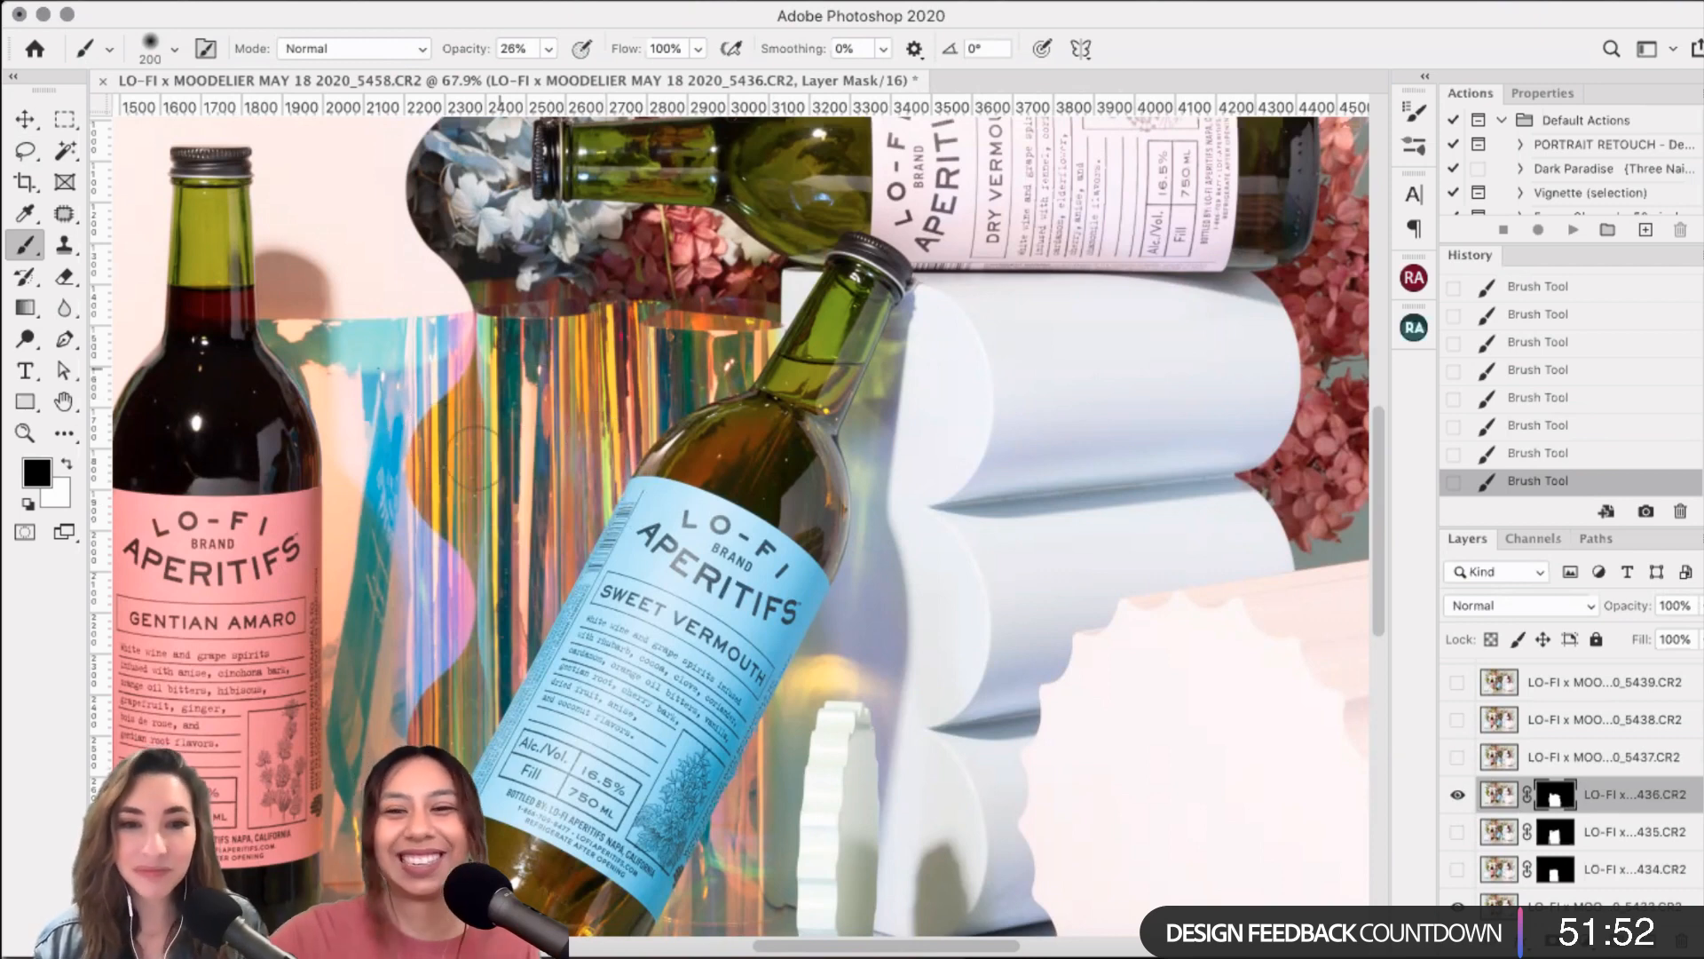
left_click(1456, 796)
key("super+comma")
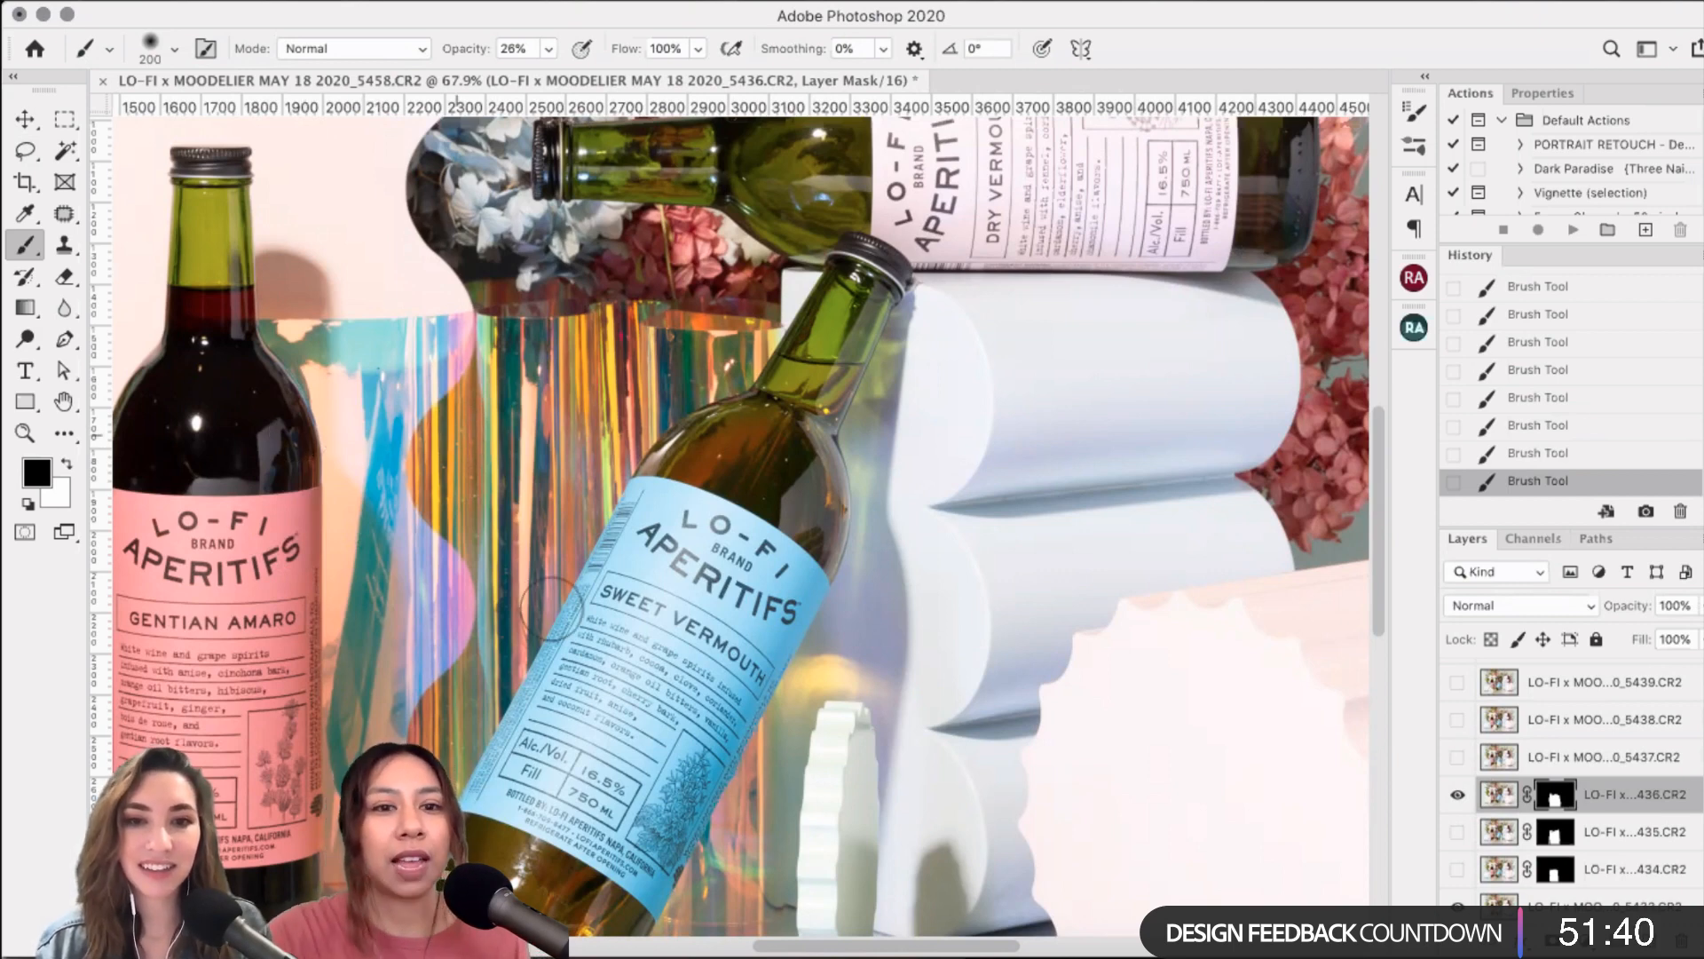
scroll(550, 608, "down", 3)
scroll(550, 608, "left", 3)
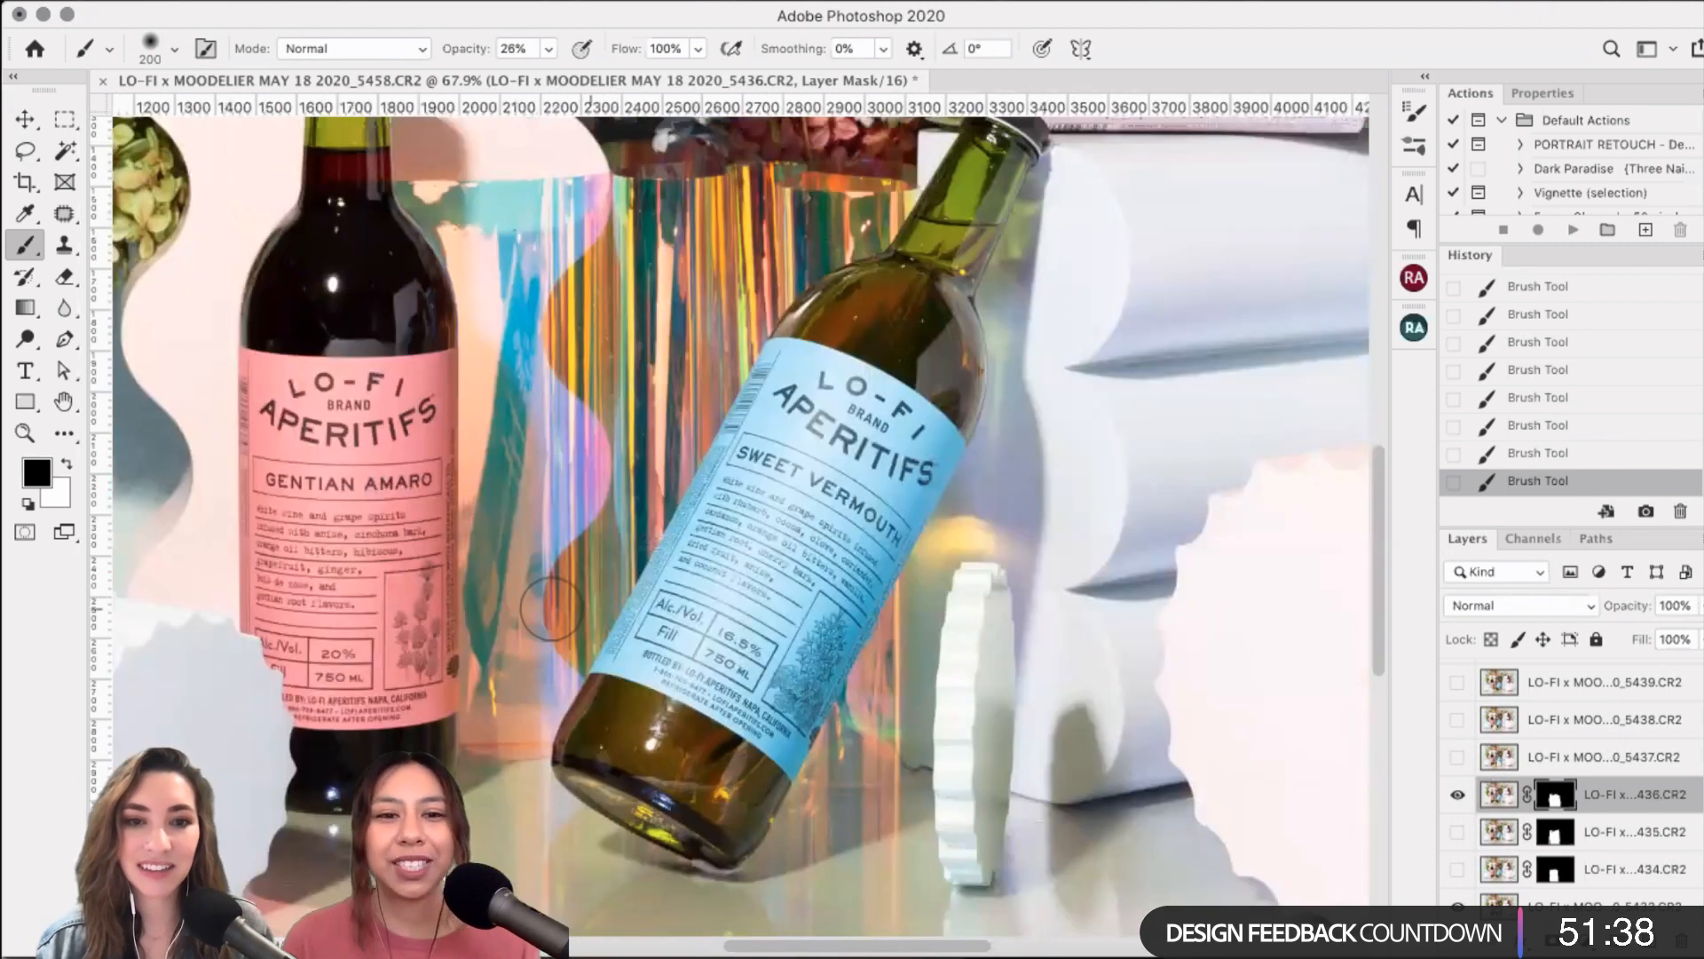
scroll(551, 608, "left", 3)
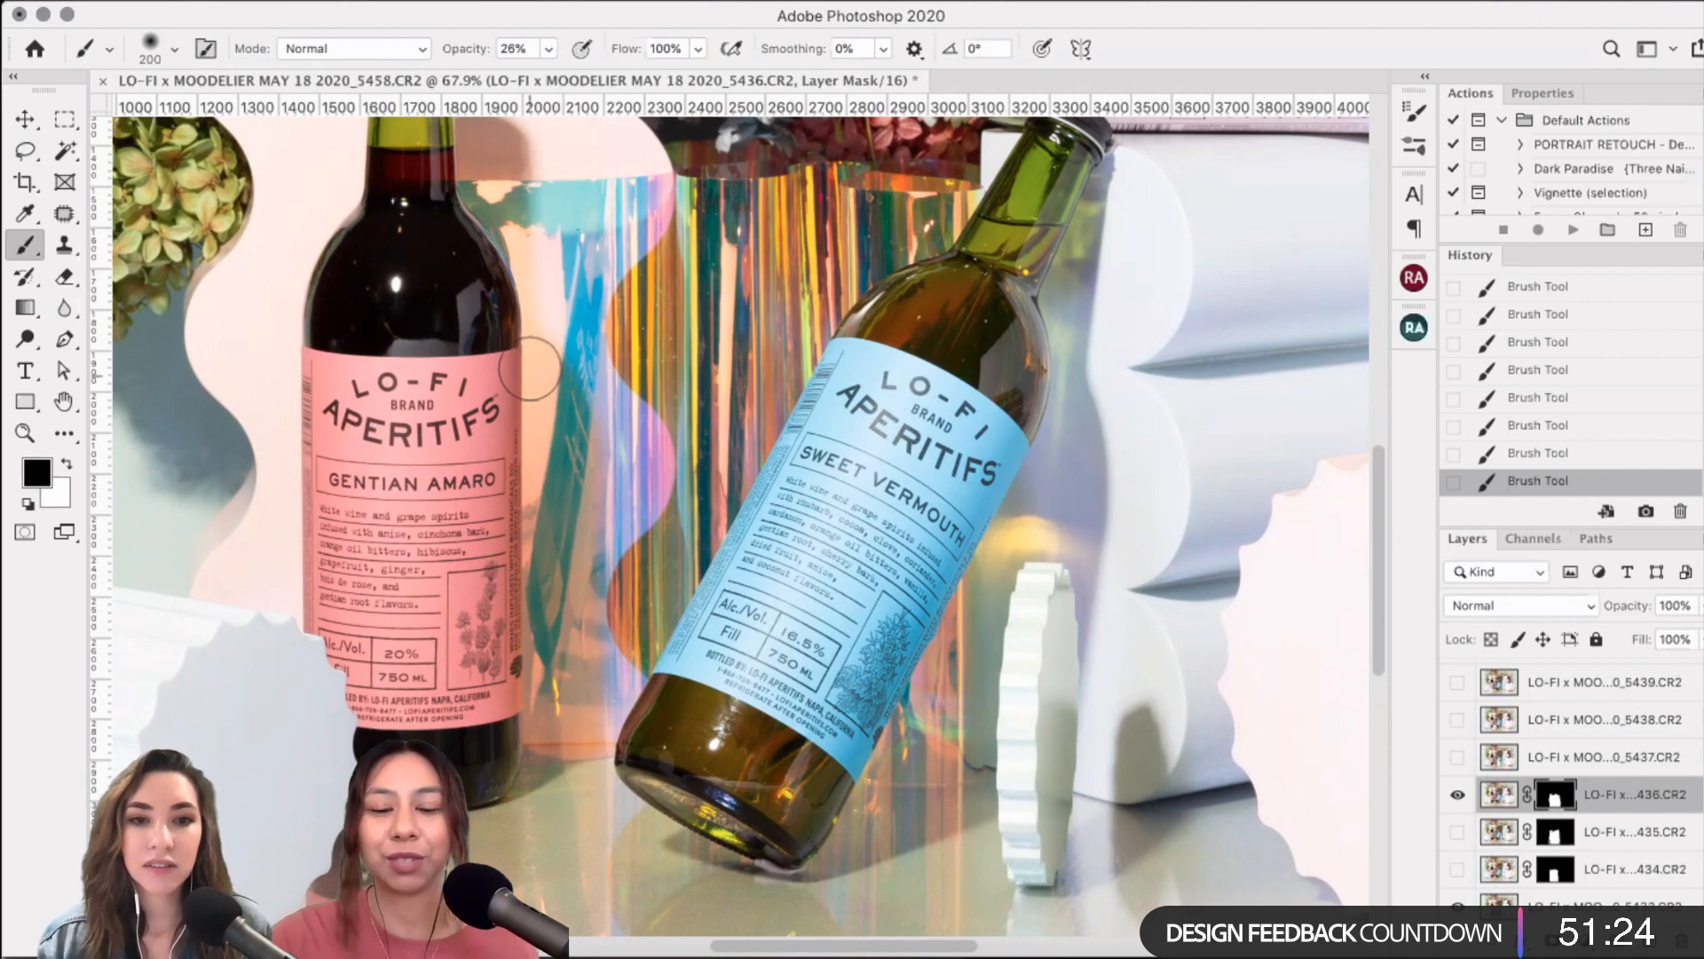
key("bracketright")
left_click(1458, 795)
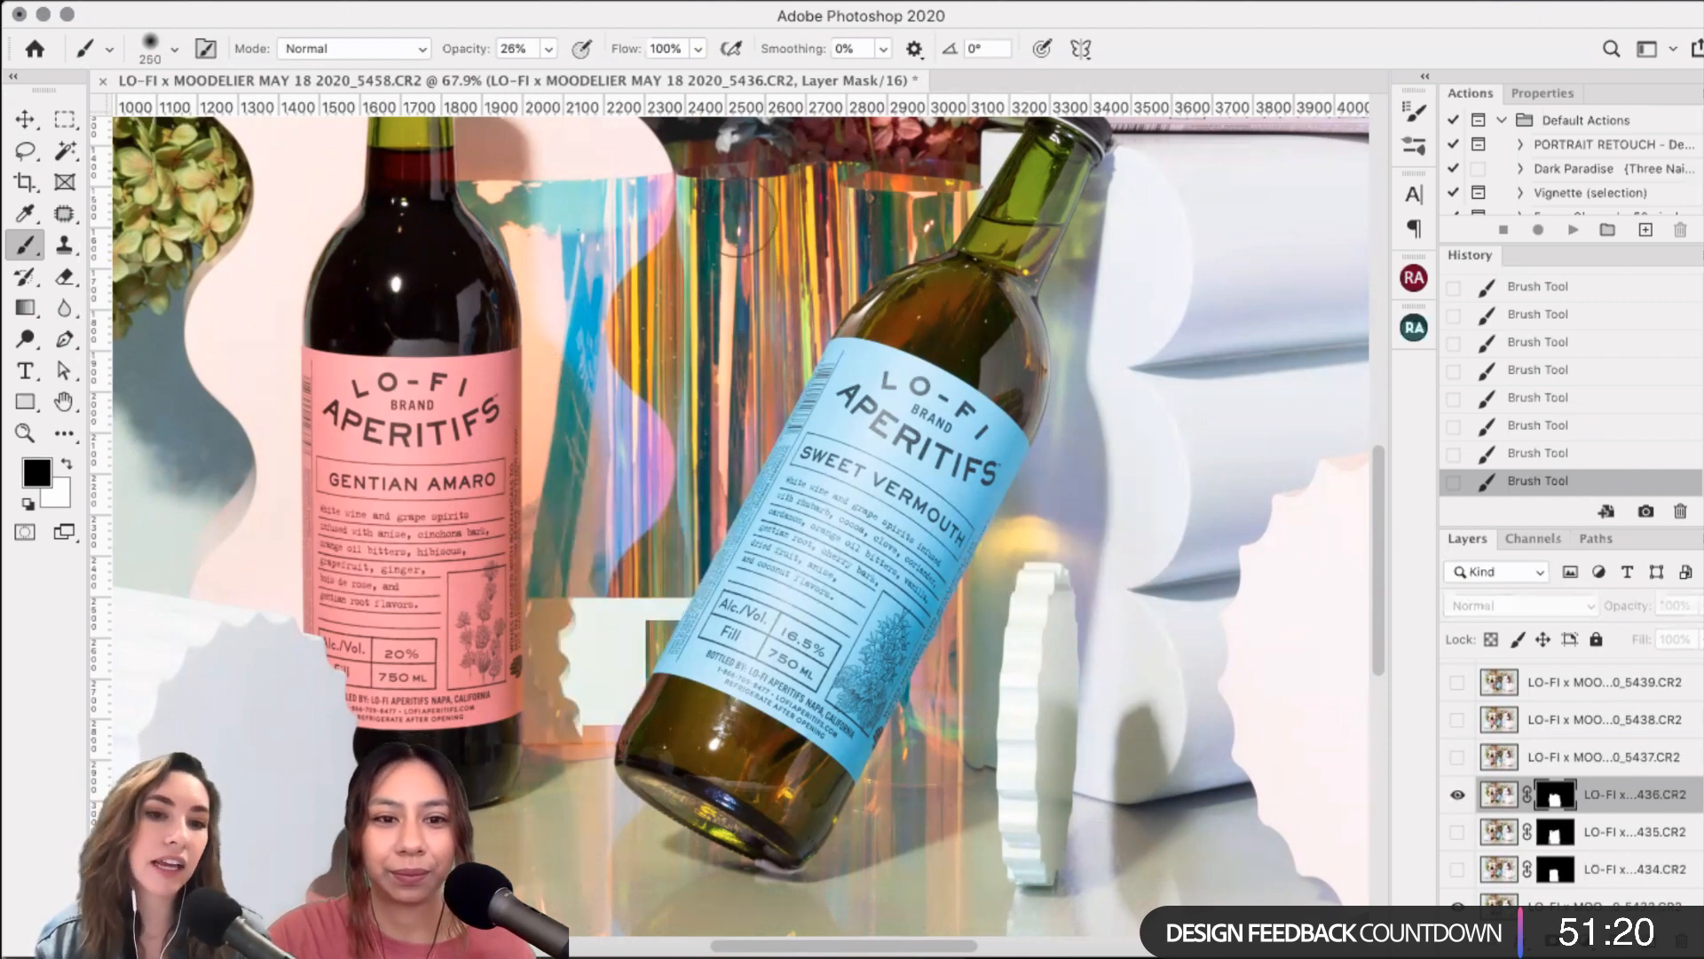
left_click(1458, 795)
scroll(536, 497, "down", 2)
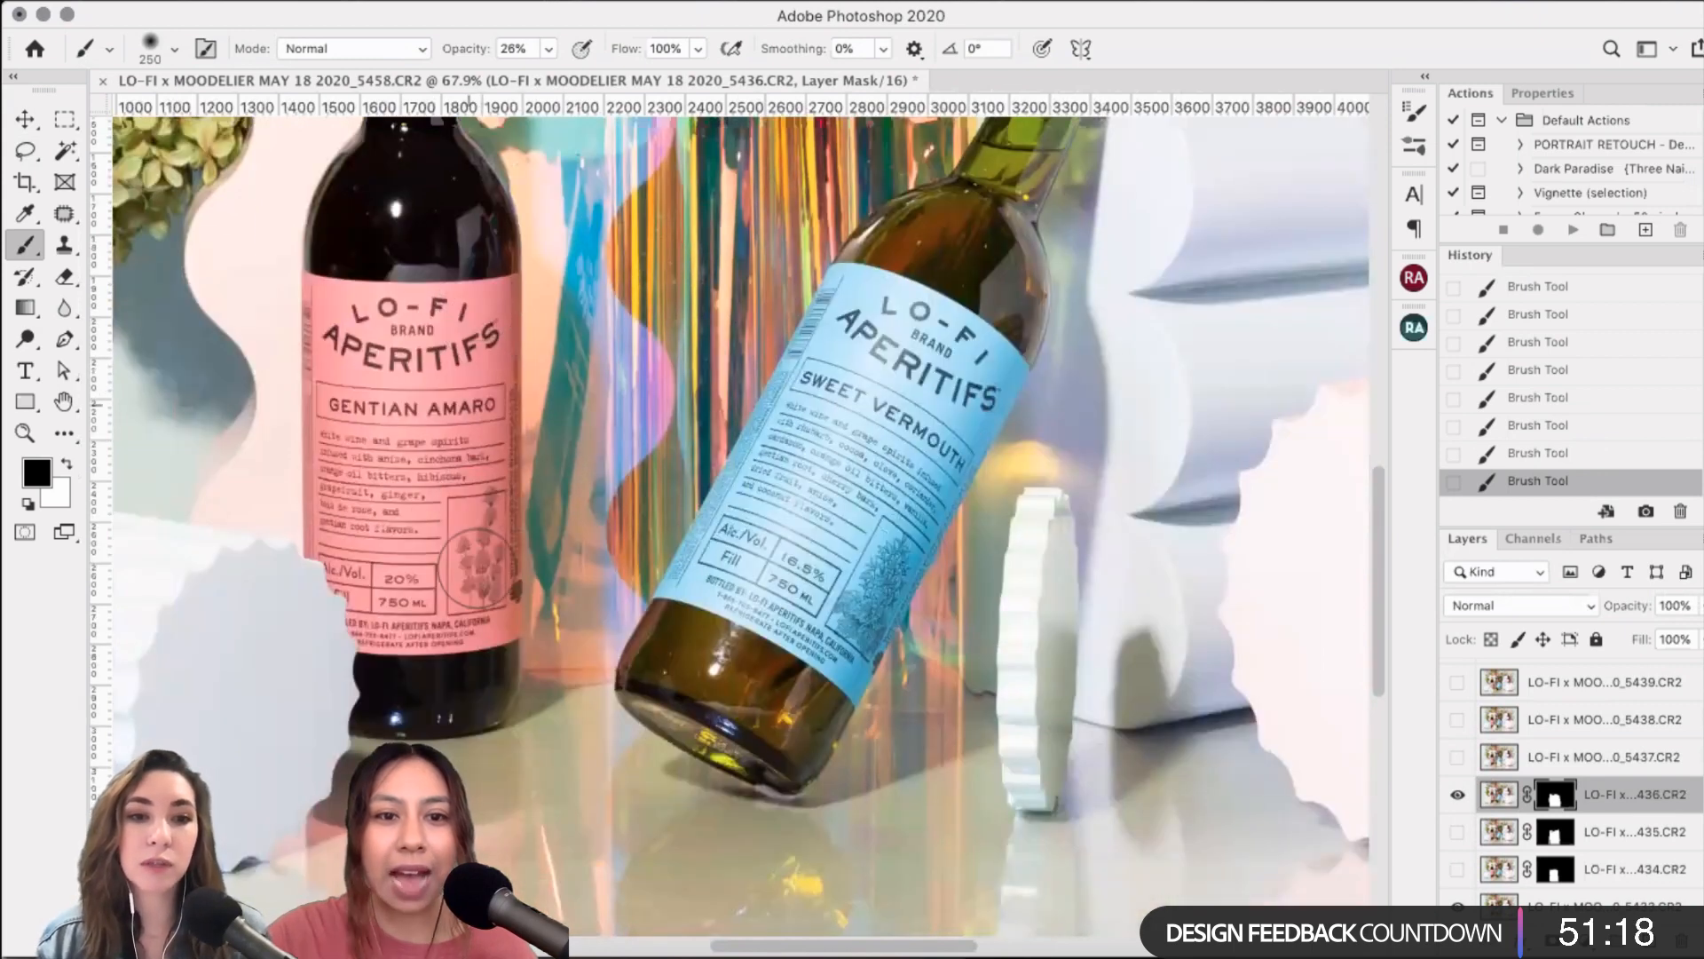
scroll(484, 666, "down", 3)
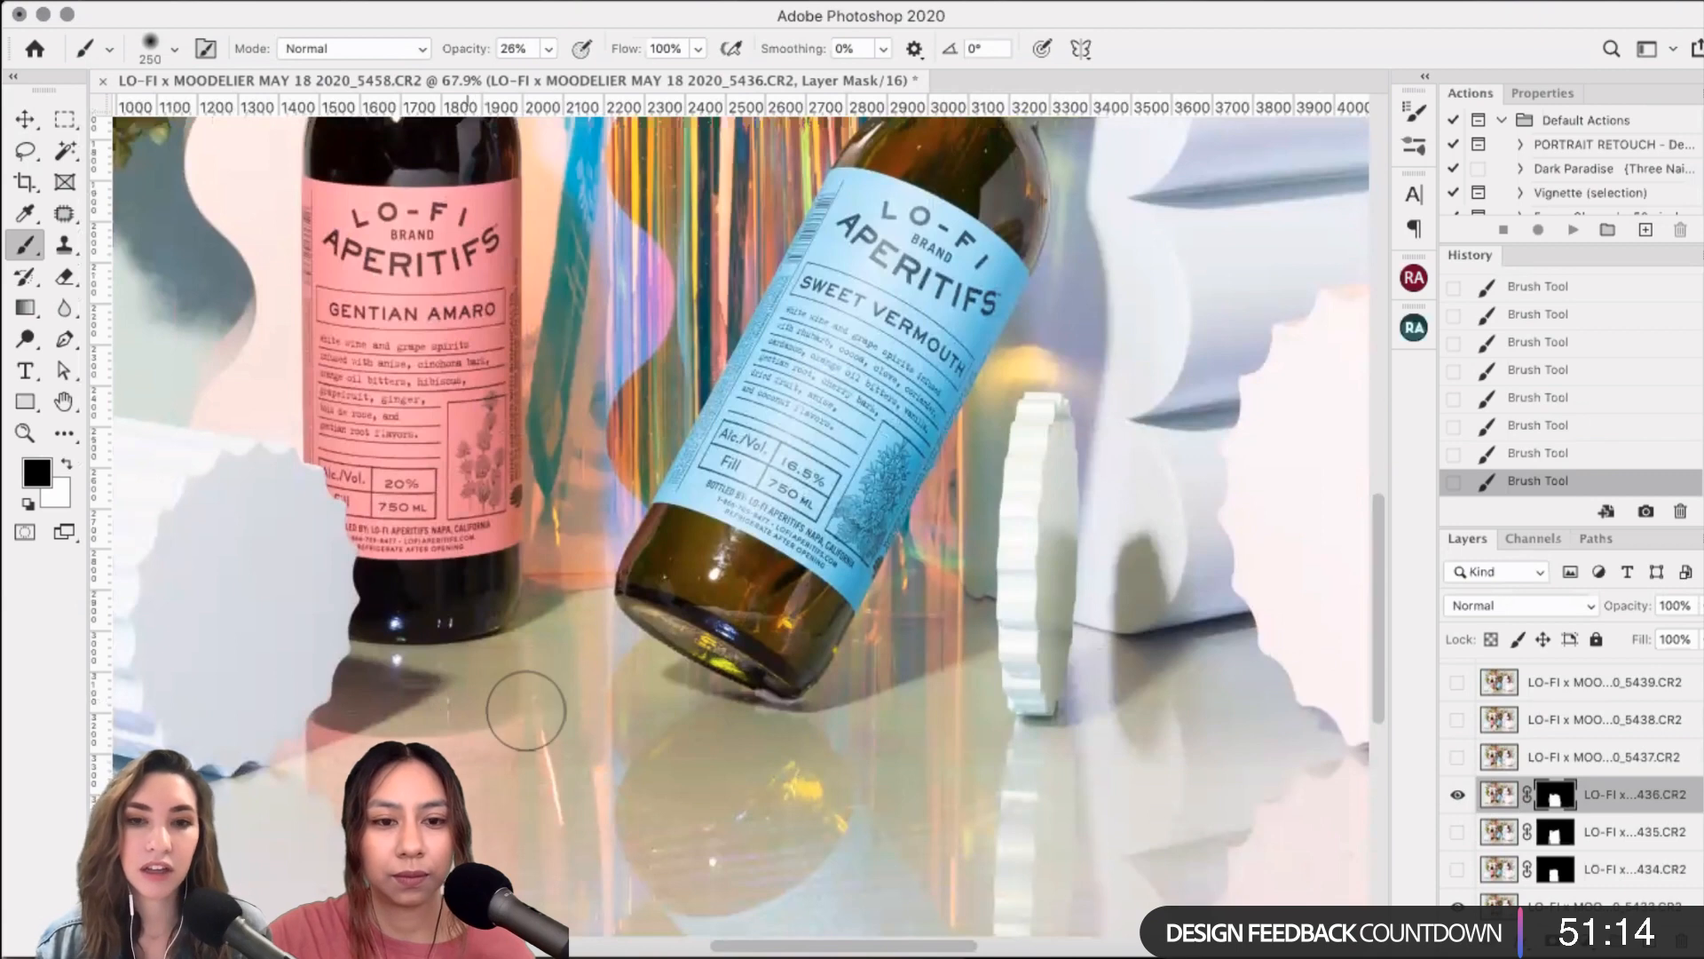
scroll(493, 581, "down", 3)
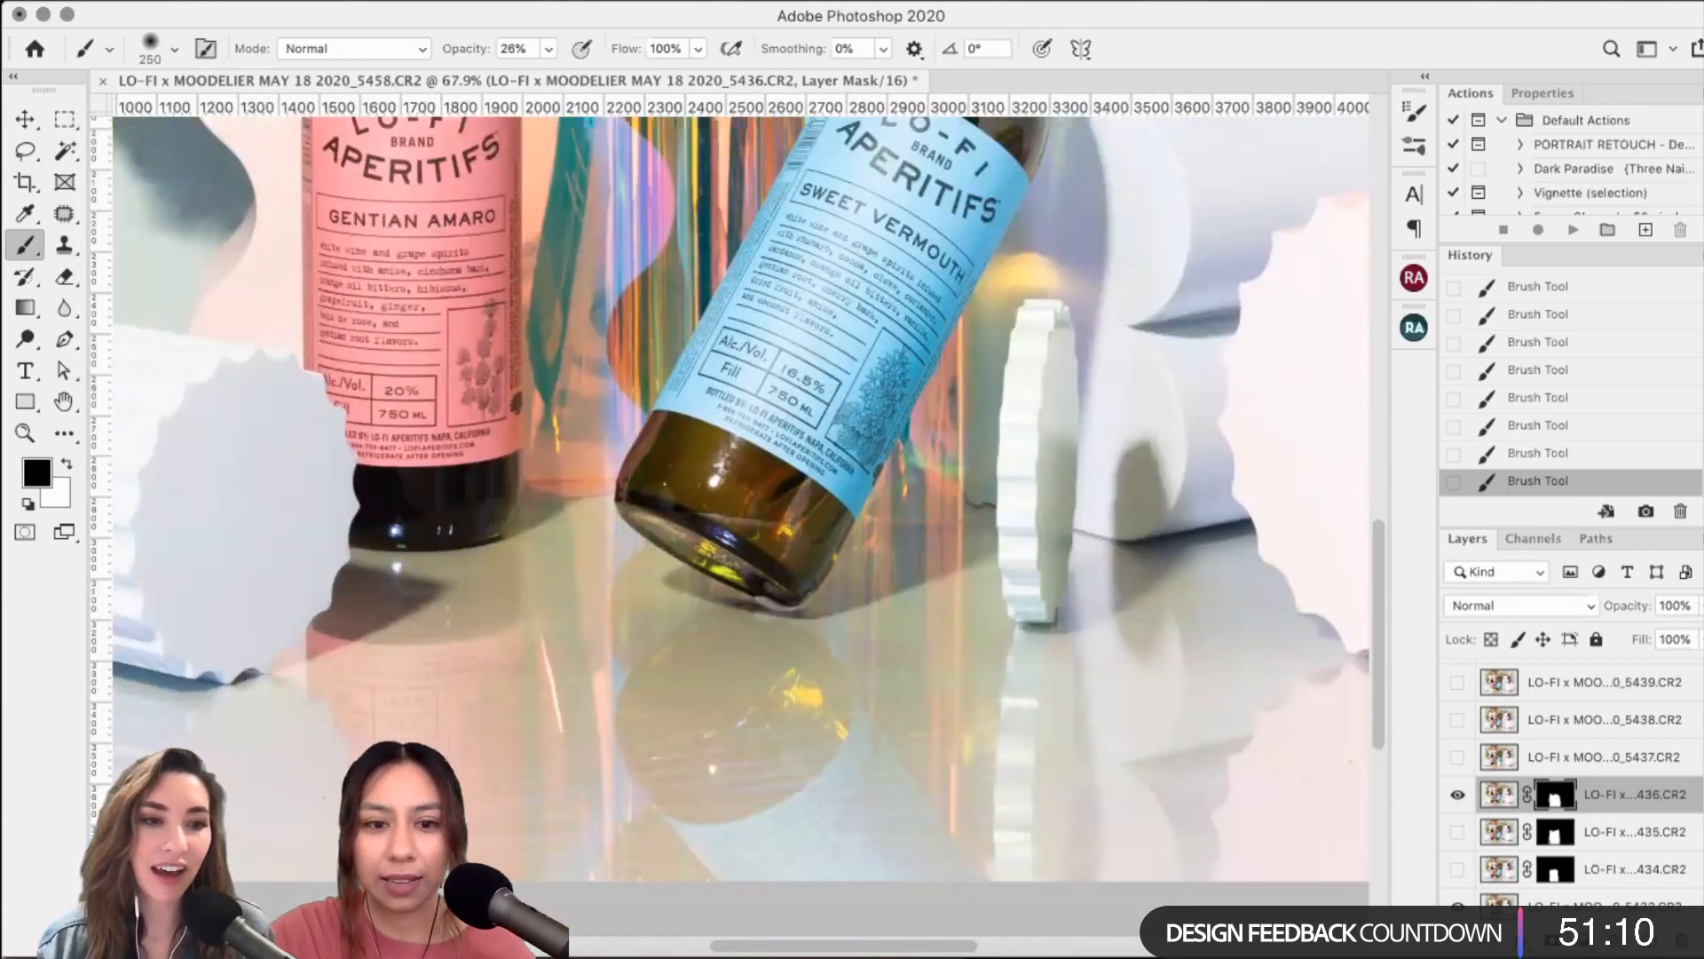
left_click(1457, 799, "alt")
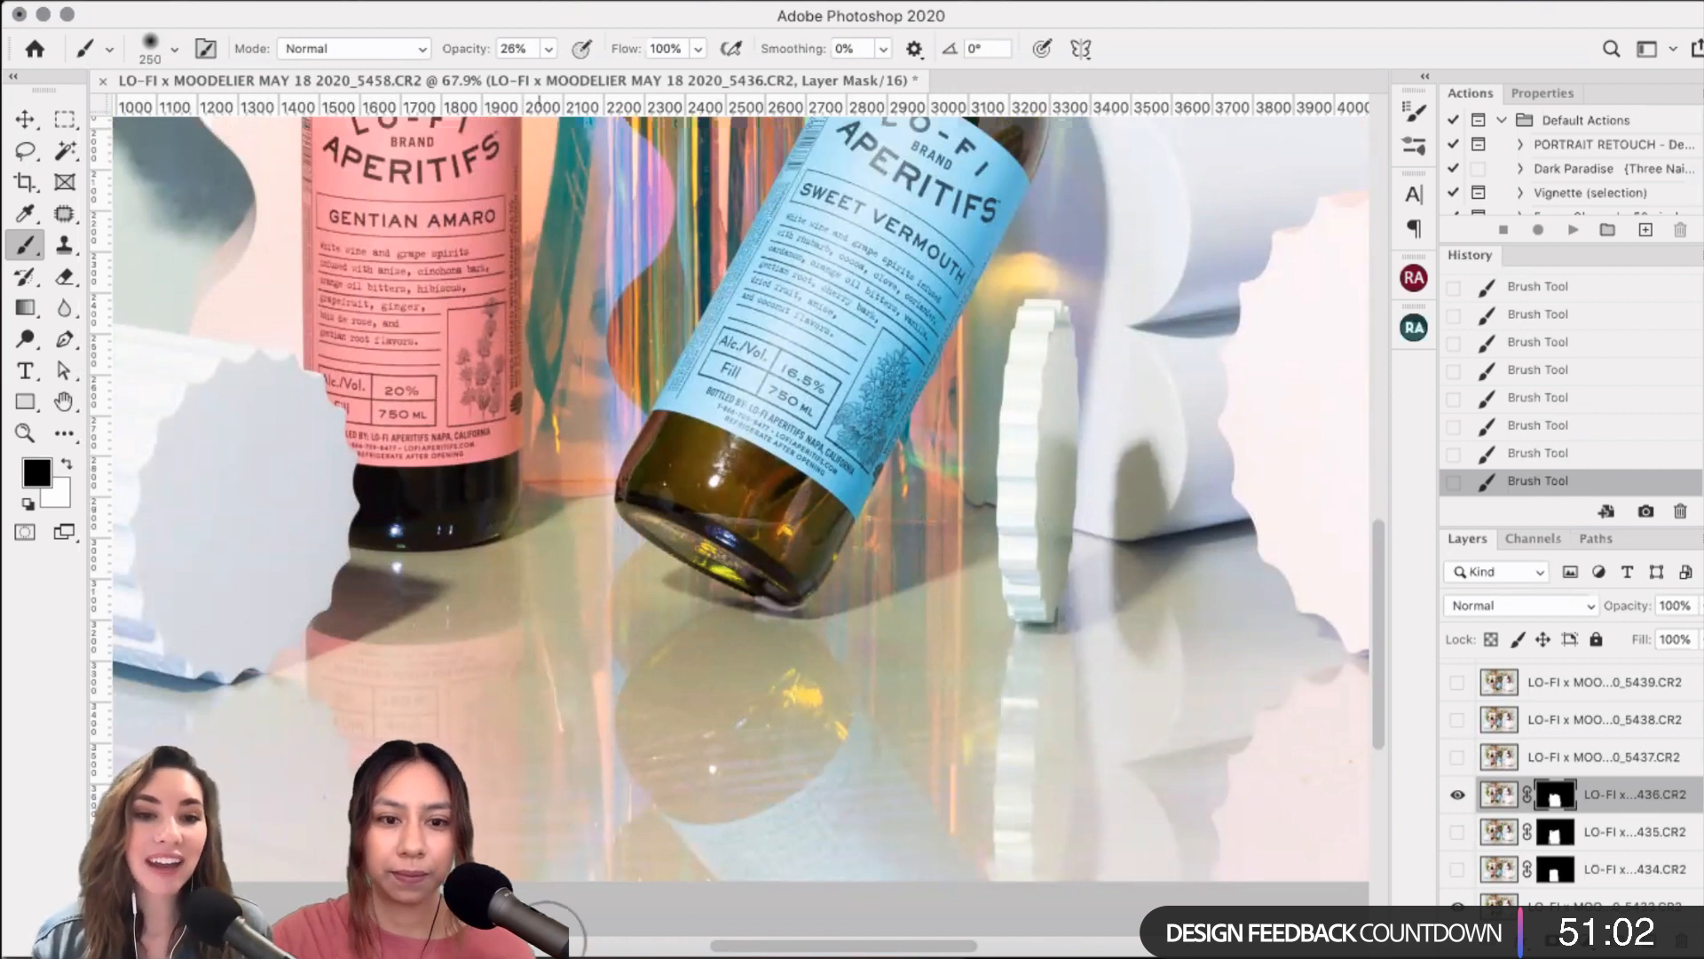
- Switch the mask brush to white at 125 px and inspect the 5436 composite around the Sweet Vermouth bottle and disc
key("x")
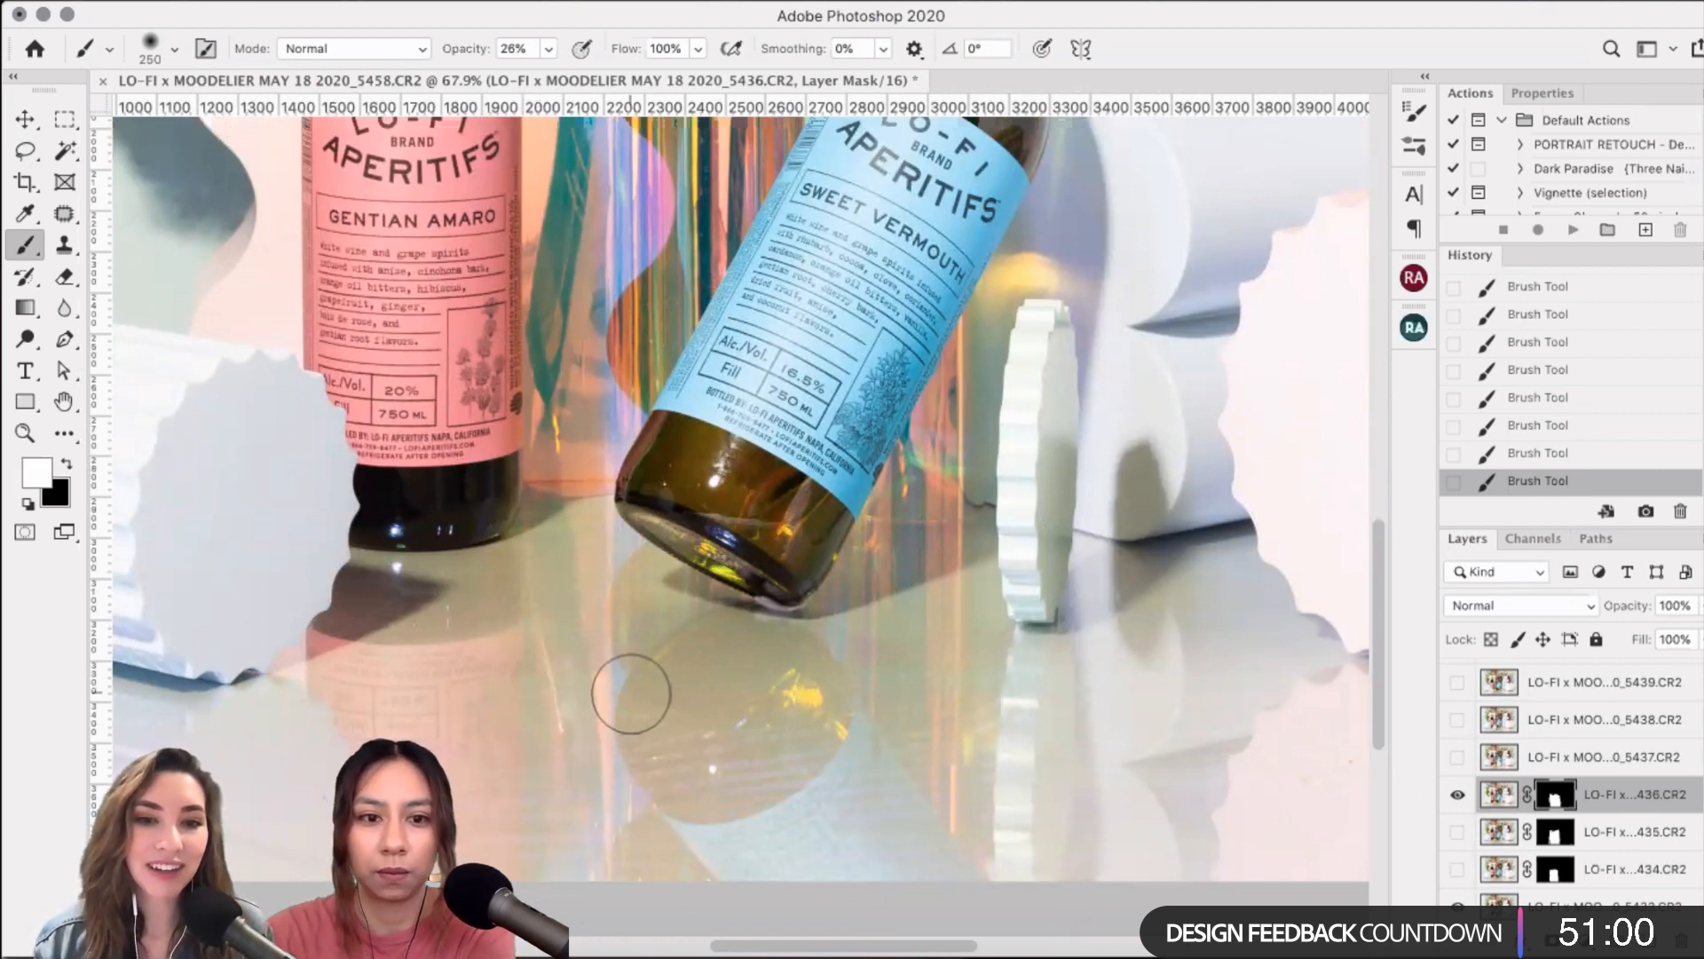
key("bracketleft")
key("bracketleft")
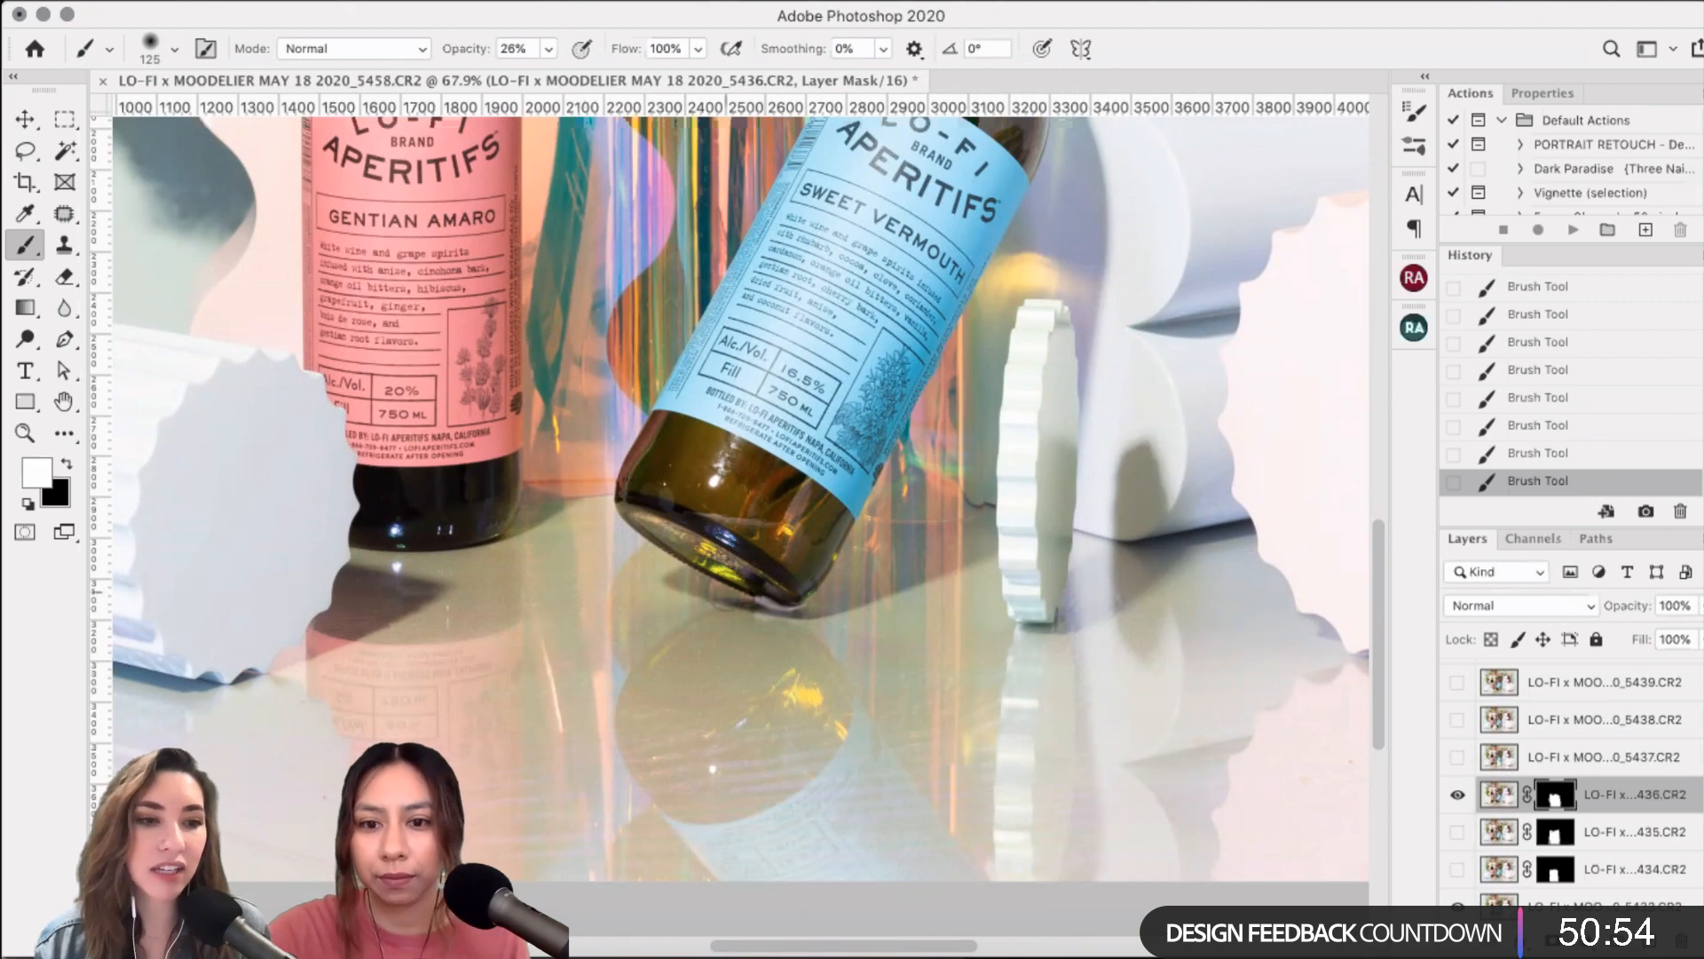
scroll(722, 597, "down", 1)
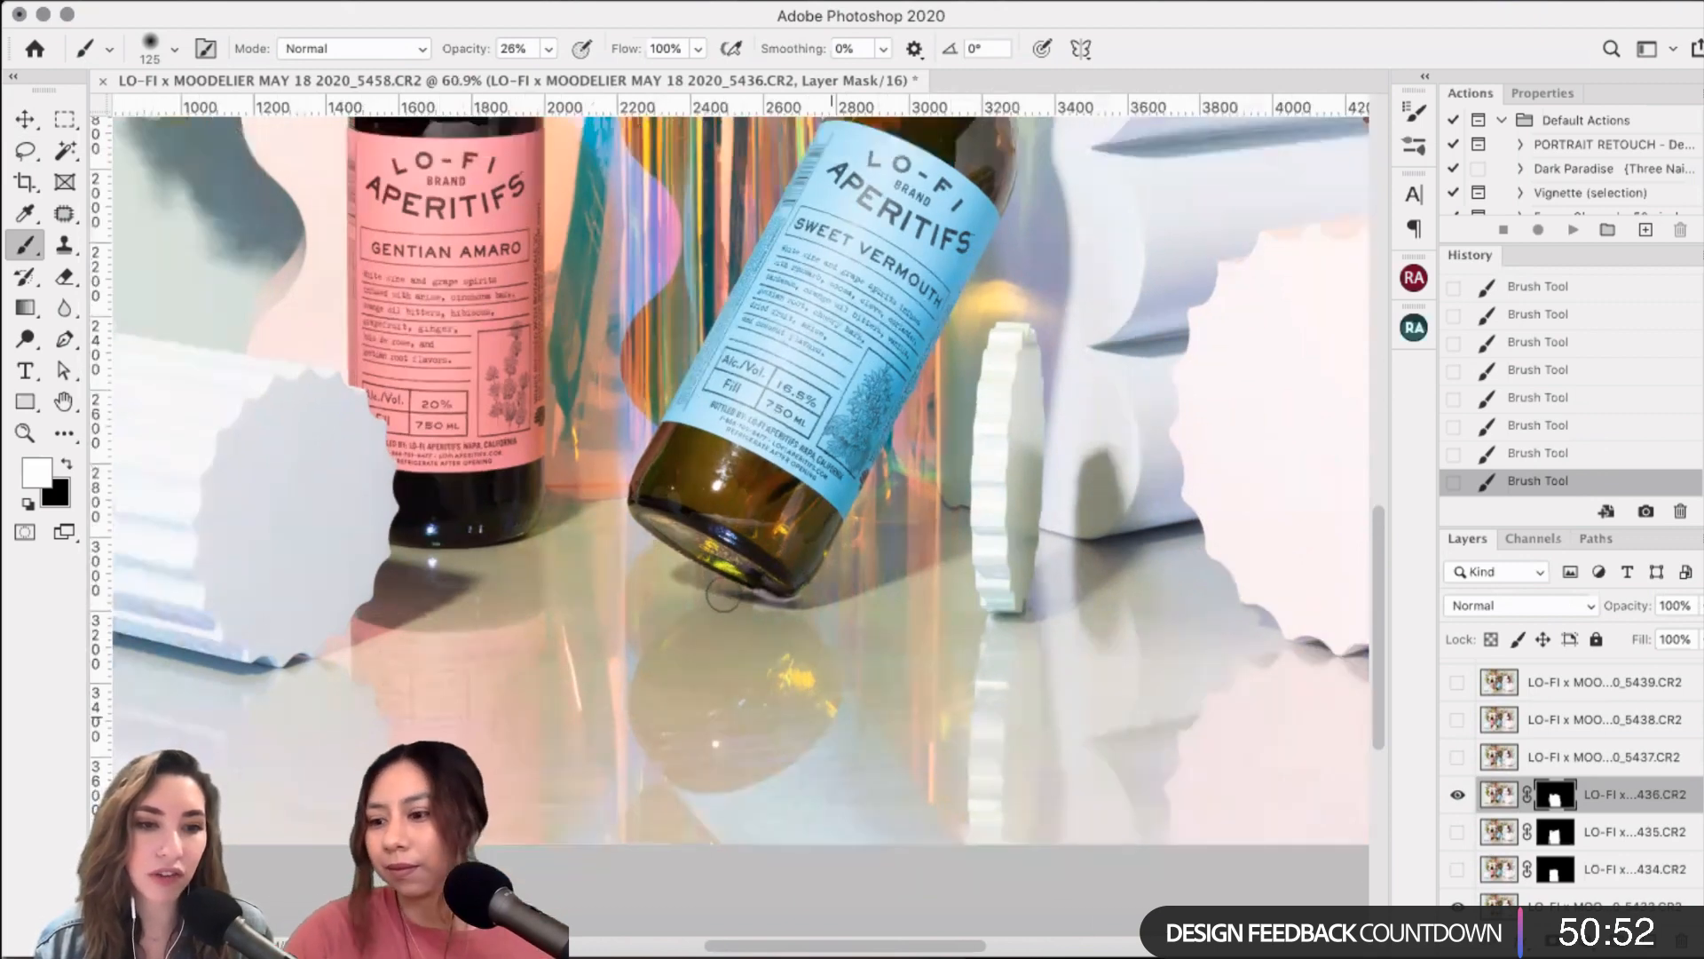
scroll(723, 597, "up", 3)
scroll(619, 624, "down", 1)
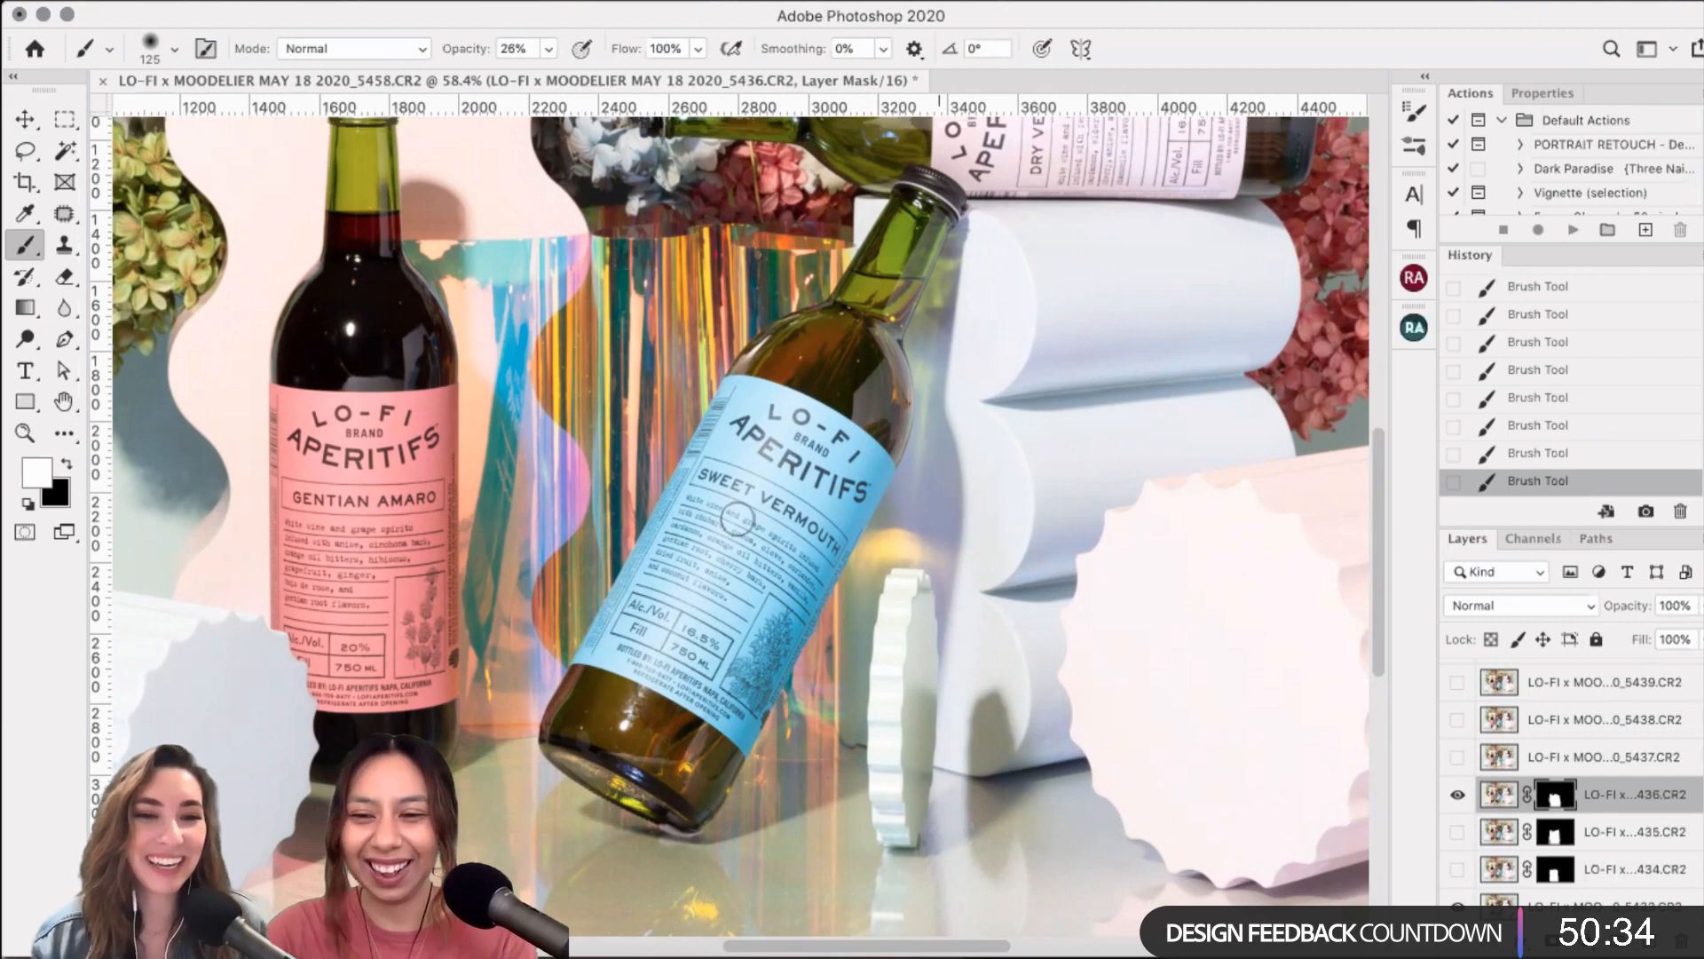
scroll(928, 552, "down", 2)
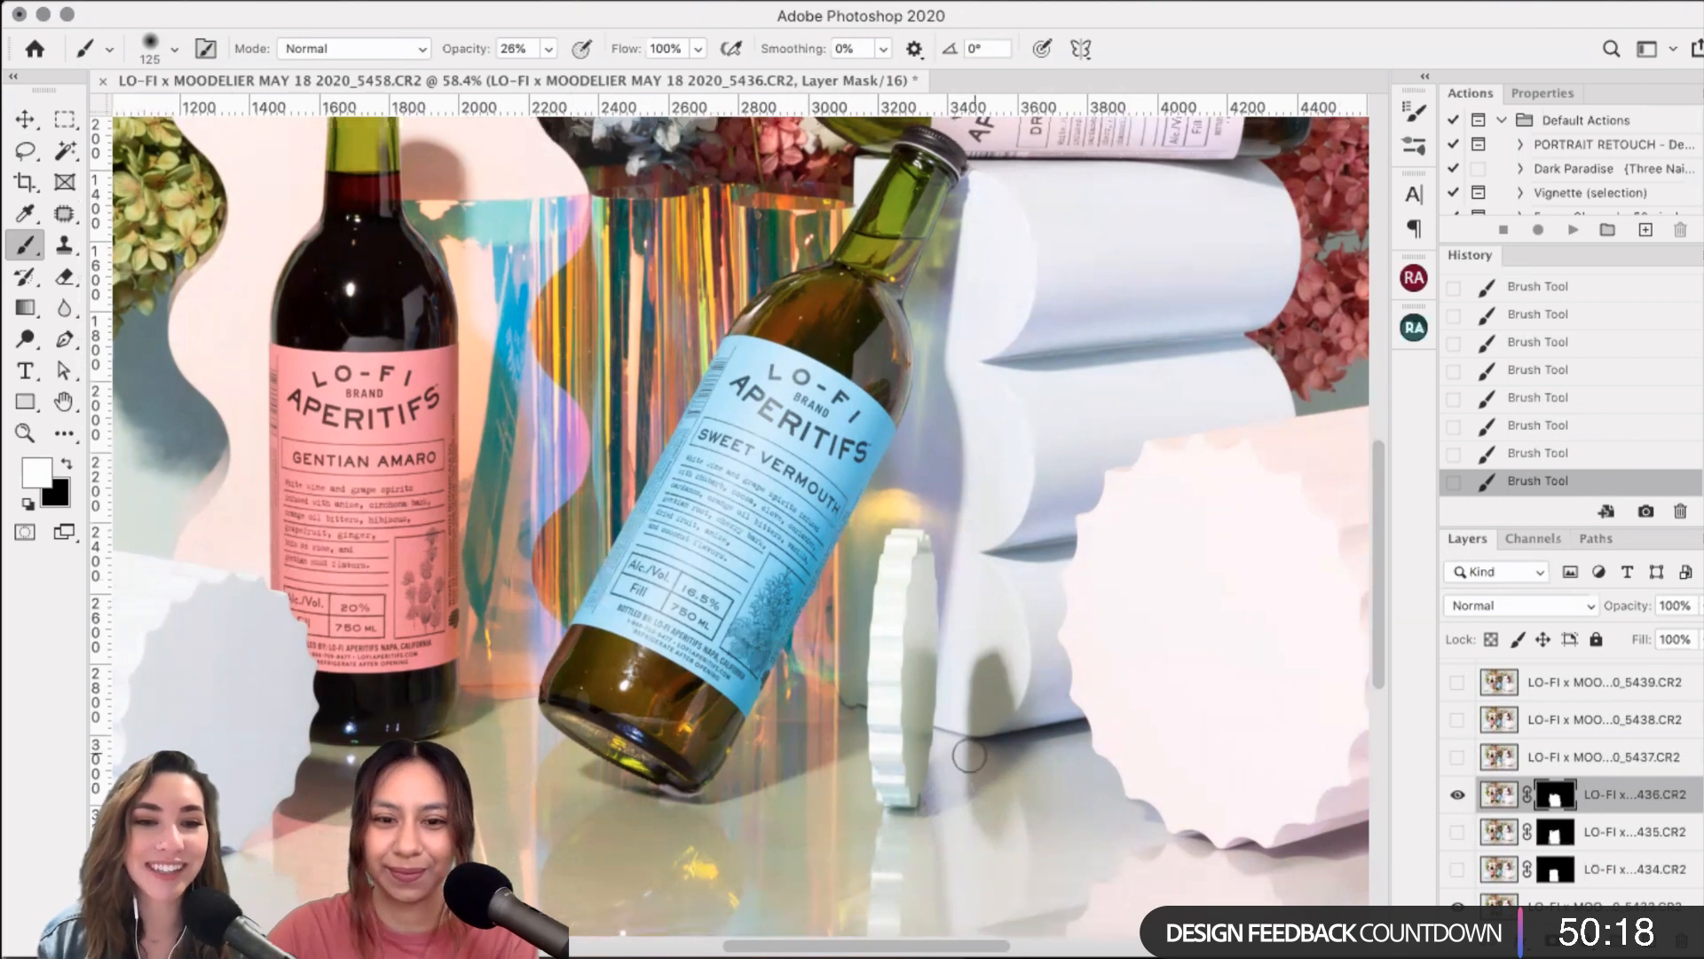
scroll(968, 756, "down", 2)
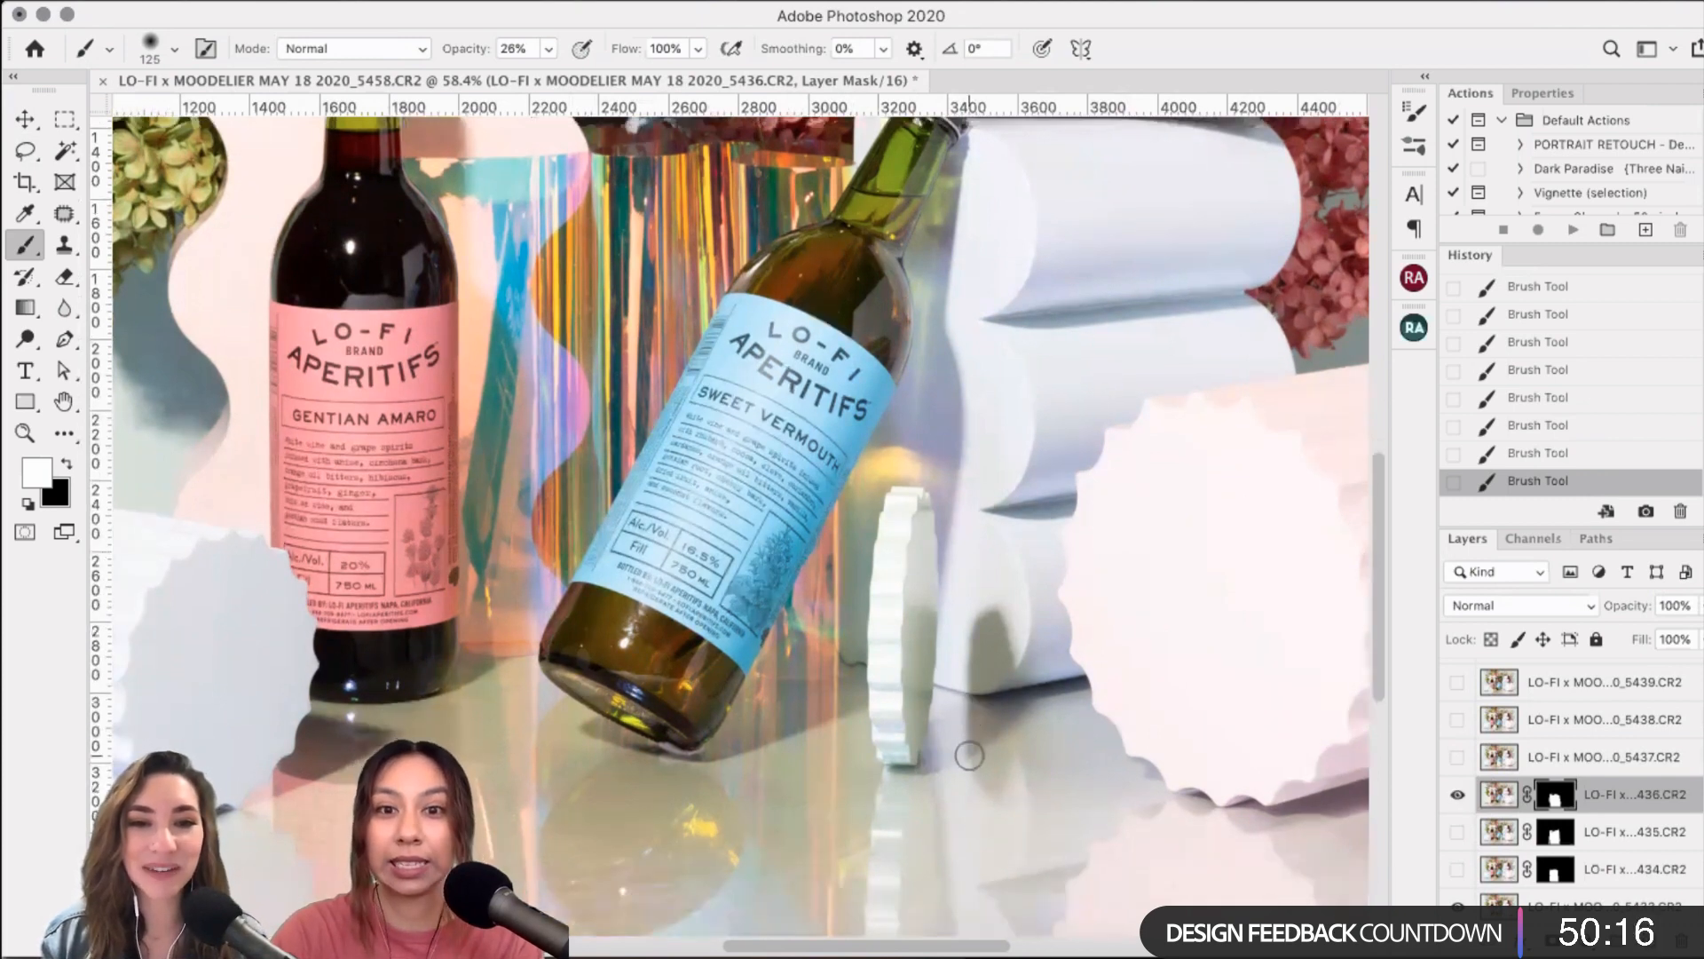
scroll(969, 755, "down", 1)
scroll(968, 755, "down", 2)
scroll(963, 760, "up", 3)
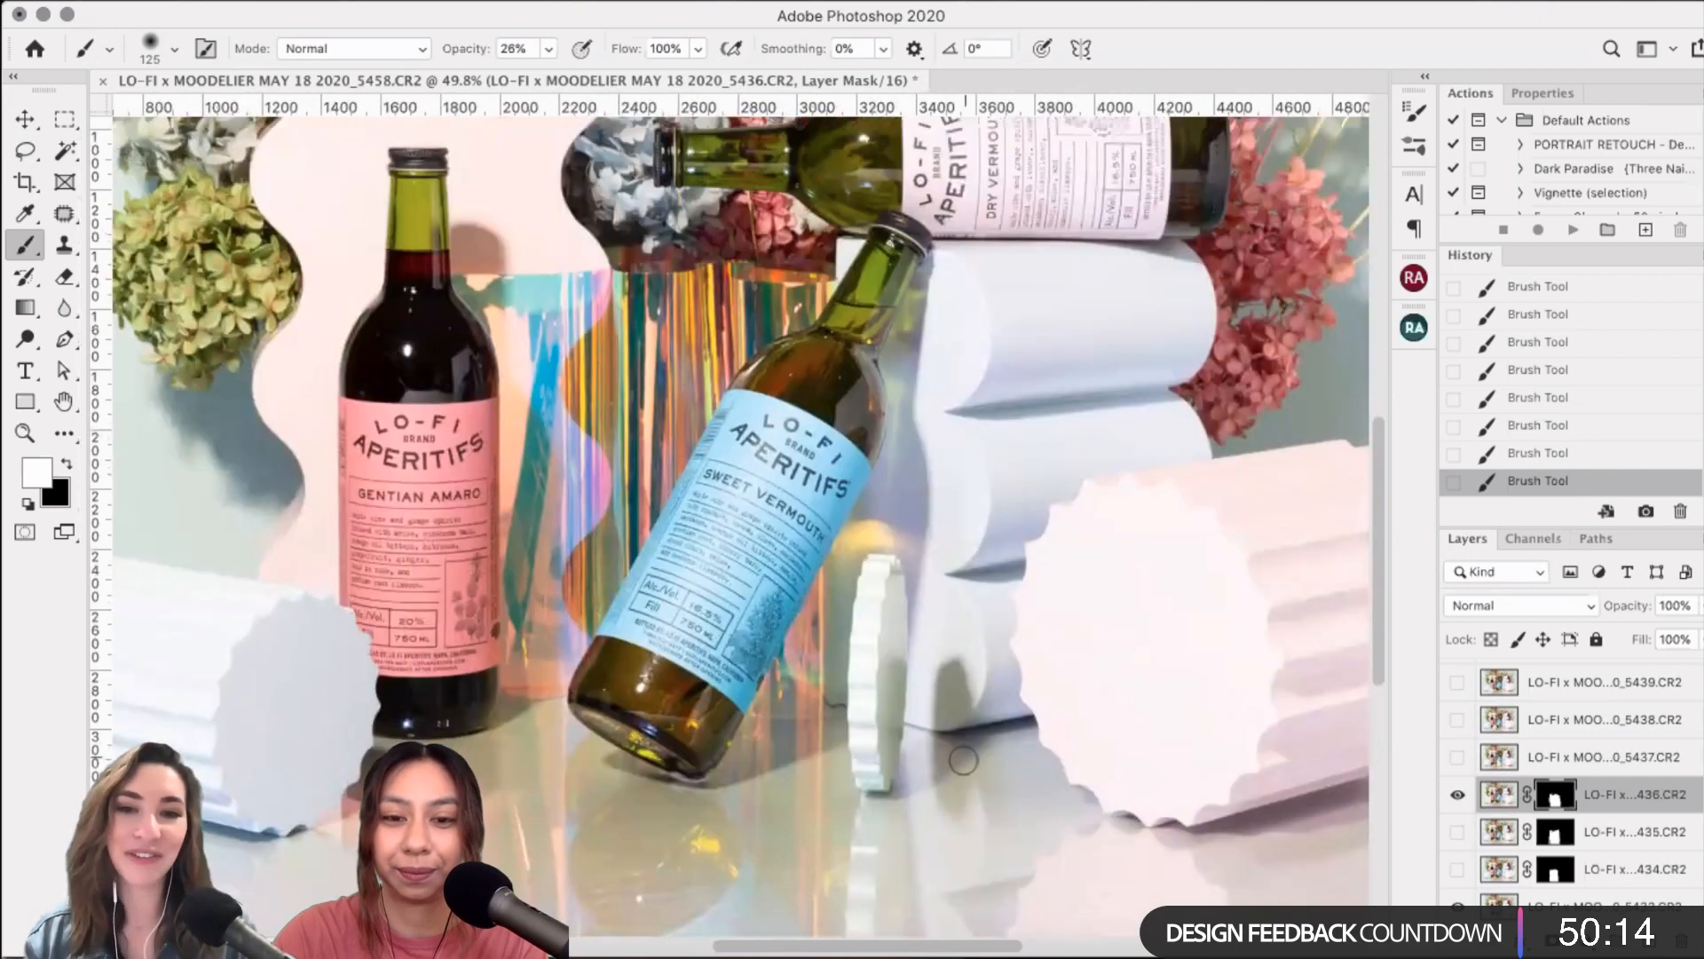
scroll(963, 760, "down", 1)
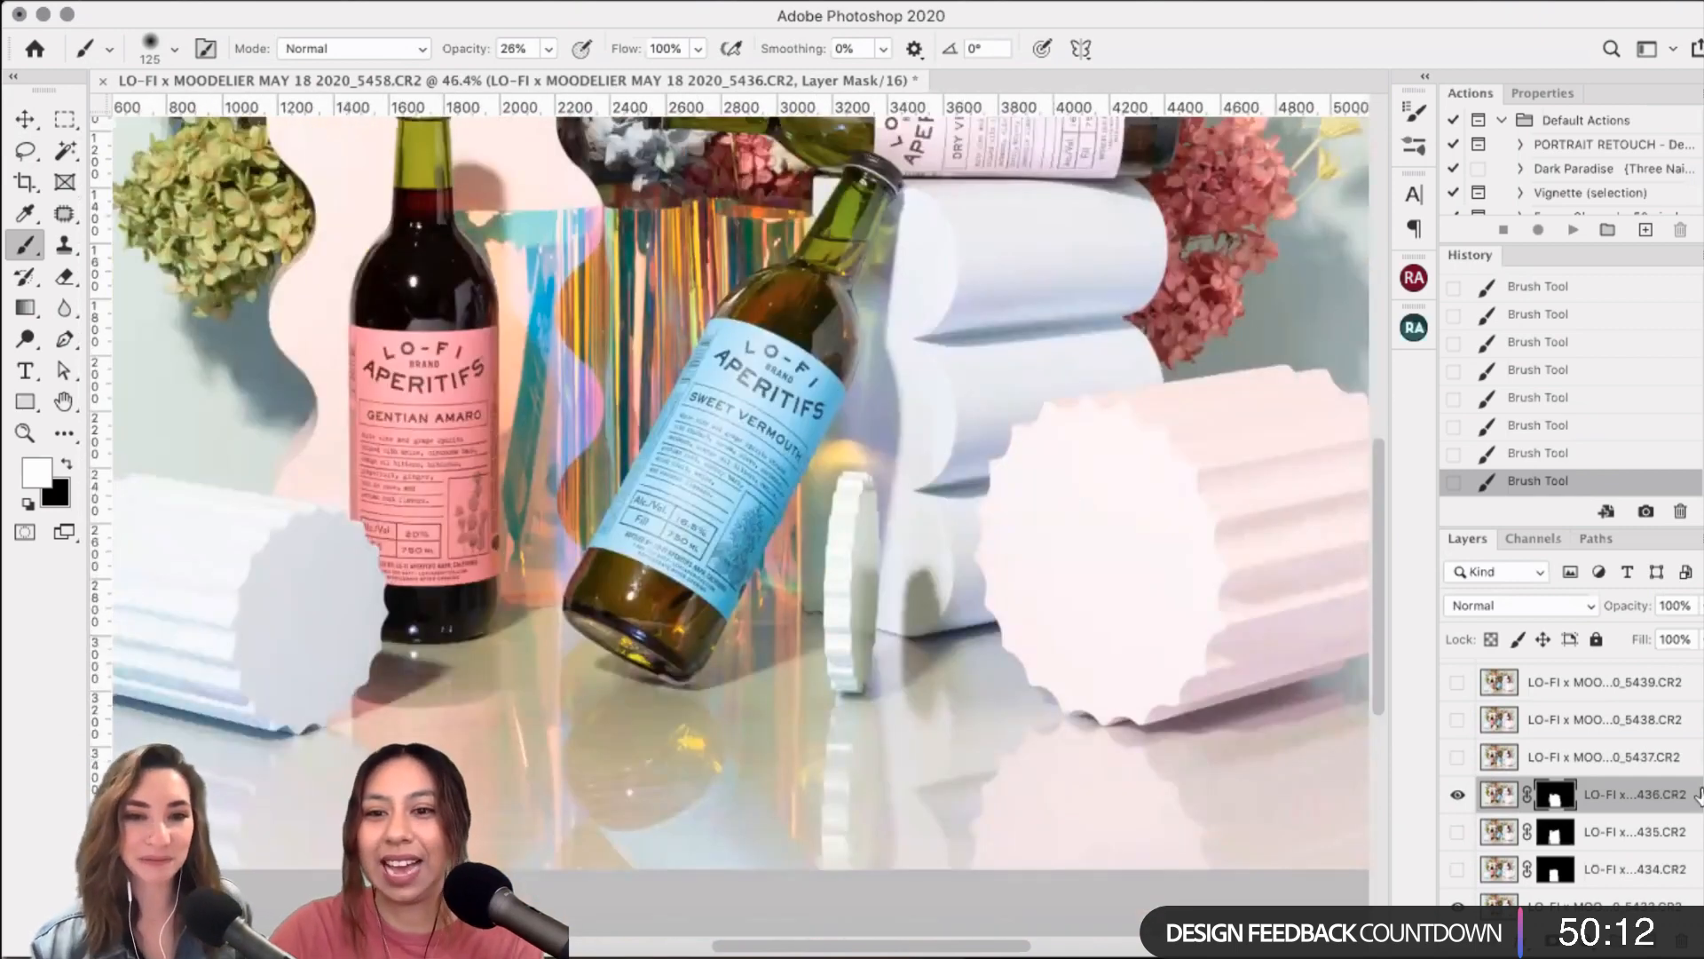
- Show 5437 instead of 5436 and lasso the tilted Sweet Vermouth bottle, scalloped disc and their reflections down to the image's lower edge
left_click(1457, 797)
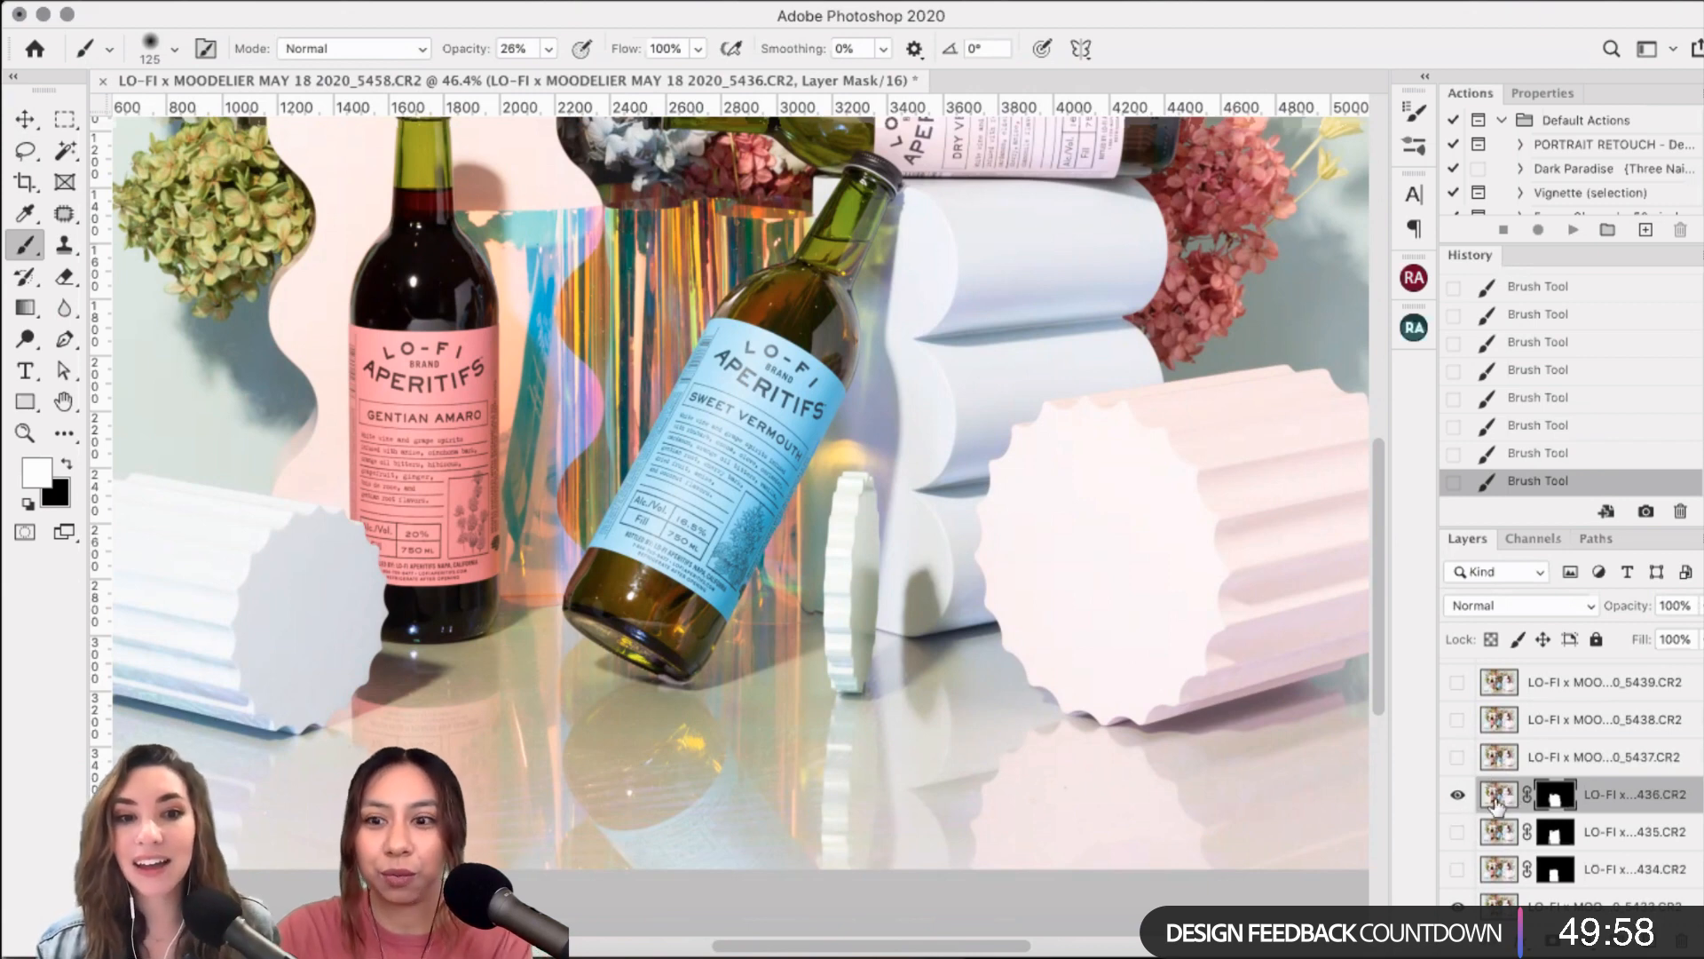
left_click(1459, 794)
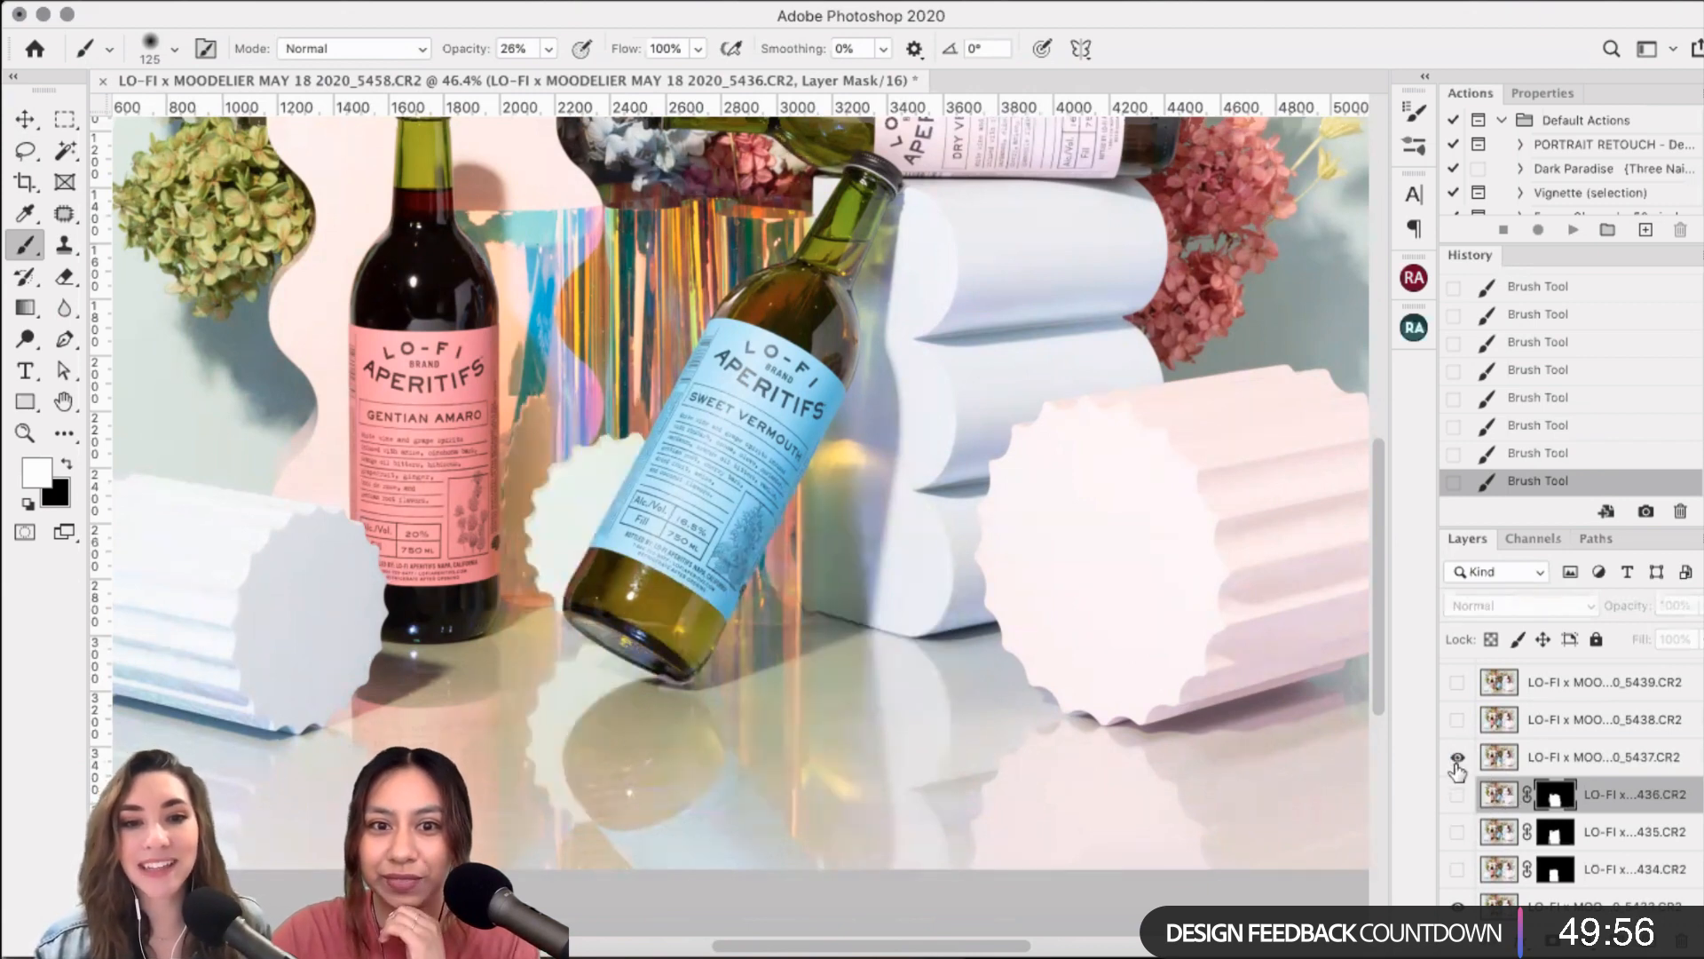
left_click(1456, 757)
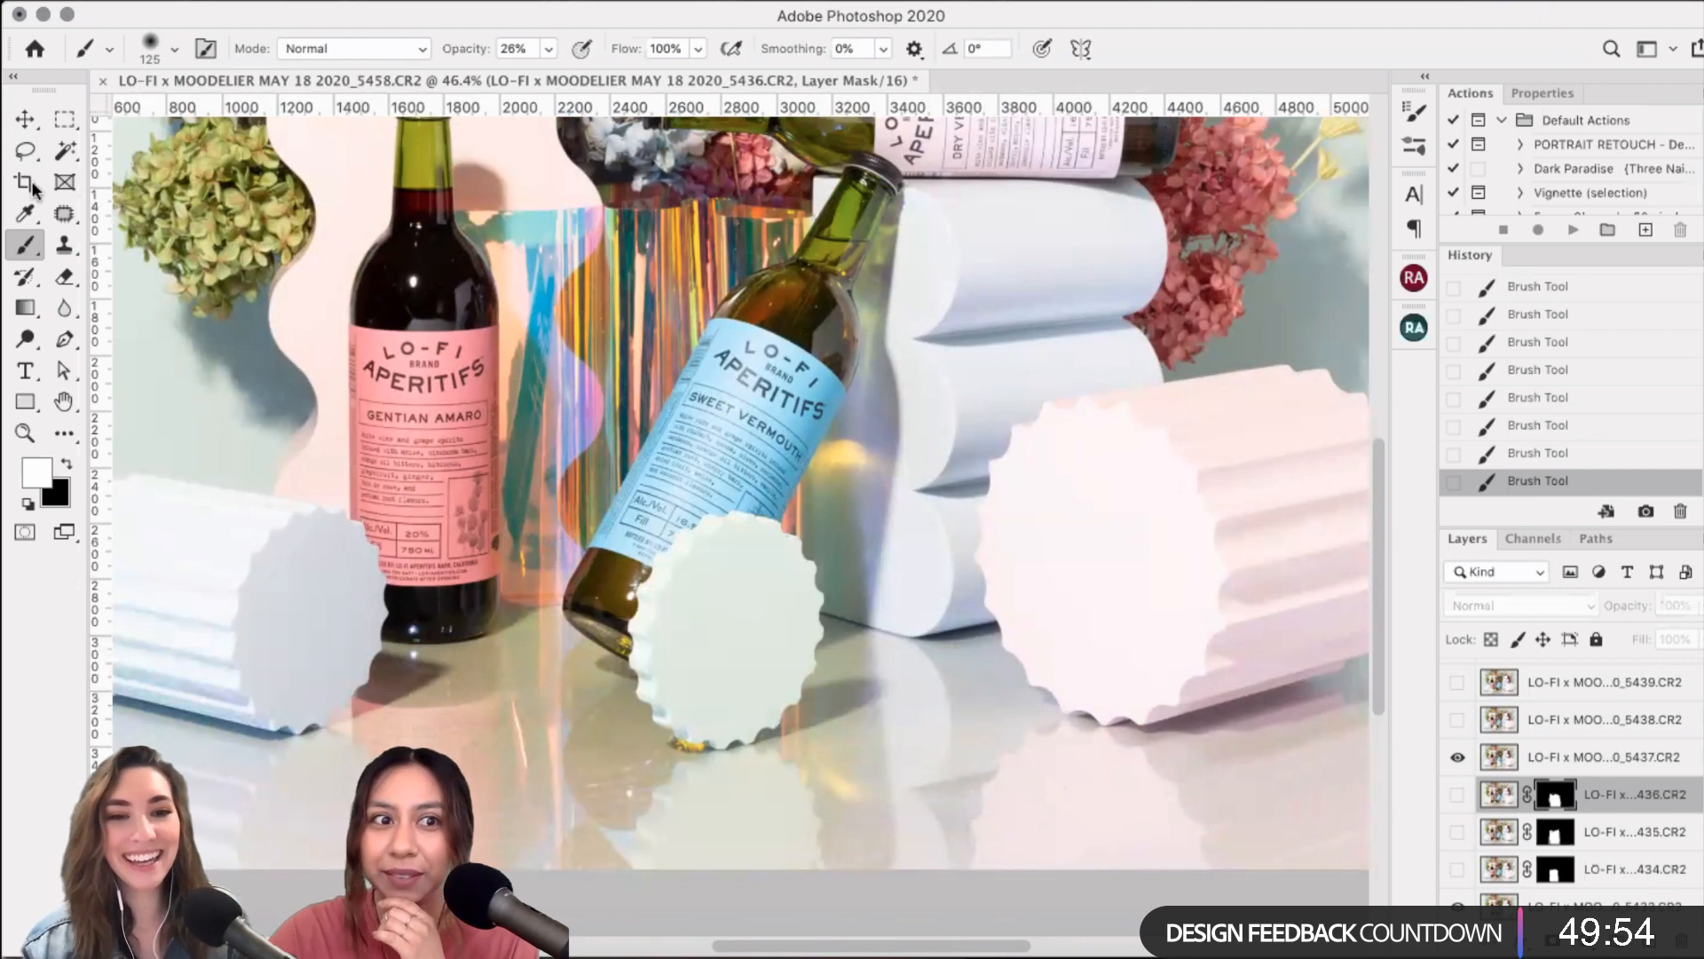
left_click(25, 152)
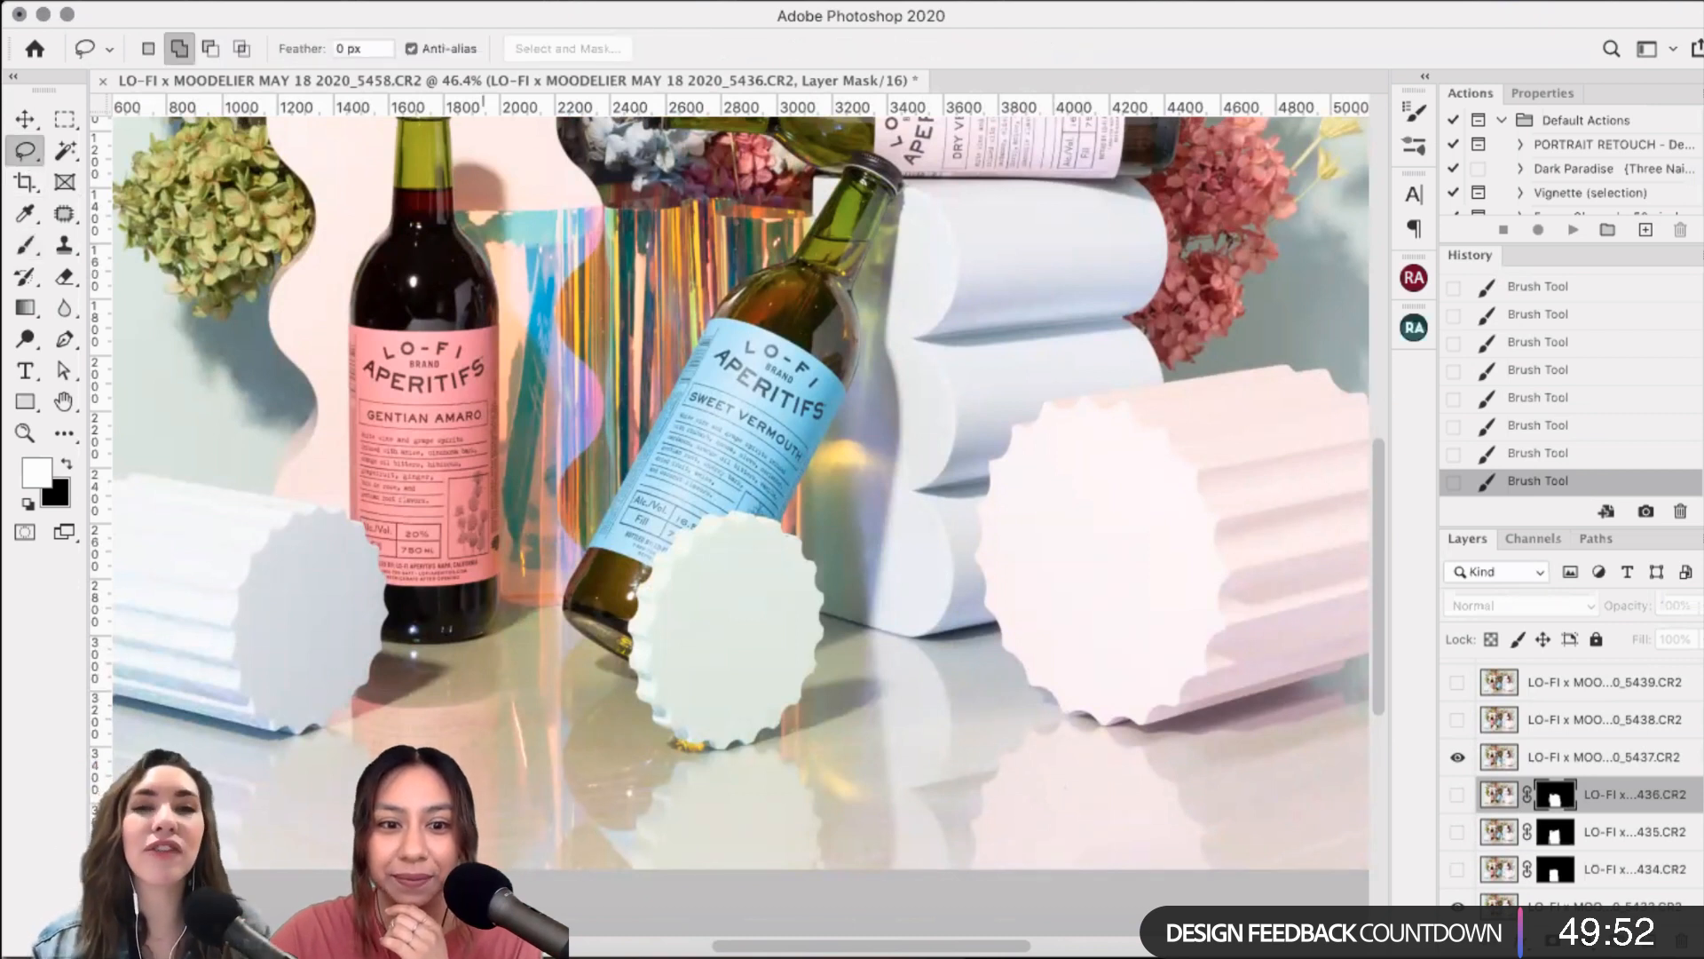
mouse_move(460, 607)
left_mouse_down()
mouse_move(493, 314)
mouse_move(582, 304)
mouse_move(813, 336)
mouse_move(488, 314)
mouse_move(657, 291)
left_mouse_up()
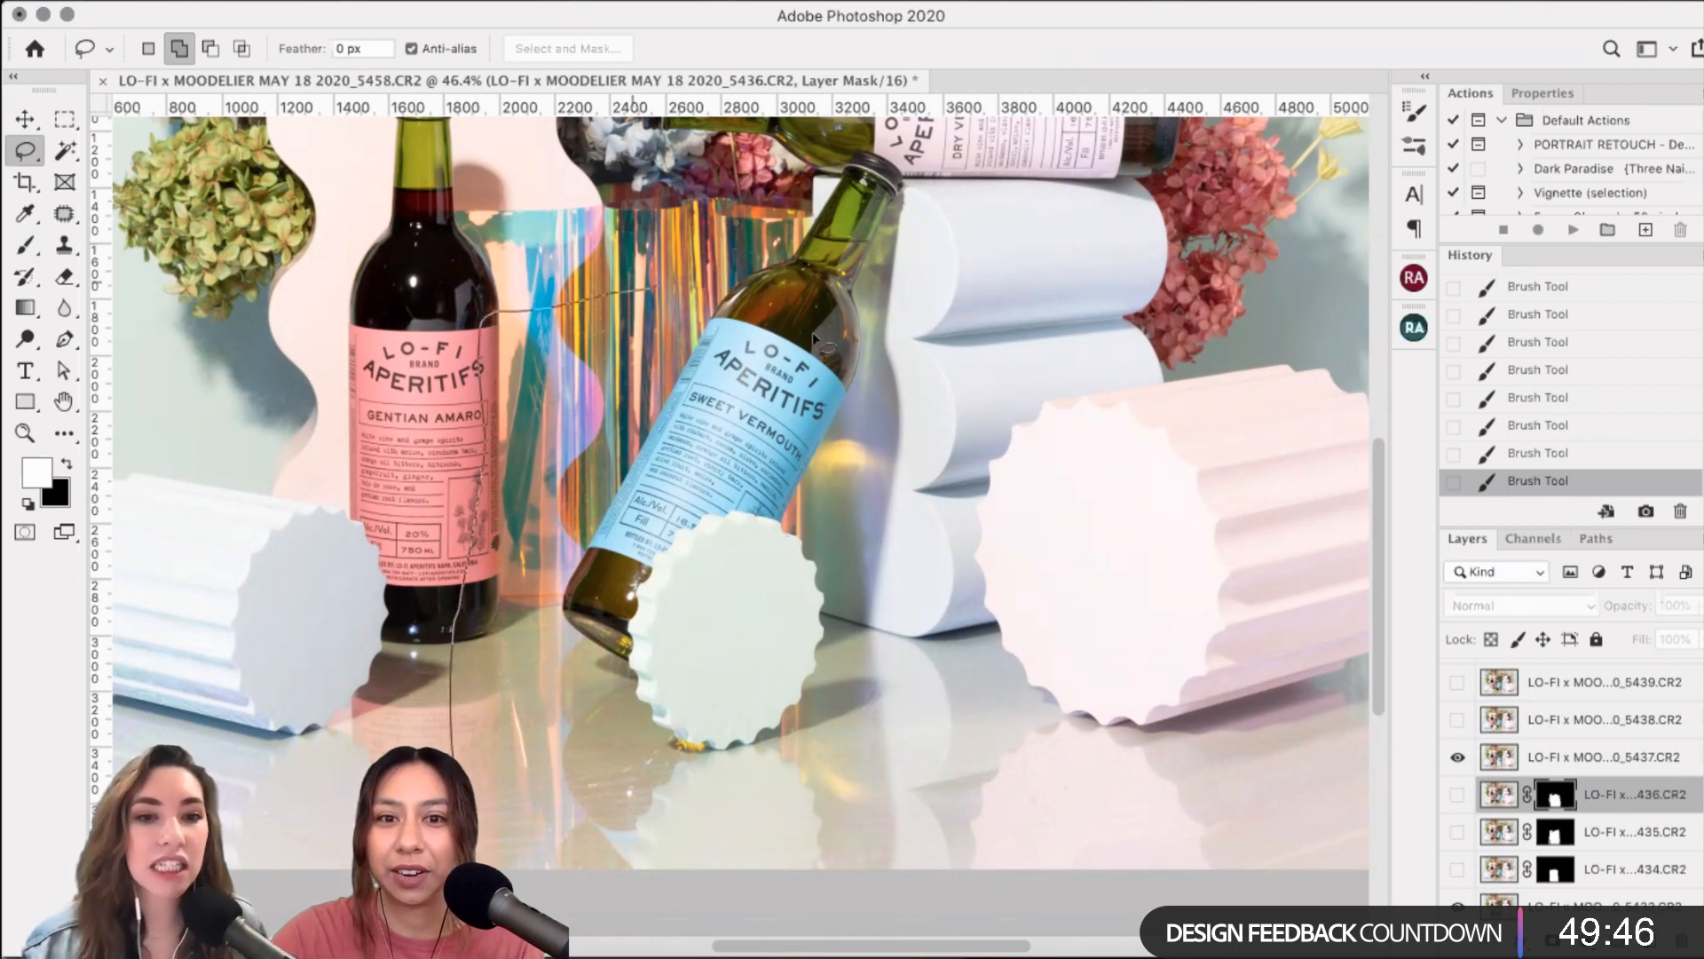
mouse_move(814, 338)
left_mouse_down()
mouse_move(932, 448)
mouse_move(882, 936)
mouse_move(924, 898)
mouse_move(1459, 781)
mouse_move(1456, 763)
left_mouse_up()
- Compare 5437 with the base inside the lasso selection, then smooth the selection by 7 in Select and Mask with 5437 active
left_click(1457, 763)
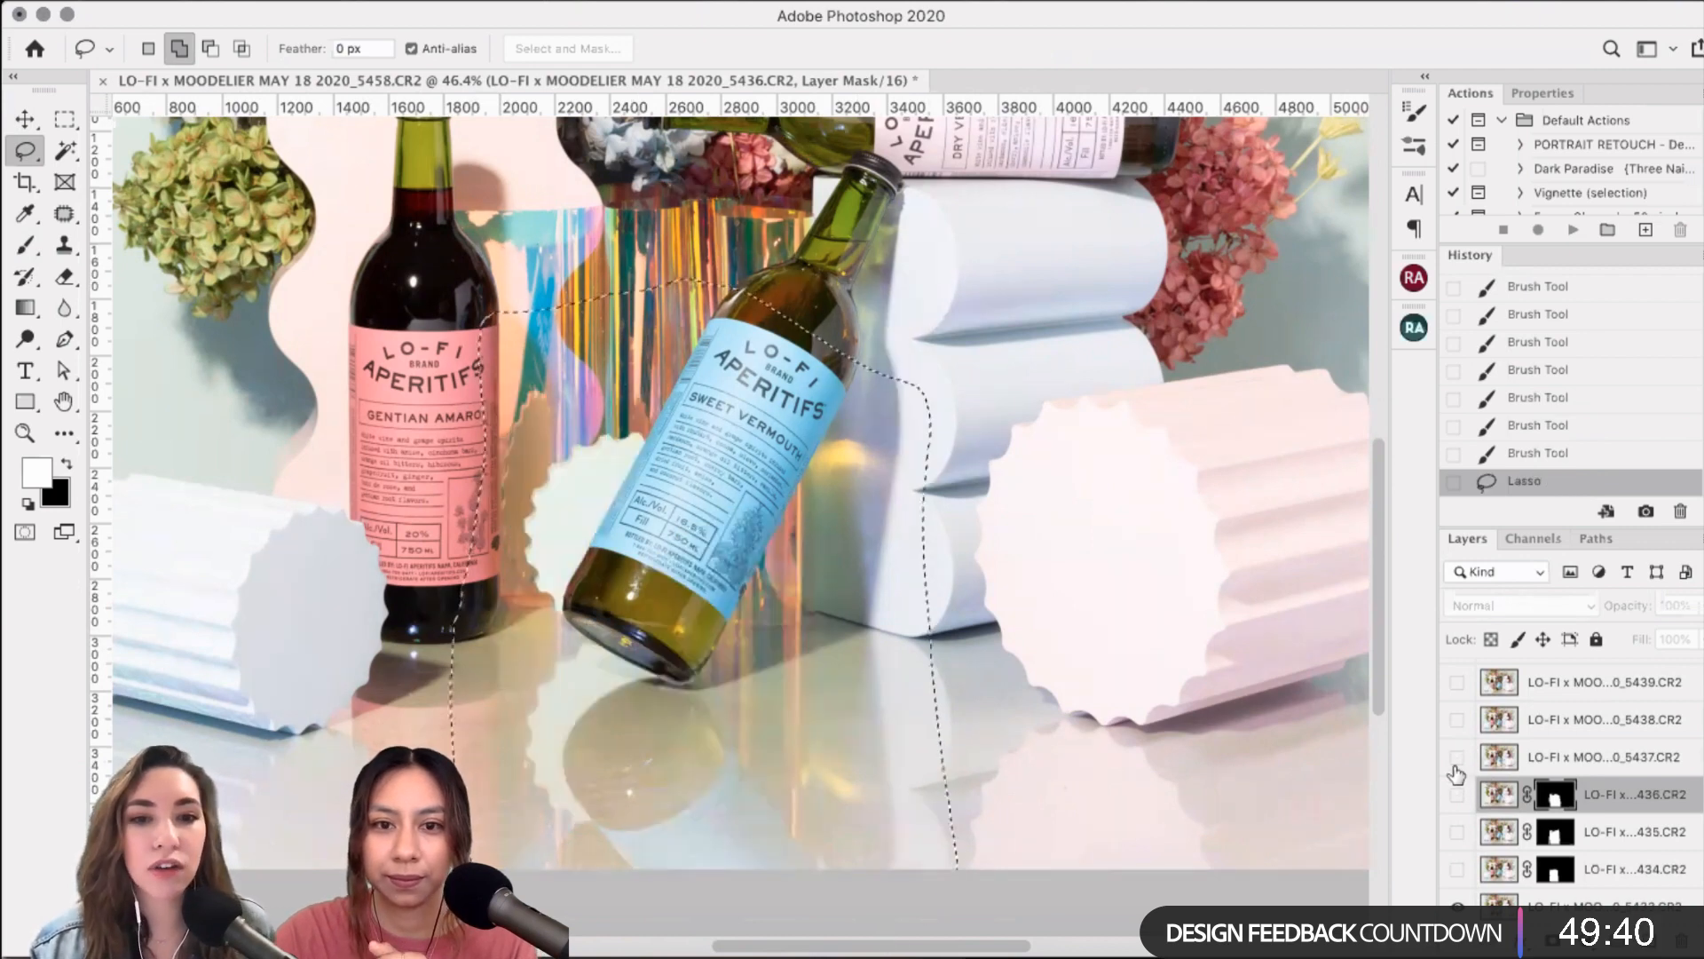
left_click(1456, 759)
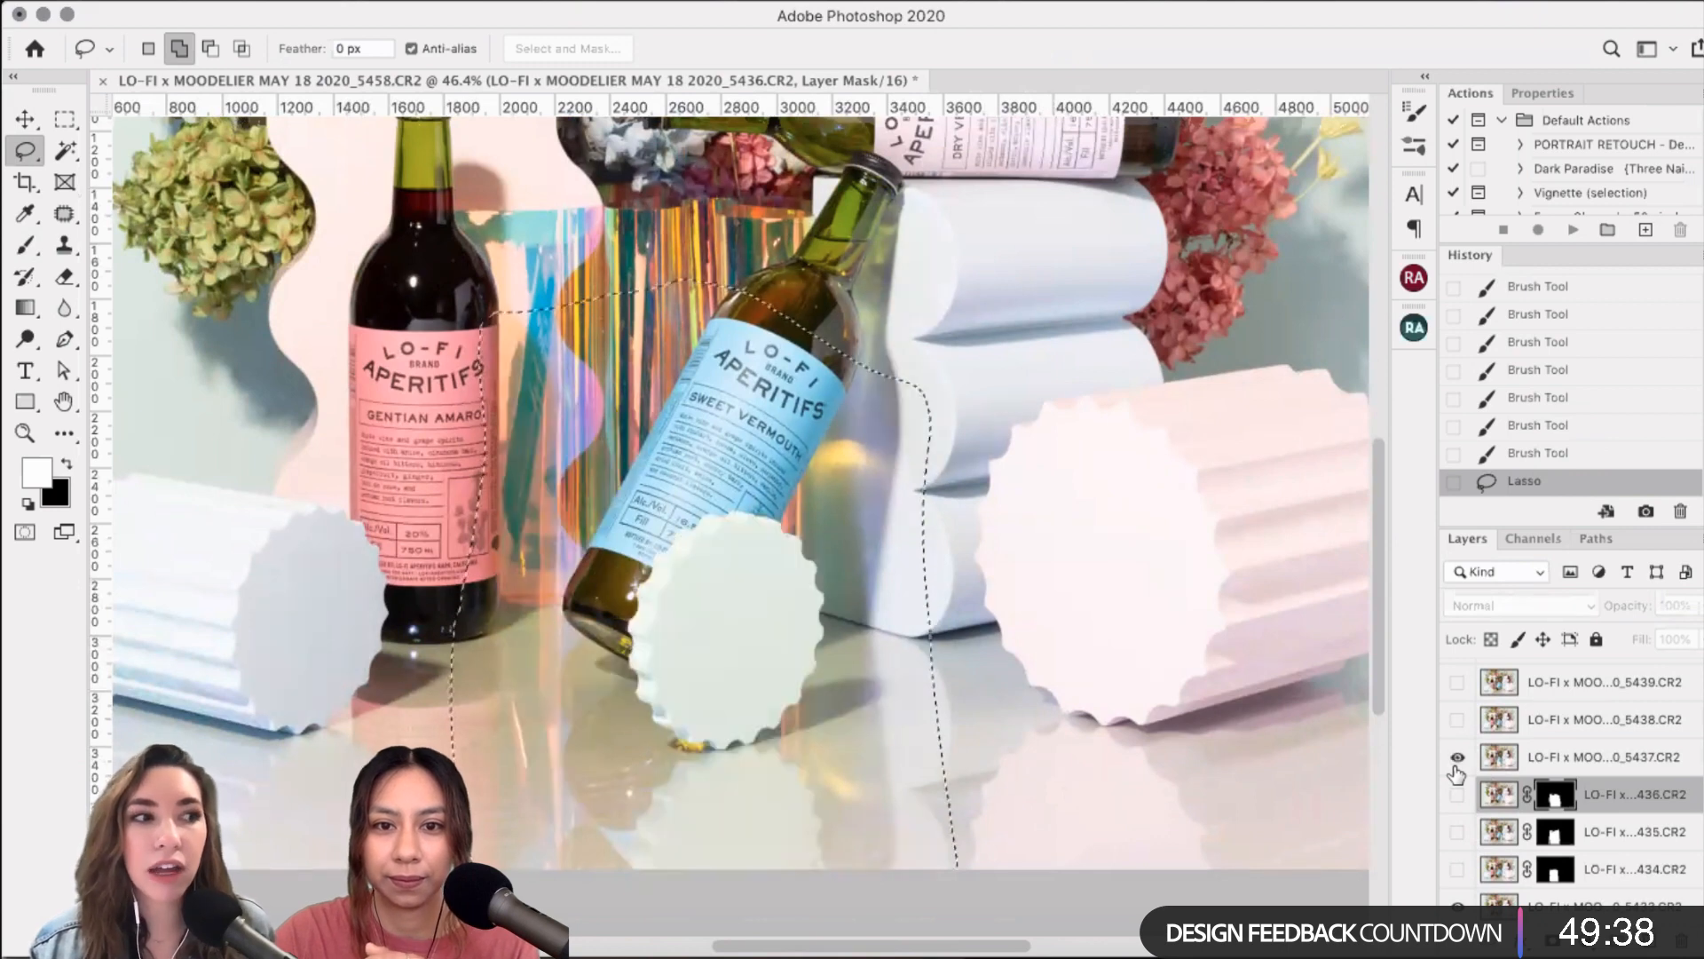
left_click(1457, 762)
left_click(1457, 759)
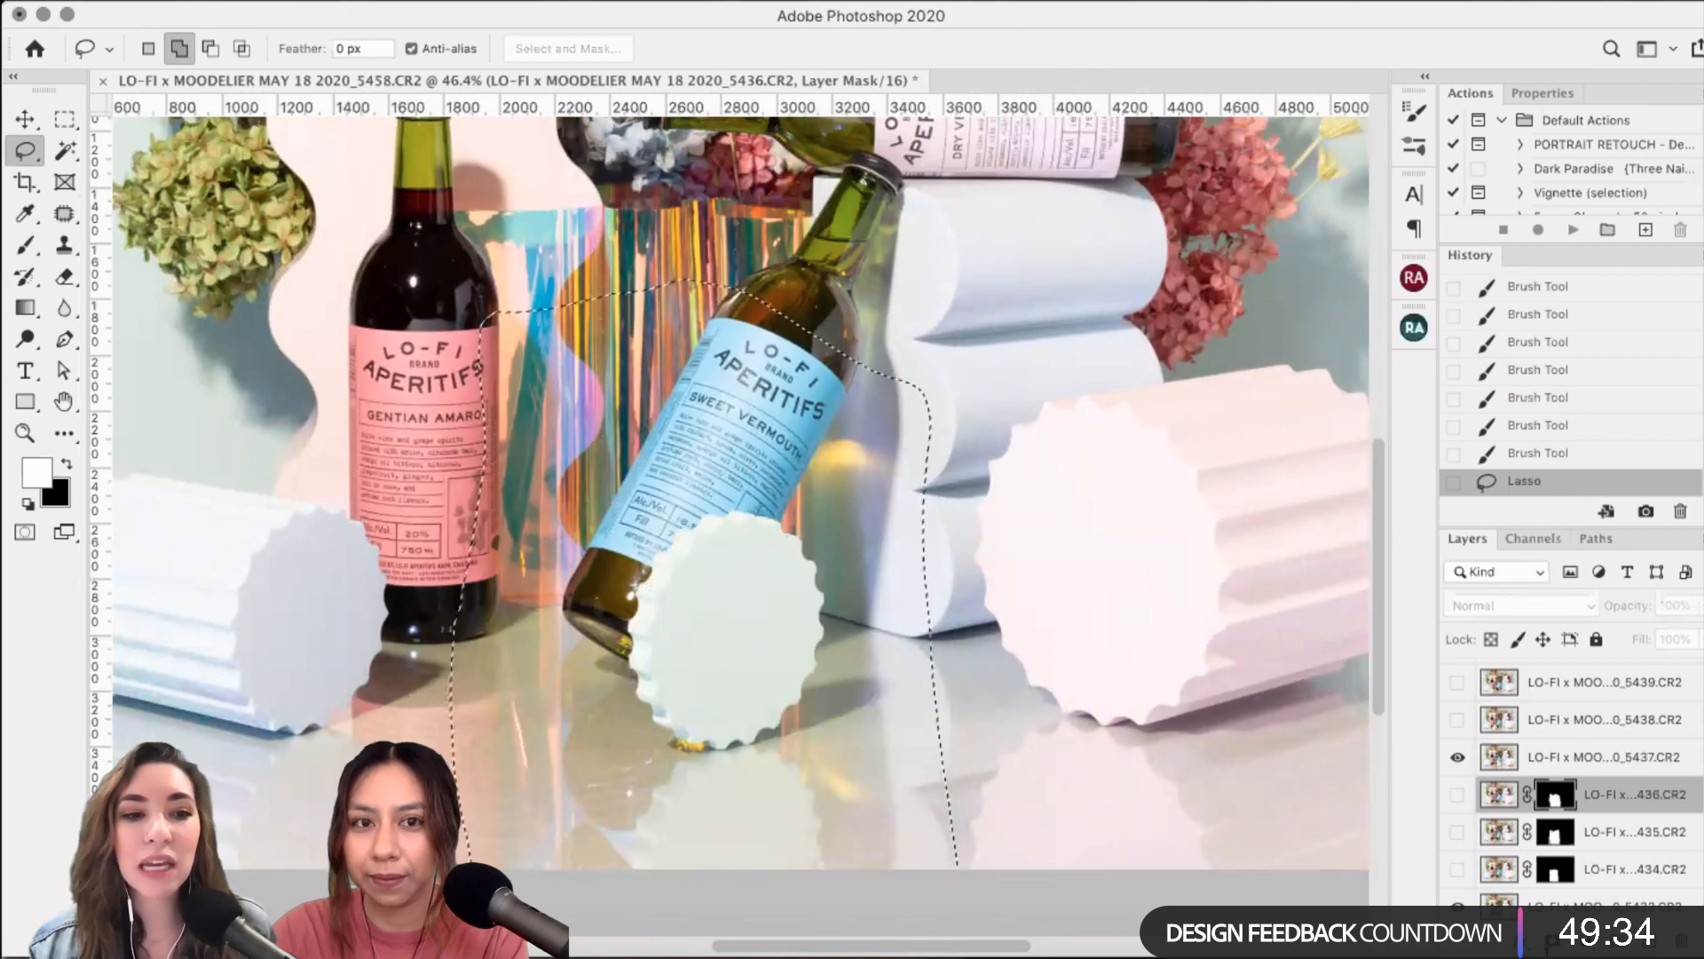
left_click(1598, 756)
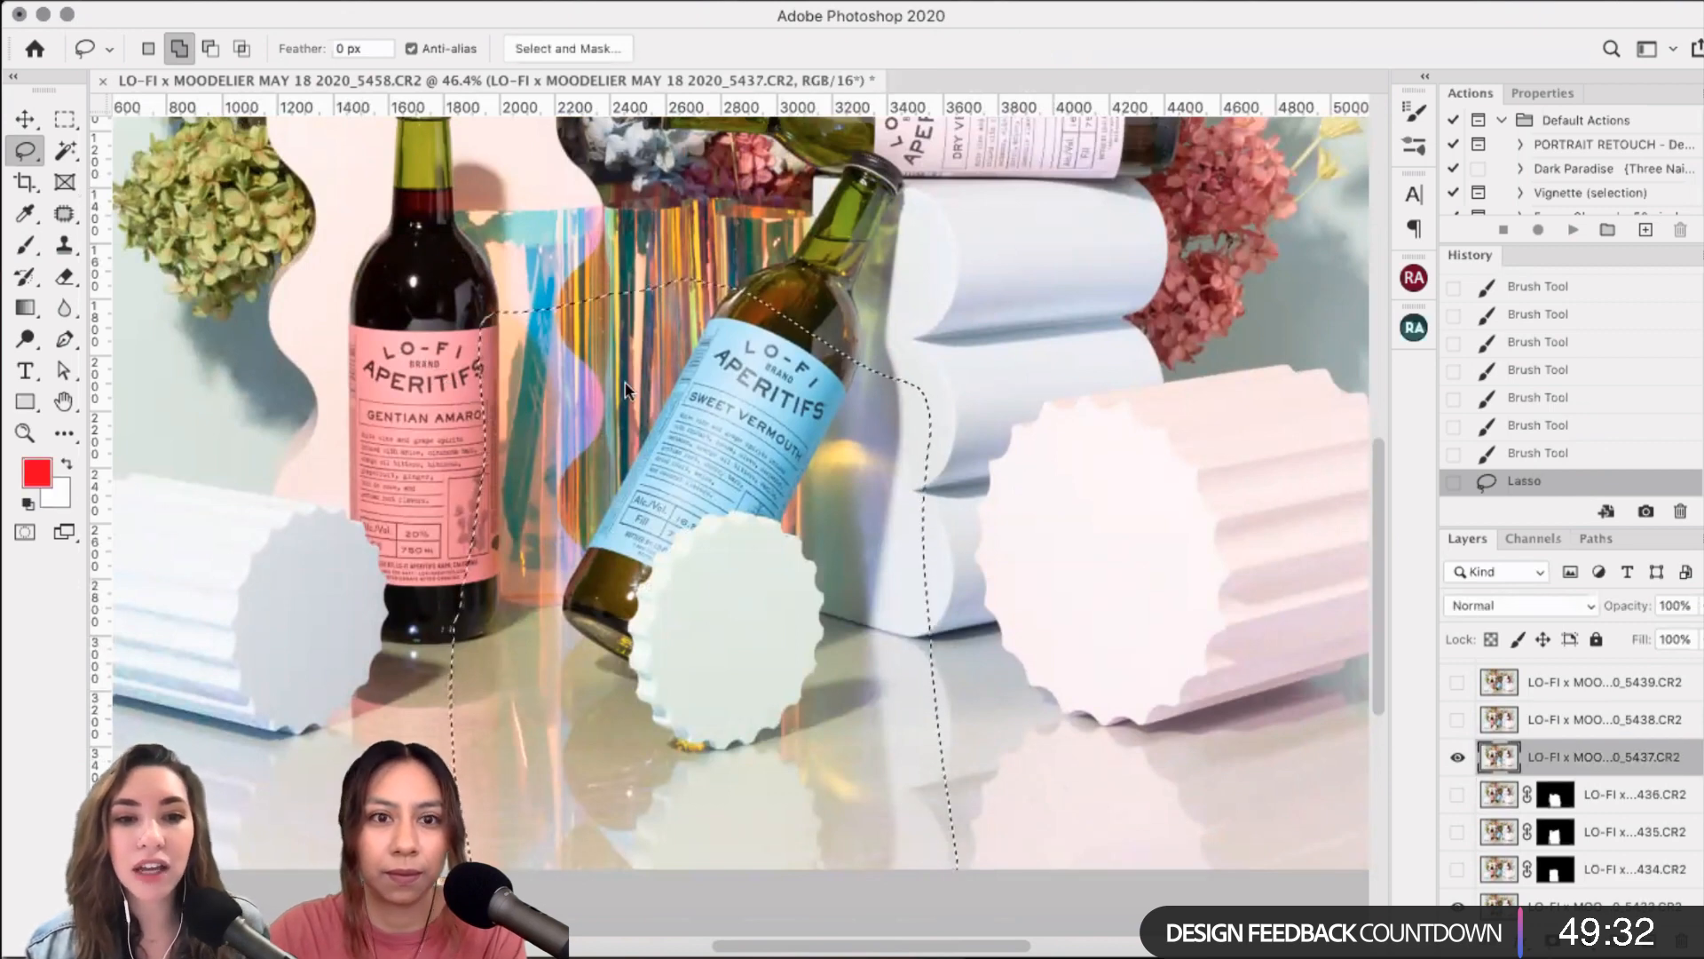
left_click(497, 2)
left_click(1013, 417)
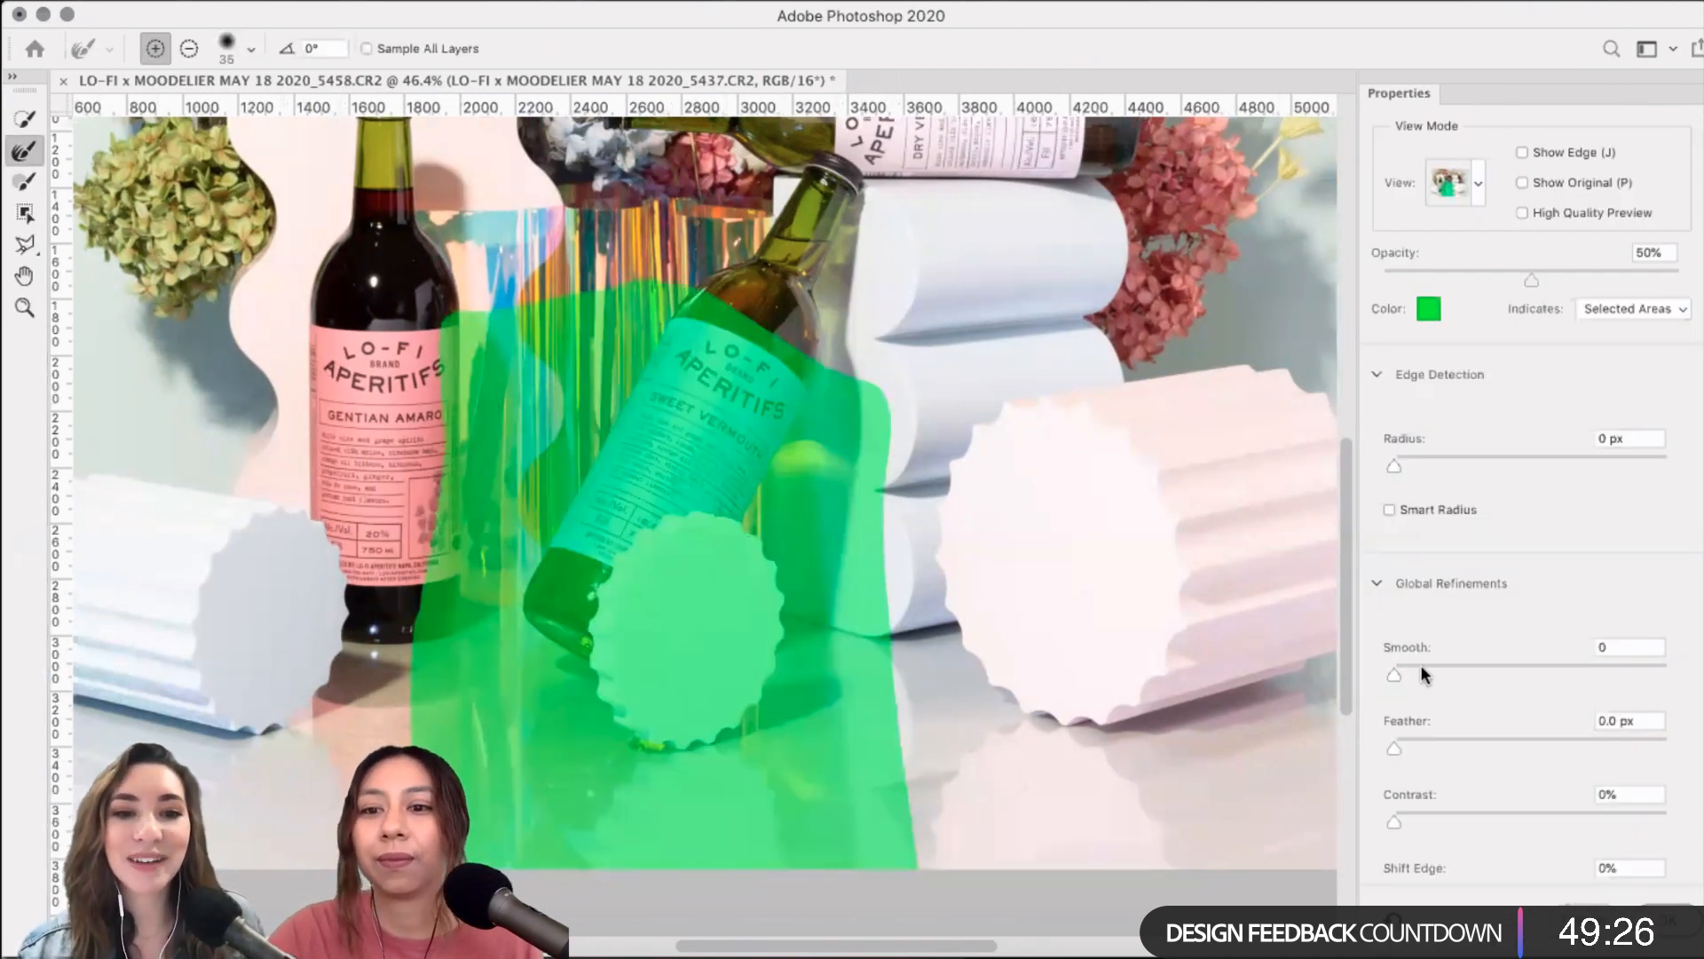
left_click(1420, 666)
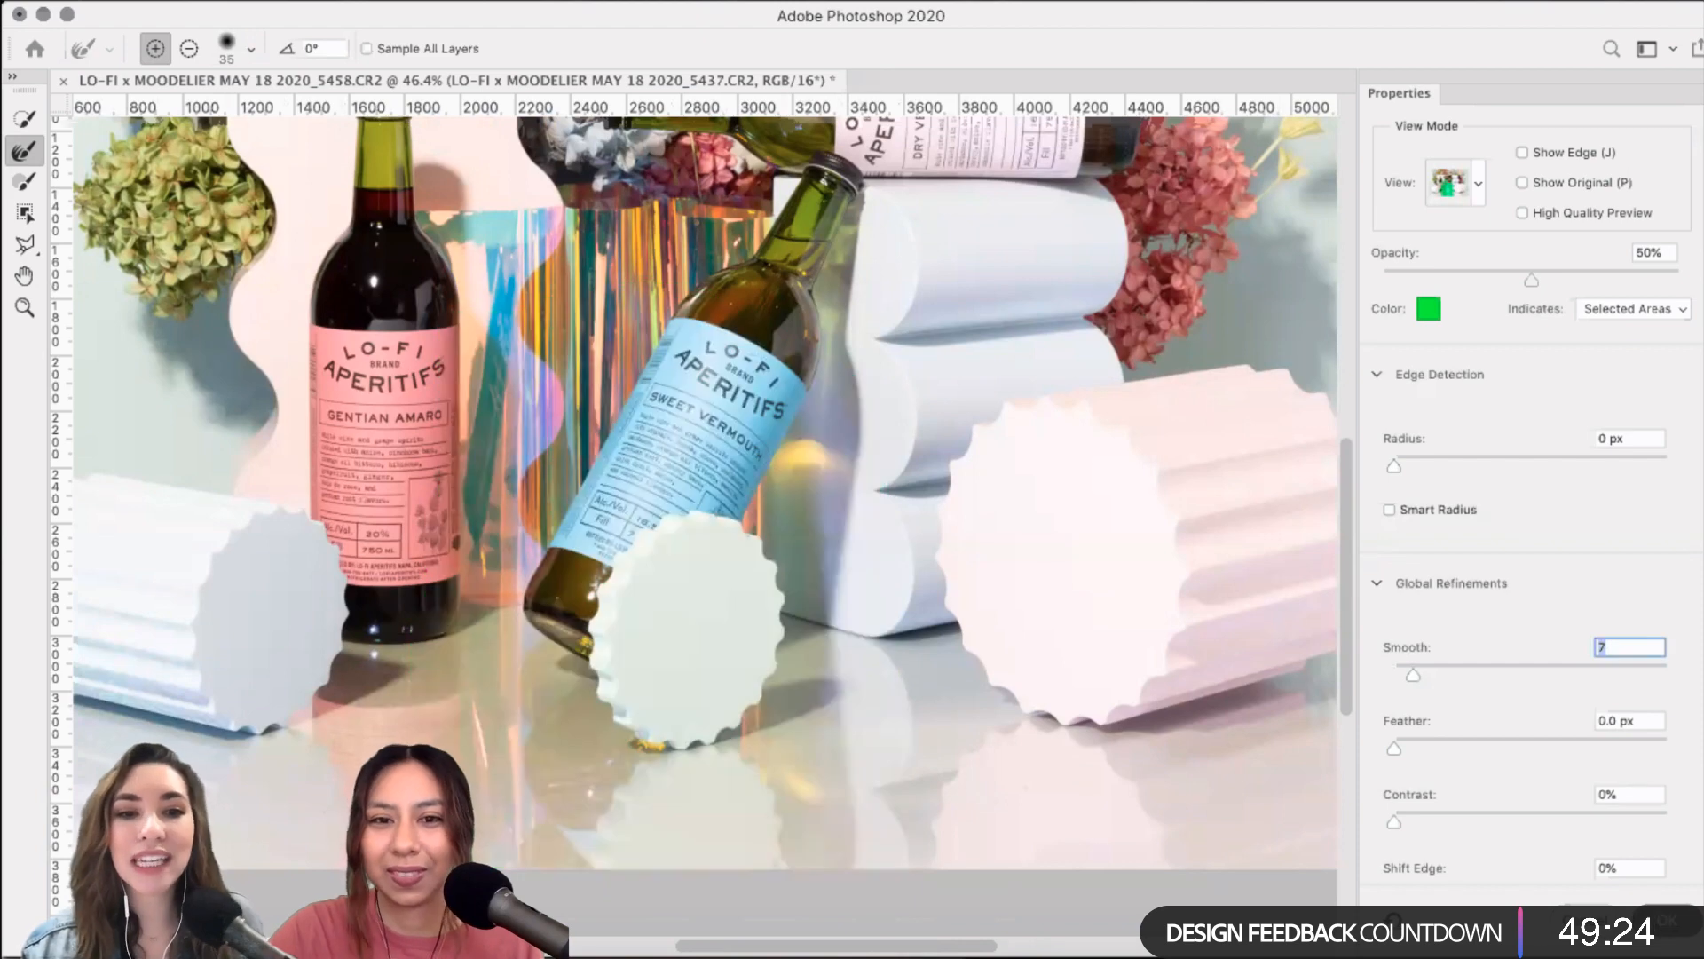
key("Return")
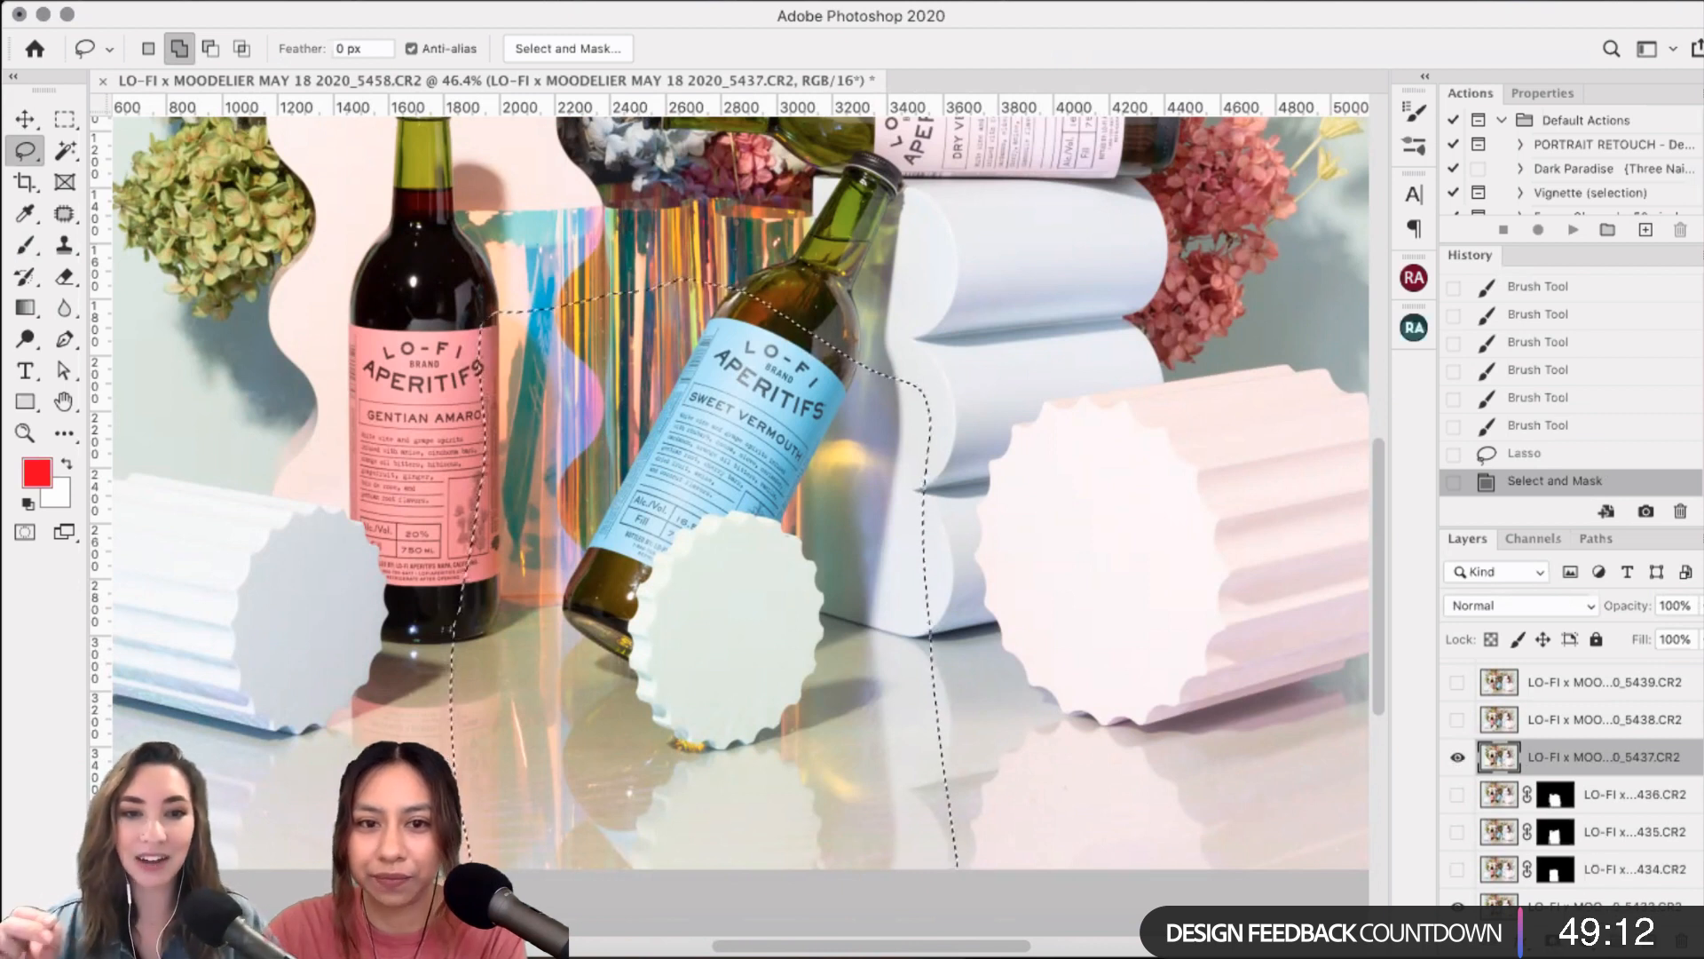
- Turn the selection into a layer mask on 5437 and save the document as LO-FI x MOODELIER MAY 18 2020_5433-Edit.psd
left_click(1565, 941)
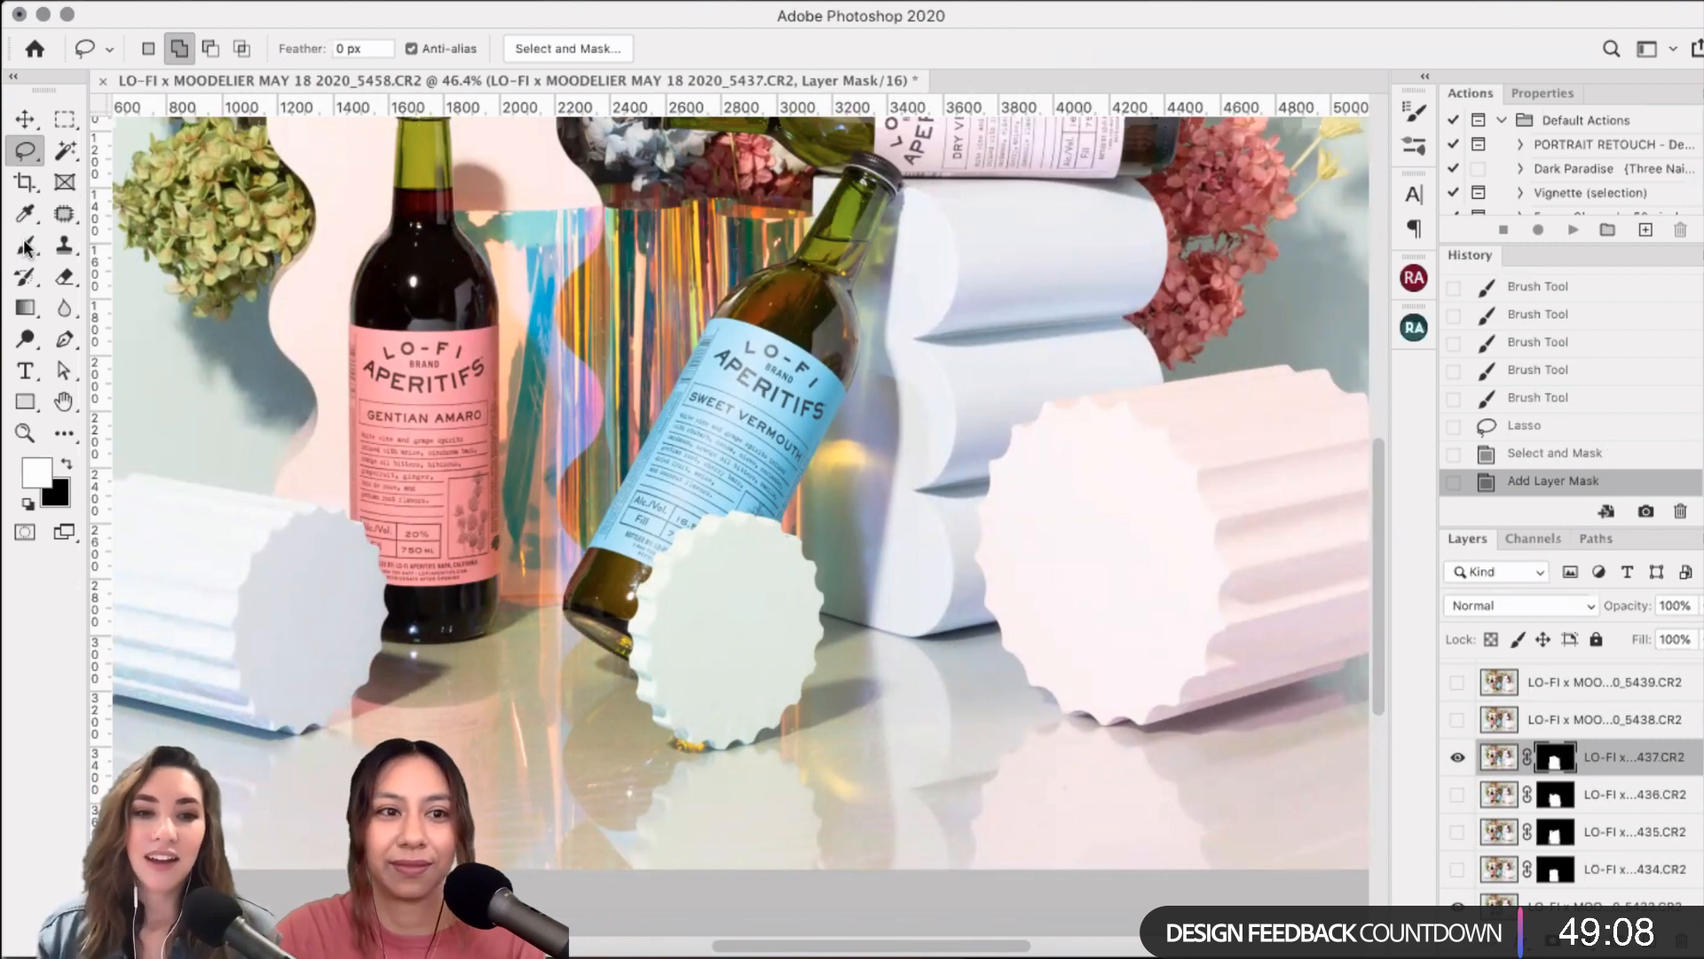
key("b")
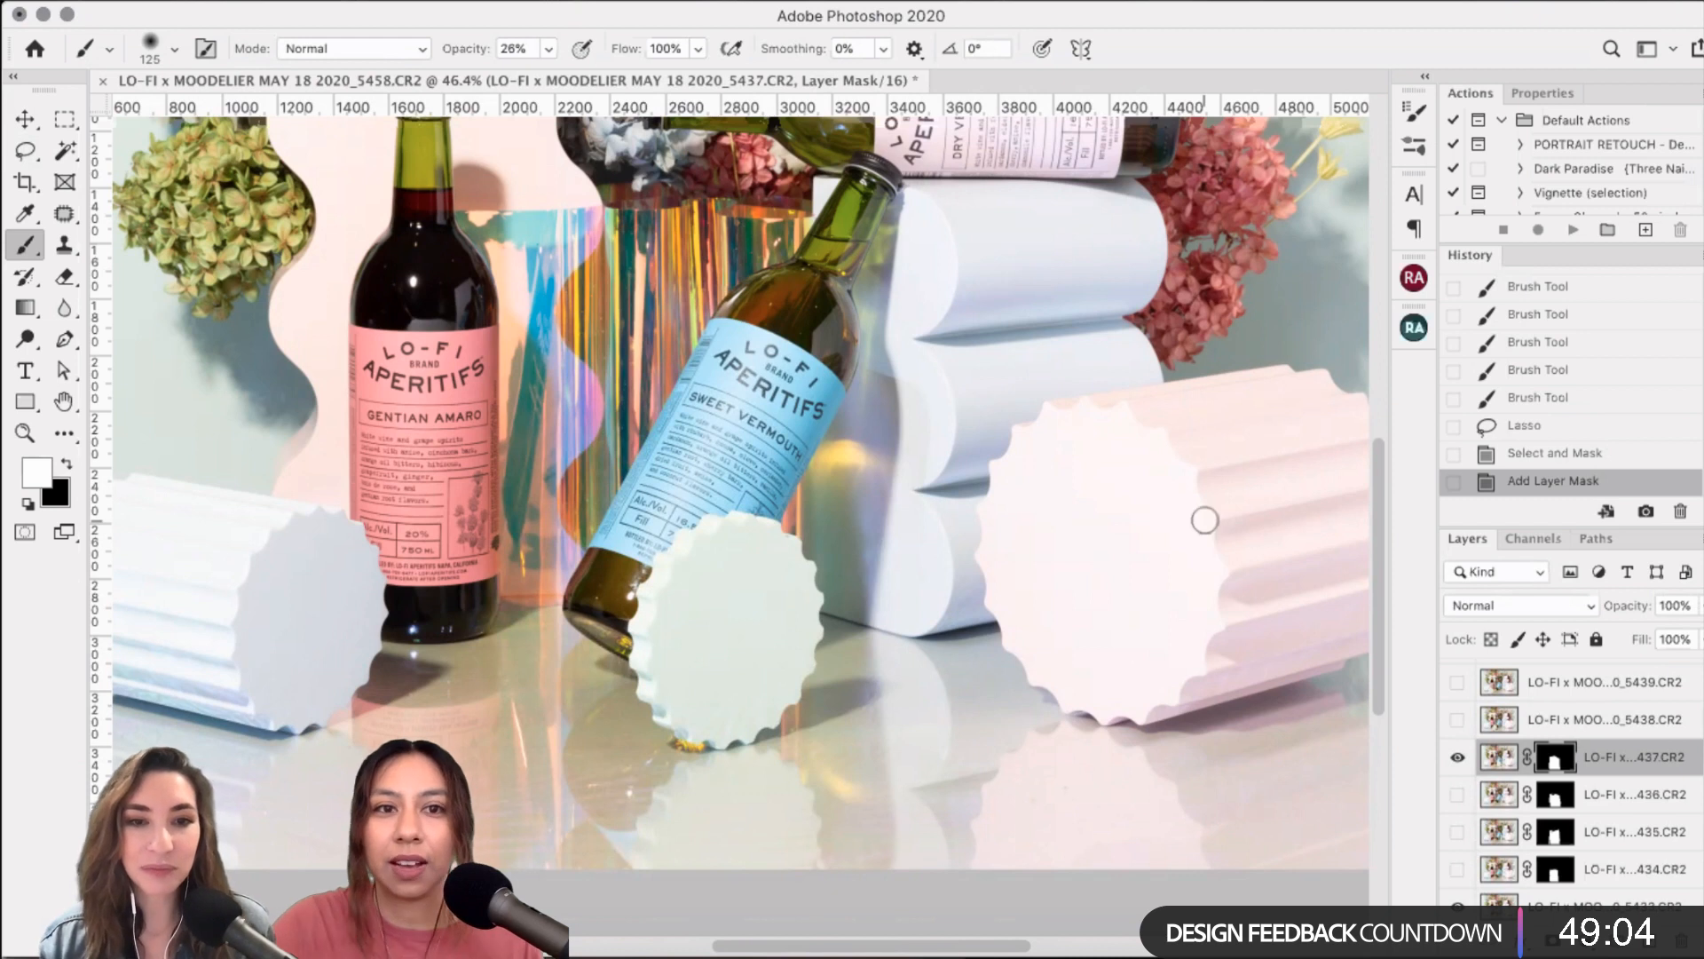
key("super+s")
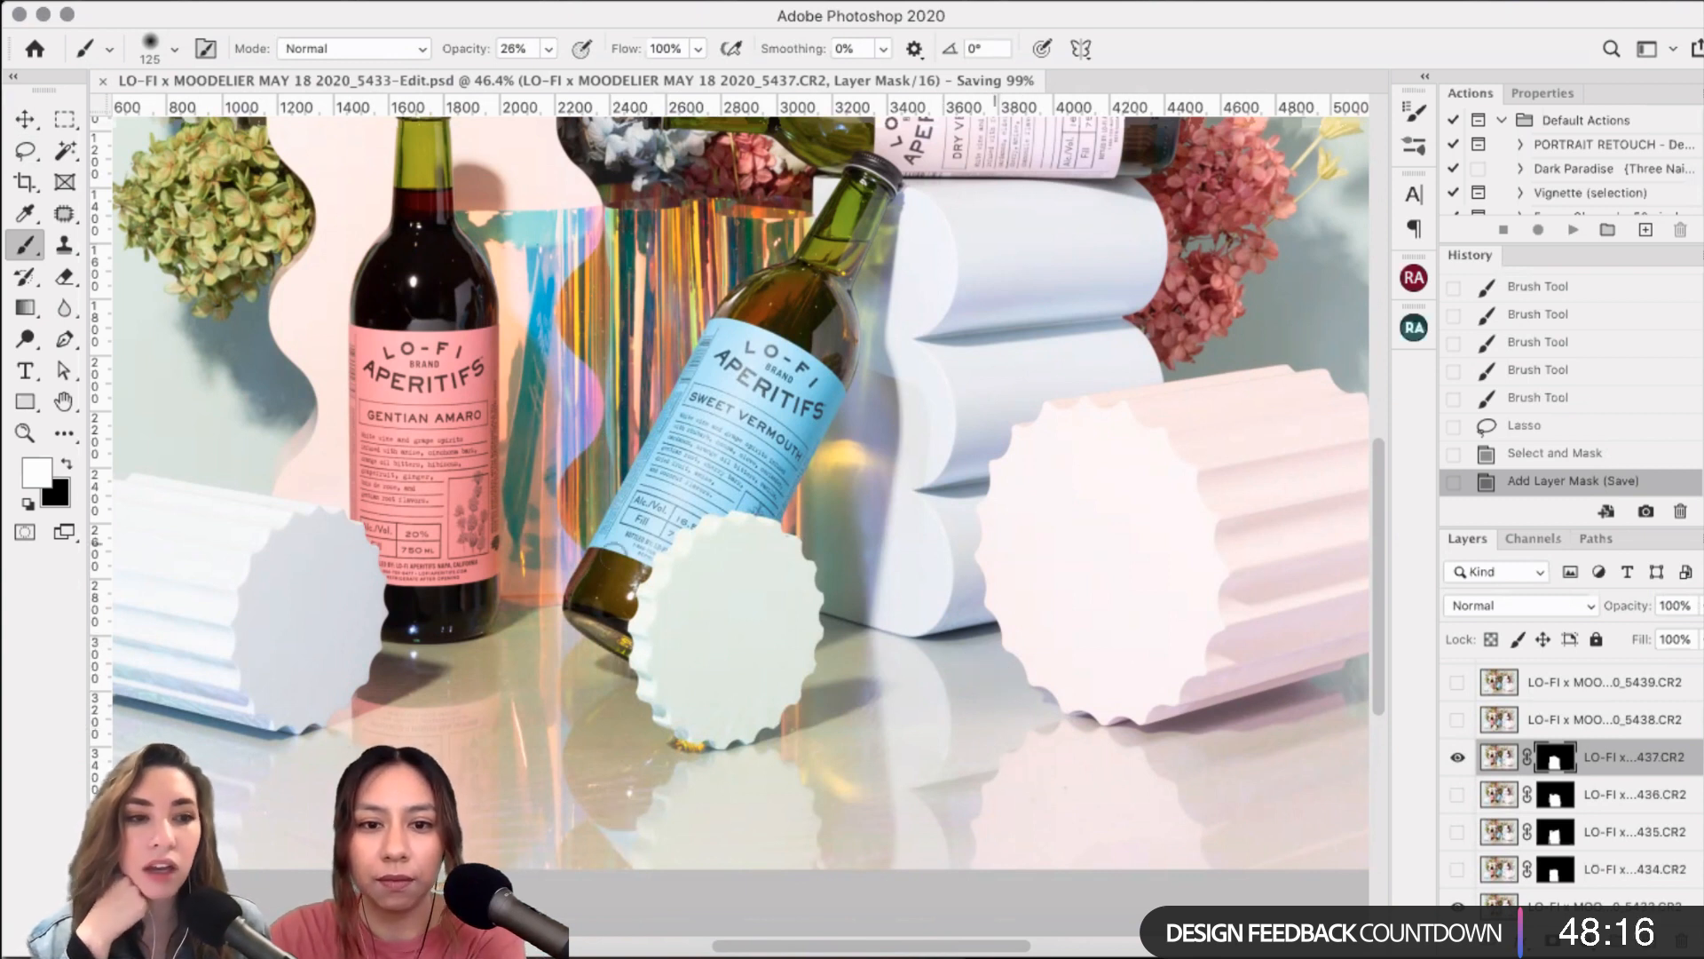
- Blend the 5437 mask edge over the white scalloped column with a 200 px white brush at 26% opacity
left_click(1457, 757)
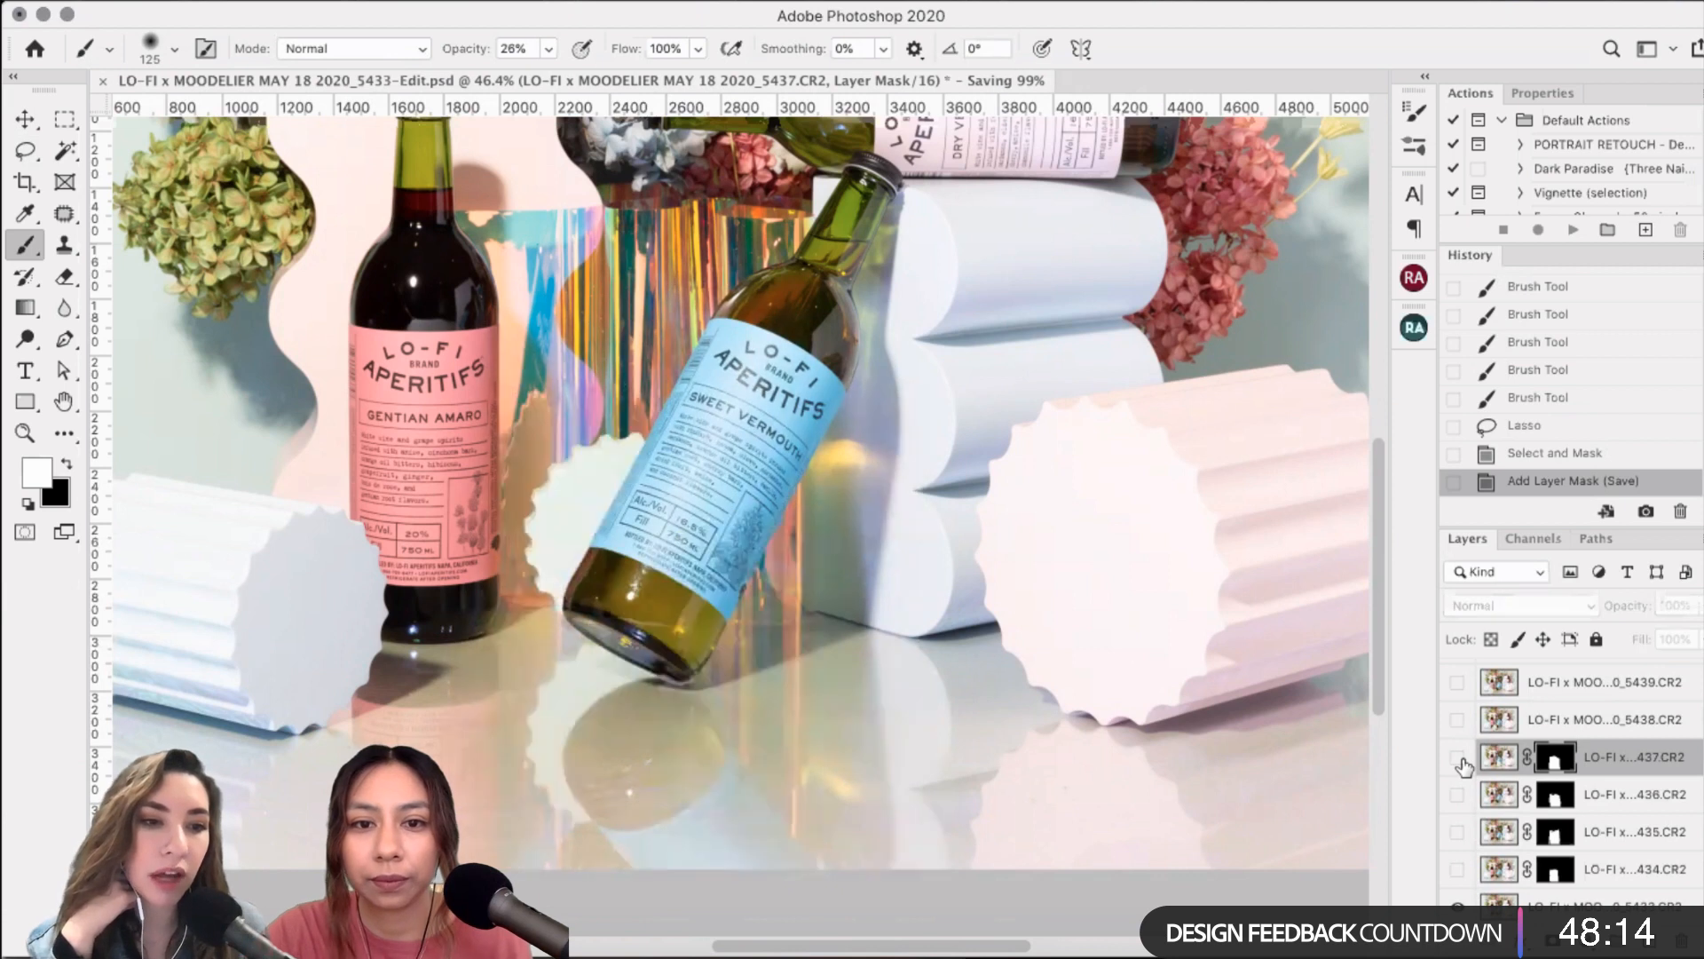
left_click(1457, 757)
key("bracketright")
key("bracketright")
key("bracketright")
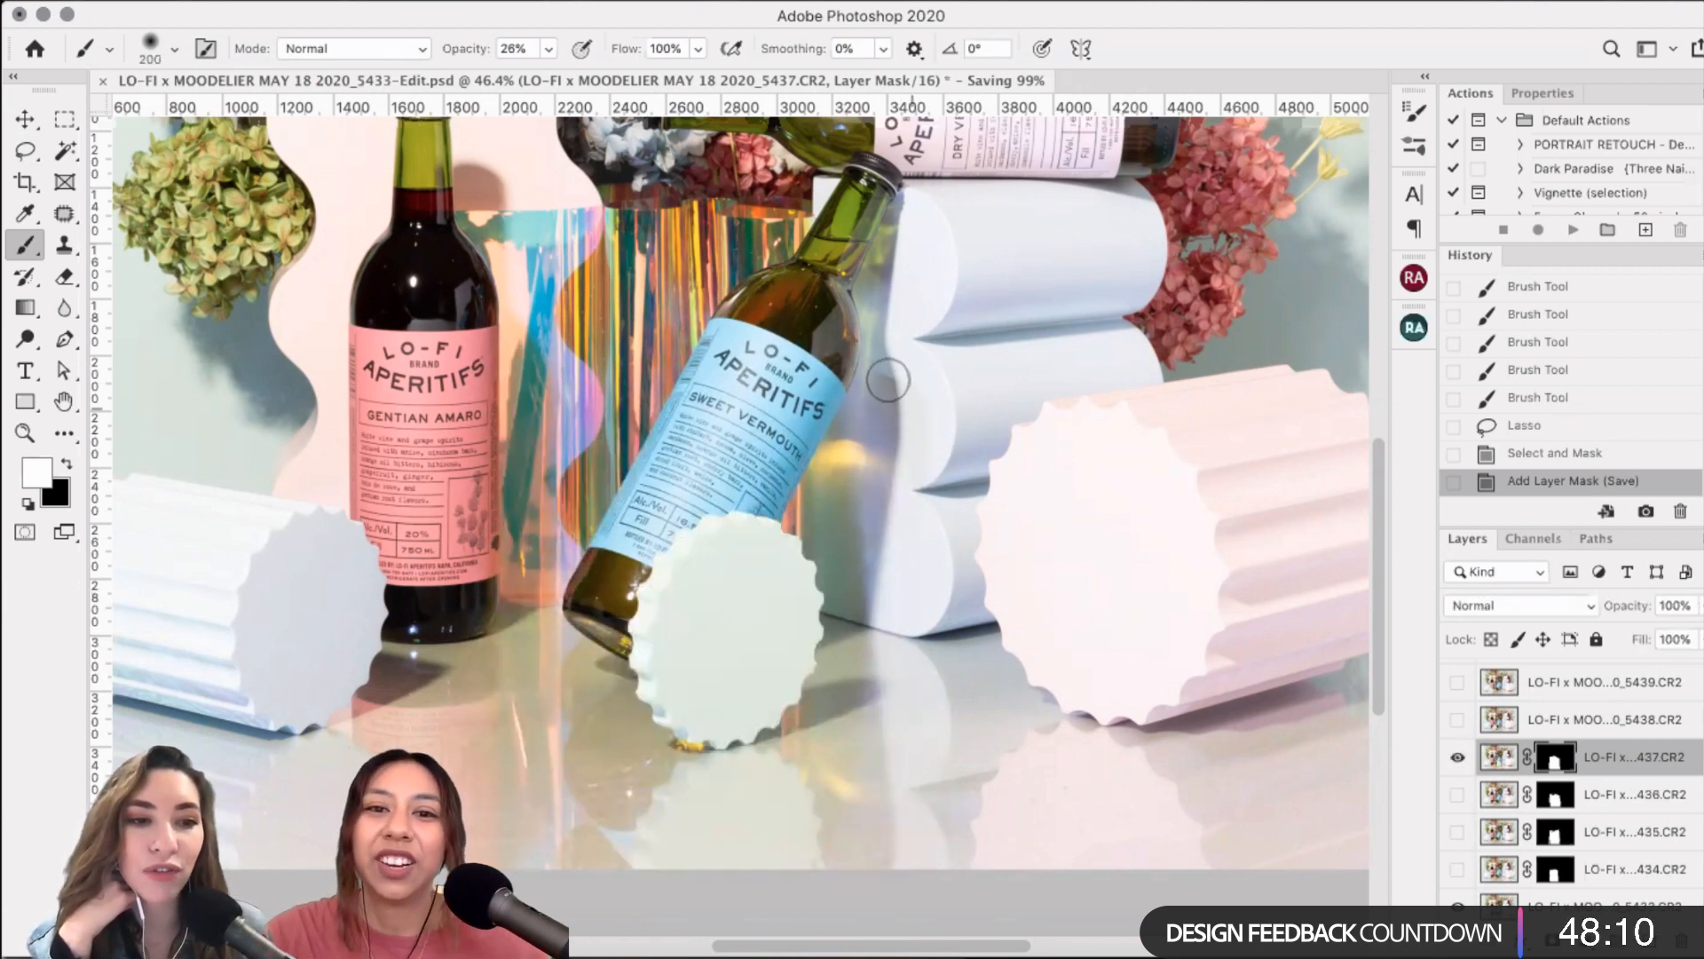
left_click(893, 384)
left_click(895, 379)
left_click(896, 376)
left_click(898, 373)
left_click(899, 369)
left_click(902, 365)
left_click(914, 399)
left_click(925, 430)
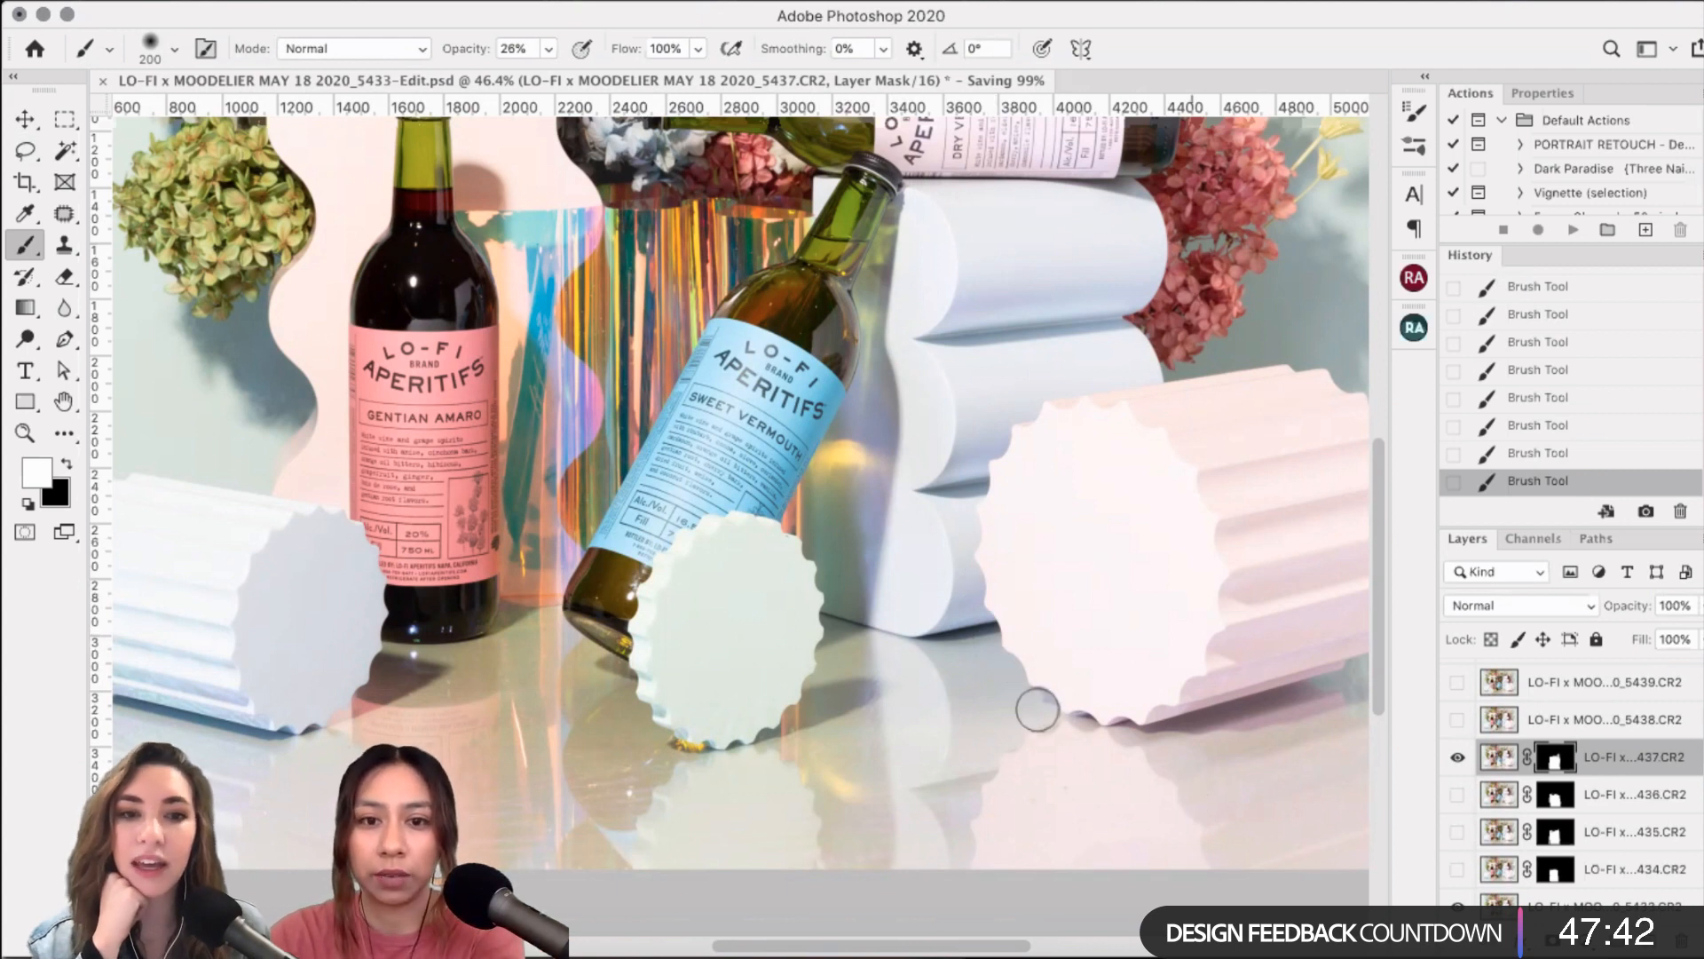
- Enlarge the mask brush to 250 px and inspect the 5437 layer around the scalloped disc, bottle base and floor reflections
key("bracketright")
key("bracketright")
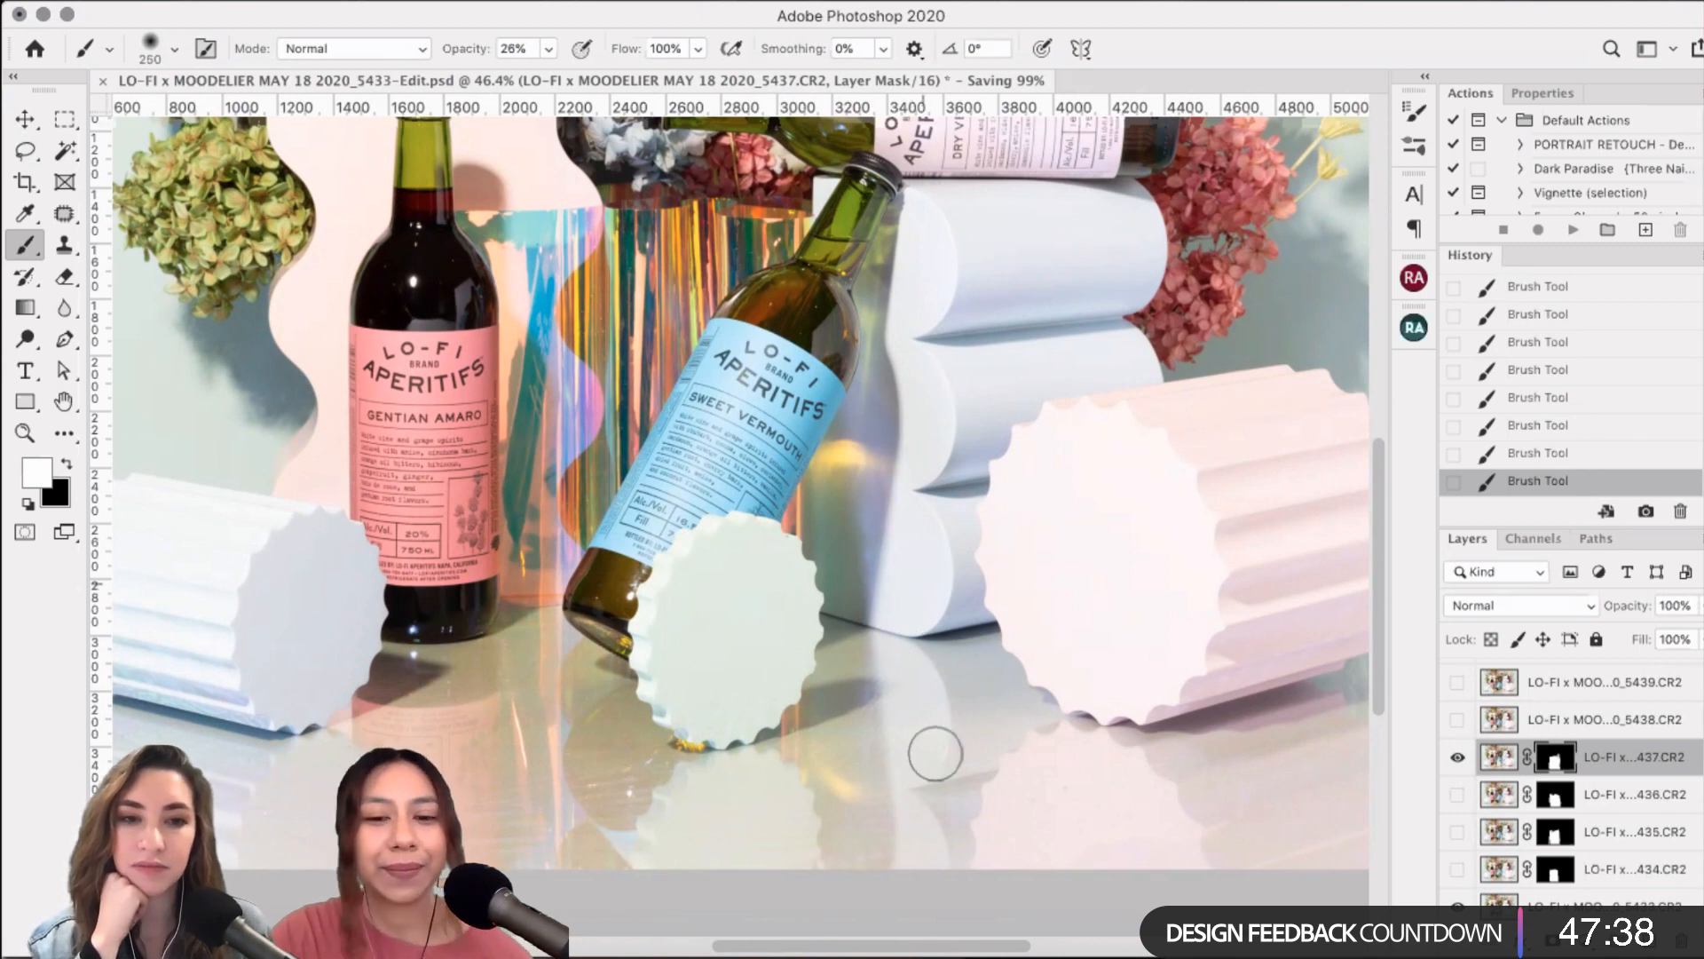
key("bracketleft")
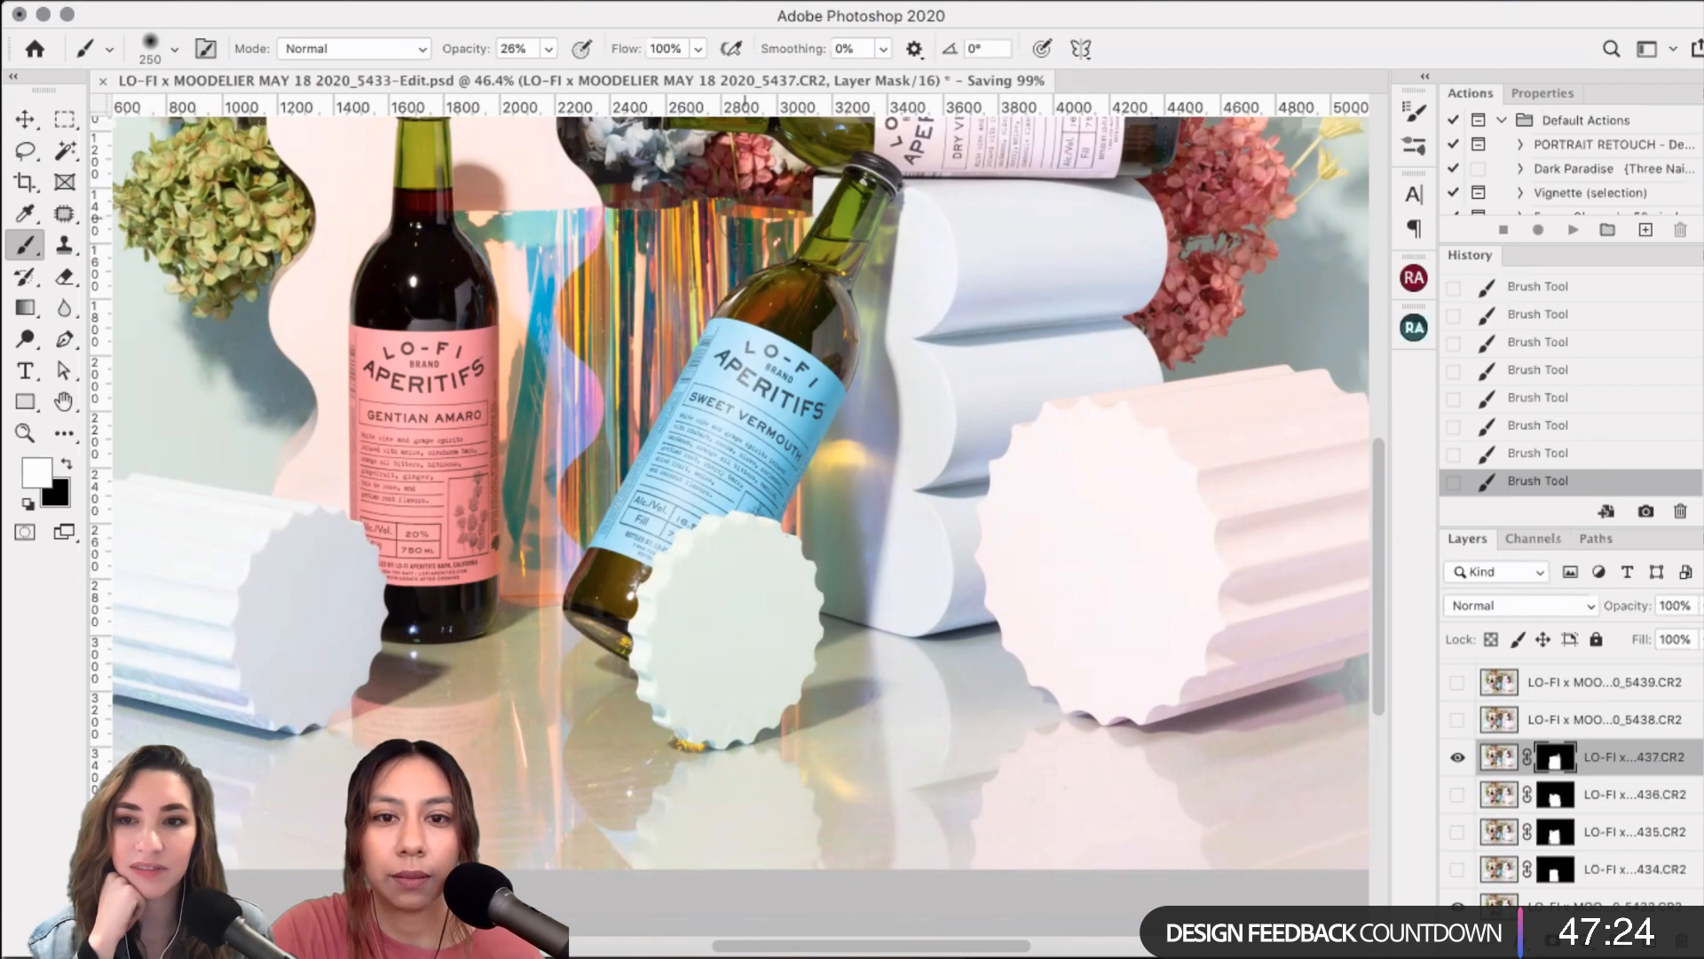
scroll(755, 227, "up", 2)
scroll(552, 262, "up", 1)
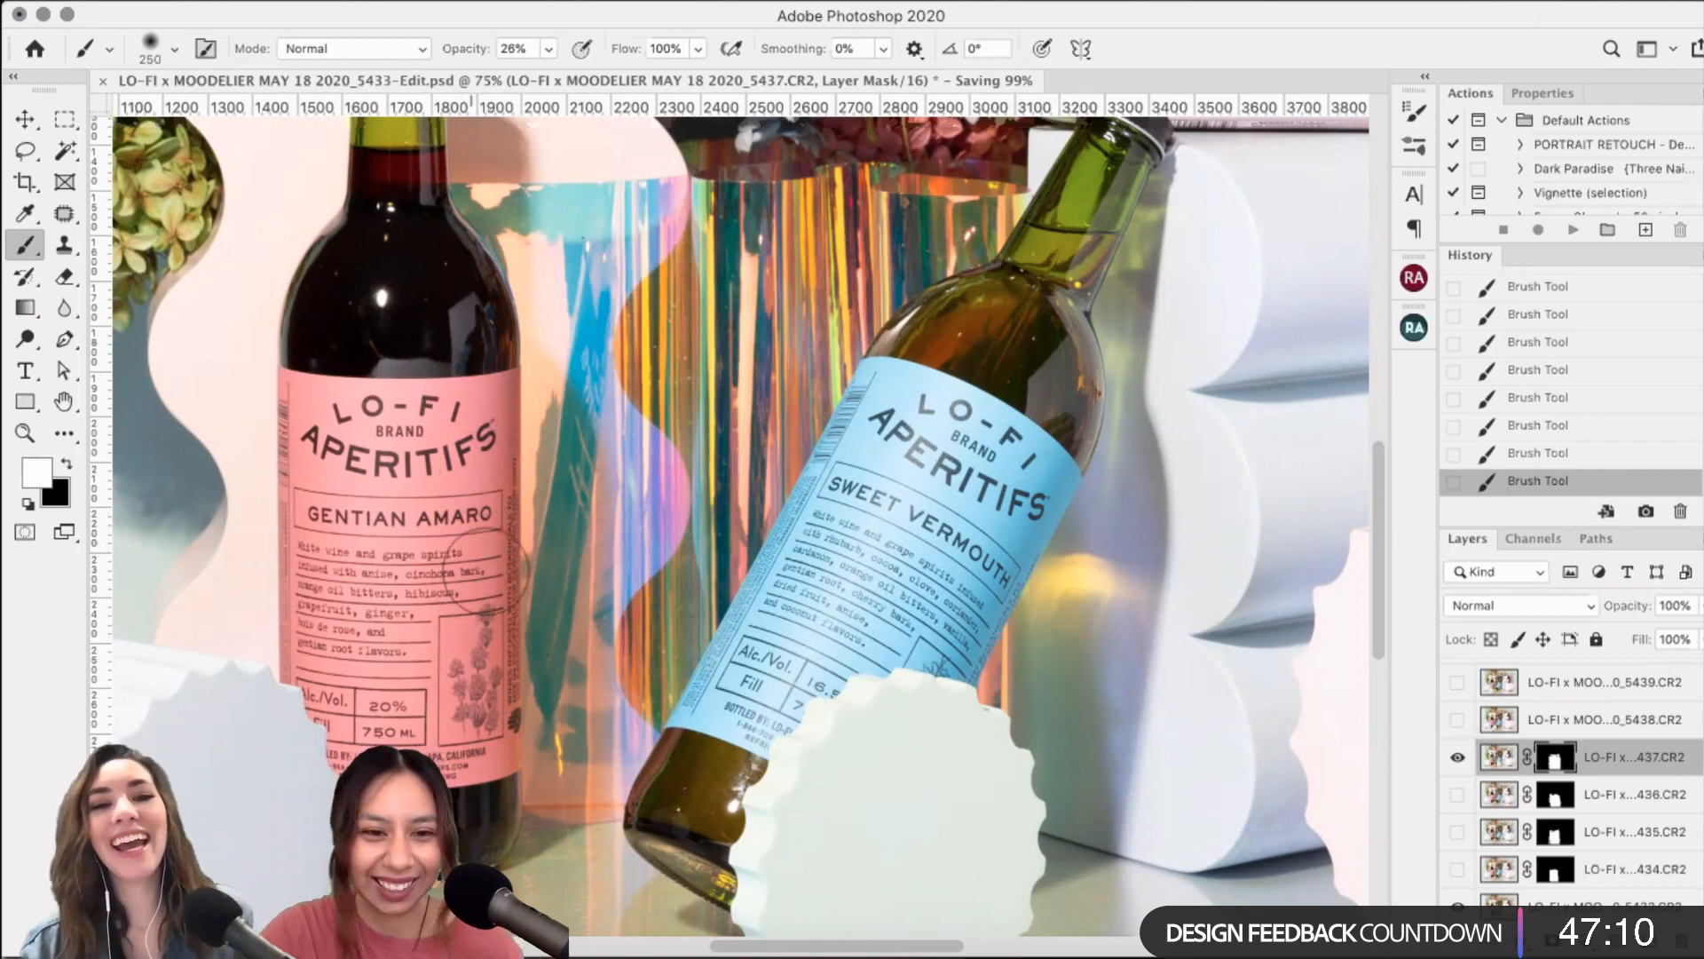
scroll(1355, 859, "down", 3)
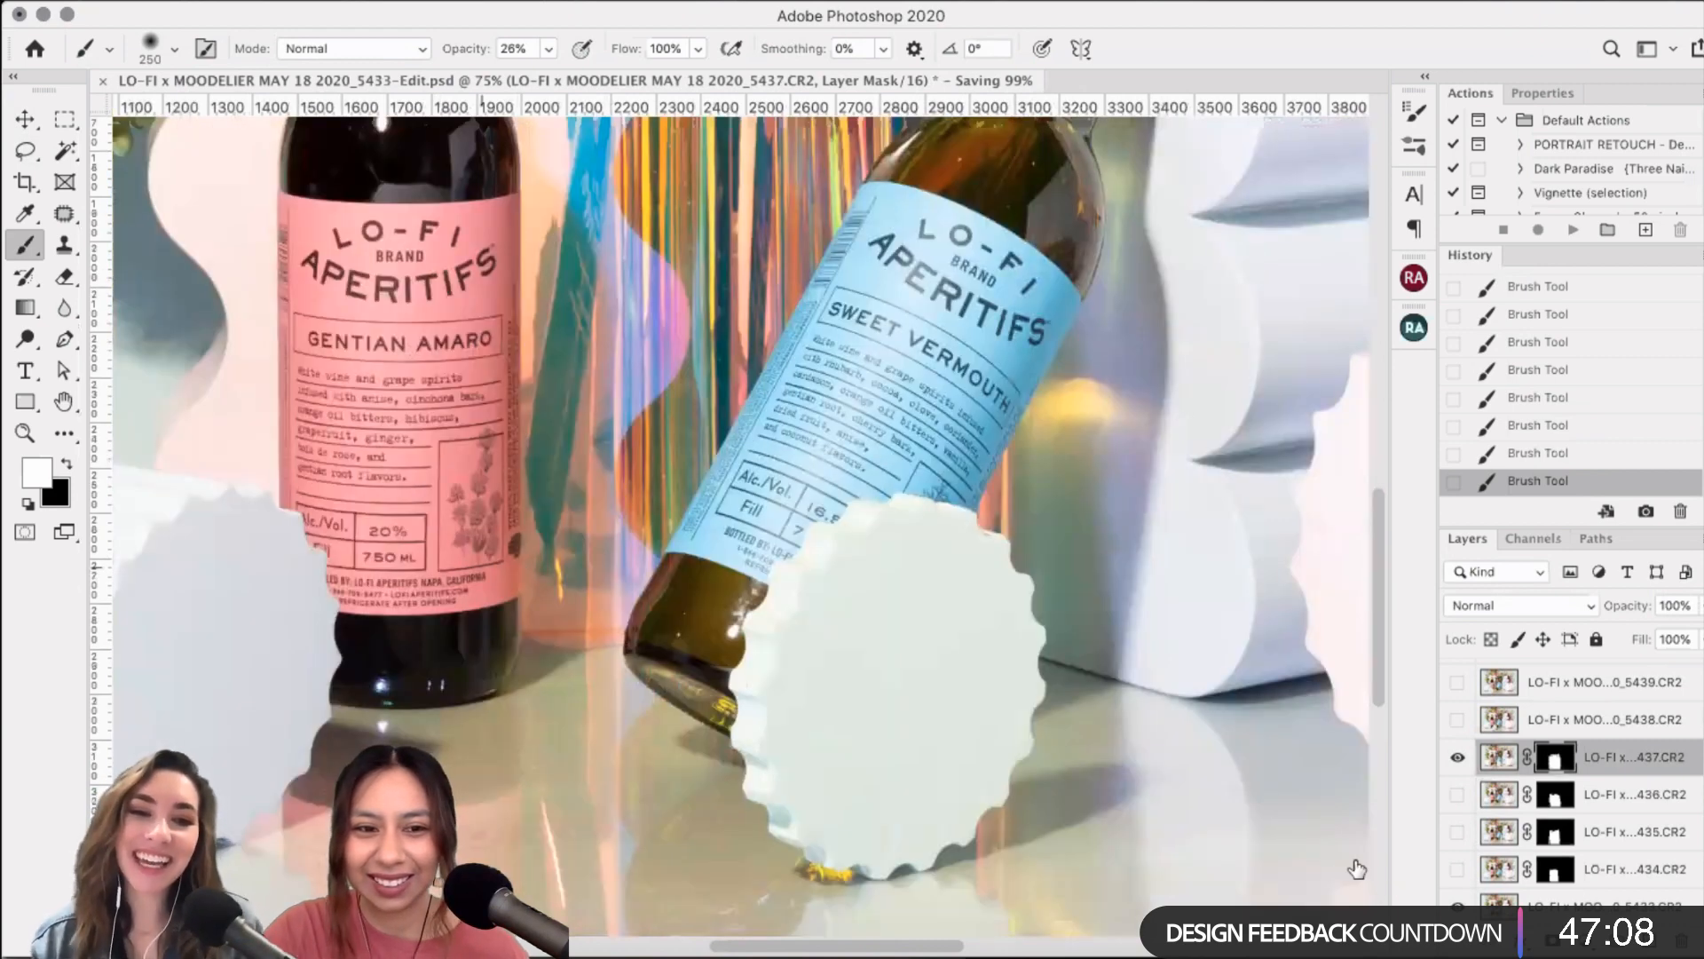
scroll(1358, 869, "down", 3)
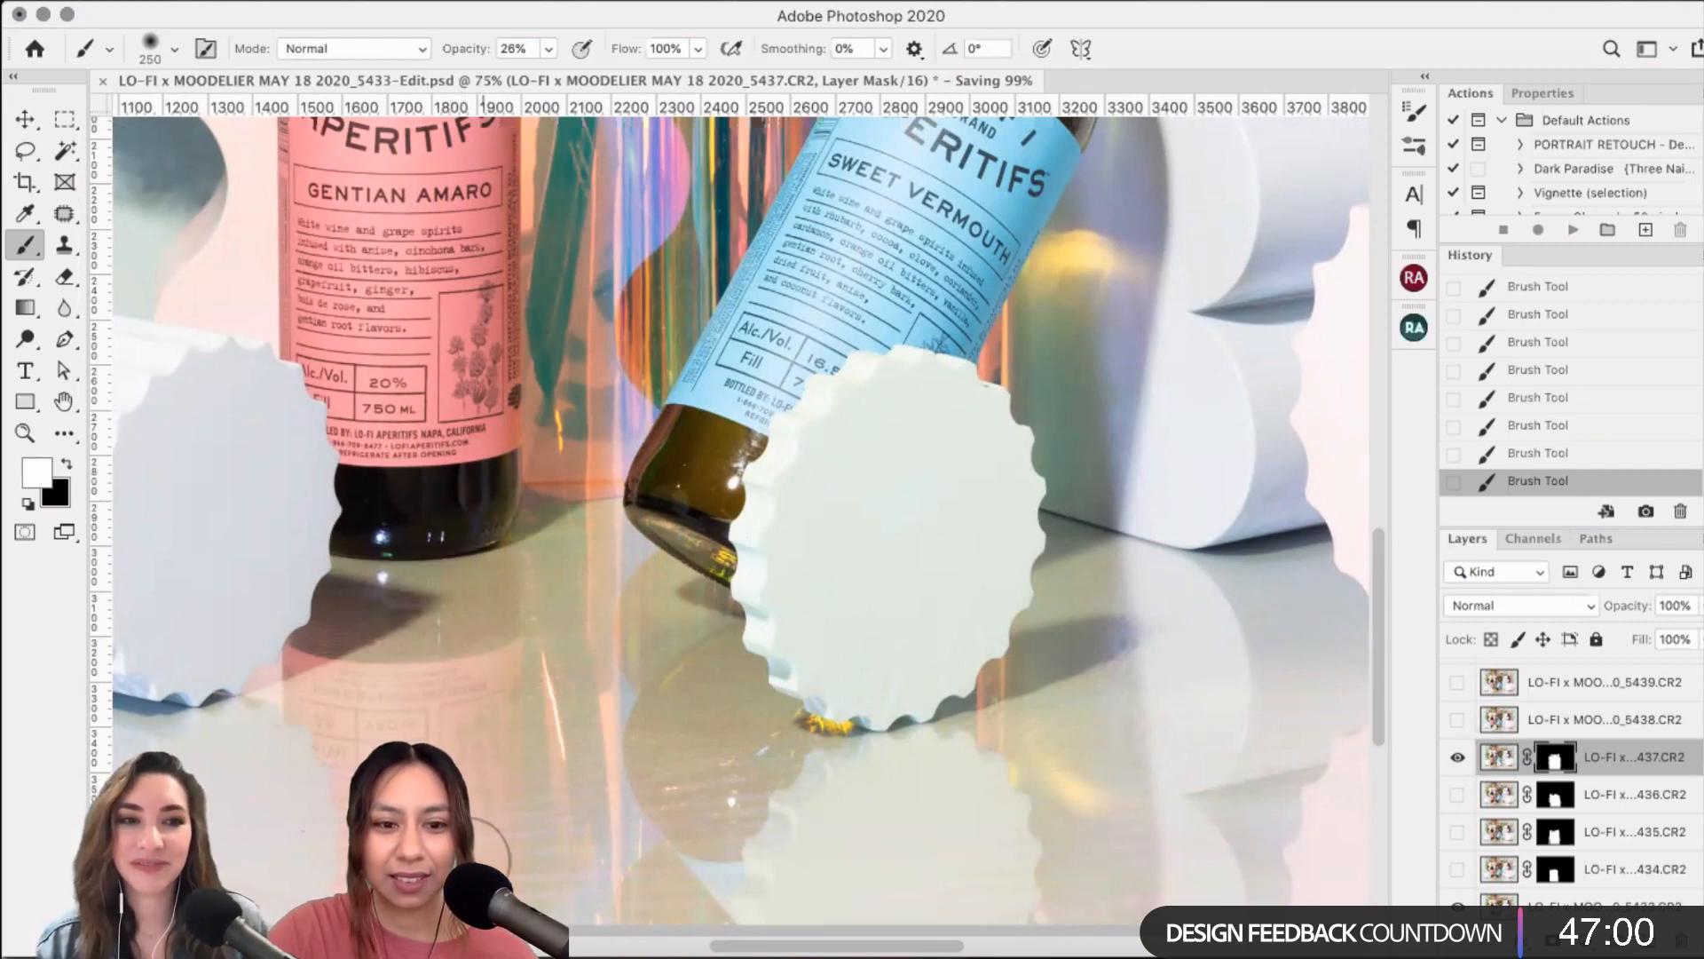
- Compare the masked 5437 layer with the 5436 layer and the base photo by switching their visibility on and off
scroll(475, 848, "down", 3)
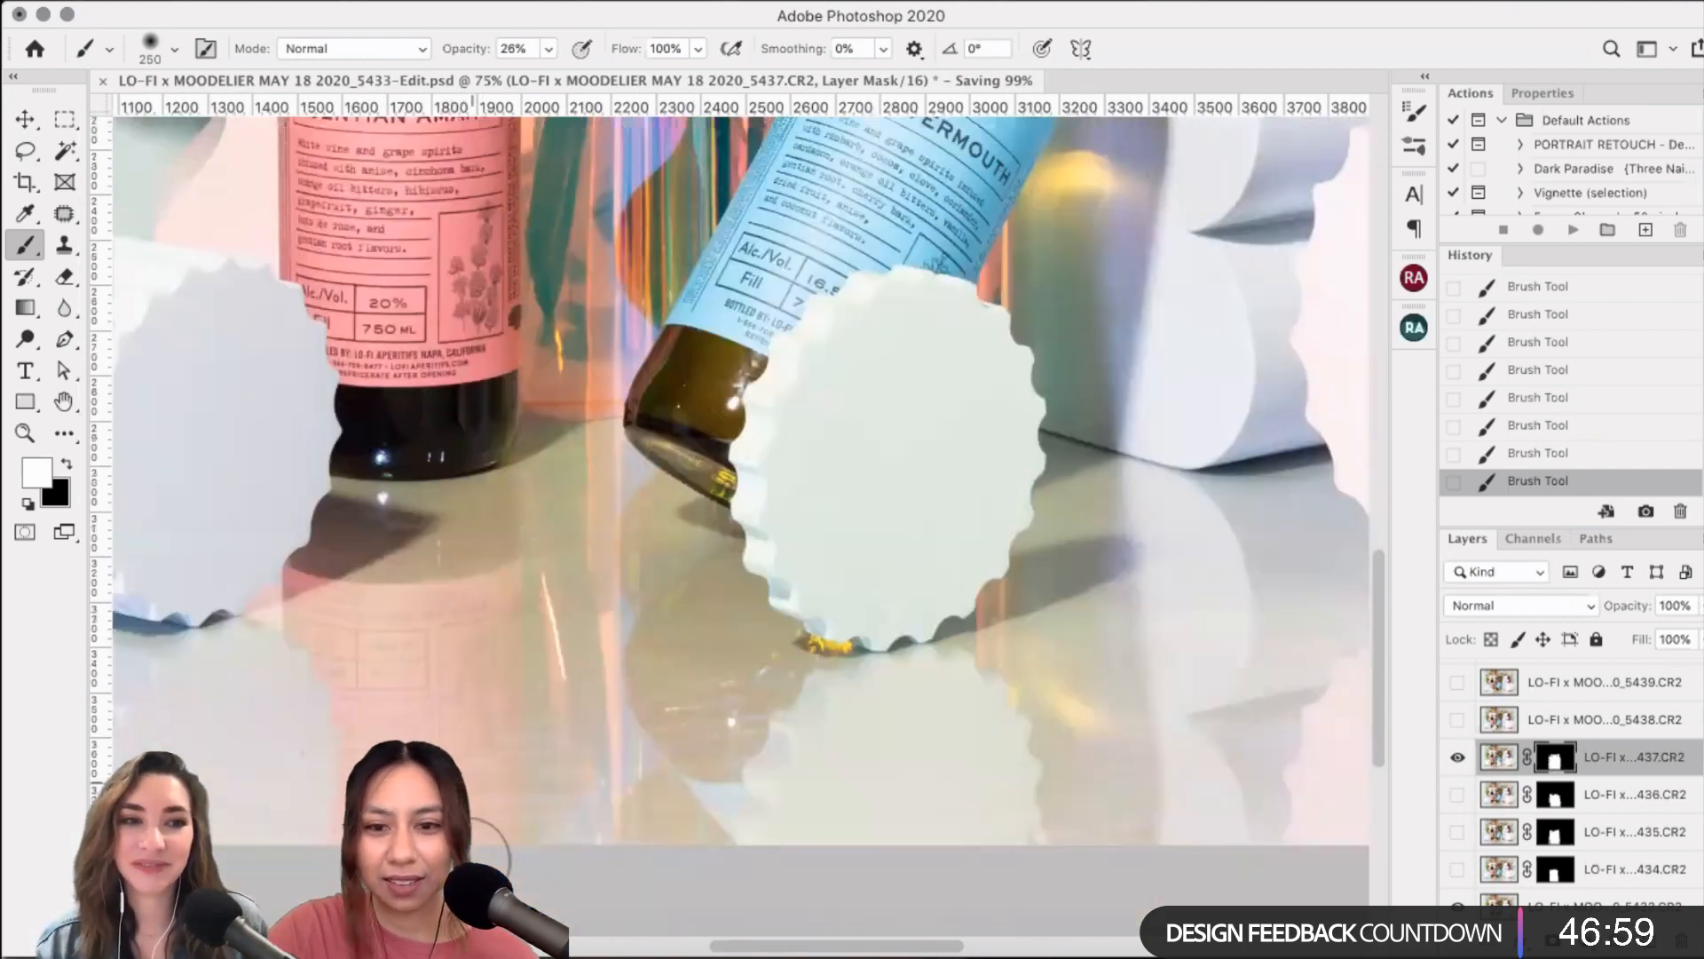
left_click(1457, 759)
left_click(1456, 756)
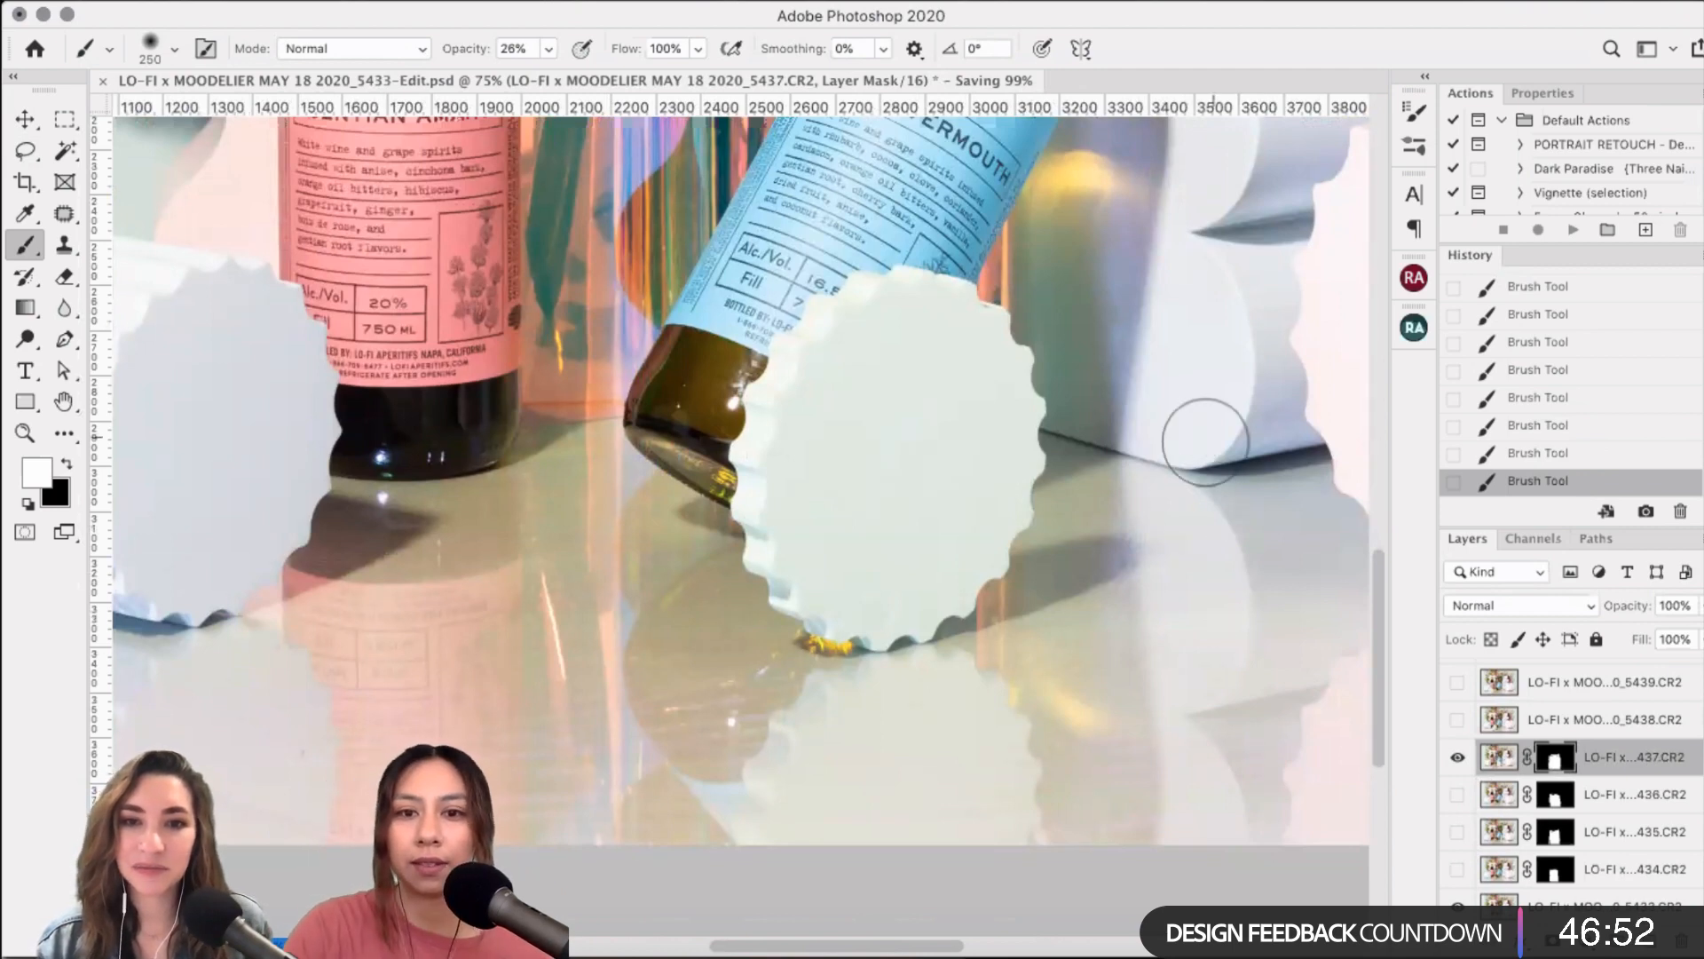
scroll(1206, 441, "down", 3)
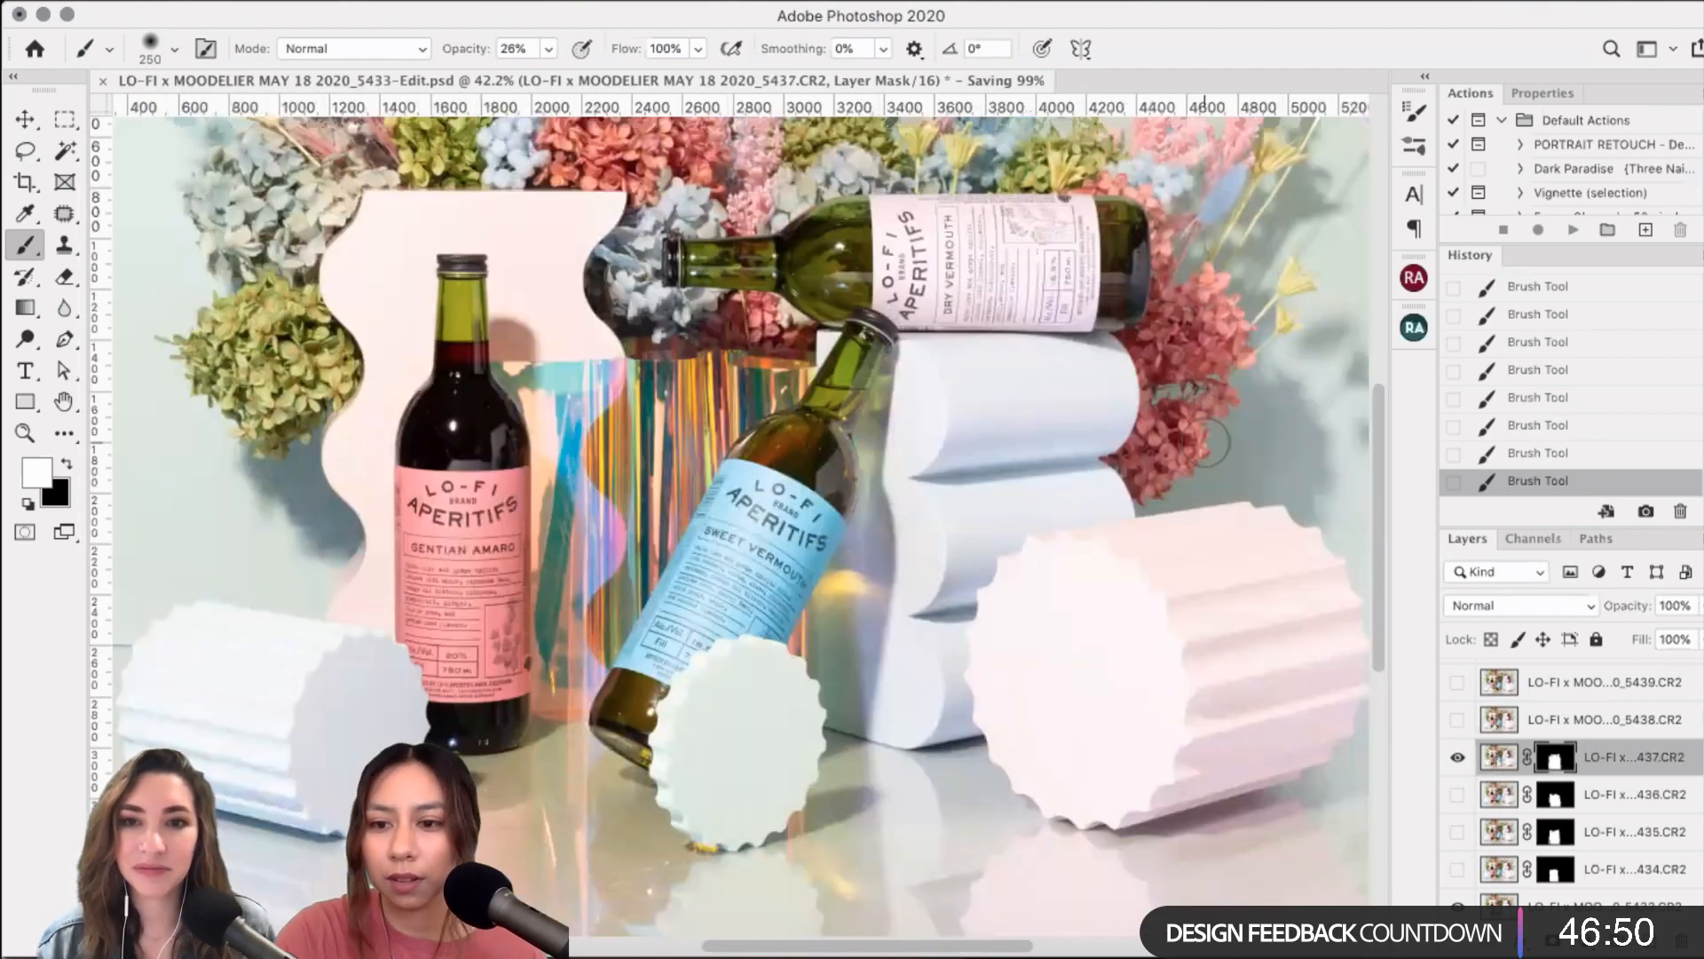
scroll(1203, 441, "down", 2)
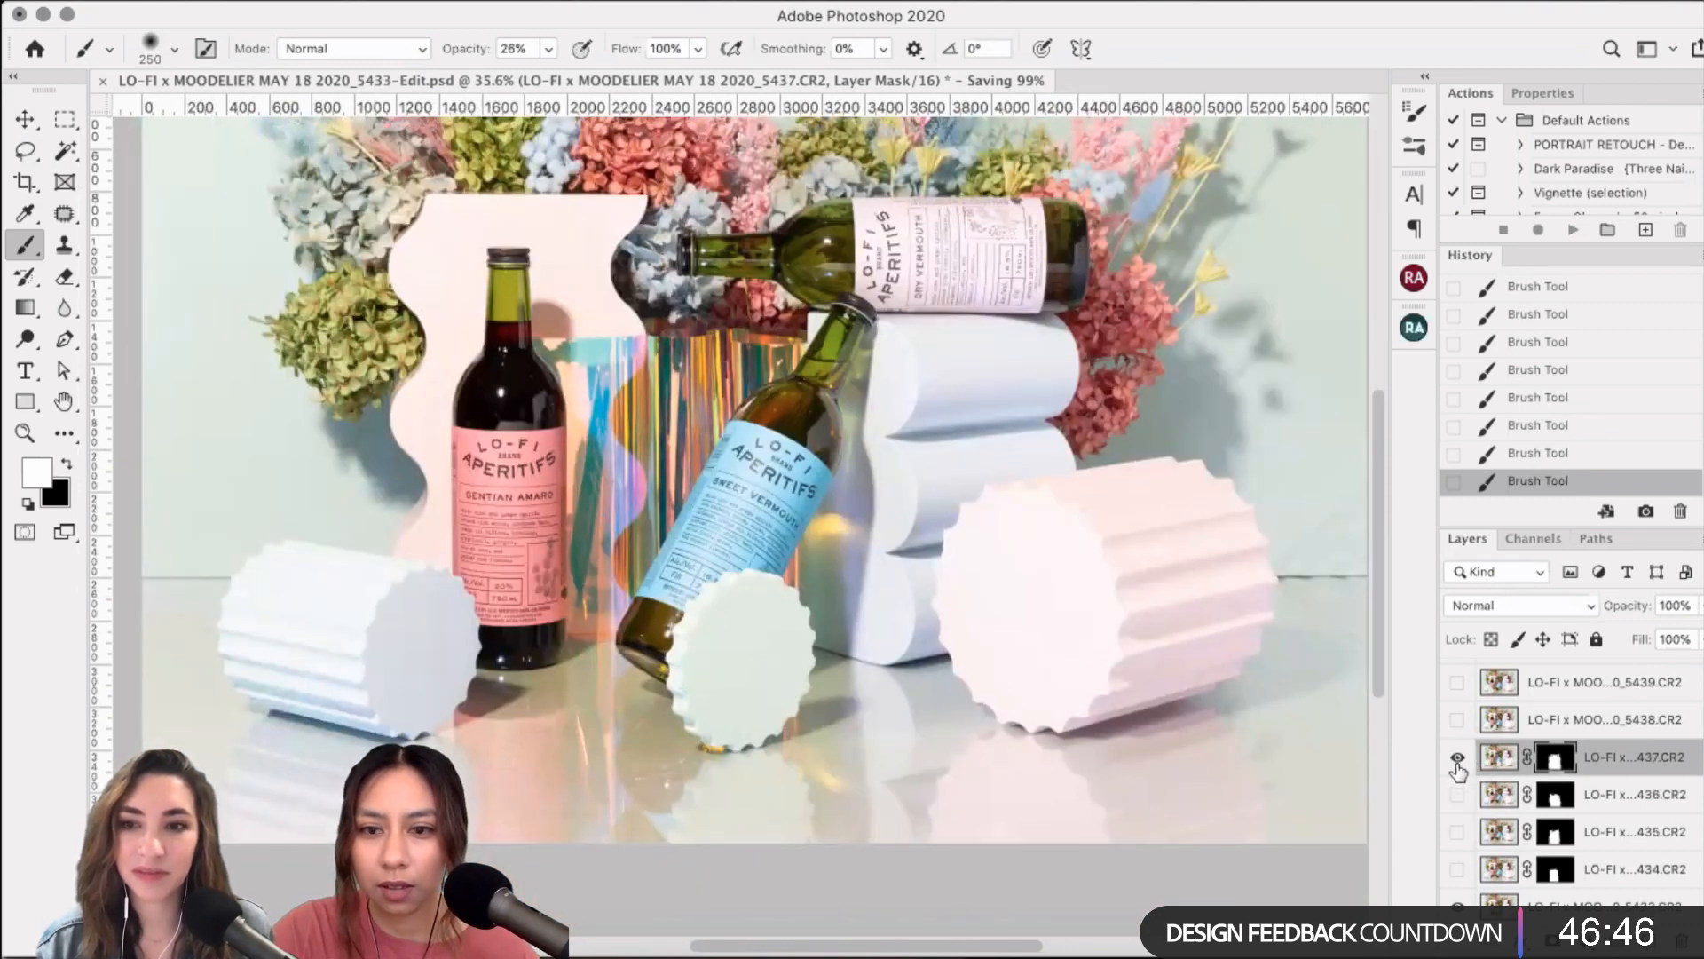
left_click(1457, 796)
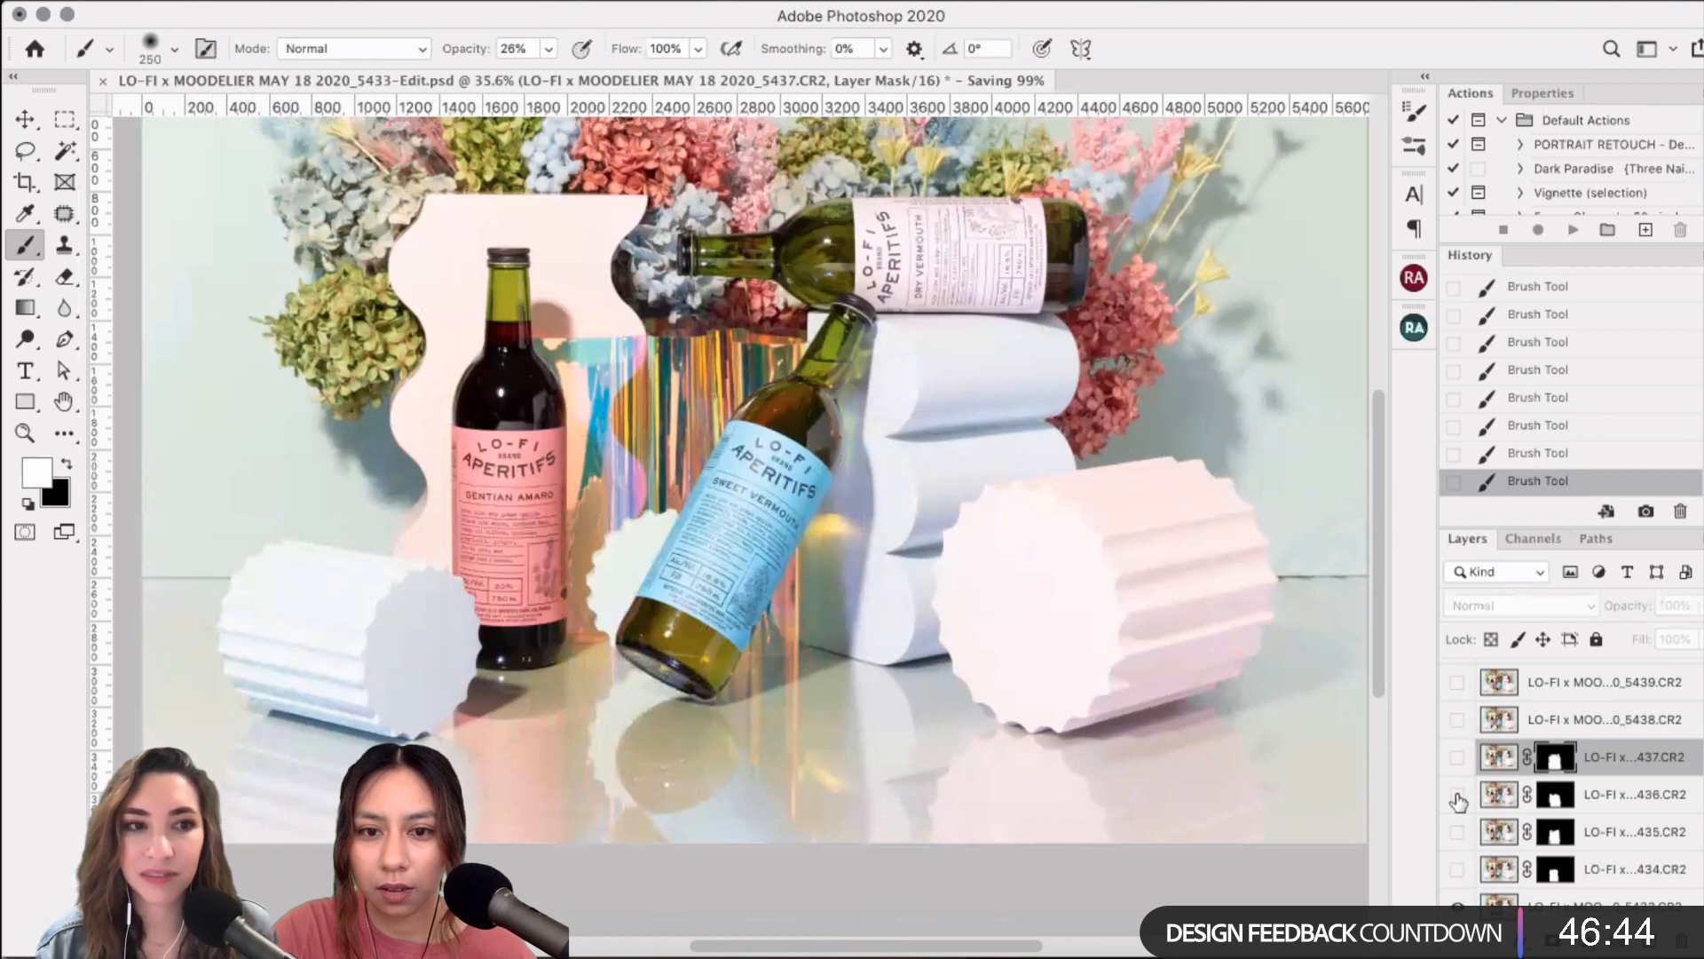
left_click(1457, 796)
left_click(1456, 794)
left_click(1456, 757)
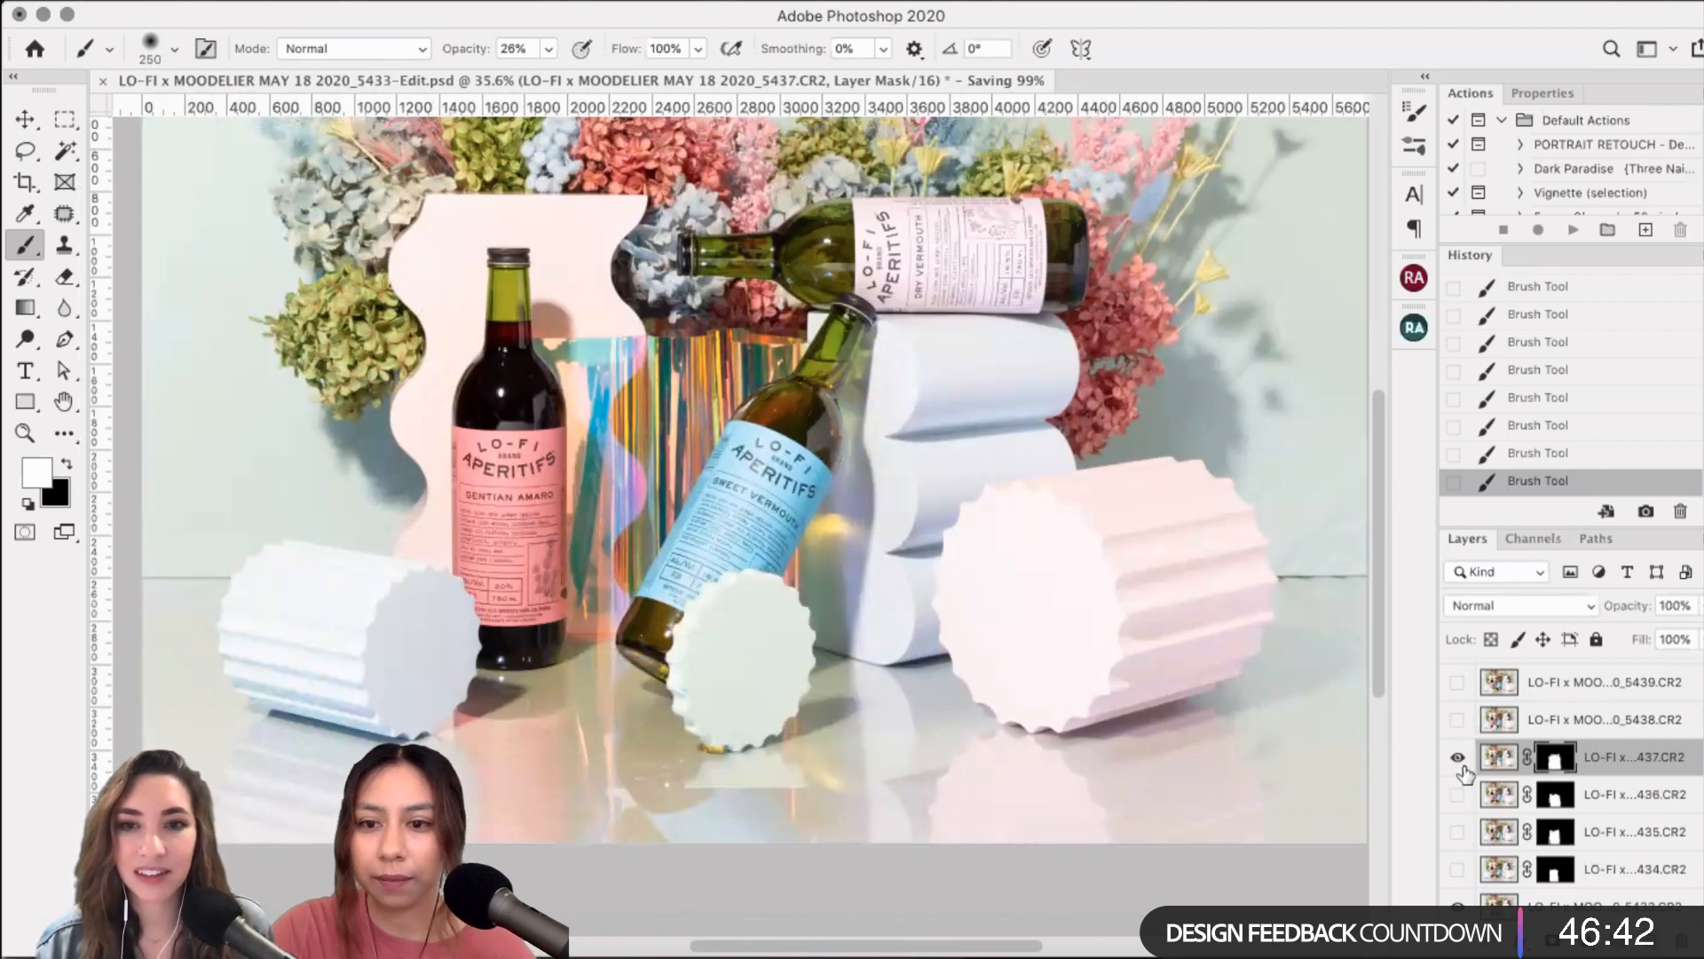
left_click(1457, 759)
left_click(1458, 759)
- Show the 5438.CR2 layer, hide the 5437 layer, and make 5438 the active layer with the Lasso tool ready
left_click(1457, 720)
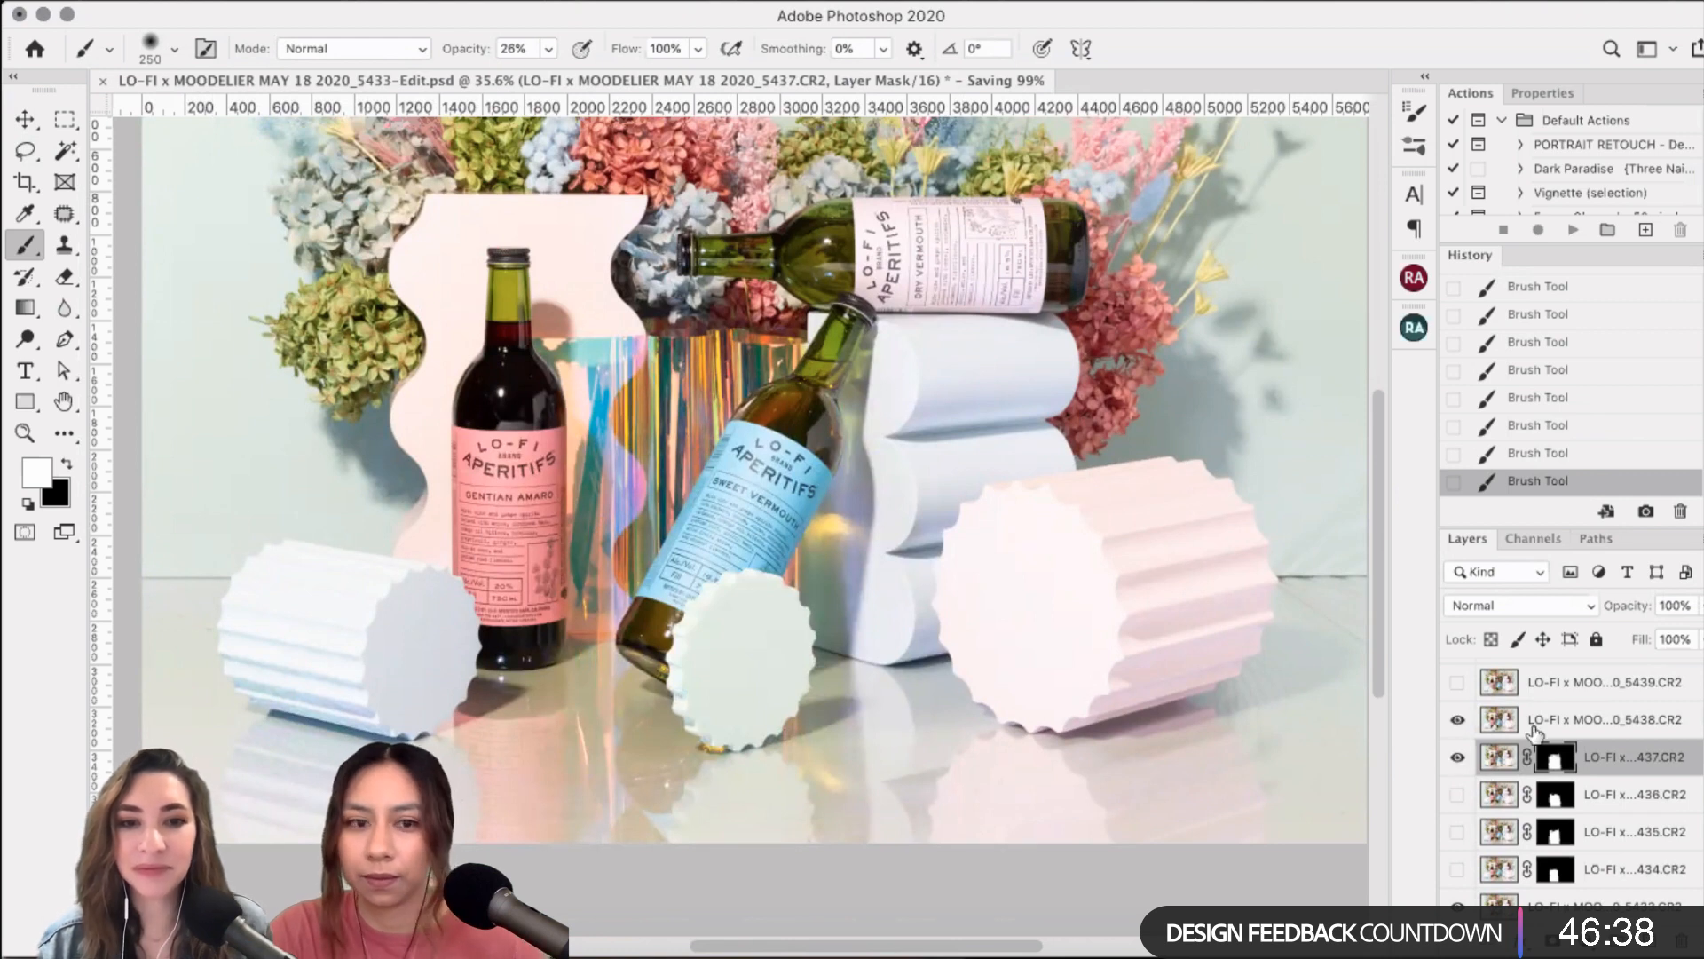
left_click(1457, 757)
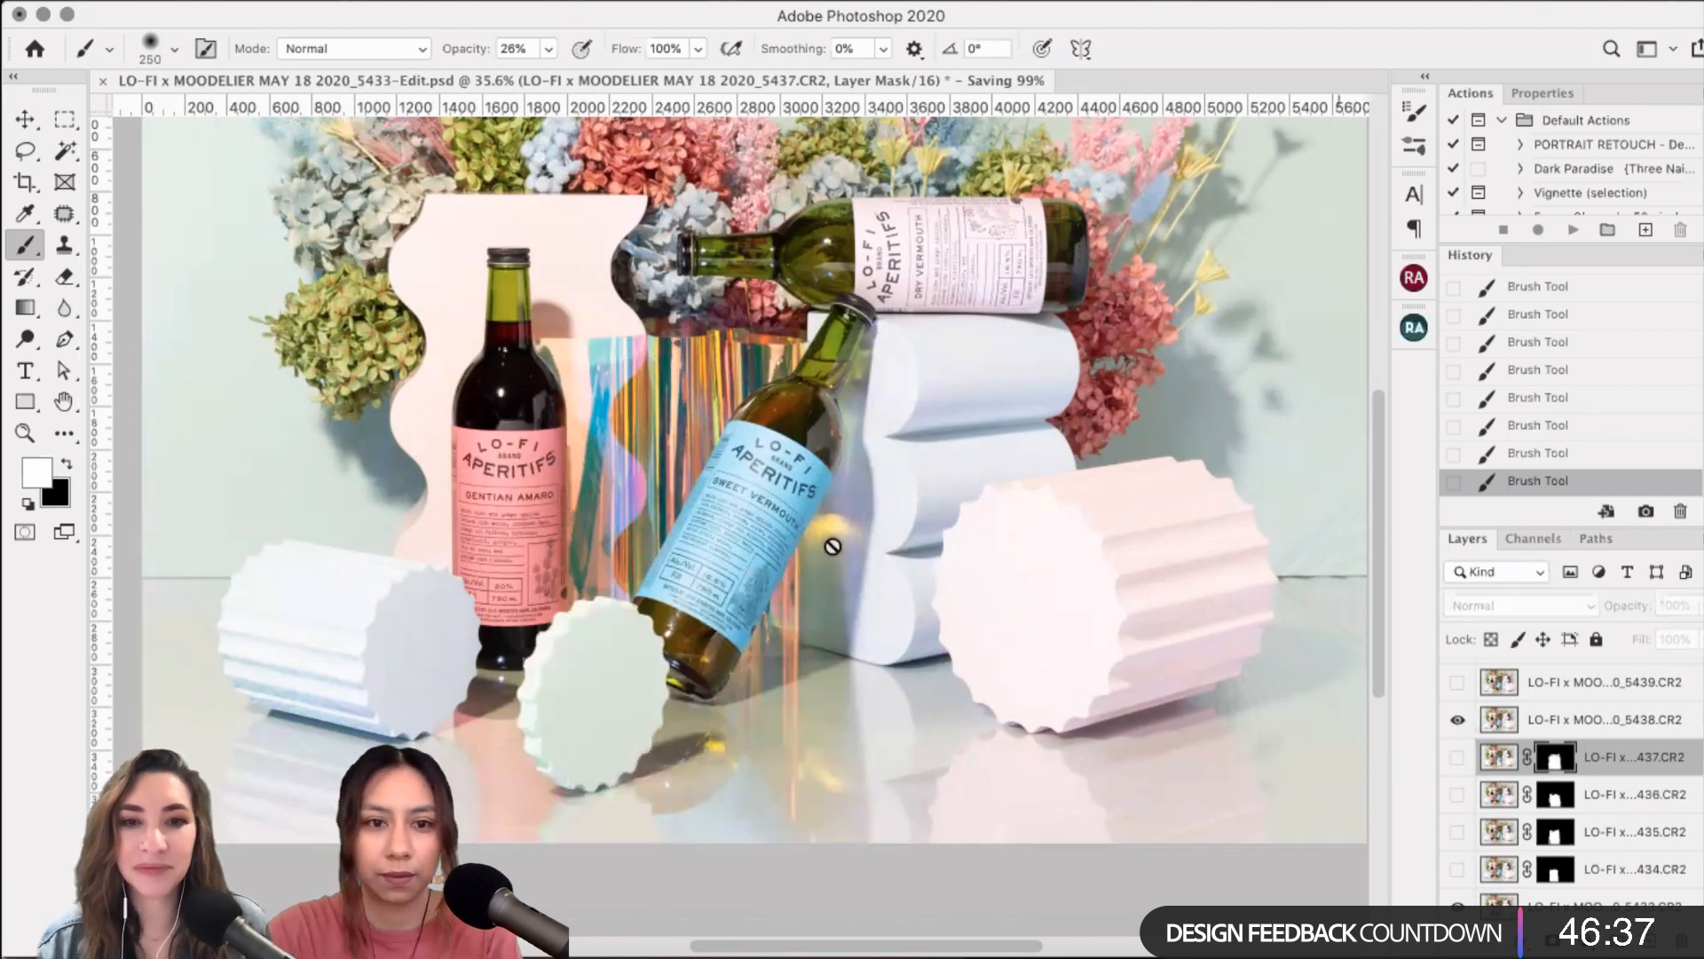
left_click(26, 158)
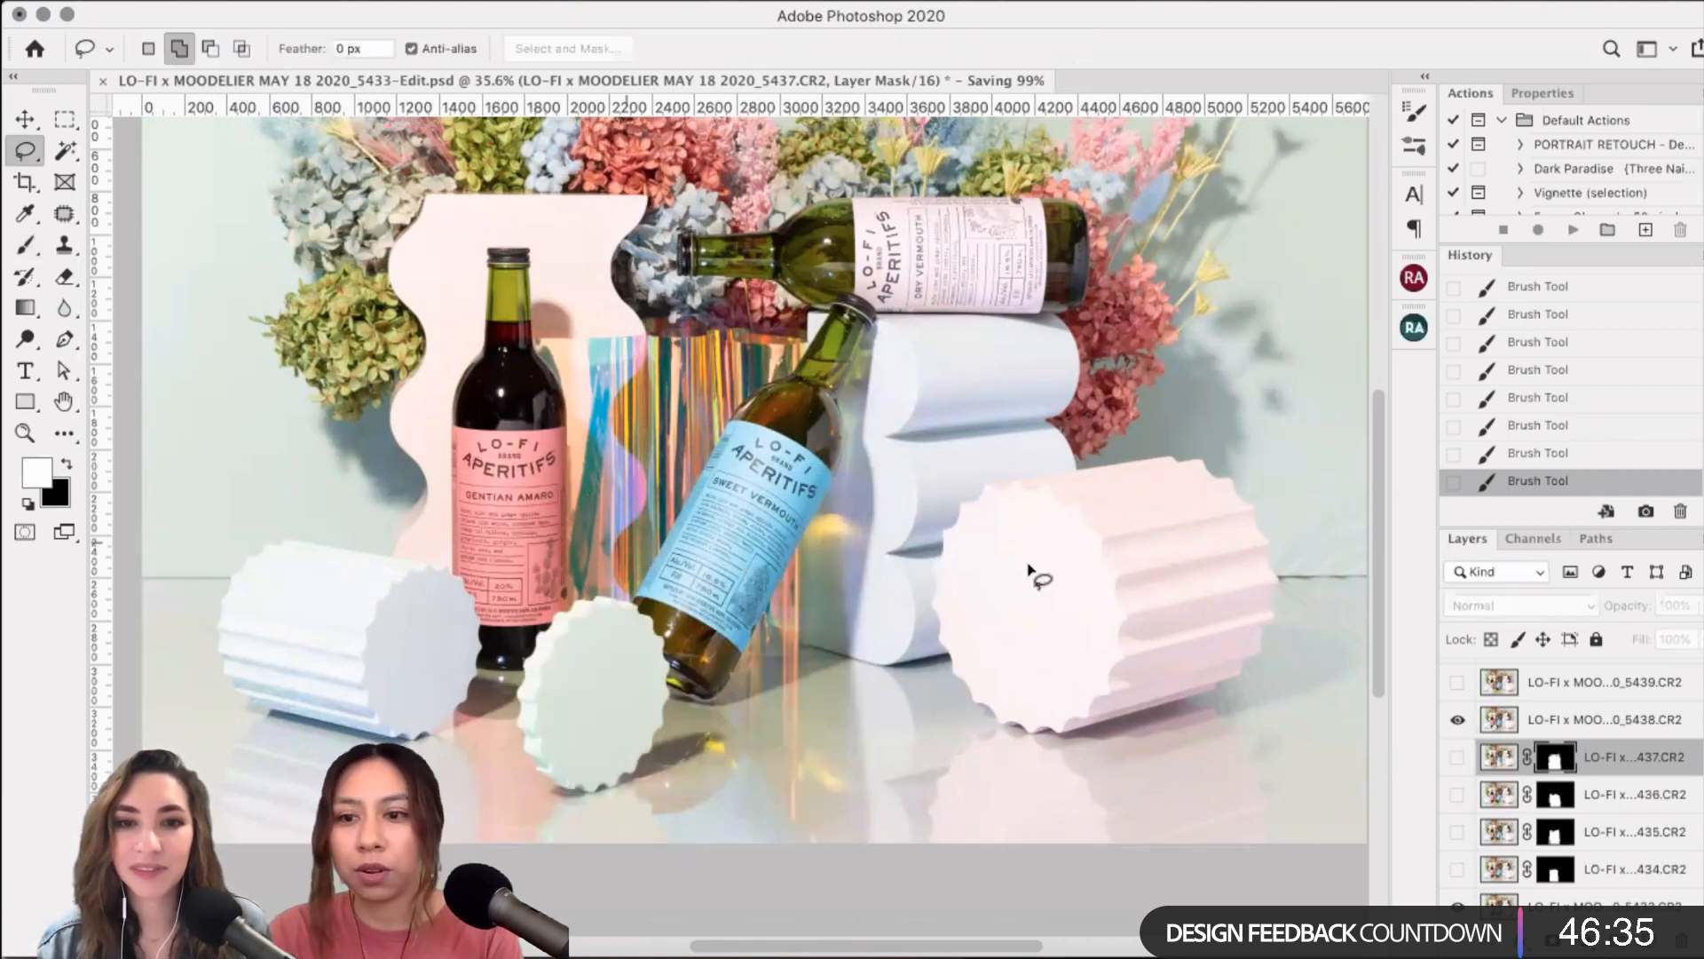
left_click(1564, 721)
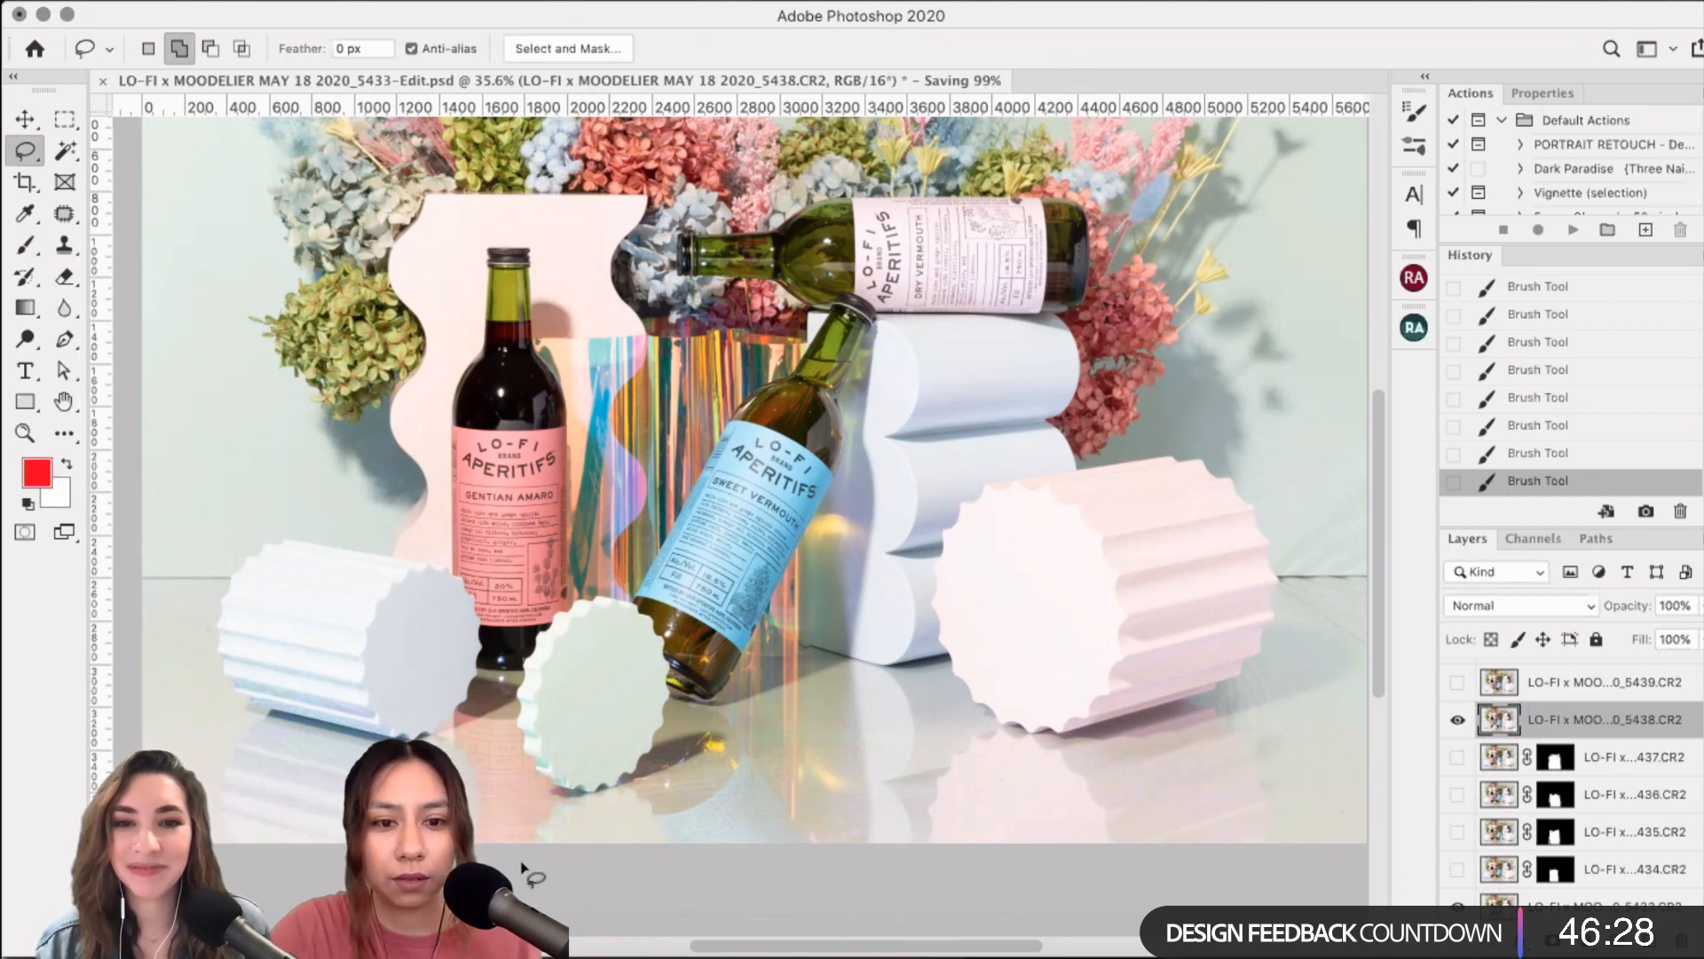
- Lasso a freehand selection around the green scalloped disc, the tilted blue-label bottle and their reflections down to the image's lower edge
left_click_drag(550, 892, 1330, 558)
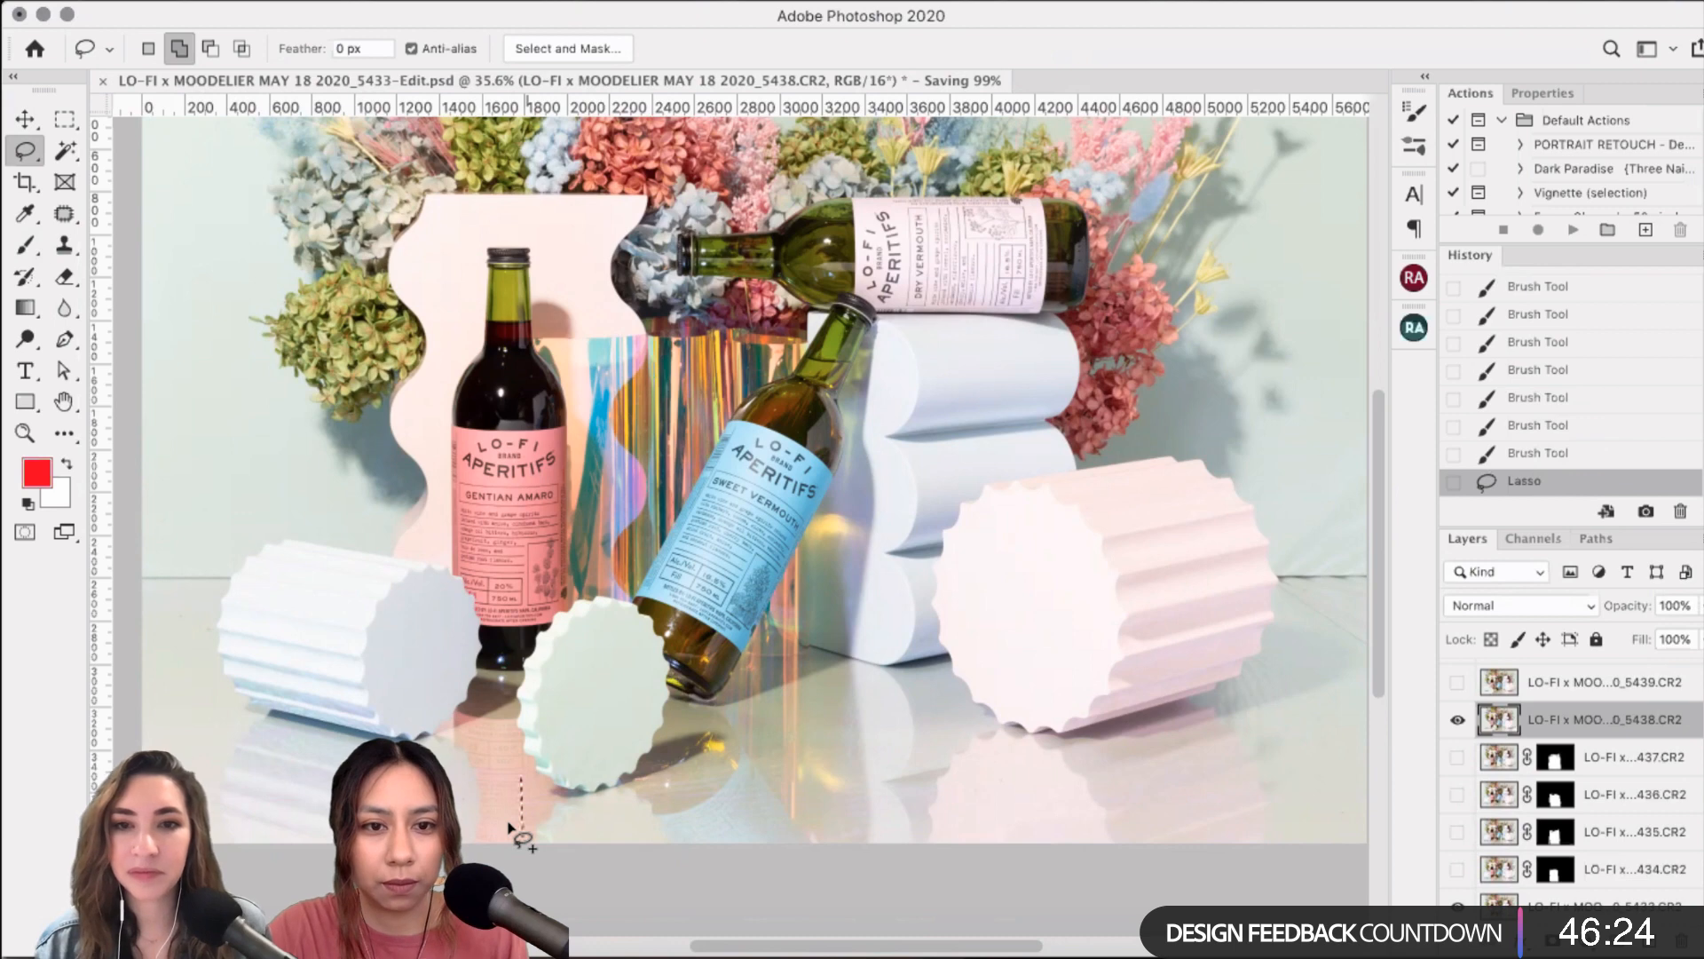
left_click_drag(524, 530, 741, 391)
mouse_move(905, 683)
left_mouse_down()
mouse_move(627, 894)
mouse_move(988, 286)
left_mouse_up()
- Smooth the lasso selection by 8 in Select and Mask, then convert it into a layer mask on the 5438 layer
left_click(484, 9)
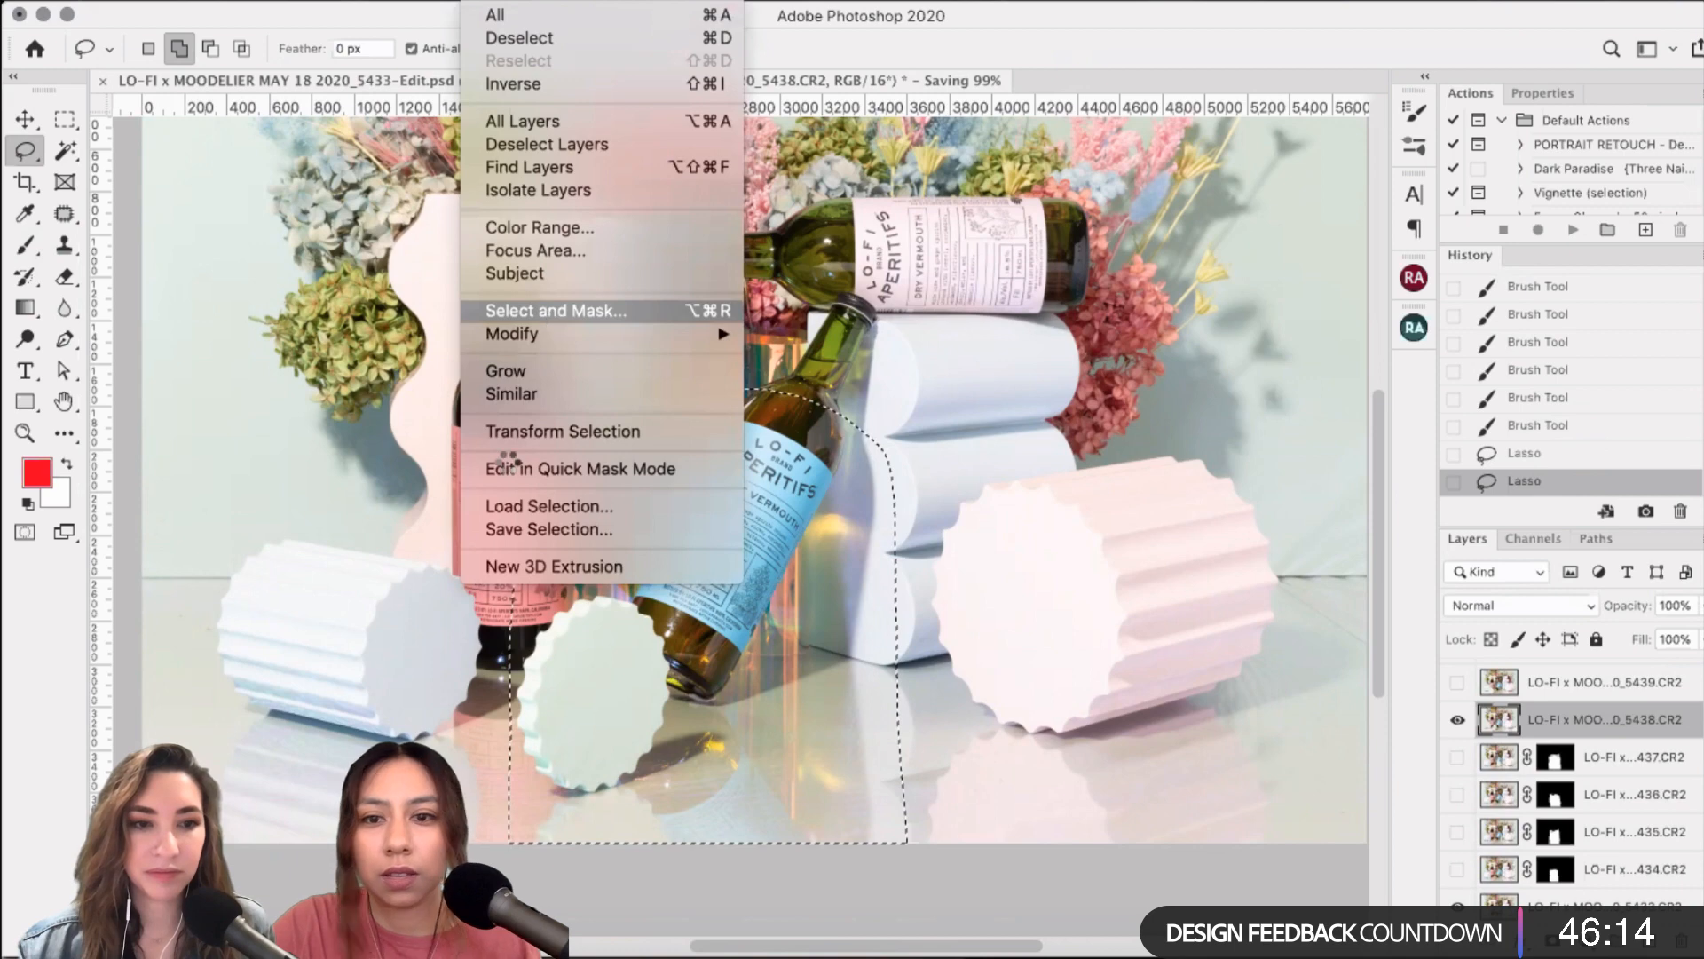
key("Escape")
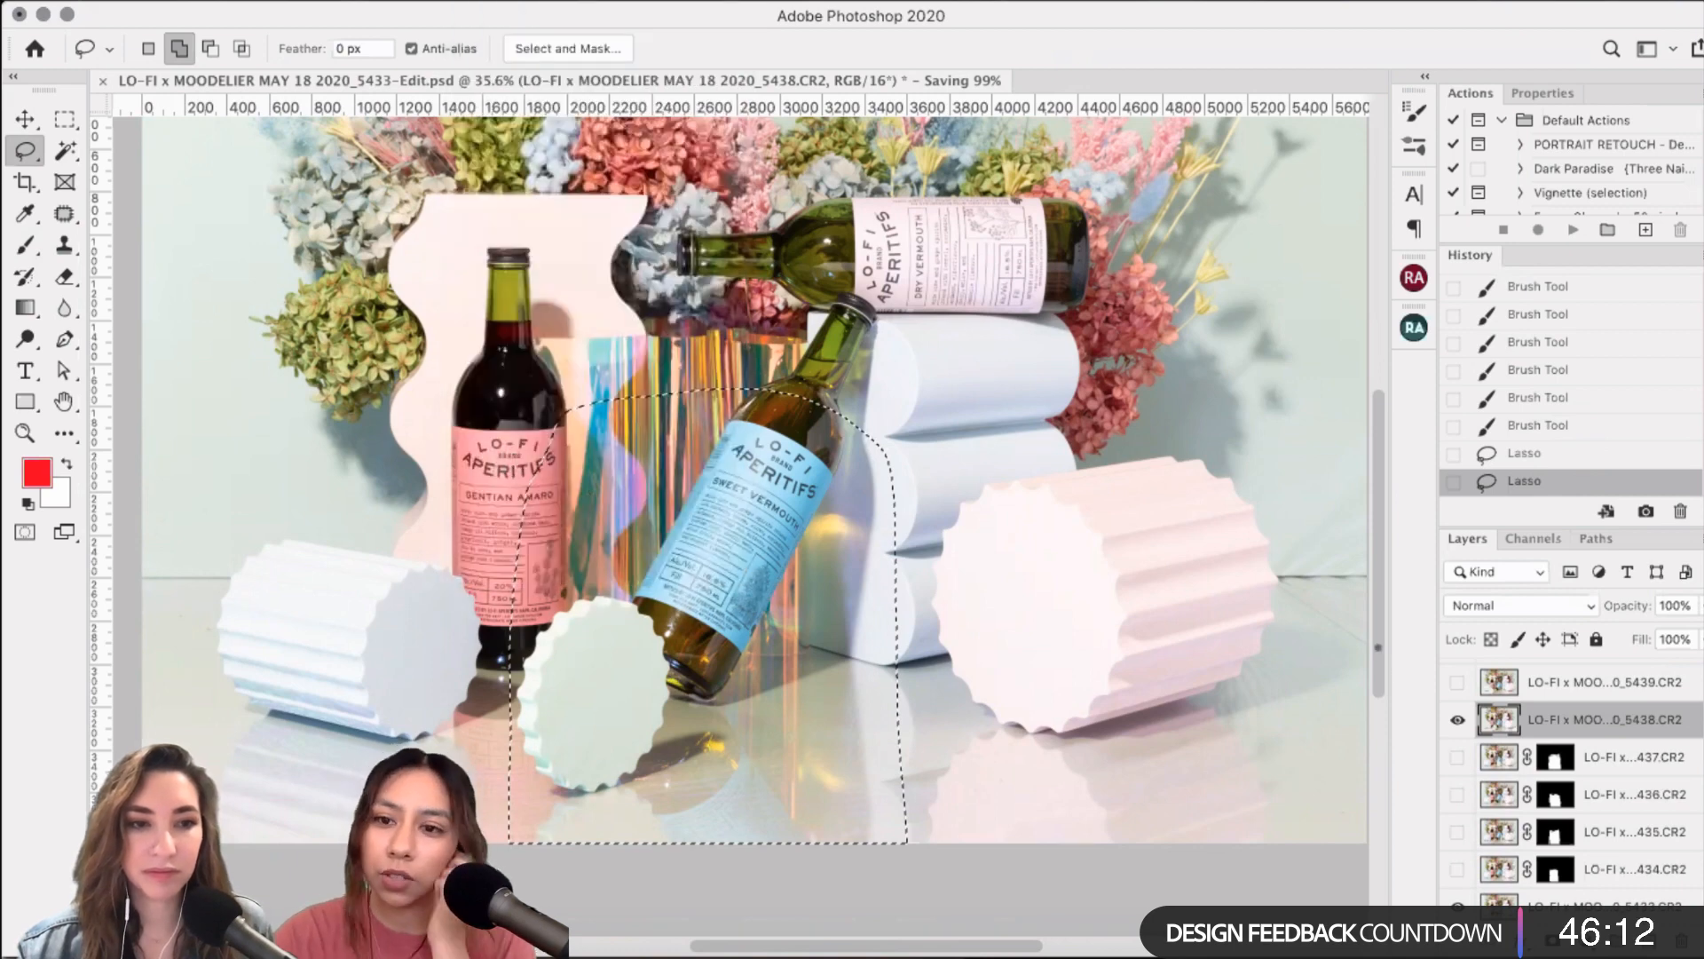
key("super+alt+r")
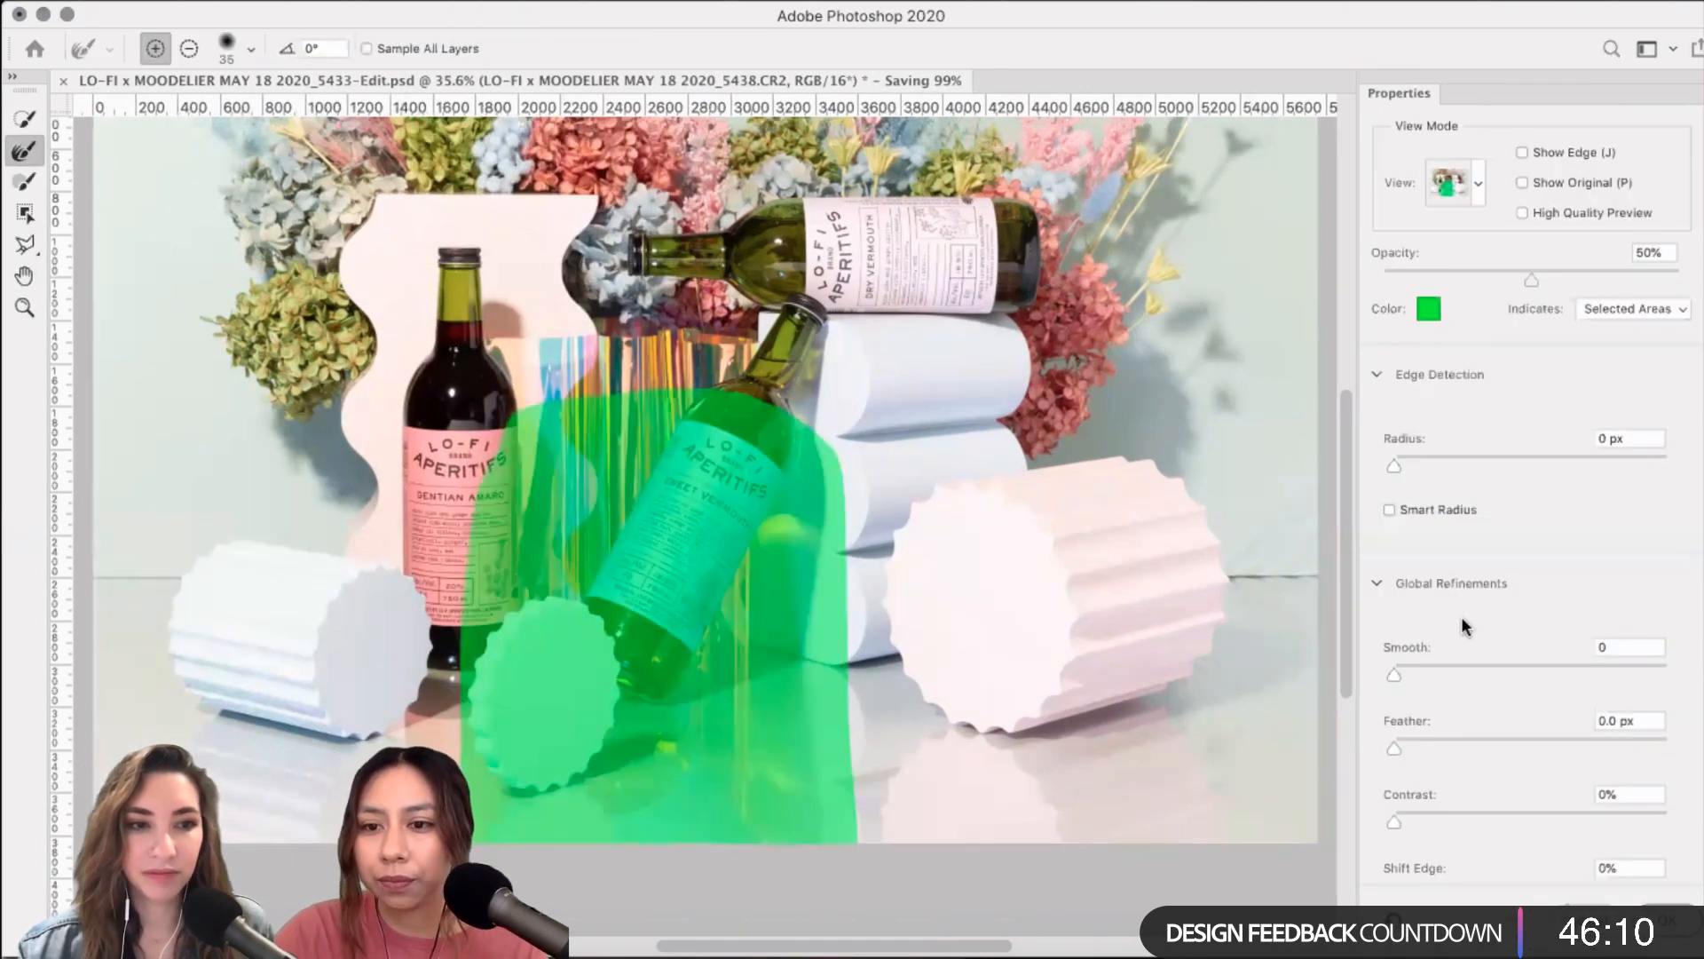
type("8")
key("Return")
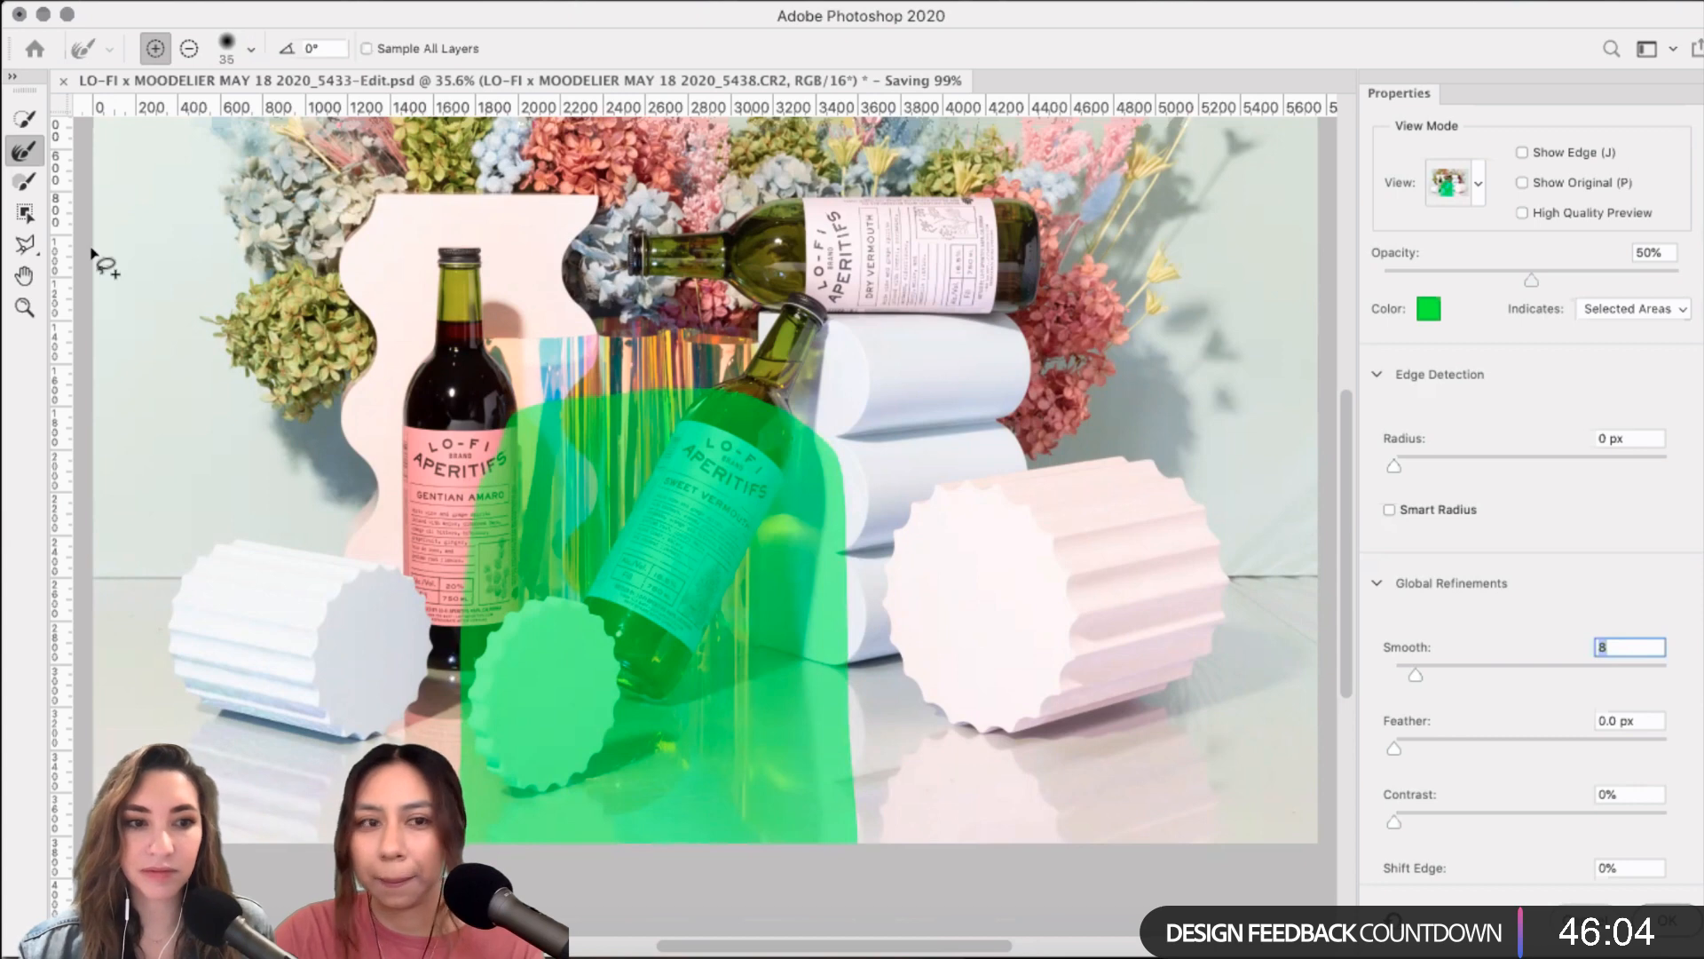
left_click(1667, 921)
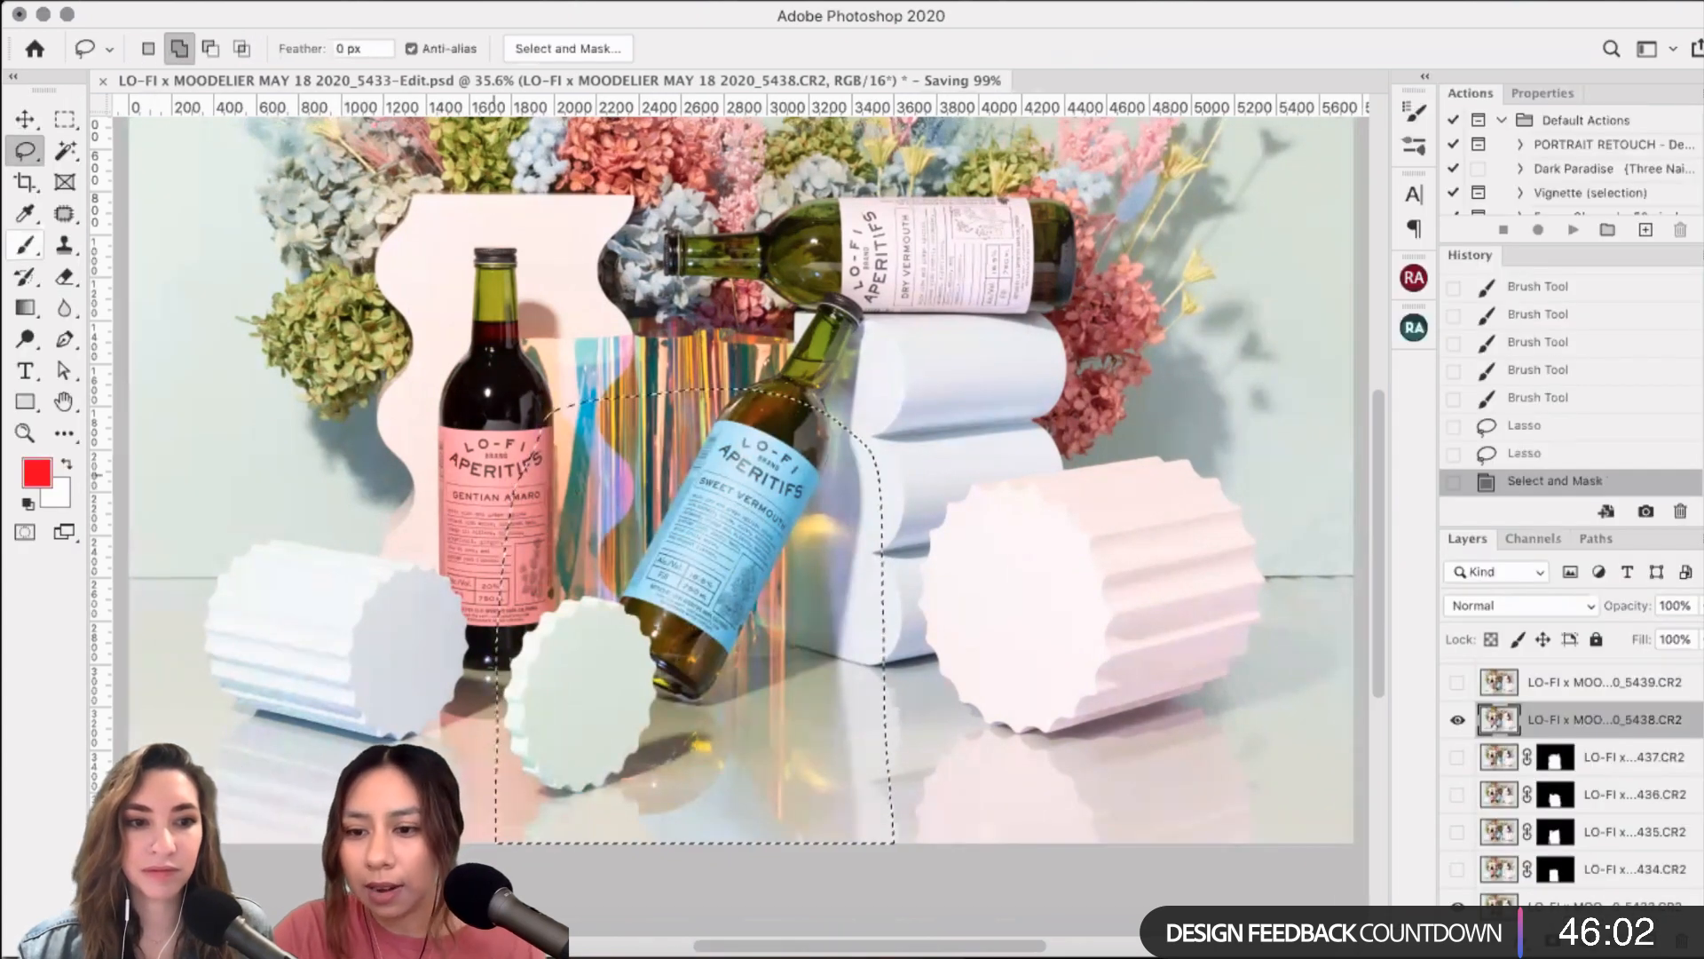
left_click(1563, 943)
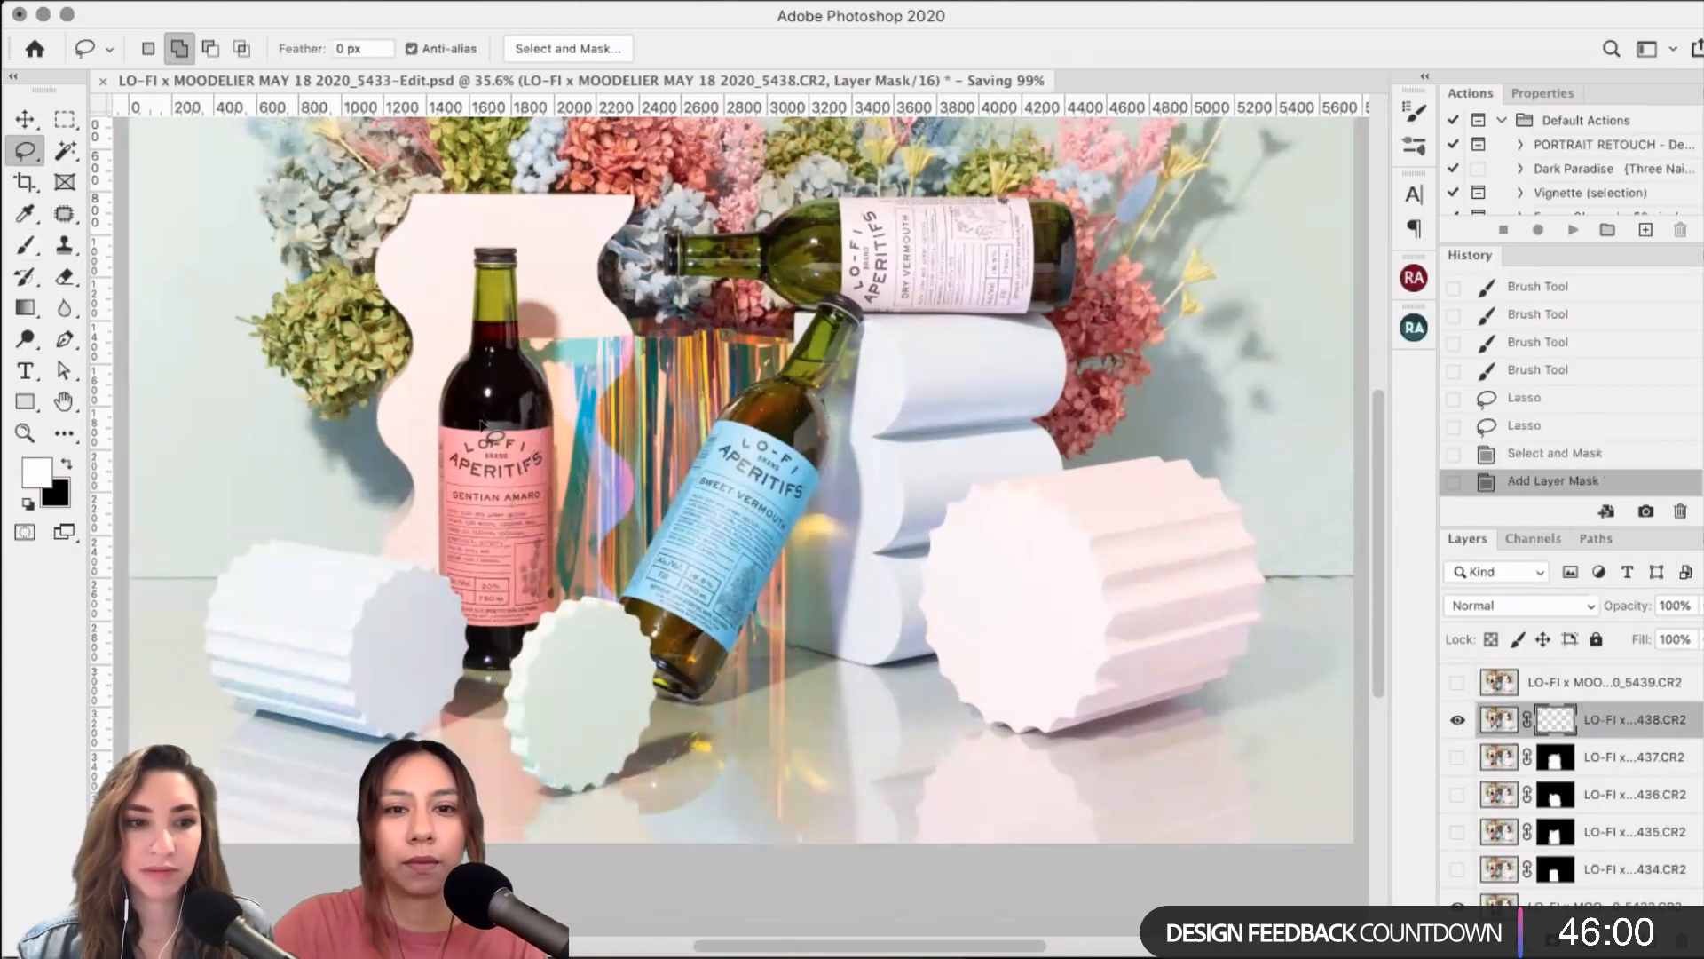
- Switch to the Brush tool for editing the 5438 layer mask and set the brush size to 300
scroll(475, 674, "up", 3)
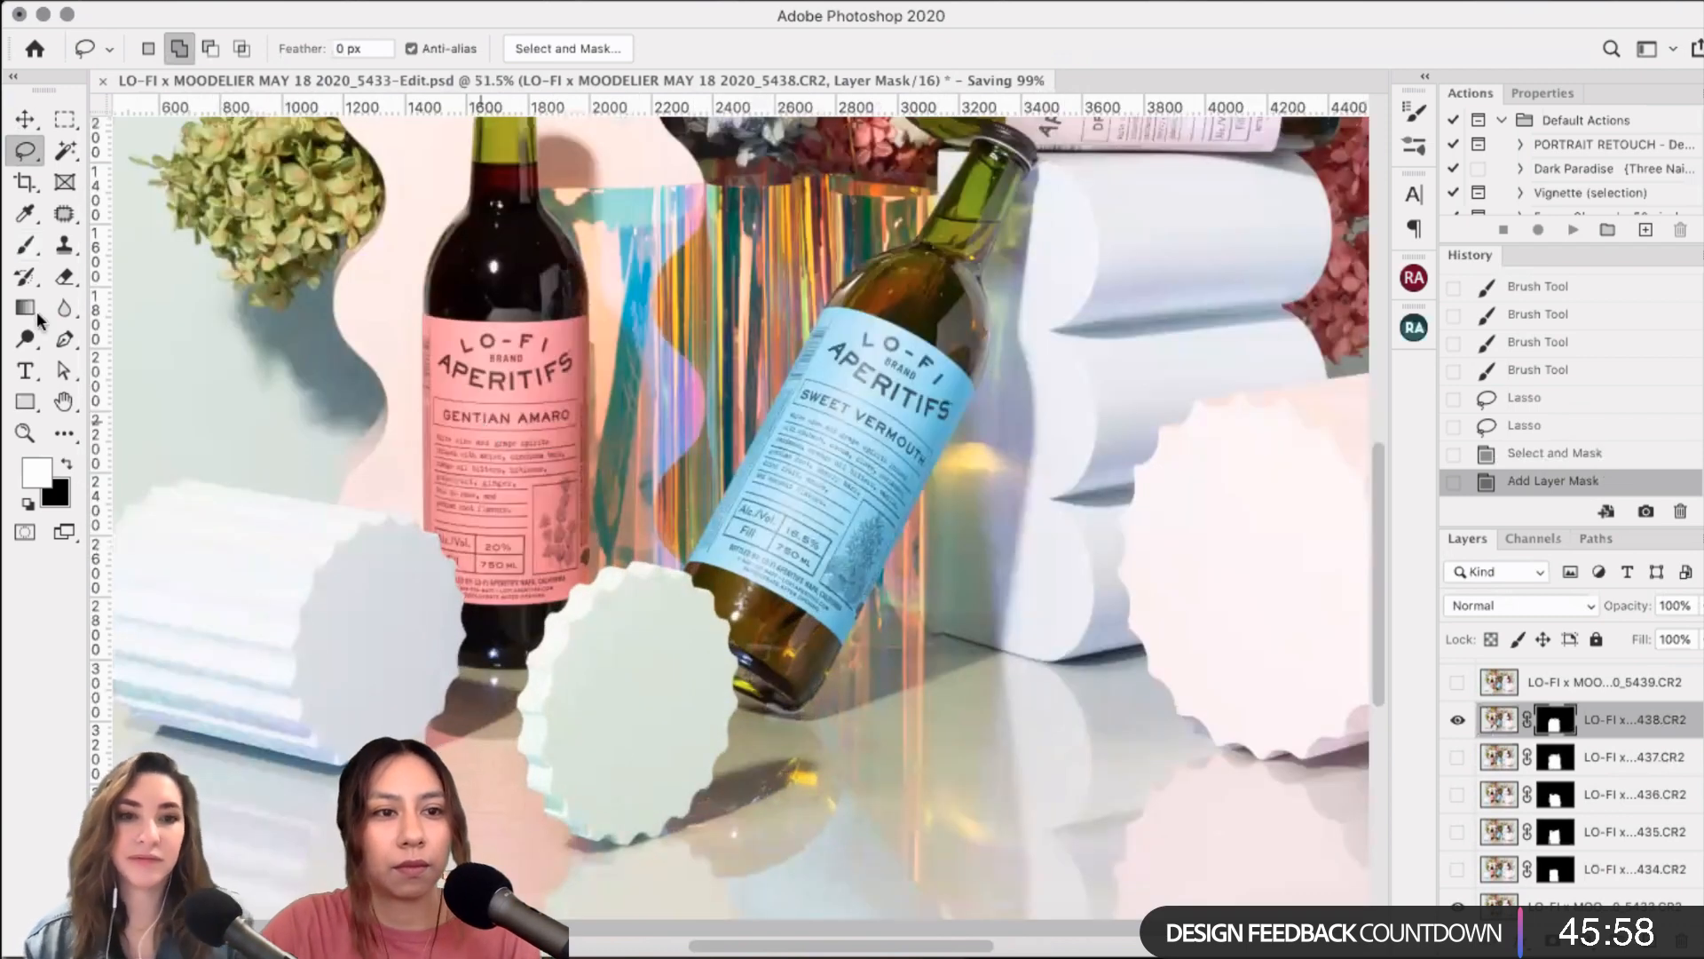
left_click(25, 245)
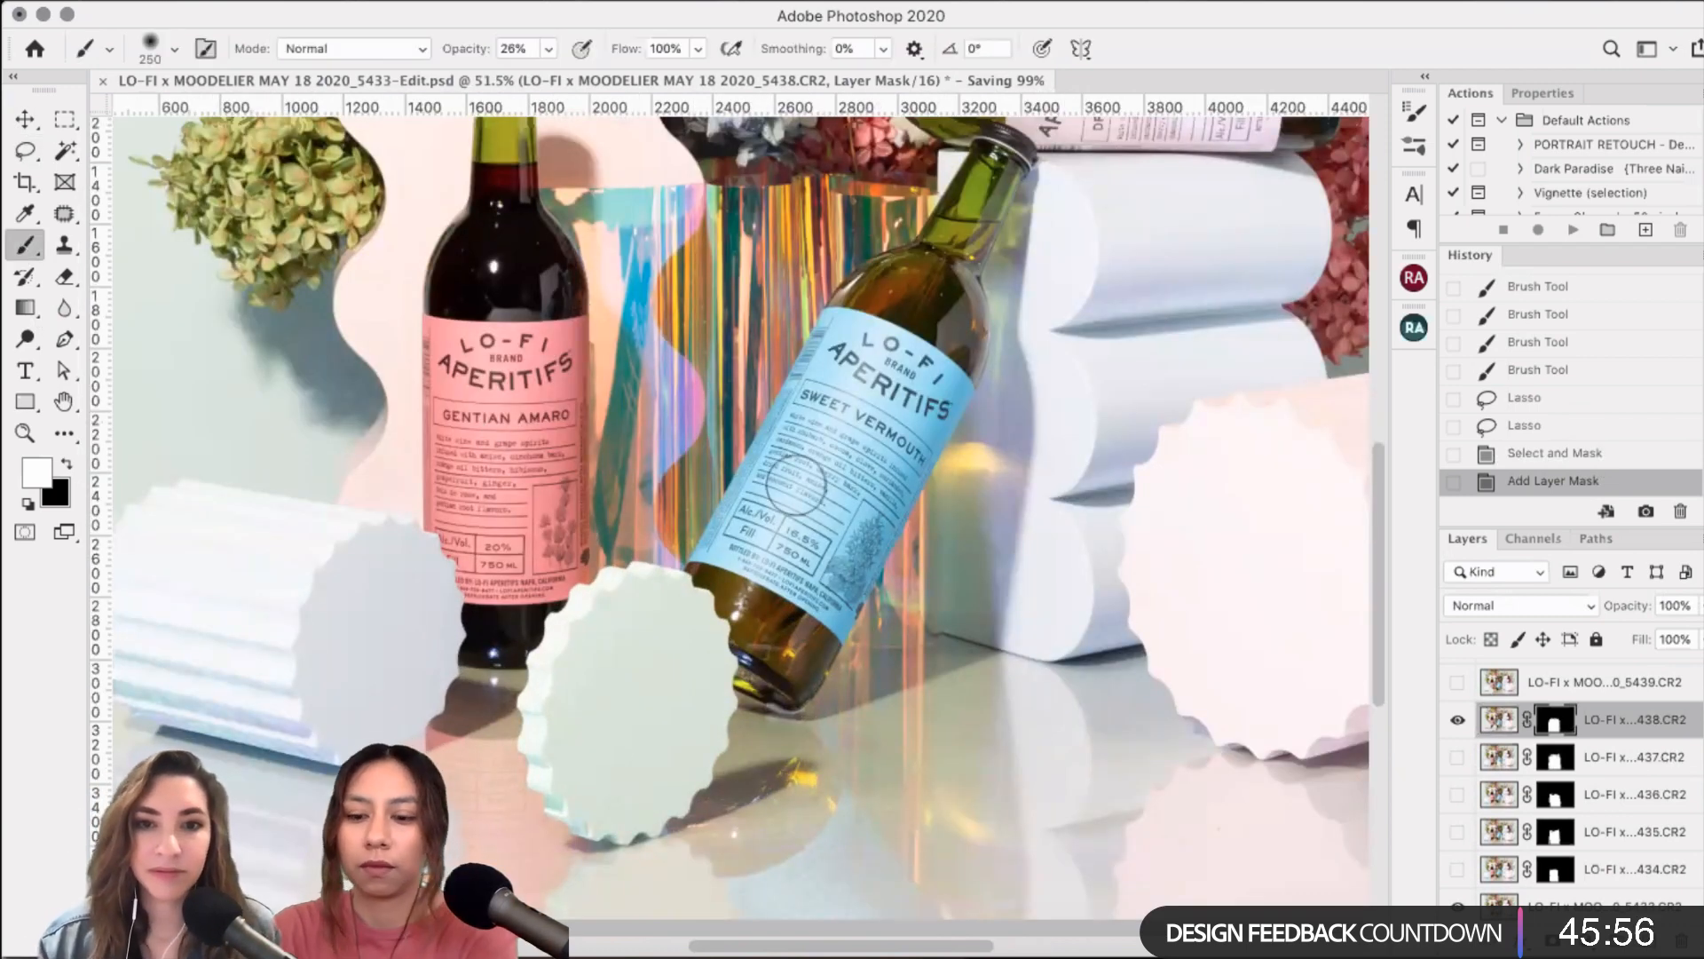
key("bracketright")
key("bracketright")
key("bracketright")
key("bracketleft")
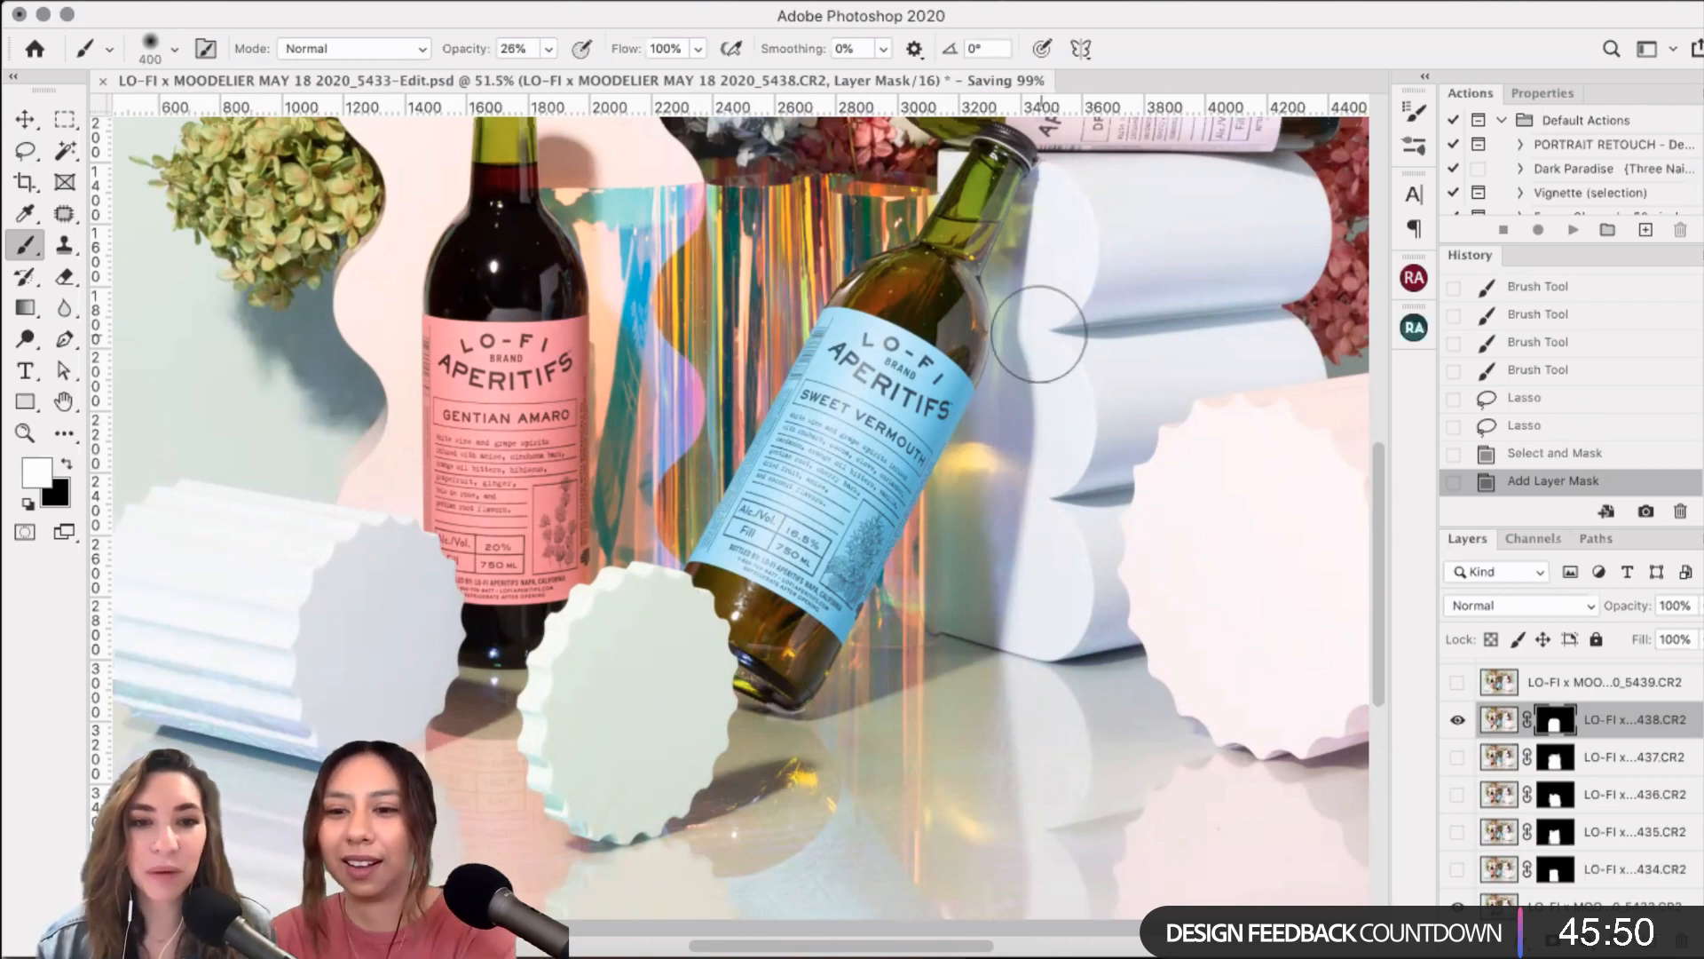
key("bracketleft")
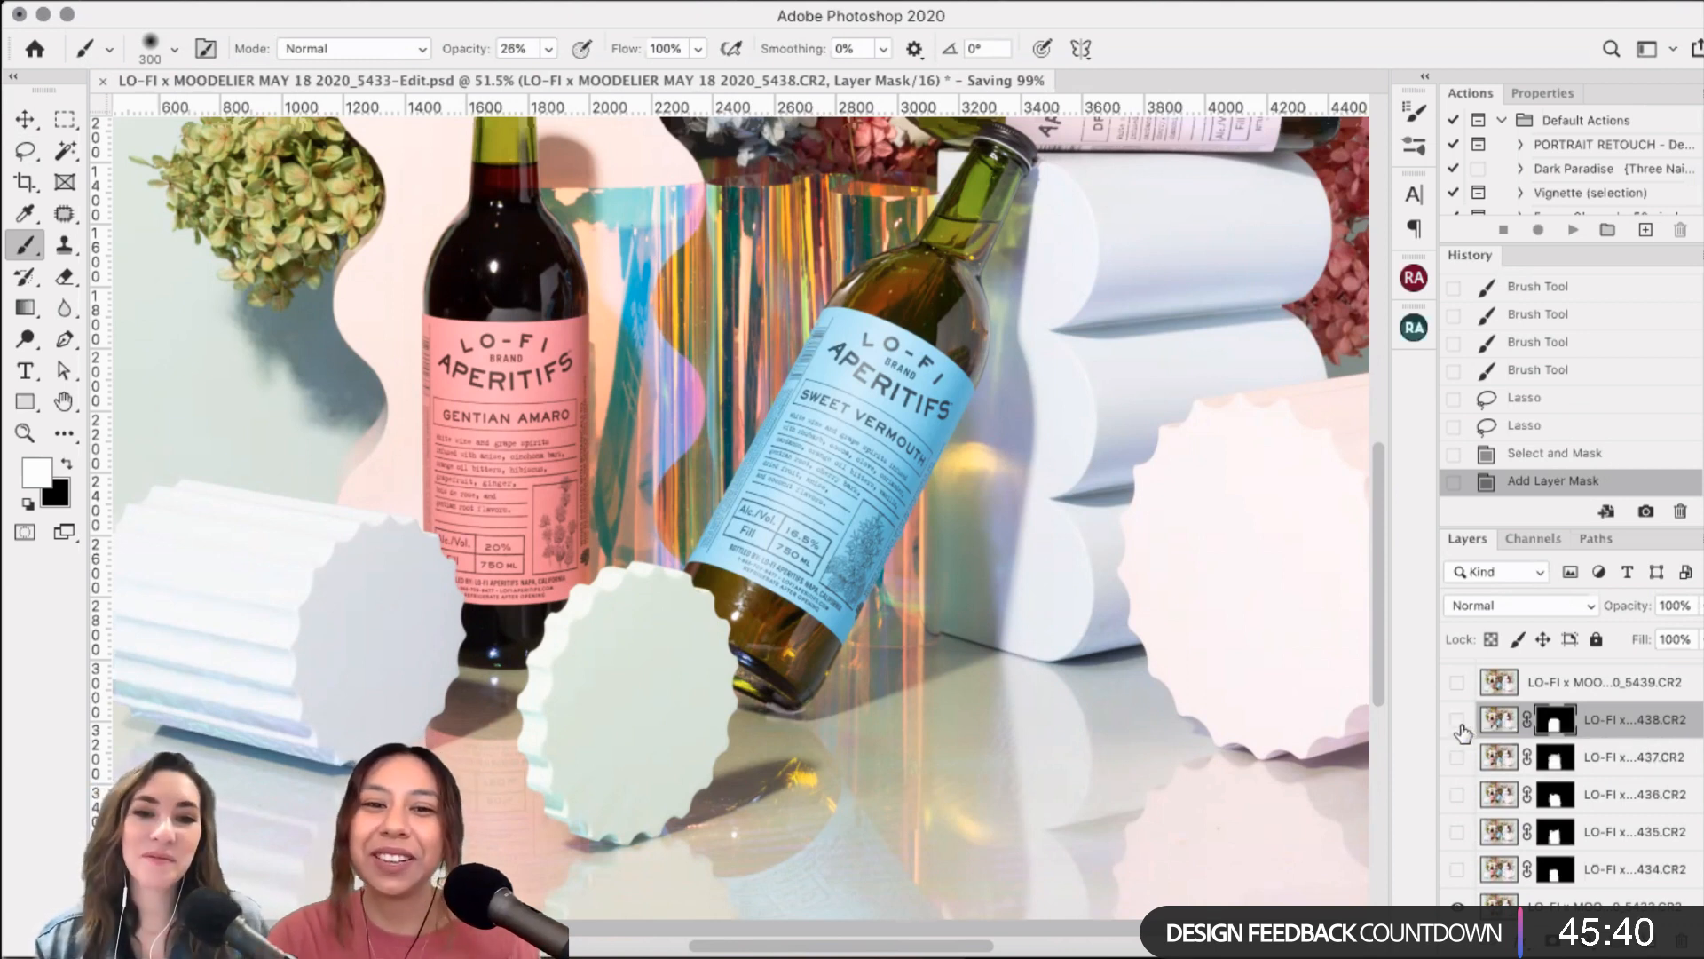
- Check the mask edges of the 5438 layer around the bottles by switching its visibility off and on
left_click(1458, 726)
left_click(1458, 726)
left_click(1459, 726)
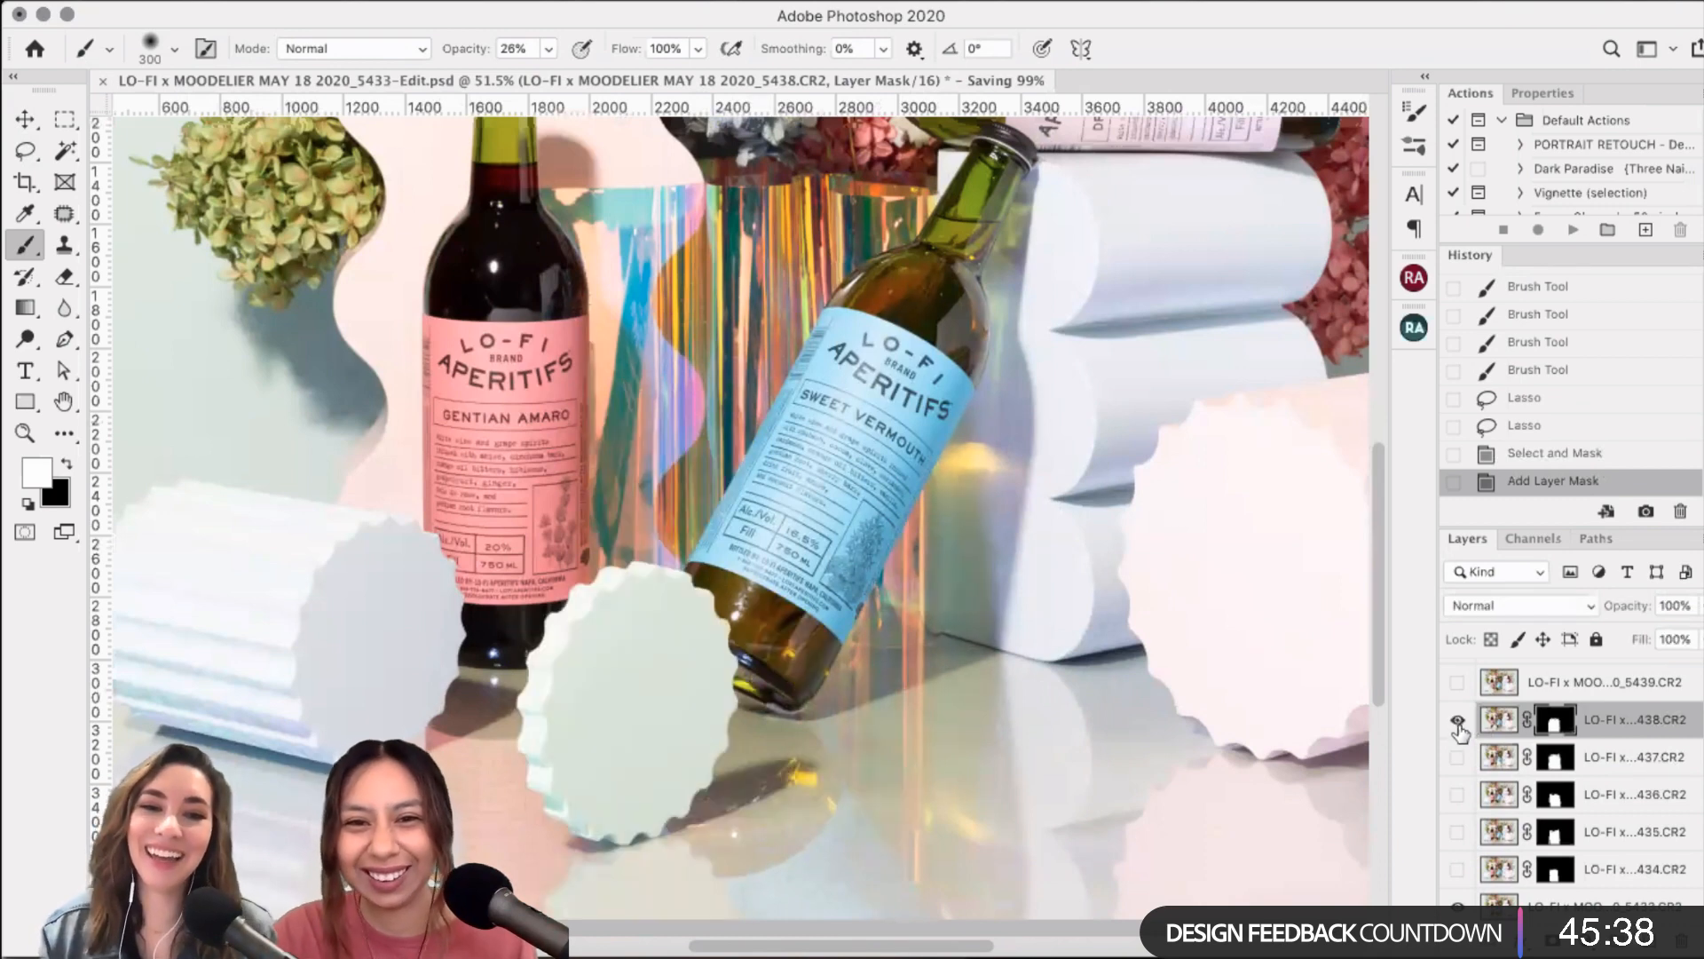
left_click(1459, 726)
left_click(1459, 727)
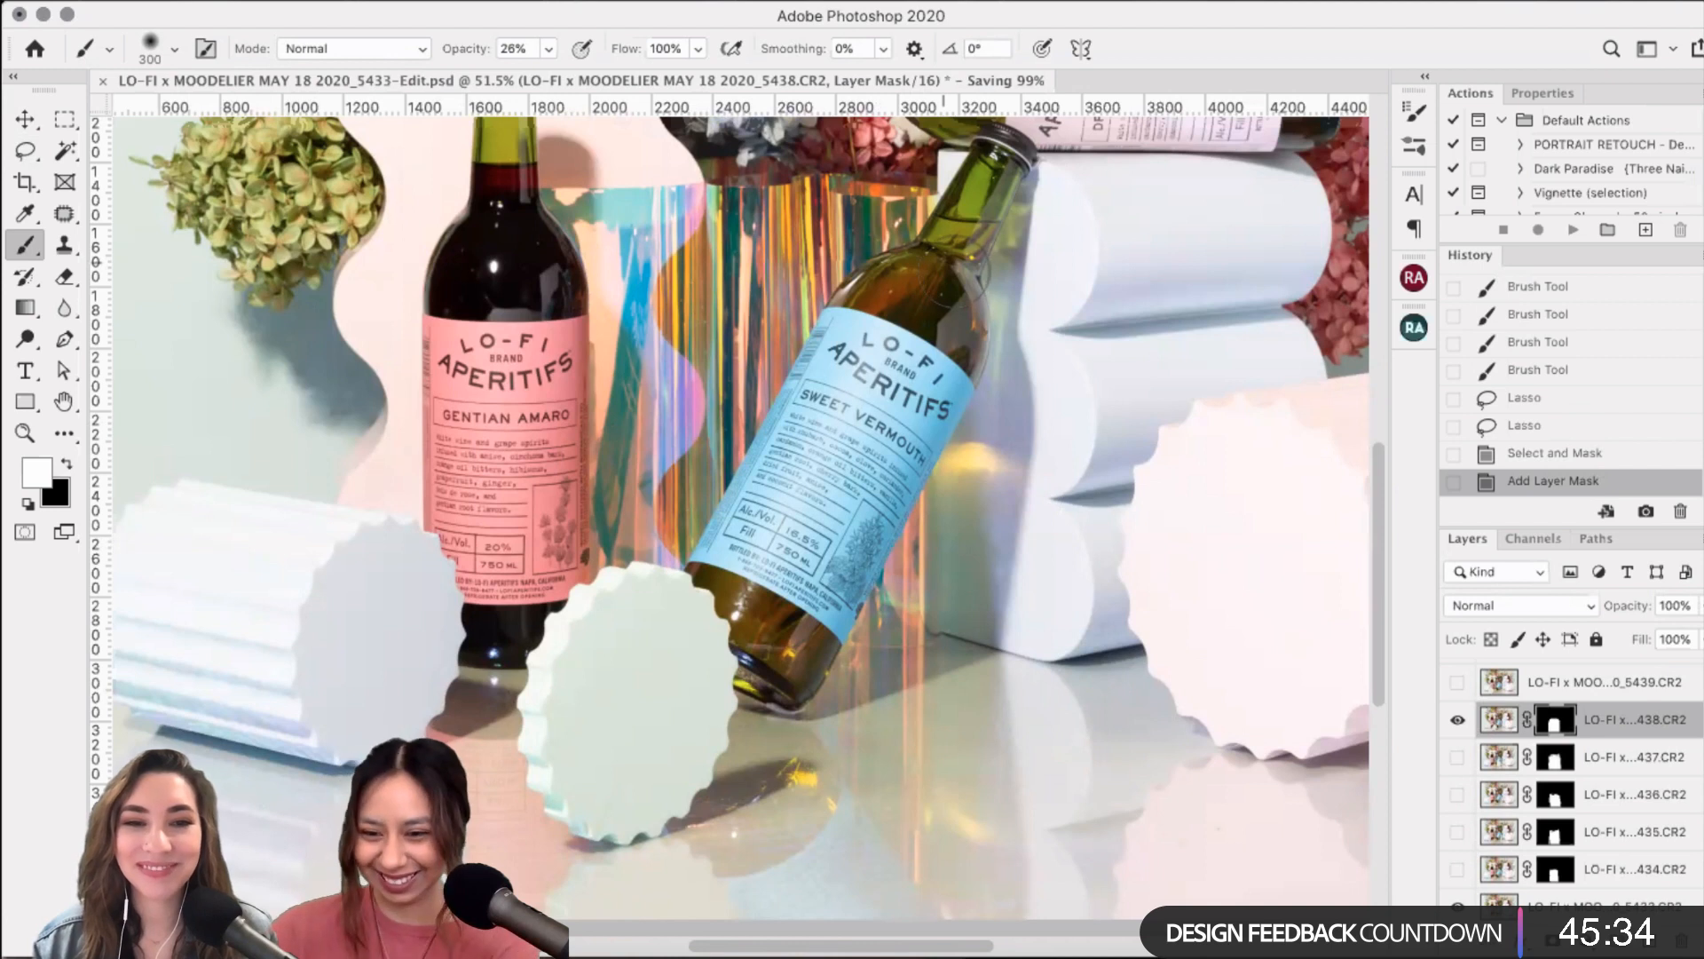
- Paint black on the 5438 layer mask beside the tilted bottle's shoulder with a 250-size brush at 26% opacity
key("bracketleft")
key("x")
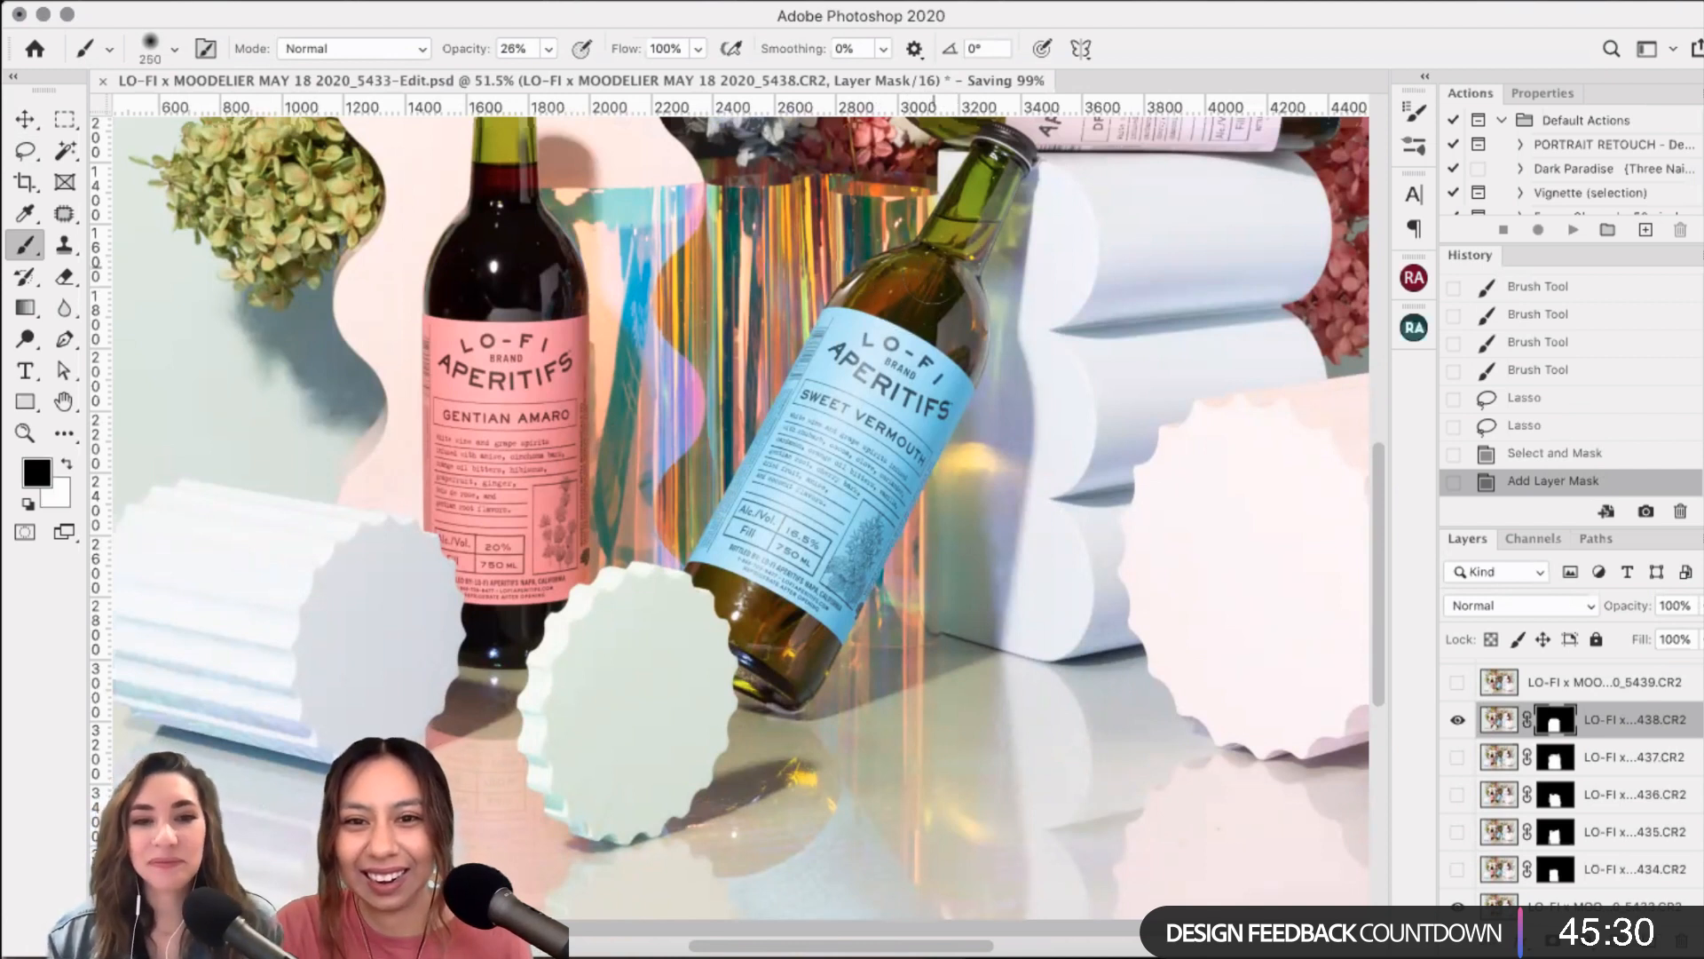
left_click_drag(993, 323, 995, 296)
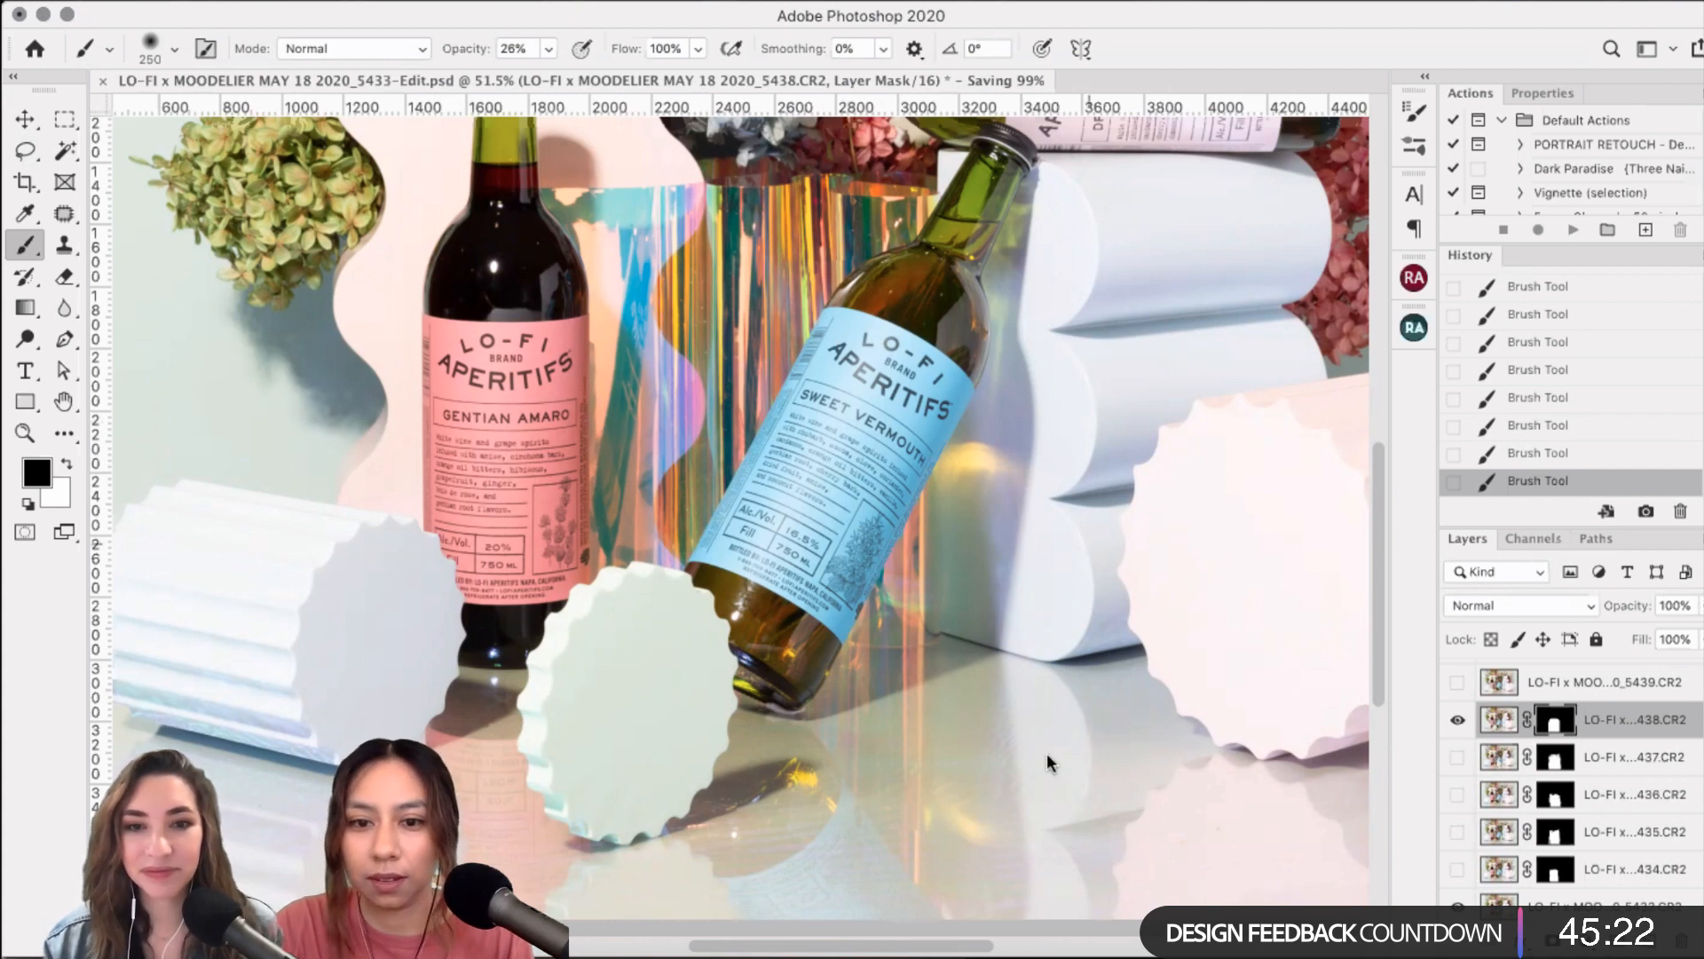
- Examine the refined 5438 mask around the disc, bottle and tabletop reflections by comparing the layer shown and hidden
key("bracketright")
key("bracketright")
left_click(1457, 720)
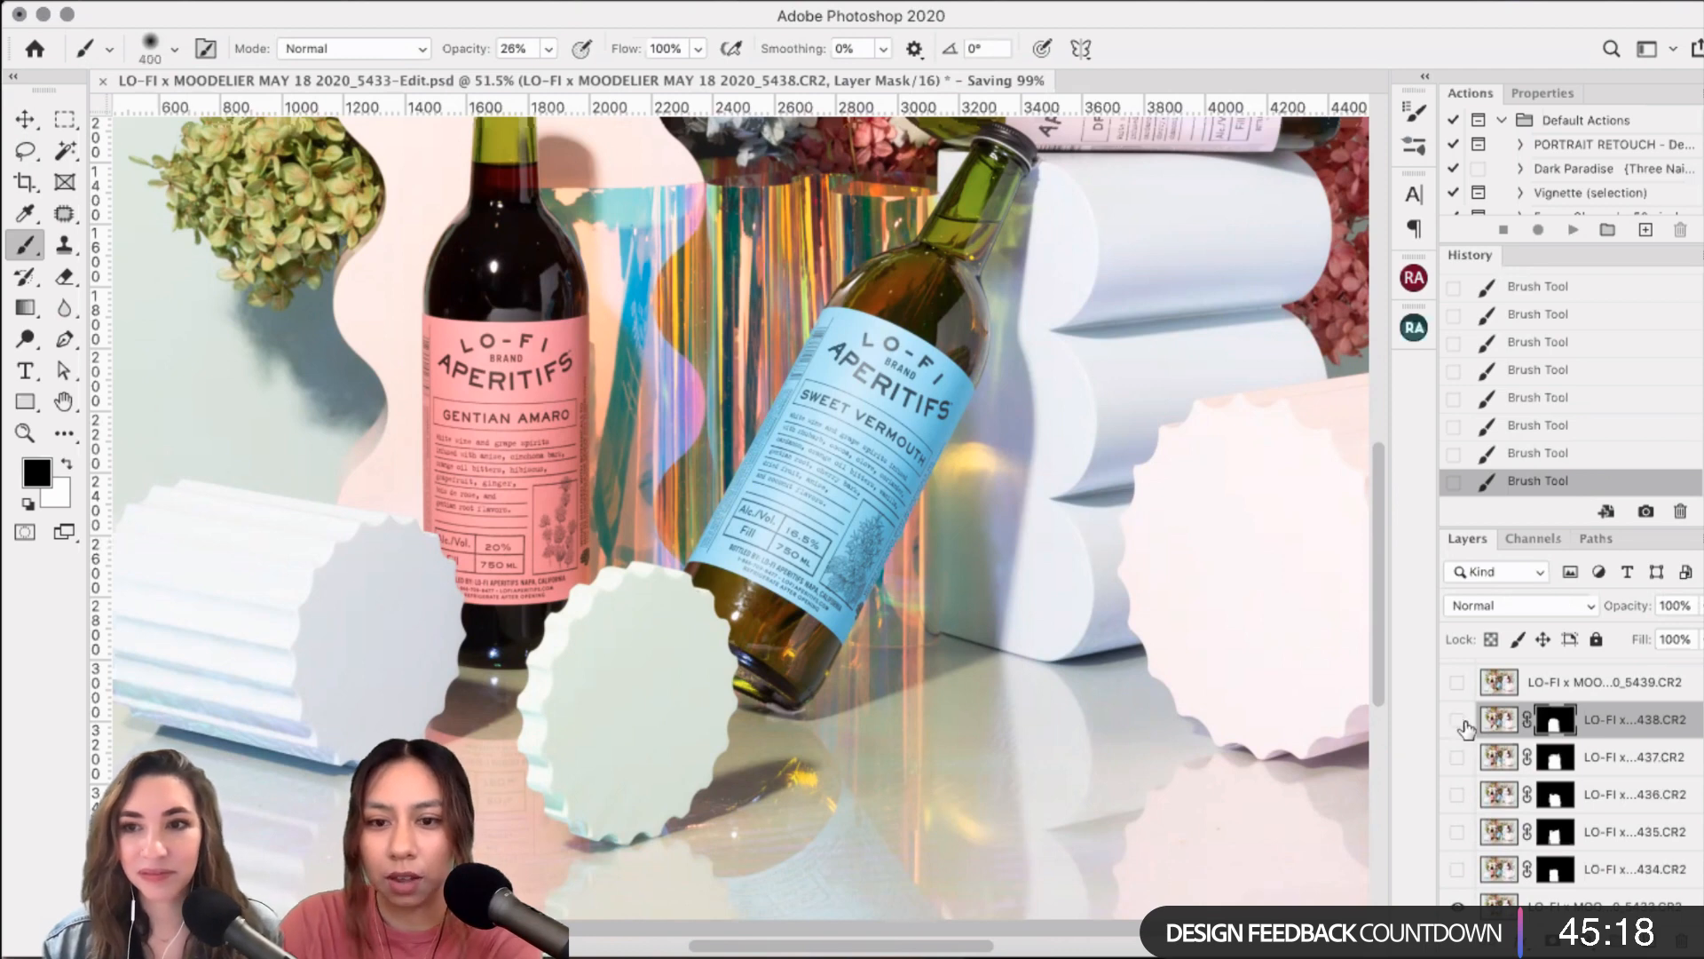
left_click(1459, 721)
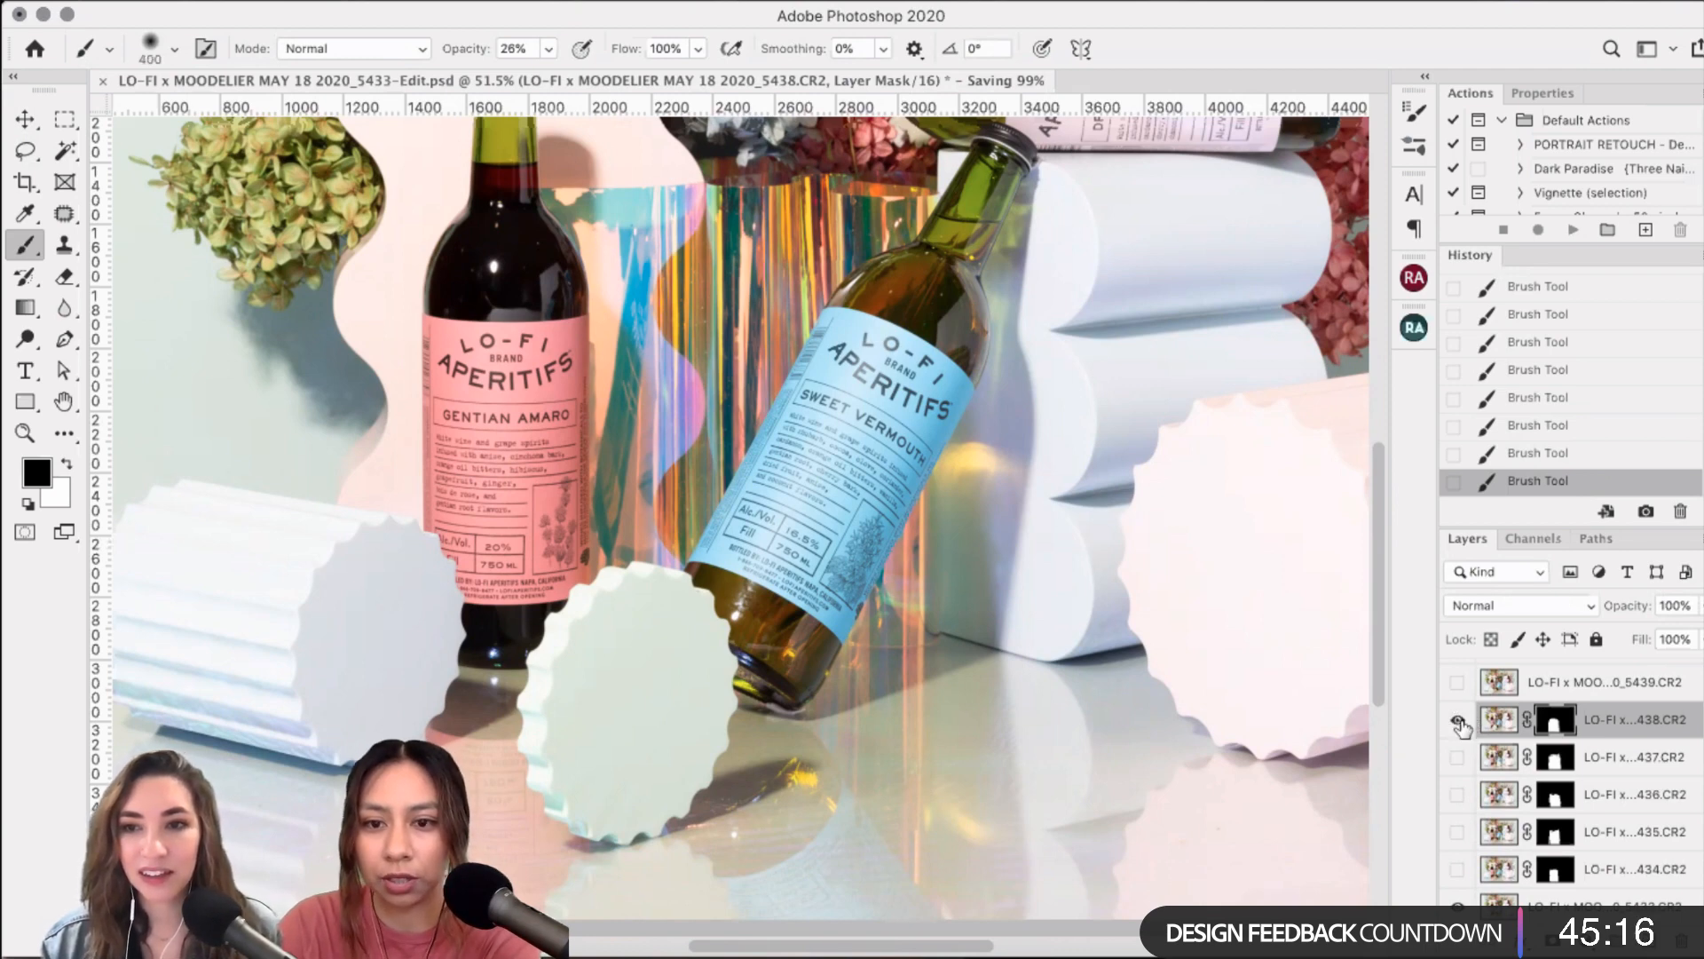
left_click(1458, 721)
left_click(1458, 721)
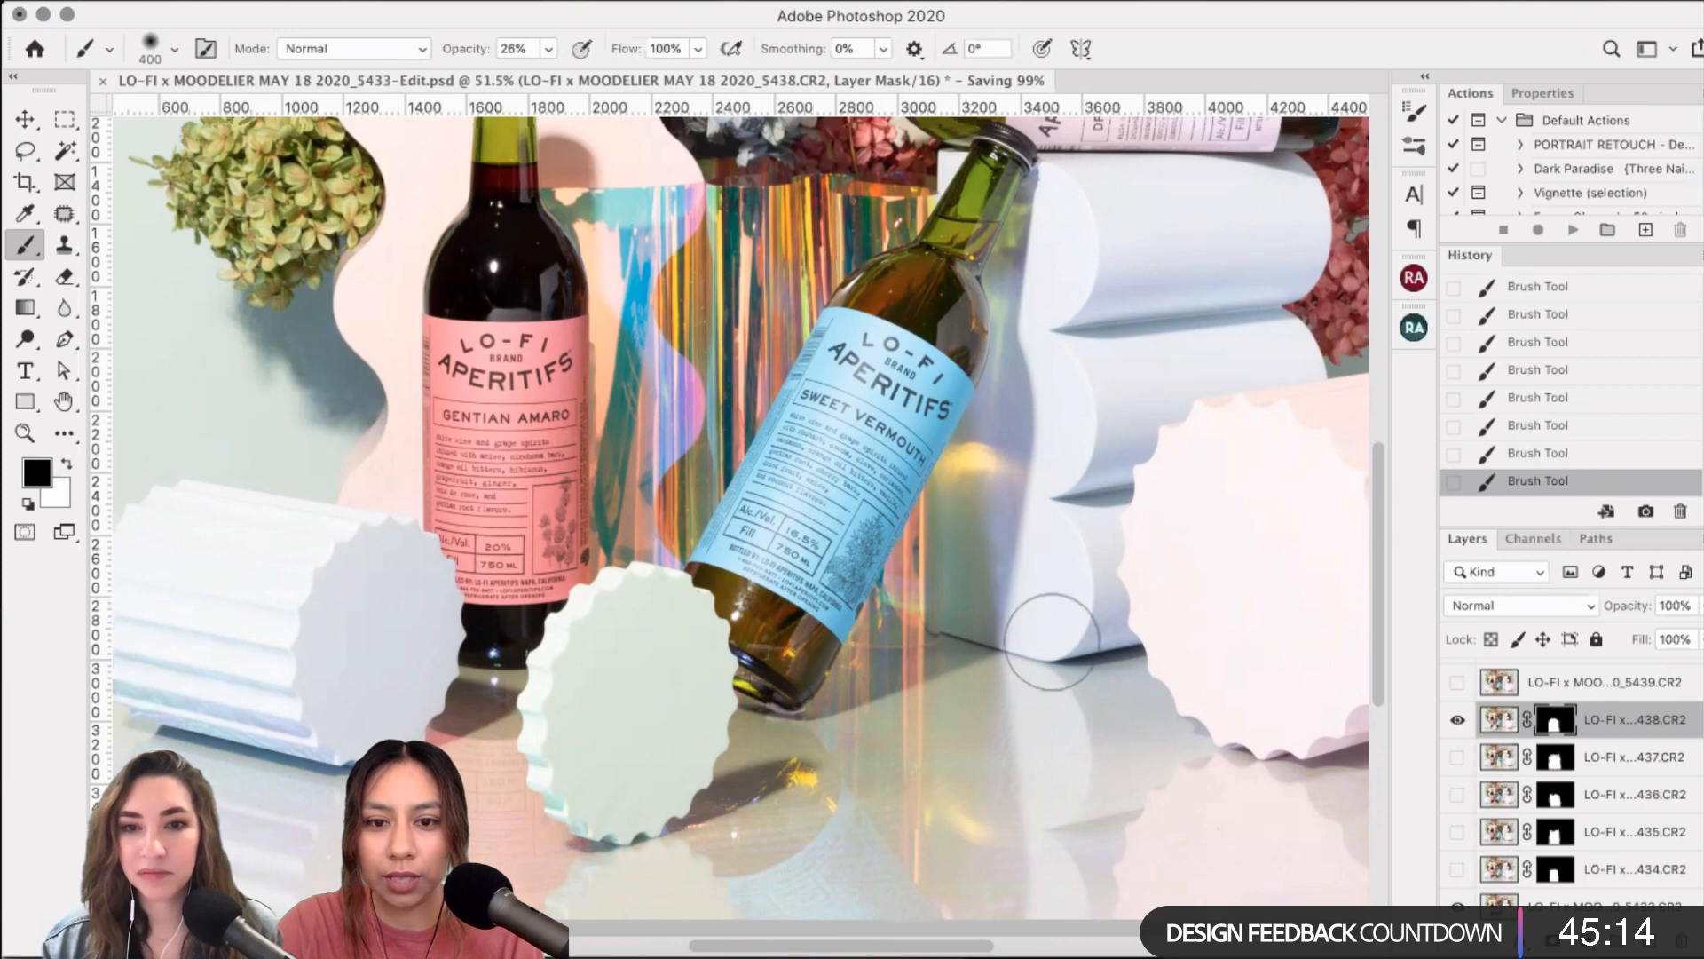
scroll(1136, 581, "down", 2)
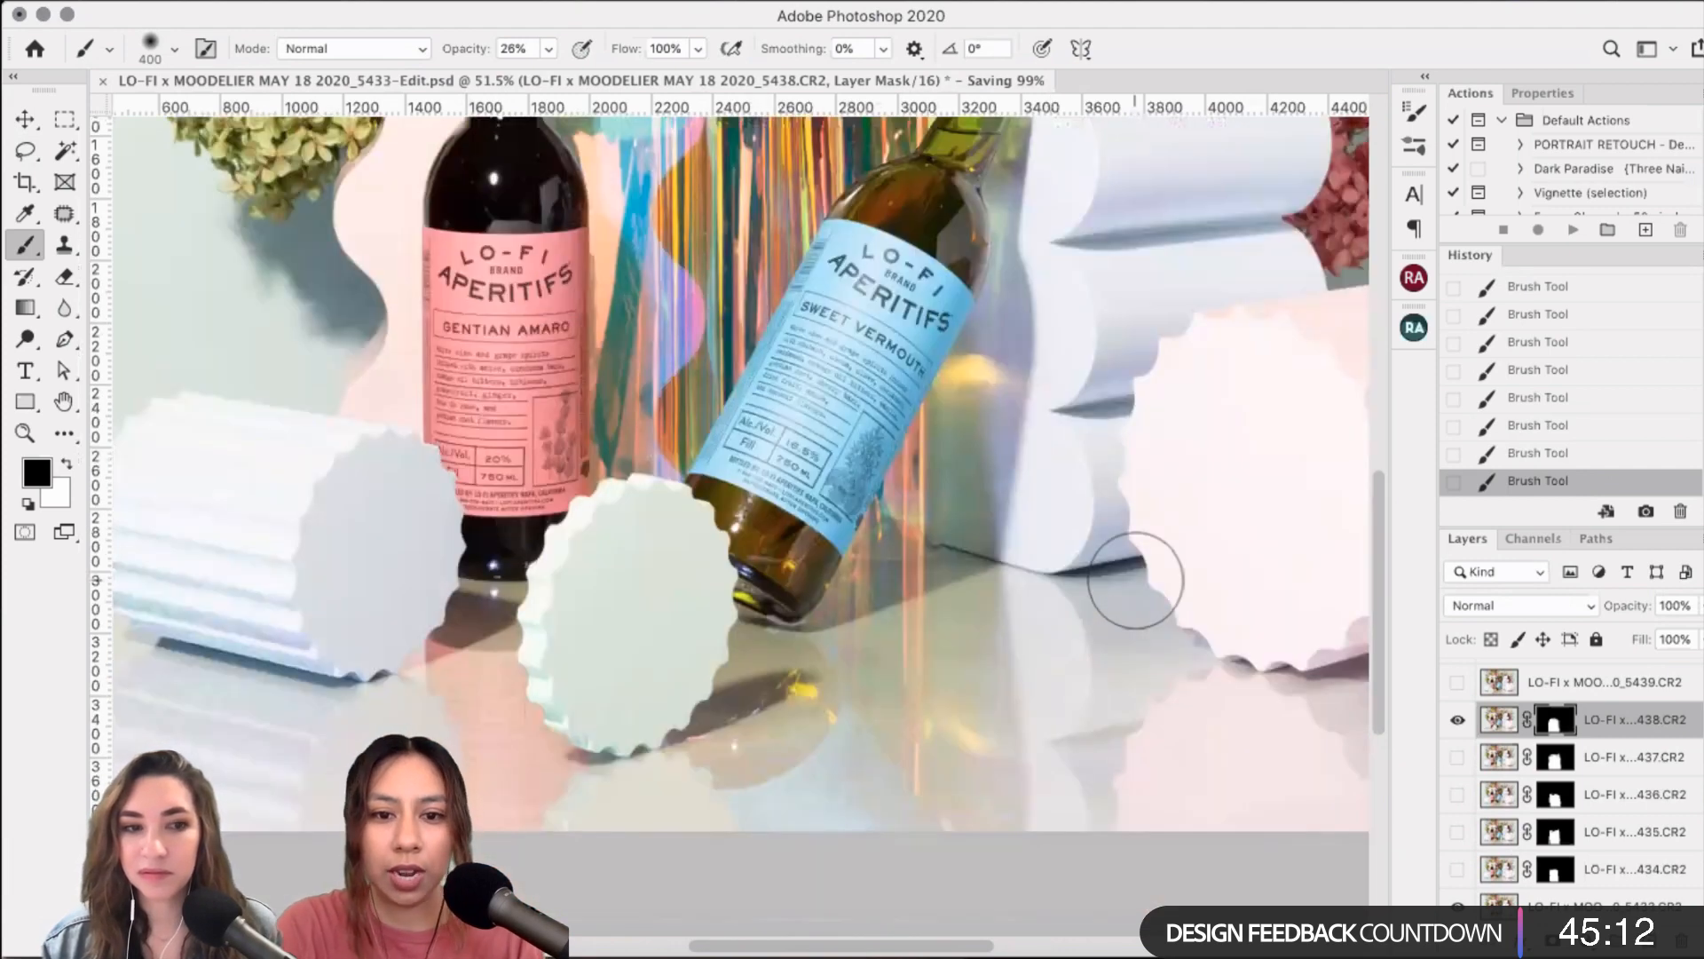
scroll(1136, 581, "left", 3)
scroll(1136, 580, "up", 3)
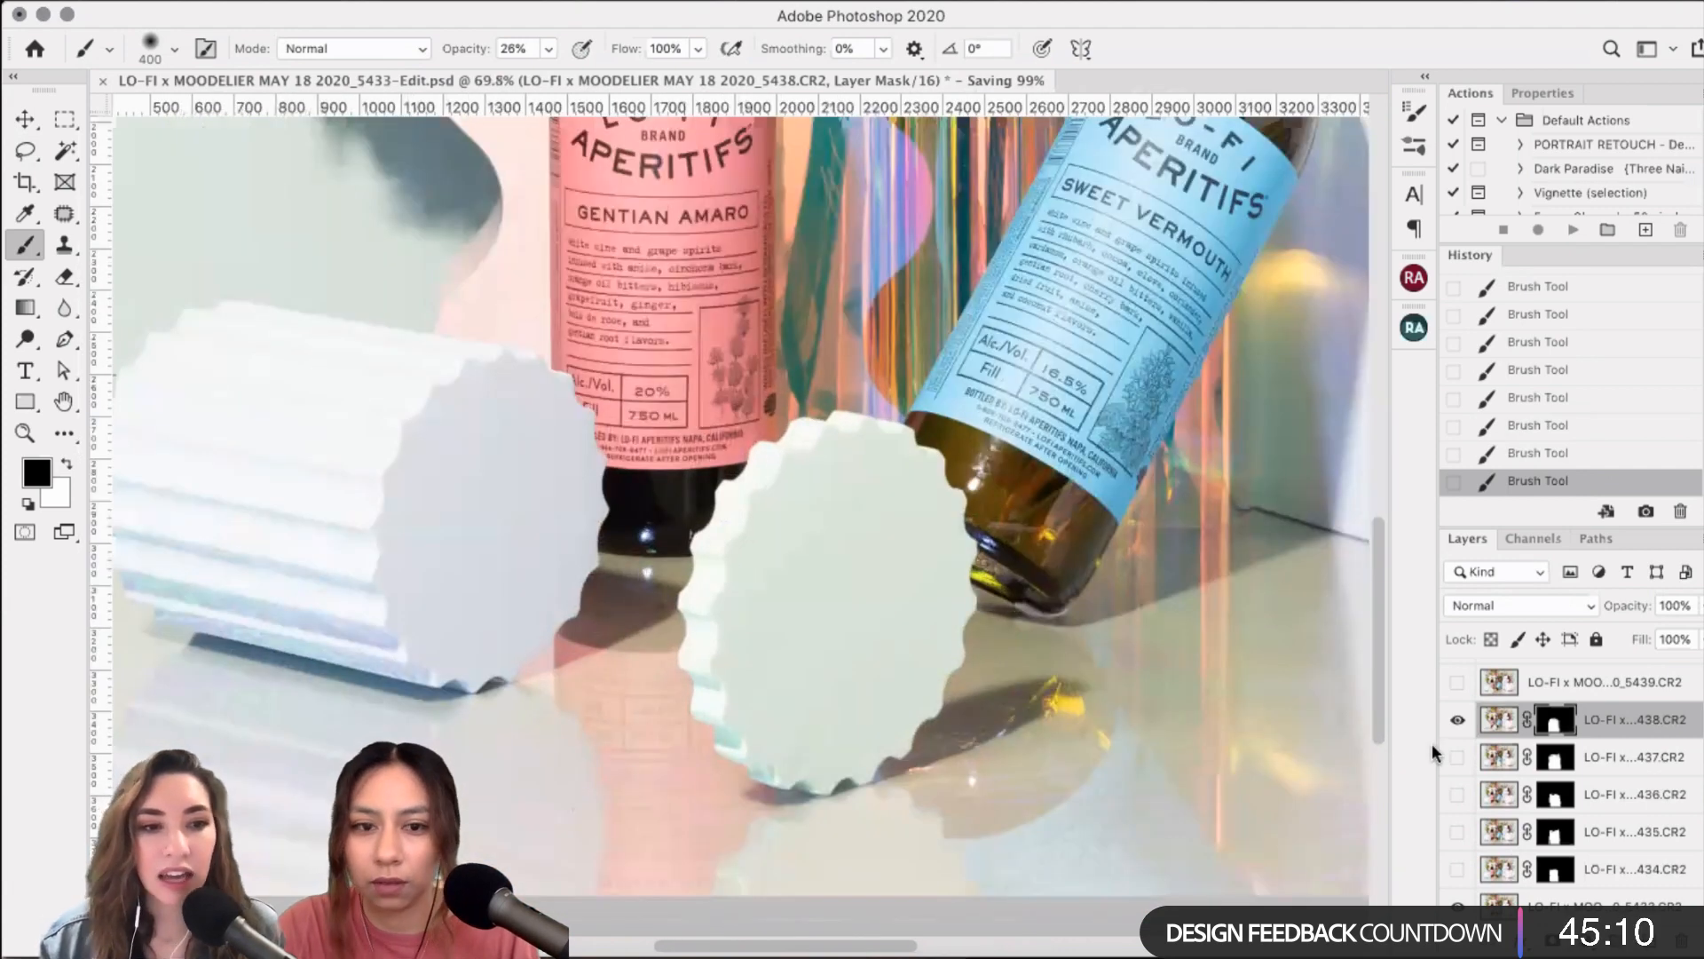
left_click(1458, 724)
left_click(1458, 725)
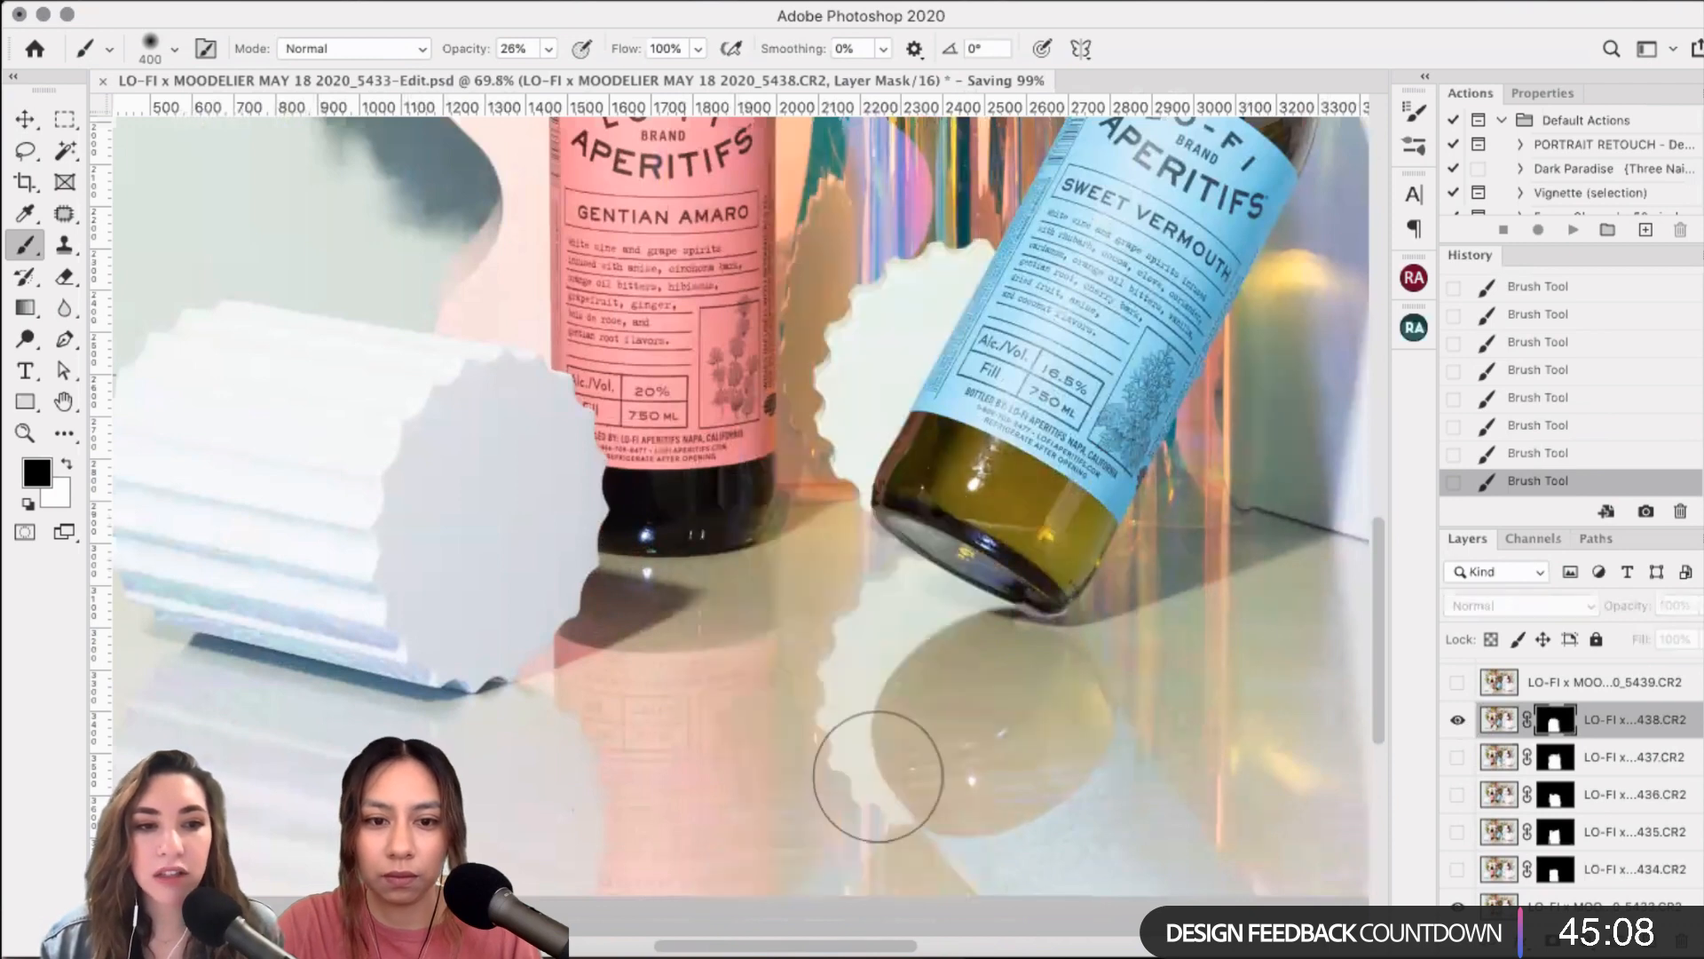
- Set the brush size back to 250 for mask work around the green disc and the base of the tilted bottle
key("bracketleft")
key("bracketleft")
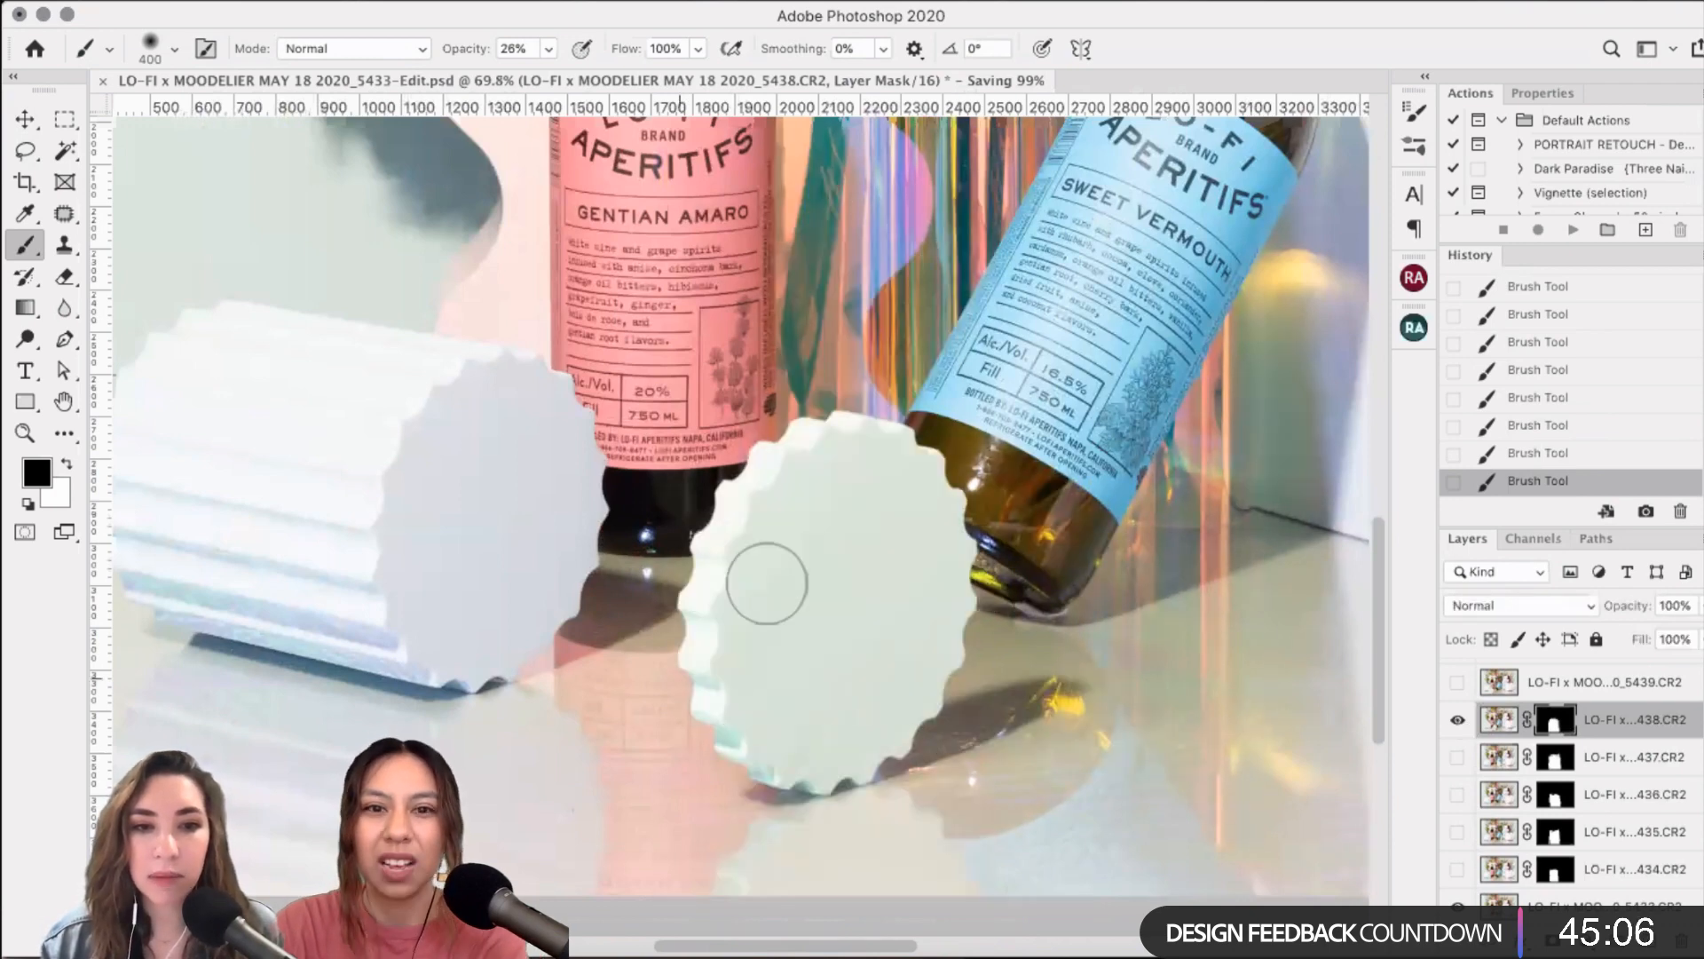
scroll(607, 451, "up", 2)
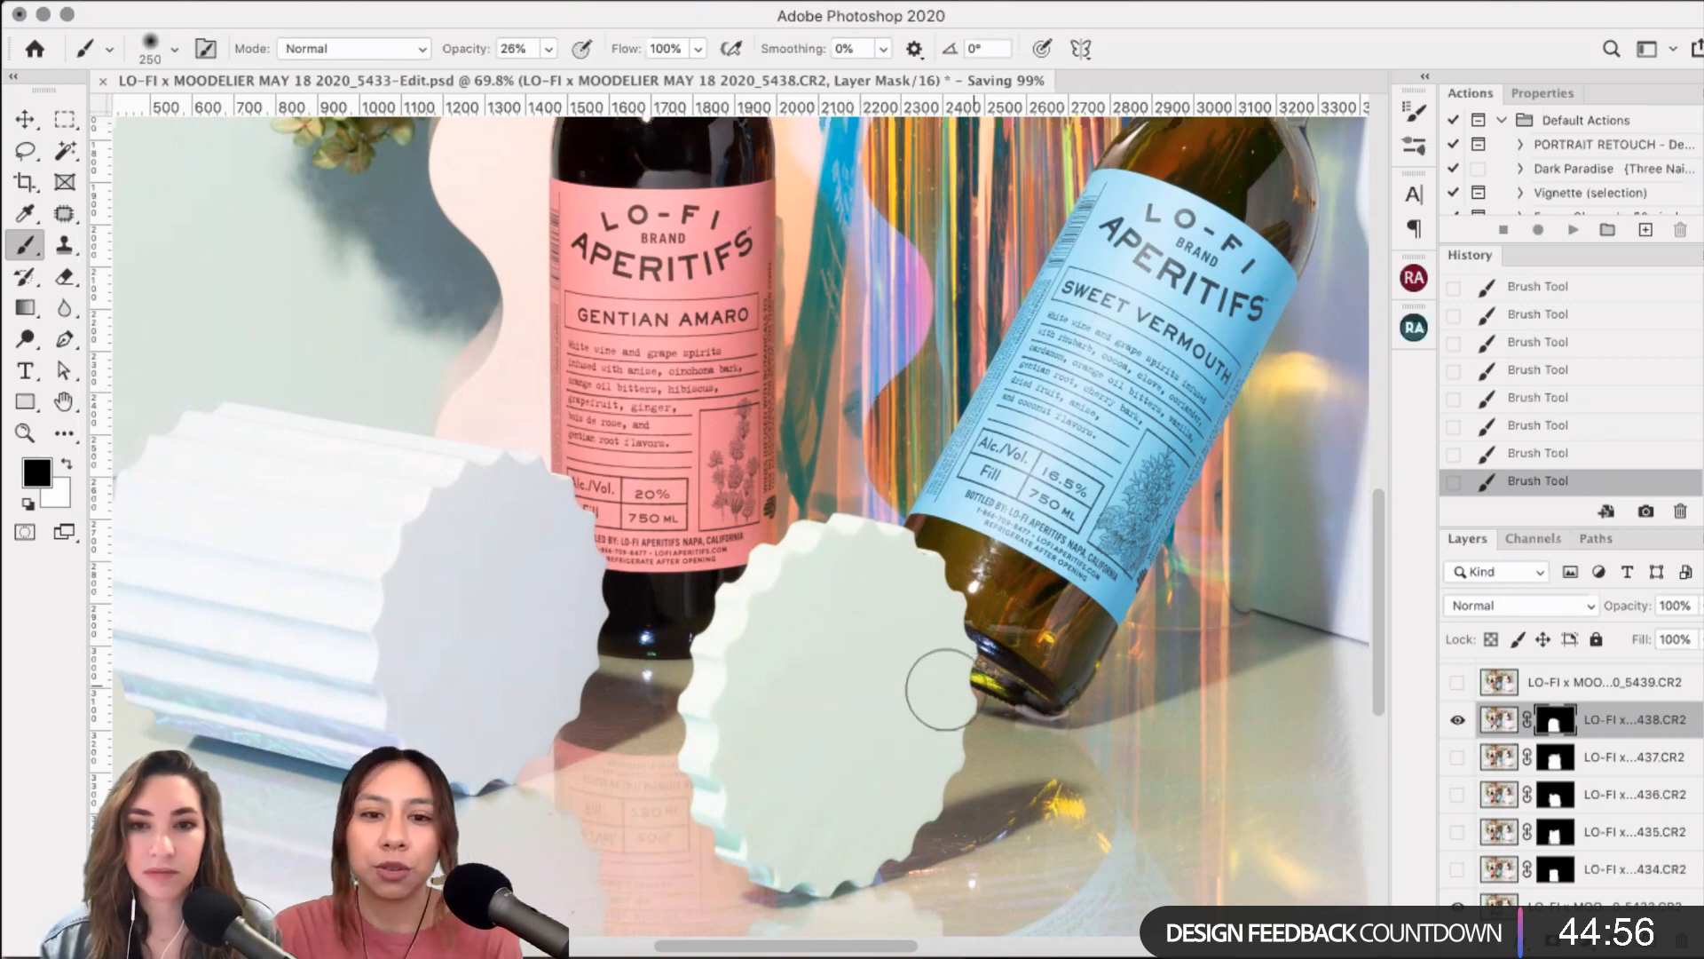
scroll(942, 689, "down", 1)
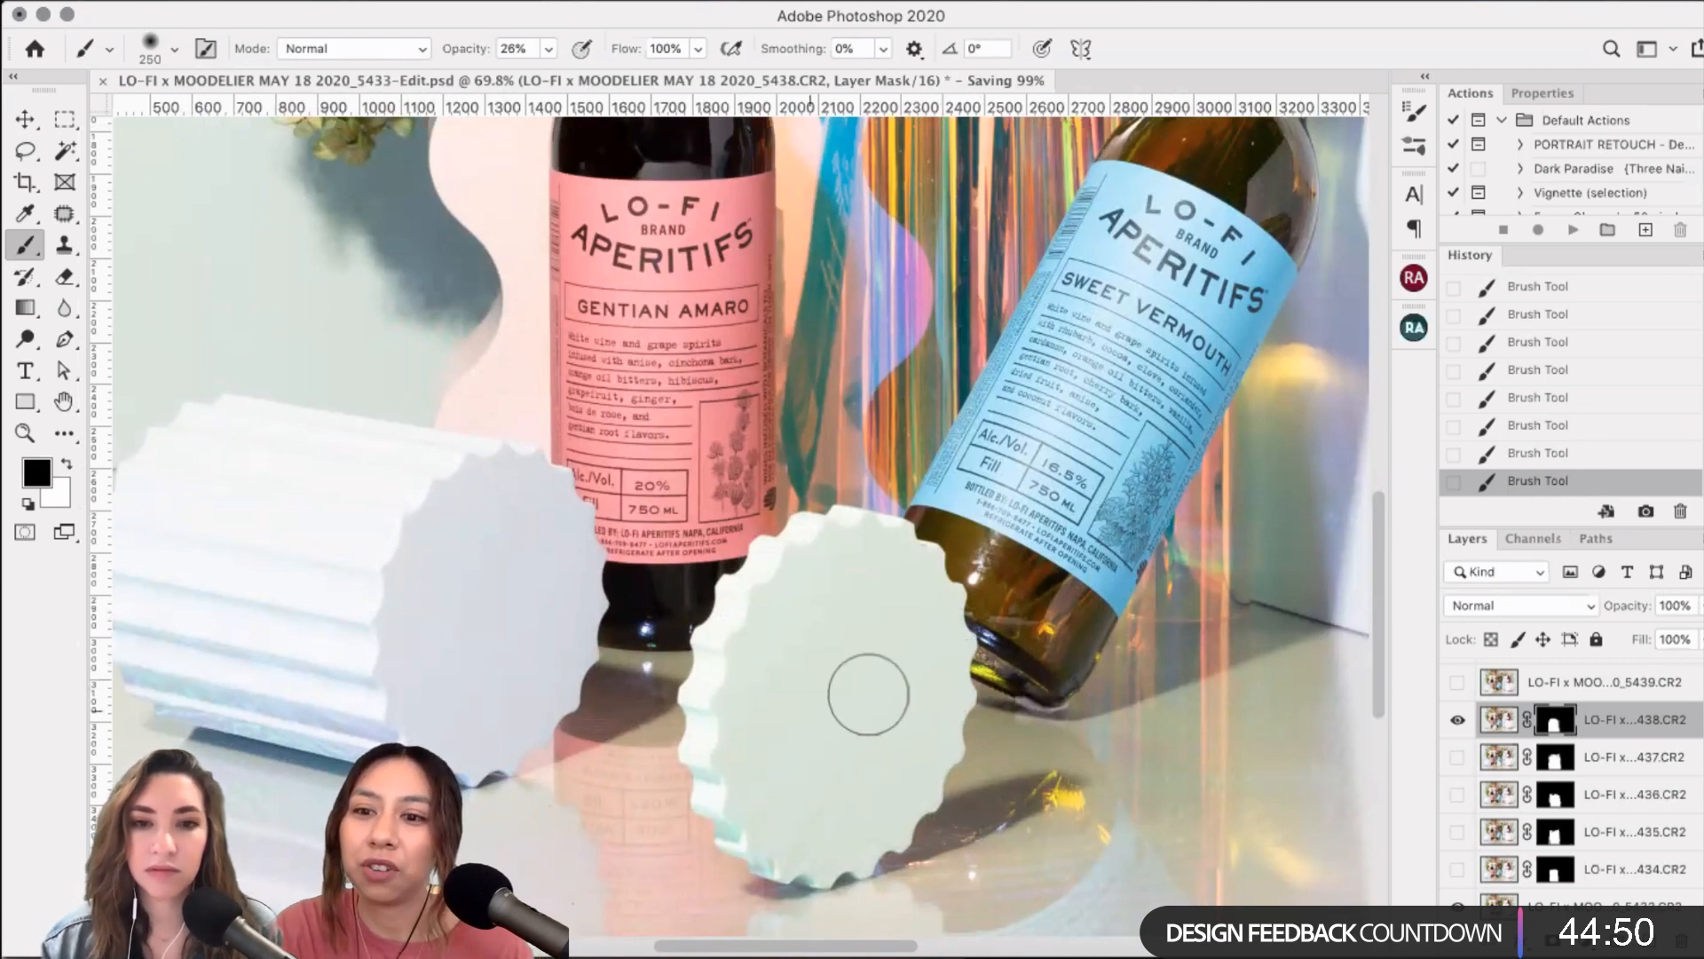
scroll(868, 694, "up", 1)
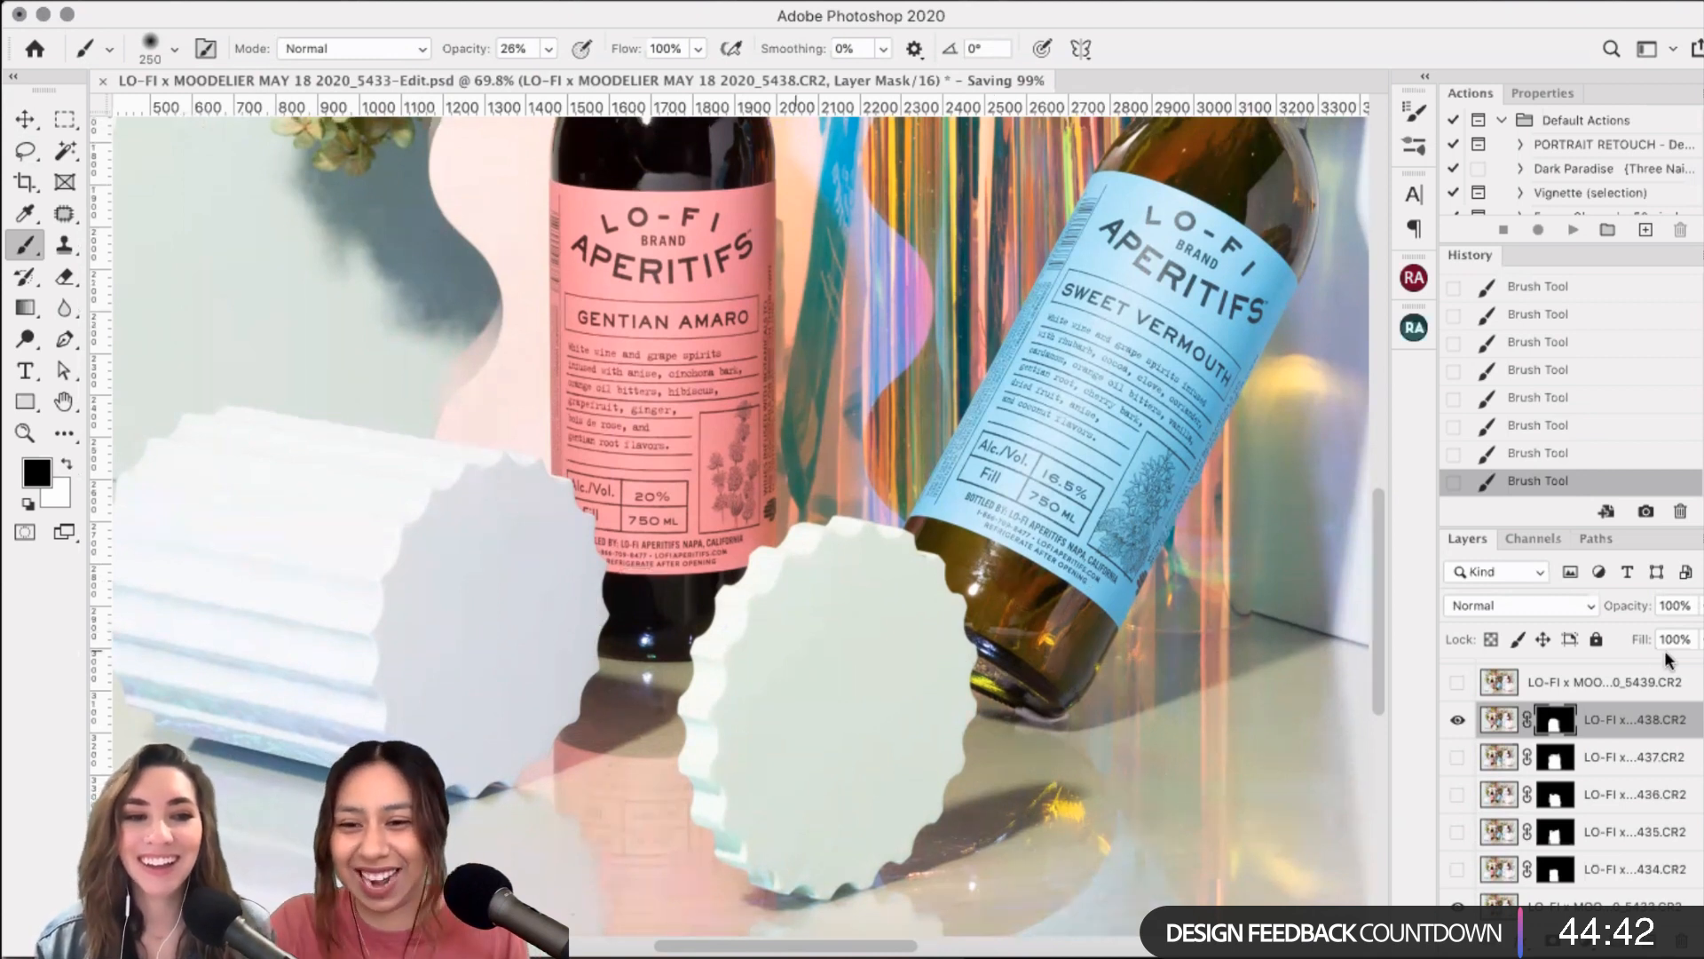
- Examine how the masked 5438 layer blends around the disc and both bottles, comparing it shown and hidden and at full-scene view
left_click(1457, 719)
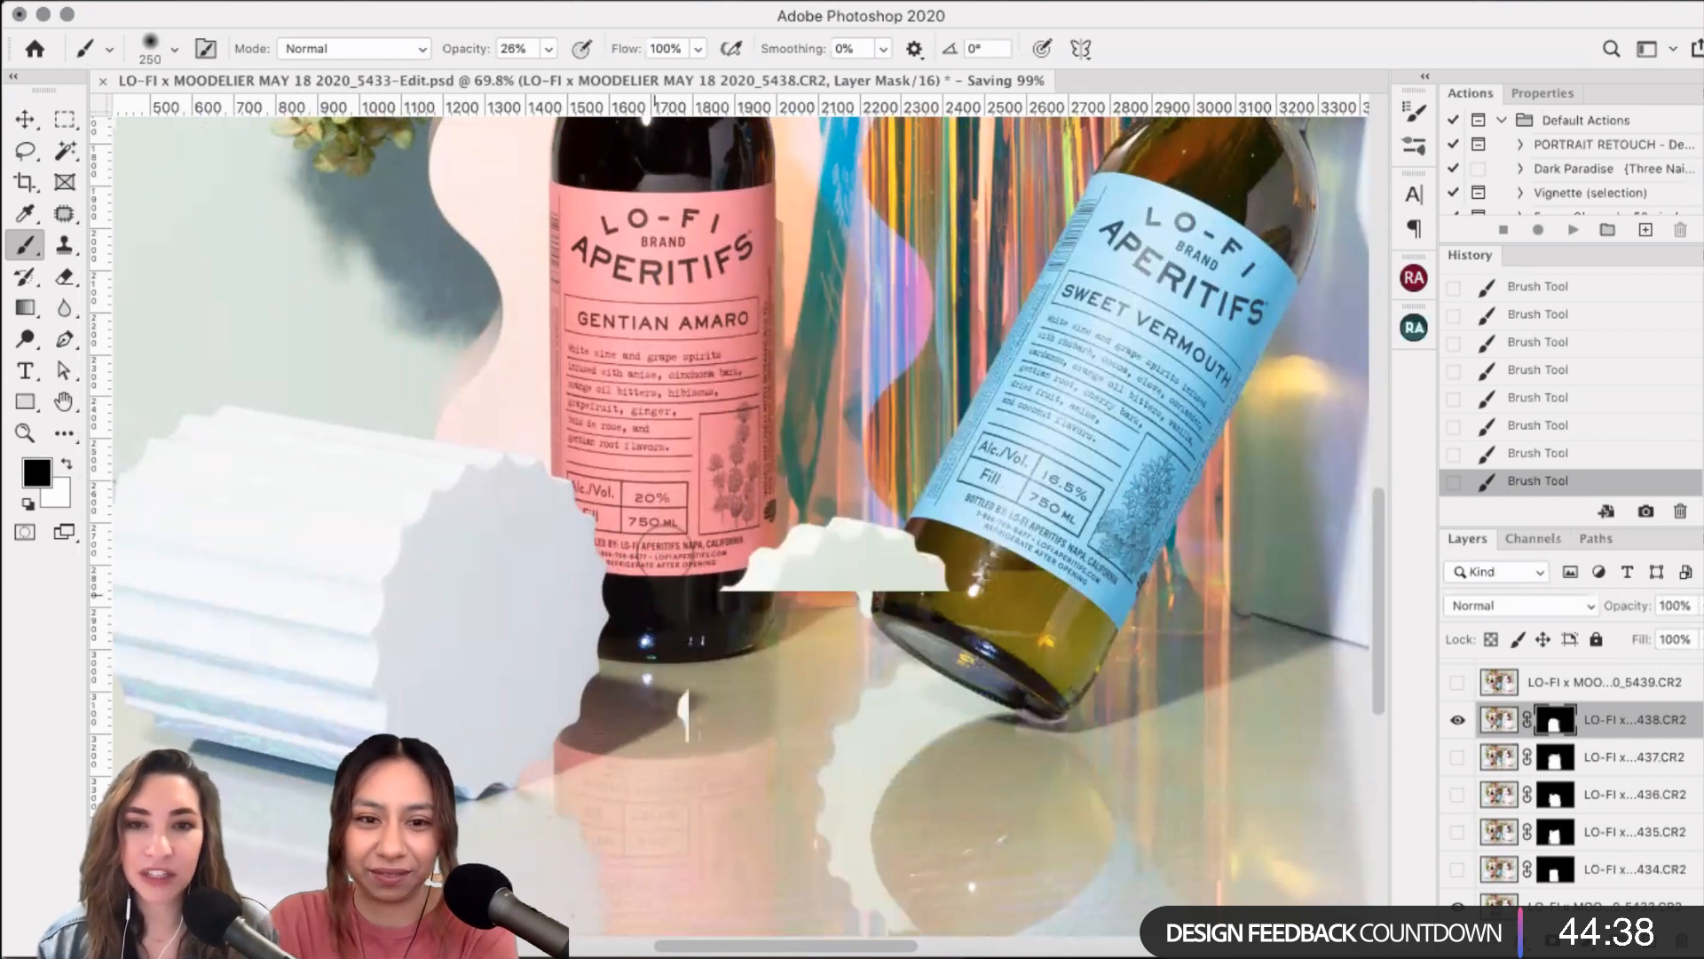
key("bracketleft")
key("bracketleft")
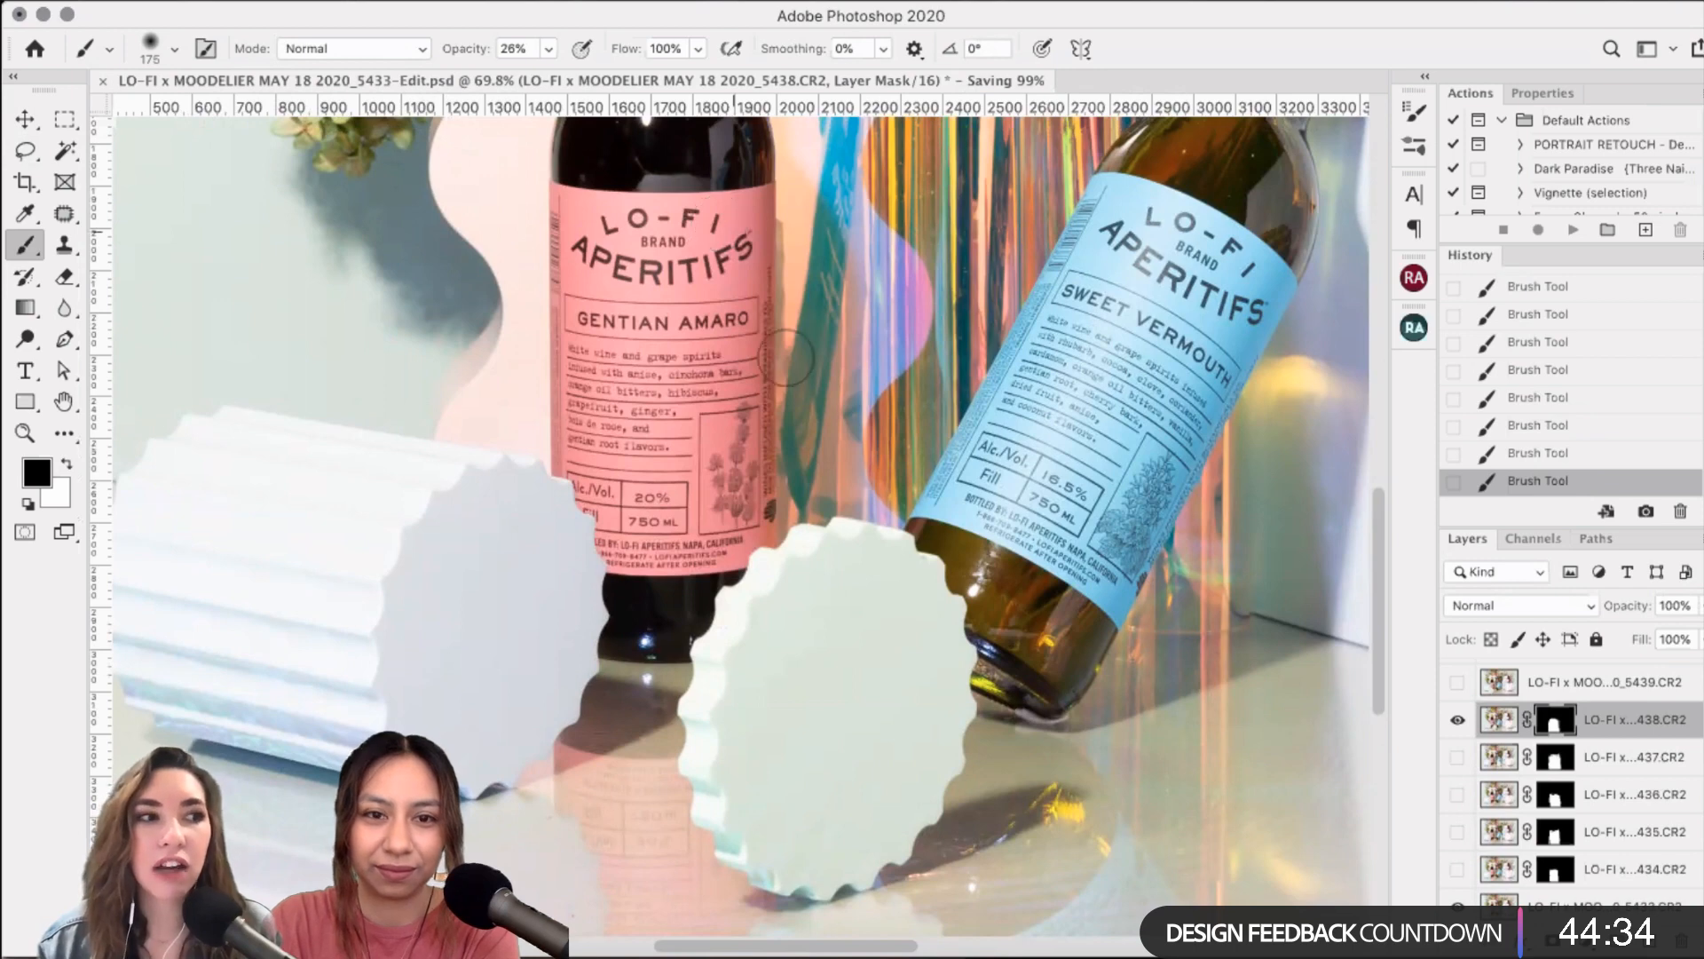
scroll(772, 346, "up", 1)
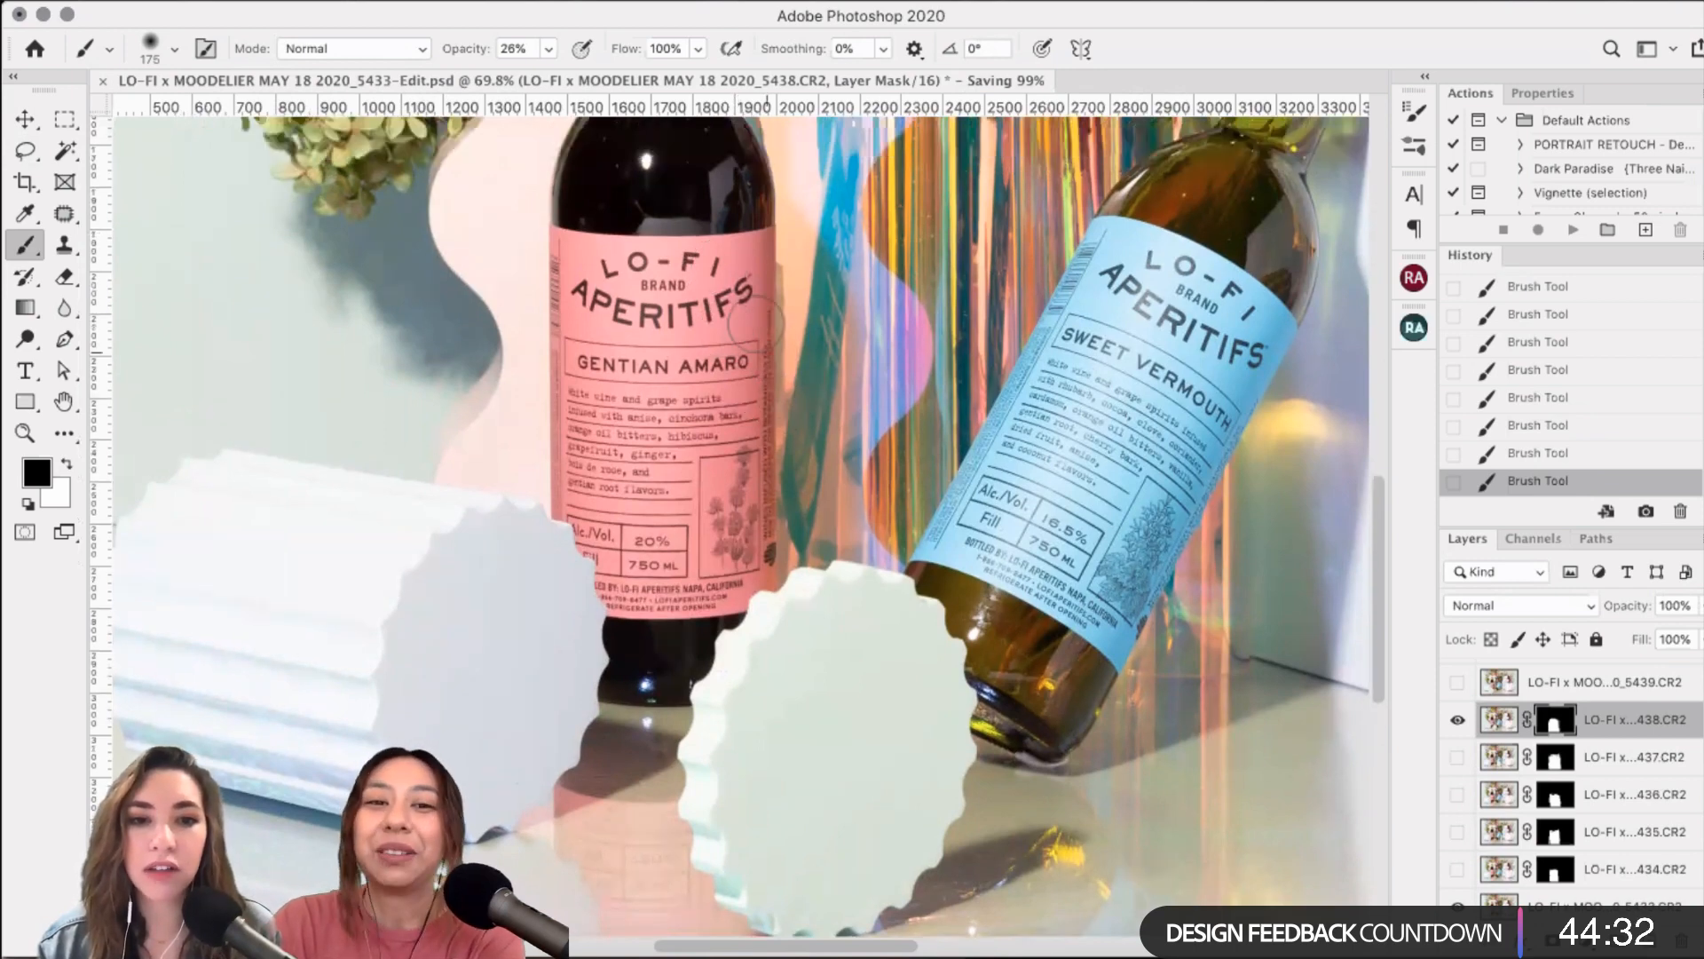
scroll(754, 327, "up", 2)
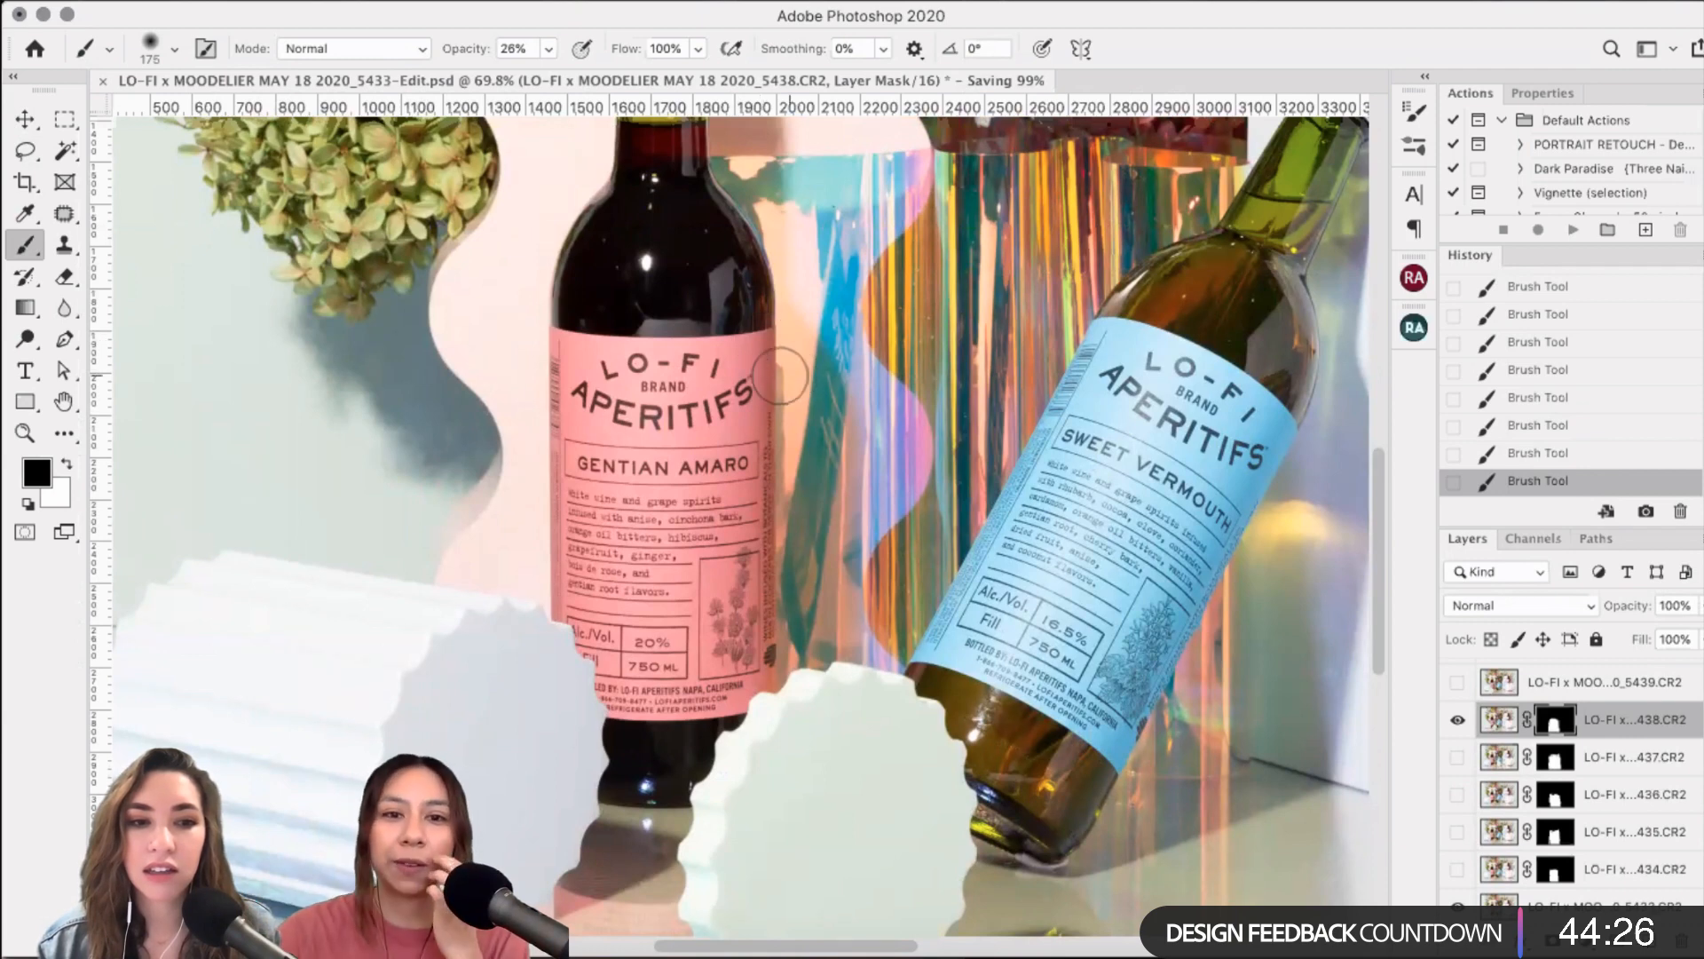
scroll(781, 374, "up", 2)
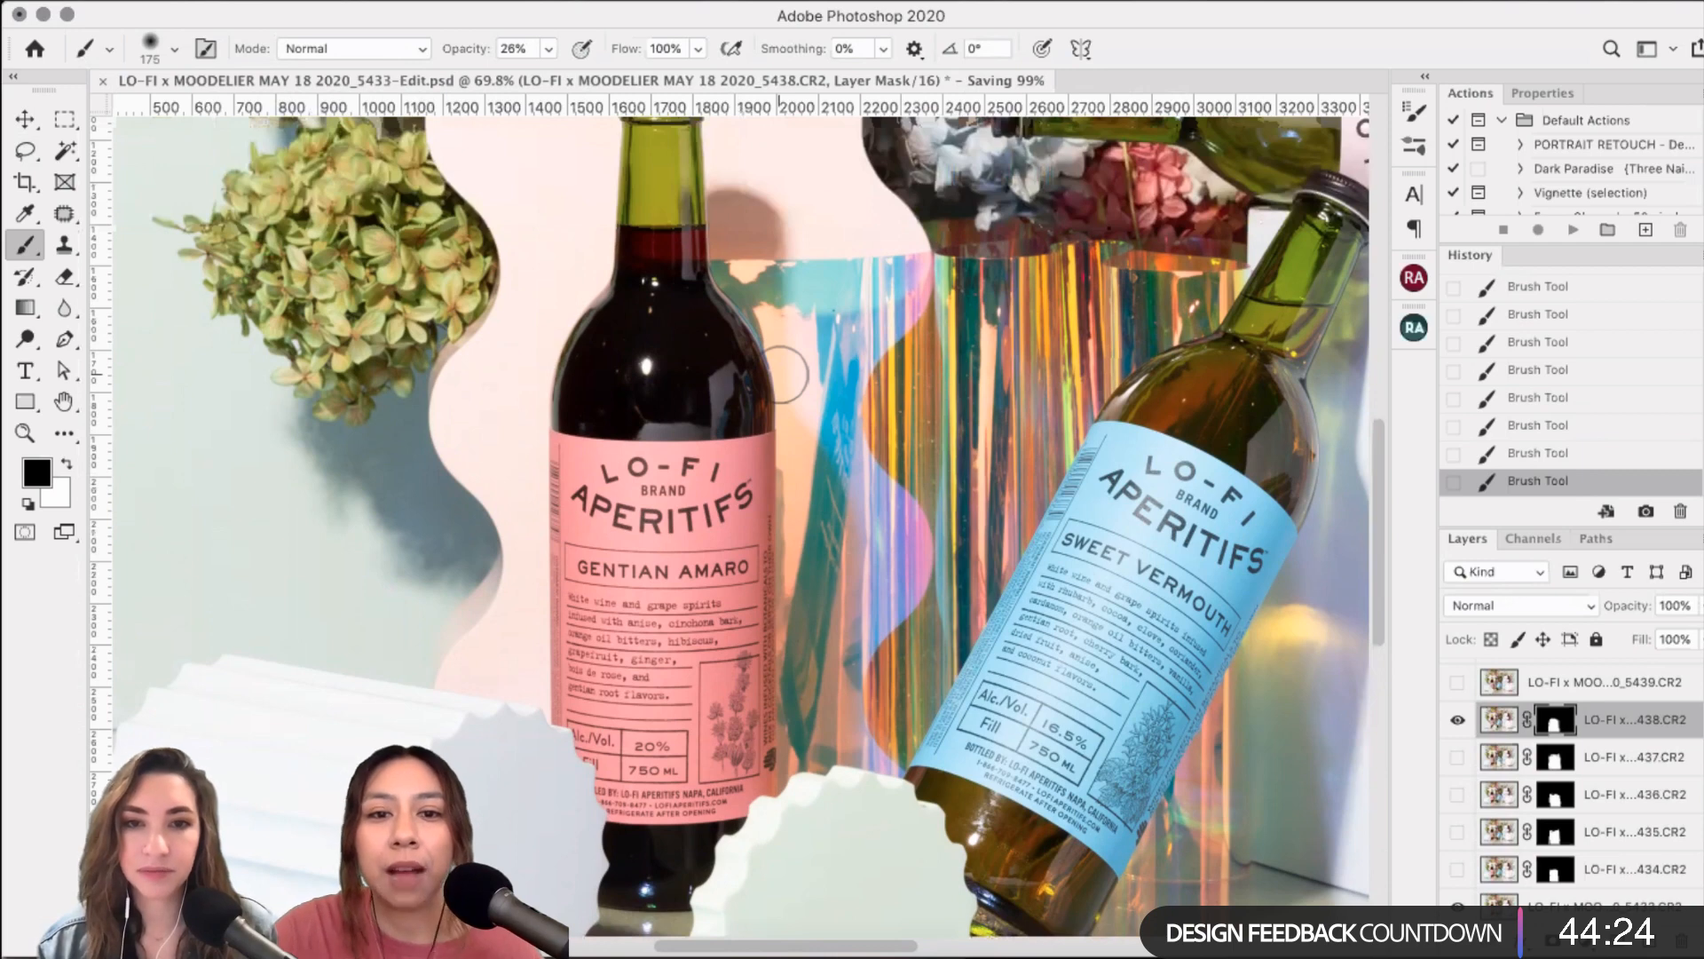
scroll(784, 374, "down", 5)
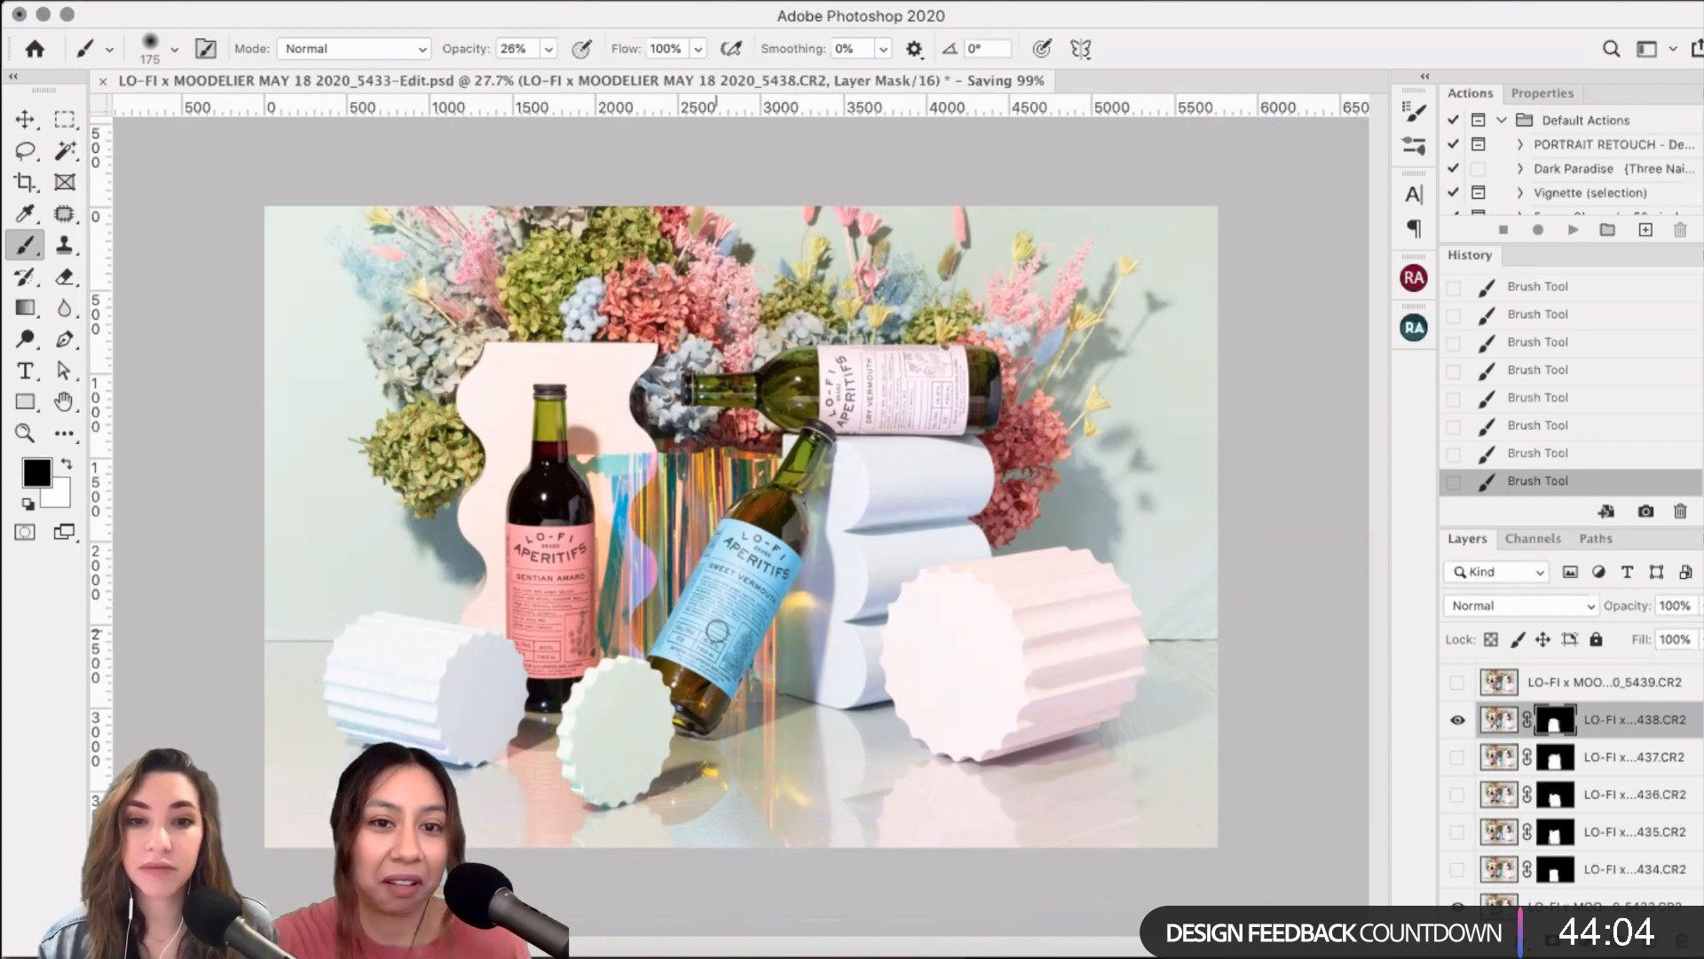
scroll(717, 630, "up", 2)
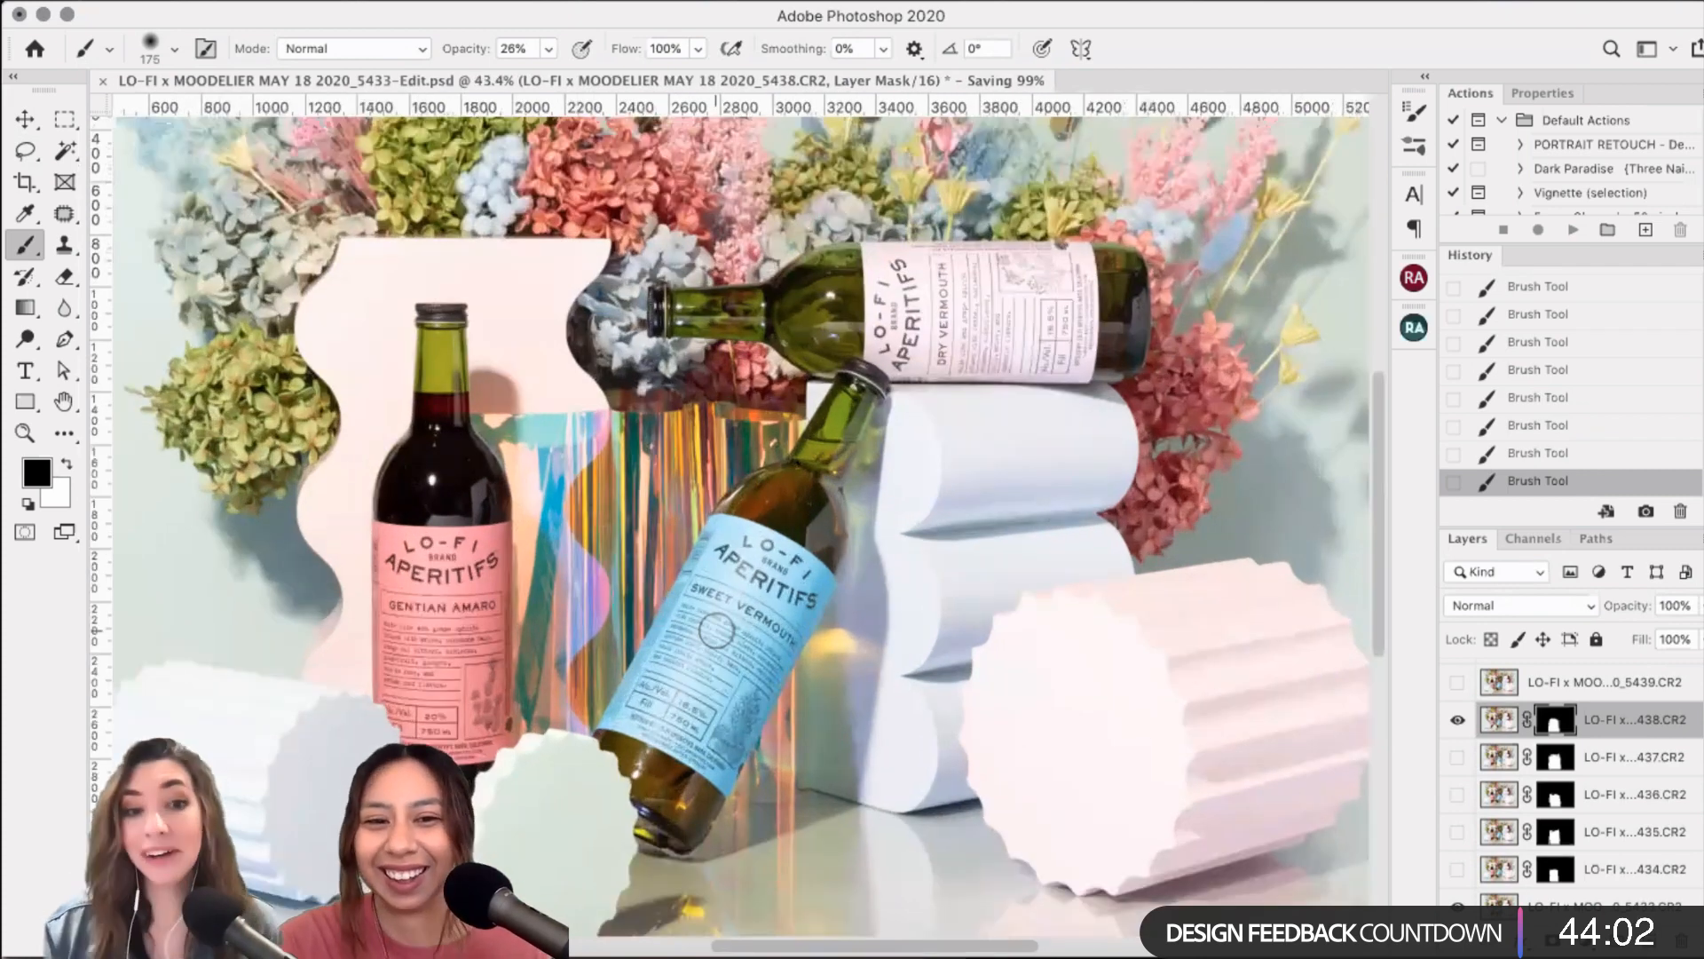
scroll(718, 631, "up", 2)
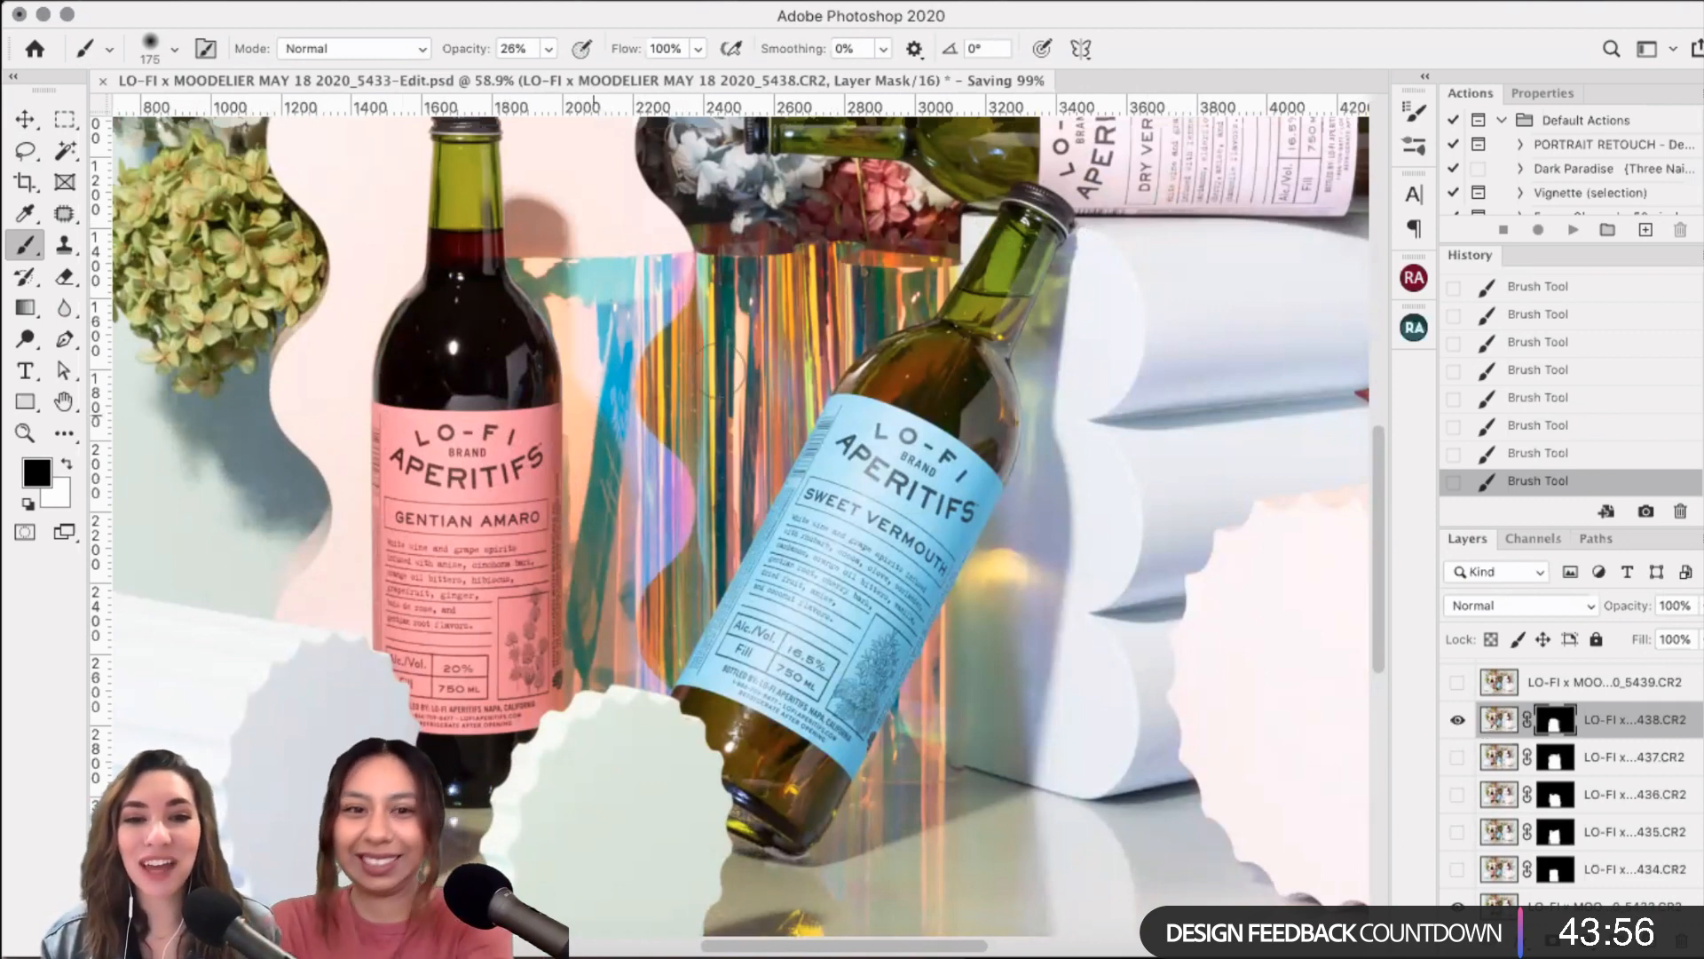
- Set the brush size to 300 and recheck the 5438 layer against the base image by switching its visibility off and on
key("bracketright")
key("bracketright")
key("bracketright")
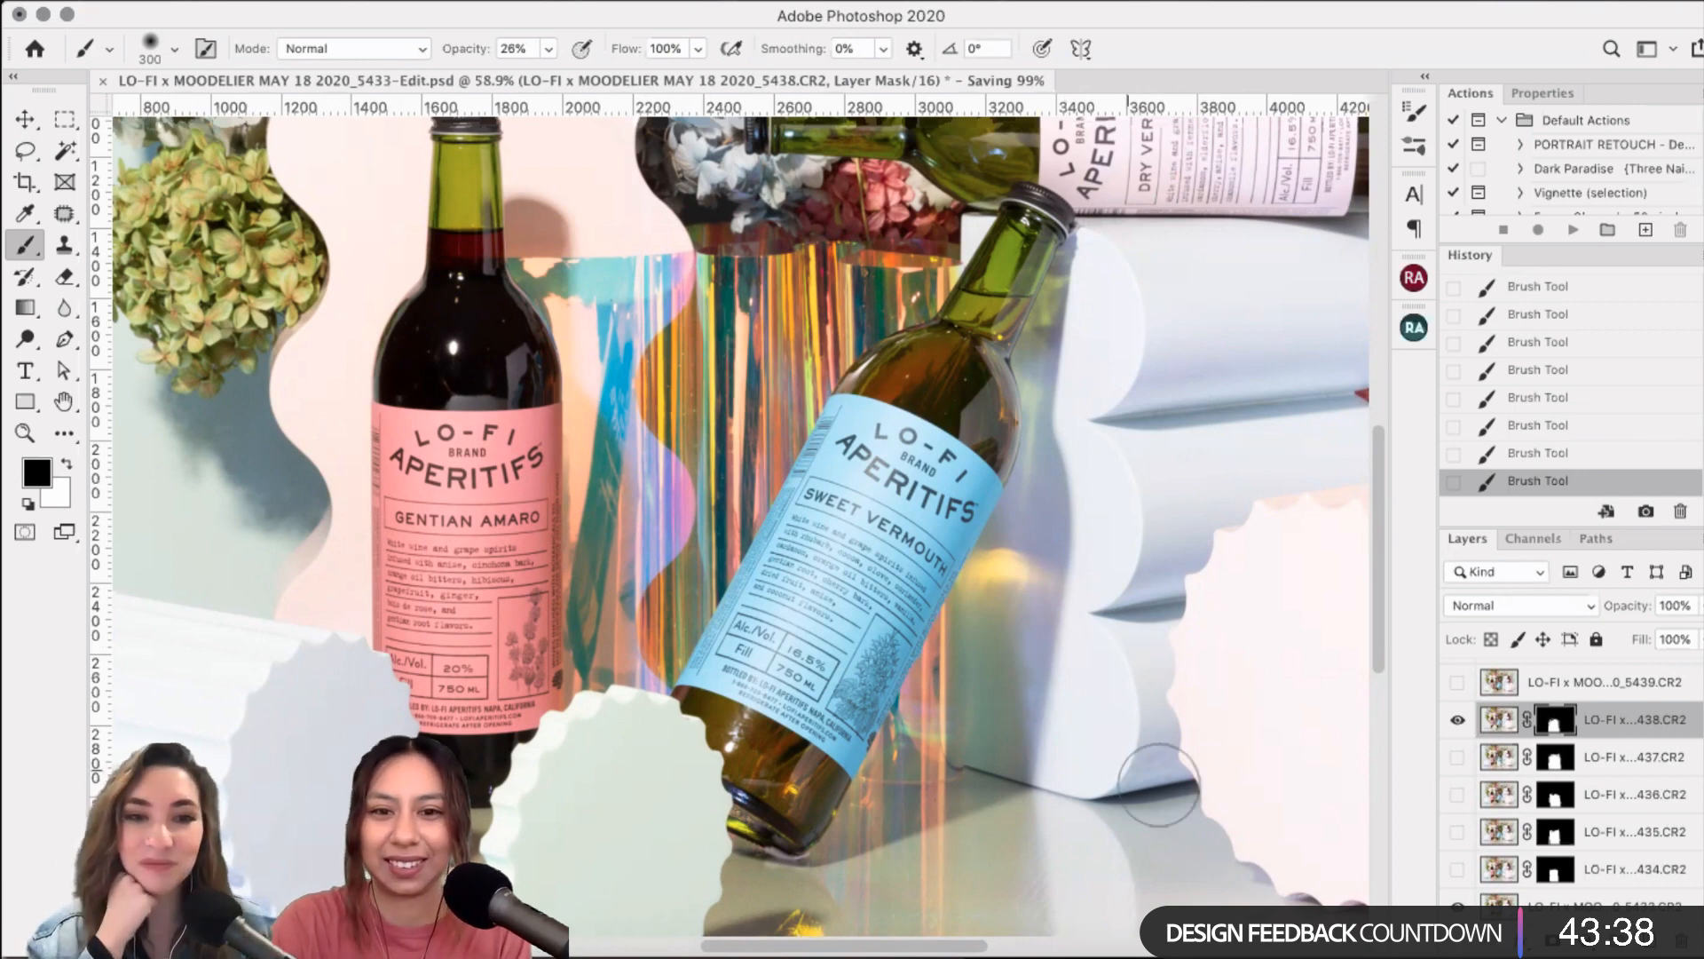
scroll(1157, 801, "down", 1)
scroll(1157, 784, "down", 1)
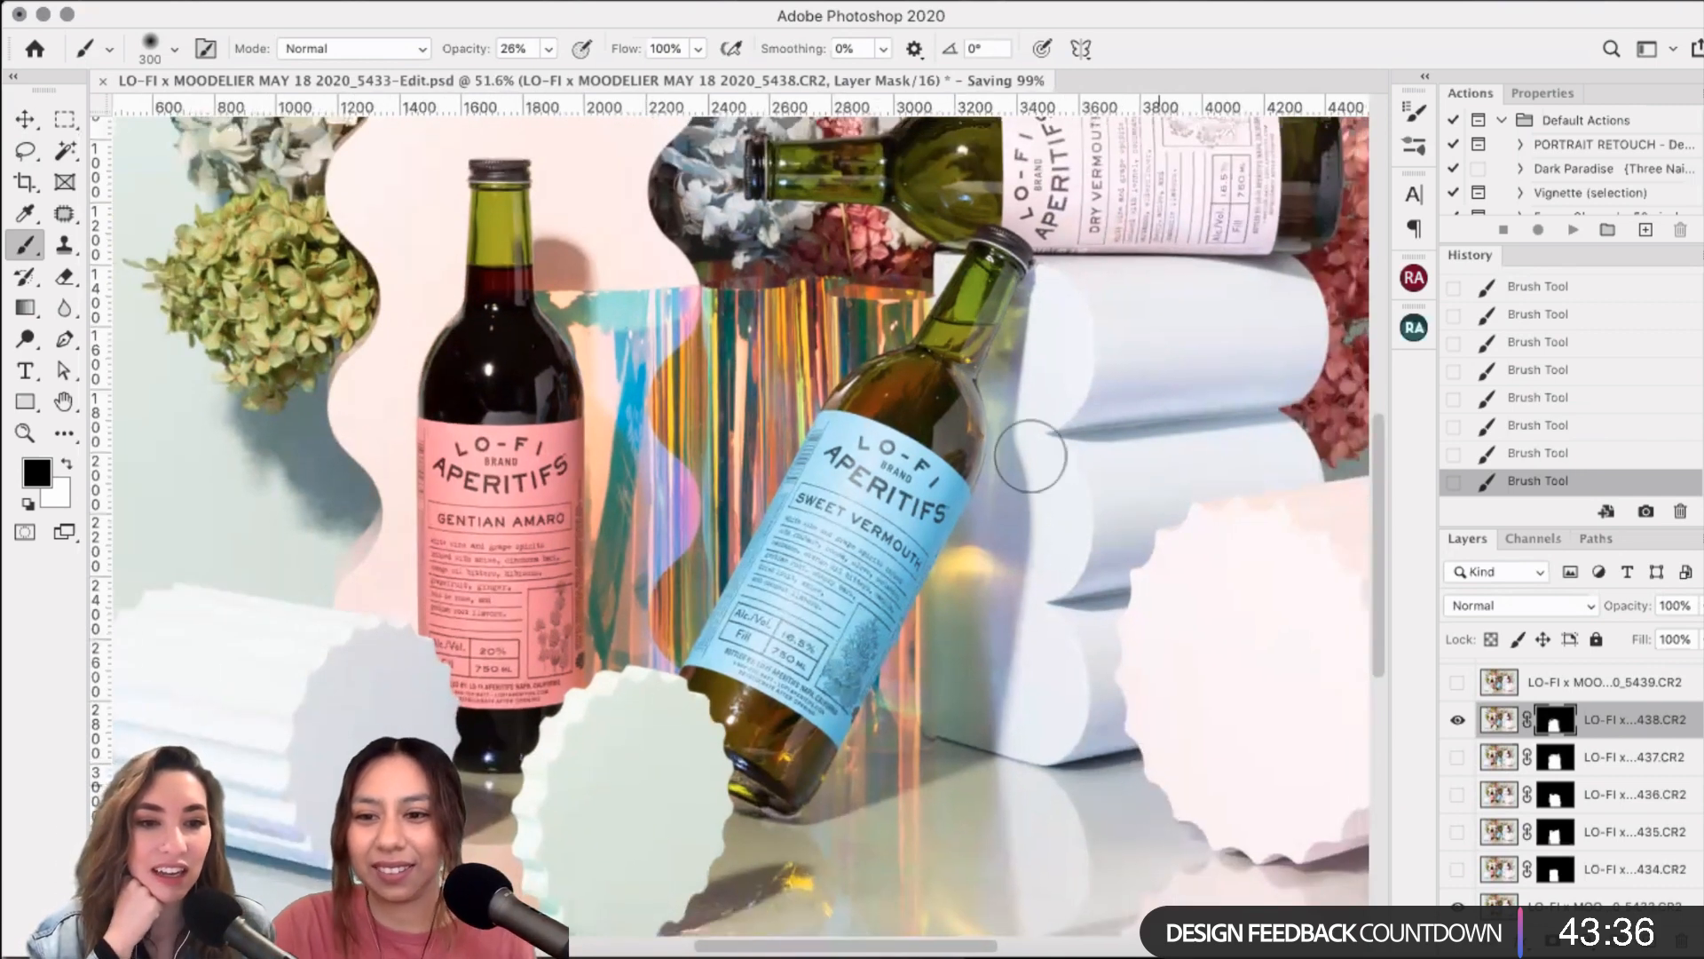
scroll(1027, 449, "down", 2)
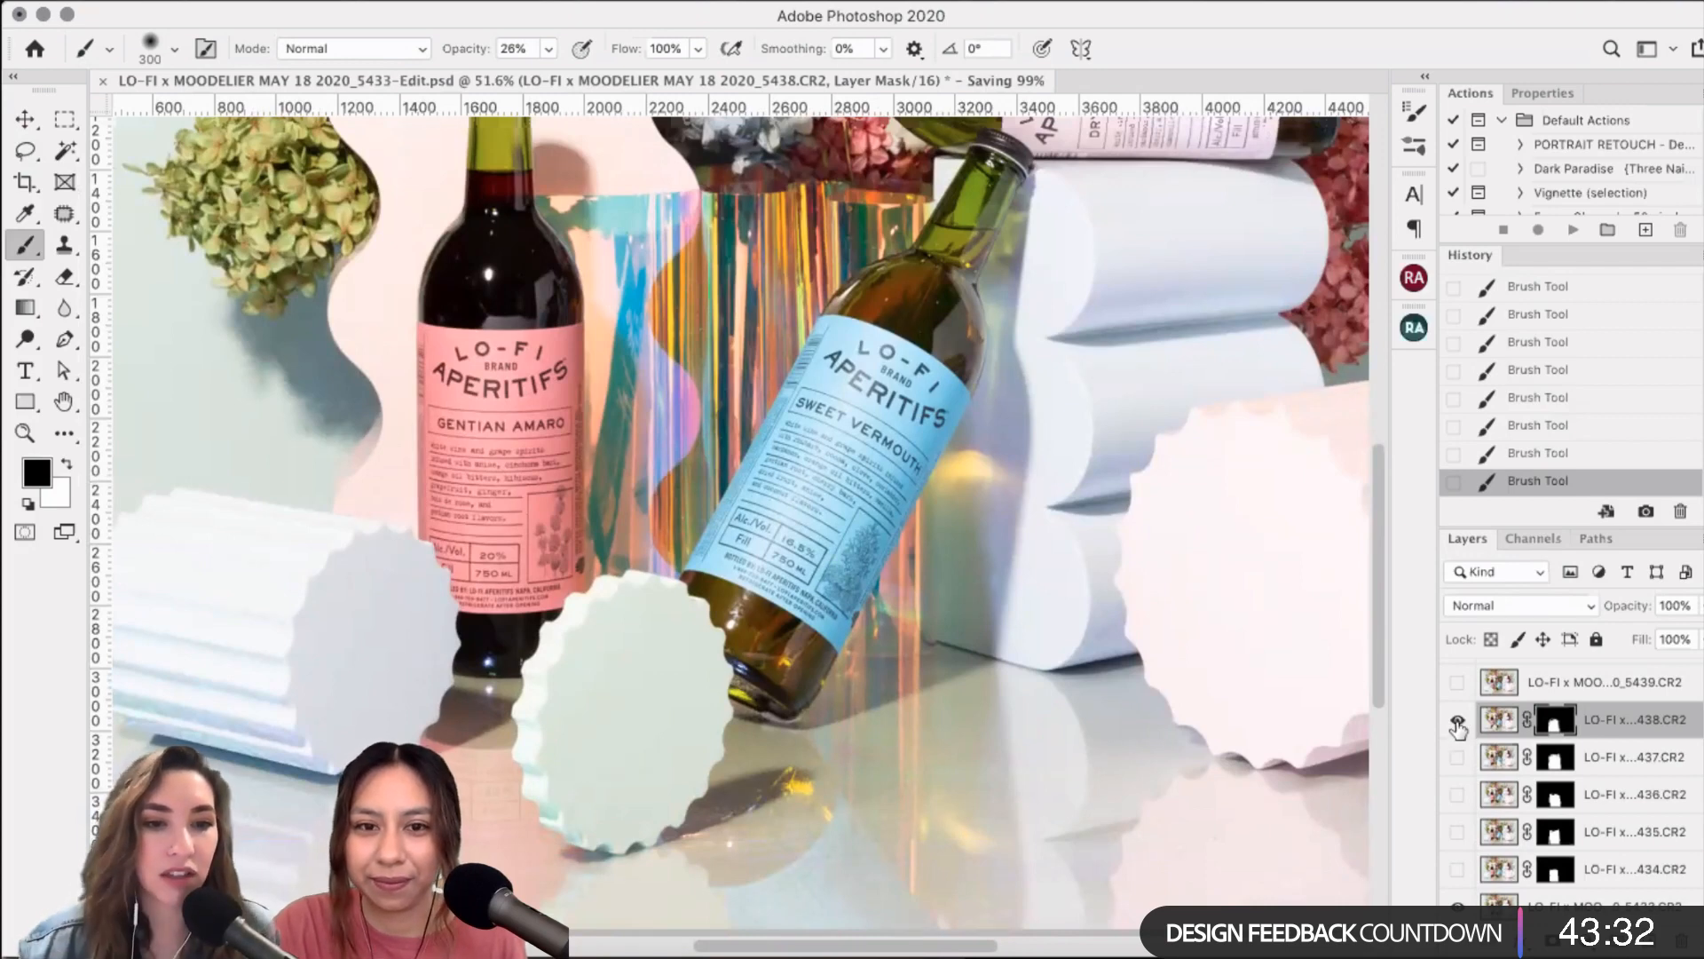
left_click(1458, 723)
left_click(1460, 724)
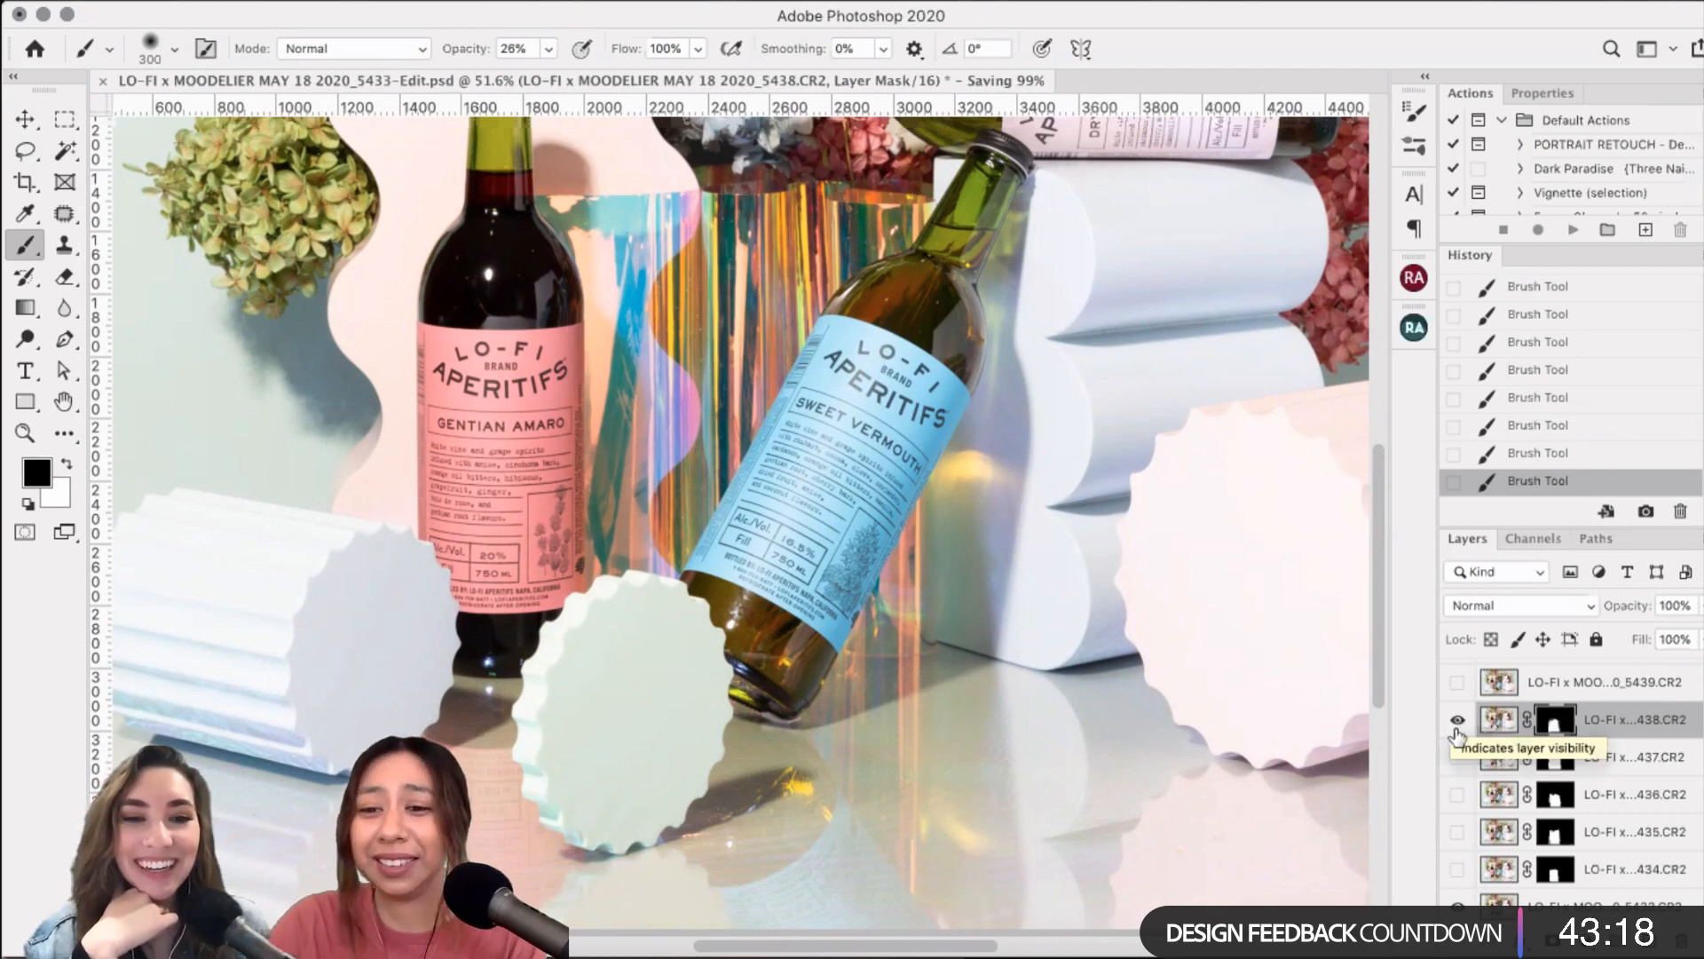
- Hide the 5438 layer and show the 5439 layer to view its disc, tilted bottle and tabletop reflections
left_click(1457, 719)
left_click(1457, 682)
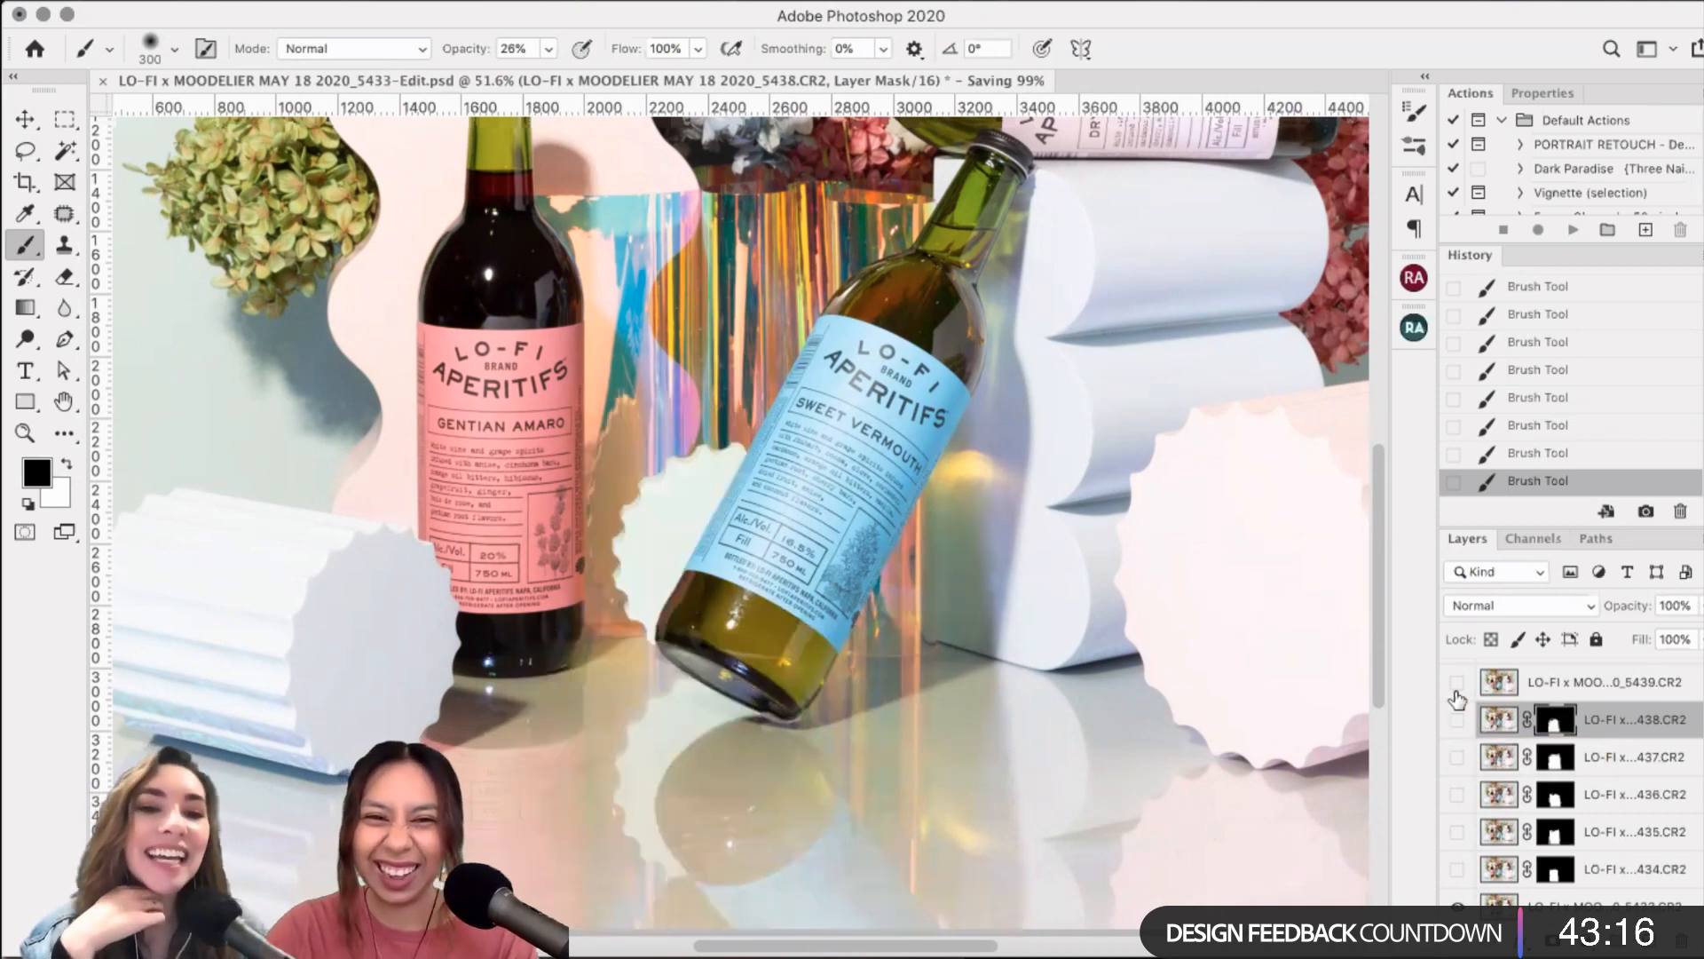
scroll(896, 529, "down", 3)
scroll(896, 529, "left", 2)
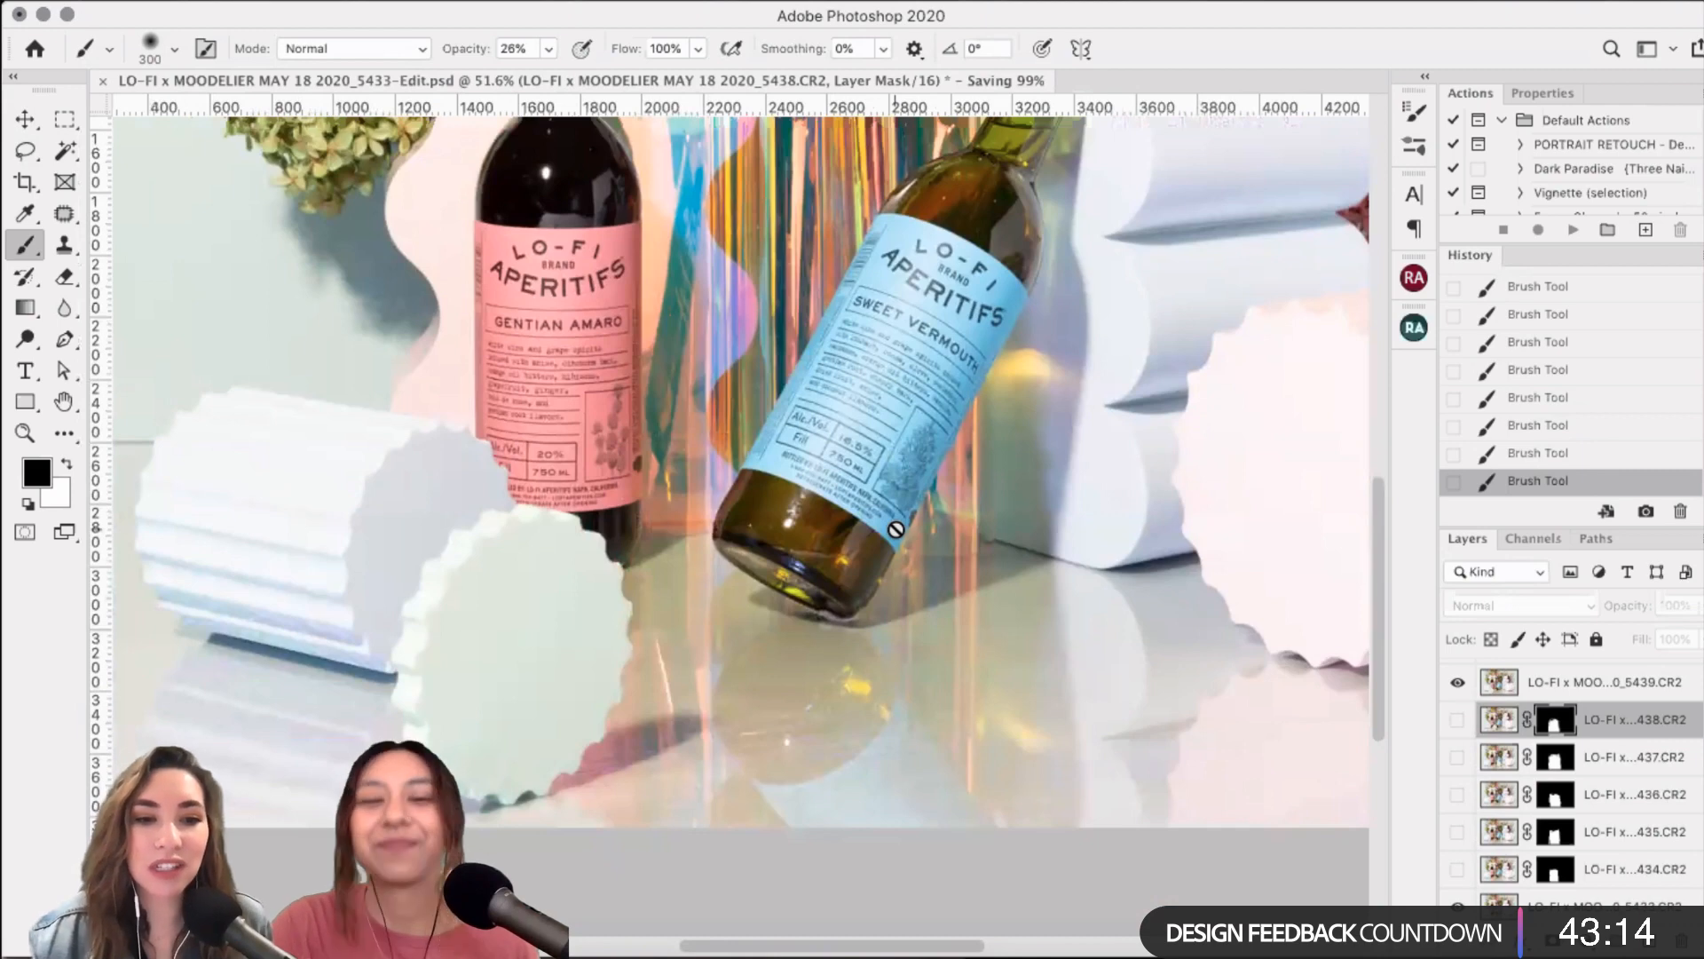
scroll(896, 529, "down", 1)
scroll(896, 529, "up", 2)
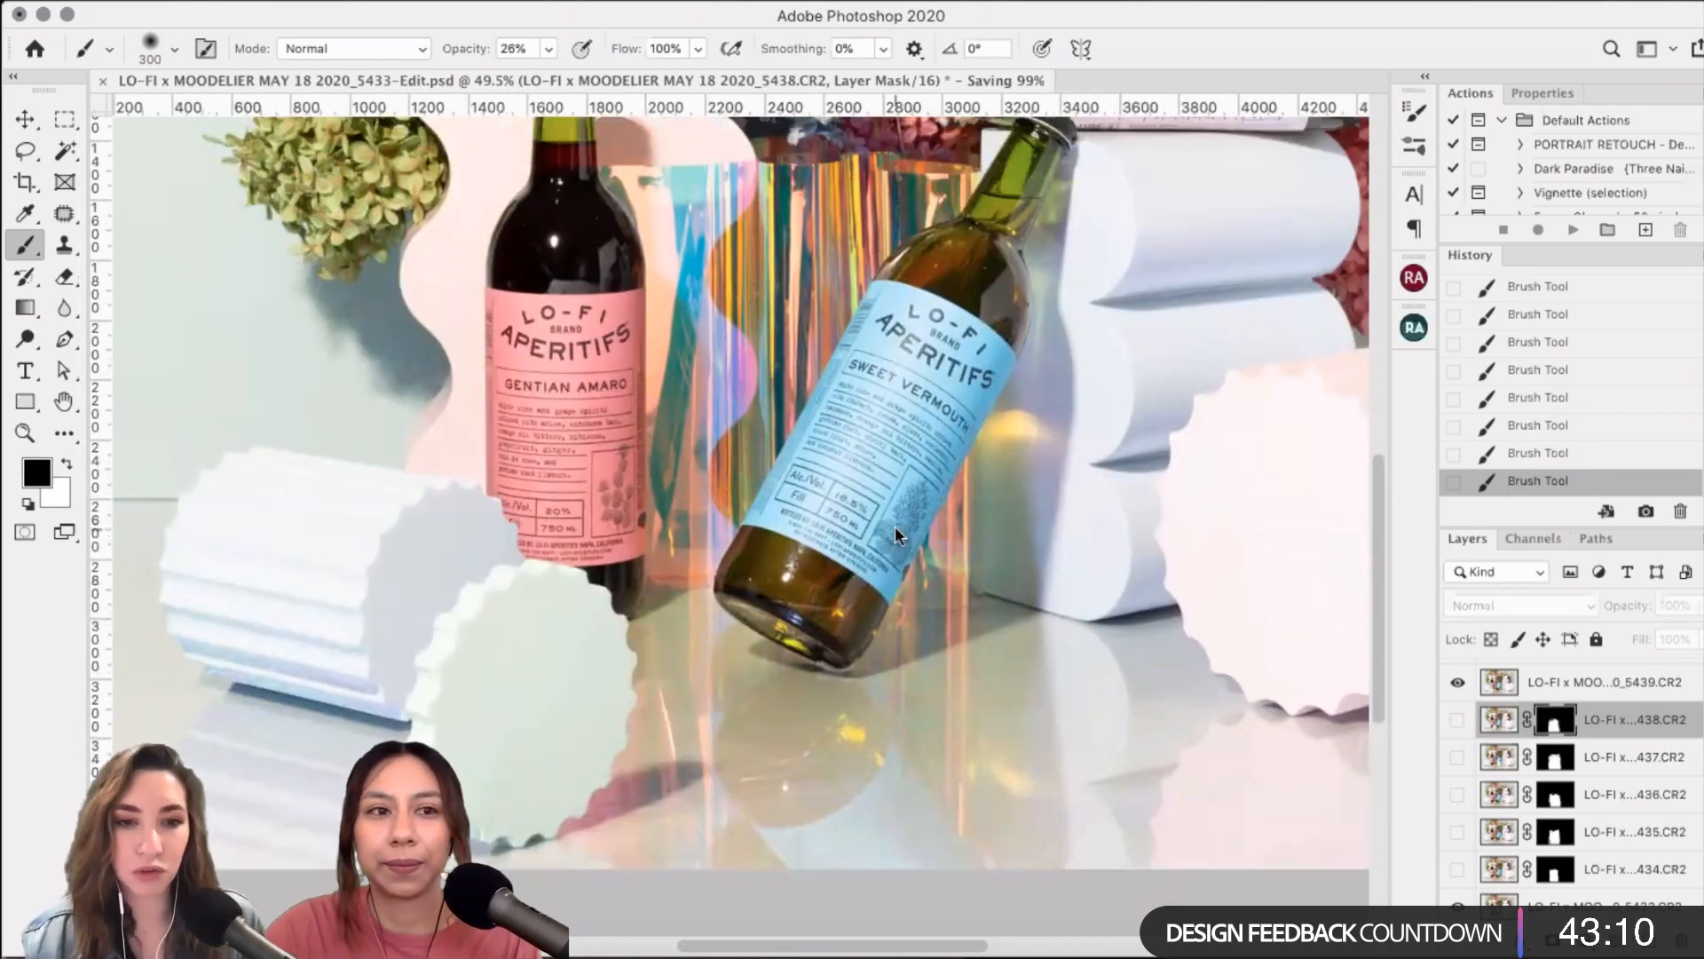
- Lasso the green disc, tilted bottle and their tabletop reflections on the 5439 layer
left_click(1624, 682)
key("l")
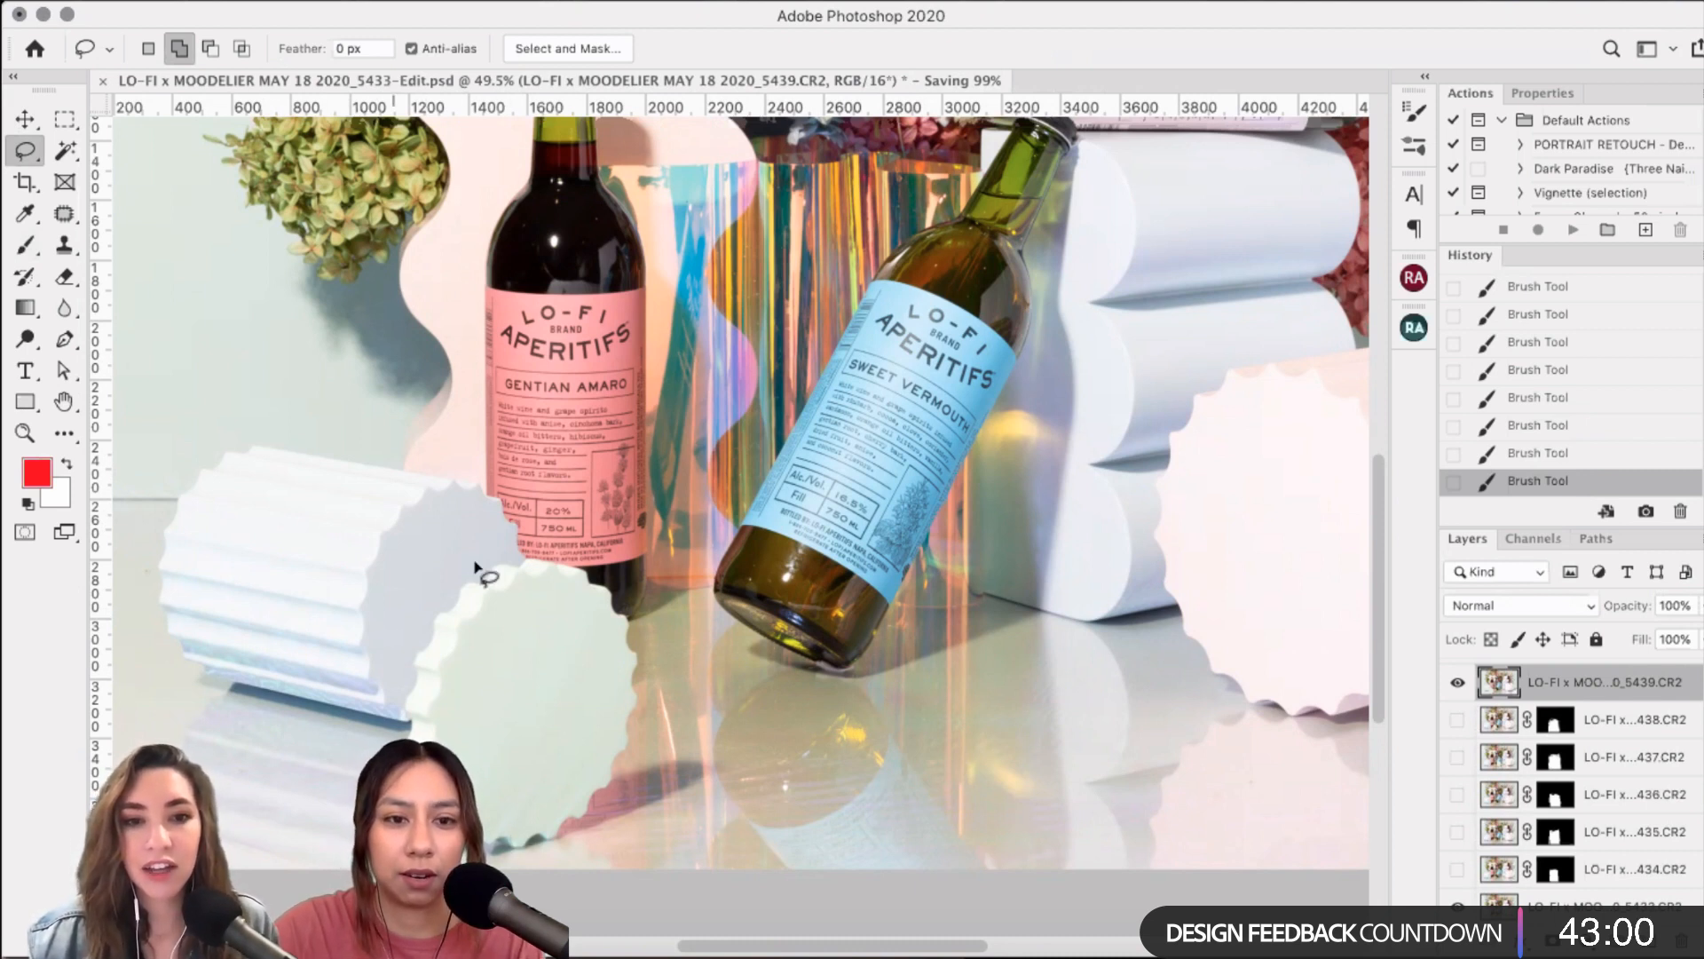
mouse_move(627, 468)
left_mouse_down()
mouse_move(632, 375)
mouse_move(698, 298)
mouse_move(823, 225)
mouse_move(932, 232)
mouse_move(1080, 521)
mouse_move(1099, 919)
mouse_move(1052, 888)
left_mouse_up()
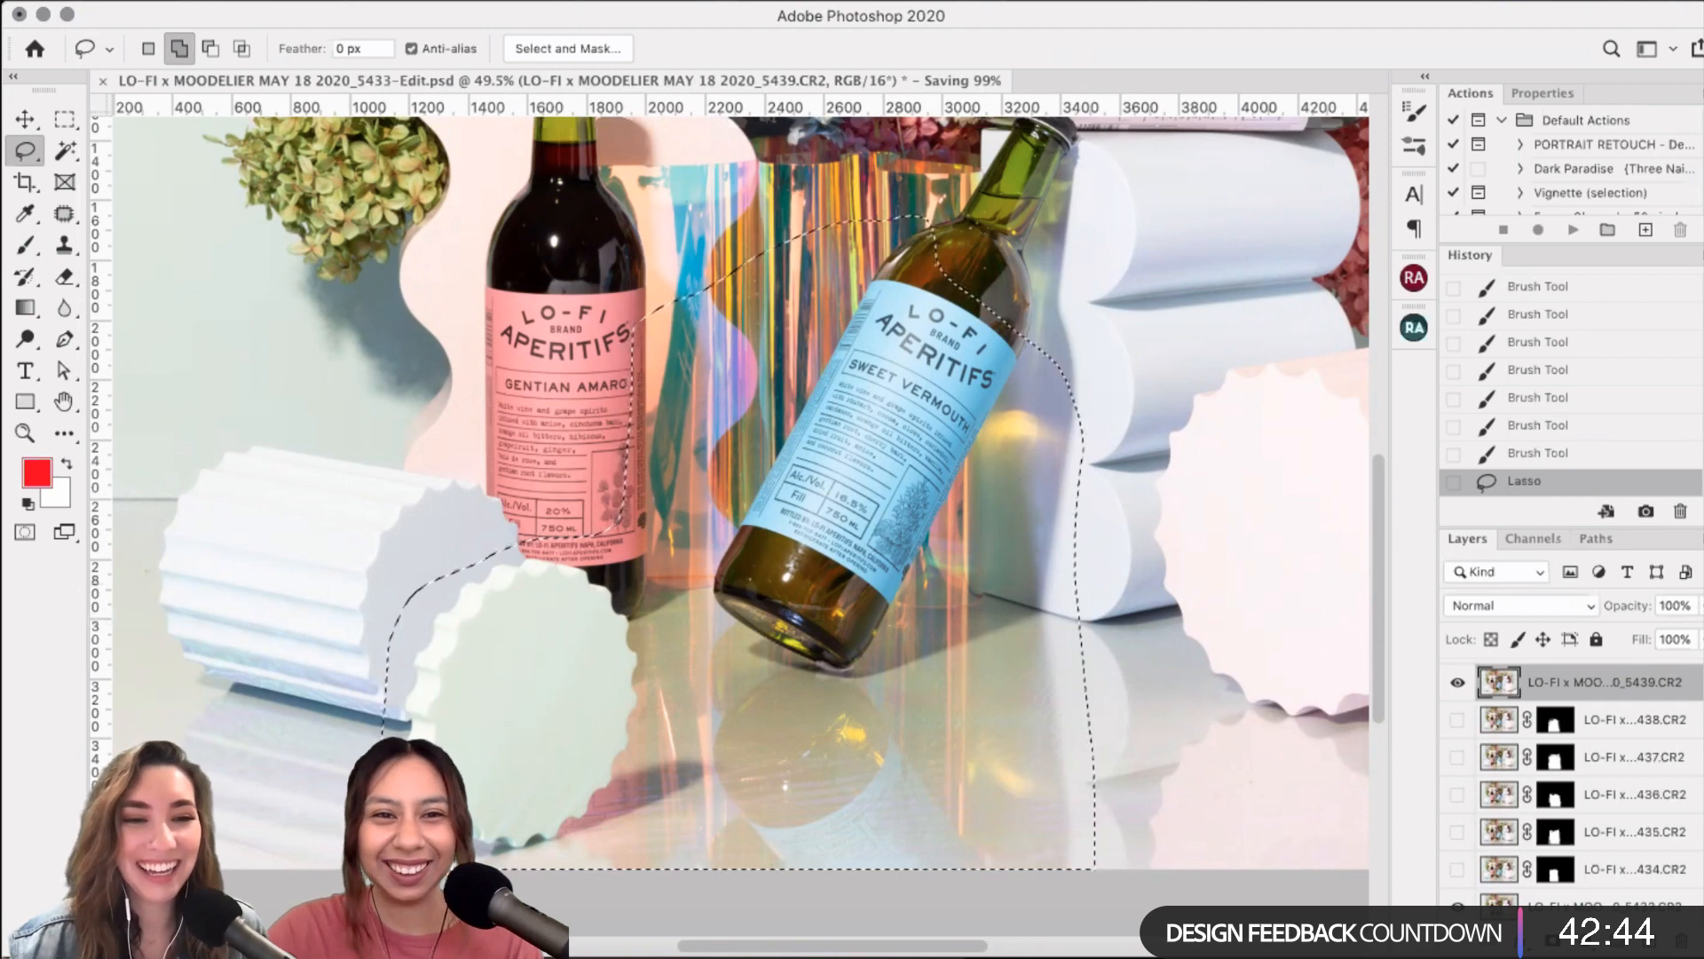
- Smooth the lasso selection by 7 in Select and Mask and add it to the 5439 layer as a layer mask
left_click(488, 0)
left_click(605, 310)
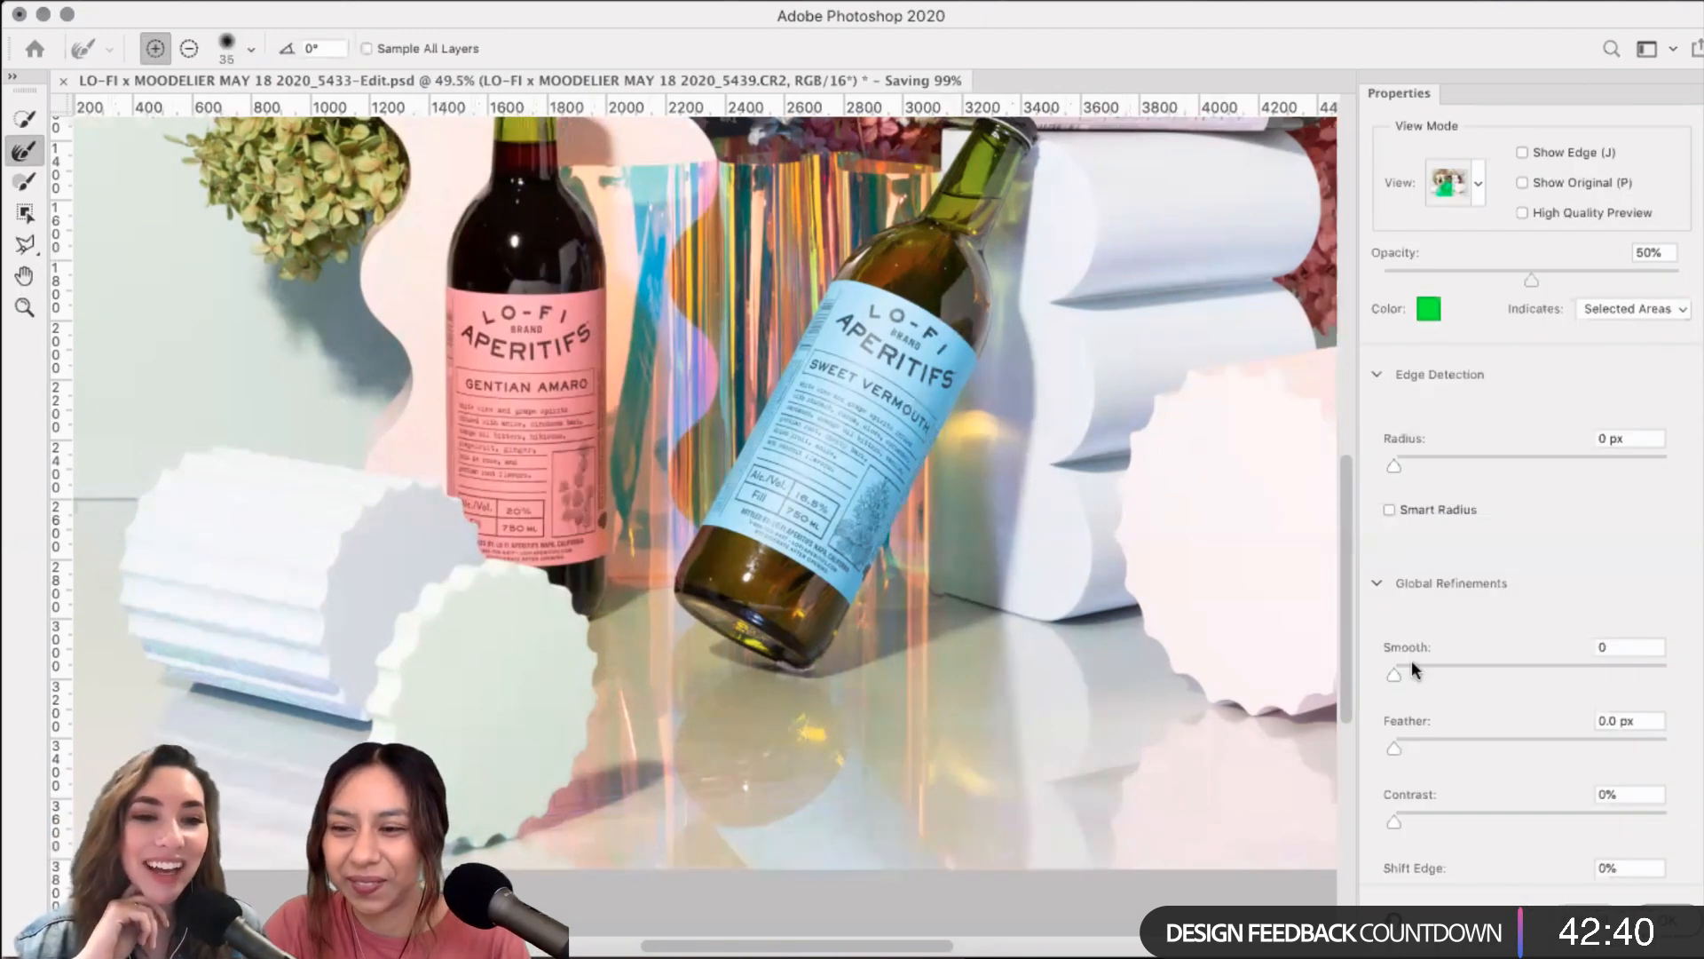
left_click(1411, 664)
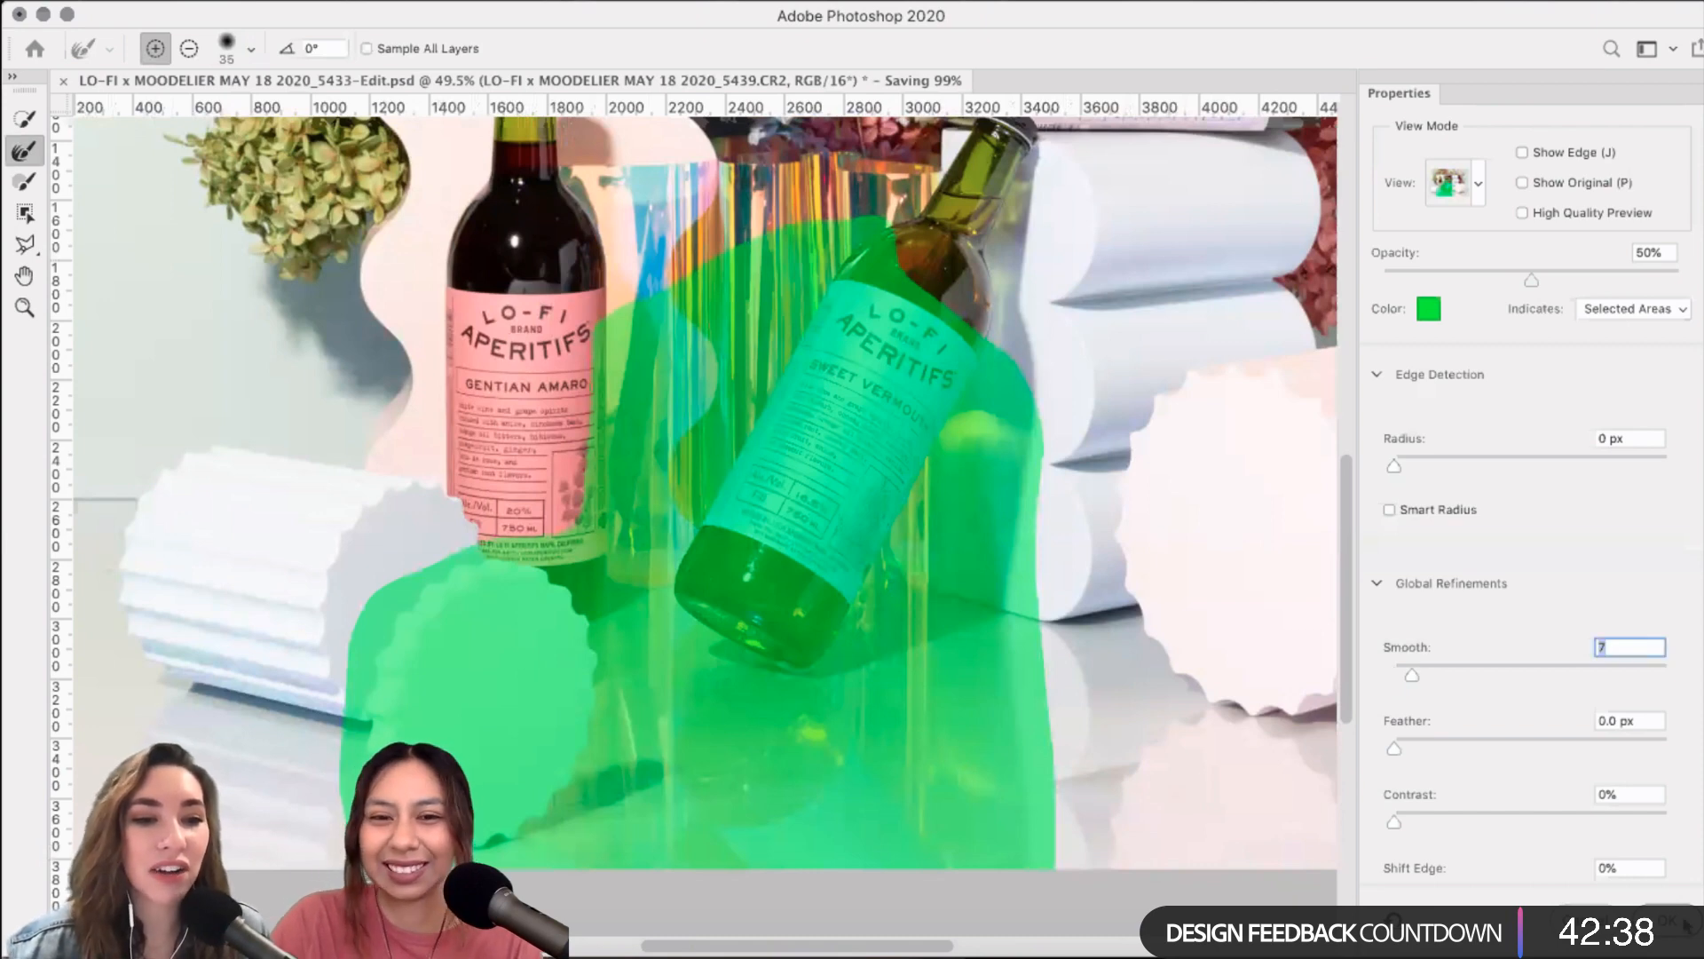
key("Return")
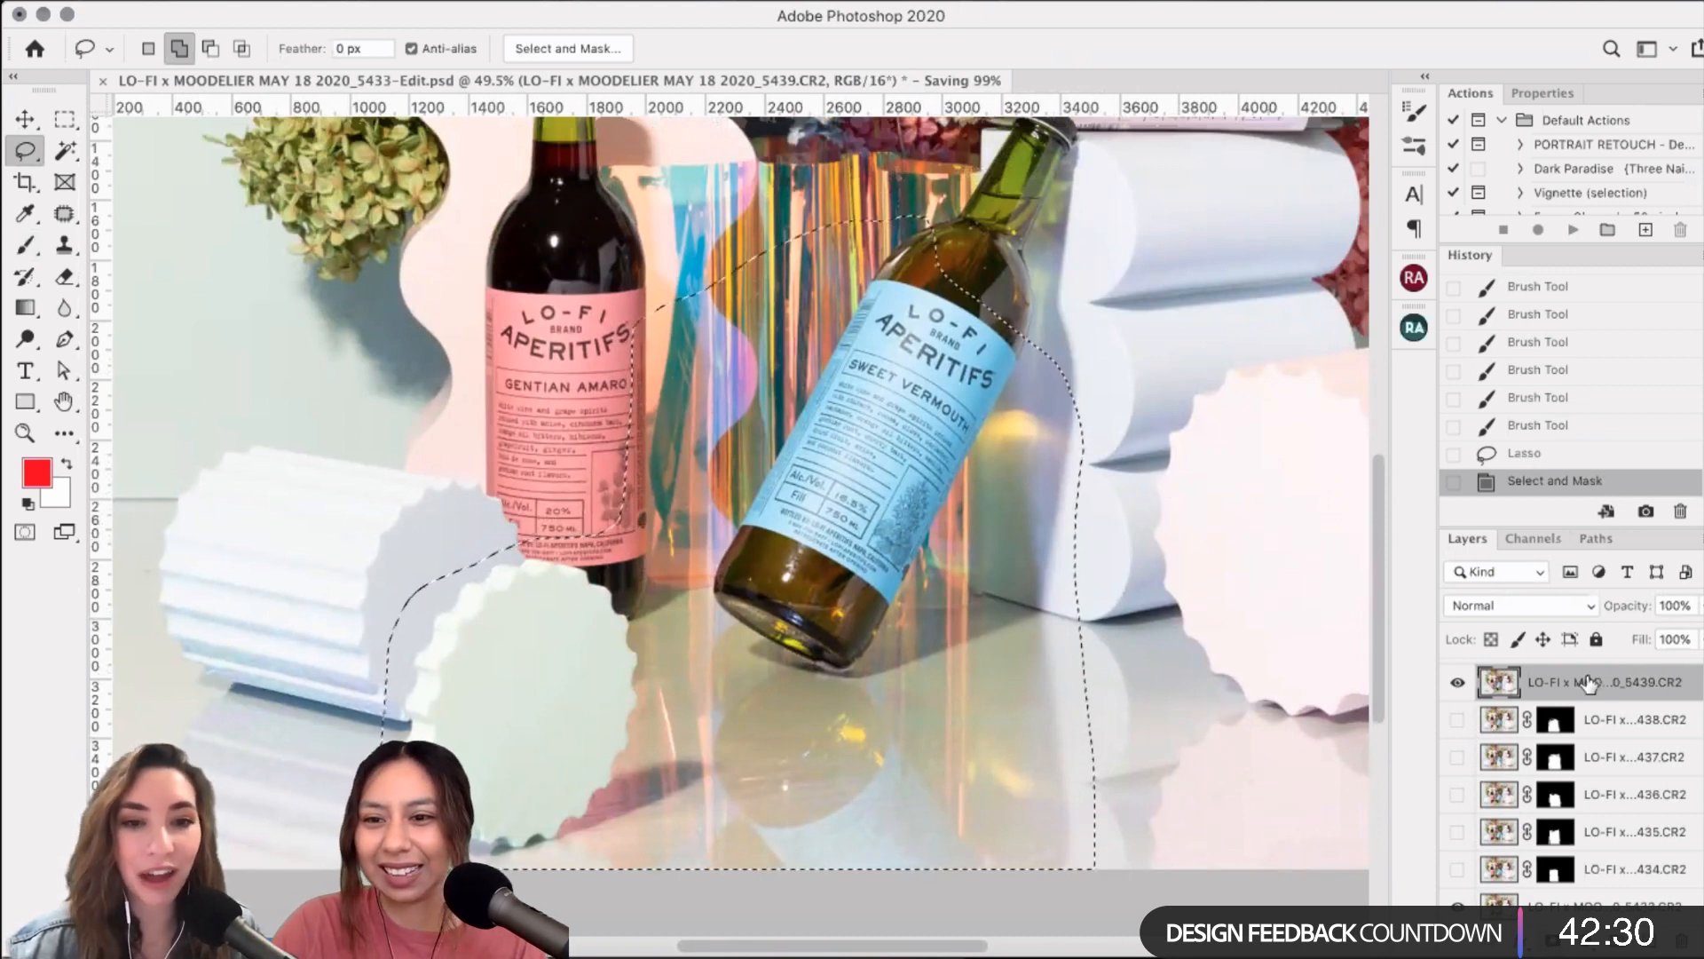
left_click(1558, 941)
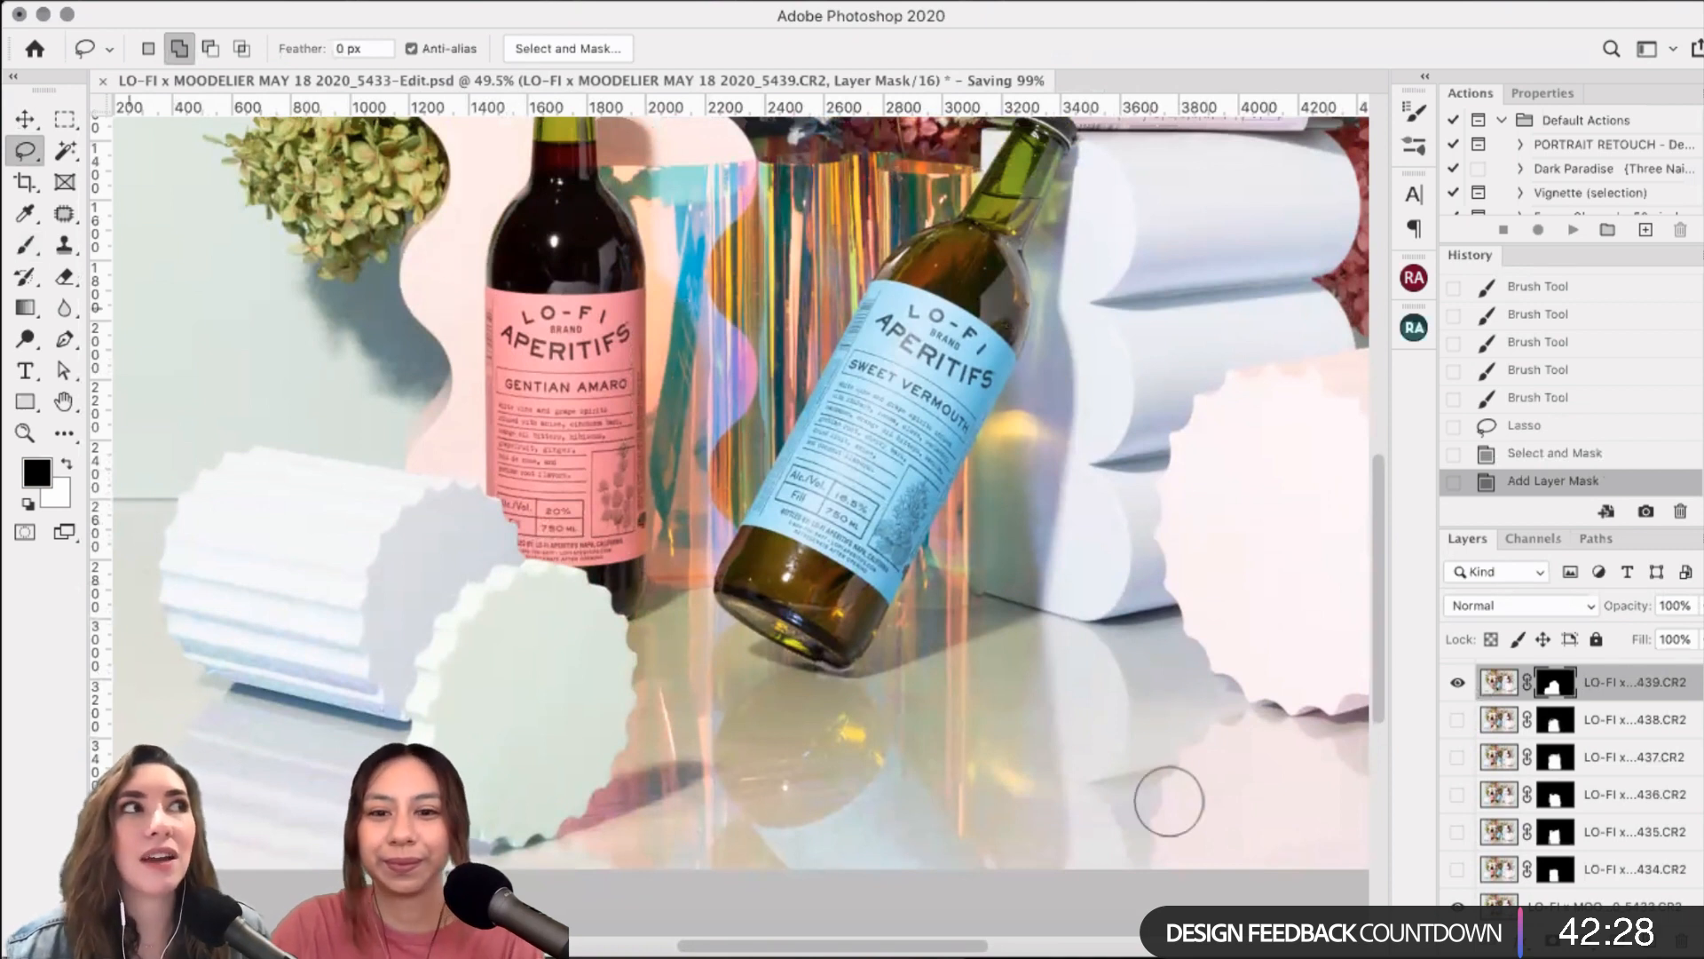
- Paint black along the 5439 mask's edges near the scalloped block and bottles at 26% opacity, using brush sizes 400, 250 and 300
key("b")
key("bracketright")
left_click_drag(1124, 840, 1116, 633)
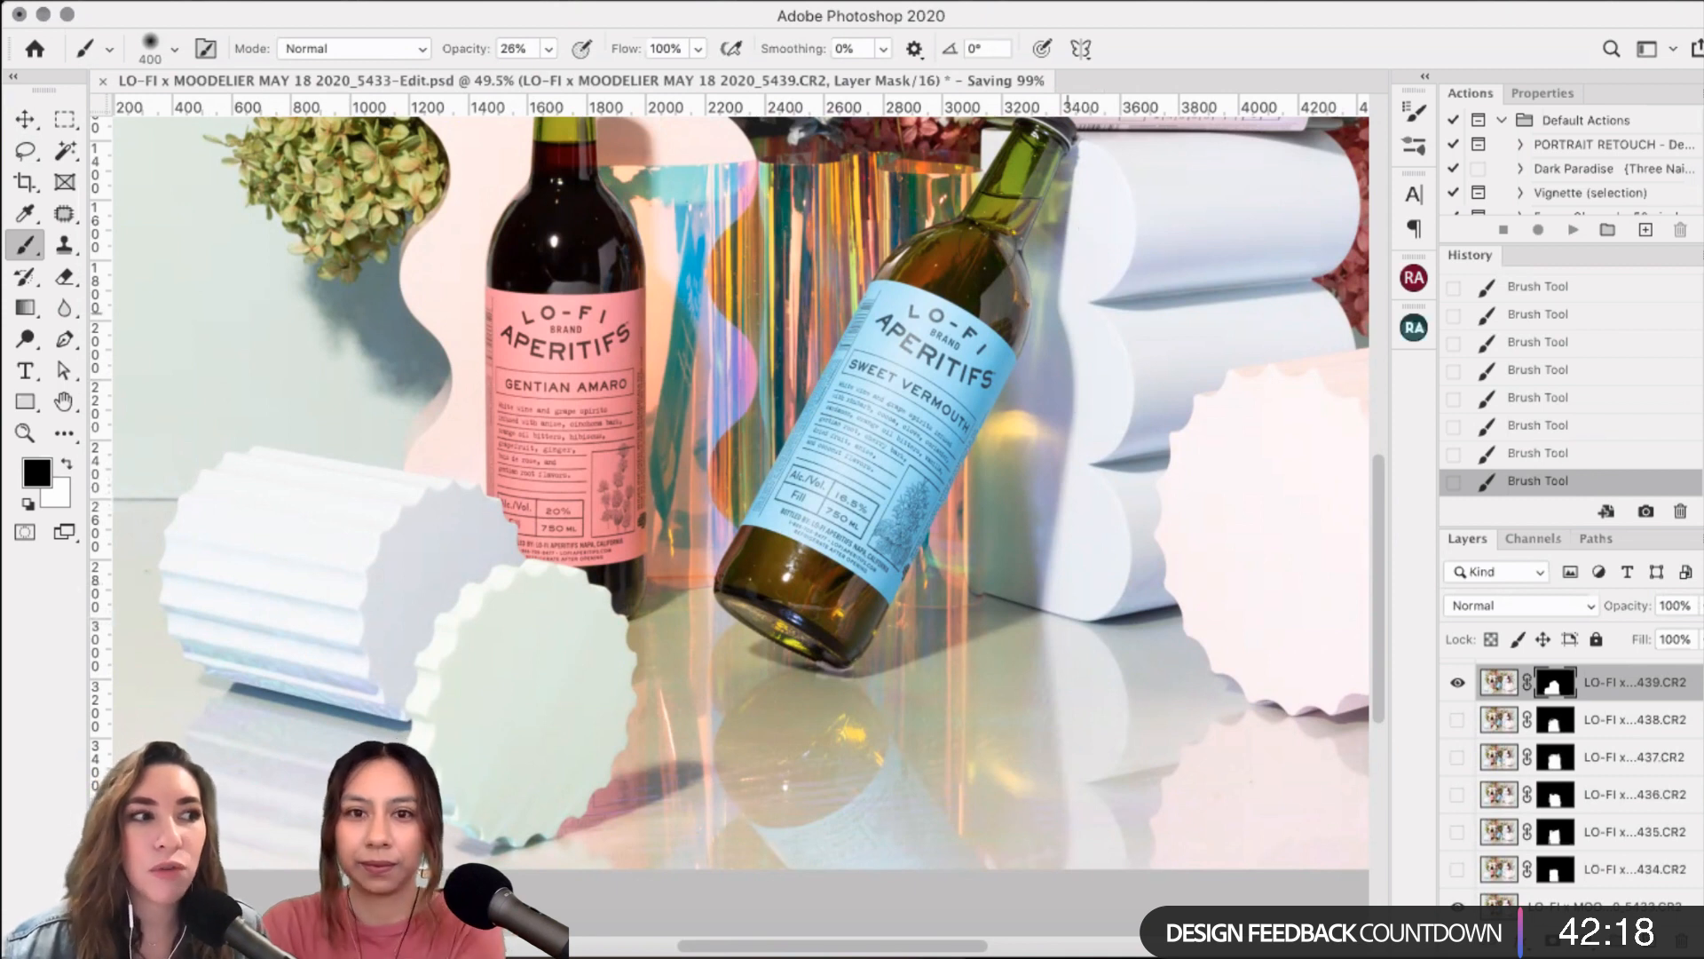
key("bracketleft")
key("bracketleft")
key("bracketleft")
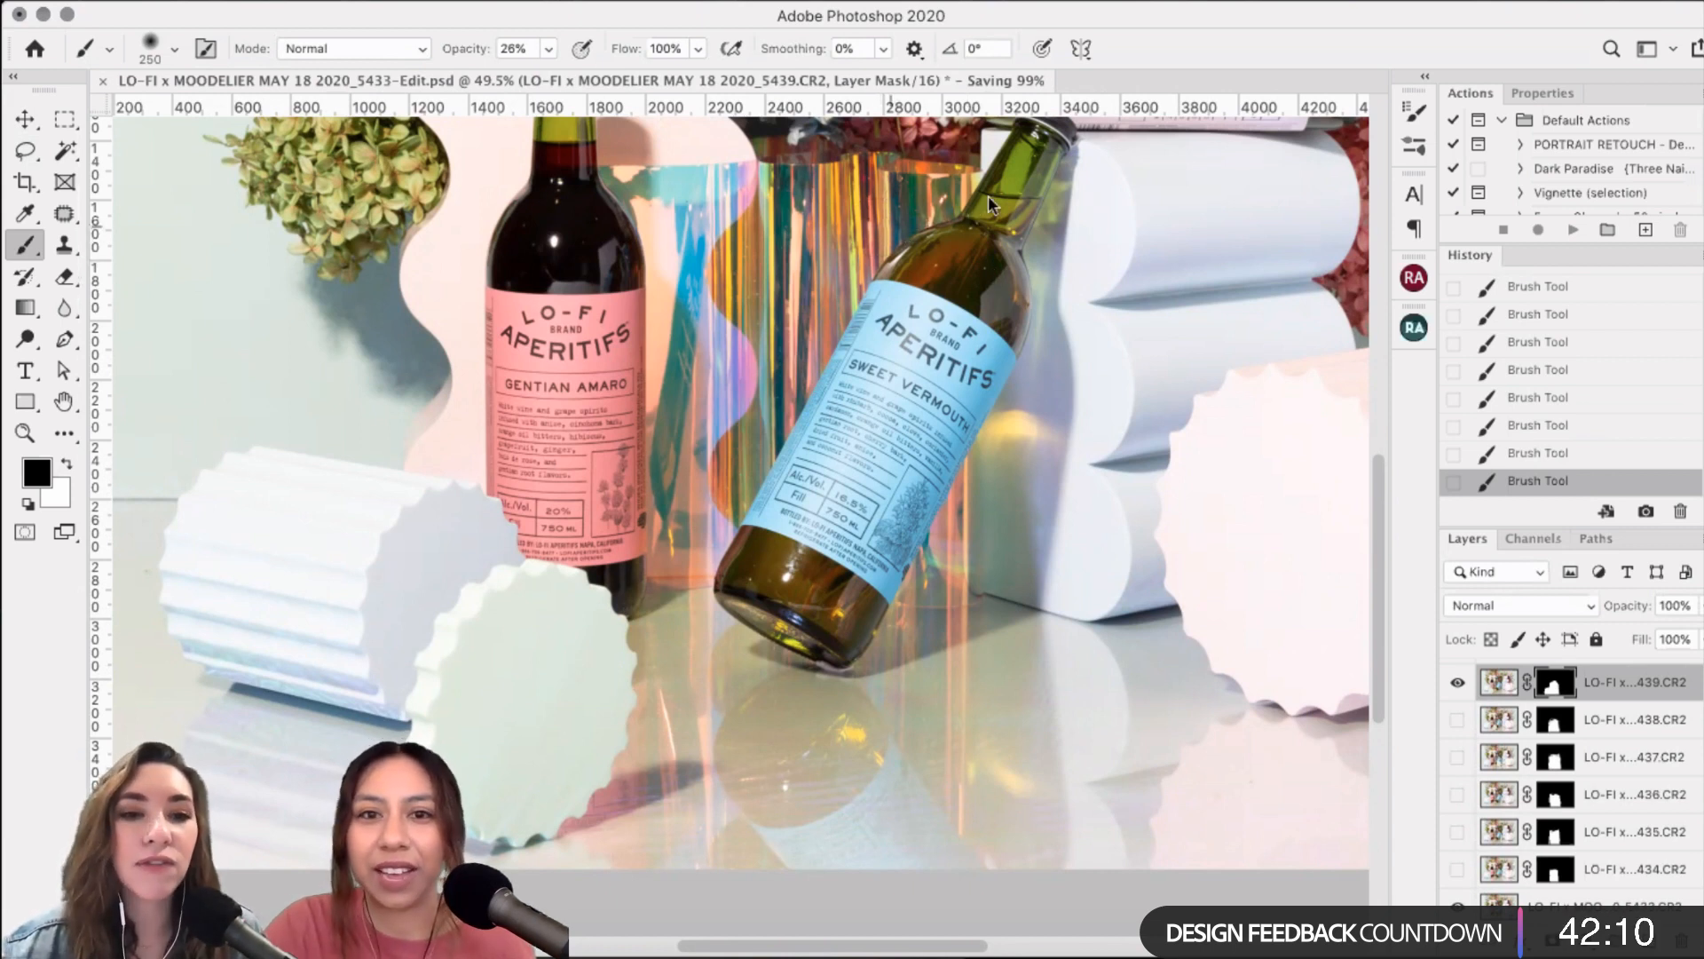
key("bracketright")
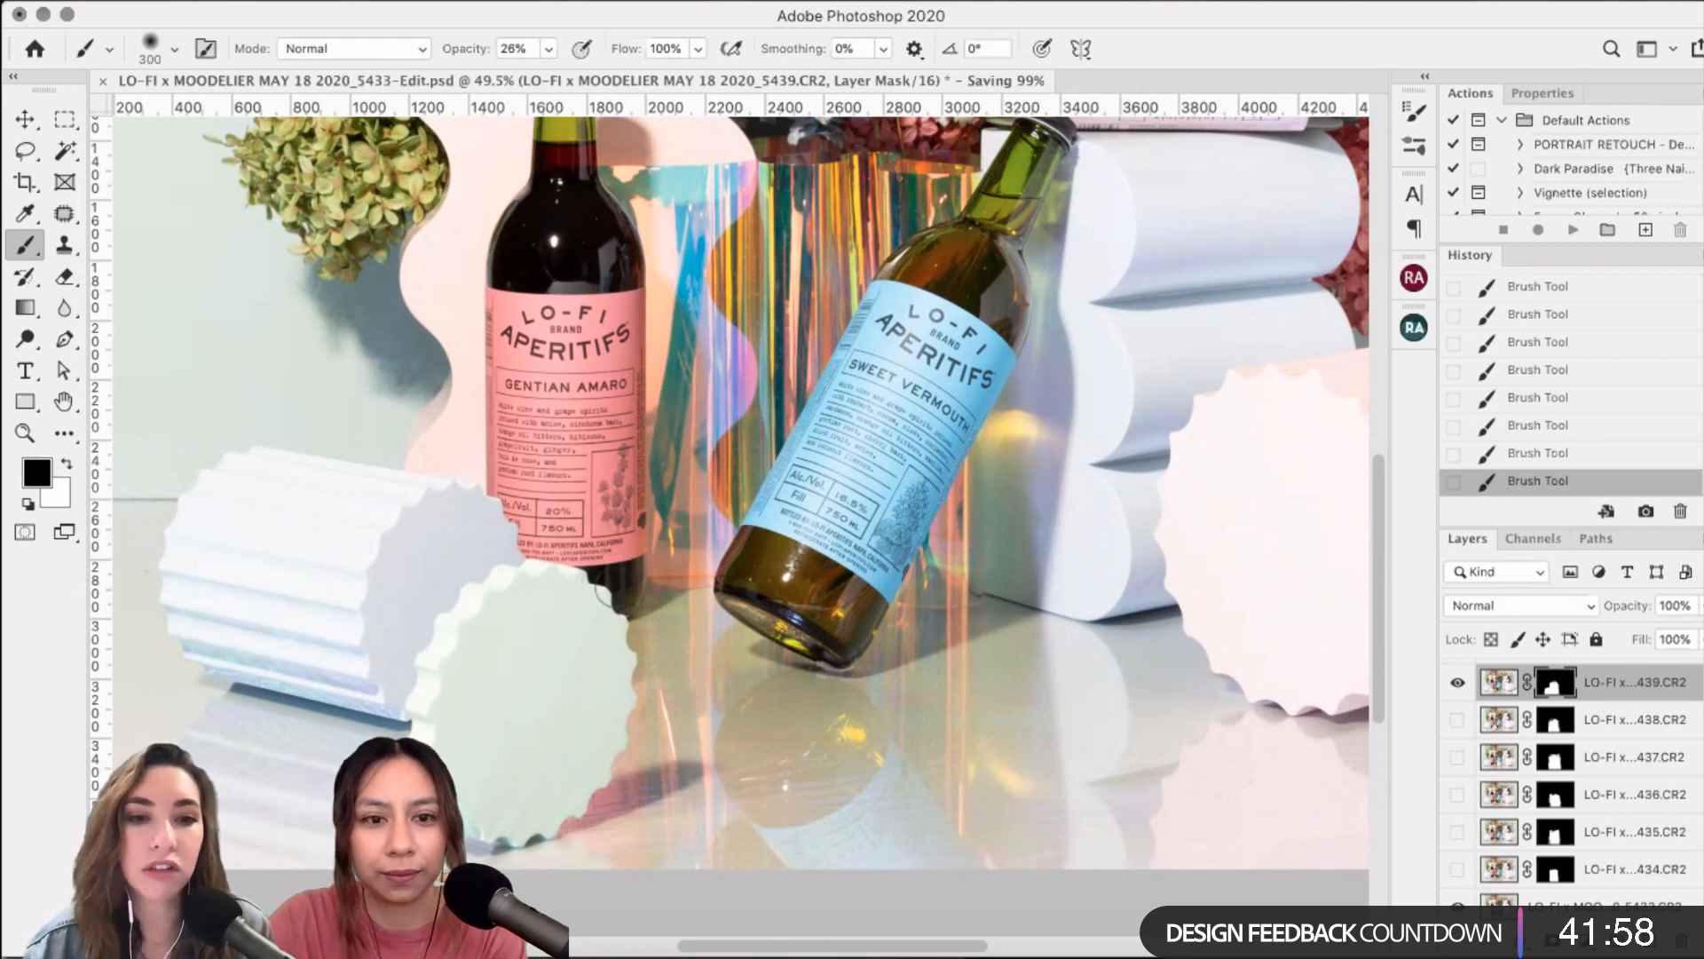
- Switch the mask brush to white at size 175 and touch up the 5439 mask around the disc and tabletop
key("x")
key("bracketleft")
key("bracketleft")
key("bracketleft")
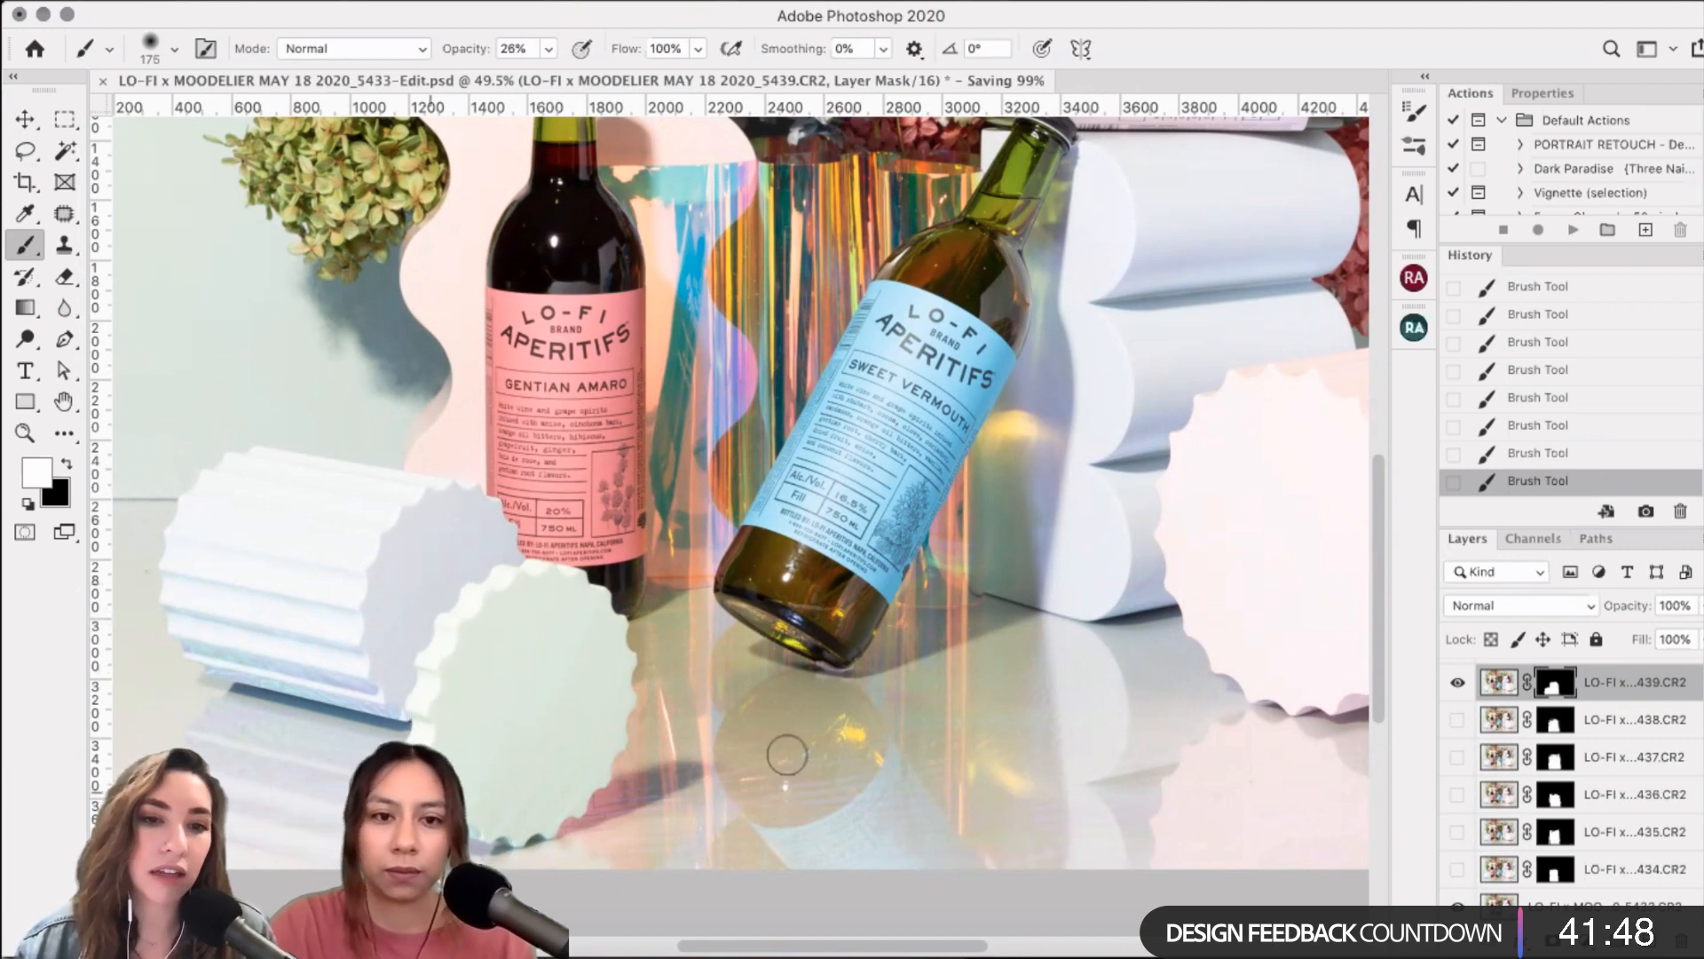
- Examine the 5439 mask around the disc, its shadow and the tilted bottle, comparing the layer hidden and shown and viewing the whole scene
scroll(755, 675, "down", 2)
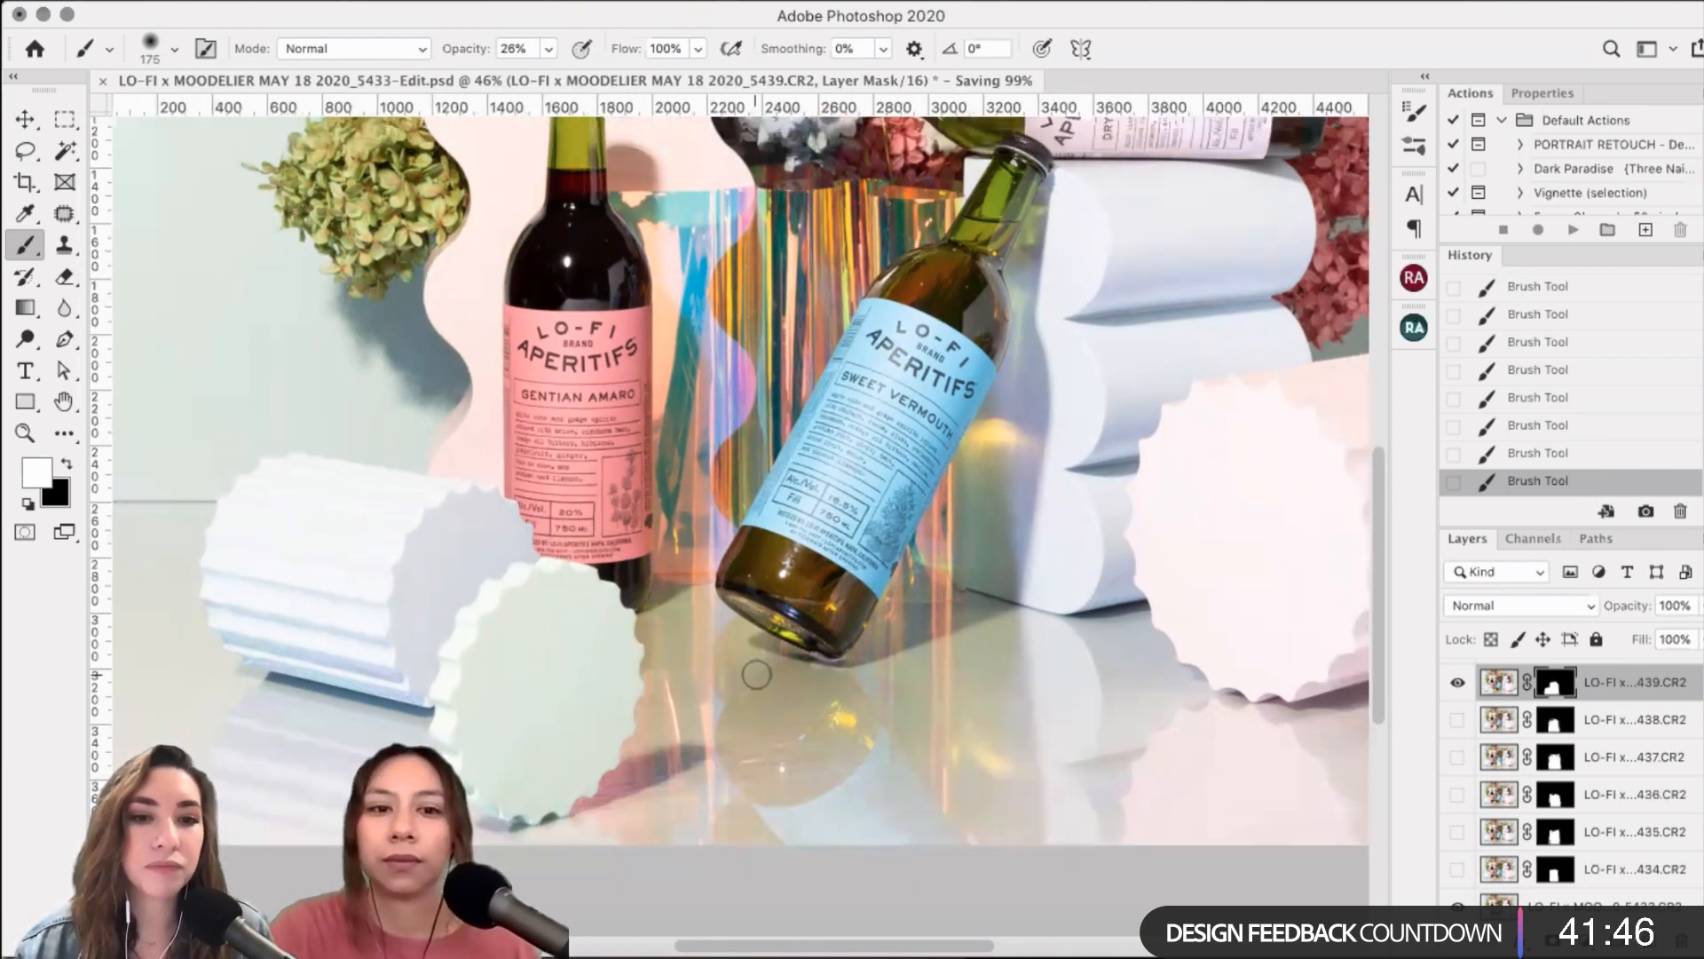
scroll(860, 740, "up", 1)
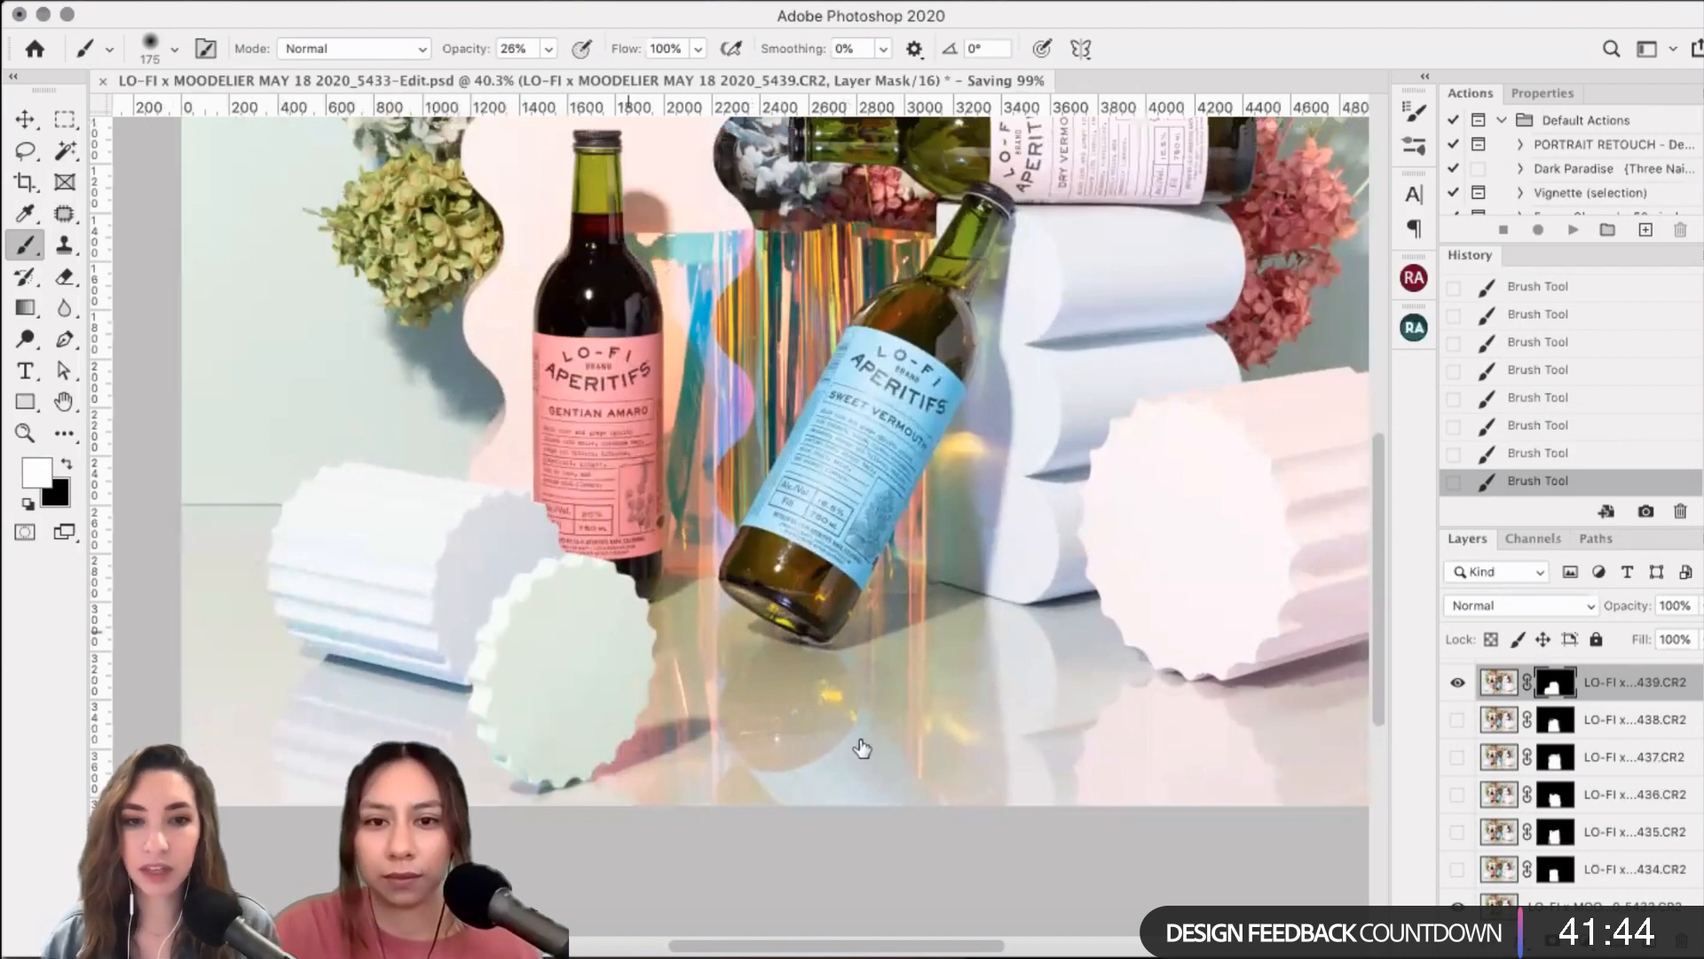
left_click(1458, 683)
left_click(1458, 683)
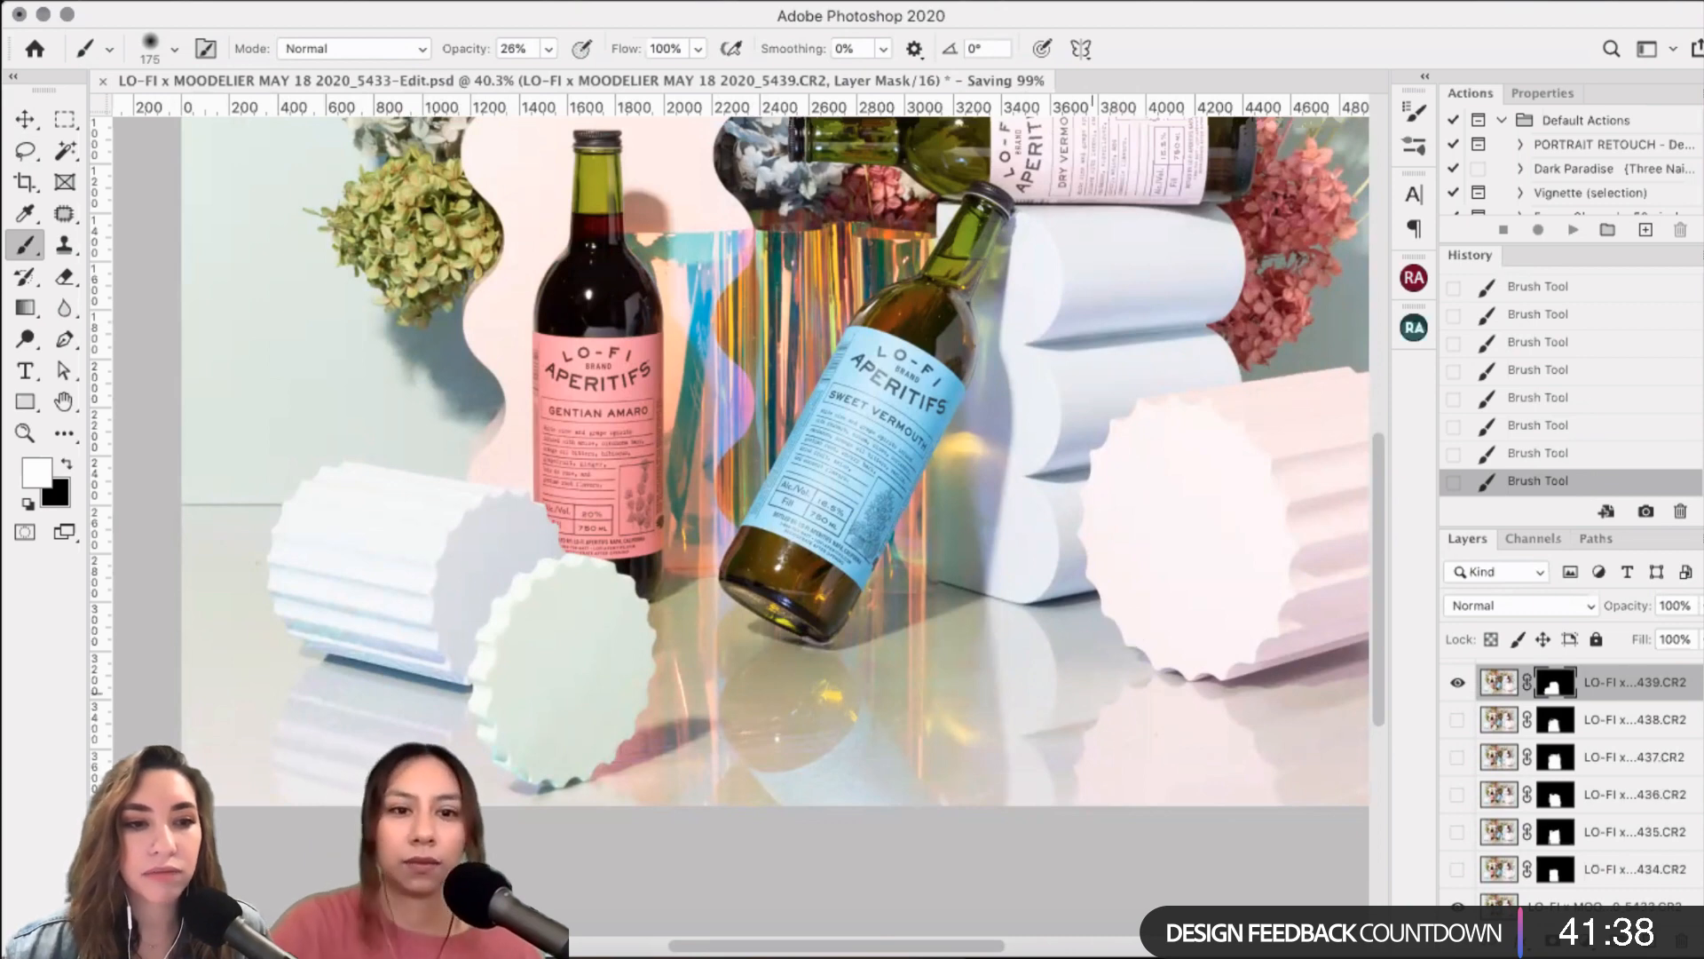
scroll(668, 608, "up", 2)
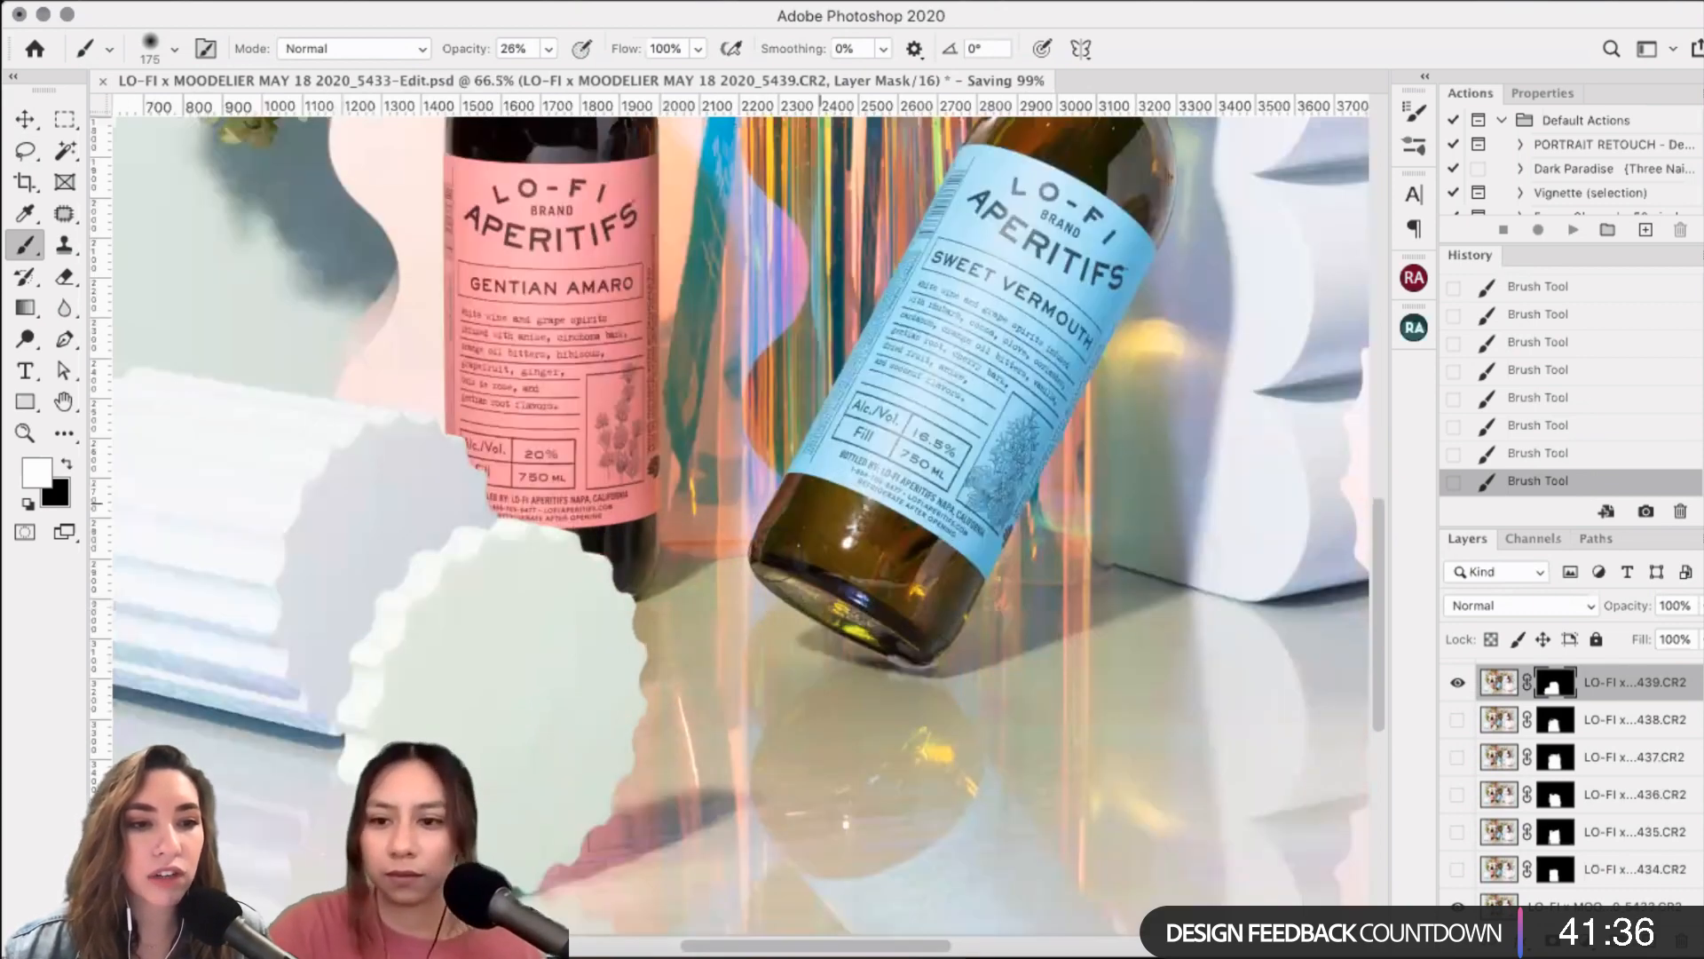
scroll(768, 561, "left", 3)
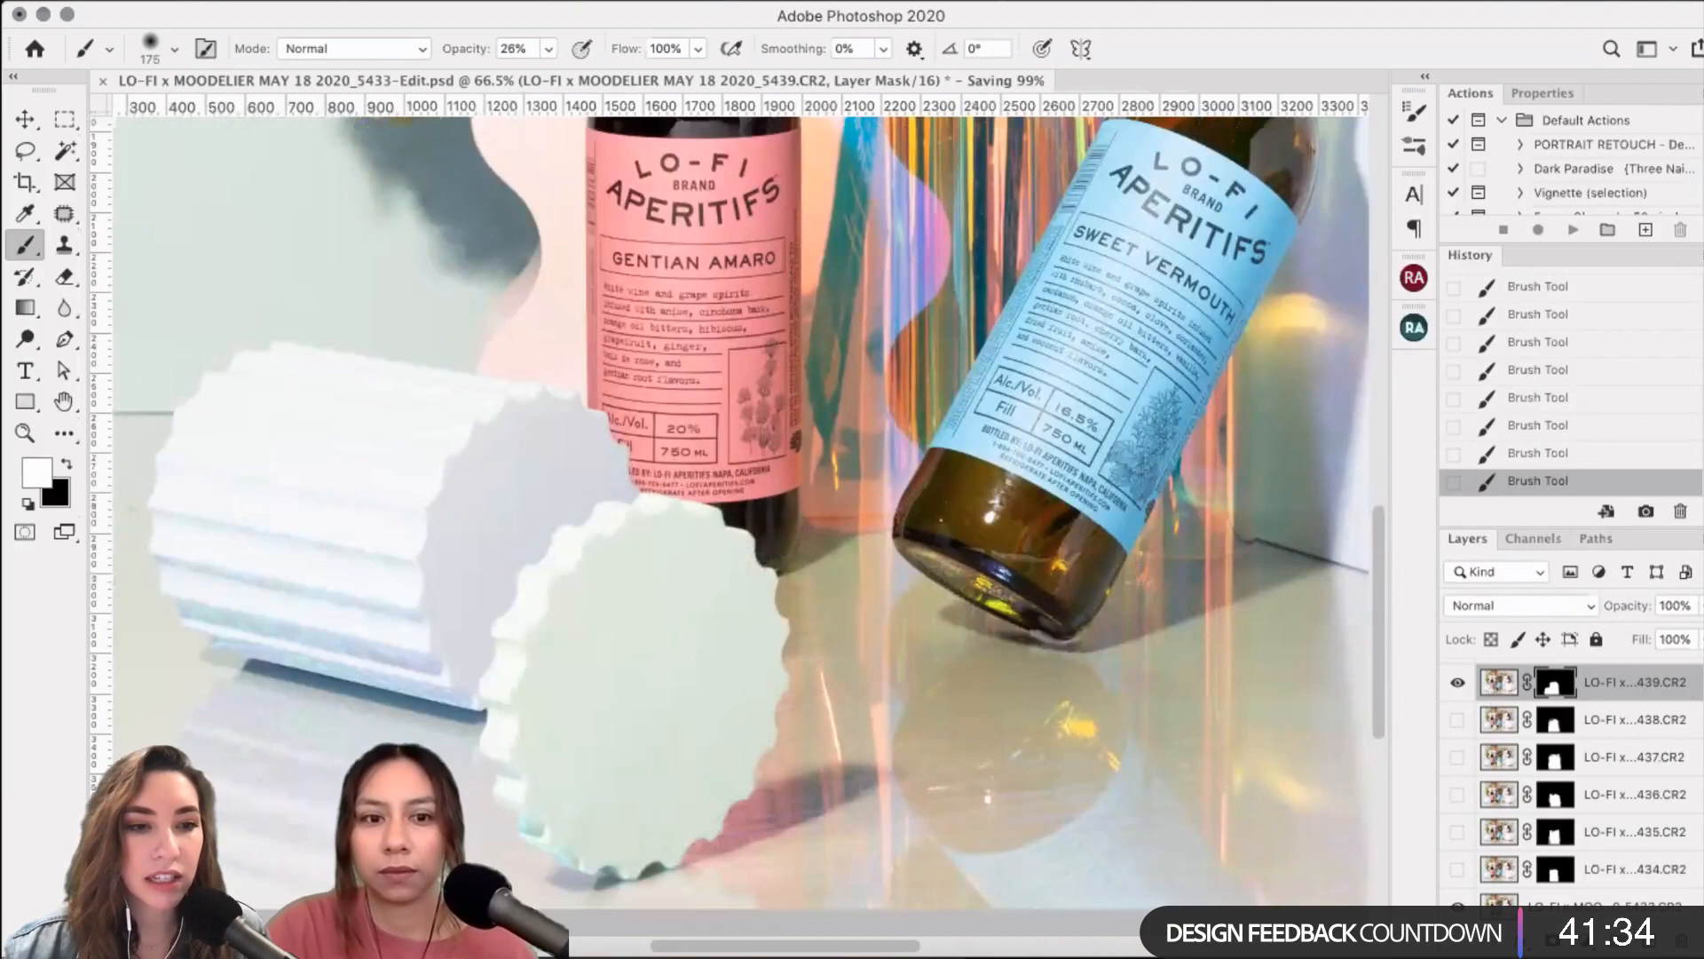
scroll(745, 525, "down", 1)
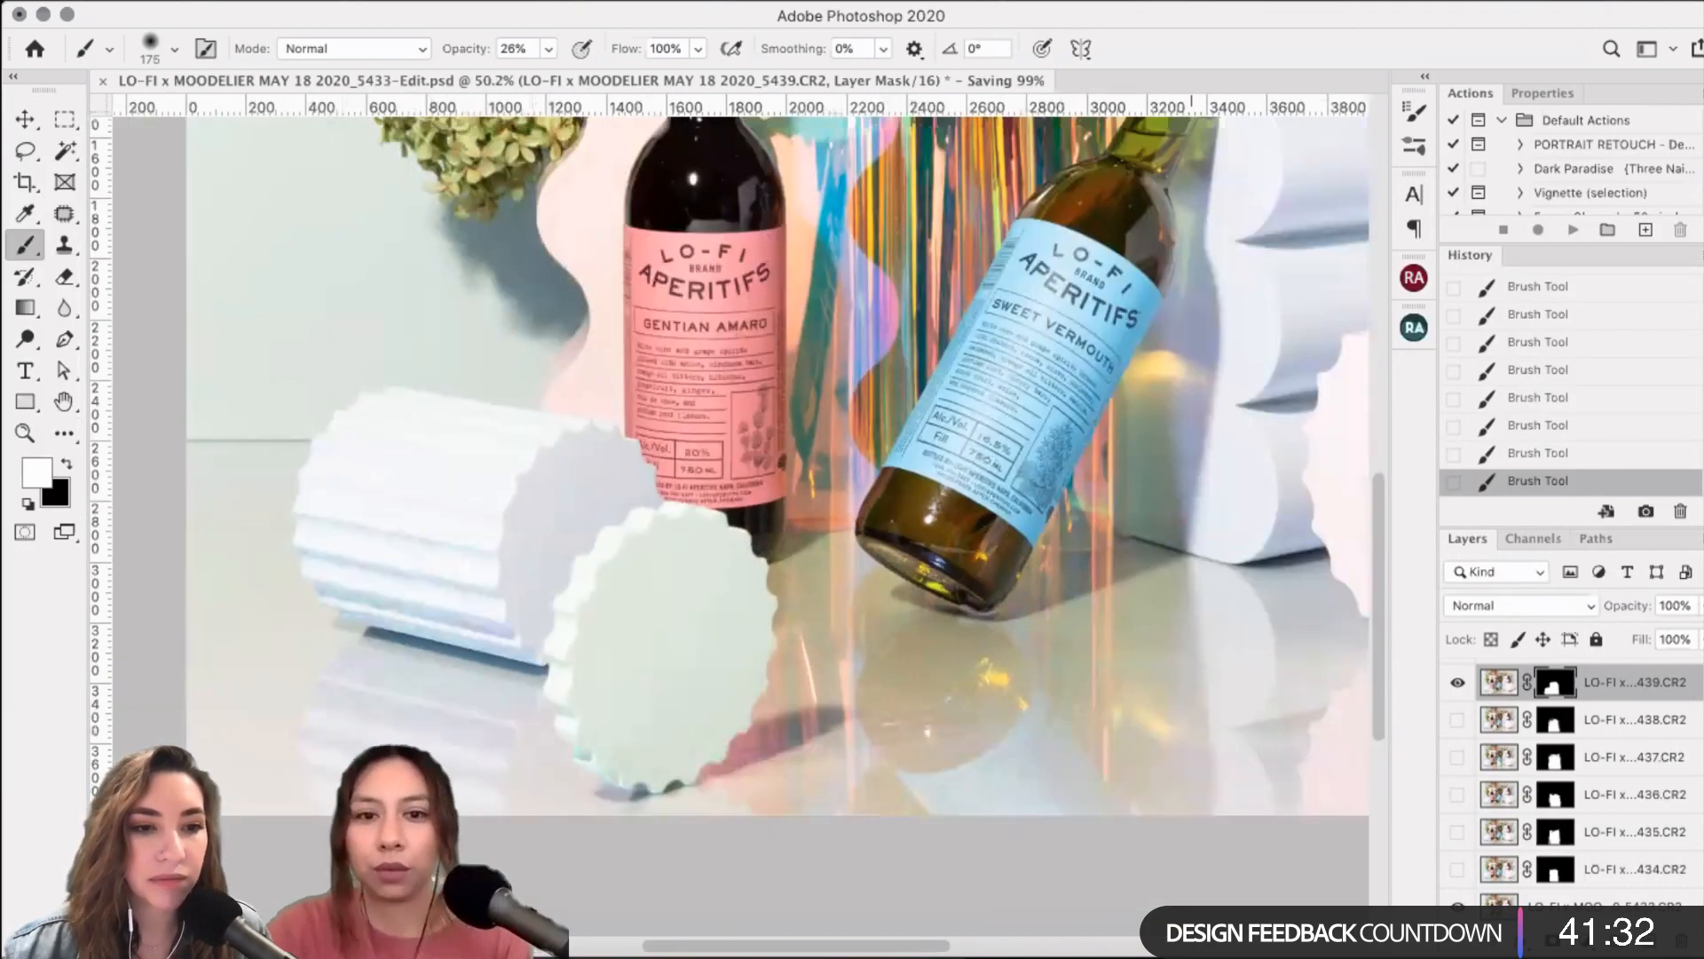
scroll(752, 517, "down", 1)
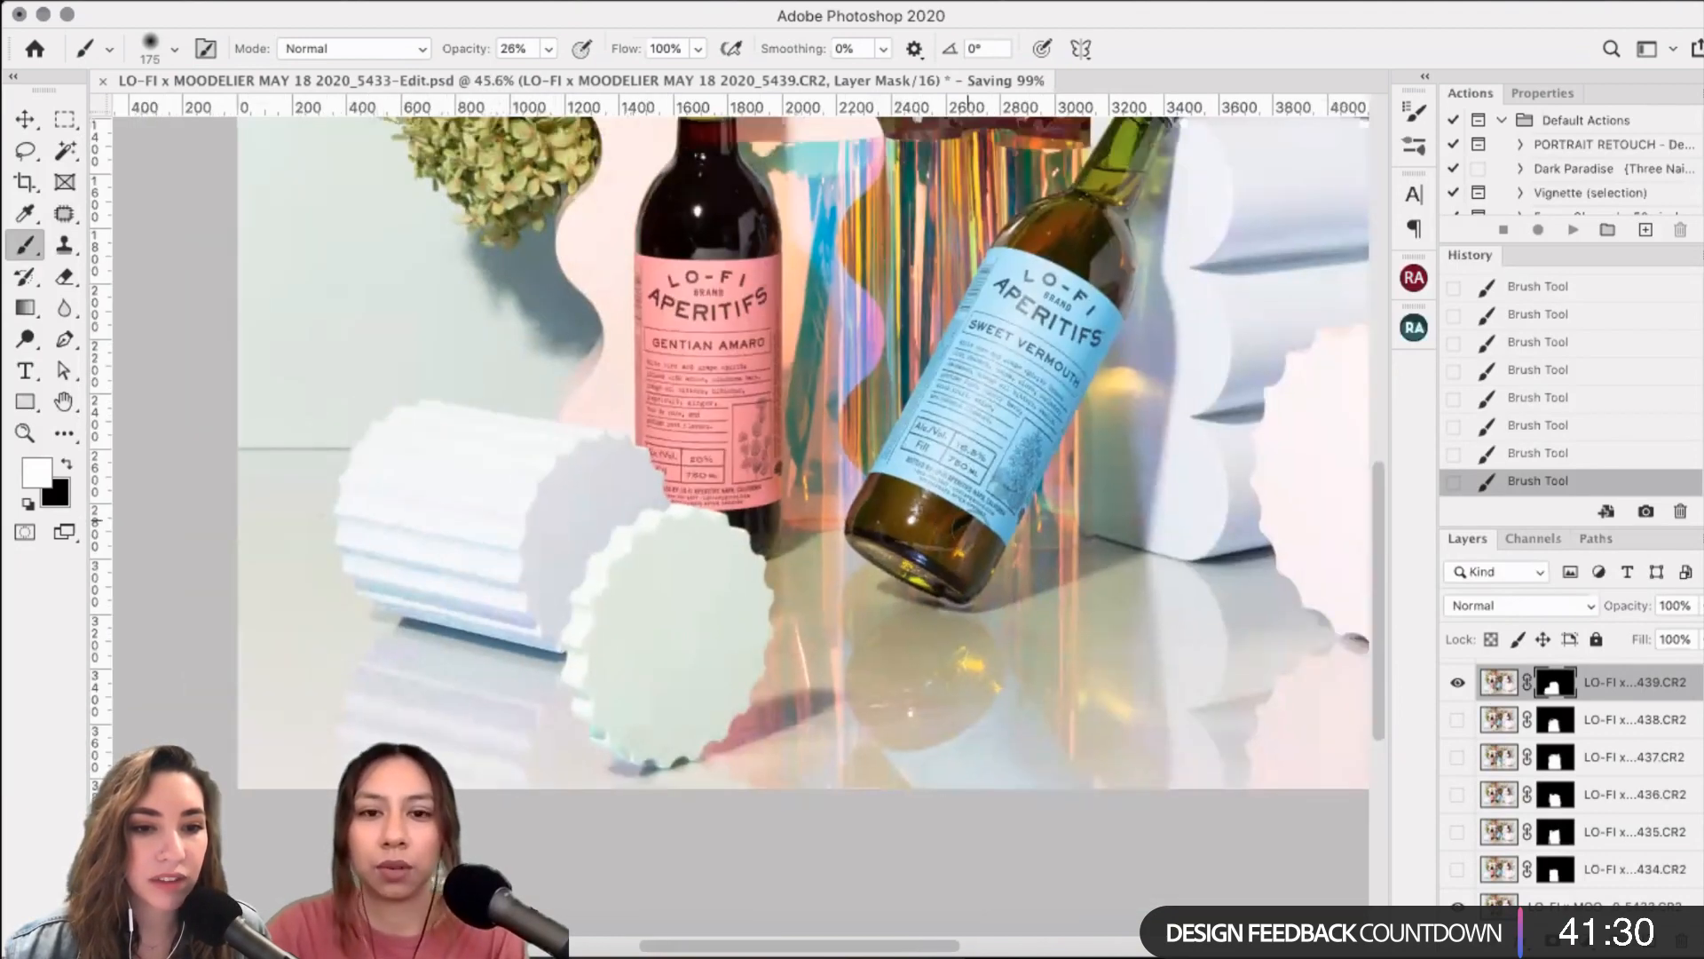
scroll(1250, 603, "up", 2)
scroll(1250, 602, "down", 1)
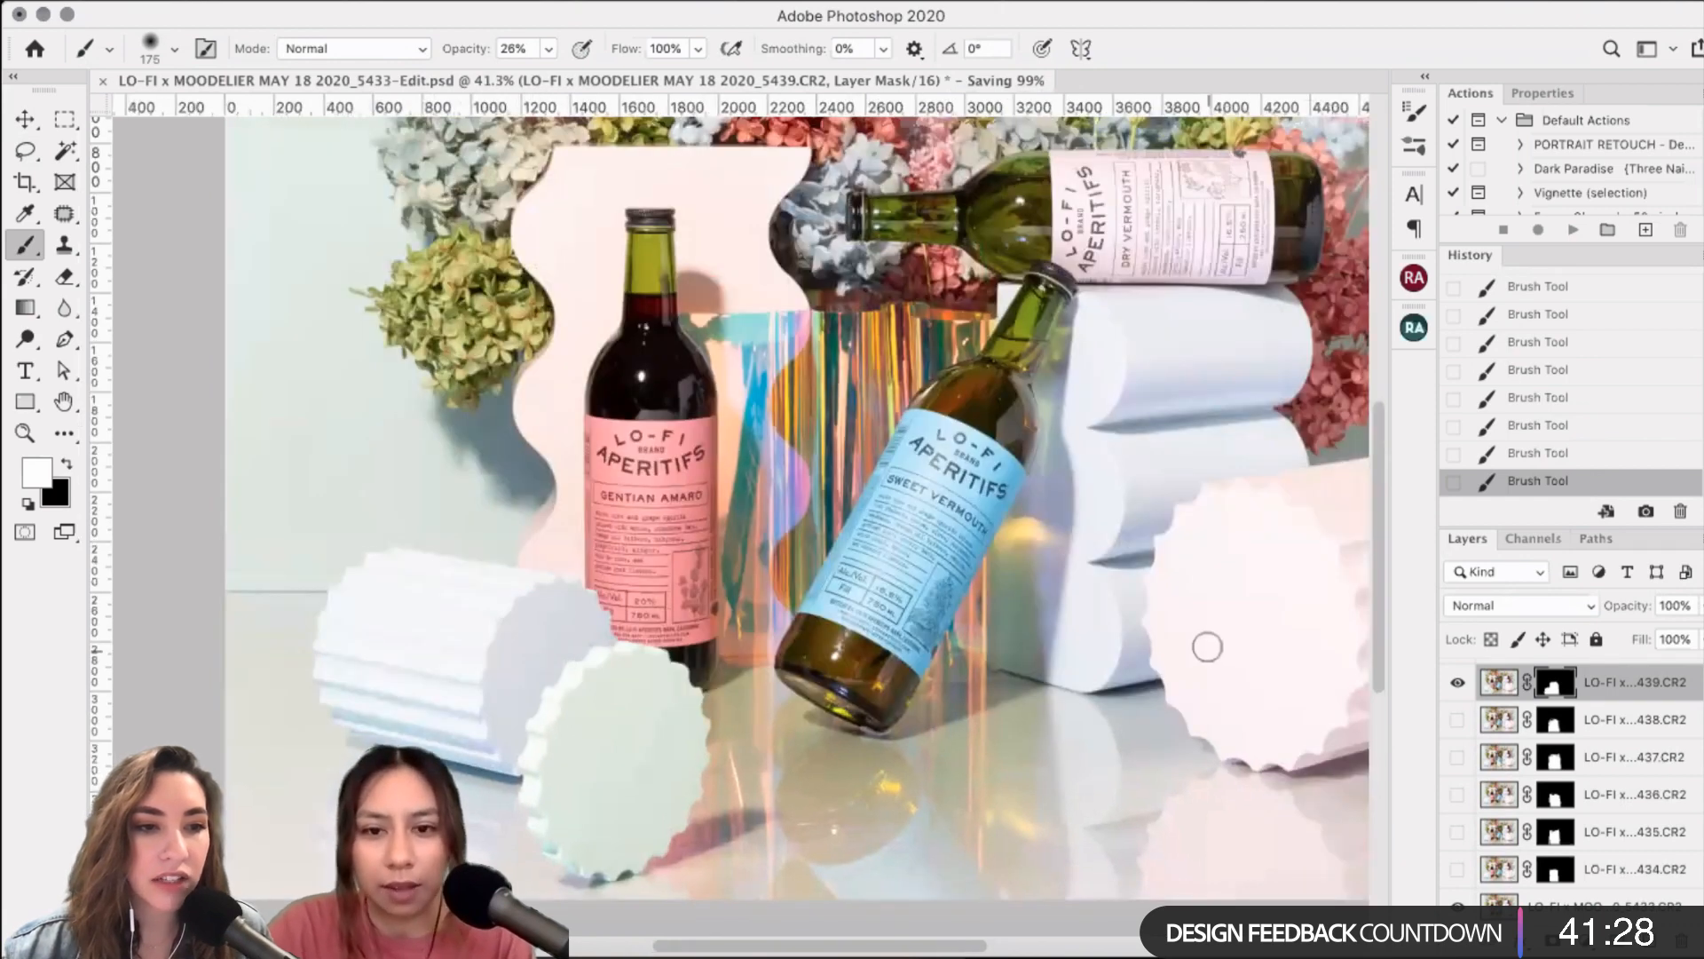
scroll(1209, 647, "left", 1)
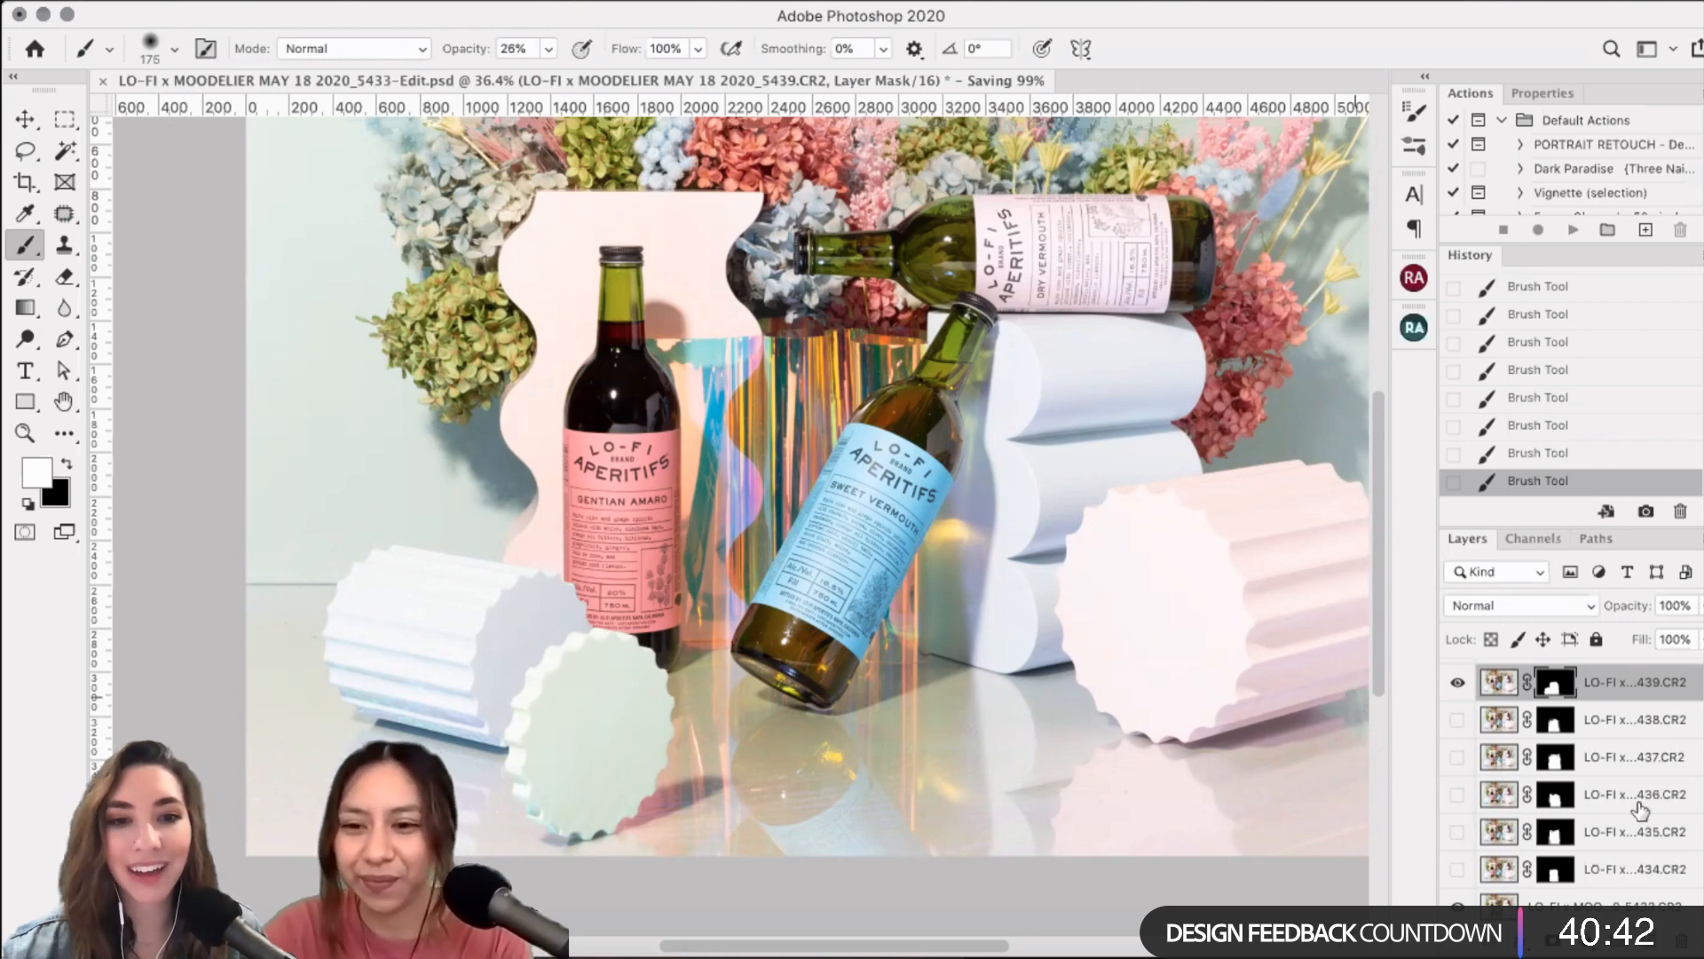
scroll(1633, 808, "up", 2)
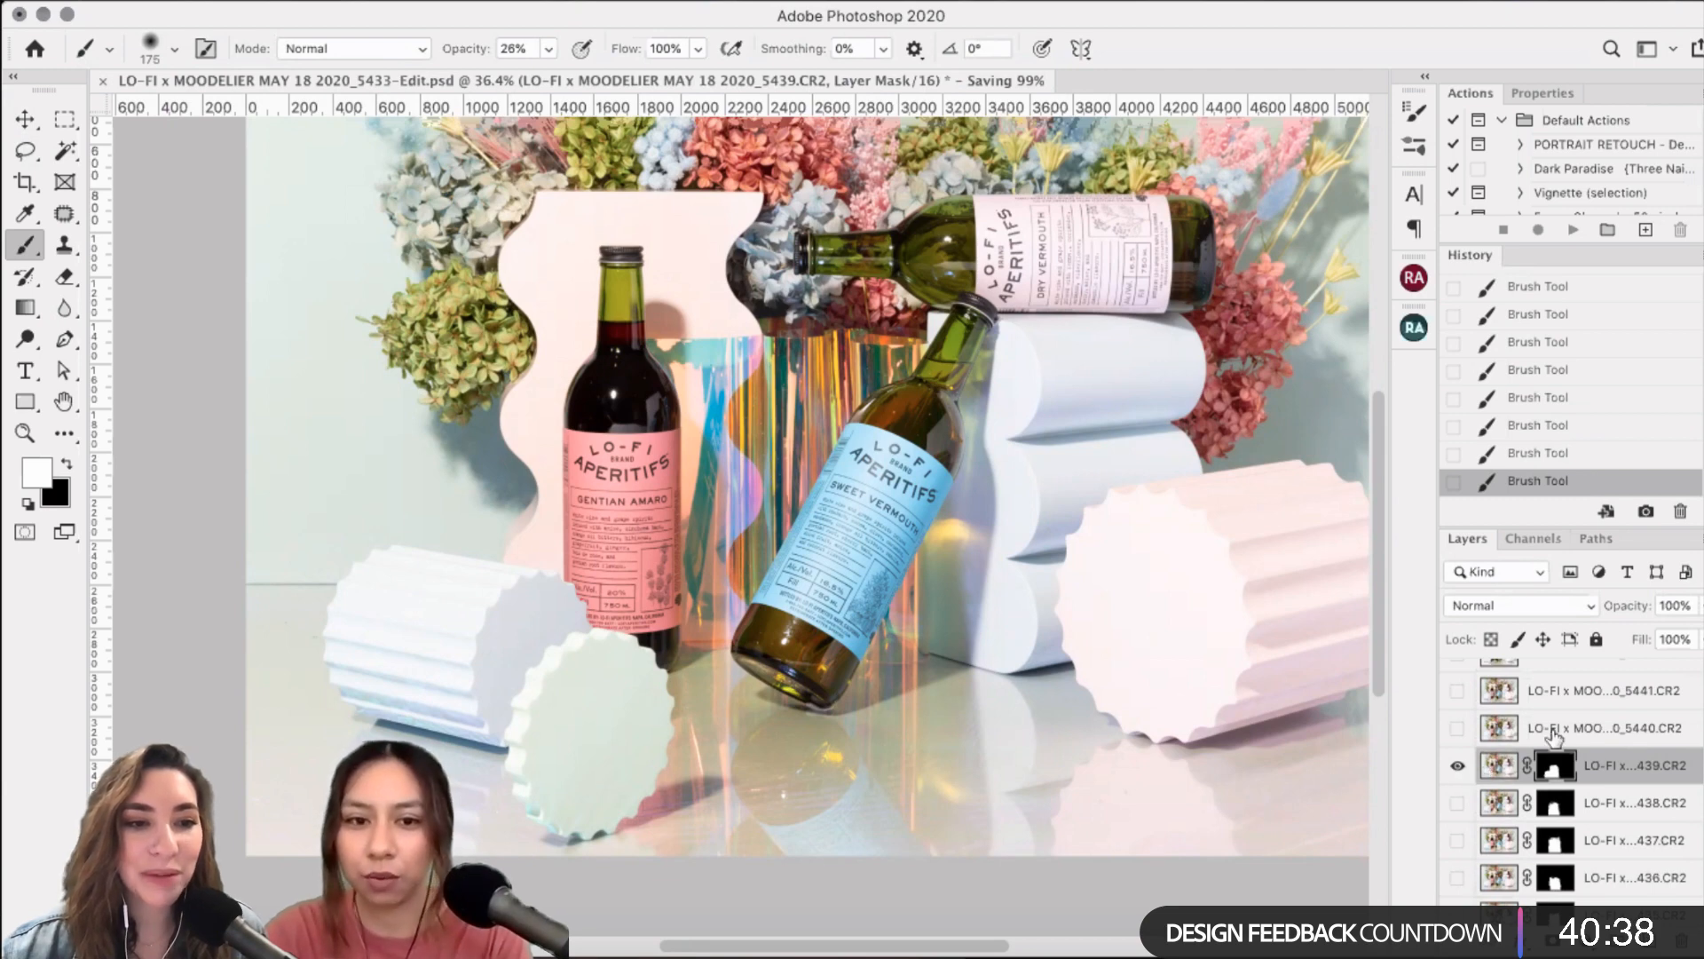
- Show the 5440 layer, dismiss the failed save and set up a Save As in Large Document Format
left_click(1458, 728)
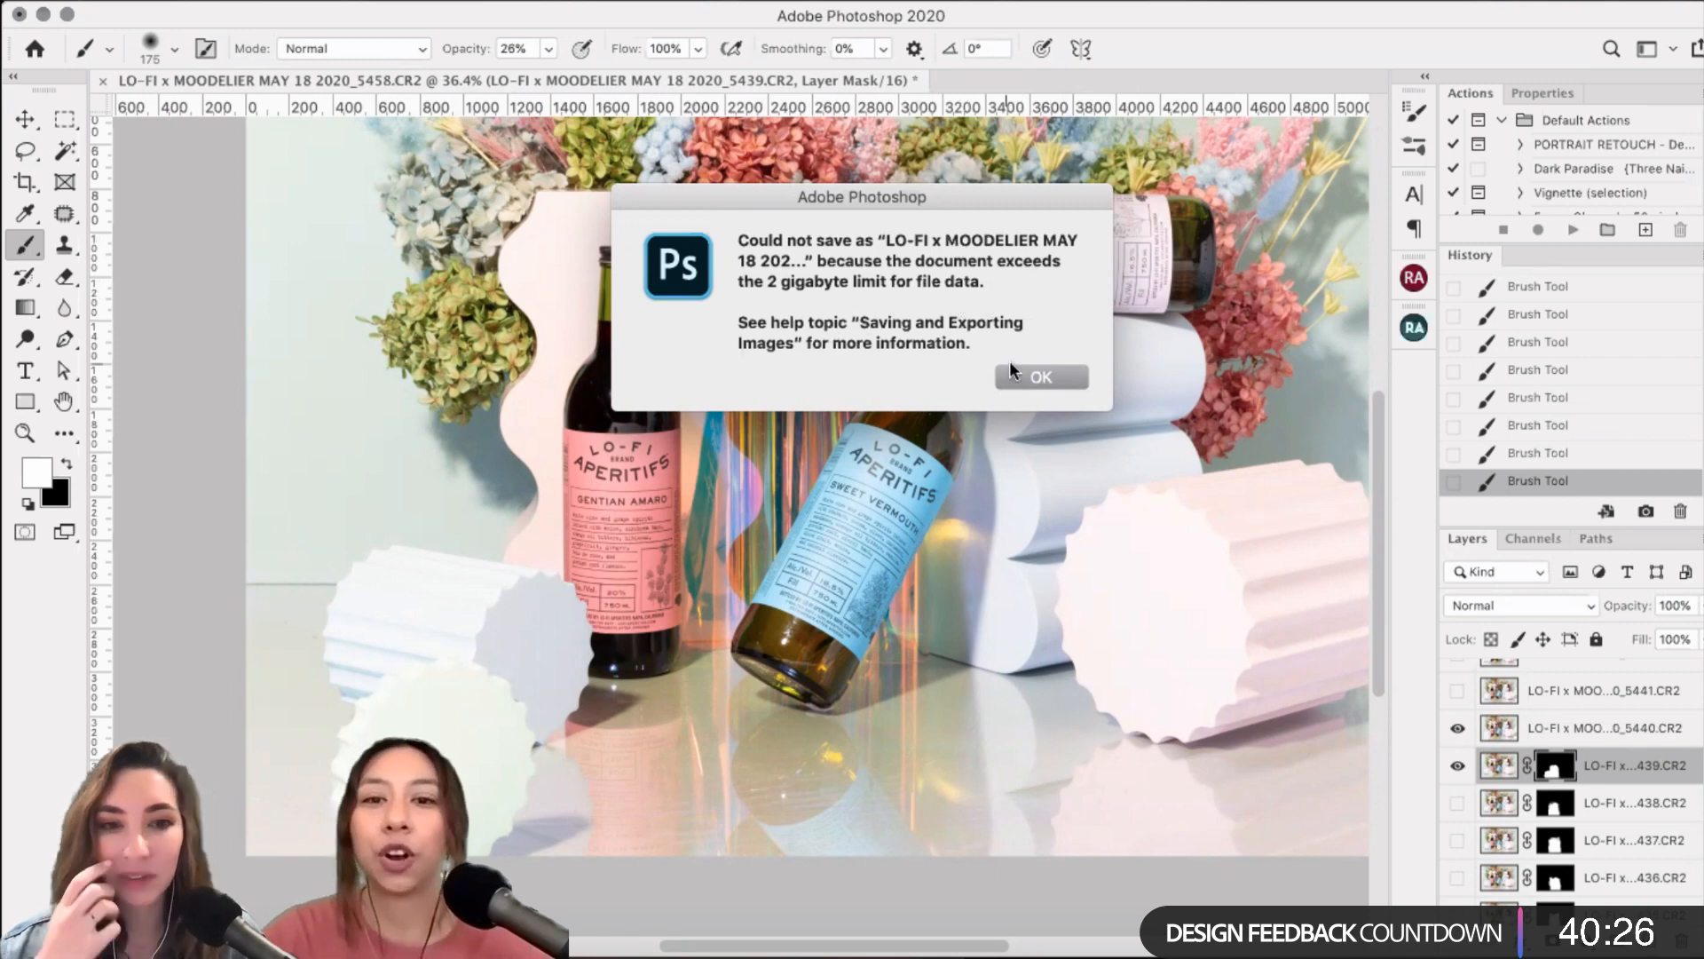
left_click(1035, 377)
left_click(205, 2)
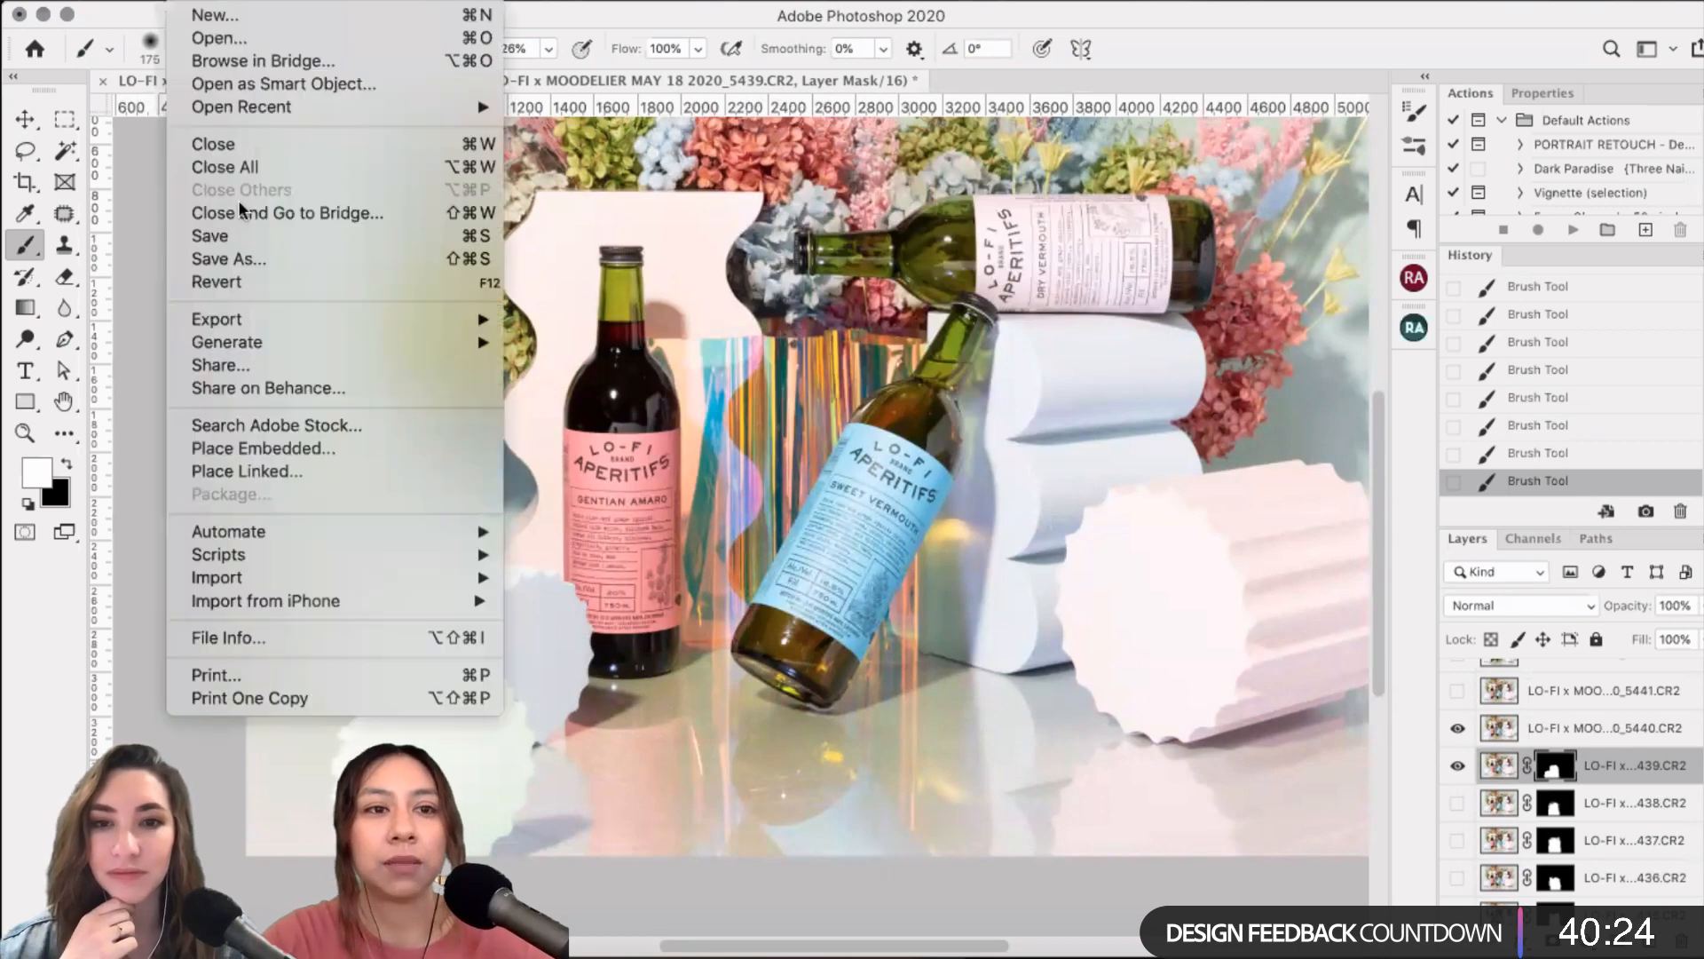
left_click(229, 259)
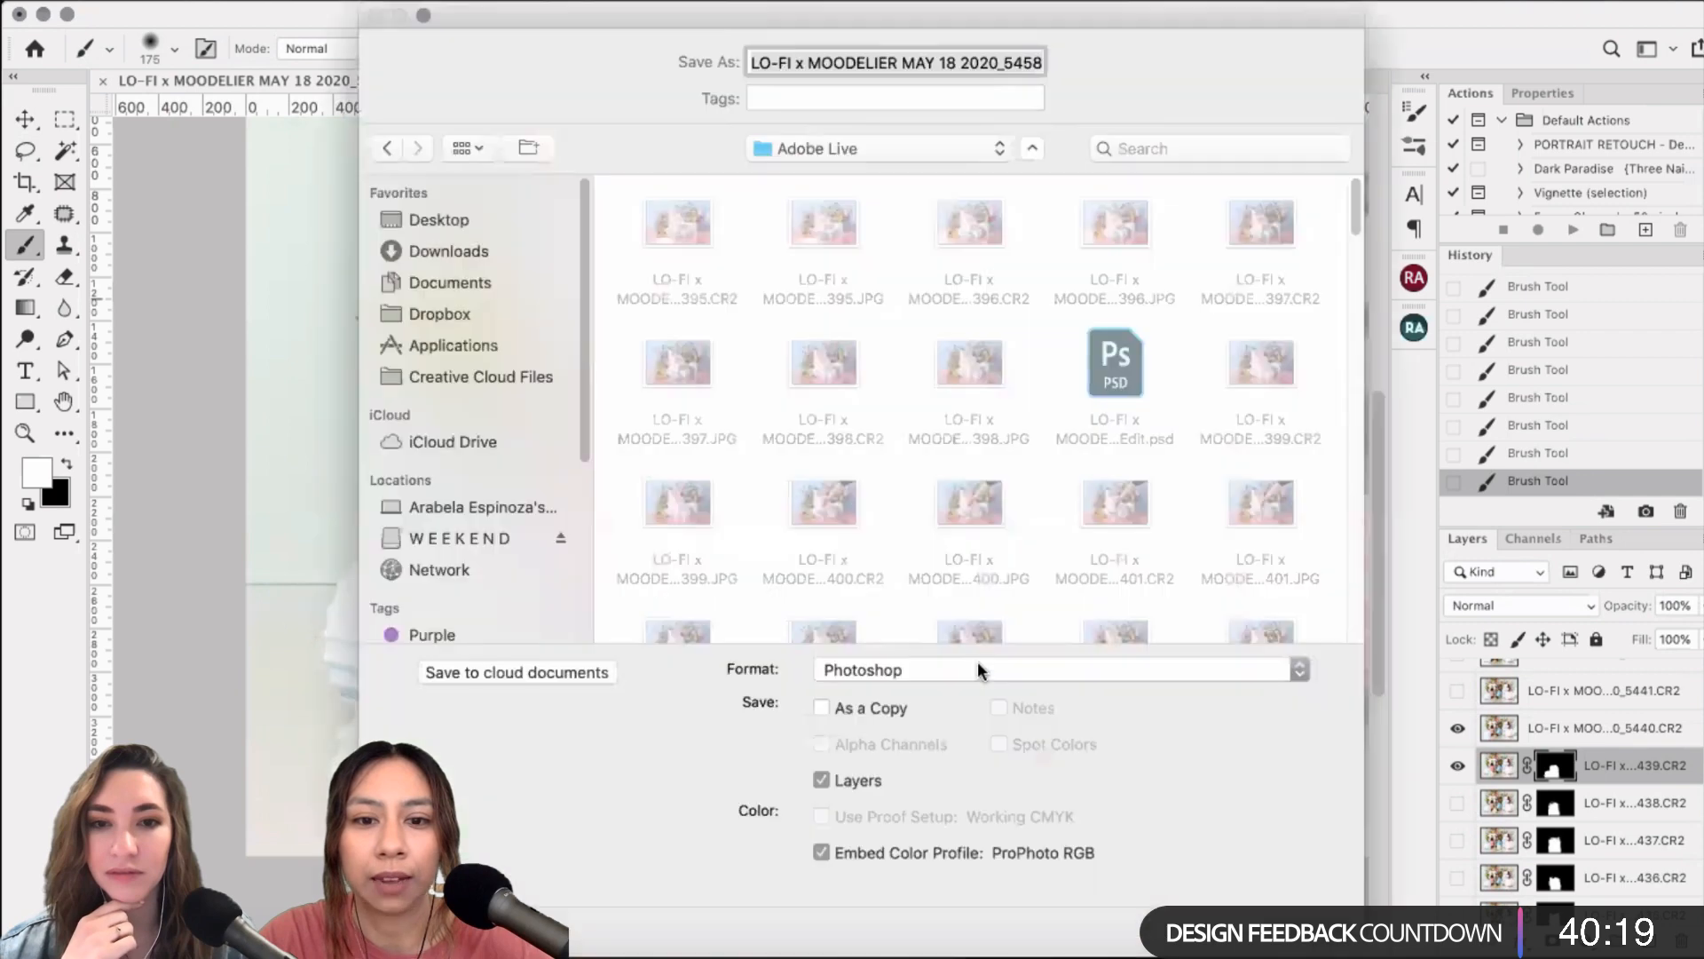
left_click(977, 669)
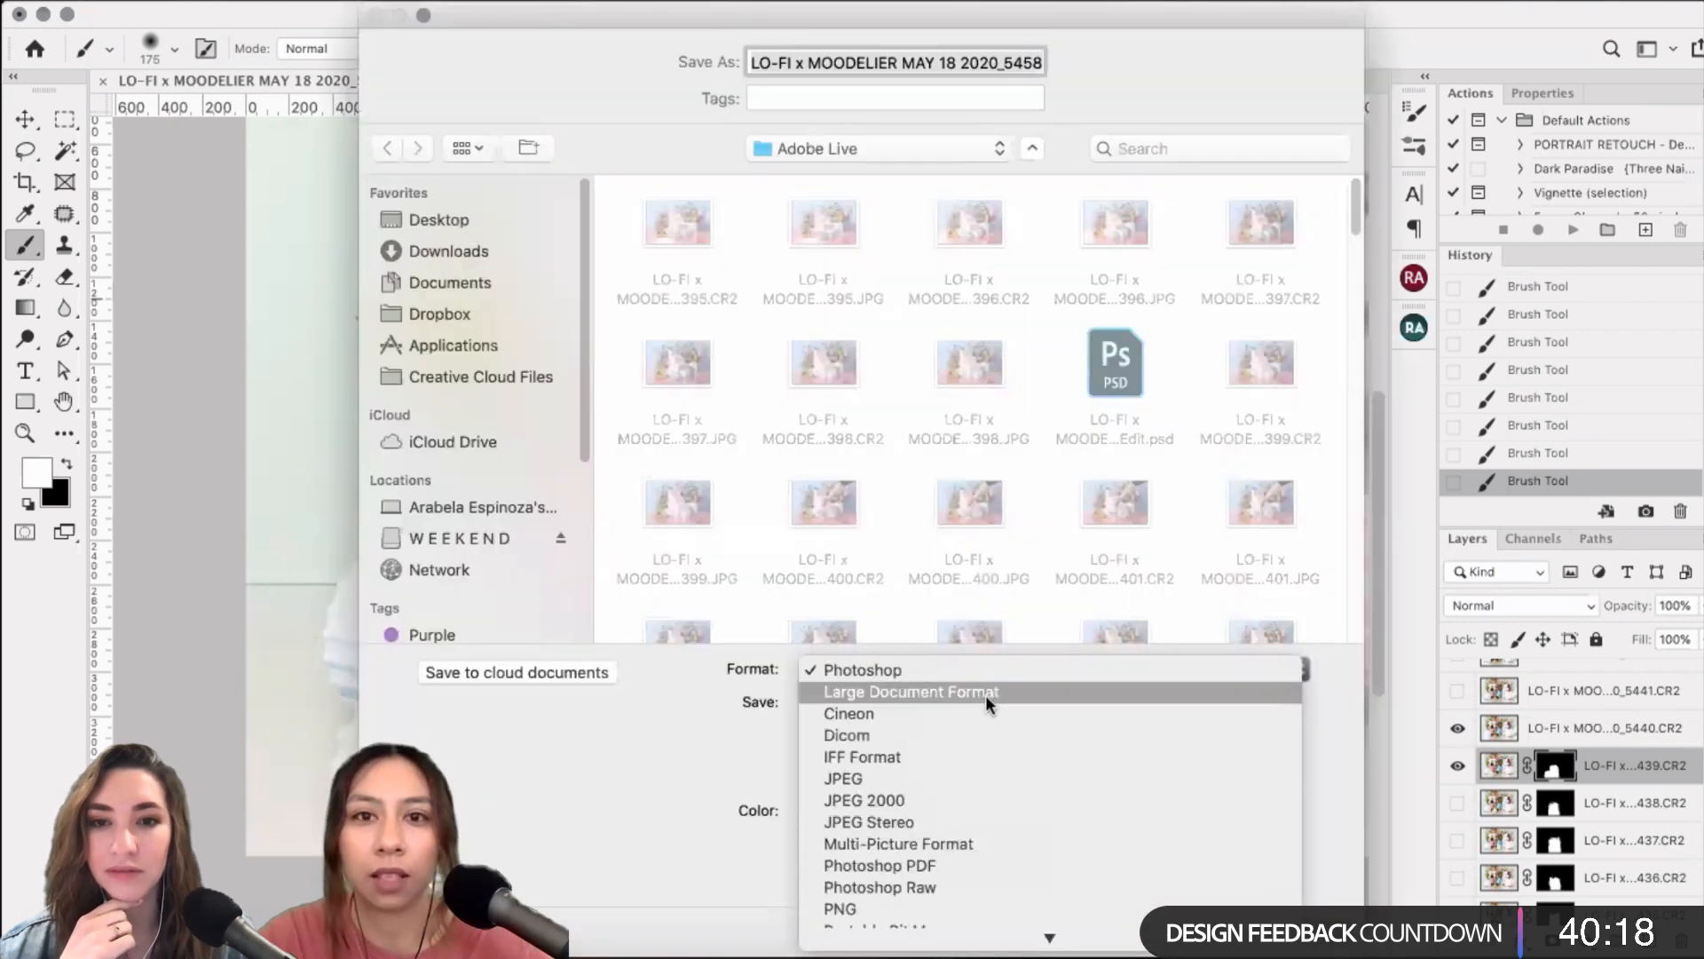
left_click(986, 692)
- Name the file LO-FI x MOODELIER BASE GIF.psb and save it with Maximize Compatibility enabled
double_click(1019, 63)
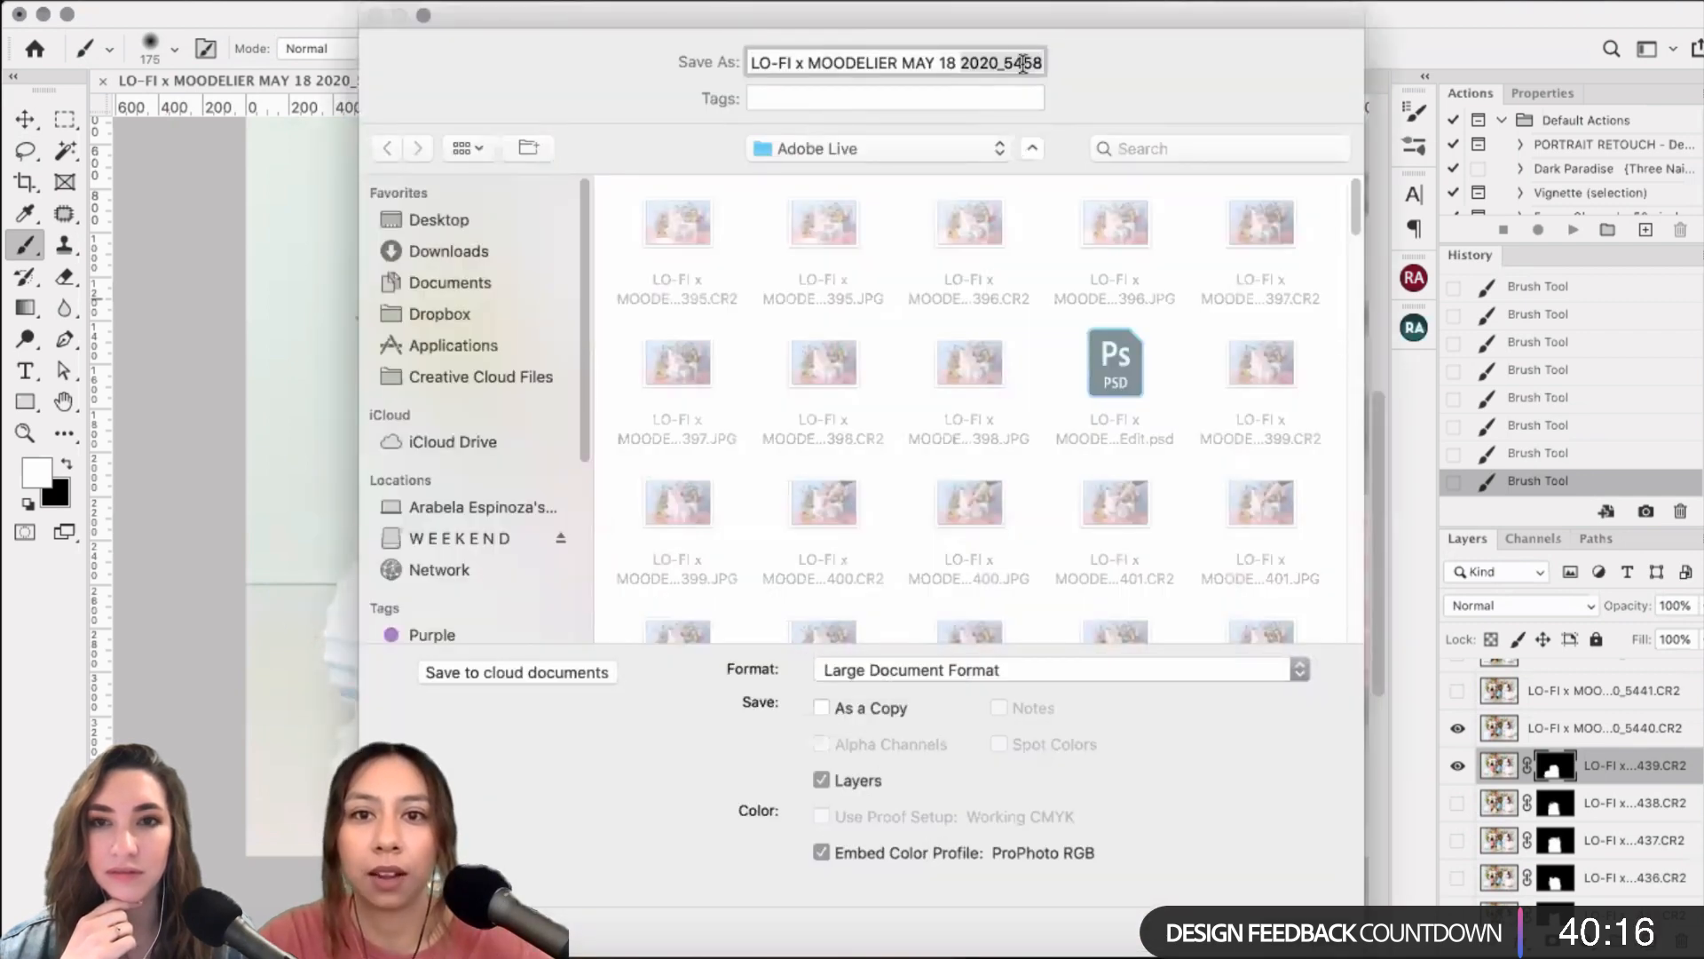
left_click_drag(932, 64, 1021, 64)
left_click(1035, 64)
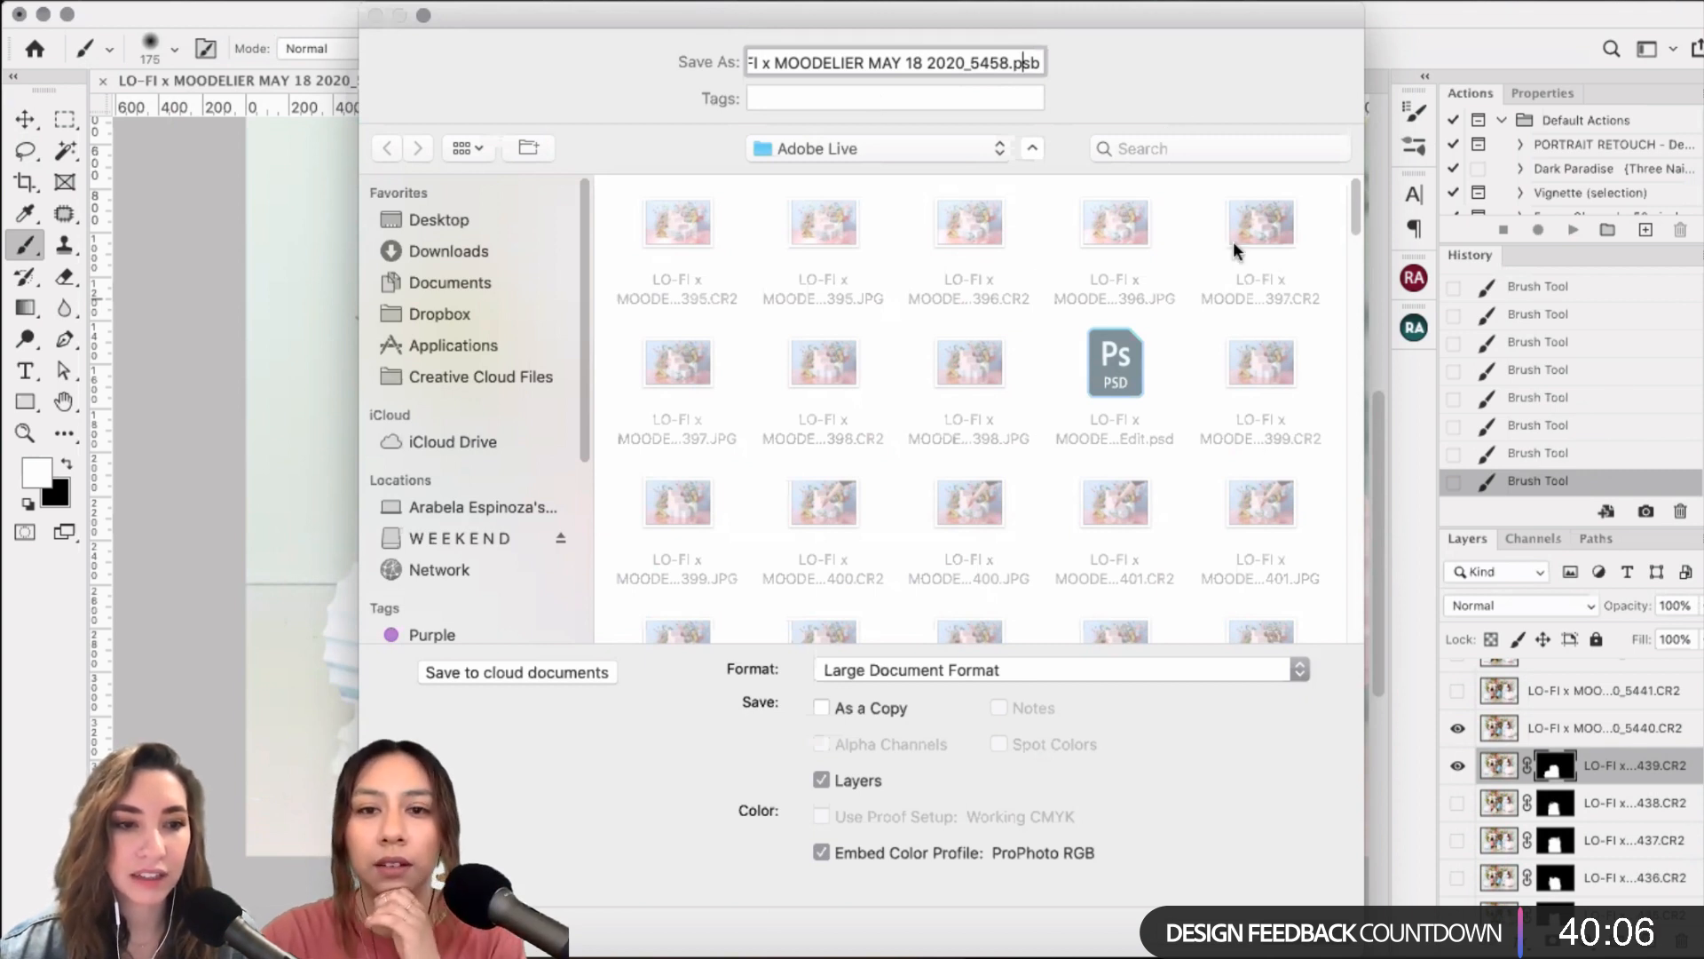
left_click_drag(605, 109, 574, 179)
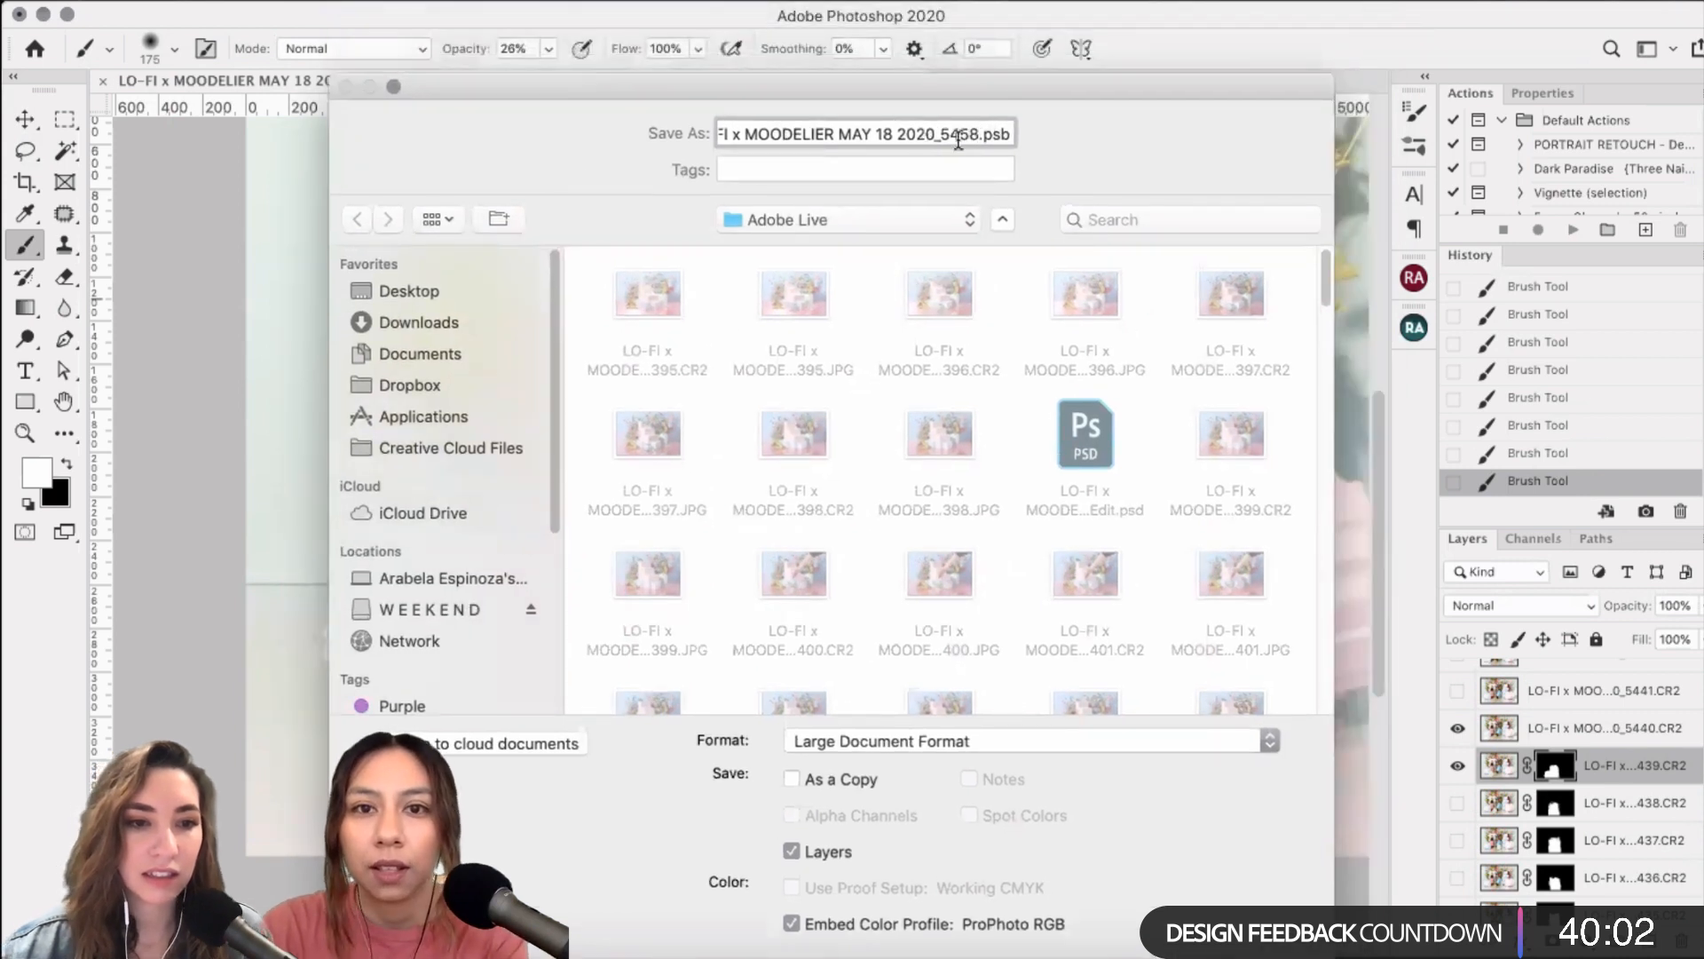
left_click_drag(978, 133, 594, 151)
left_click_drag(980, 133, 854, 135)
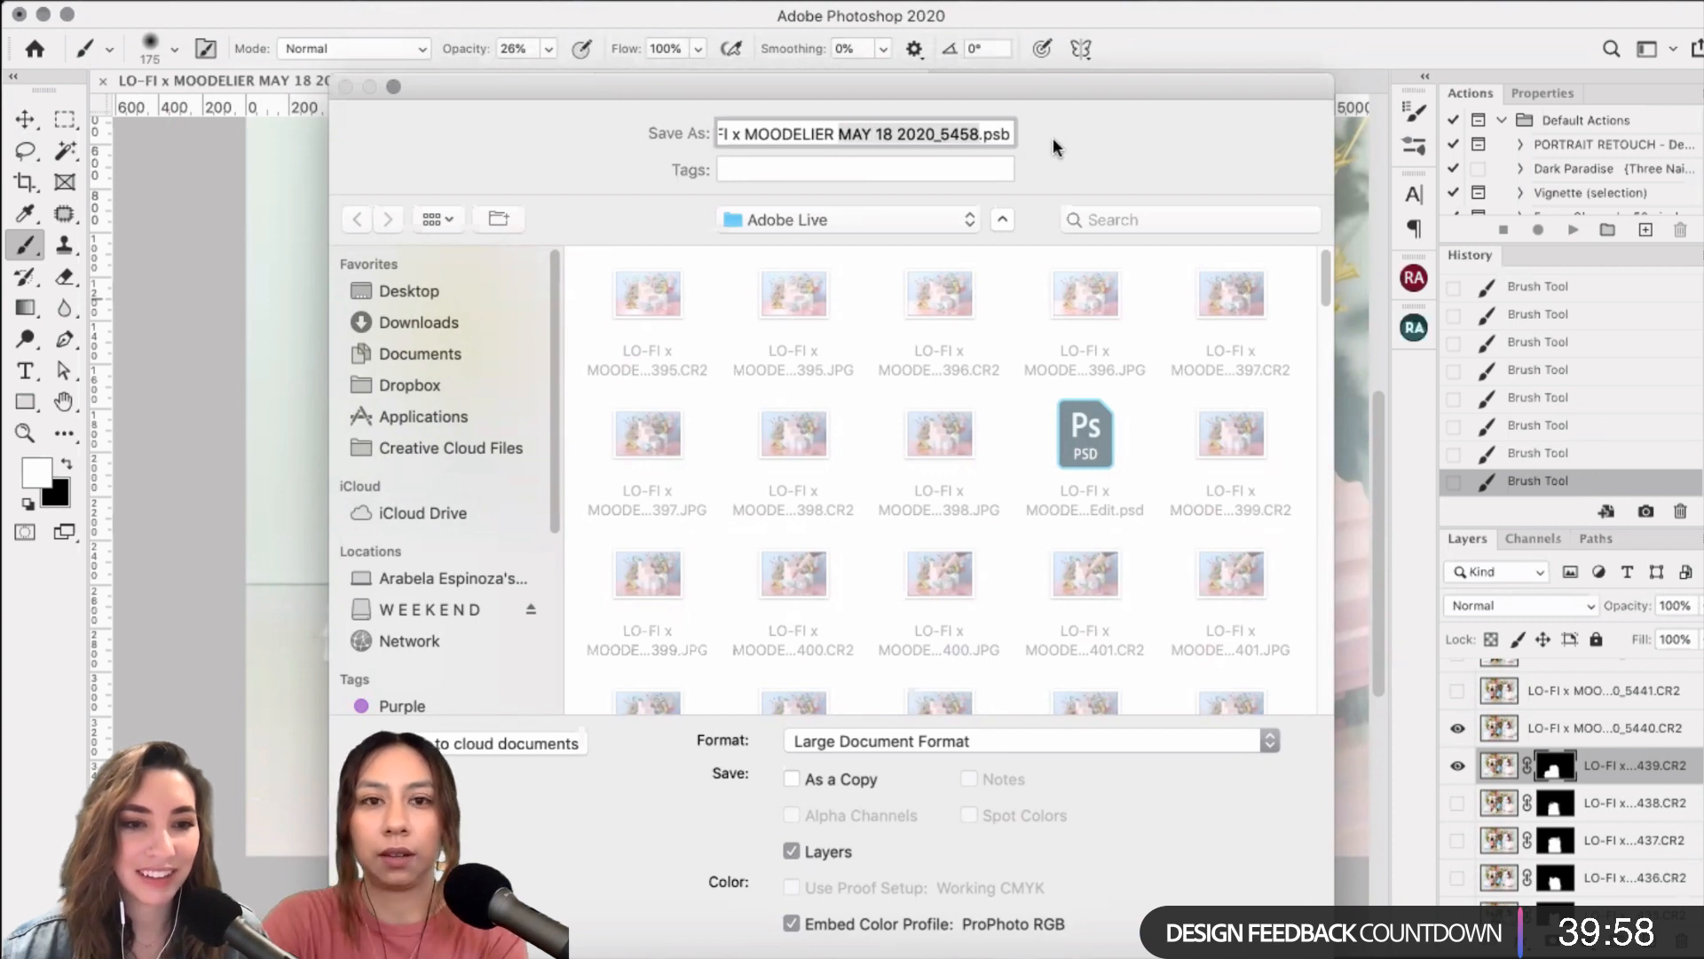
type("BASE GIF")
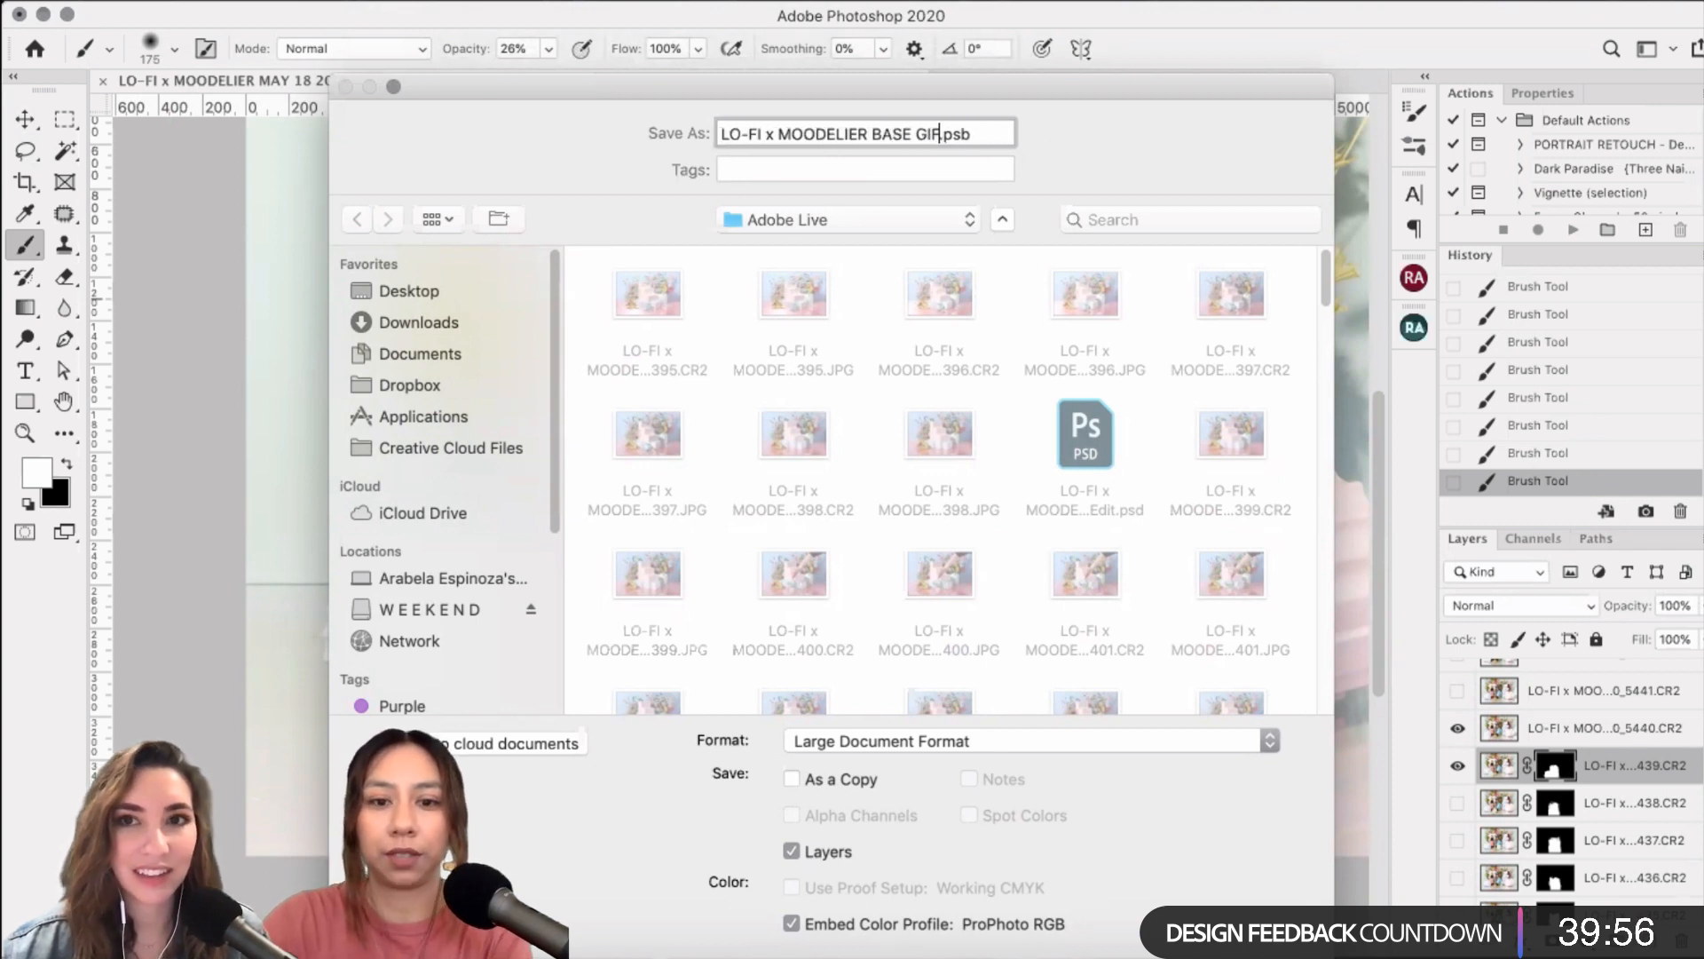
left_click_drag(1198, 85, 1193, 14)
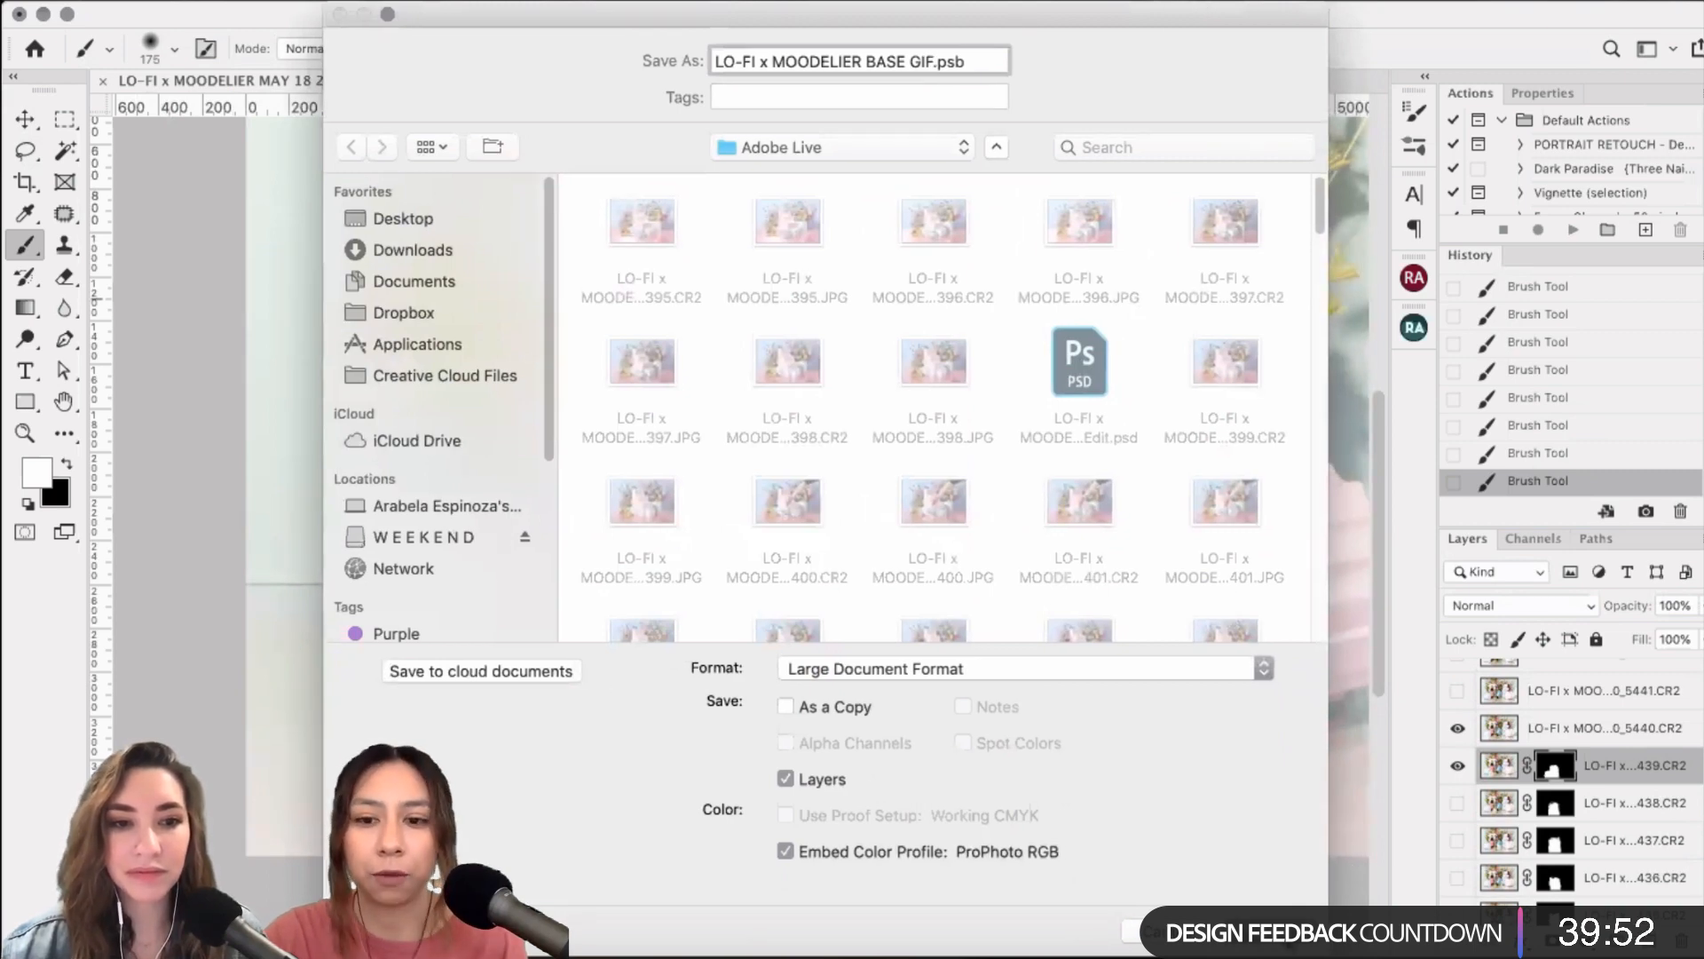
key("Return")
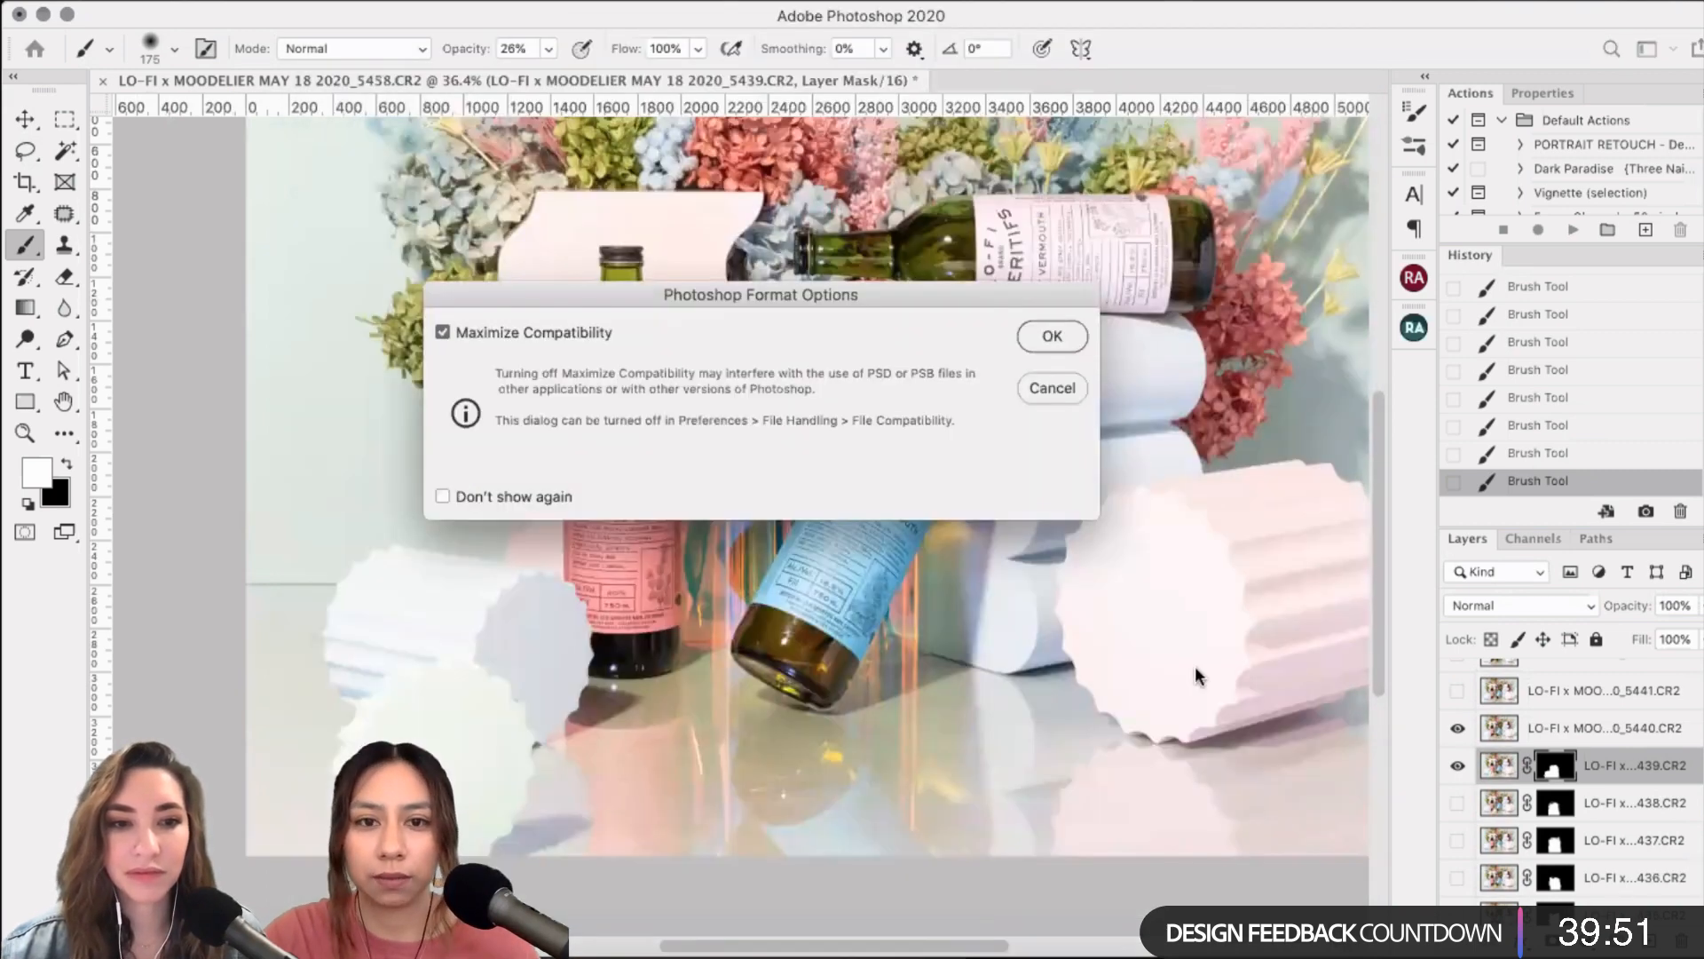
left_click(1053, 335)
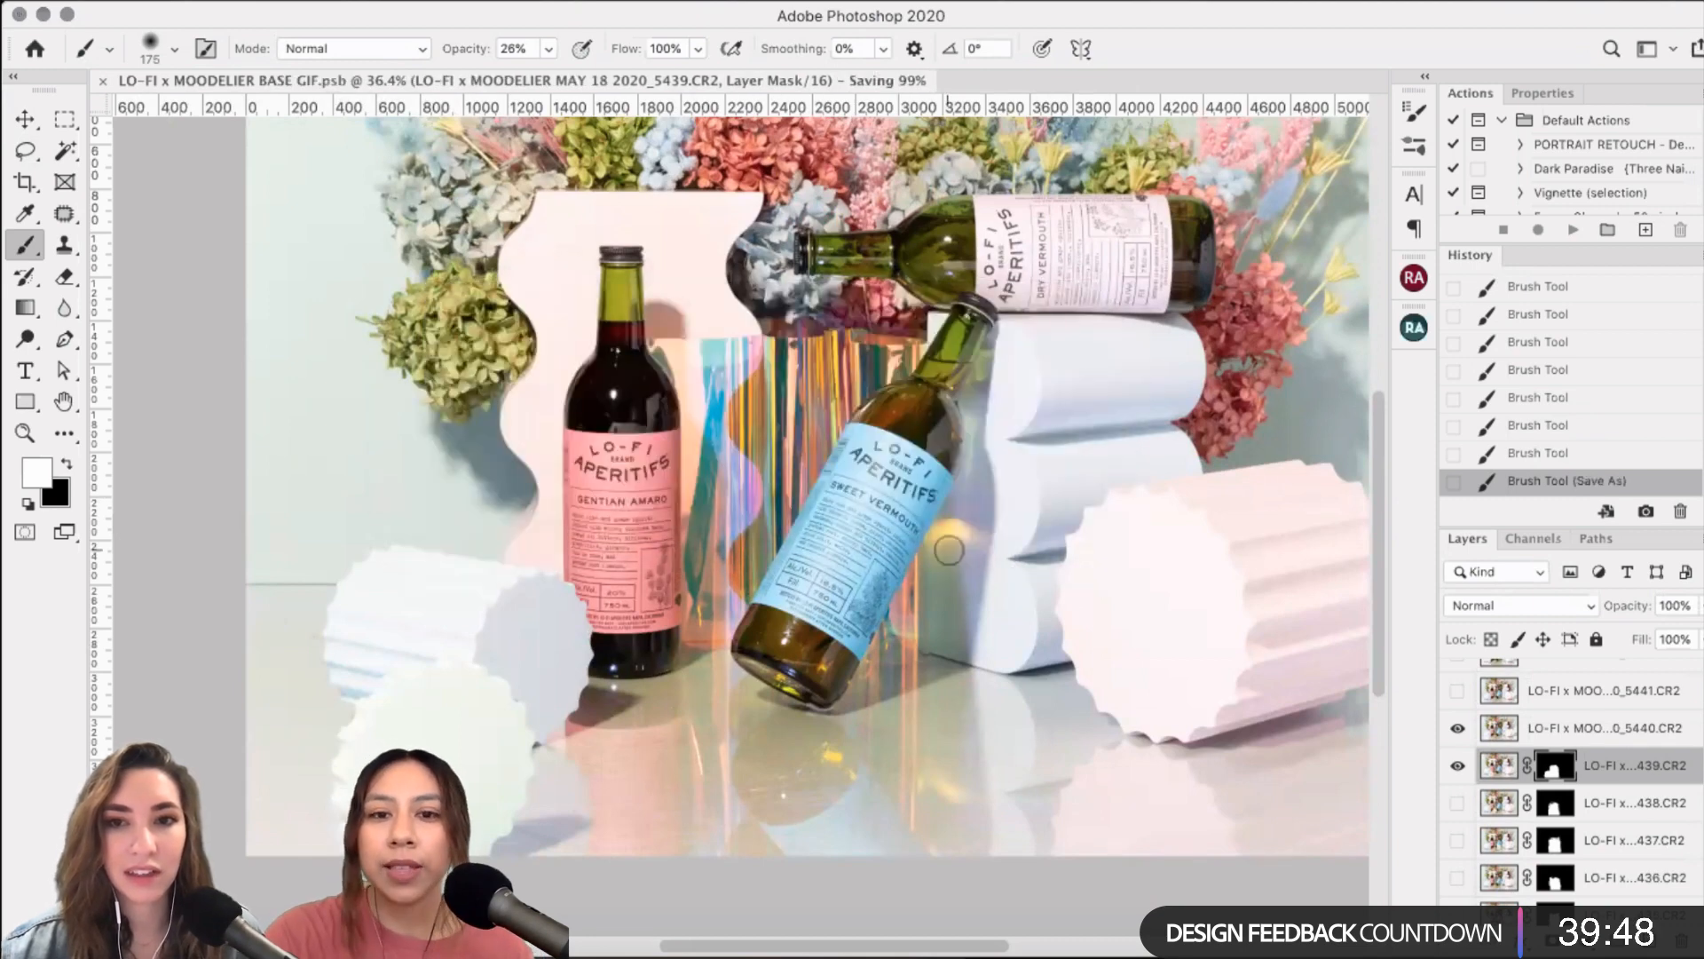
- Make the 5440 layer active for a lasso selection and hide the 5439 layer beneath it
scroll(949, 550, "right", 3)
scroll(949, 550, "up", 1)
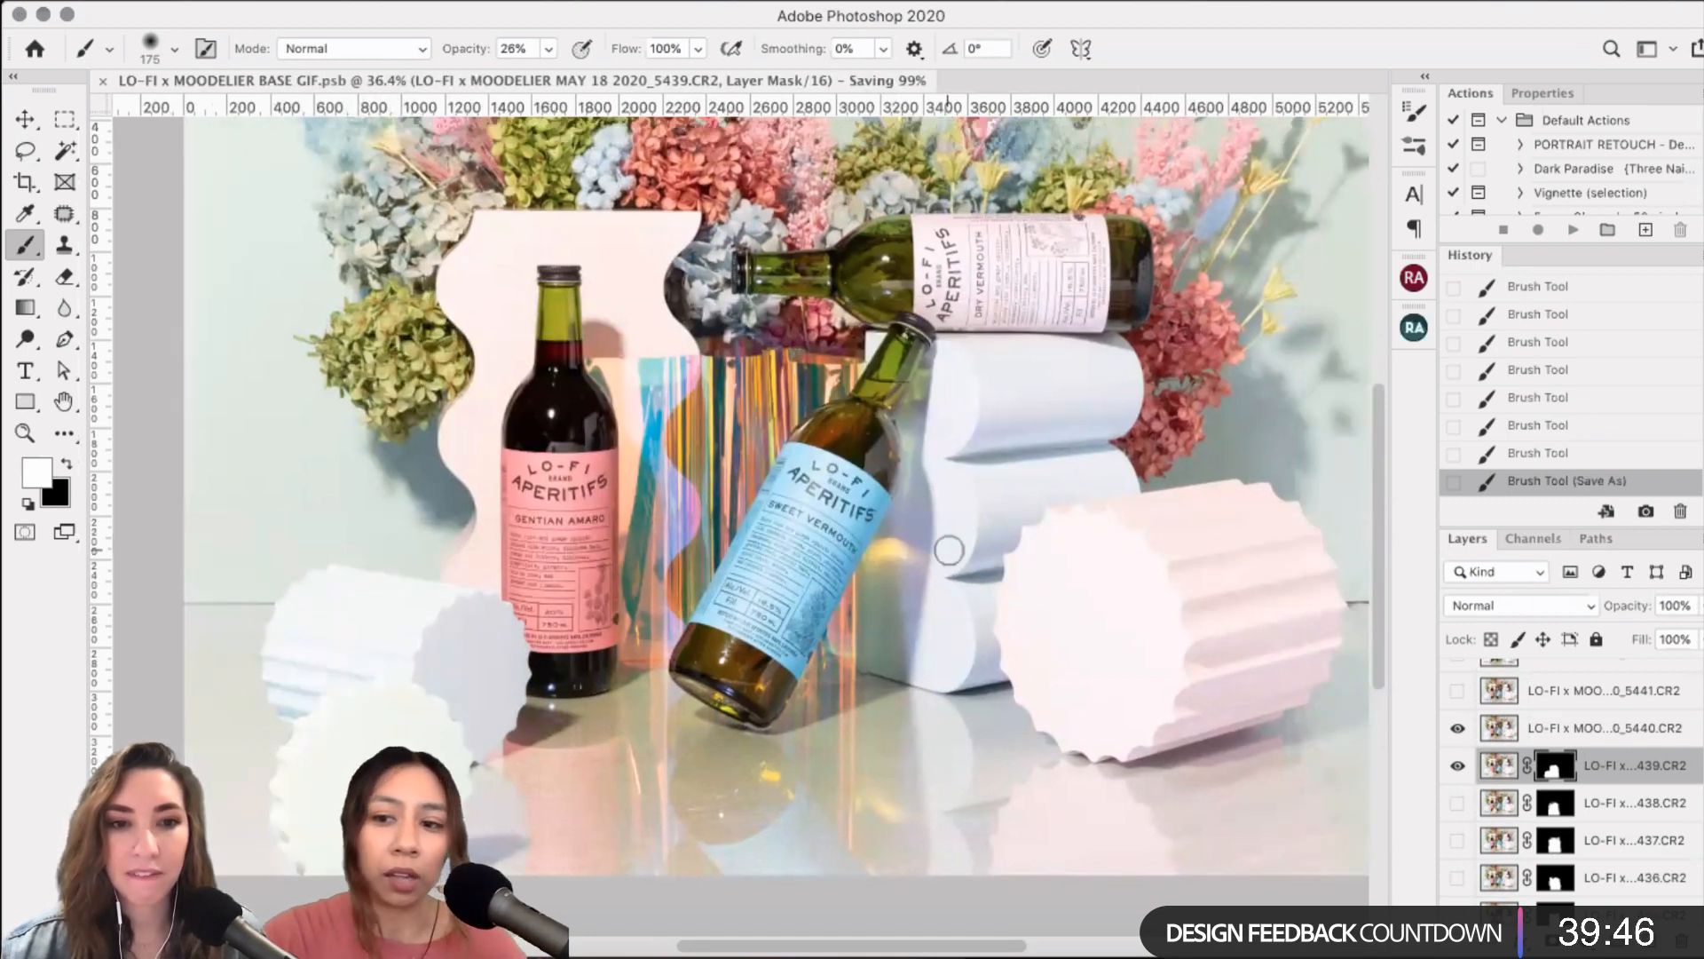
left_click(1563, 731)
left_click(1457, 729)
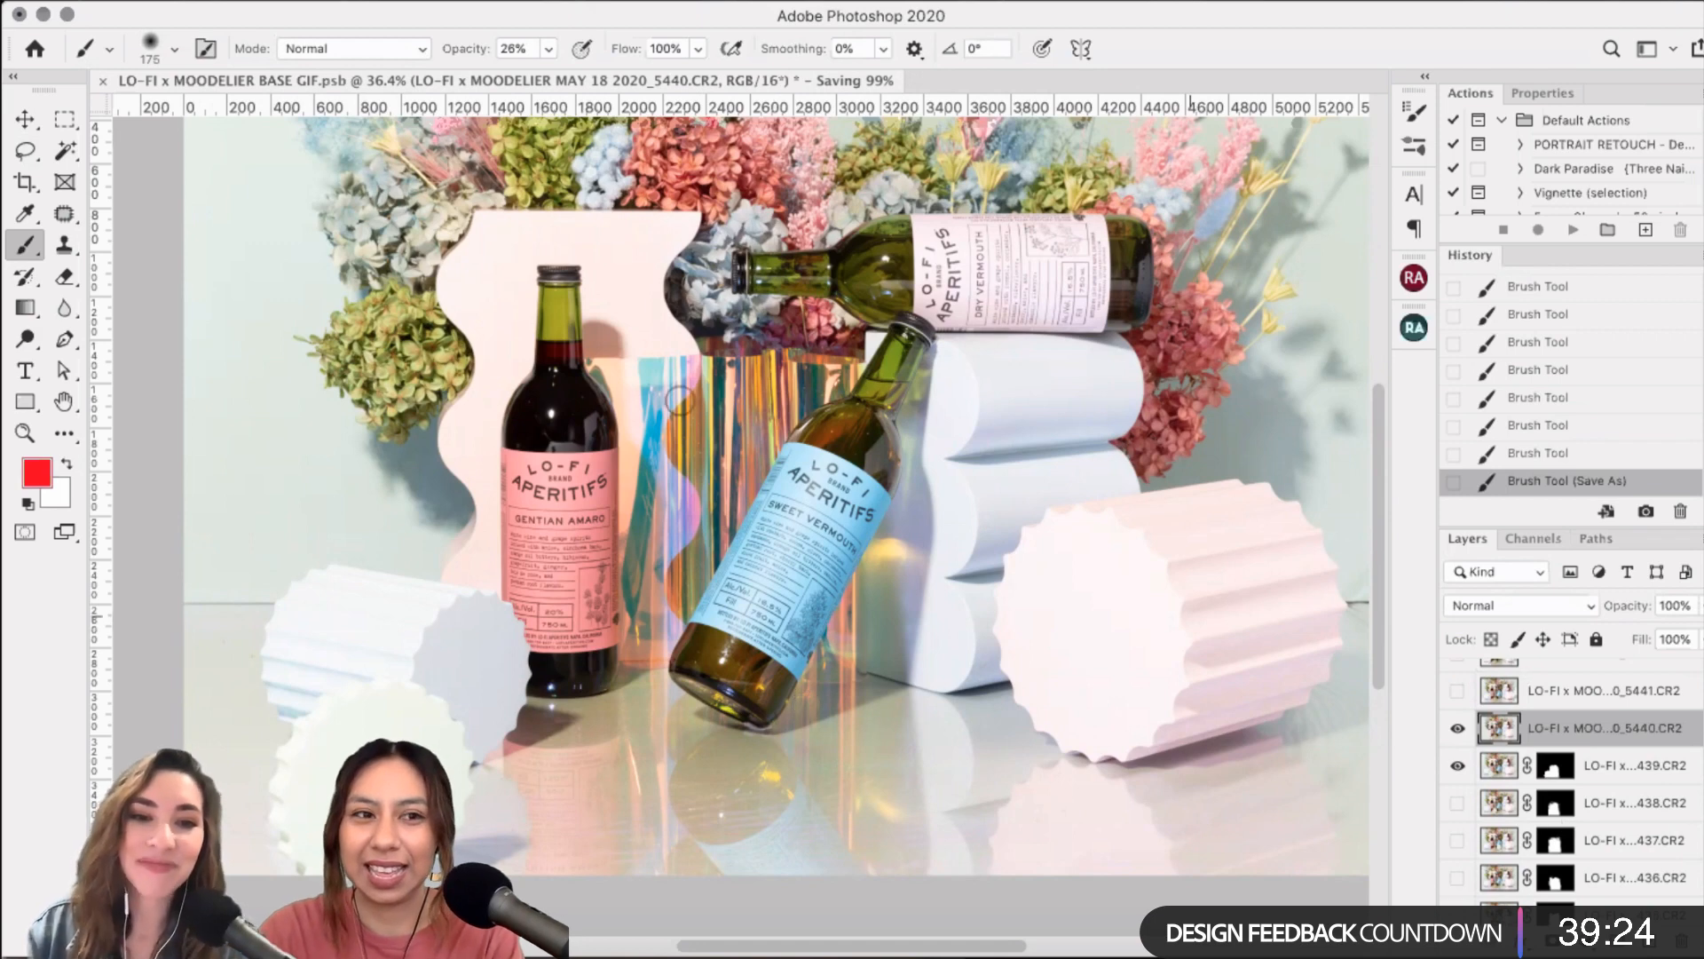
left_click(25, 151)
left_click(1457, 765)
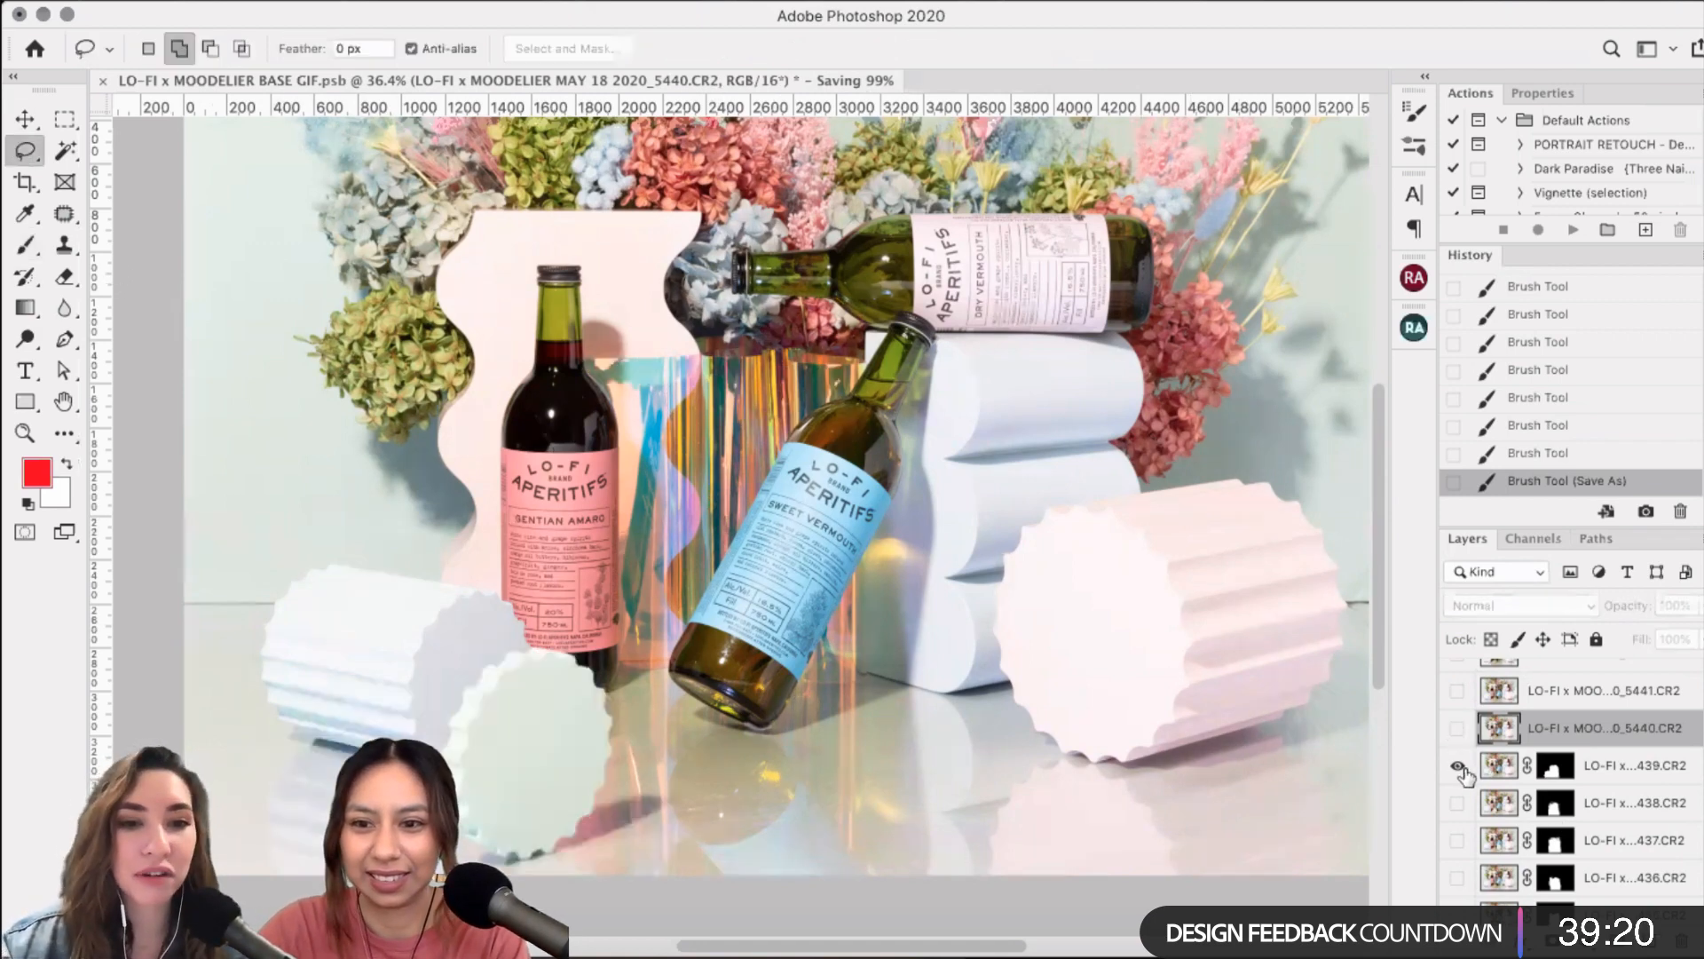
- Compare the scene with the 5440 layer hidden and shown, and lasso around its disc, tabletop and tilted bottle
left_click(1458, 729)
left_click(1459, 730)
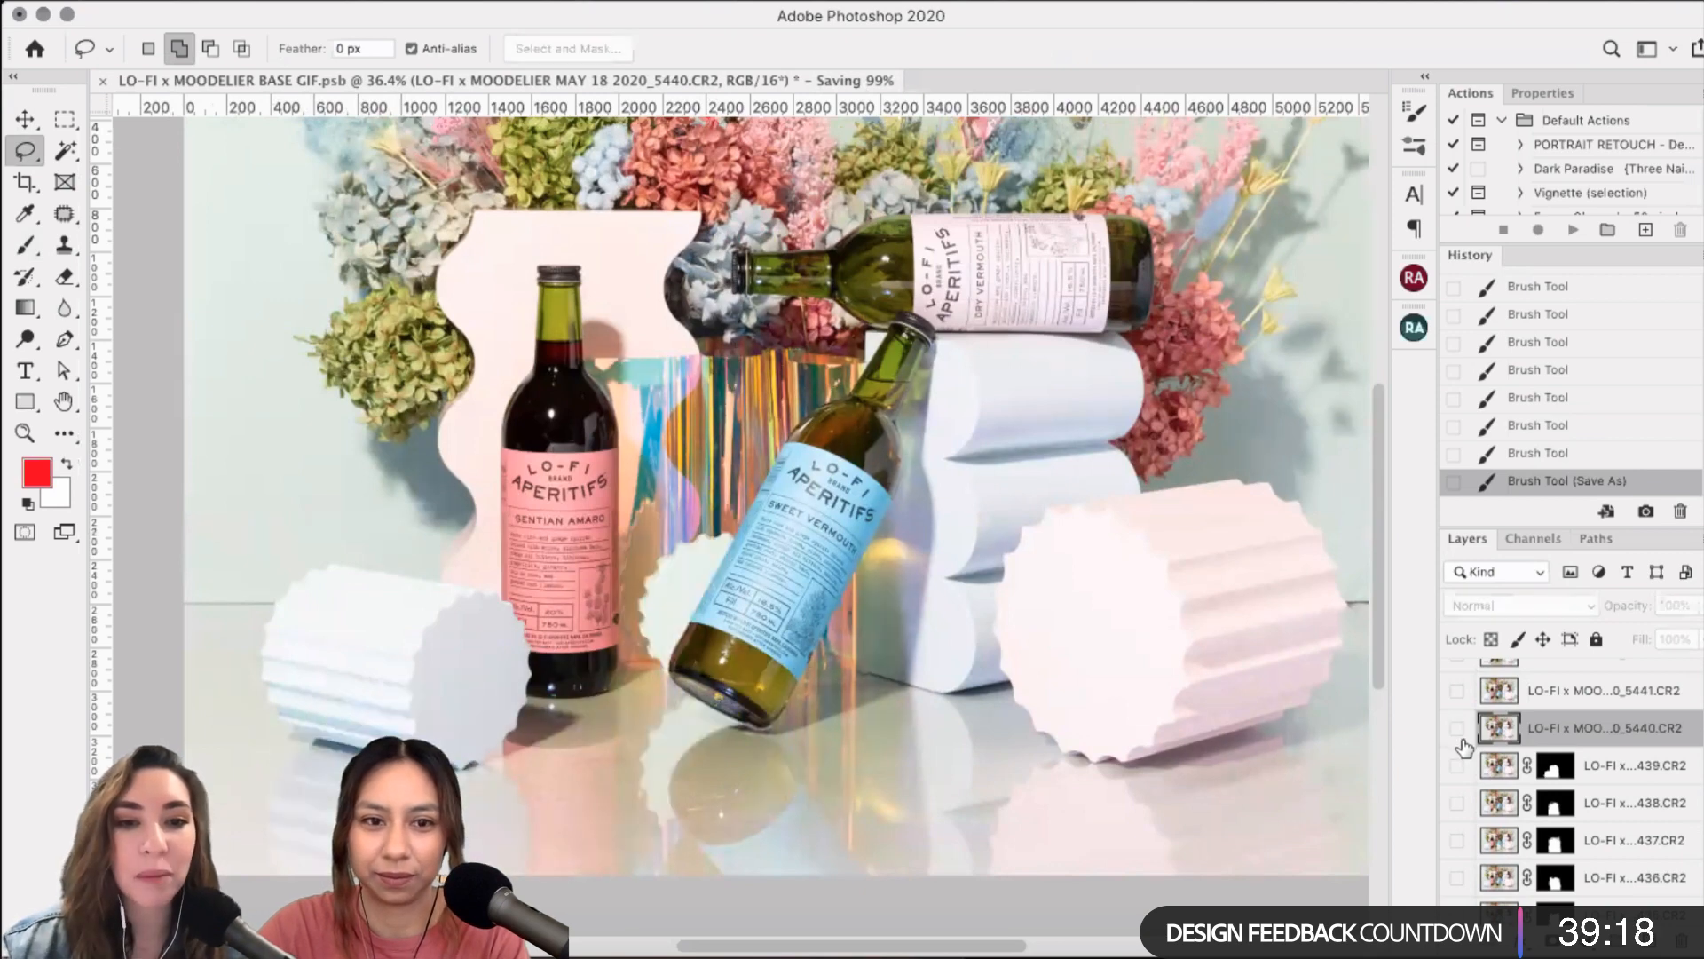
left_click(1459, 732)
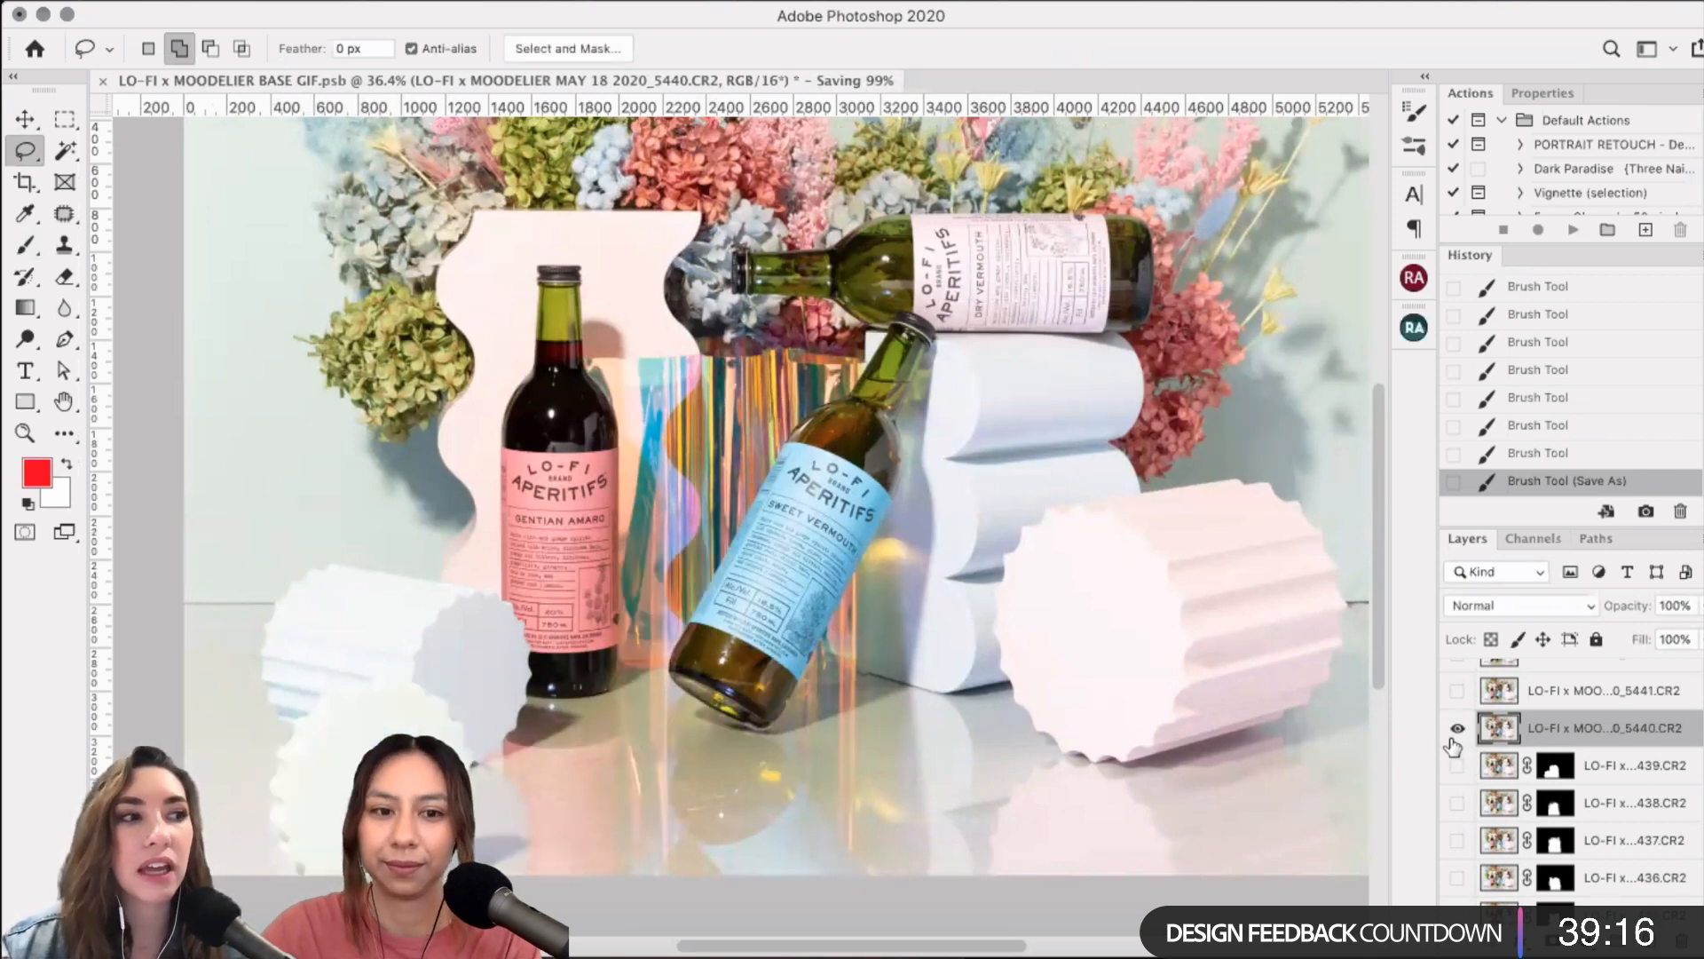
left_click(1458, 730)
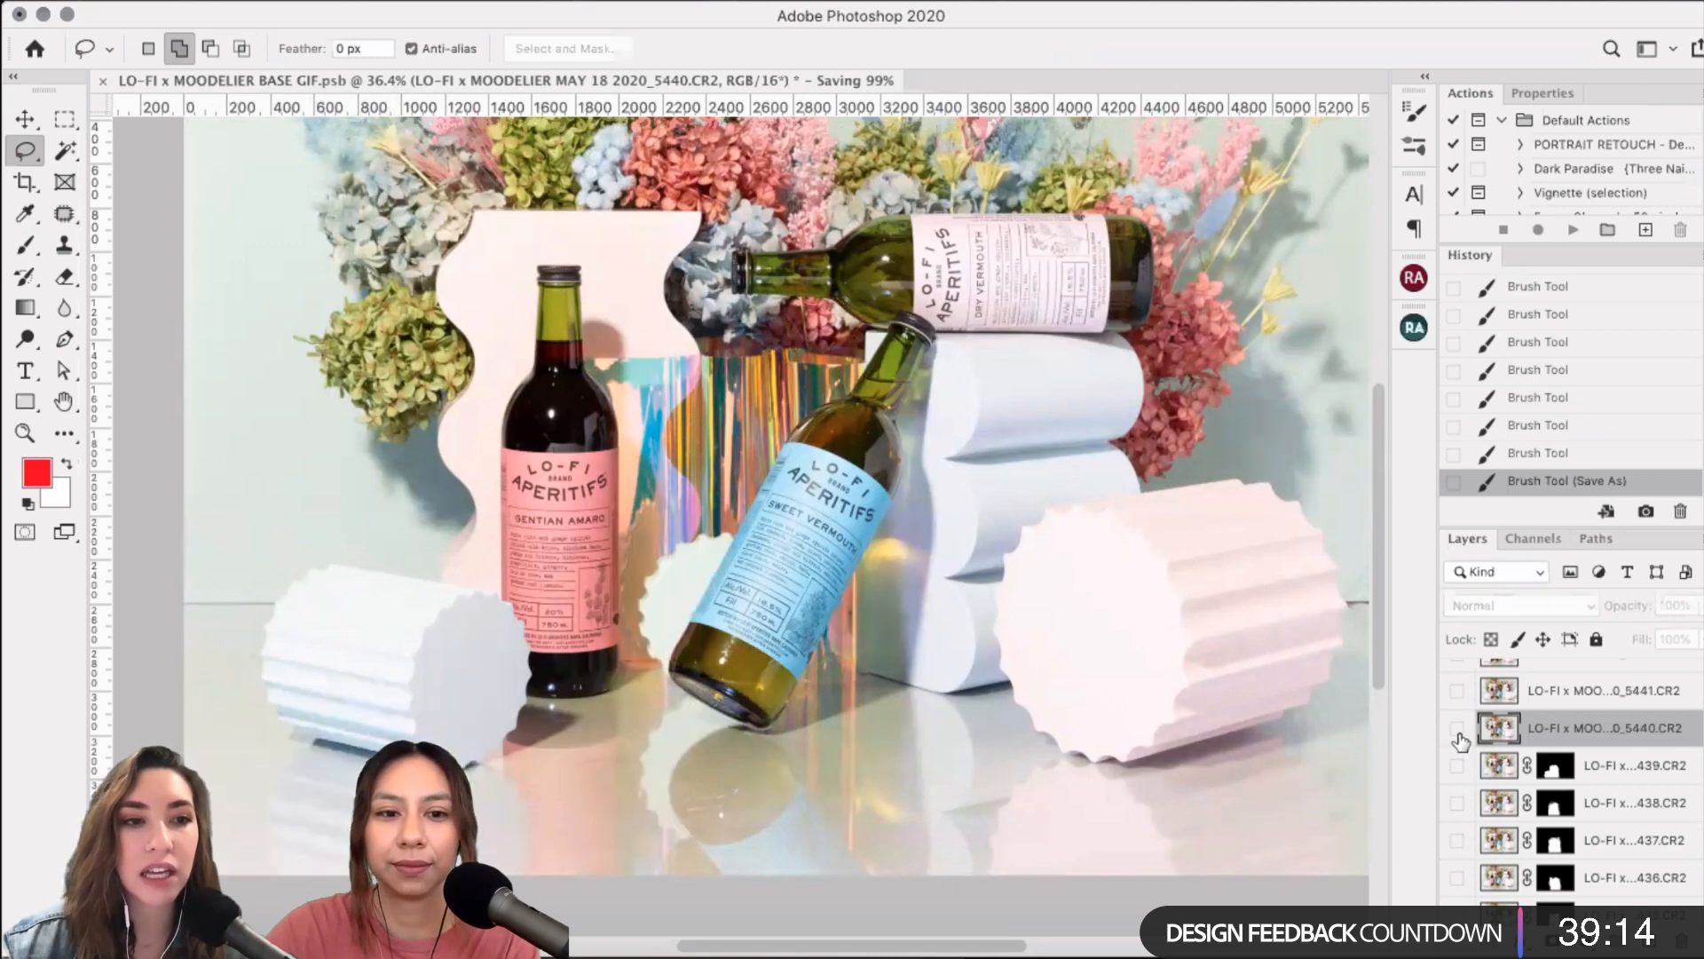
left_click(1457, 729)
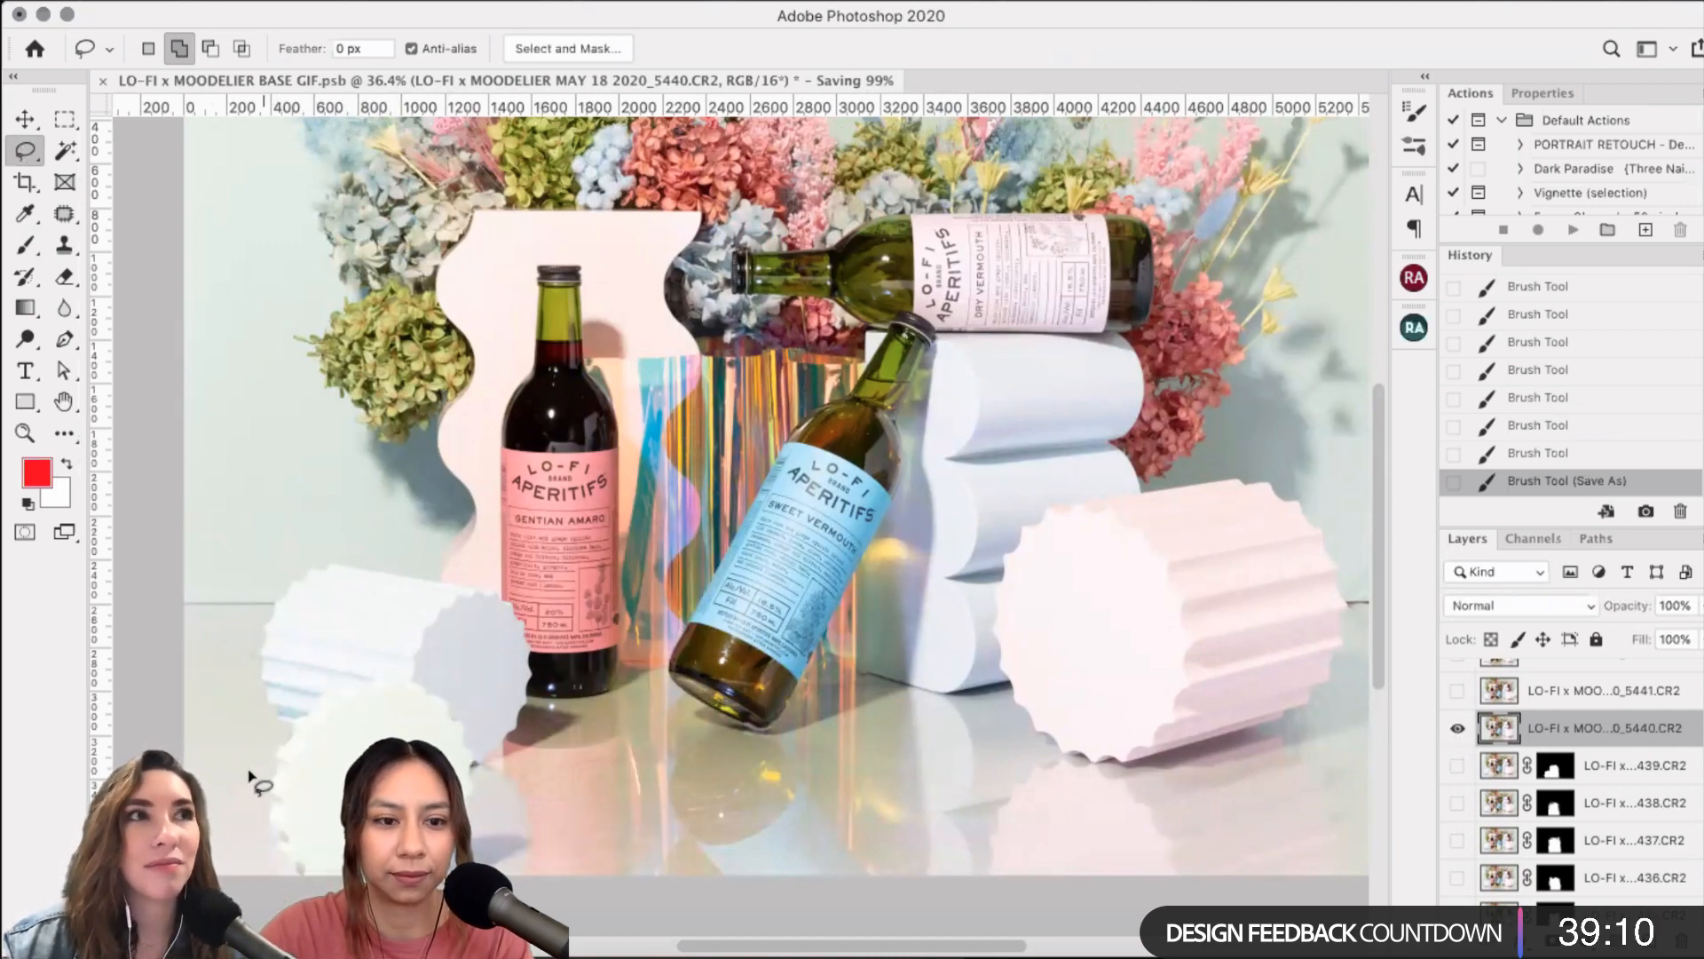
left_click_drag(393, 669, 524, 675)
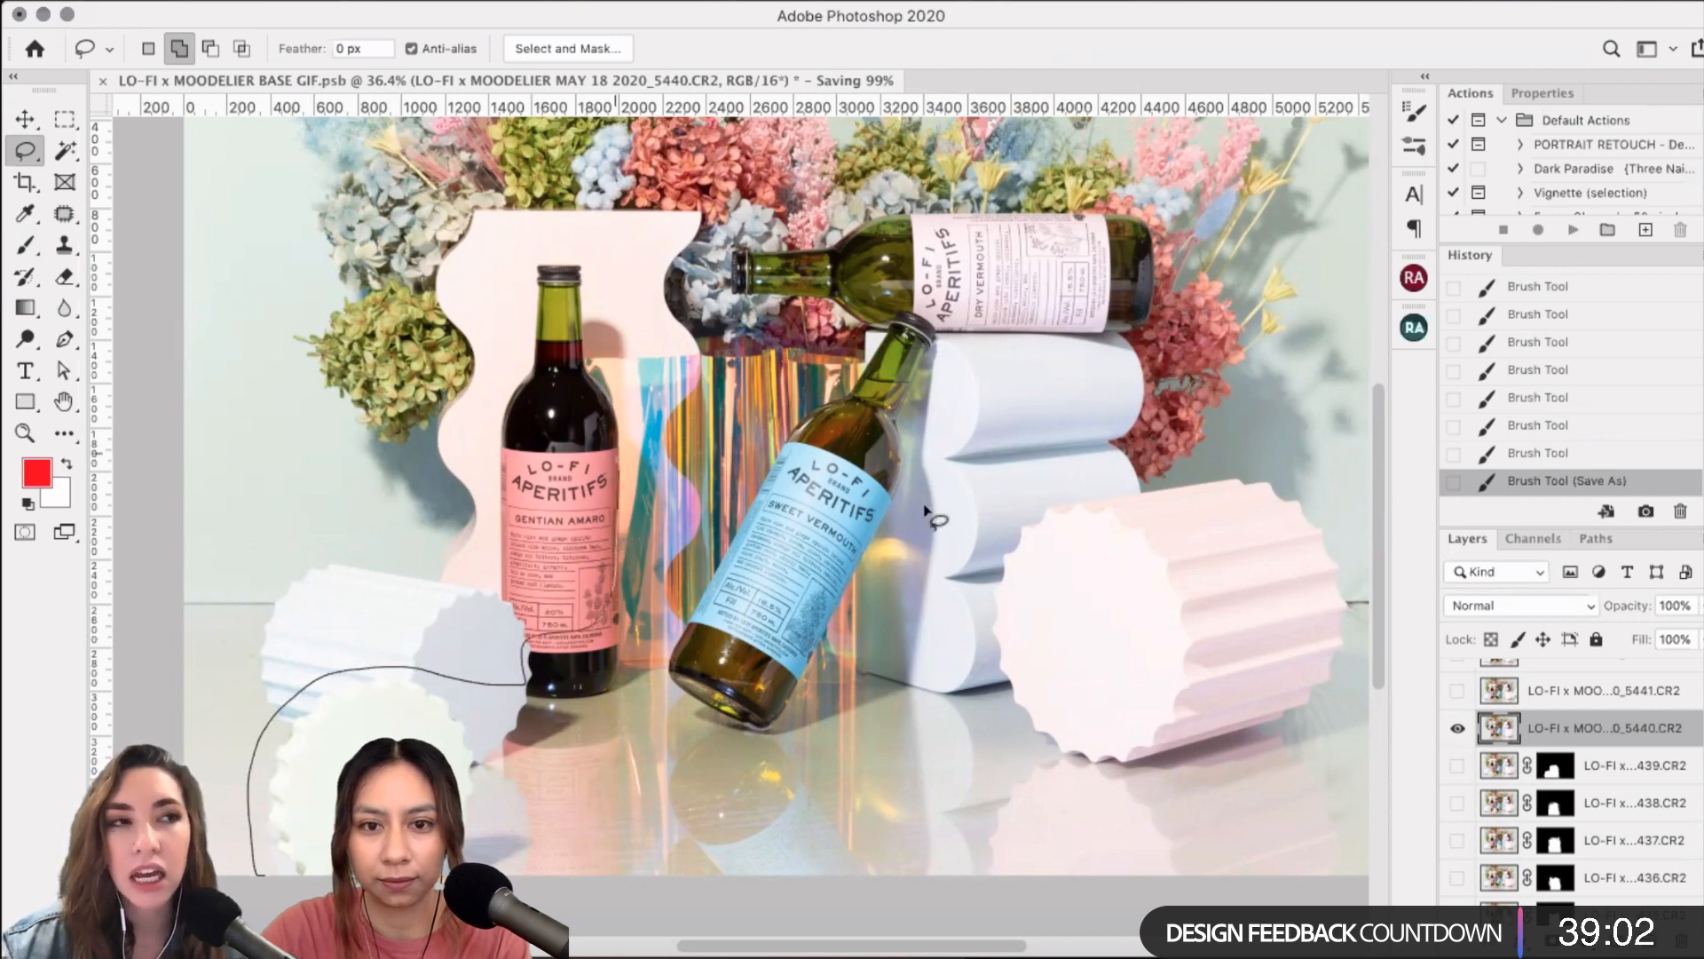
left_click_drag(948, 557, 950, 883)
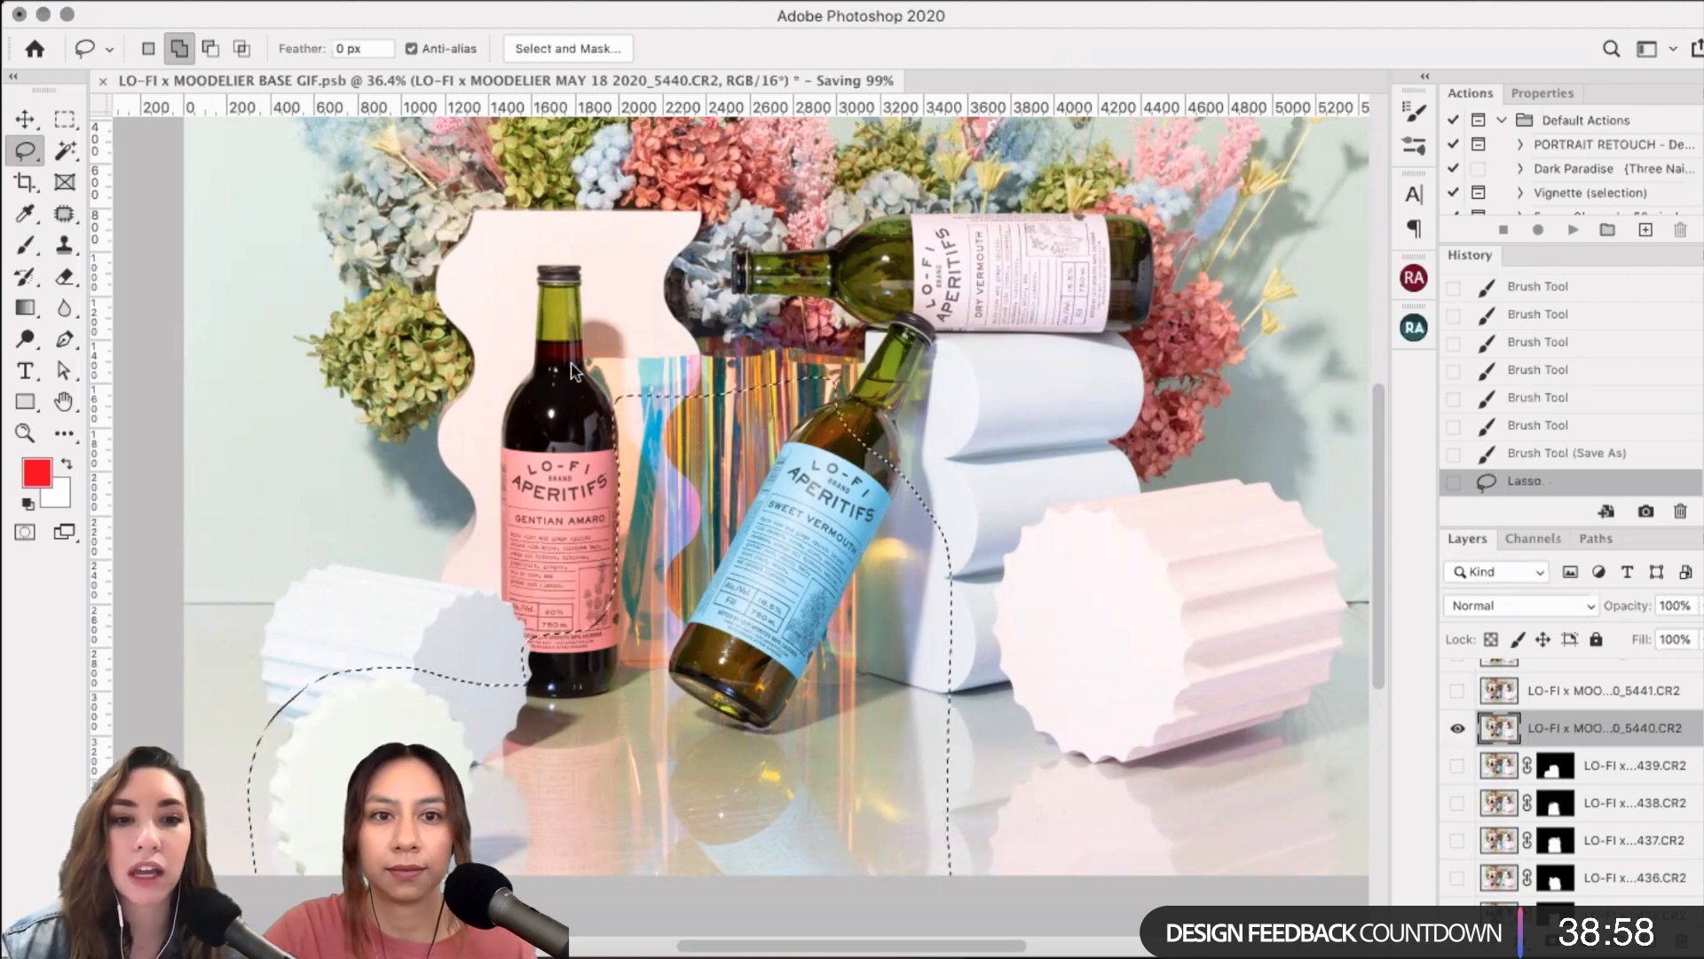
left_click(497, 1)
left_click(575, 313)
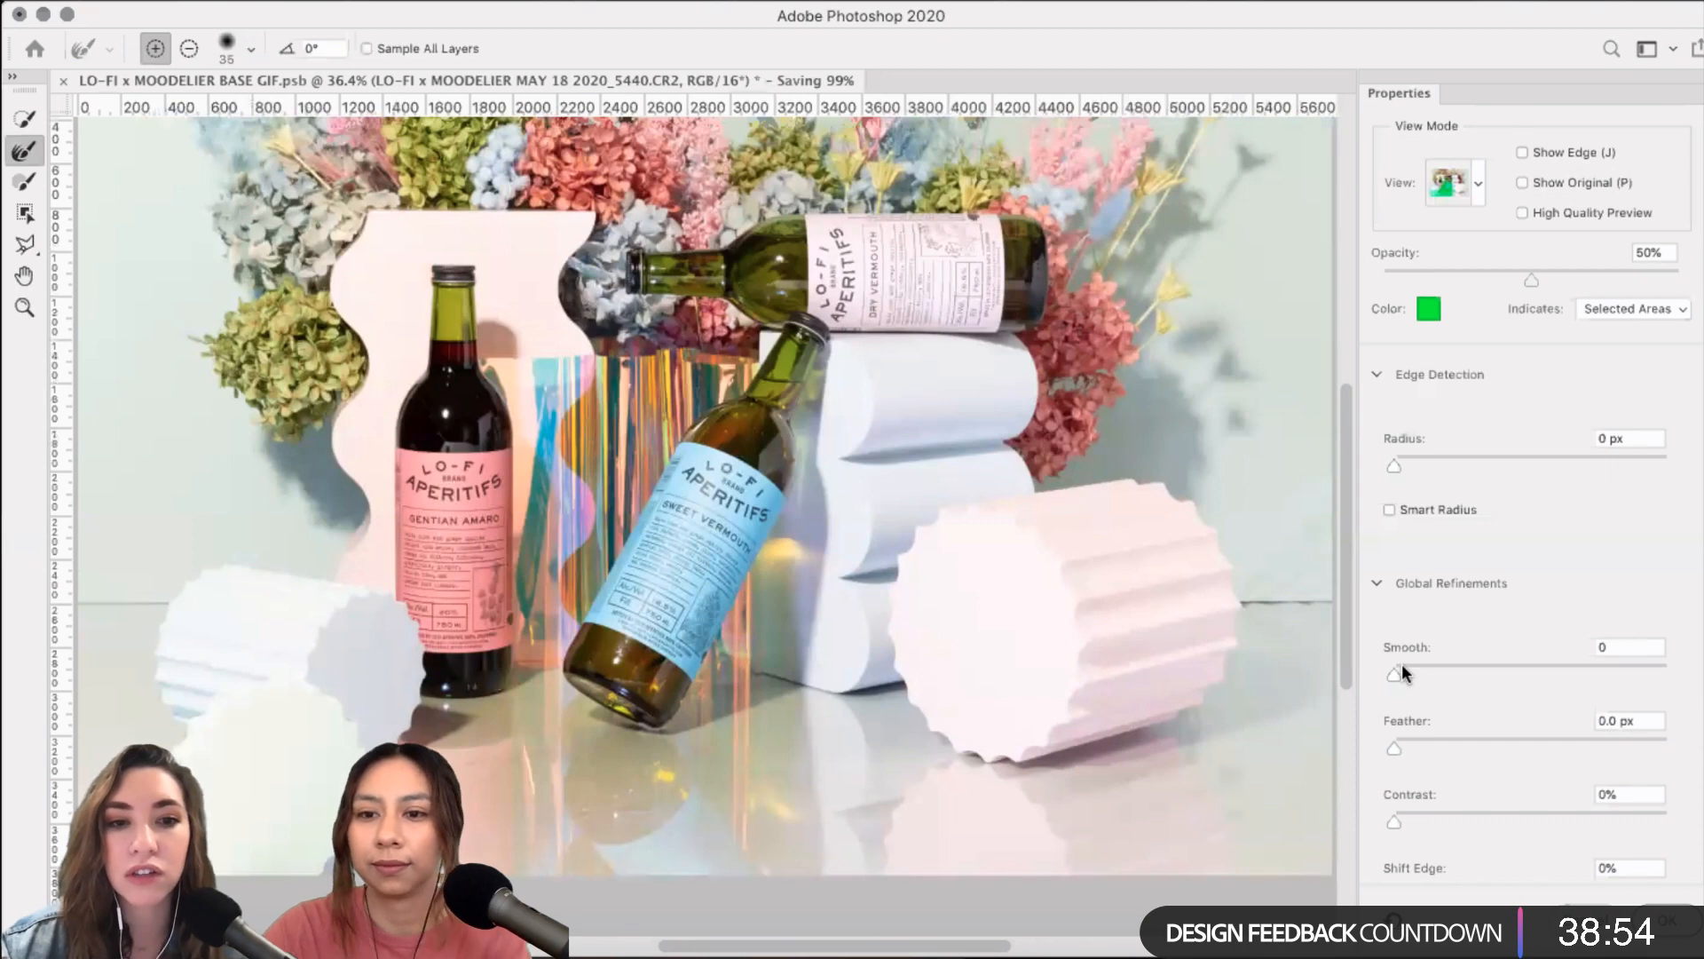
key("Return")
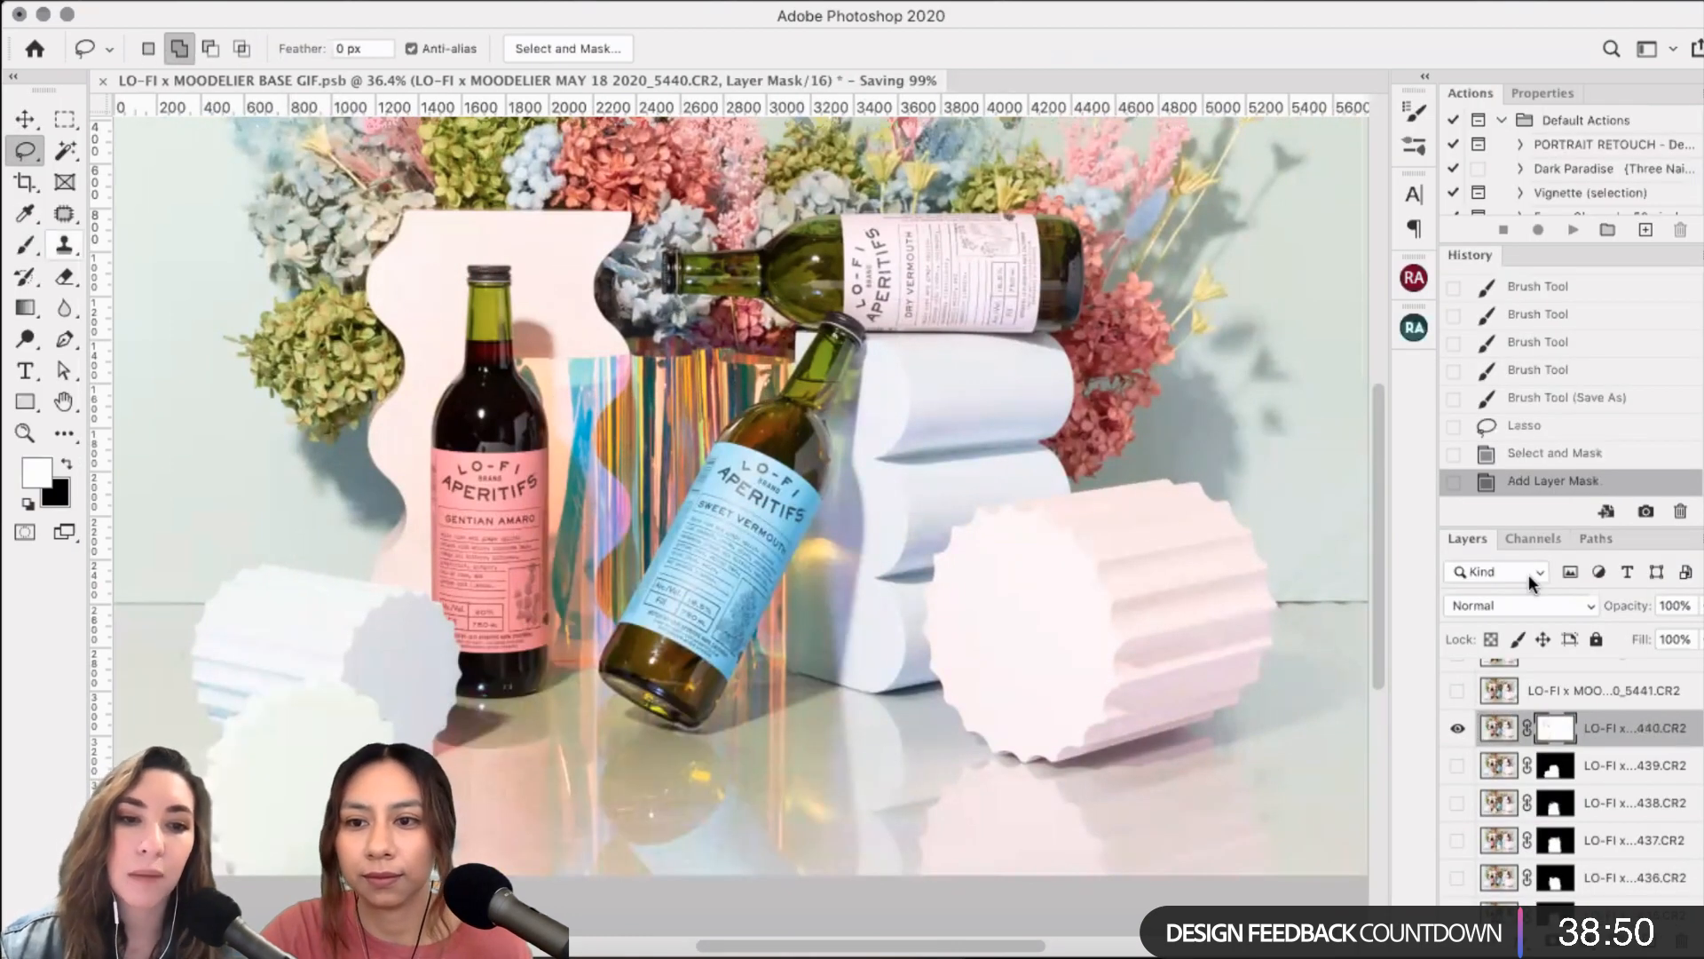
key("super+z")
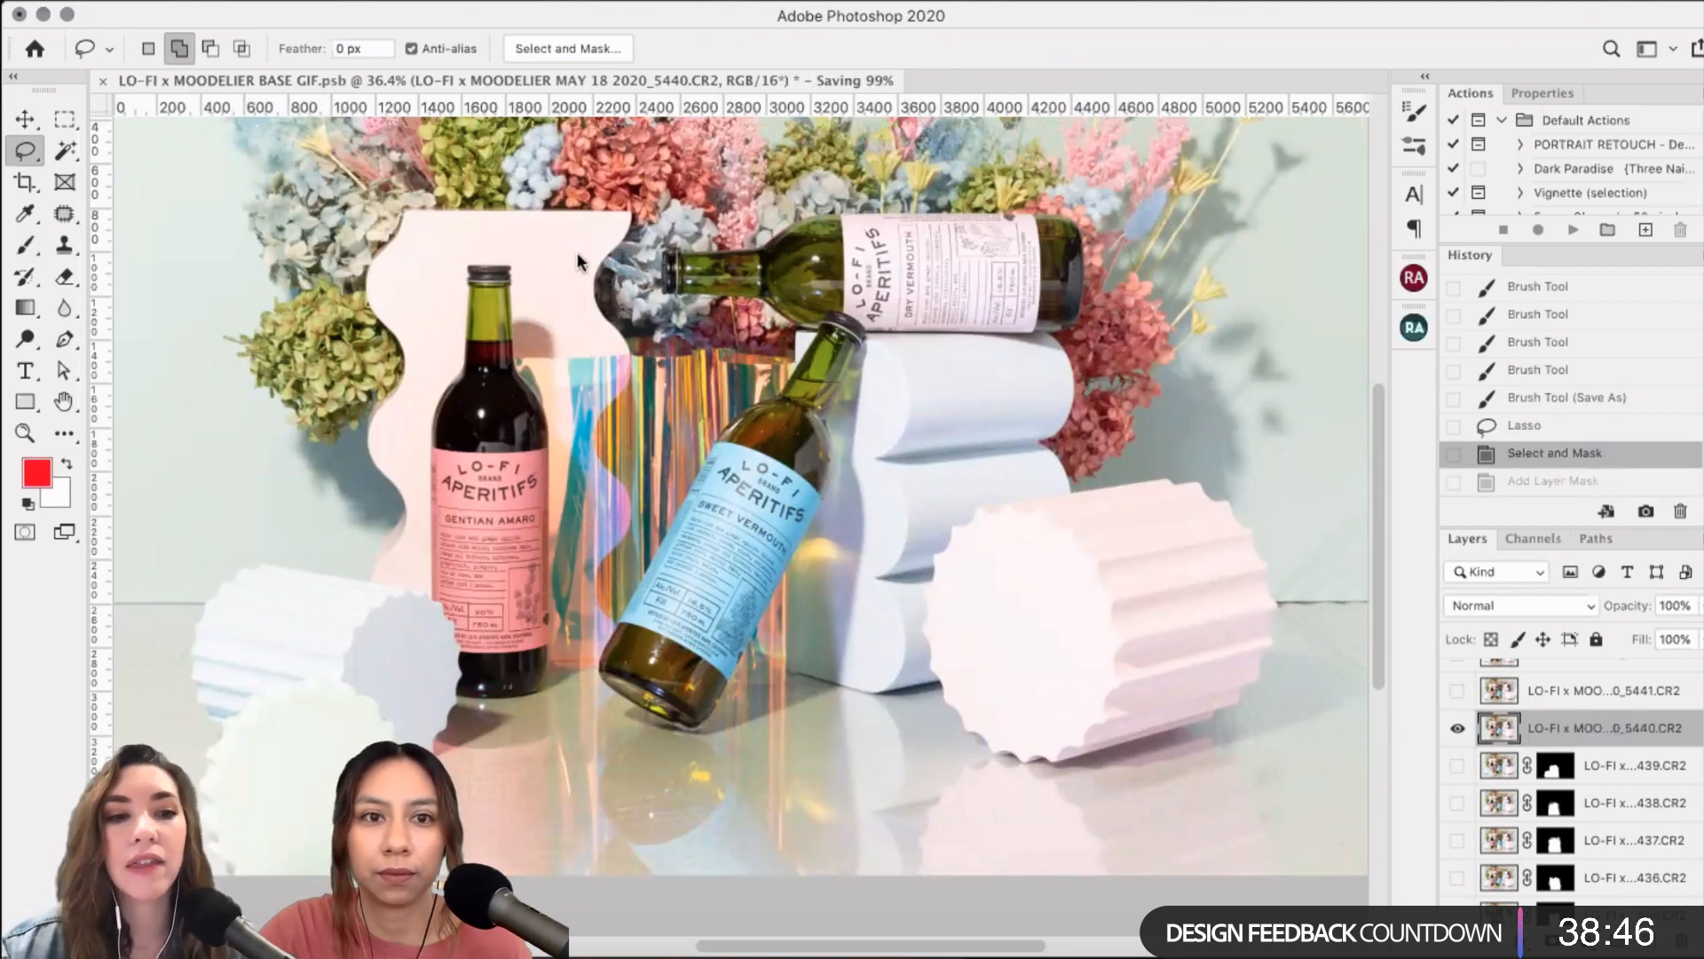
key("super+z")
- Smooth the lasso selection by 6 in Select and Mask and add it to the 5440 layer as a layer mask
left_click(487, 0)
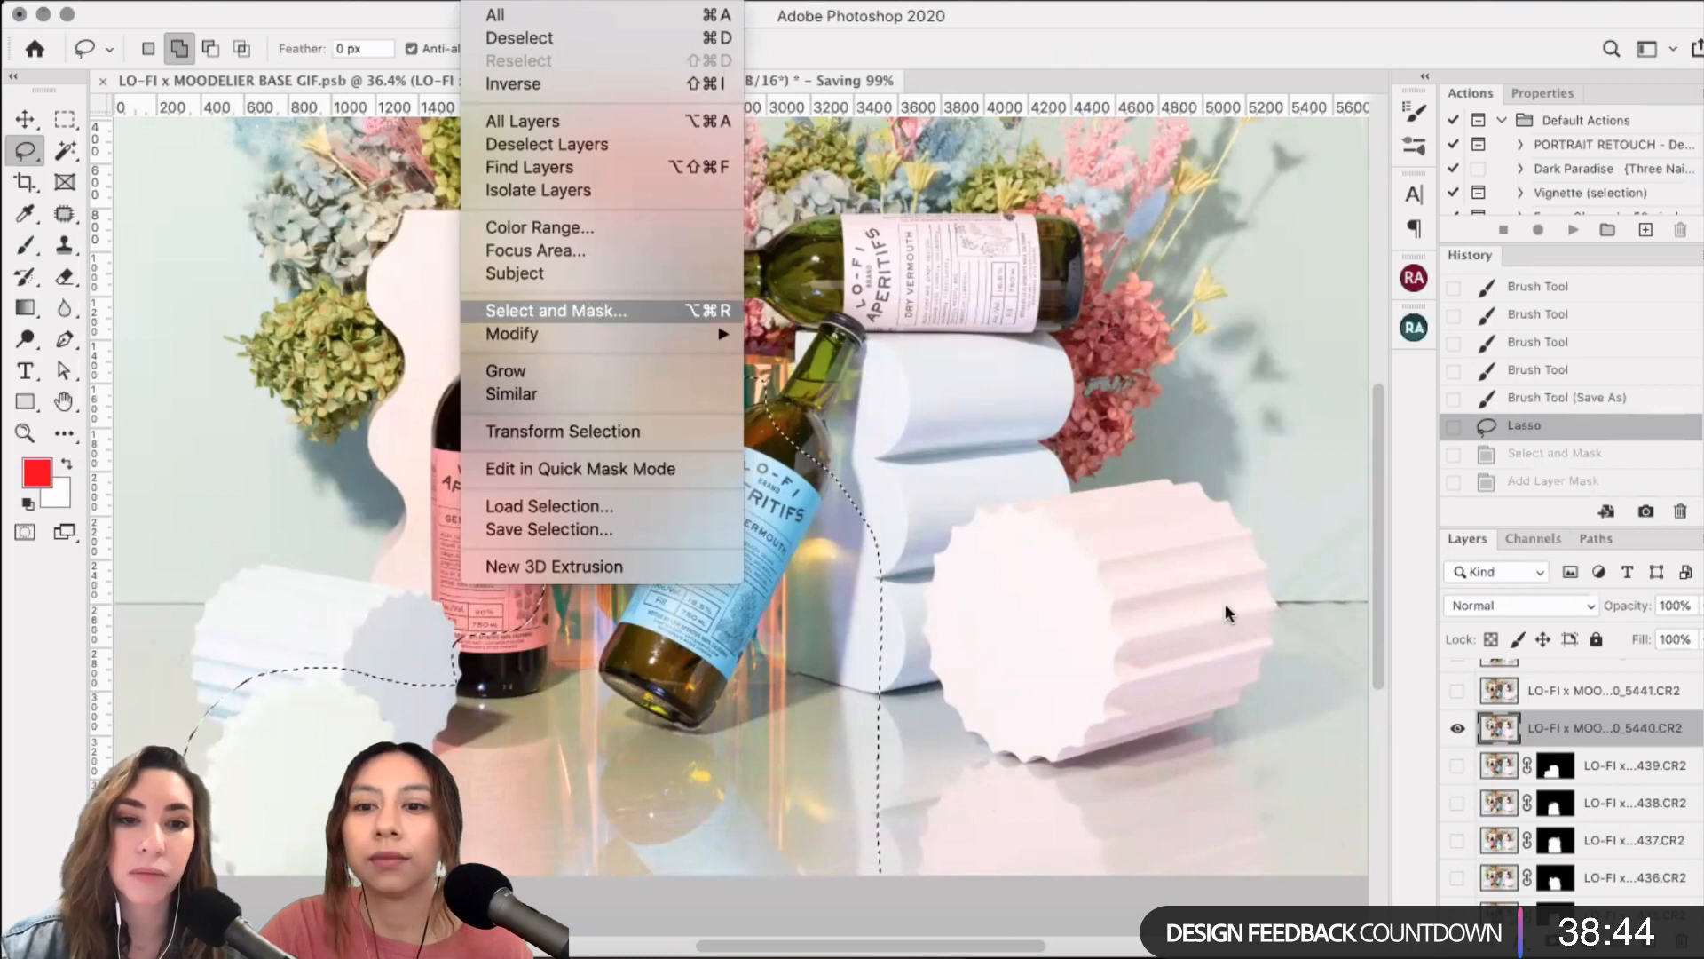
left_click(1225, 604)
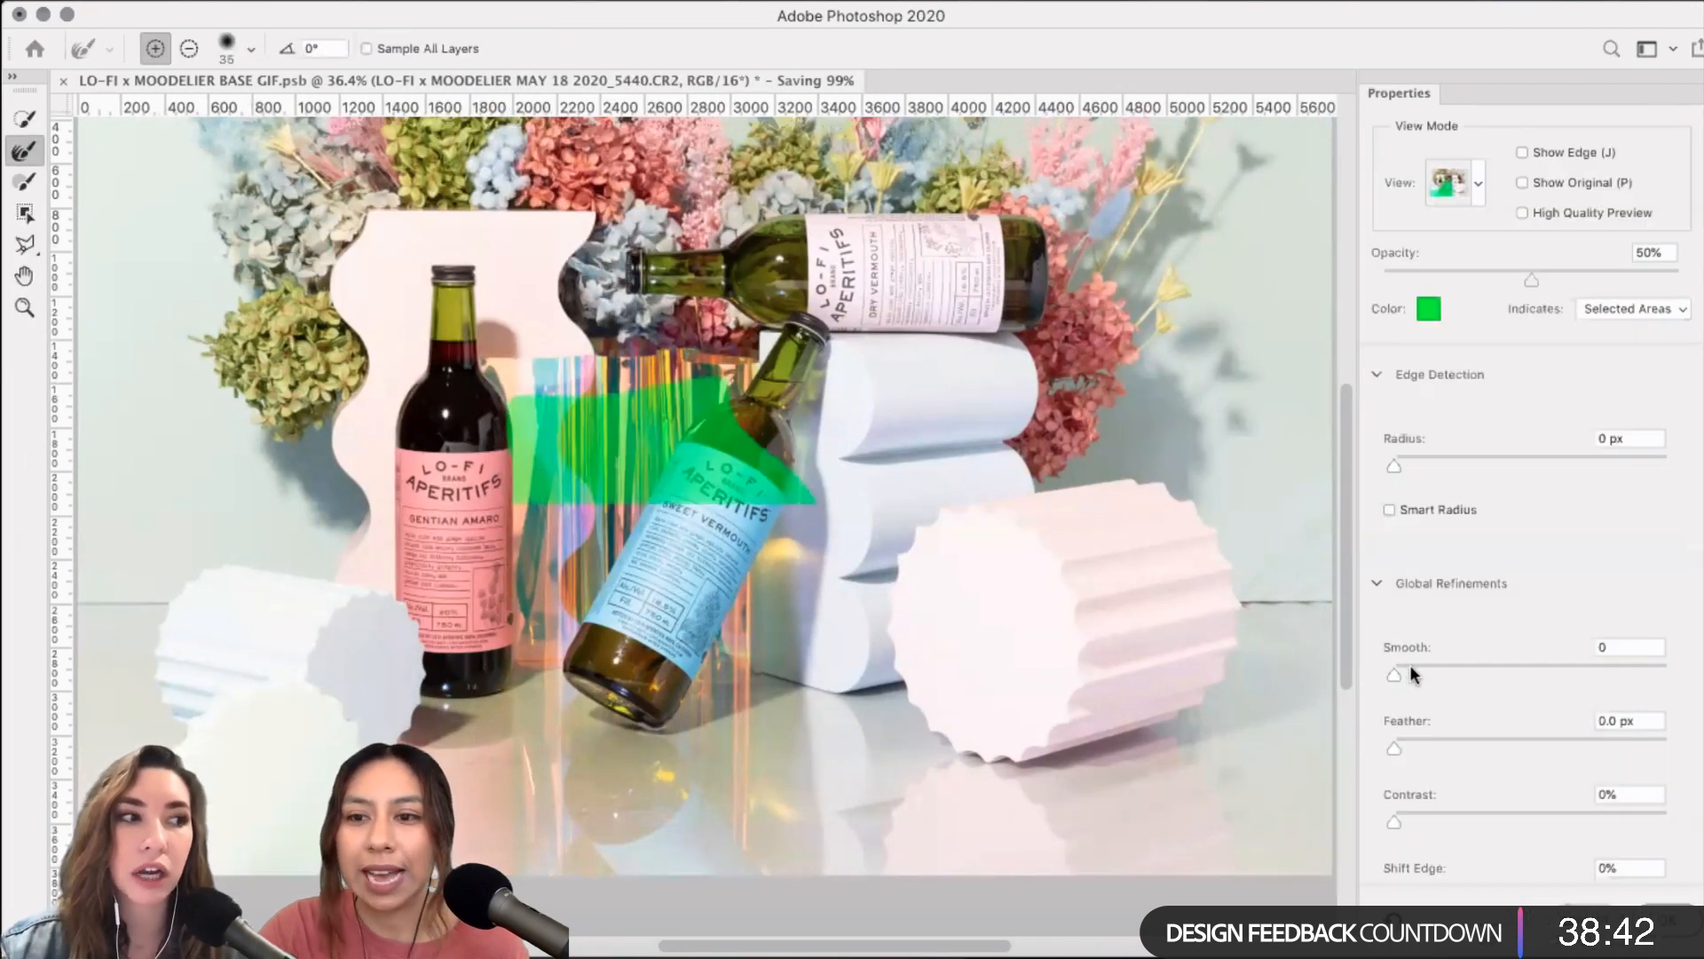
left_click(1411, 675)
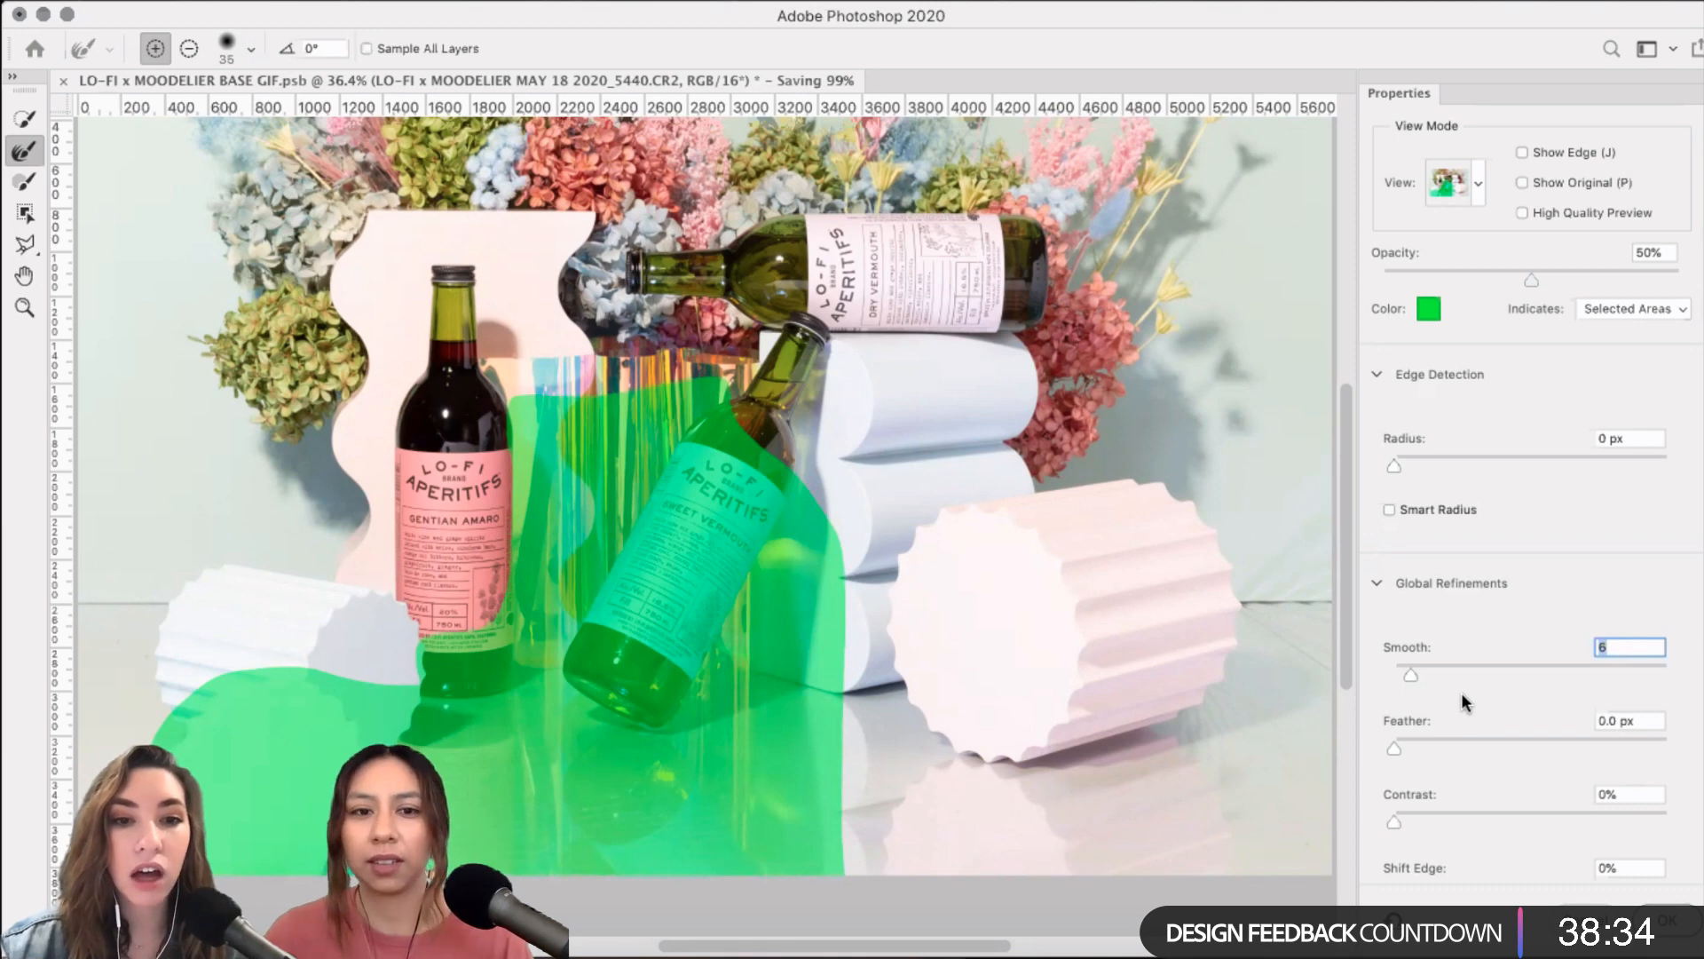
left_click(1669, 923)
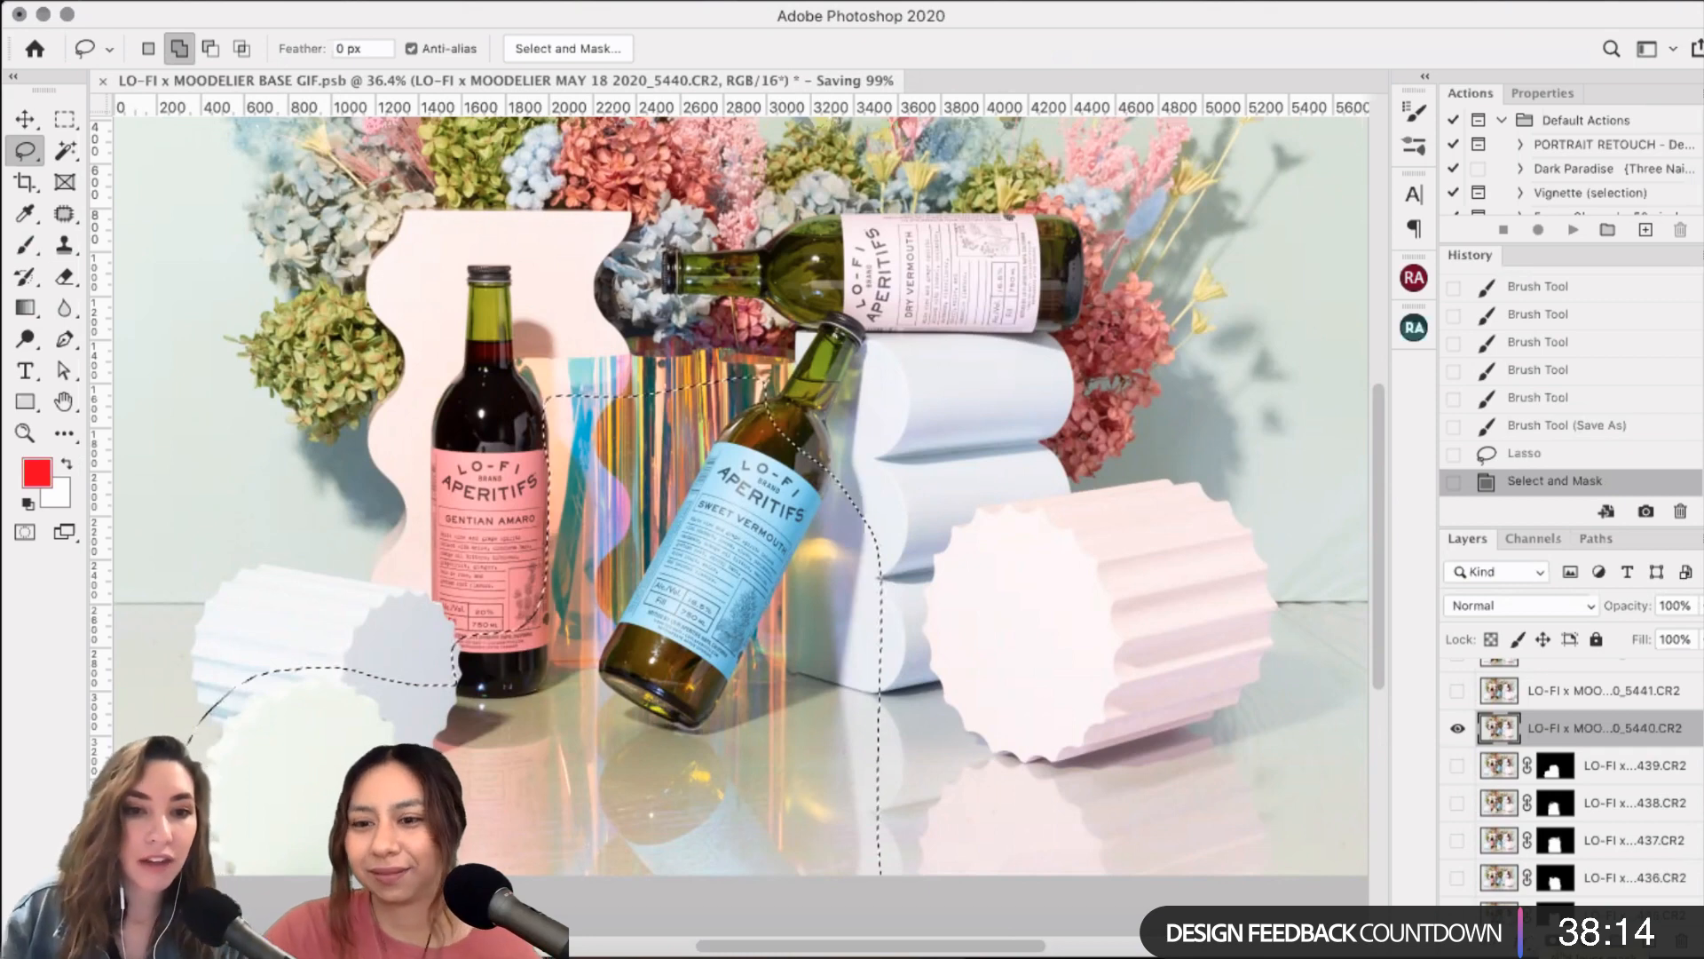
left_click(1553, 941)
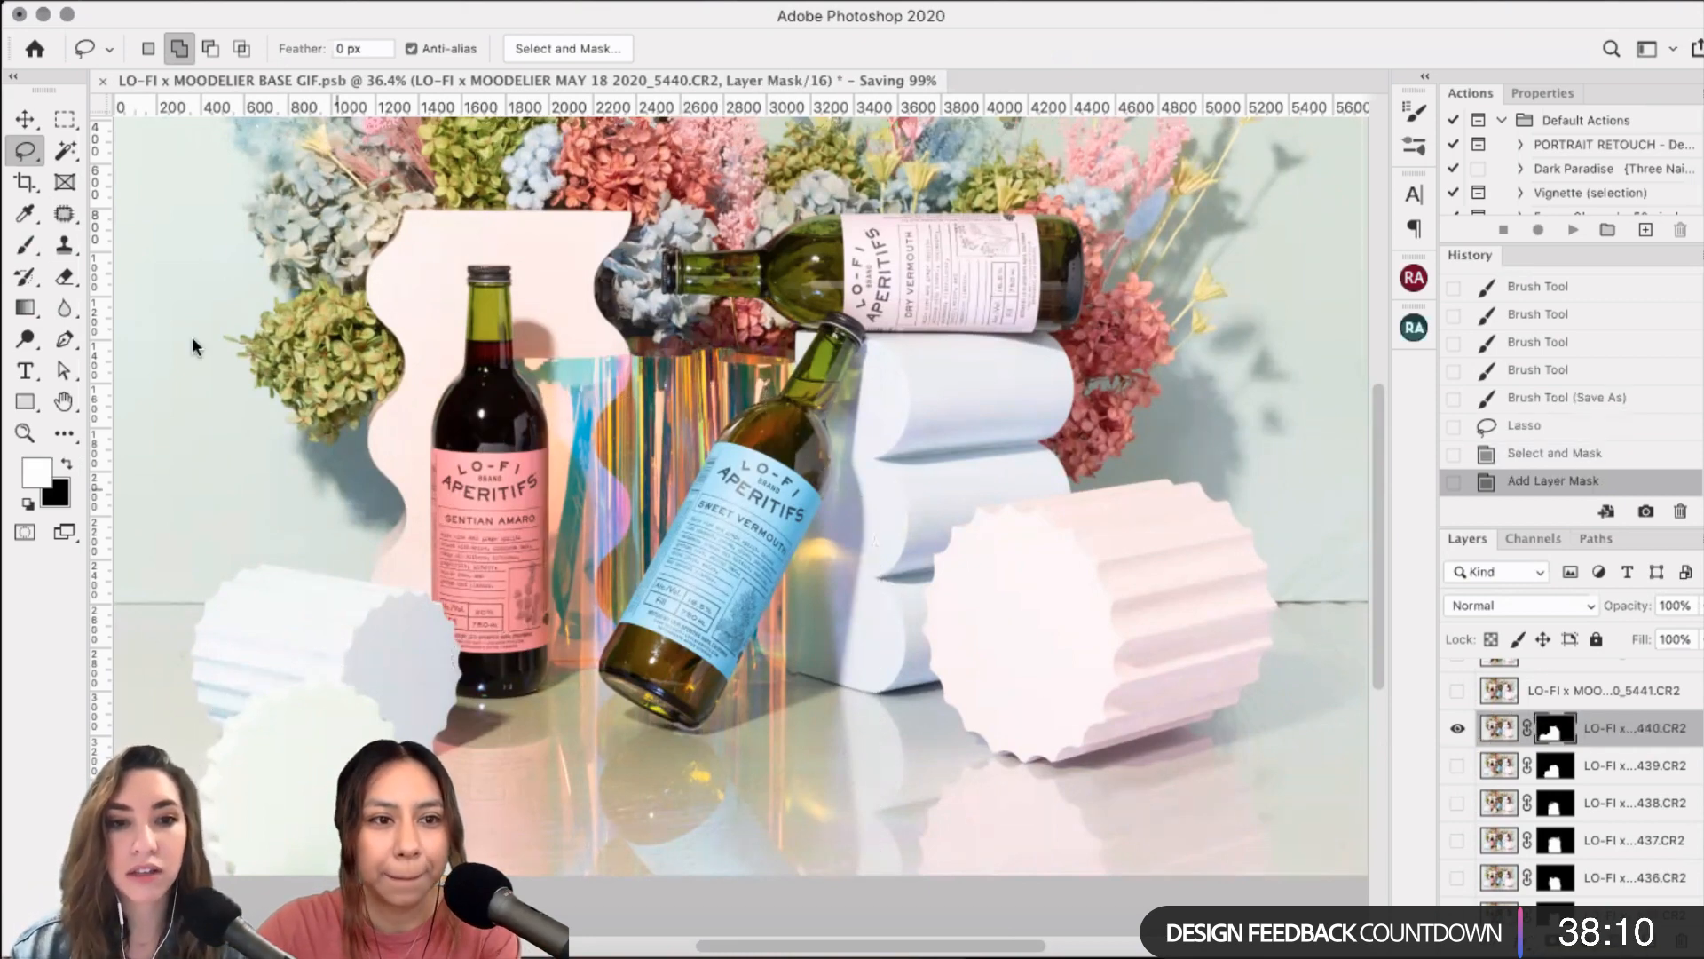
- Paint black on the 5440 mask along its edge at the tabletop and scalloped block, using brush size 400 at 26% opacity
key("b")
key("x")
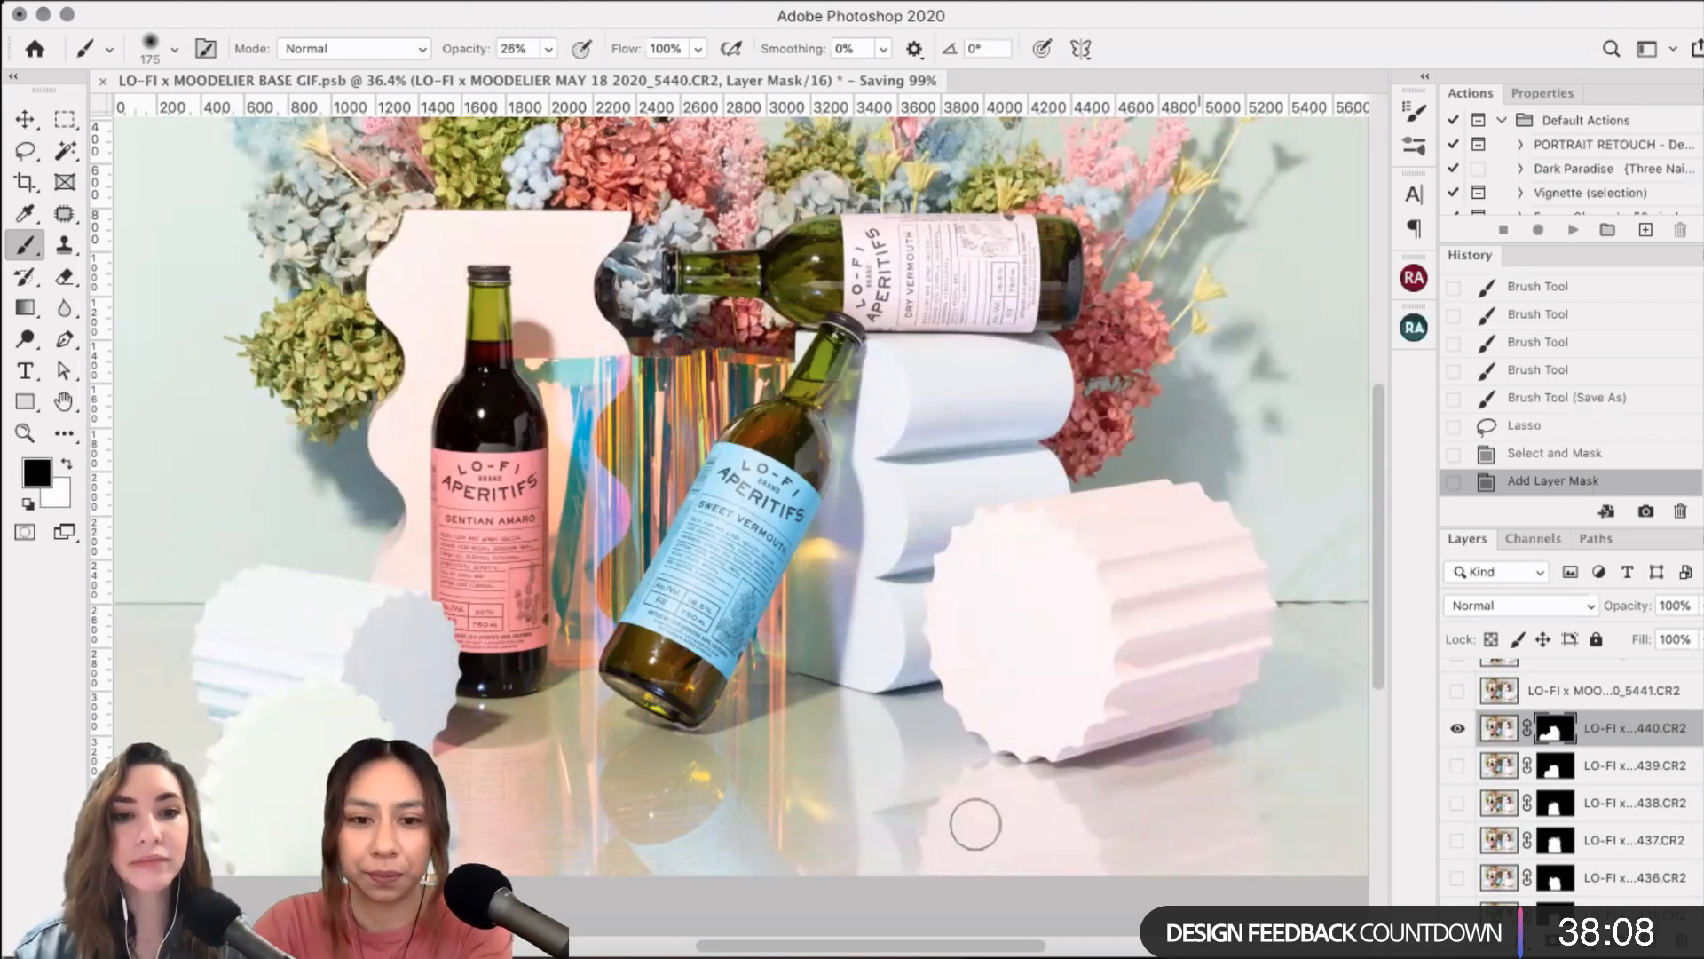
key("bracketright")
key("bracketright")
key("bracketright")
key("bracketright")
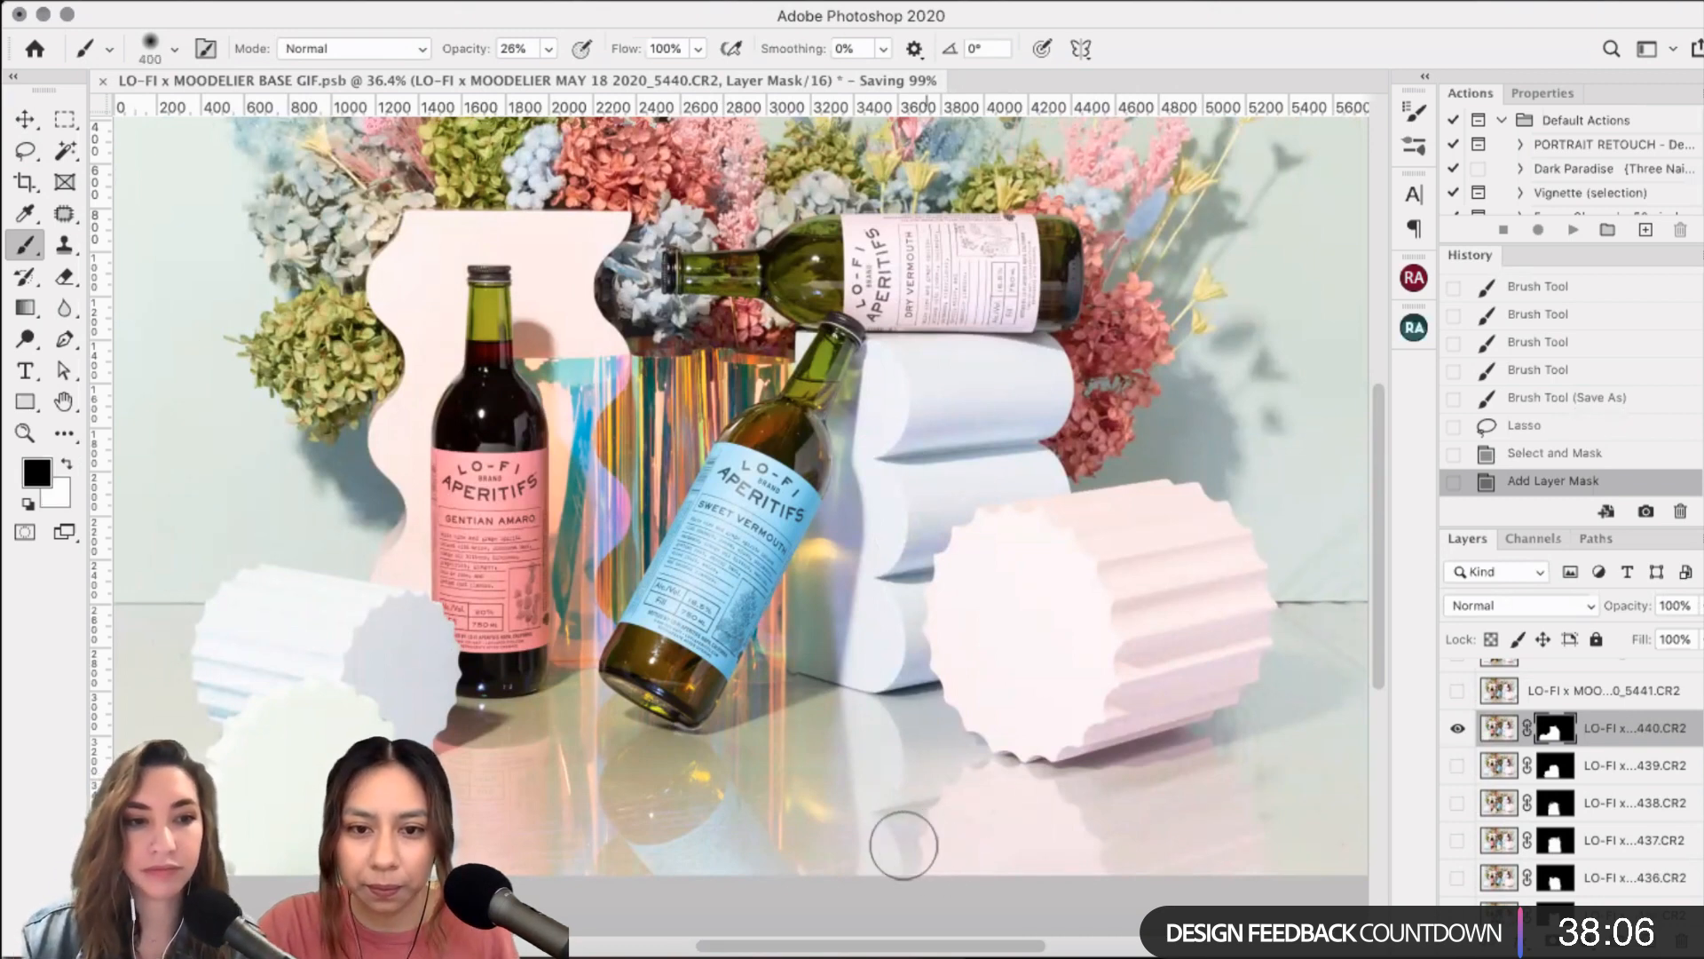
left_click(912, 701)
left_click(912, 700)
left_click(912, 684)
left_click(910, 661)
left_click(907, 630)
left_click(905, 604)
left_click(873, 511)
left_click(874, 510)
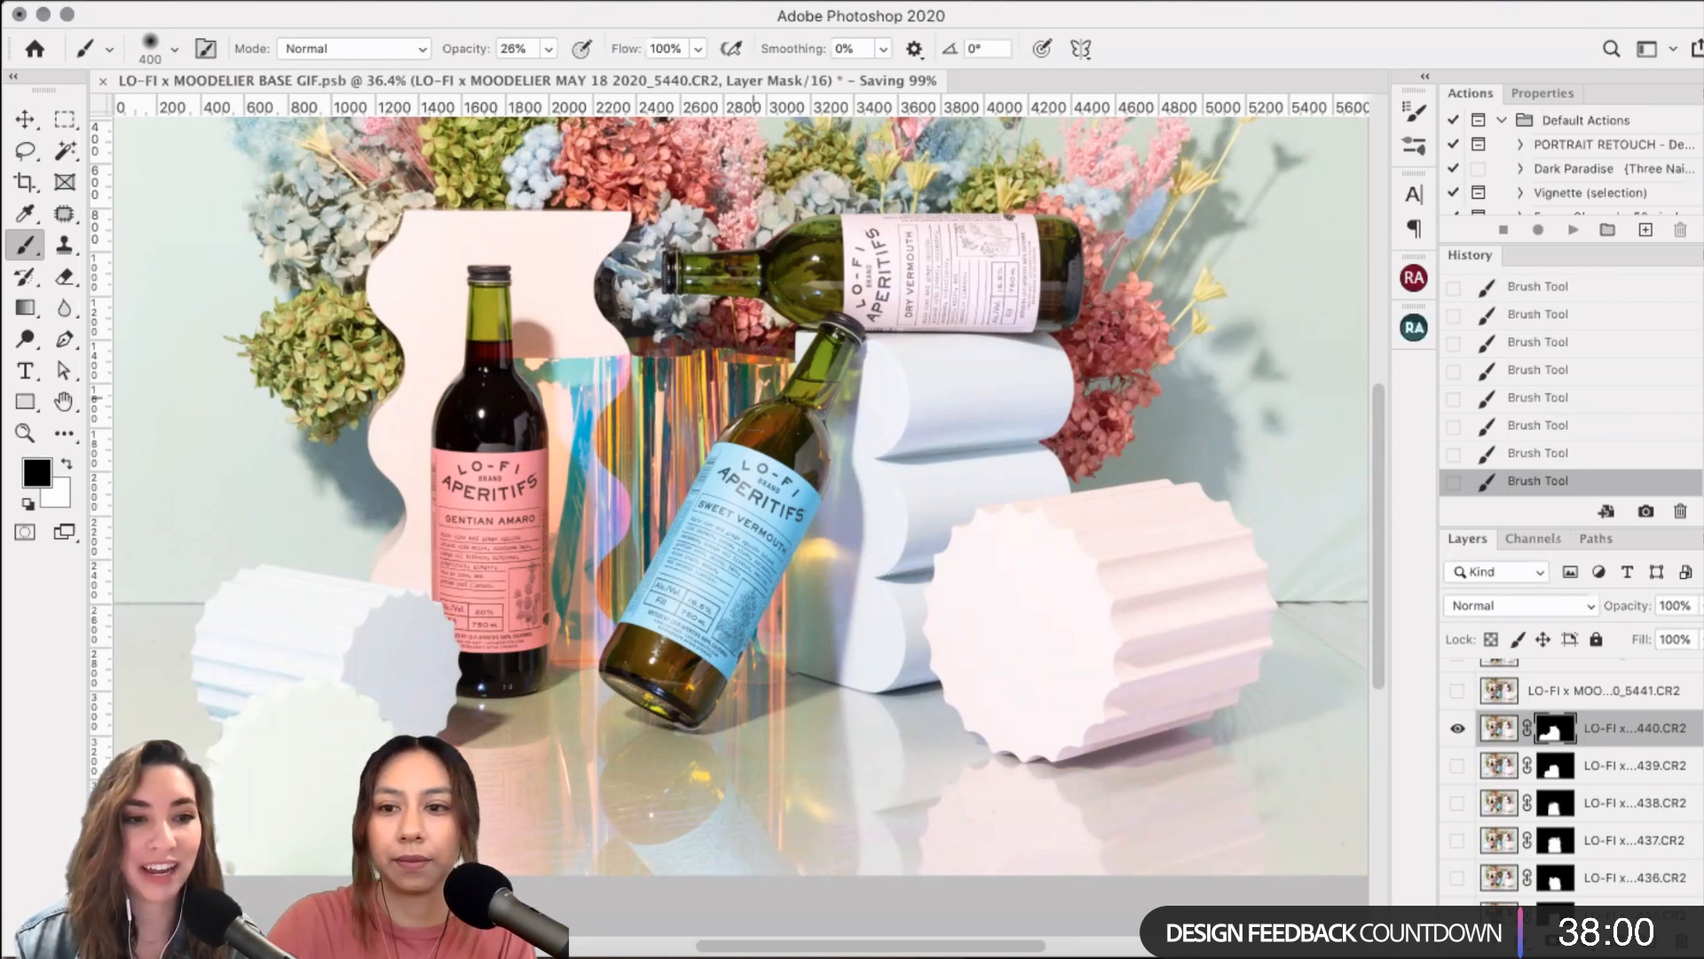
- Reduce the brush size to 250 and examine the 5440 mask's blend around the two upright and tilted bottles up close
key("super+plus")
key("super+plus")
scroll(737, 515, "up", 2)
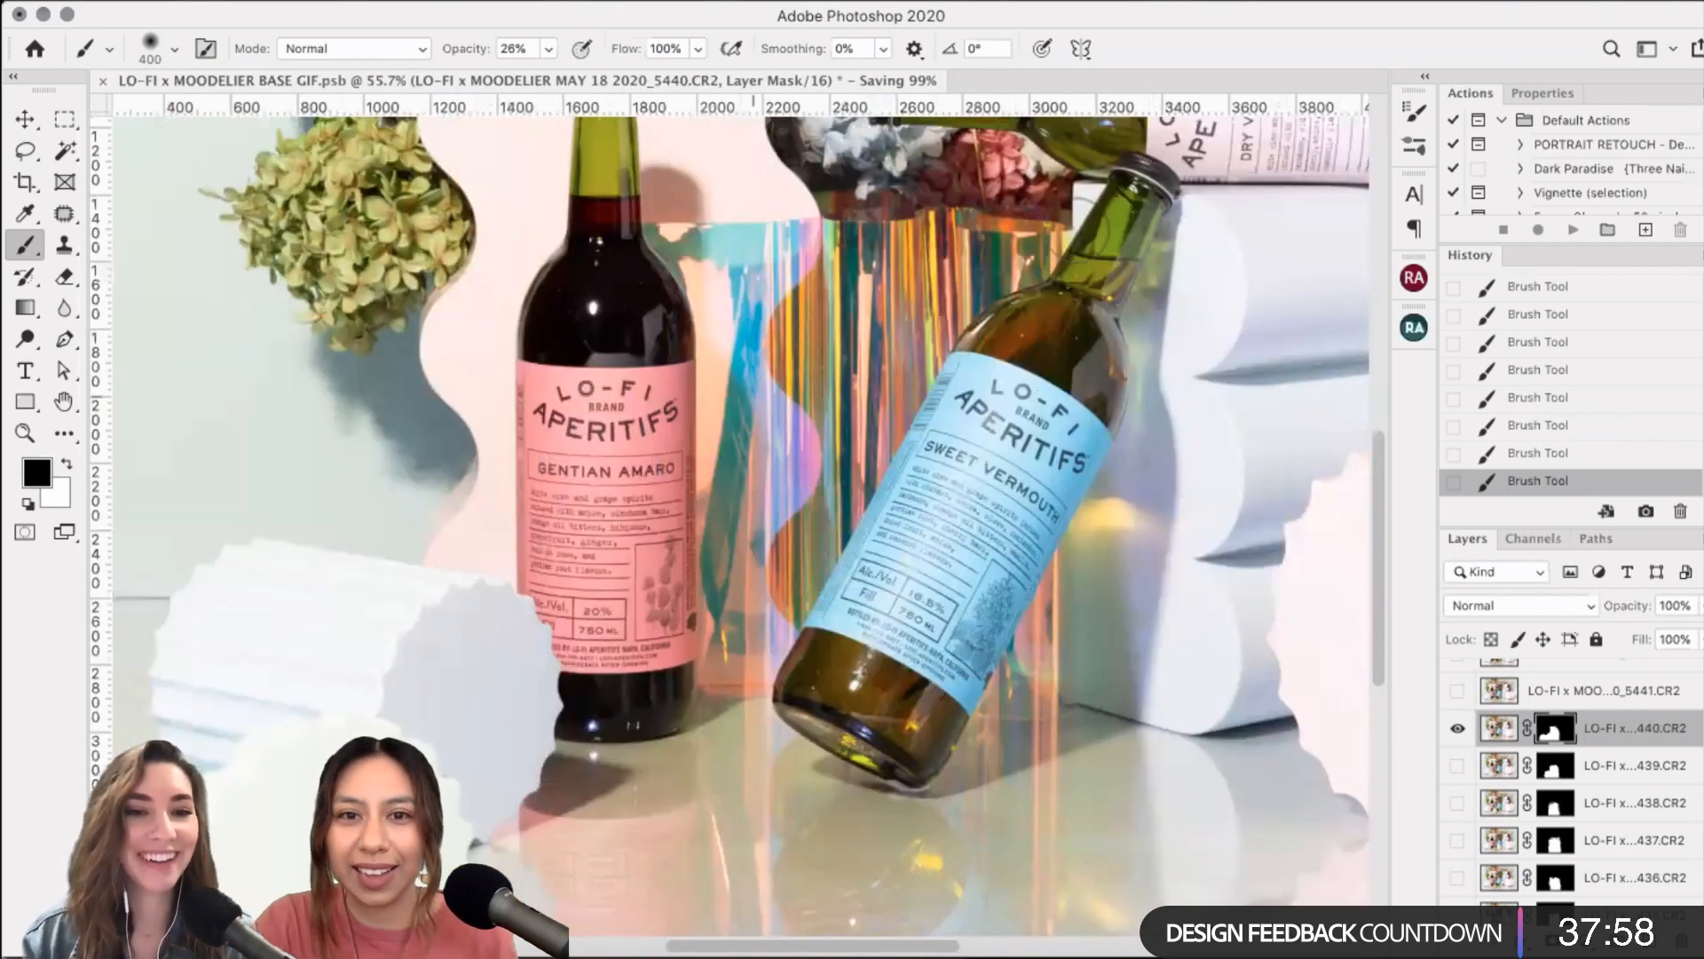
key("bracketleft")
key("bracketleft")
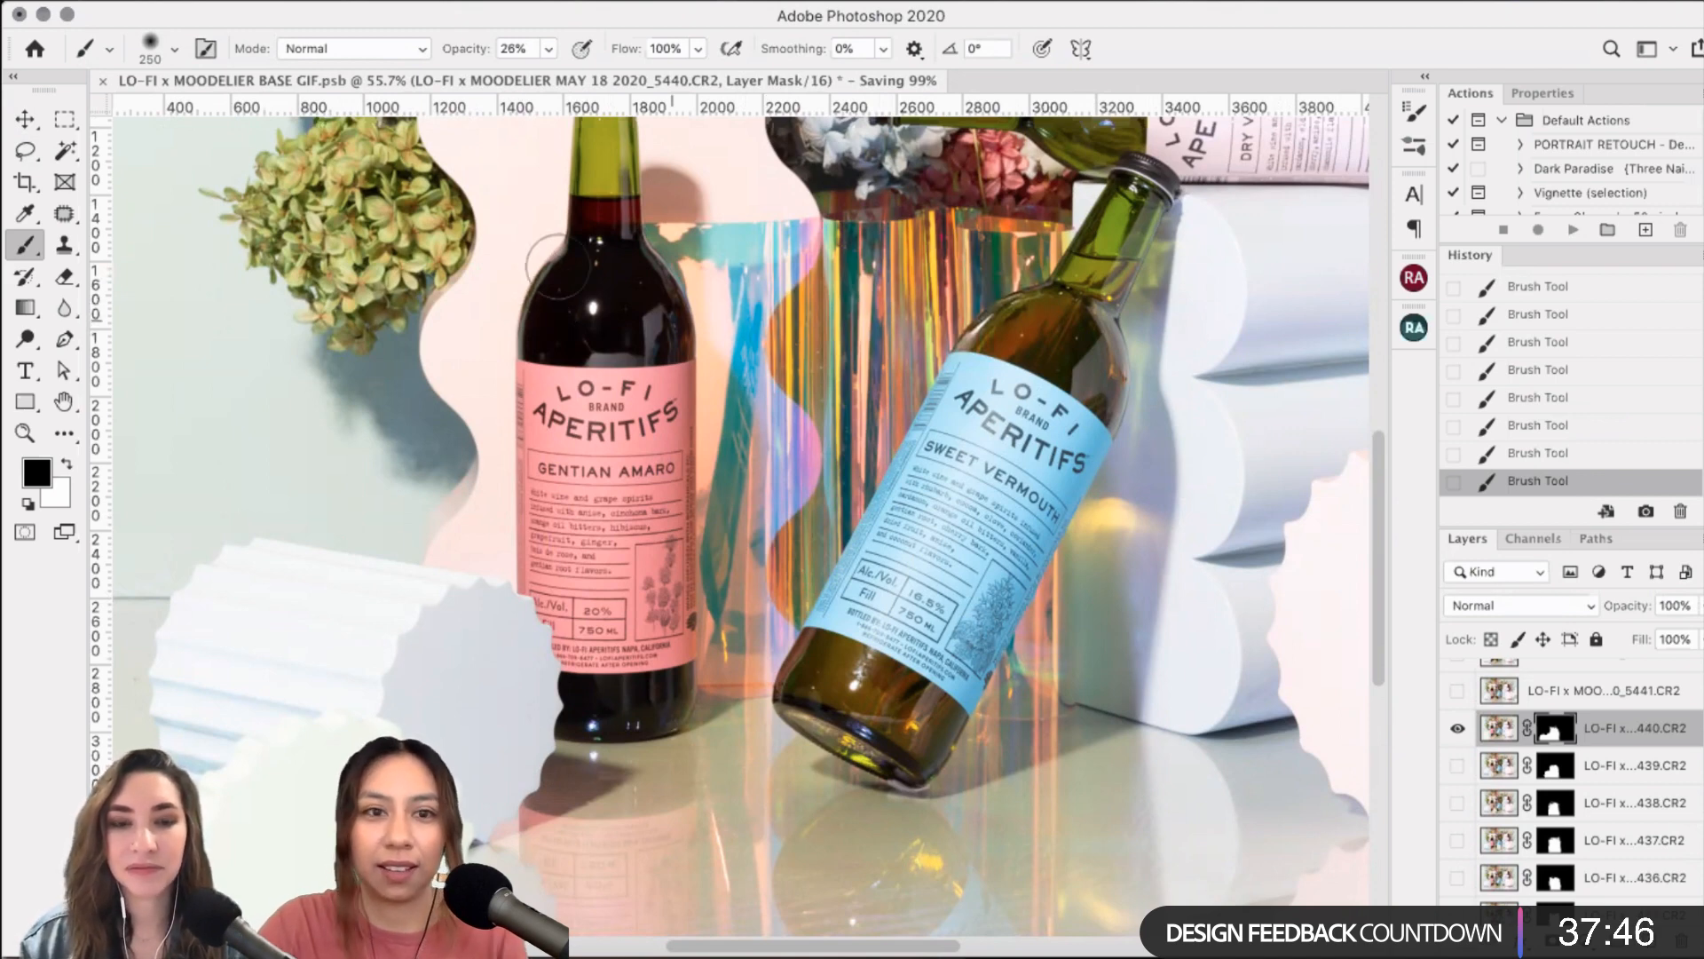
scroll(493, 308, "down", 1)
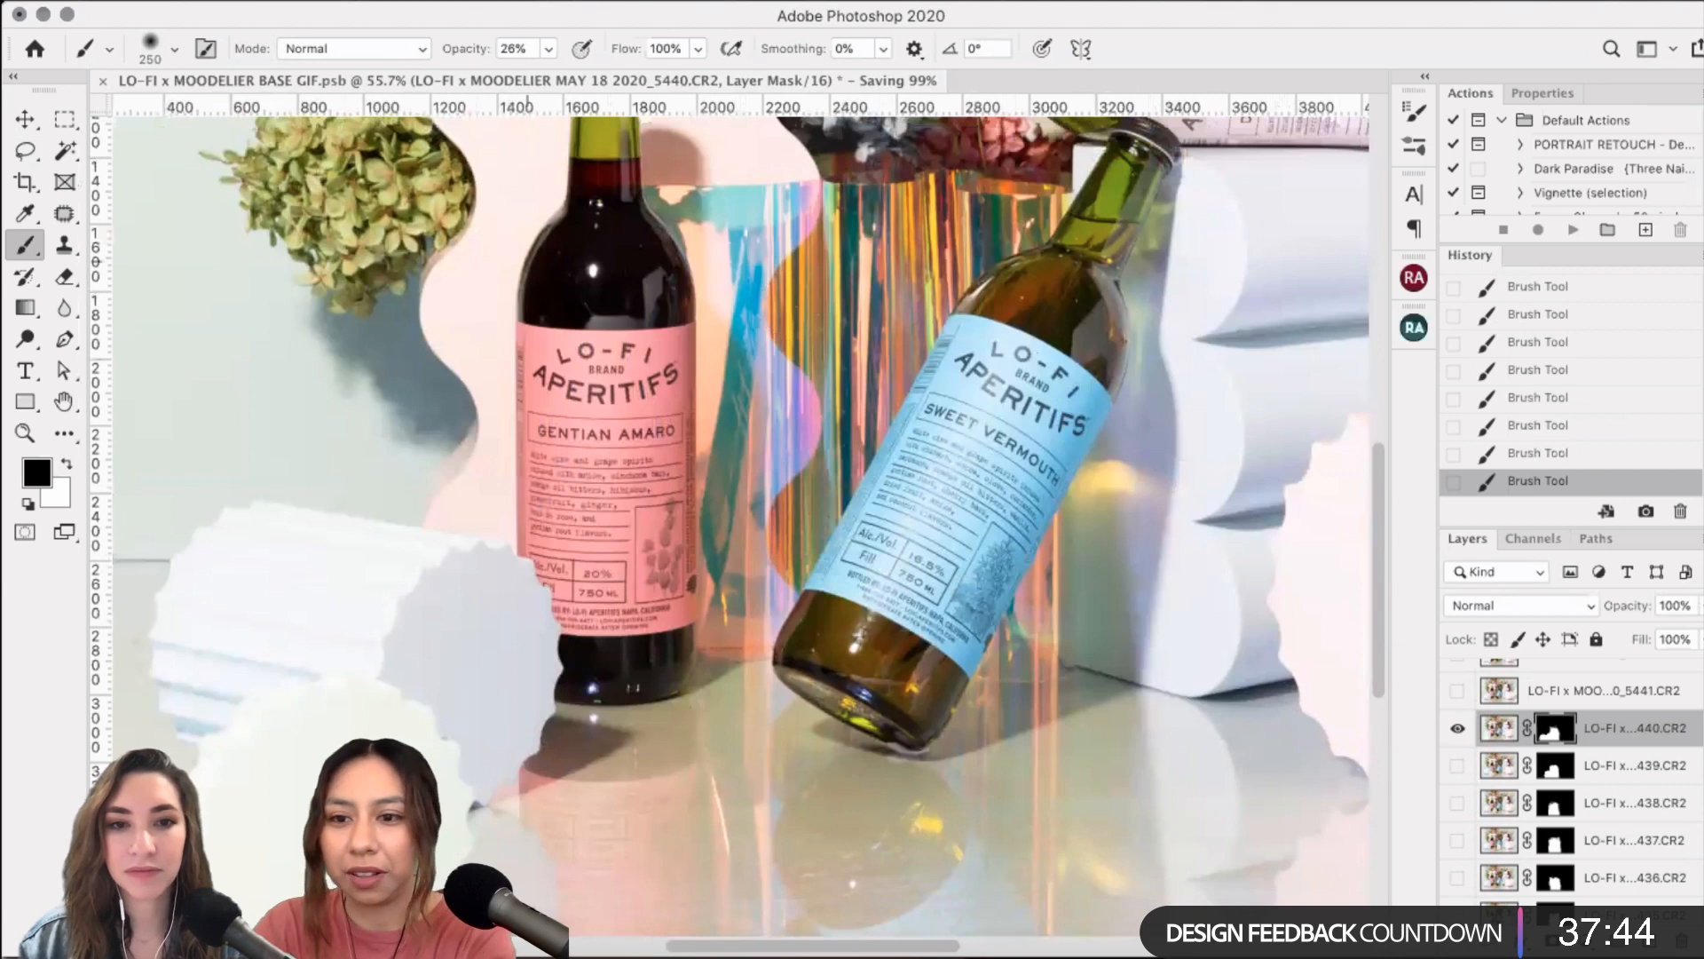
- Set the brush size to 300 and compare the scene with the 5440 layer hidden and shown
left_click(1456, 731)
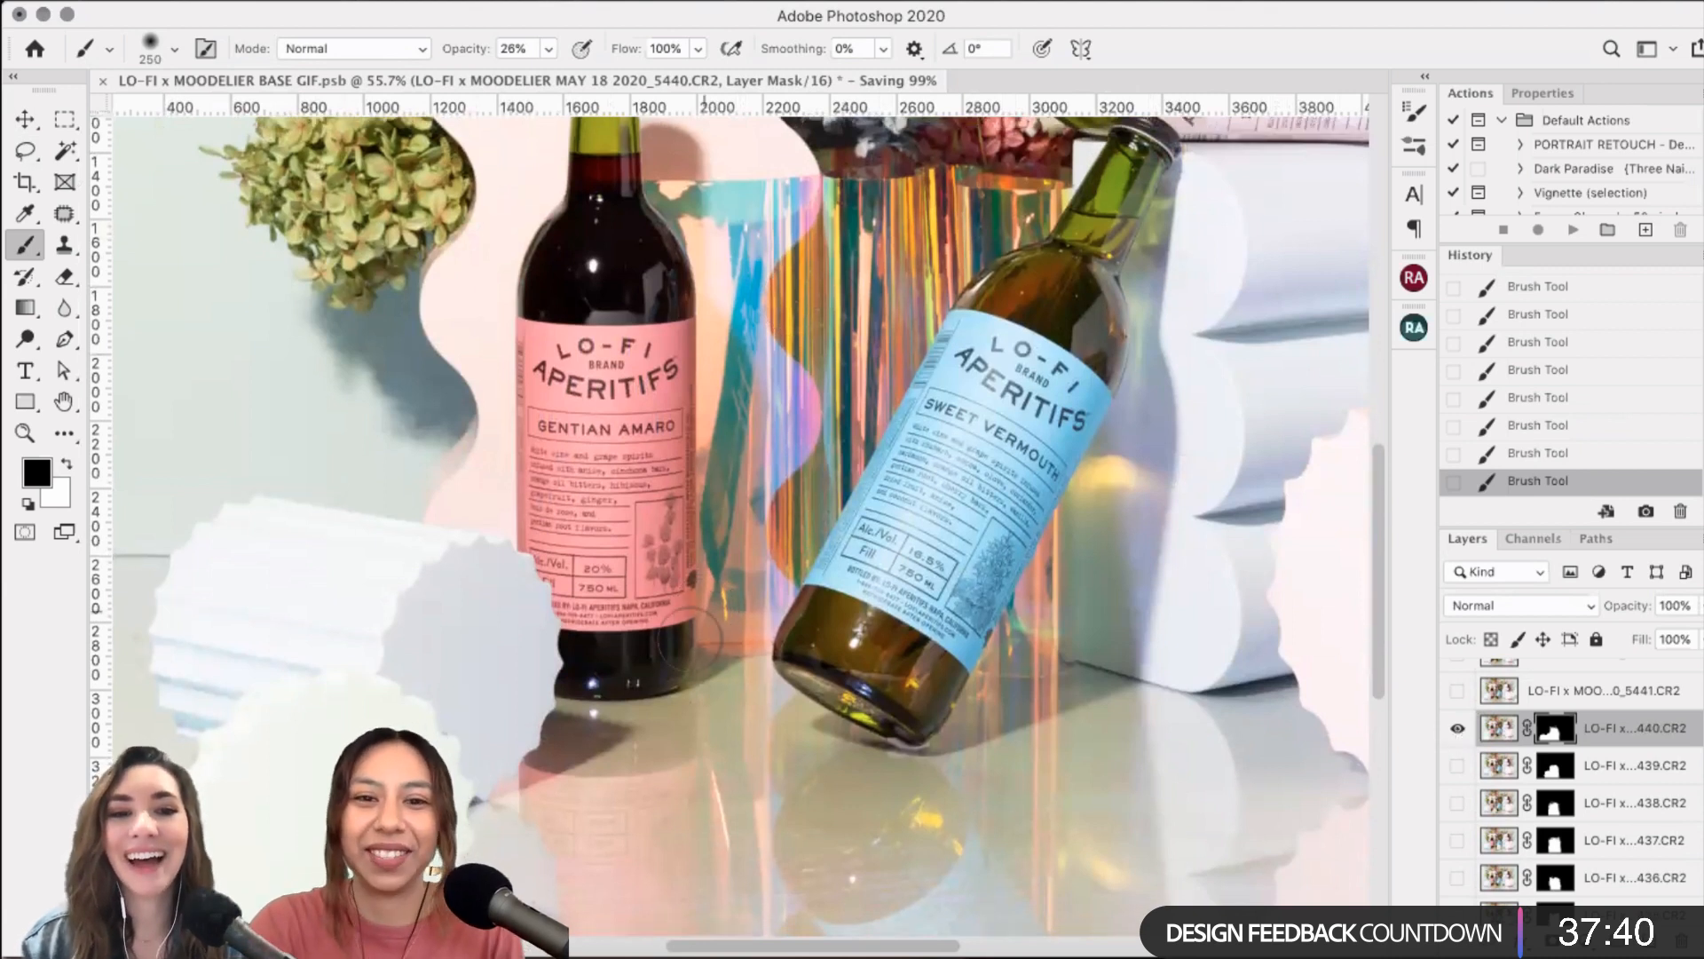
scroll(693, 646, "down", 2)
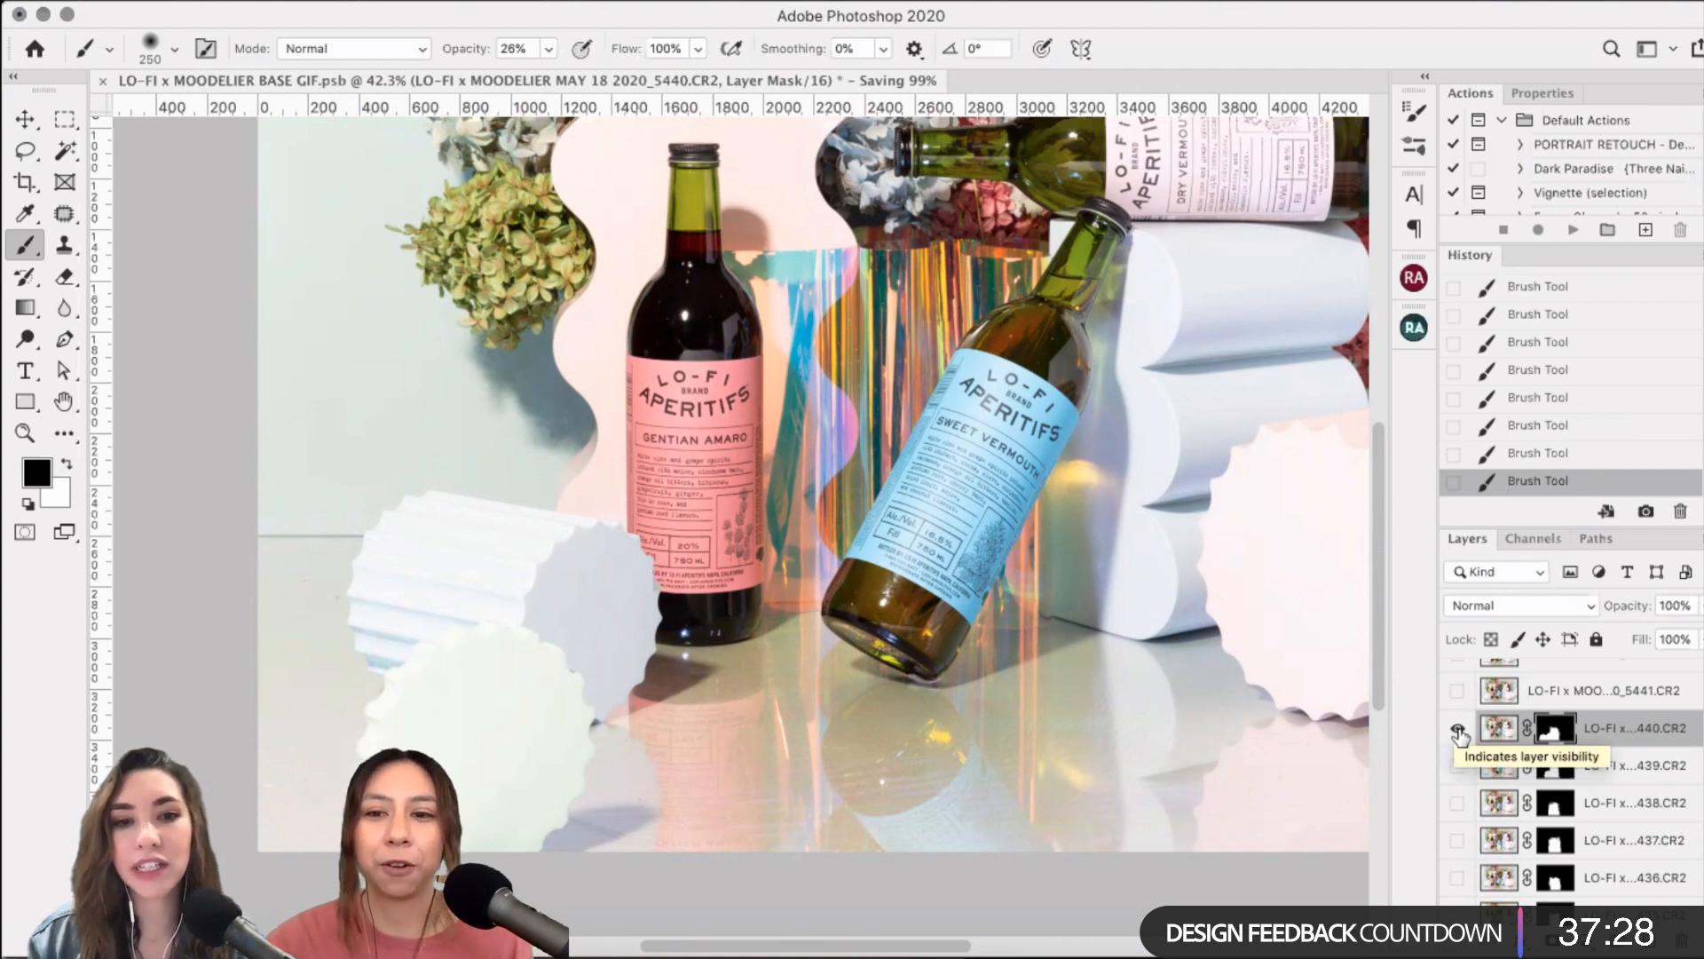
left_click(1458, 730)
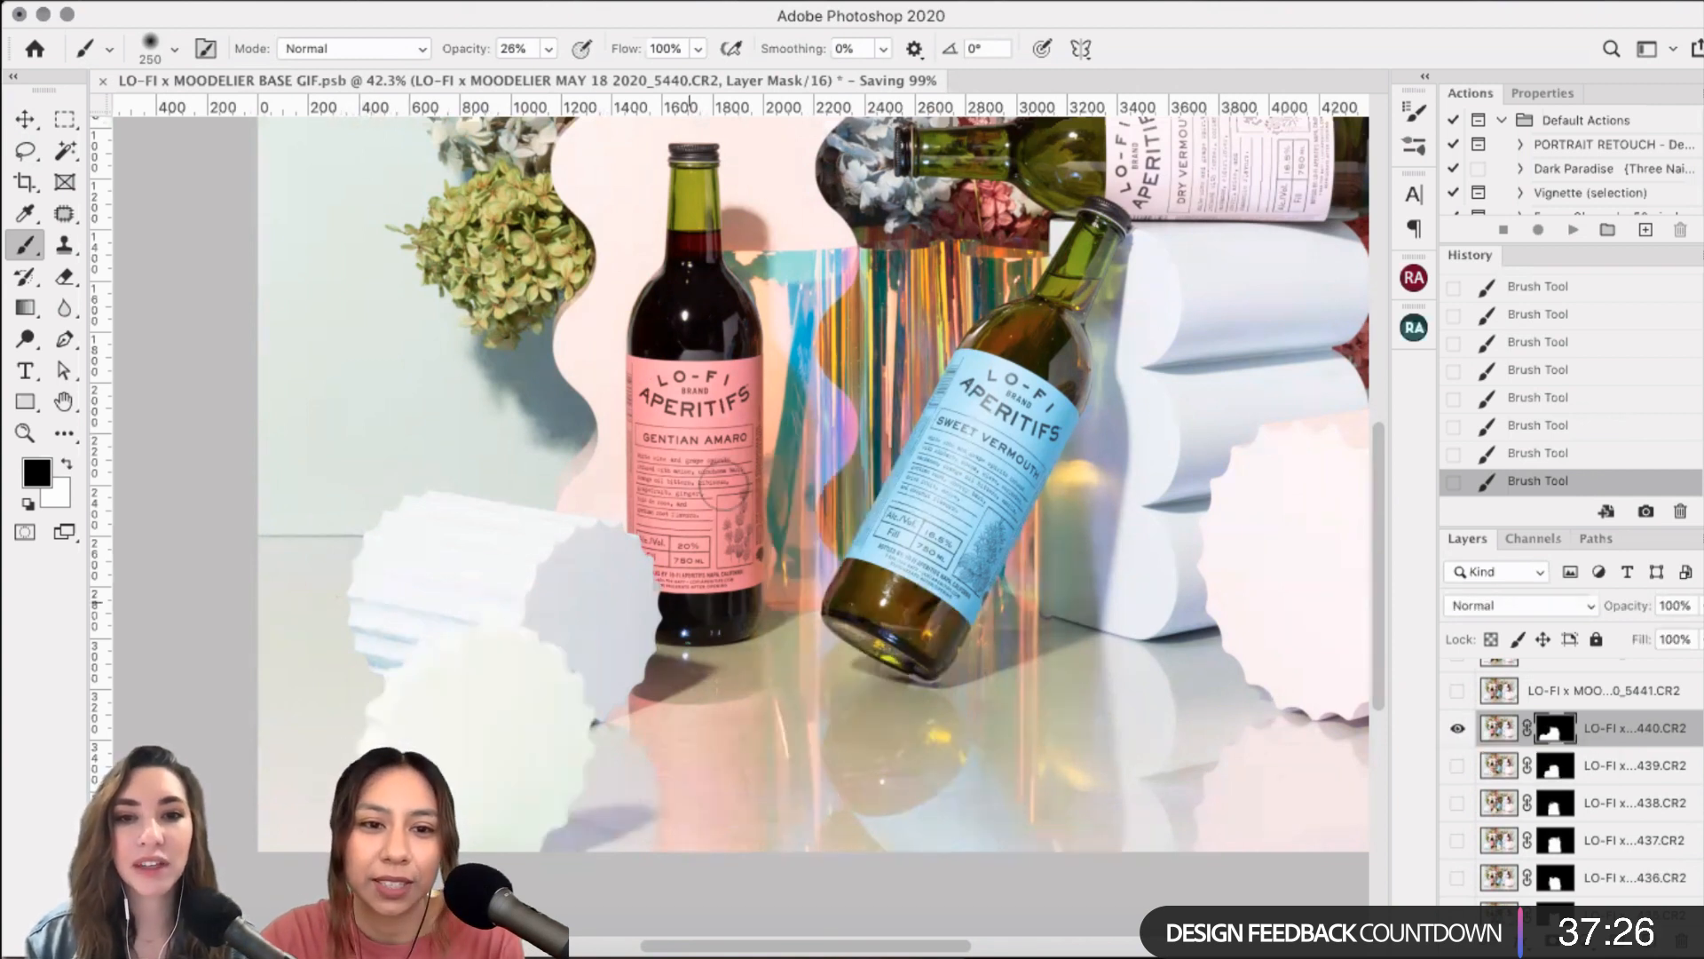
key("bracketright")
key("bracketright")
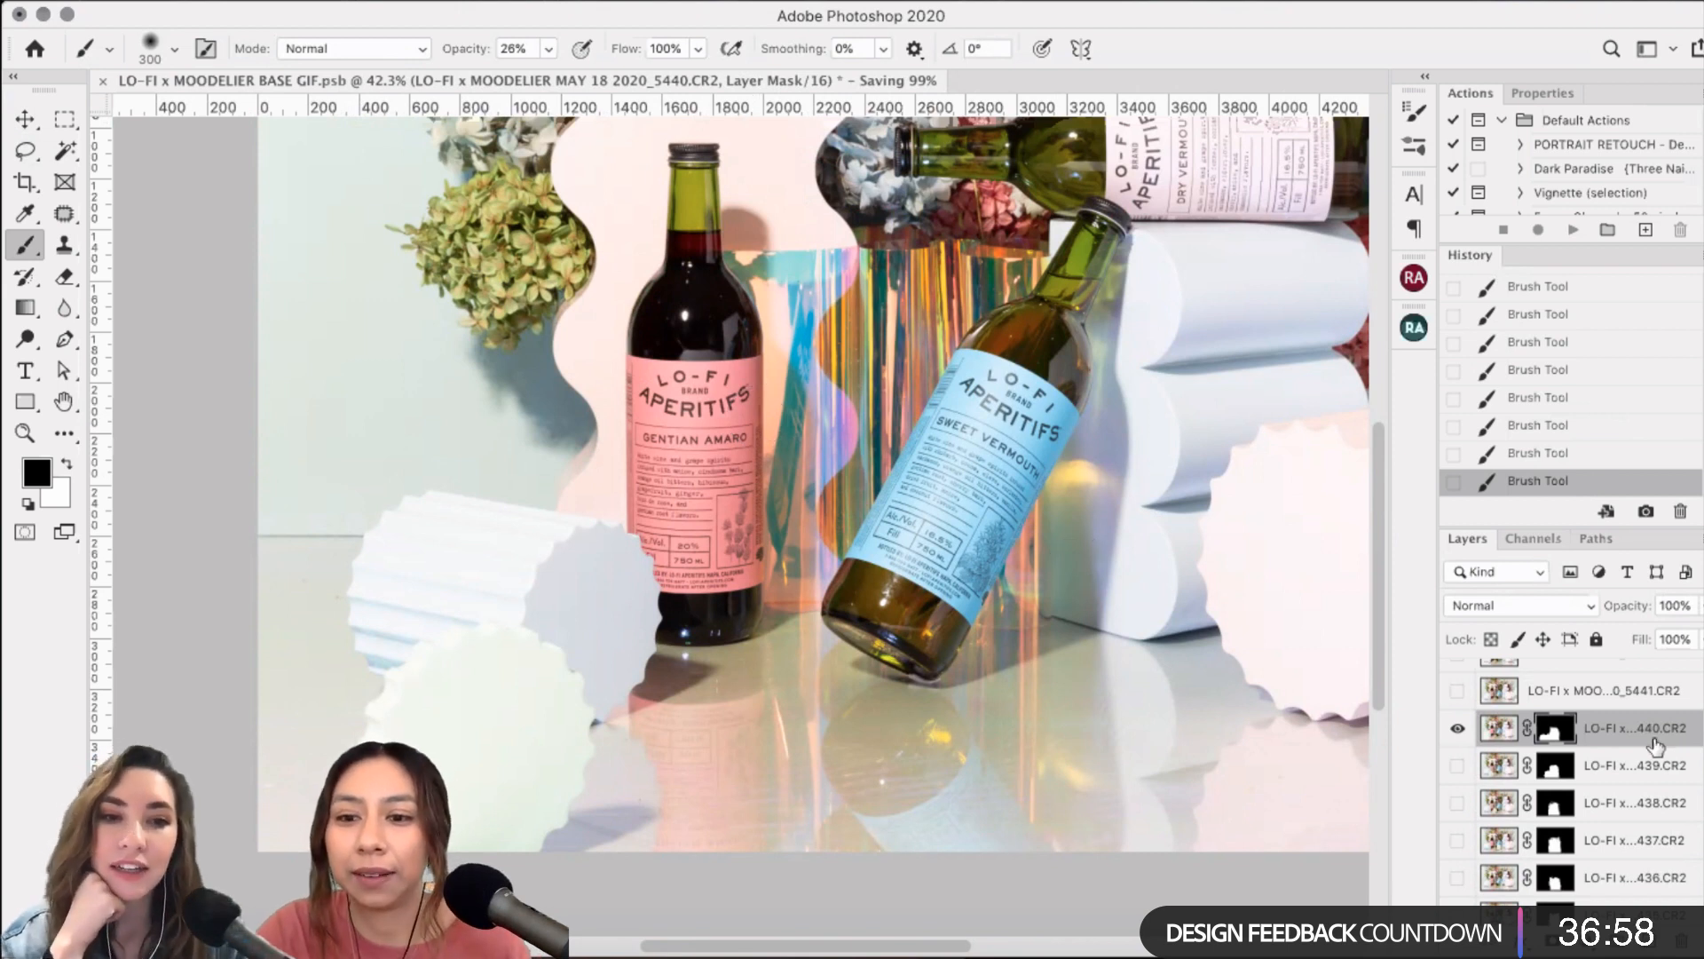
left_click(1457, 733)
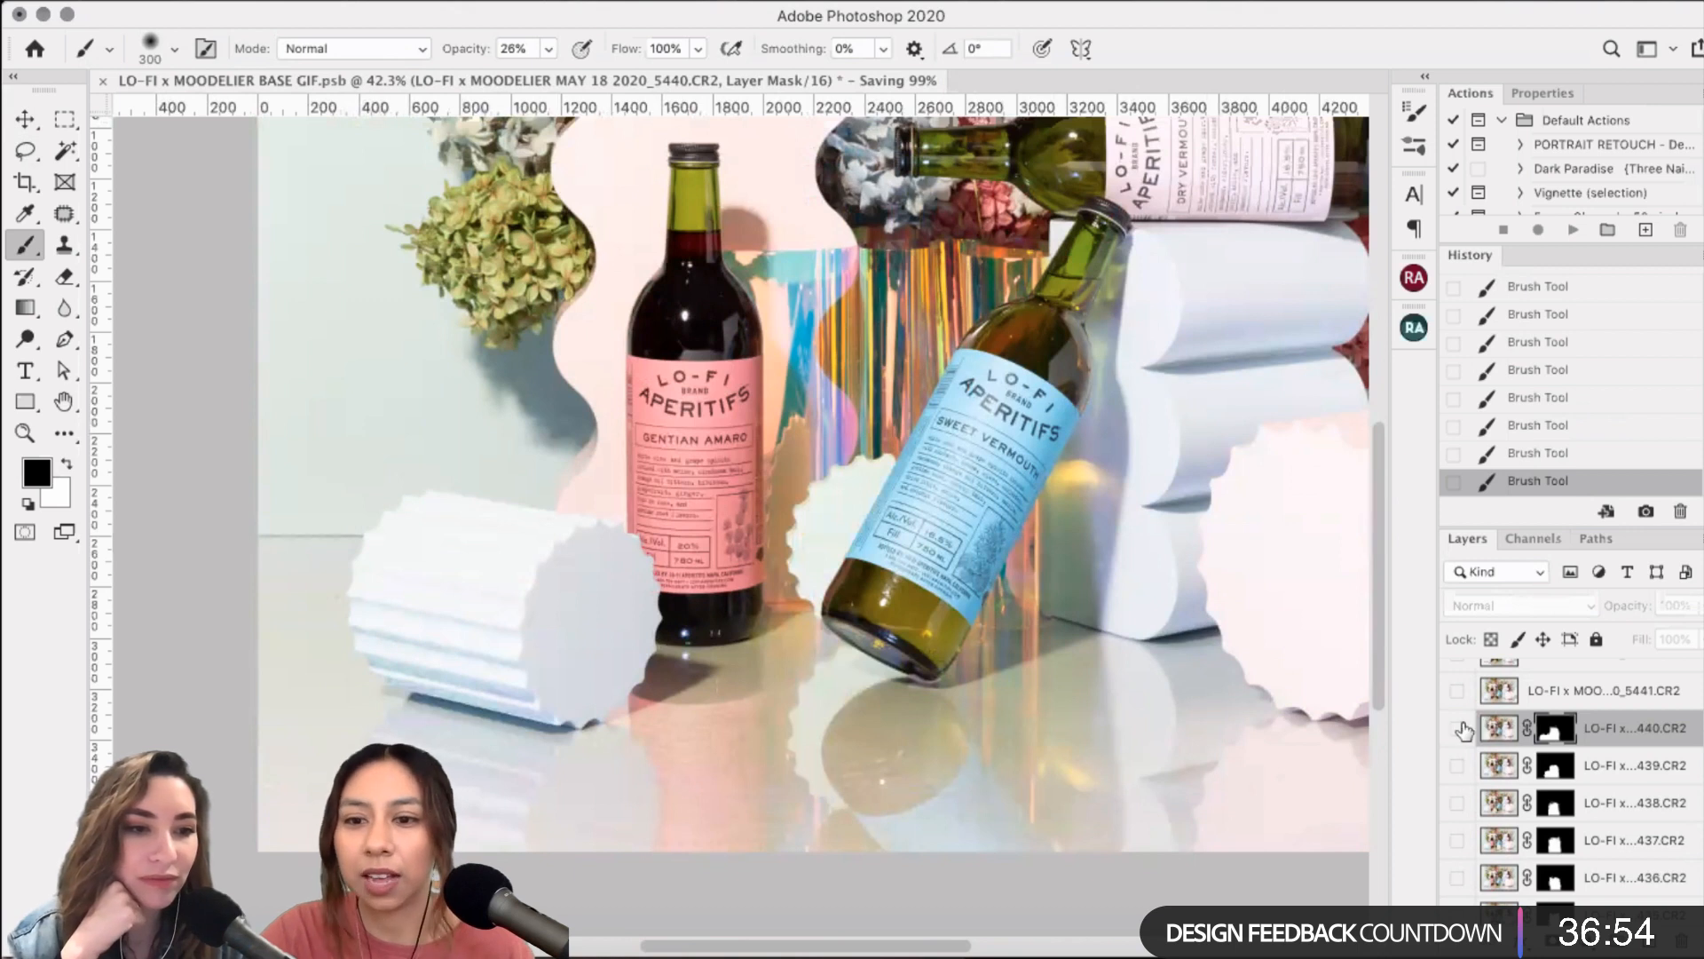
left_click(1461, 730)
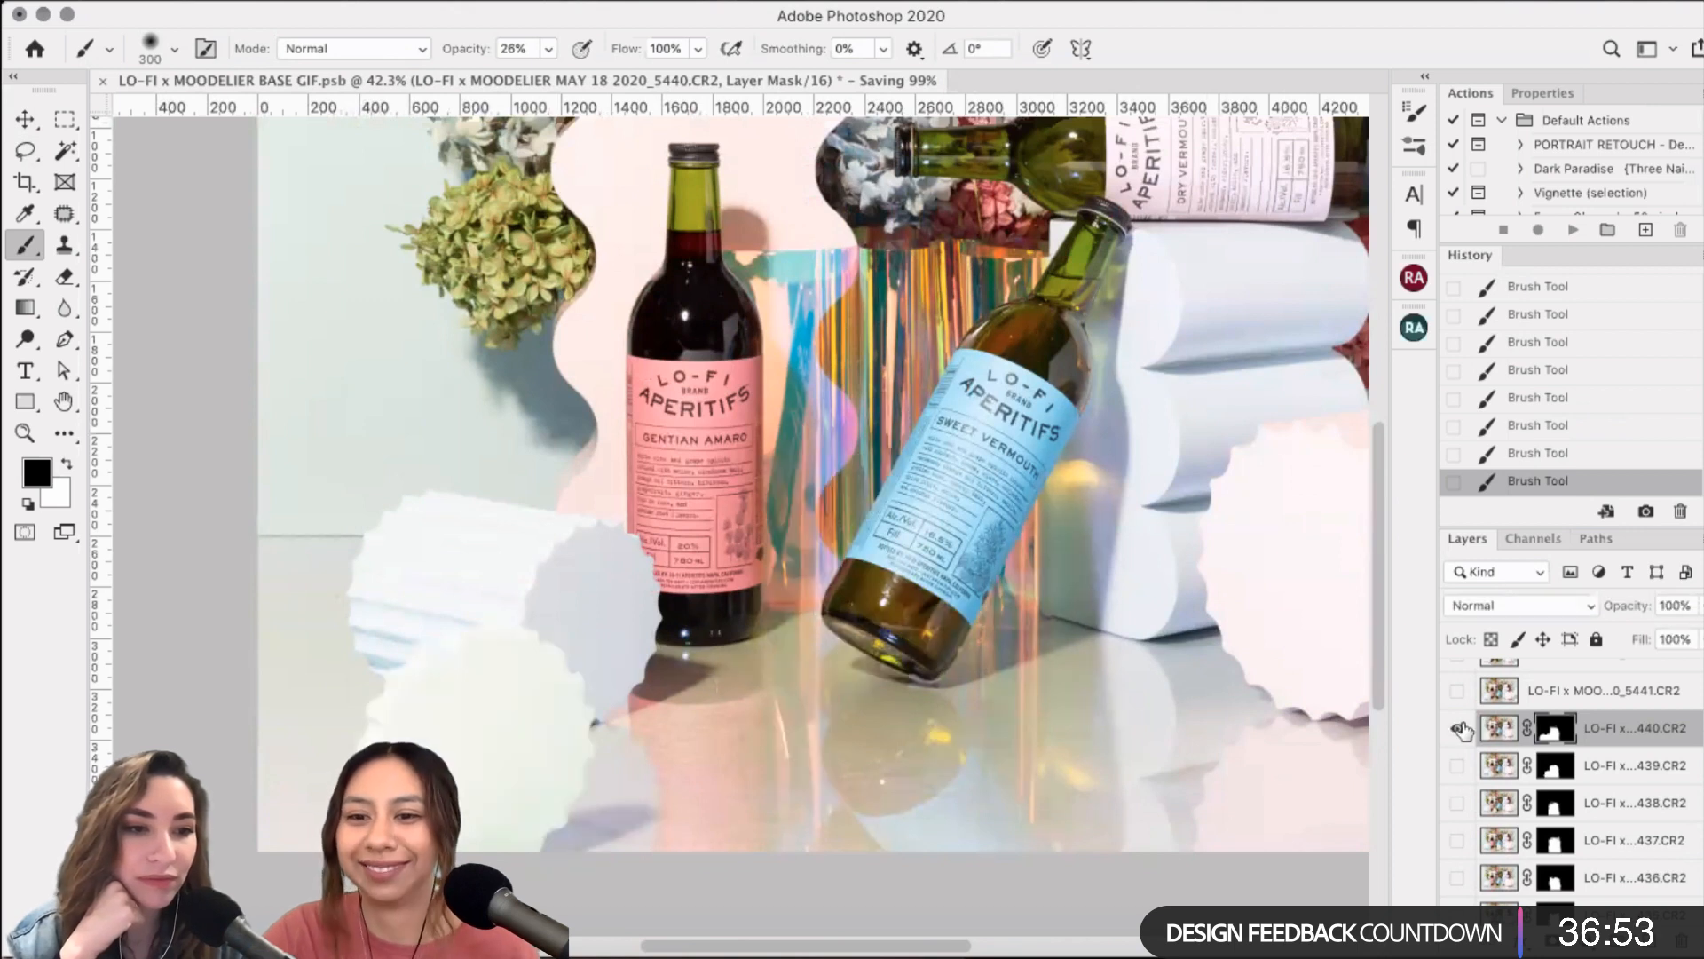
- Make the 5441 layer active for a lasso selection with 5440 hidden, and compare the scene with 5441 hidden and shown
left_click(1636, 699)
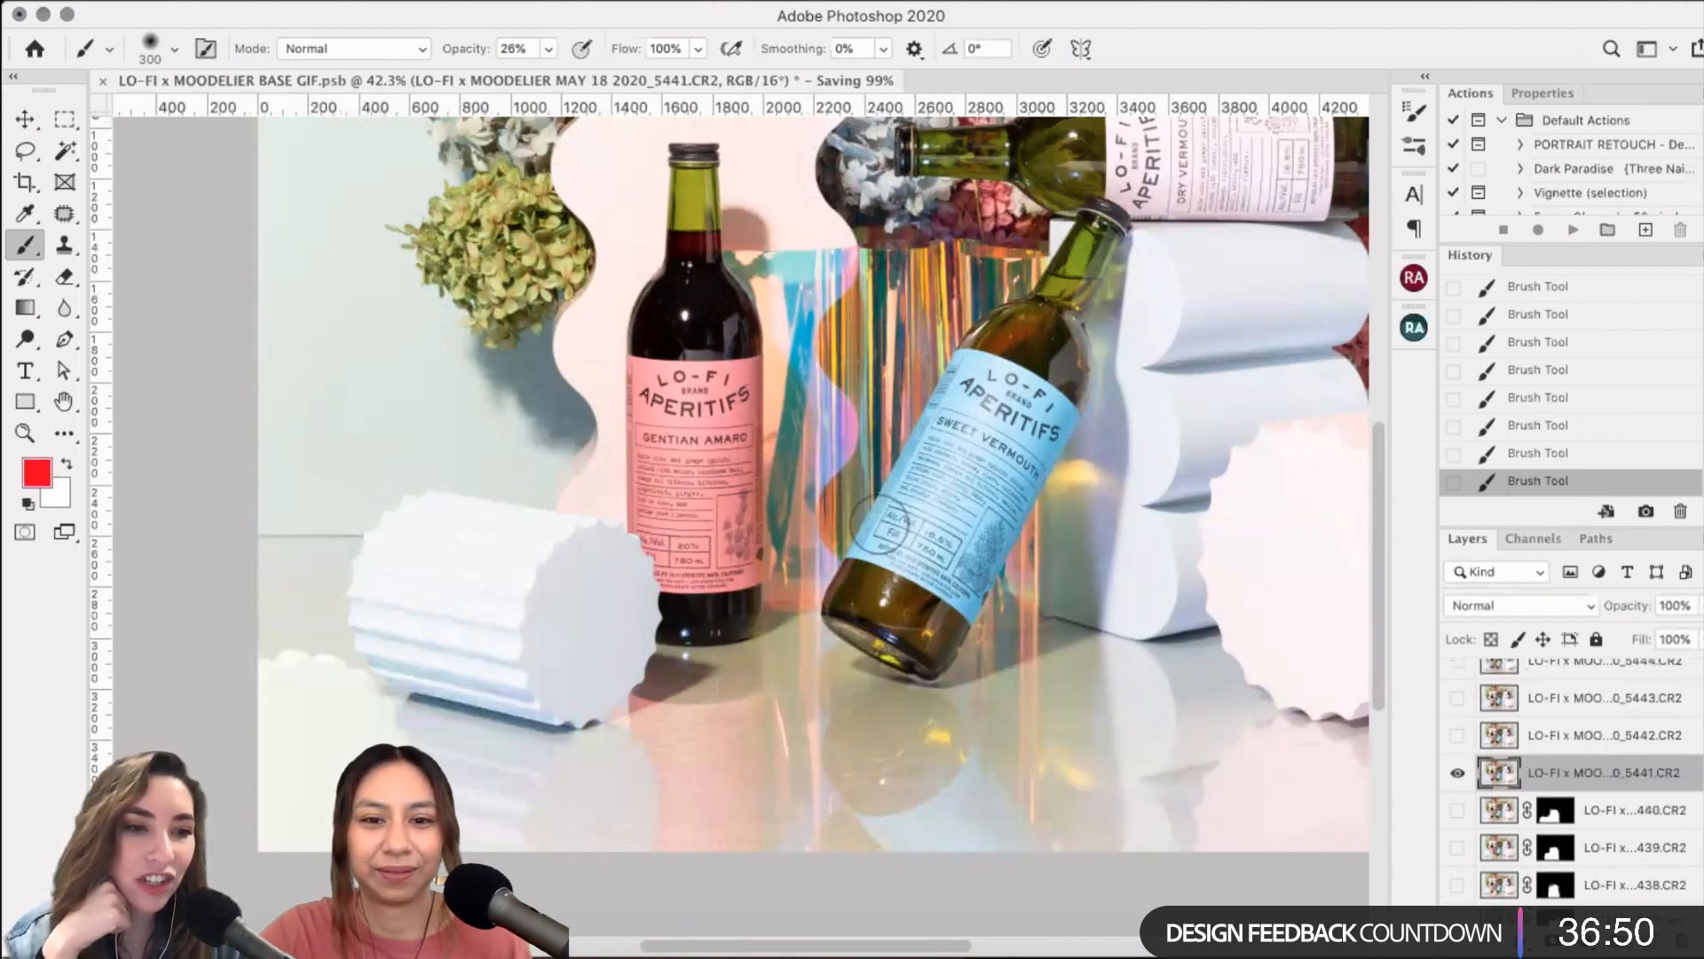
left_click(1457, 775)
left_click(1457, 773)
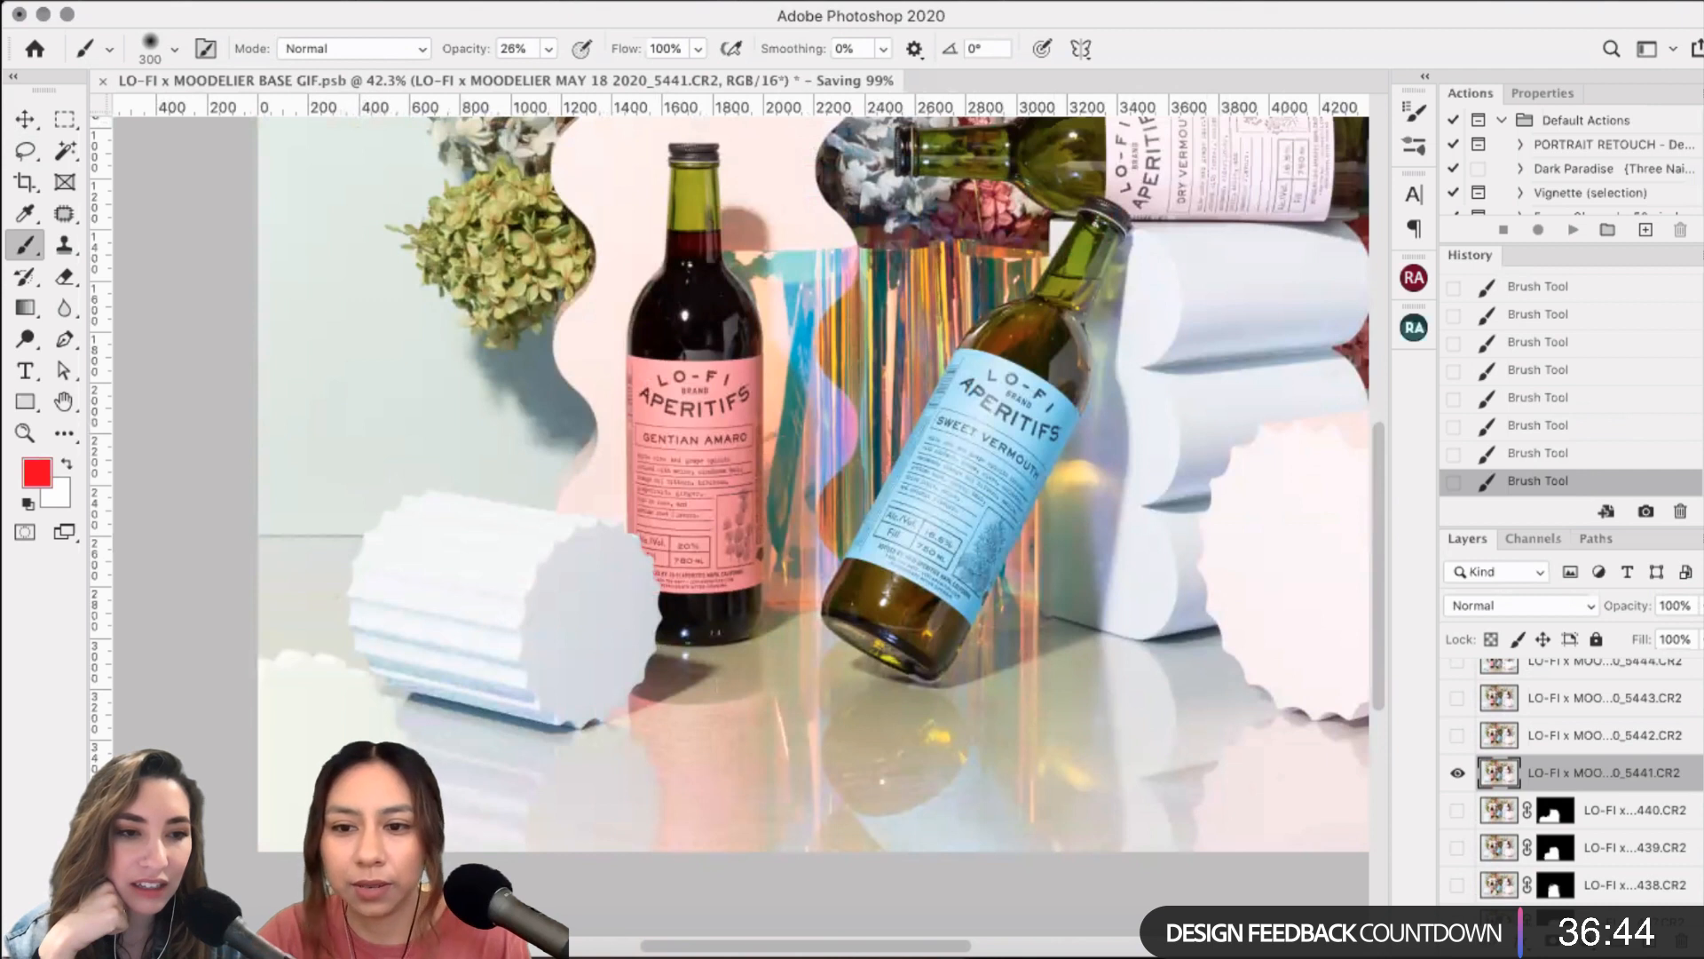
left_click(25, 150)
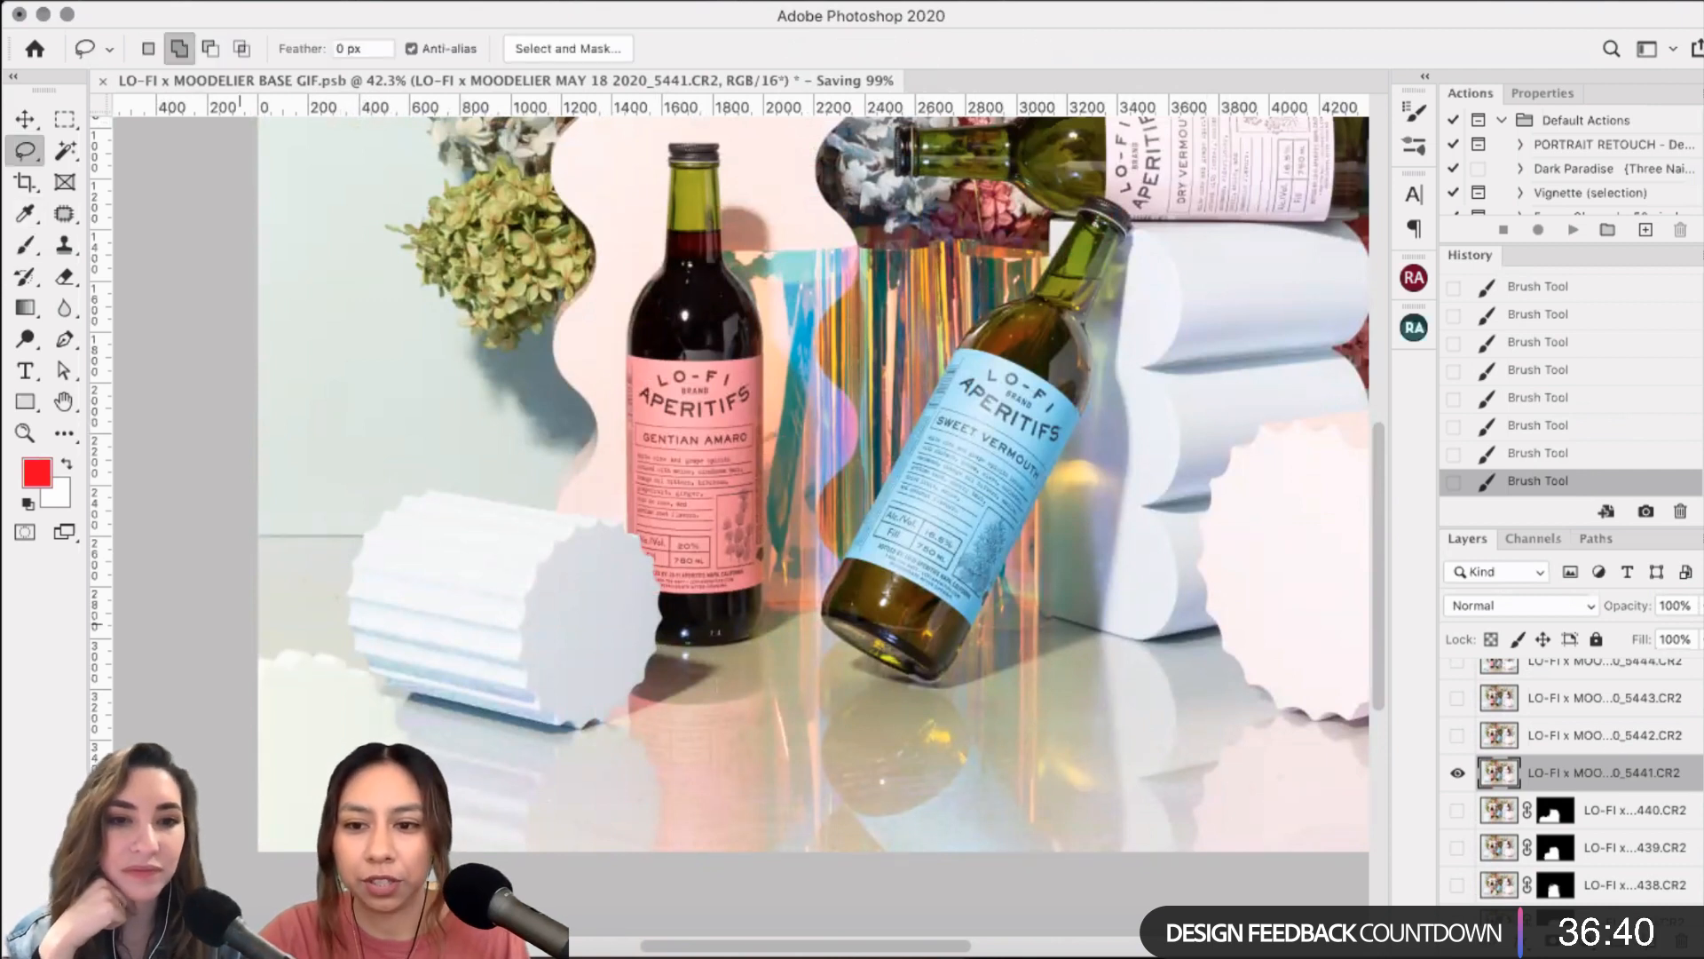
left_click(1458, 773)
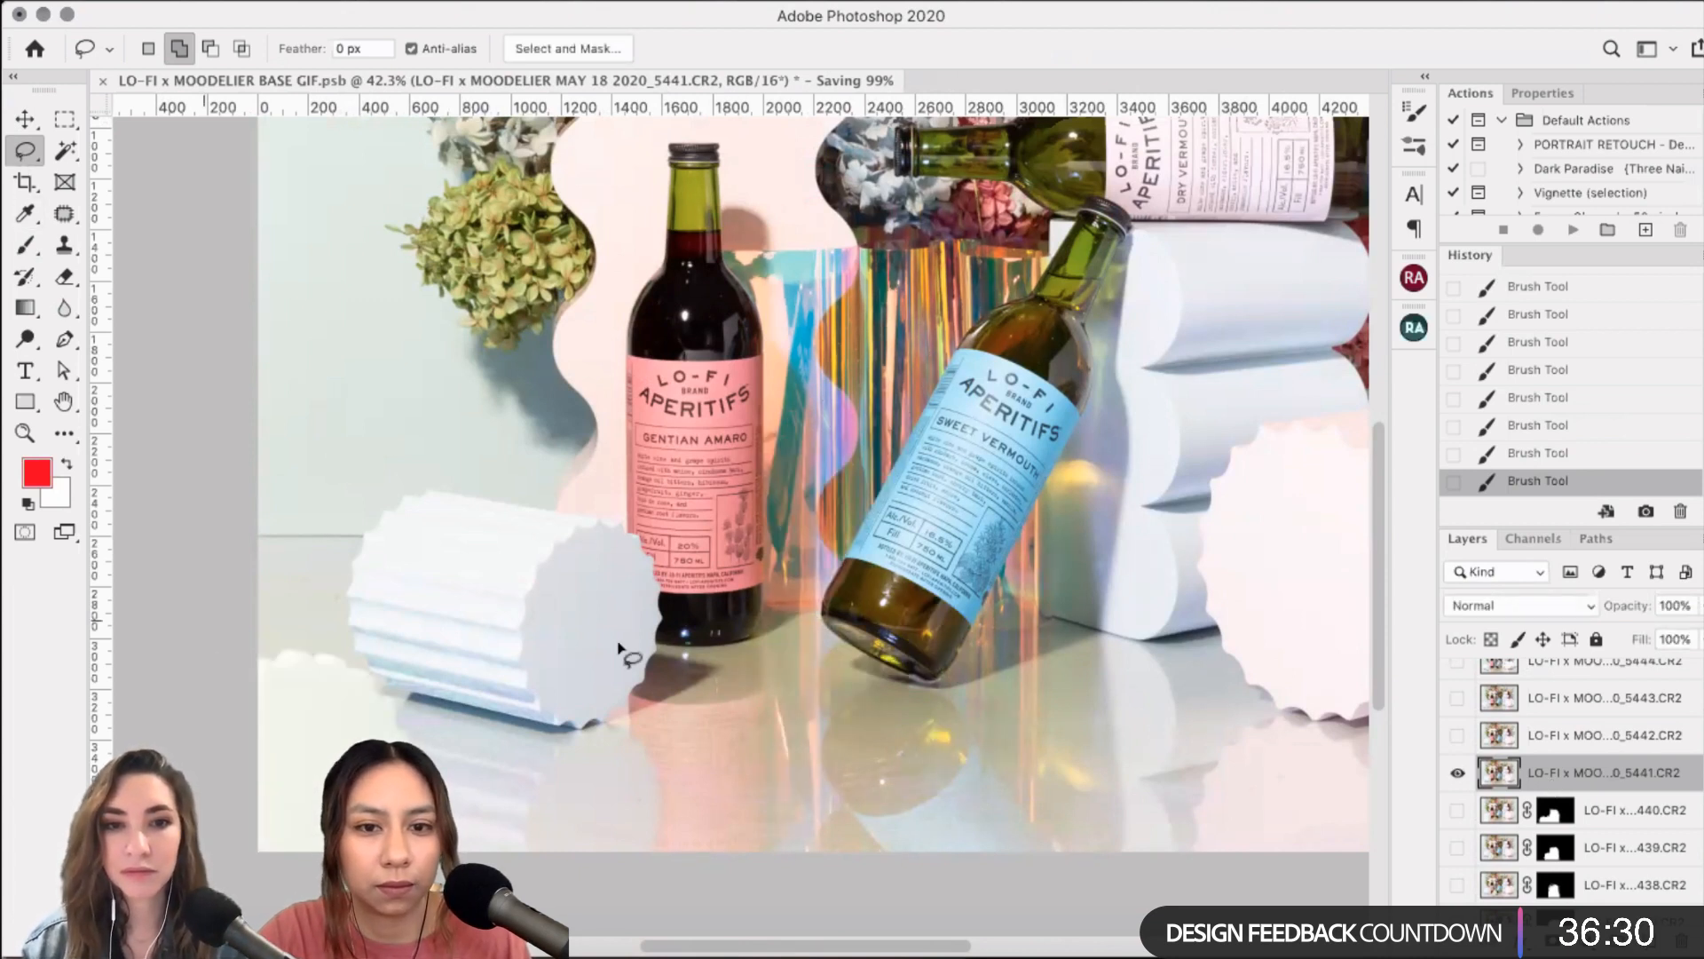
- Lasso the disc, tabletop and tilted bottle on the 5441 layer, adding the remaining tabletop area down to the image's lower edge
left_click_drag(619, 648, 946, 333)
left_click_drag(1103, 600, 1099, 887)
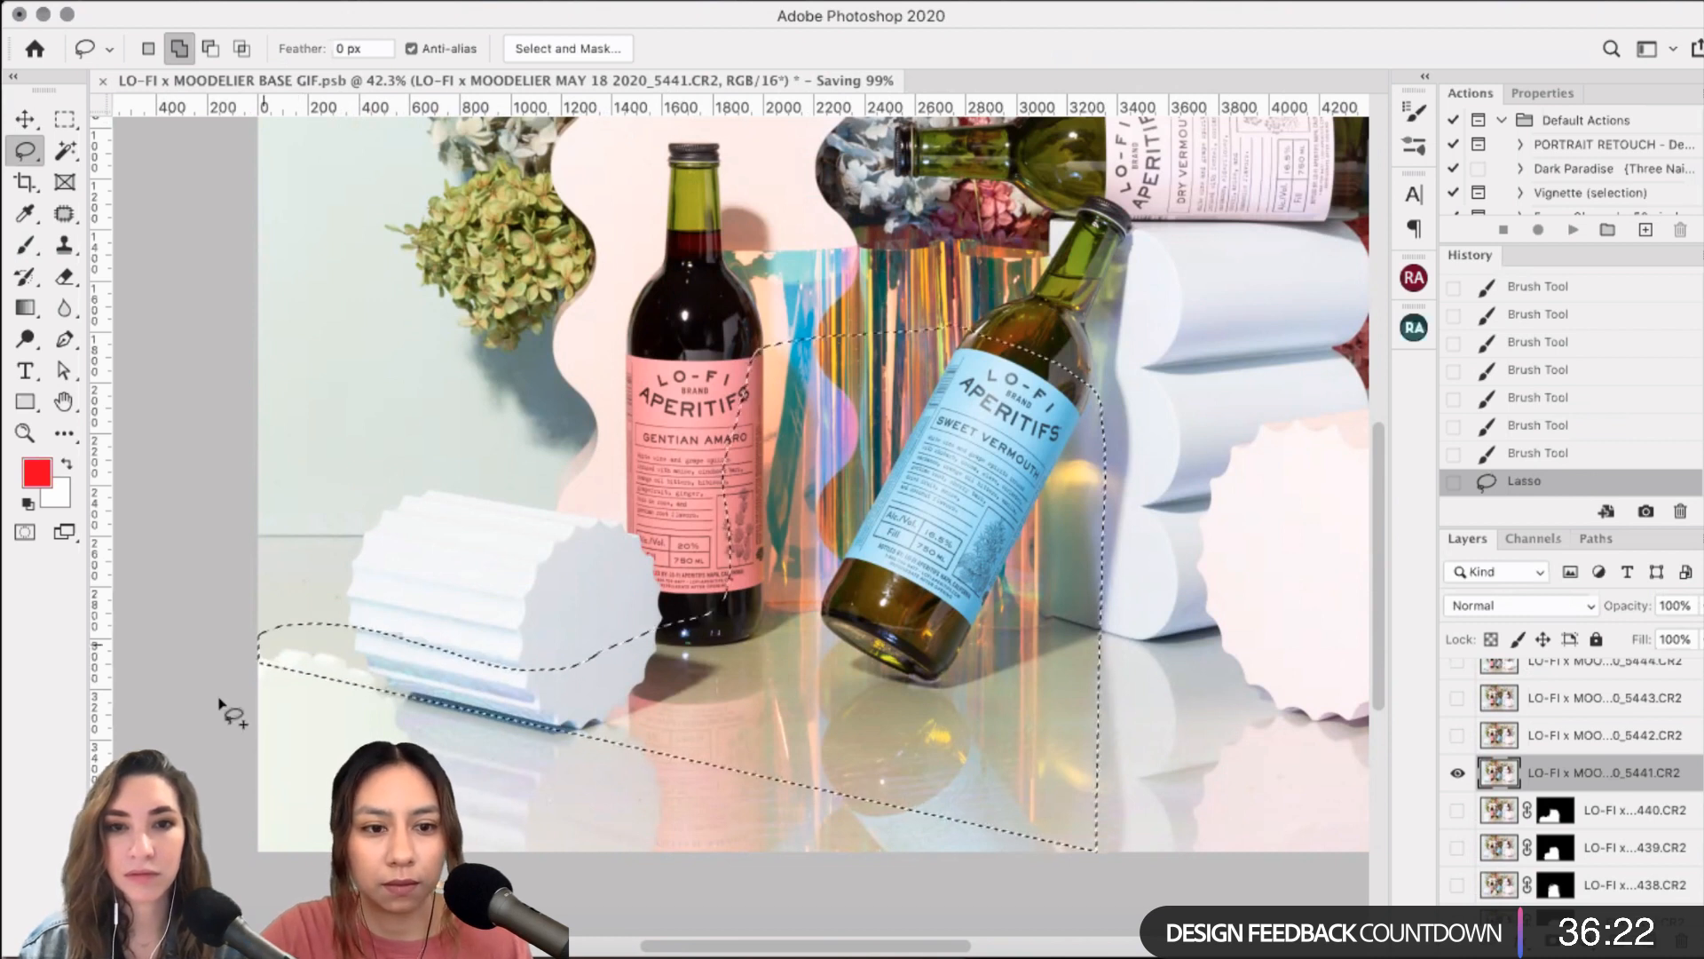
mouse_move(1089, 823)
left_mouse_down()
mouse_move(267, 888)
mouse_move(831, 765)
mouse_move(882, 772)
left_mouse_up()
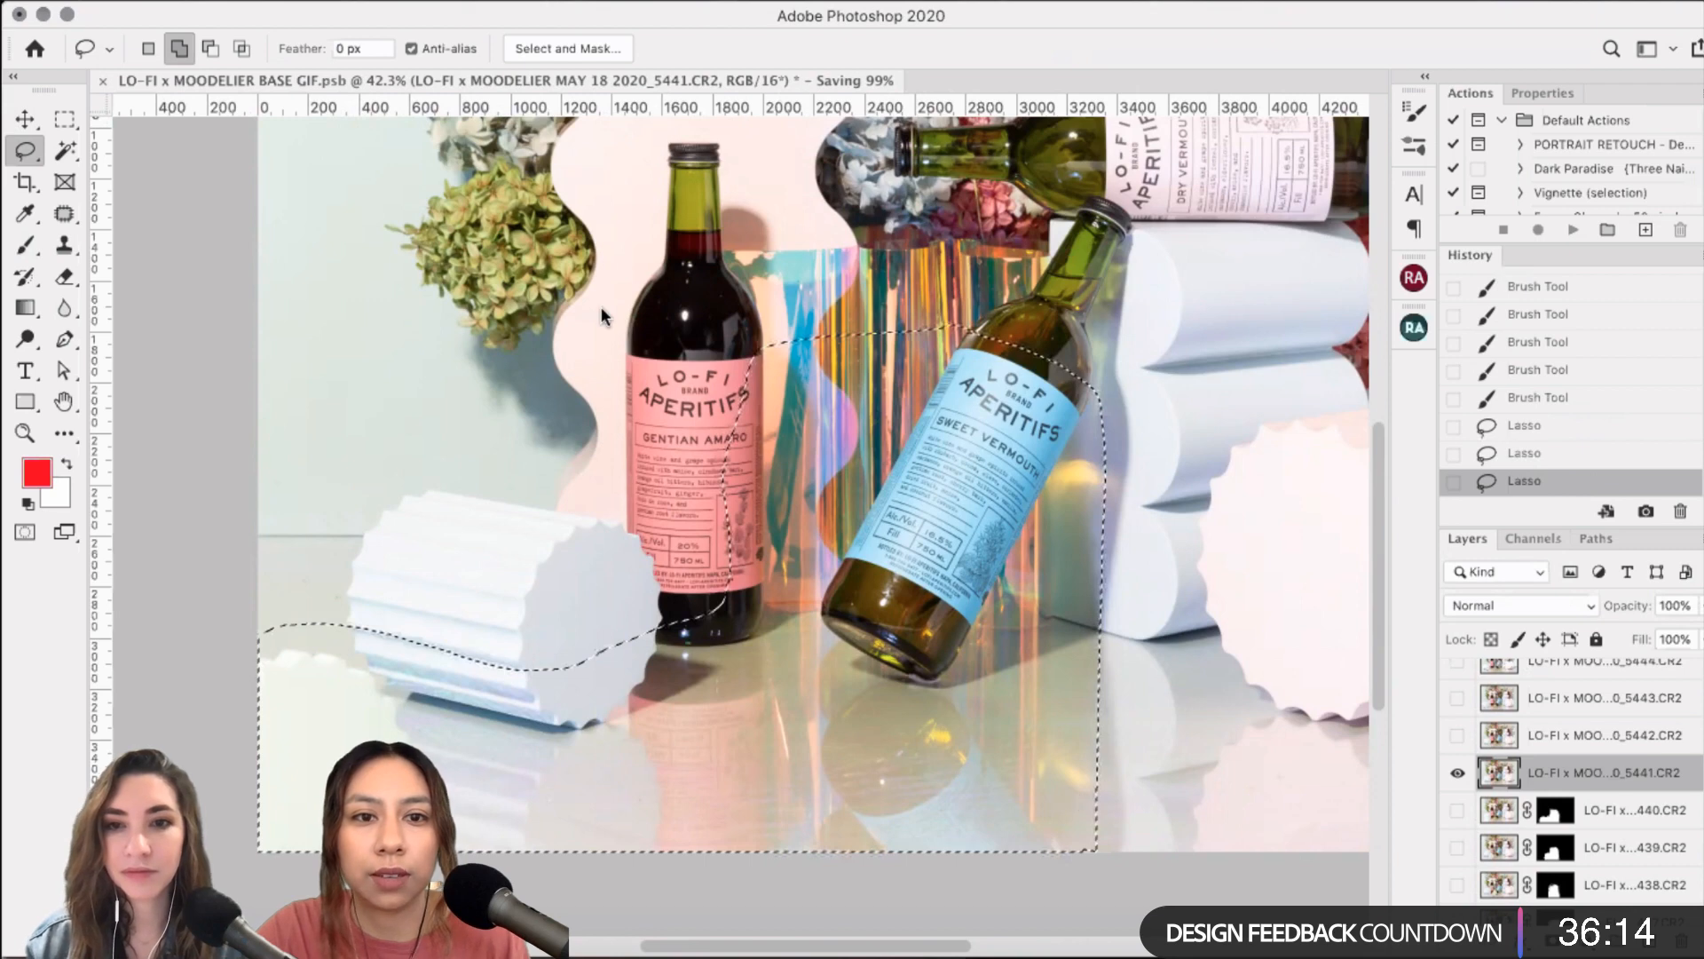
left_click(486, 1)
left_click(852, 482)
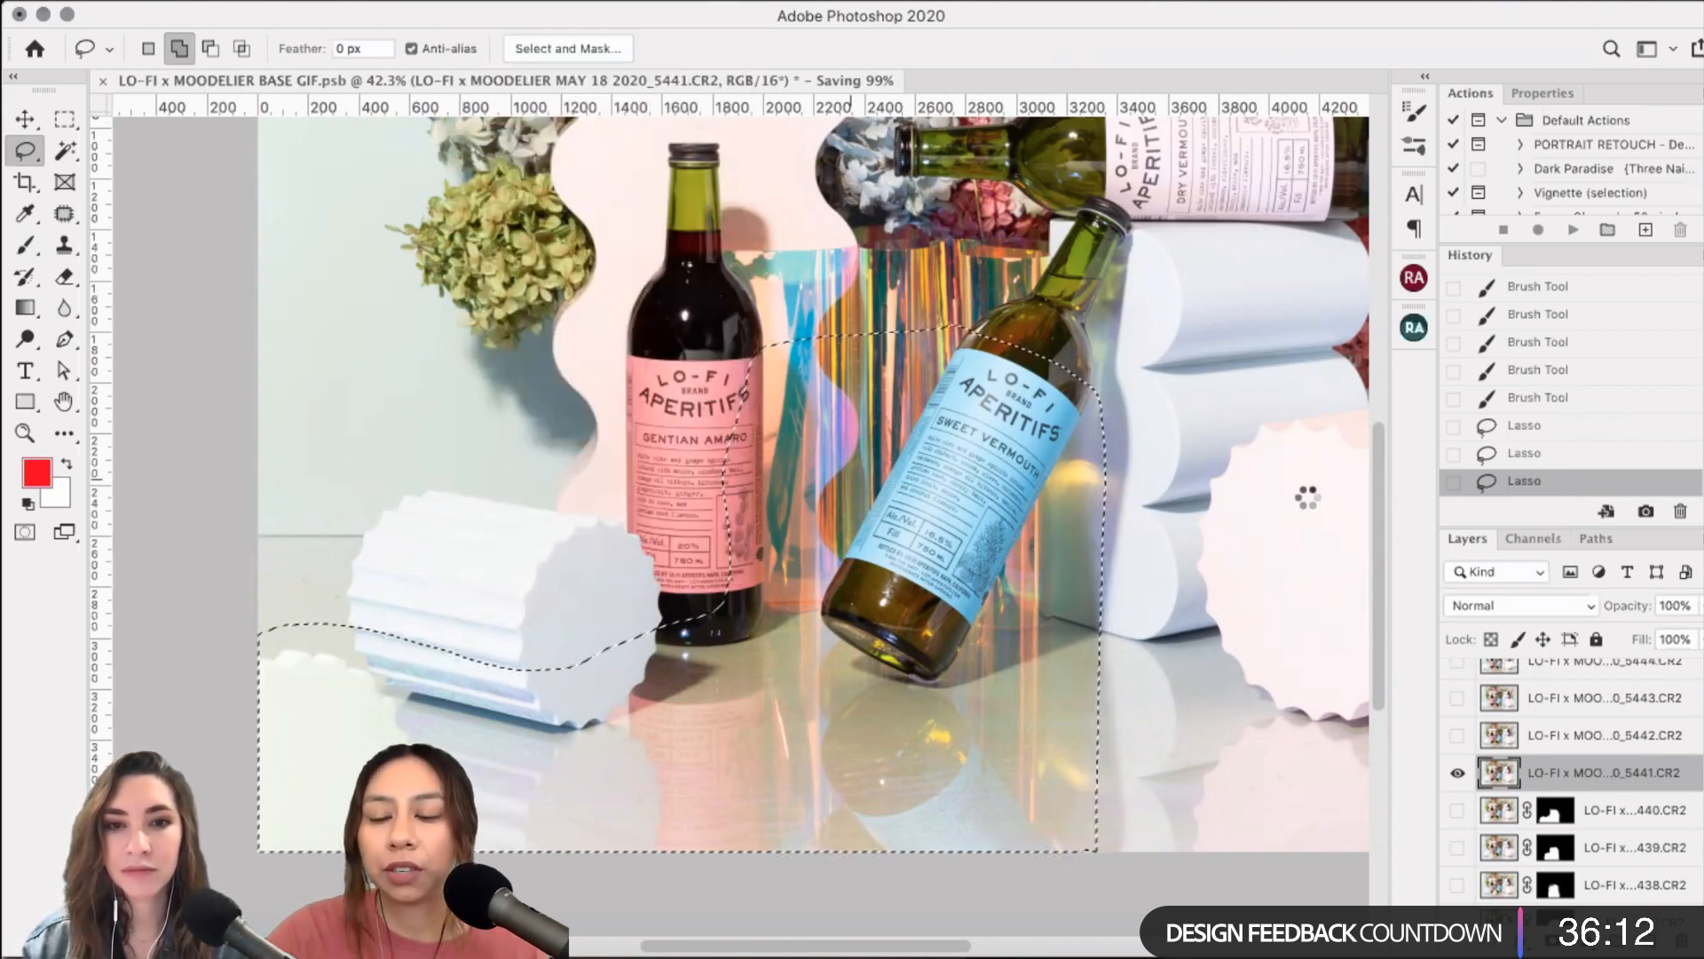
key("alt+super+r")
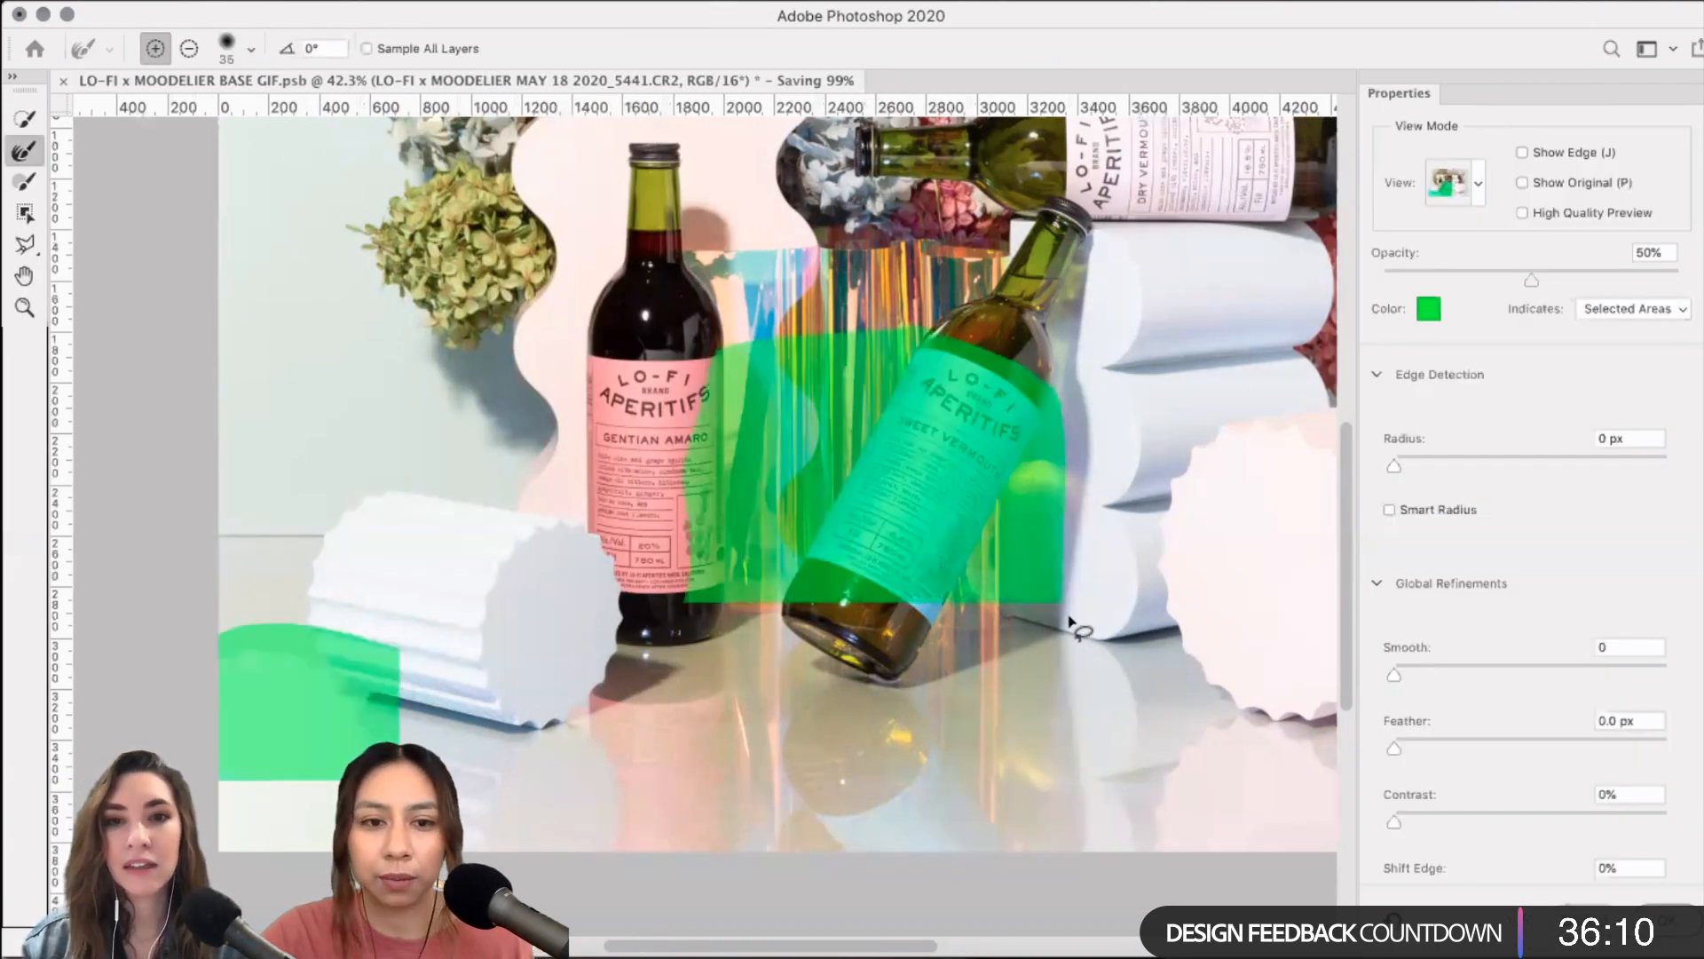
key("Return")
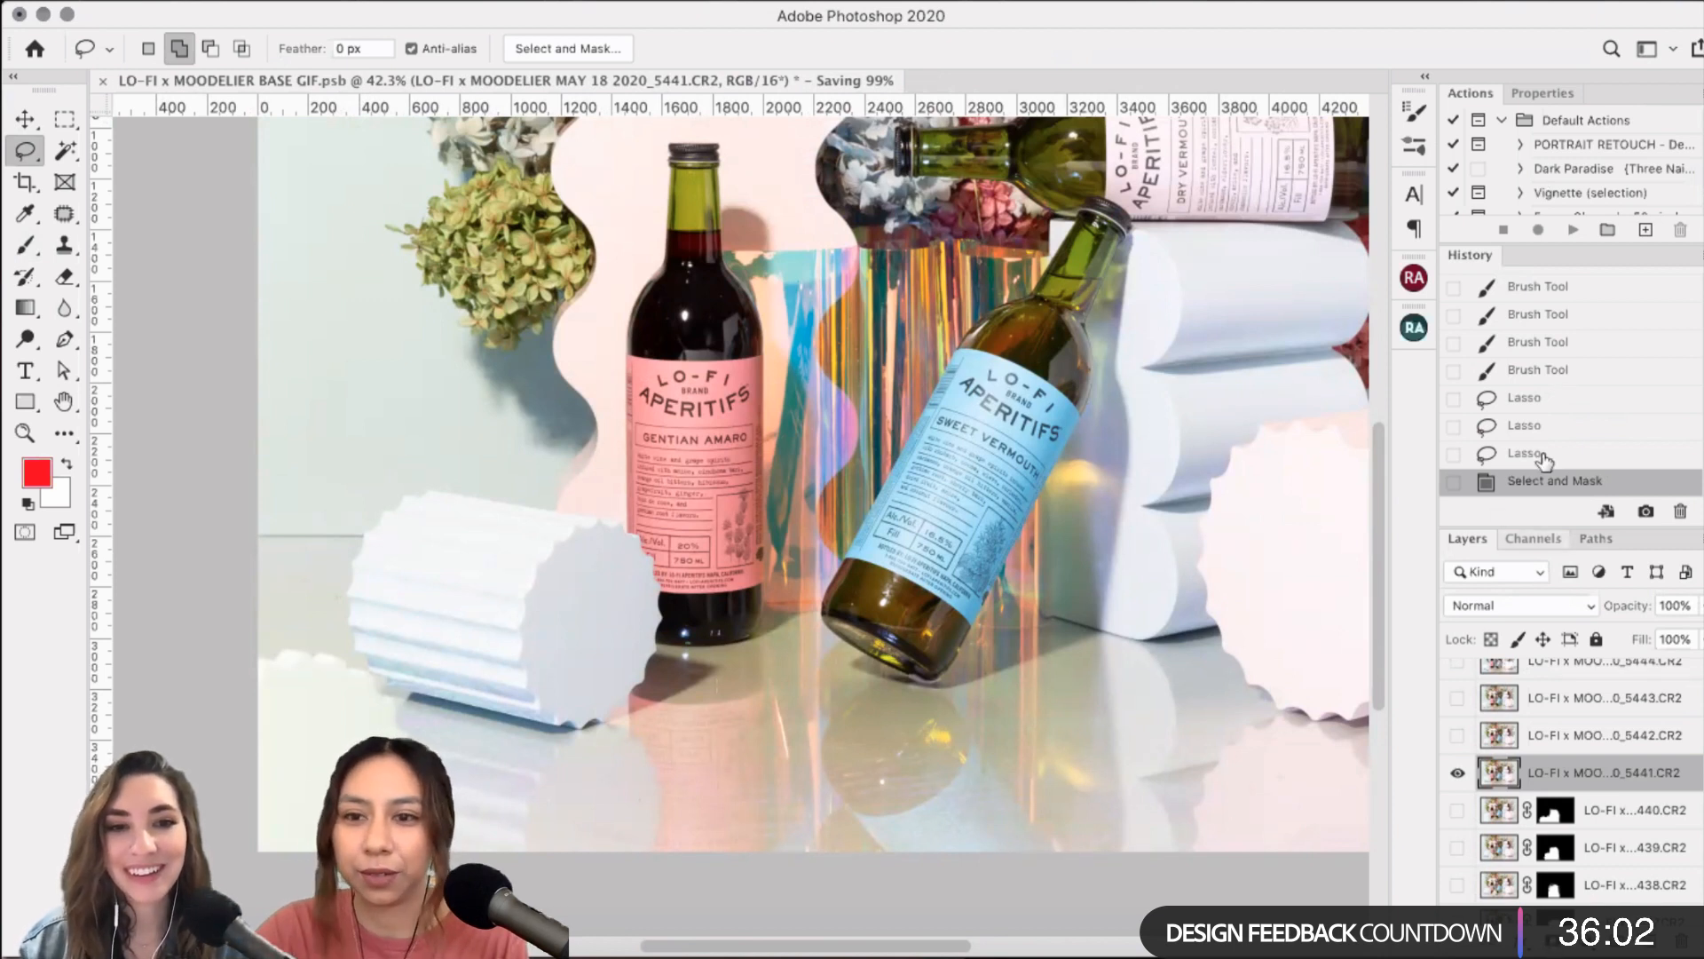
key("super+z")
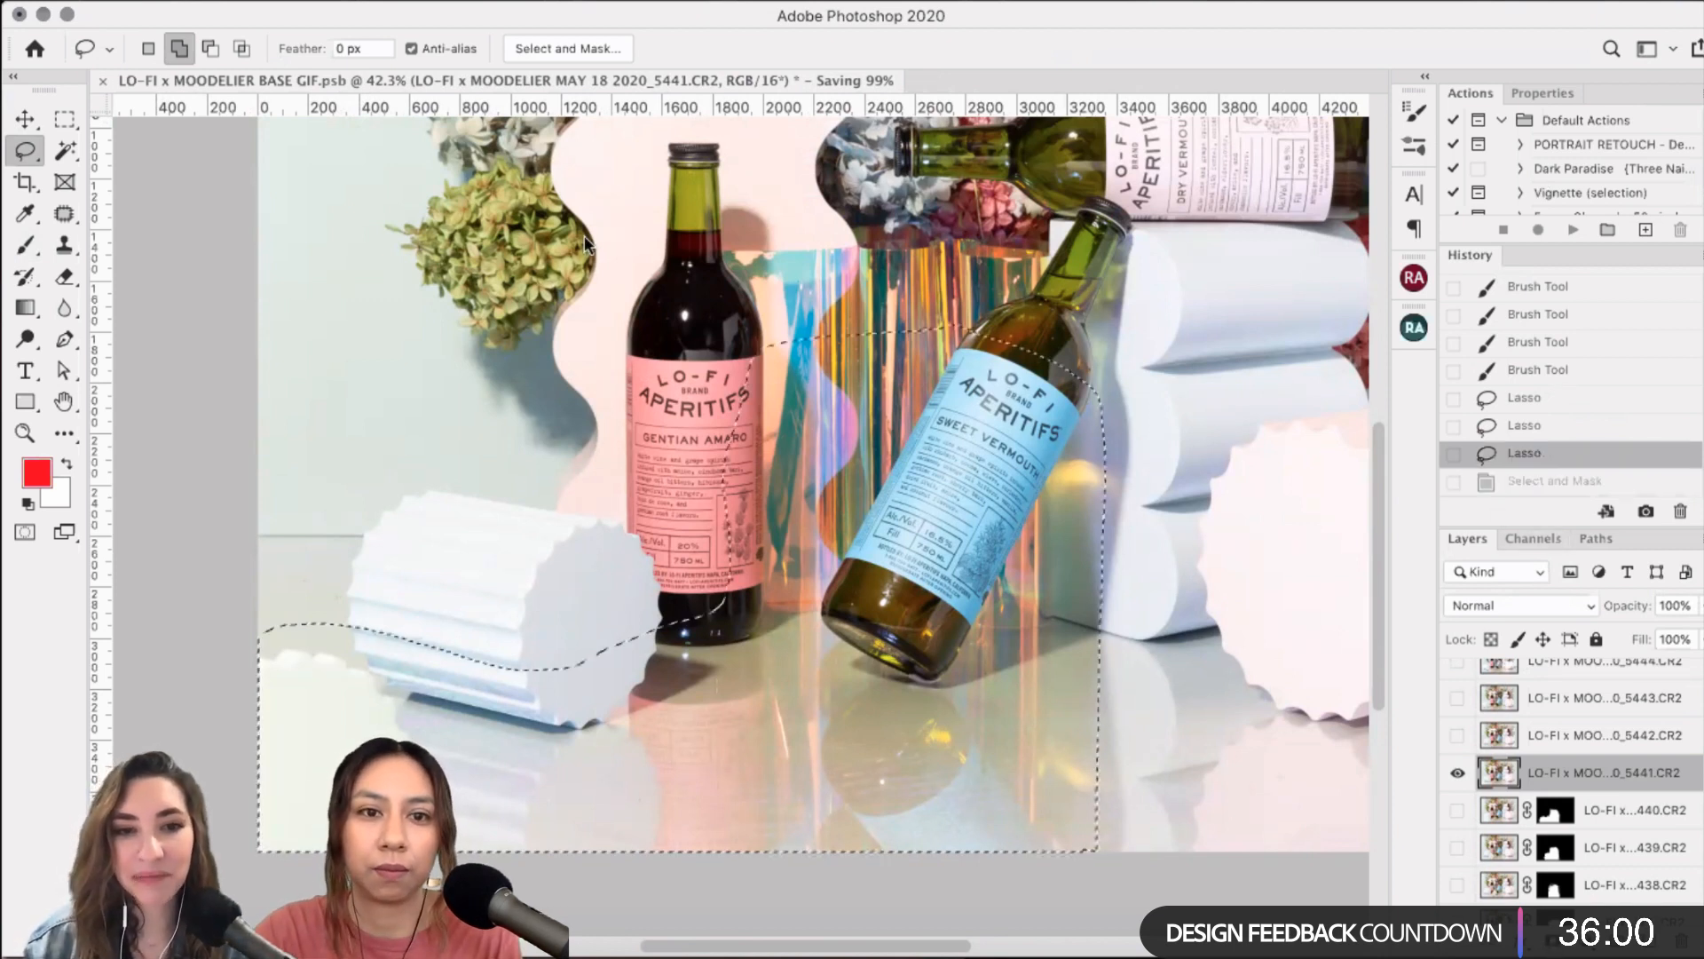
- Smooth the lasso selection by 4 in Select and Mask and add it to the 5441 layer as a layer mask
left_click(595, 306)
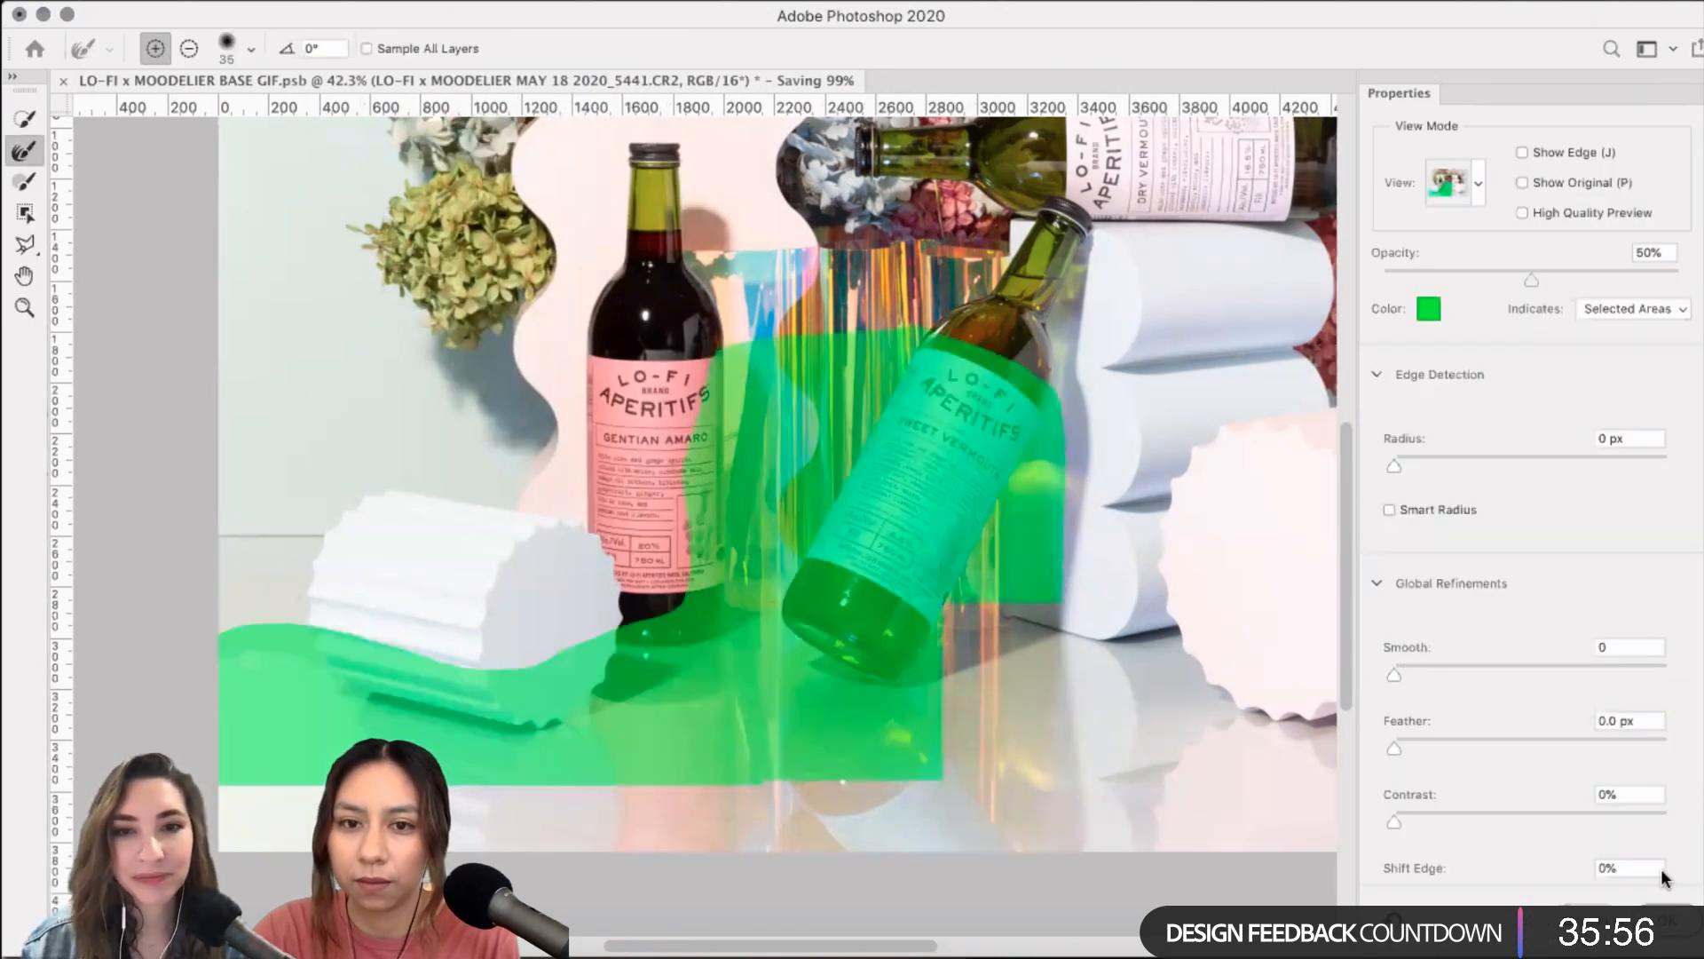
left_click(1404, 672)
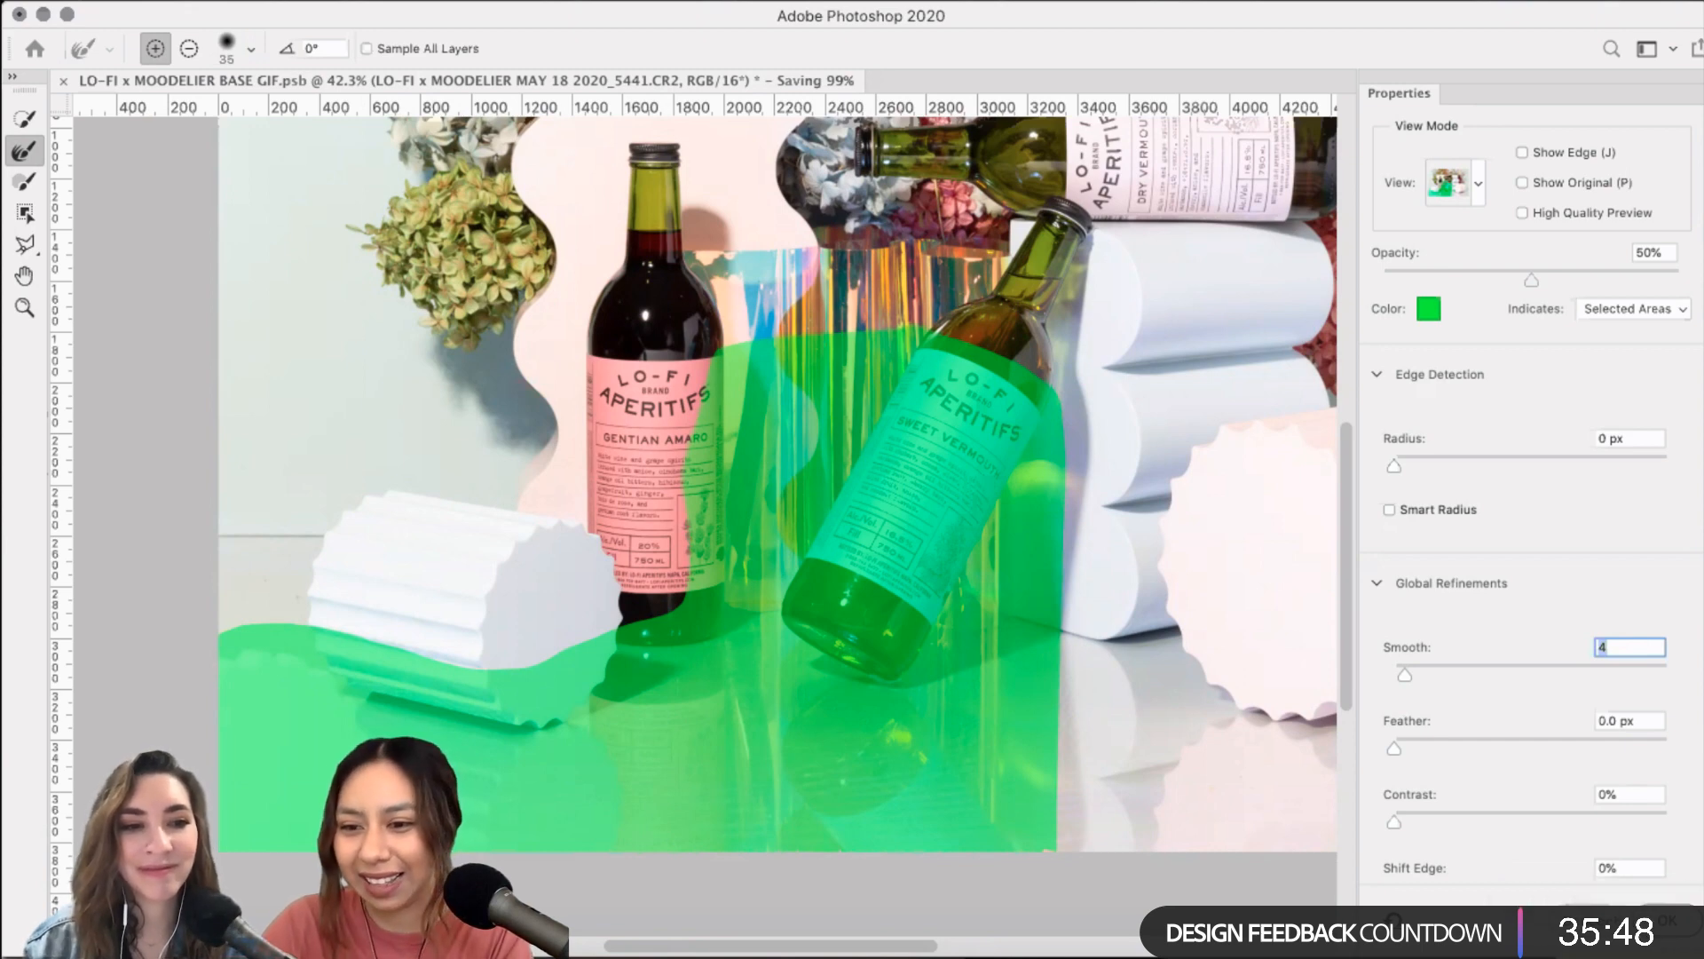
key("Return")
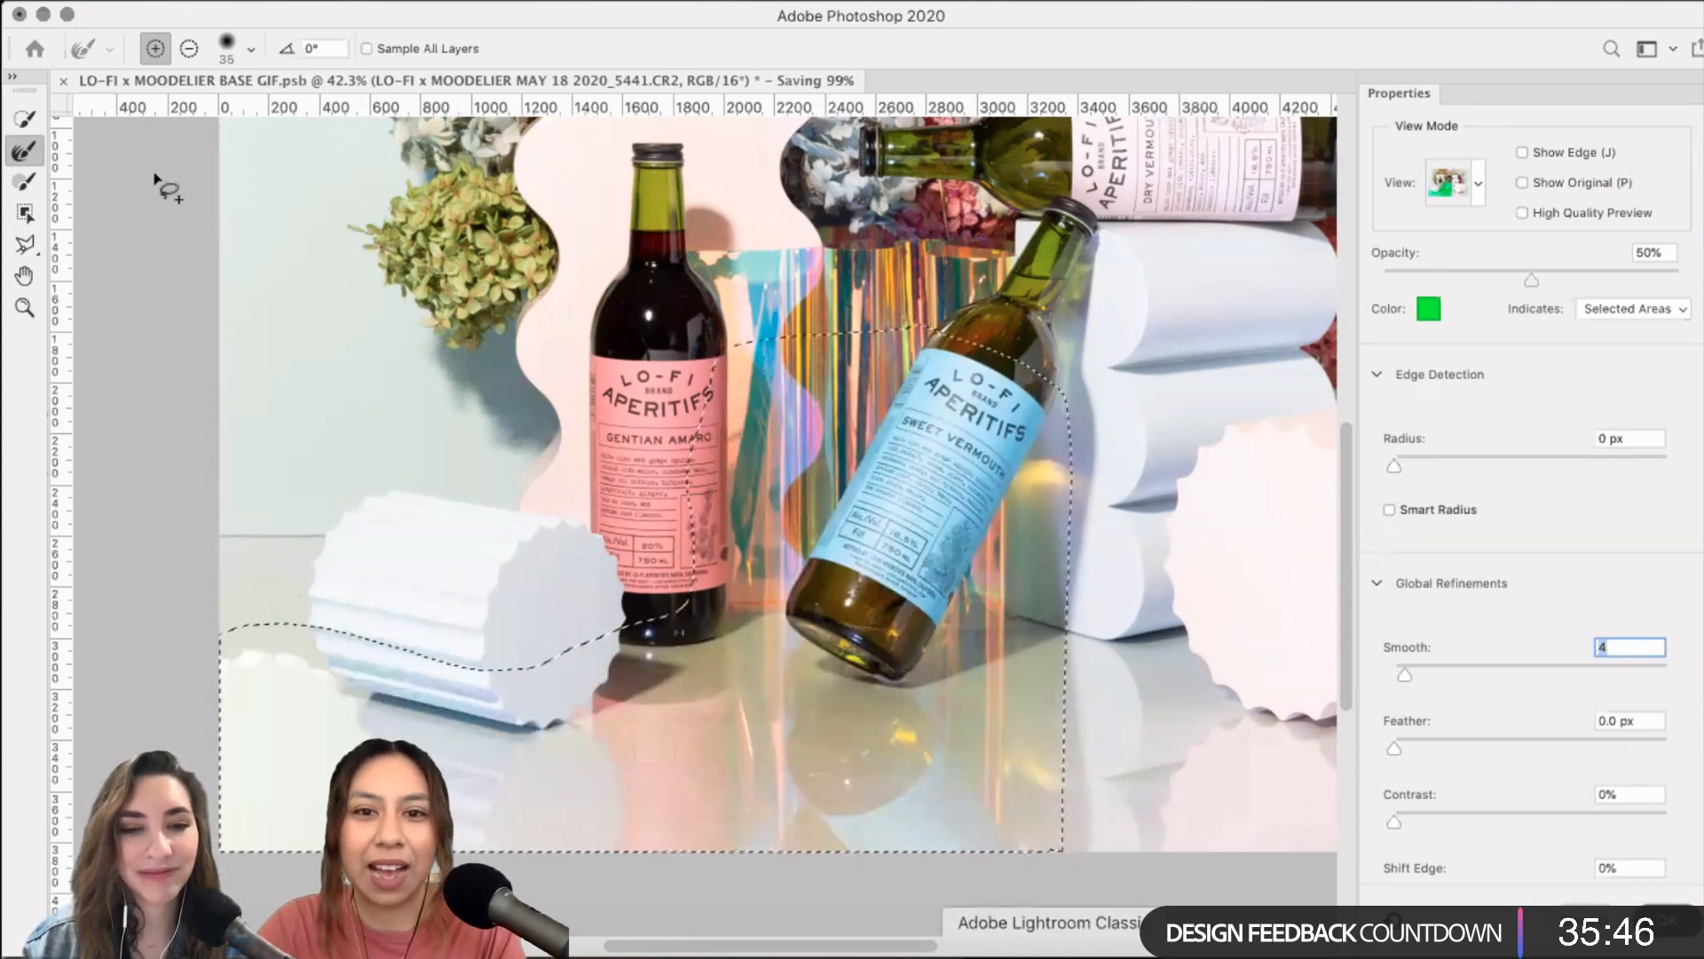
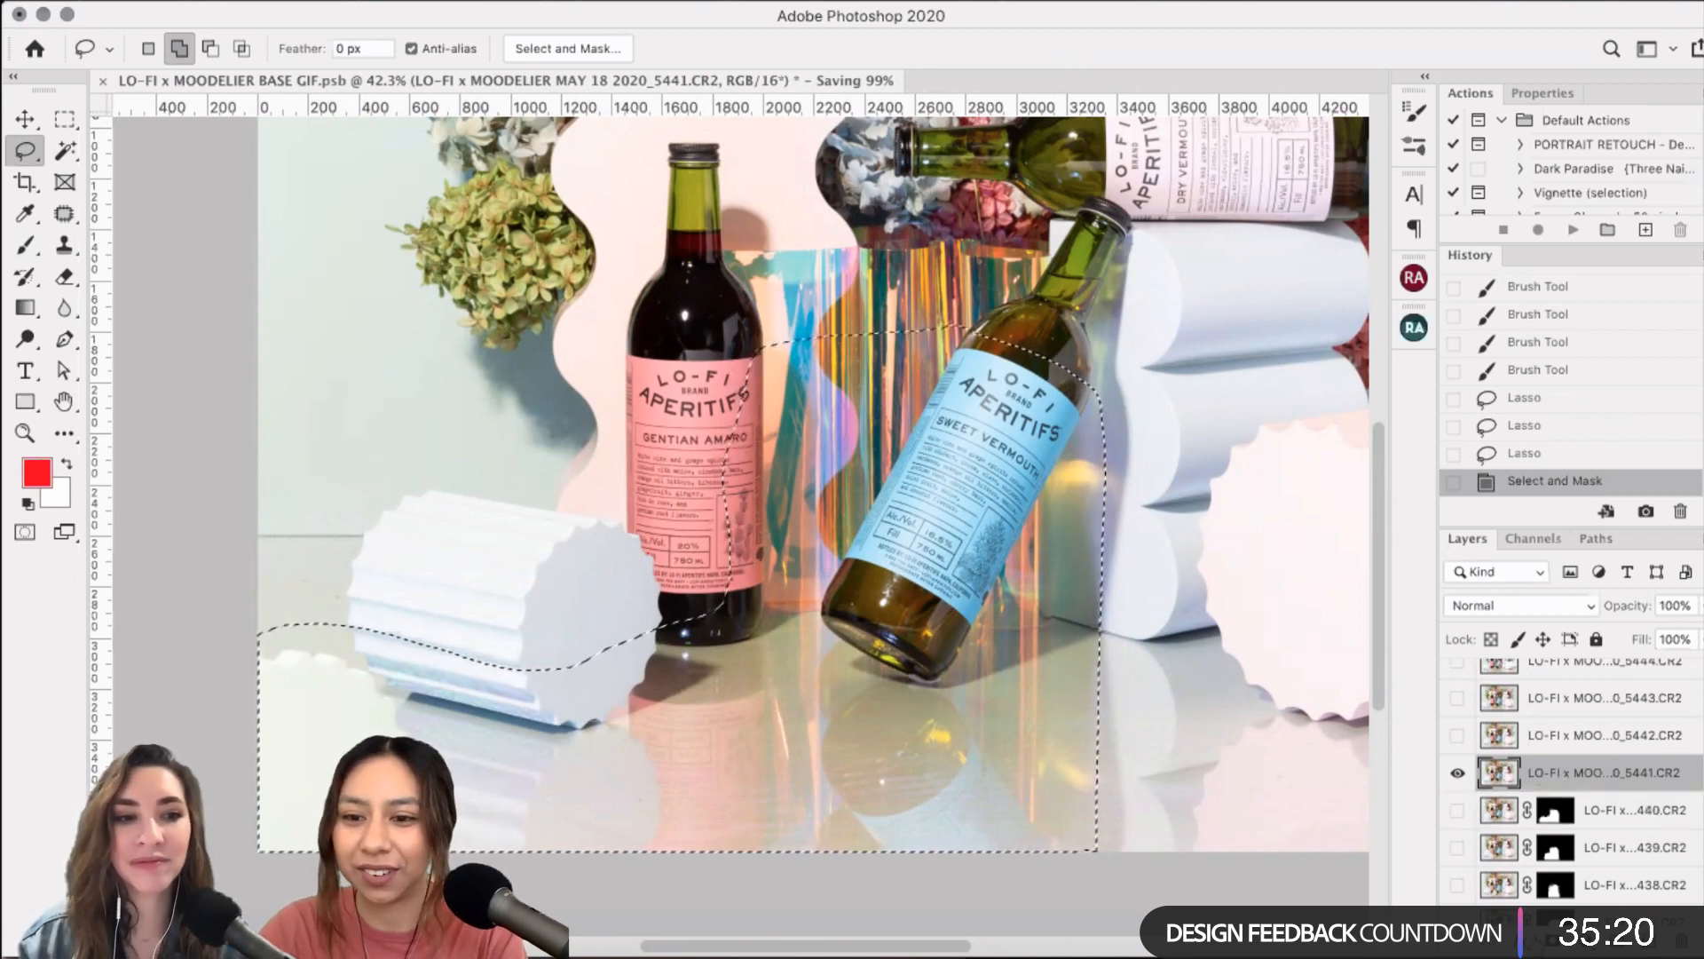
- Paint black on the 5441 mask along its edge at the tabletop and scalloped block, using brush size 500 at 26% opacity
left_click(24, 247)
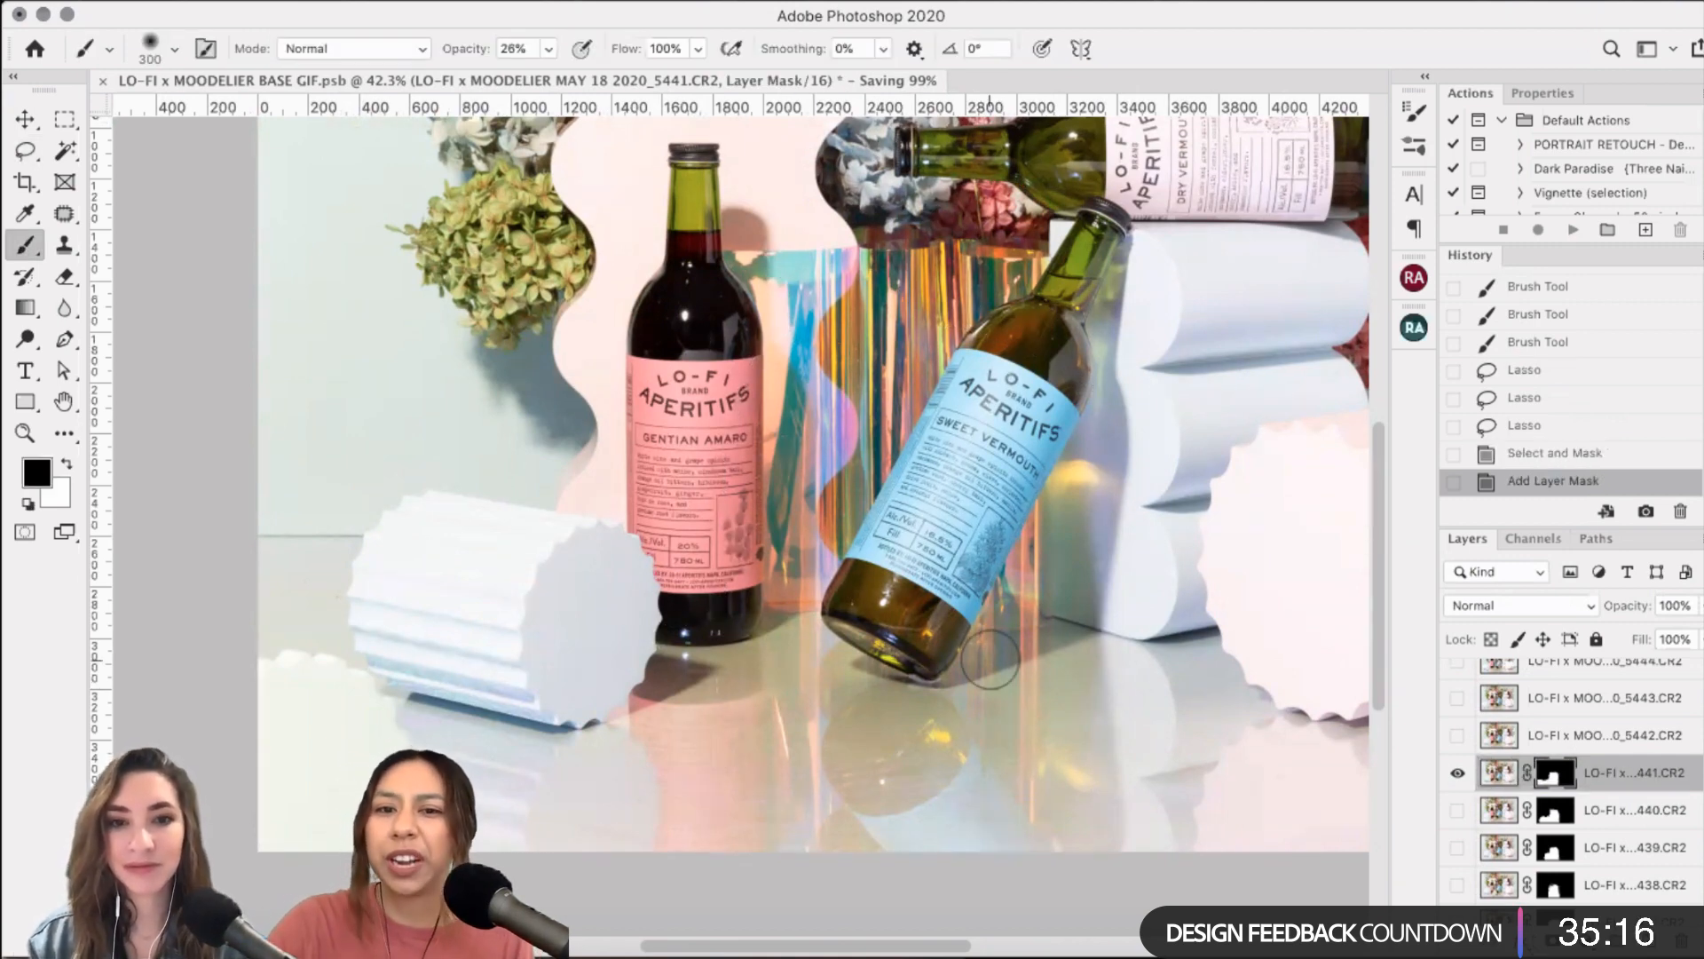
scroll(990, 658, "right", 3)
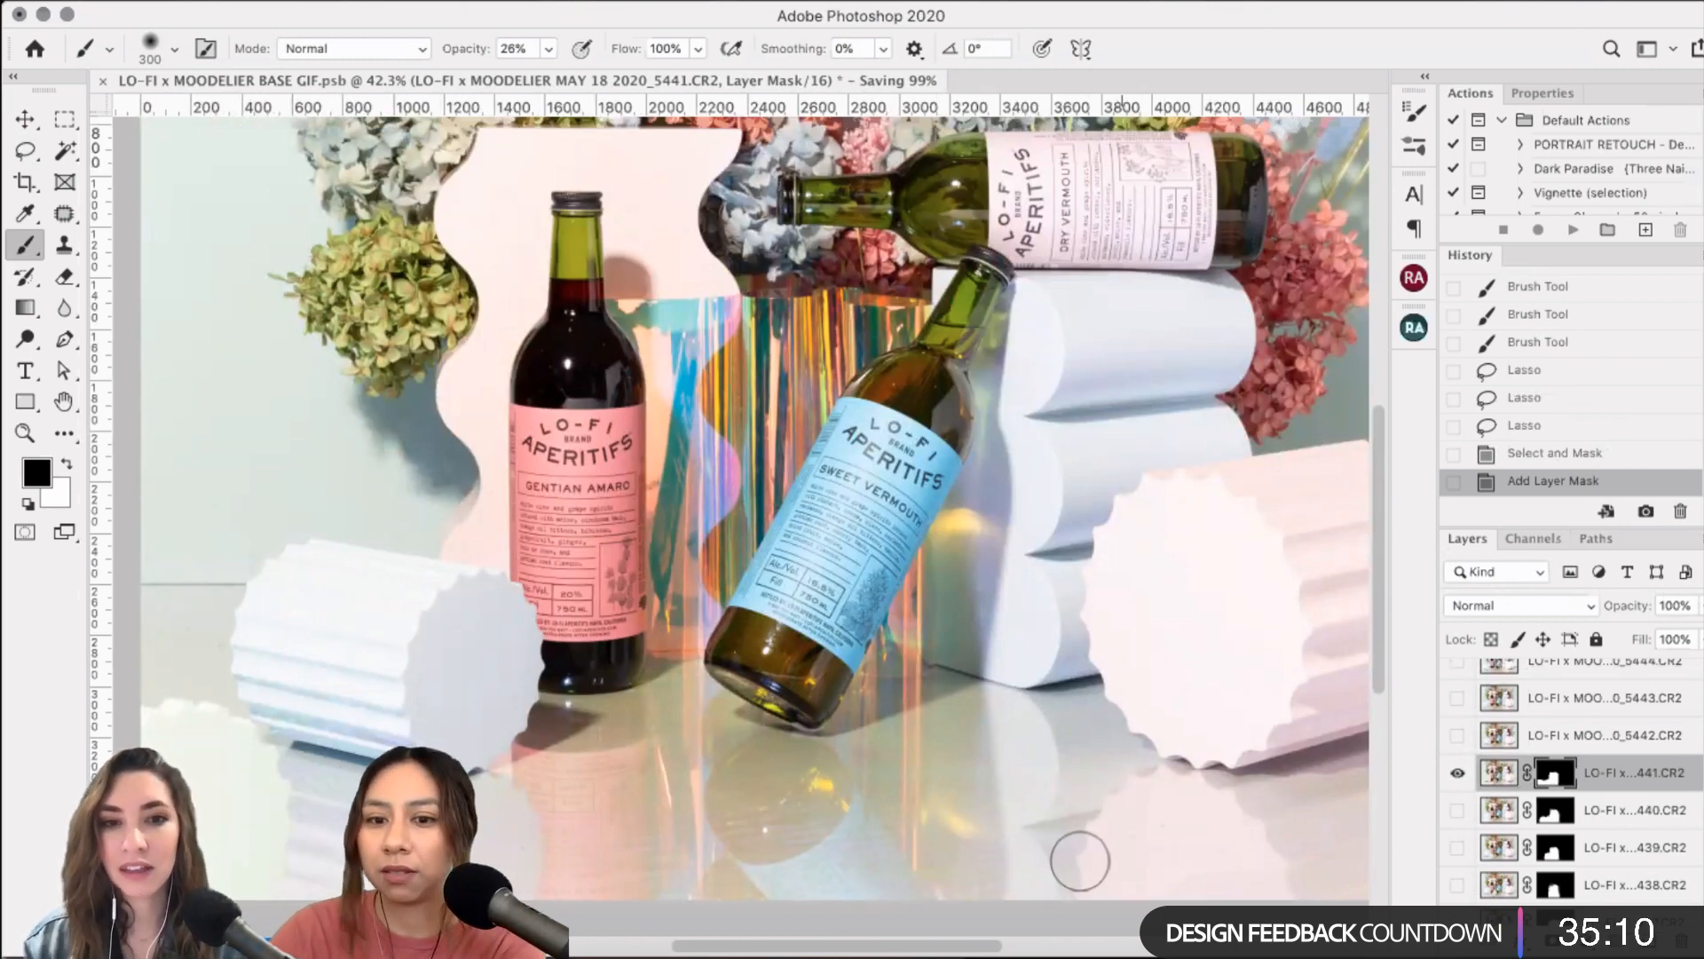
key("bracketright")
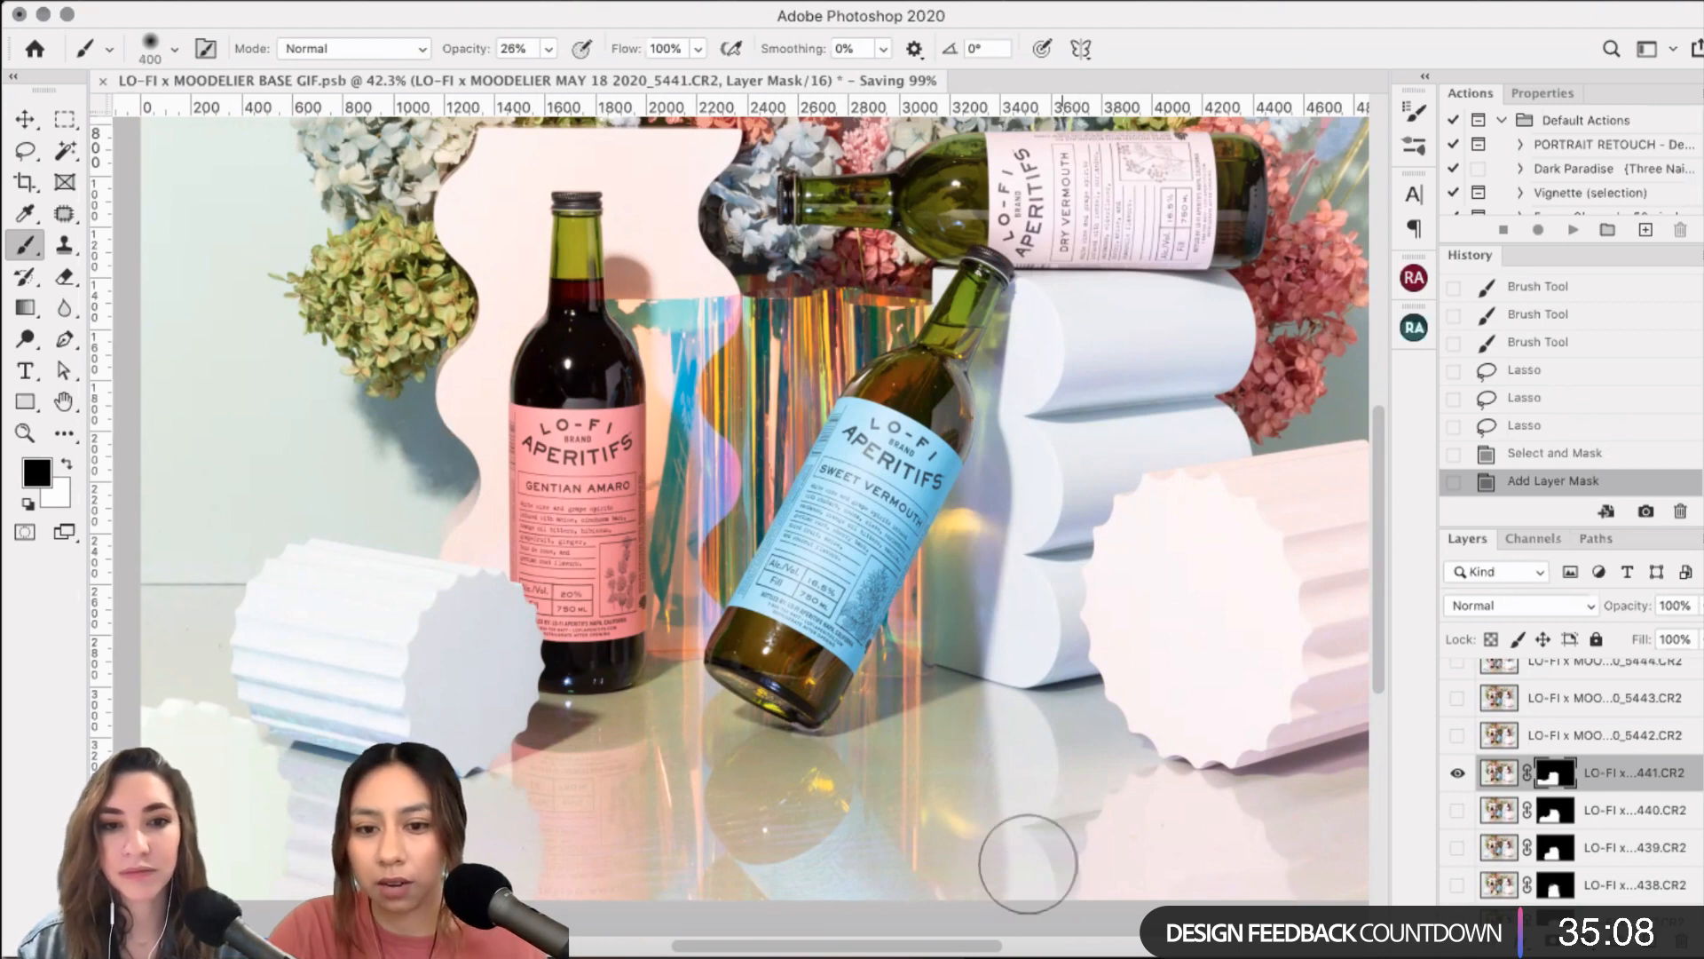
key("bracketright")
left_click(1016, 448)
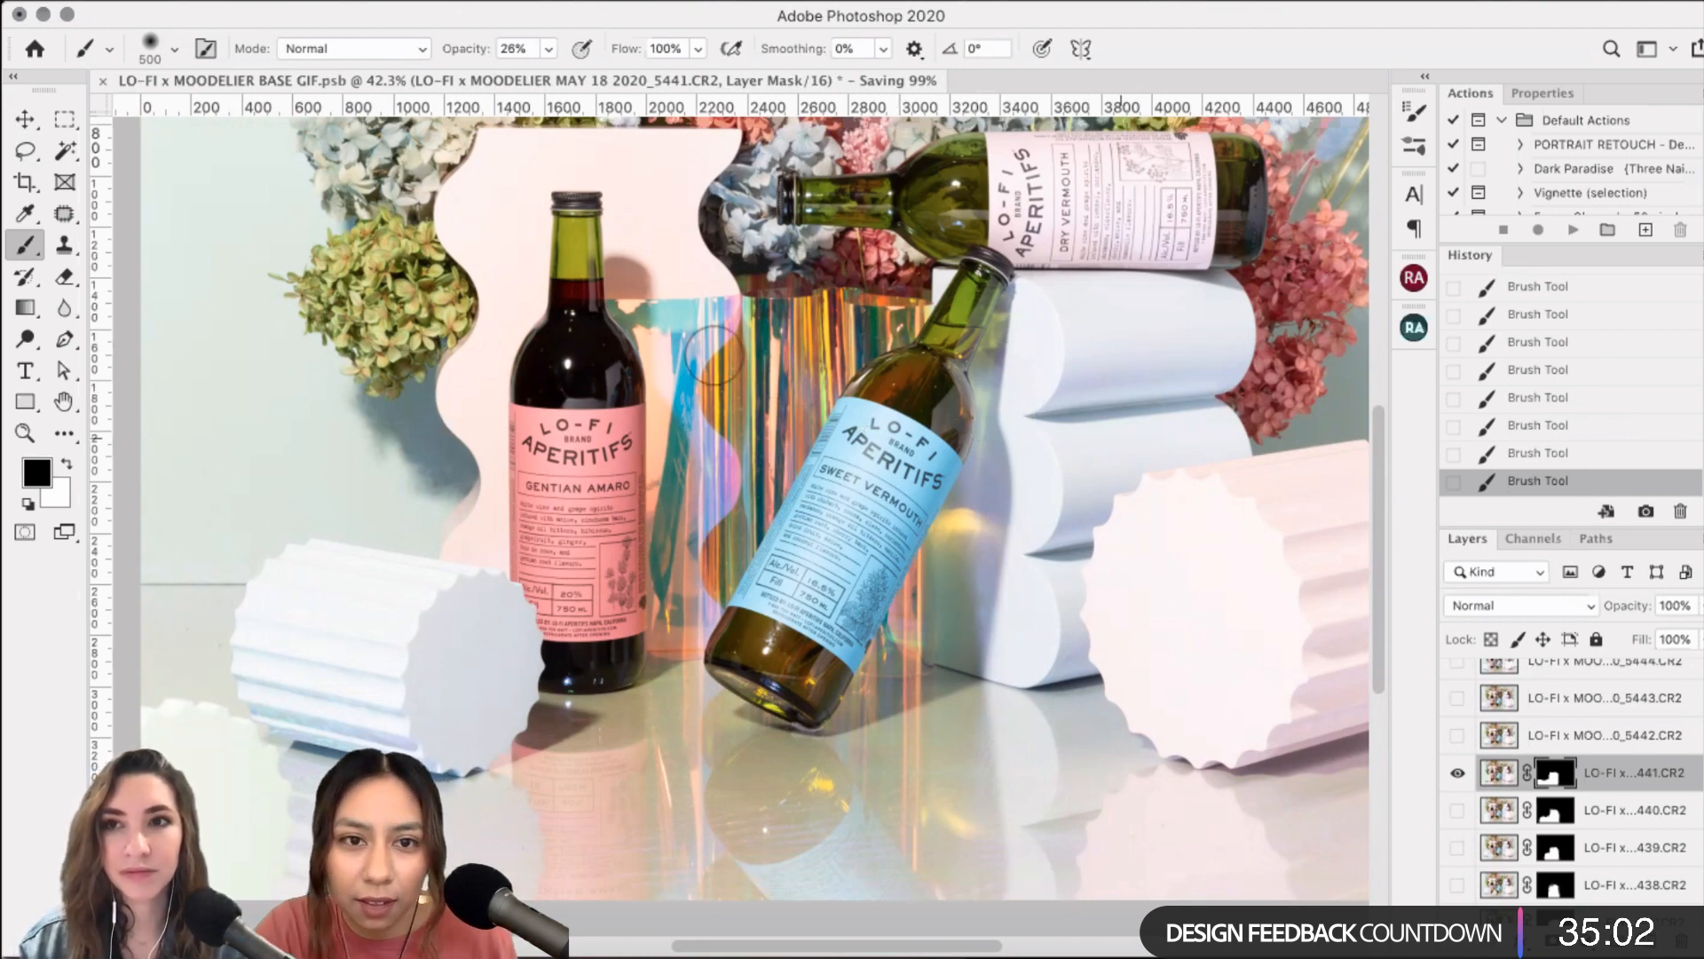
key("bracketleft")
key("bracketleft")
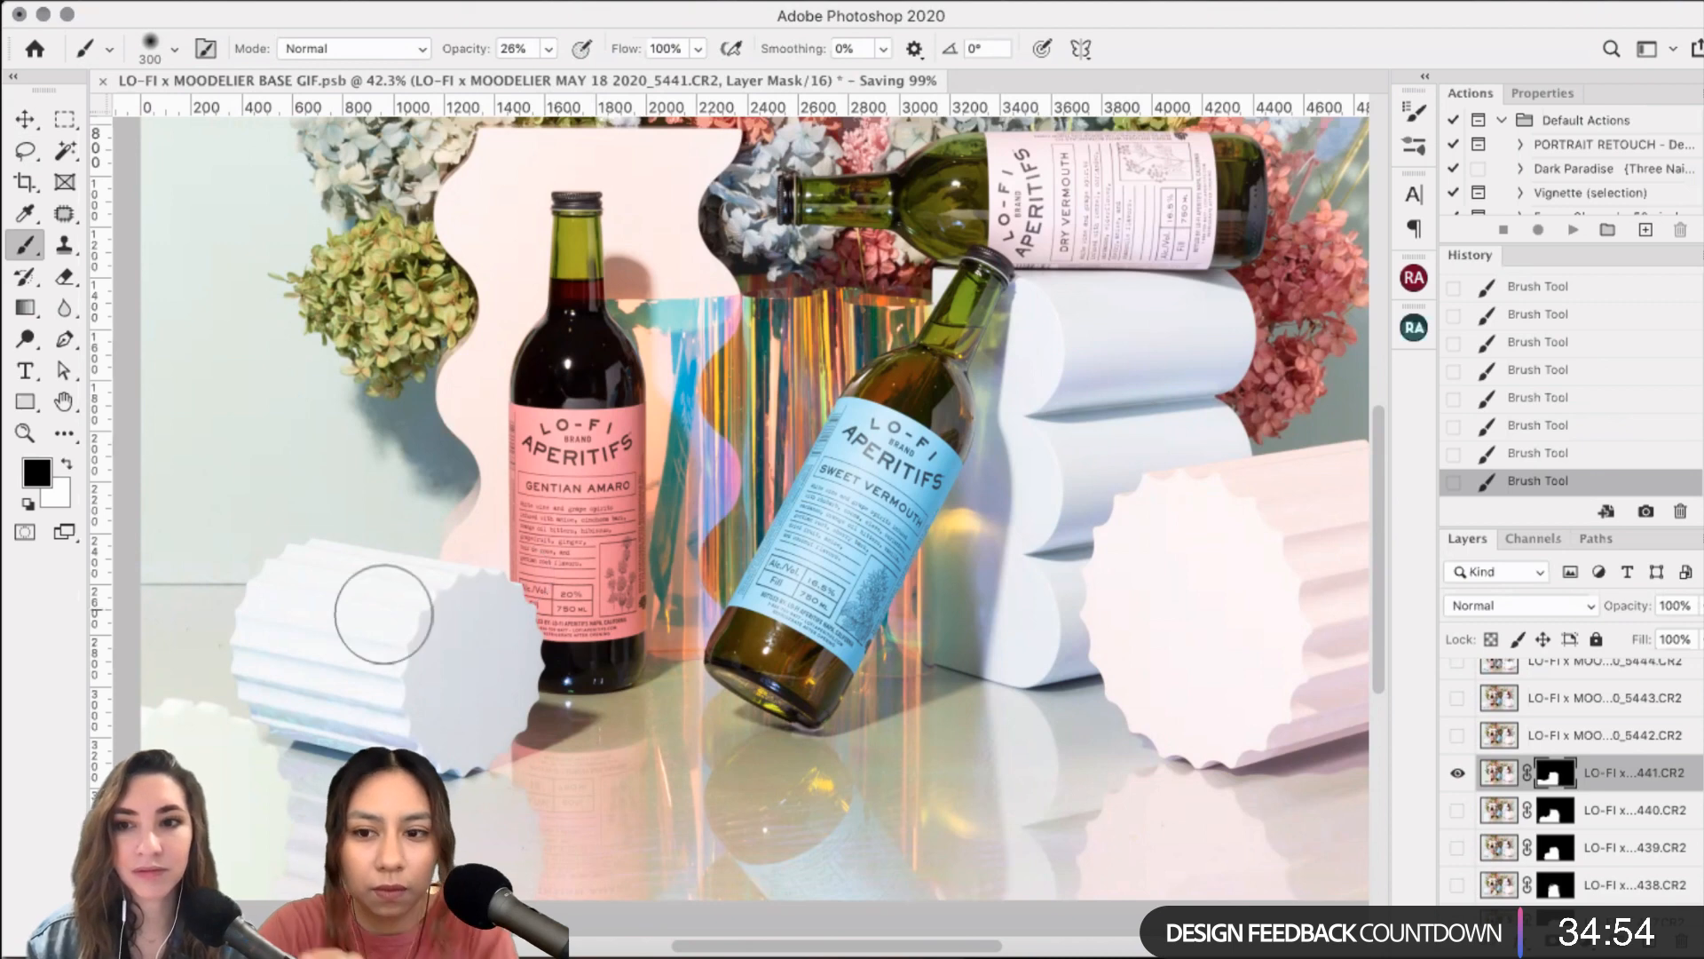
- Soften the 5441 mask's edge around the white fluted cylinder with the black brush at 26% opacity, ending at brush size 300
key("bracketright")
key("bracketright")
key("bracketright")
key("bracketright")
scroll(384, 614, "left", 5)
scroll(383, 615, "down", 2)
key("bracketleft")
key("bracketleft")
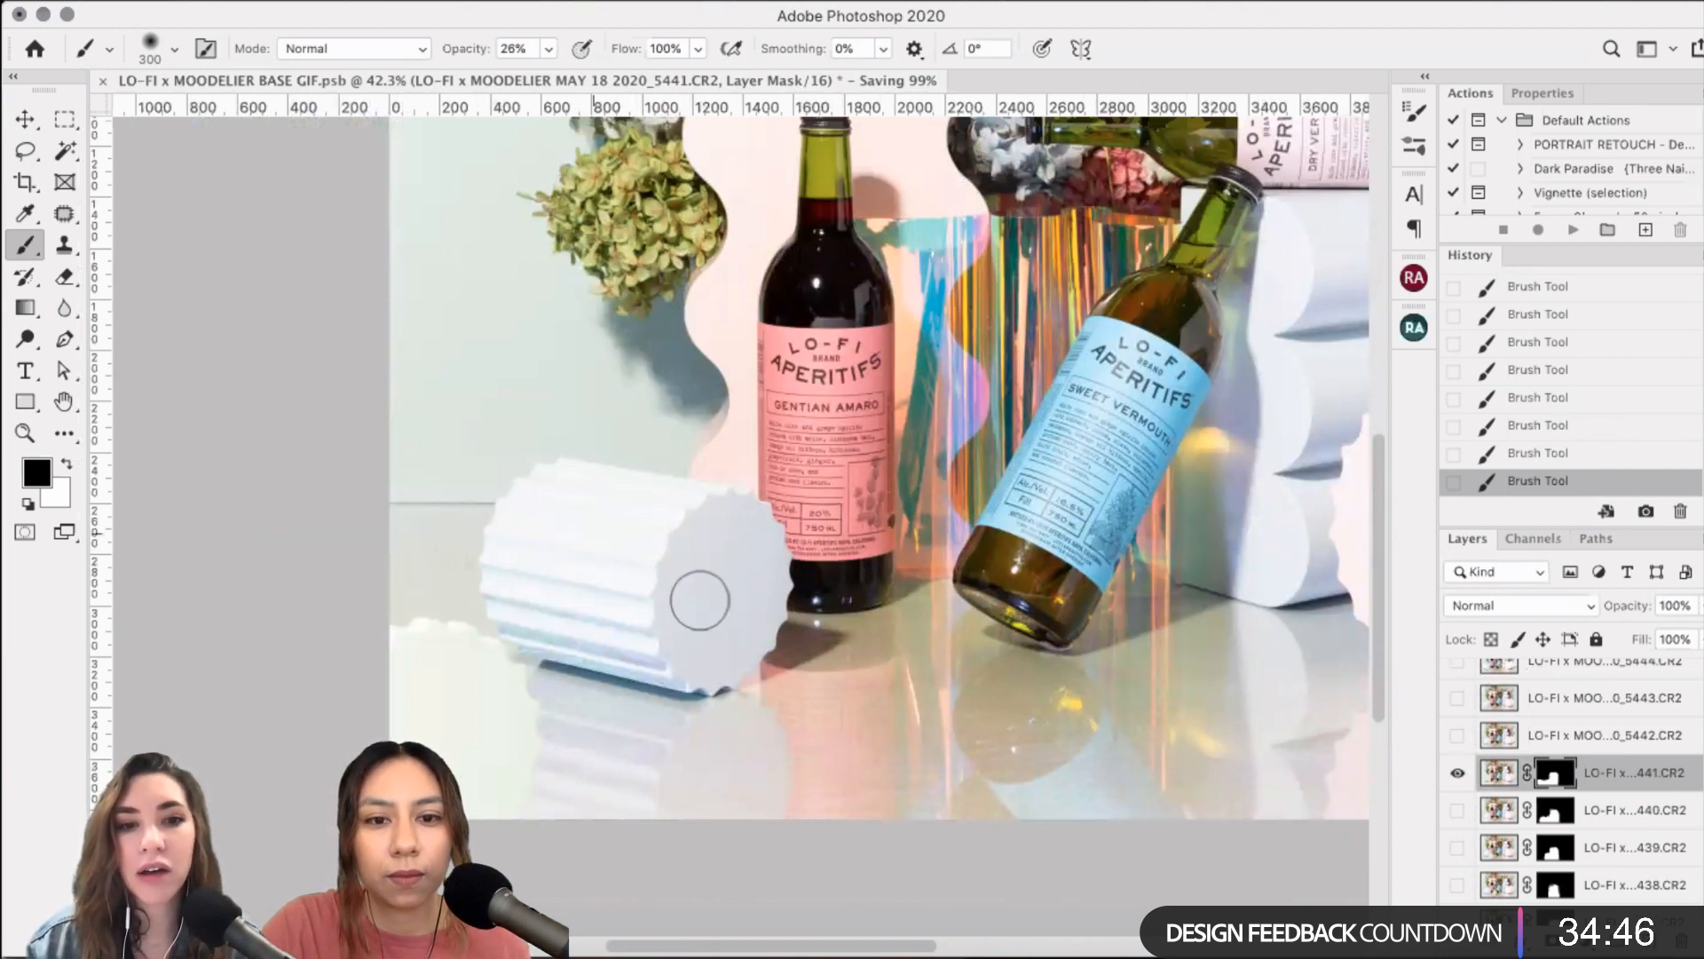
- Hide the 5441 layer, show the 5442 layer, and compare the scene with 5442 hidden and shown
left_click(1459, 772)
left_click(1458, 736)
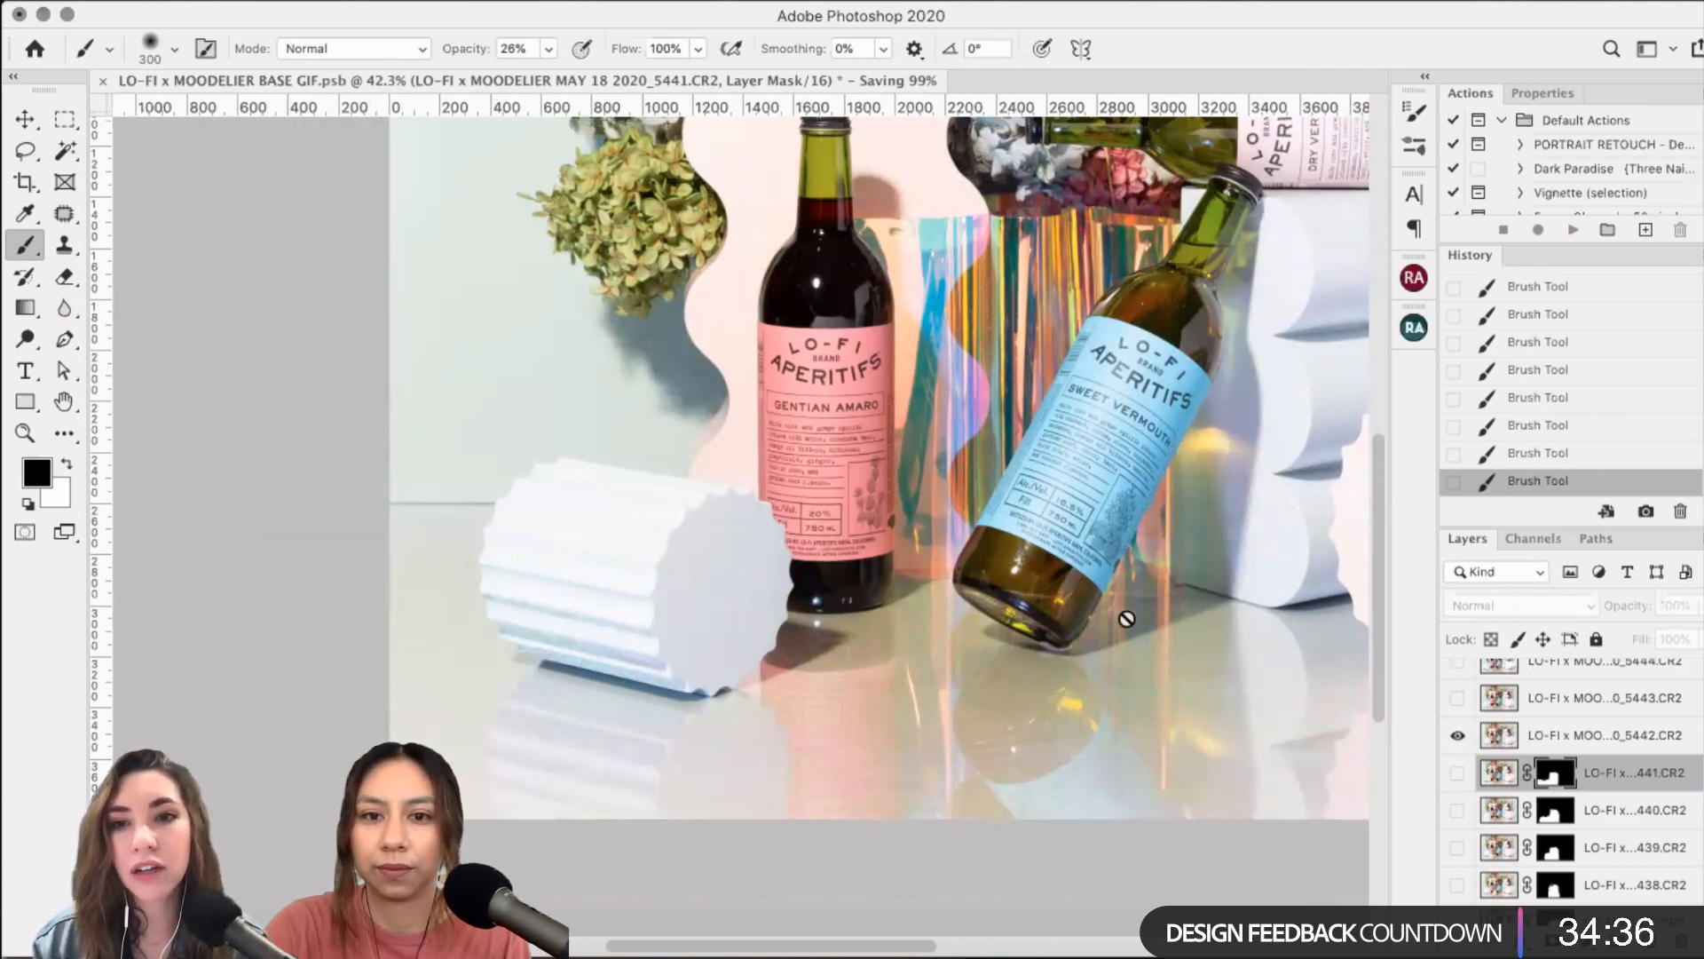
scroll(1126, 618, "up", 2)
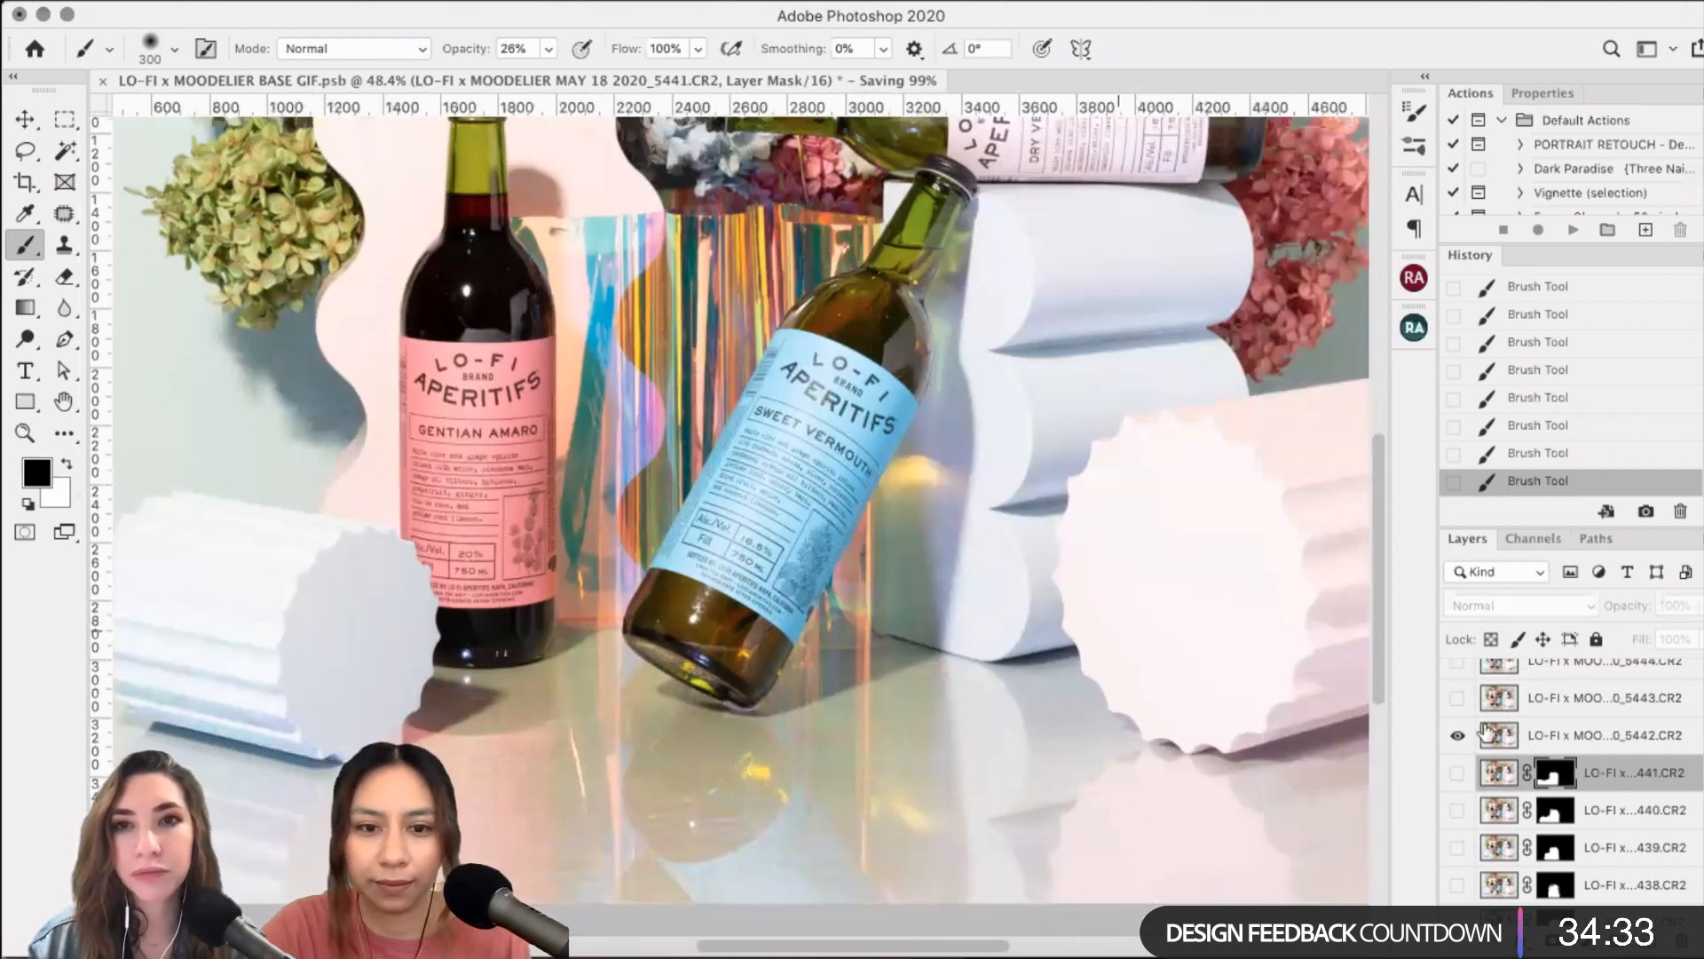
left_click(1459, 737)
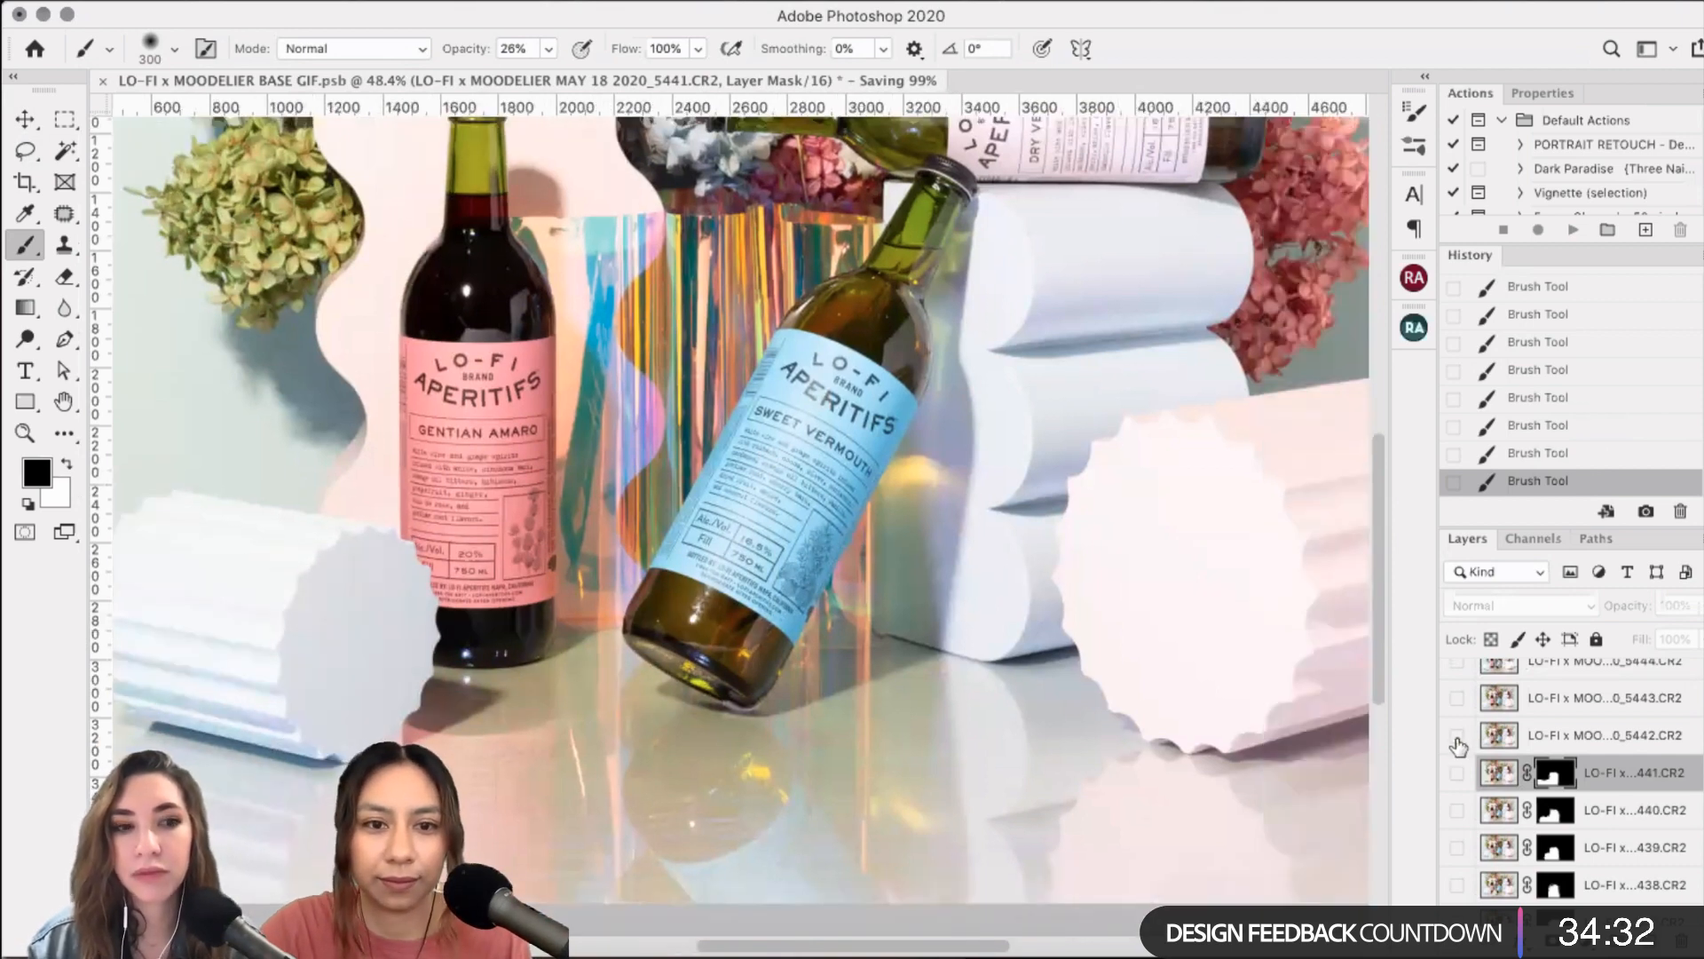
left_click(1459, 737)
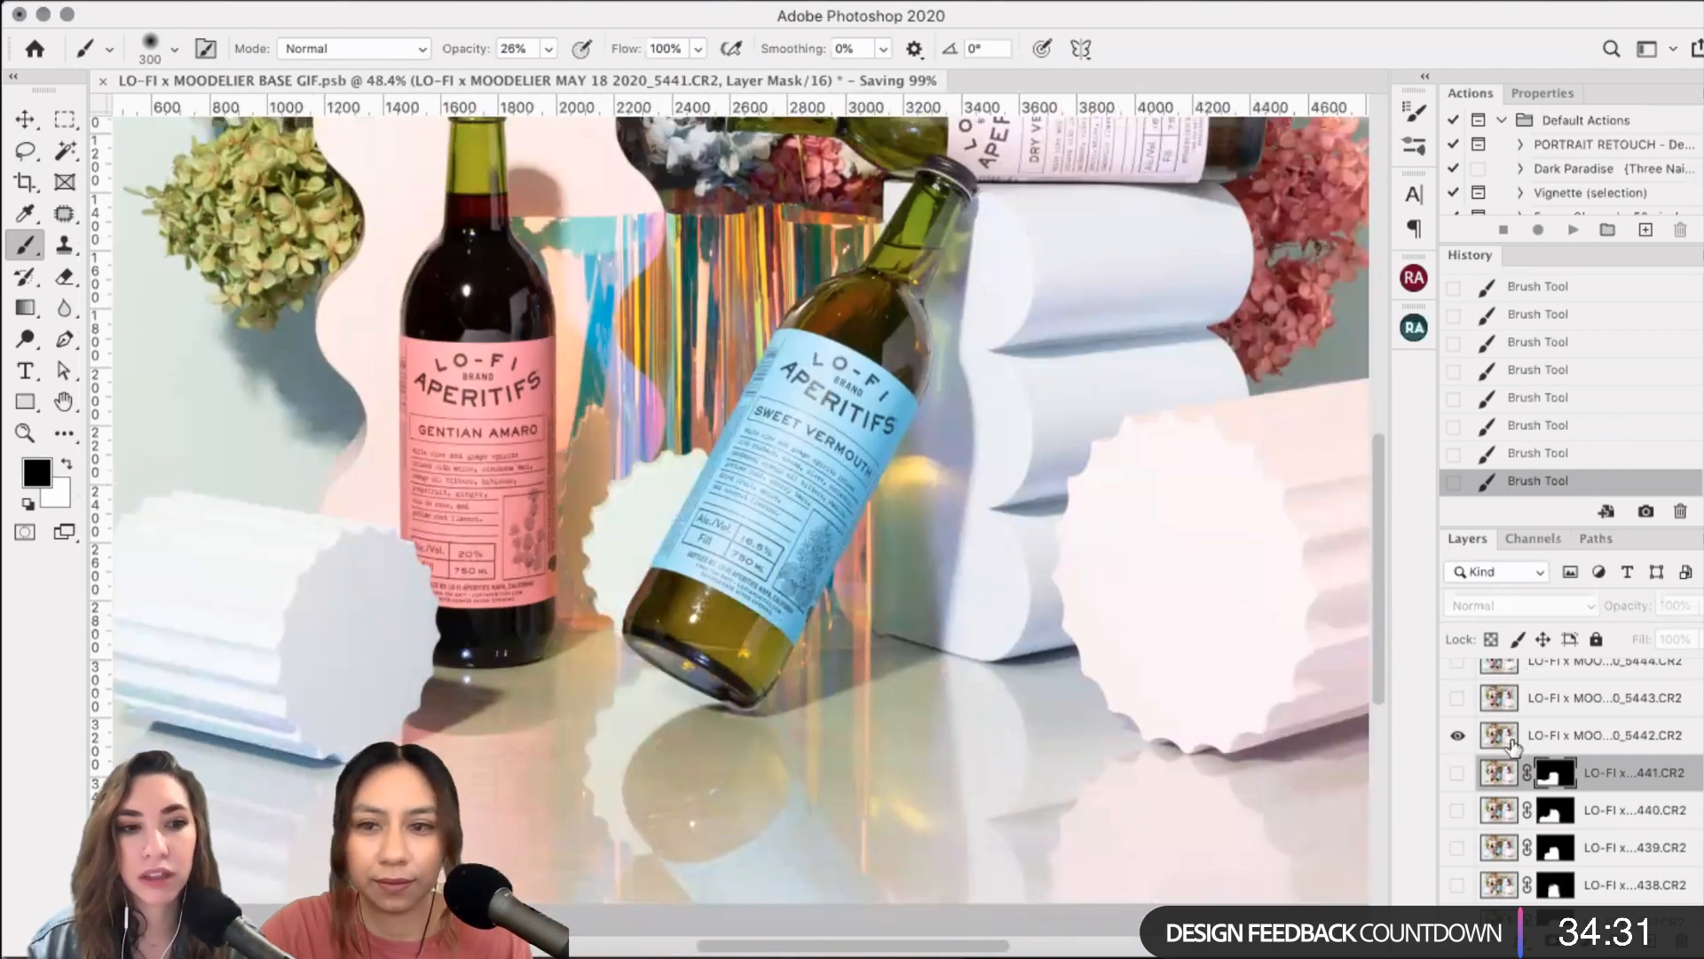
- Select the 5442 layer and lasso around the tilted bottle, the iridescent film beside it and their reflections on the tabletop
left_click(1575, 732)
left_click(26, 153)
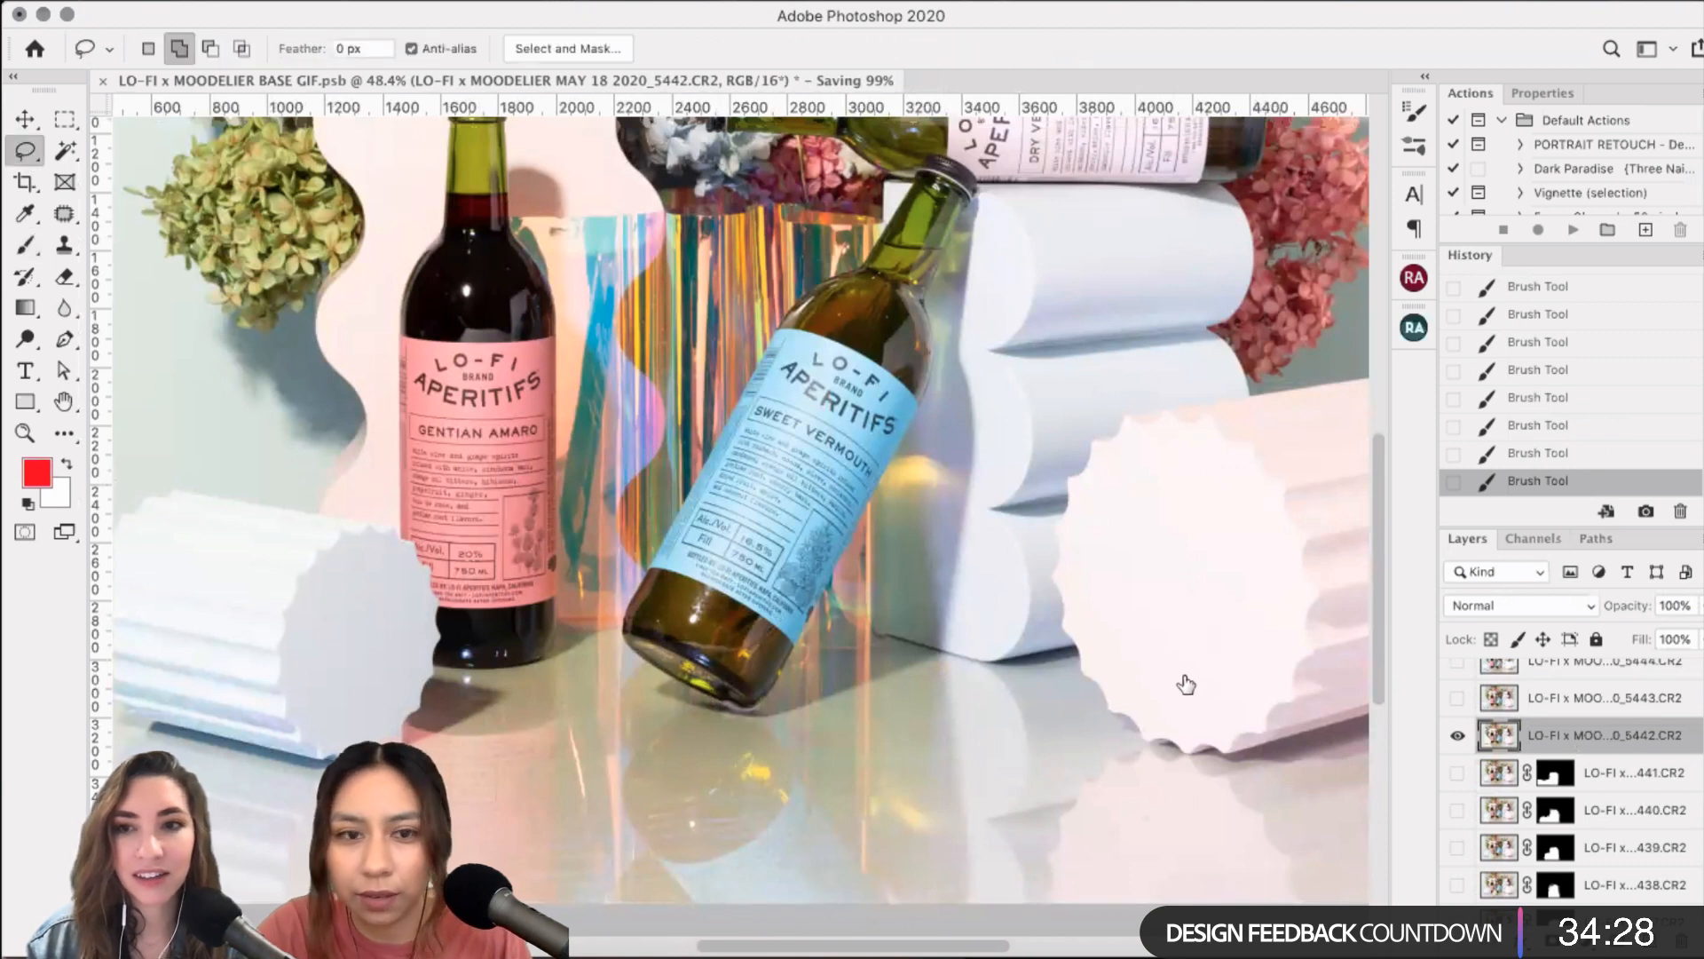
key("space")
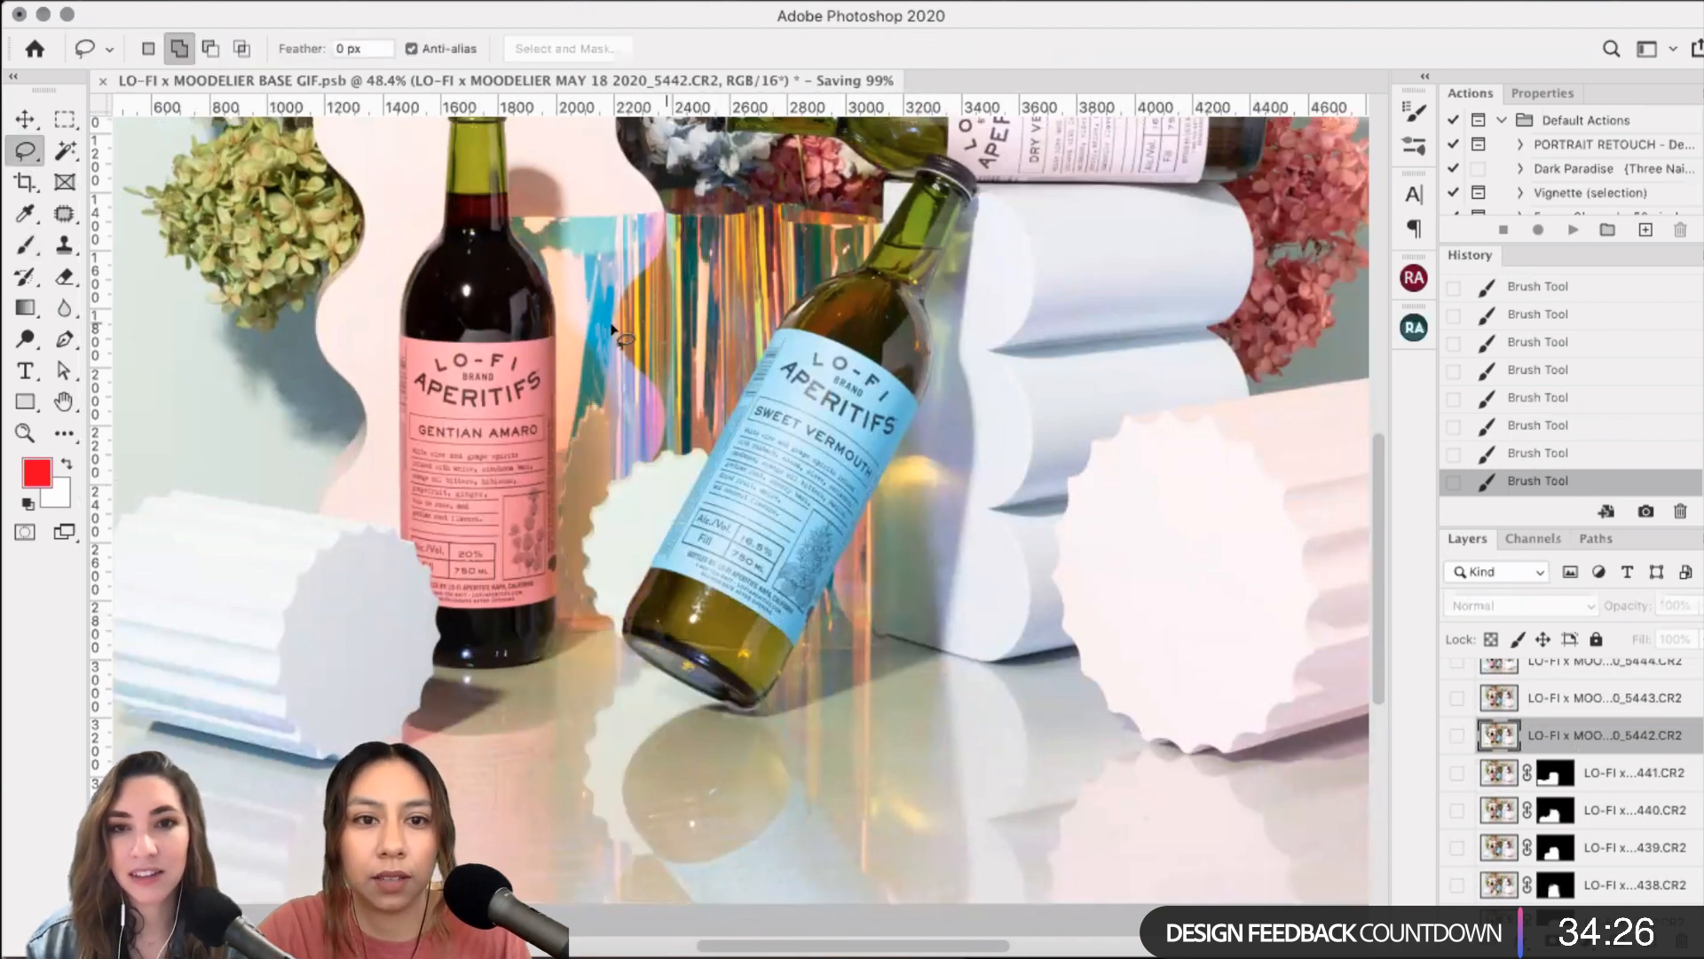
left_click_drag(613, 330, 657, 388)
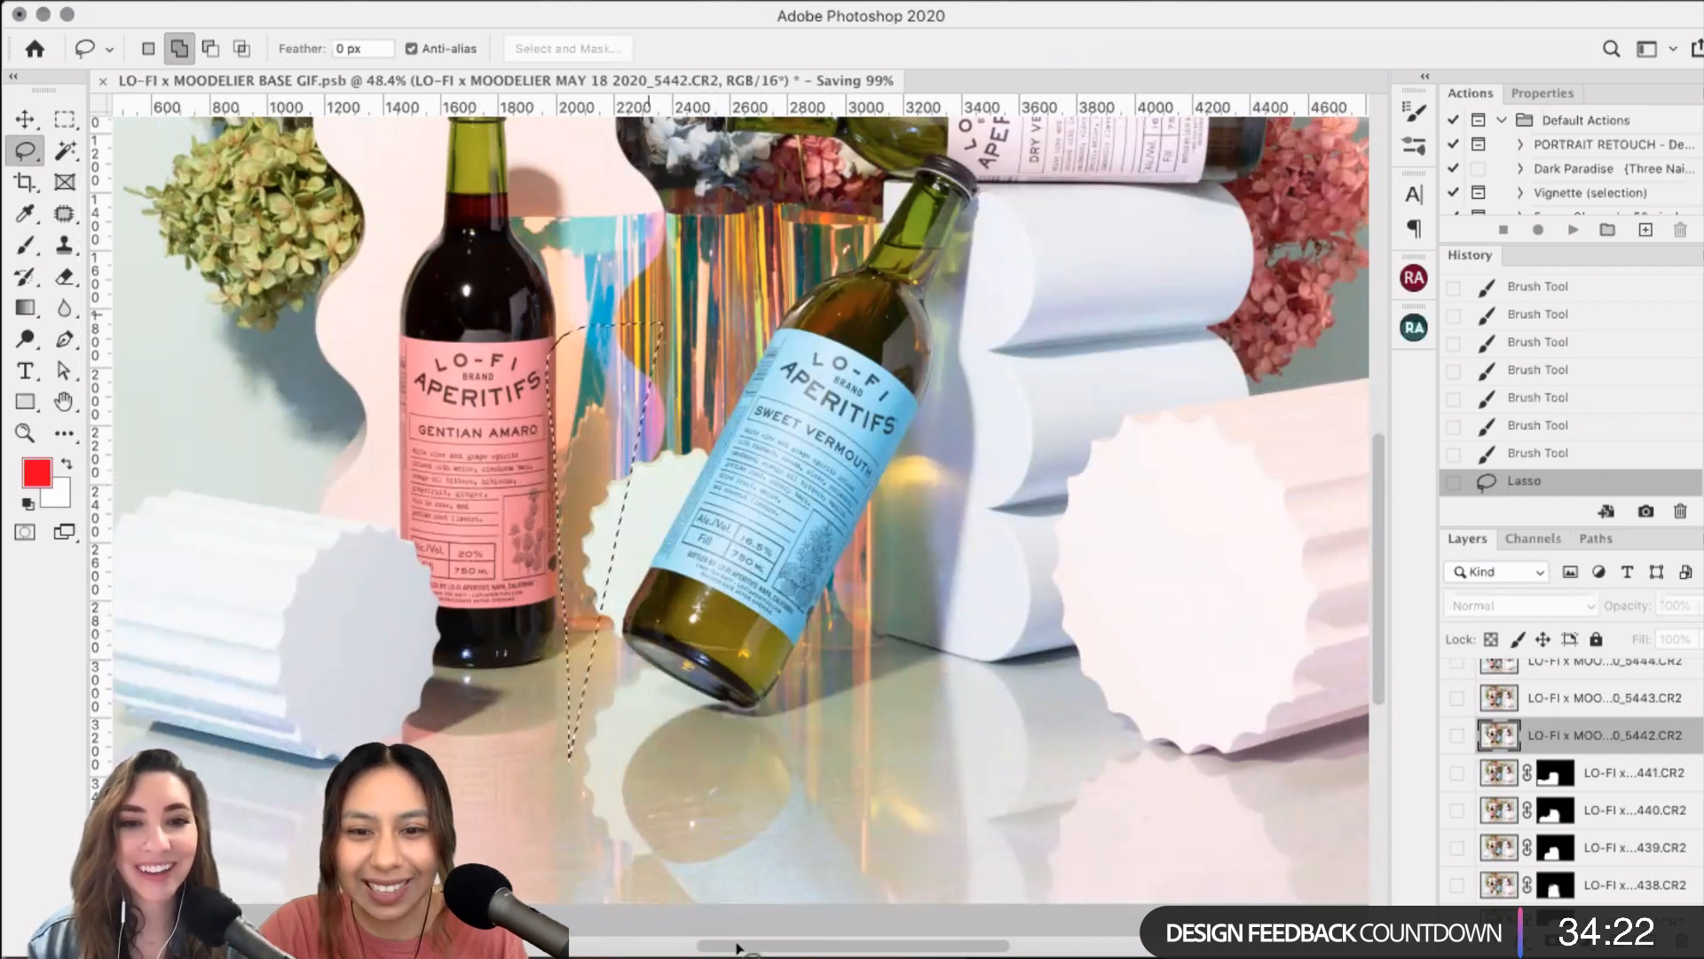
mouse_move(956, 530)
left_mouse_down()
mouse_move(932, 315)
mouse_move(890, 343)
left_mouse_up()
left_click(1457, 735)
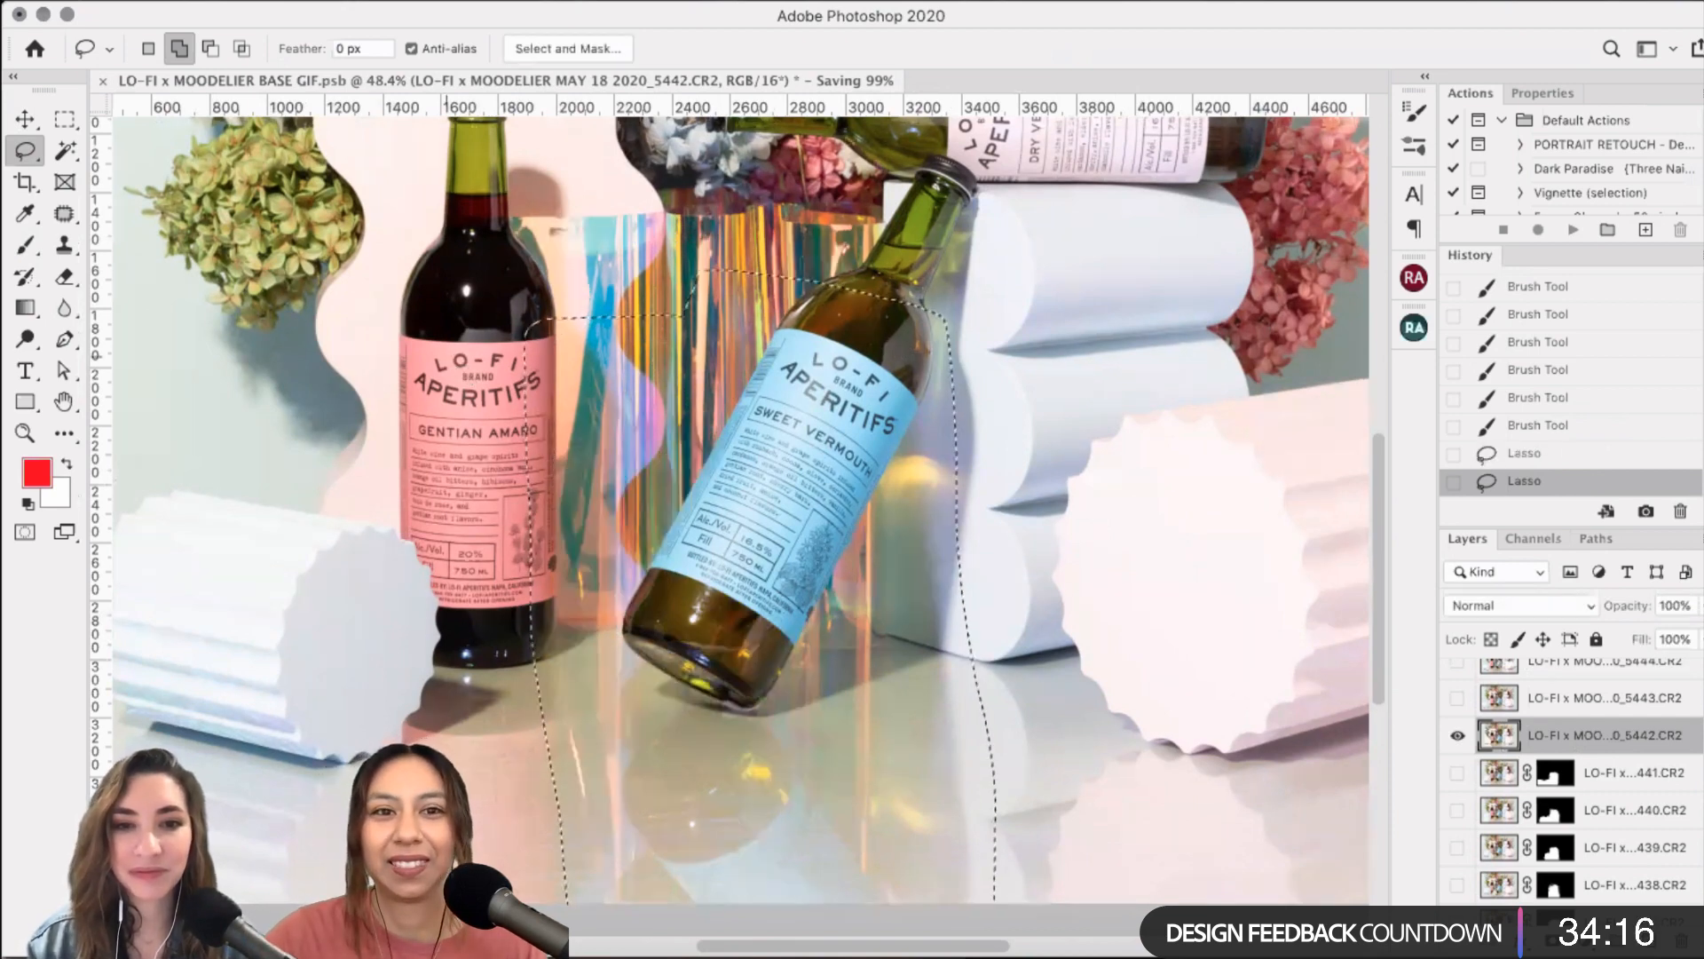
left_click(635, 313)
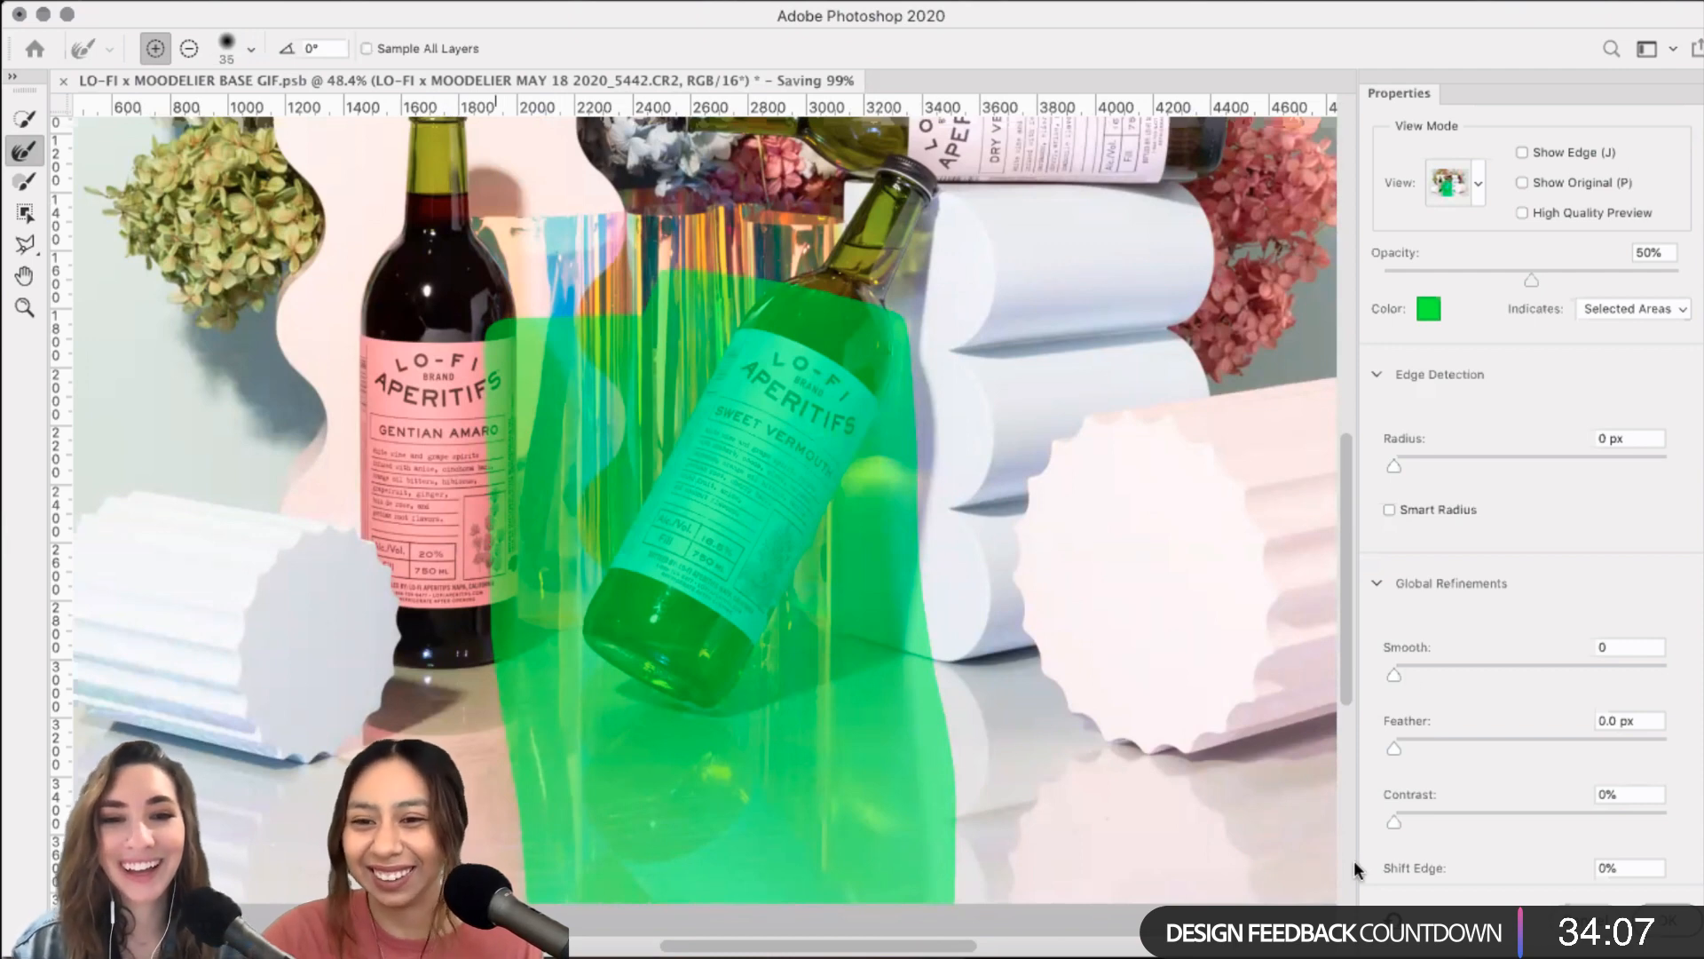
left_click_drag(1394, 674, 1411, 675)
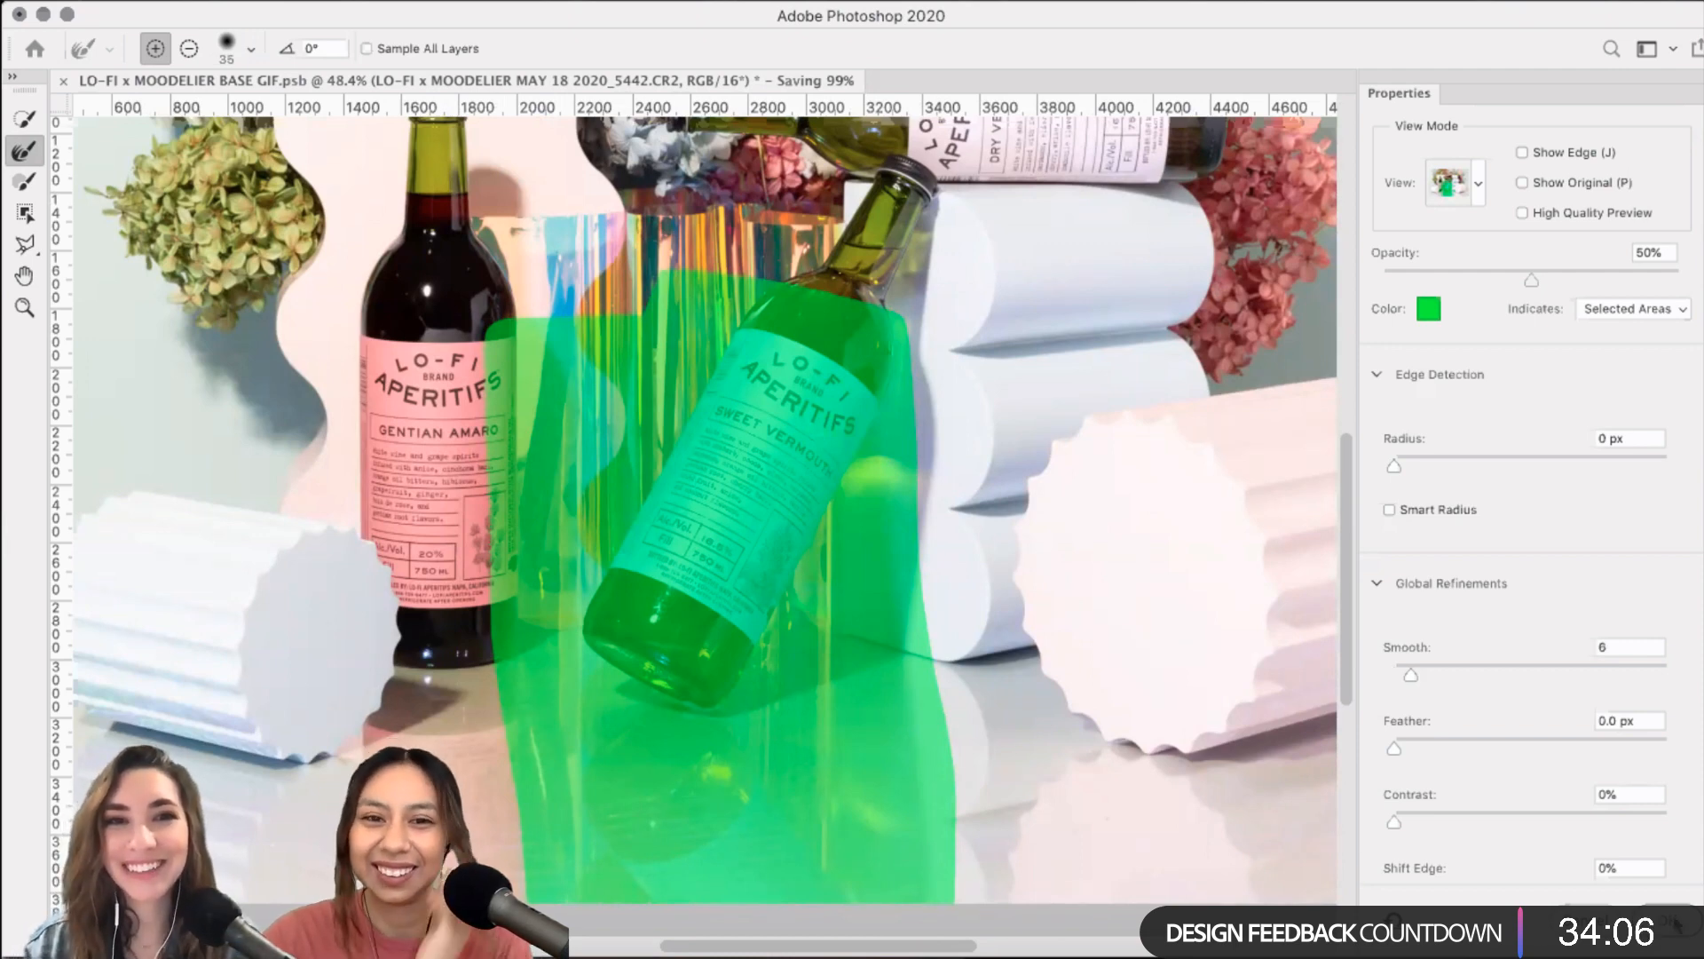
key("Return")
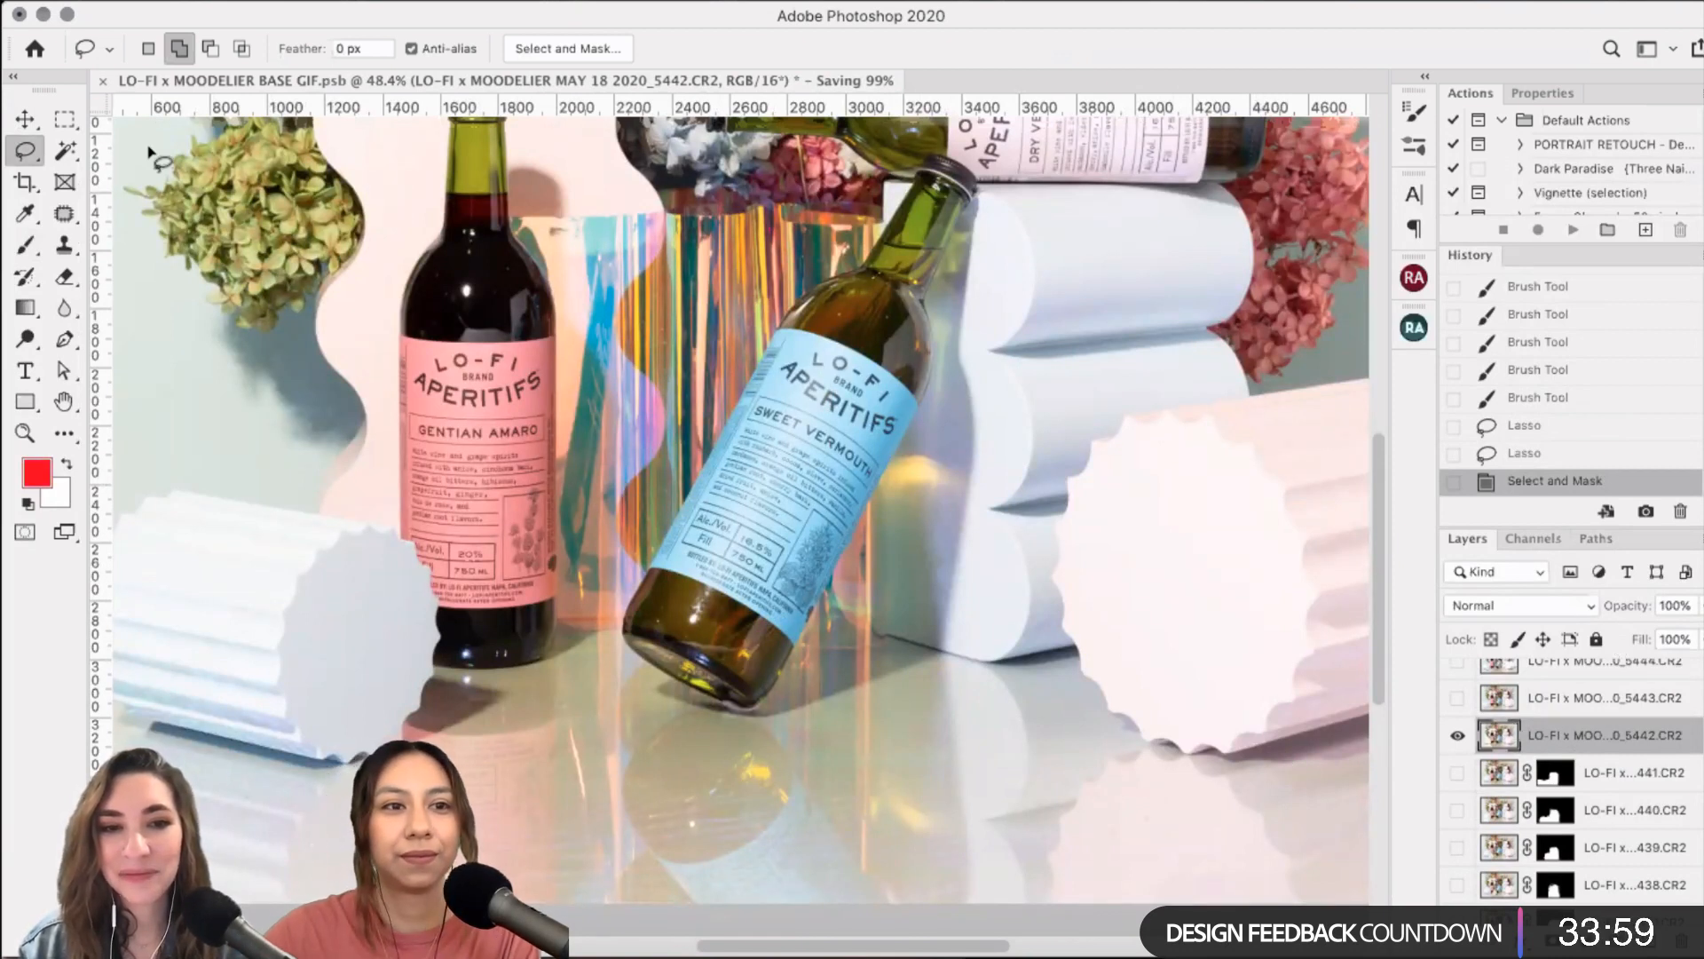
key("m")
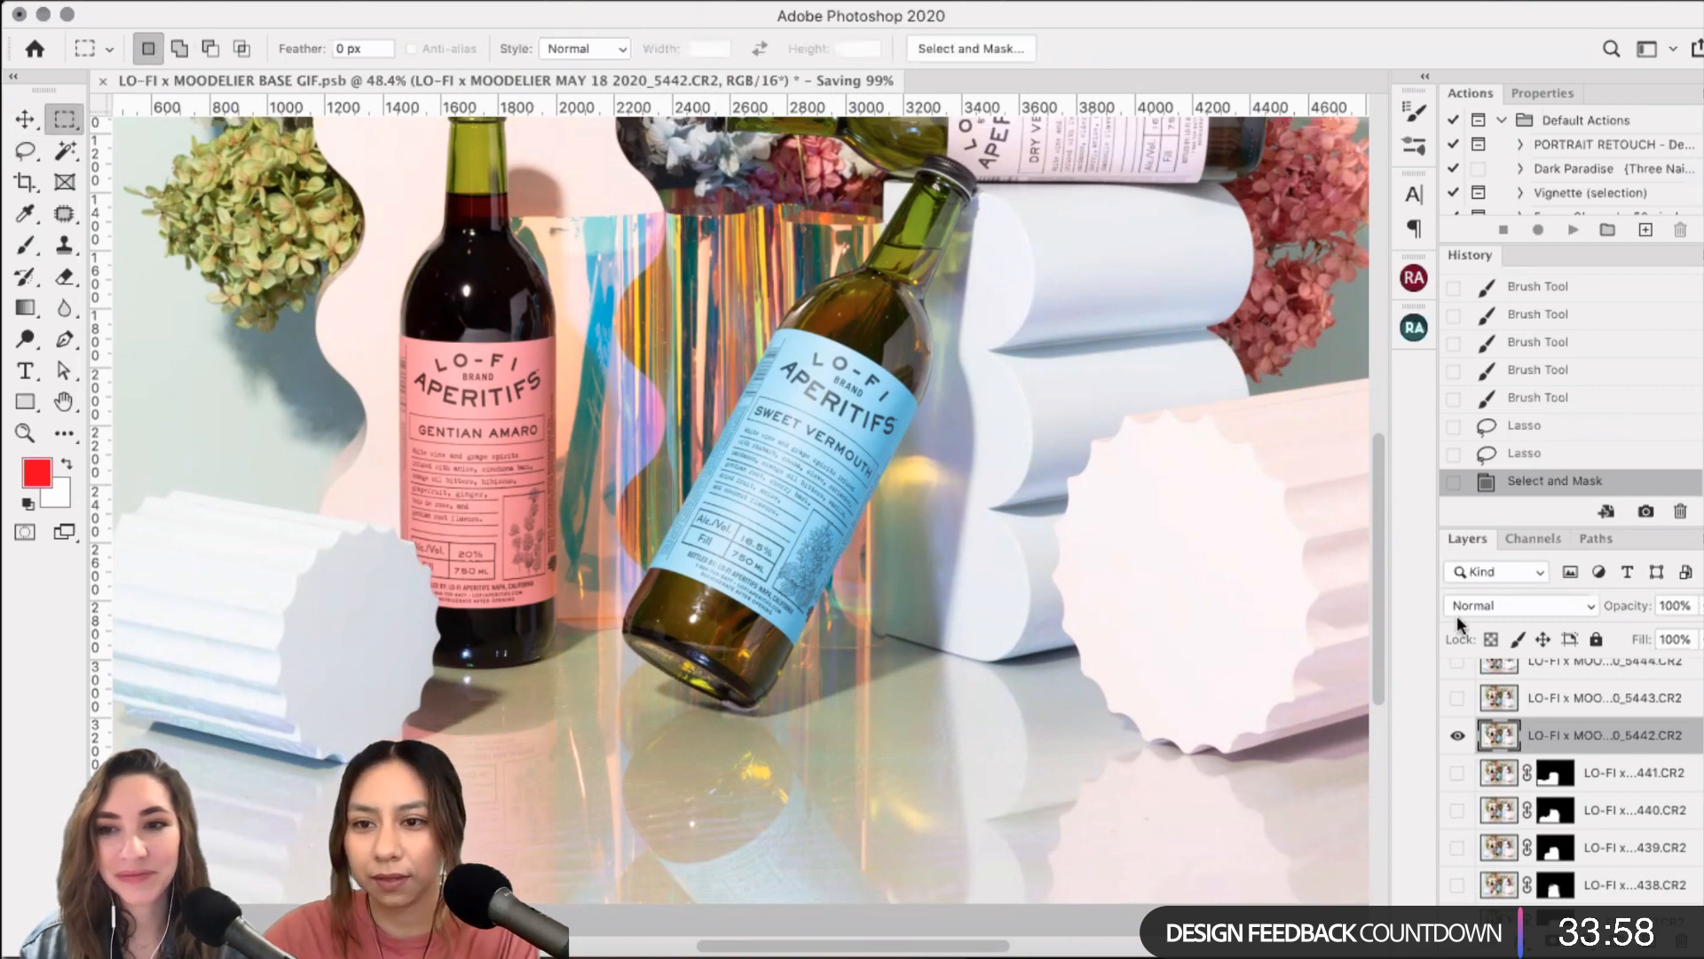
key("super+z")
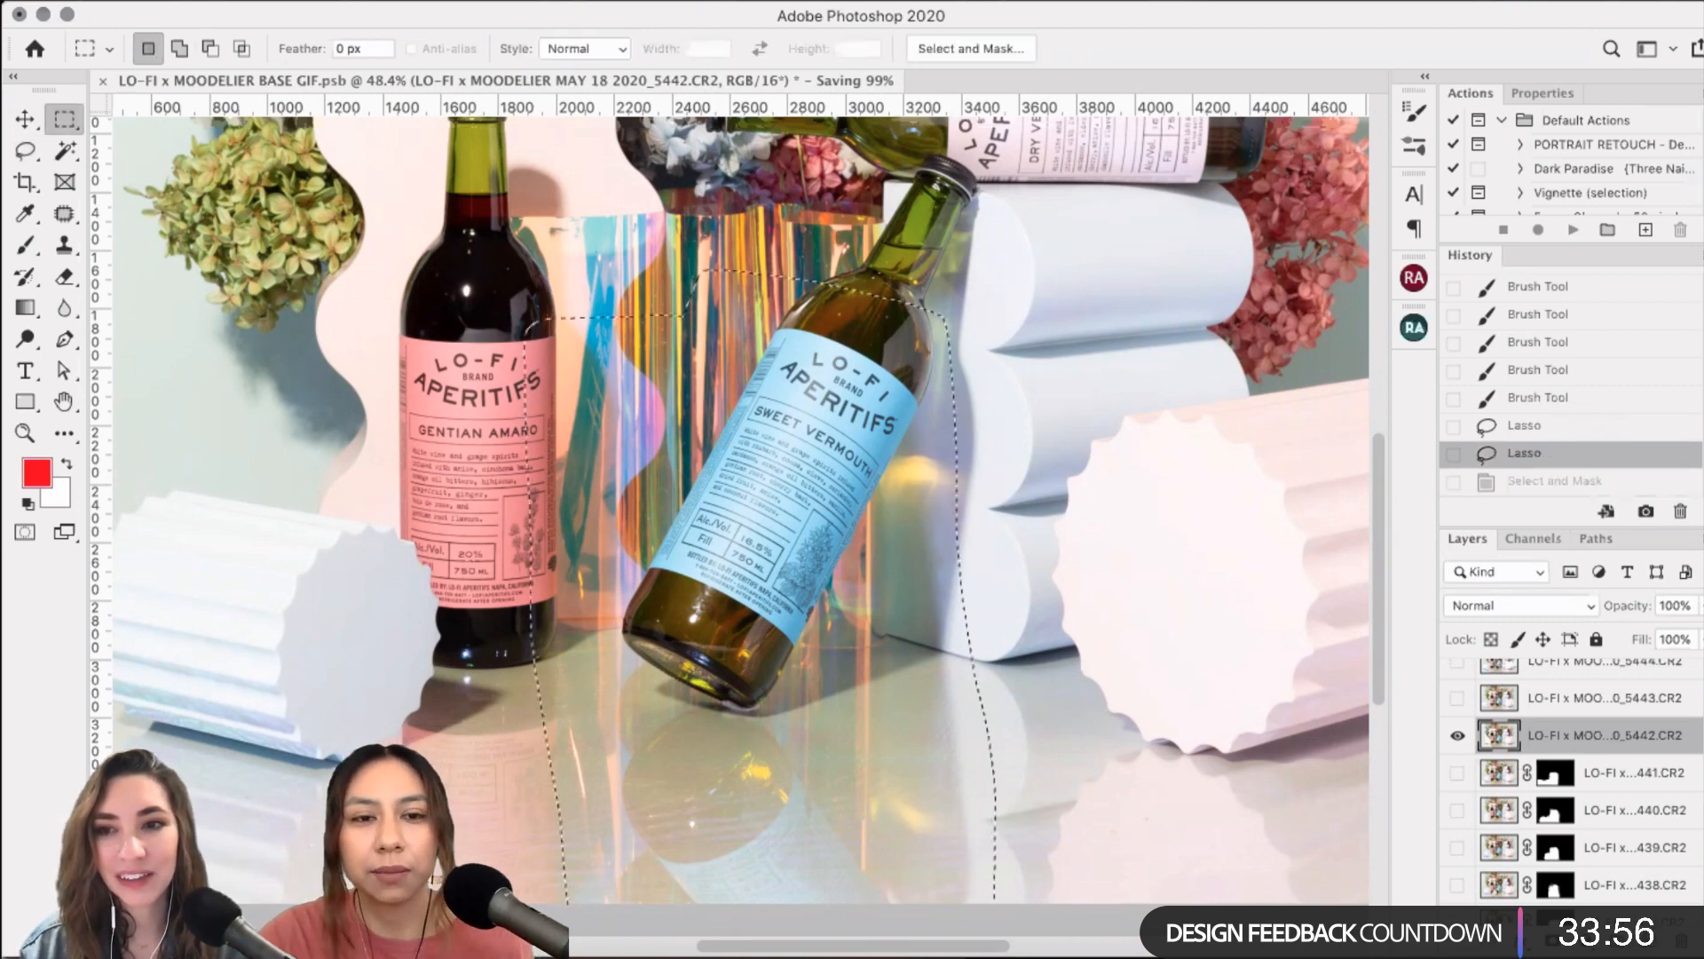
- Smooth the lasso selection by 6 in Select and Mask and add it to the 5442 layer as a layer mask
left_click(484, 2)
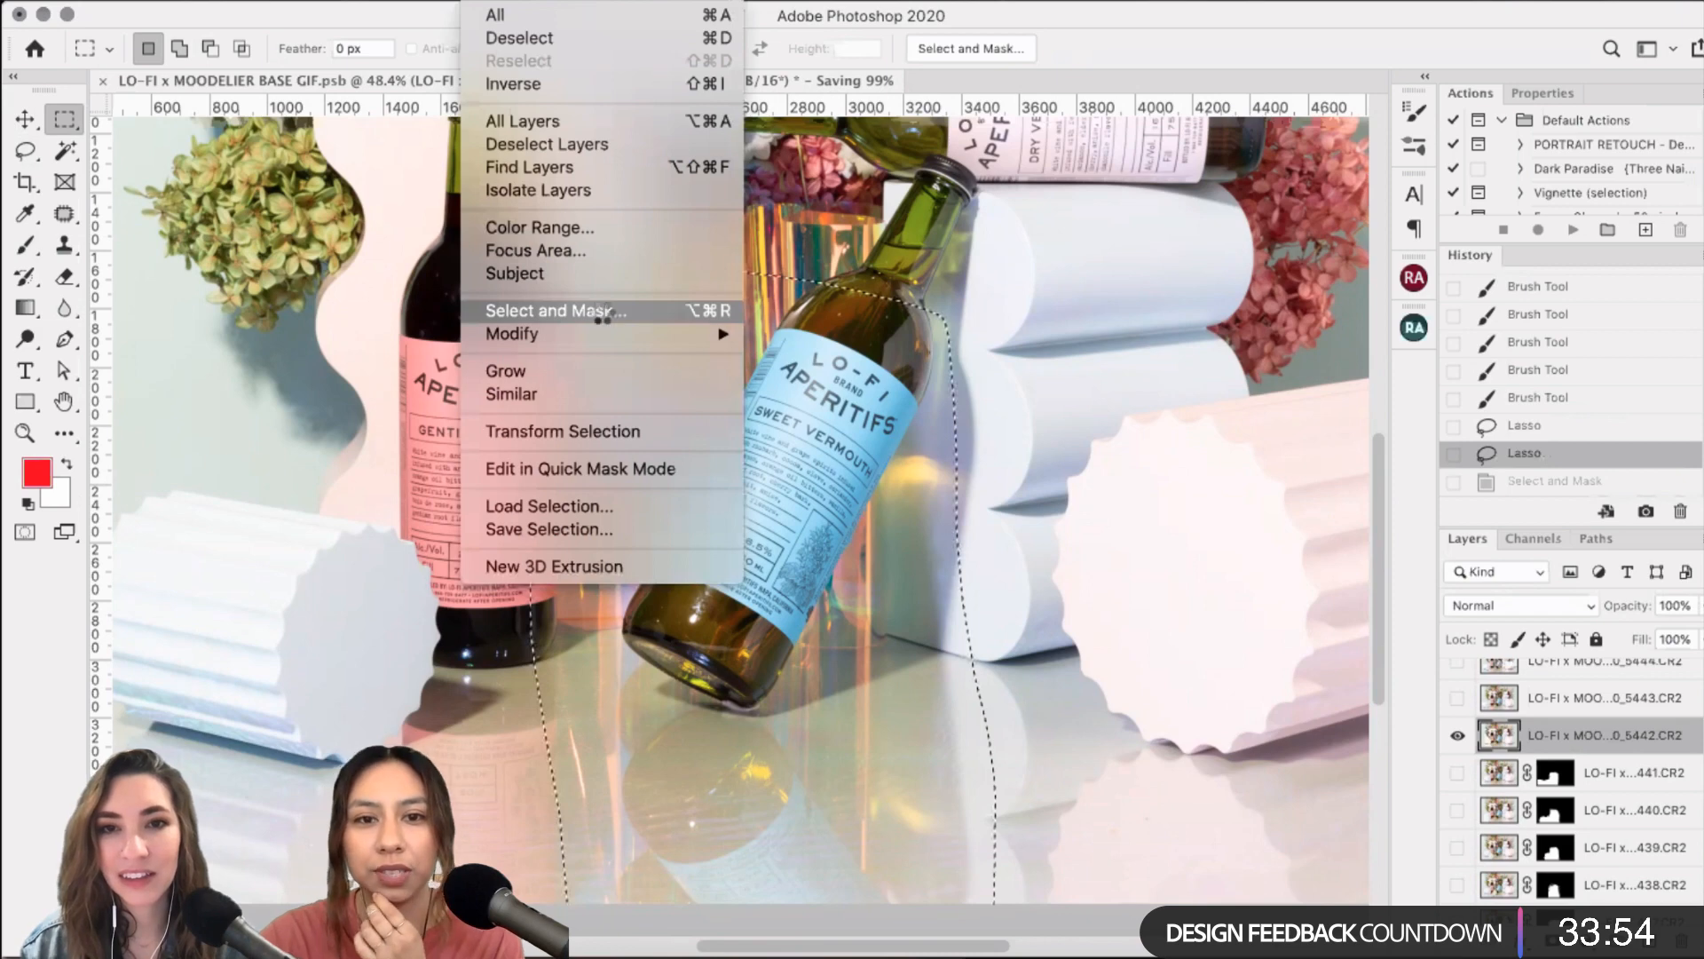
left_click(602, 312)
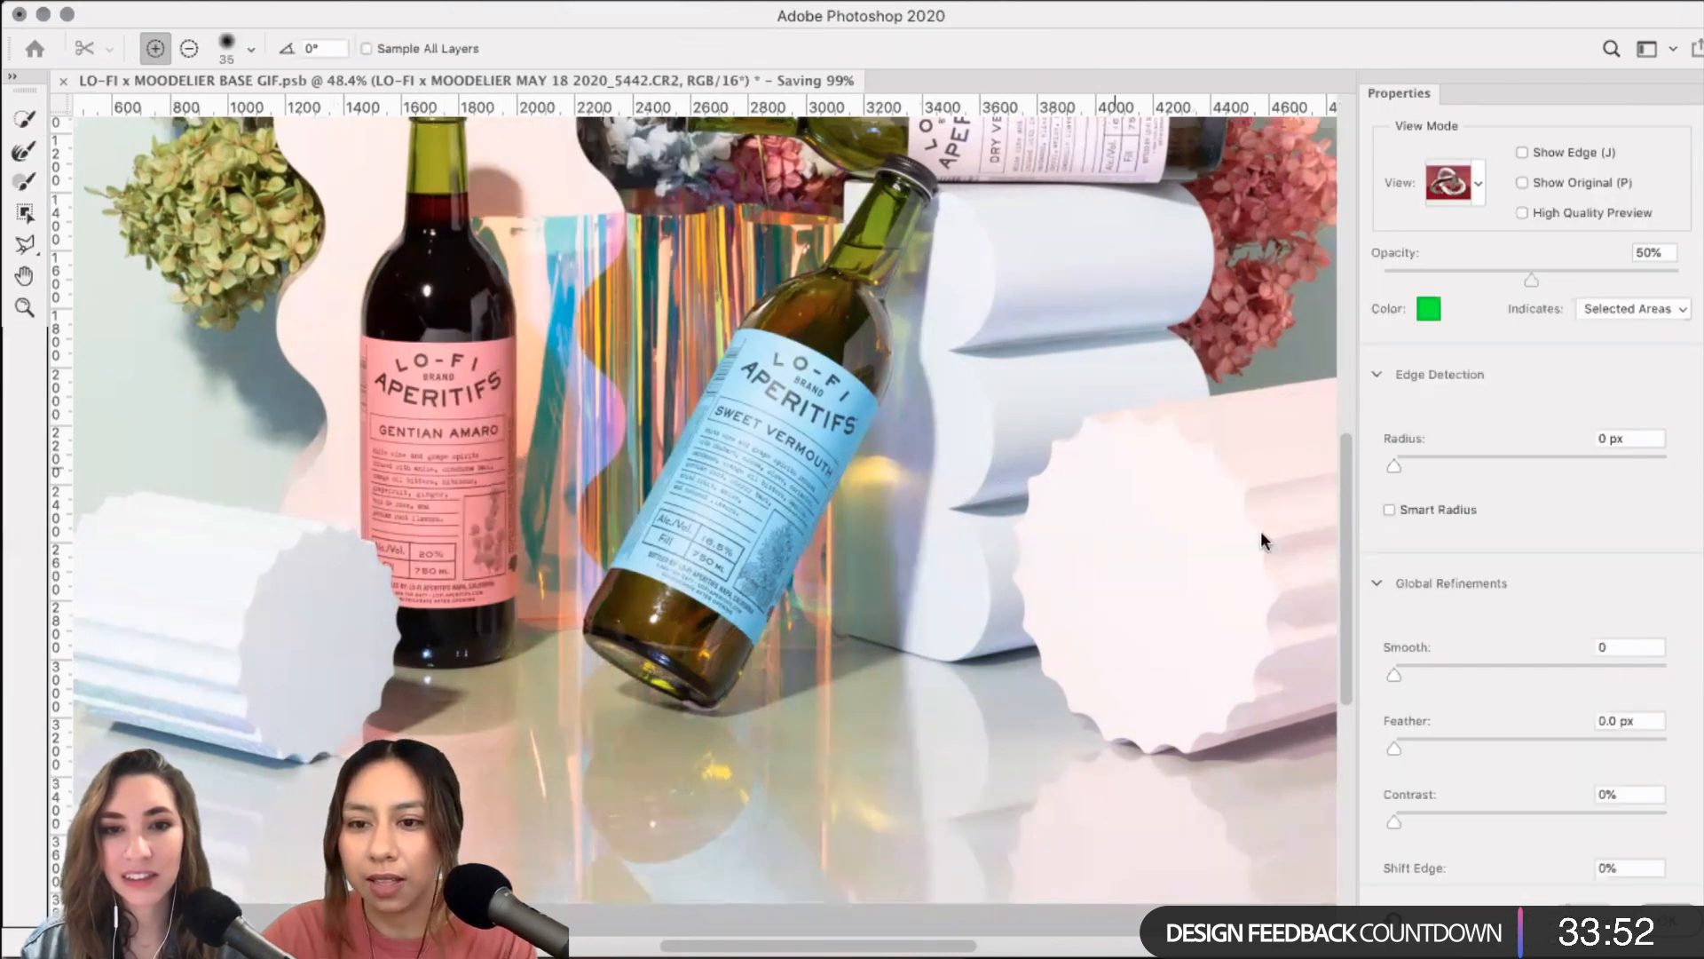
left_click(1630, 647)
type("6")
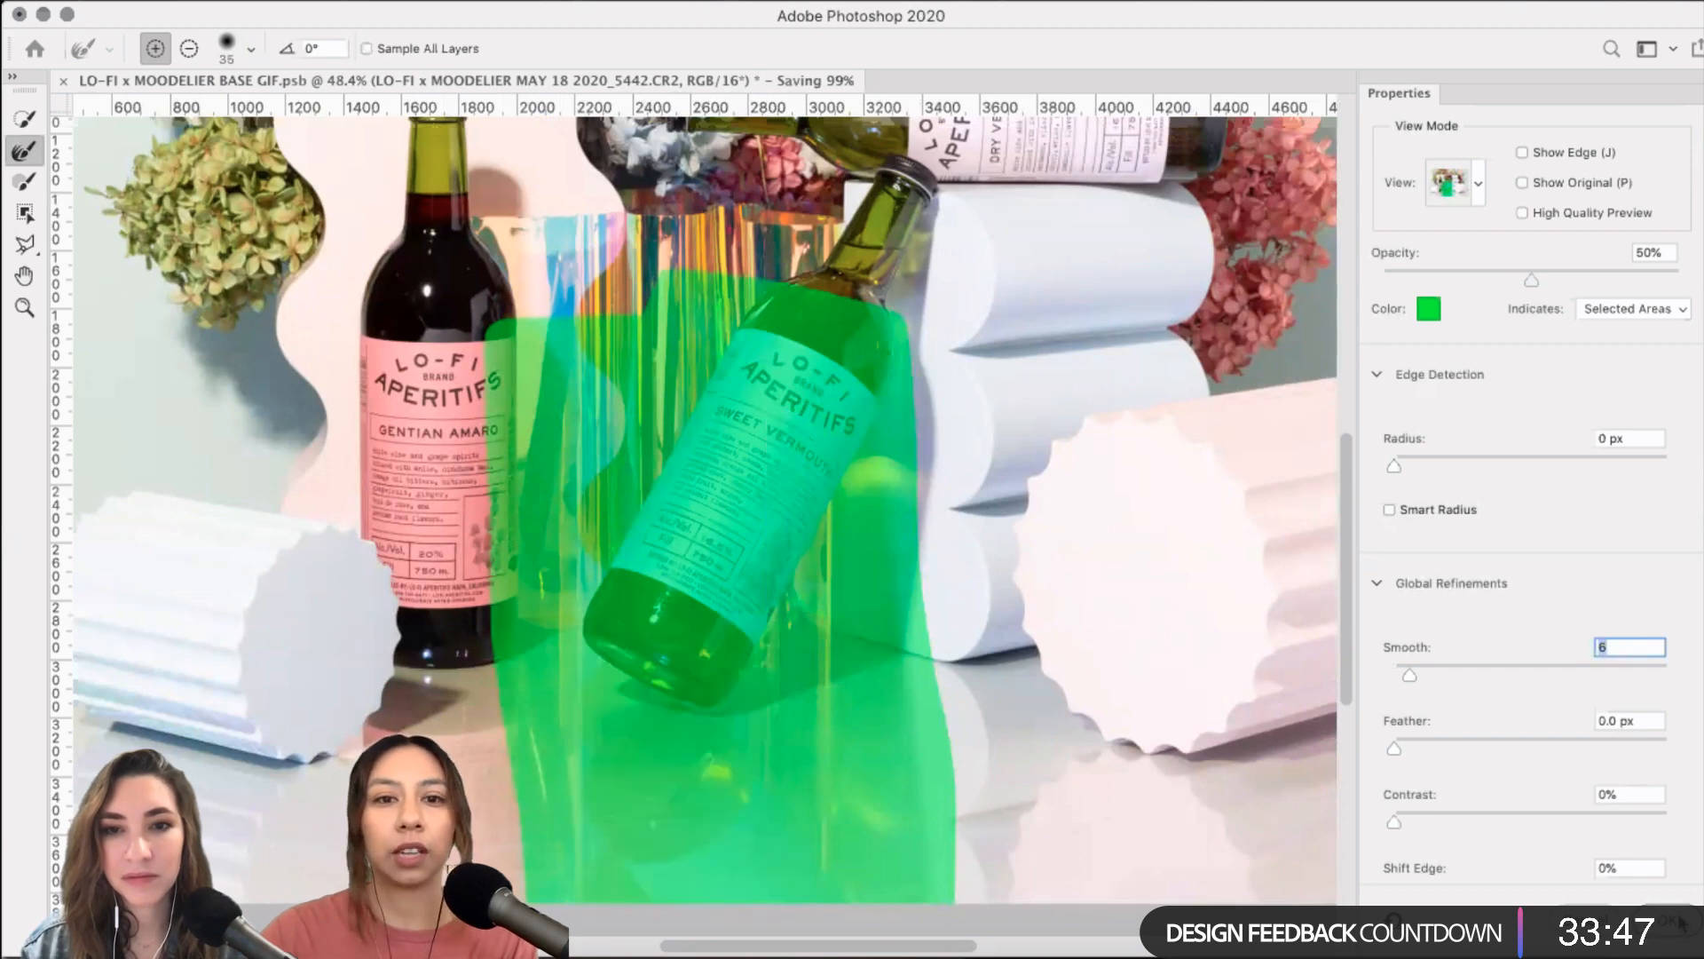
left_click(1678, 922)
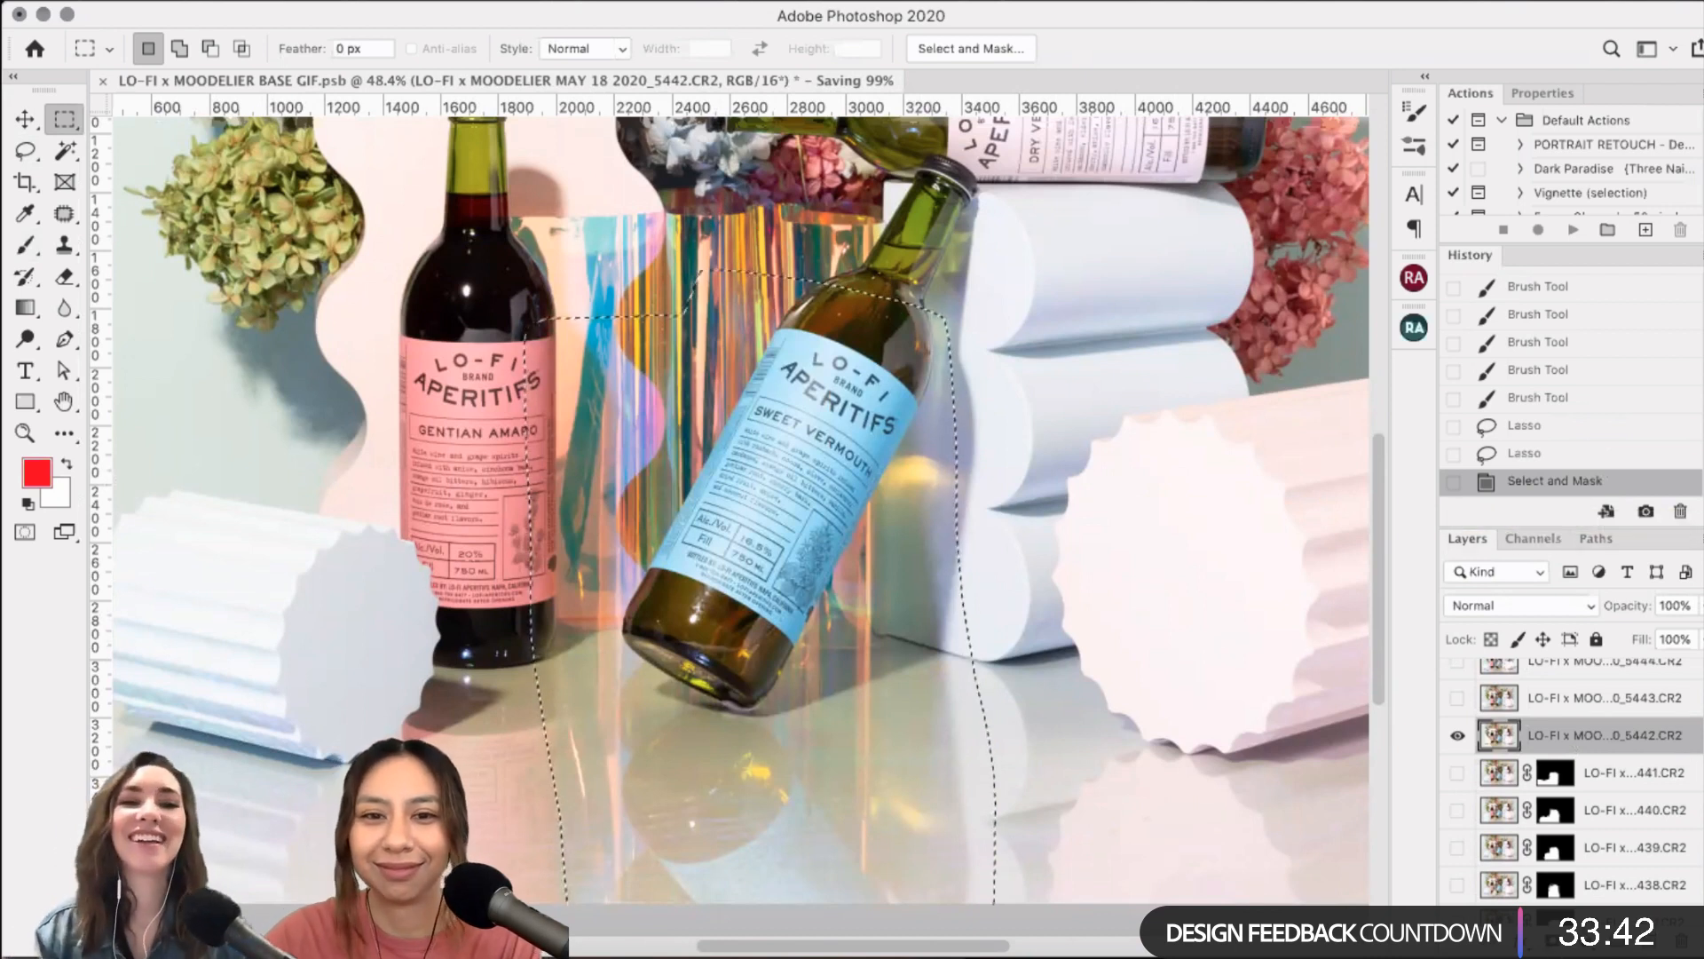
left_click(1552, 941)
- Paint black on the 5442 mask along its edge at the film and tabletop, using brush size 400 at 26% opacity
key("b")
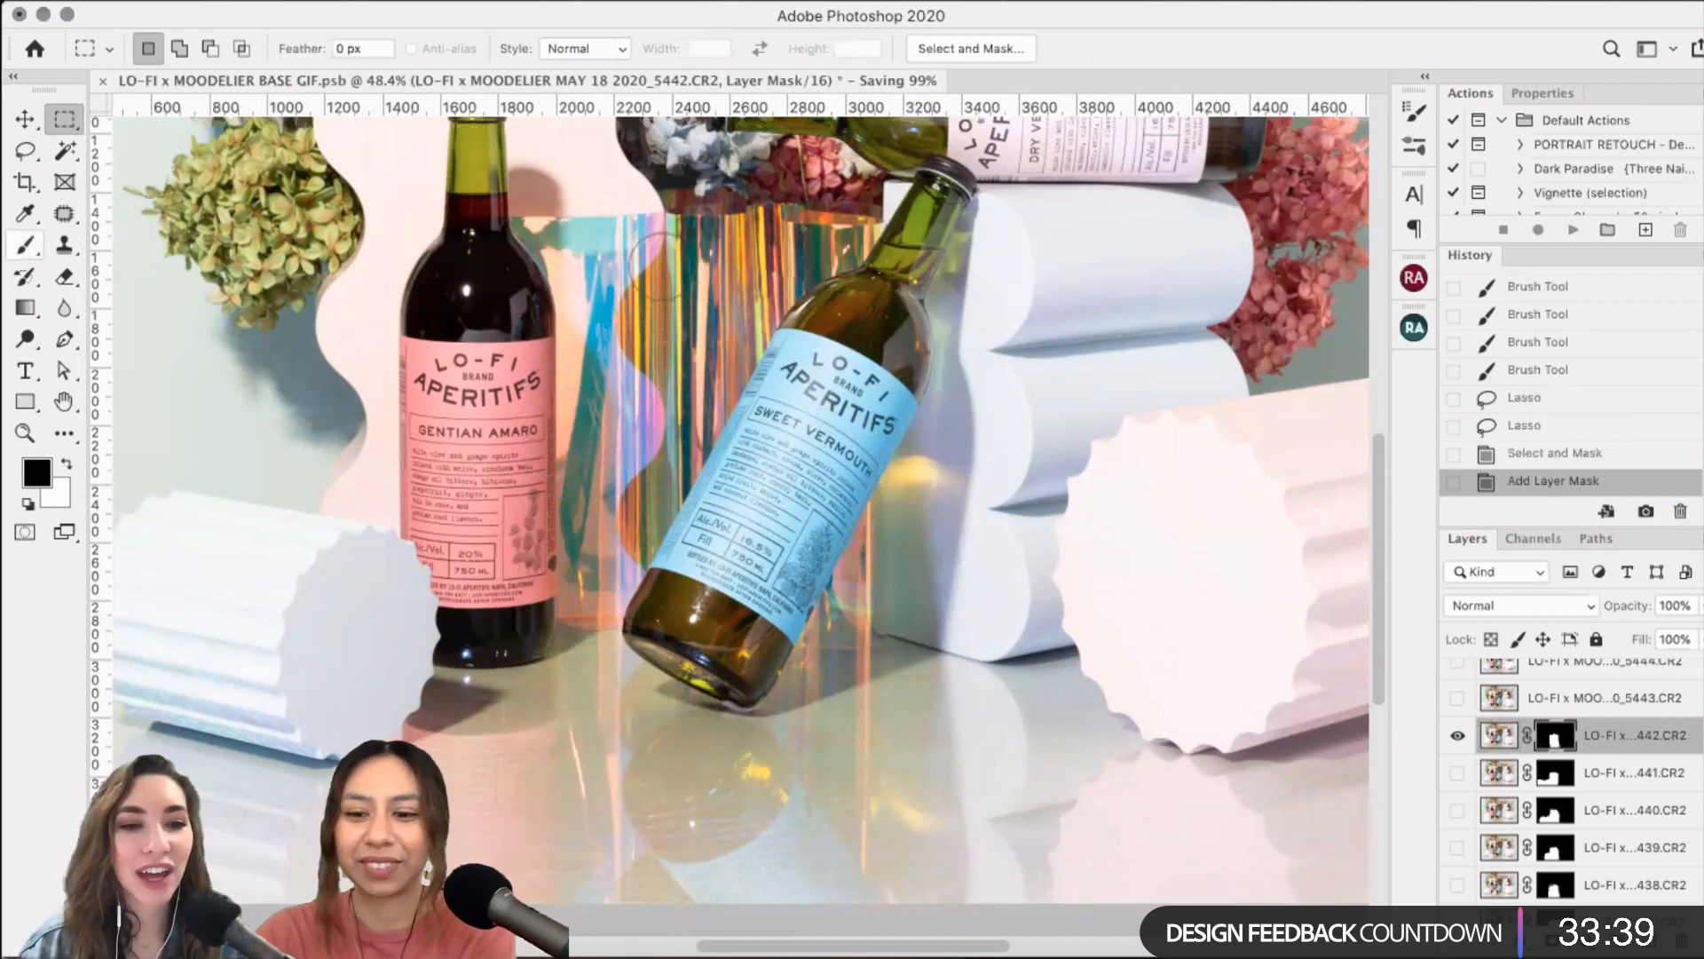
left_click(585, 268)
left_click(585, 268)
left_click(585, 270)
key("bracketright")
left_click(588, 275)
left_click(589, 275)
left_click(588, 275)
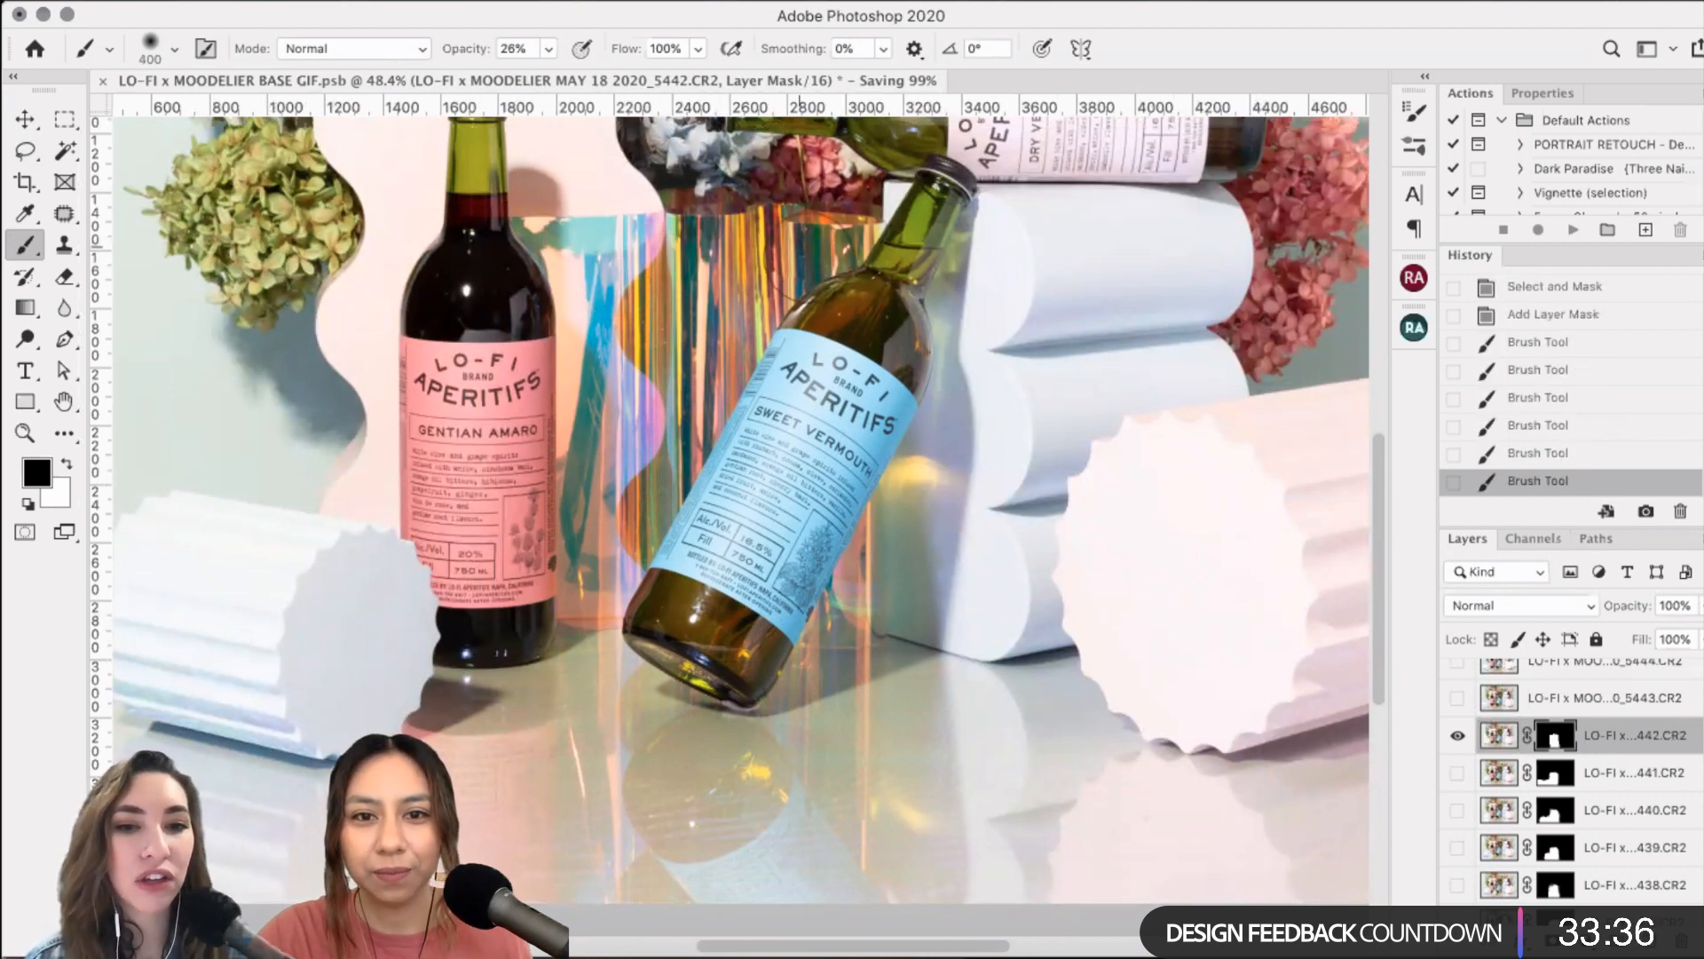
left_click(800, 247)
left_click(800, 246)
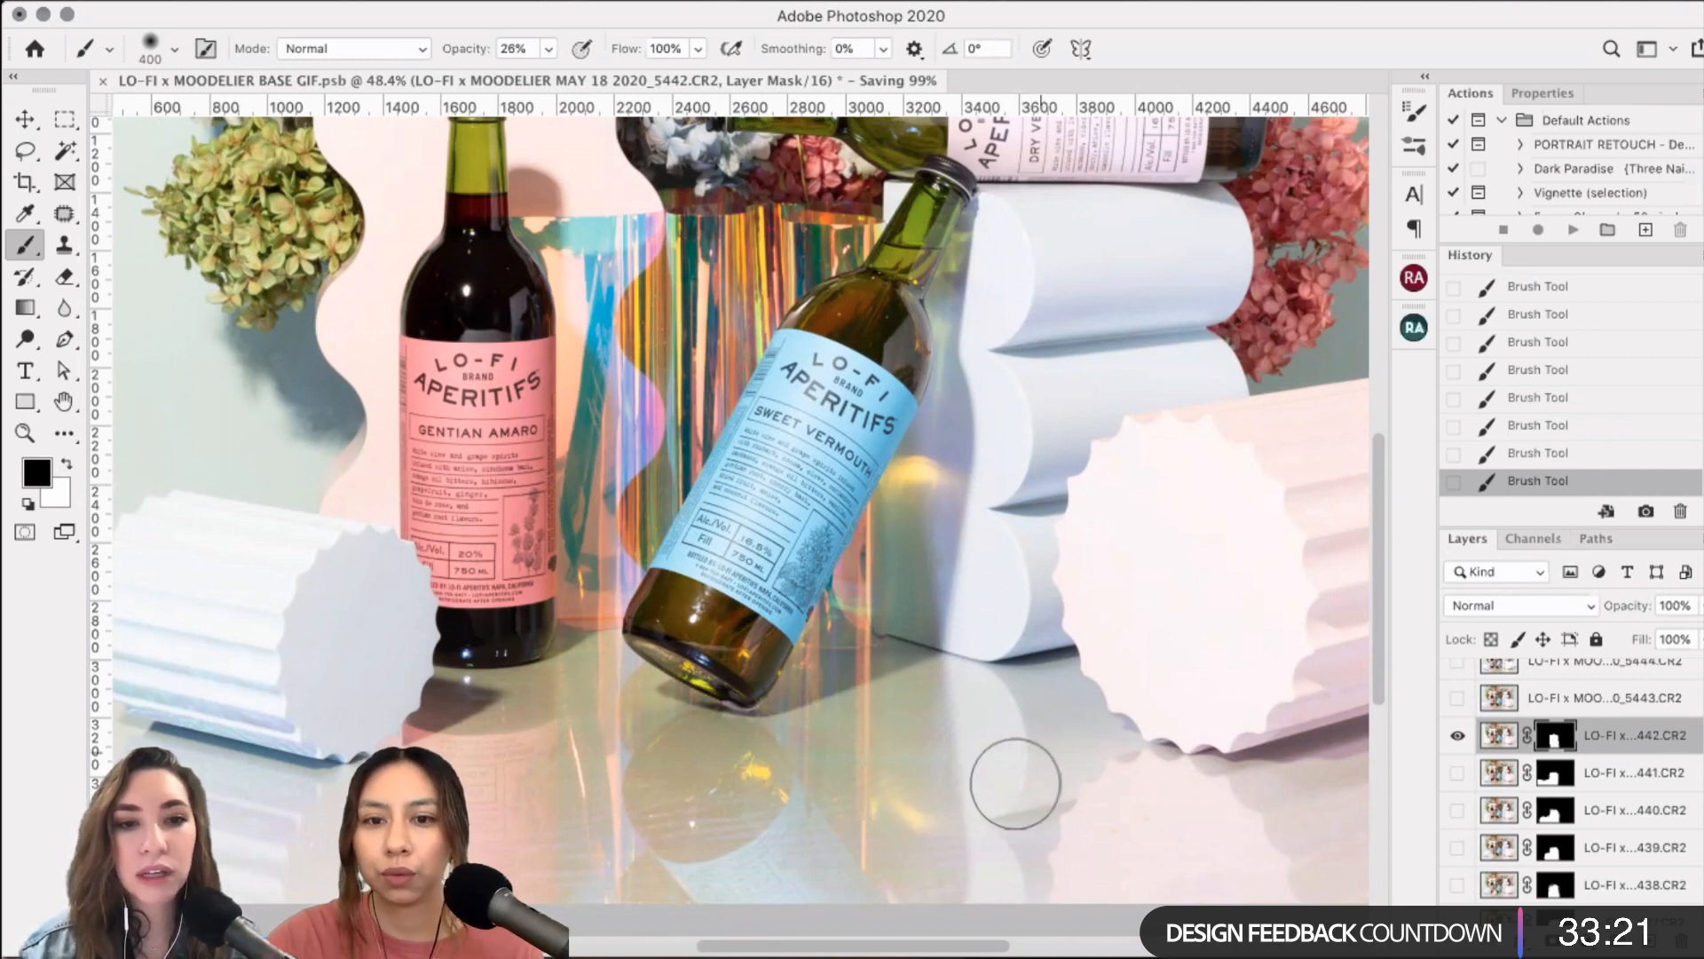
left_click(1456, 737)
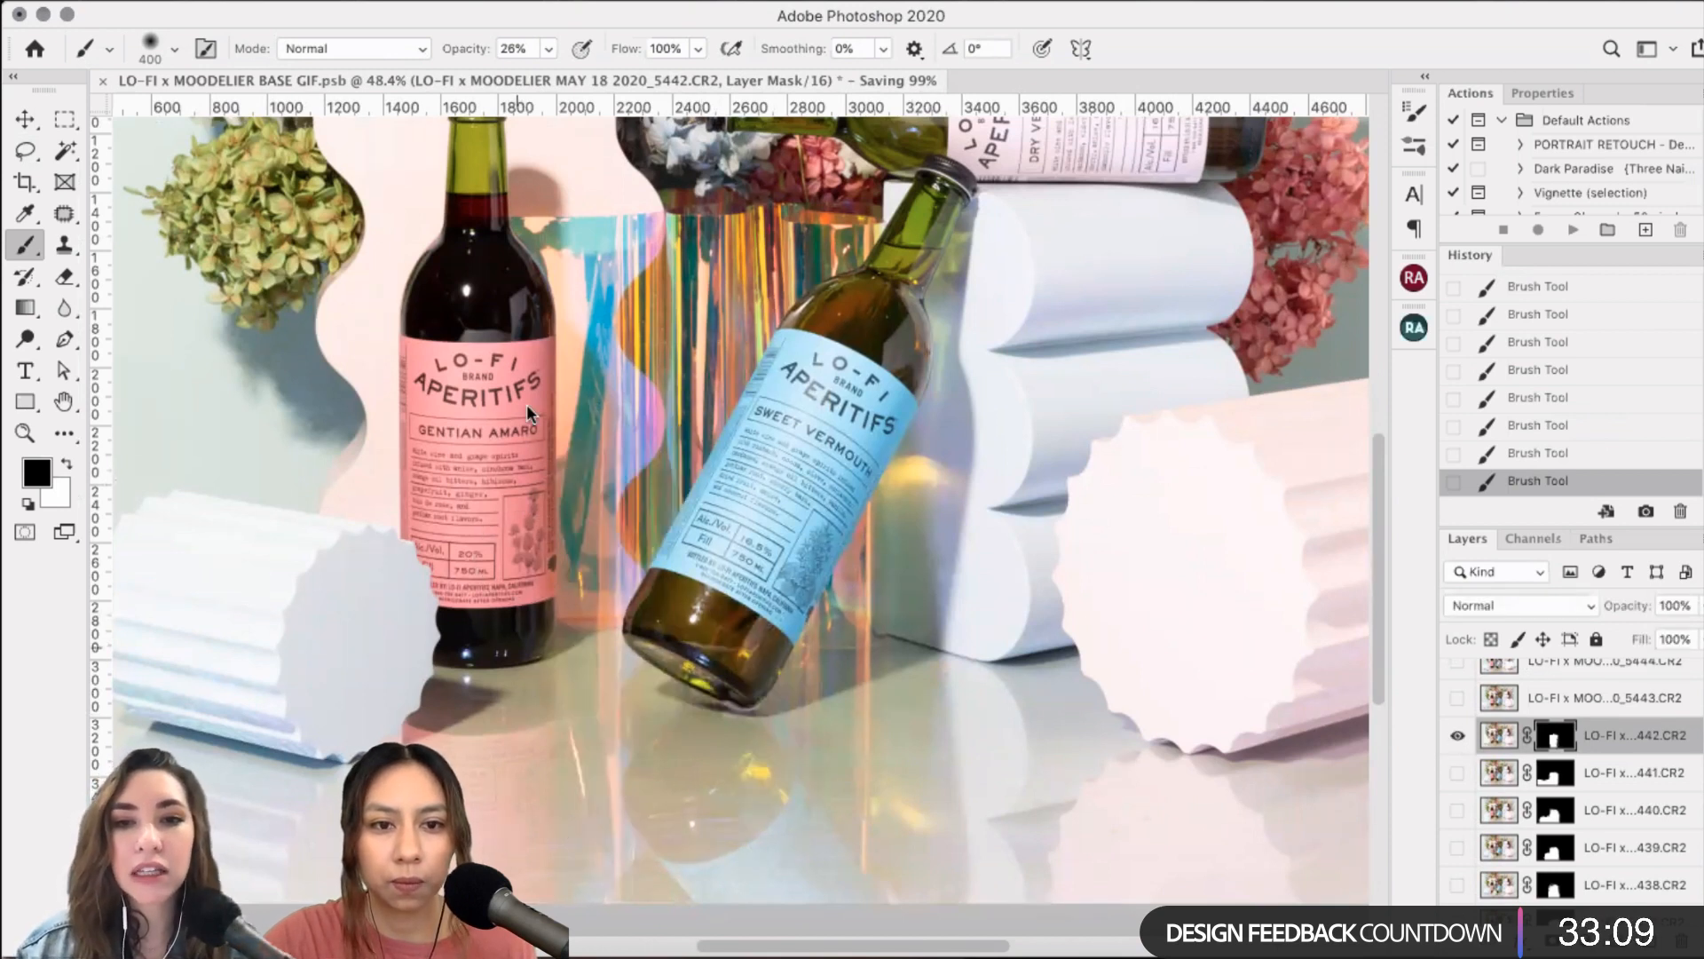
- Touch up the 5442 mask between the two bottles with a white brush at 26% opacity, reducing the brush size to 150
key("bracketleft")
key("bracketleft")
key("x")
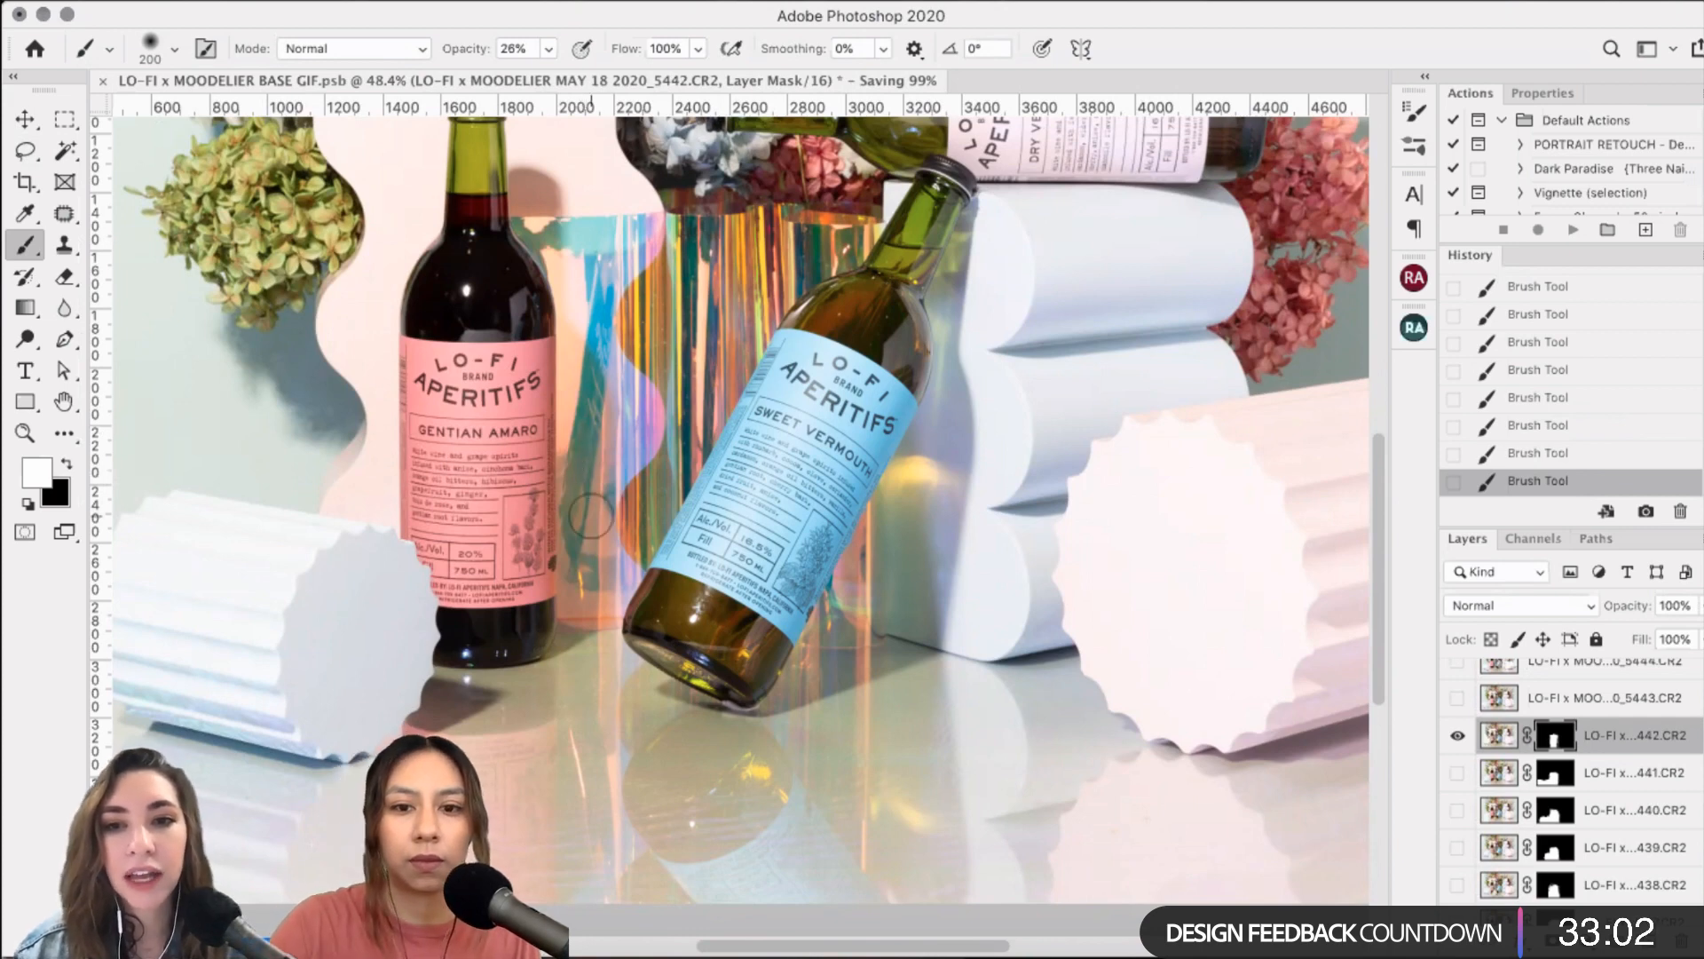
scroll(591, 515, "up", 2)
scroll(591, 515, "up", 2)
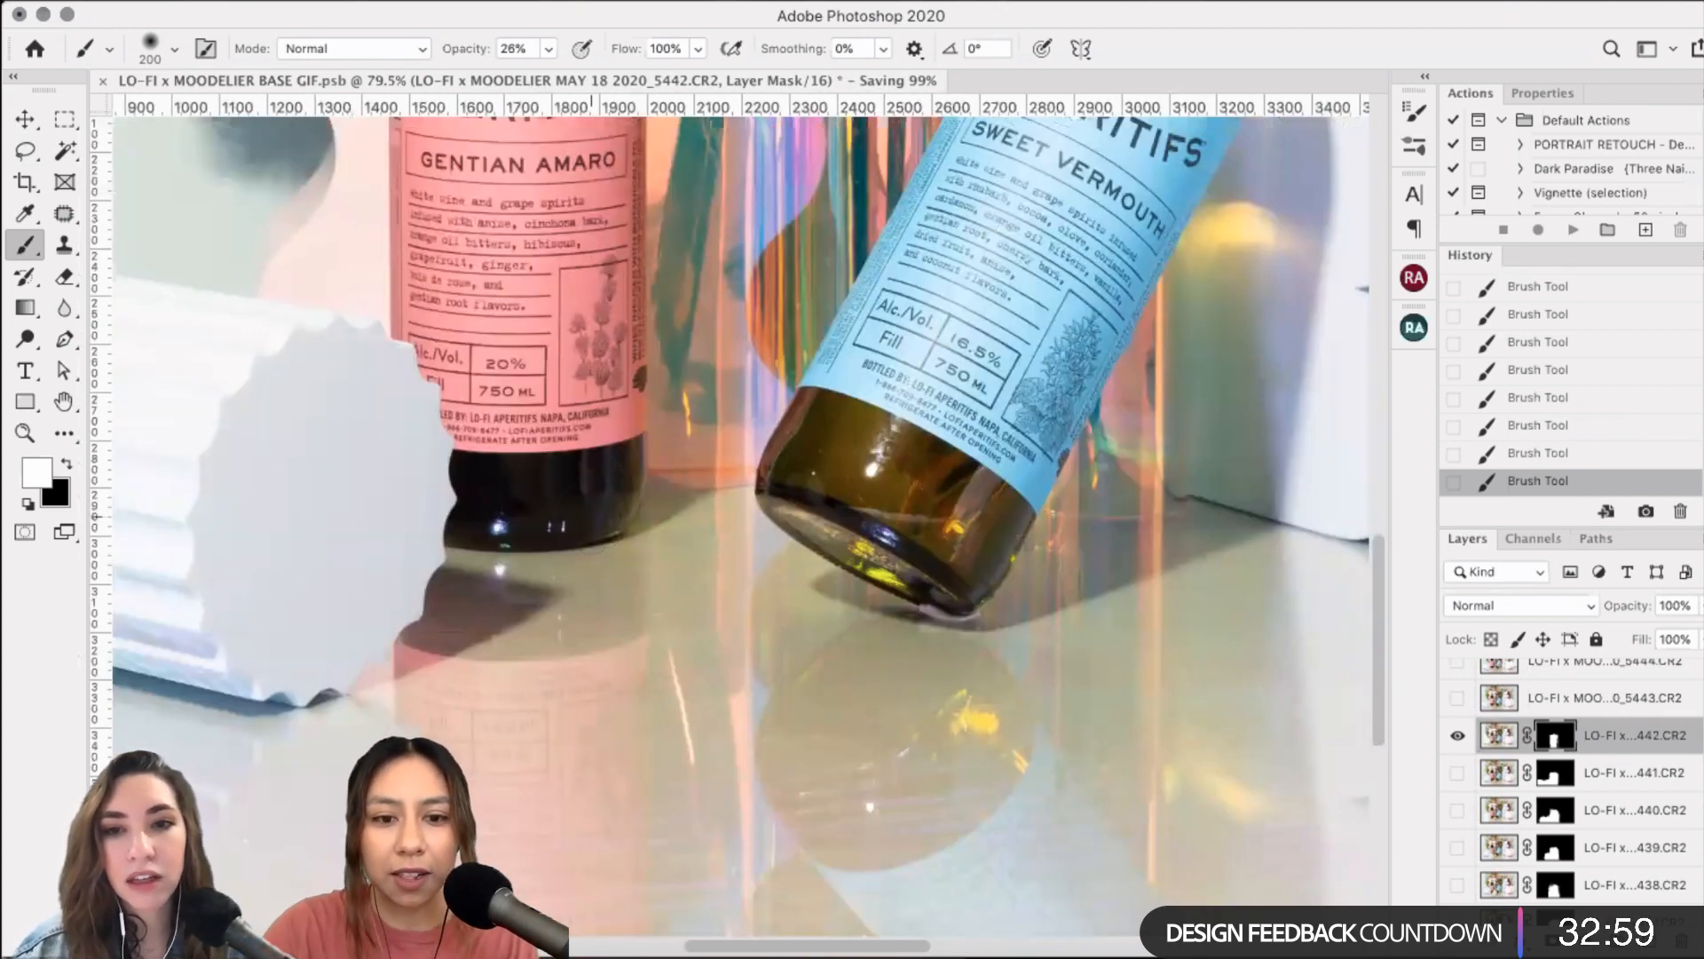
scroll(611, 875, "up", 2)
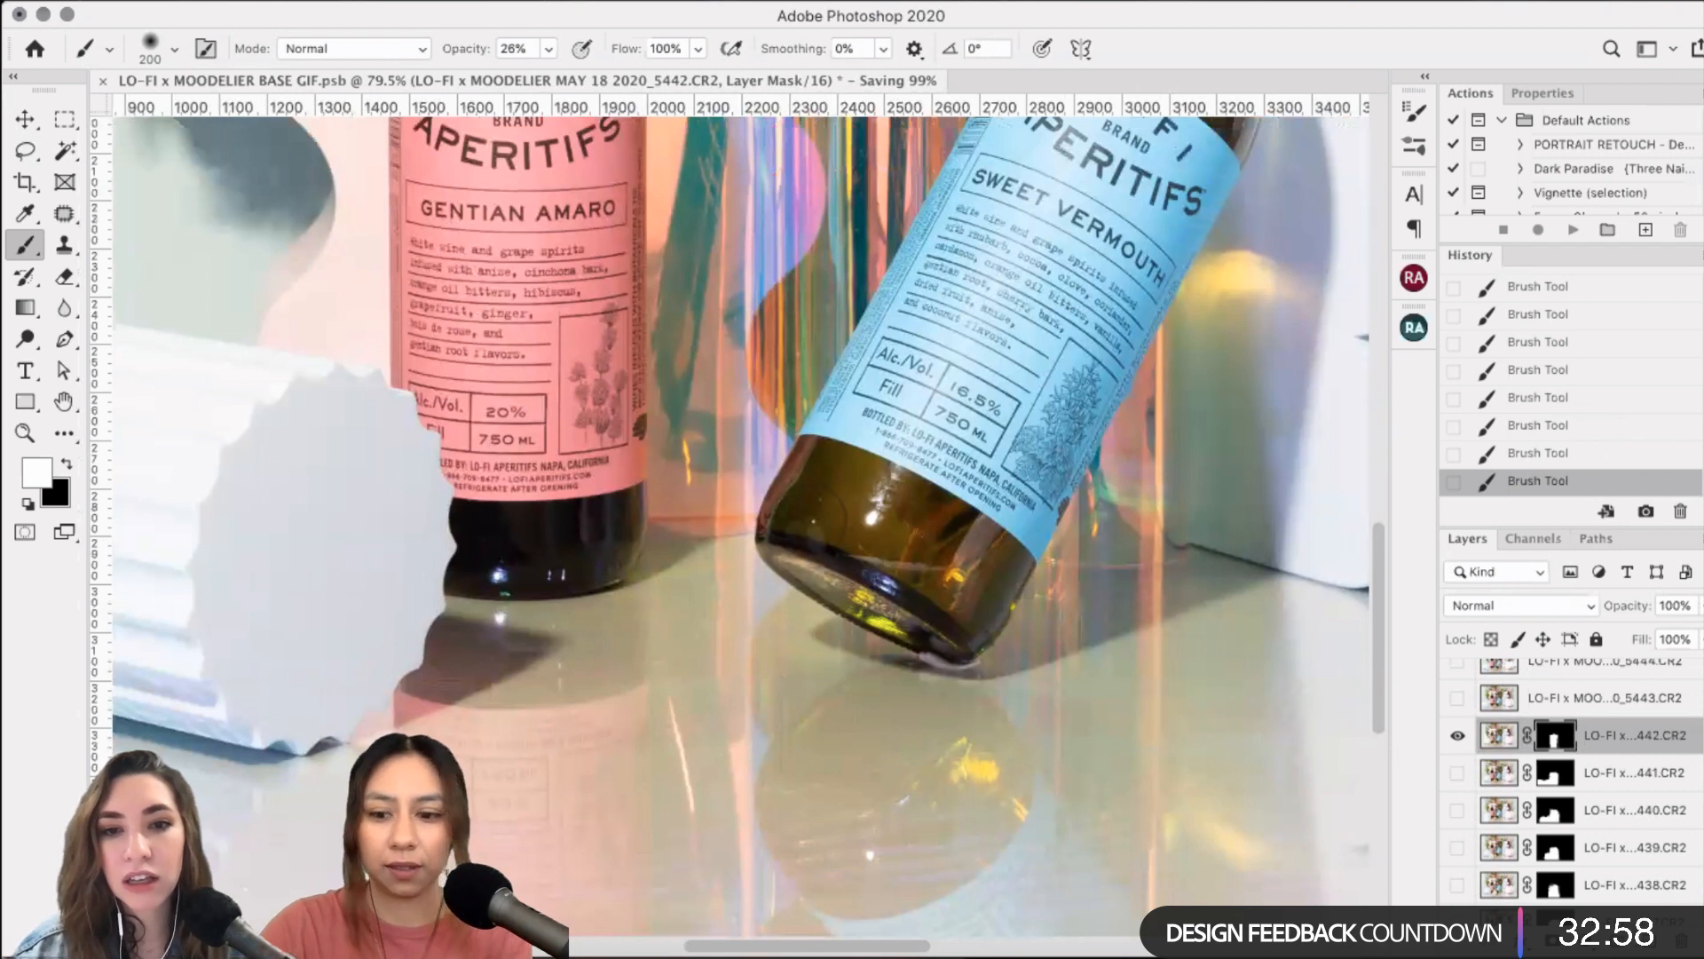
scroll(739, 463, "up", 2)
key("bracketleft")
key("bracketleft")
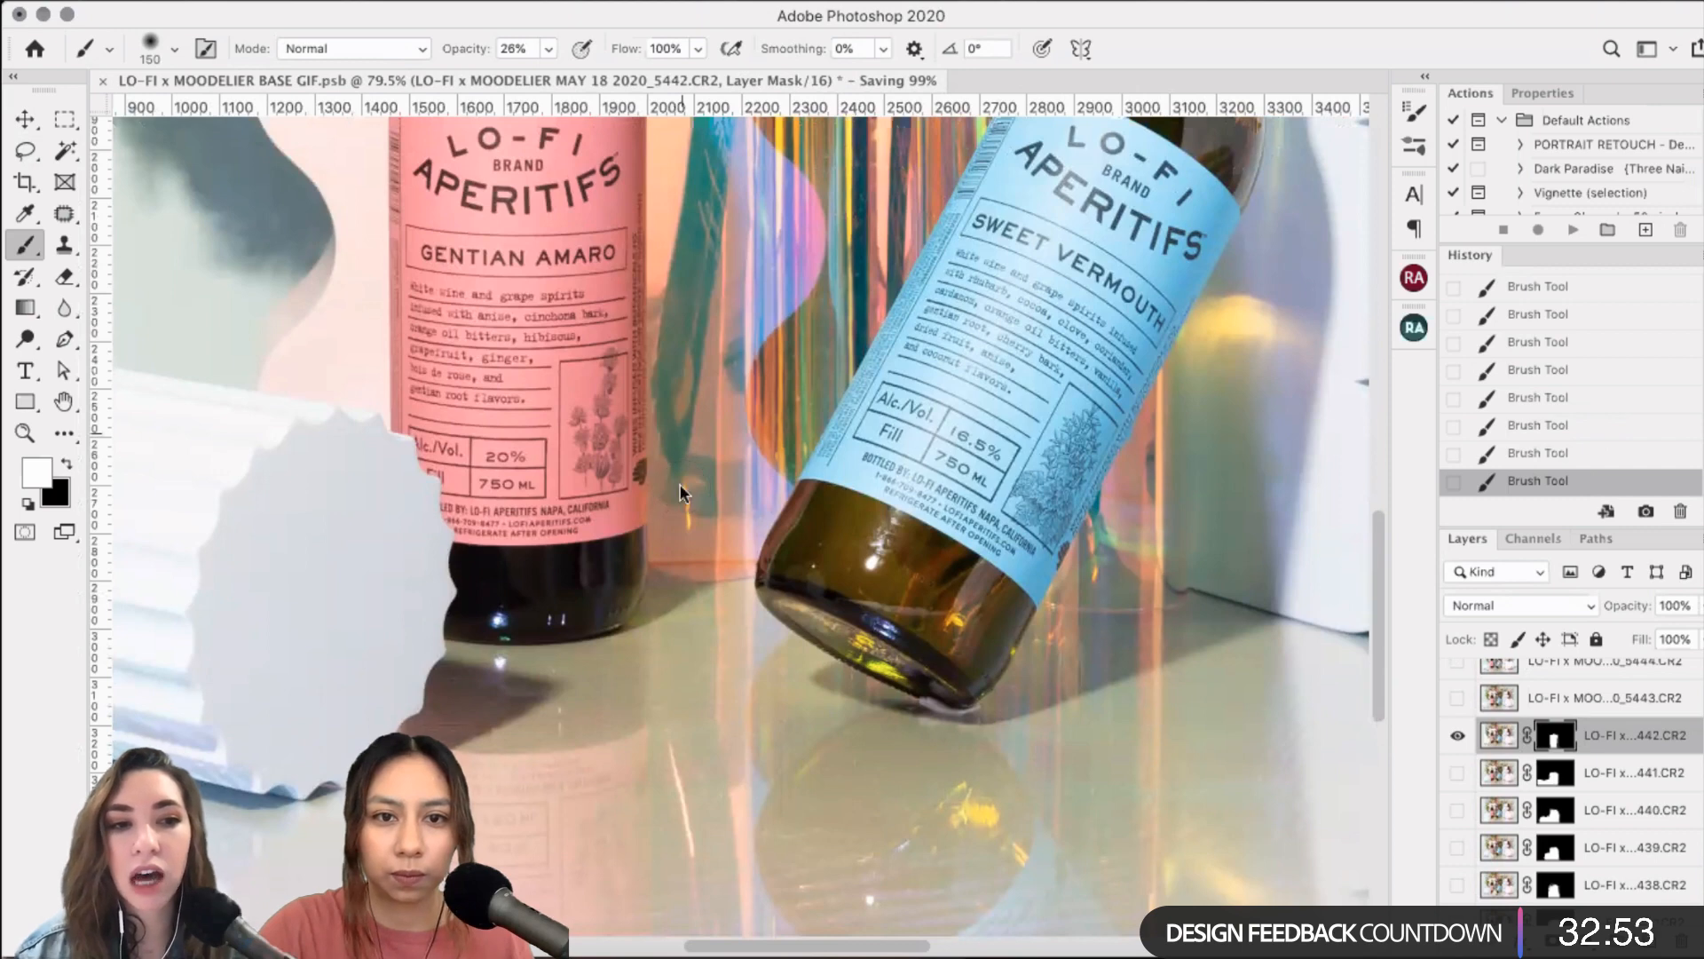
scroll(810, 419, "up", 2)
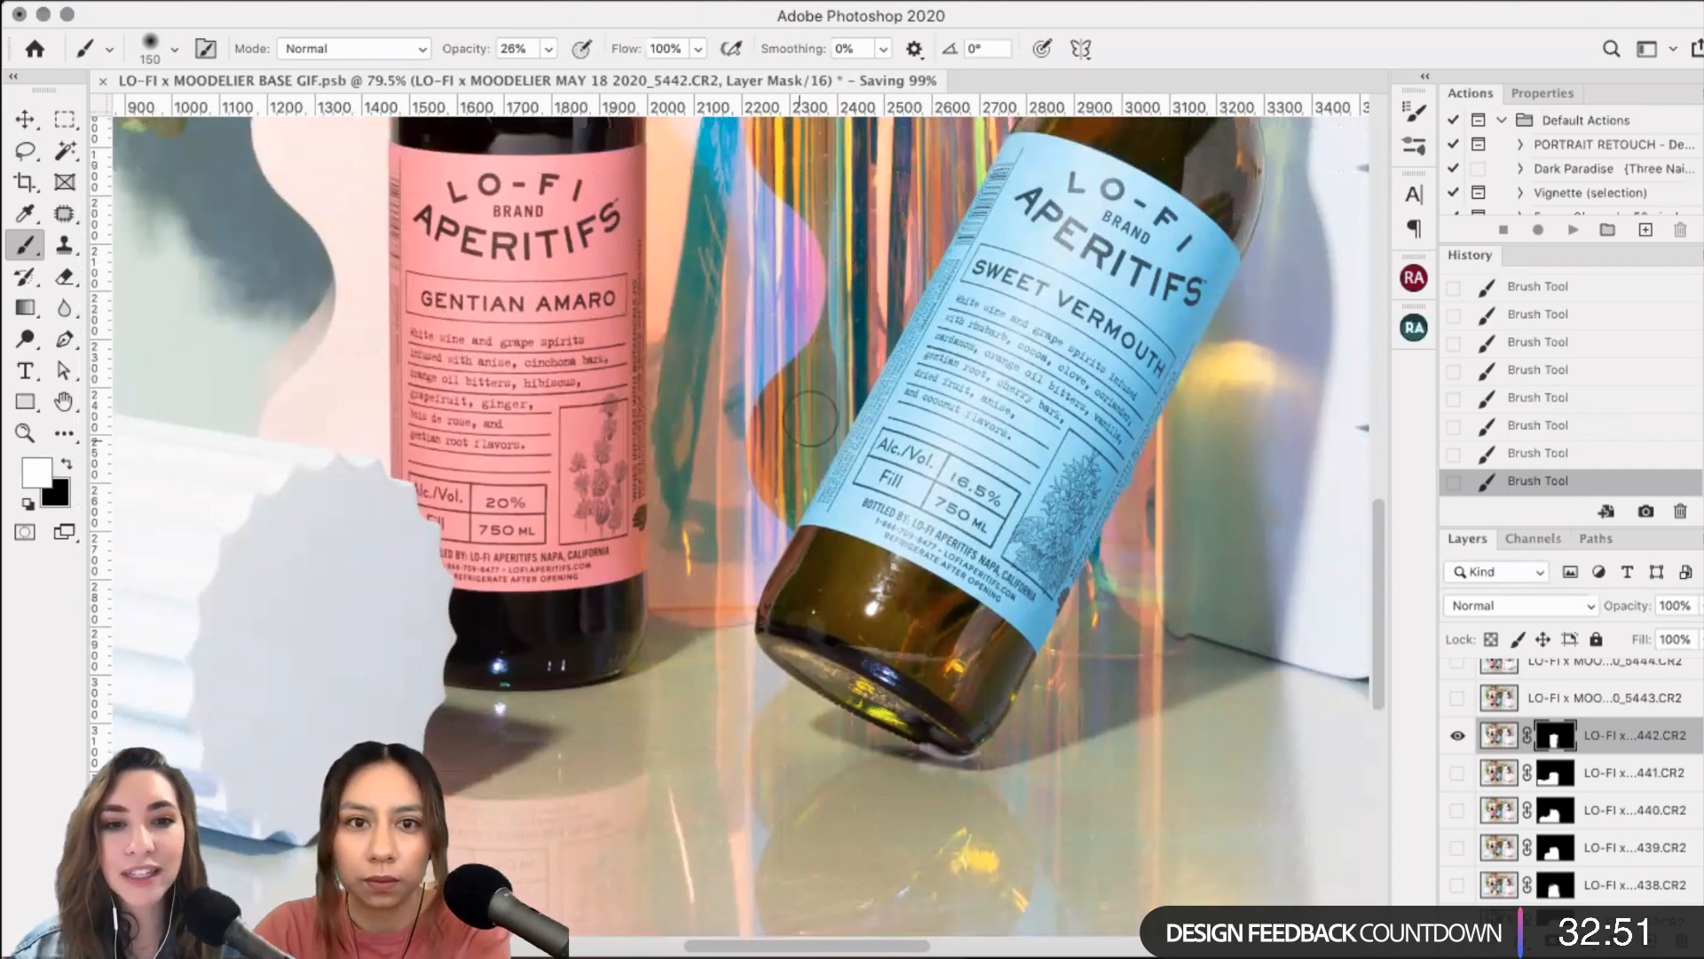
scroll(810, 419, "up", 4)
- Refine the 5442 mask around the tilted bottle with the black brush at size 200 and 26% opacity
key("x")
key("bracketright")
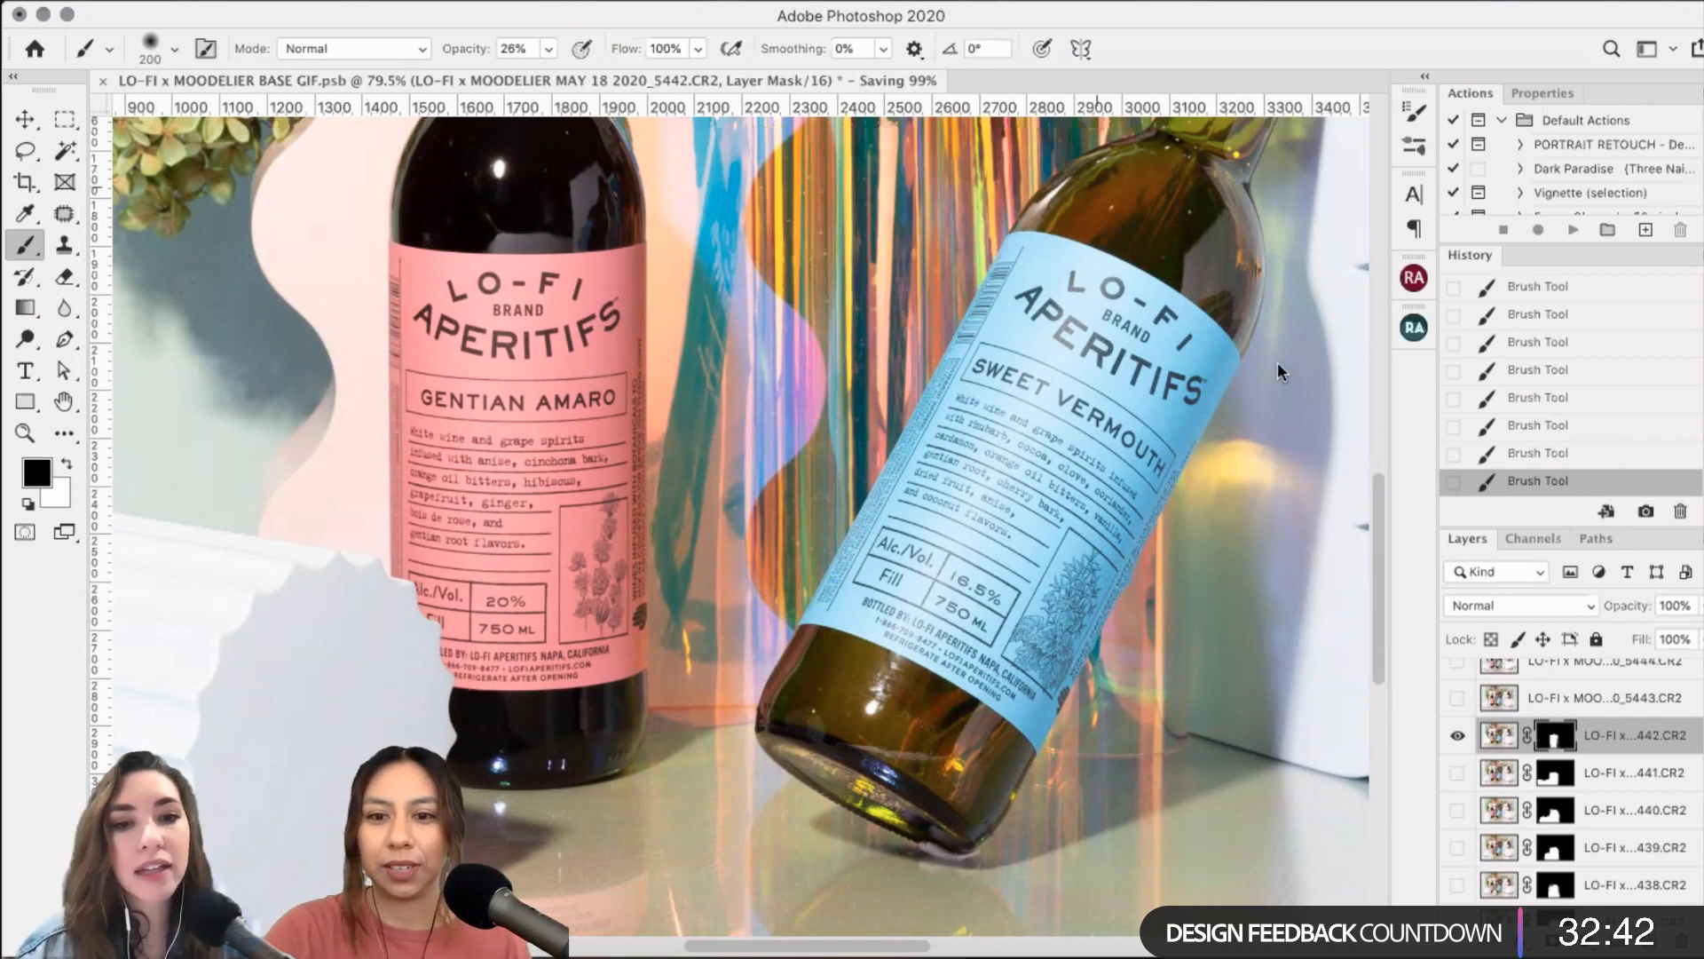
scroll(1278, 369, "down", 2)
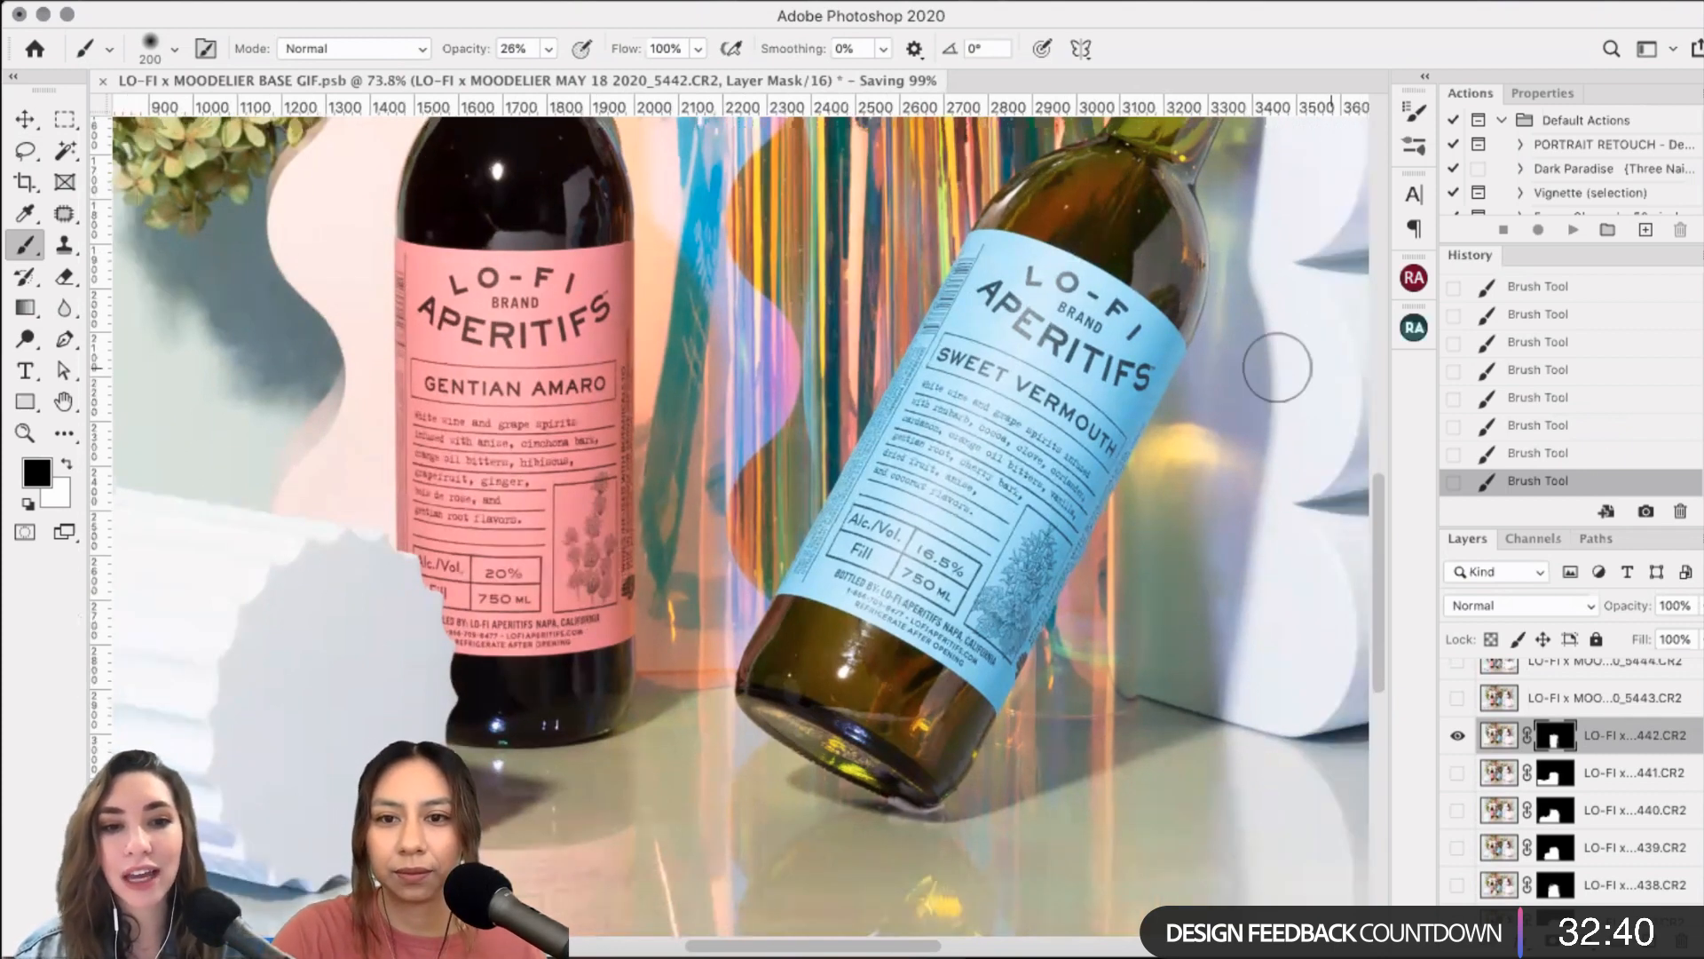
scroll(1278, 369, "down", 1)
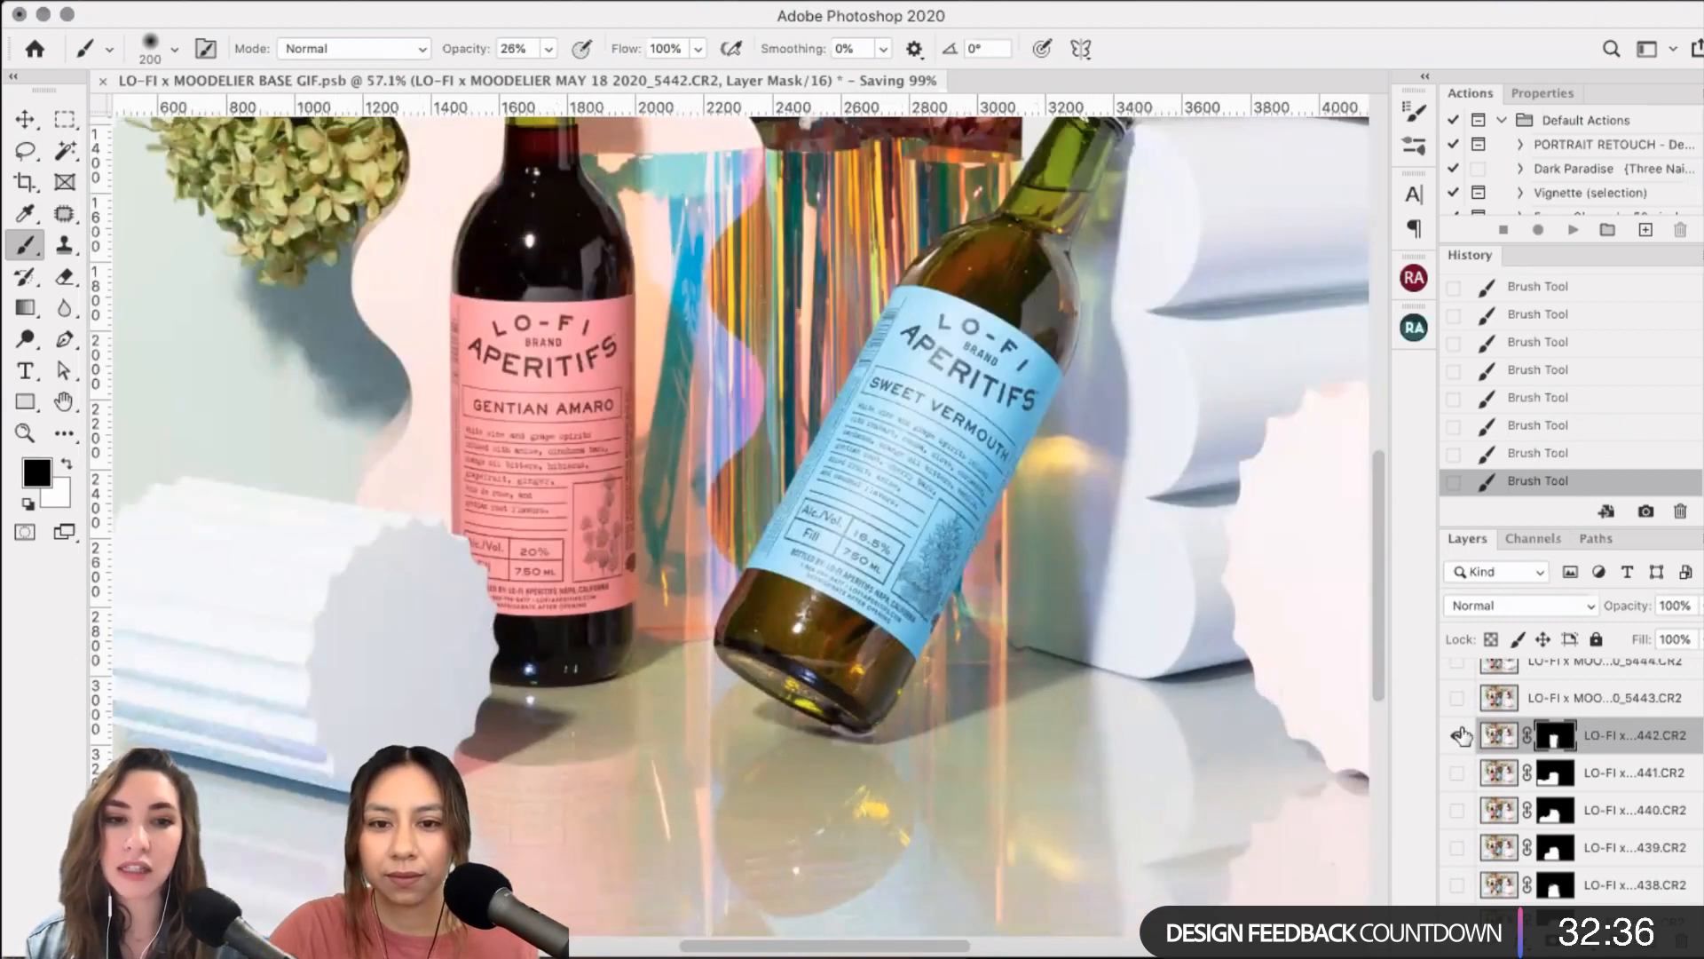
- Compare the scene with 5442 hidden and shown, leave it hidden, and show and select the 5443 layer
left_click(1461, 735)
left_click(1459, 740)
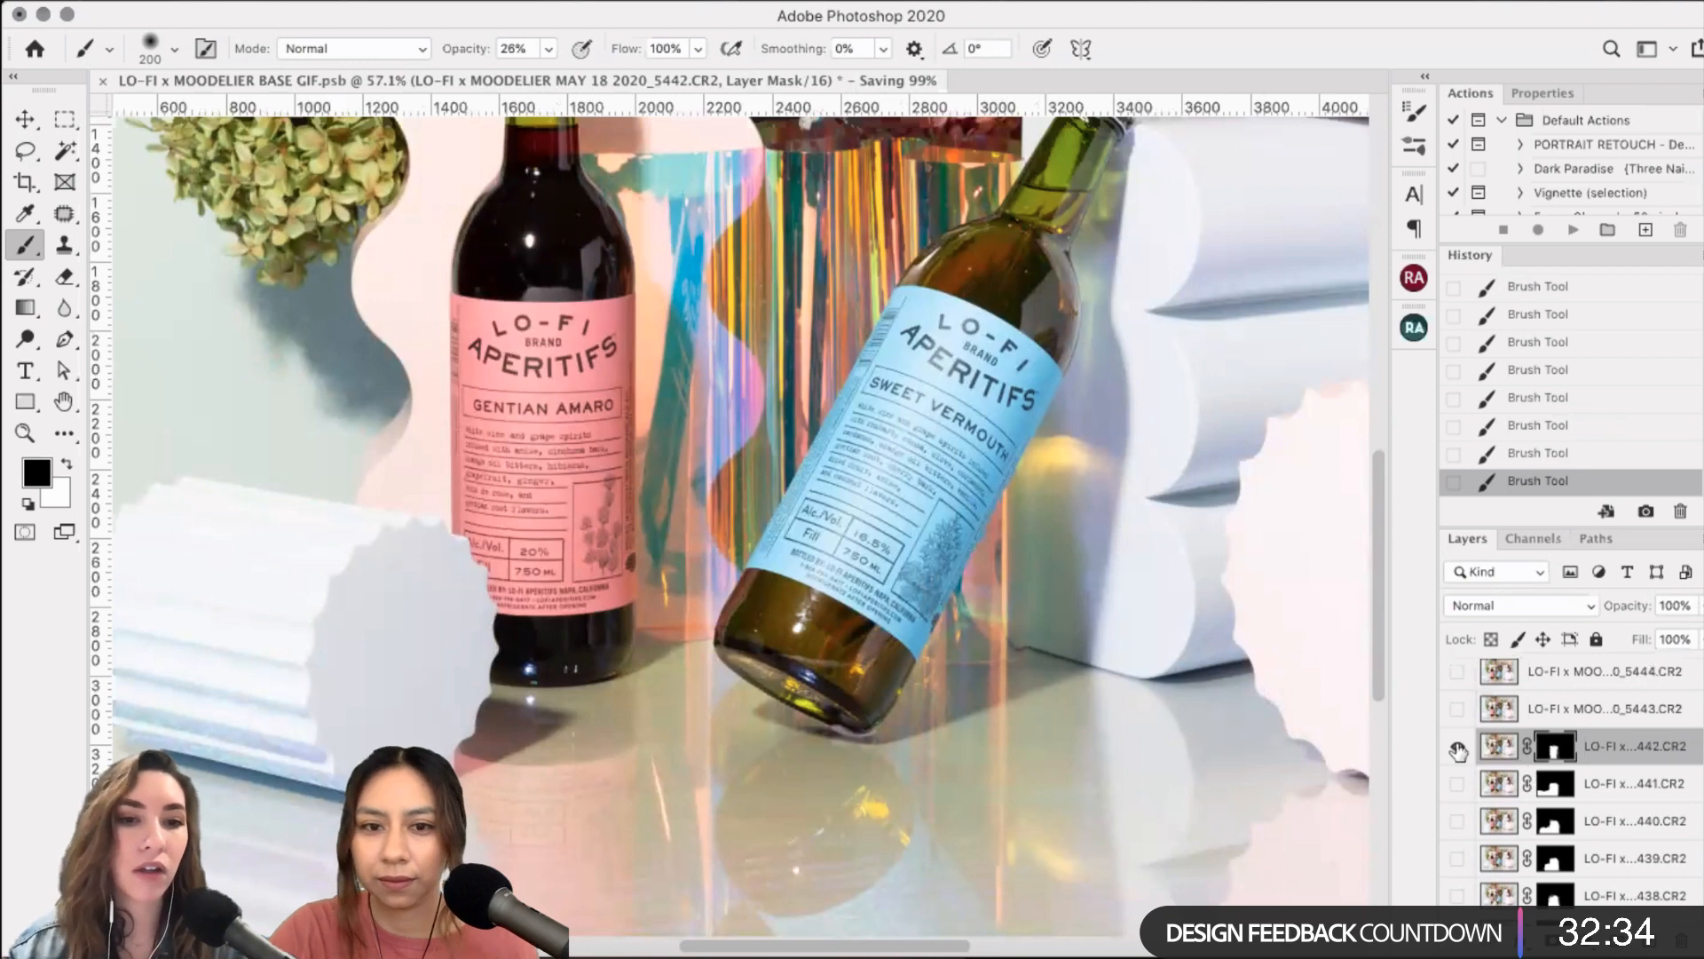
scroll(1458, 751, "up", 1)
left_click(1458, 784)
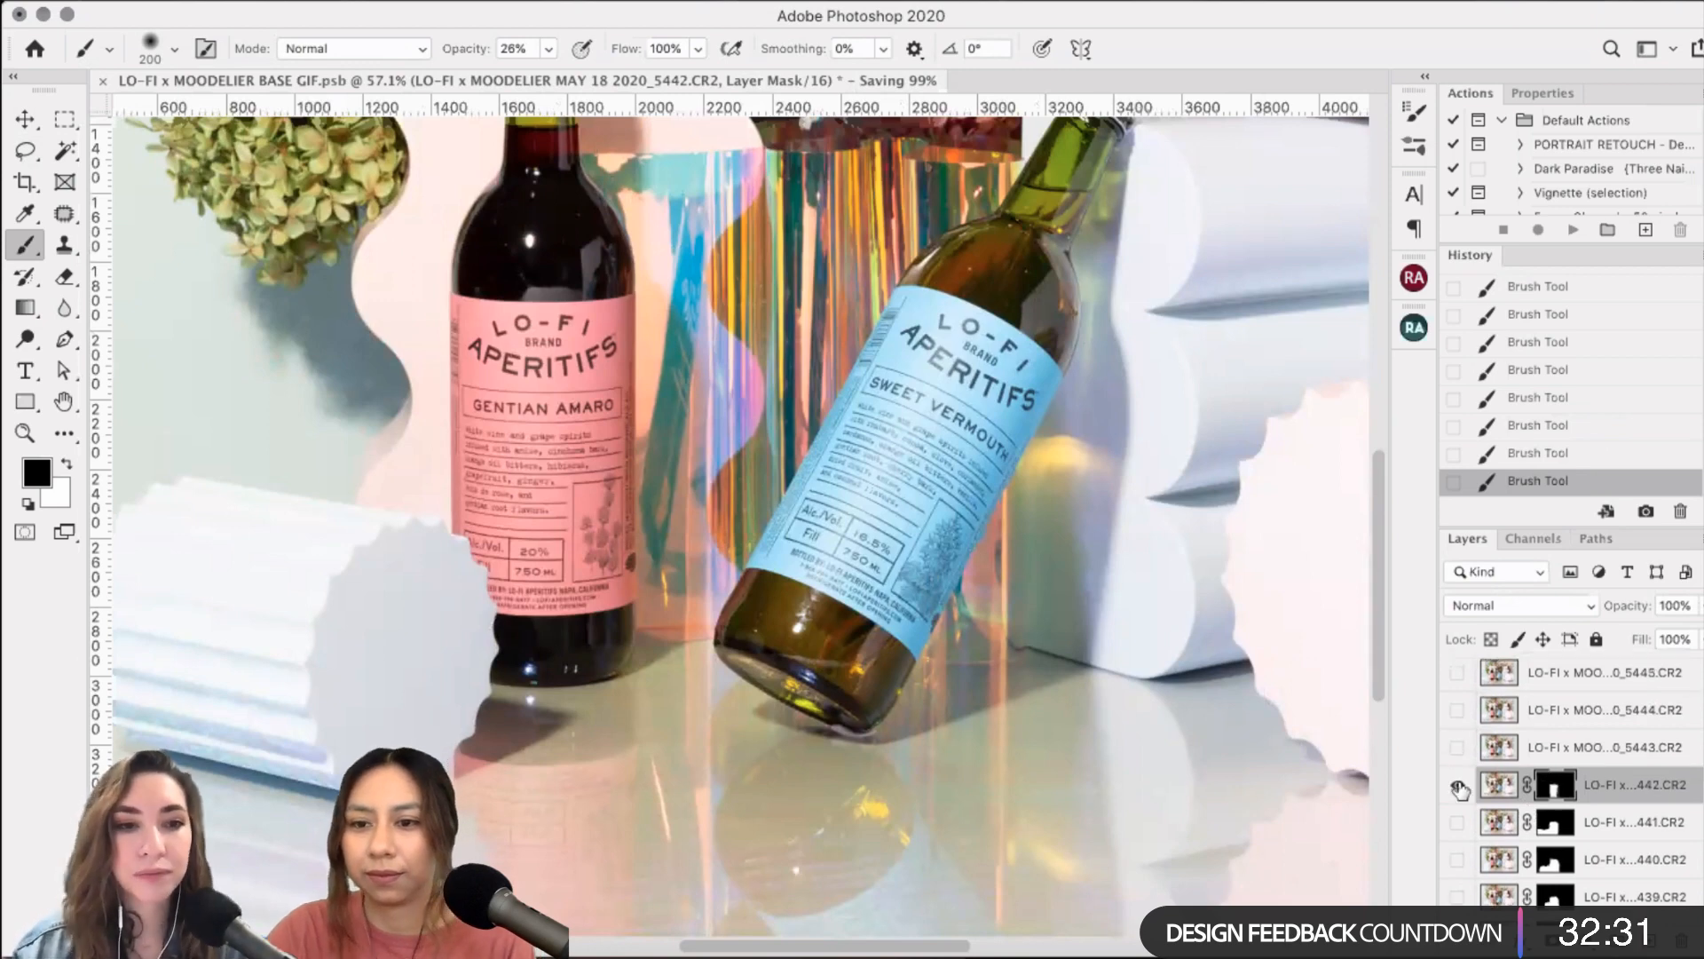
left_click(1636, 765)
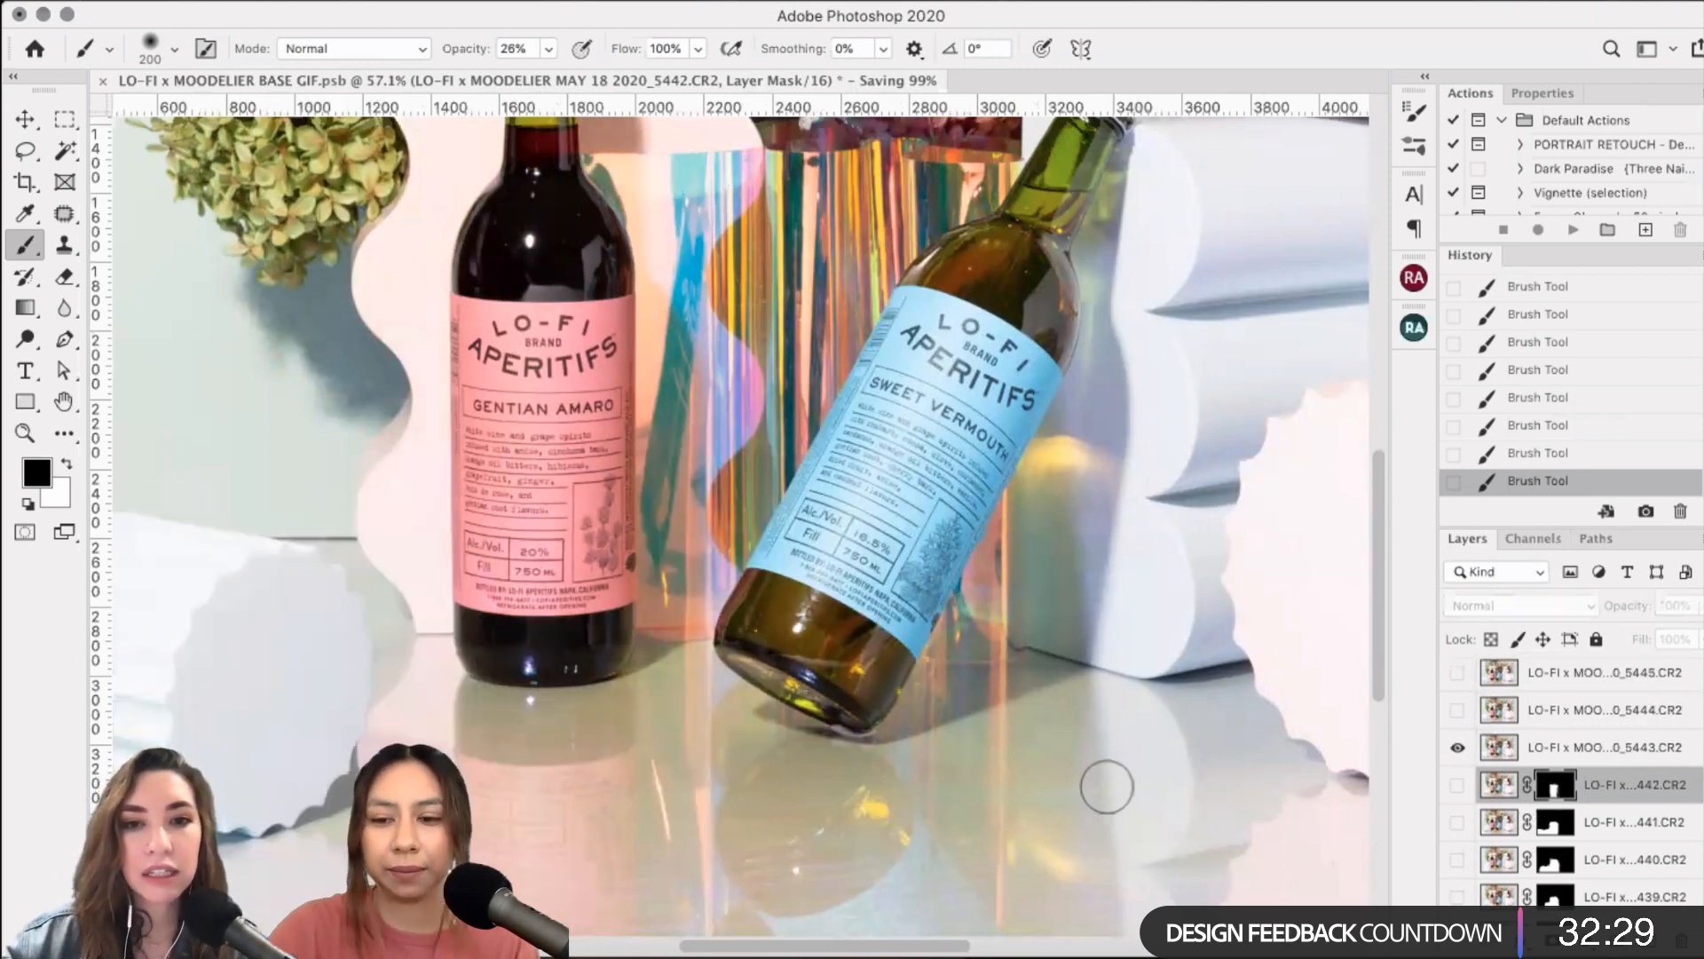
- Compare the white fluted cylinder and missing disc in the 5443 layer with the base scene and the masked 5442 layer
scroll(1107, 786, "down", 2)
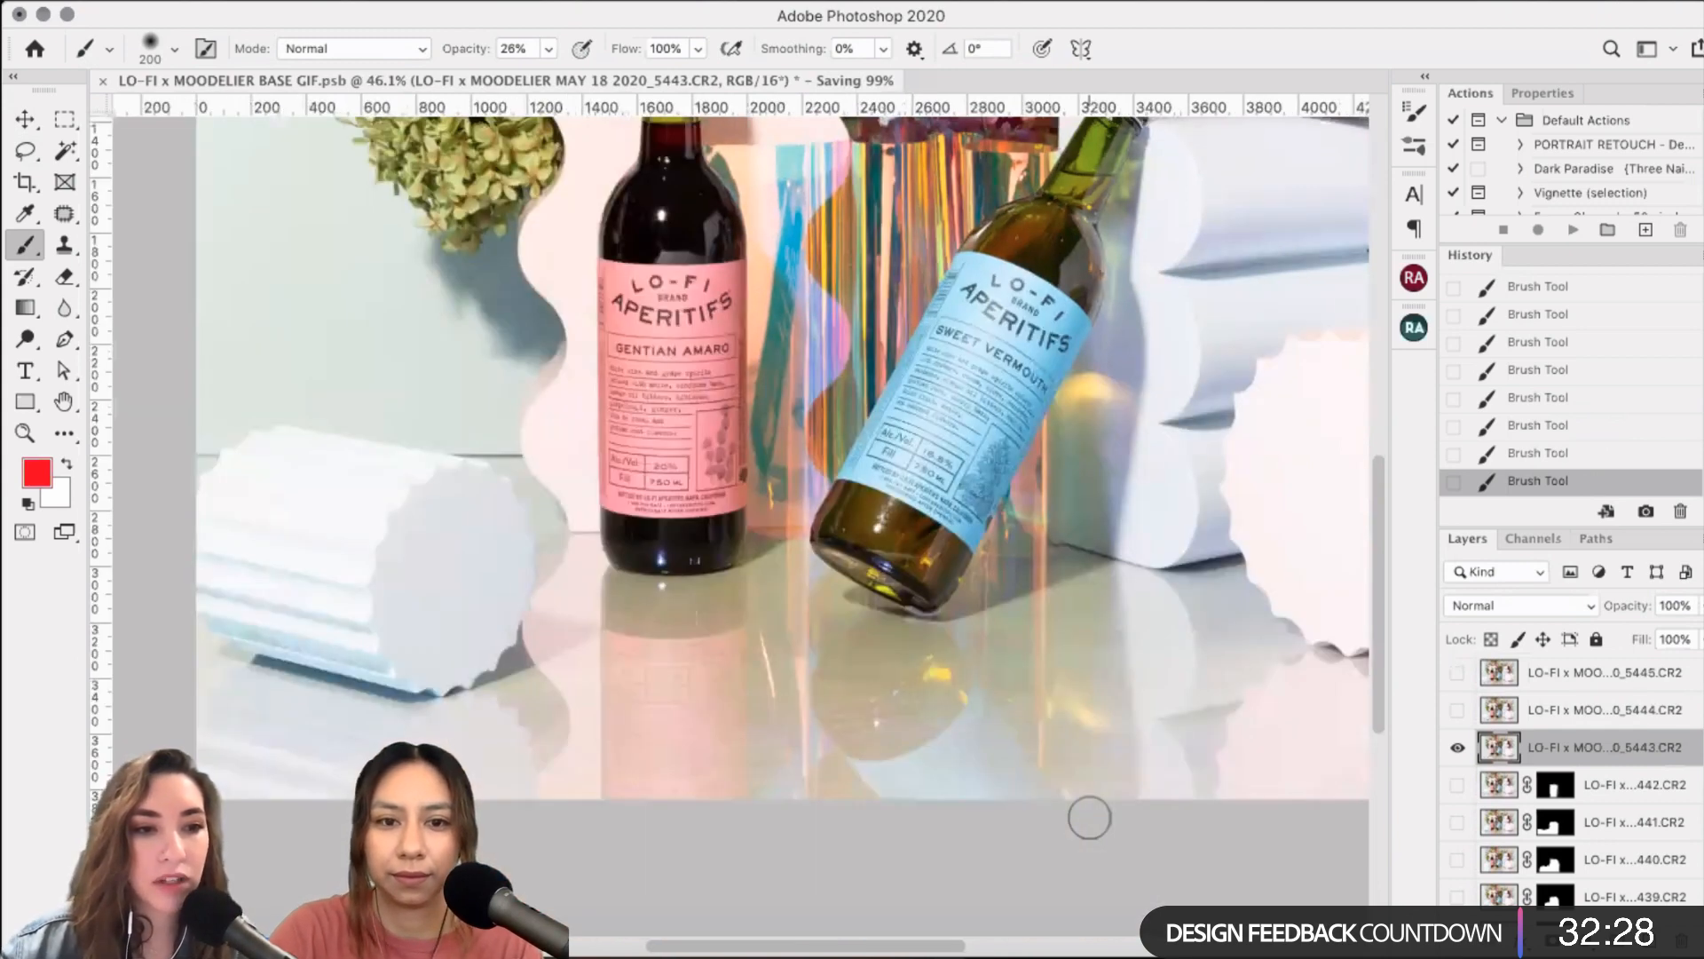
scroll(1089, 818, "up", 2)
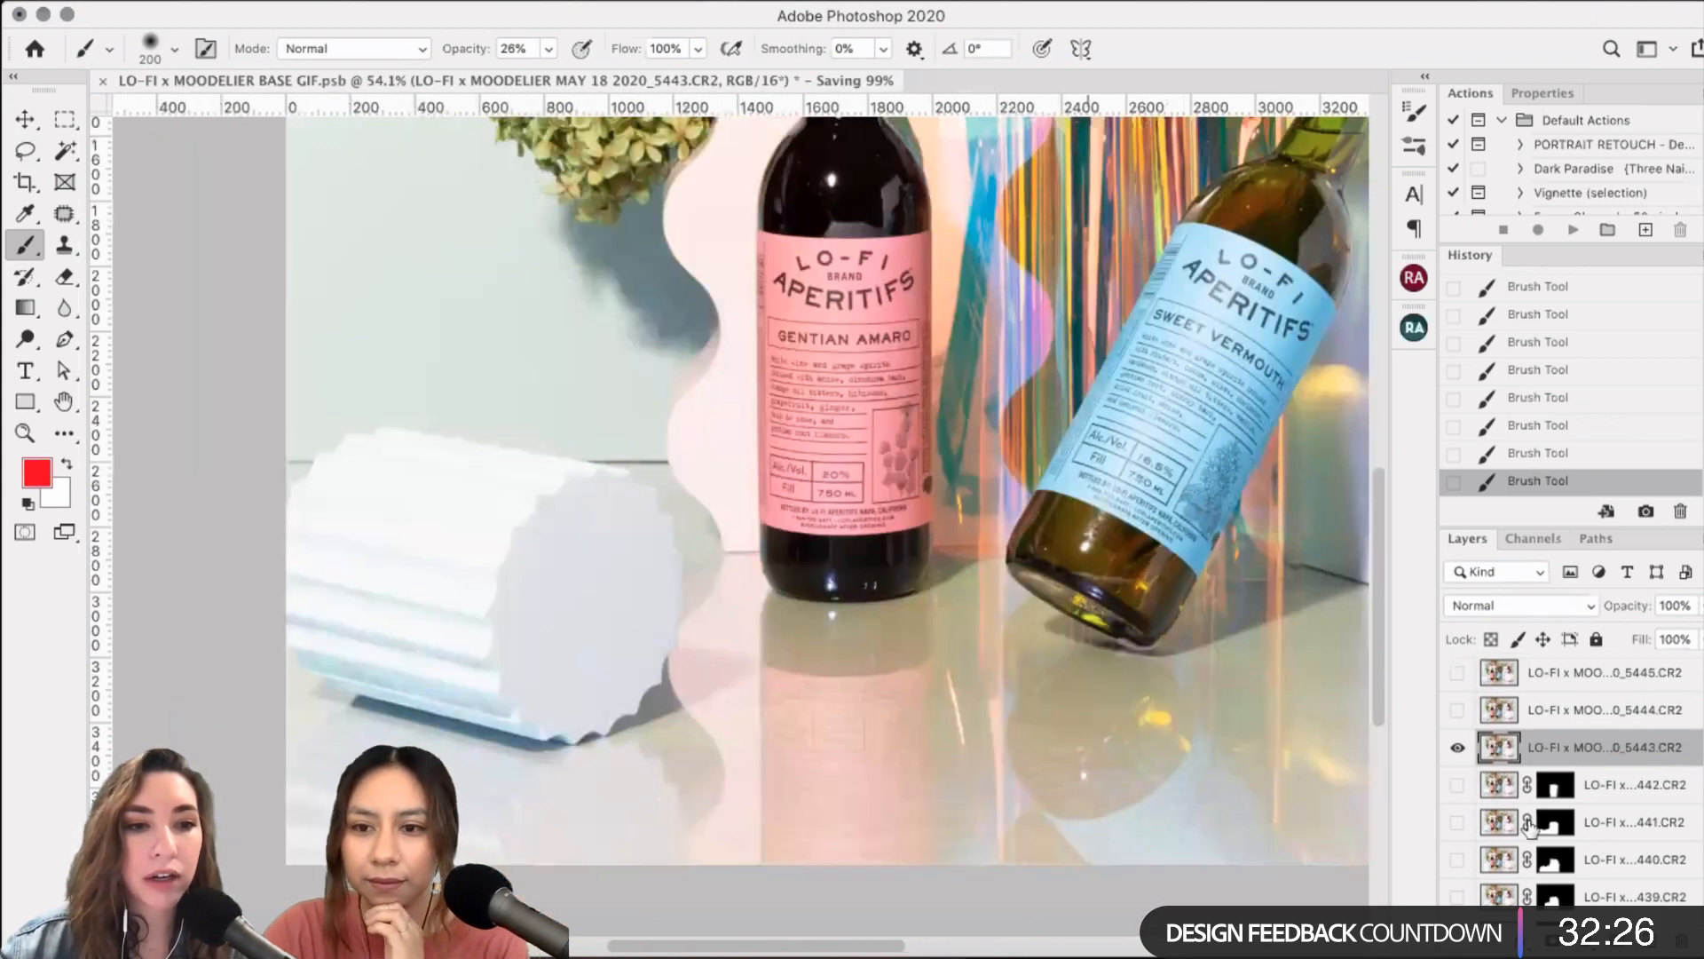
left_click(1457, 751)
left_click(1458, 751)
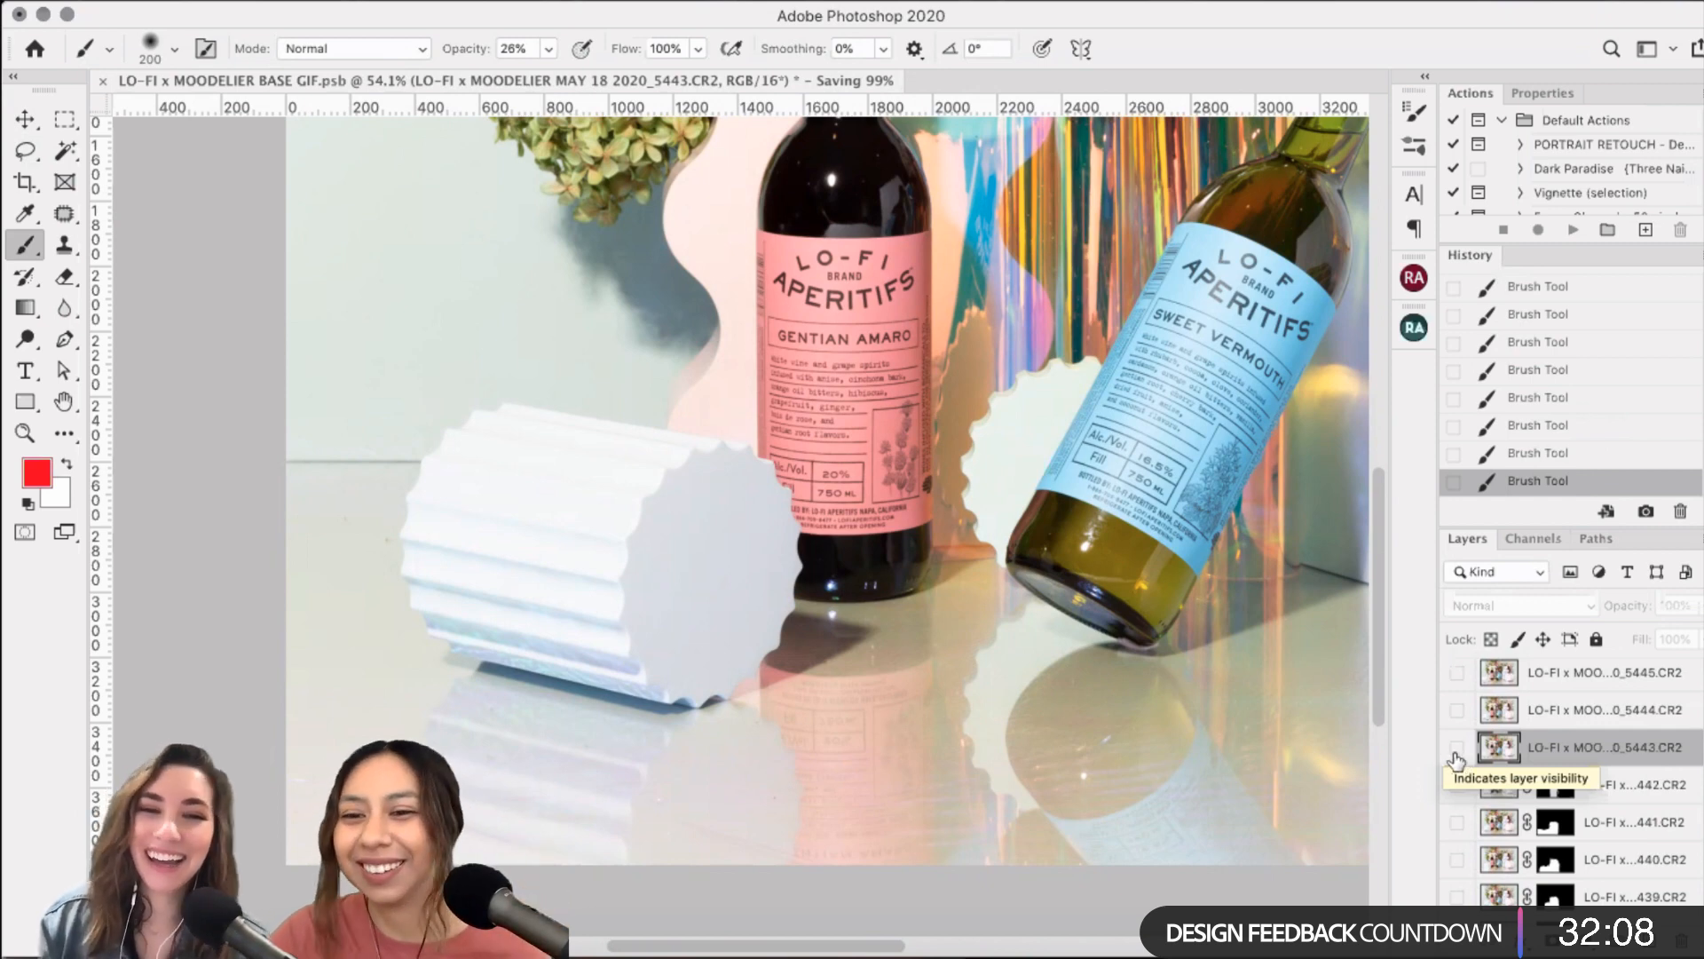
left_click(1456, 755)
left_click(1455, 755)
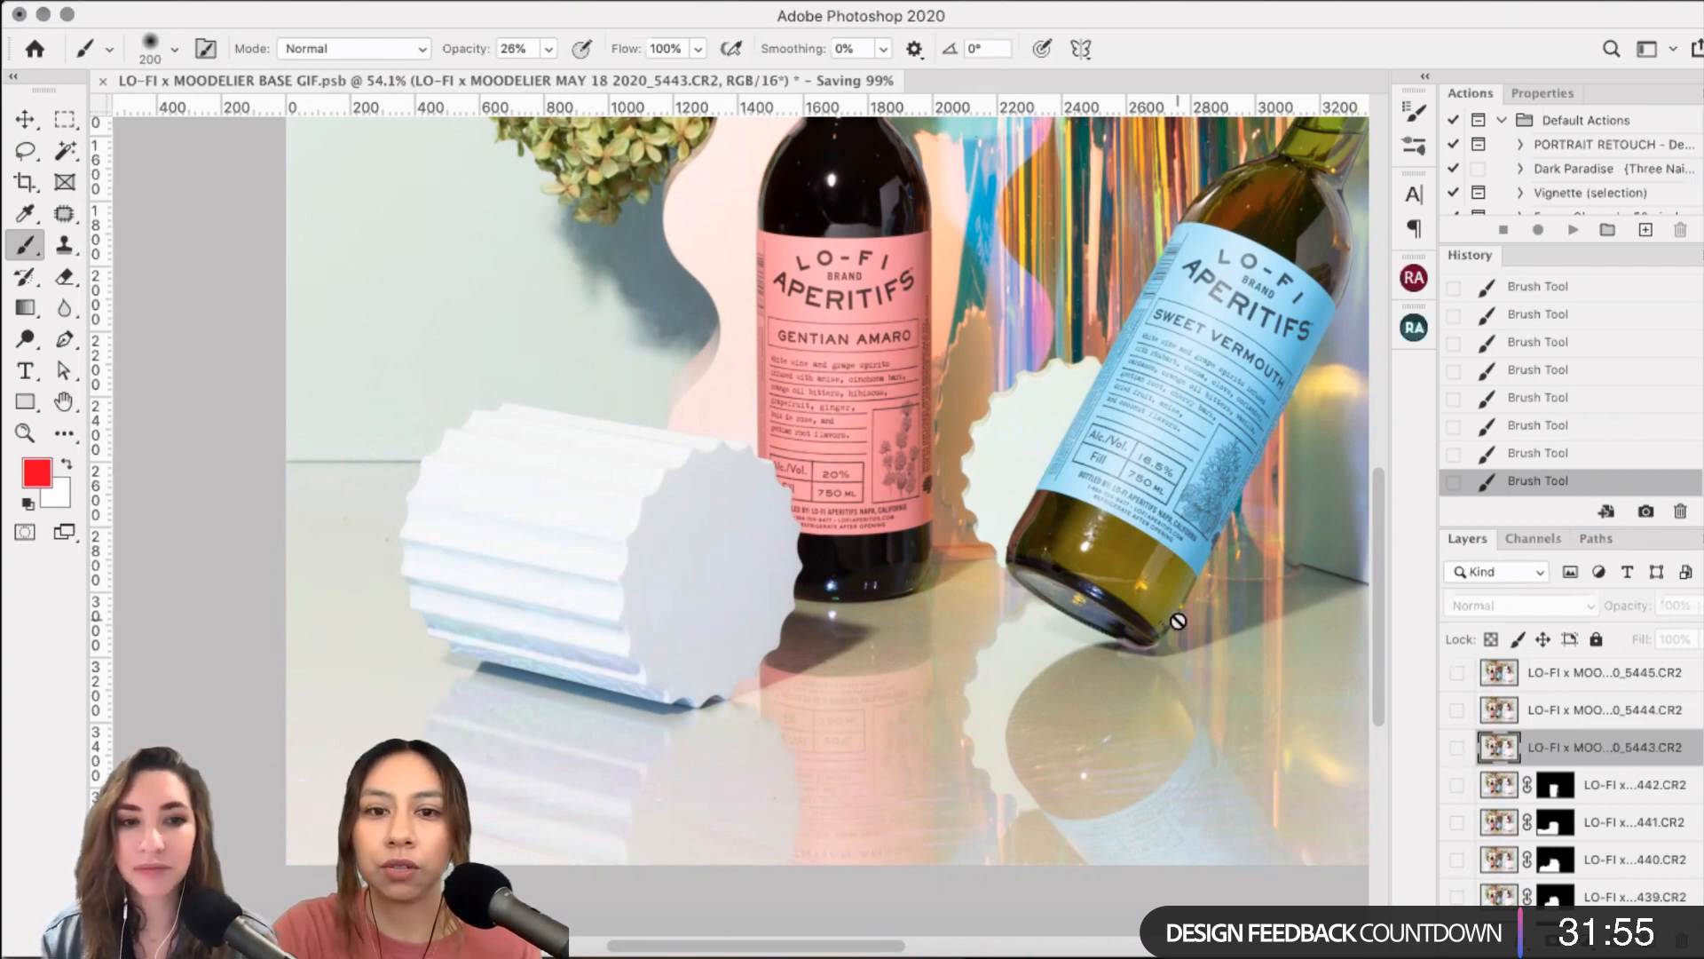
scroll(1178, 621, "down", 3)
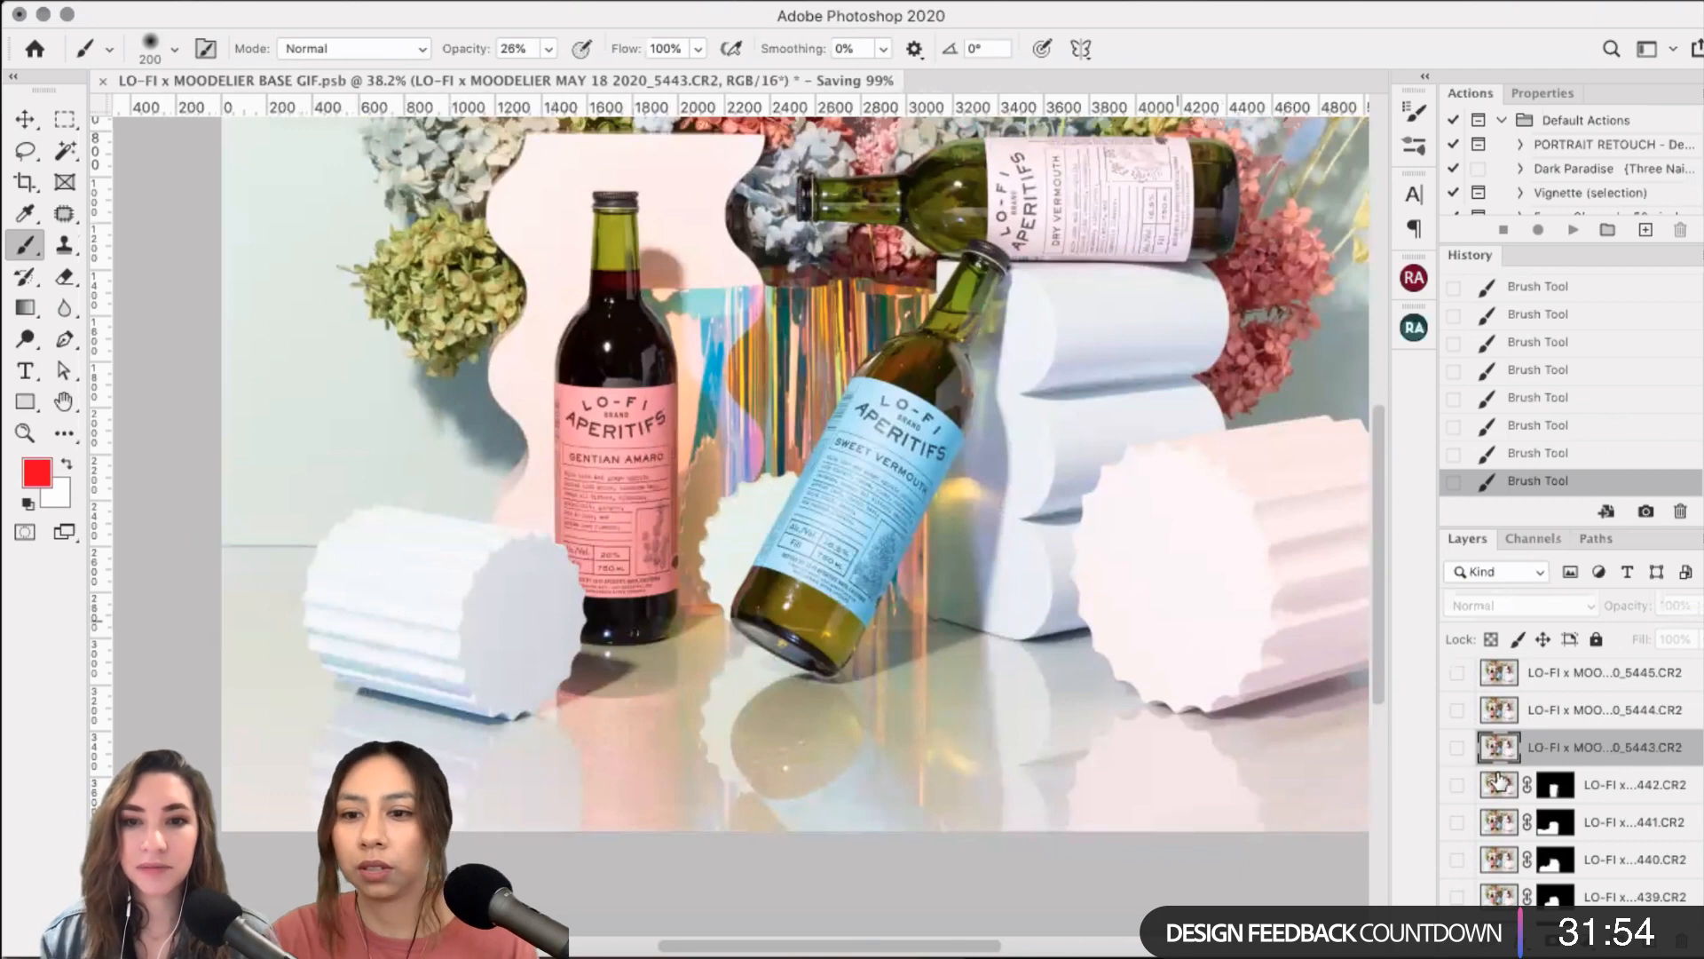
left_click(1456, 753)
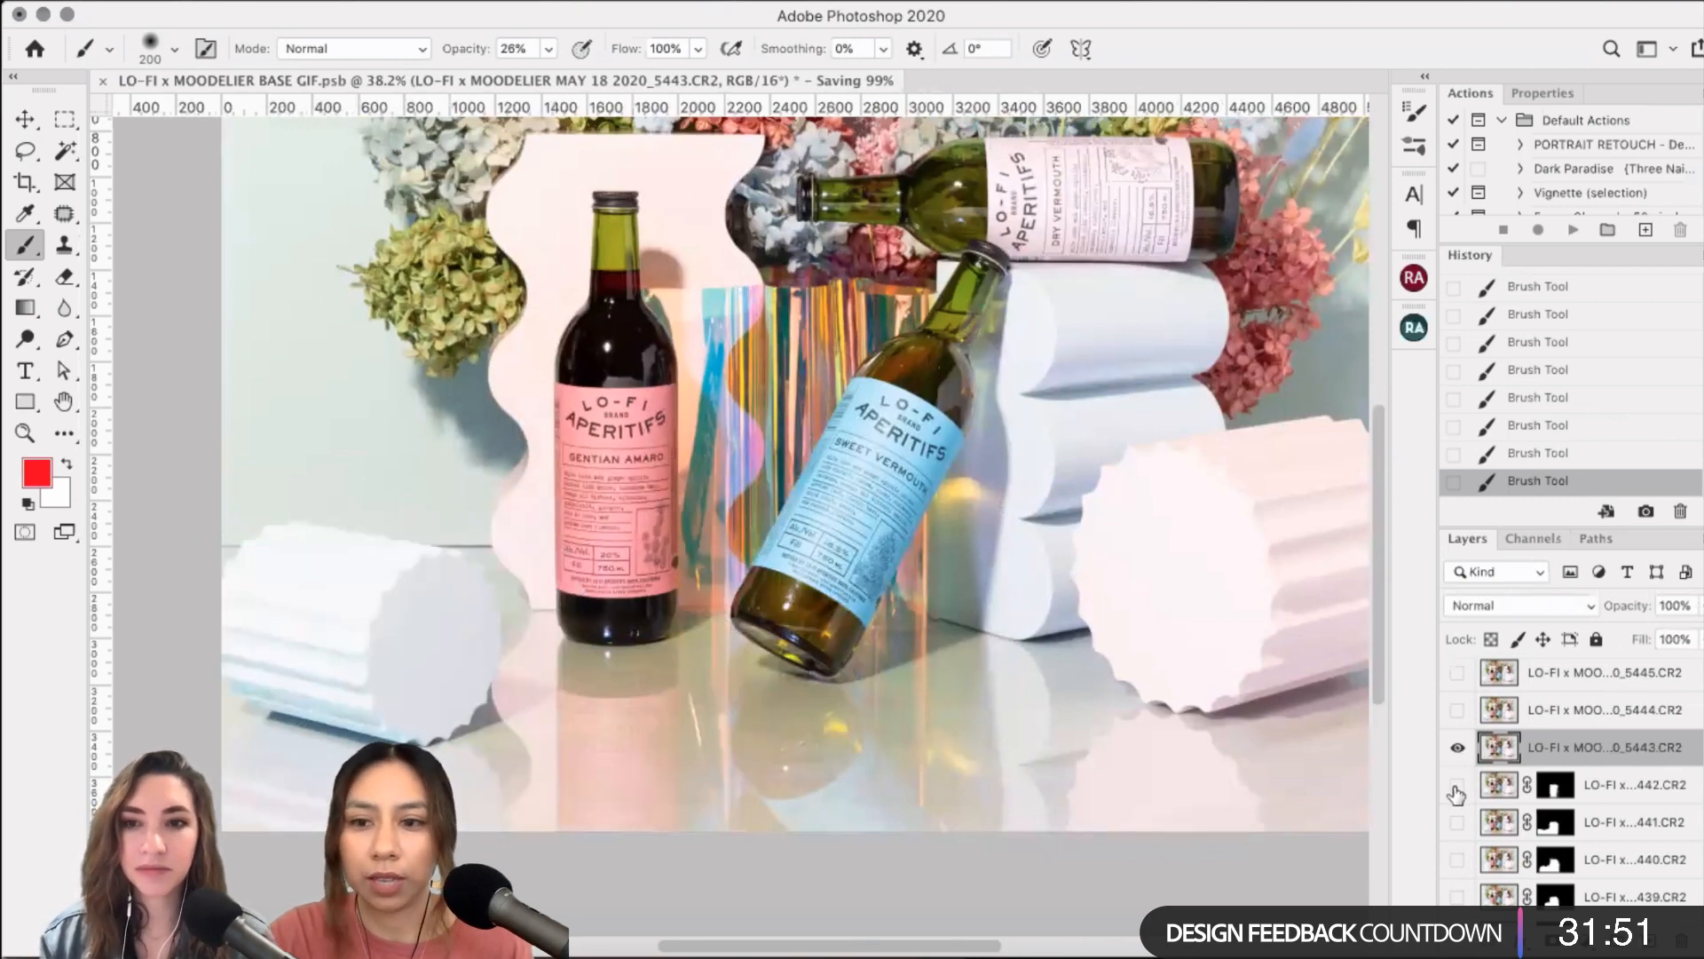
left_click_drag(1456, 747, 1460, 787)
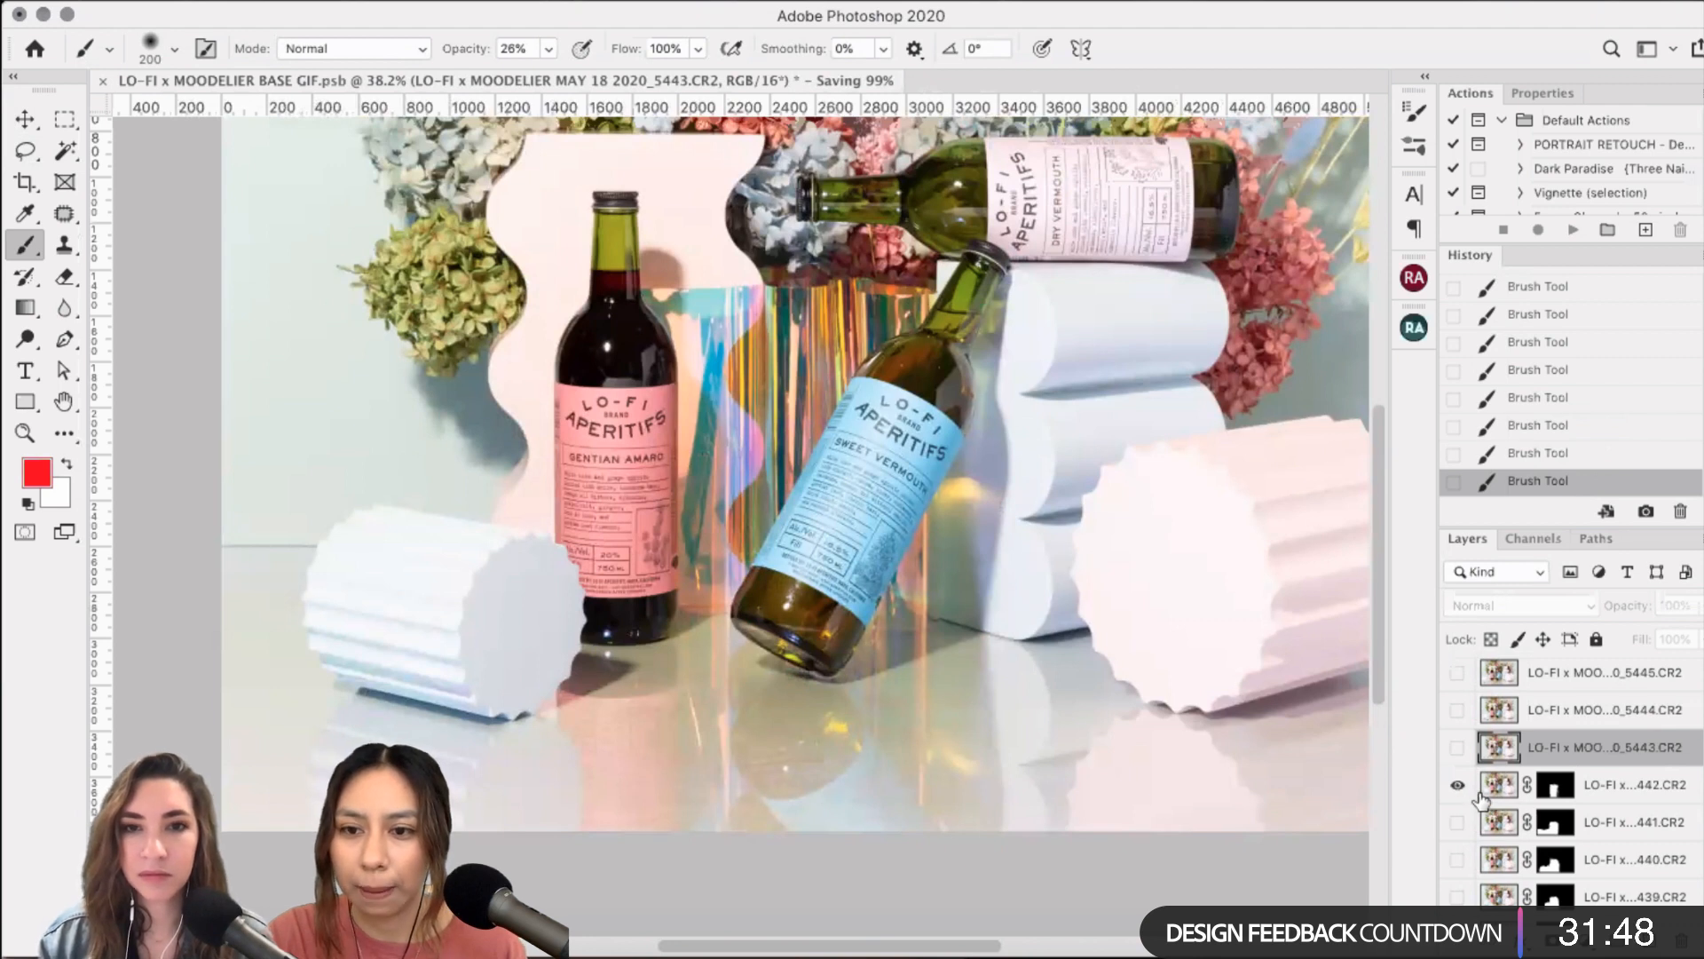
- Compare the scene with the masked 5442 layer and the unmasked 5443 layer hidden and shown, leaving 5443 hidden
scroll(1465, 799, "down", 1)
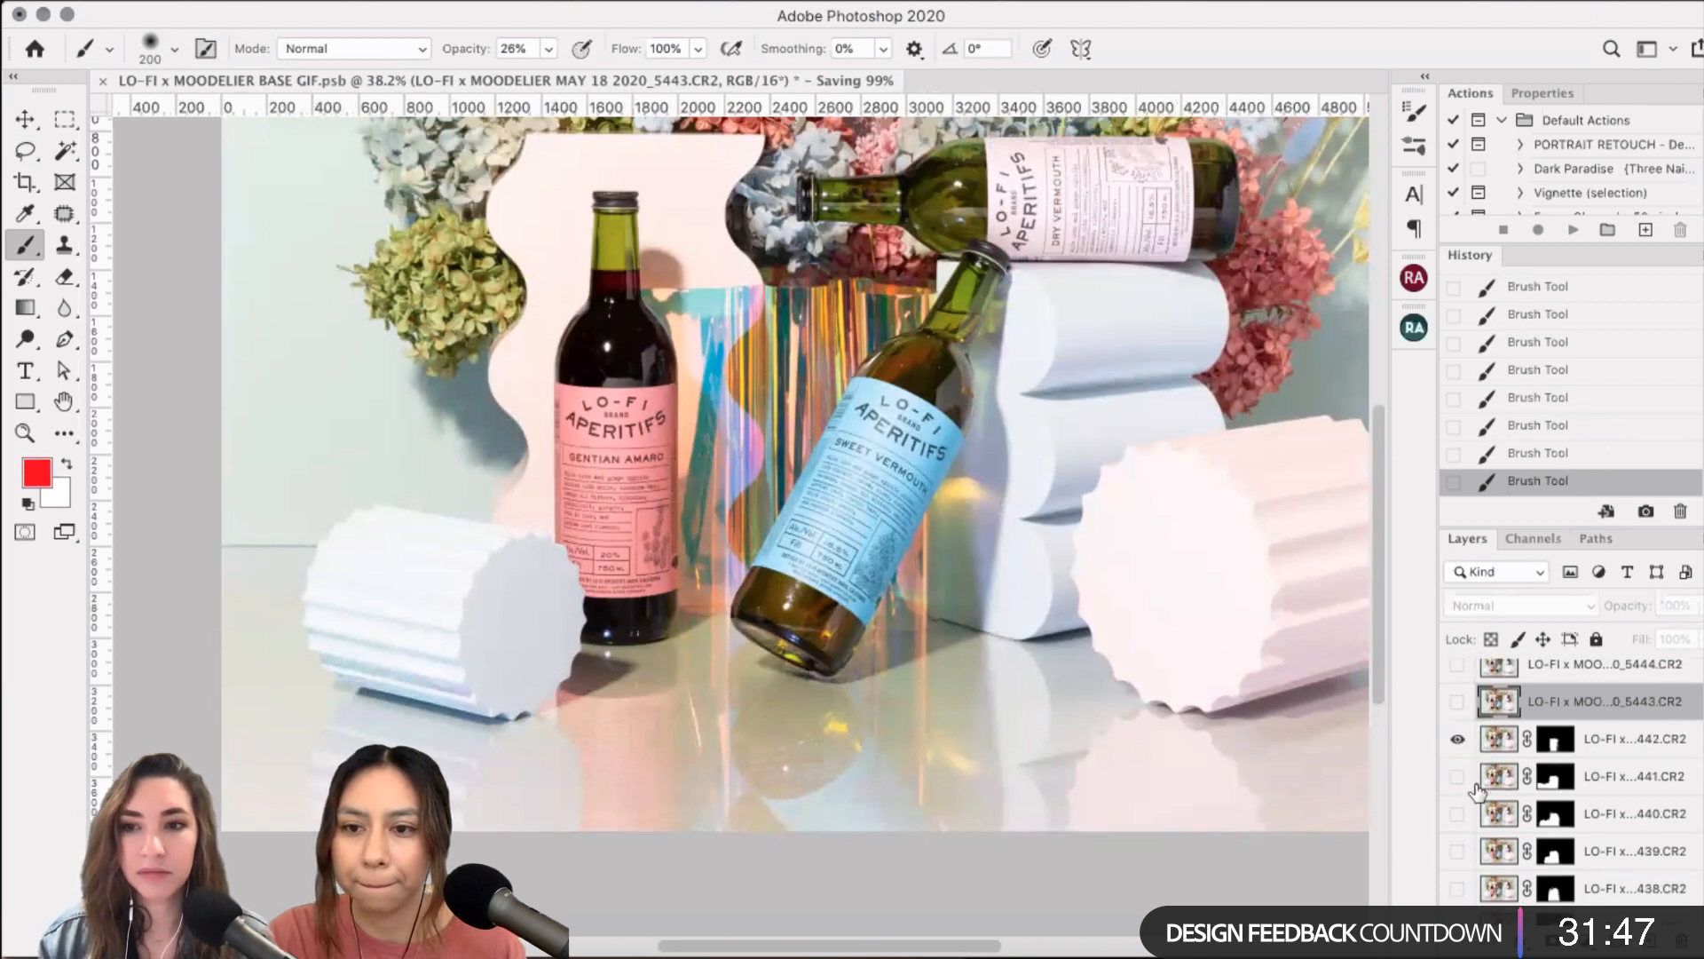
left_click(1457, 741)
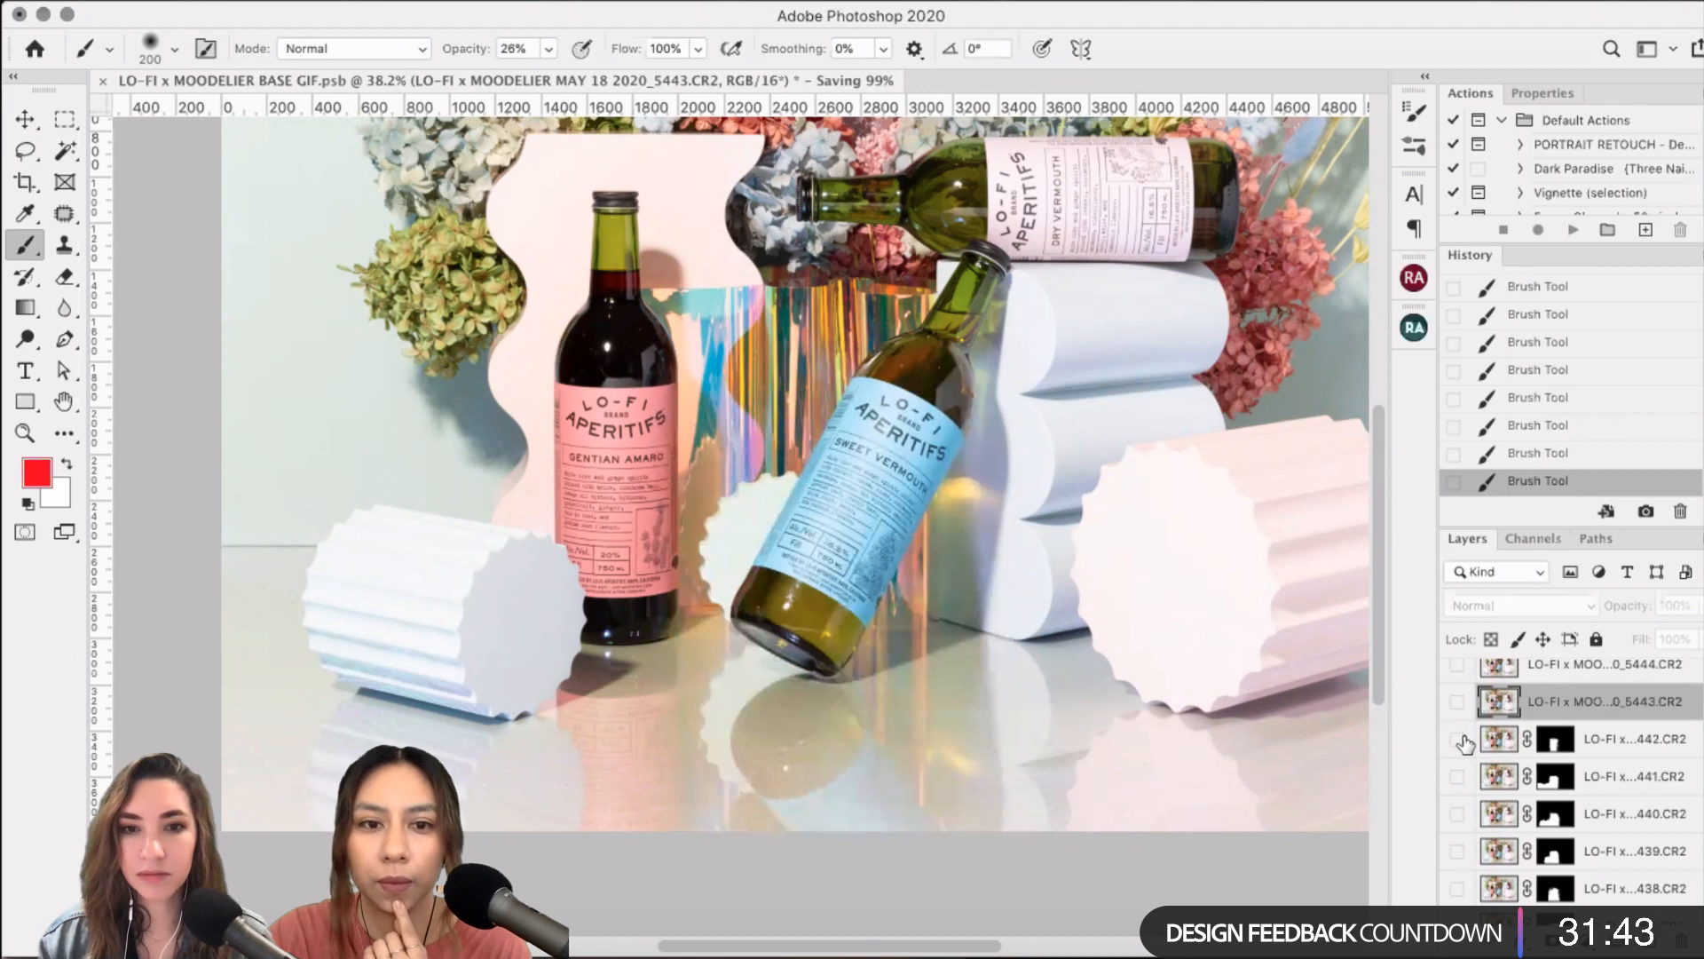
left_click(1458, 740)
left_click(1458, 740)
left_click(1459, 740)
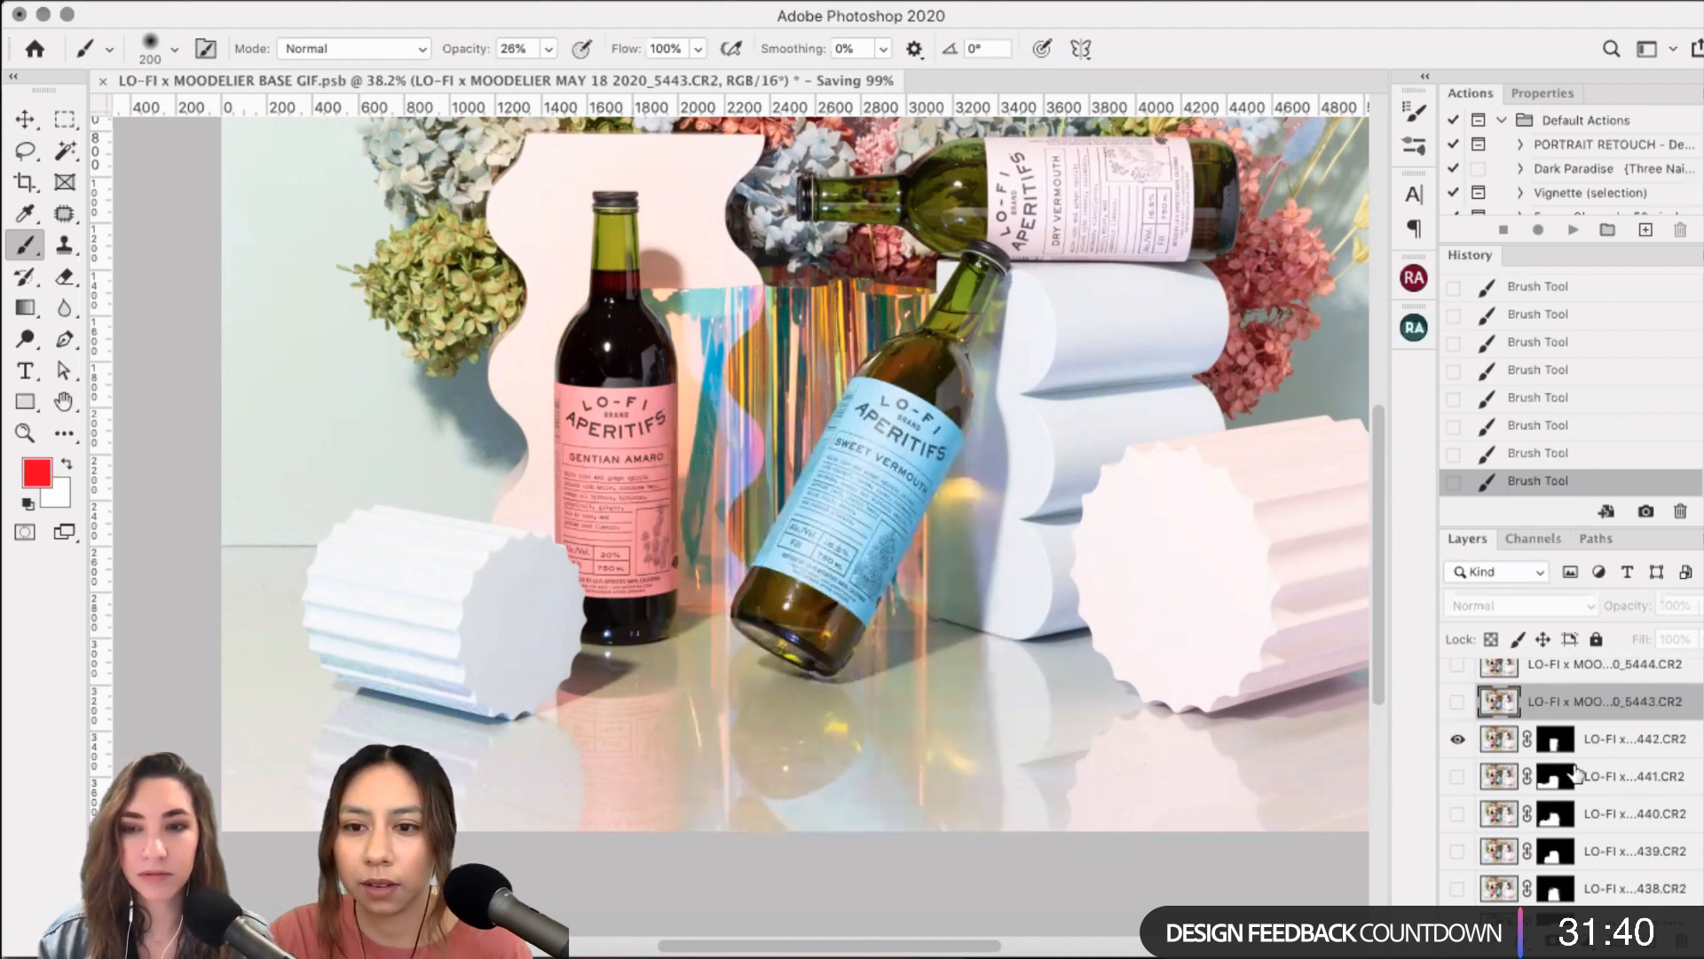
left_click(1459, 706)
left_click(1459, 706)
left_click(1458, 705)
- Select the whole canvas on the 5442 layer, copy the visible scene merged, and paste it as a new layer above 5442
left_click(1519, 742)
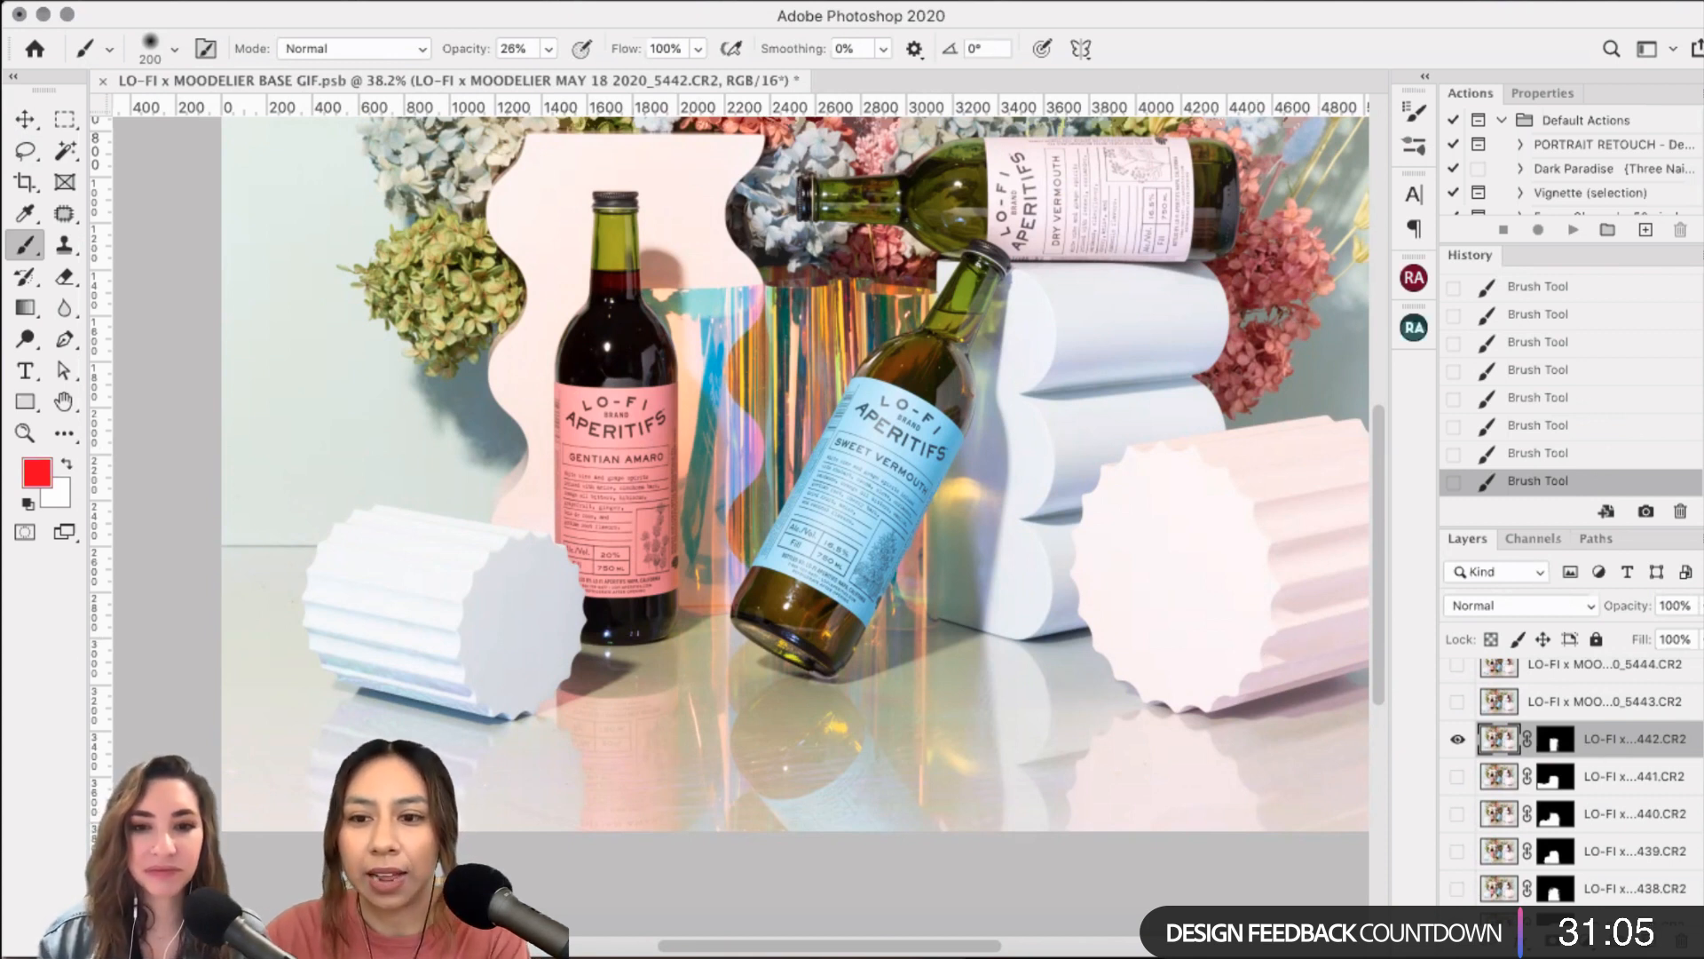
key("super+a")
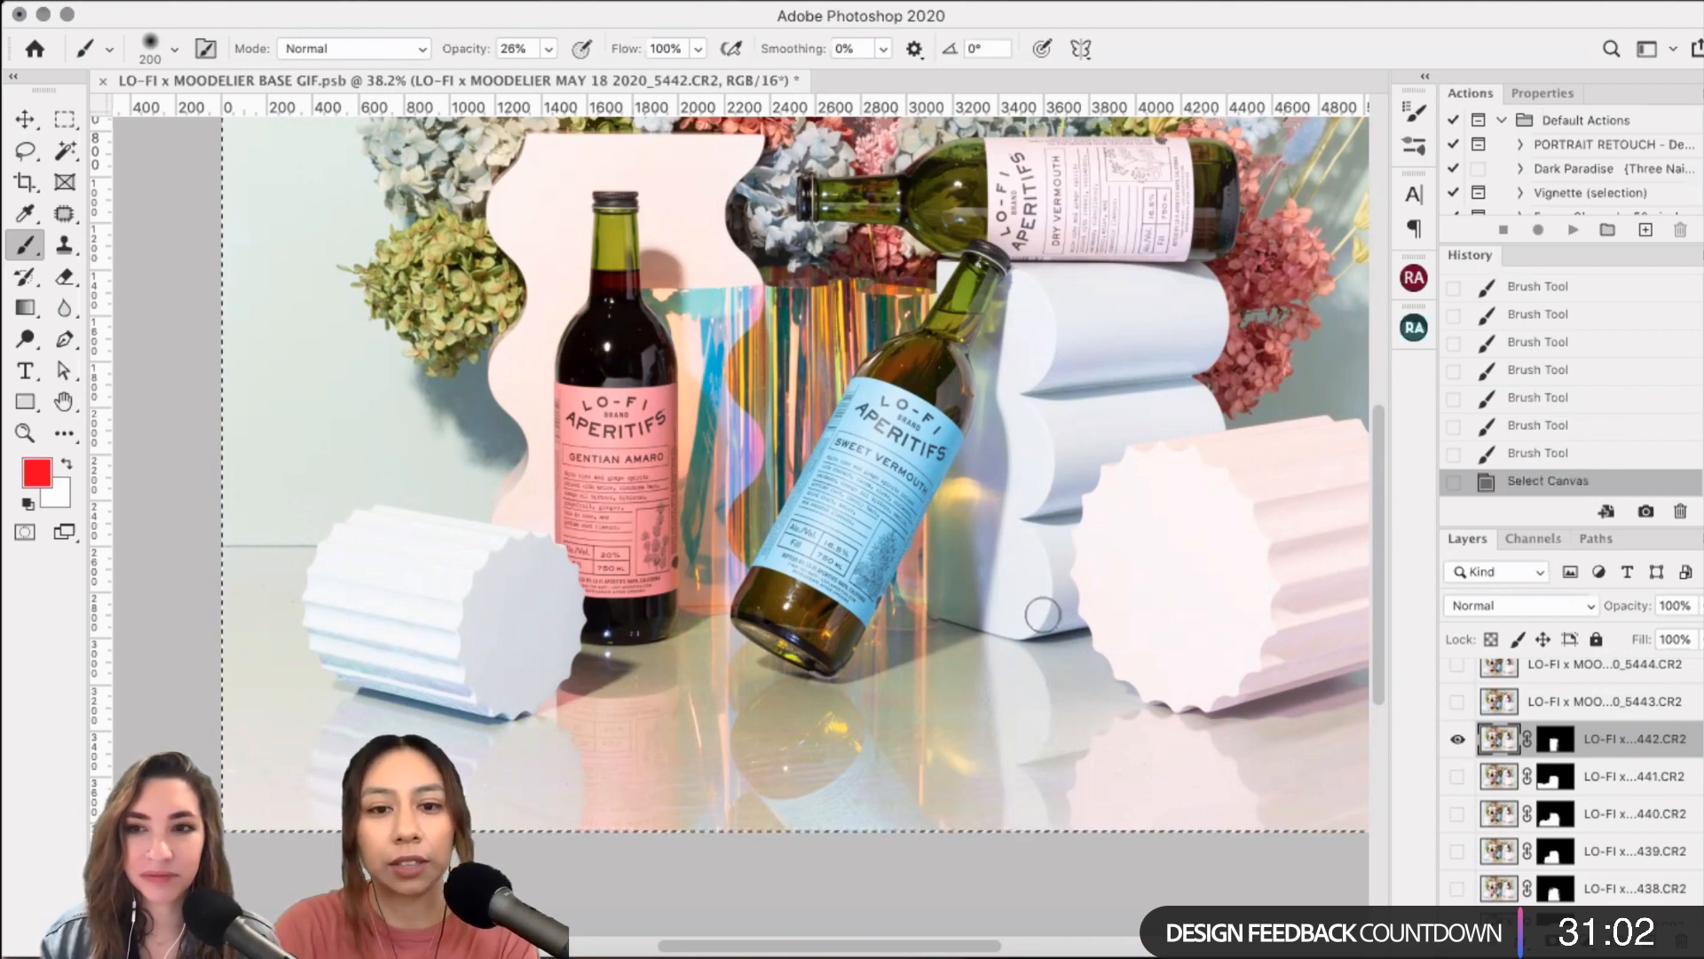
scroll(1043, 615, "down", 2)
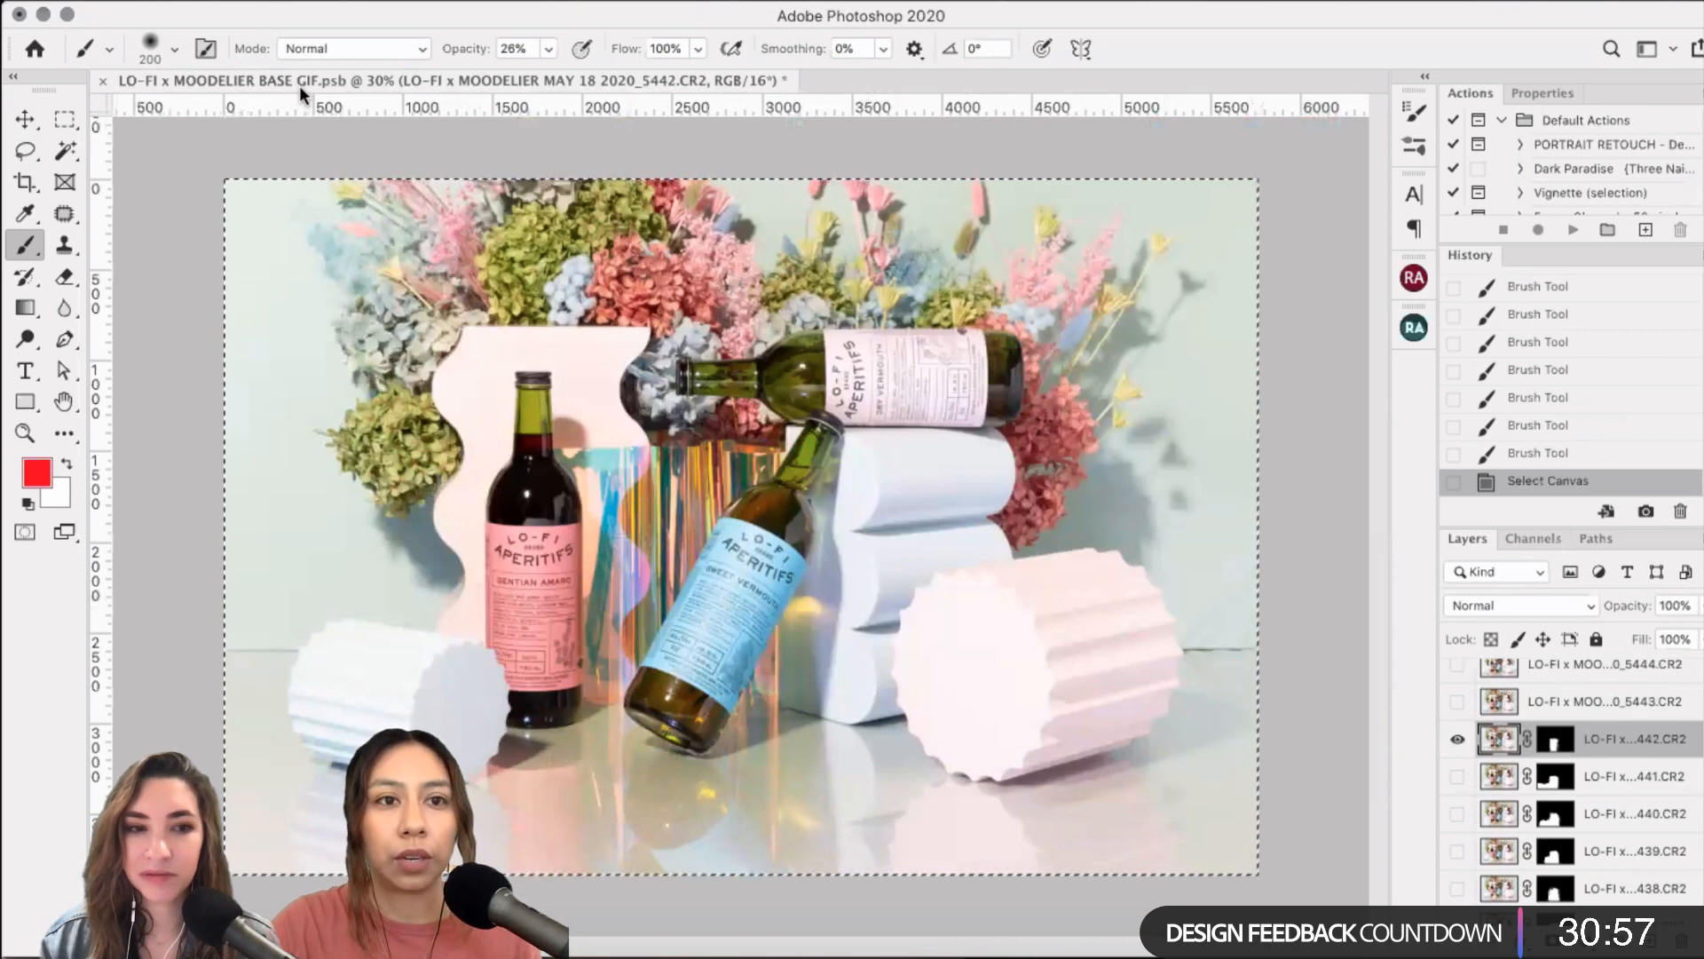
left_click(244, 0)
left_click(355, 177)
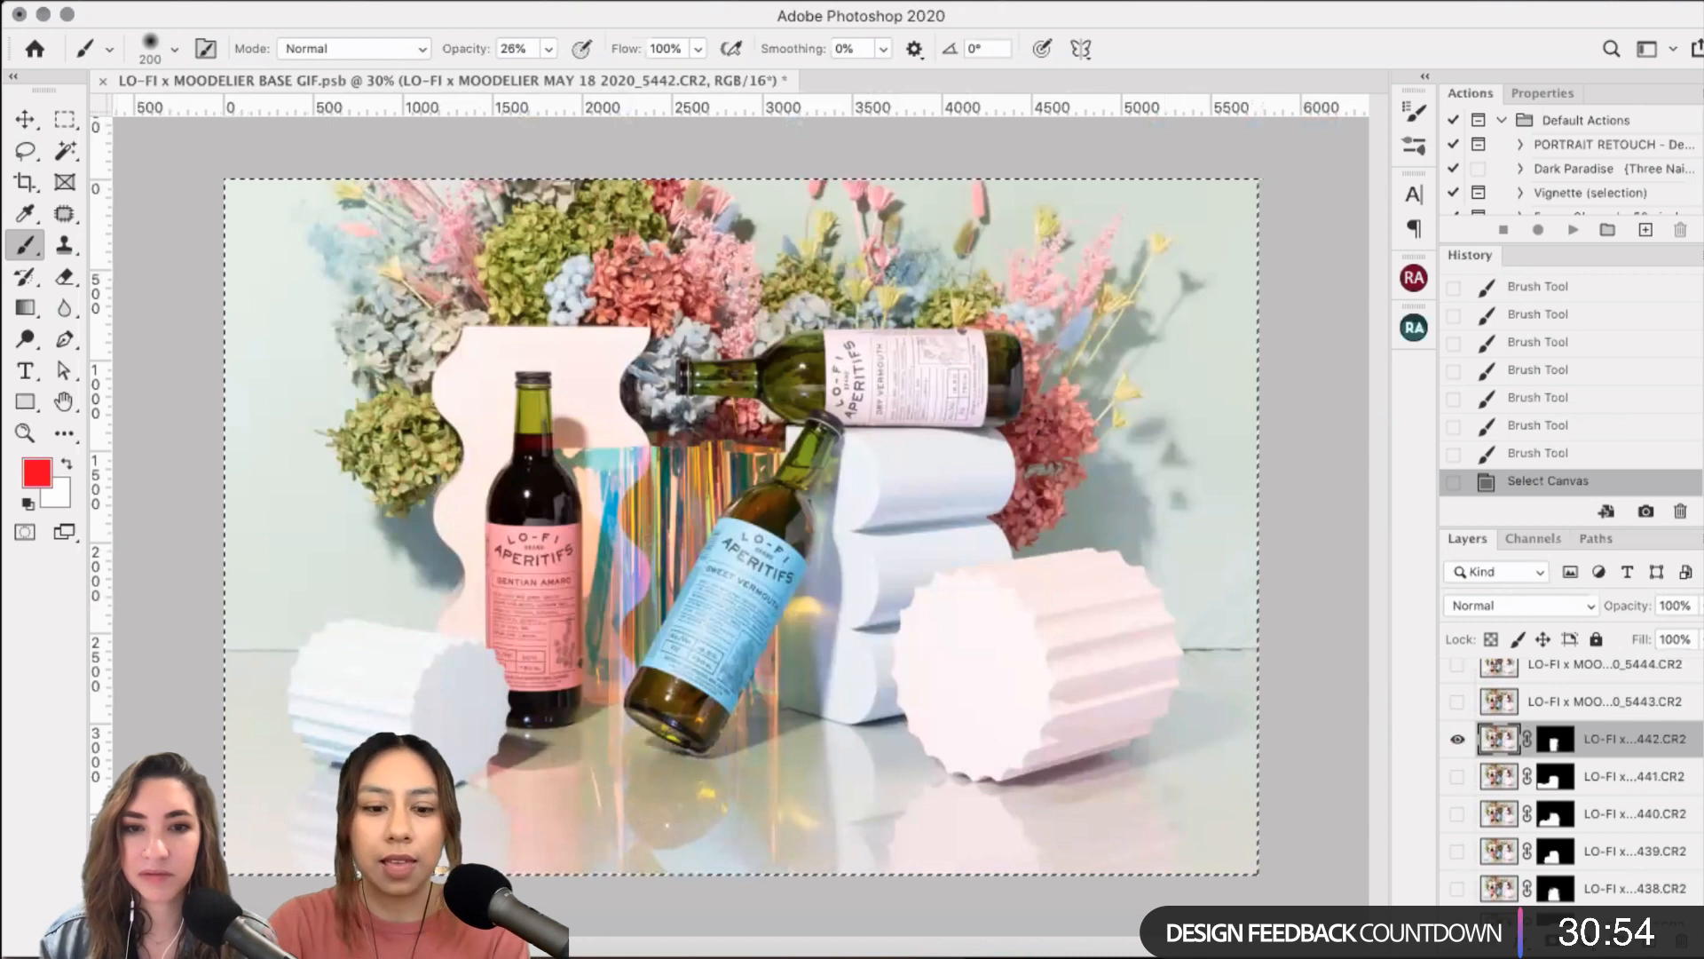
key("super+v")
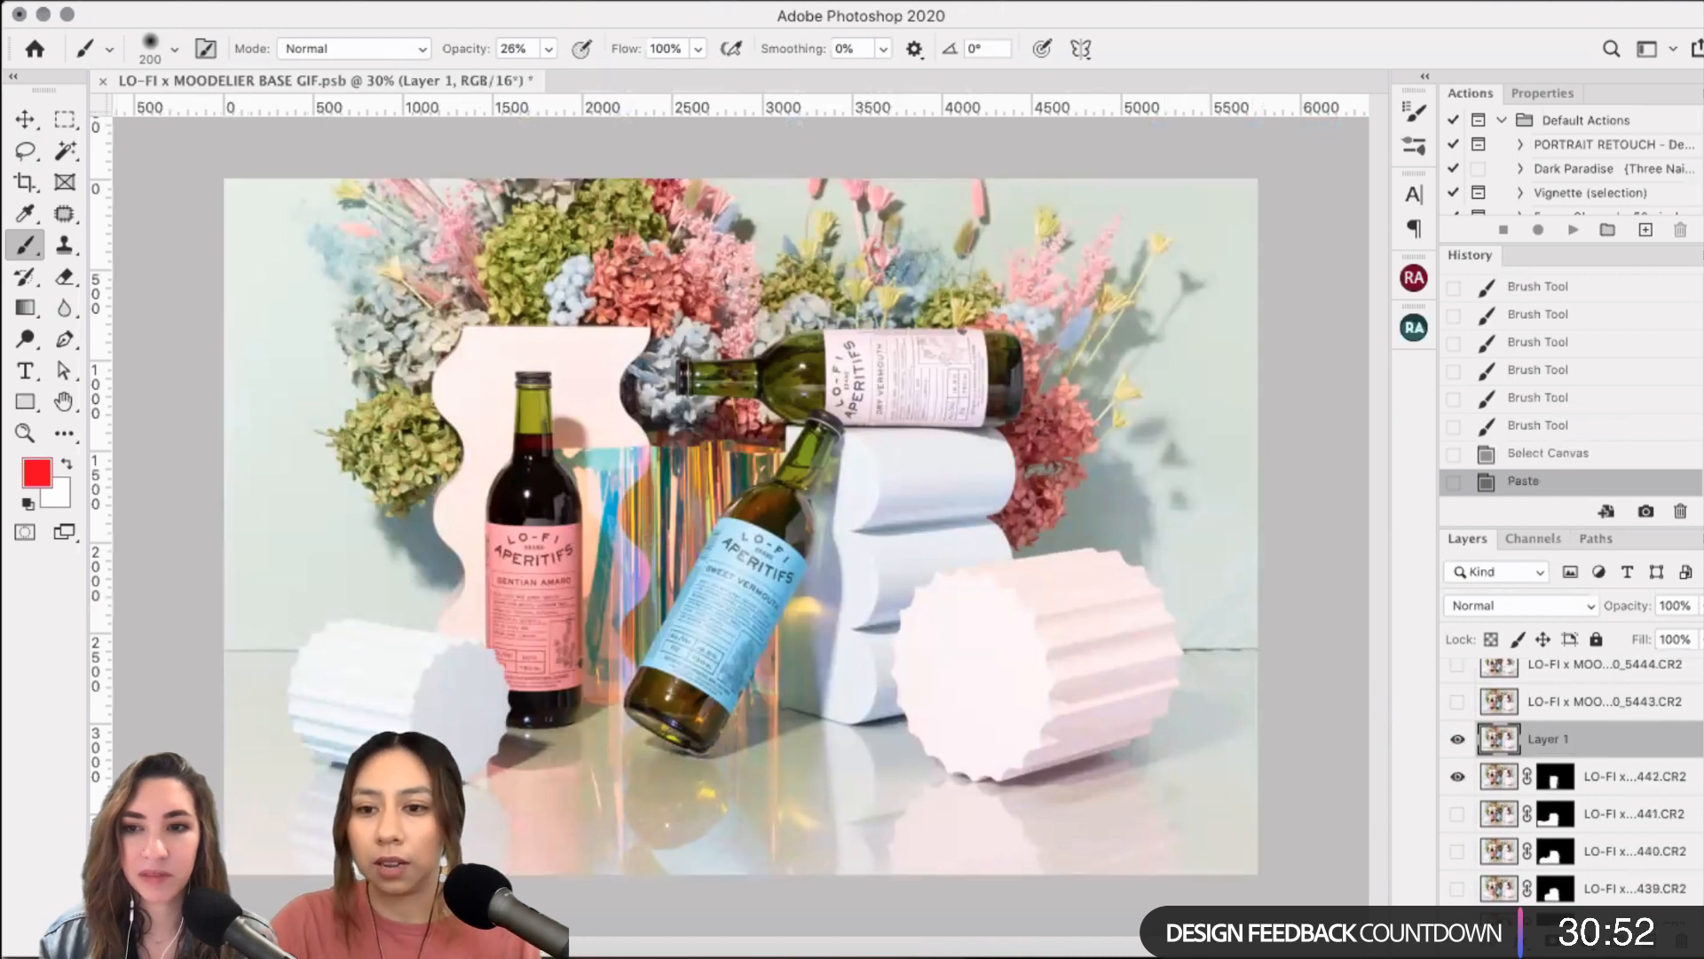
- Rename the pasted merged layer BASE 2
double_click(1547, 739)
type("B")
type("SE")
key("BackSpace")
key("BackSpace")
type("ASE")
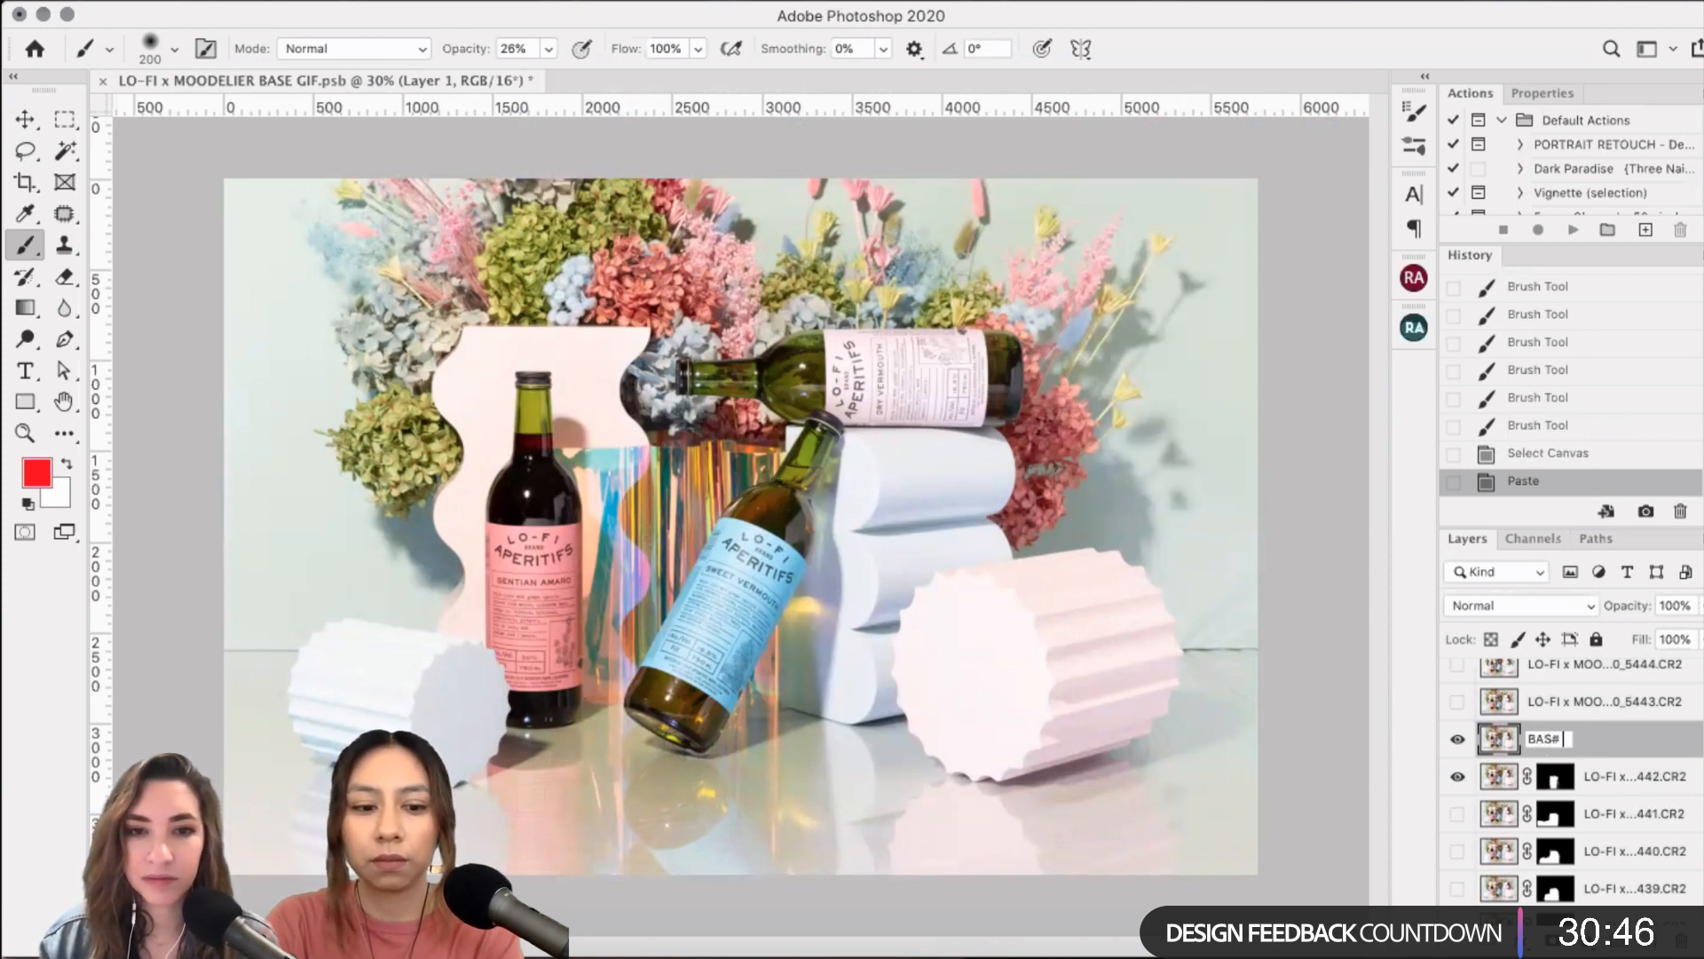
type(" 2")
key("Return")
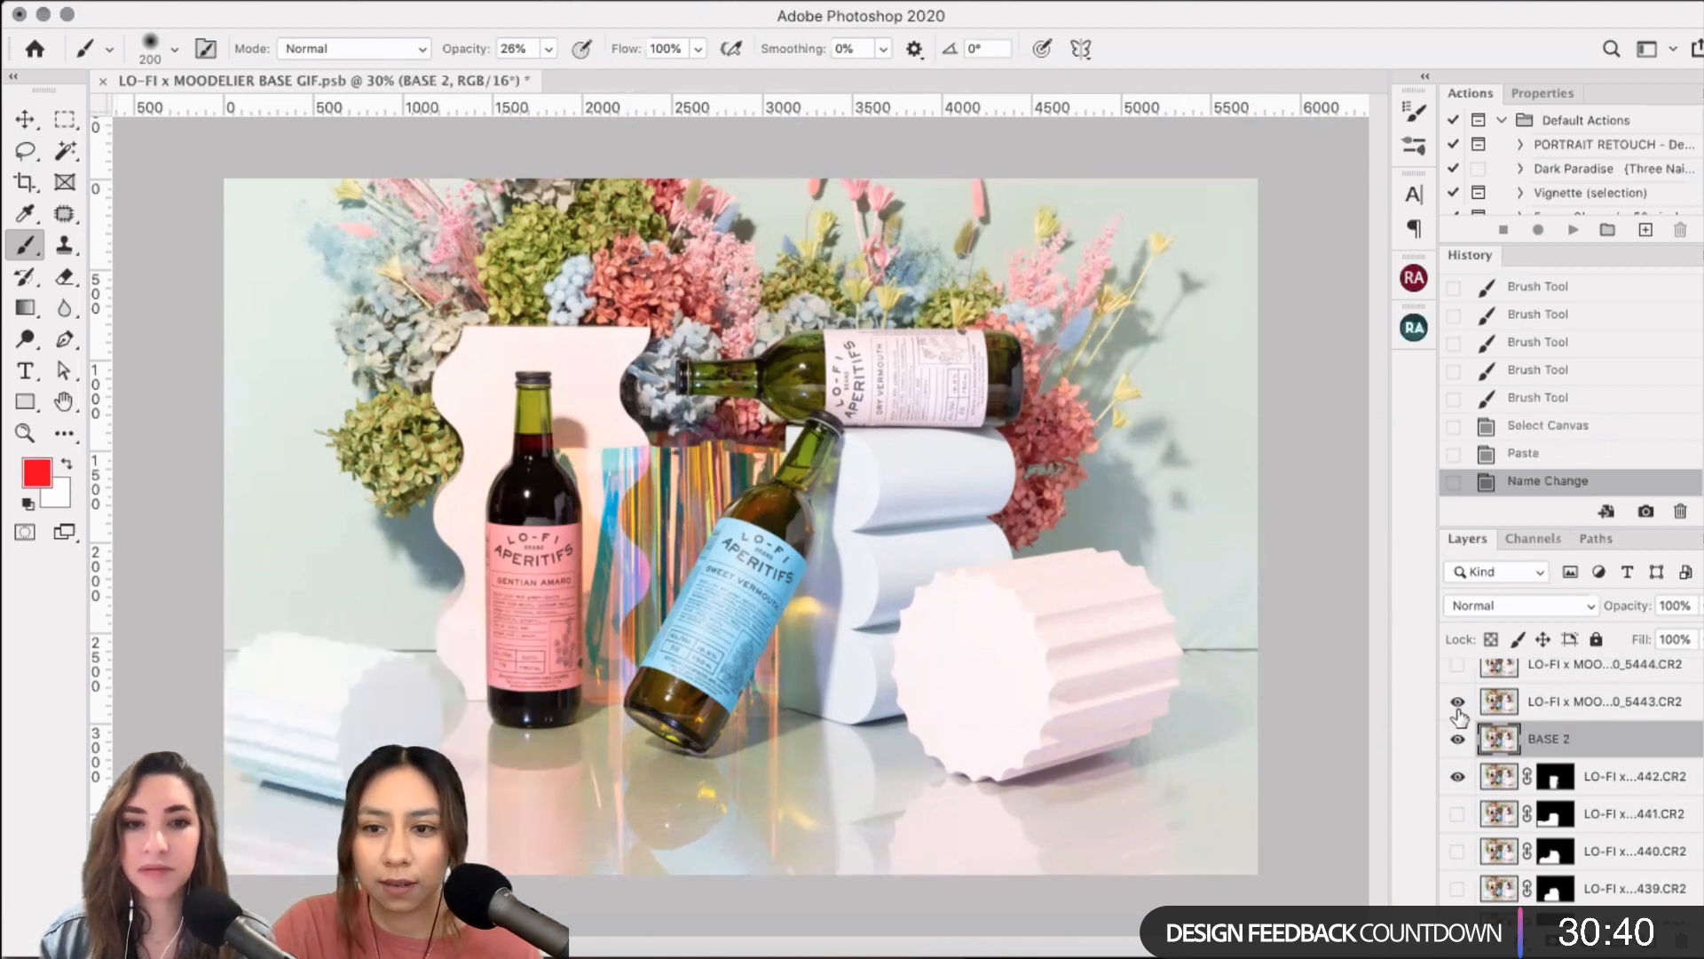
- Compare the BASE 2 scene with the 5443 layer hidden and shown, leaving 5443 hidden
left_click(1458, 701)
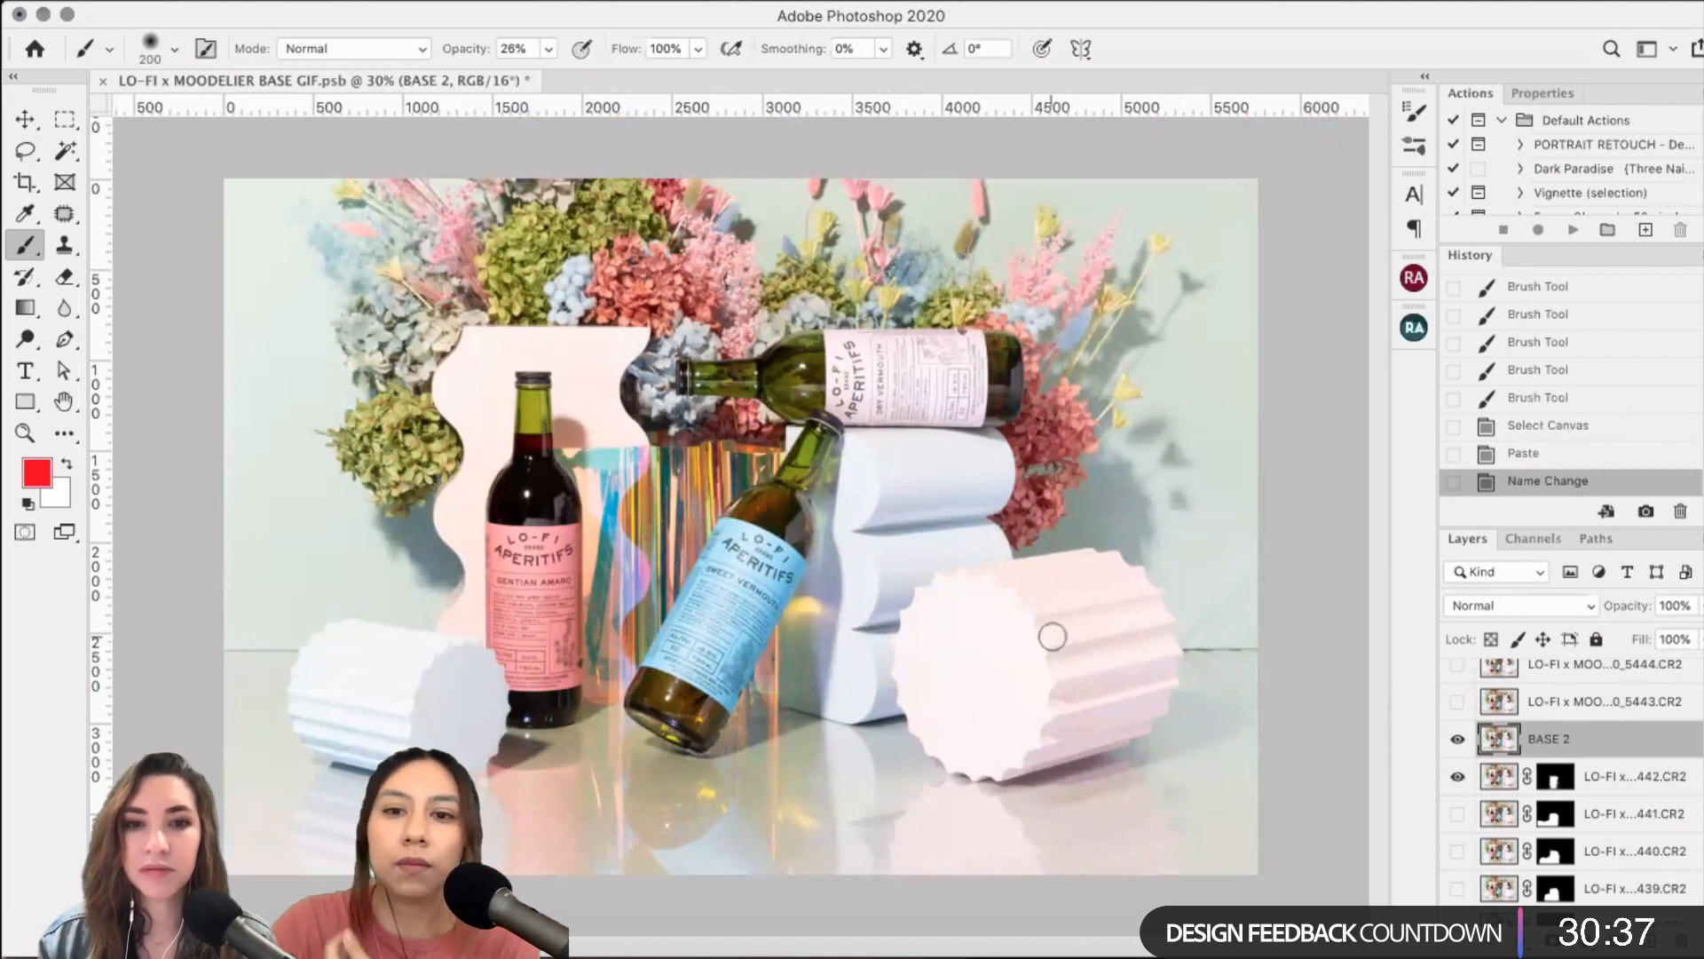
left_click(1457, 702)
left_click(1458, 701)
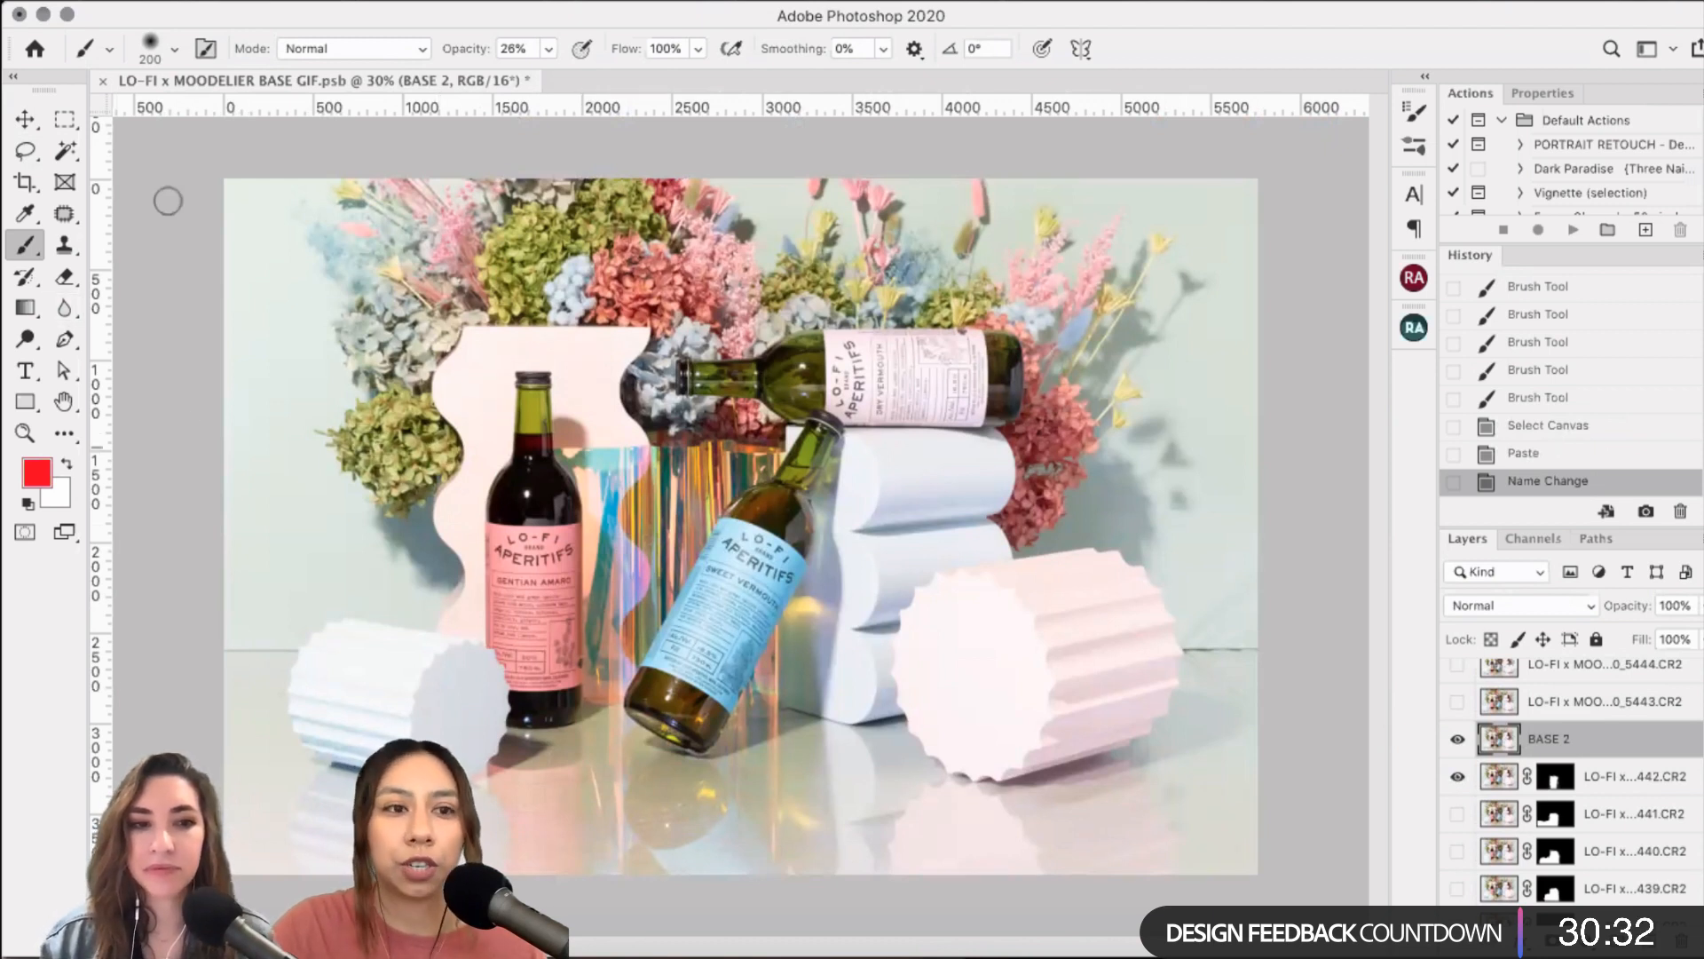
- Preview a 1 : 1 (Square) crop of the canvas and shift the image slightly to the right within the frame
left_click(23, 184)
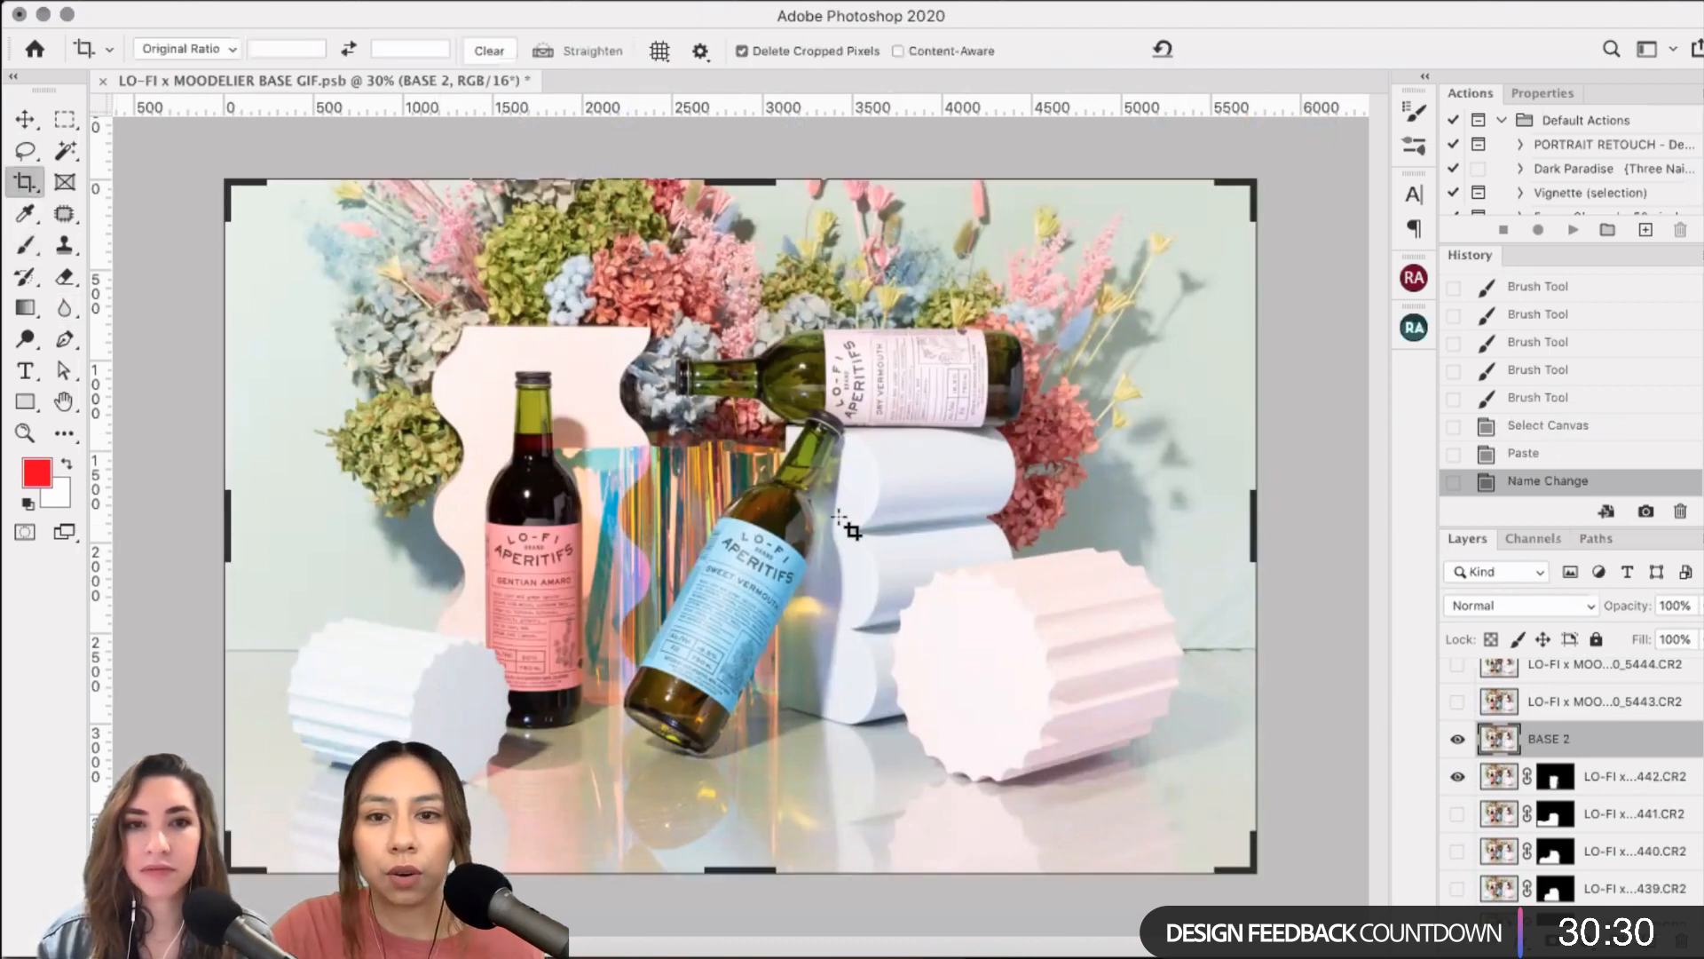
left_click(202, 48)
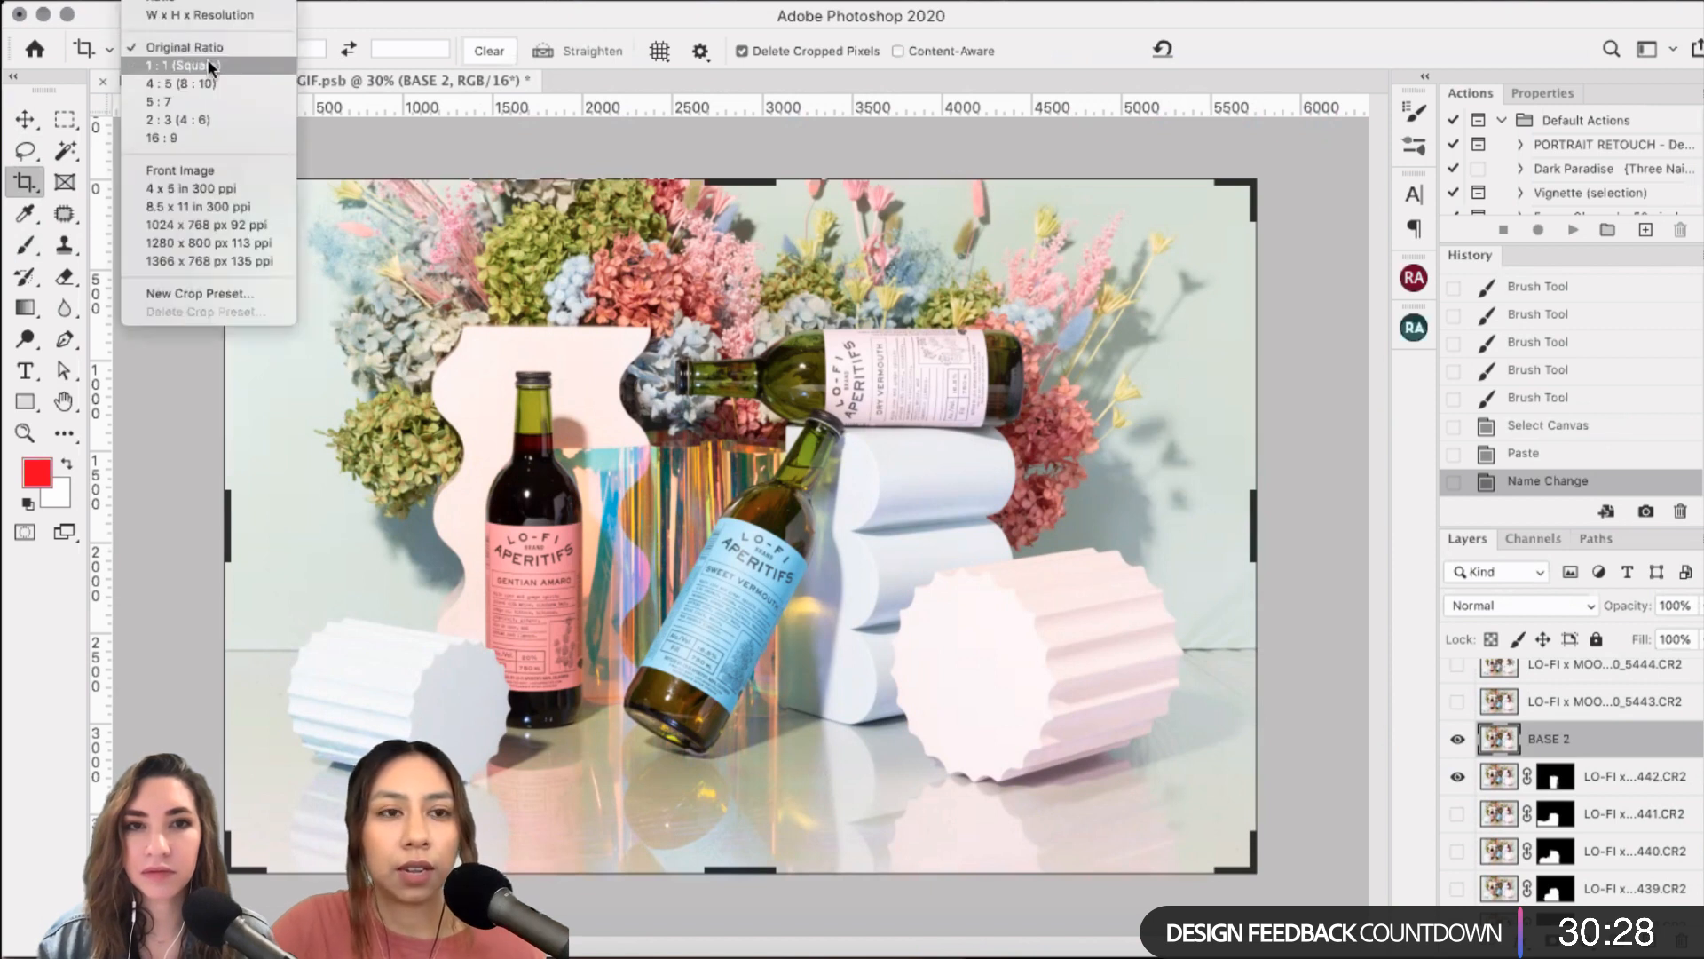
left_click(190, 65)
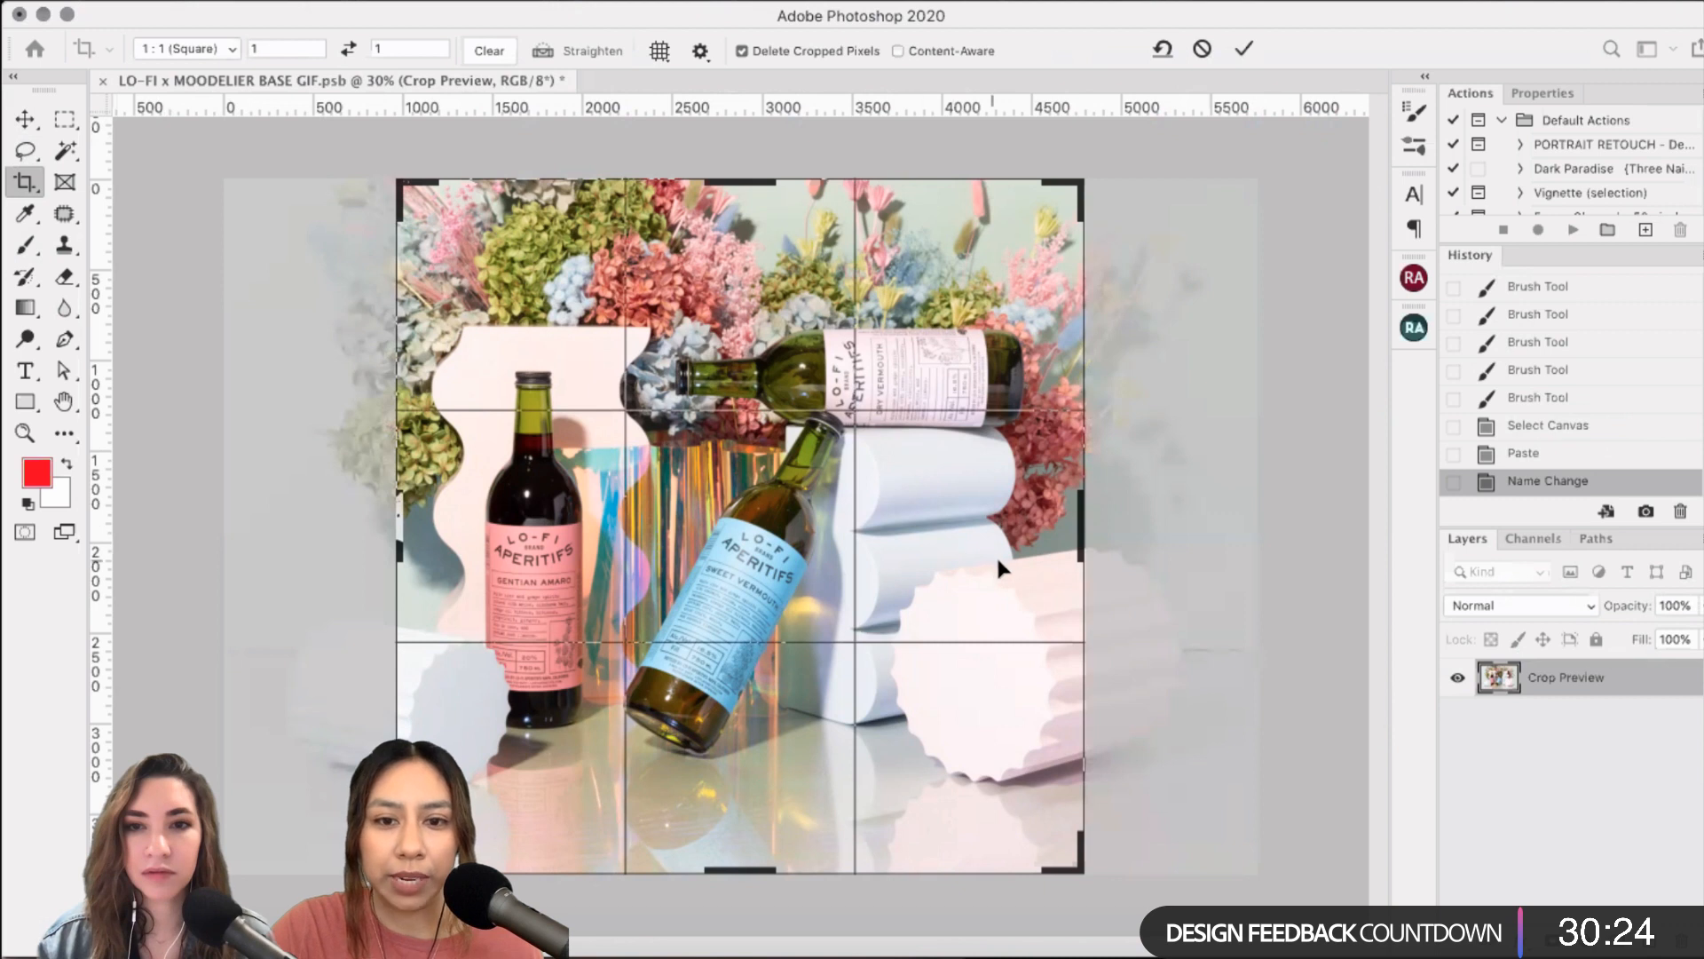
left_click_drag(974, 547, 996, 545)
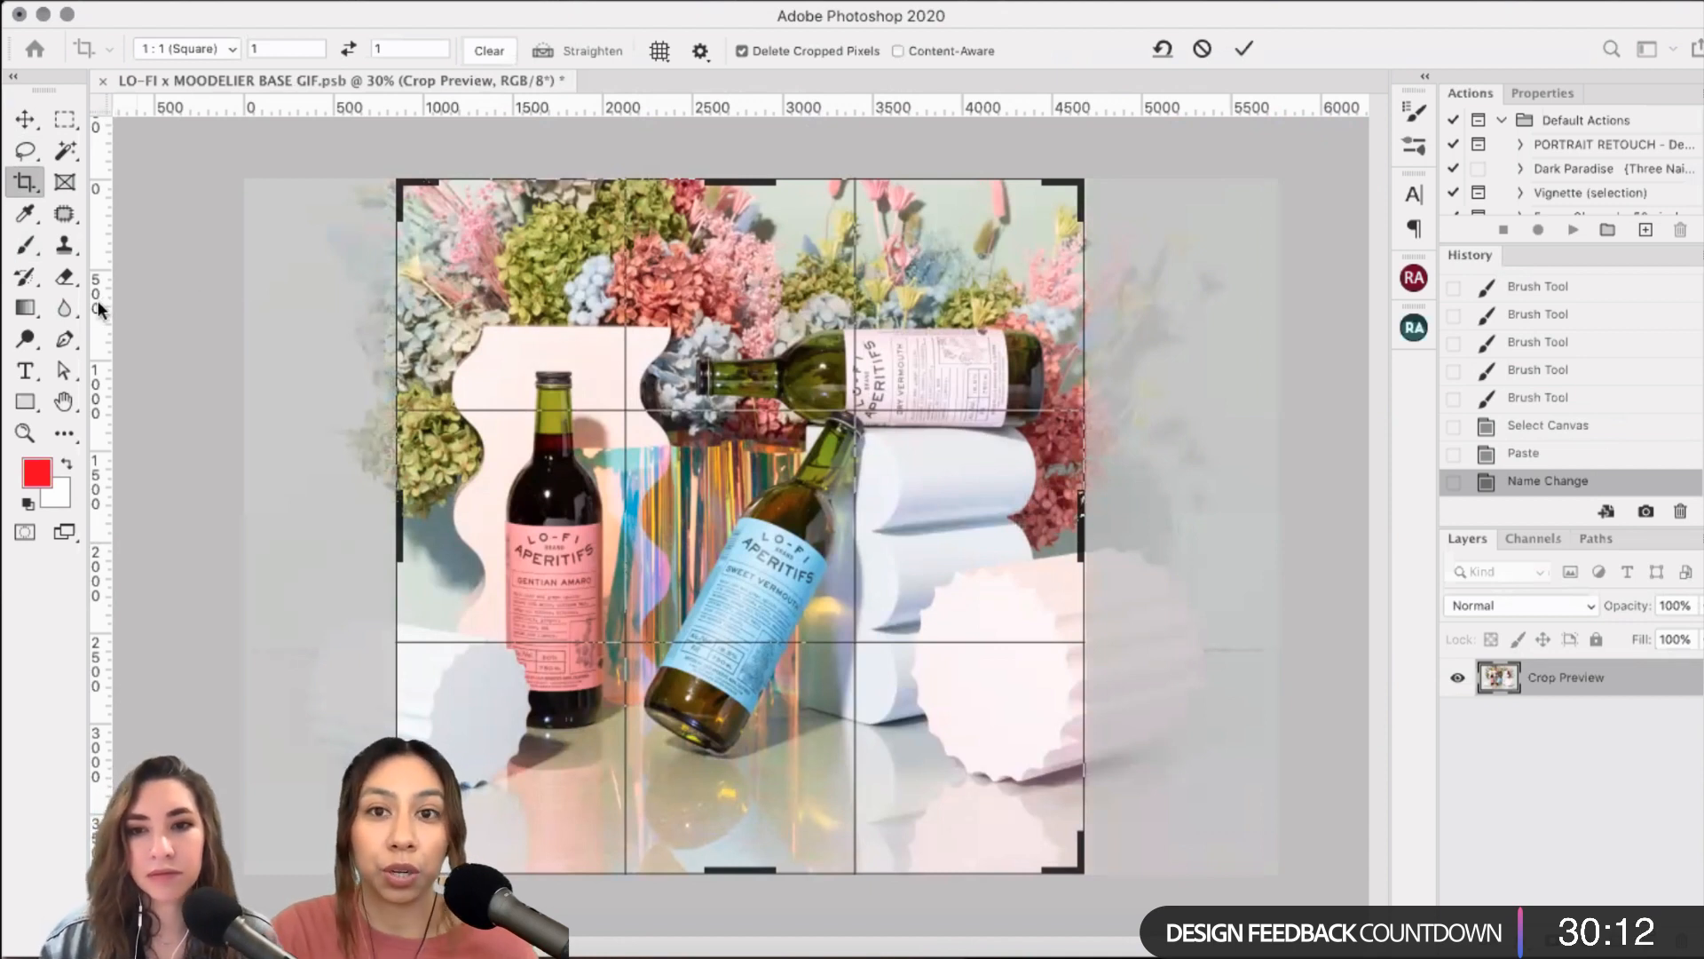
- Place vertical guides along the left and right edges of the square crop frame and cancel the crop
left_click_drag(100, 307, 396, 299)
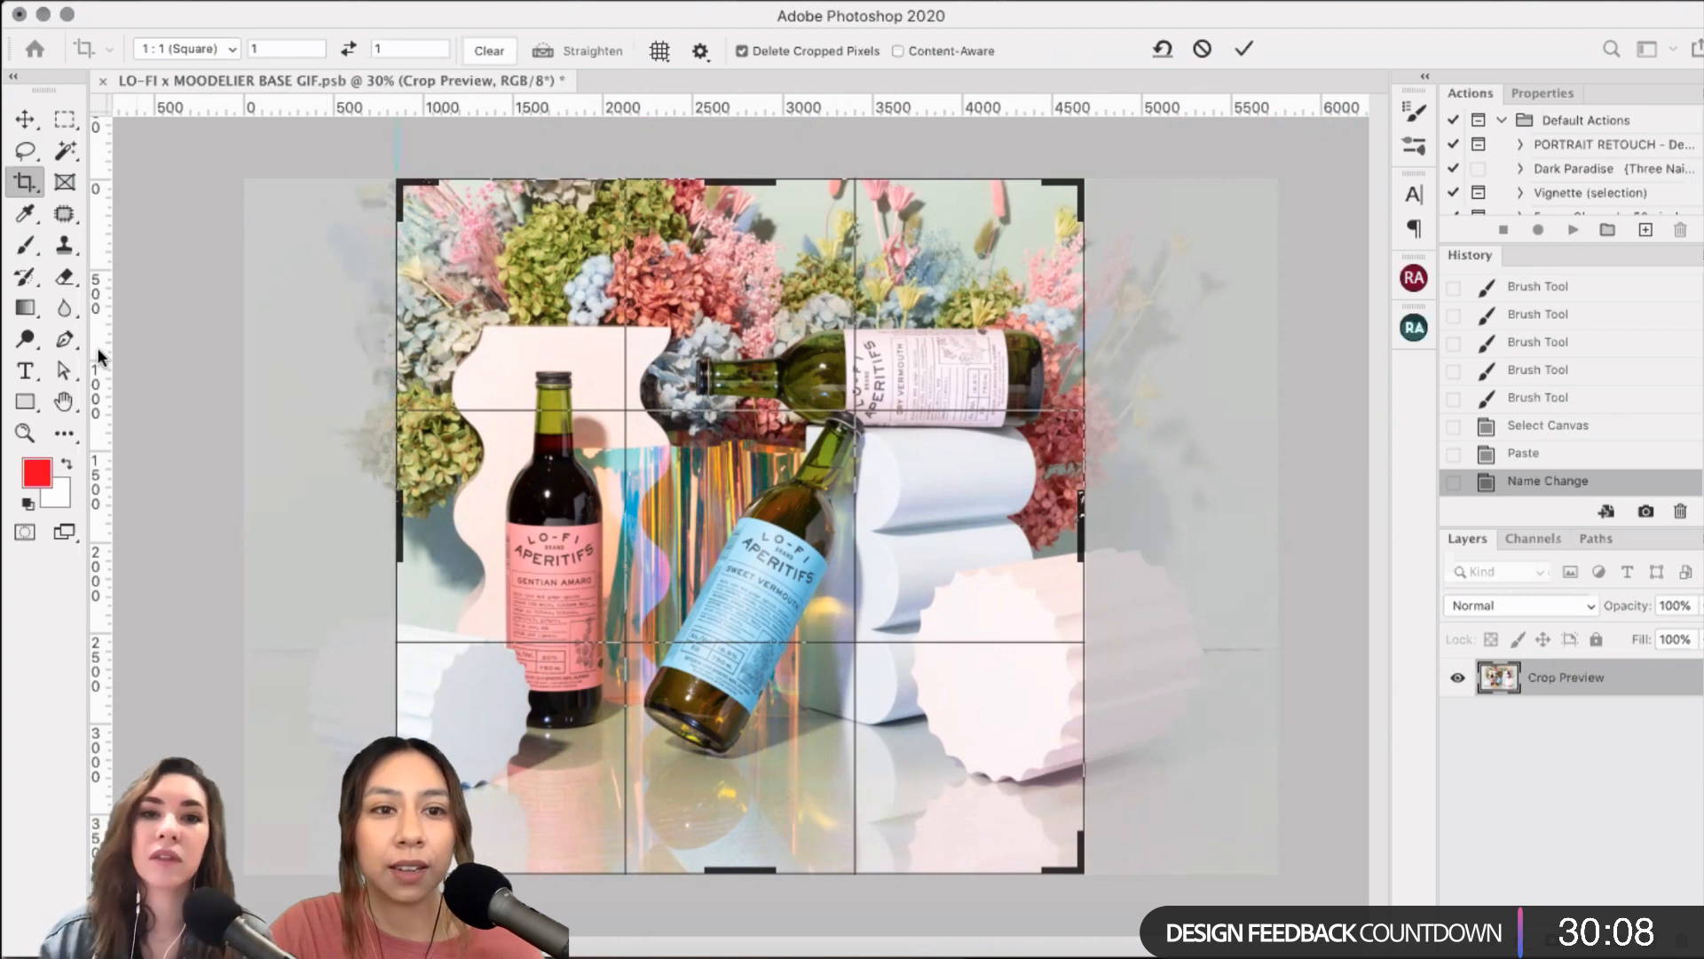
left_click_drag(97, 348, 1087, 323)
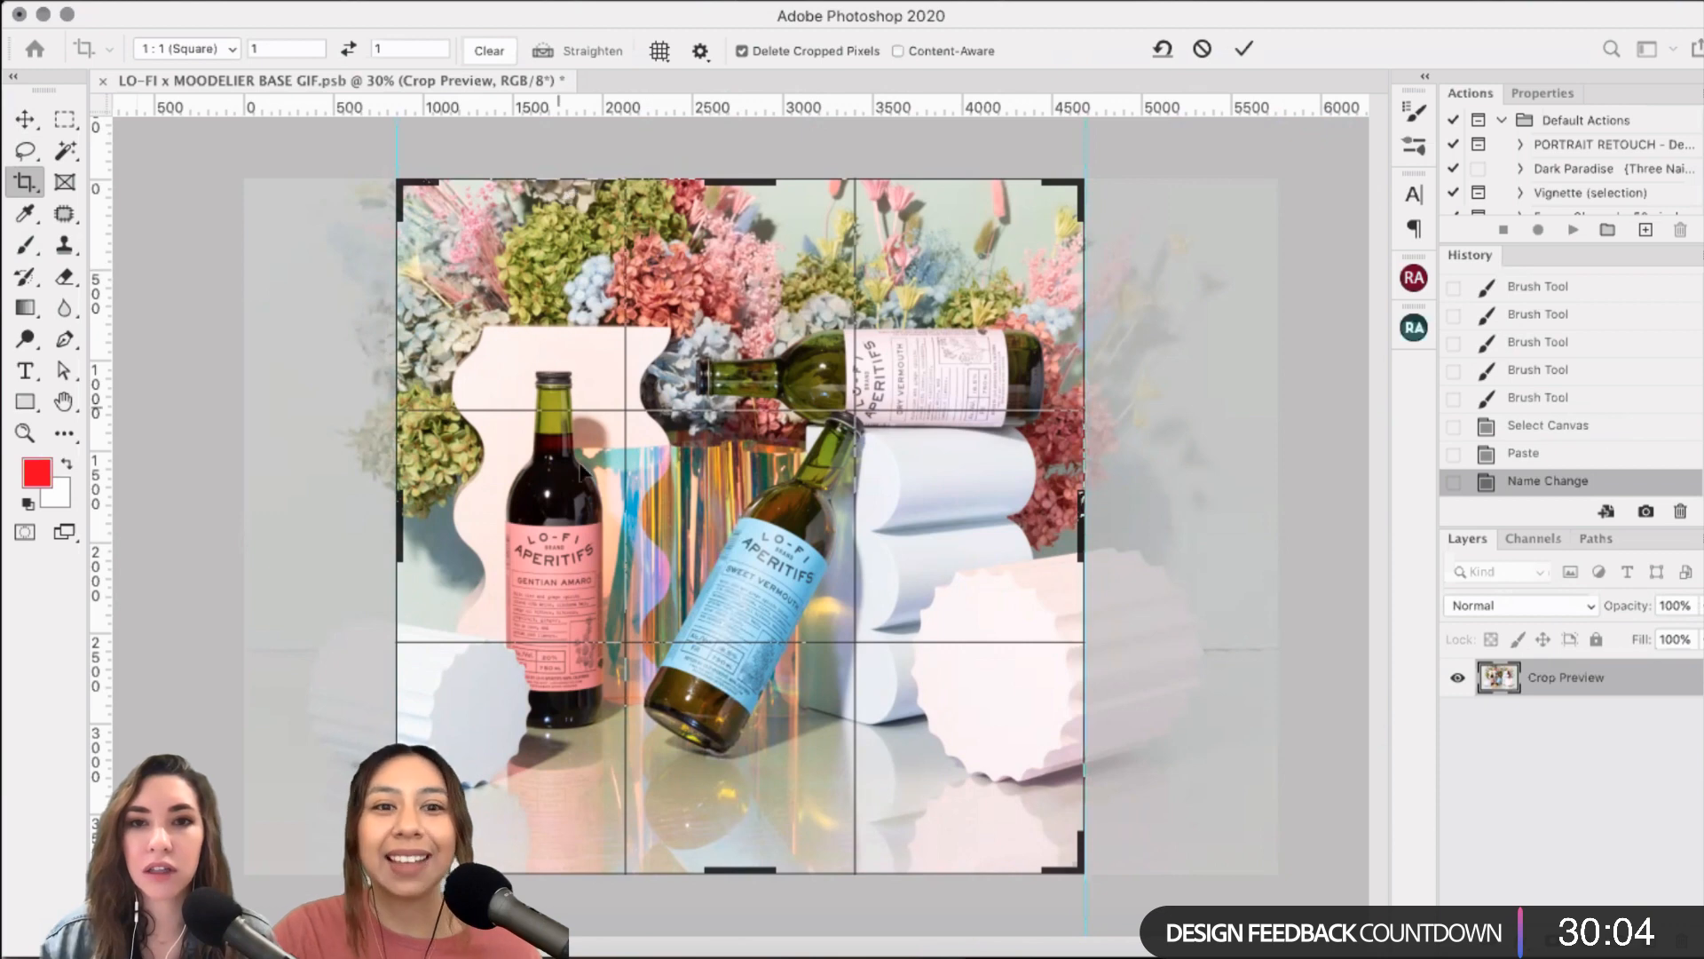
right_click(581, 475)
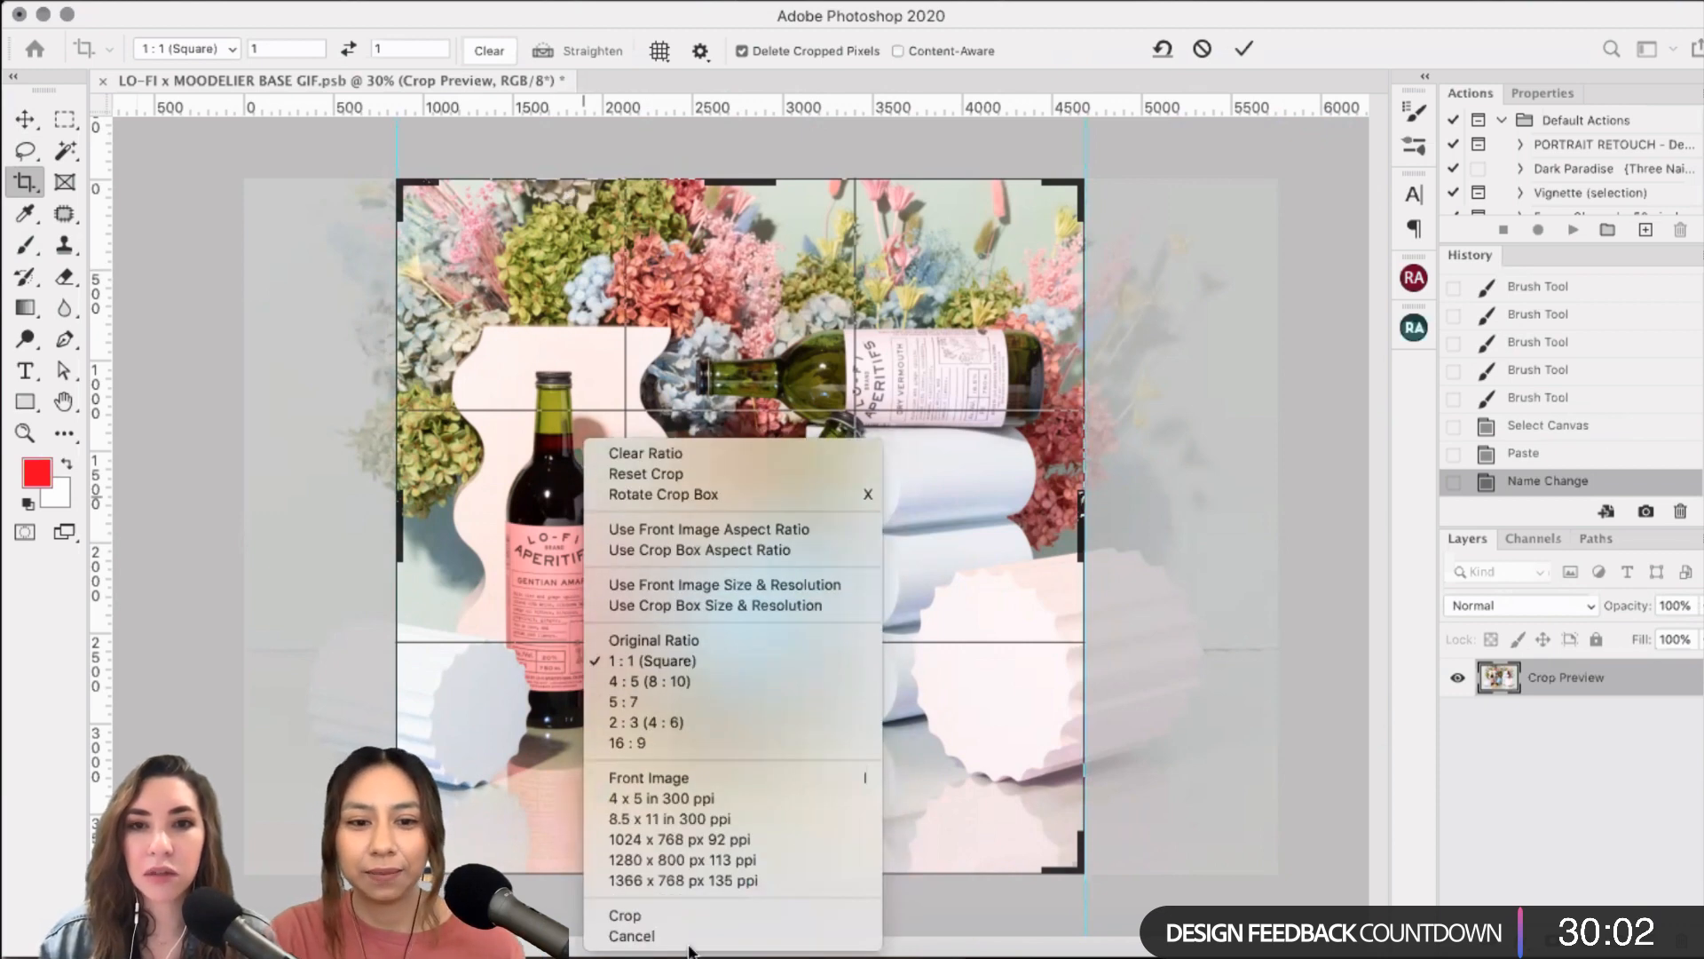
left_click(690, 939)
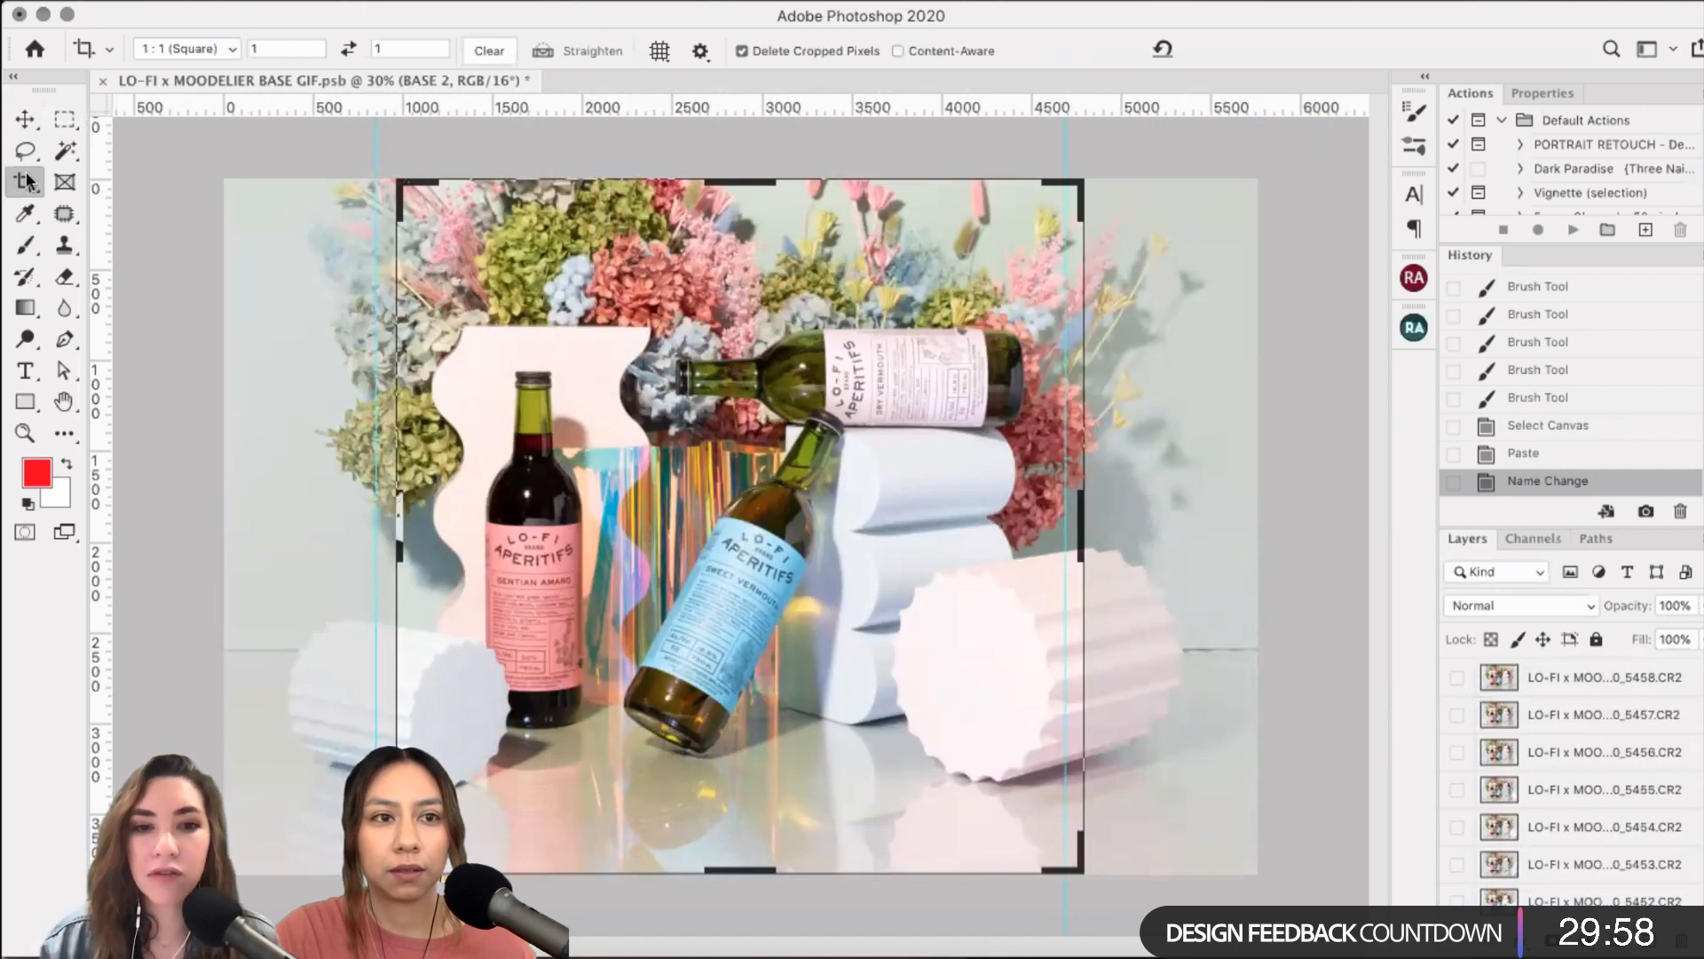
key("m")
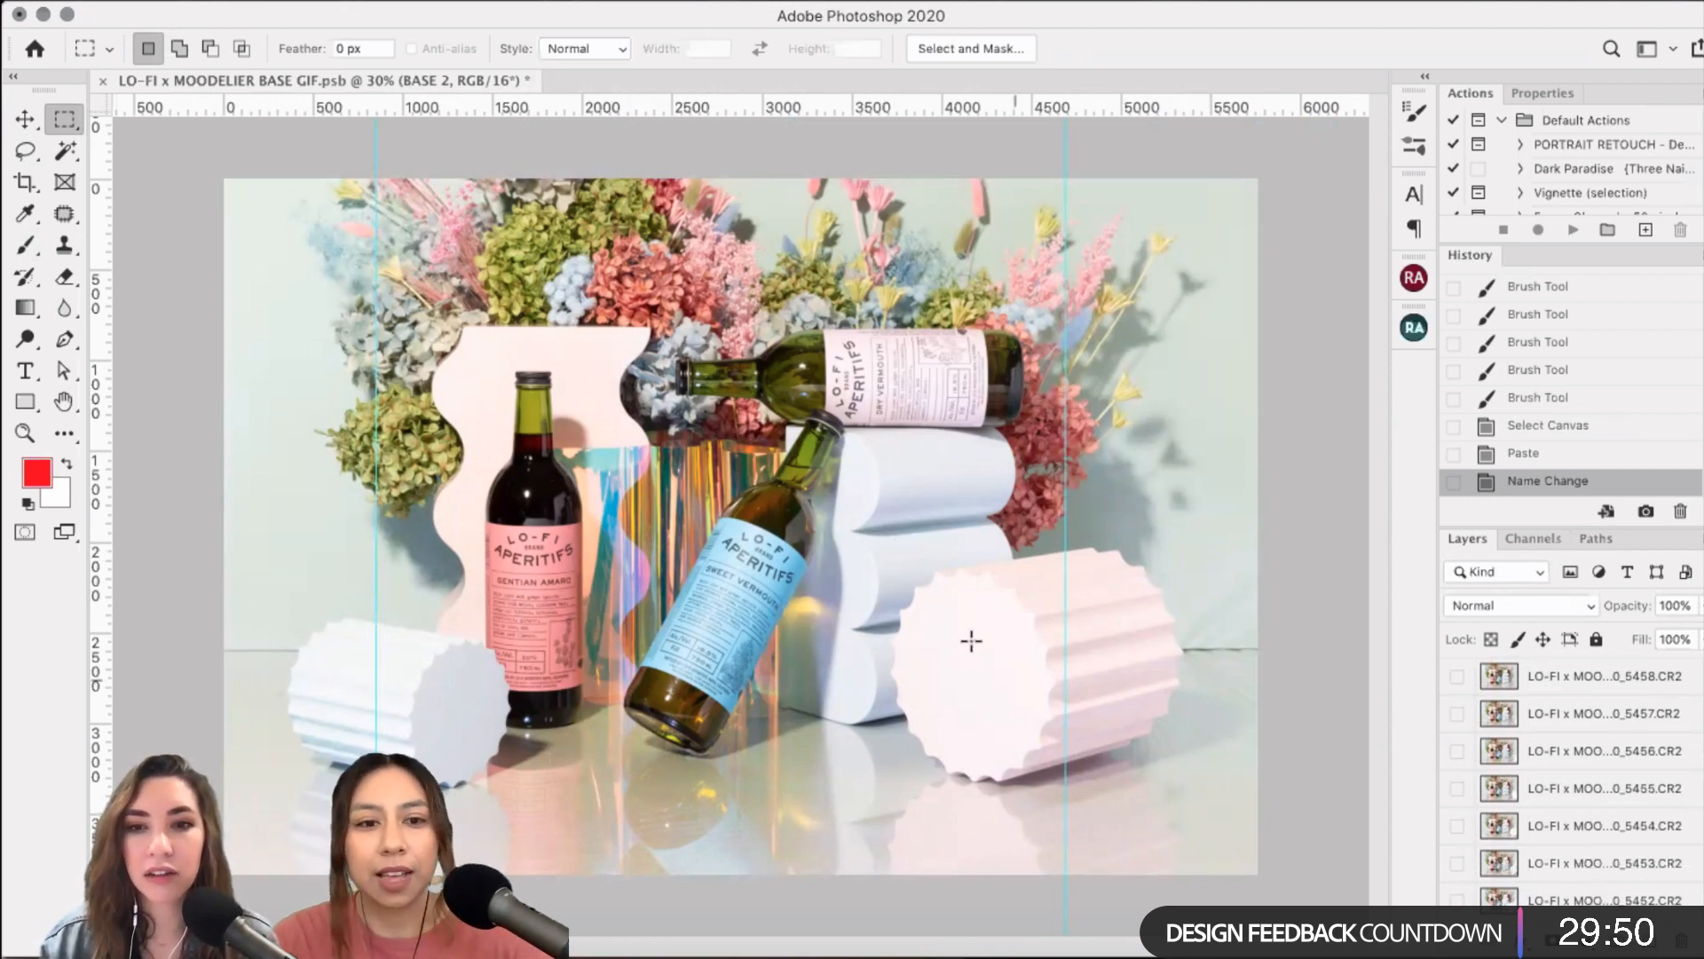
- Compare BASE 2 with the 5443 layer hidden and shown, and leave 5443 selected and visible
scroll(1614, 794, "down", 3)
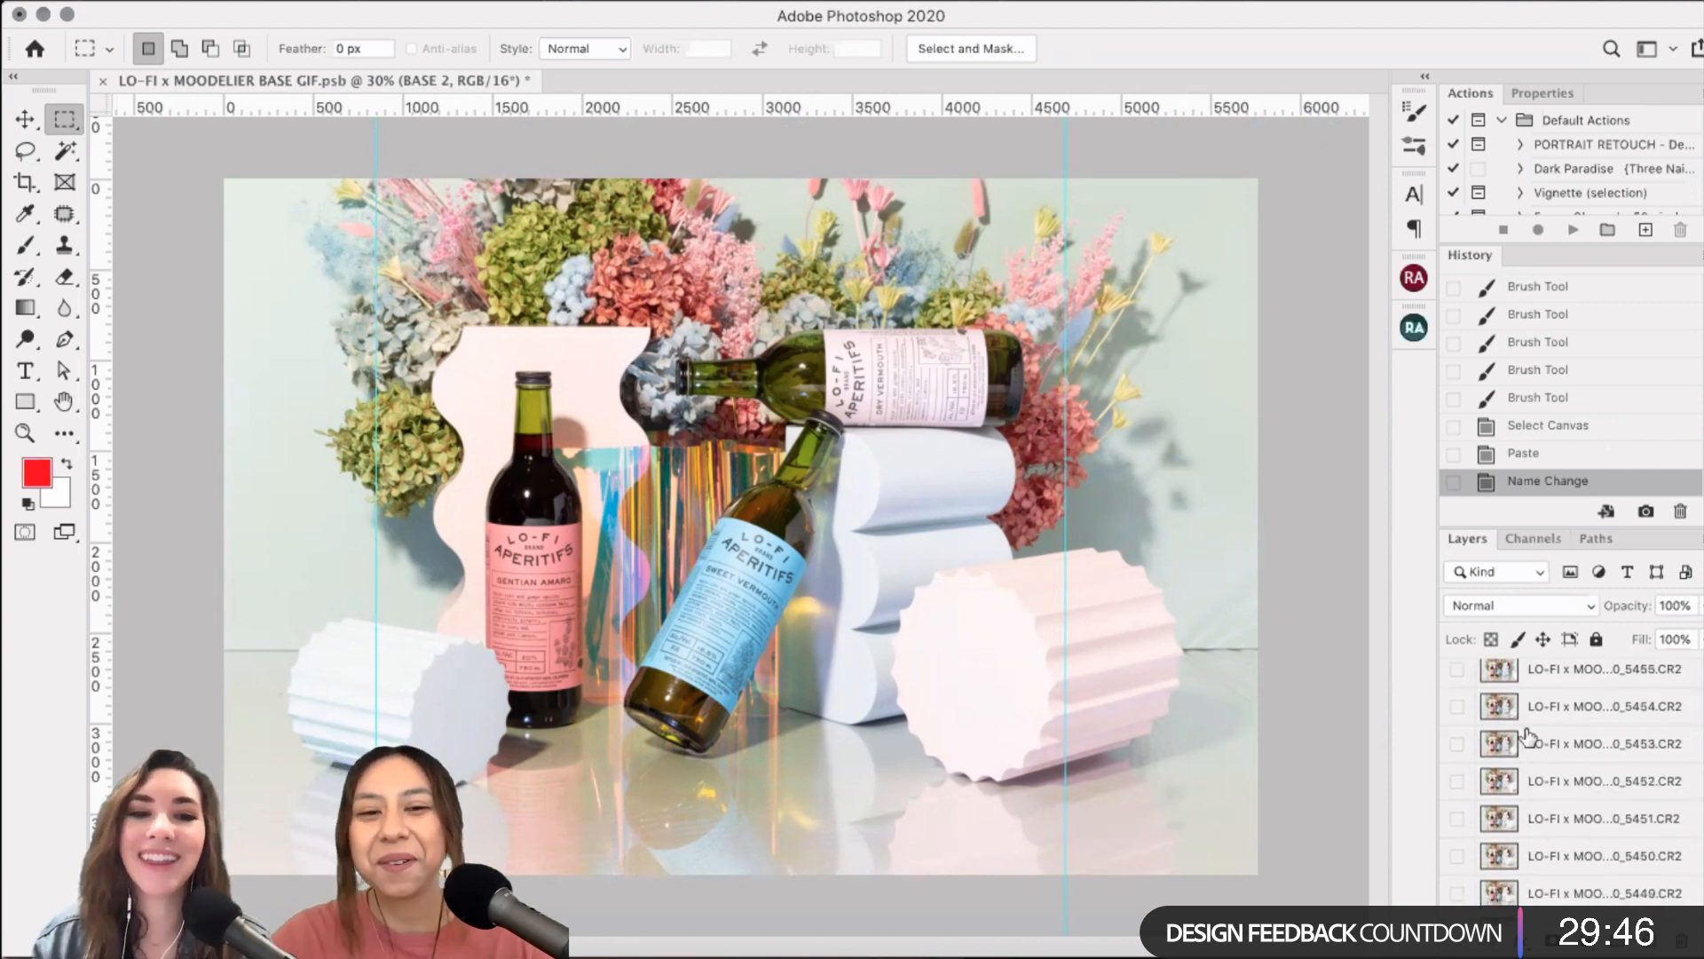
scroll(1593, 799, "down", 5)
scroll(1585, 783, "up", 1)
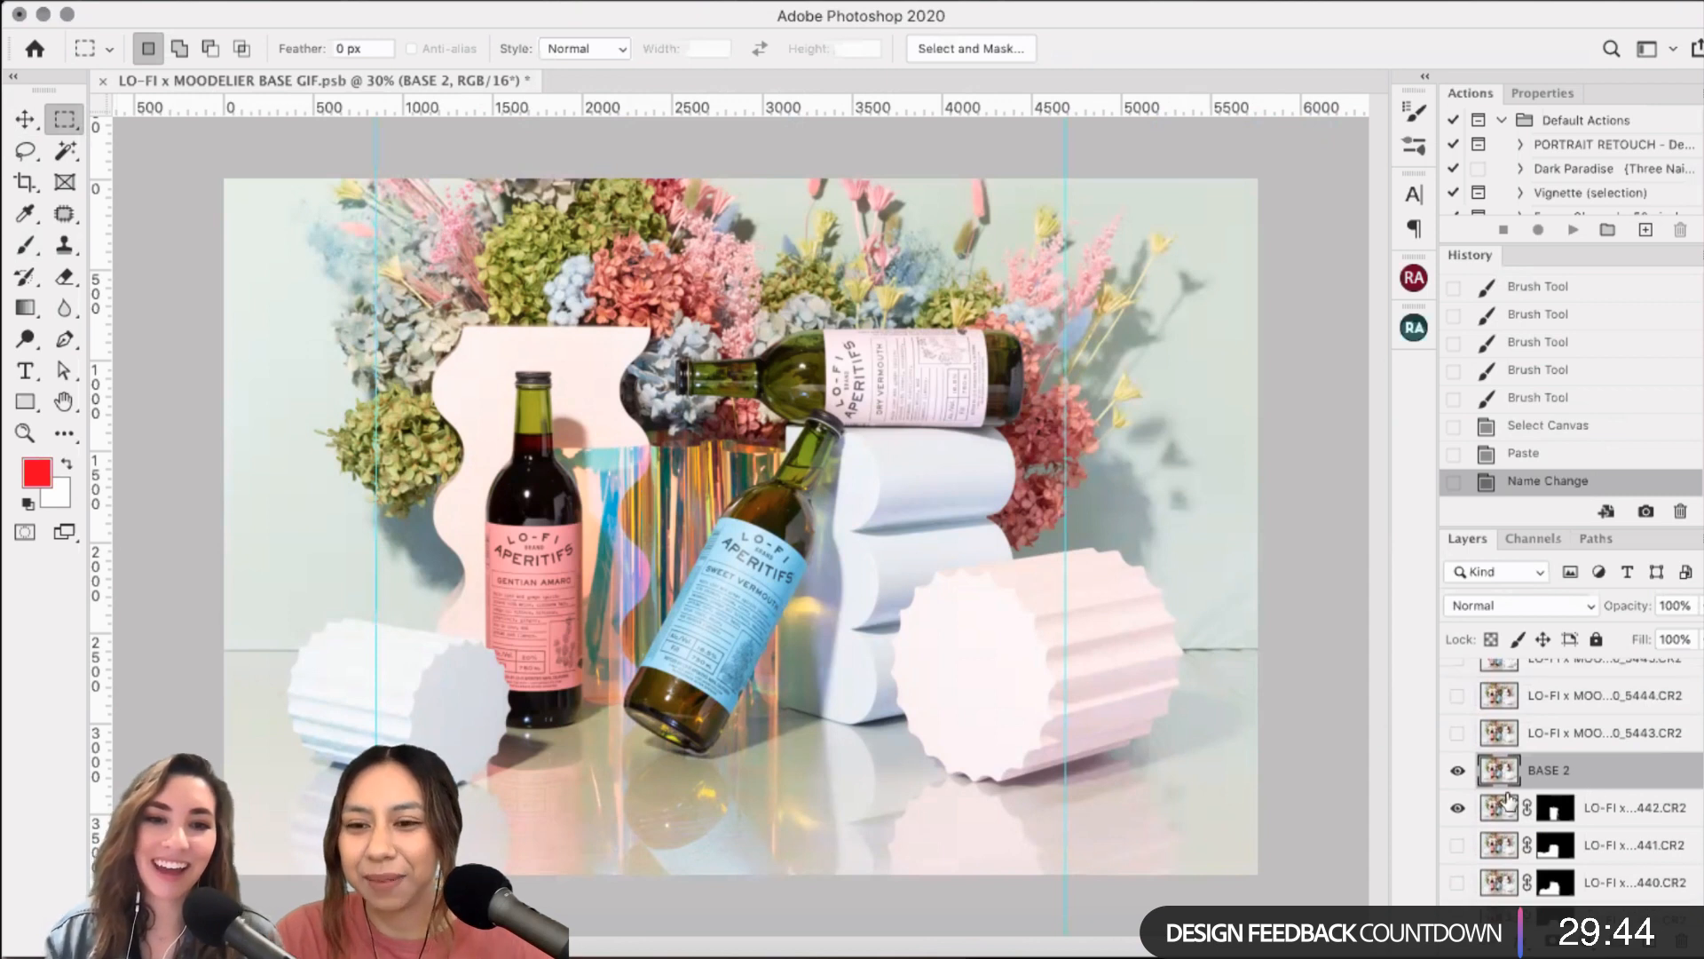
left_click(1458, 735)
left_click(1458, 737)
left_click(1474, 733)
left_click(1459, 735)
left_click(1459, 735)
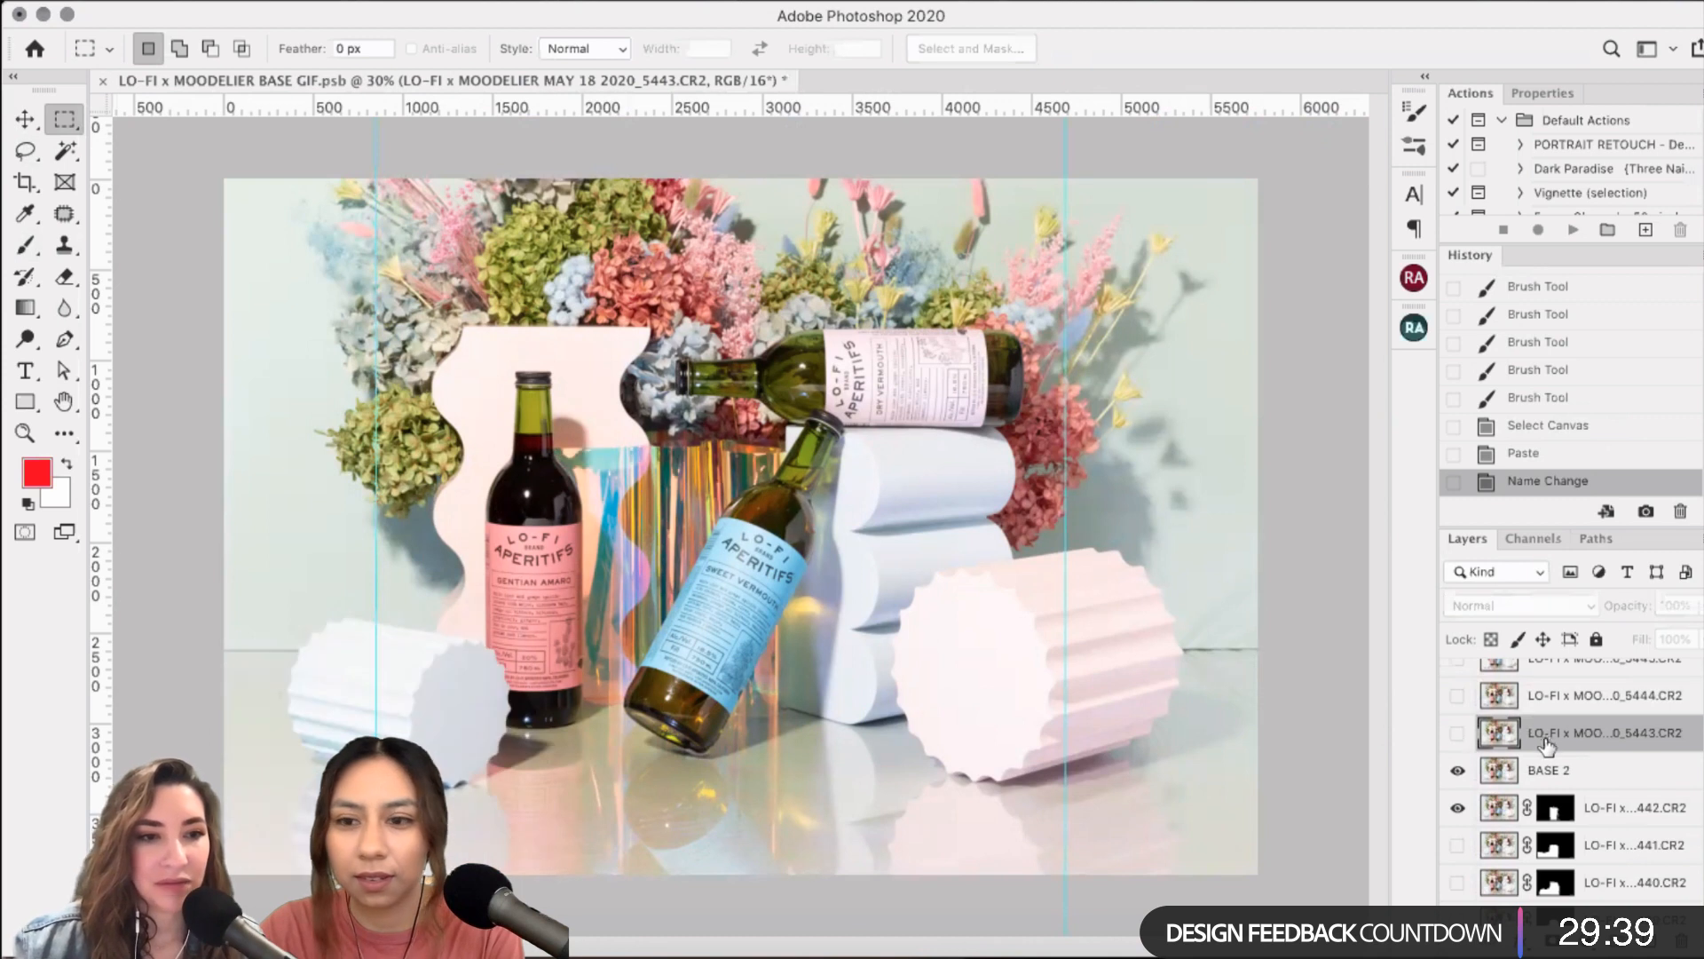
left_click(1457, 735)
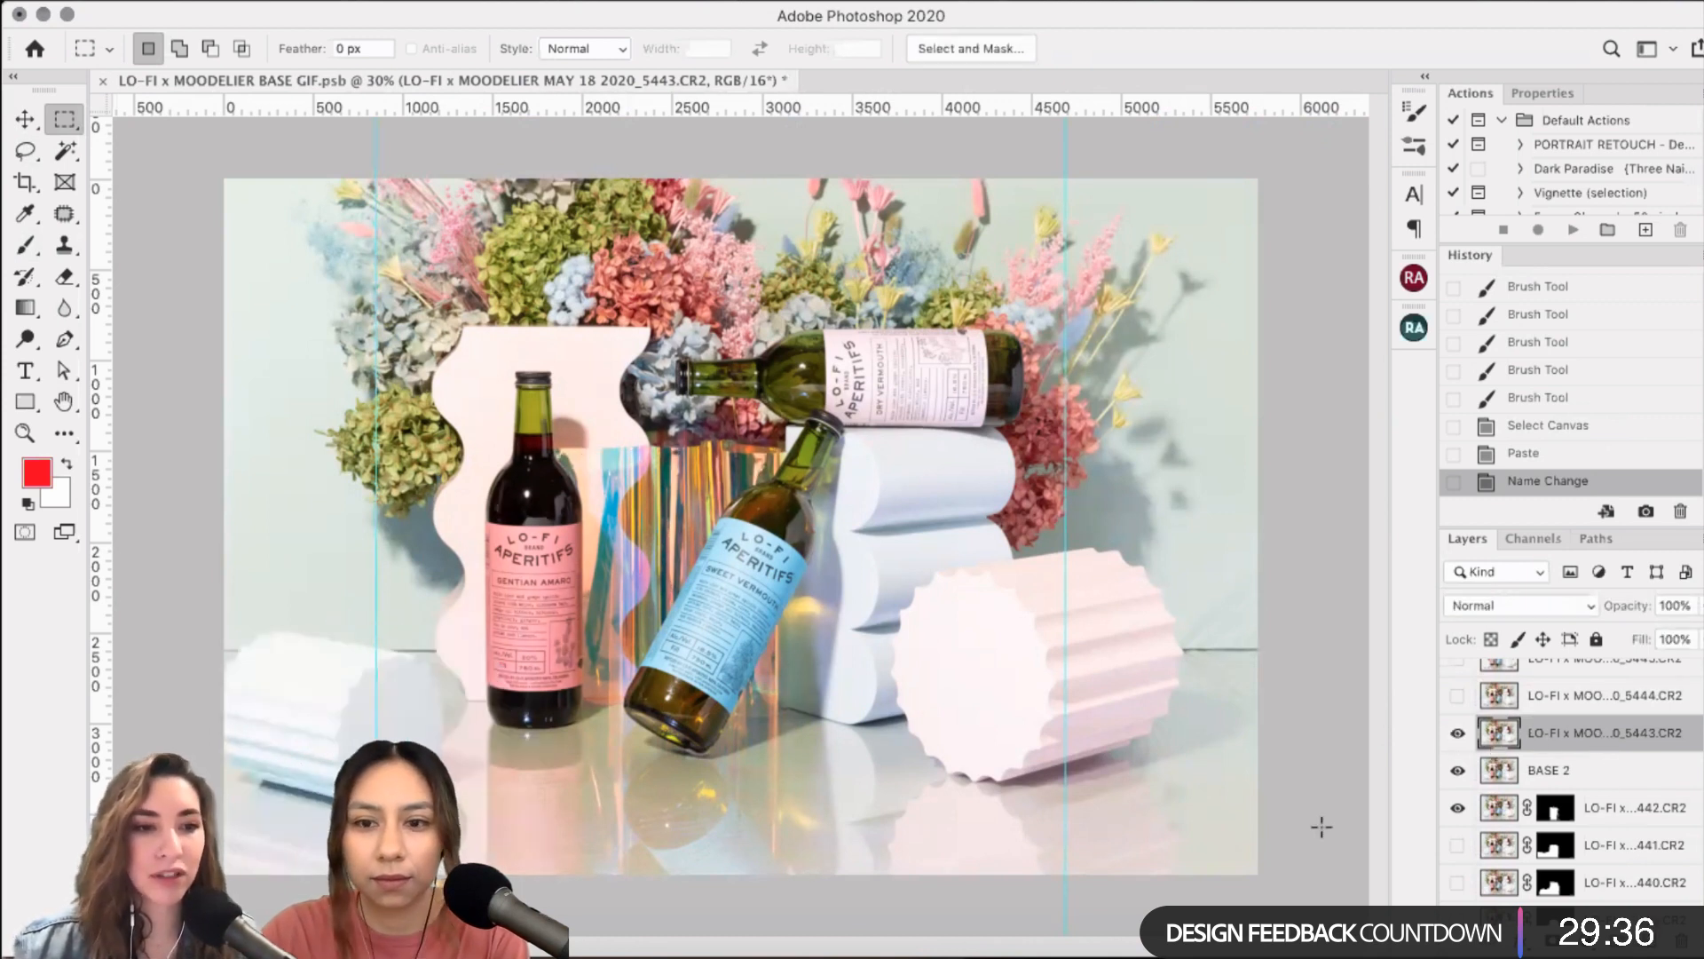
- Lasso the lower-left area around the white fluted cylinder in 5443, try masking the layer to it, and restore the selection
left_click(25, 153)
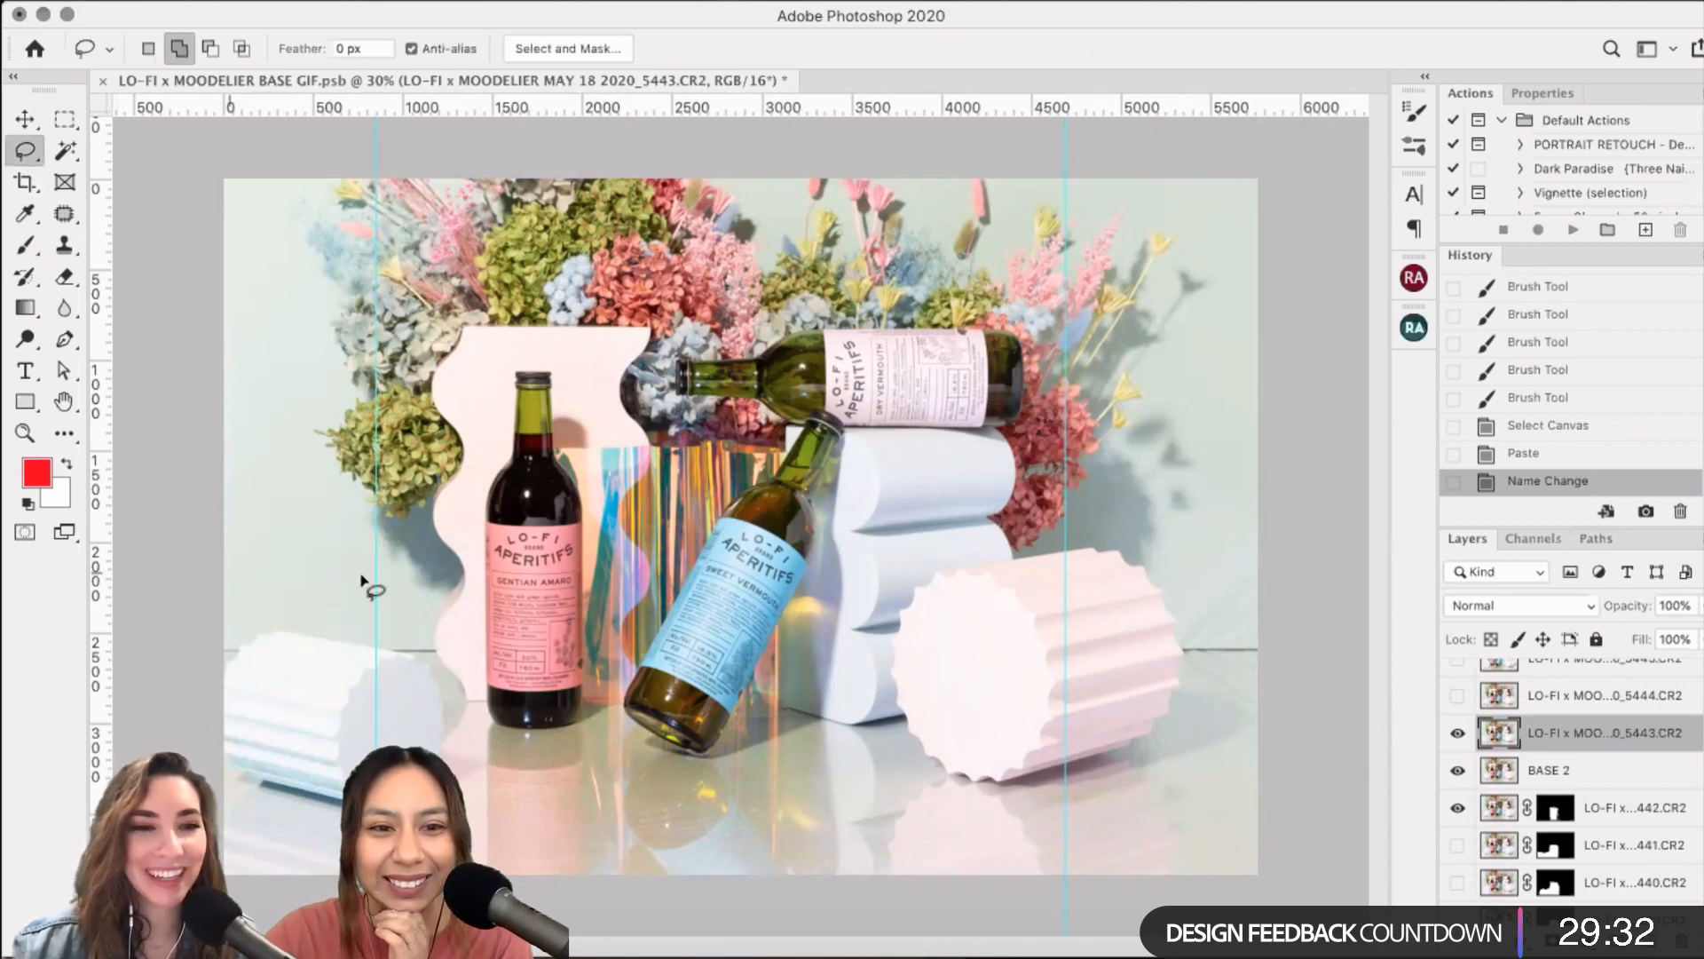
mouse_move(369, 578)
left_mouse_down()
mouse_move(429, 574)
mouse_move(524, 872)
mouse_move(1061, 917)
left_mouse_up()
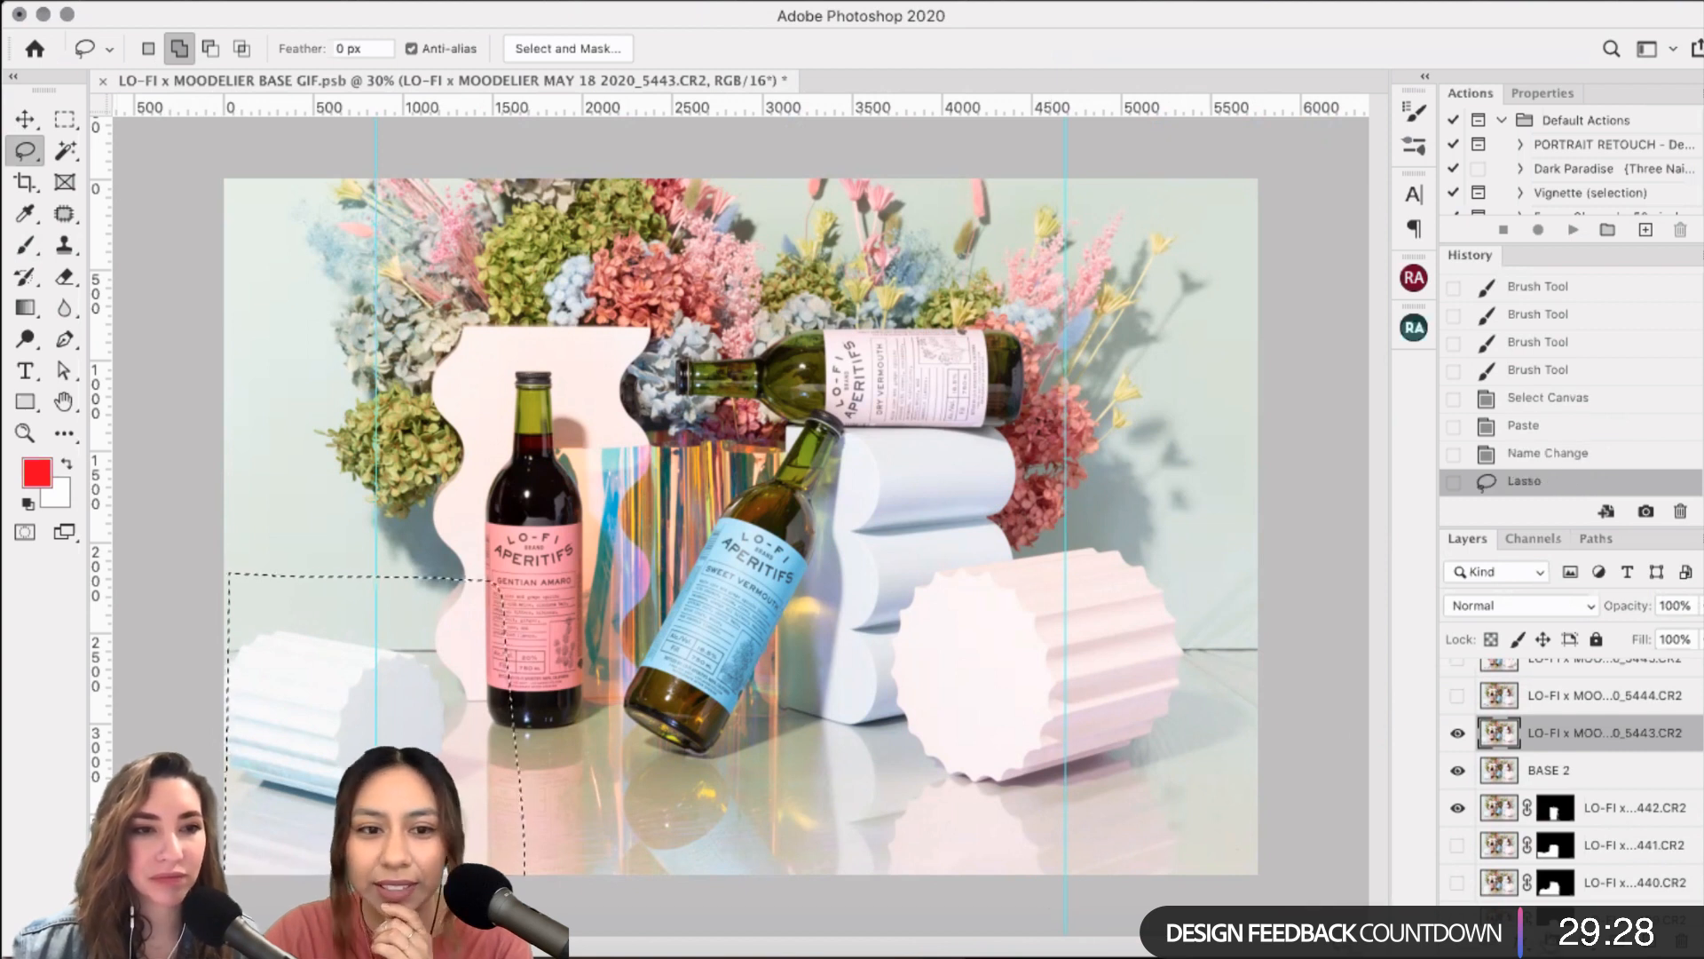
left_click(1571, 942)
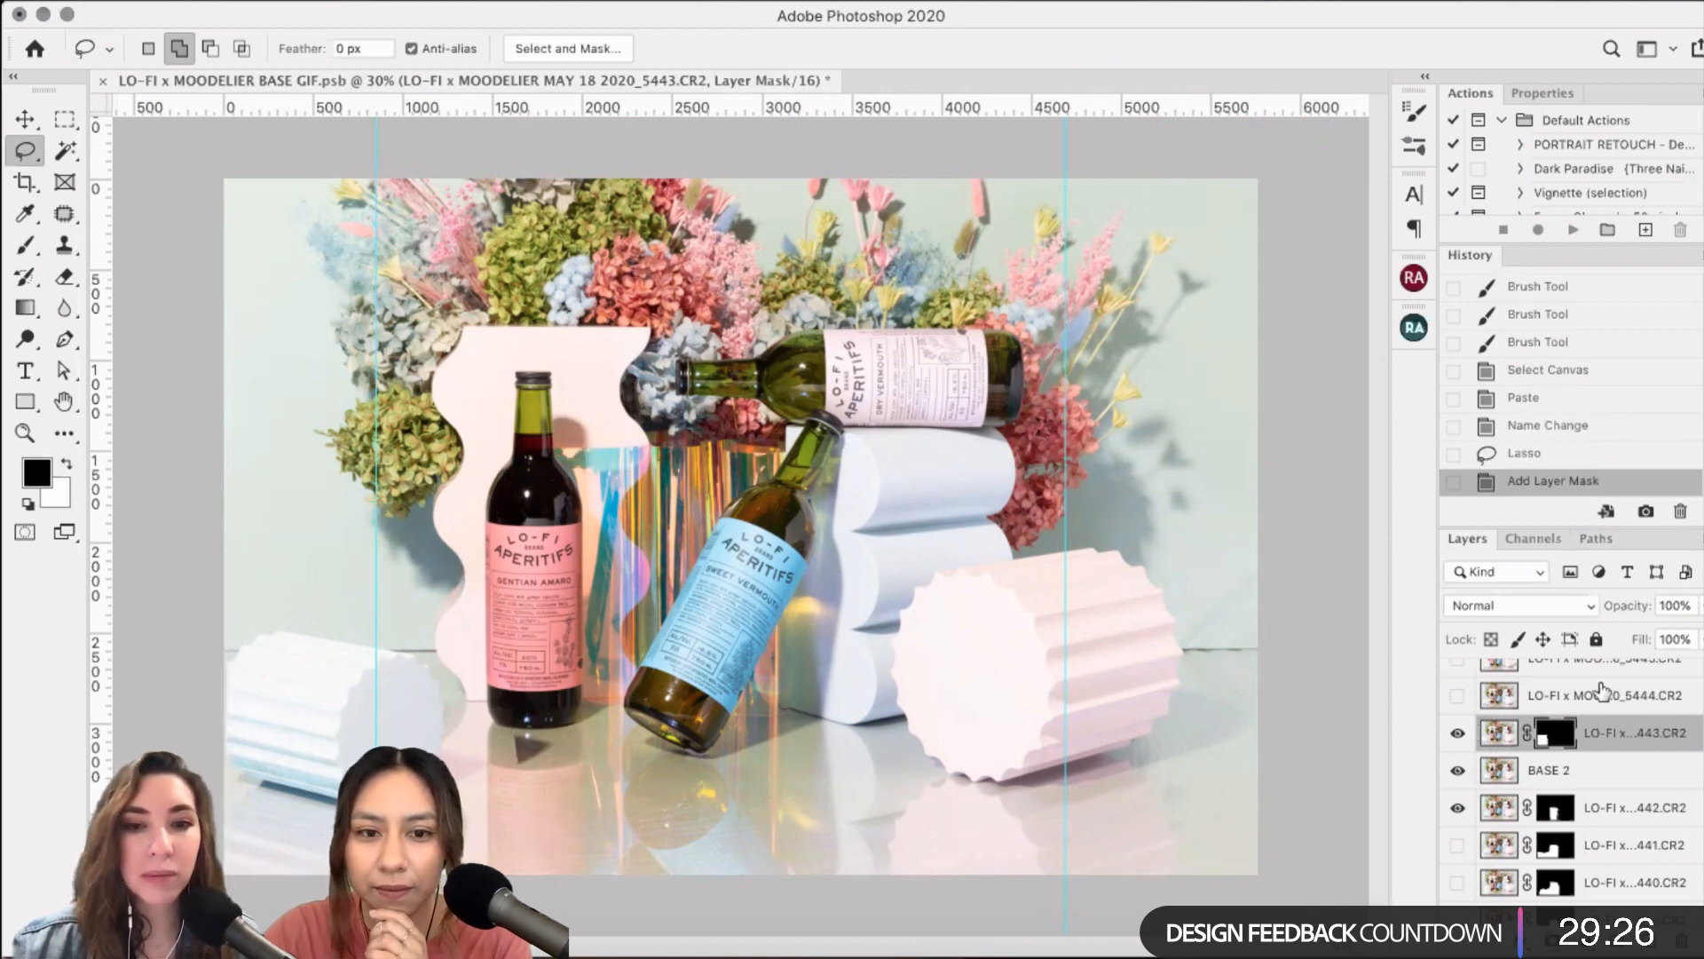
left_click(1597, 453)
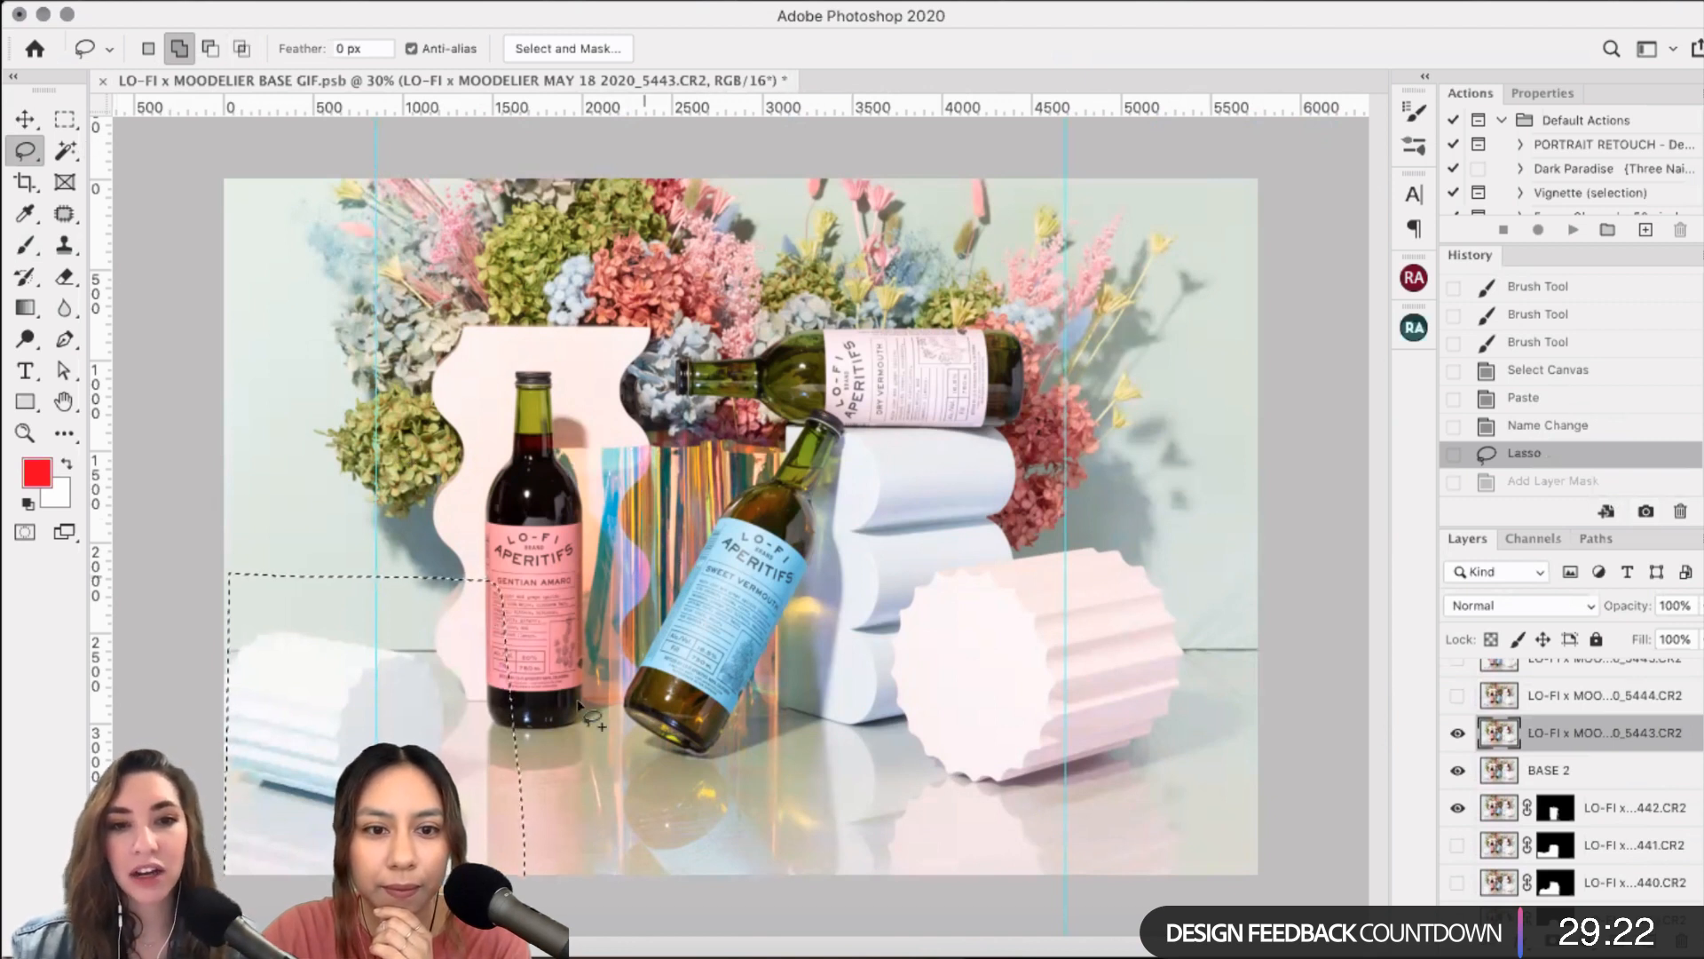
- Extend the lasso selection past the pink-label bottle and to the canvas's left edge, and add it as the 5443 layer mask
mouse_move(578, 706)
left_mouse_down()
mouse_move(542, 879)
mouse_move(488, 590)
left_mouse_up()
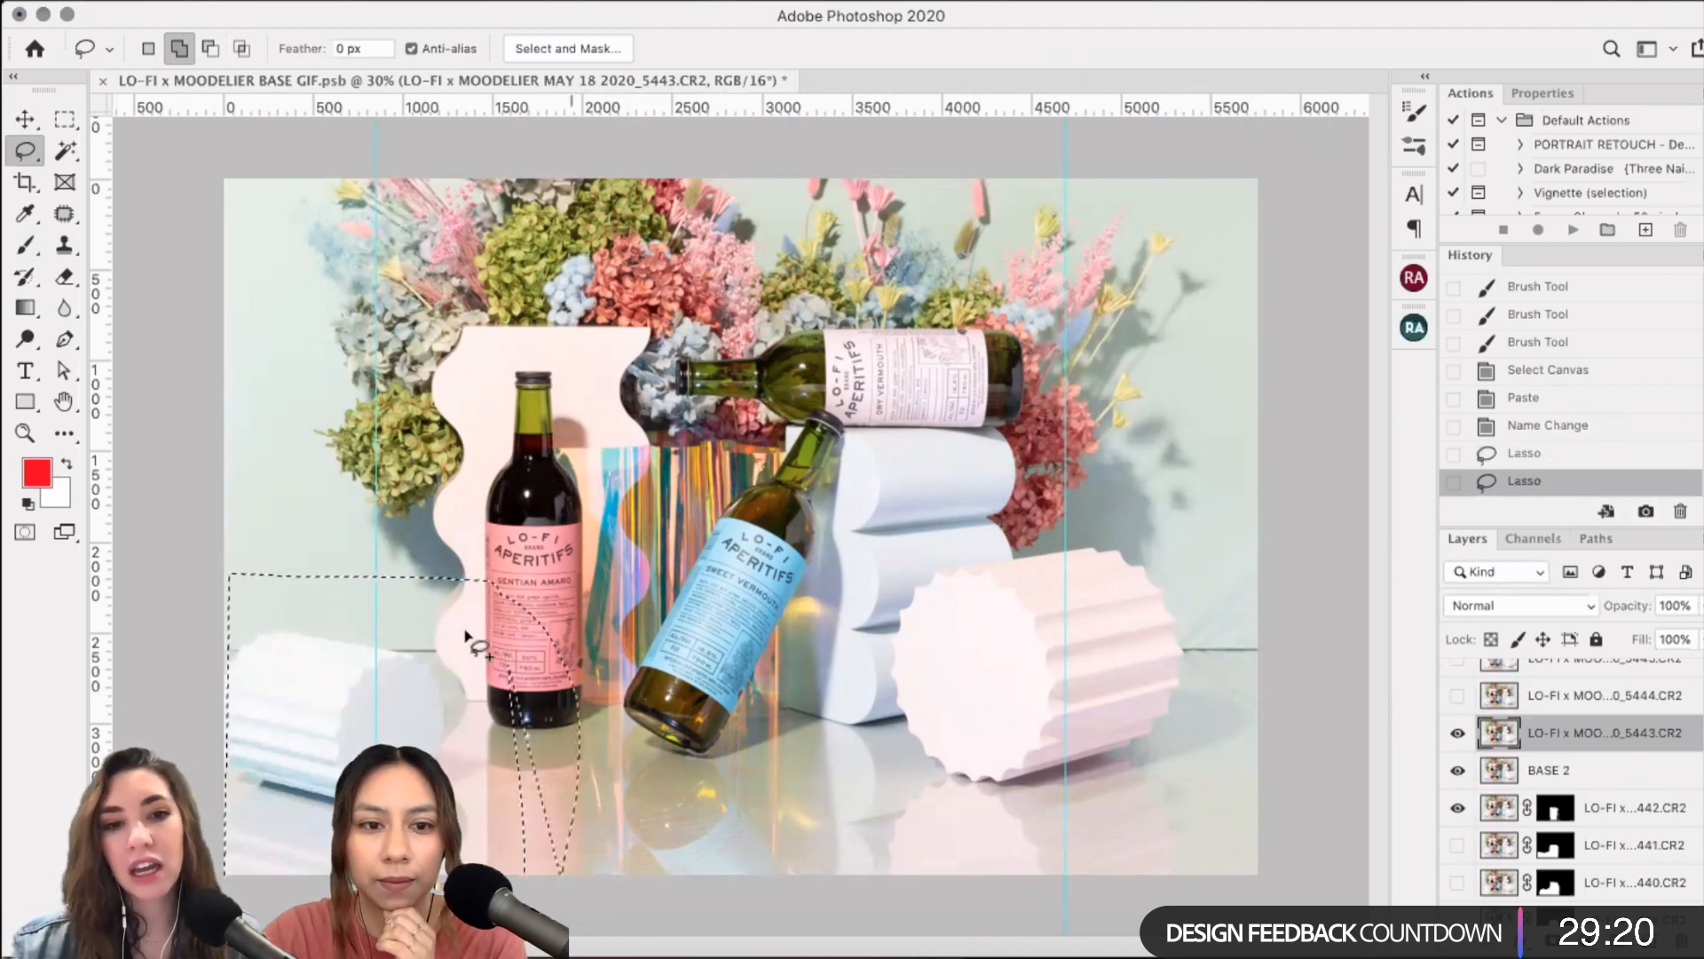
mouse_move(584, 688)
left_mouse_down()
mouse_move(582, 874)
mouse_move(532, 874)
left_mouse_up()
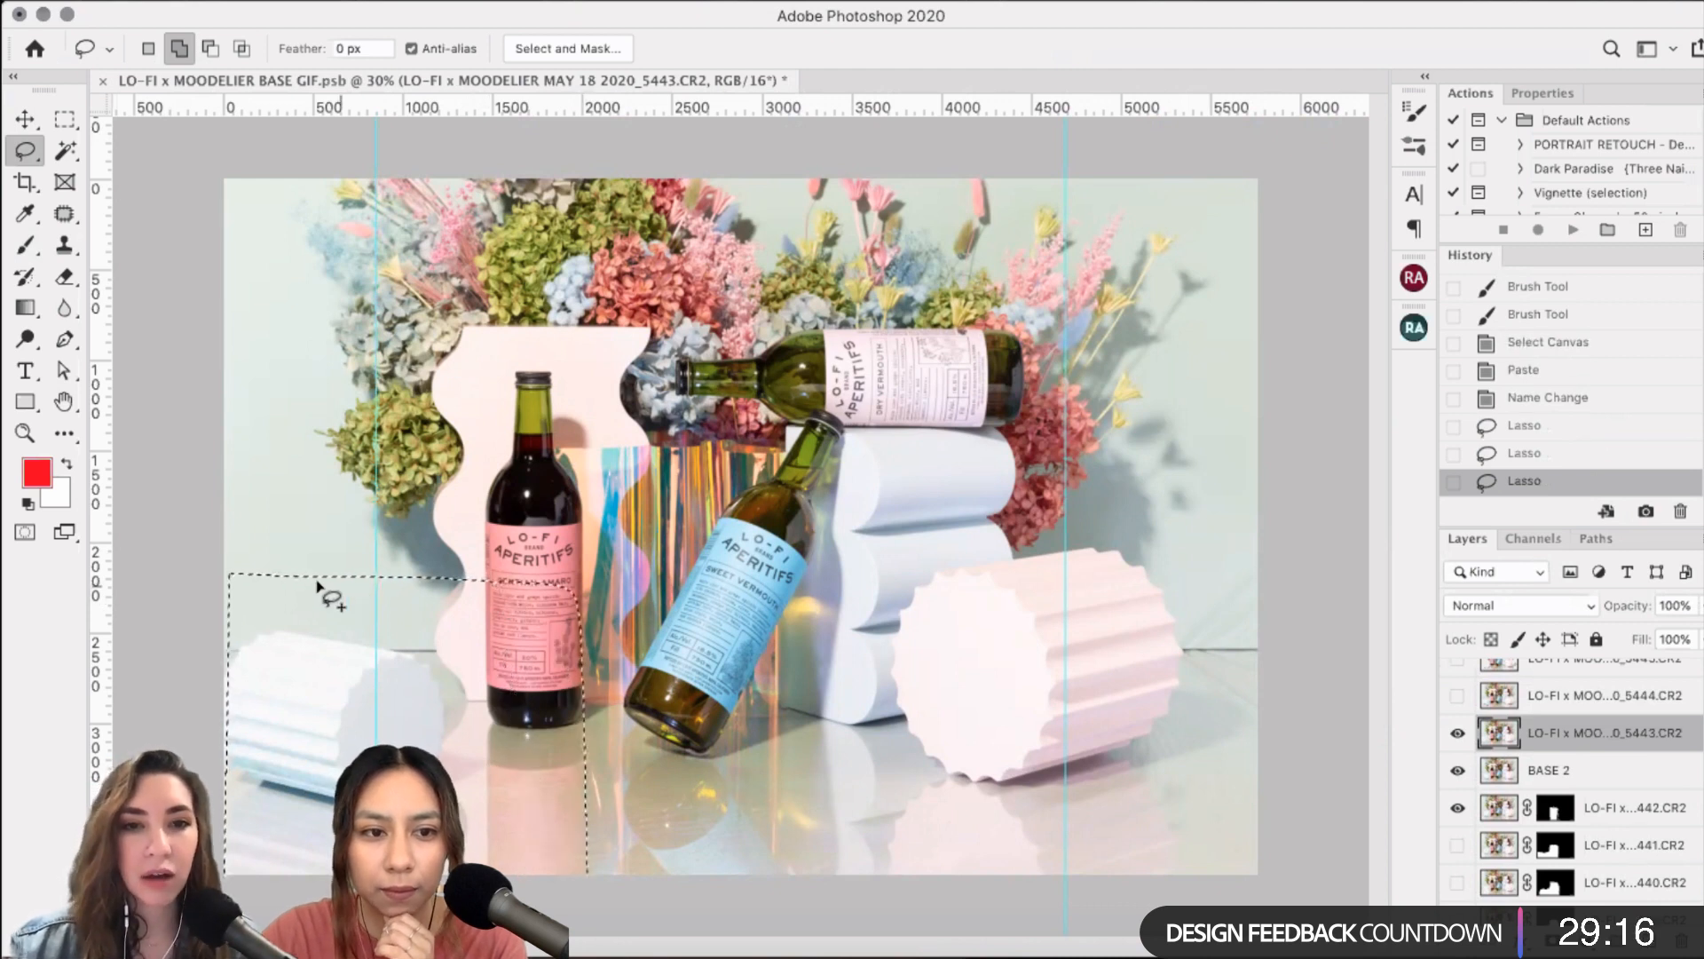
mouse_move(266, 571)
left_mouse_down()
mouse_move(223, 571)
mouse_move(224, 682)
mouse_move(267, 682)
left_mouse_up()
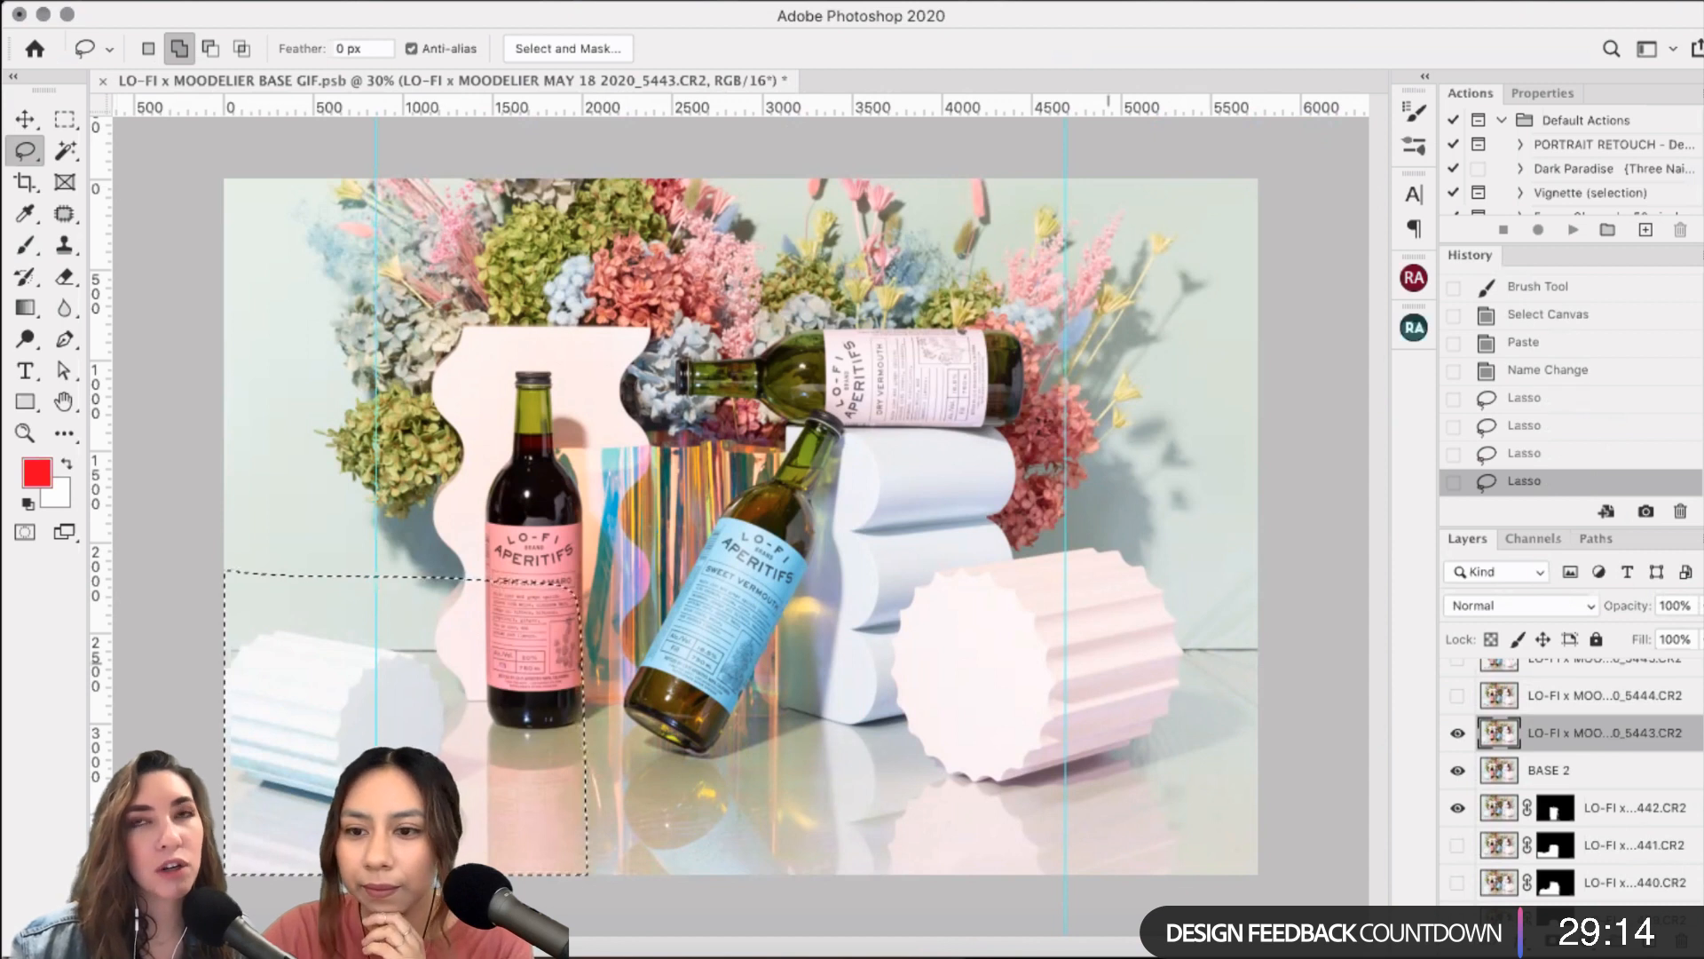
left_click(1553, 941)
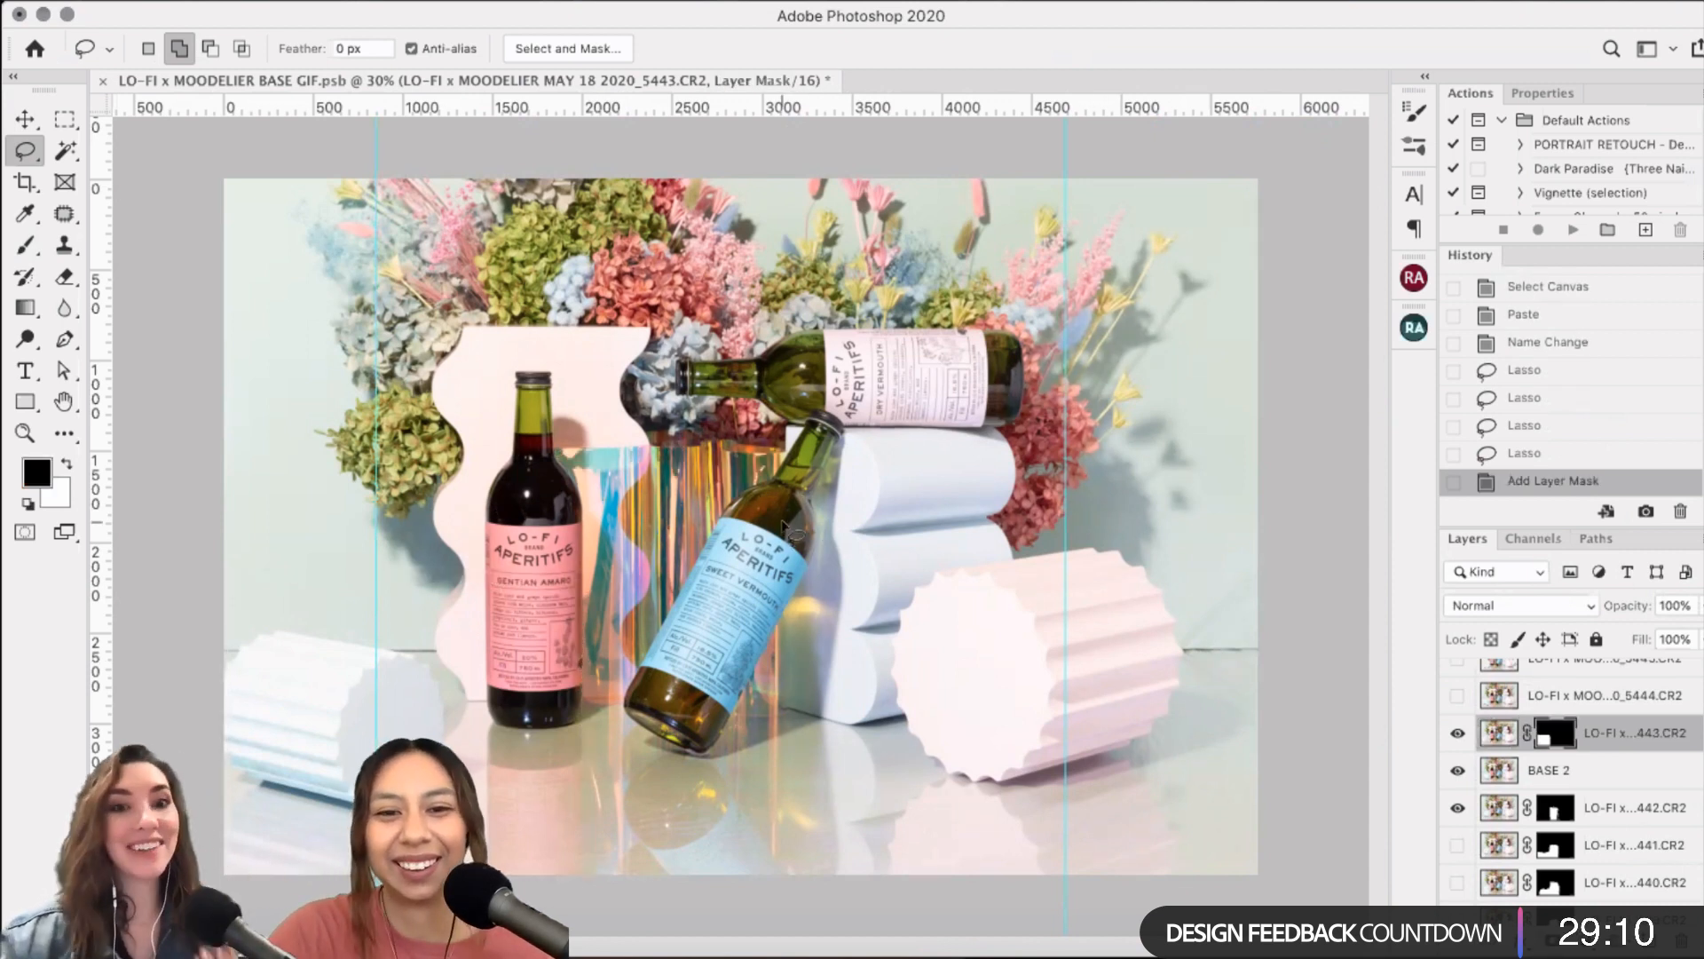
- Inspect the white cylinder area closely with the masked 5443 layer hidden and shown
scroll(790, 531, "up", 3)
scroll(790, 531, "left", 4)
scroll(790, 531, "down", 3)
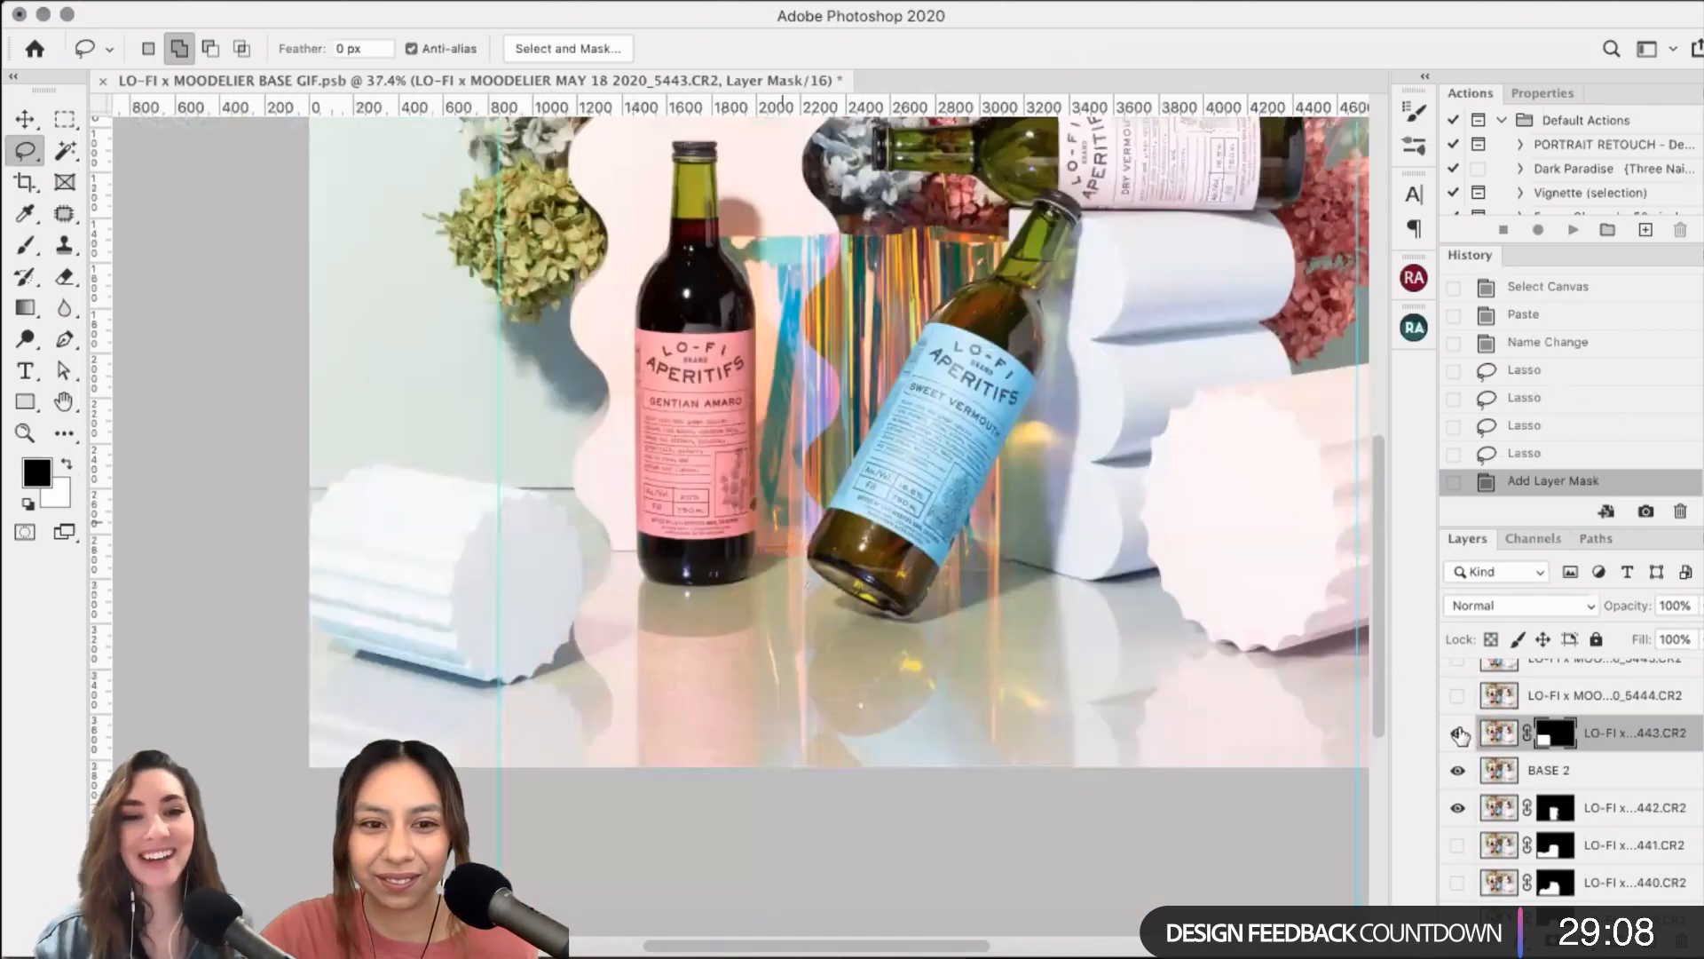
left_click(1457, 735)
left_click(1454, 737)
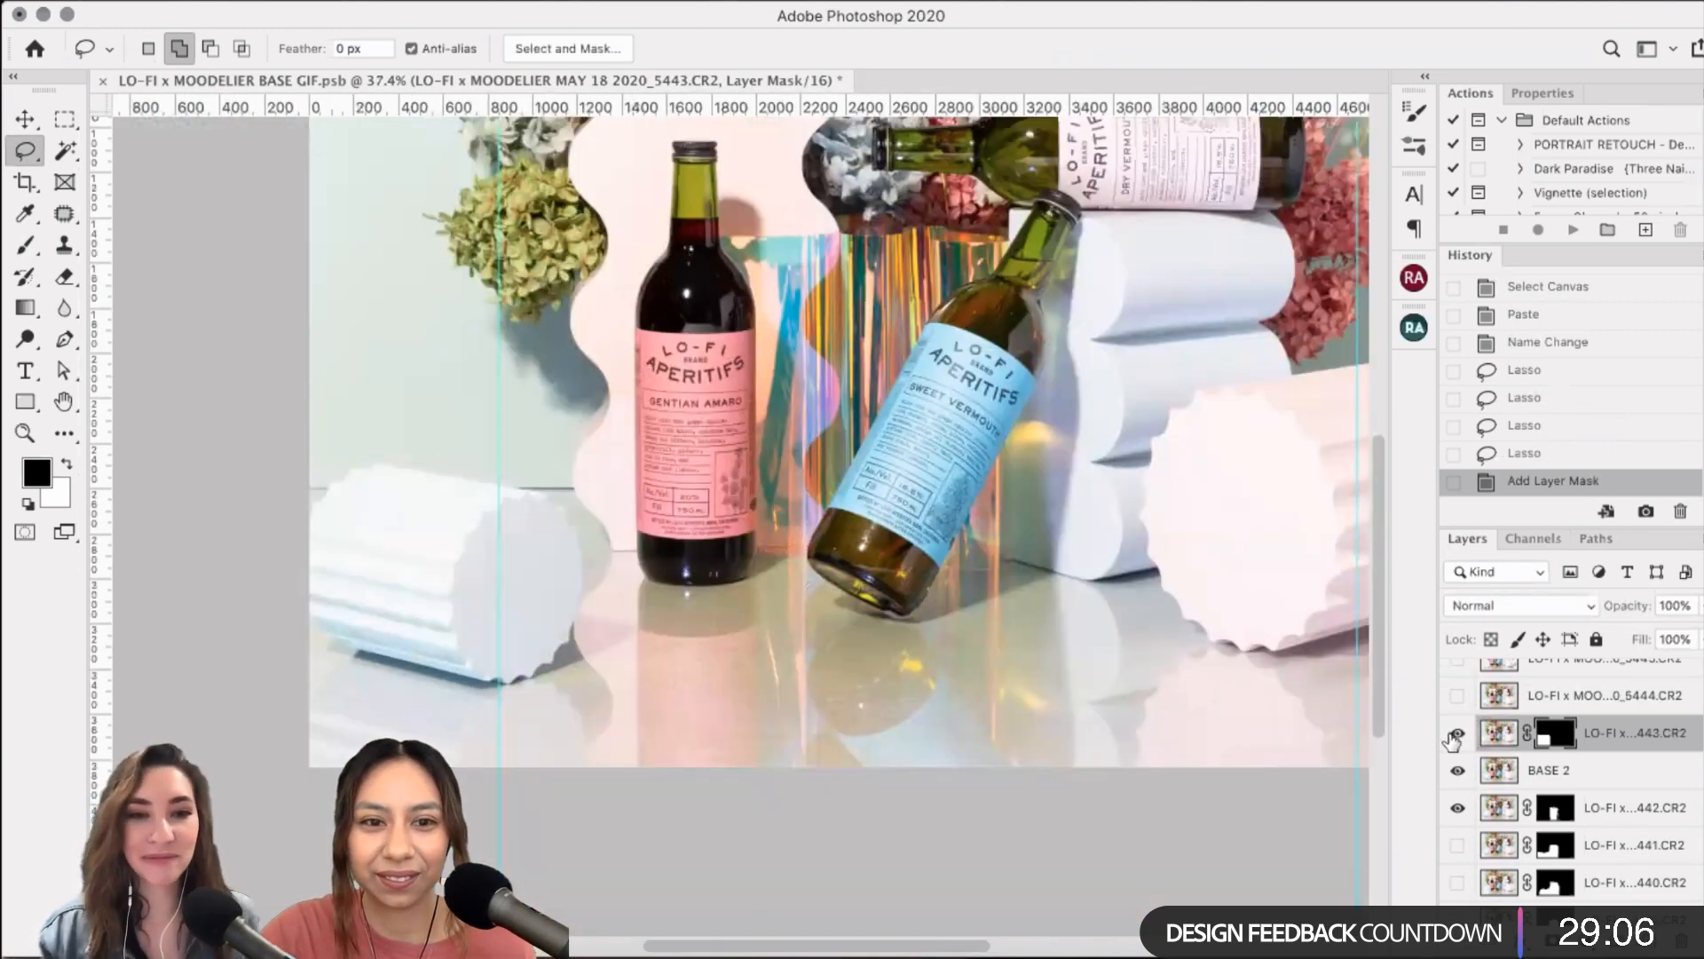
- Soften the edge of the 5443 layer mask around the pink-label bottle with black brush strokes at 26% opacity, using brush sizes up to 400 px
left_click(1456, 736)
left_click(1458, 732)
key("b")
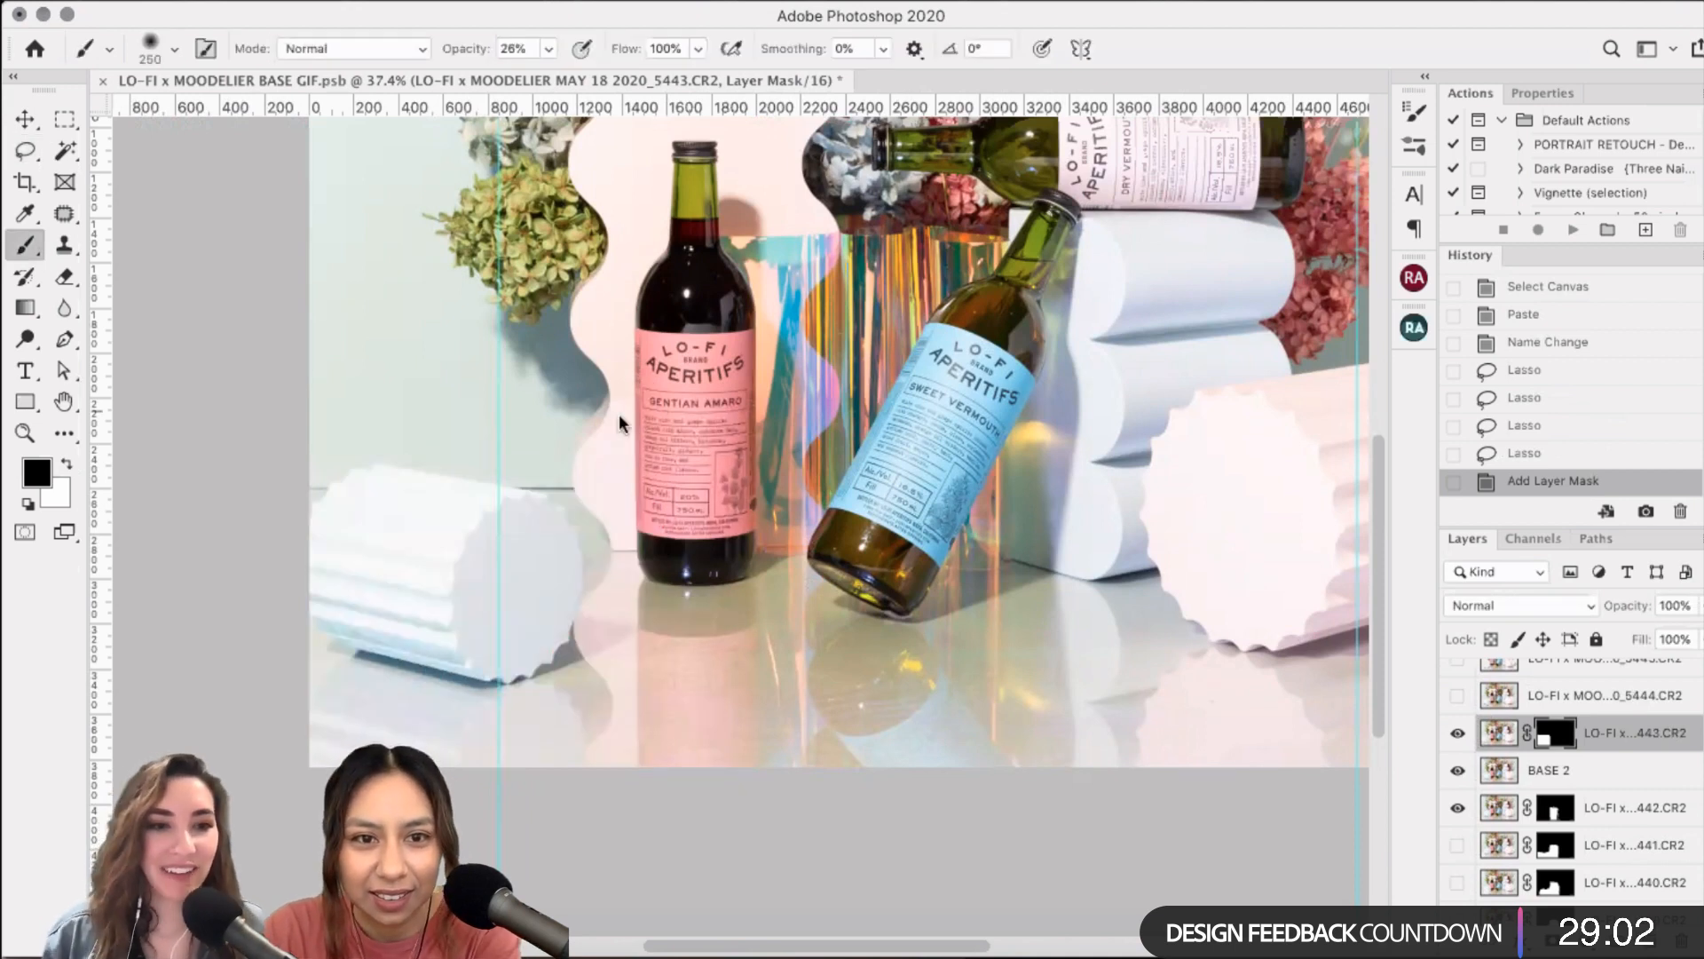
key("bracketright")
key("bracketright")
left_click_drag(640, 403, 623, 455)
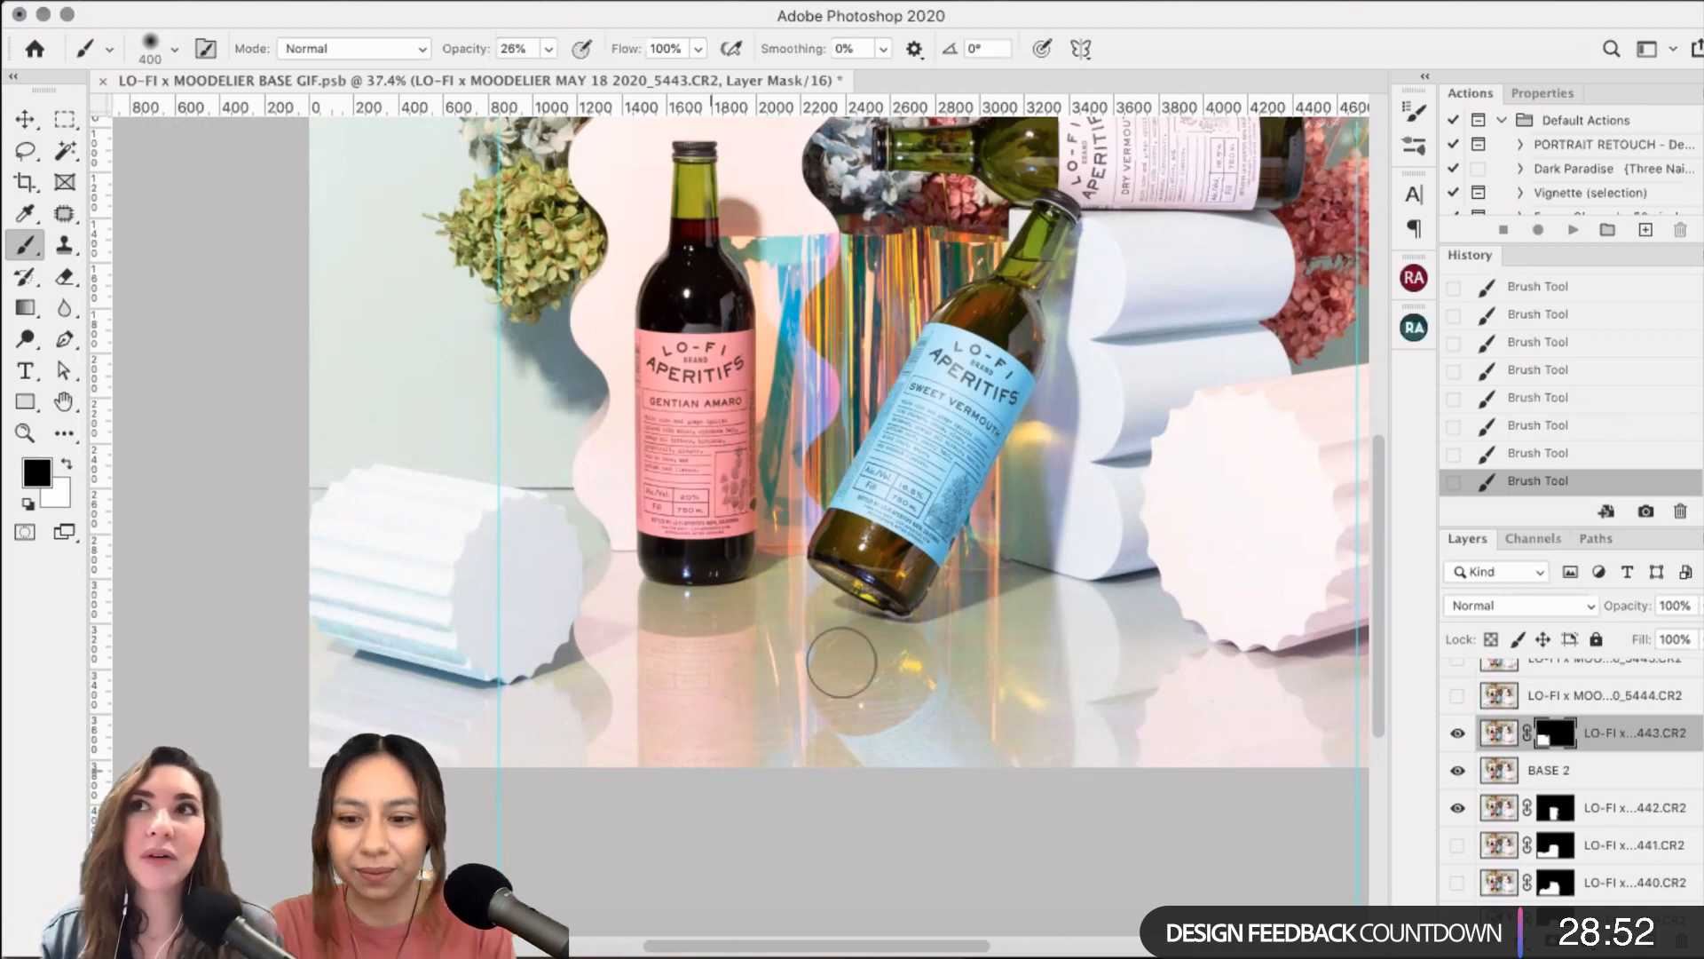
key("bracketleft")
key("bracketleft")
key("bracketleft")
key("x")
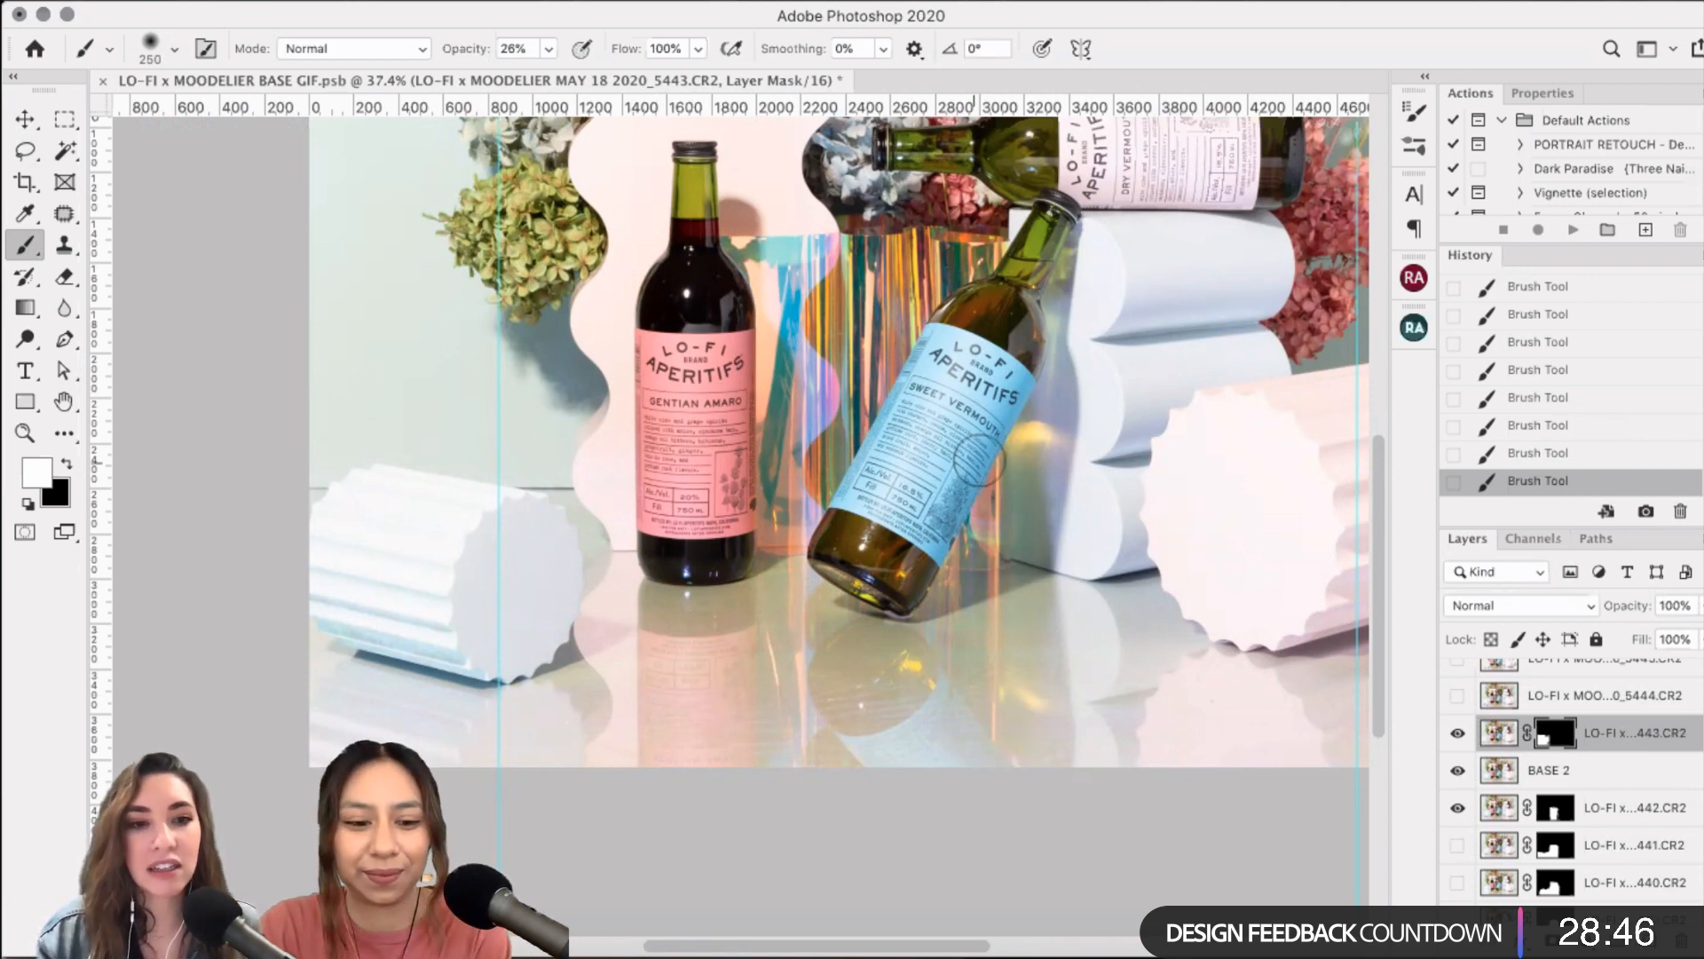
key("x")
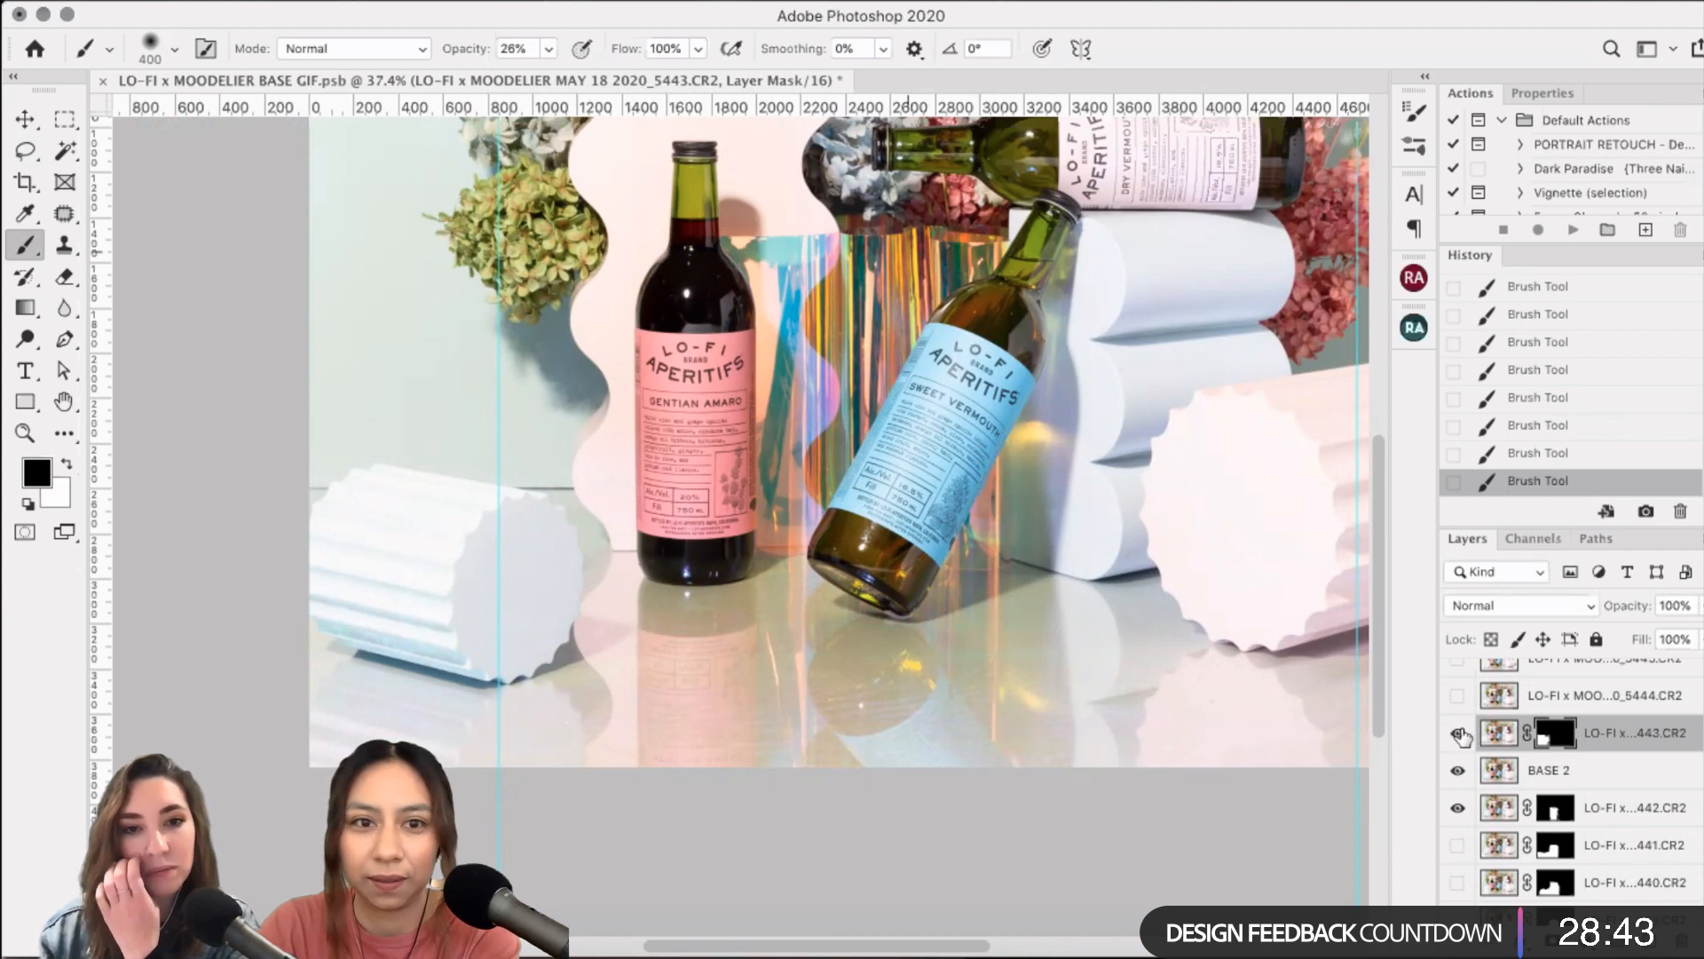
- Enlarge the brush to 500 px and compare the scene with the masked 5443 layer hidden and shown
left_click(1459, 734)
left_click(1458, 734)
key("bracketright")
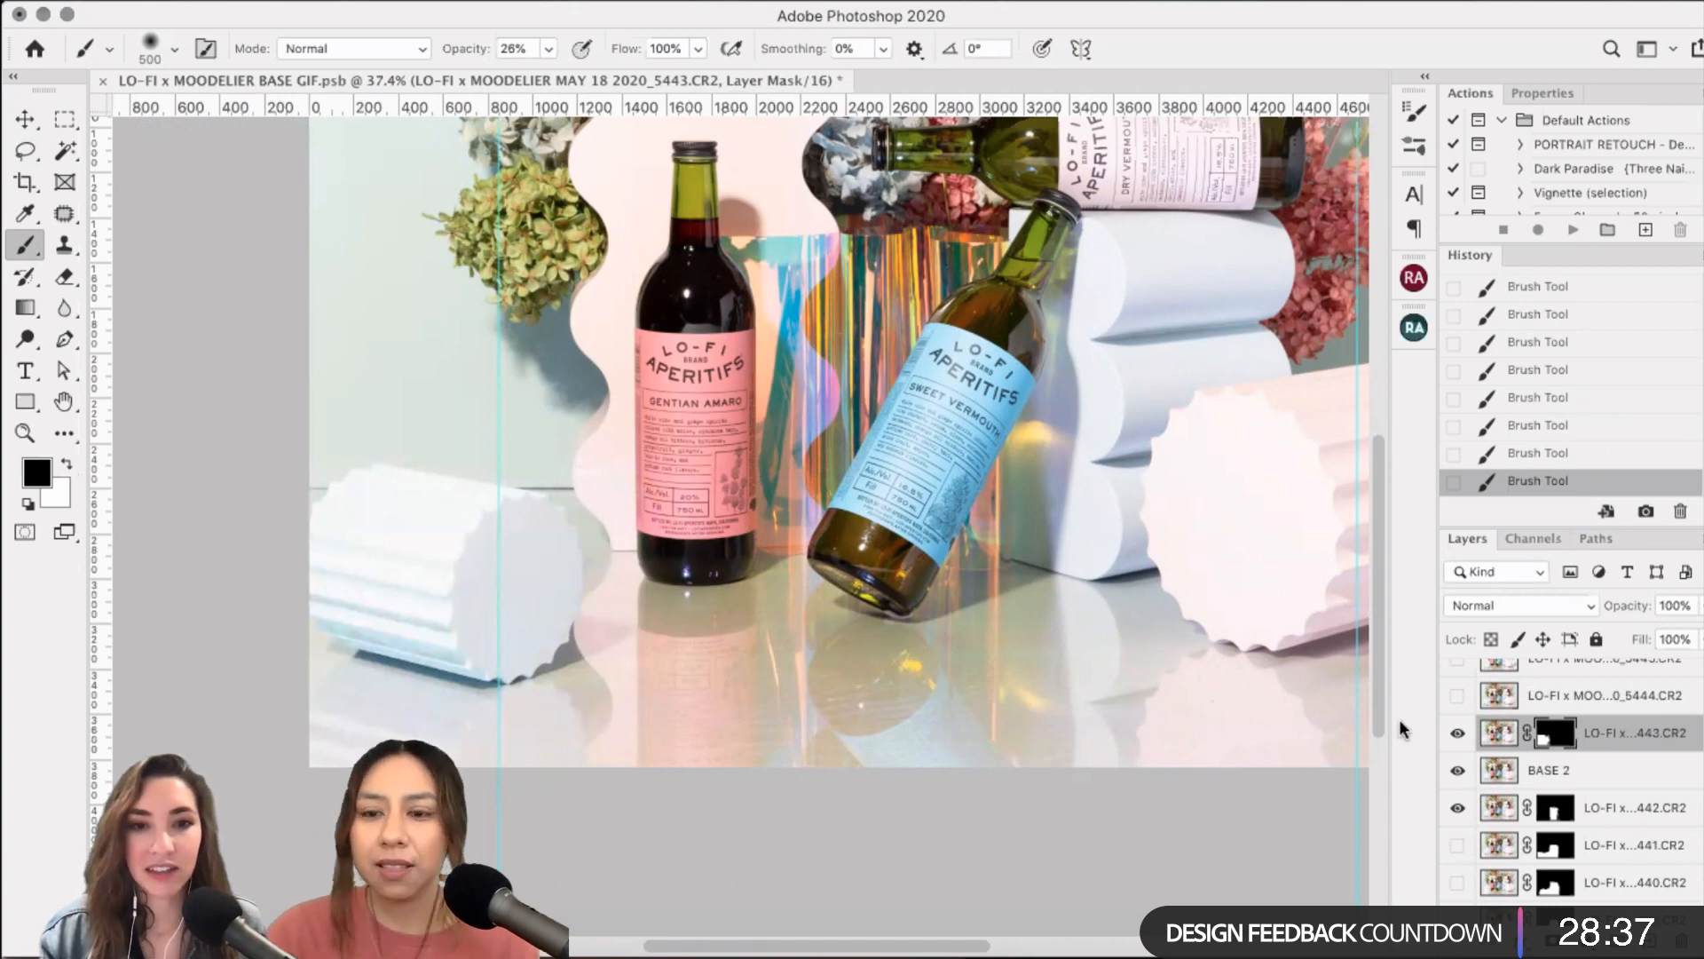
left_click(1458, 734)
left_click(1459, 733)
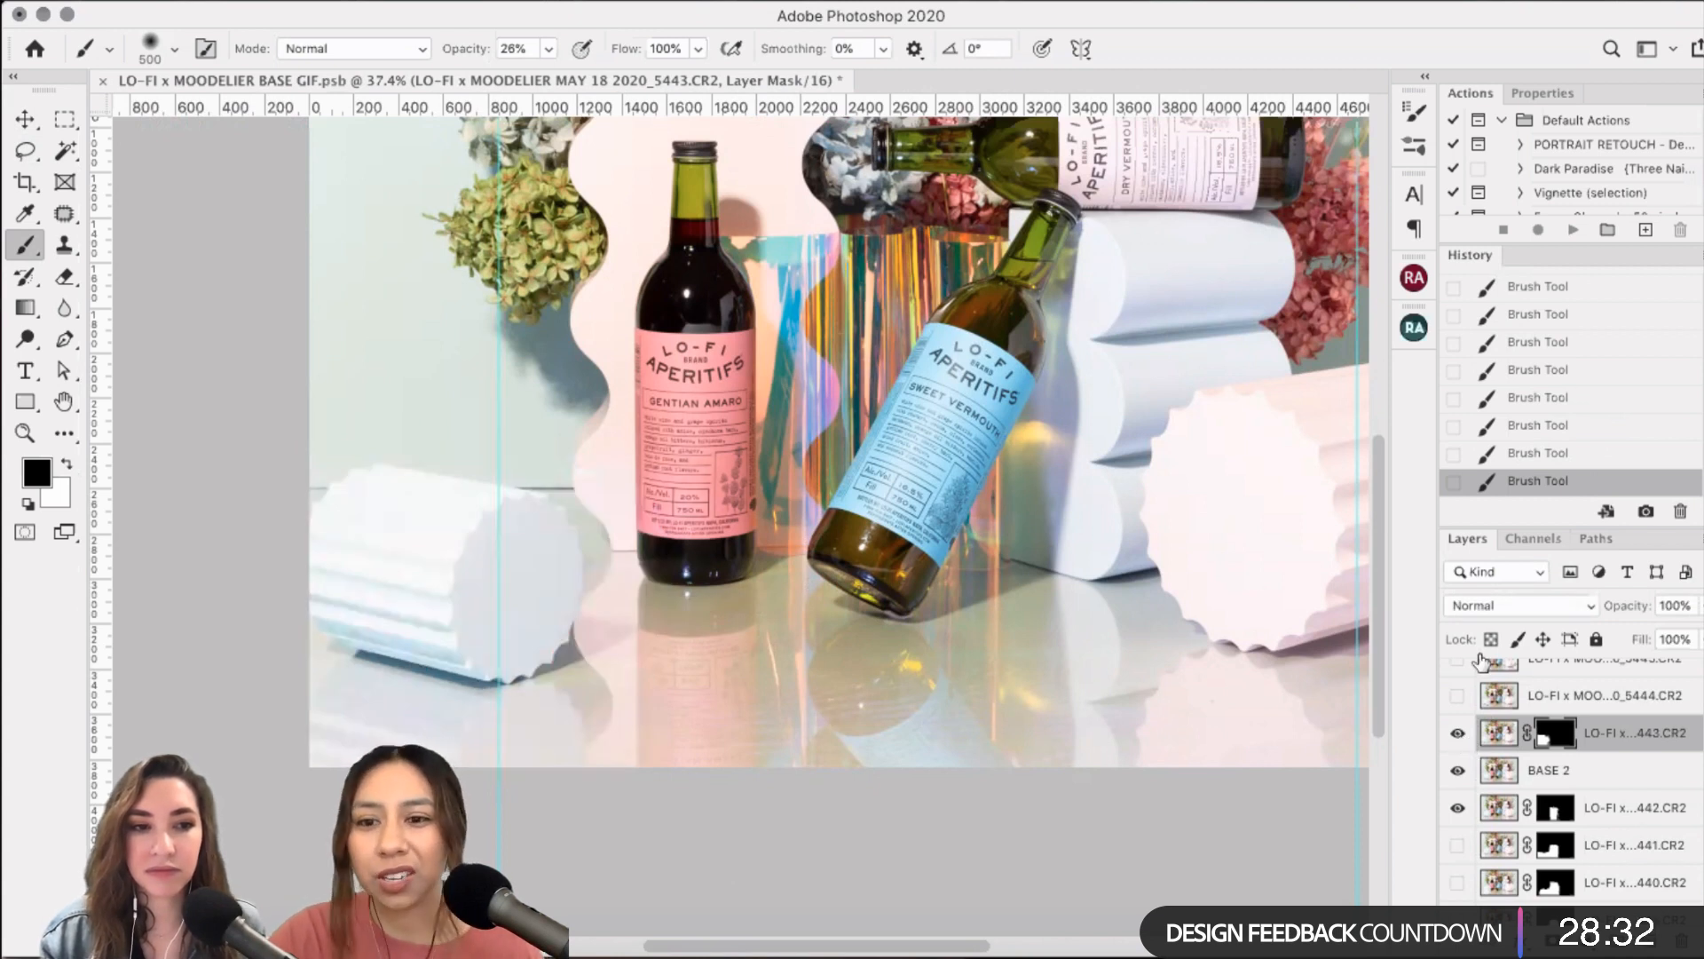
- Hide the 5443 layer, show and select 5444, and compare it against BASE 2 with the Lasso tool ready
left_click(1459, 734)
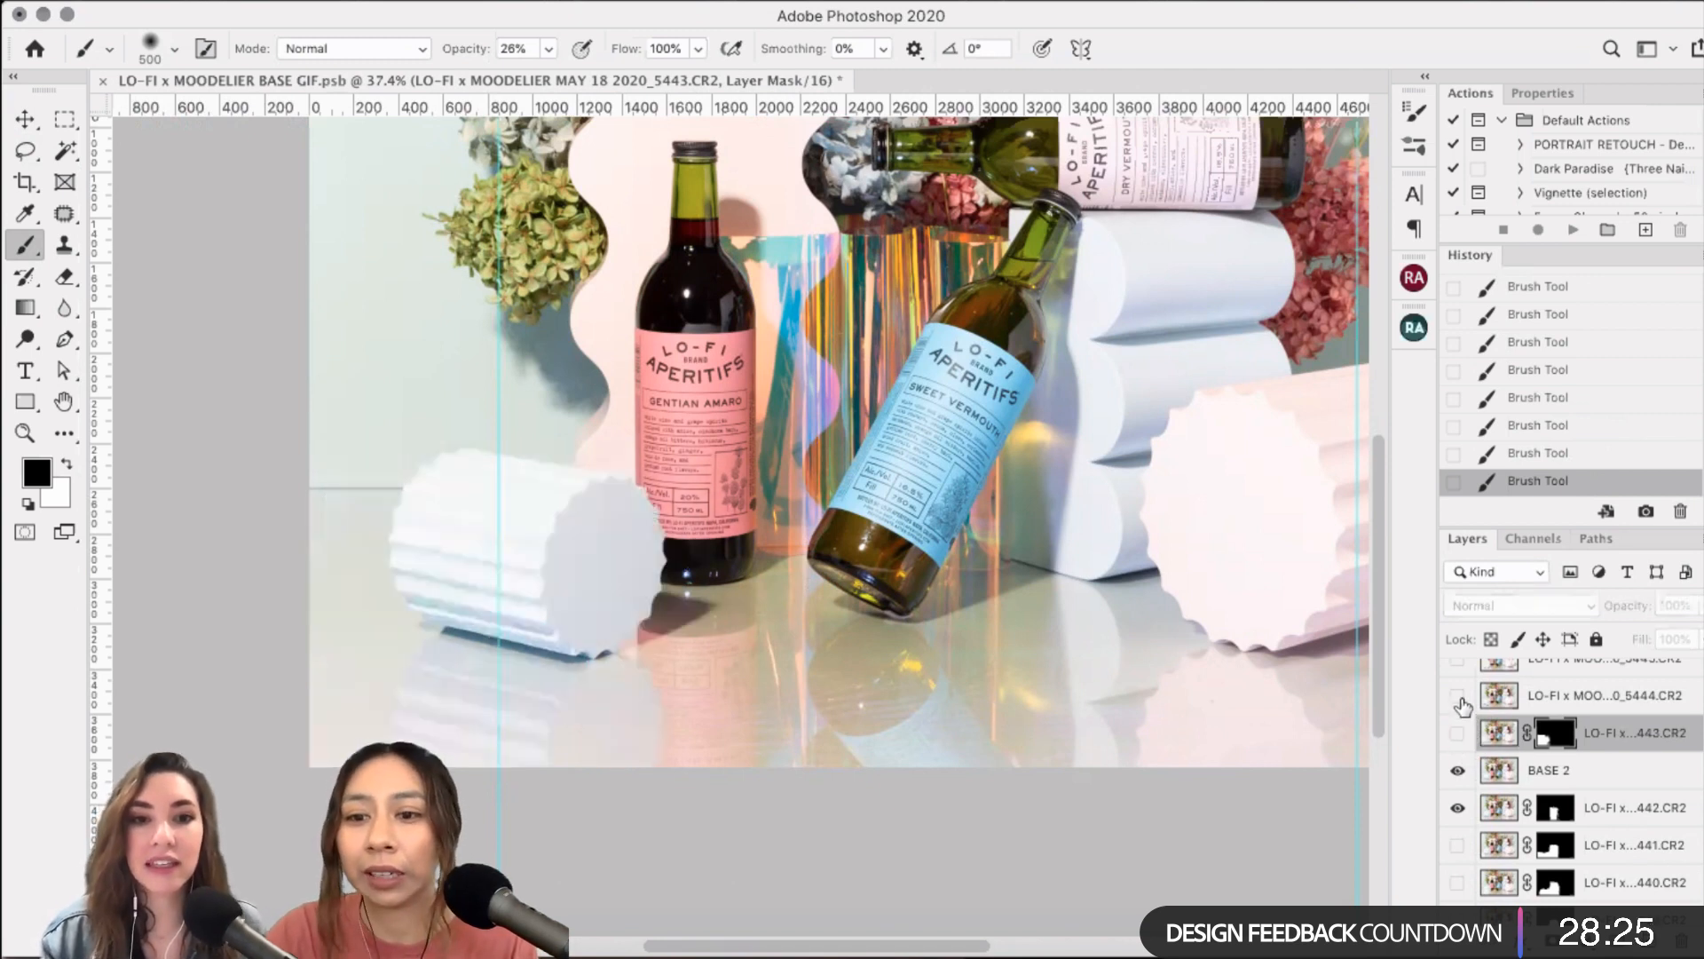
left_click(1457, 696)
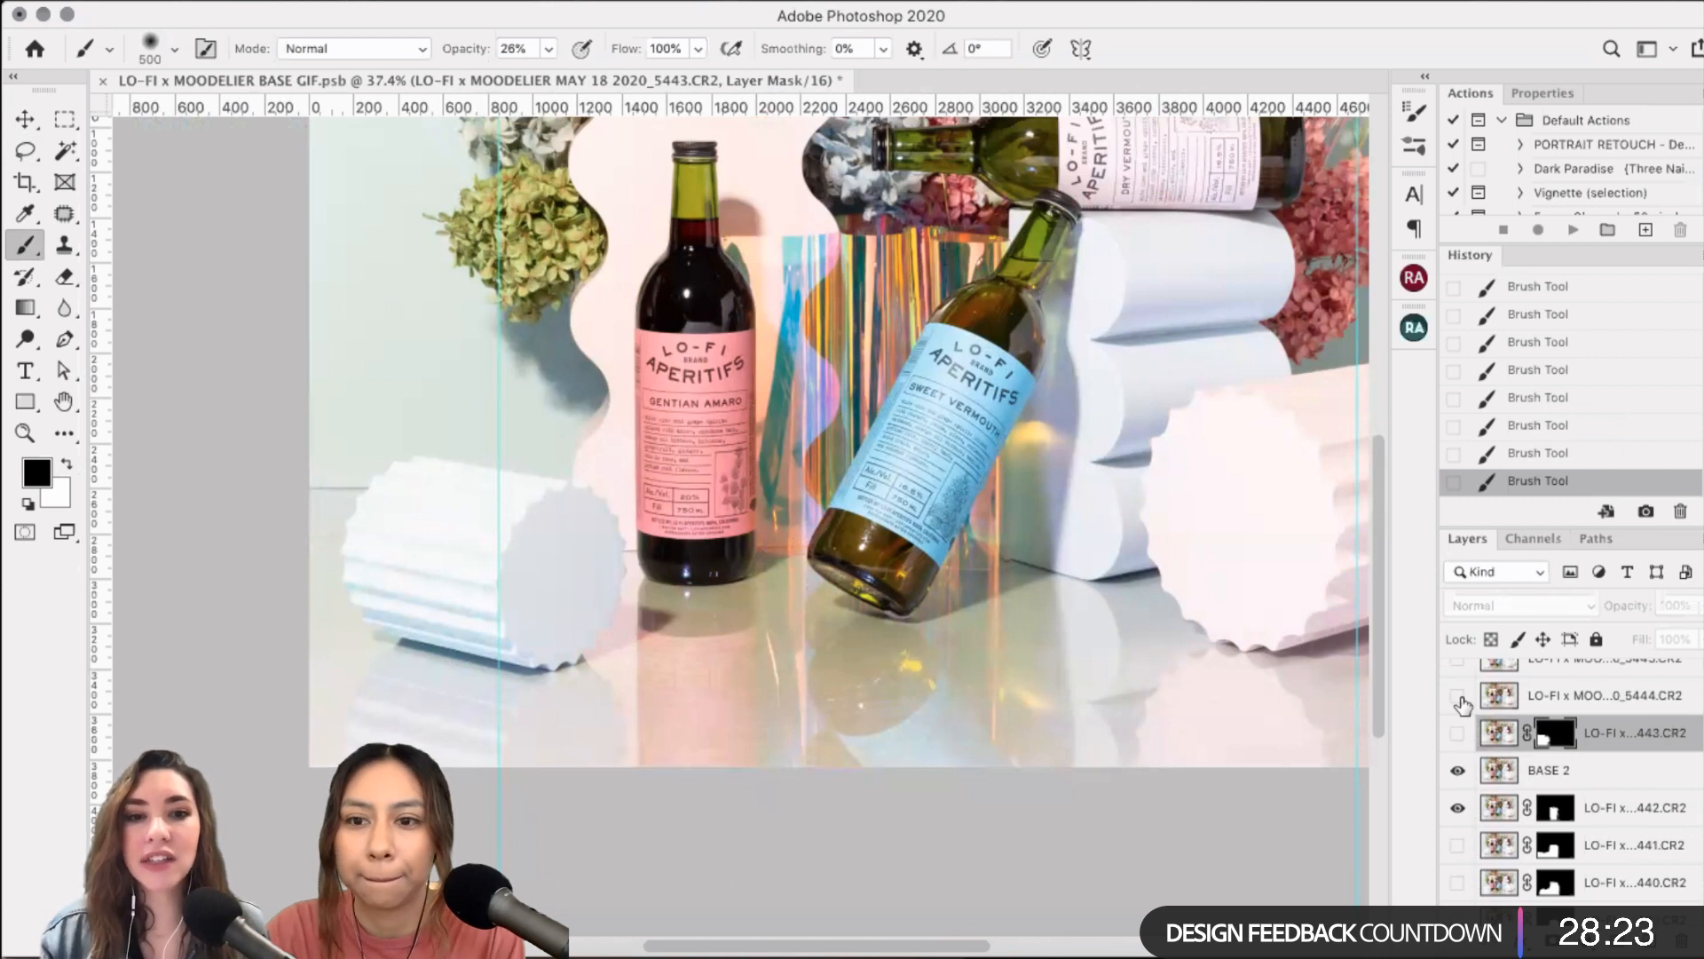
left_click(1607, 705)
scroll(1544, 767, "up", 2)
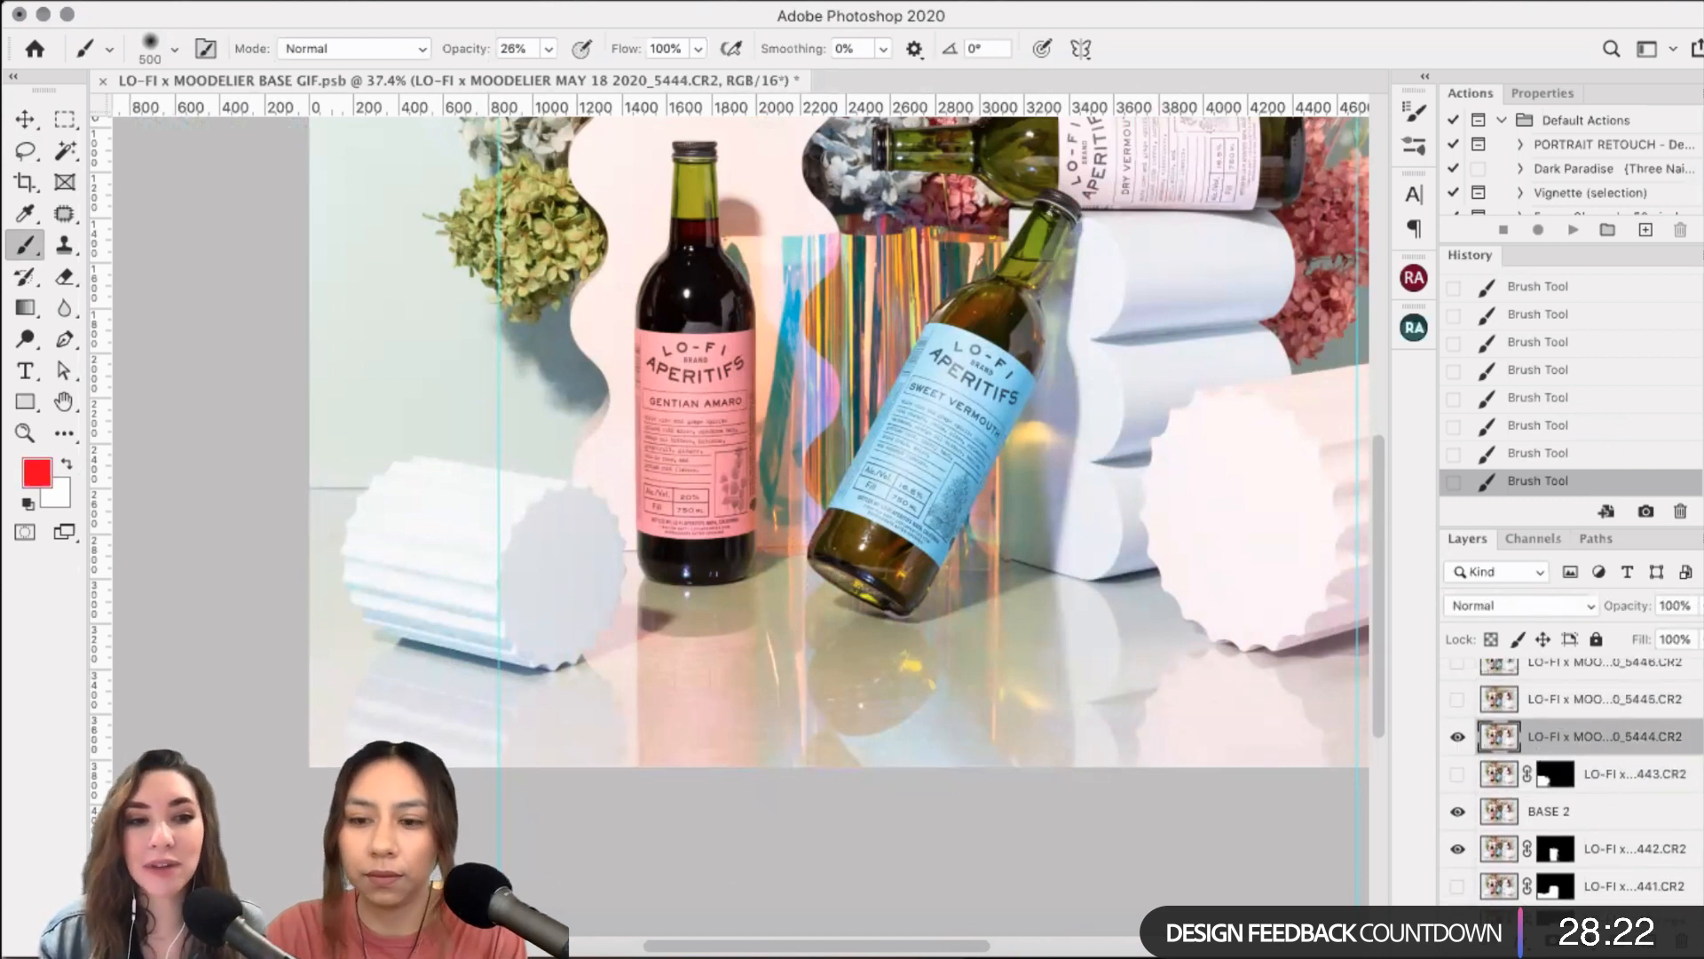
left_click(24, 151)
left_click(1455, 739)
left_click(1456, 739)
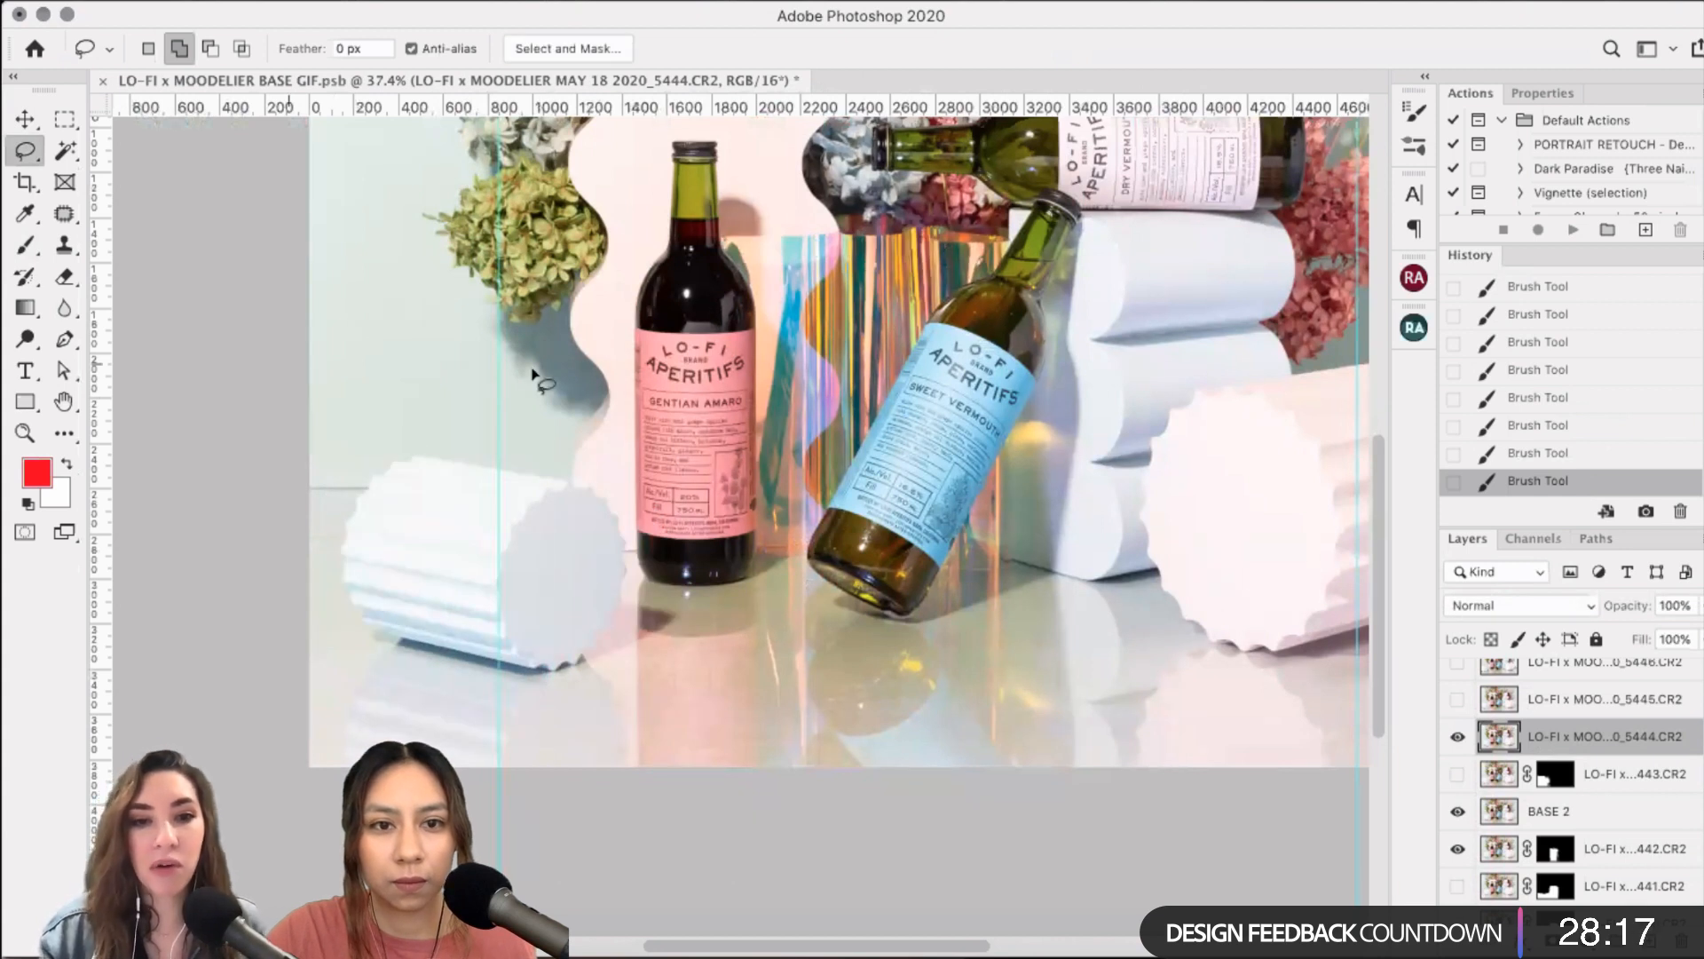
- Lasso the white fluted cylinder and part of the pink-label bottle in 5444, smooth the selection by 3, and add it as a layer mask
mouse_move(311, 364)
left_mouse_down()
mouse_move(746, 672)
mouse_move(274, 811)
left_mouse_up()
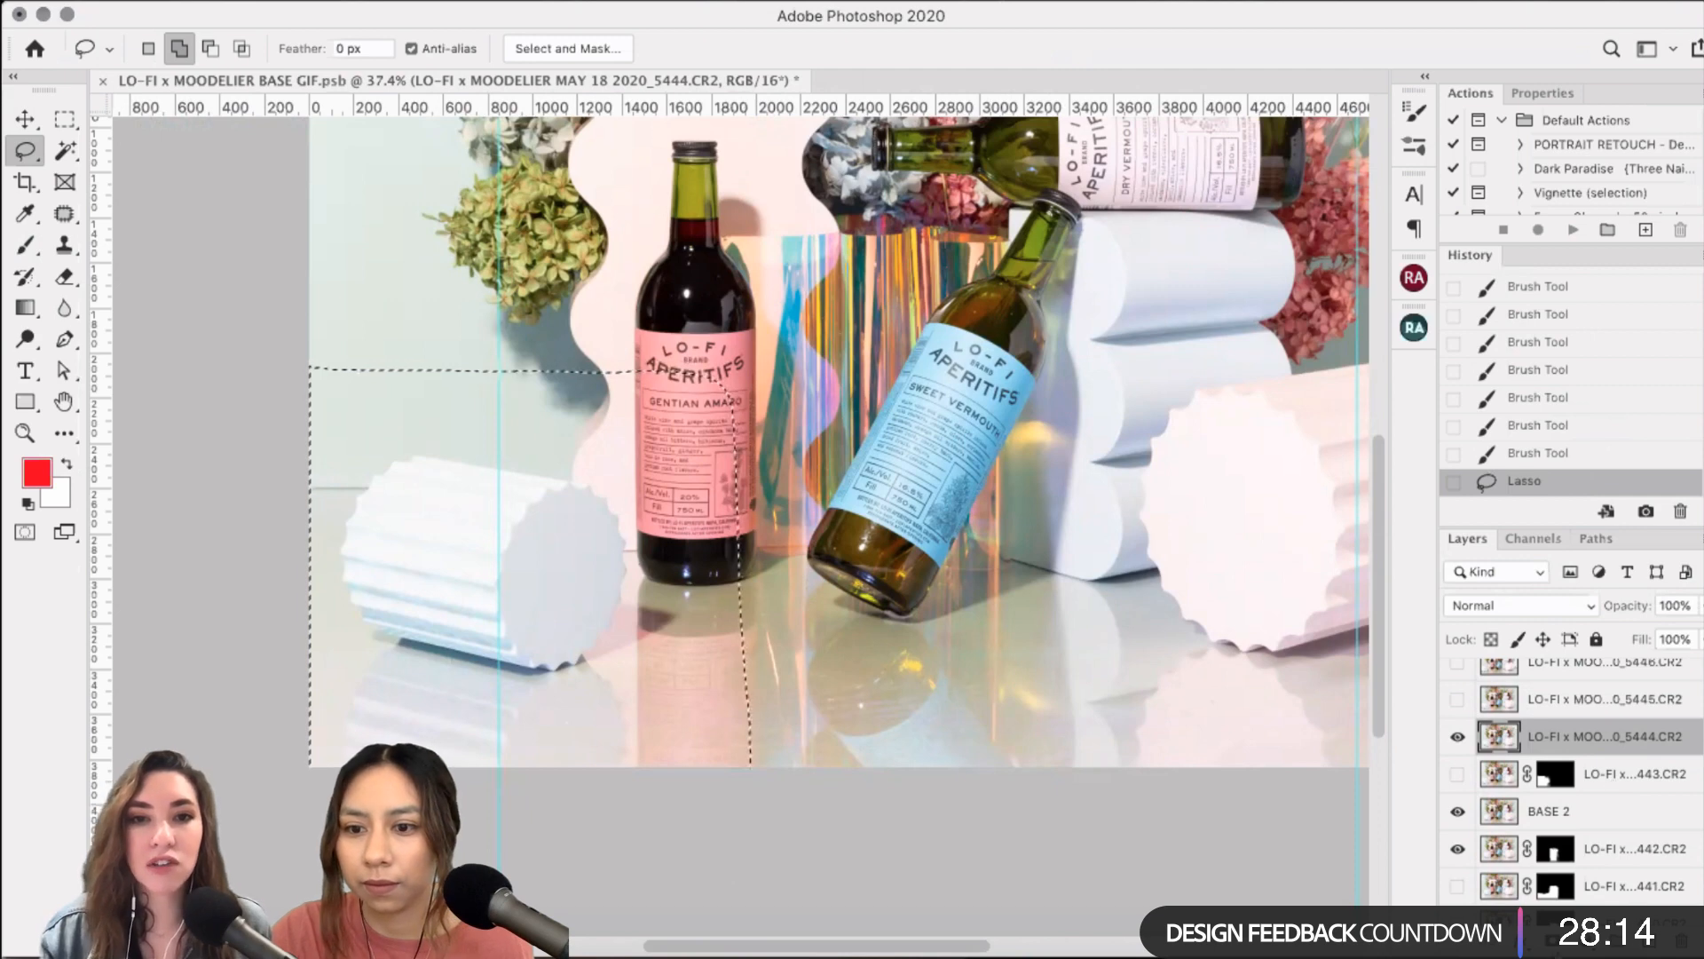
left_click(483, 0)
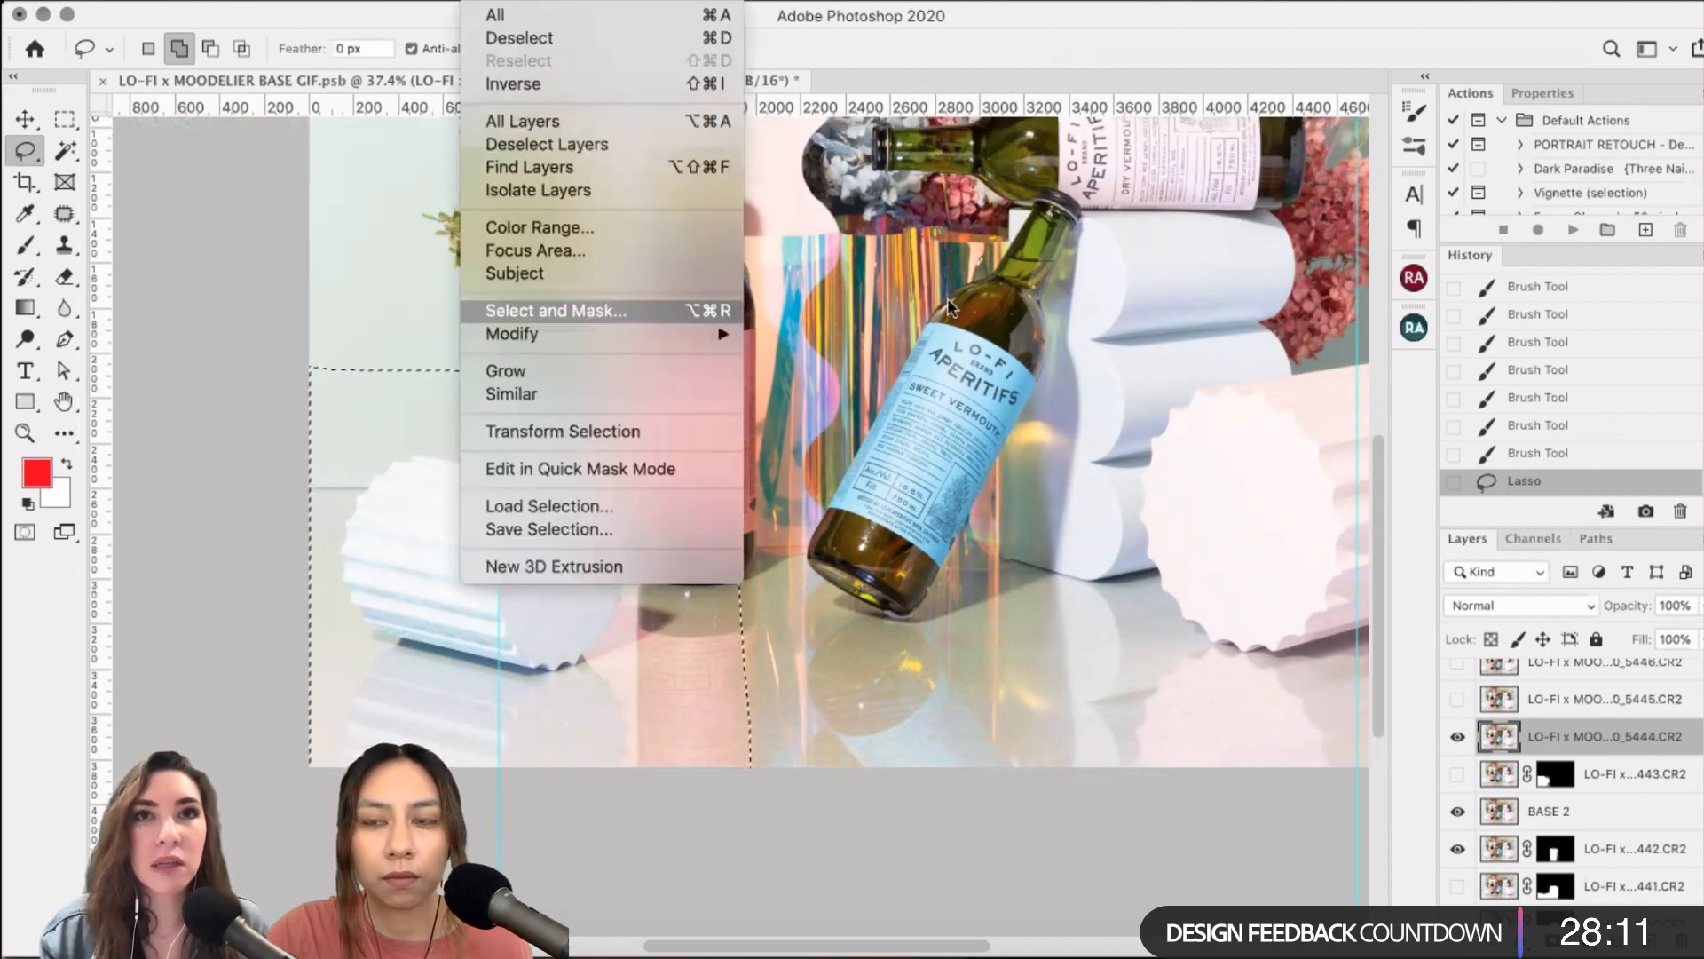
key("Return")
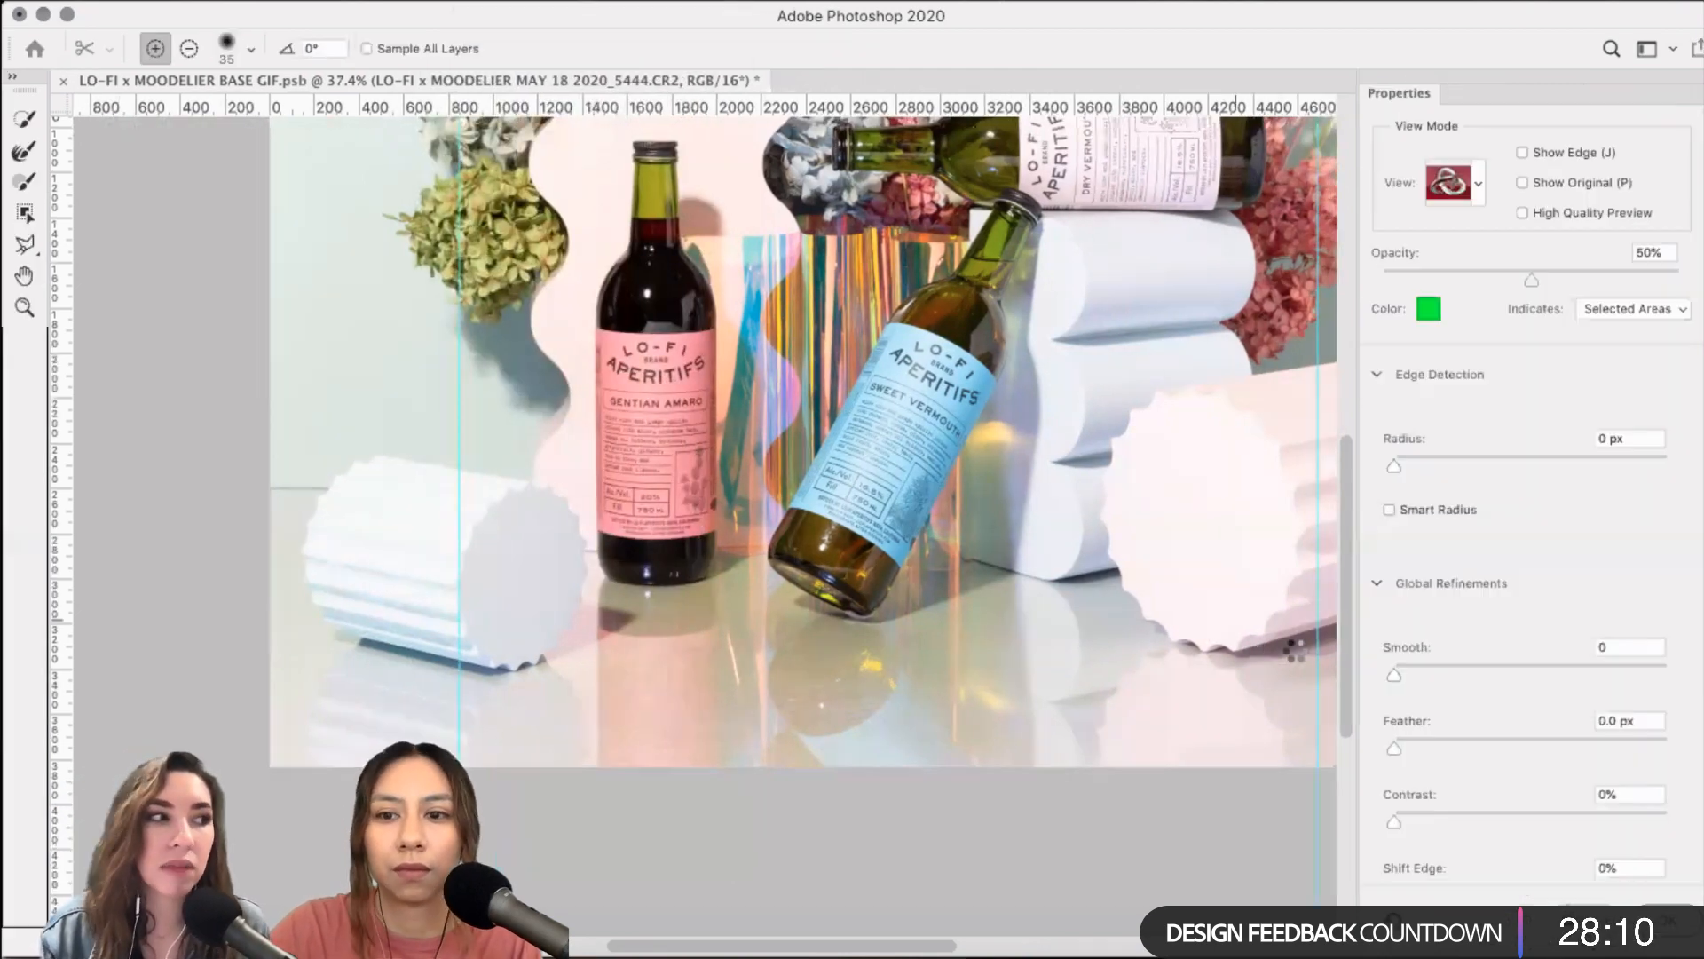
left_click(1404, 664)
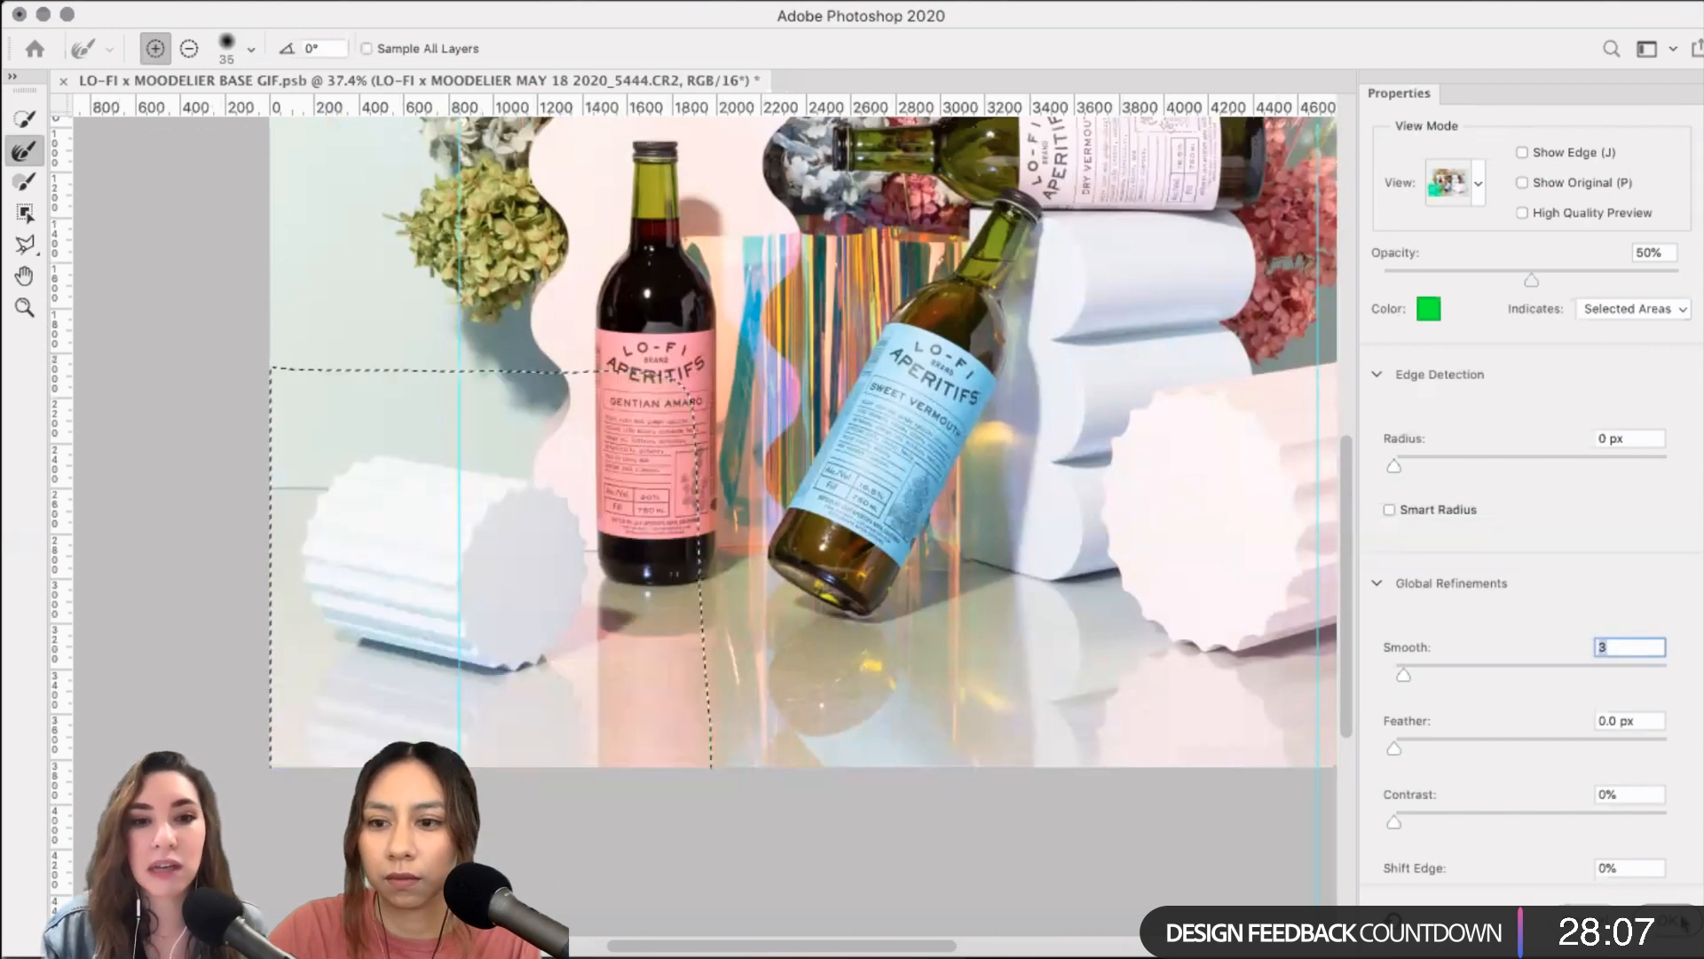
left_click(1680, 923)
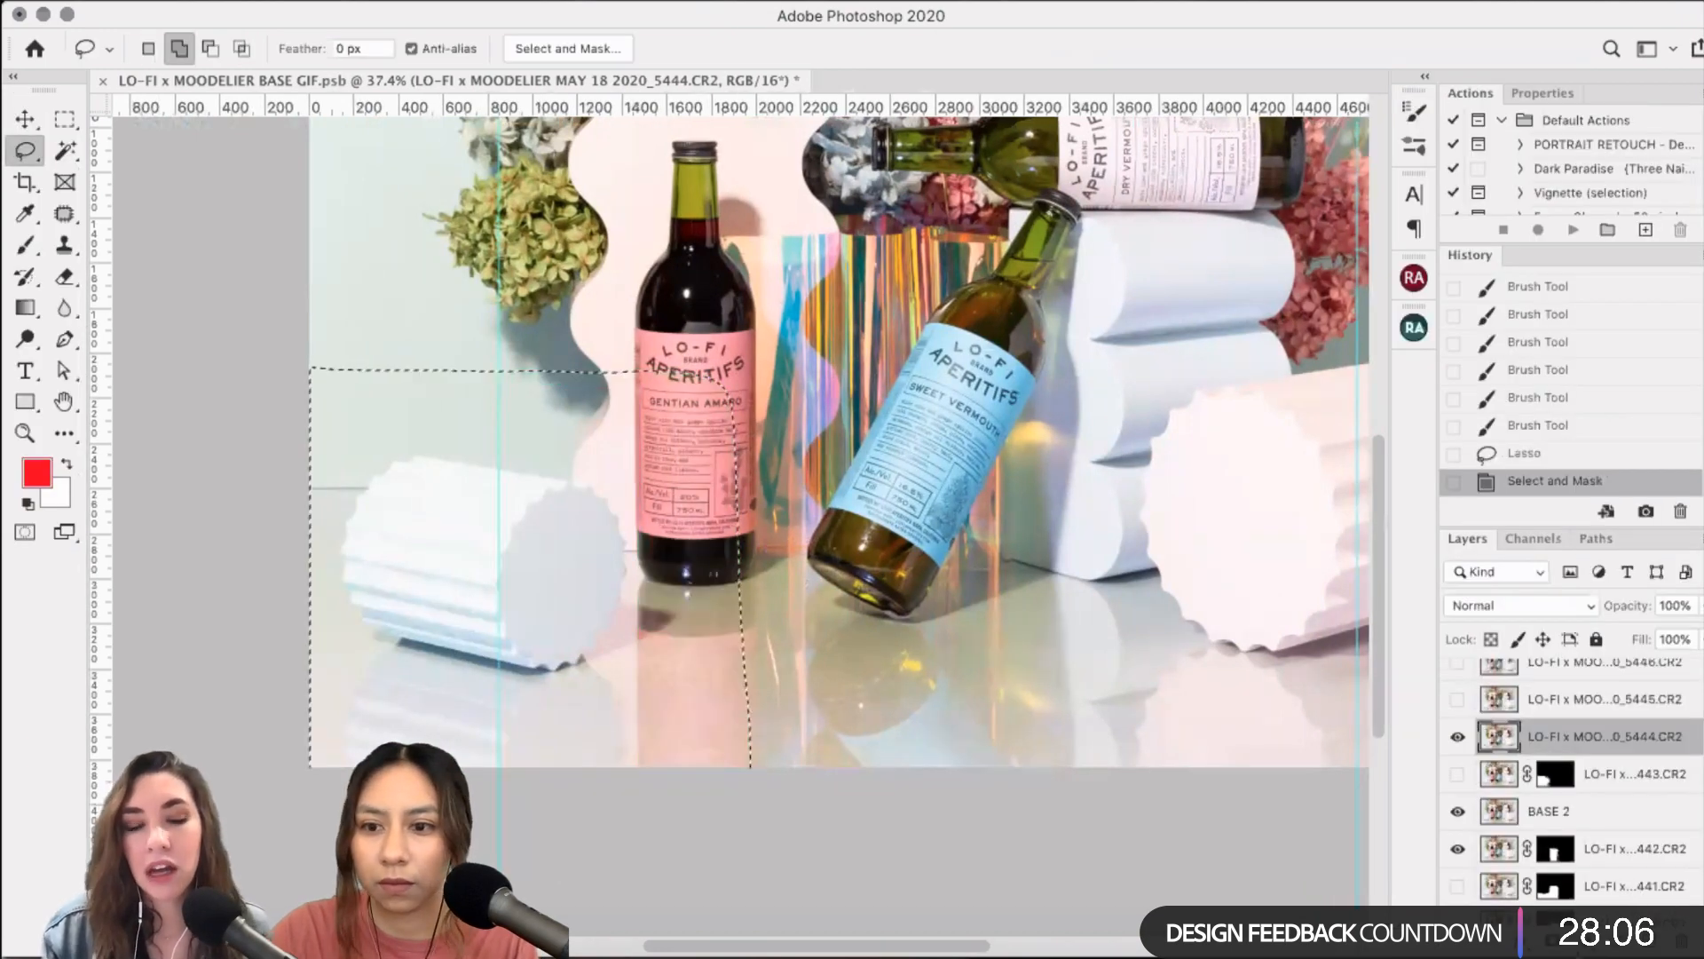
left_click(1563, 941)
- Paint black at 26% opacity along the 5444 mask's edge over the pink-label bottle and floor, and compare the layer hidden and shown
left_click(25, 245)
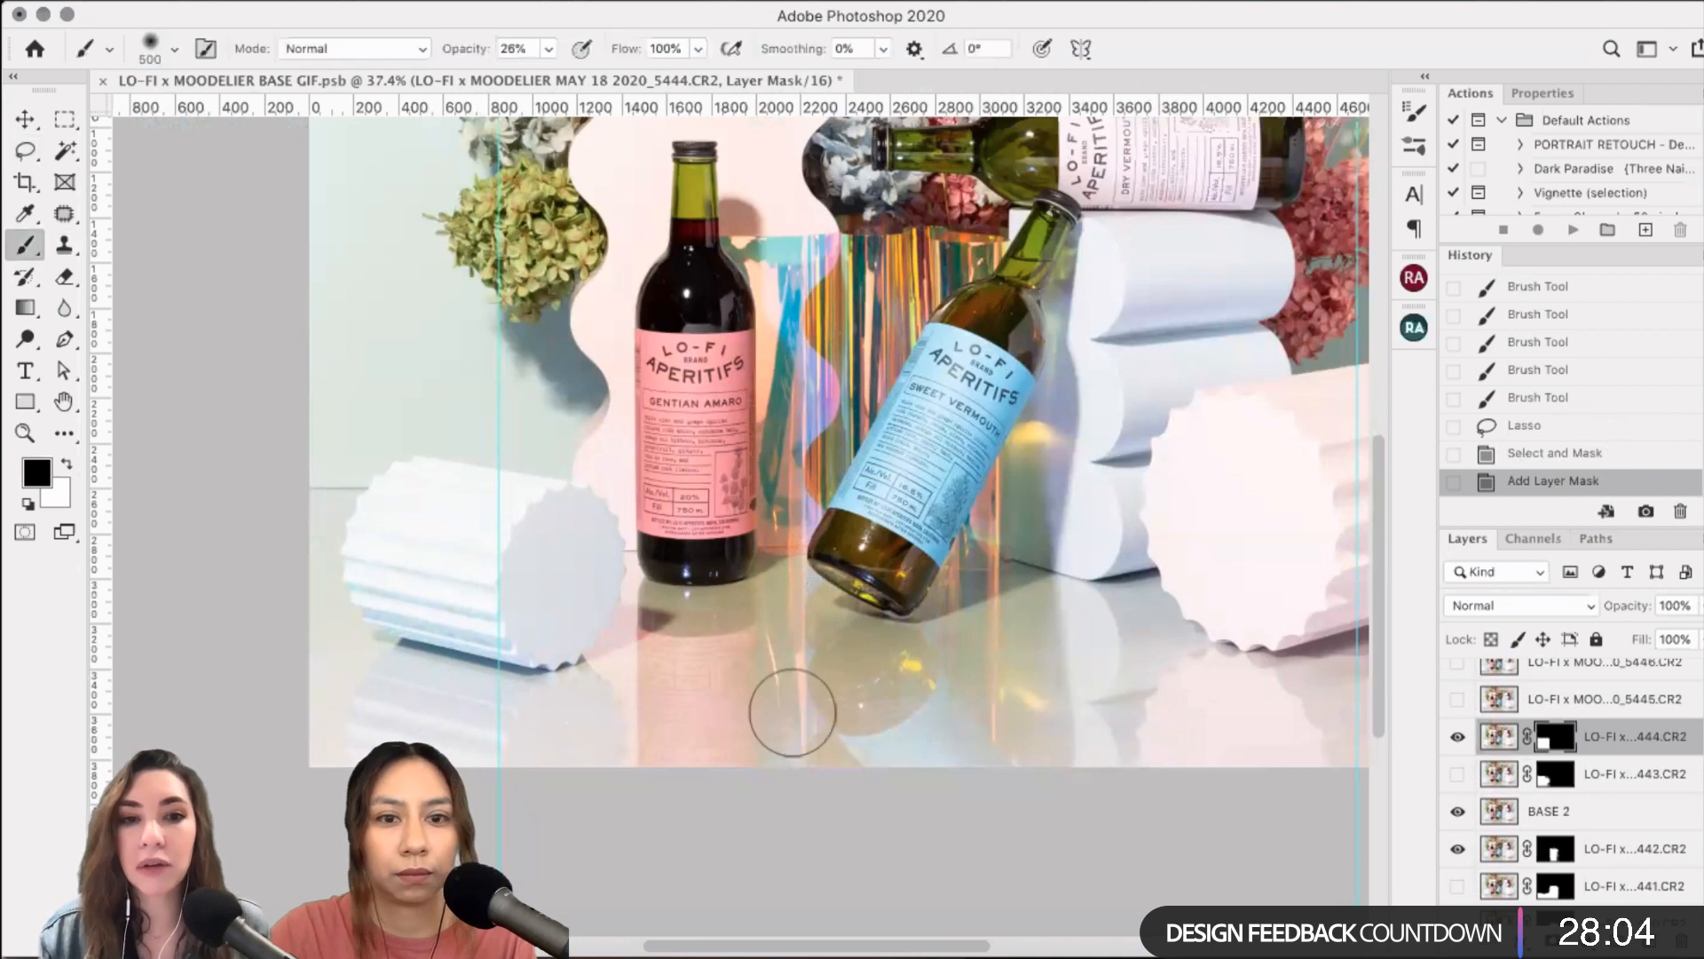
key("bracketright")
mouse_move(674, 391)
left_mouse_down()
mouse_move(682, 436)
mouse_move(750, 502)
left_mouse_up()
mouse_move(750, 497)
left_mouse_down()
mouse_move(754, 716)
mouse_move(755, 667)
mouse_move(717, 802)
left_mouse_up()
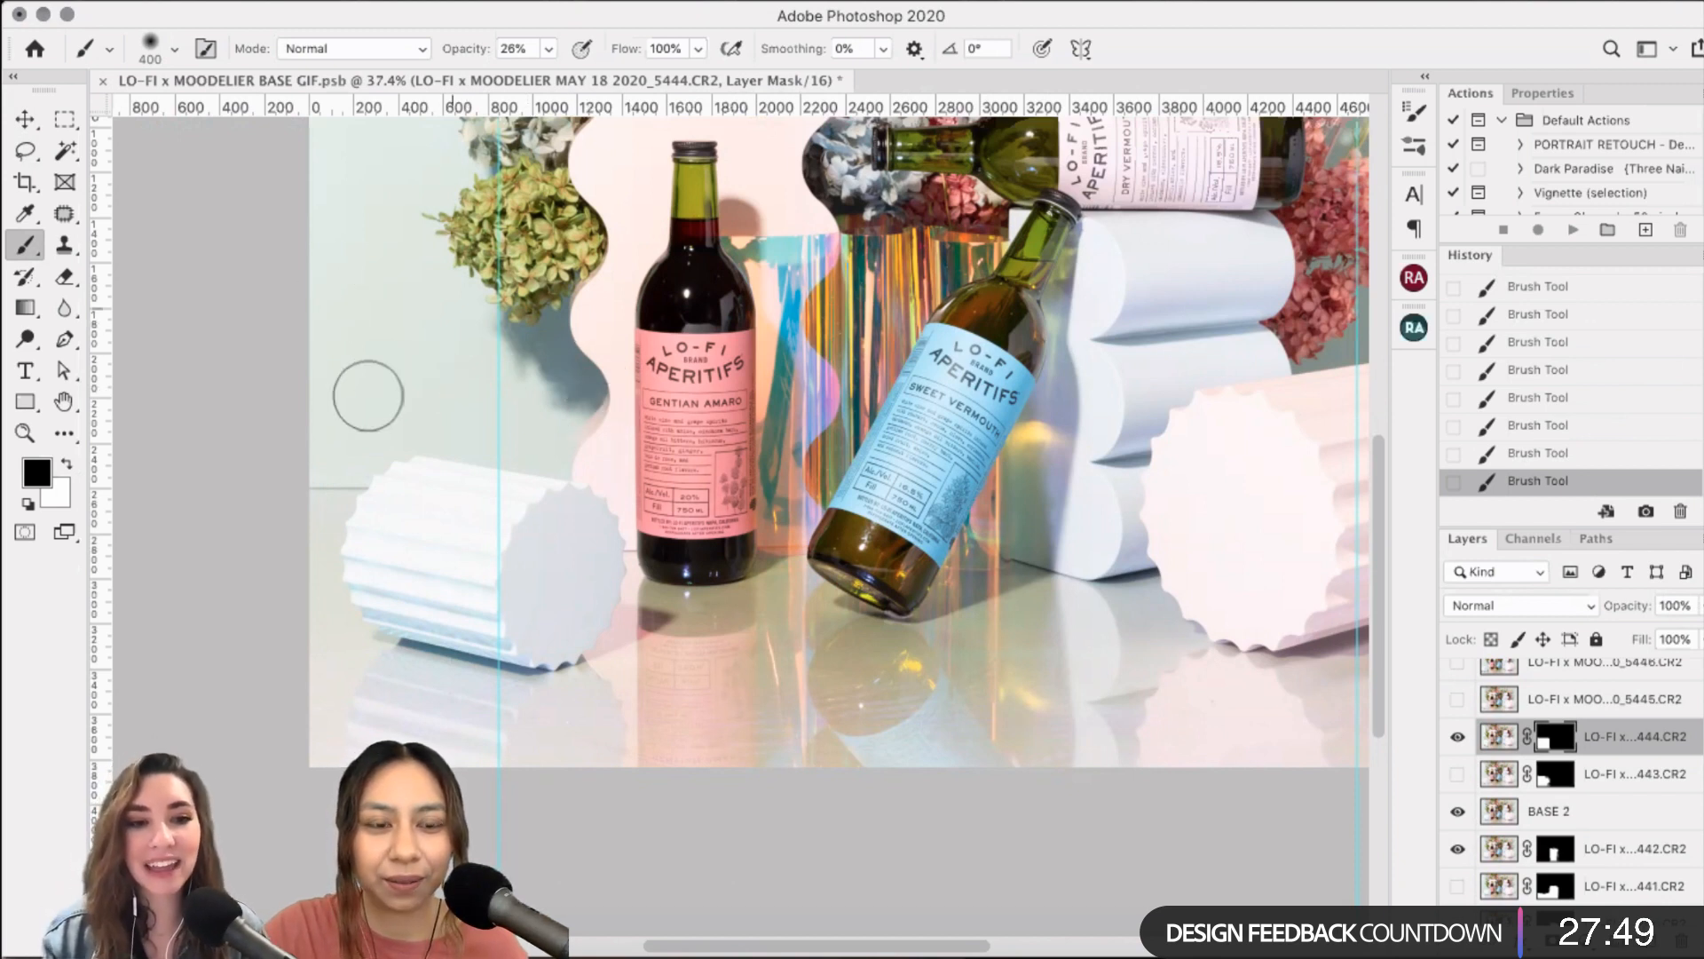
left_click(1457, 739)
left_click(1458, 739)
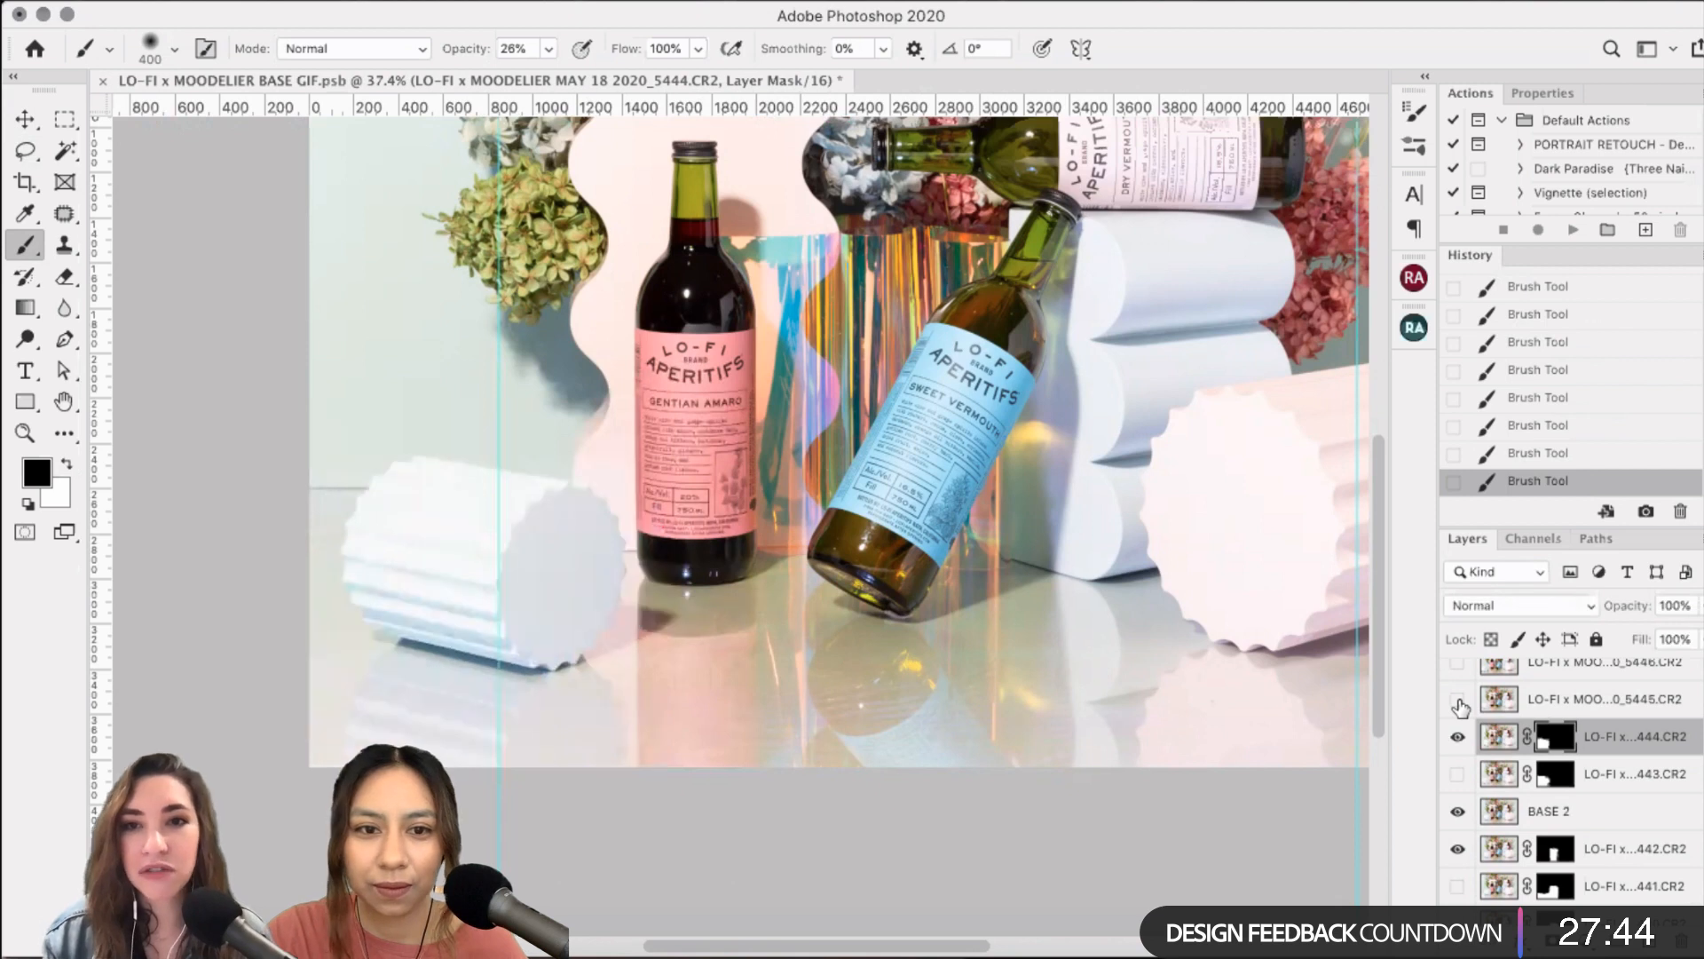
- Show and select the 5445 layer, and lasso the lower-left area from the canvas edge past the white cylinder into the pink-label bottle
left_click(1458, 700)
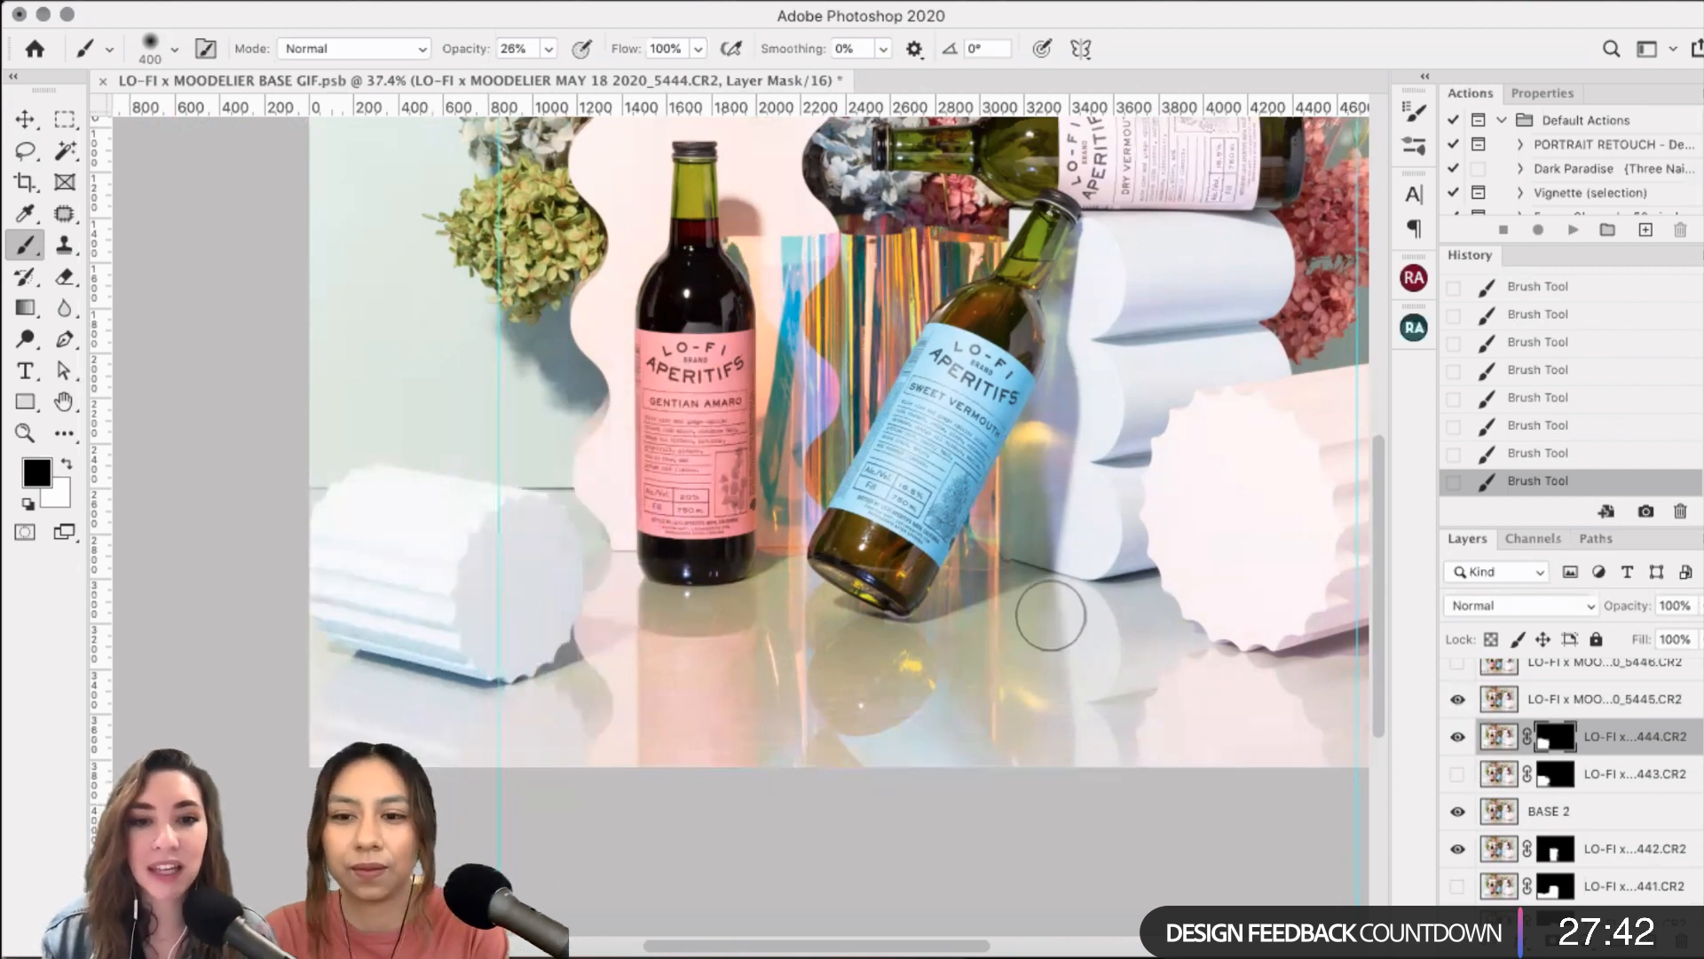
key("alt+bracketright")
left_click(28, 153)
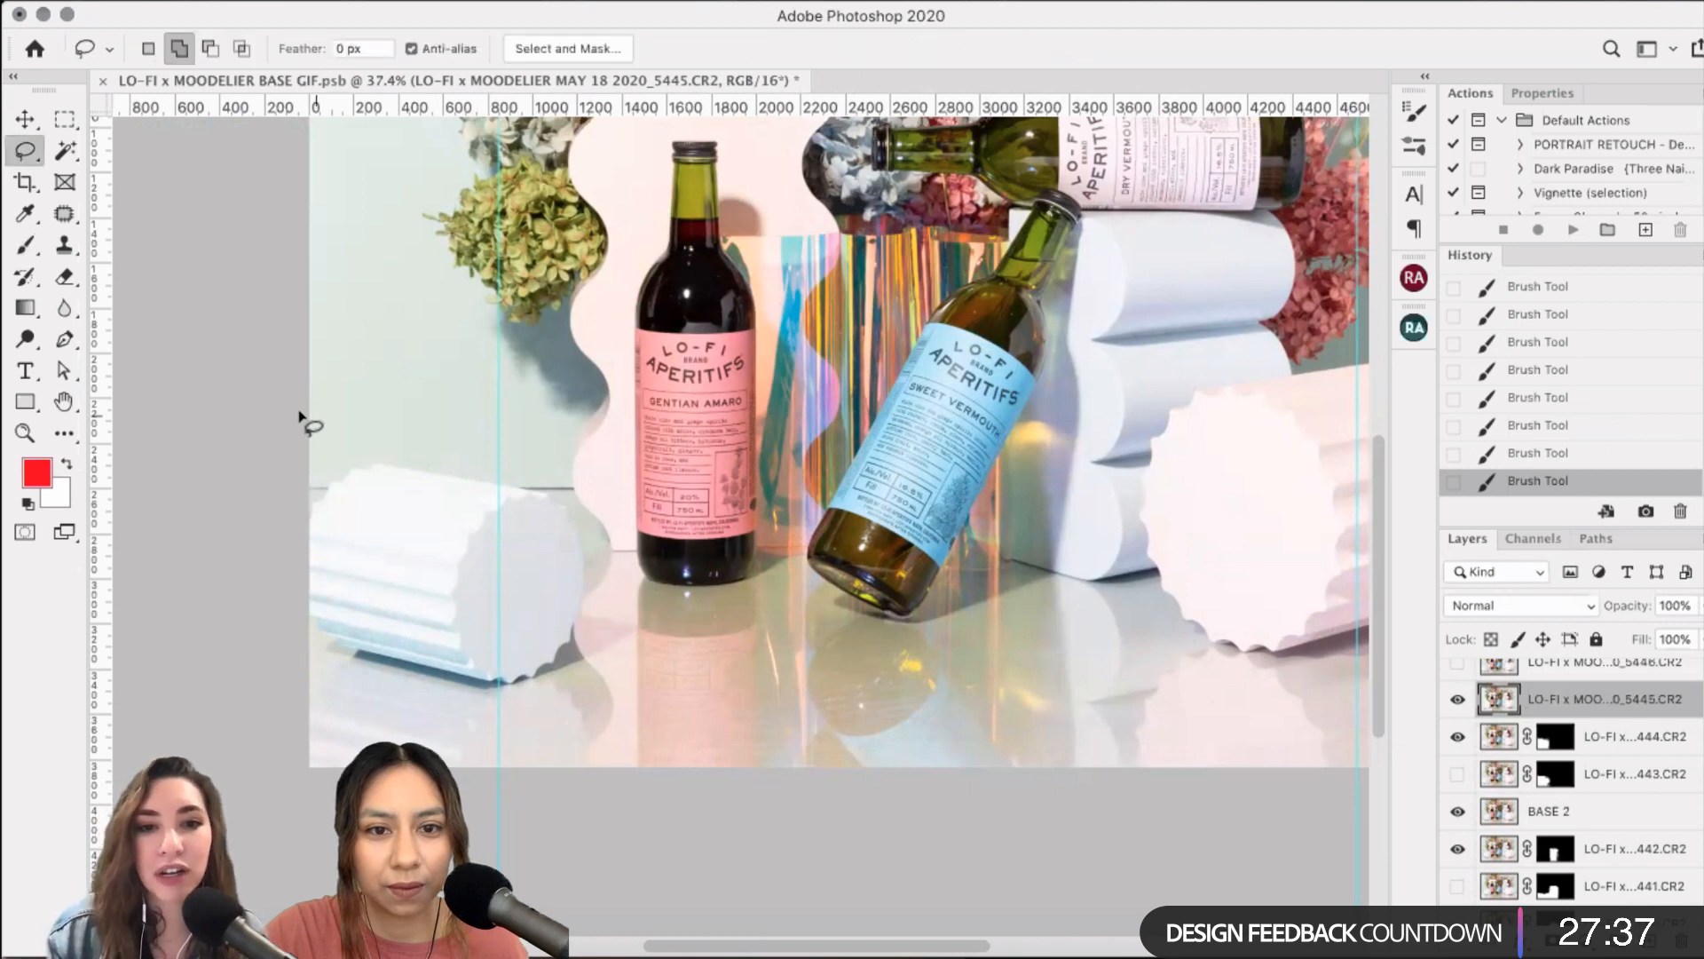
mouse_move(311, 413)
left_mouse_down()
mouse_move(600, 413)
mouse_move(753, 771)
left_mouse_up()
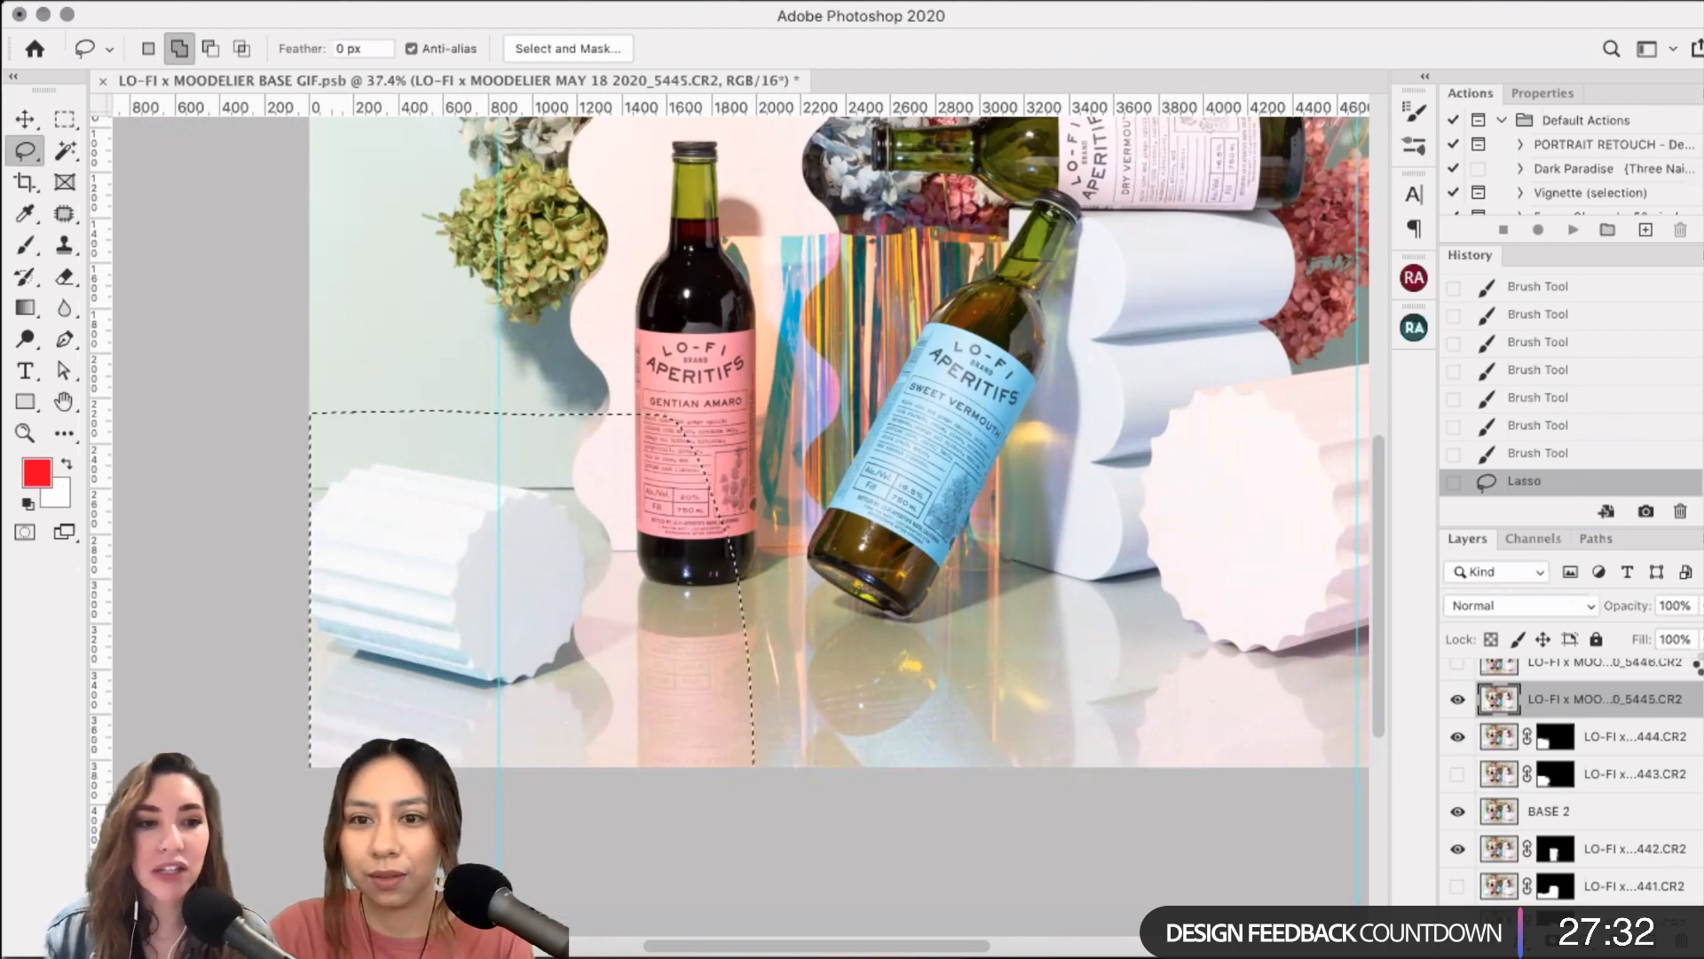
- Smooth the lasso selection by 4 in Select and Mask and add it as the 5445 layer mask
key("super+alt+r")
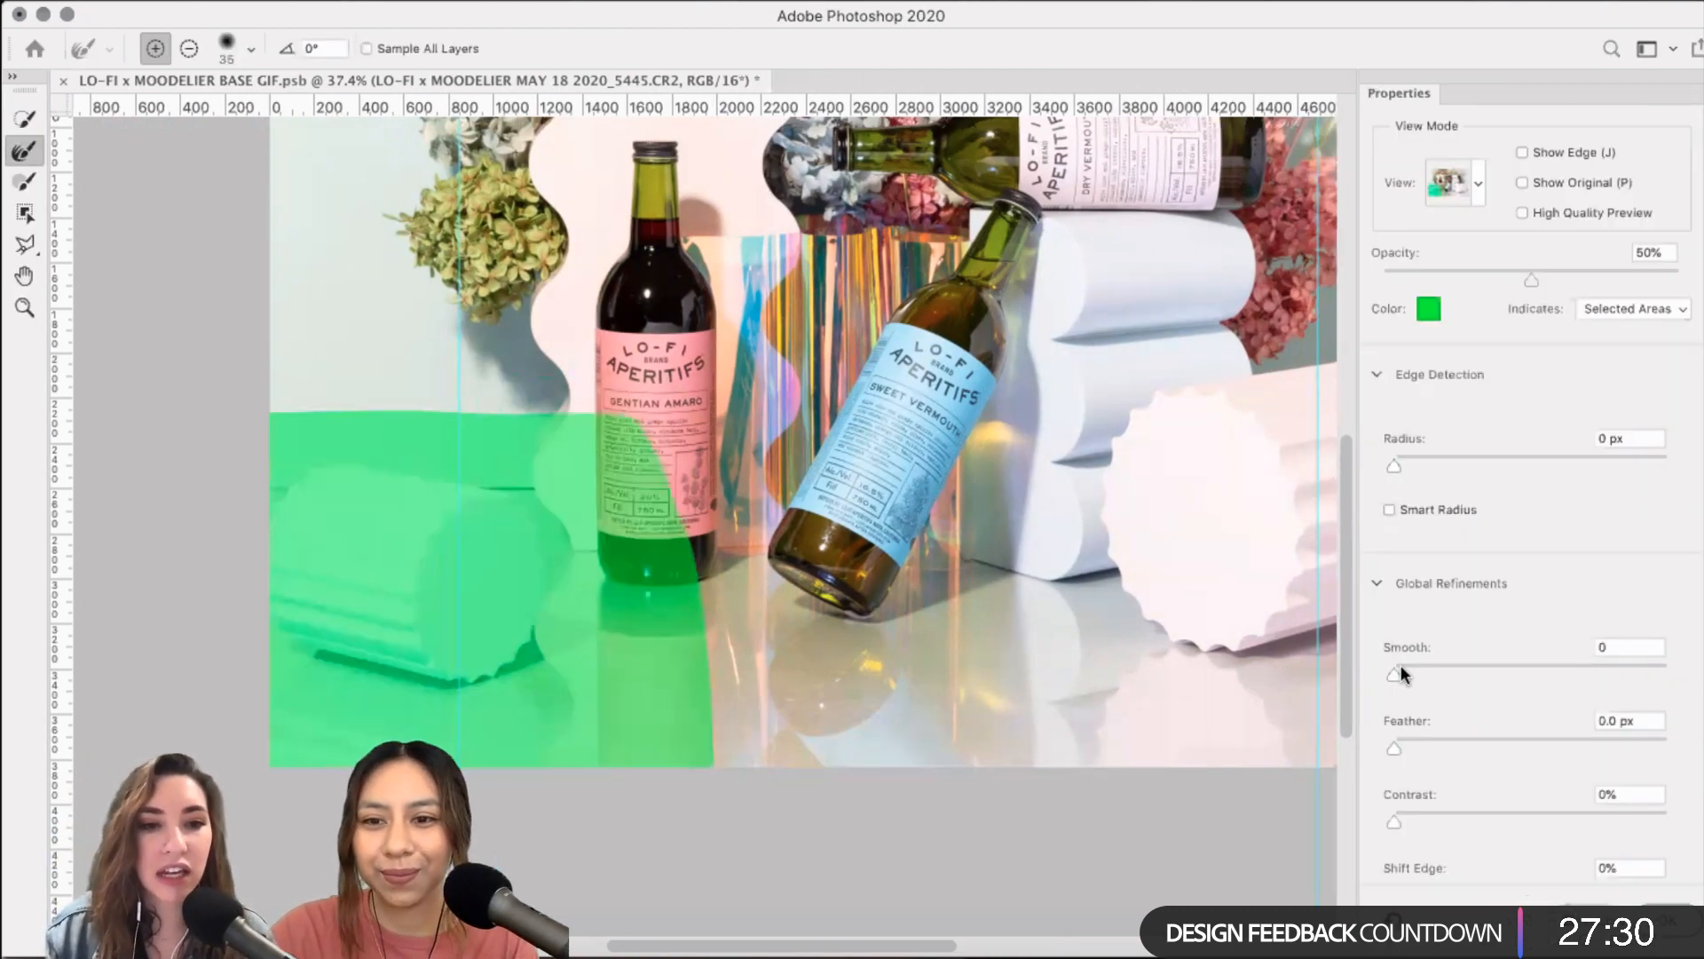
left_click(1401, 666)
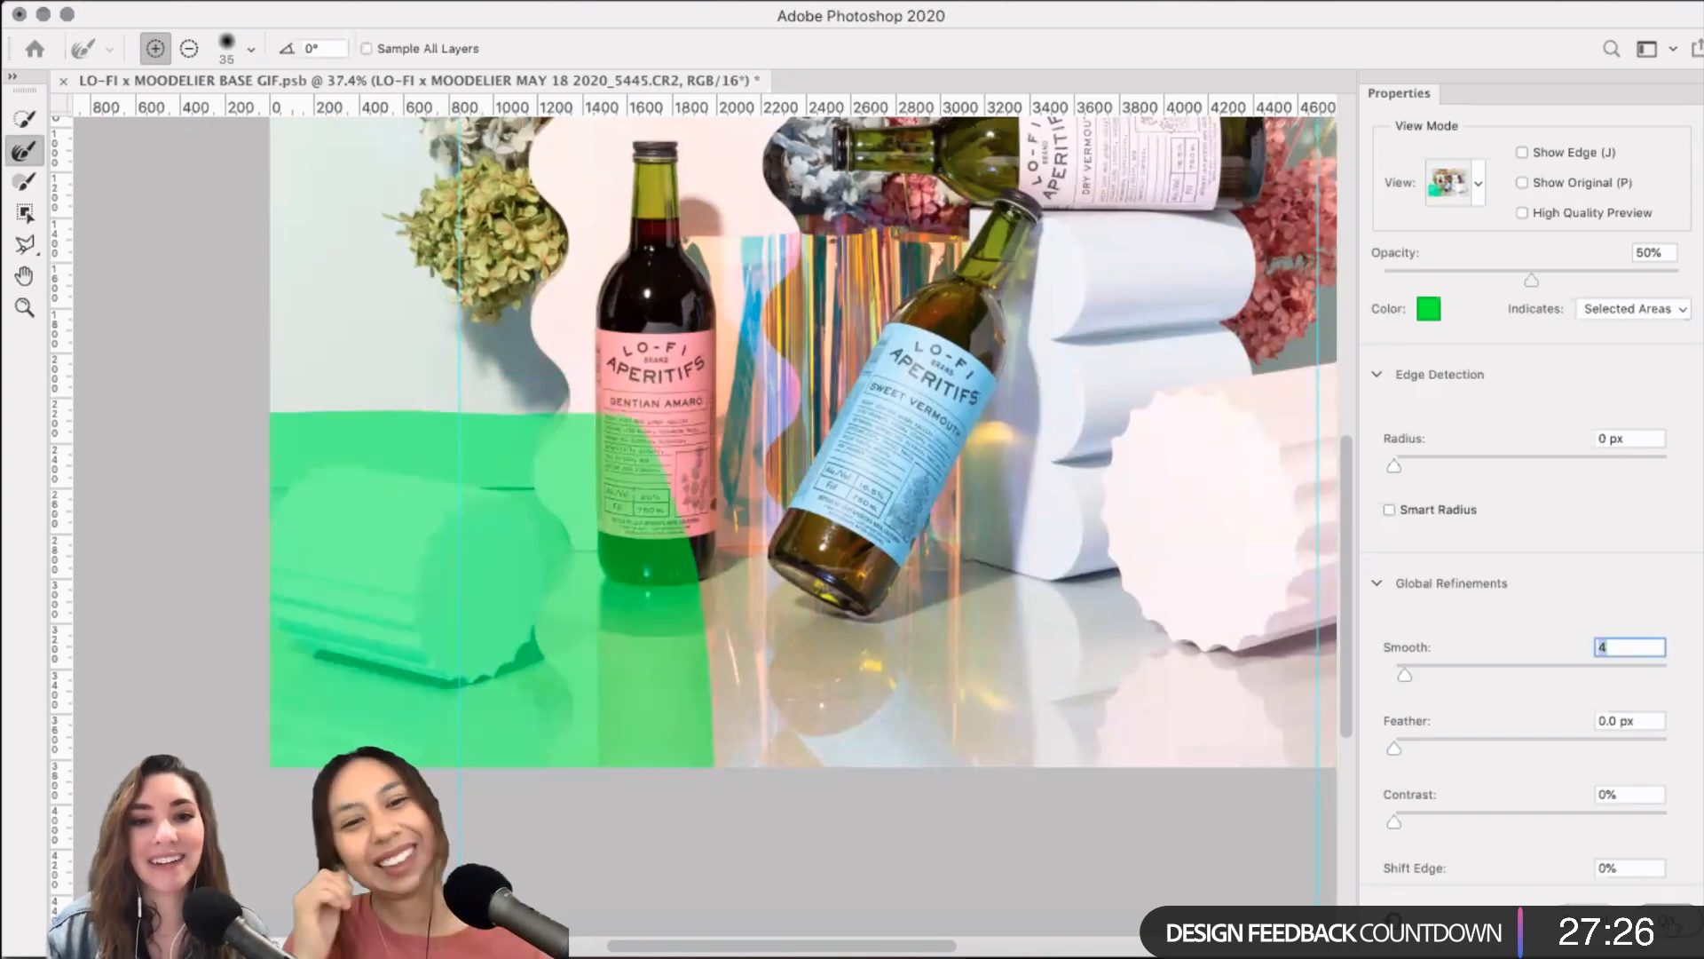
key("Return")
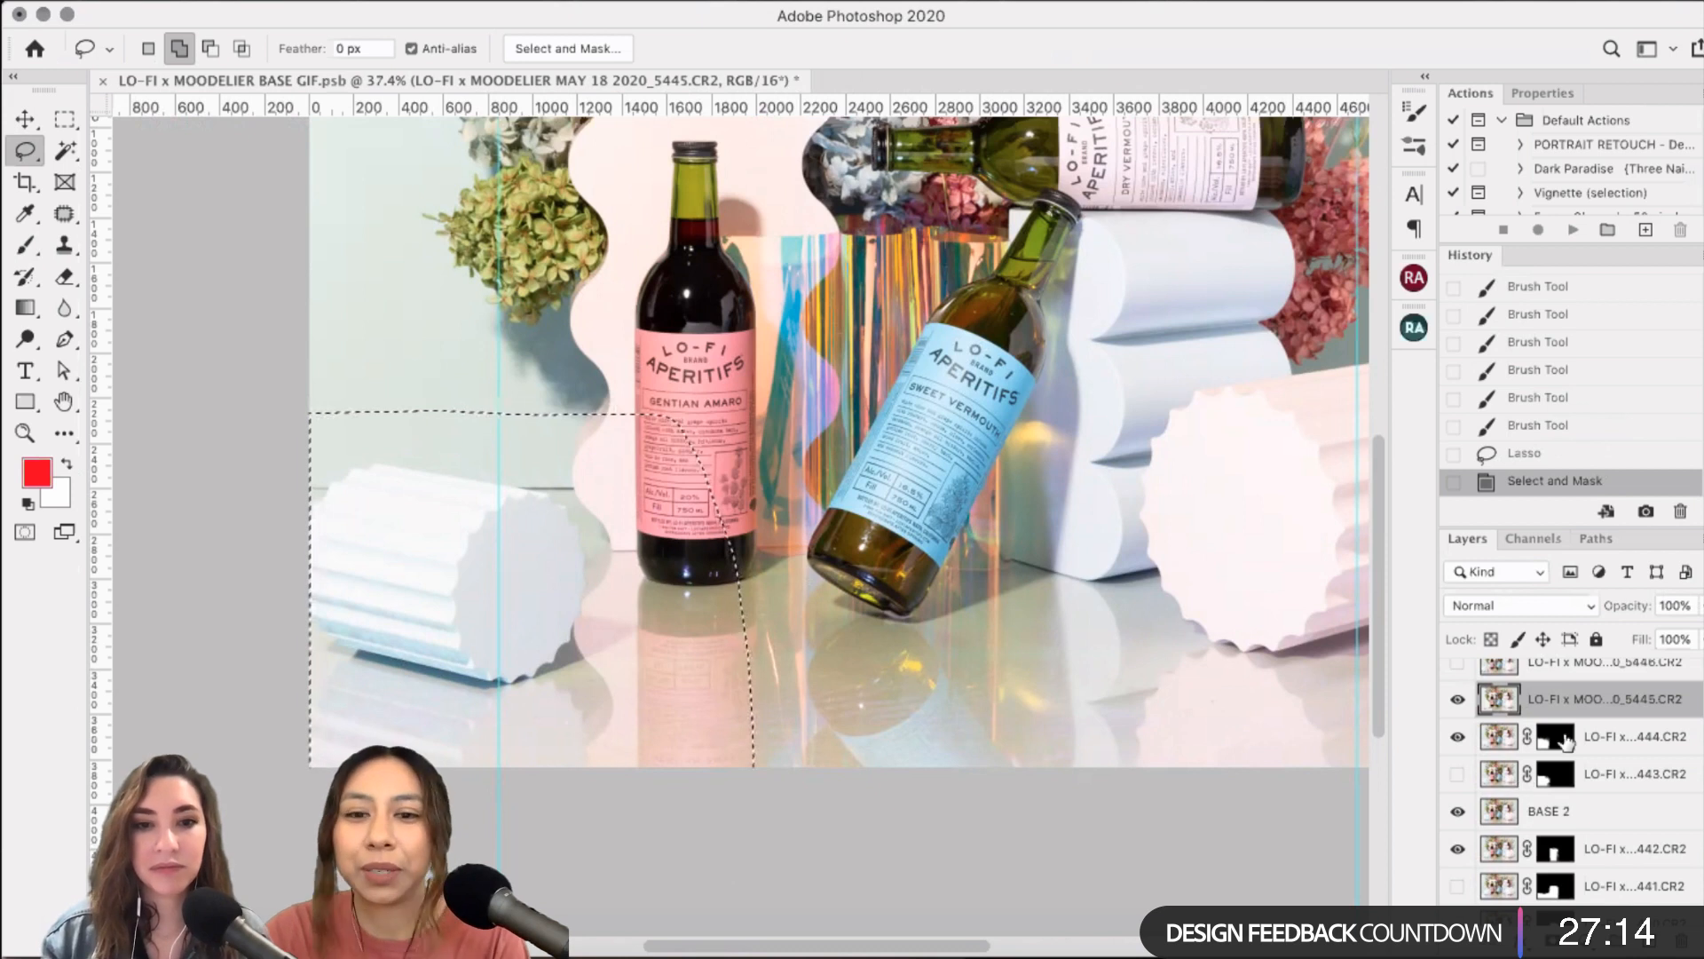
left_click(1551, 941)
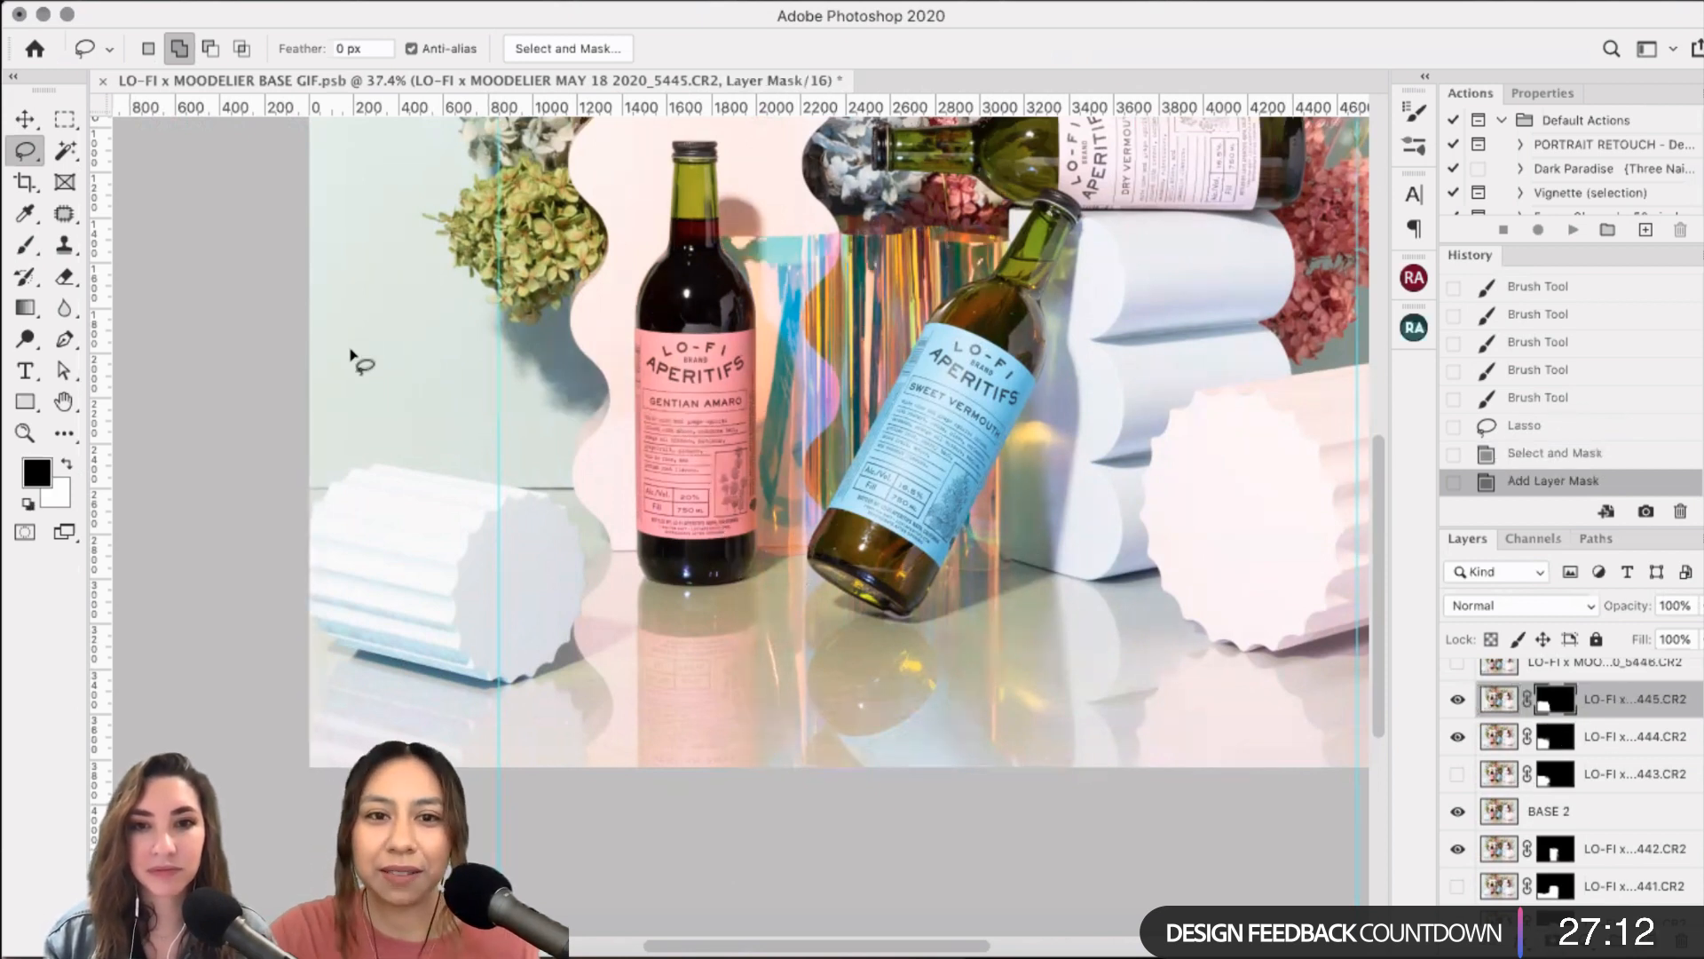
- Fade the upper edge of the 5445 mask on the wall above the white cylinder with a large black brush at 26% opacity
left_click(25, 245)
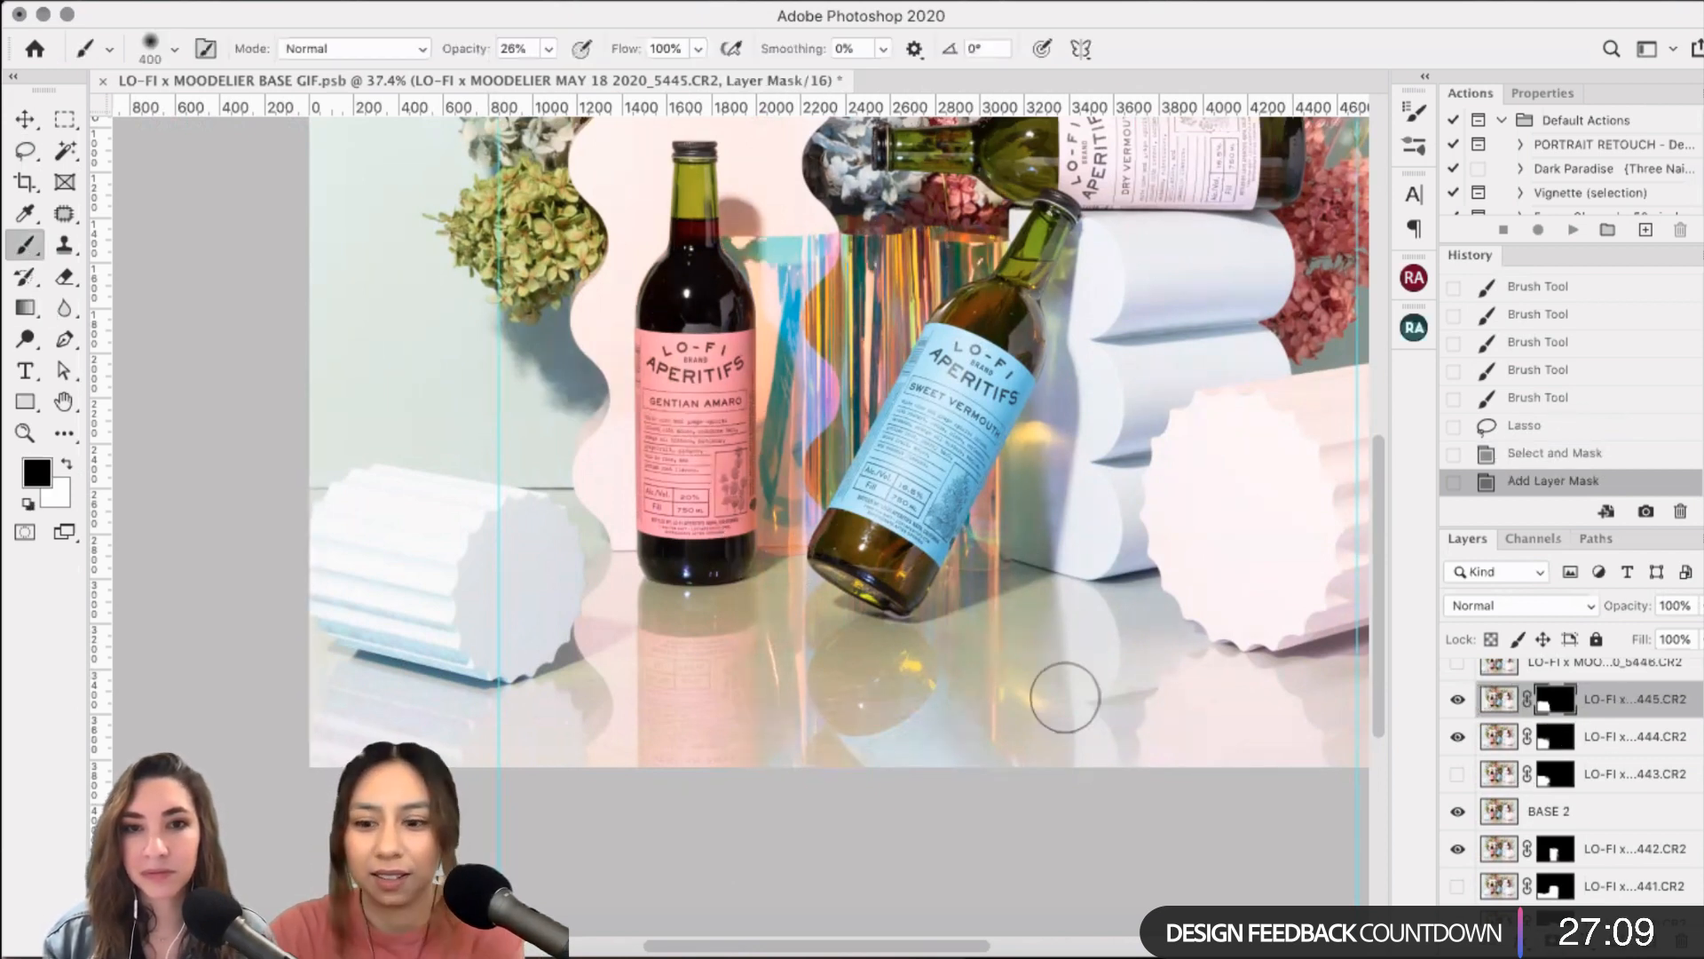
key("bracketright")
key("bracketright")
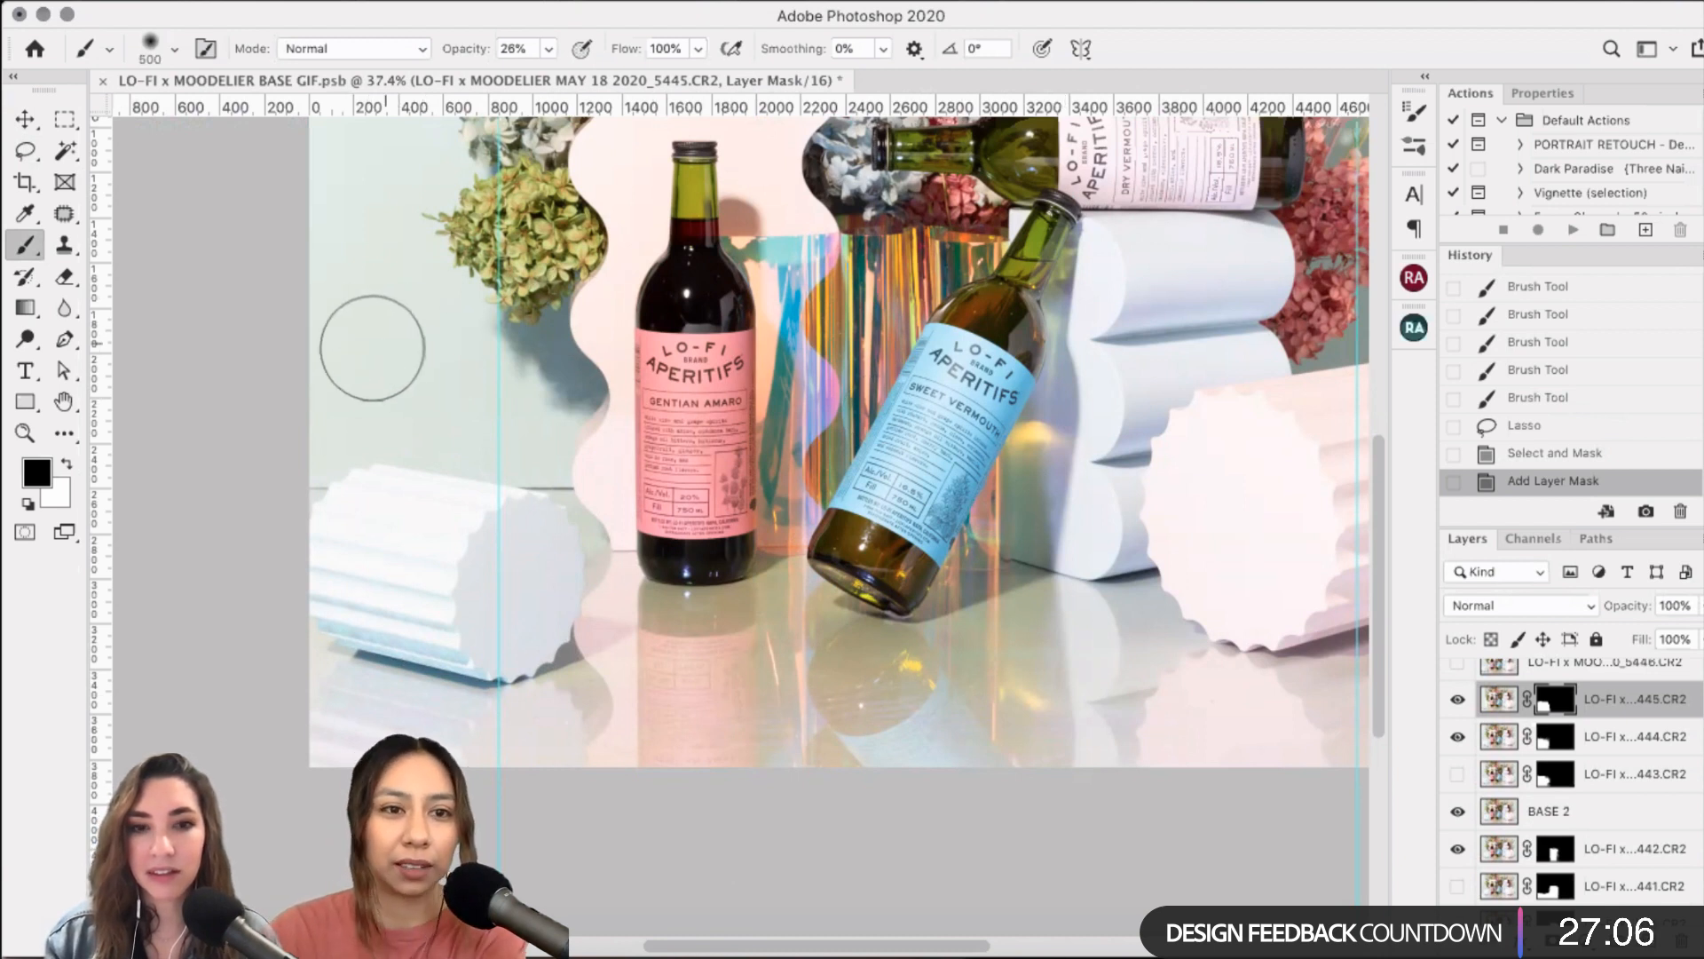
left_click(365, 340)
left_click(378, 353)
left_click(395, 359)
left_click(413, 366)
left_click(430, 360)
left_click(444, 342)
left_click(454, 324)
left_click(395, 308)
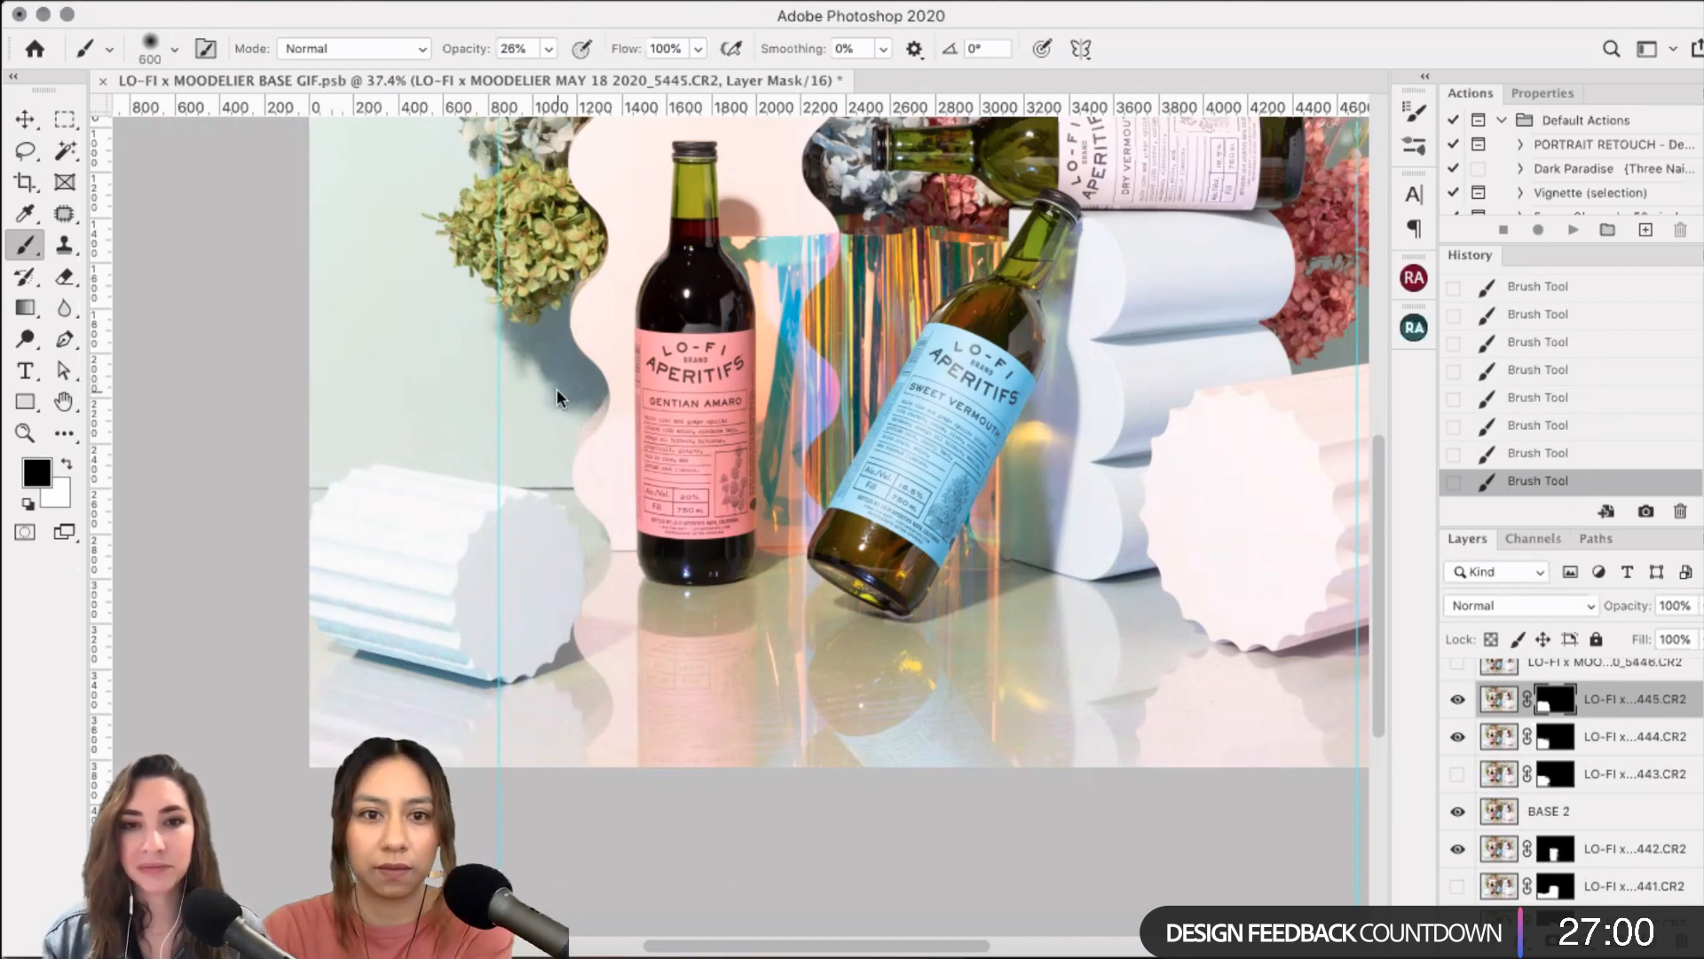
- Touch up the 5445 mask with the brush reduced to 250 px and check the layer by toggling its visibility
key("bracketleft")
key("bracketleft")
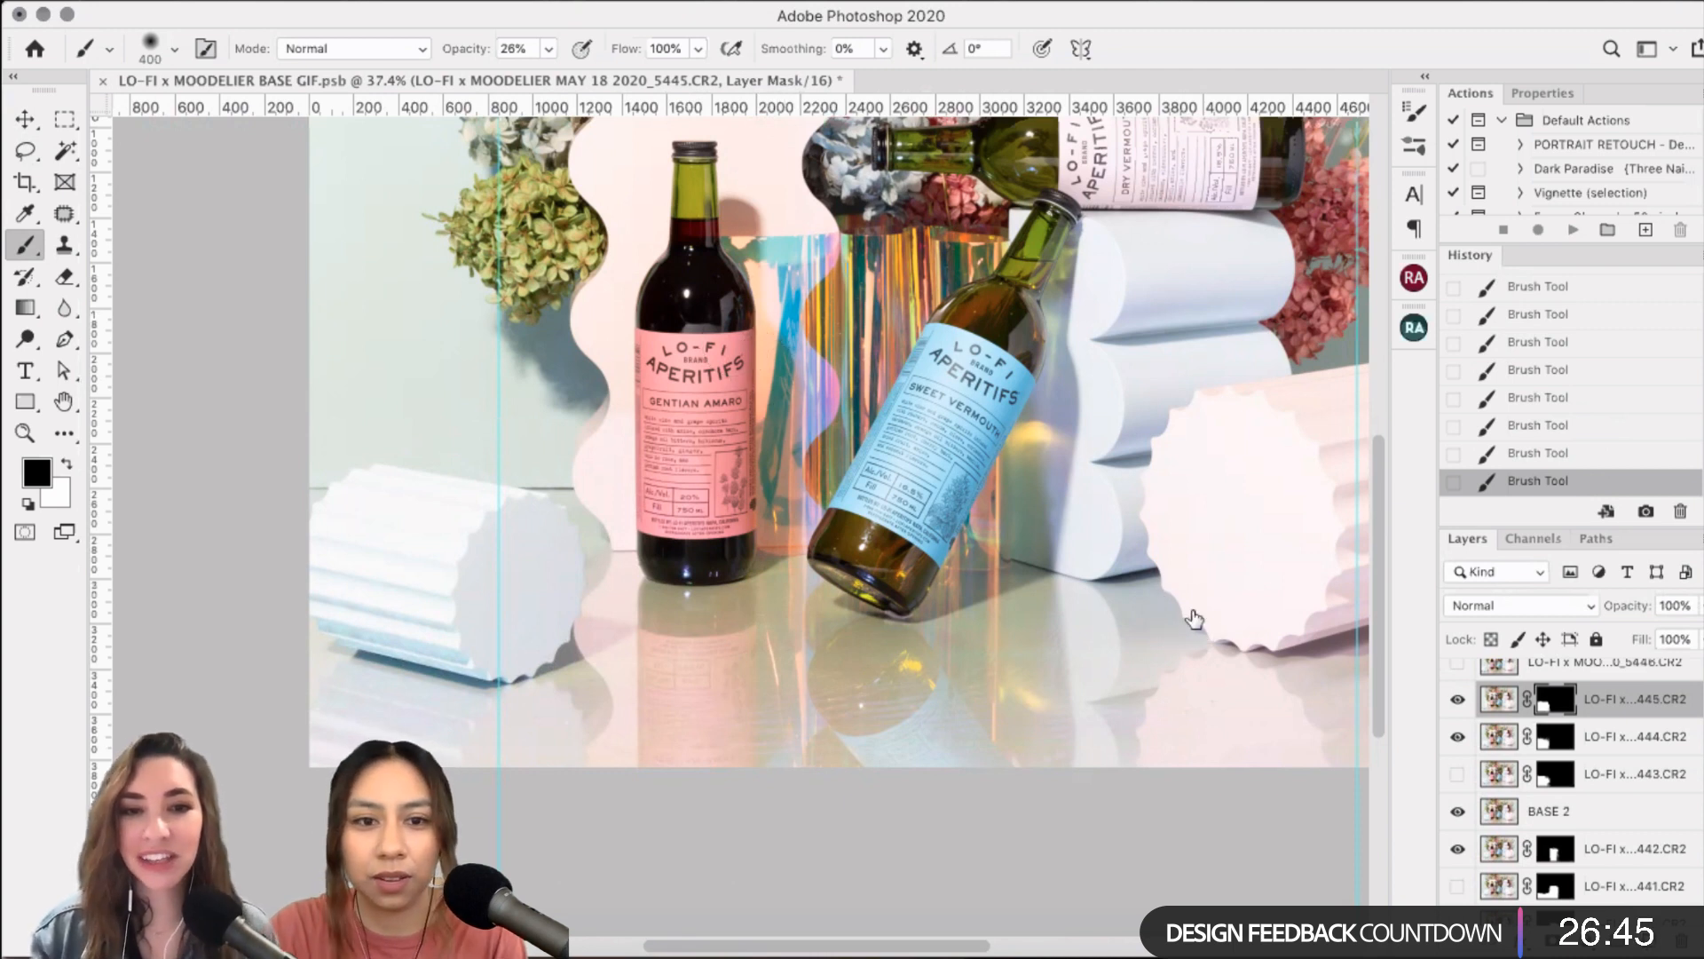
key("bracketleft")
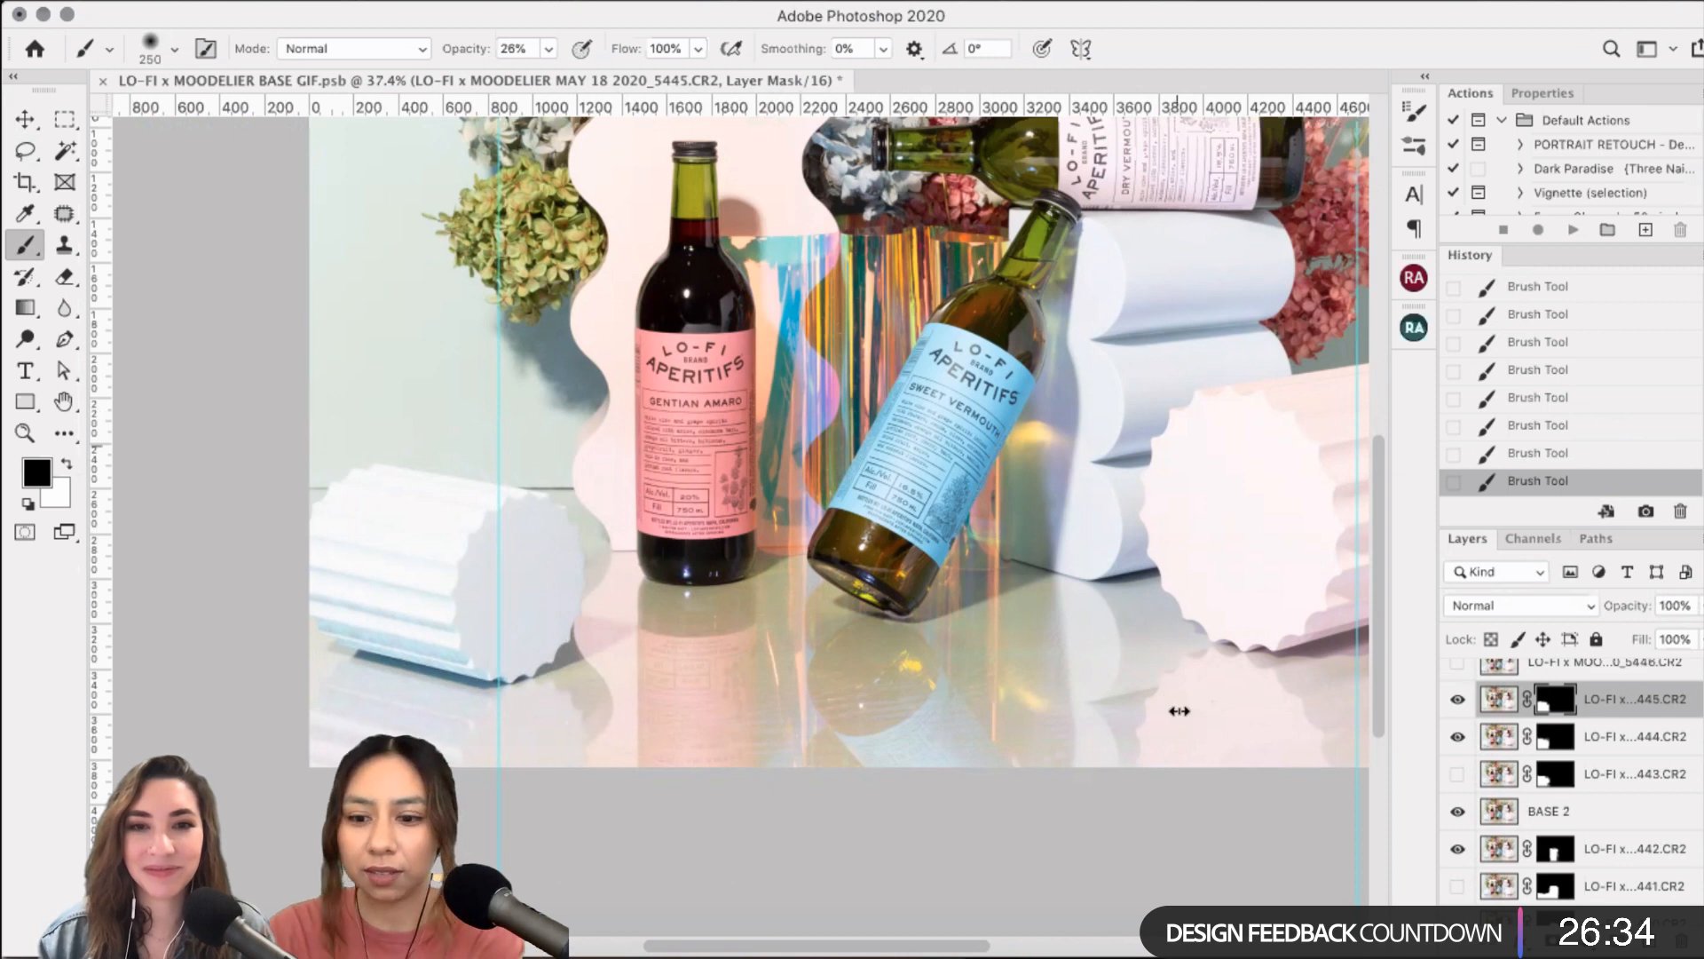
key("bracketright")
key("bracketleft")
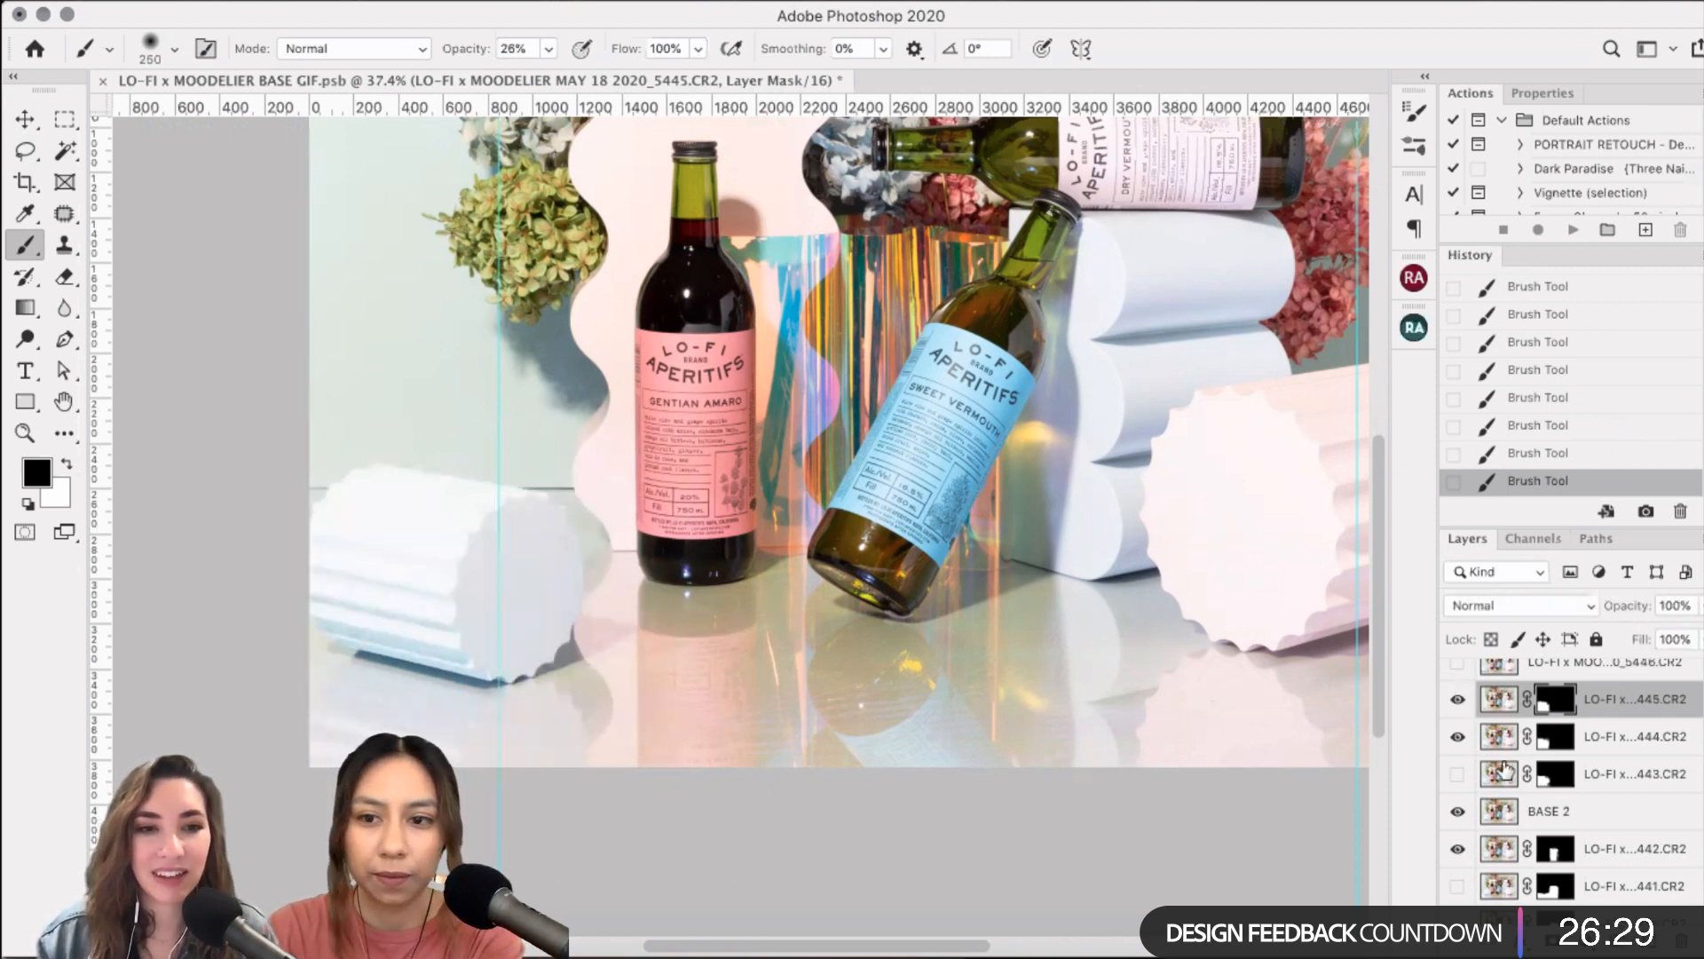
left_click(1459, 698)
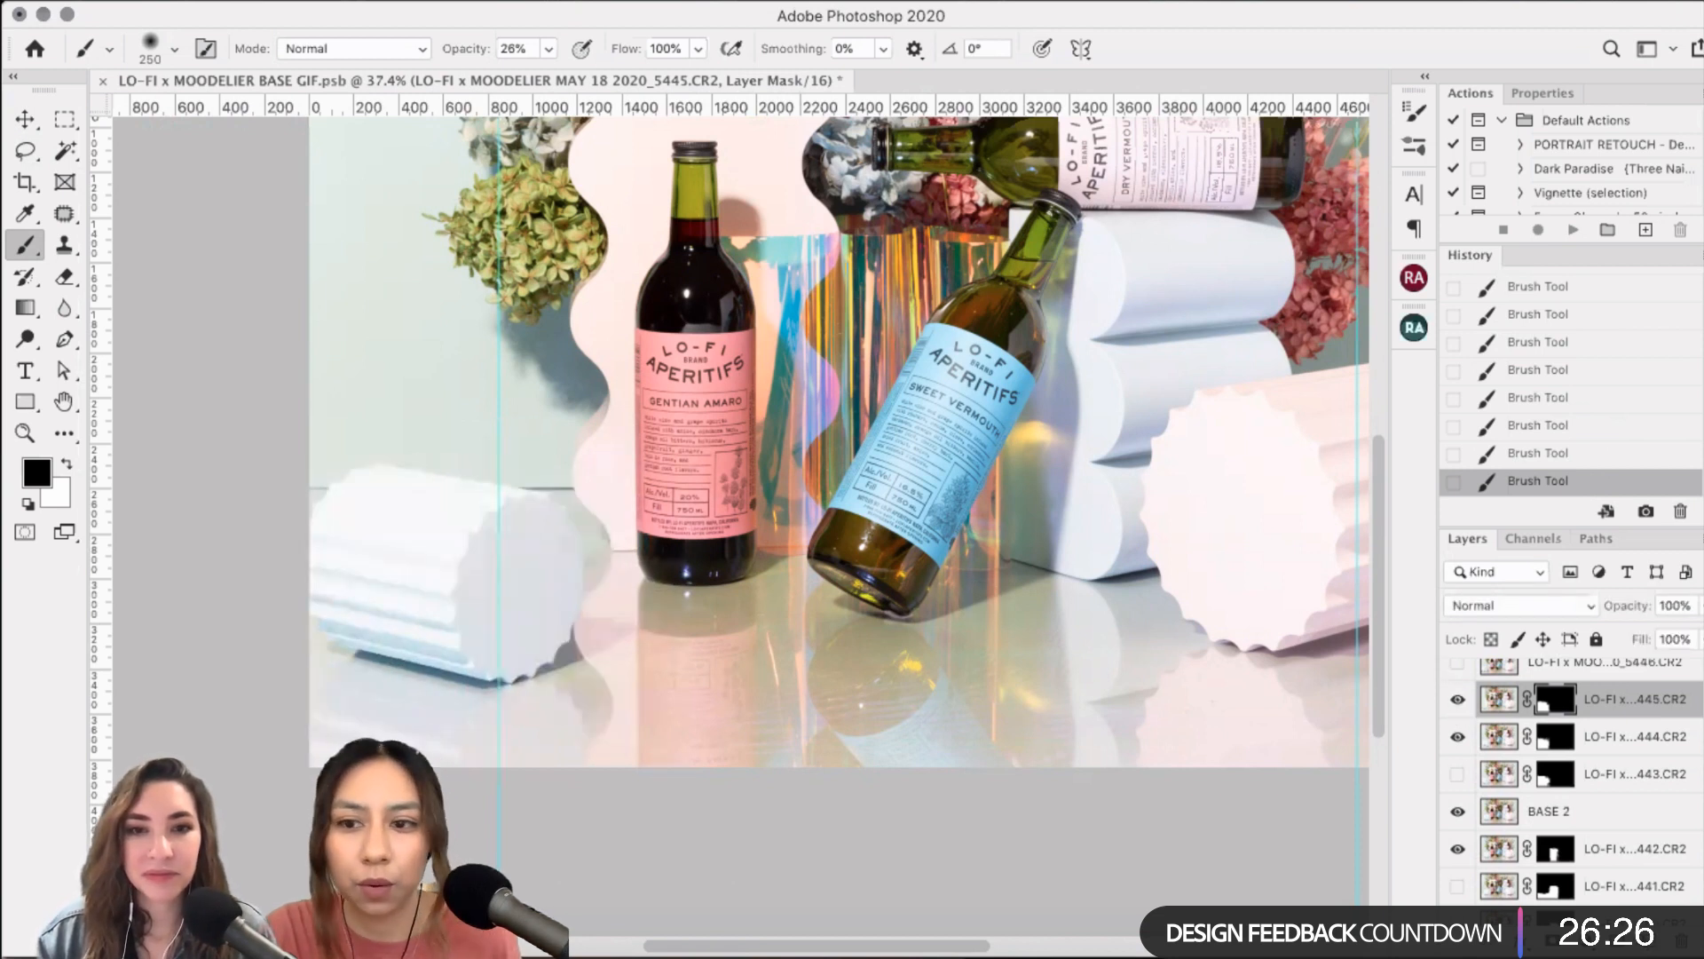
- Show and select the 5446 layer, hide 5444 and 5445, and lasso the lower-left area from the canvas edge into the pink-label bottle
scroll(1458, 675, "up", 1)
left_click(1459, 709)
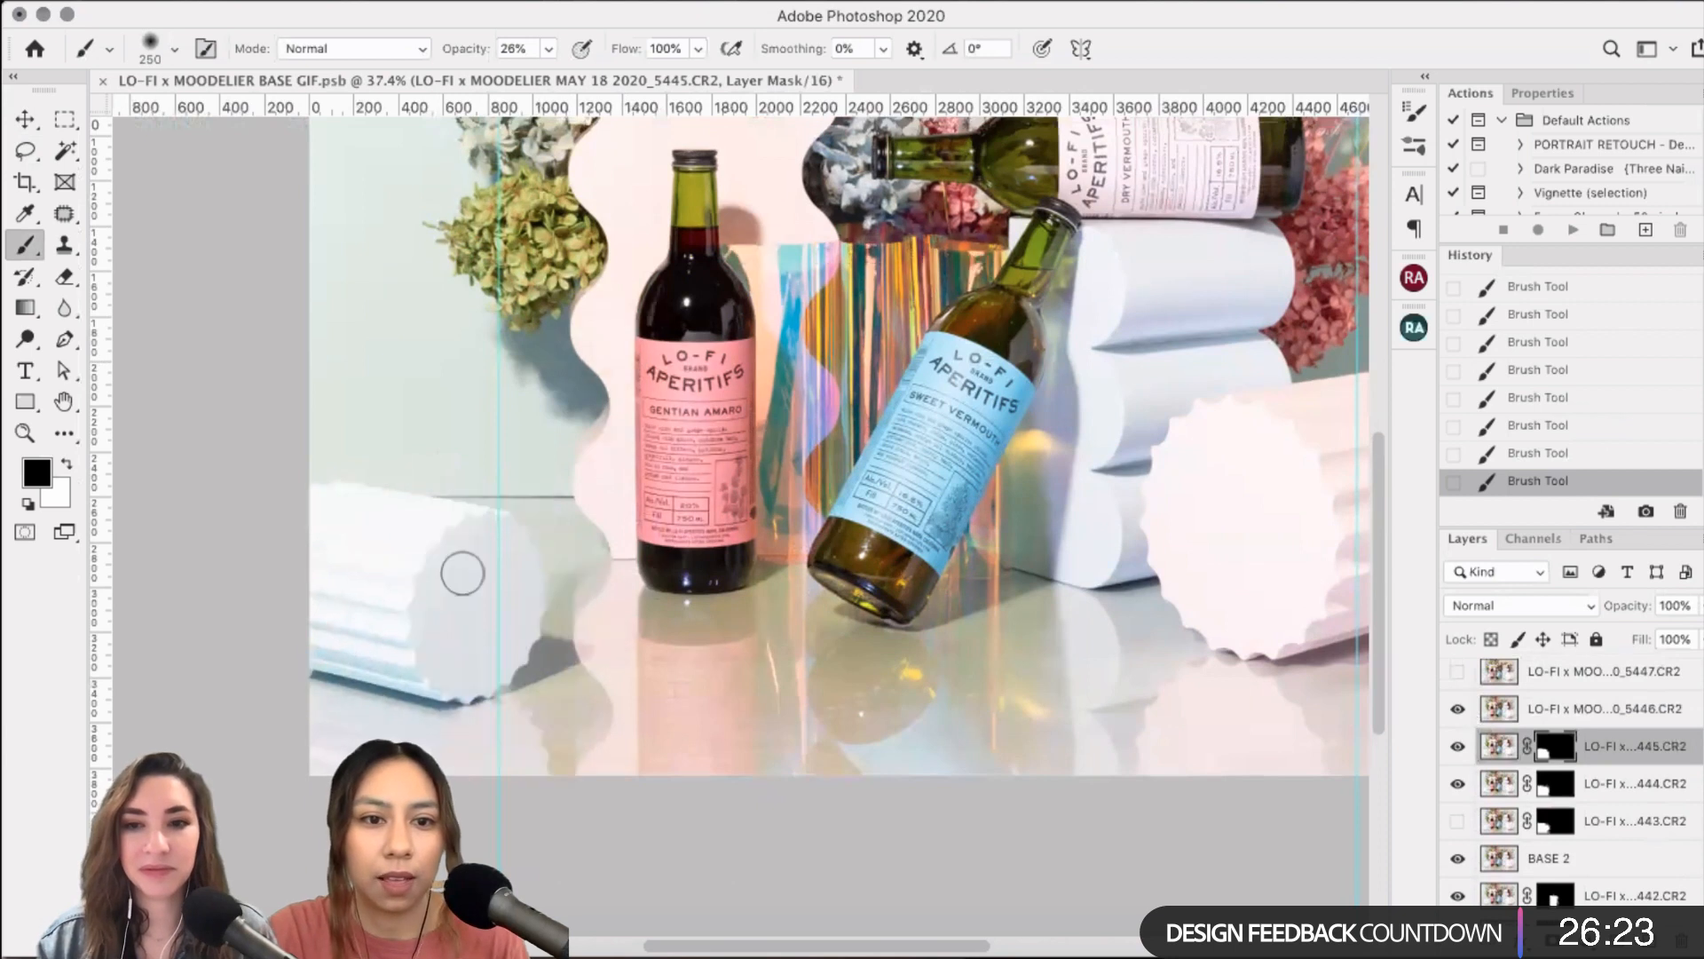
left_click(1589, 708)
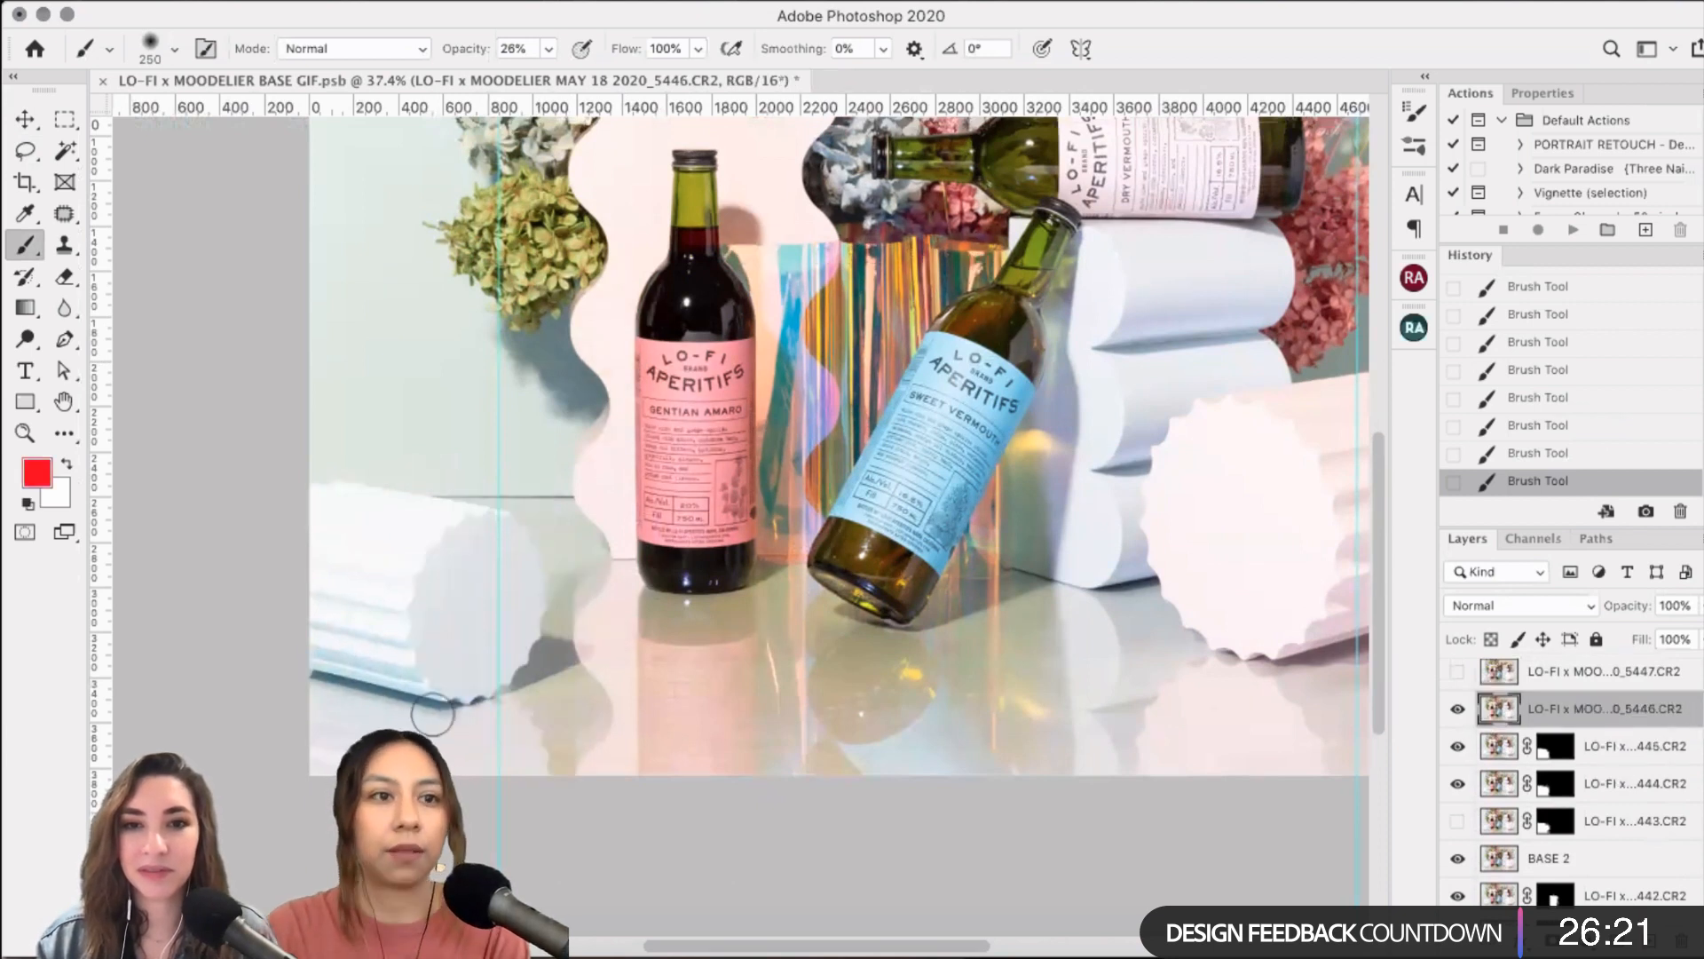
key("l")
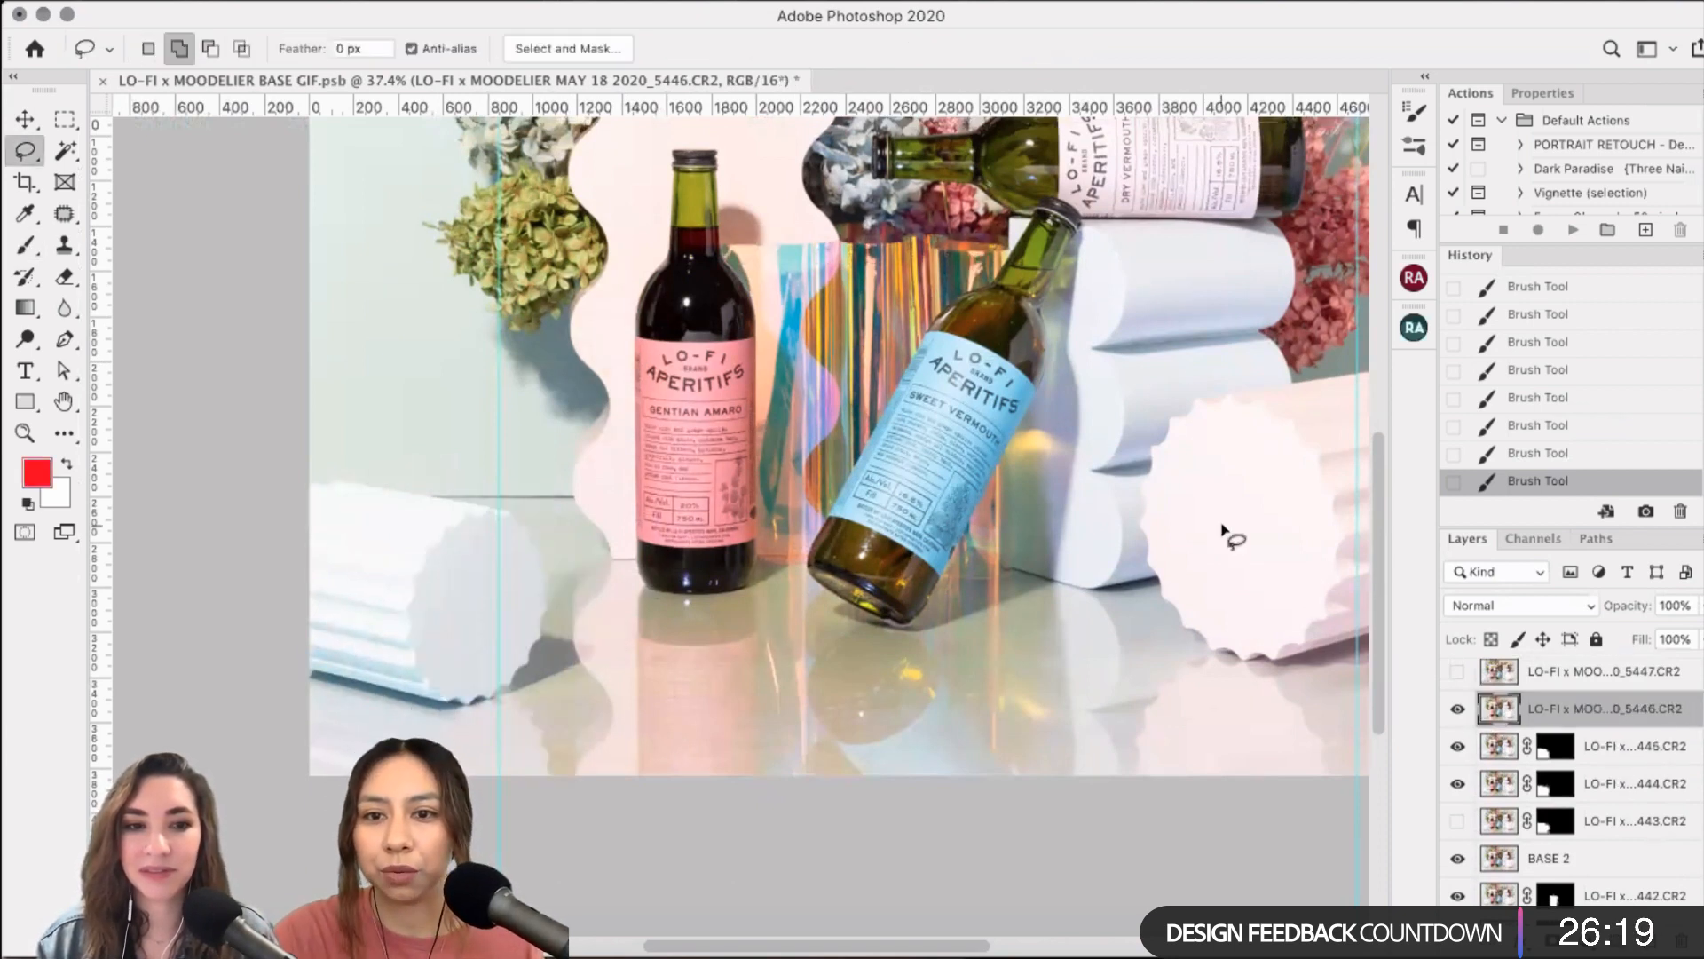
scroll(1220, 575, "right", 5)
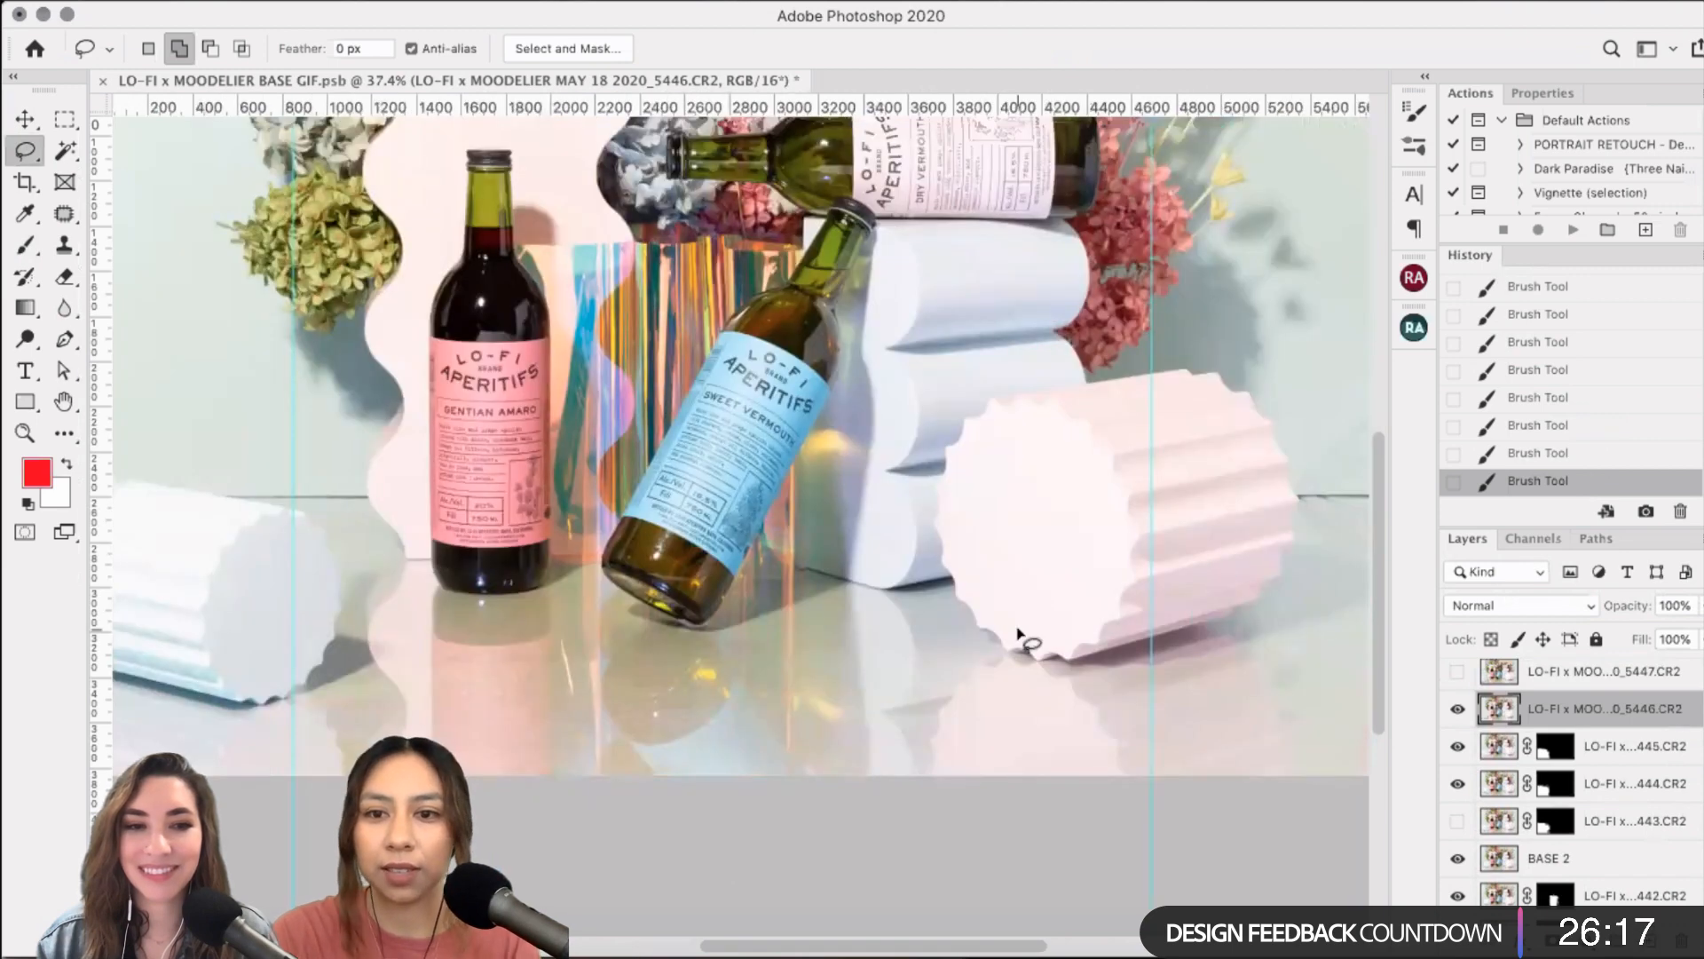
scroll(1018, 630, "left", 7)
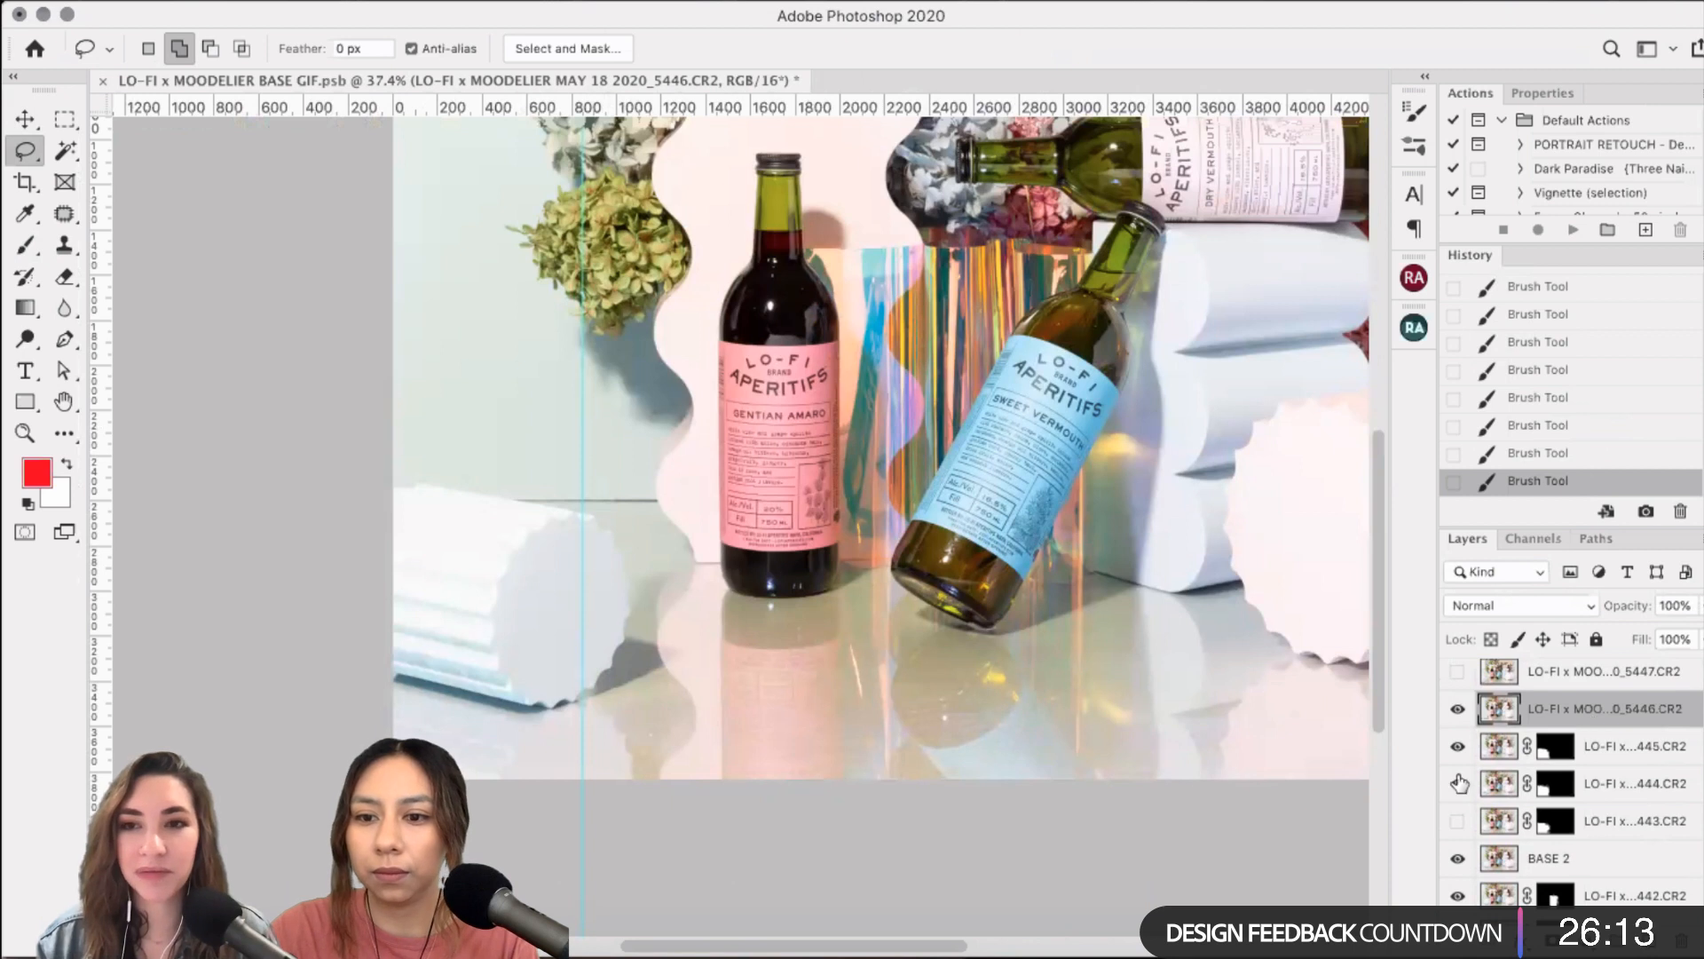
left_click_drag(1459, 783, 1457, 746)
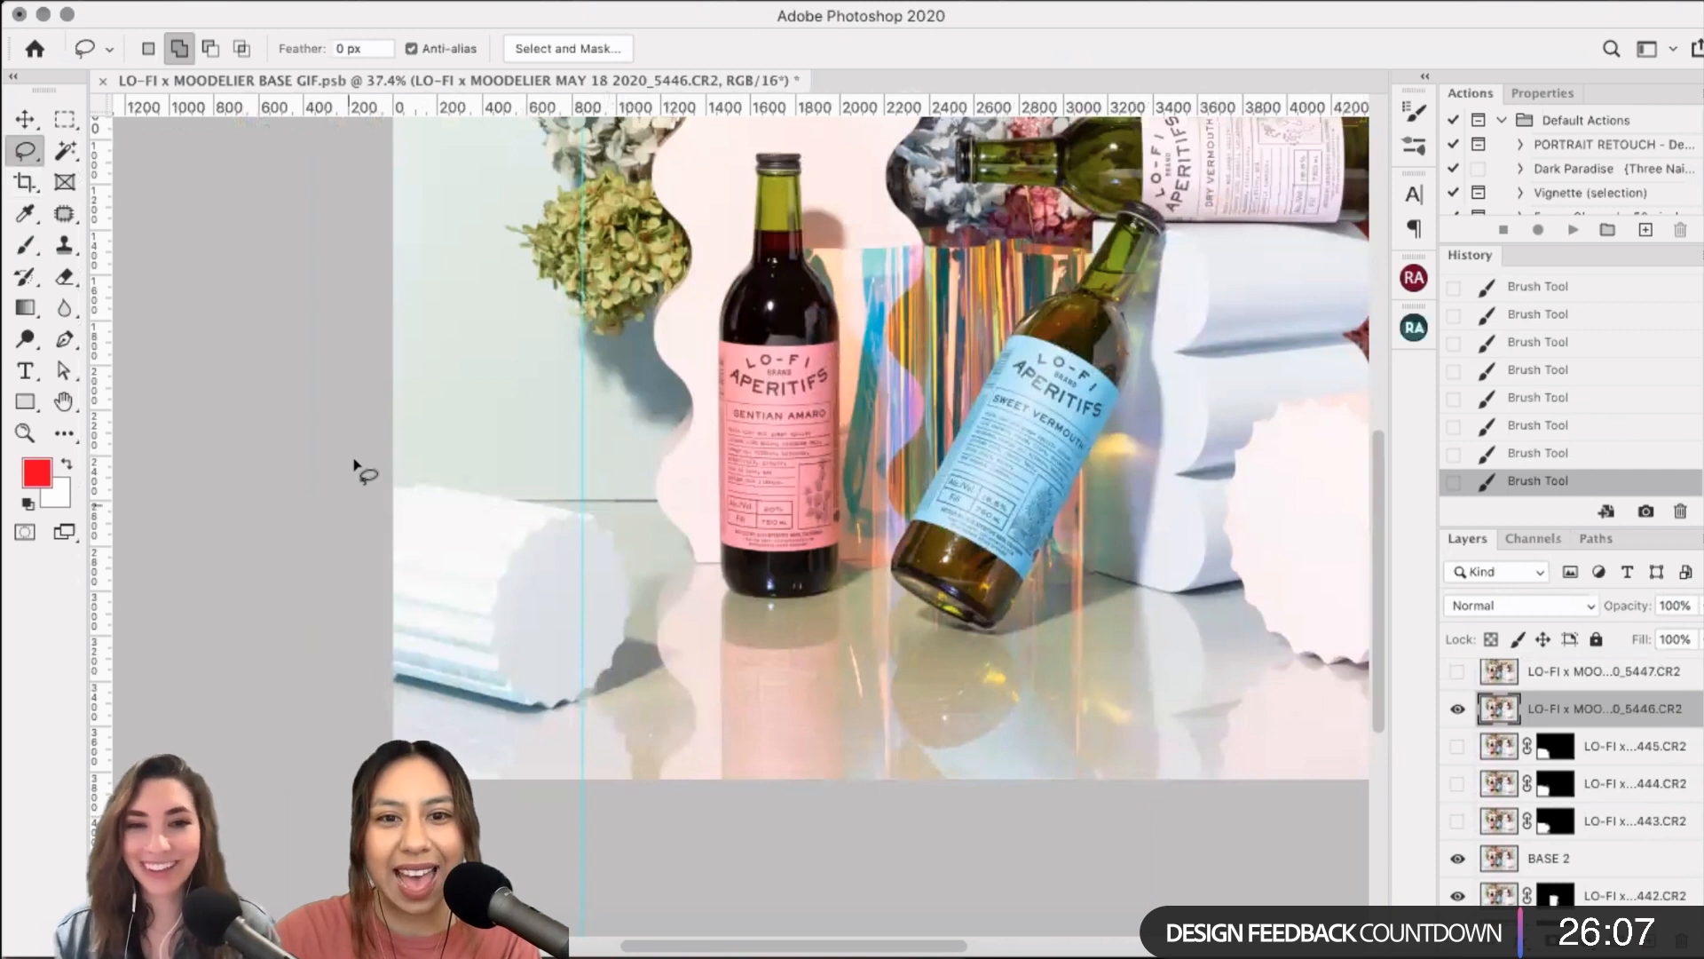
mouse_move(823, 459)
left_mouse_down()
mouse_move(305, 845)
mouse_move(346, 497)
left_mouse_up()
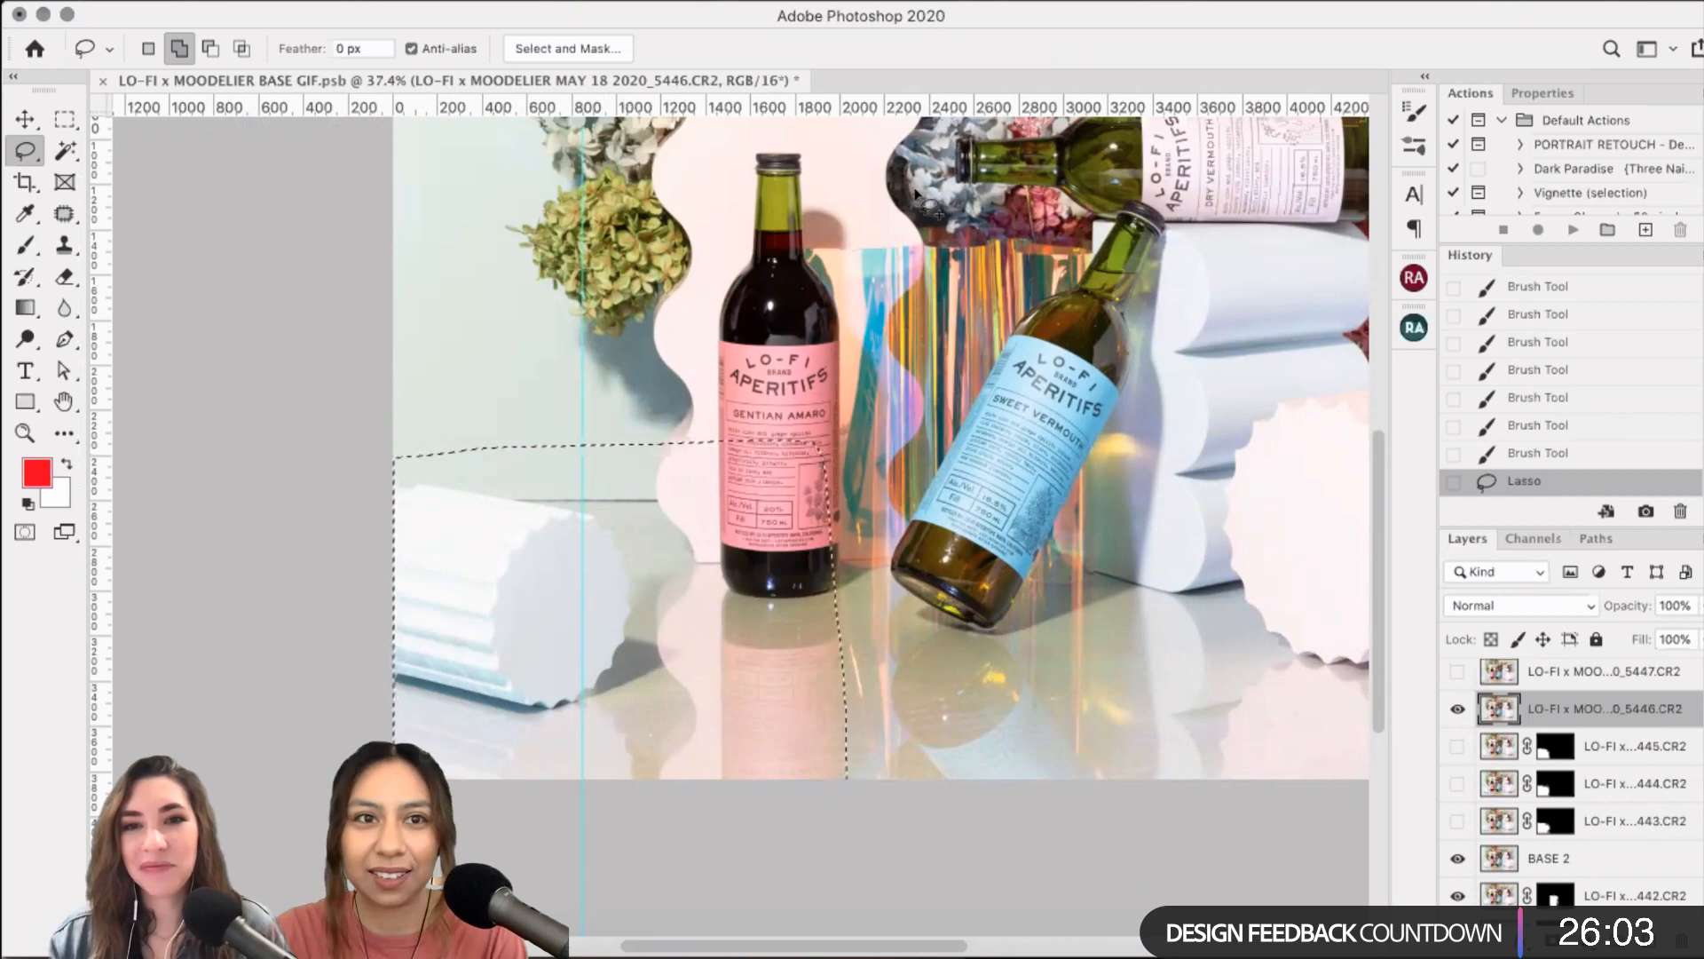
- Smooth the lasso selection by 7 in Select and Mask and add it as the 5446 layer mask
left_click(487, 1)
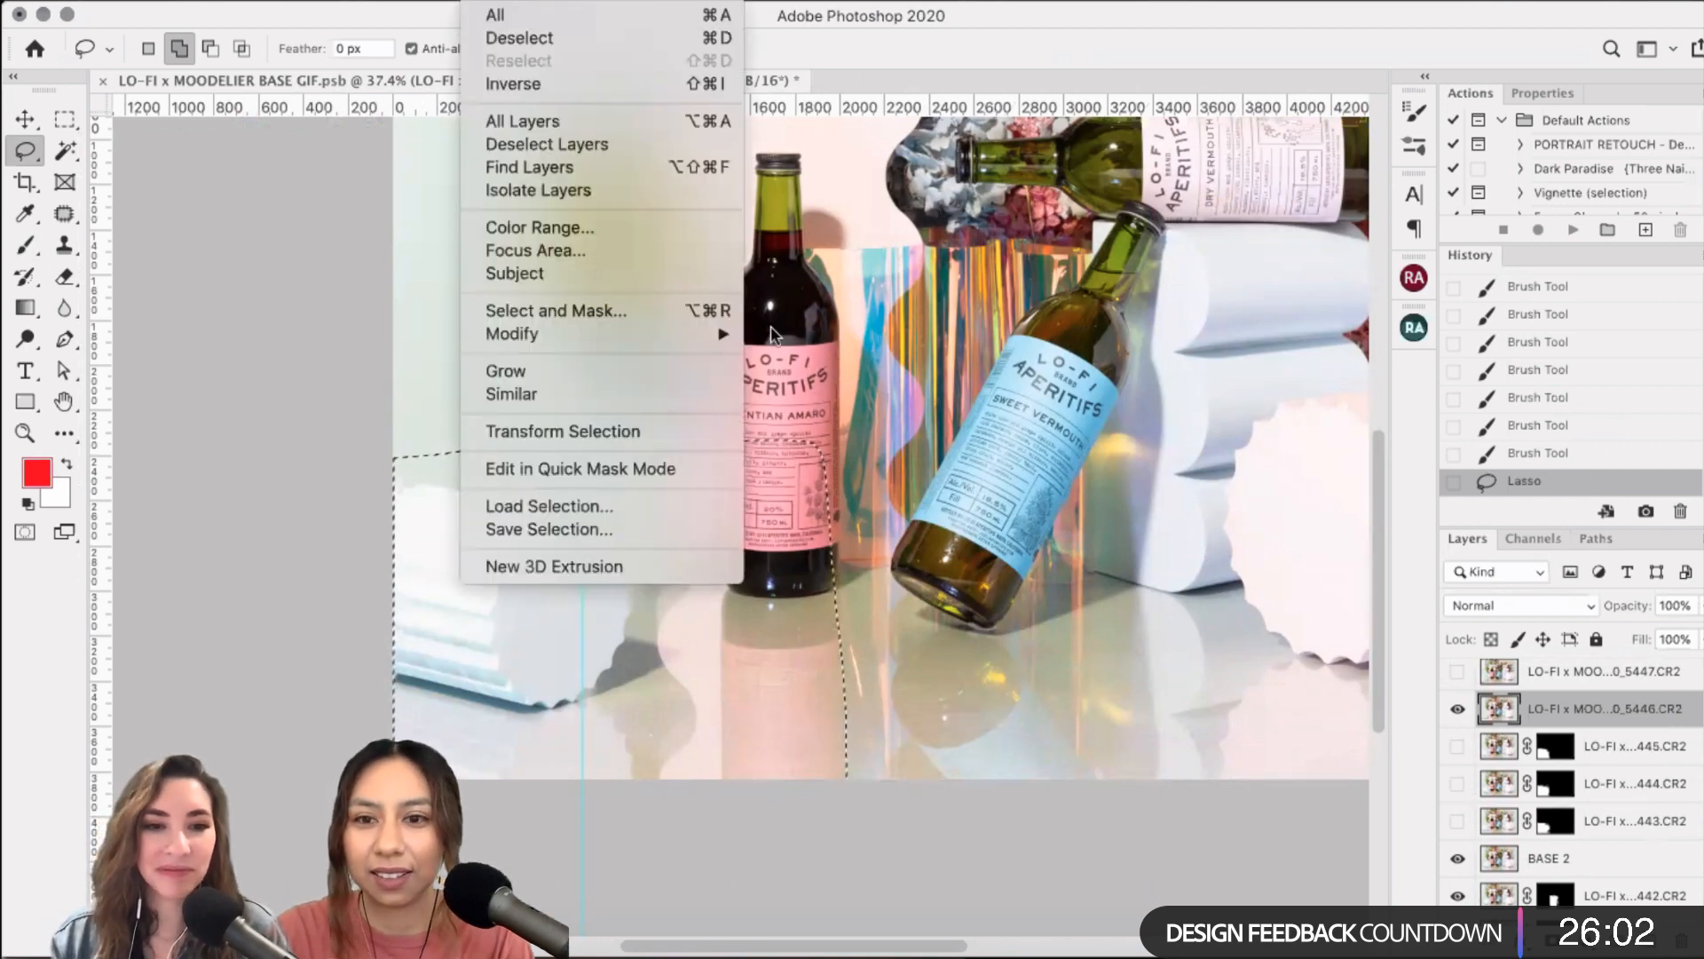
left_click(556, 310)
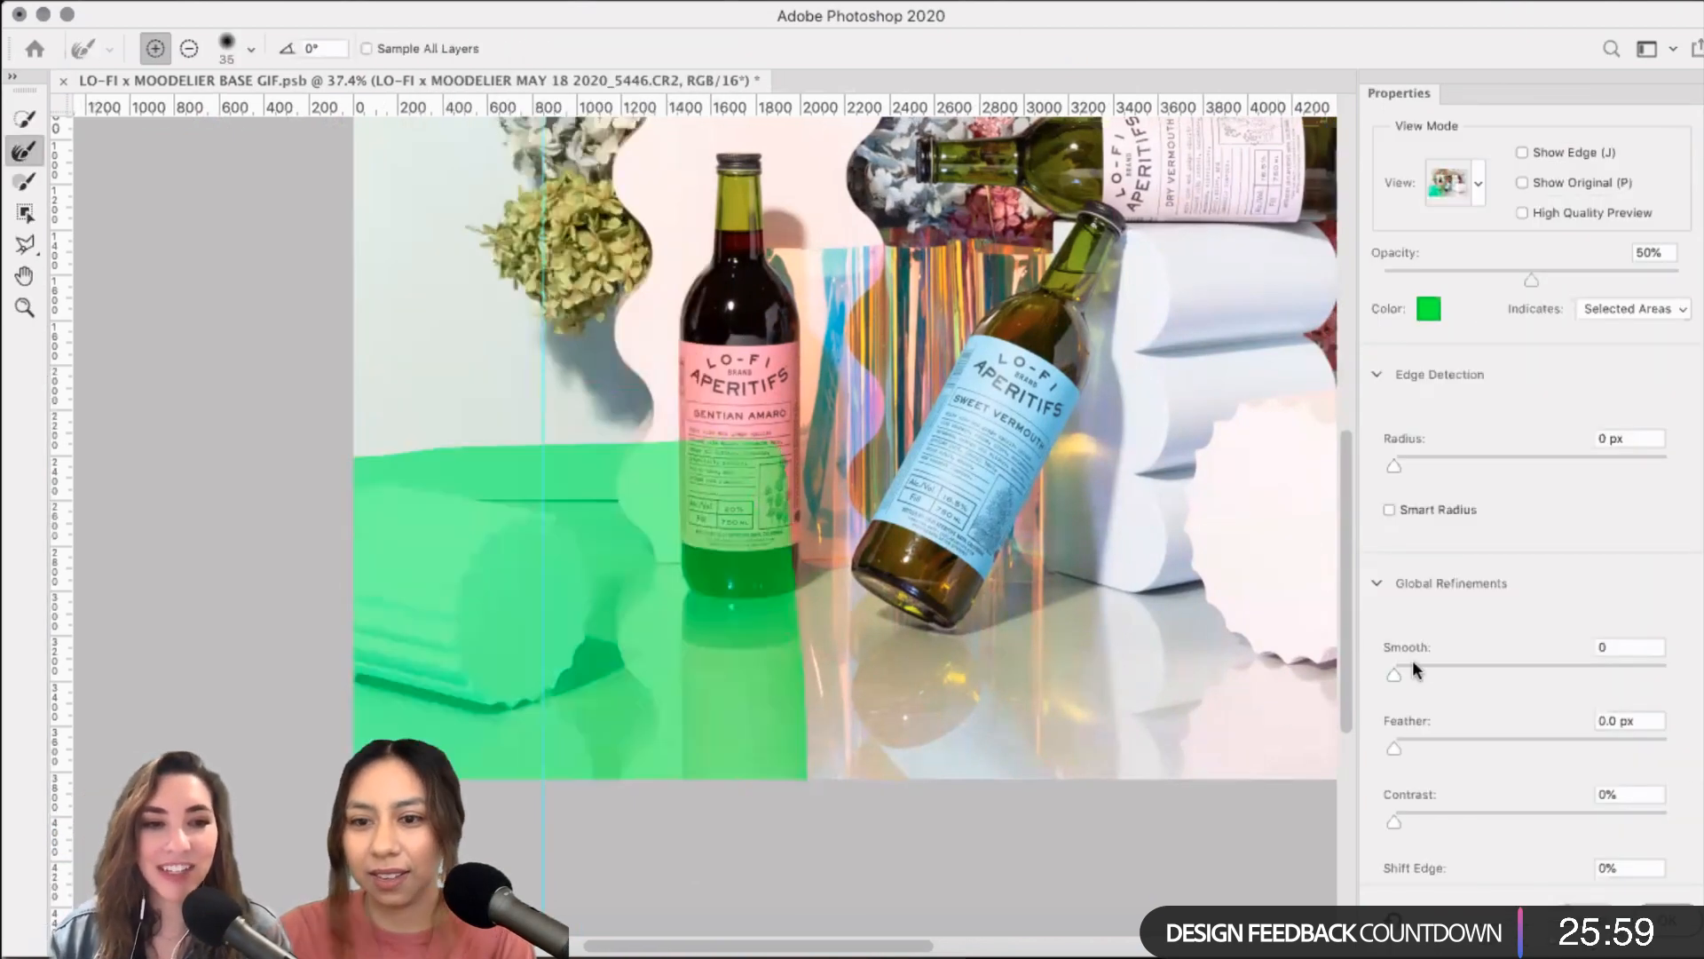
left_click(1413, 665)
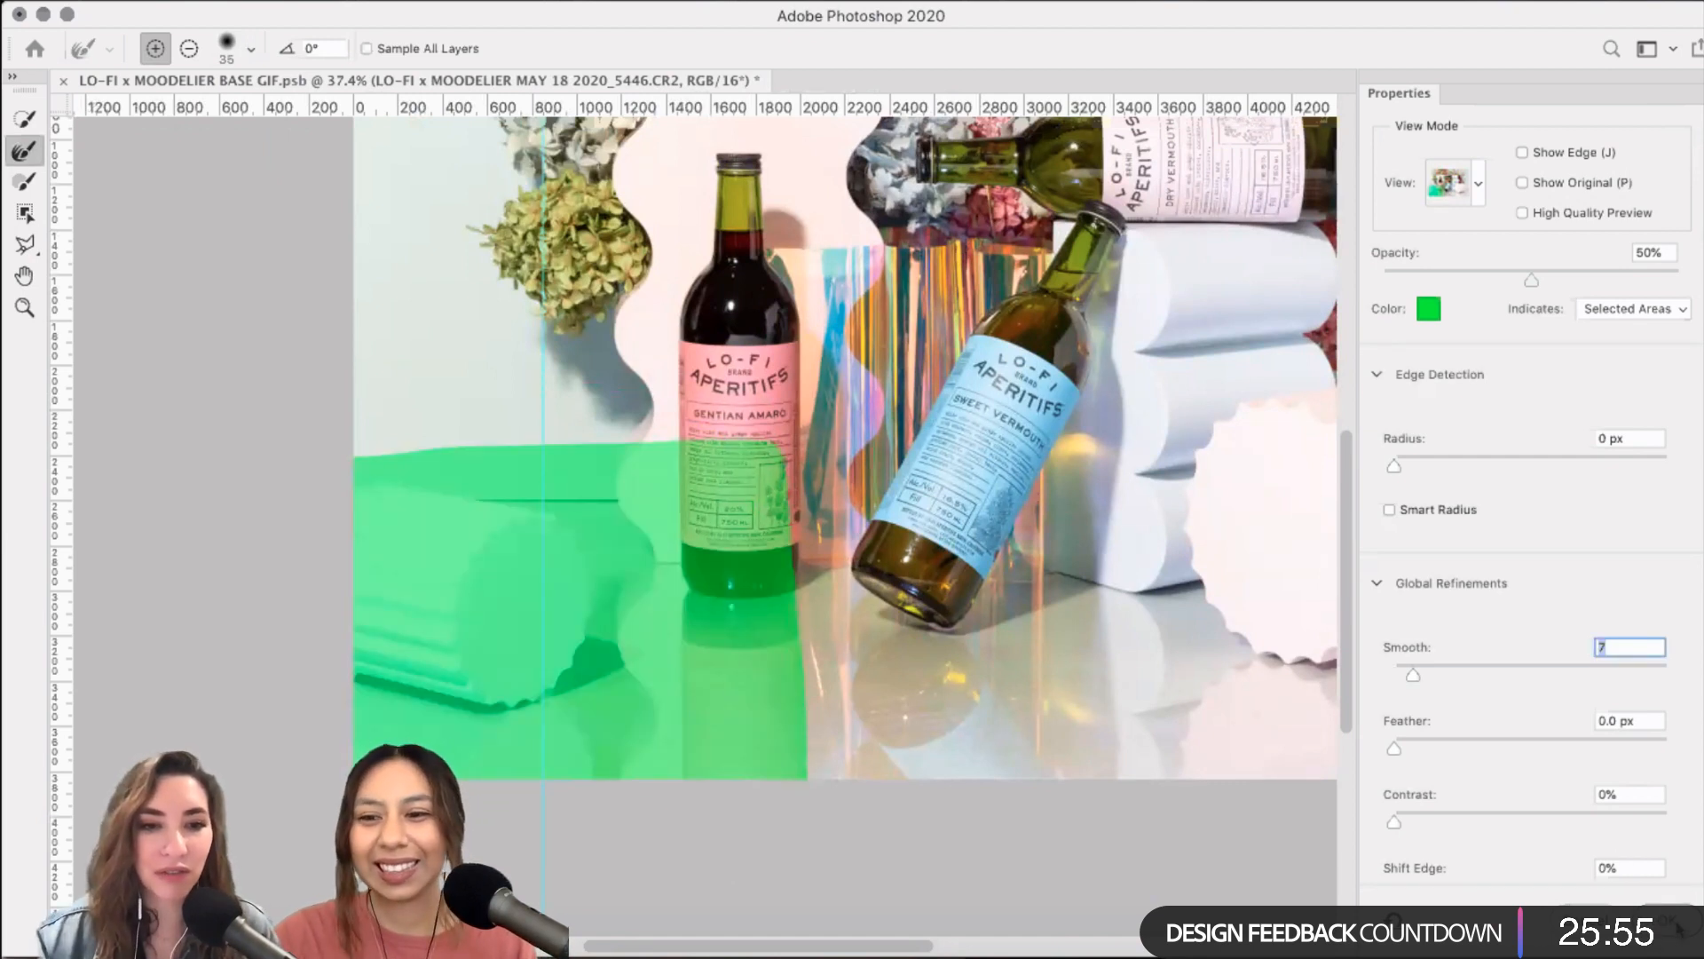
key("Return")
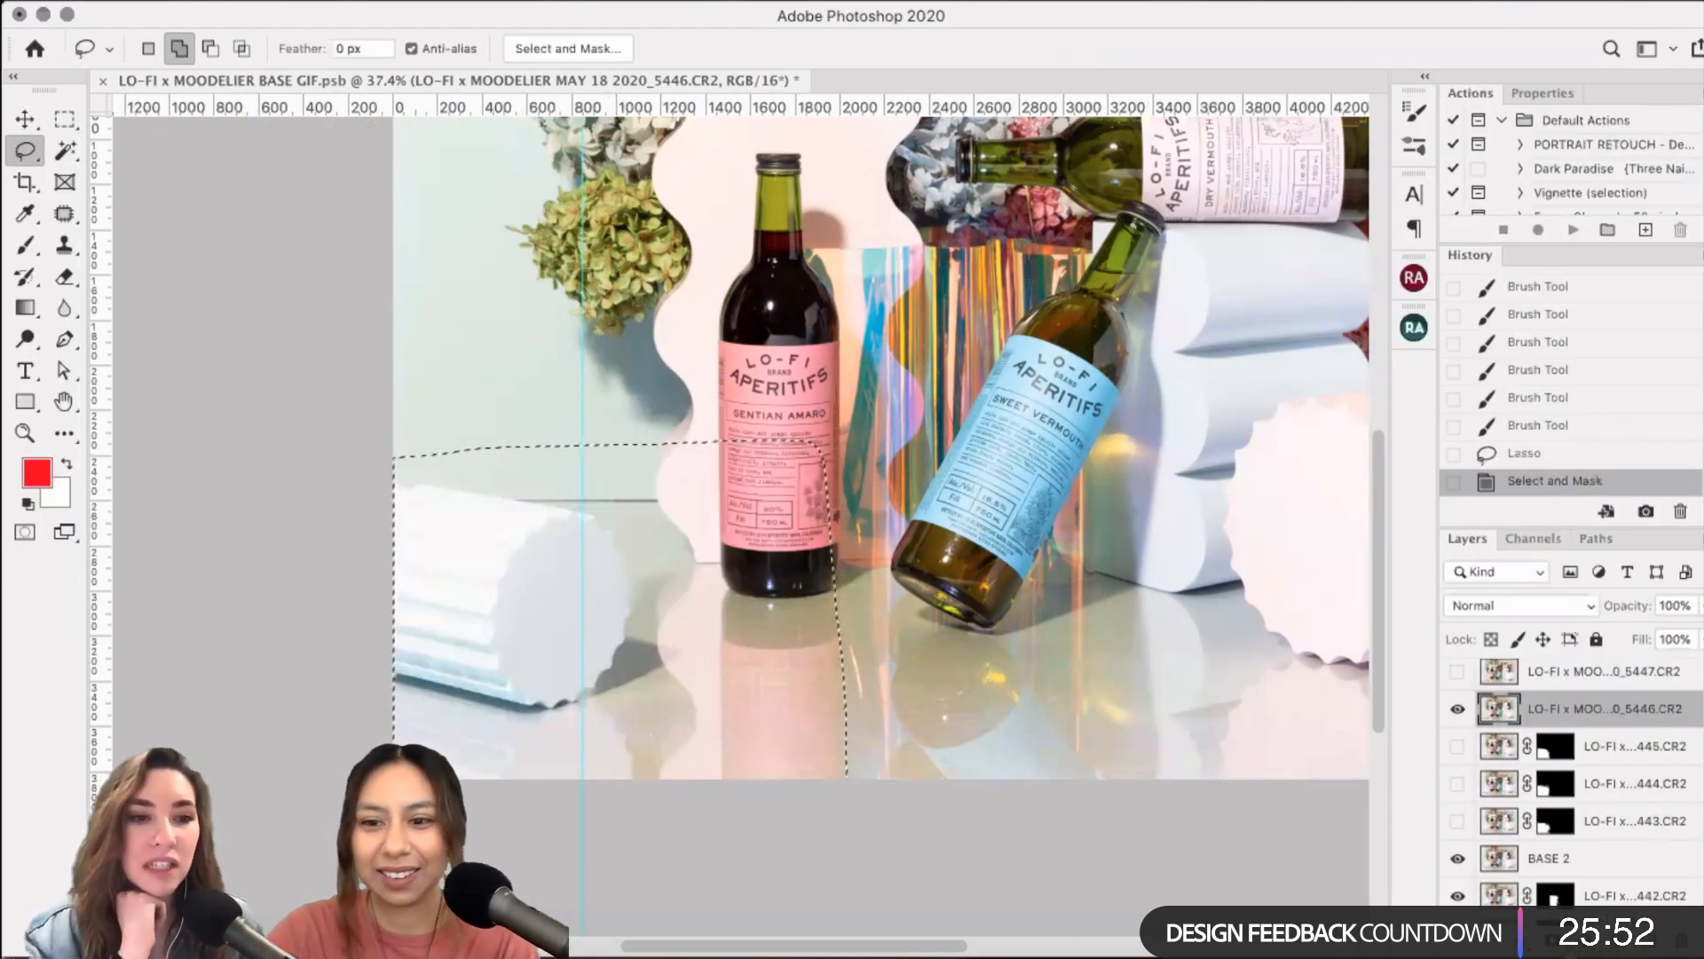
left_click(1567, 939)
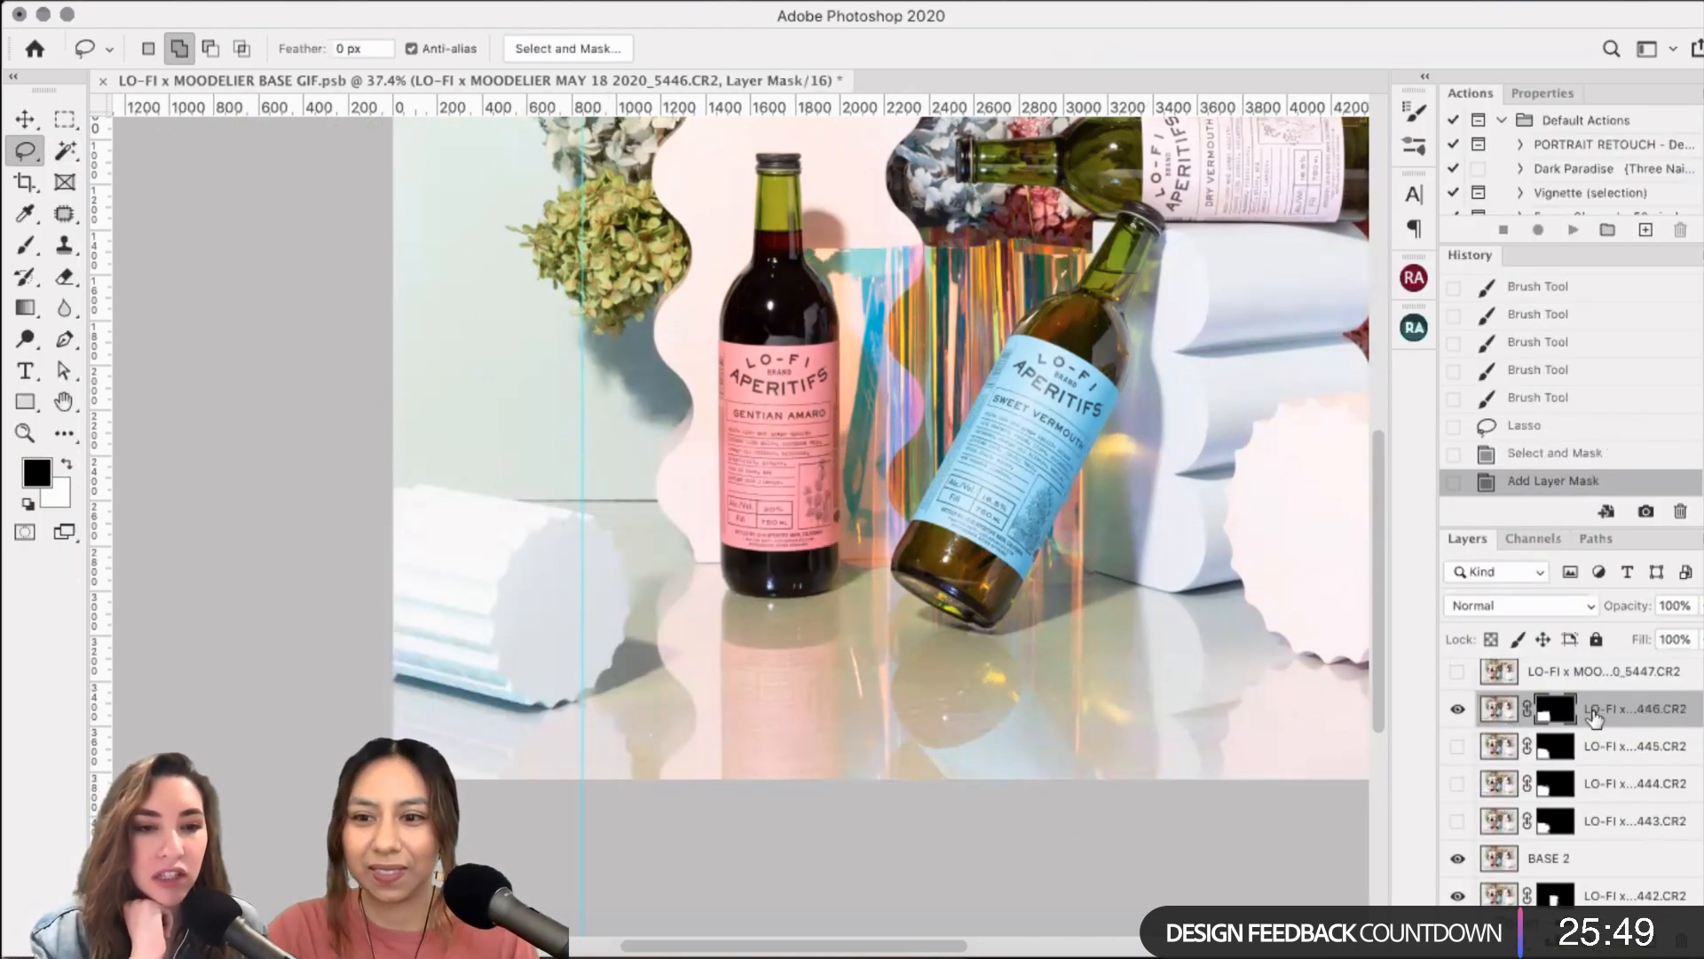
- Fade the 5446 mask's upper edge across the pink-label bottle with a 400 px black brush at 26% opacity
key("b")
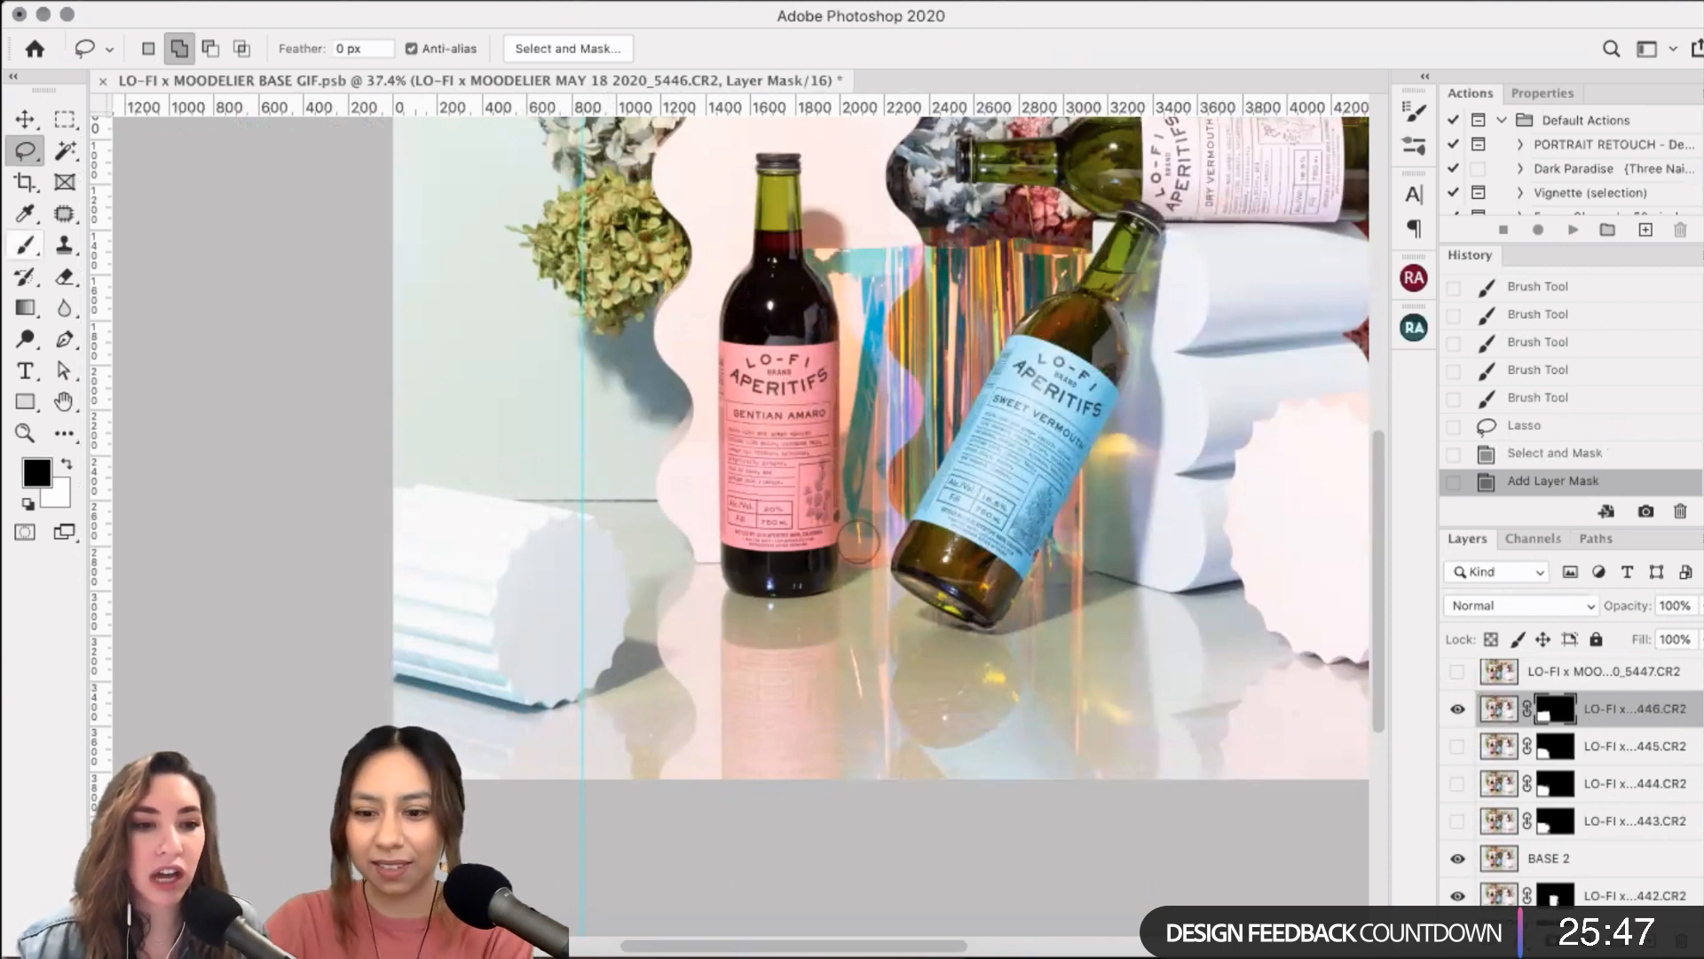
key("bracketright")
key("bracketright")
left_click(829, 478)
left_click(829, 478)
left_click(799, 457)
left_click(758, 428)
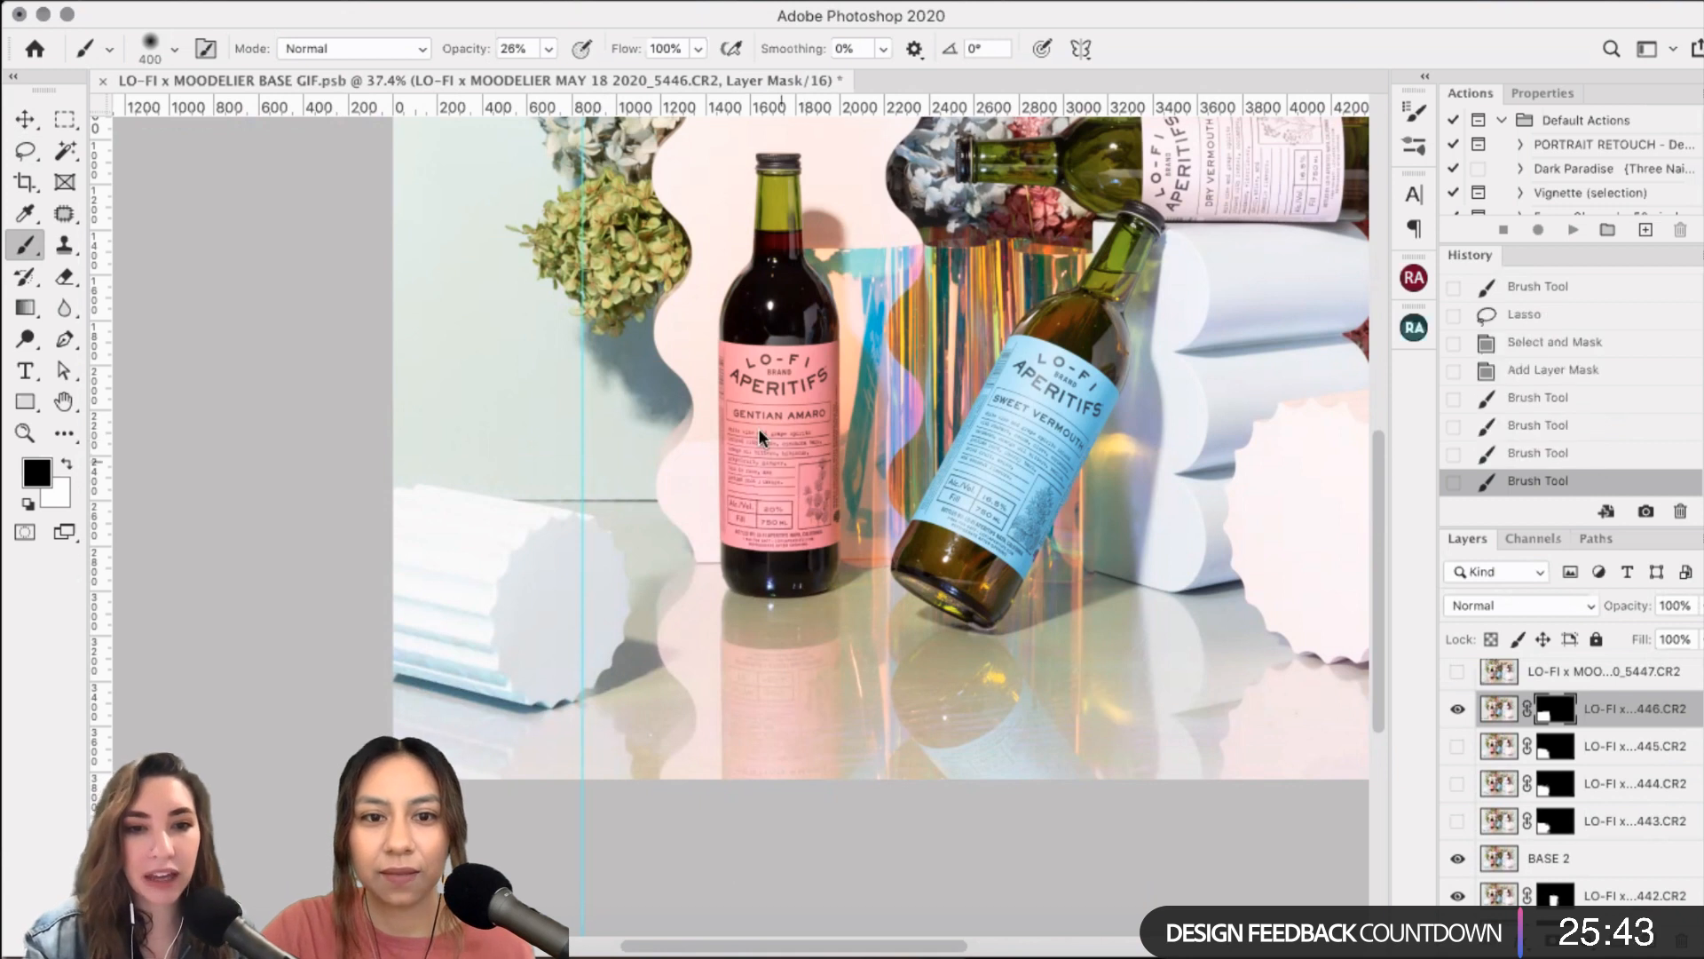
left_click(756, 429)
left_click(755, 430)
left_click(755, 430)
left_click(755, 429)
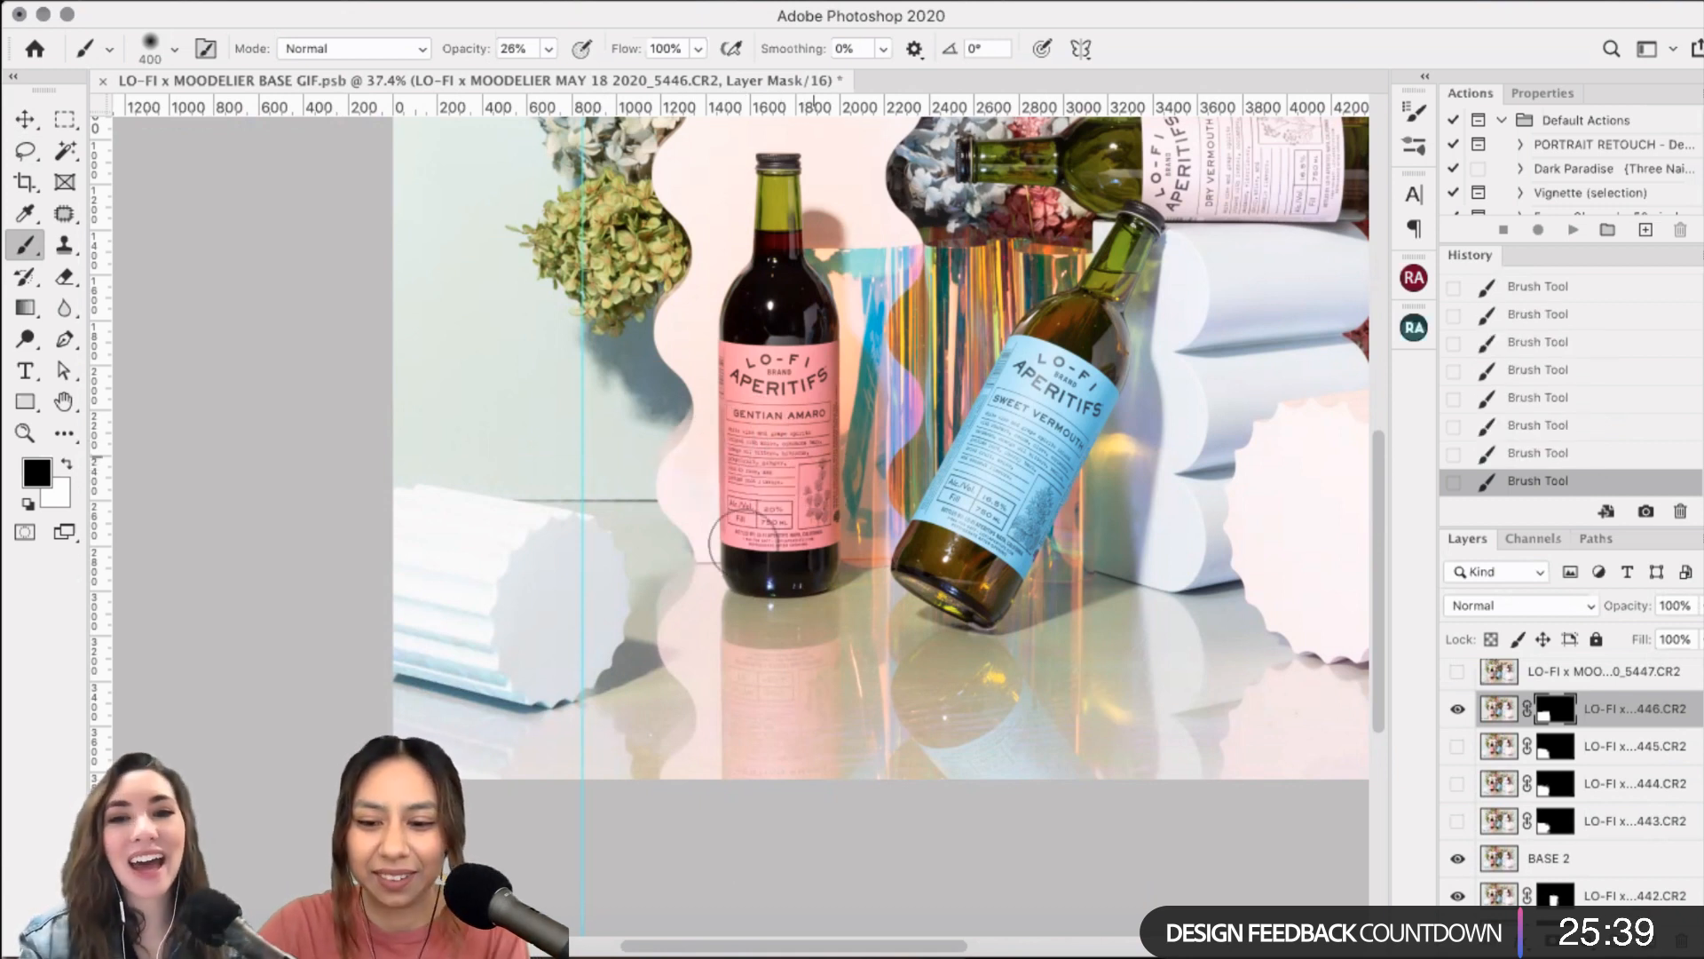
- Touch up the 5446 mask beside the pink-label bottle with a 250 px brush, alternating white and black, and check the layer by toggling its visibility
key("bracketleft")
key("bracketleft")
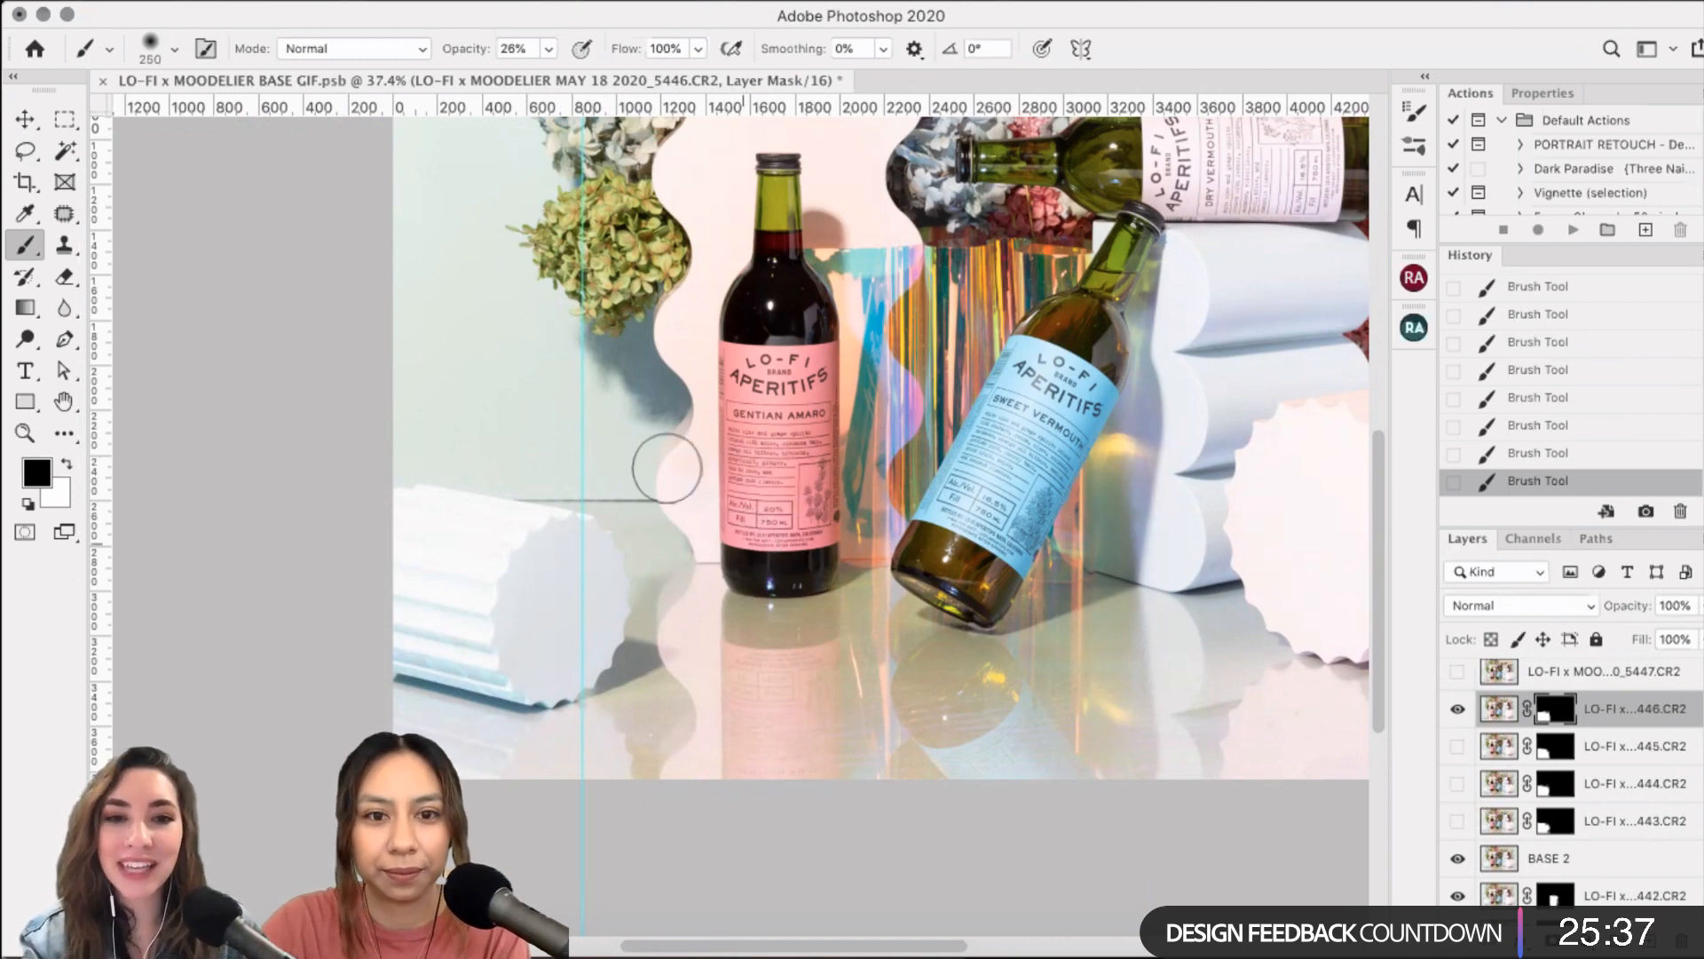
scroll(666, 468, "up", 3)
key("x")
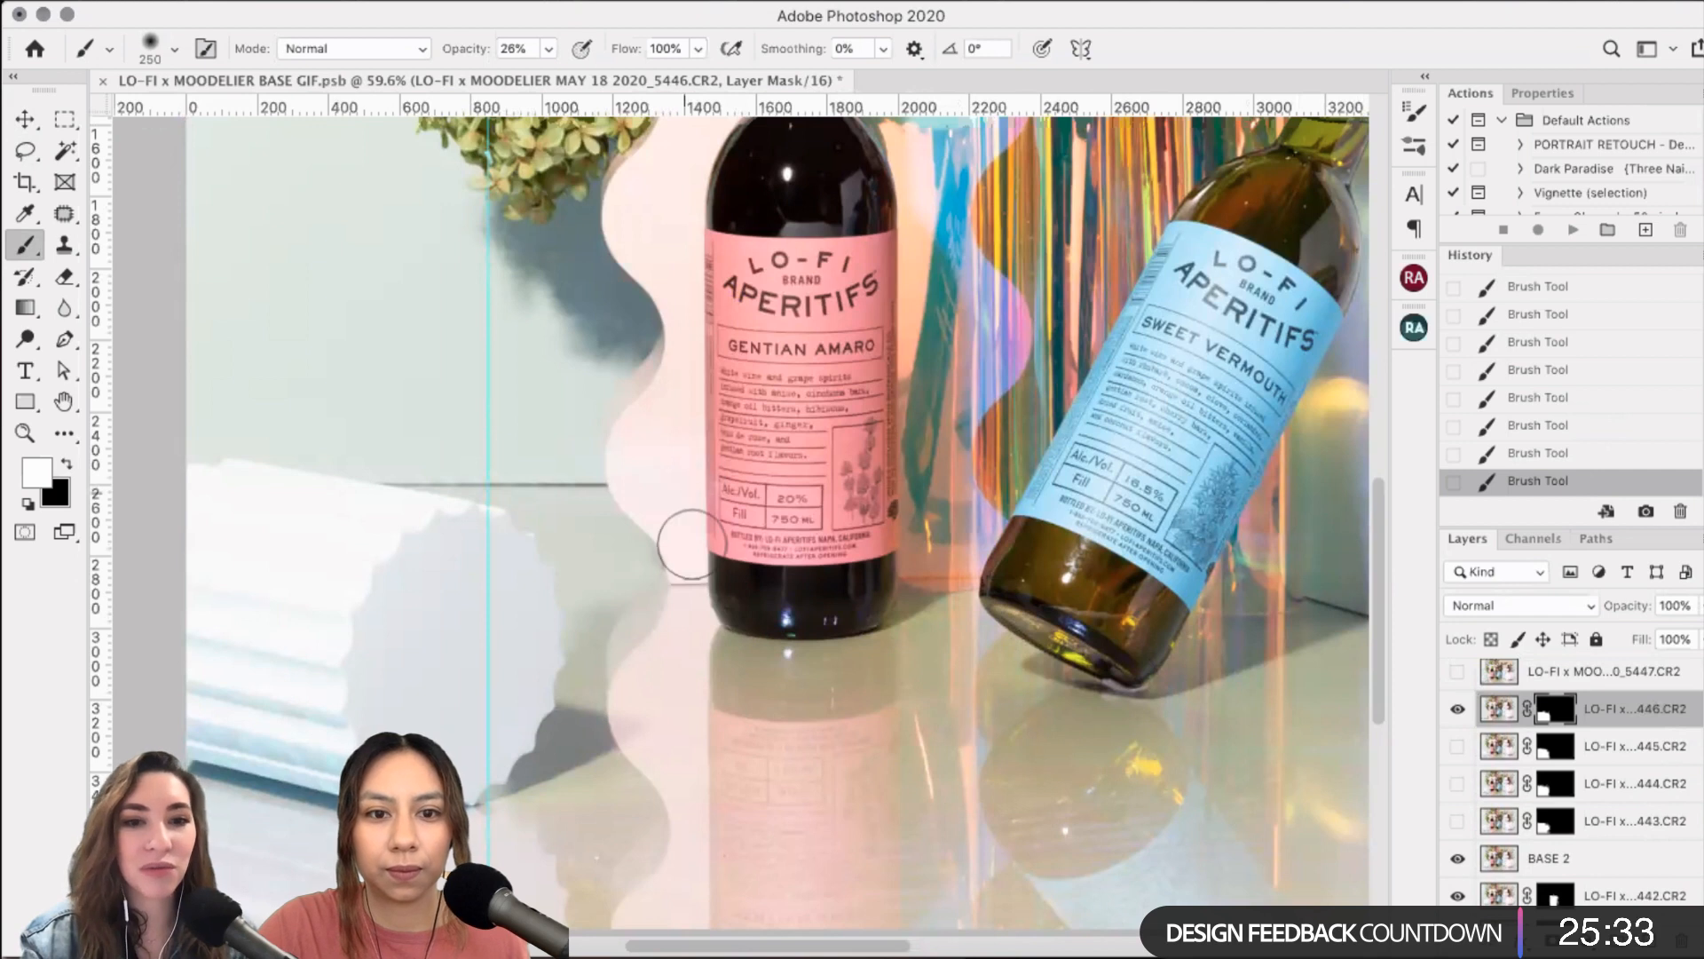
key("x")
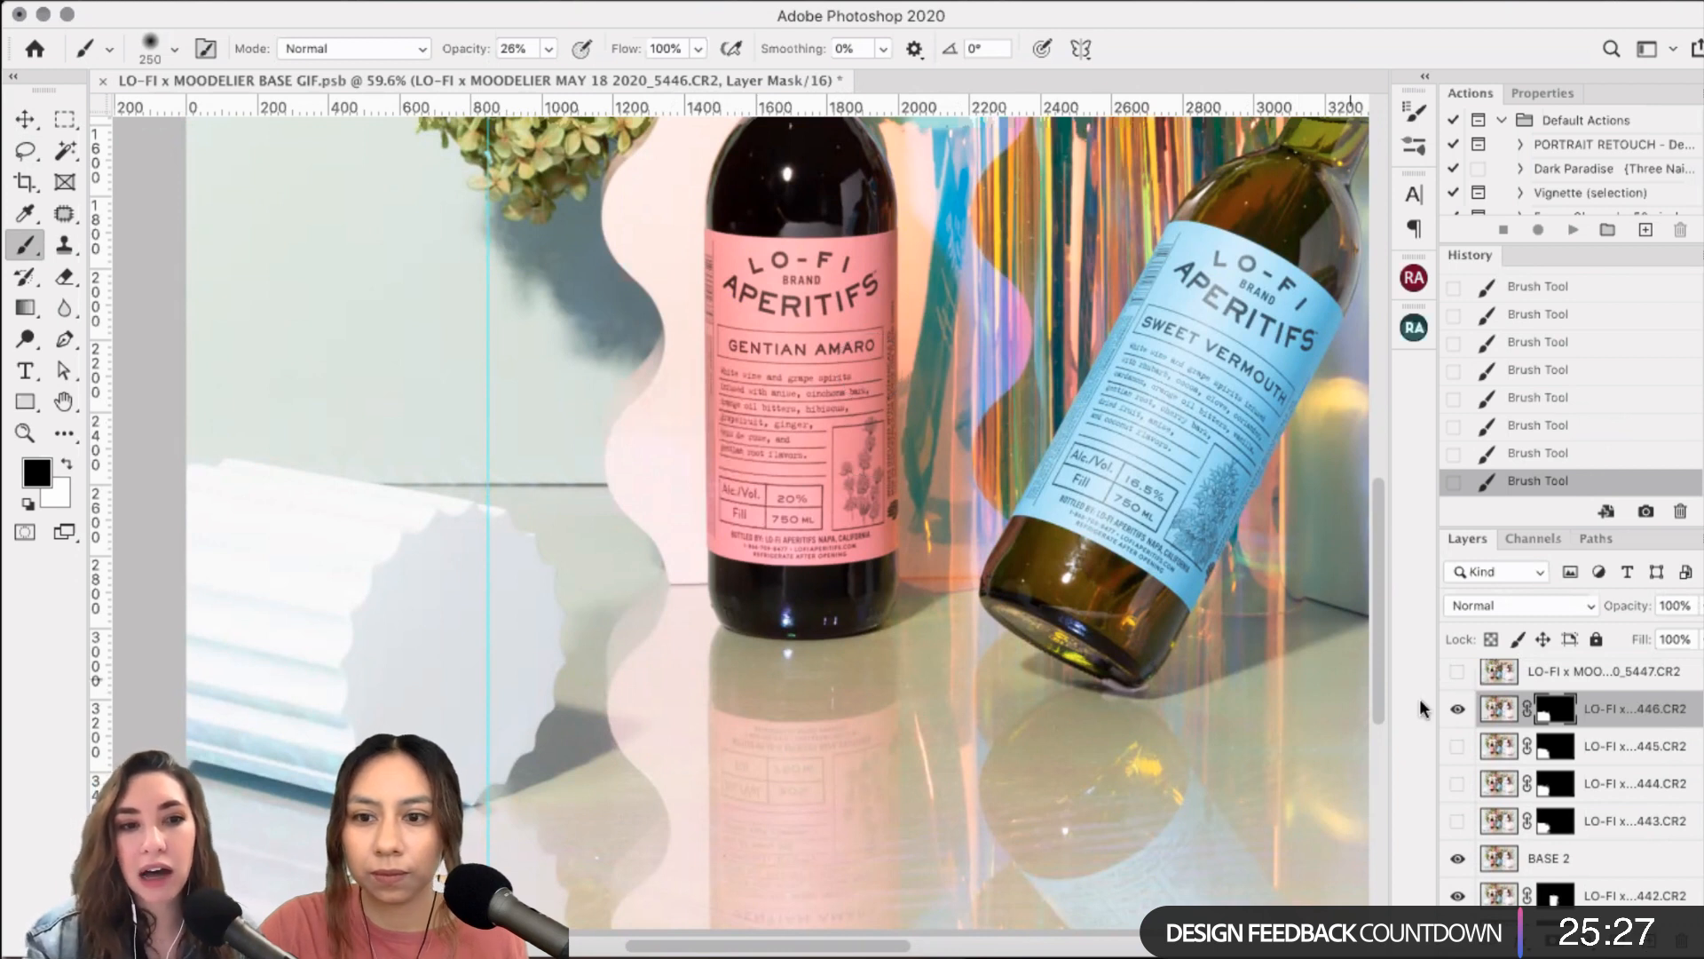
left_click(1458, 711)
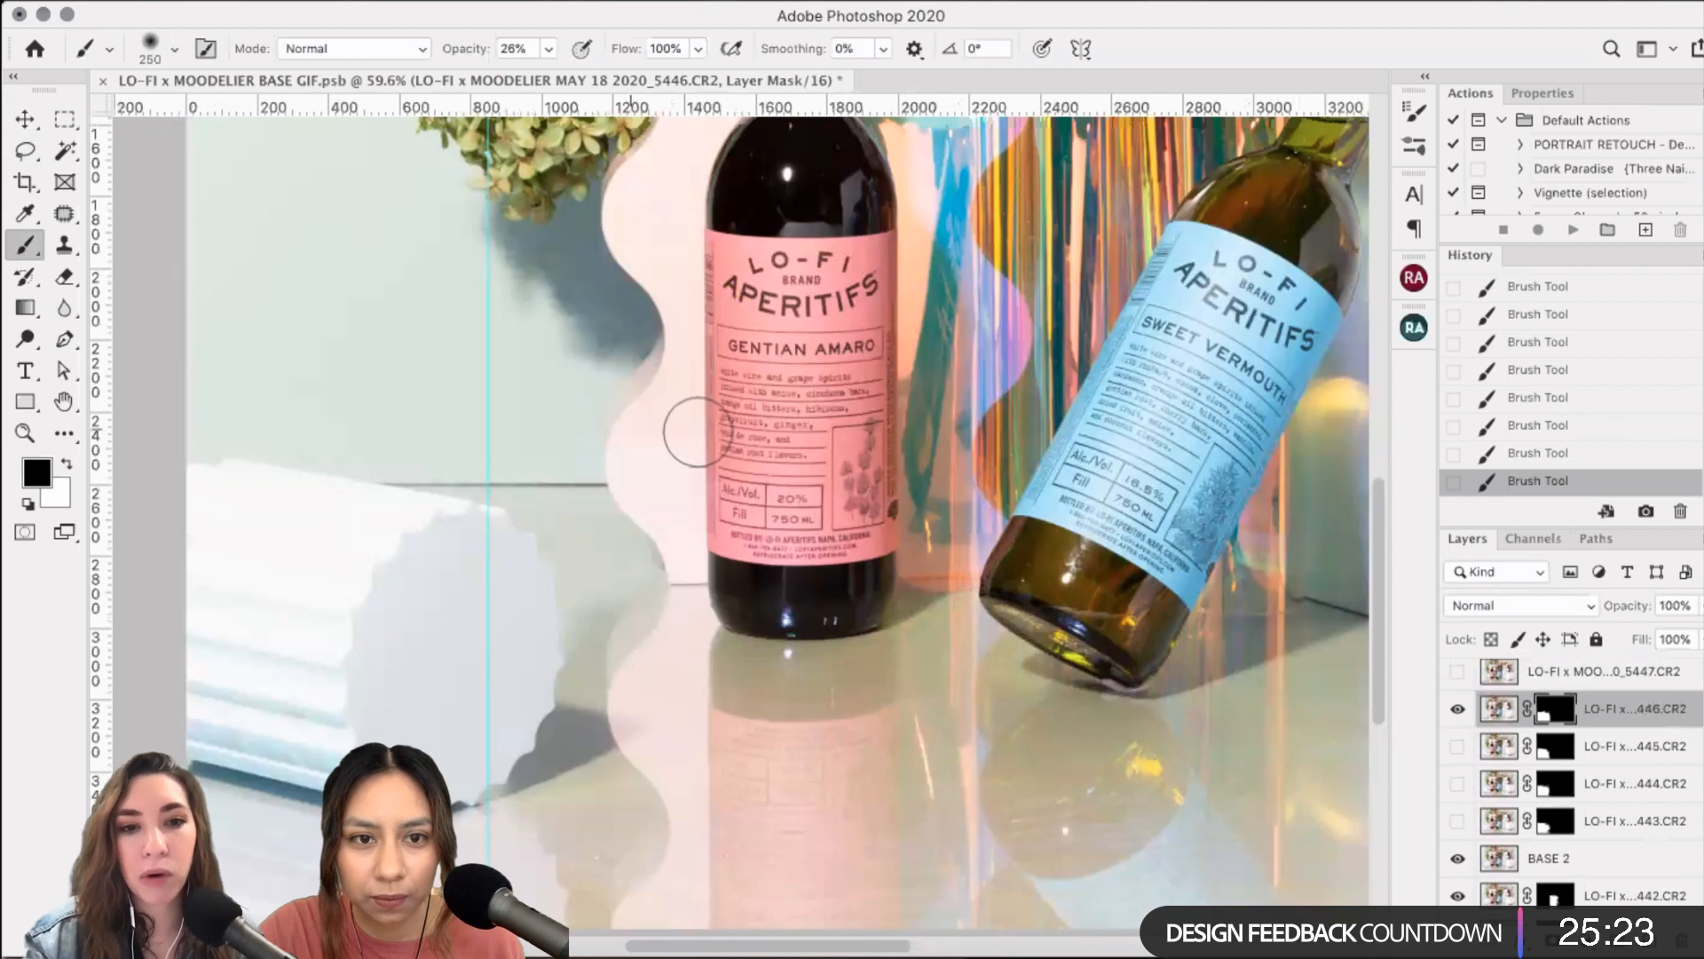
- Refine the 5446 mask between the scalloped panel and the bottle with a 175 px brush, painting back areas in white at up to 250 px
key("bracketleft")
key("bracketleft")
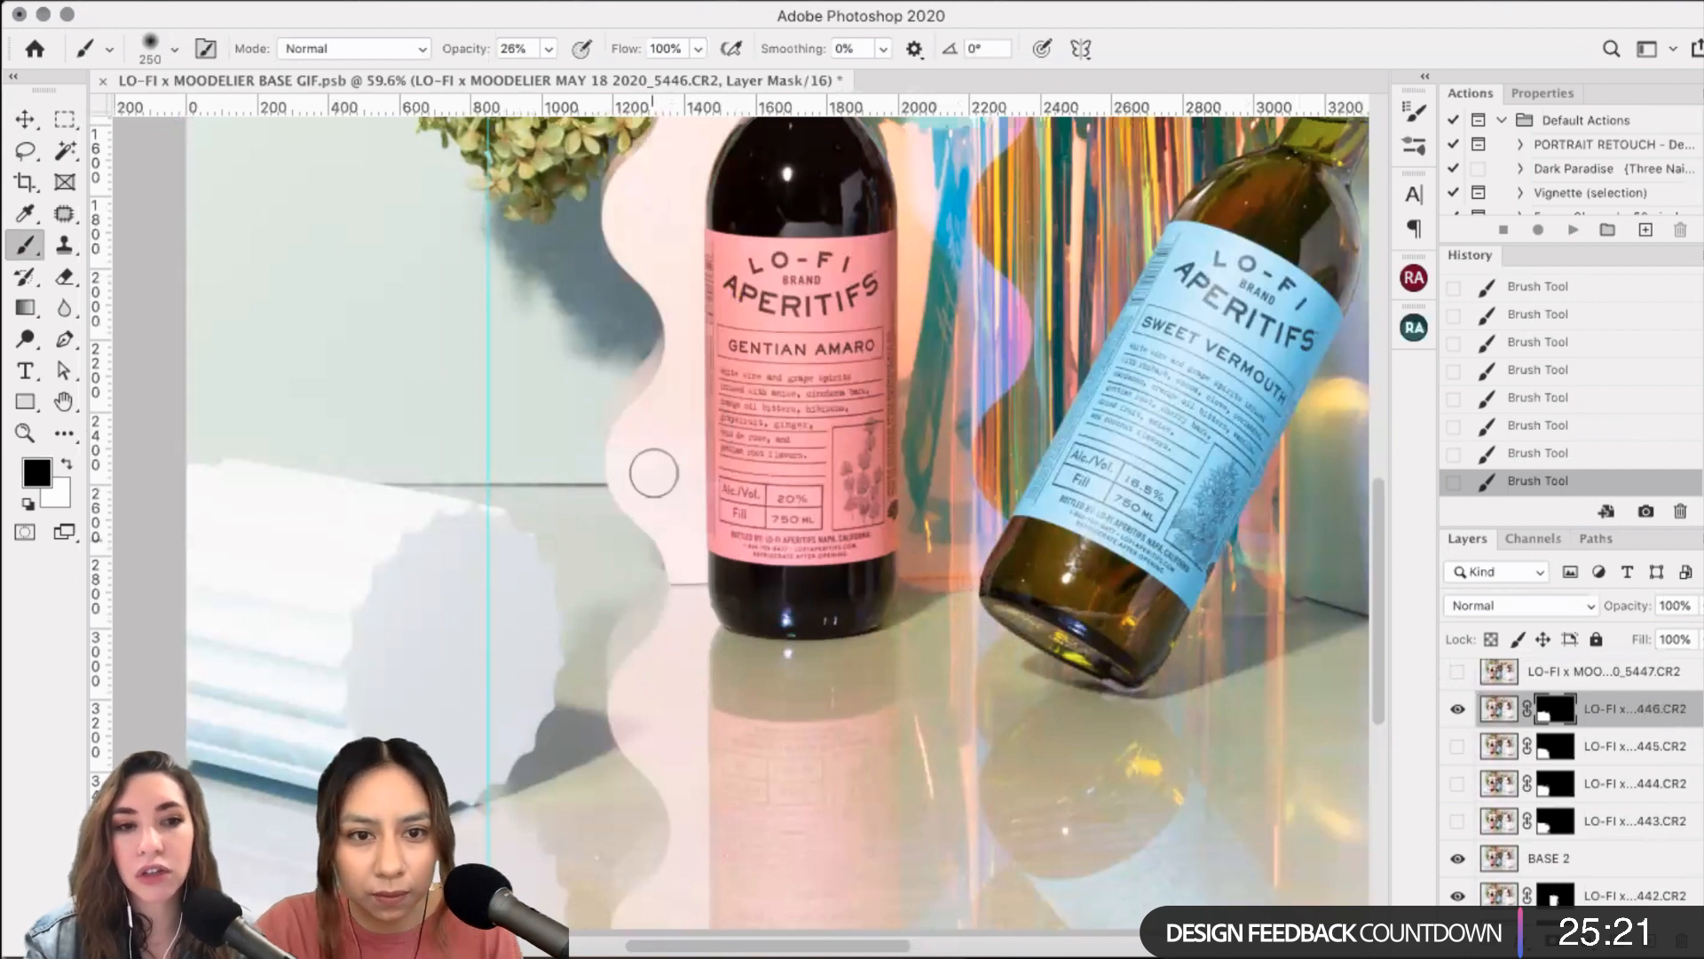
key("x")
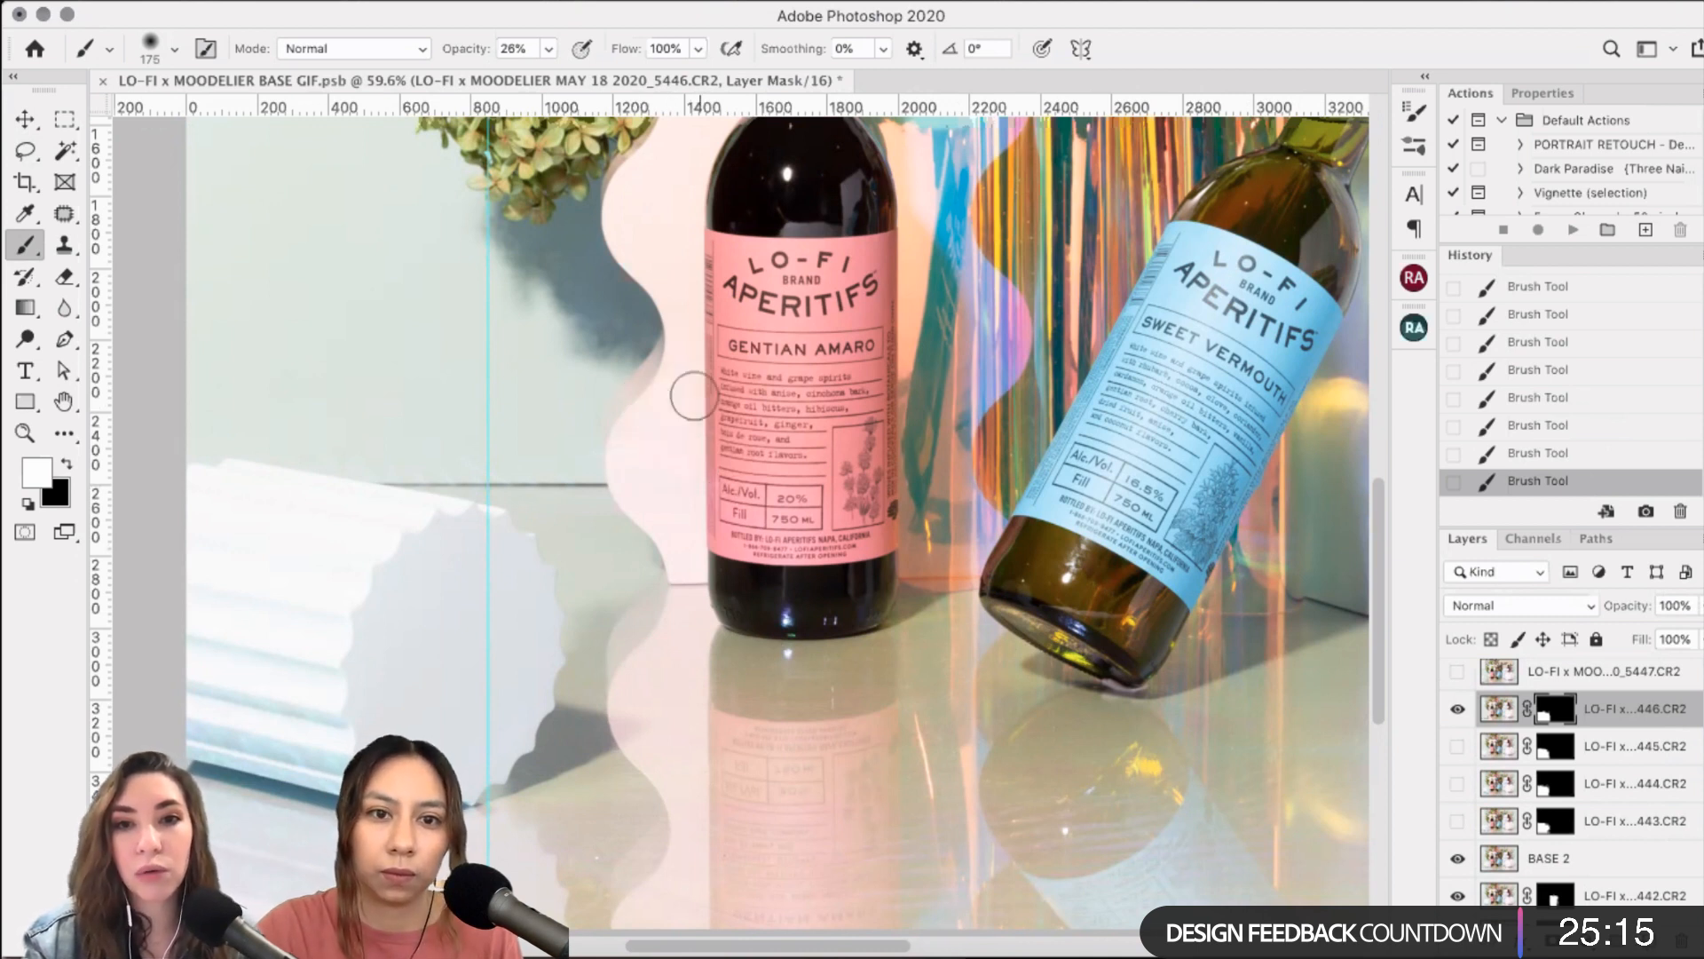
key("bracketright")
key("bracketright")
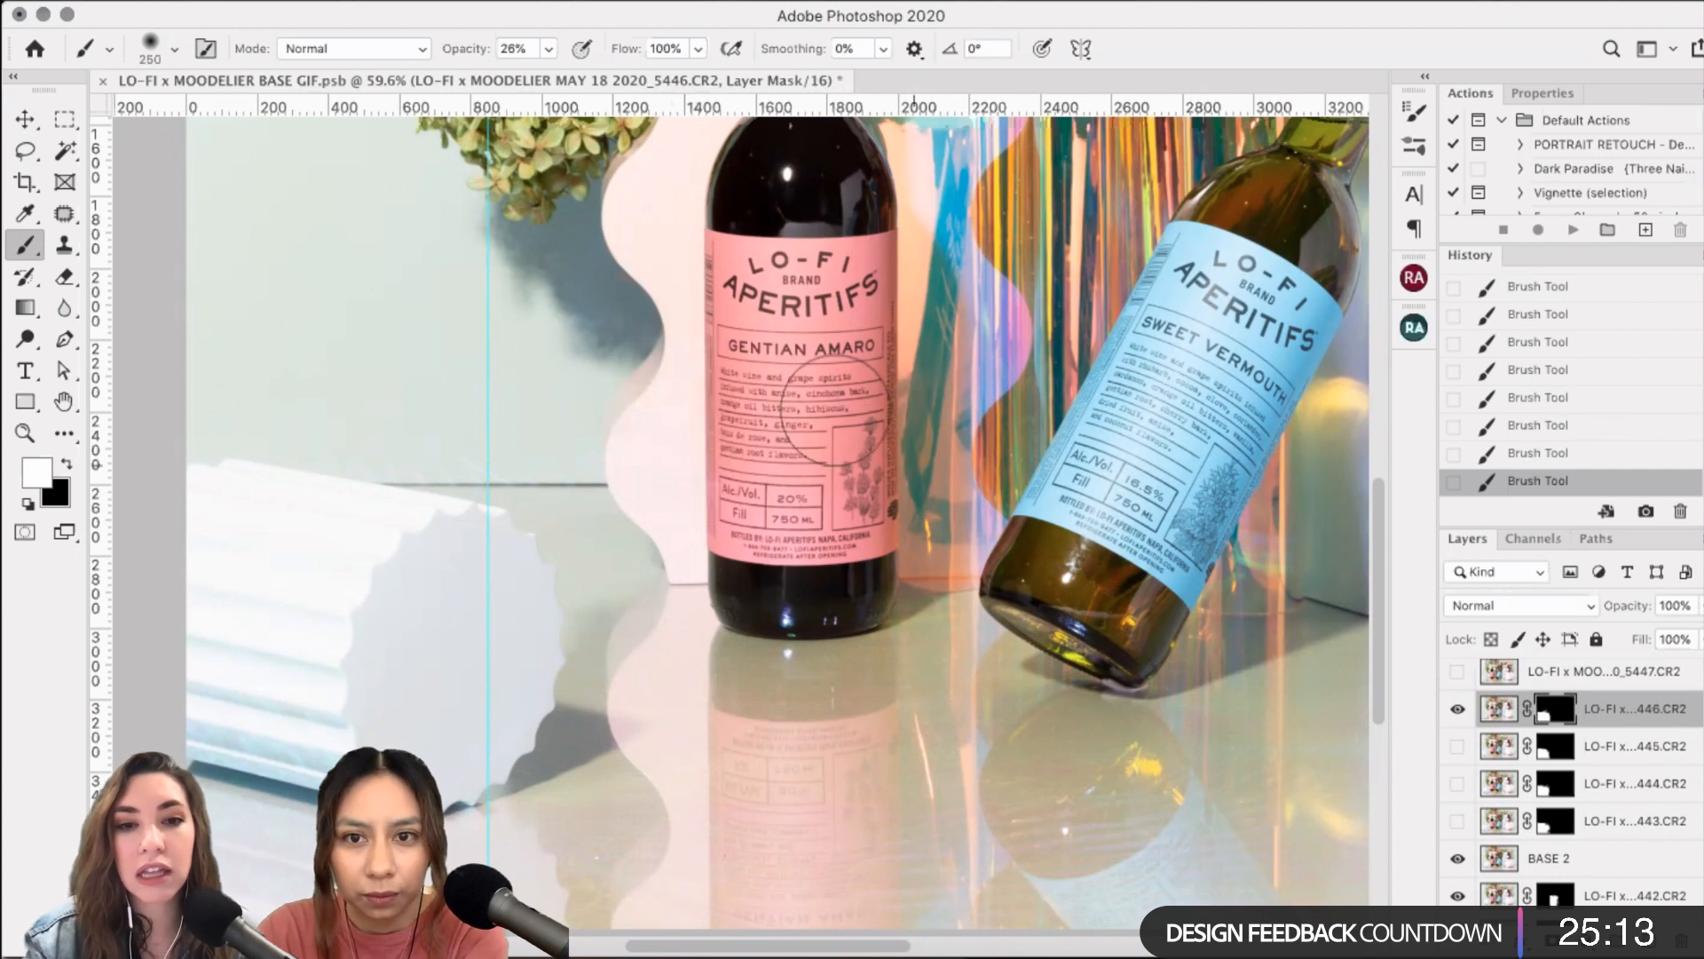
- Blend the 5446 mask over the pink label using black at 400 px and white at 250 px
key("bracketright")
key("bracketright")
key("x")
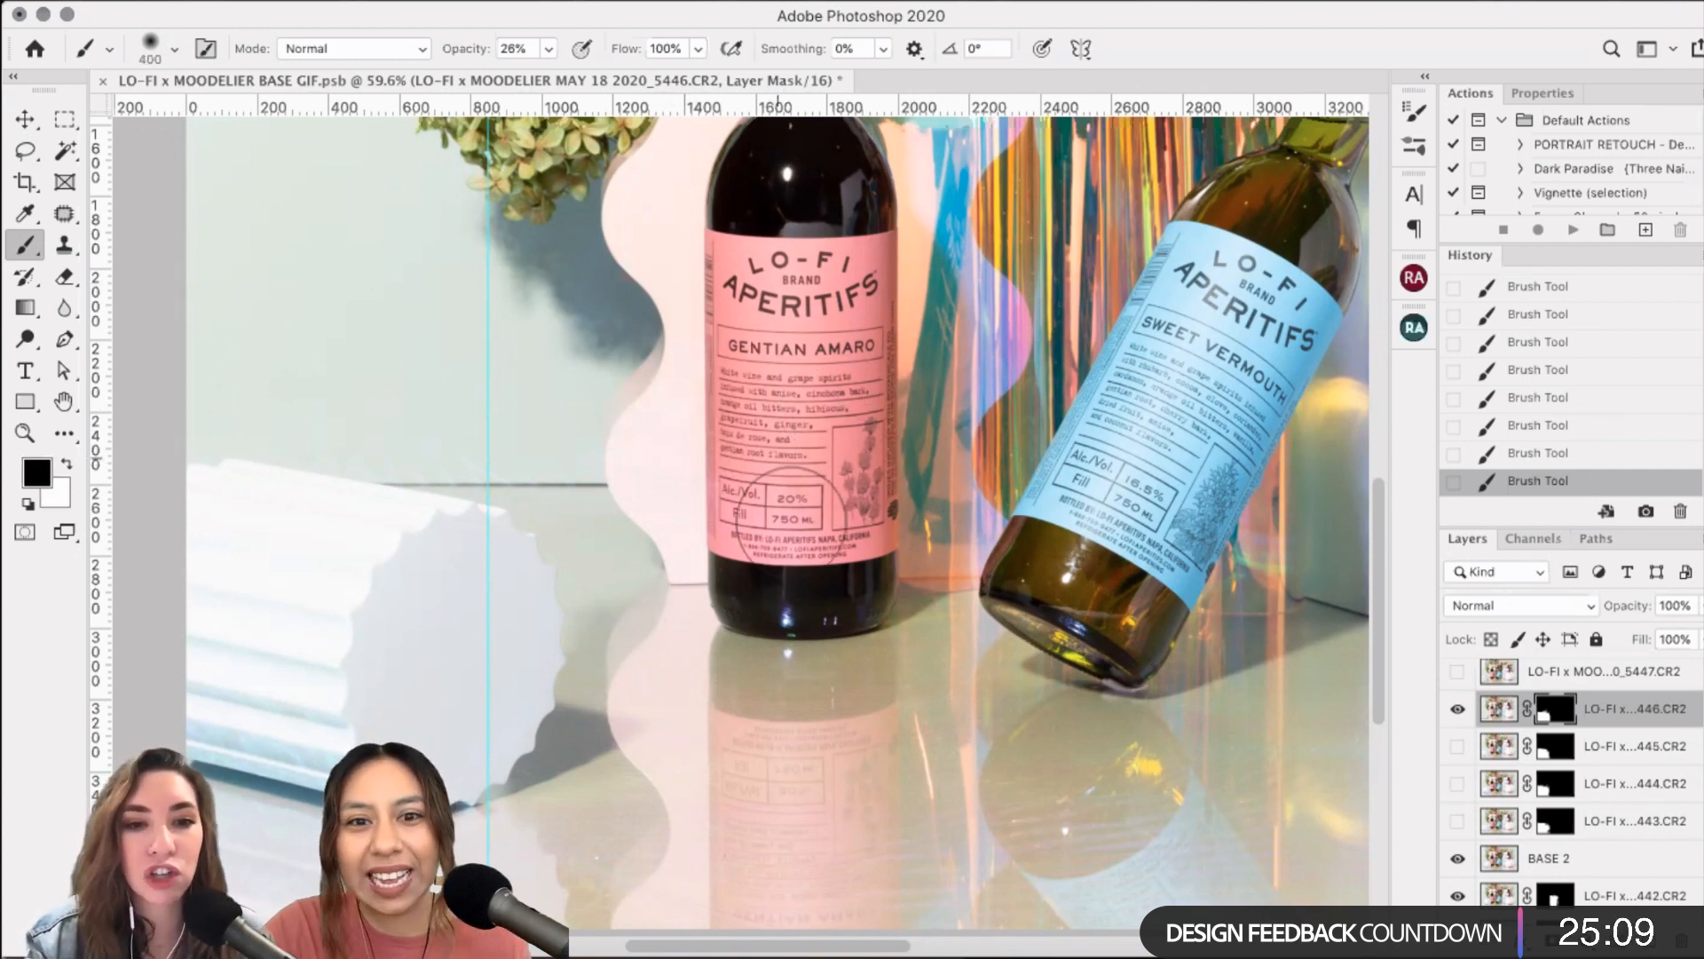
key("bracketleft")
key("x")
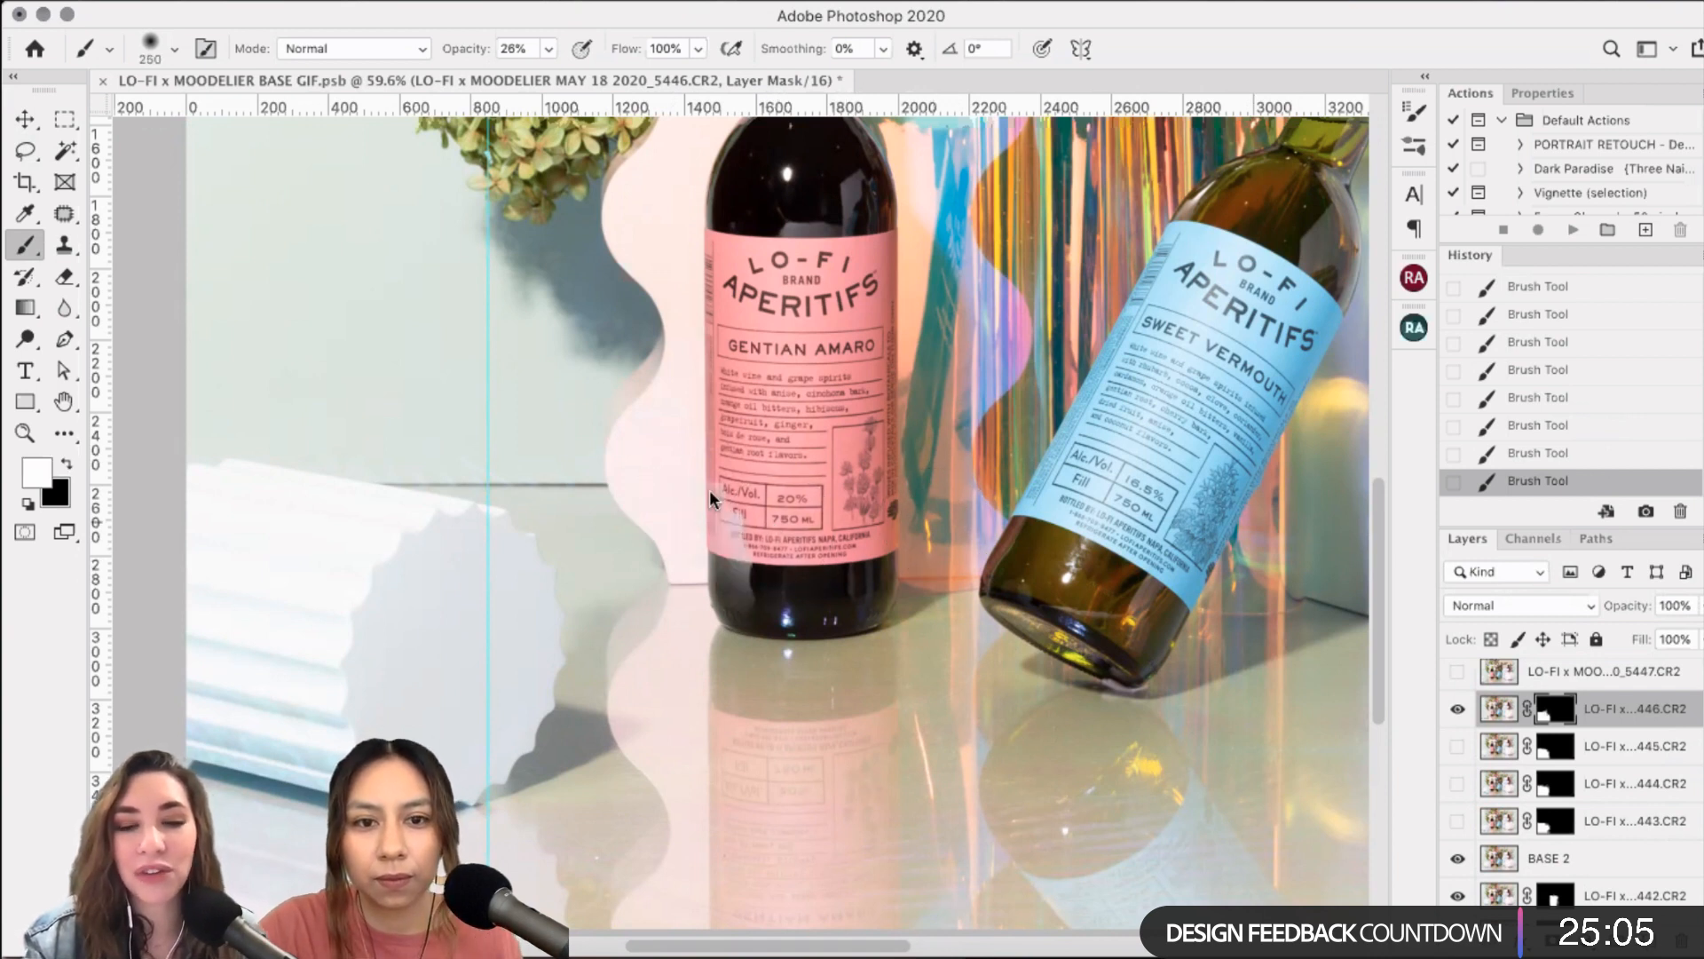
key("bracketleft")
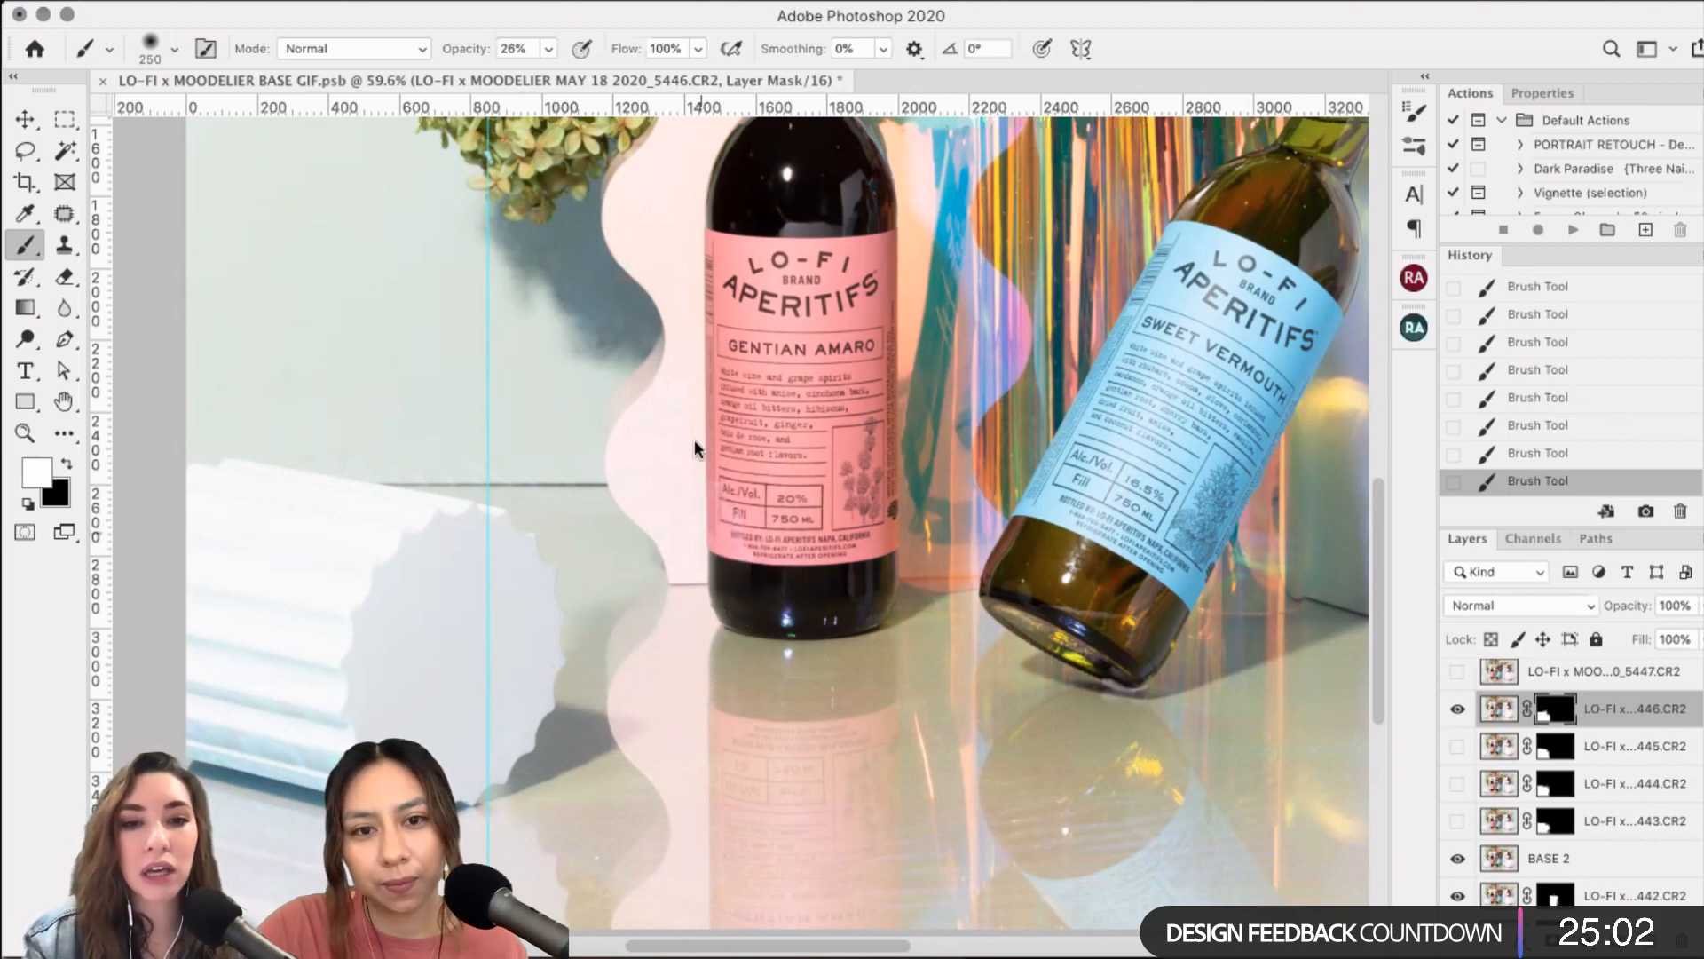
- Soften the right side of the 5446 mask over the pink-label bottle and the floor reflections with a 600 px brush, using white and black
key("bracketright")
key("bracketright")
key("bracketright")
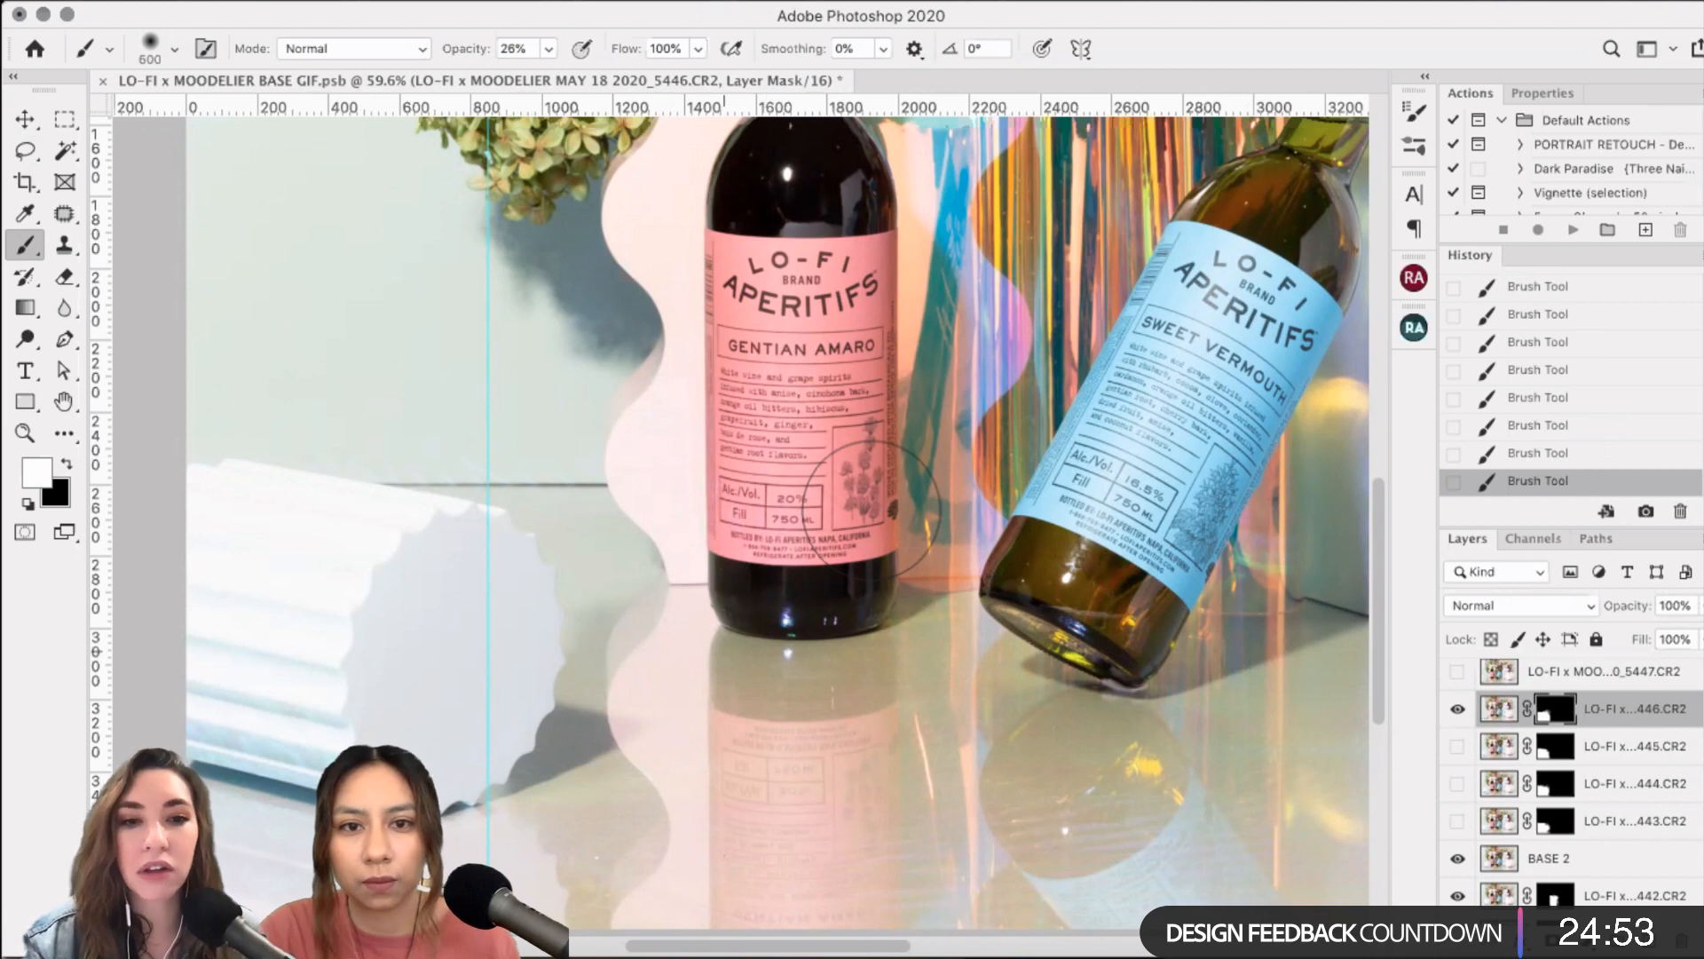
key("x")
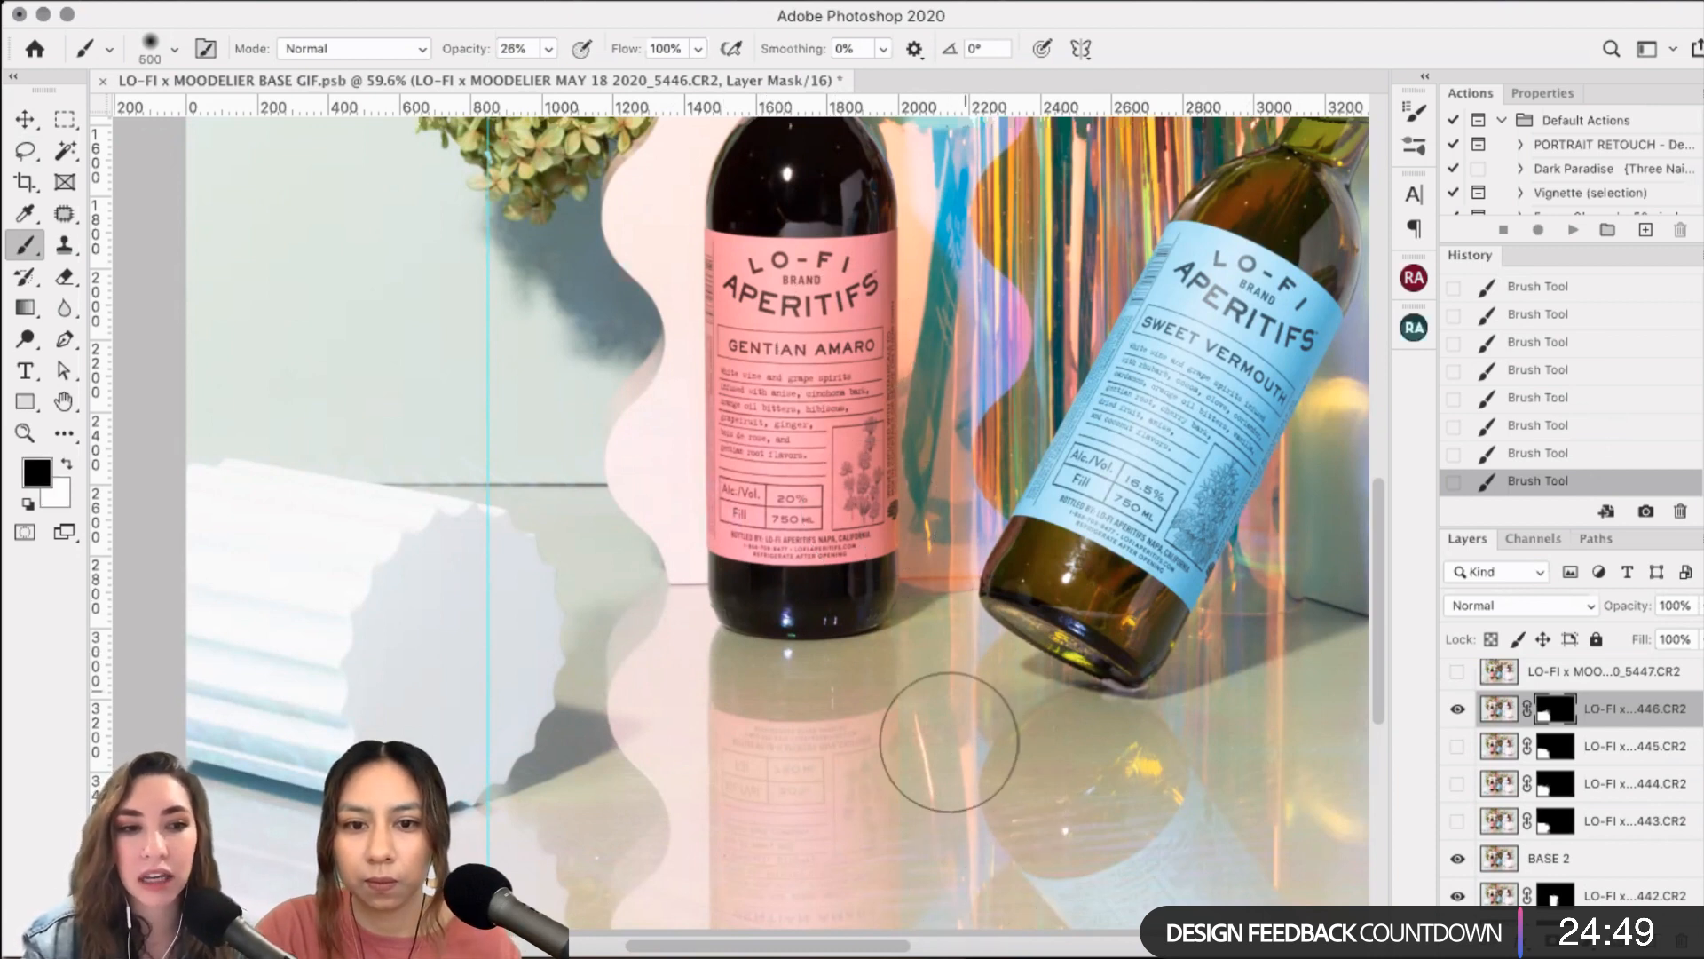
scroll(967, 836, "down", 1)
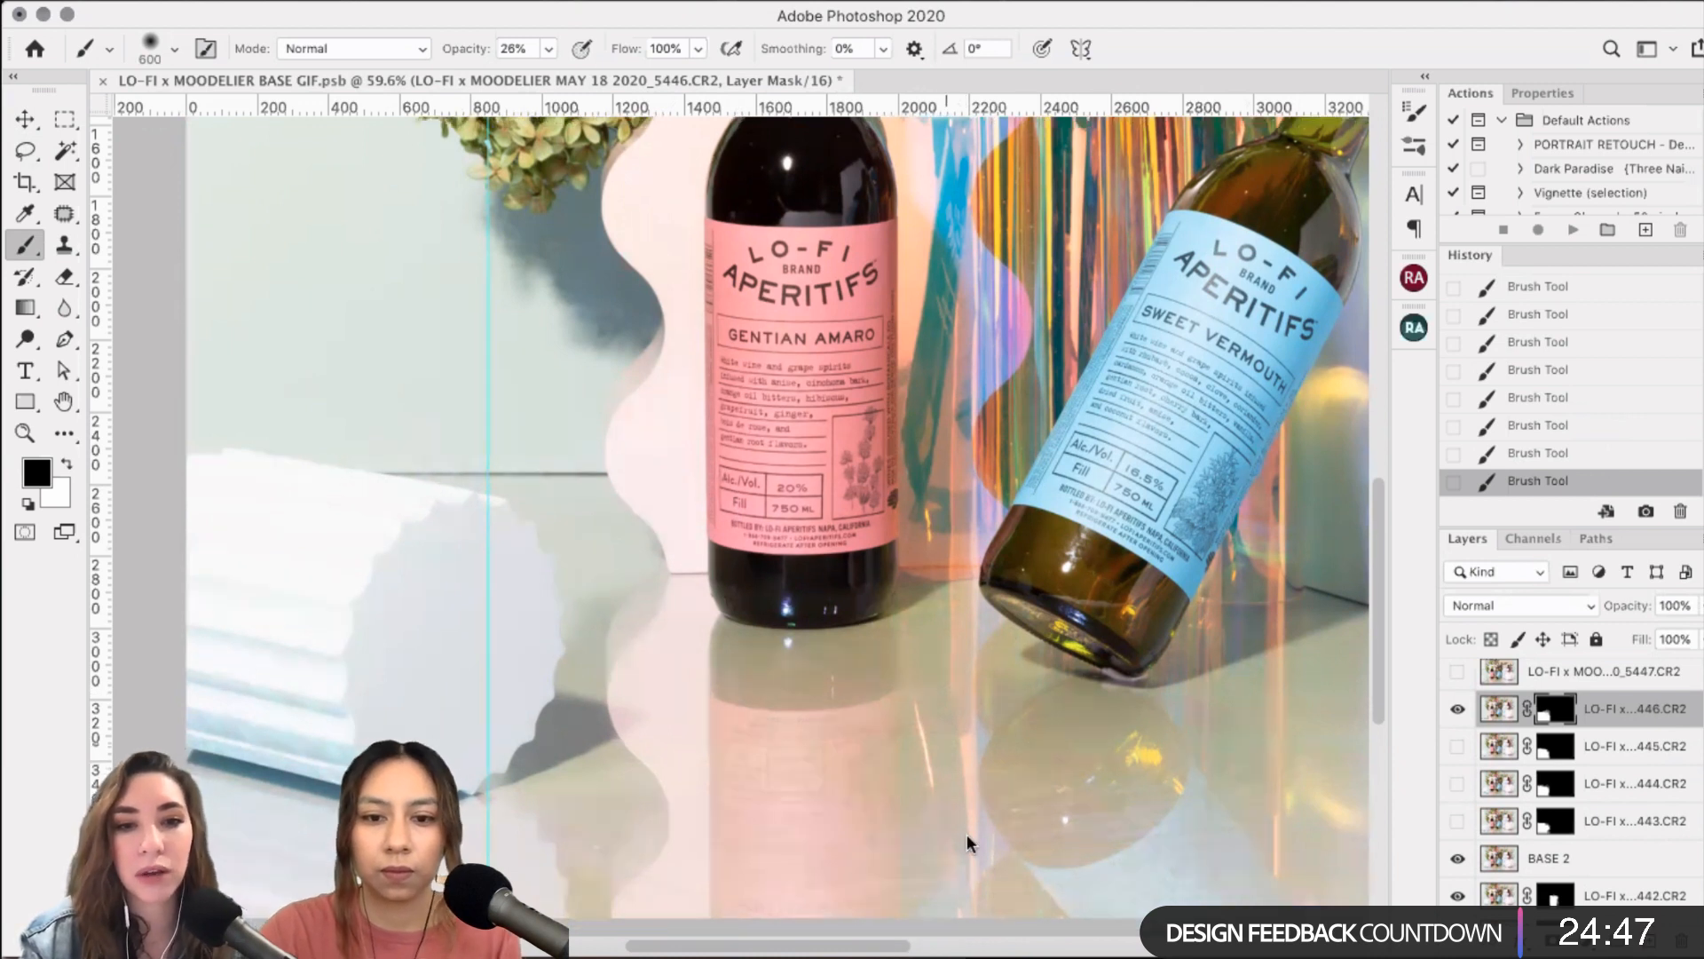
scroll(999, 872, "down", 3)
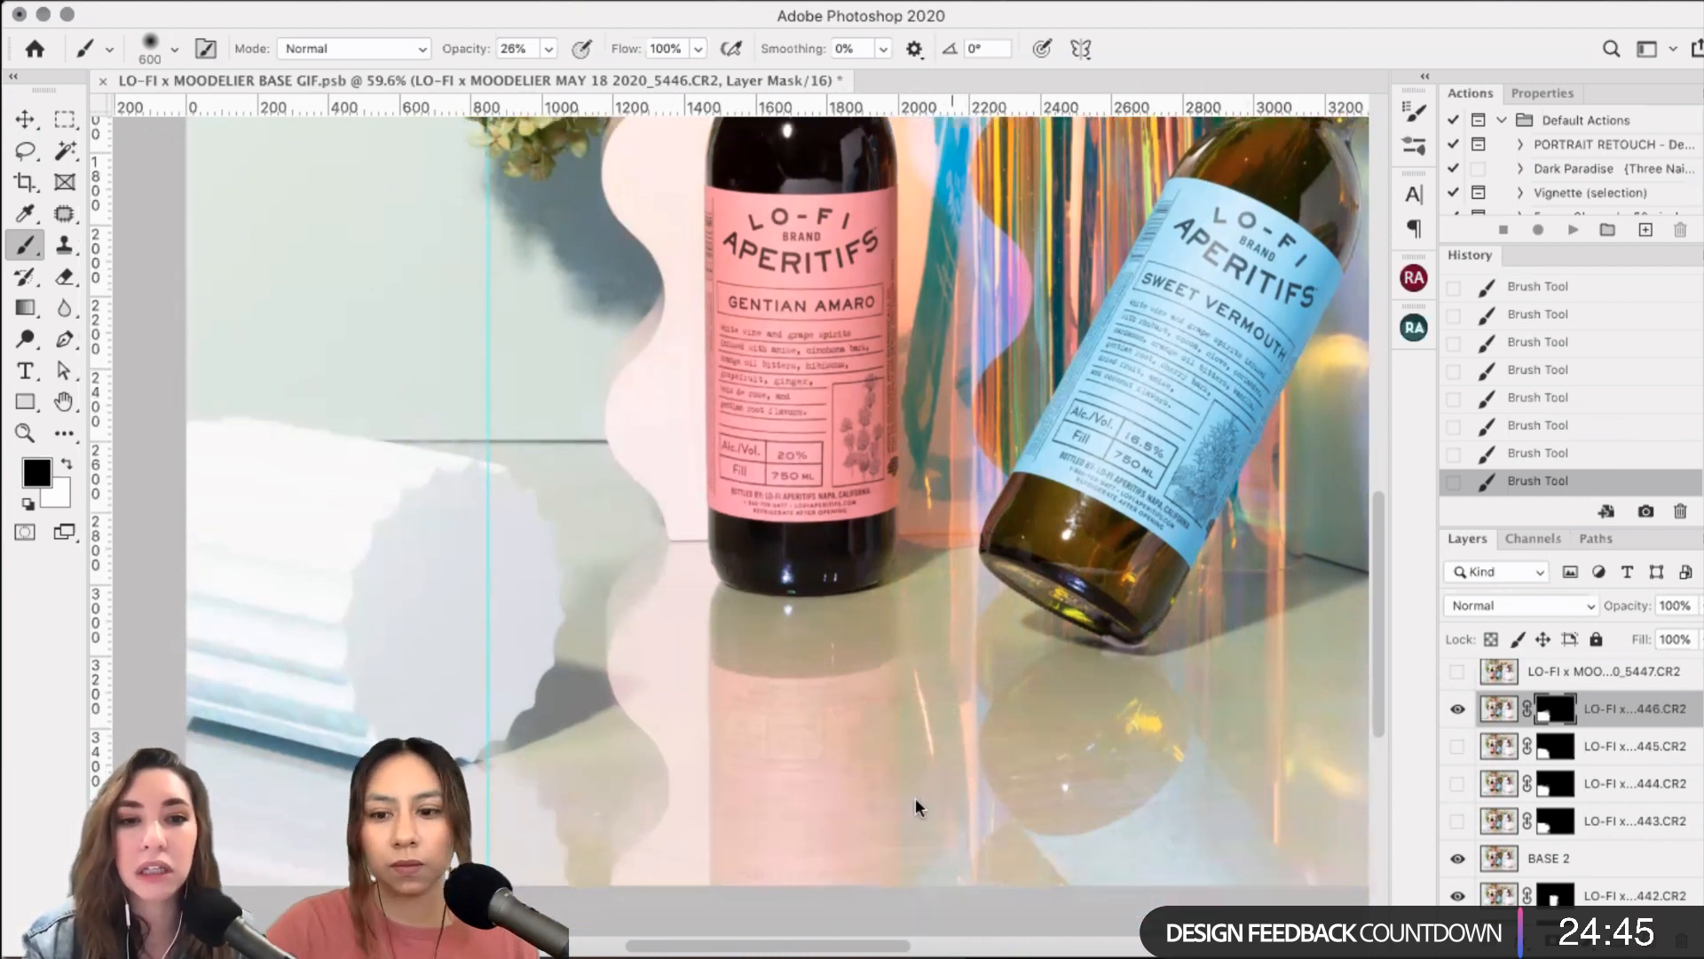
- Blend the 5446 mask around the base of the pink-label bottle with a 400 px black brush, and restore areas in white at 250 px
key("bracketleft")
key("bracketleft")
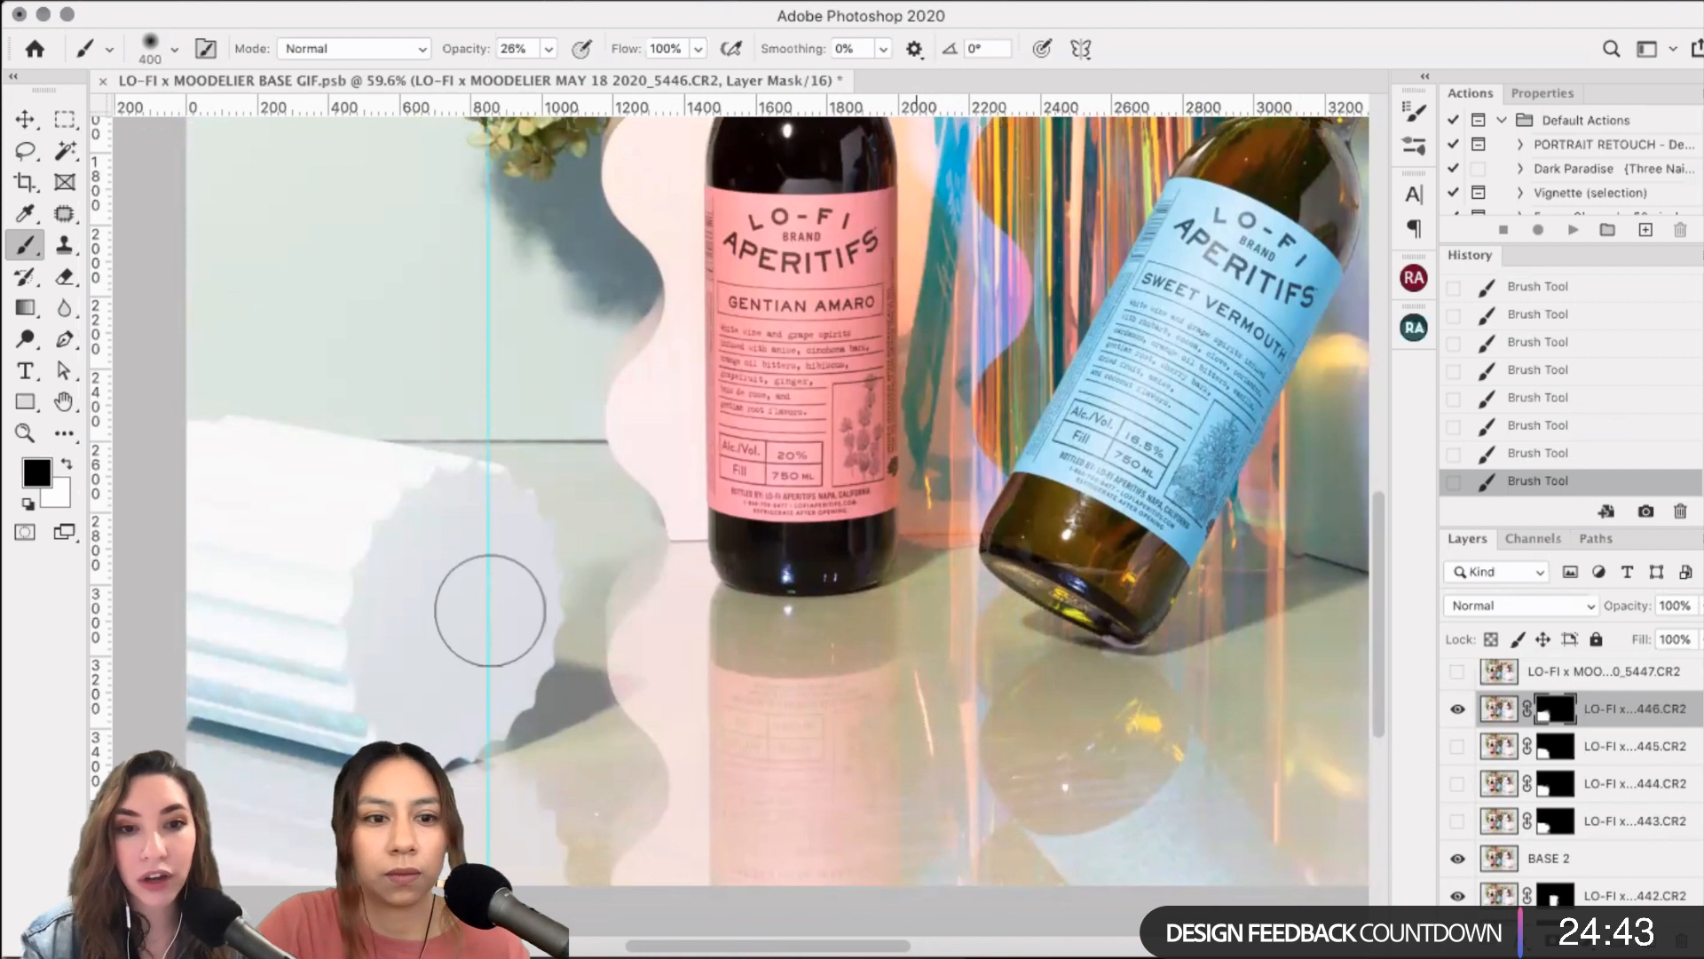
scroll(208, 284, "up", 1)
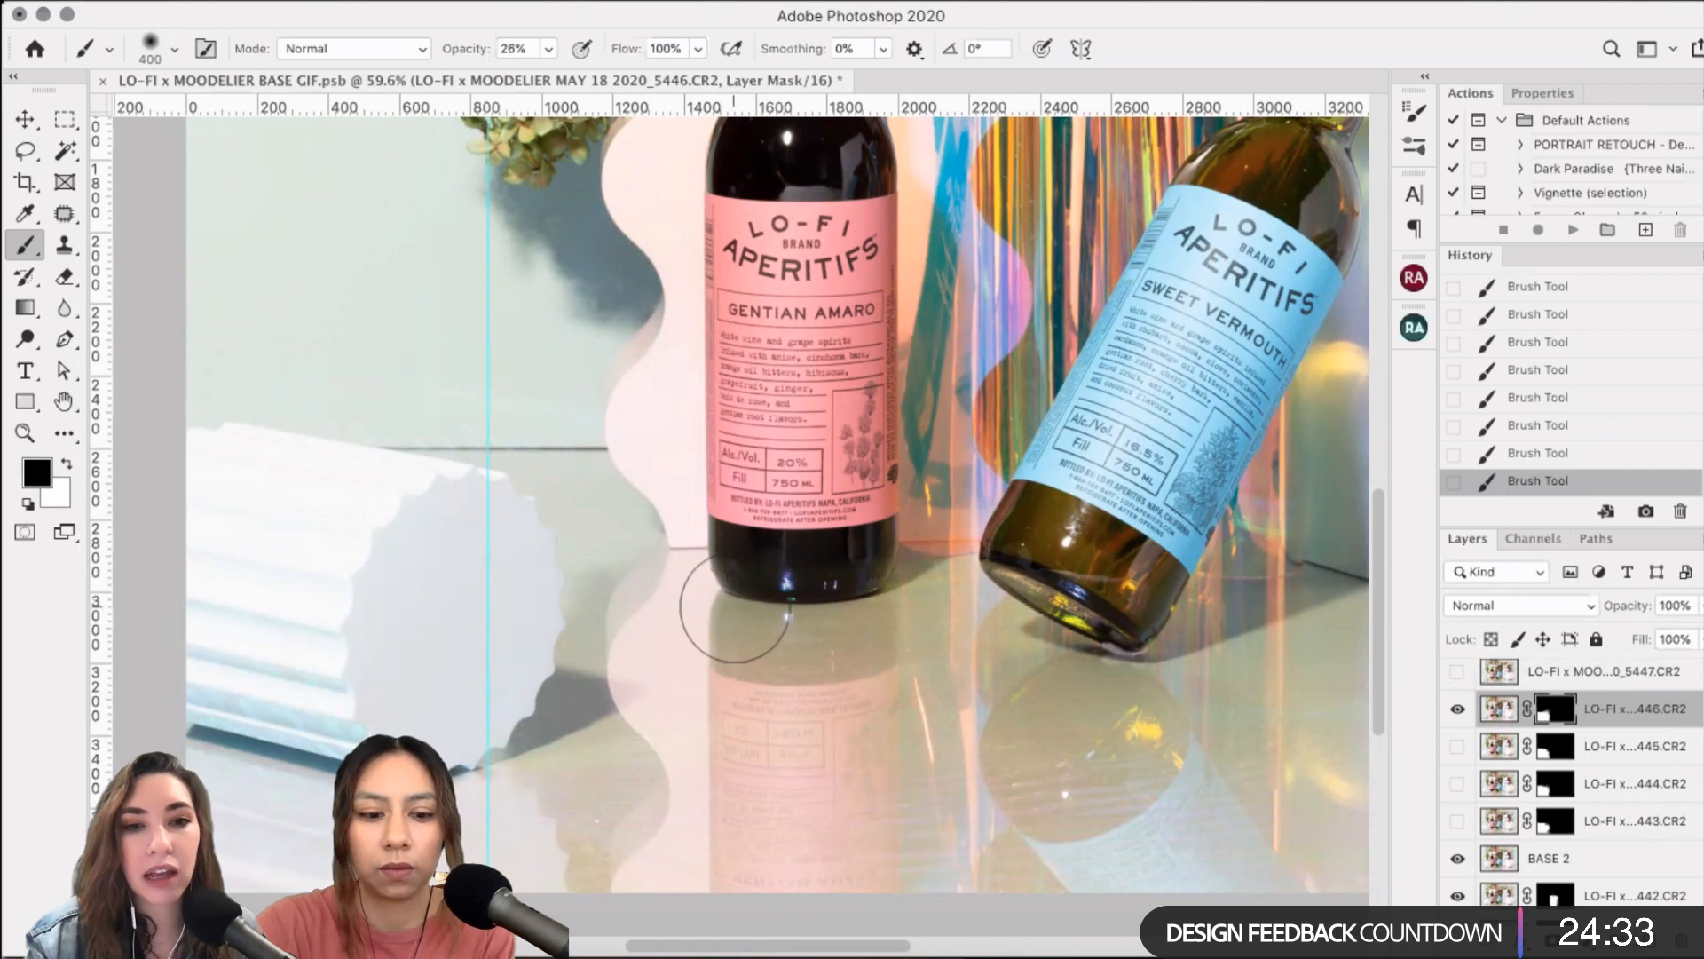
key("x")
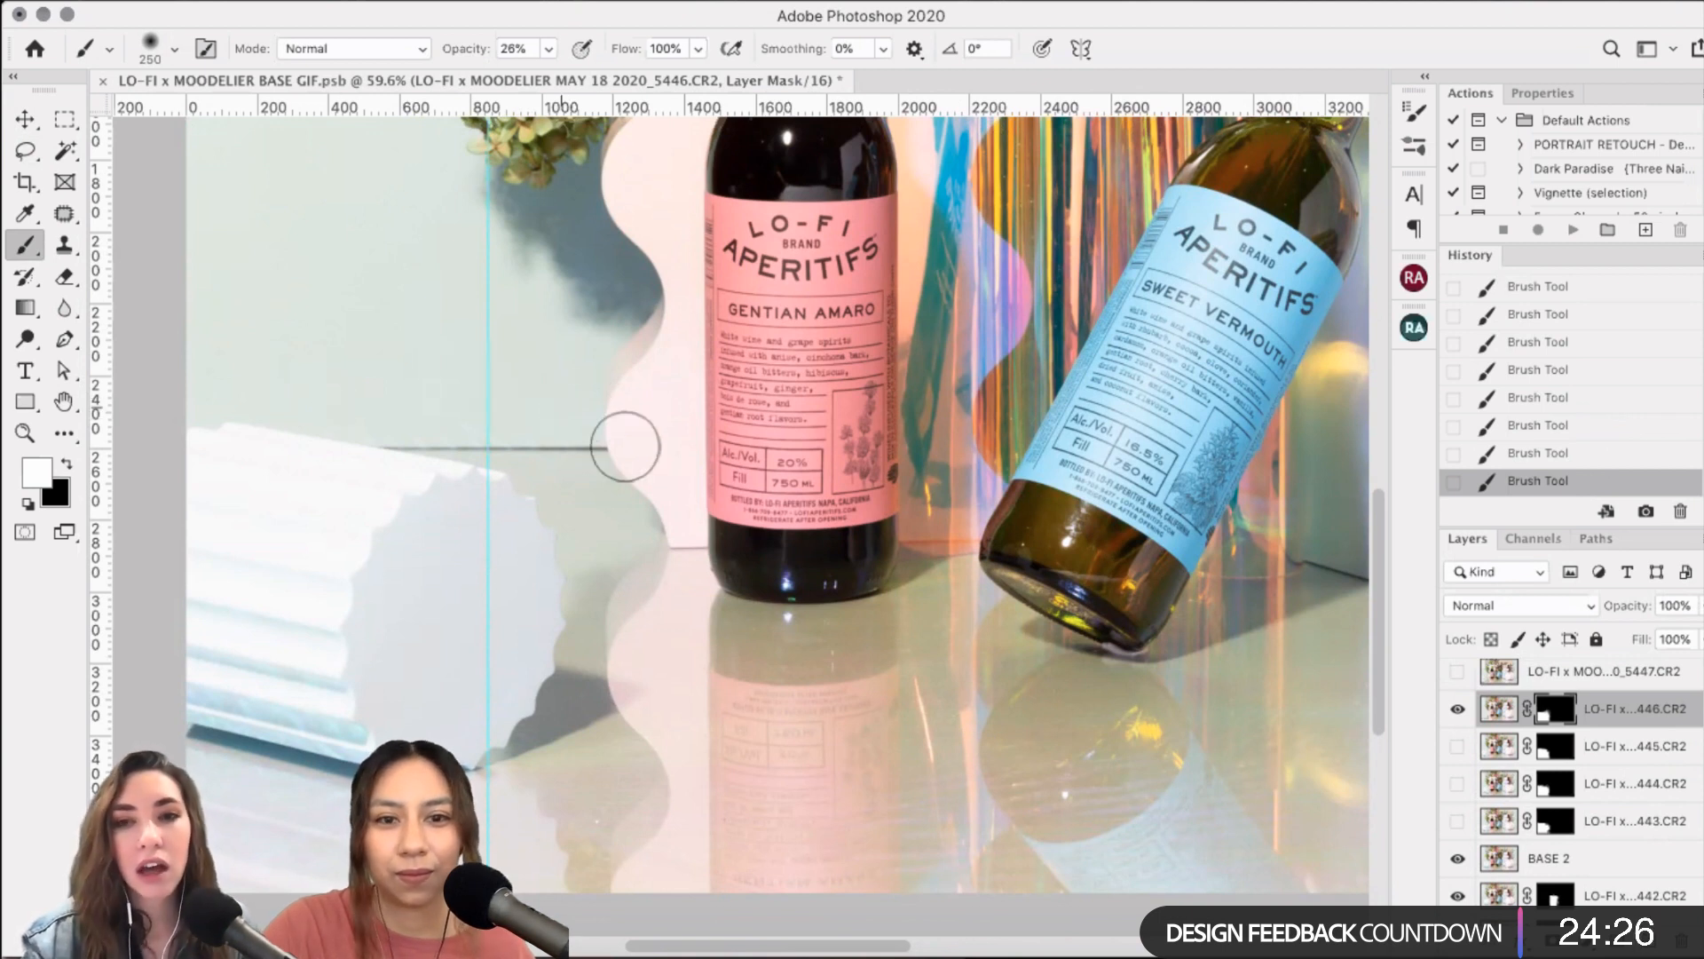
- Finish touching up the 5446 mask with the 250 px brush while toggling the layer's visibility, and show the 5447 layer
left_click(1457, 710)
left_click(1456, 710)
key("x")
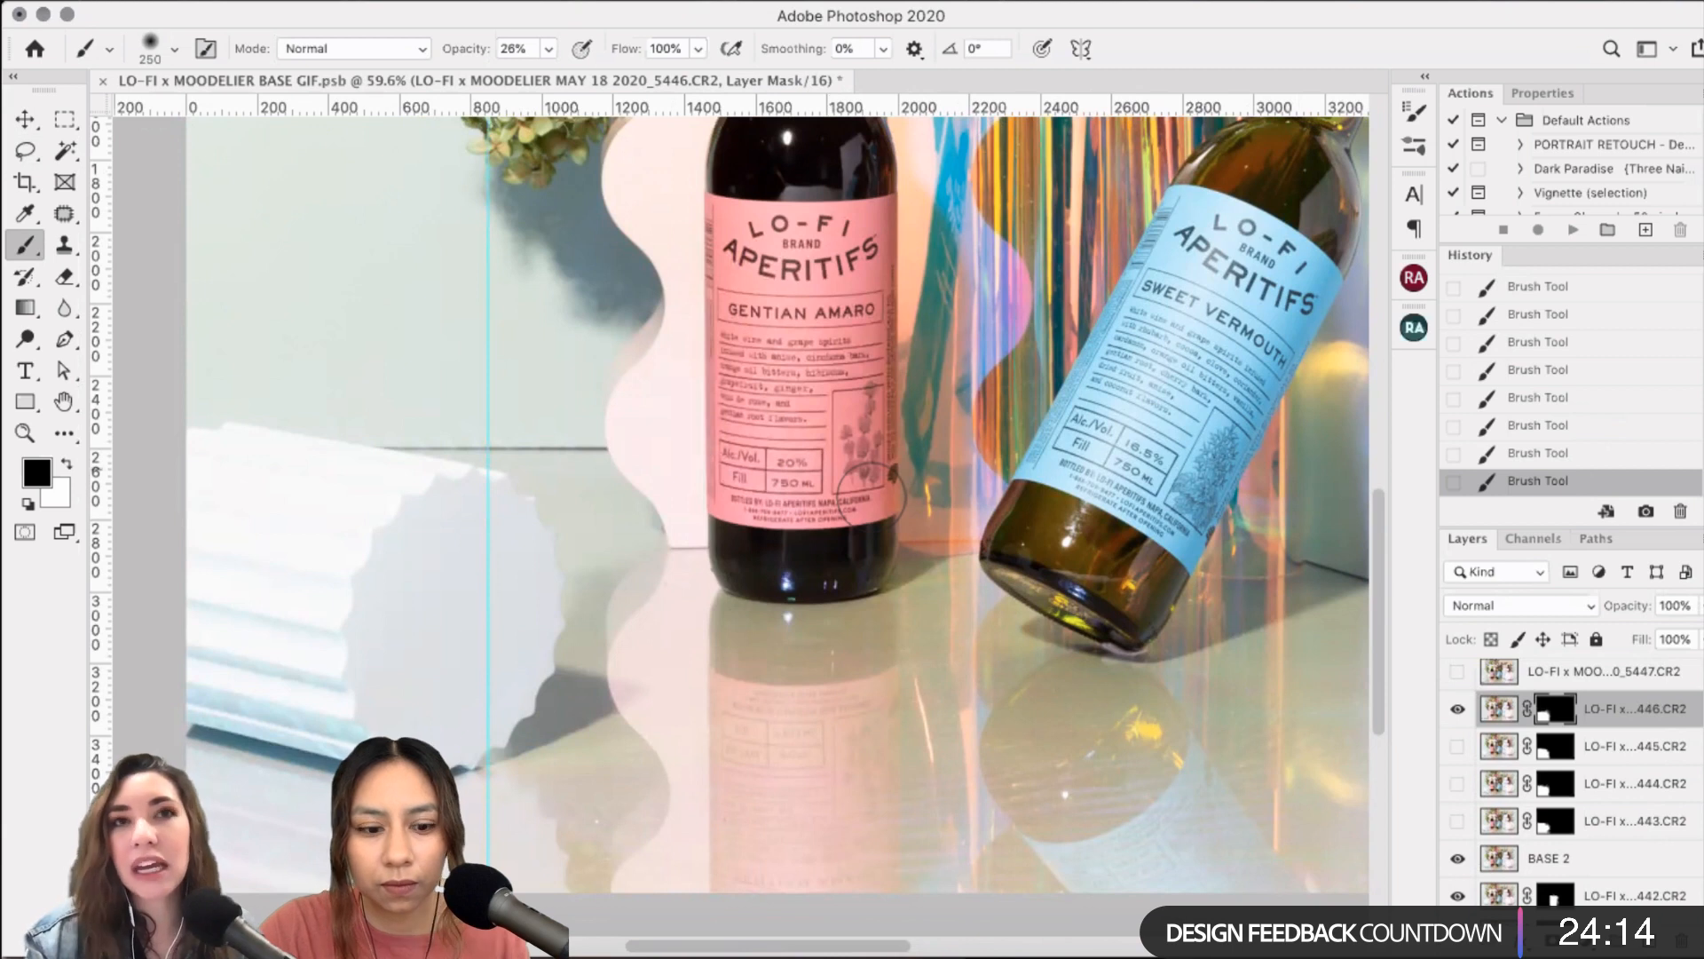
key("x")
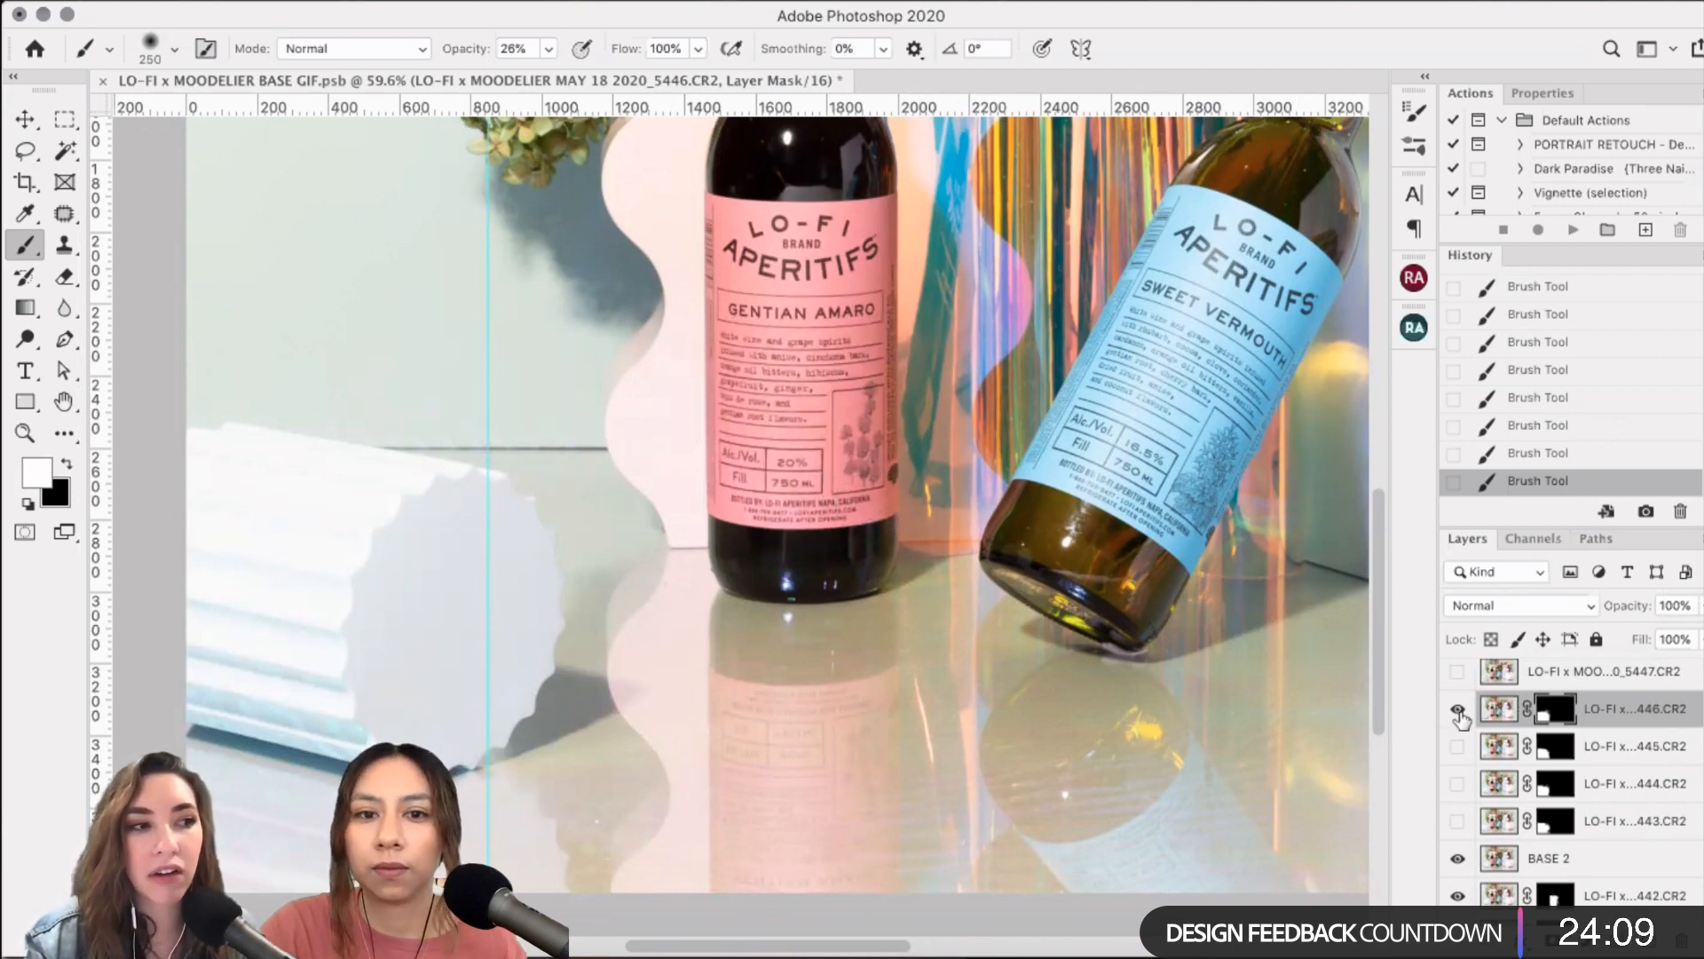
left_click(1457, 675)
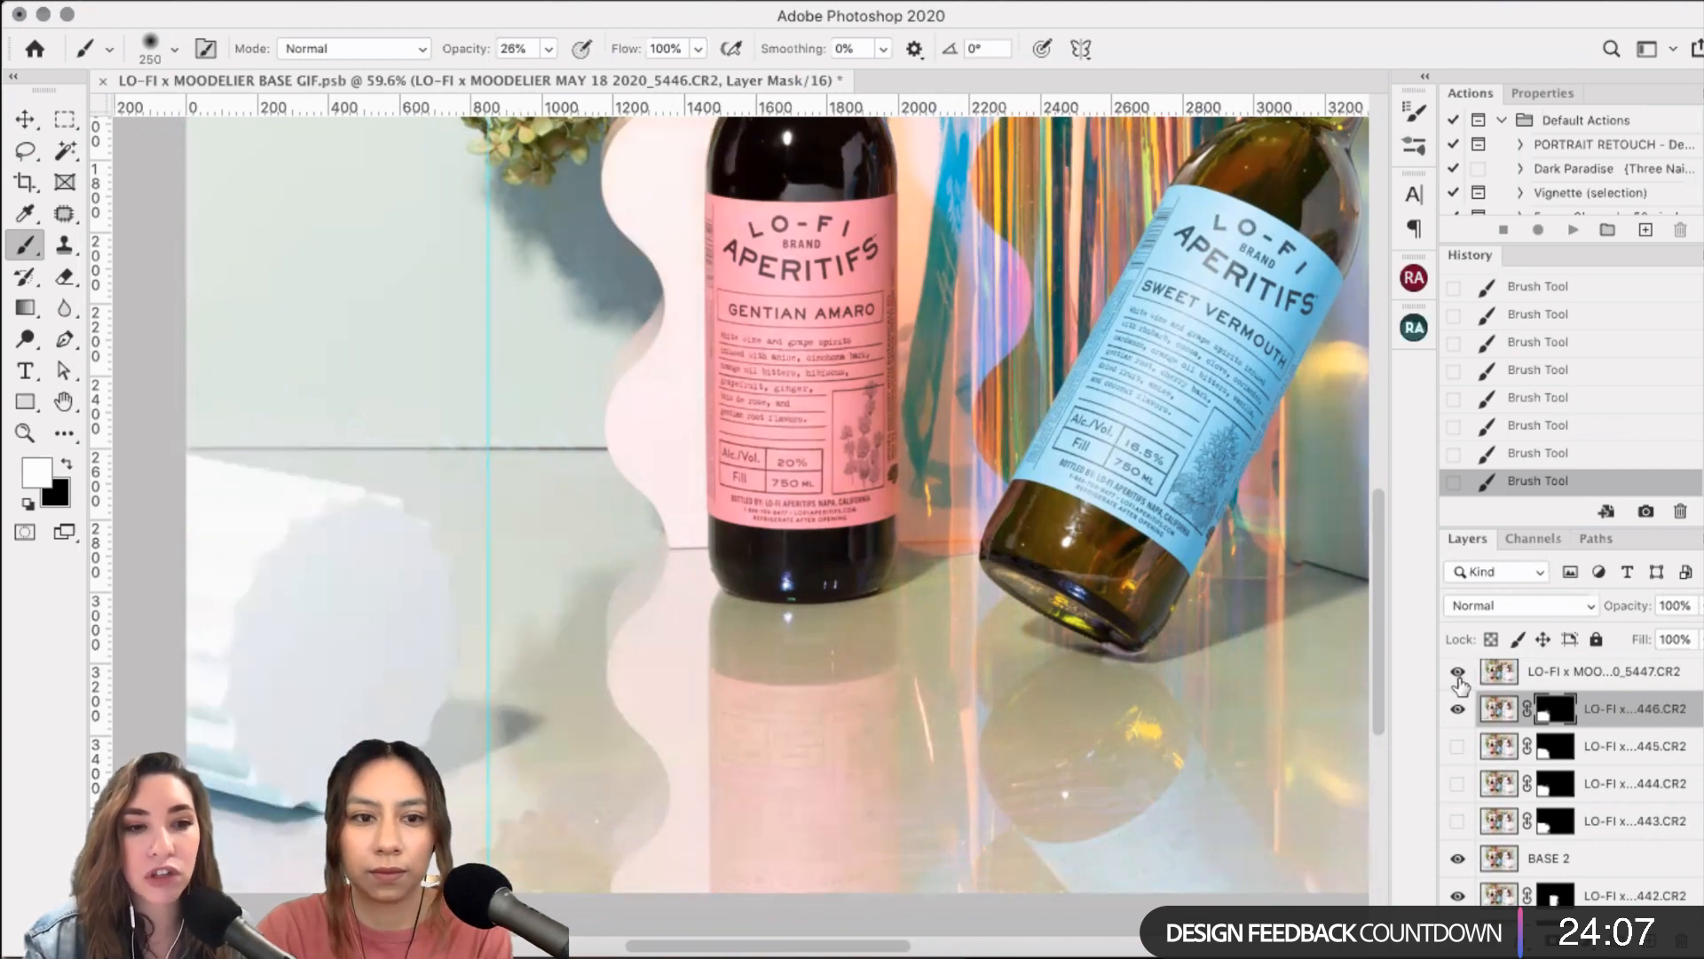
- Select the 5447 layer and lasso its lower-left area from the canvas edge across the white cylinder to the pink-label bottle's right side
left_click(1523, 686)
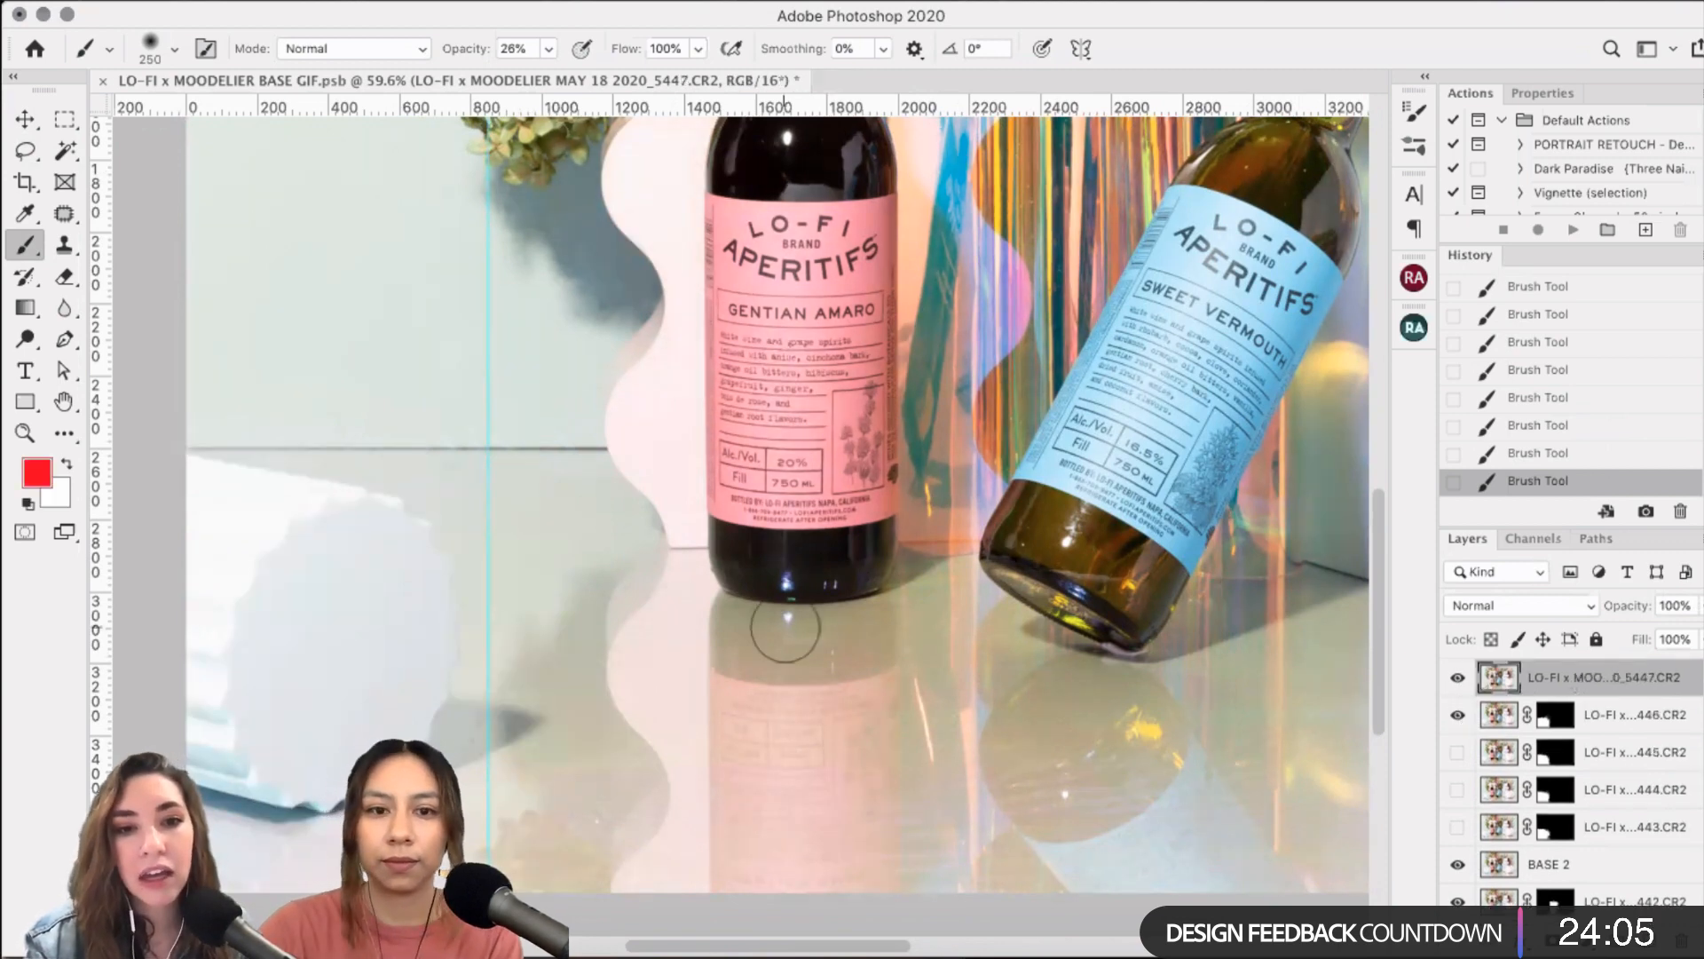
scroll(785, 626, "down", 3)
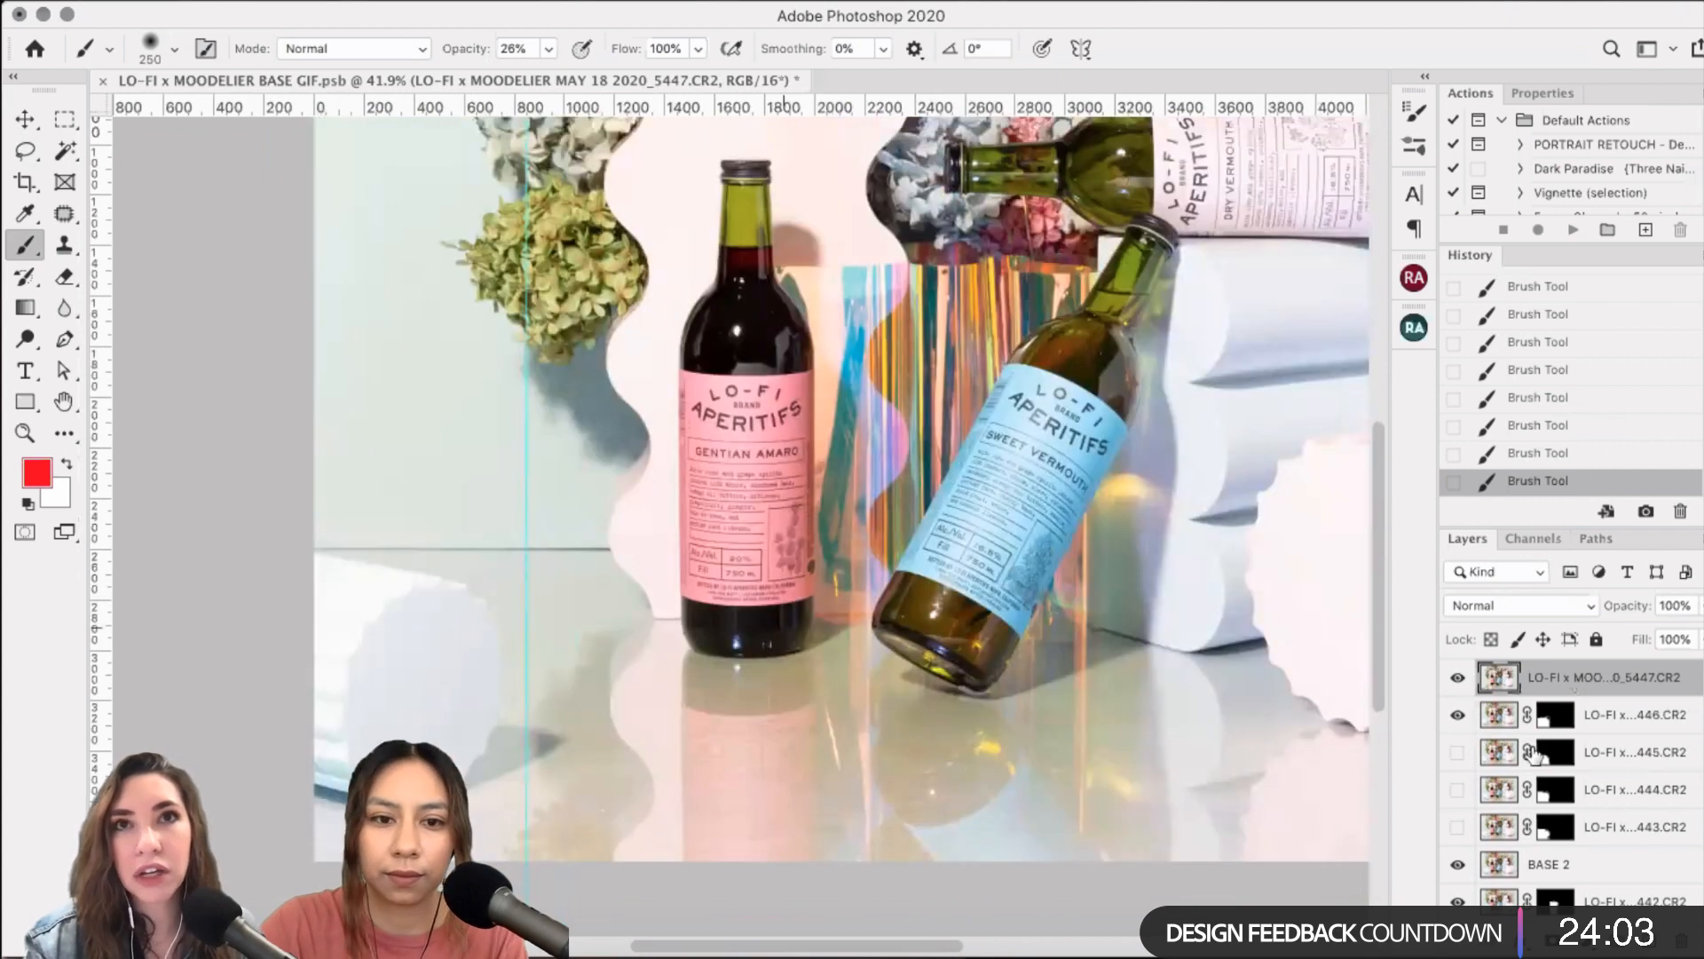
left_click(25, 151)
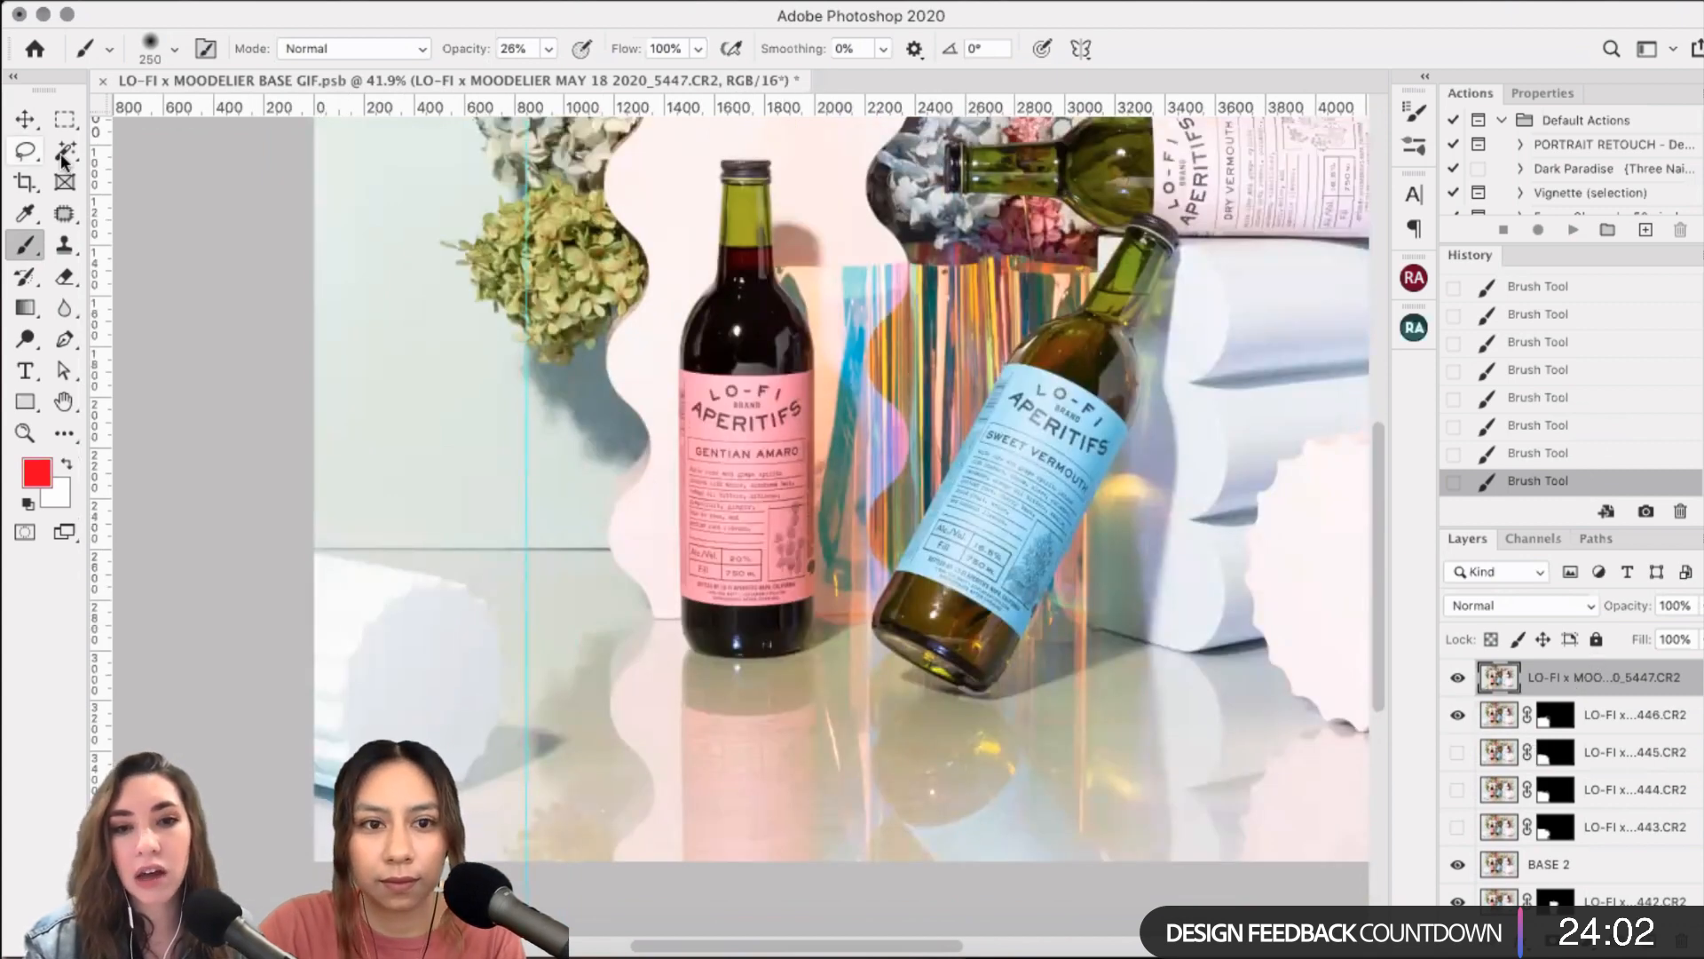
mouse_move(315, 392)
left_mouse_down()
mouse_move(670, 421)
mouse_move(319, 396)
mouse_move(296, 377)
mouse_move(306, 391)
left_mouse_up()
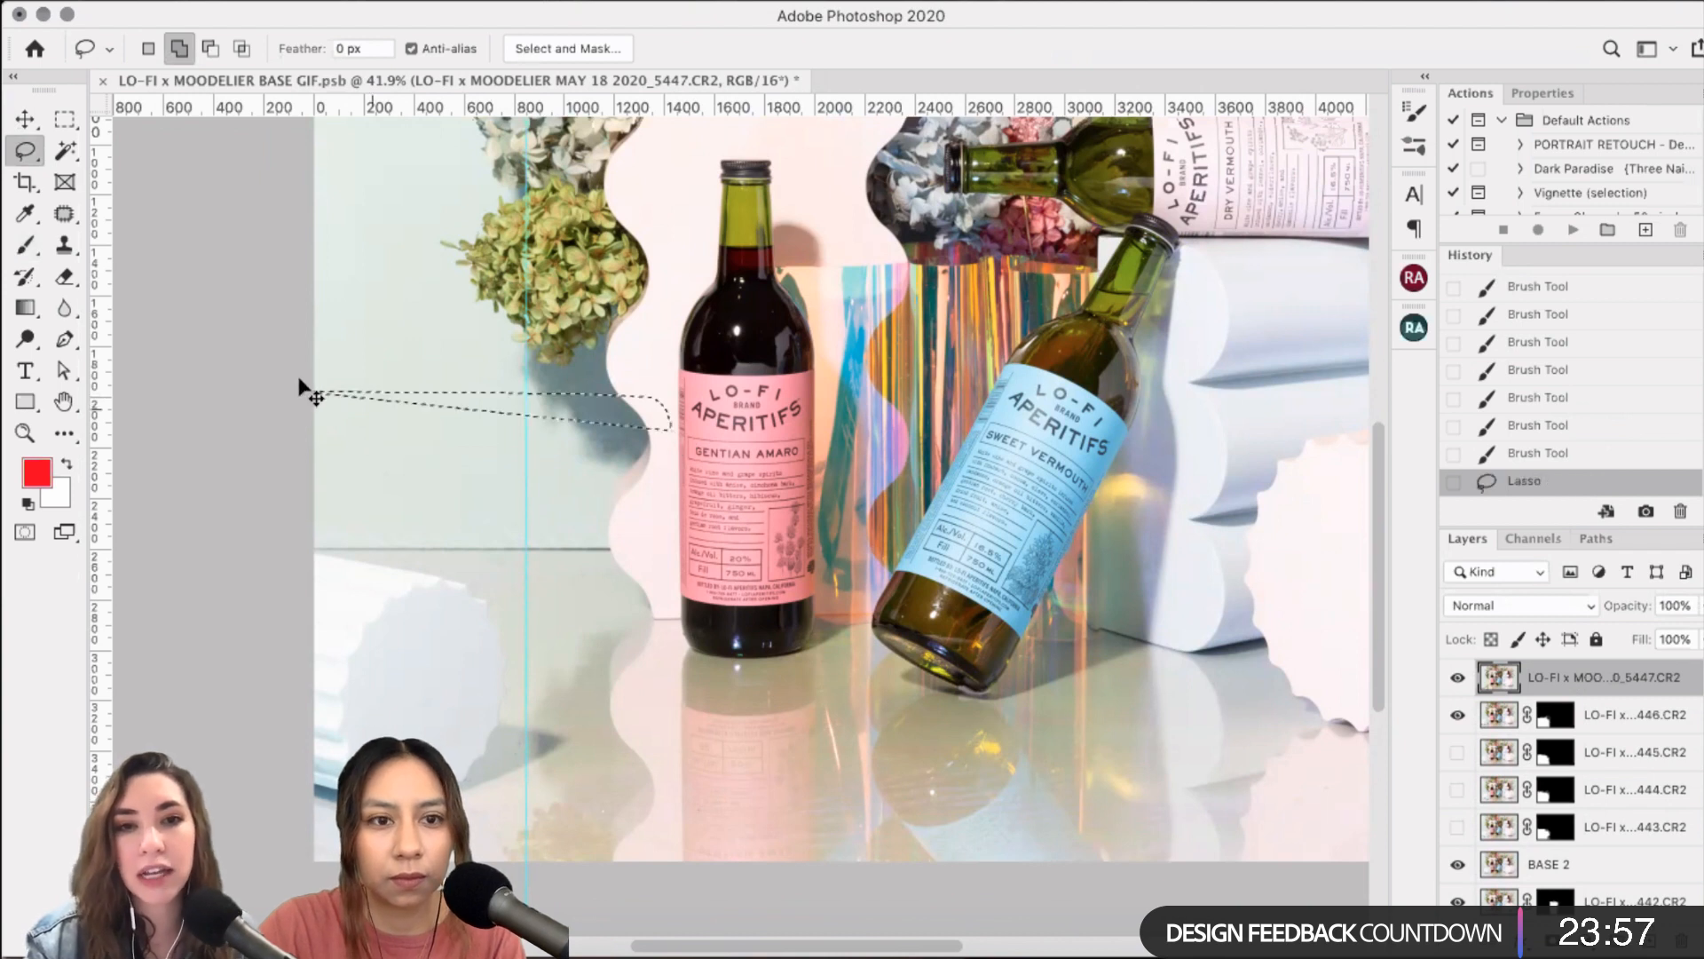
key("super+z")
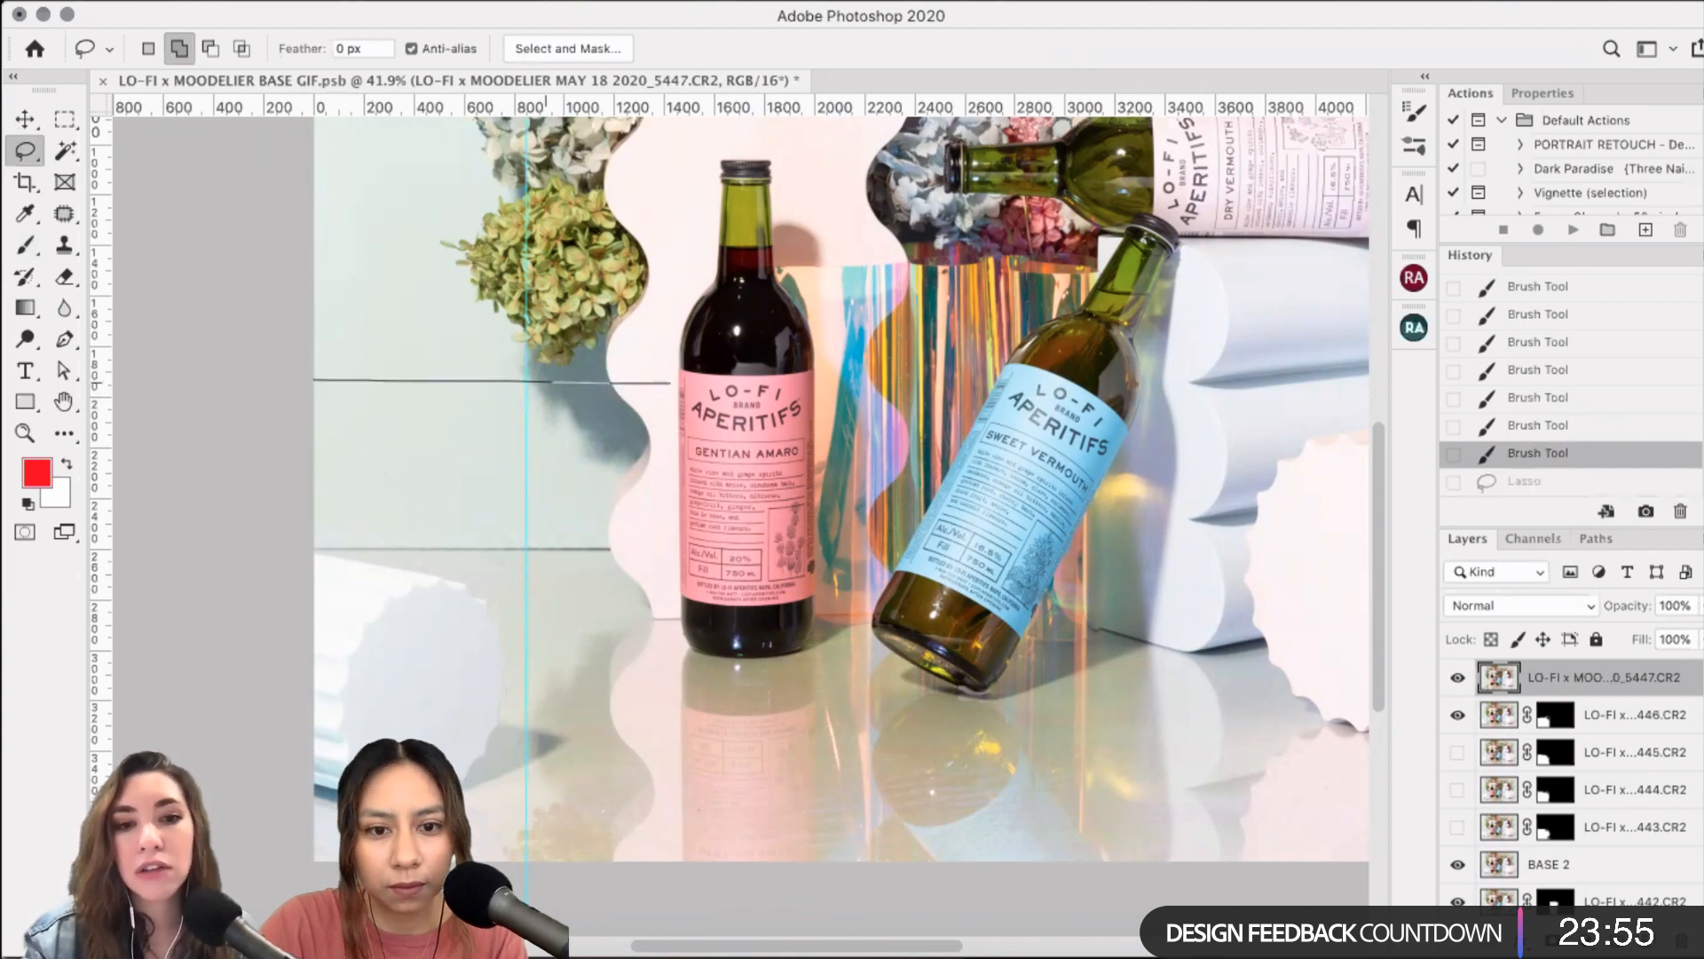
key("super+shift+z")
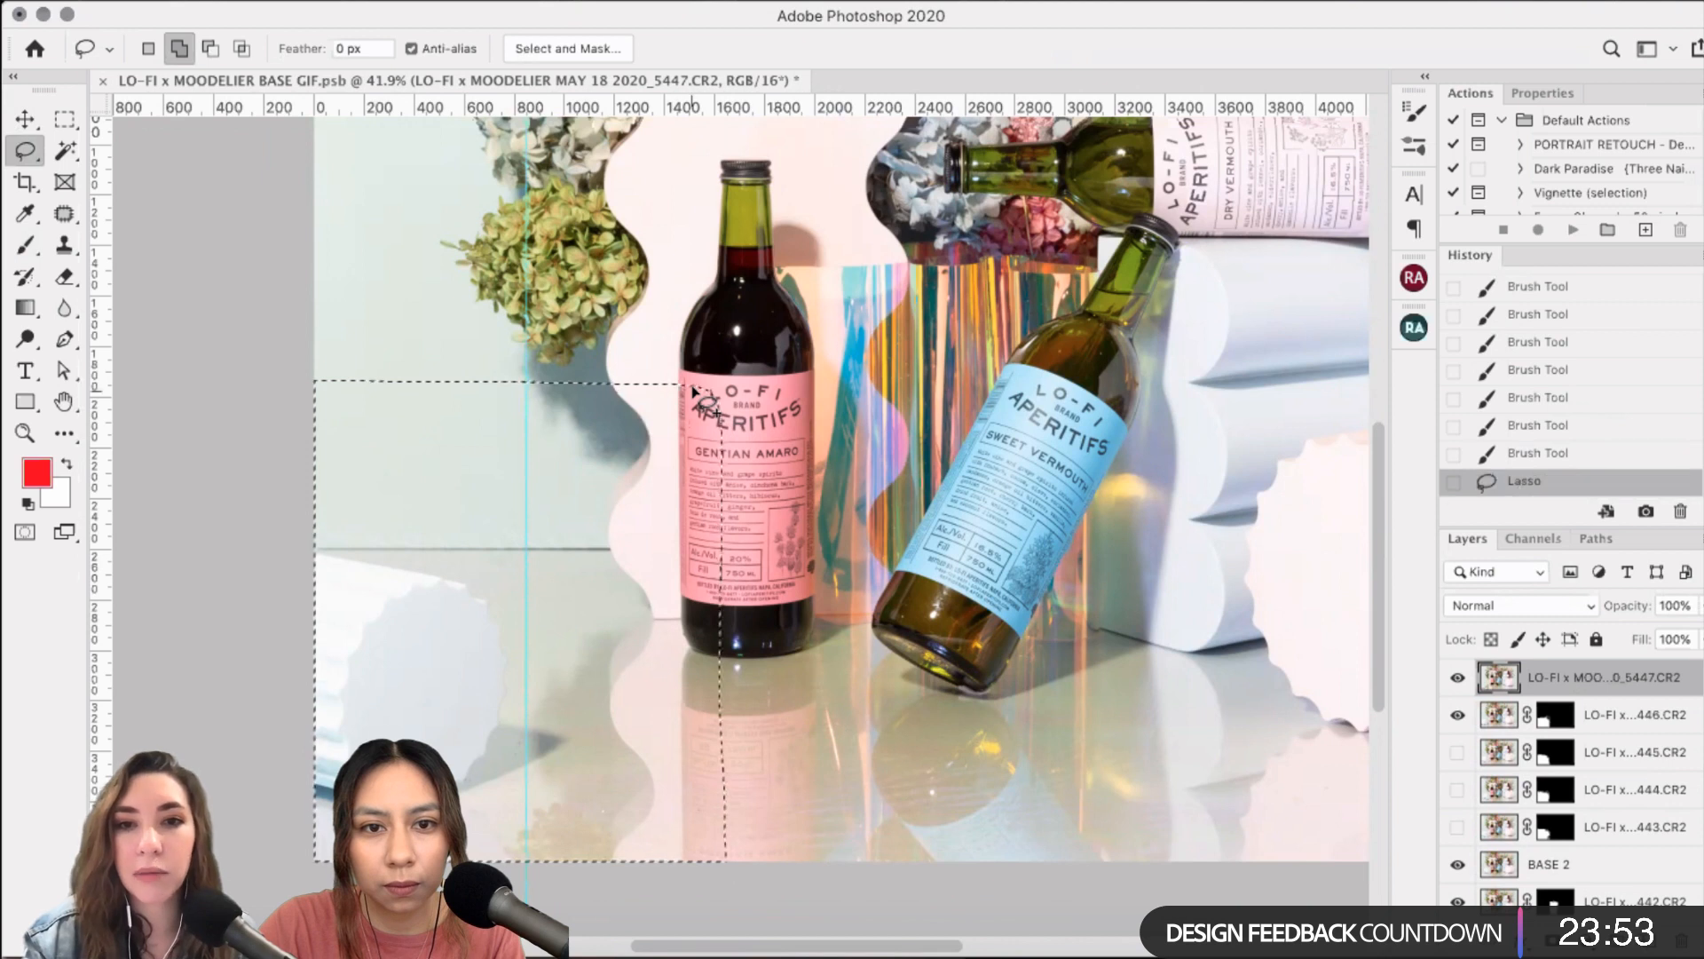
mouse_move(695, 392)
left_mouse_down()
mouse_move(734, 924)
mouse_move(818, 844)
left_mouse_up()
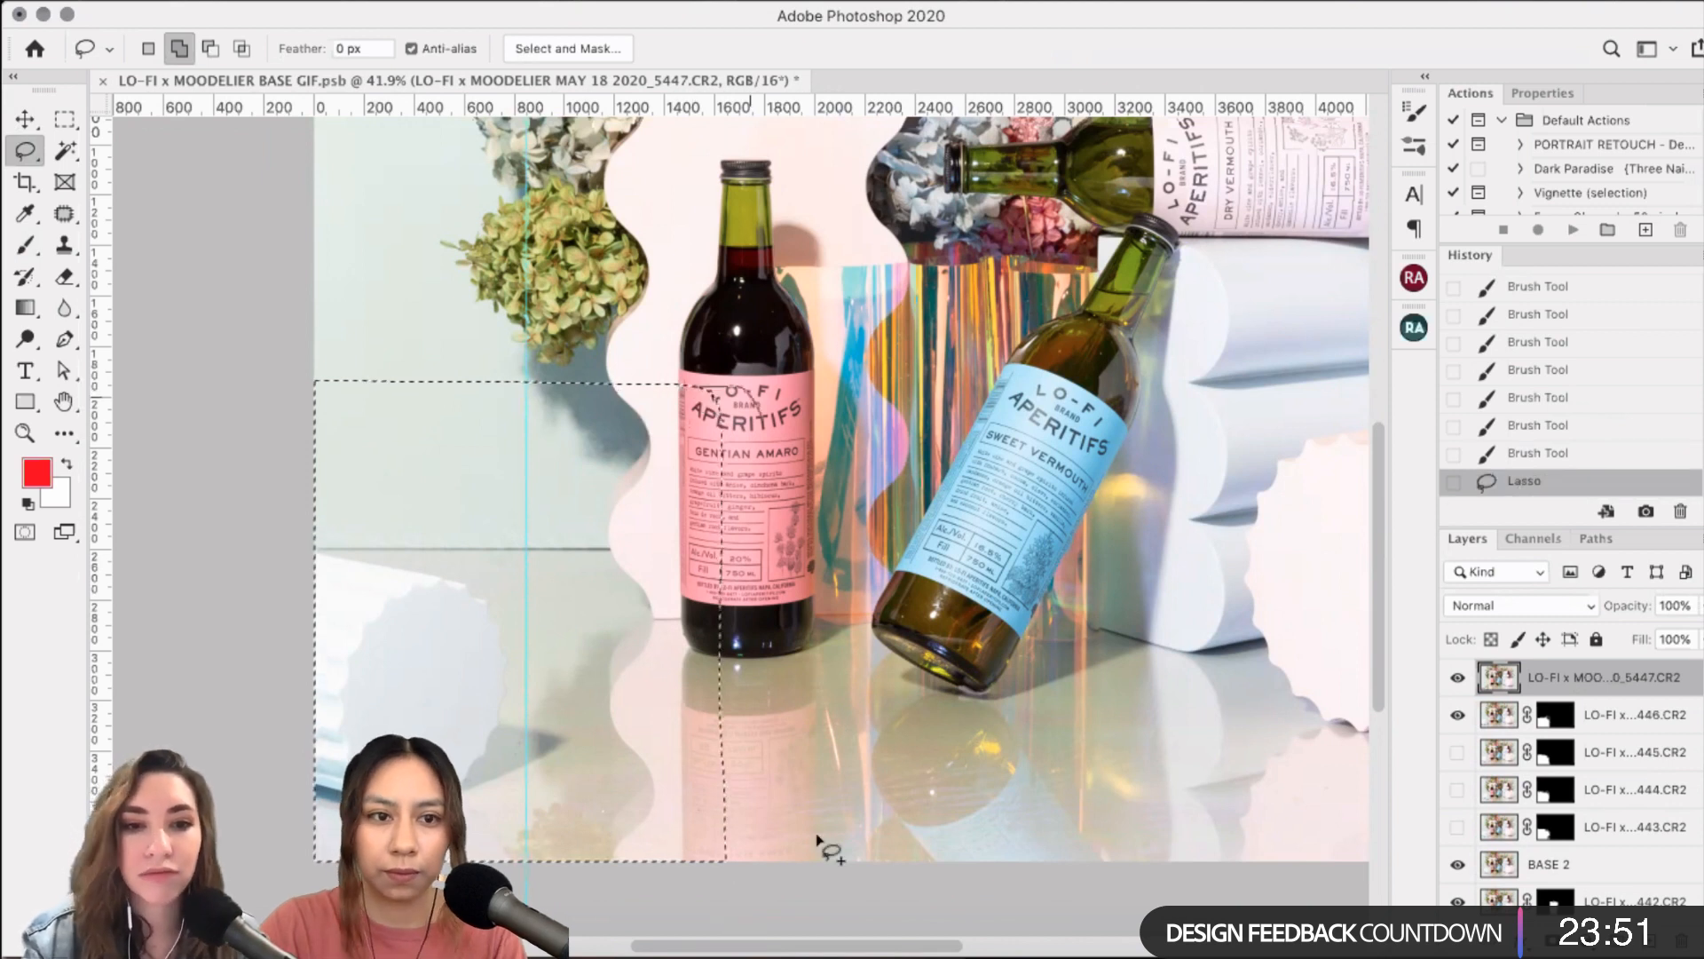
- Smooth the selection by 7 in Select and Mask, and add it as a layer mask on the 5447 layer
left_click(487, 2)
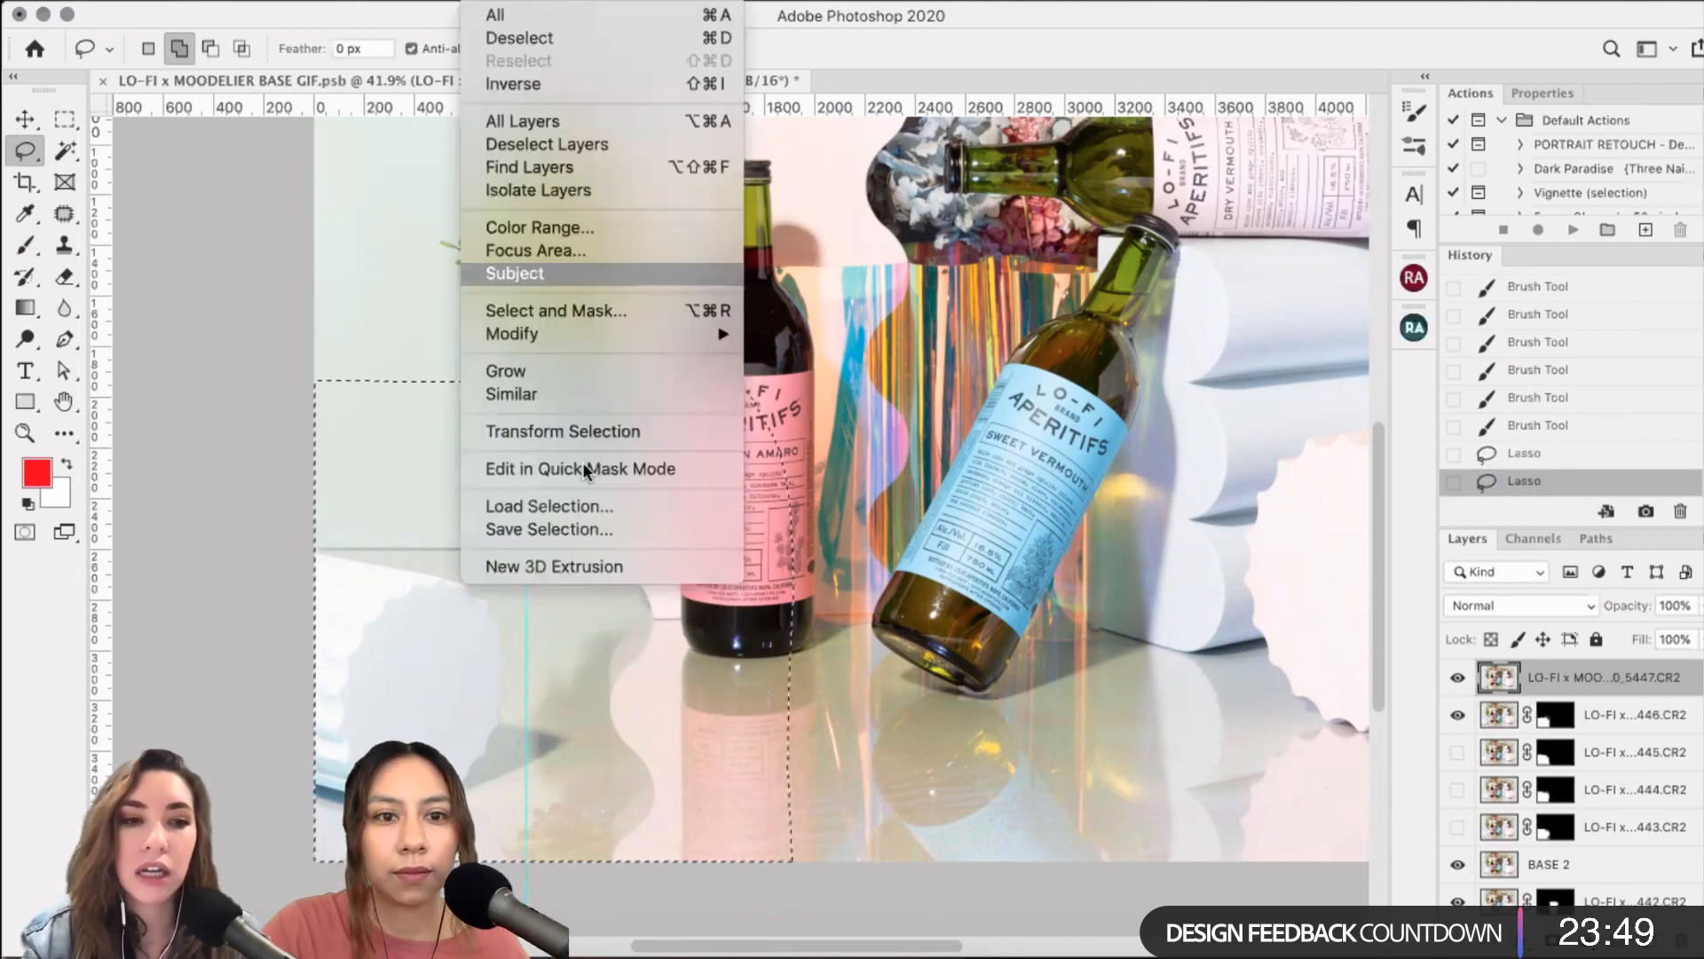
left_click(611, 308)
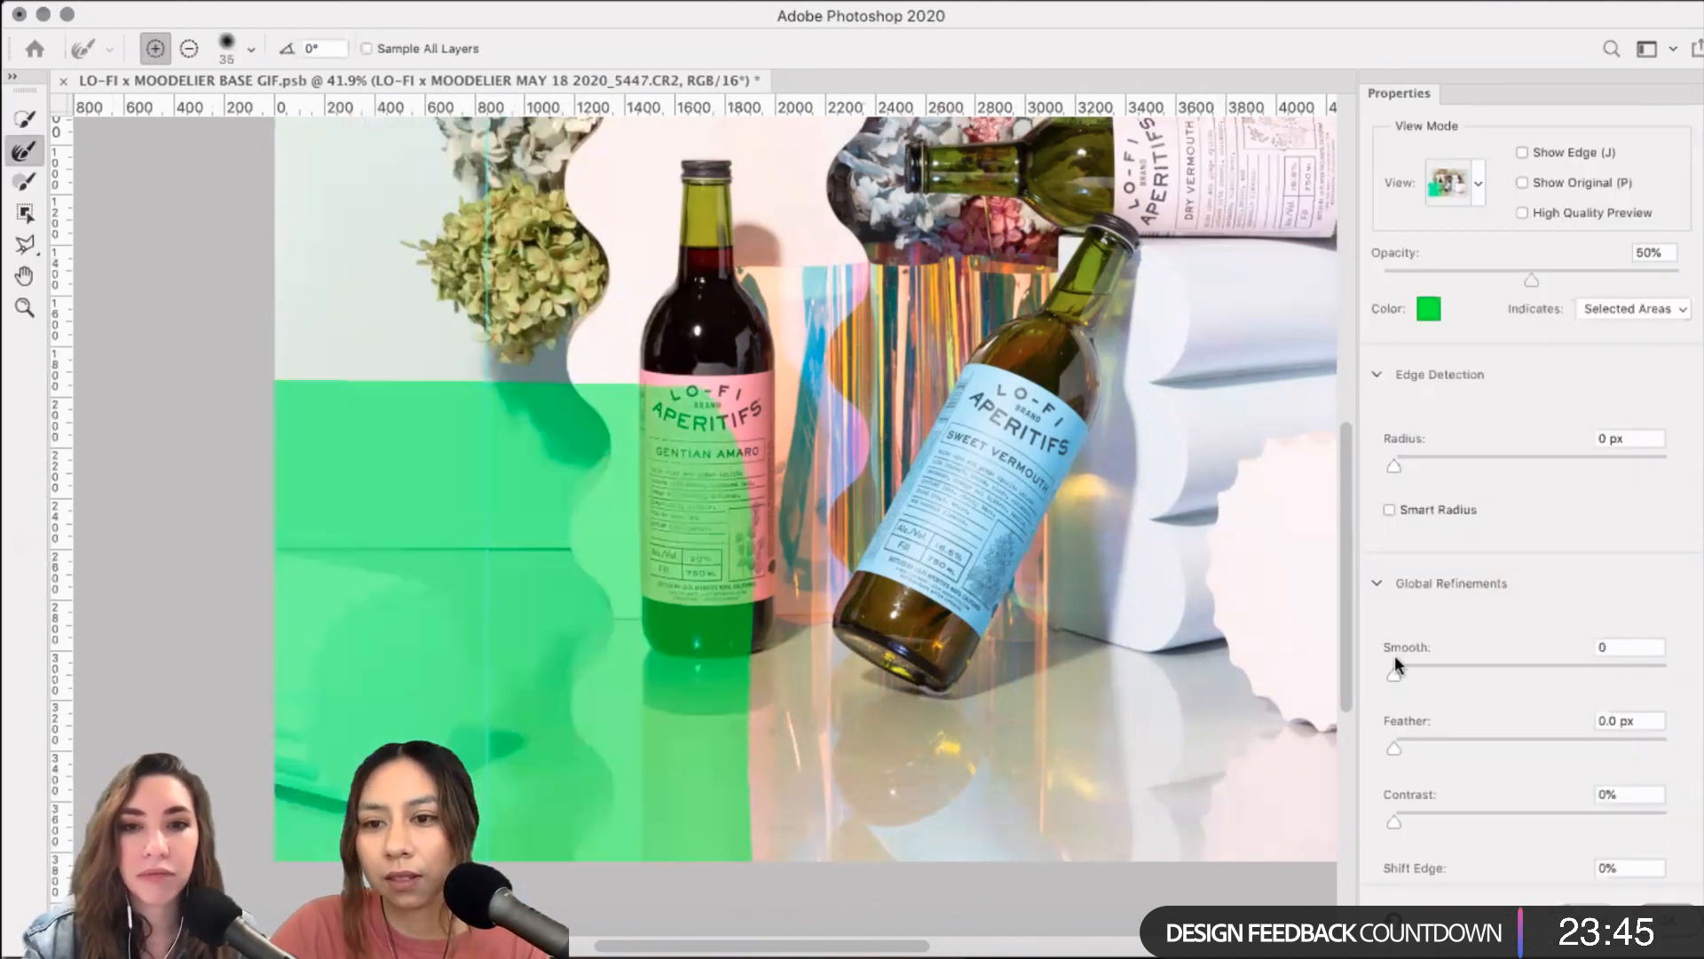
left_click(1630, 648)
type("7")
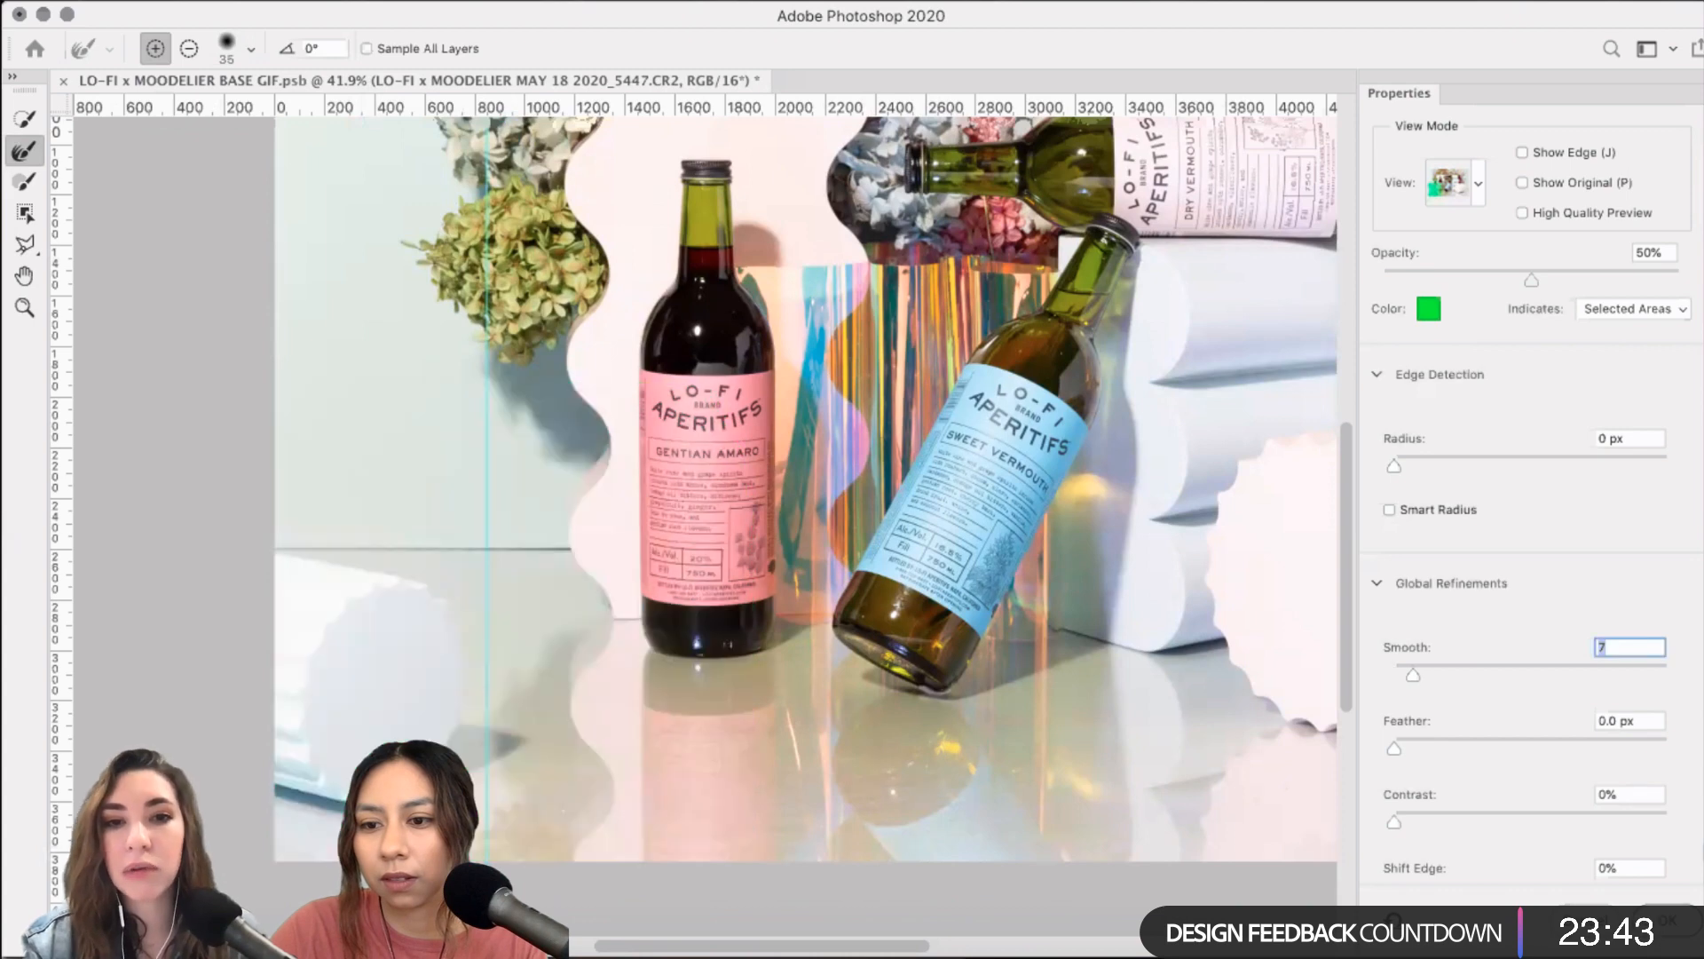
key("Return")
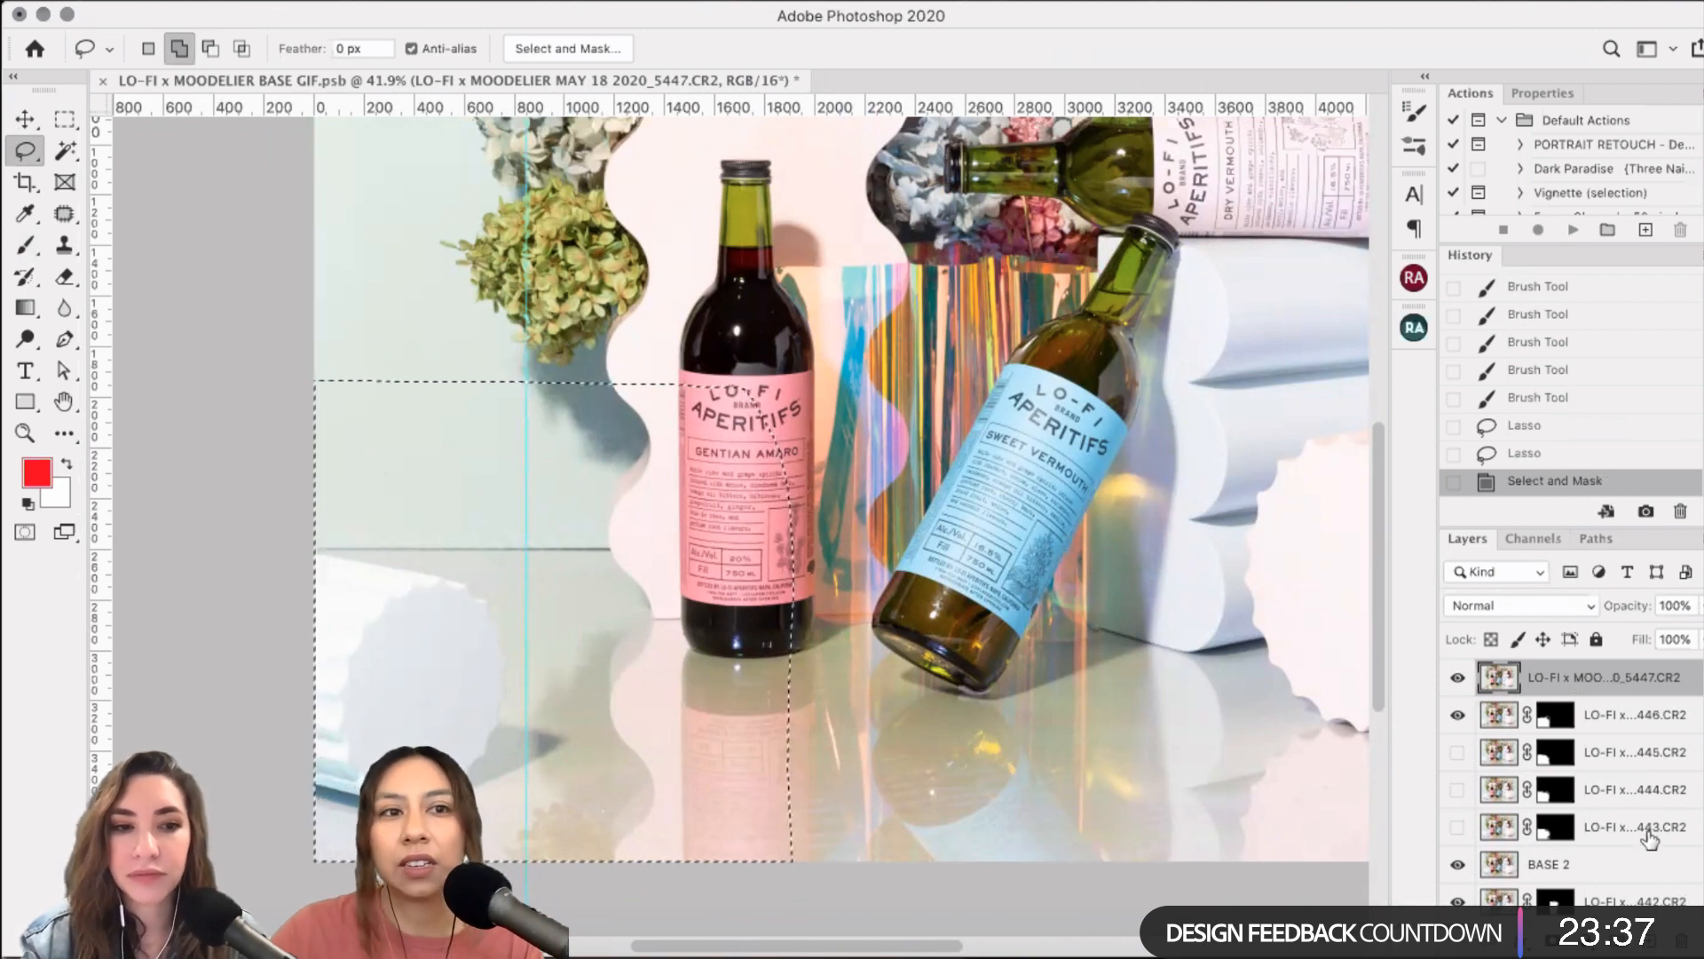
left_click(1553, 939)
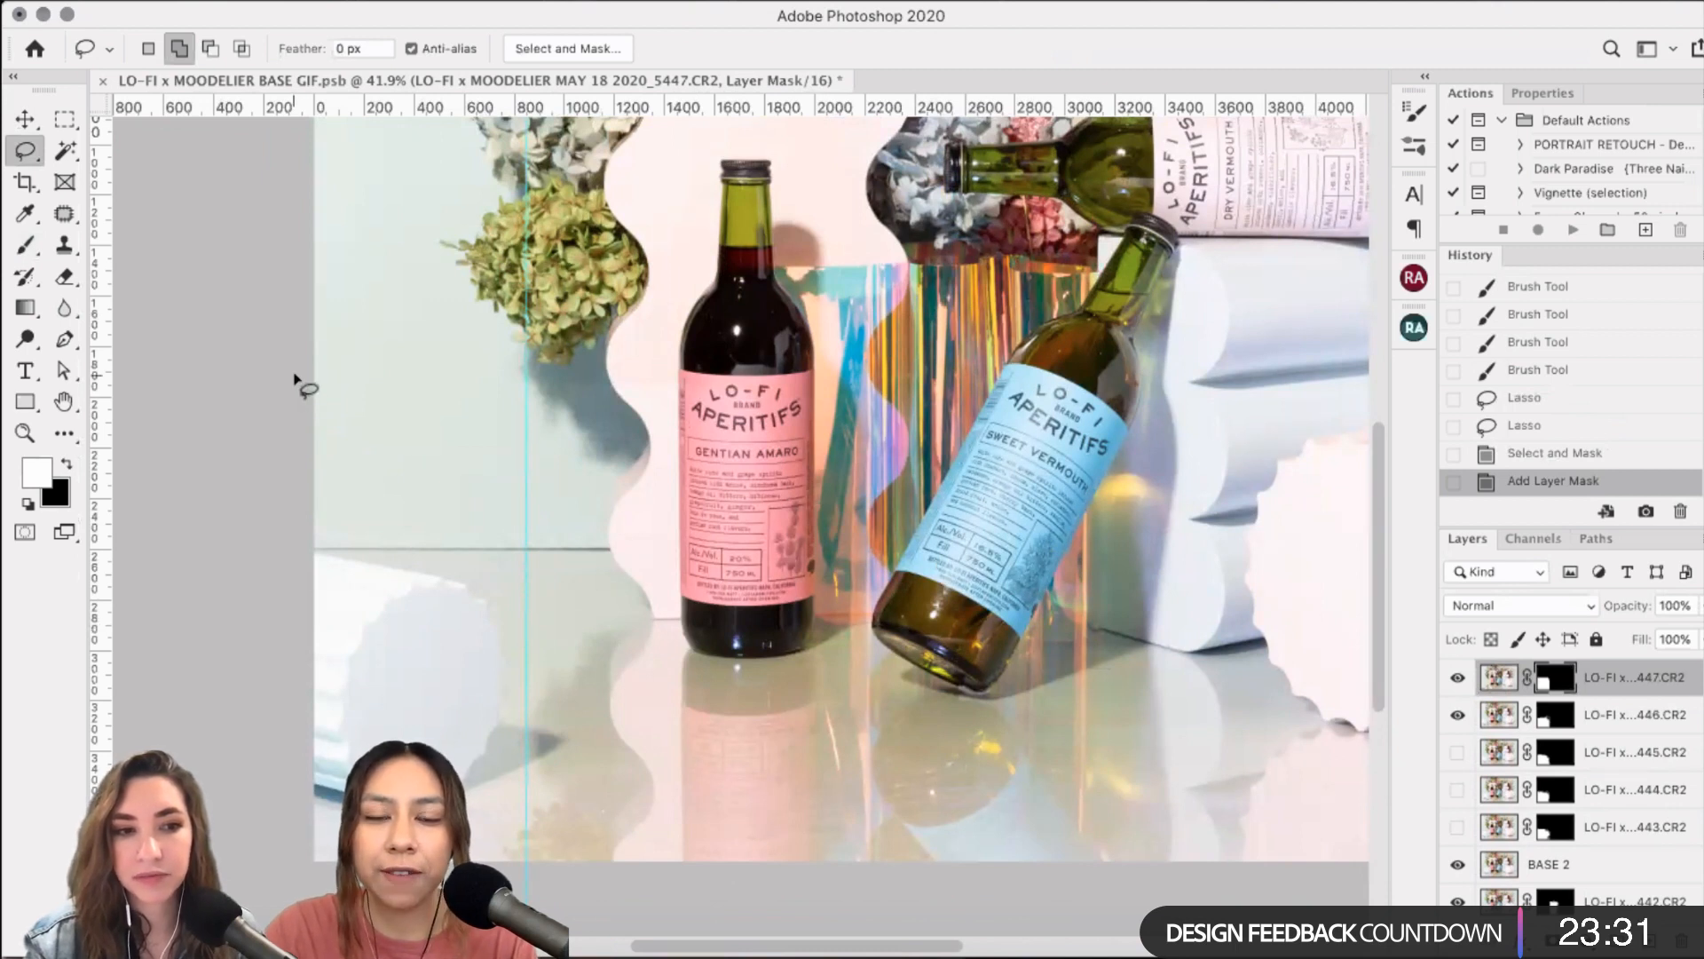
- Blend the 5447 mask over the pink label and its right side with a 400 px black brush at 26% opacity
key("b")
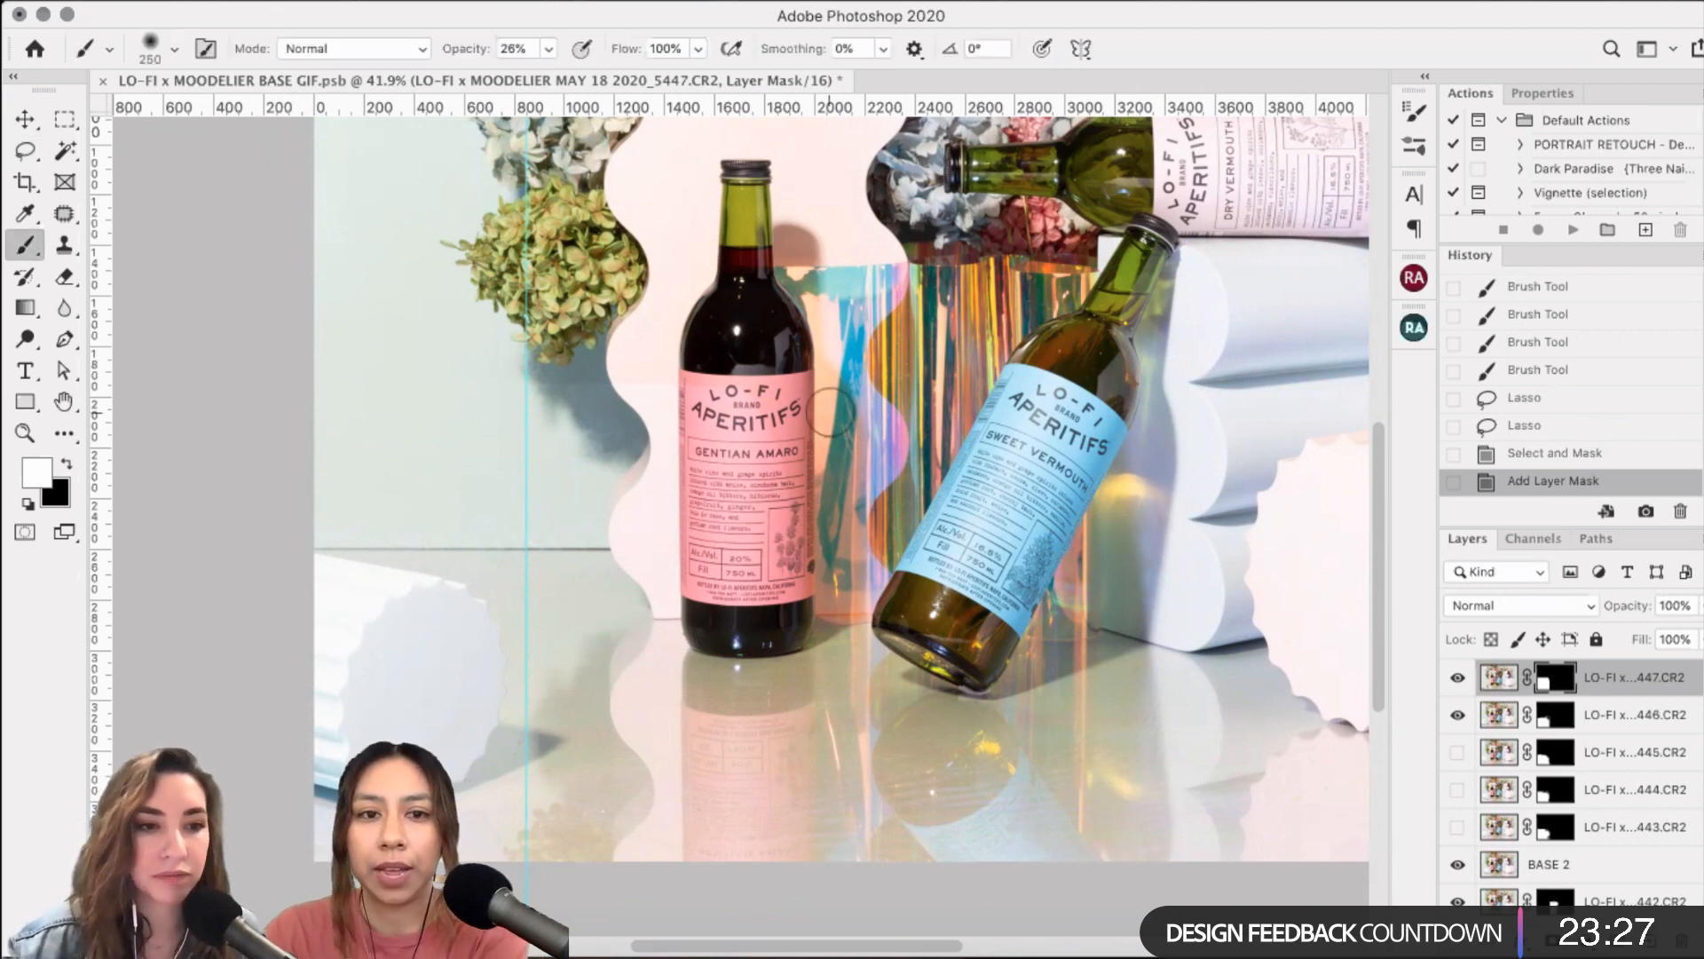
key("bracketright")
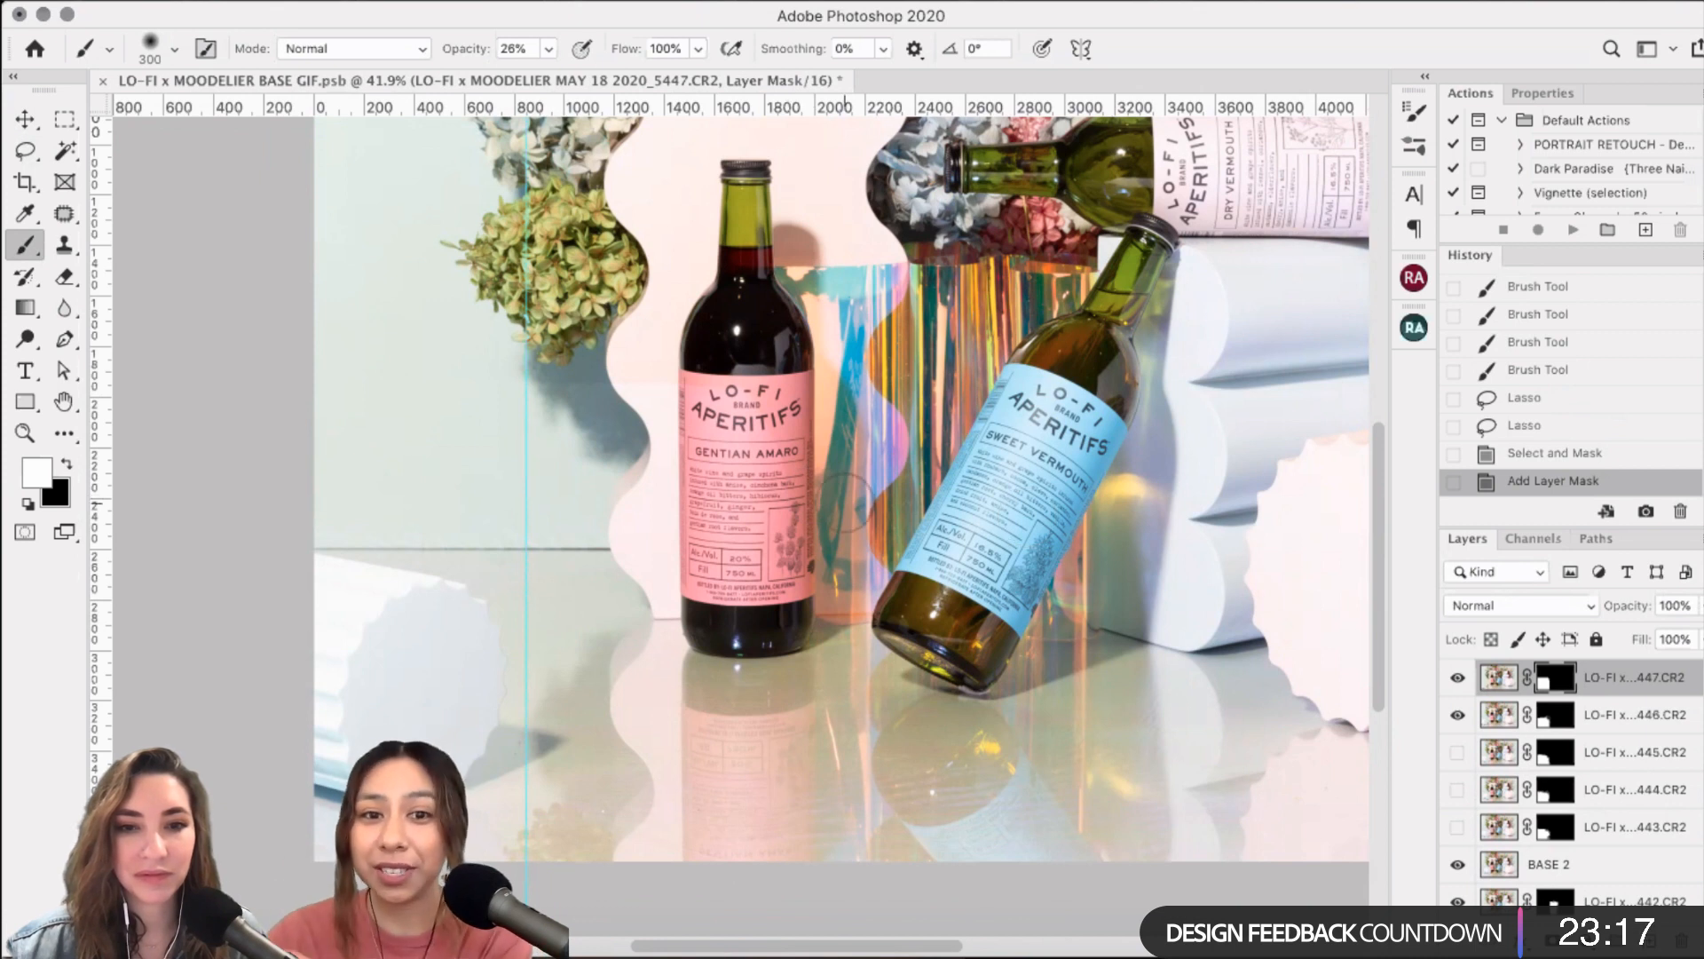
key("x")
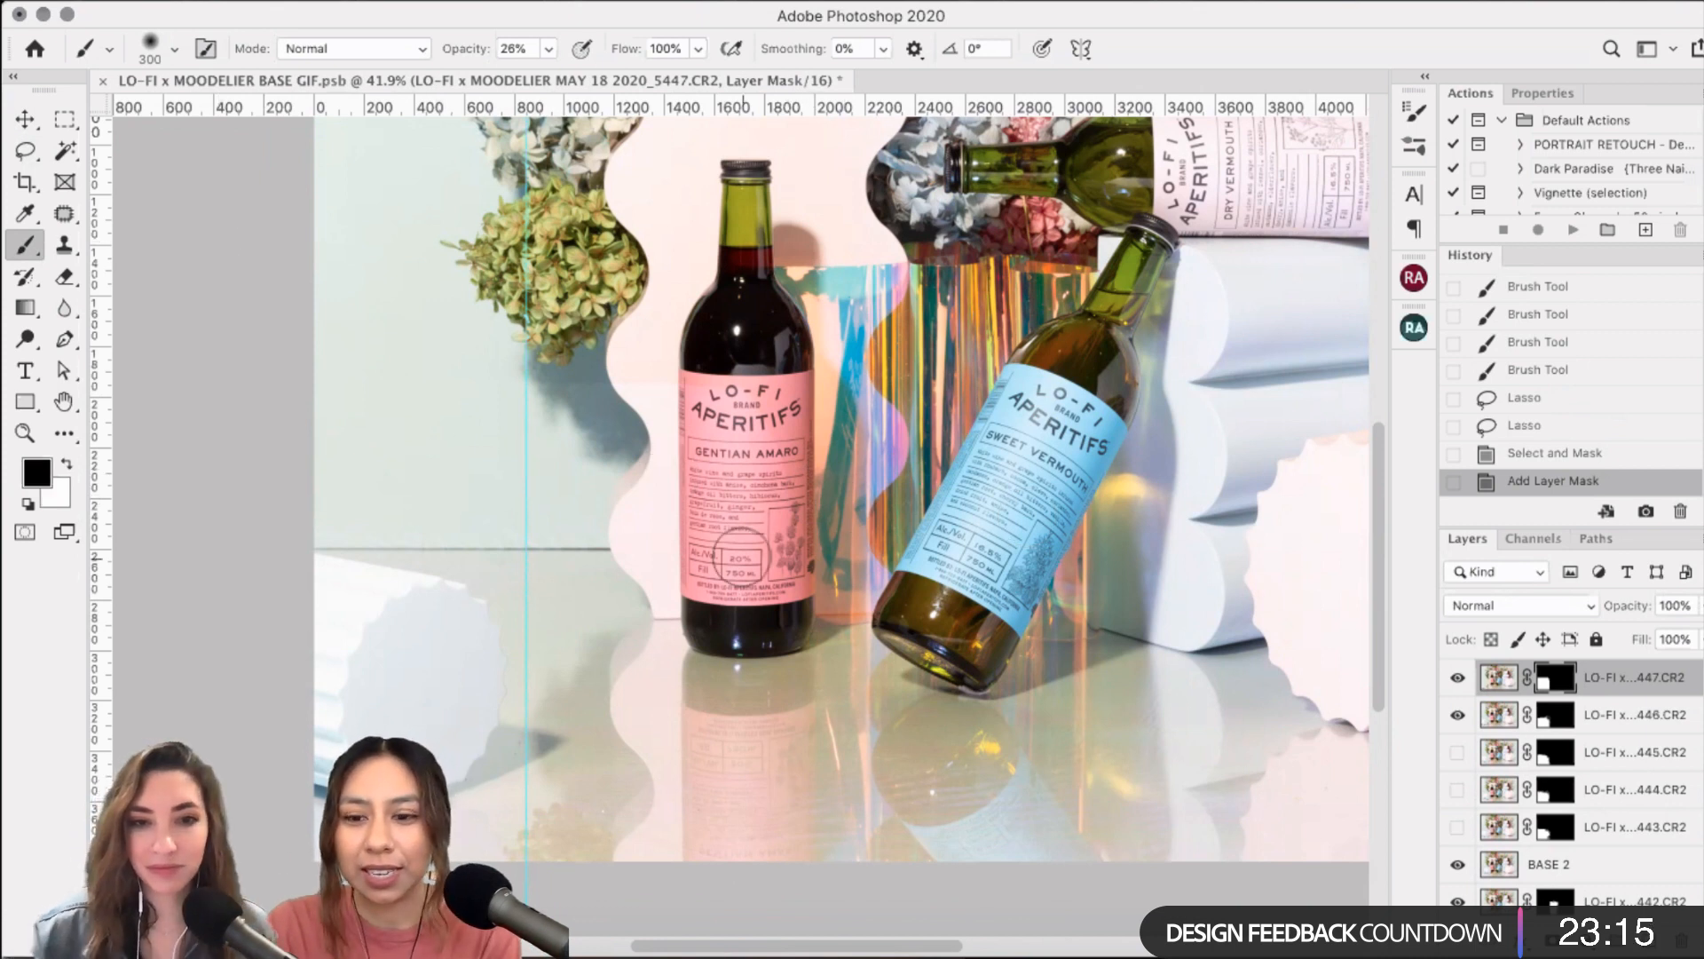
key("bracketright")
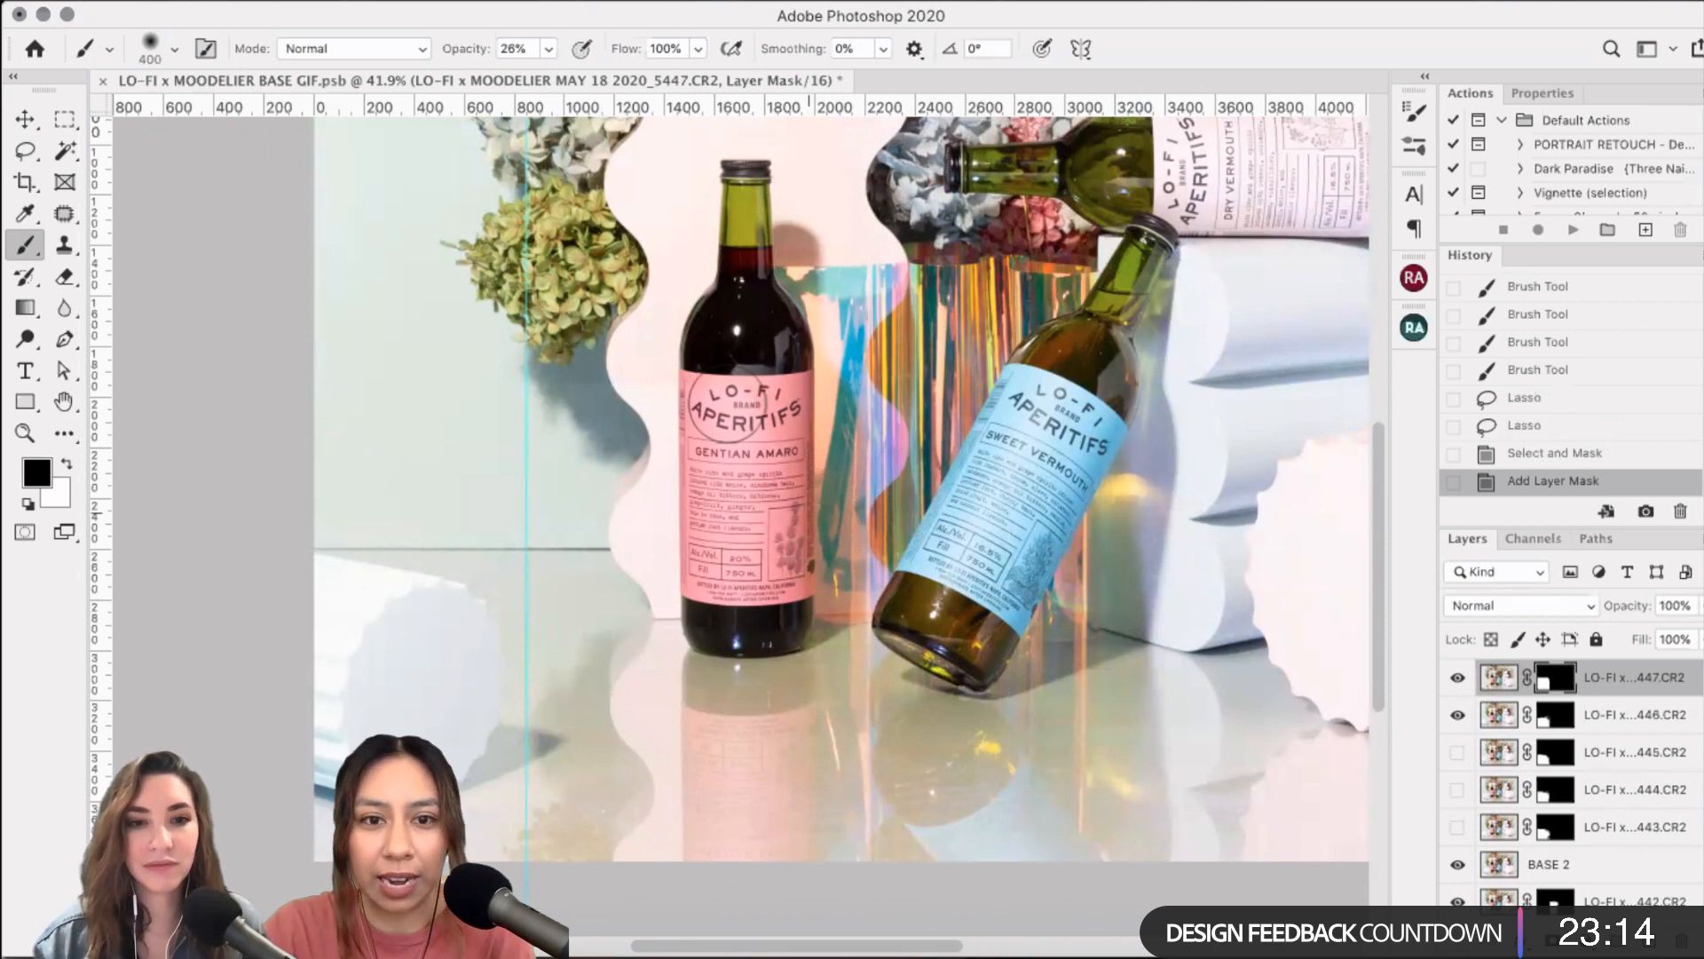
left_click(724, 415)
left_click(724, 418)
left_click(724, 419)
left_click(726, 425)
left_click(731, 435)
left_click(736, 446)
left_click(799, 479)
left_click(803, 487)
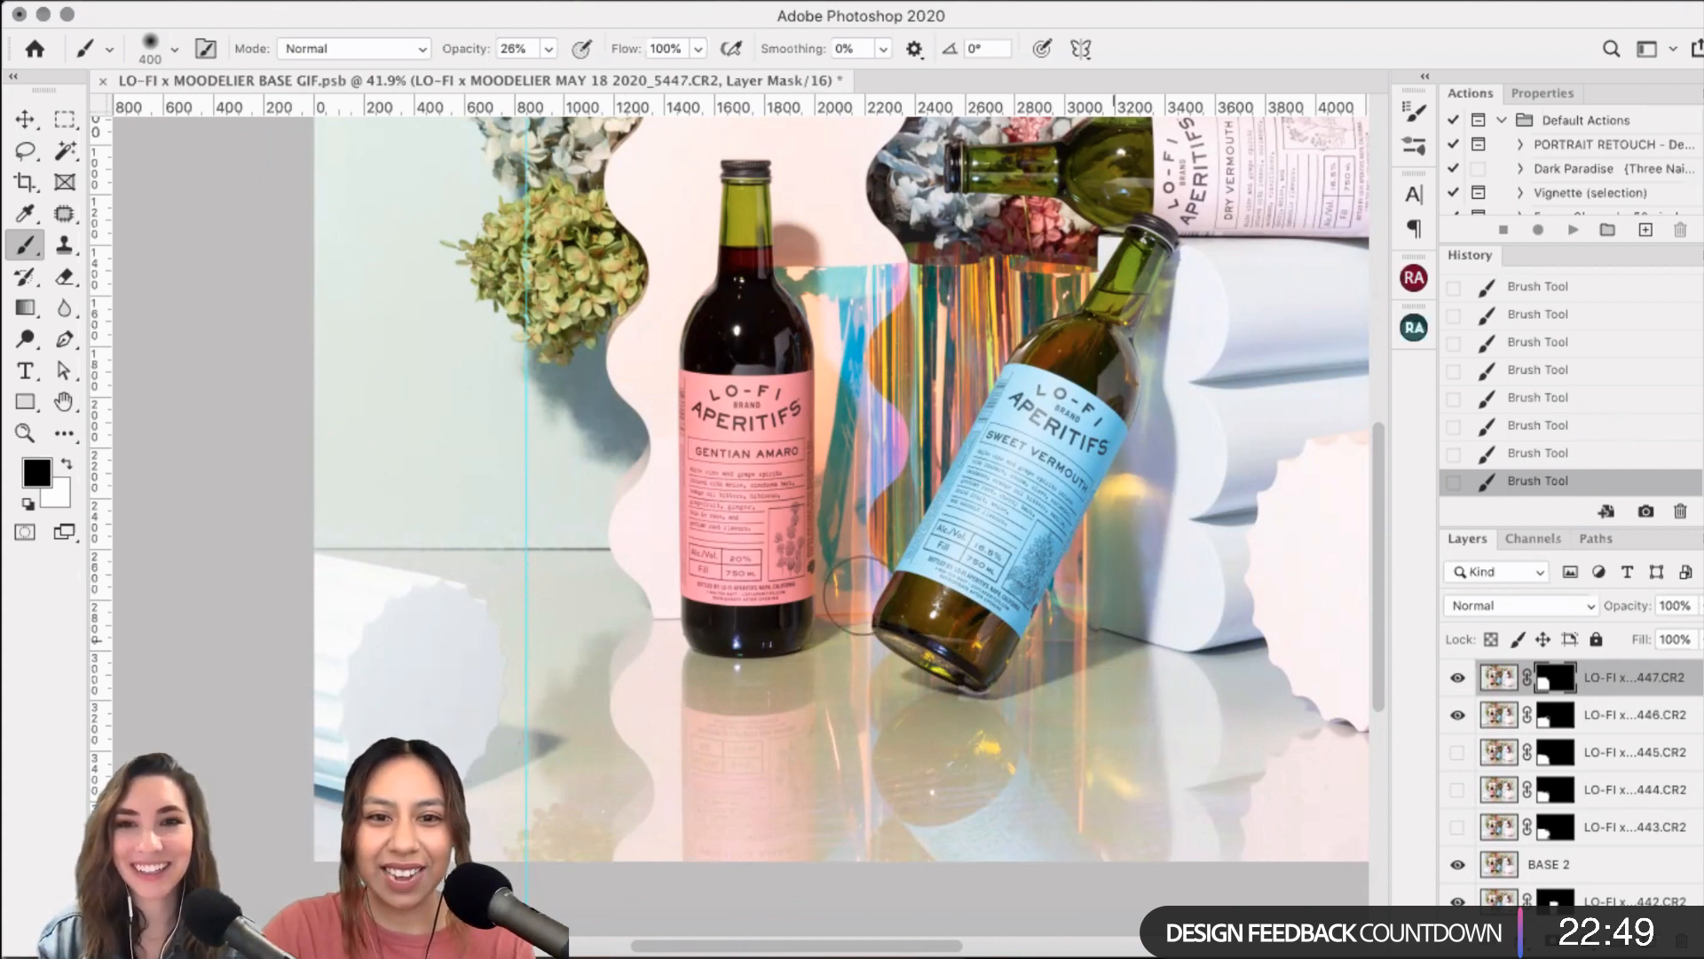
- Compare the 5447 layer with the 5446 layer, leaving 5446 hidden and 5447 shown
left_click(1458, 680)
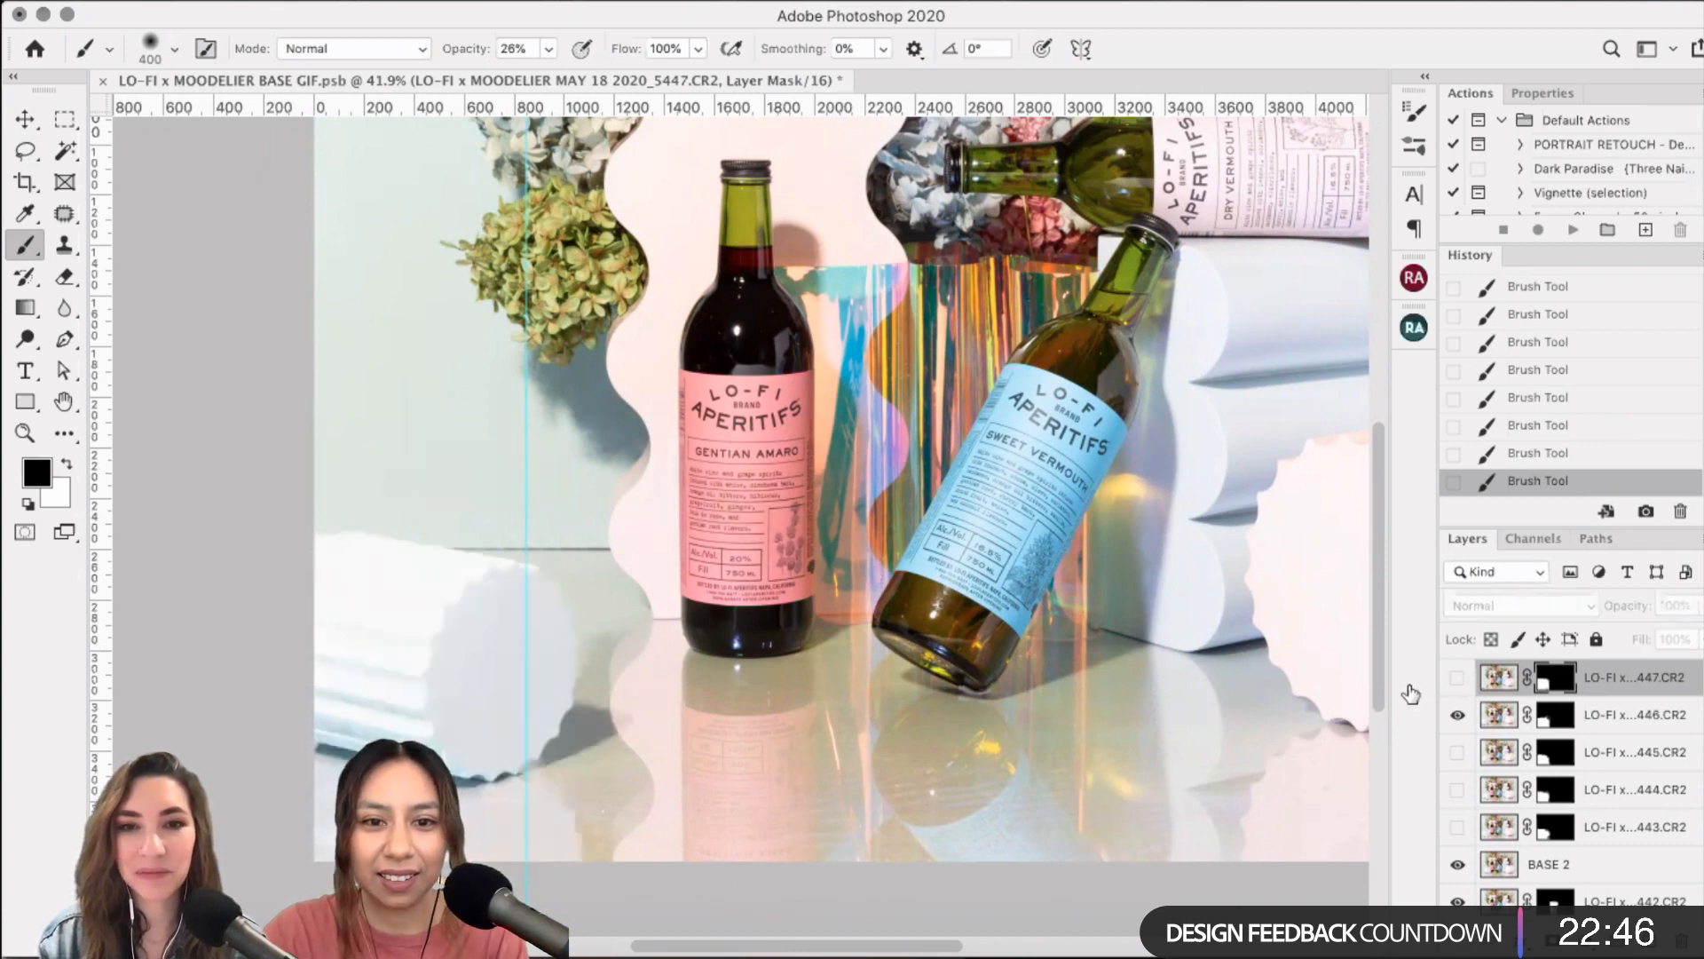
left_click(1458, 716)
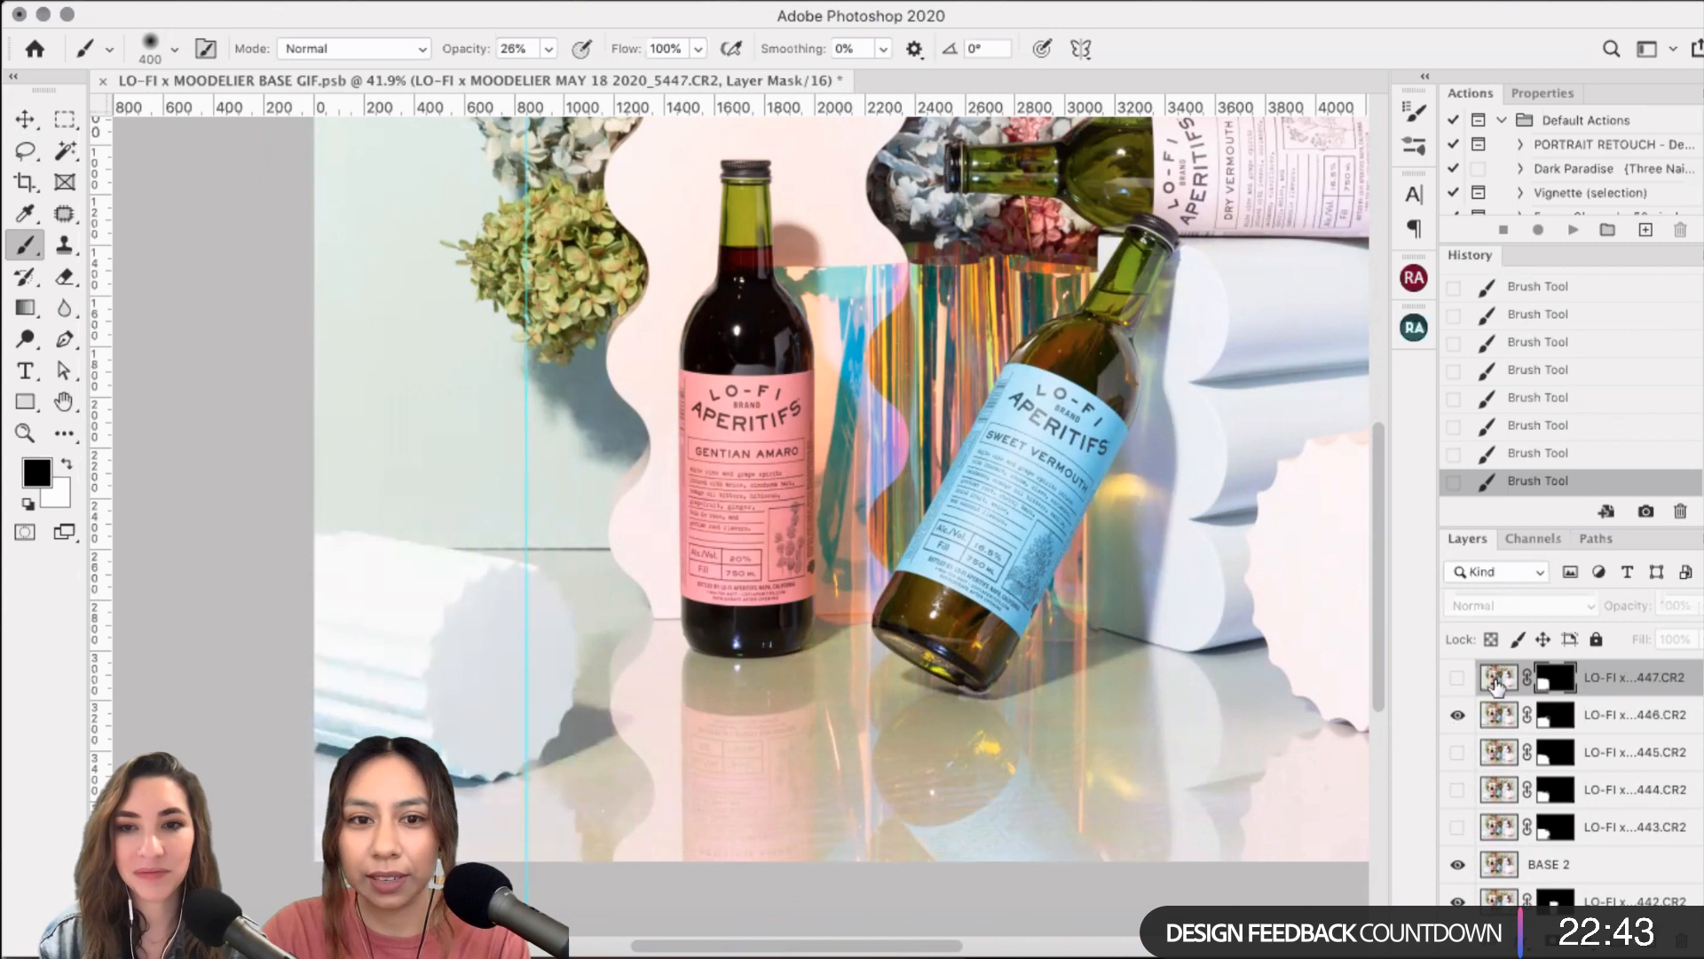
left_click(1459, 680)
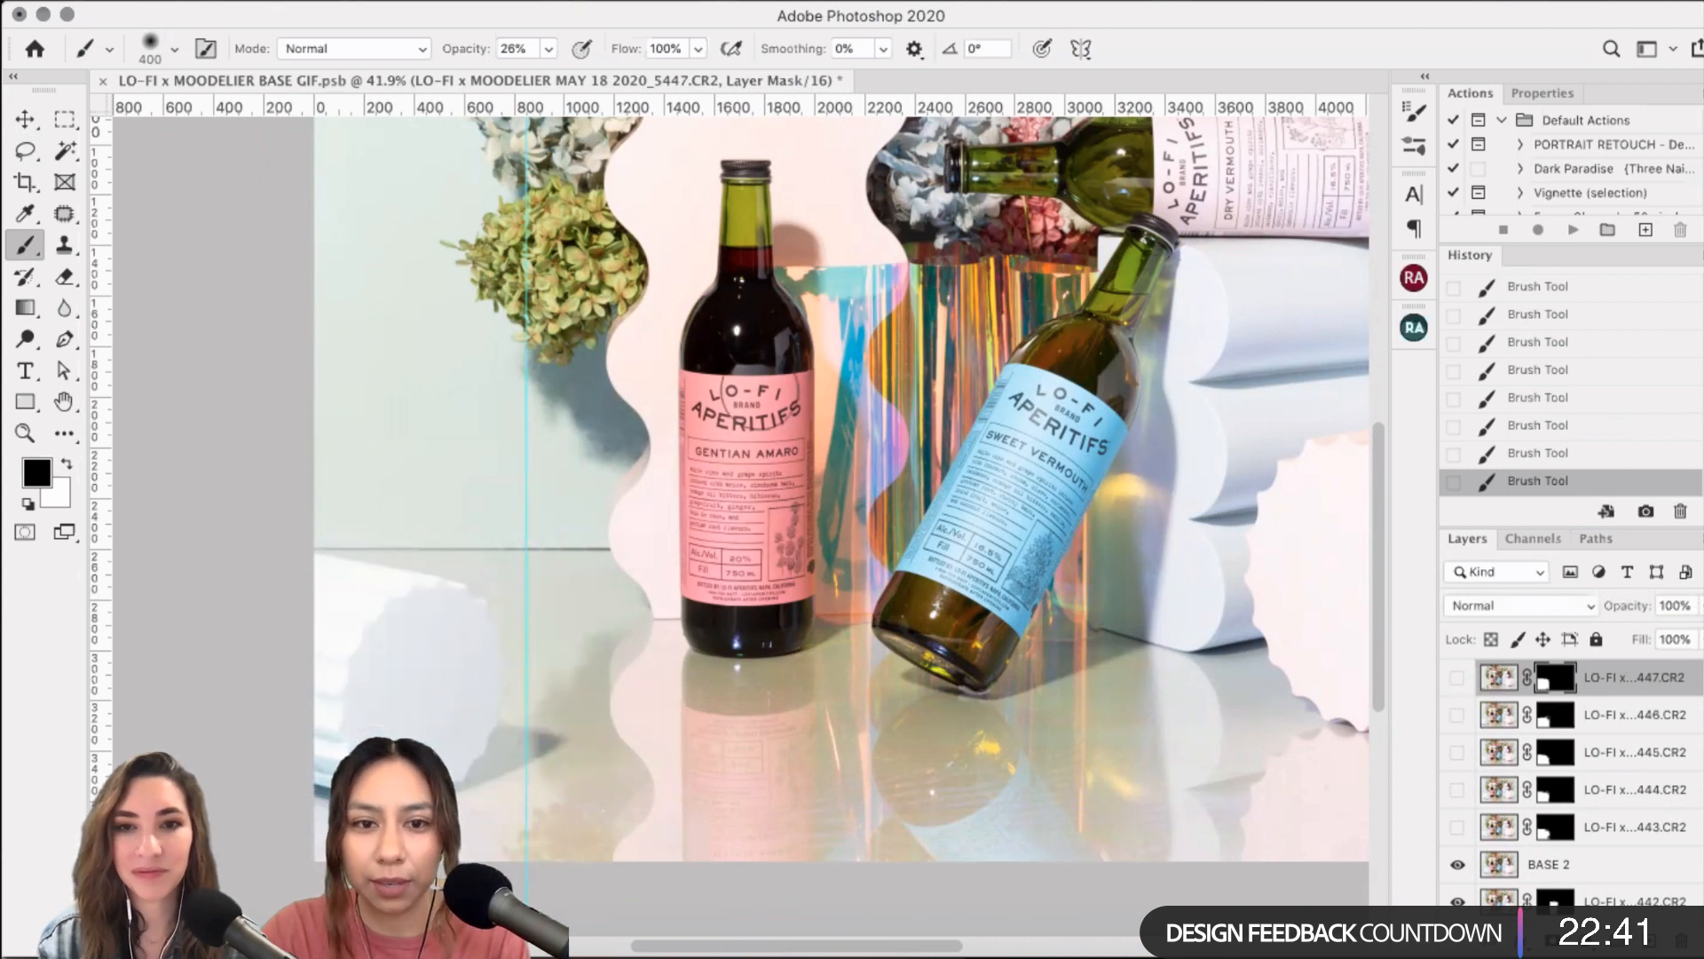
- Touch up the 5447 mask around the base of the pink-label bottle with a 500 px brush in black and white, reducing it to 300 px
key("bracketright")
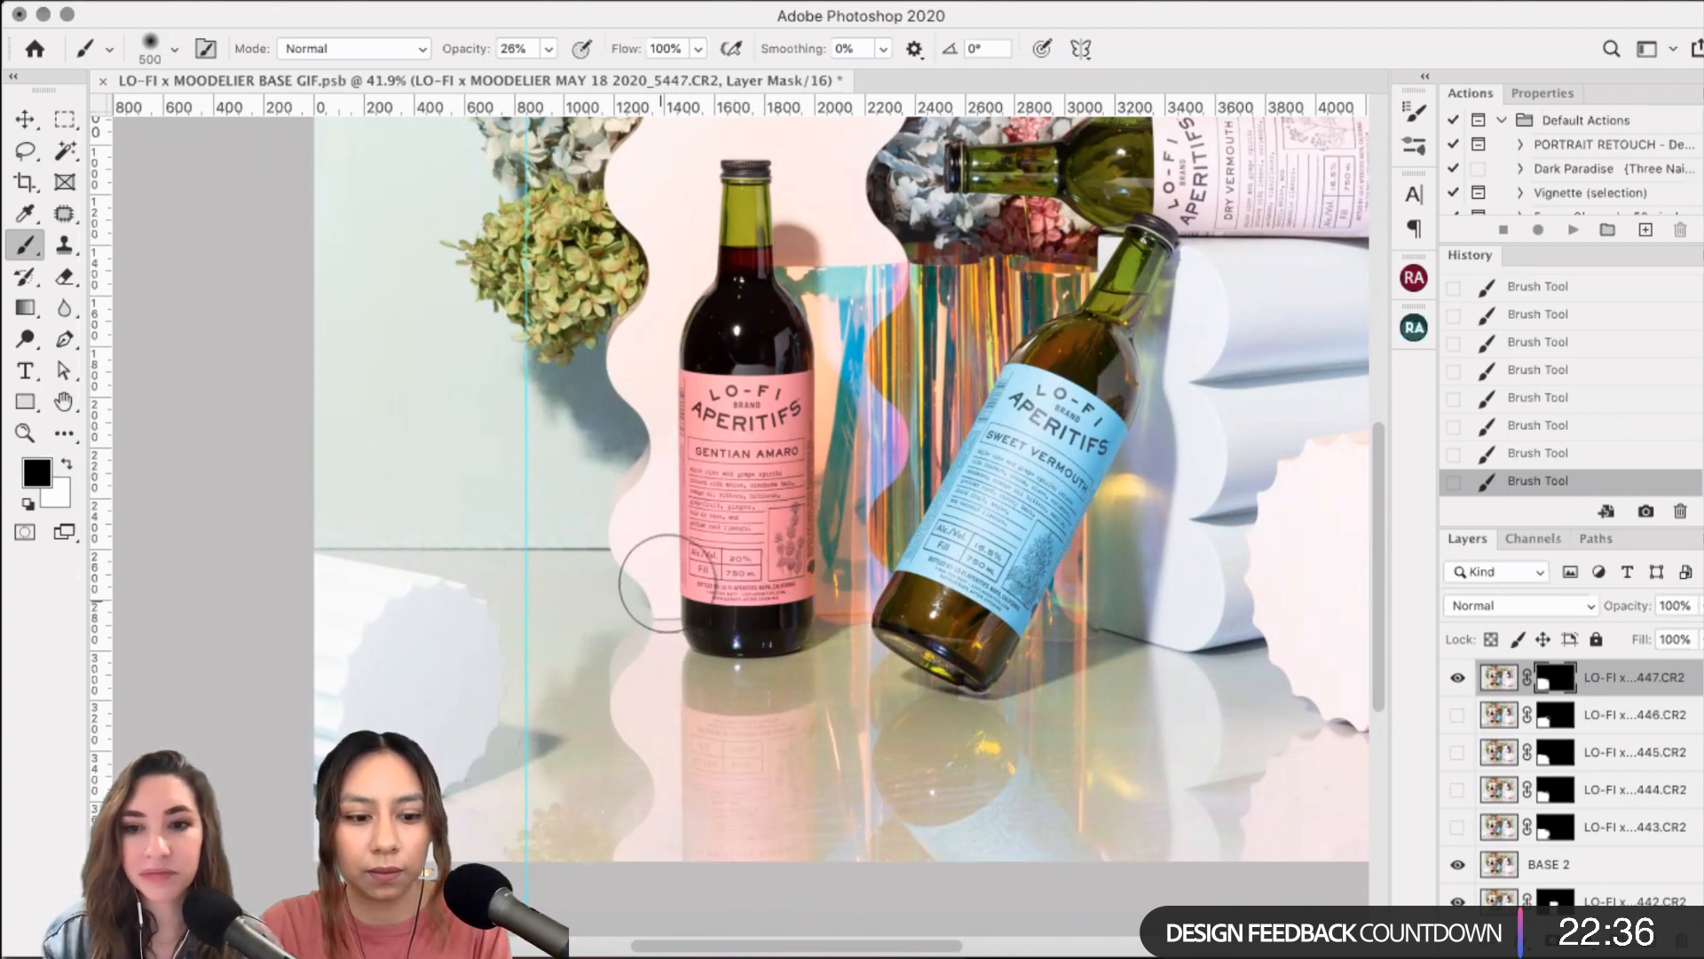
key("x")
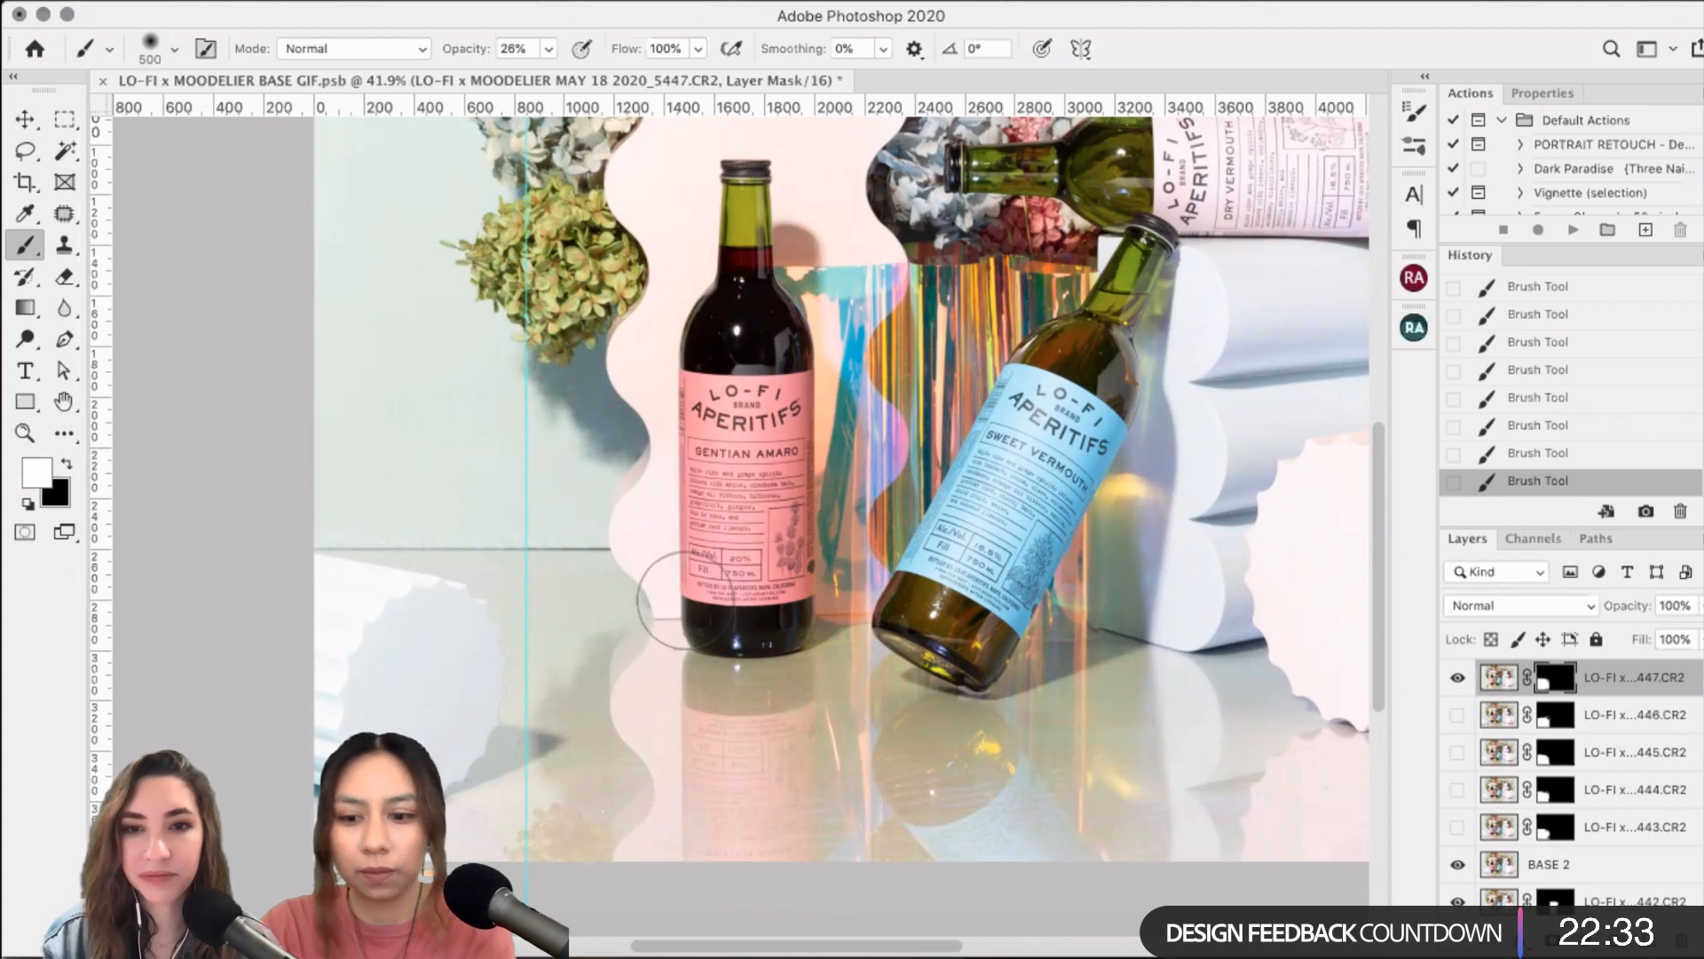
key("bracketleft")
key("bracketleft")
key("bracketleft")
key("bracketleft")
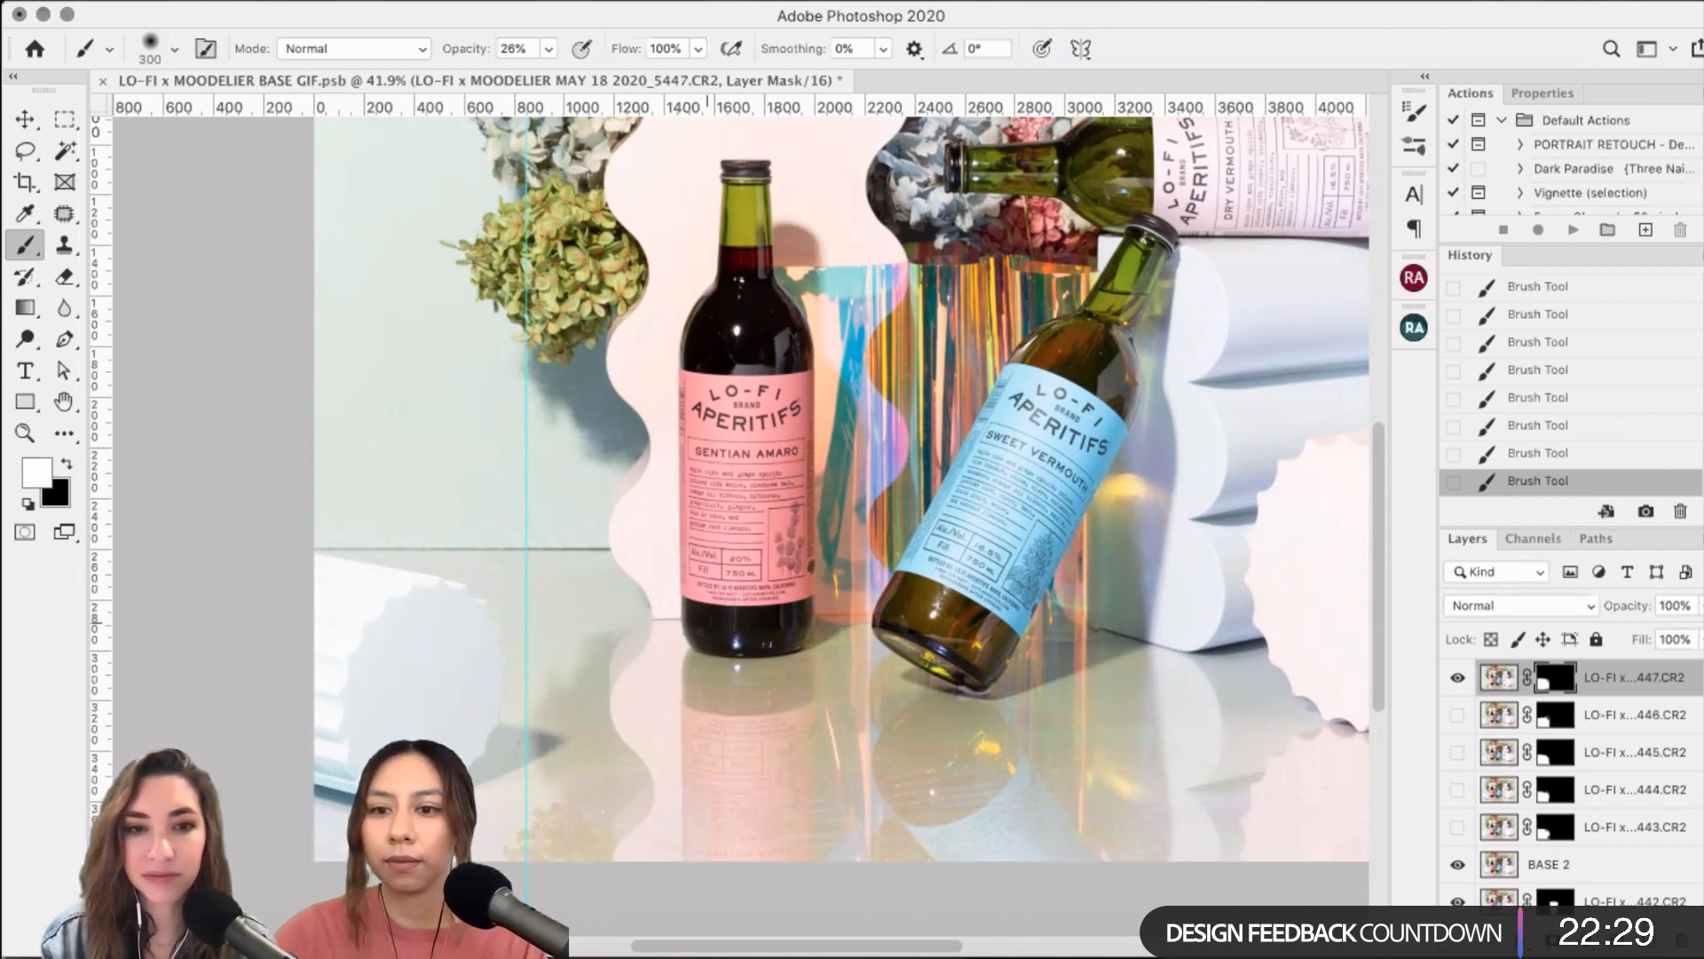
- Toggle the 5447 layer's visibility against BASE 2 and the 5446 layer to examine the mask blend and the cylinder's movement
left_click(1458, 678)
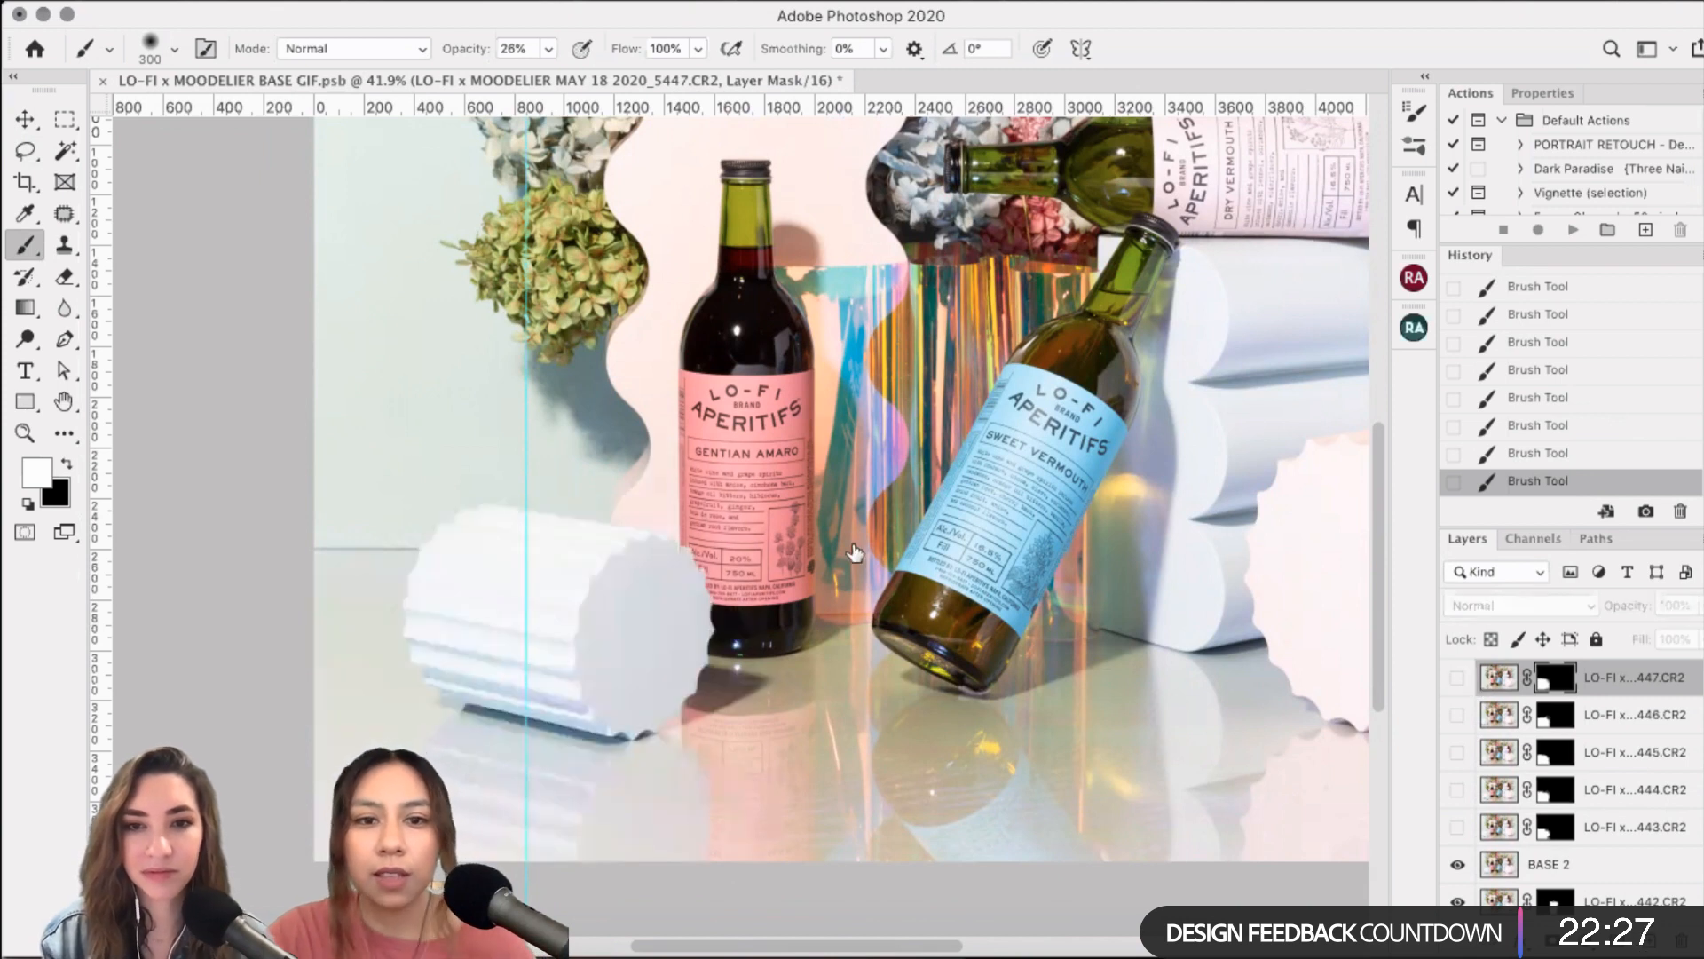
key("super+comma")
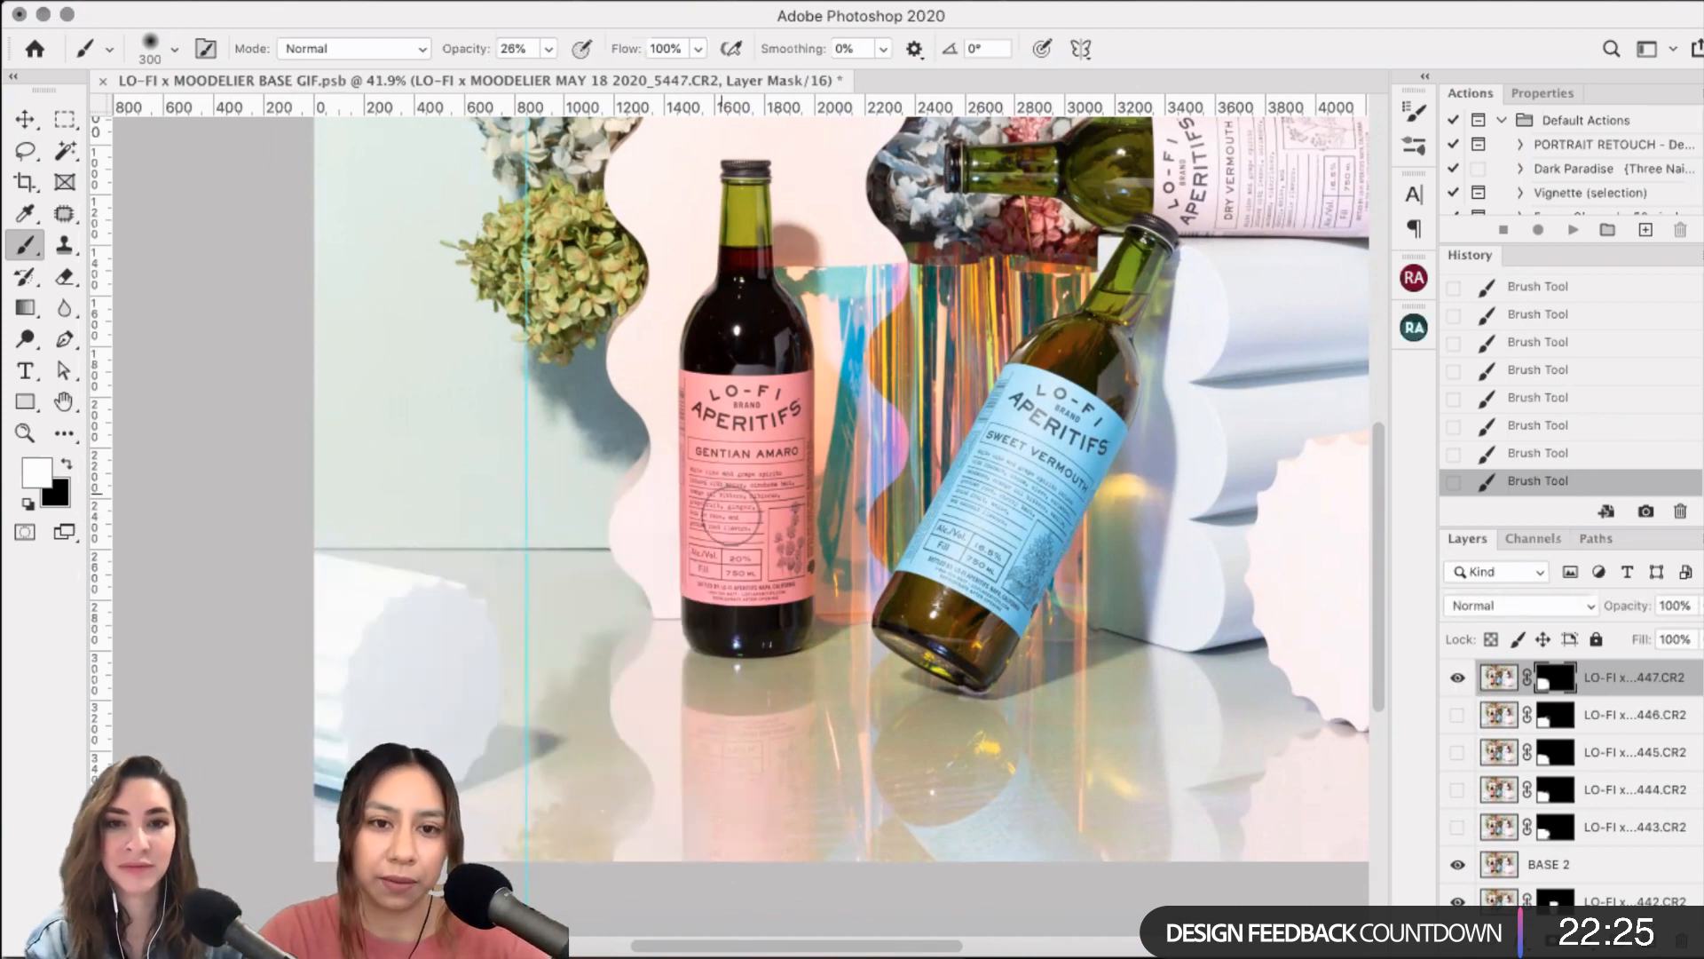
left_click(1457, 681)
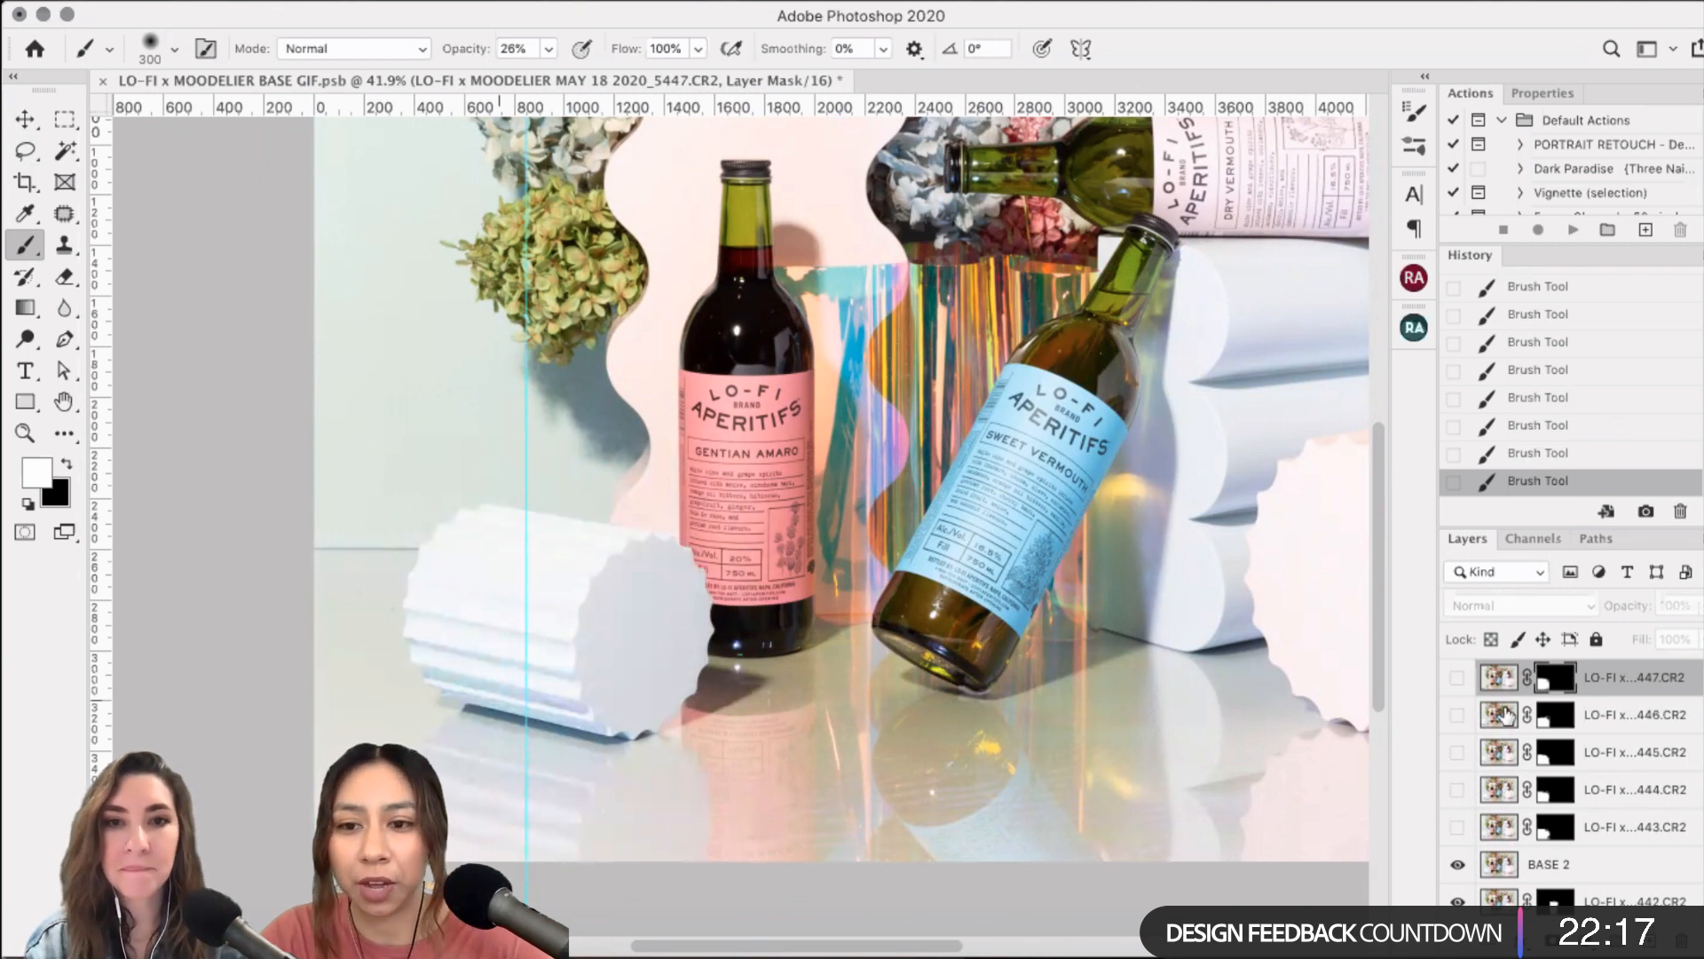
left_click(1456, 680)
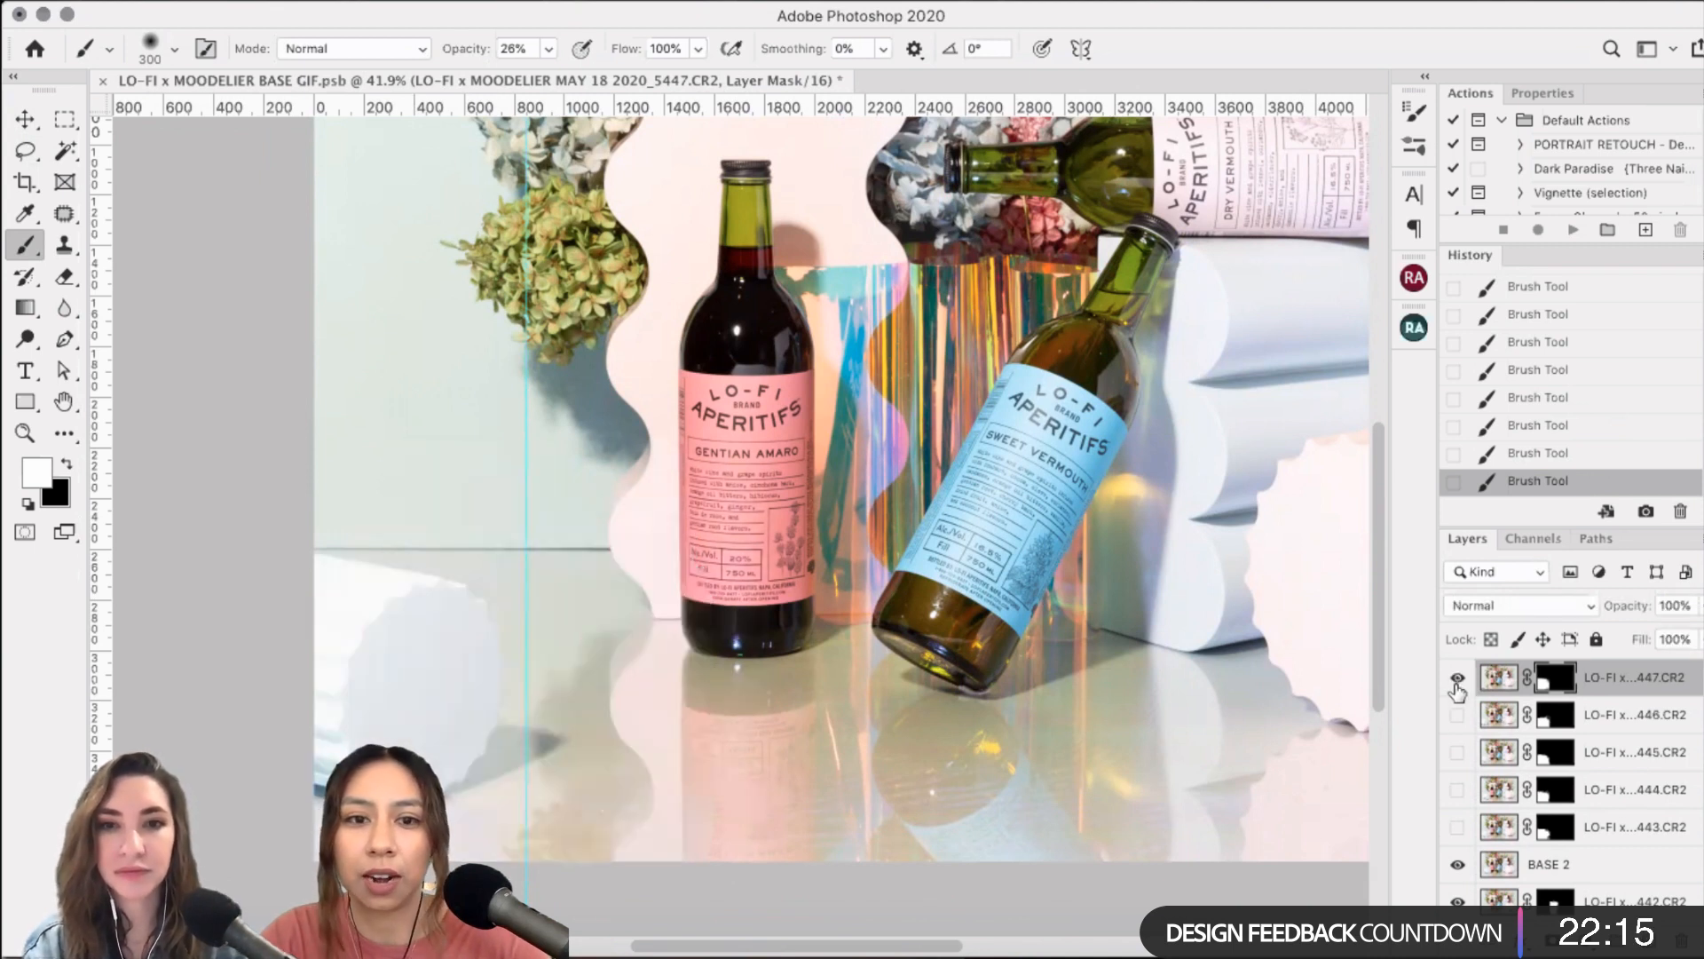
left_click(1456, 682)
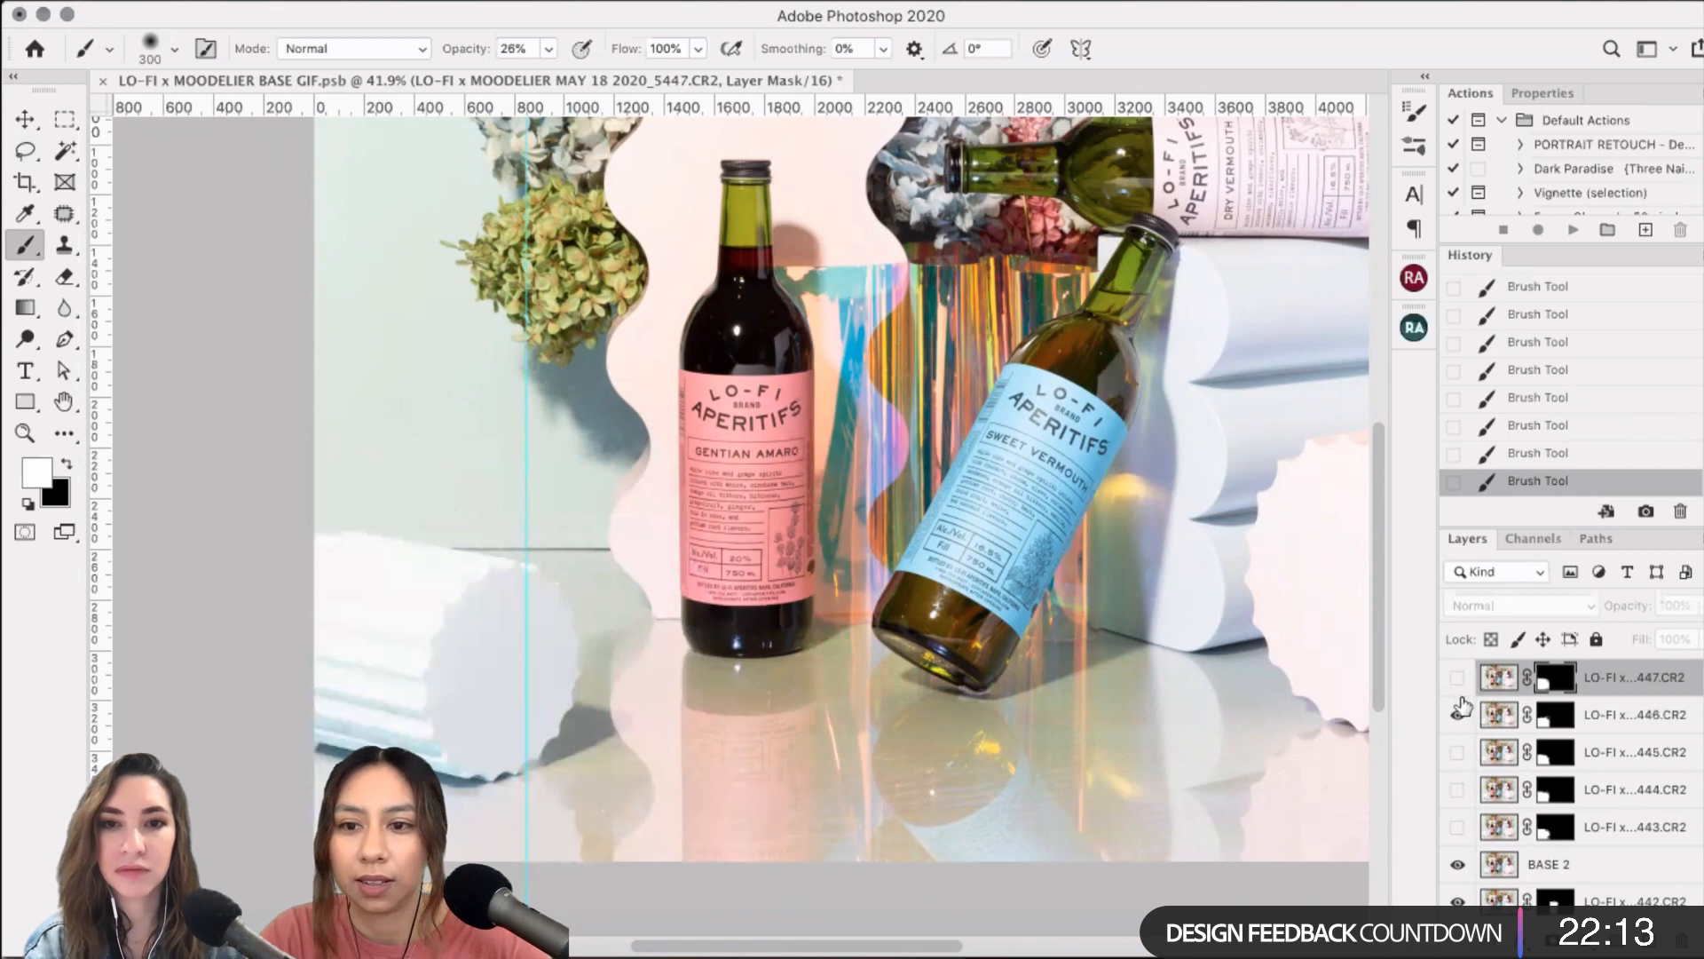
left_click(1457, 680)
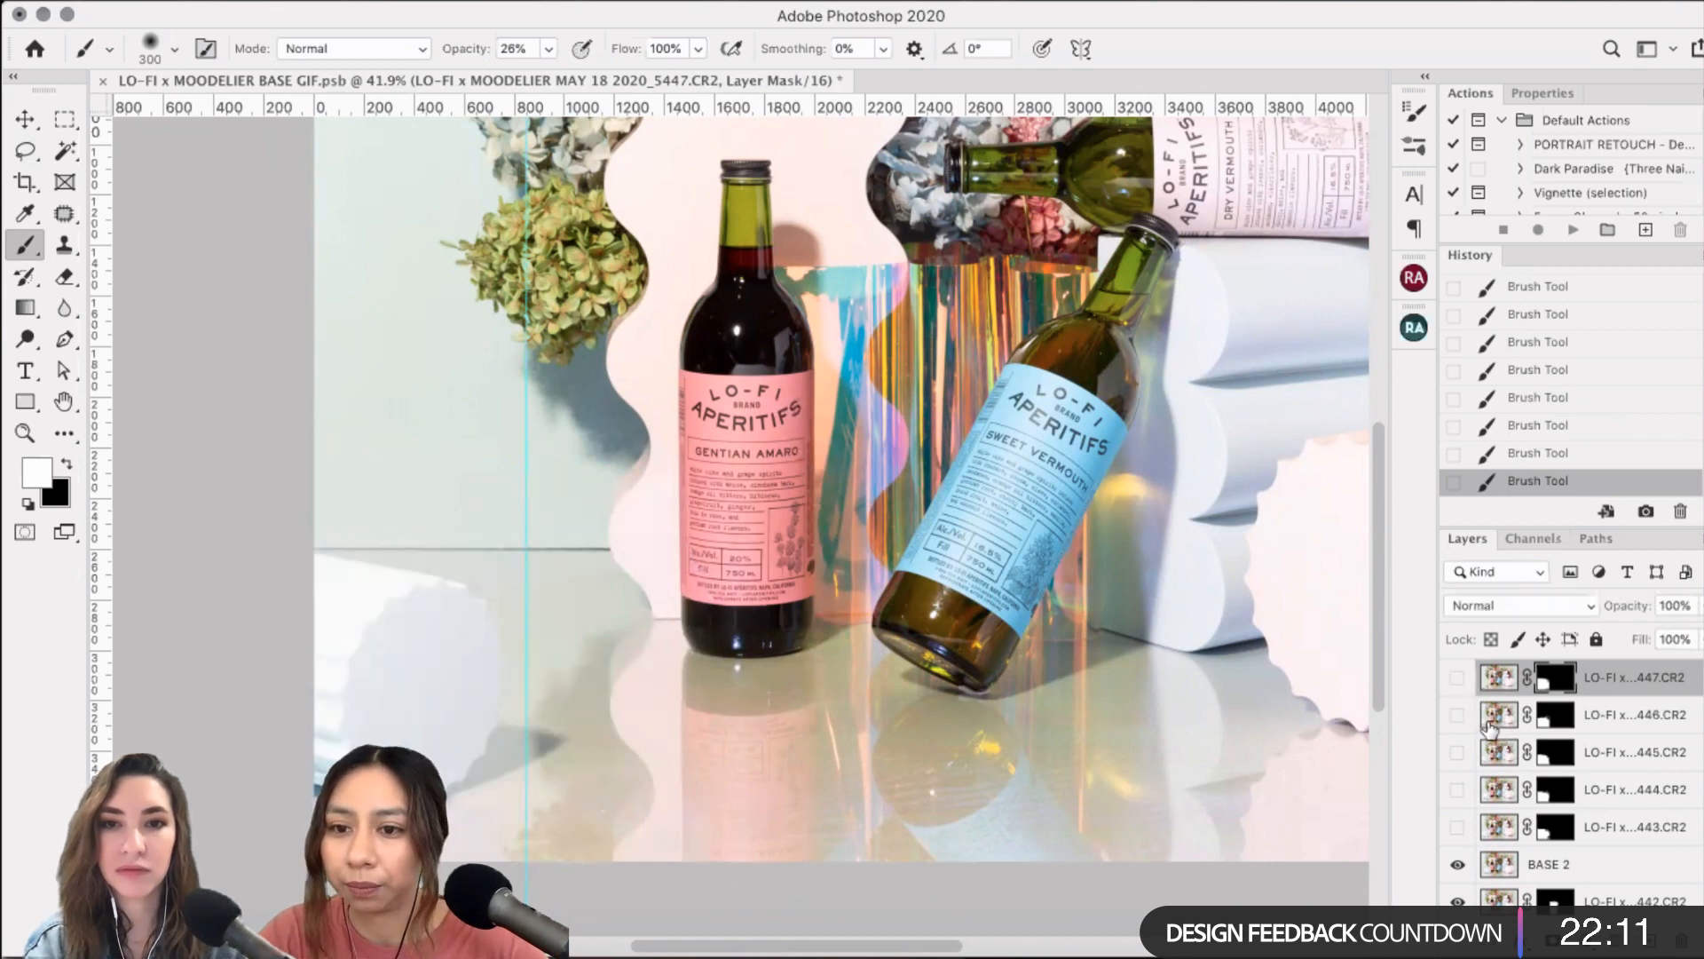
scroll(1489, 728, "up", 2)
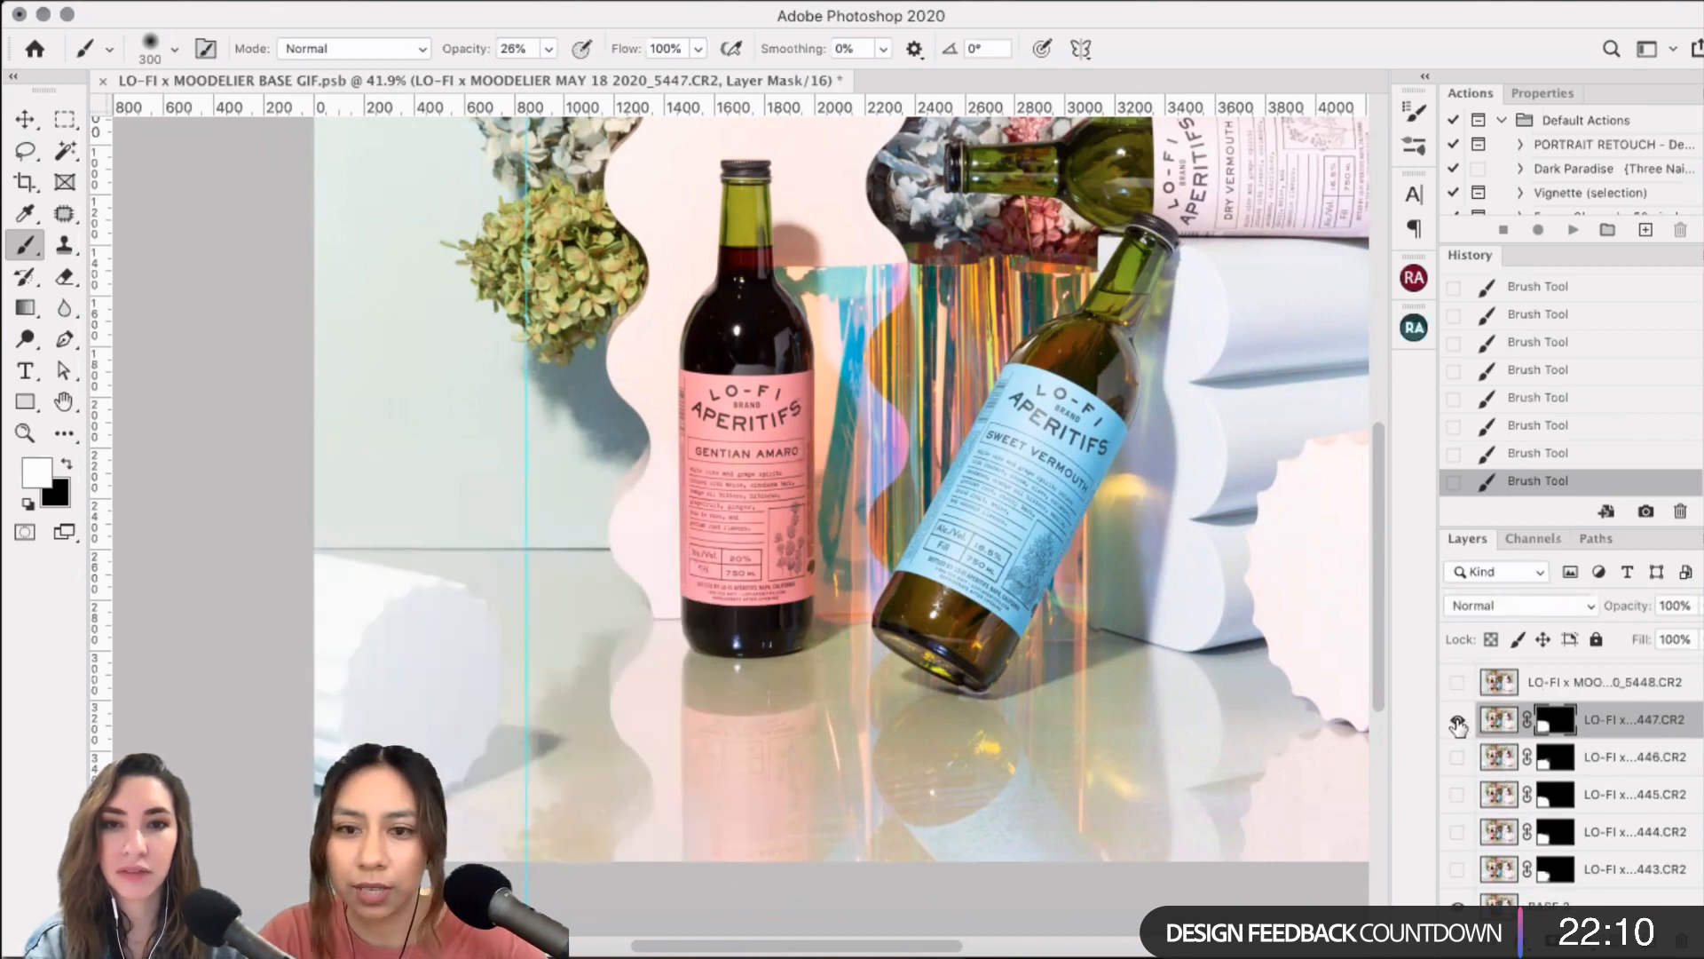
left_click(1459, 726)
left_click(1459, 721)
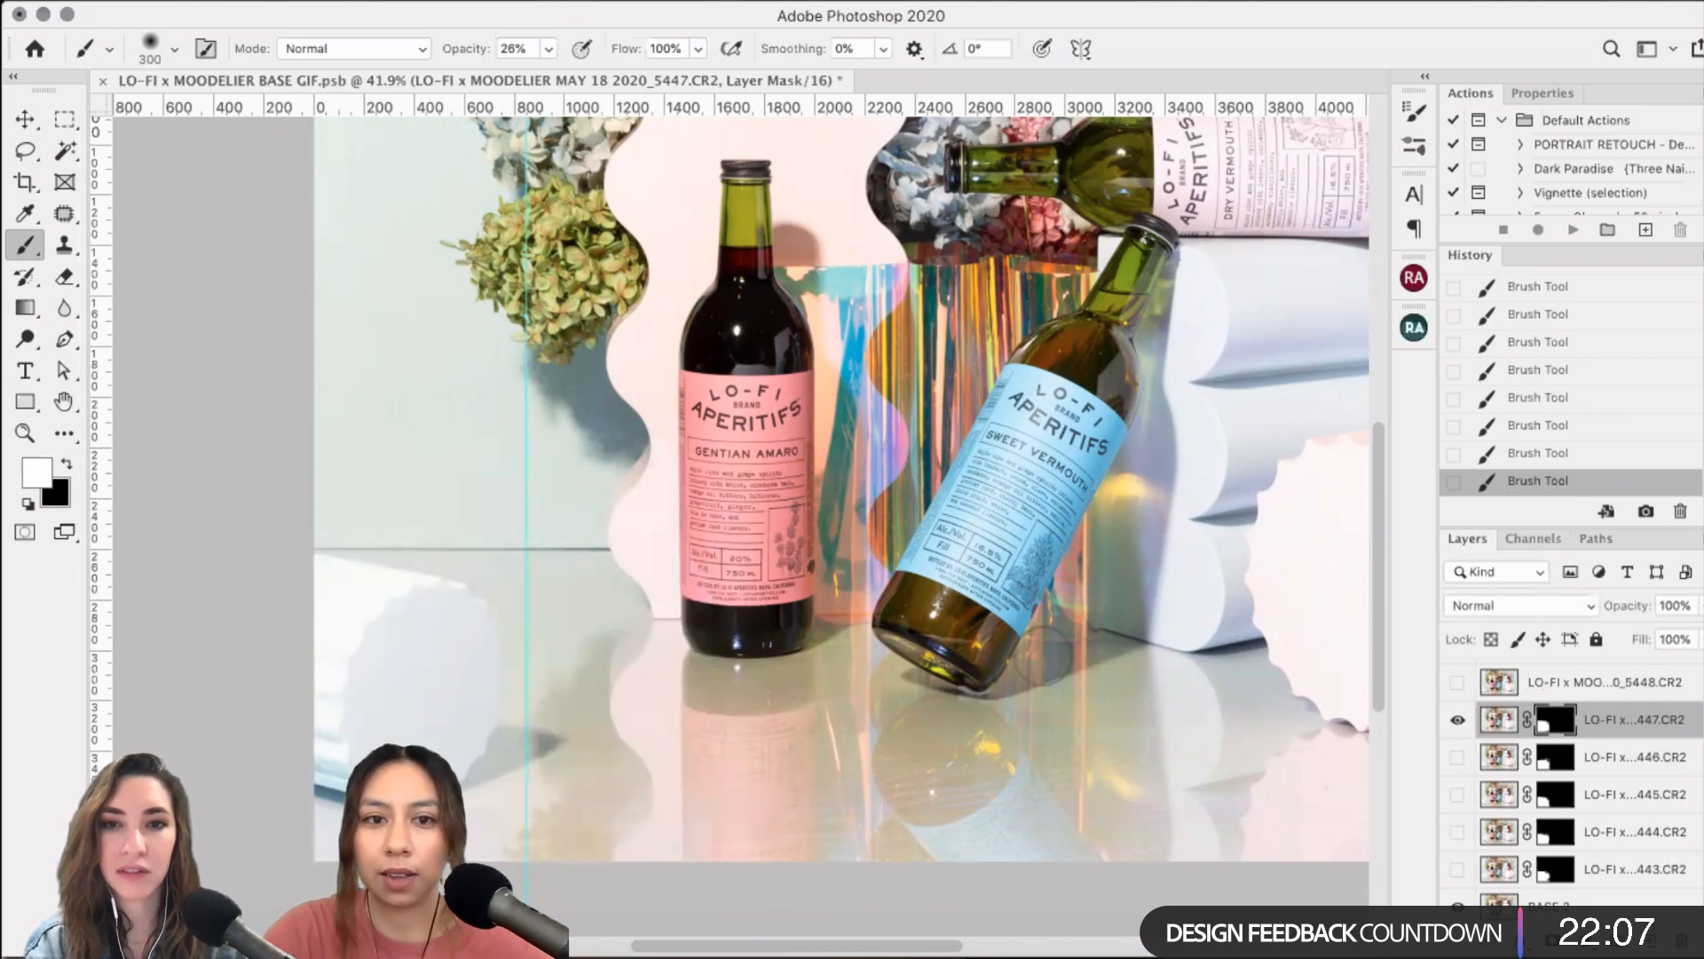
- Paste a merged copy of the whole canvas above the 5447 layer and name it BASE 3
key("ctrl+0")
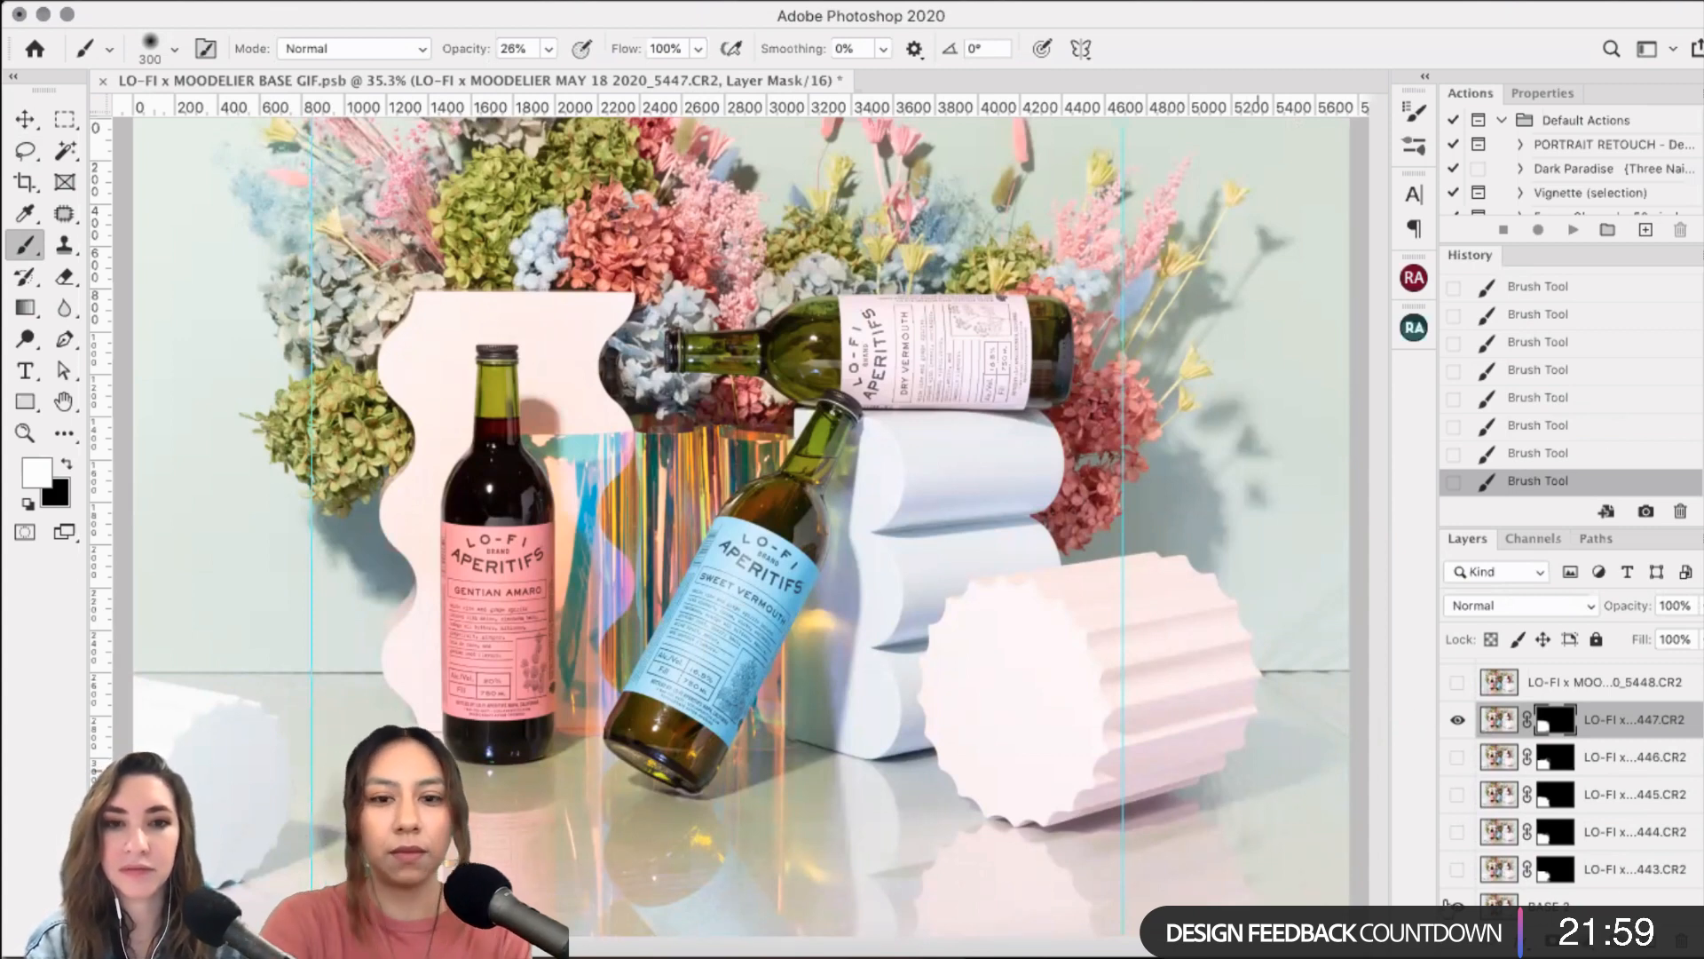
key("ctrl+a")
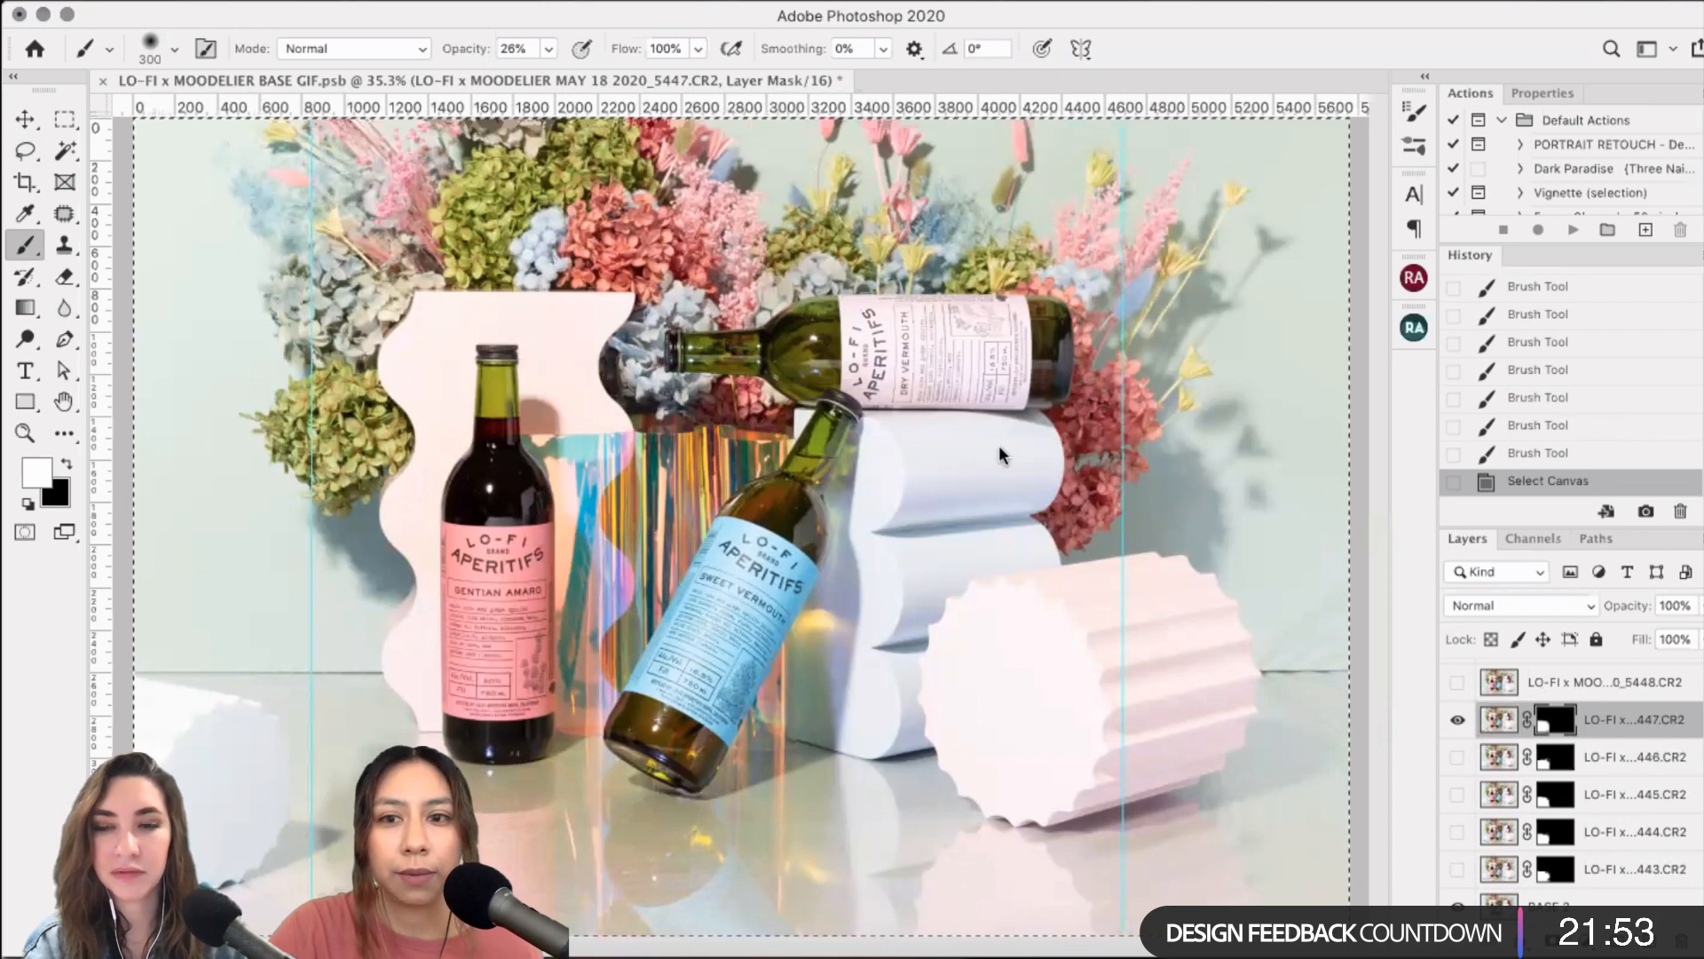
left_click(253, 2)
left_click(304, 179)
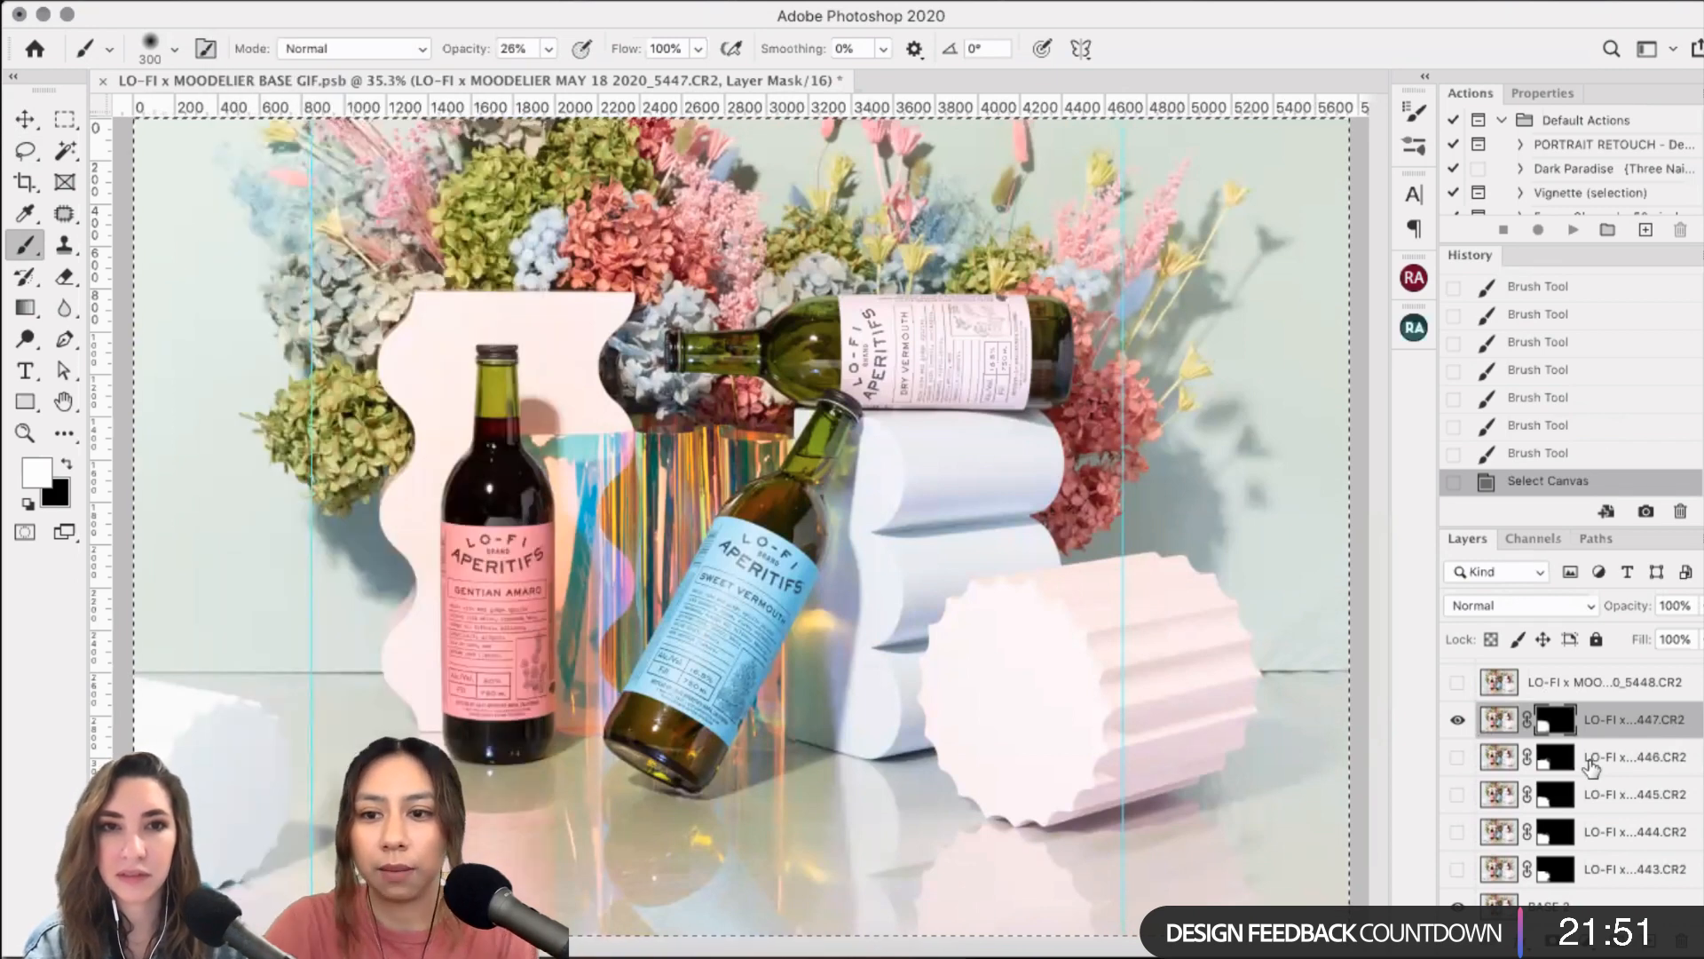
key("super+v")
double_click(1549, 719)
type("BASE 3")
key("Return")
scroll(1547, 729, "up", 1)
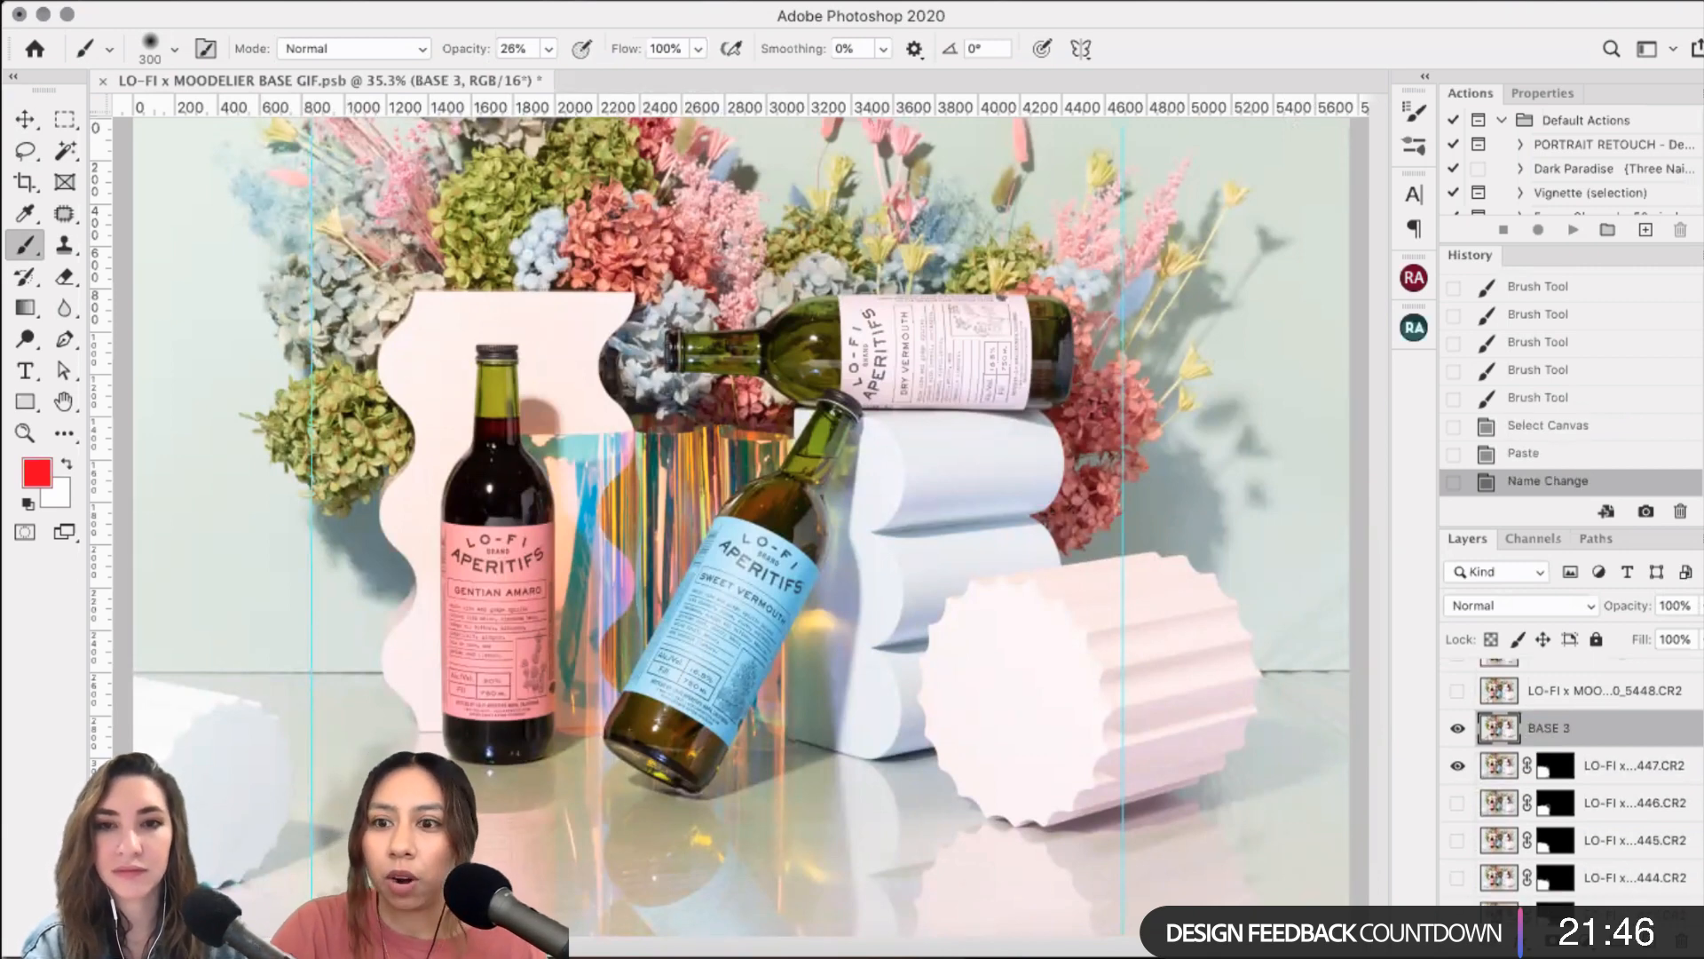
- Compare the 5448 layer with BASE 3 by switching its visibility, and delete the 5448 layer
scroll(1598, 727, "up", 2)
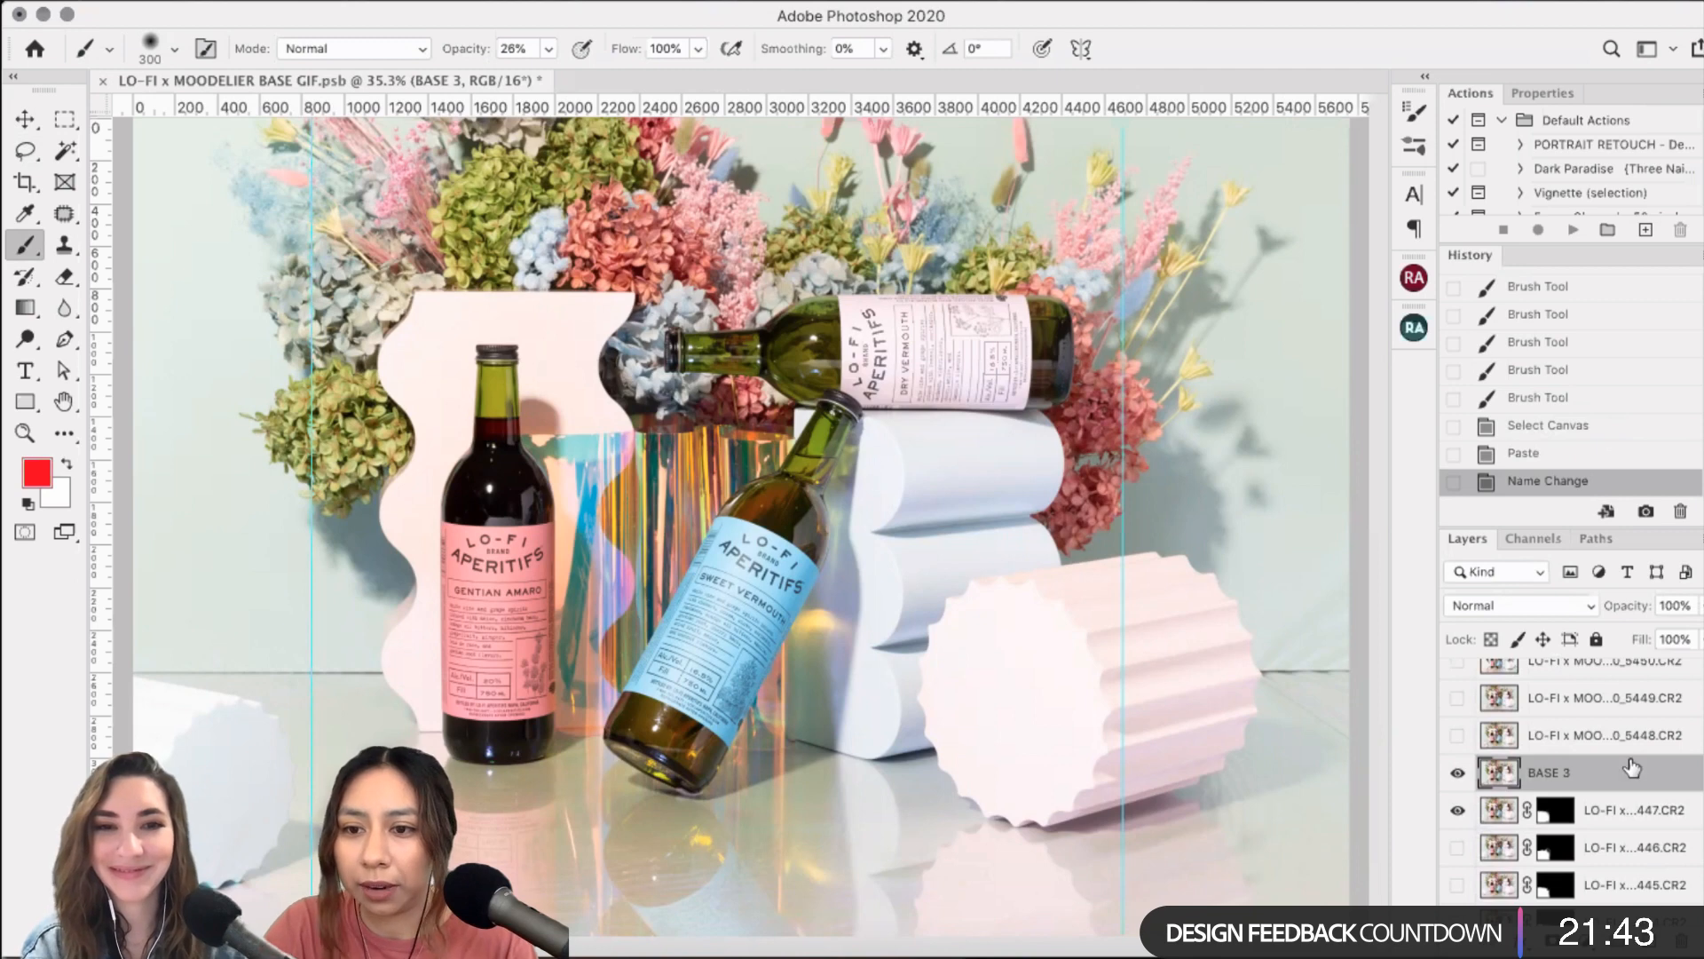
scroll(1631, 768, "up", 2)
scroll(1607, 764, "down", 2)
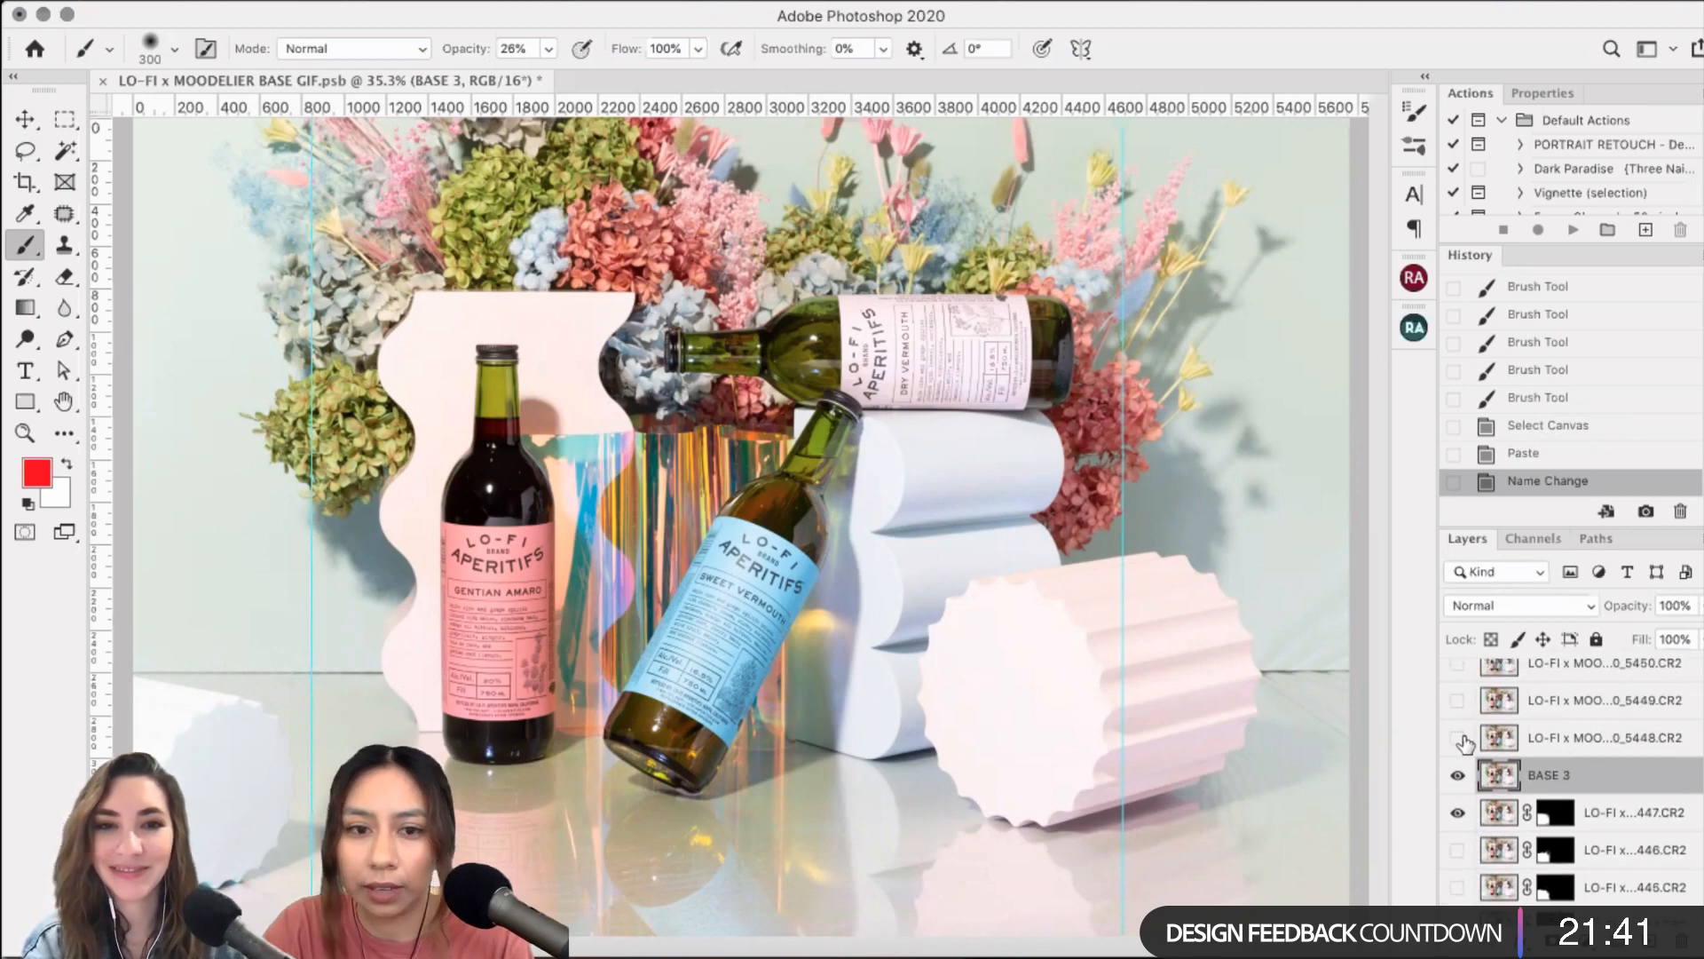
scroll(1621, 721, "up", 1)
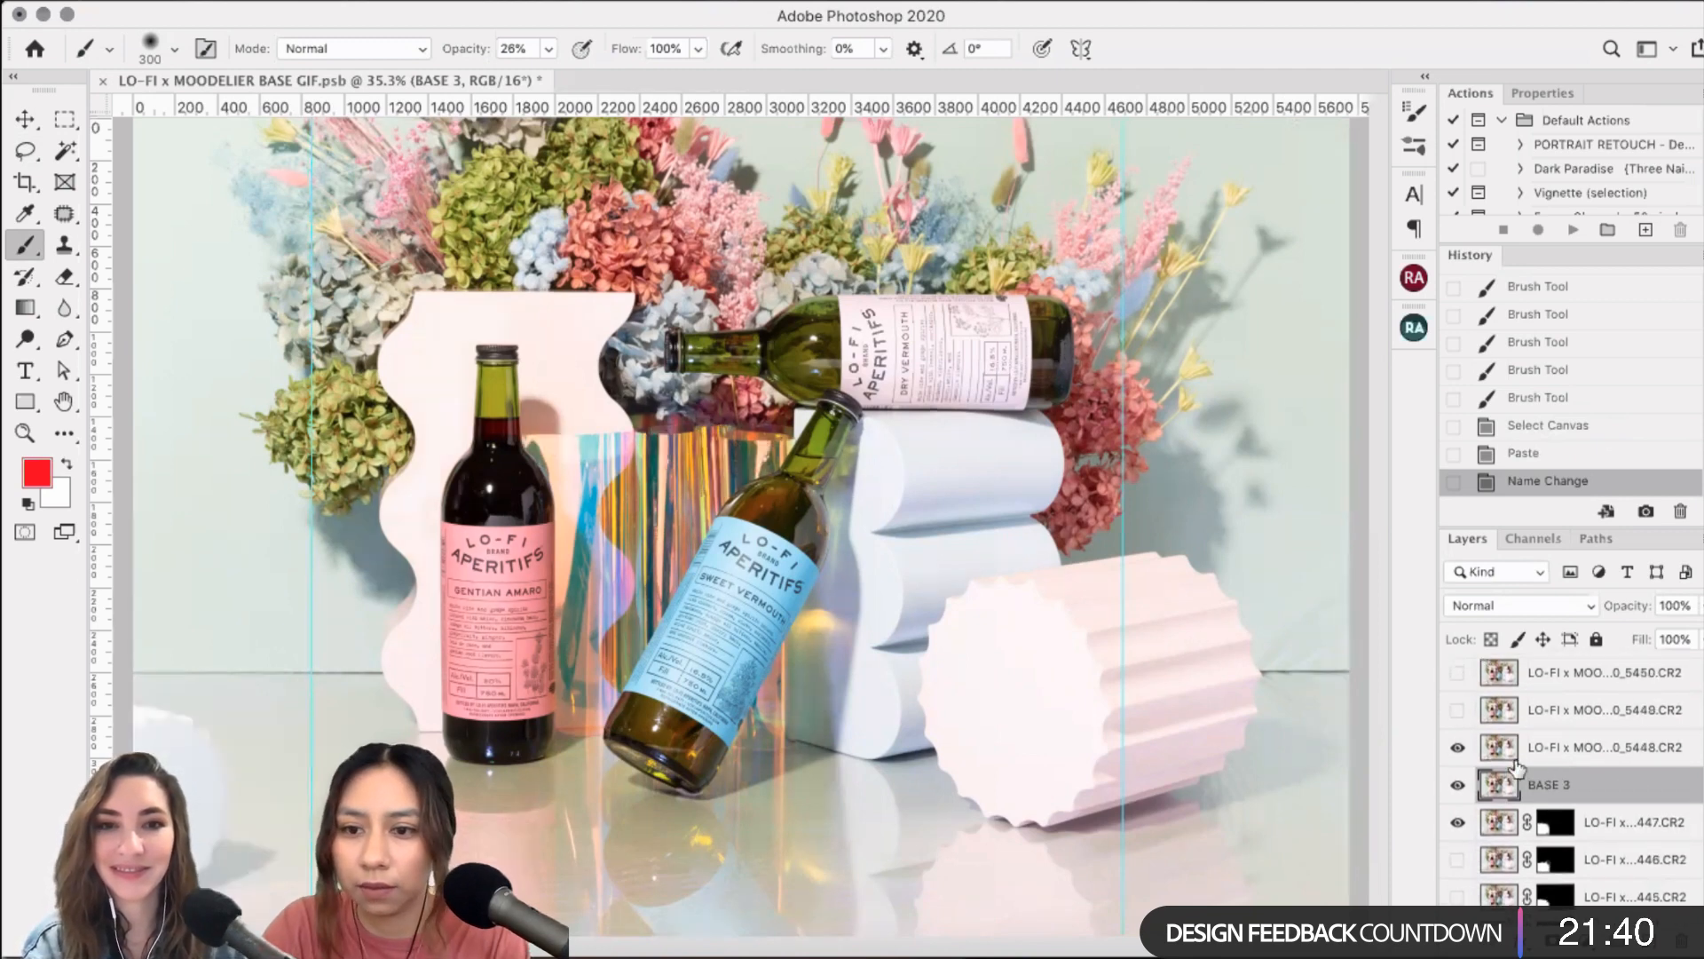
left_click(1459, 752)
left_click(1460, 752)
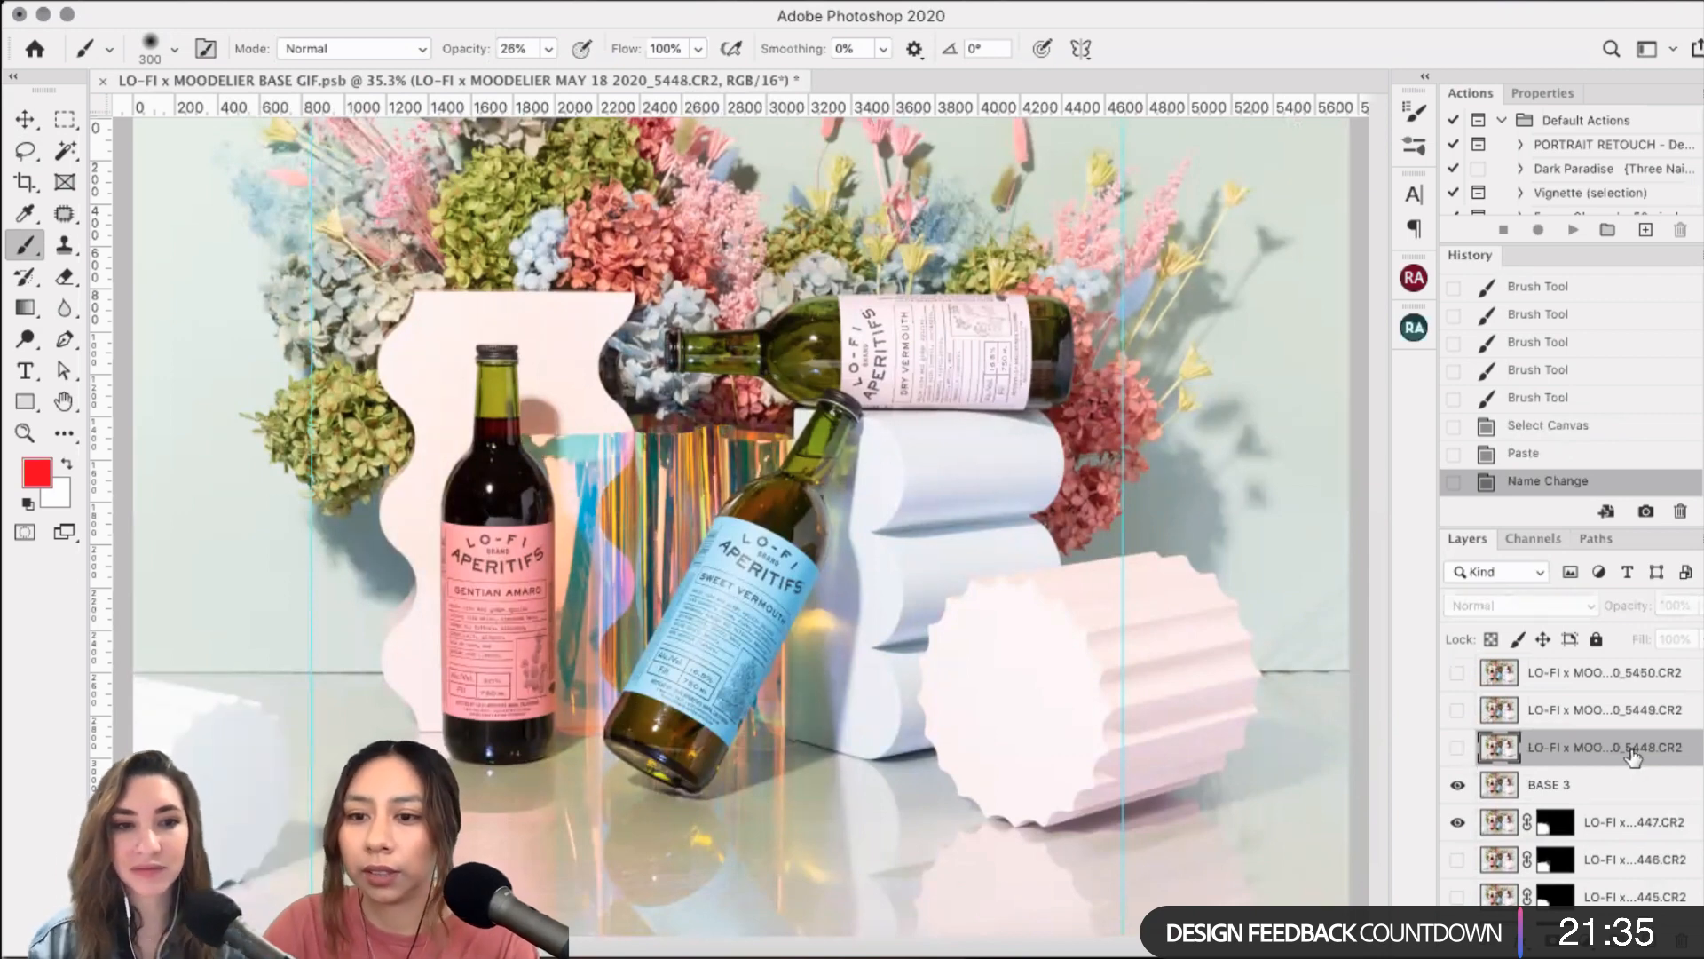
key("Delete")
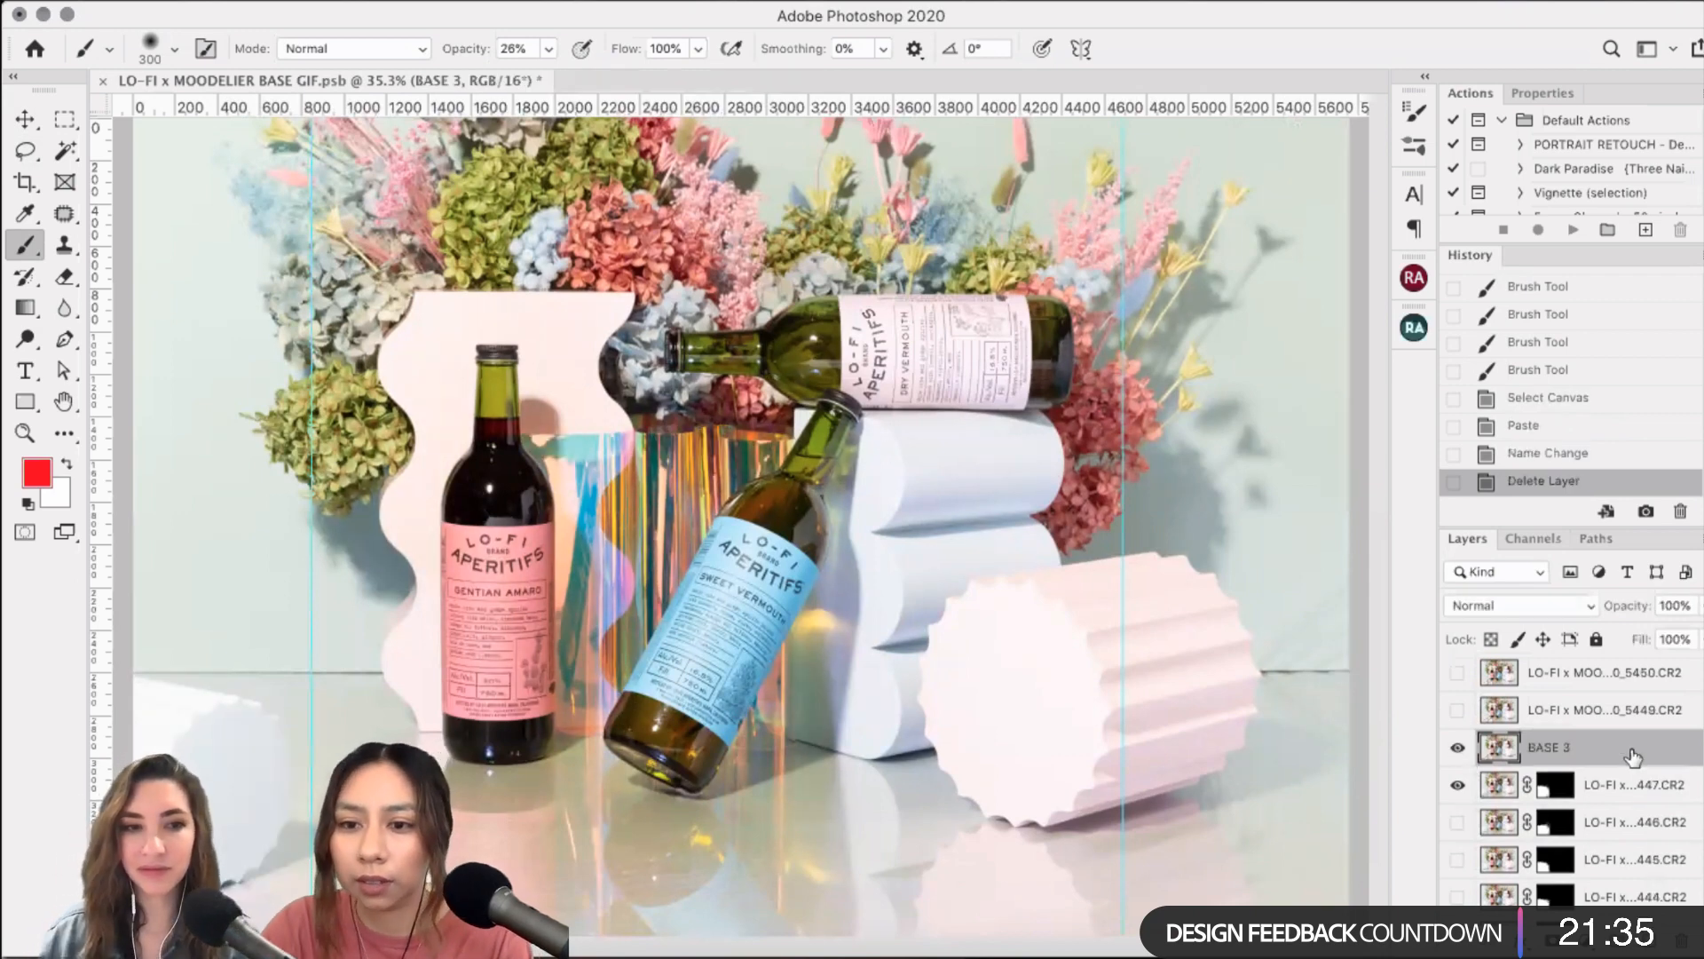
- Preview the 5449 and 5450 photo layers over BASE 3 and delete both of them
left_click(1562, 708)
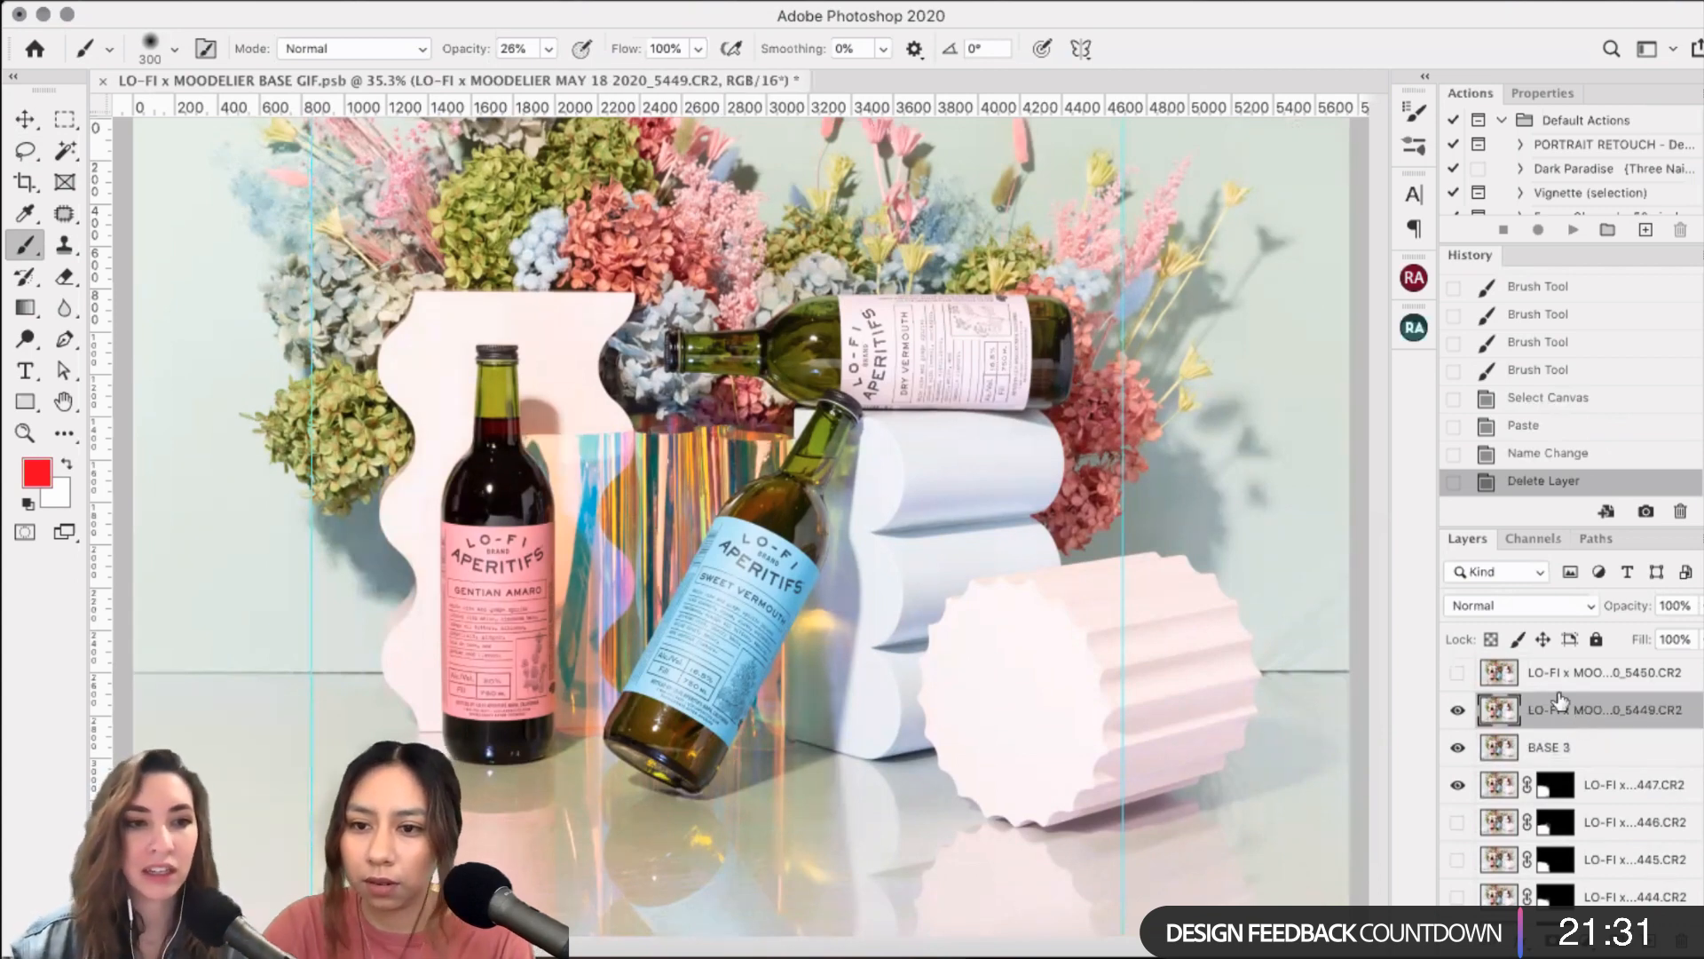
key("Delete")
scroll(1457, 766, "up", 2)
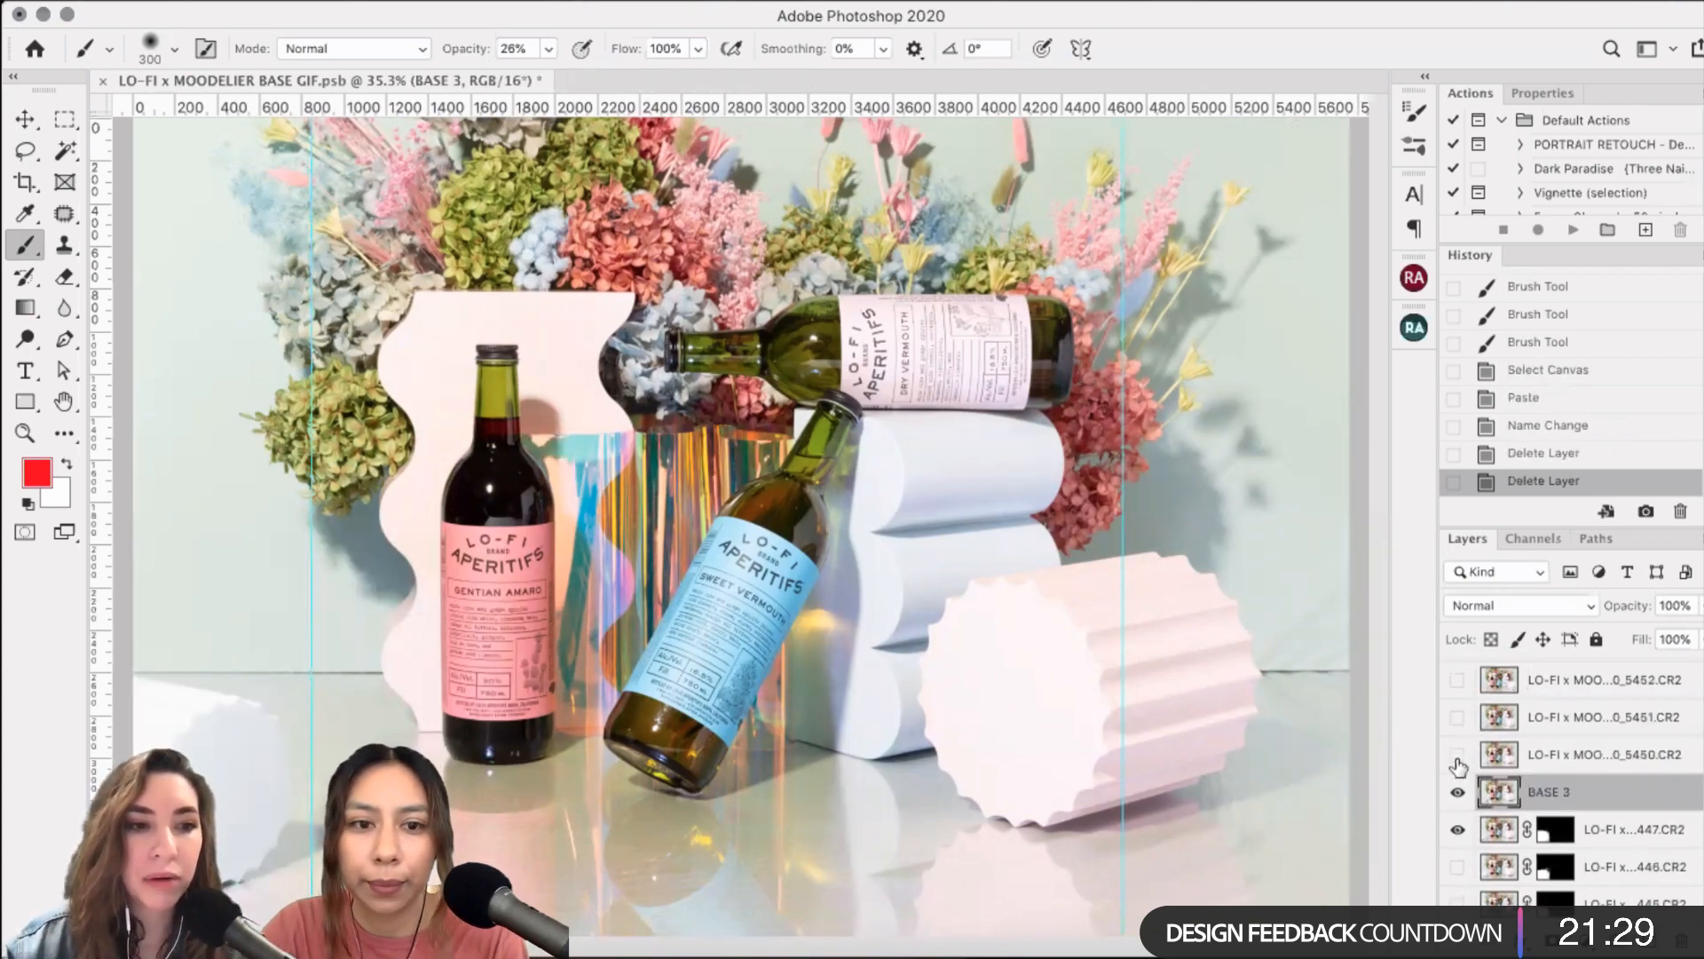
left_click(1458, 760)
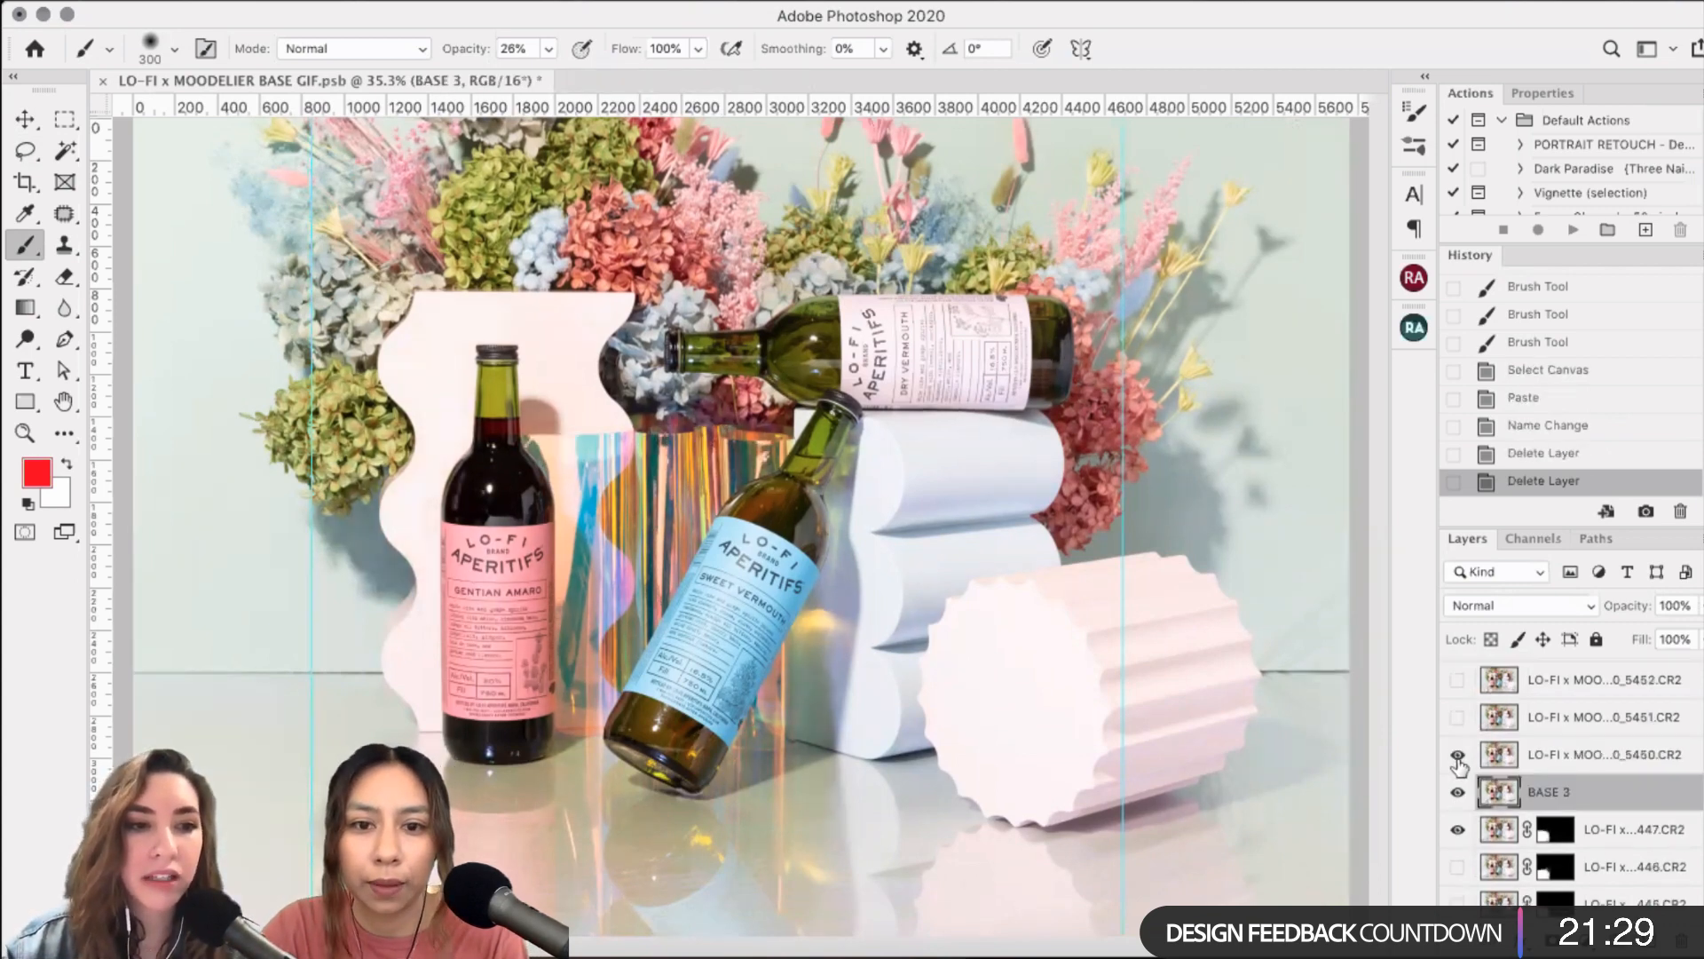
left_click(1584, 756)
key("Delete")
- Compare the 5451 layer with BASE 3, leaving 5451 shown and selected
left_click(1458, 719)
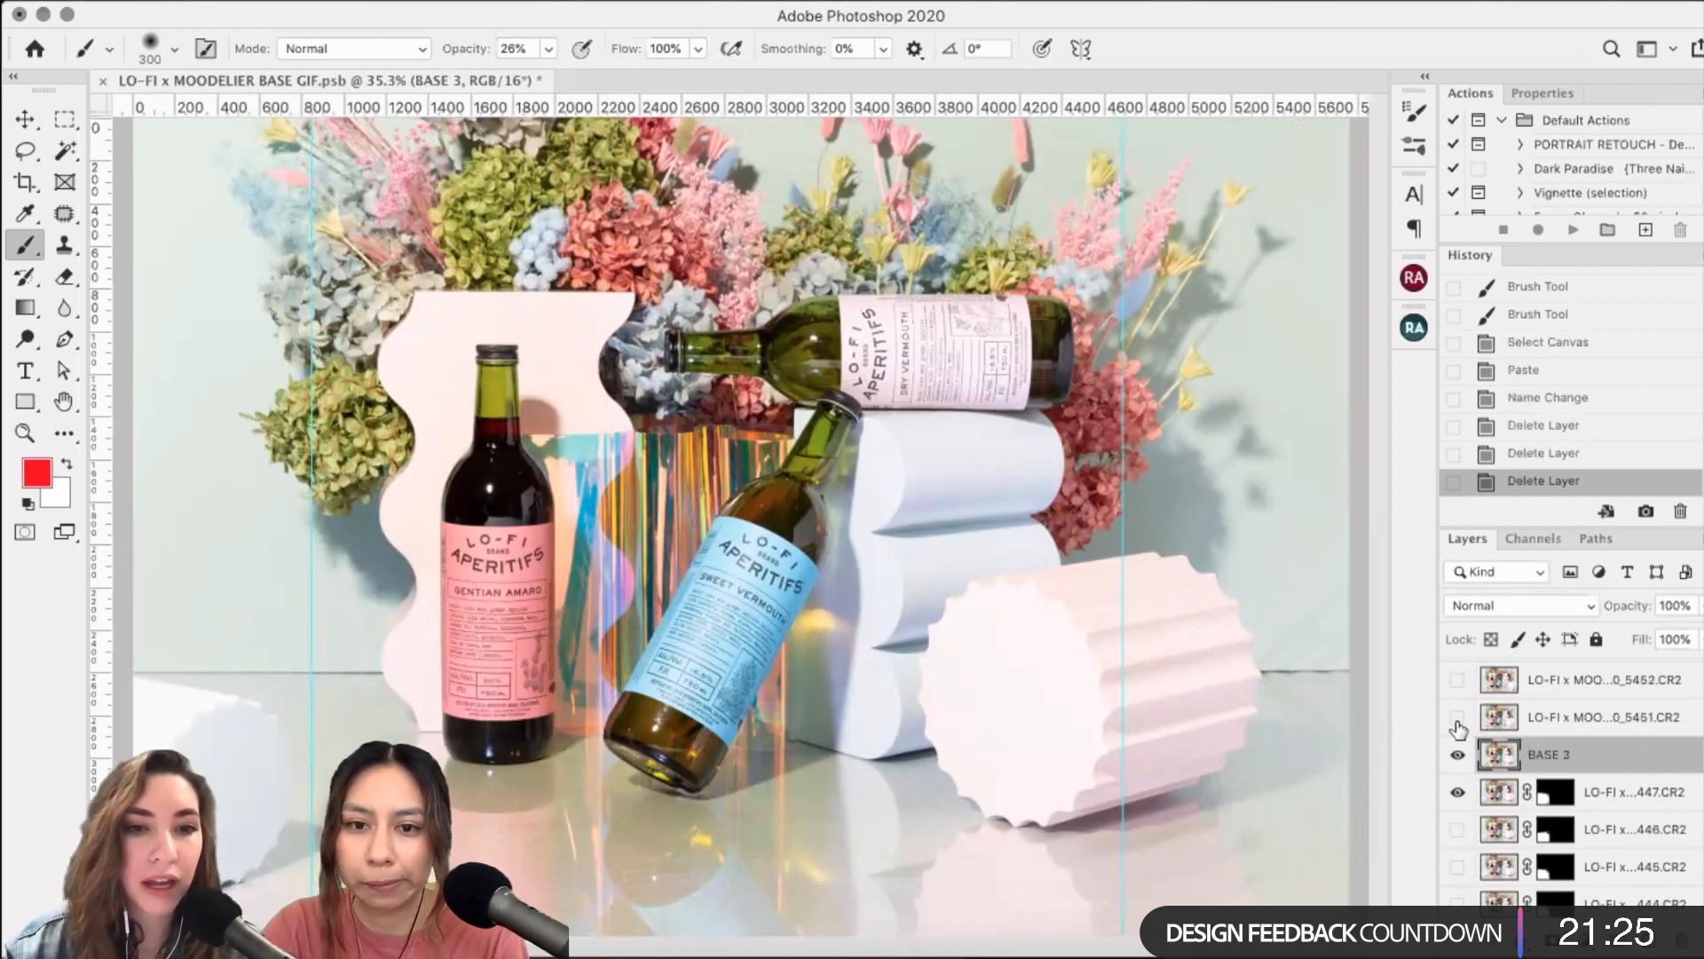
left_click(1457, 721)
left_click(1458, 721)
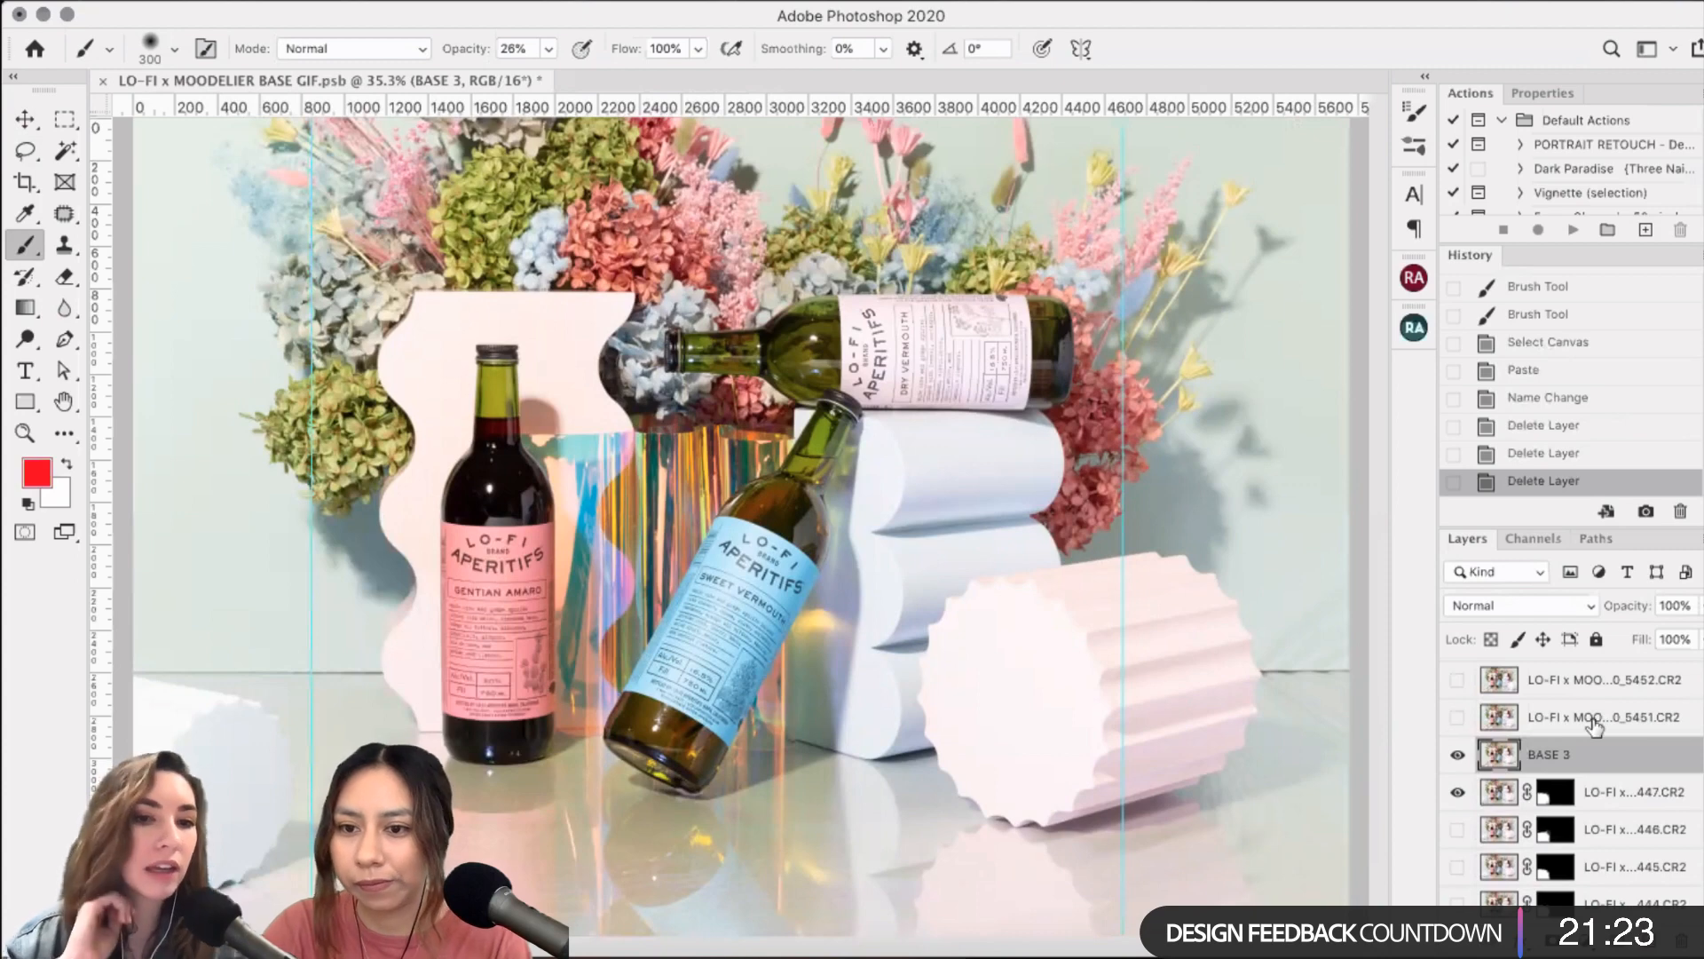
key("alt+bracketright")
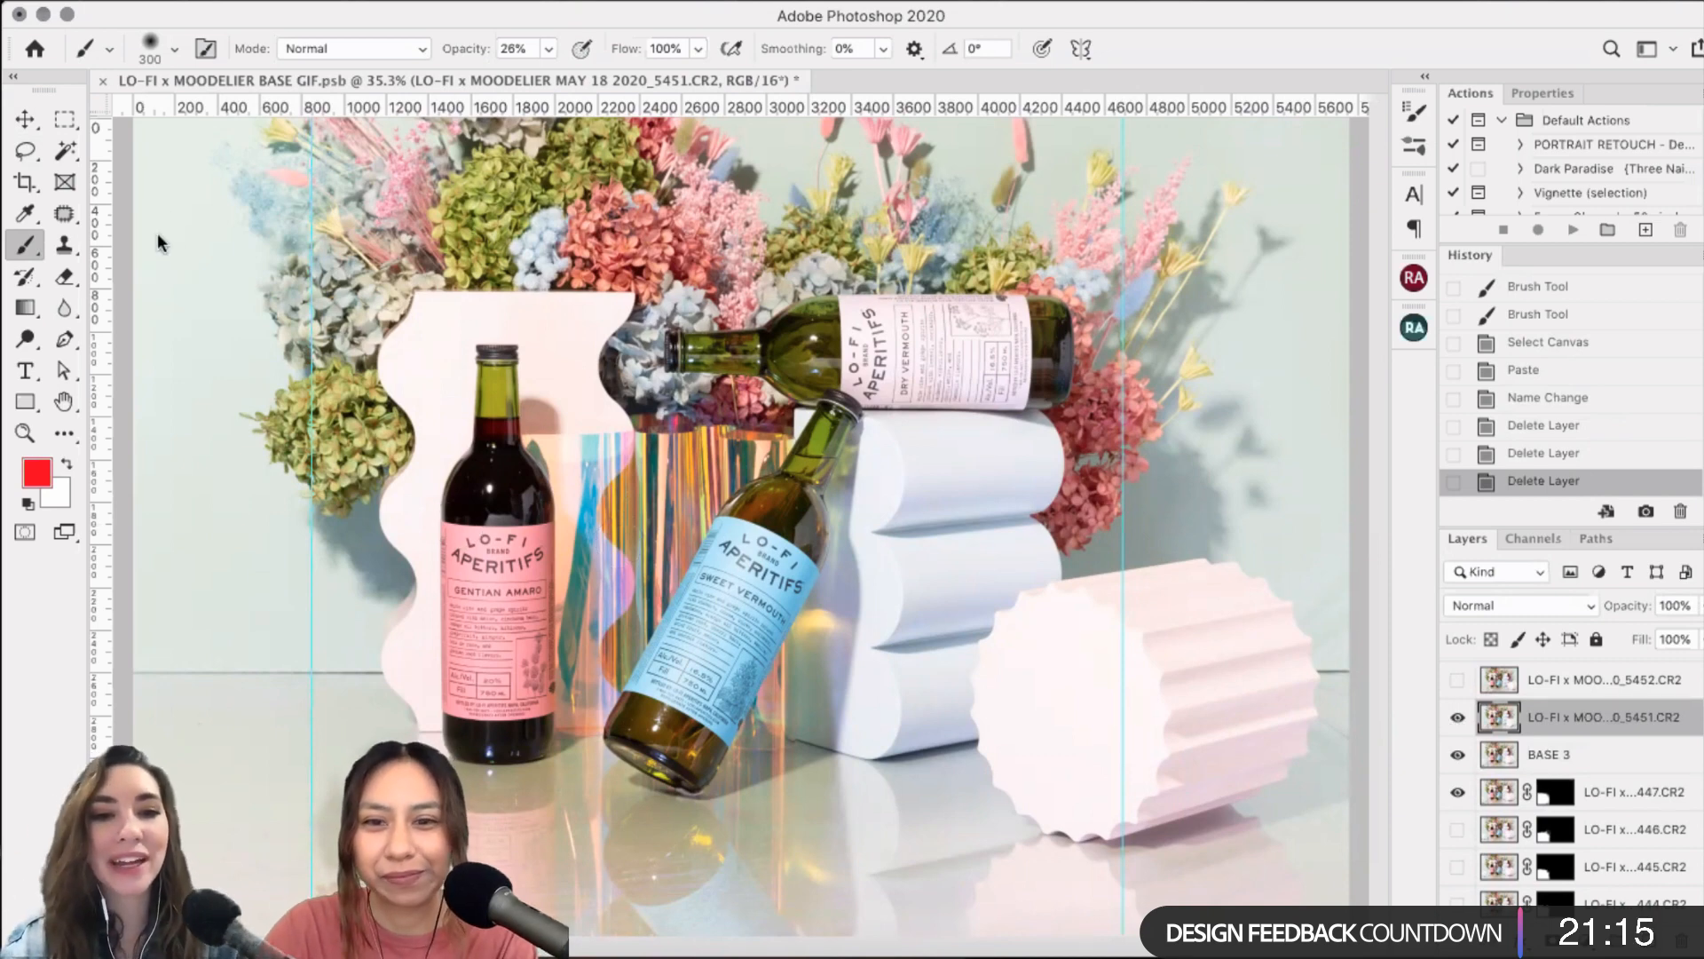
- Lasso a loose area on the 5451 layer around the ribbed cylinder and its reflection, out to the canvas's lower and outer edges
key("l")
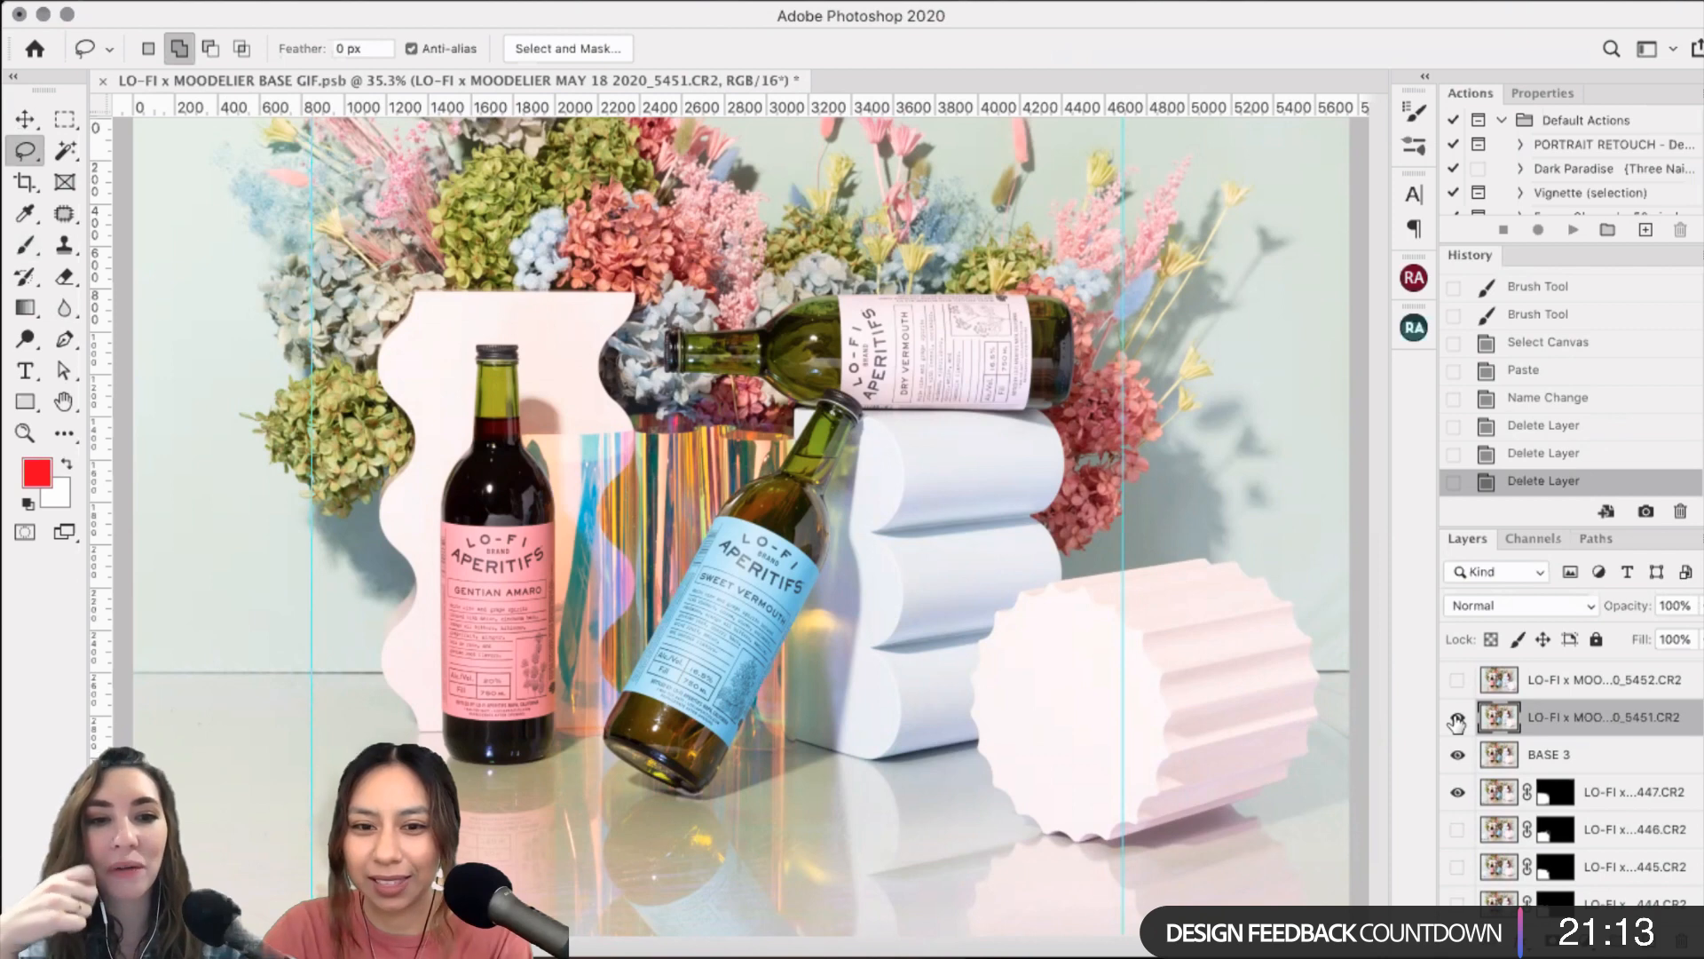
left_click(1457, 721)
key("super+comma")
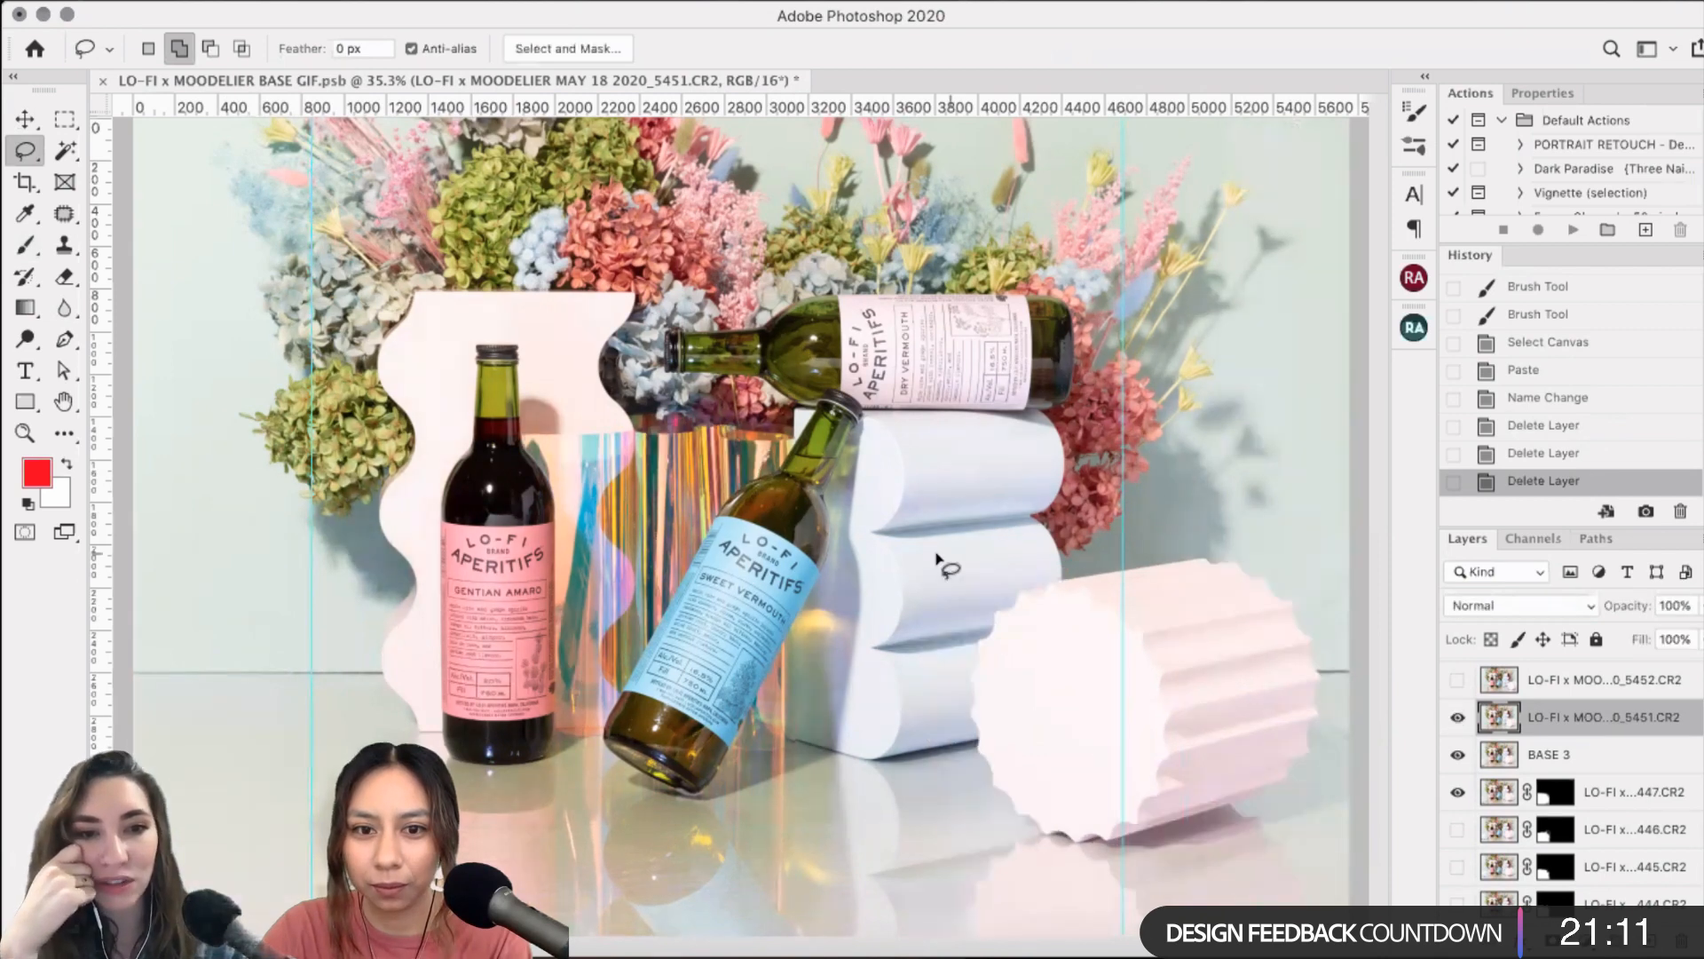
mouse_move(951, 552)
left_mouse_down()
mouse_move(848, 932)
mouse_move(1332, 937)
mouse_move(1381, 524)
mouse_move(1314, 563)
mouse_move(1307, 526)
left_mouse_up()
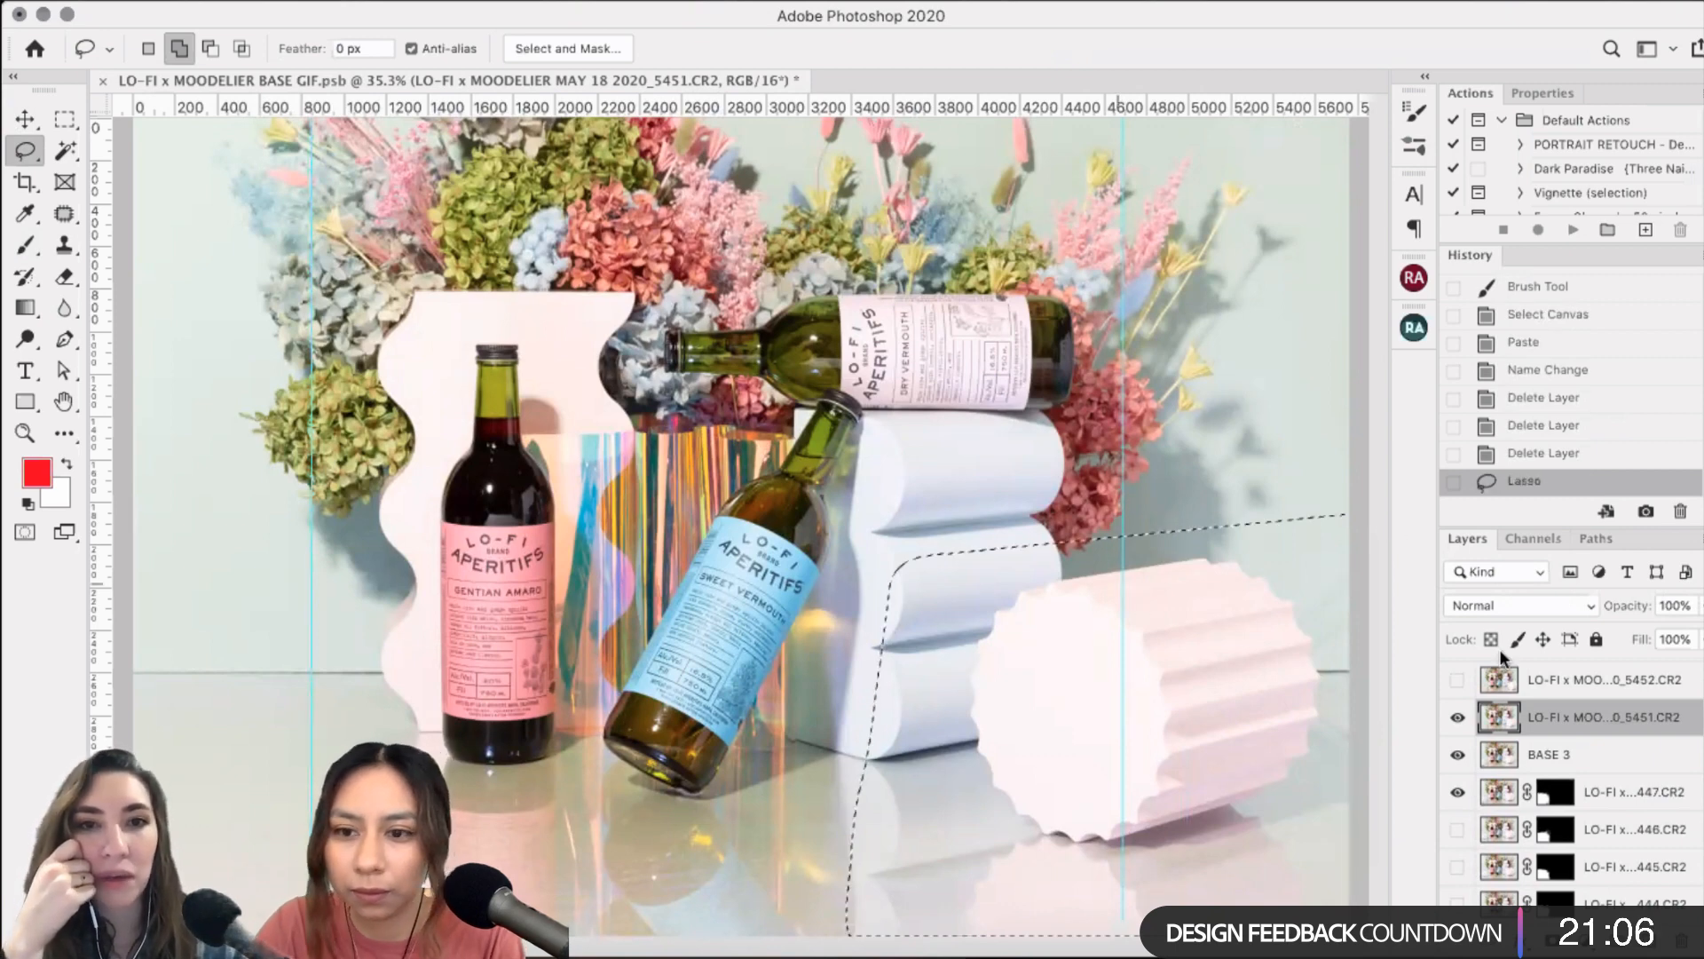
- Run Select and Mask on the cylinder selection and output it as a selection
scroll(742, 533, "down", 1)
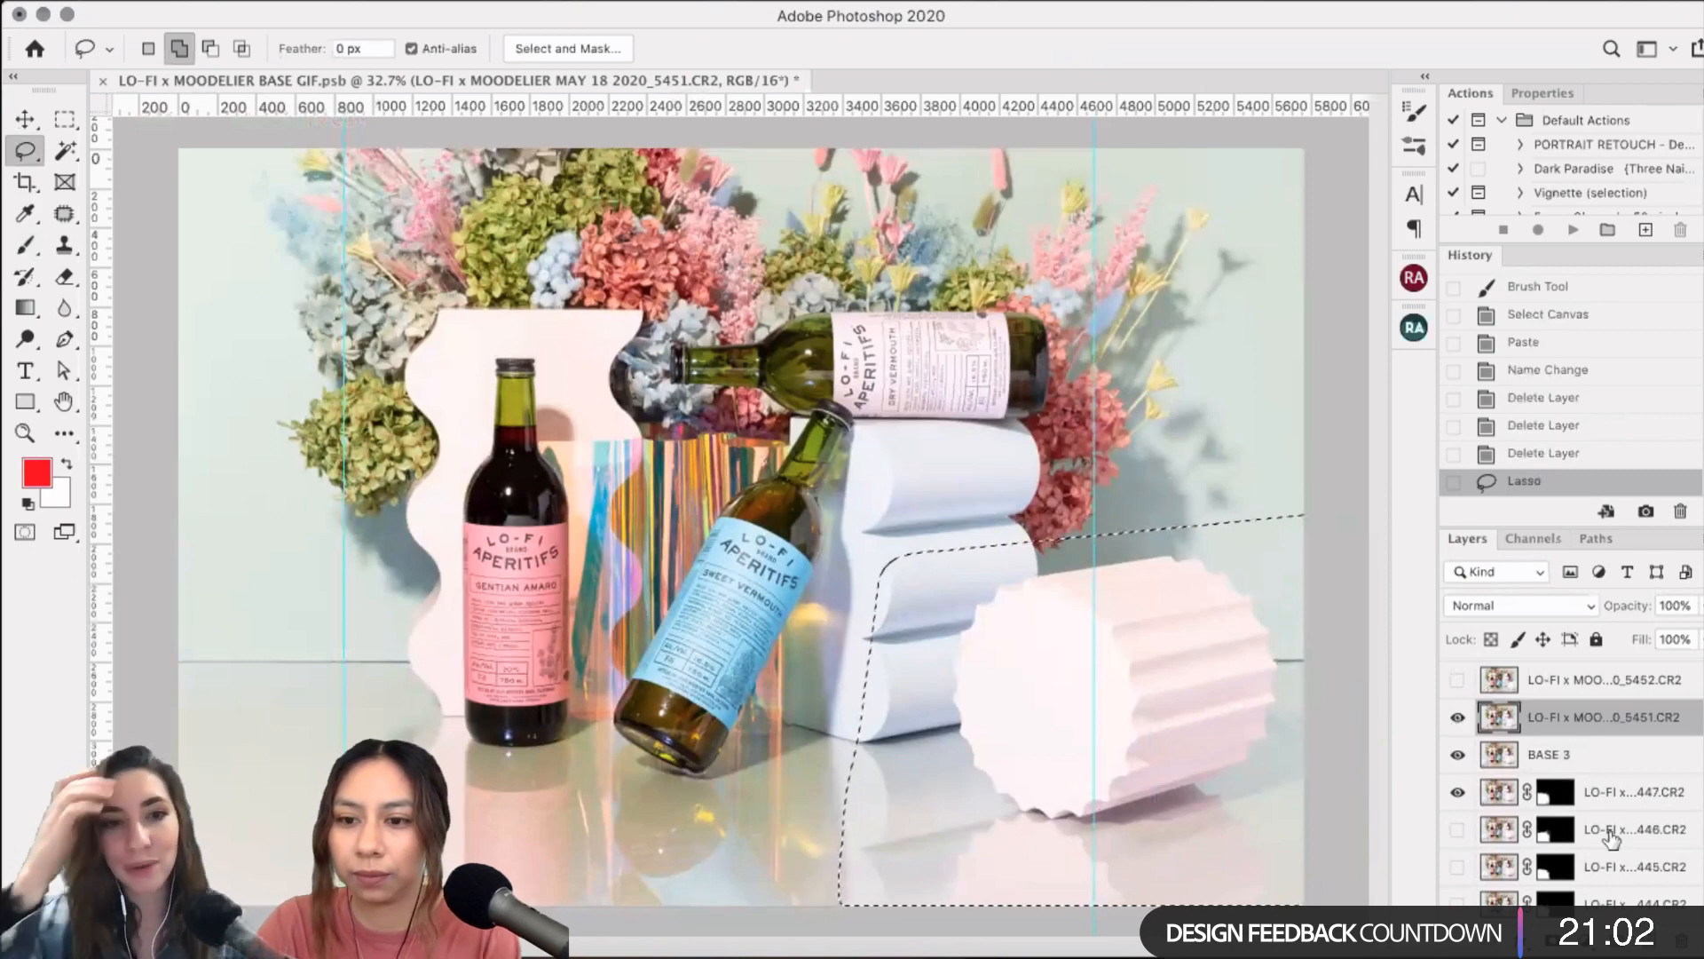
left_click(498, 2)
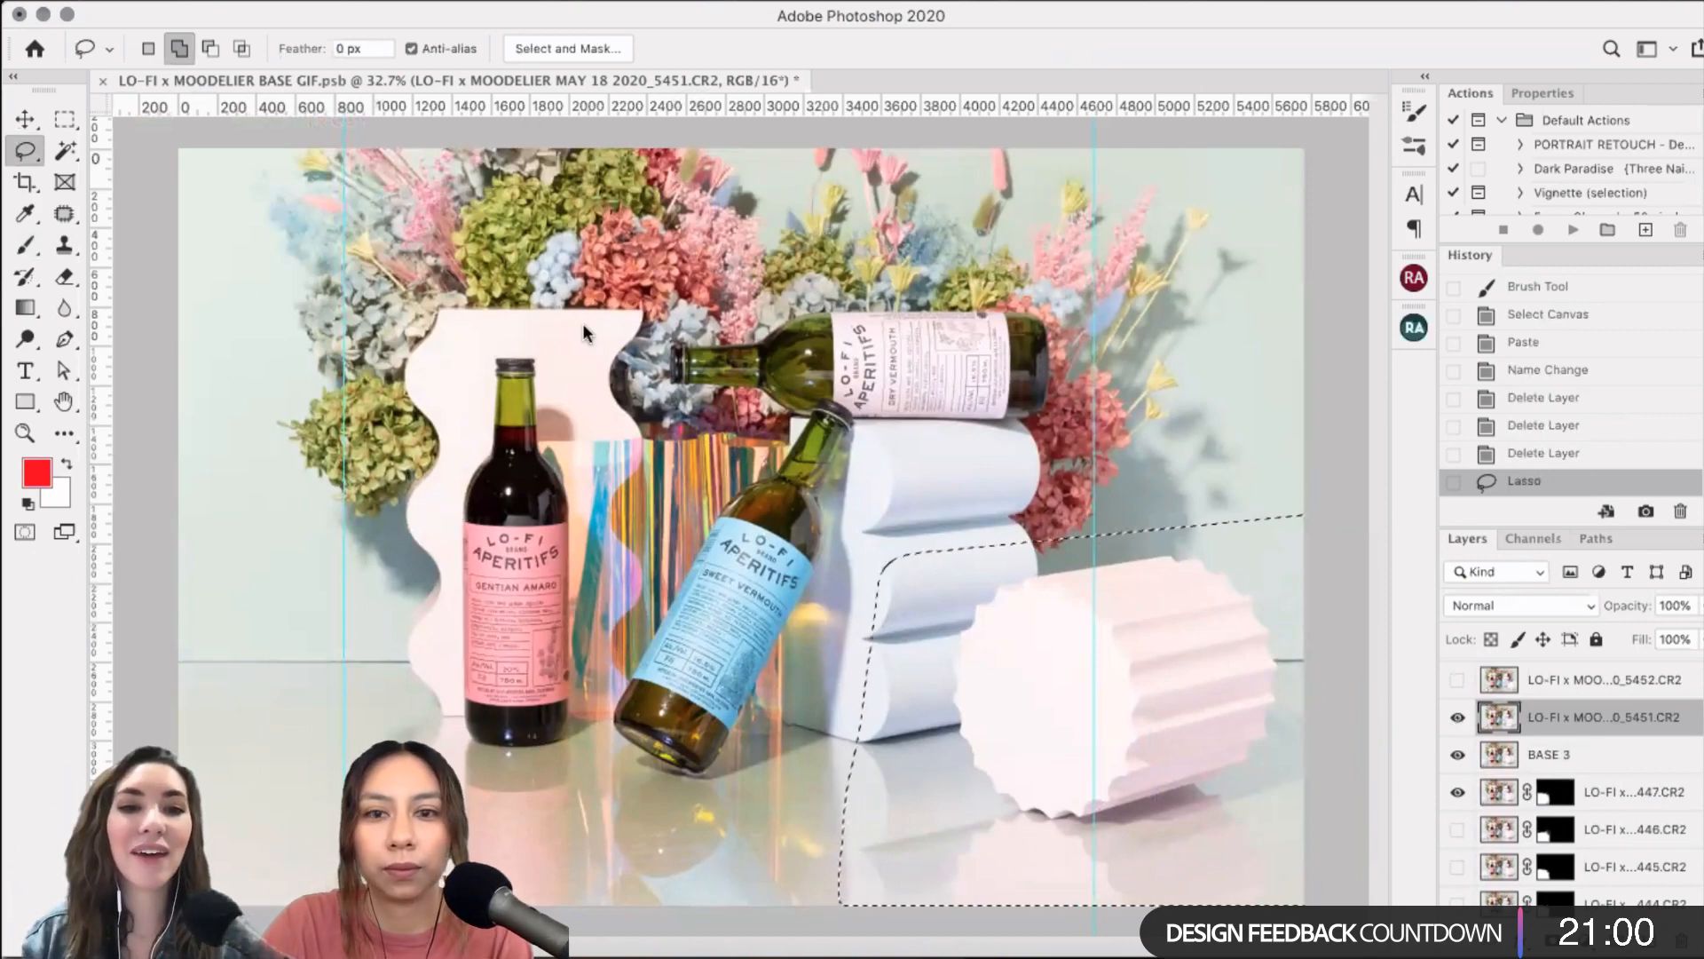
left_click(1285, 600)
left_click(1286, 600)
key("super+alt+r")
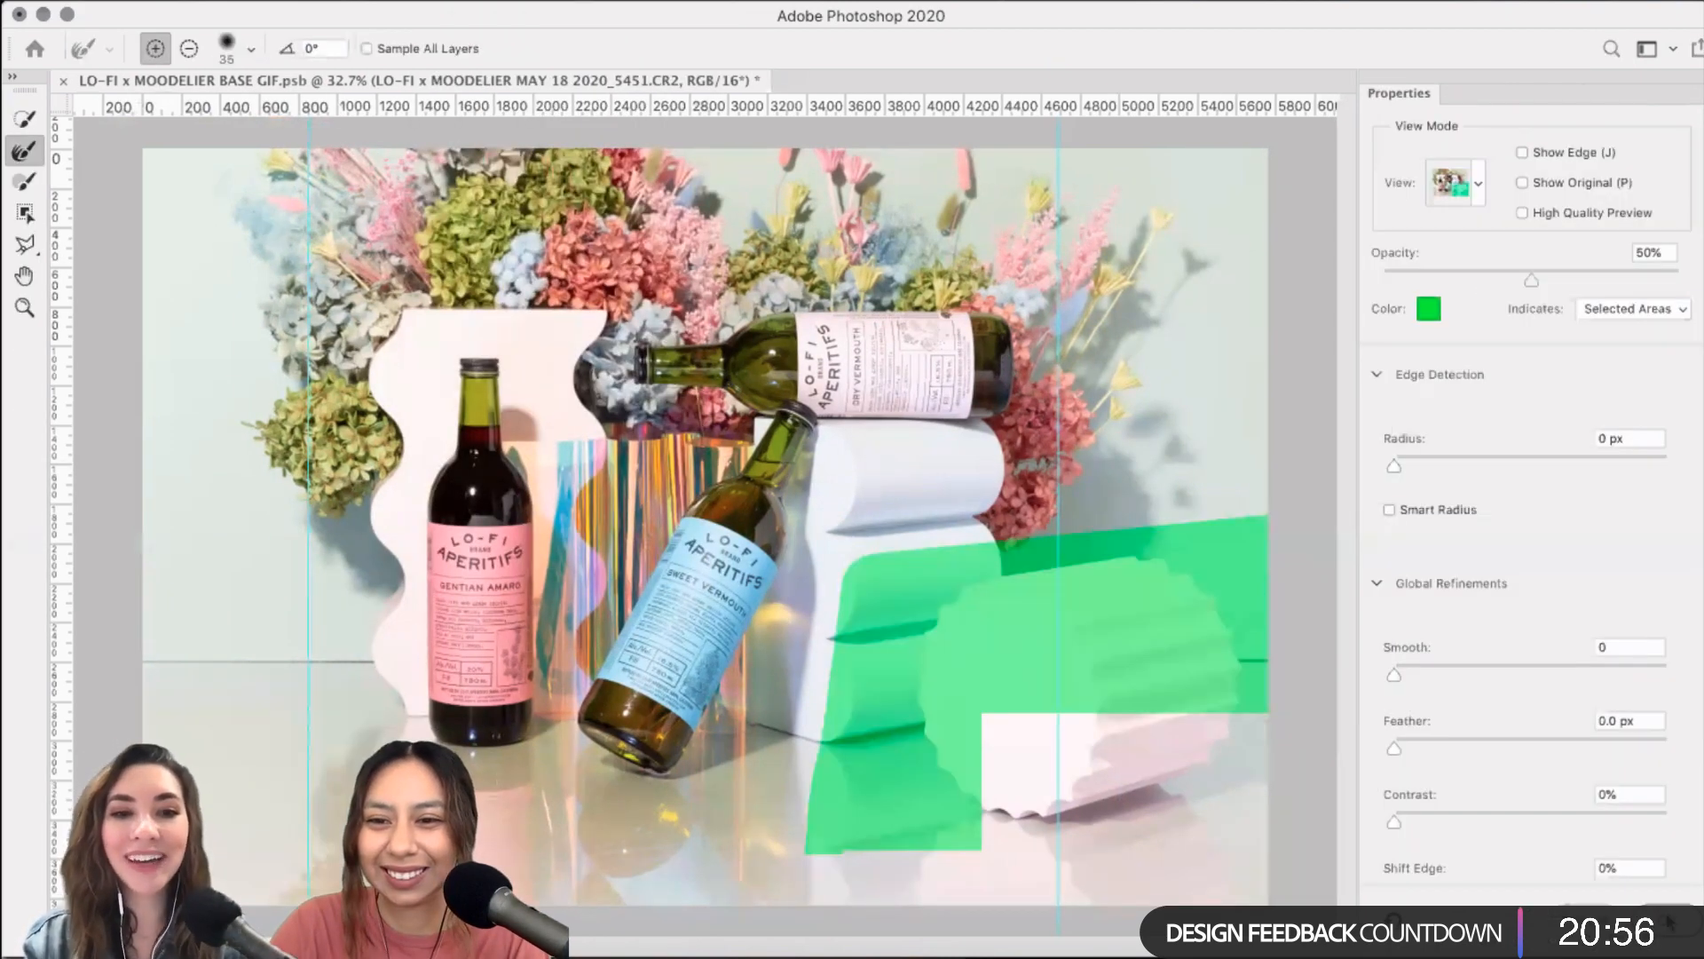
left_click(1669, 923)
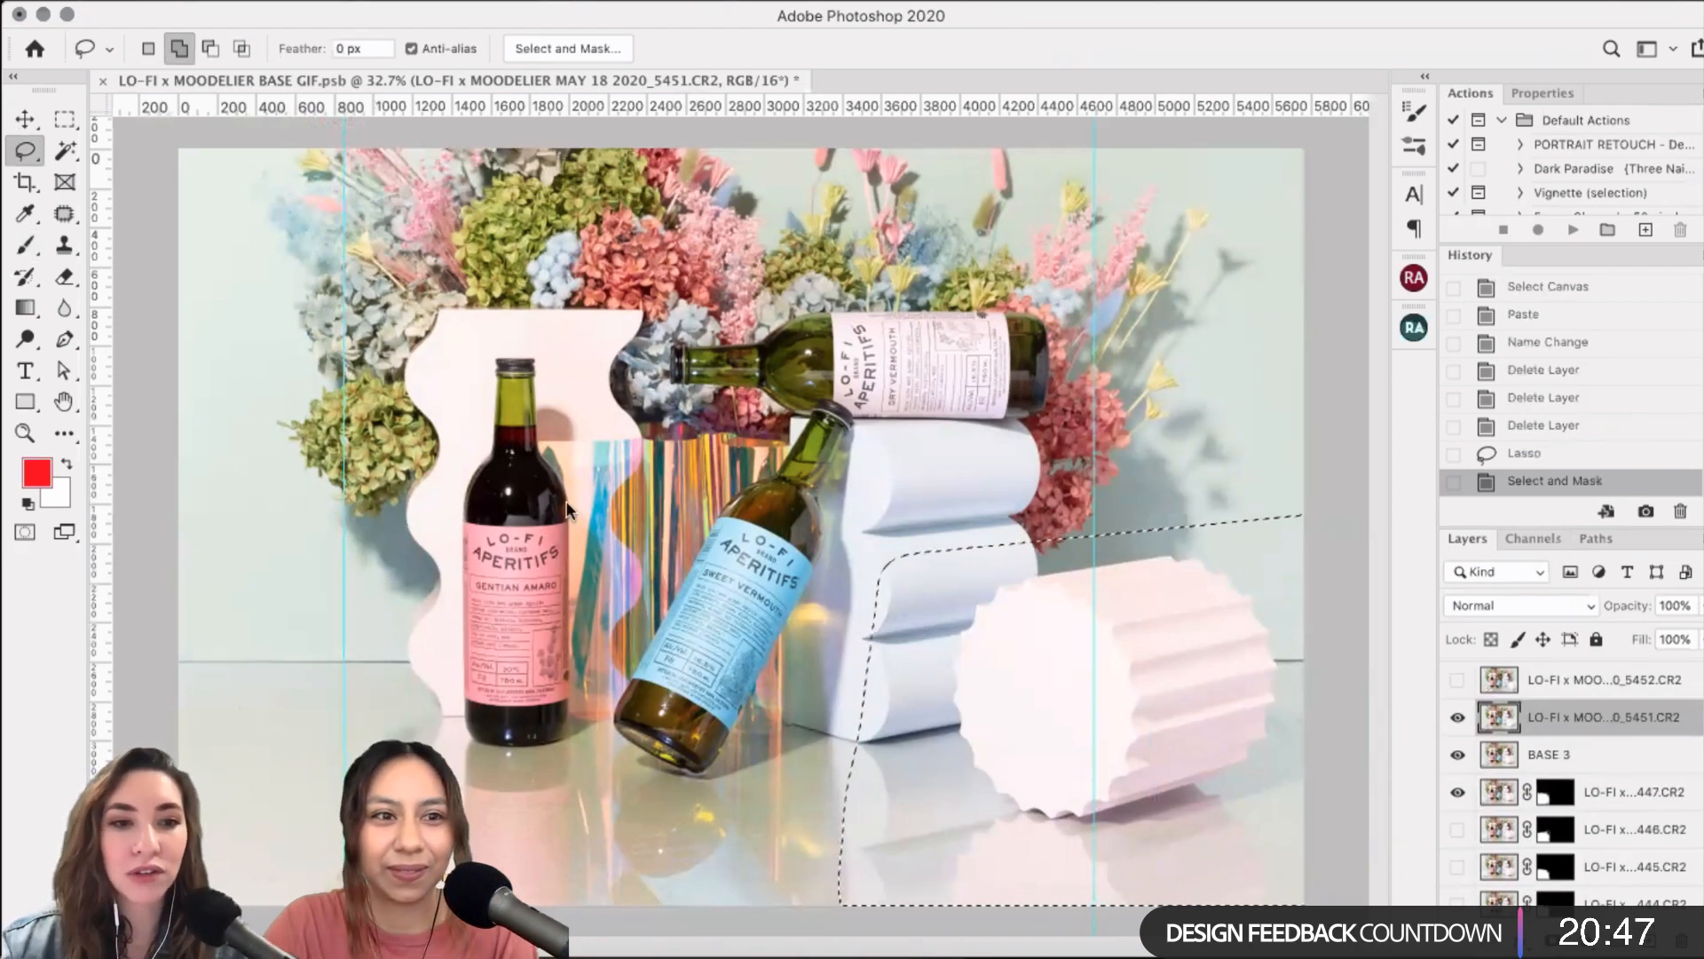
- Add a layer mask to the 5451 layer from the cylinder selection and set the brush to 600 px
key("b")
key("bracketright")
key("bracketright")
key("bracketright")
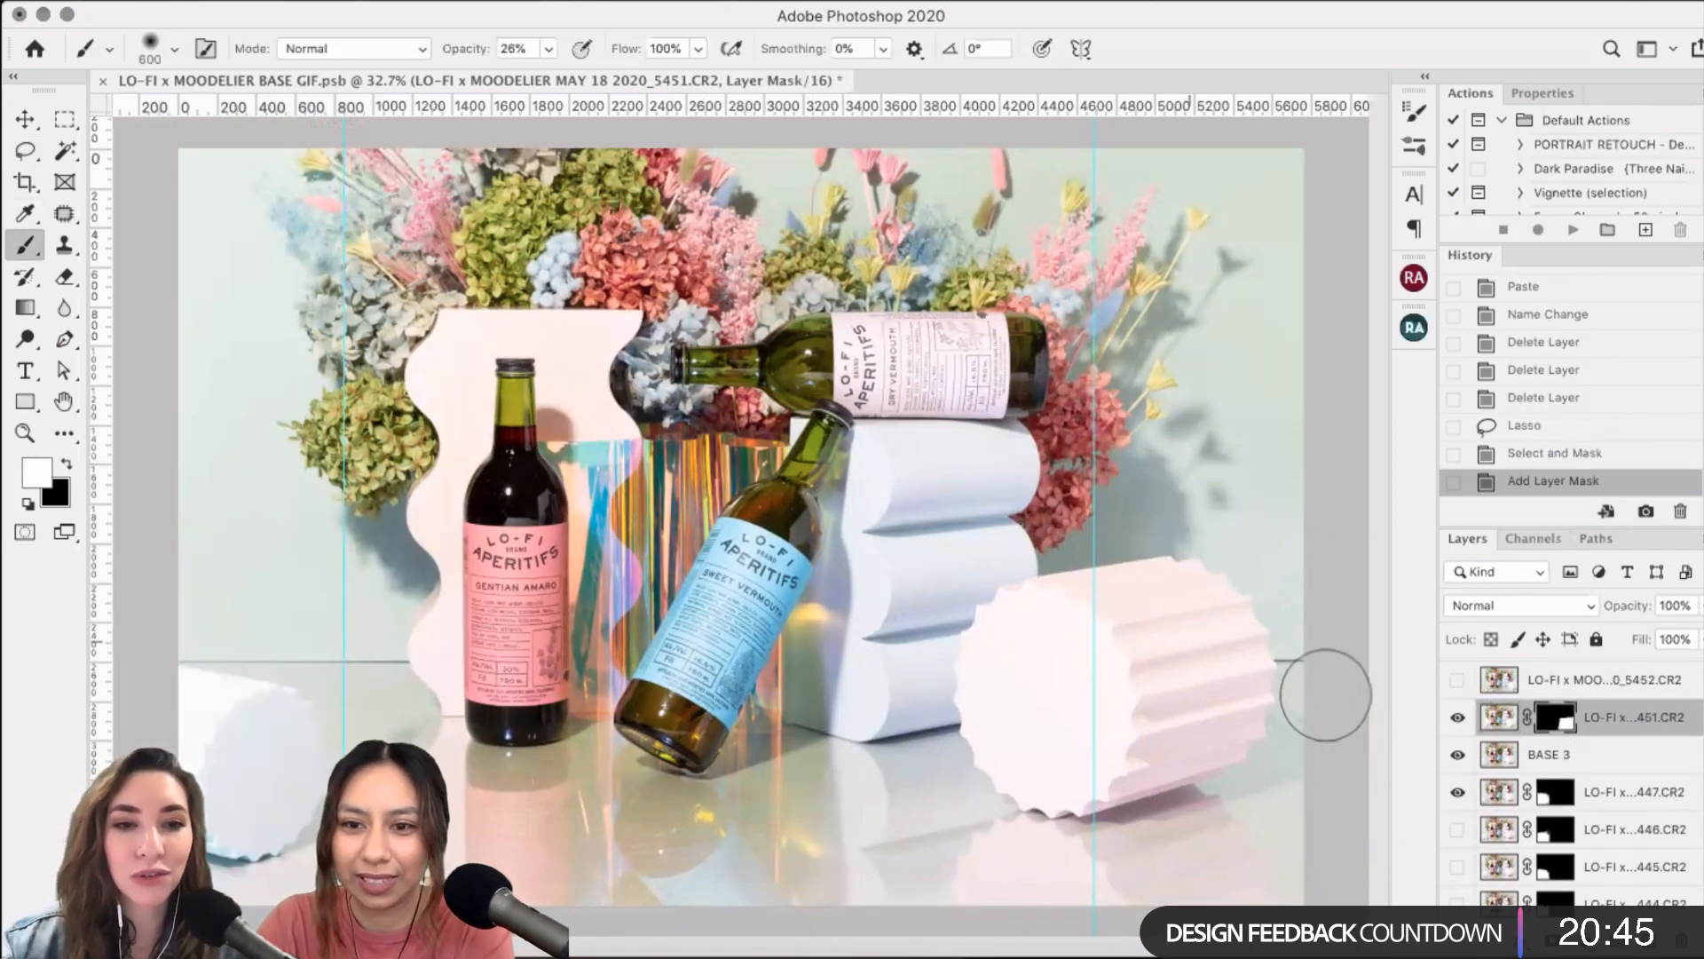
left_click(1458, 719)
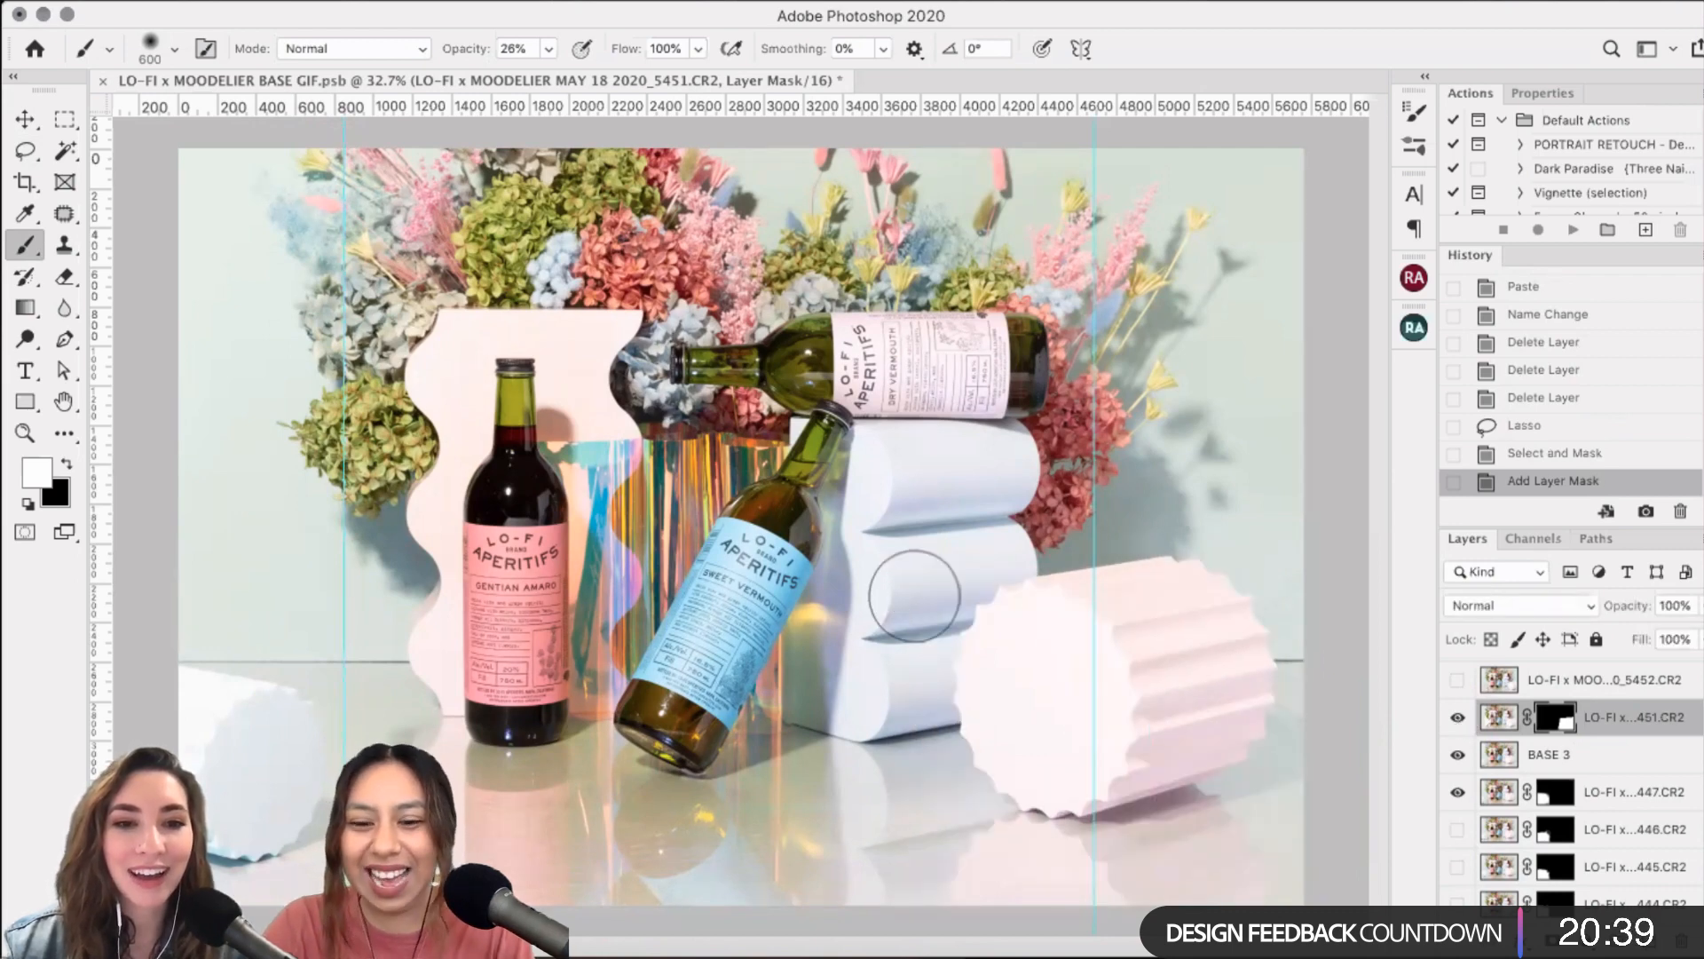
- Paint black on the 5451 mask with a 250 px brush along its upper edge, across the wall above the cylinder and the scalloped block
scroll(914, 595, "up", 1)
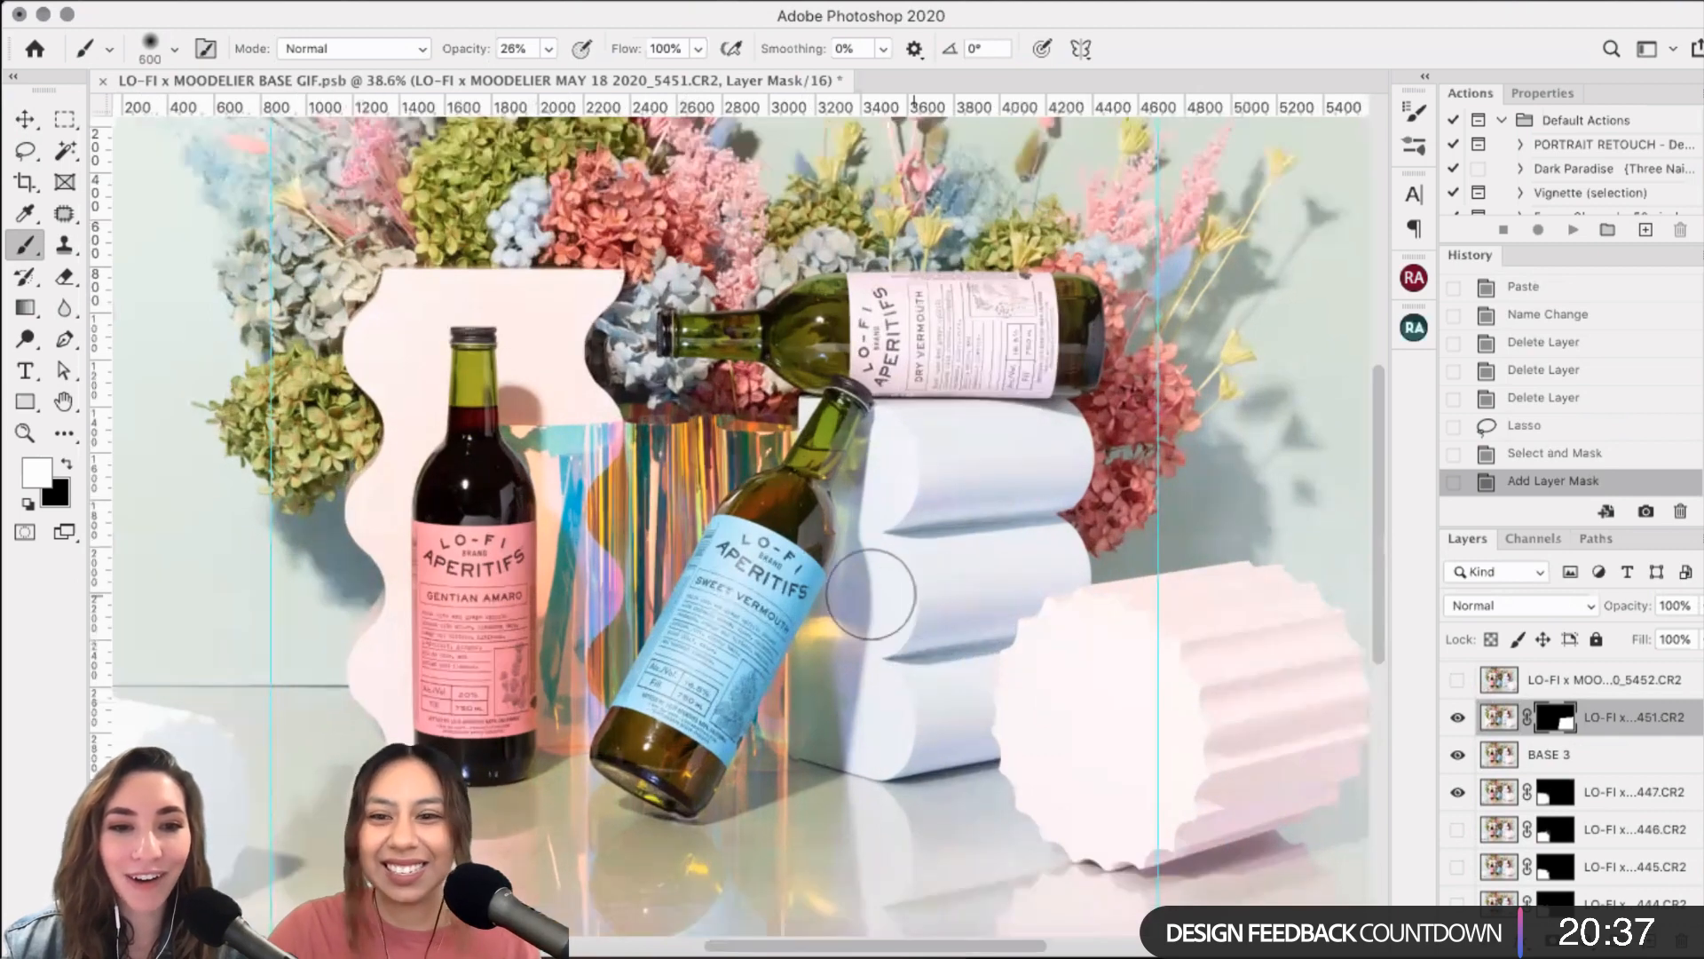
key("bracketleft")
key("x")
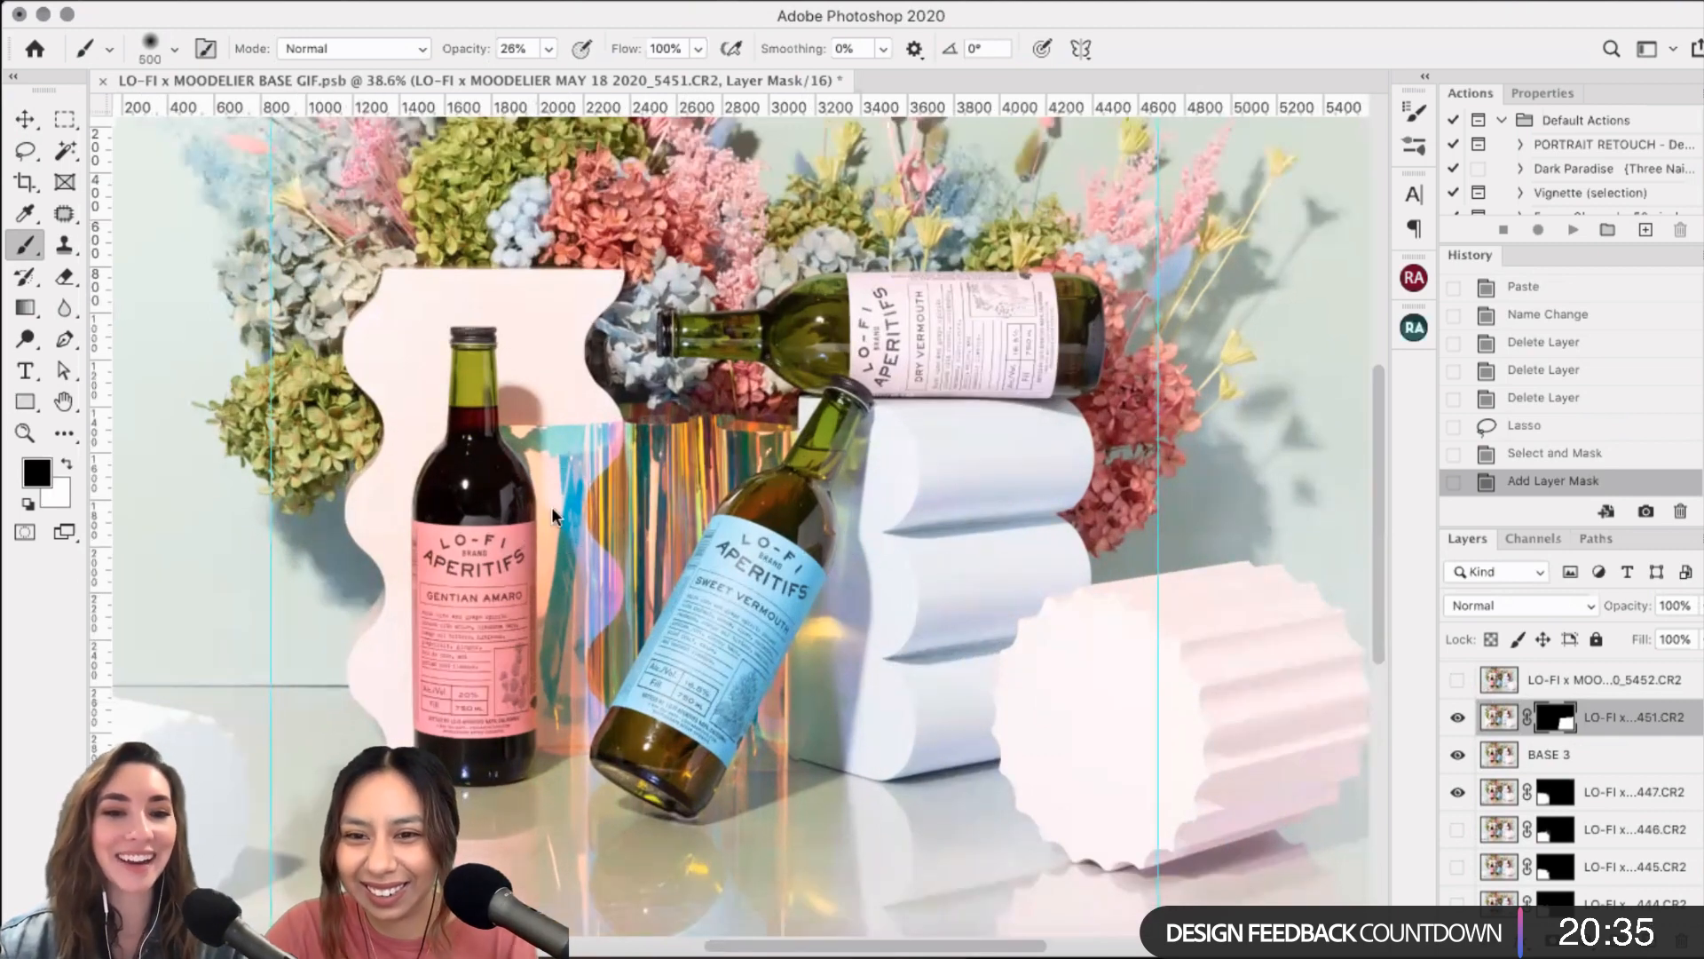
key("bracketleft")
key("bracketleft")
key("bracketleft")
key("bracketleft")
key("bracketleft")
key("bracketleft")
left_click(1190, 534)
left_click(1190, 531)
left_click(1190, 528)
left_click(1190, 527)
left_click(1189, 527)
left_click(1064, 522)
left_click(878, 539)
left_click(878, 539)
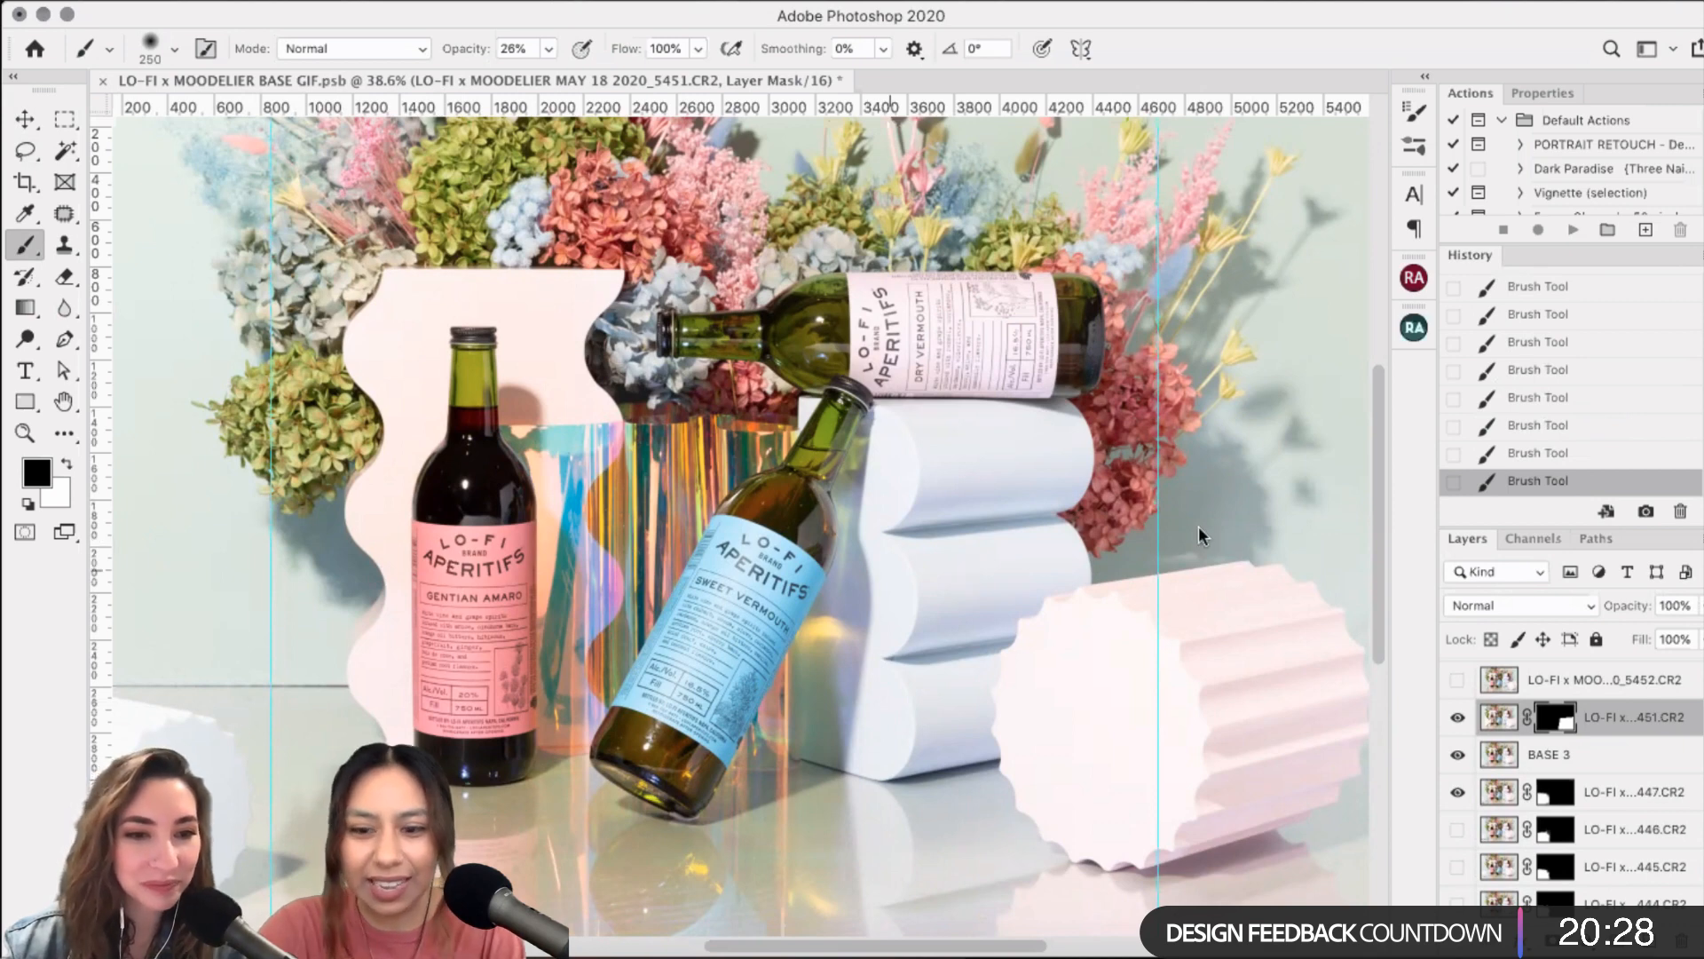
- Switch to a 300 px white brush and examine the 5451 mask blend around the cylinder, out to the canvas edge
key("bracketright")
key("x")
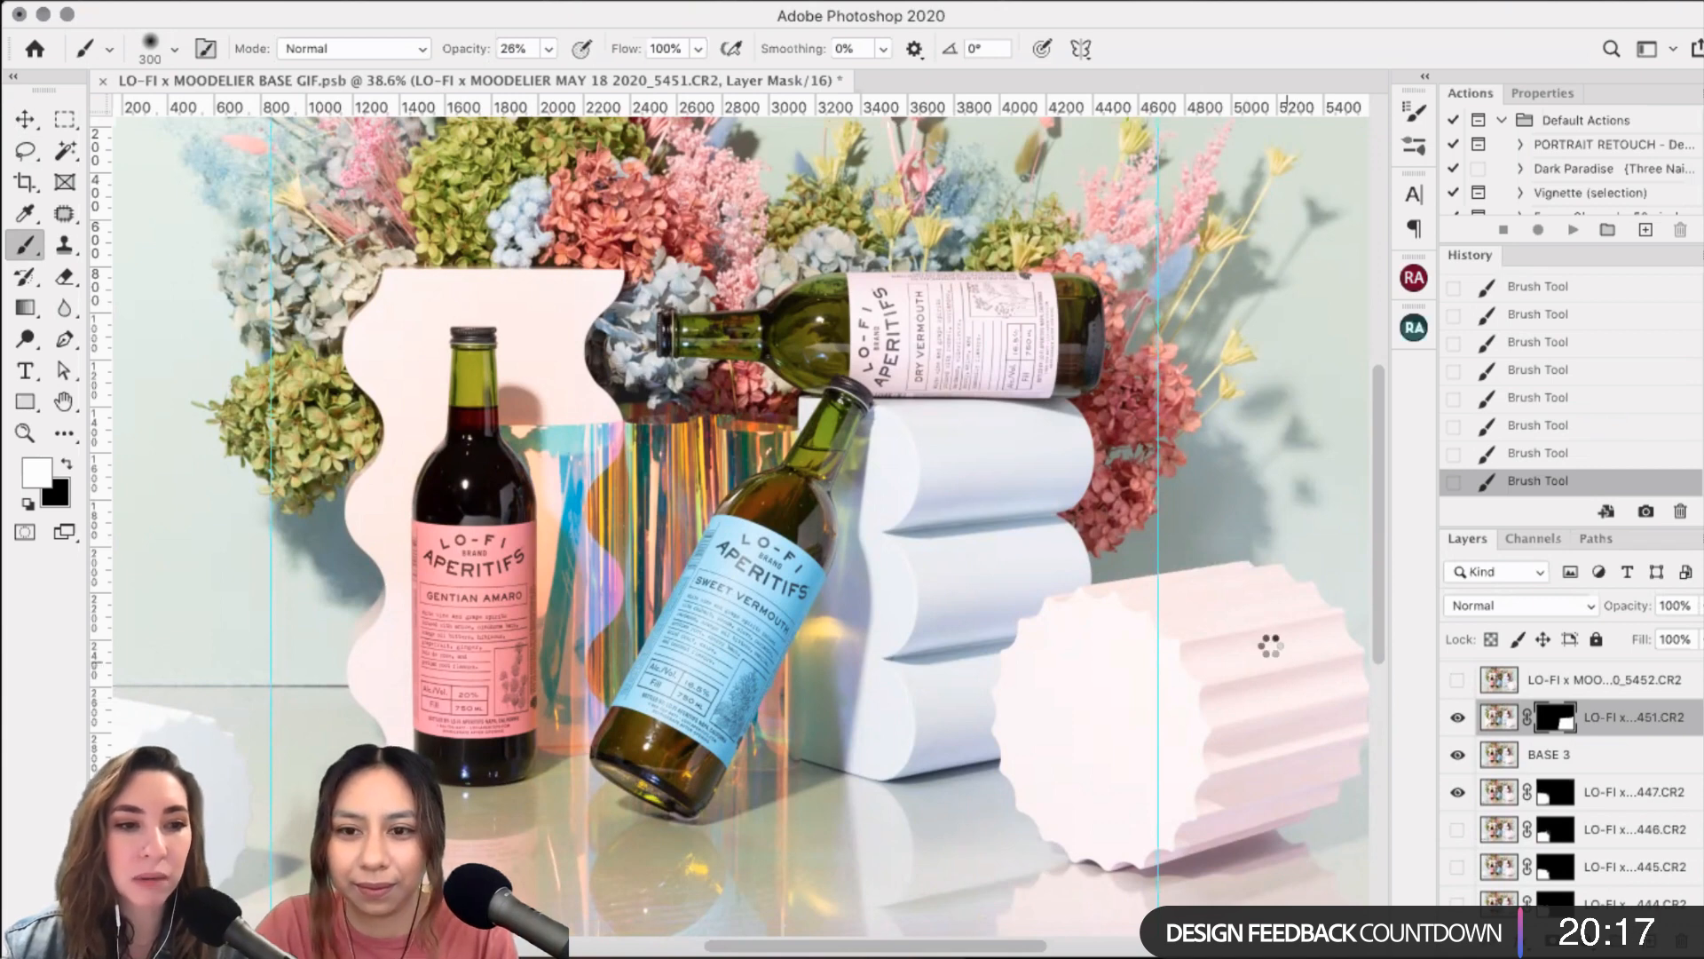
scroll(1268, 648, "right", 2)
scroll(1268, 648, "right", 3)
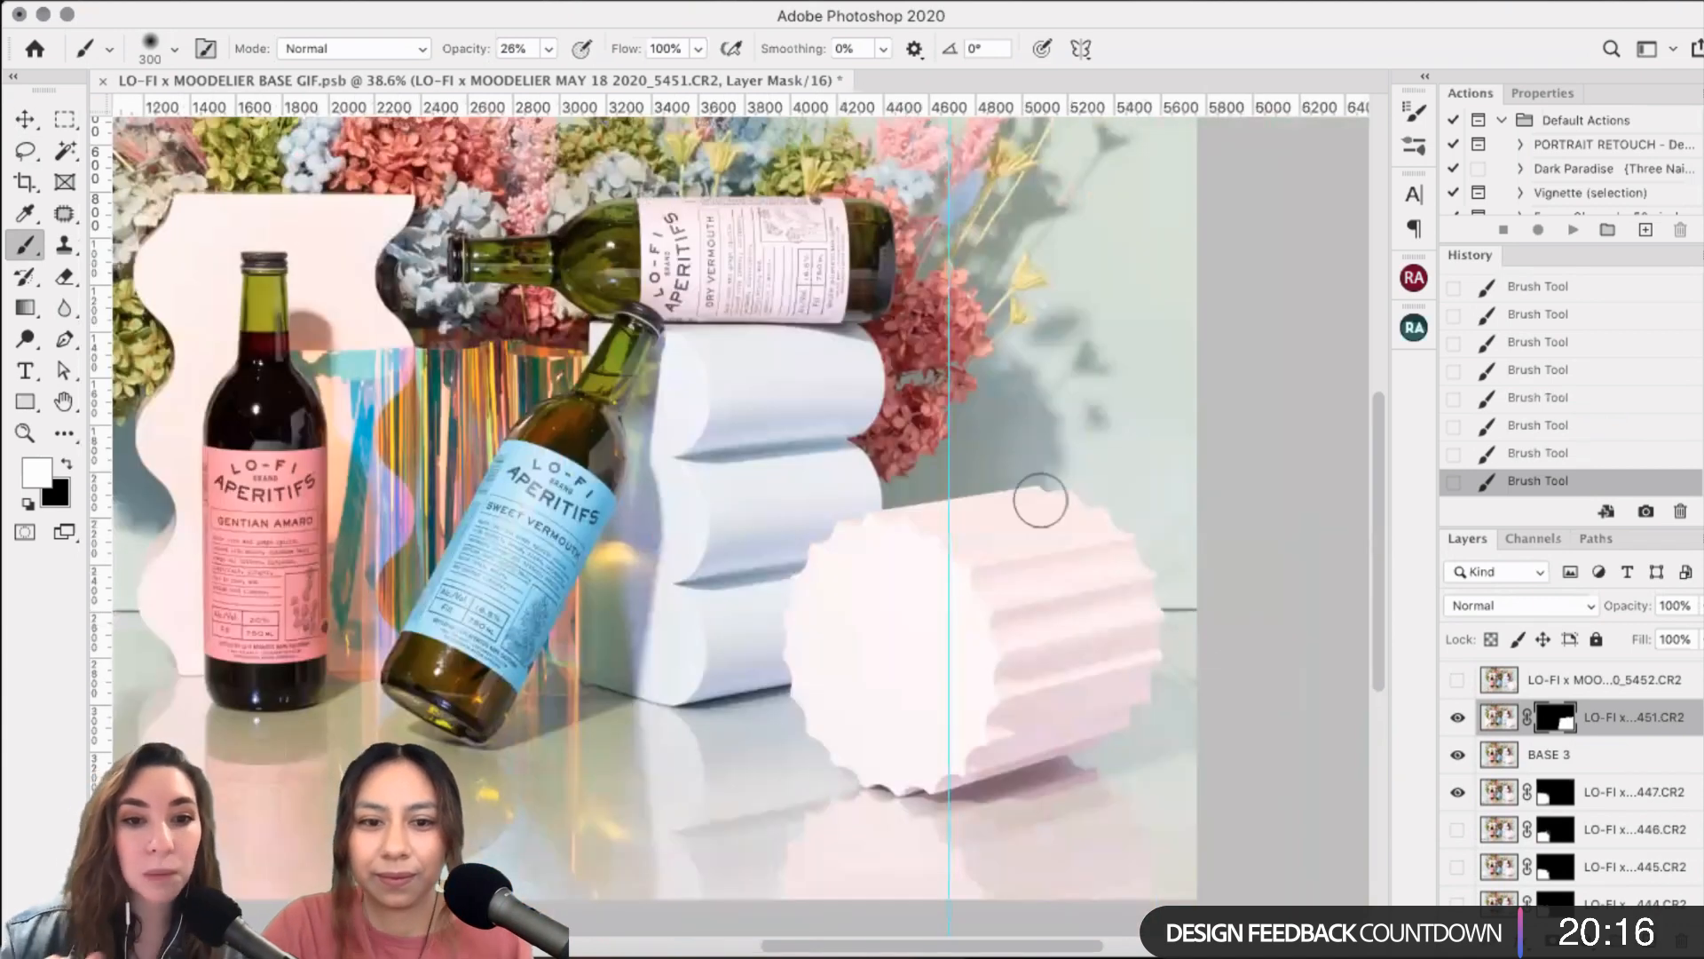
scroll(1039, 498, "right", 2)
scroll(1043, 499, "right", 2)
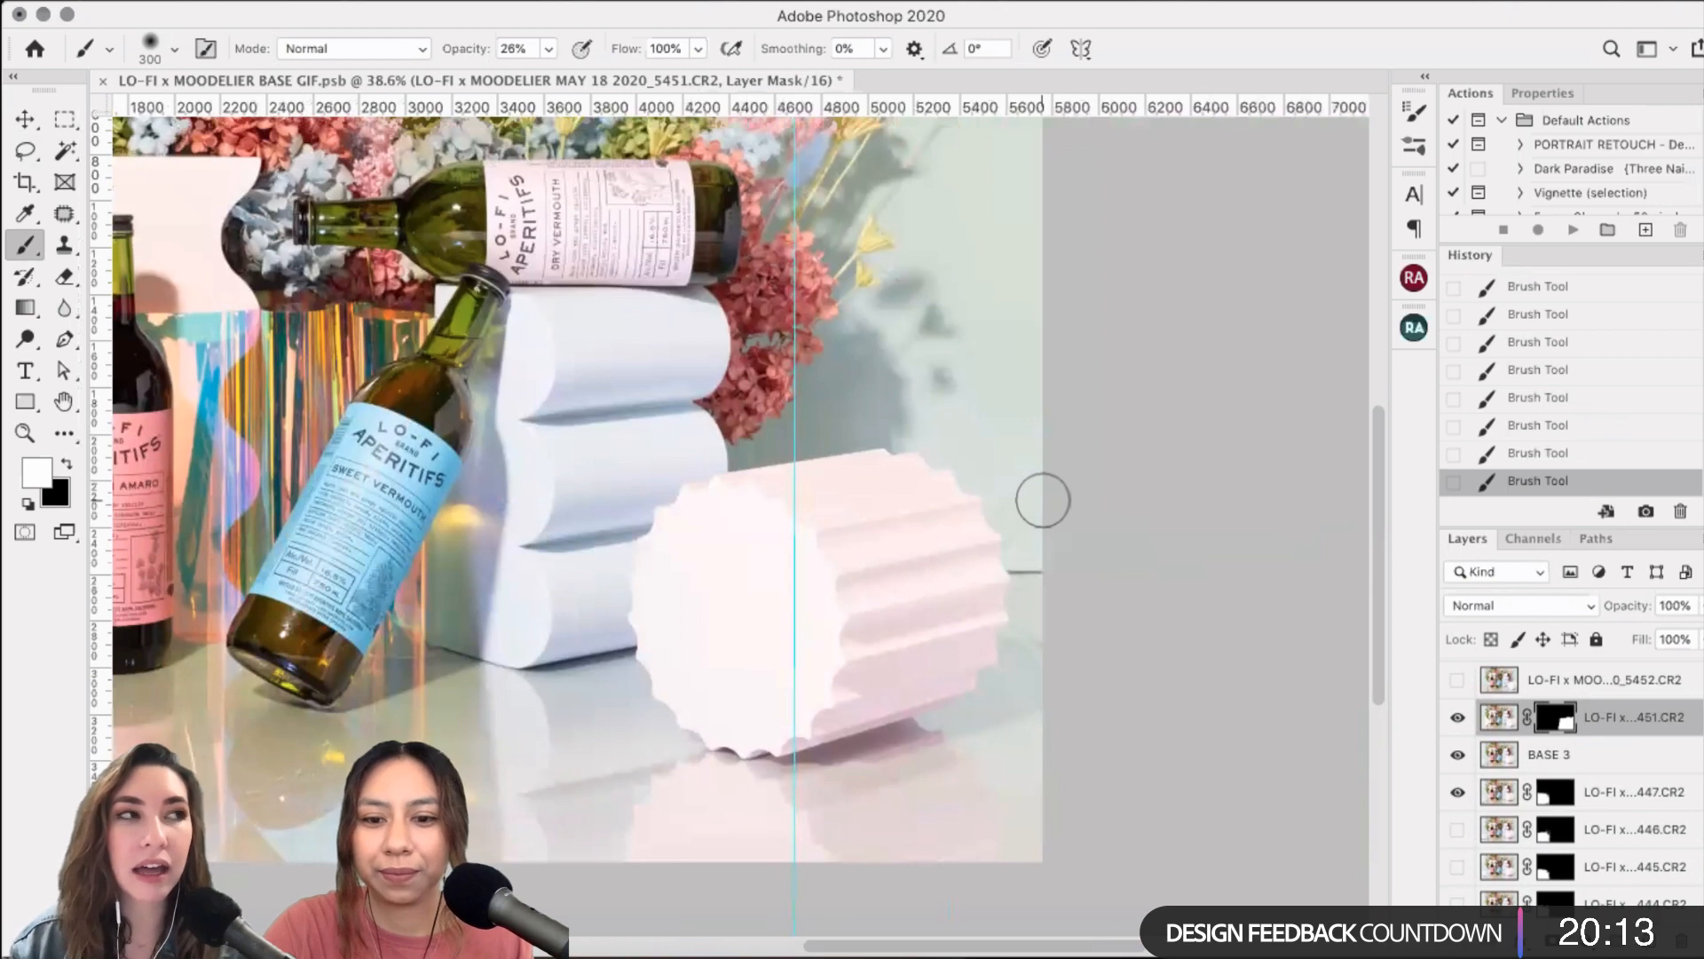
scroll(1043, 500, "down", 3)
scroll(1043, 500, "right", 4)
scroll(1297, 711, "left", 2)
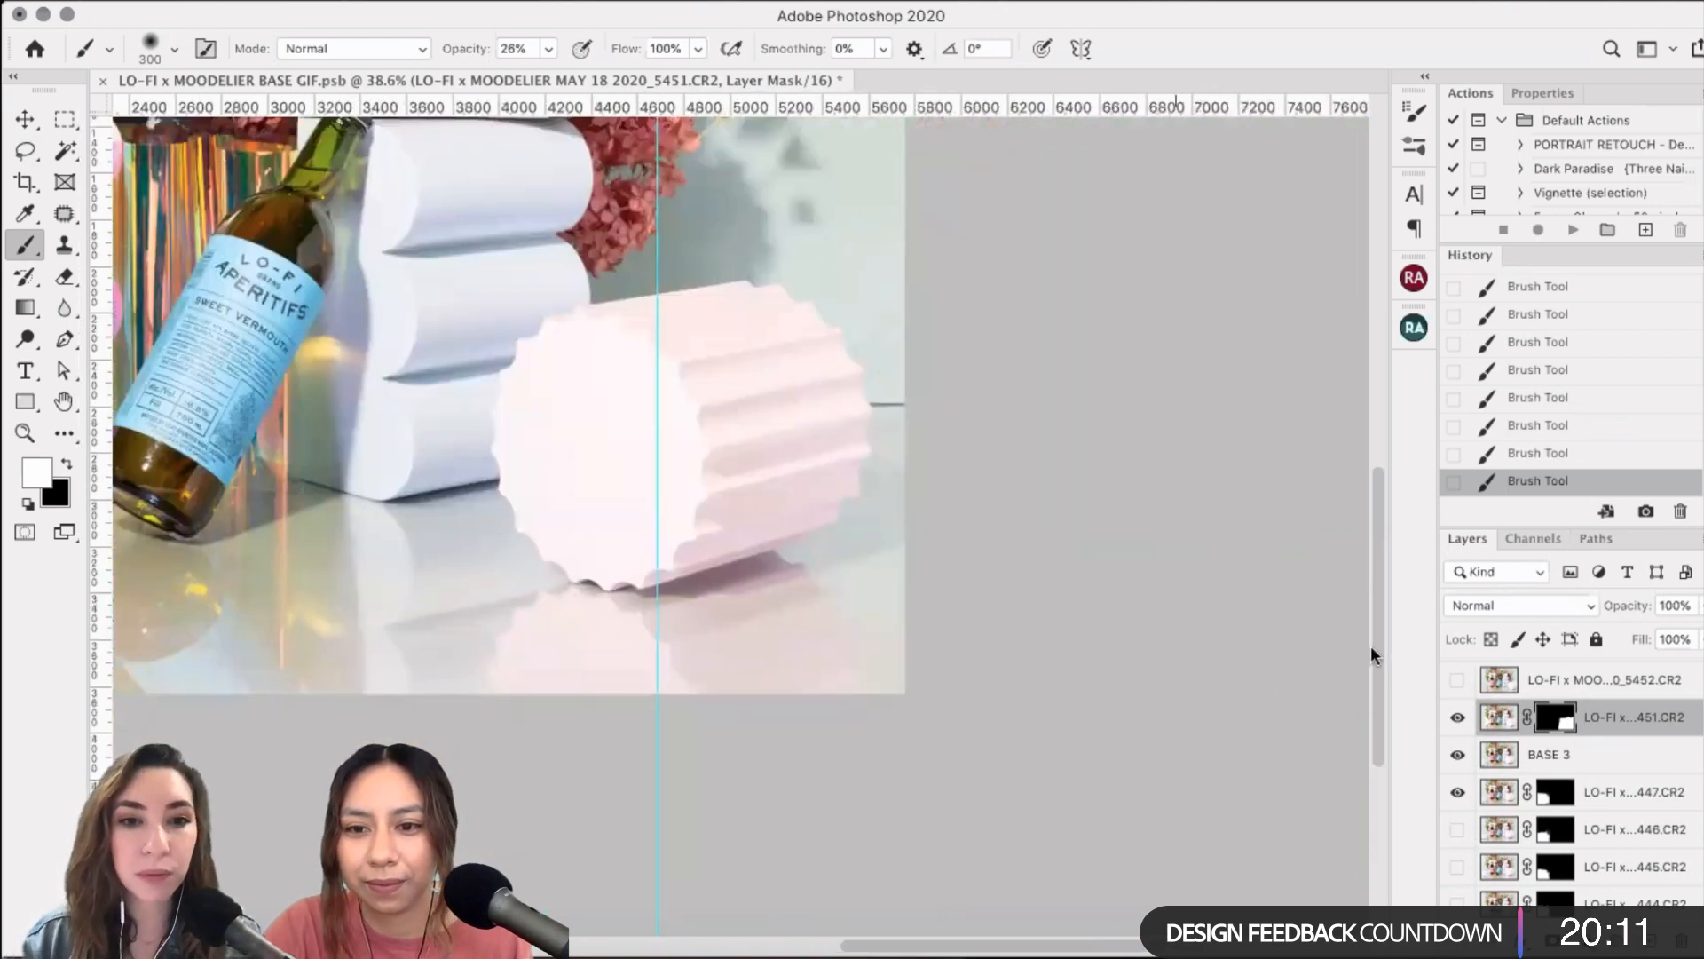
left_click_drag(1372, 647, 1386, 556)
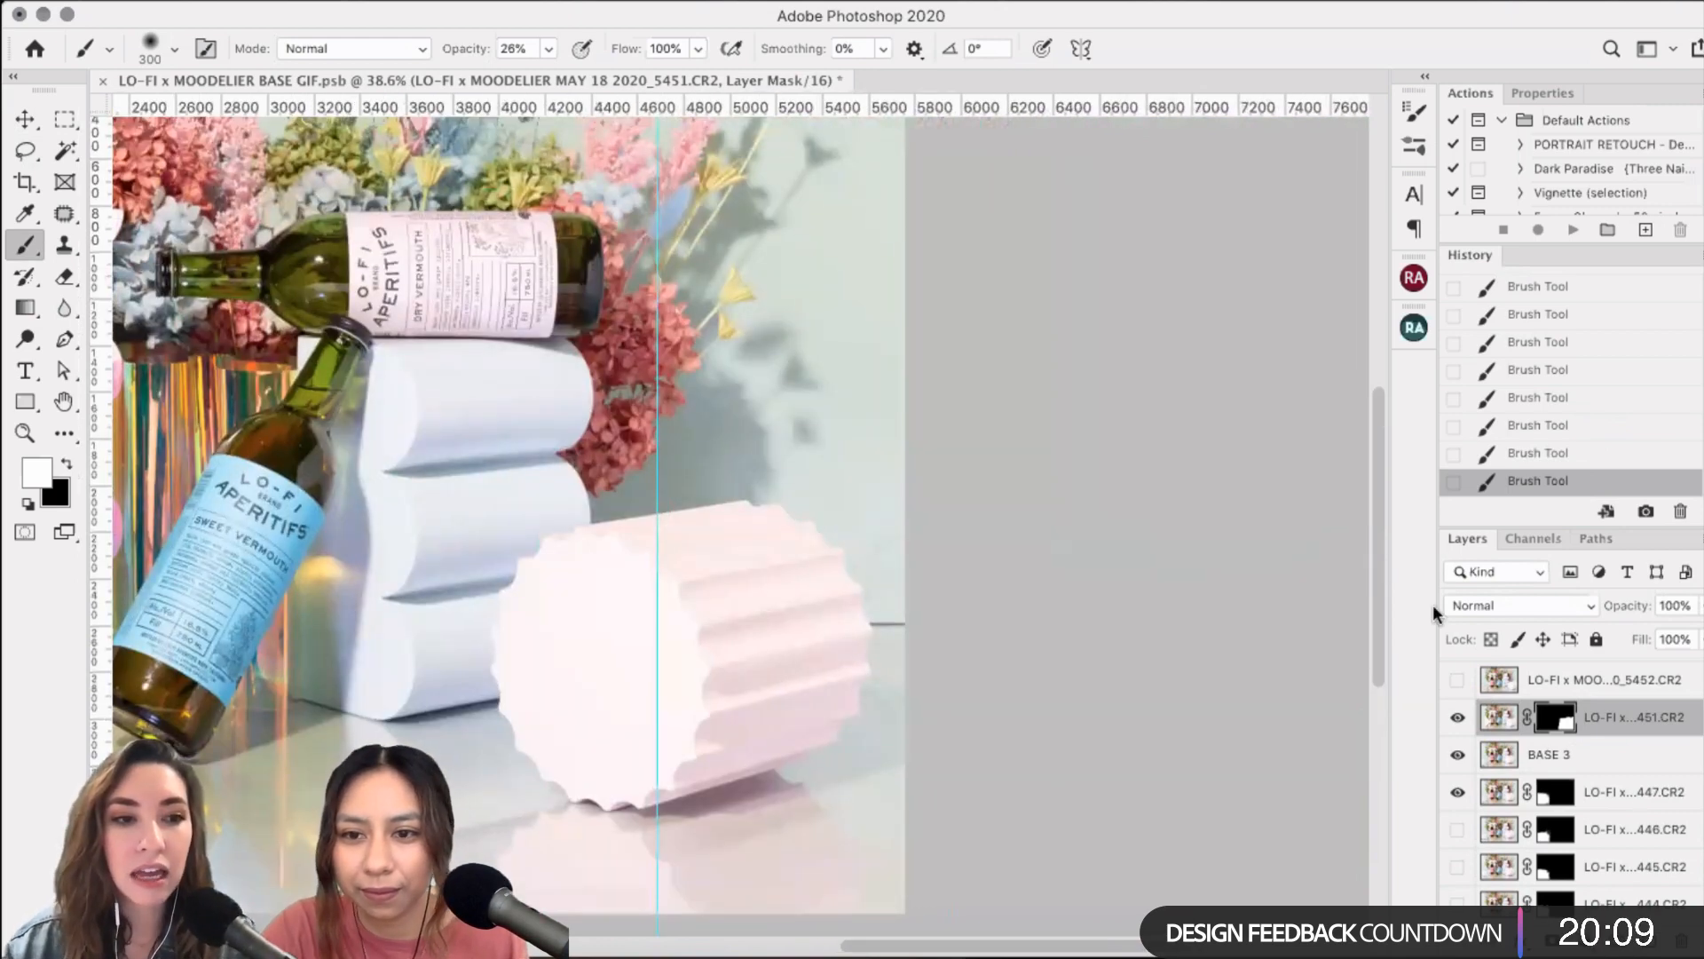
scroll(1374, 578, "left", 5)
scroll(1374, 578, "down", 1)
- Toggle the 5451 layer's visibility against BASE 3 to check the mask blend, leaving it shown with black as the brush color
left_click(1460, 717)
left_click(1460, 717)
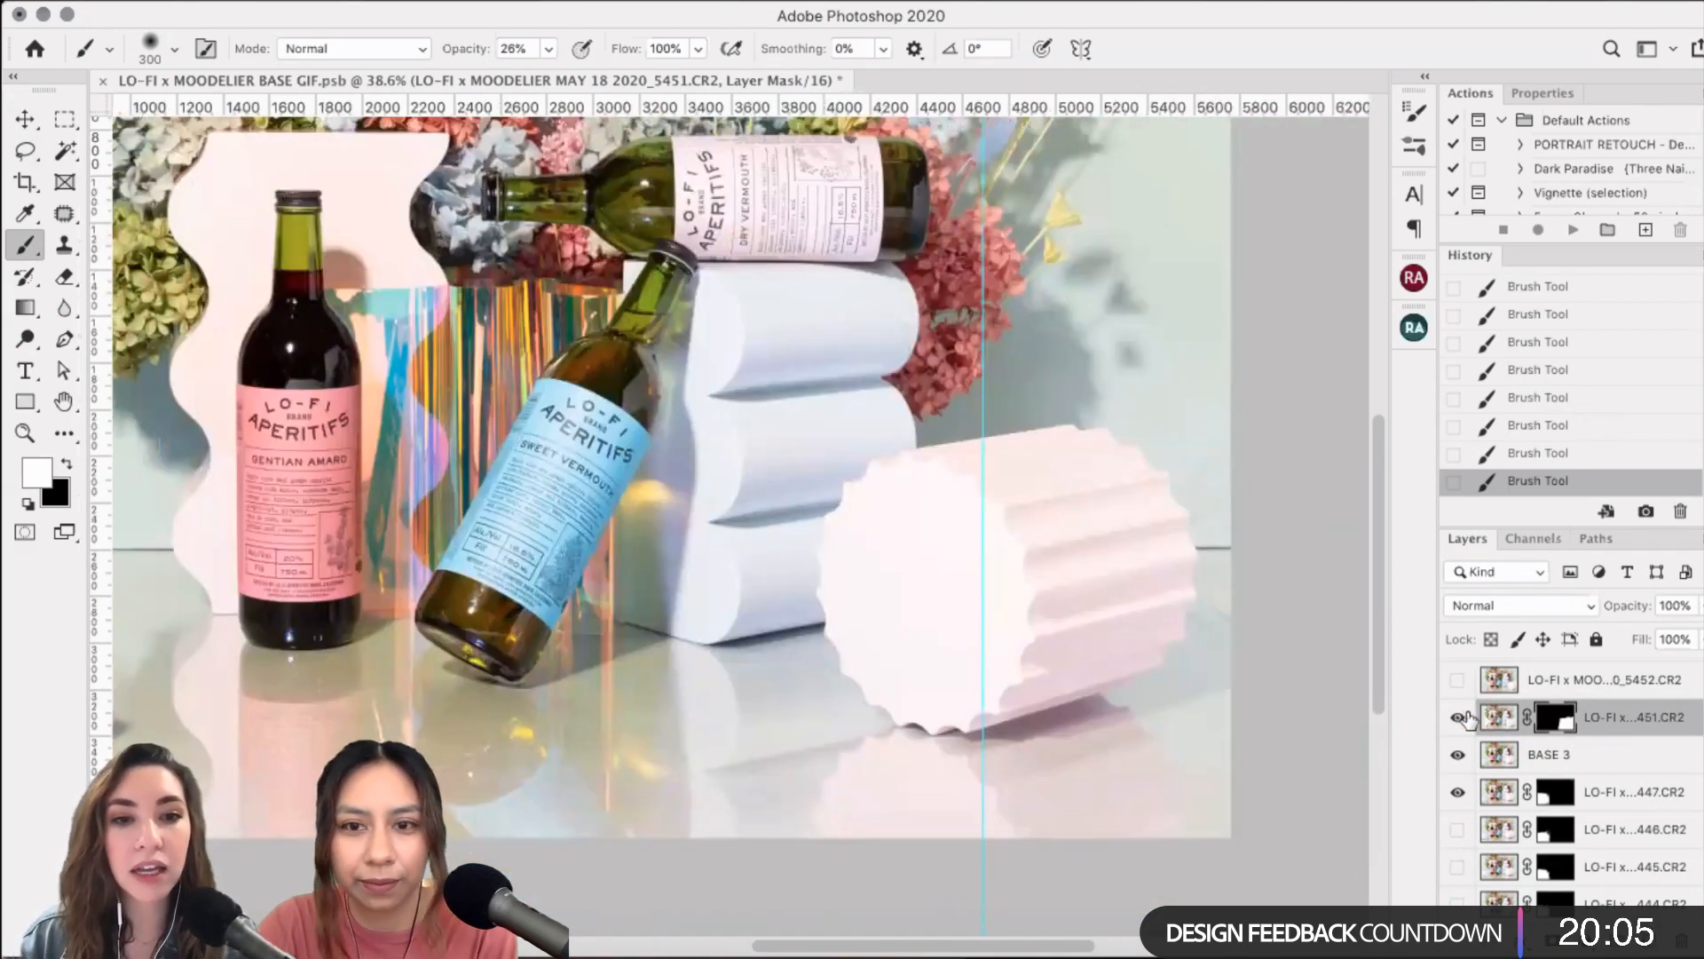
left_click(1460, 717)
key("x")
key("super+comma")
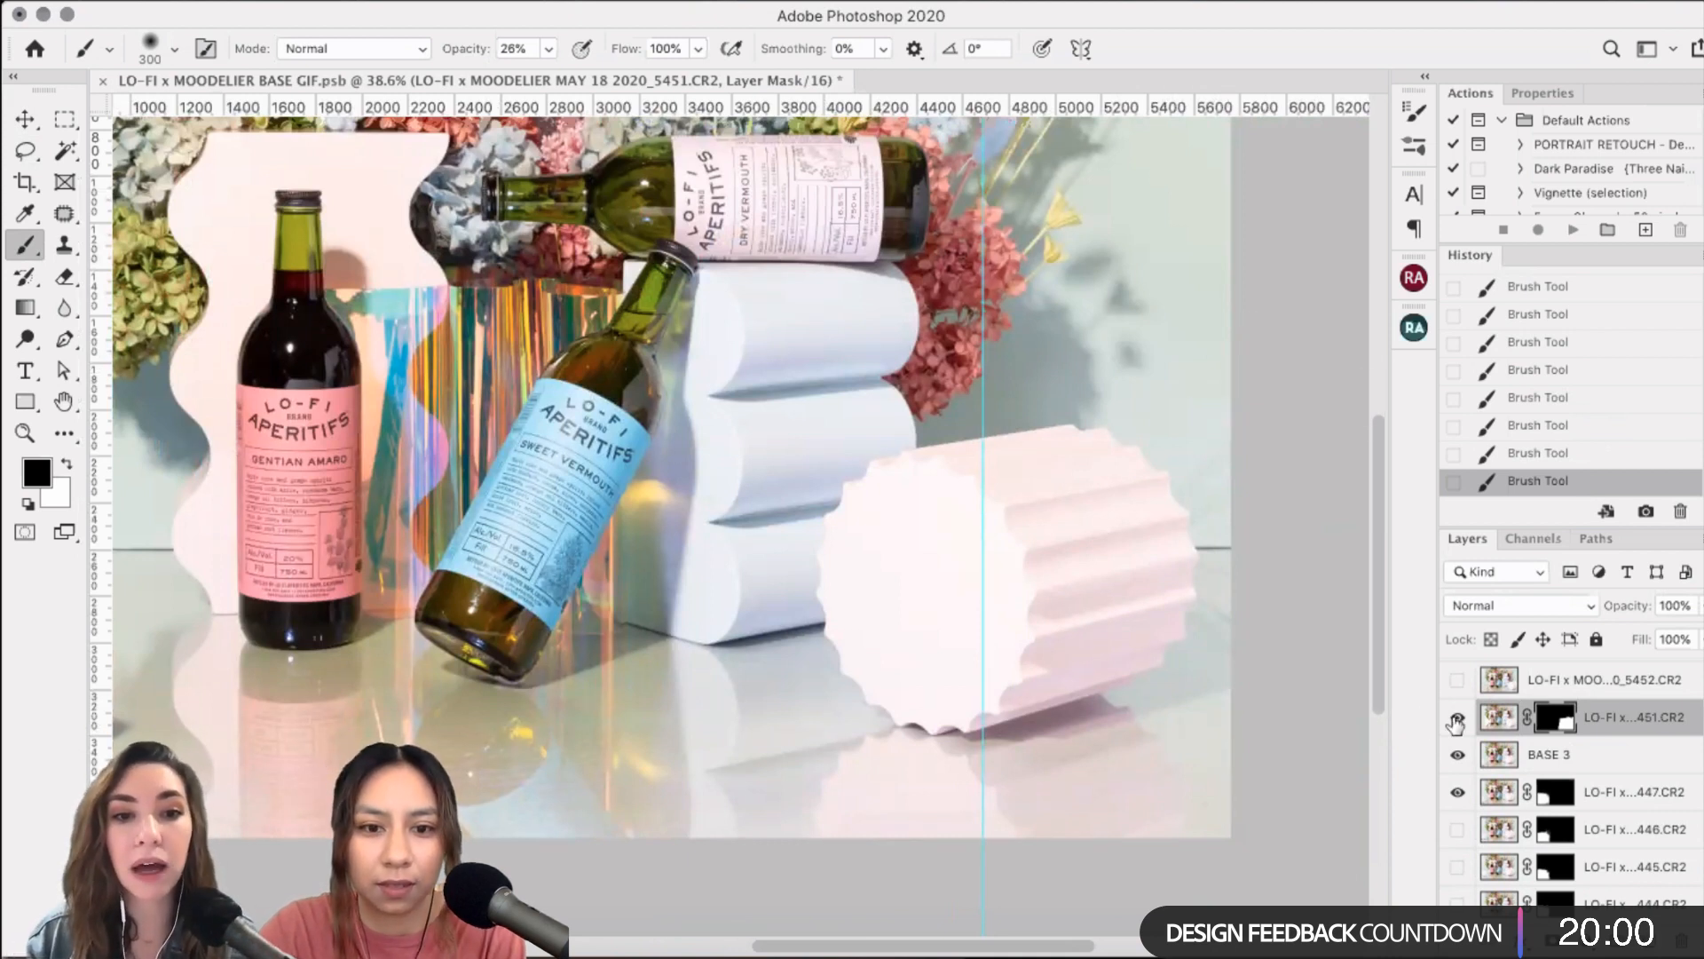
- Touch up the 5451 mask on the floor and block beside the cylinder in black and white, using brush sizes from 300 to 500 px
key("bracketright")
key("bracketright")
key("bracketright")
key("bracketright")
key("bracketleft")
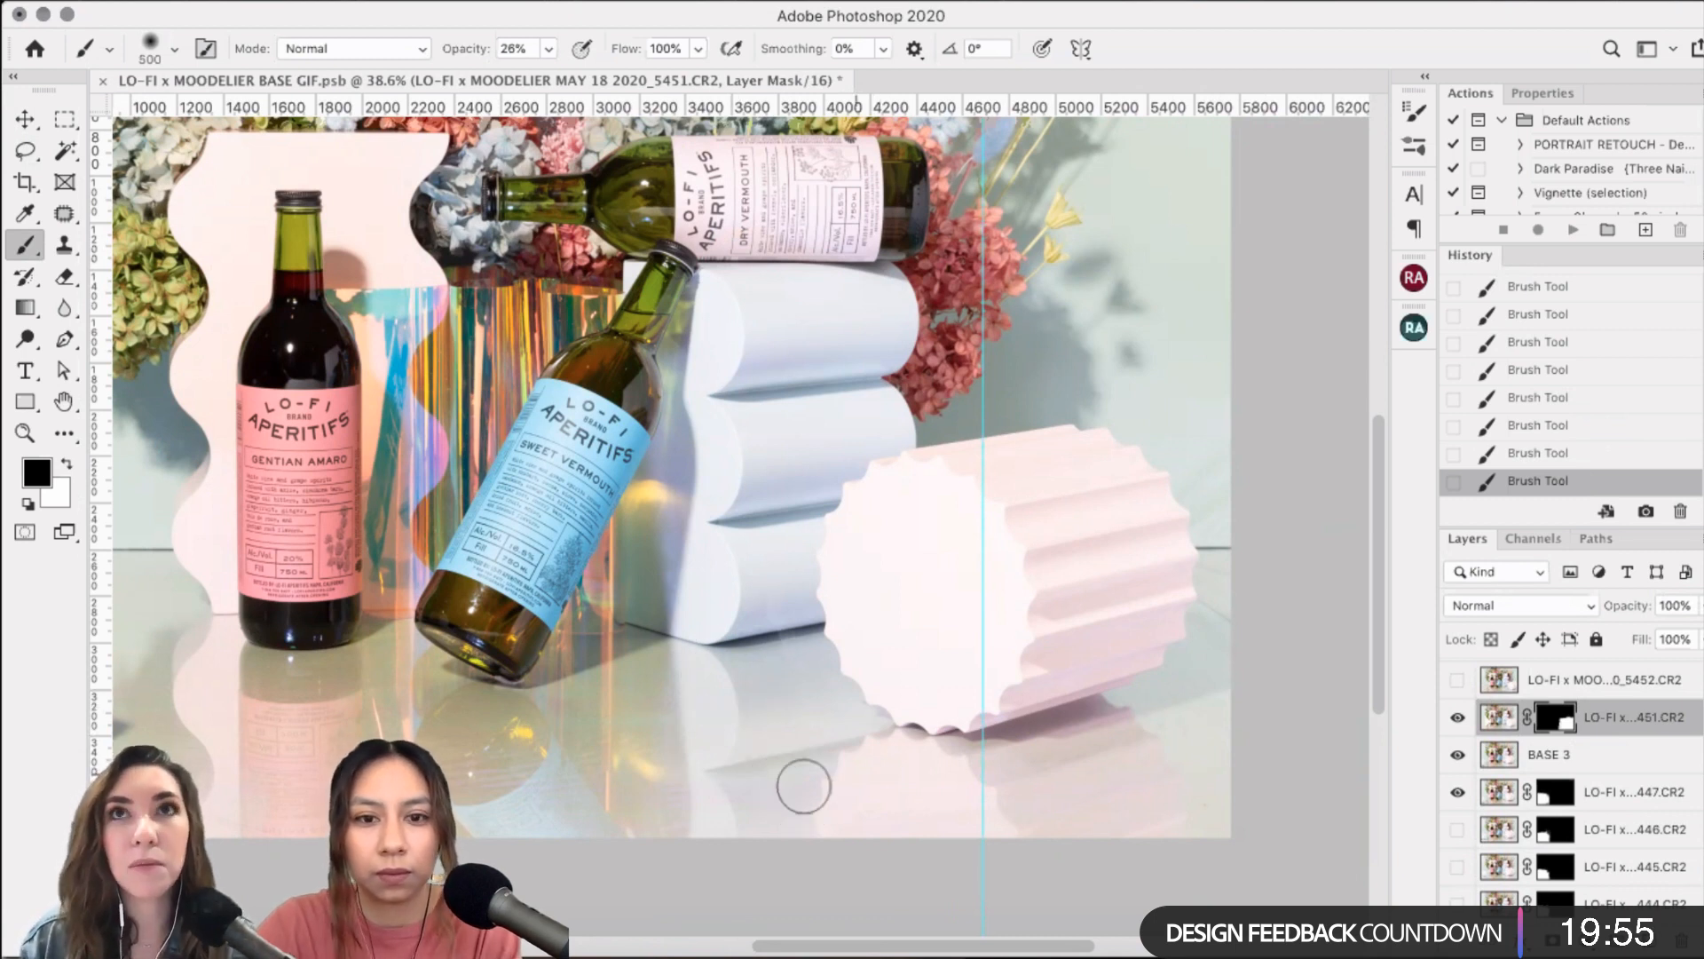
key("x")
key("bracketleft")
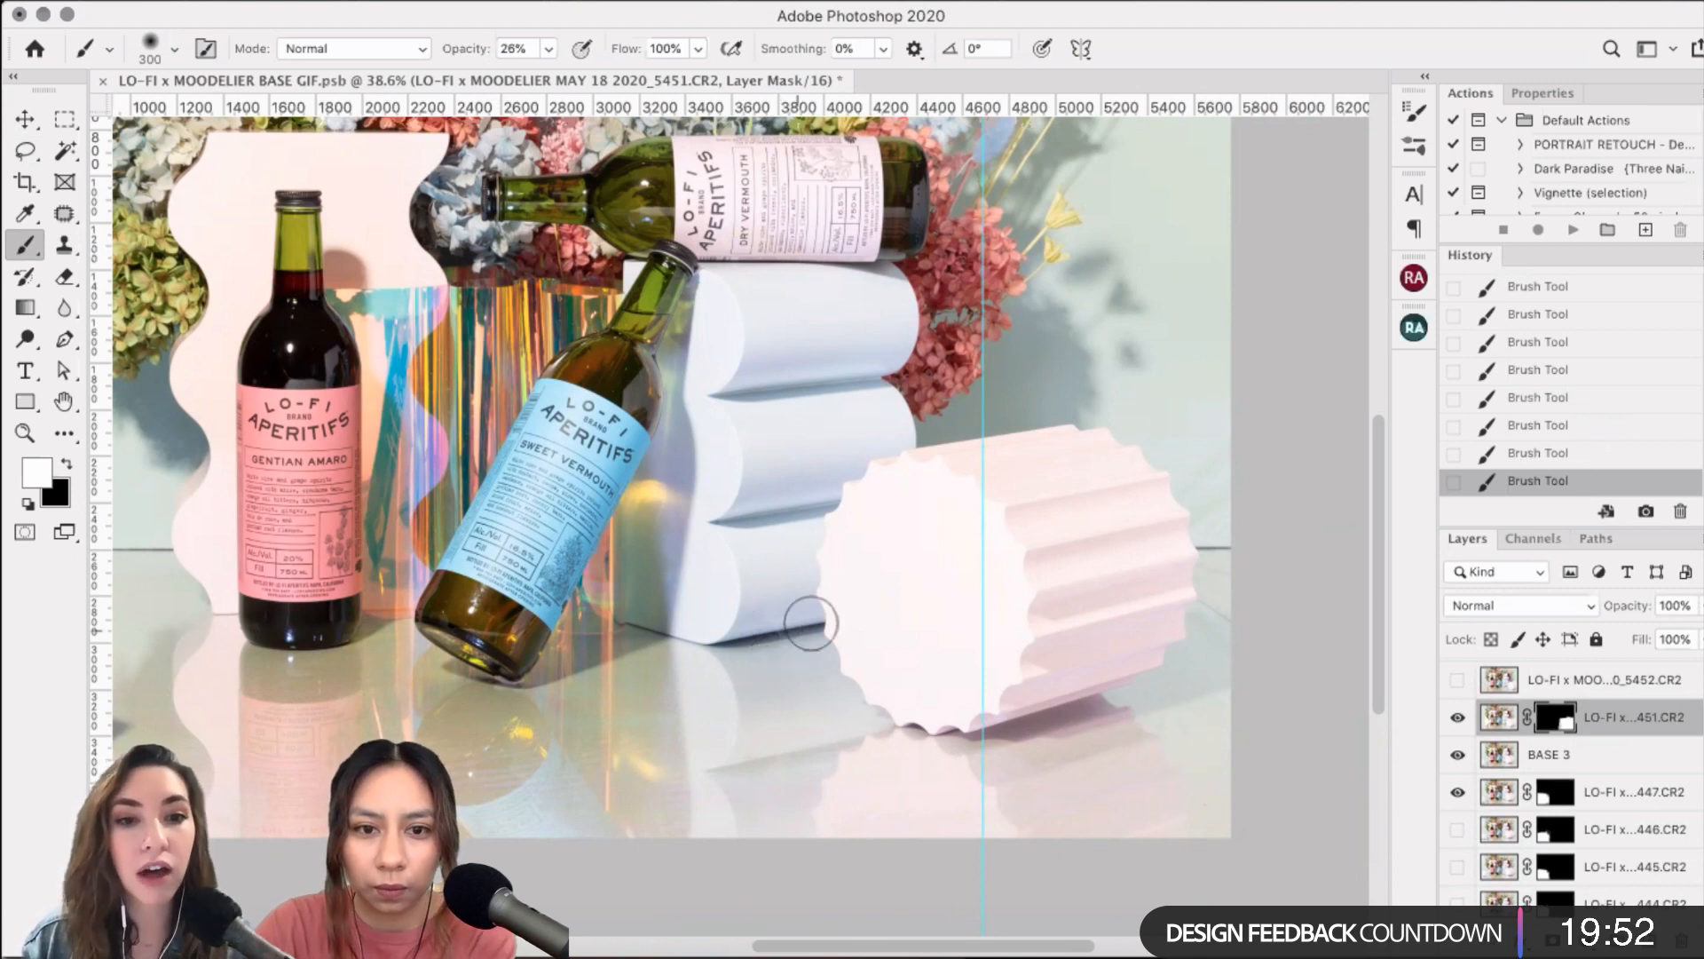
key("bracketright")
key("bracketright")
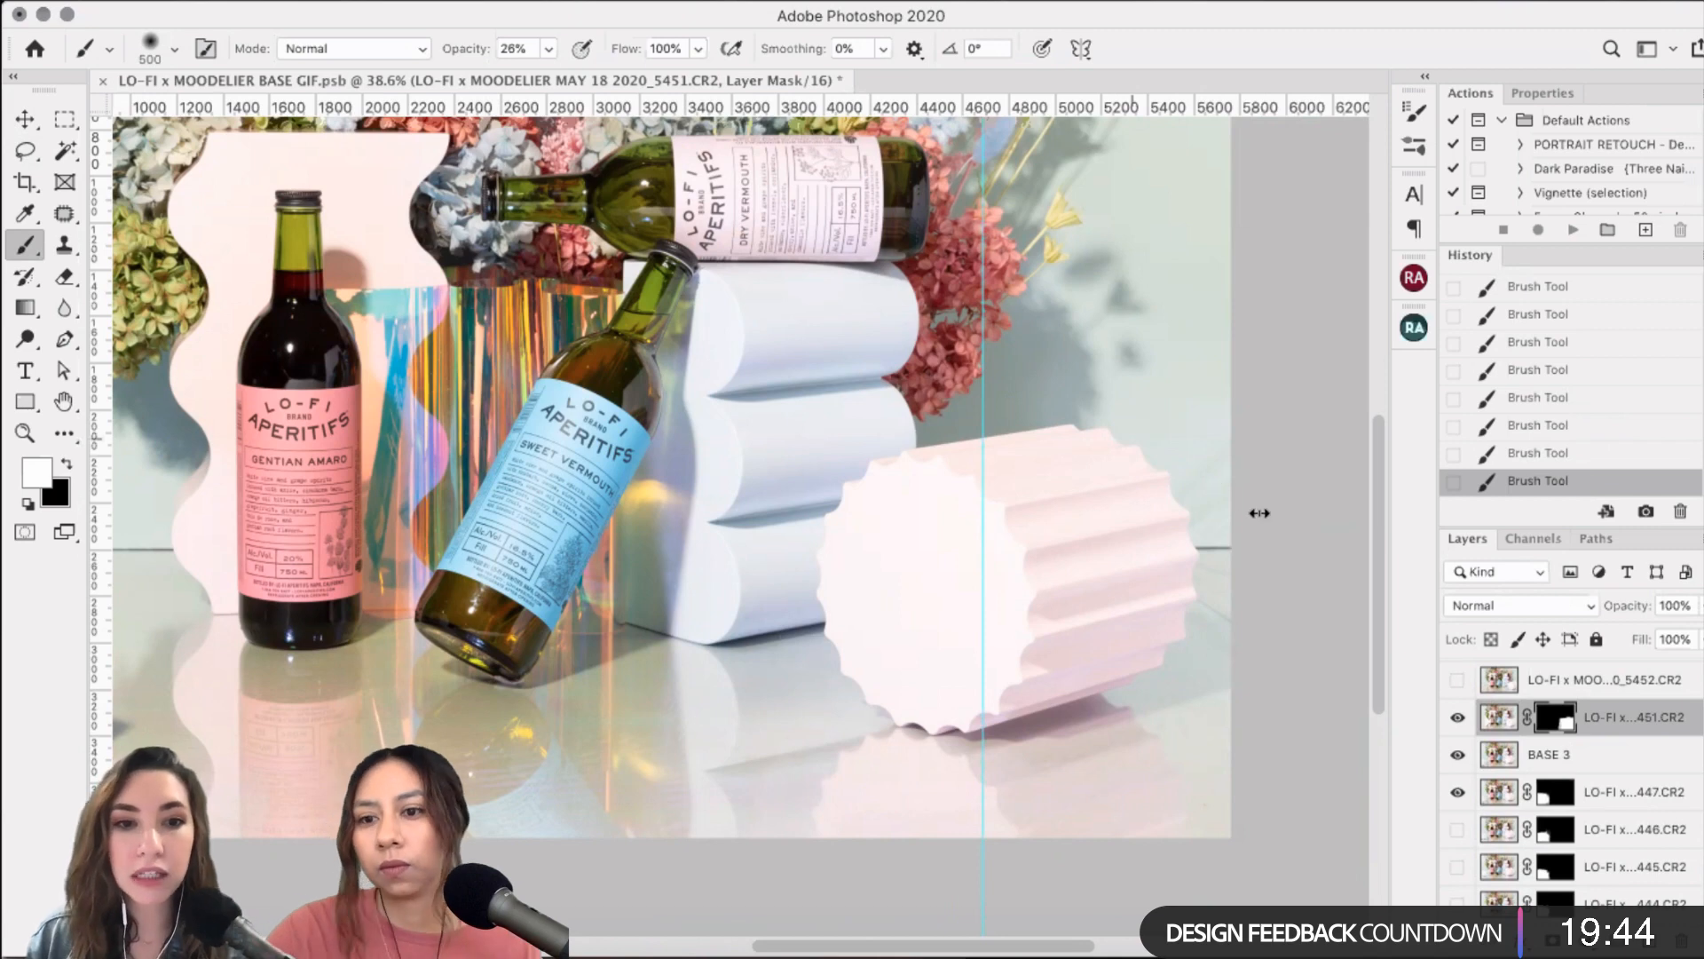
- Show the 5452 layer and lasso a region around the pink cylinder, from the scalloped block's inner edge out to the canvas edge
left_click(1458, 680)
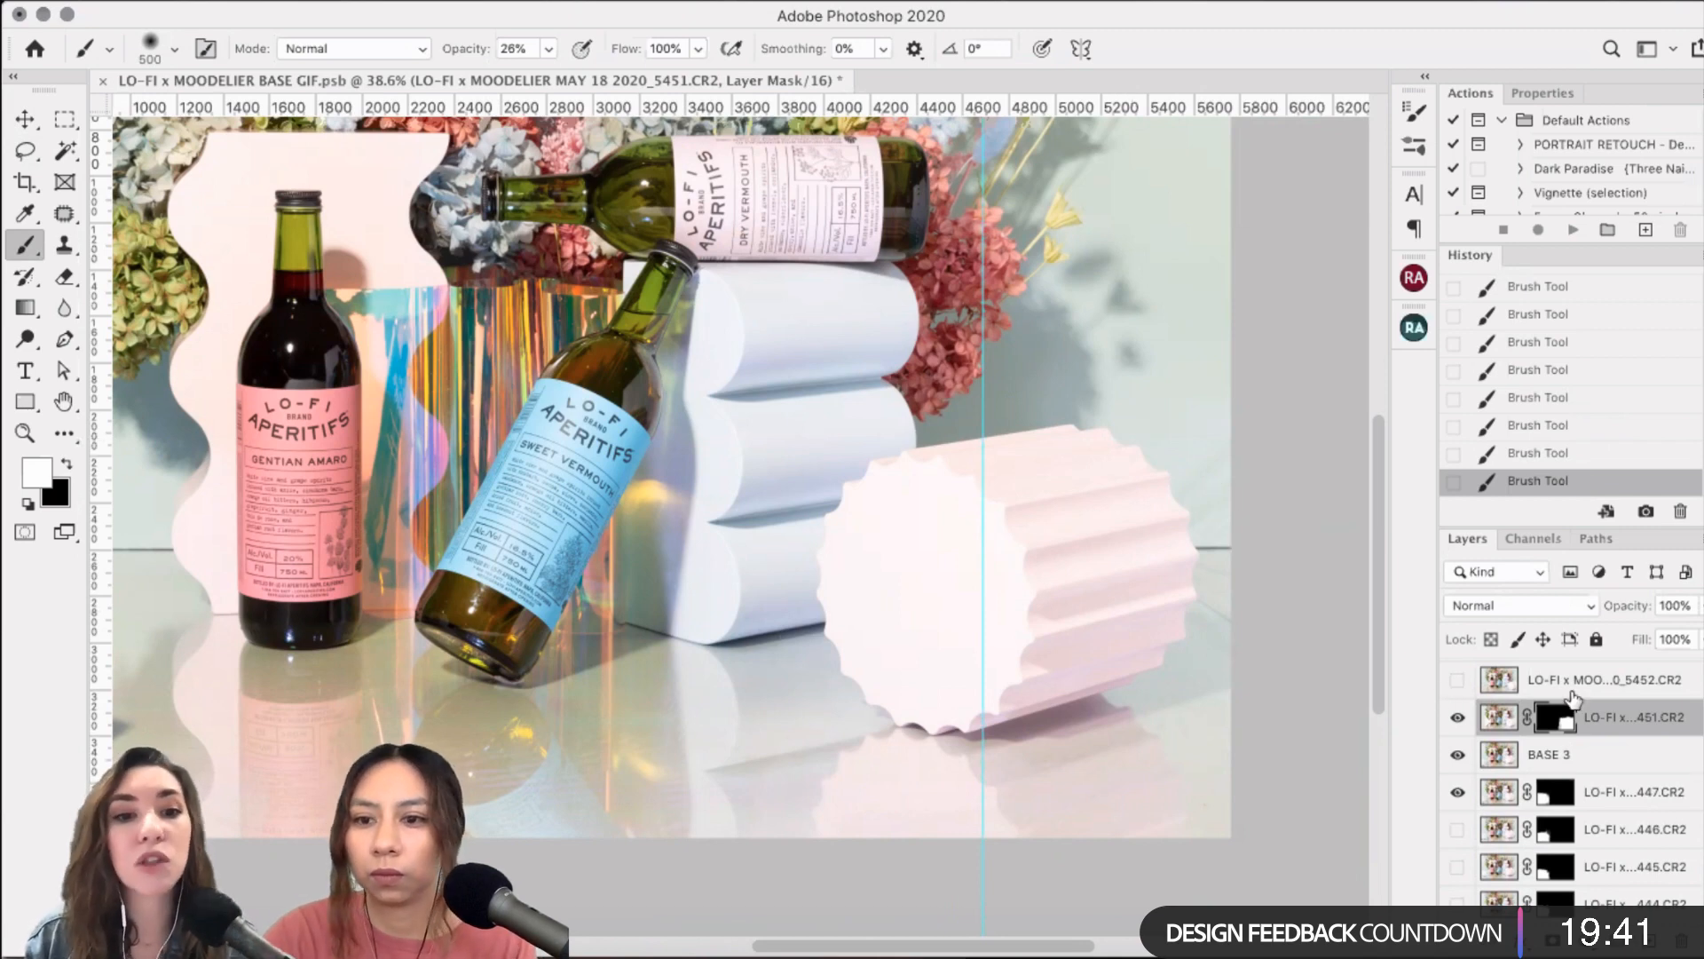
key("alt+bracketright")
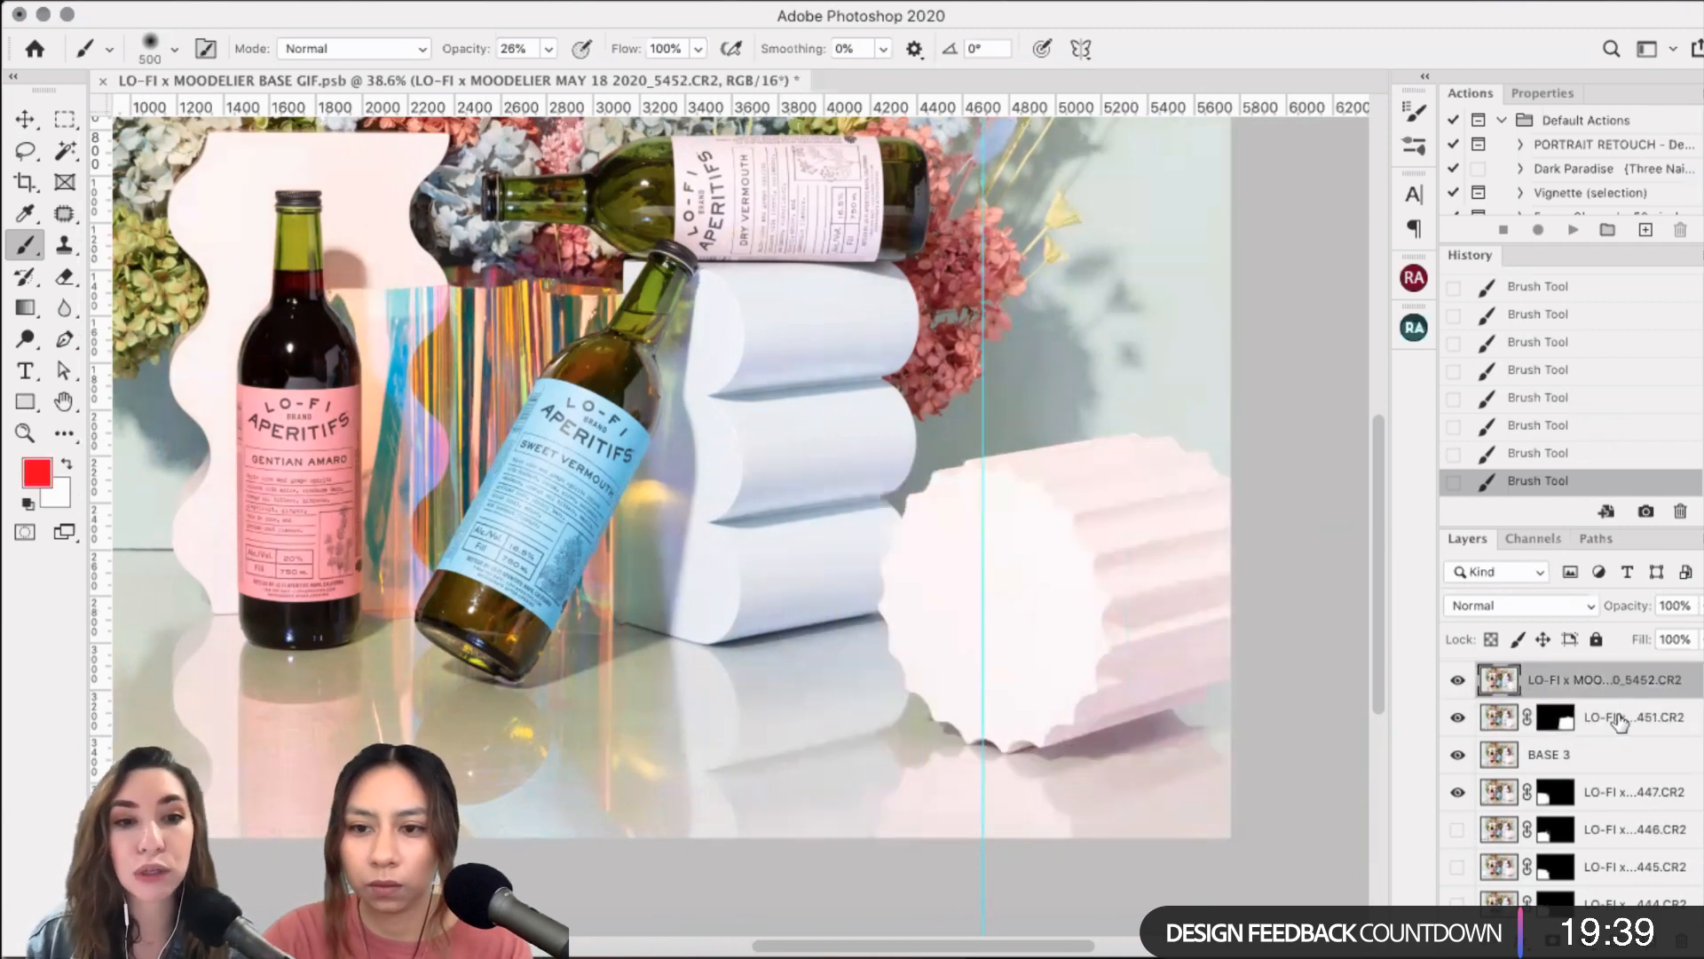
scroll(1620, 721, "up", 2)
scroll(888, 479, "up", 1)
left_click(25, 153)
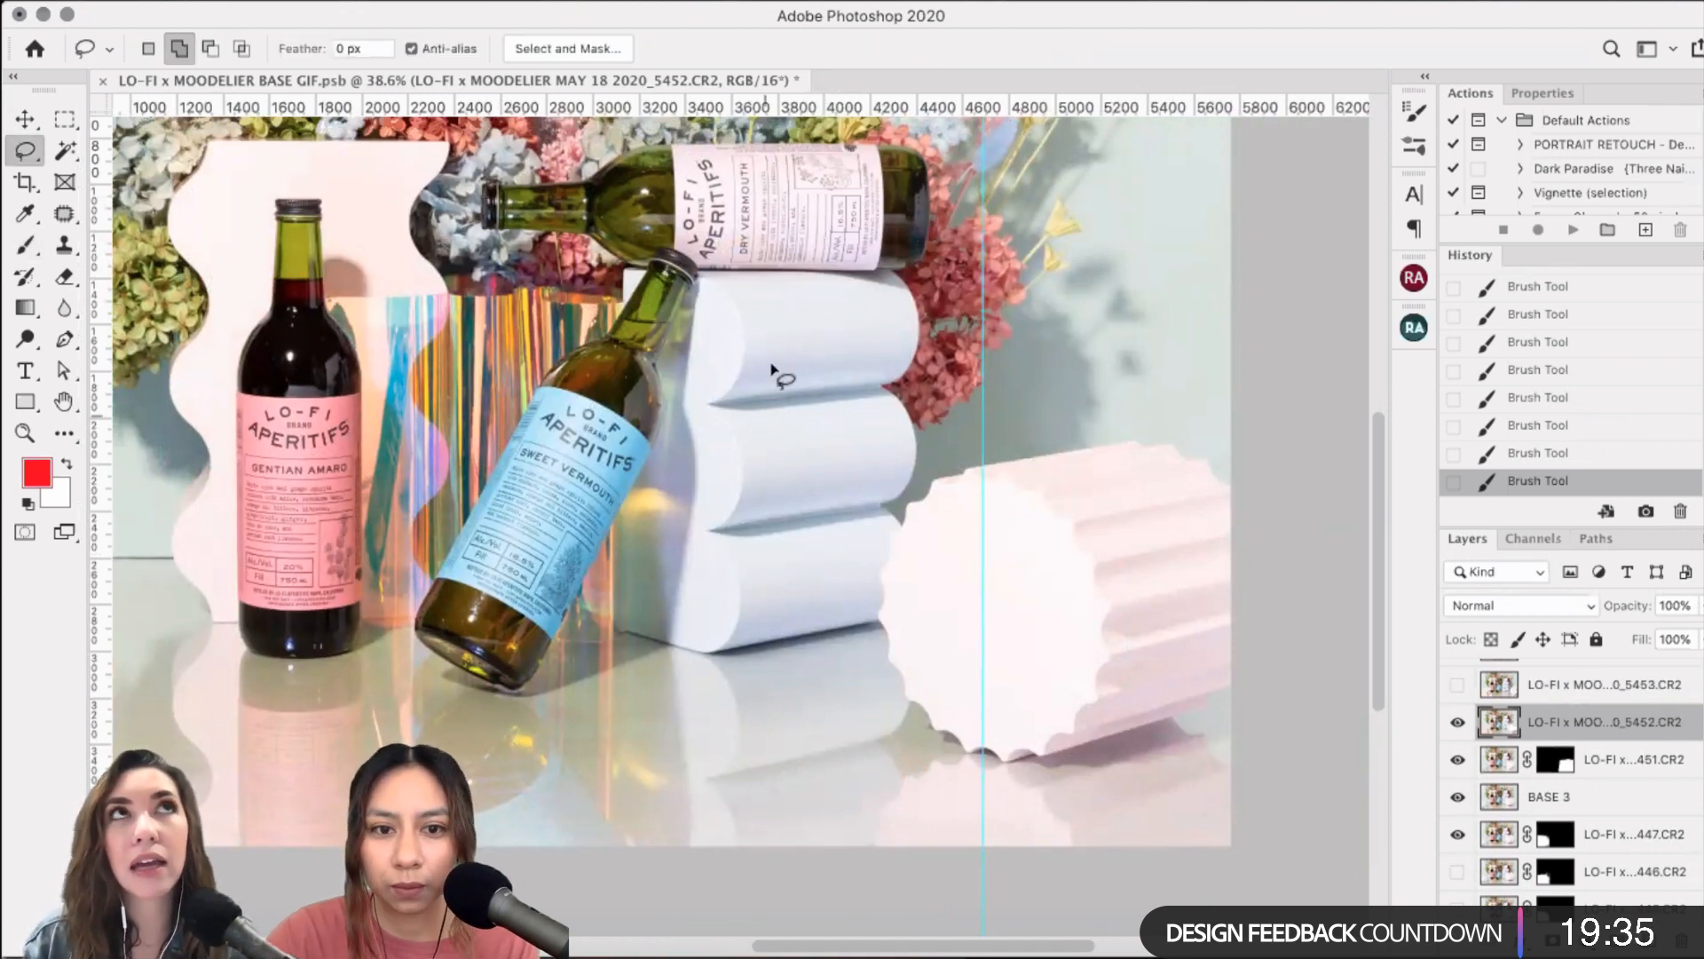
mouse_move(764, 362)
left_mouse_down()
mouse_move(1316, 865)
mouse_move(1322, 357)
left_mouse_up()
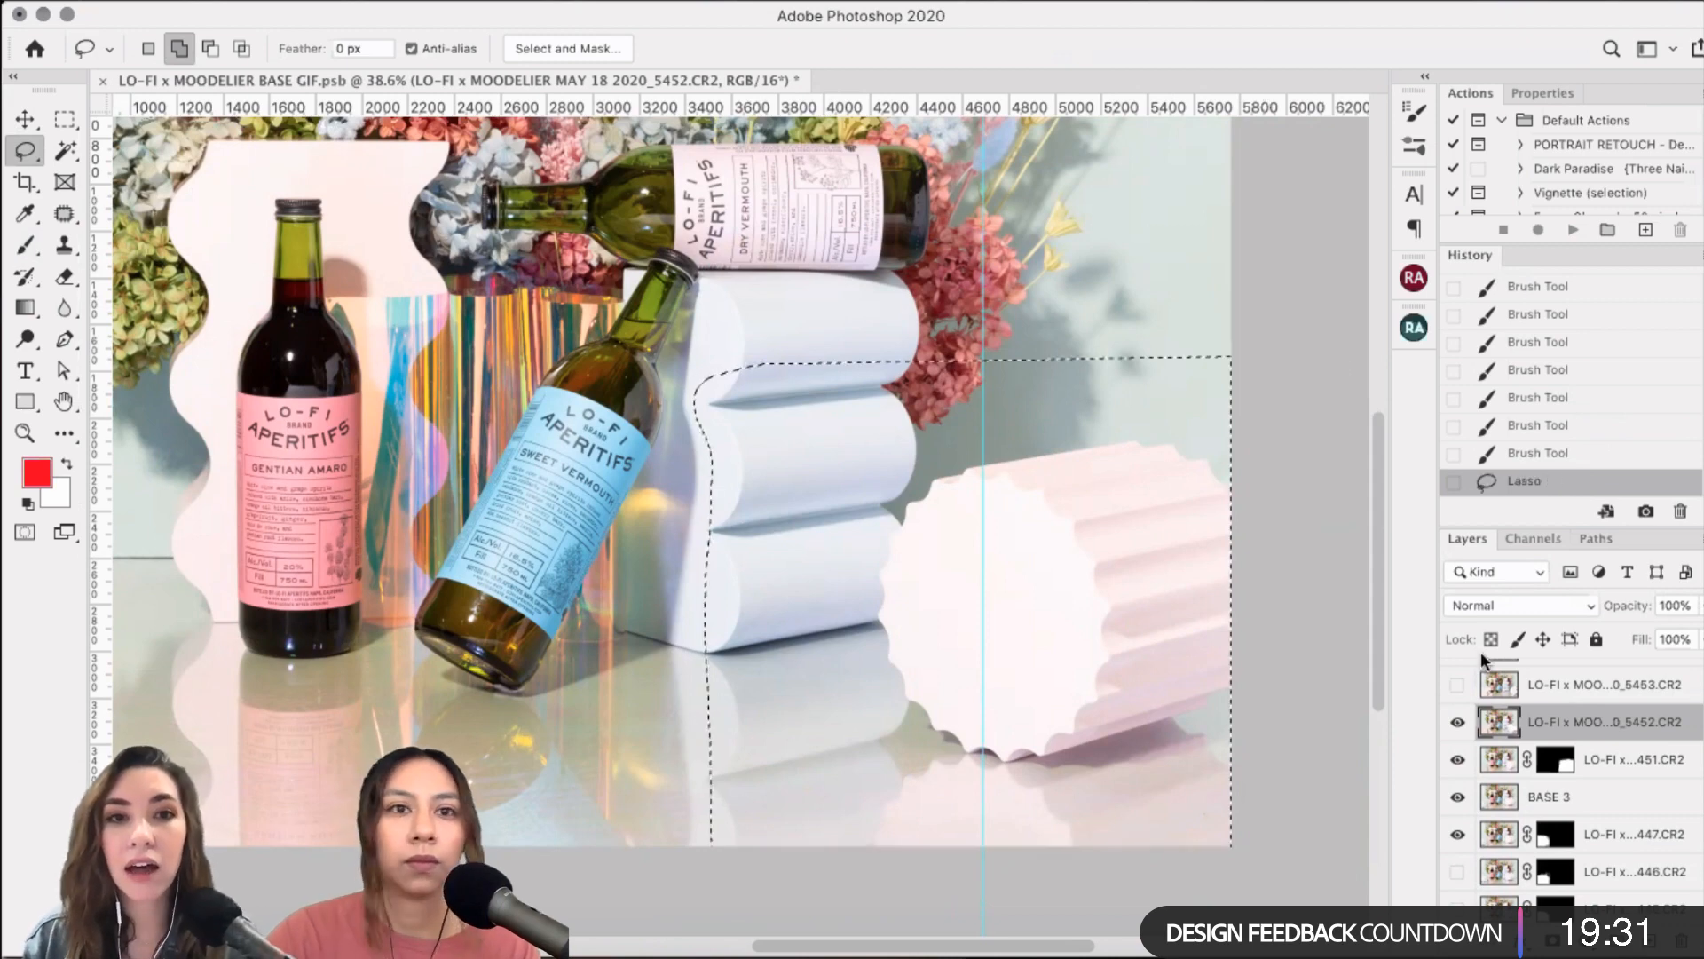
- Refine the selection in Select and Mask with Smooth at 5, and add it to the 5452 layer as a mask
left_click(486, 2)
left_click(586, 310)
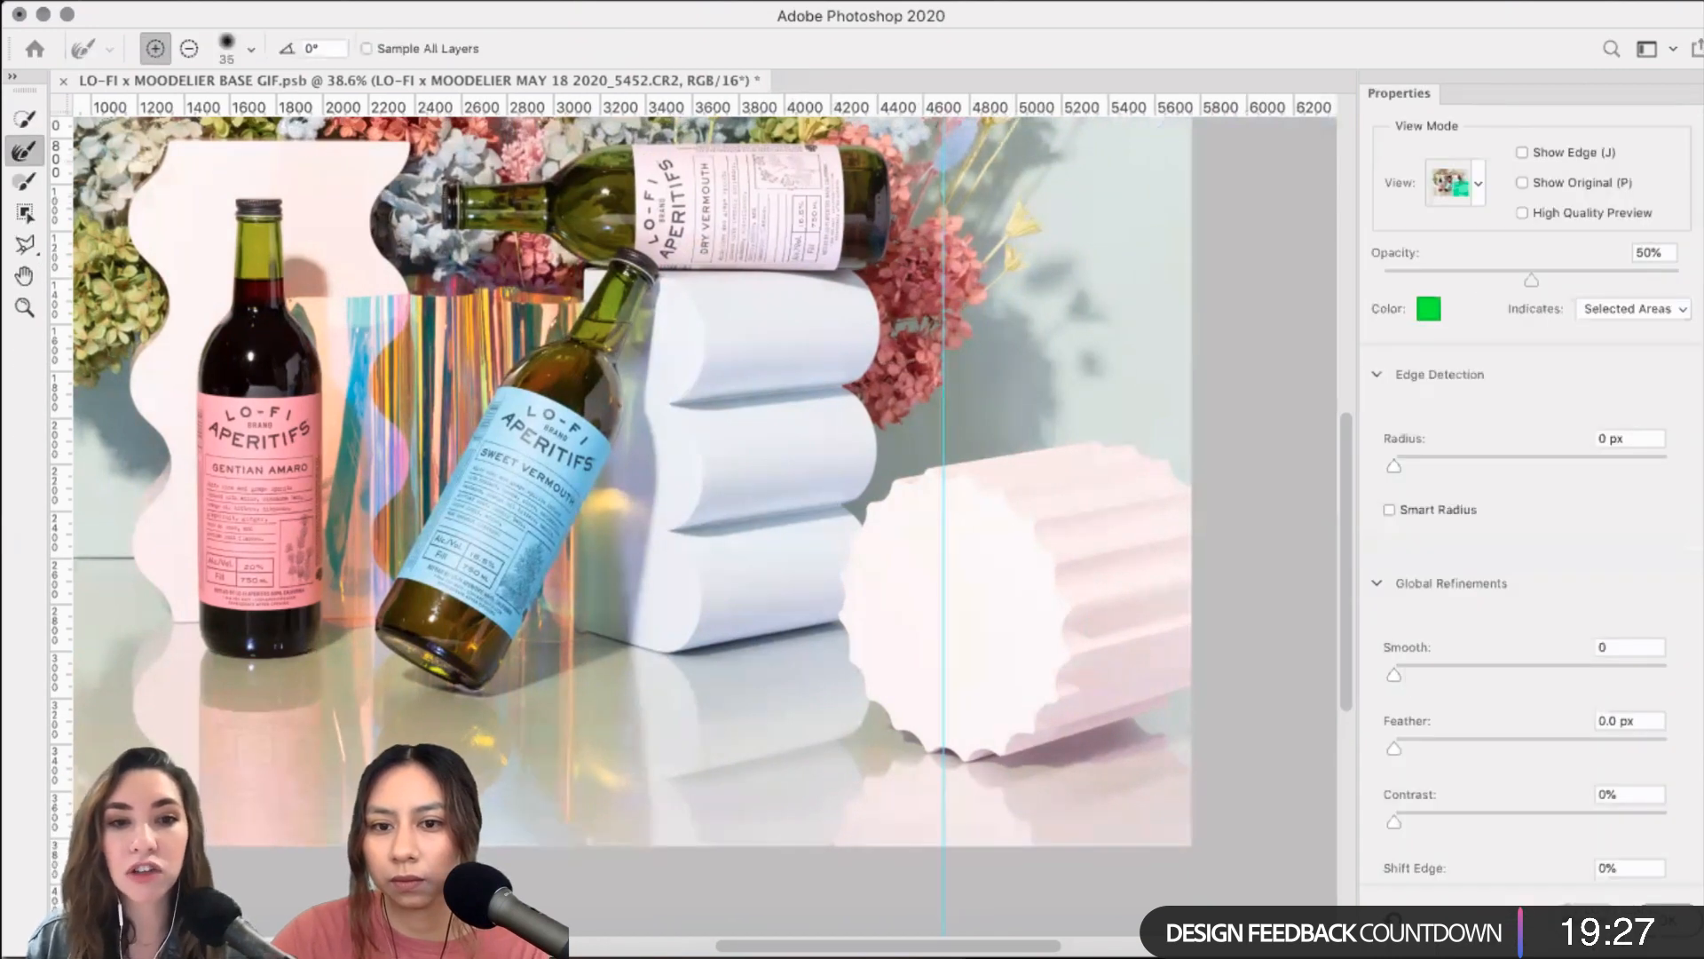
left_click(1408, 668)
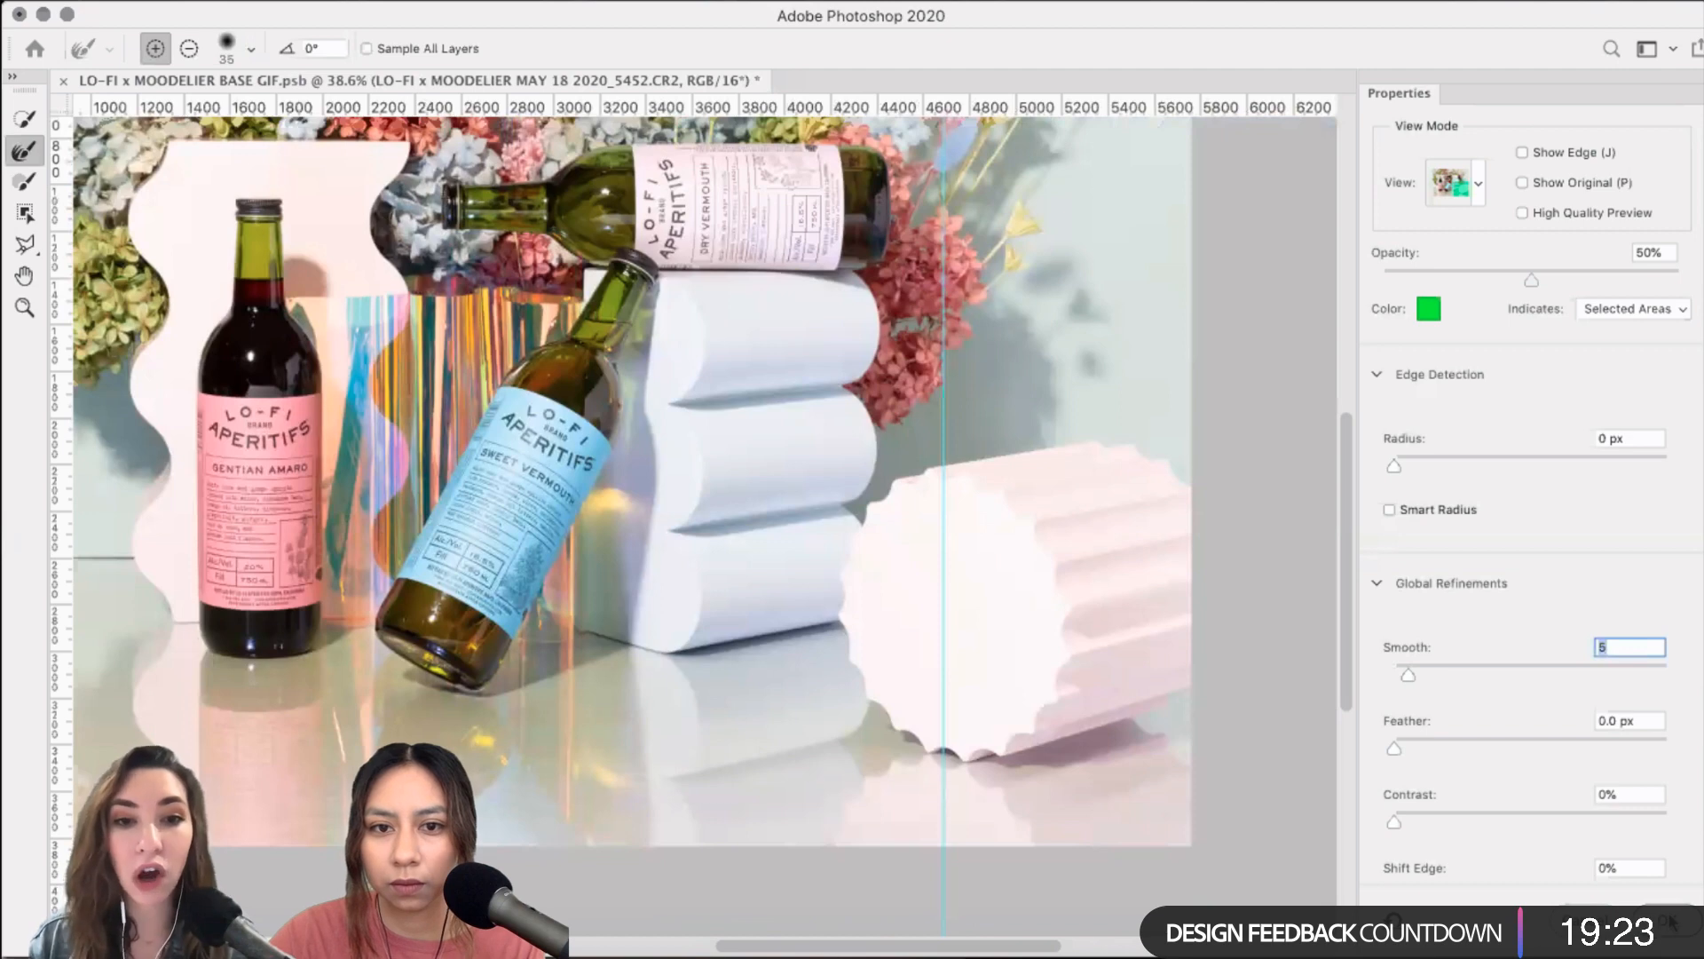
key("Return")
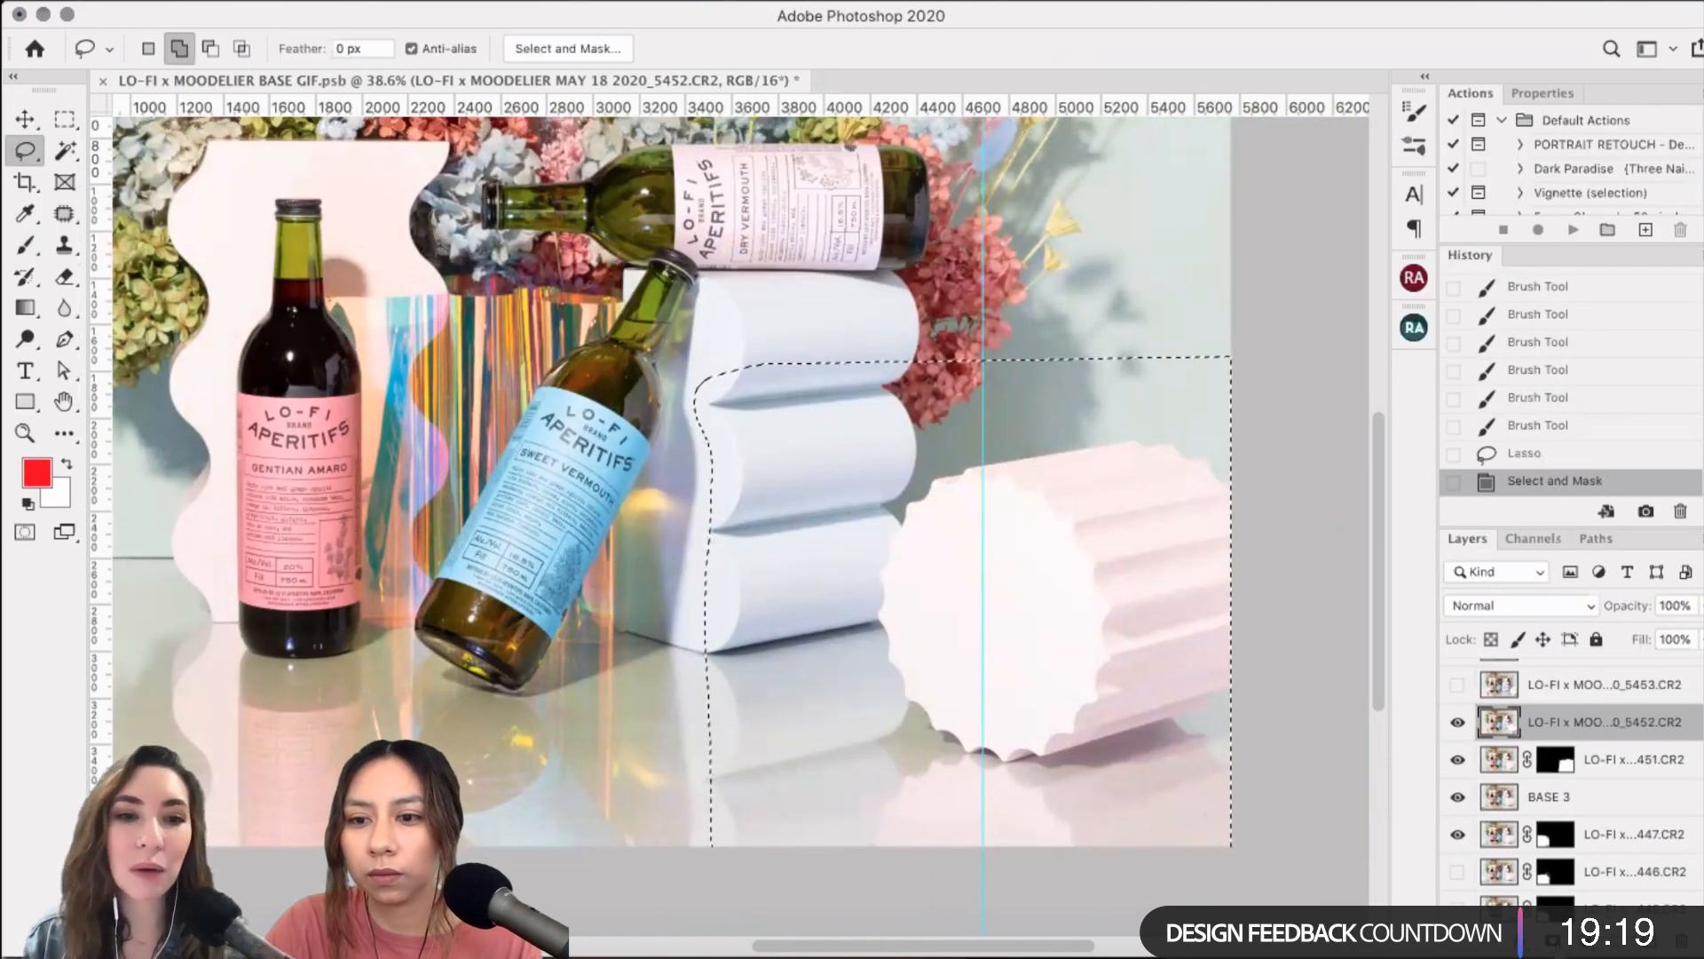
left_click(1553, 939)
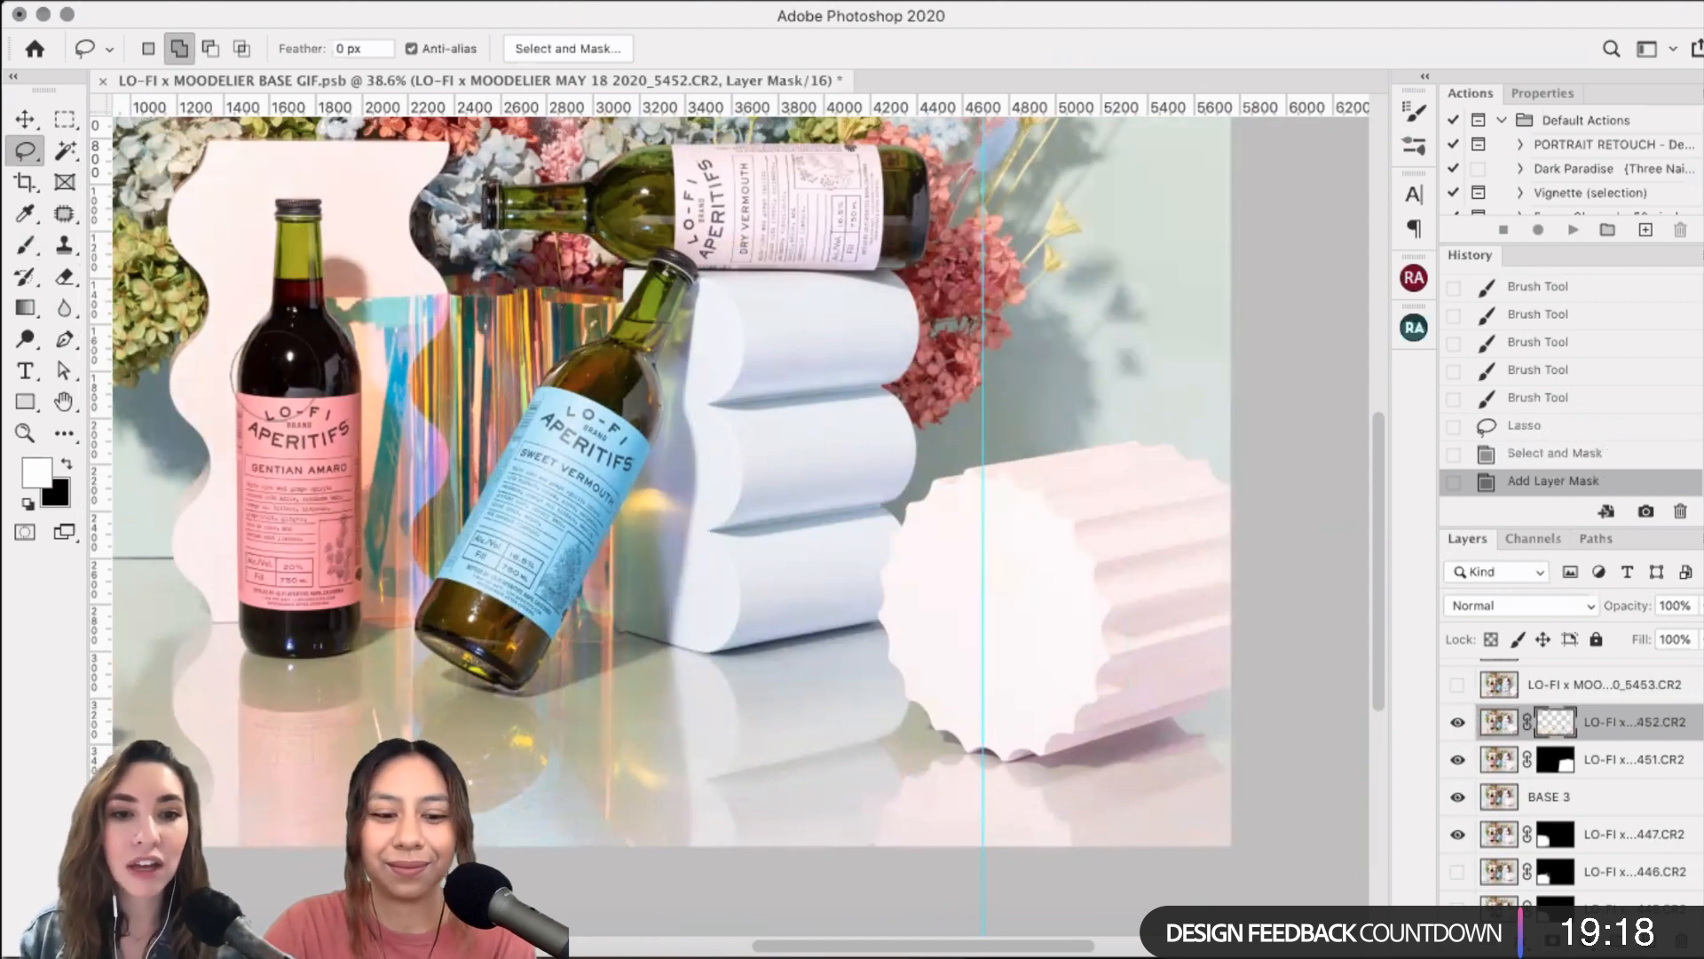
- Compare the 5452 layer with the frame below, then paint black with a reduced brush along its mask's upper edge across the wall
key("b")
key("x")
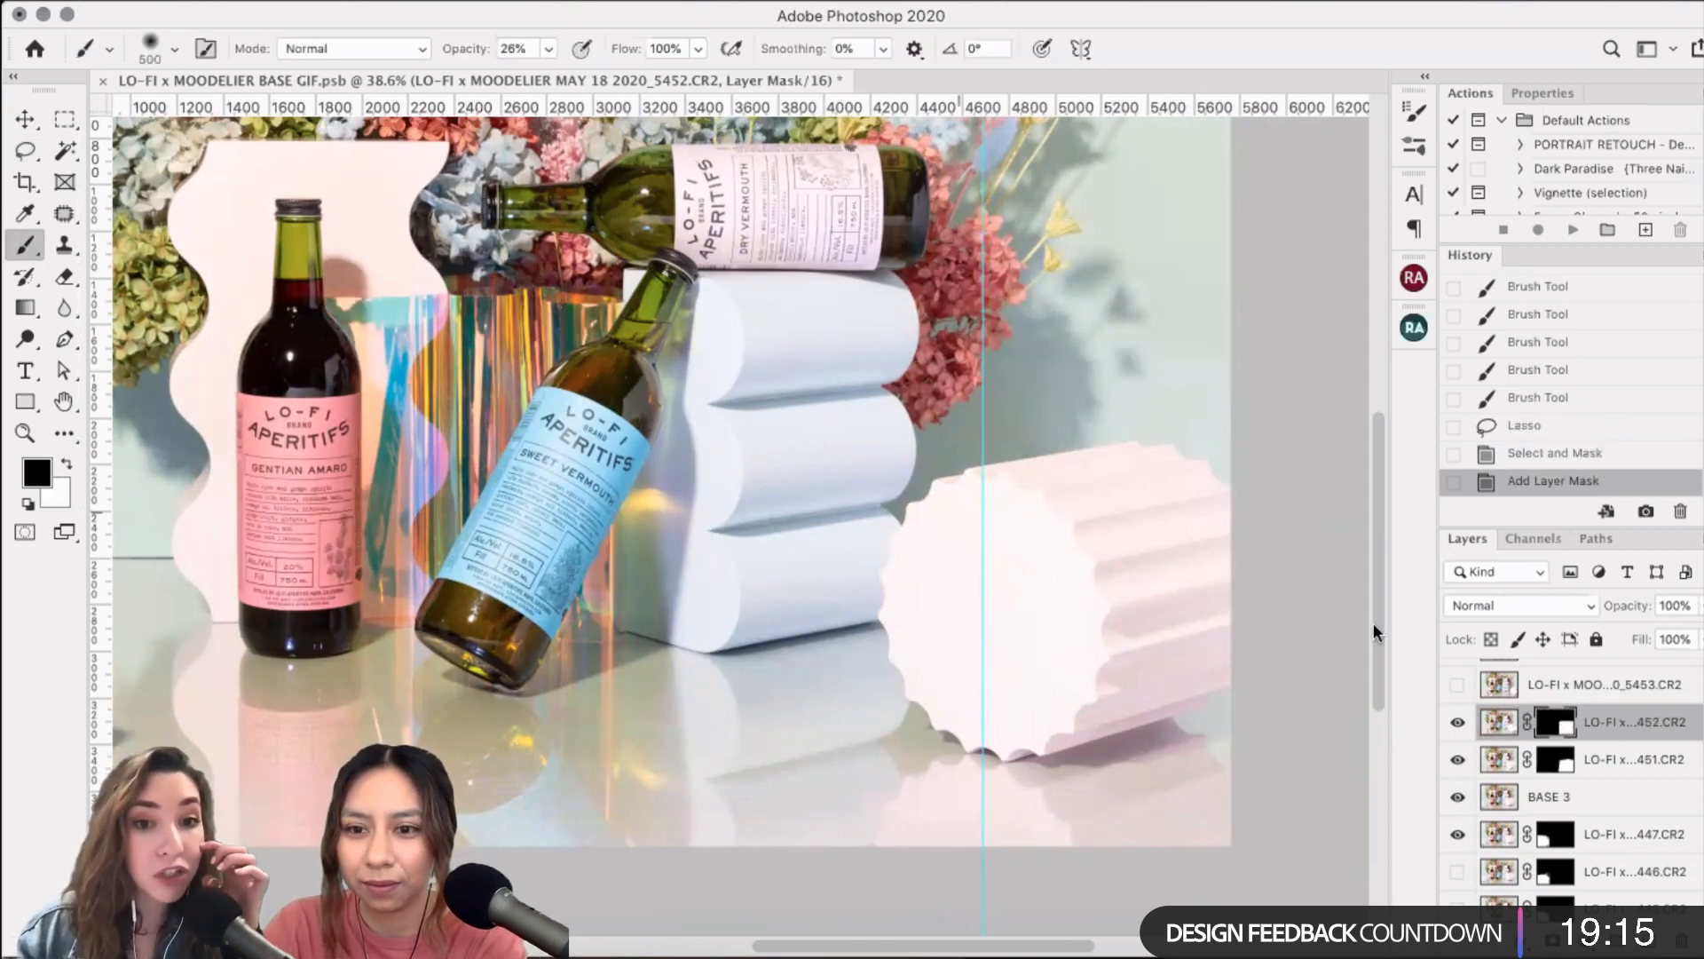
left_click(1458, 722)
key("bracketleft")
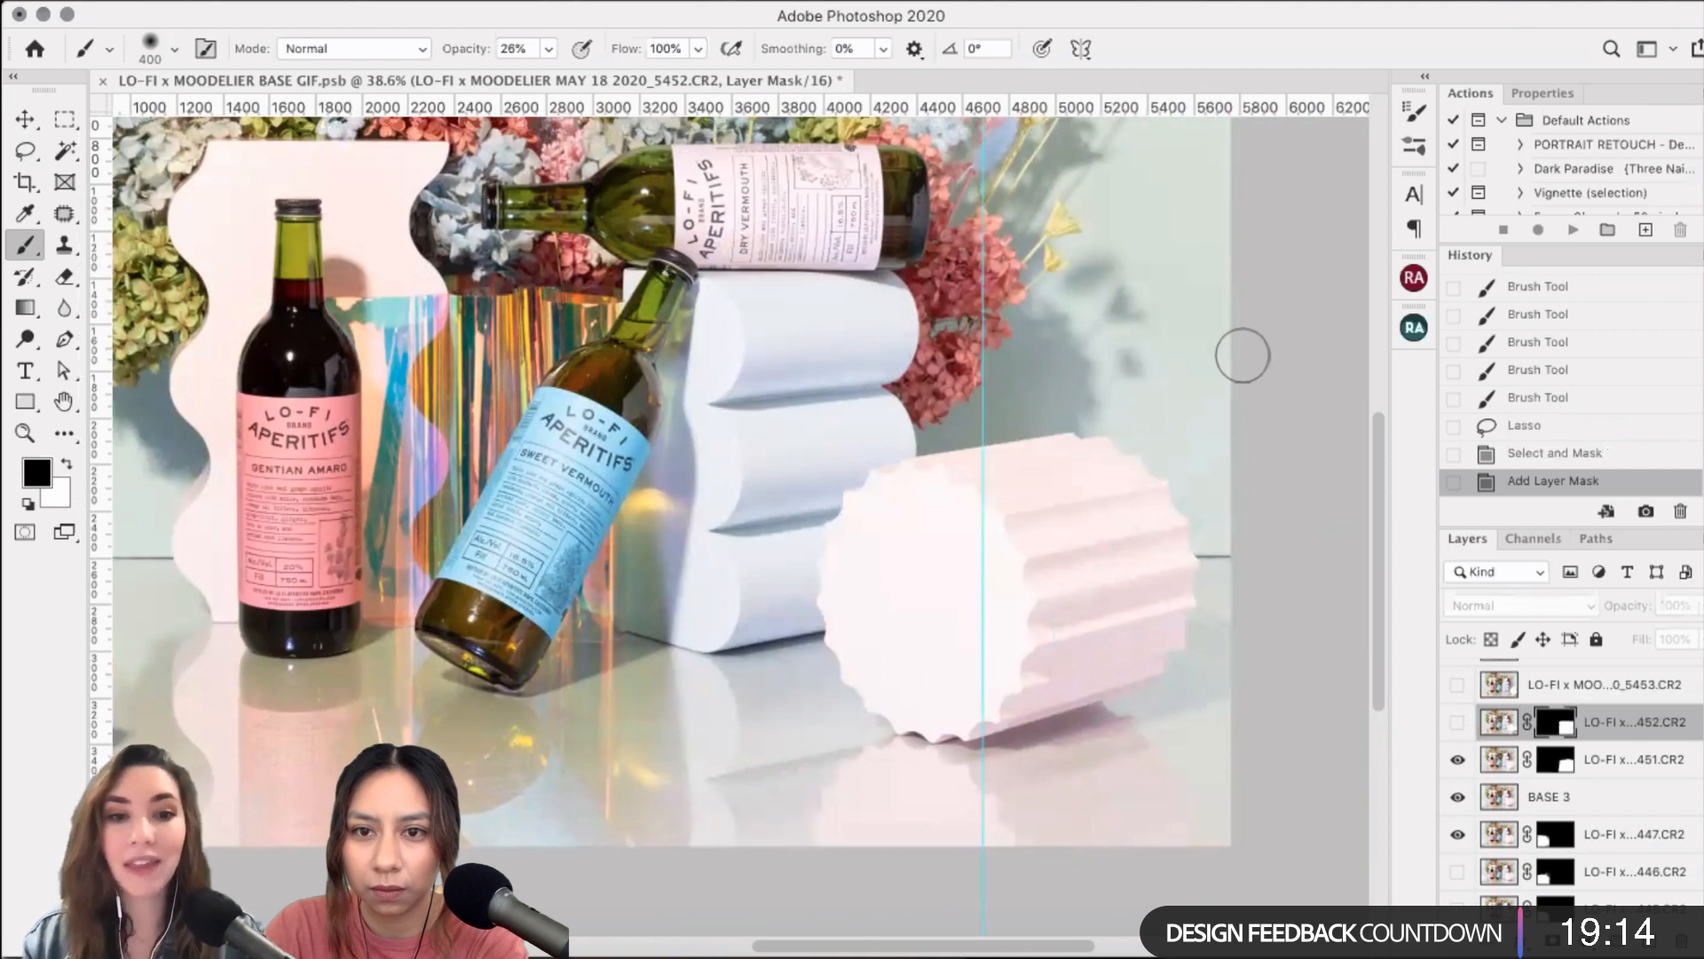
key("super+comma")
key("bracketleft")
key("bracketleft")
key("bracketleft")
key("bracketleft")
mouse_move(1193, 345)
left_mouse_down()
mouse_move(1212, 335)
mouse_move(1003, 348)
left_mouse_up()
- Soften the 5452 mask's upper edge above the cylinder with a 500 px black brush, and check the blend by toggling the layer
key("bracketright")
key("bracketright")
key("bracketright")
key("bracketright")
key("bracketright")
key("bracketright")
left_click(1003, 349)
left_click(1077, 345)
left_click(1044, 359)
left_click(1044, 359)
left_click(1140, 349)
left_click(1236, 341)
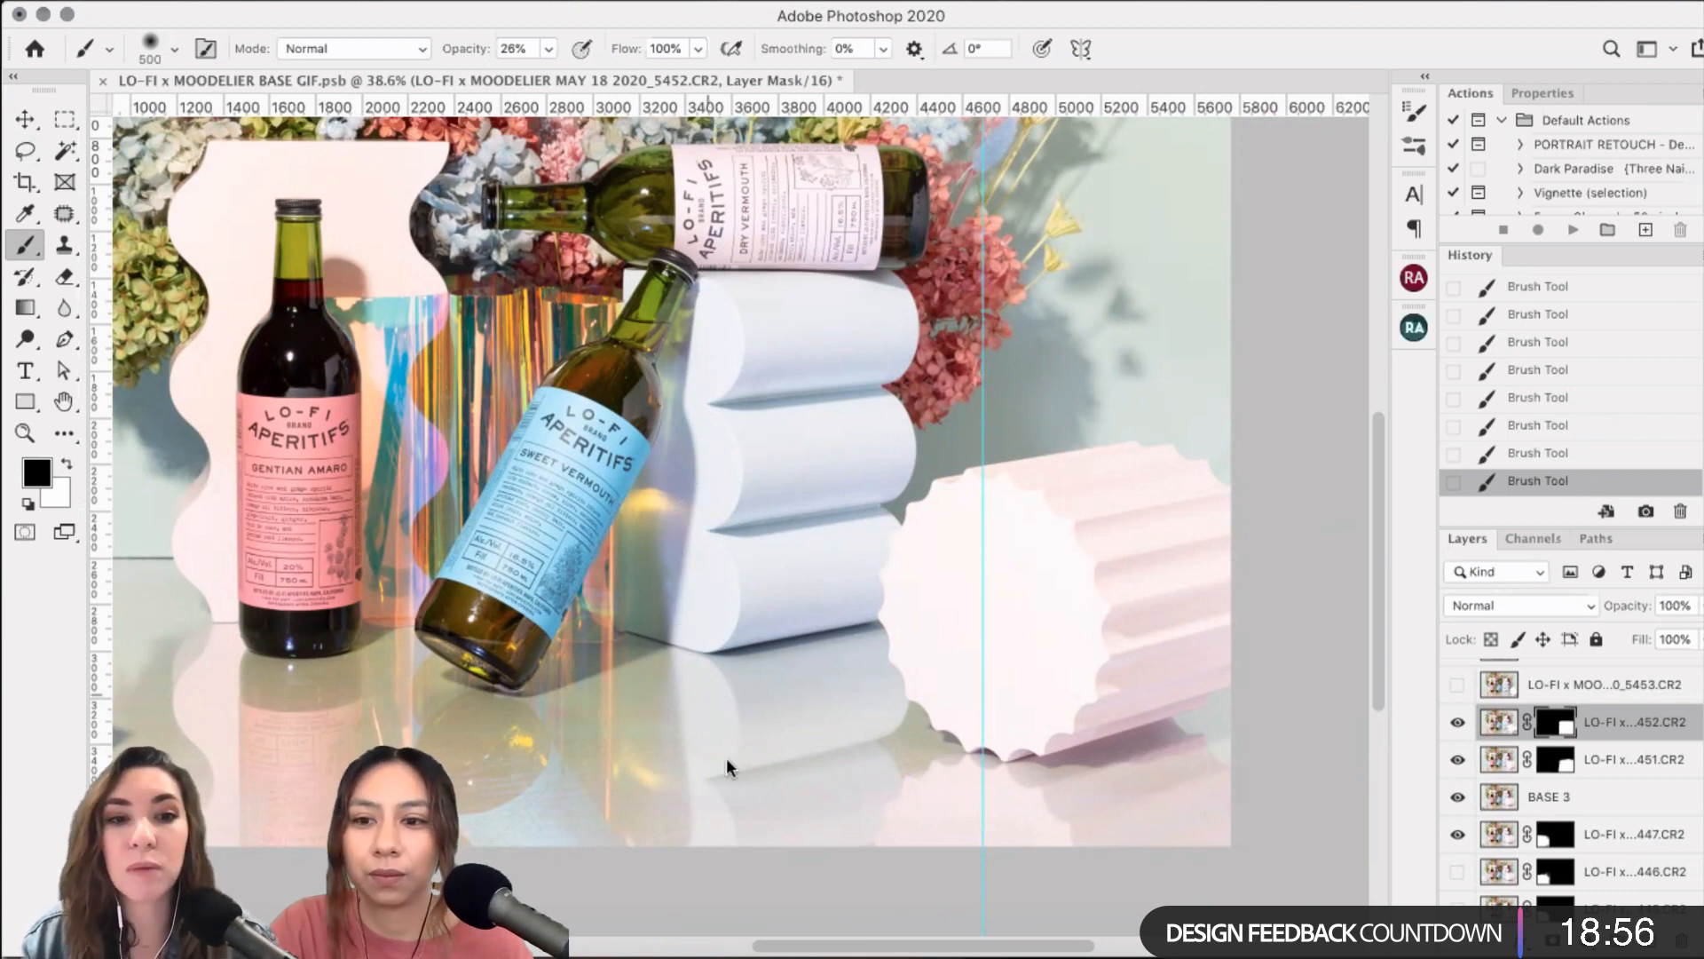
left_click(1457, 723)
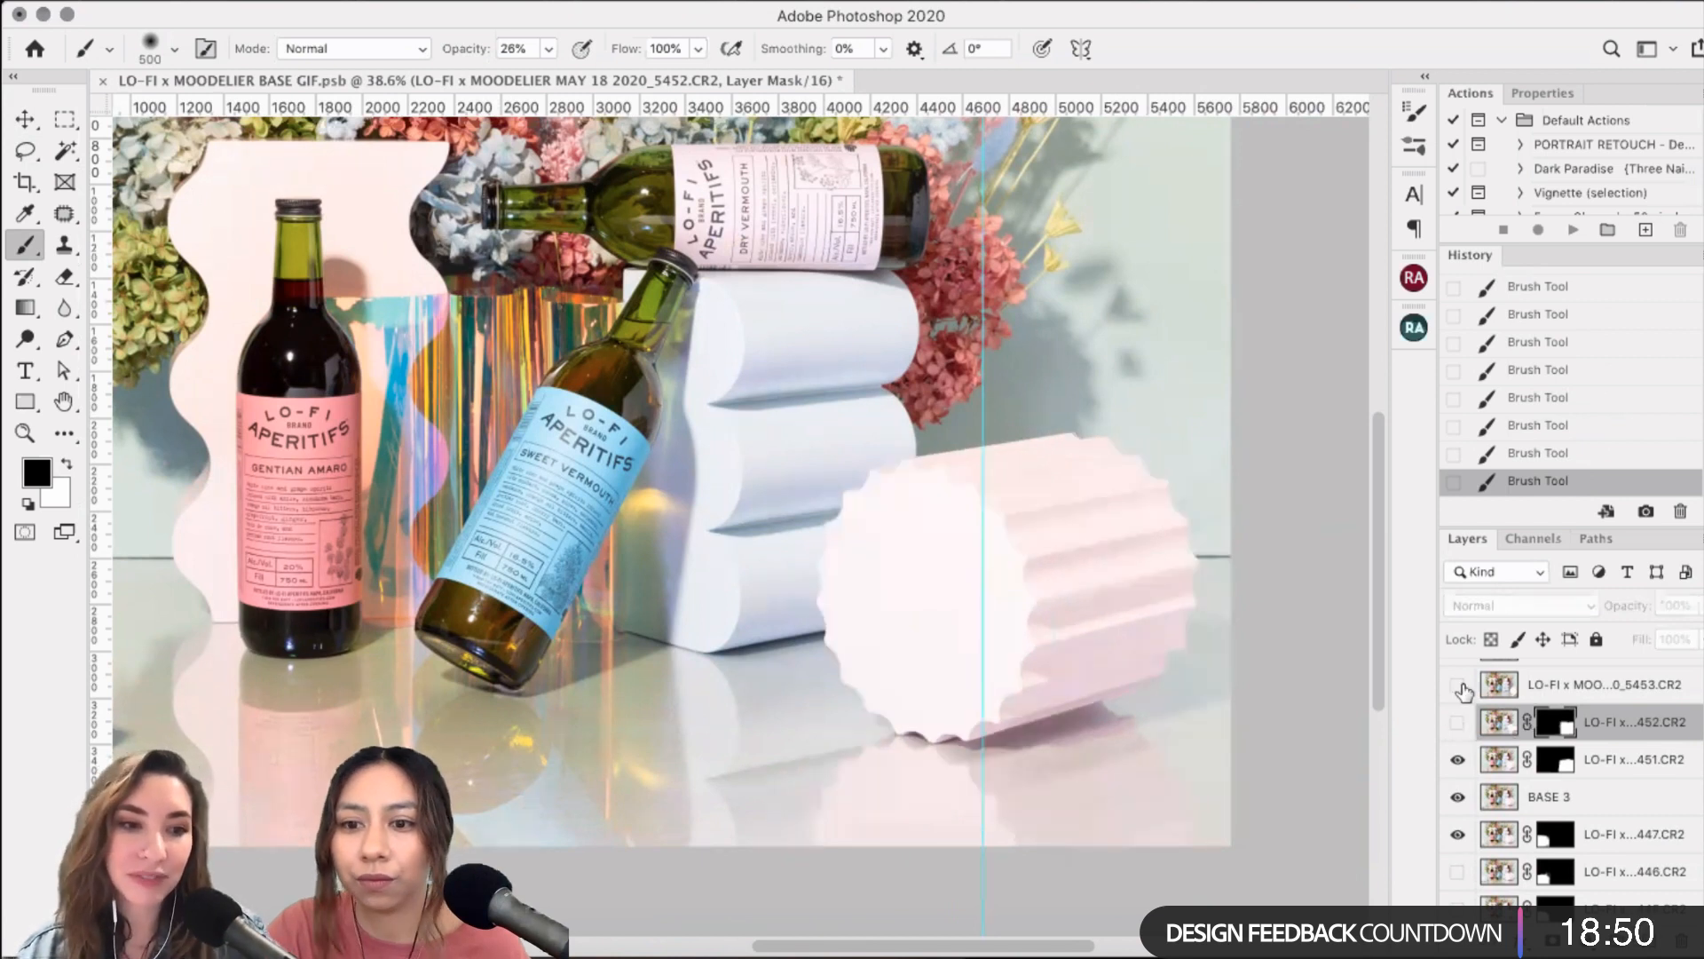
left_click(1458, 722)
- Preview the 5453 and 5454 frames, leave 5454 shown, and delete the 5453 layer
left_click(1459, 685)
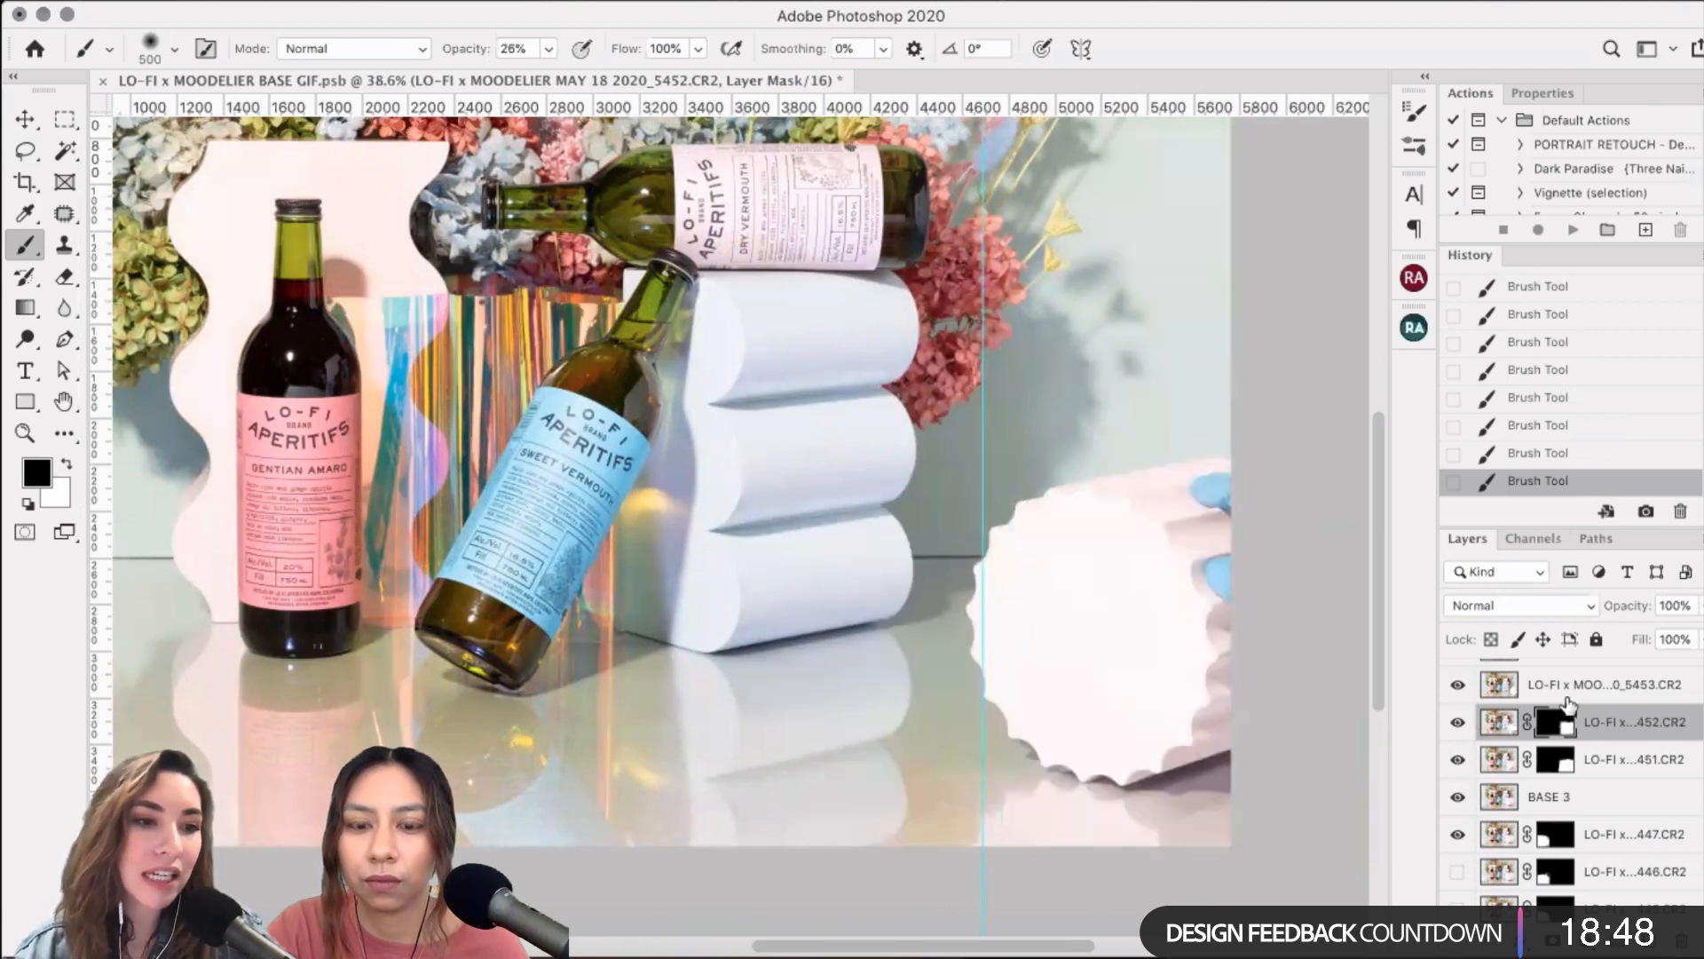
scroll(1562, 719, "up", 5)
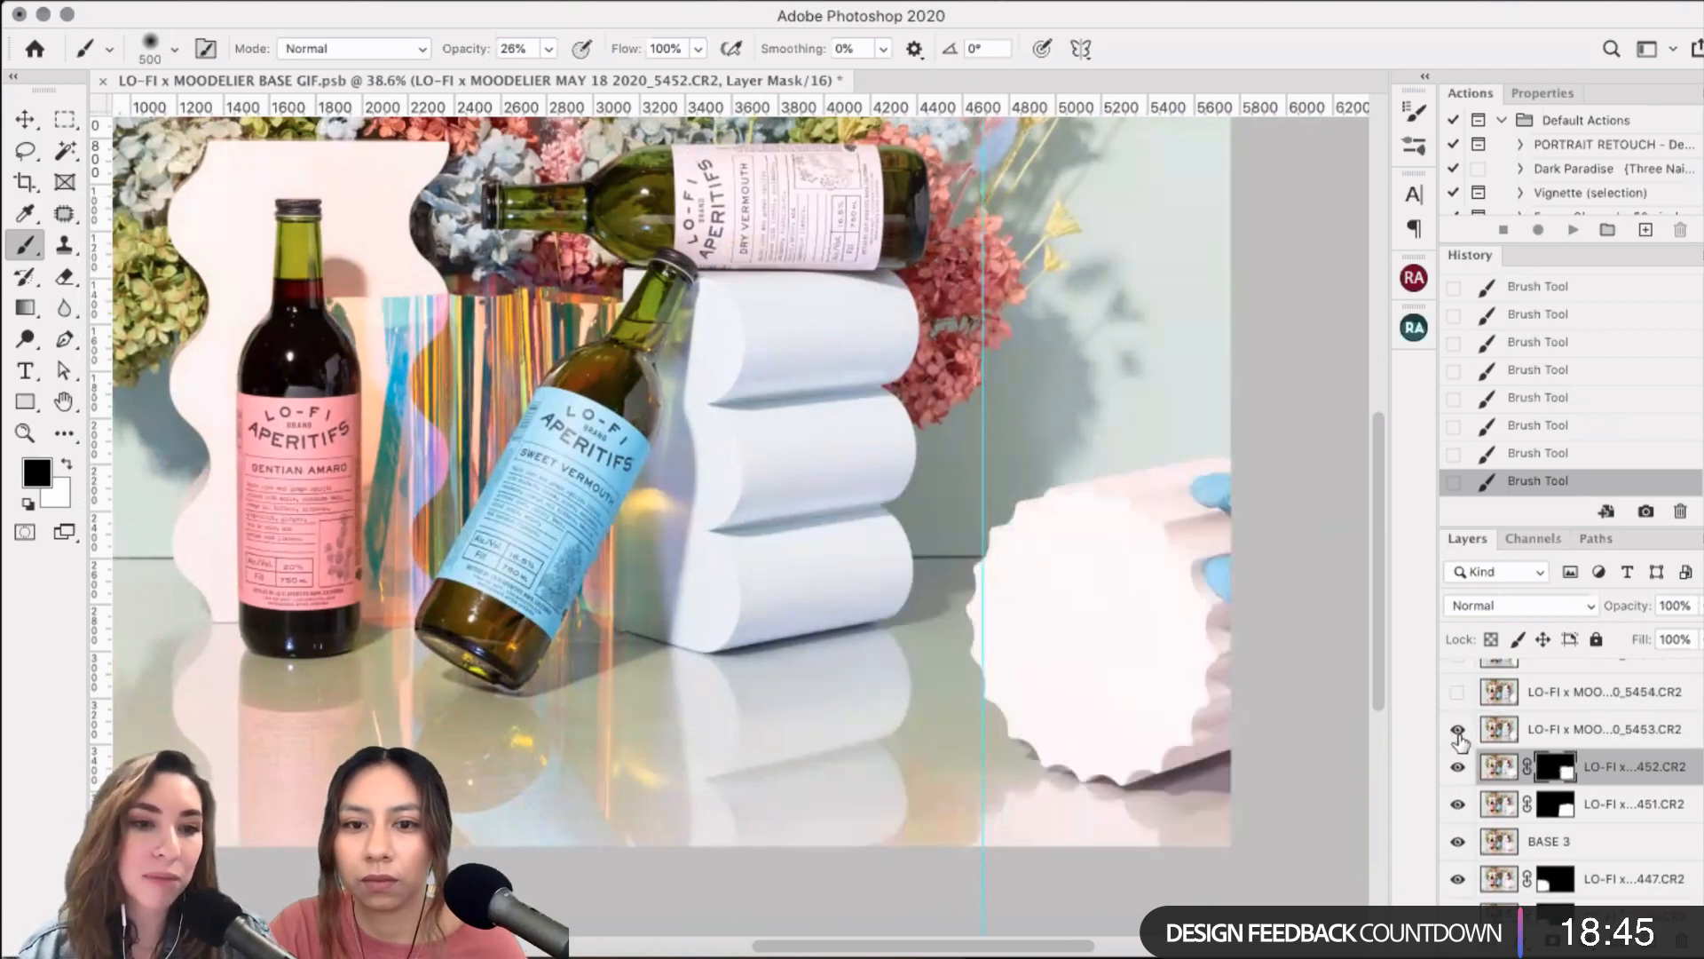
scroll(1460, 739, "up", 1)
left_click(1459, 738)
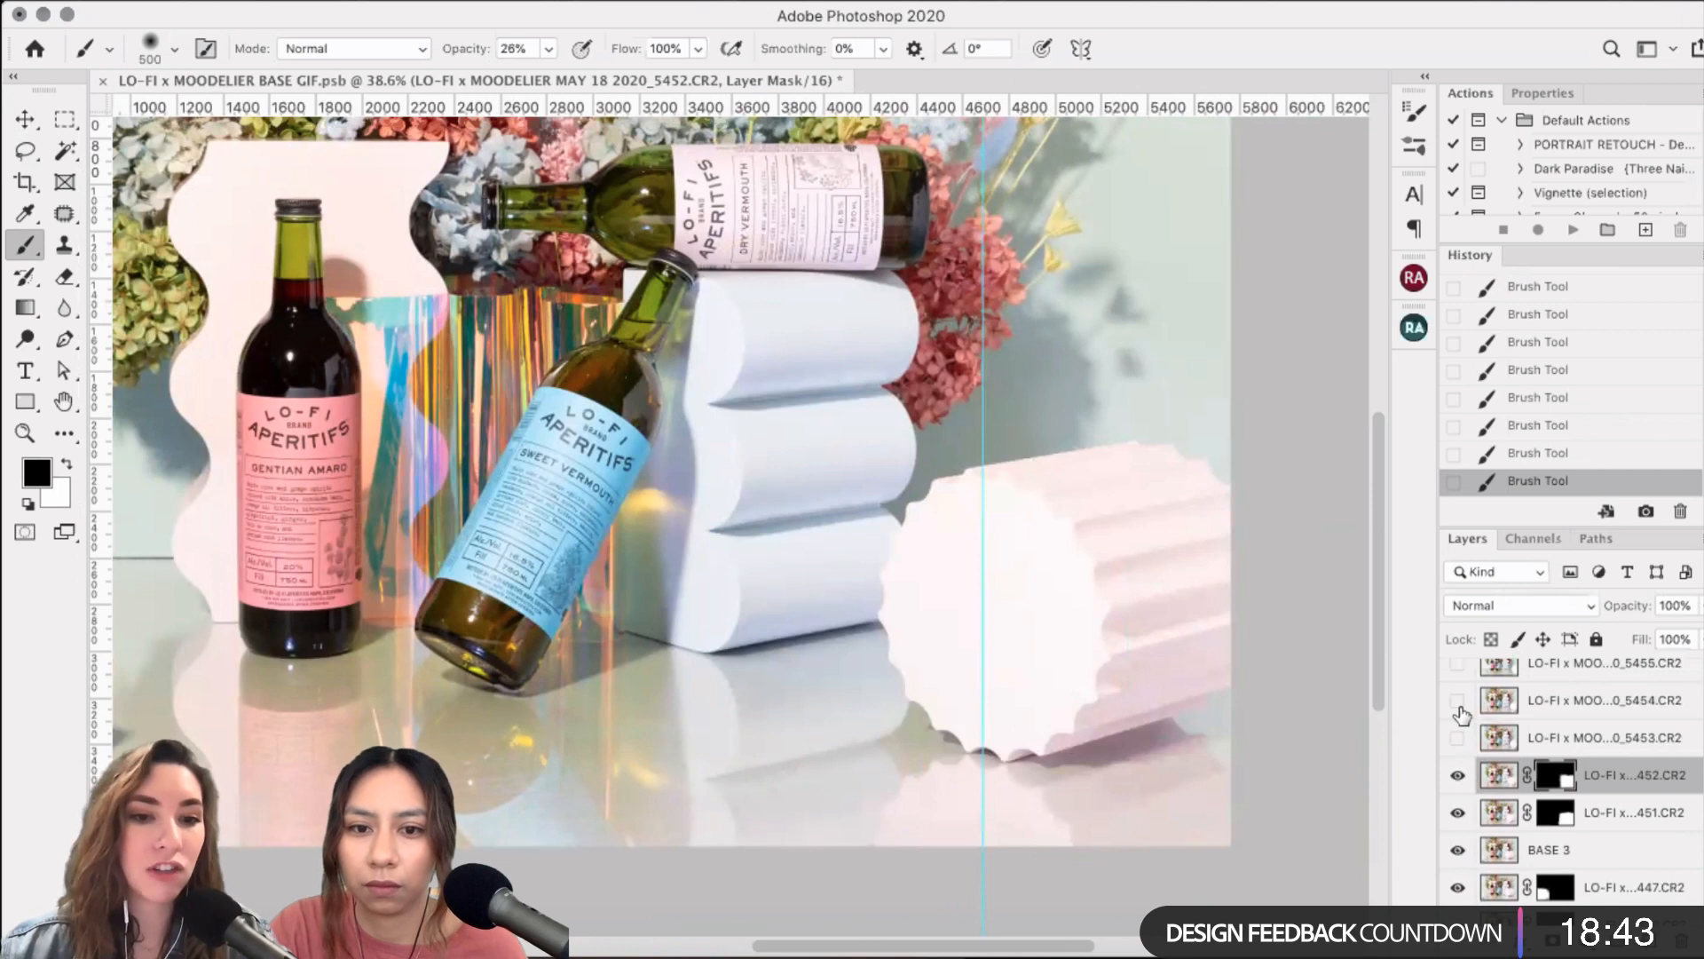
left_click(1458, 703)
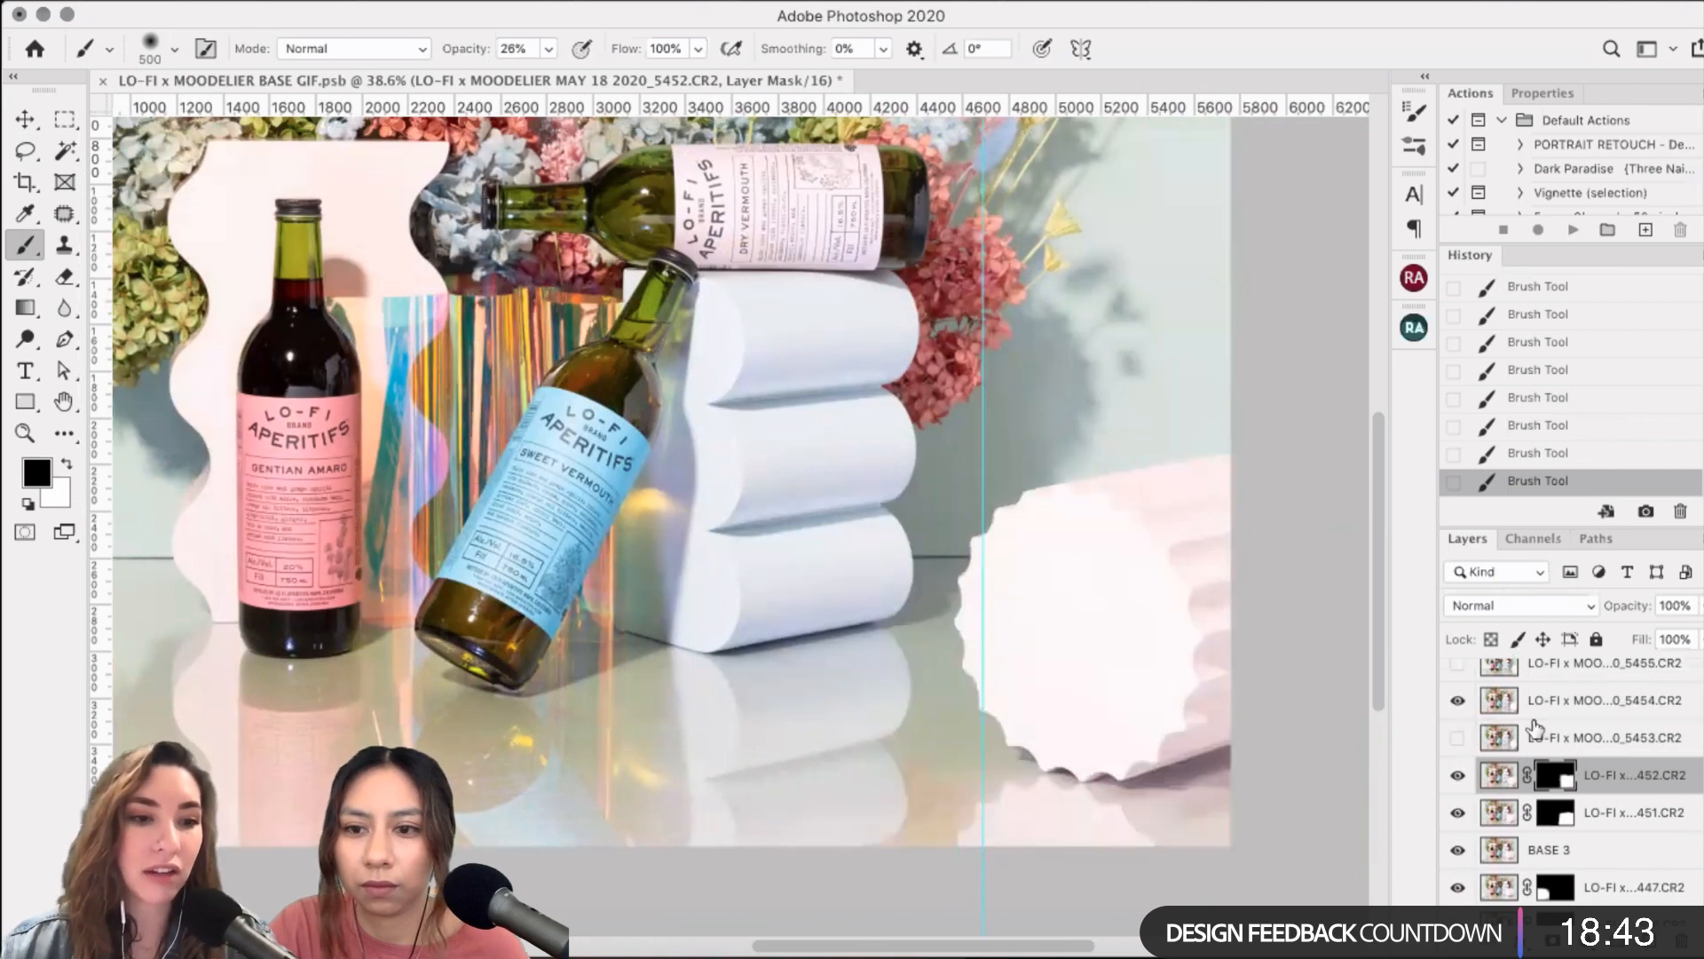
left_click(1584, 742)
key("Delete")
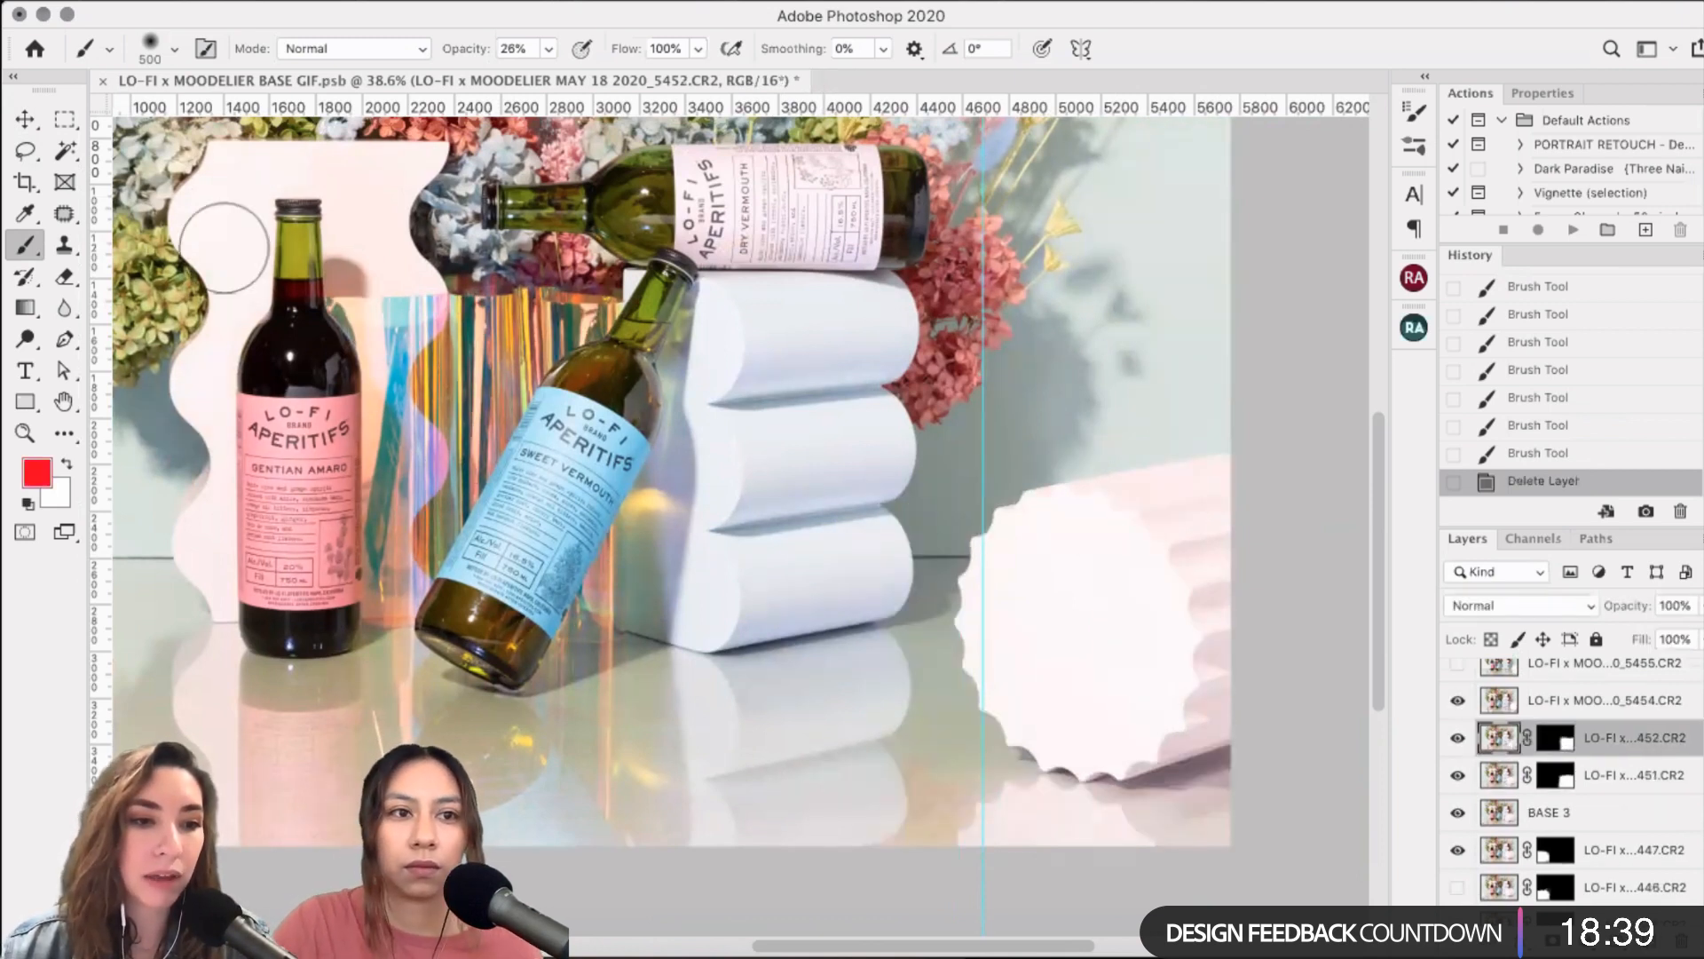
- Lasso the cylinder region on the 5454 layer, from the scalloped block's inner edge out to the canvas edge
left_click(18, 155)
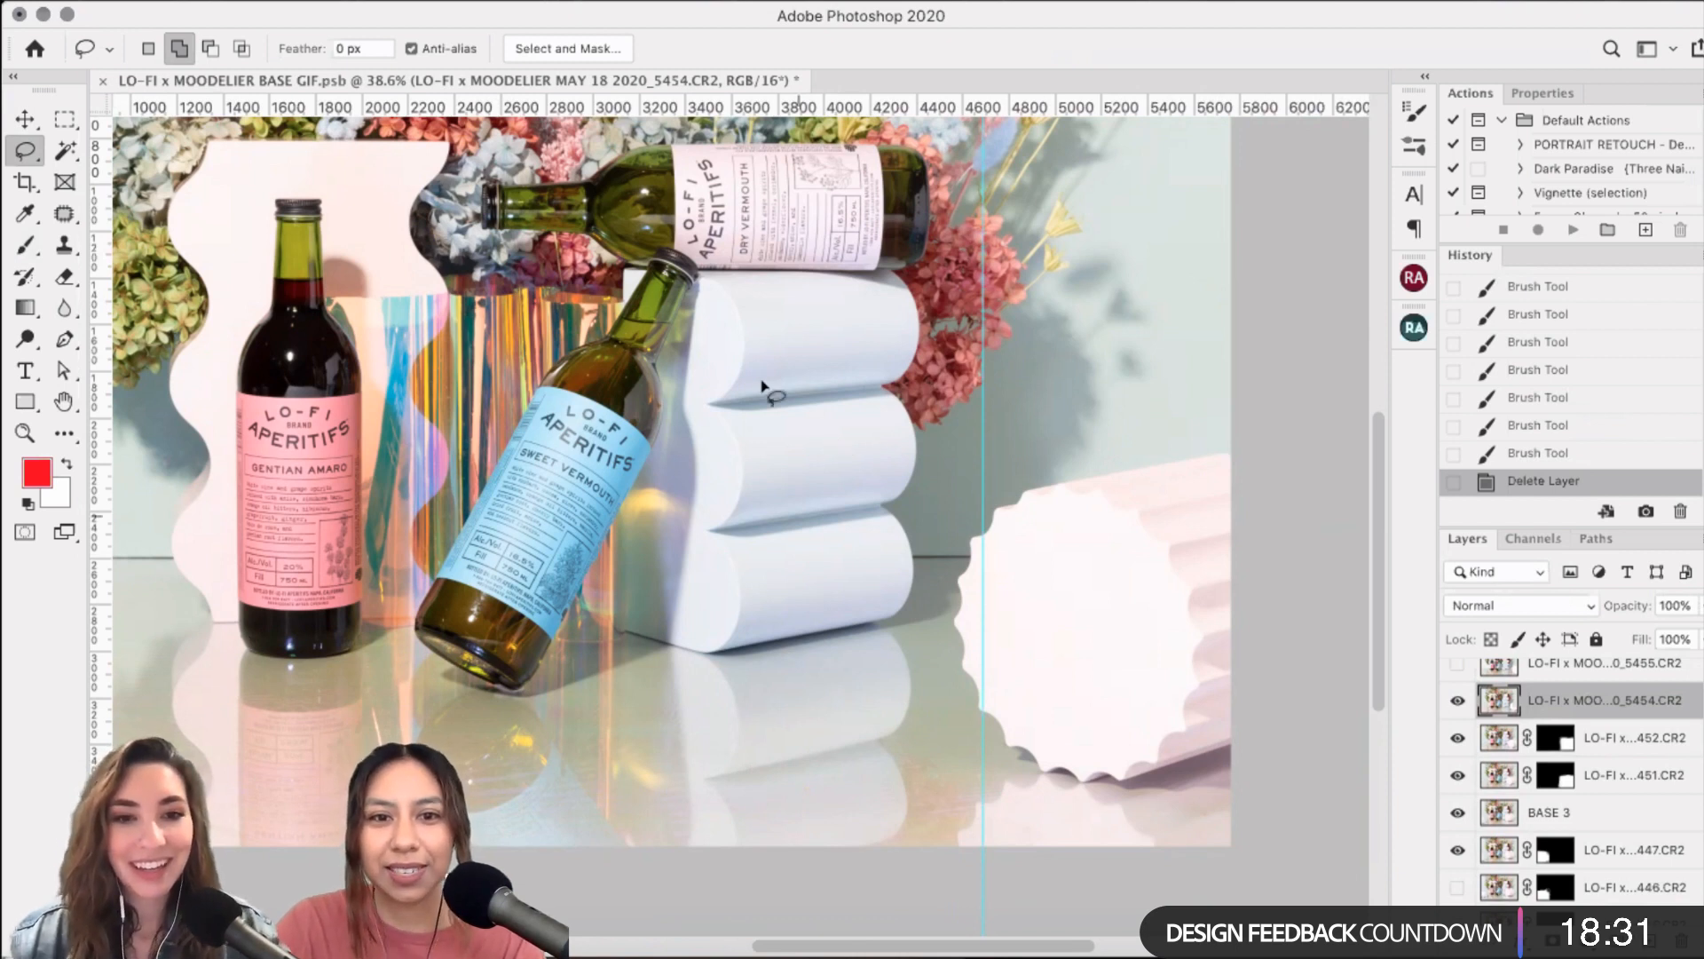
mouse_move(721, 368)
left_mouse_down()
mouse_move(770, 363)
mouse_move(1321, 906)
mouse_move(1326, 369)
mouse_move(168, 193)
left_mouse_up()
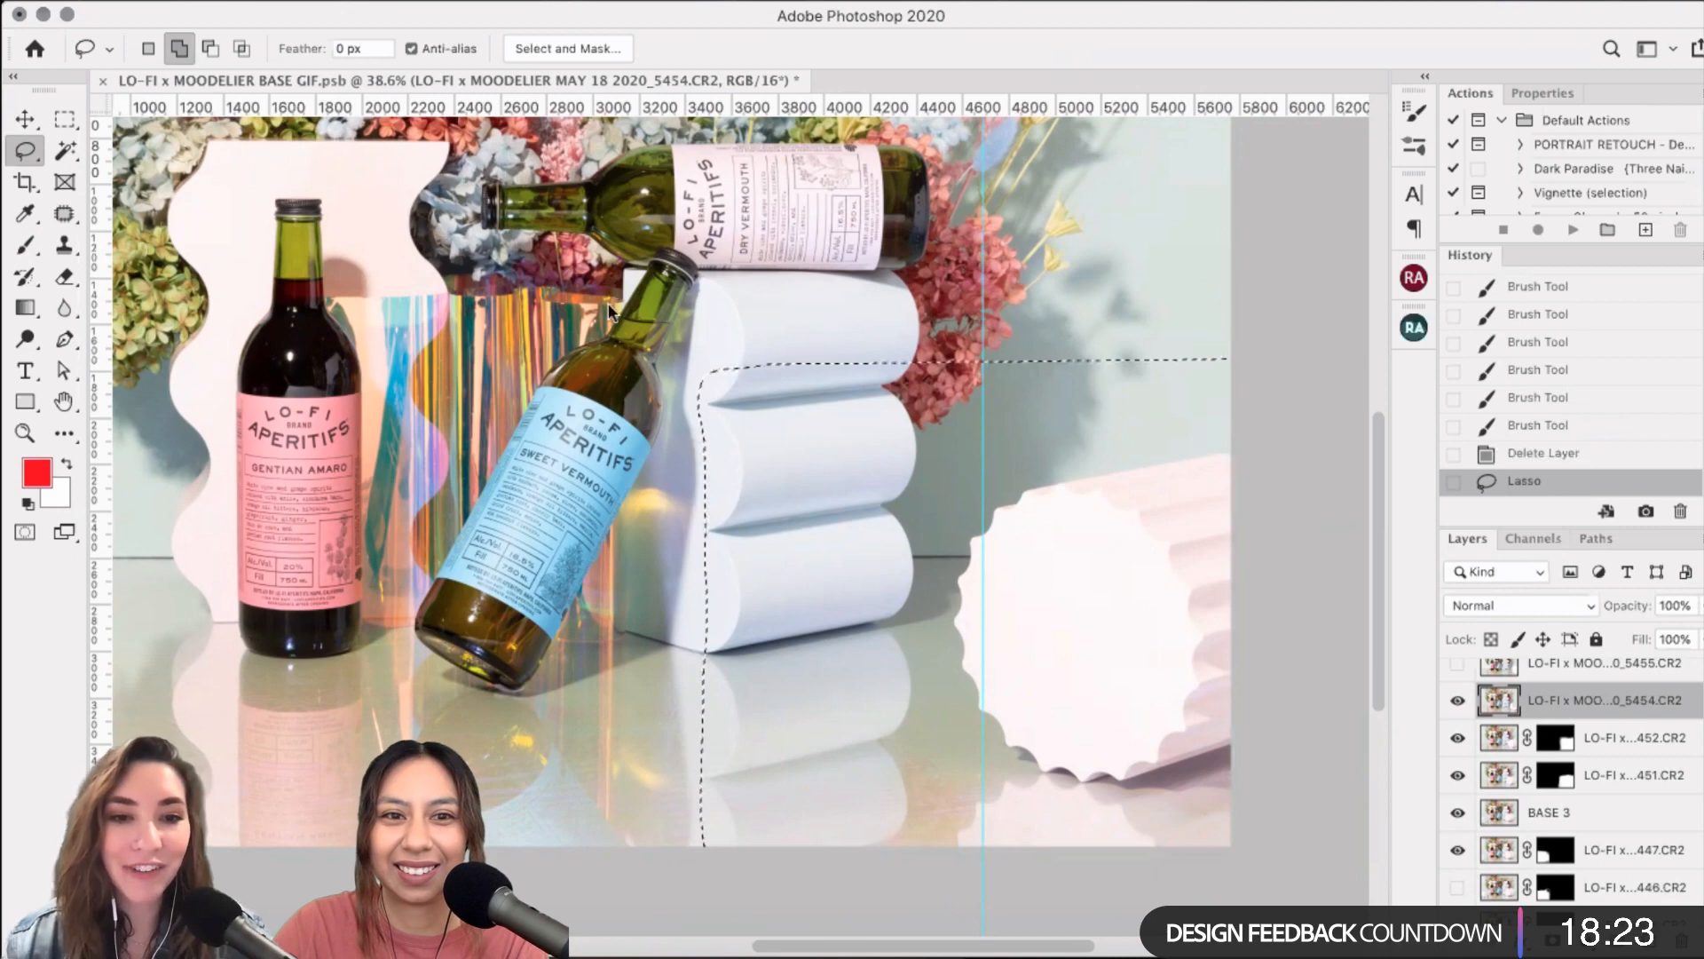
- Set the lasso selection's Smooth to 6 in Select and Mask and apply it as a layer mask on the 5454 layer
left_click(491, 1)
left_click(600, 313)
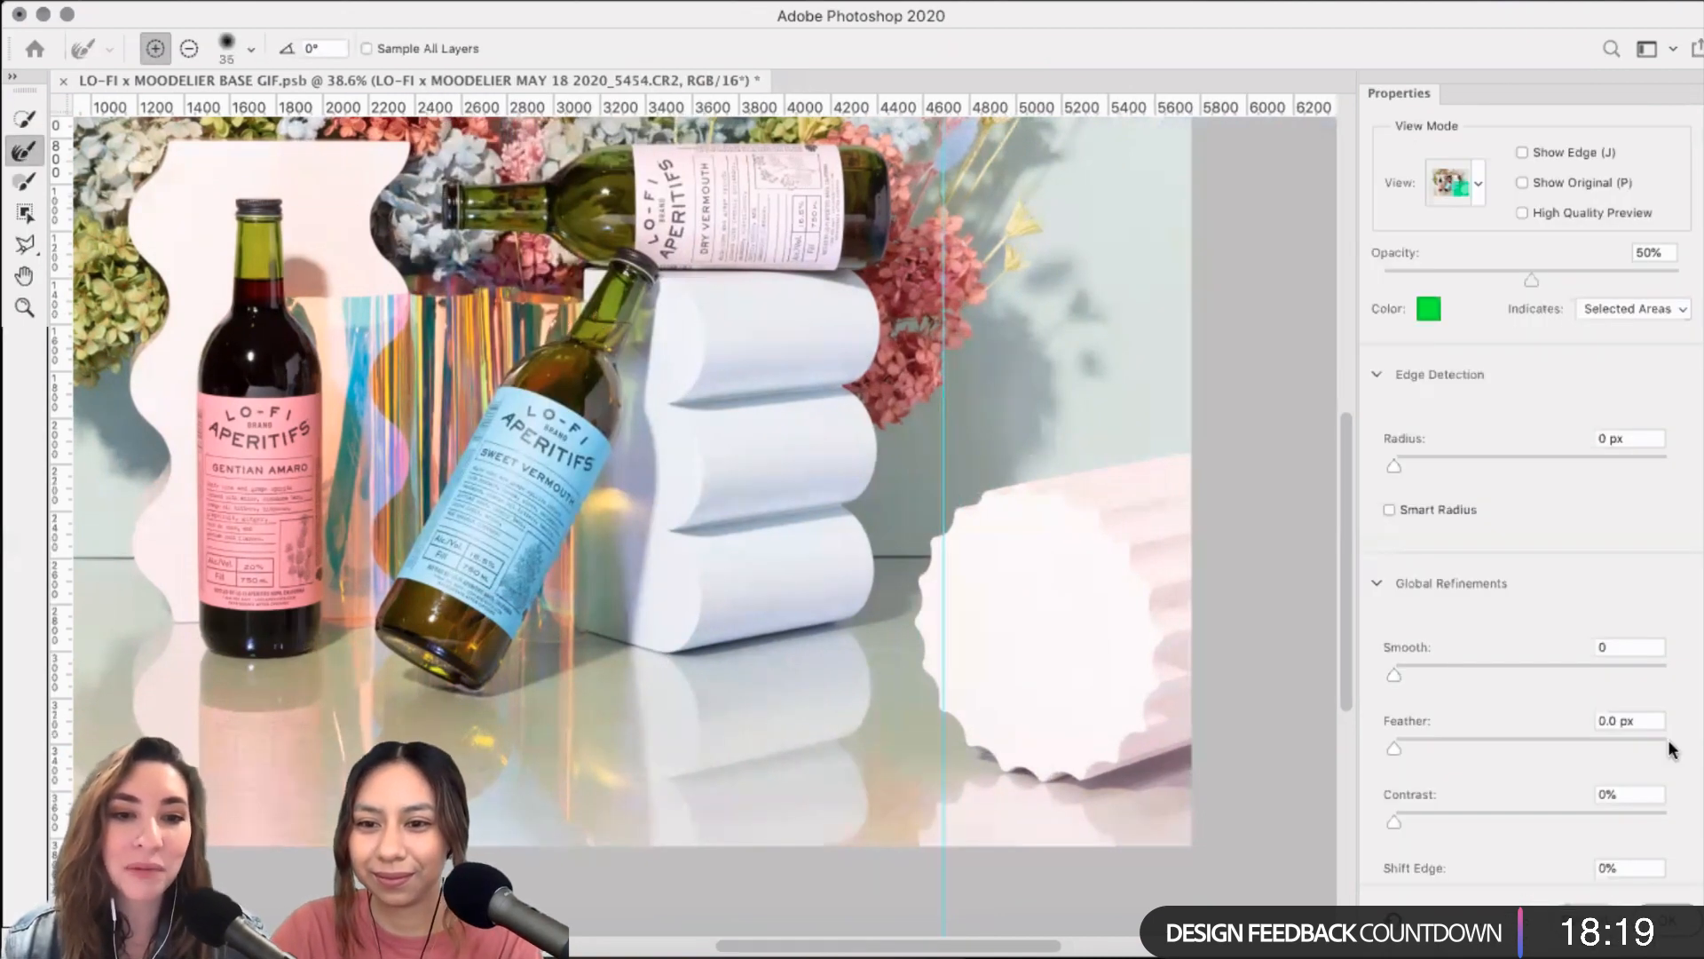
left_click(1629, 648)
type("6")
key("Return")
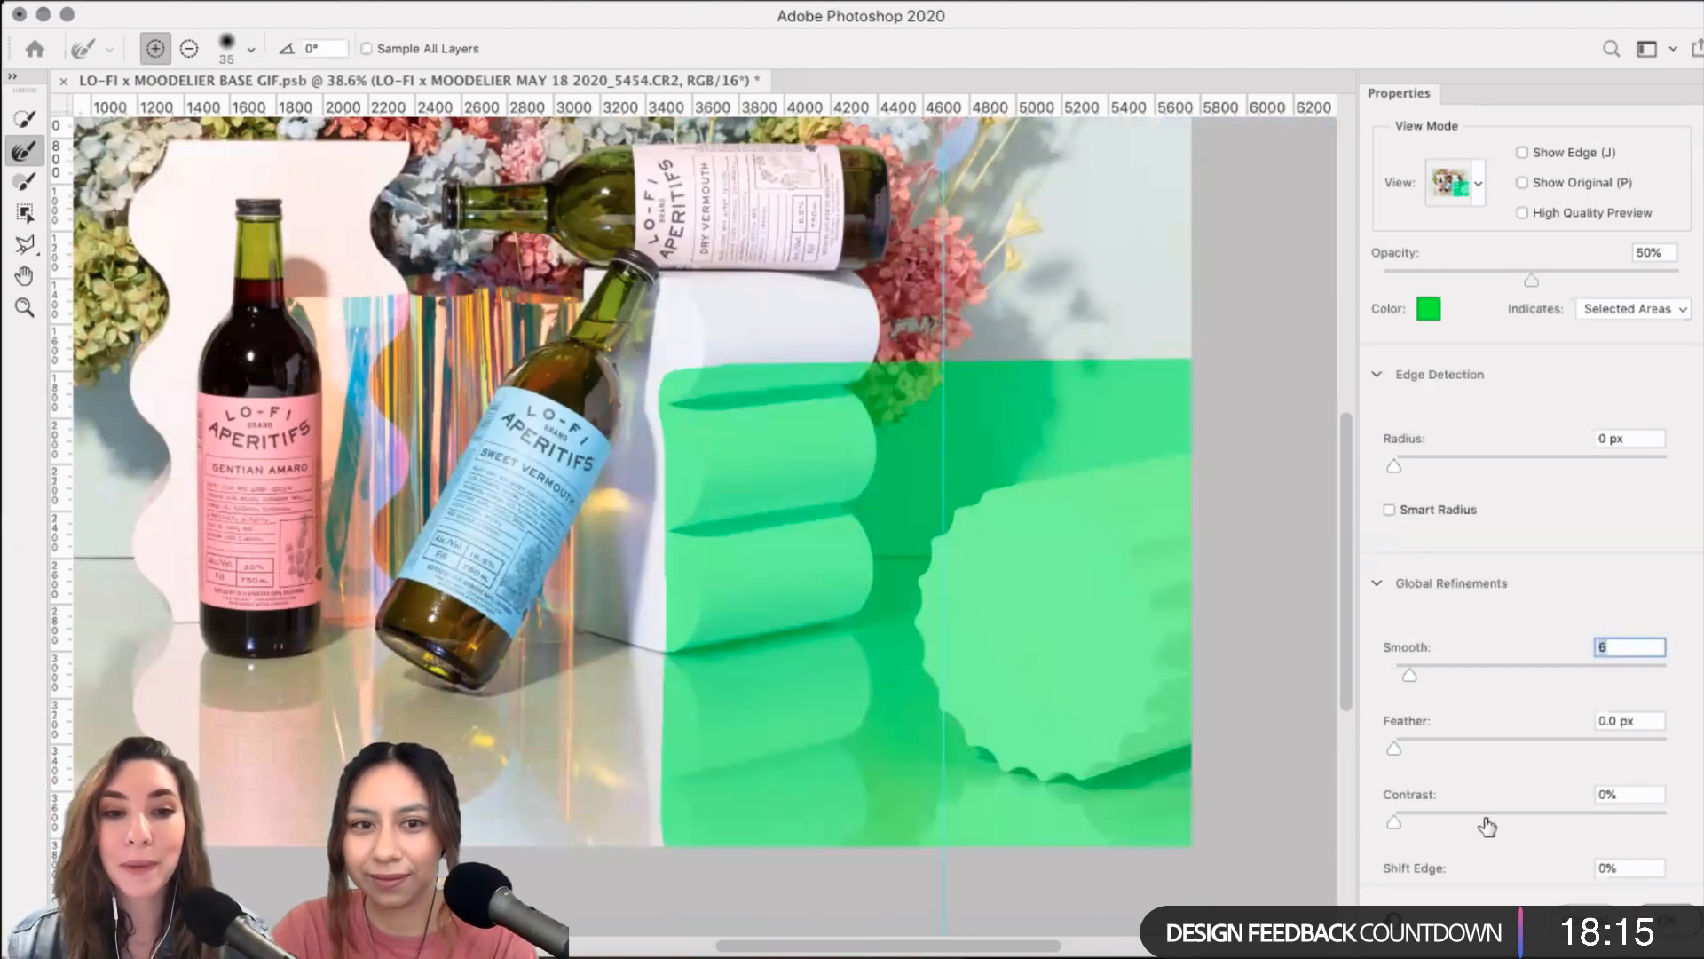
key("Return")
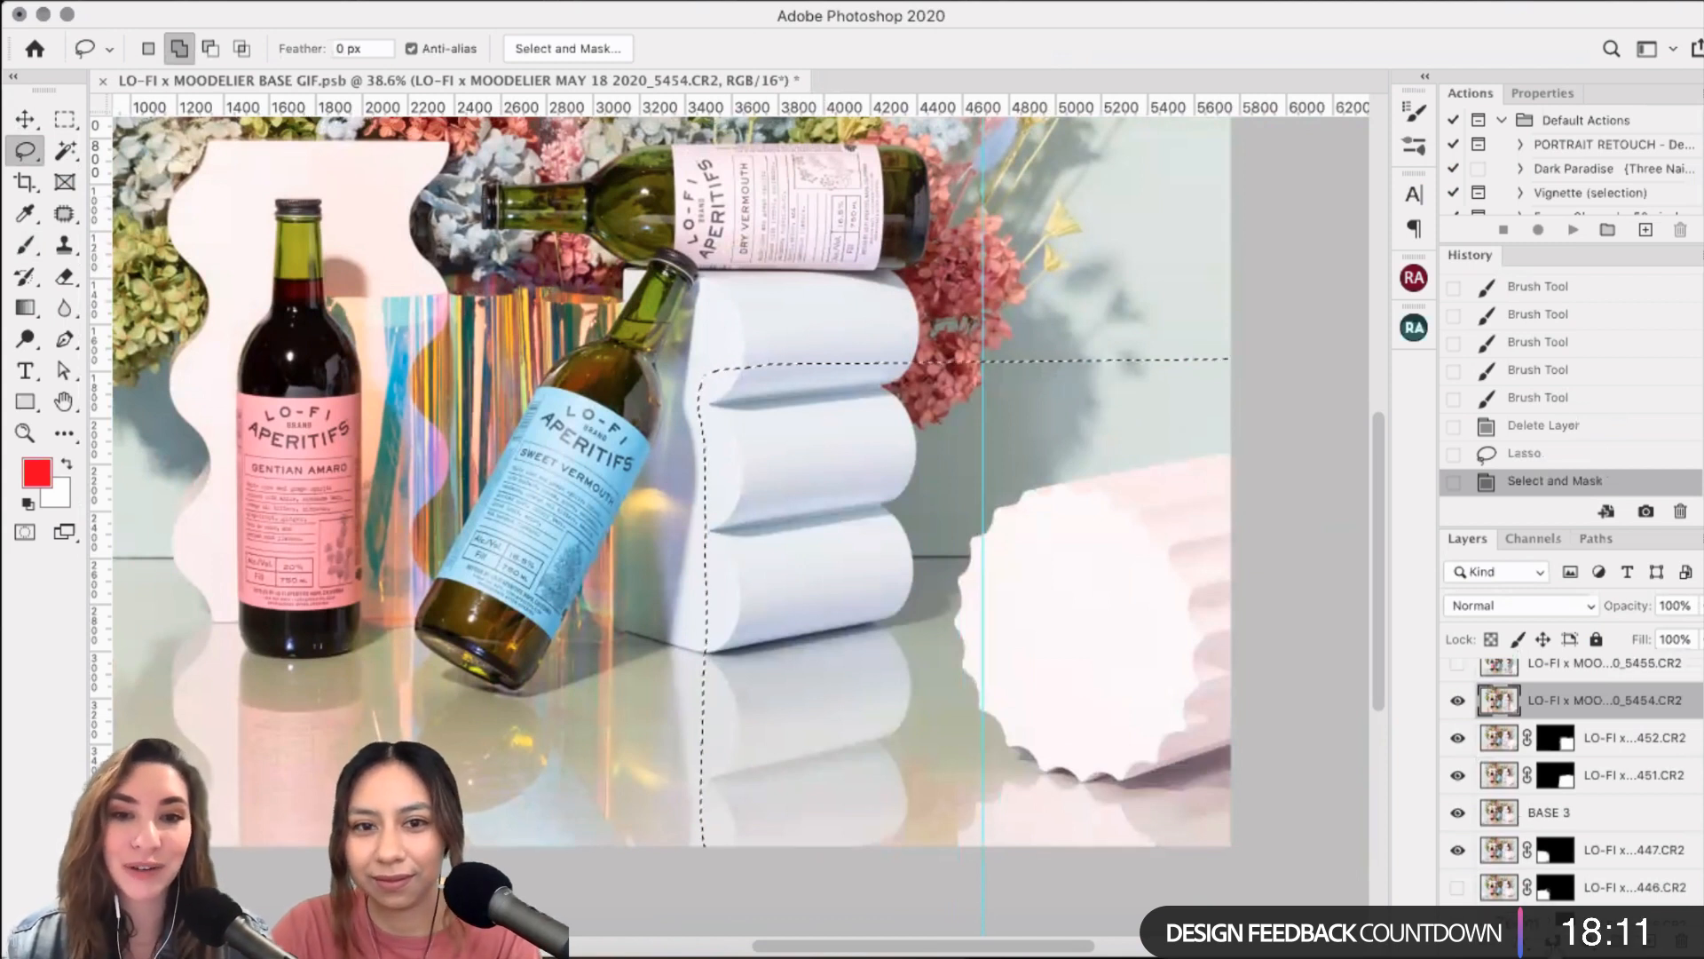
left_click(1553, 941)
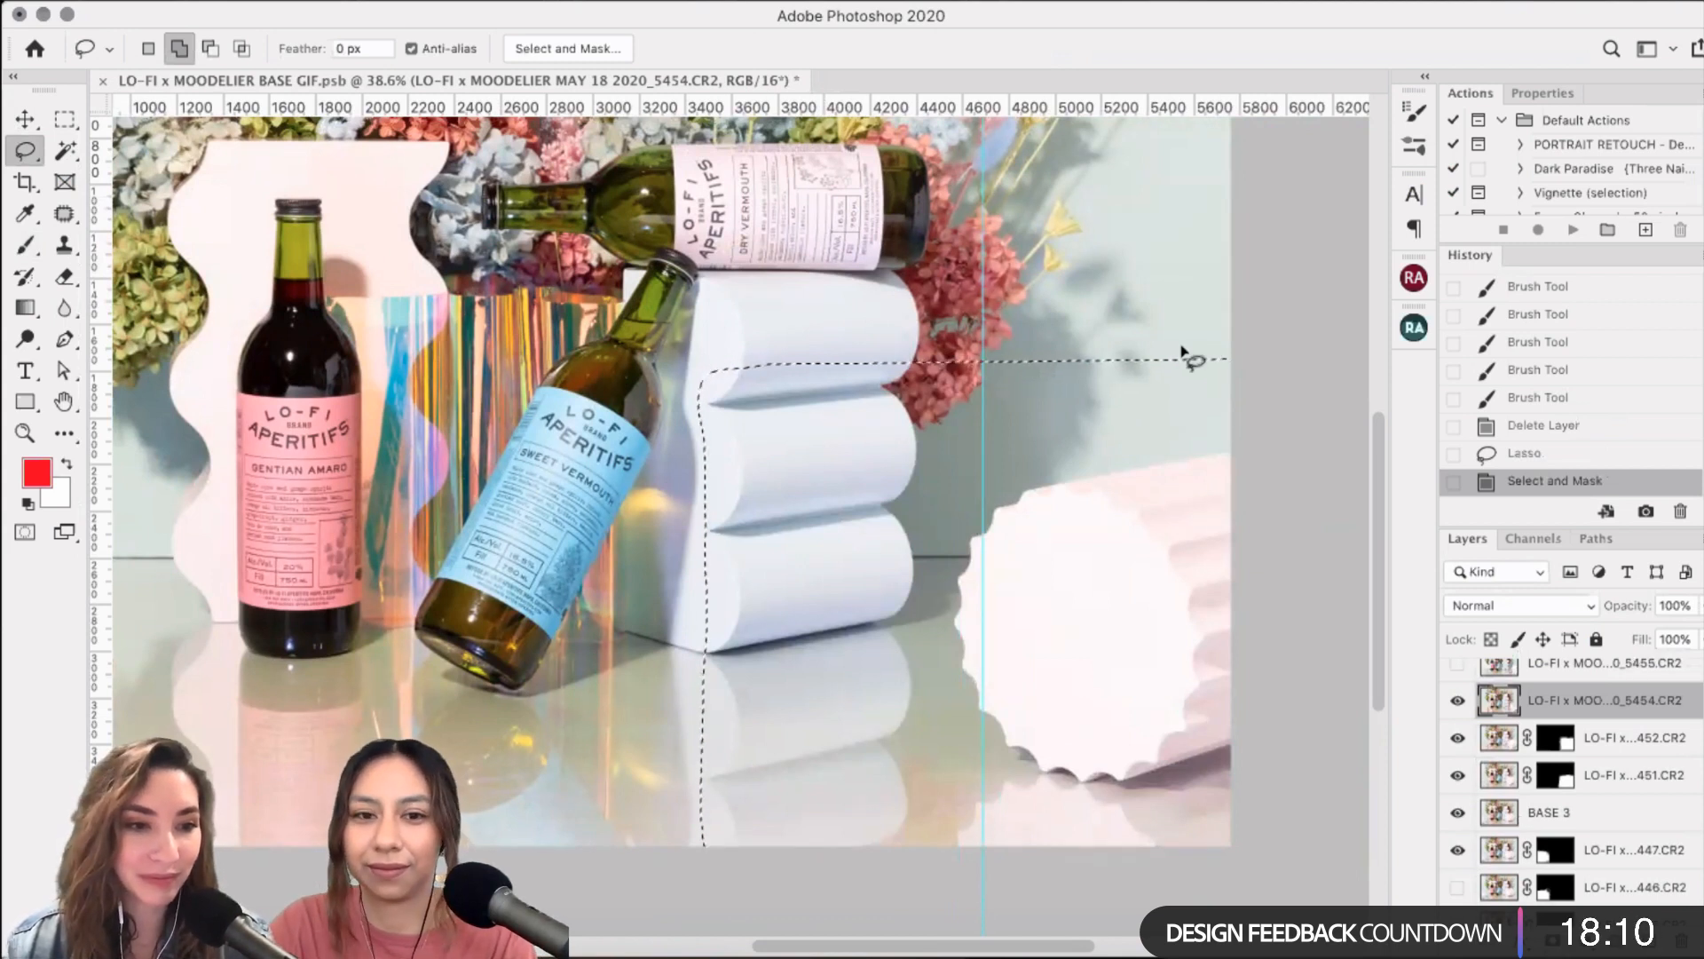
left_click(1457, 700)
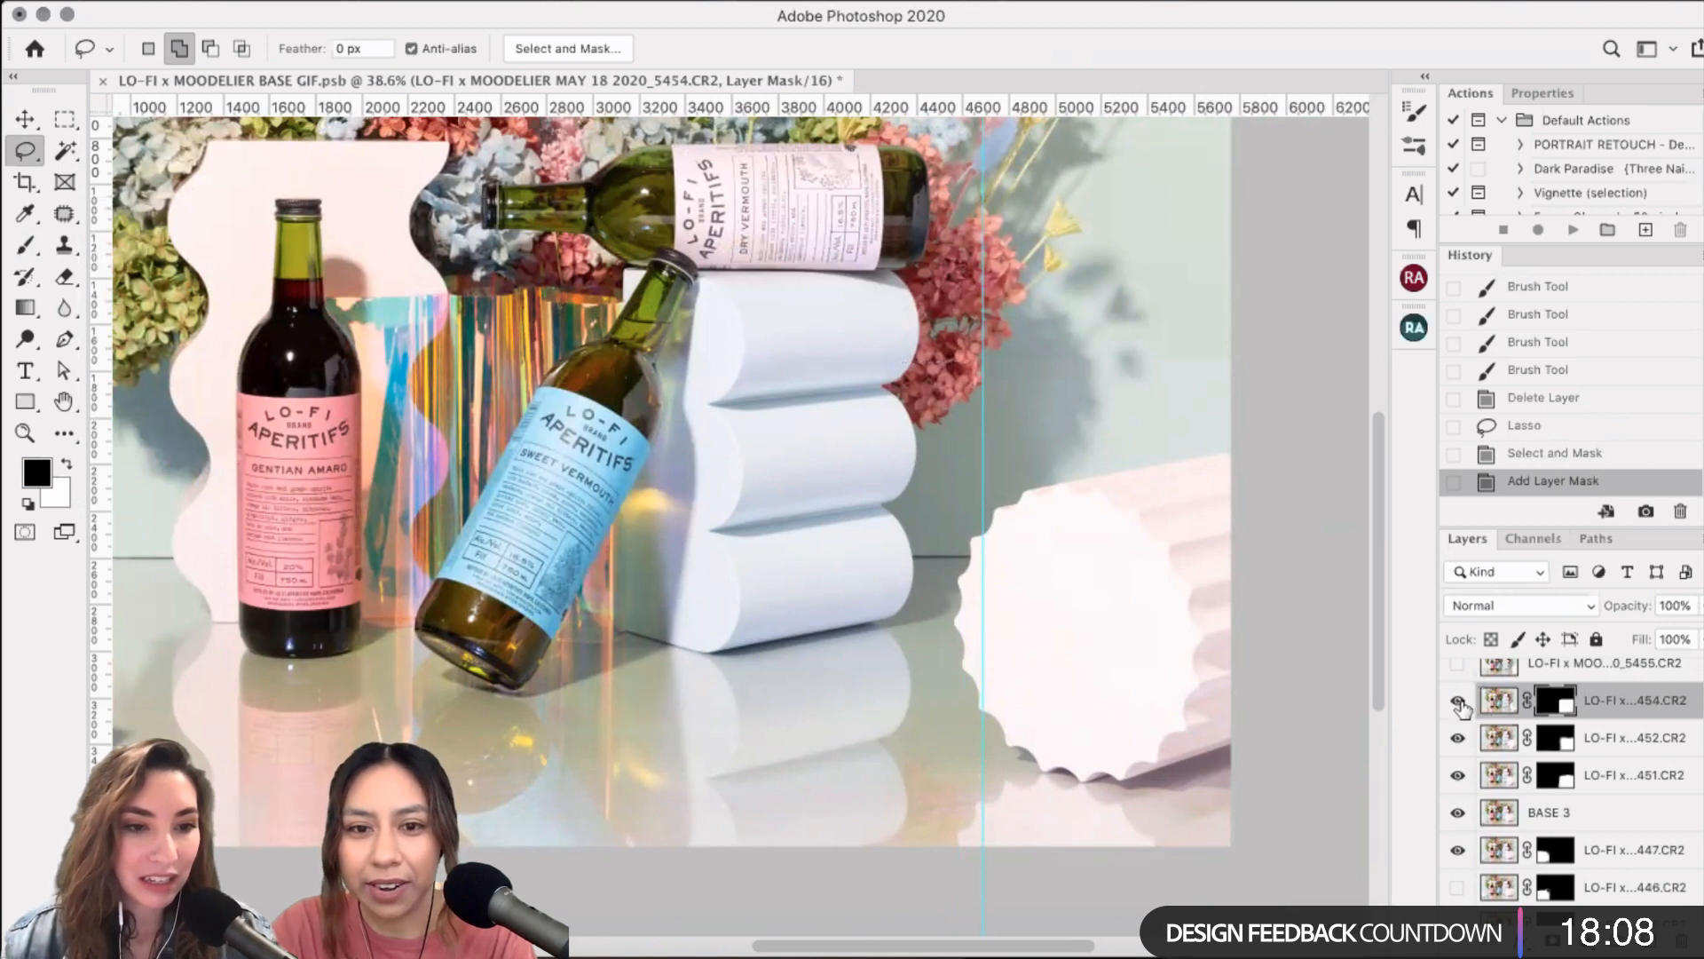
left_click(1458, 700)
- Paint black on the 5454 mask with a size 400 brush along its upper edge, across the block, flowers and wall
key("b")
key("b")
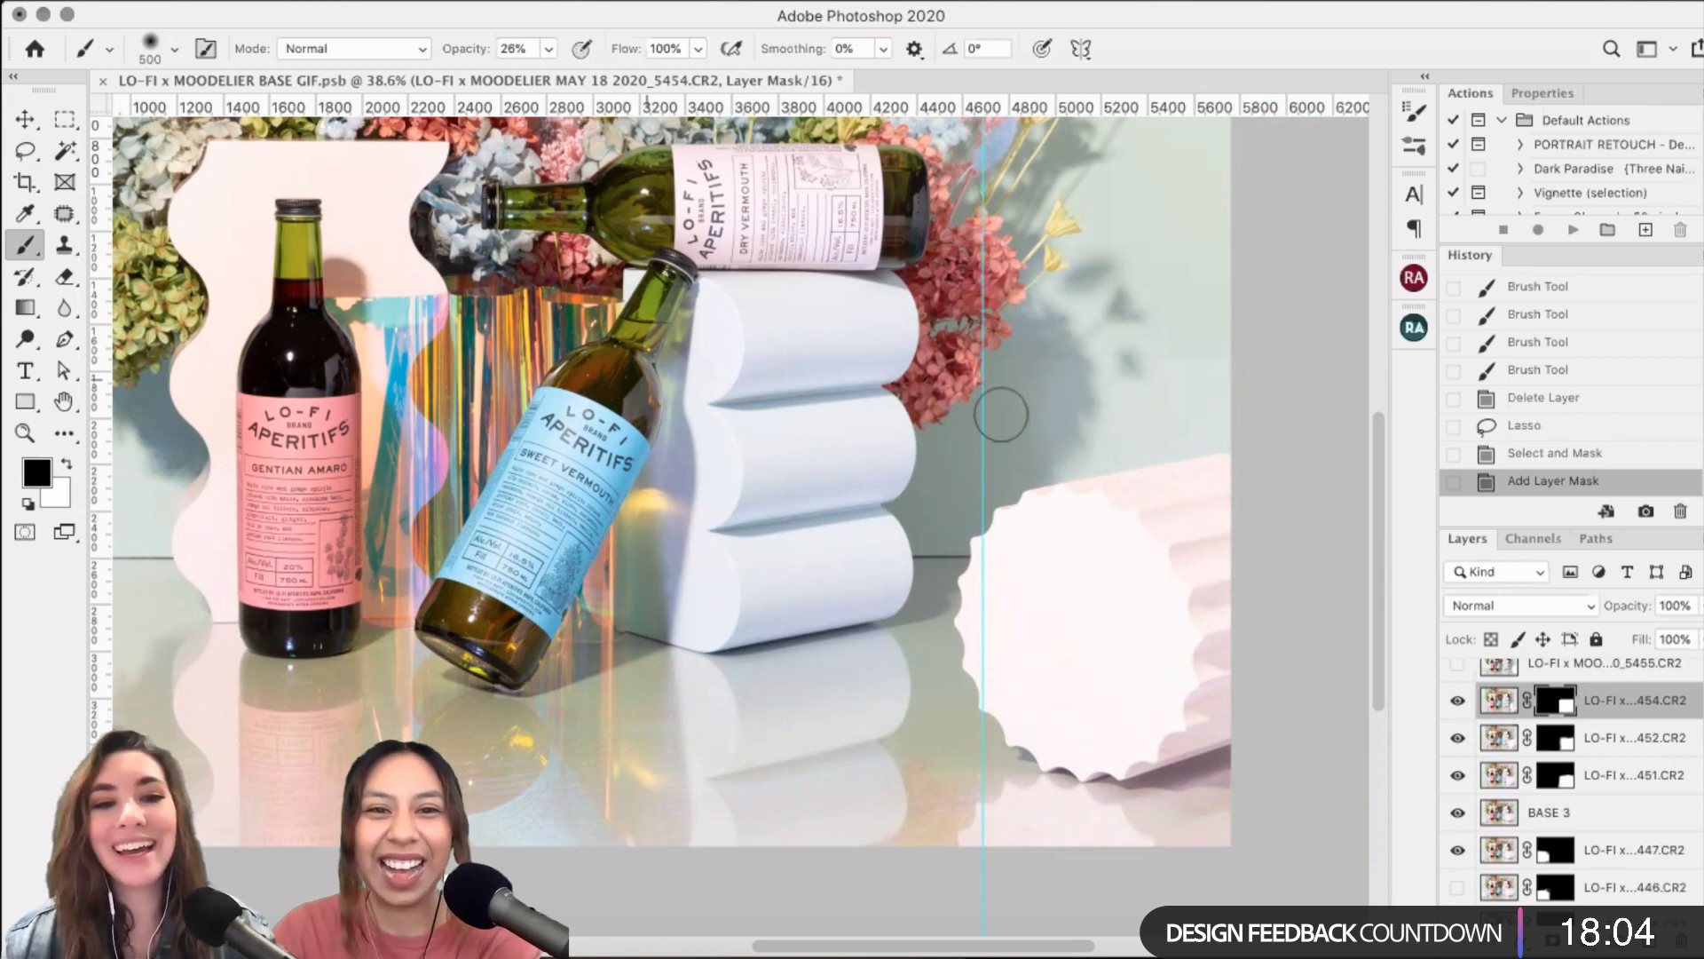
key("bracketright")
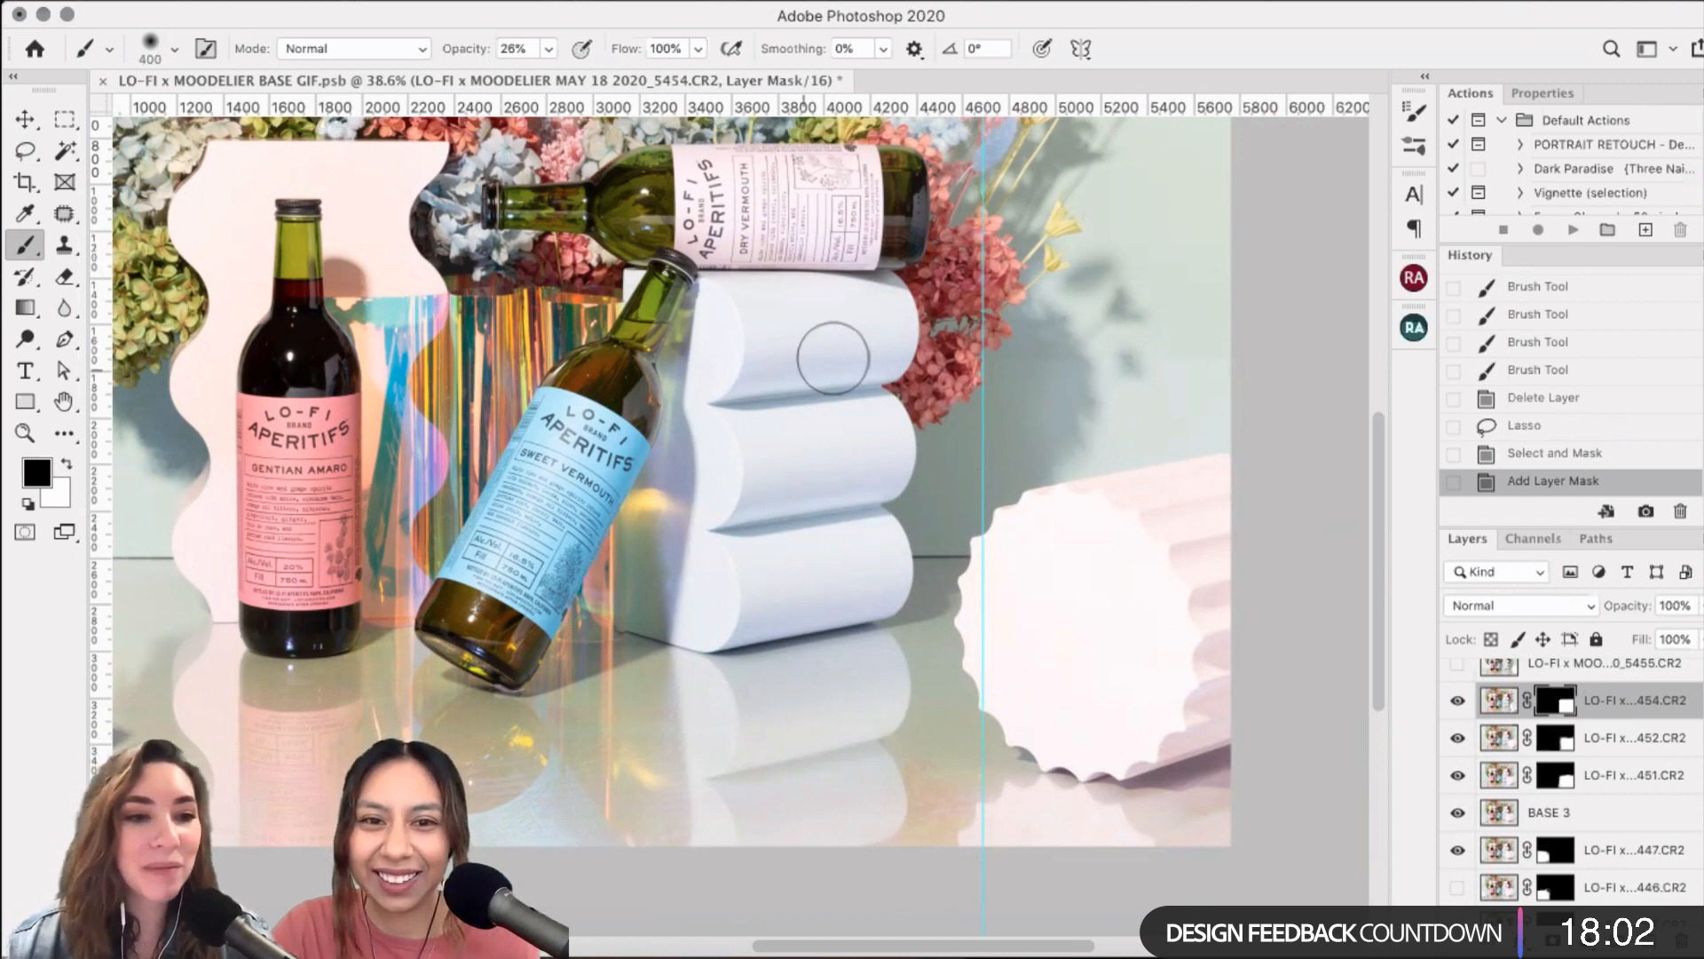
left_click(844, 350)
left_click_drag(964, 340, 924, 342)
left_click(1062, 354)
left_click(1116, 353)
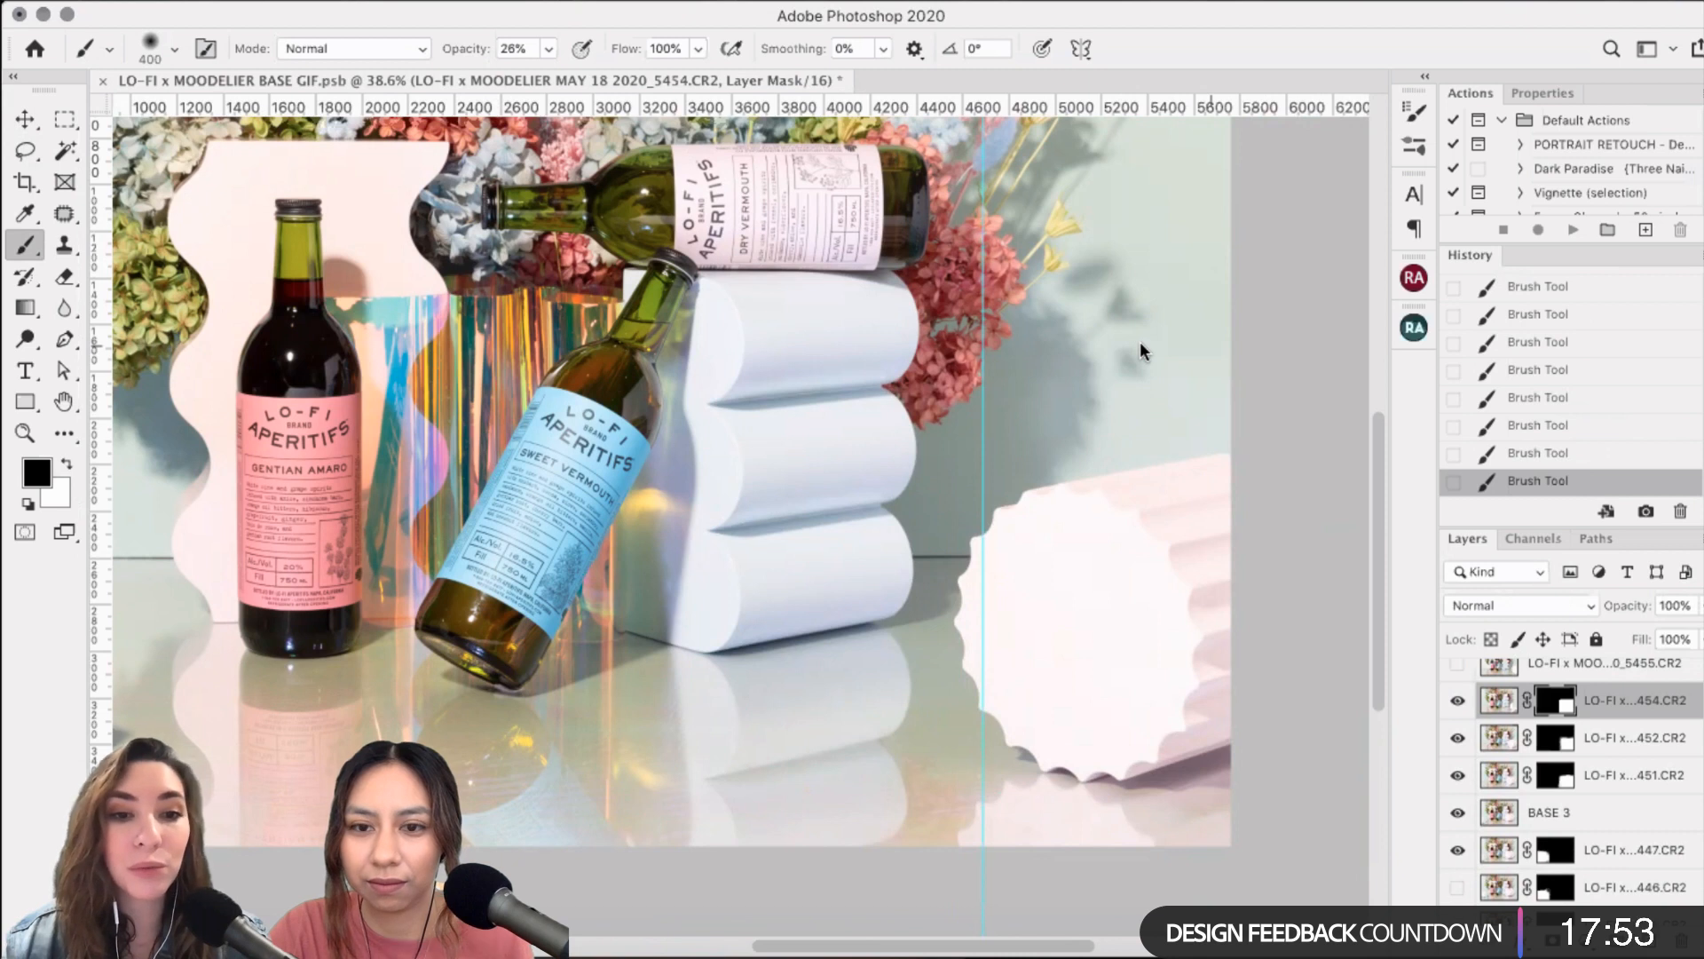
- Switch the mask brush to white at size 400 and save the document
key("bracketleft")
key("bracketleft")
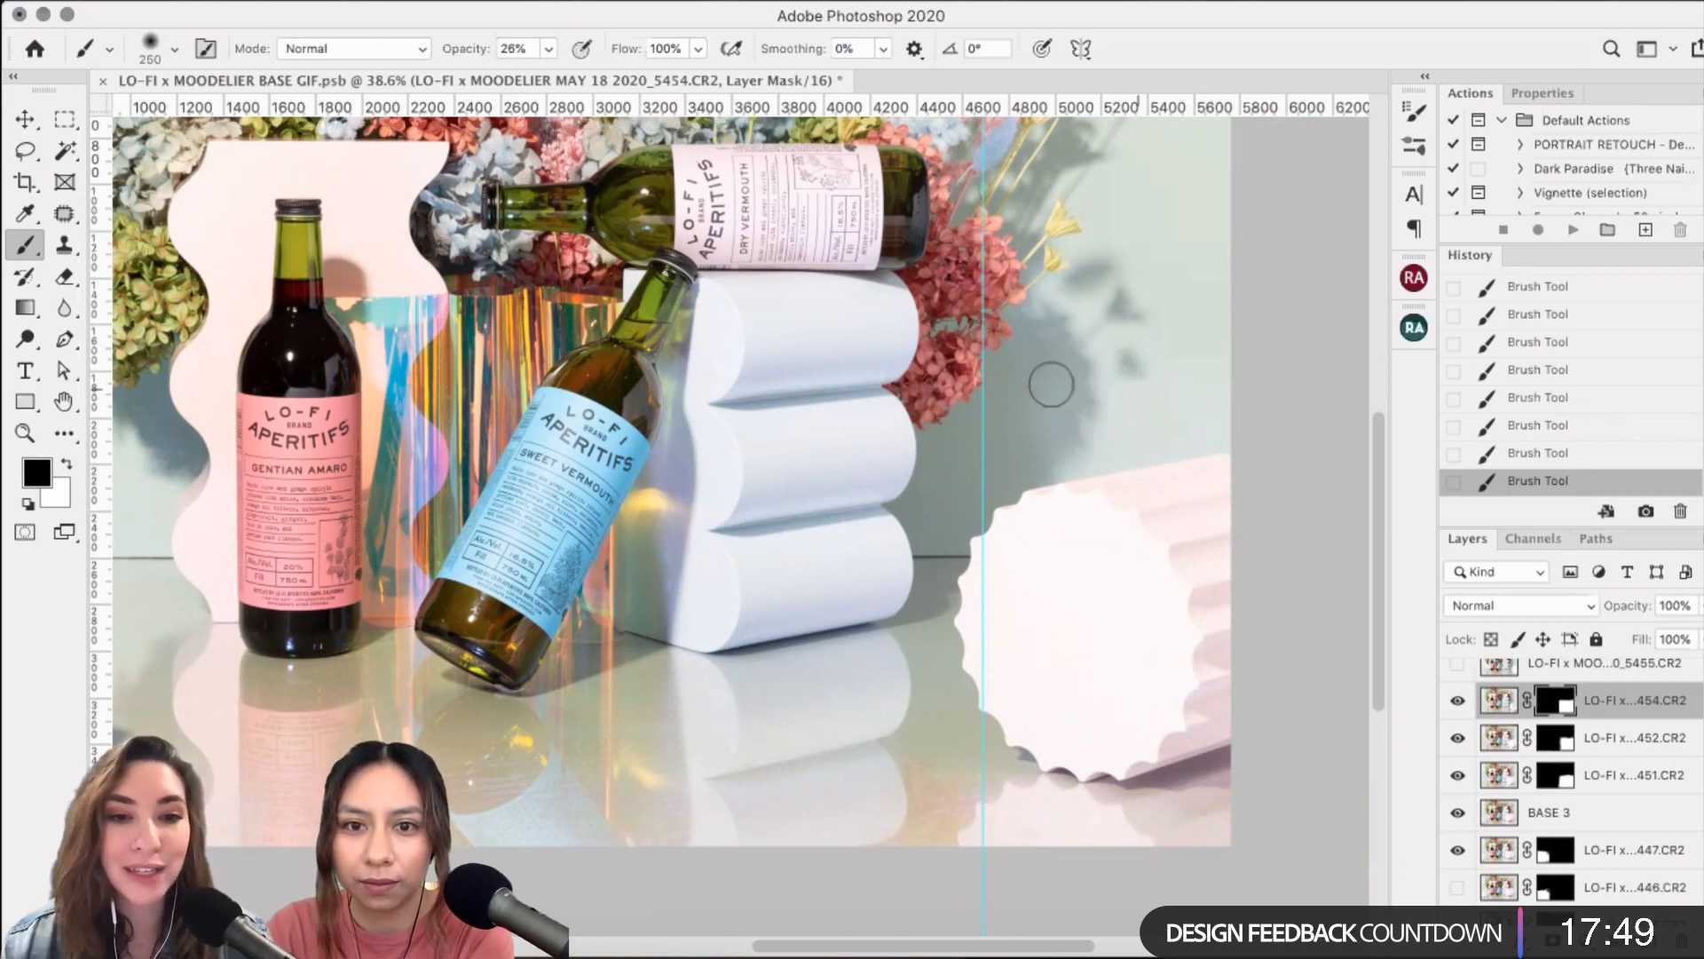
key("bracketleft")
key("bracketleft")
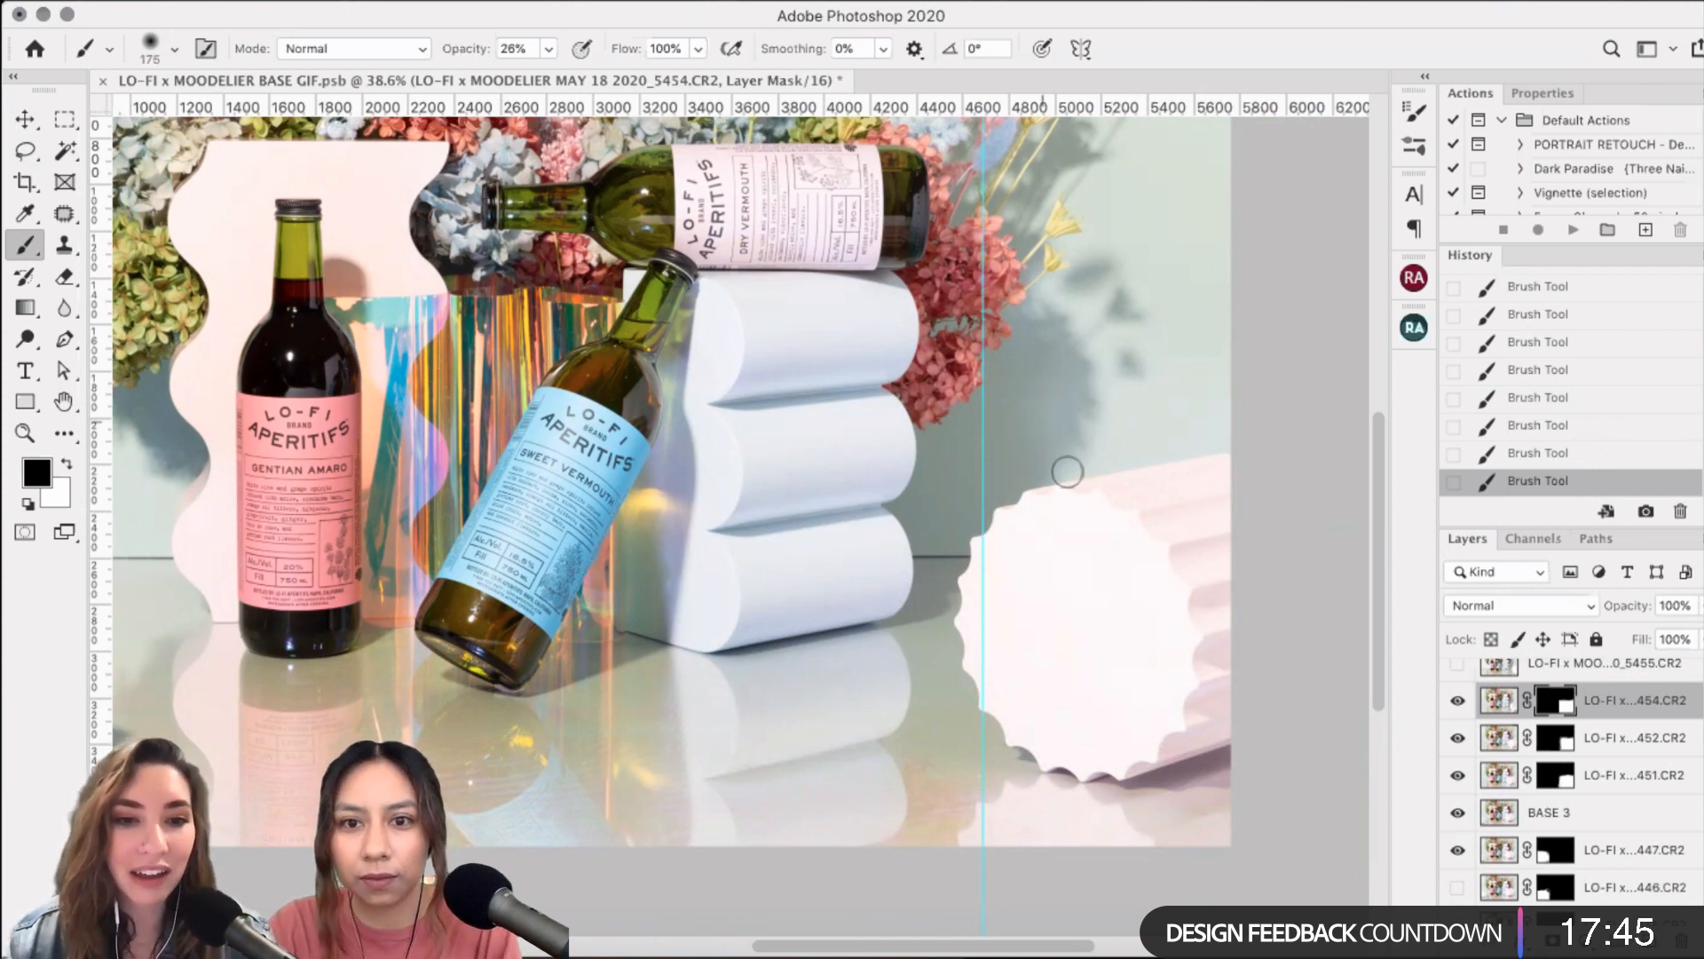
key("x")
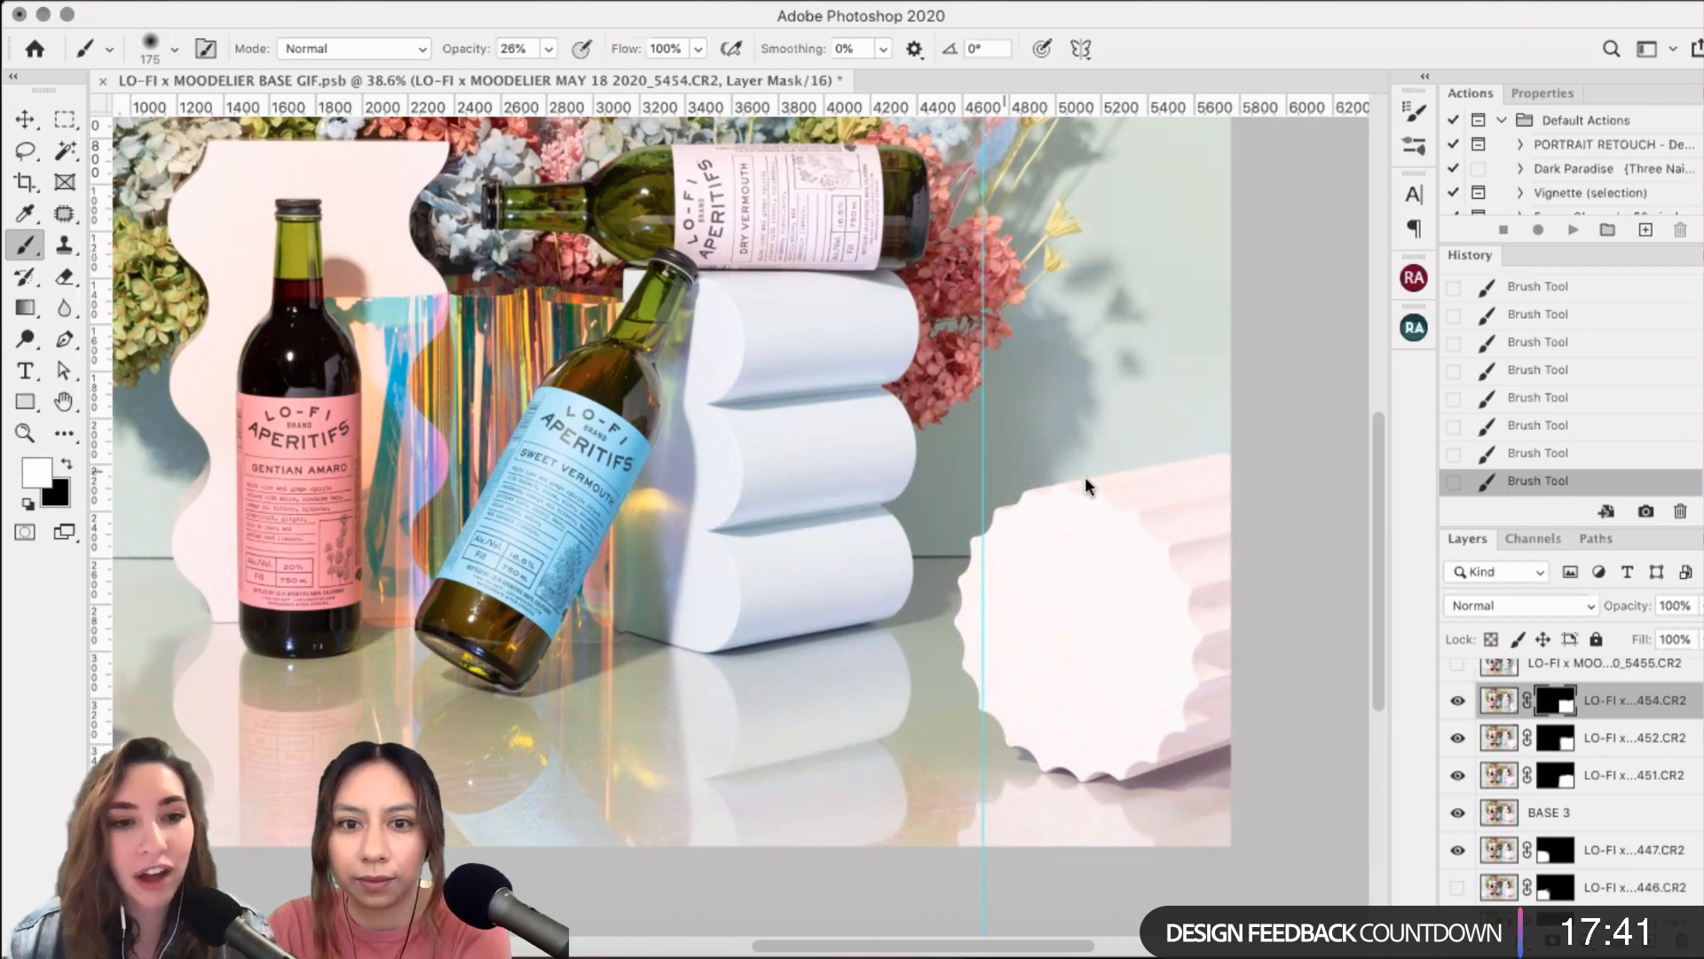
key("bracketright")
key("bracketright")
key("bracketright")
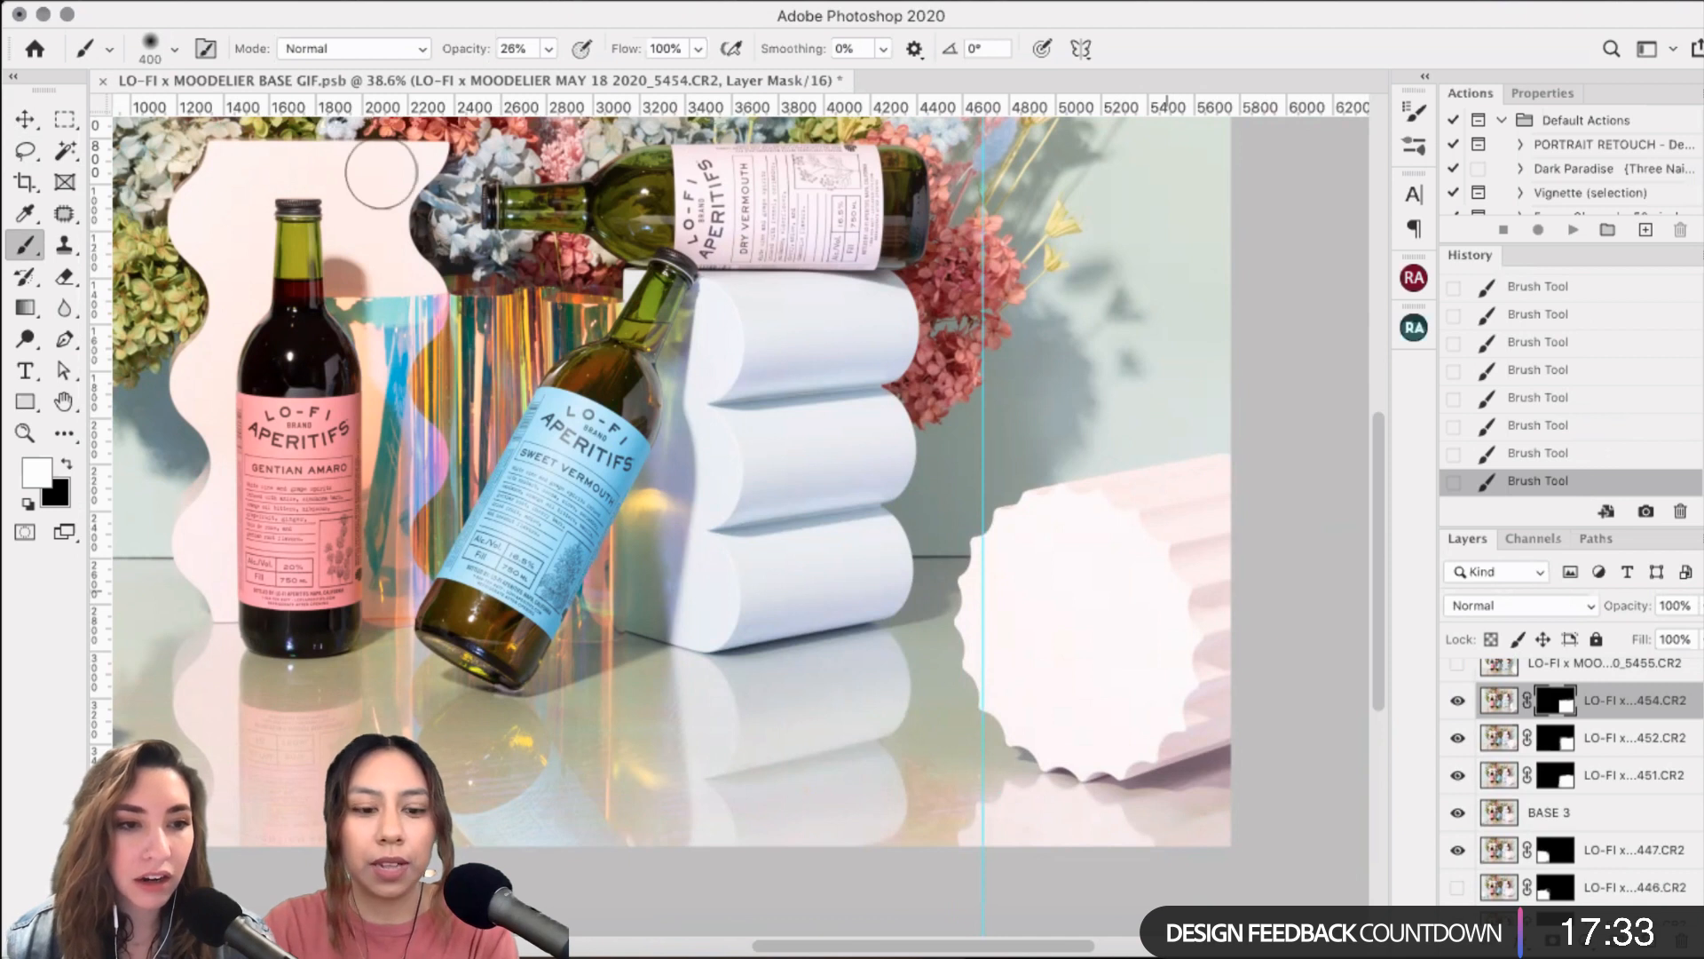
key("super+s")
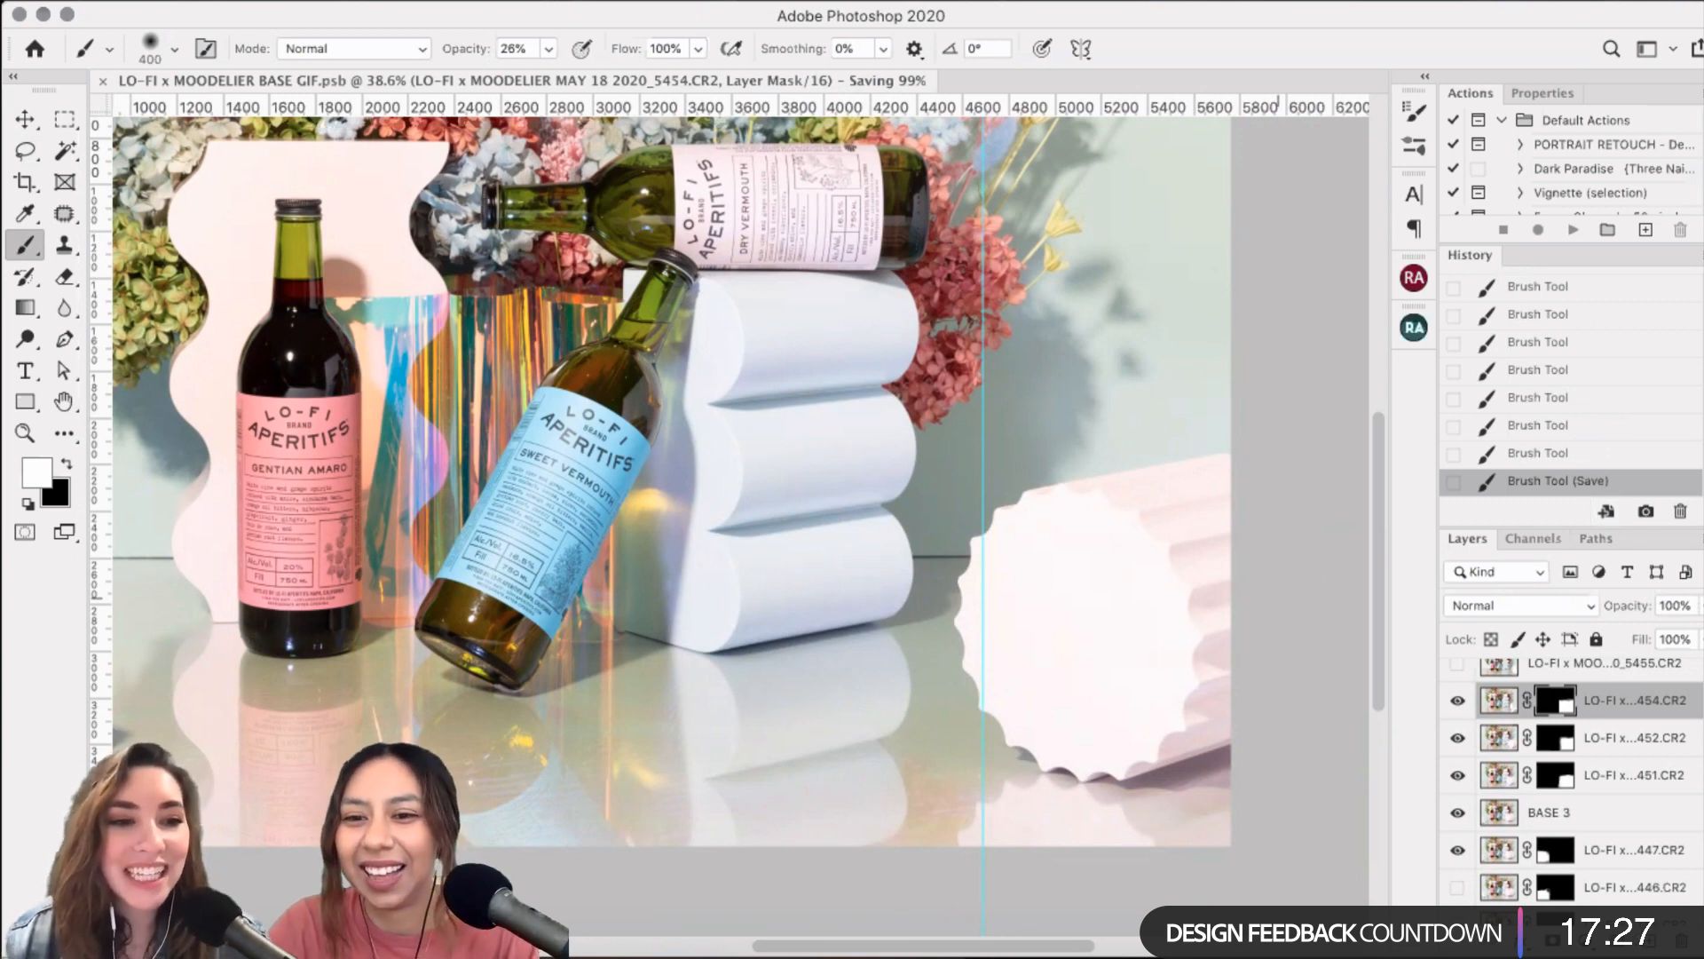
- Paint black at brush size 500 along the 5454 mask's edge beside the scalloped block, and compare with the layer hidden and shown
left_click(1459, 704)
left_click(1458, 704)
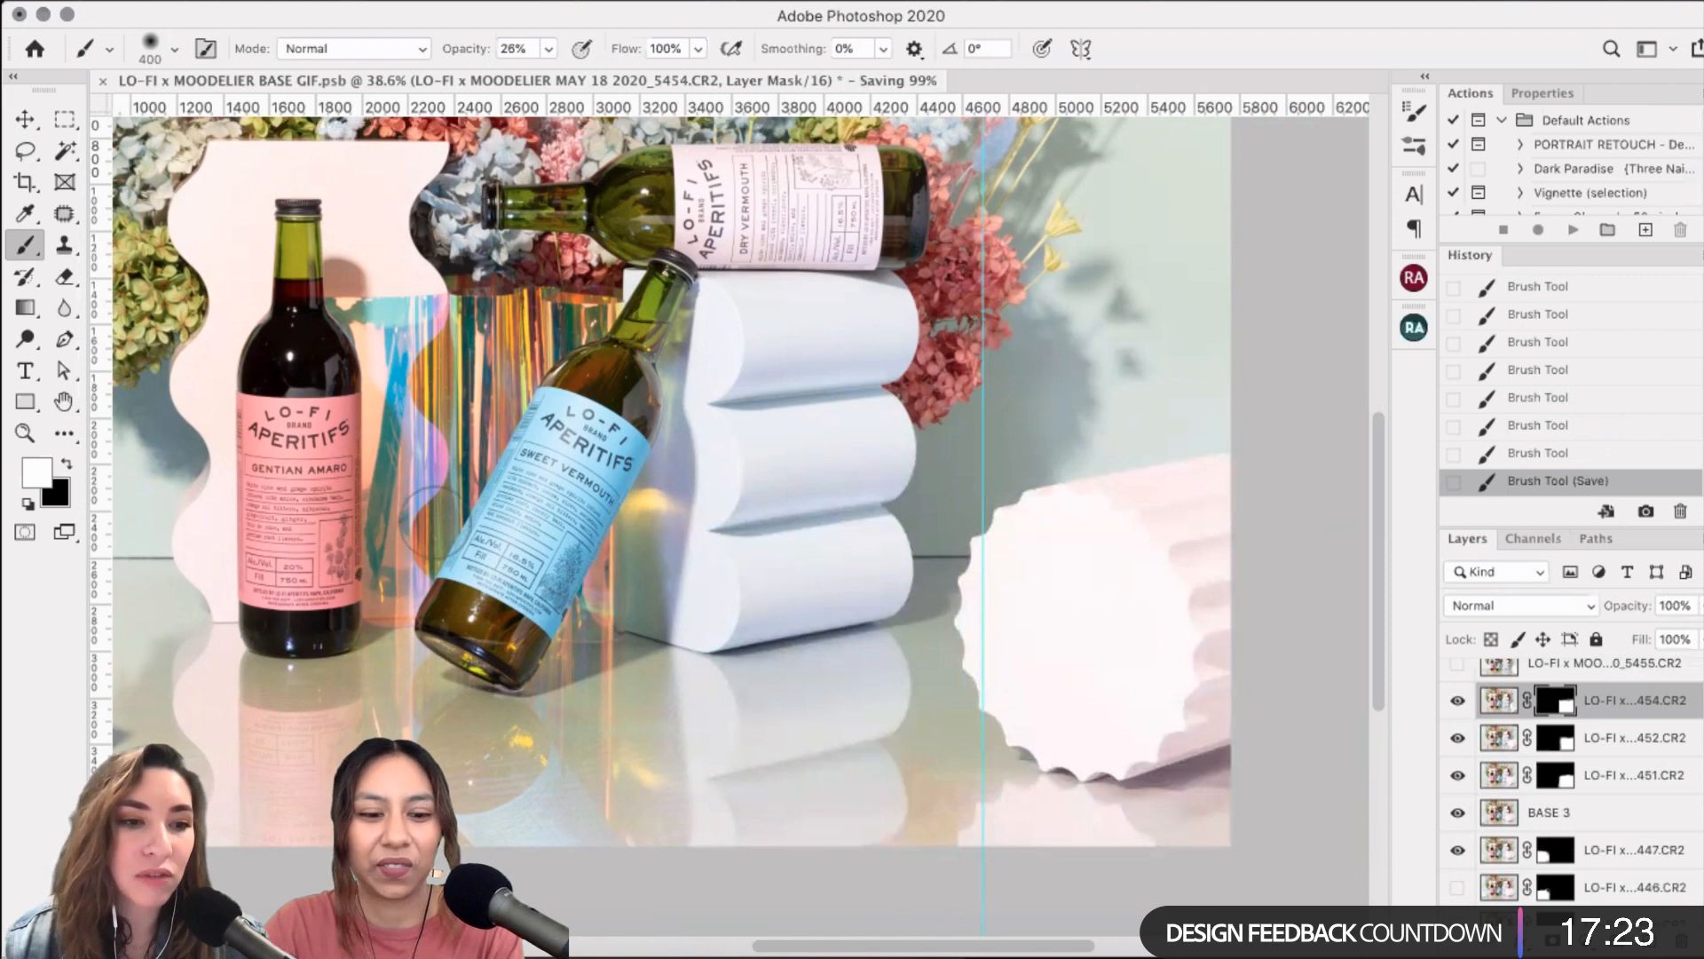
key("x")
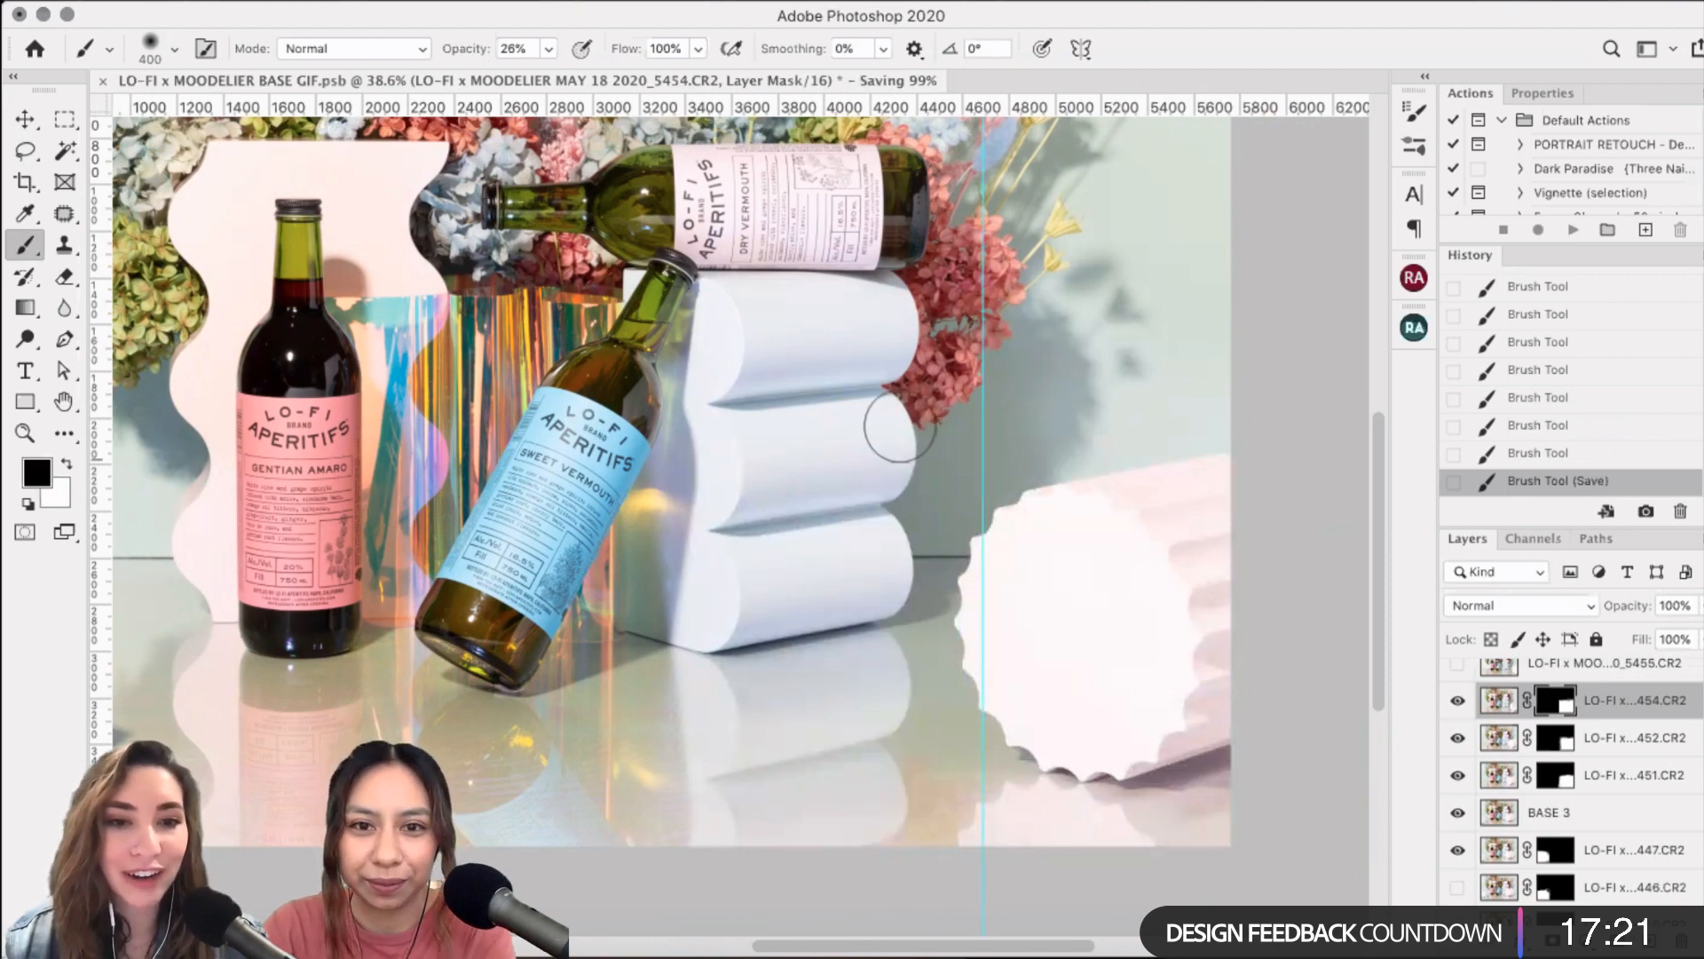
key("bracketright")
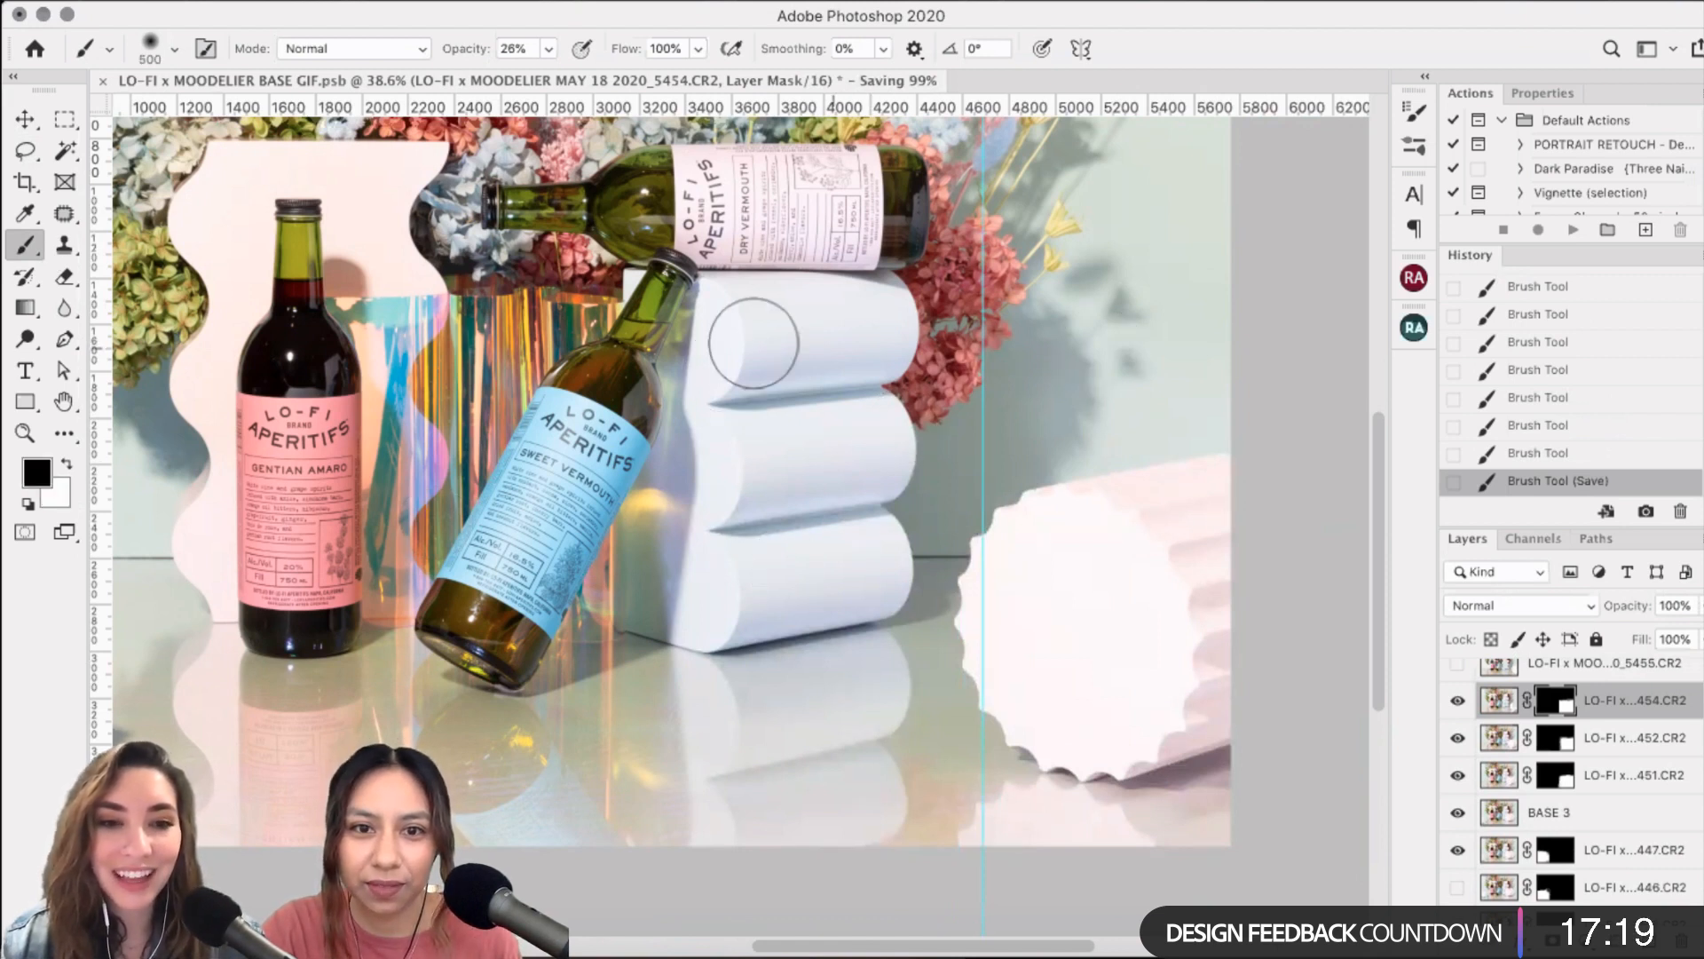
mouse_move(760, 359)
left_mouse_down()
mouse_move(686, 411)
mouse_move(676, 663)
left_mouse_up()
left_click(689, 411)
left_click(676, 664)
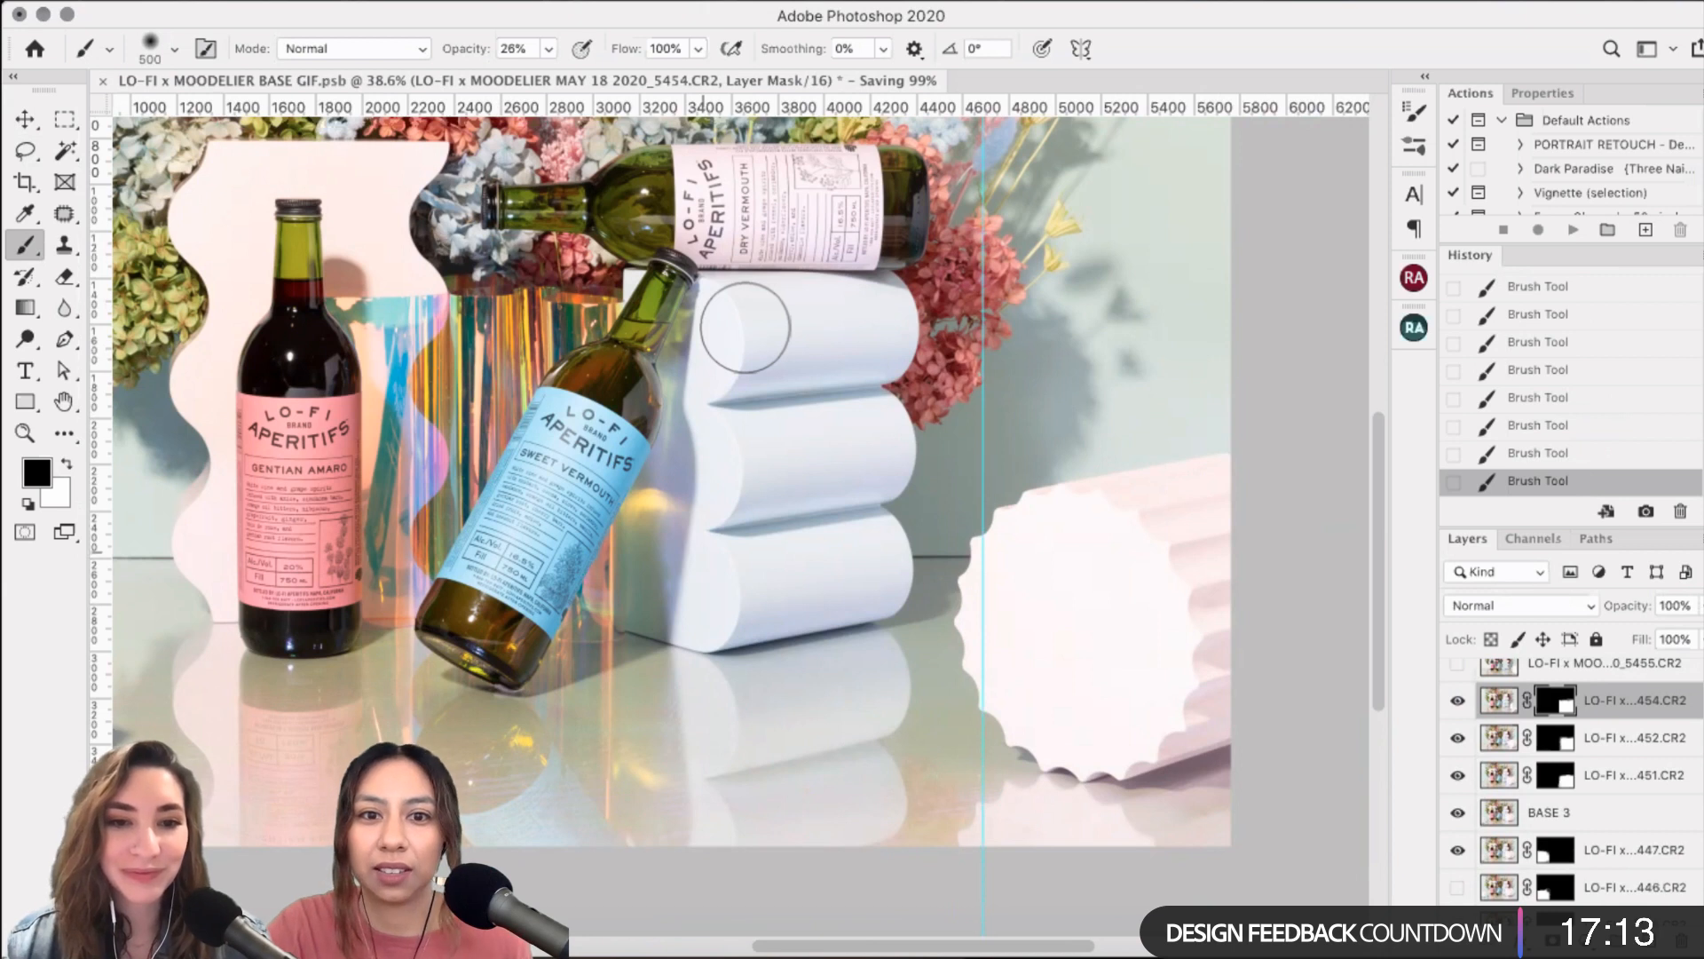
left_click(1458, 702)
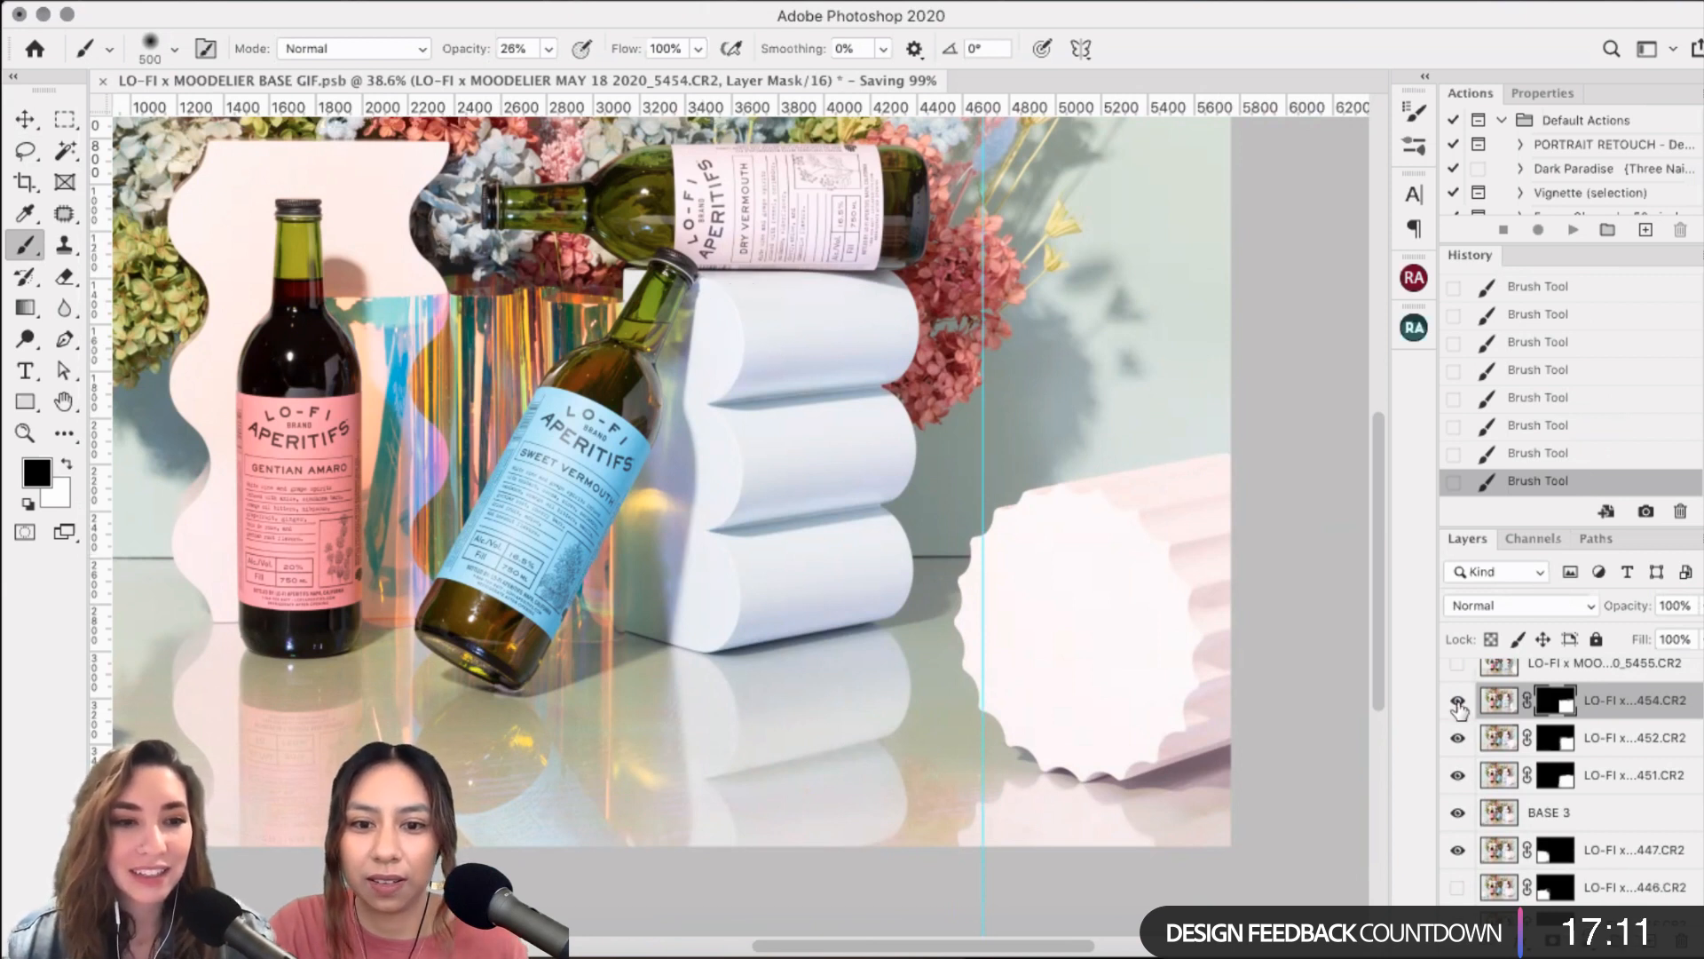
left_click(1459, 706)
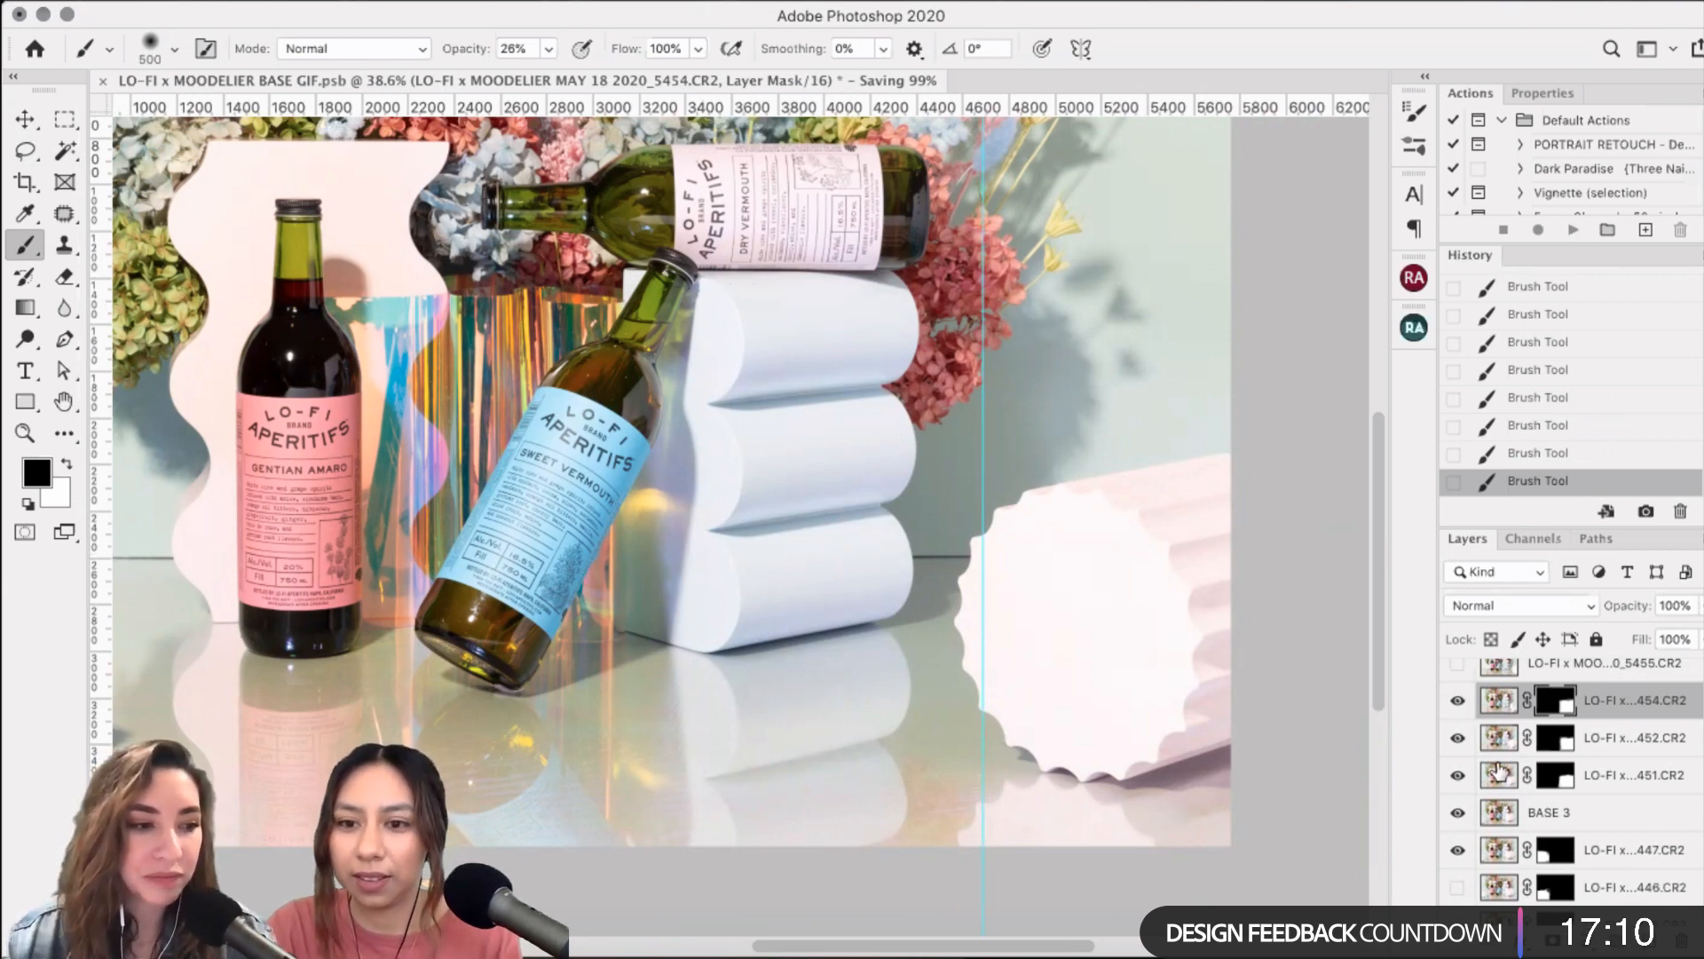
- Show and select the 5455 layer, and delete the hidden layers above it from 5456 through 5458
scroll(1458, 711, "up", 1)
left_click(1457, 708)
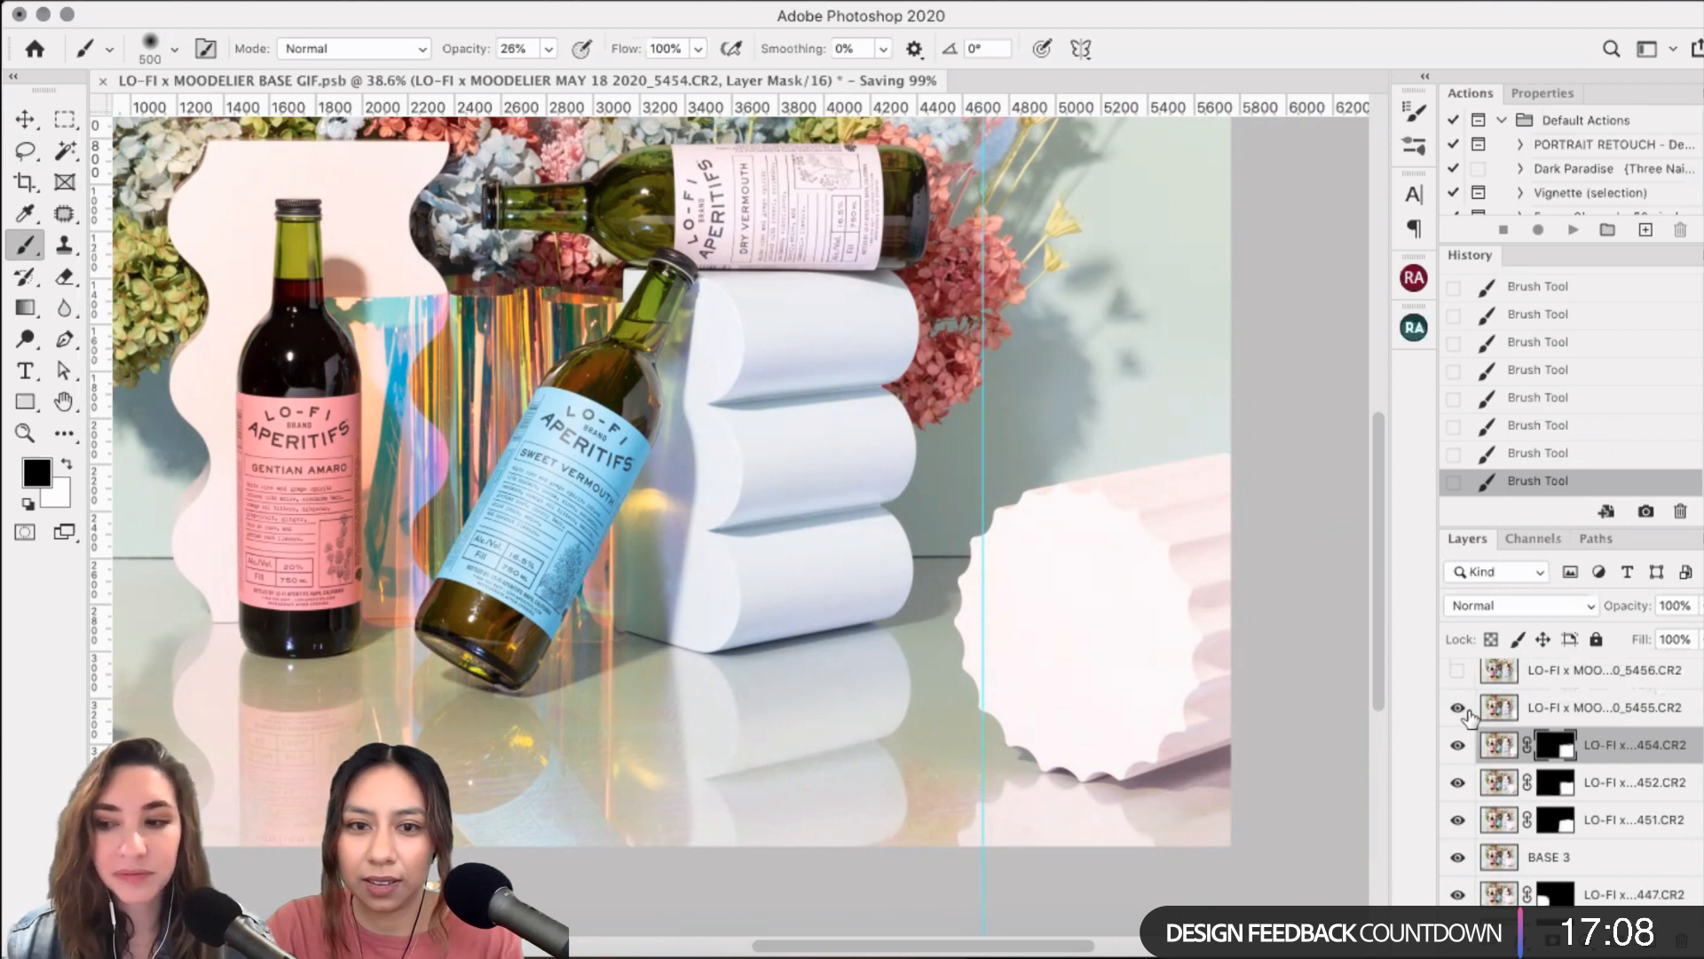
left_click(1600, 708)
scroll(1600, 708, "up", 1)
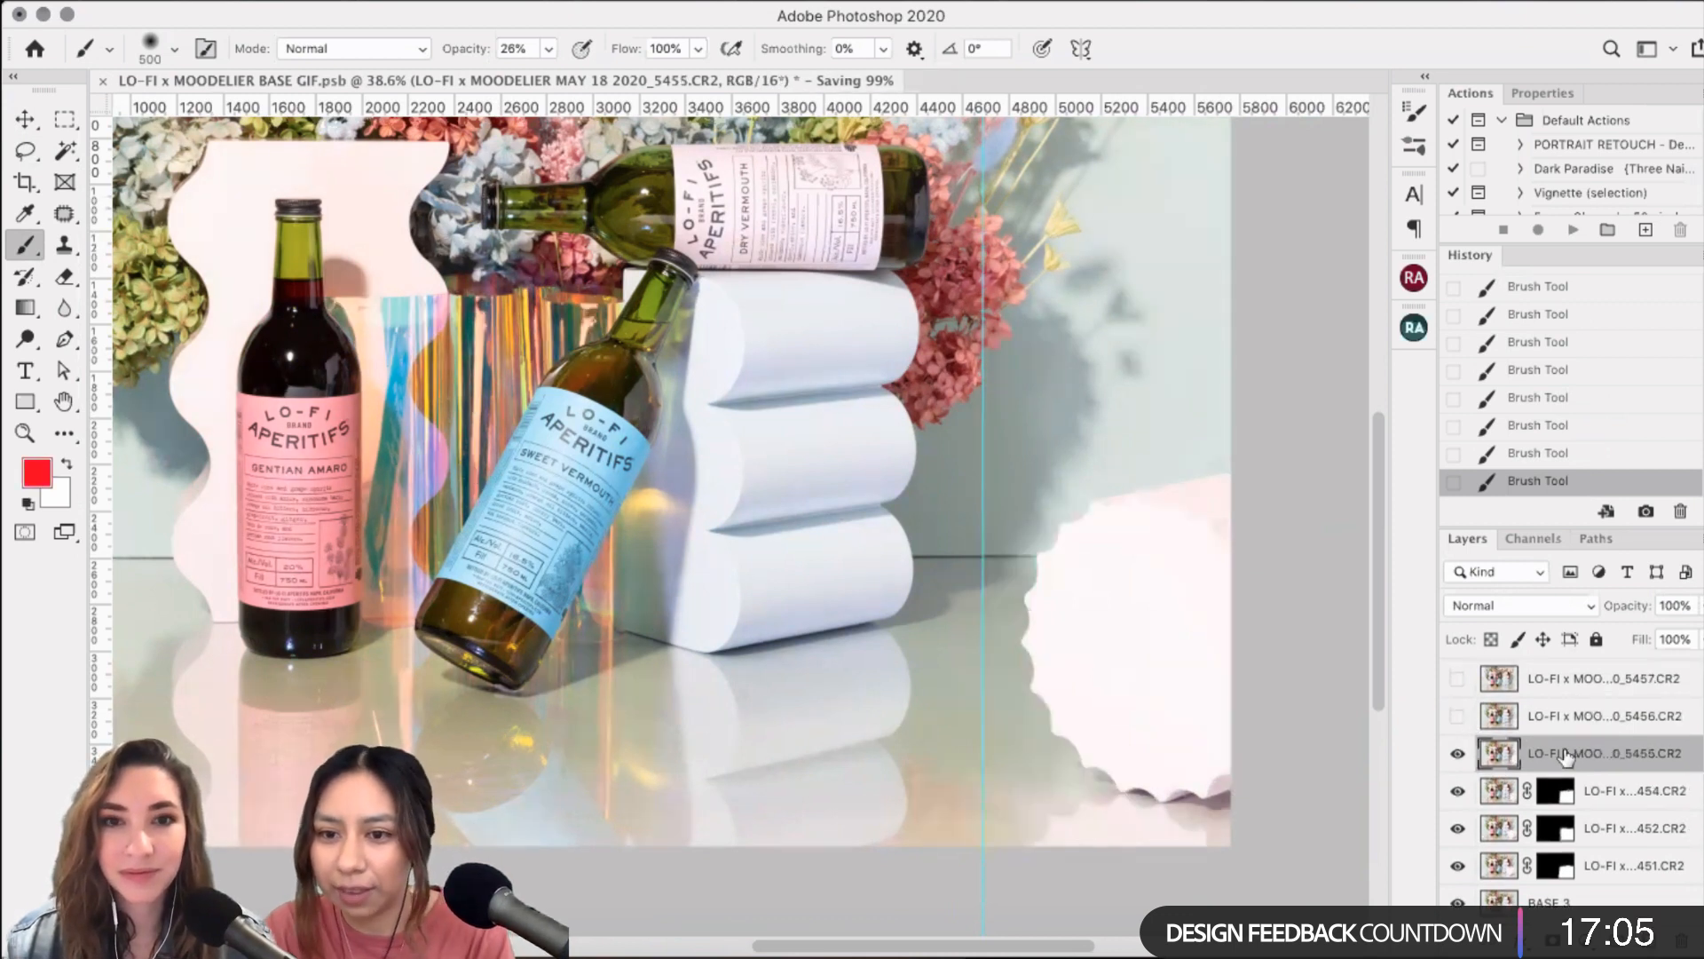
scroll(1598, 746, "up", 1)
left_click(1598, 749)
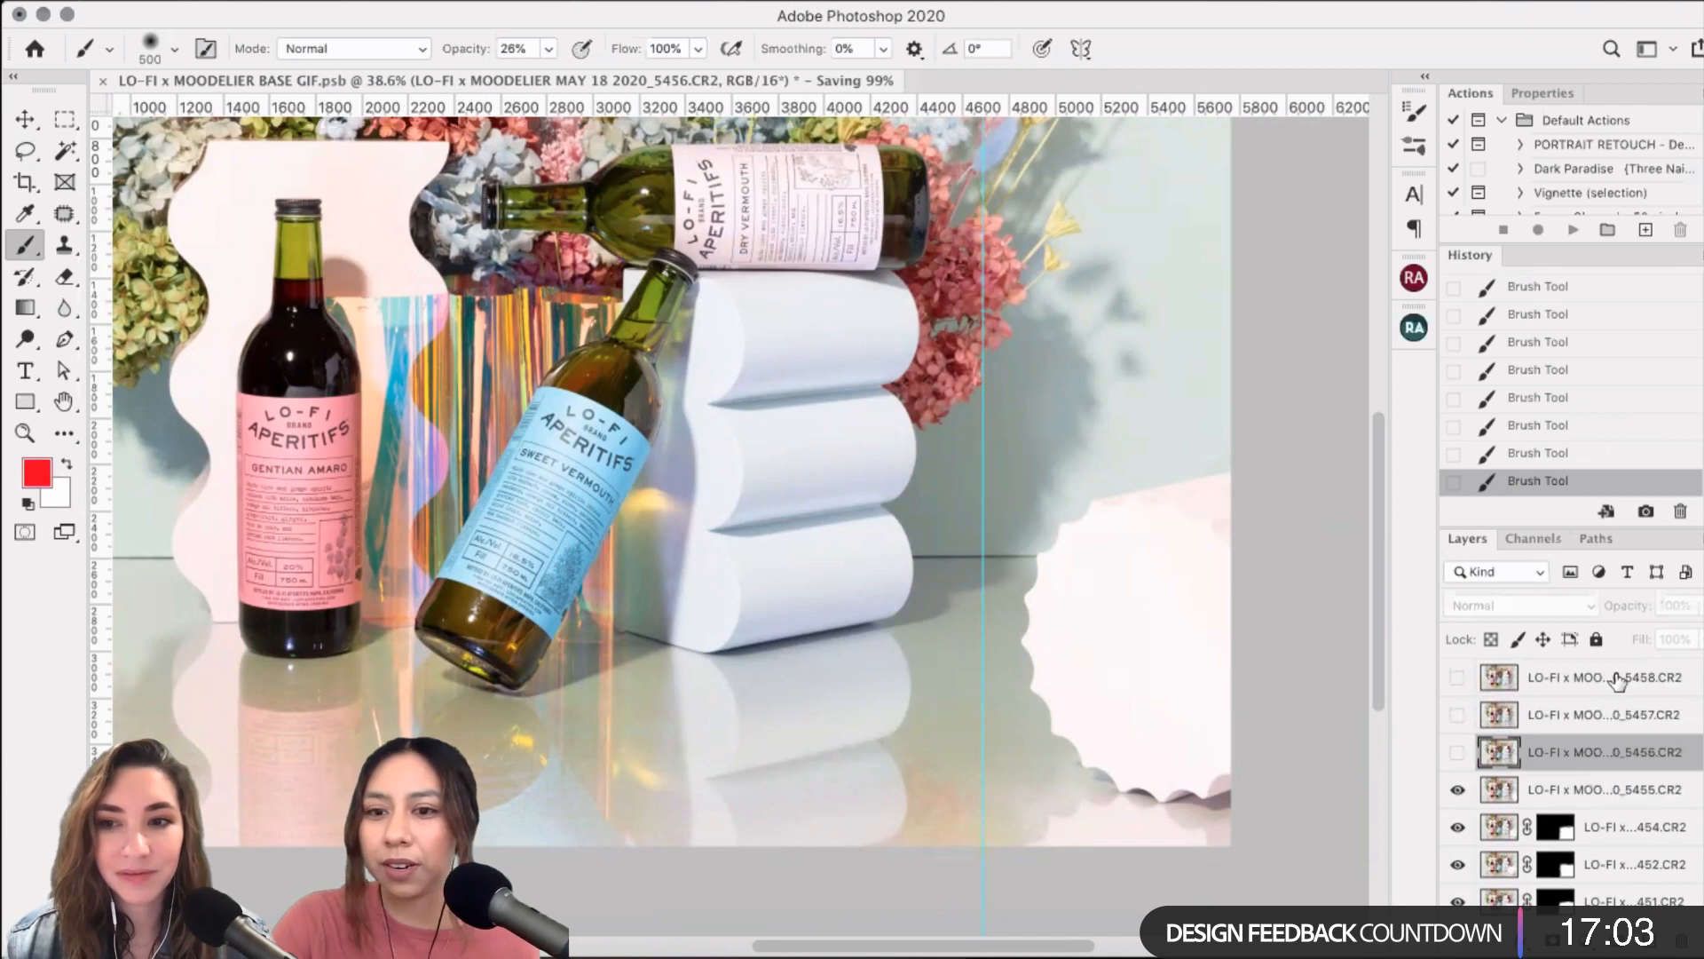
left_click(1618, 680, "shift")
key("Delete")
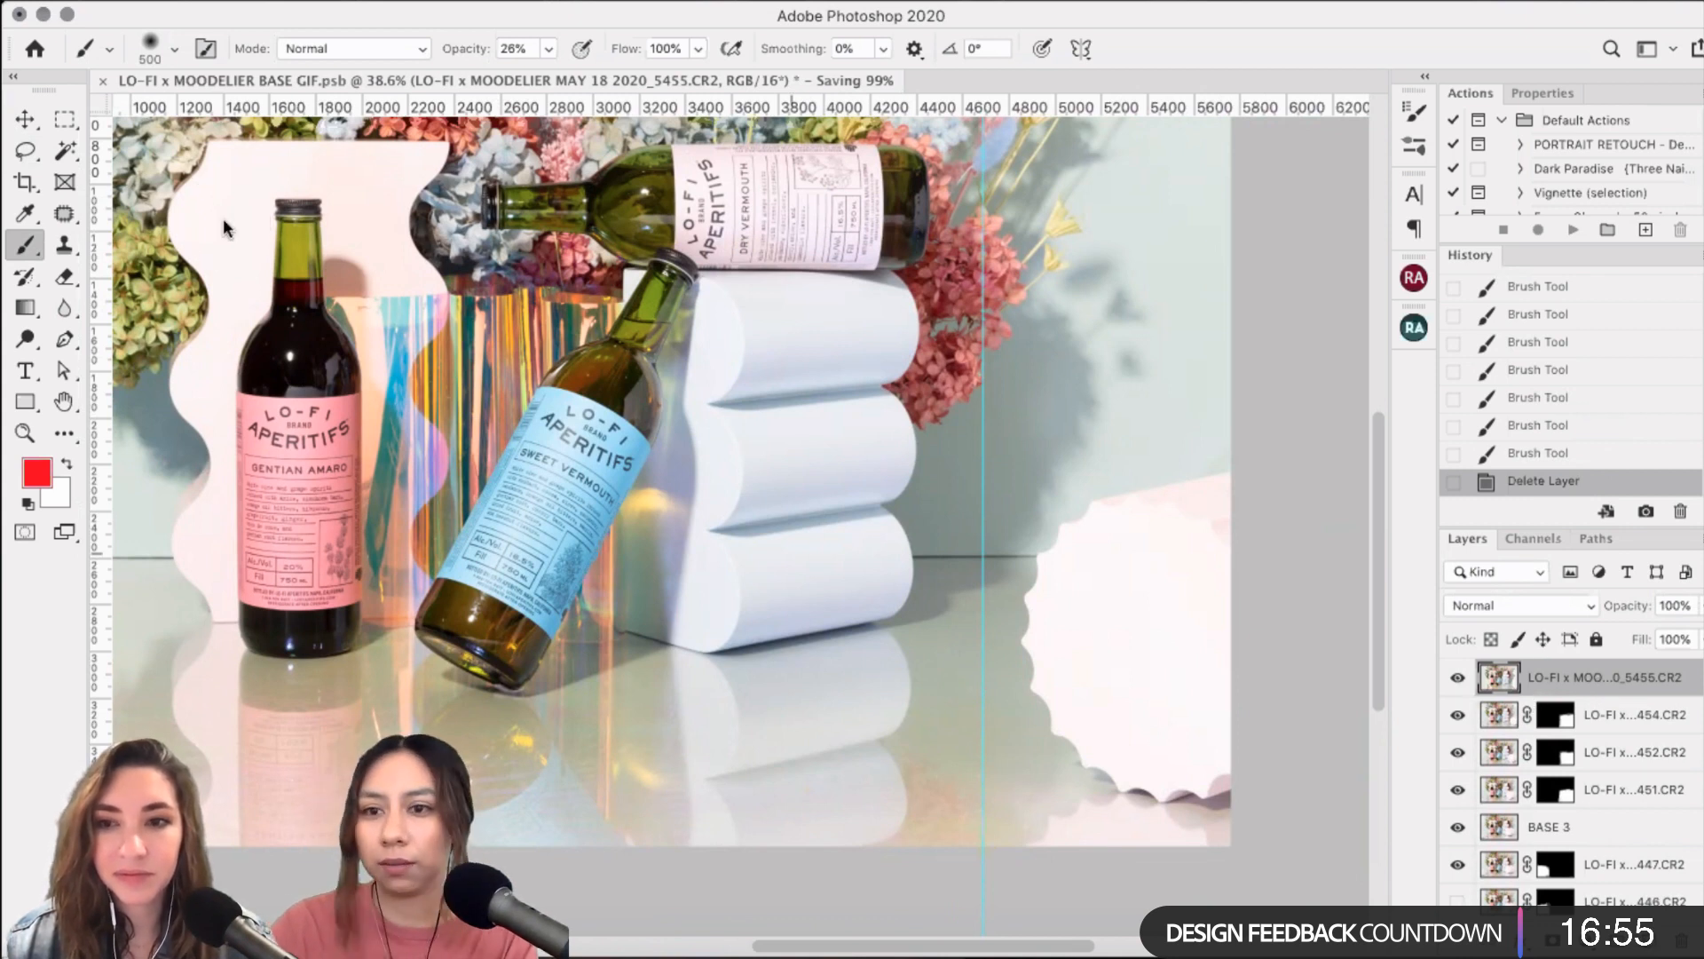
- Lasso the lower area of the 5455 layer from the scalloped block's near edge to the image border, including the pale fluted prop
key("l")
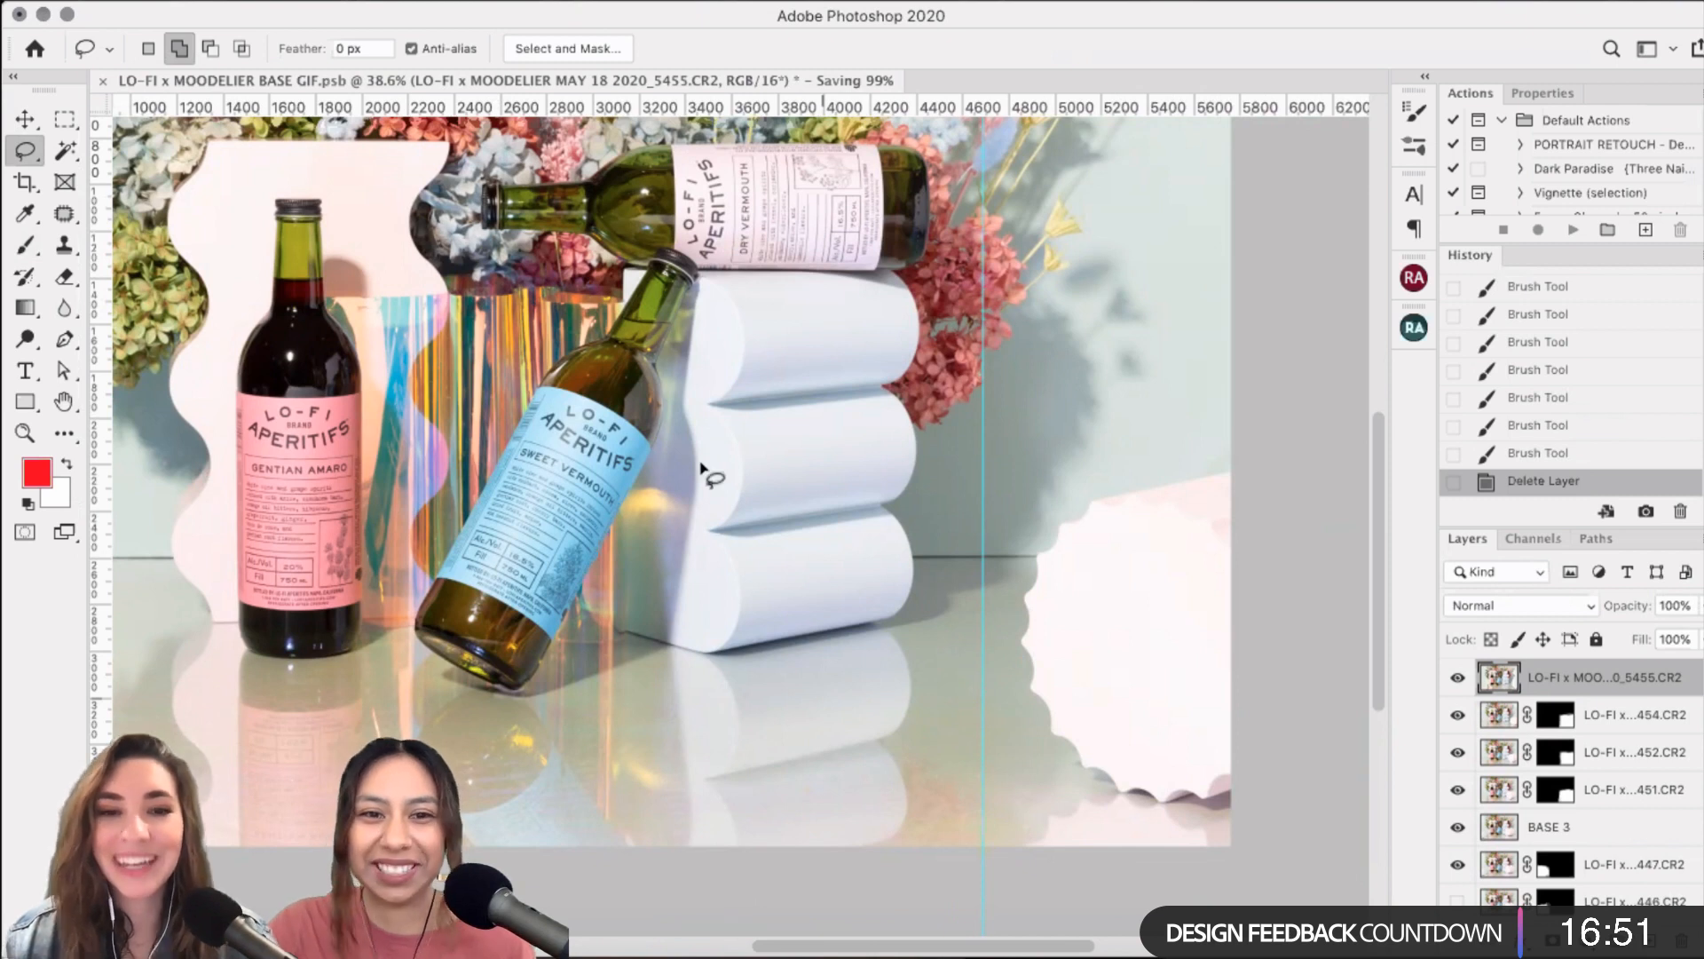
mouse_move(695, 404)
left_mouse_down()
mouse_move(1314, 340)
mouse_move(1260, 351)
left_mouse_up()
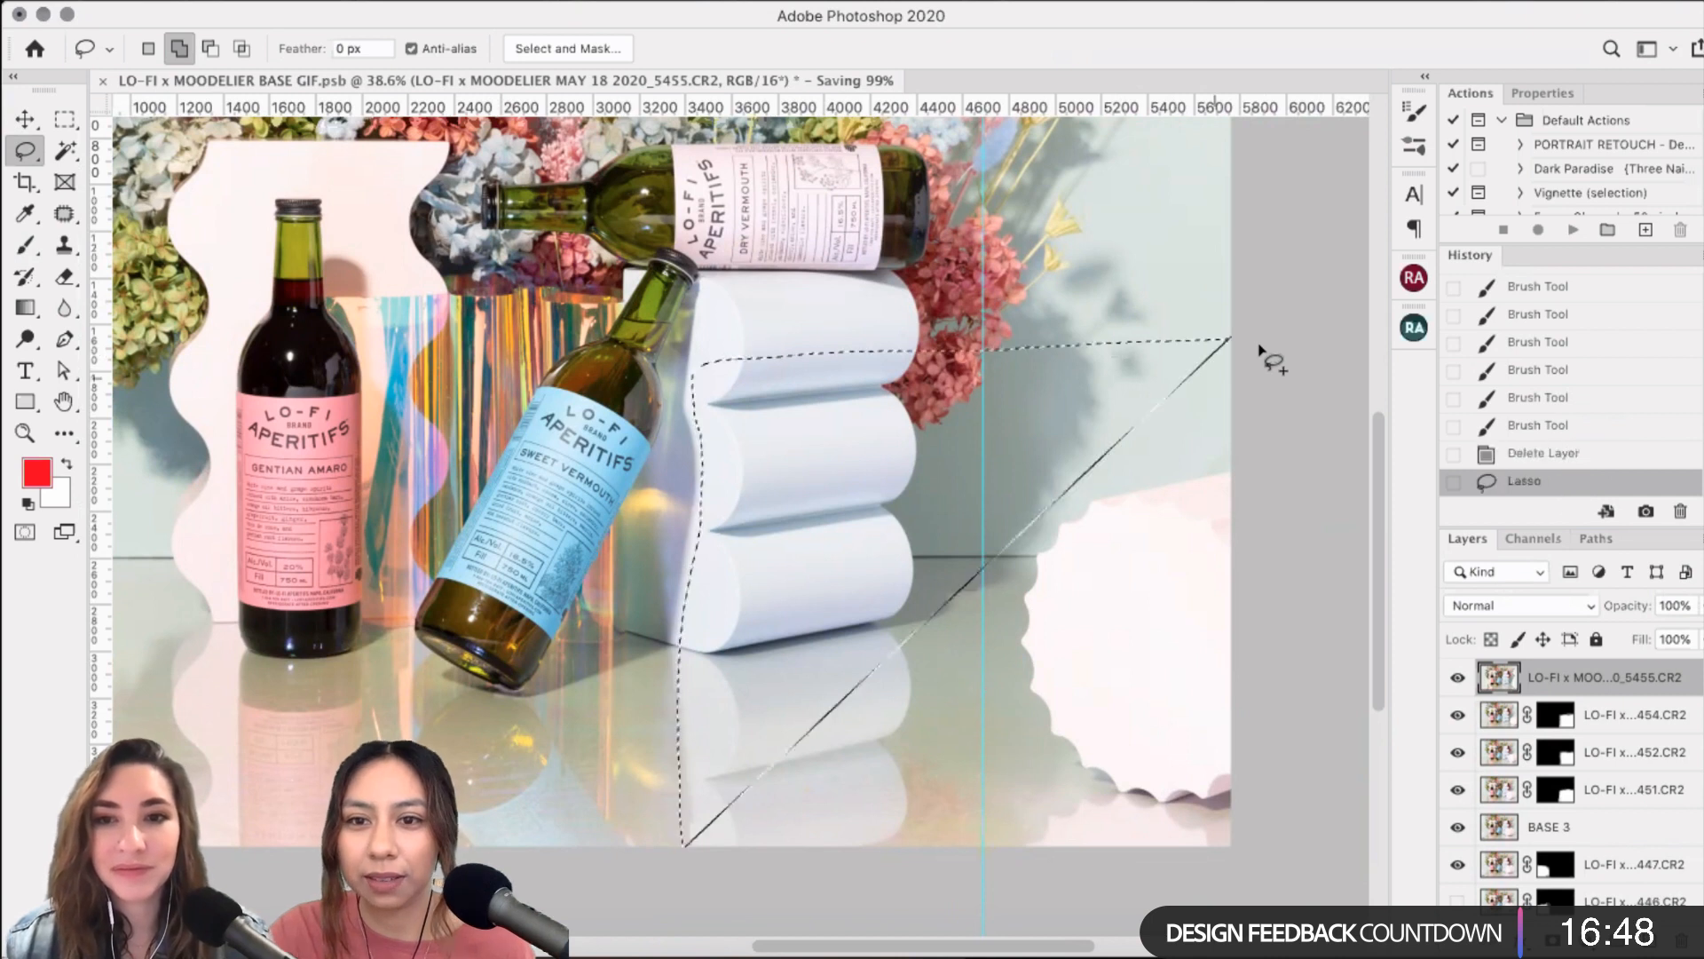
mouse_move(1230, 339)
left_mouse_down()
mouse_move(1158, 846)
mouse_move(1243, 851)
left_mouse_up()
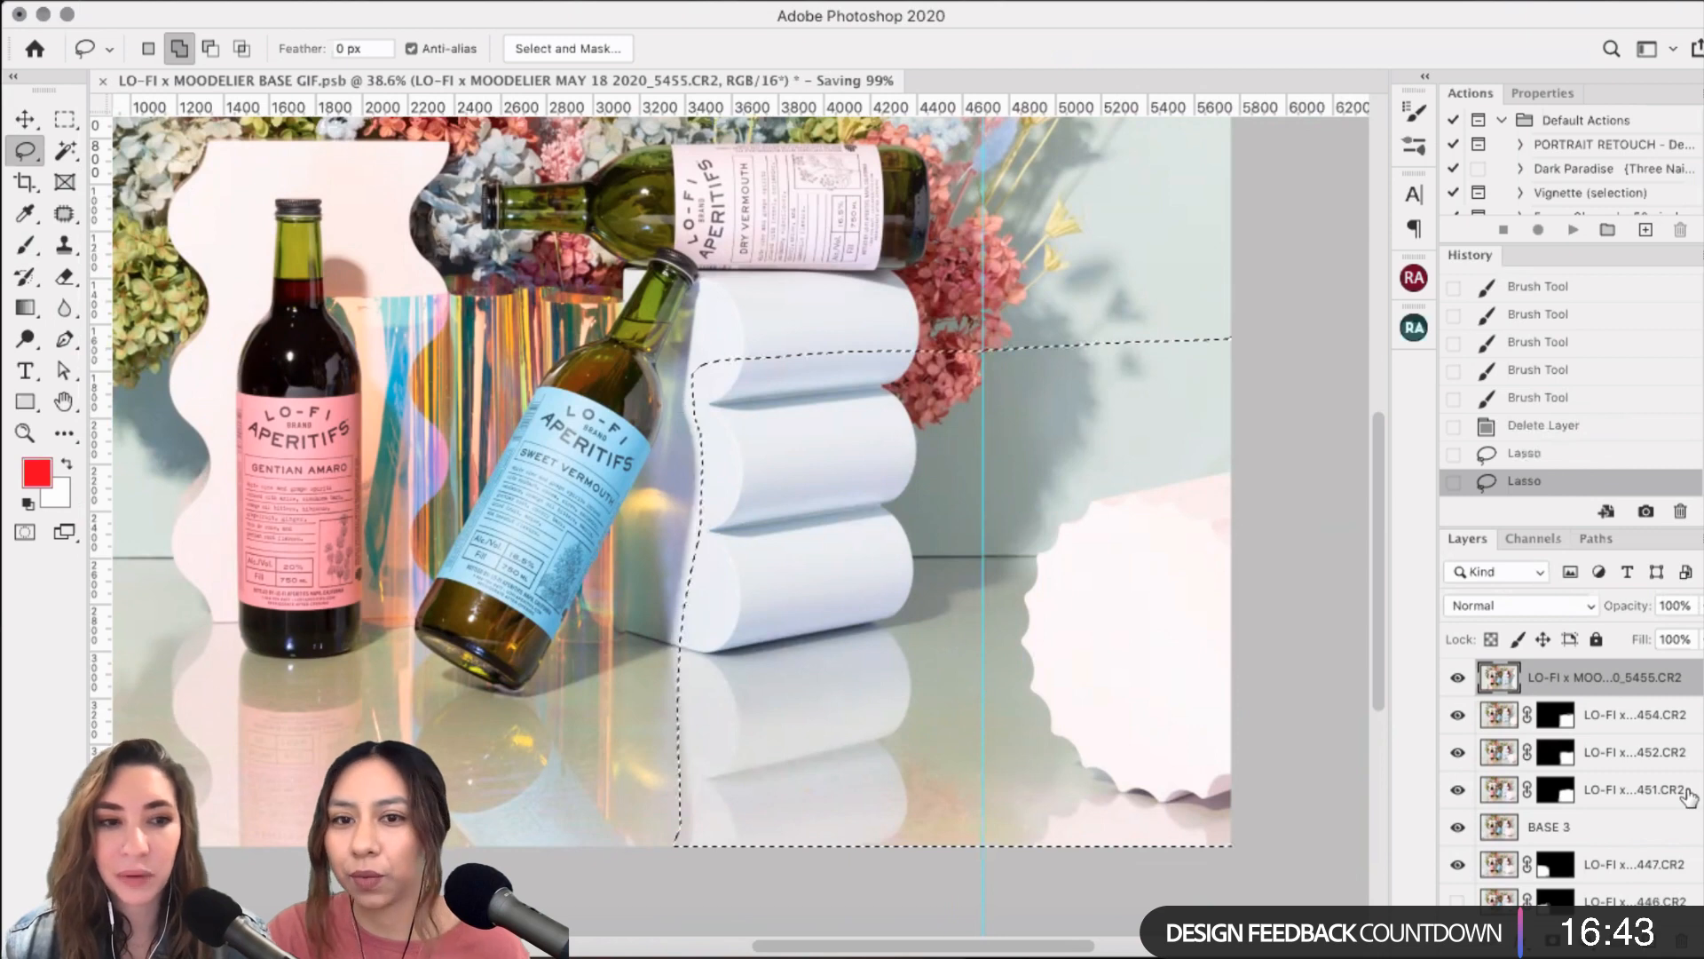
- Set the selection's Smooth to 4 in Select and Mask and apply it as a layer mask on the 5455 layer
left_click(475, 0)
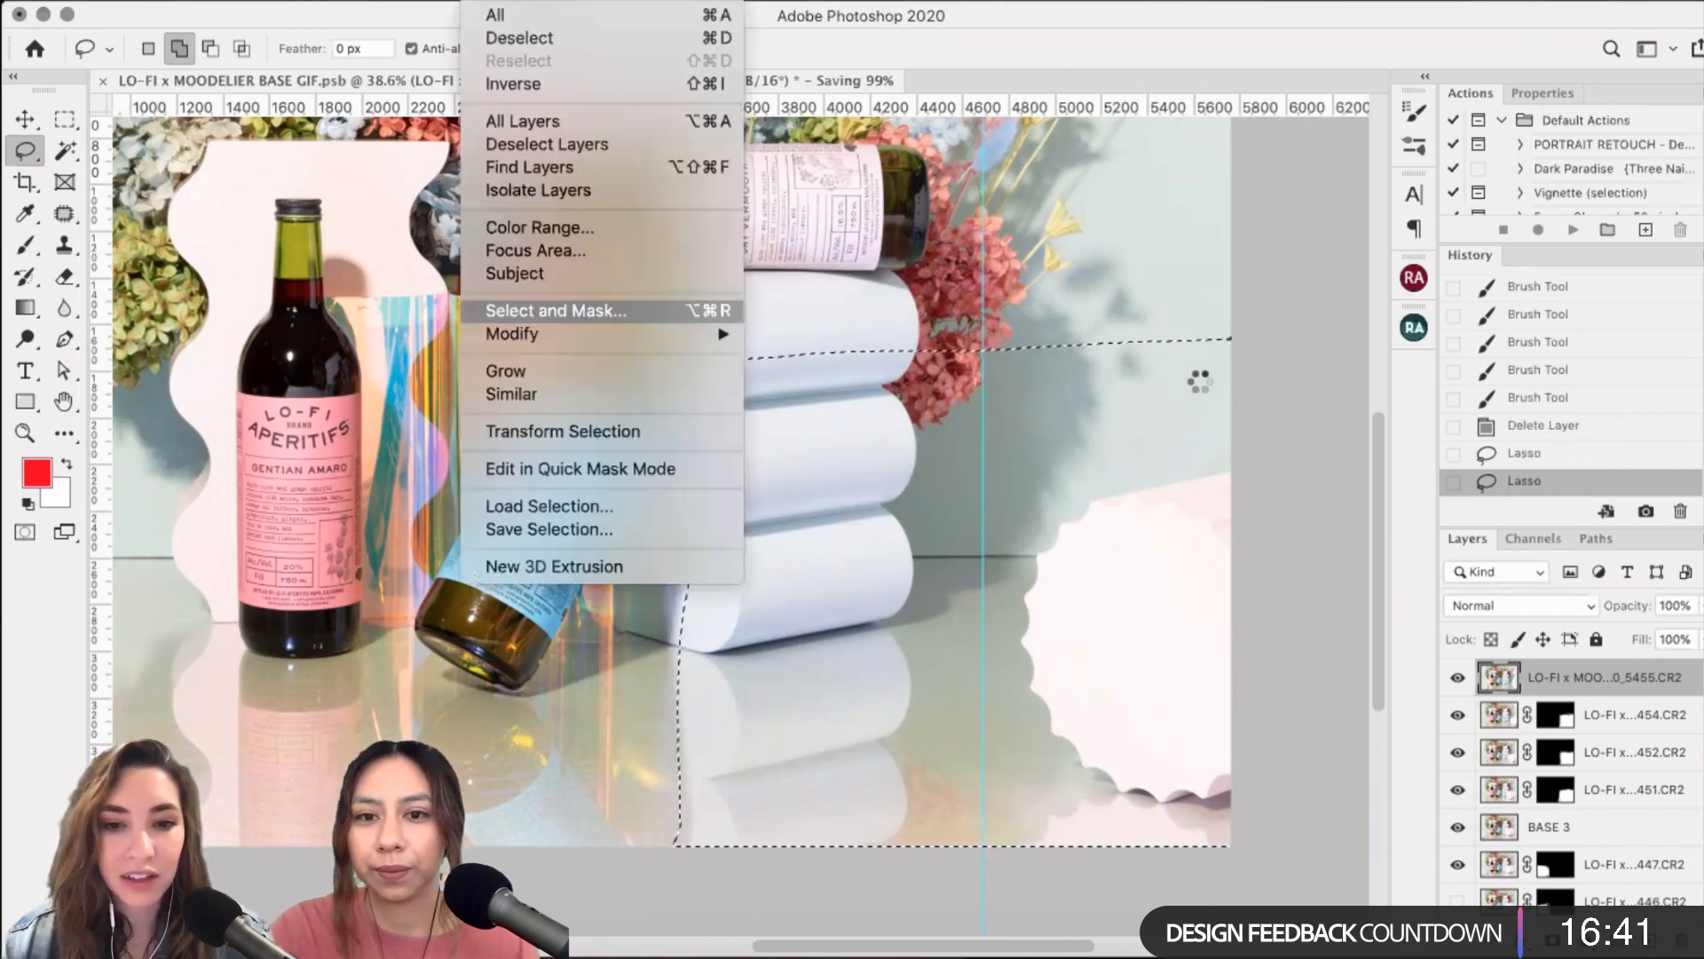
left_click(689, 311)
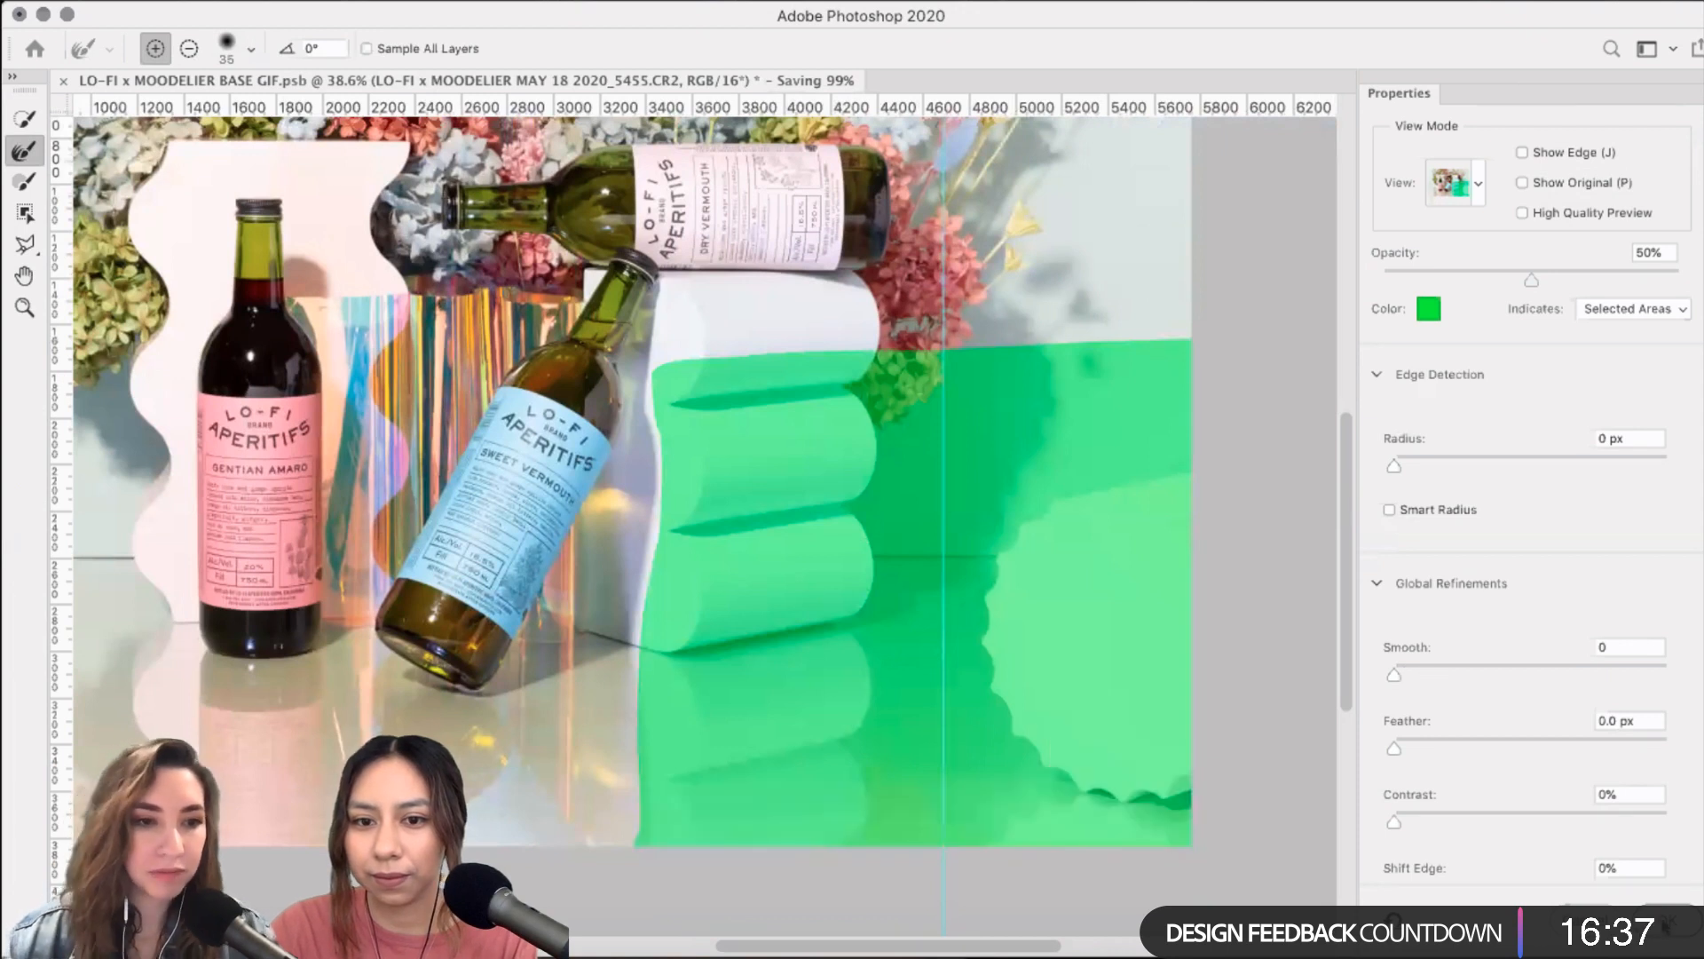
left_click_drag(1394, 675, 1406, 674)
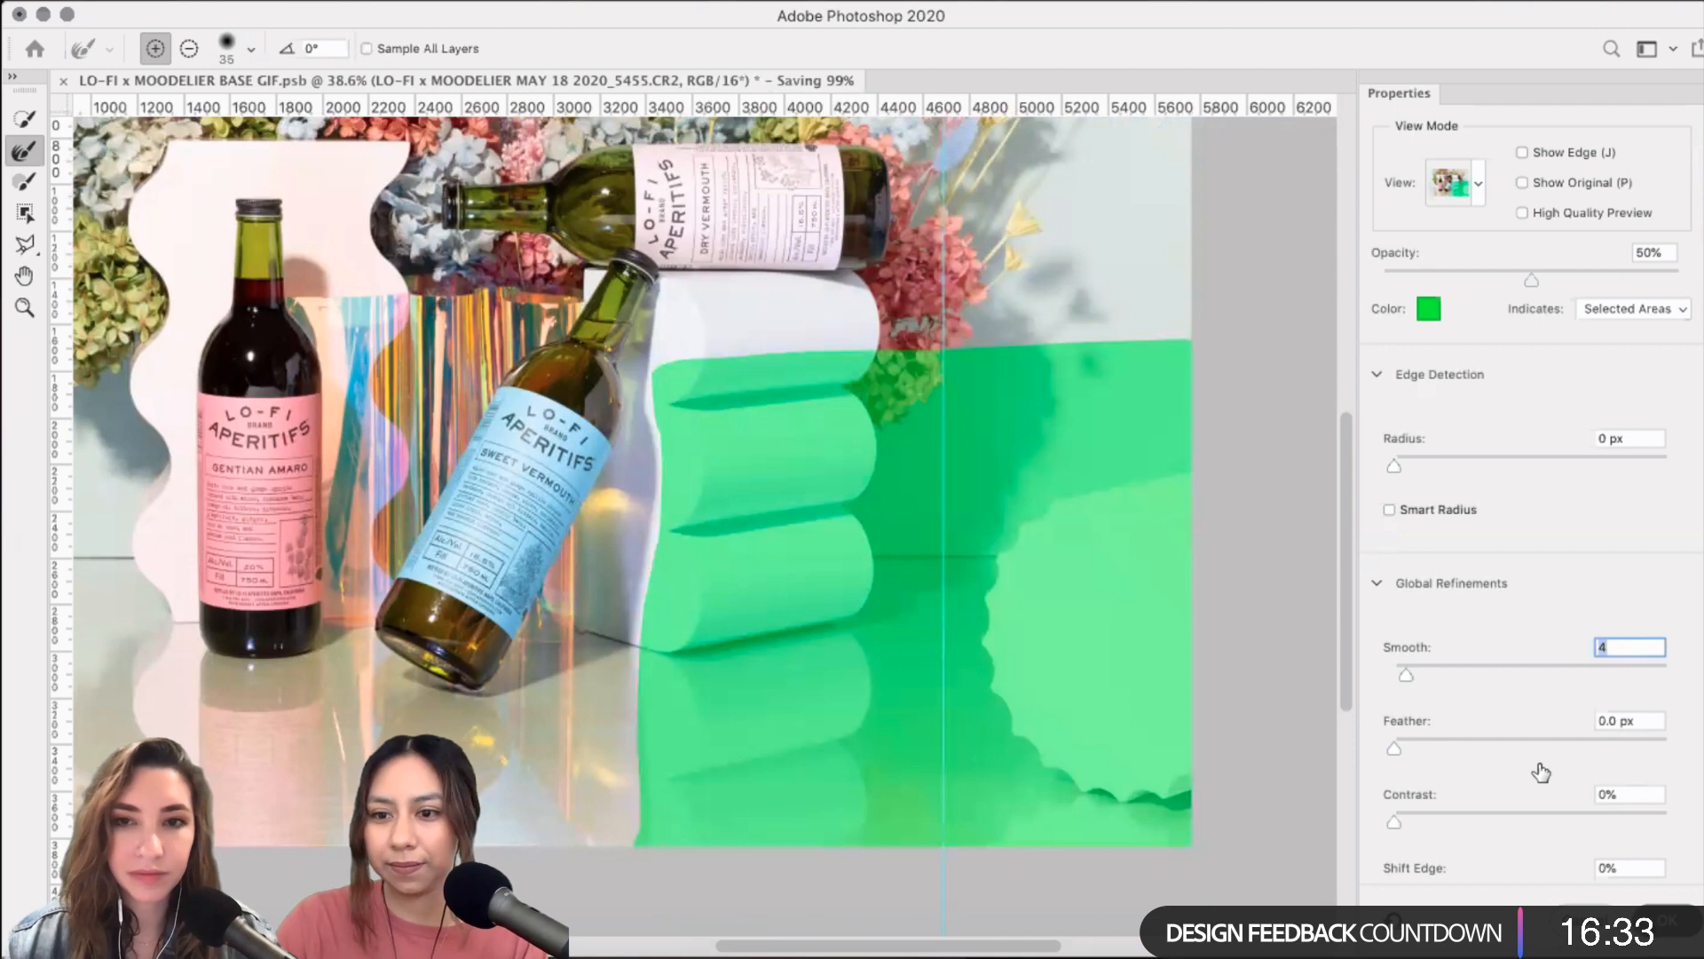
key("Return")
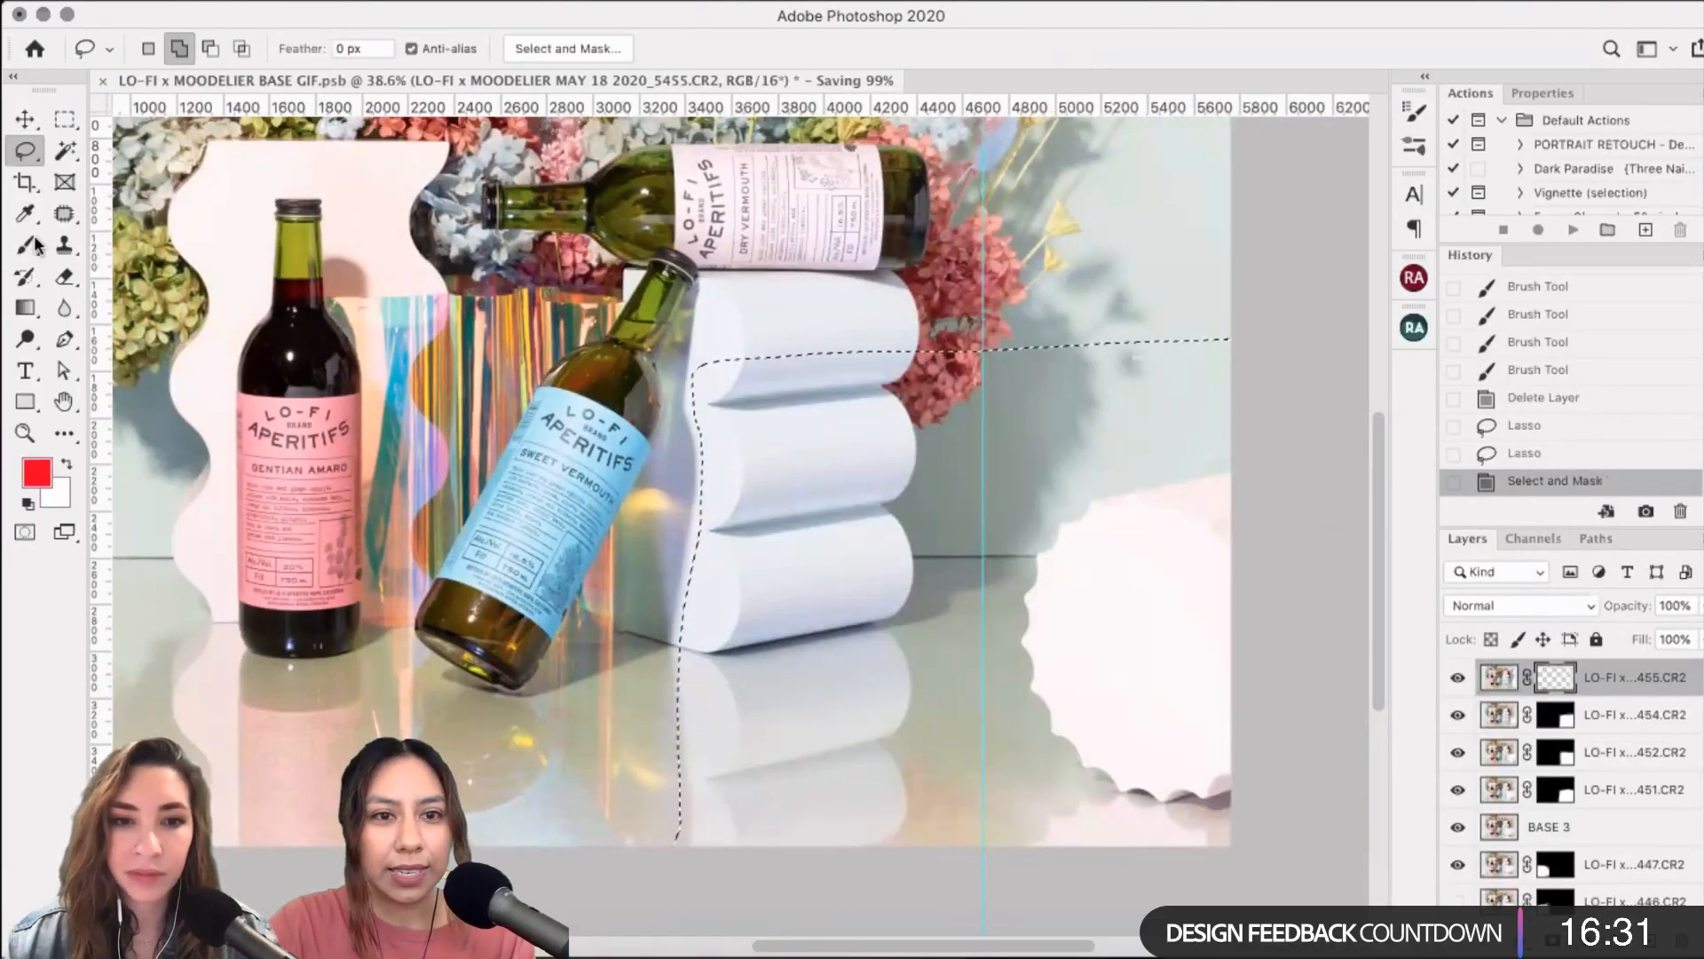
- Paint black on the 5455 mask at brush size 500 along its upper edge over the wall, and compare with the layer hidden and shown
left_click(26, 245)
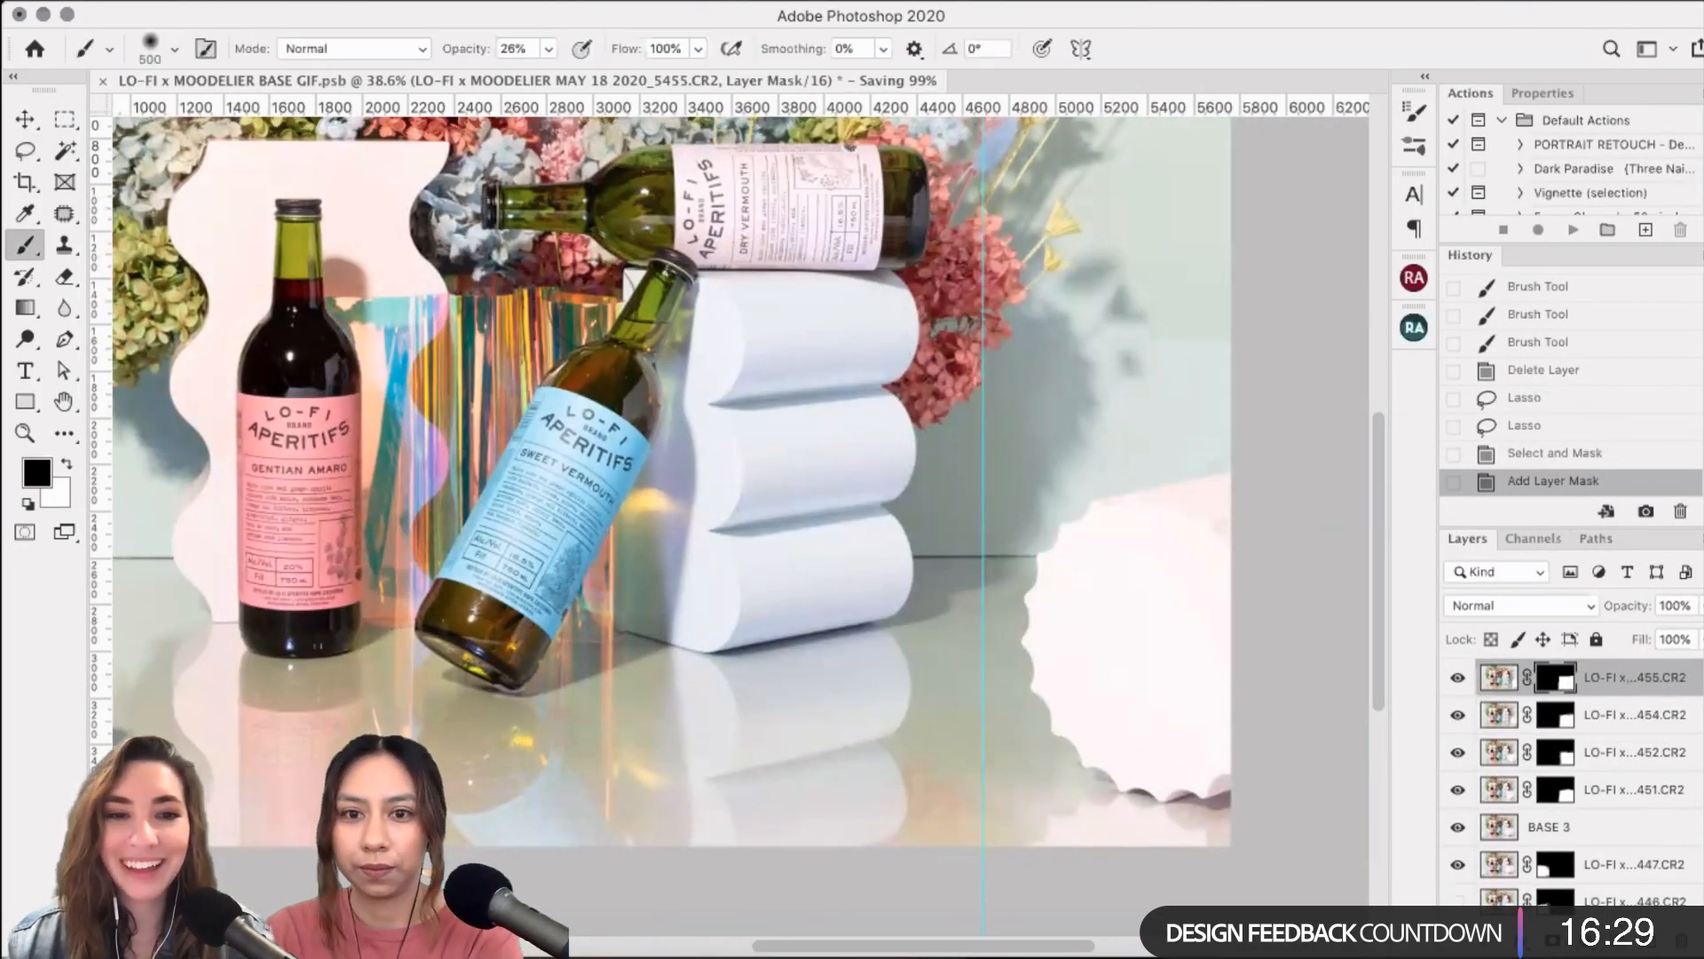
key("bracketleft")
key("bracketleft")
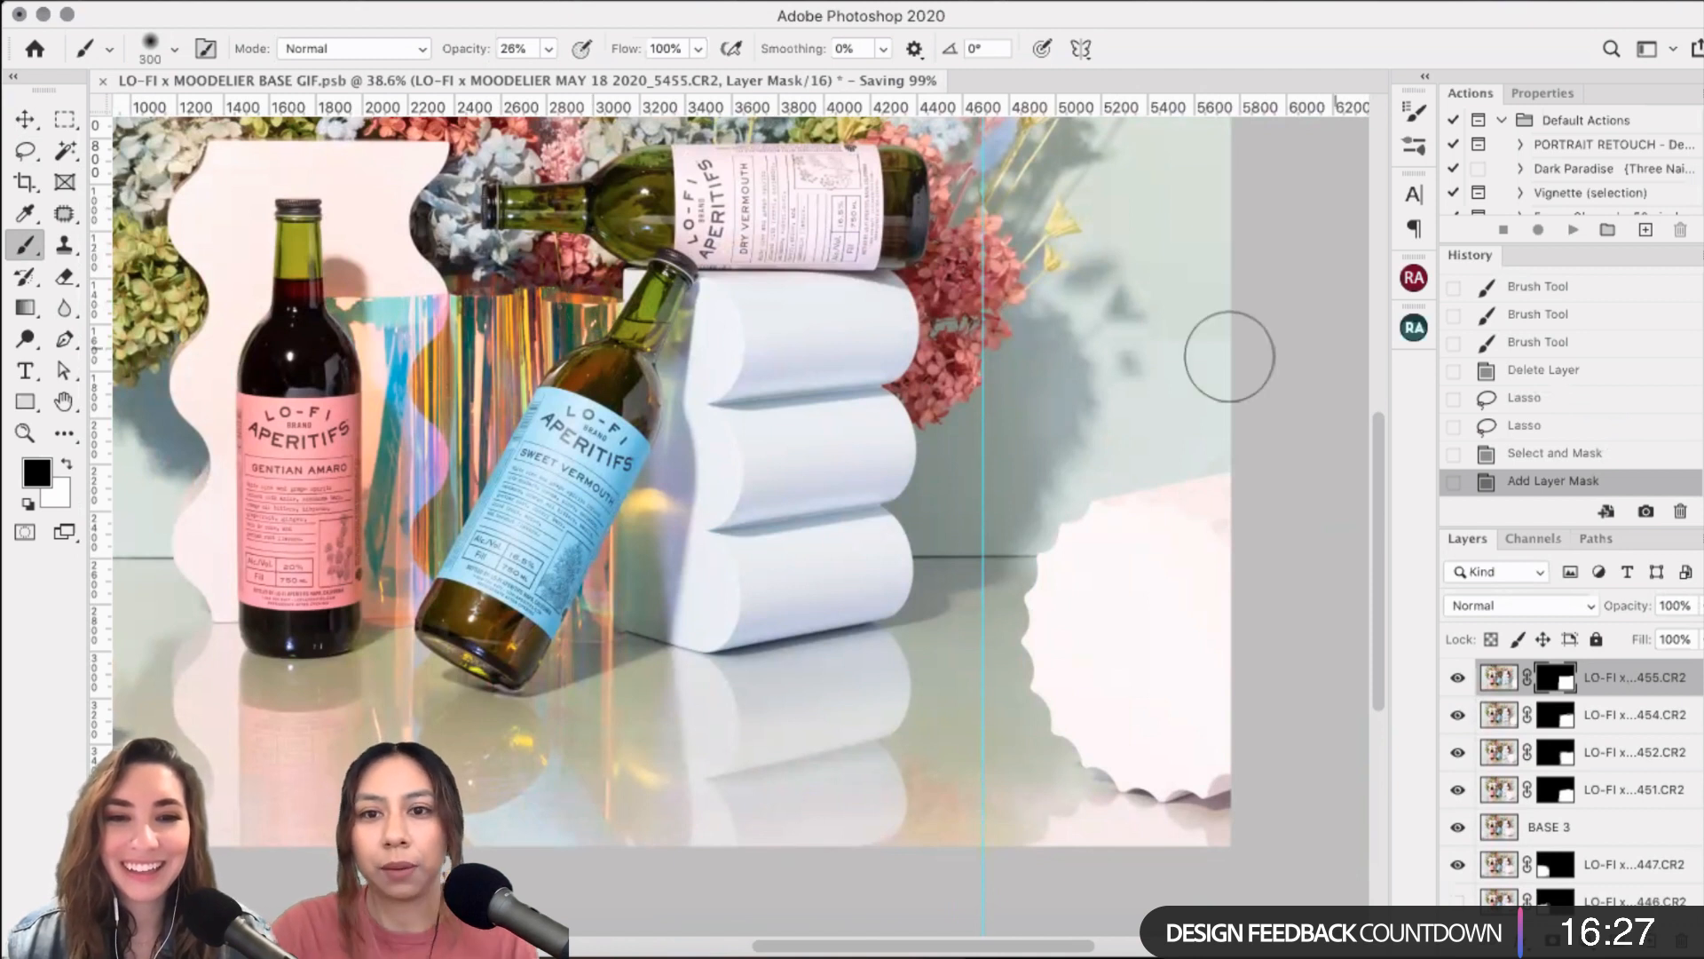
key("bracketright")
key("bracketright")
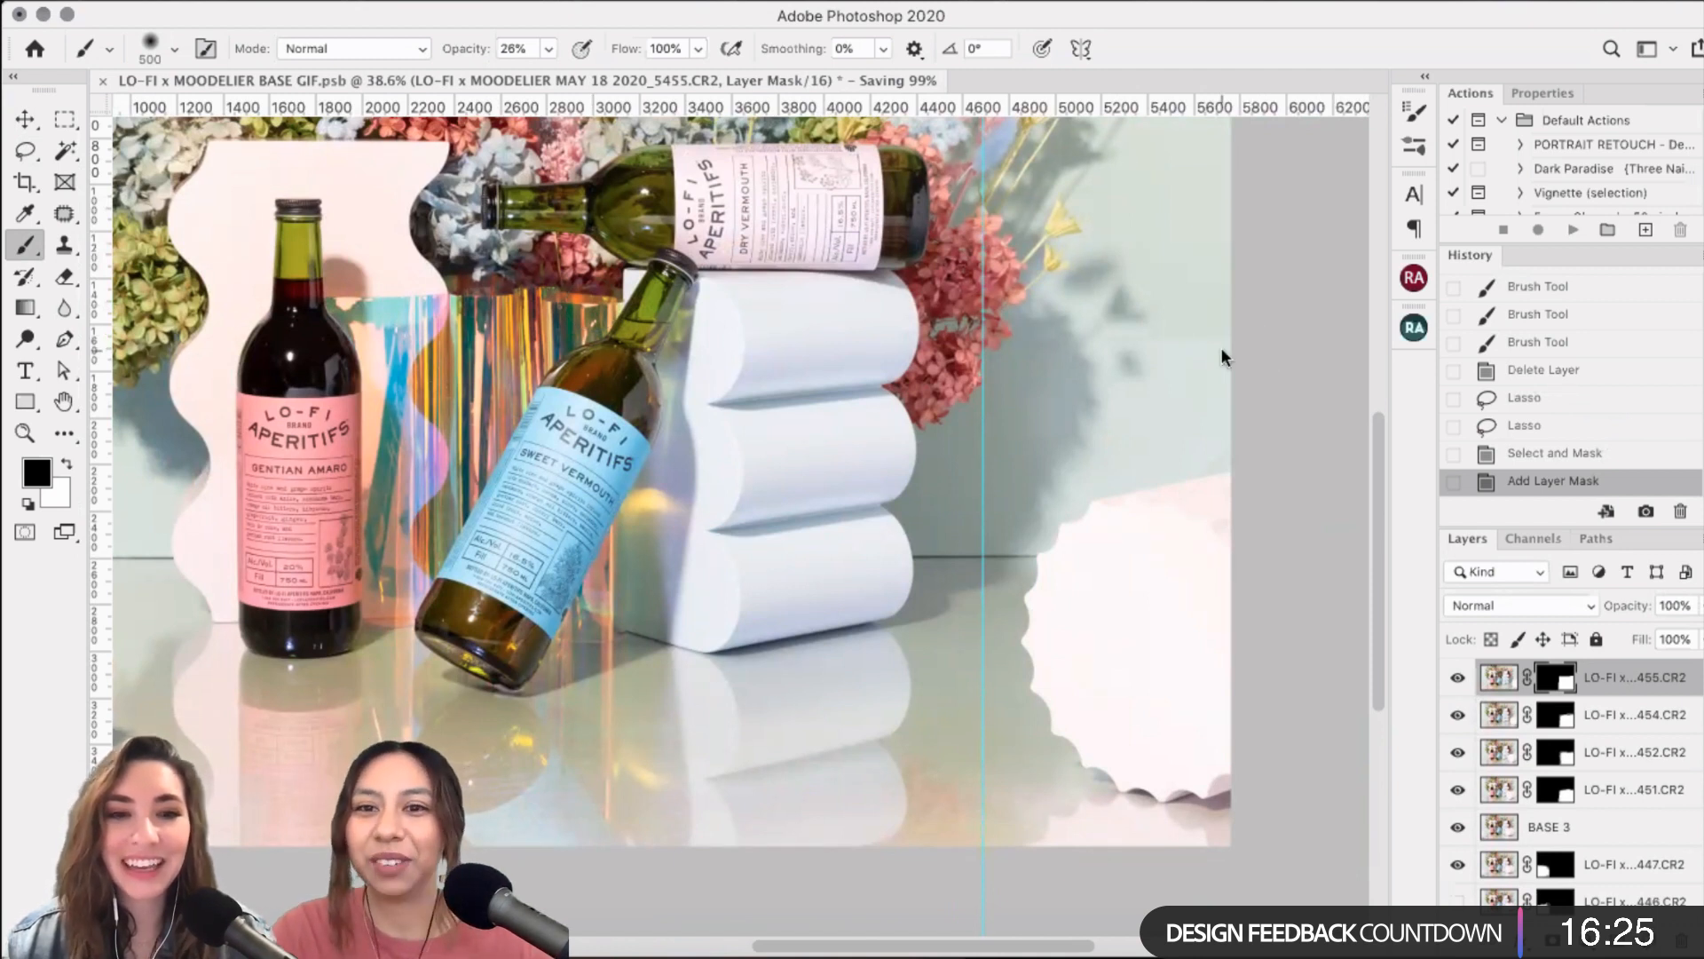
left_click_drag(1212, 330, 1141, 335)
left_click(1101, 342)
left_click(1101, 342)
left_click(1100, 343)
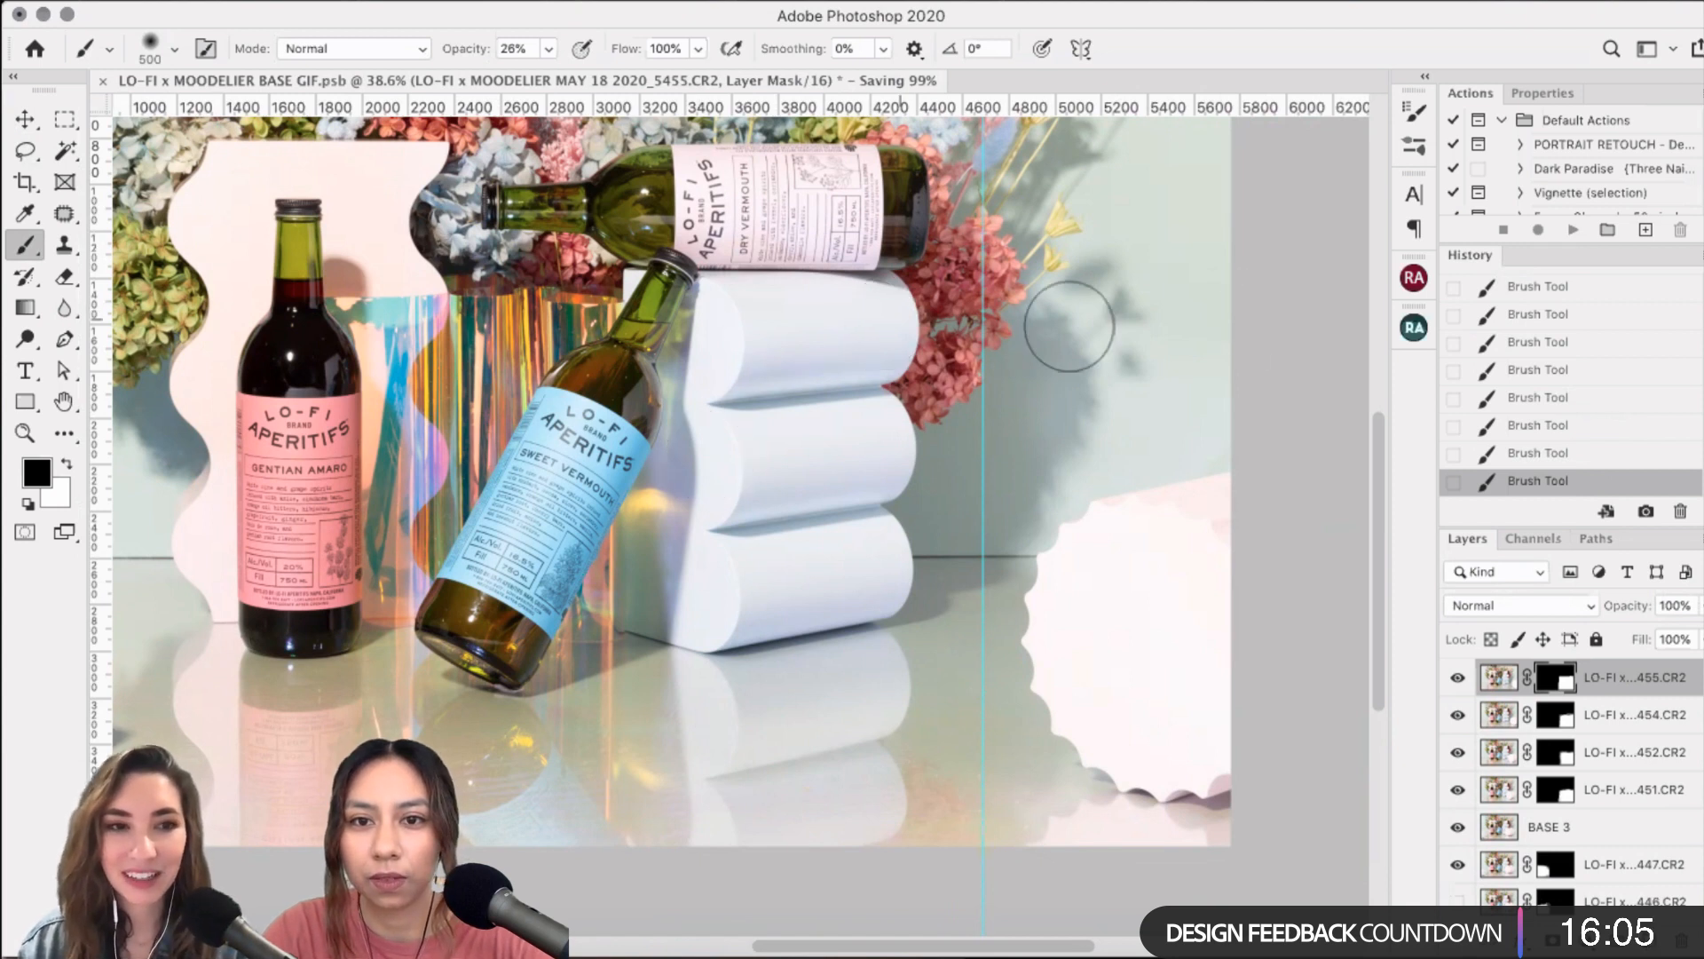
left_click(1459, 680)
left_click(1459, 680)
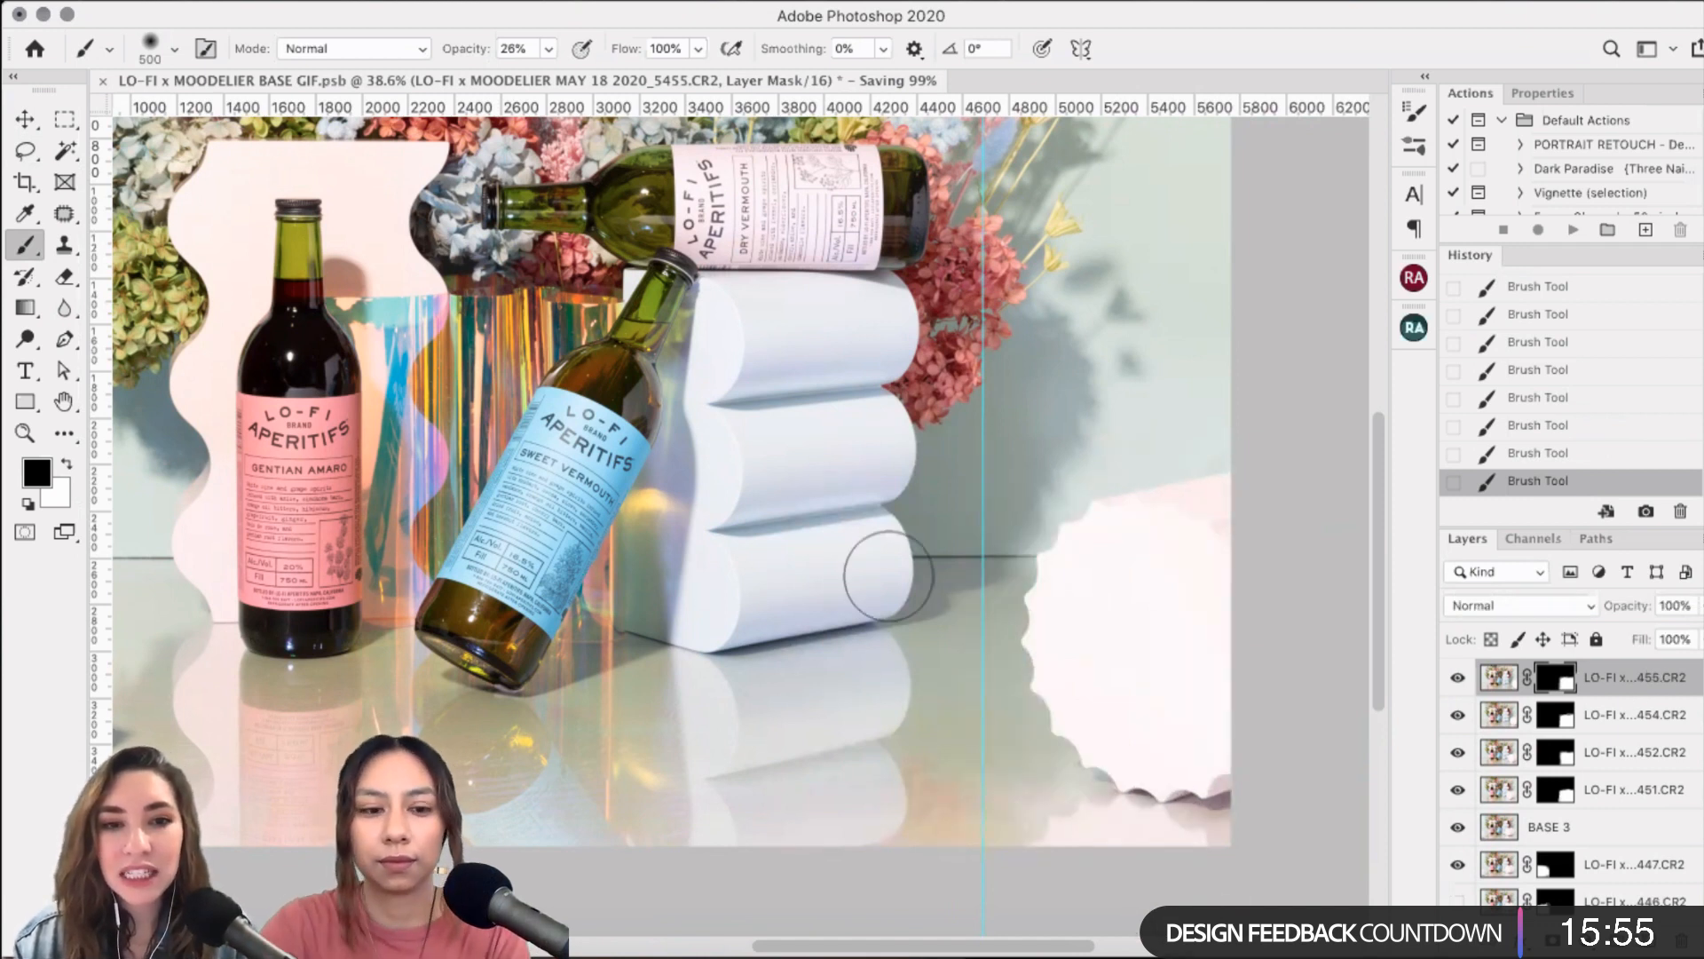
- Preview the frame sequence by hiding the layers from 5455 down through BASE 3, and toggle the 5447 layer off and on
scroll(893, 588, "left", 5)
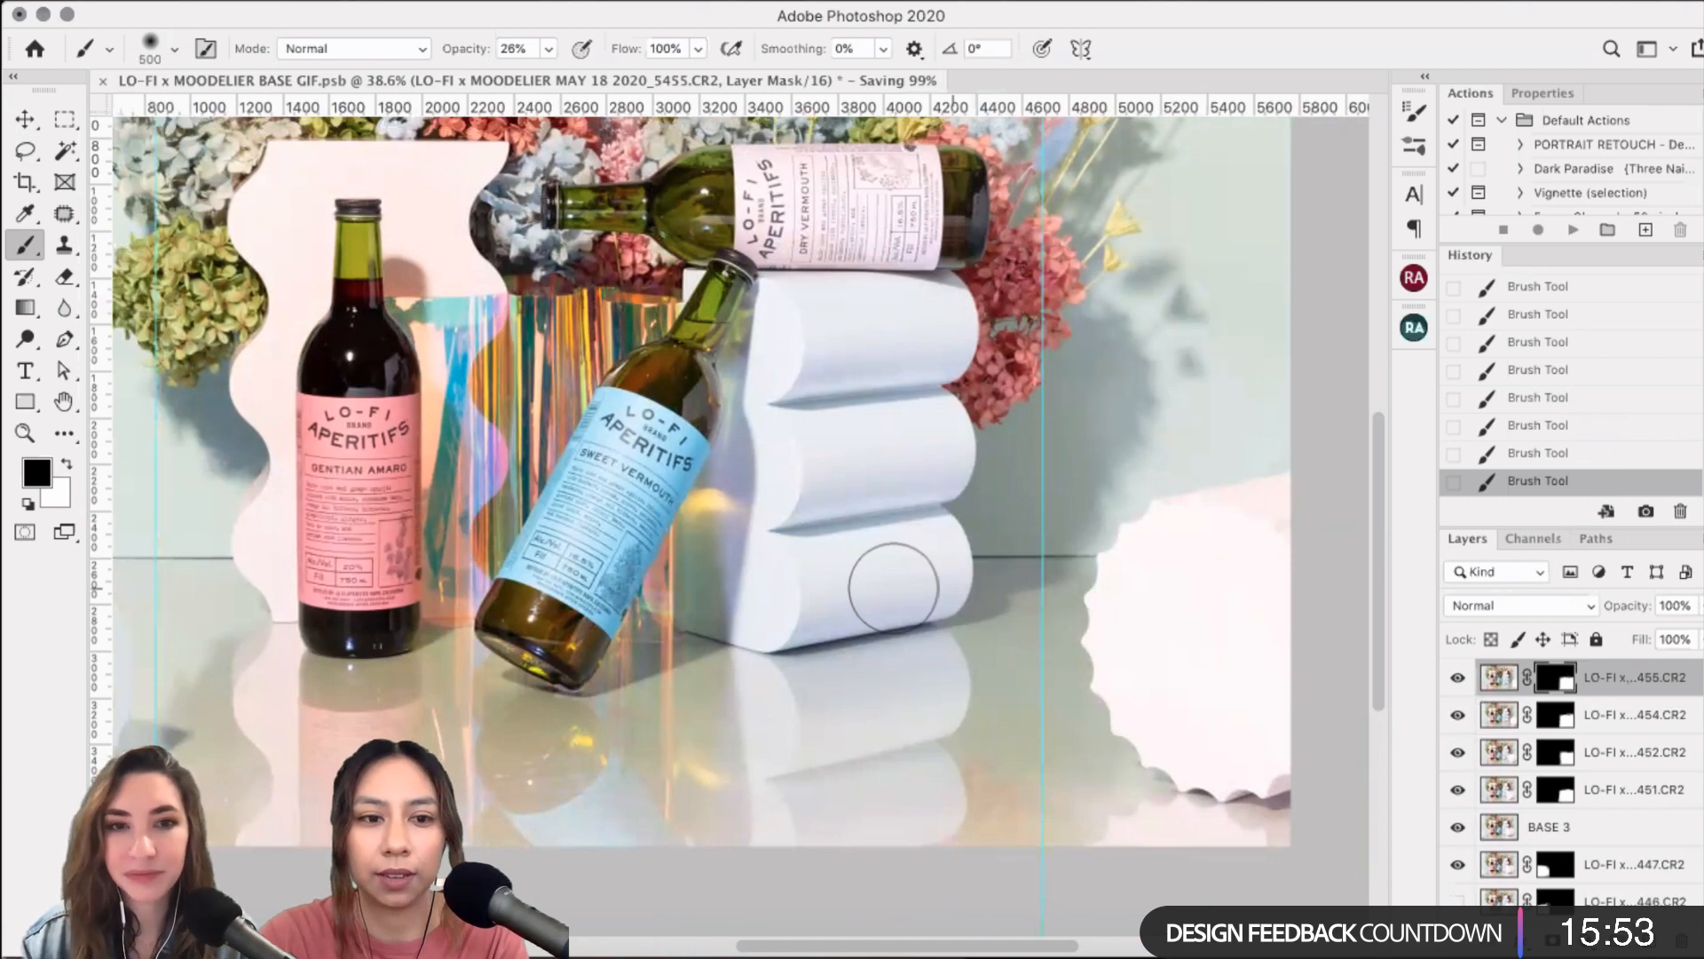
scroll(877, 620, "down", 1)
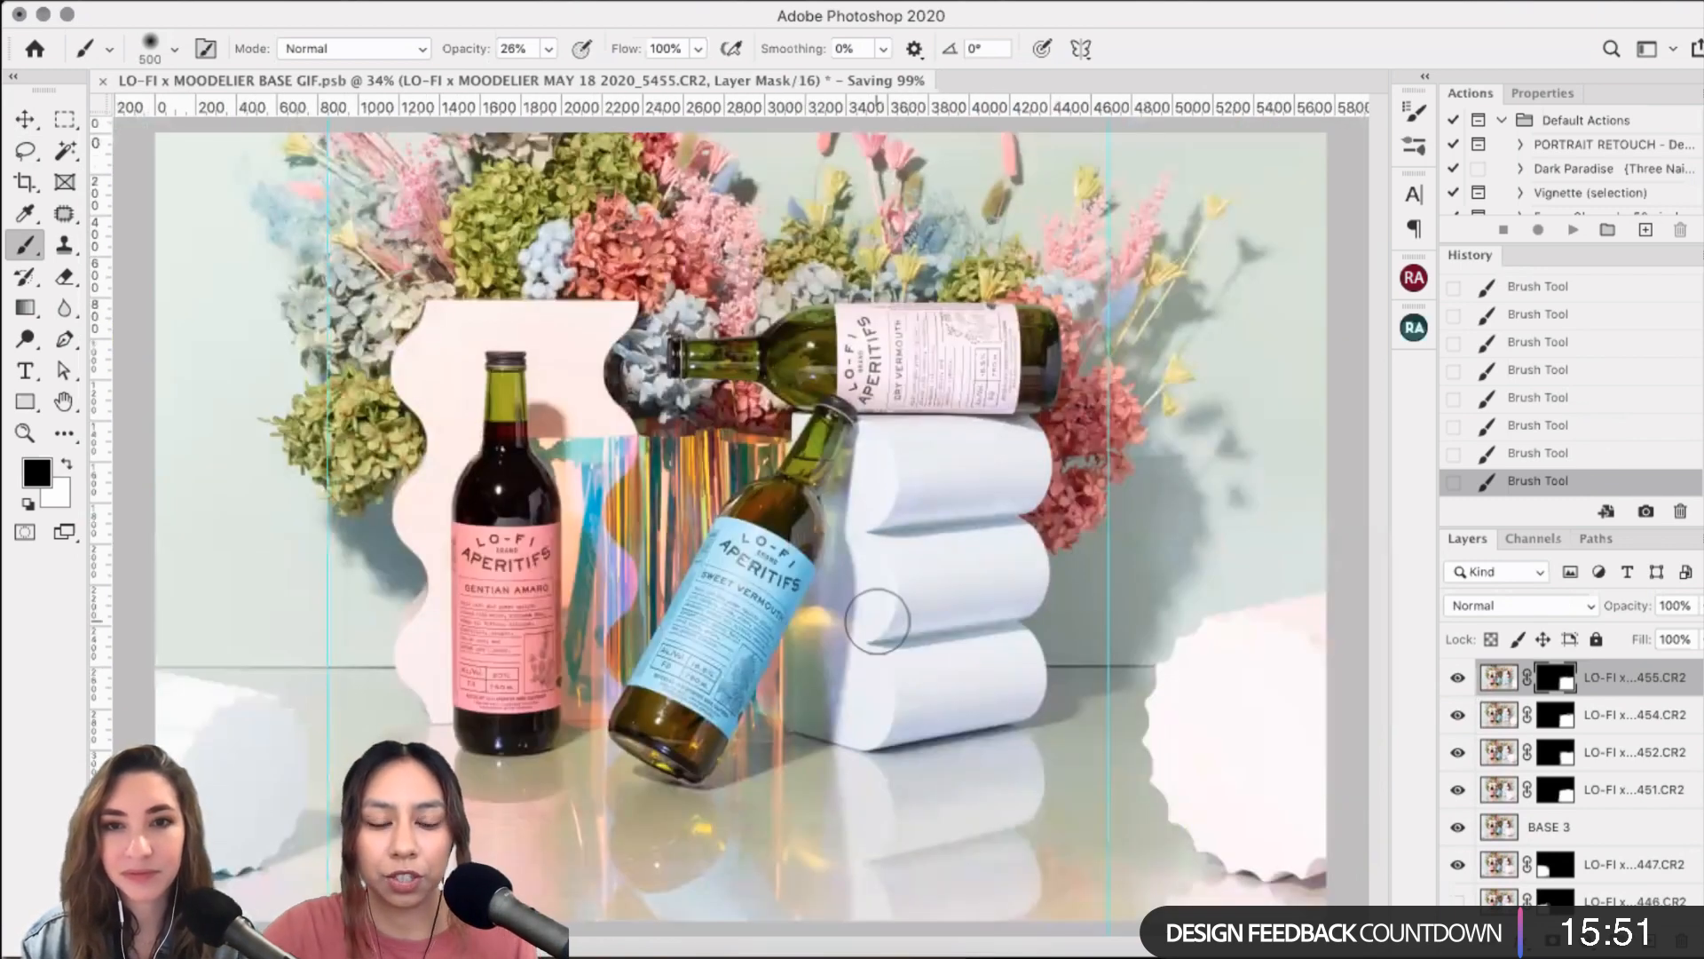
scroll(868, 600, "down", 1)
scroll(867, 601, "down", 1)
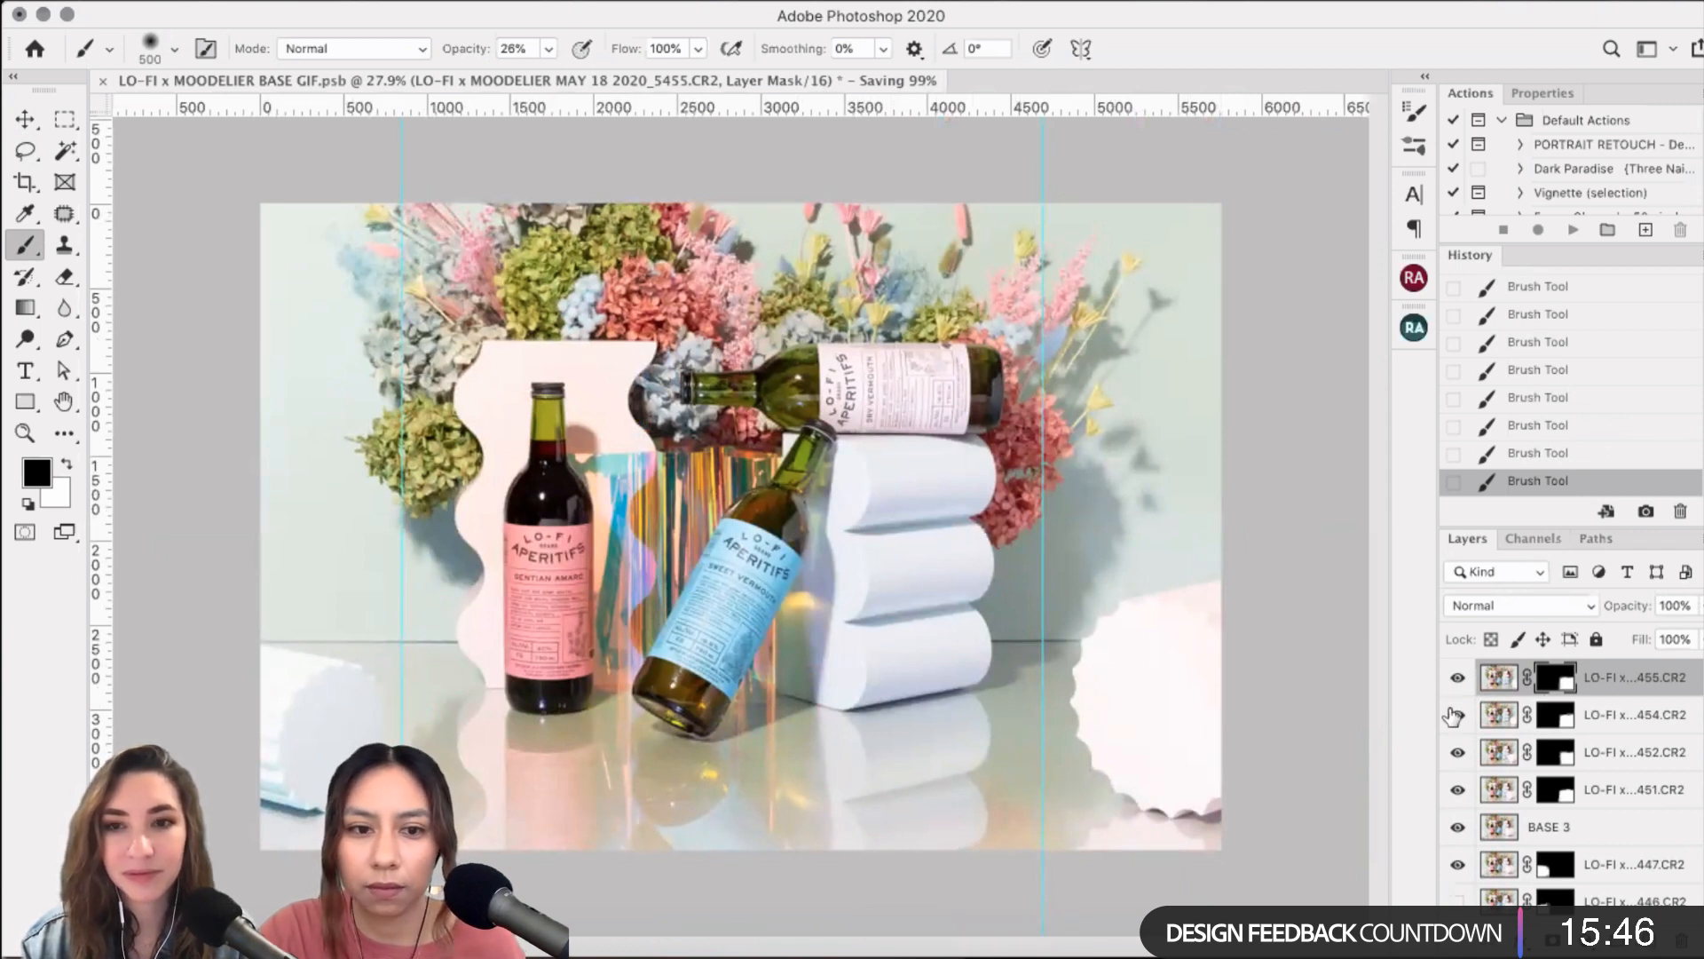
left_click(1458, 752)
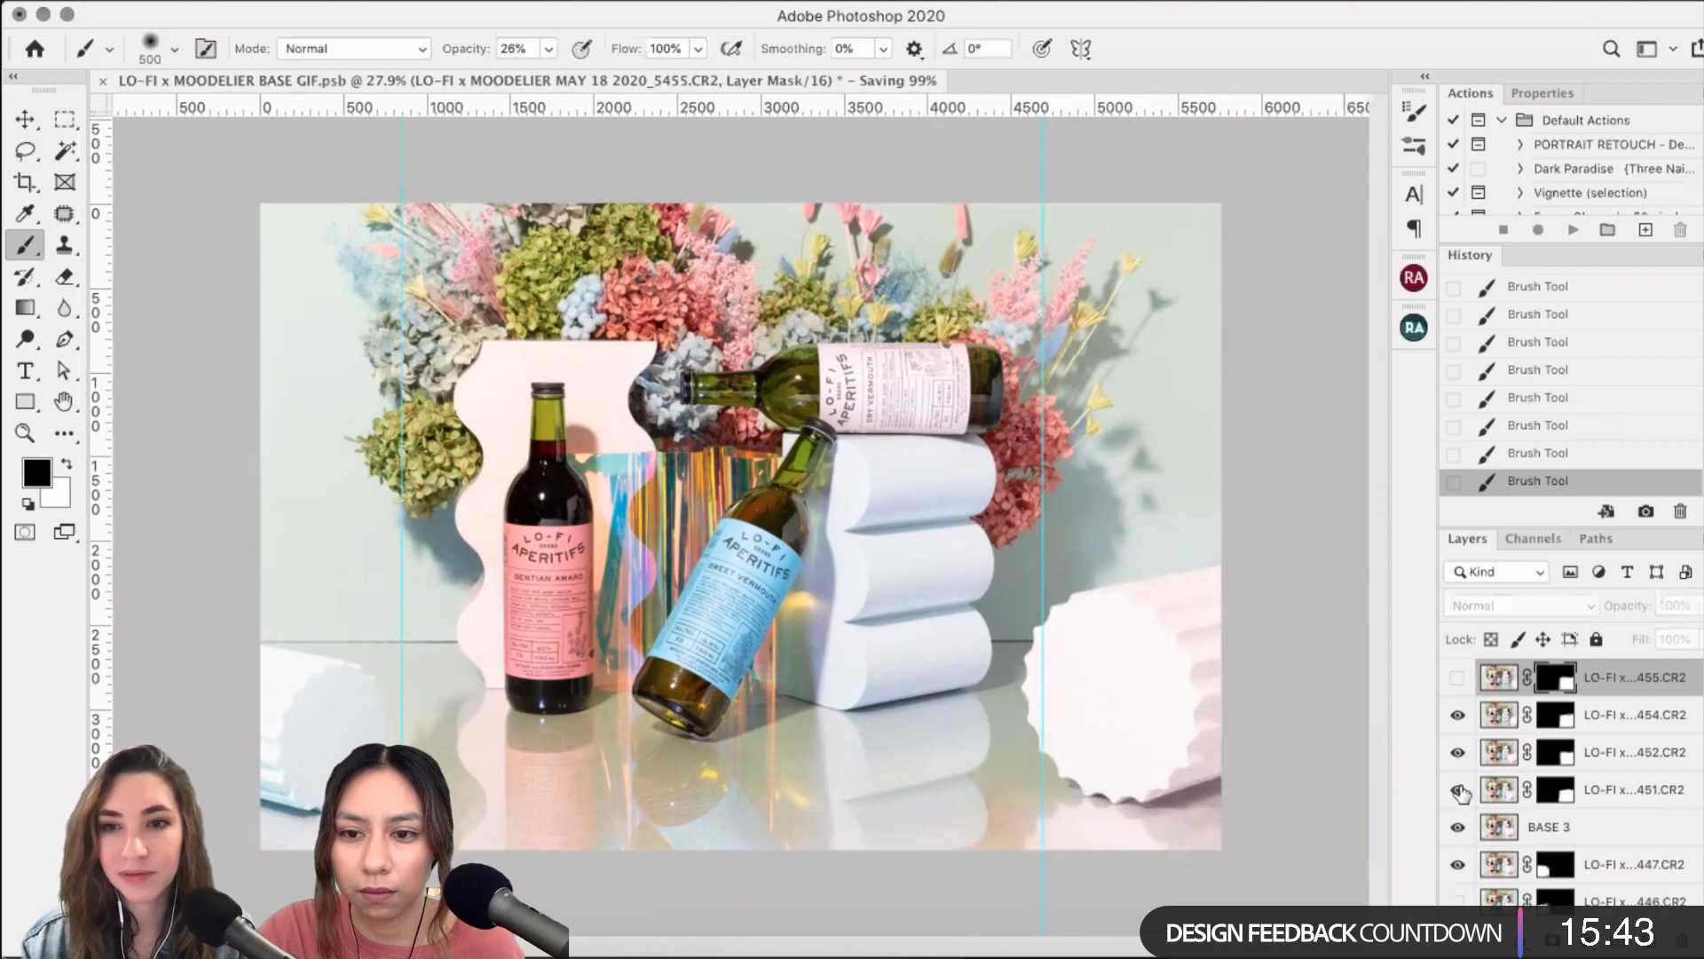
left_click(1459, 826)
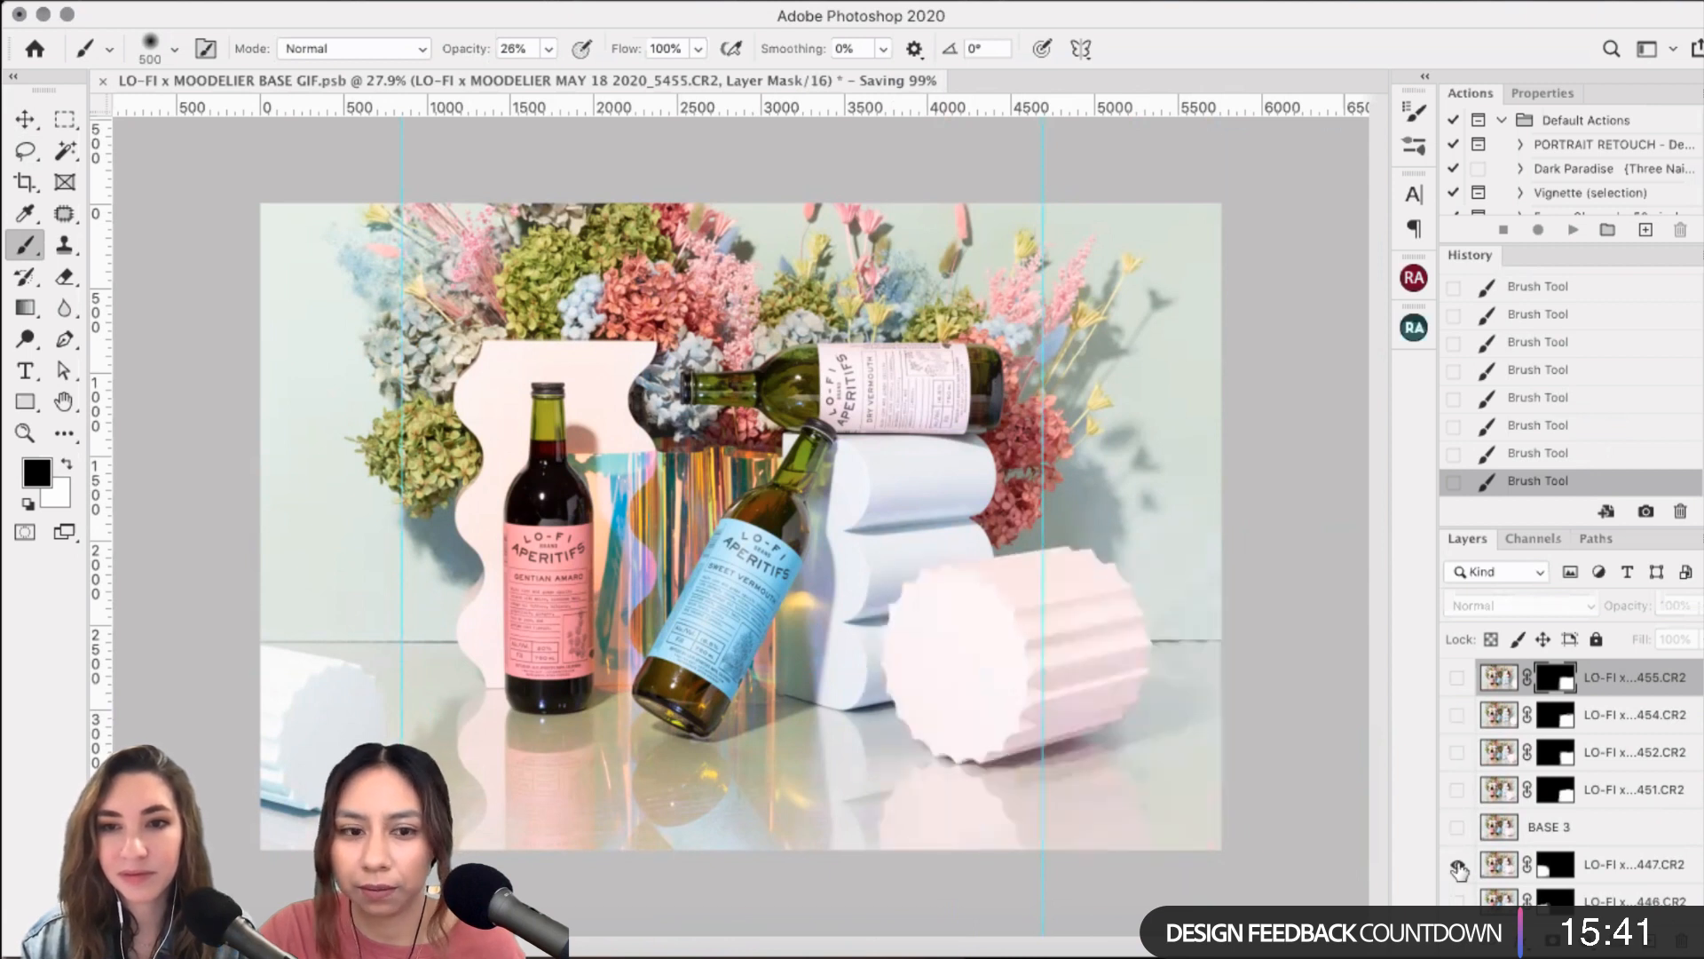
left_click(1458, 866)
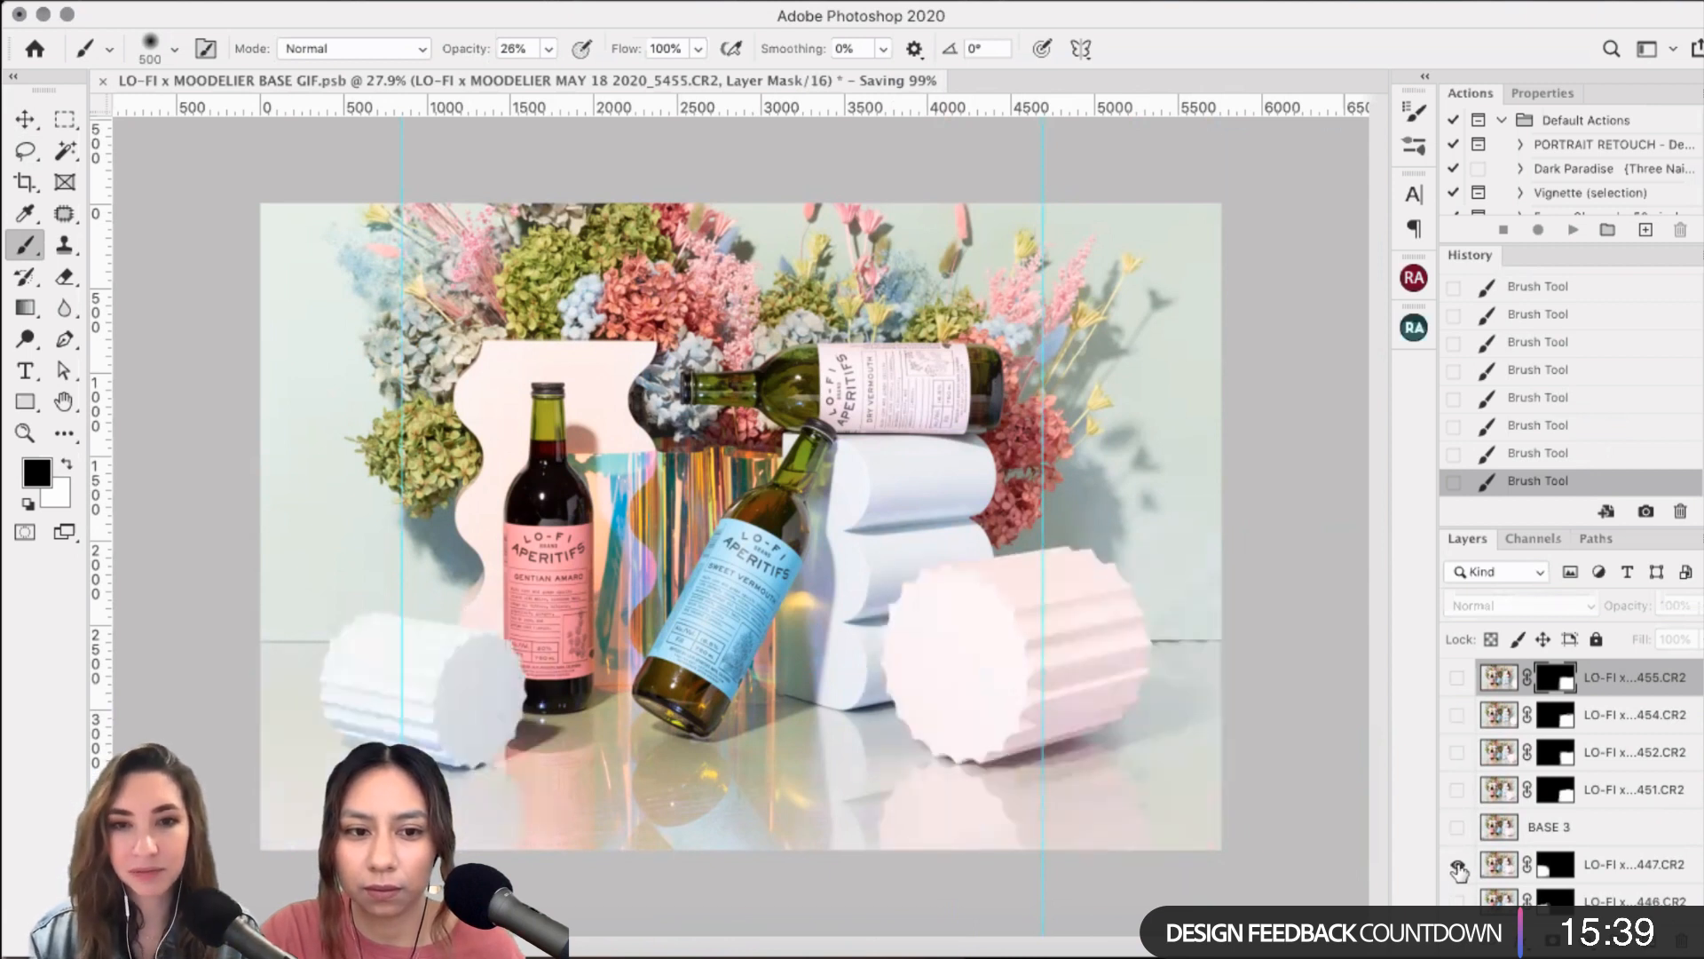
left_click(1458, 867)
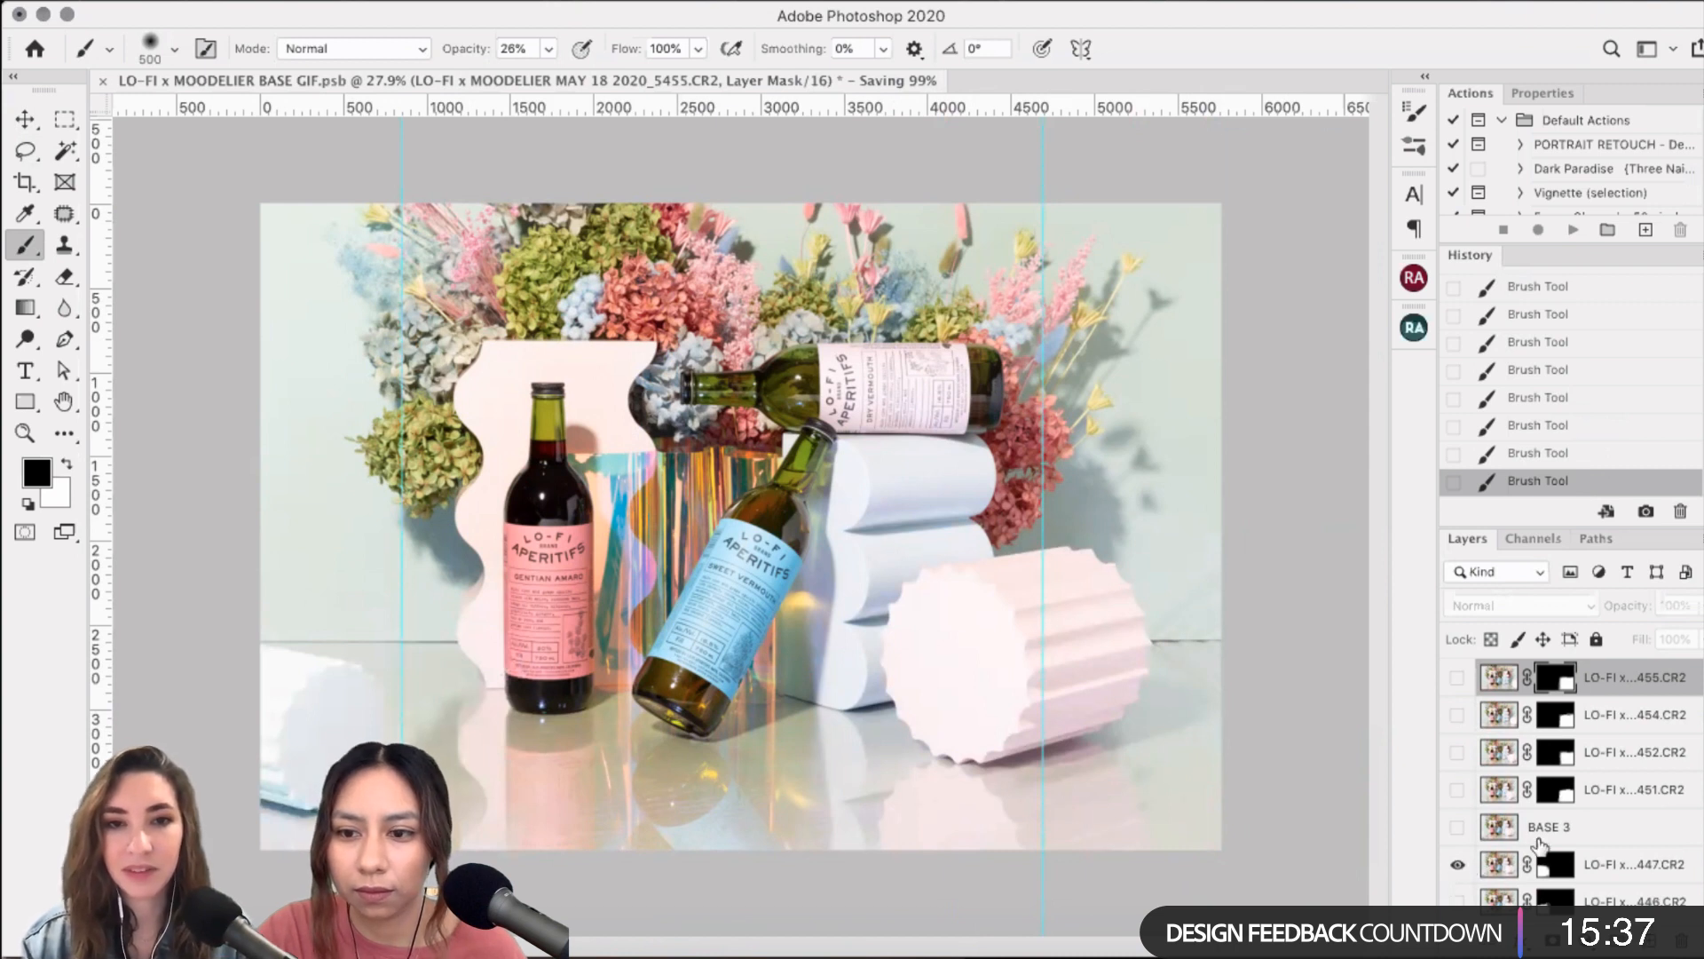
- Show BASE 3 and the layers above it from 5451 up to 5455 again, one after another
left_click(1465, 830)
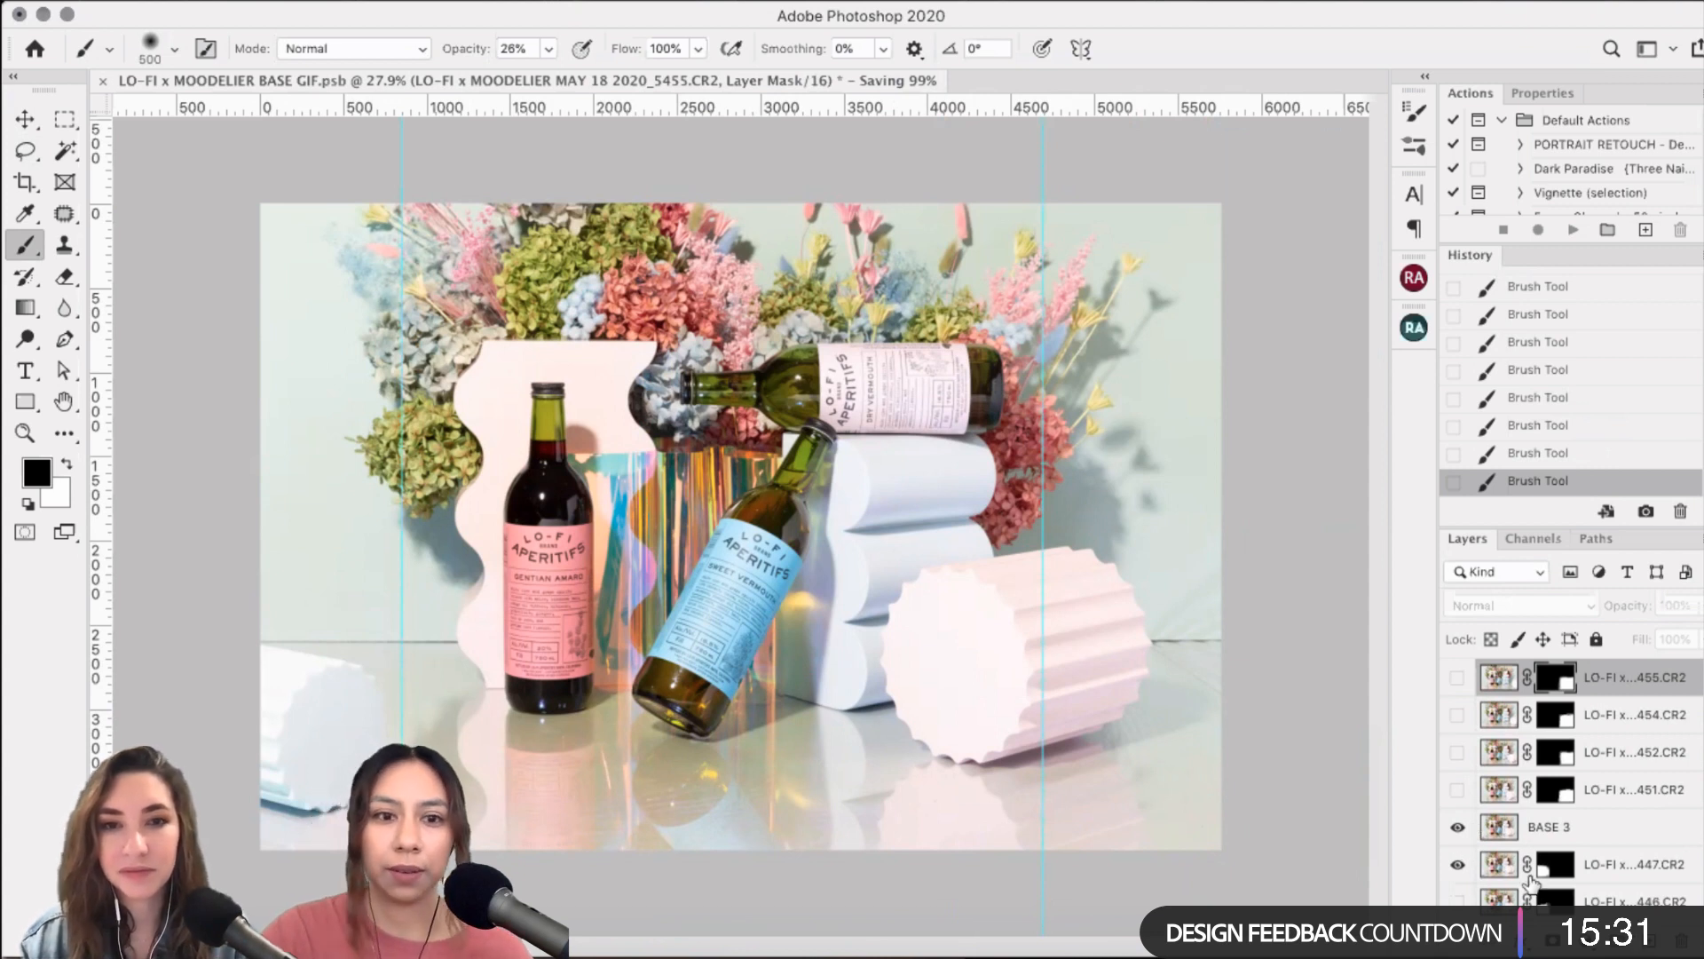
left_click(1457, 790)
left_click(1457, 759)
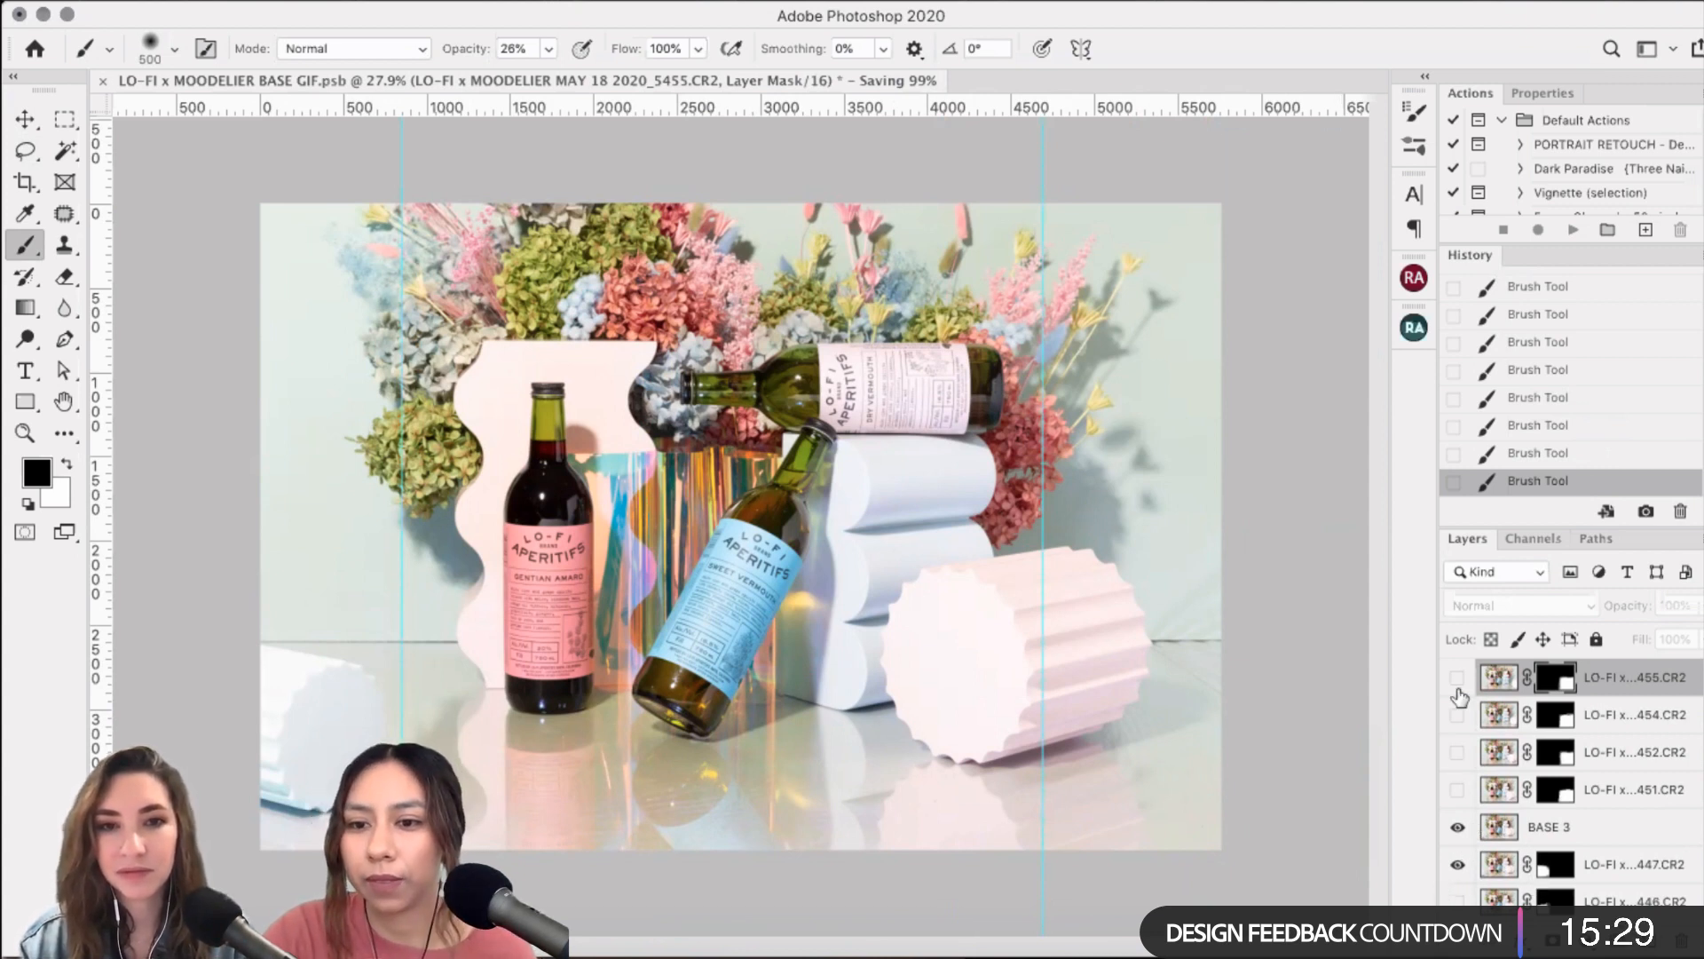
left_click(1458, 714)
left_click(1457, 677)
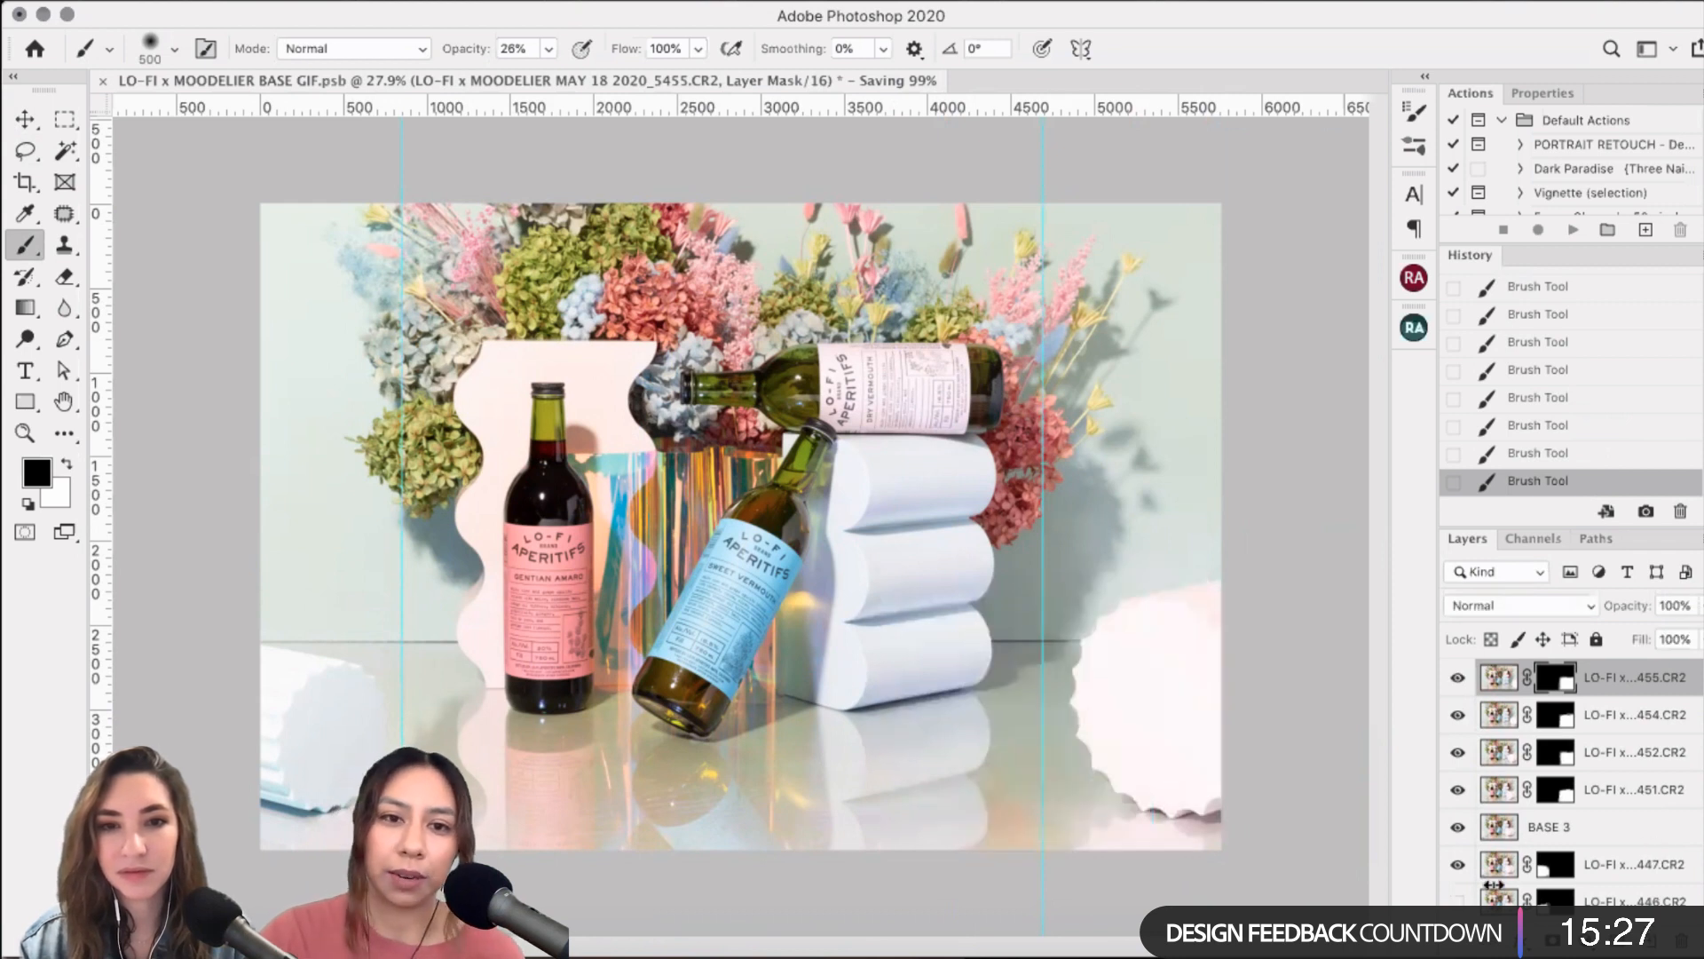
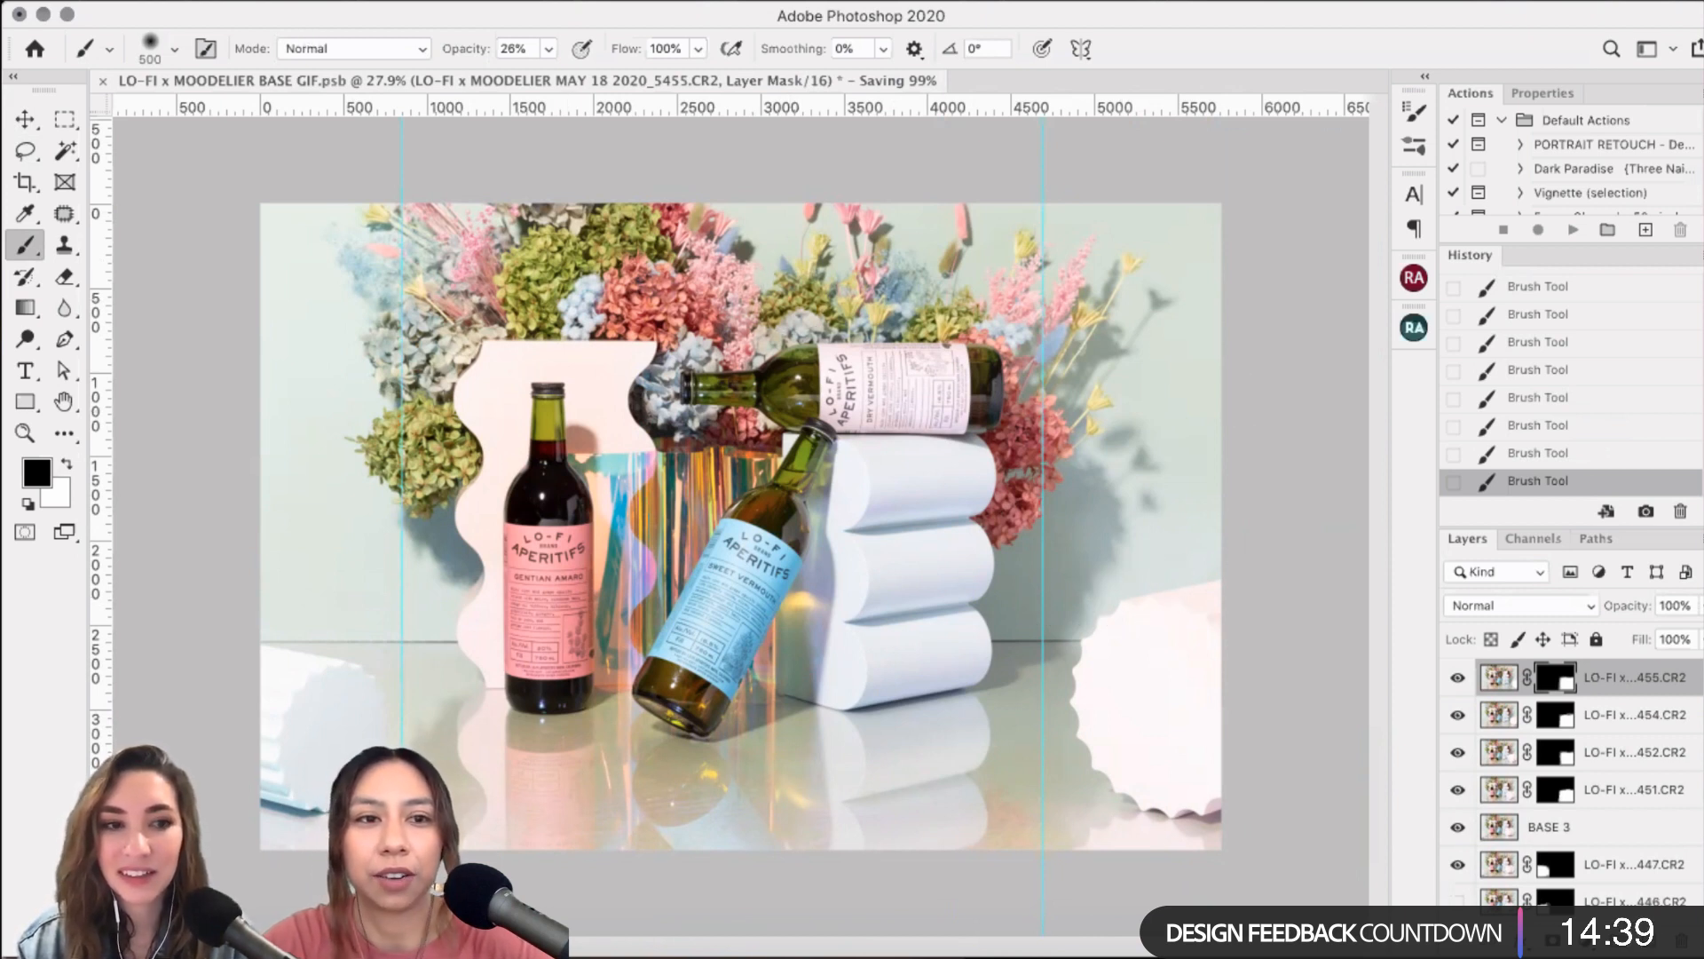
- Duplicate the document with its layers as LO-FI x MOODELIER BASE GIF copy and crop the copy to a 1:1 square between the vertical guides
left_click(298, 1)
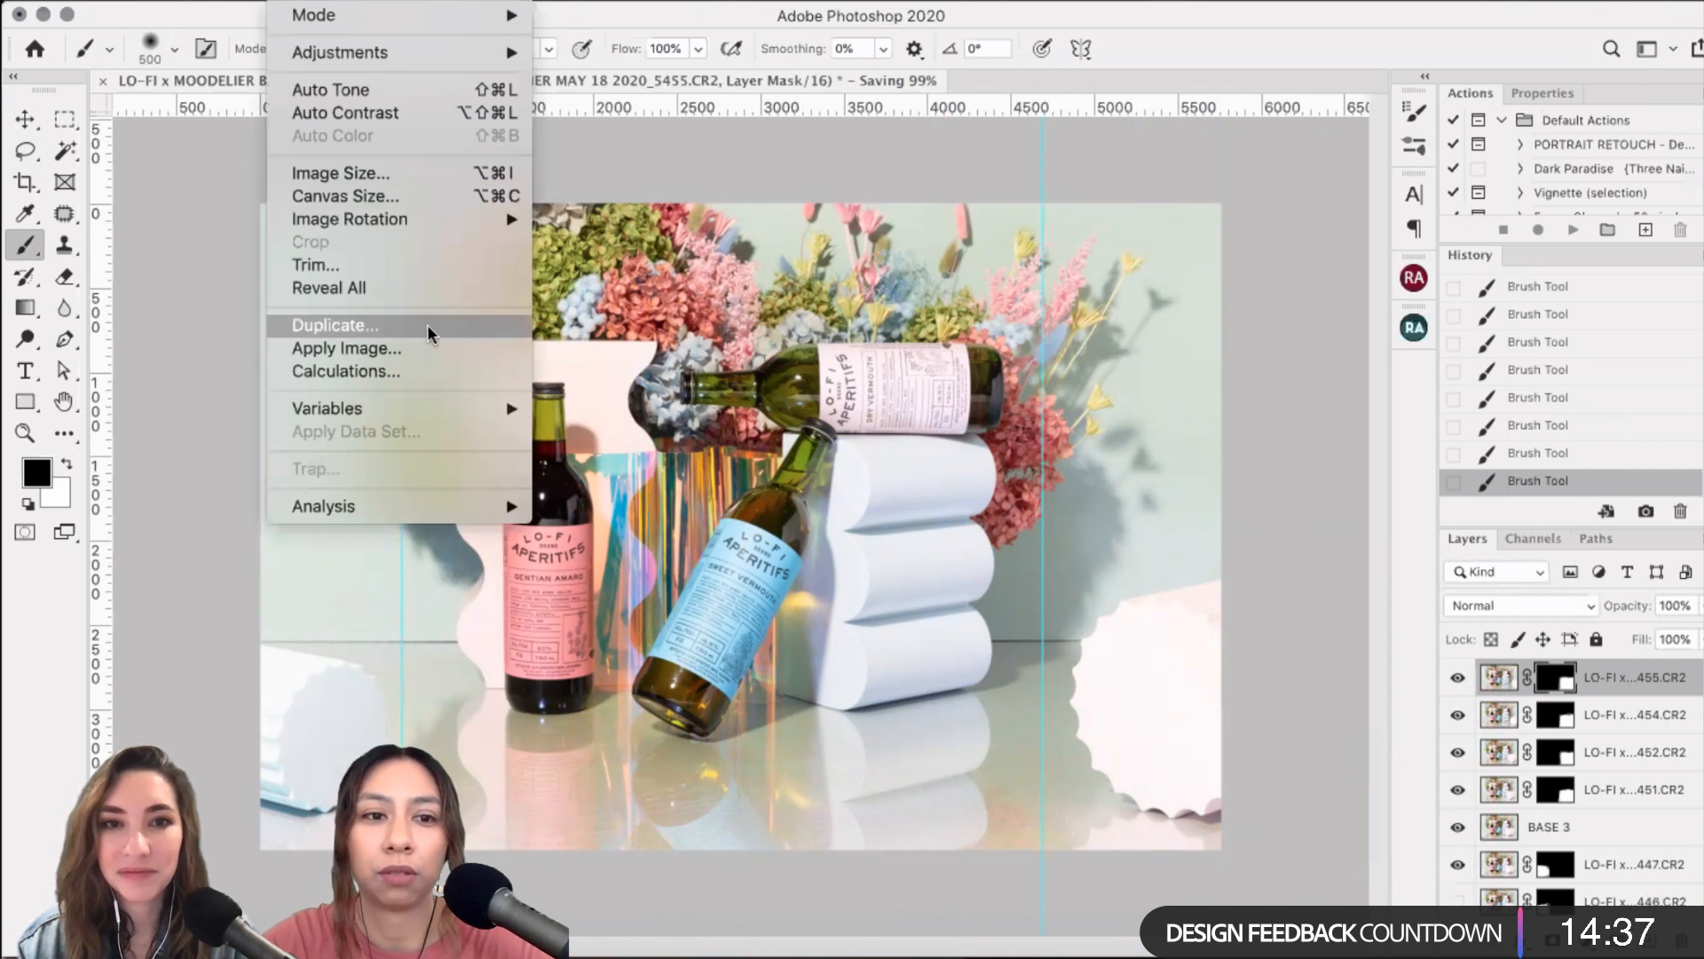
left_click(511, 326)
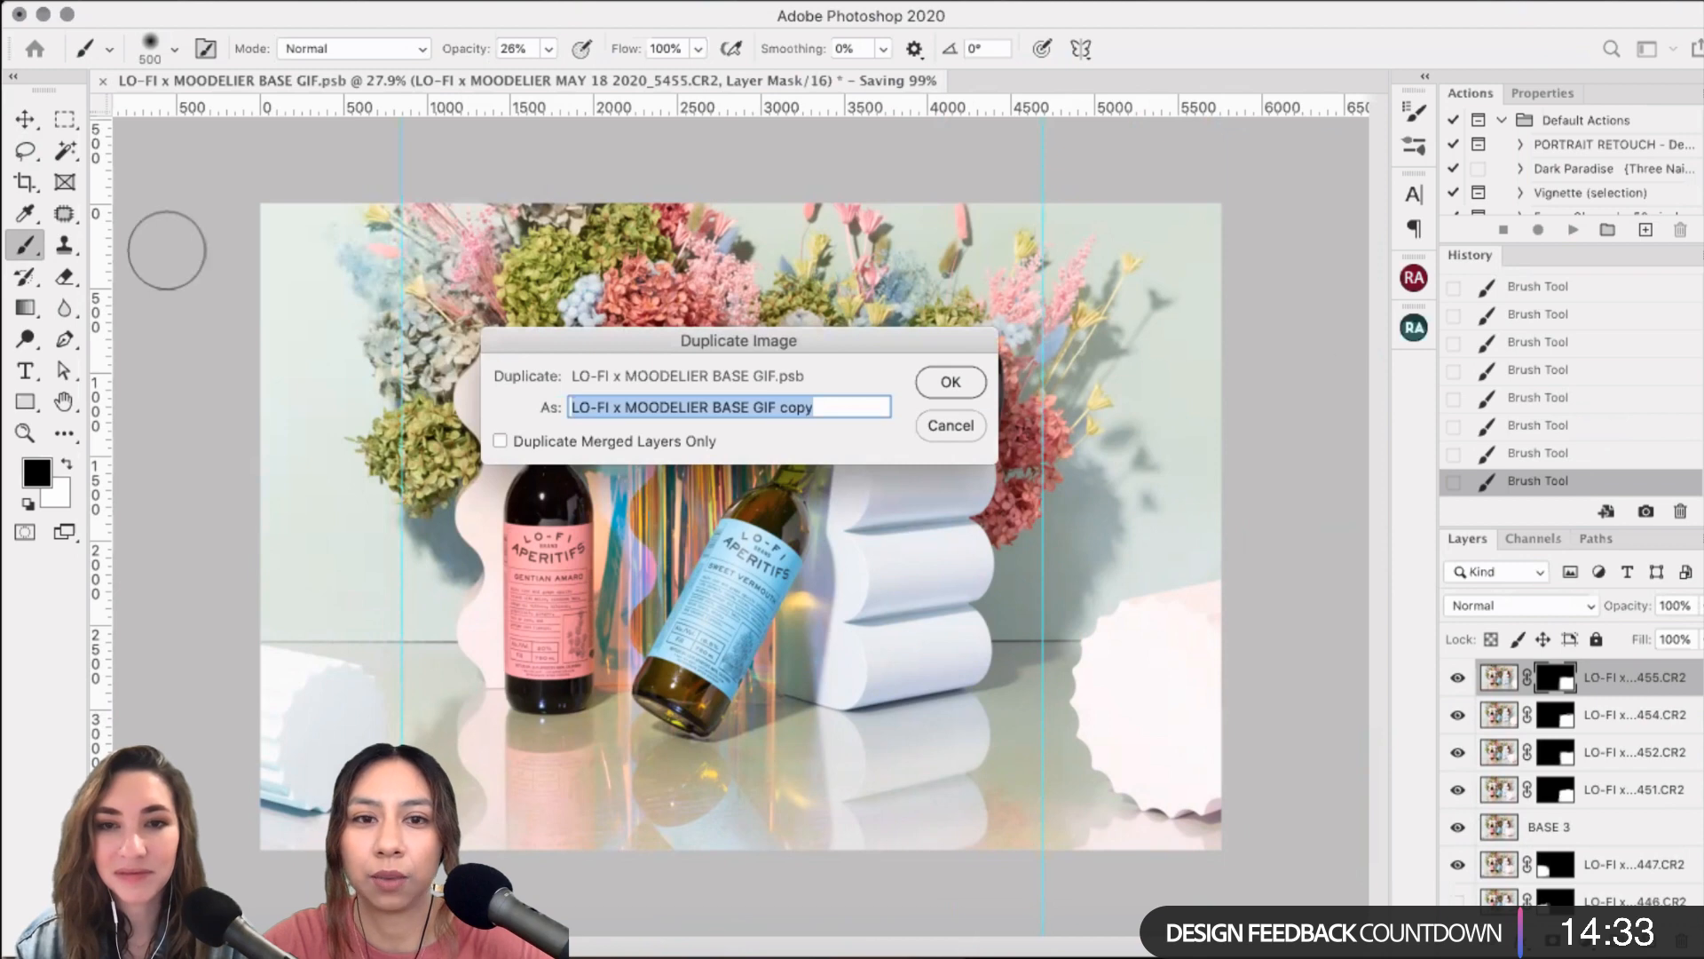
key("Return")
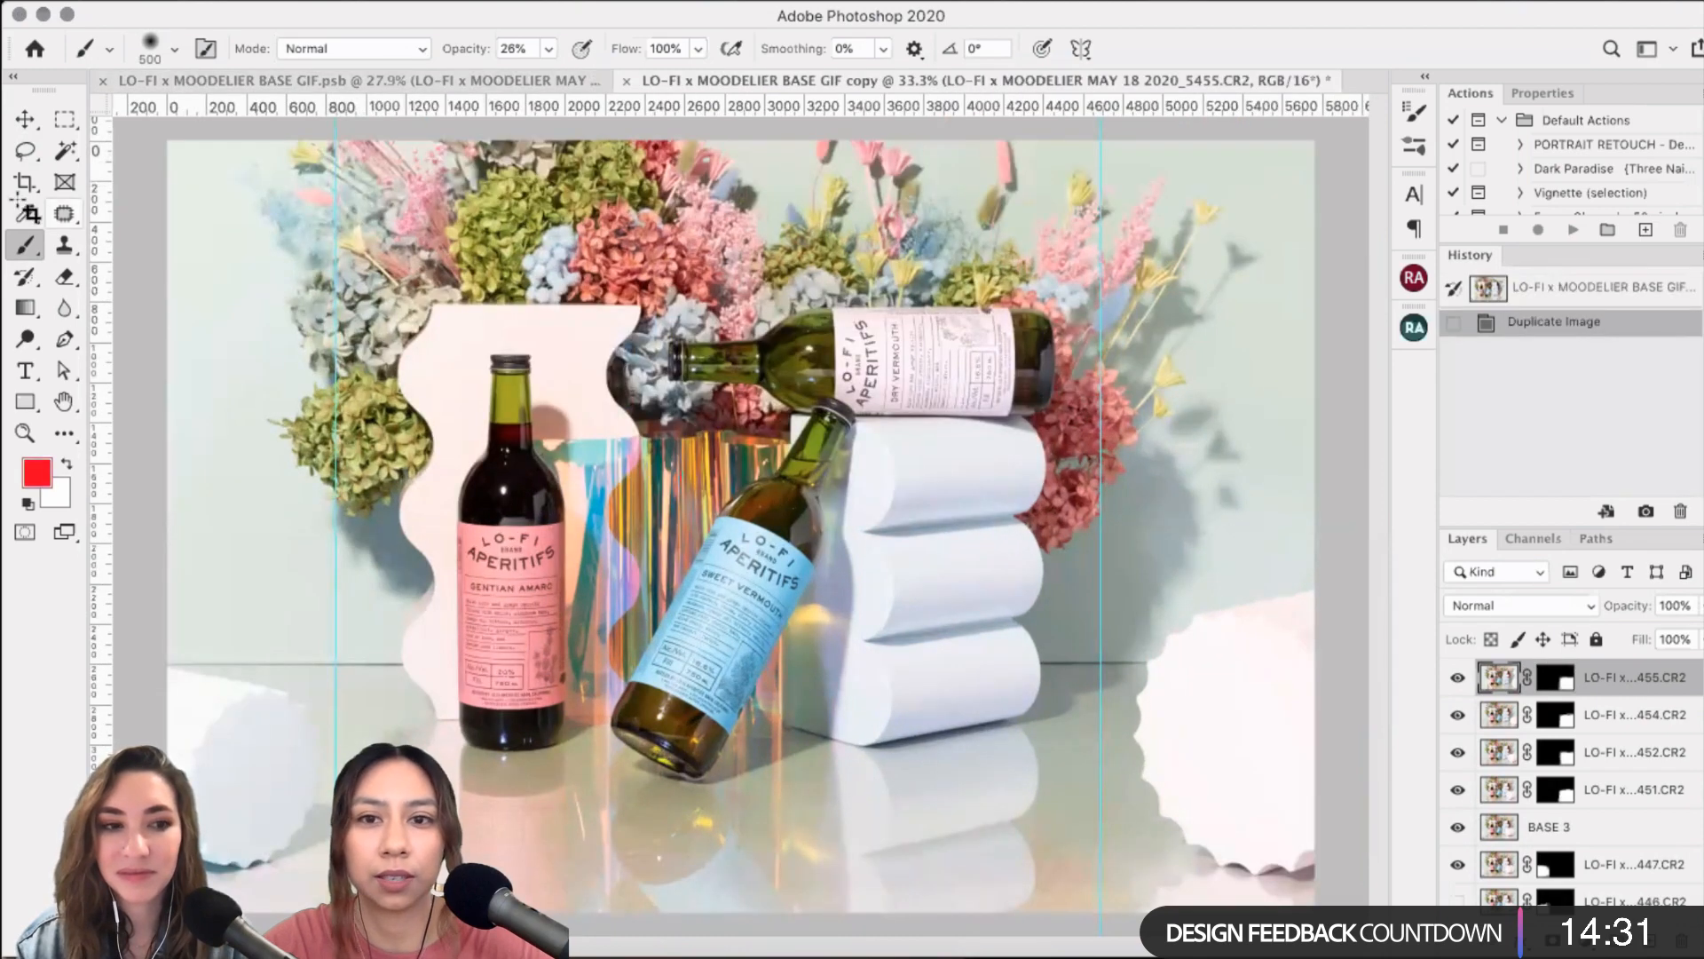
key("c")
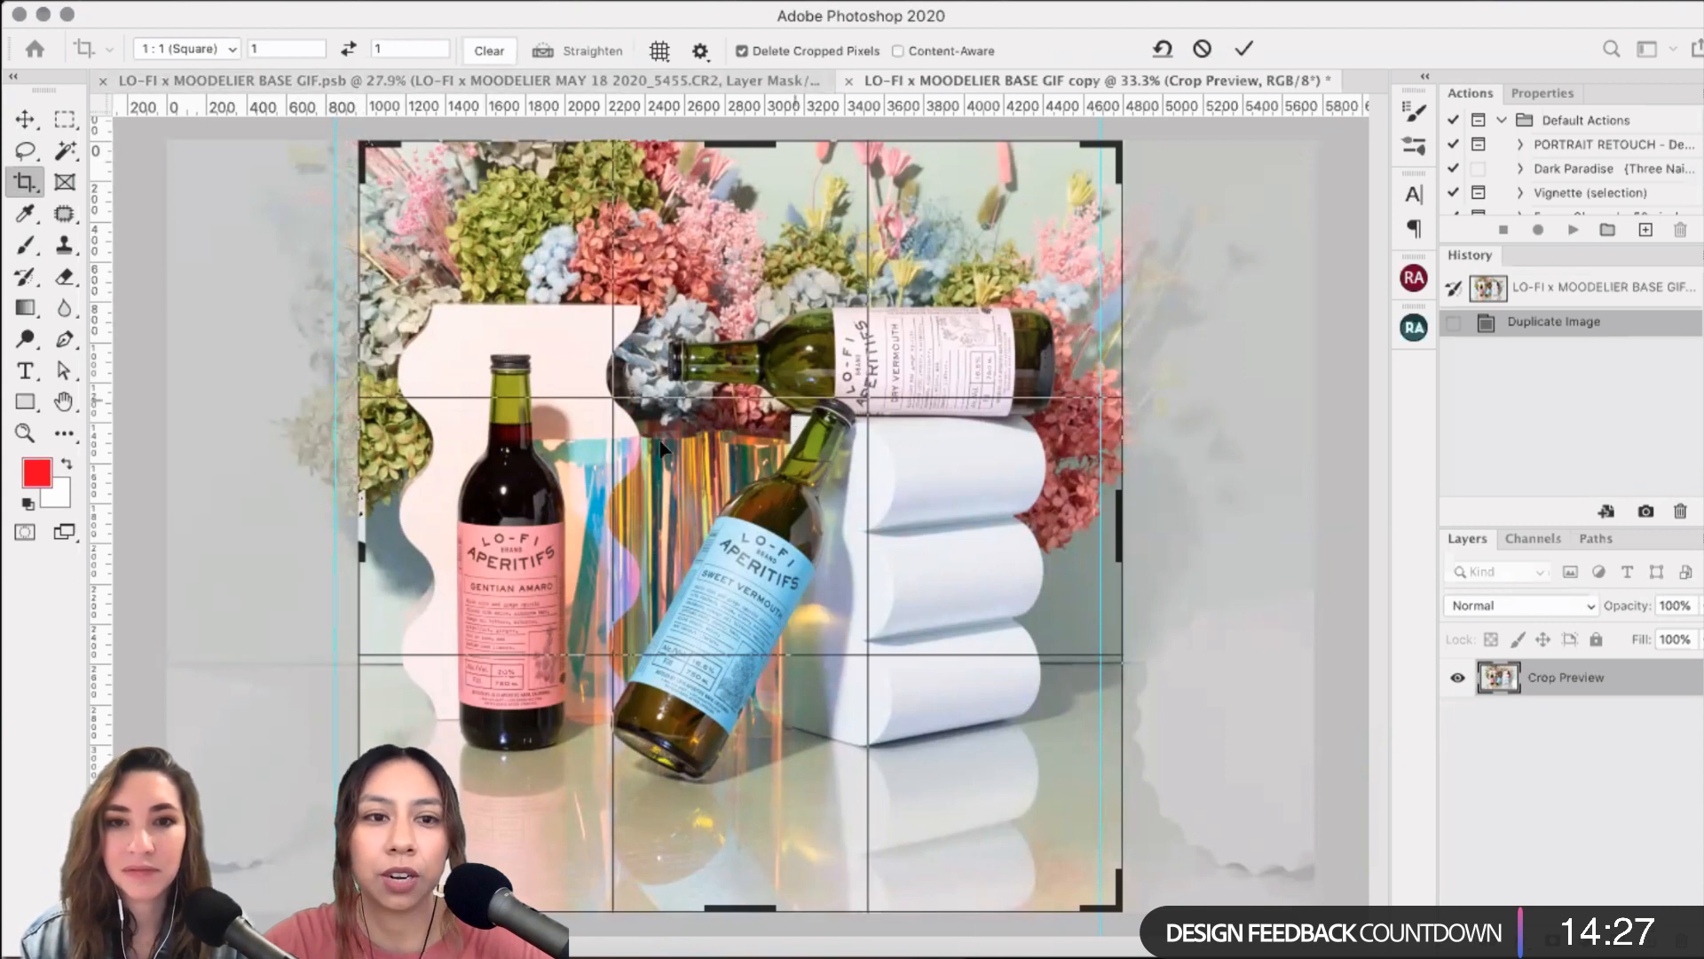
left_click_drag(1032, 518, 1054, 517)
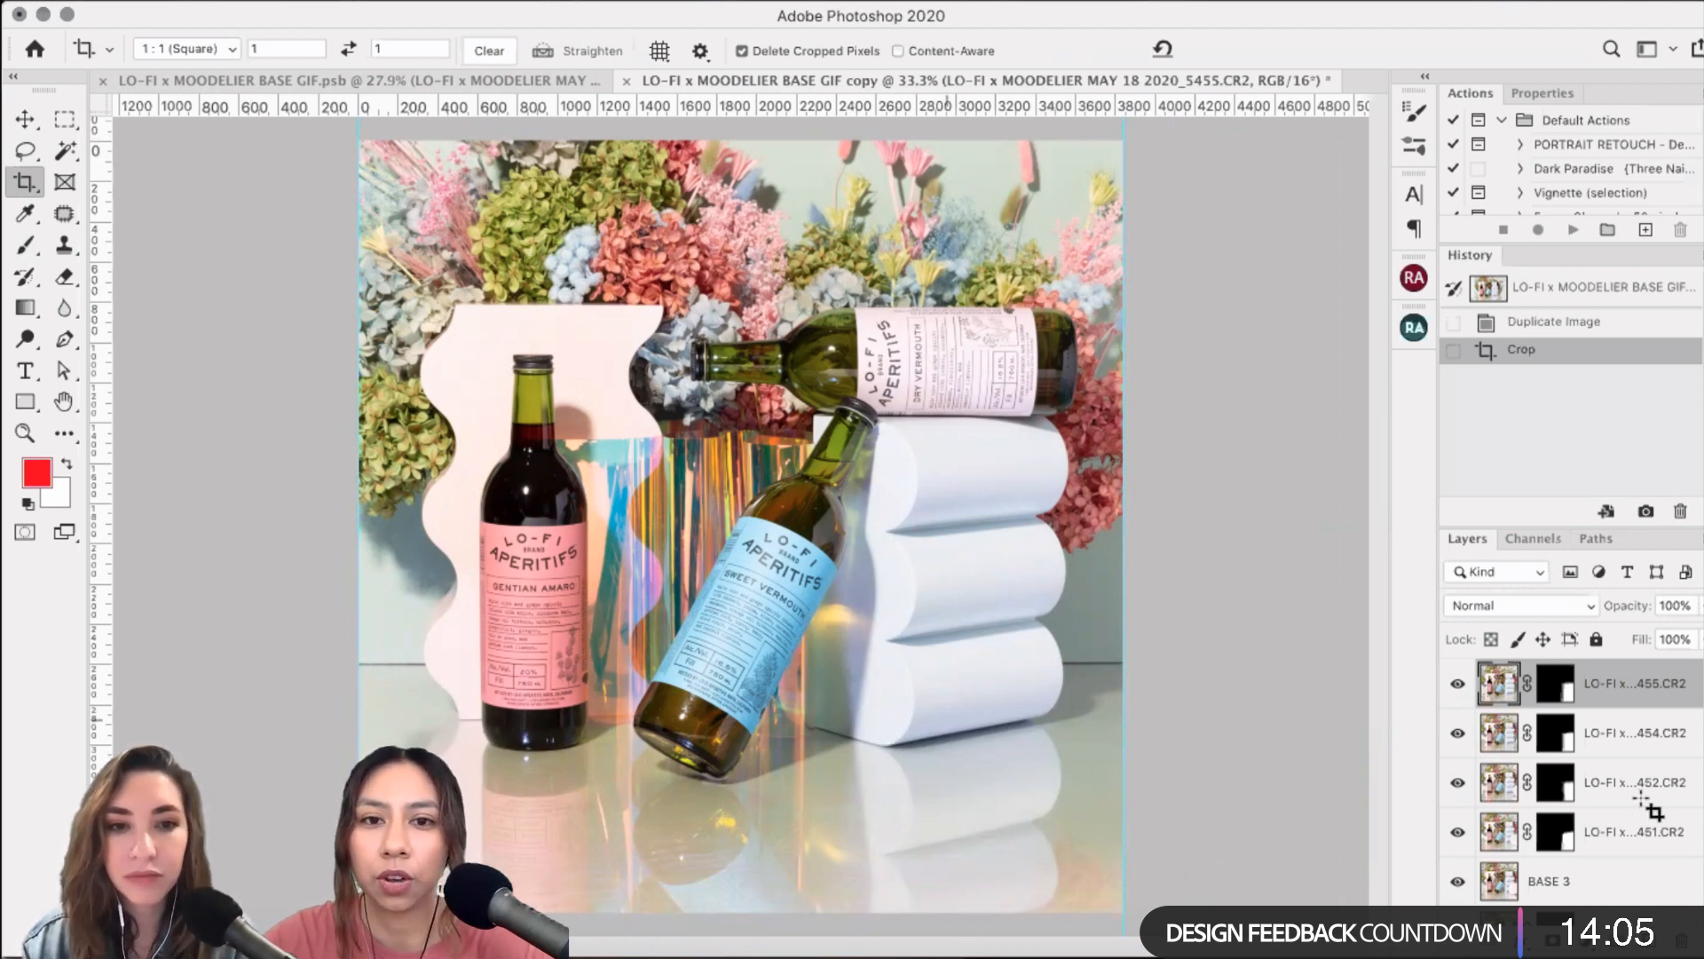
- Delete all layers from 5434 up through 5455 in the cropped copy, keeping only the 5433 layer
scroll(1589, 781, "down", 5)
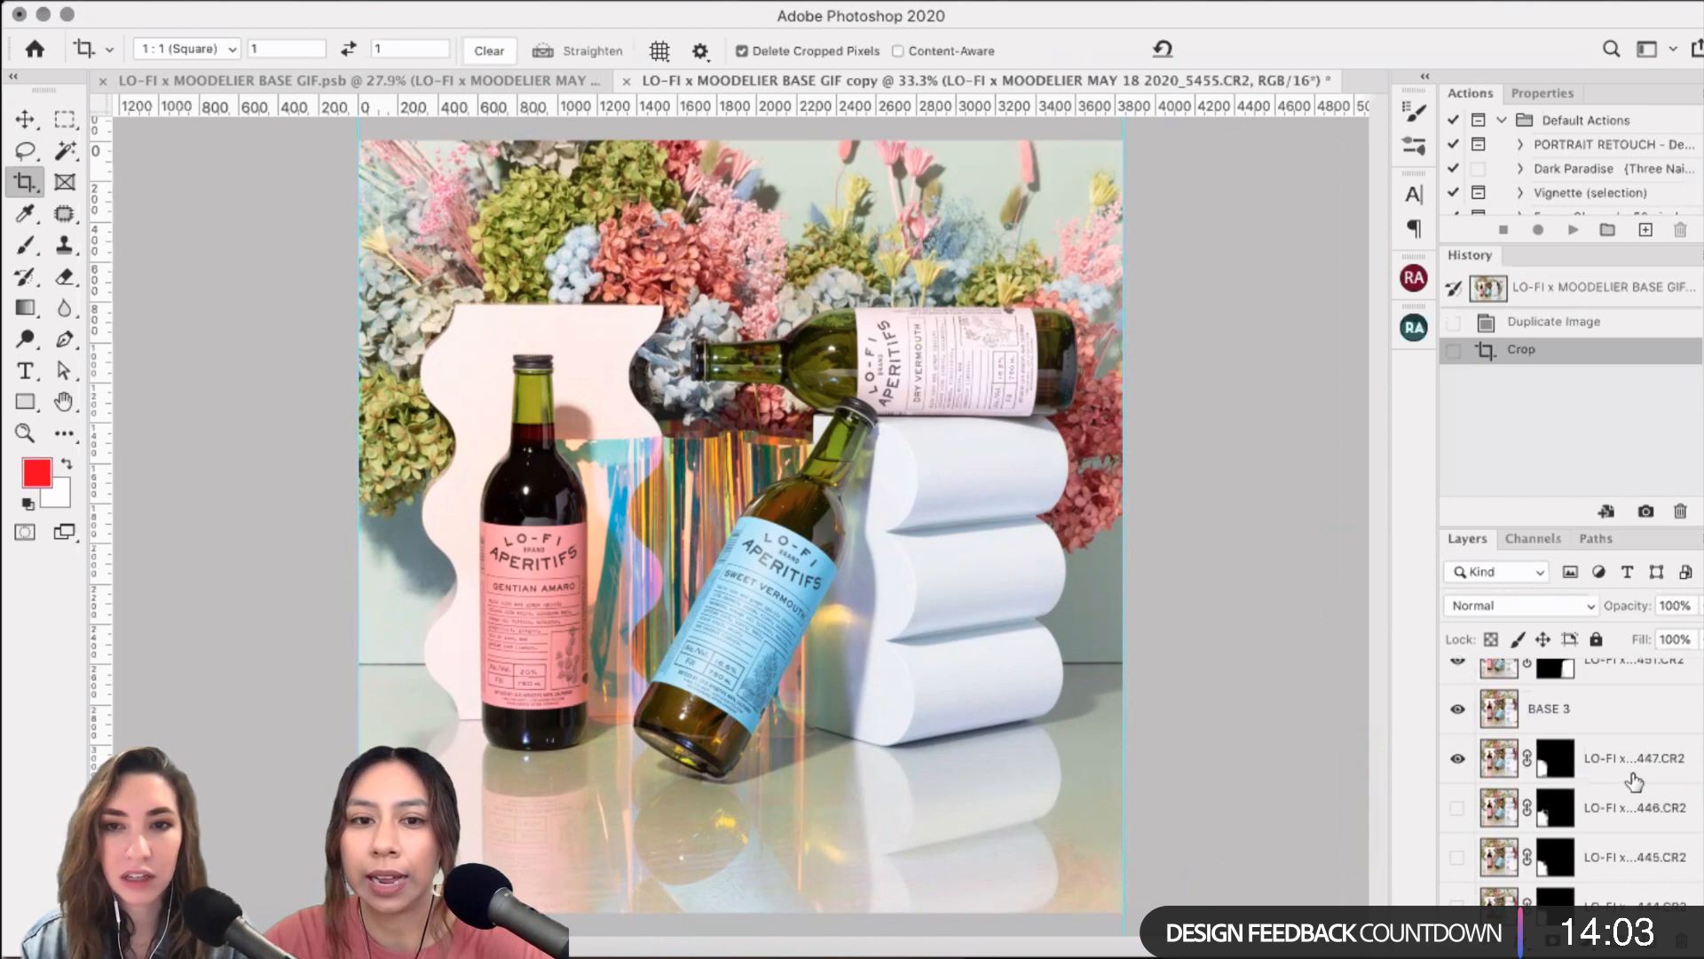
scroll(1616, 796, "down", 1)
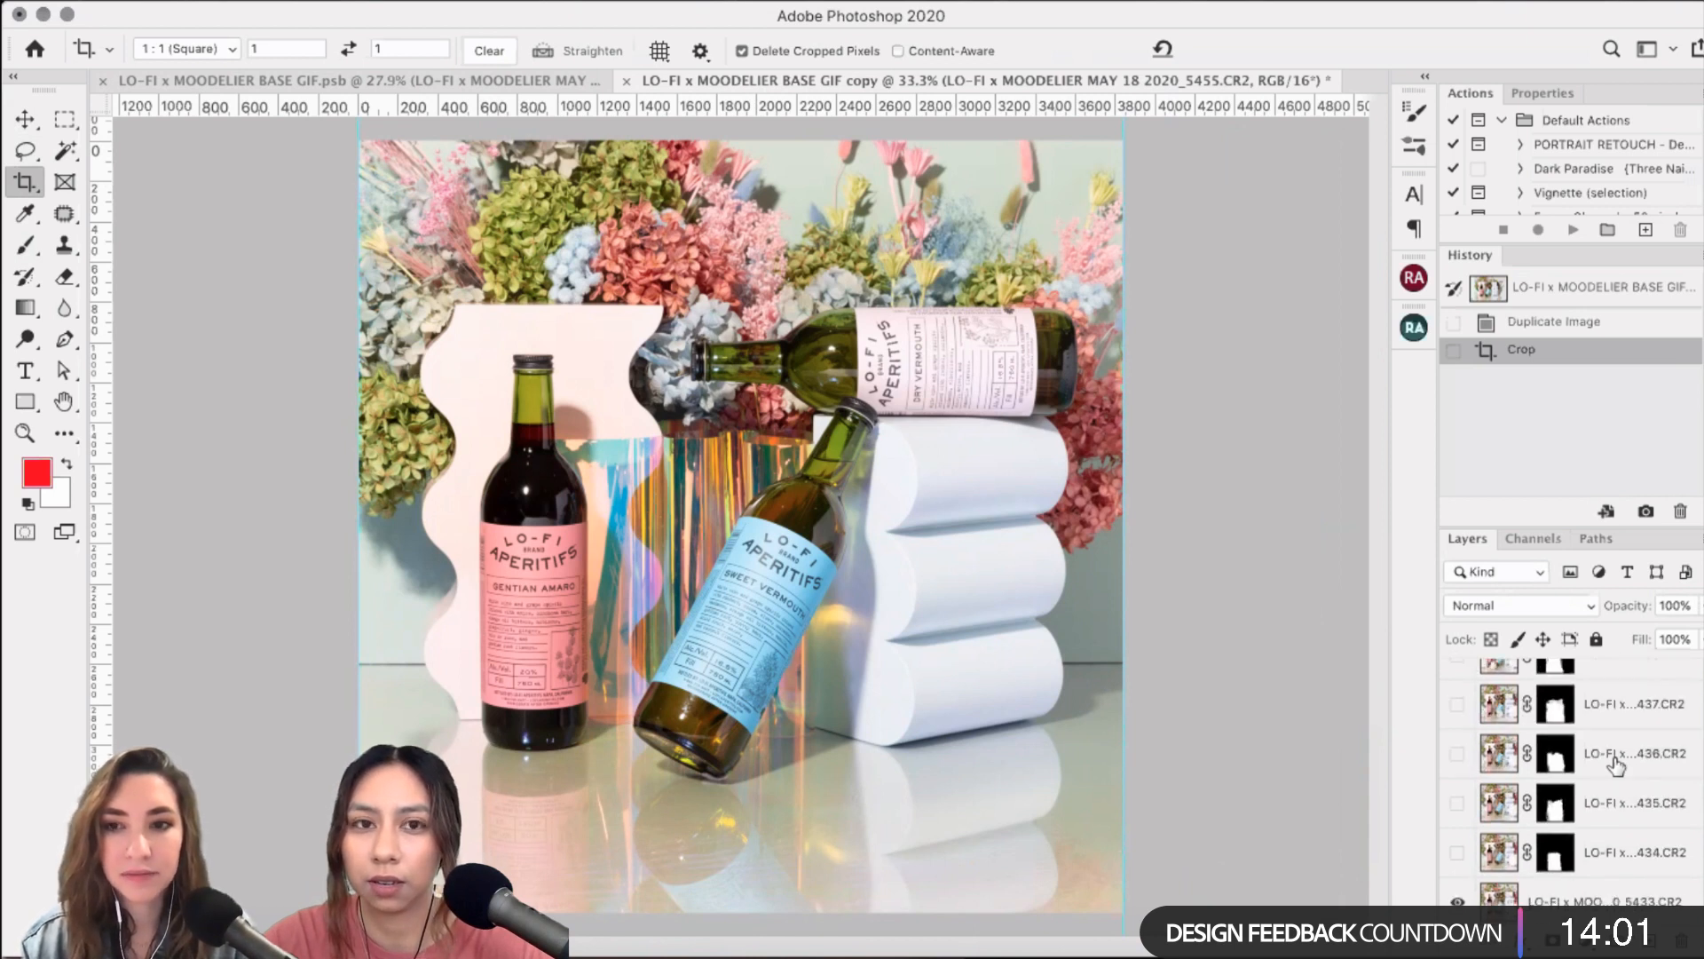
scroll(1607, 782, "up", 6)
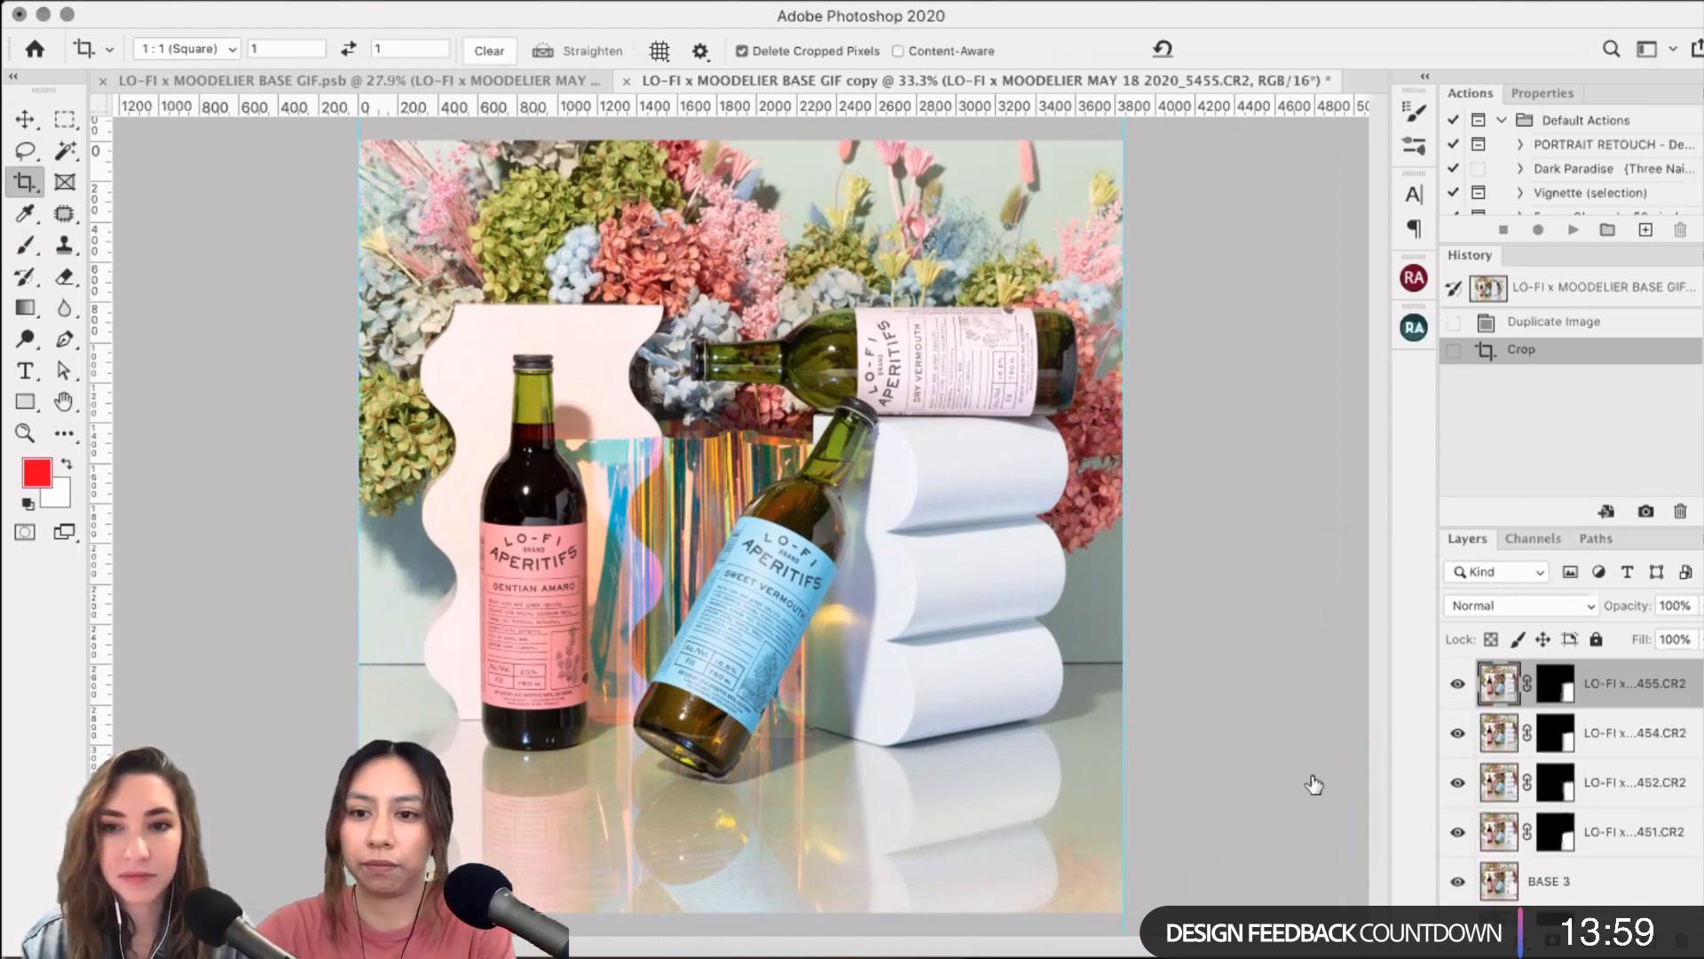
scroll(1598, 825, "down", 5)
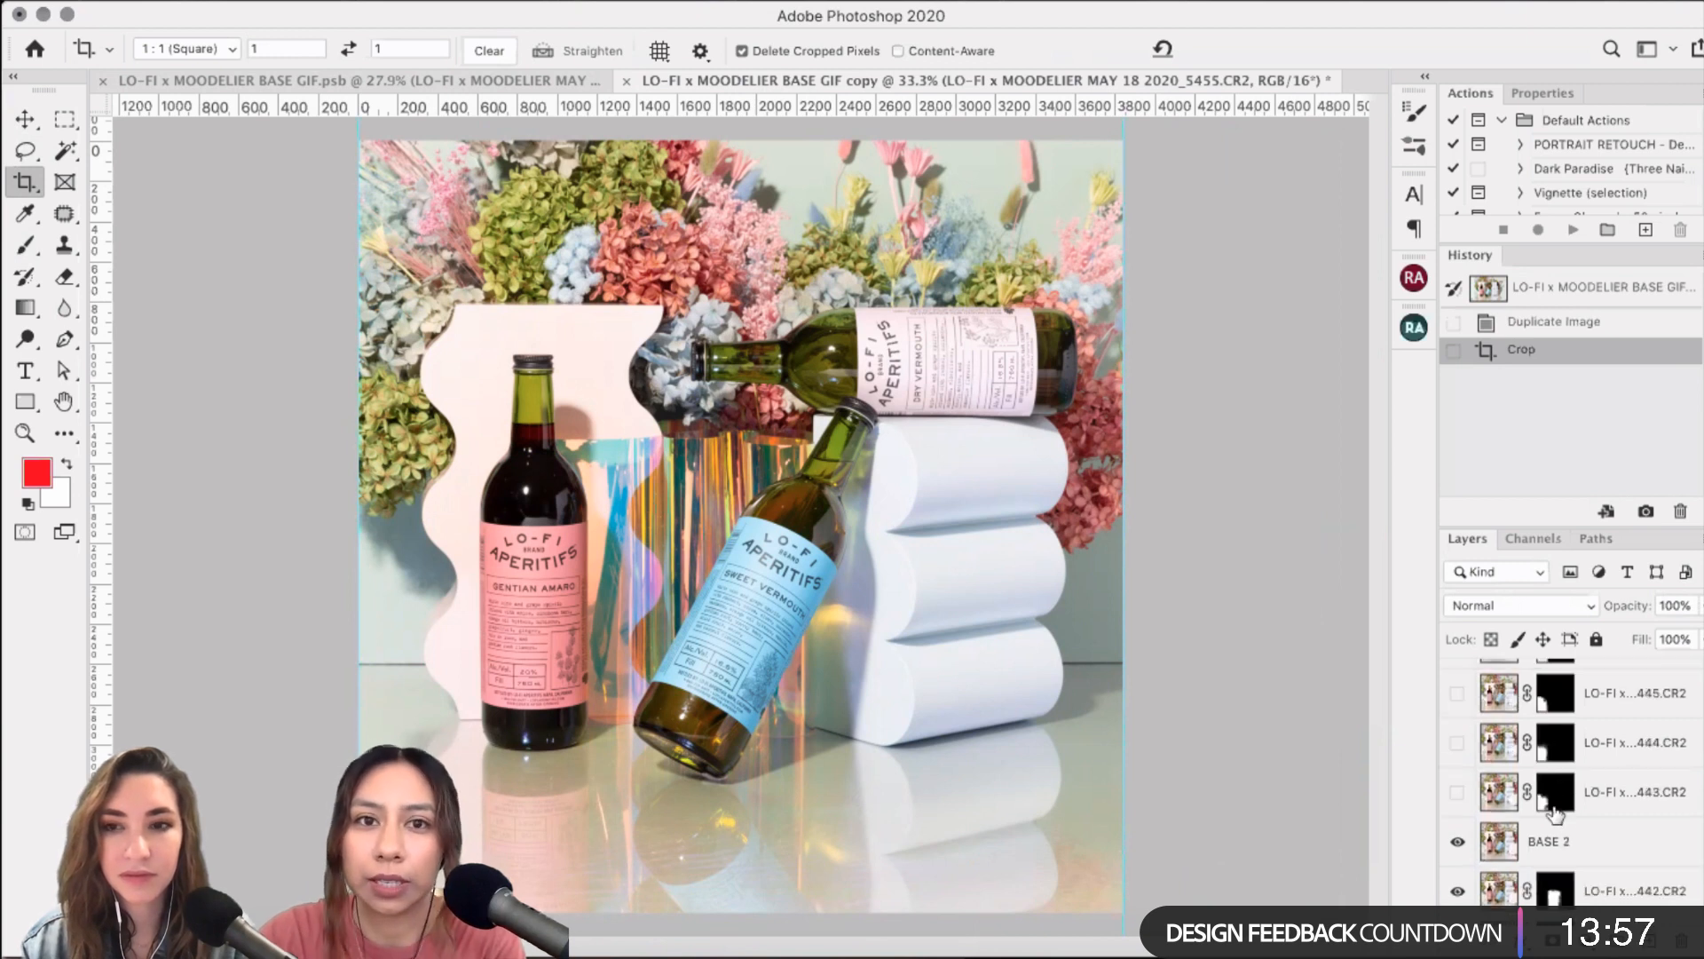
scroll(1634, 812, "down", 3)
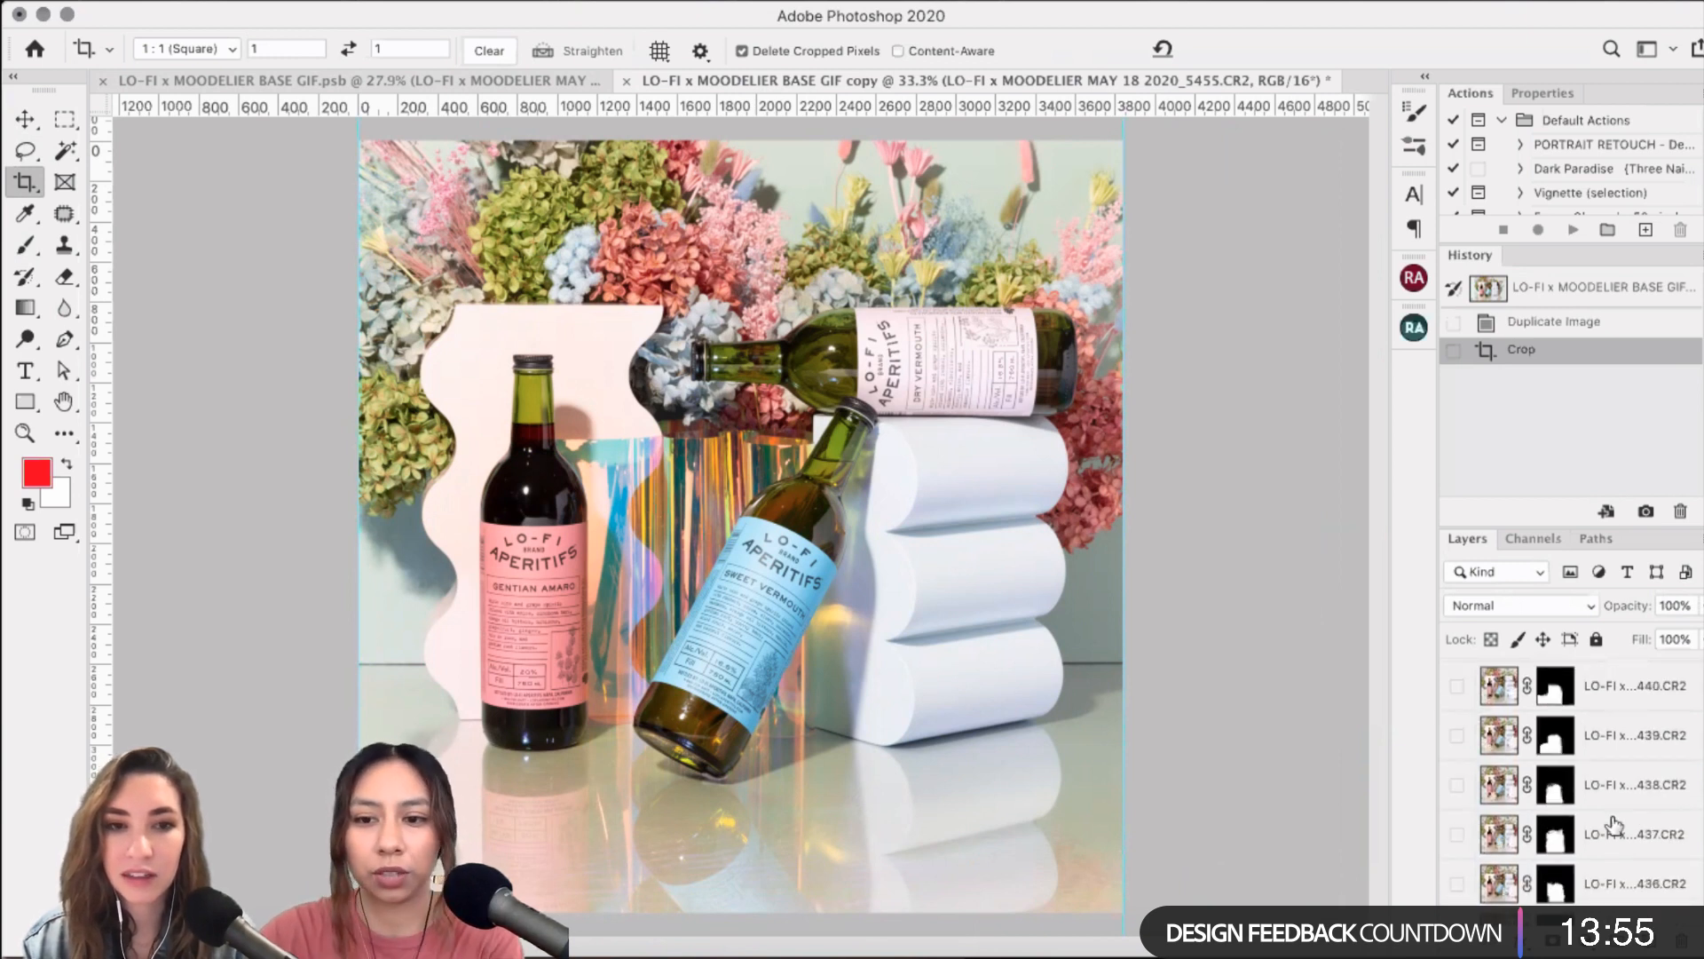
scroll(1614, 826, "down", 3)
left_click(1625, 850)
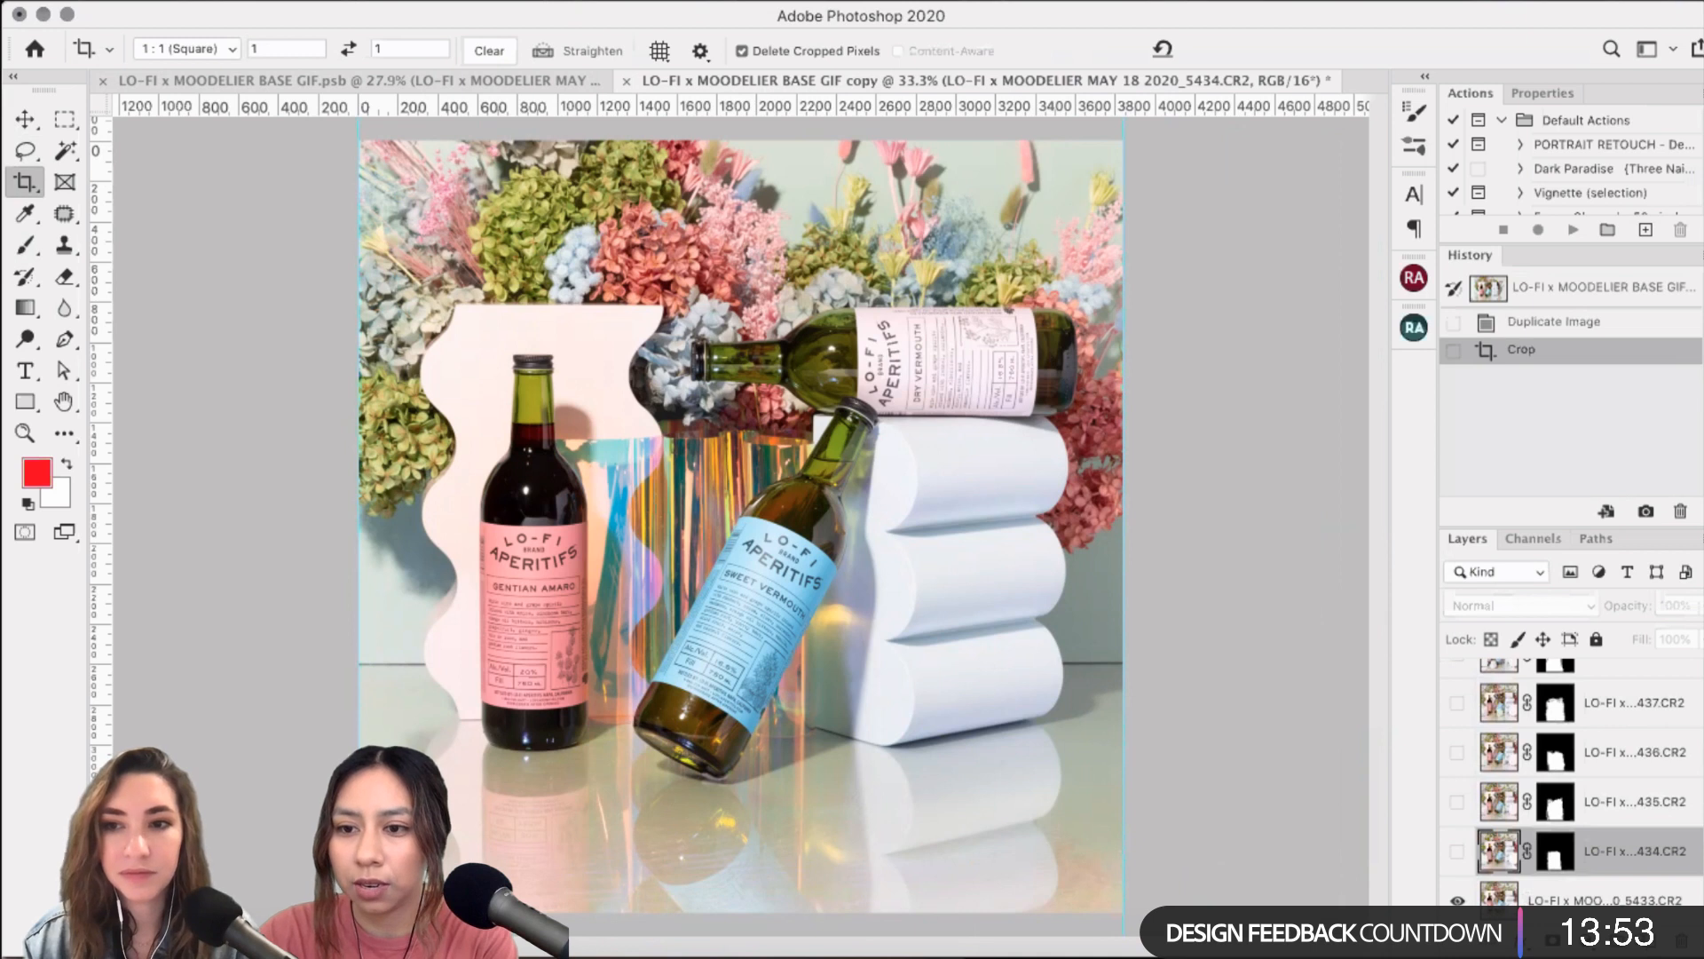
scroll(1580, 781, "up", 10)
scroll(1636, 781, "up", 3)
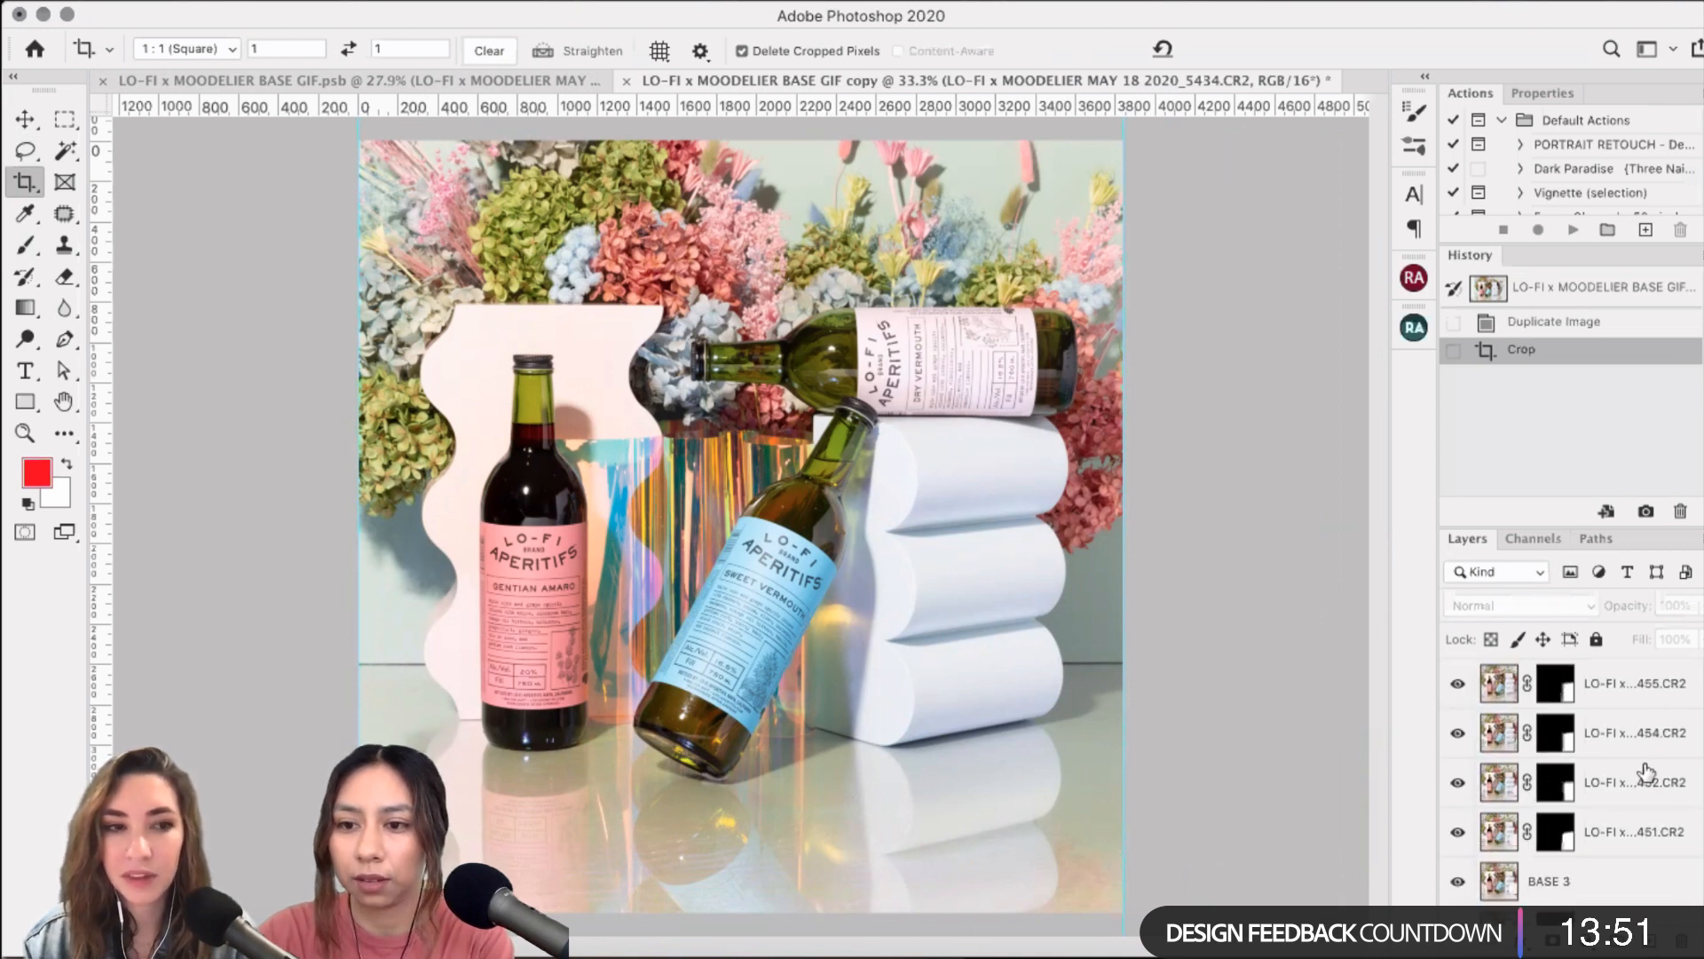
left_click(1634, 859, "shift")
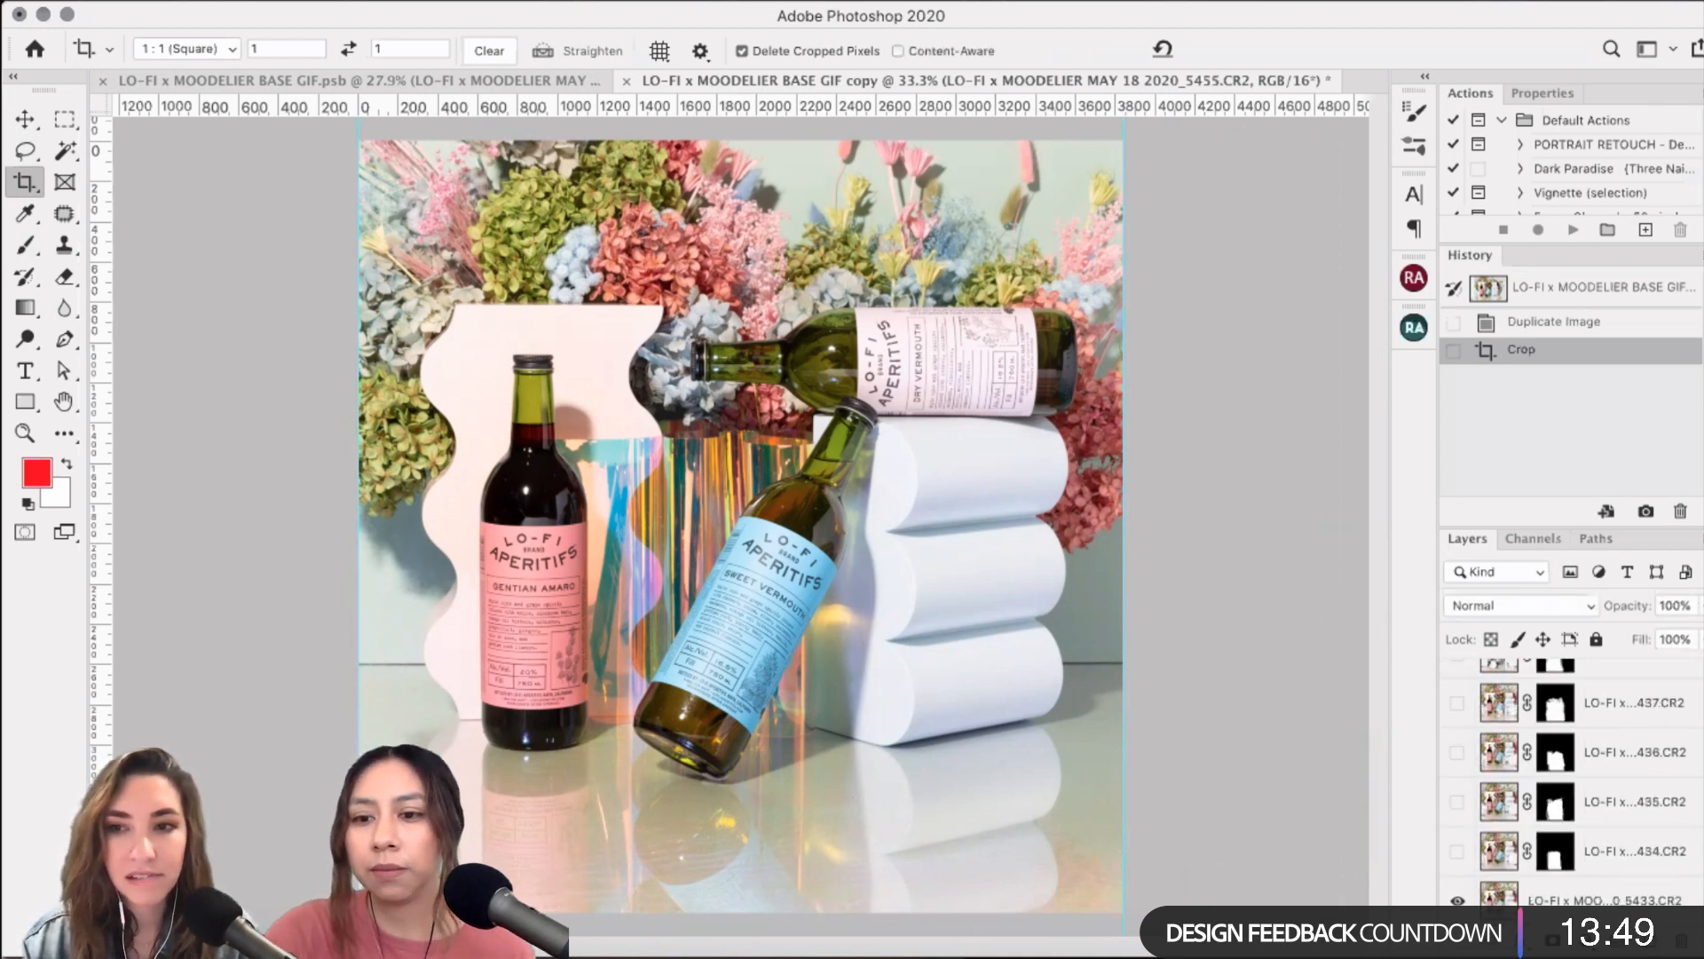
key("Delete")
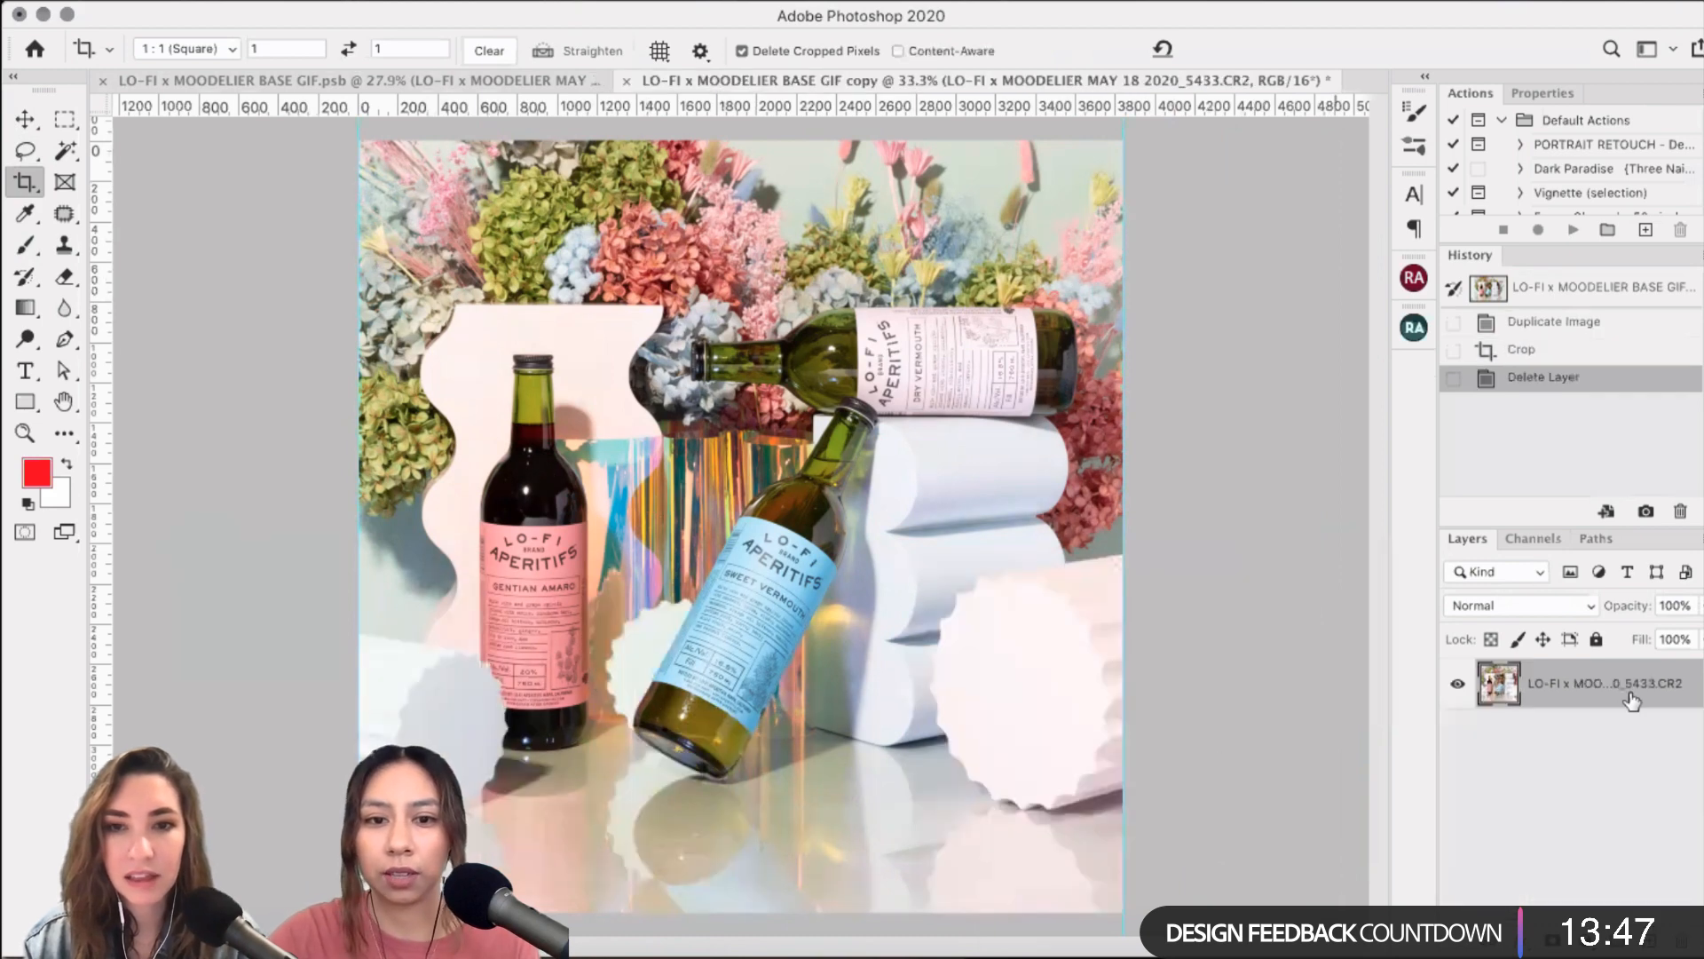
left_click(1581, 346)
left_click(1584, 377)
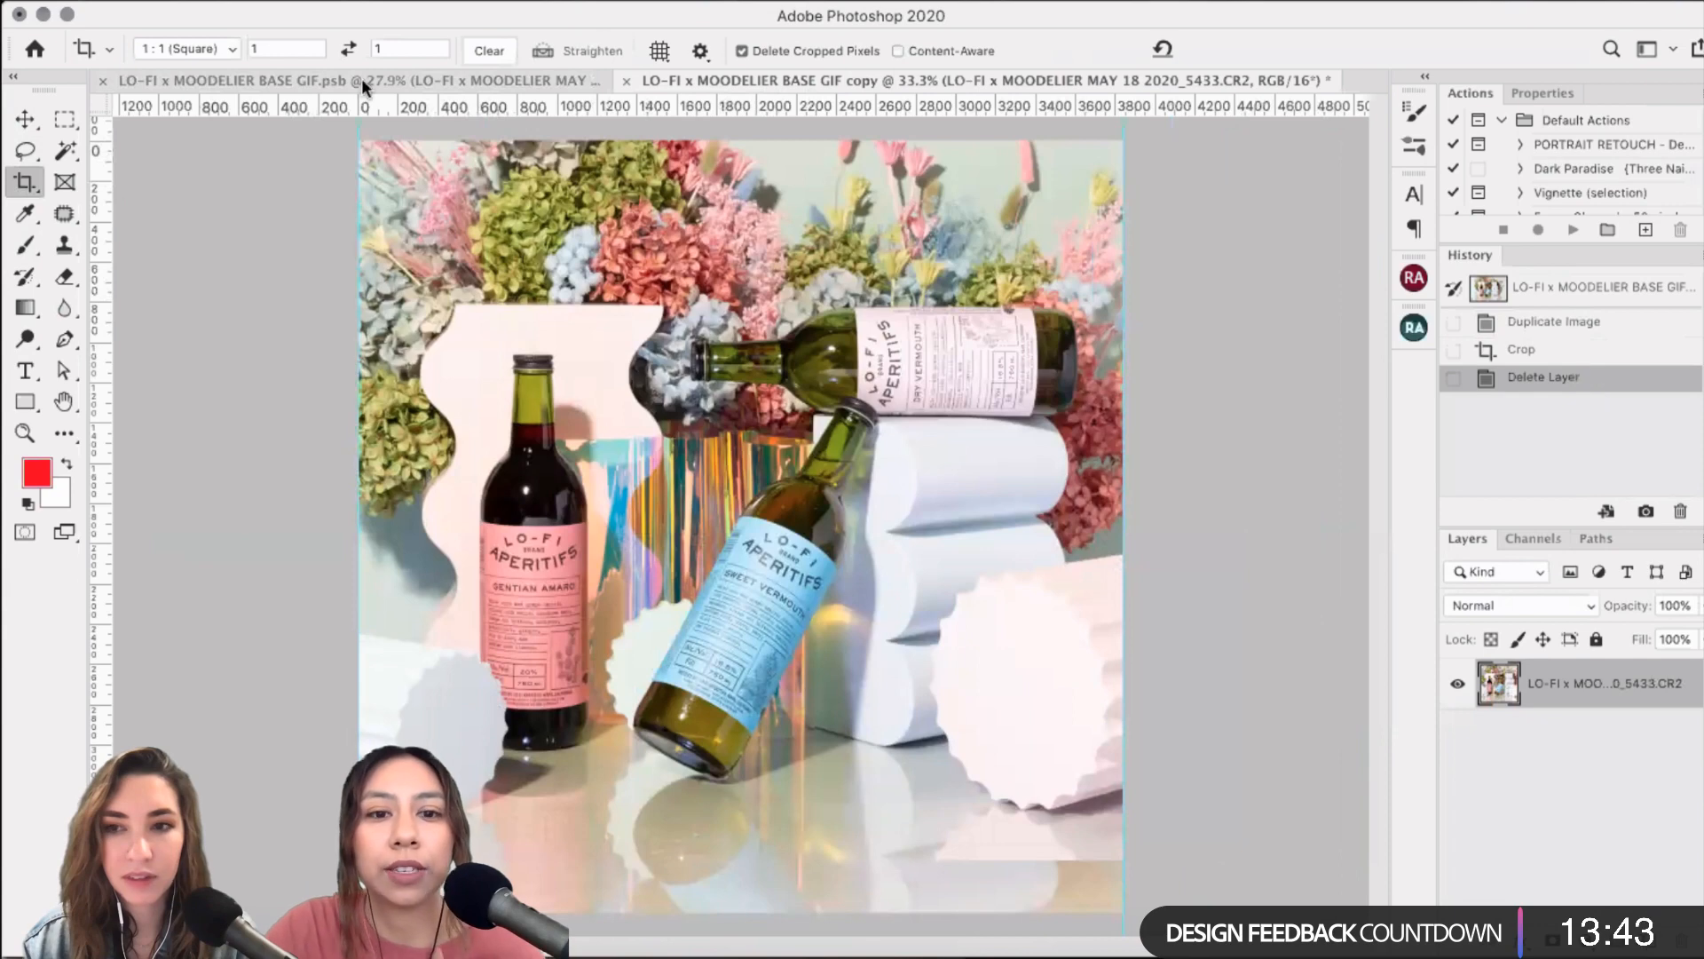
- Marquee the full-height square between the guides in the original BASE GIF document and paste its merged content into the cropped copy
key("ctrl+Tab")
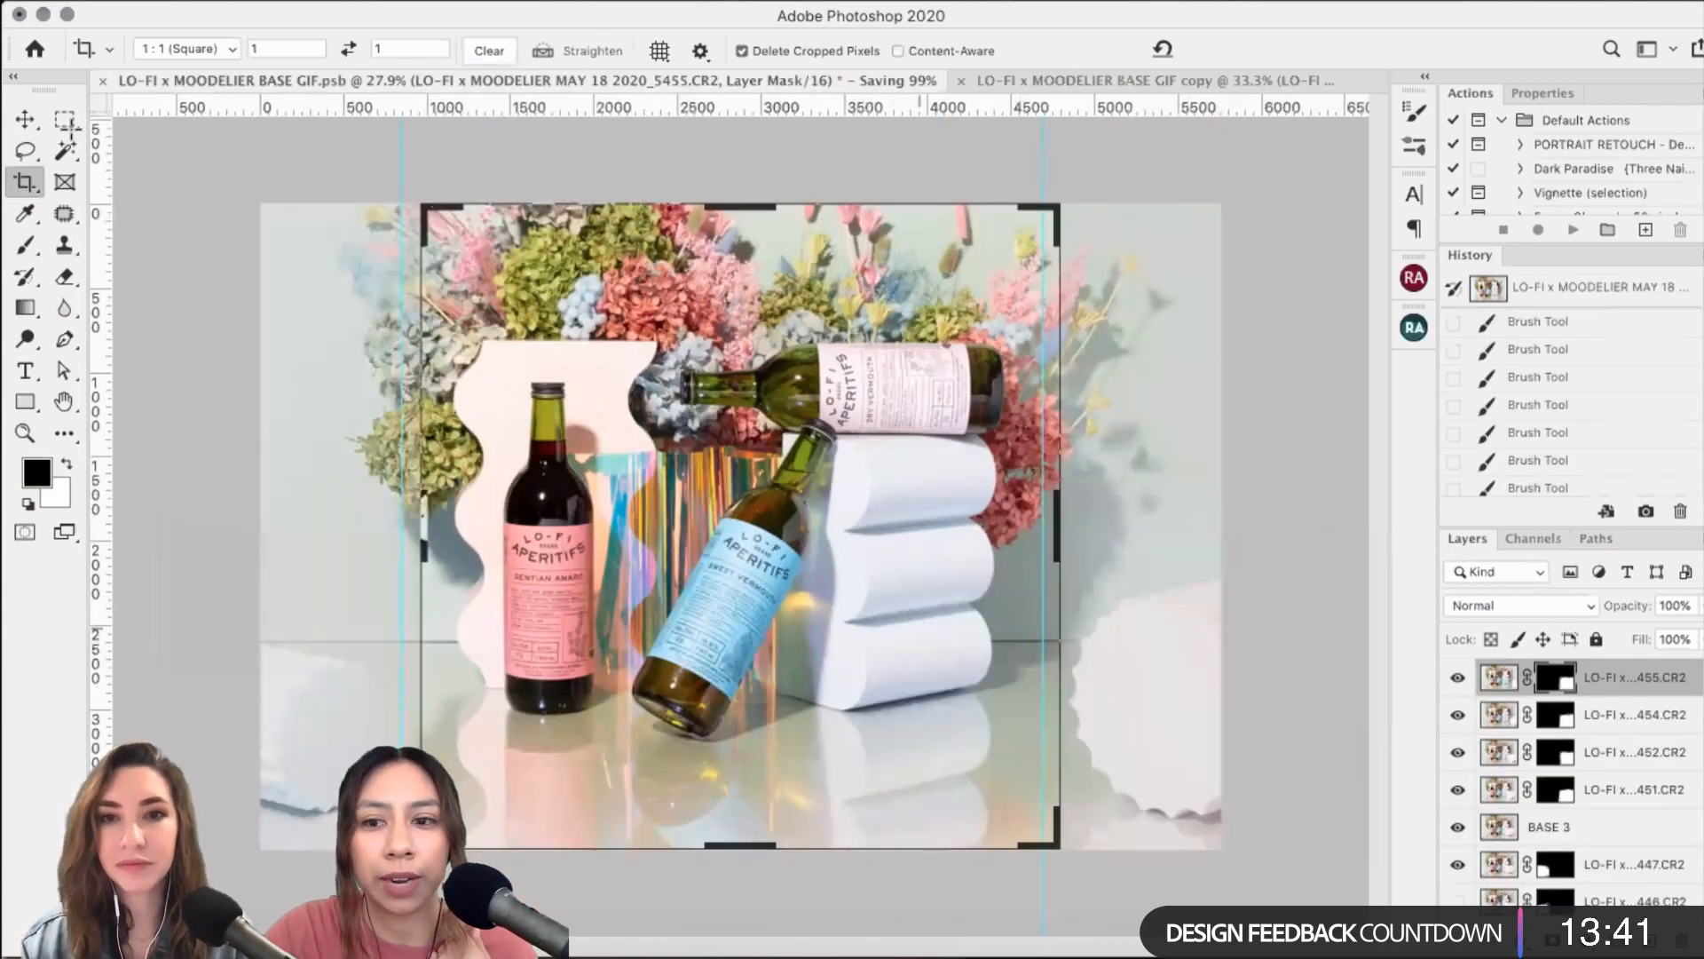
key("m")
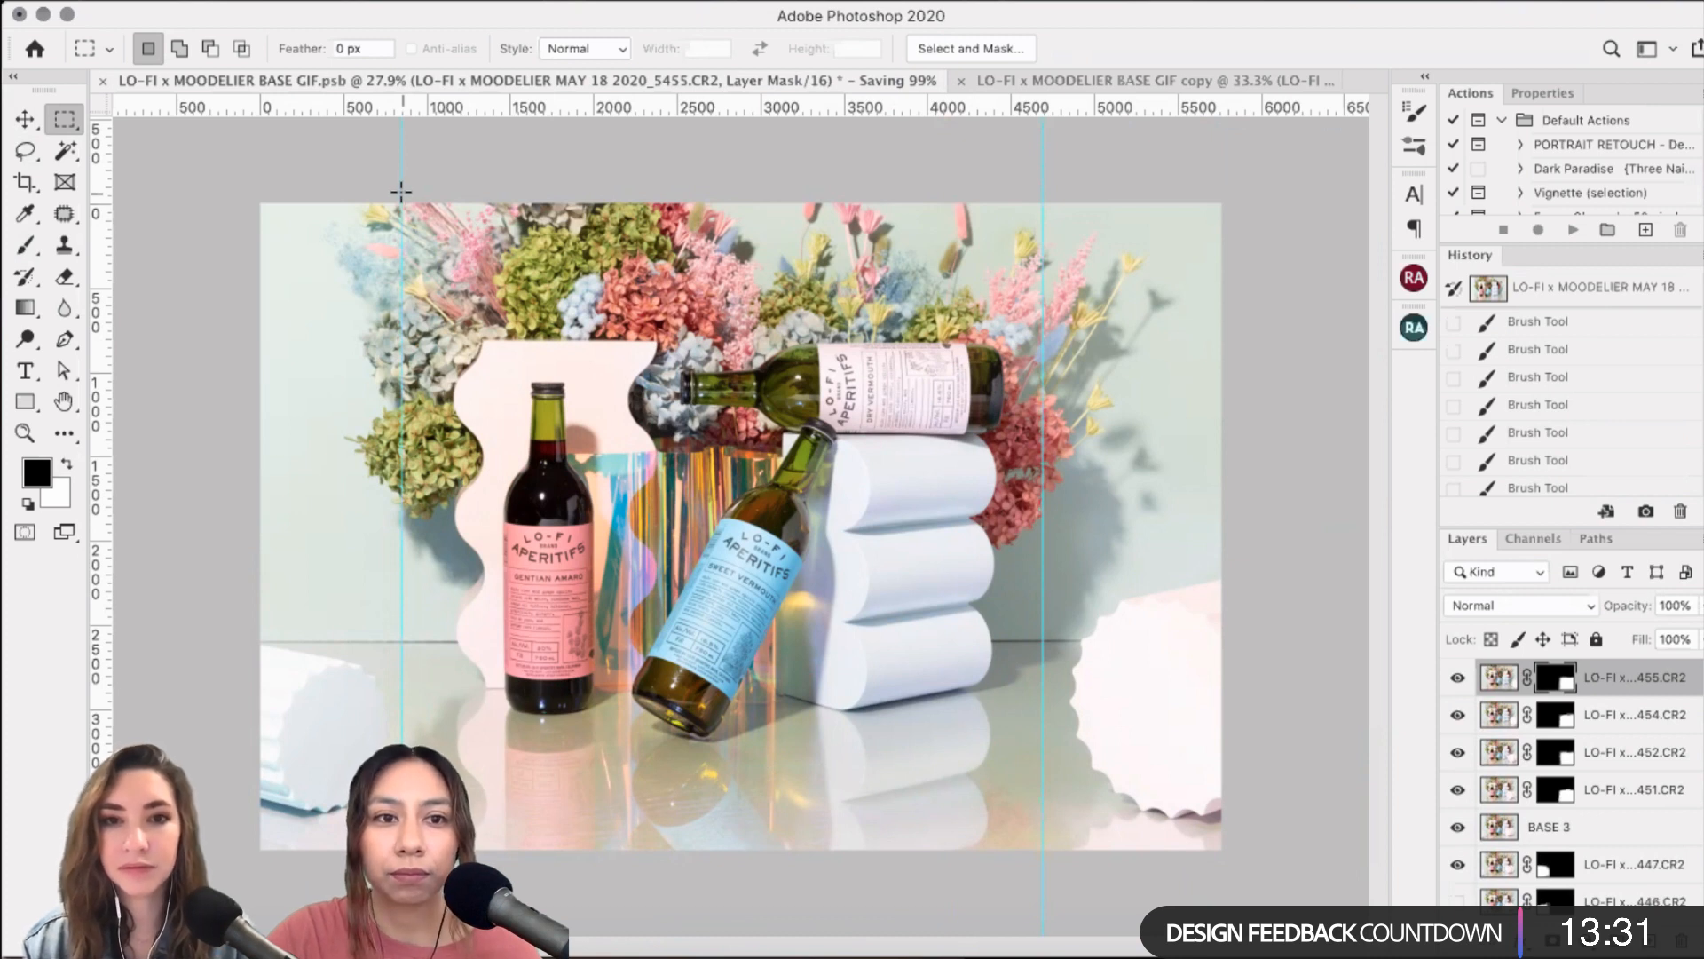
left_click_drag(1043, 863, 1043, 860)
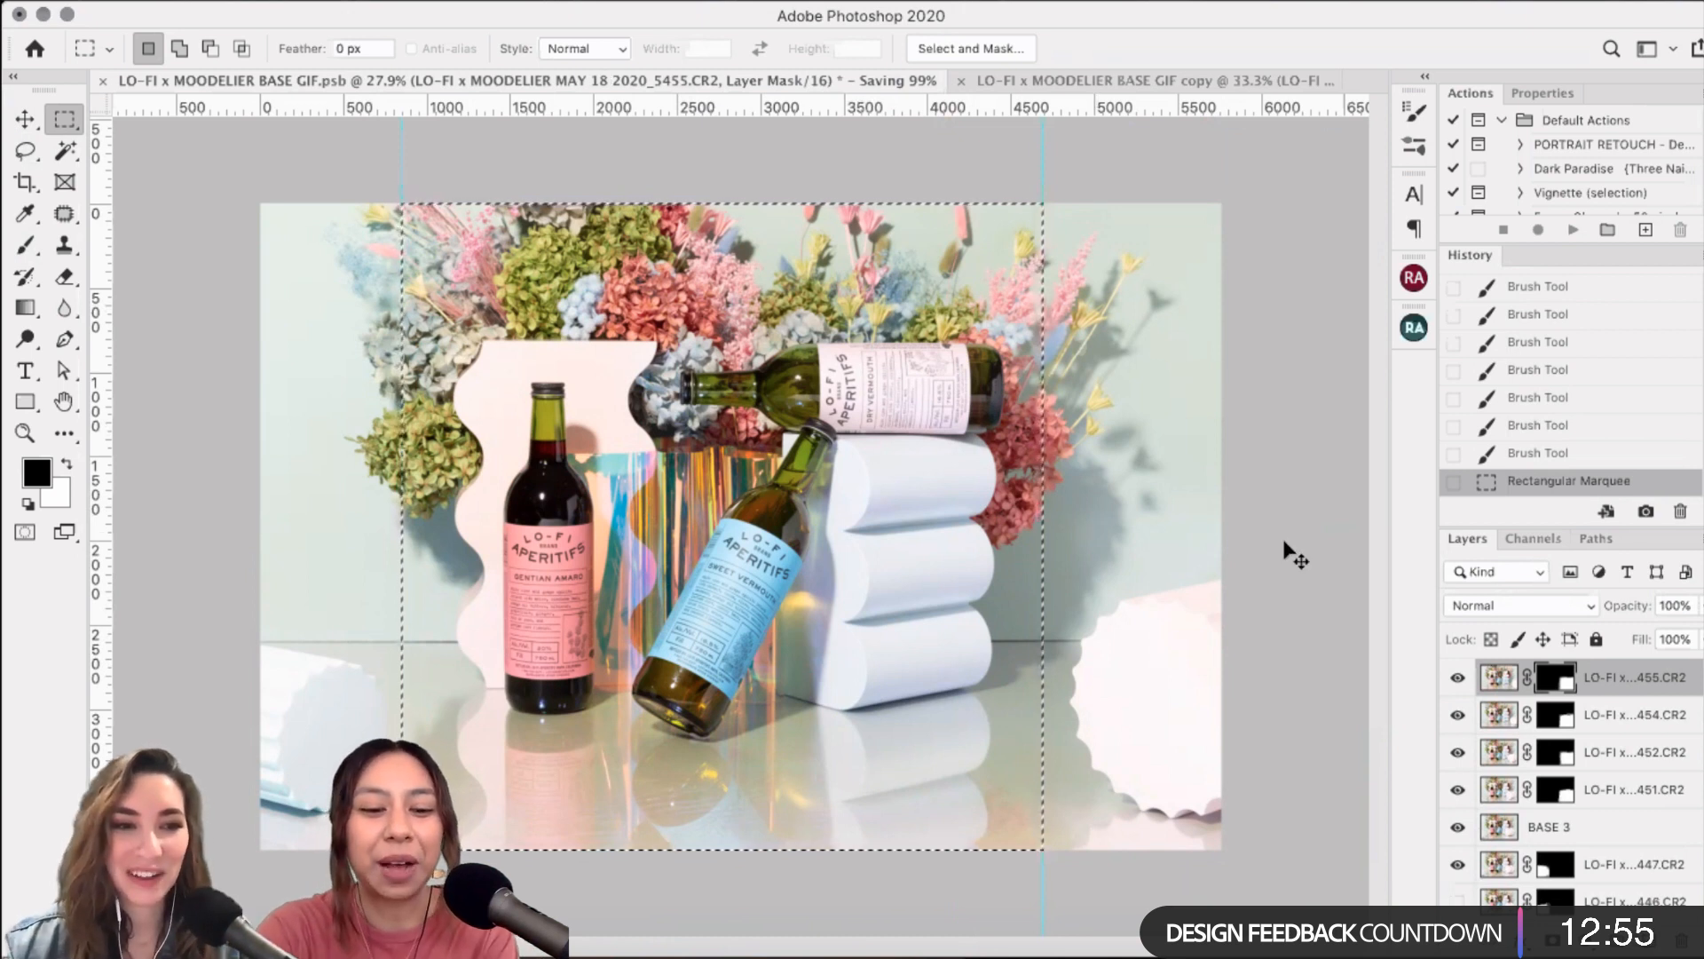
left_click(1161, 80)
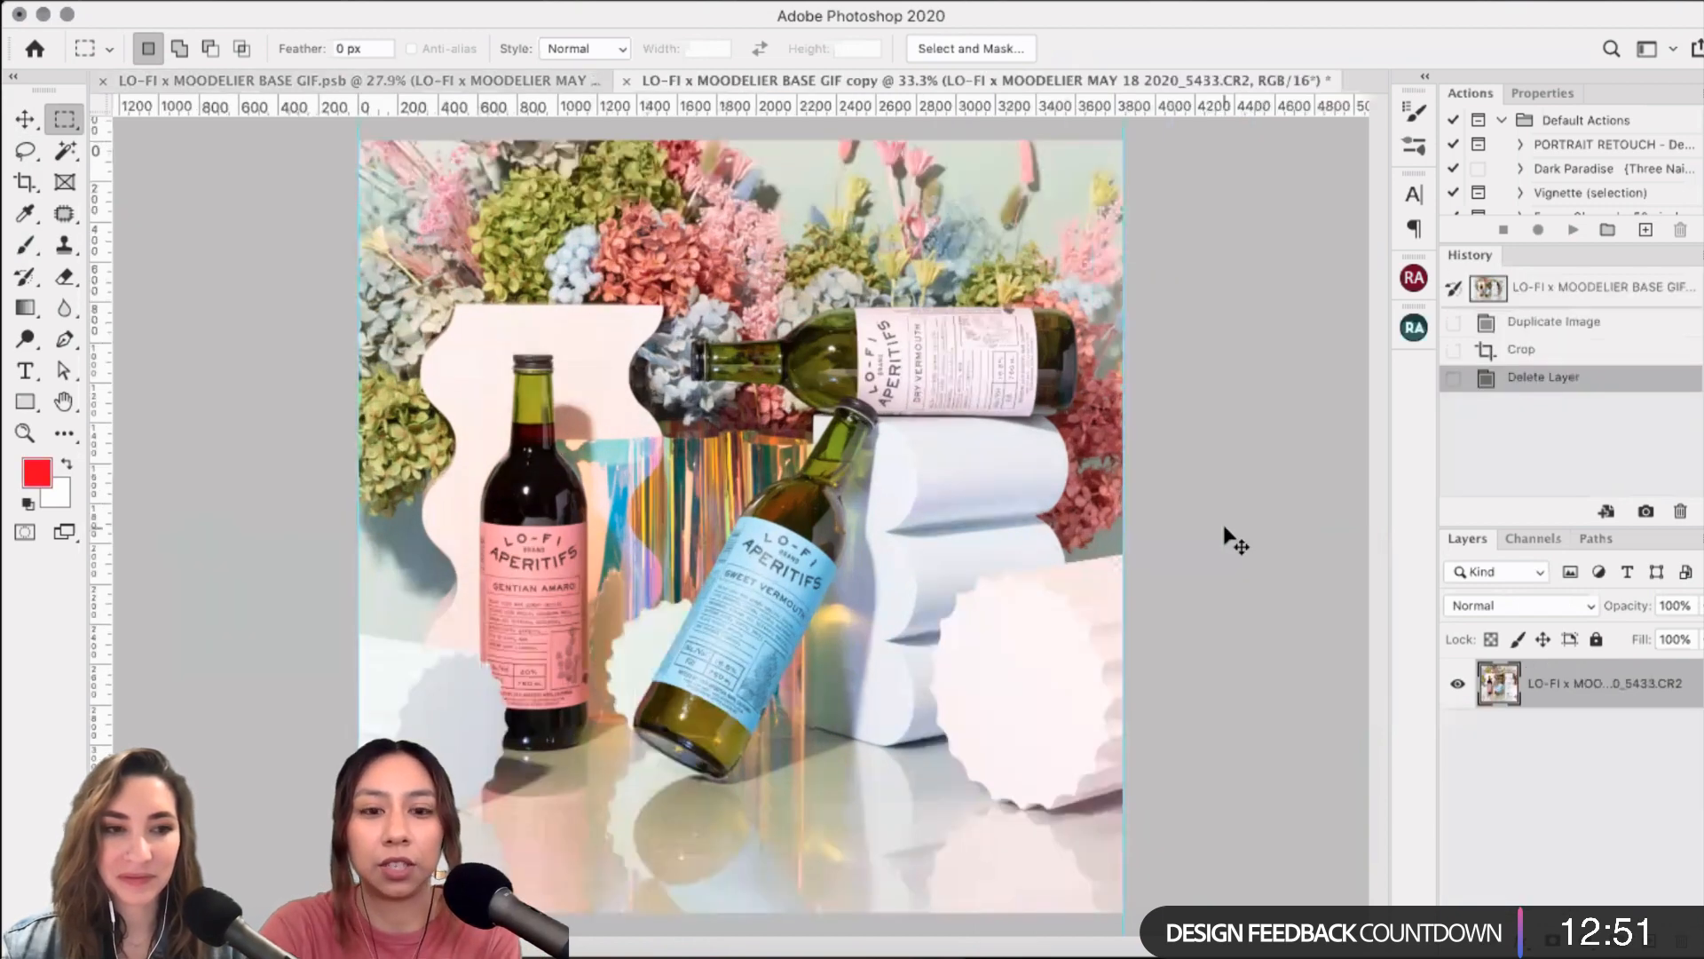
key("super+v")
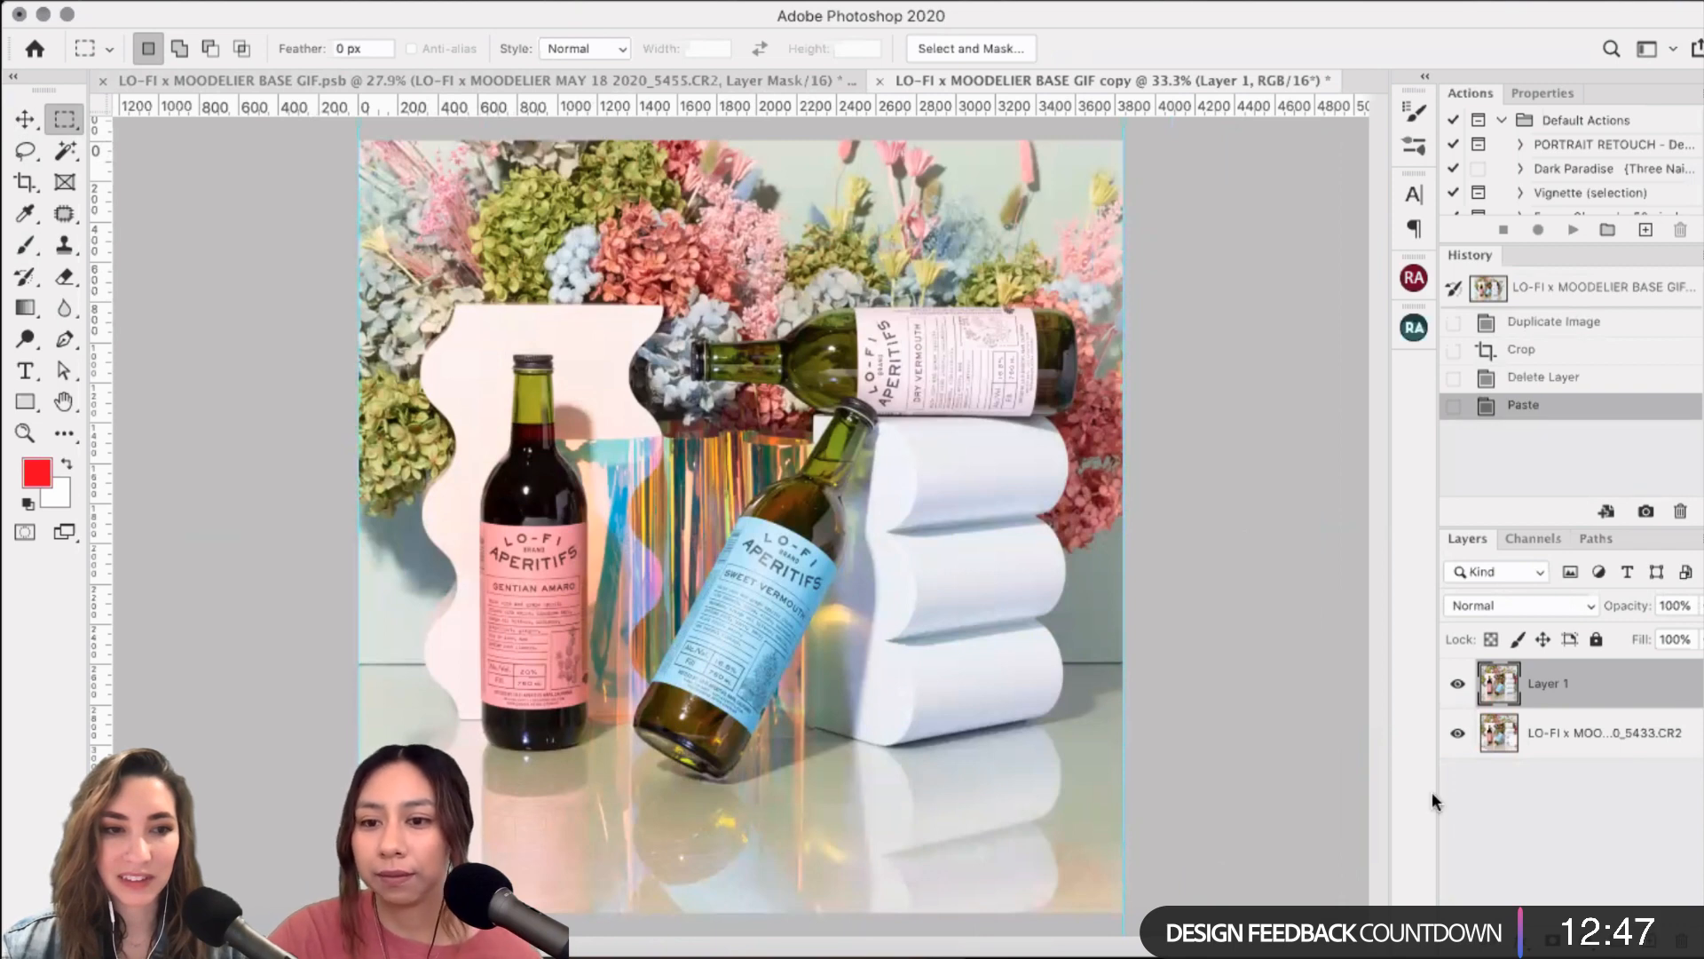
- Merge the pasted layer down onto the 5433 layer and rename the merged layer Base 1
right_click(1504, 680)
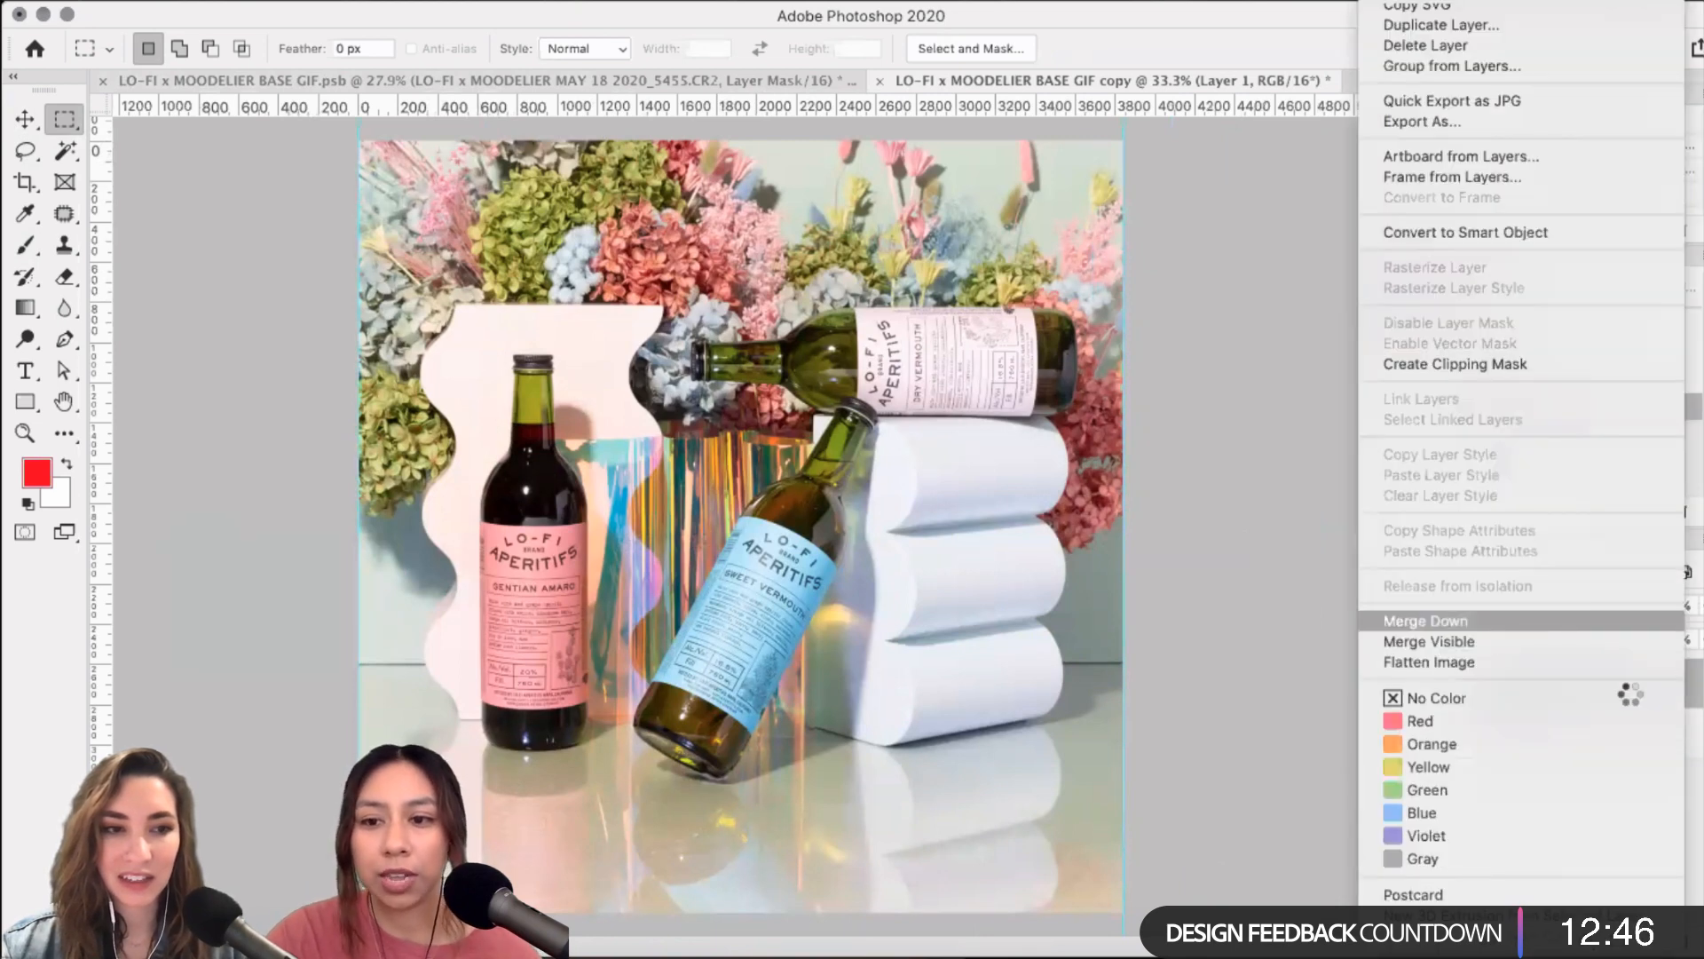
key("Escape")
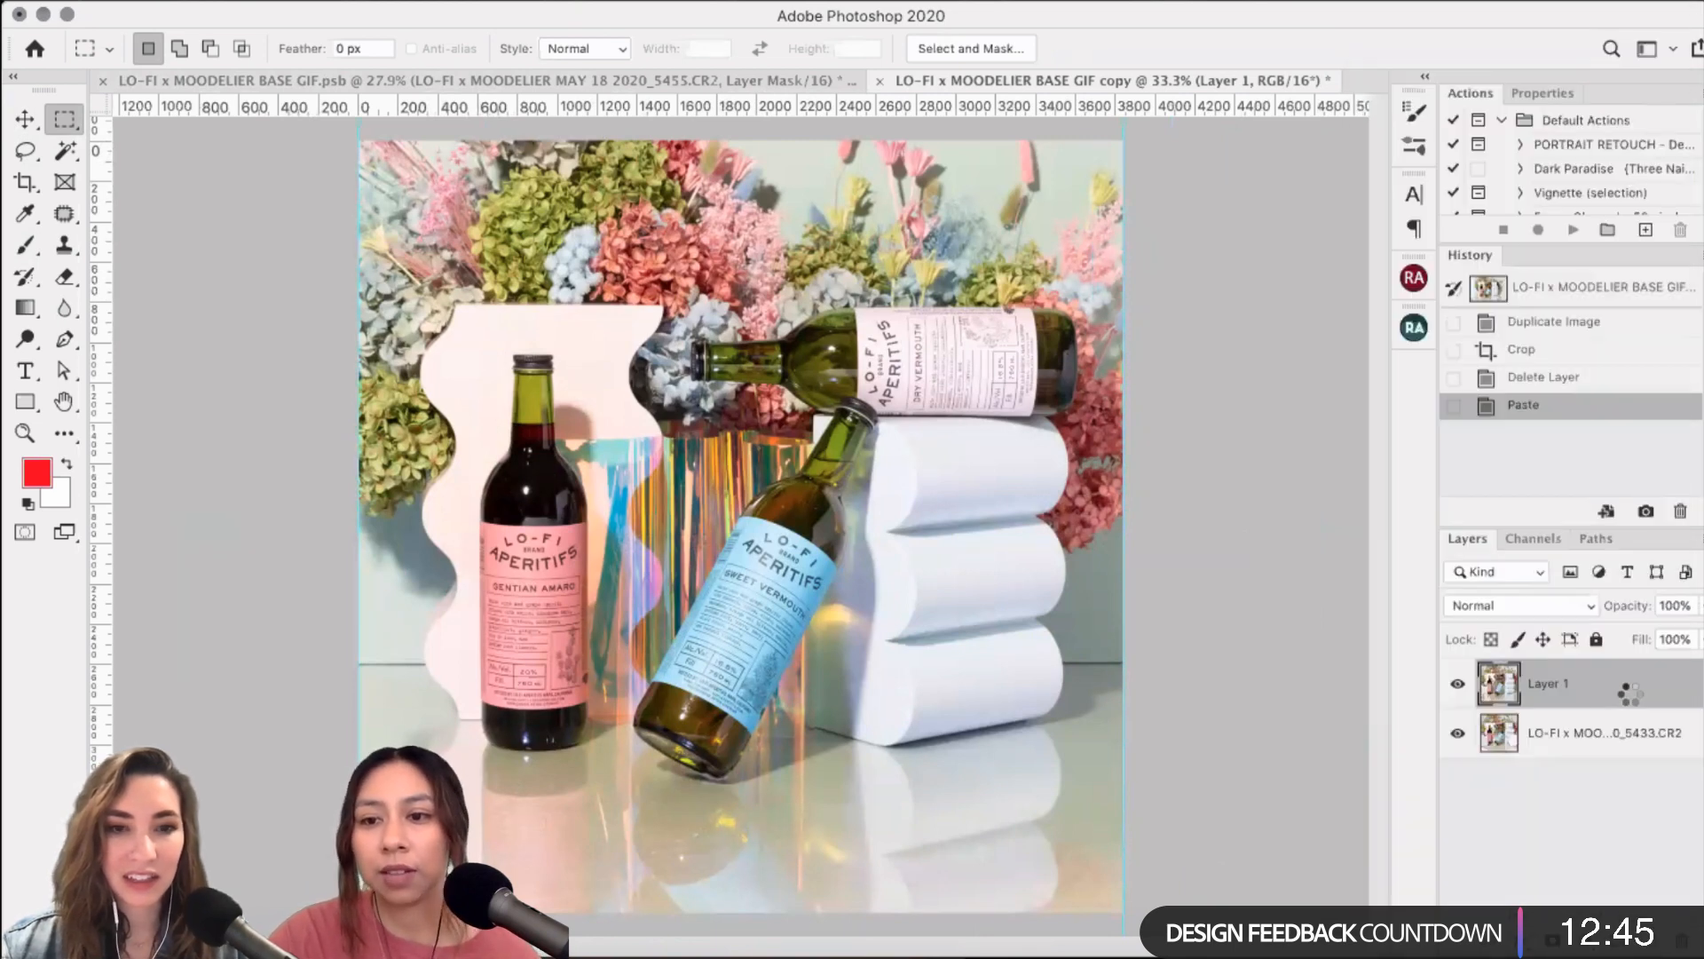
key("super+e")
double_click(1573, 683)
type("Base 1")
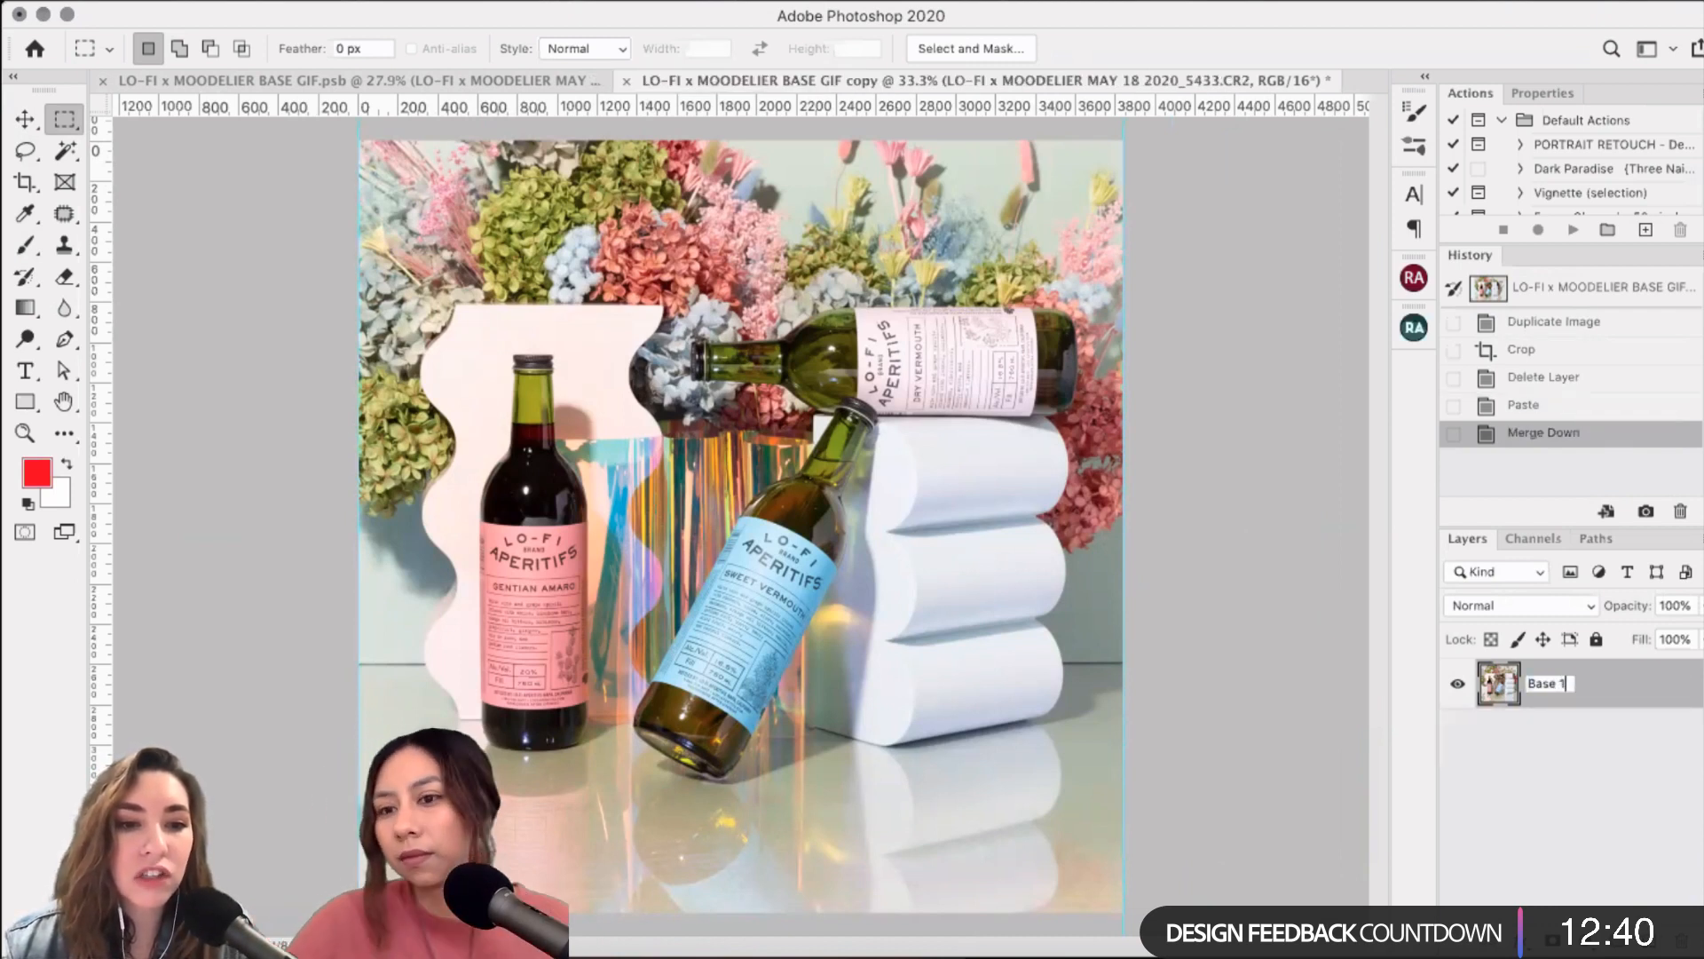
key("Return")
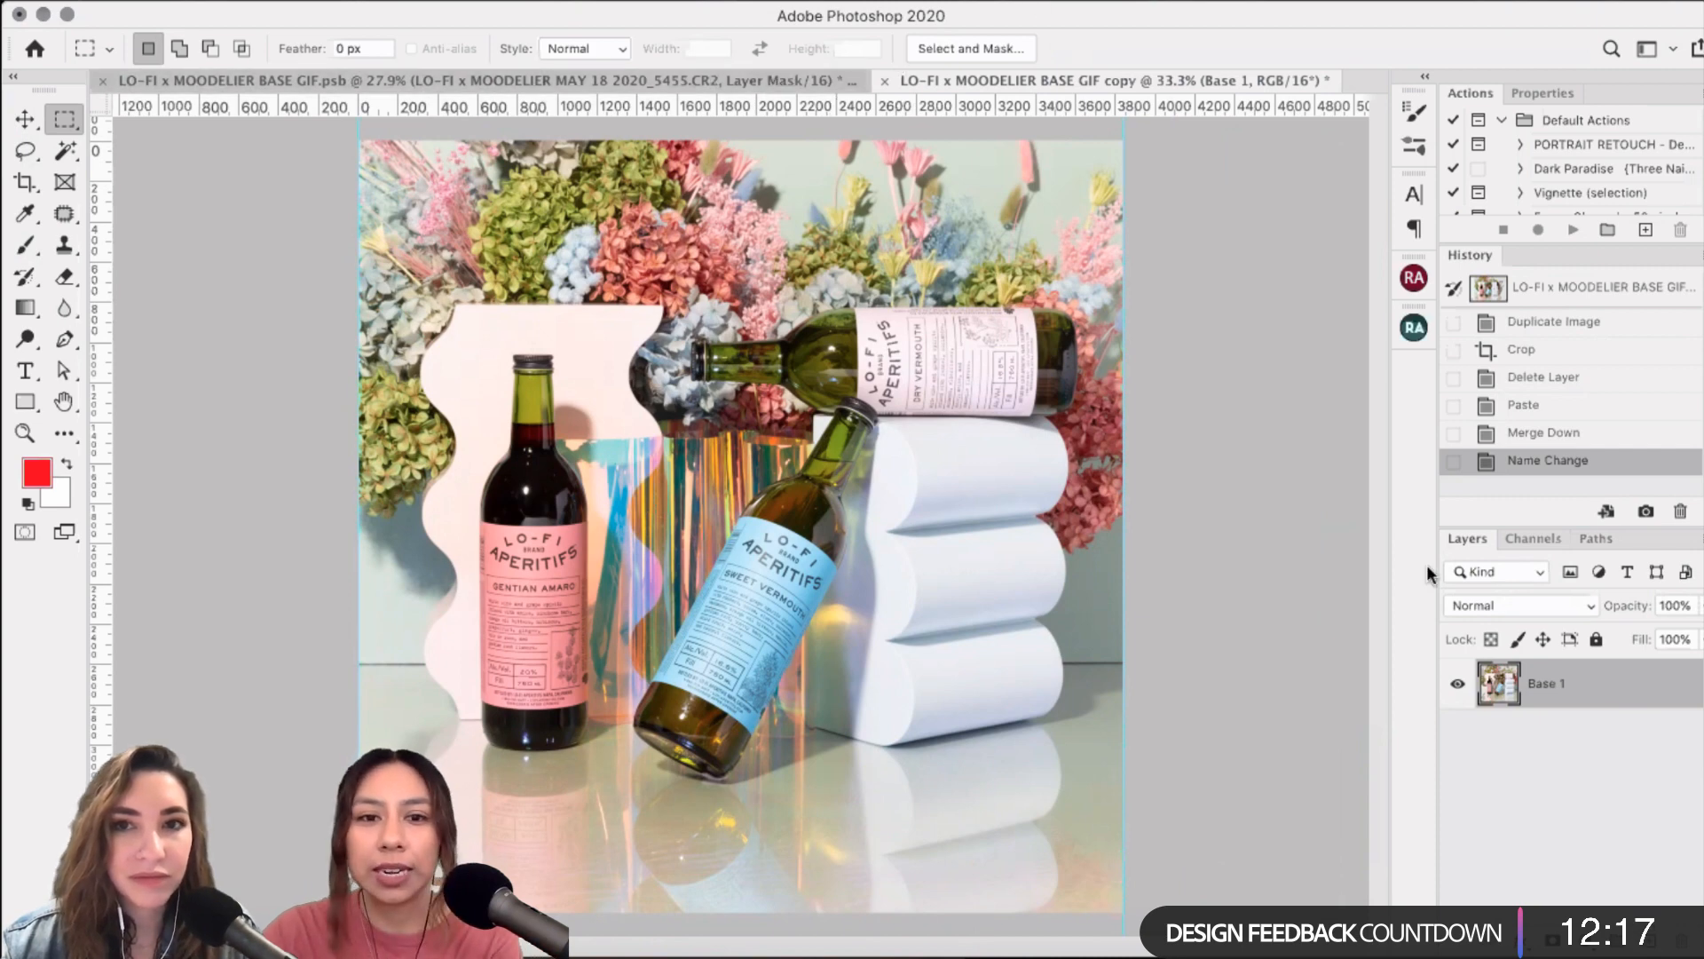
- In the original BASE GIF document, hide layers 5455, 5454, 5452, 5451 and 5447, leaving BASE 3 visible
key("ctrl+Tab")
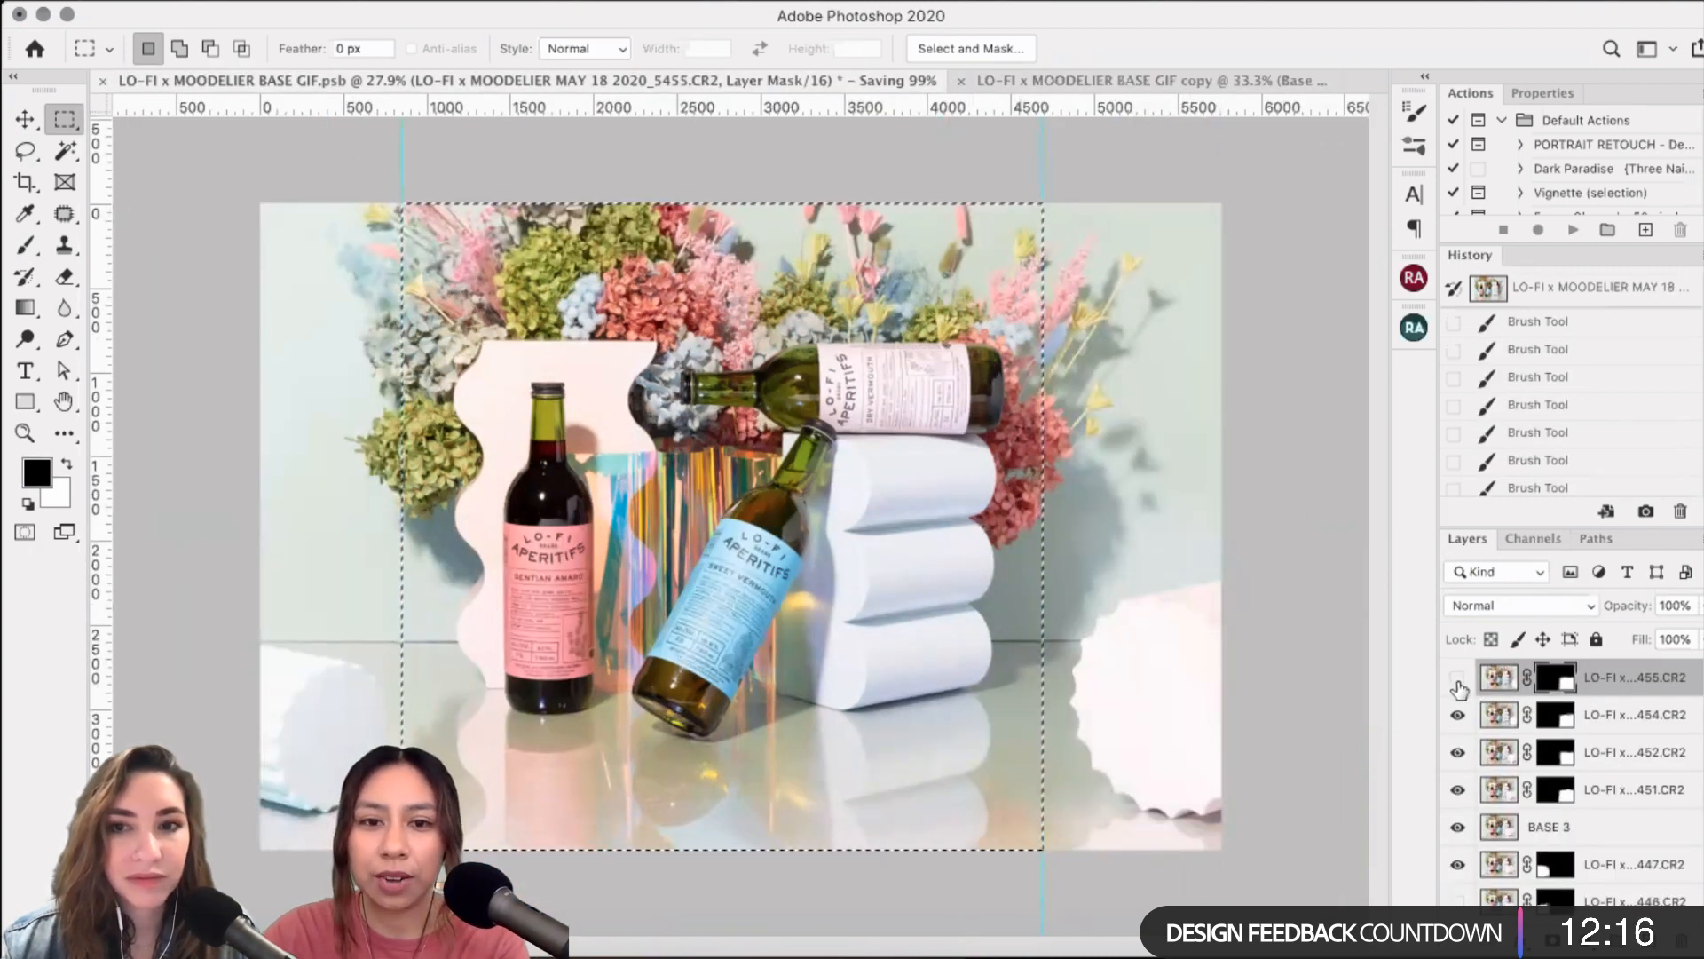
left_click(1458, 680)
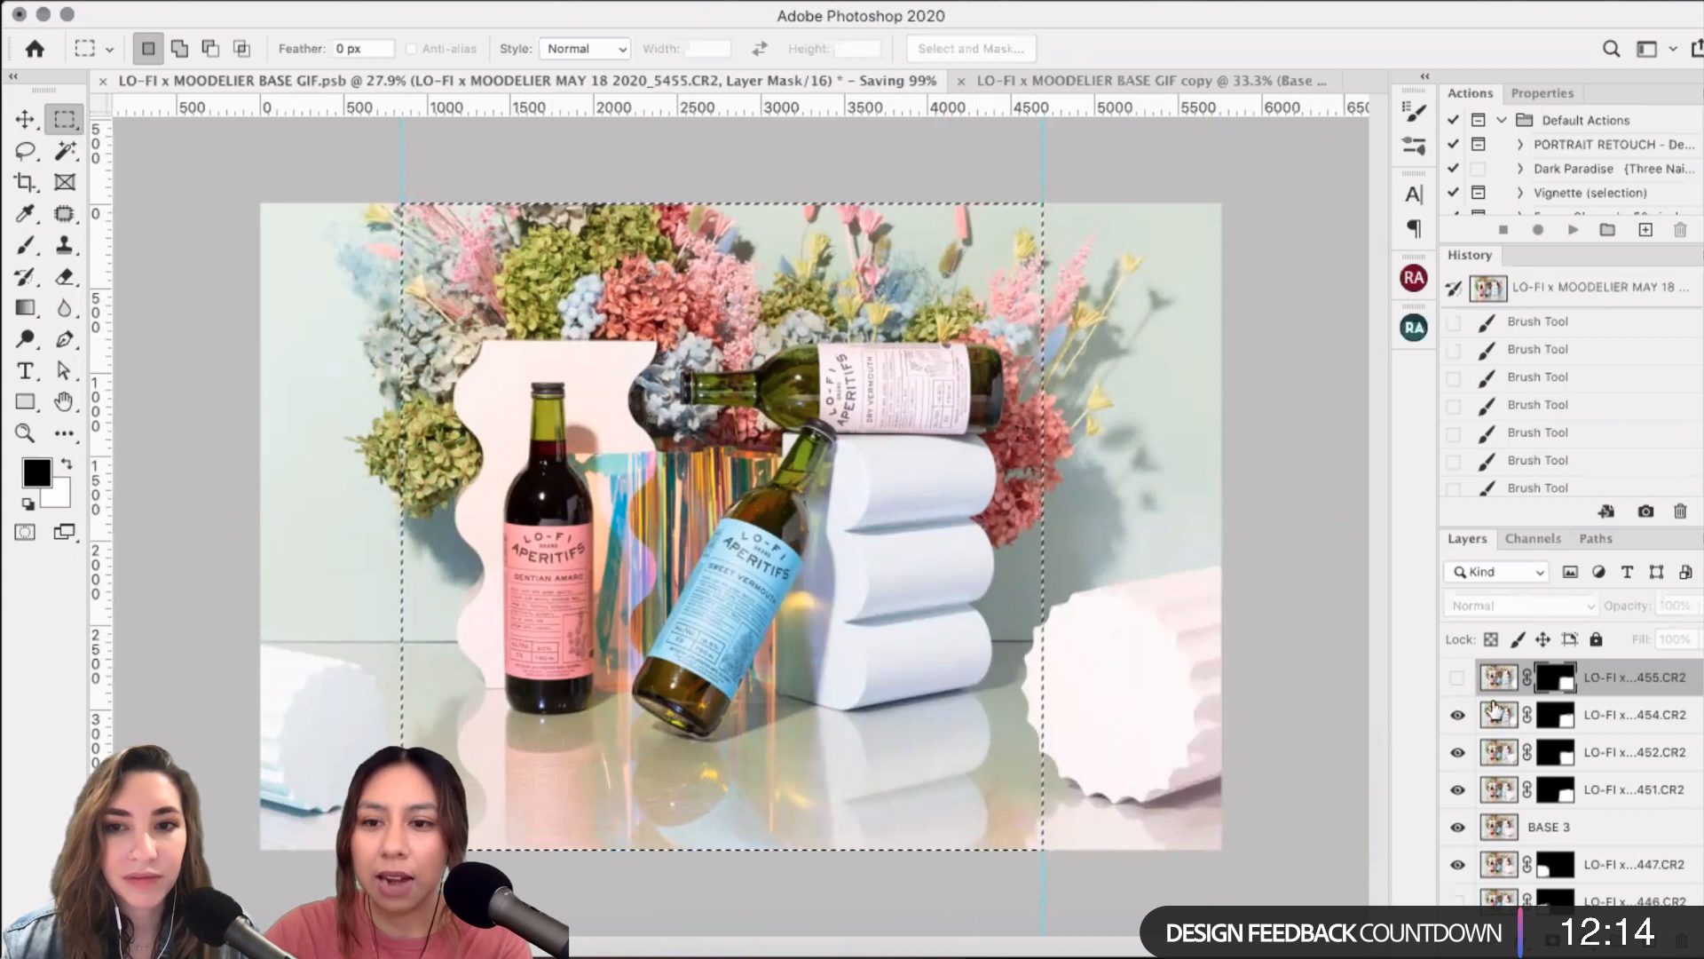
left_click_drag(1454, 717, 1460, 799)
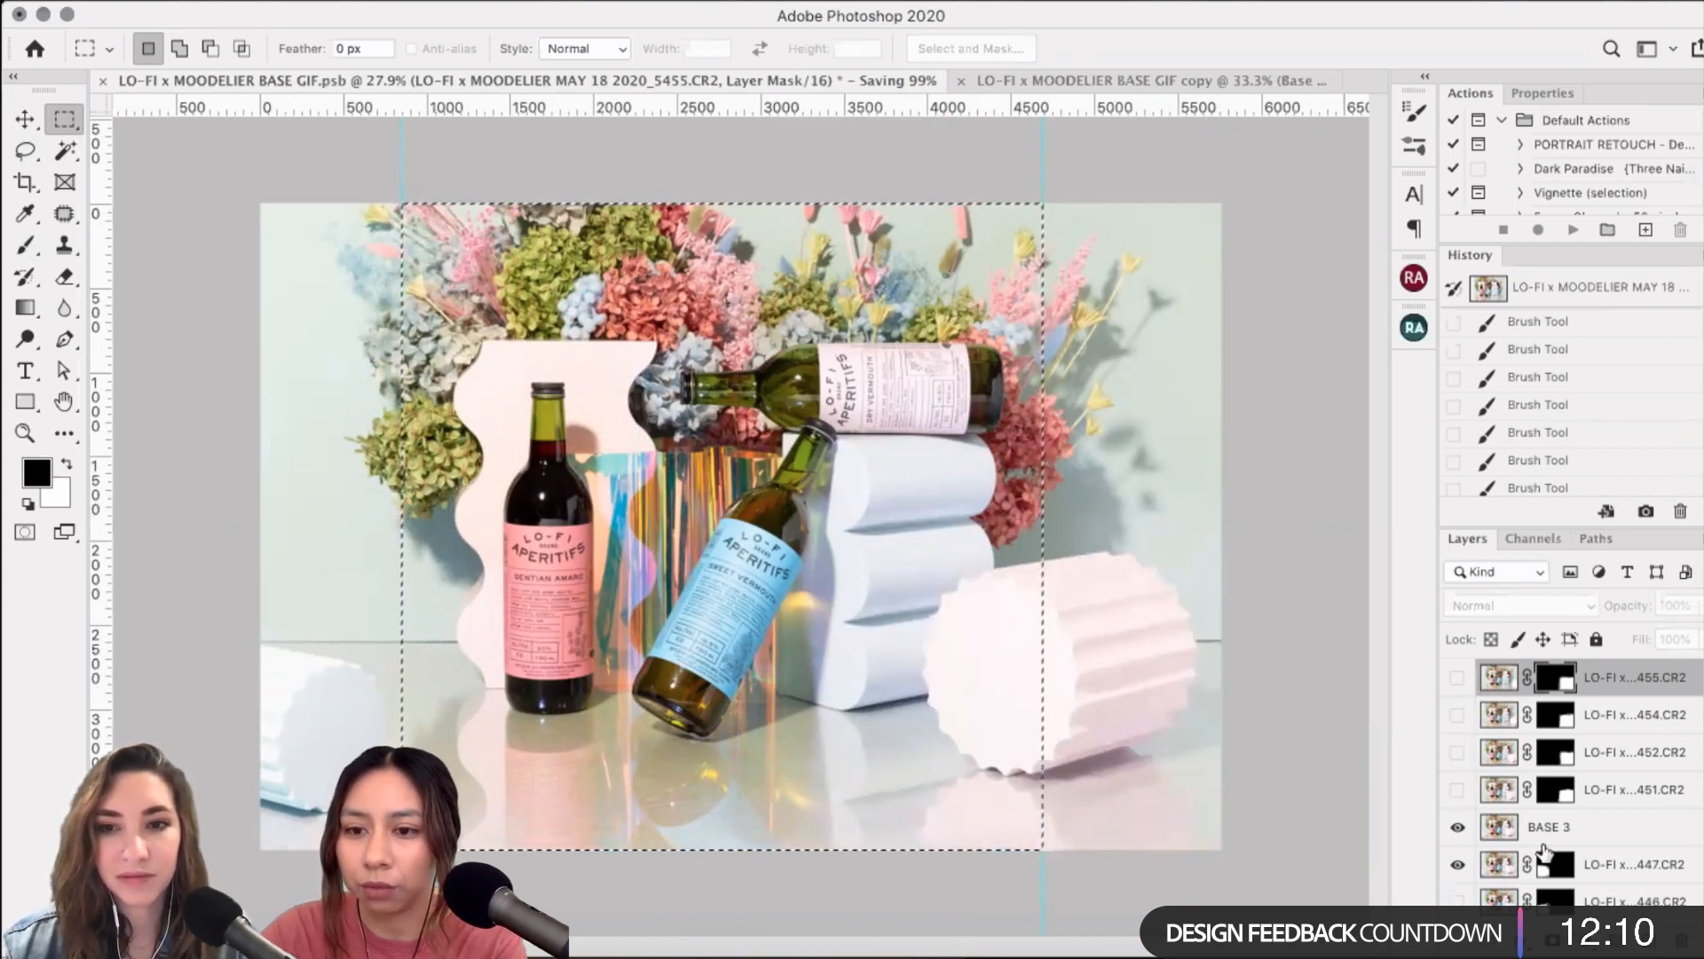
left_click(1457, 864)
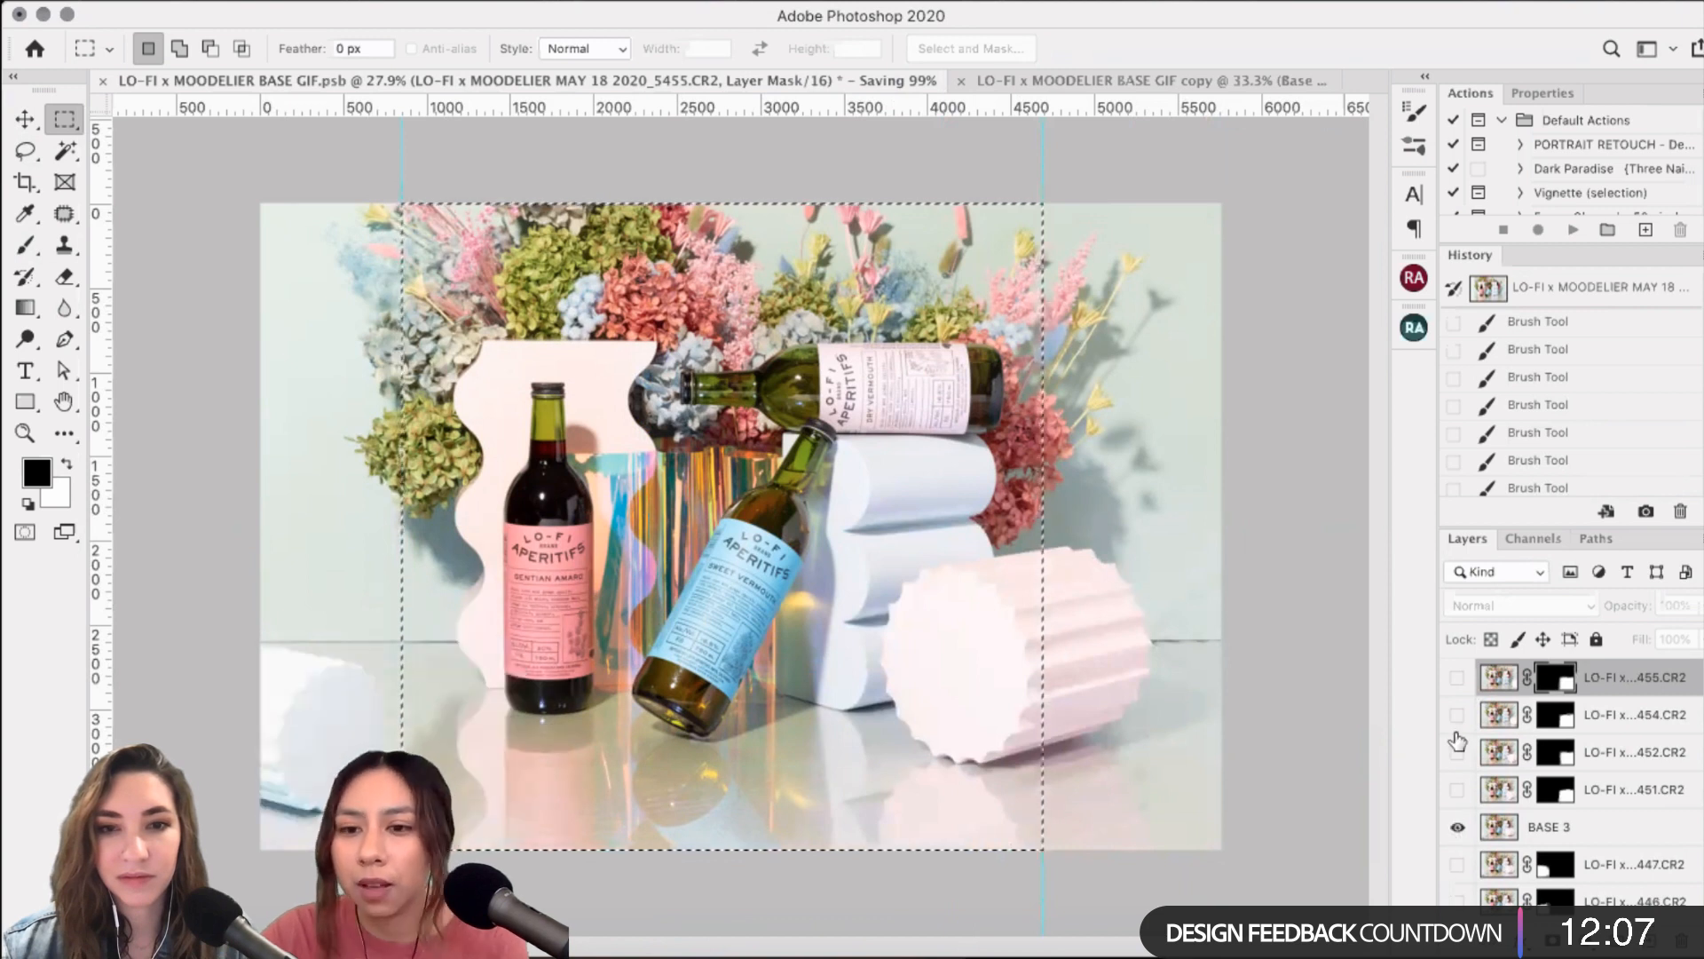
left_click(1457, 679)
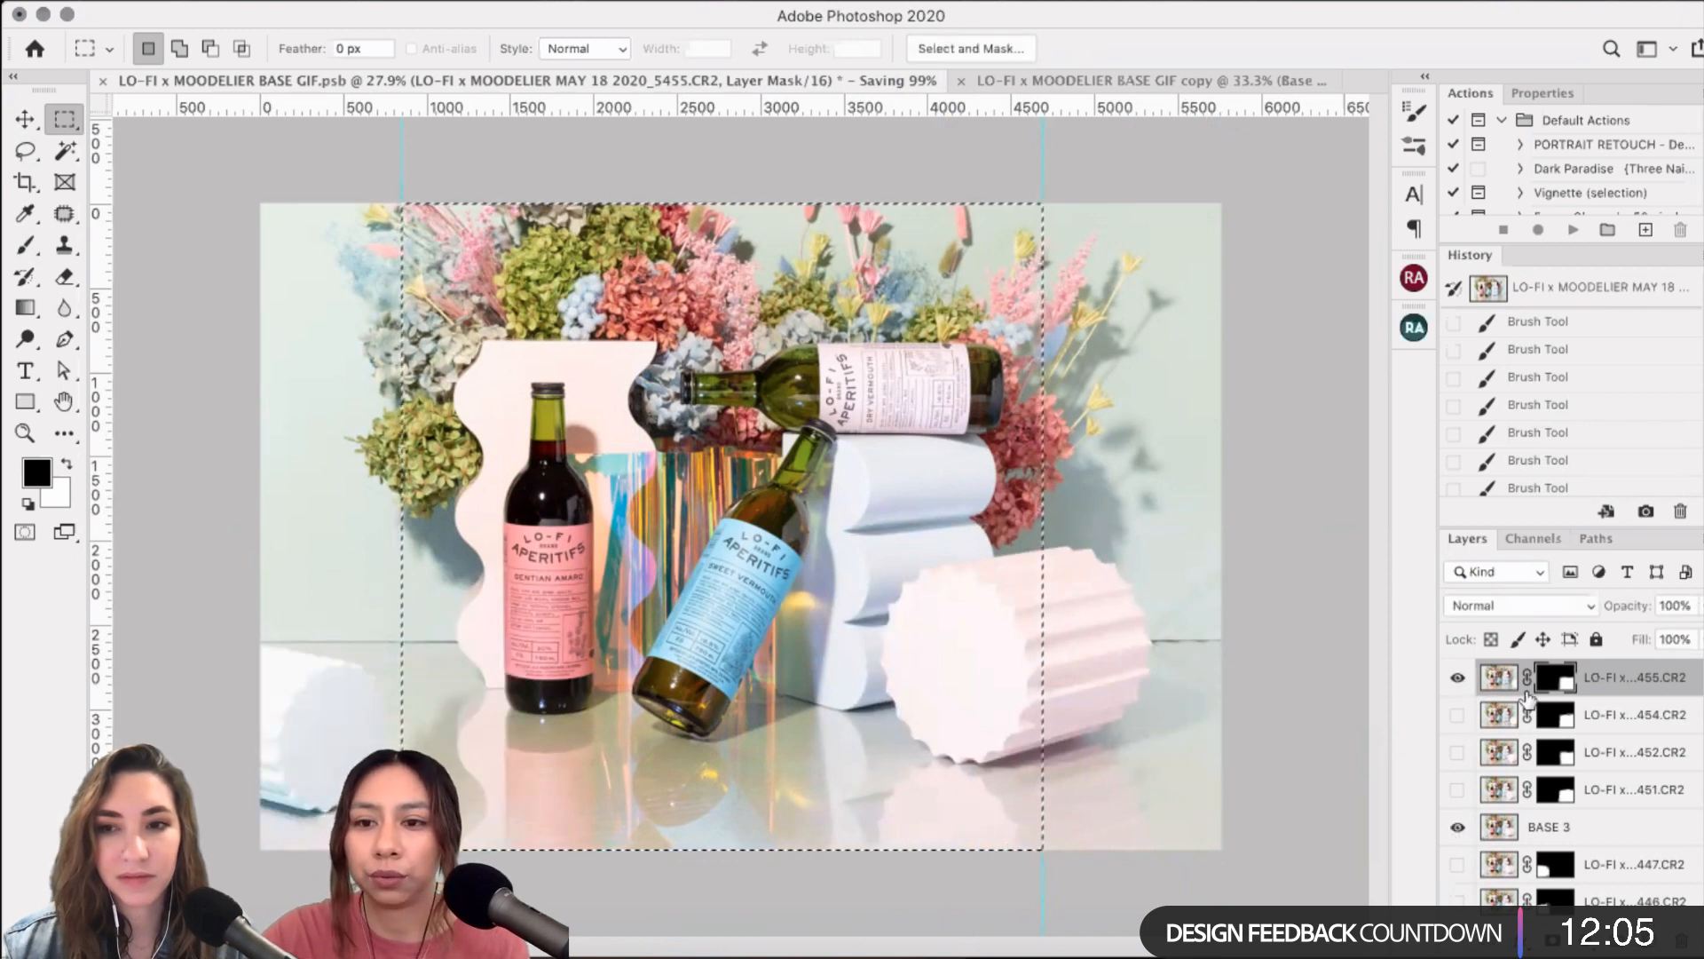
left_click(1458, 679)
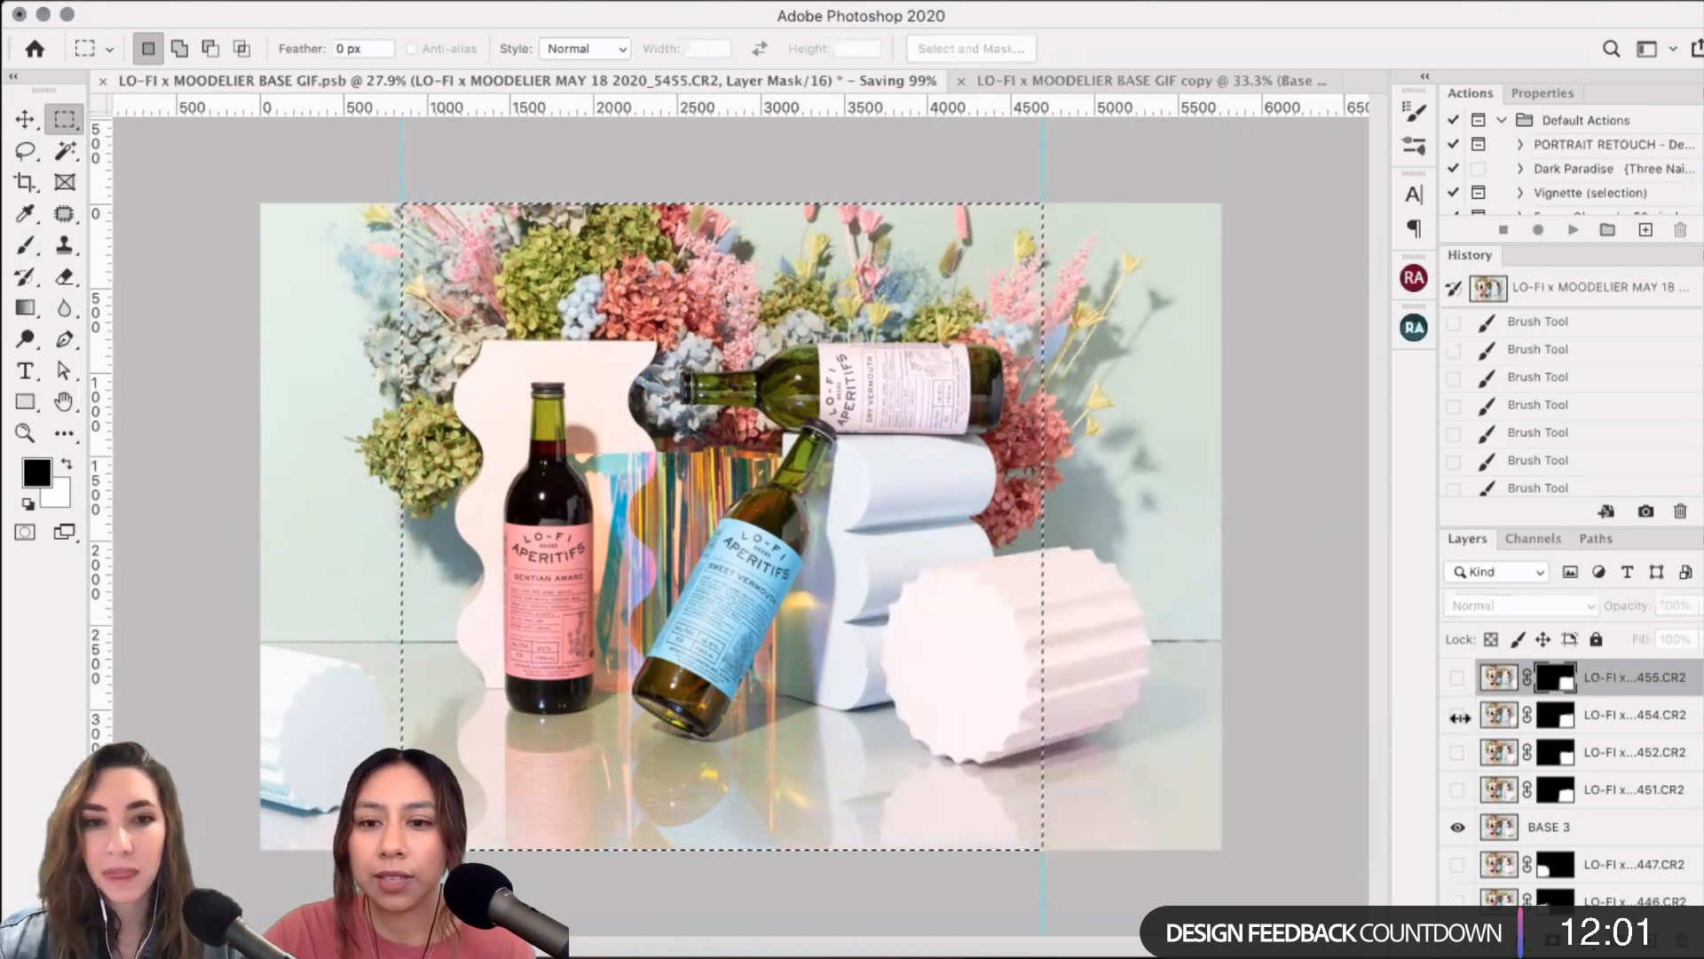
- Show the 5454 layer over BASE 3 and paste the merged square into the cropped copy as a new layer
left_click(1458, 715)
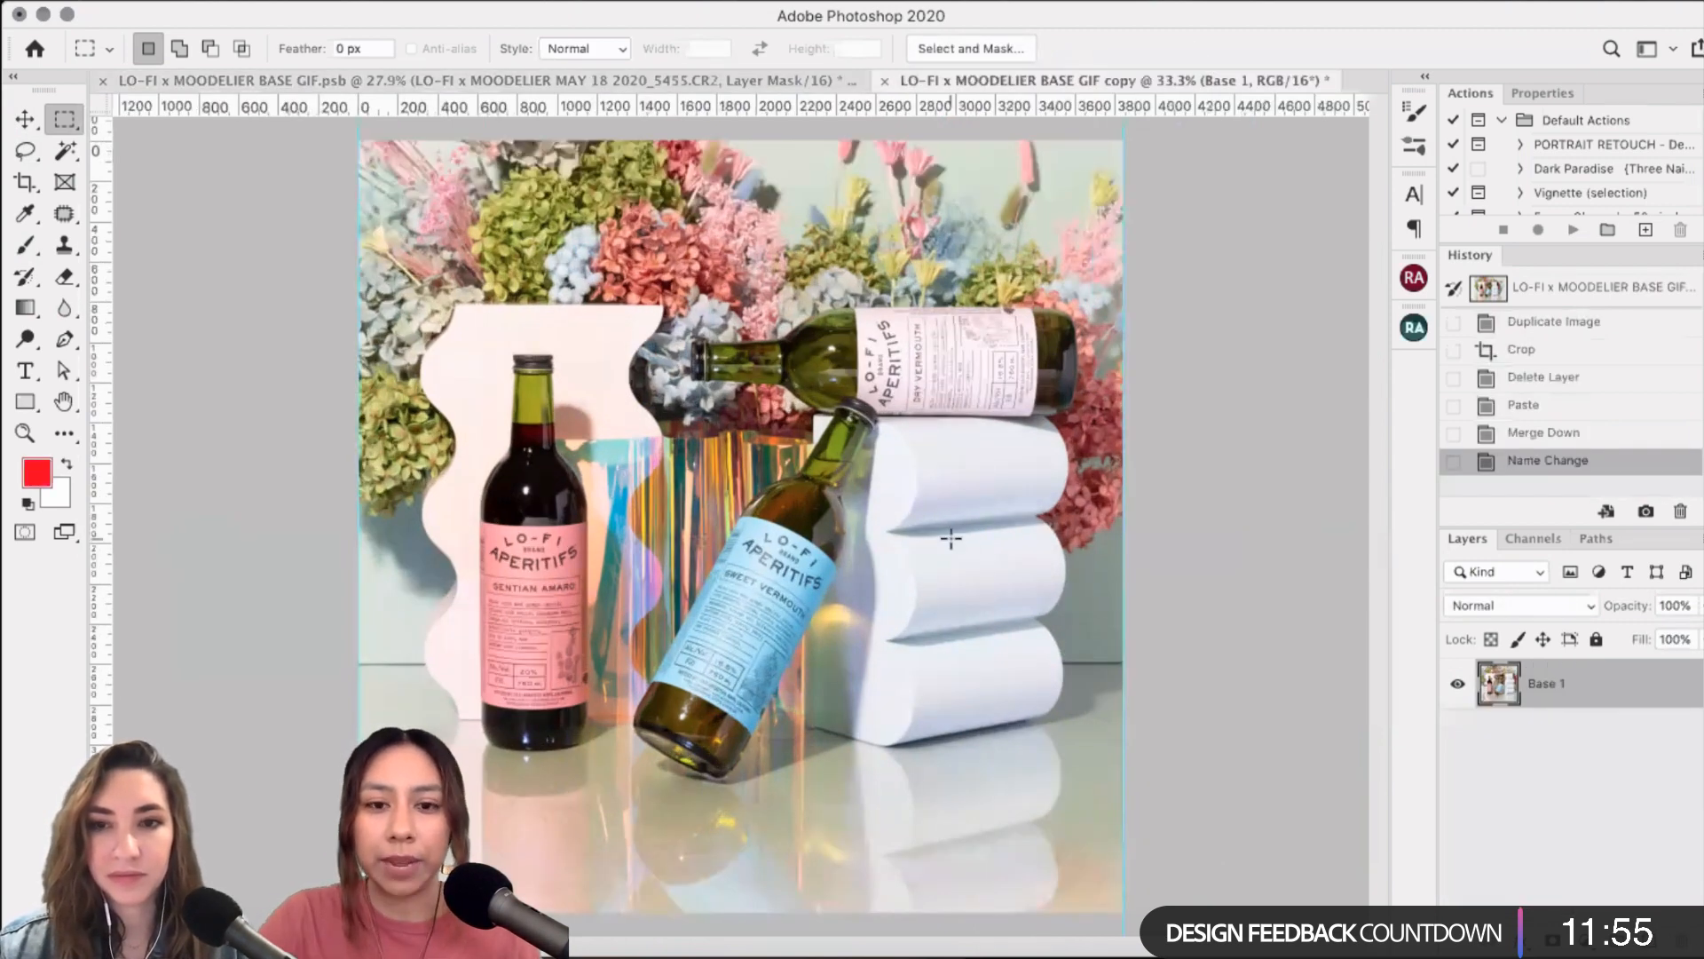
key("ctrl+v")
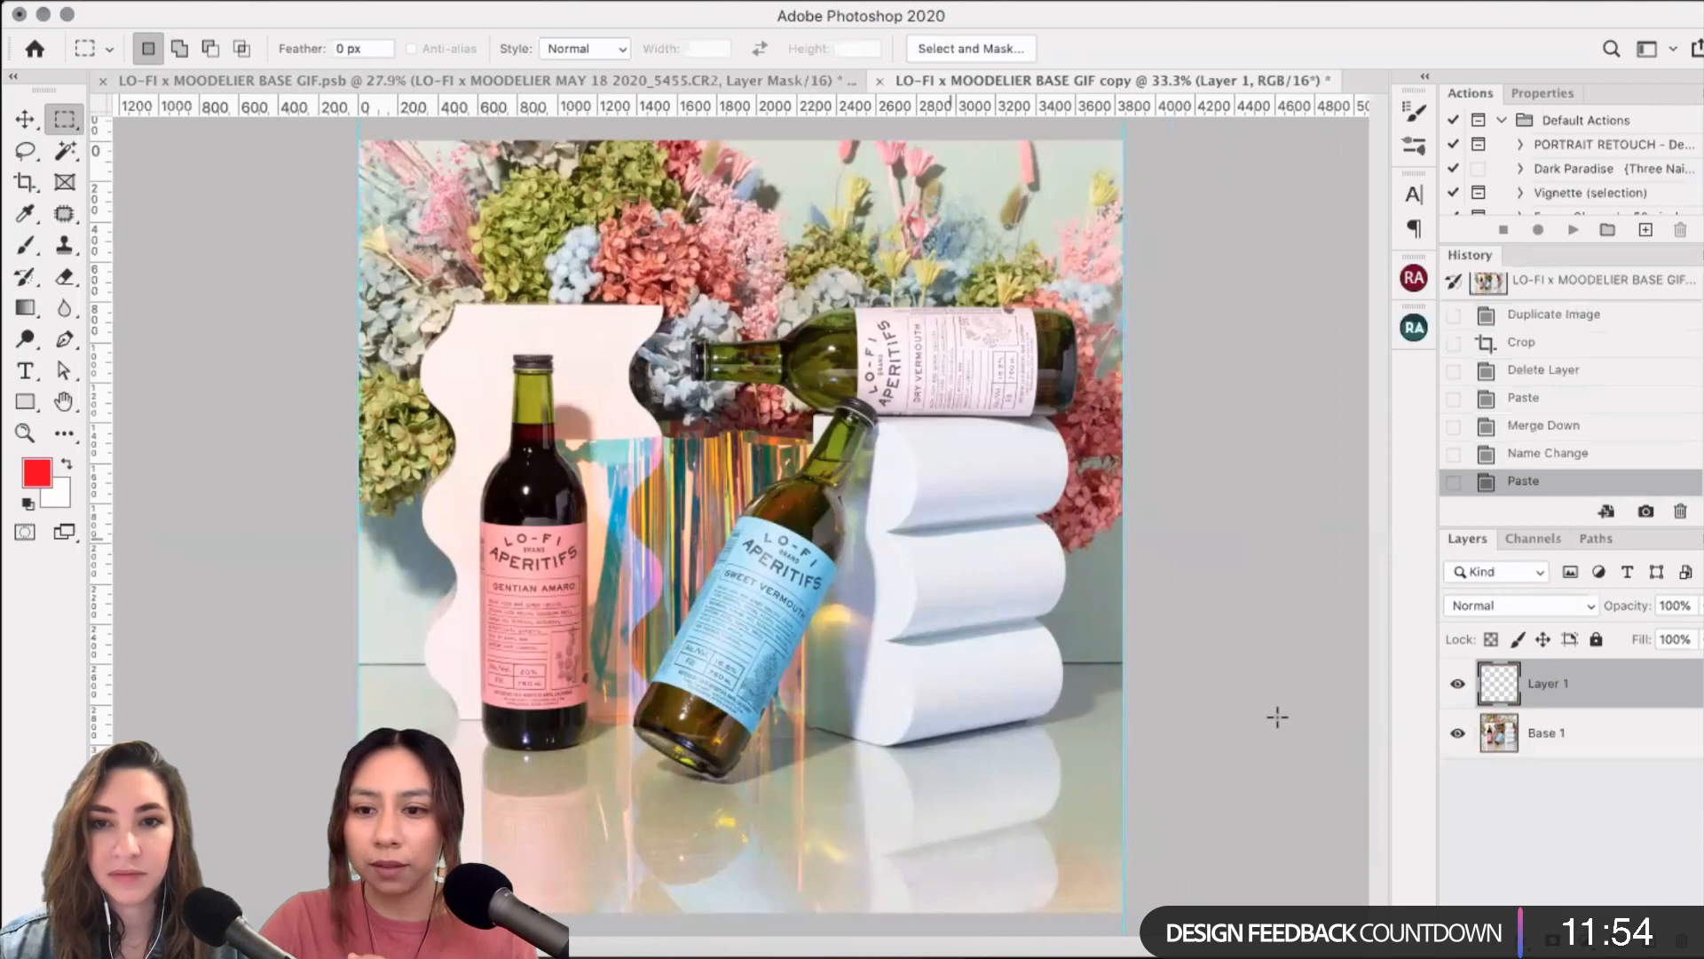
double_click(1560, 688)
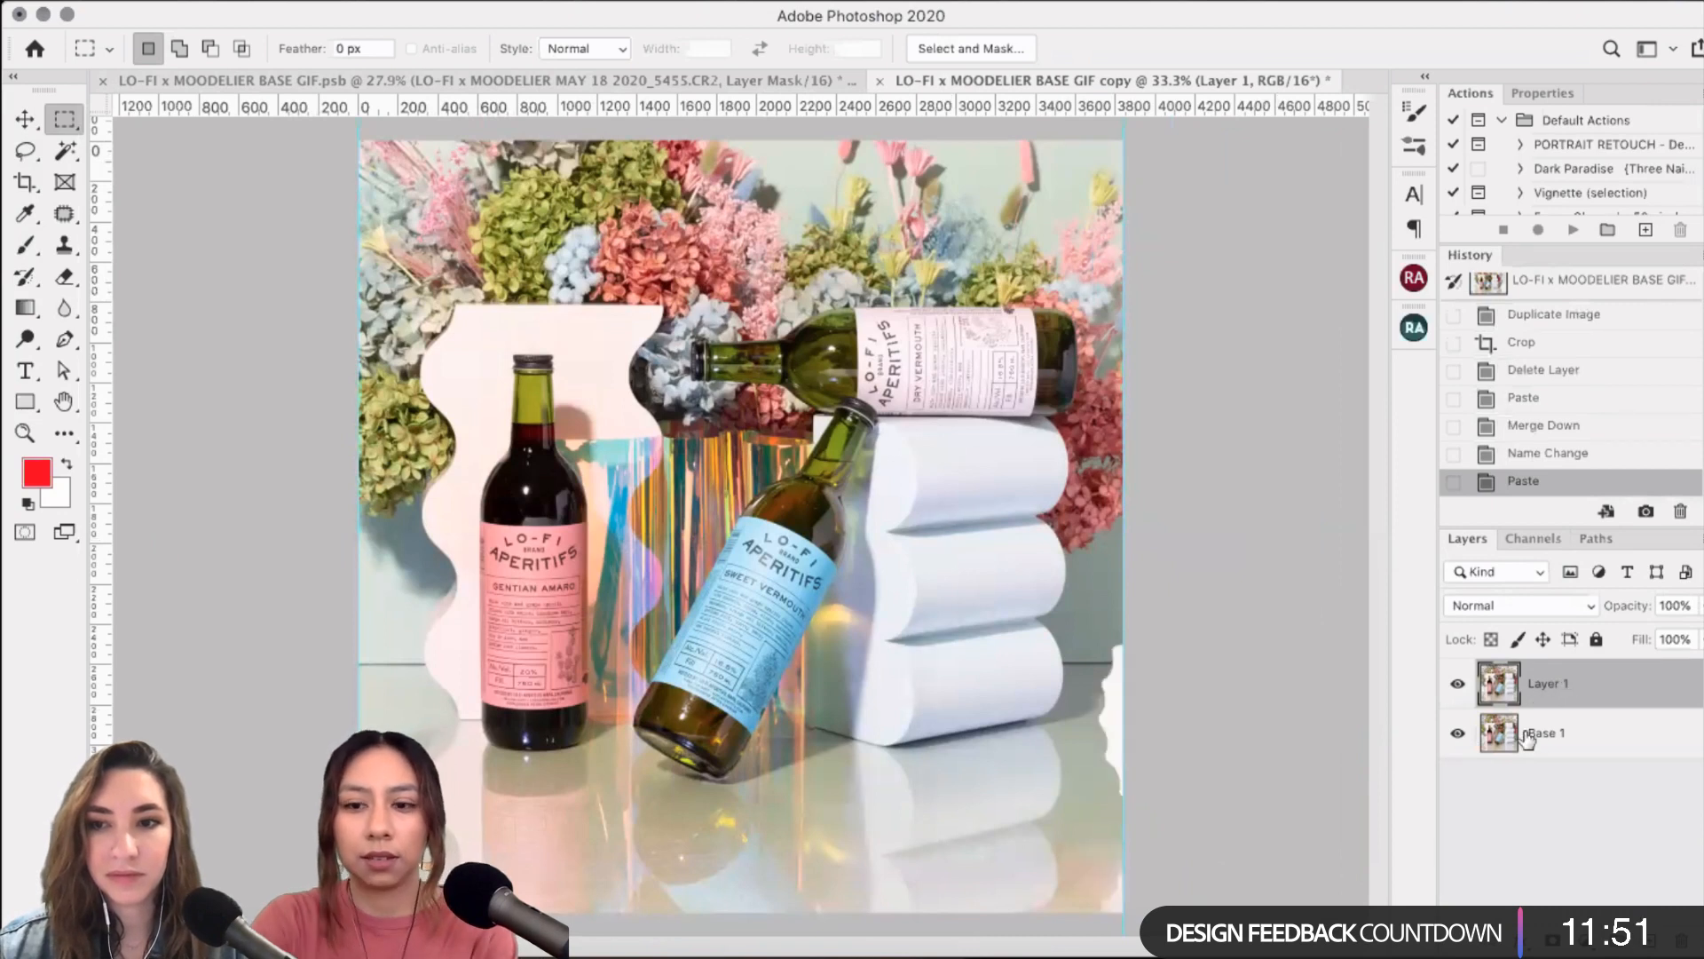
key("Return")
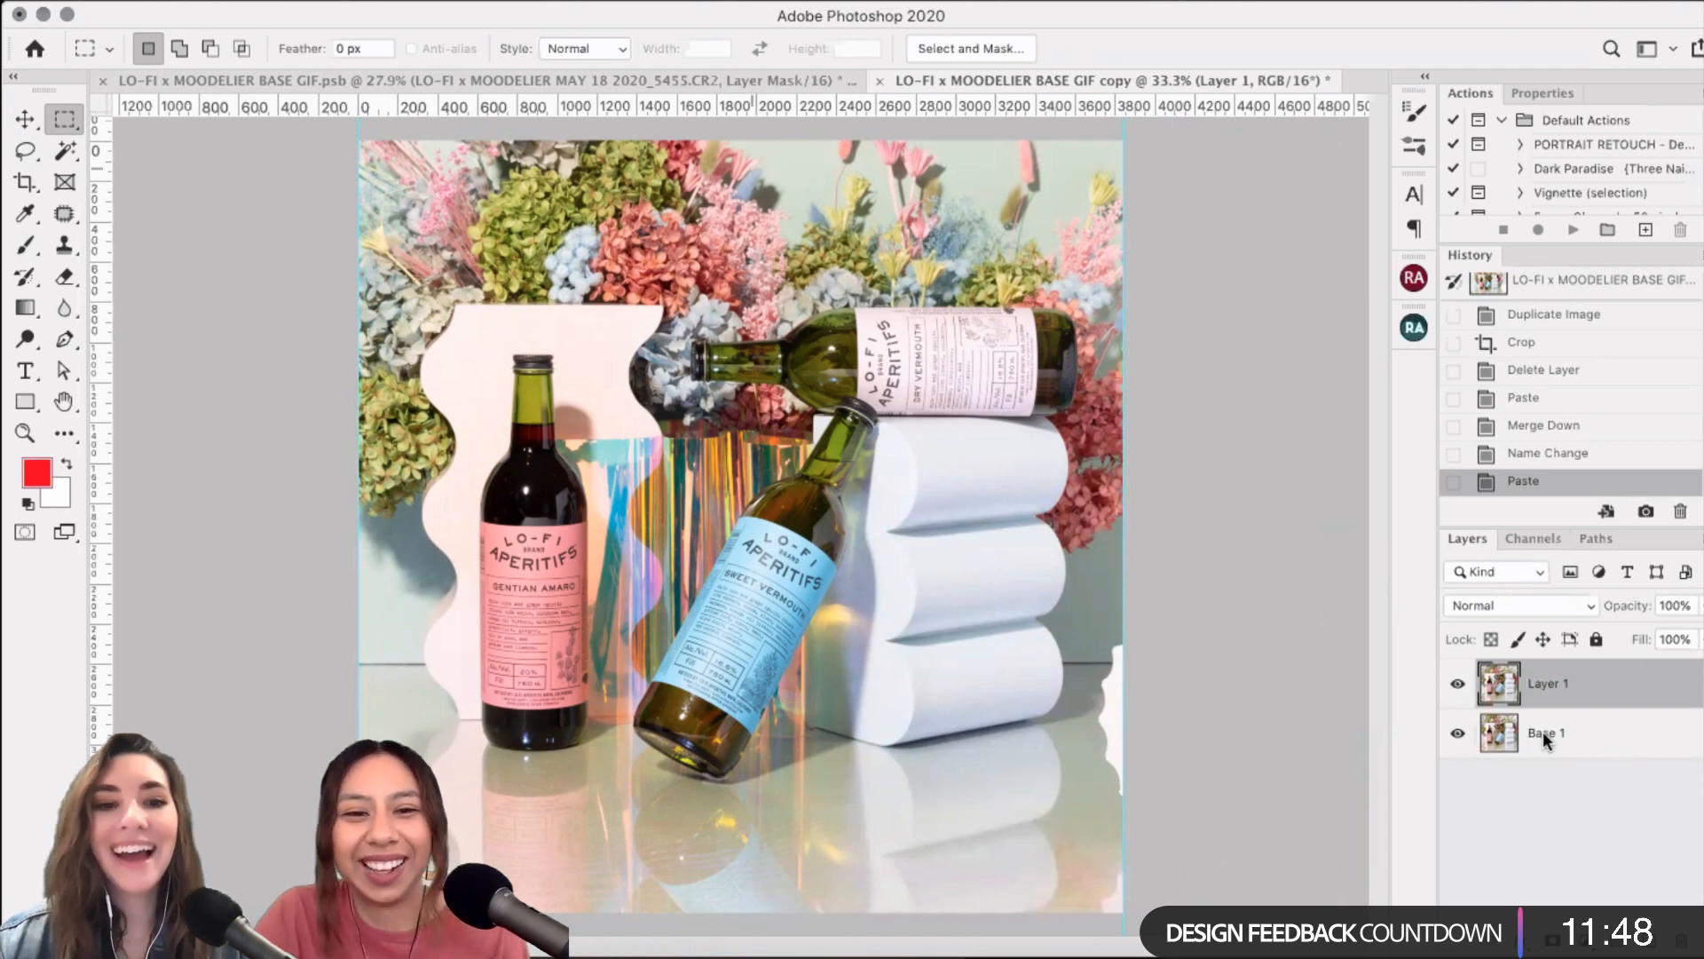
- Swap the visible 5454 layer for 5452 in the original document and paste the merged square into the cropped copy
left_click(726, 86)
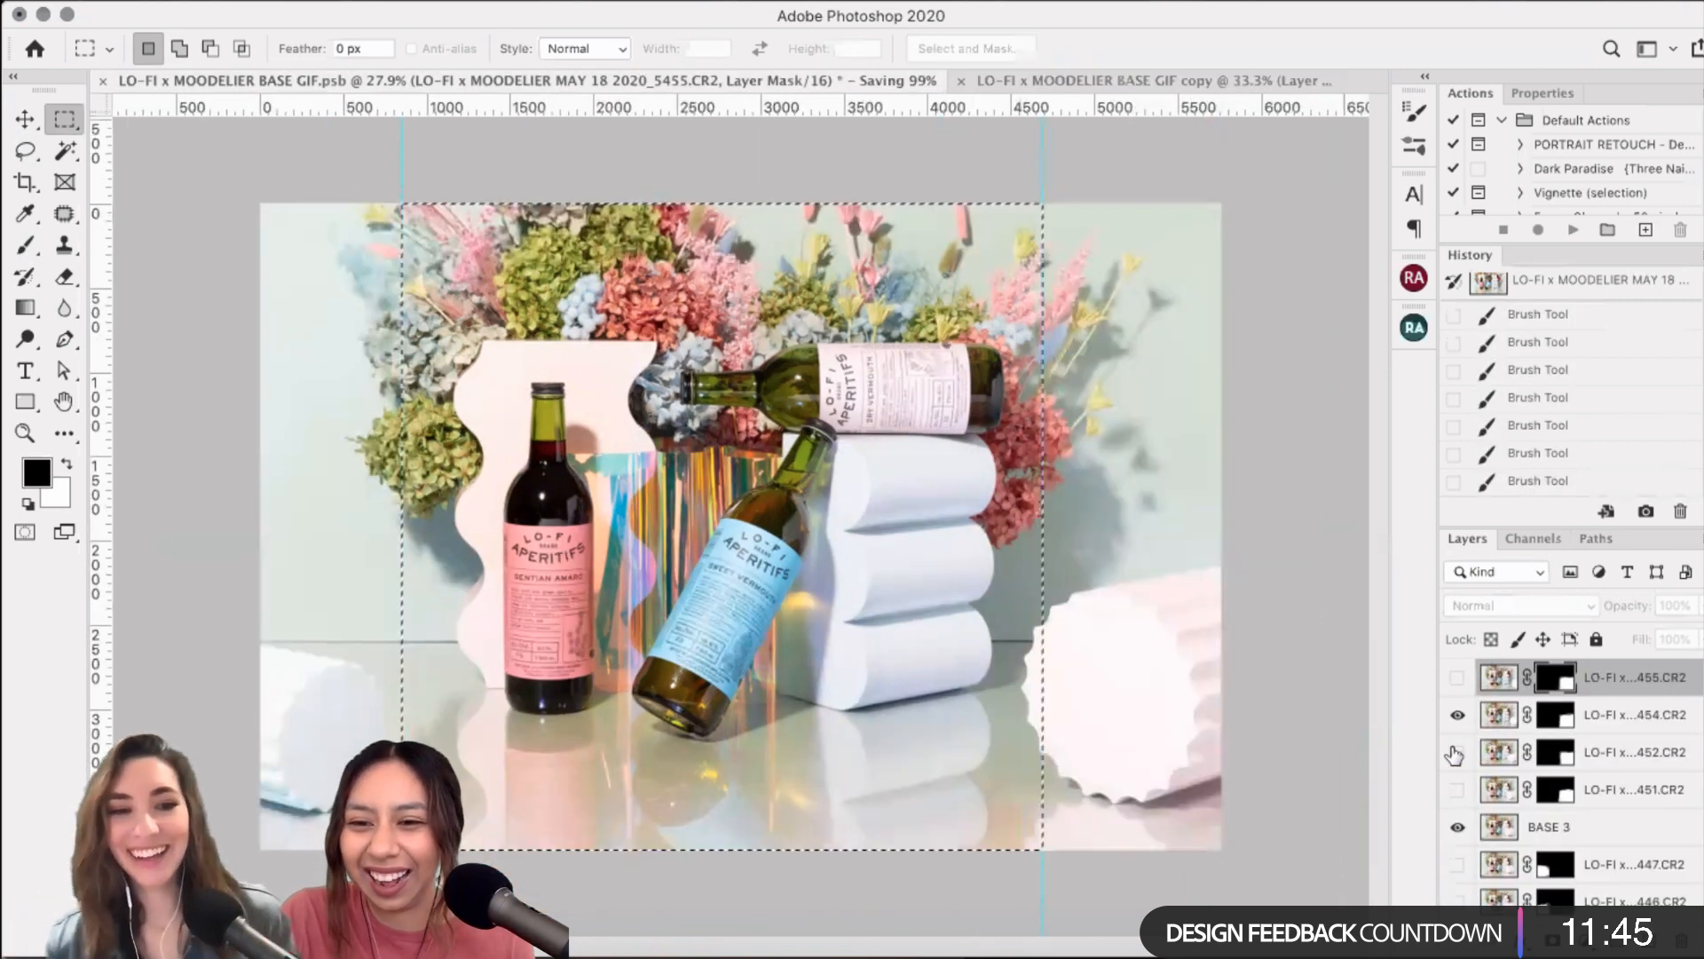
left_click(1457, 752)
left_click(1458, 714)
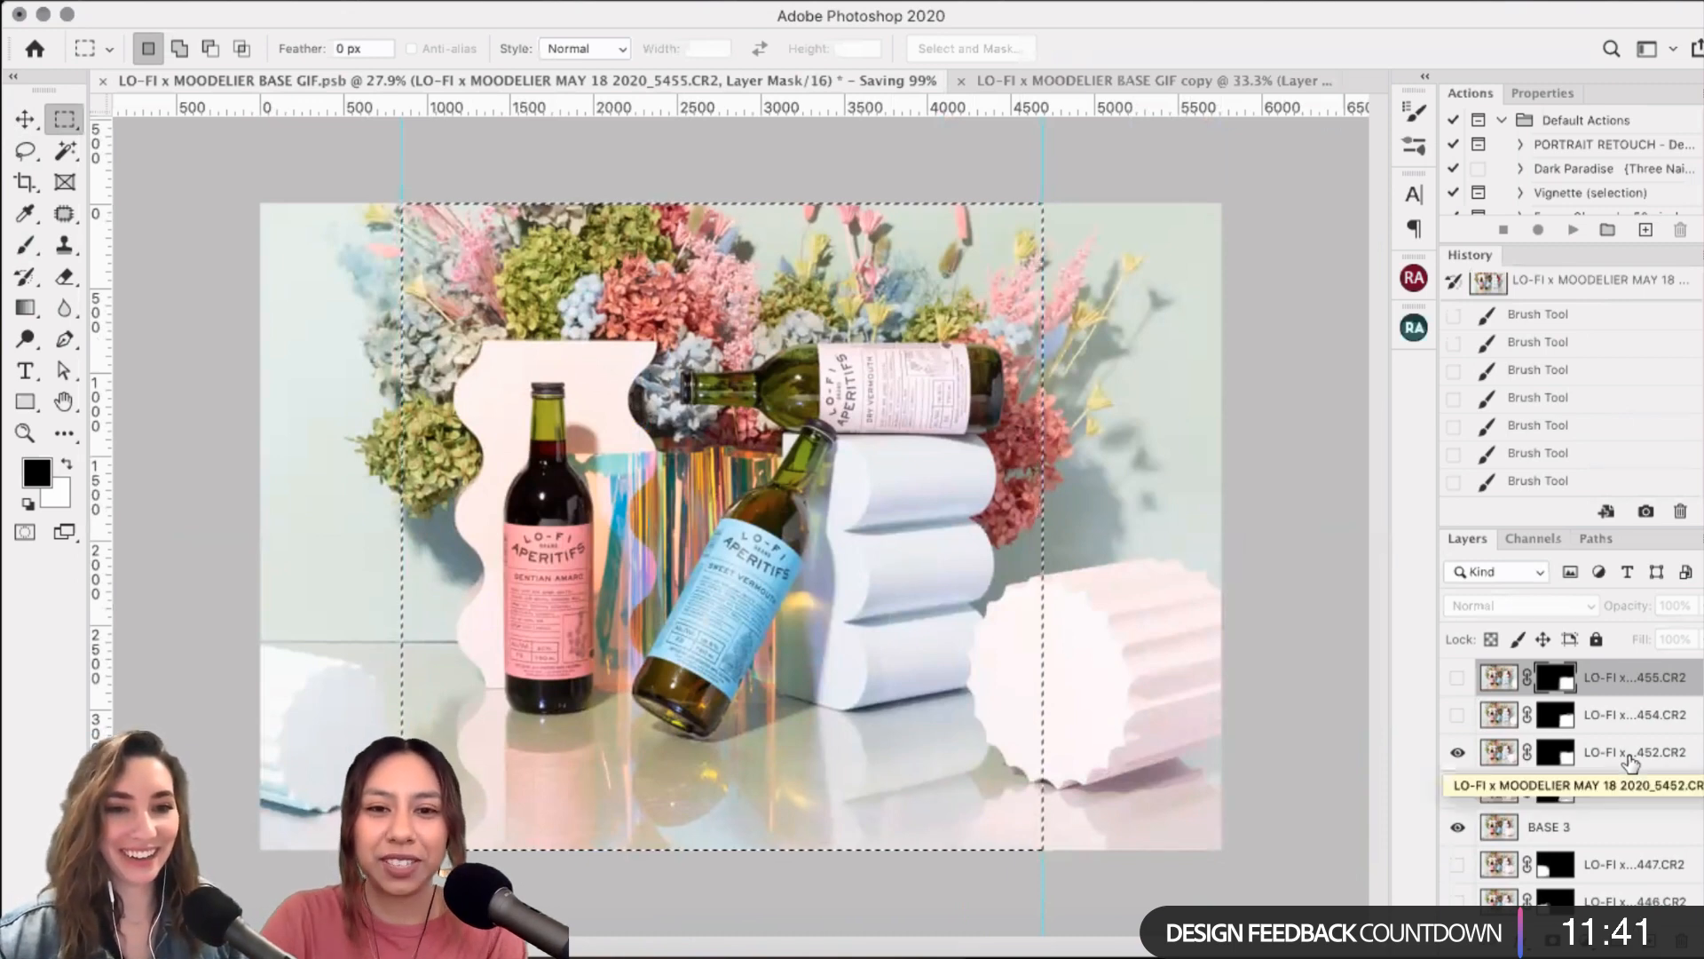
left_click(1053, 81)
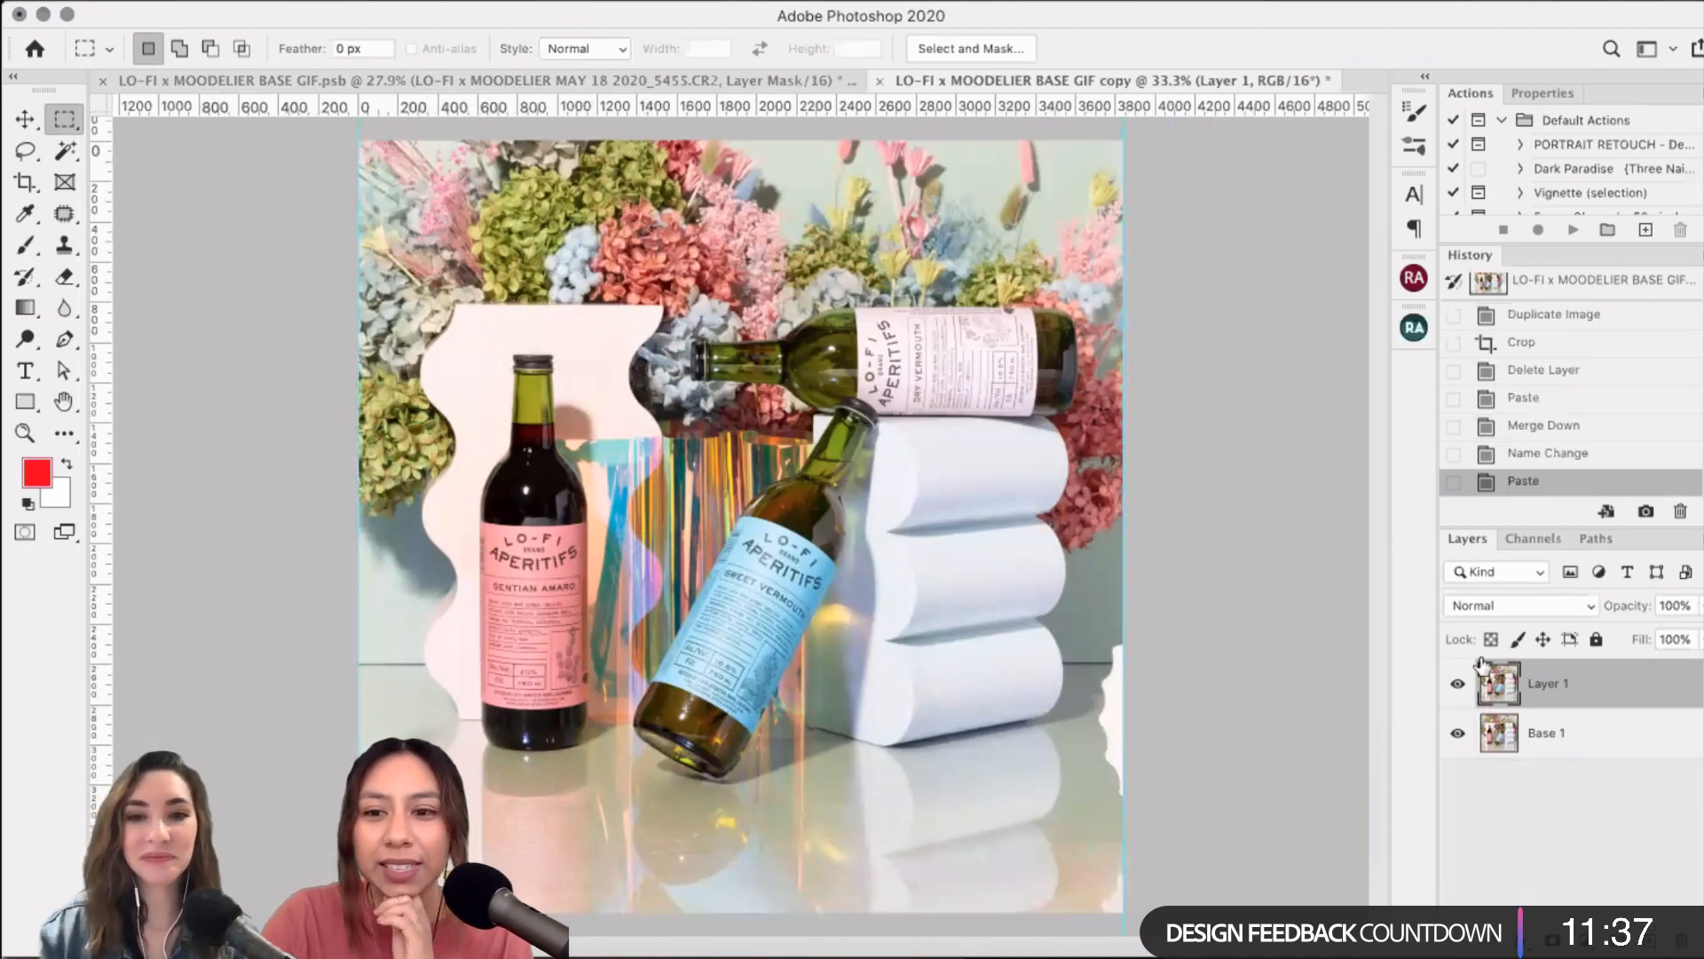
key("super+v")
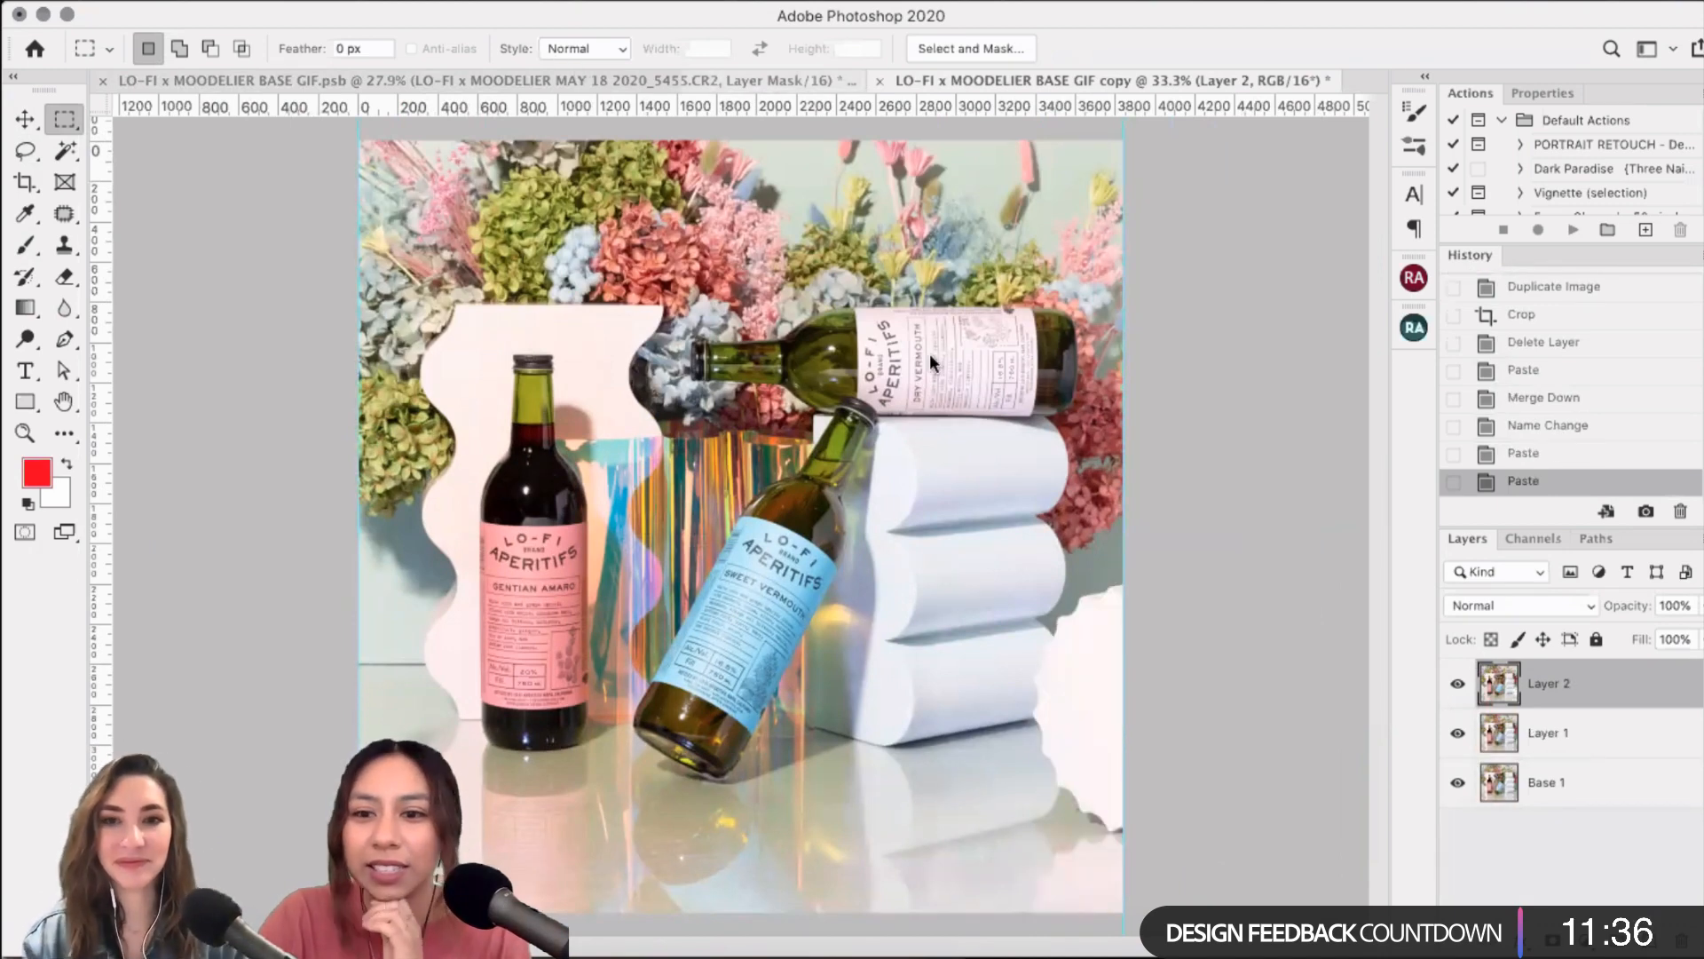
- Show 5451 instead of 5452 in the original document and paste the merged square above the other frames in the copy
key("ctrl+Tab")
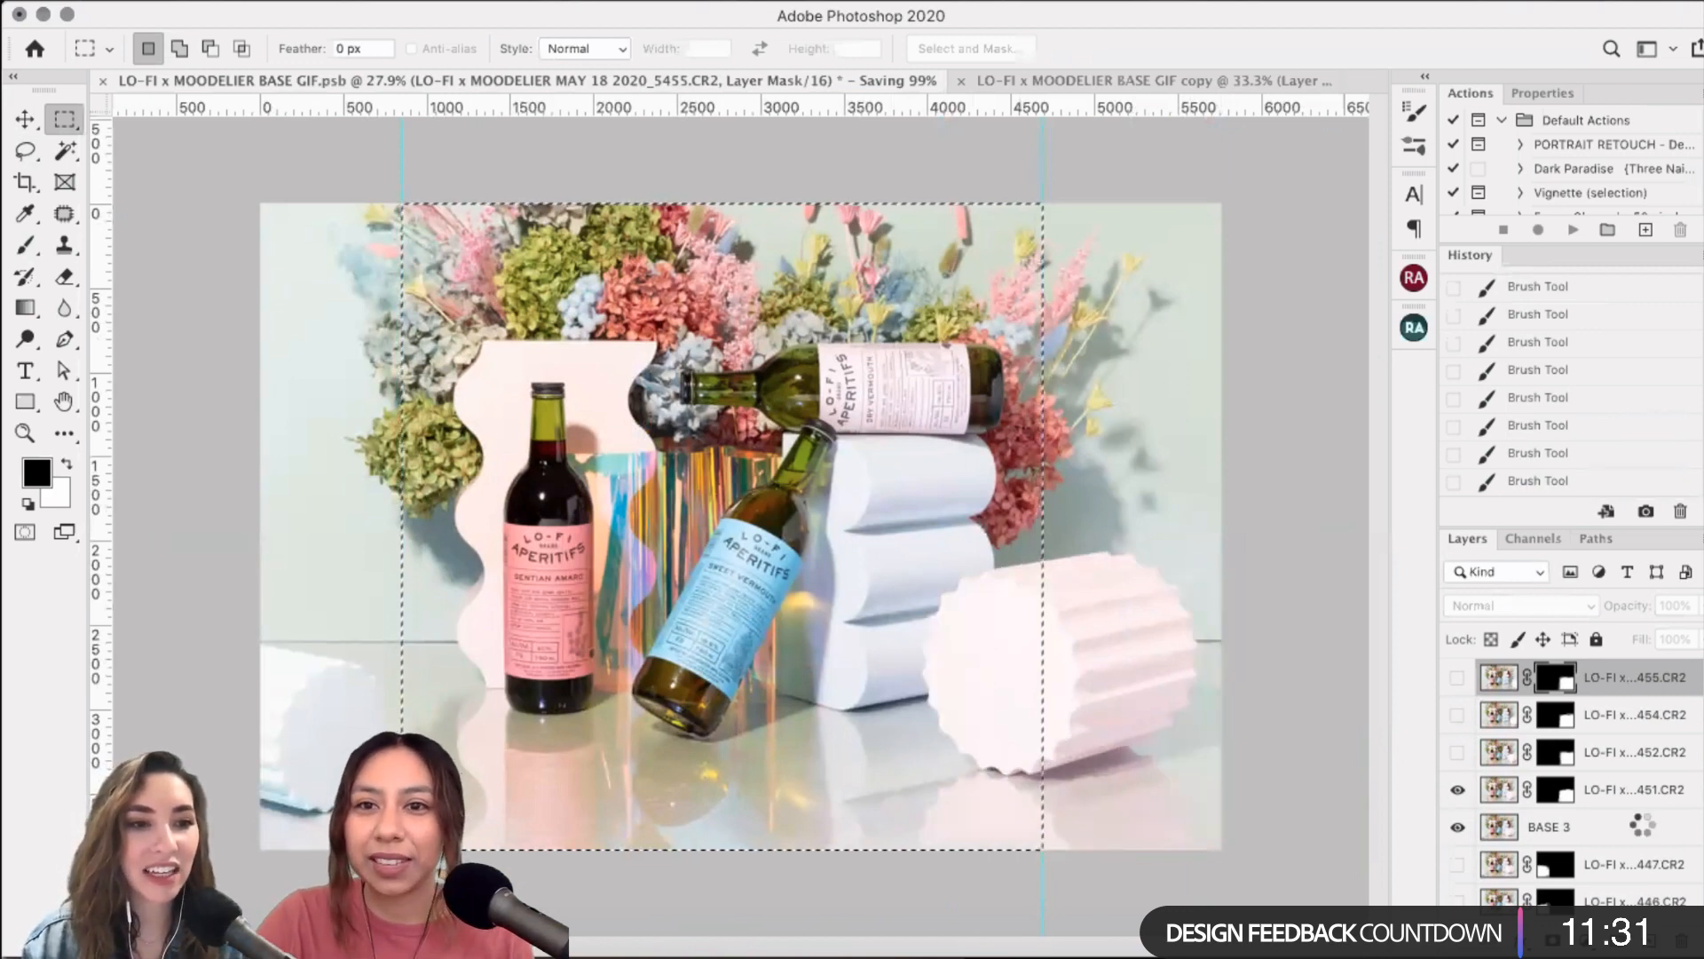
key("ctrl+Tab")
key("ctrl+v")
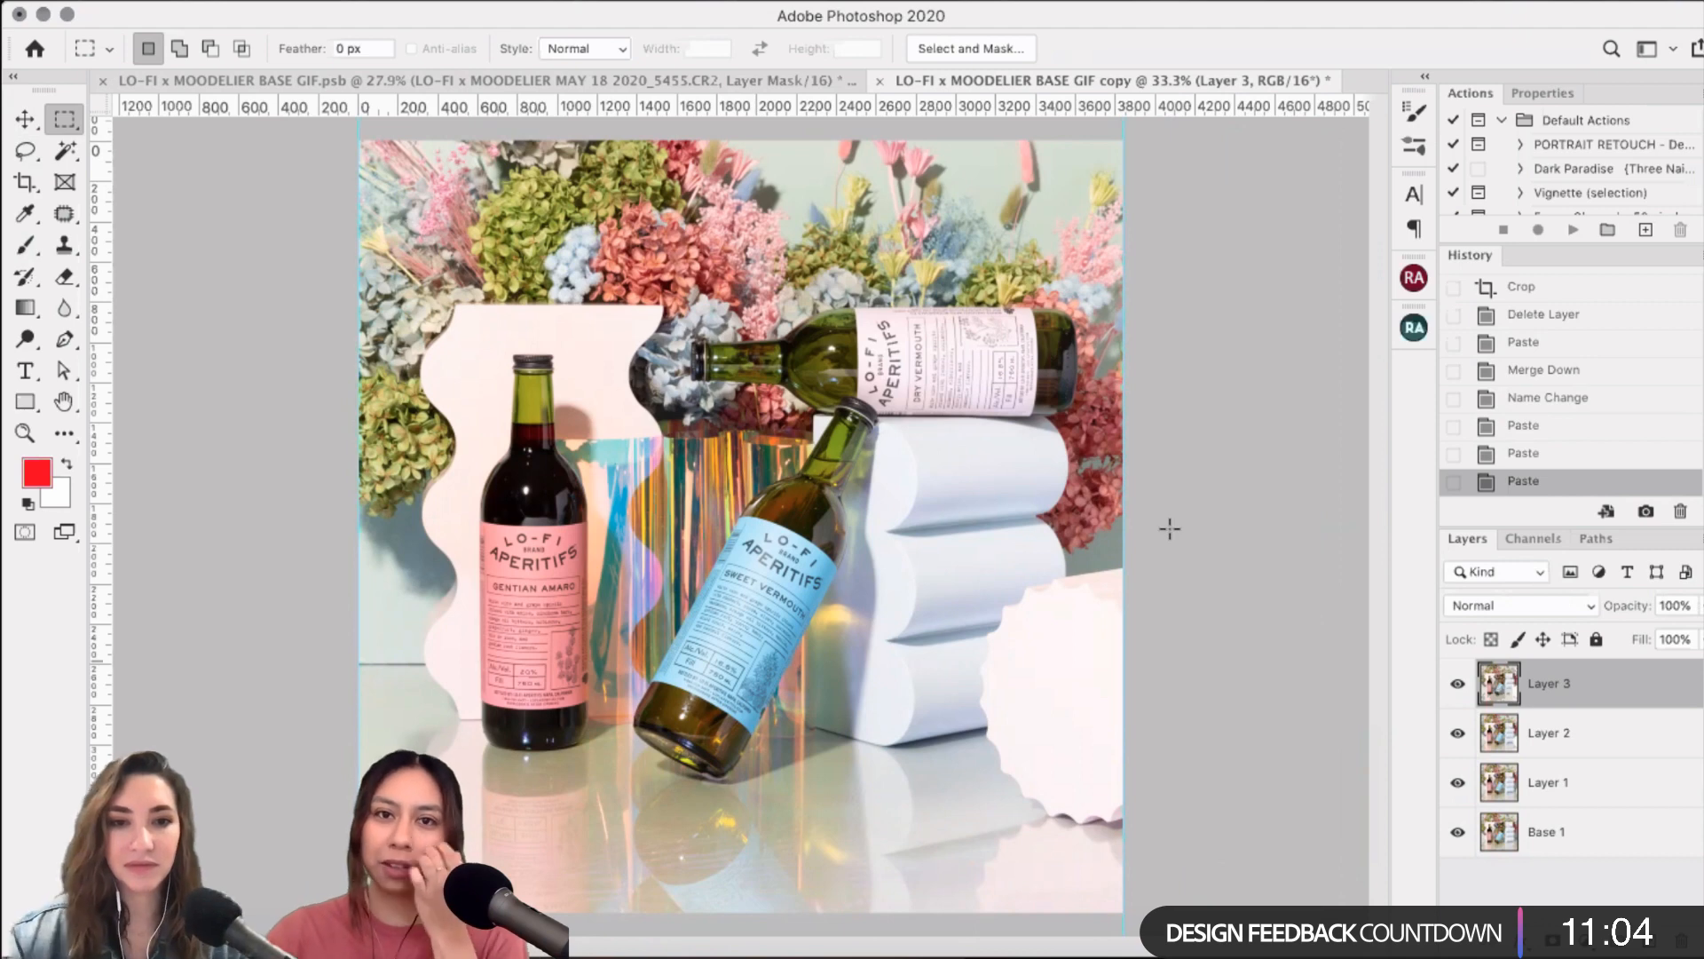
- Hide the 5451 layer in the original document and select the BASE 3 layer
left_click(515, 82)
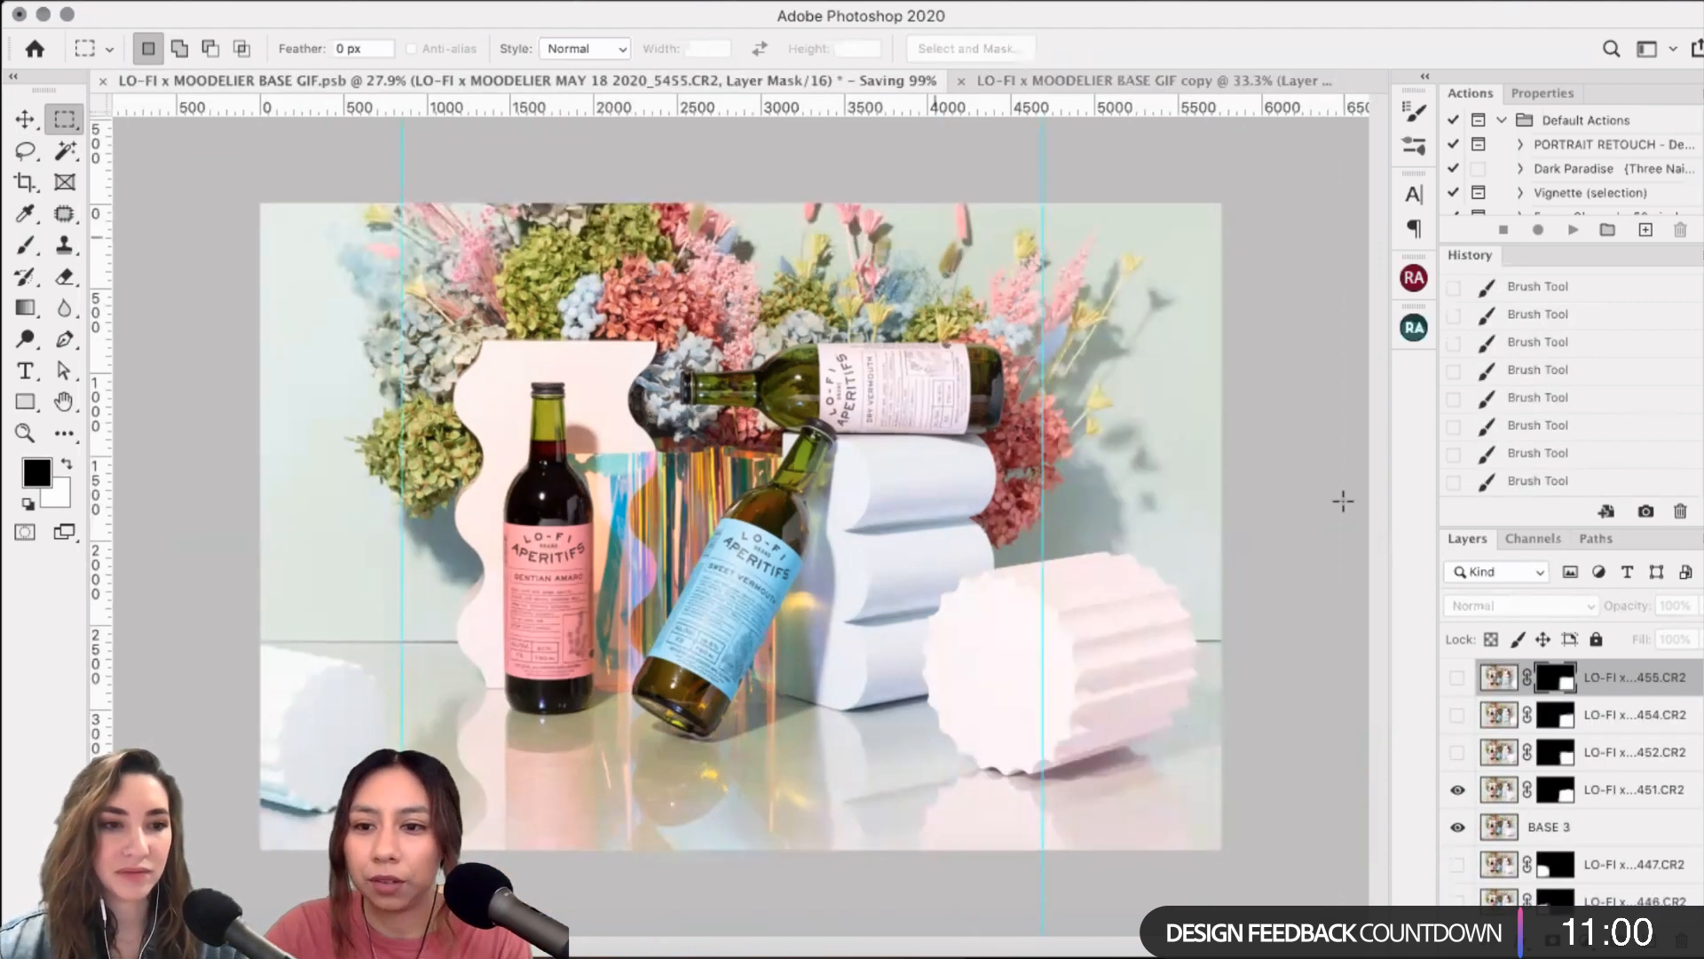
left_click(1457, 790)
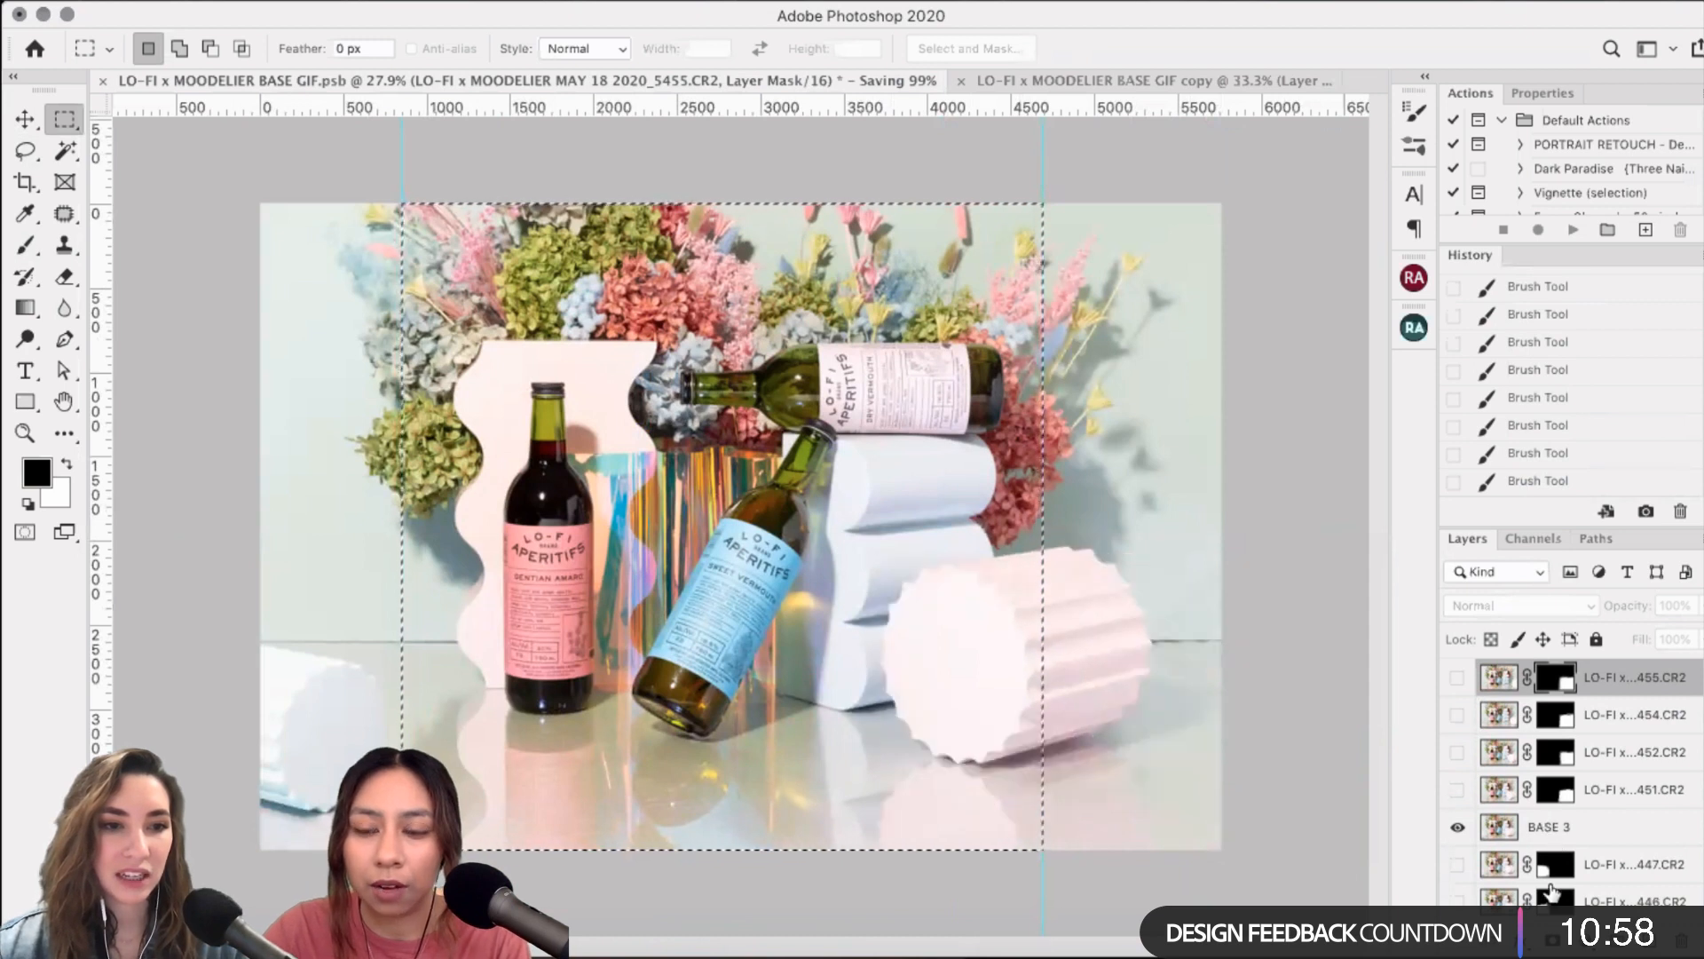
left_click(1614, 834)
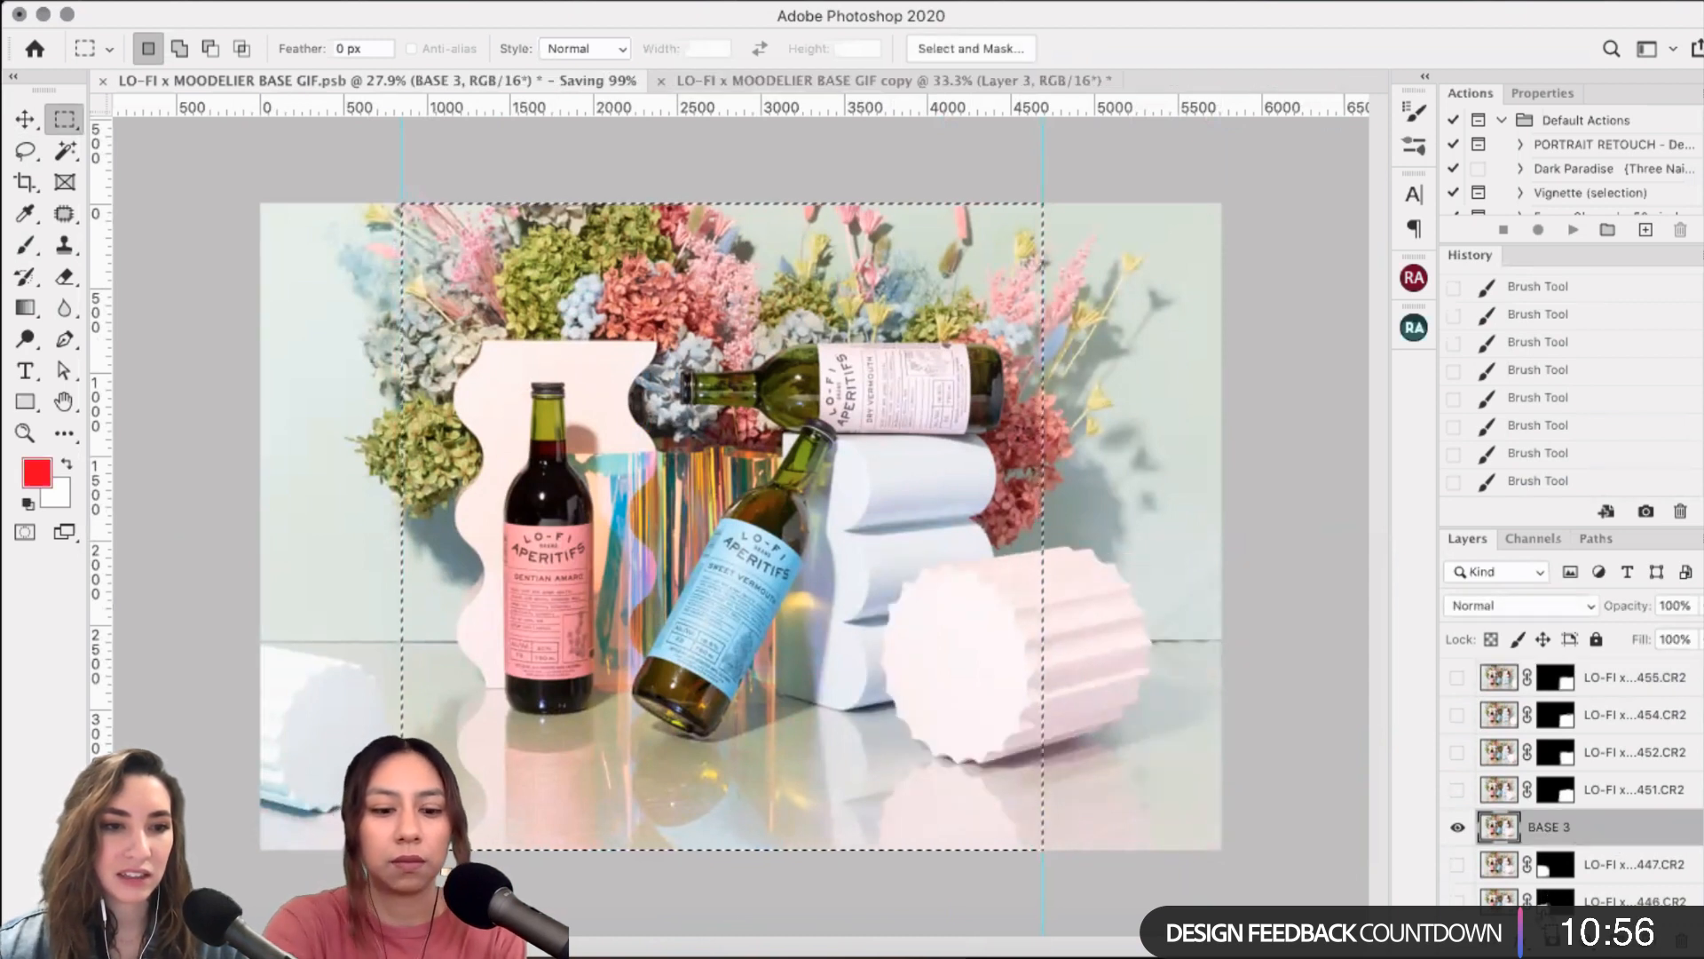
- Try to paste the whole BASE 3 canvas into the cropped copy, and undo the pastes
key("ctrl+a")
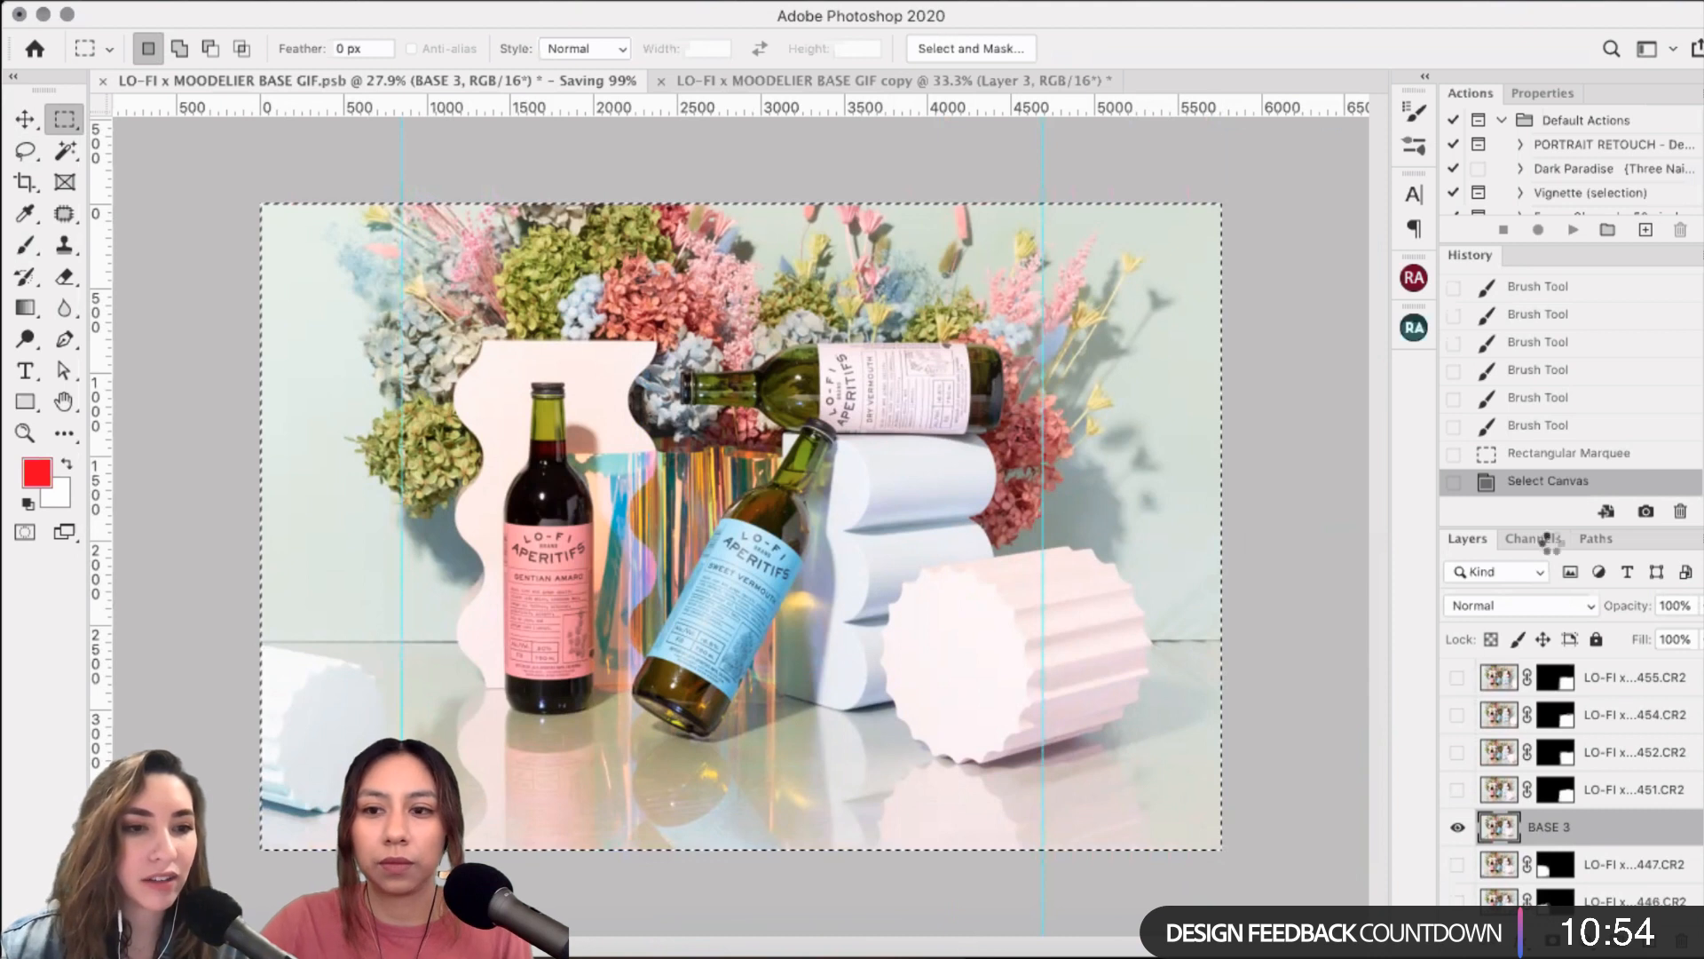
key("ctrl+v")
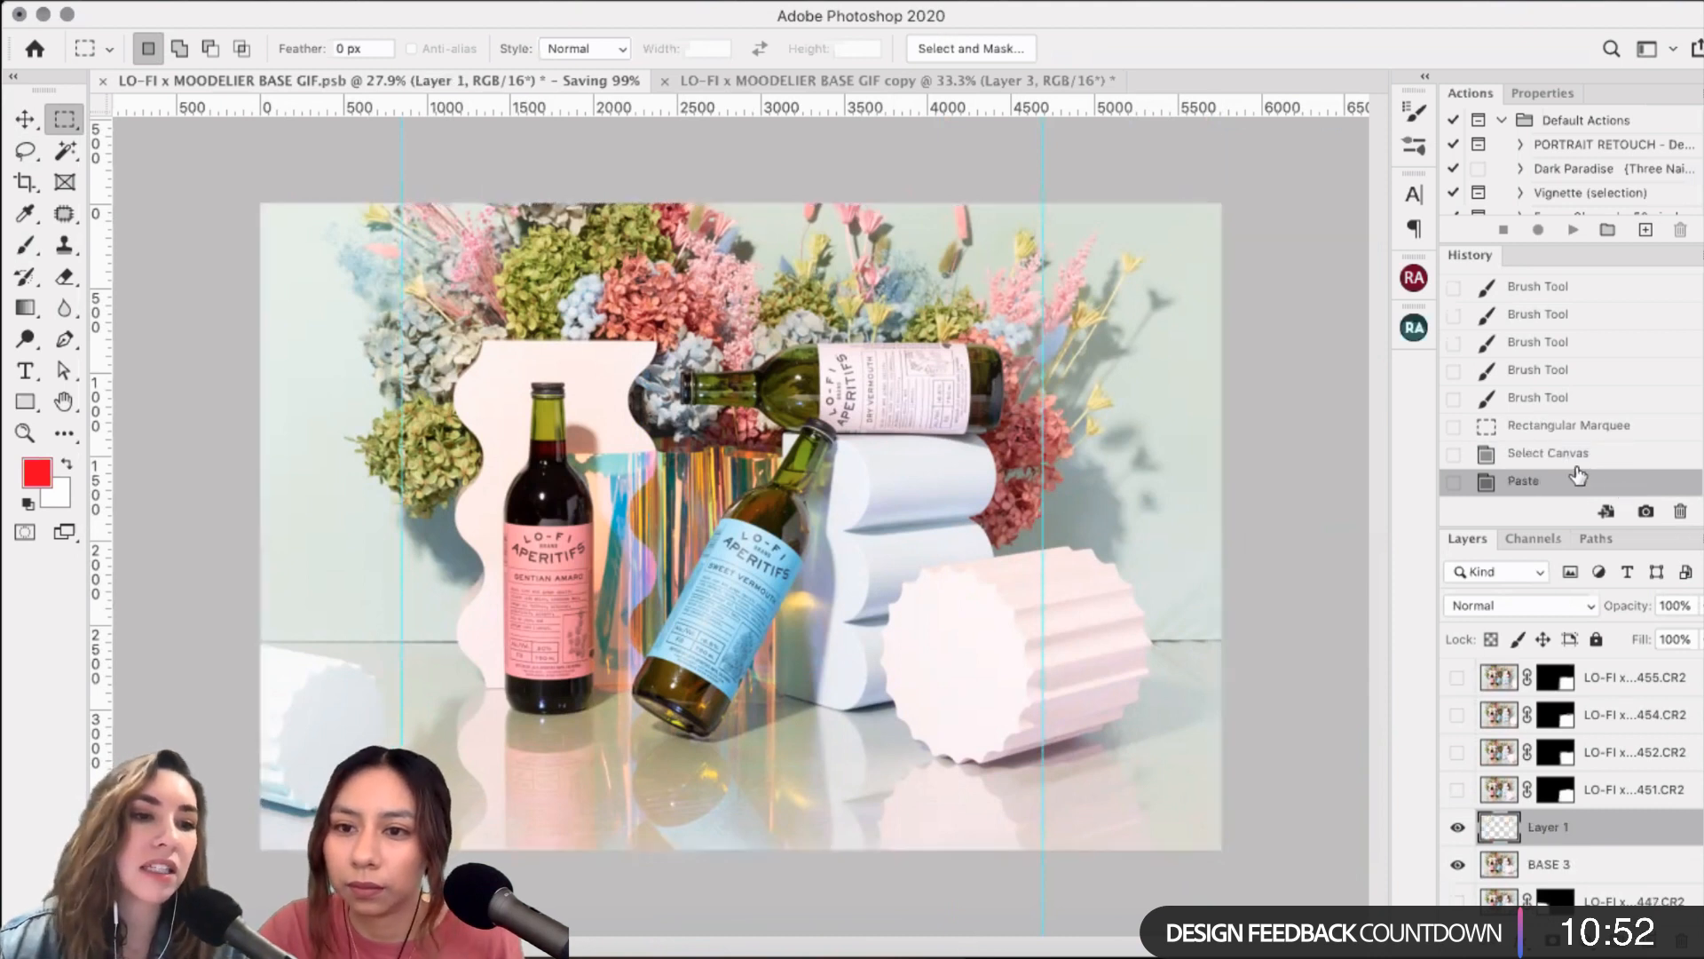
key("ctrl+z")
left_click(923, 78)
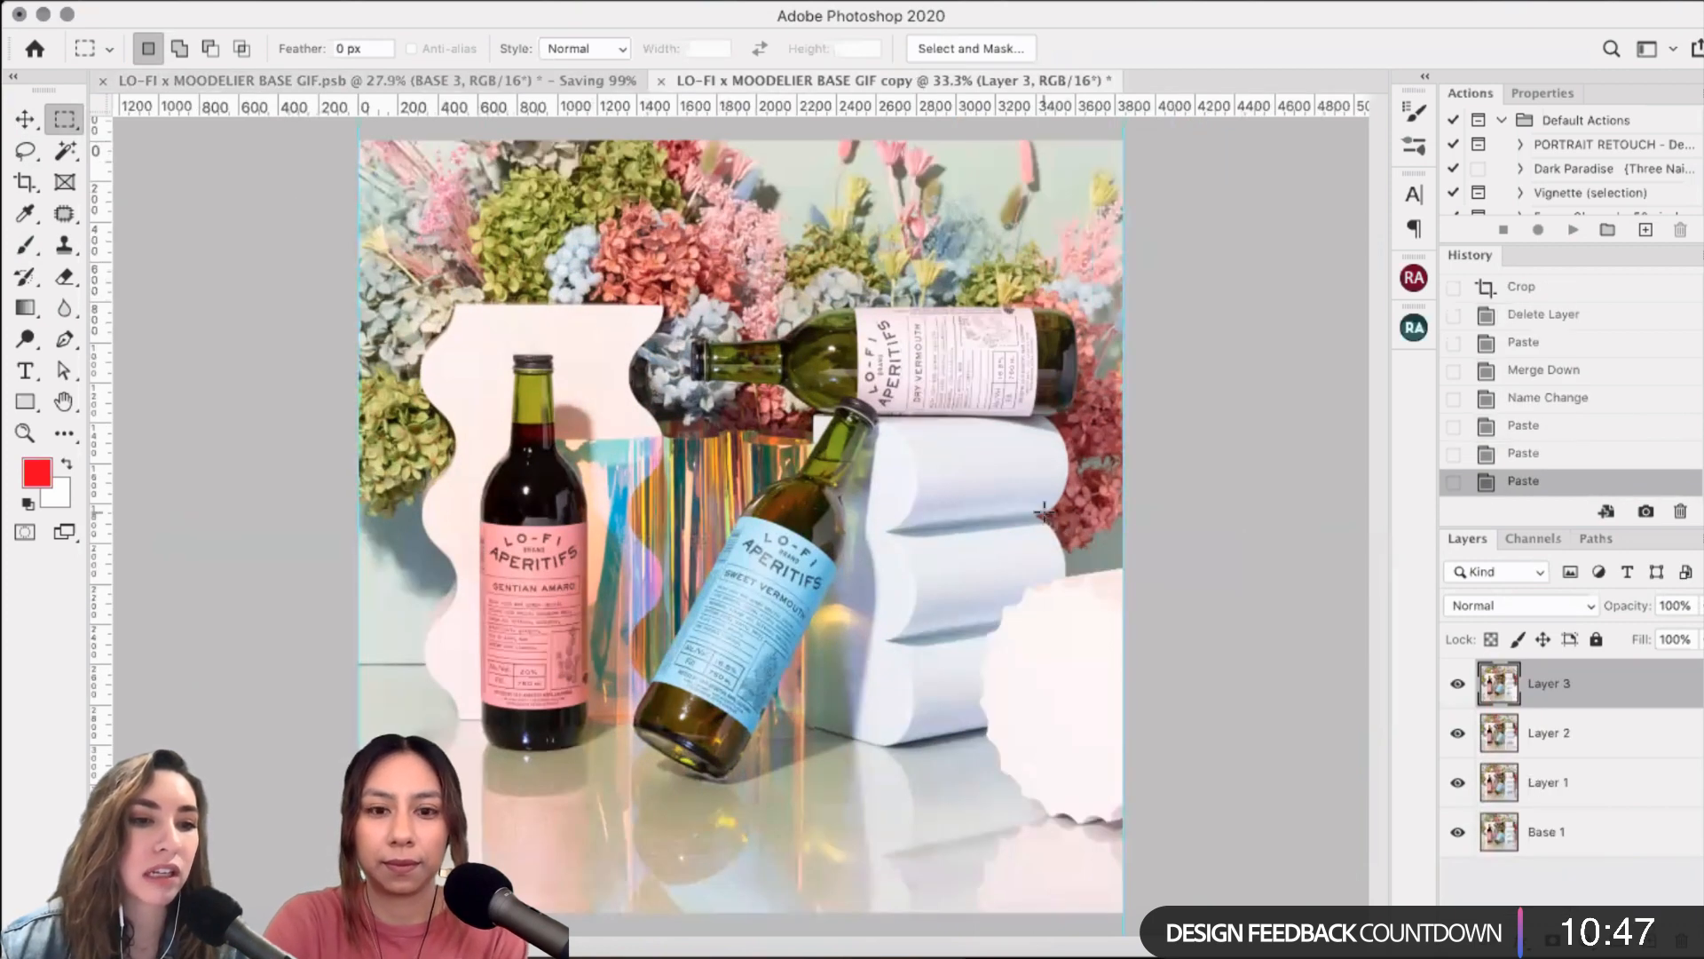
key("ctrl+v")
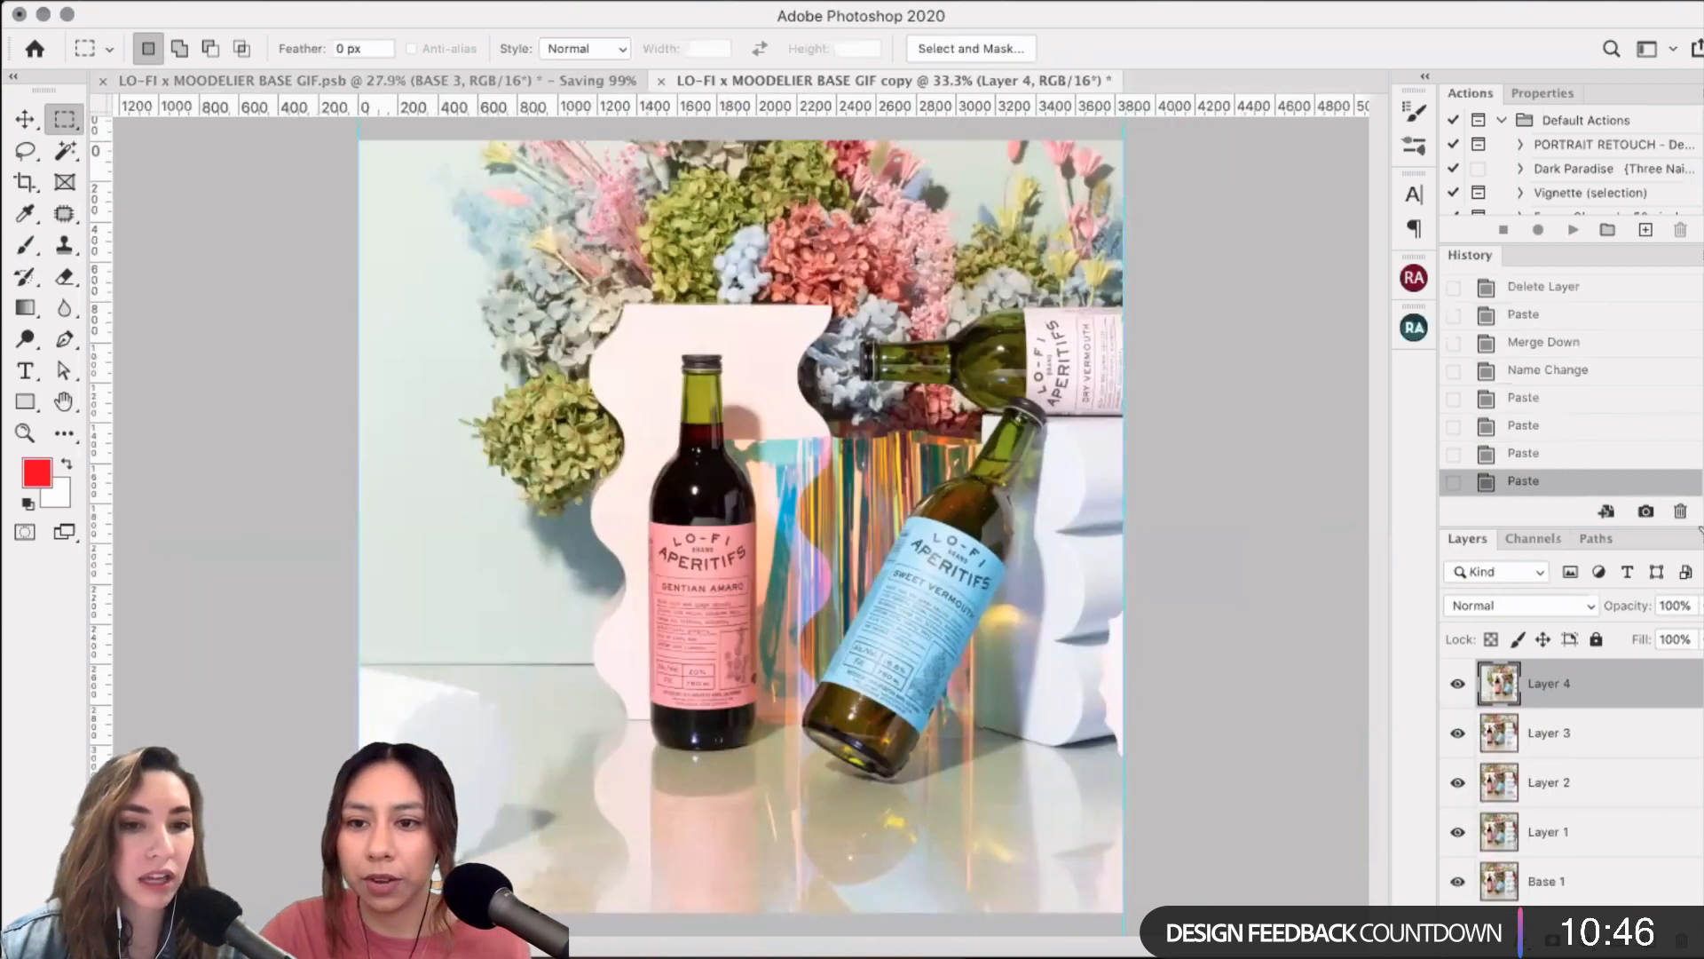
key("ctrl+z")
- Marquee the full-height square between the guides on BASE 3 and paste it into the cropped copy as a new layer
left_click(550, 81)
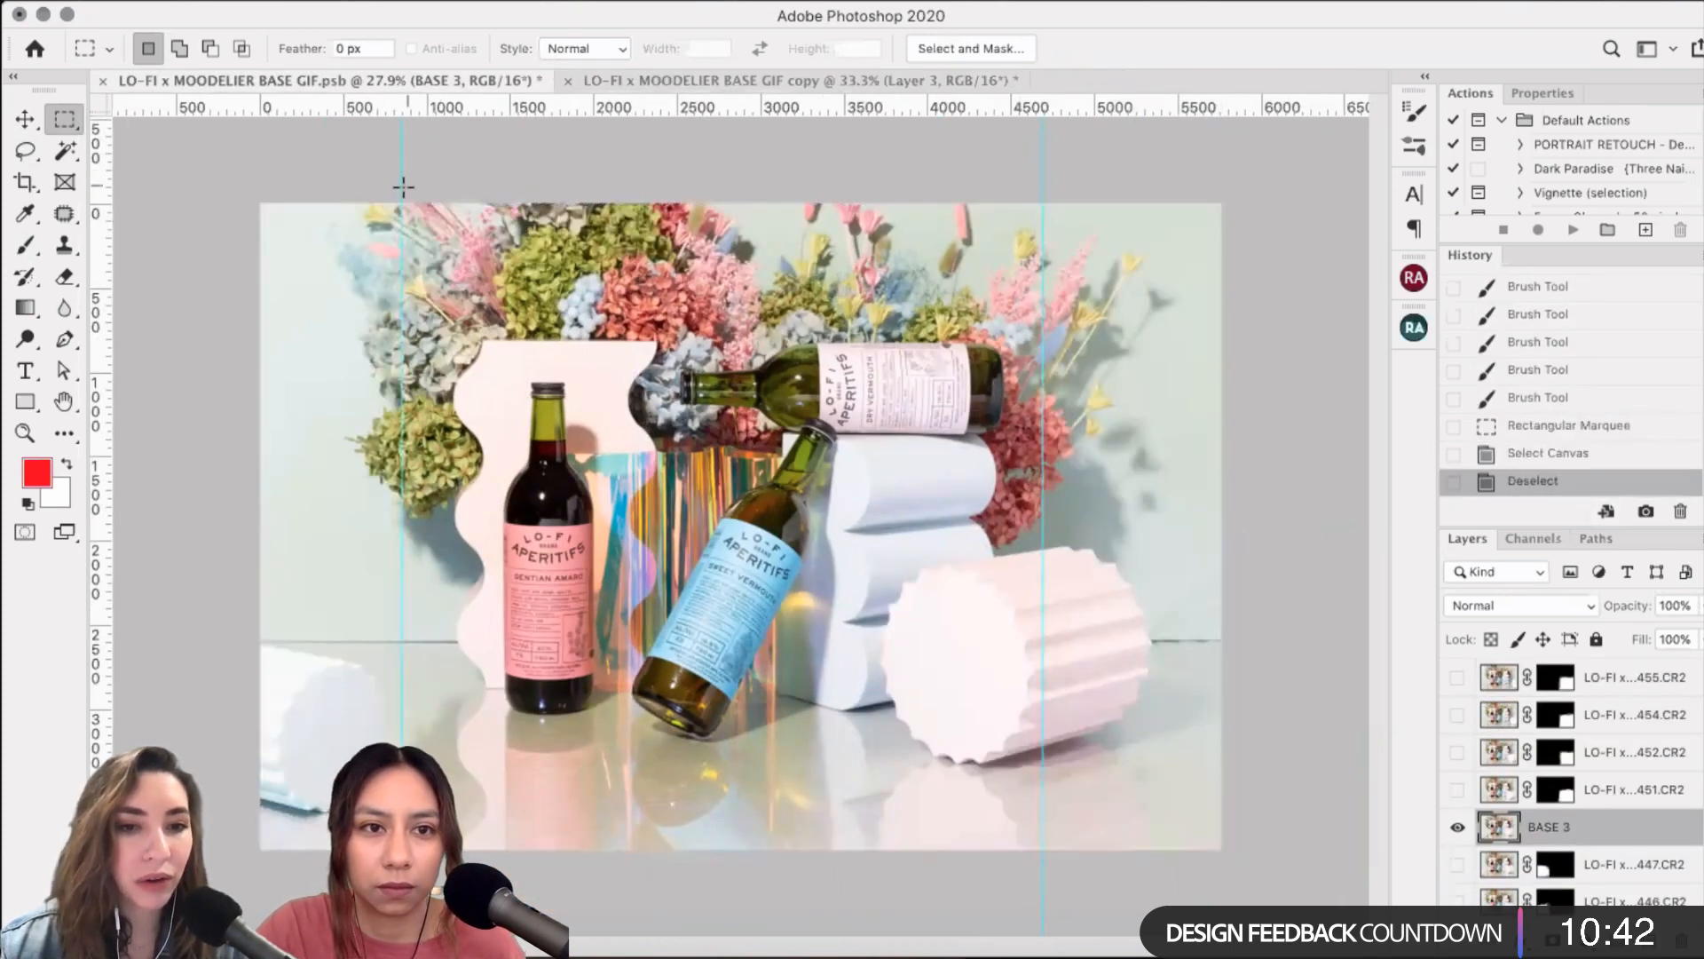
left_click_drag(402, 194, 1044, 901)
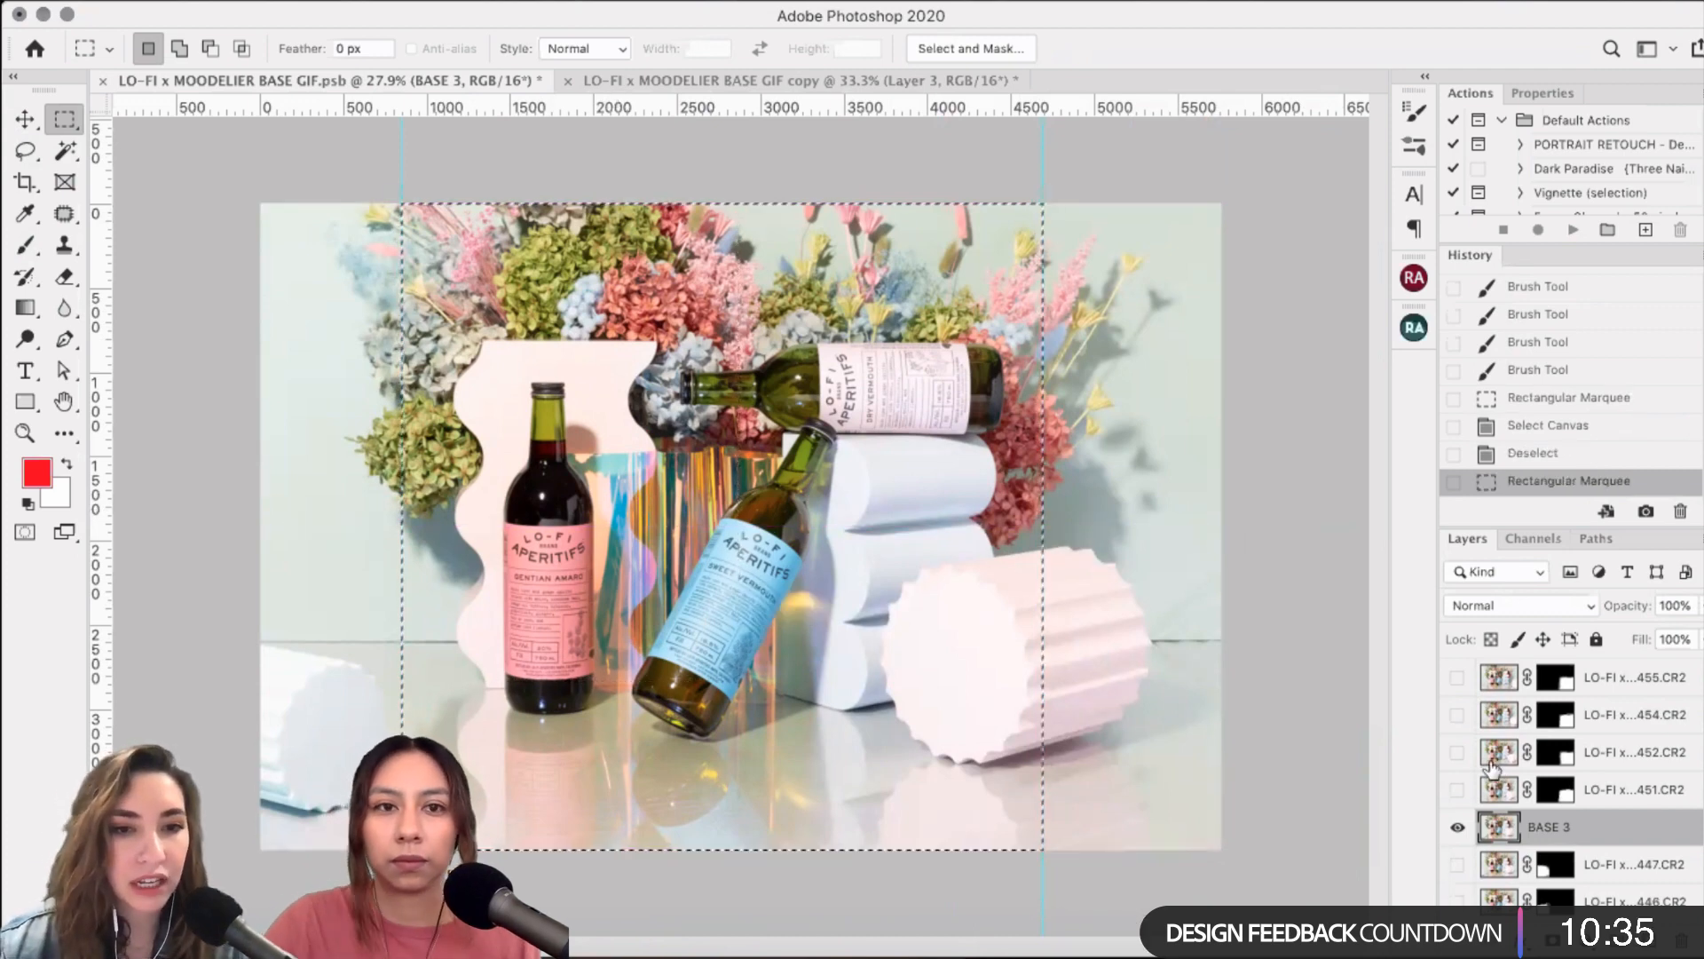
left_click(264, 4)
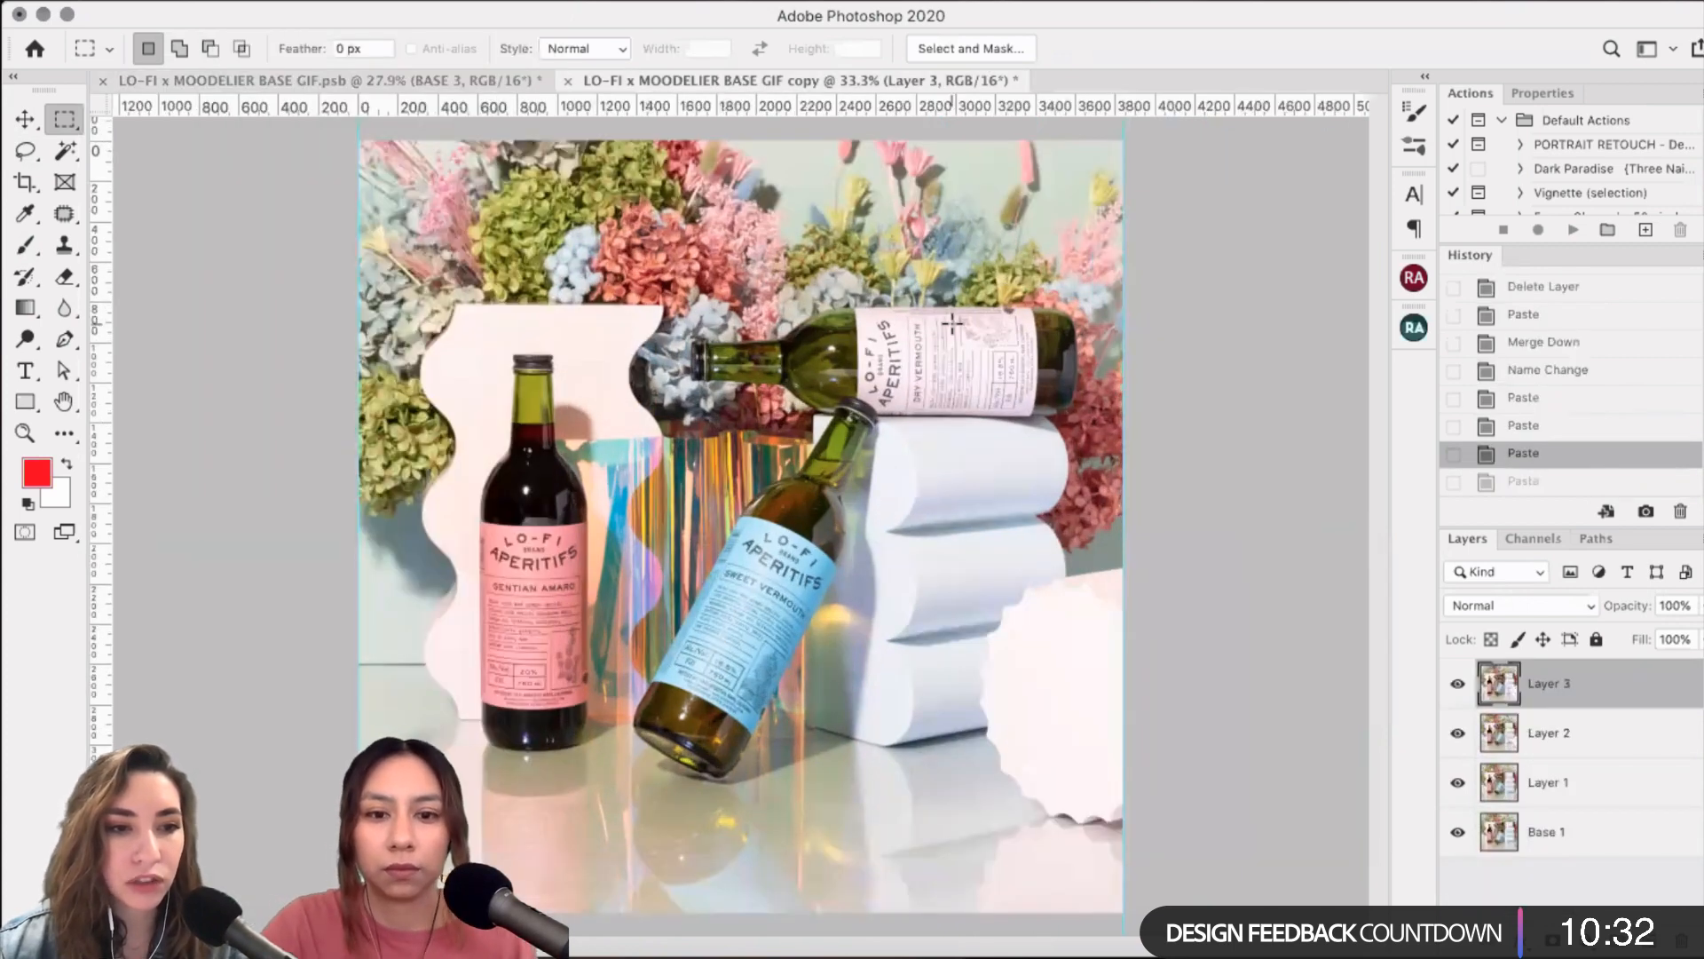
key("super+v")
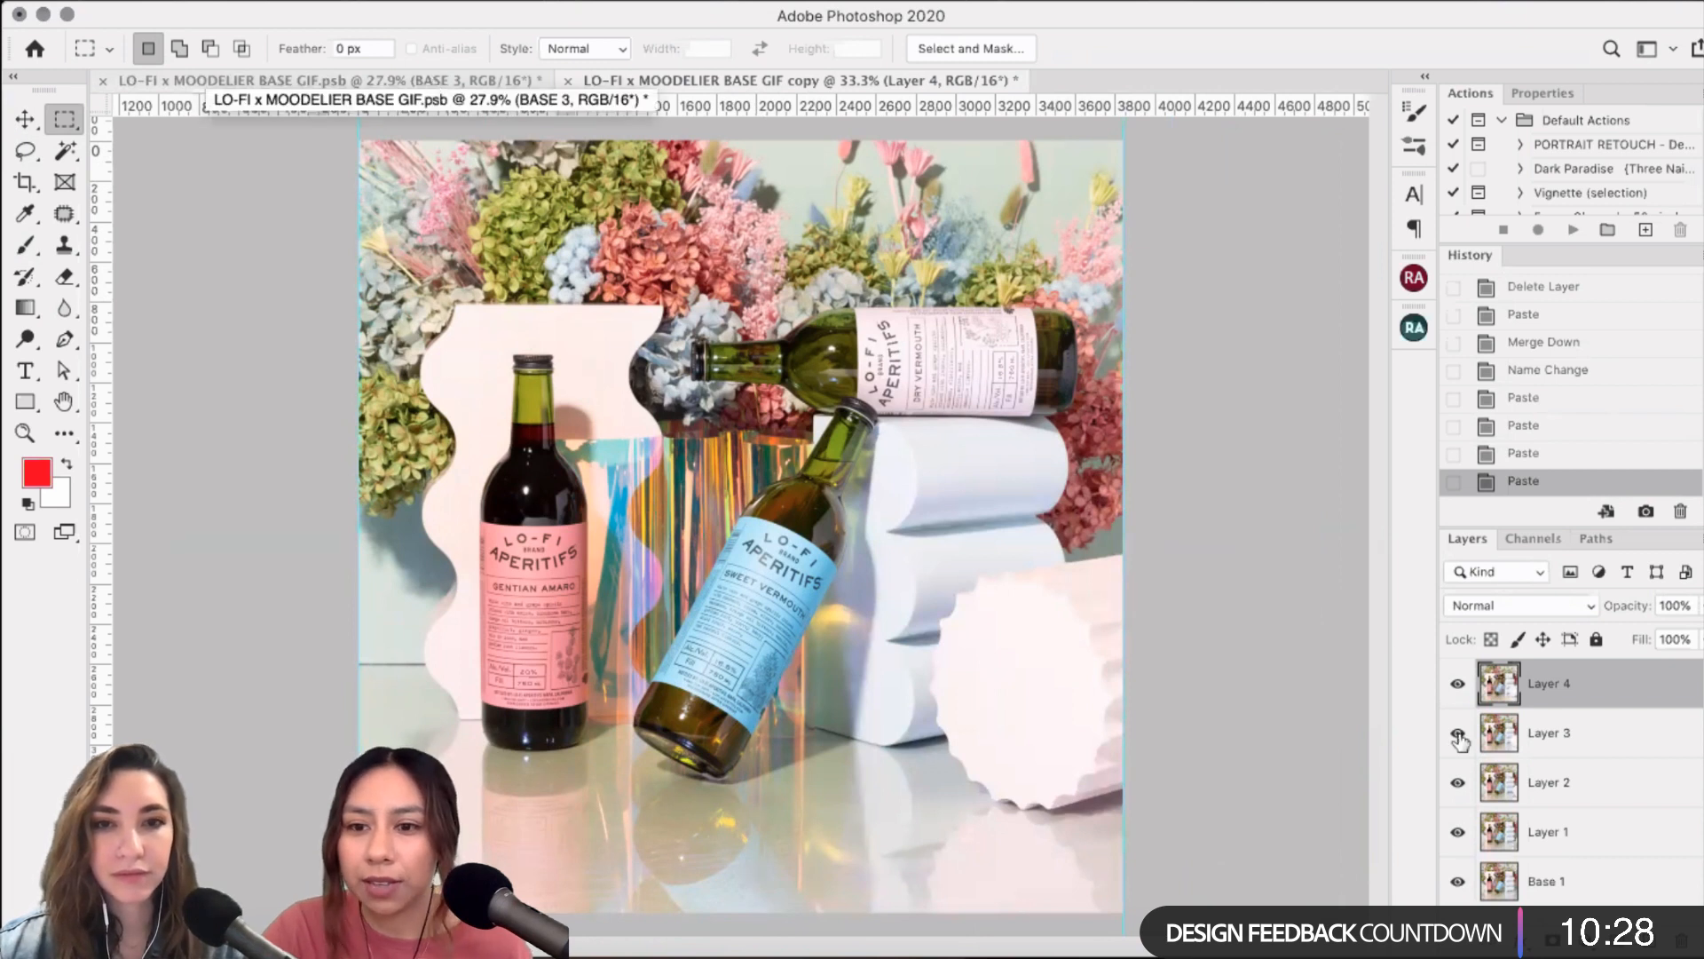
- Preview the frame sequence in the copy by hiding Layers 1 to 4 and showing them again one after another
left_click_drag(1464, 769, 1460, 836)
left_click(1458, 835)
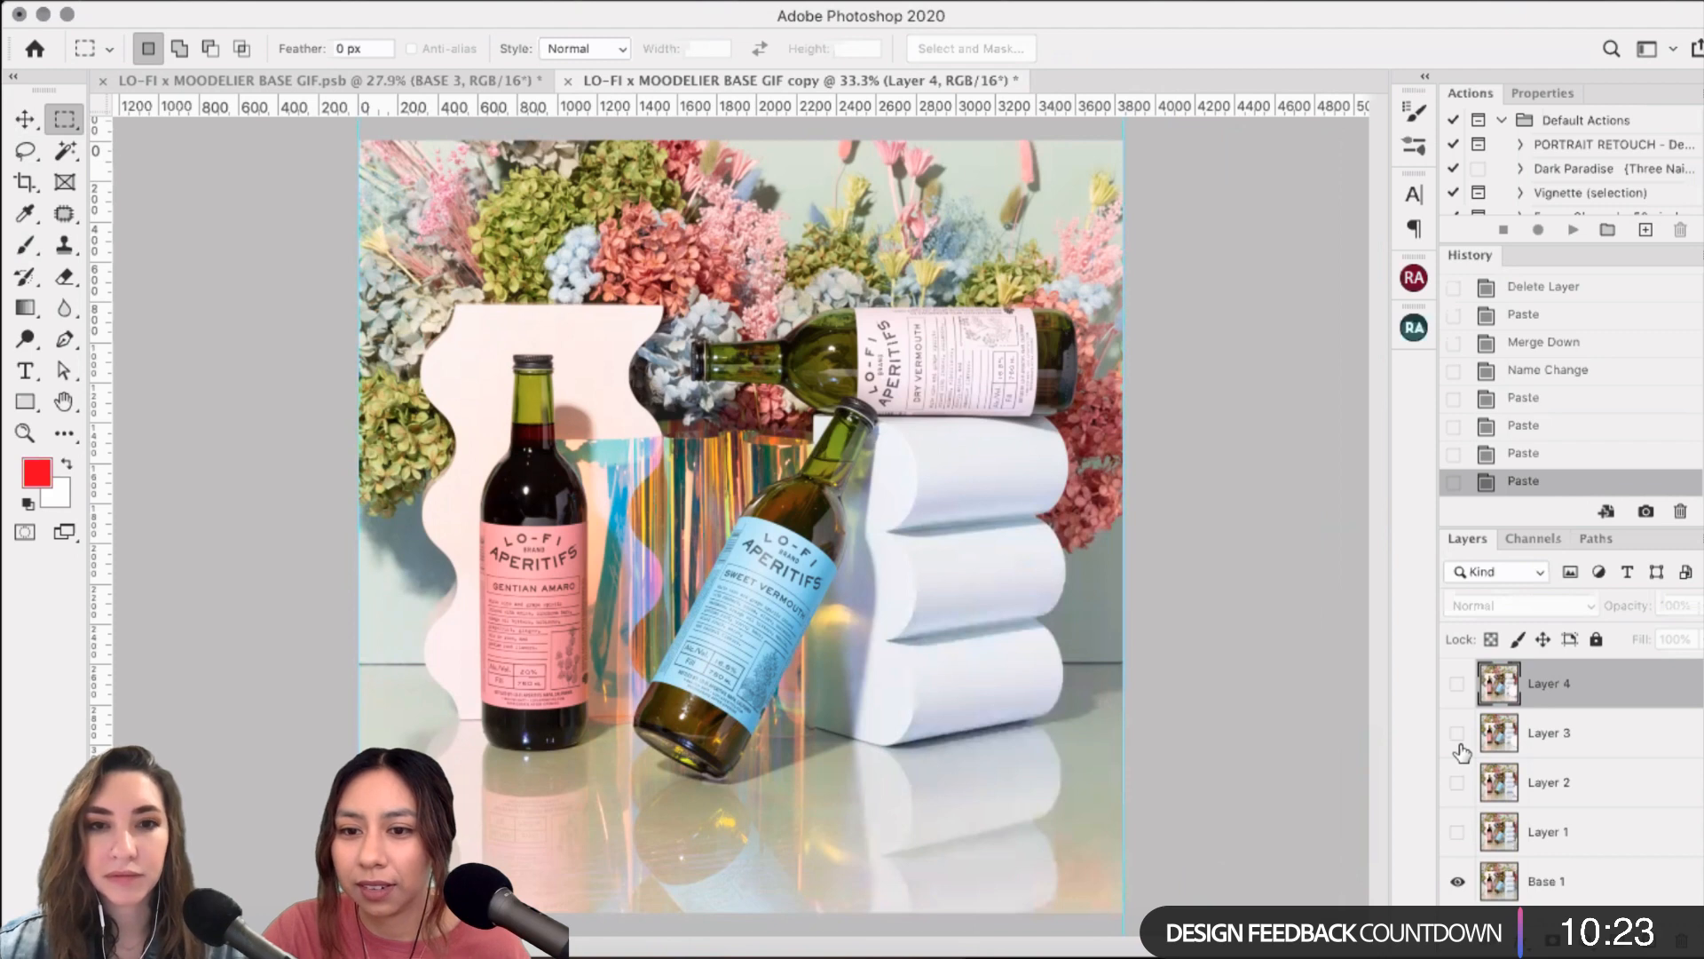
left_click(1457, 832)
left_click_drag(1458, 782, 1458, 684)
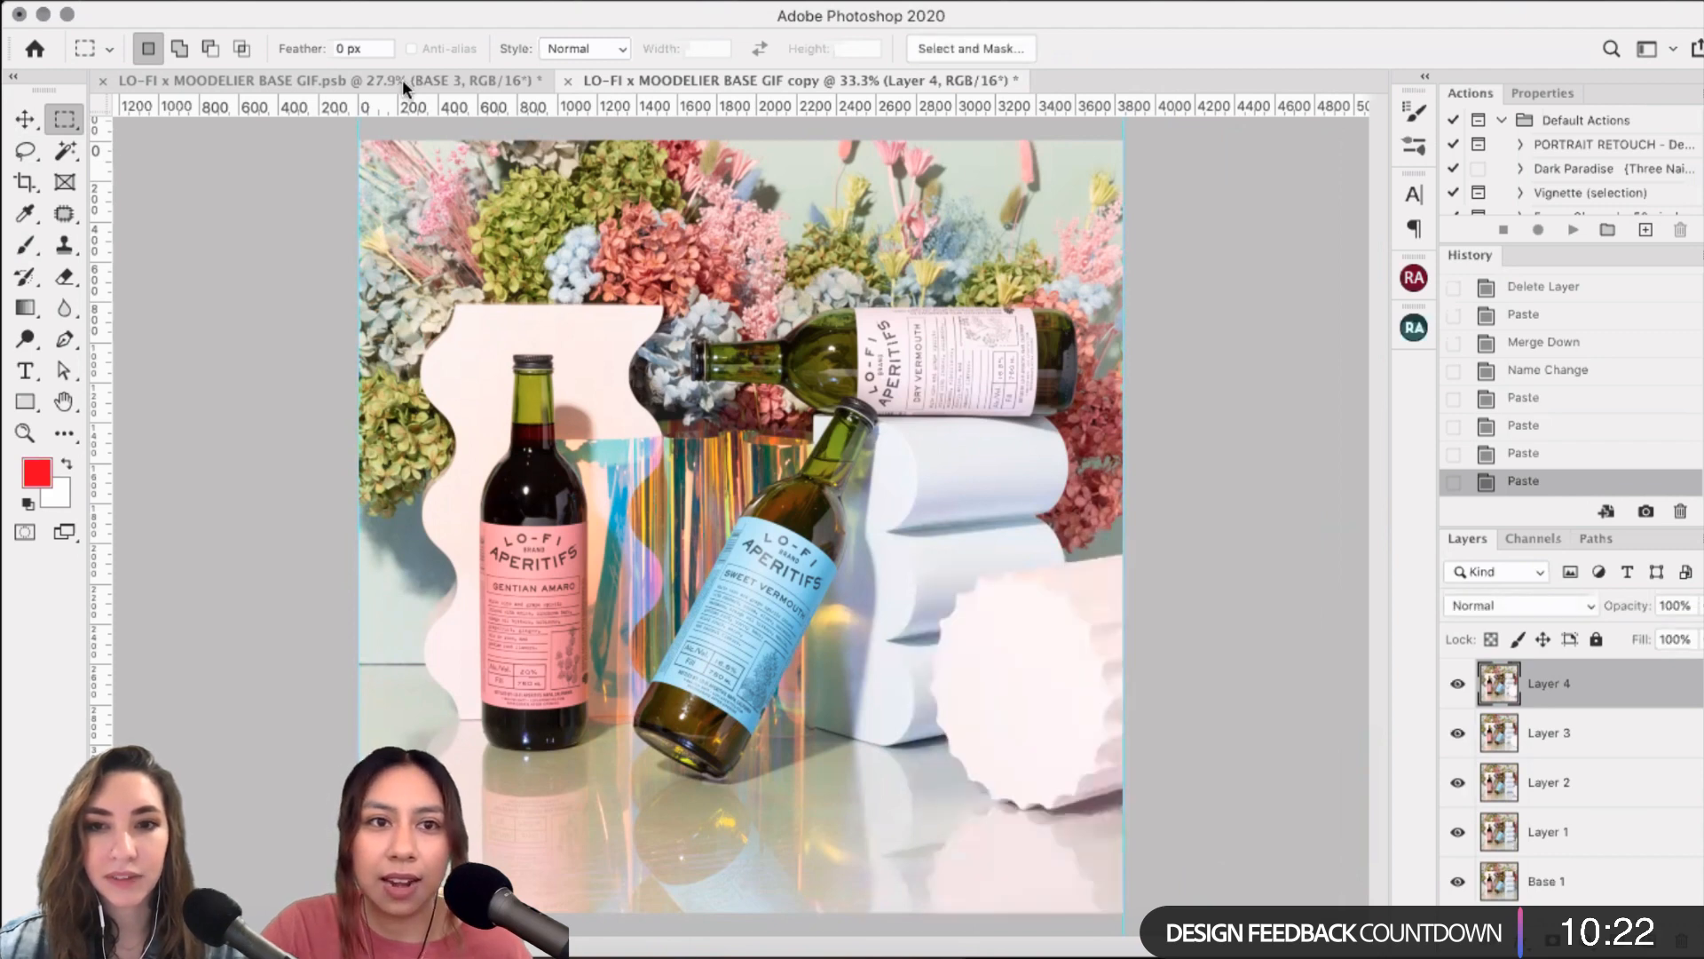
- In the original document, hide the BASE 3 layer and show the 5447 layer for the following frame
key("ctrl+Tab")
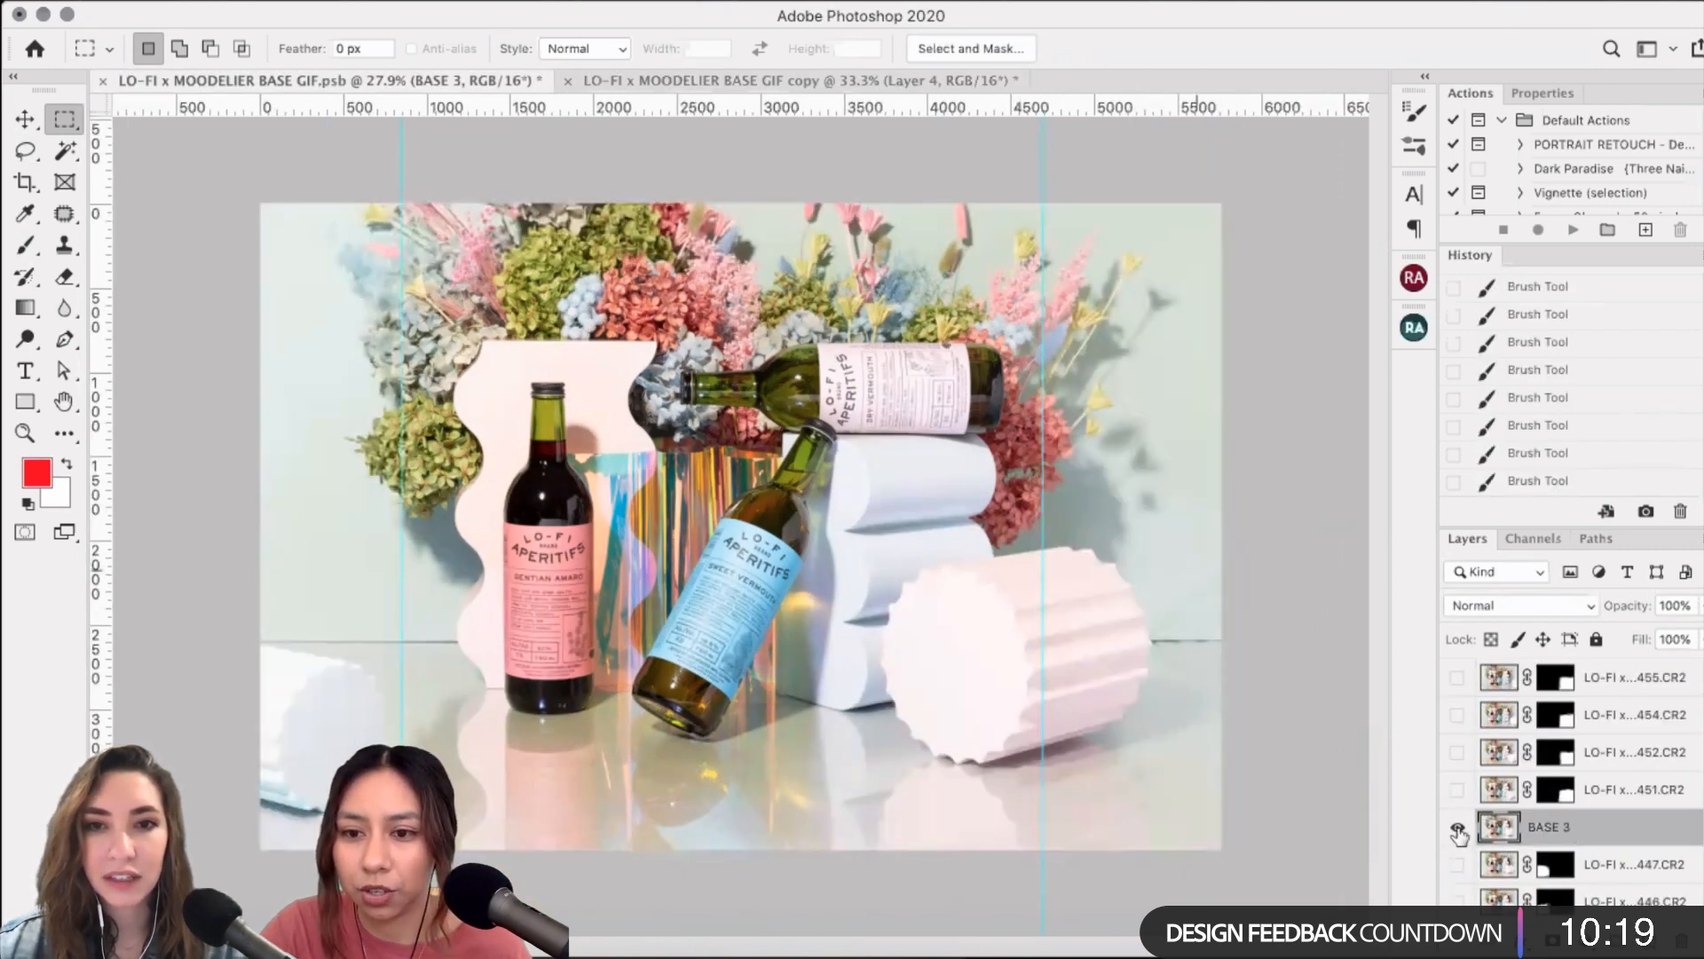
scroll(1487, 763, "down", 3)
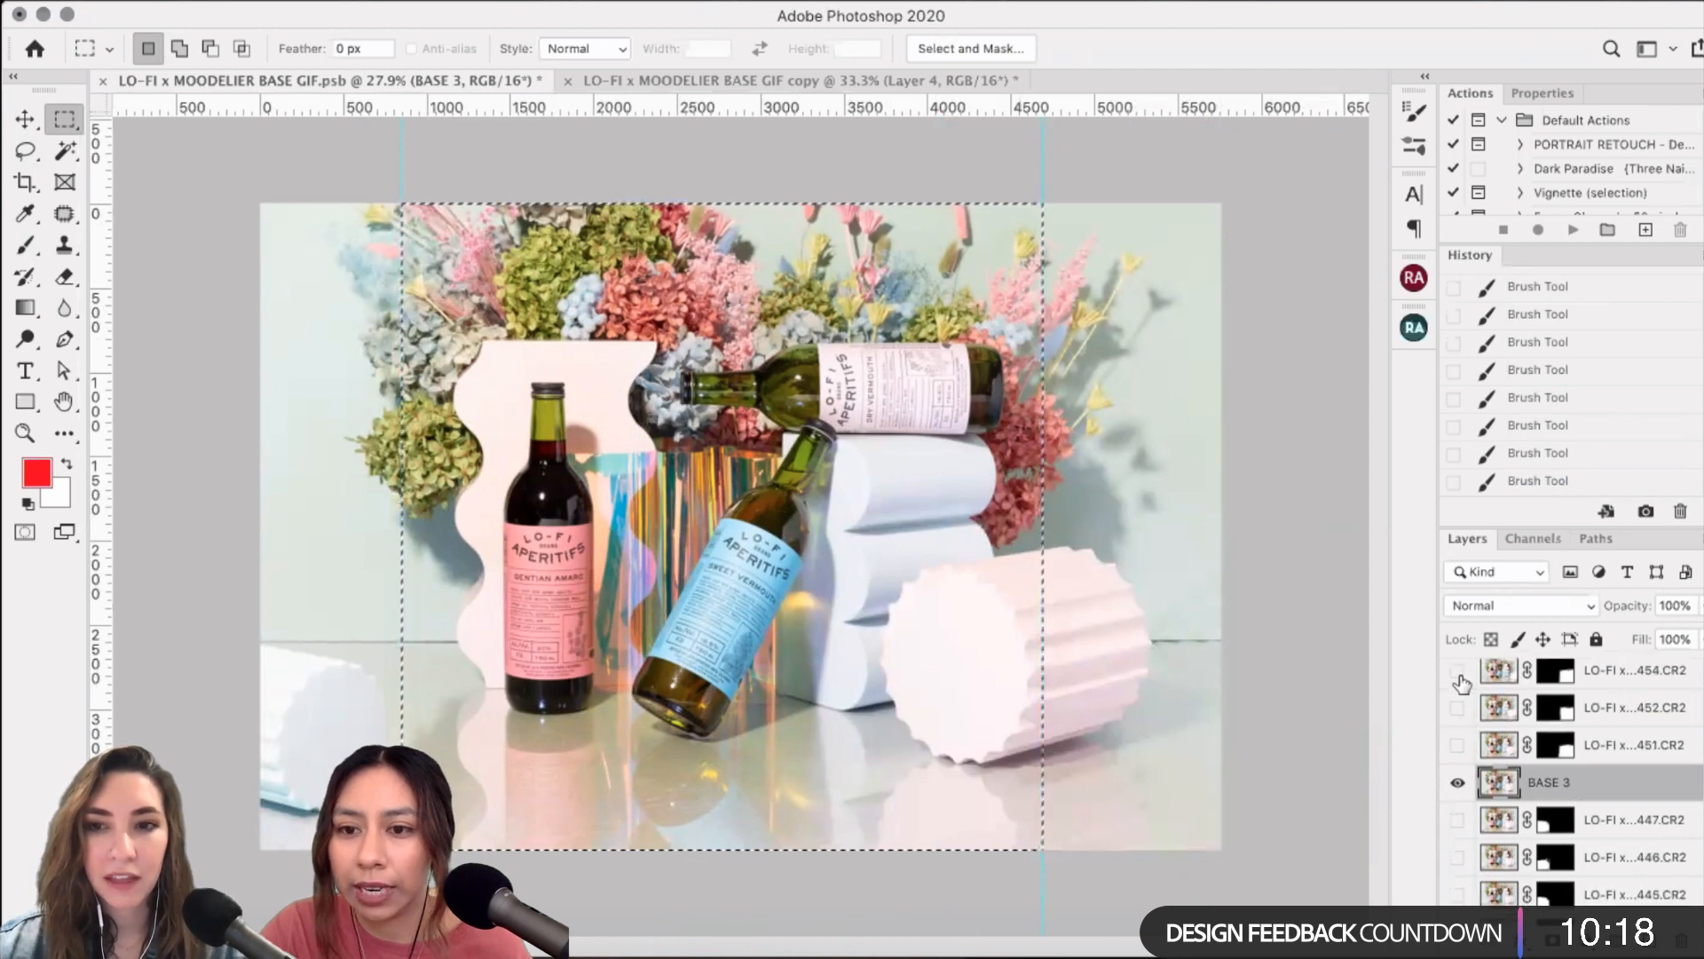
left_click(1458, 673)
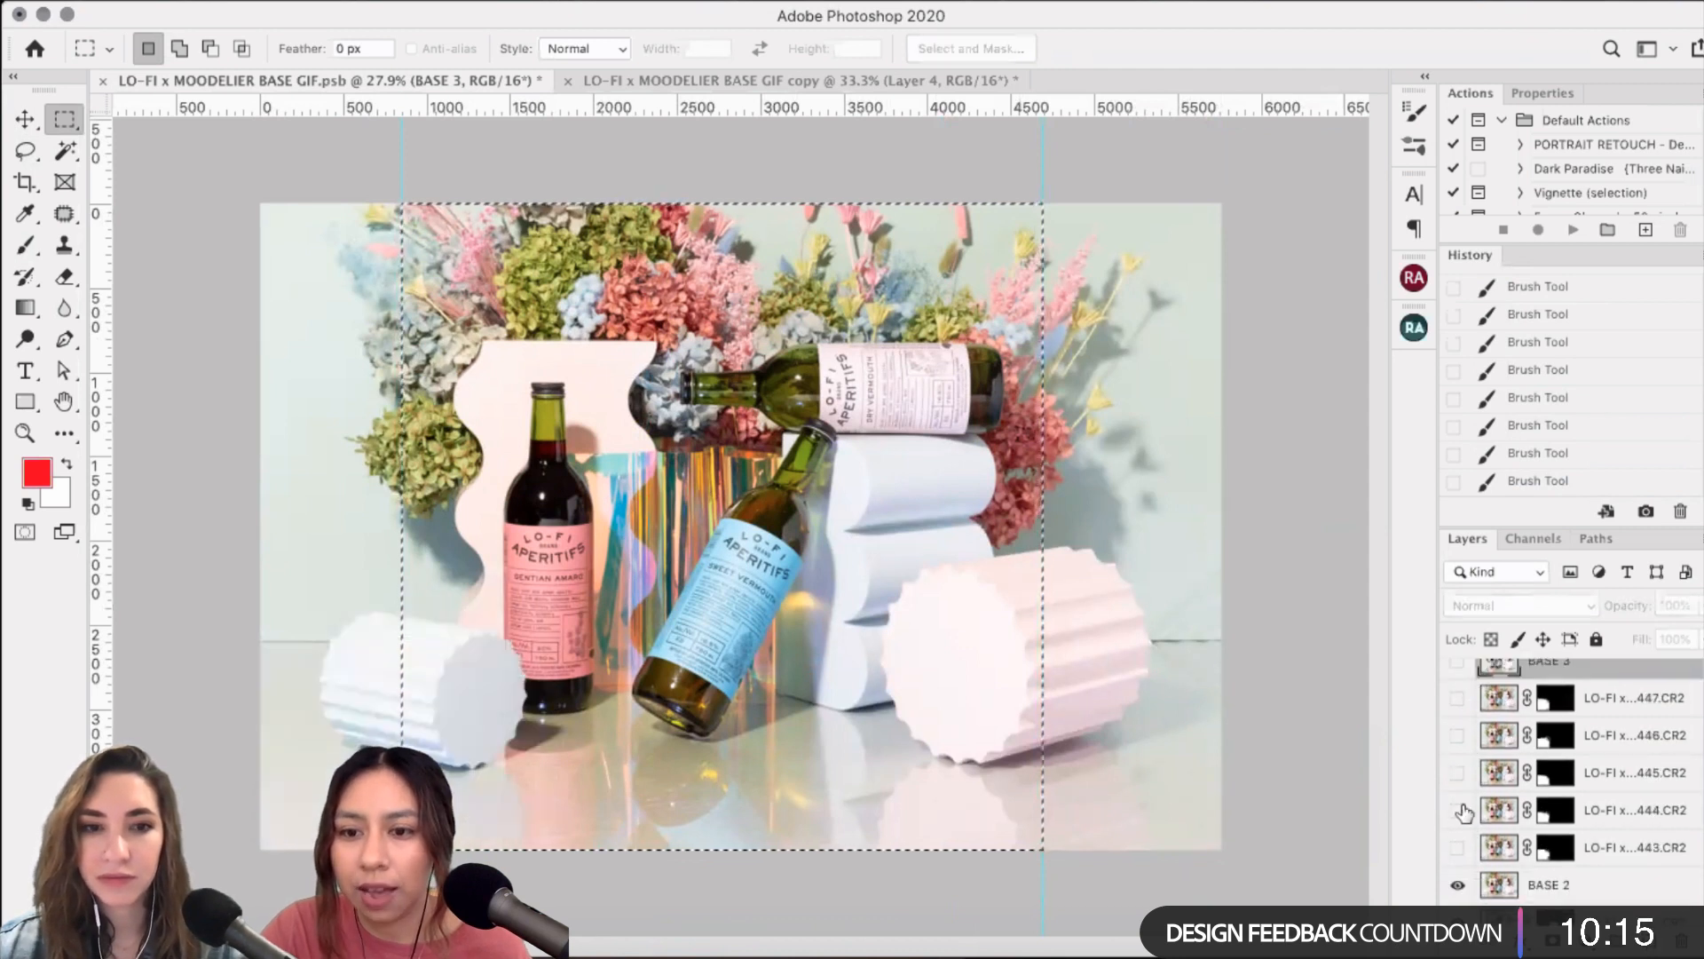
scroll(1467, 807, "down", 2)
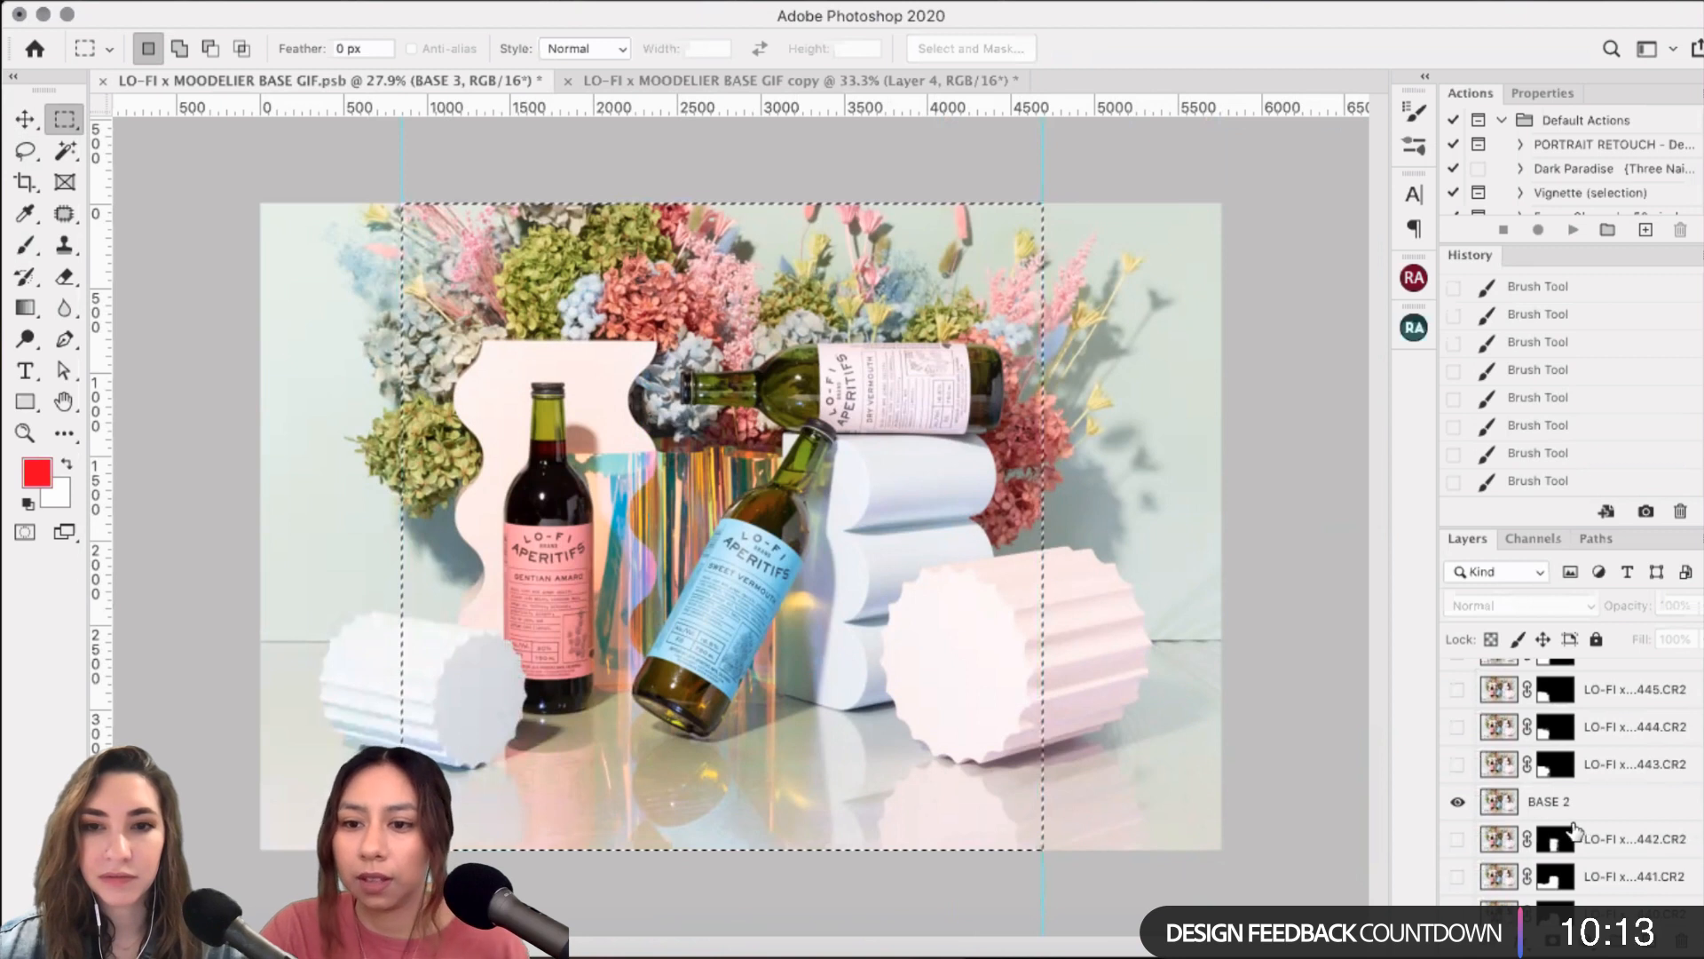
scroll(1466, 781, "up", 3)
left_click(1459, 763)
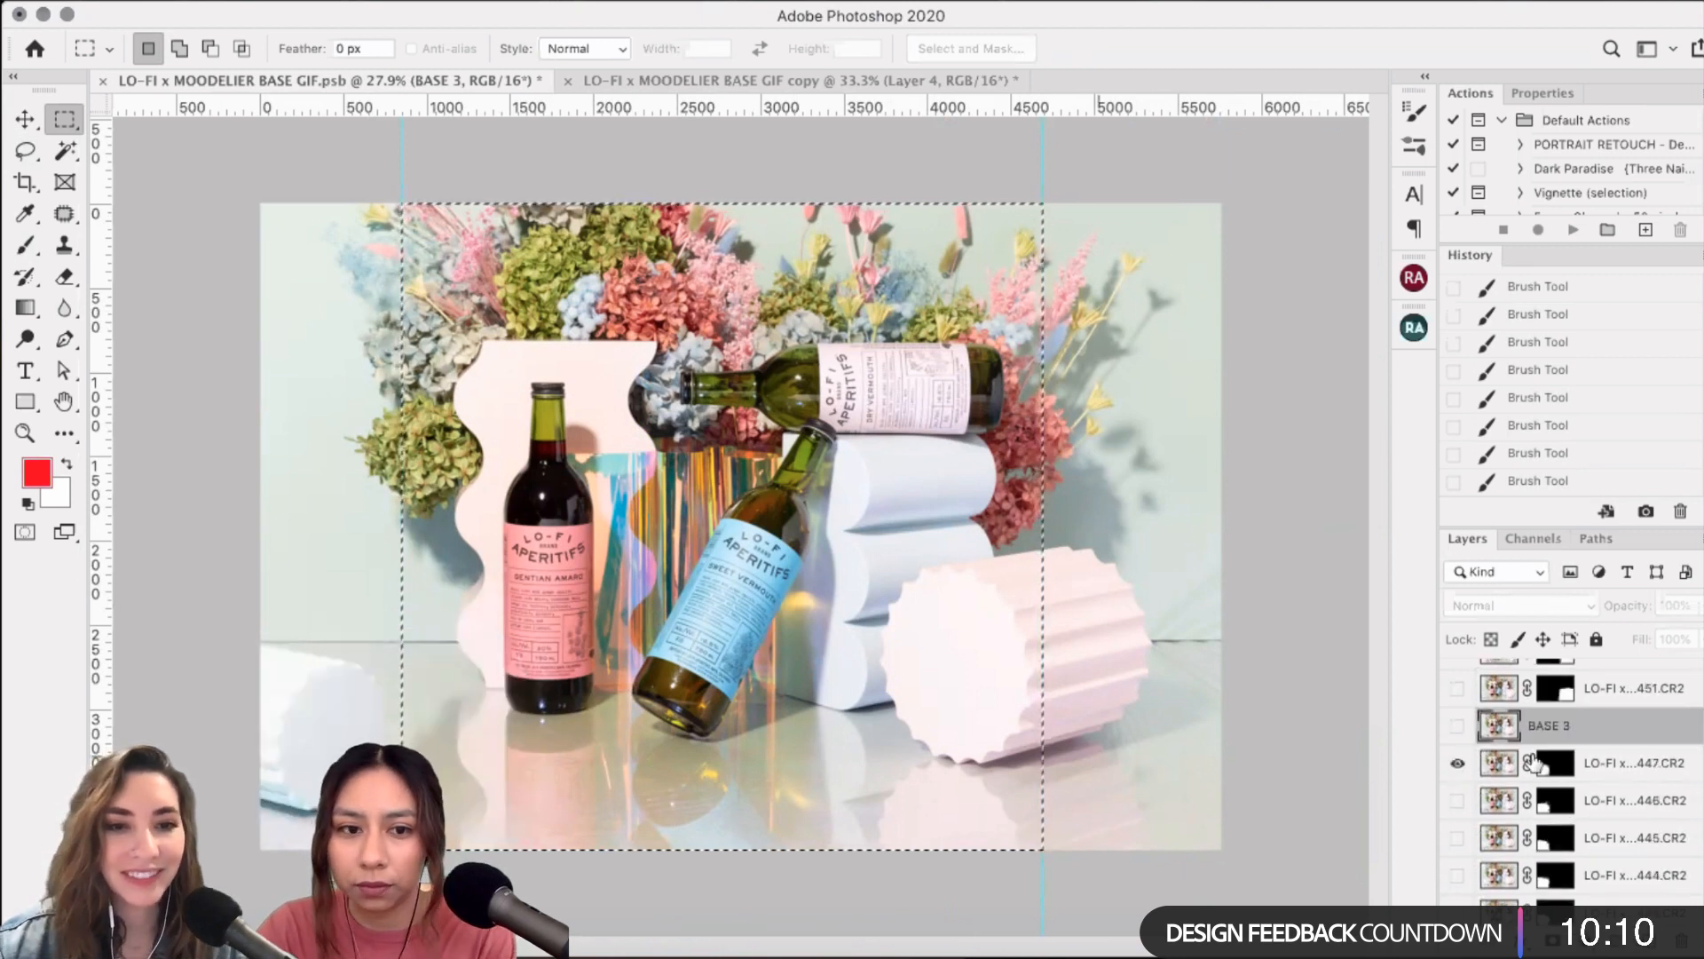
left_click(1458, 726)
left_click(1457, 726)
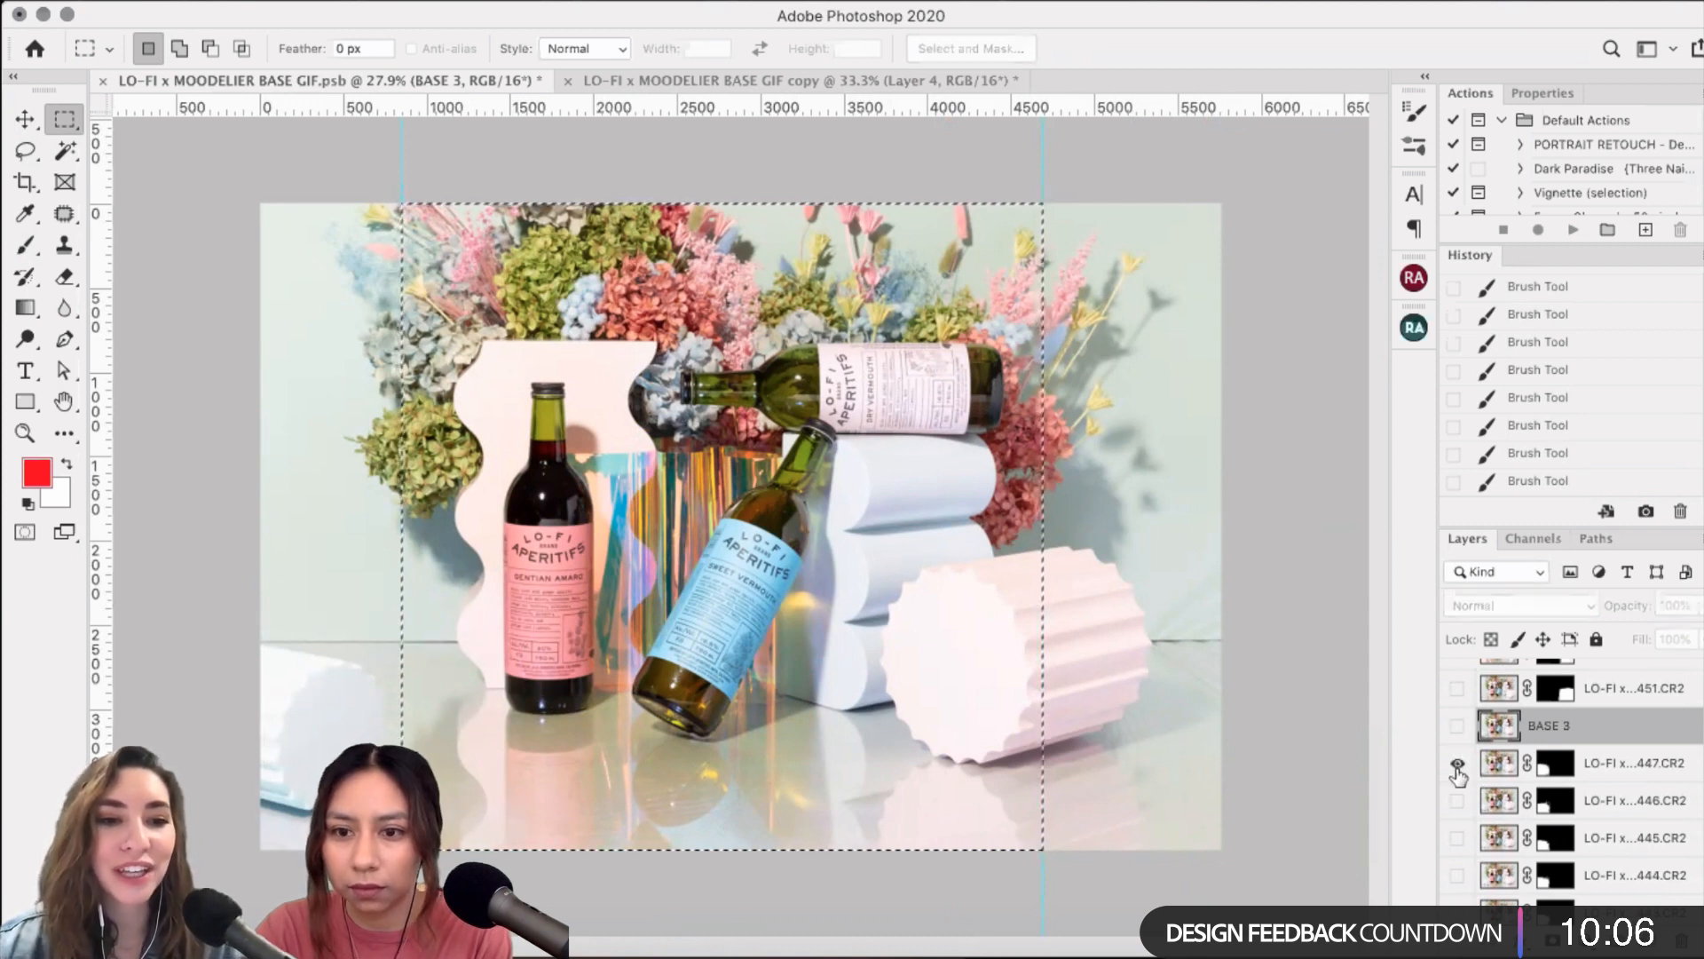
- Show the 5446 layer instead of 5447 in the original, and paste its merged square into the cropped copy as a new layer
left_click(1458, 763)
left_click(1457, 801)
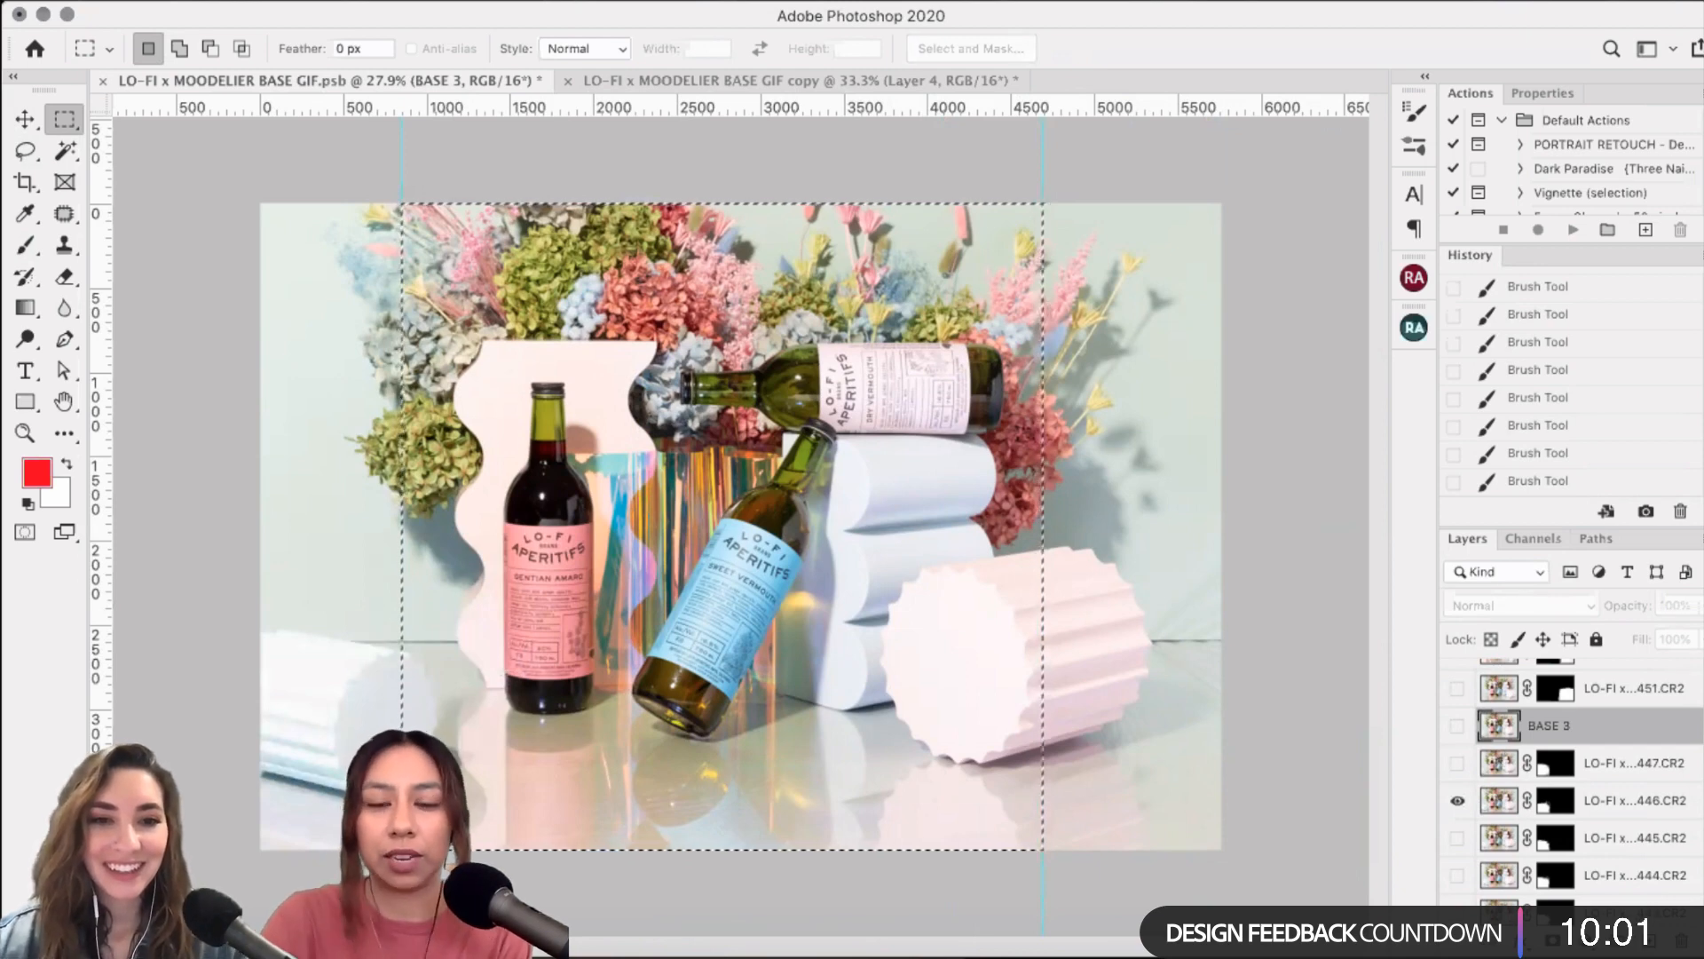
left_click(1633, 801)
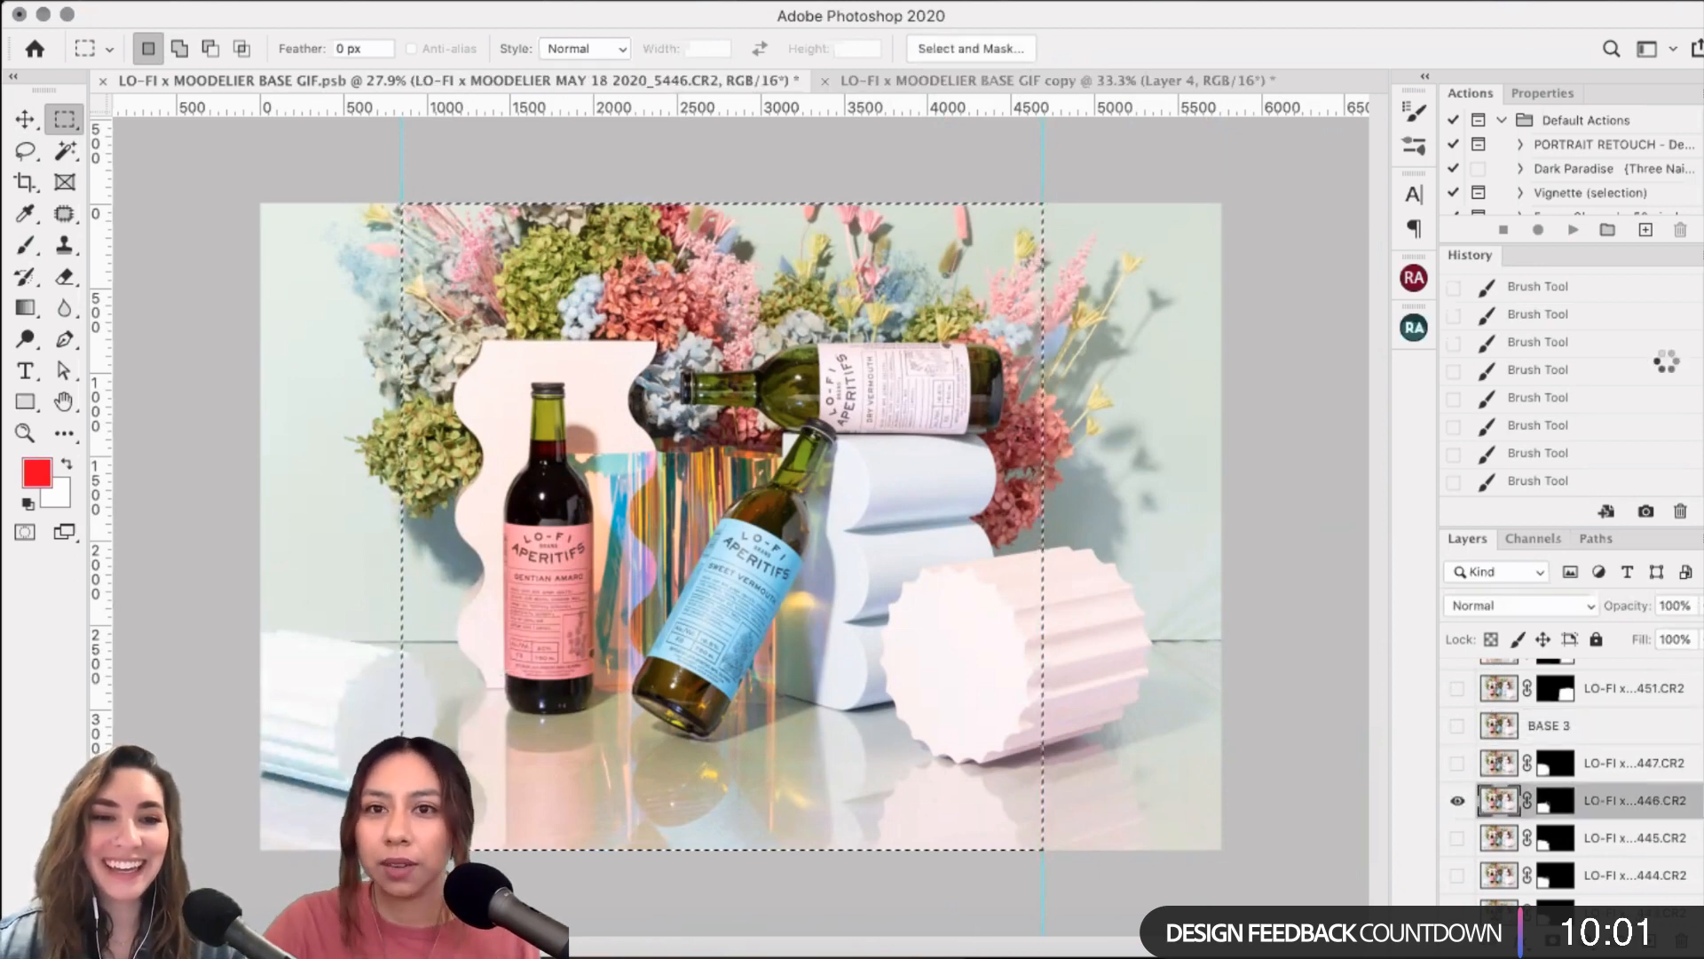
left_click(1149, 80)
key("super+v")
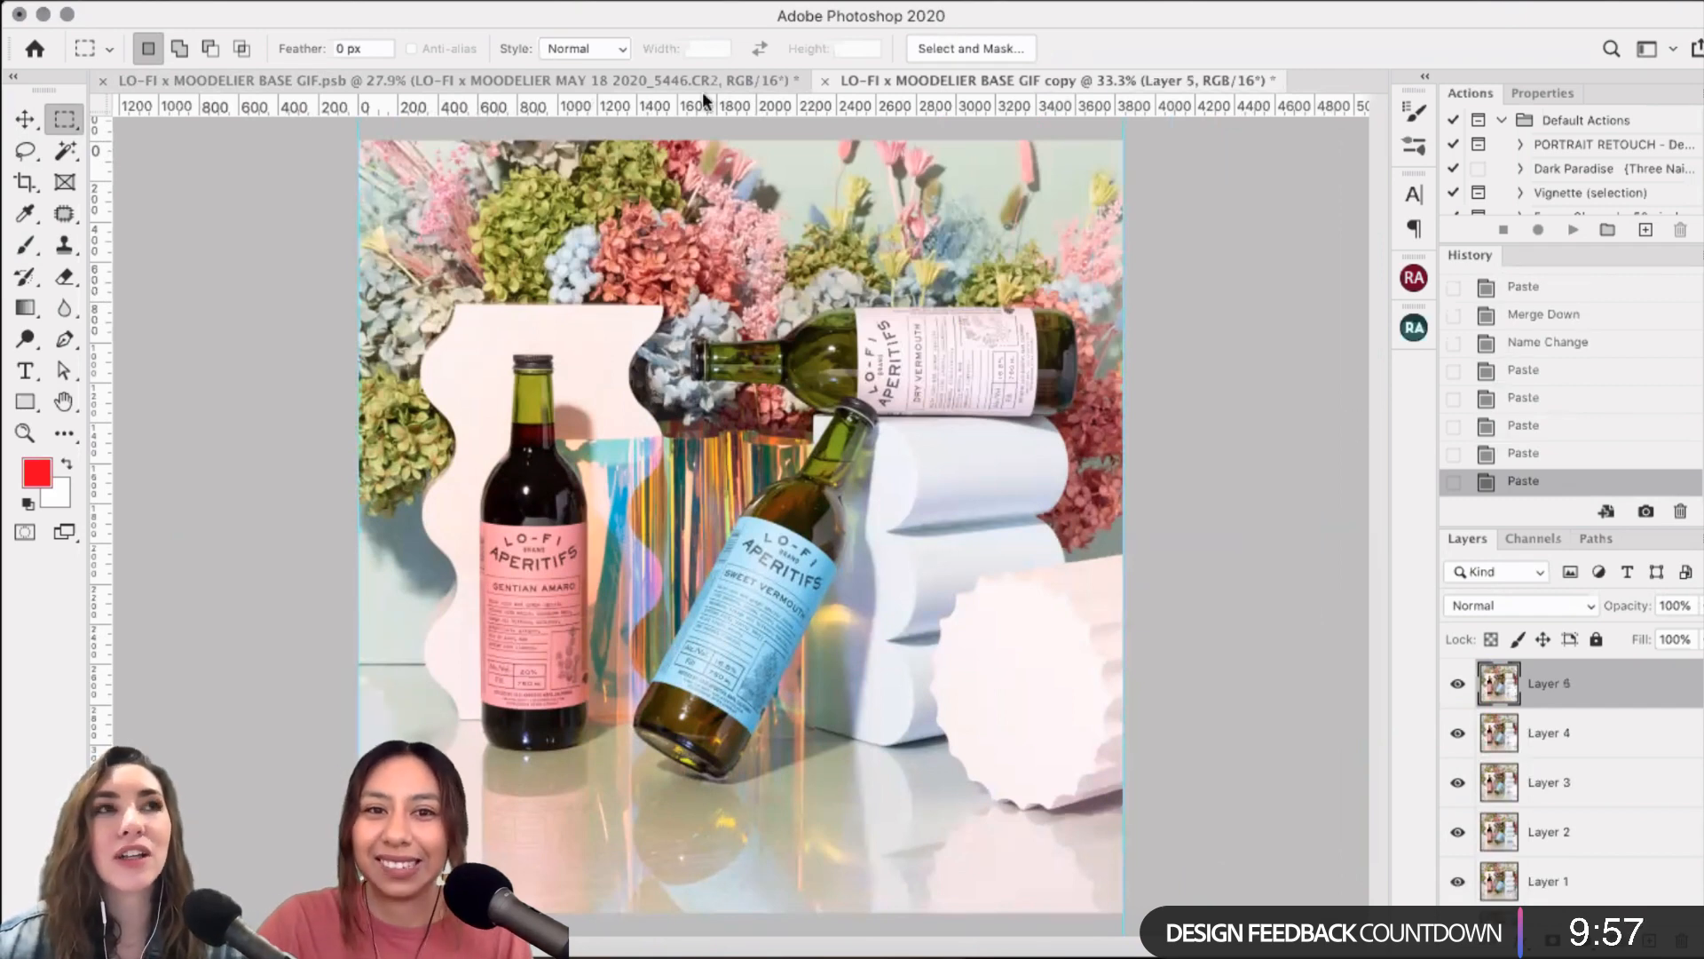
- Show the 5445 layer instead of 5446 in the original, and paste a square into the cropped copy as another frame layer
left_click(604, 83)
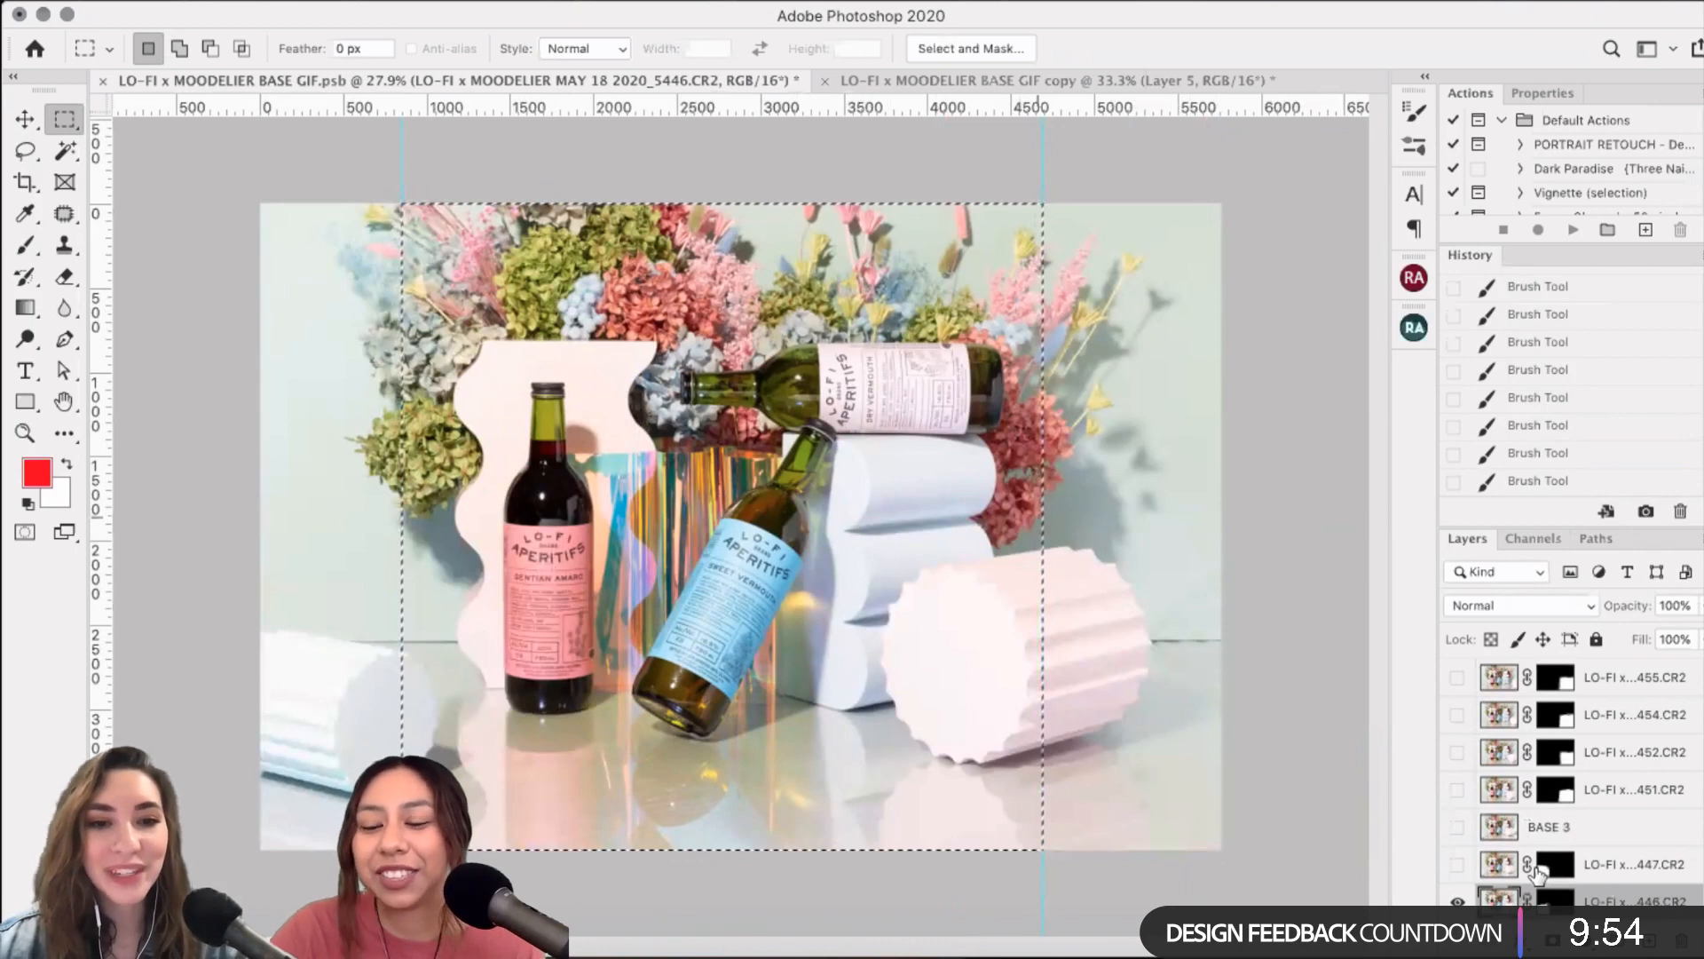
scroll(1500, 870, "down", 1)
scroll(1460, 865, "down", 1)
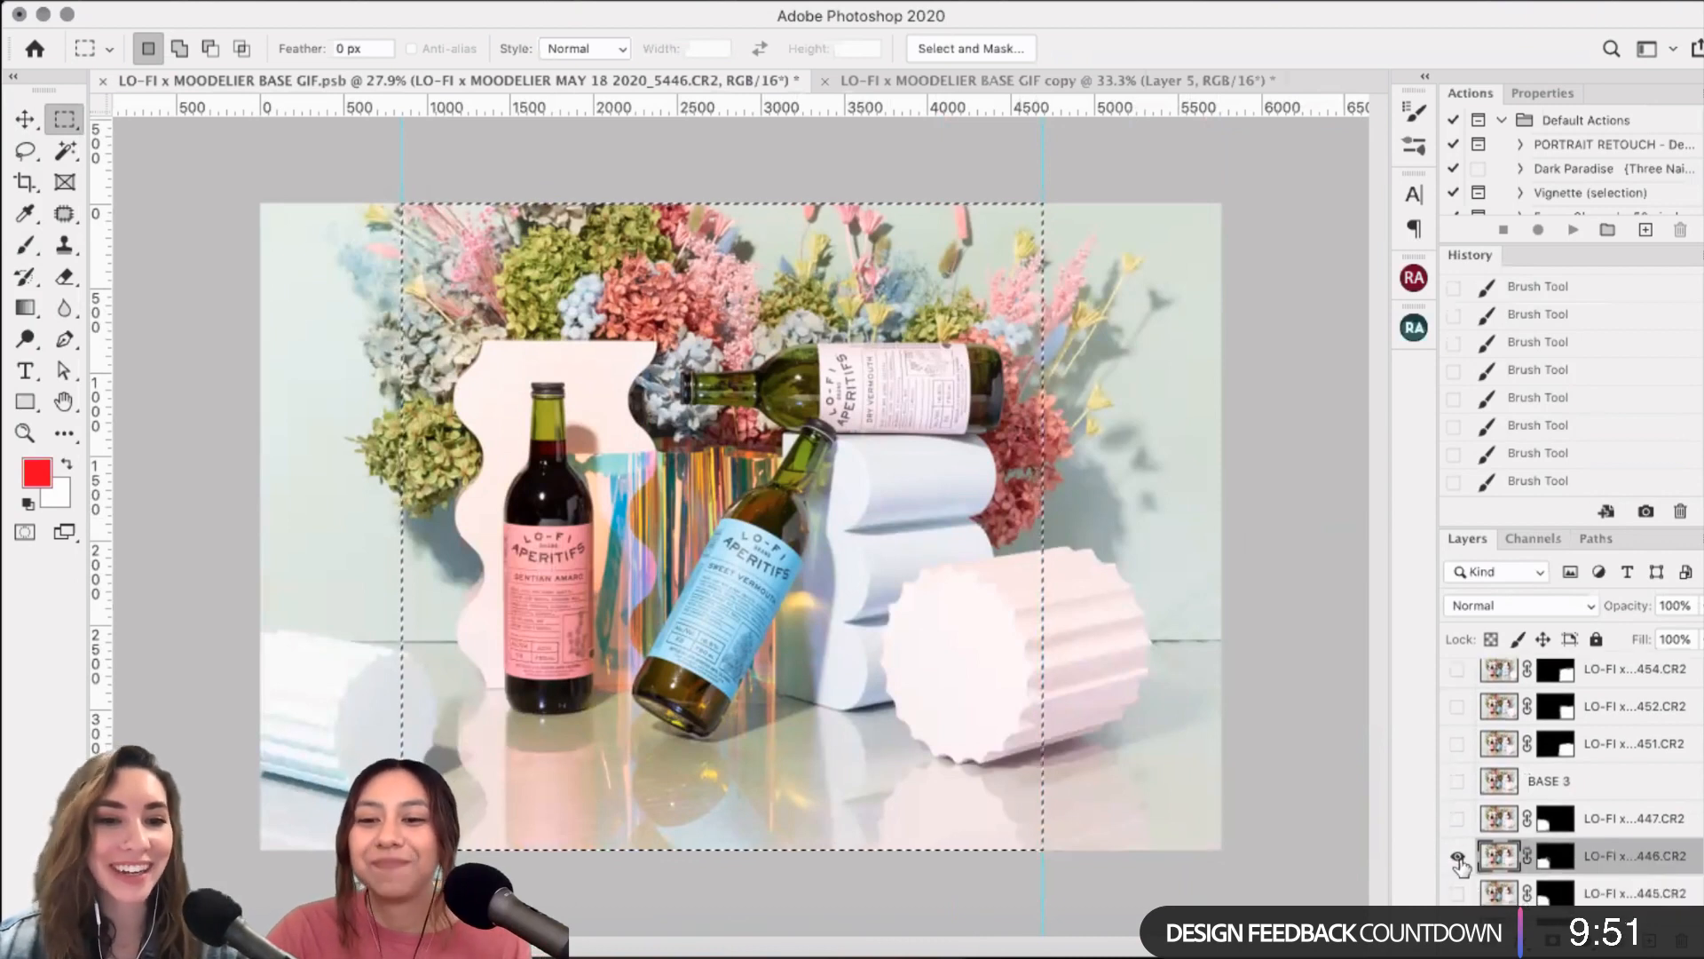
left_click(1459, 857)
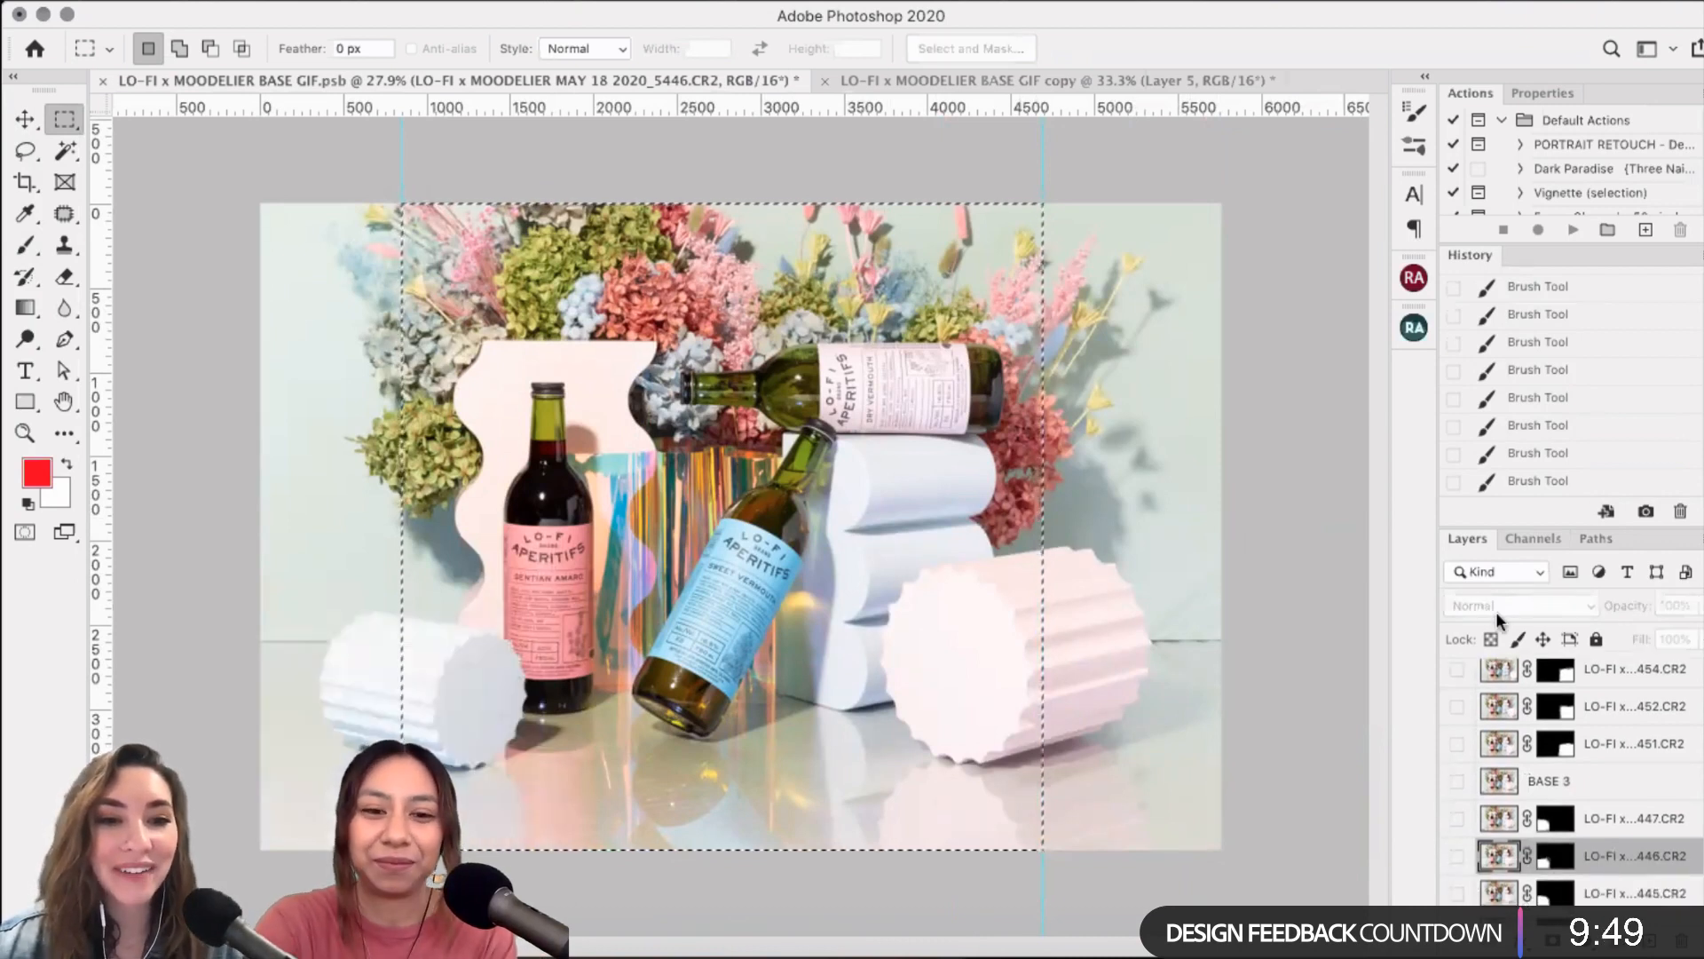
left_click(1458, 893)
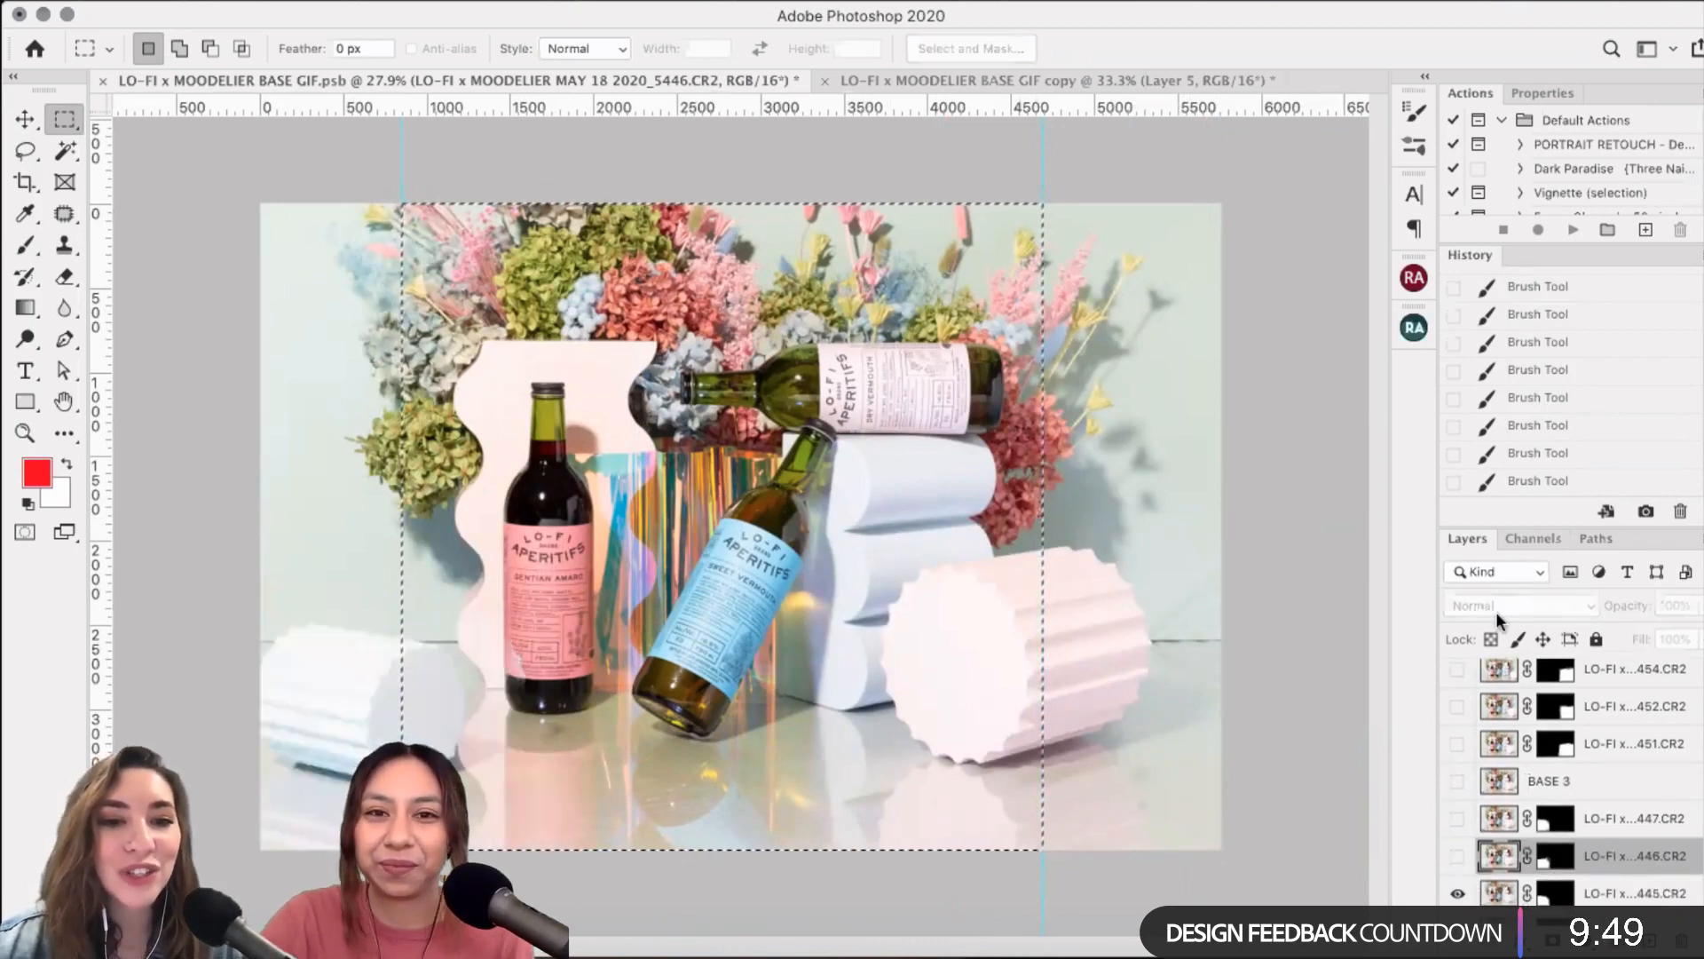
left_click(1123, 82)
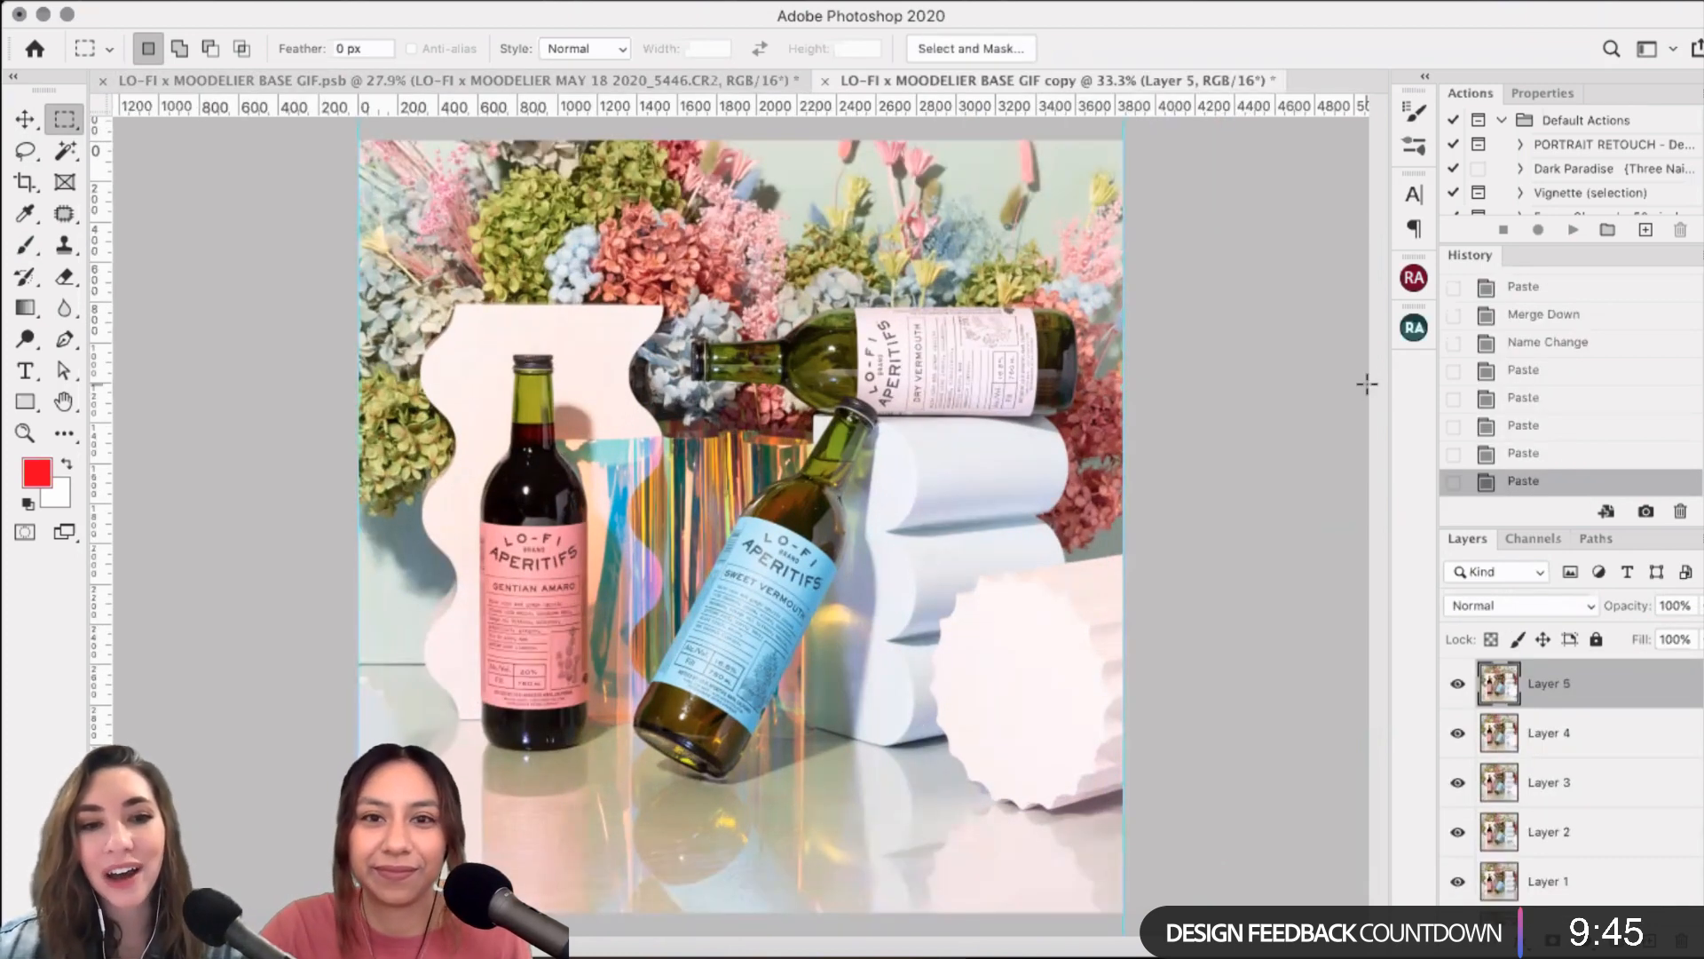
key("super+v")
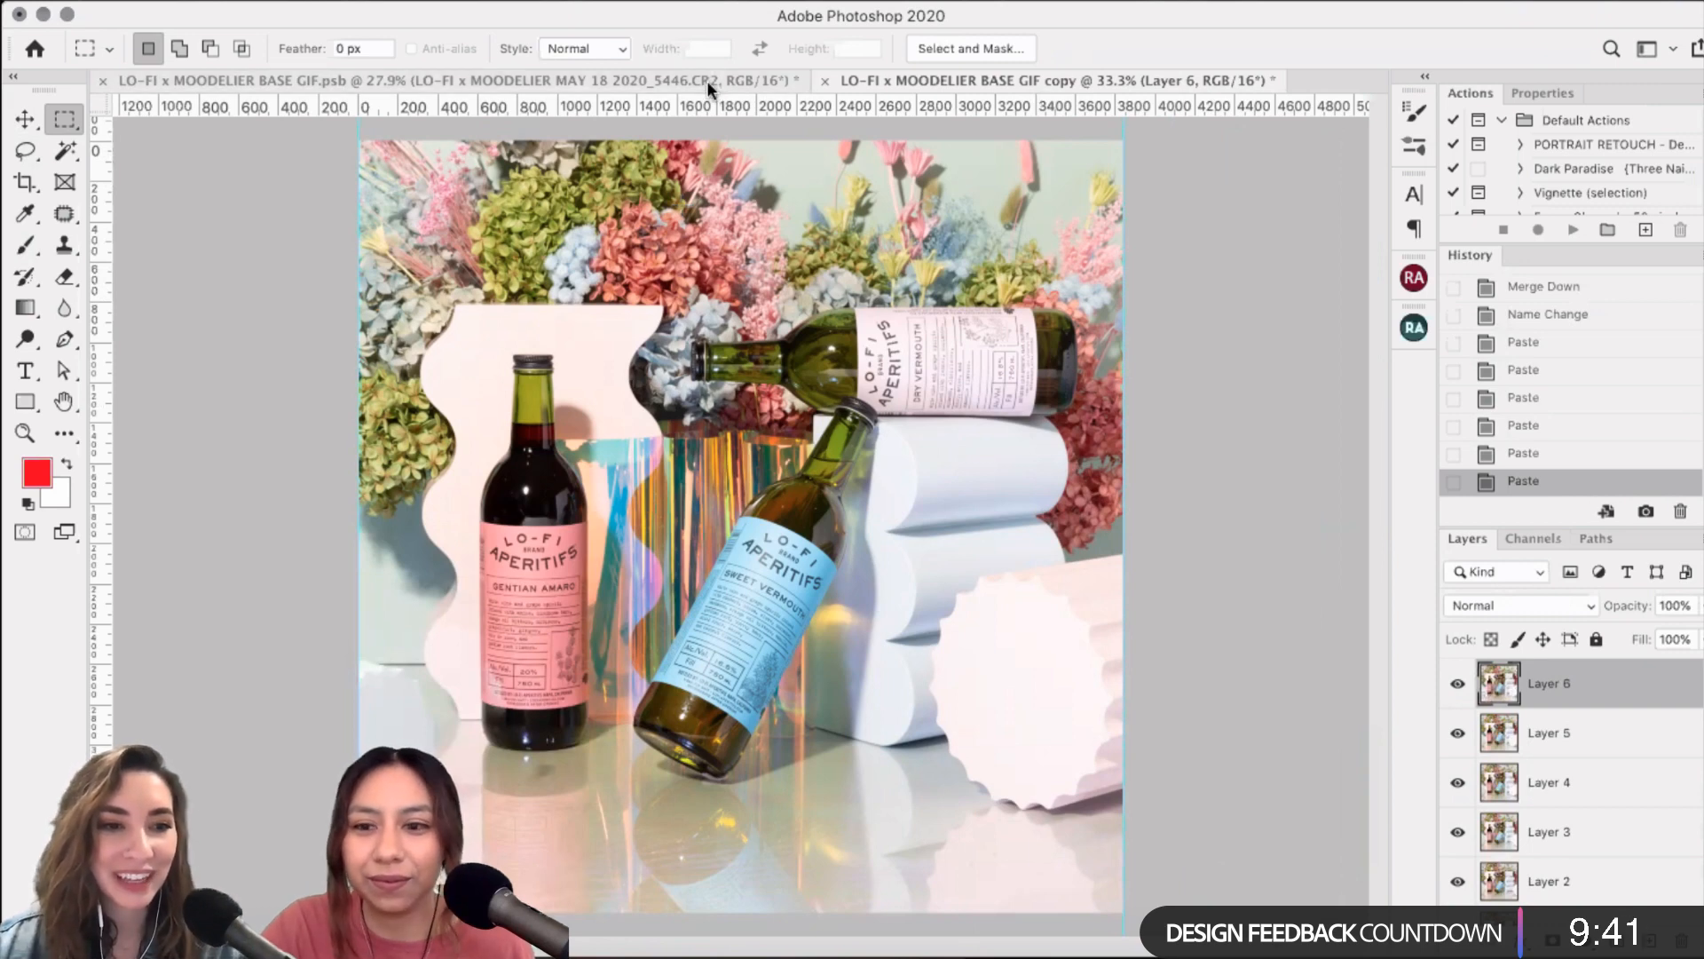
- Show the 5444 layer instead of 5445, try pasting its merged square in place in the cropped copy, and undo the paste
left_click(706, 80)
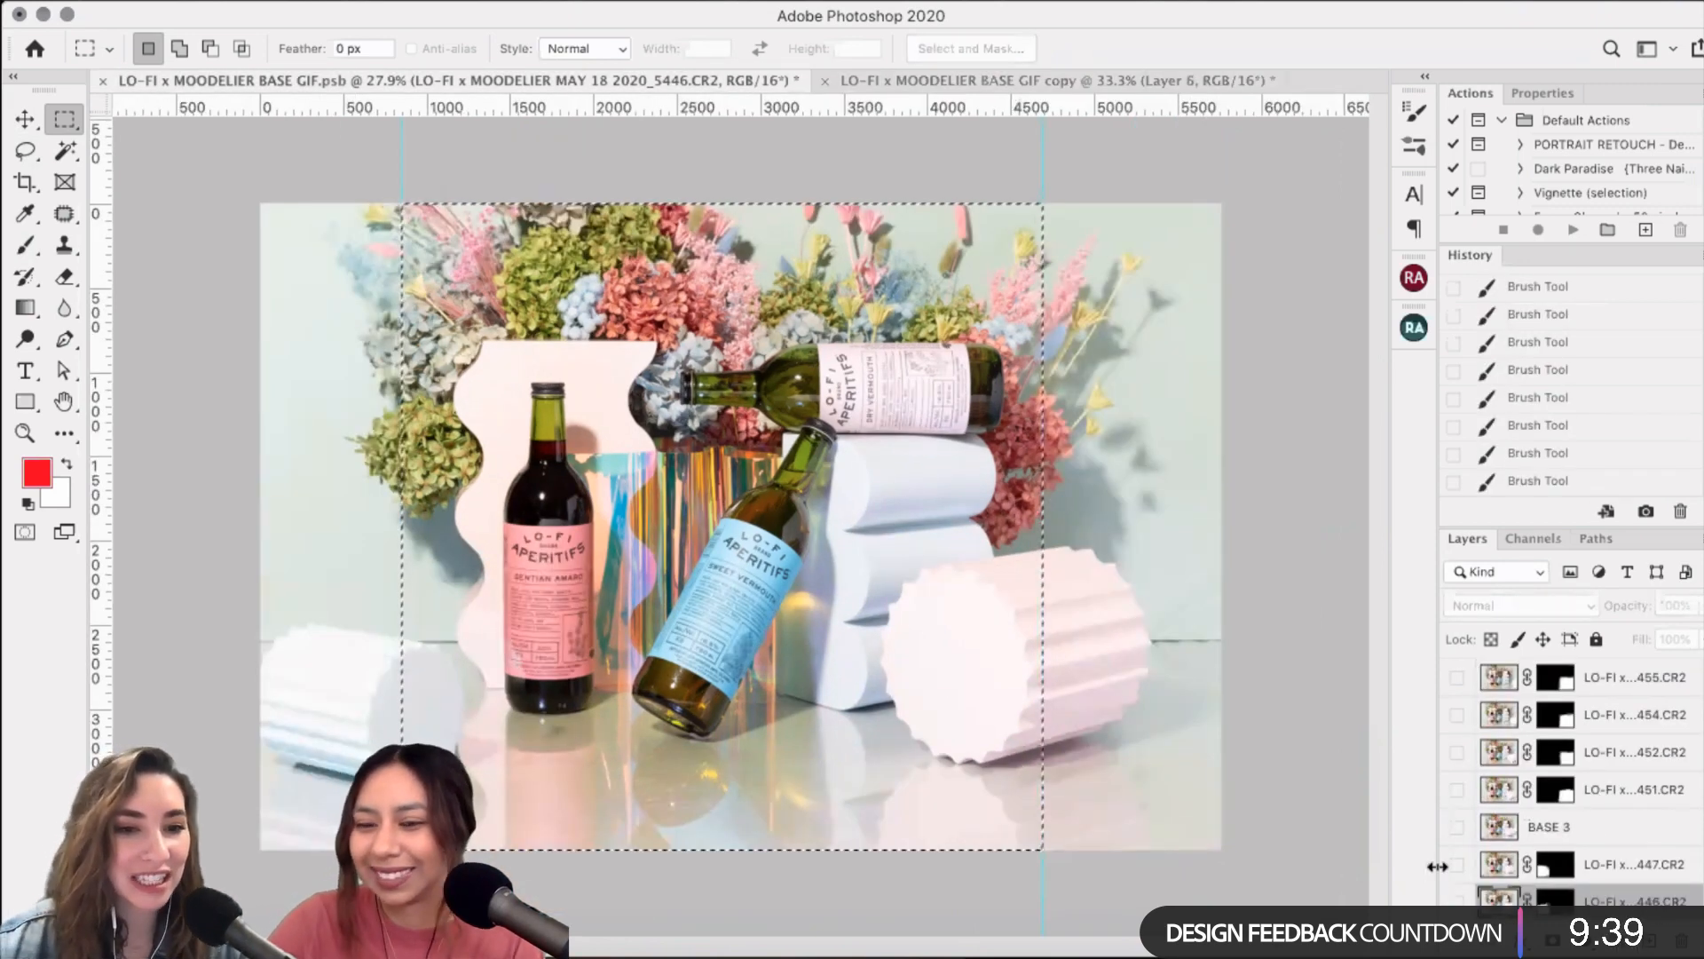
scroll(1482, 825, "down", 3)
left_click(1457, 829)
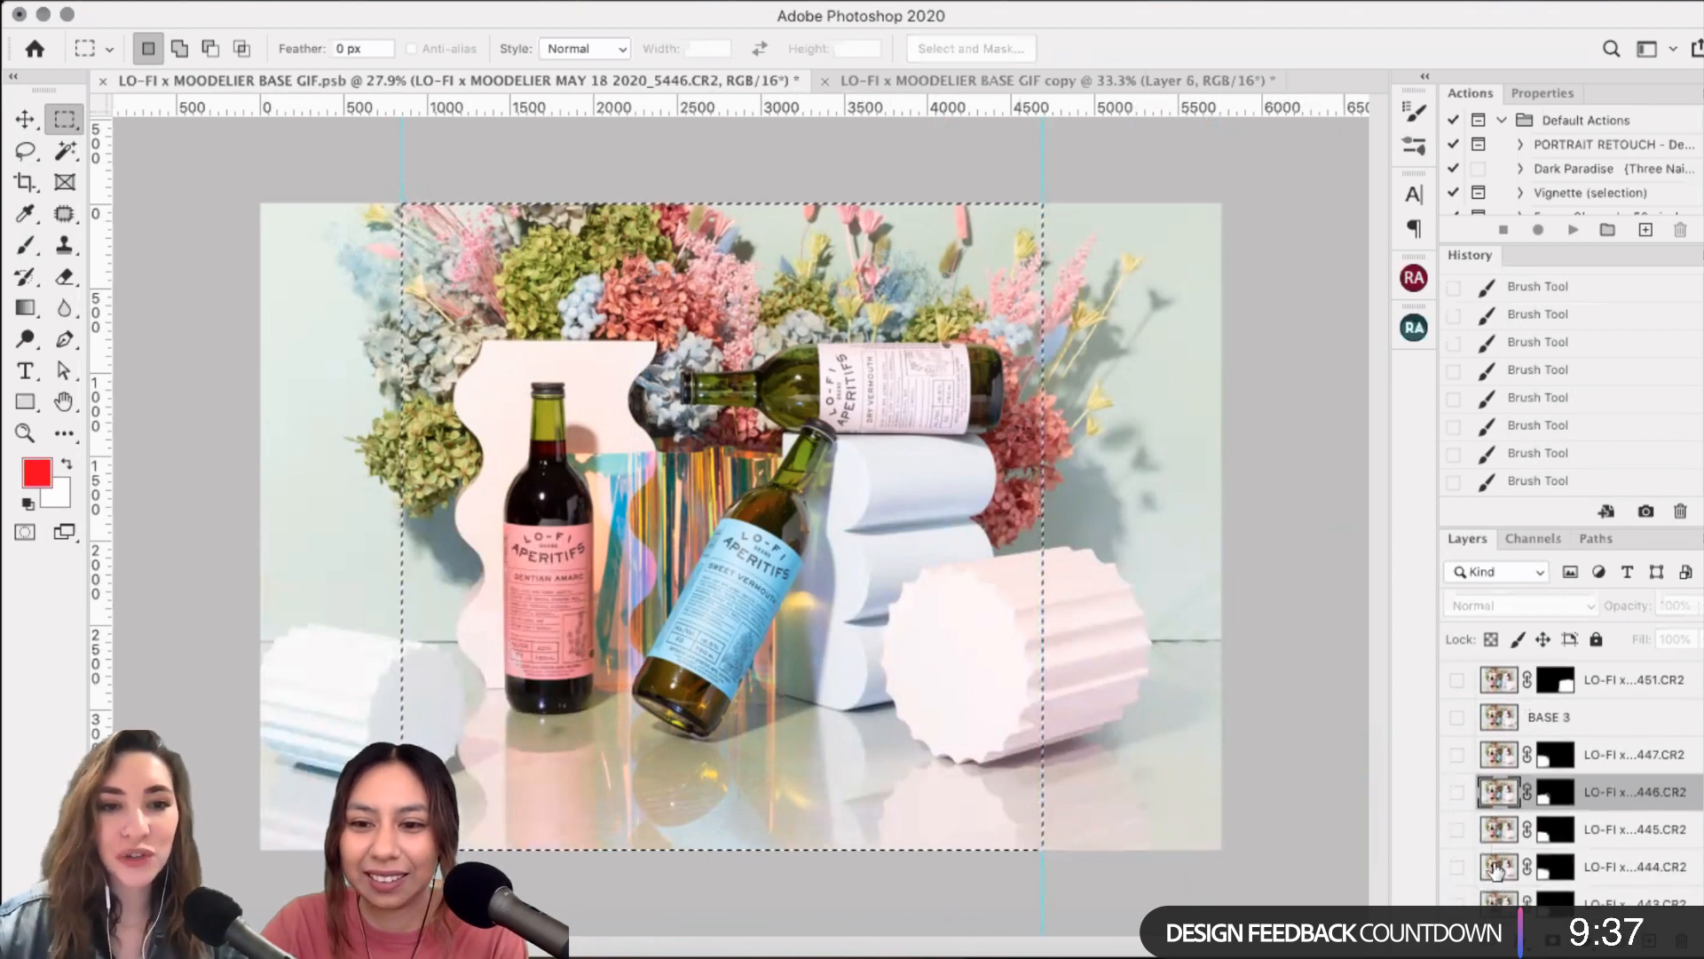
left_click(1457, 866)
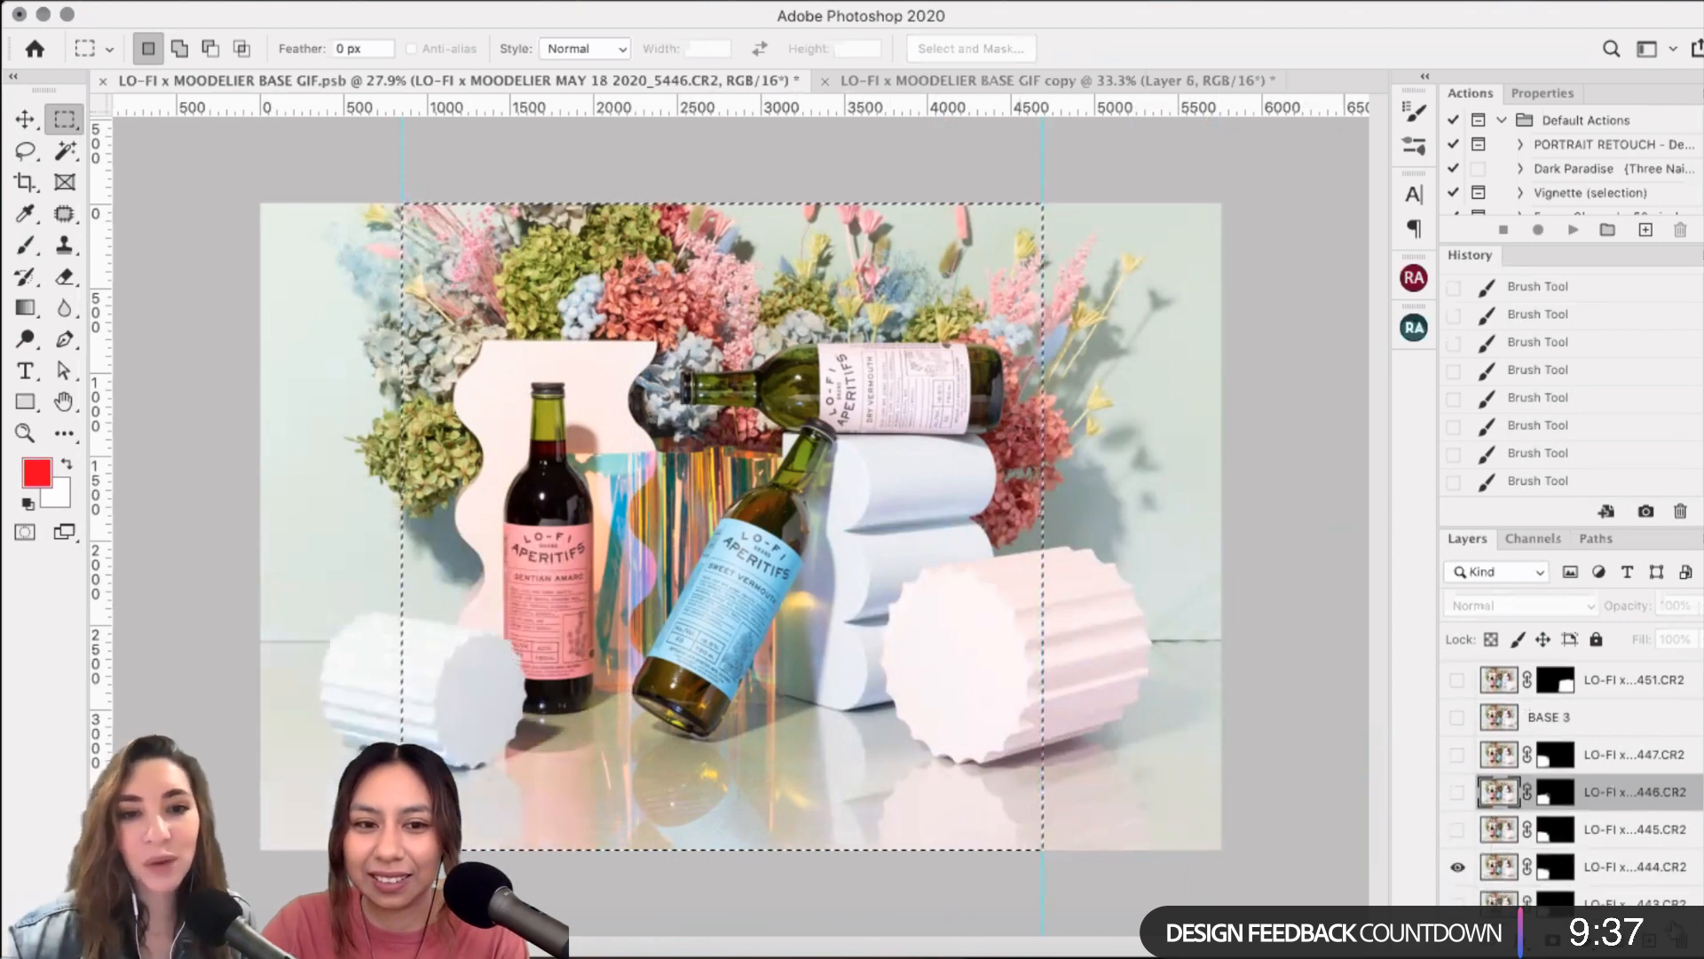
left_click(1633, 868)
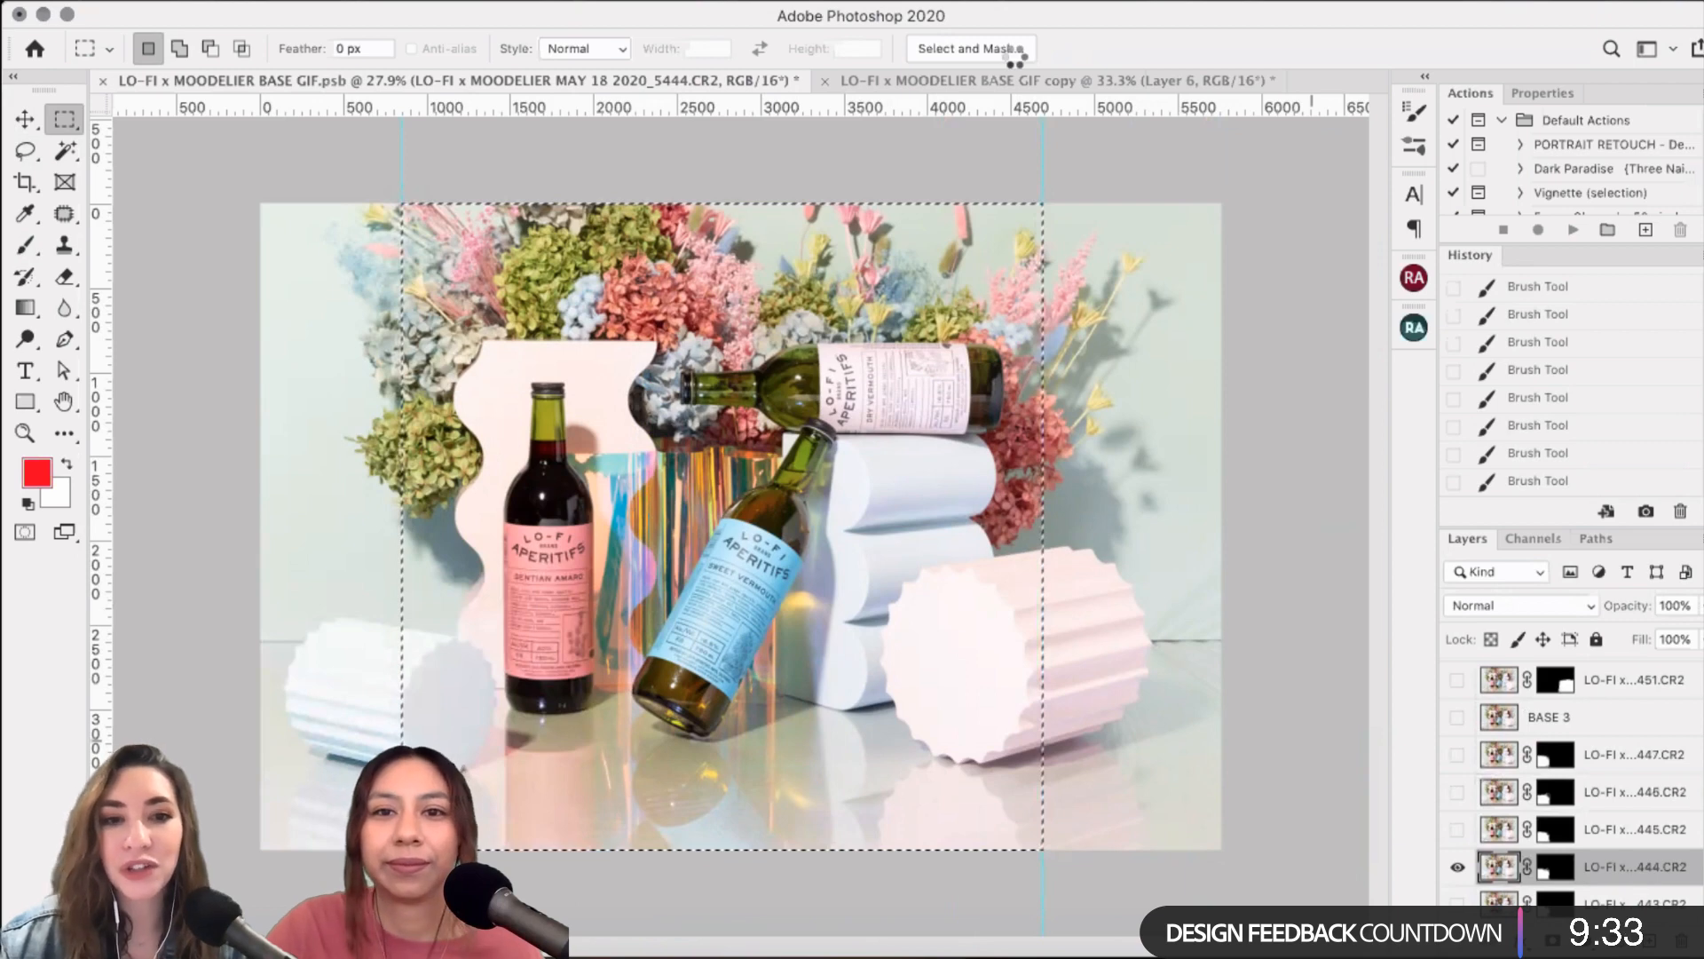
left_click(1078, 78)
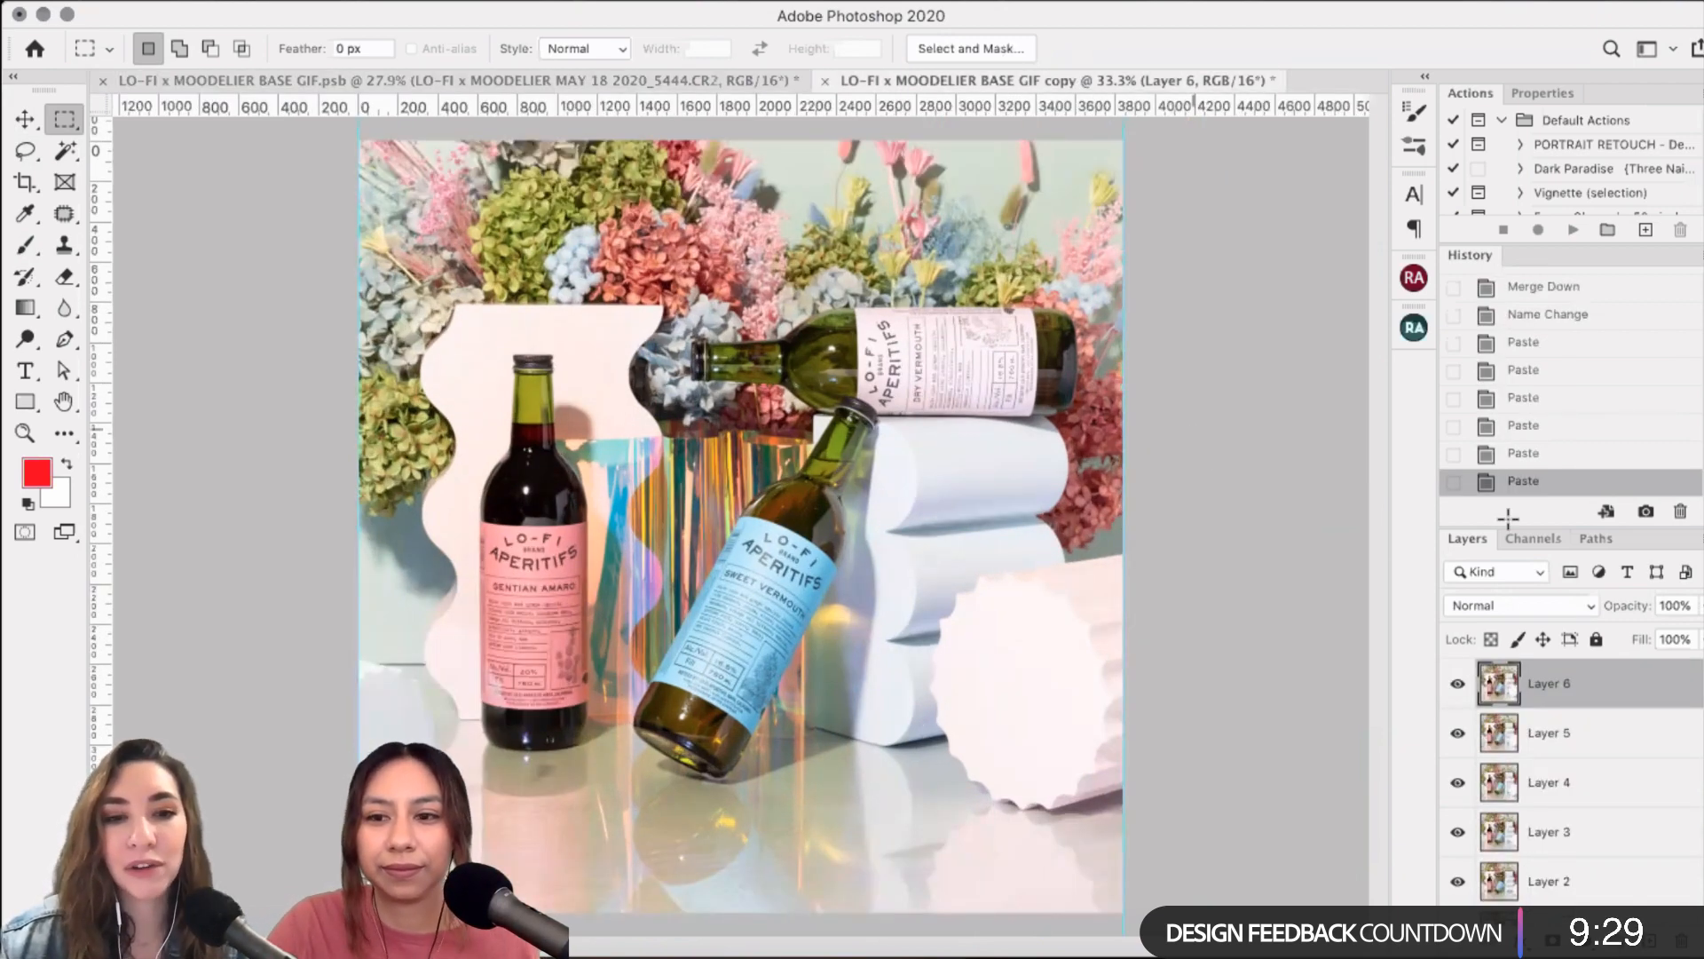
key("super+shift+v")
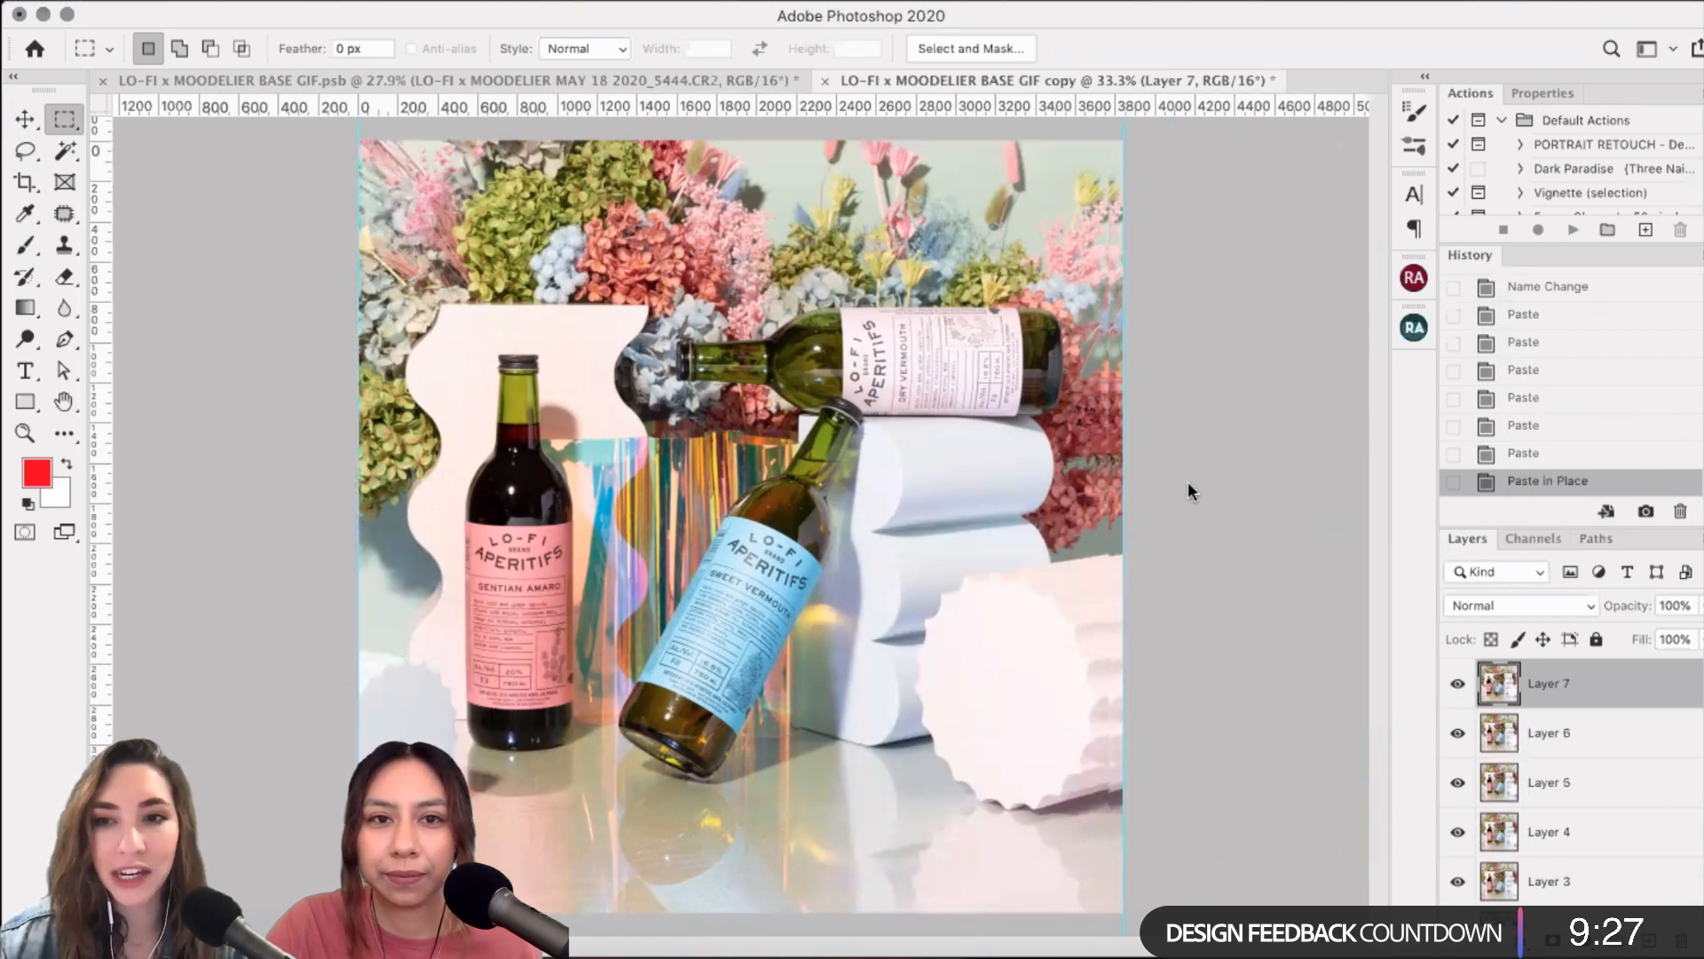
key("super+z")
- Return to the original with the 5444 layer shown, and paste its square in place in the cropped copy again
left_click(727, 85)
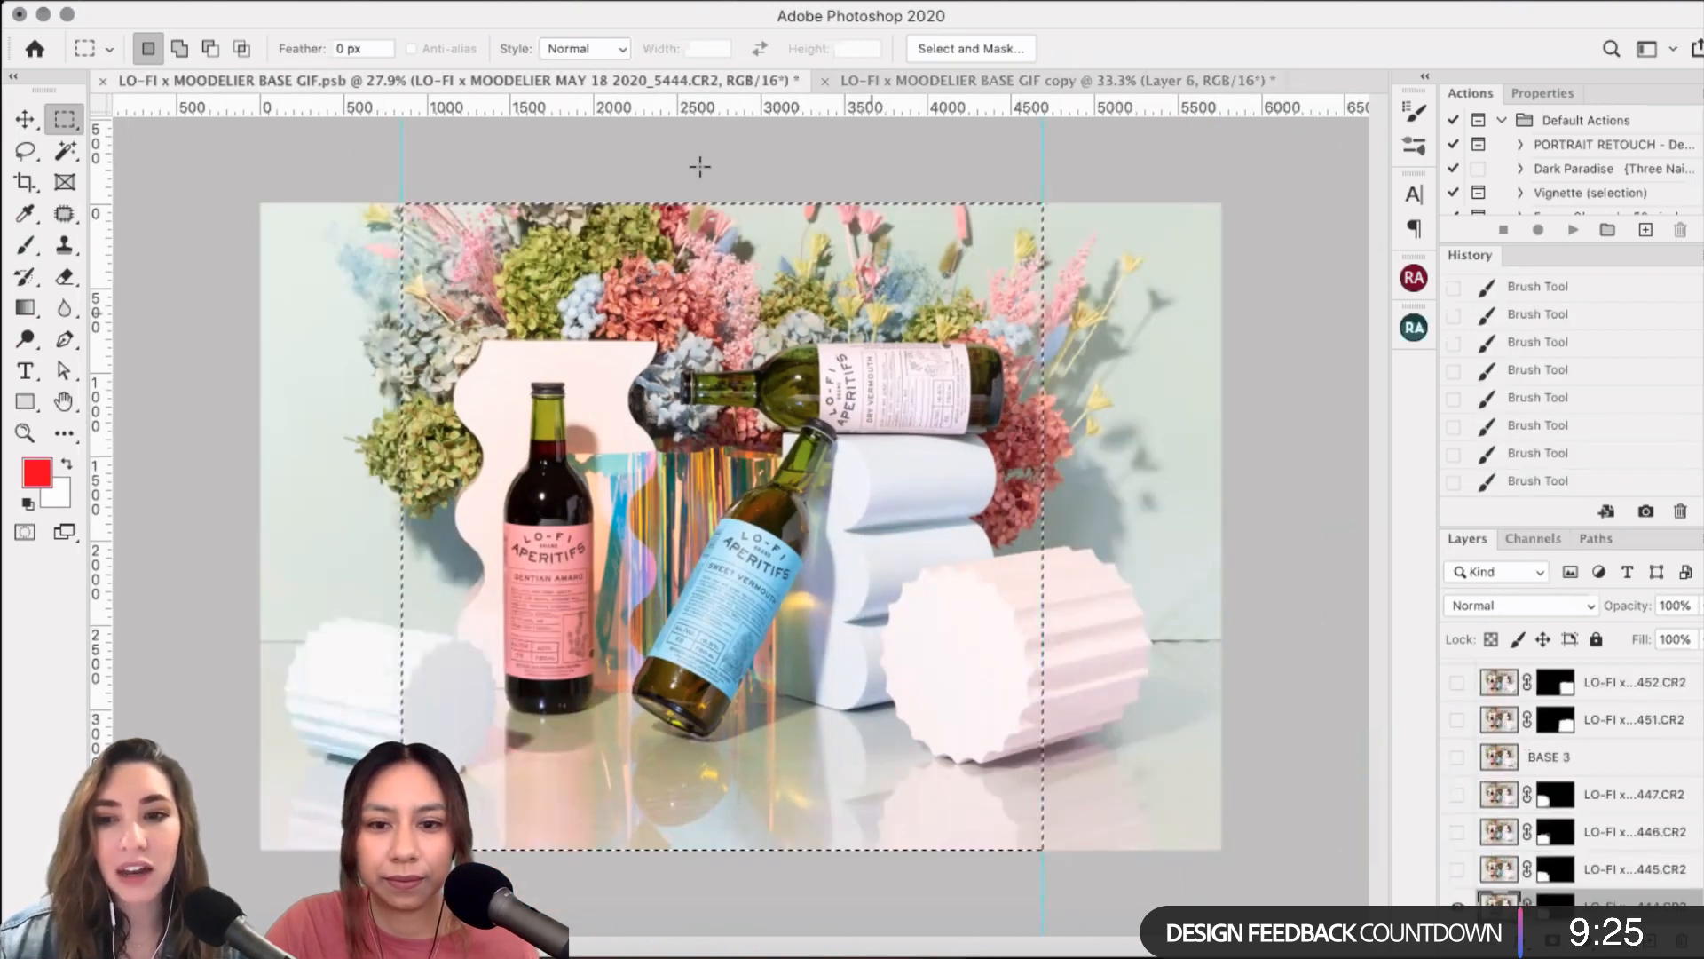
scroll(1457, 832, "down", 2)
left_click(1457, 826)
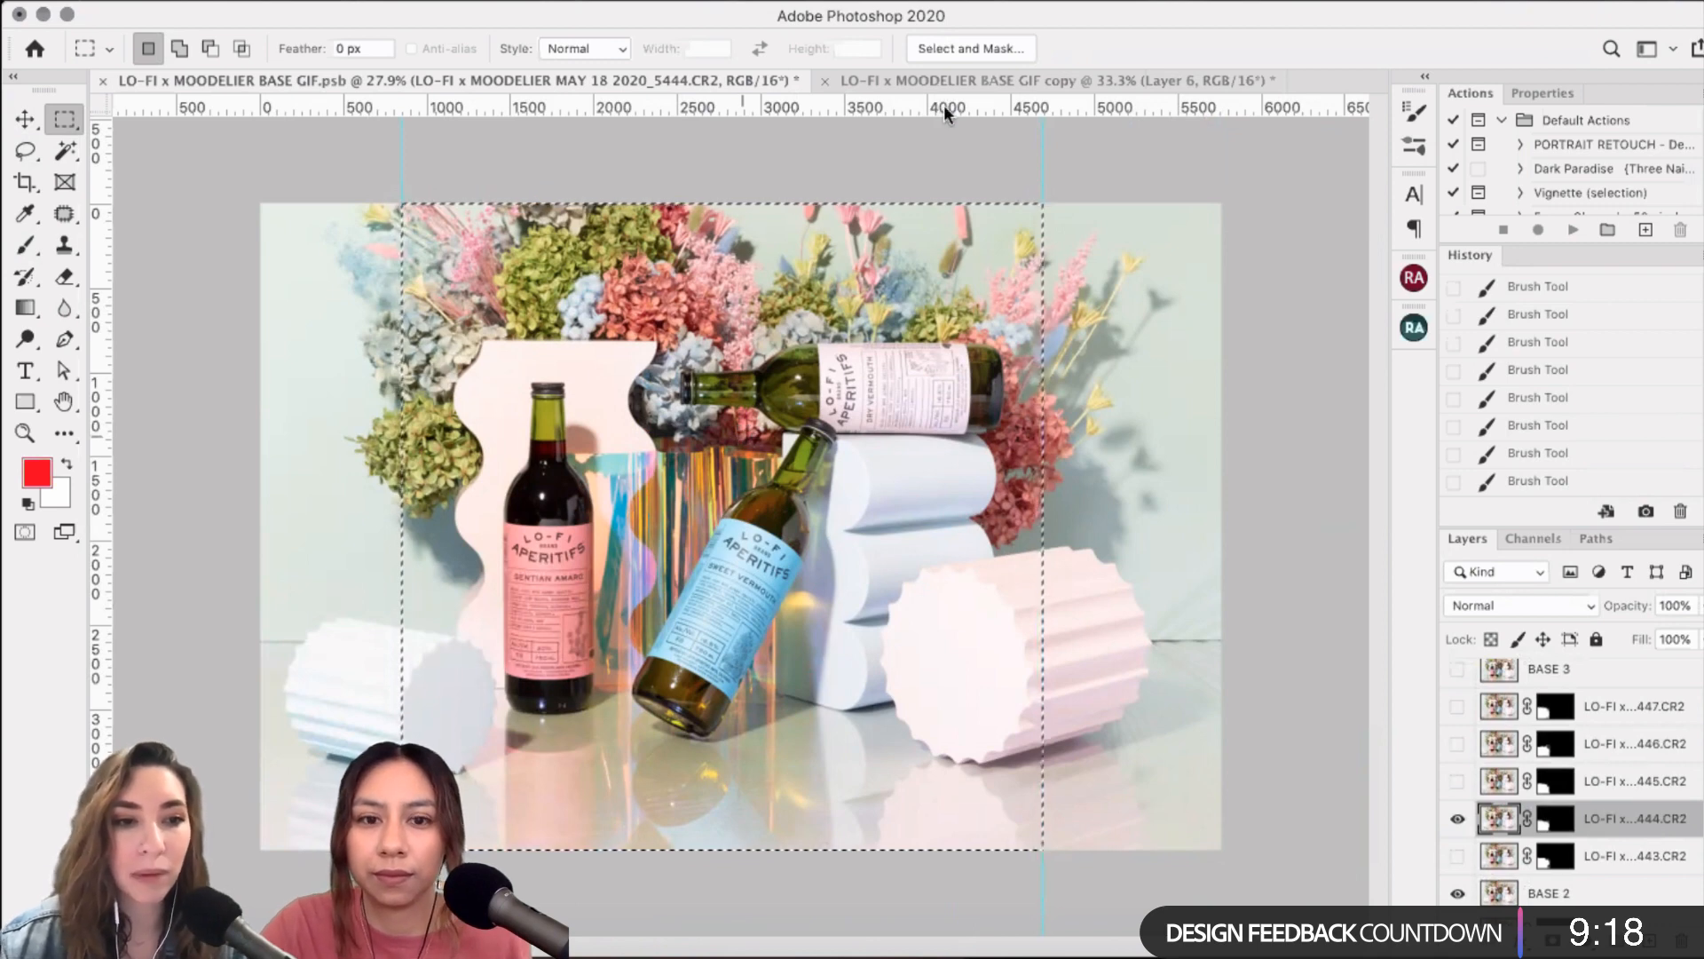
key("ctrl+Tab")
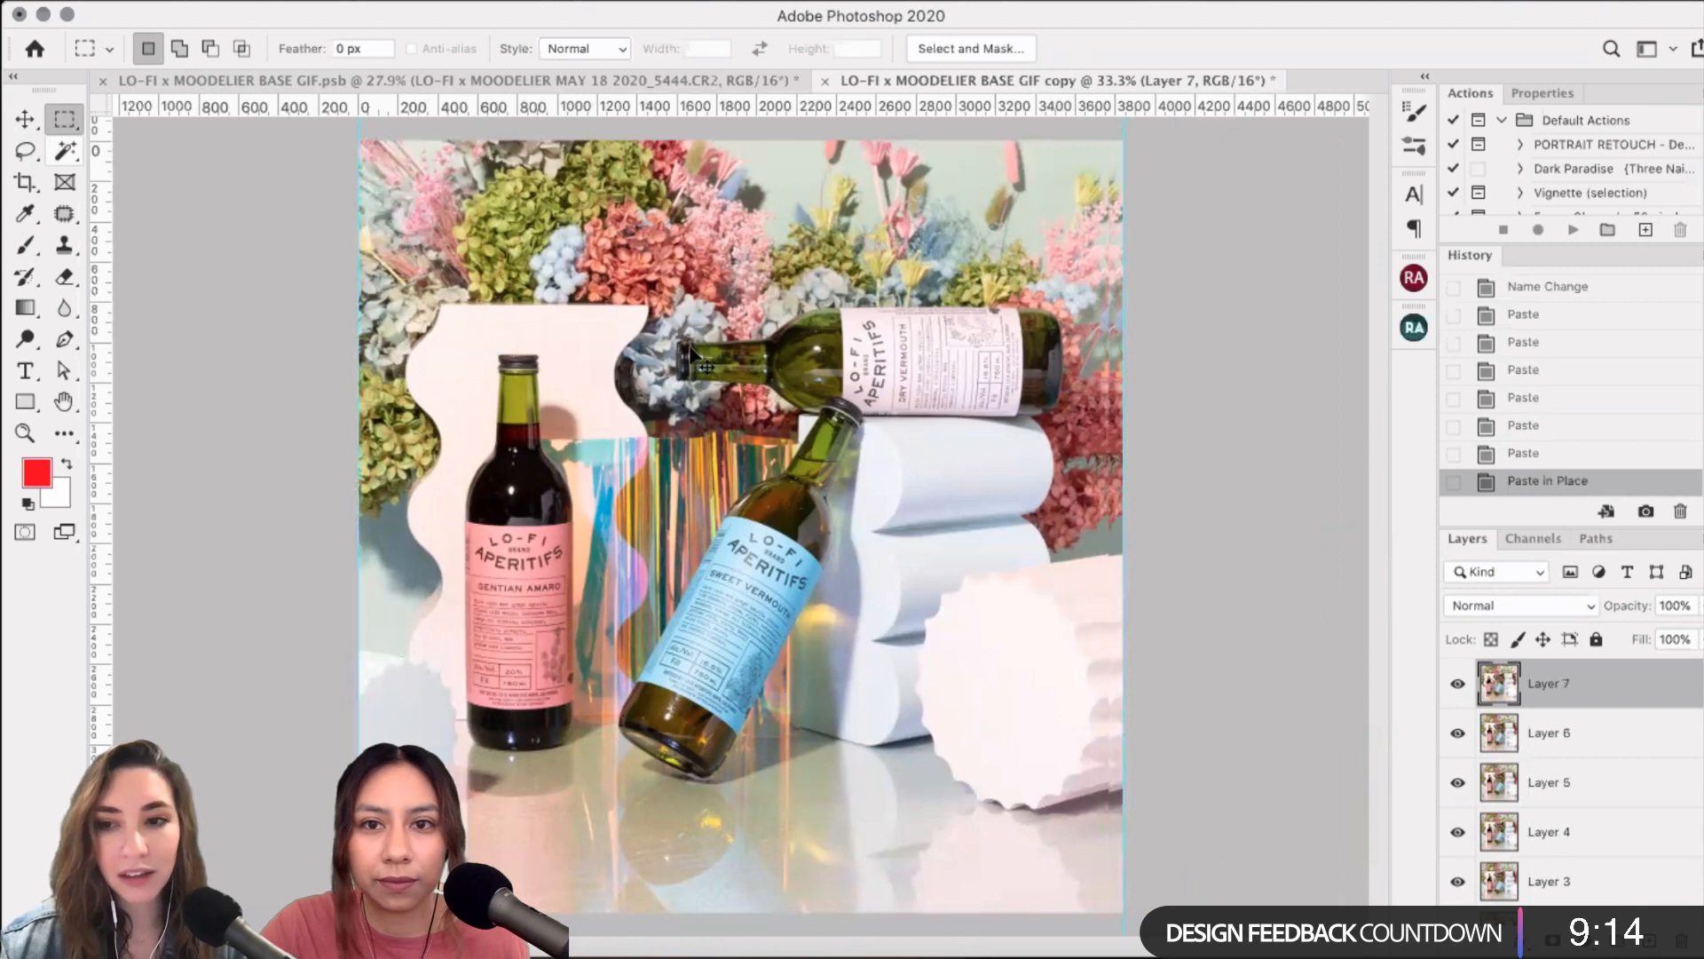
- Move the pasted Layer 7 frame 75 px to the right to line it up with Layer 6, and toggle its visibility to compare
key("v")
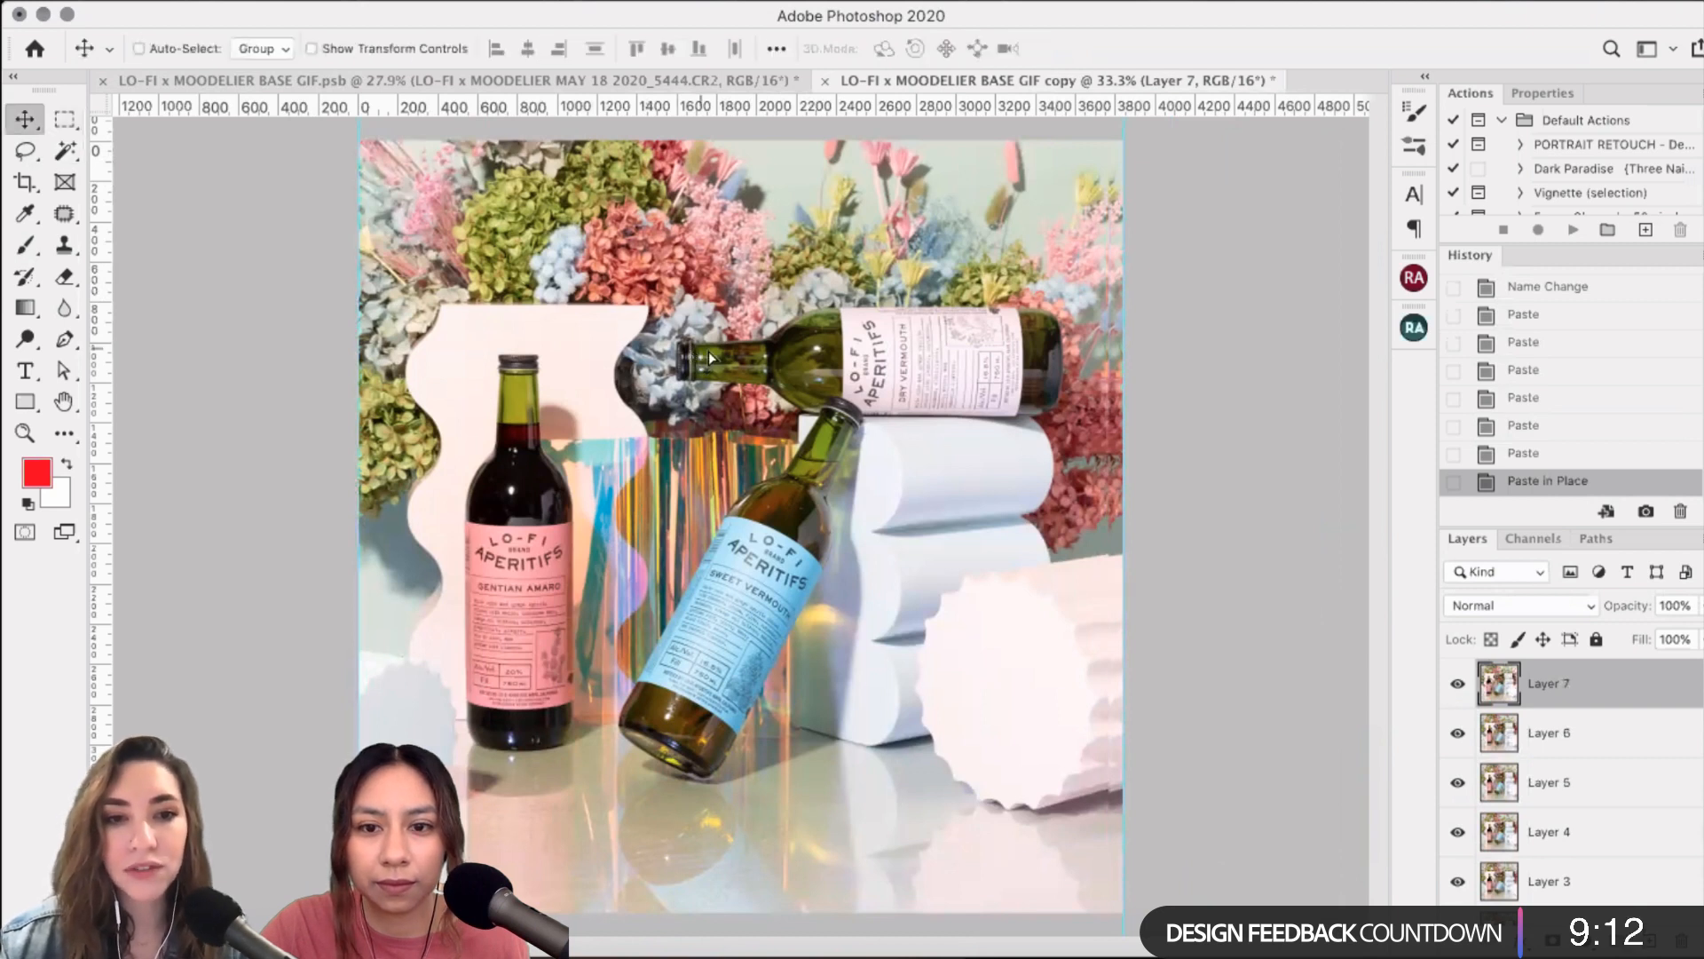
left_click_drag(710, 358, 724, 359)
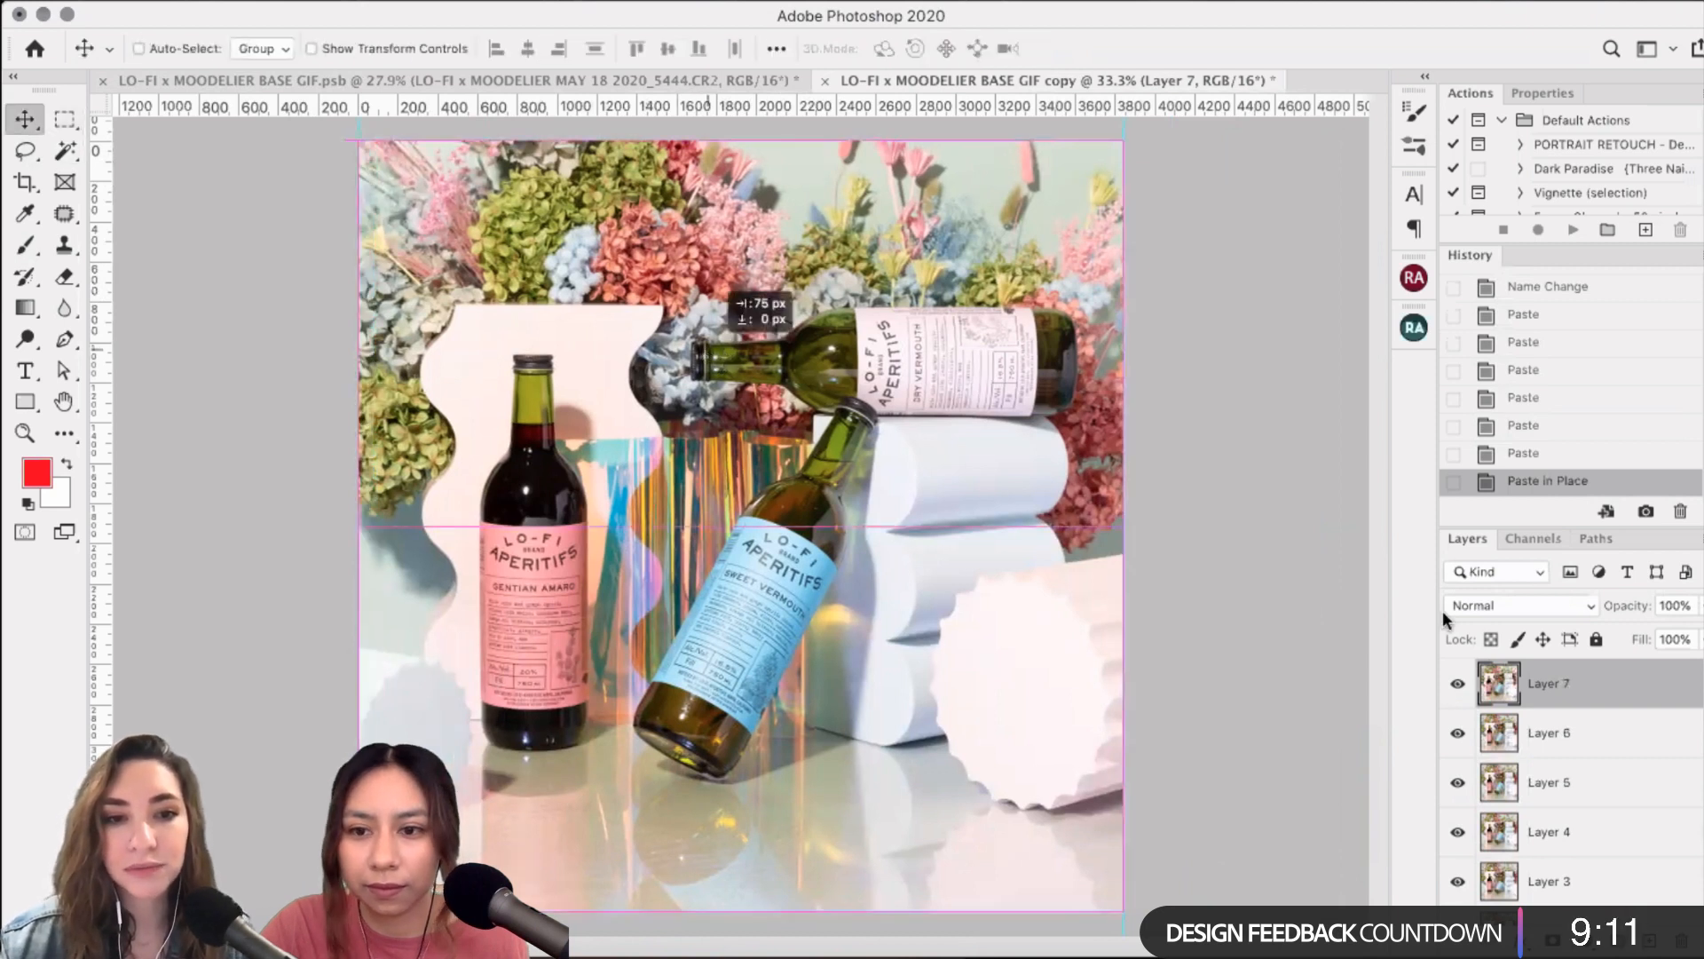
left_click(1458, 683)
left_click(1459, 684)
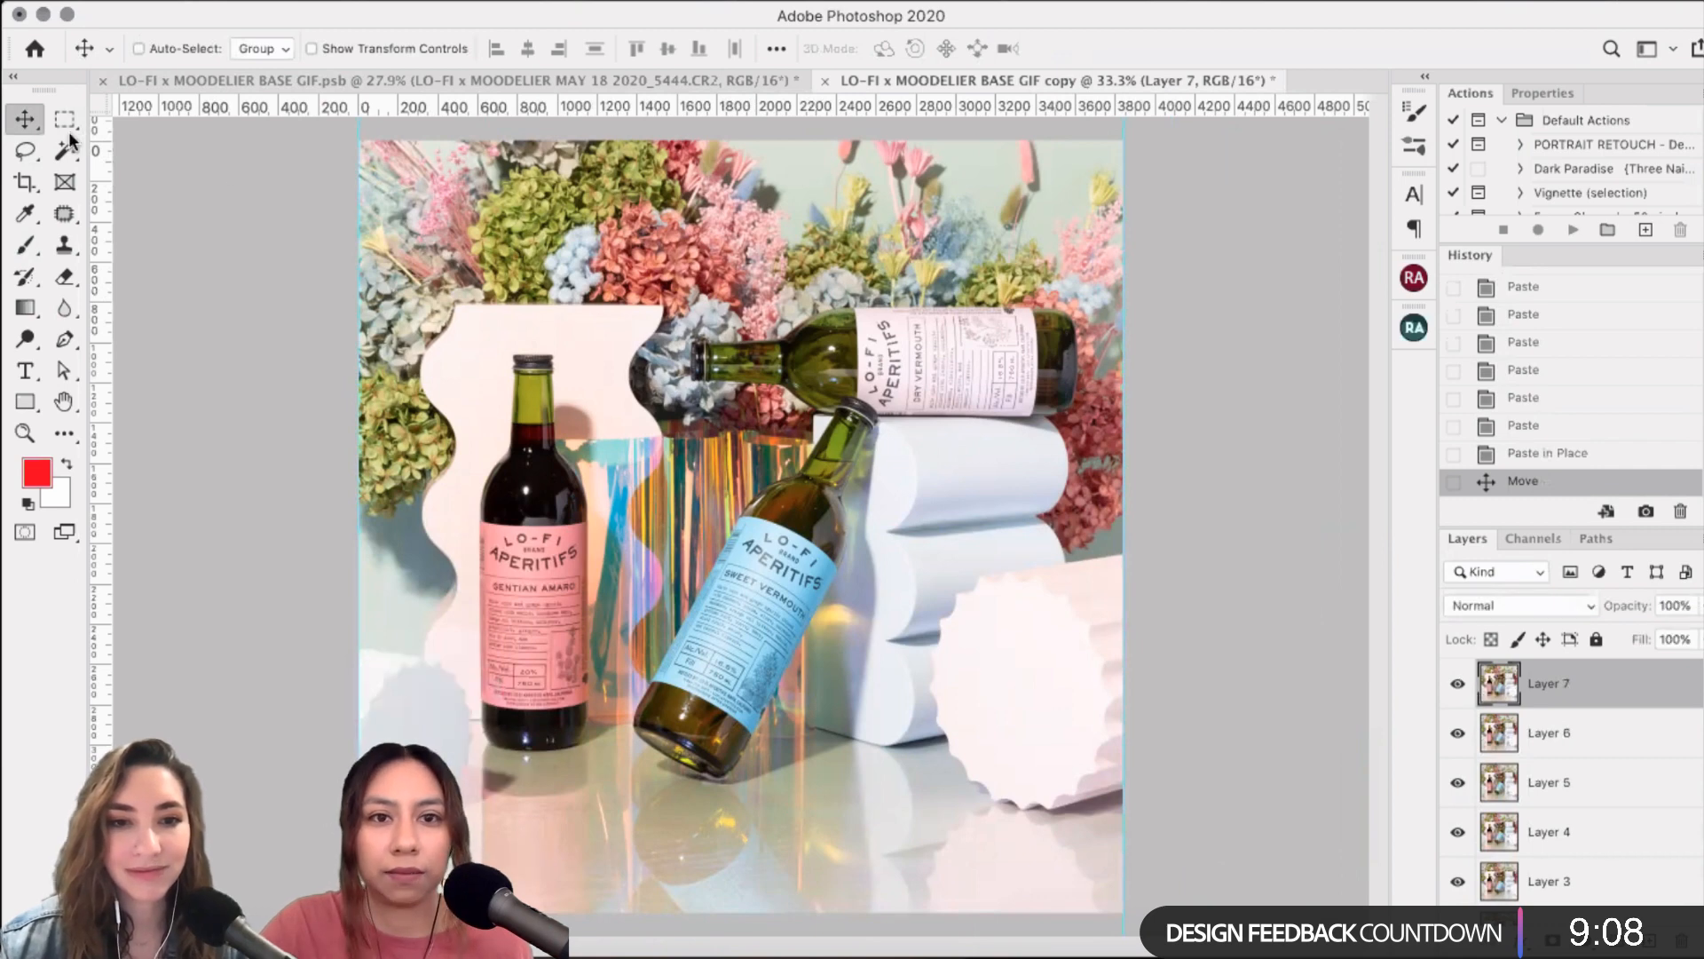
- In the original document, compare the cylinder positions of the 5444 and 5443 layers by toggling their visibility
left_click(67, 126)
left_click(696, 87)
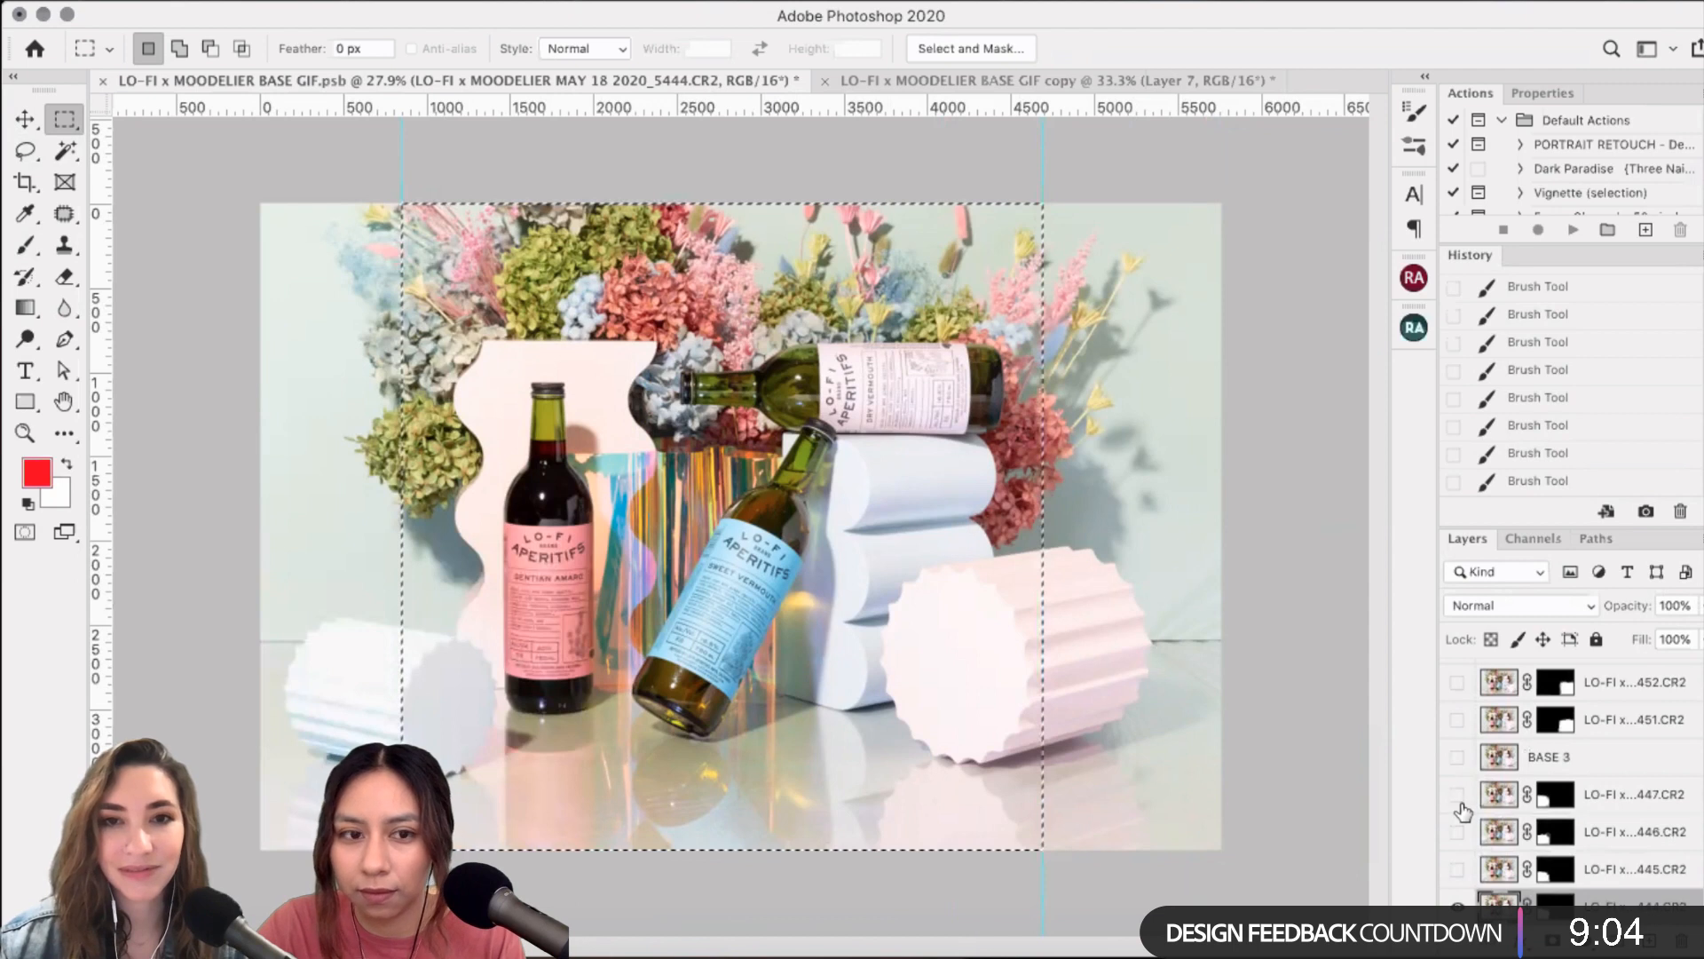
scroll(1463, 811, "down", 3)
left_click(1463, 811)
scroll(1463, 811, "down", 1)
left_click(1458, 799)
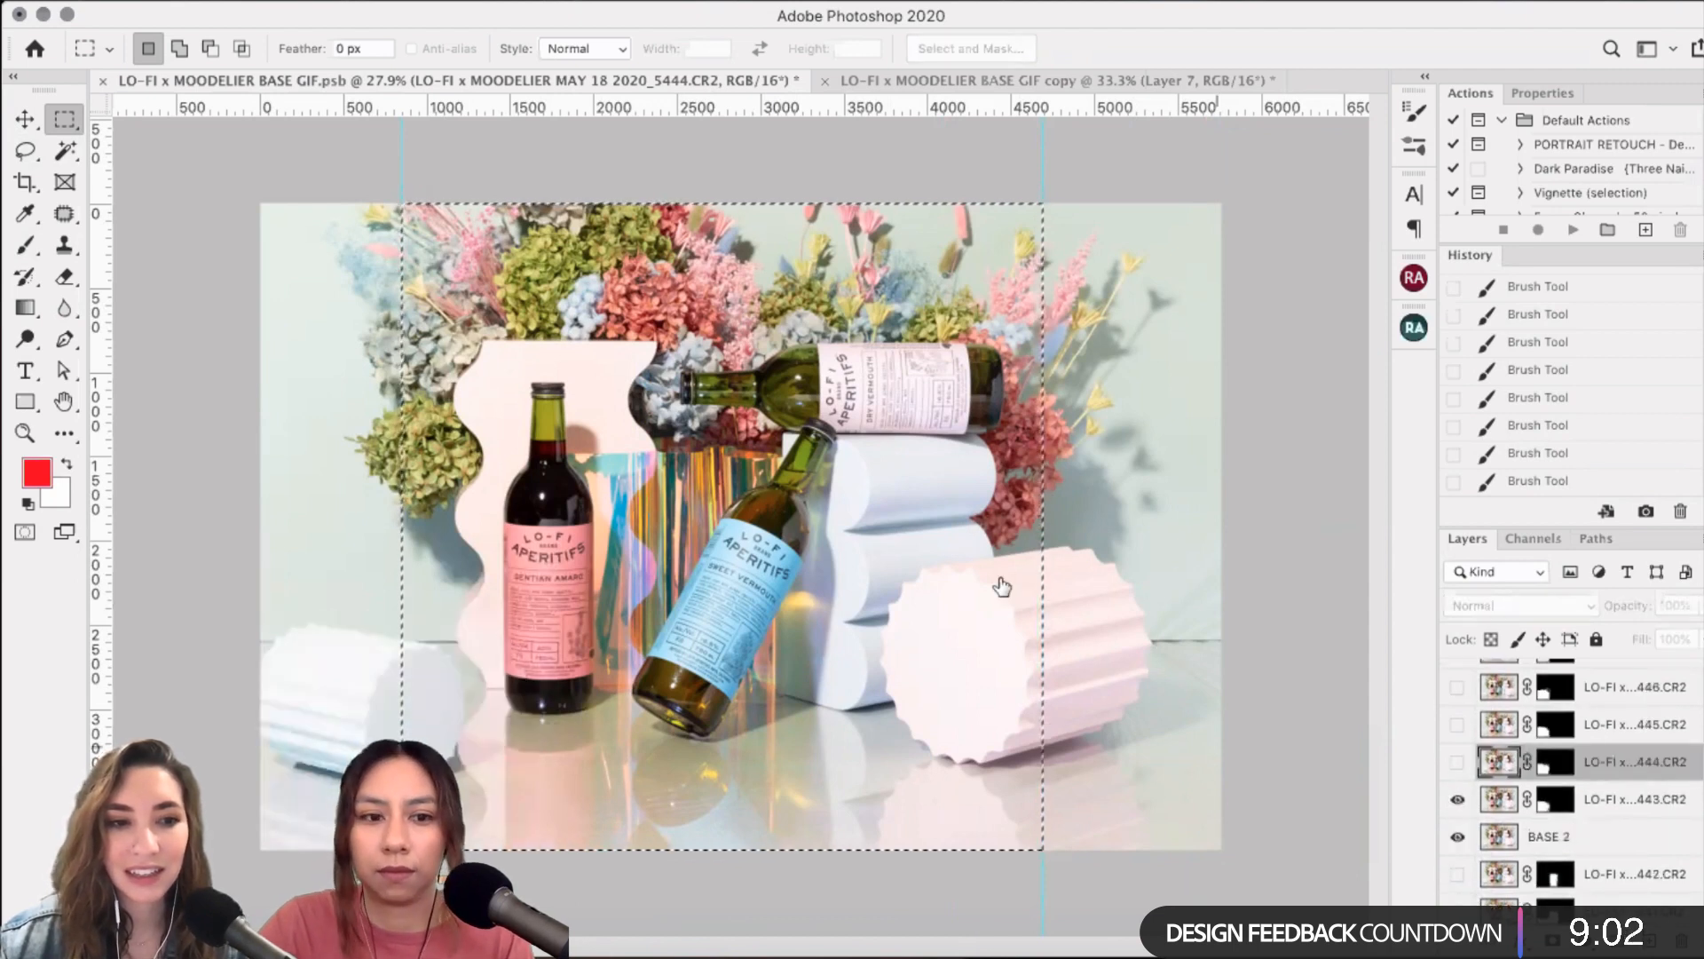
left_click(1458, 802)
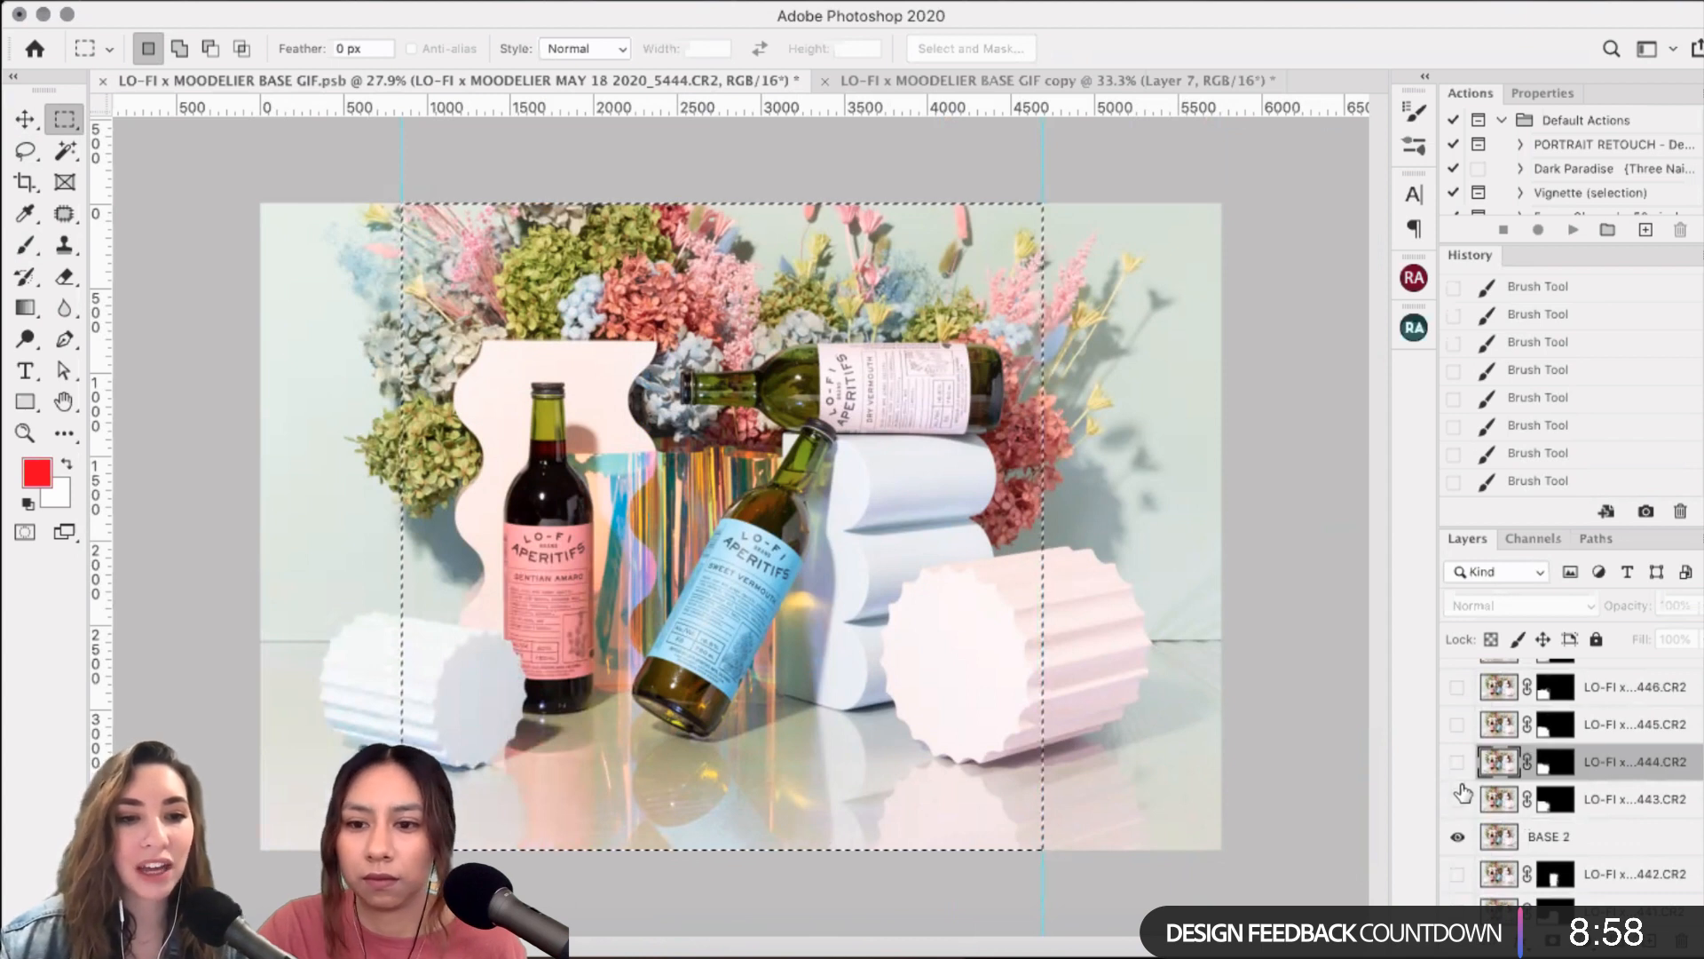
left_click(1459, 802)
left_click(1458, 802)
left_click(1457, 763)
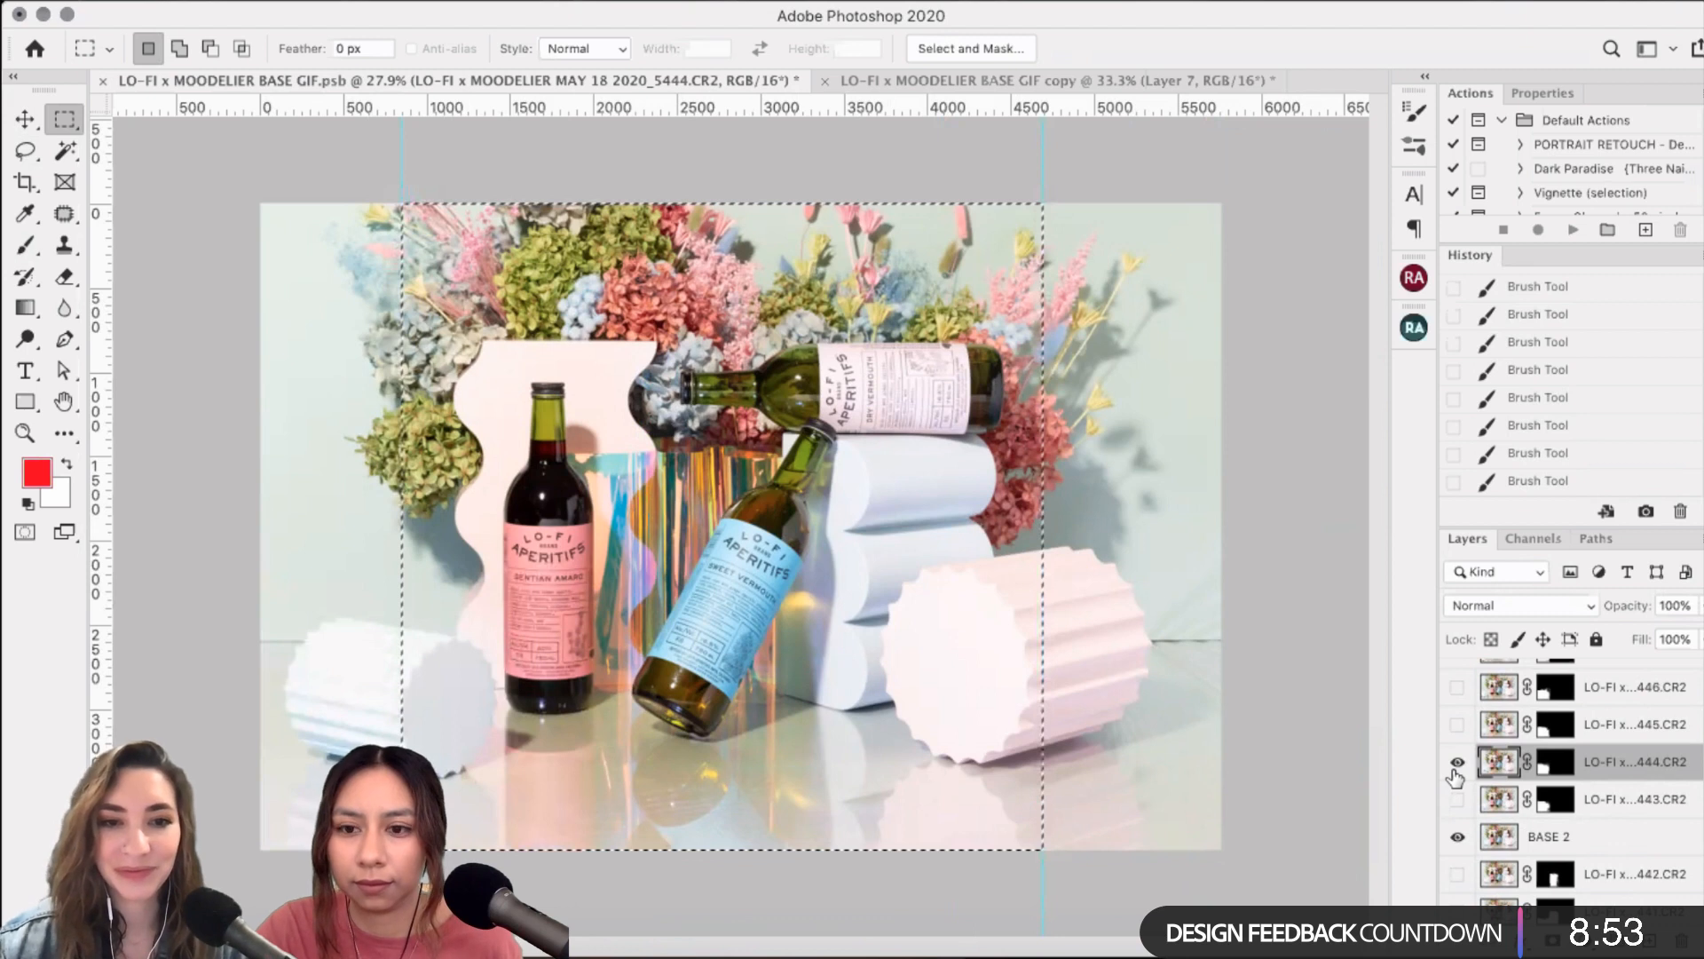
left_click(1457, 765)
left_click(1458, 805)
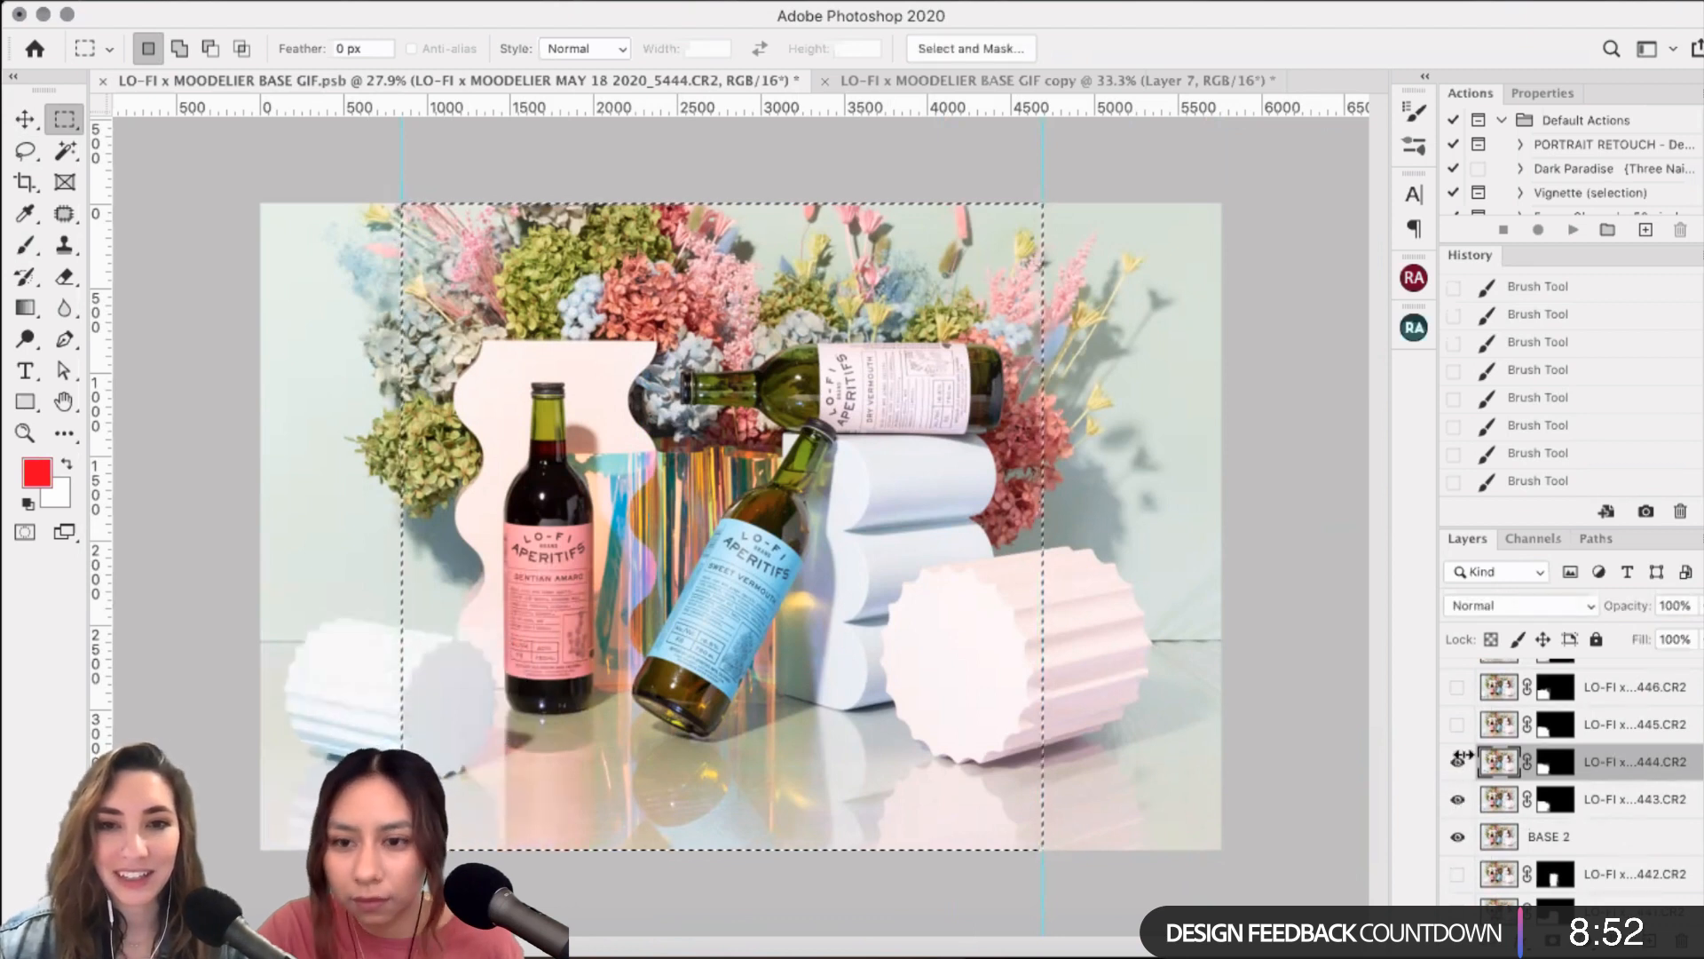
left_click(1459, 760)
left_click(1460, 802)
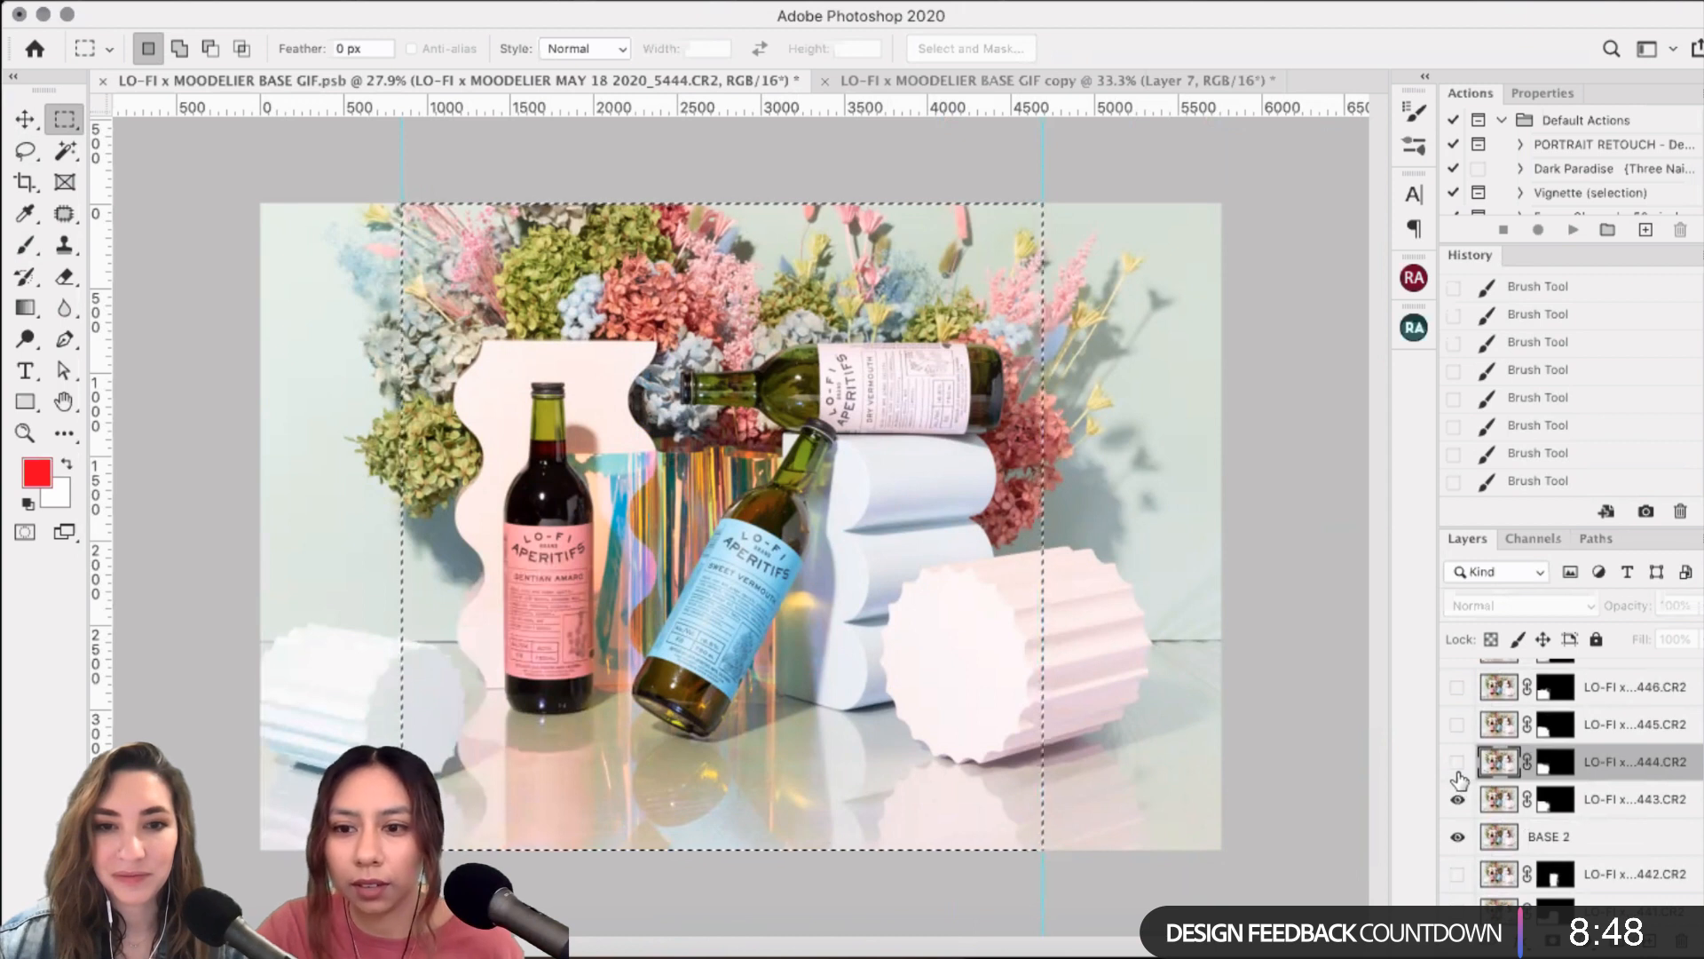
left_click(1458, 762)
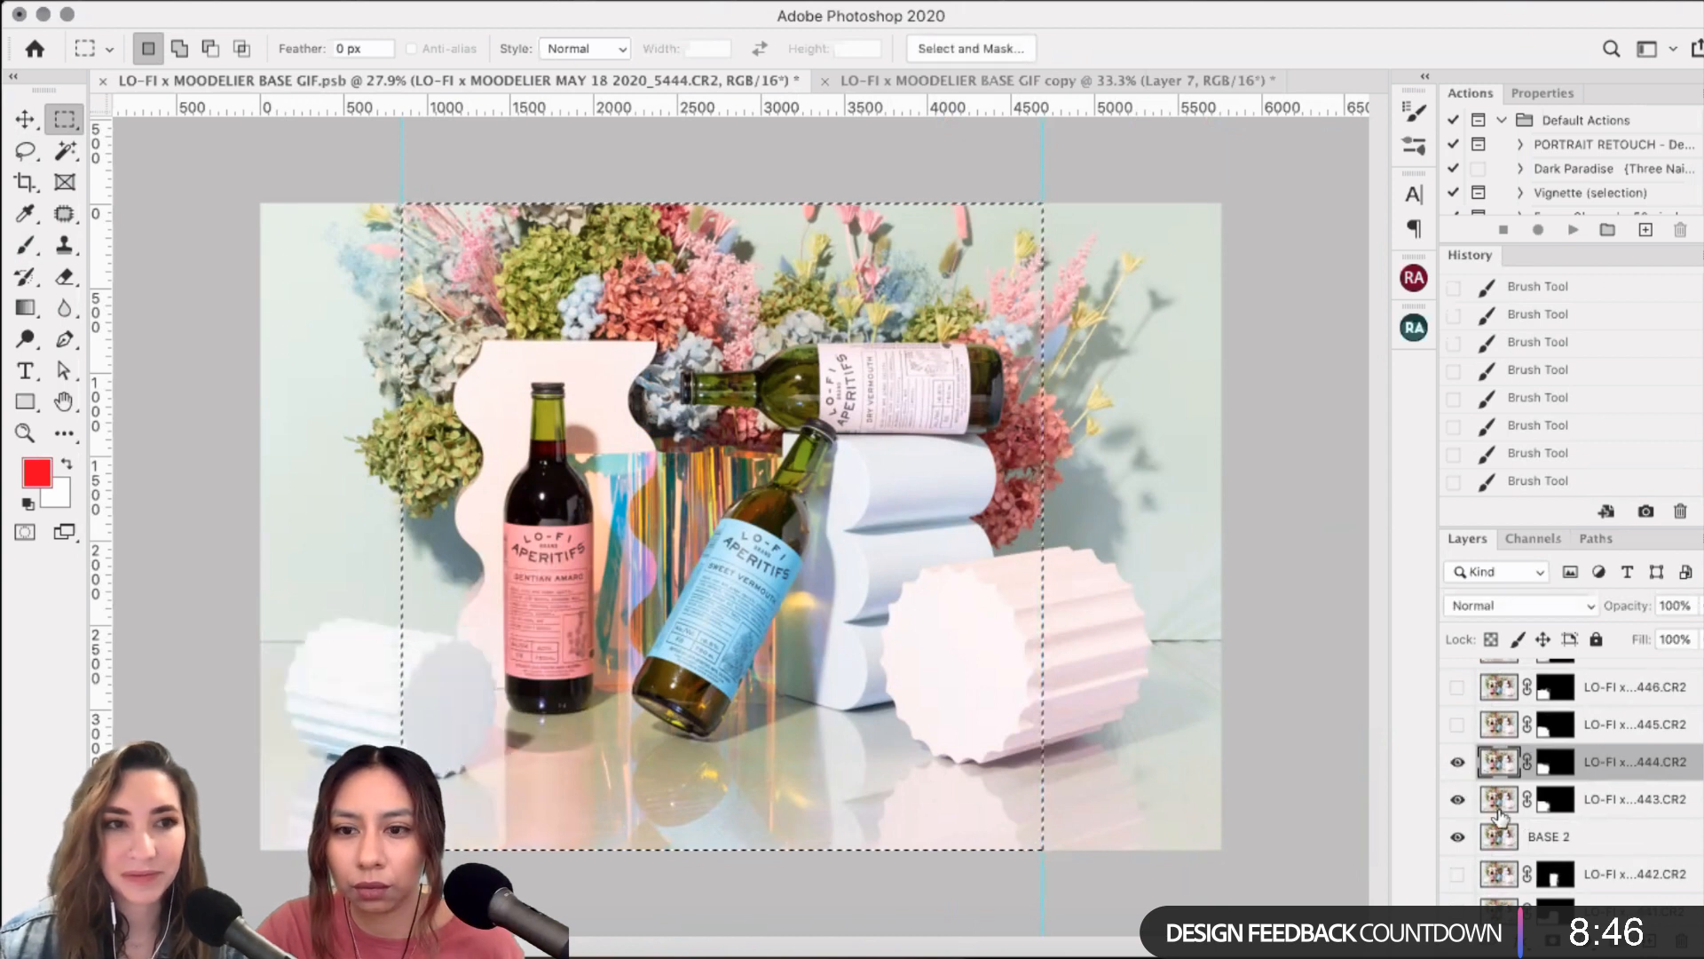
left_click(1459, 761)
left_click(1459, 761)
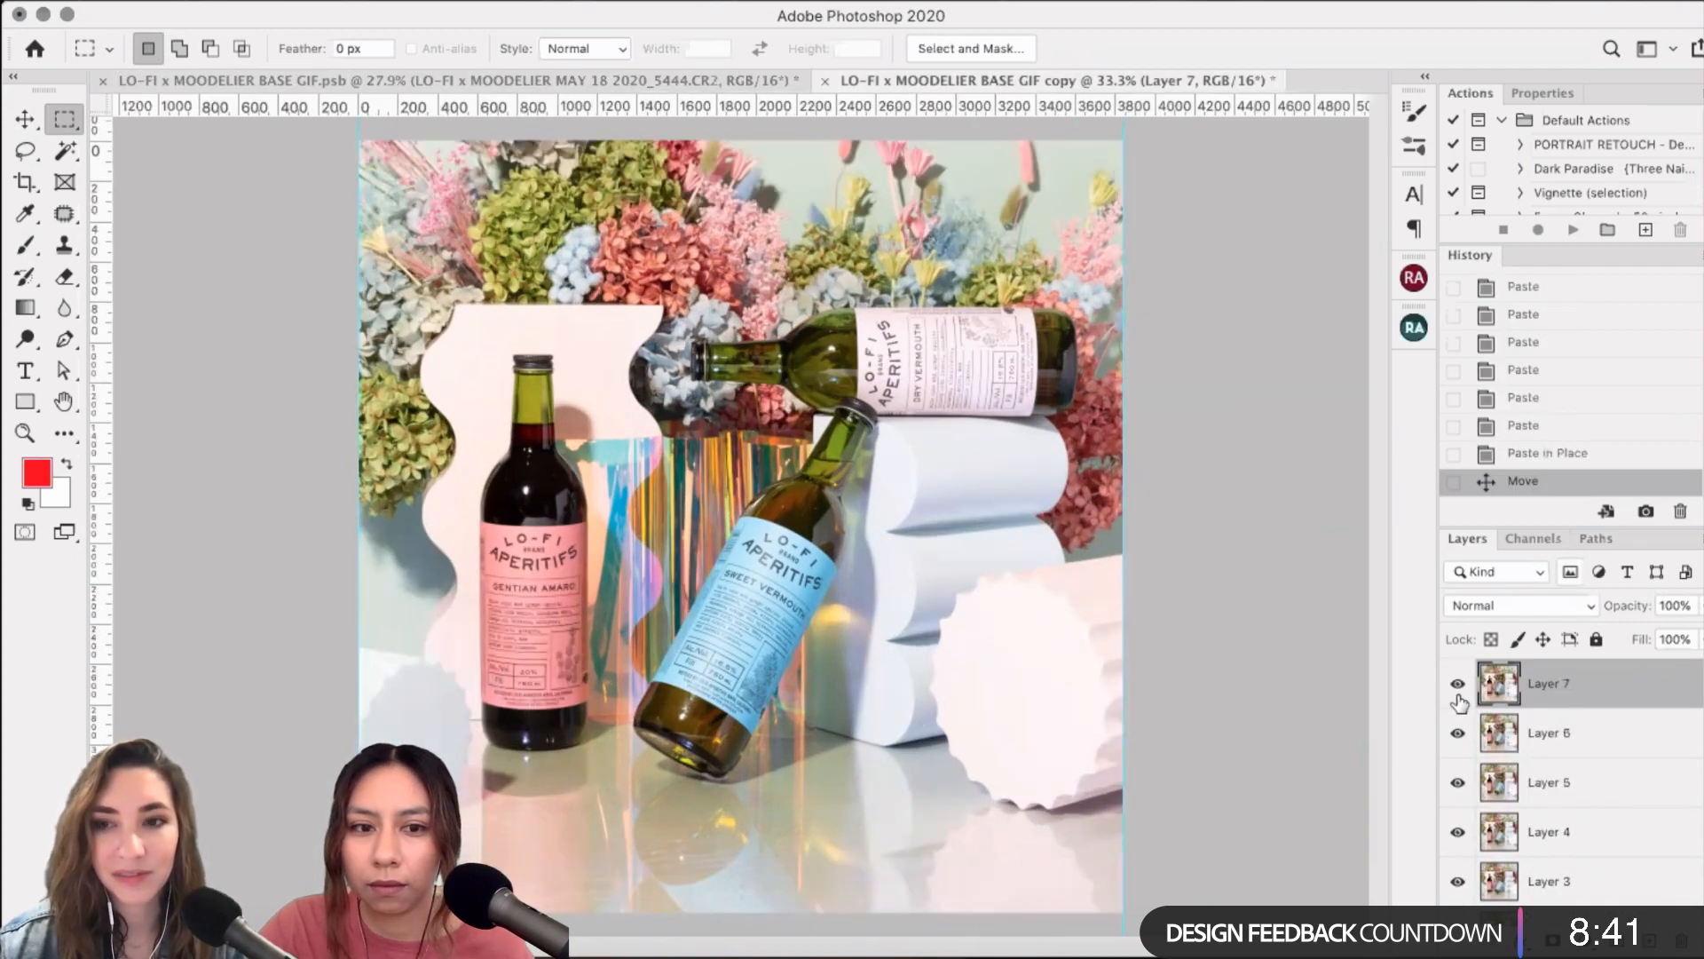
- In the cropped copy, compare Layers 6 and 7 by toggling their visibility, and delete both layers
left_click(1458, 684)
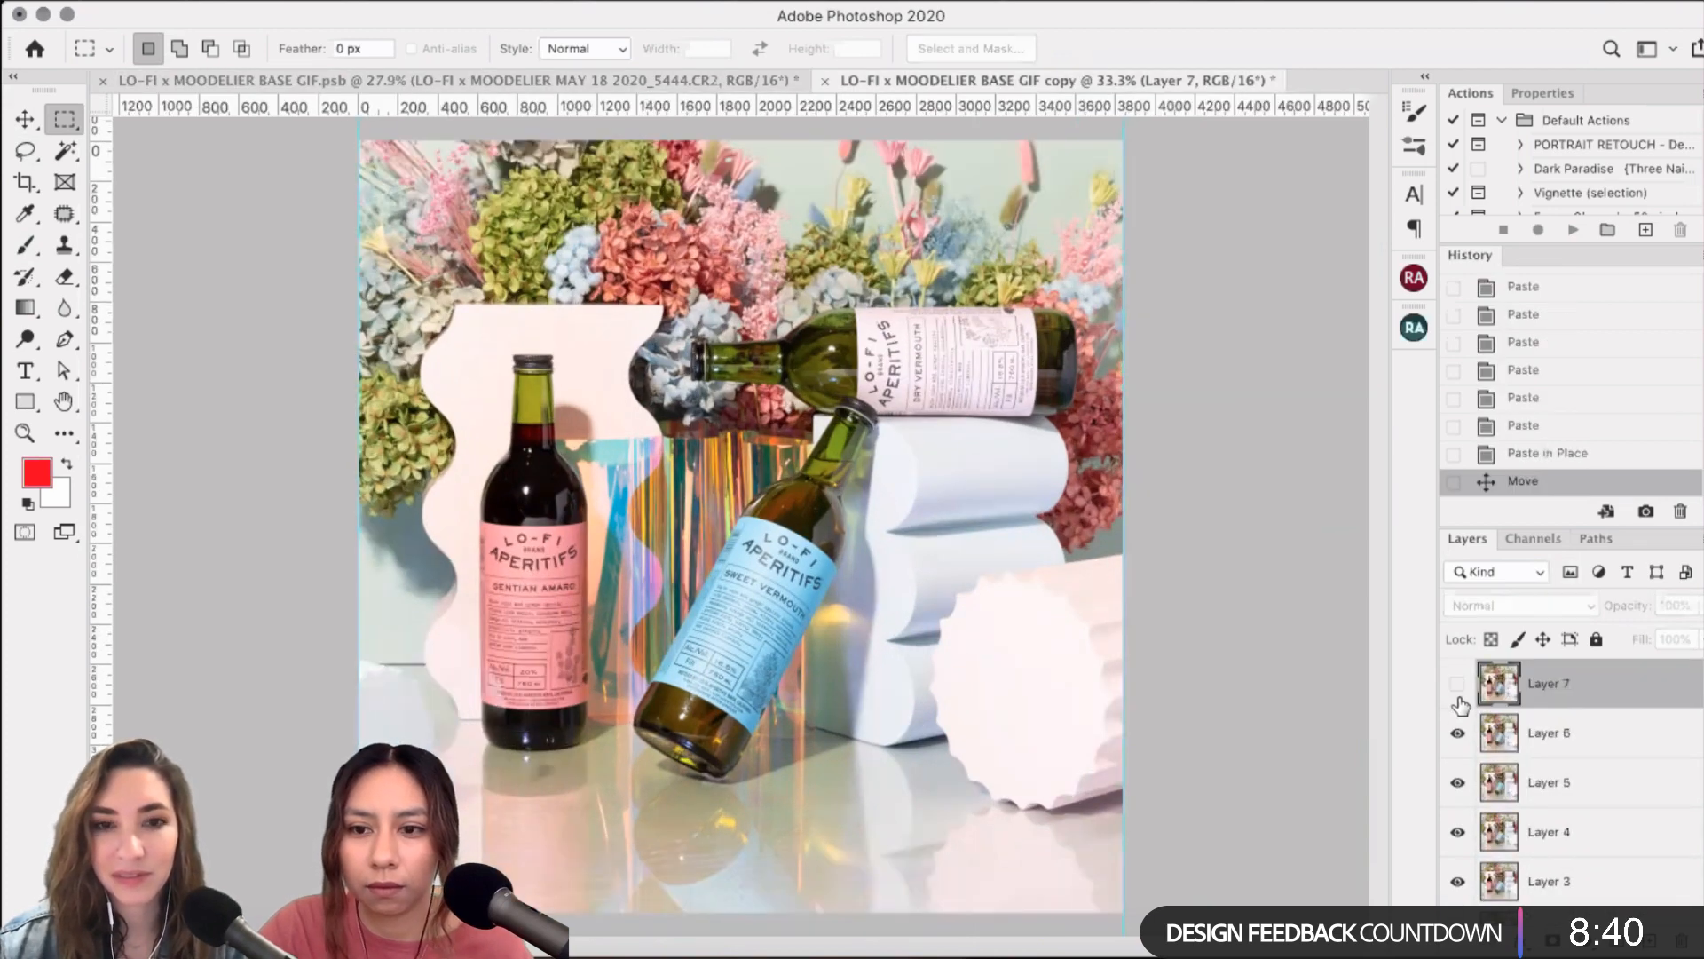
left_click(1458, 700)
left_click_drag(1458, 741, 1458, 686)
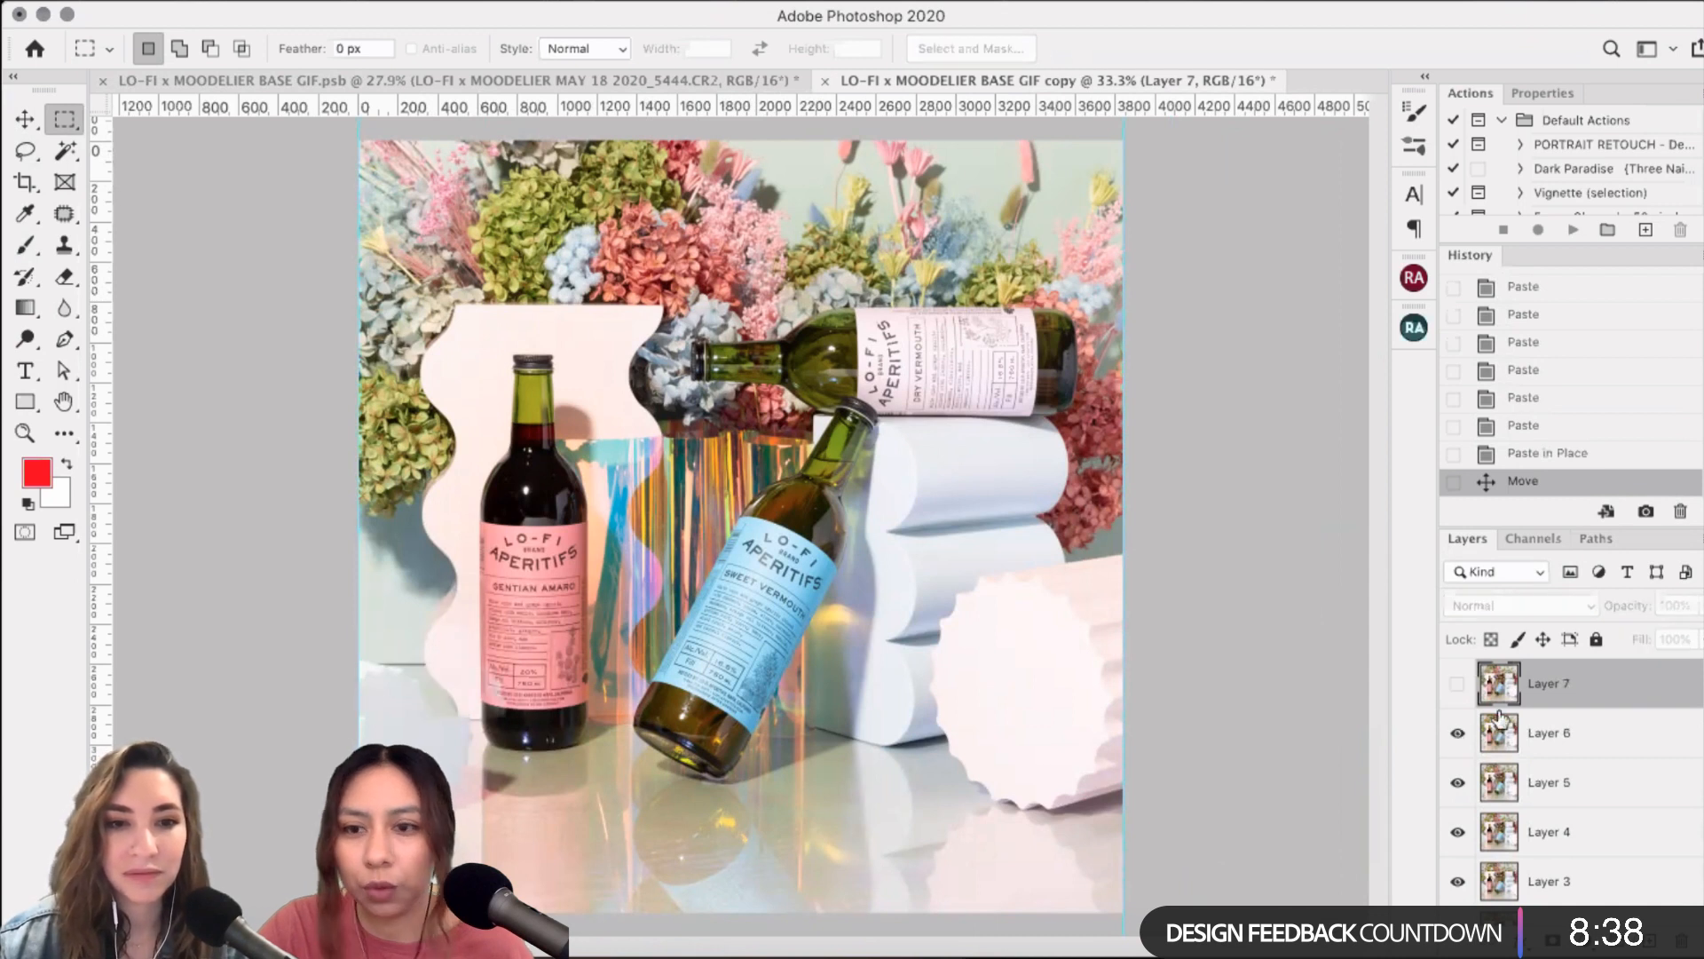
key("Delete")
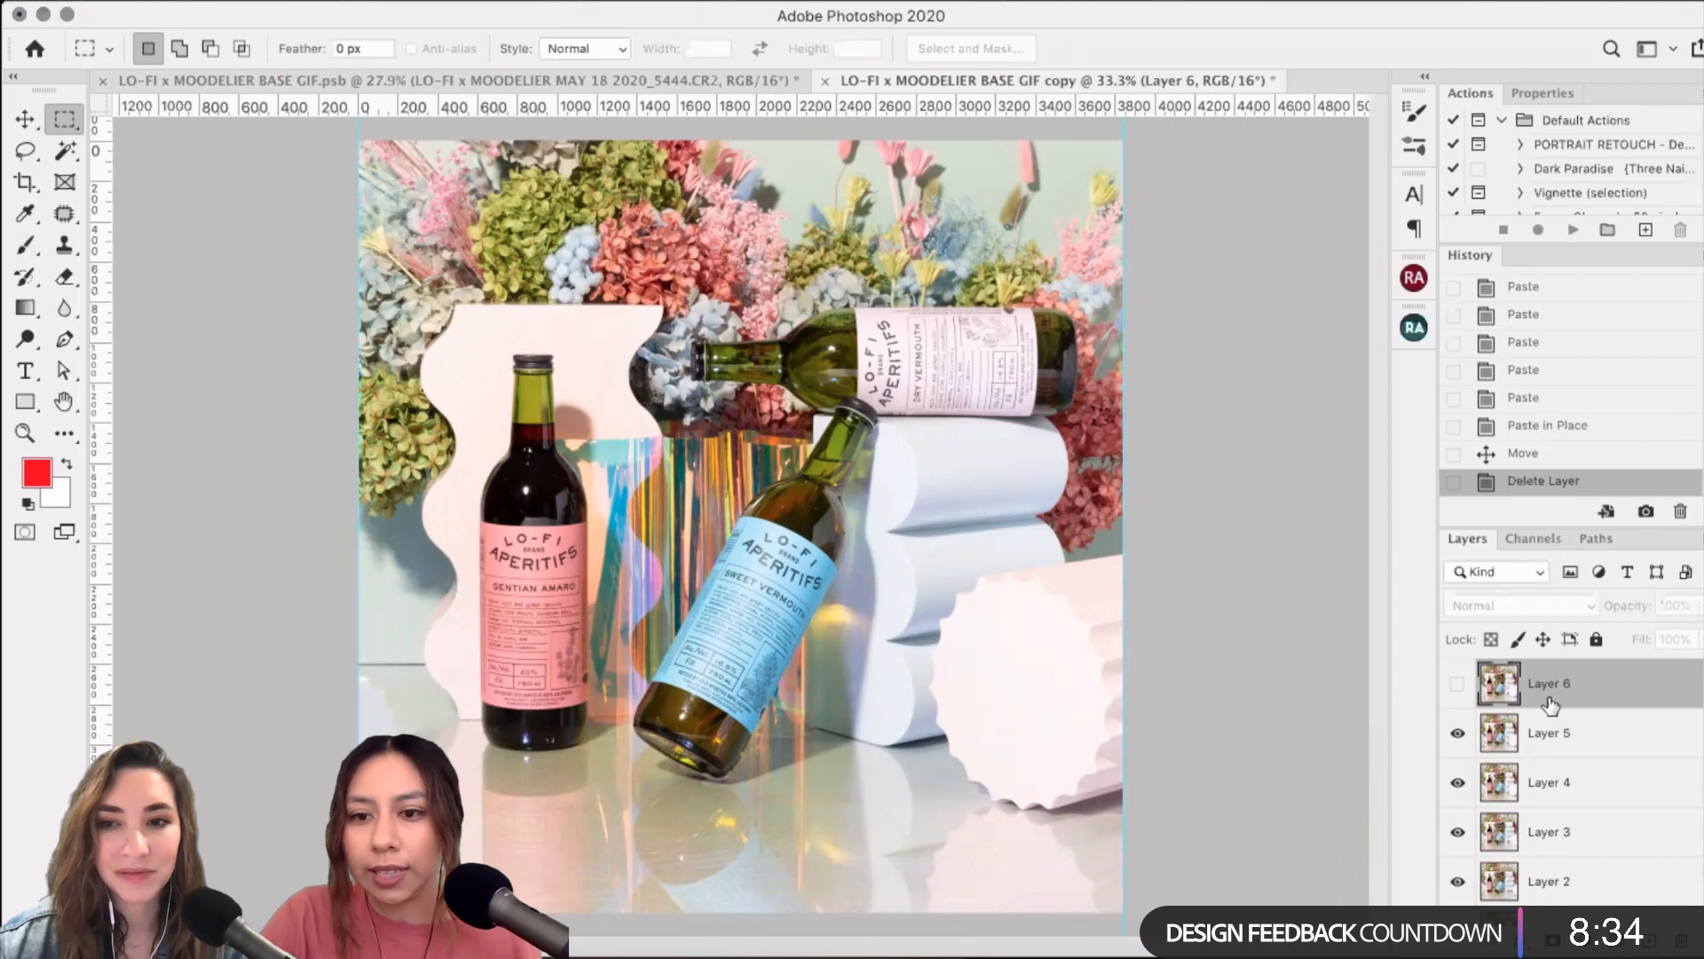
key("Delete")
left_click(1458, 684)
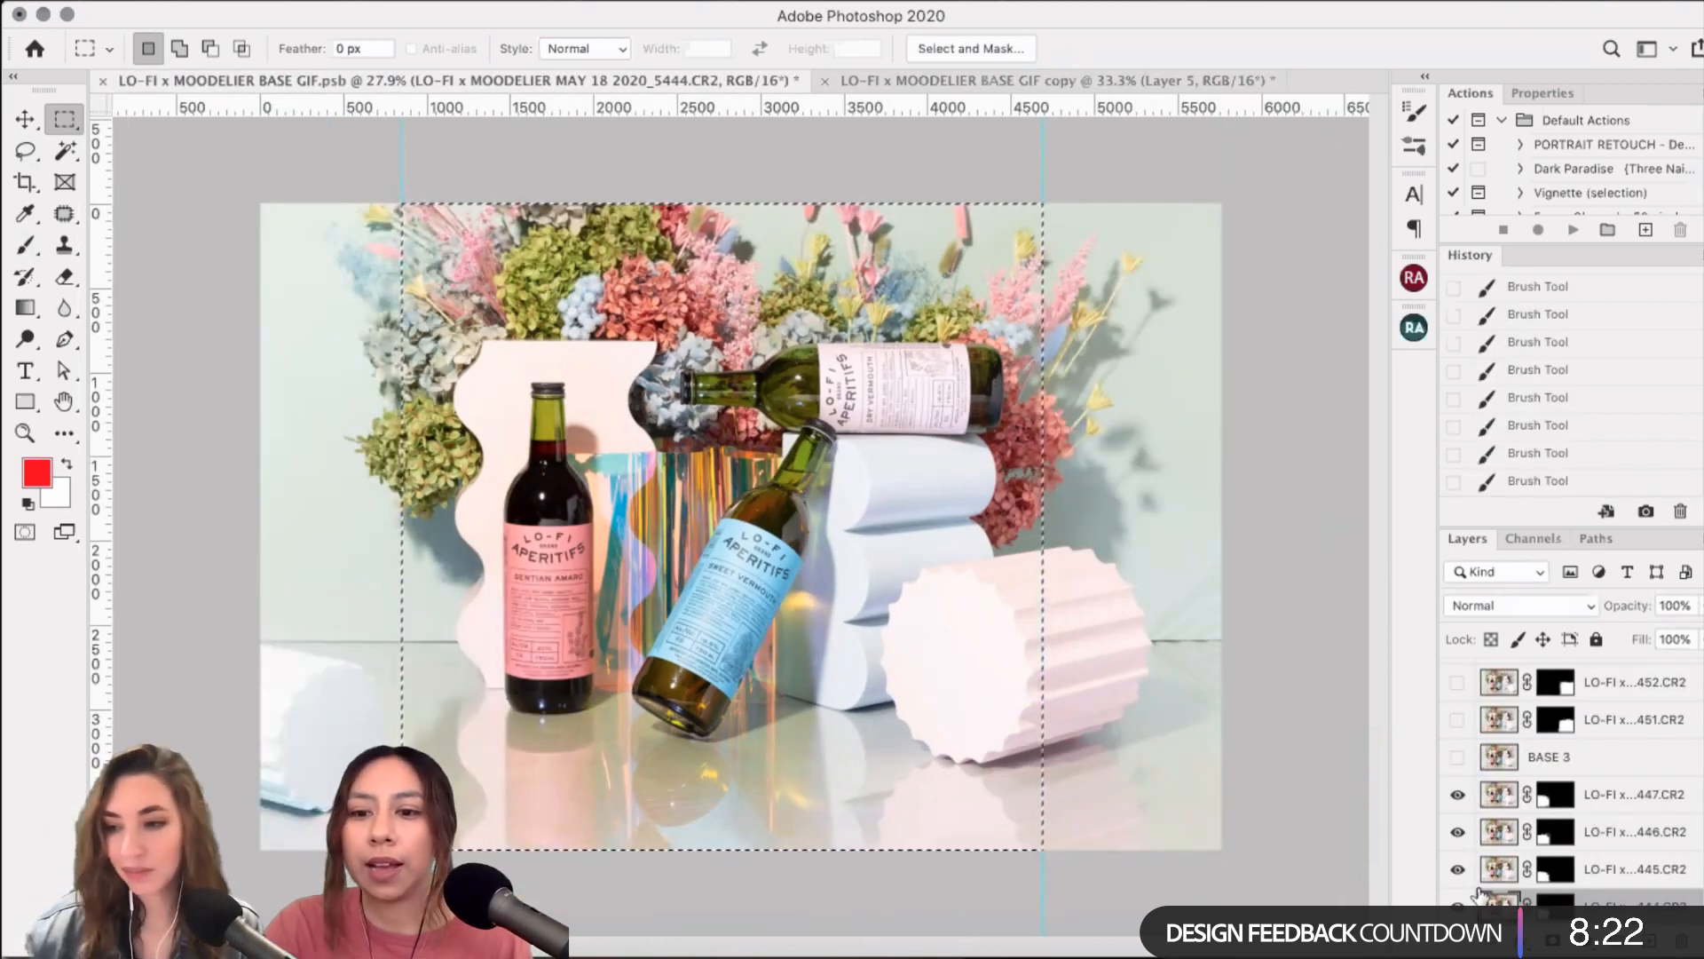
- In the original document, hide the 5445 and 5446 layers, and check the top frame in the cropped copy by toggling its visibility
left_click_drag(1458, 869, 1461, 799)
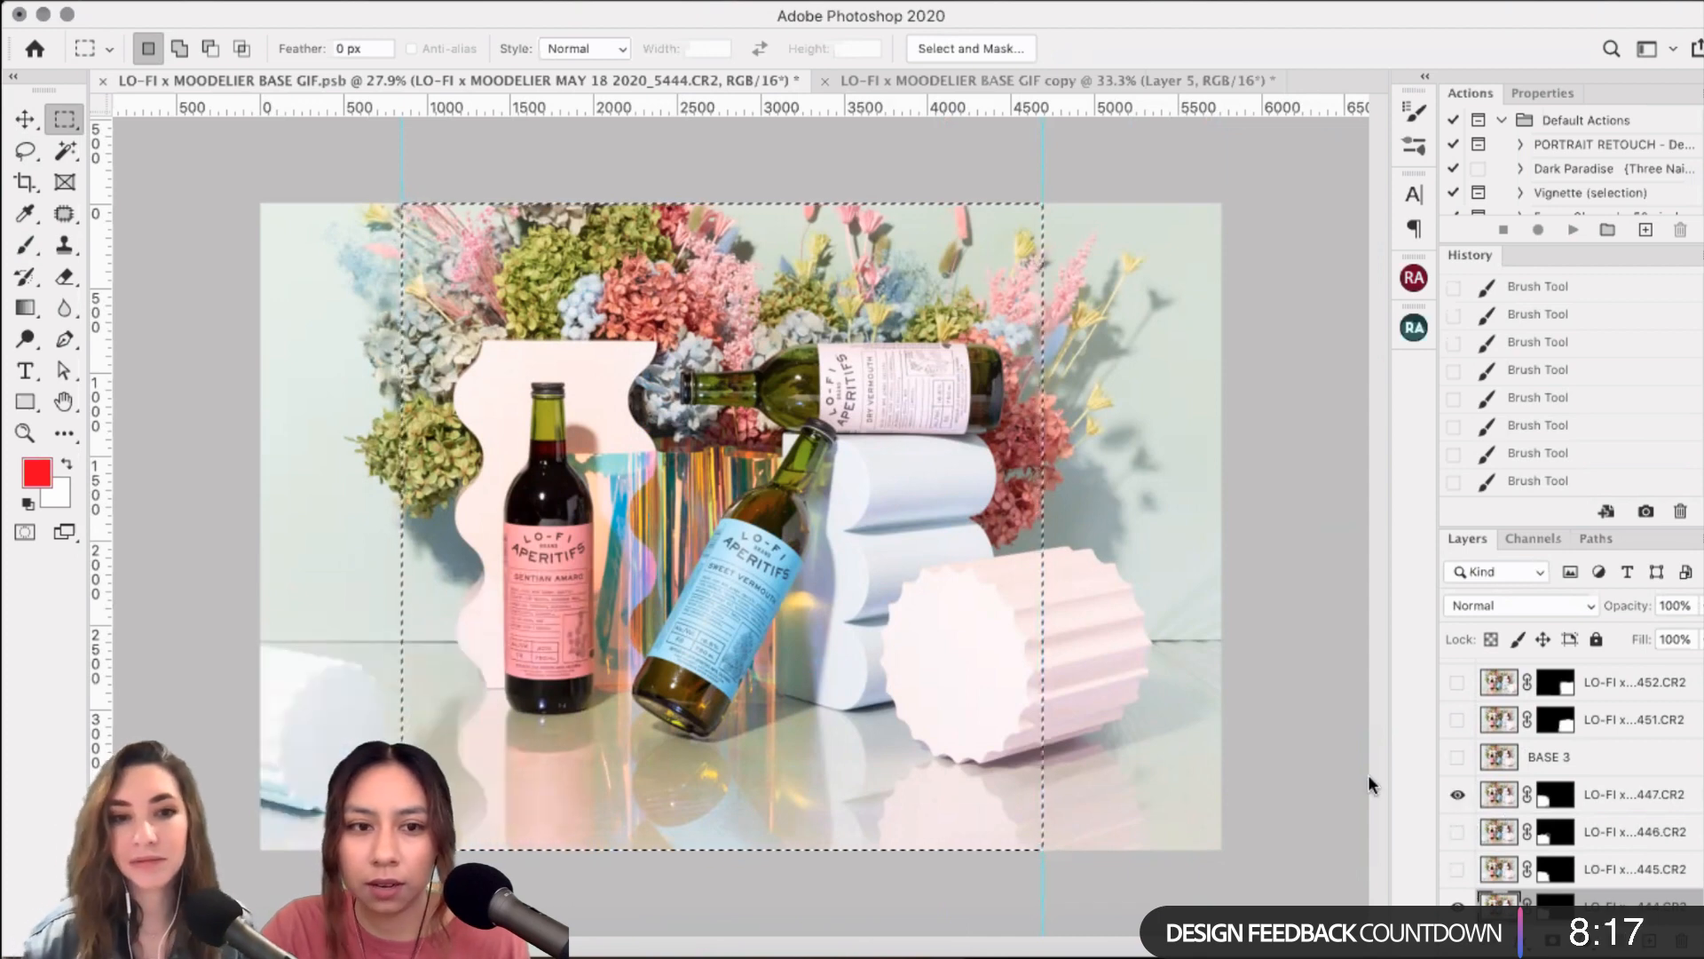
left_click(1035, 71)
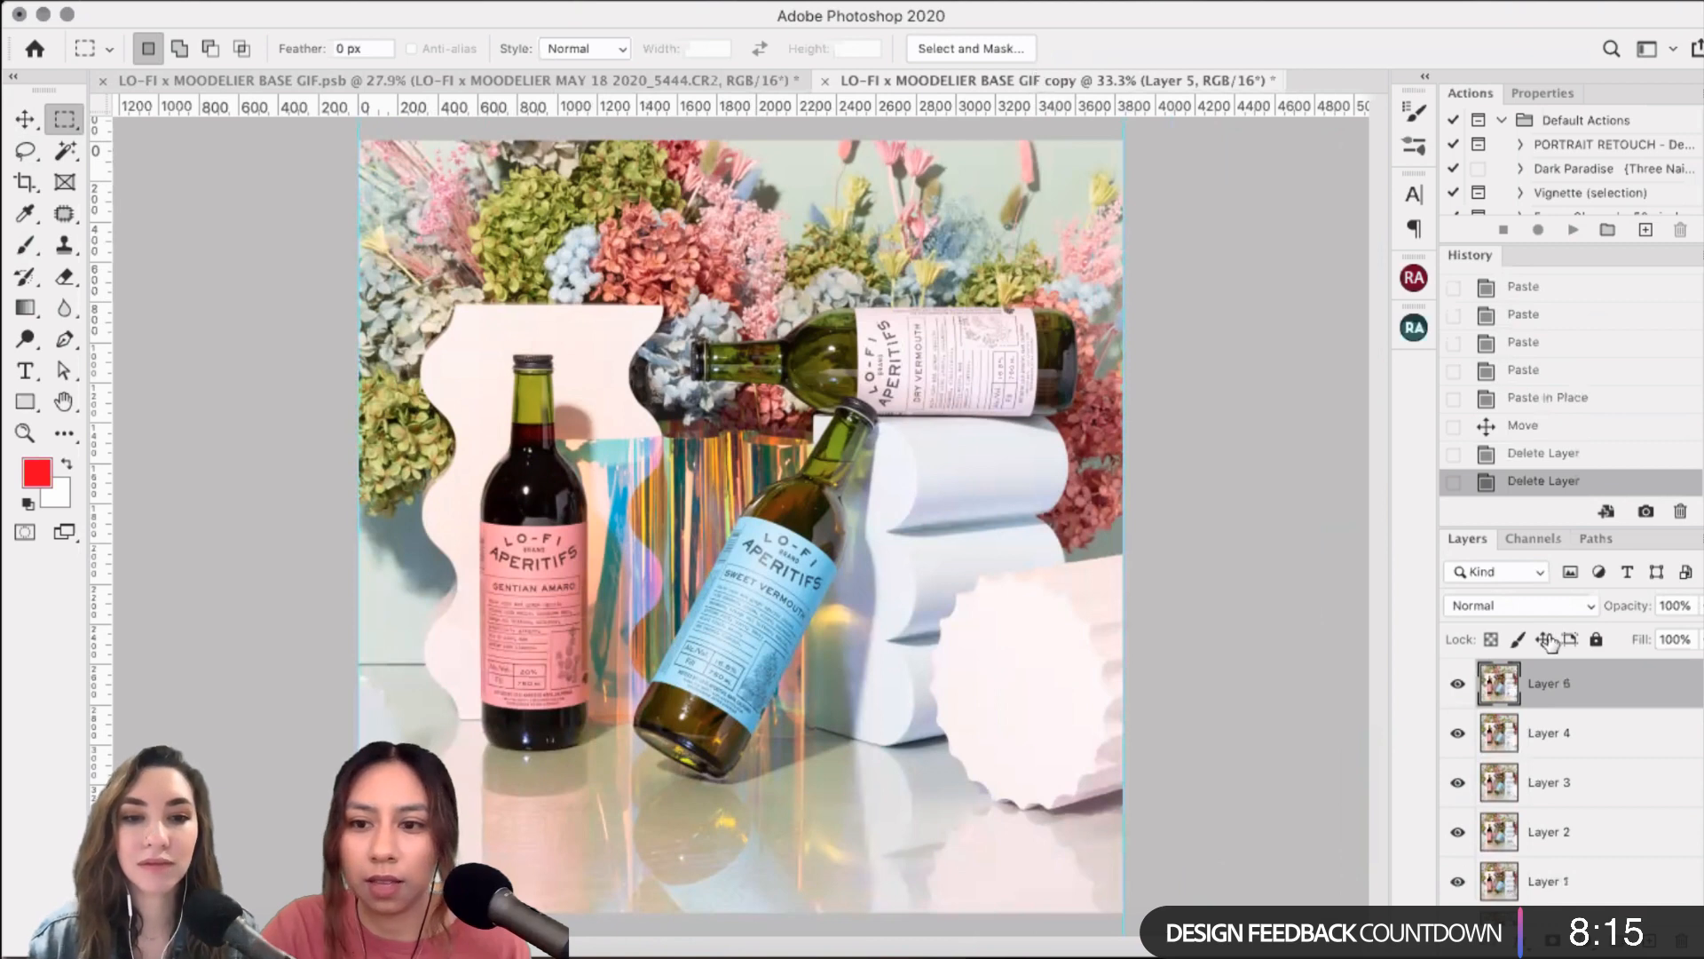
left_click(1457, 683)
left_click(1457, 685)
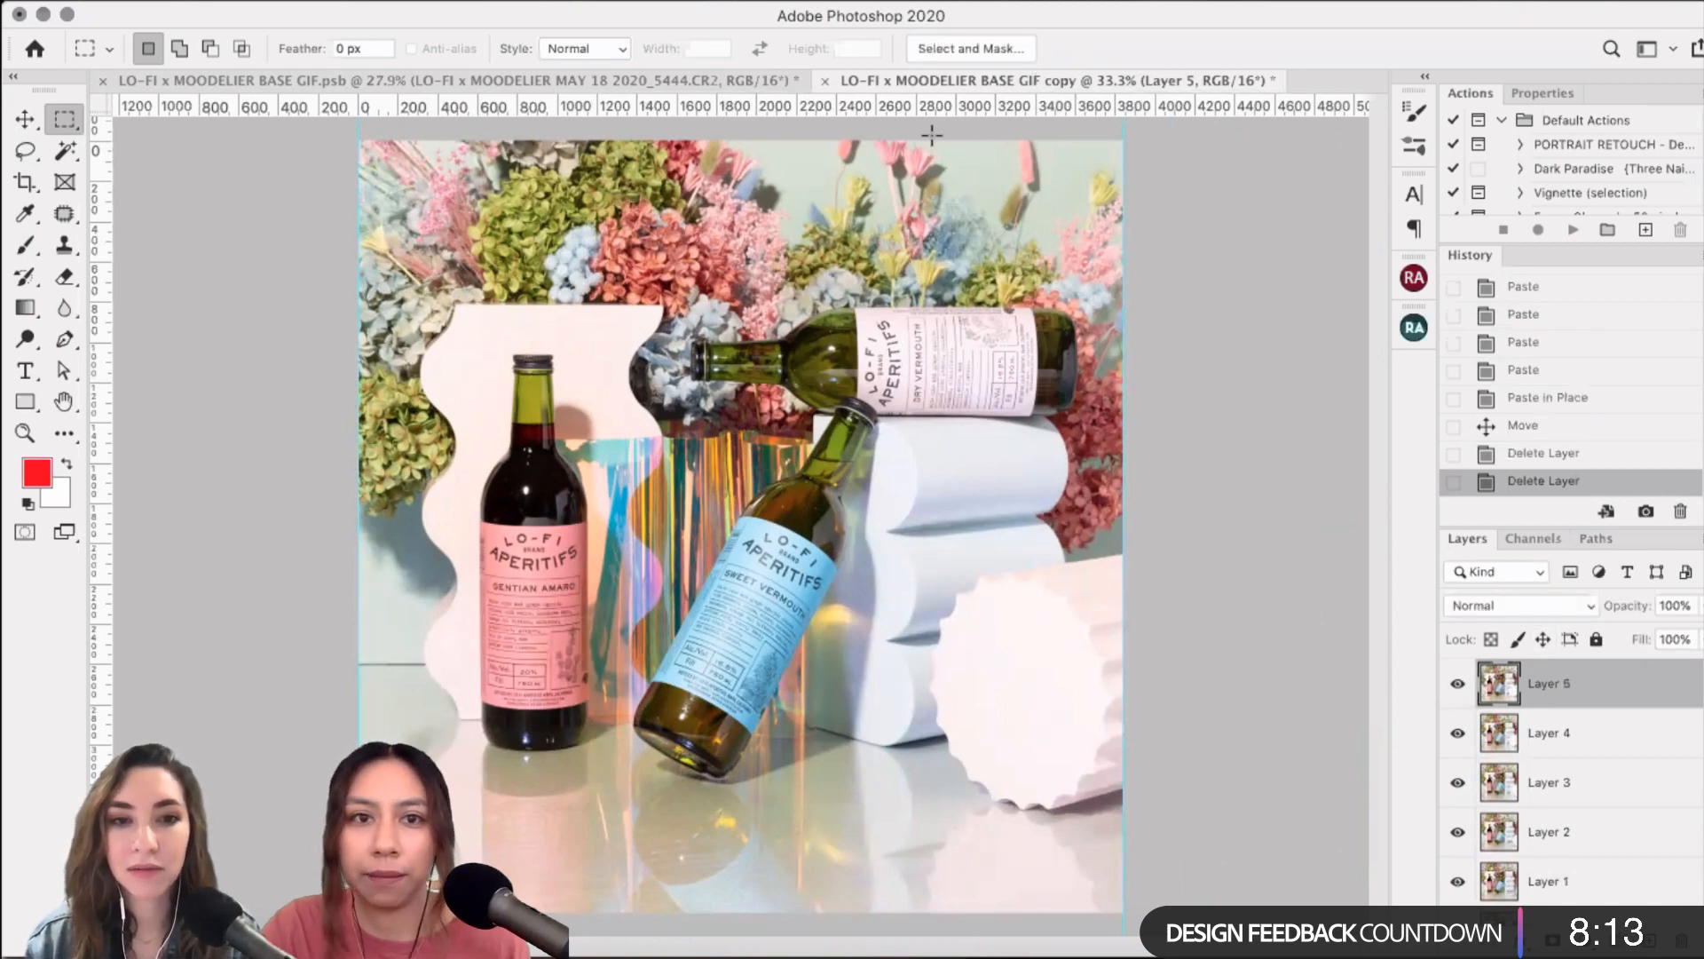
- Return to the original, hide the 5447 layer, show and select the 5446 layer in its place, and switch documents
left_click(755, 78)
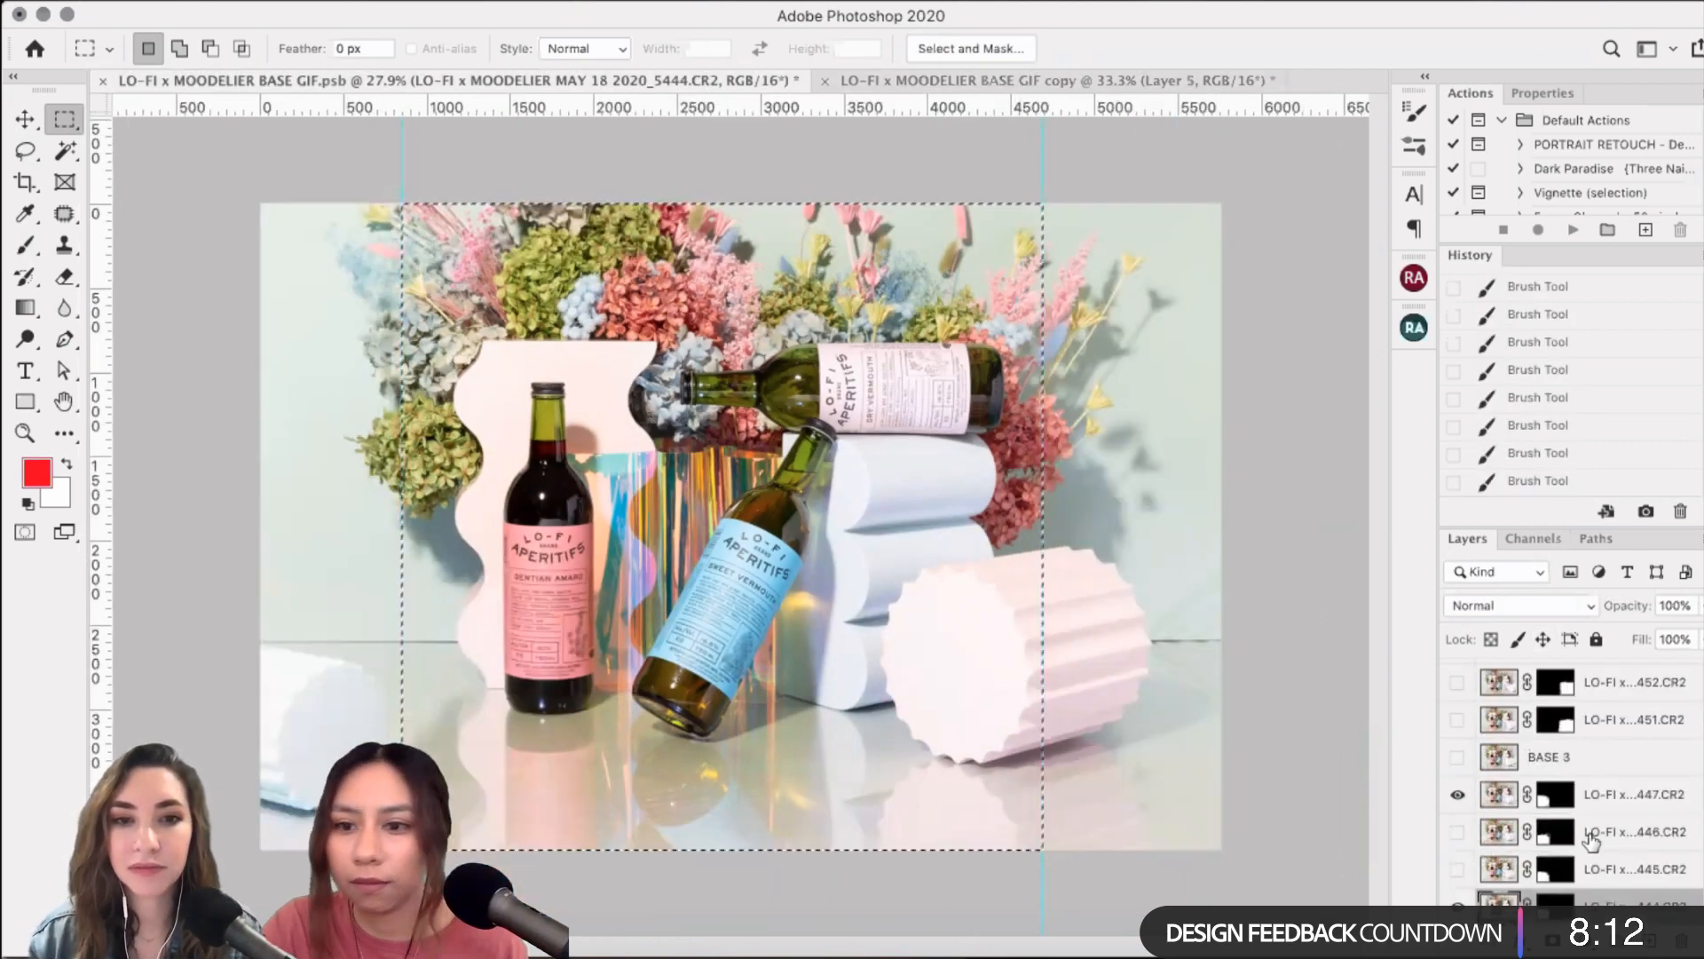
left_click(1458, 795)
left_click(1457, 831)
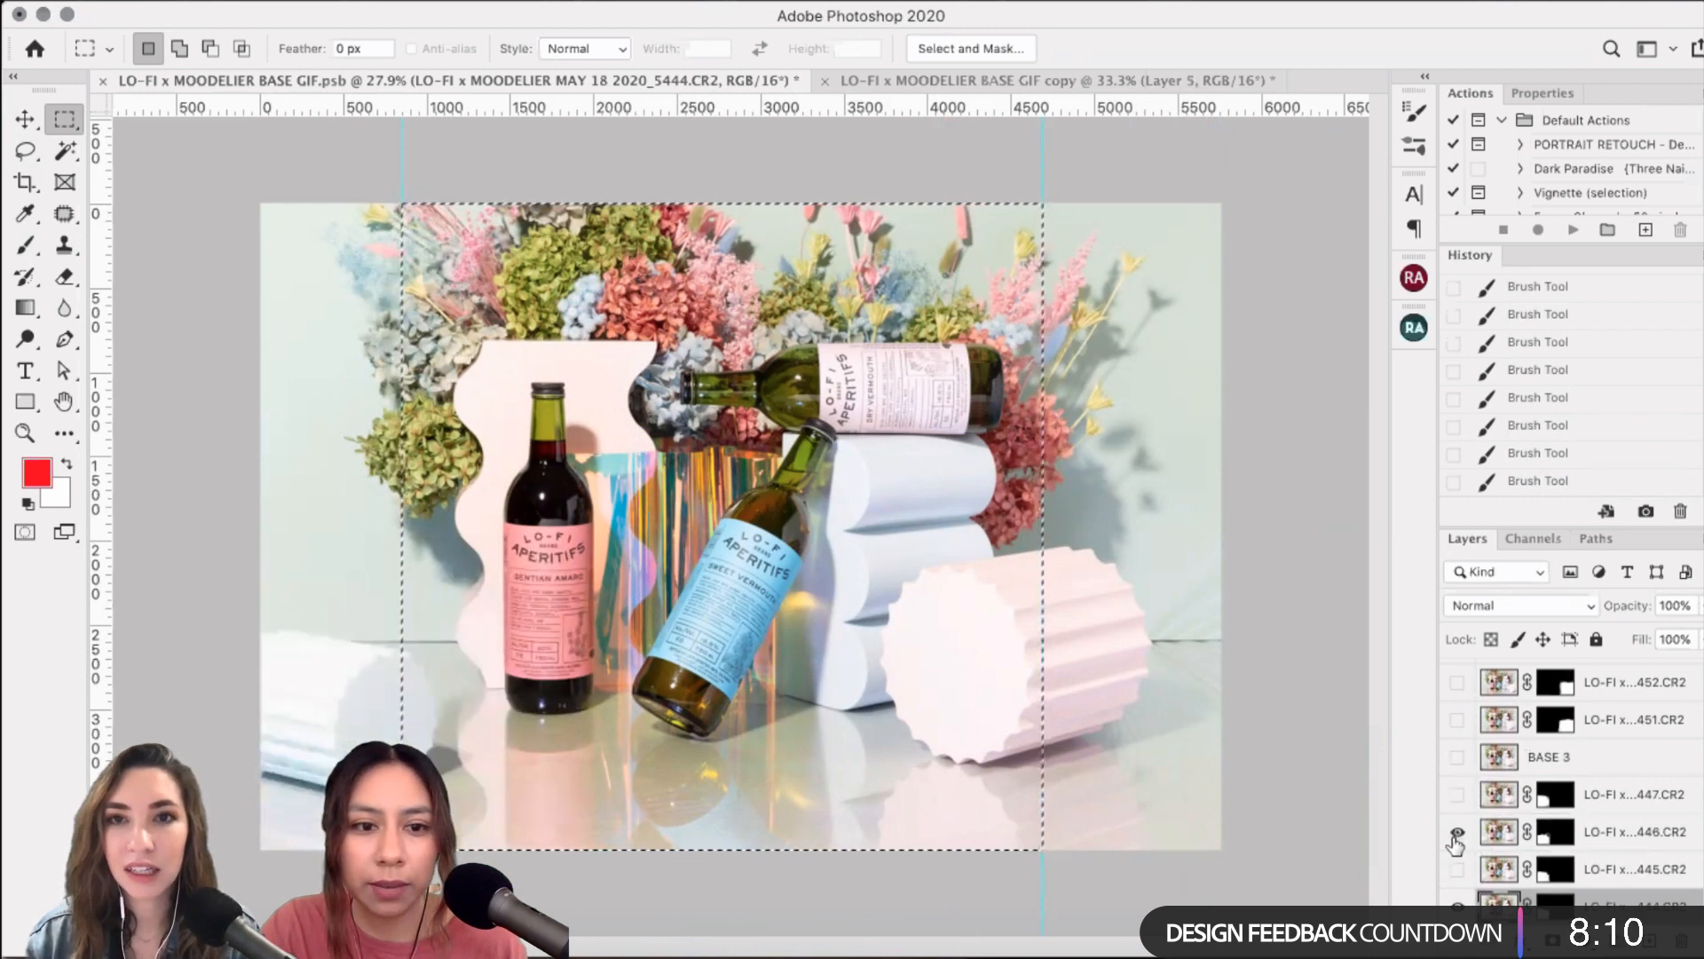
left_click(1611, 839)
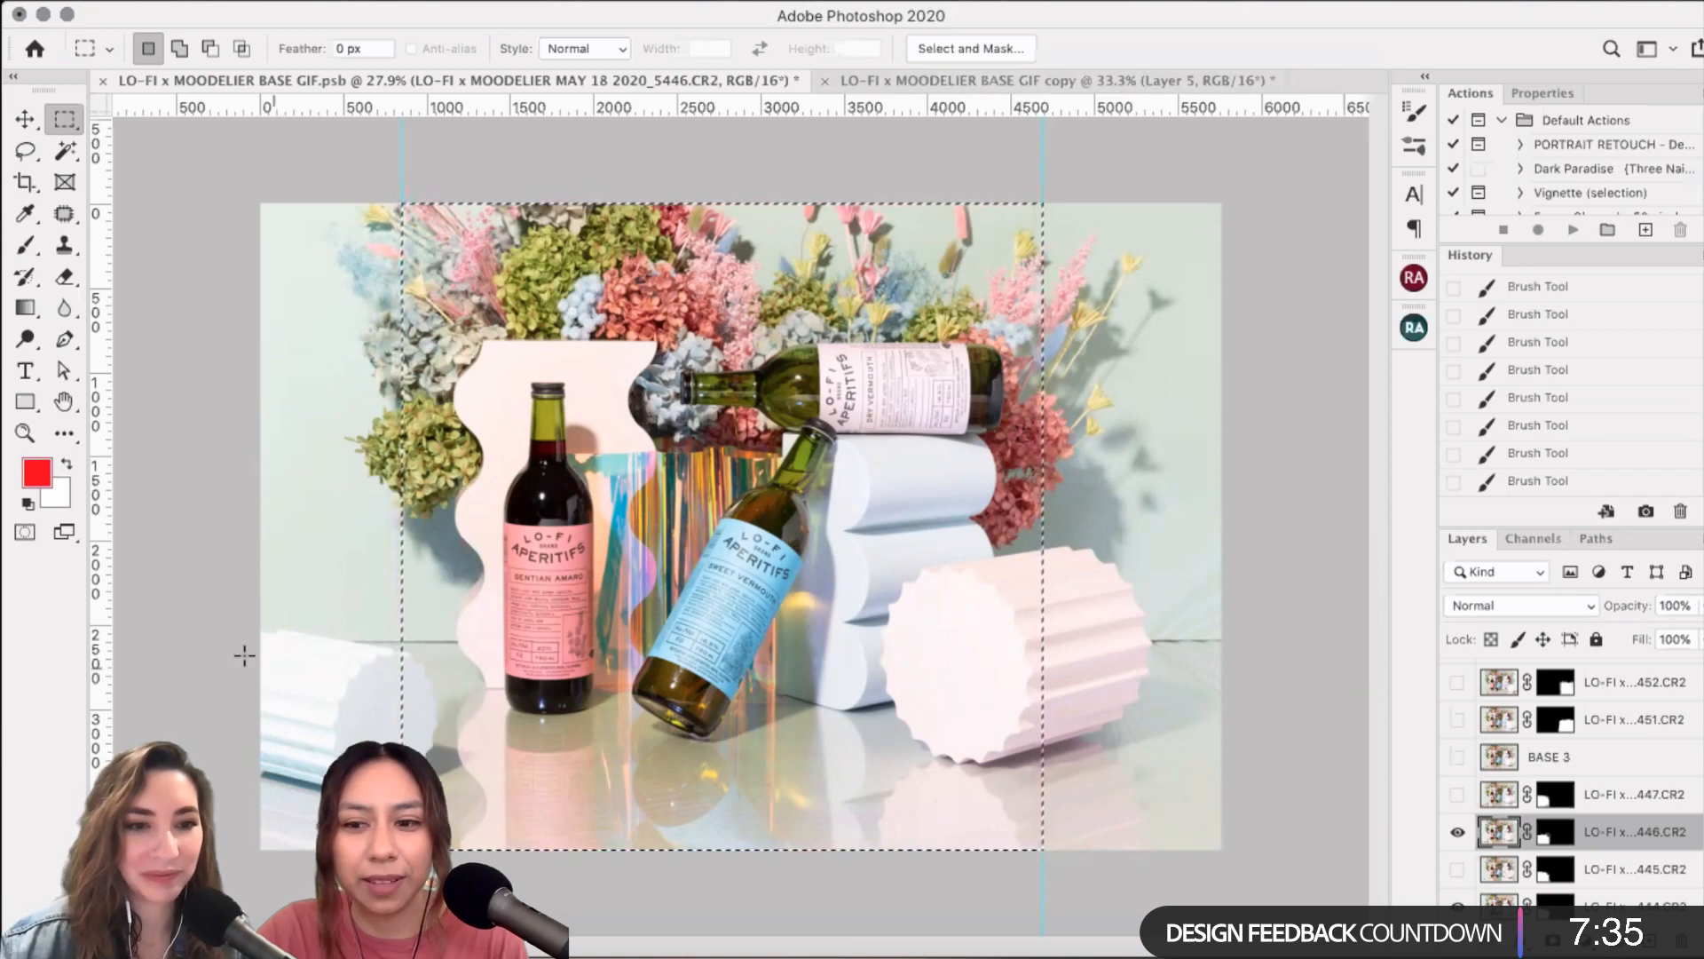
key("ctrl+Tab")
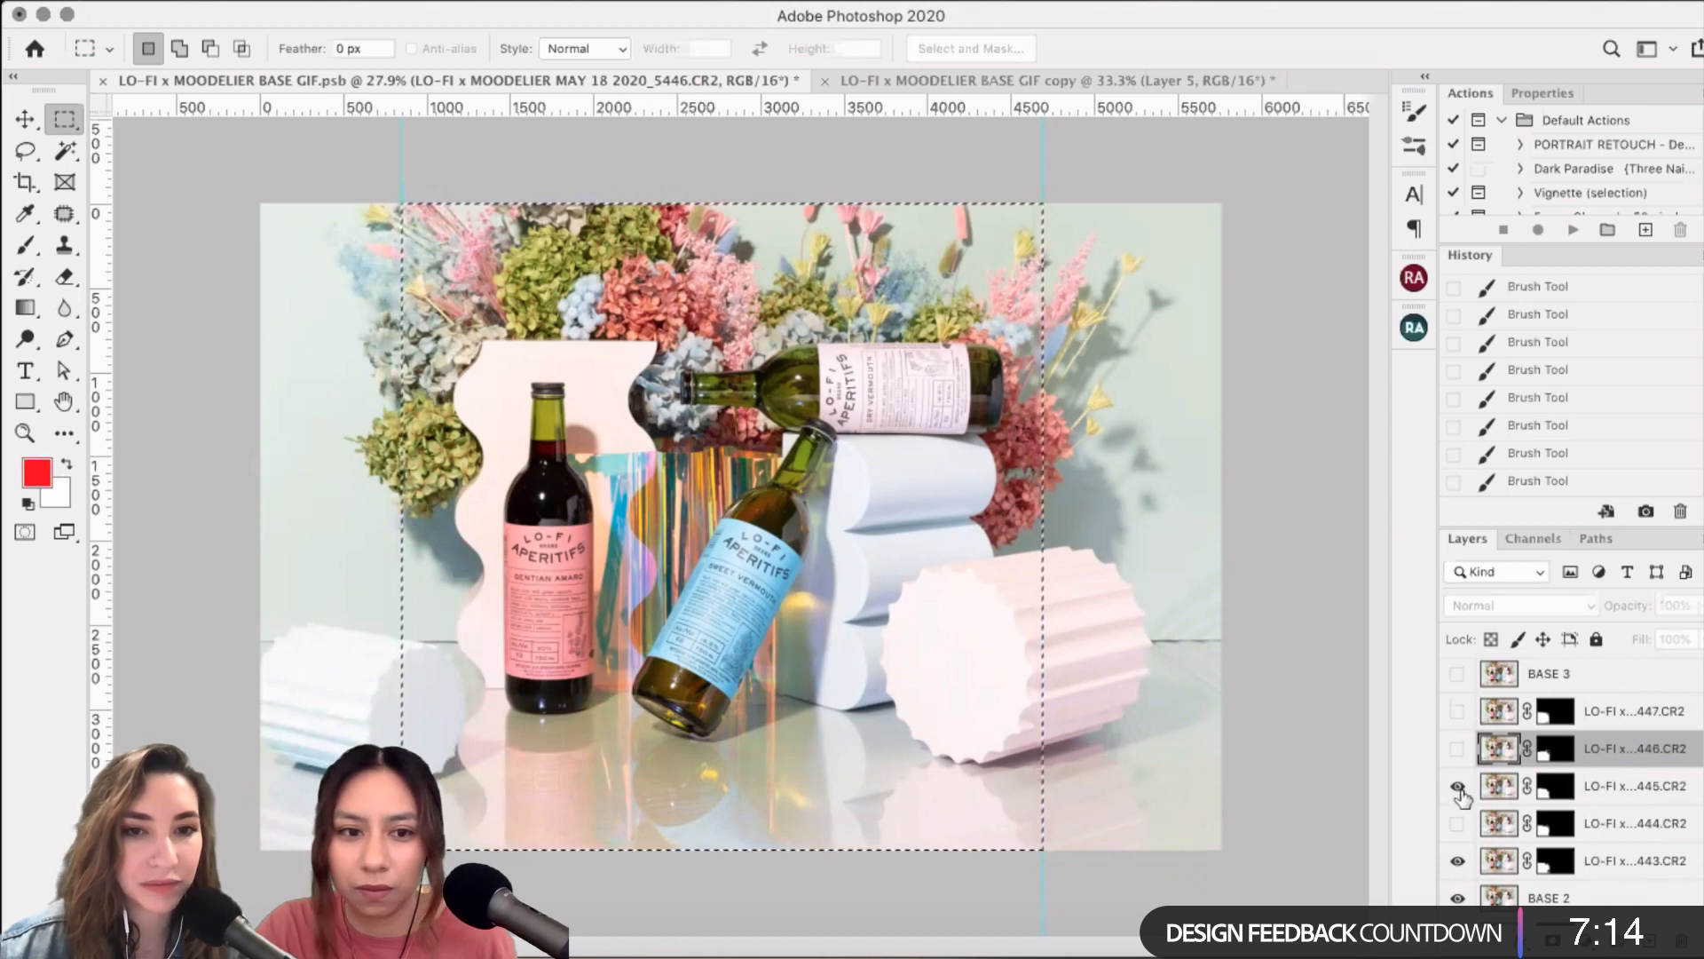
- In the original document, check the cylinder position by toggling the 5445 layer, and leave the 5444 layer shown instead
left_click(1458, 790)
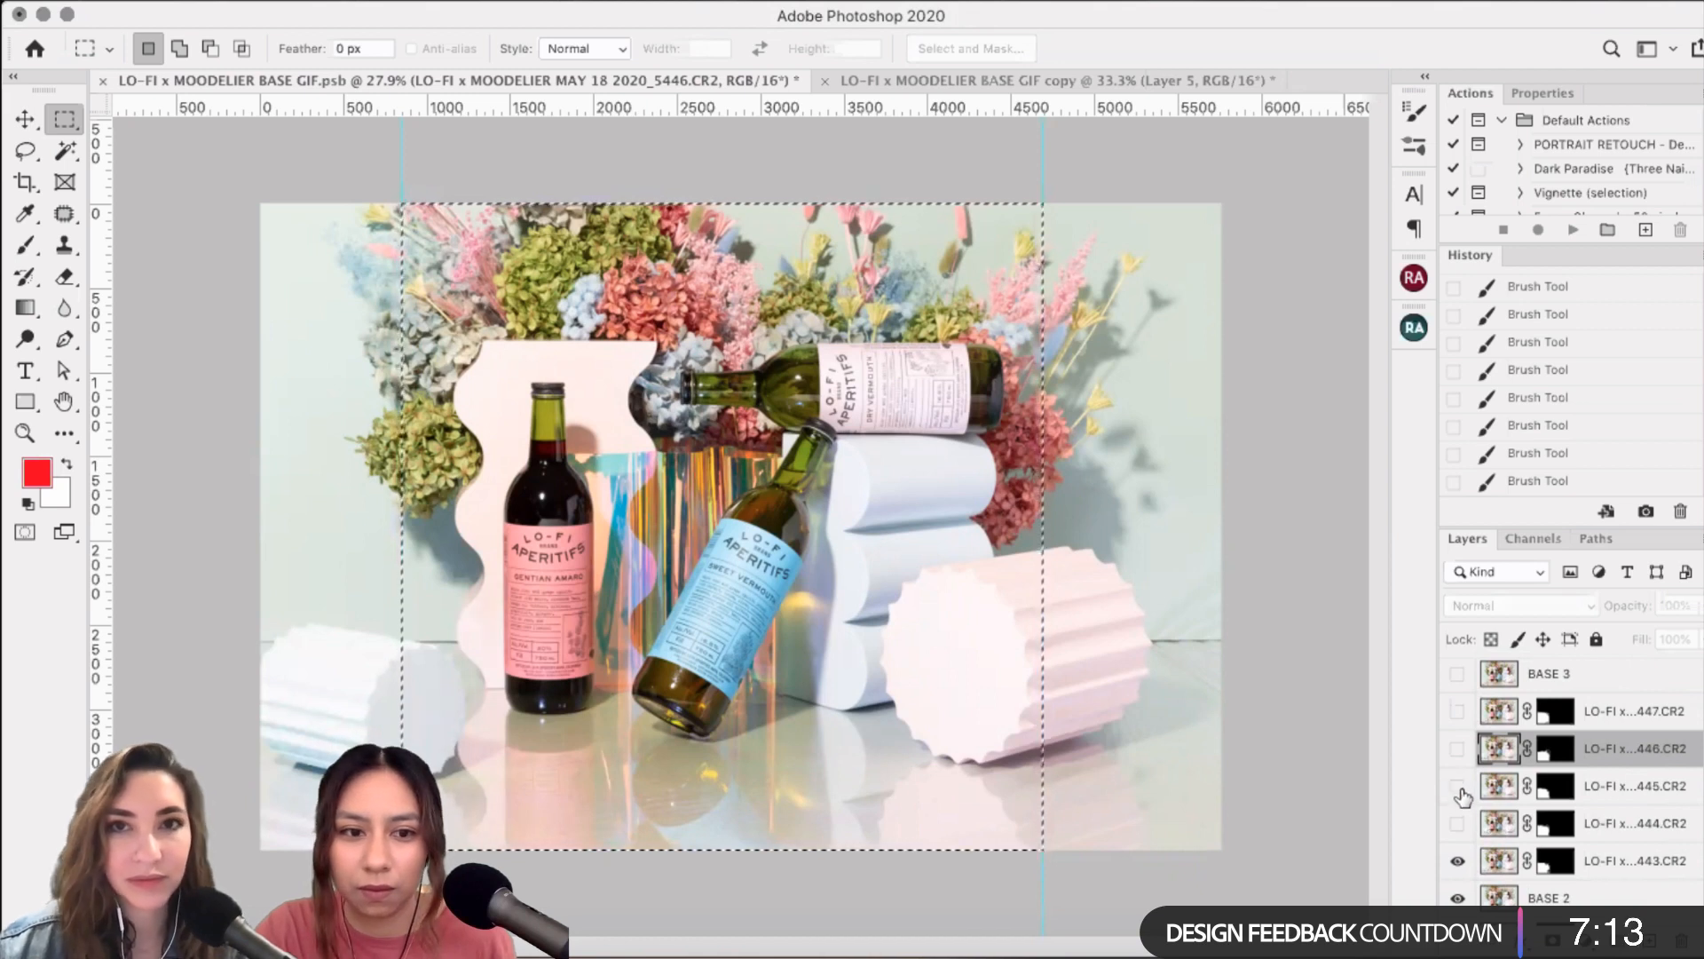
left_click(1459, 789)
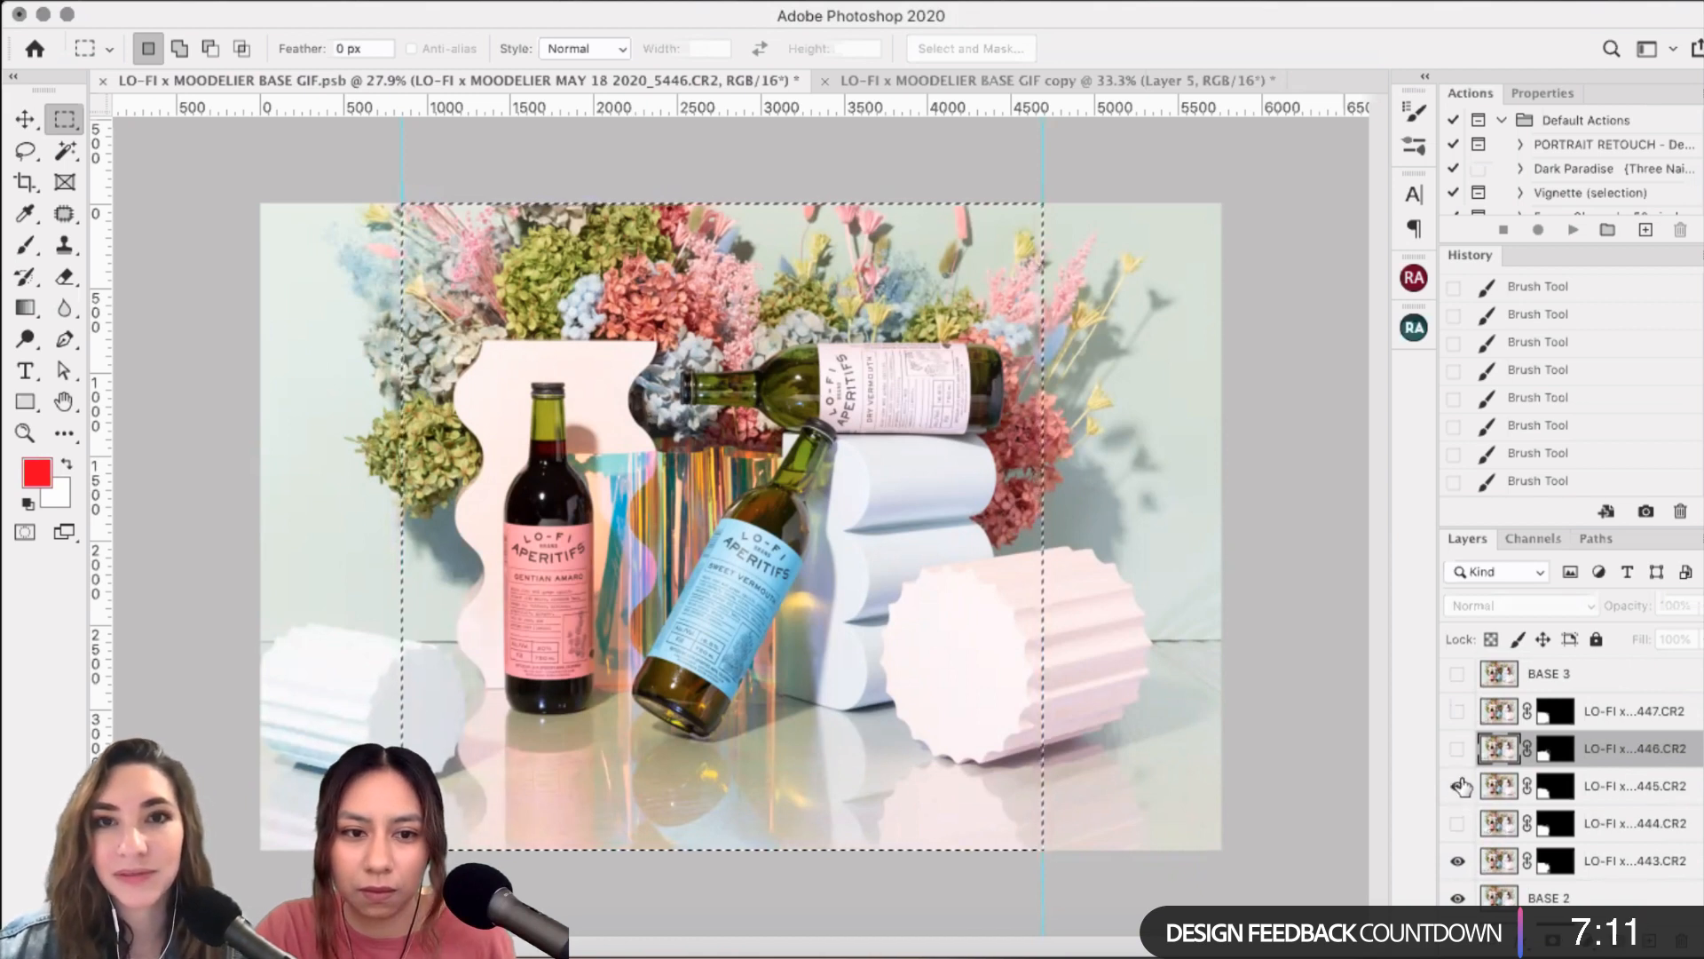
left_click(1459, 789)
left_click(1459, 788)
left_click(1458, 825)
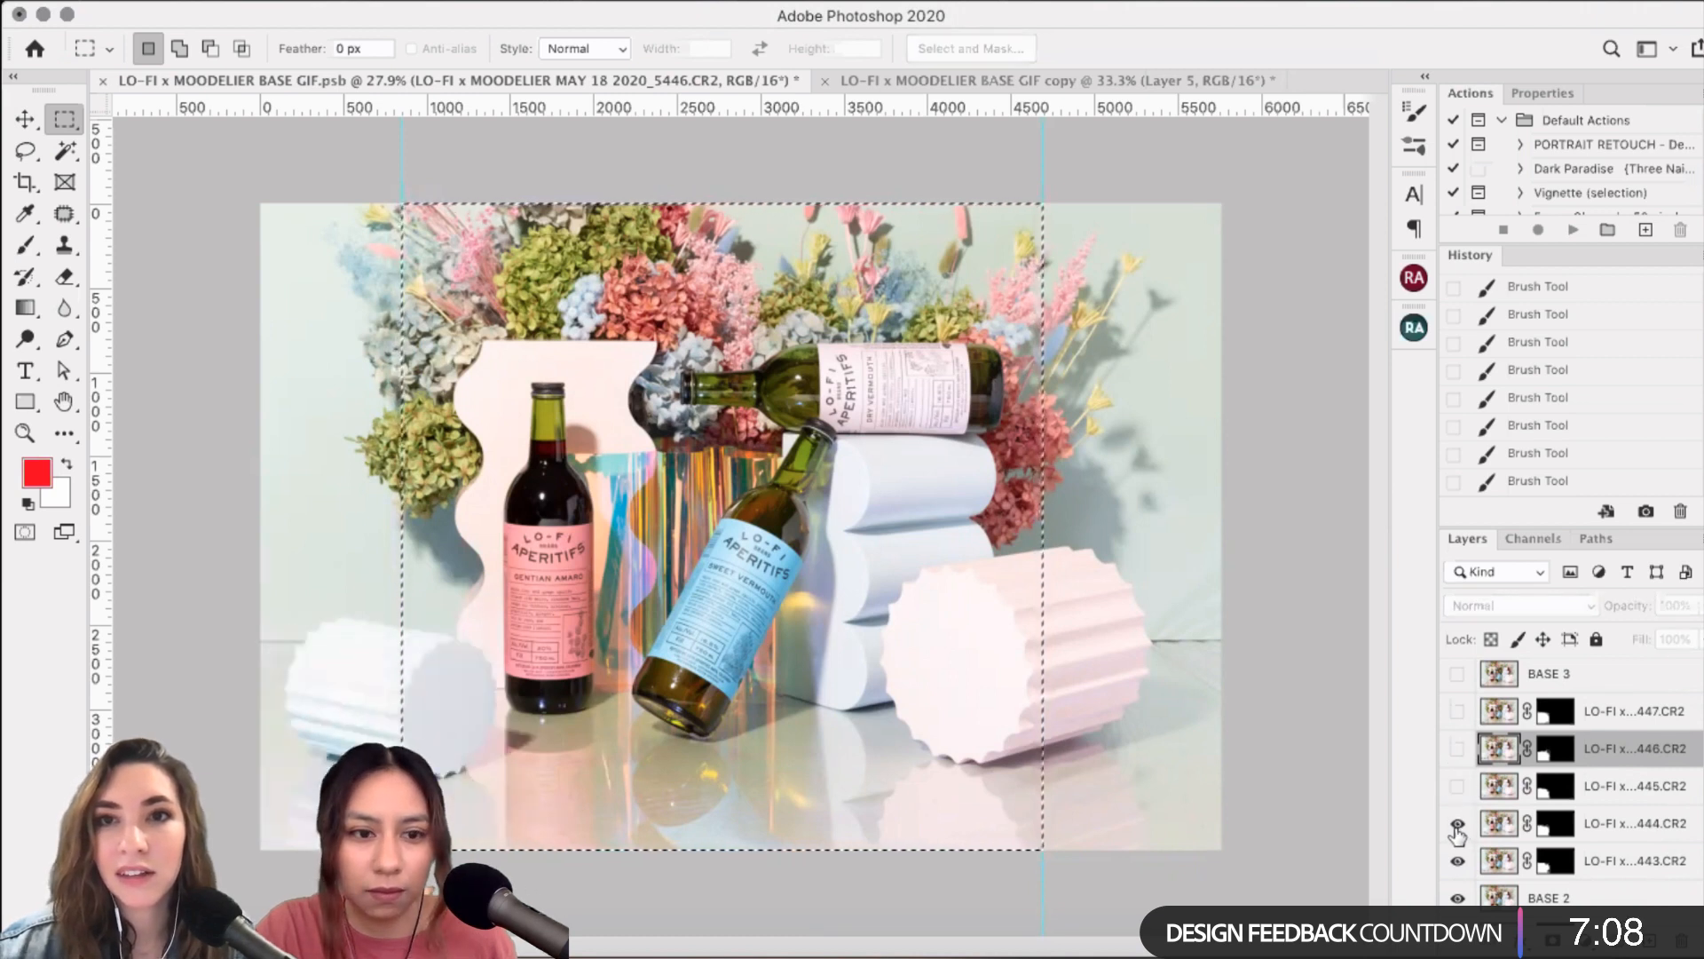
- Select the 5444 layer, paste its square into the cropped copy as a new top frame, and toggle that frame to compare
left_click(1616, 830)
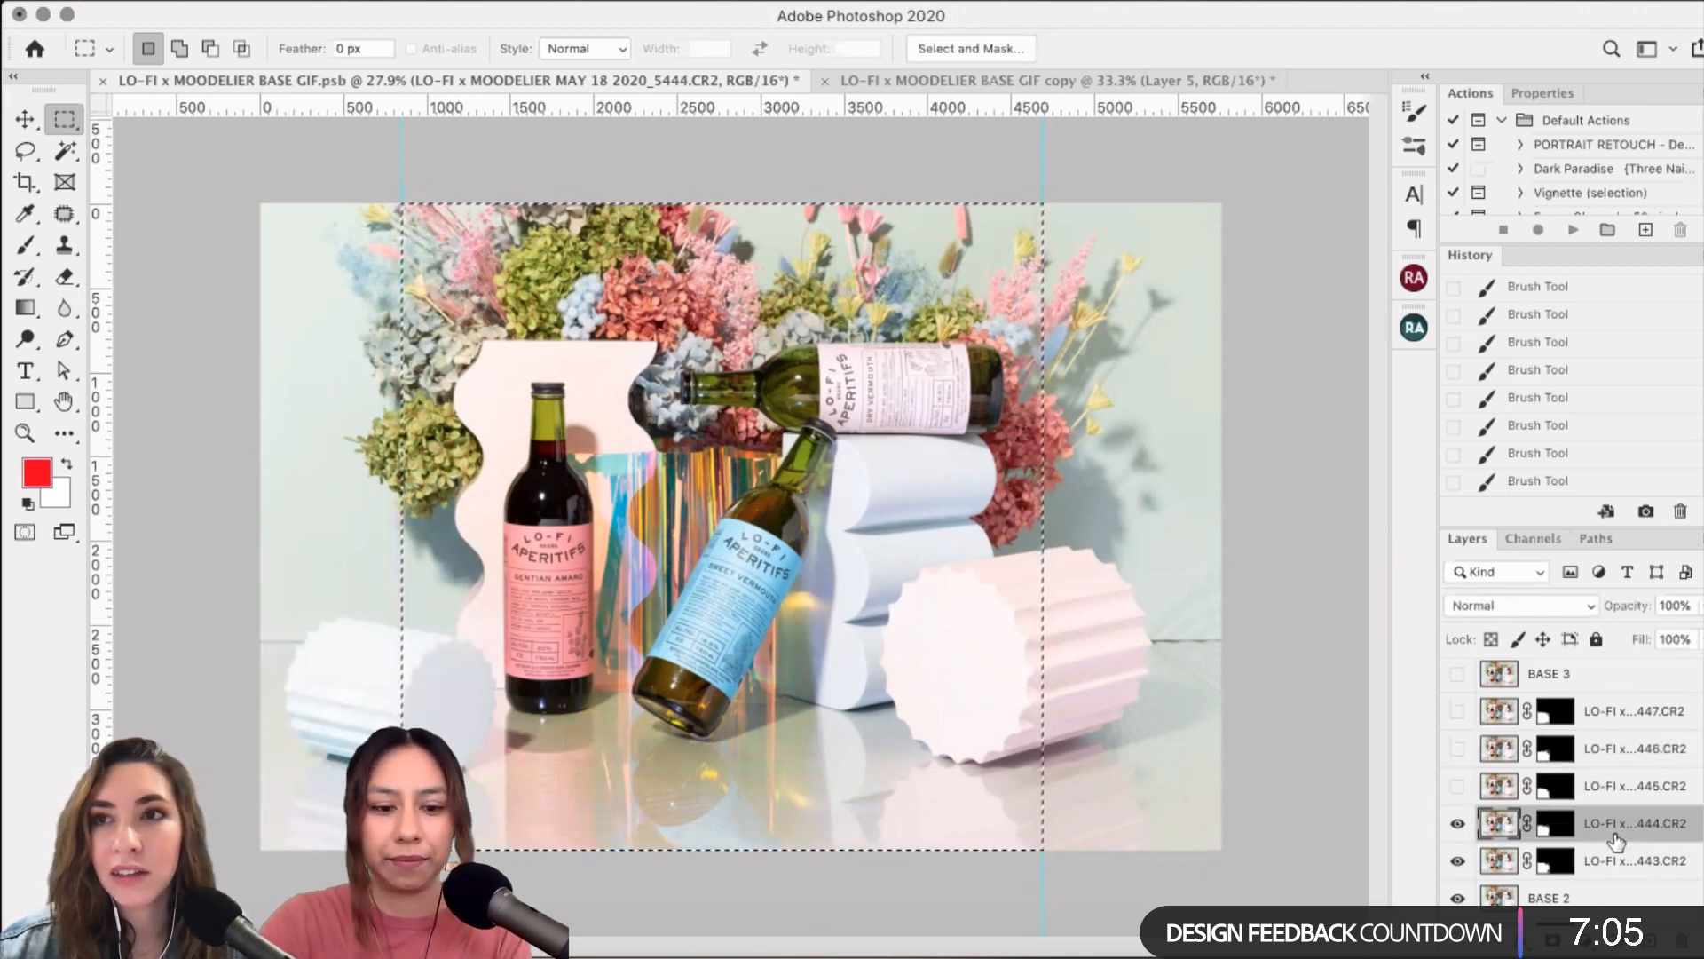
left_click(1172, 80)
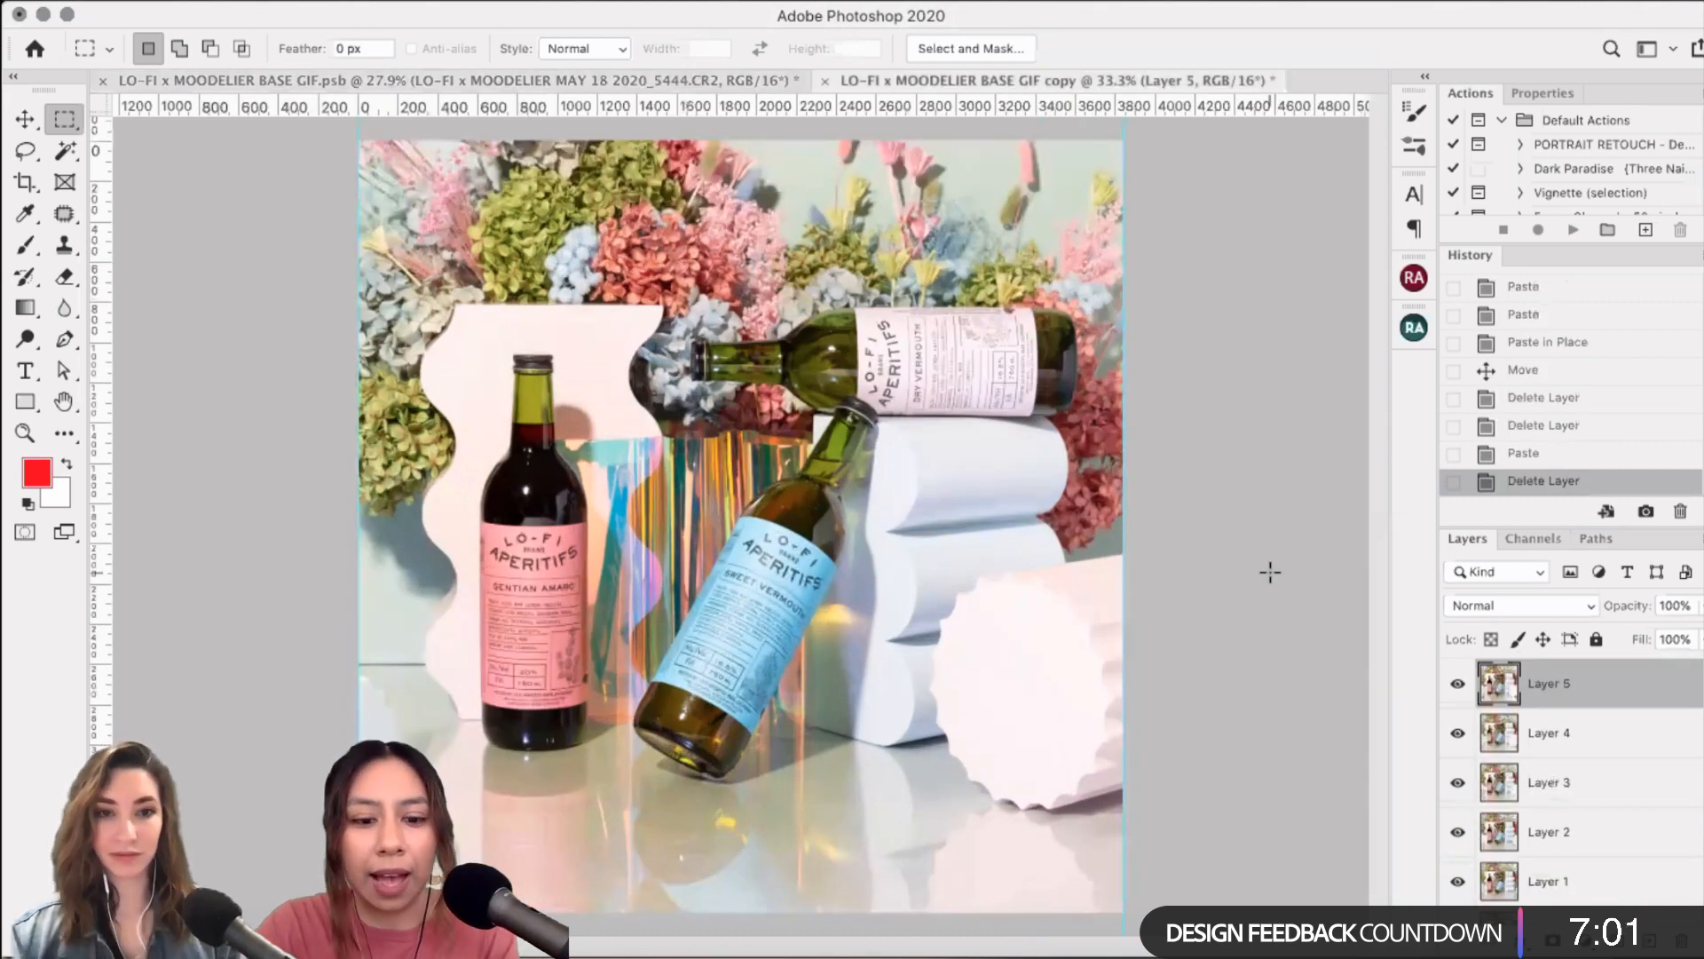
key("super+v")
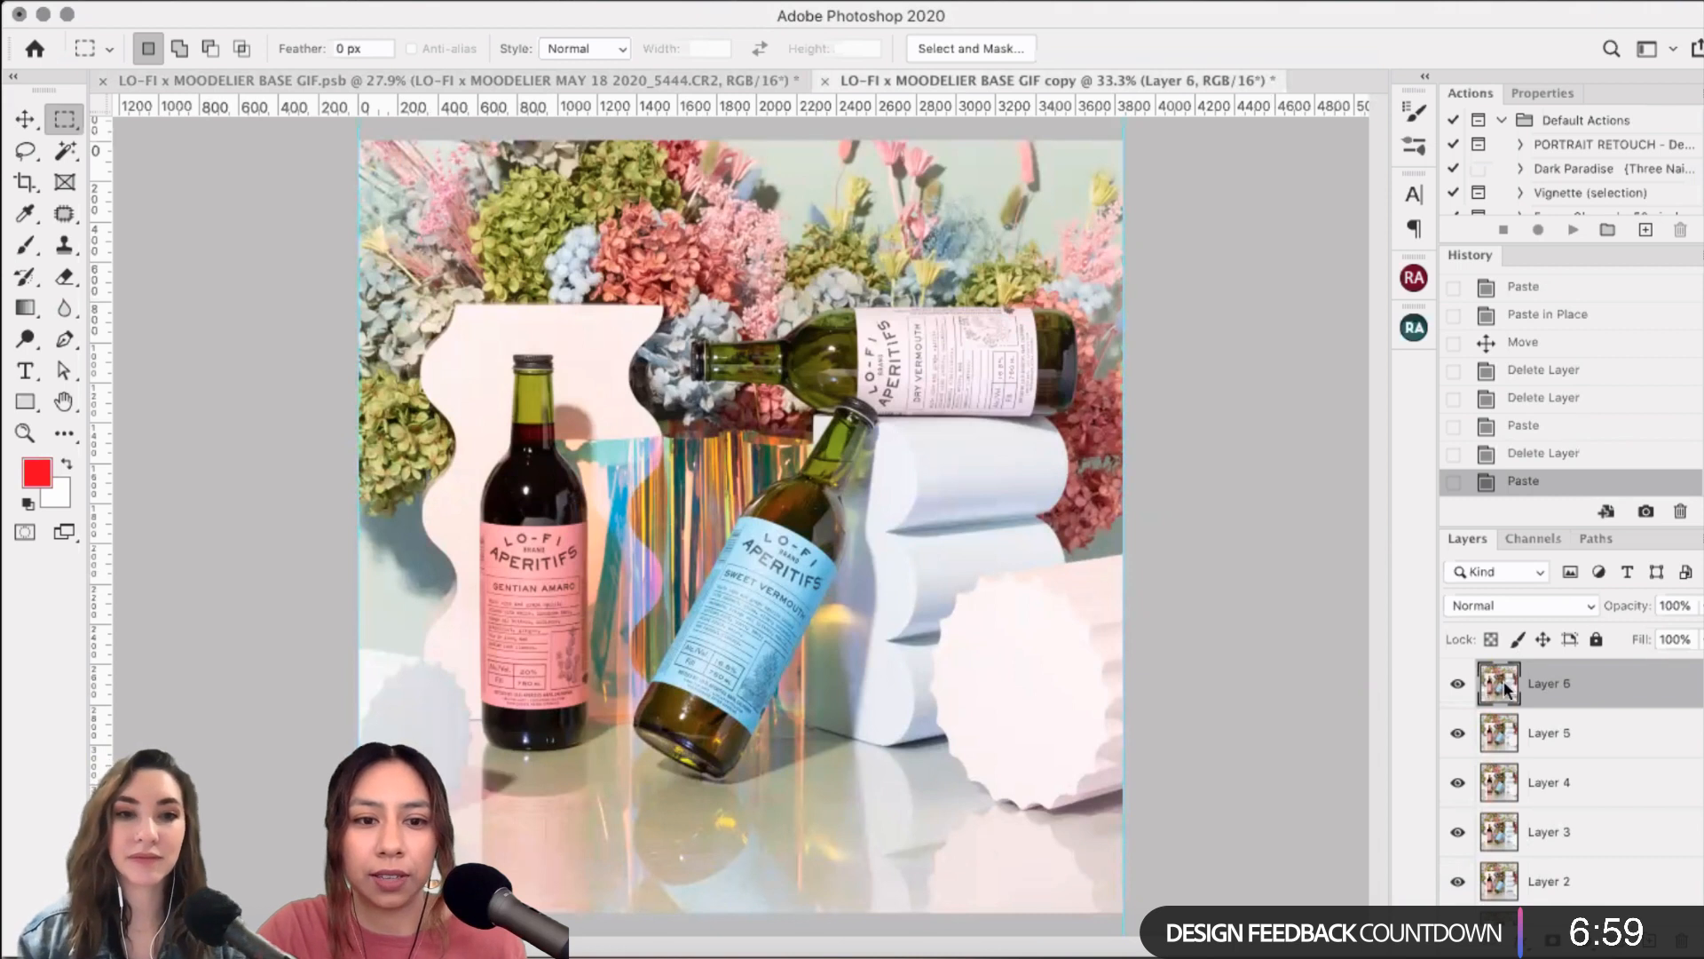
left_click(1456, 685)
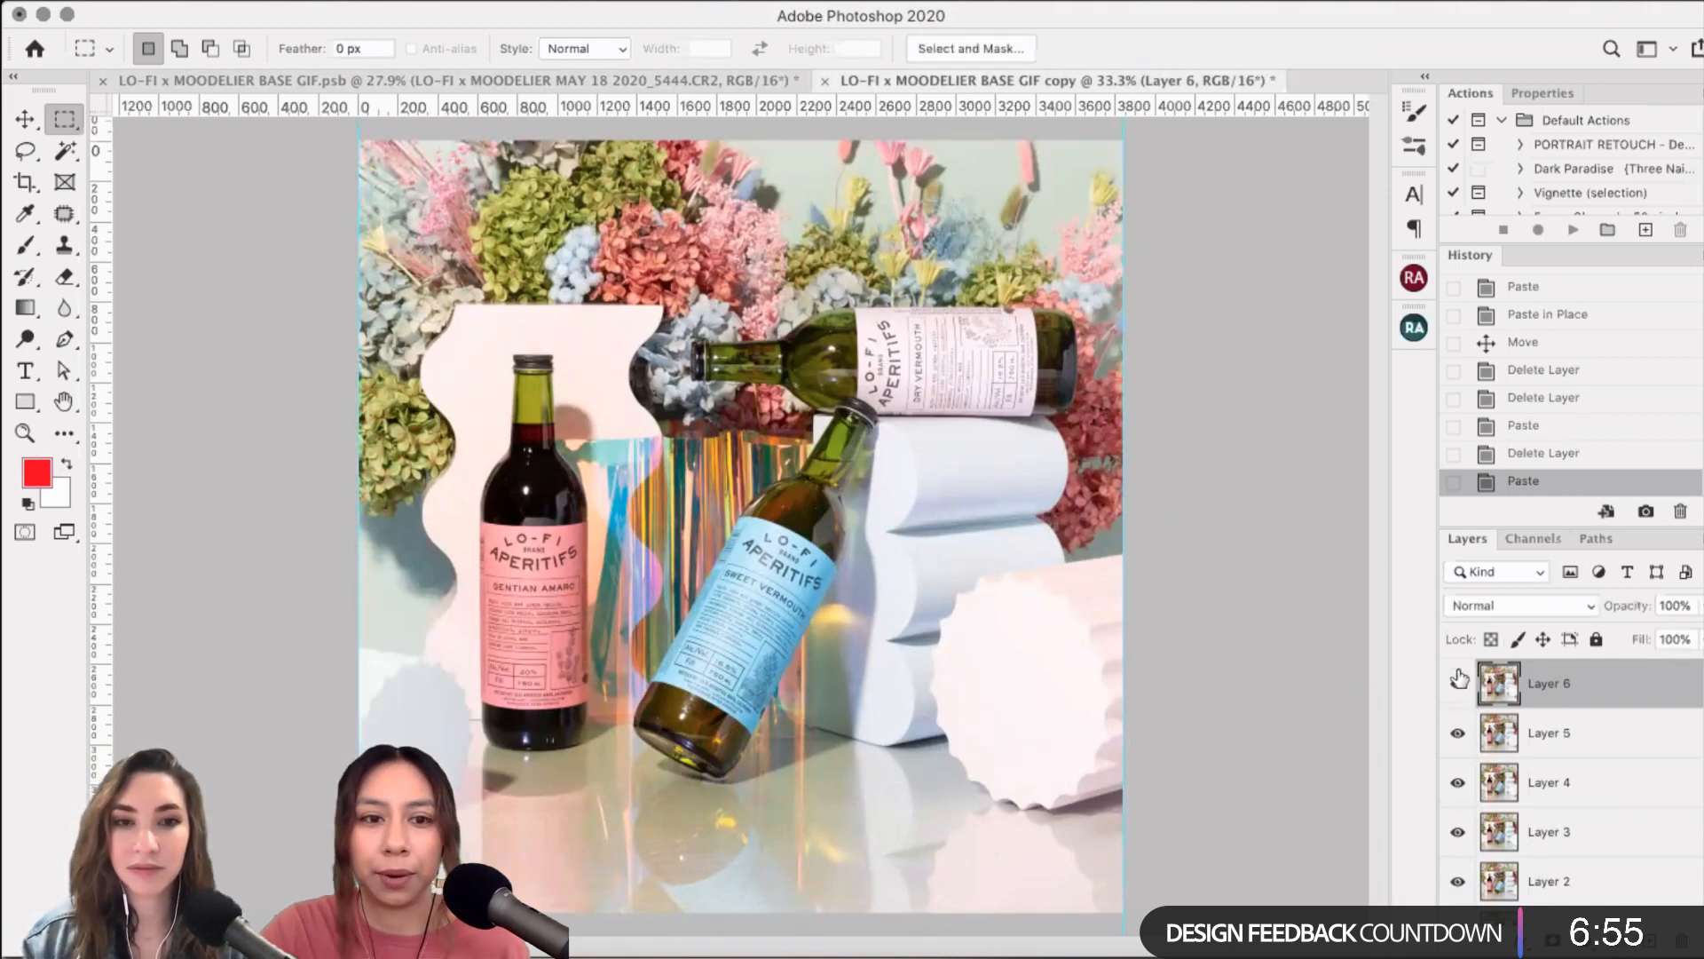
- In the original, hide the 5444 and 5443 layers, select BASE 2, and paste its square into the cropped copy as a new frame
left_click(561, 84)
scroll(1544, 835, "down", 4)
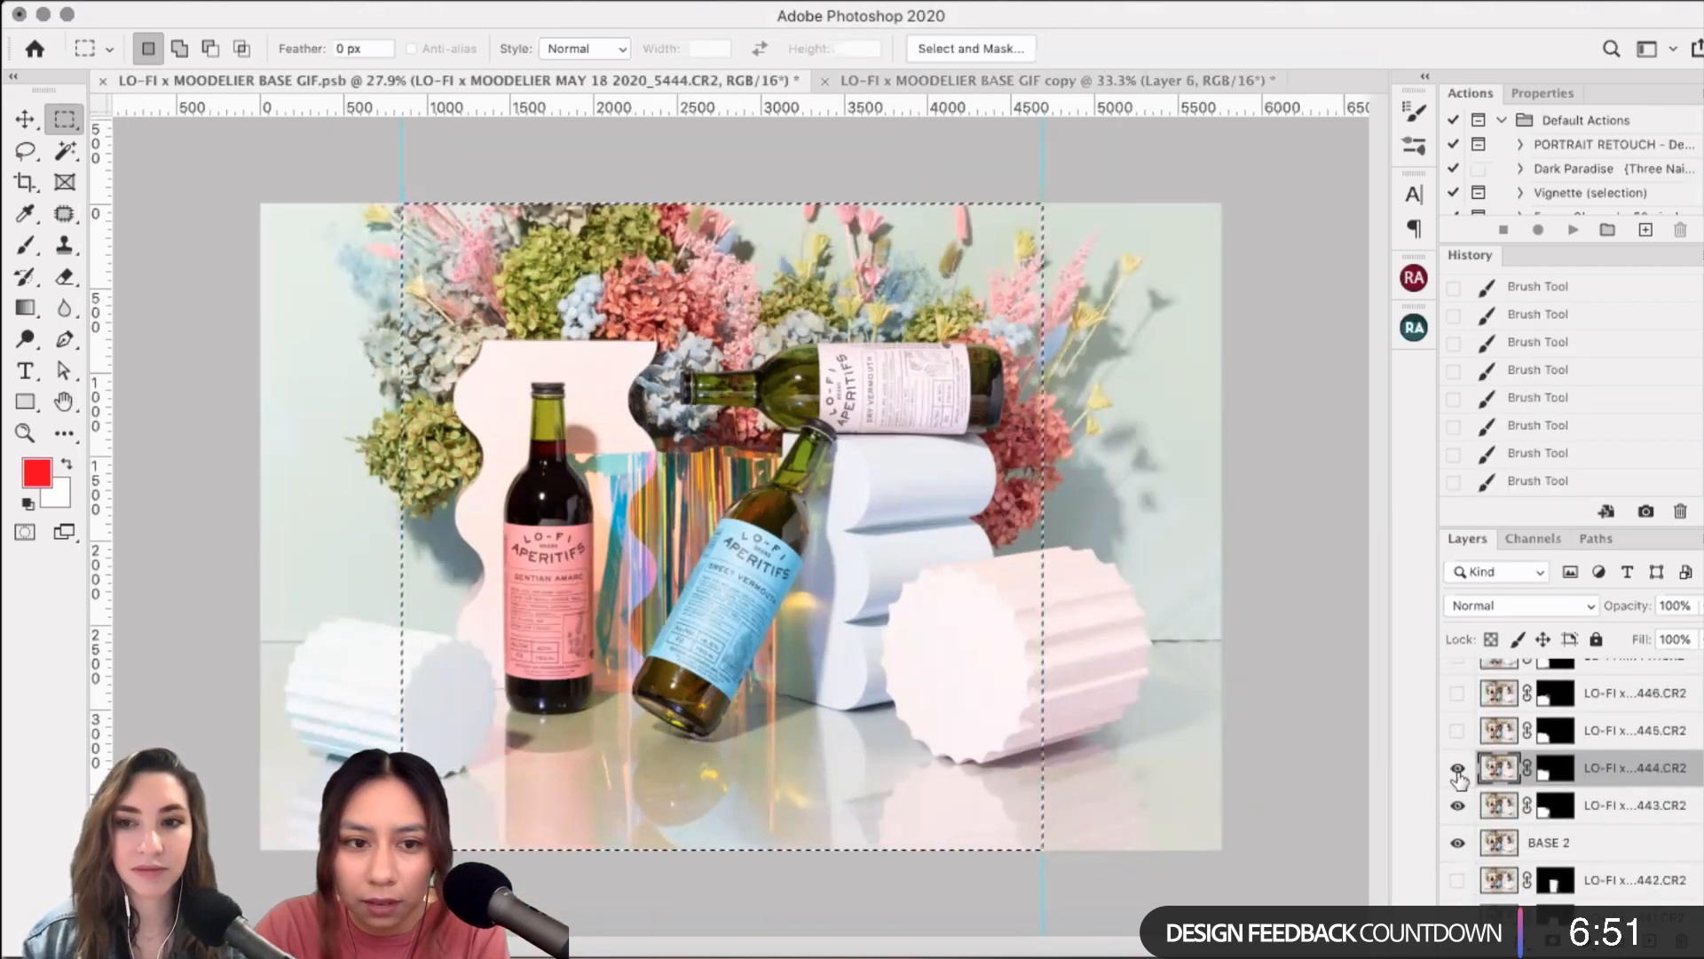
left_click(1456, 767)
left_click(1456, 805)
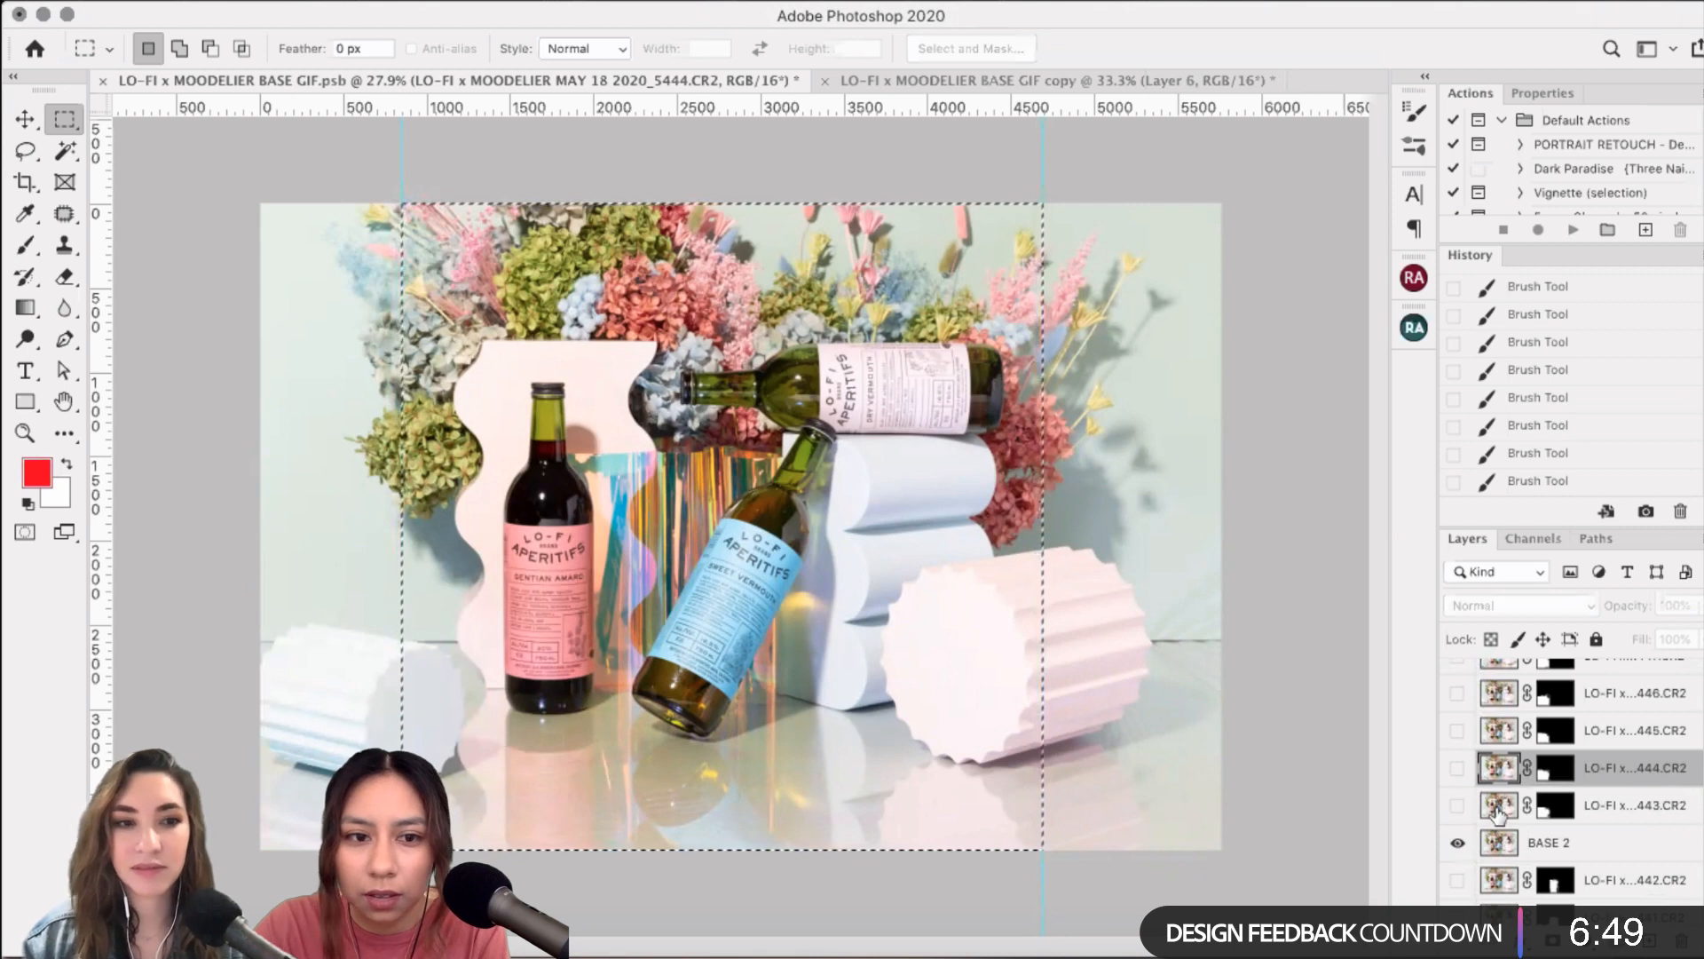
left_click(1607, 854)
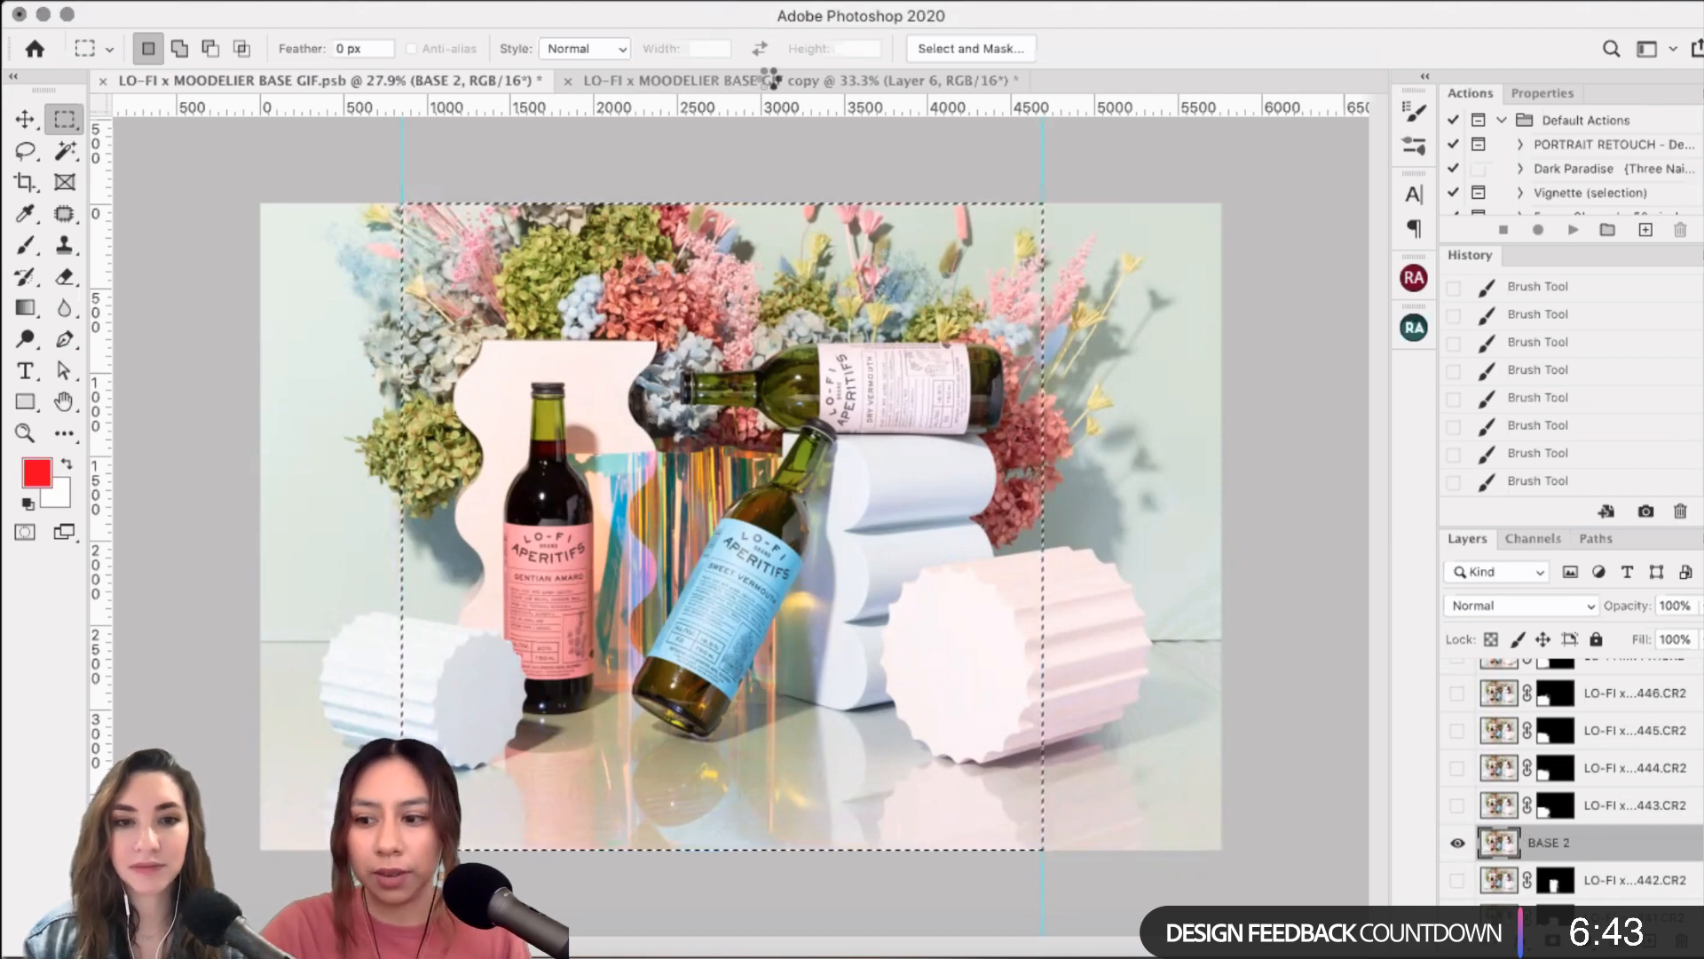
key("ctrl+Tab")
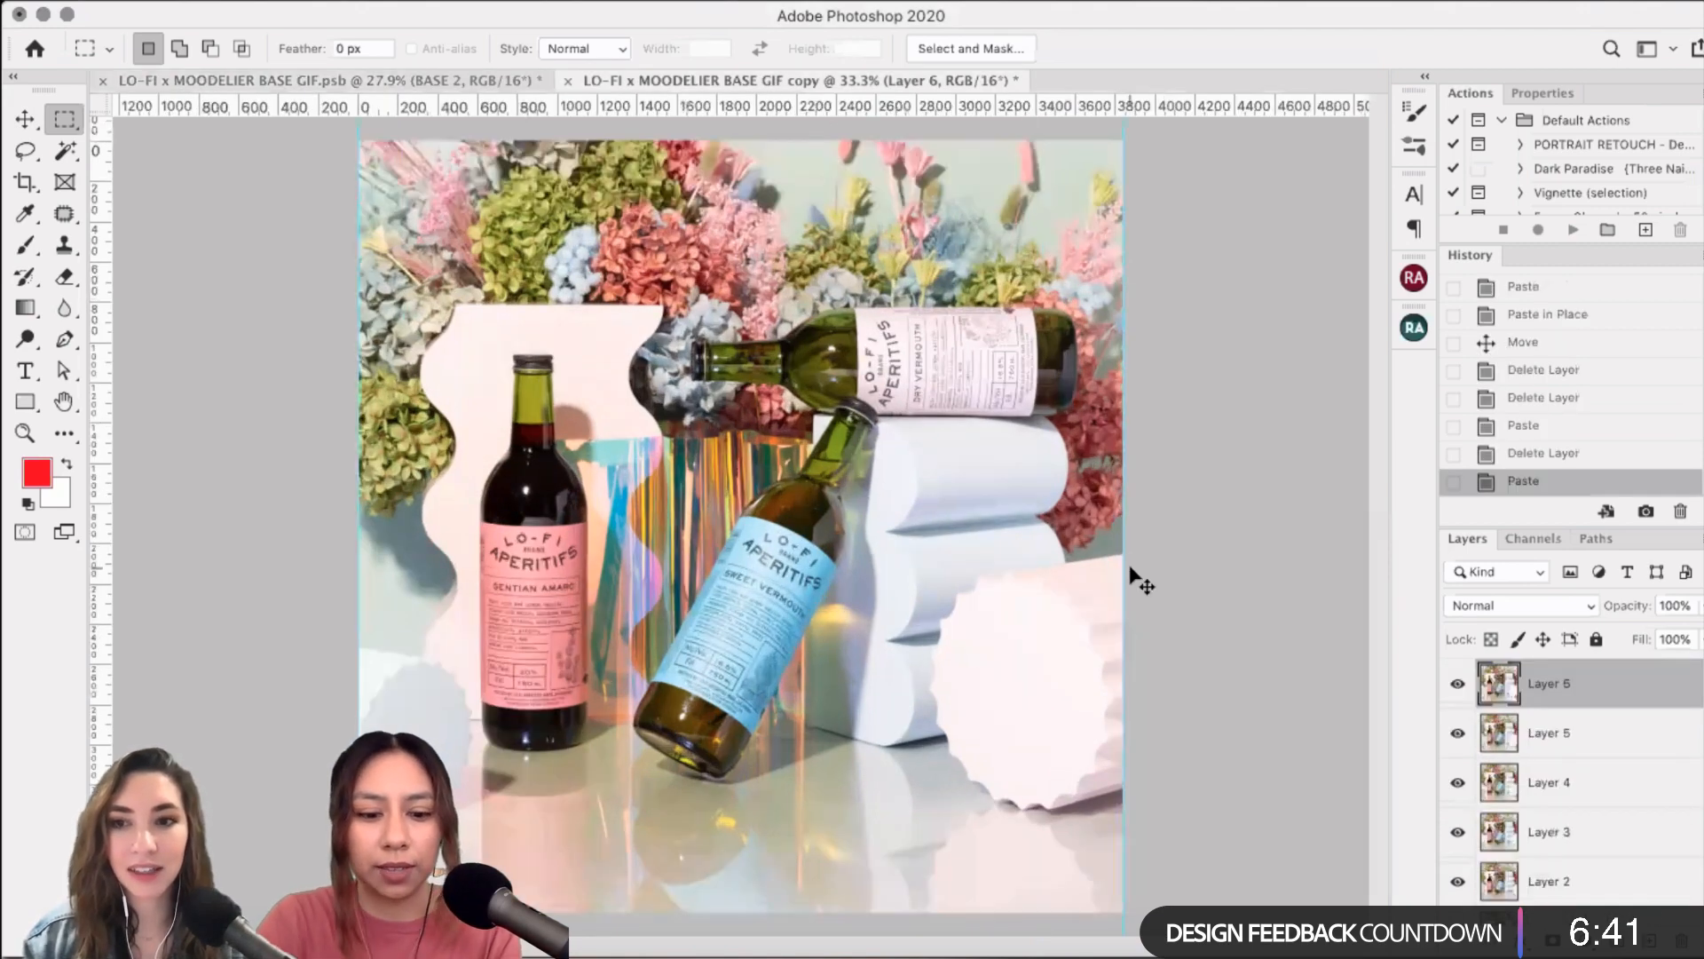
key("ctrl+v")
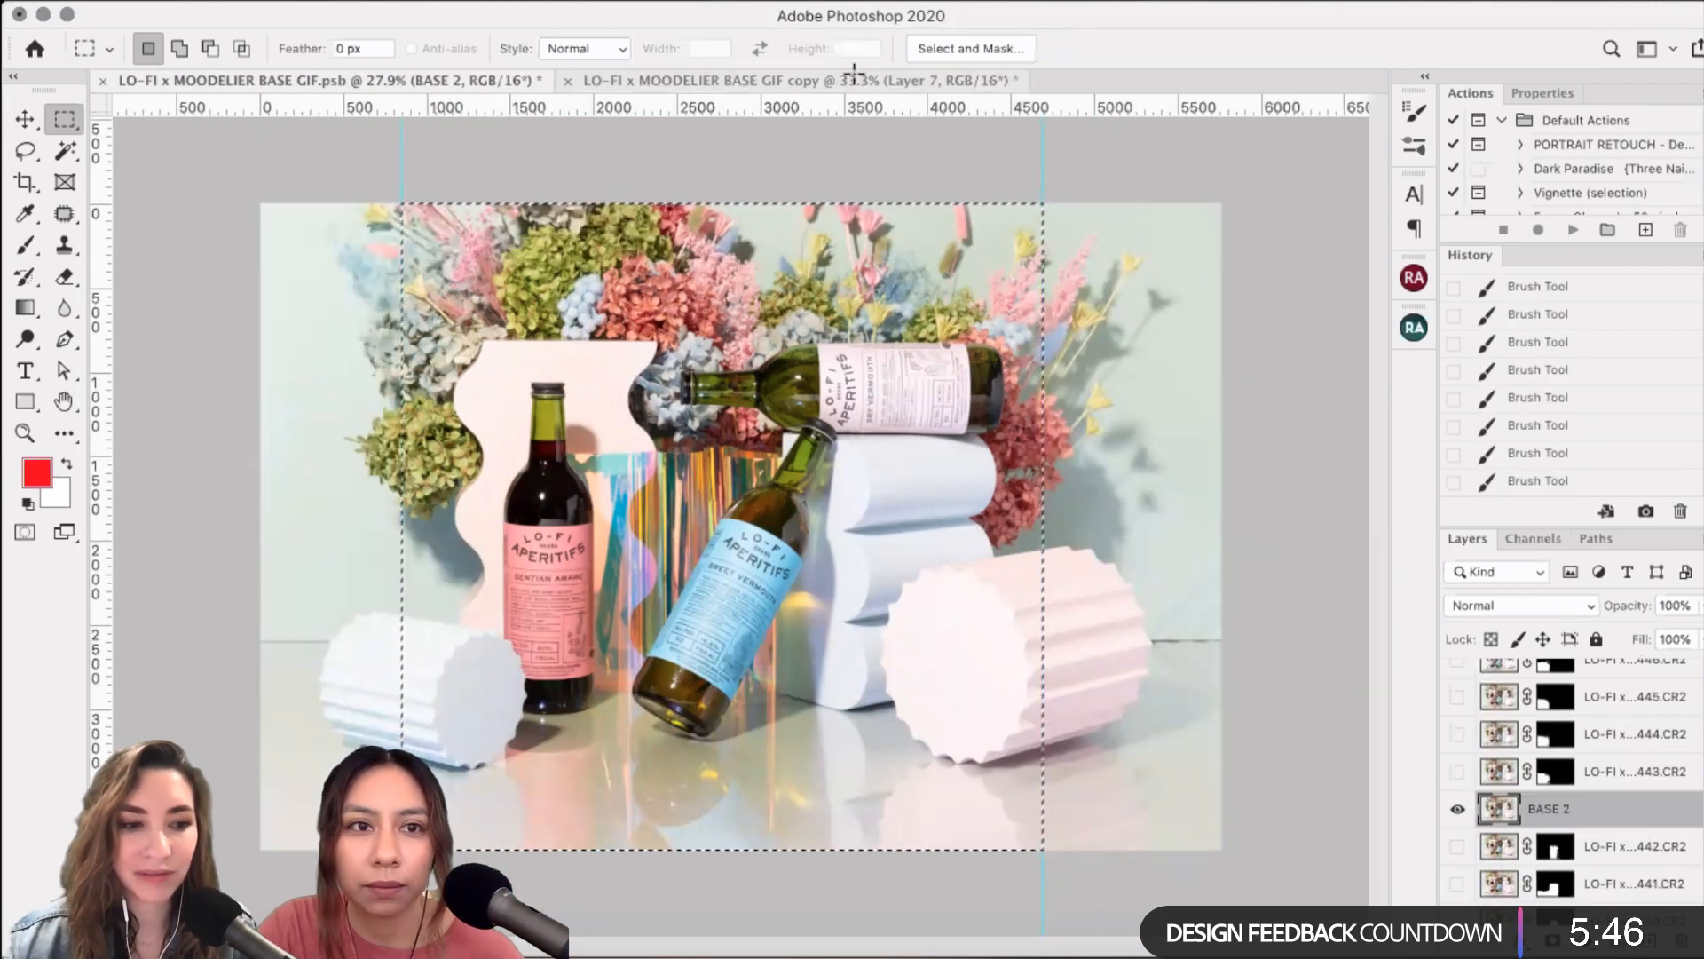
- Check the pasted Layer 7 frame in the cropped copy, and toggle the visibility of BASE 2 in the original to compare
left_click(854, 80)
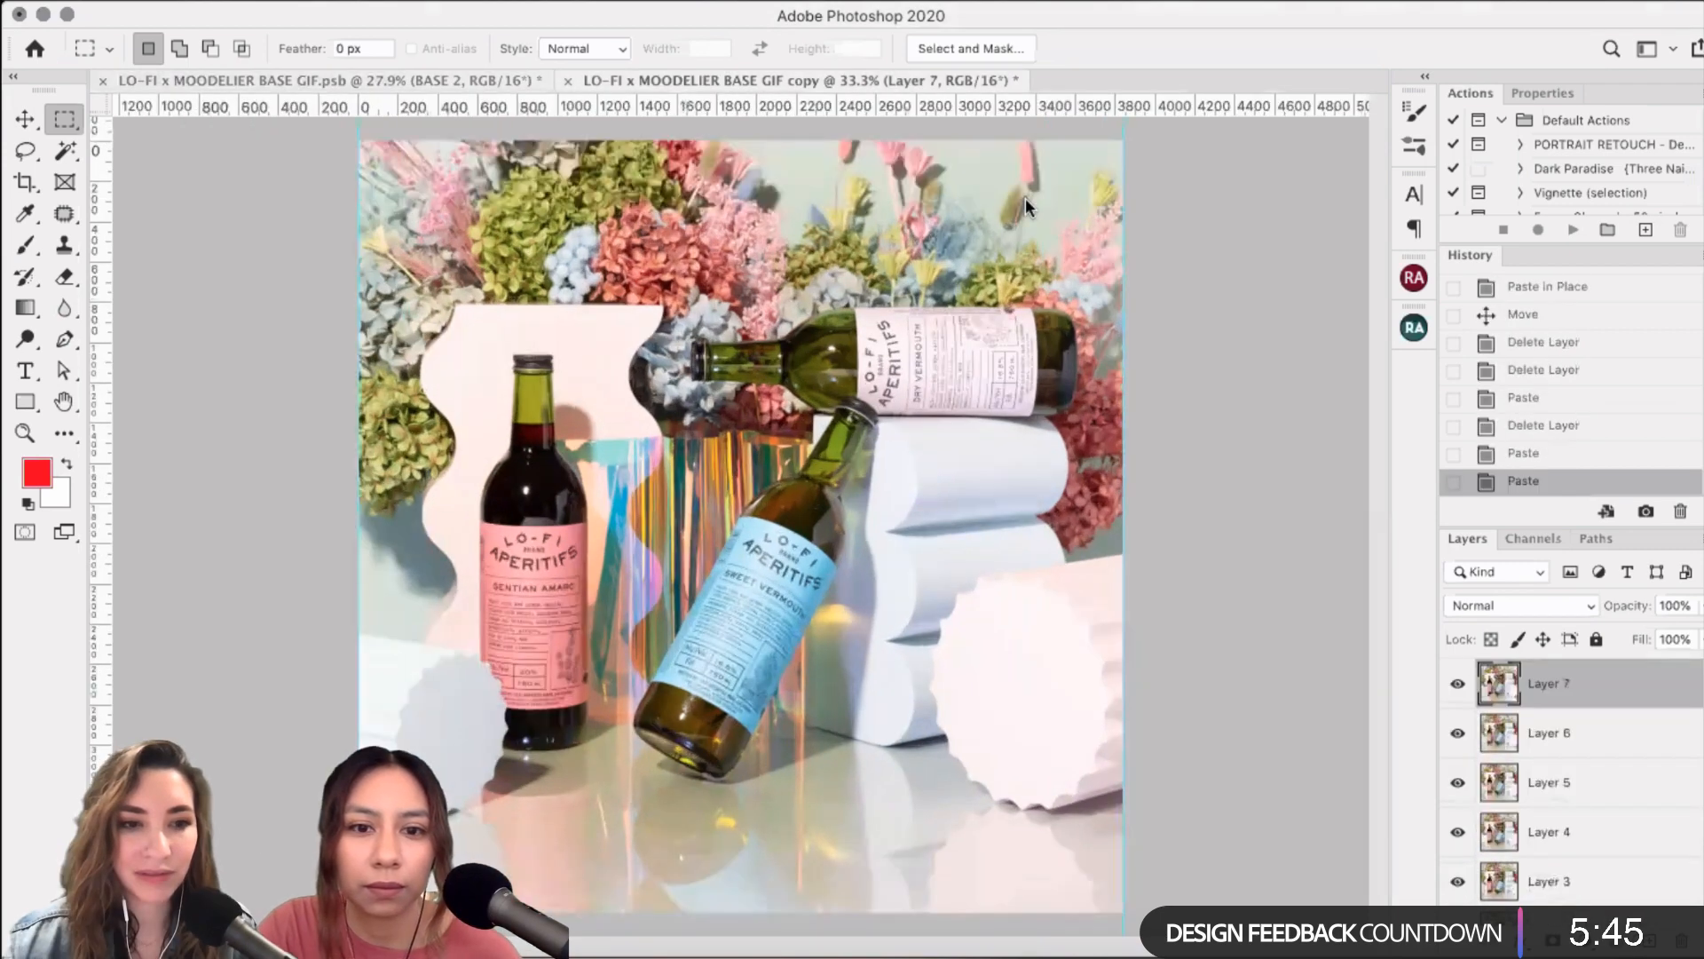
key("ctrl+Tab")
left_click(612, 86)
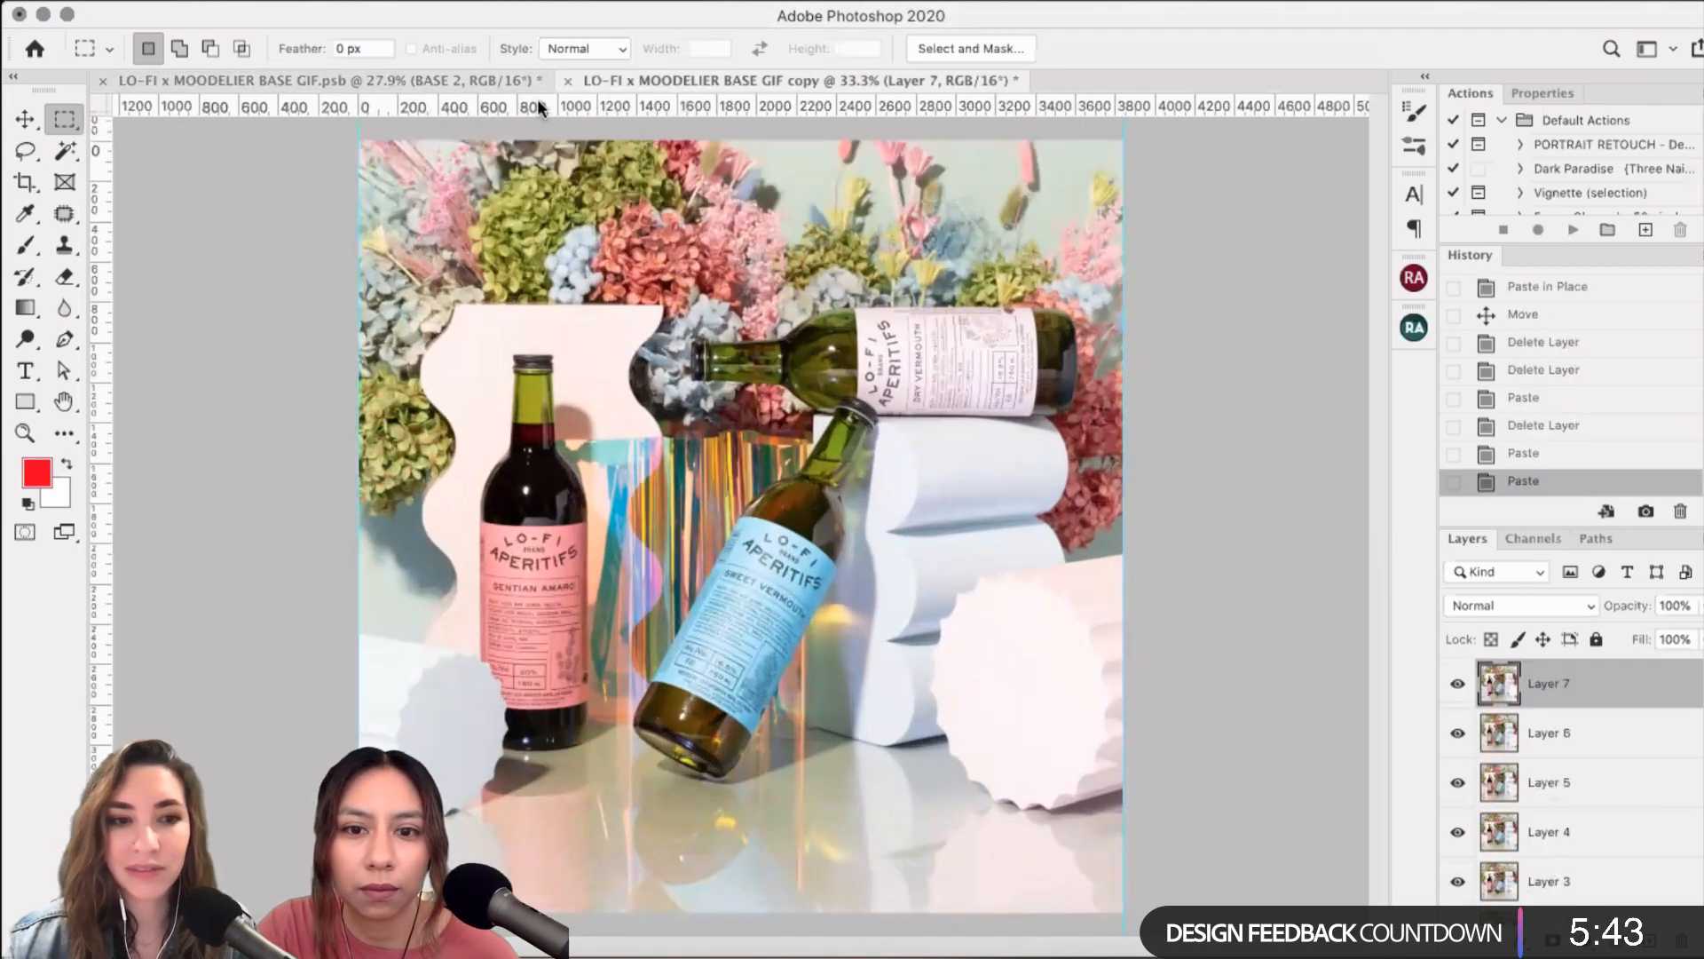
key("ctrl+Tab")
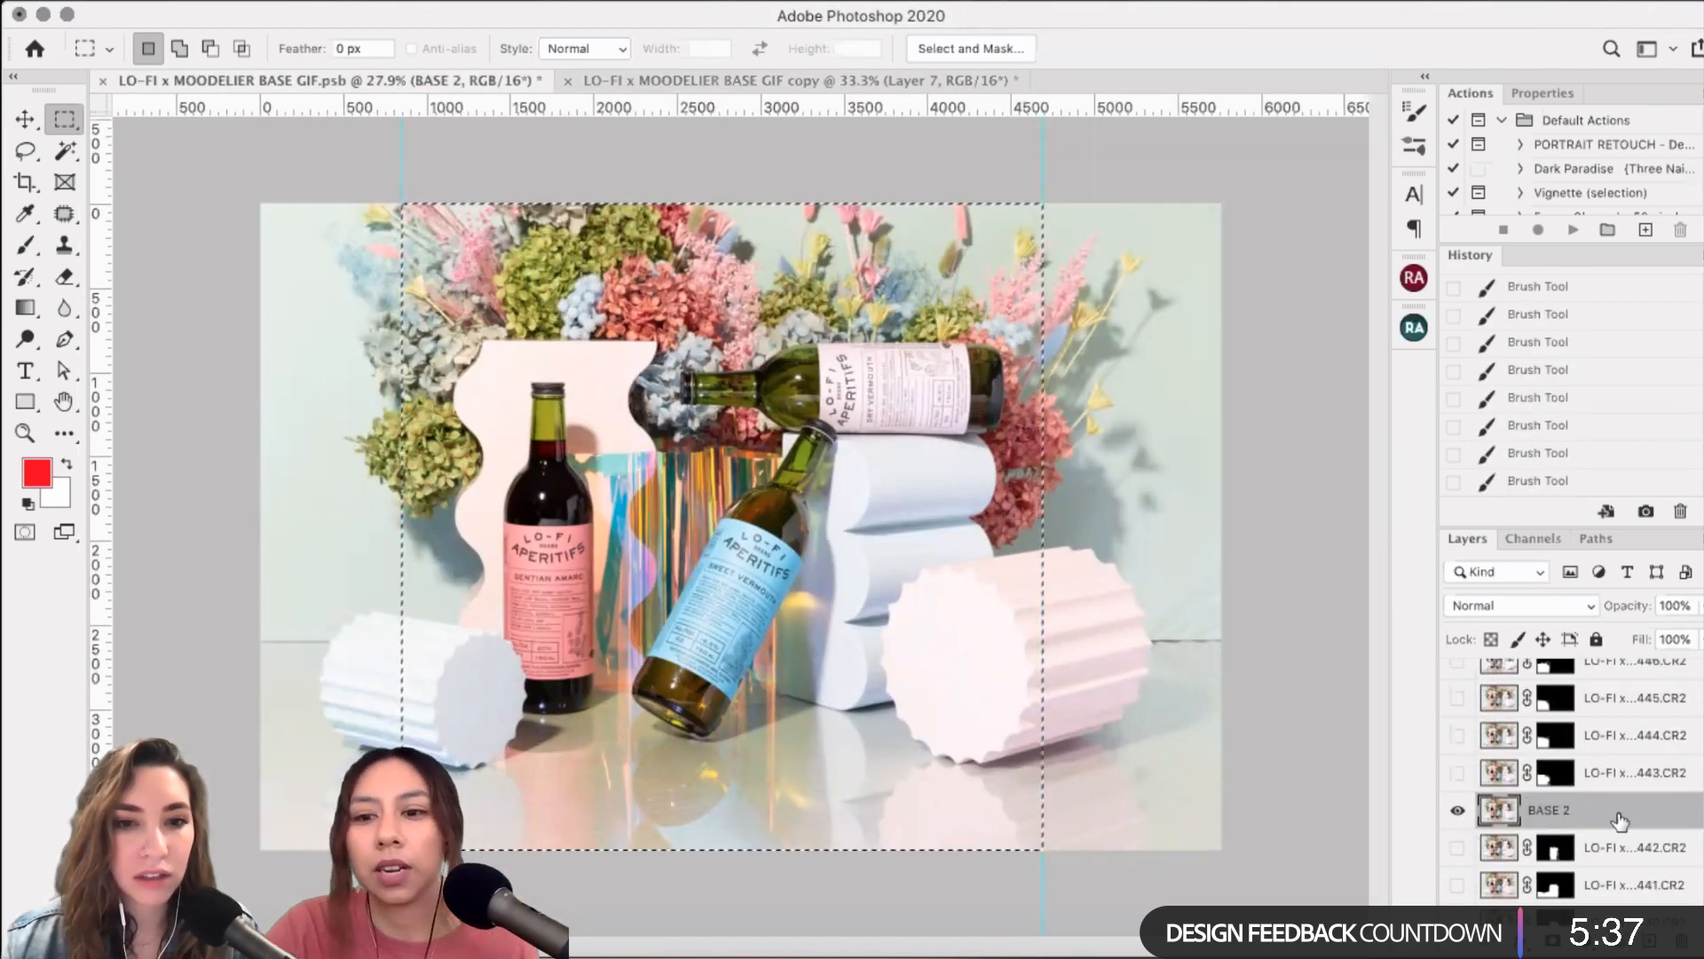
left_click(1458, 811)
left_click(1458, 810)
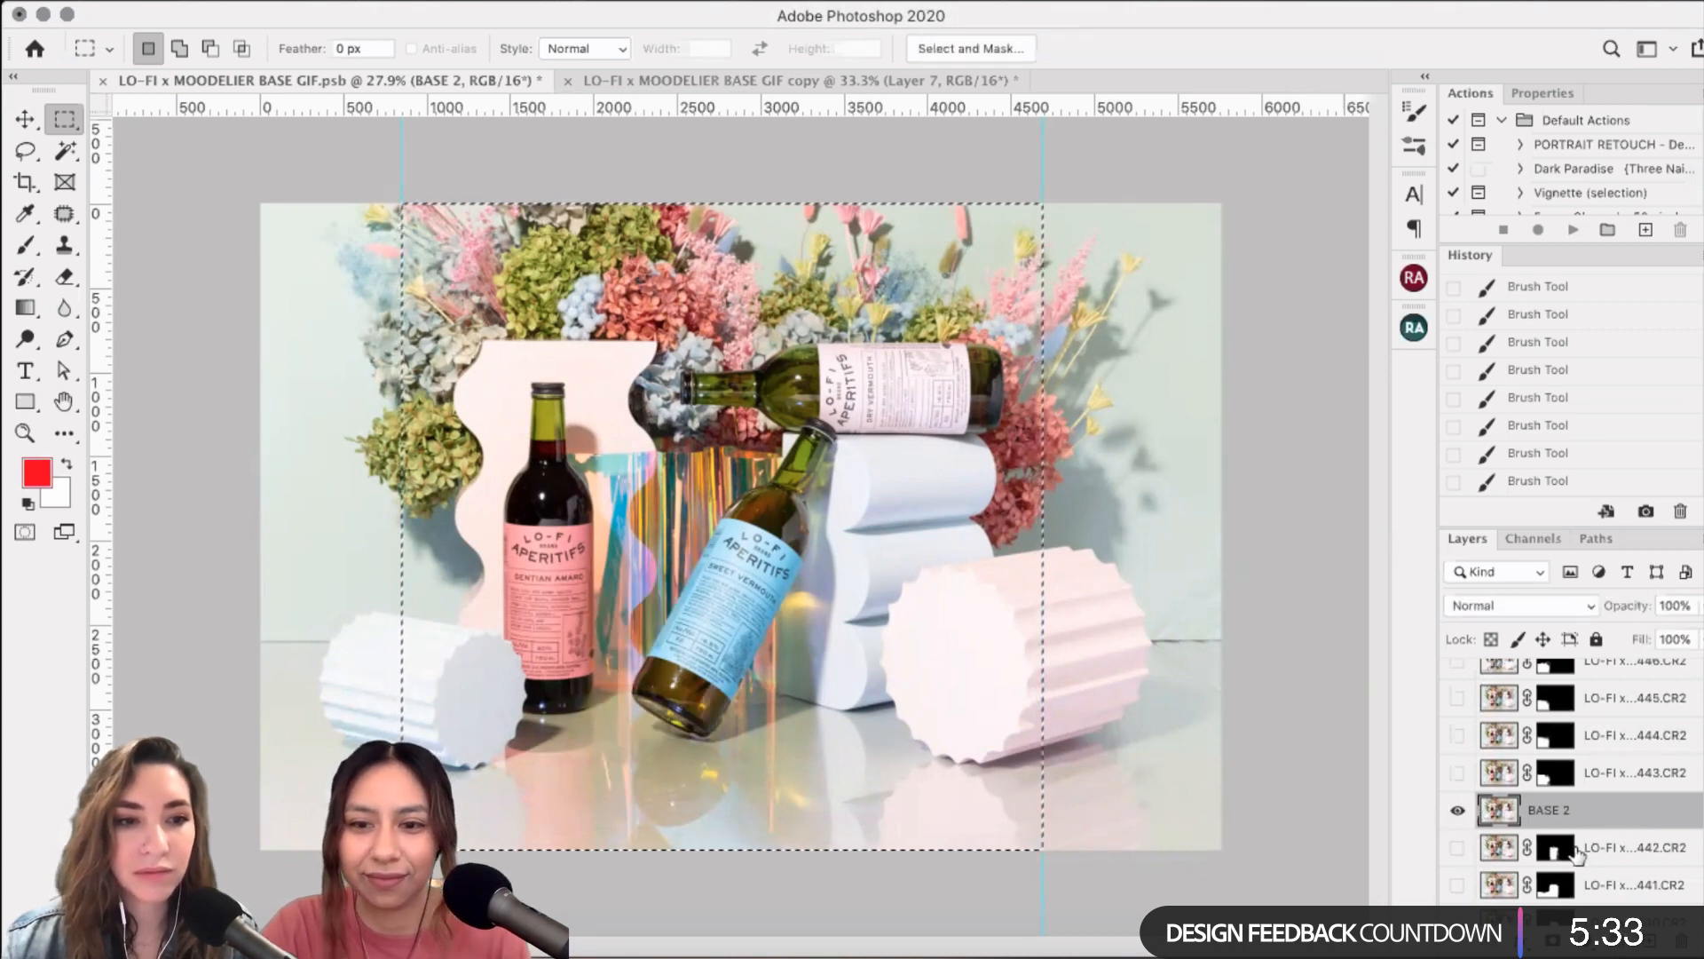
- Compare BASE 2 with the 5442 layer by toggling their visibility, and leave the 5442 layer shown with BASE 2 hidden
left_click(1458, 849)
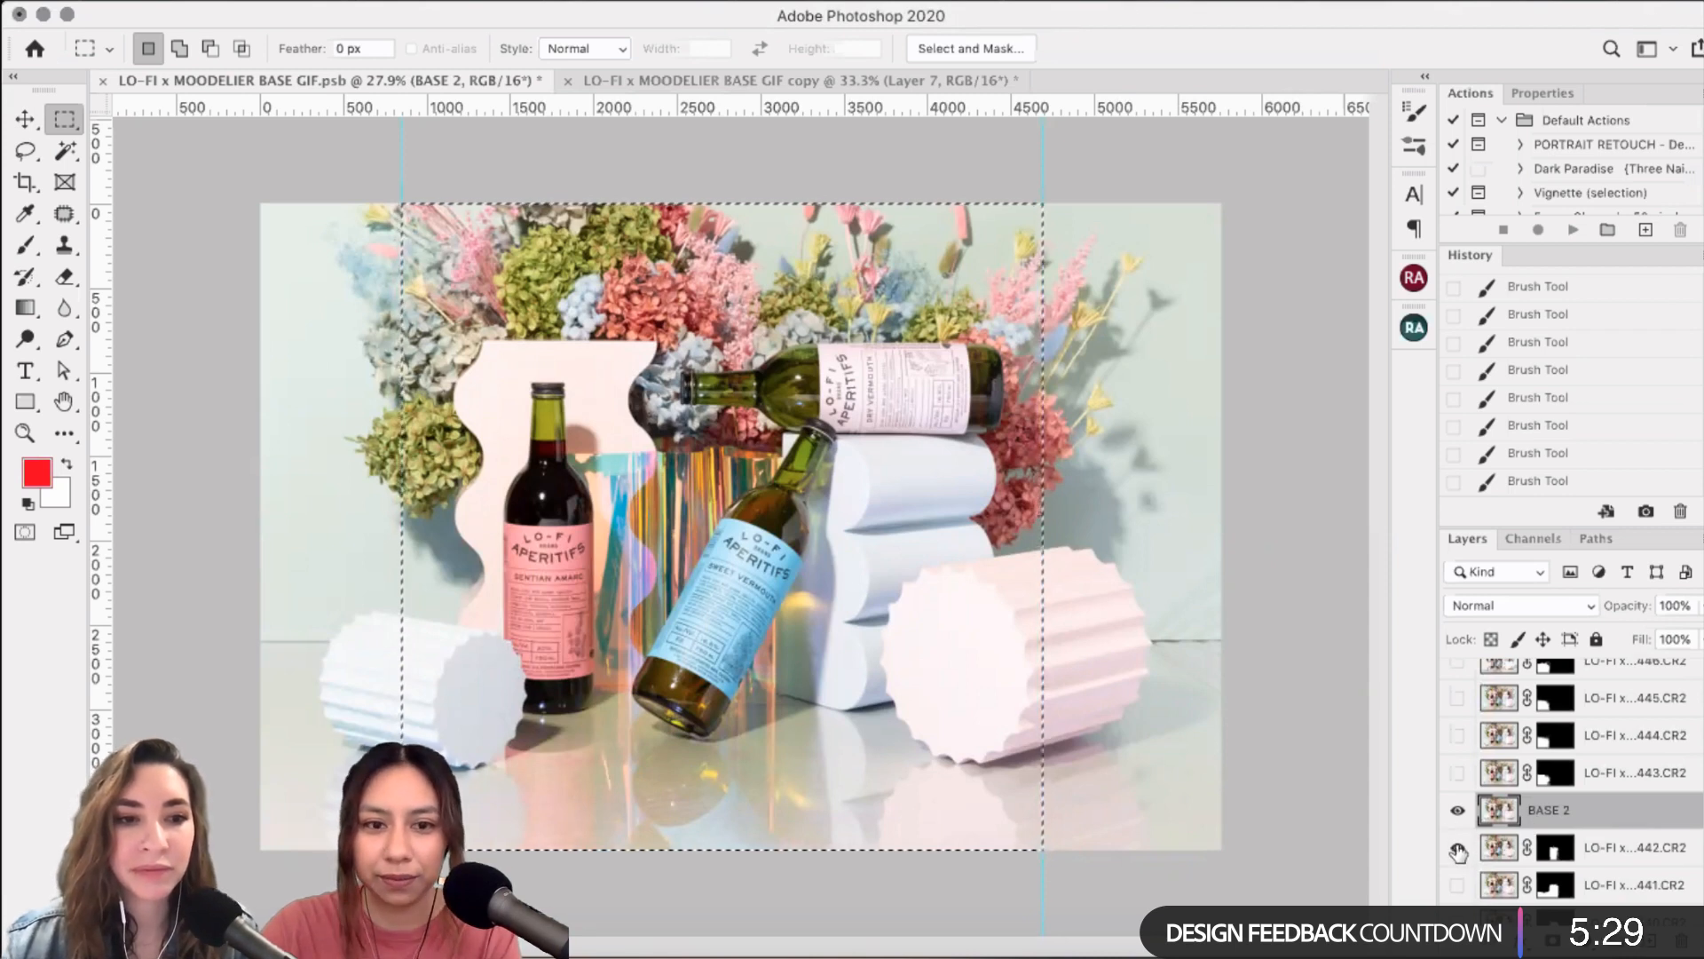
left_click(1458, 852, "alt")
left_click(1459, 854)
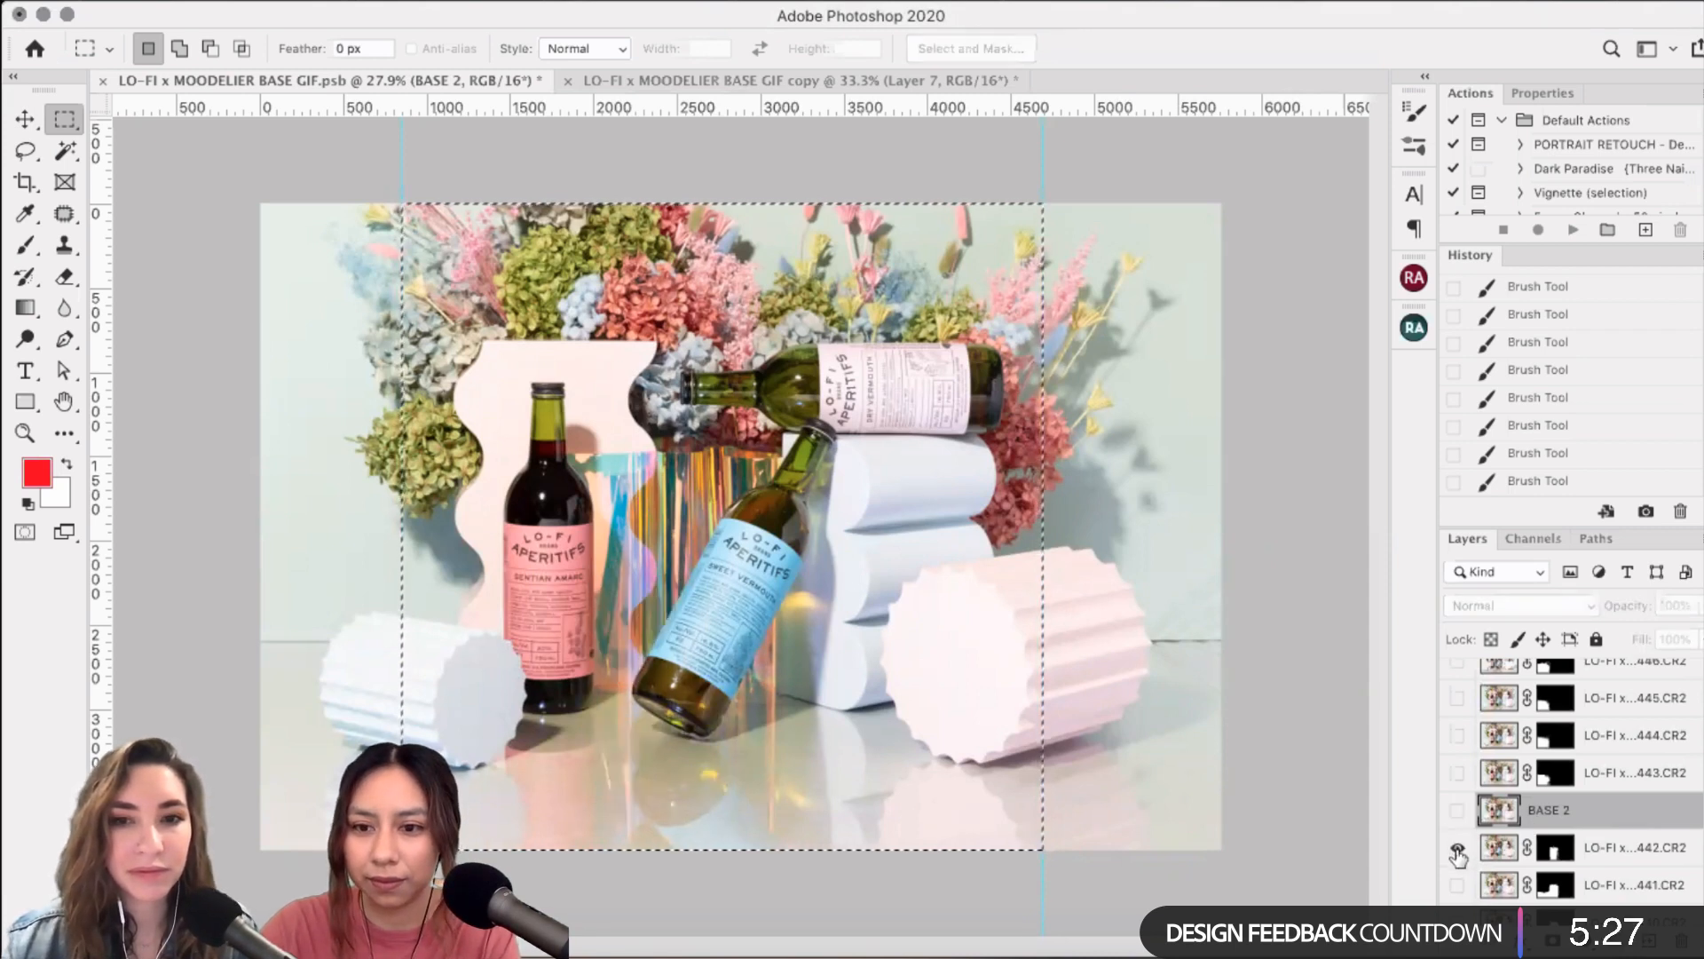
left_click(1459, 839)
scroll(1536, 835, "down", 2)
key("super+comma")
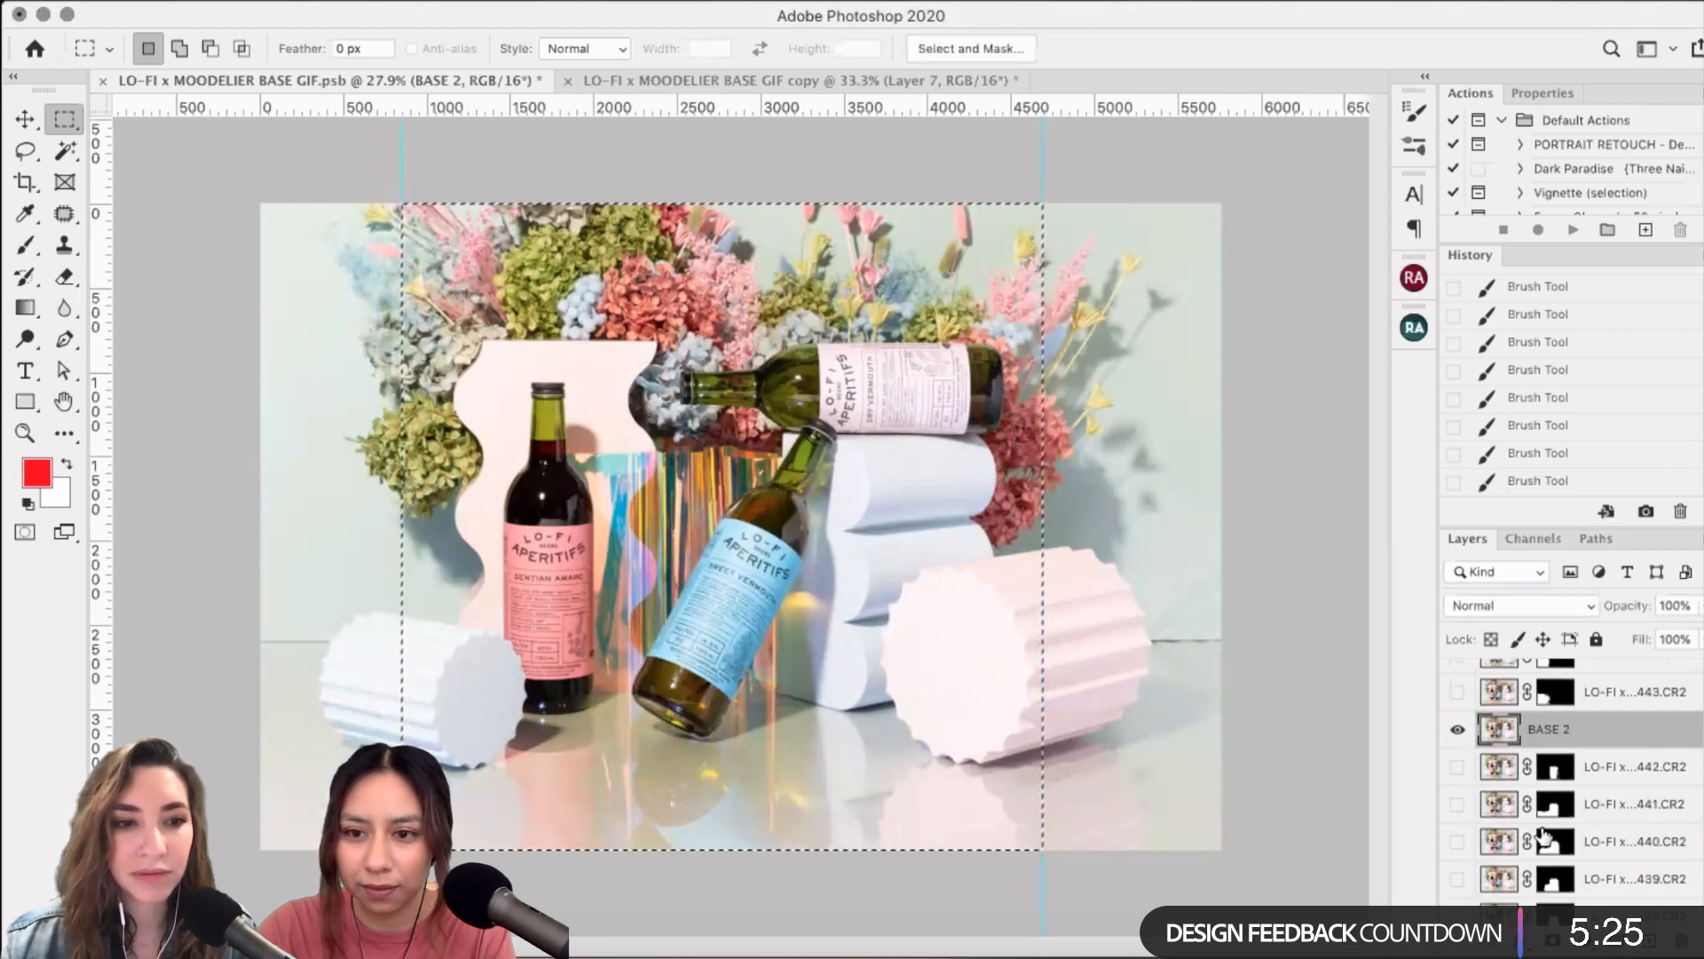
scroll(1545, 835, "down", 1)
left_click(1458, 723)
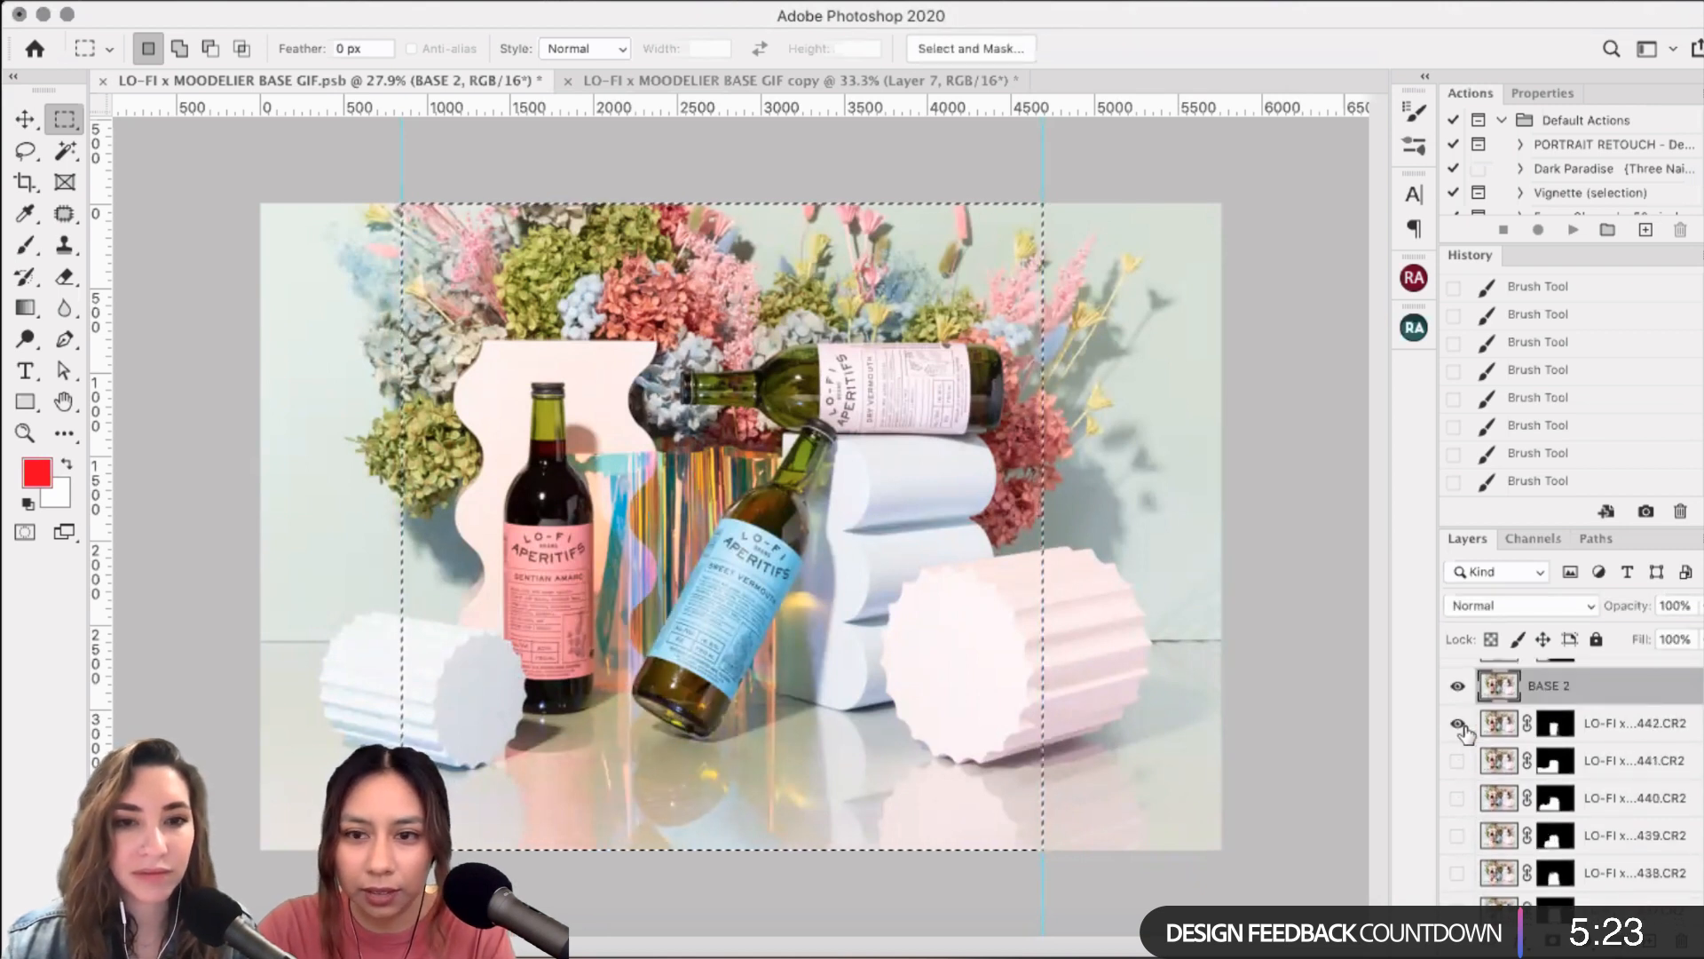
left_click(1459, 687)
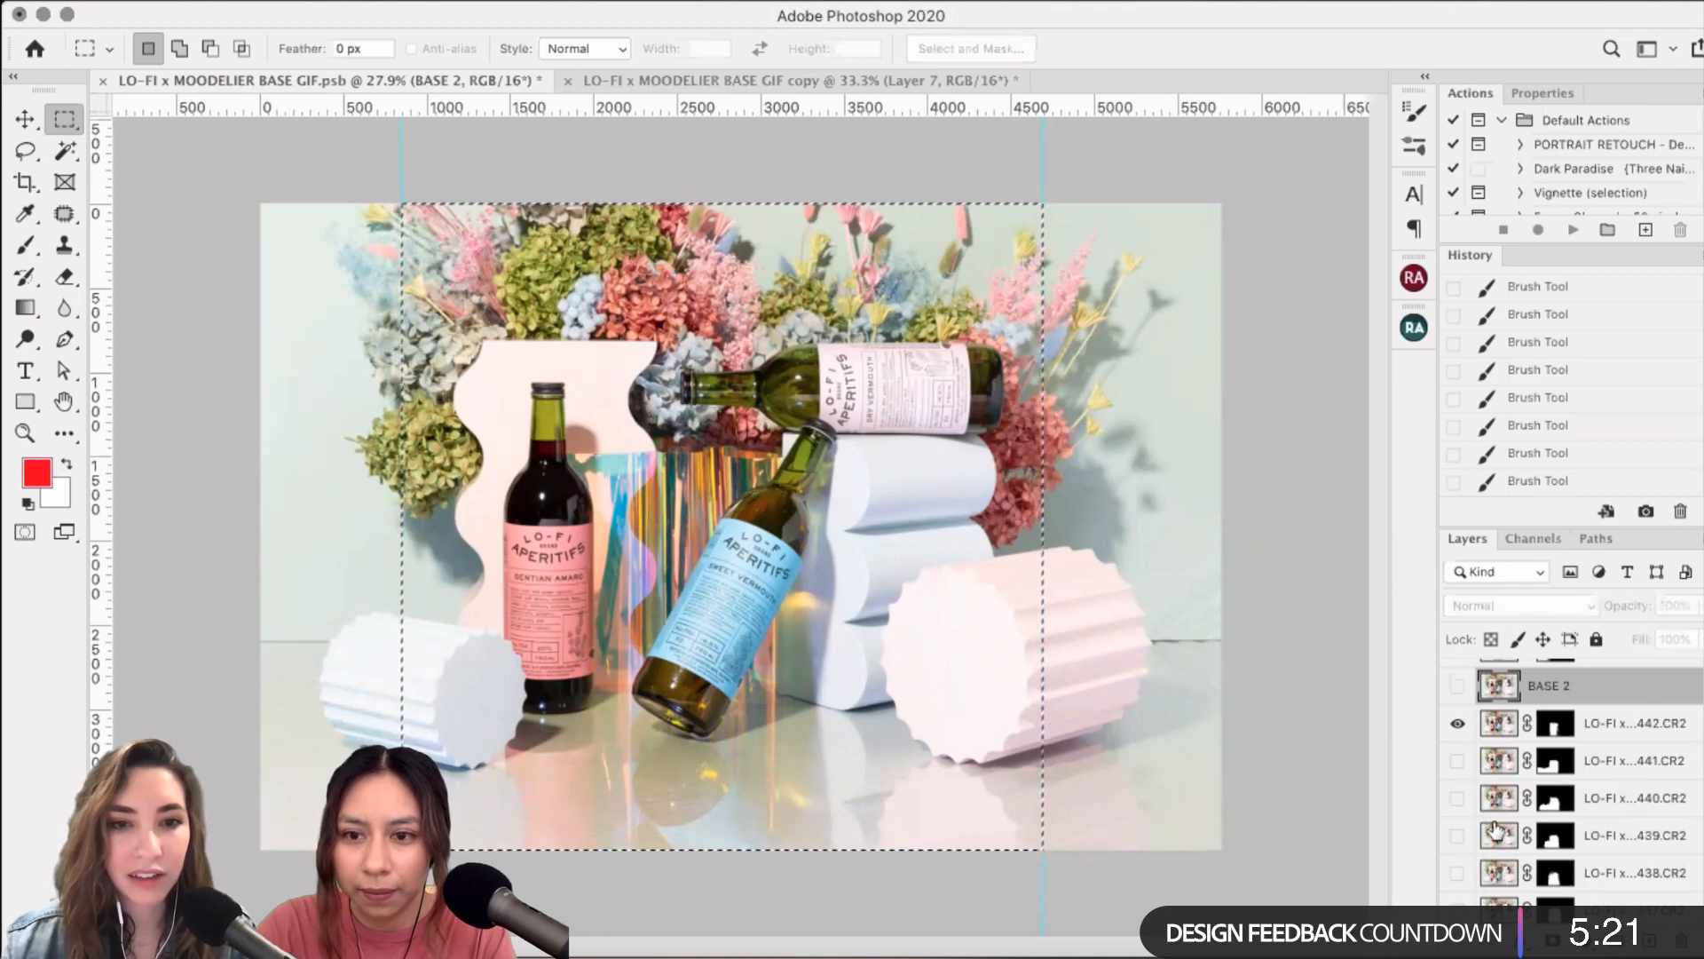
scroll(1485, 818, "up", 2)
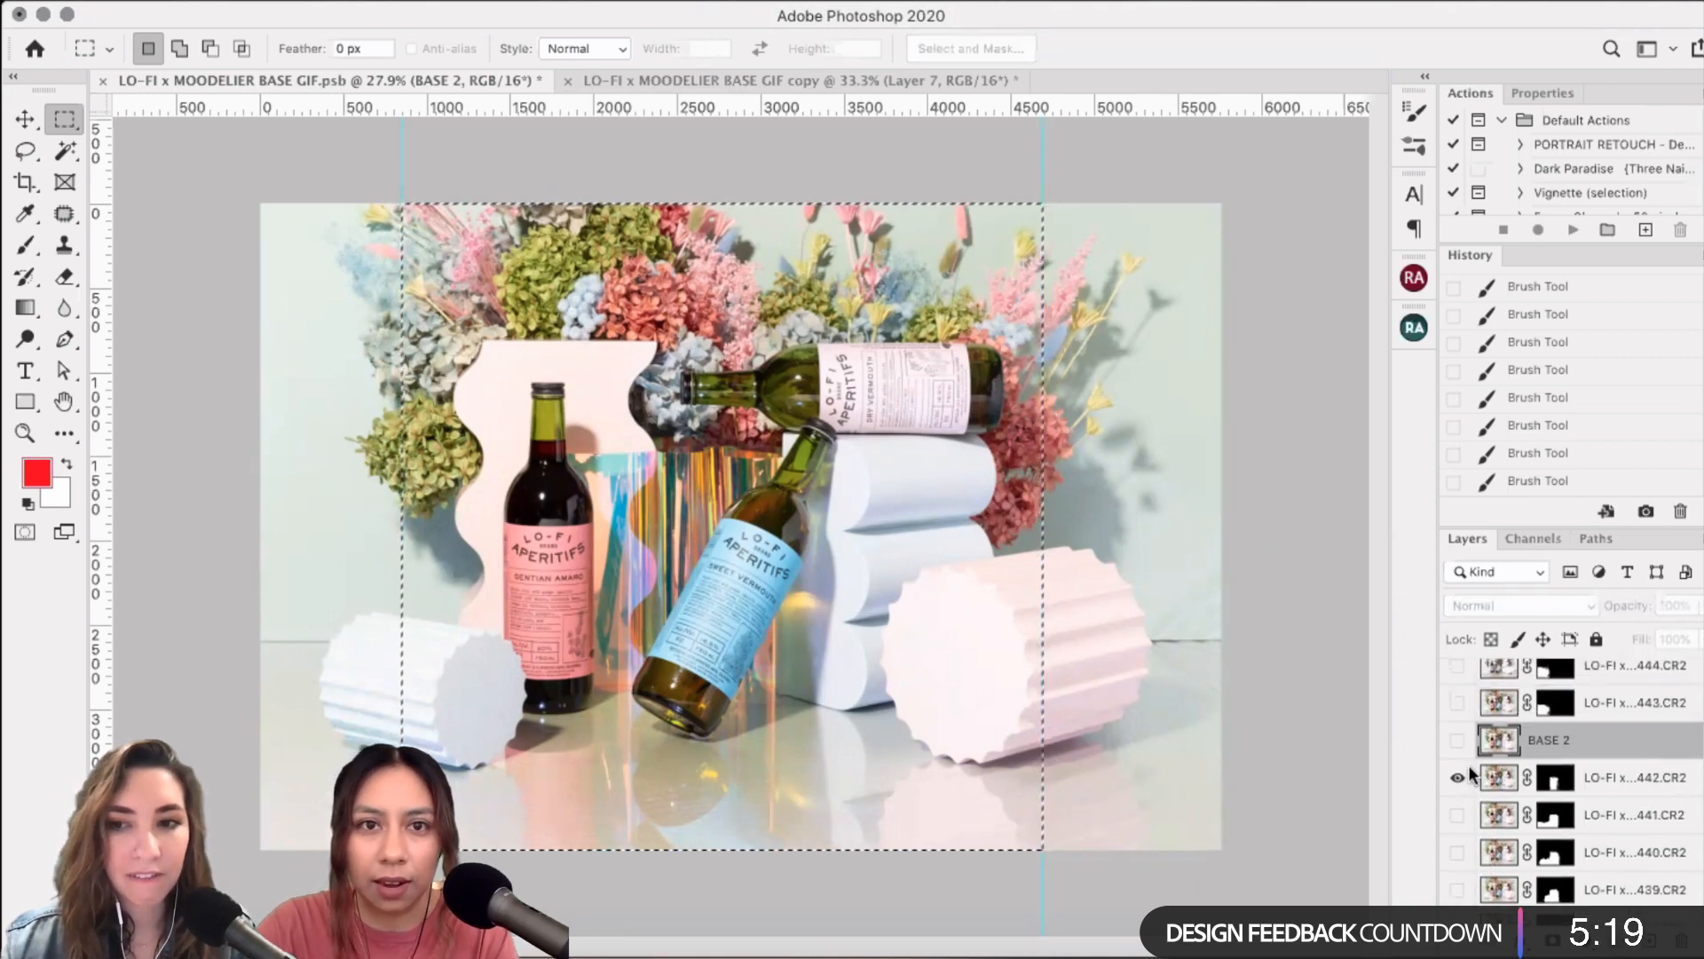
- Review the top frame in the cropped copy, return to the original, and toggle the 5447 layer's visibility to compare
left_click(679, 77)
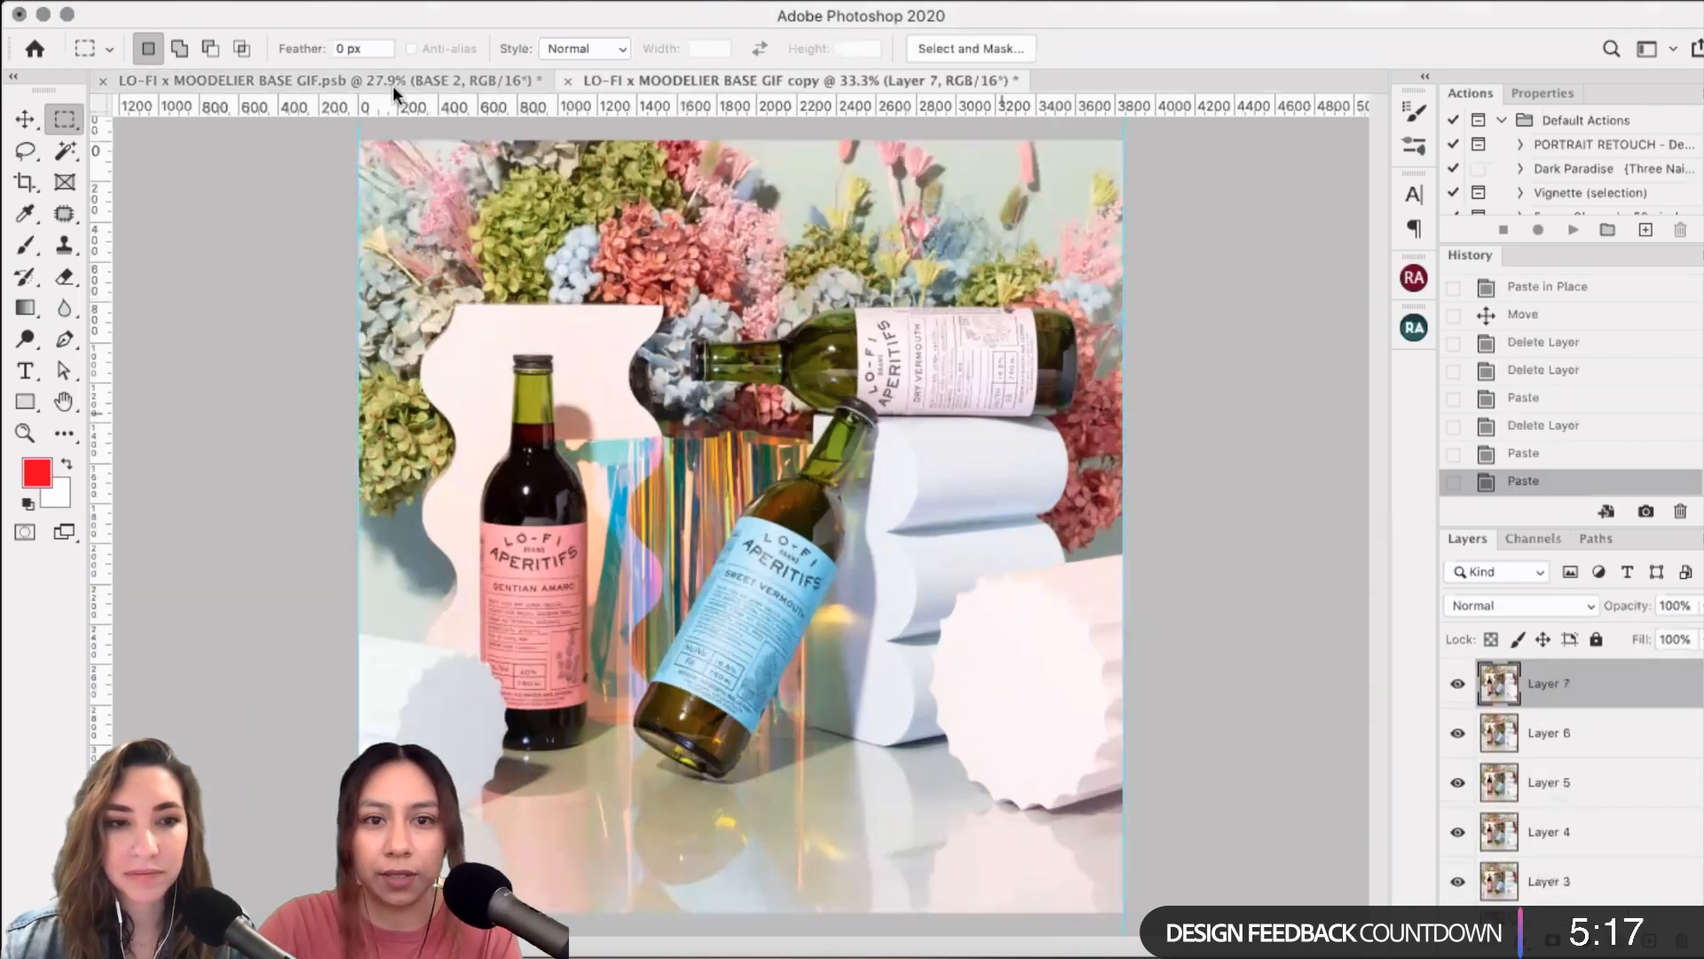
left_click(392, 85)
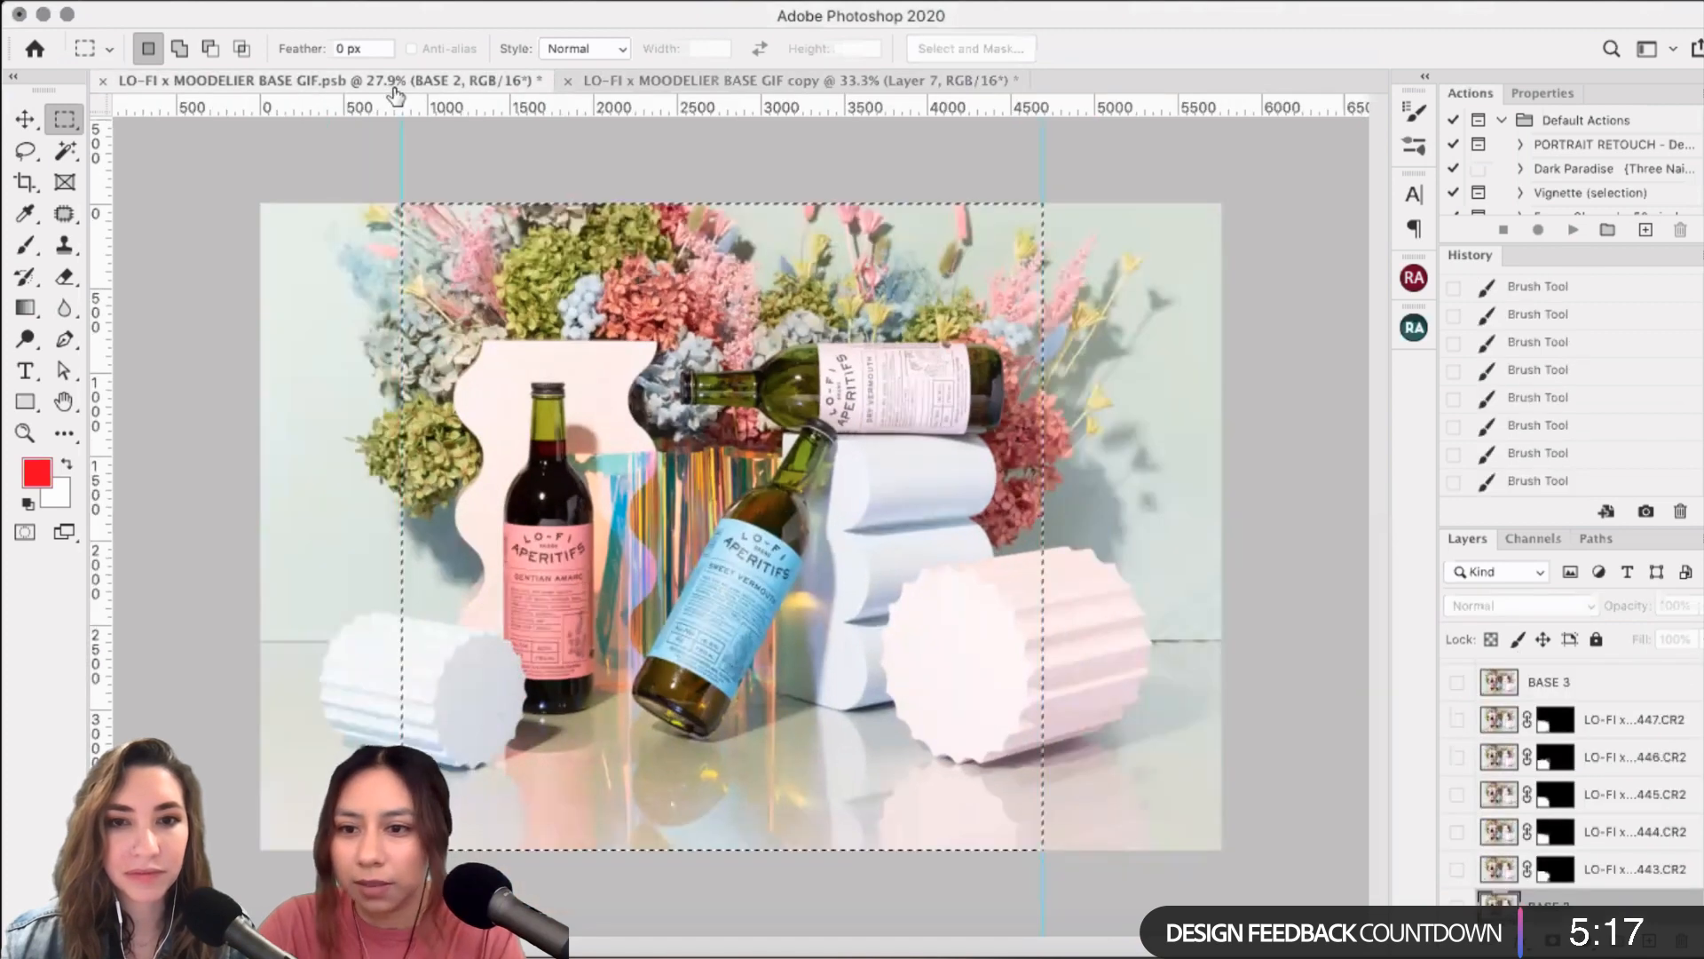
left_click(1457, 719)
left_click(1456, 719)
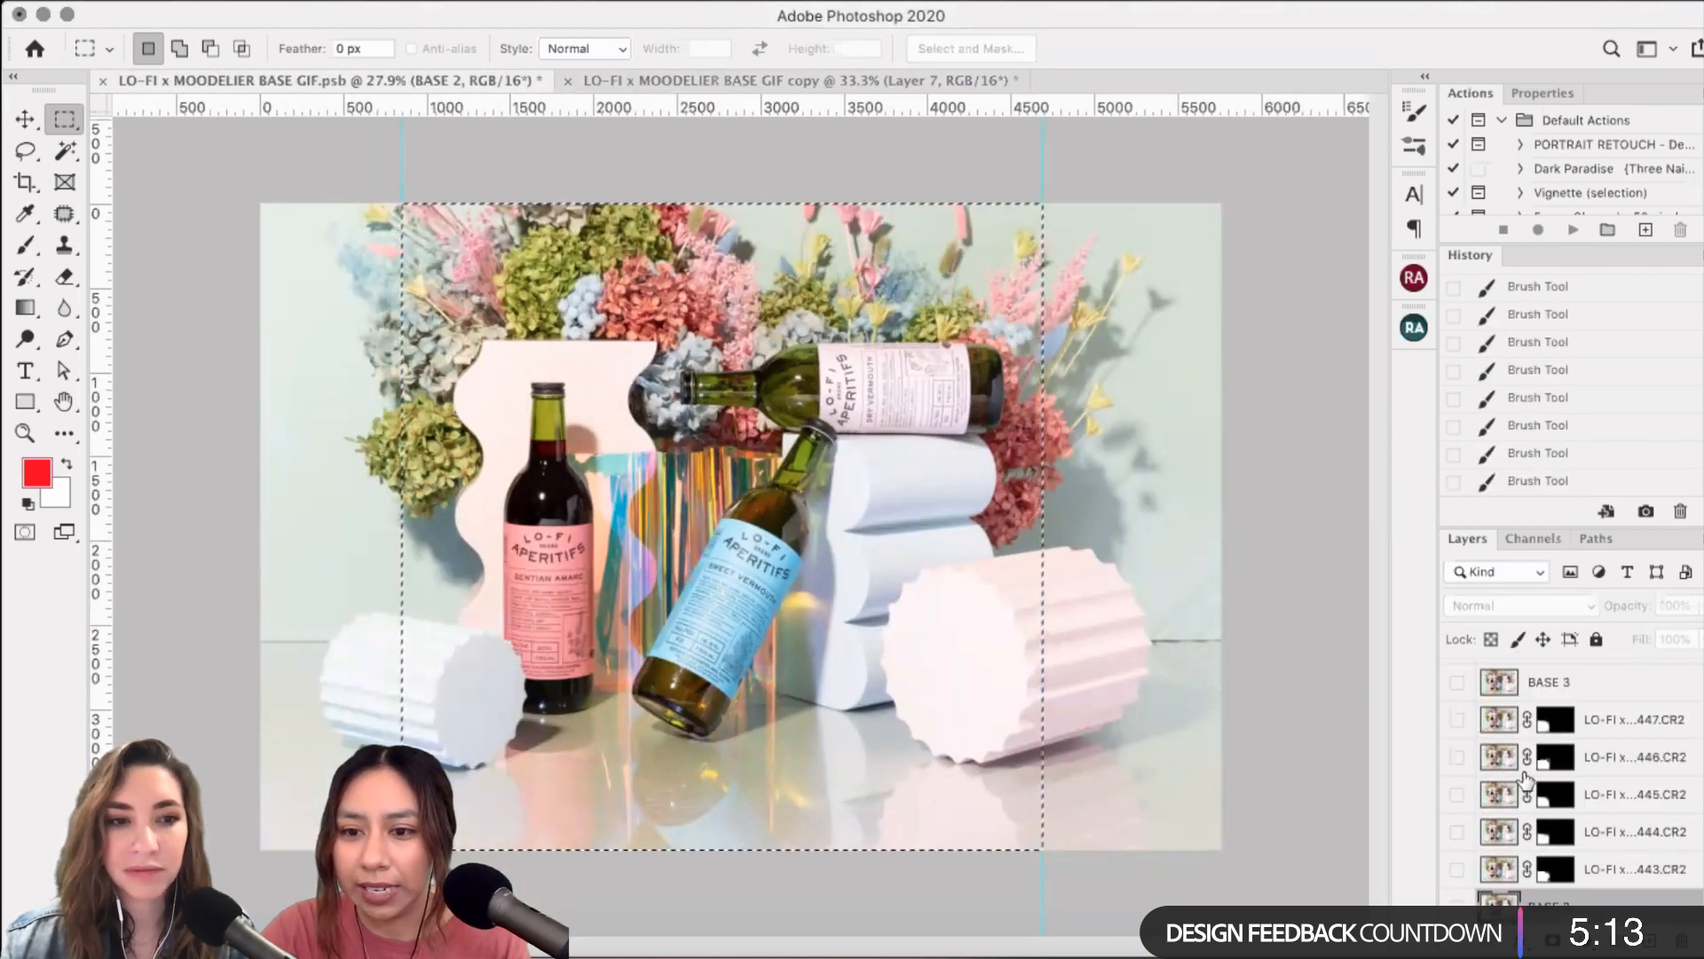
- Preview the 5441 layer without the 5442 layer, and replace it with the 5440 layer as the visible state
scroll(1525, 779, "down", 5)
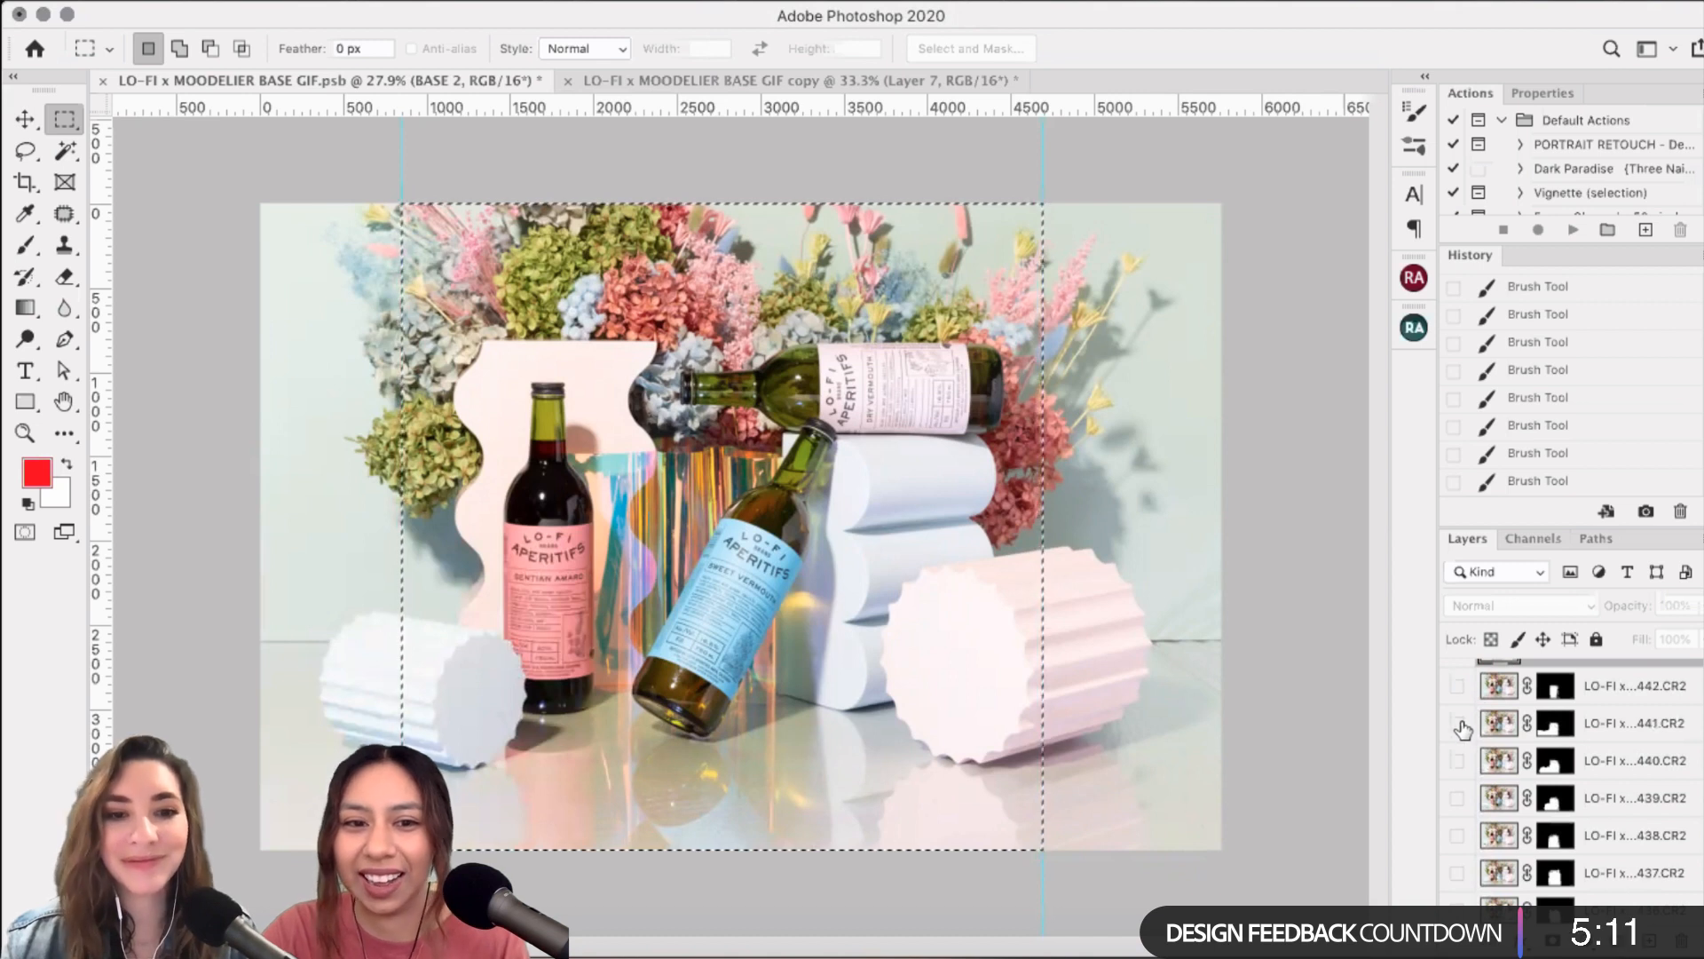
left_click(1457, 722)
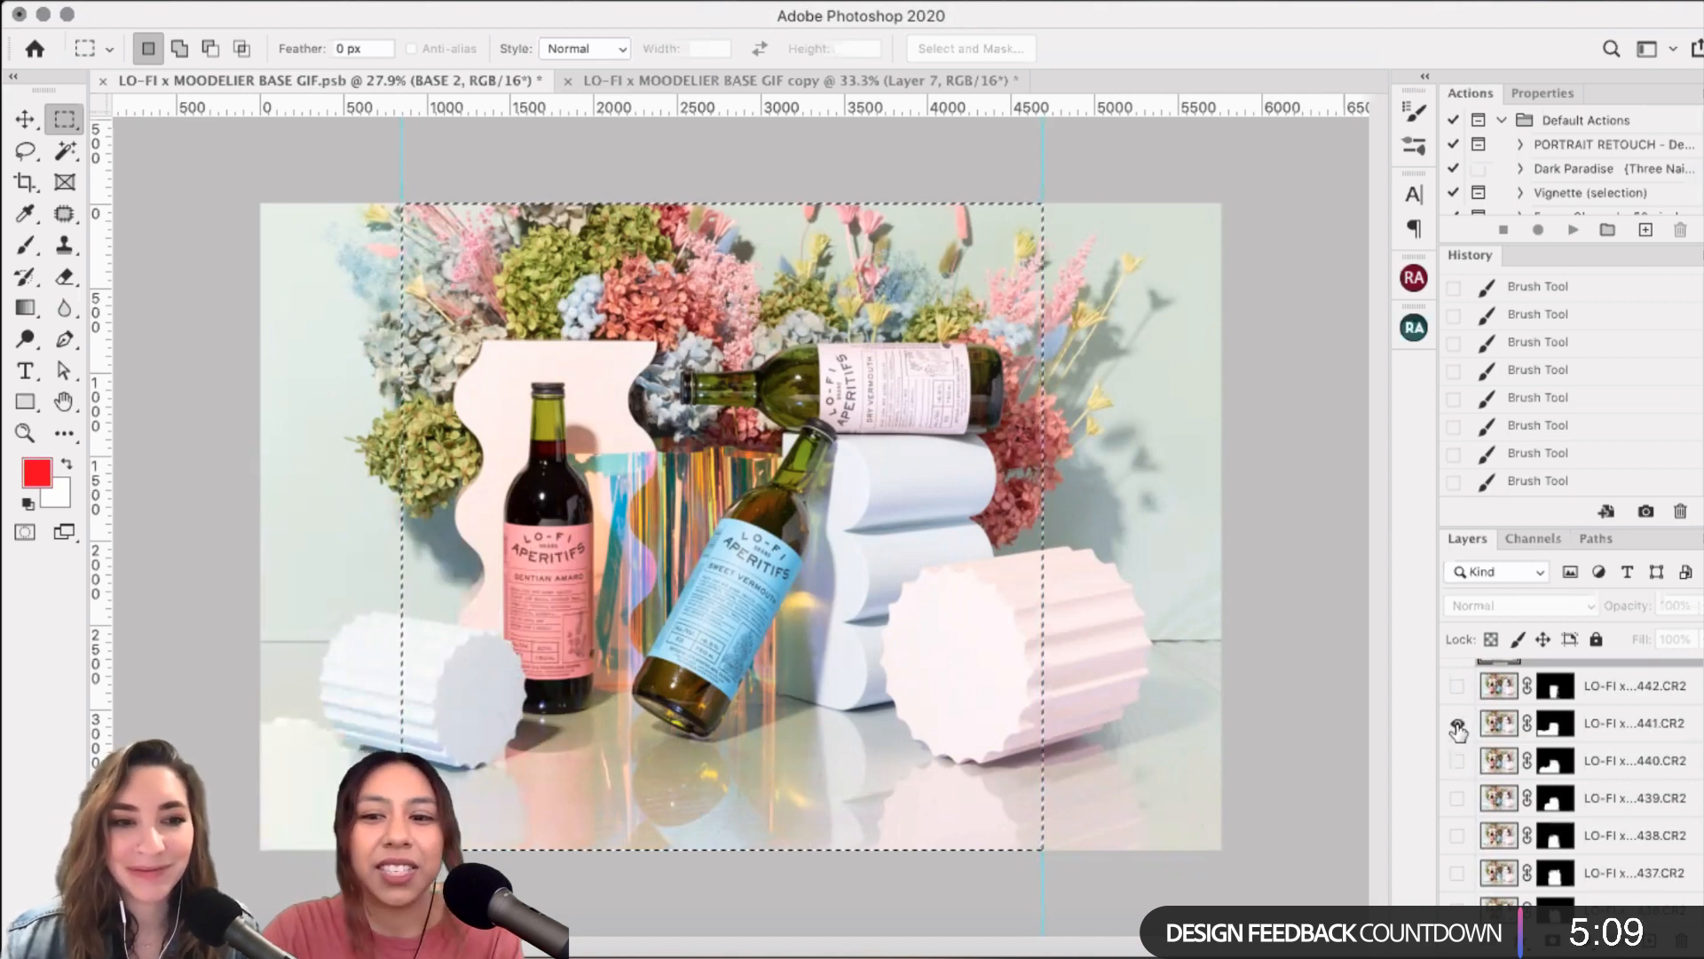
left_click(1457, 760)
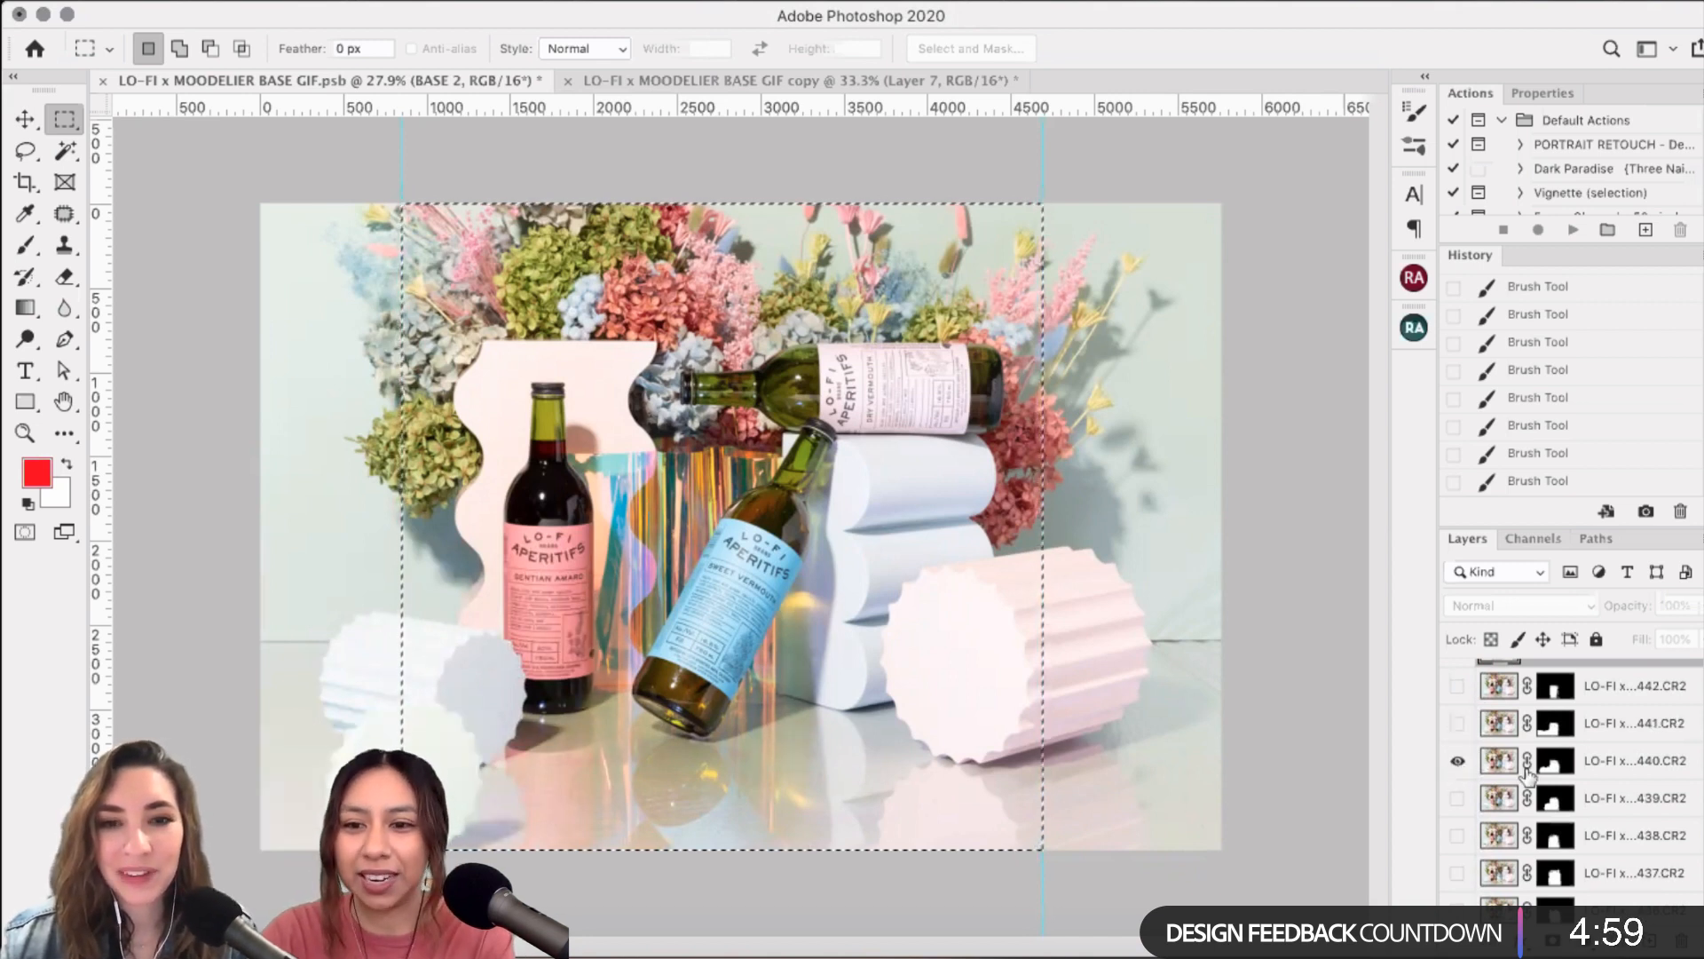
- Take the 5440 layer's square frame from the original, paste it on top in the cropped copy, and return to the original
left_click(1617, 765)
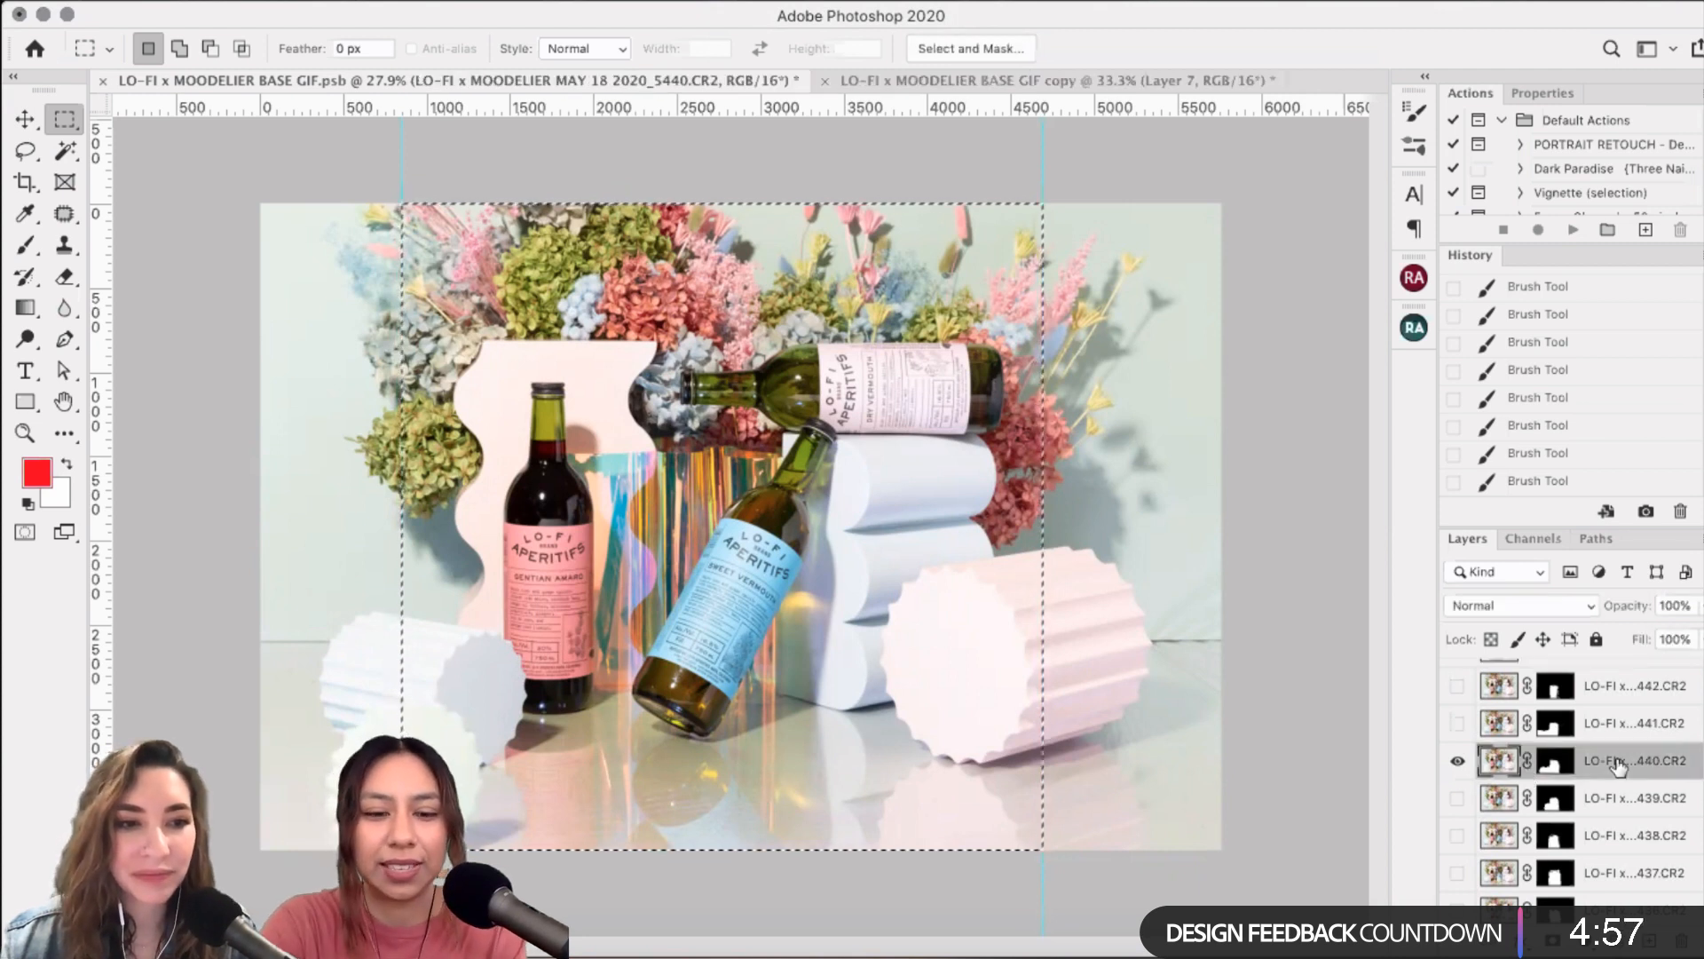
left_click(1108, 82)
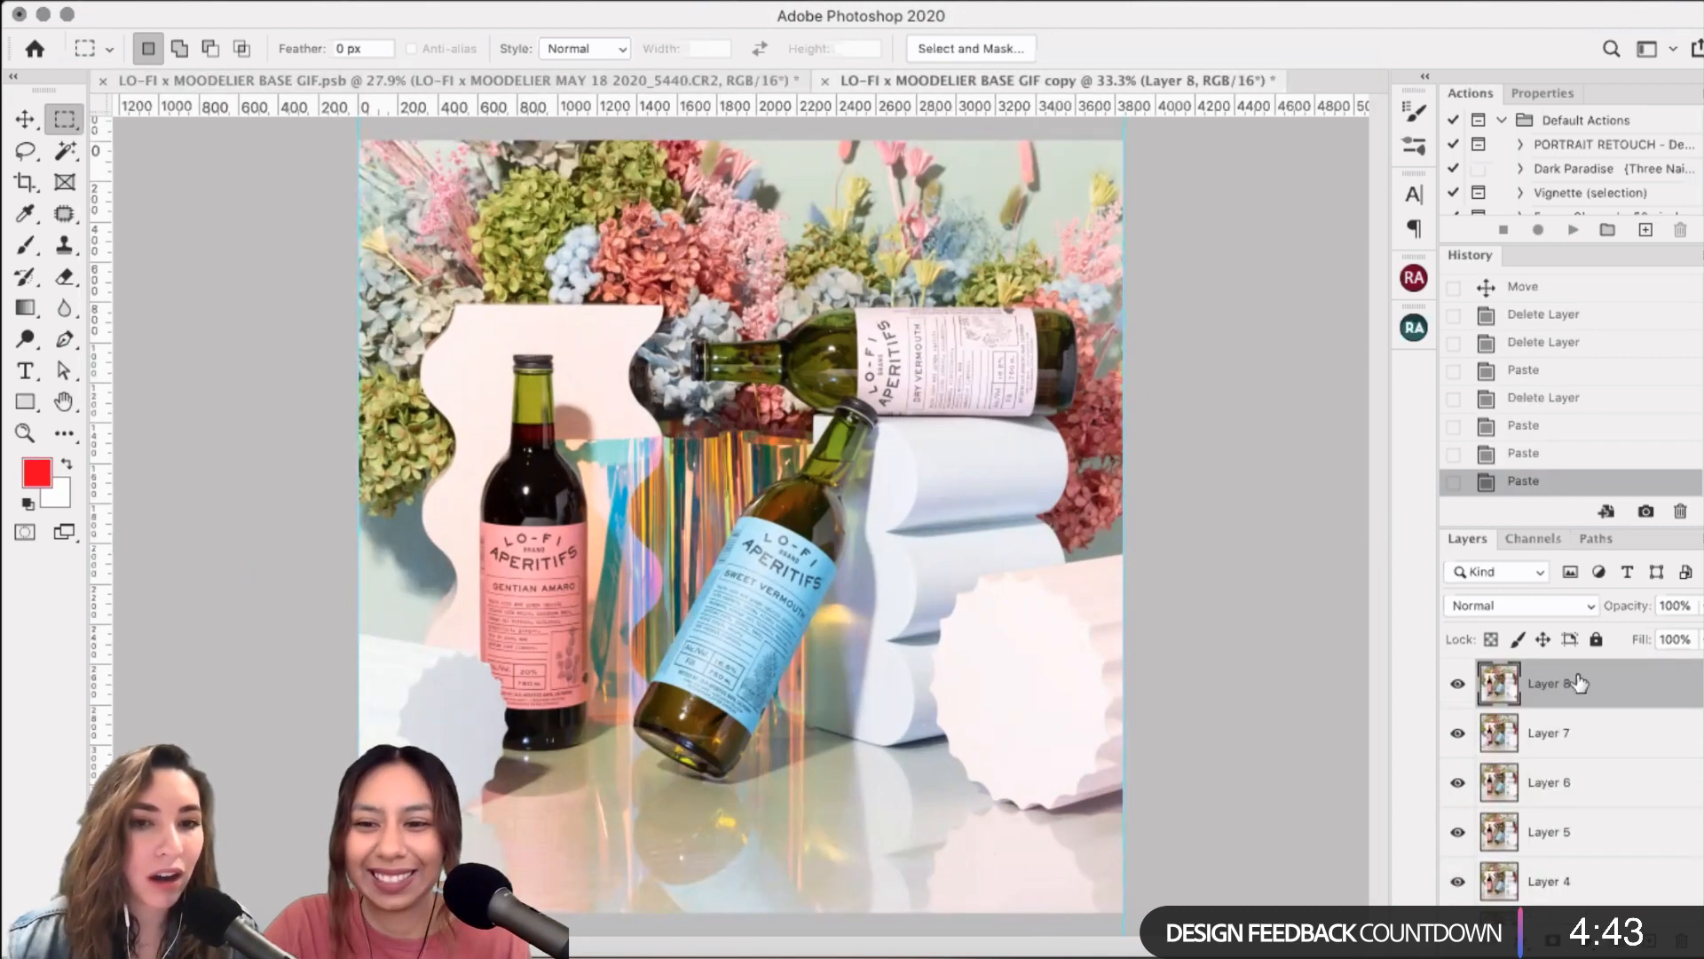
key("ctrl+Tab")
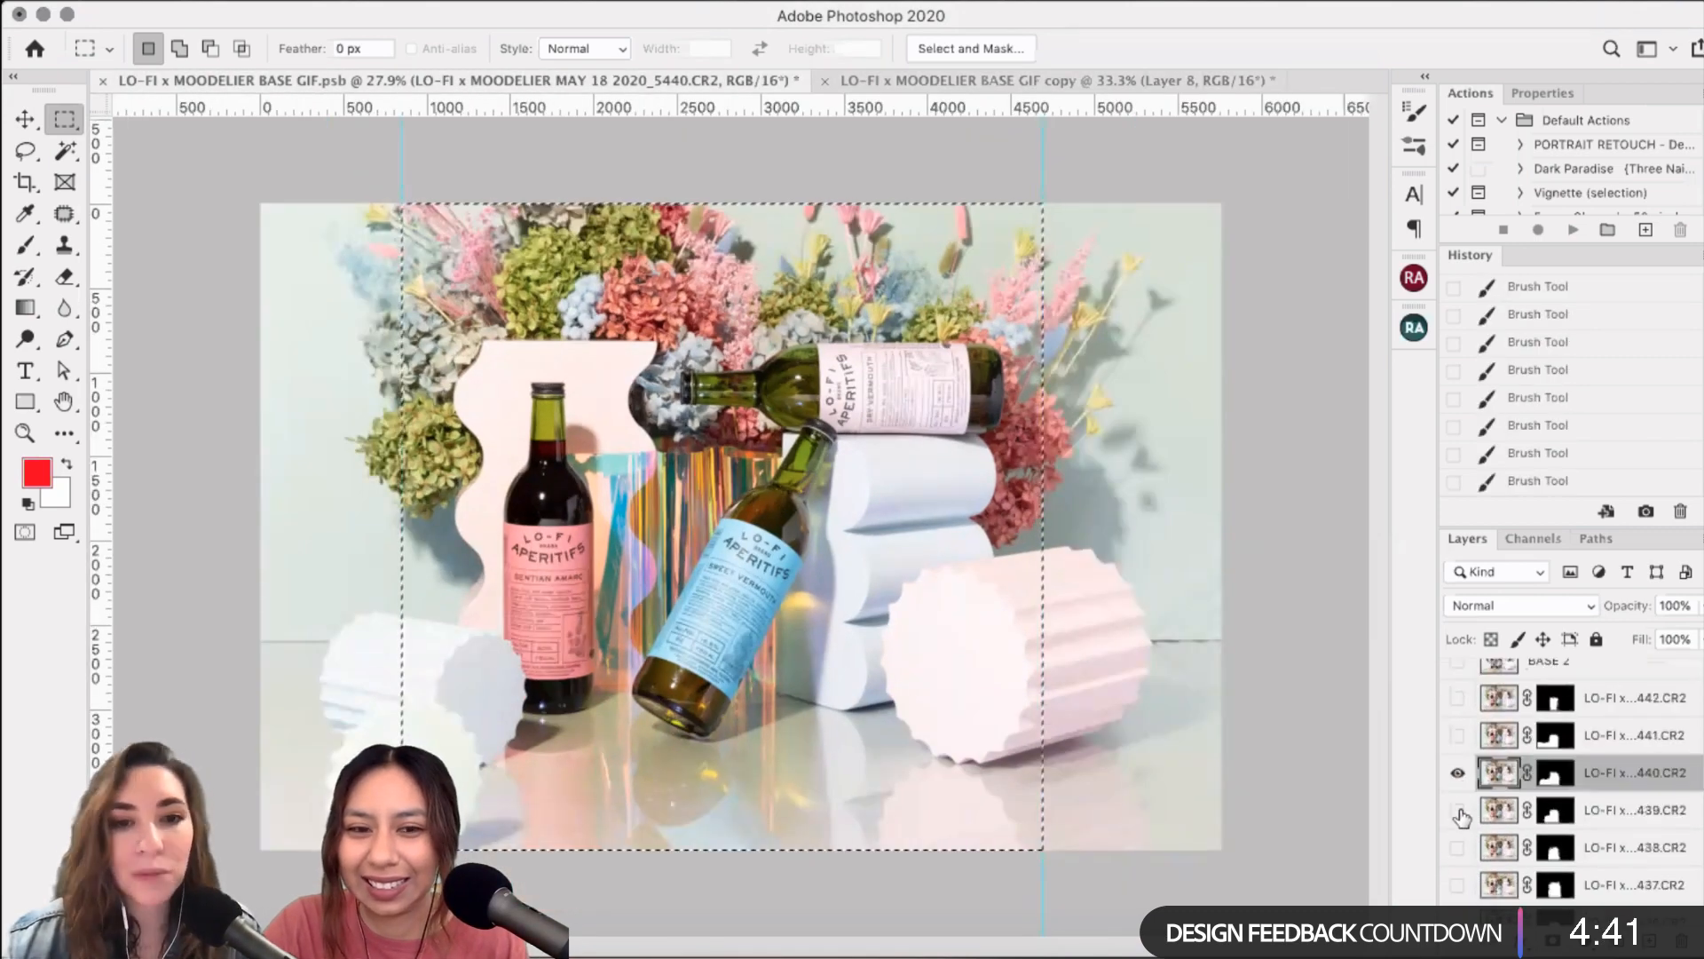
- Show the 5439 layer in place of the 5440 layer, and paste its square frame on top in the cropped copy
left_click(1458, 811, "alt")
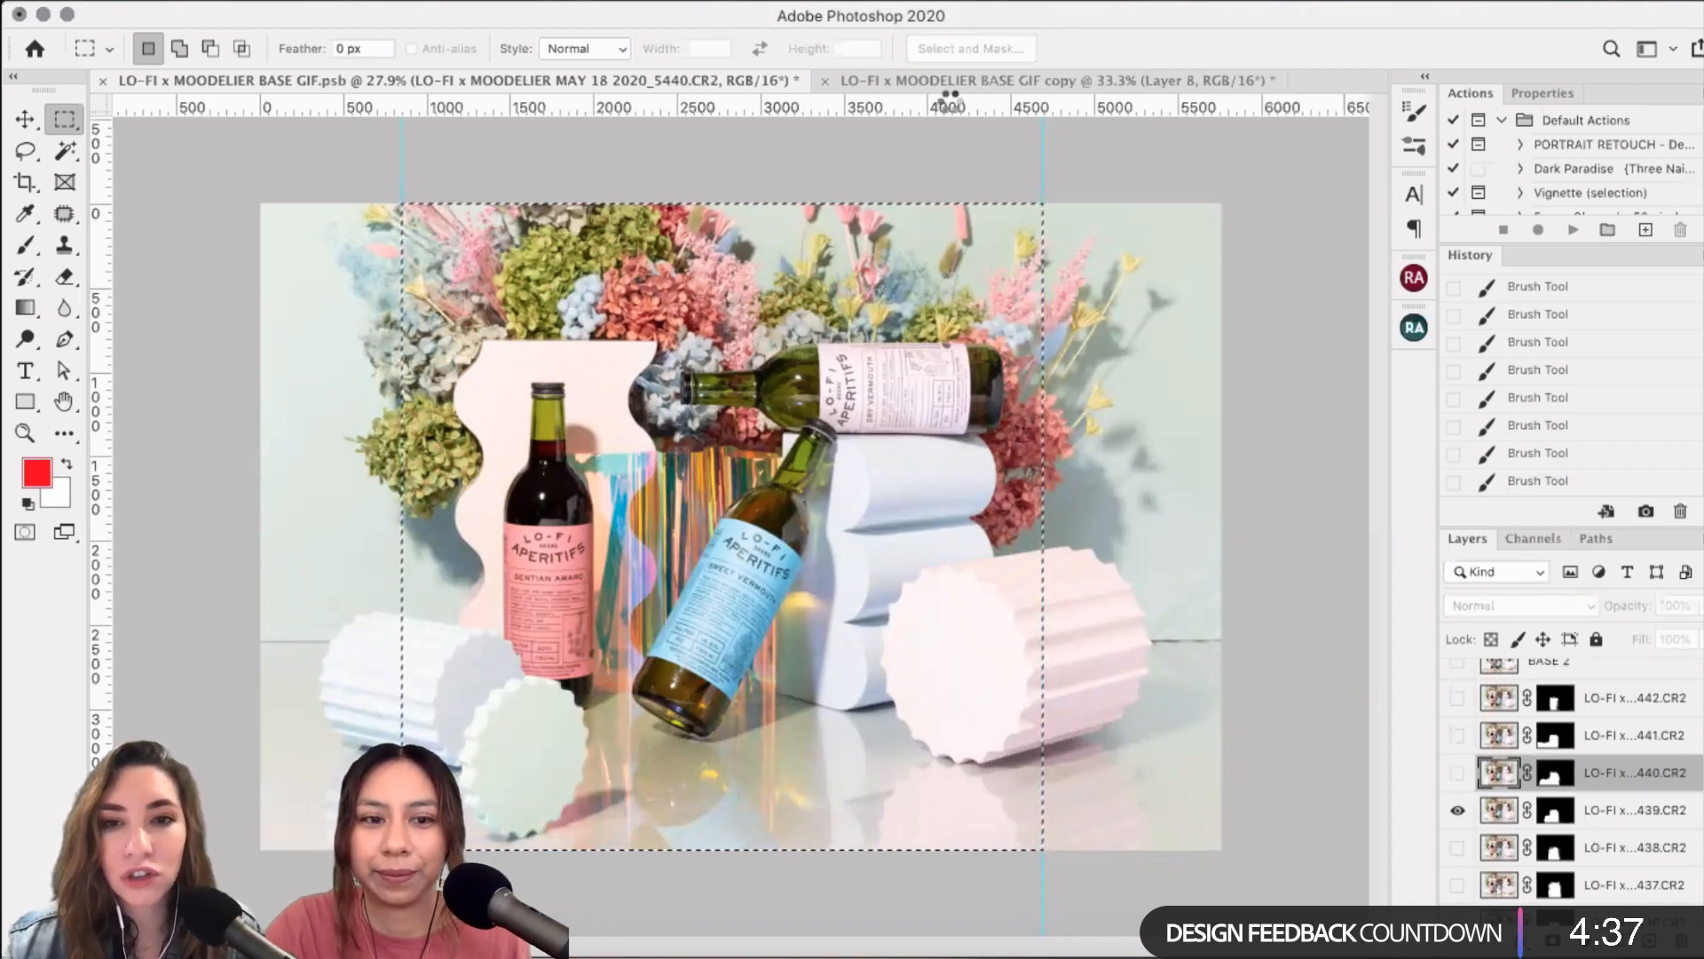
left_click(967, 78)
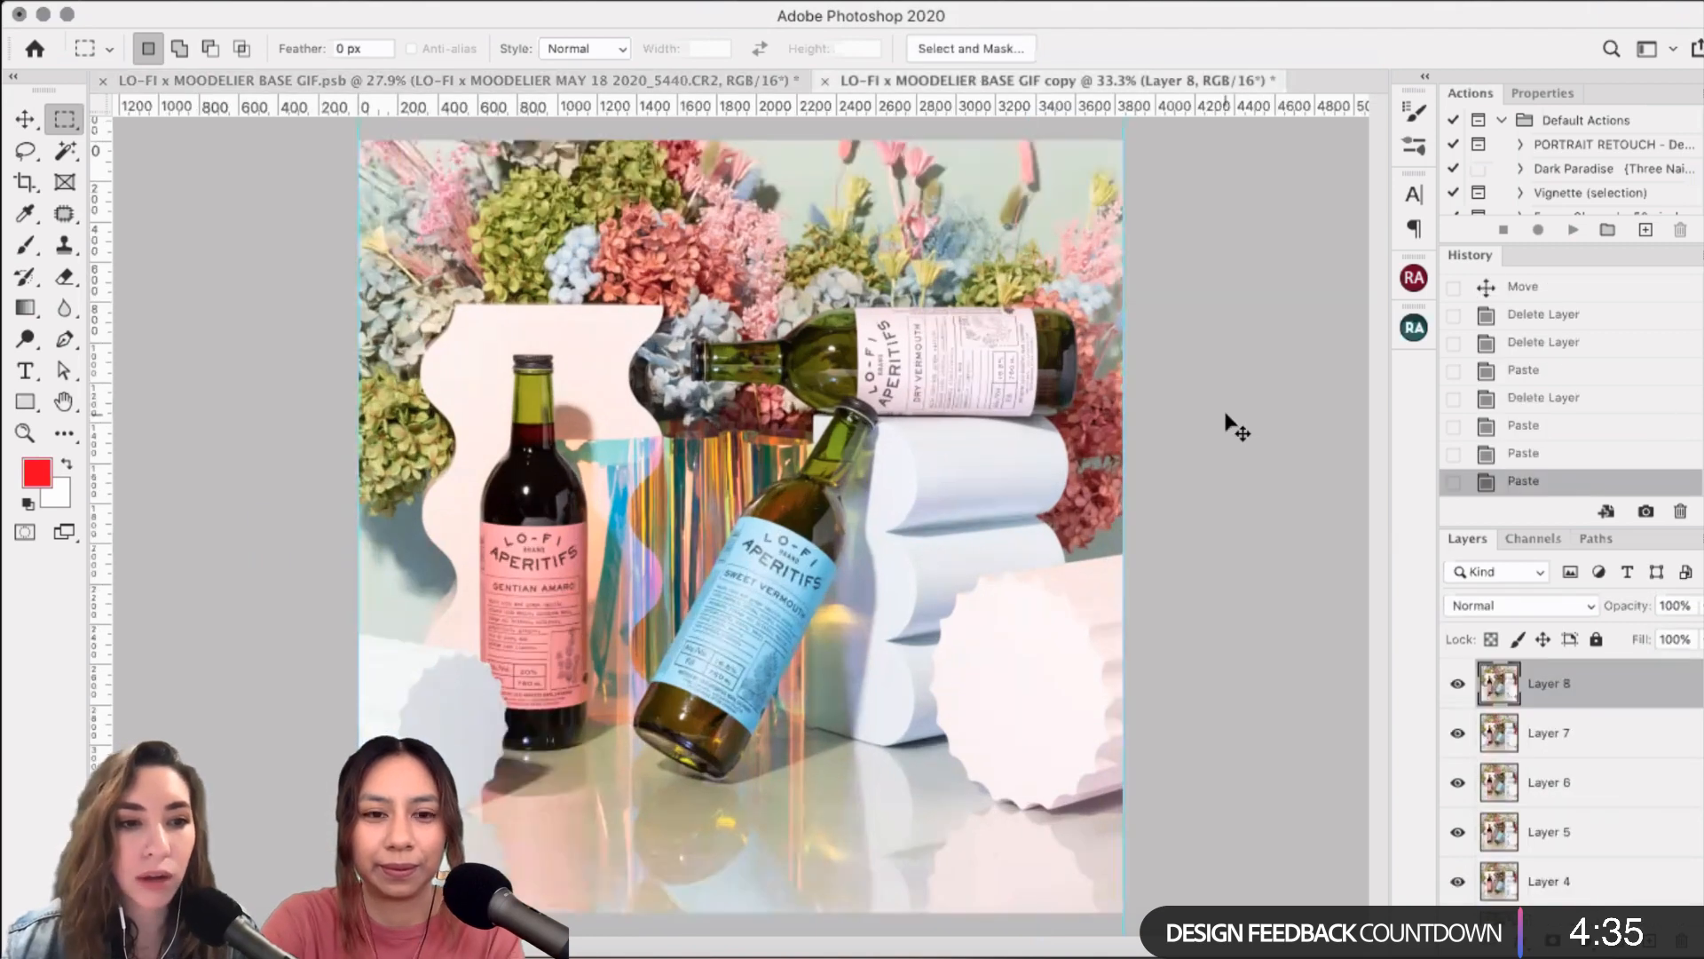
key("super+v")
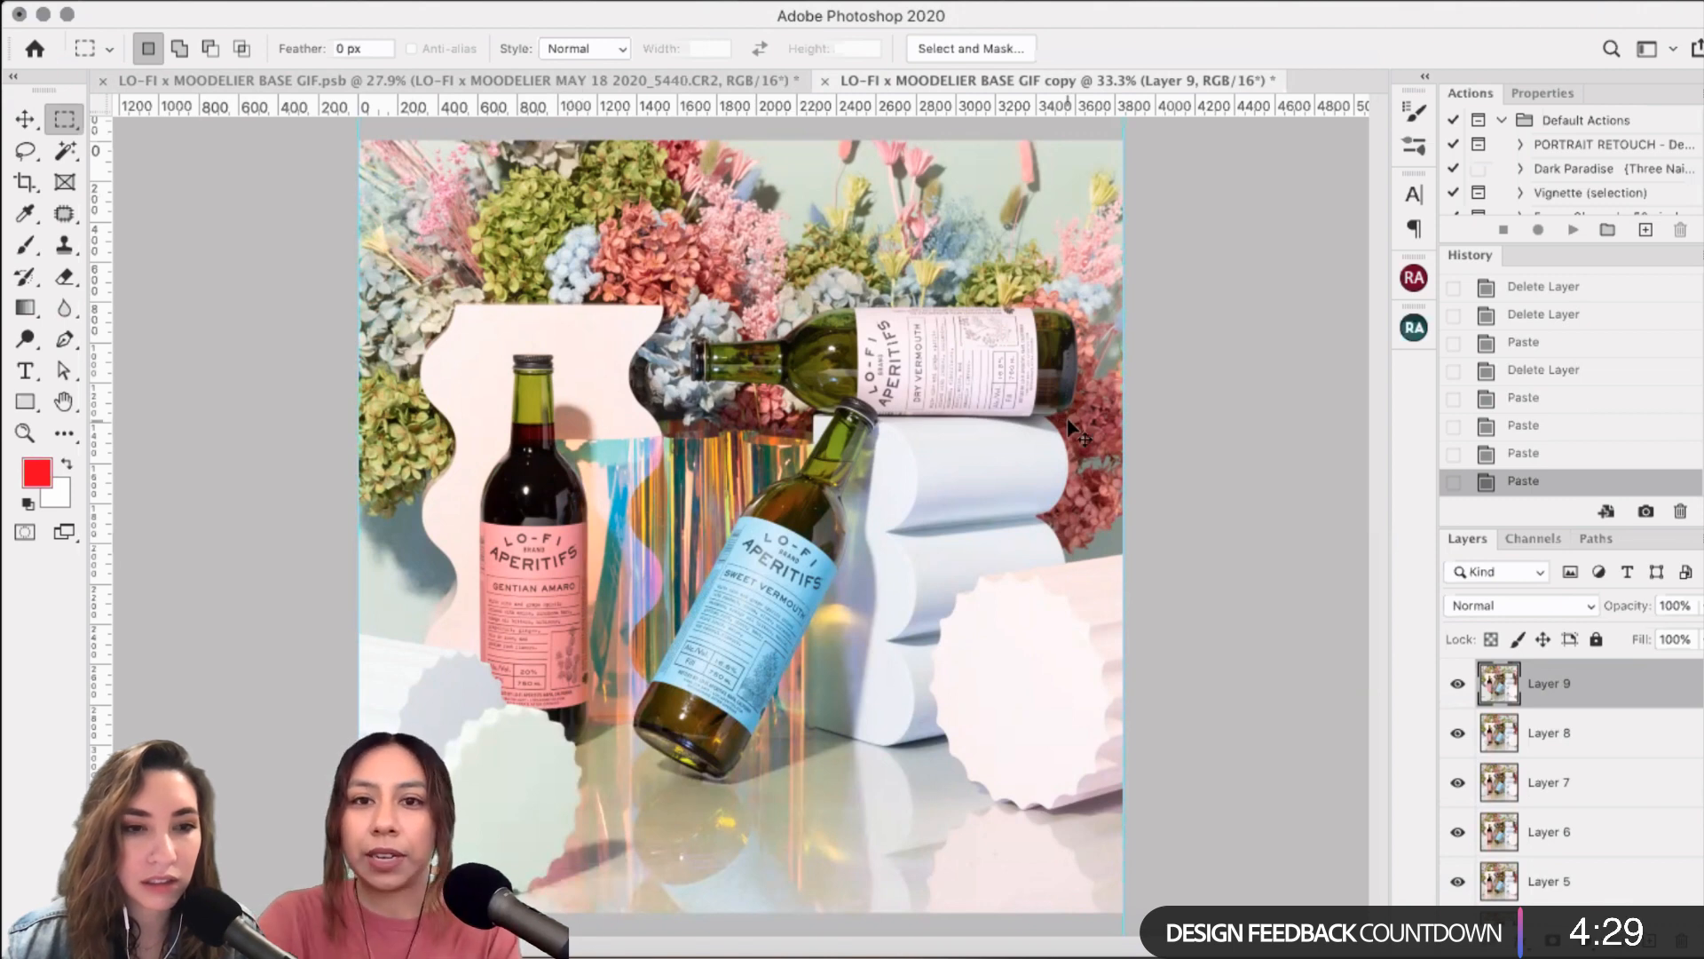
- Save the cropped copy in Large Document Format as LO-FI x MOODELIER BASE GIF FINAL.psb in Adobe Live, with Maximize Compatibility on
key("super+s")
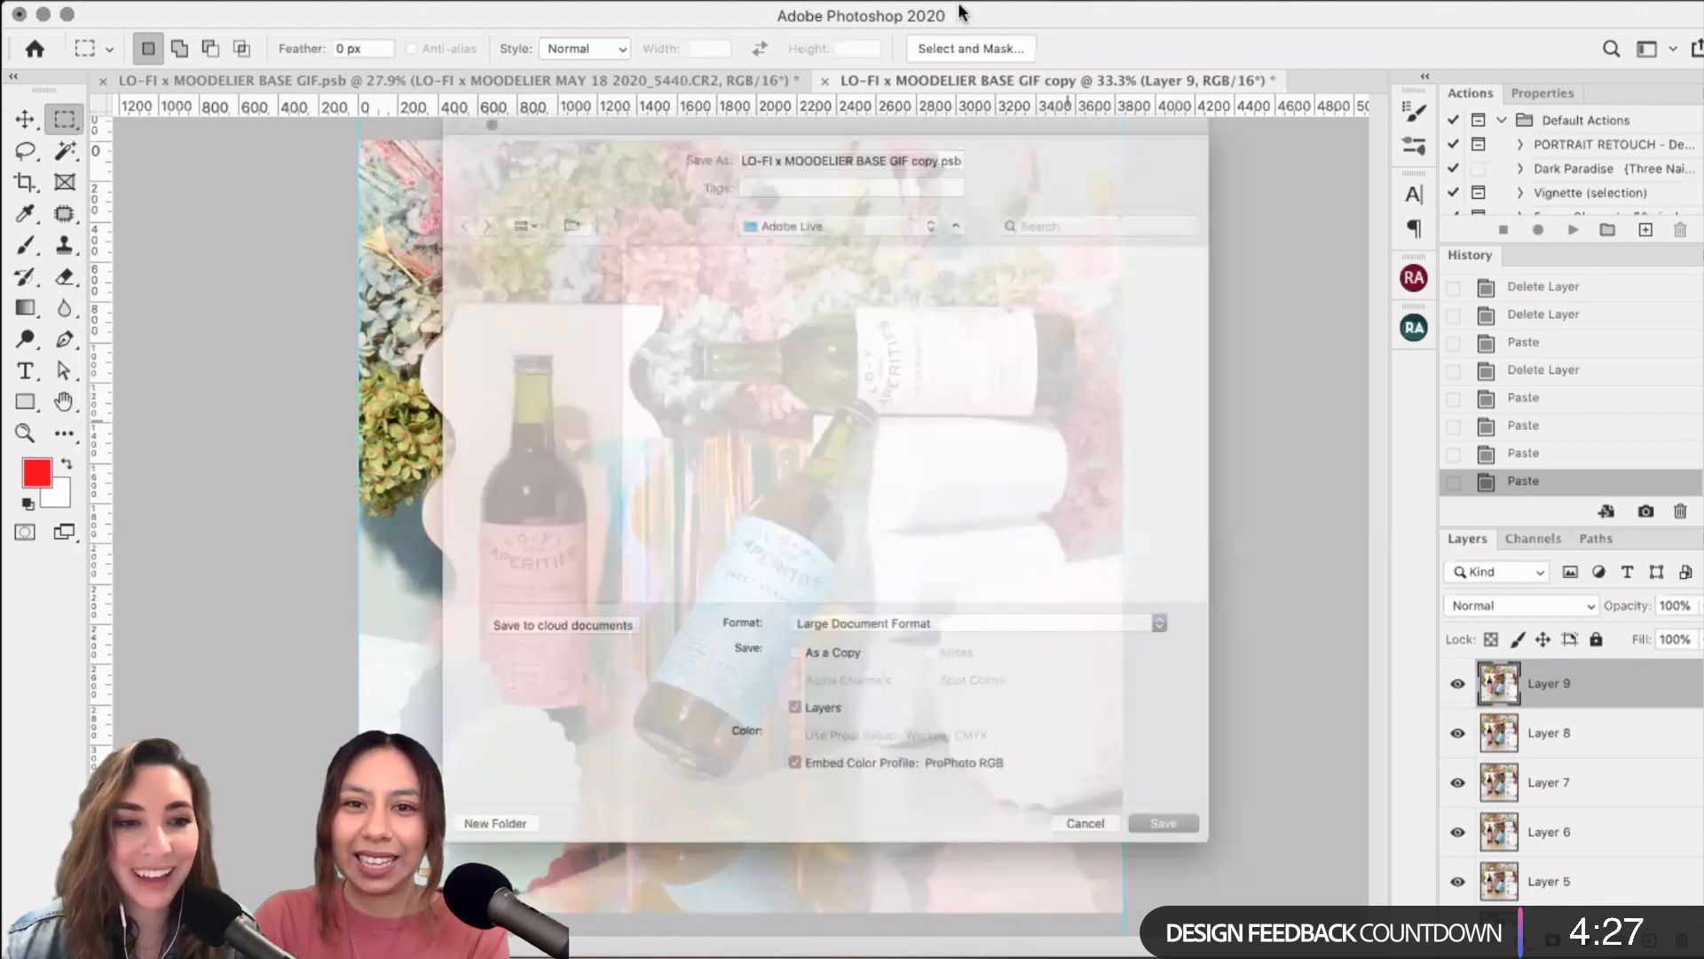
key("Right")
key("BackSpace")
key("BackSpace")
key("BackSpace")
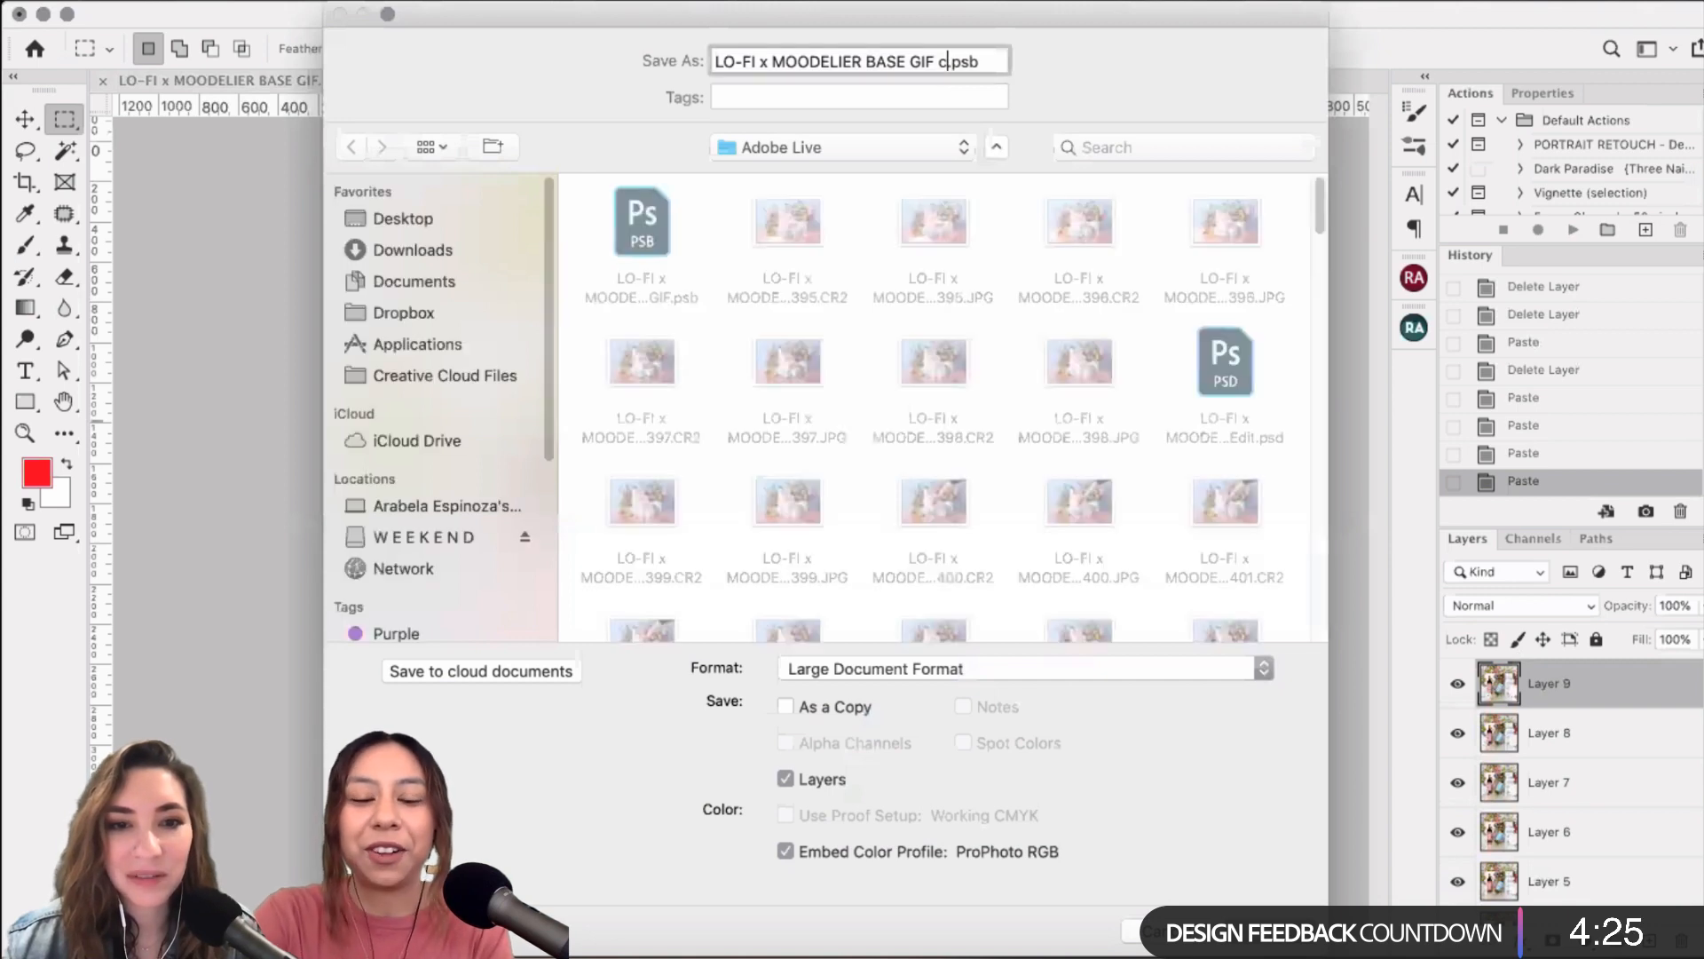
key("BackSpace")
type("FINA")
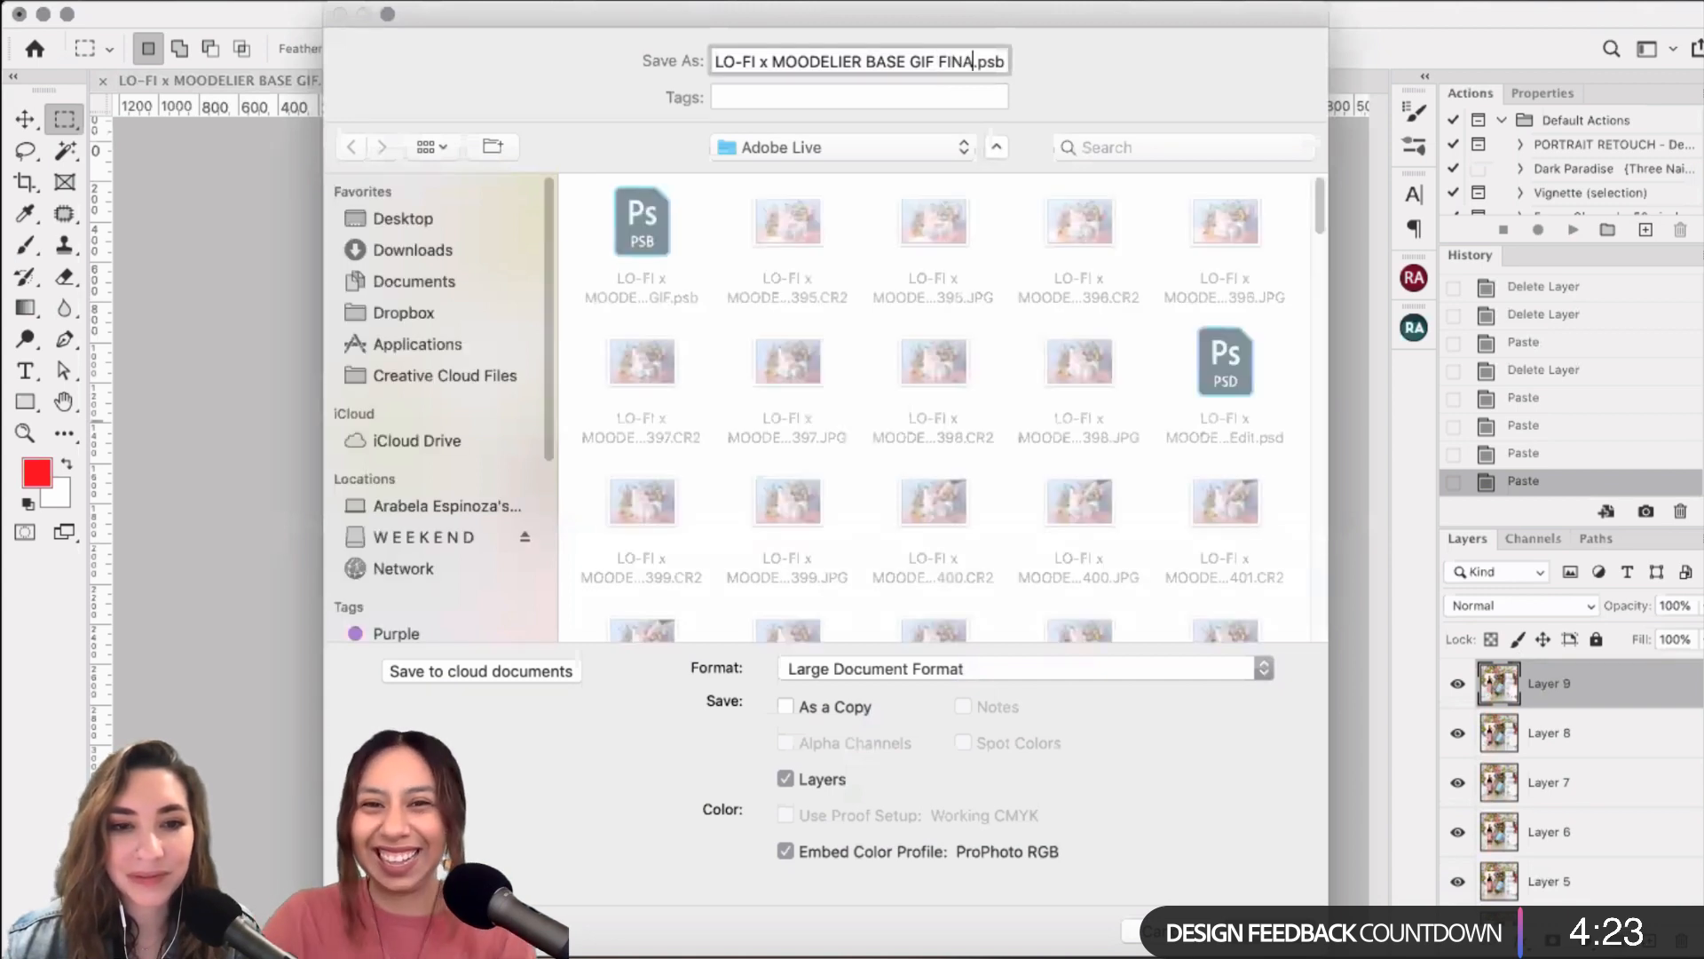
type("L")
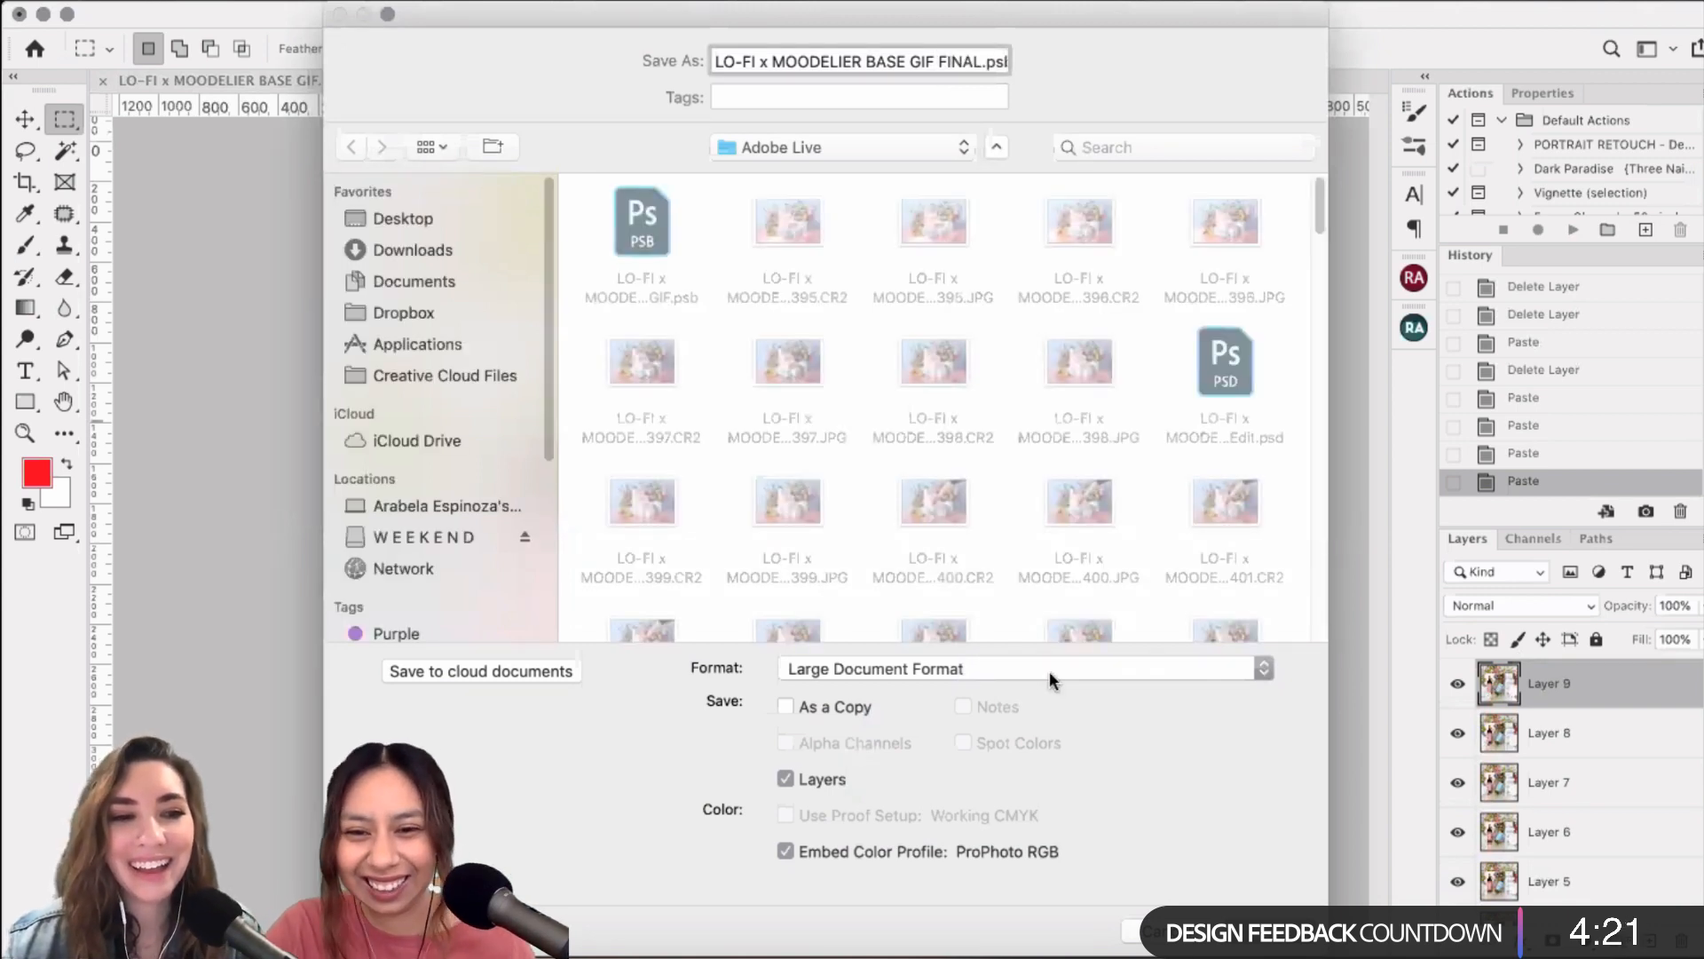
key("Return")
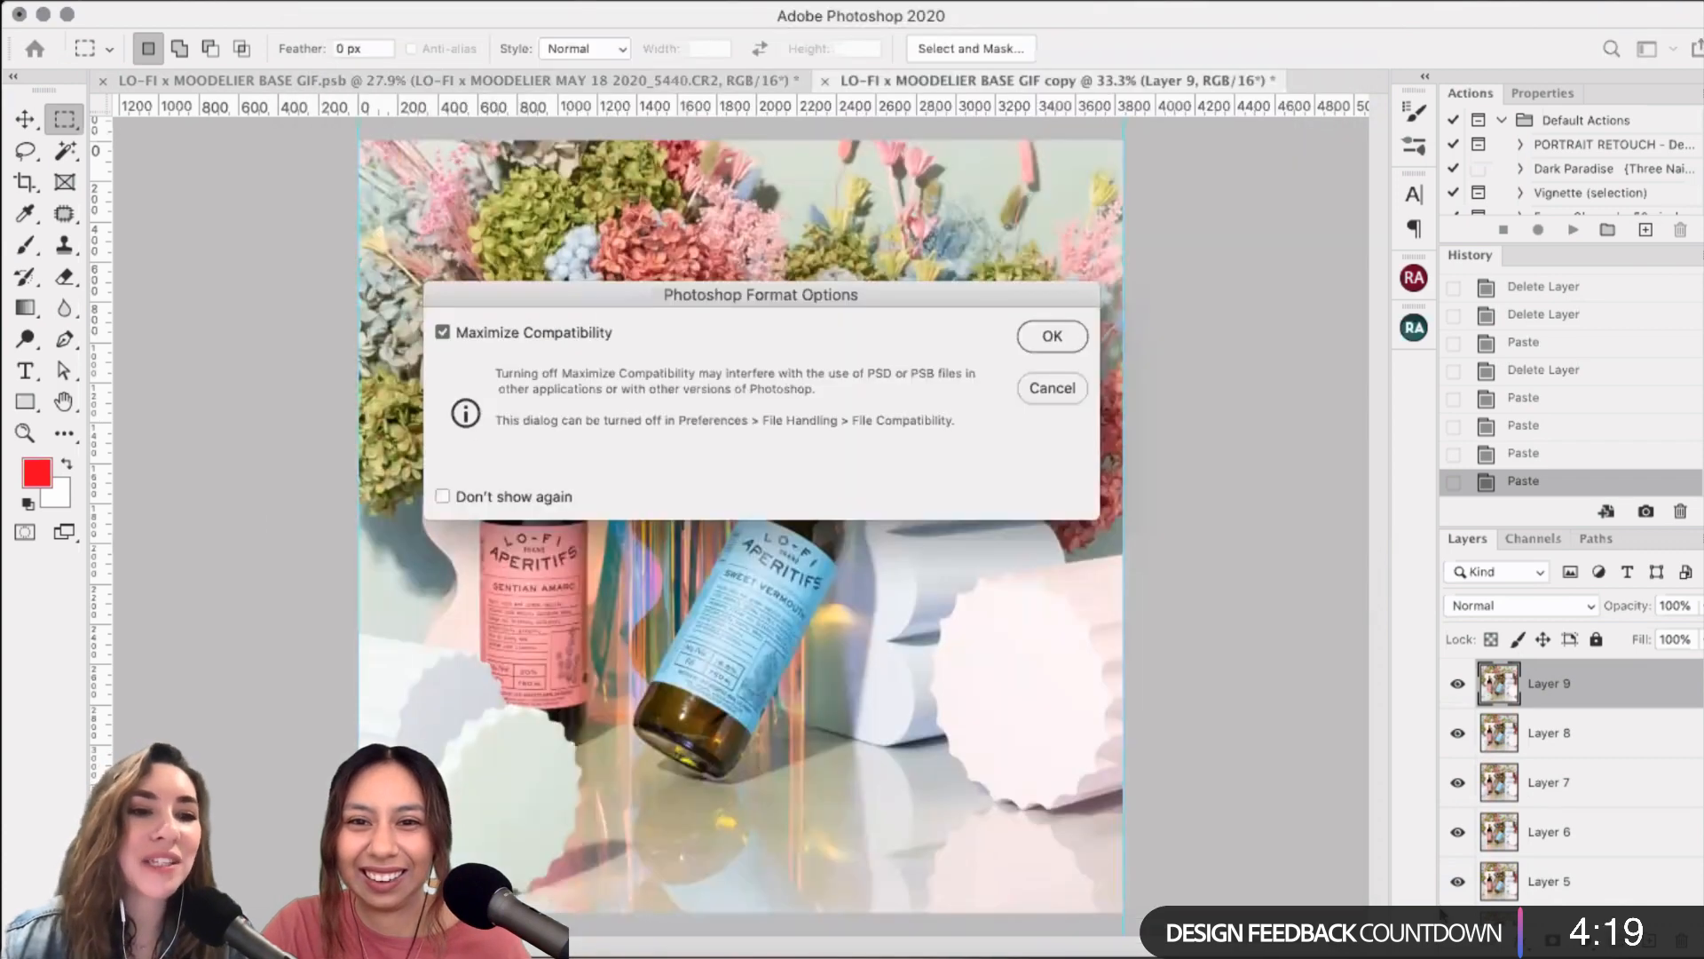
left_click(1053, 335)
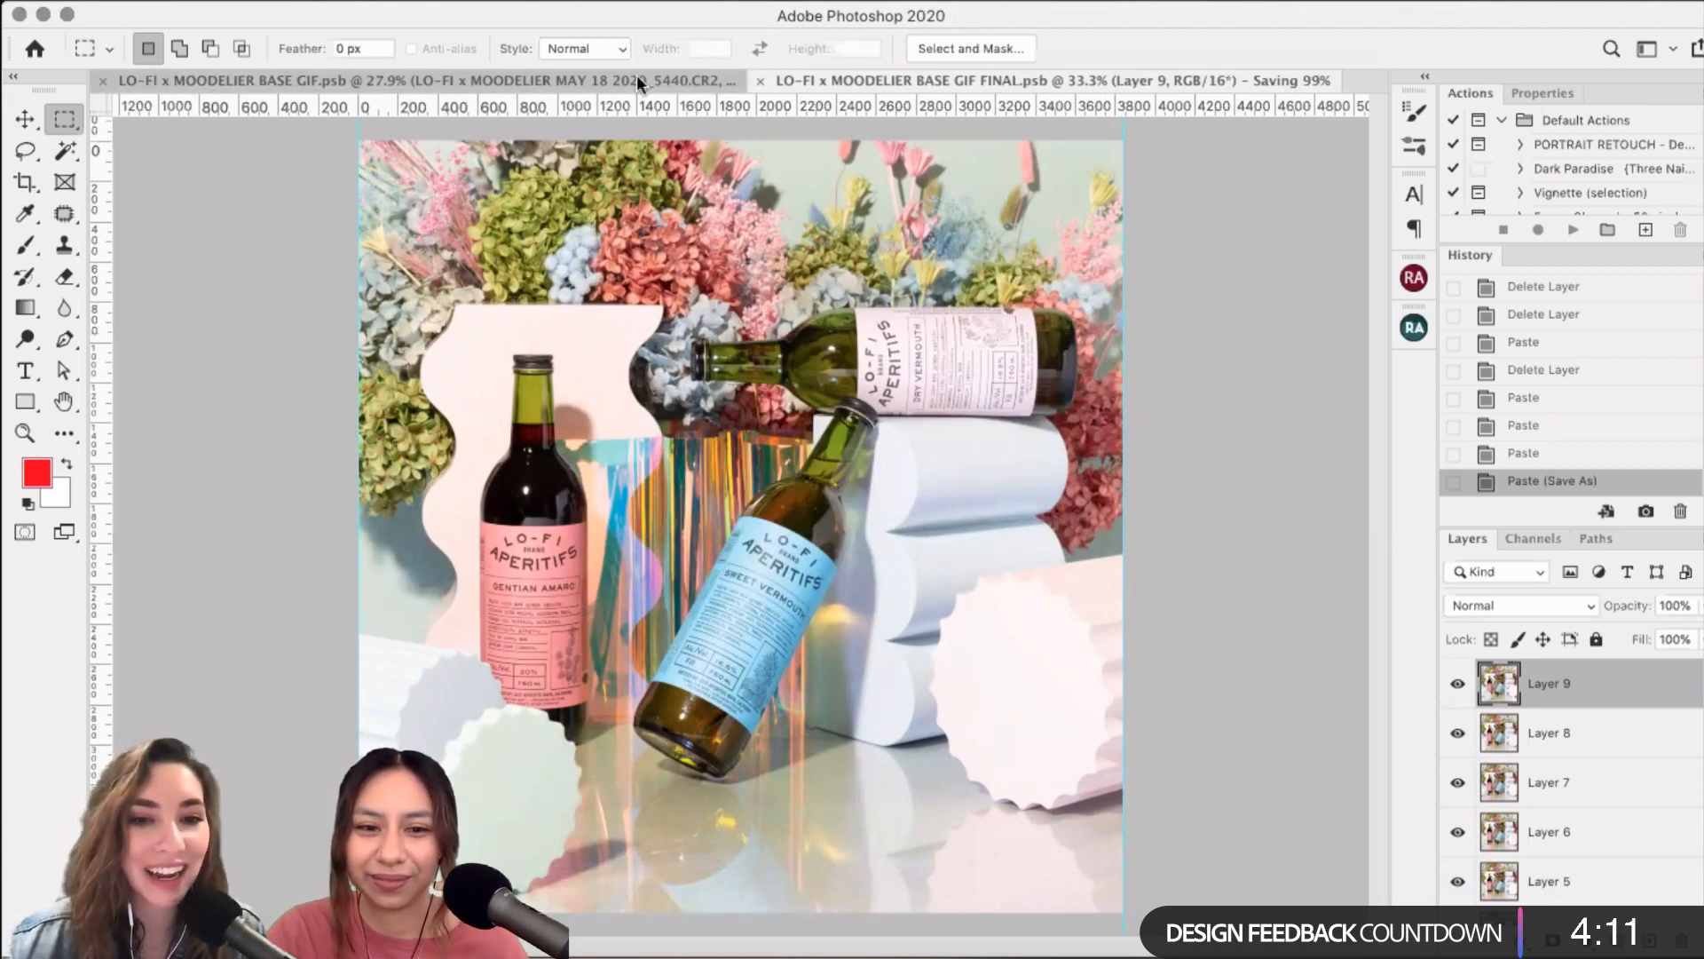
- In the original, replace the visible 5439 layer with the 5438 layer, and paste its square frame into the FINAL file
scroll(1577, 785, "down", 5)
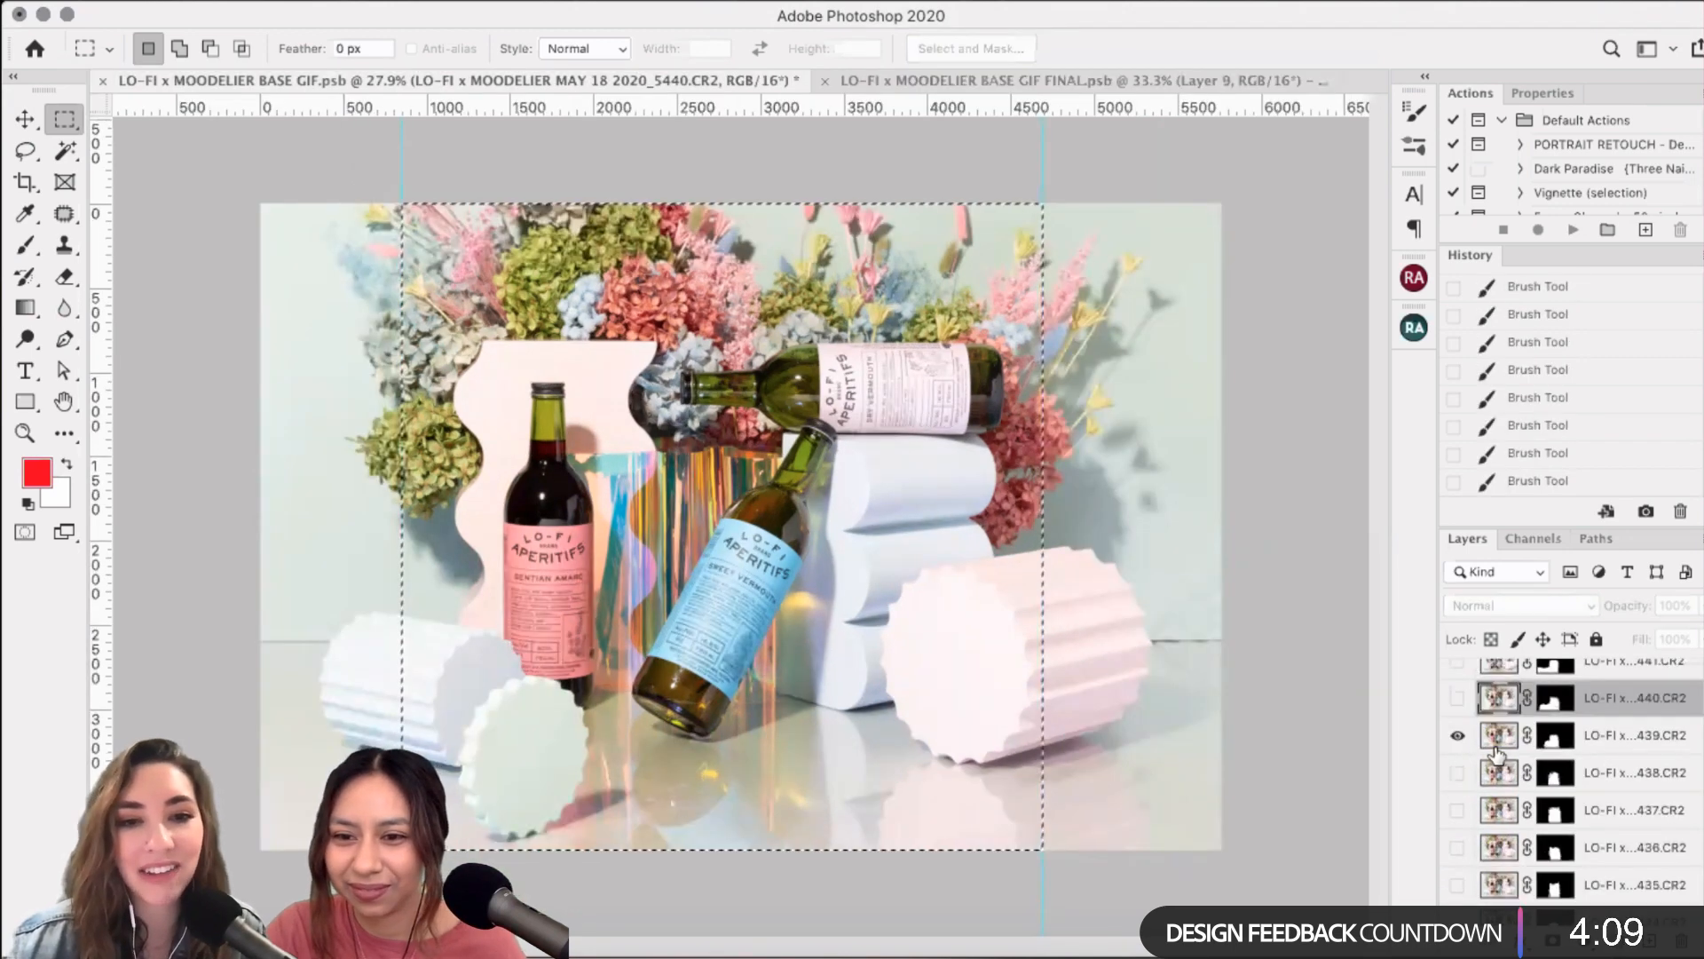
left_click(1636, 737)
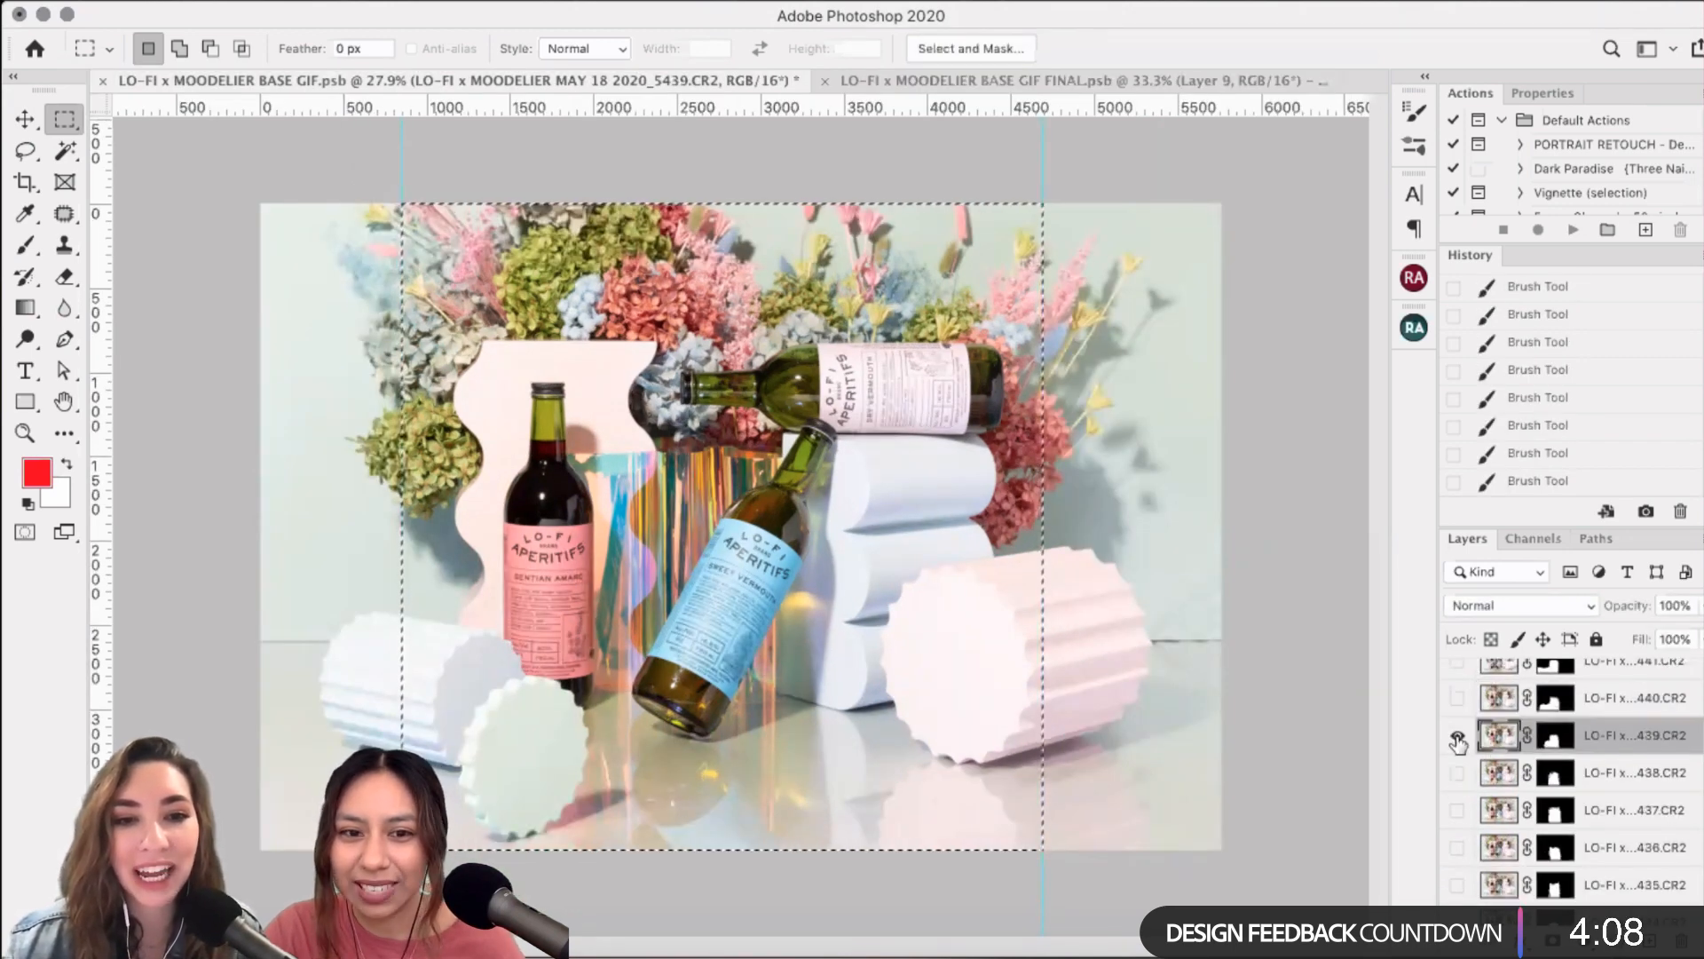
left_click(1457, 735)
left_click(1459, 774)
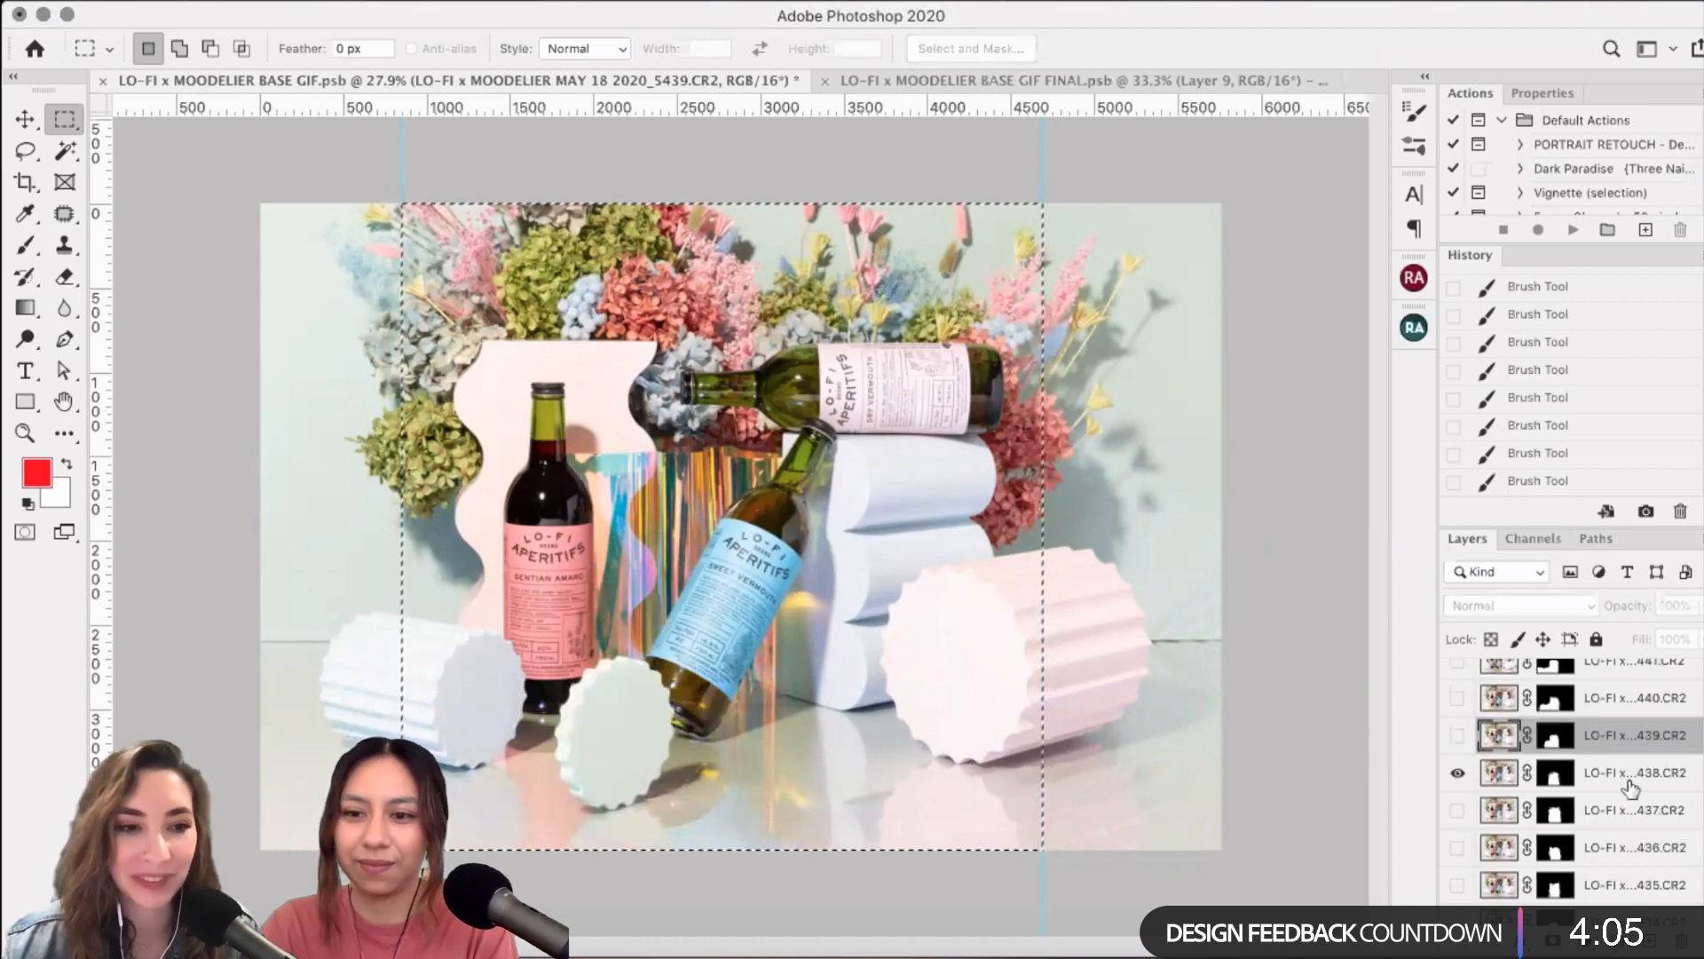
left_click(1631, 788)
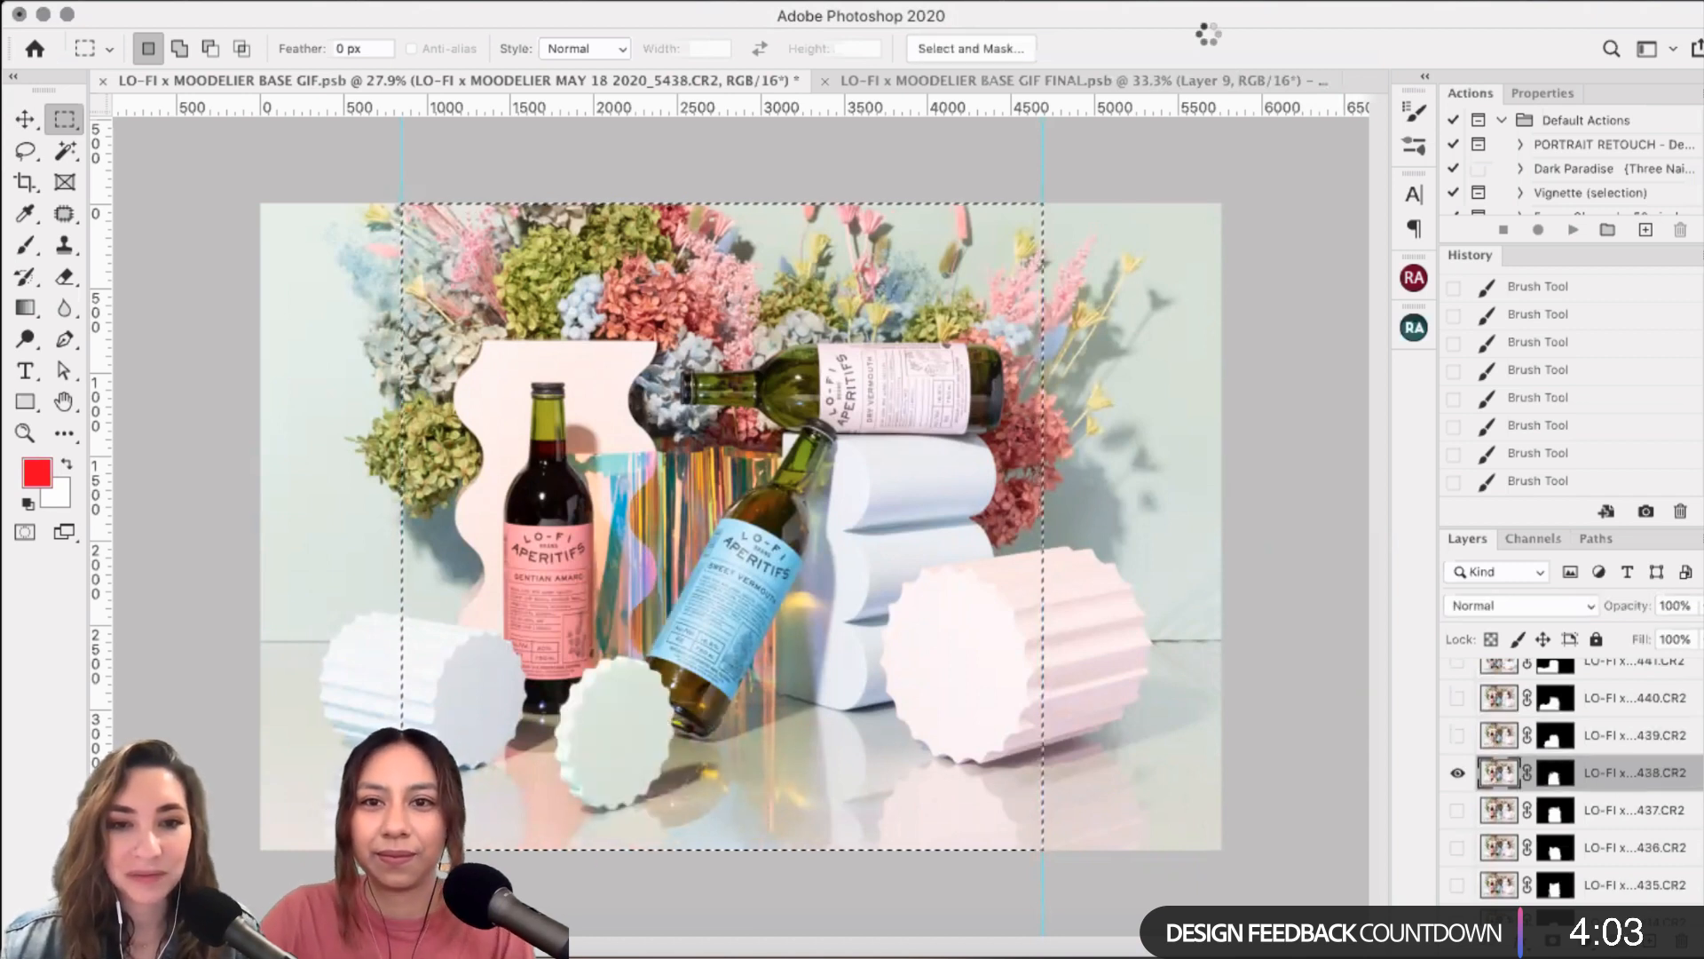
left_click(1188, 80)
key("ctrl+v")
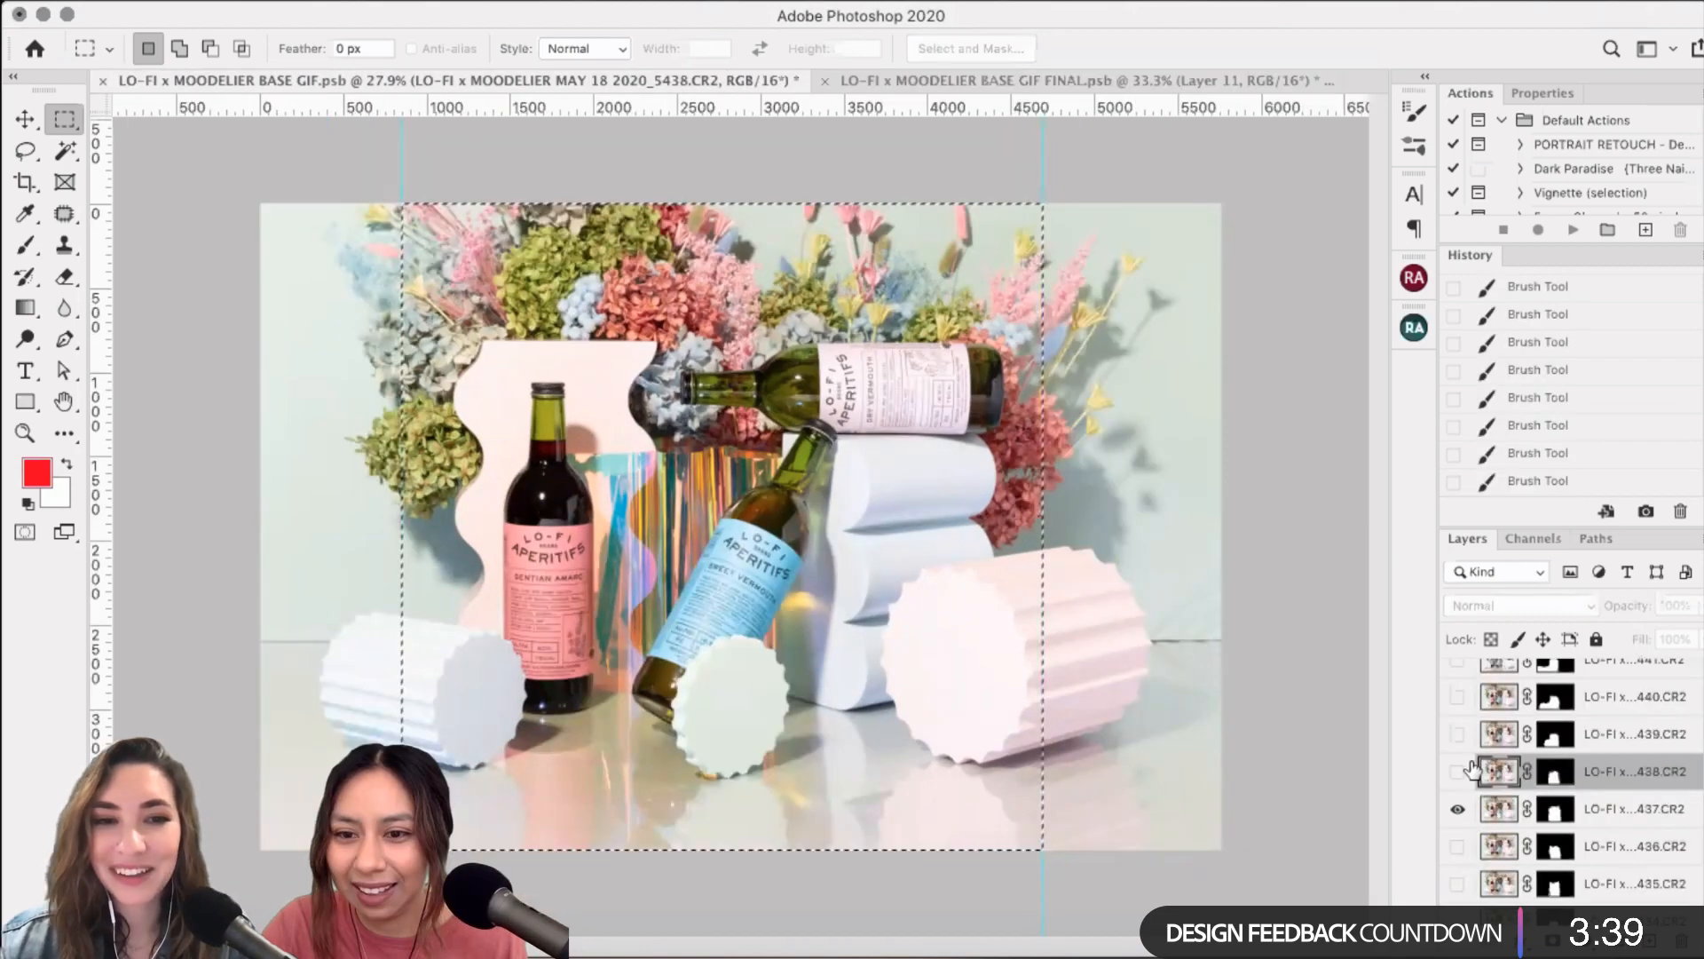
- Continue down the original's stack from the 5436 layer to the 5433 layer, pasting the square frames into the FINAL file
left_click(1459, 803)
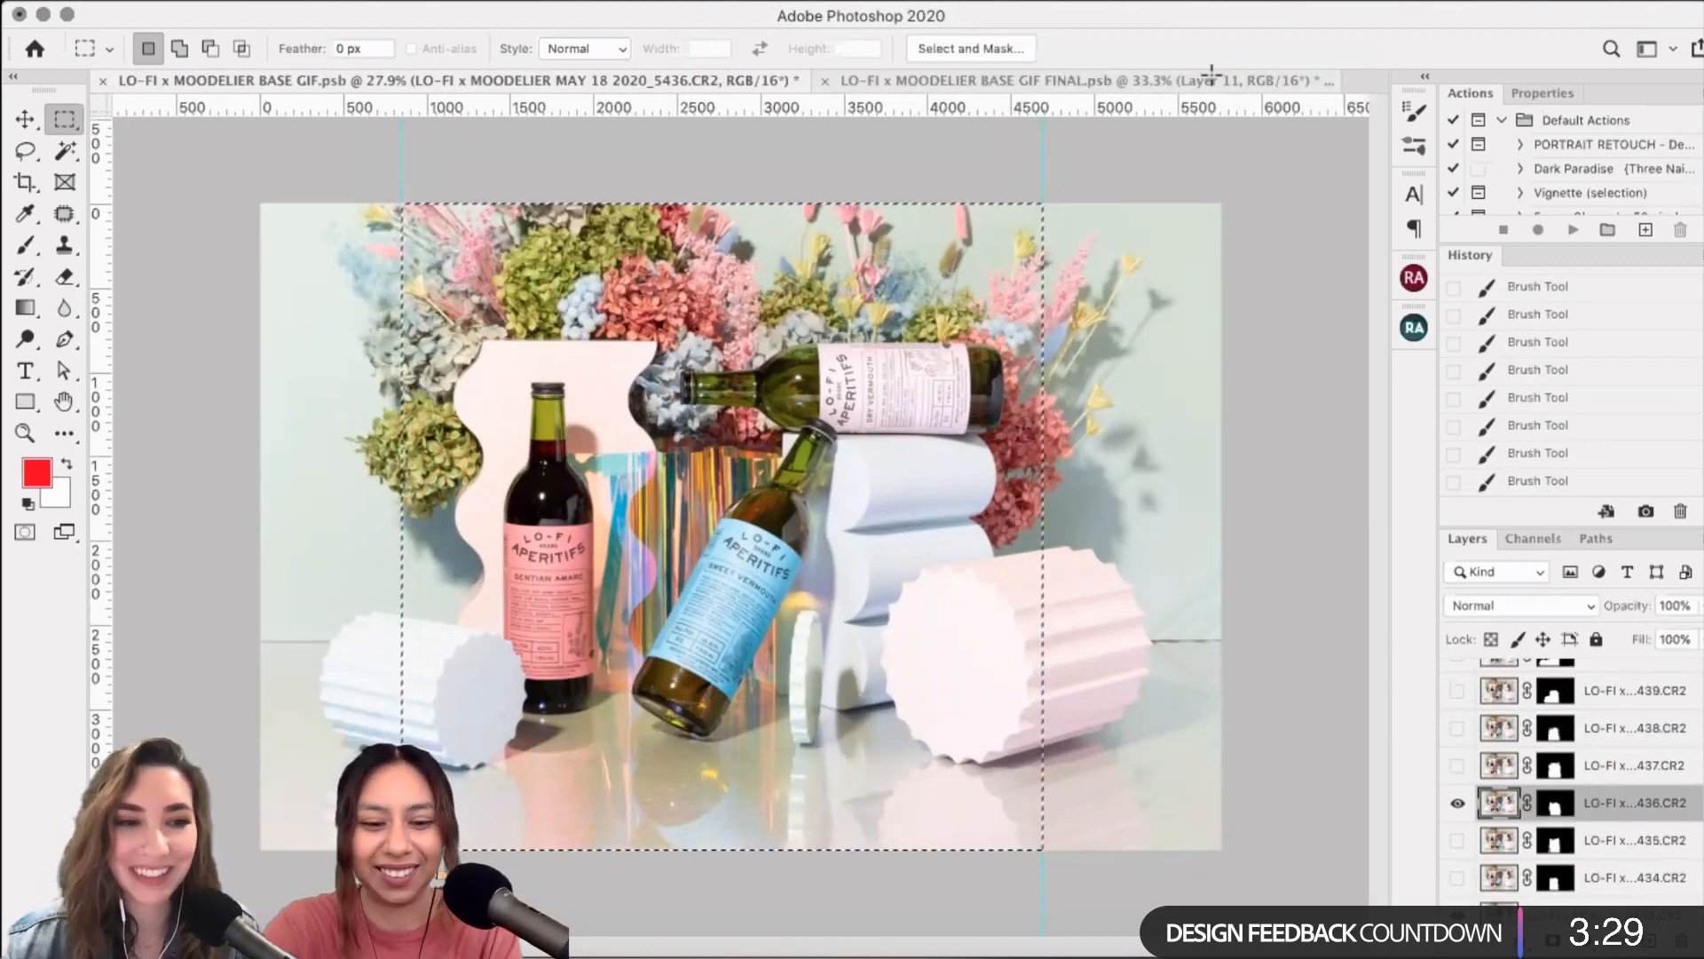
left_click(1212, 73)
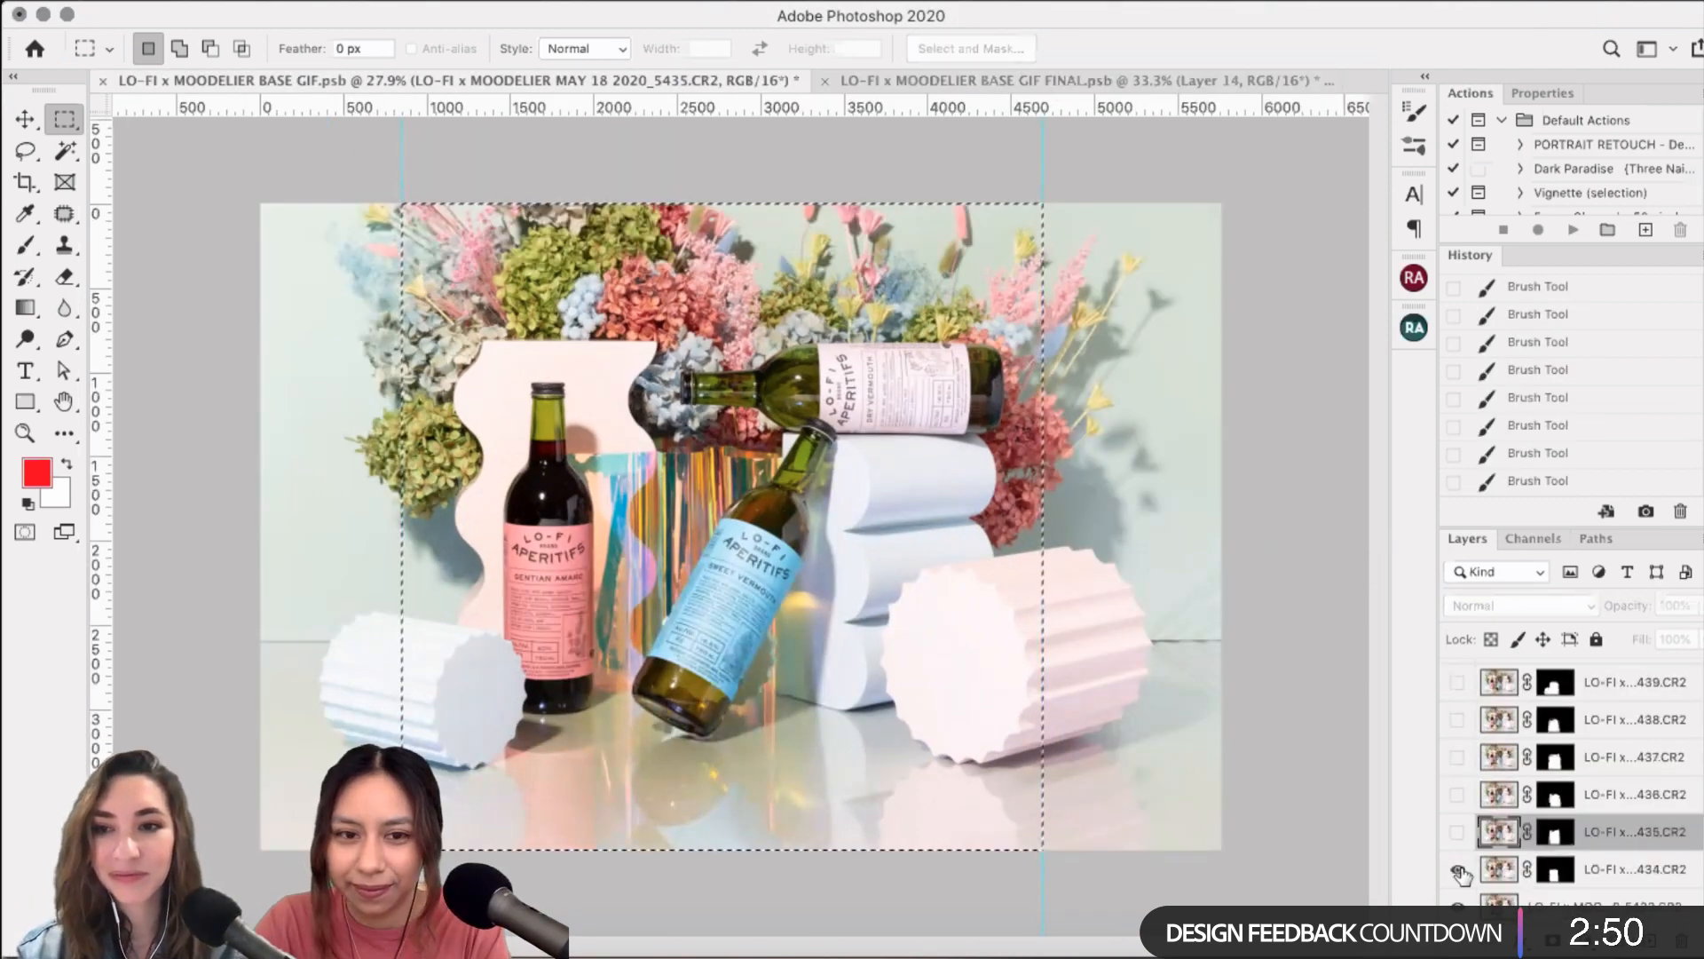
left_click(1457, 869)
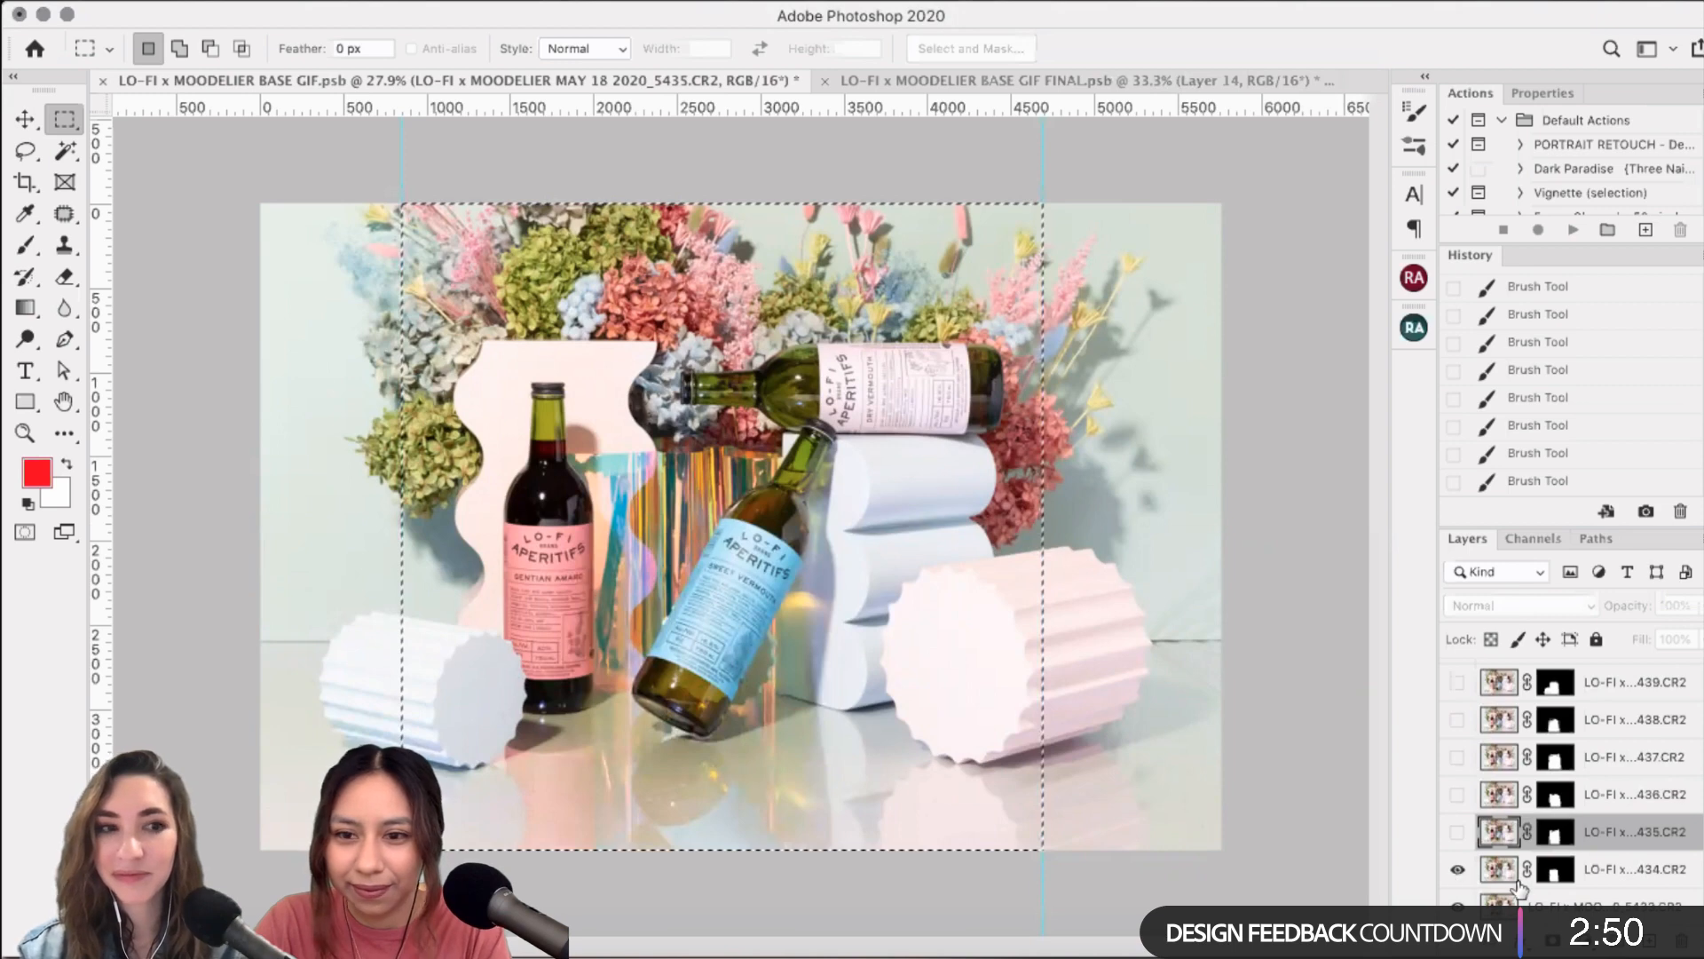
left_click(1687, 901)
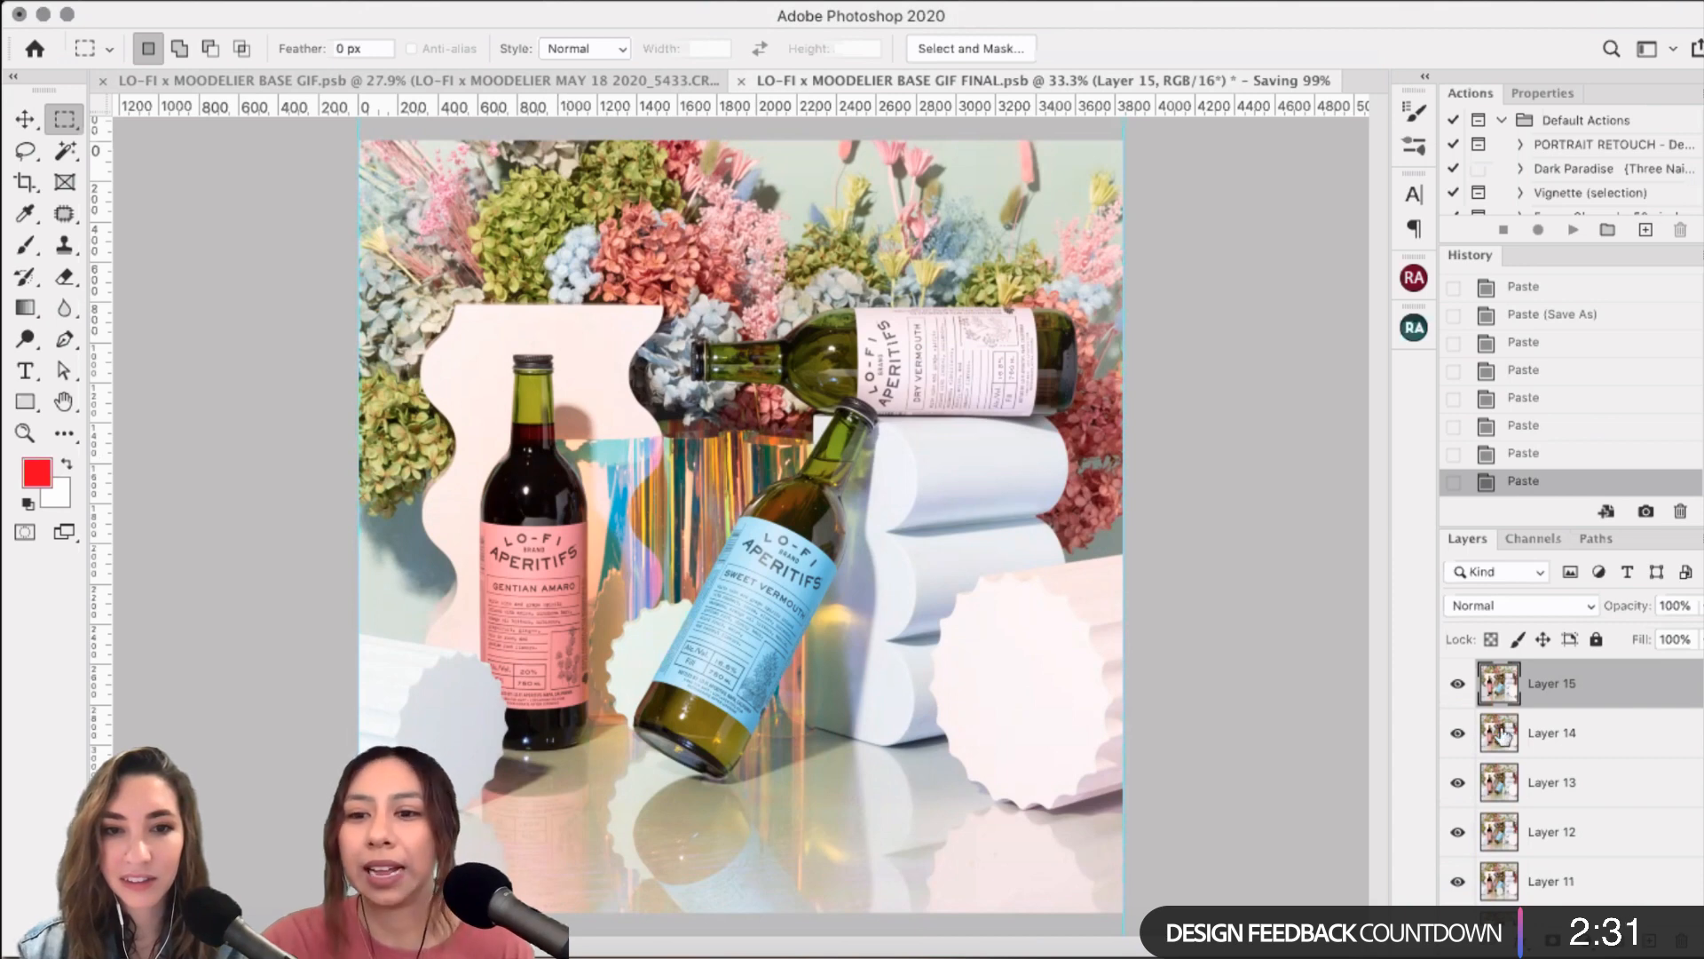
- Hide Layer 15 down through Layer 1 in the FINAL file, leaving only Base 1 visible
left_click(1457, 686)
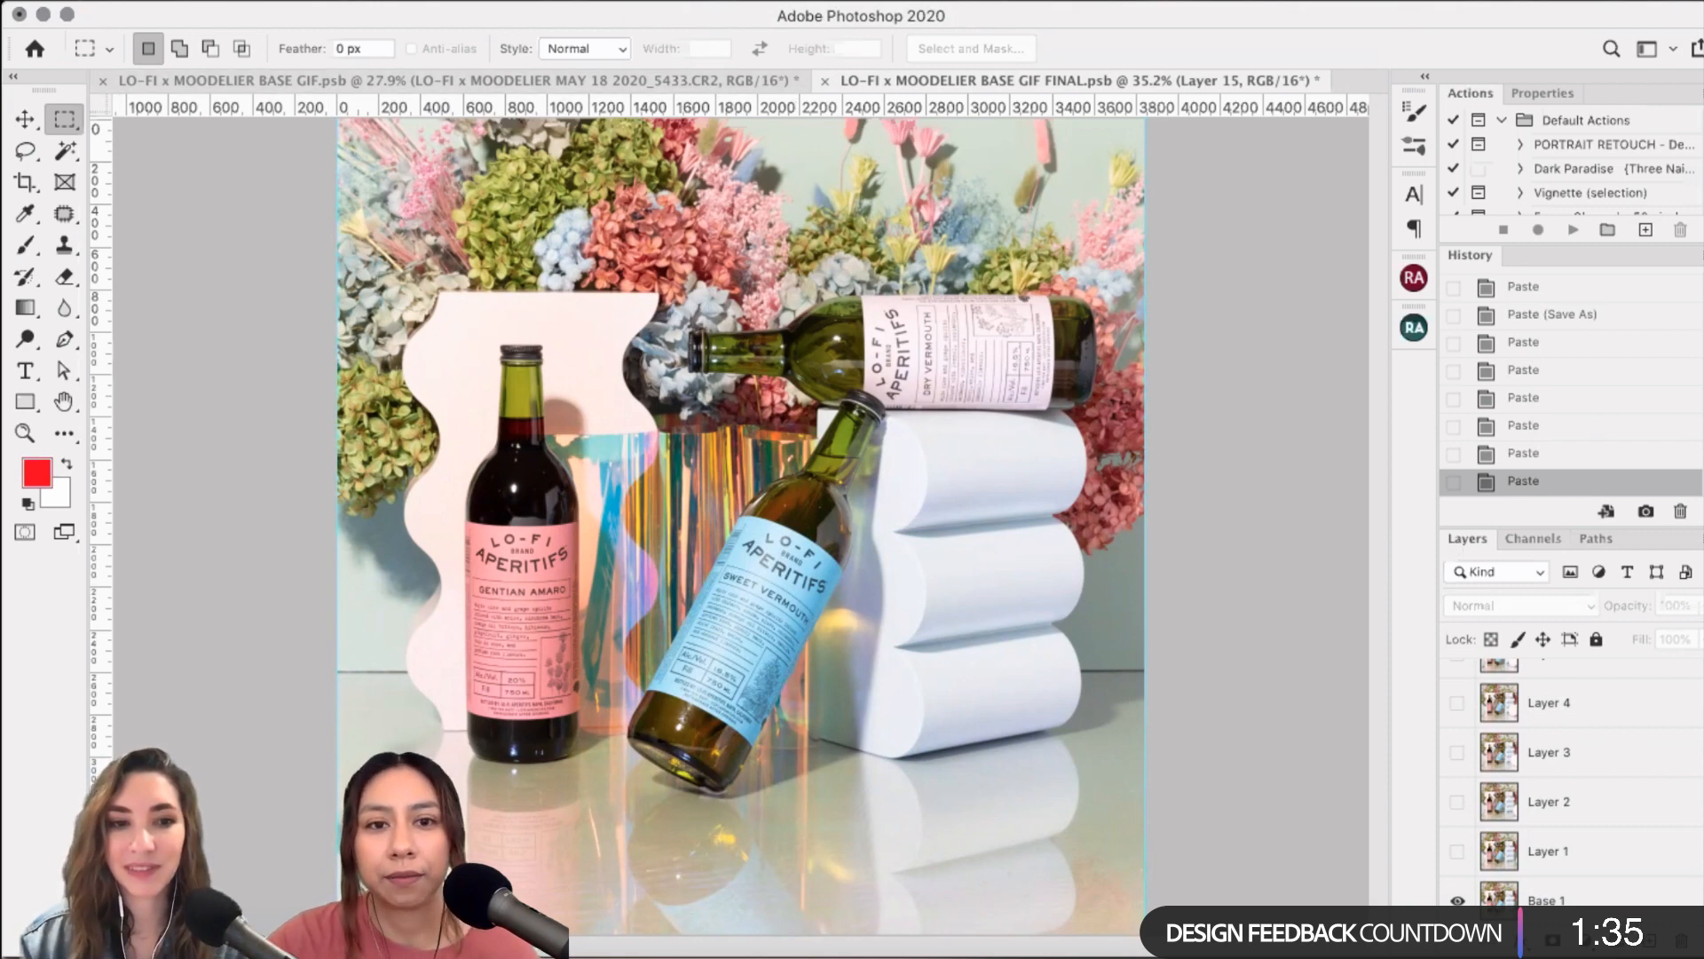
left_click(641, 1)
mouse_move(710, 2)
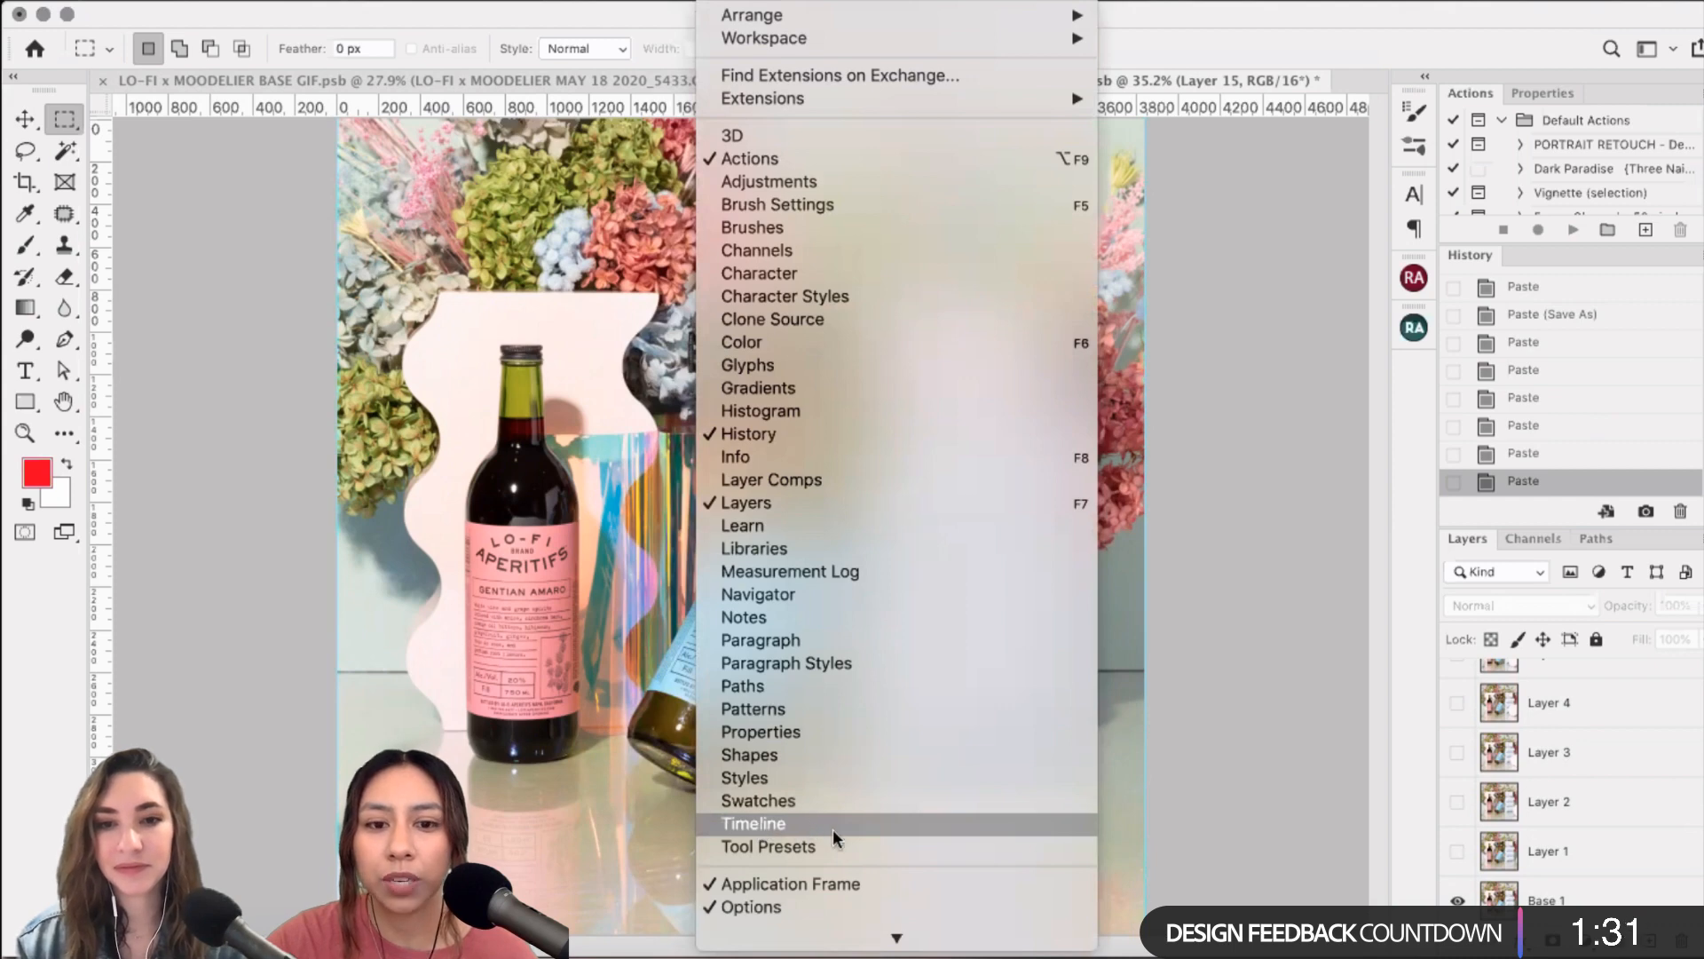
left_click(1430, 760)
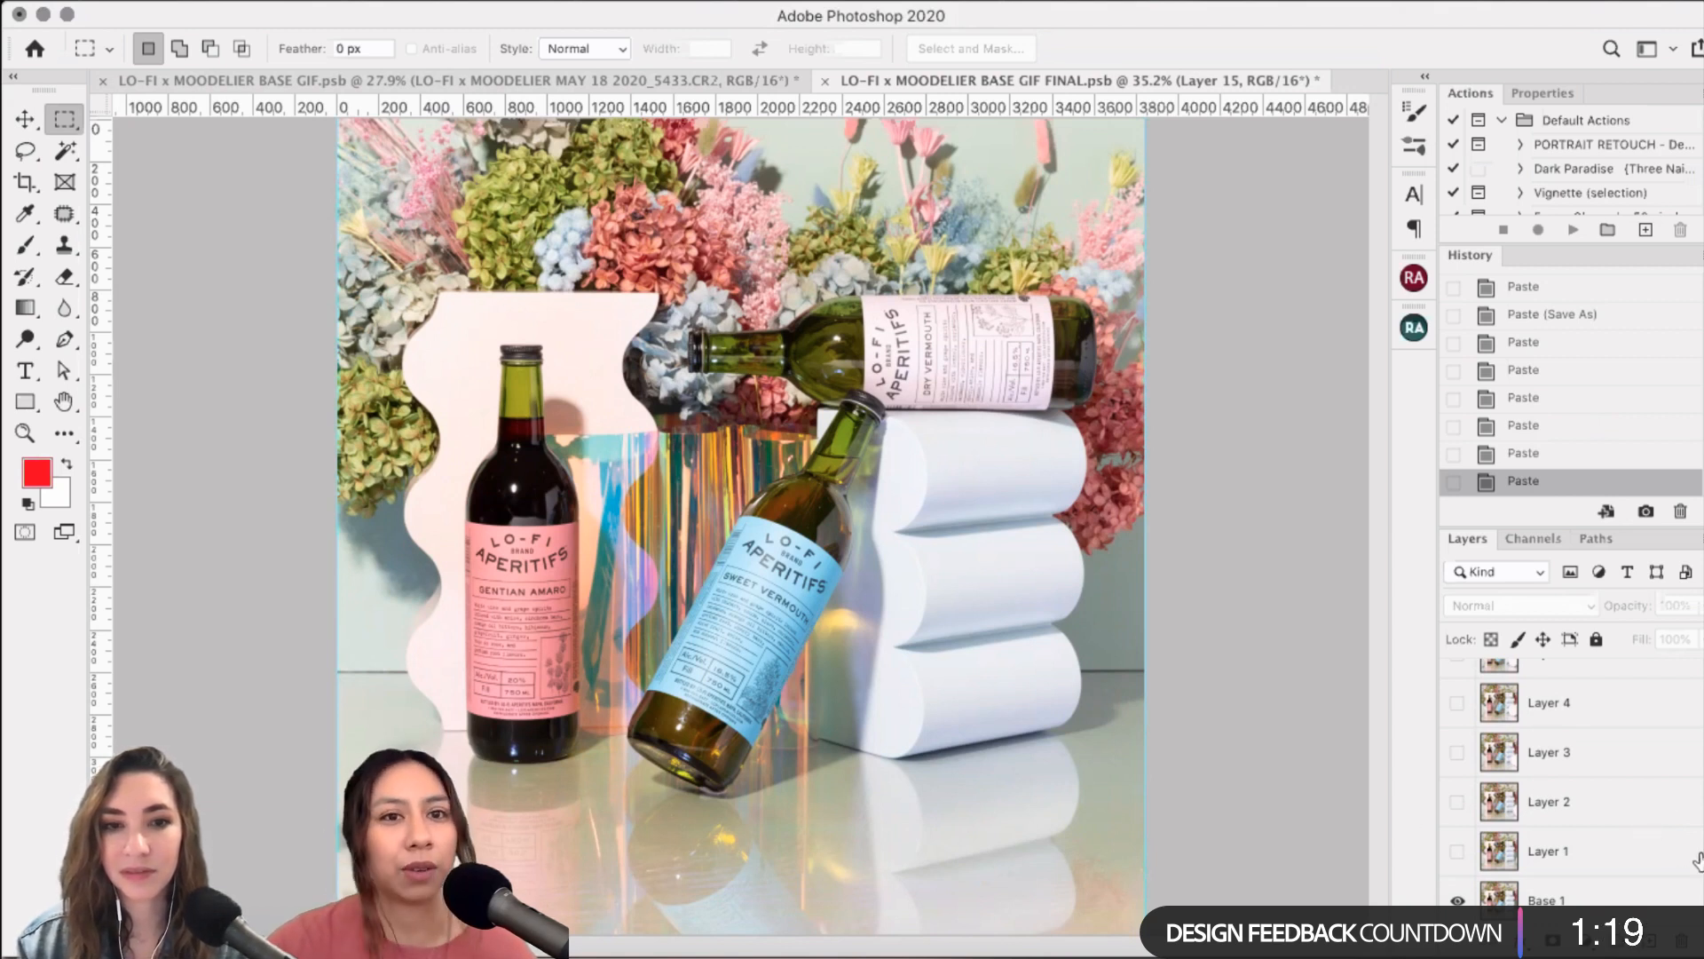
- Preview the frame sequence by making Layer 1 through Layer 15 visible one after another above Base 1
left_click(1457, 854)
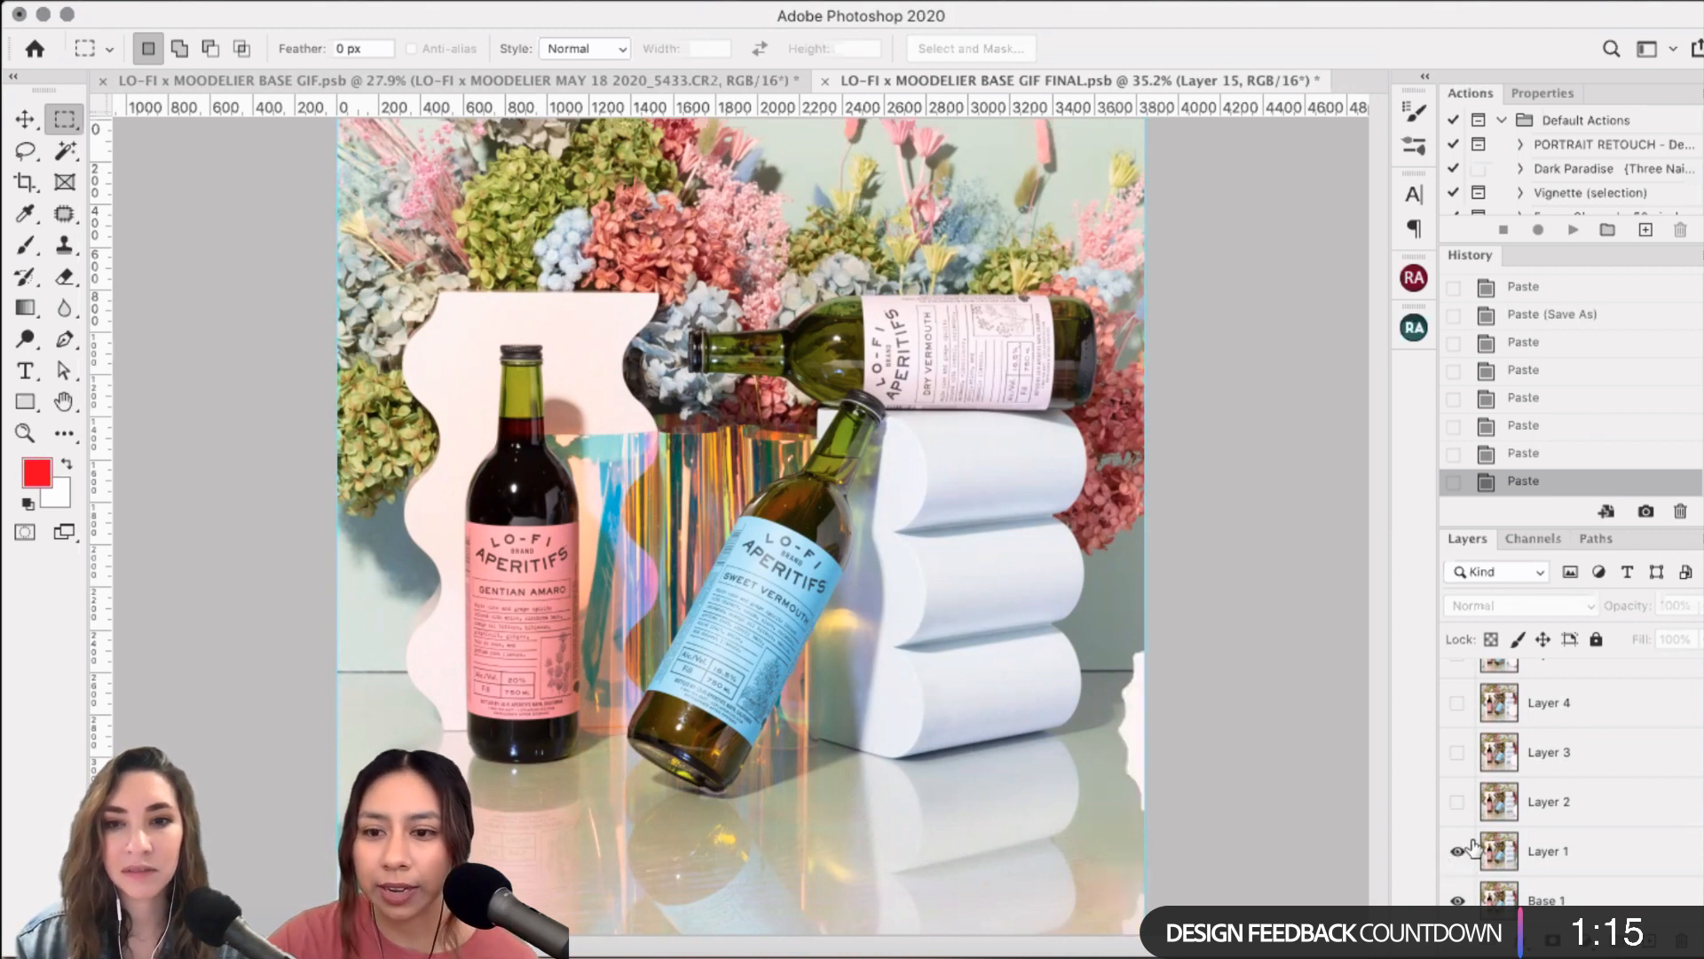
left_click(1456, 812)
left_click(1457, 754)
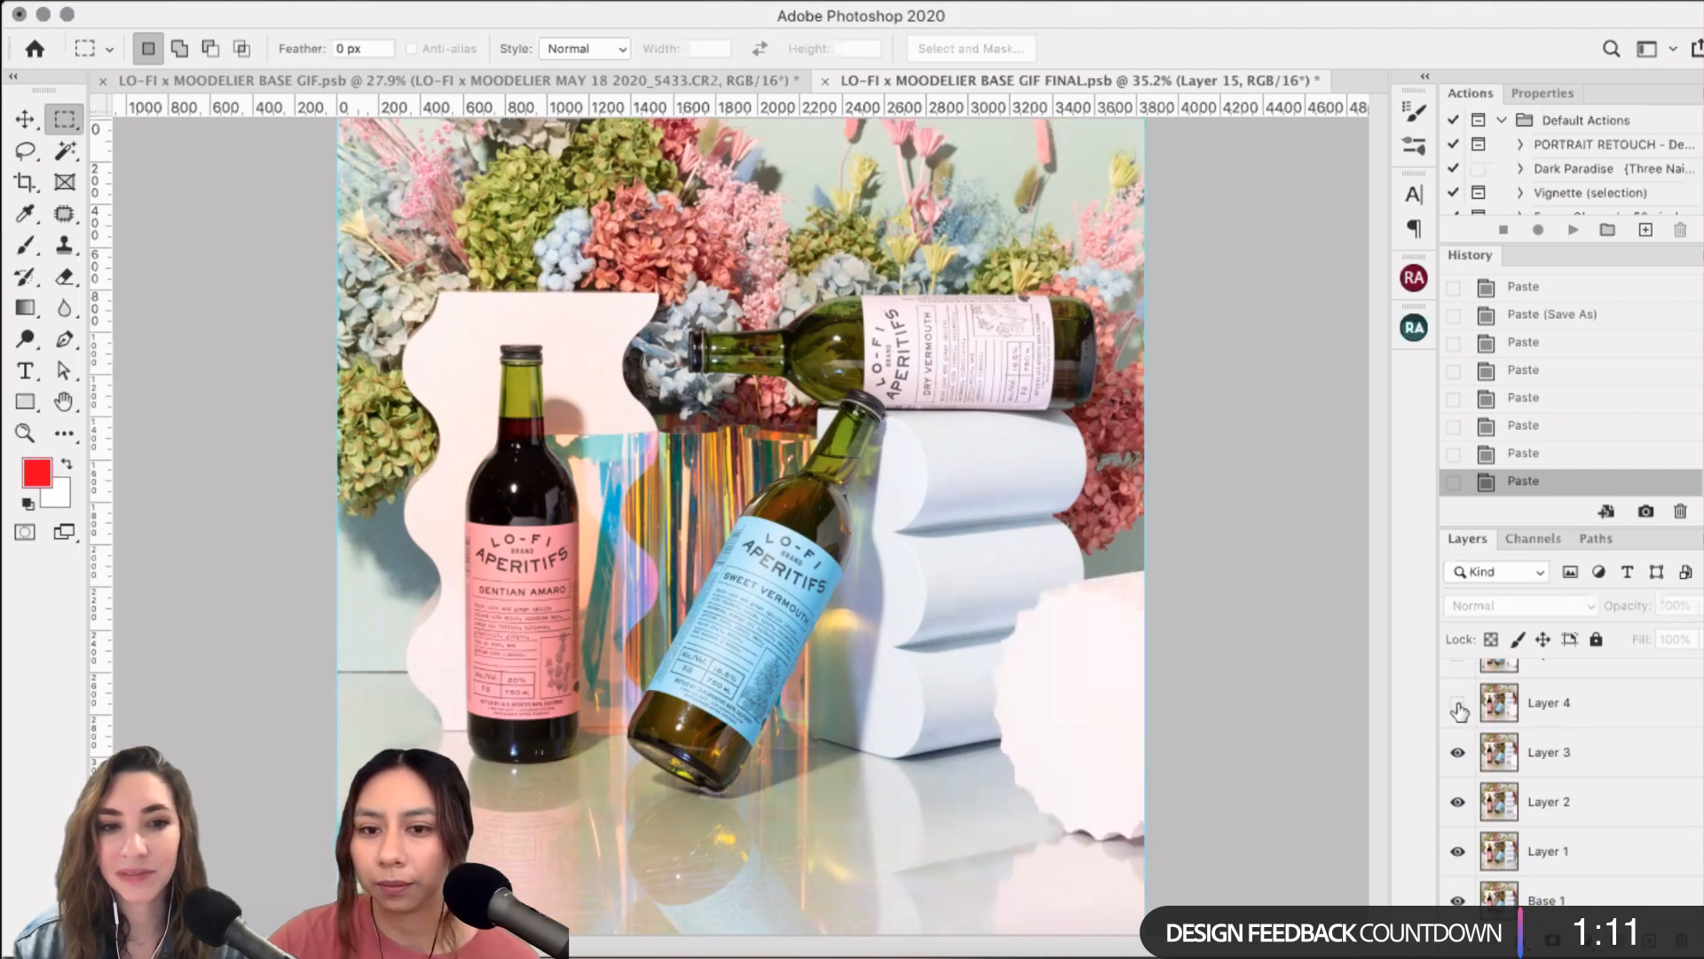
left_click(1458, 705)
scroll(1465, 727, "up", 1)
left_click(1457, 700)
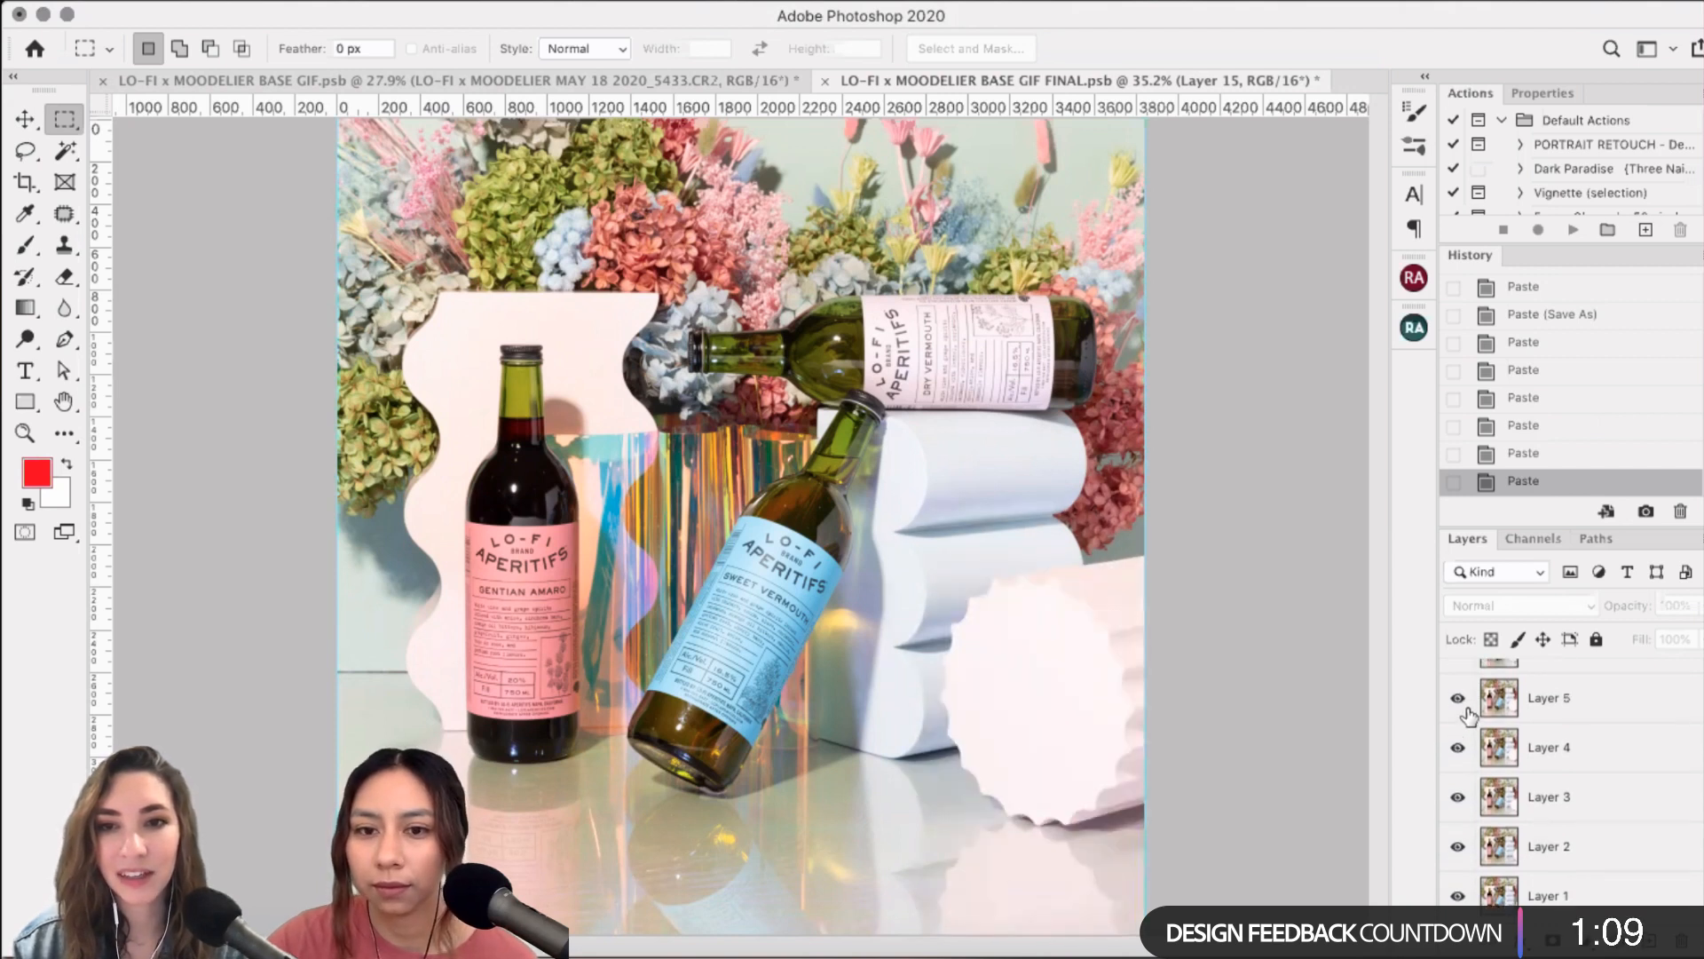
scroll(1544, 754, "up", 1)
left_click(1460, 708)
scroll(1473, 714, "up", 1)
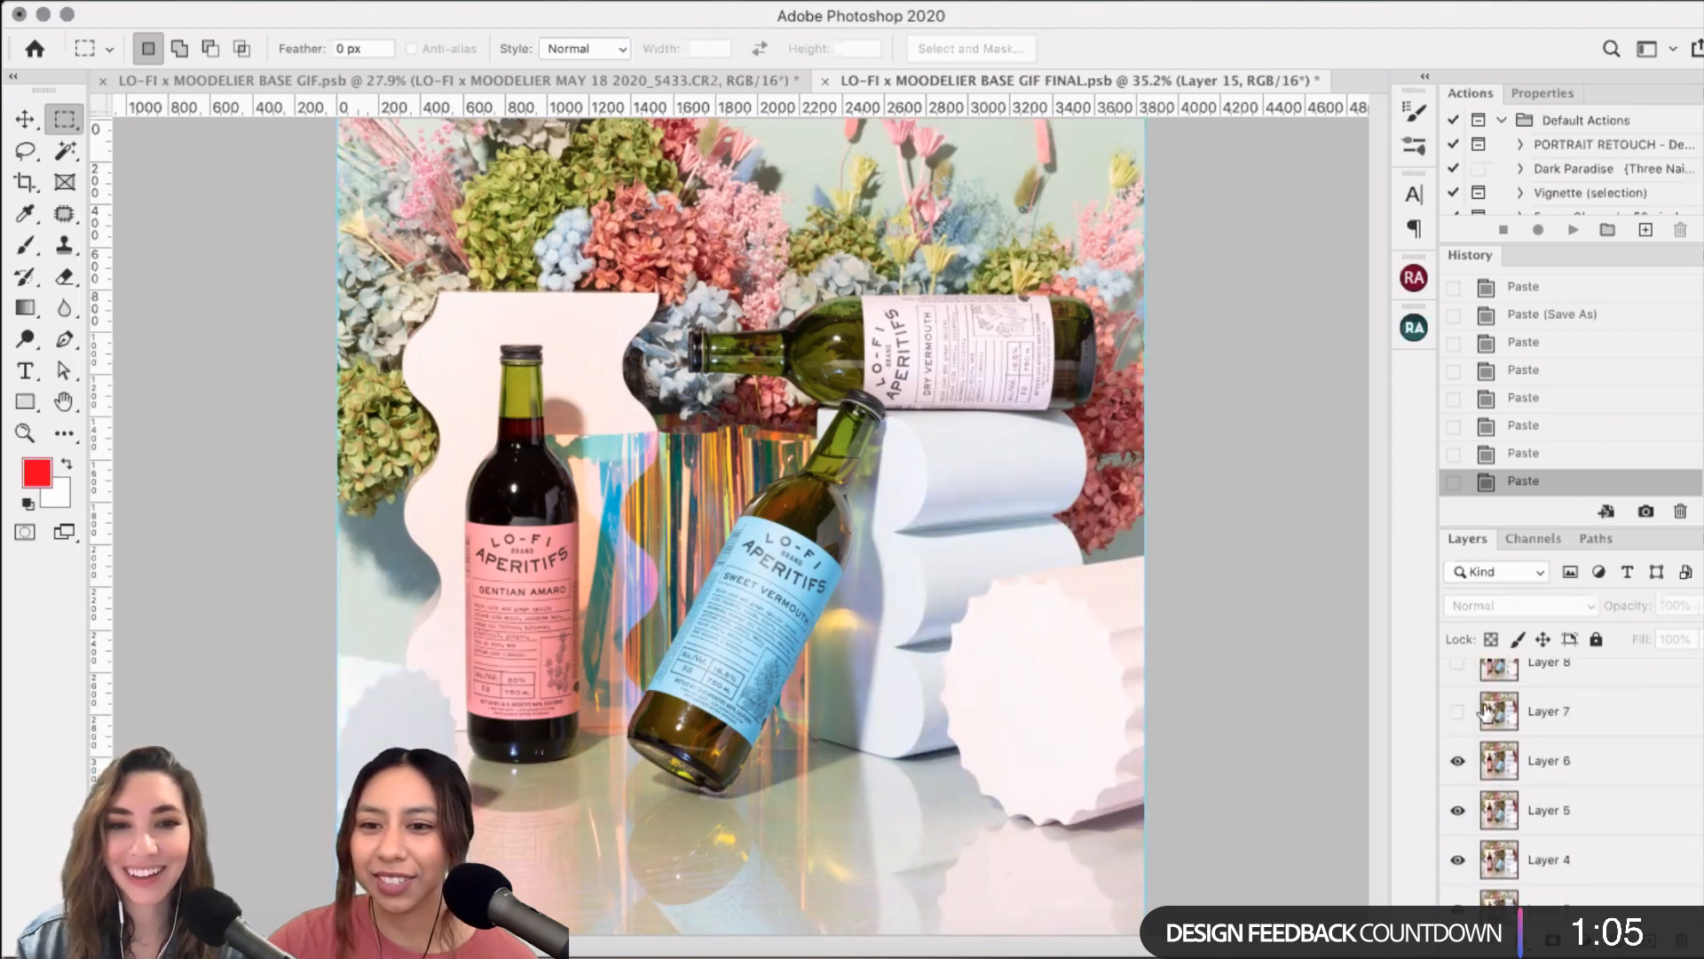
left_click(1457, 711)
scroll(1500, 733, "up", 1)
left_click(1457, 711)
scroll(1514, 729, "up", 1)
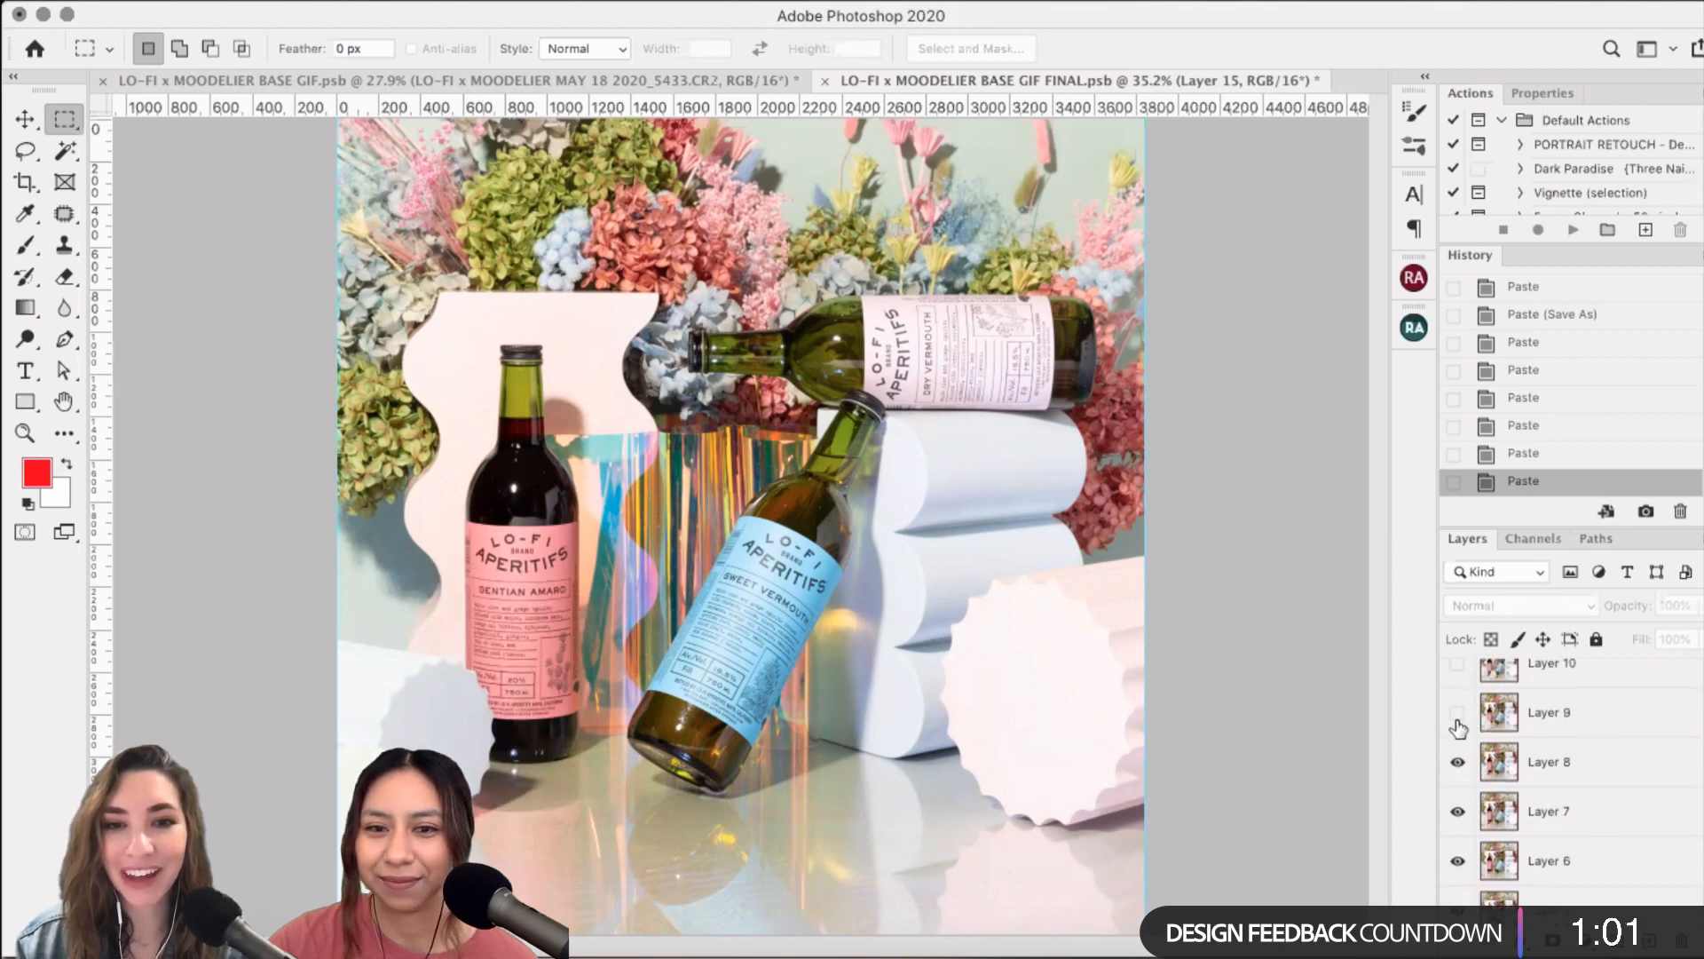
left_click(1458, 712)
left_click(1458, 666)
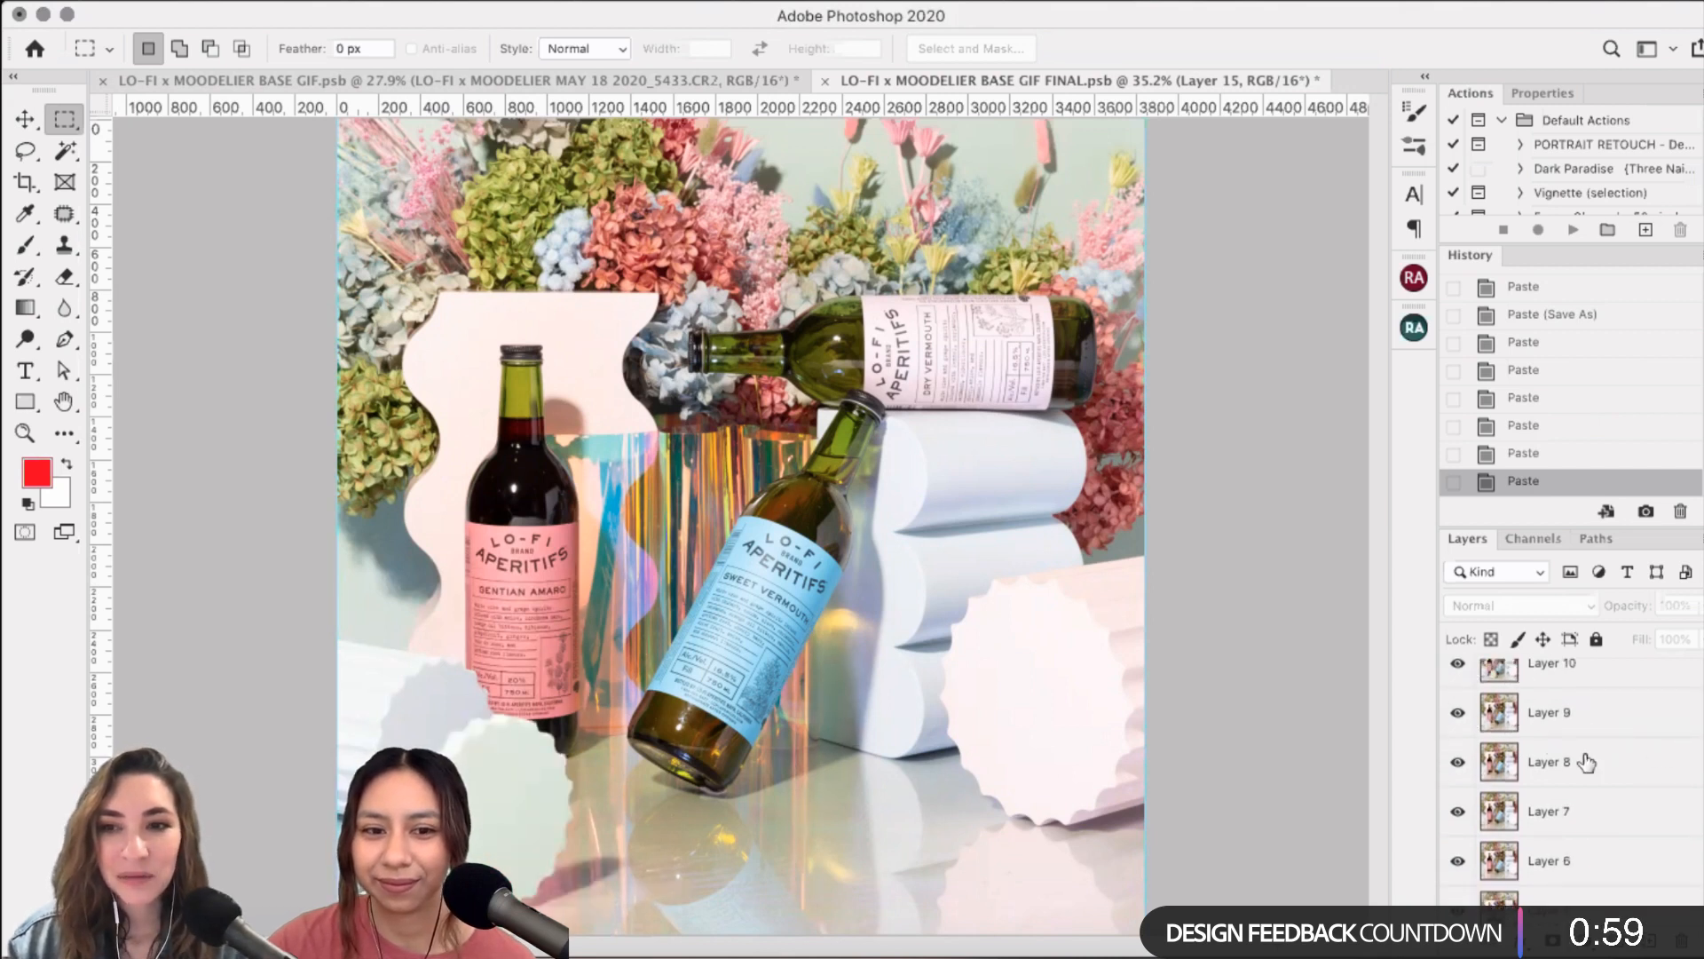
scroll(1562, 763, "up", 2)
left_click(1457, 680)
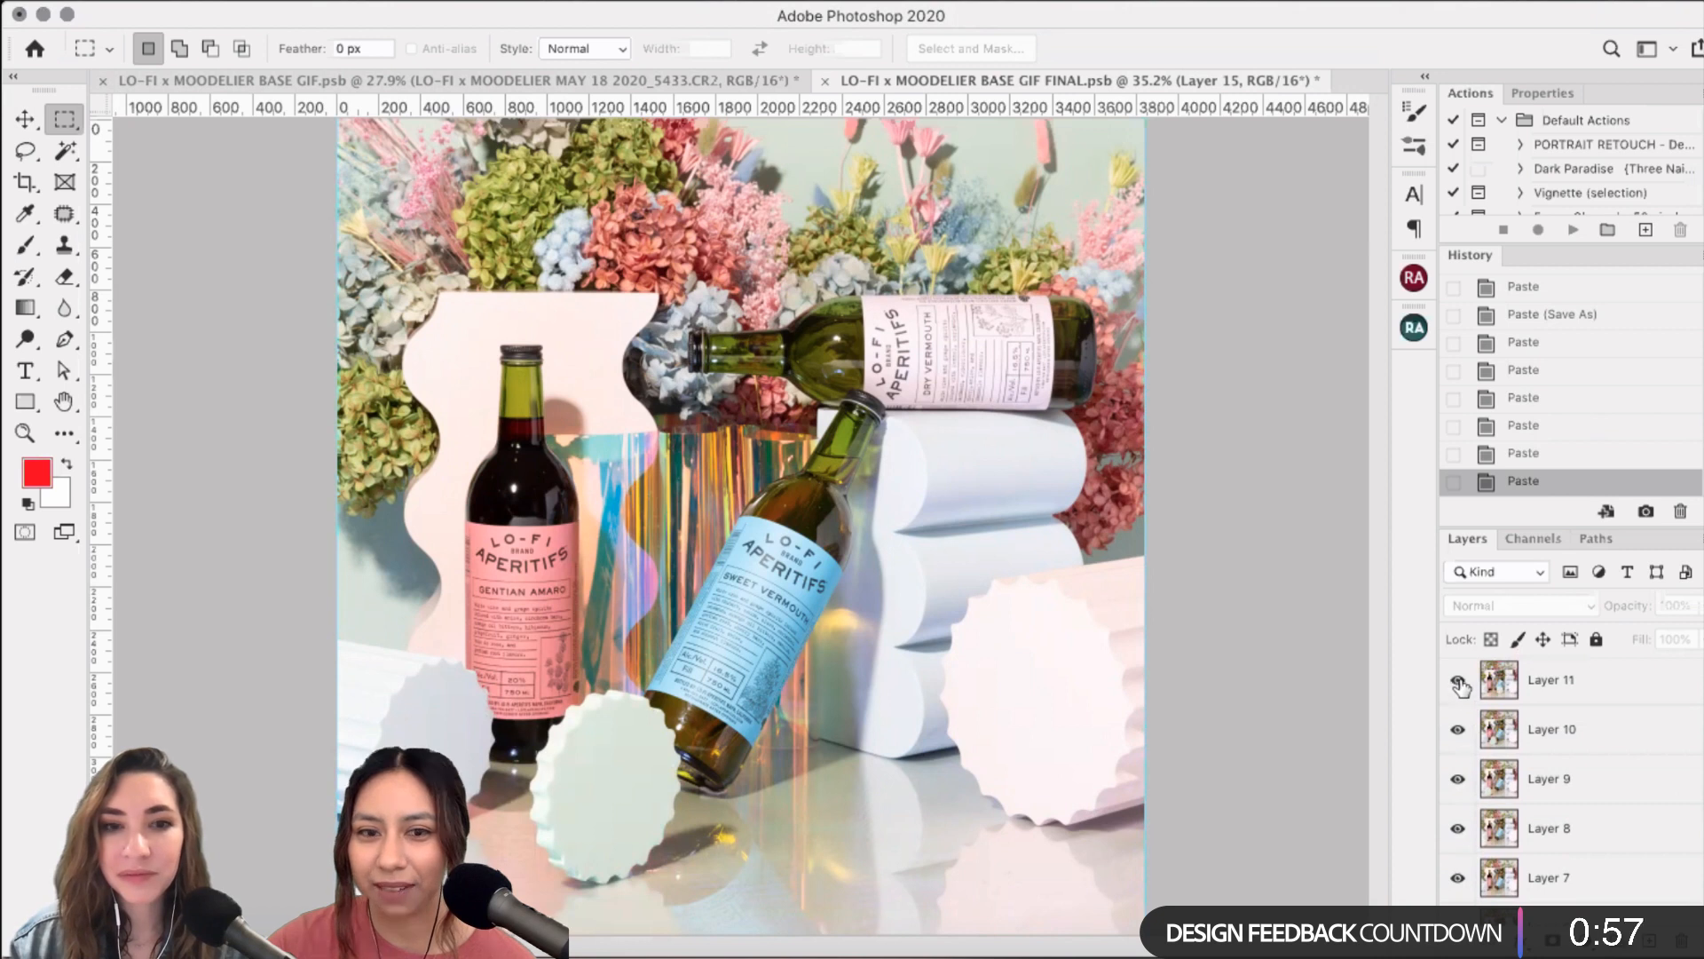
scroll(1518, 719, "up", 1)
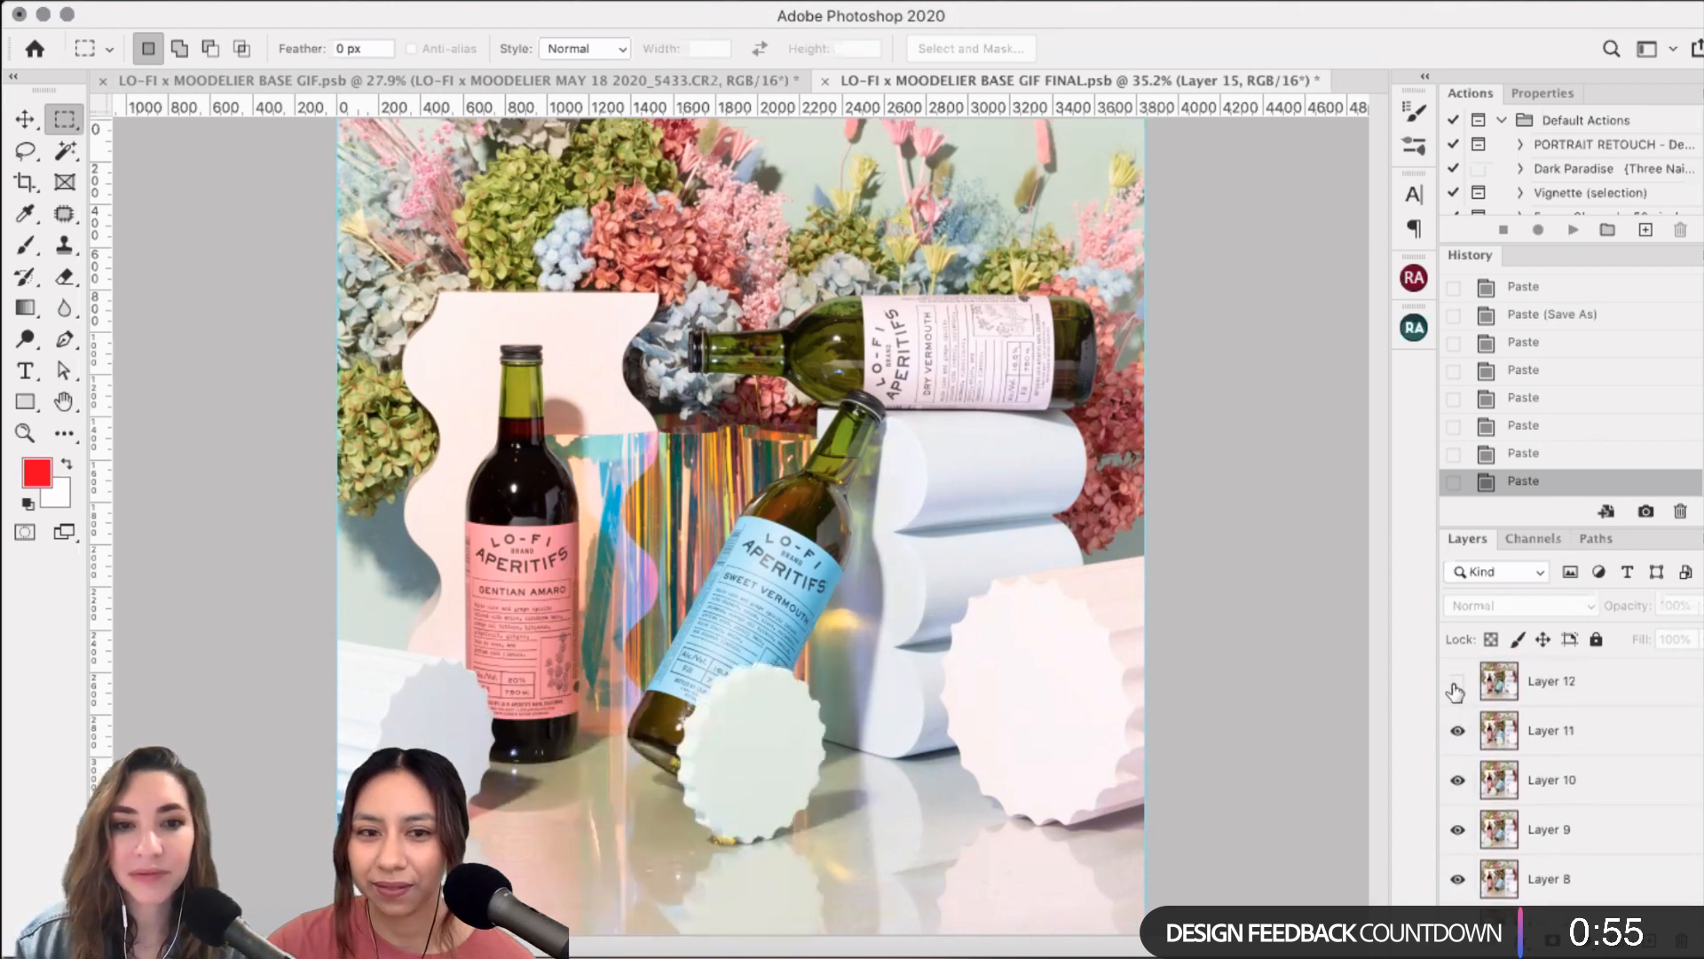
scroll(1507, 765, "up", 2)
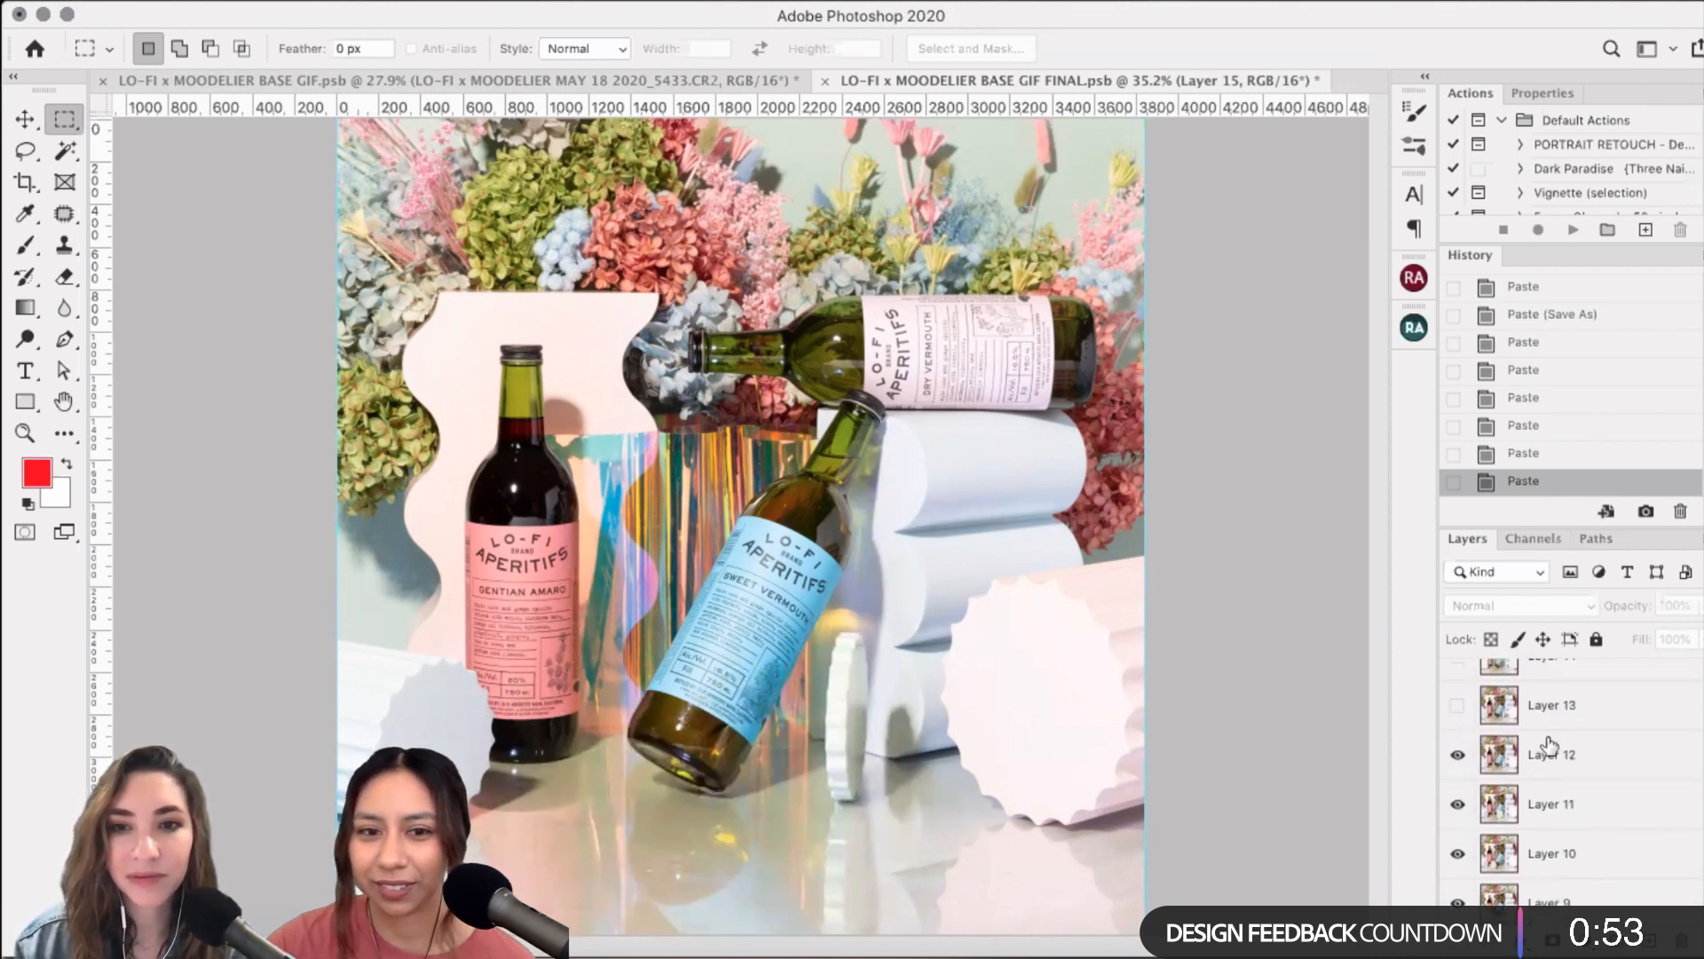
scroll(1576, 762, "up", 2)
left_click(1458, 709)
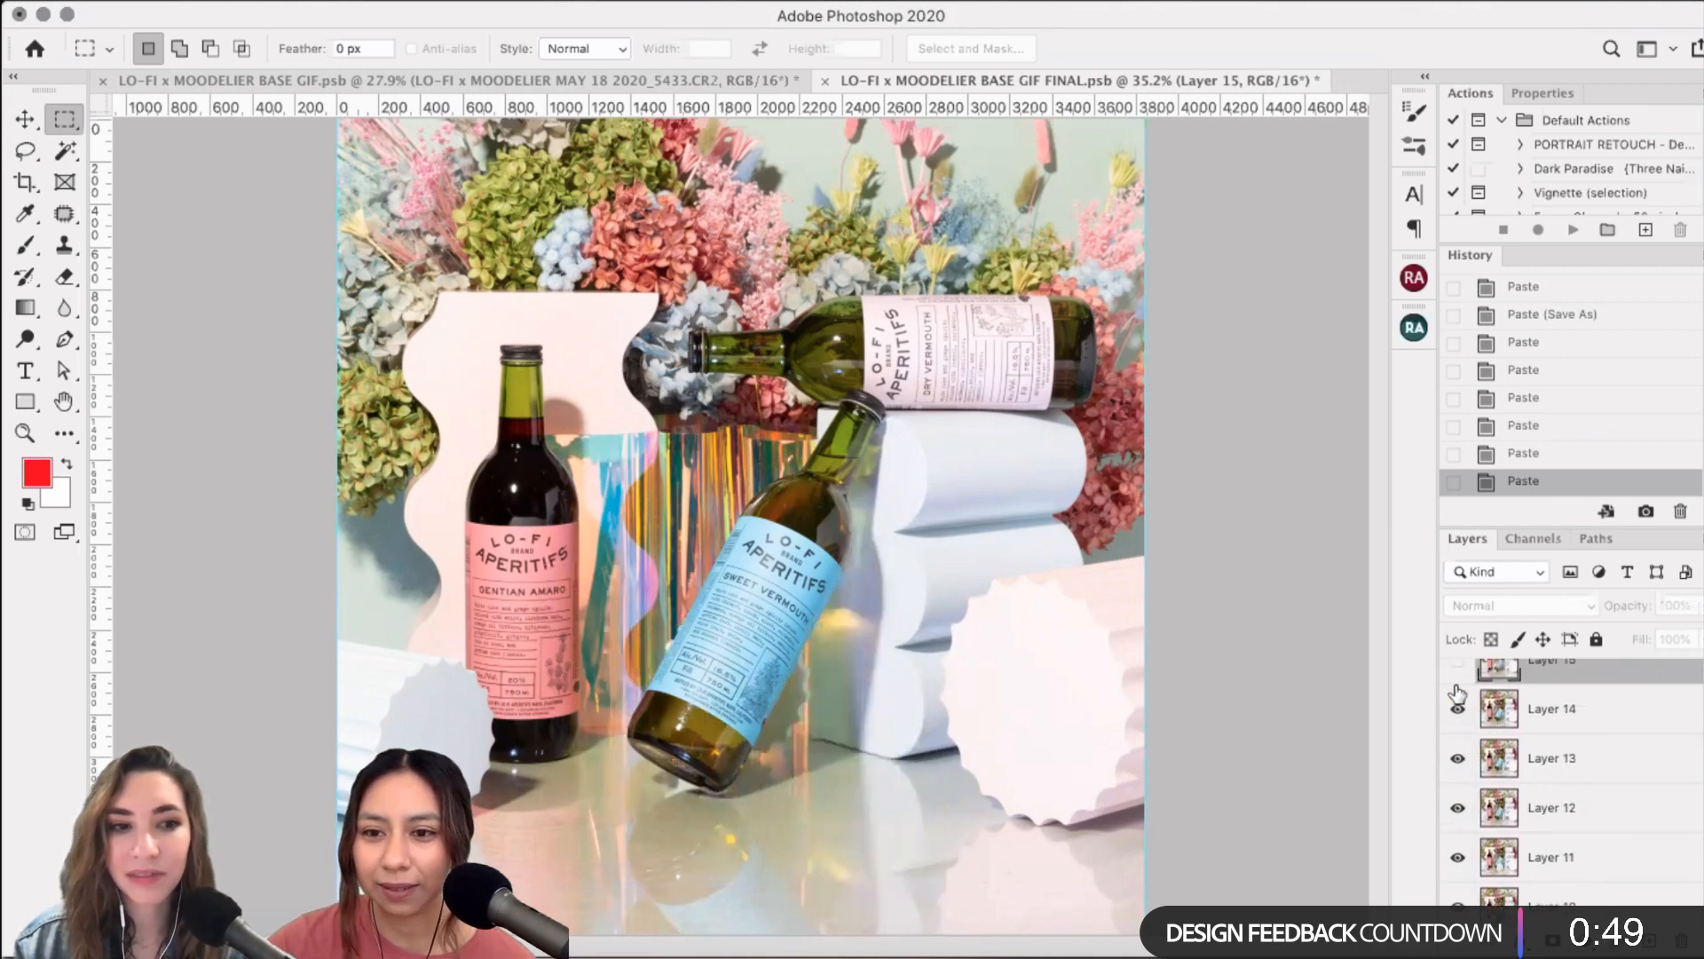
scroll(1461, 697, "up", 1)
left_click(1458, 685)
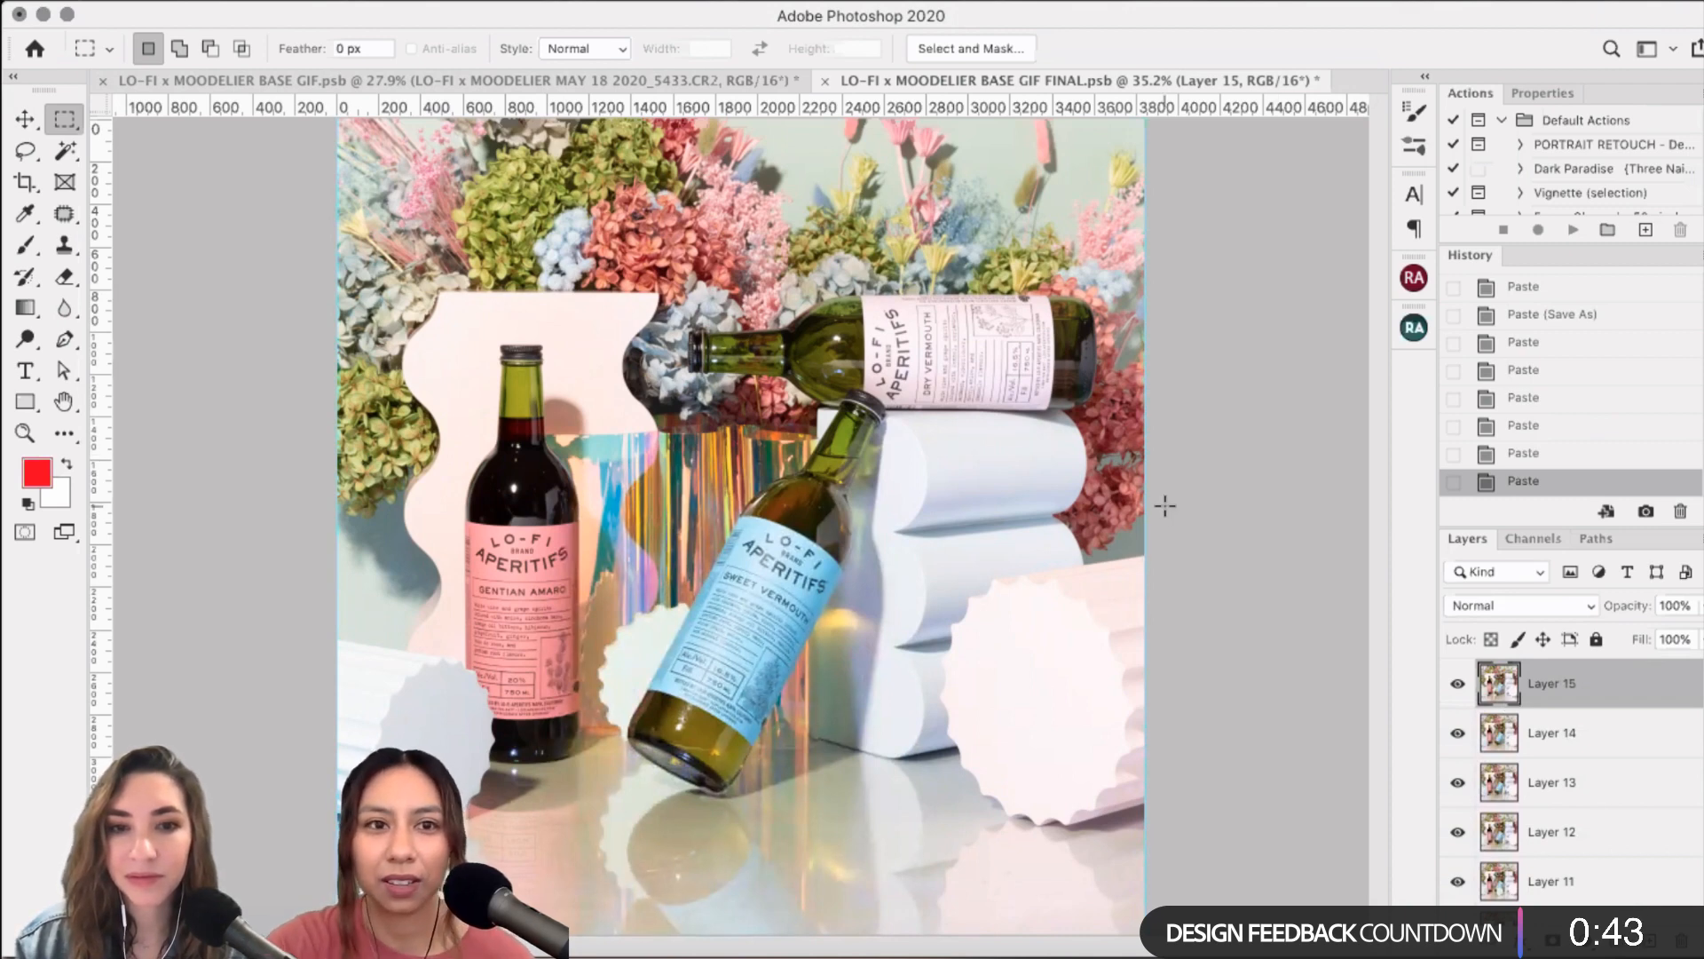
- Clear all guides from the FINAL file and activate the Move tool
scroll(300, 262, "down", 2)
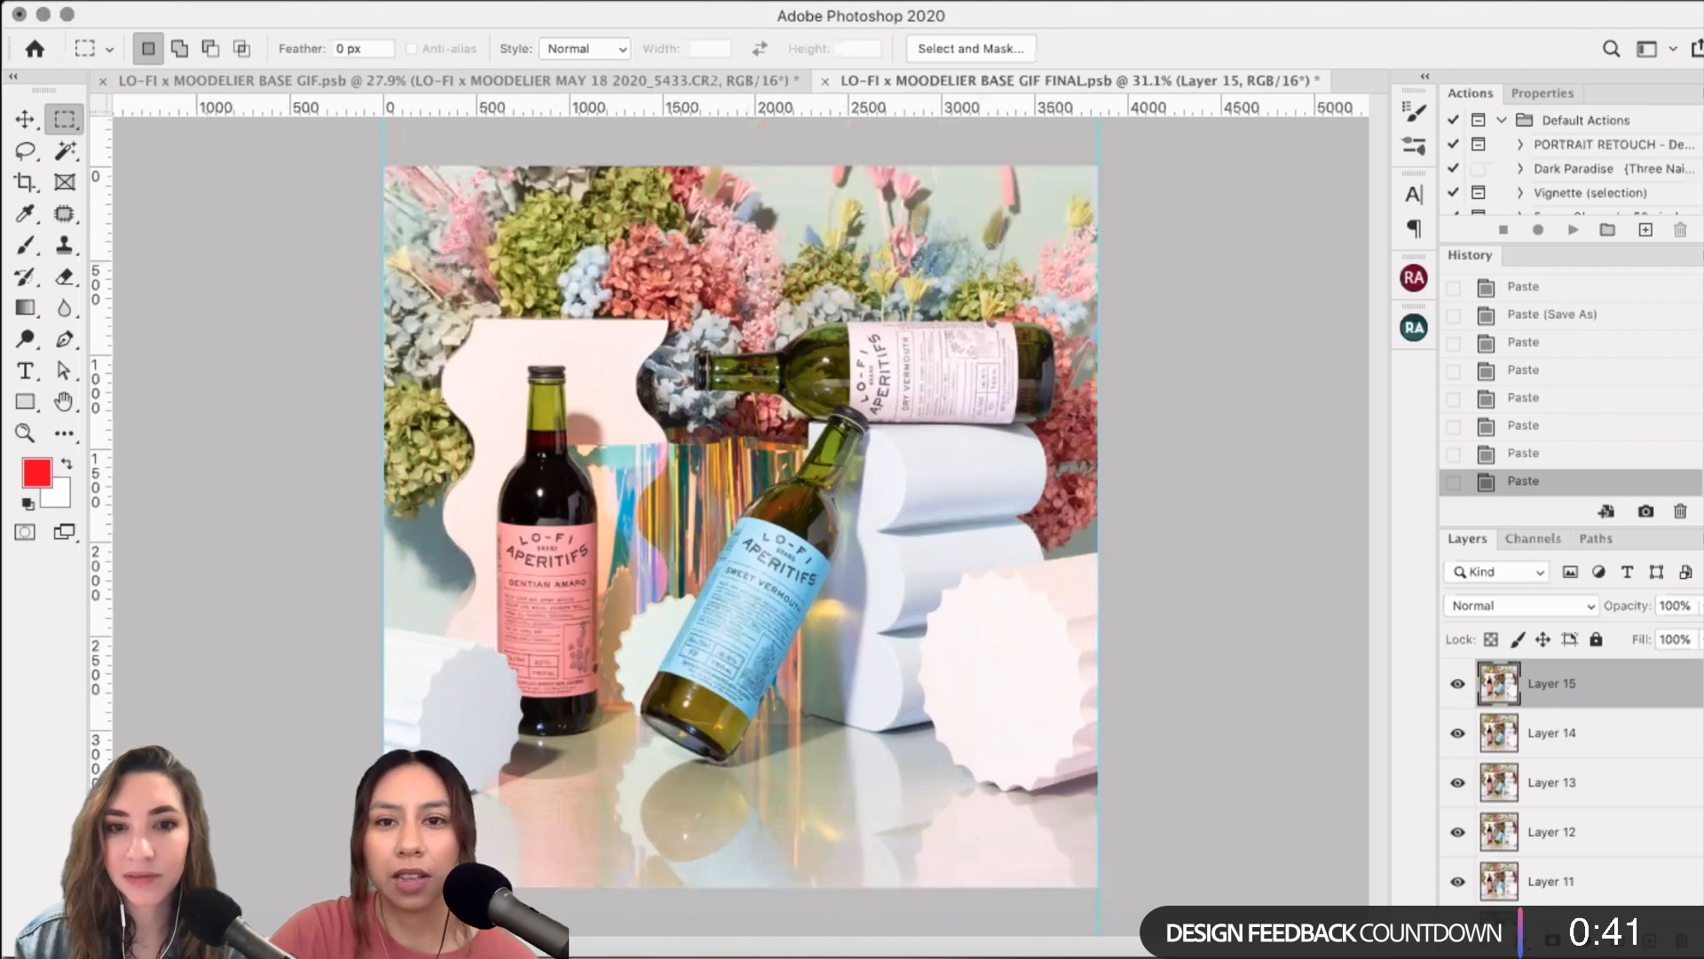
left_click(666, 0)
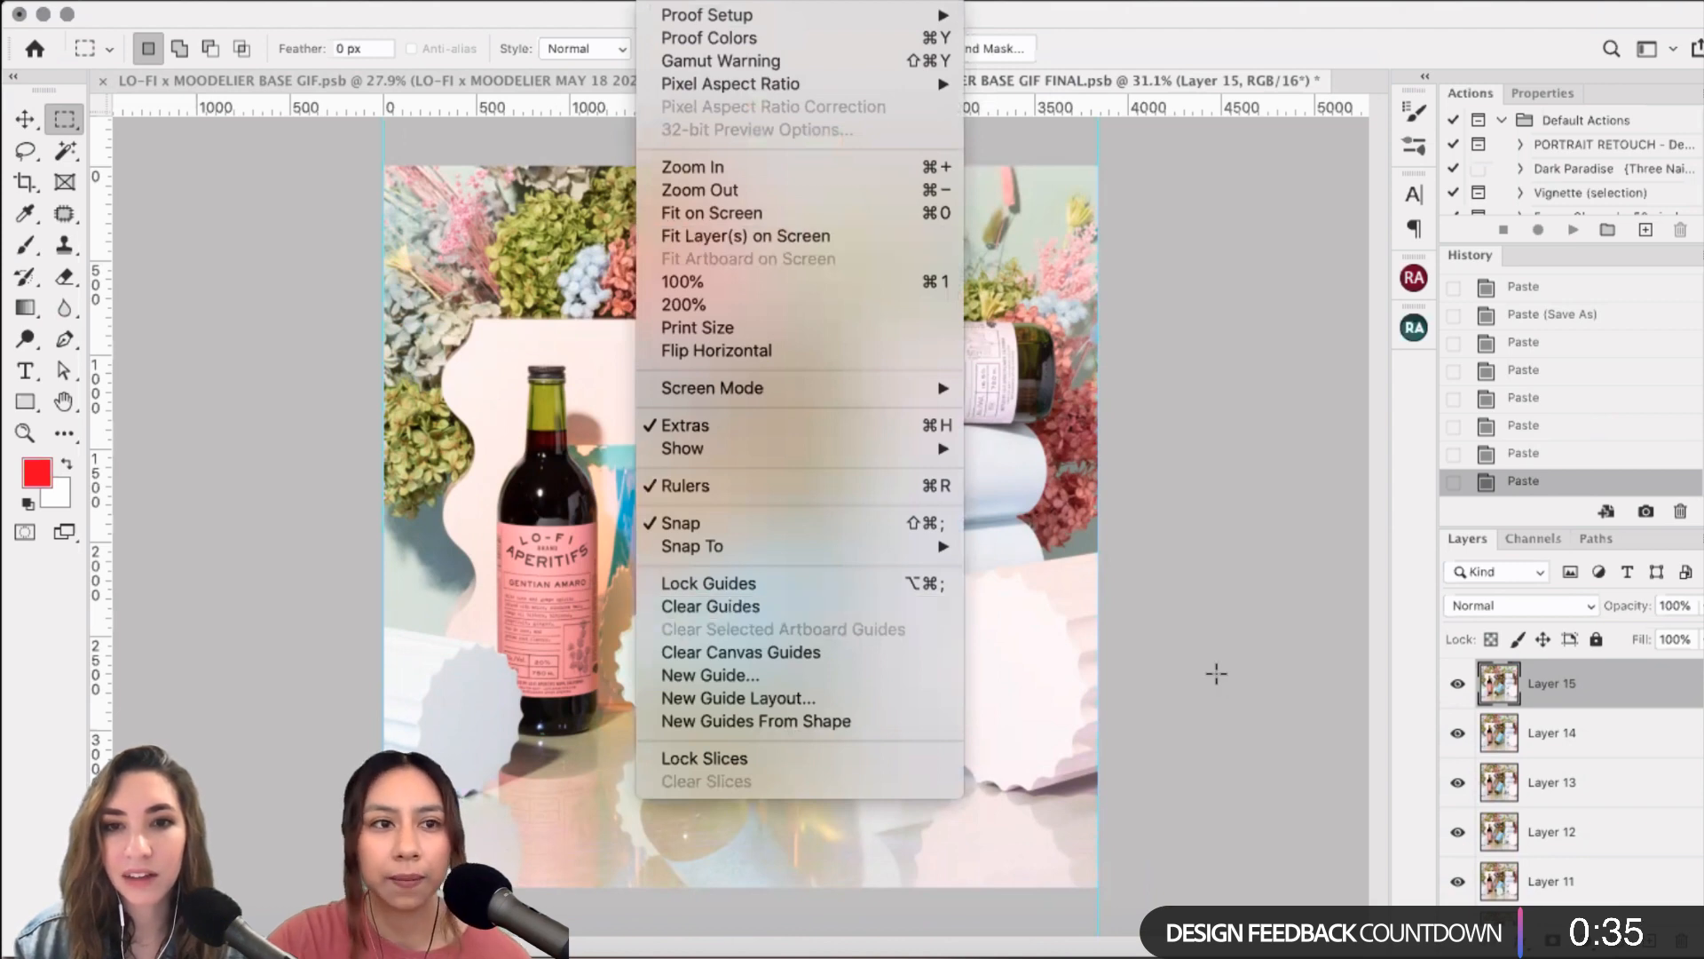
left_click(710, 606)
left_click(27, 121)
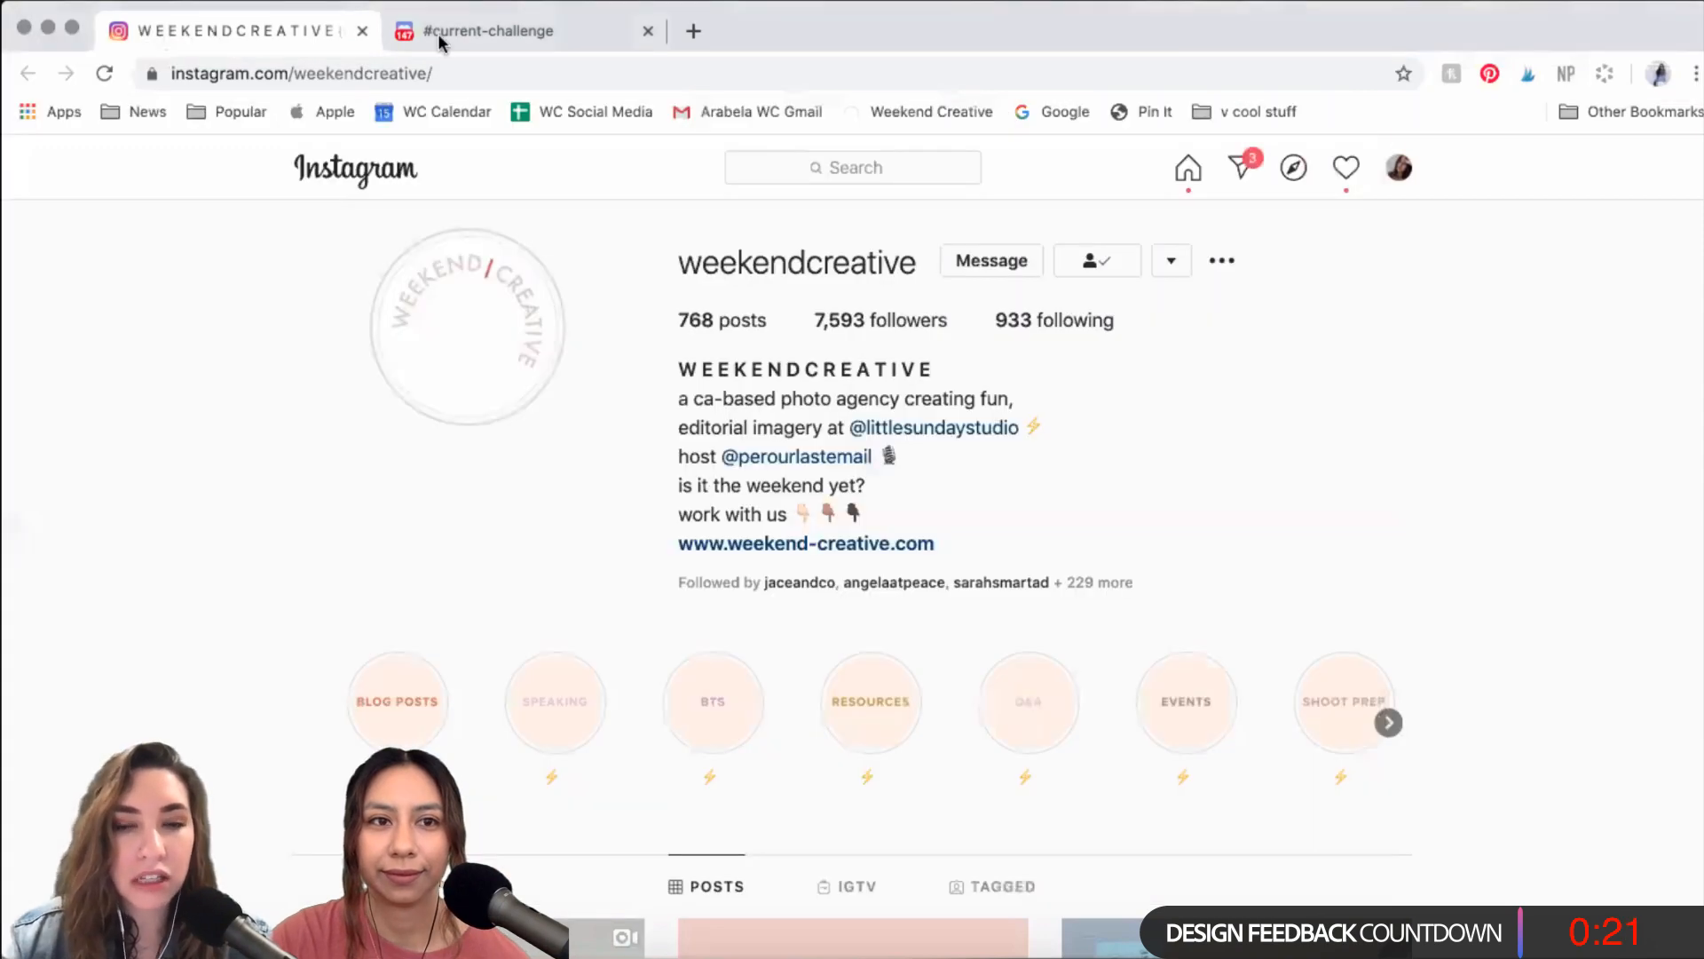
- Switch to Discord in the browser and go to the newest submissions in the current-challenge channel
left_click(438, 34)
left_click(108, 75)
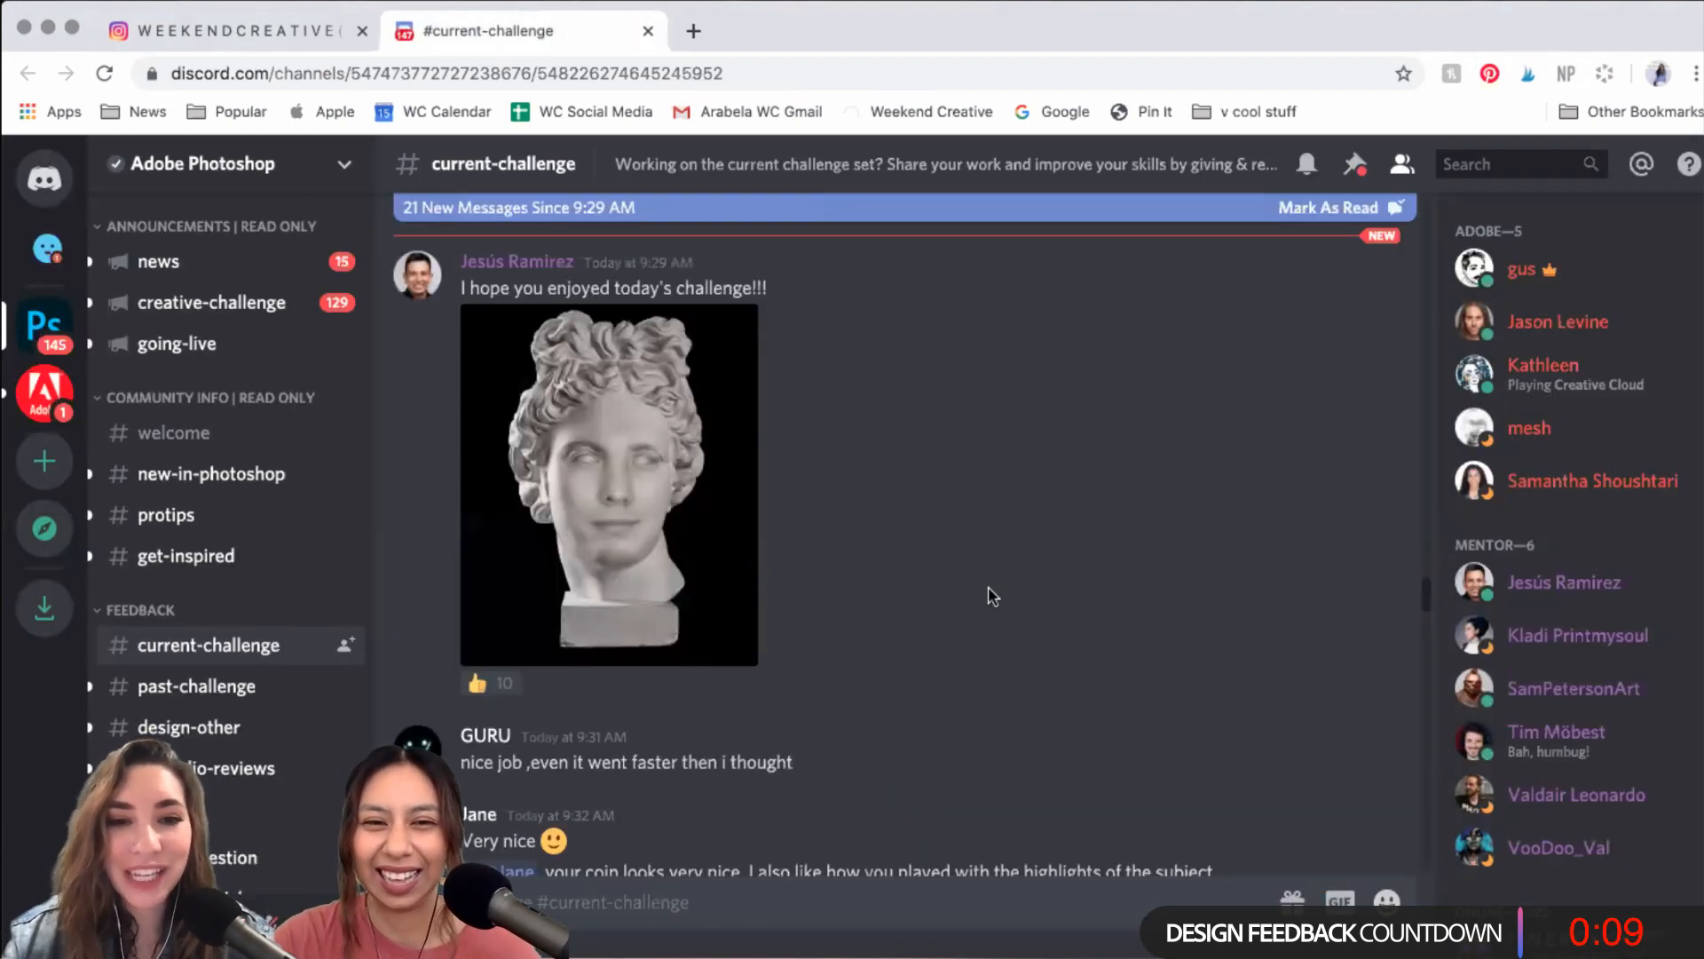
scroll(988, 586, "down", 3)
left_click(1426, 684)
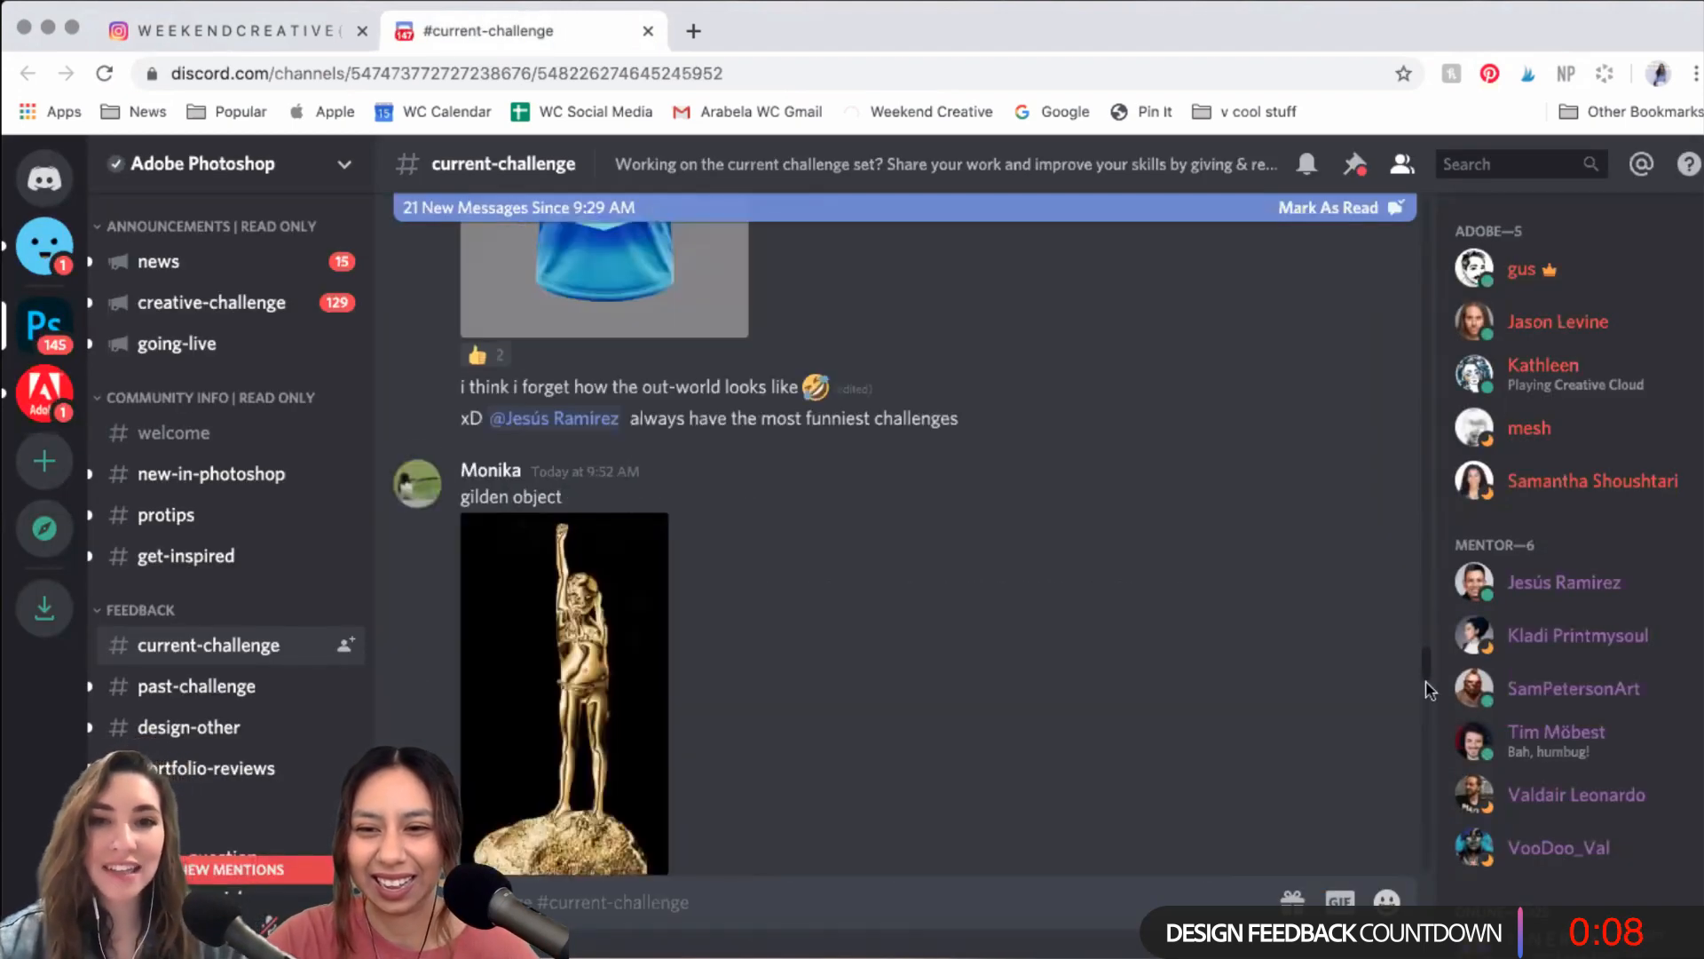
left_click(1426, 883)
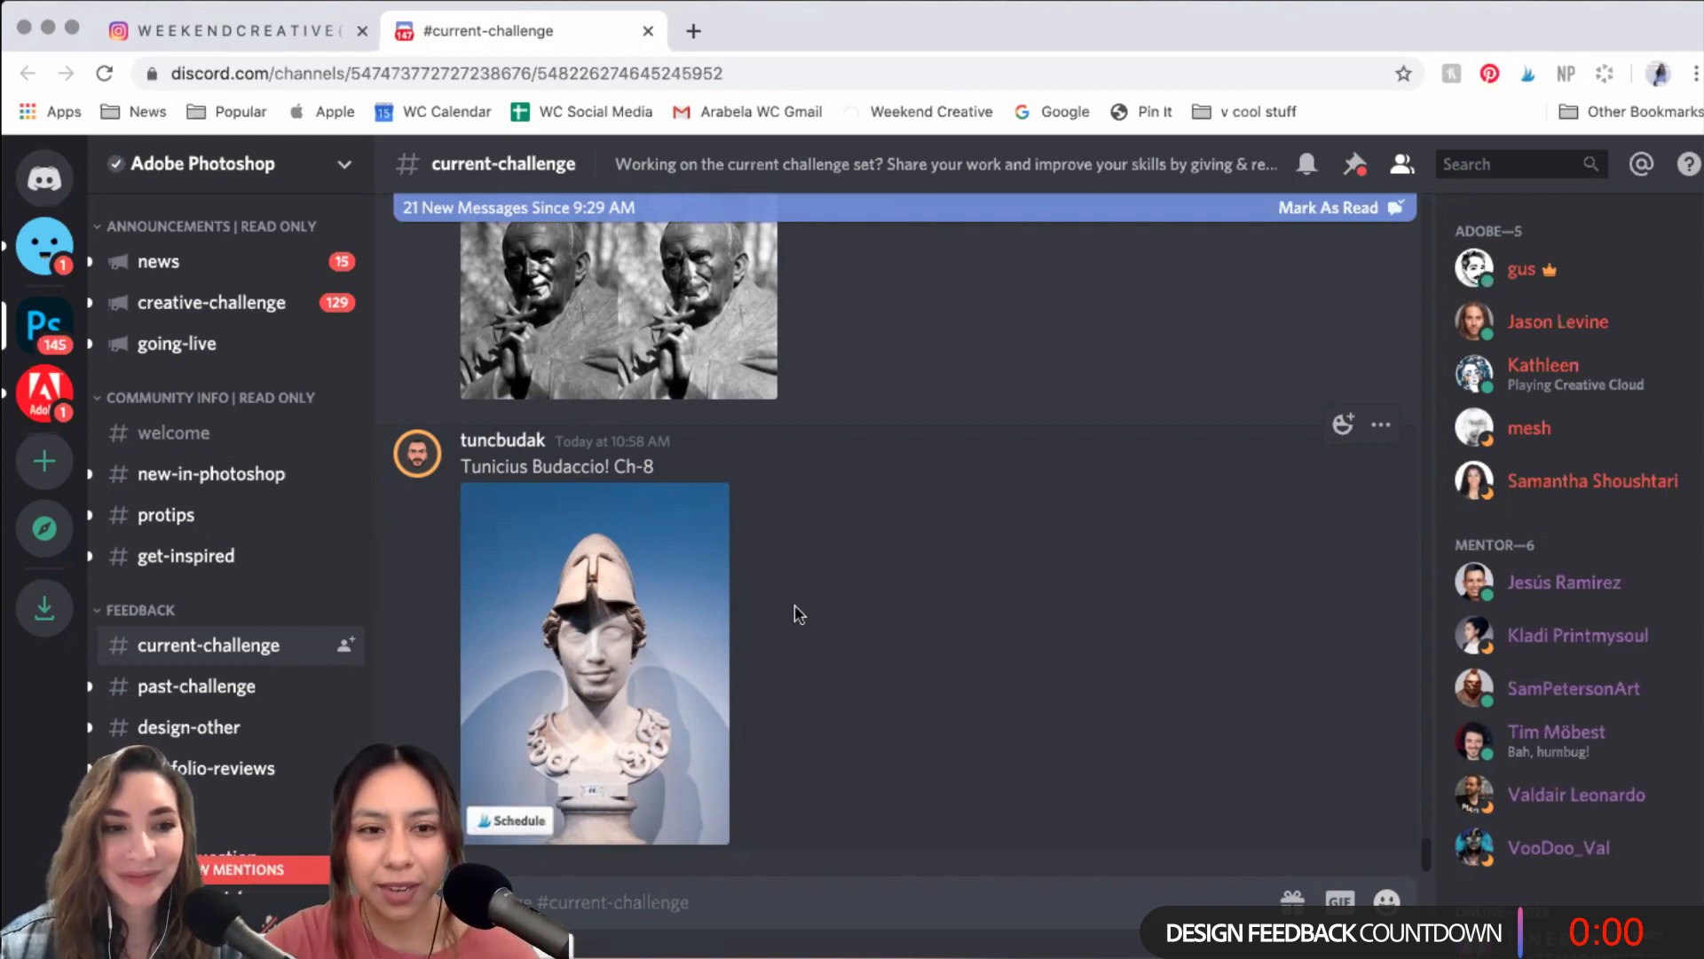
- Enlarge the helmeted marble bust from the Ch-8 submission, examine its face blending and shadows, and close the preview
left_click(684, 611)
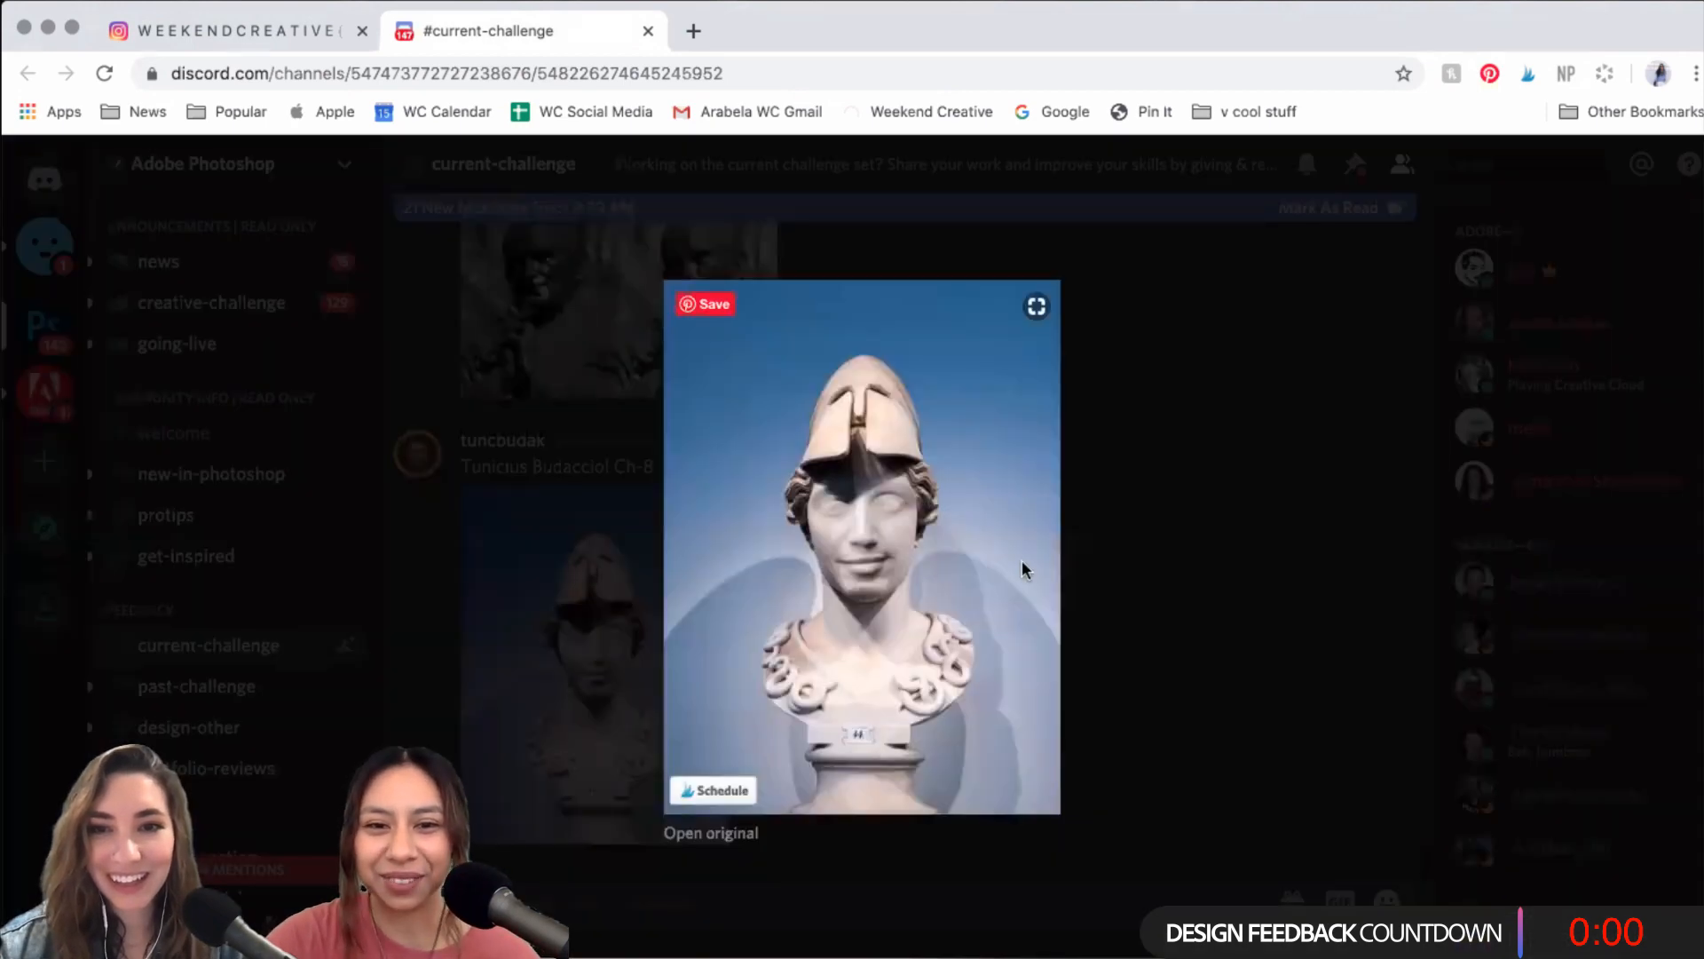
scroll(1021, 561, "up", 3)
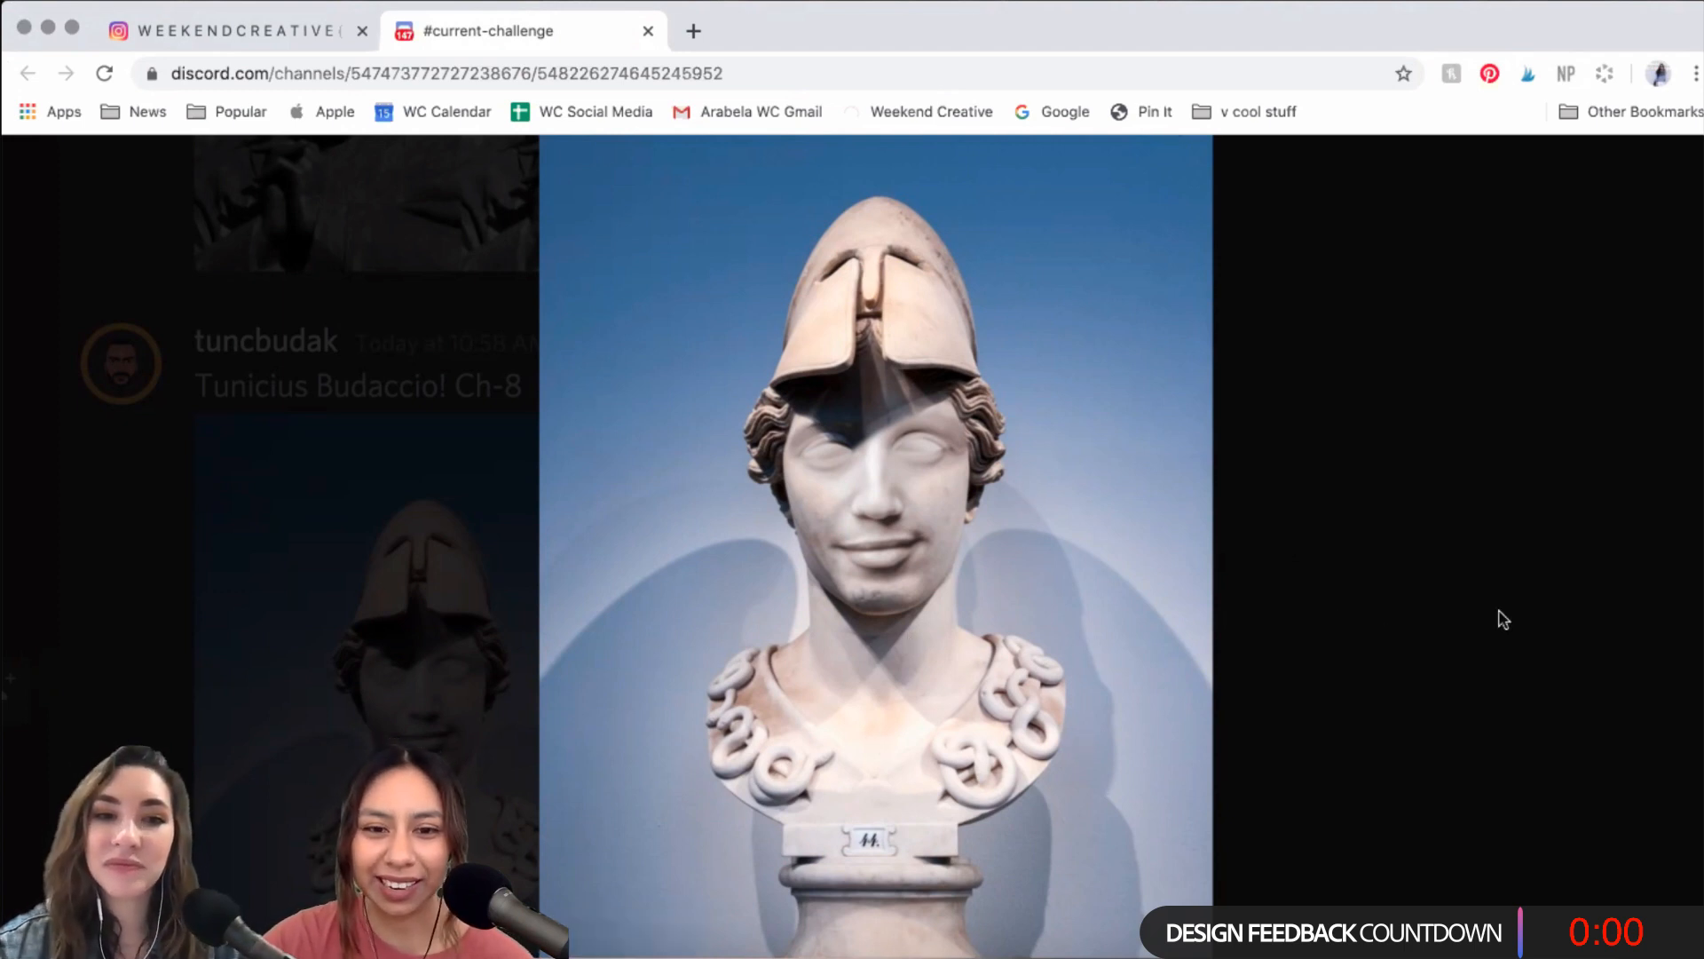
scroll(1634, 601, "down", 2)
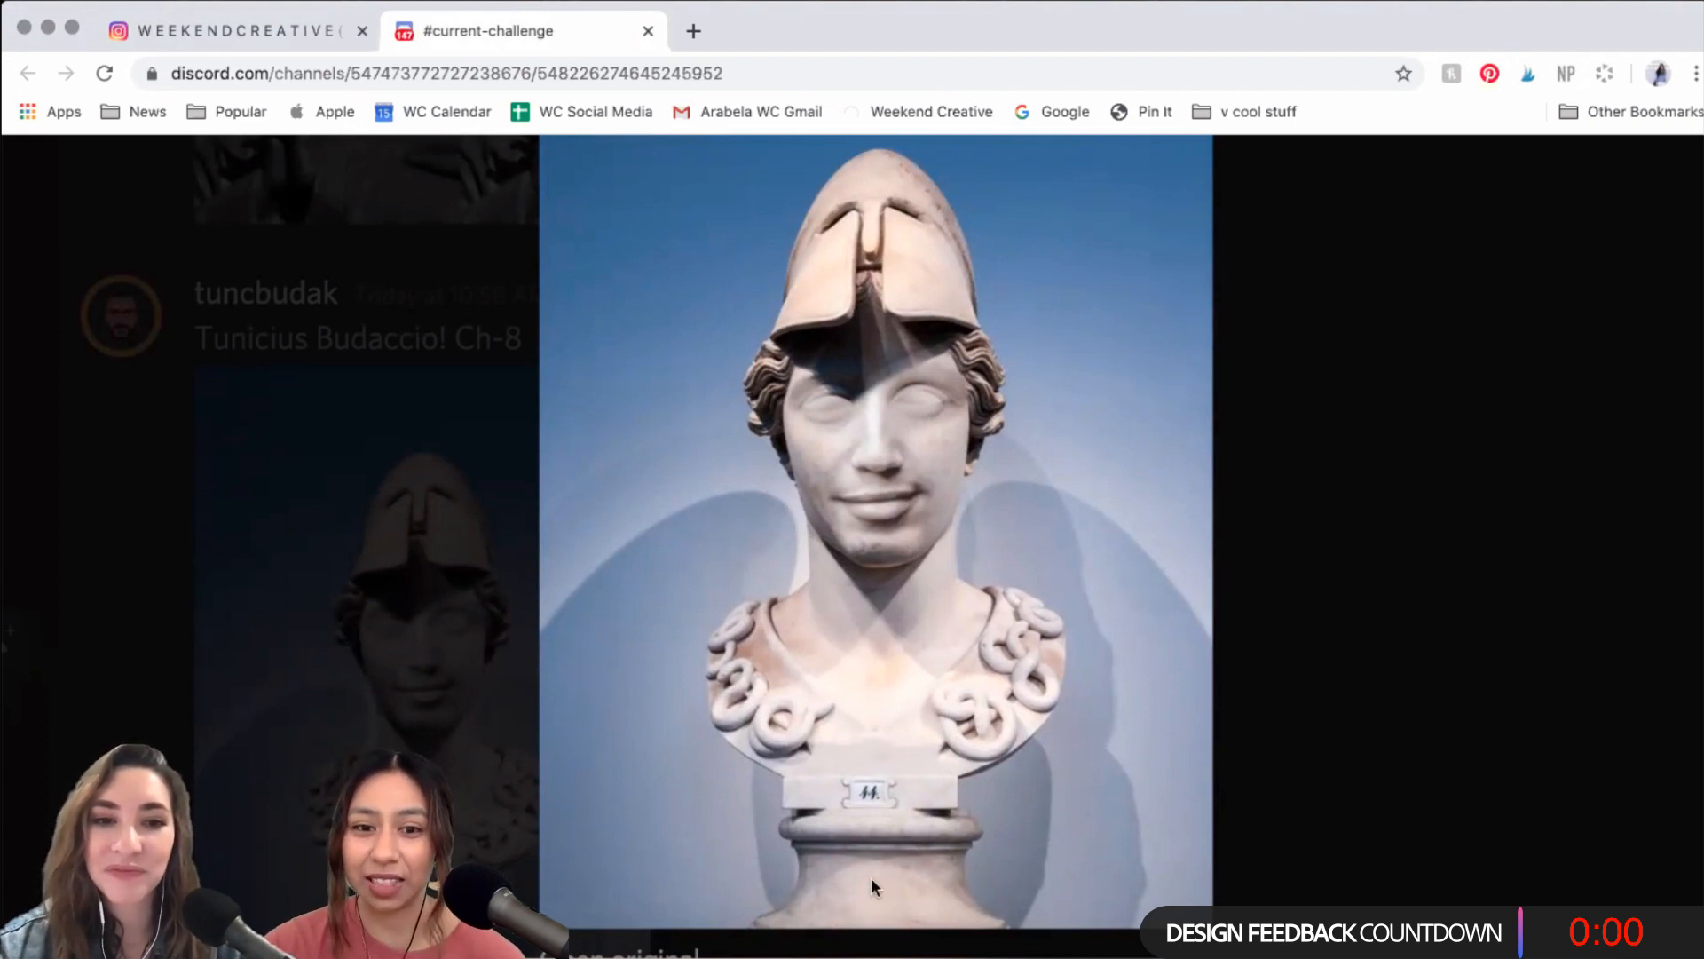
mouse_move(941, 912)
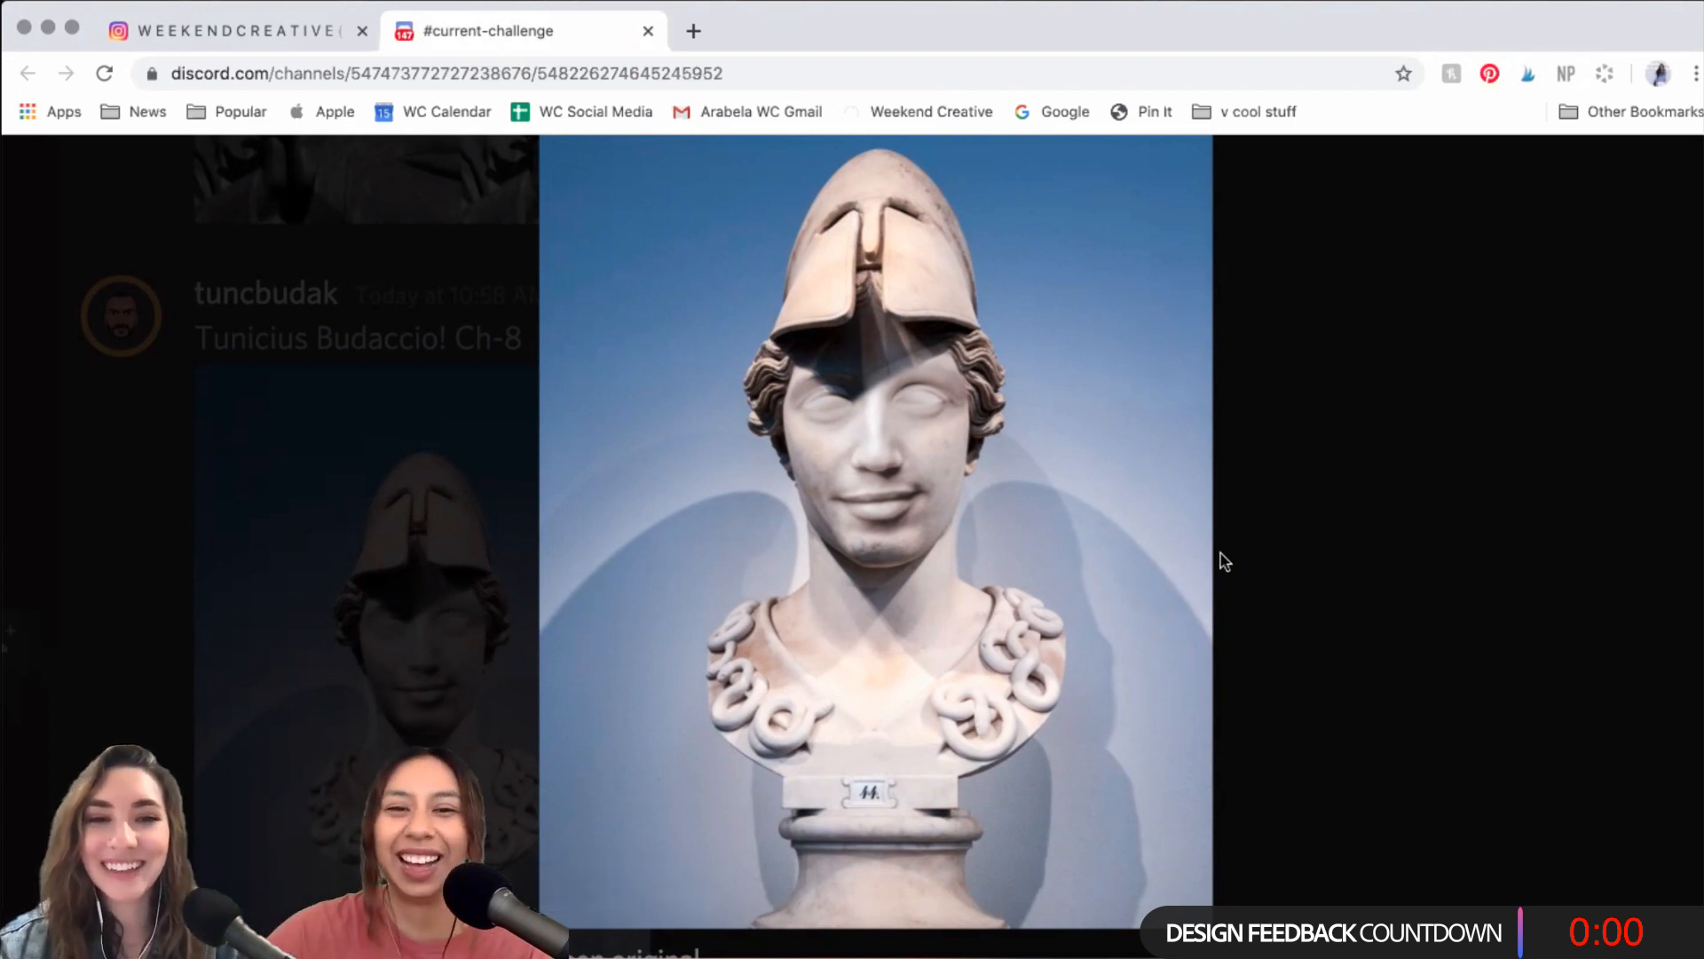
mouse_move(1209, 508)
scroll(1210, 506, "down", 2)
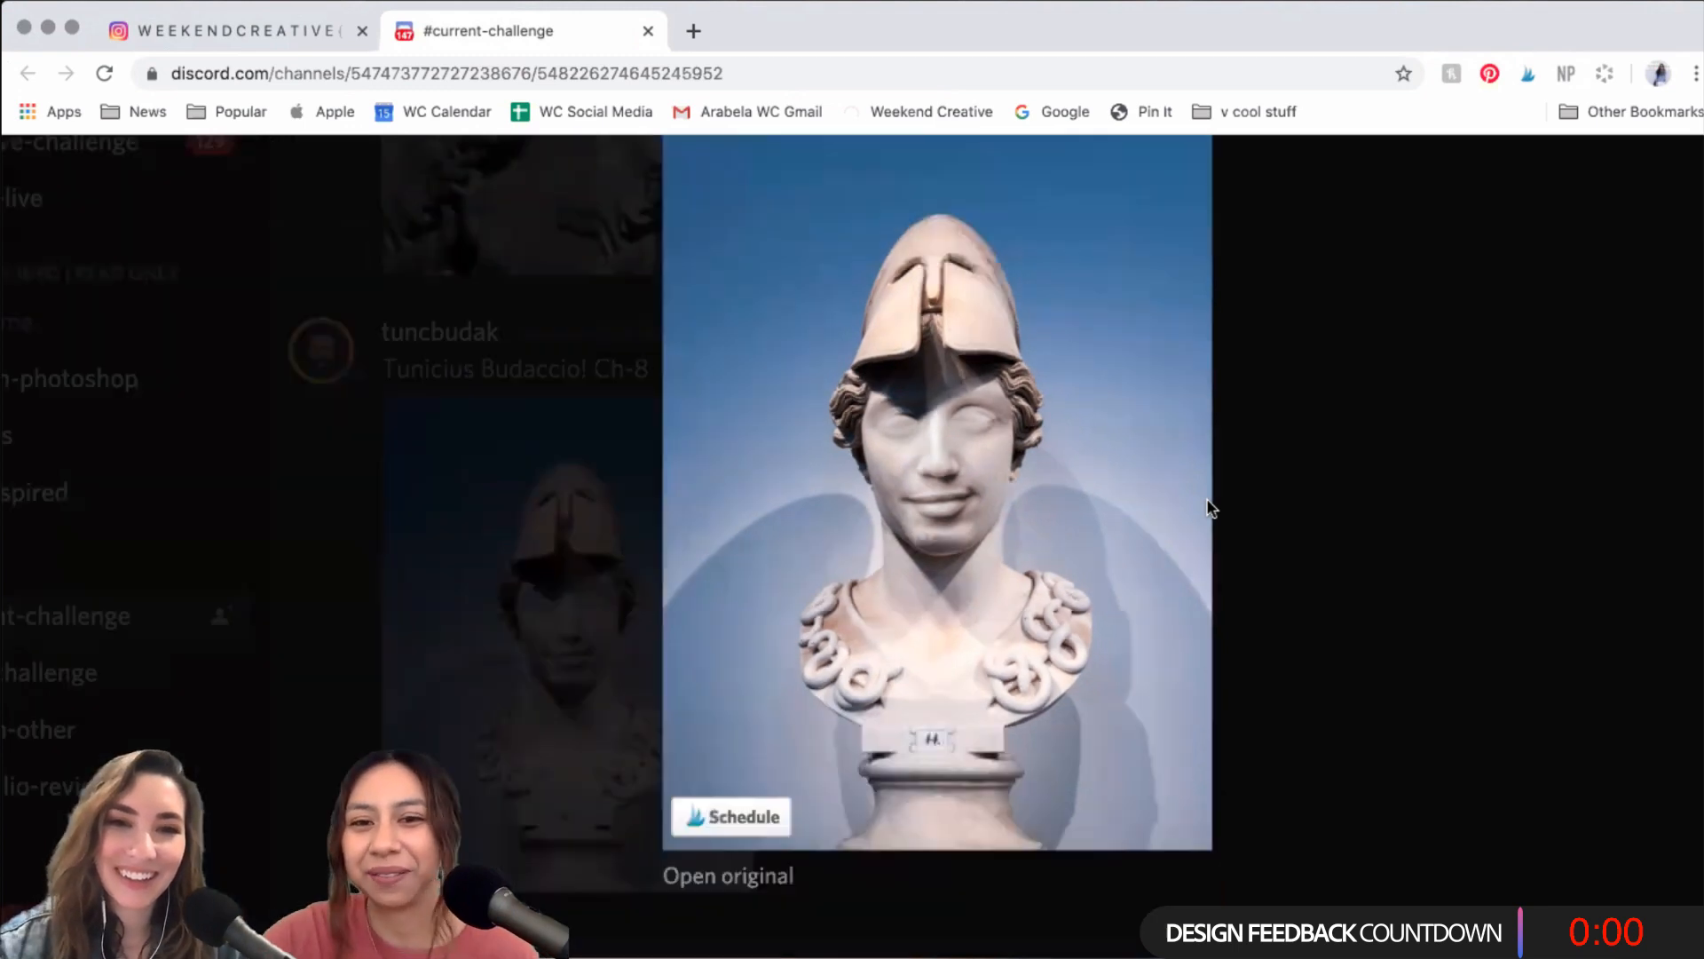
scroll(1223, 494, "up", 1)
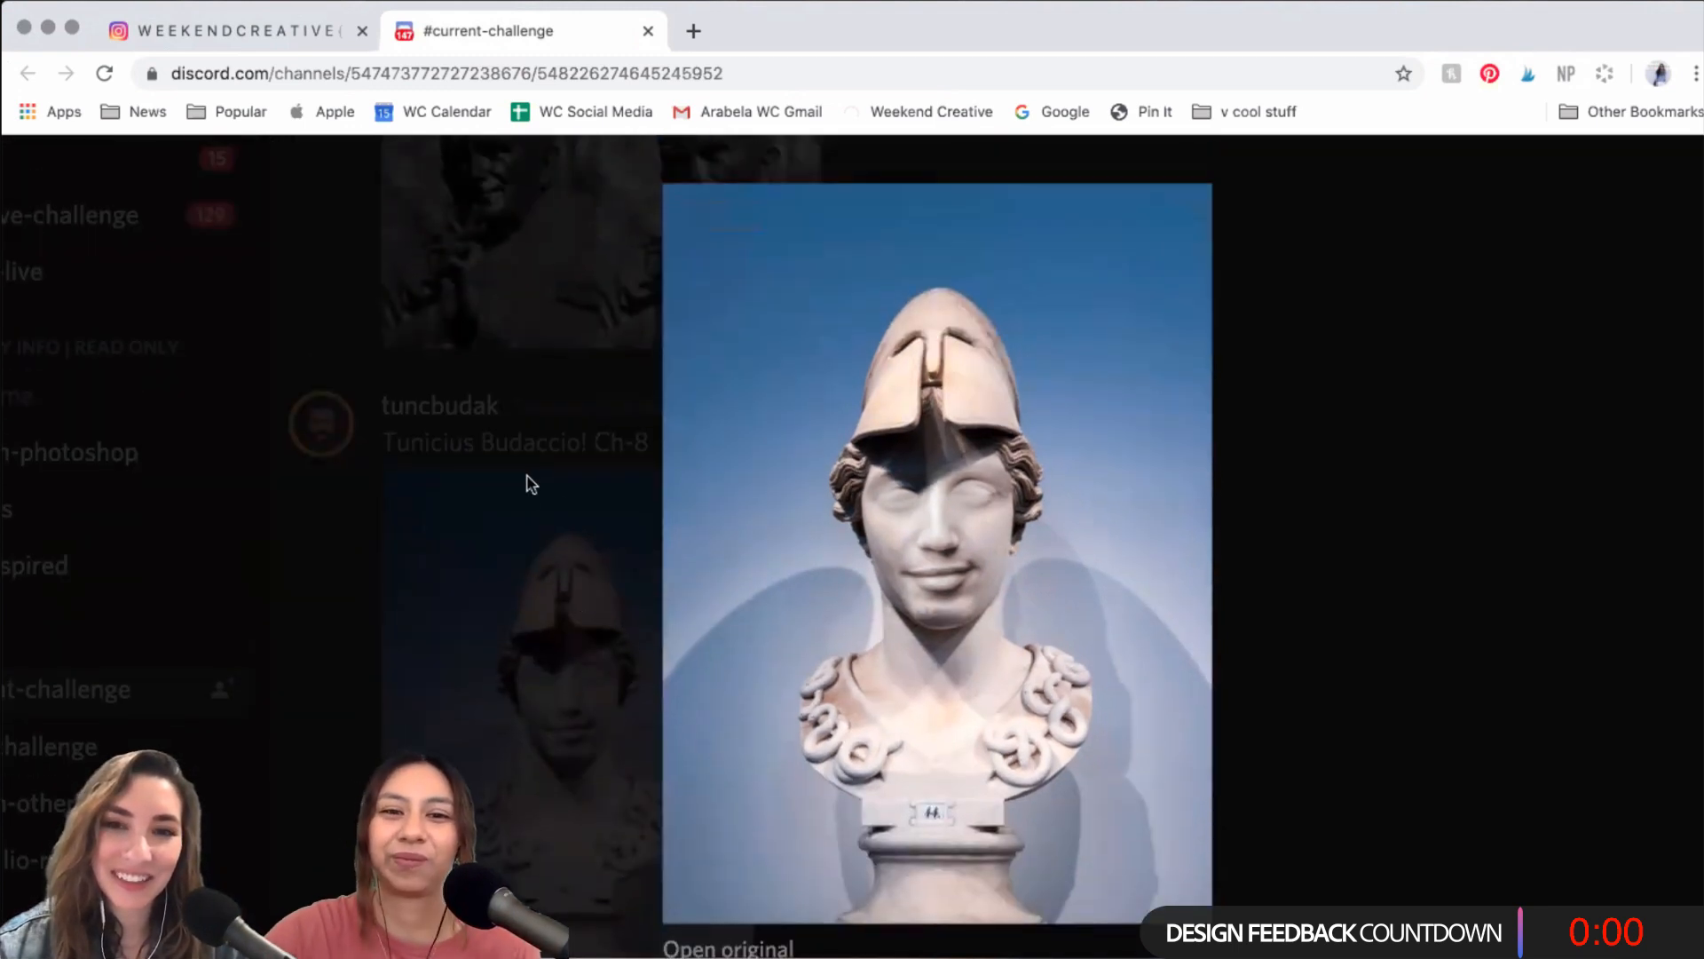
left_click(532, 406)
- Enlarge the four-panel bronze woman and Pope statue comparison, examine the face swaps side by side, and close the preview
scroll(741, 509, "up", 3)
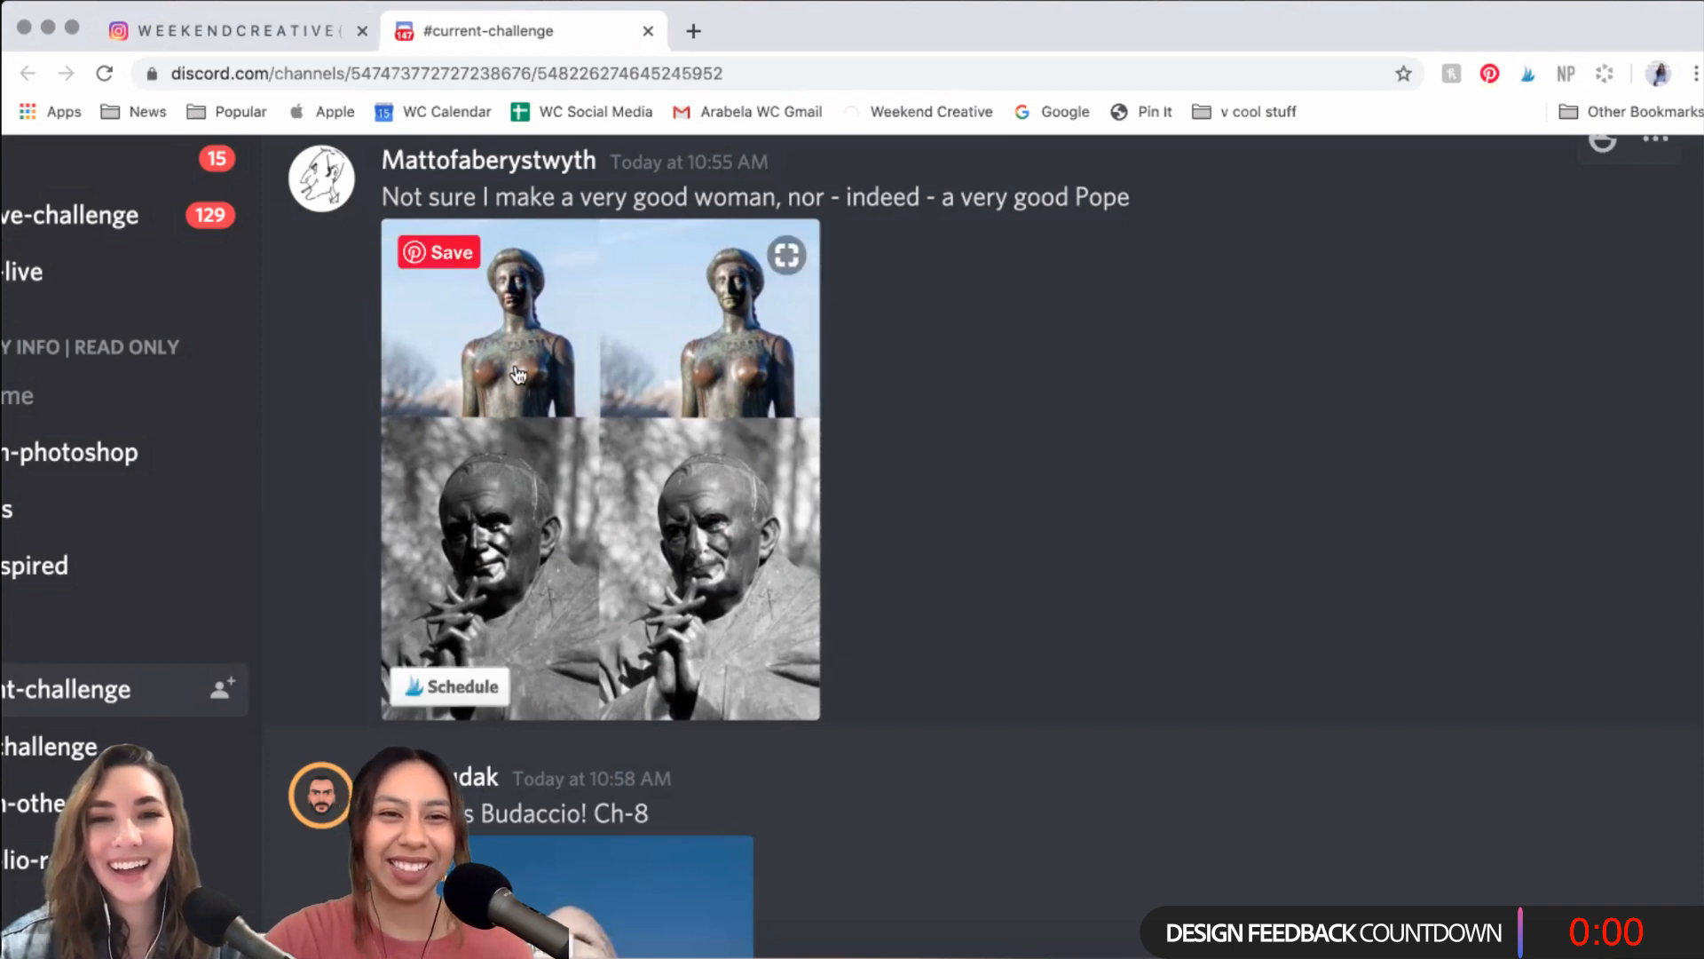
left_click(882, 451)
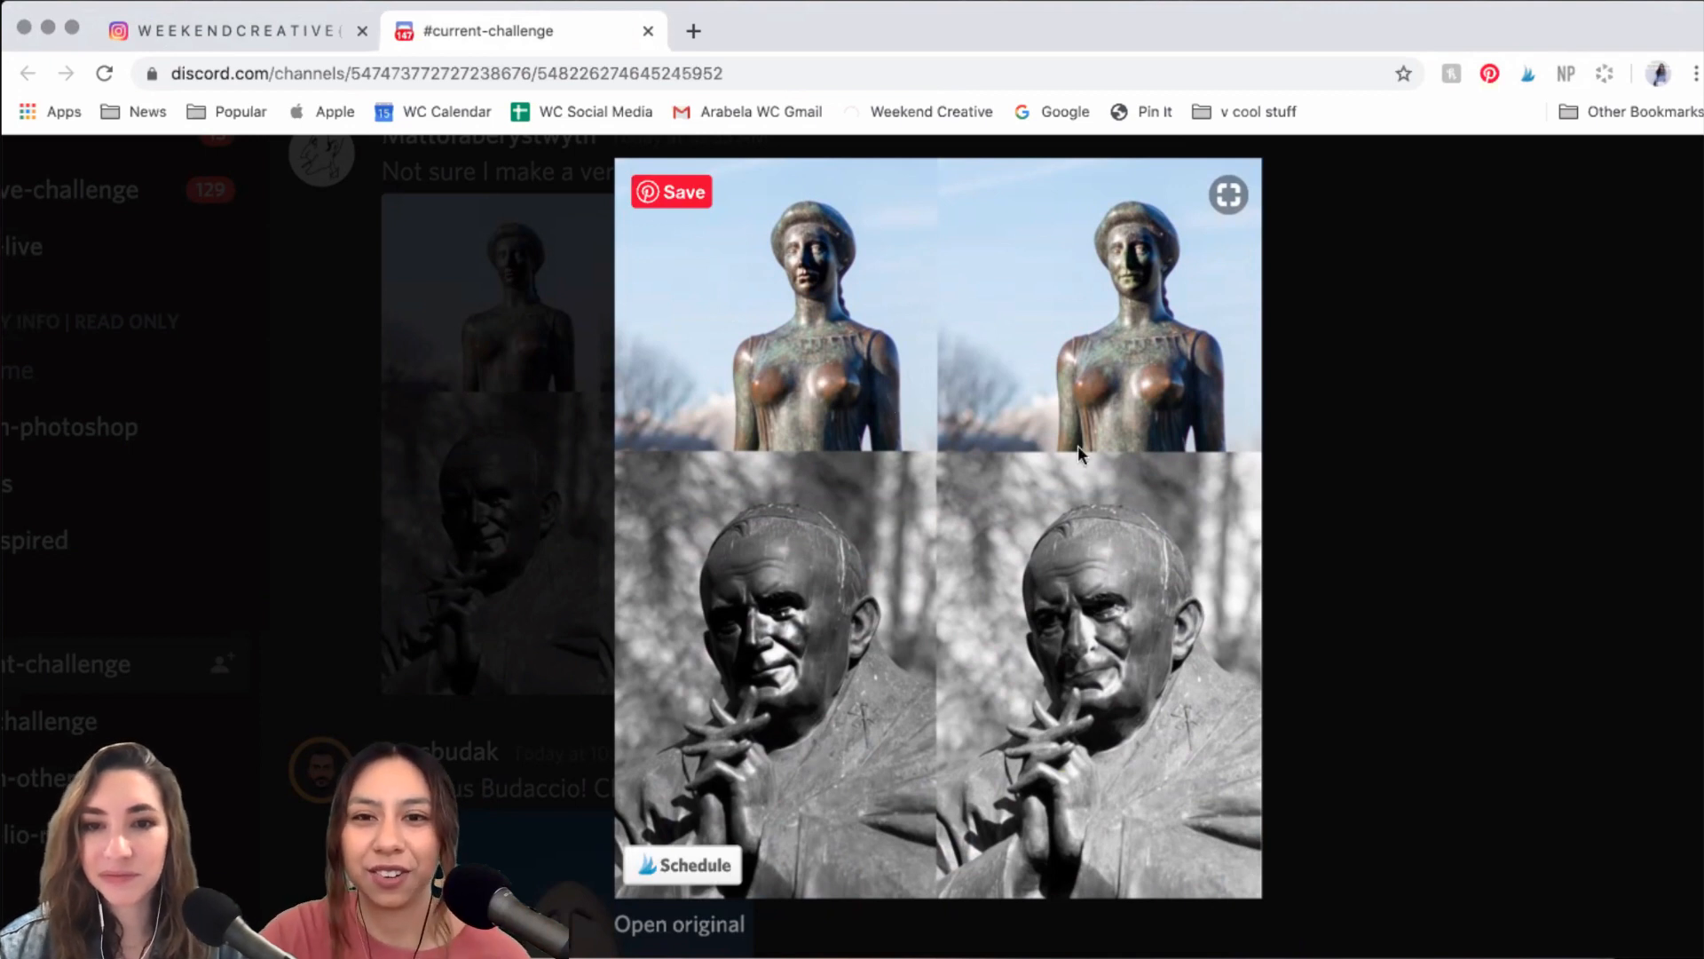
scroll(1092, 515, "up", 2)
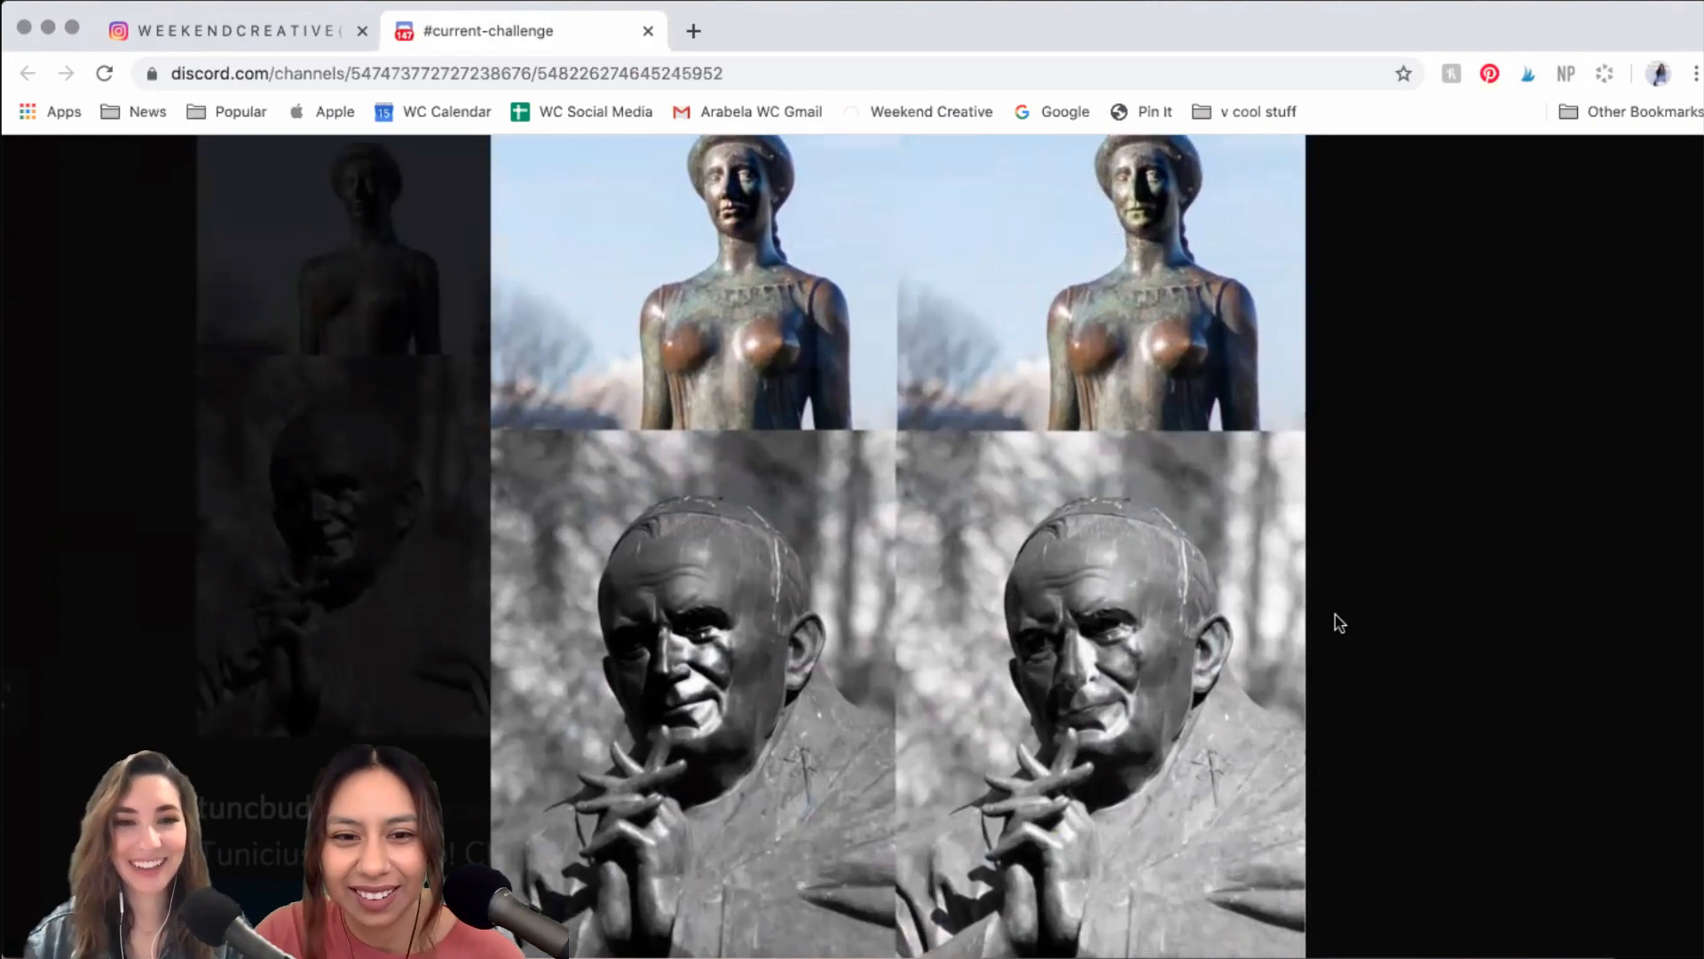
scroll(1243, 604, "down", 2)
scroll(492, 617, "up", 4)
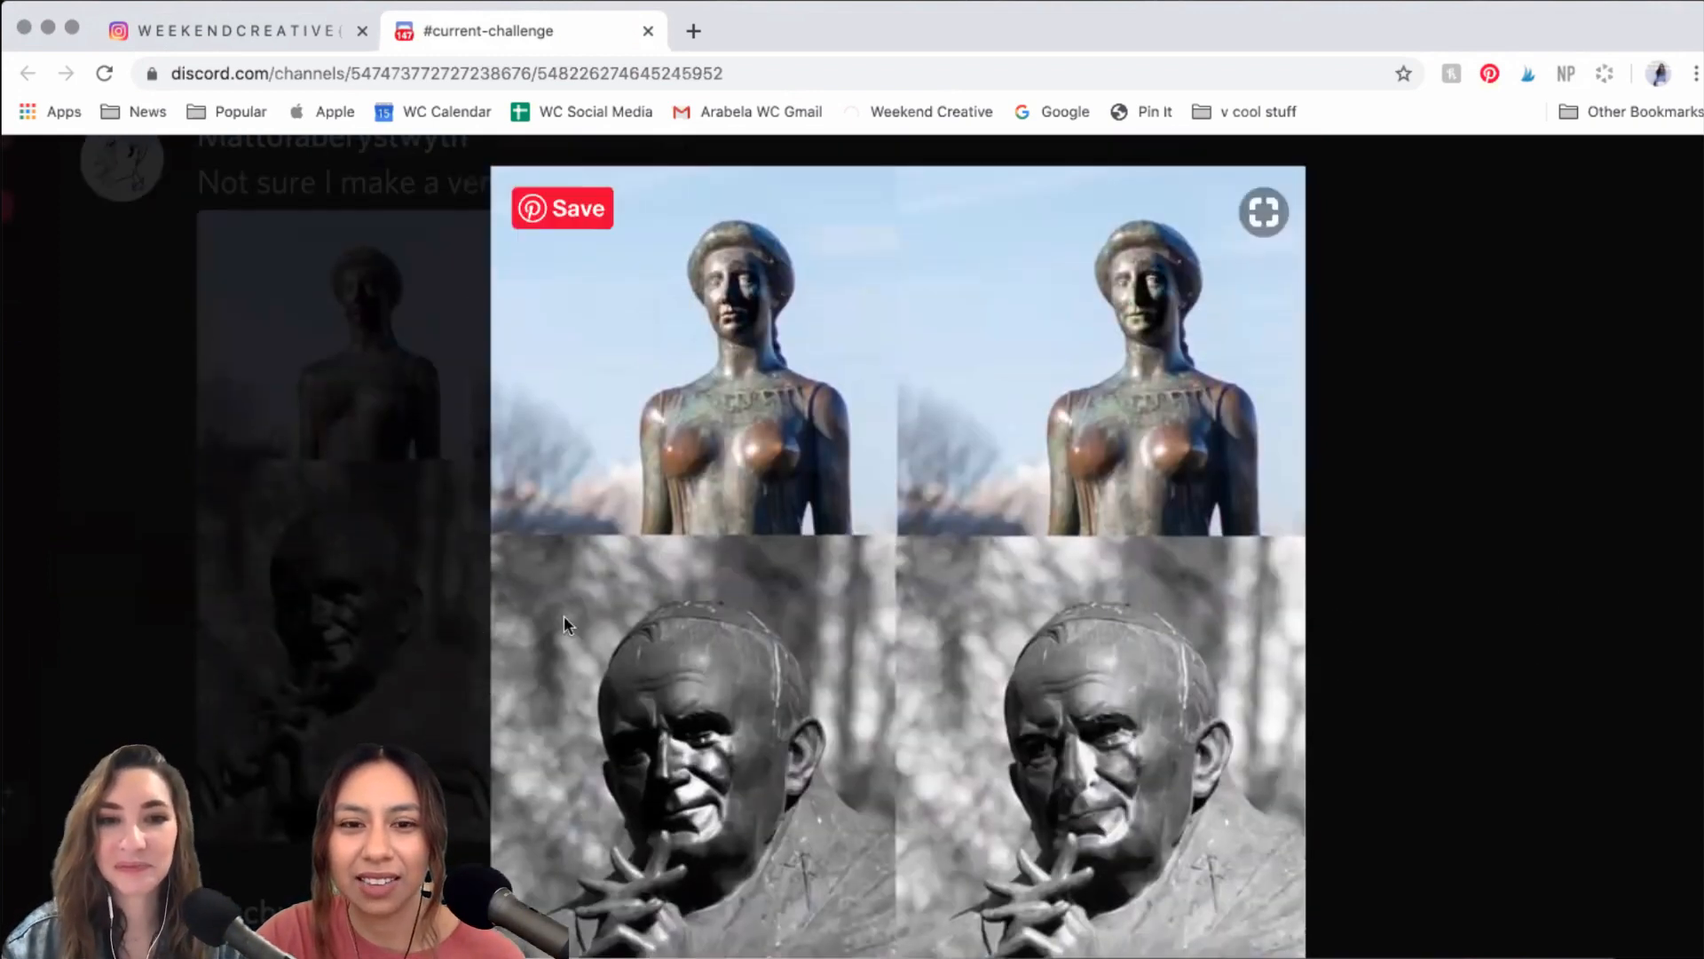
scroll(563, 615, "down", 2)
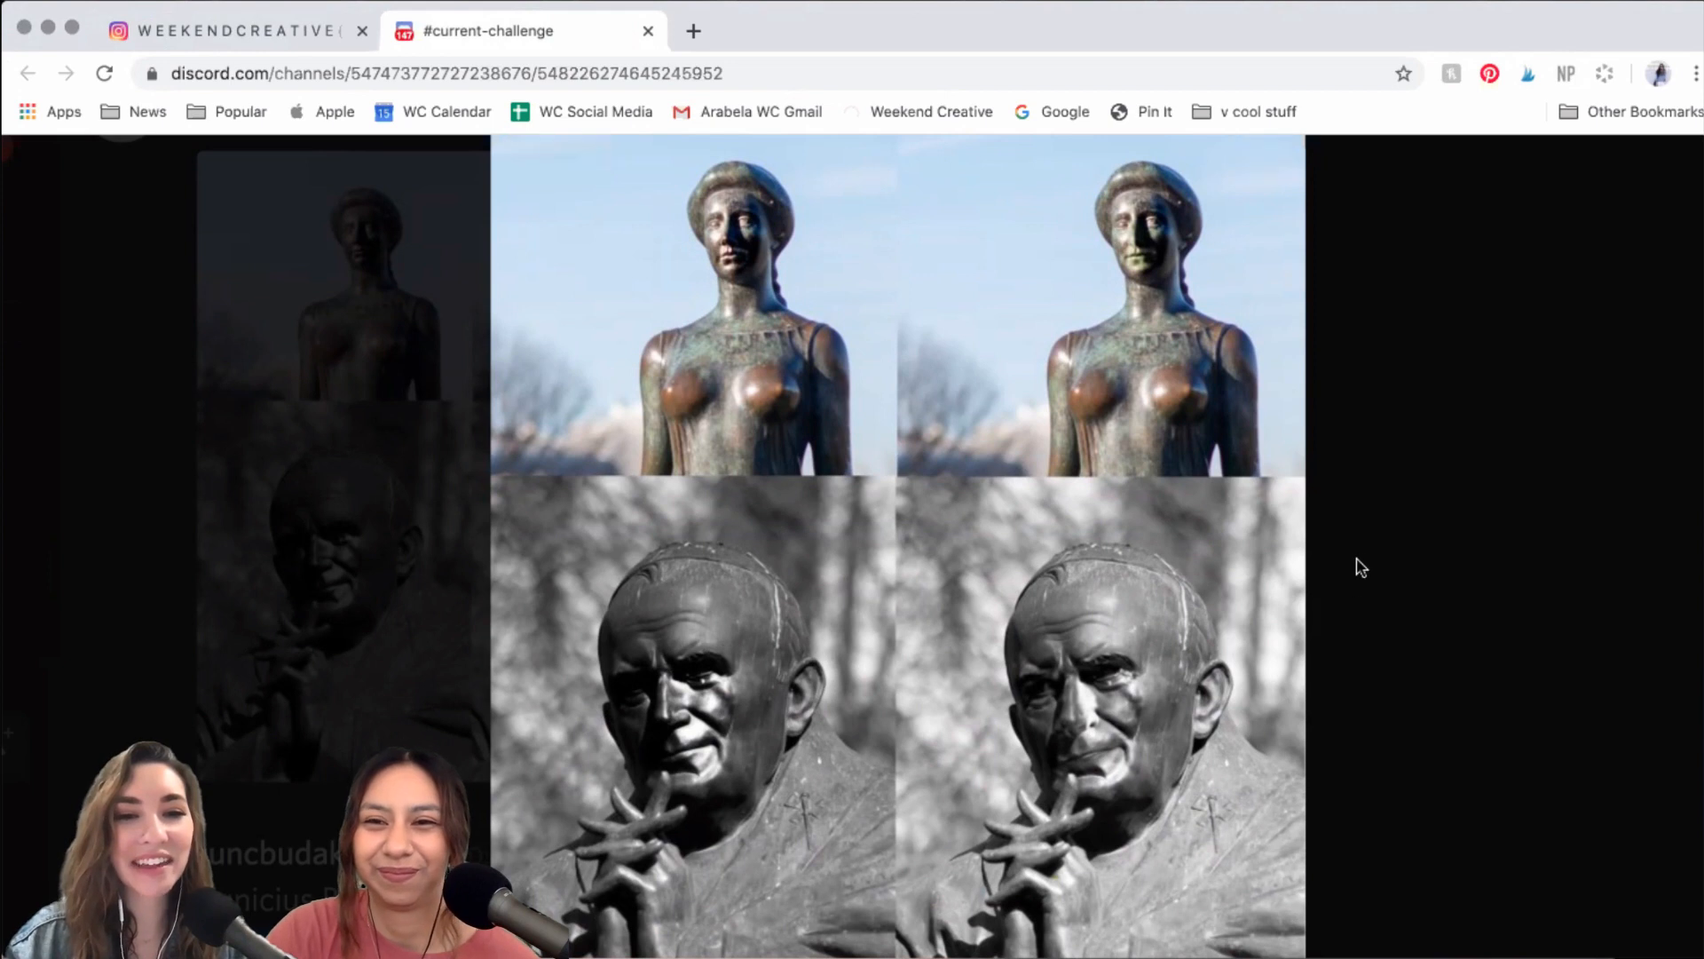
scroll(1405, 581, "down", 5)
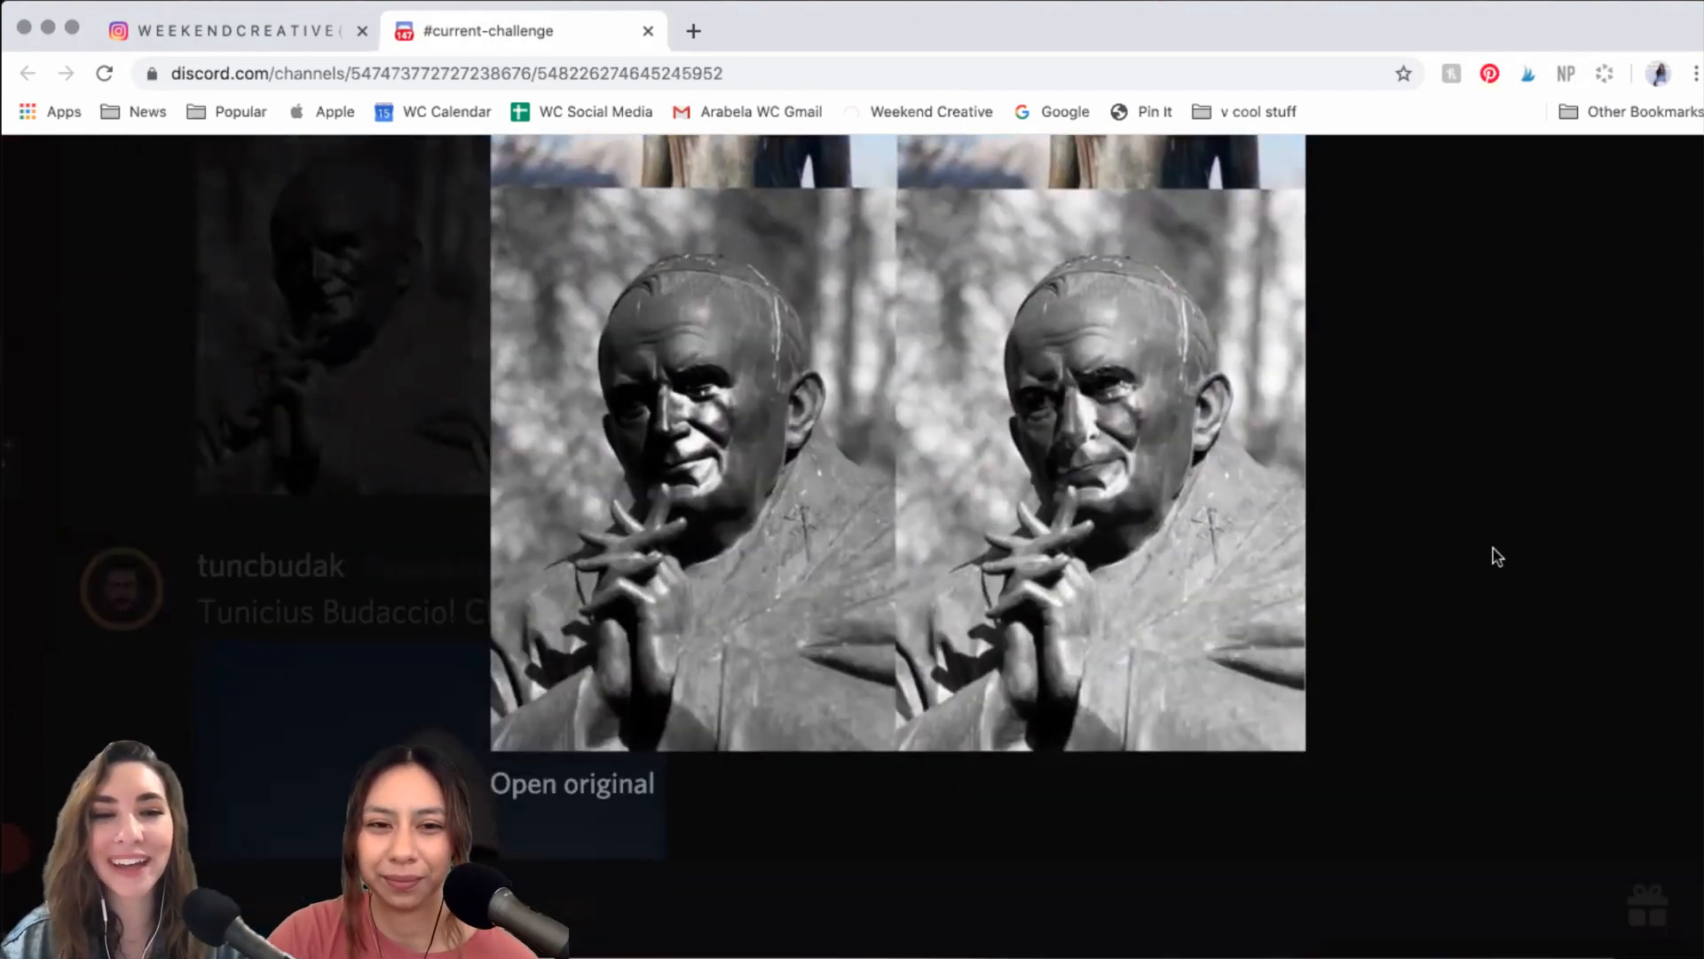
left_click(1499, 557)
- Look back through the earlier channel posts above the statue comparison up to the blue portrait composite
scroll(1118, 595, "up", 3)
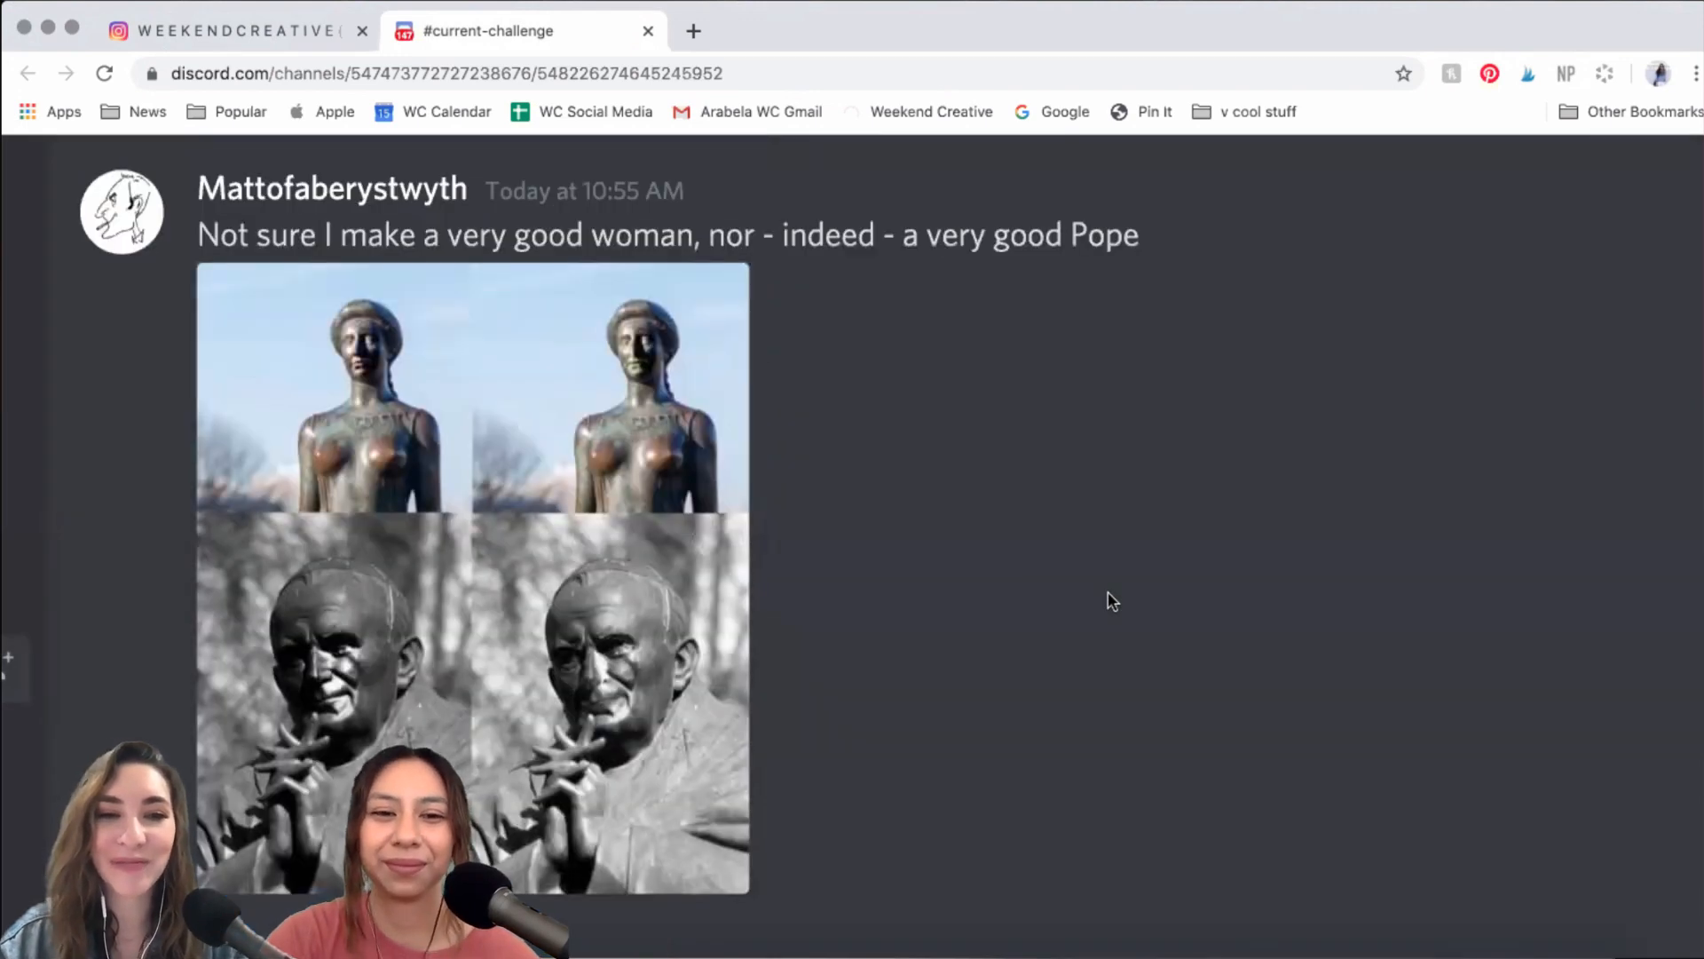
scroll(1112, 601, "down", 3)
scroll(1113, 601, "up", 3)
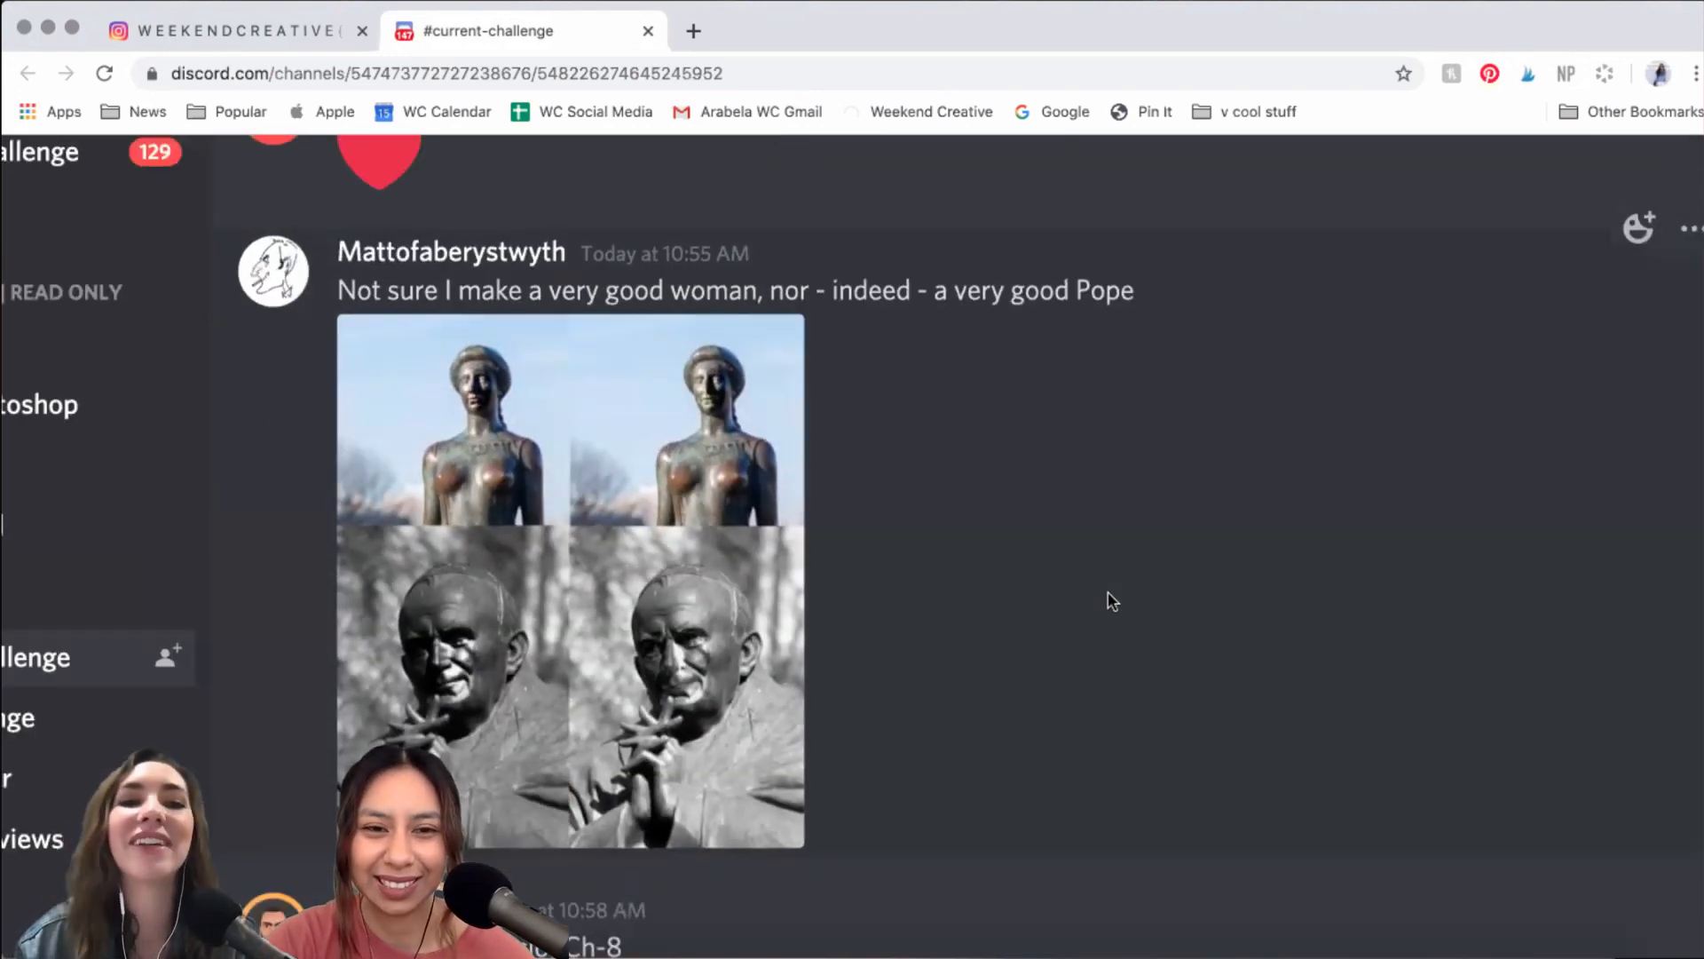
scroll(1112, 601, "up", 3)
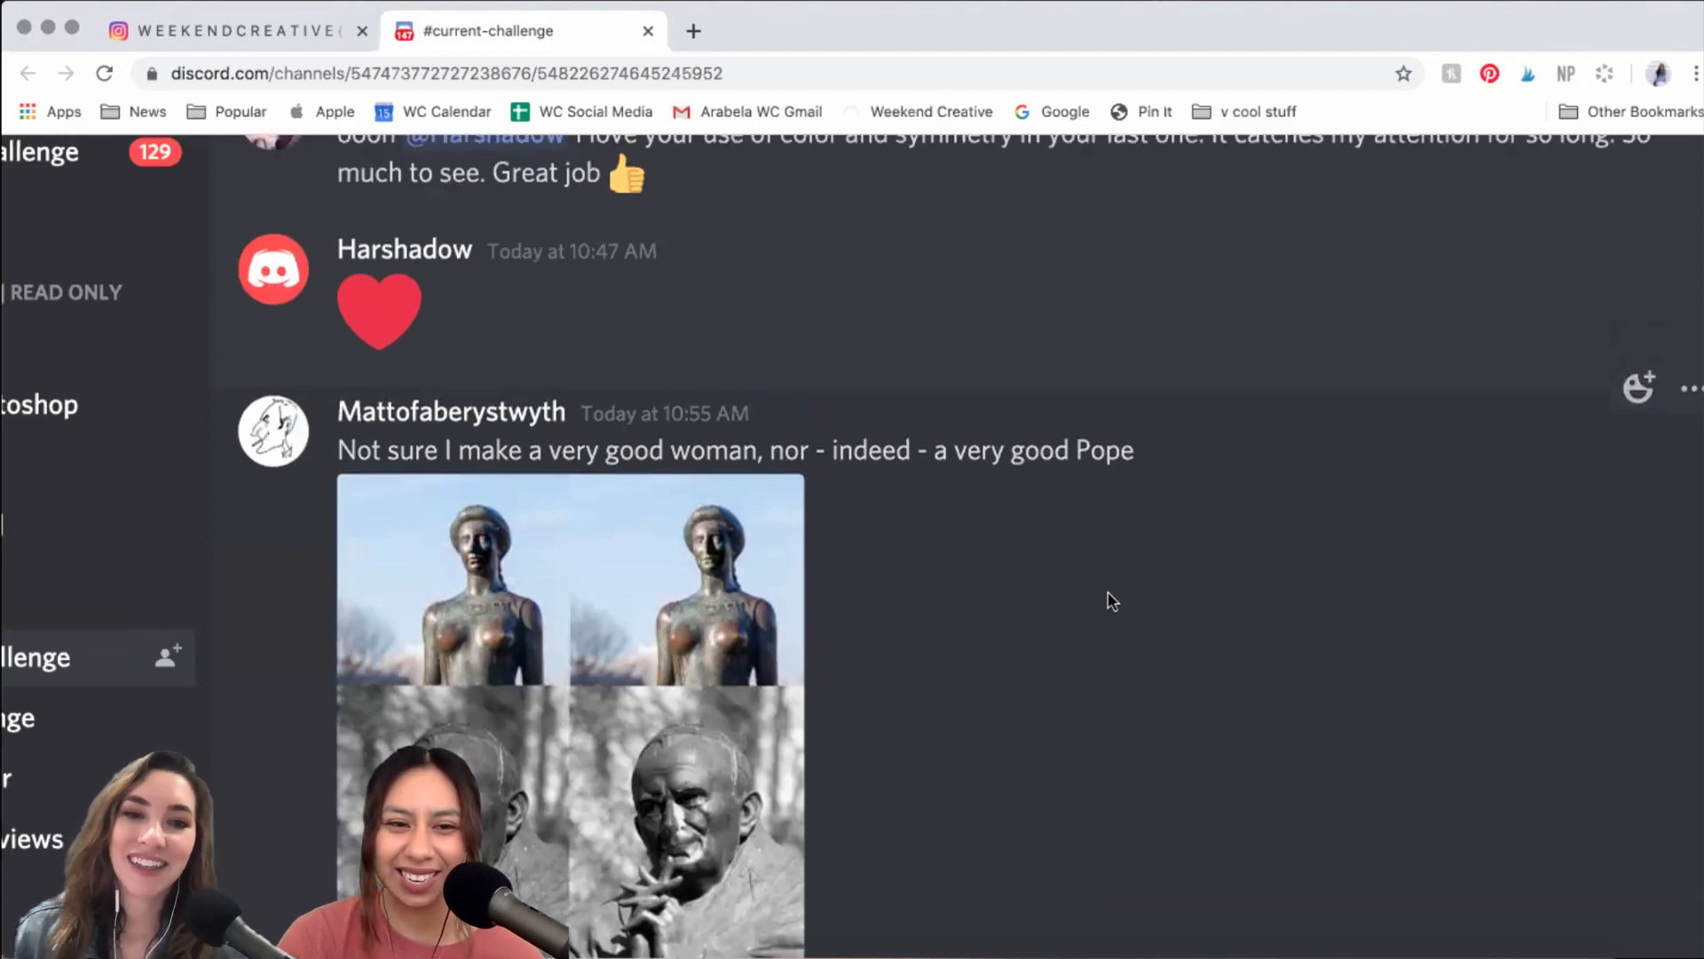
scroll(1112, 601, "down", 3)
scroll(1113, 601, "up", 1)
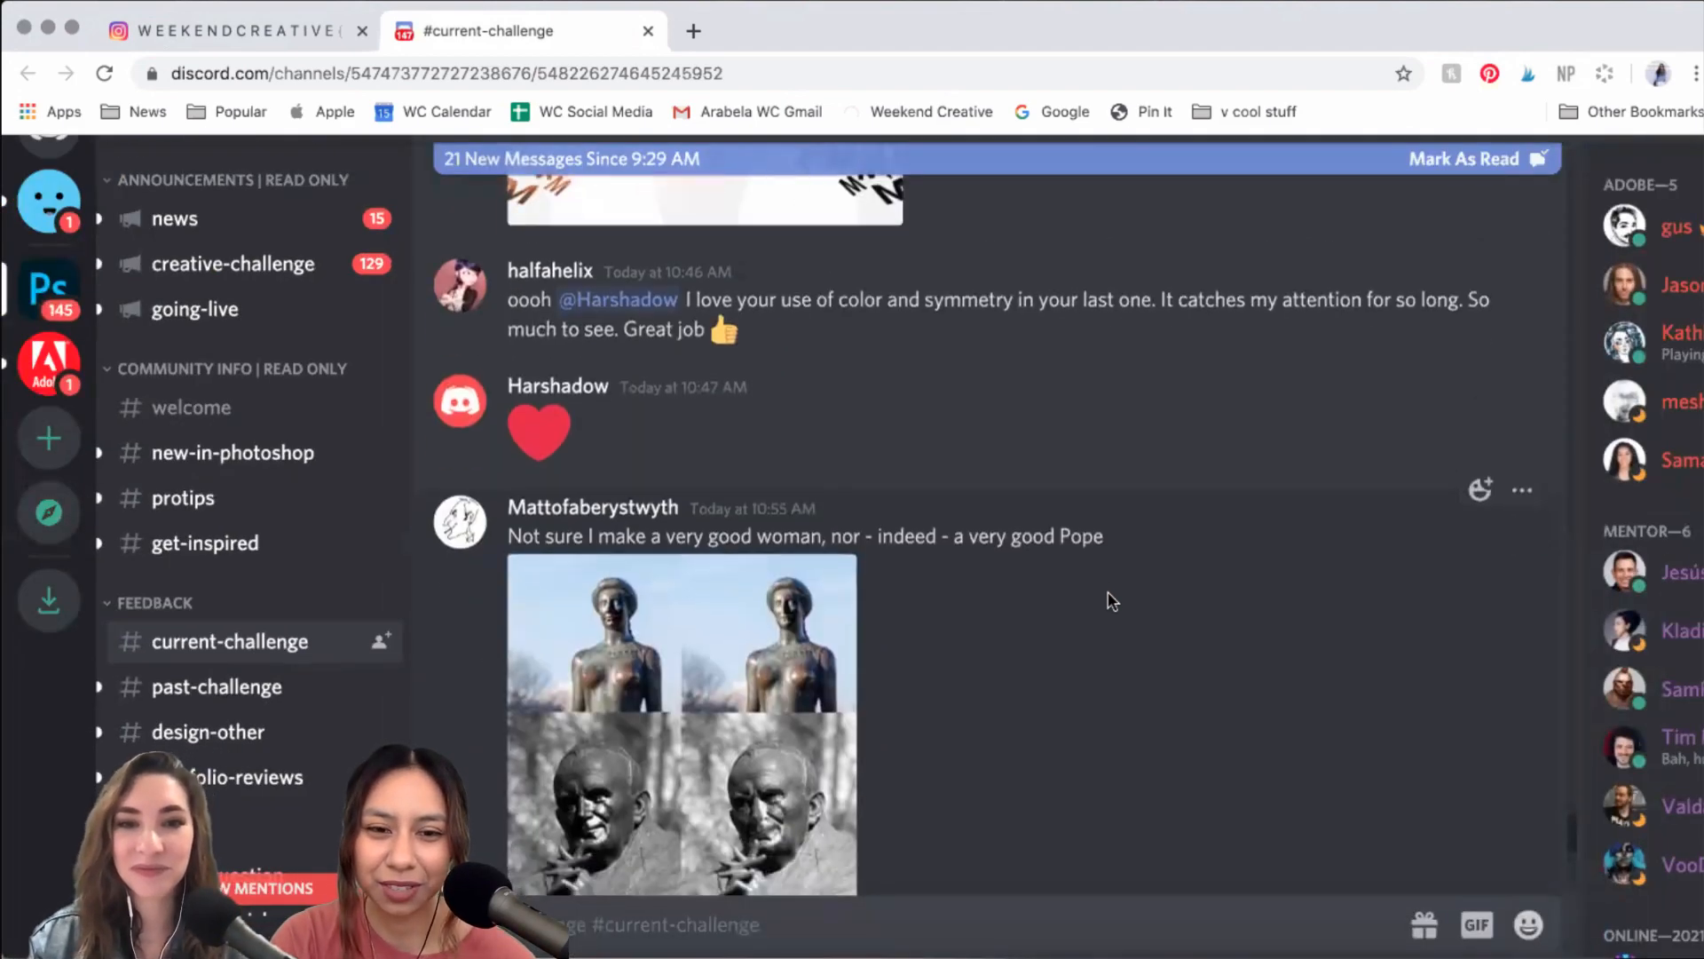
scroll(1113, 601, "up", 5)
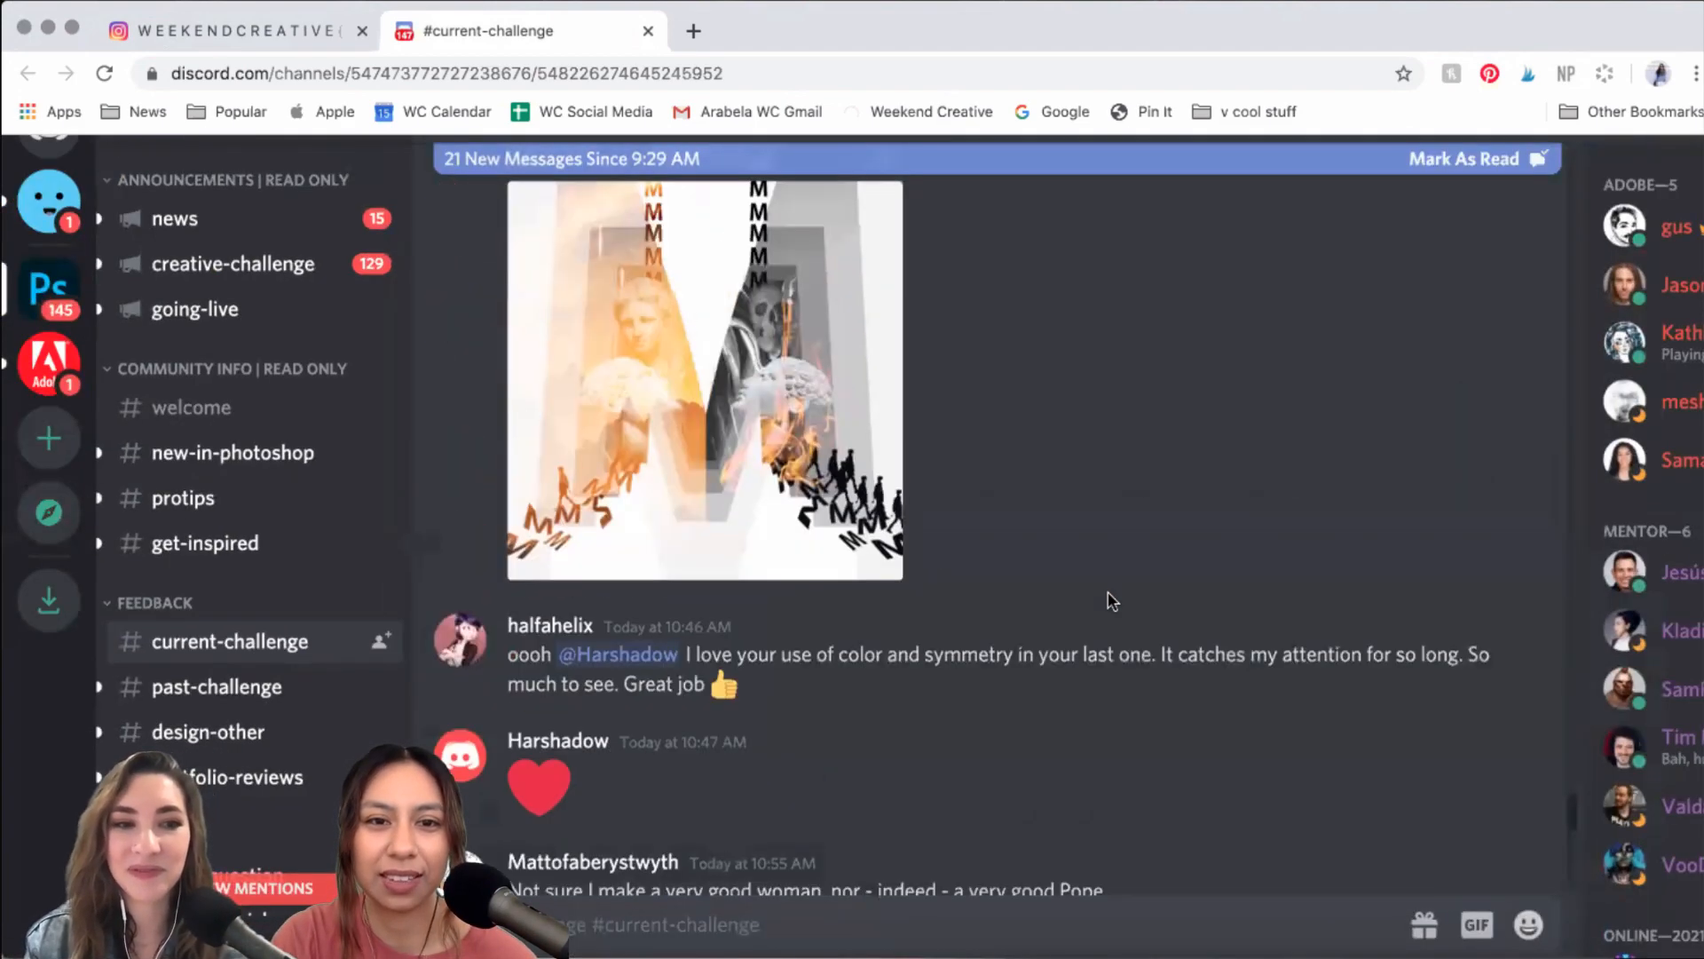
scroll(1101, 594, "up", 2)
scroll(1070, 577, "up", 3)
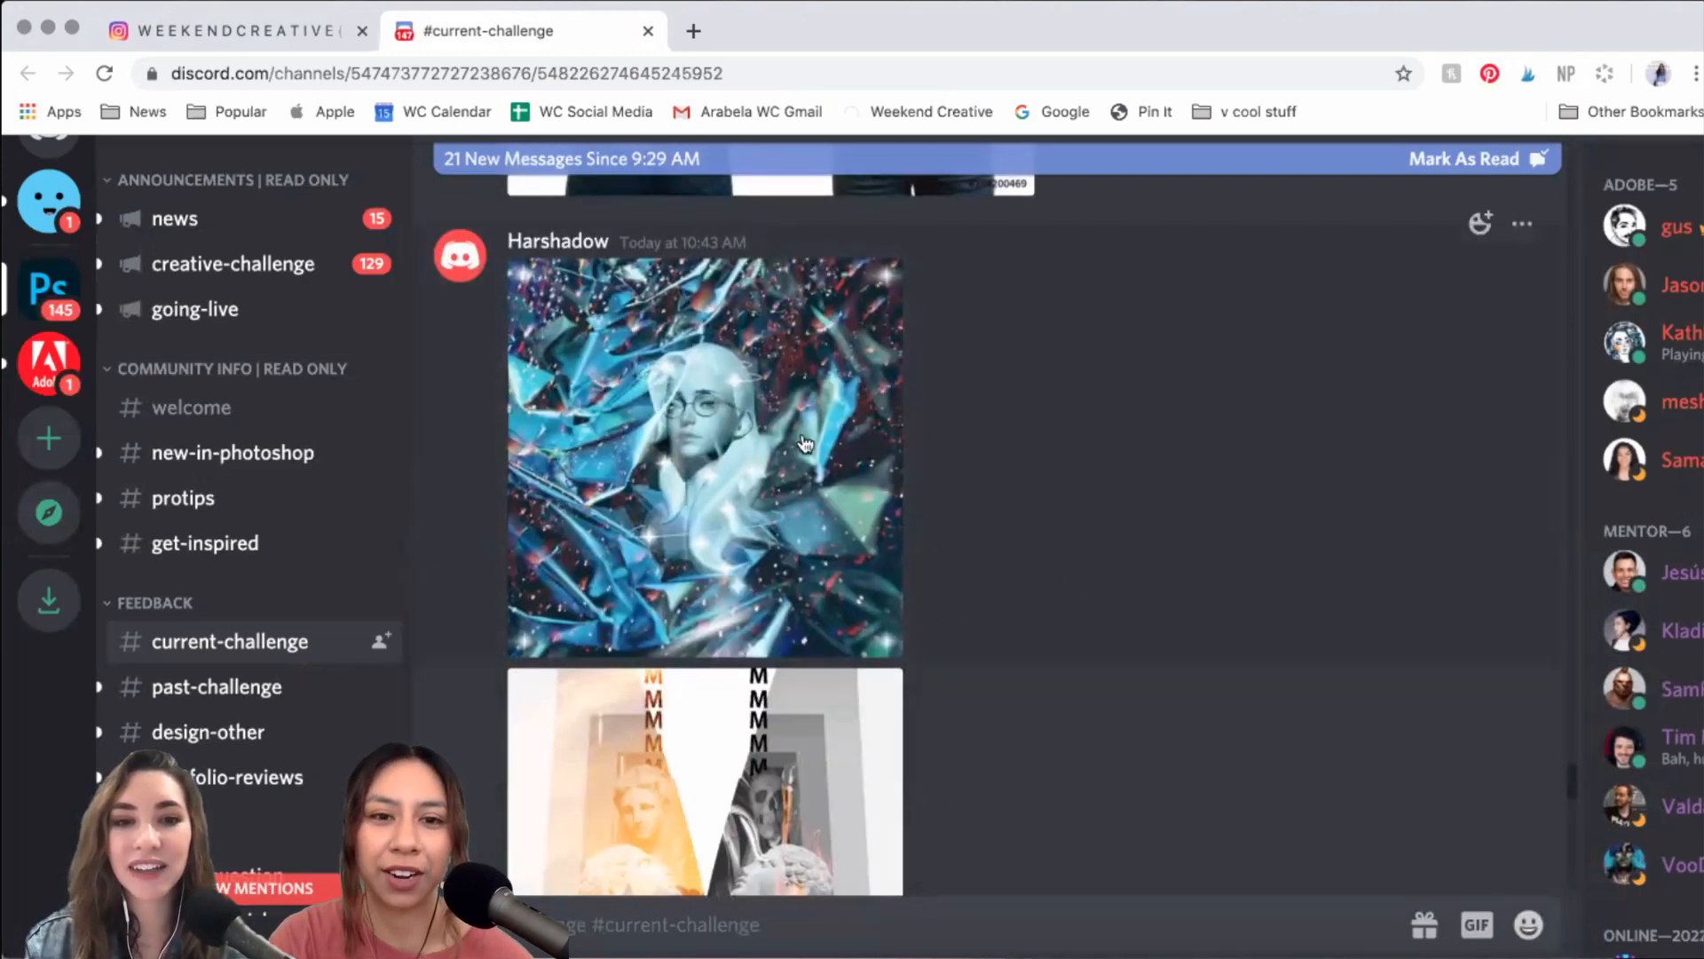
mouse_move(746, 452)
scroll(823, 478, "down", 1)
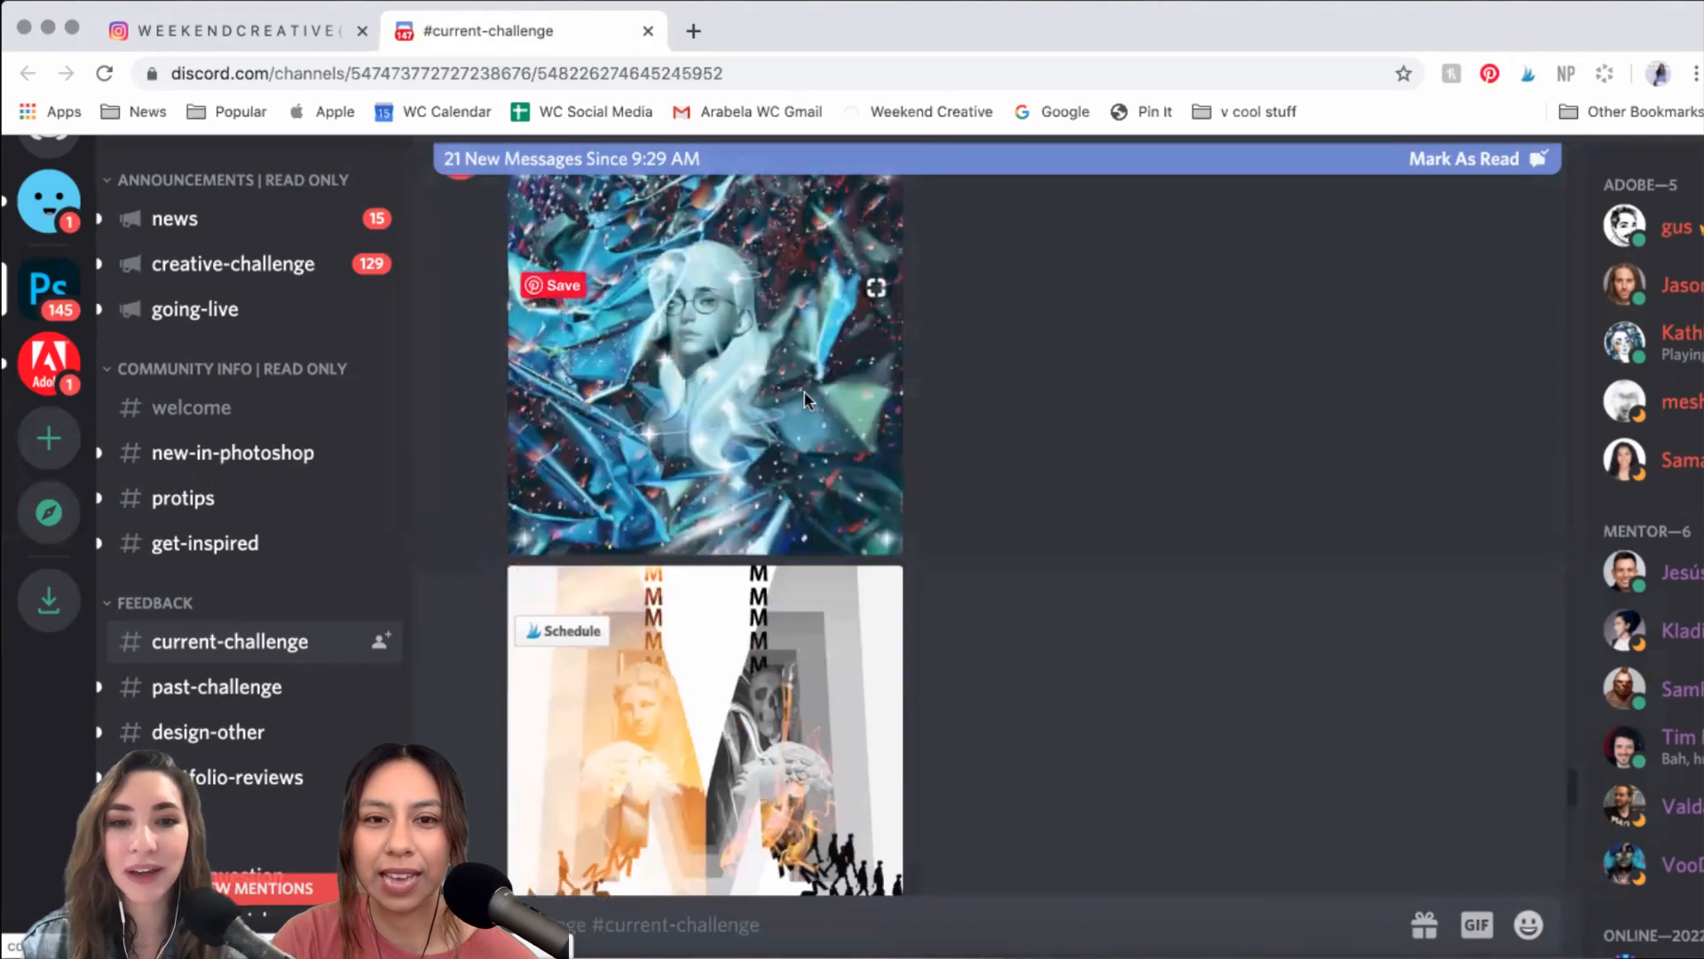
- Enlarge the blue portrait composite with round glasses and sparkles, examine its textures and details, and close the preview
left_click(805, 390)
scroll(1420, 566, "up", 3)
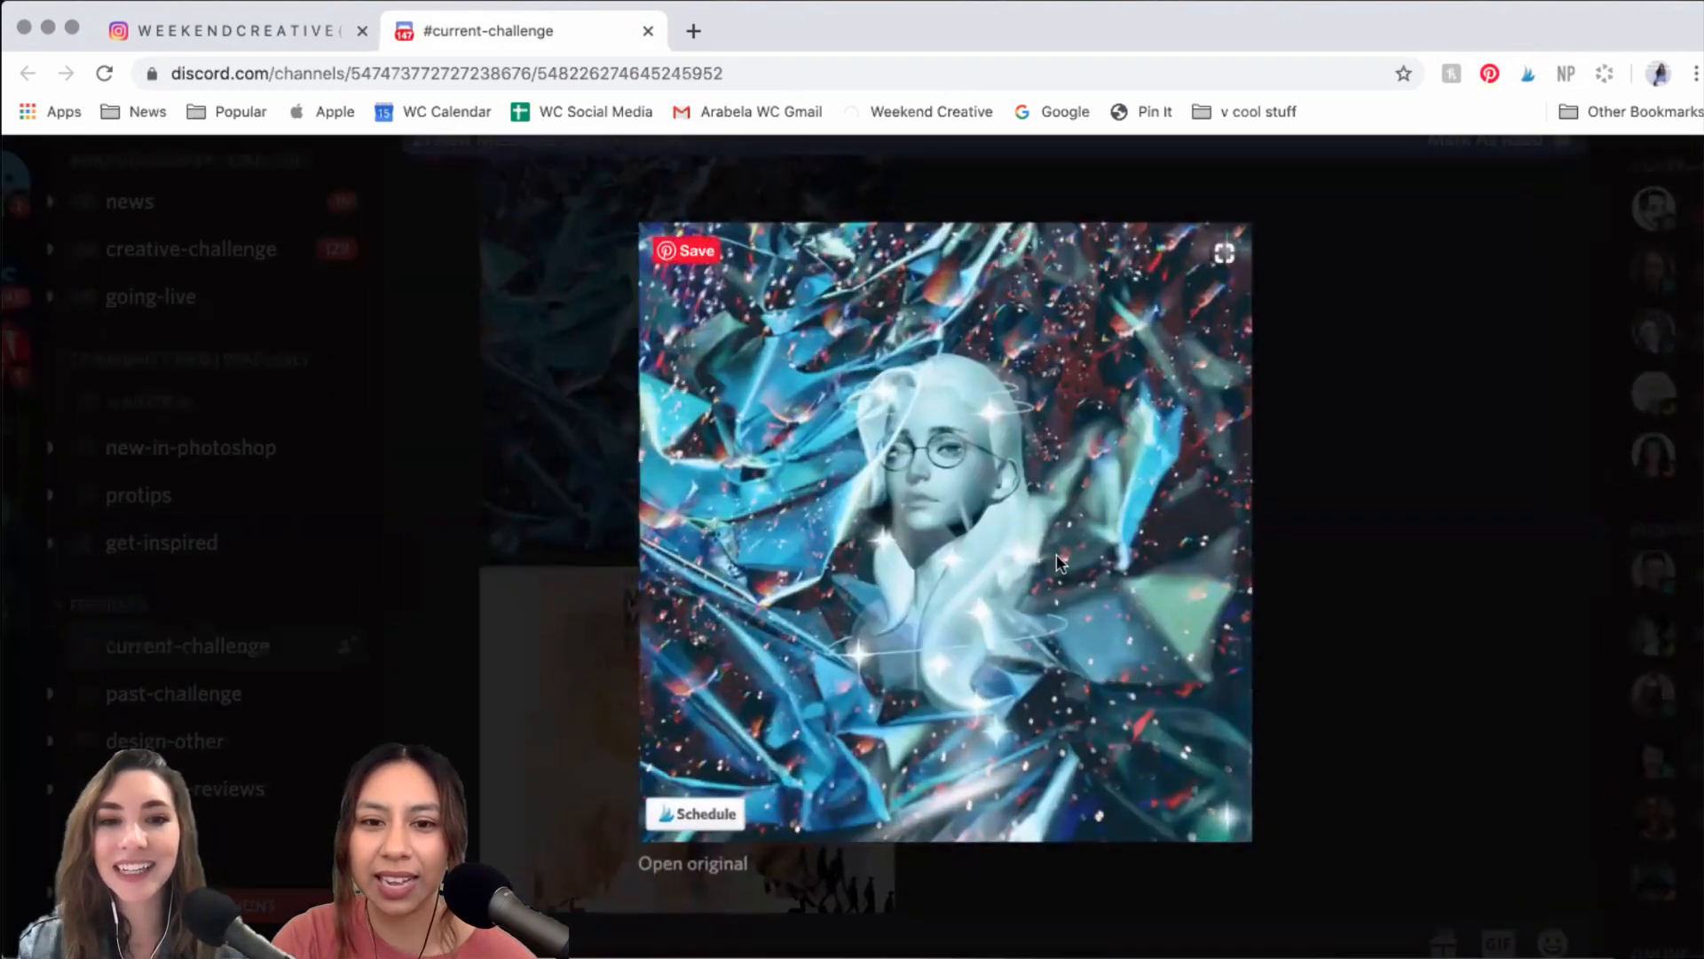
scroll(1425, 568, "right", 2)
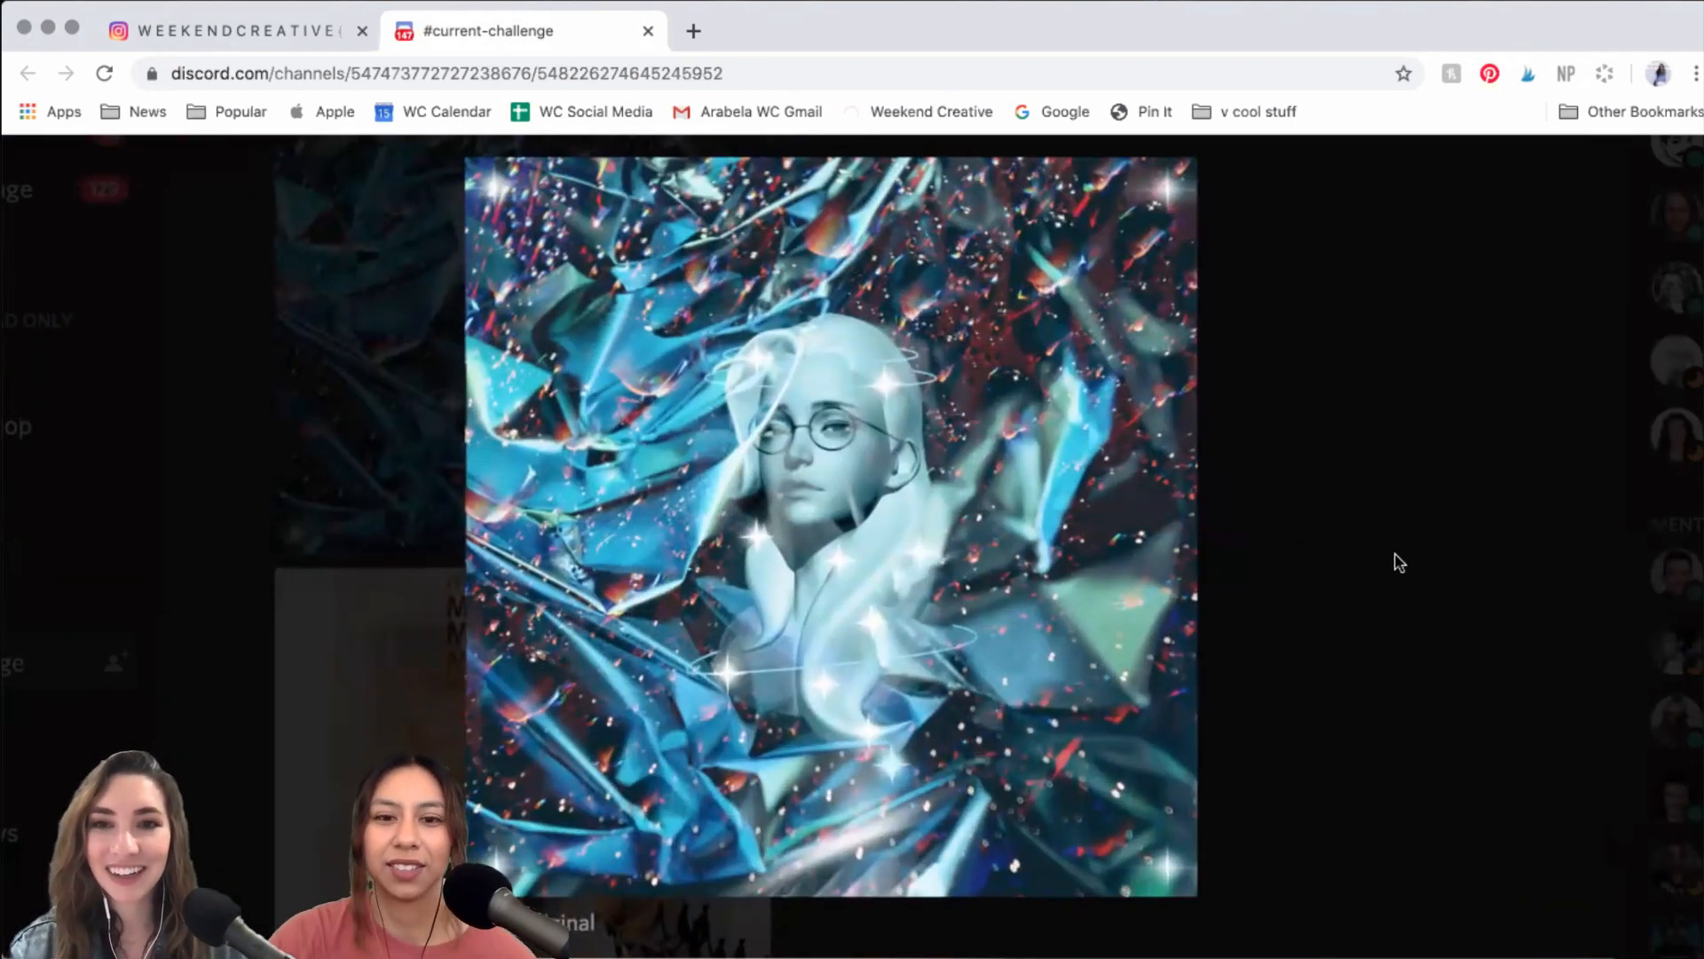
mouse_move(929, 571)
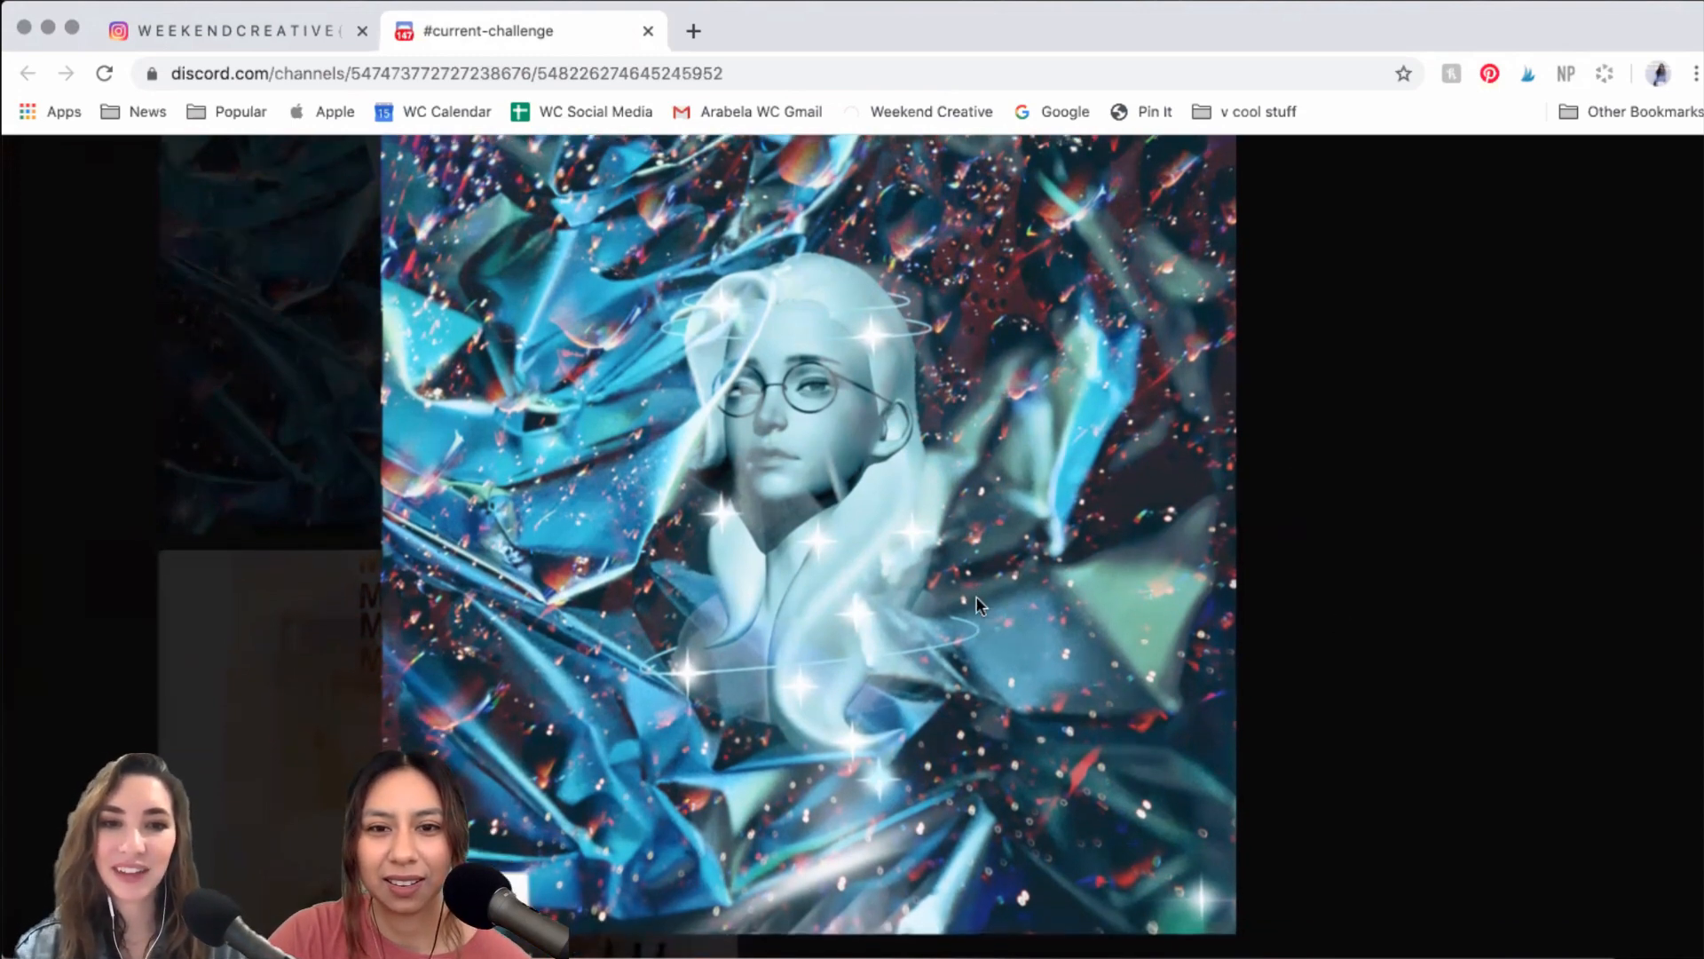
scroll(524, 556, "up", 3)
key("Escape")
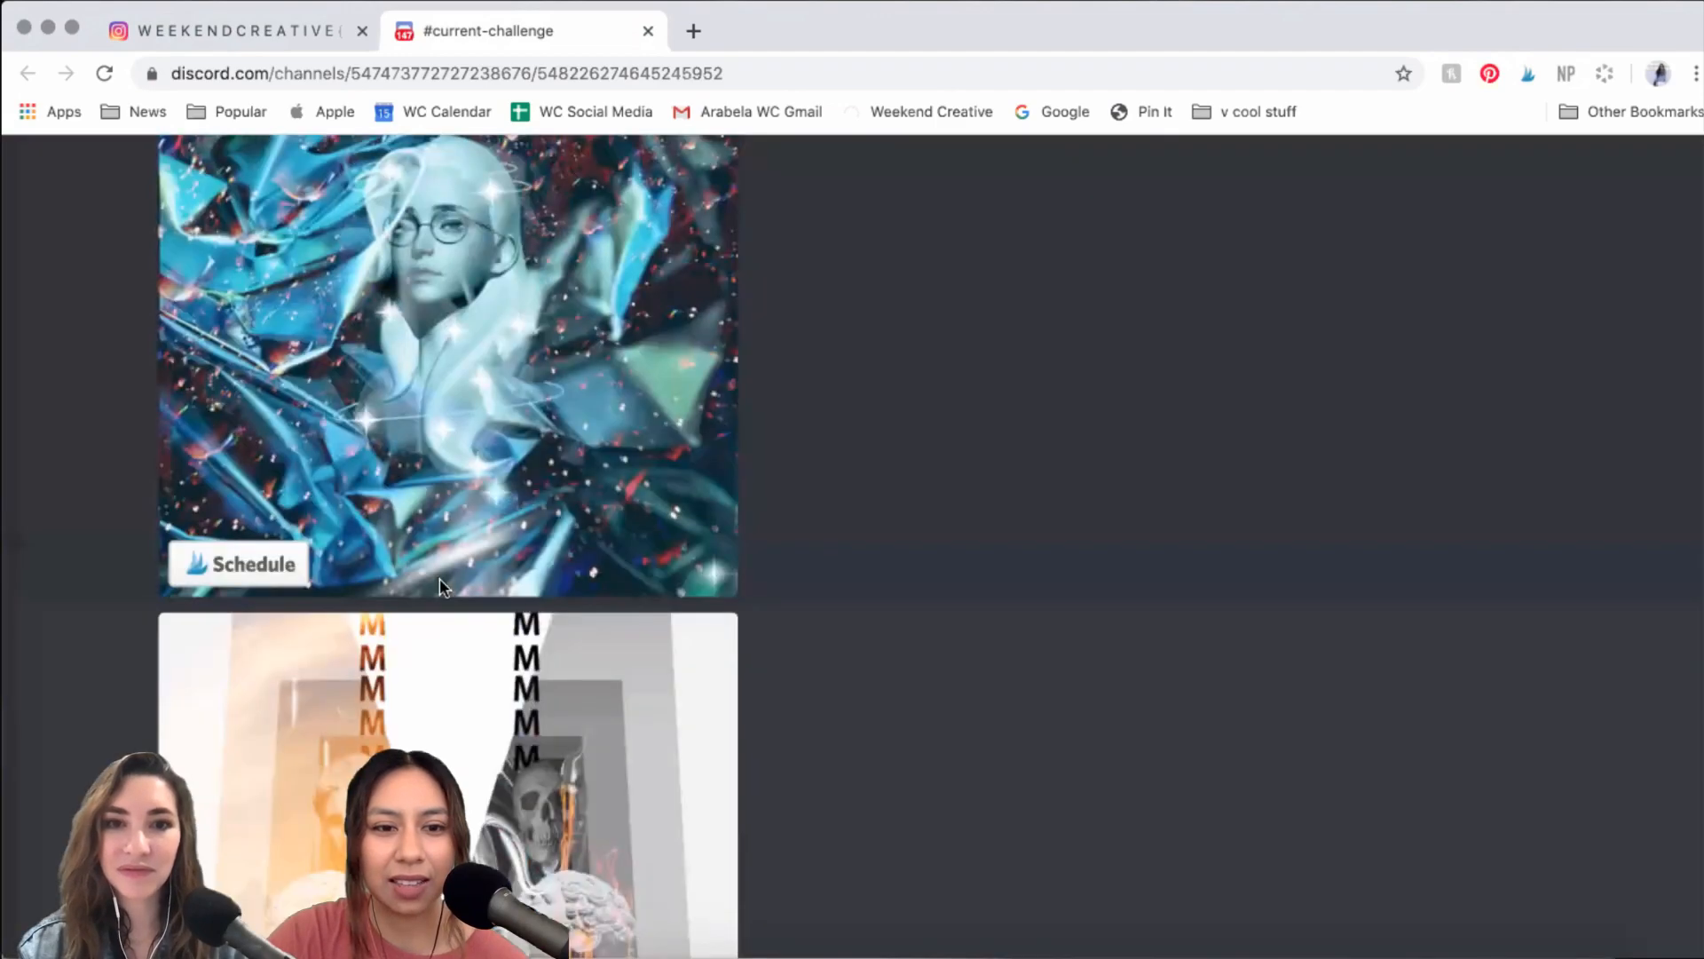
- Enlarge the orange-and-grey letter M collage with the skull and flames, examine both halves, and close the preview
scroll(533, 590, "down", 3)
left_click(588, 598)
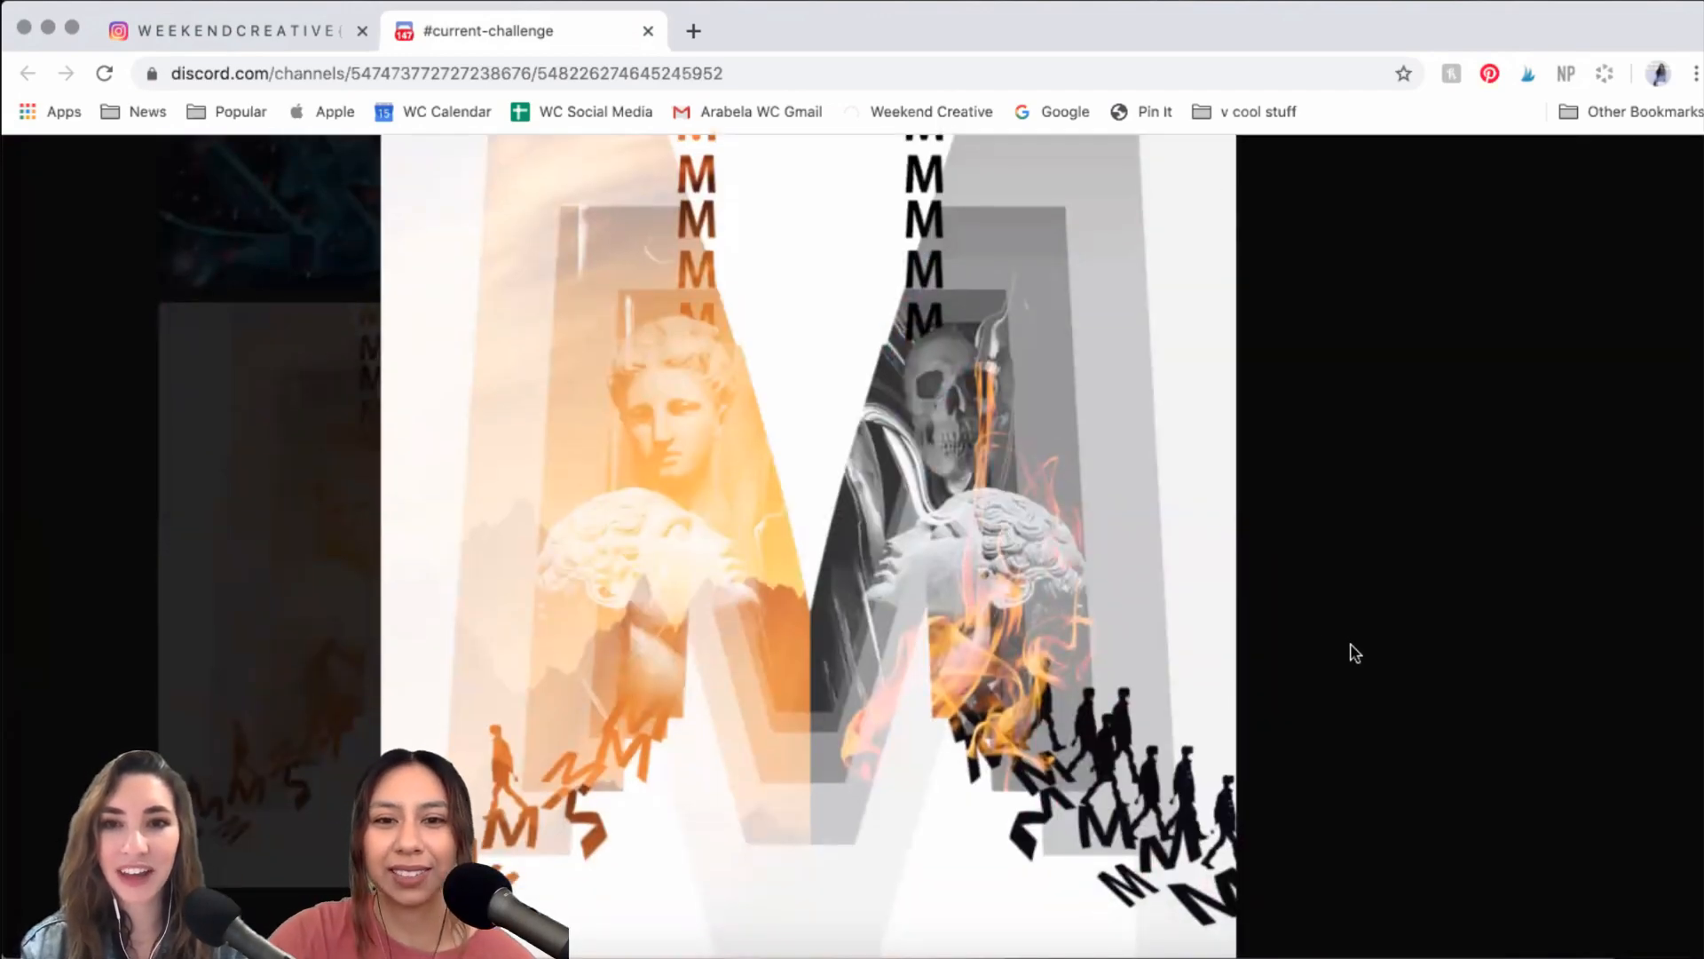
scroll(1246, 632, "up", 2)
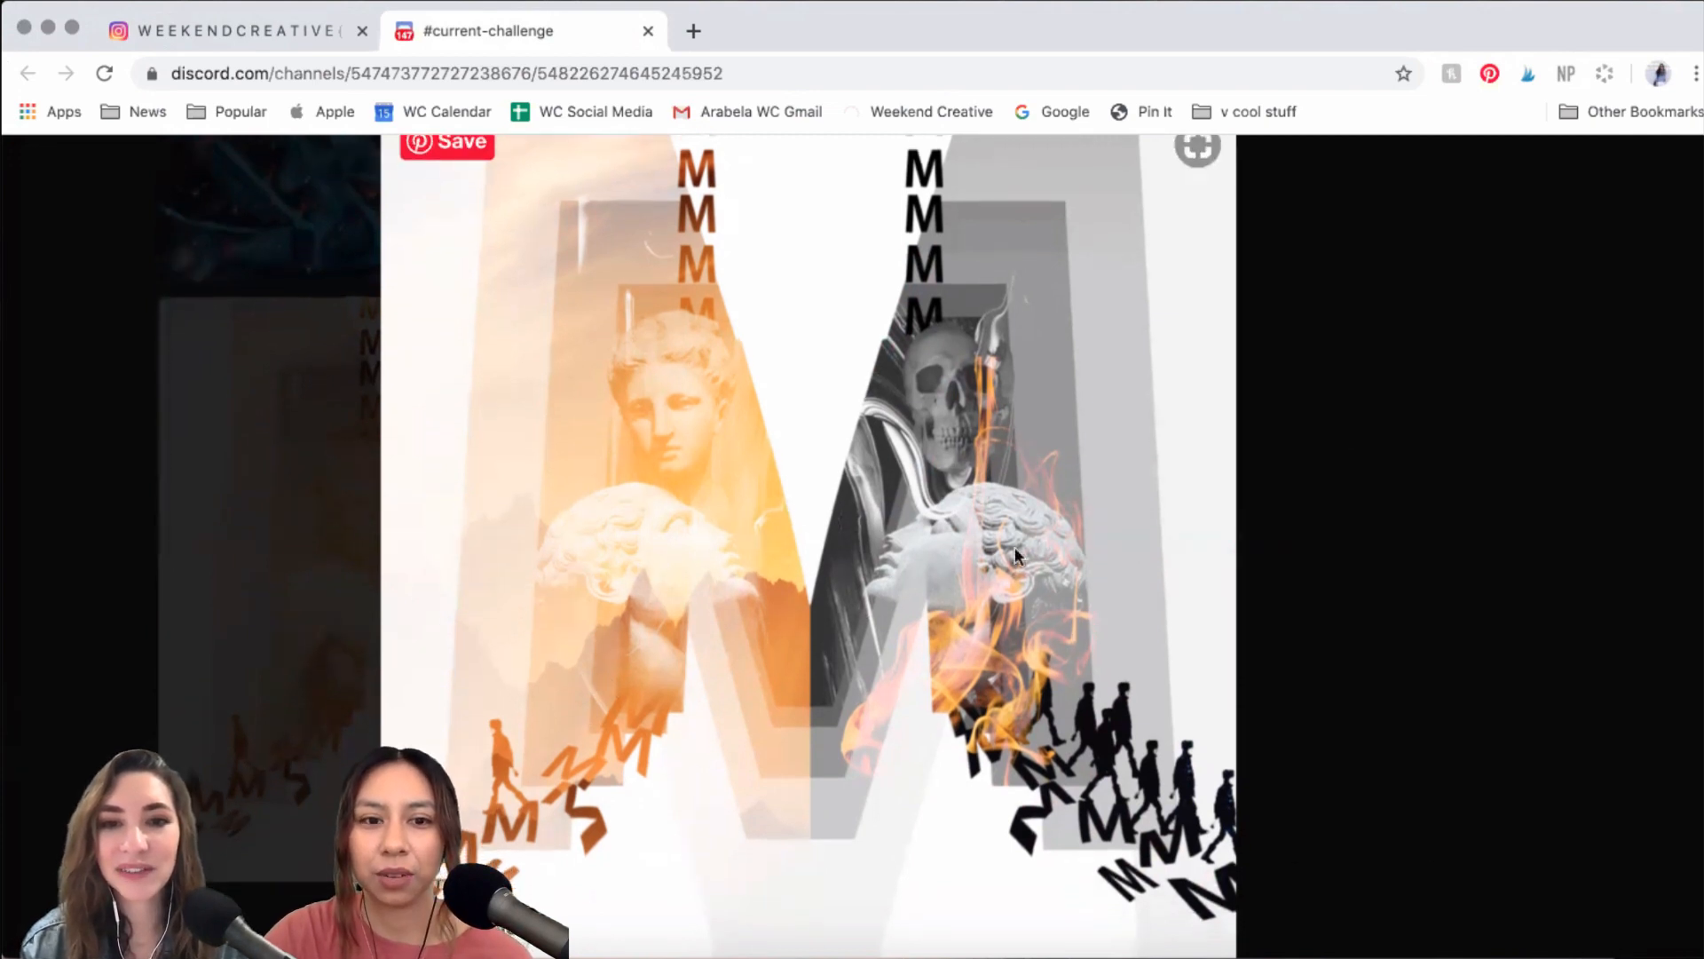
scroll(703, 441, "down", 2)
scroll(706, 434, "up", 2)
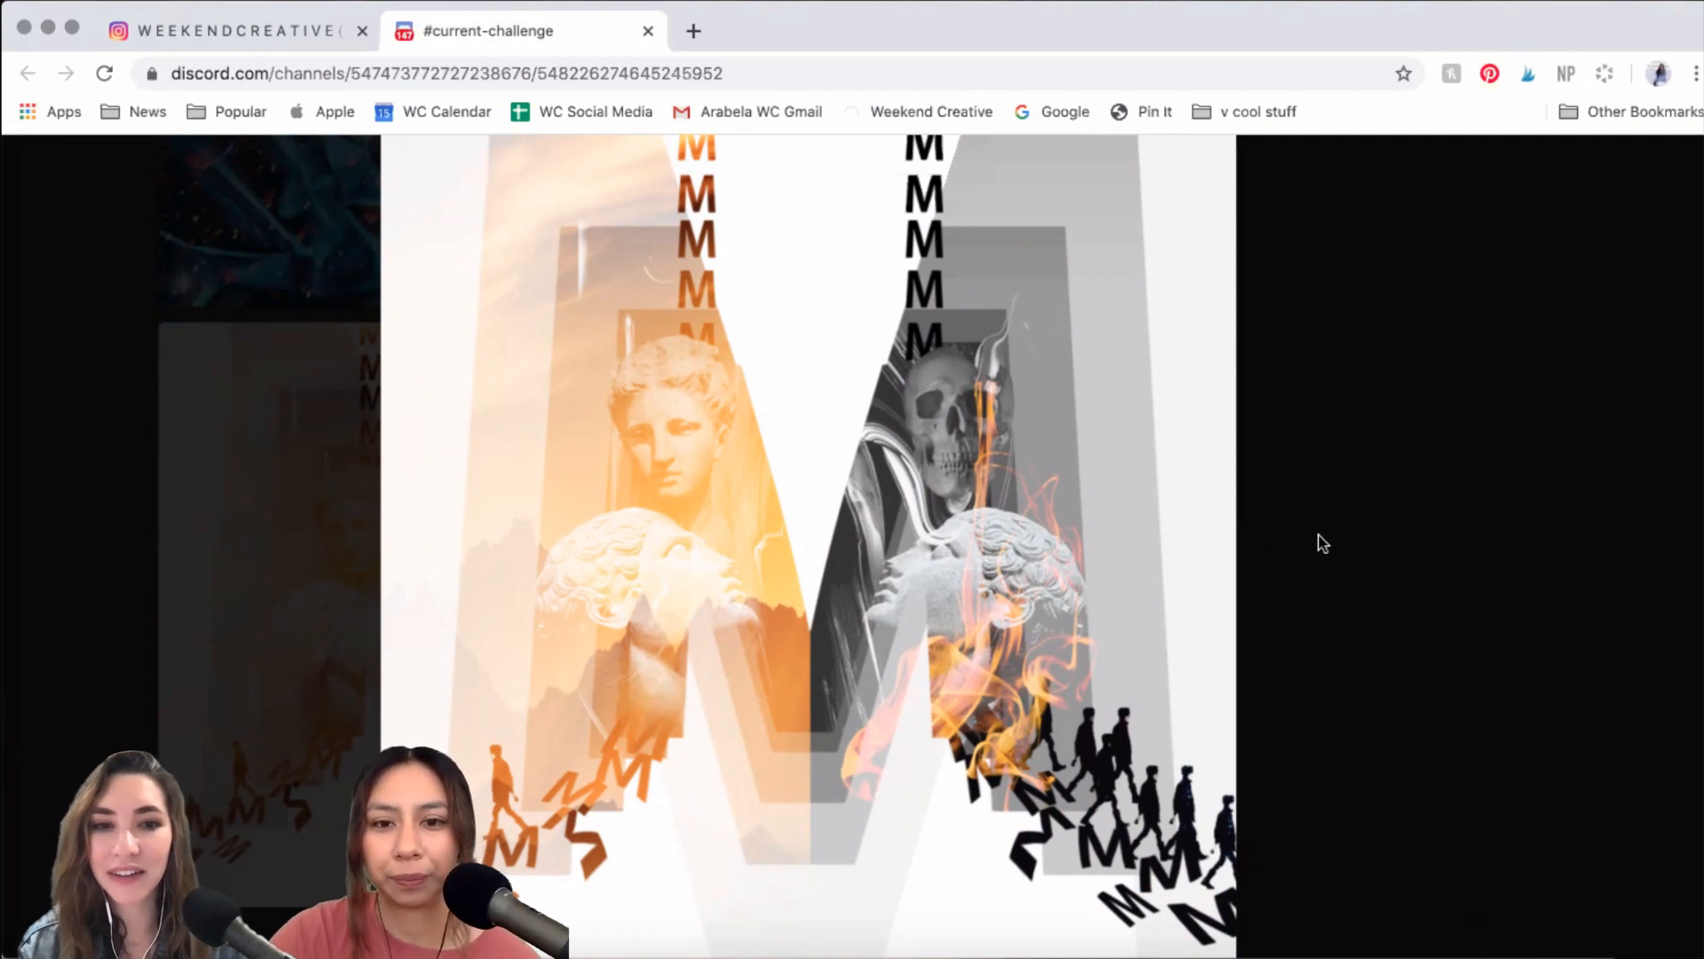
scroll(1296, 551, "down", 1)
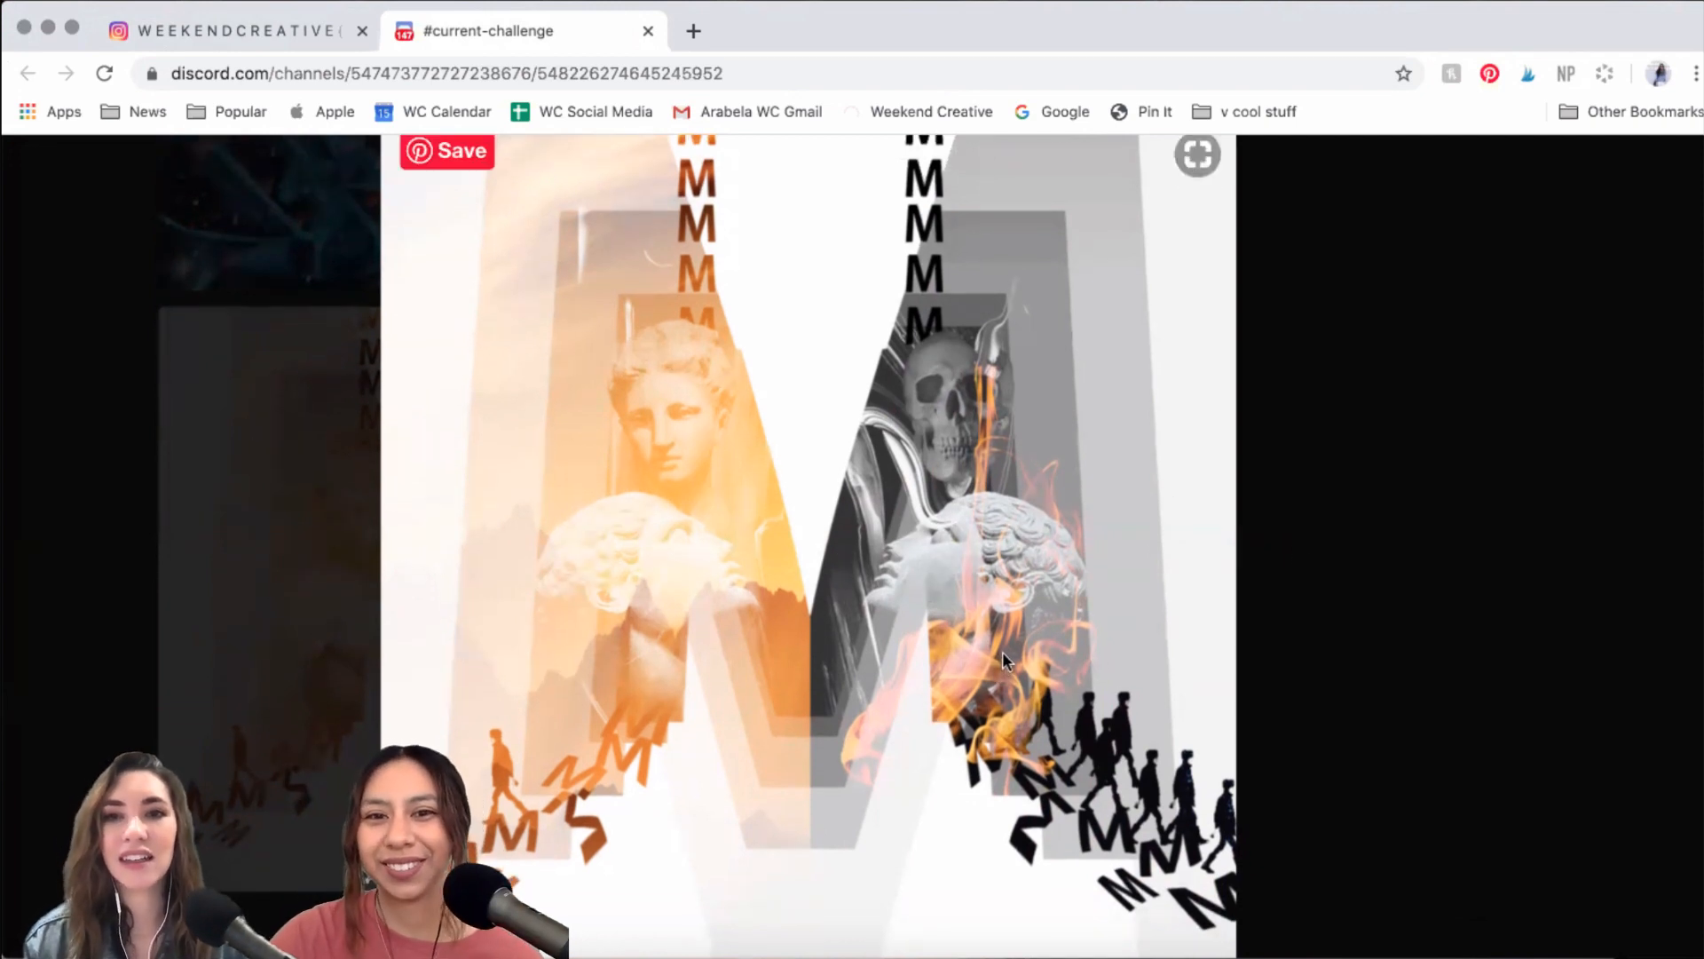
scroll(1345, 561, "down", 3)
scroll(1358, 557, "up", 3)
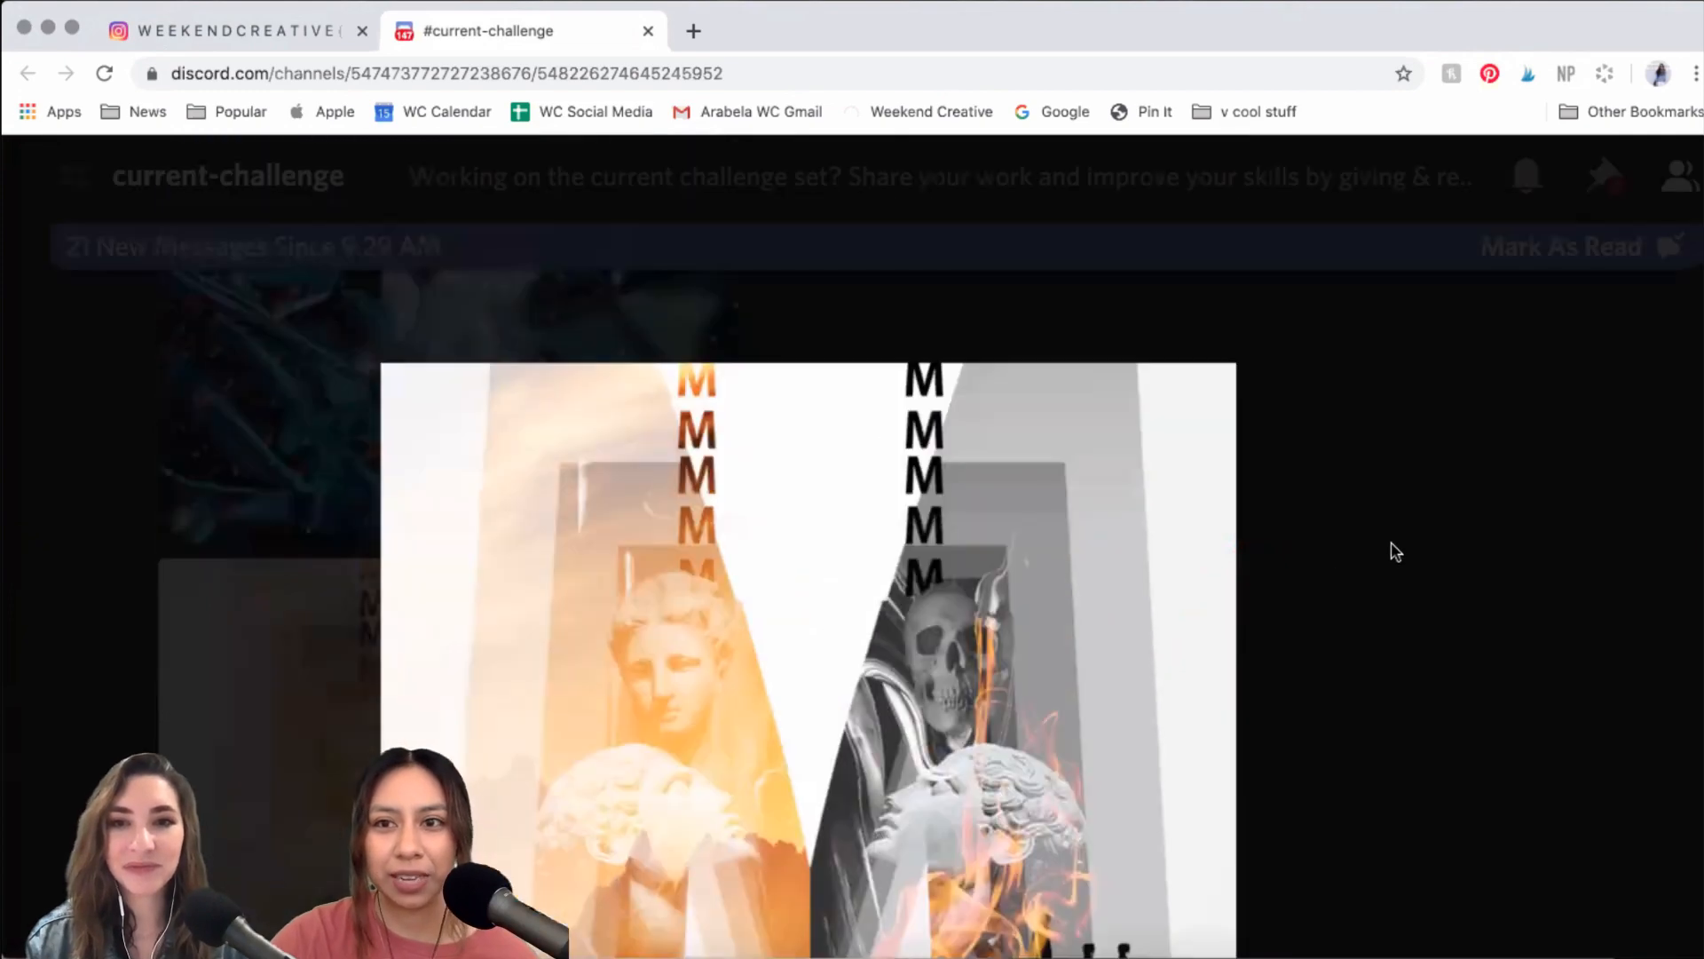
left_click(1495, 609)
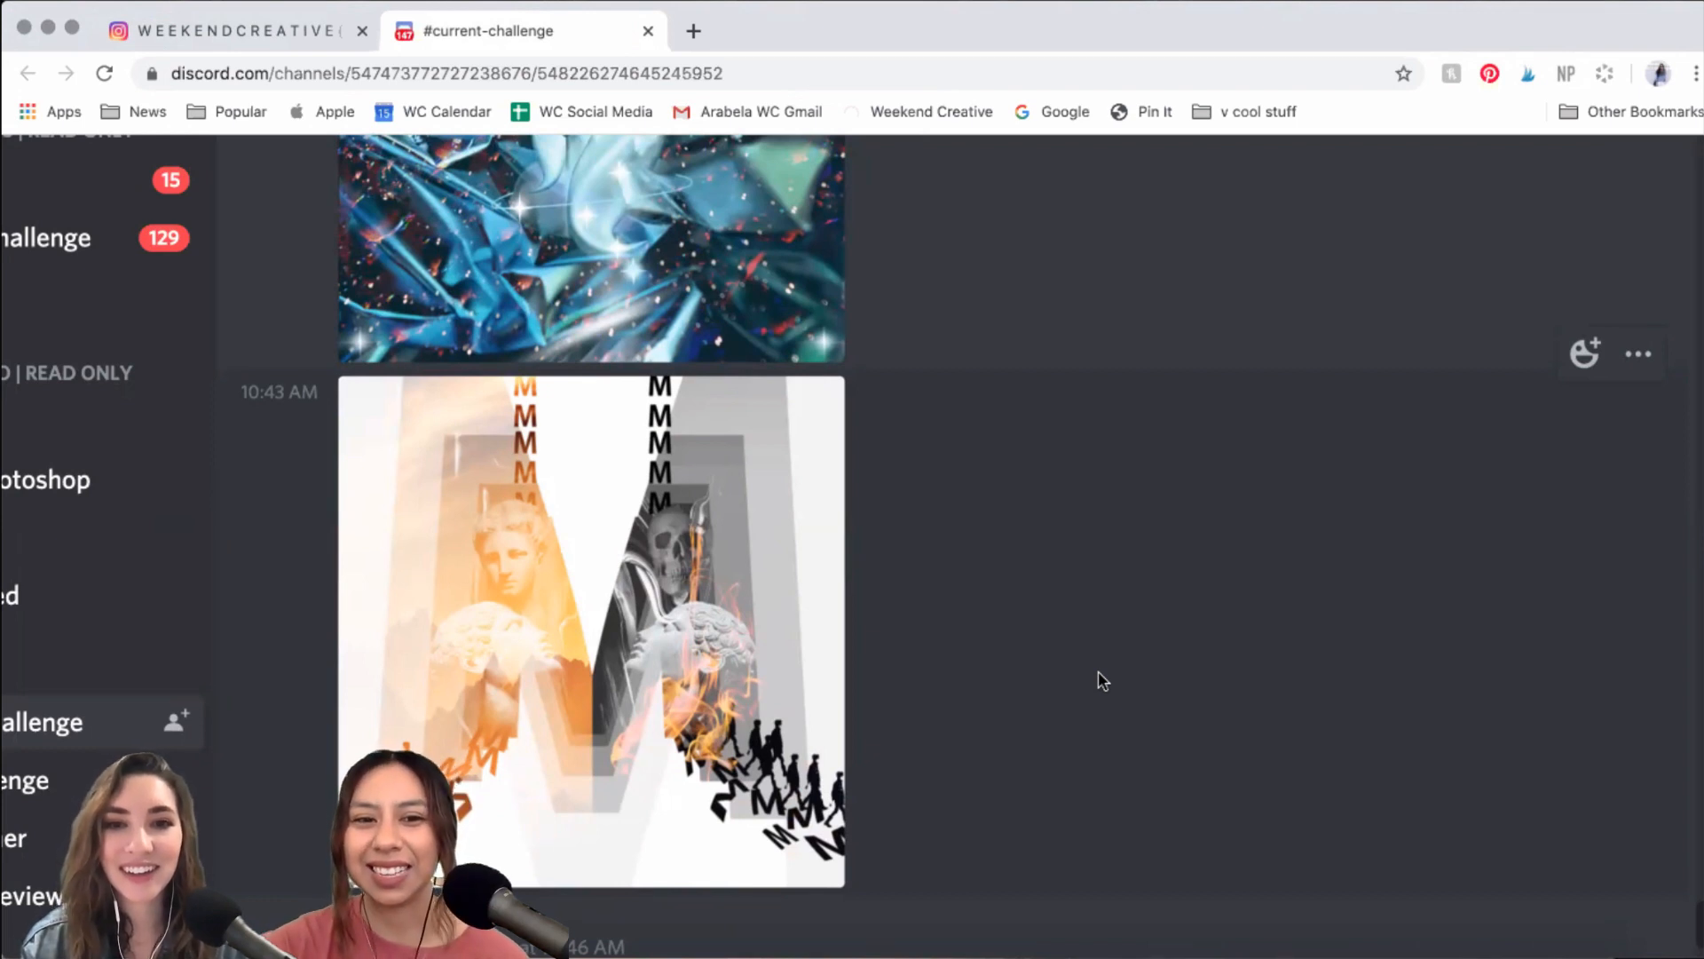
- Enlarge the challenge 7 red-and-white T-shirt mockup posted above the blue portrait, examine its front and back designs, and close the preview
scroll(1027, 631, "up", 5)
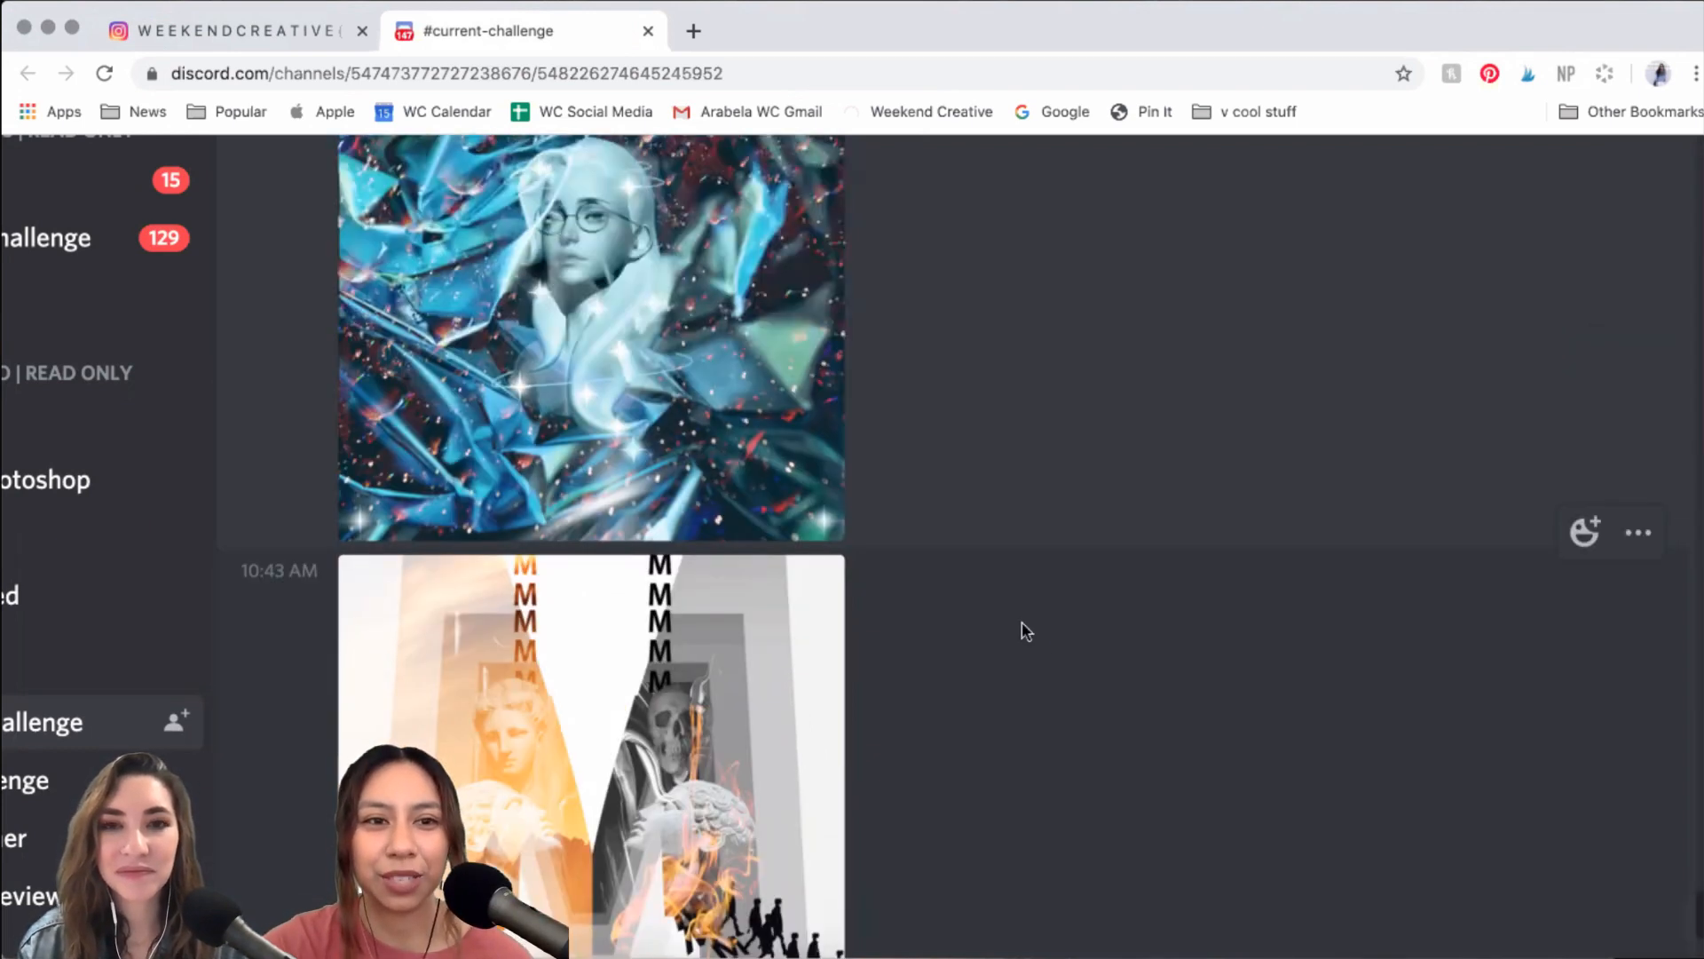
scroll(1027, 631, "up", 5)
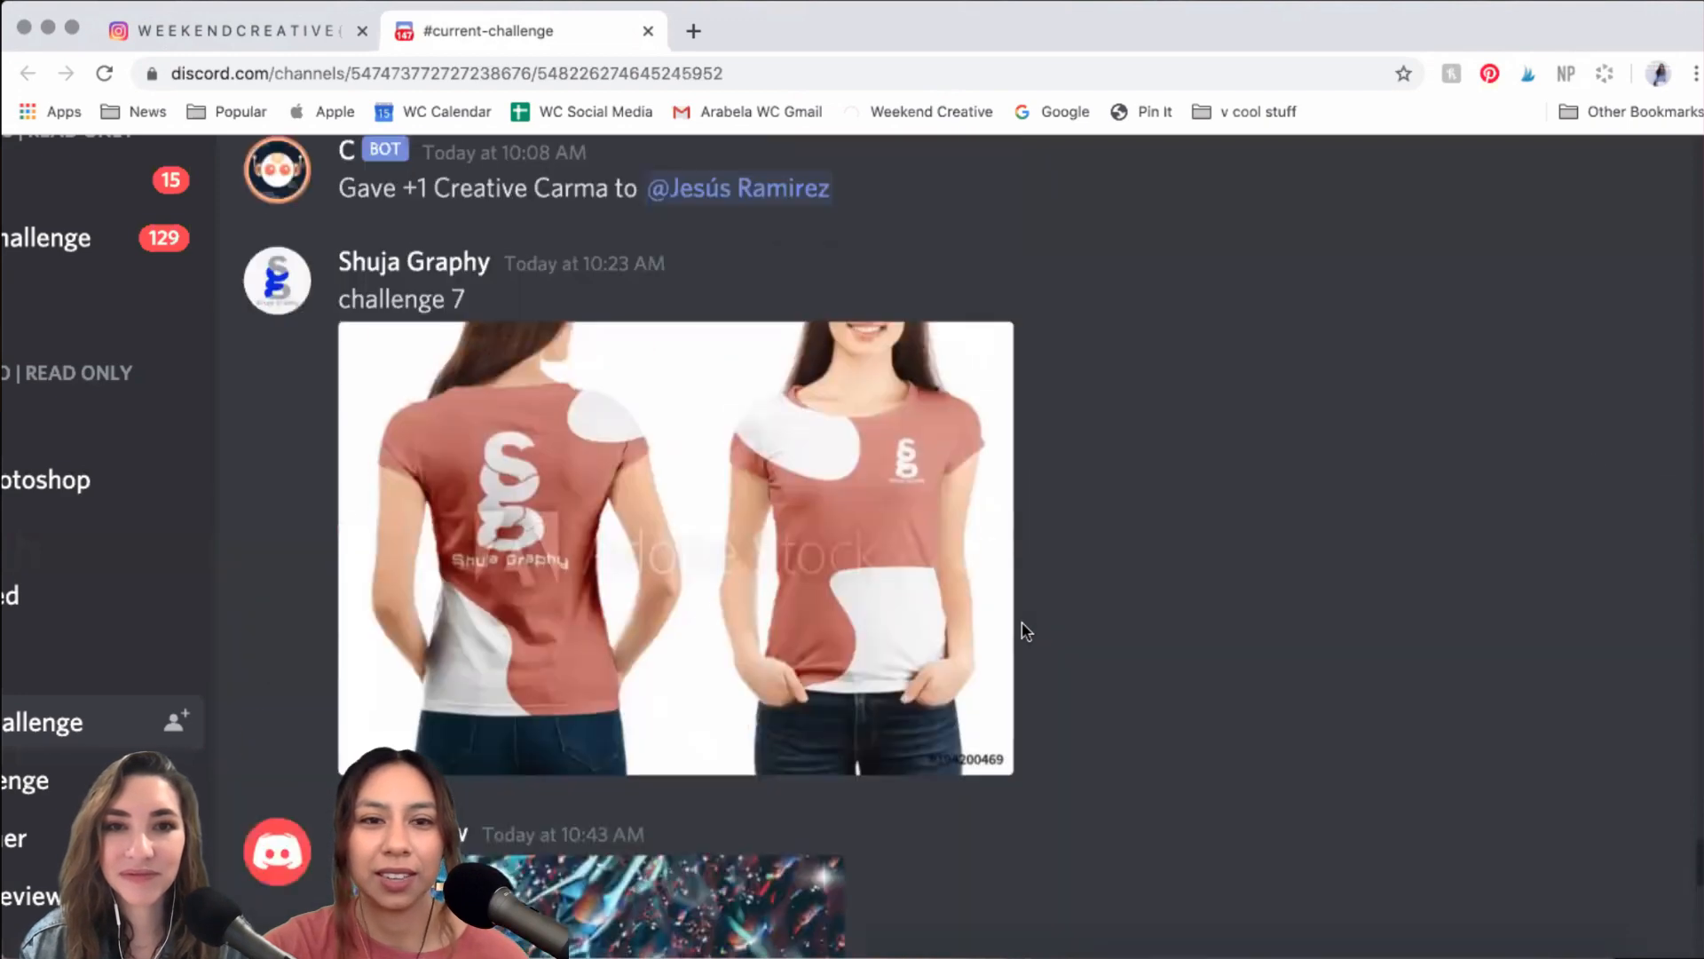
scroll(1021, 628, "up", 1)
scroll(1021, 628, "down", 5)
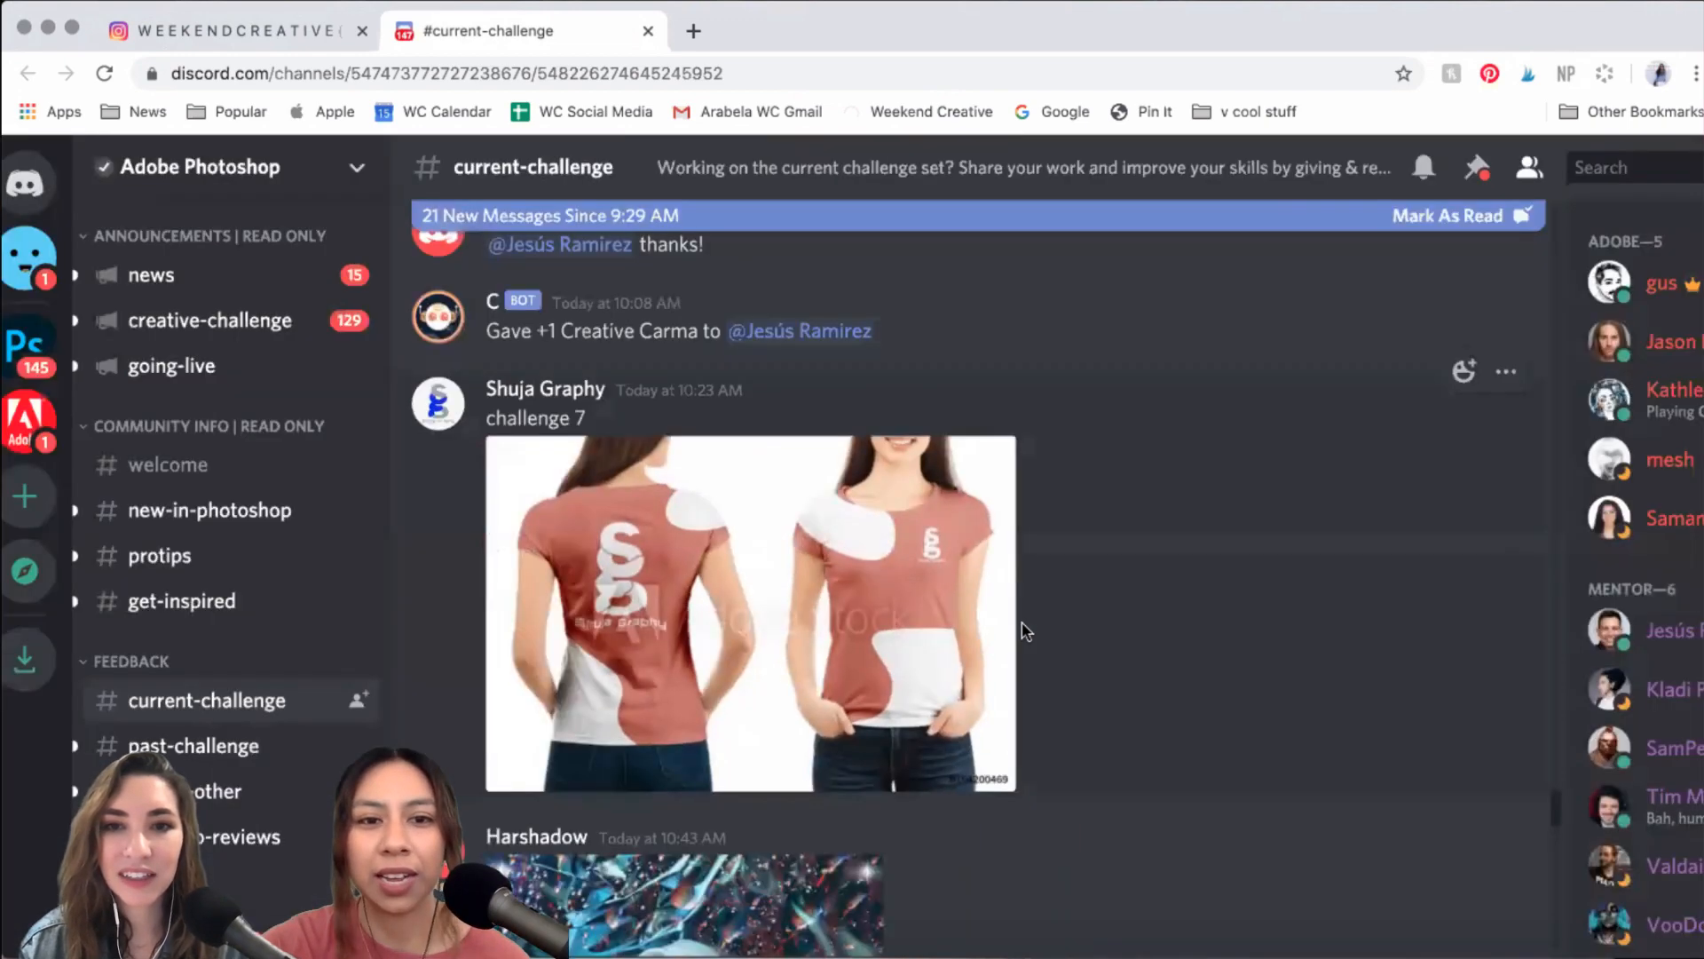
left_click(857, 531)
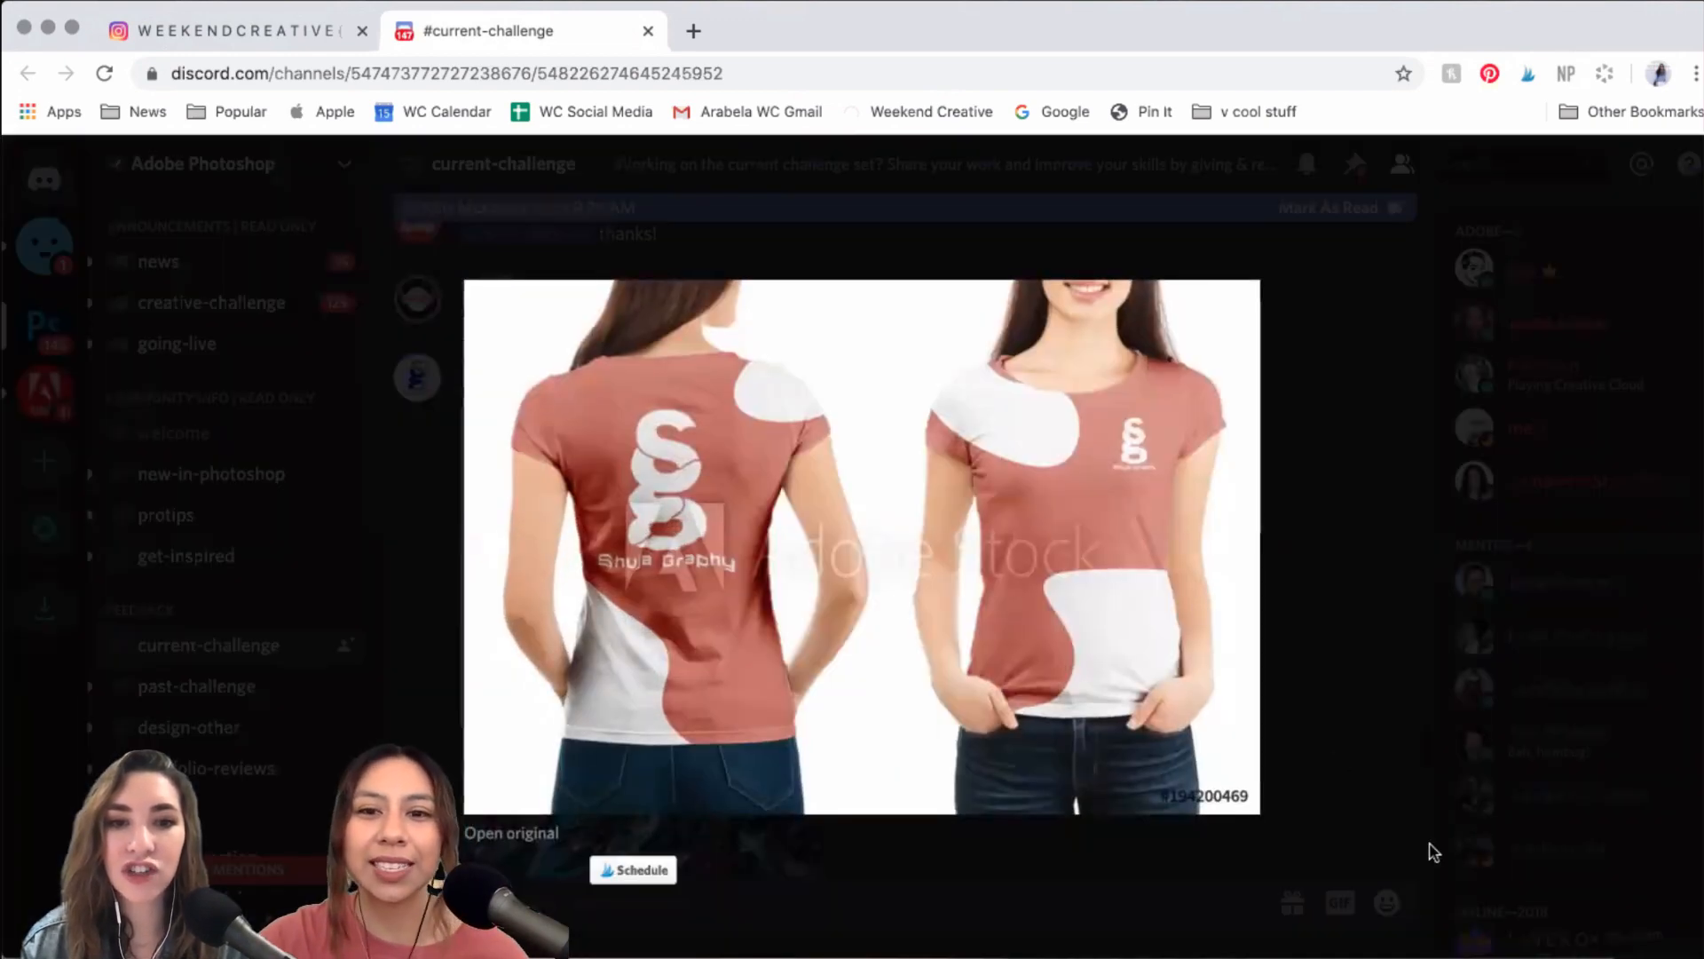
scroll(1358, 696, "up", 3)
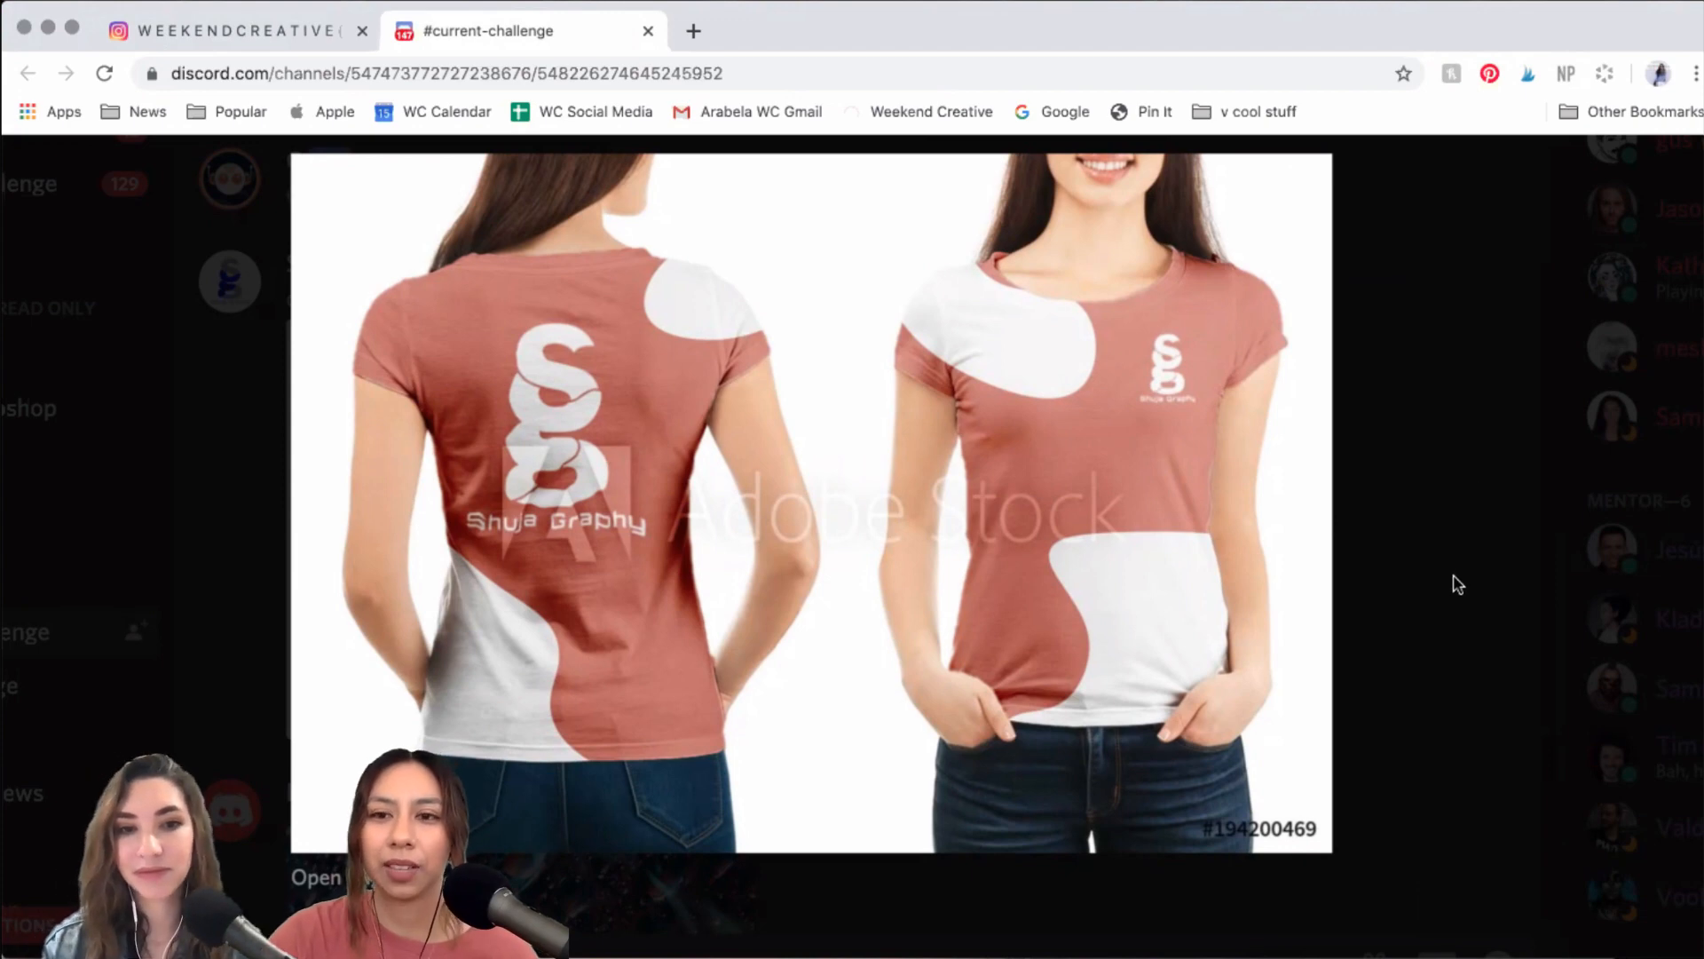
key("Escape")
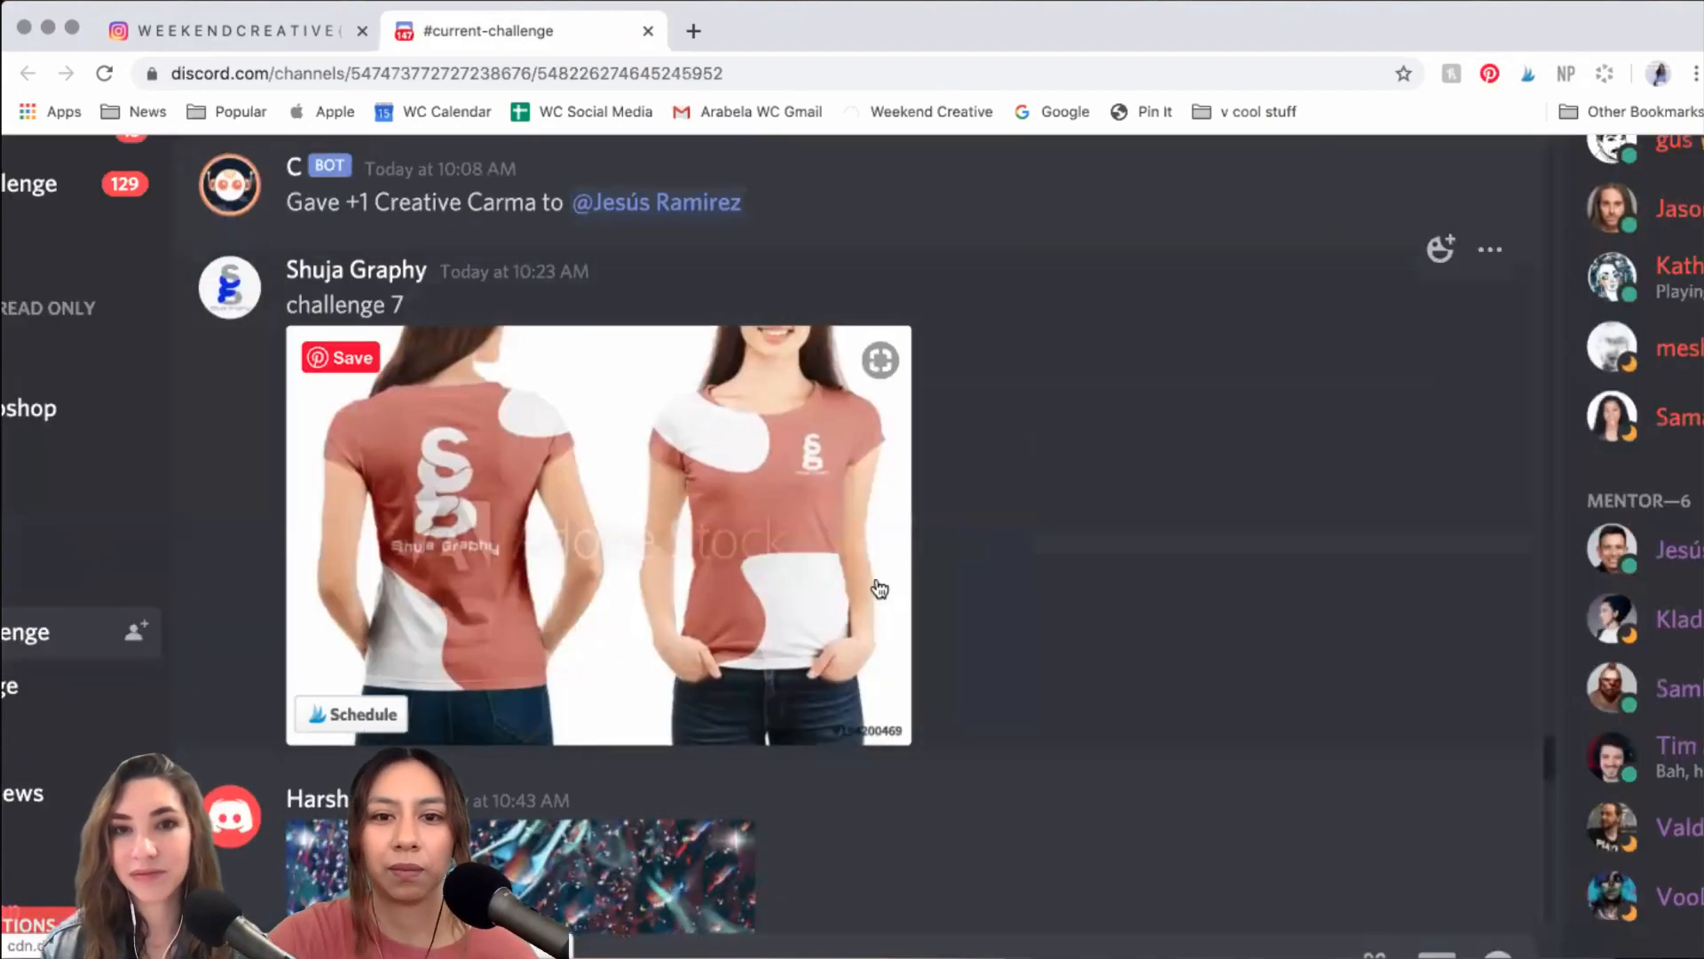
- Enlarge the gilden object post's golden statue on a rock, examine its metallic texture from raised hand to base, and close the preview
key("super+0")
scroll(744, 361, "up", 2)
scroll(956, 373, "up", 5)
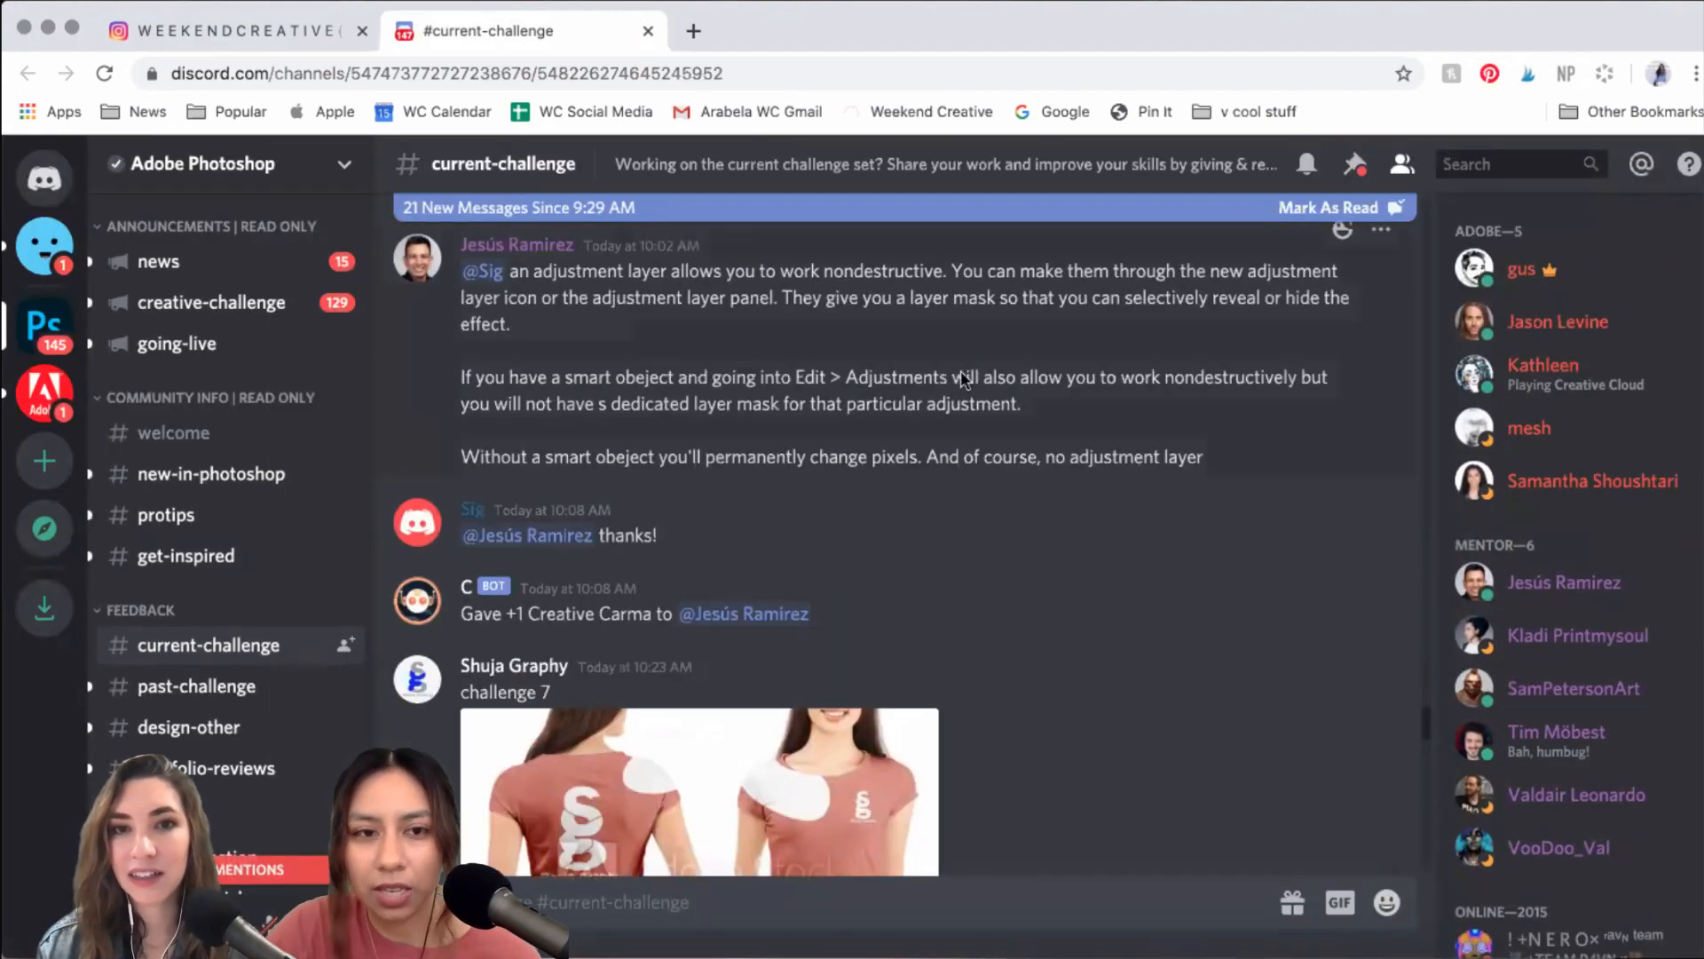
scroll(993, 430, "up", 5)
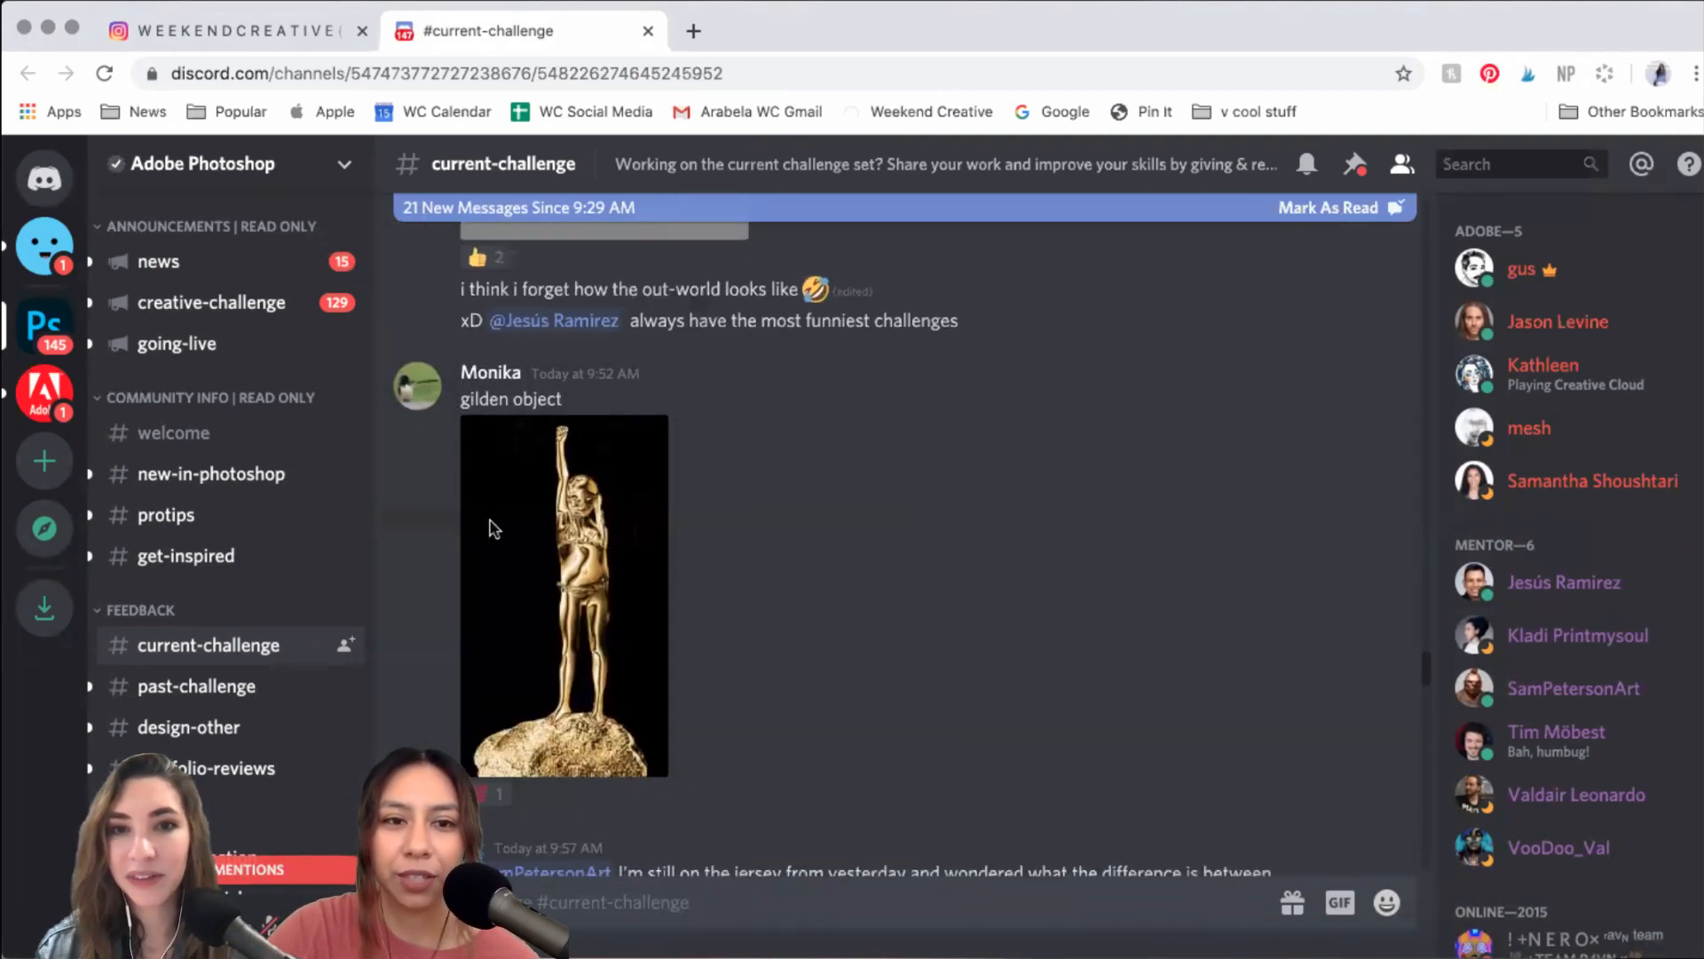
left_click(611, 540)
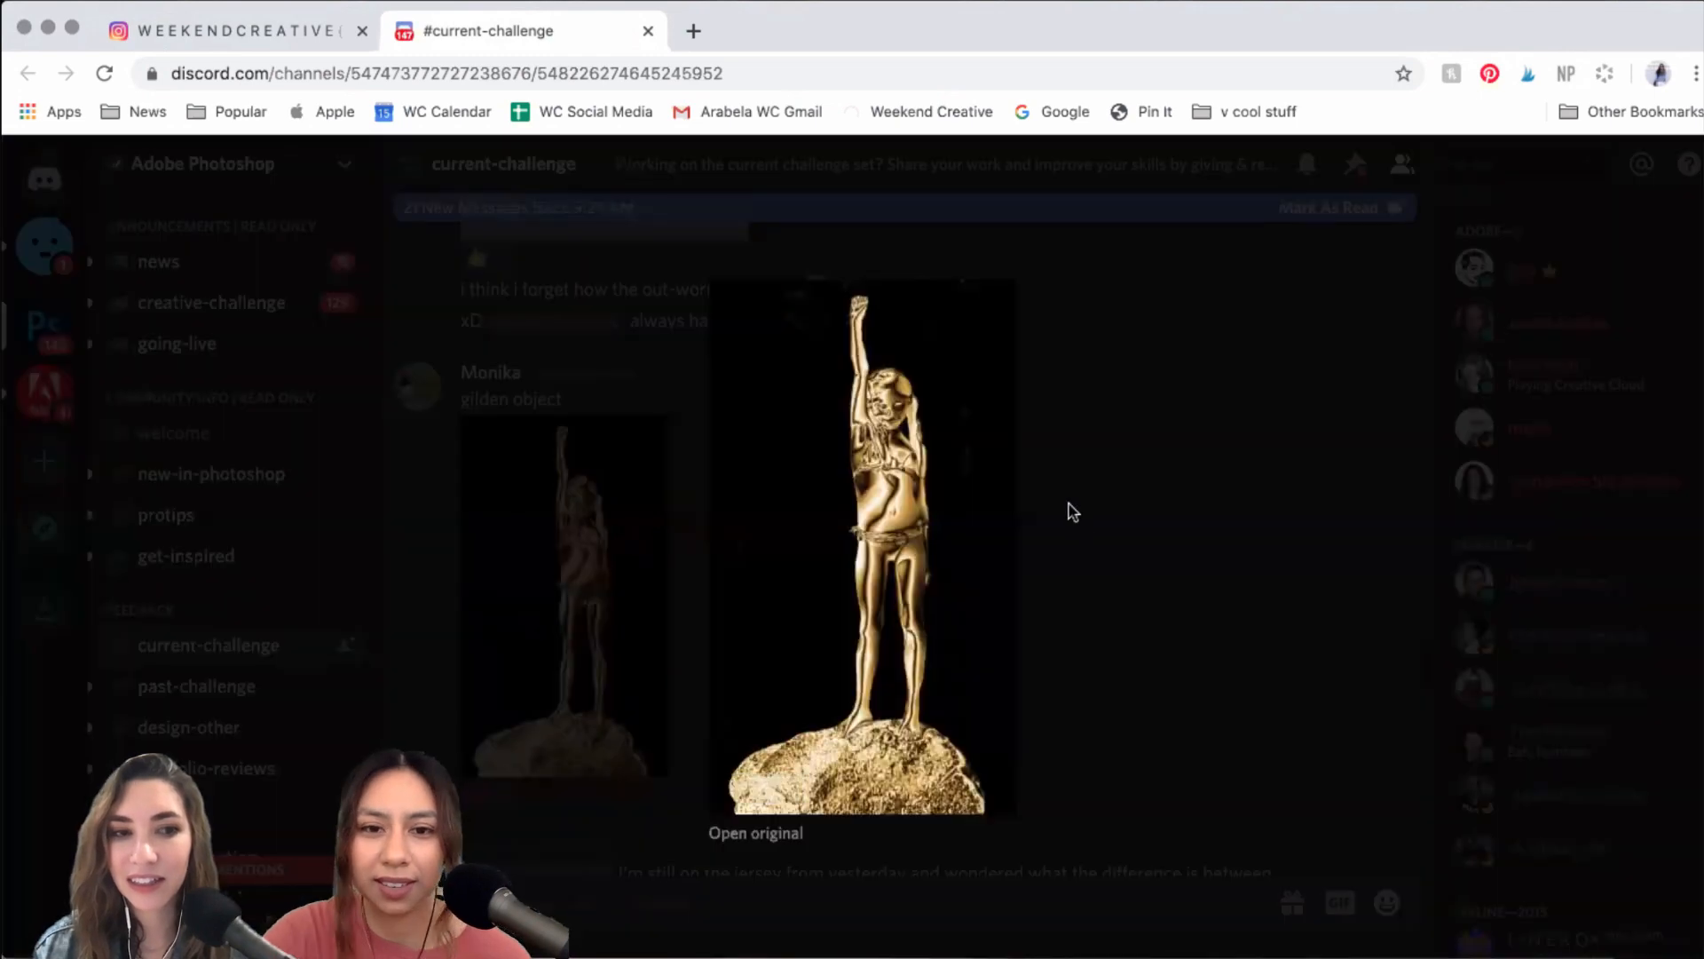
scroll(1072, 512, "up", 5)
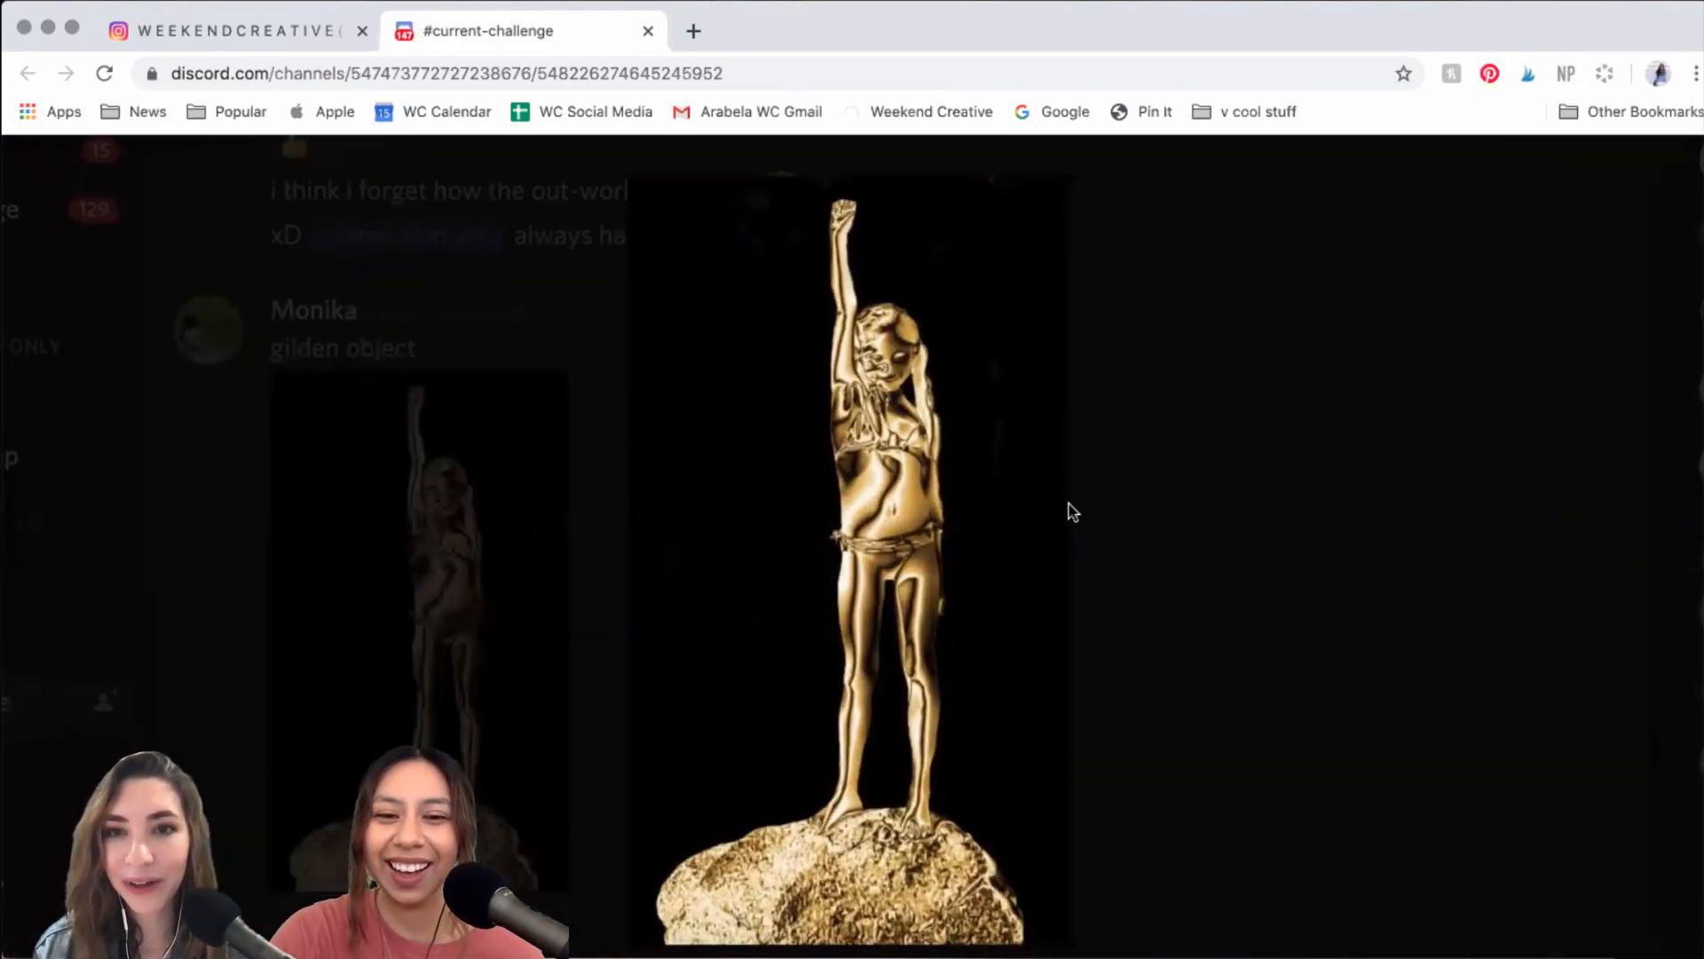
scroll(1072, 512, "up", 2)
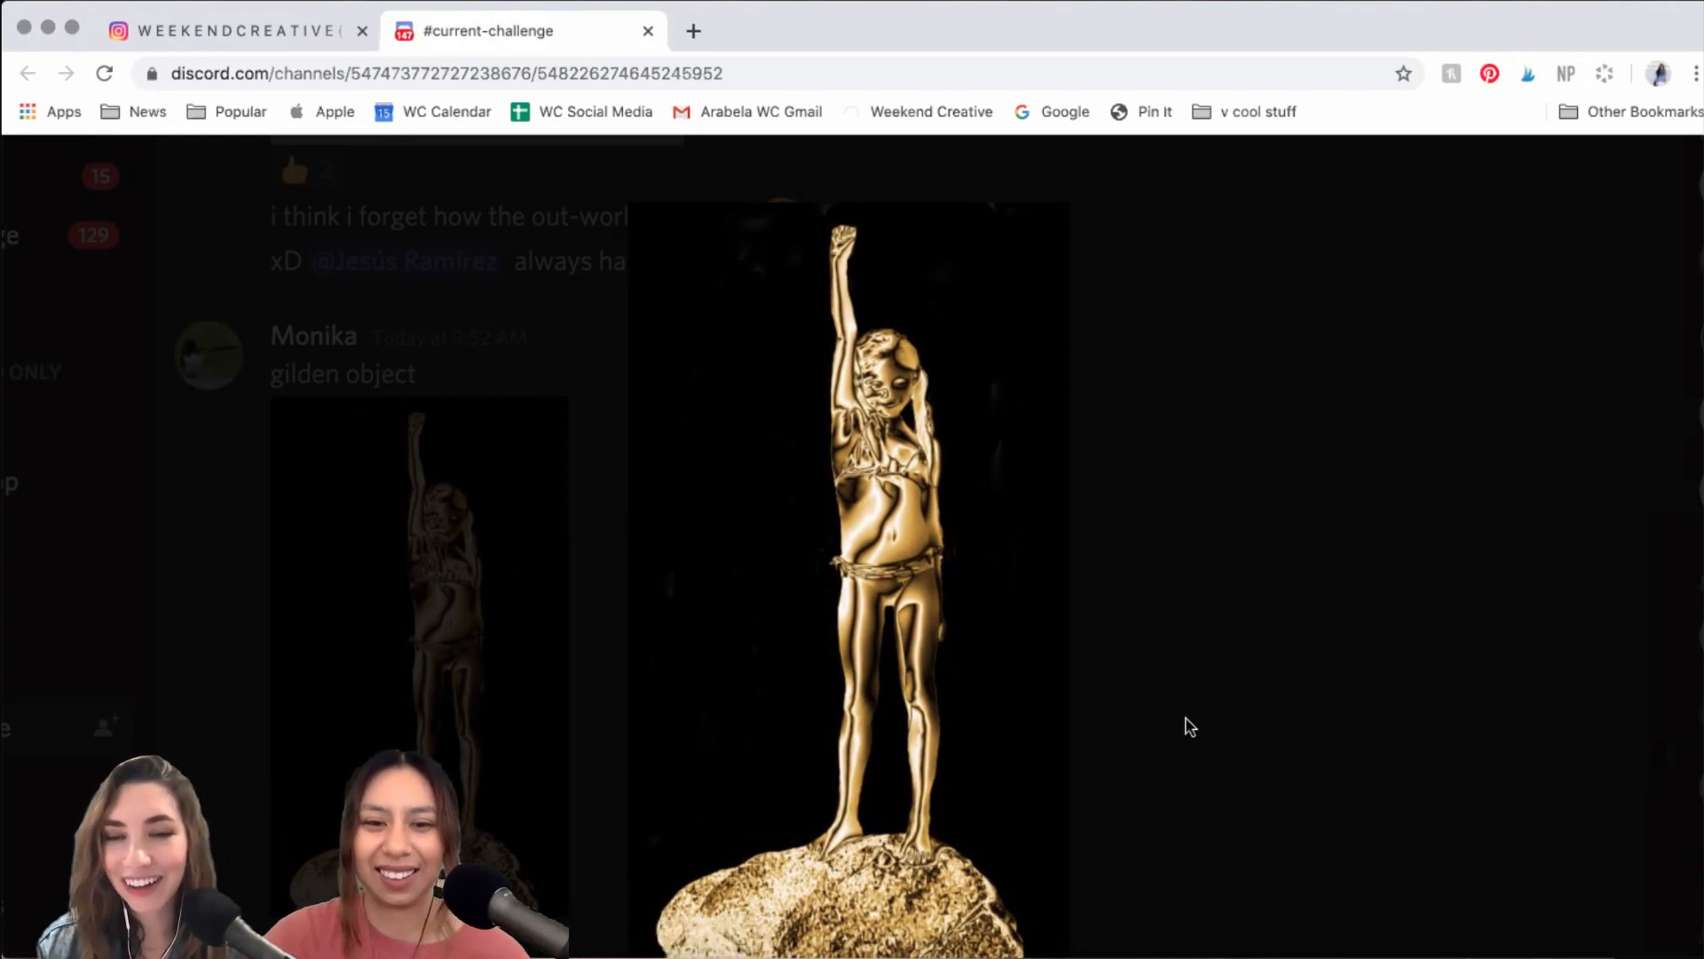
scroll(1279, 641, "down", 1)
scroll(1276, 647, "down", 2)
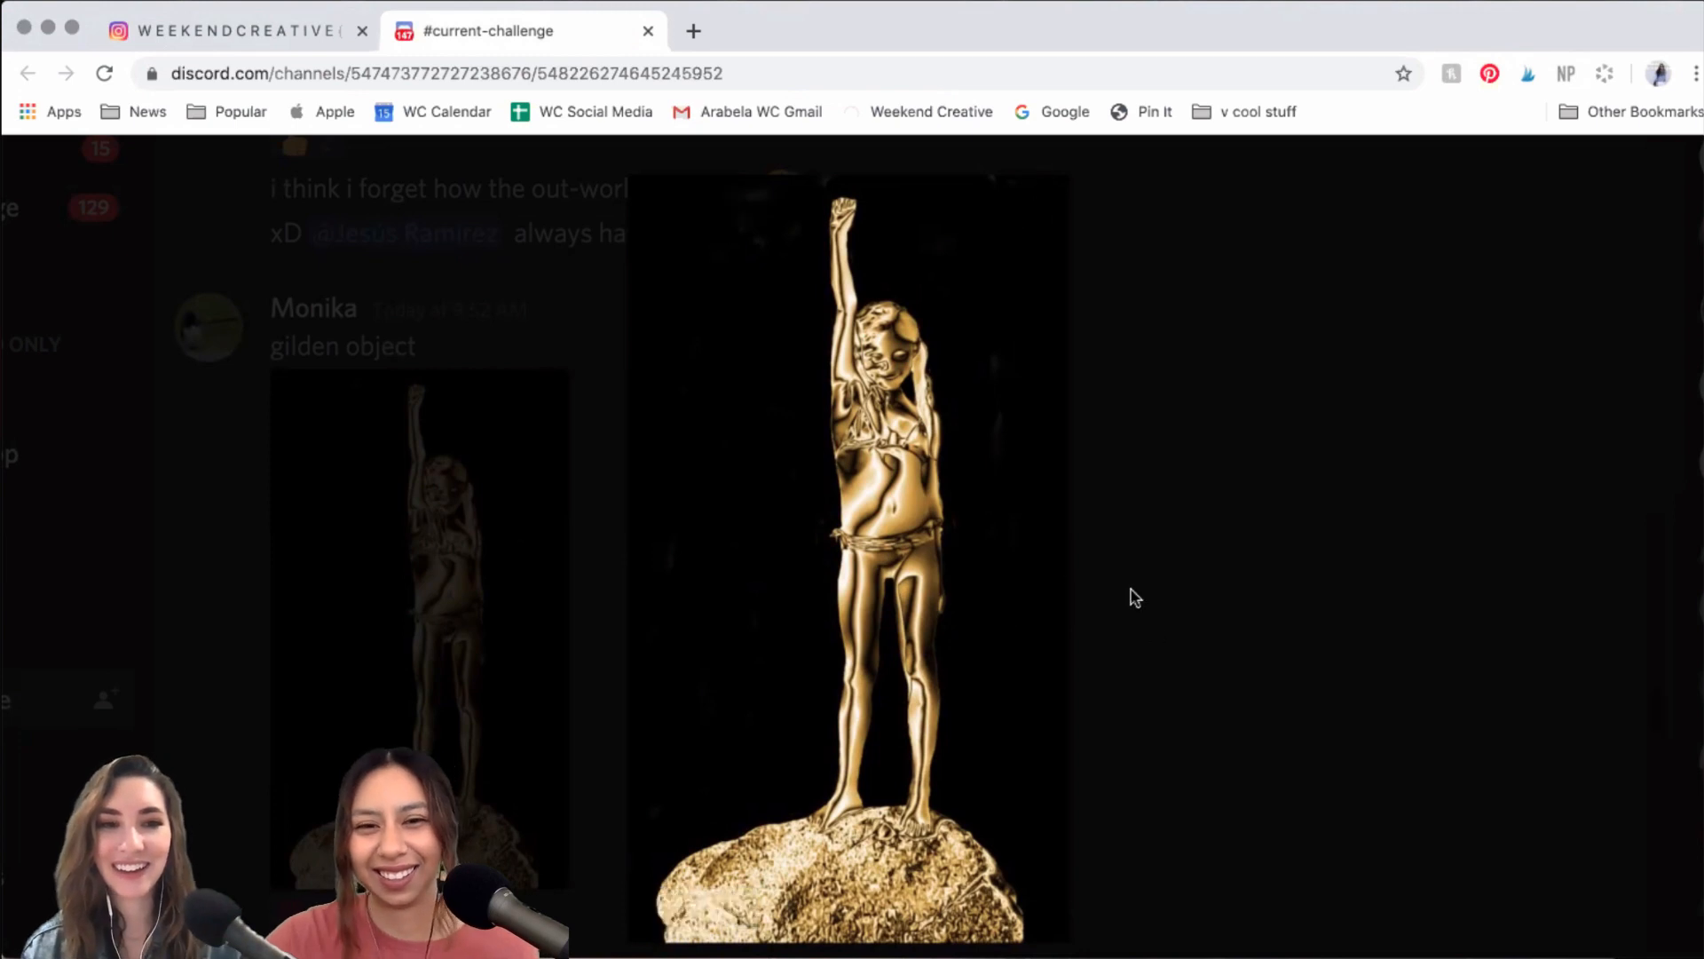
mouse_move(778, 546)
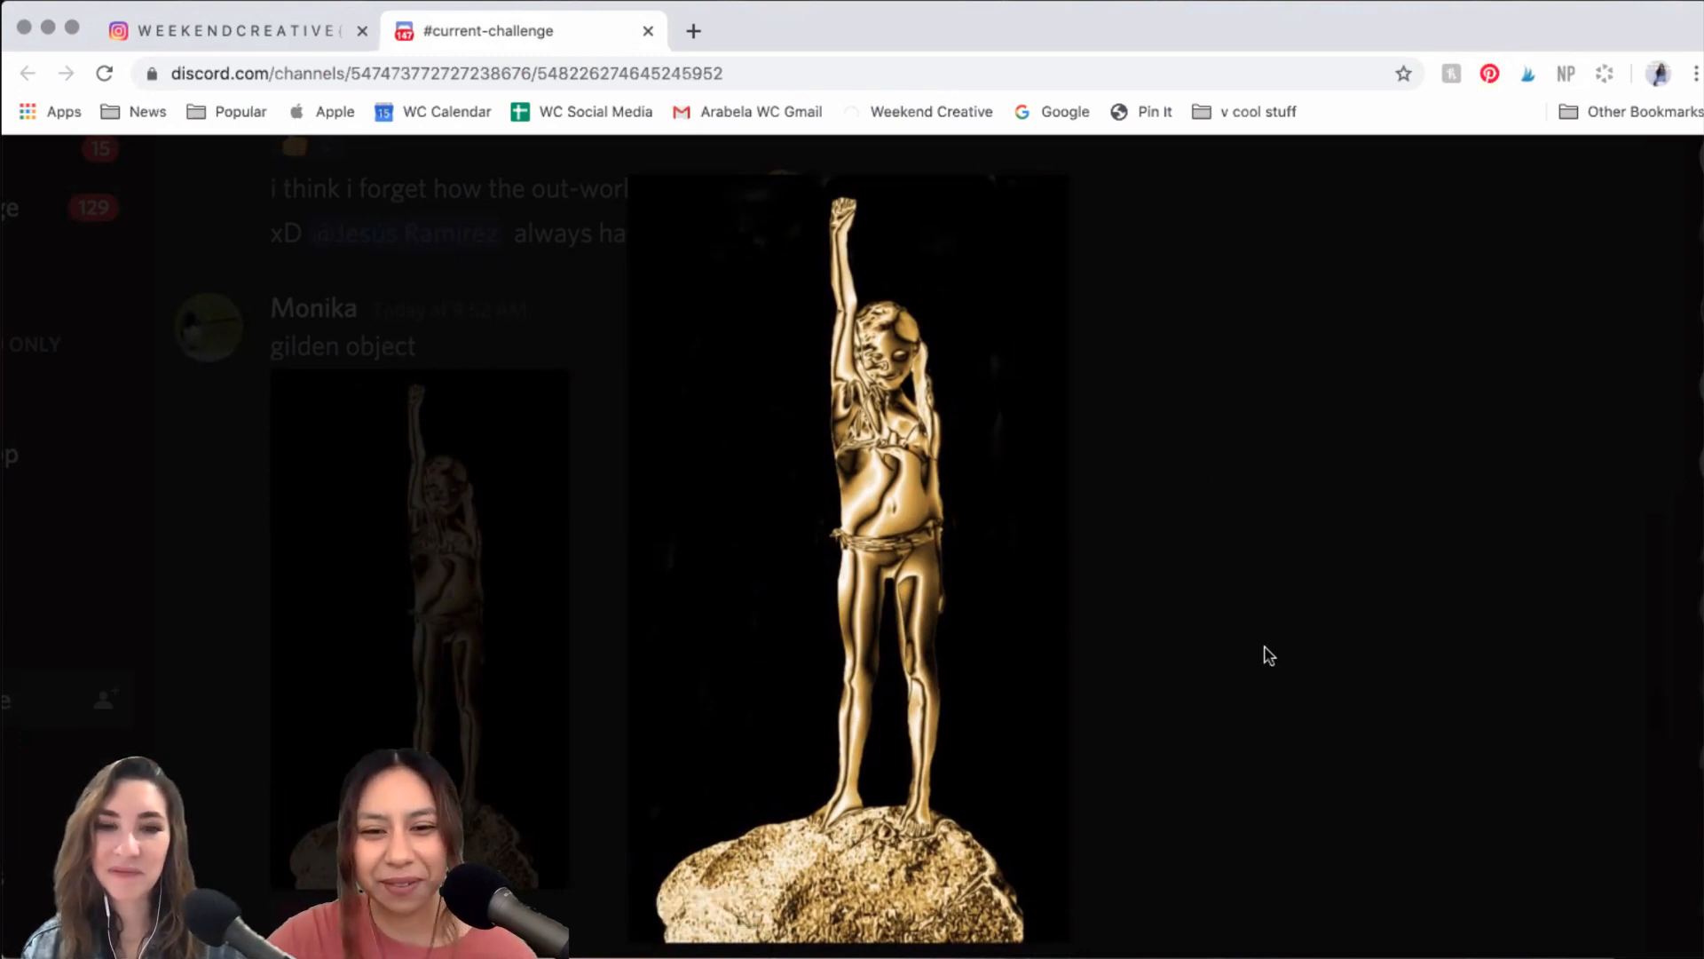
scroll(1211, 647, "down", 2)
scroll(1211, 646, "down", 2)
mouse_move(898, 874)
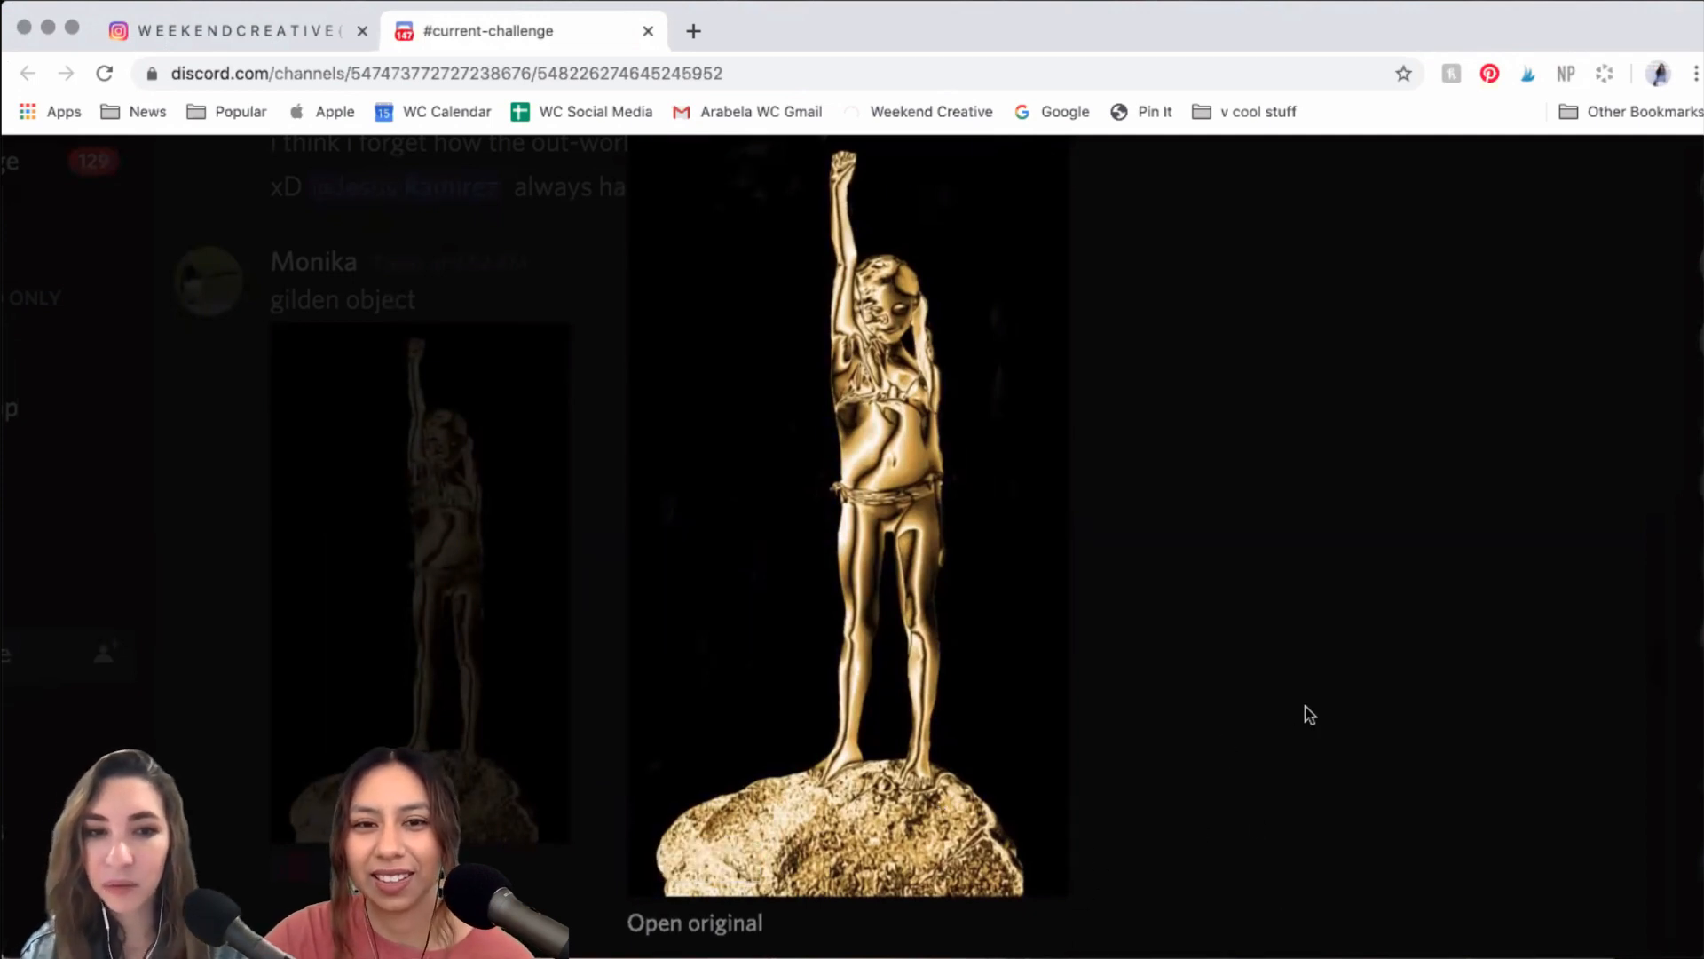
mouse_move(970, 708)
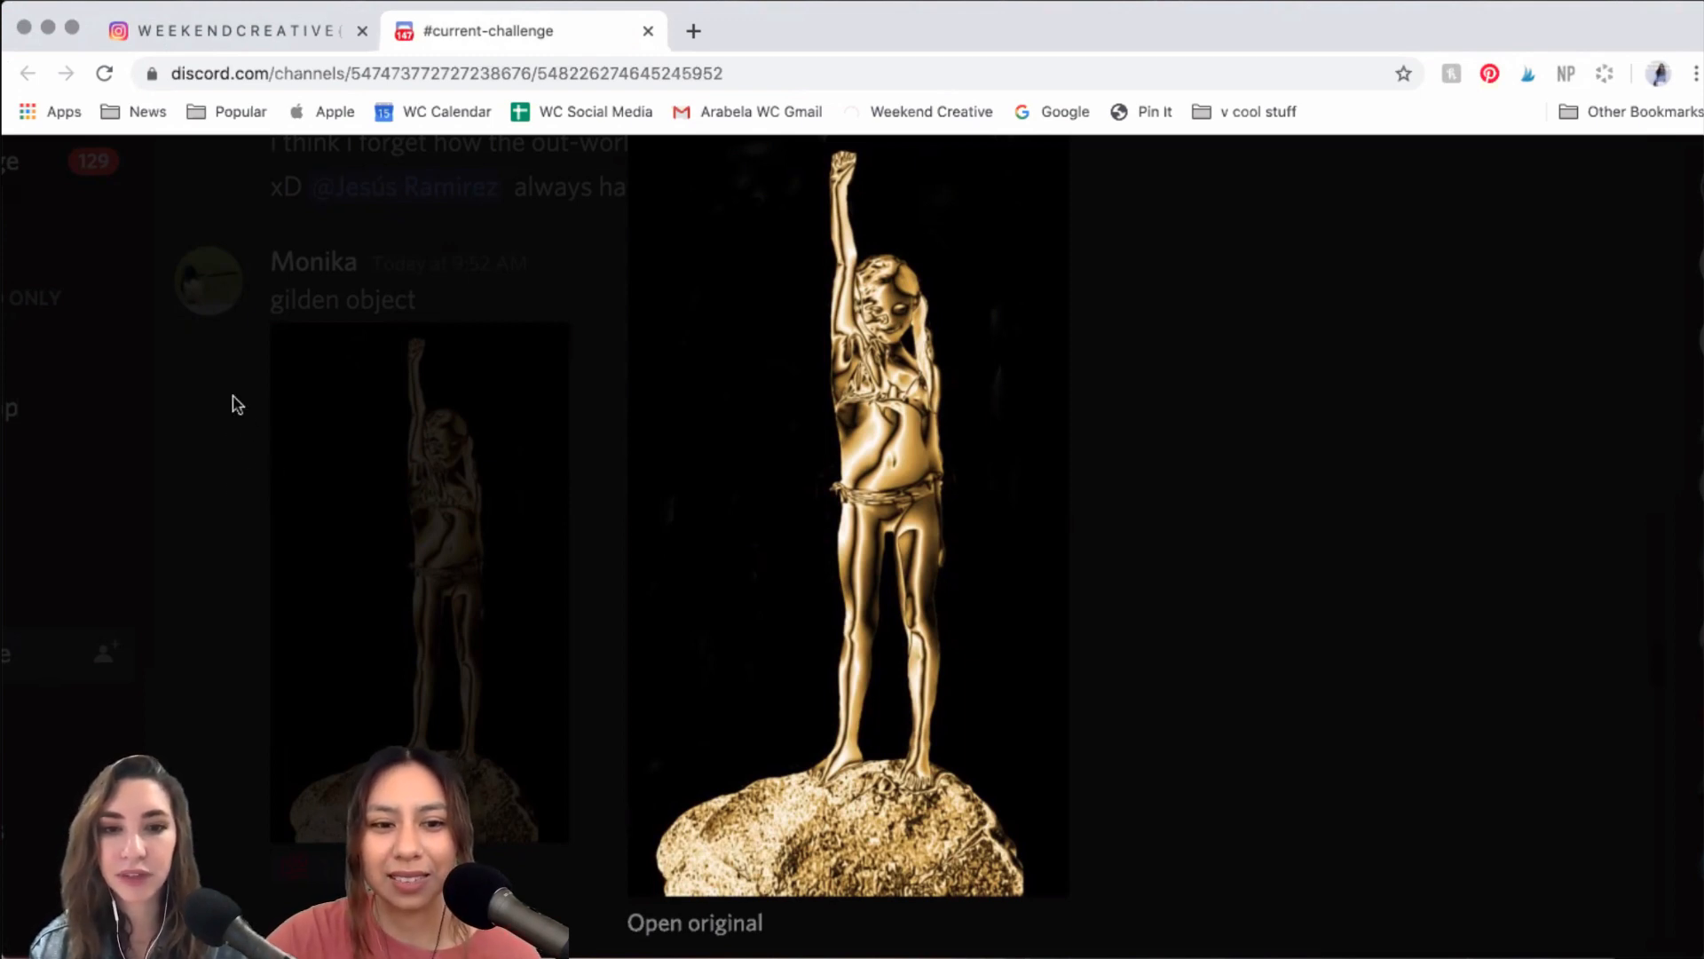
left_click(243, 427)
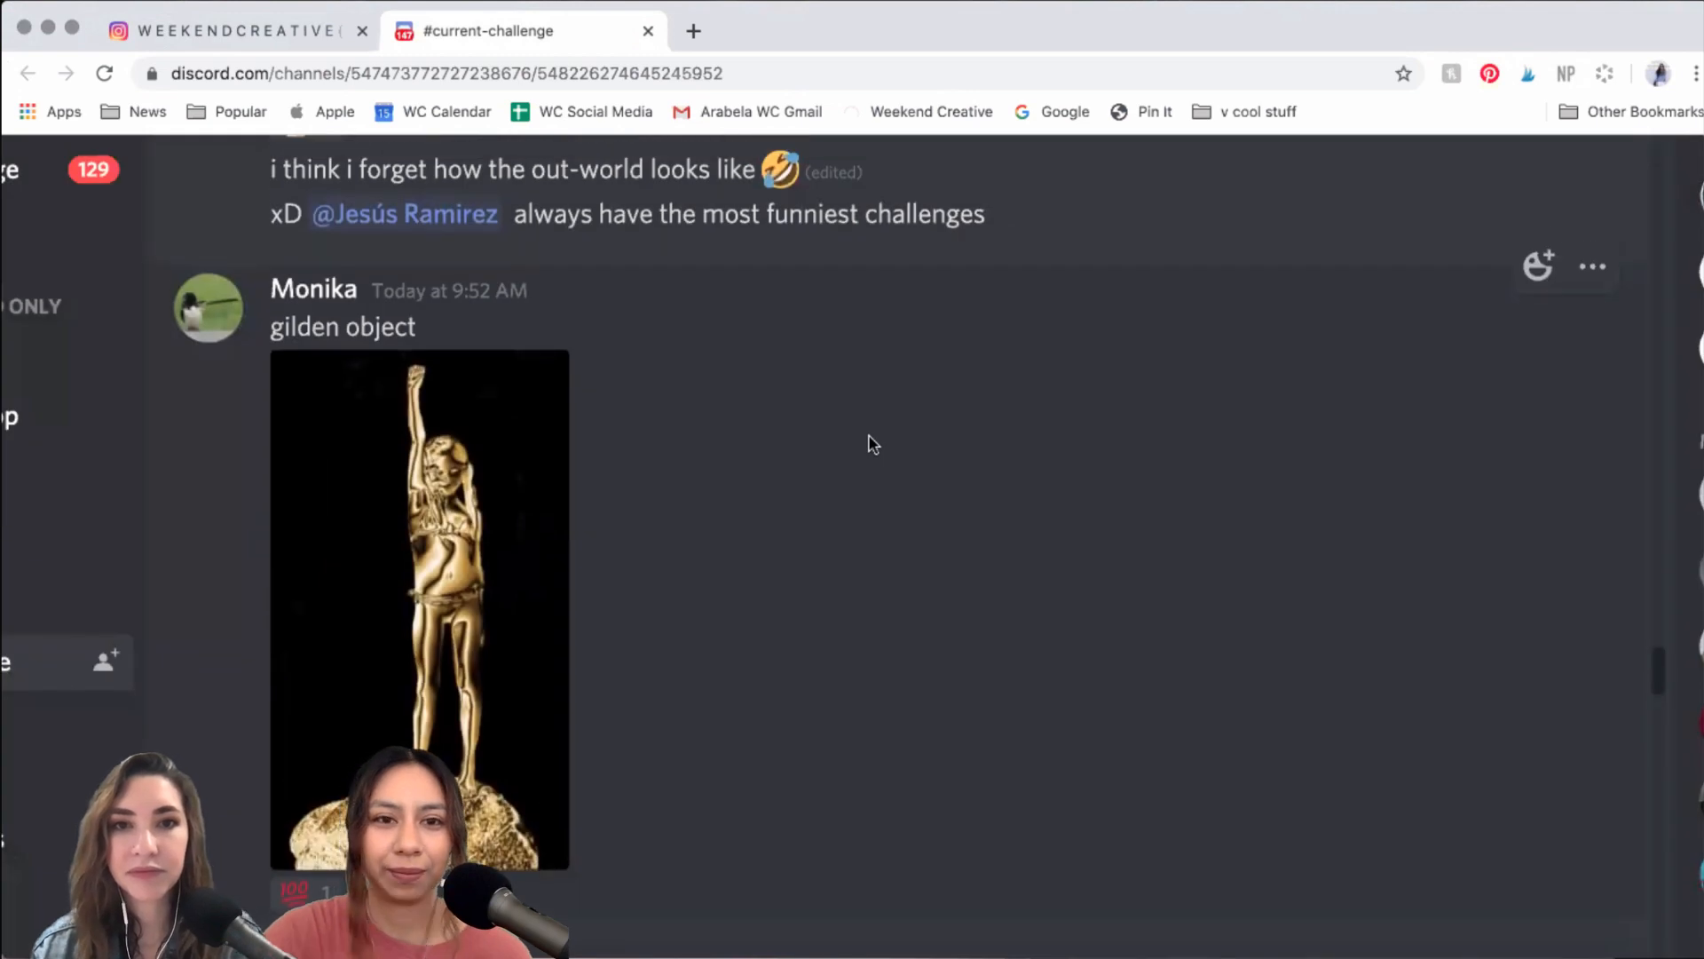
scroll(857, 453, "down", 5)
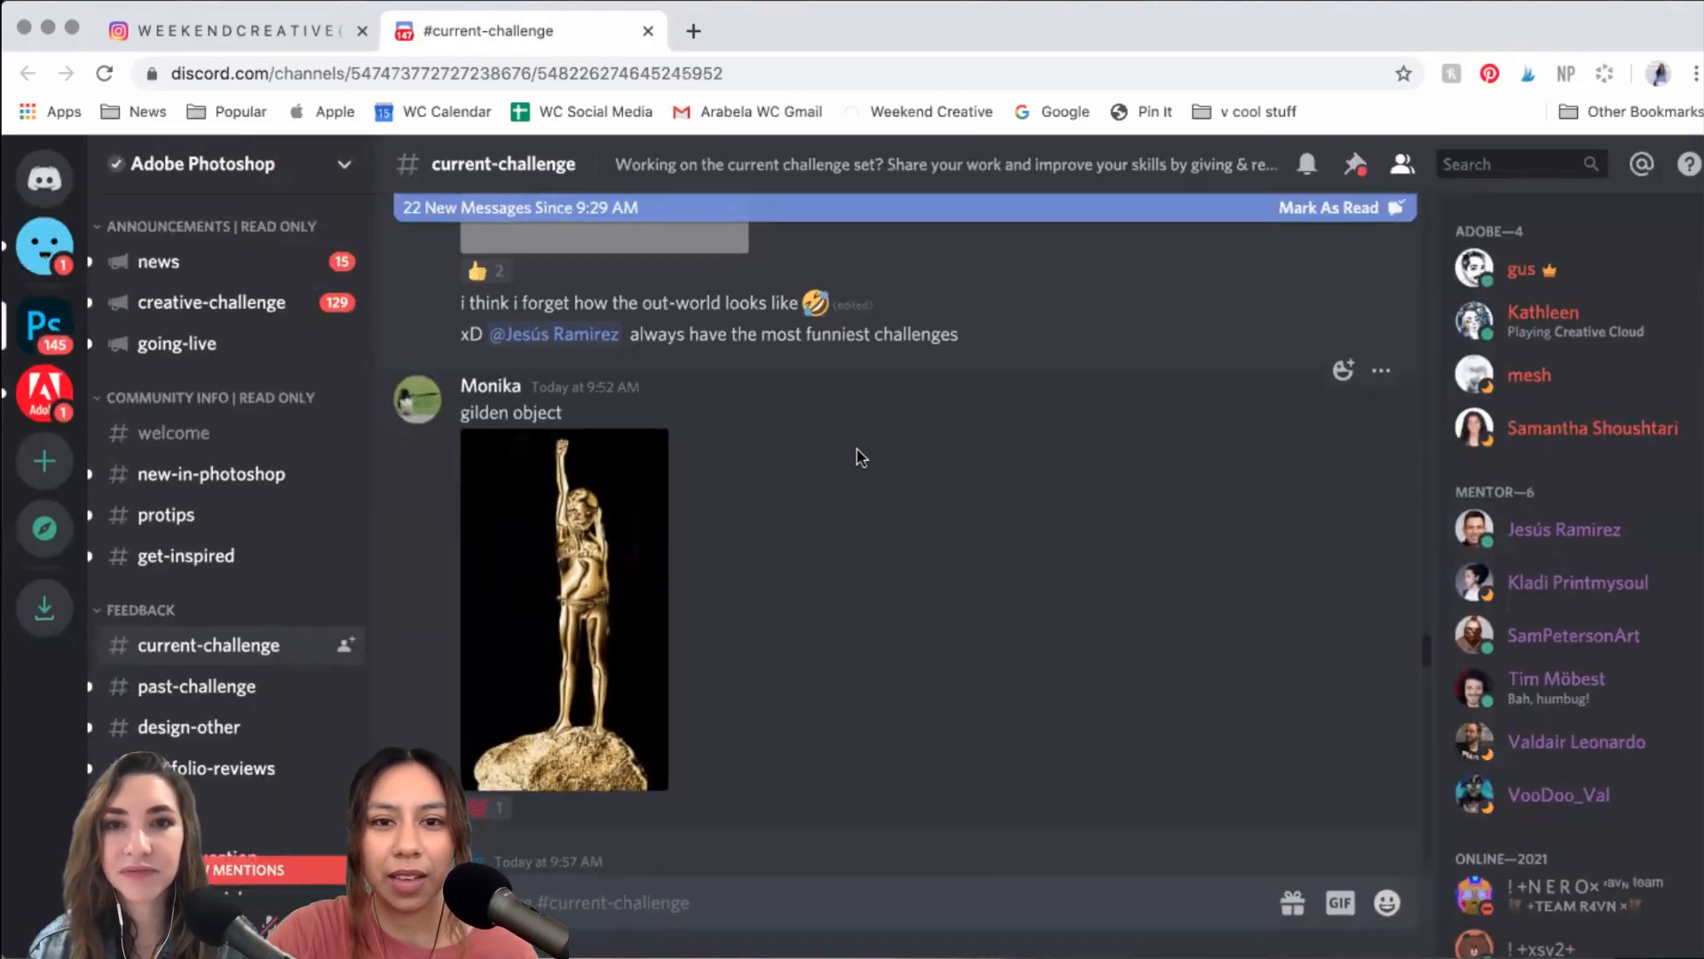
- Enlarge the blue soccer jersey with turquoise chevrons and the number 10 crest, examine the design, and close the preview
scroll(858, 456, "up", 5)
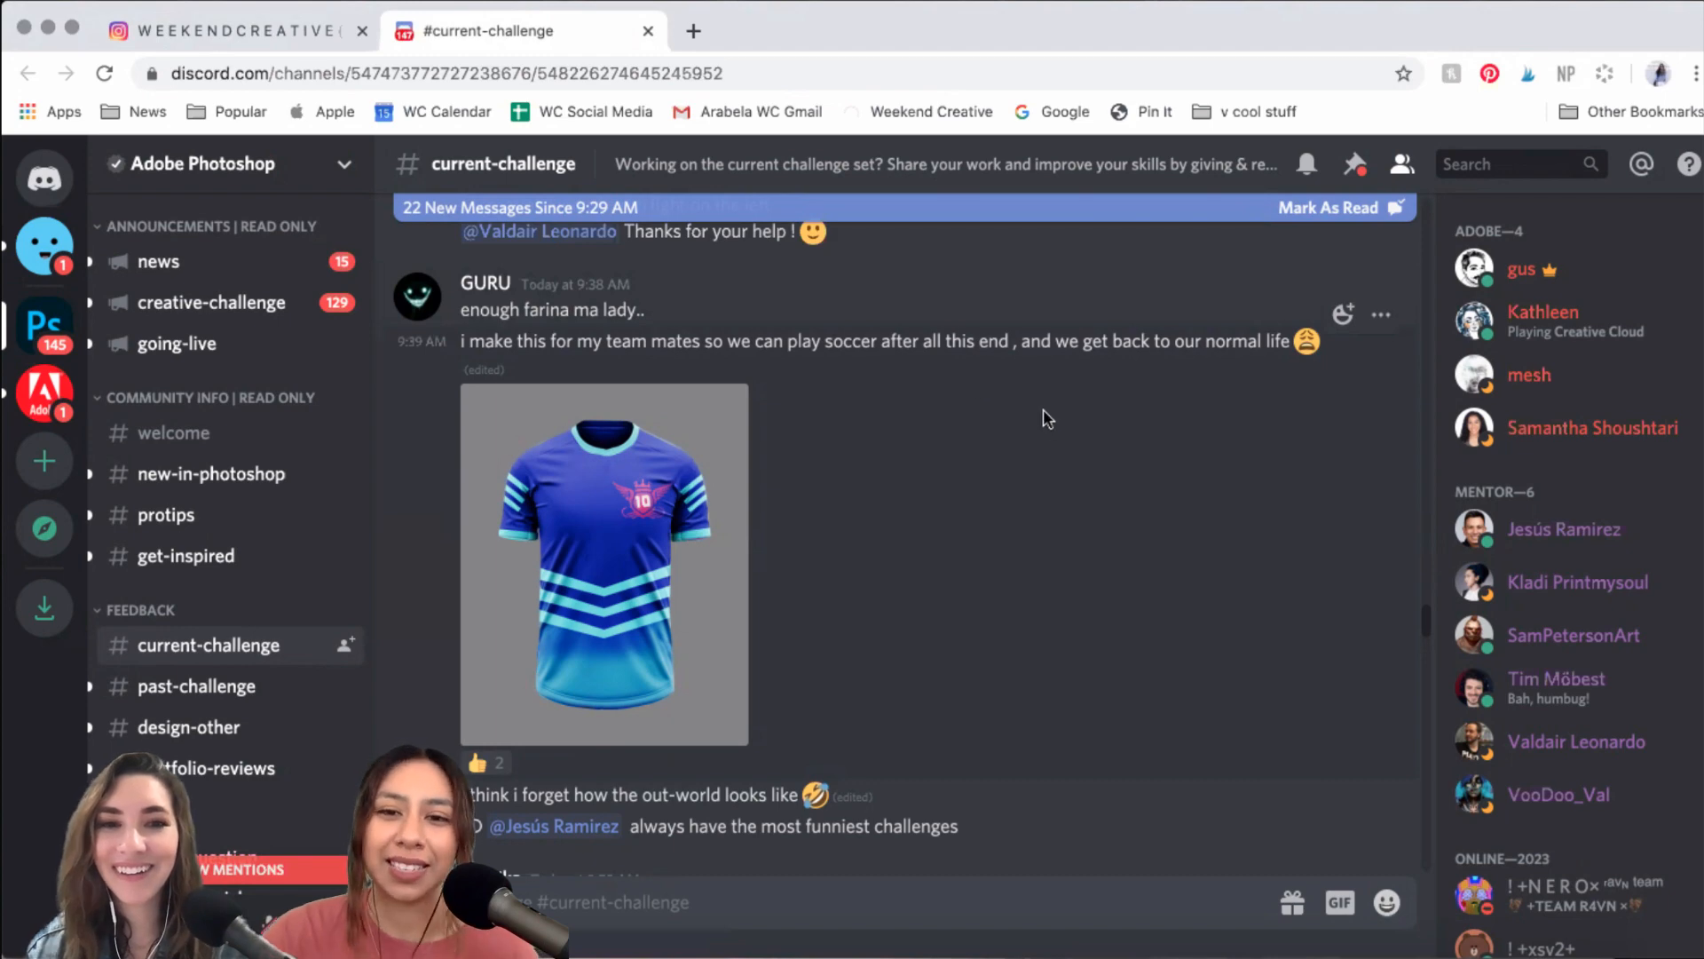
left_click(682, 535)
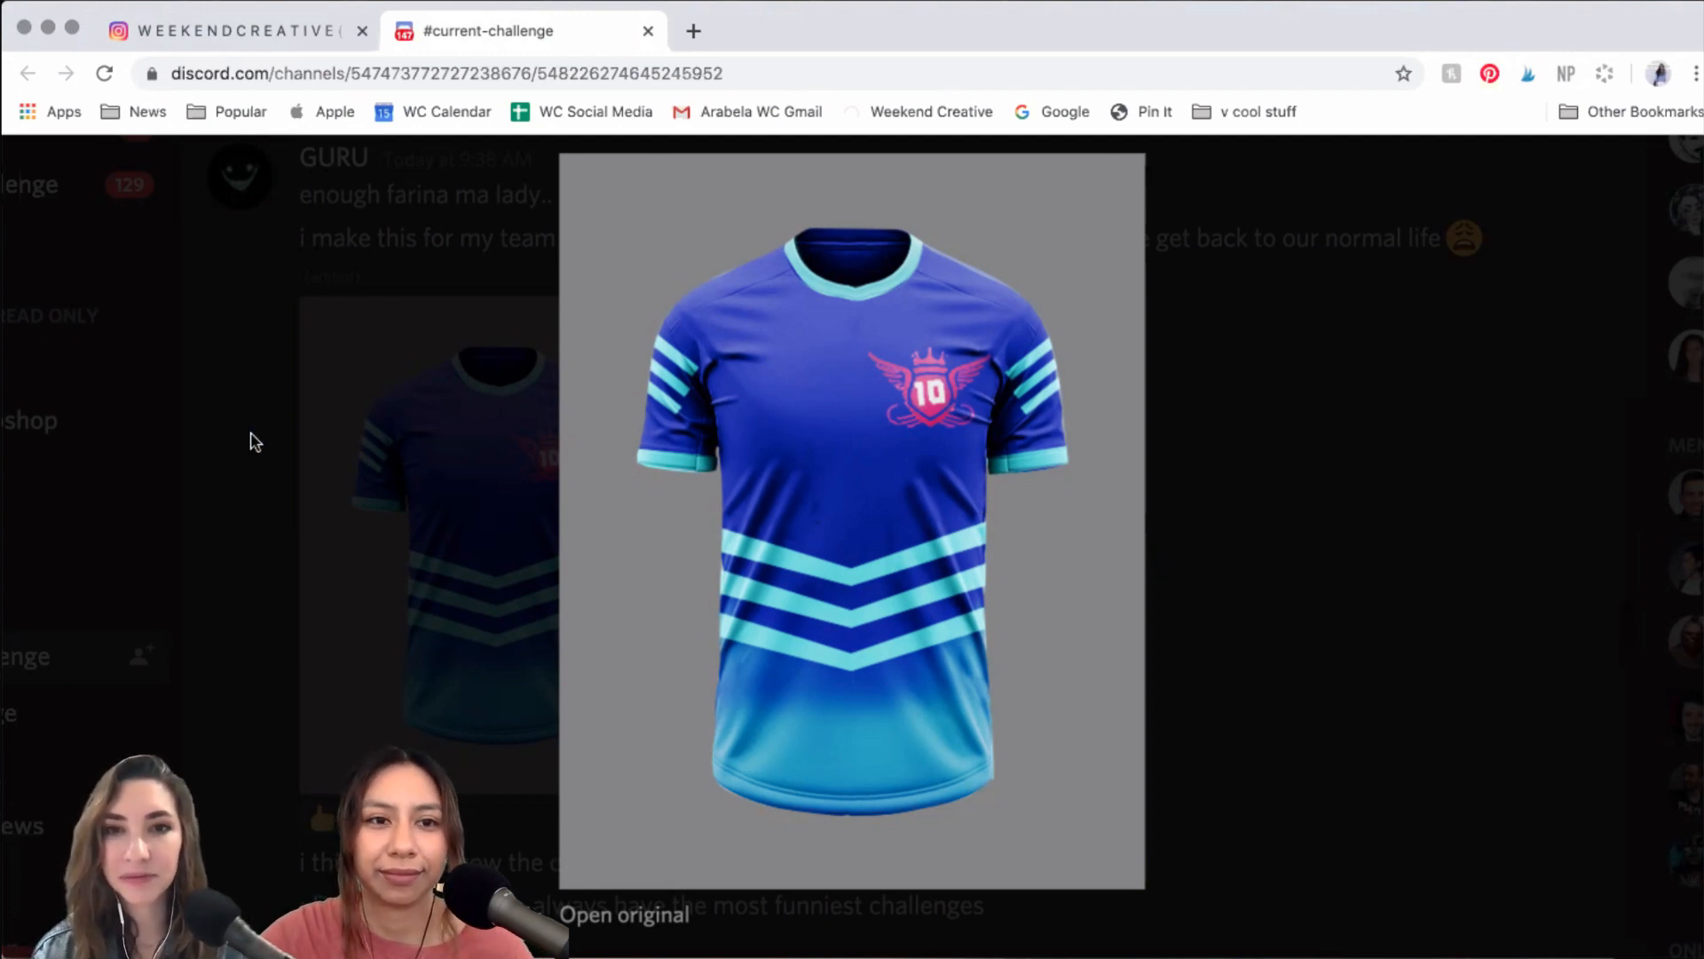
left_click(354, 589)
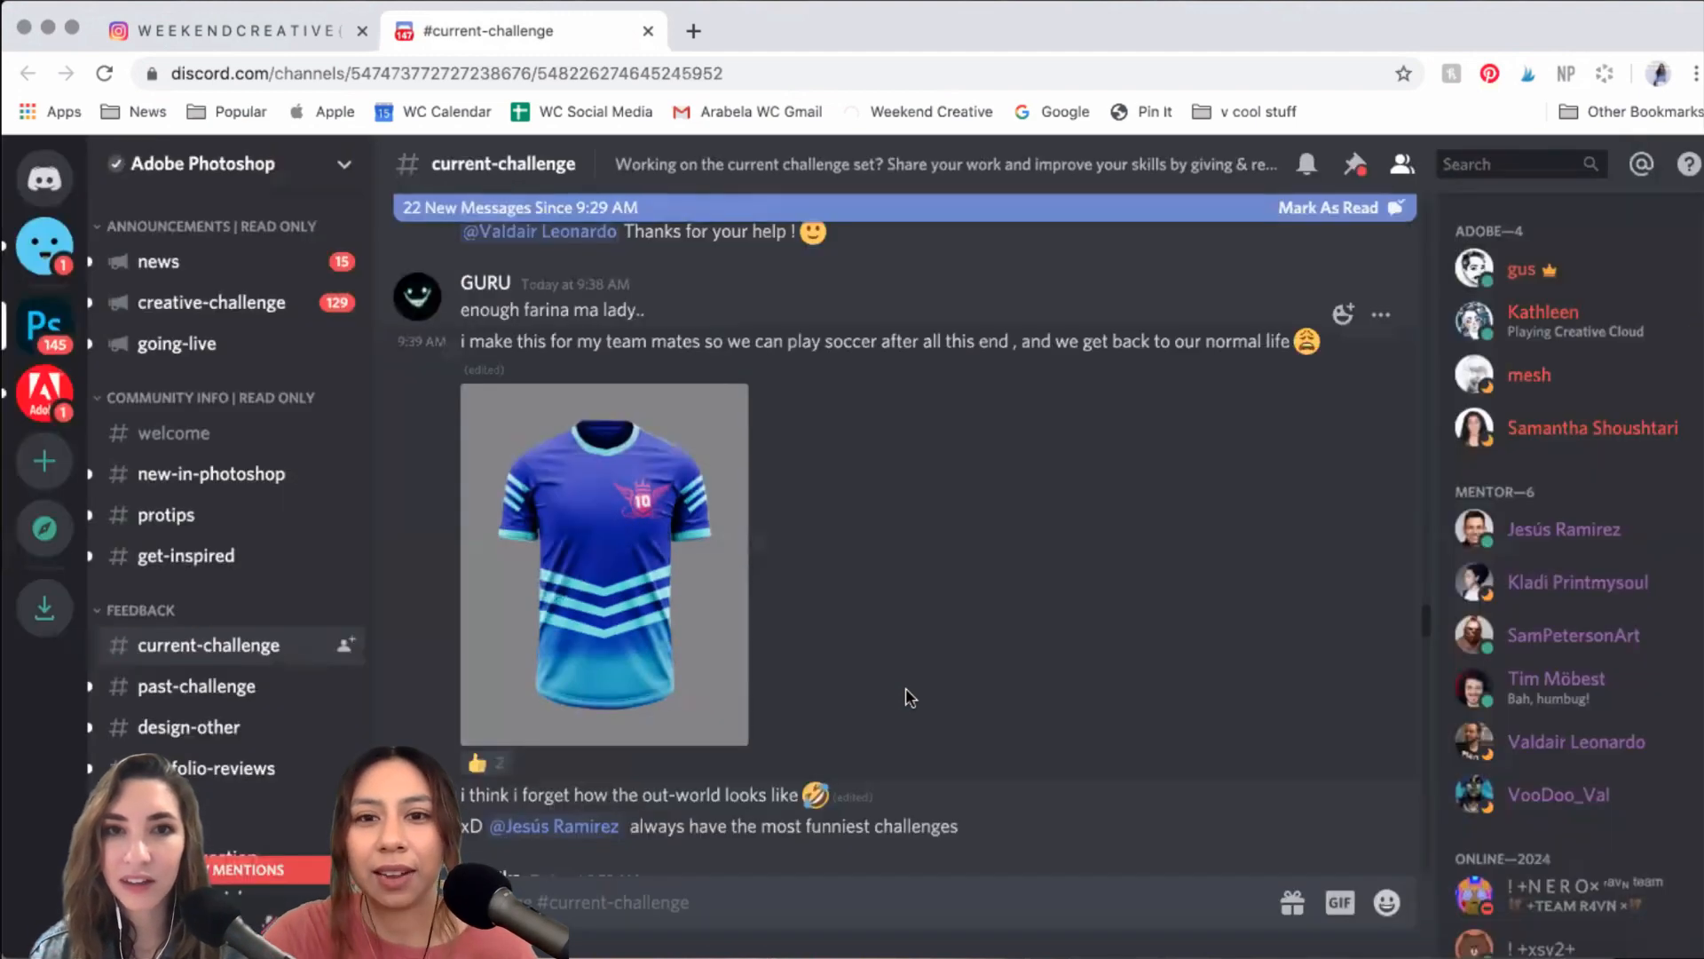
- Enlarge the marble bust face swap in the "I hope you enjoyed today's challenge!!!" post, examine the blended face, and close the preview
scroll(906, 689, "up", 5)
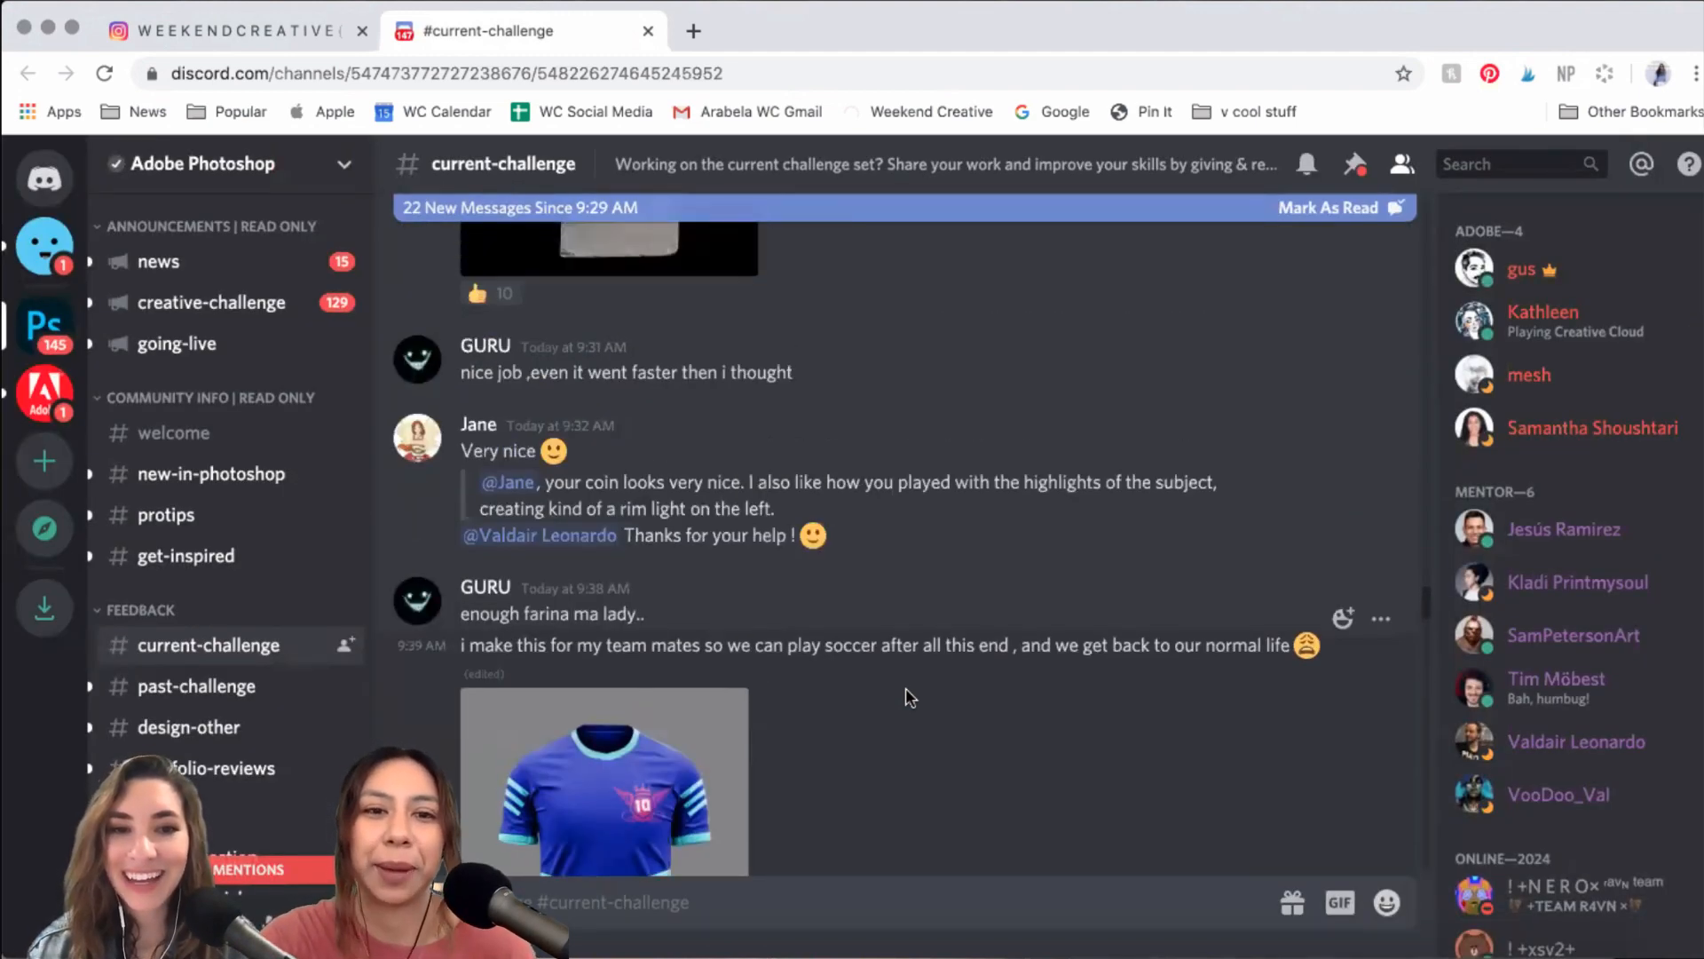
scroll(908, 692, "up", 7)
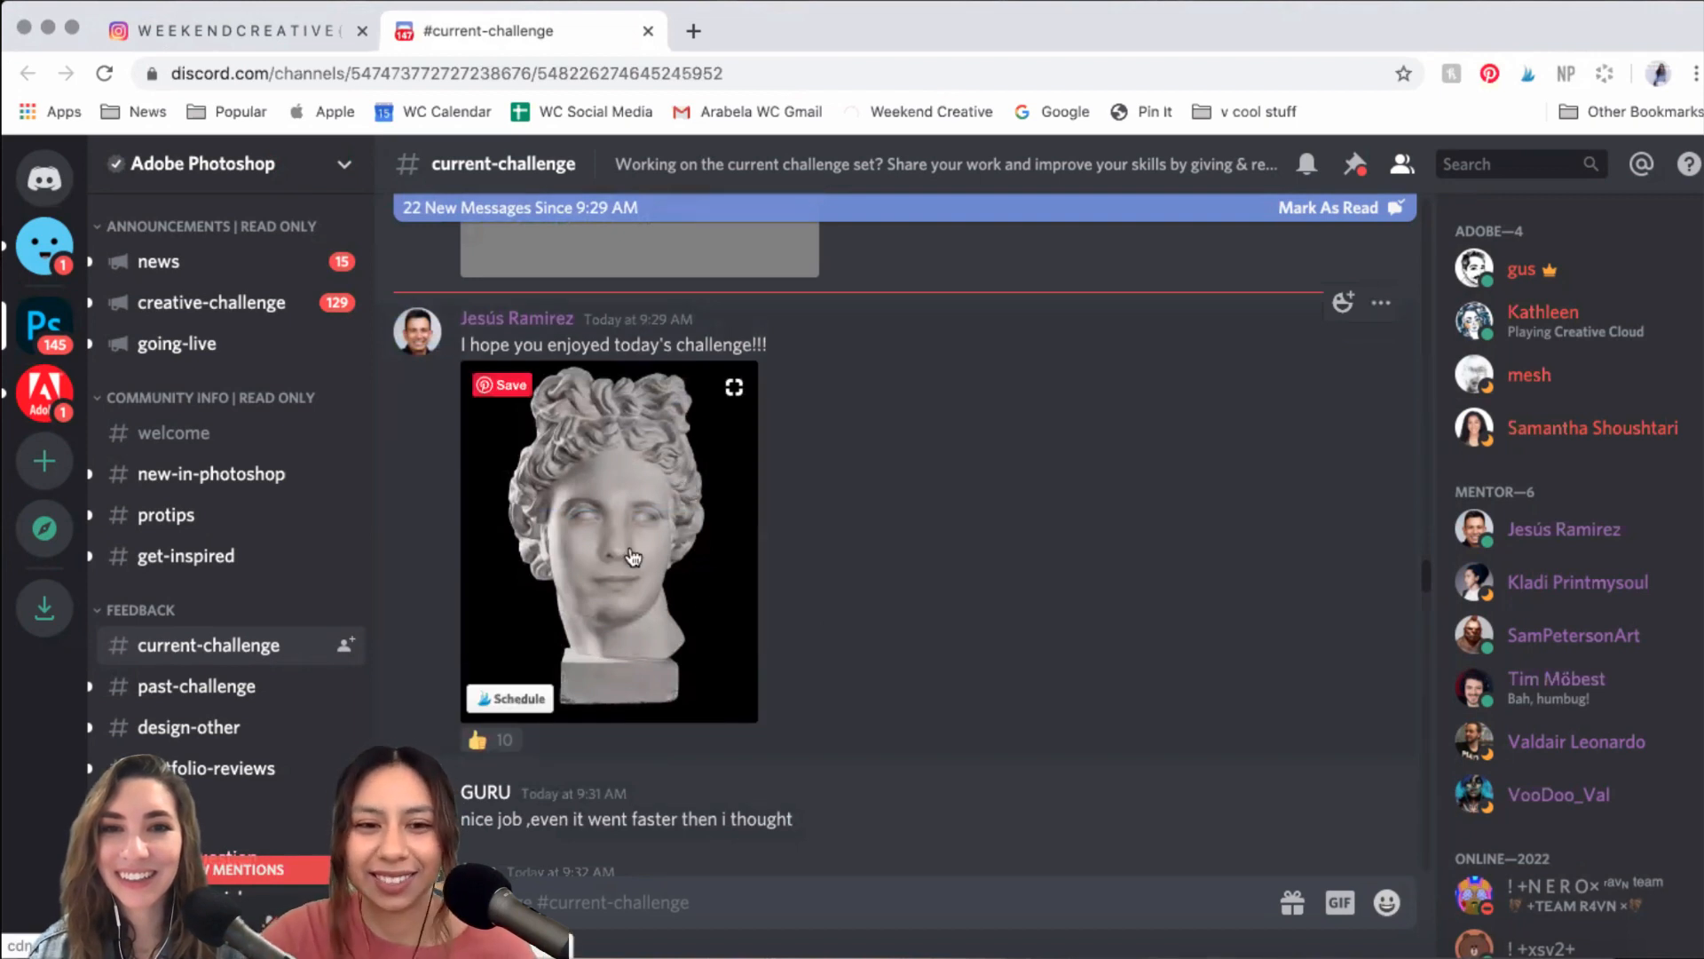
left_click(610, 503)
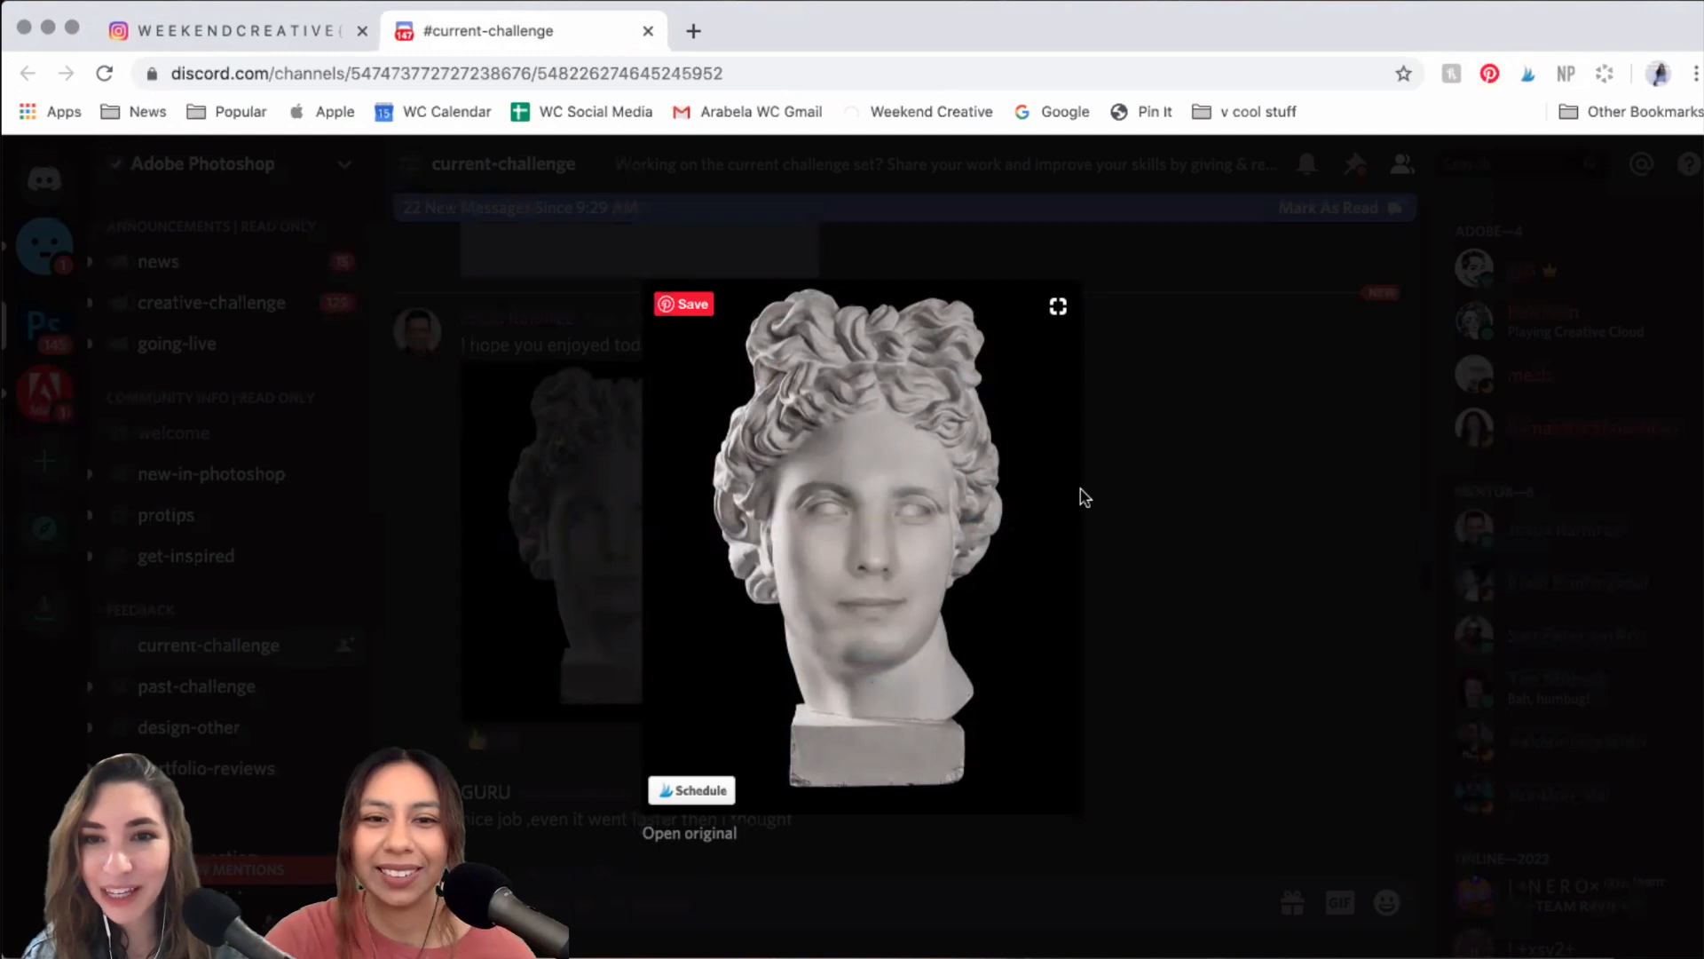
scroll(1085, 497, "up", 3)
scroll(1082, 489, "down", 1)
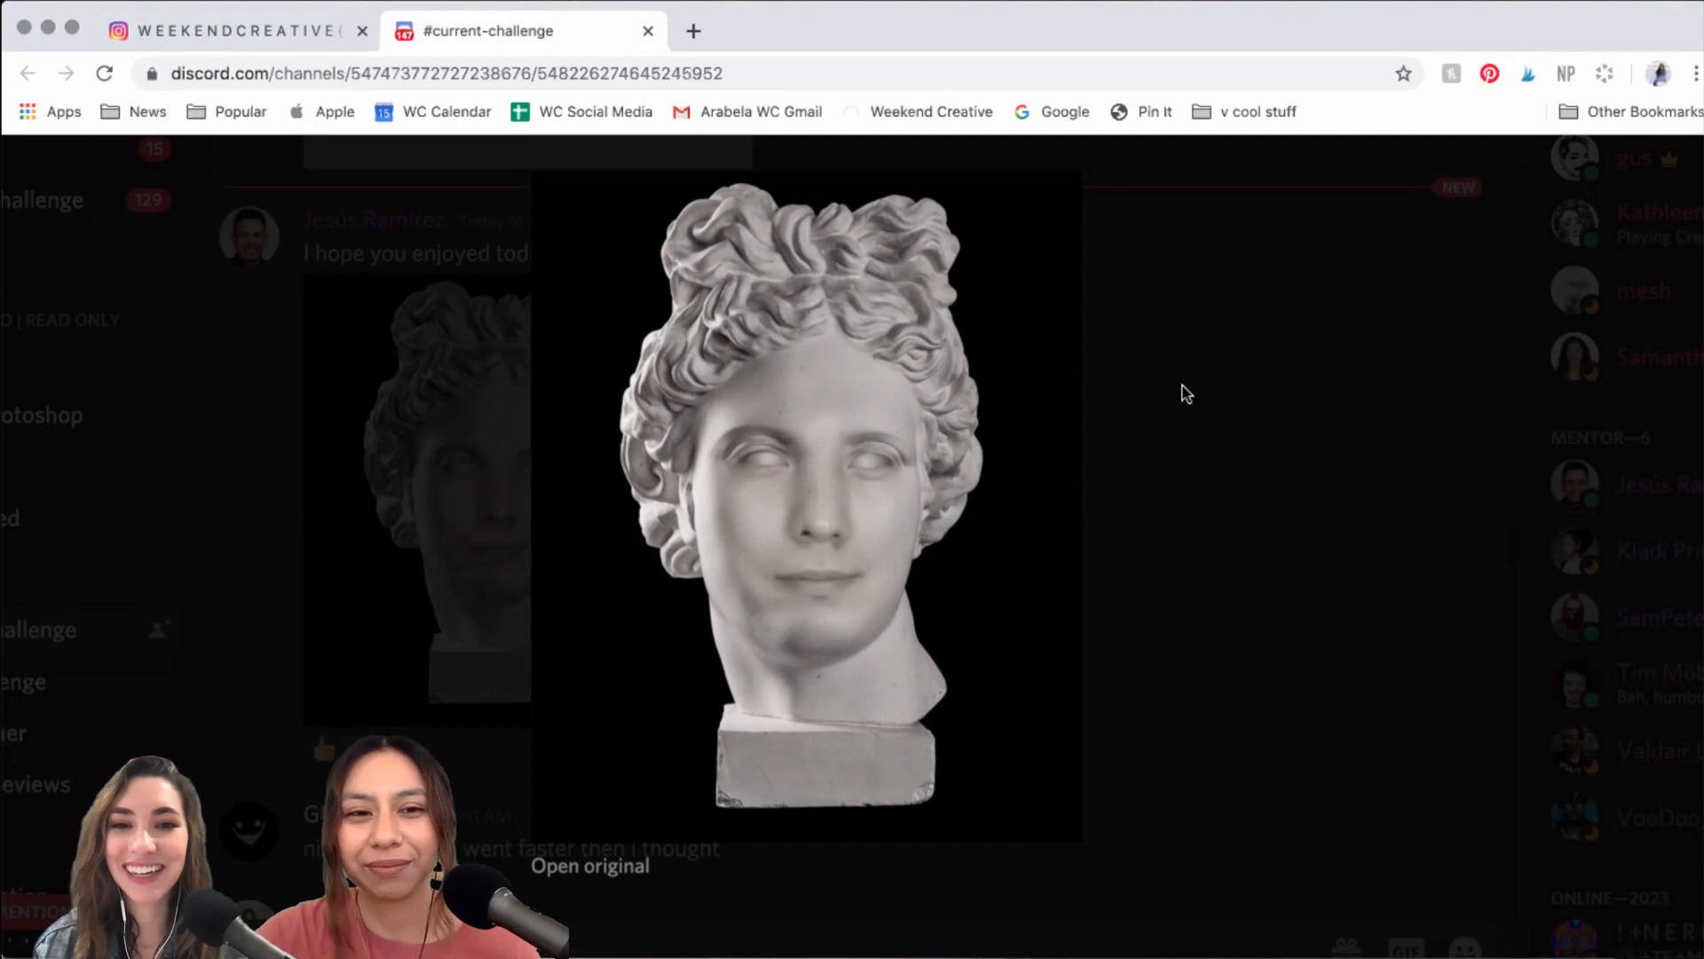
left_click(1263, 694)
- Enlarge the blue-and-black striped Pirelli jersey posted above the marble bust, examine its pattern and logos, and close the preview
scroll(677, 437, "up", 10)
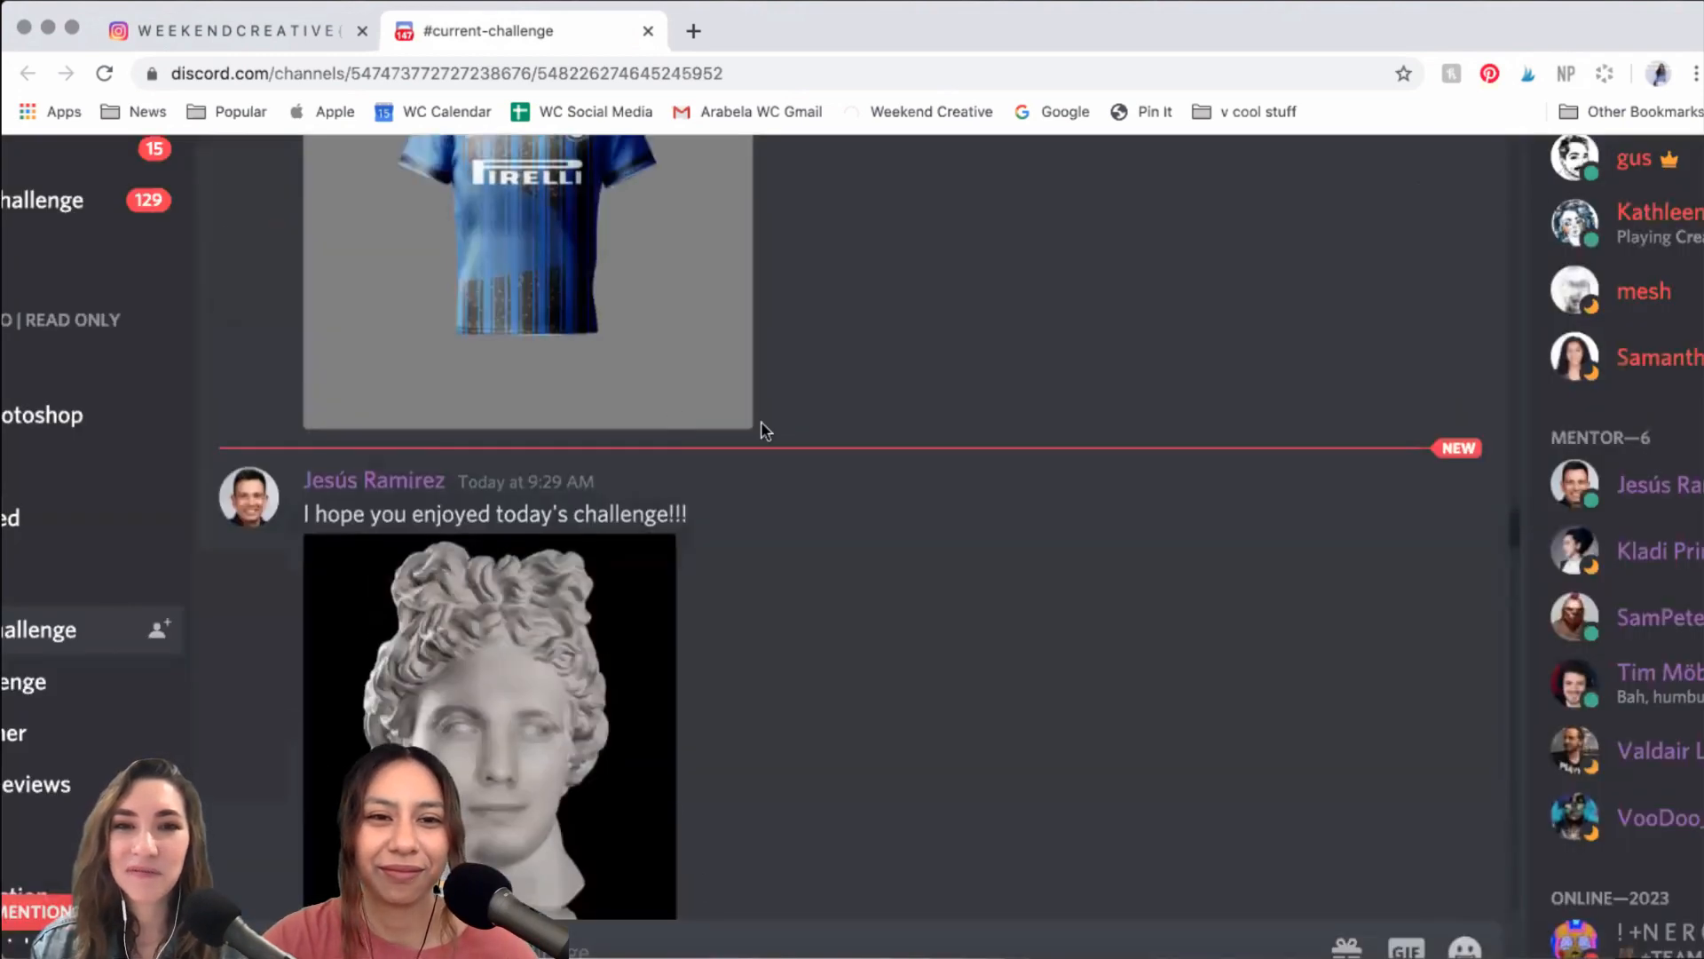
scroll(636, 434, "up", 1)
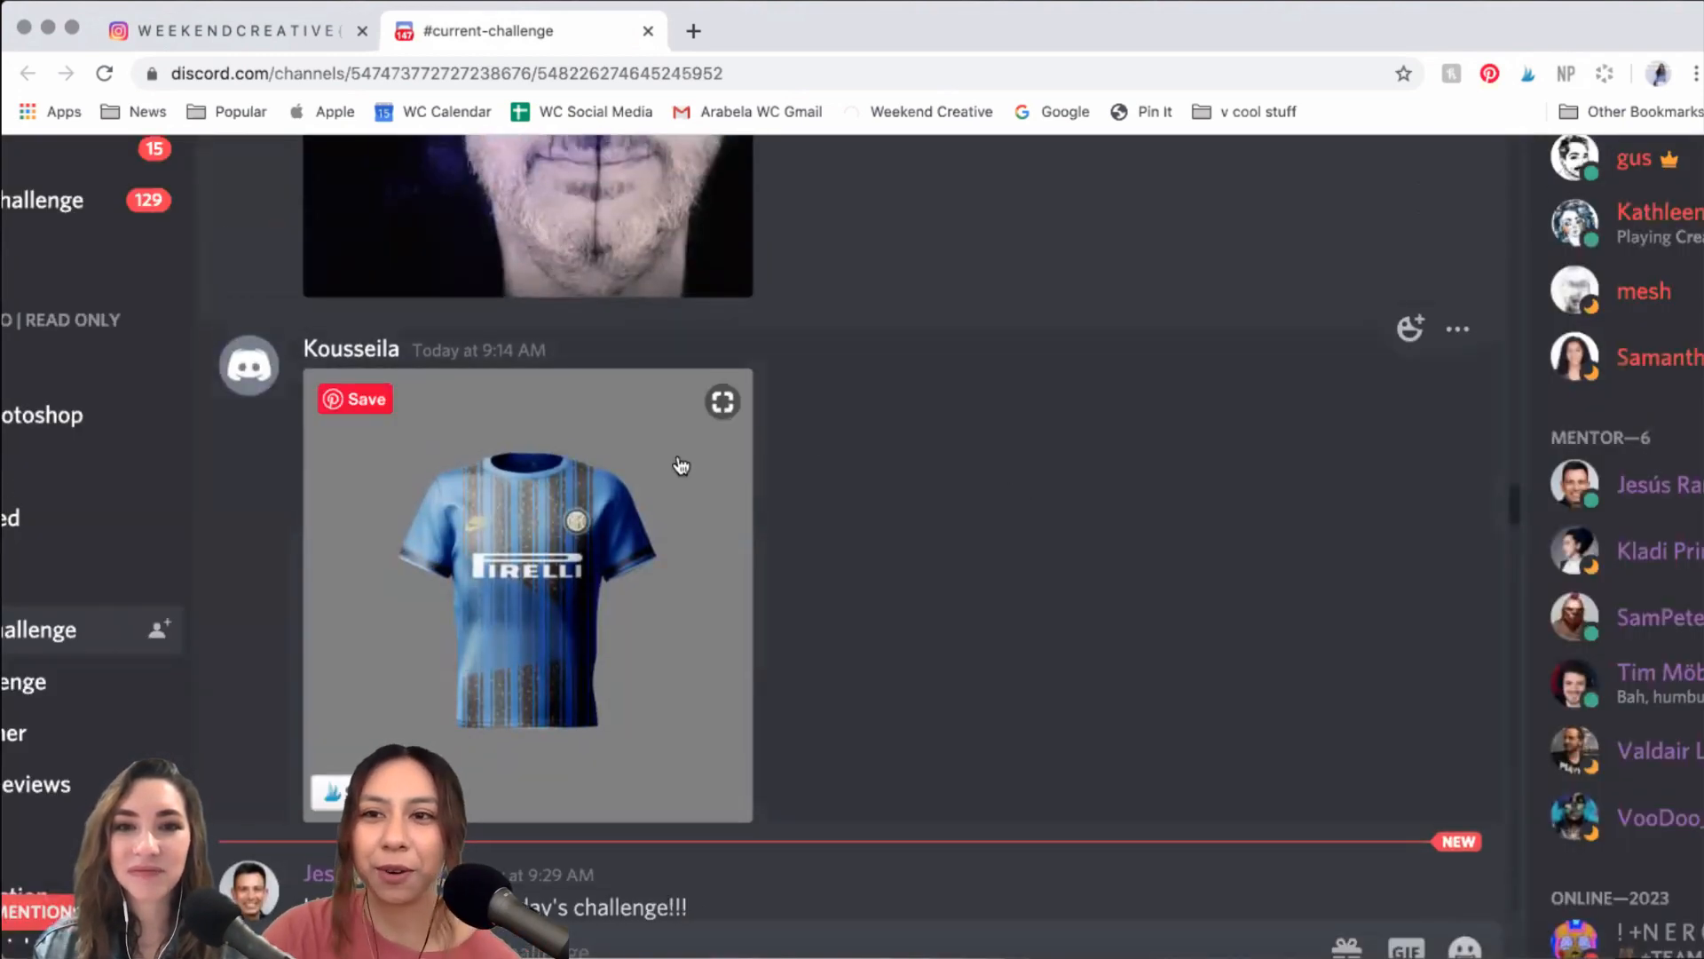
scroll(679, 463, "up", 3)
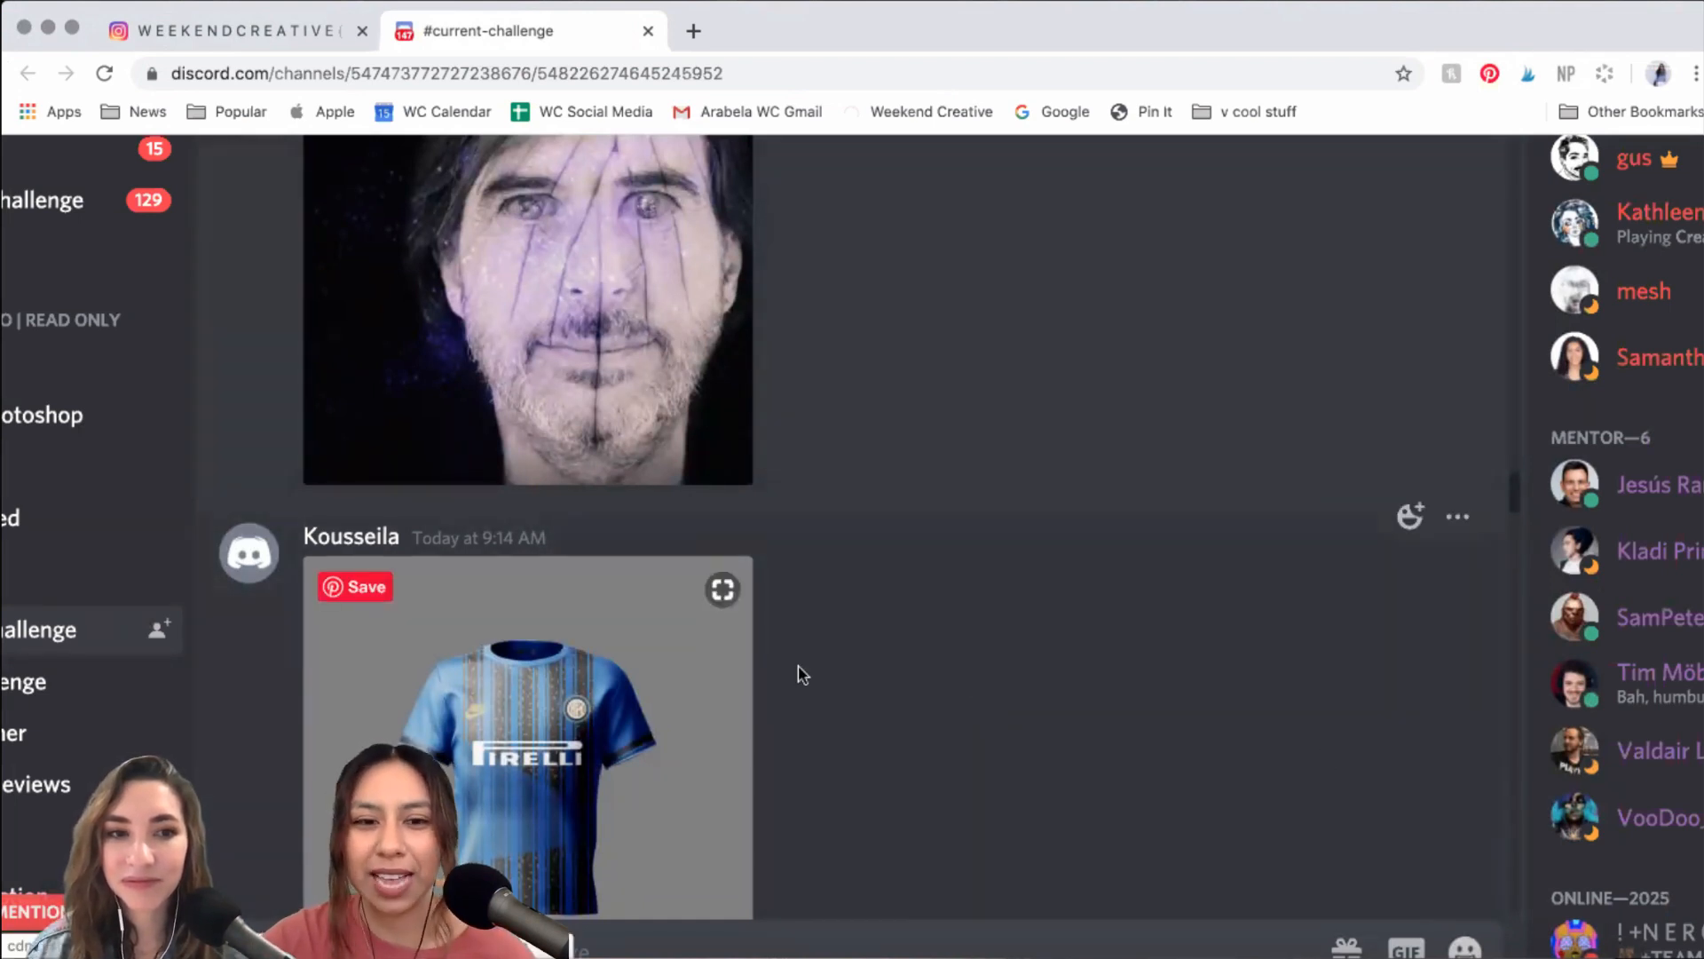
left_click(513, 731)
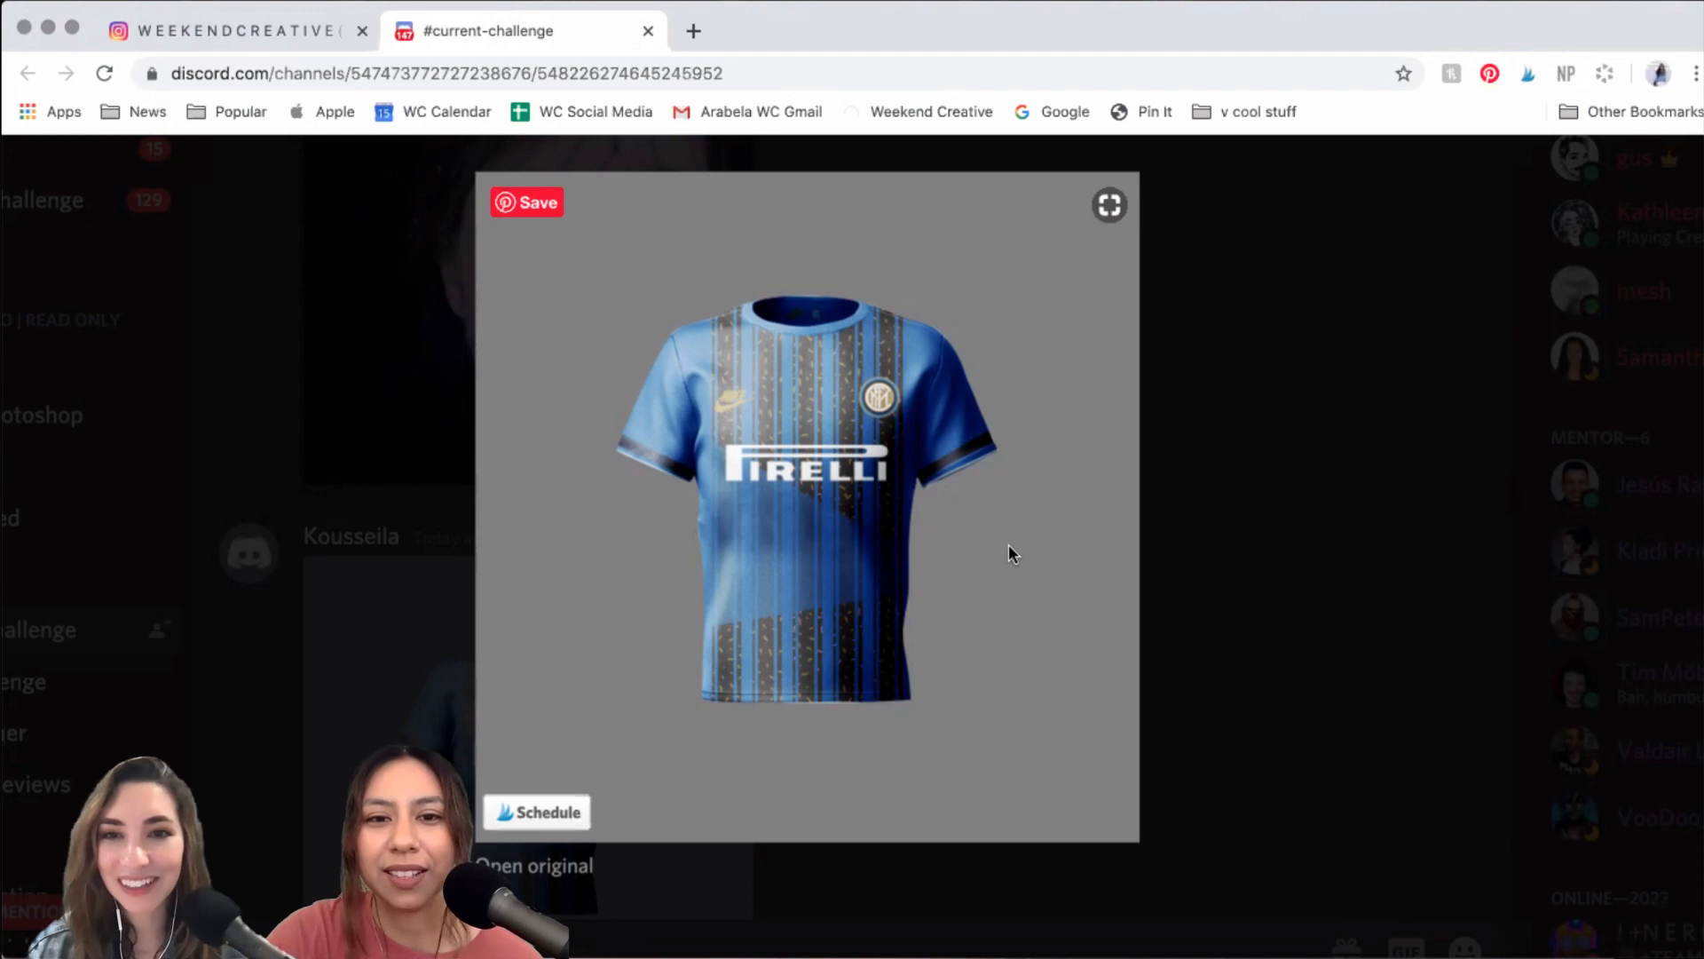
scroll(1009, 545, "up", 3)
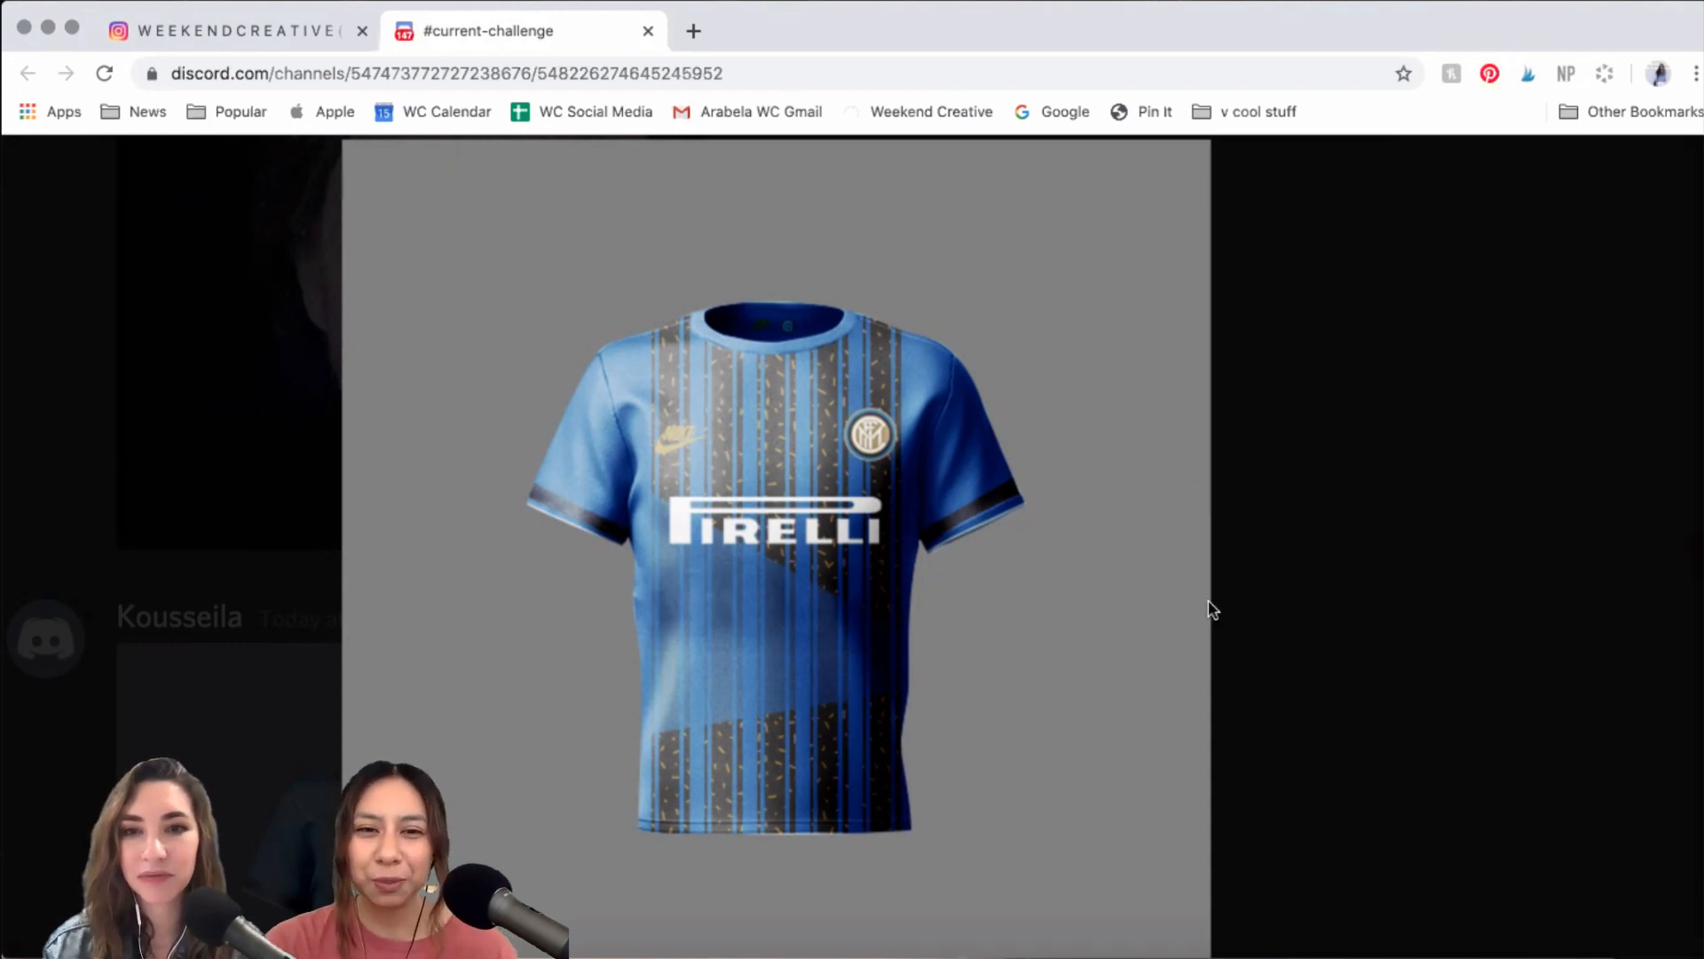
mouse_move(1165, 624)
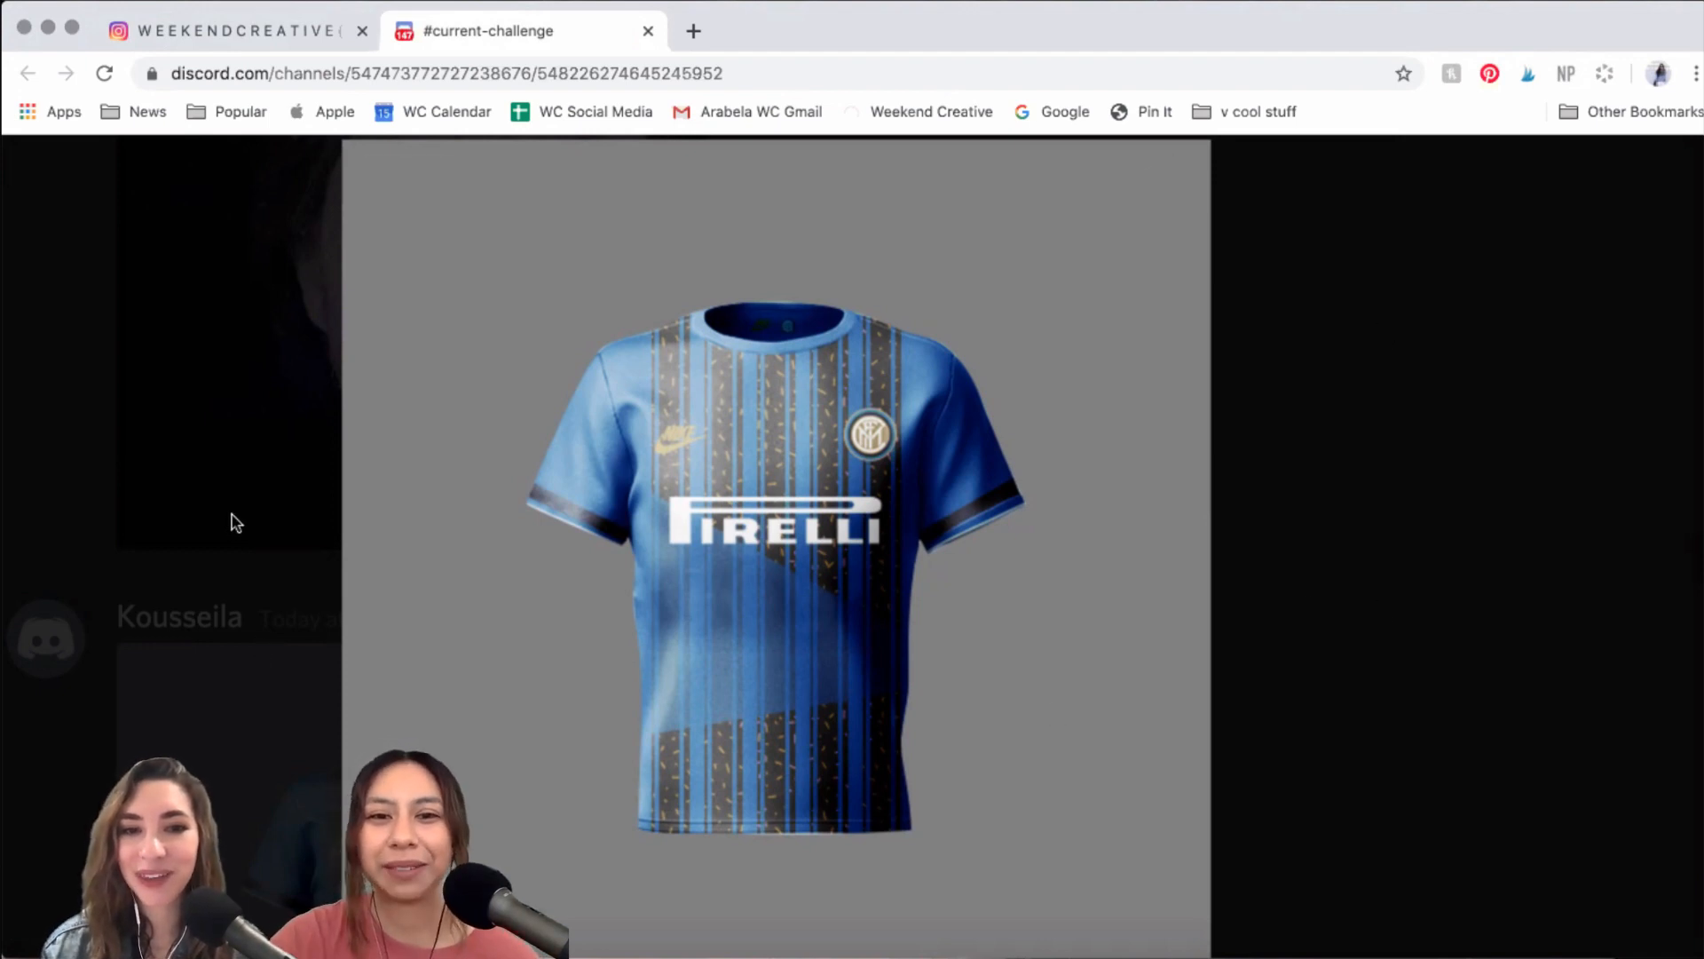
key("Escape")
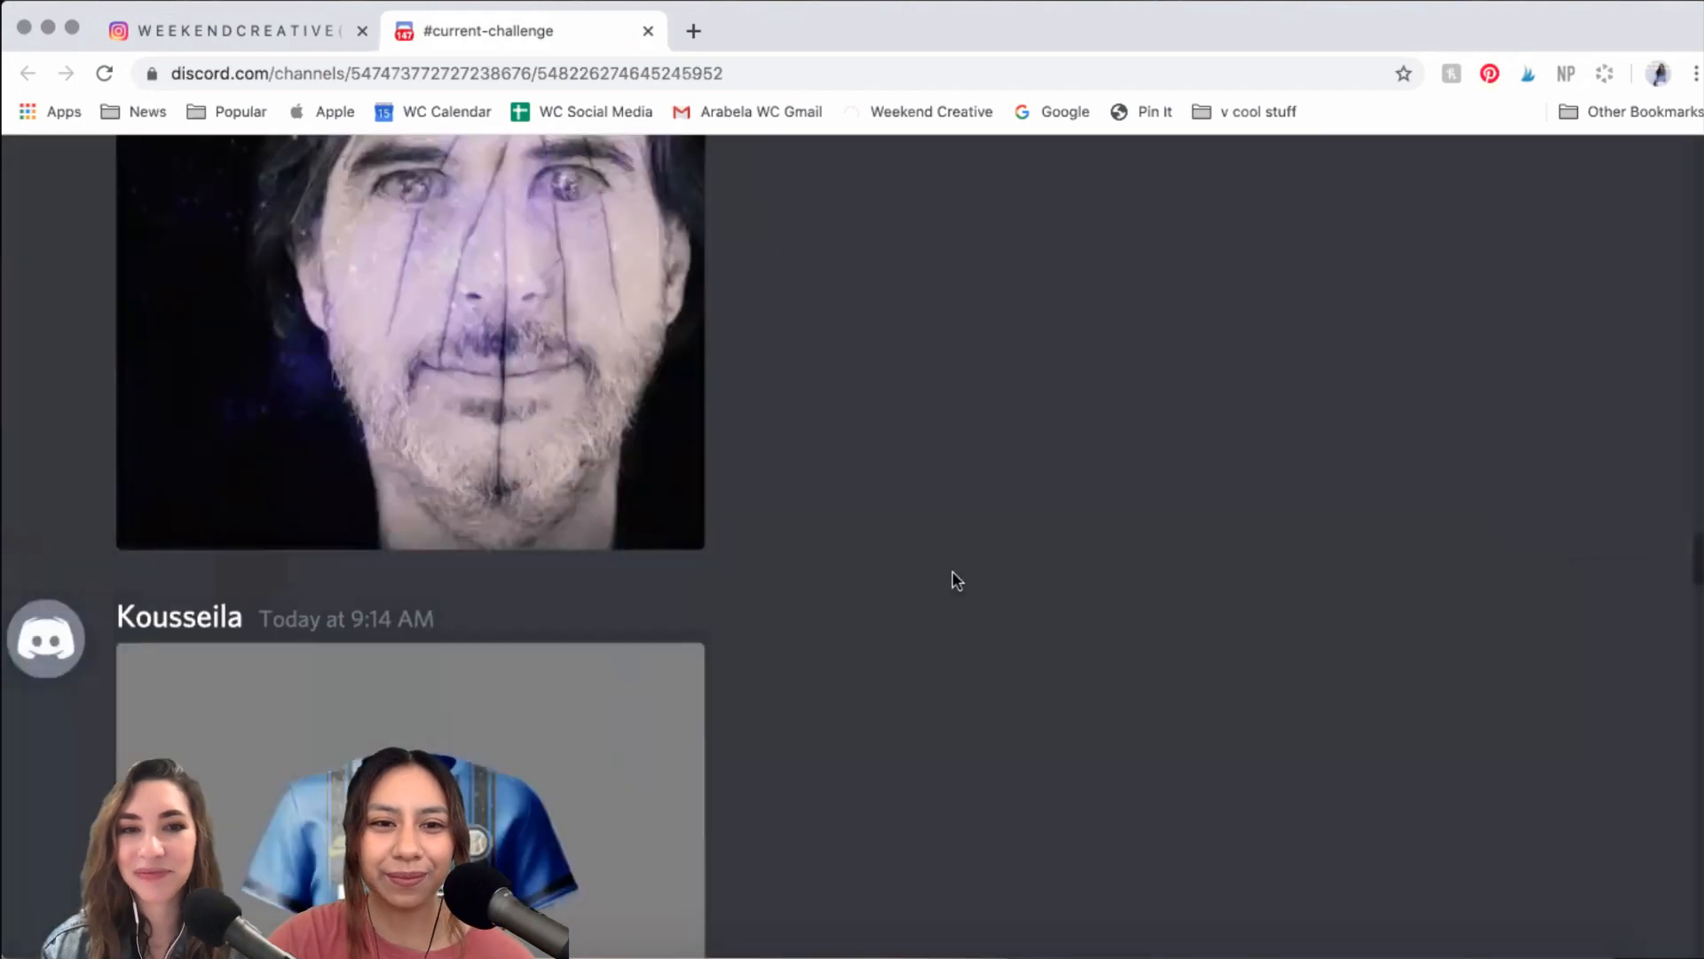
- Enlarge the "The Bright Side of the Soul" portrait, examine the hand blended over the face, and close the preview
scroll(951, 577, "up", 2)
scroll(954, 575, "up", 5)
scroll(948, 570, "down", 1)
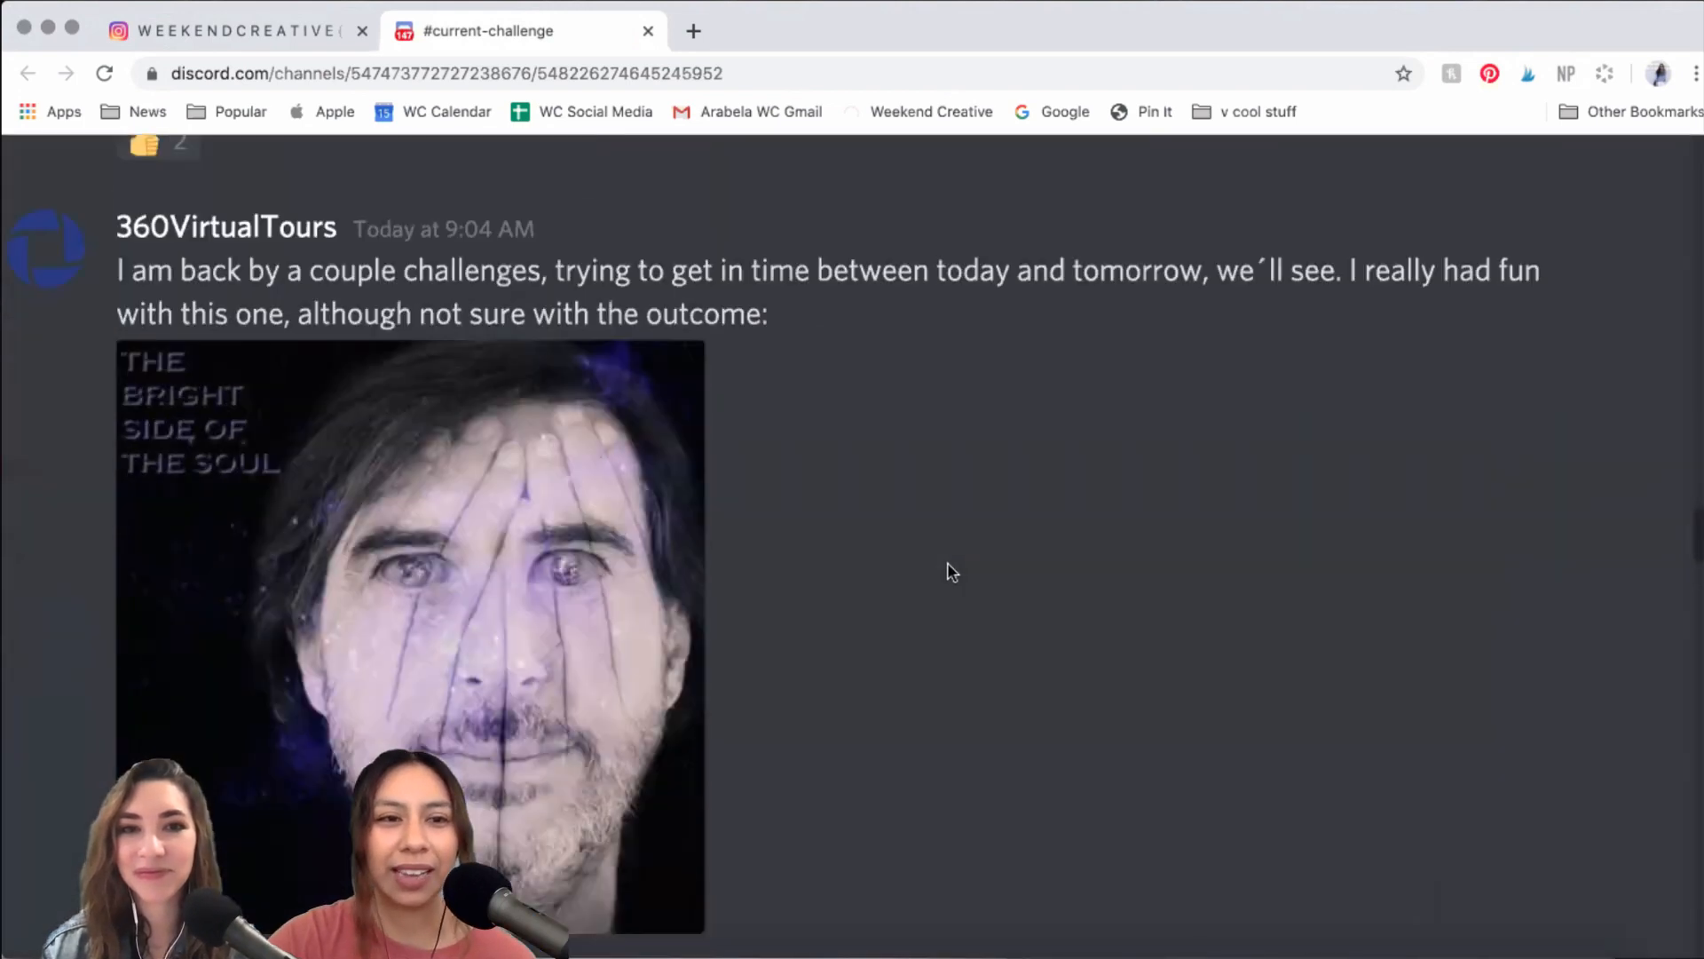
key("super+minus")
key("super+minus")
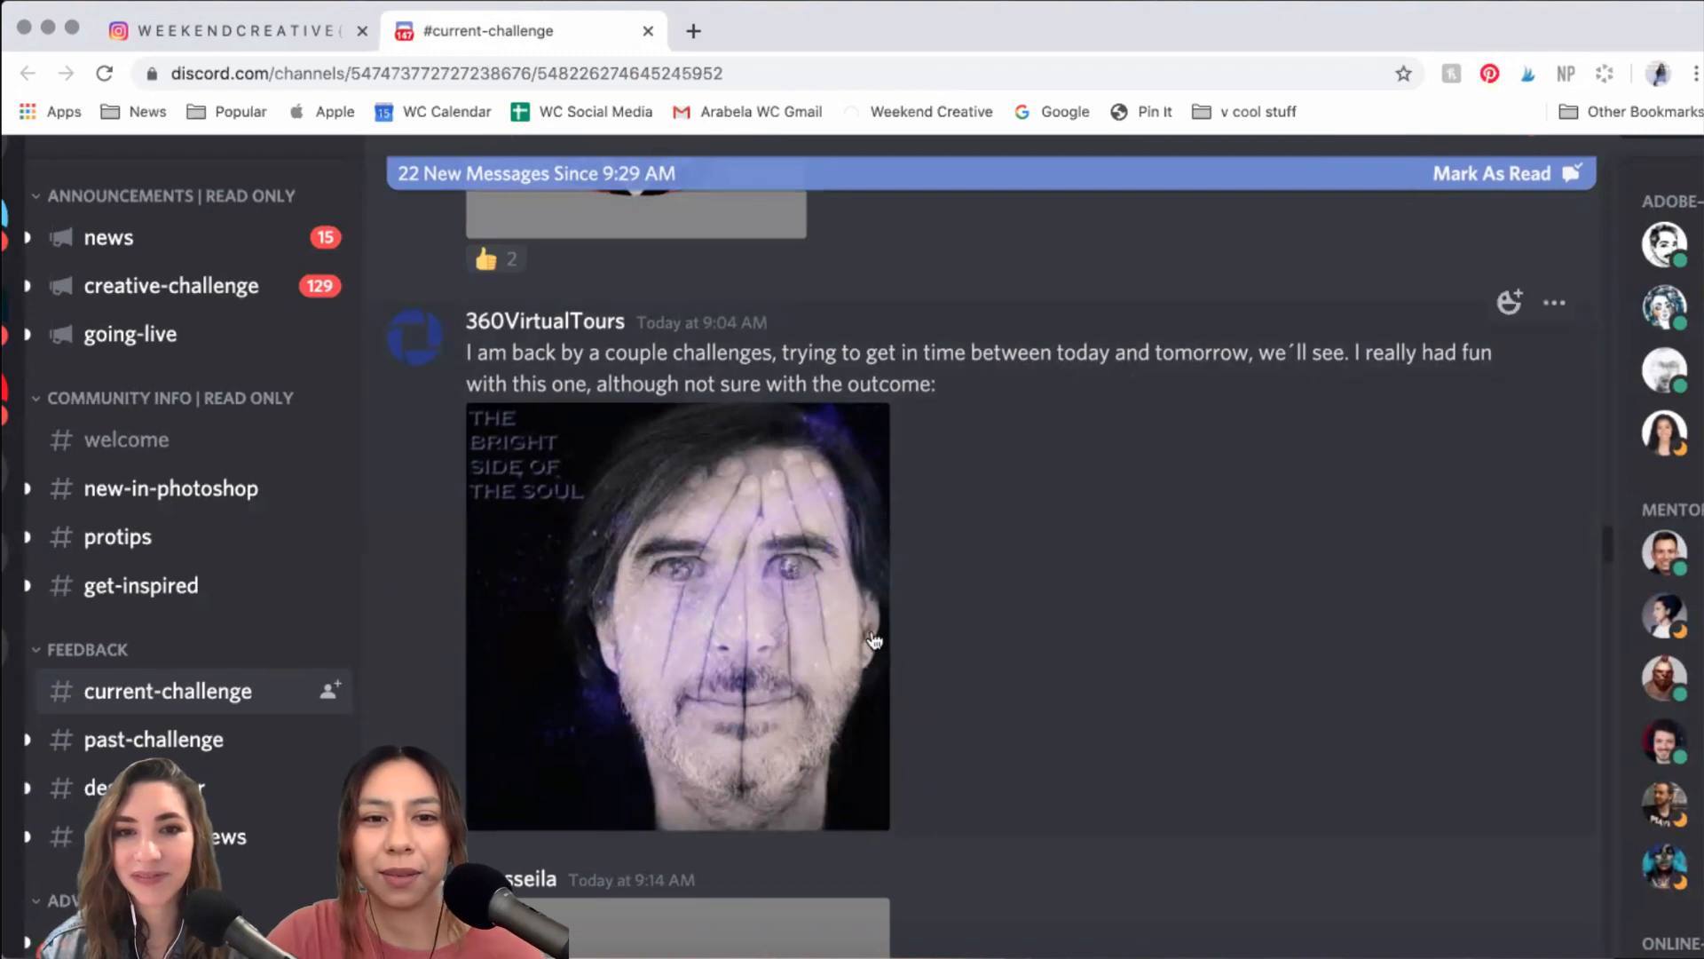
left_click(723, 564)
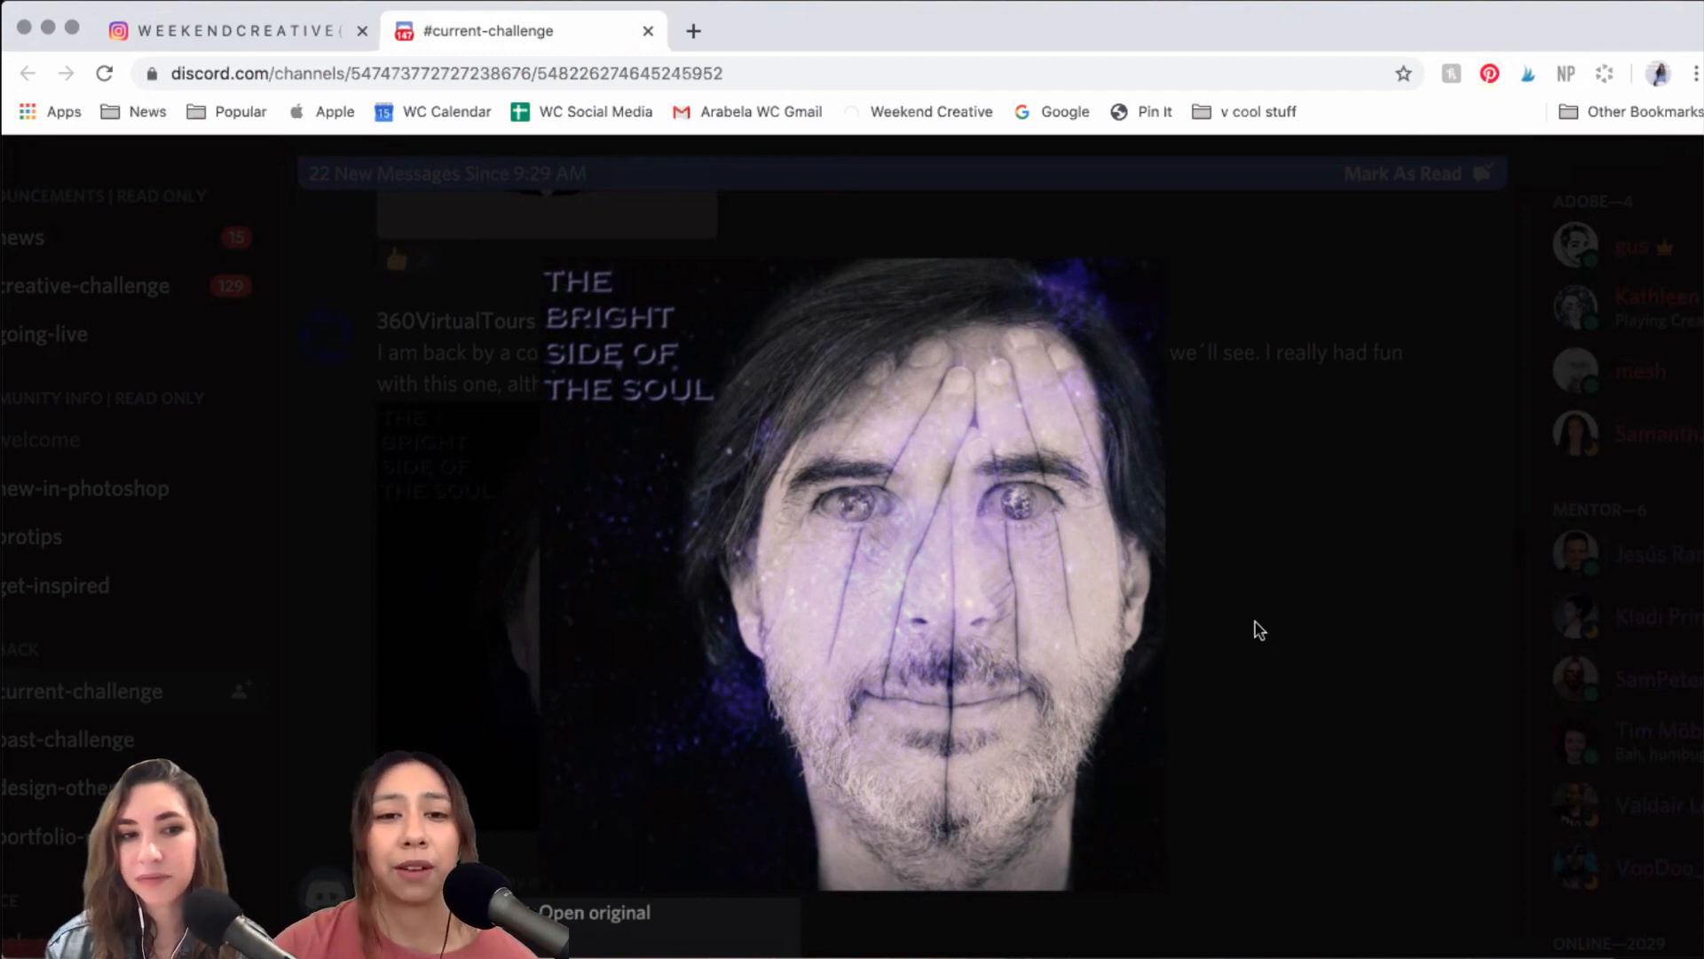
mouse_move(1068, 663)
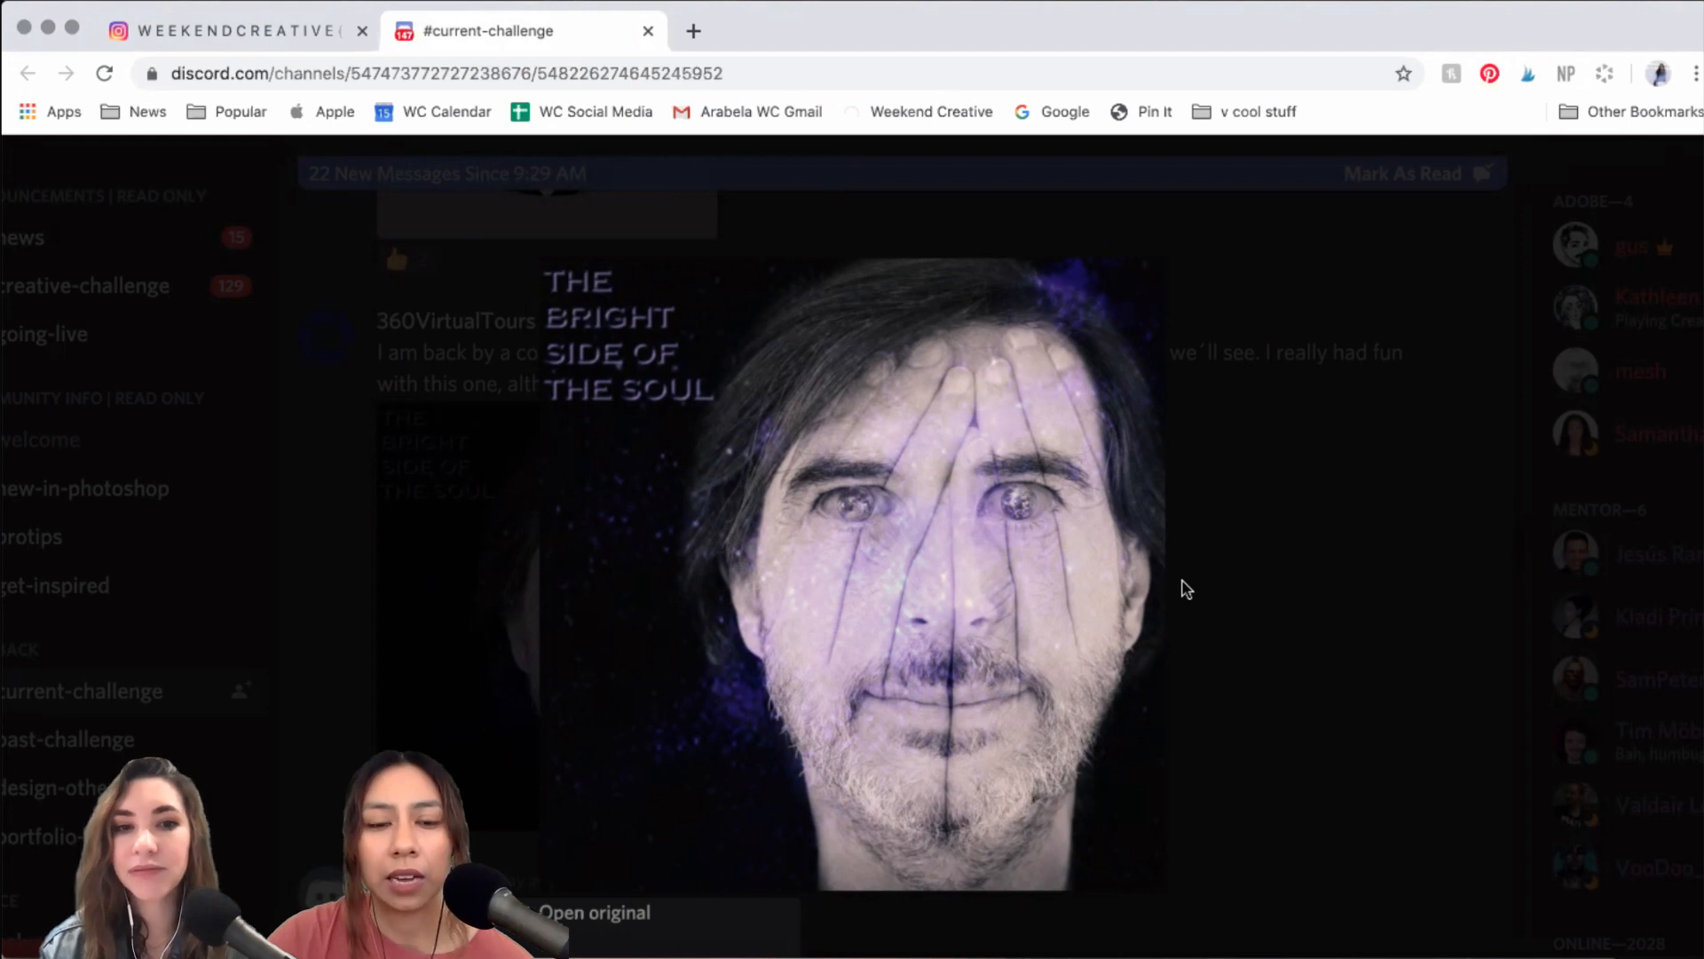
mouse_move(1091, 503)
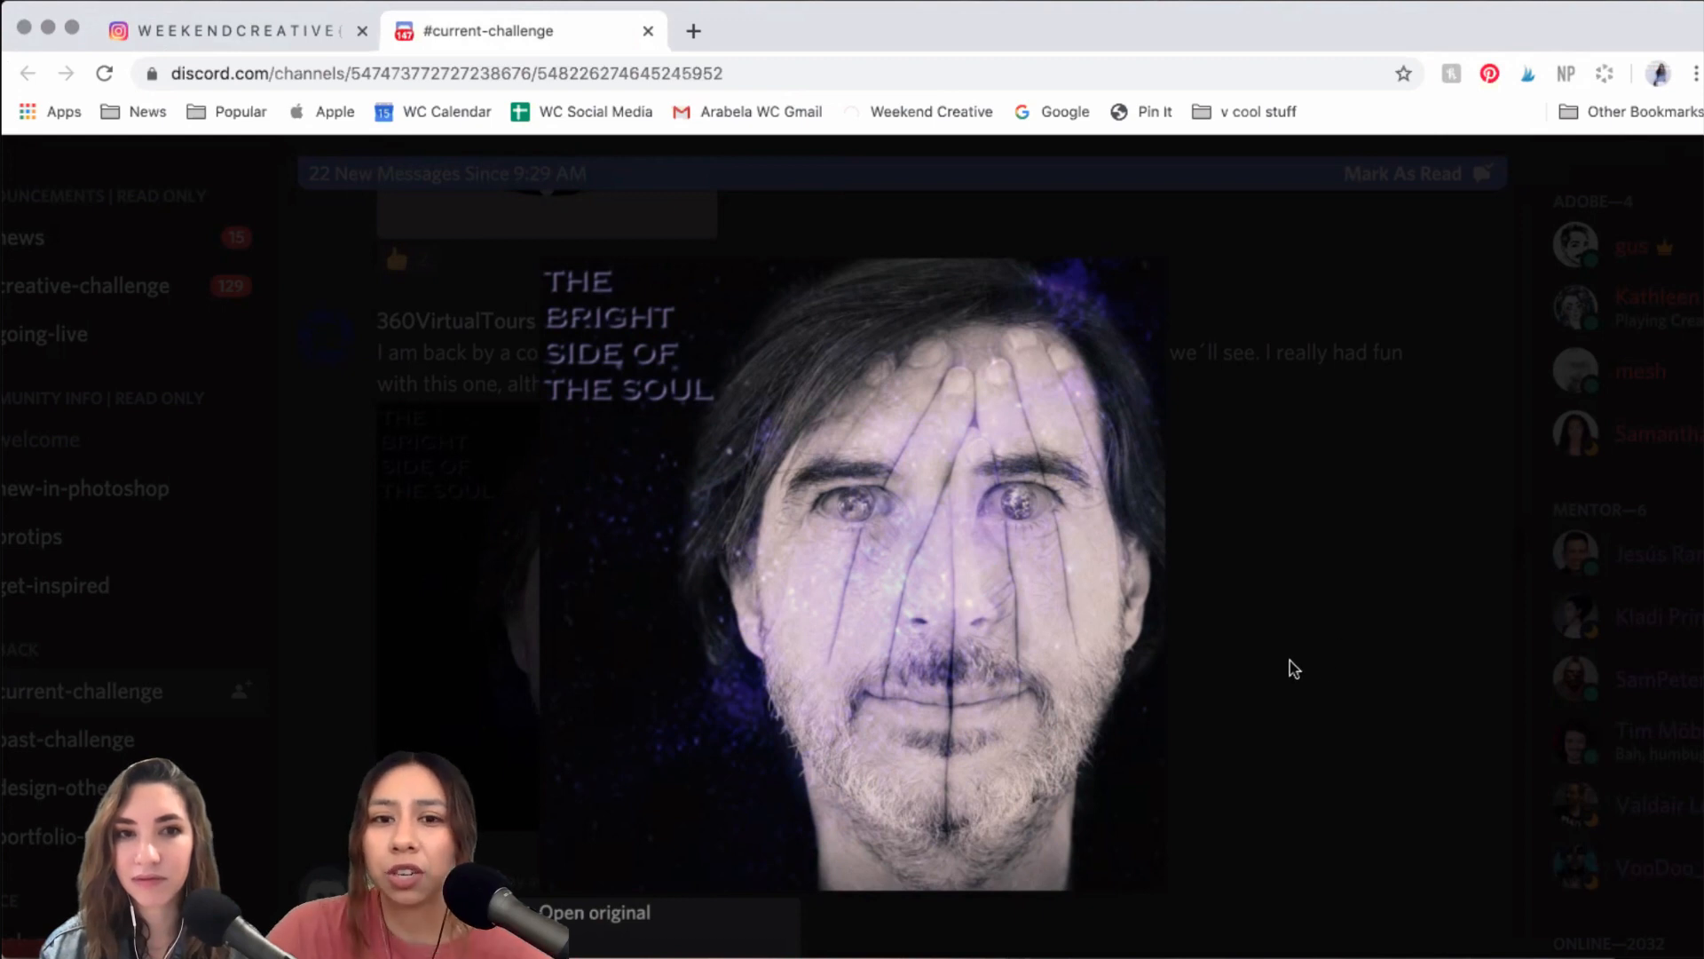
left_click(1317, 557)
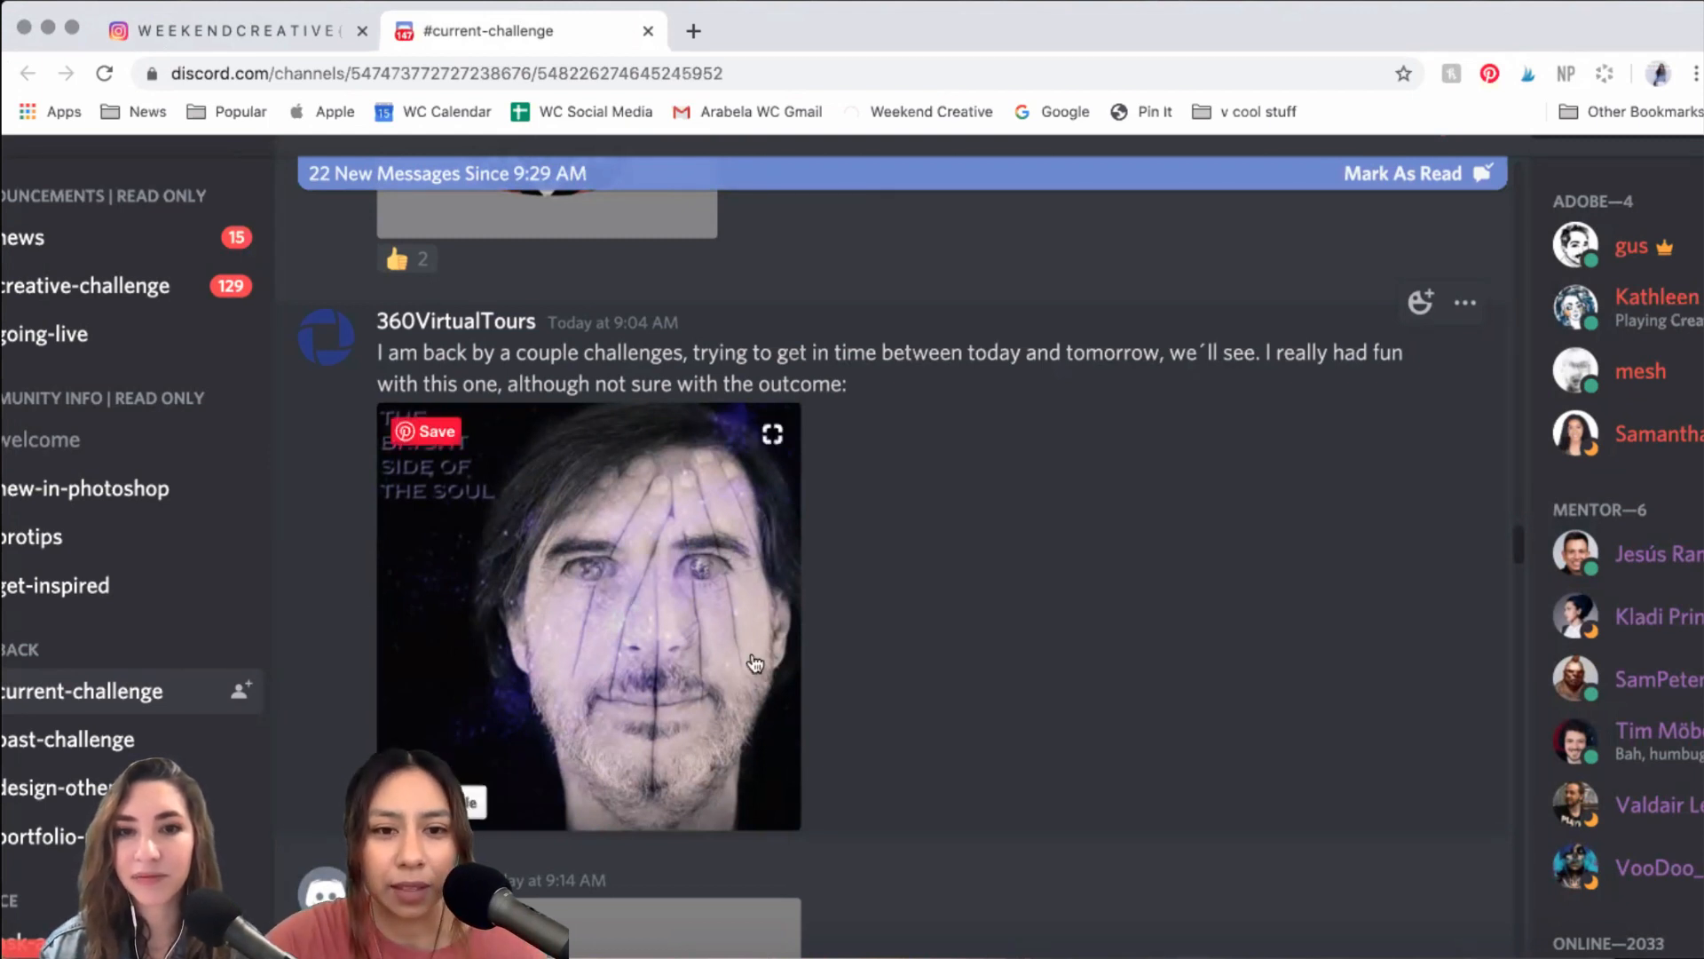
- Enlarge the tiger-face jersey in the "challenge 7 sport t-shirt" post, examine its artwork and number 10 crest, and close the preview
scroll(1064, 608, "up", 1)
scroll(1065, 608, "up", 6)
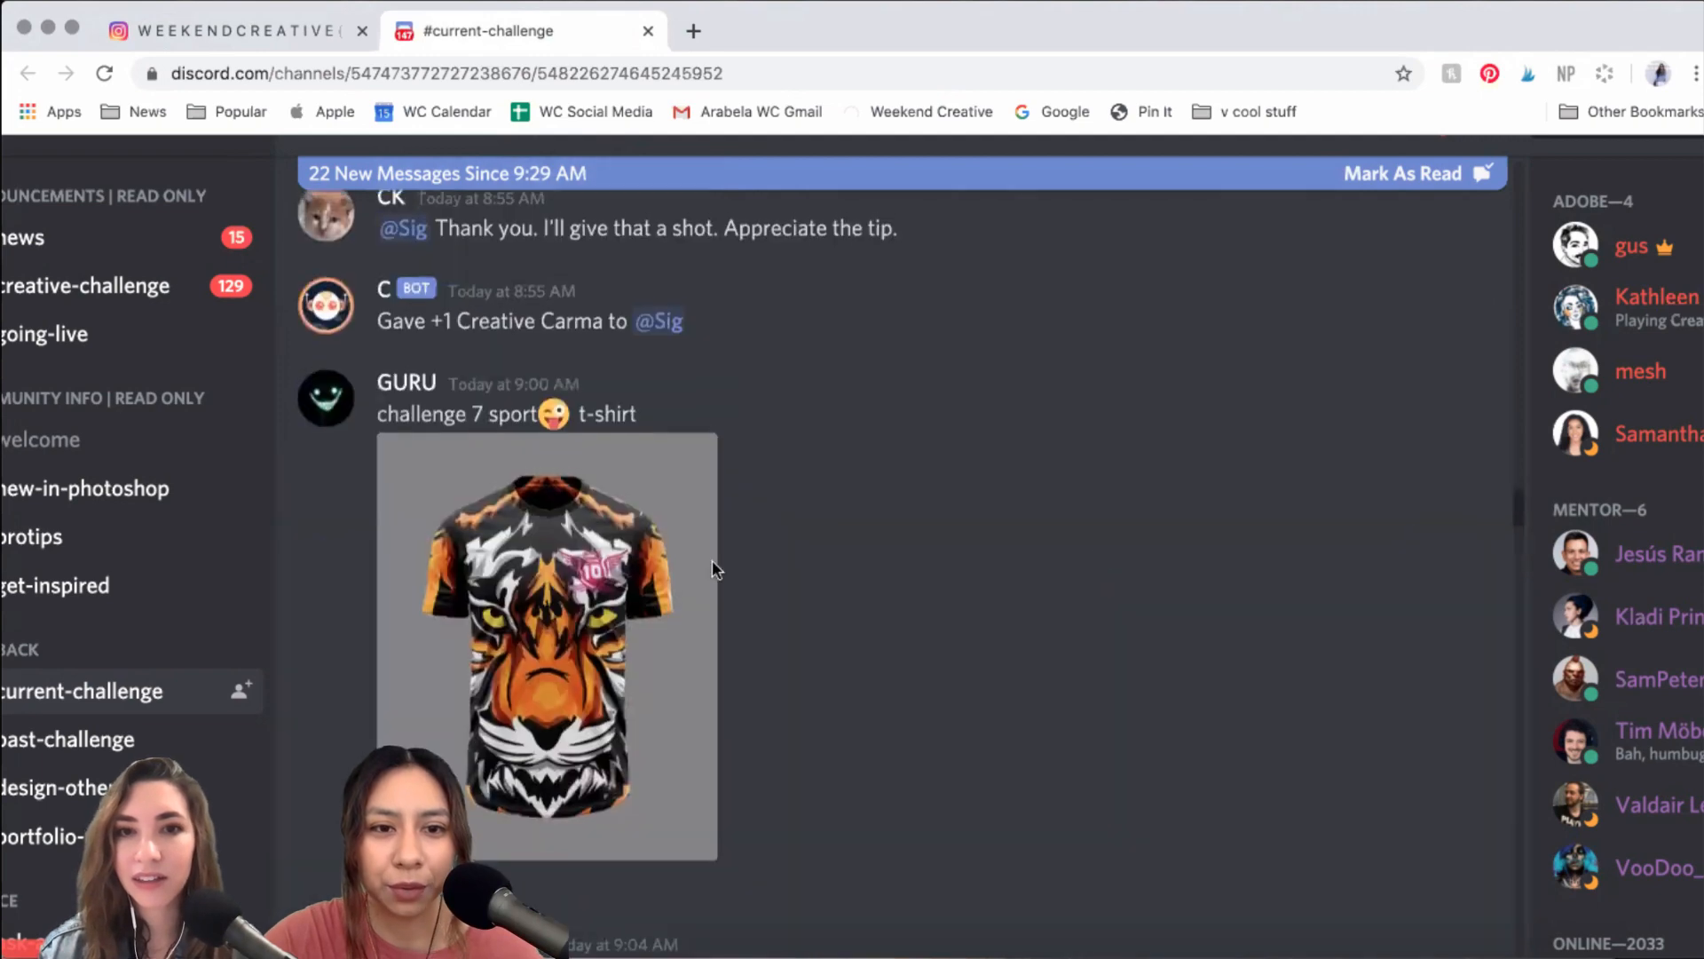
left_click(616, 597)
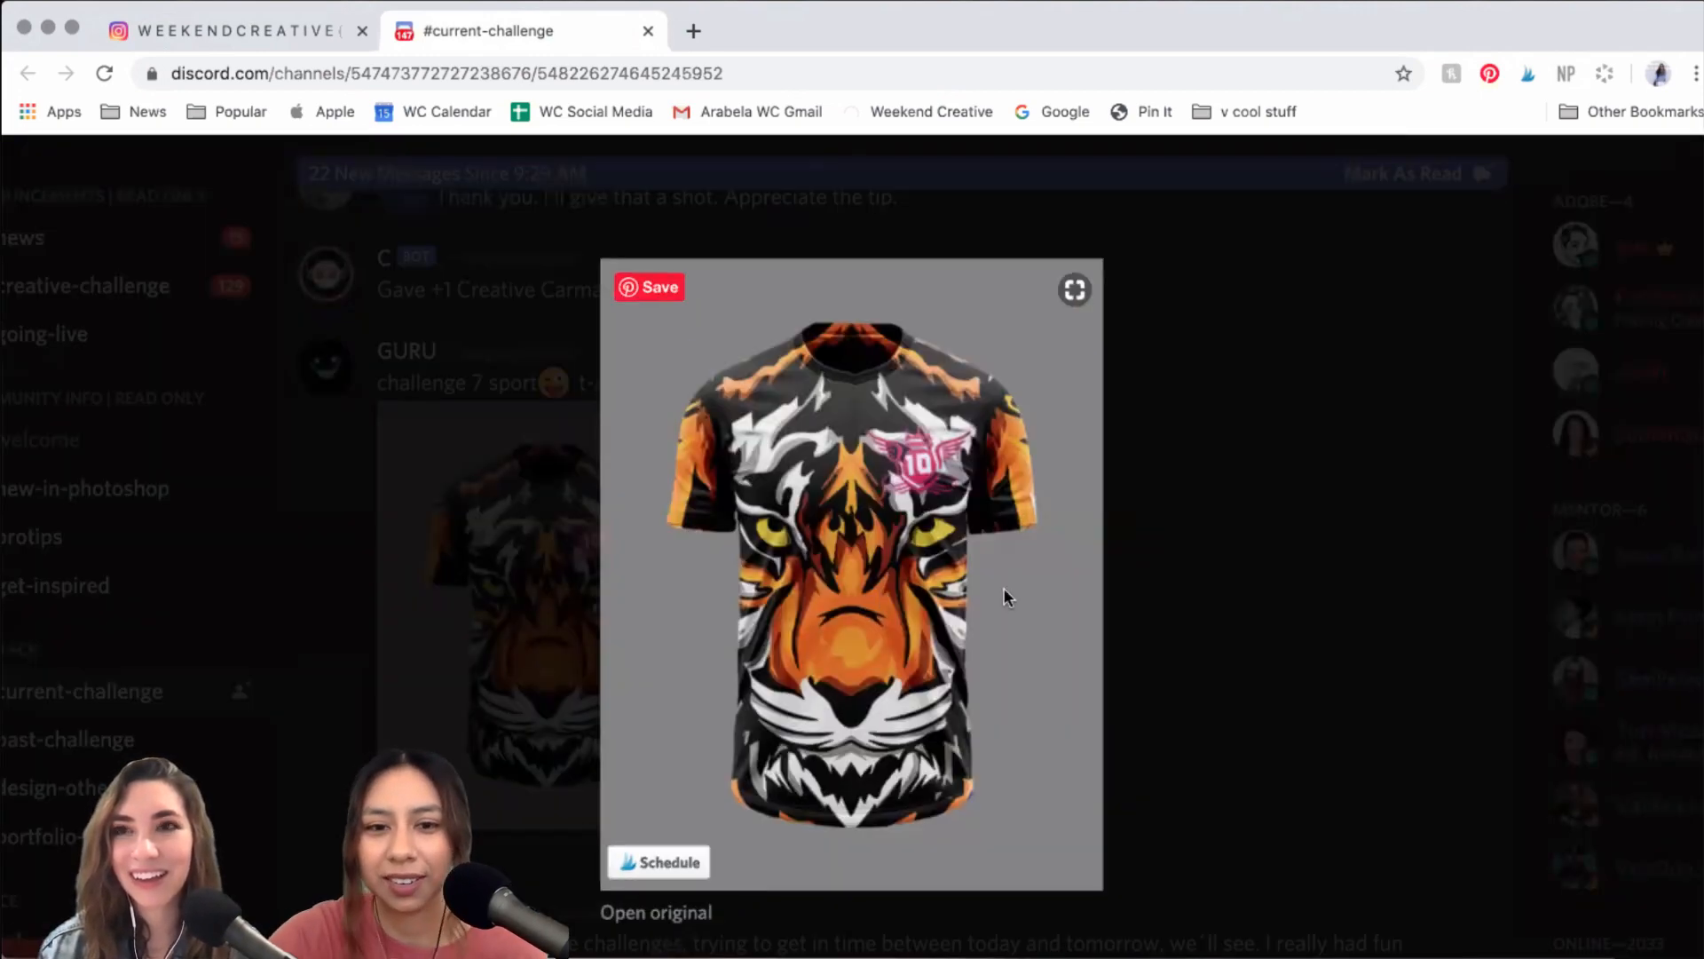
scroll(1004, 597, "up", 3)
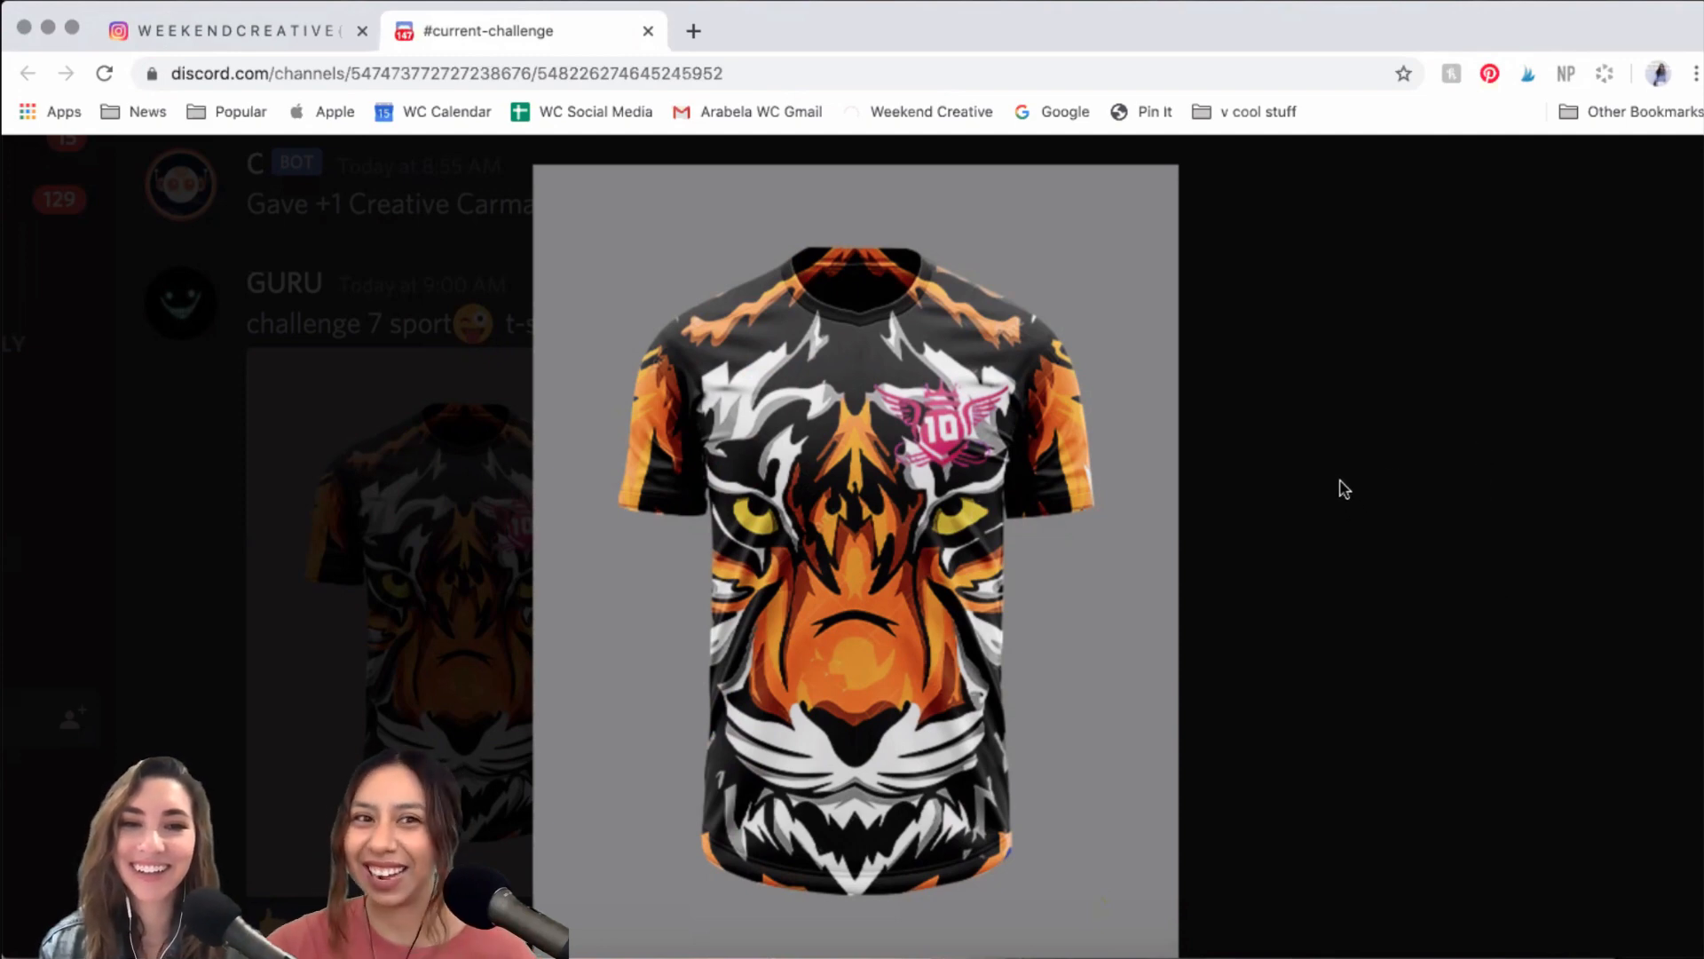
left_click(1230, 577)
- Enlarge the turquoise cycling jersey in the "Challenge #7" post, examine its pink lettering and chain stripes, and close the preview
scroll(1001, 521, "up", 6)
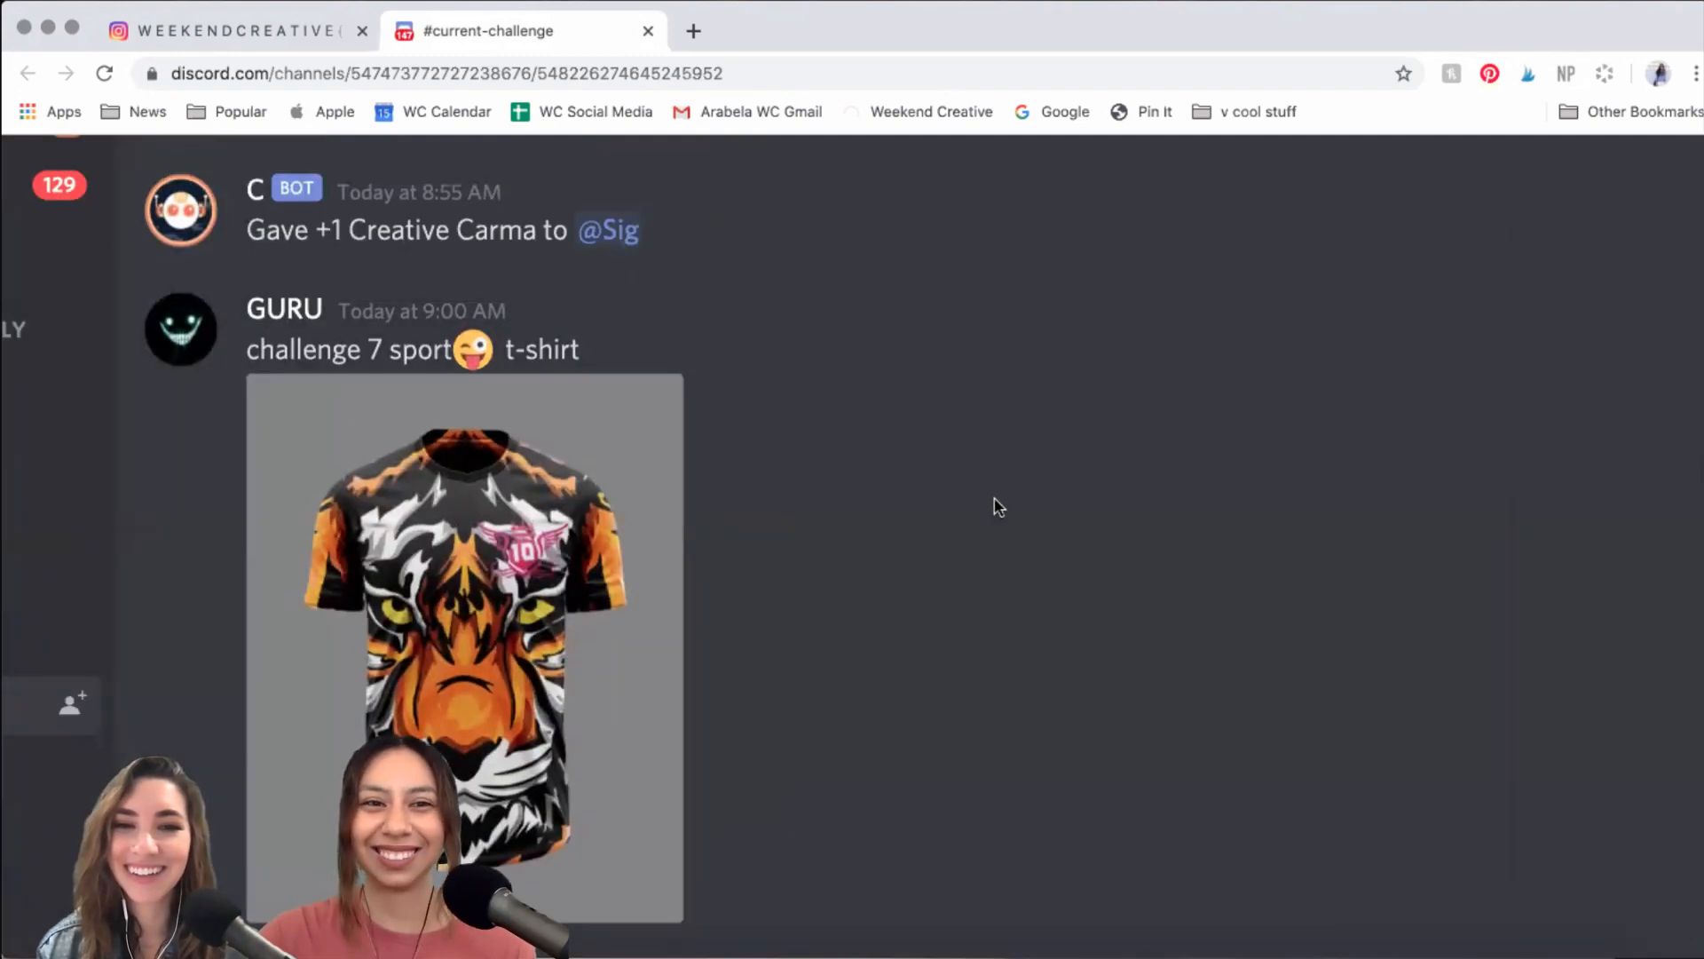
scroll(994, 493, "up", 5)
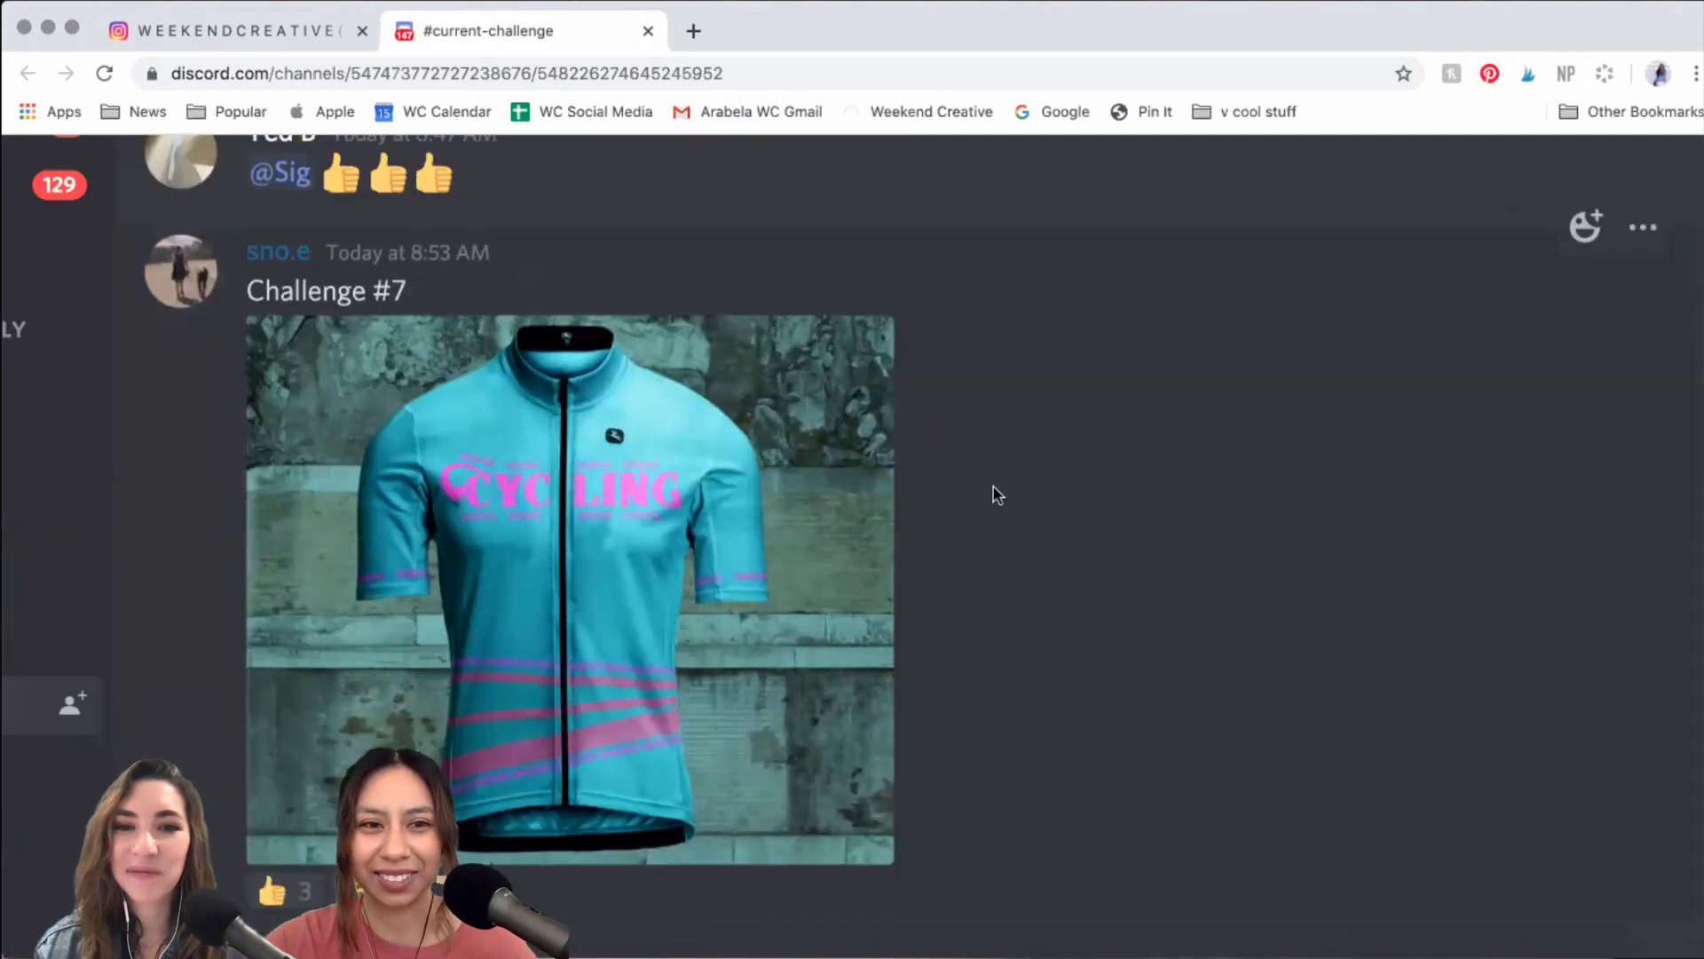
scroll(1120, 590, "down", 1)
mouse_move(868, 604)
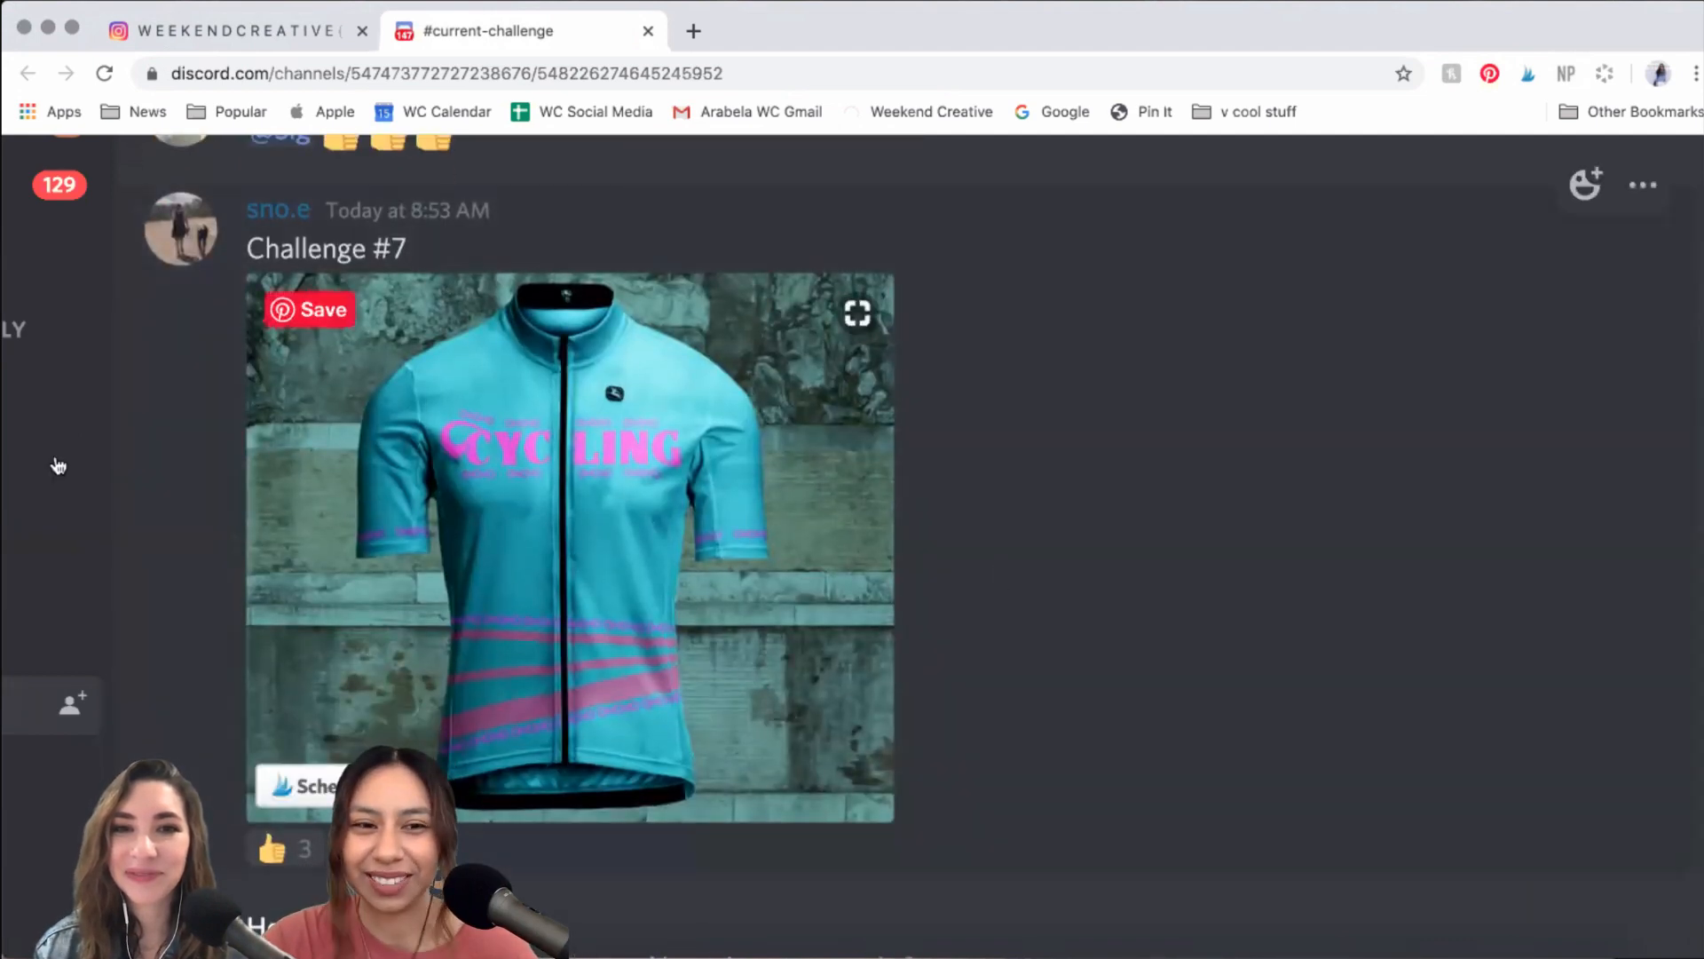
scroll(872, 593, "up", 1)
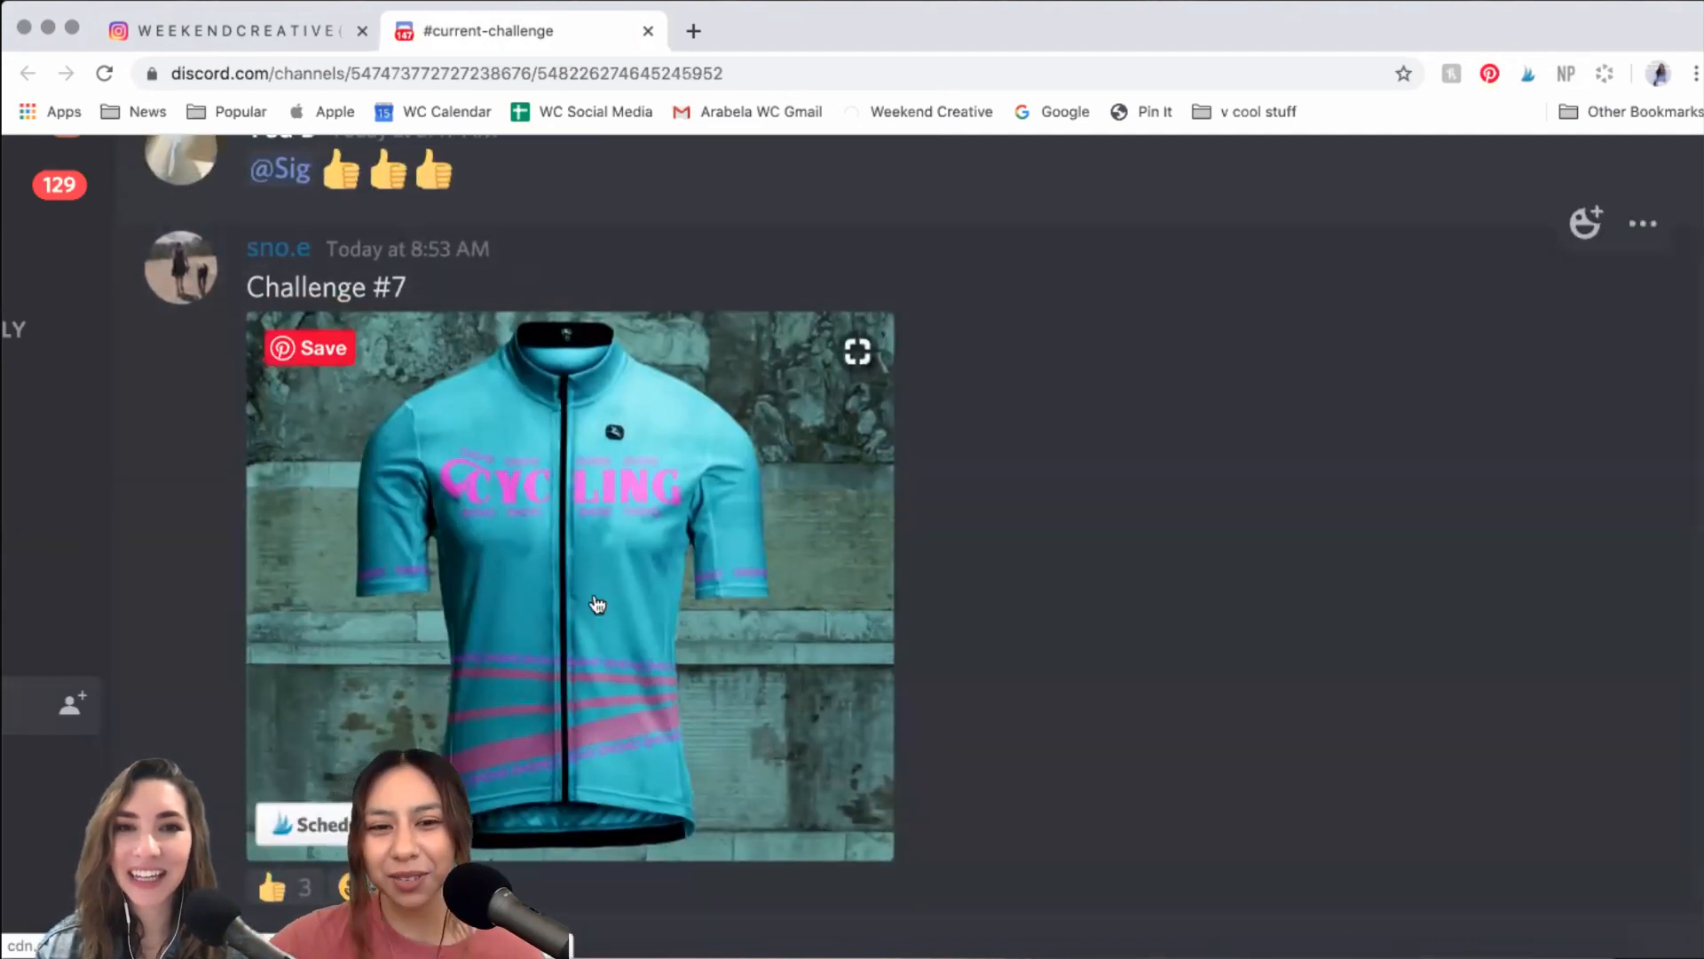
left_click(627, 575)
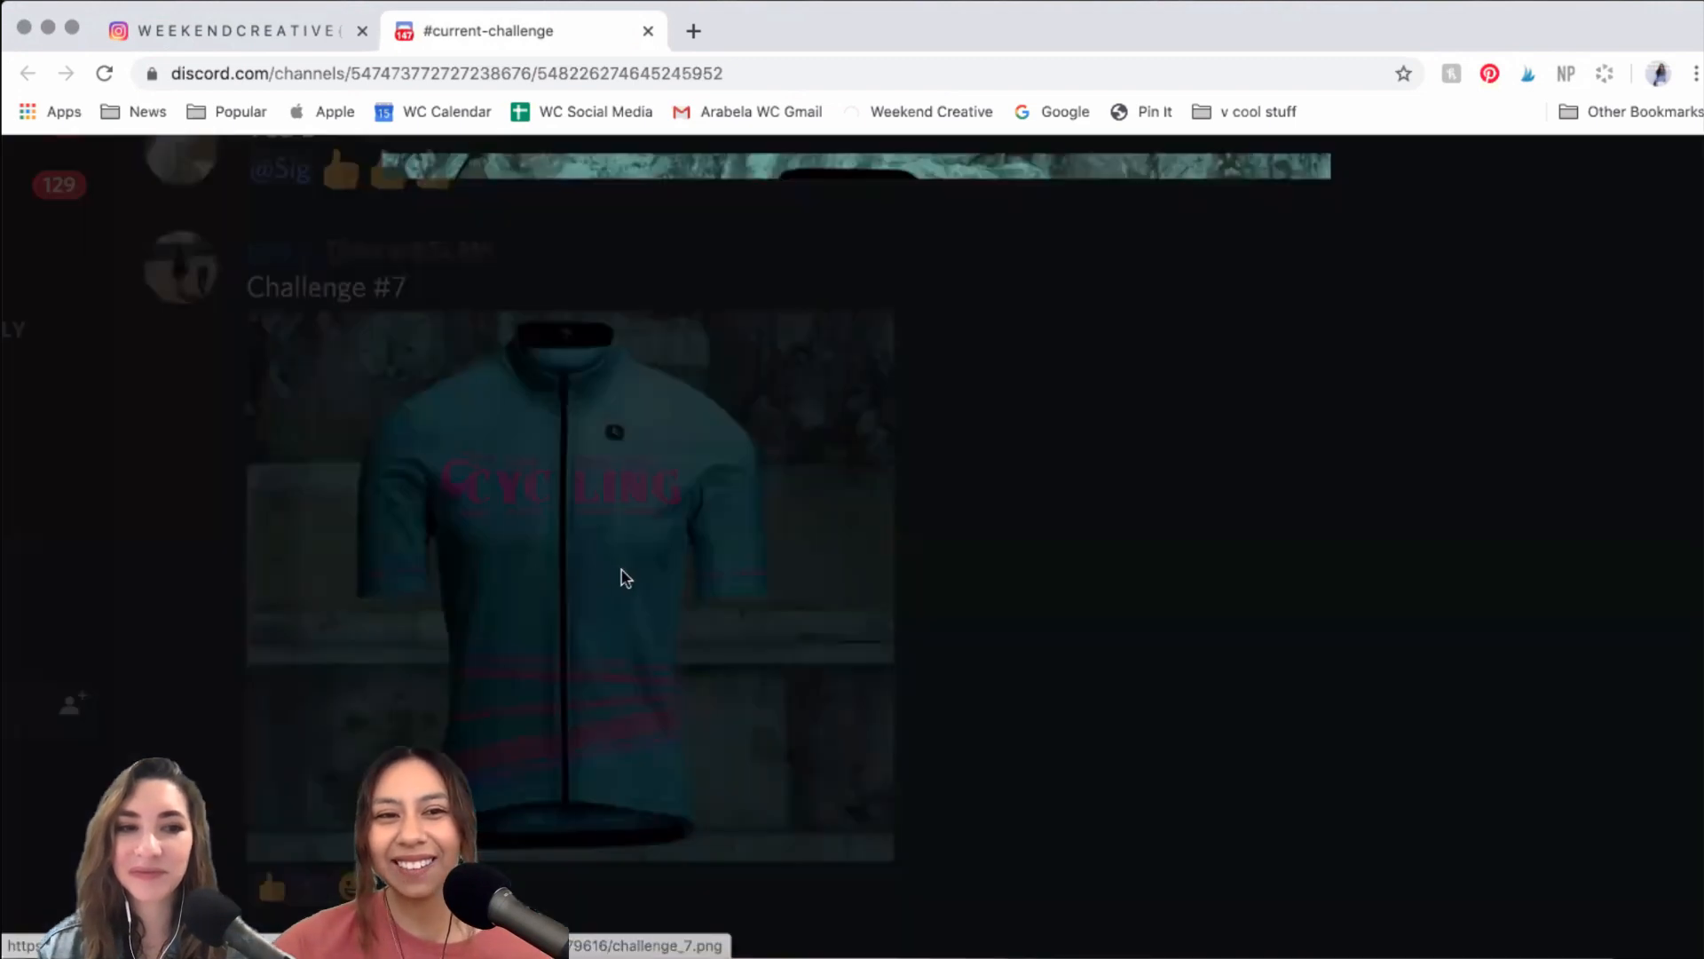
left_click(311, 401)
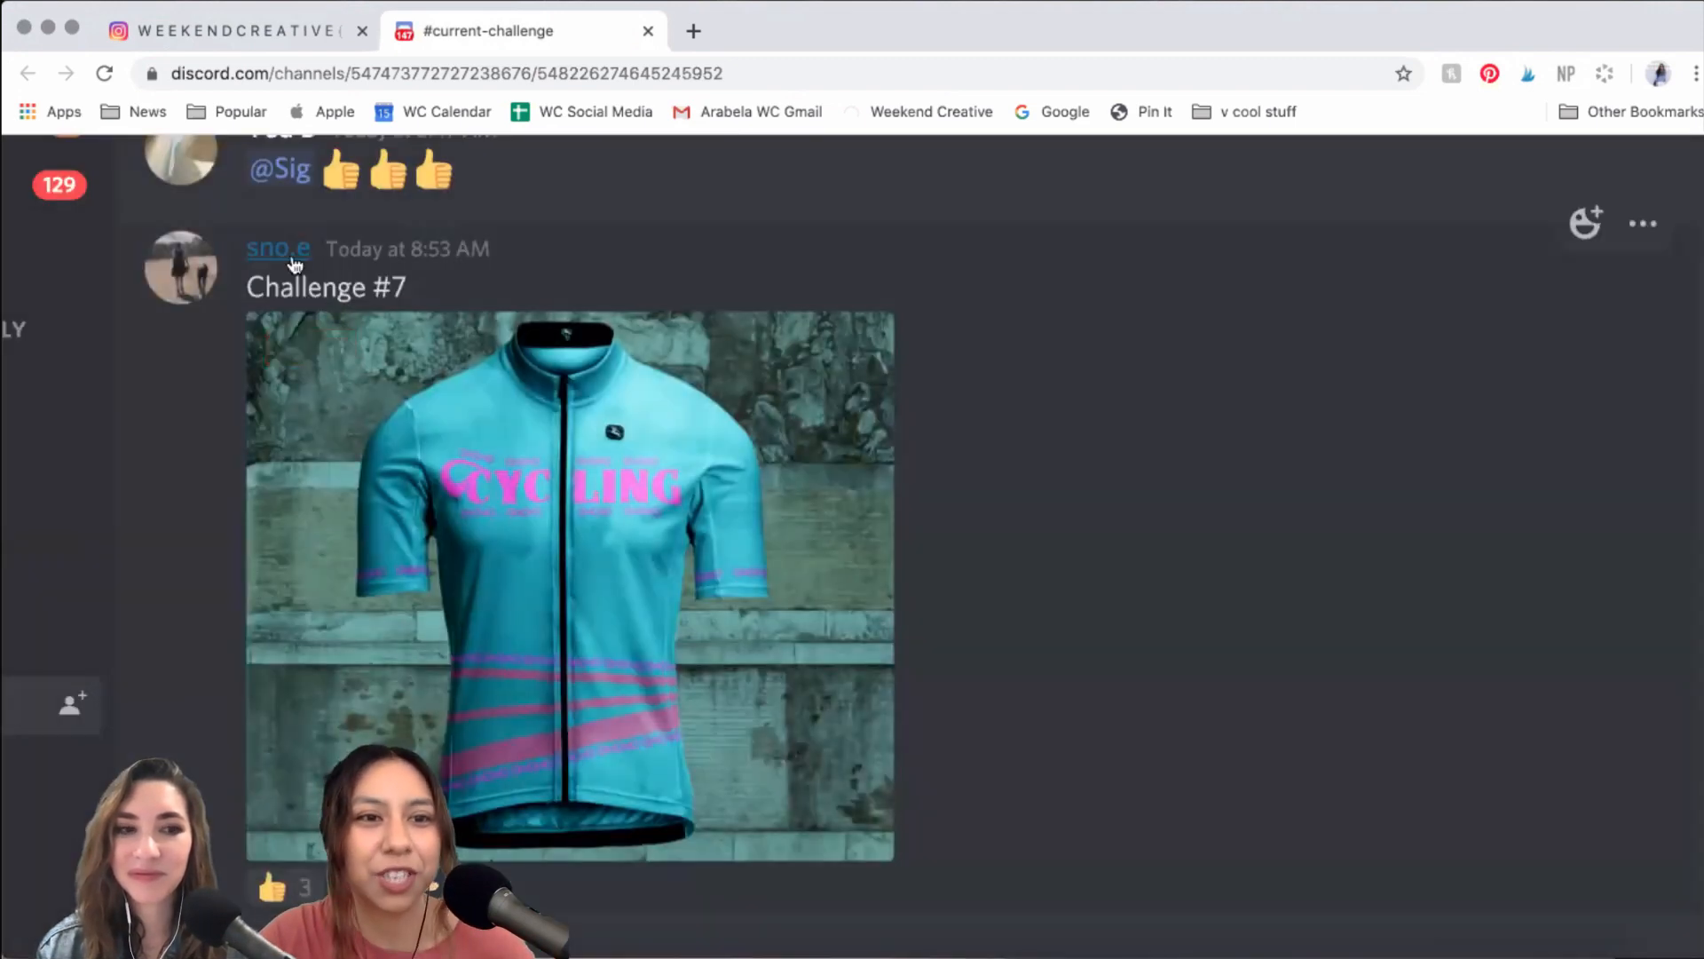
left_click(636, 567)
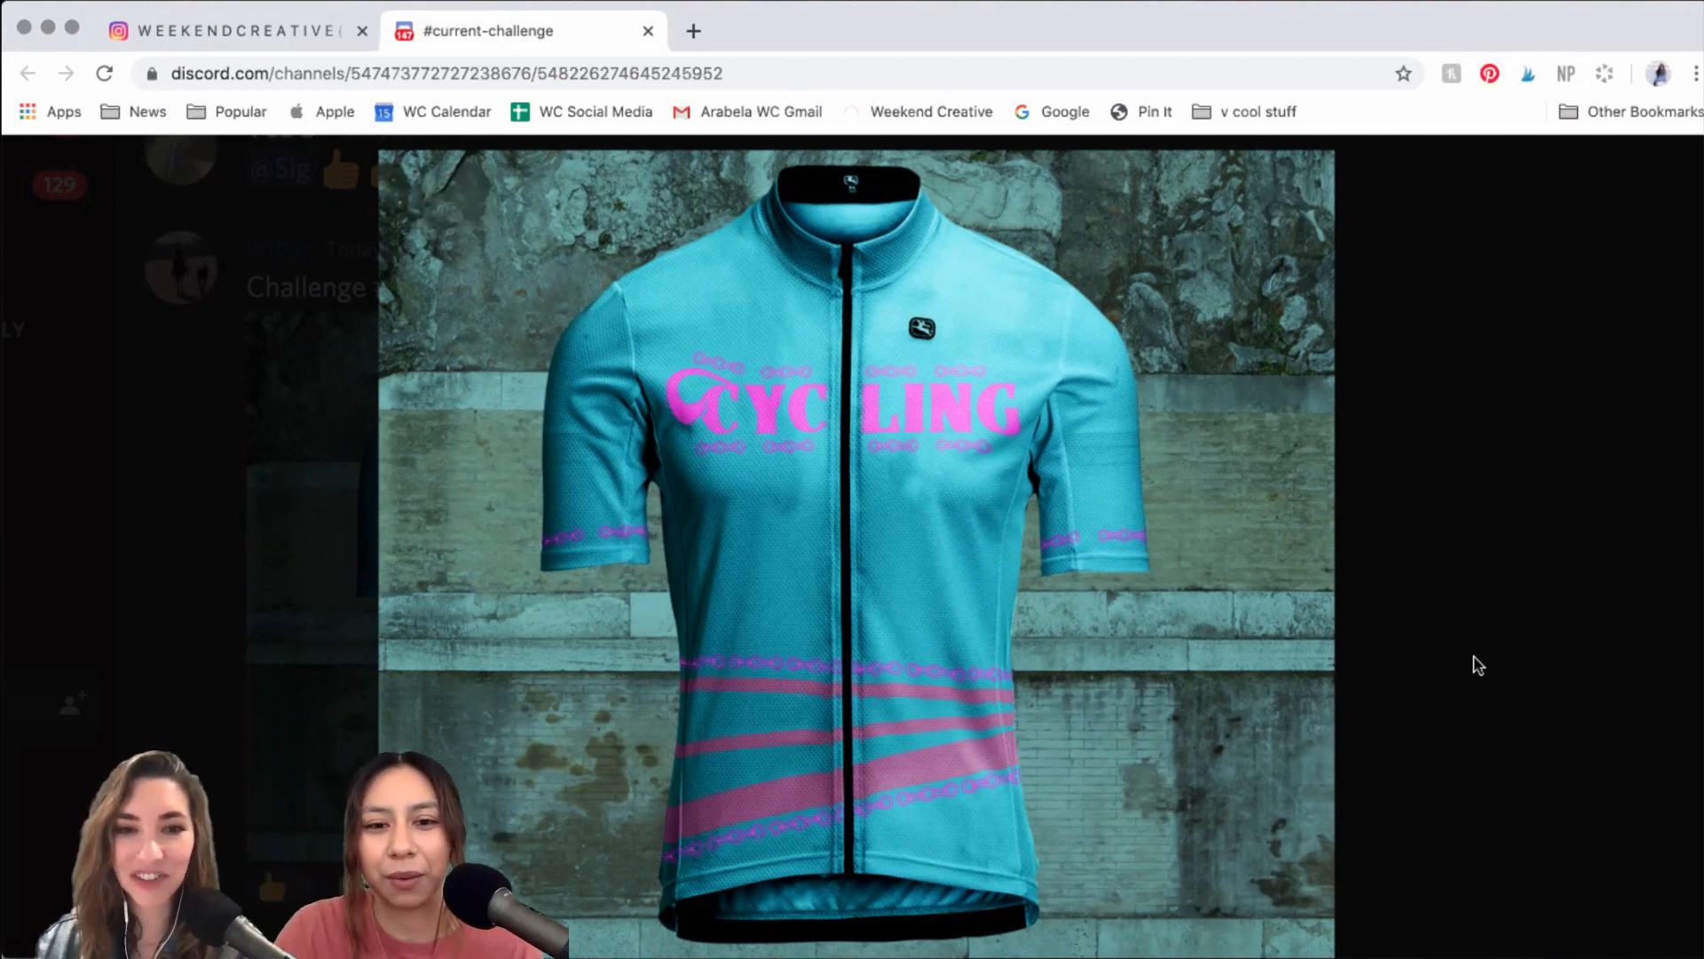
mouse_move(1291, 668)
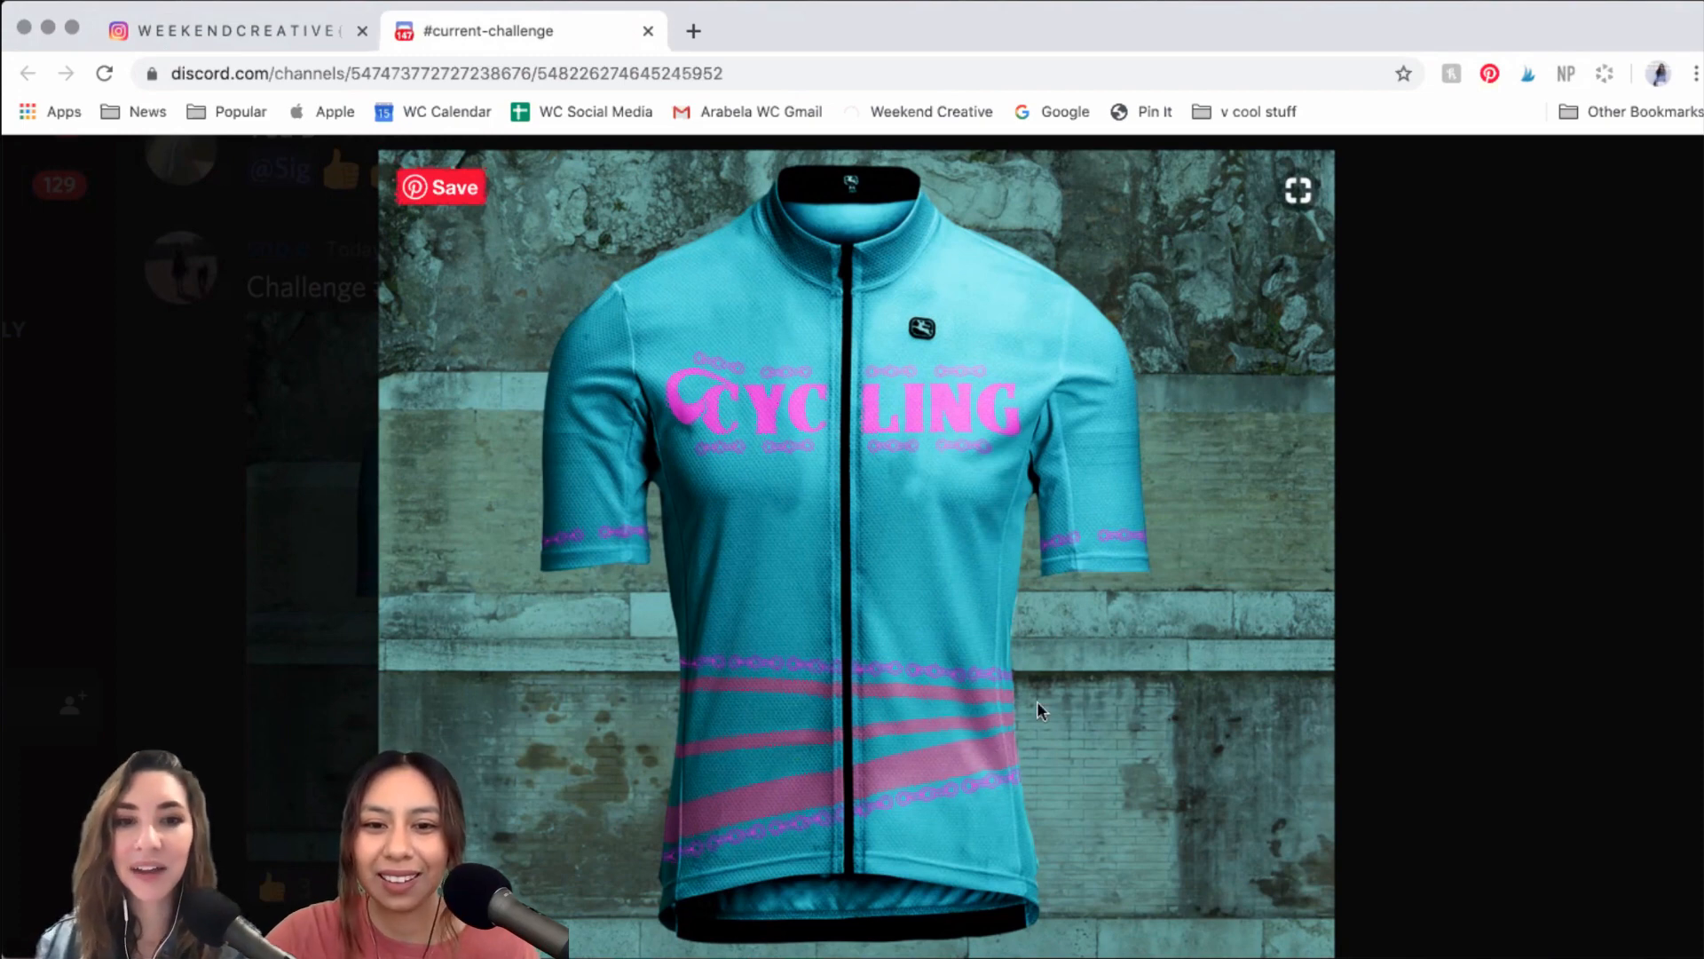
left_click(1438, 578)
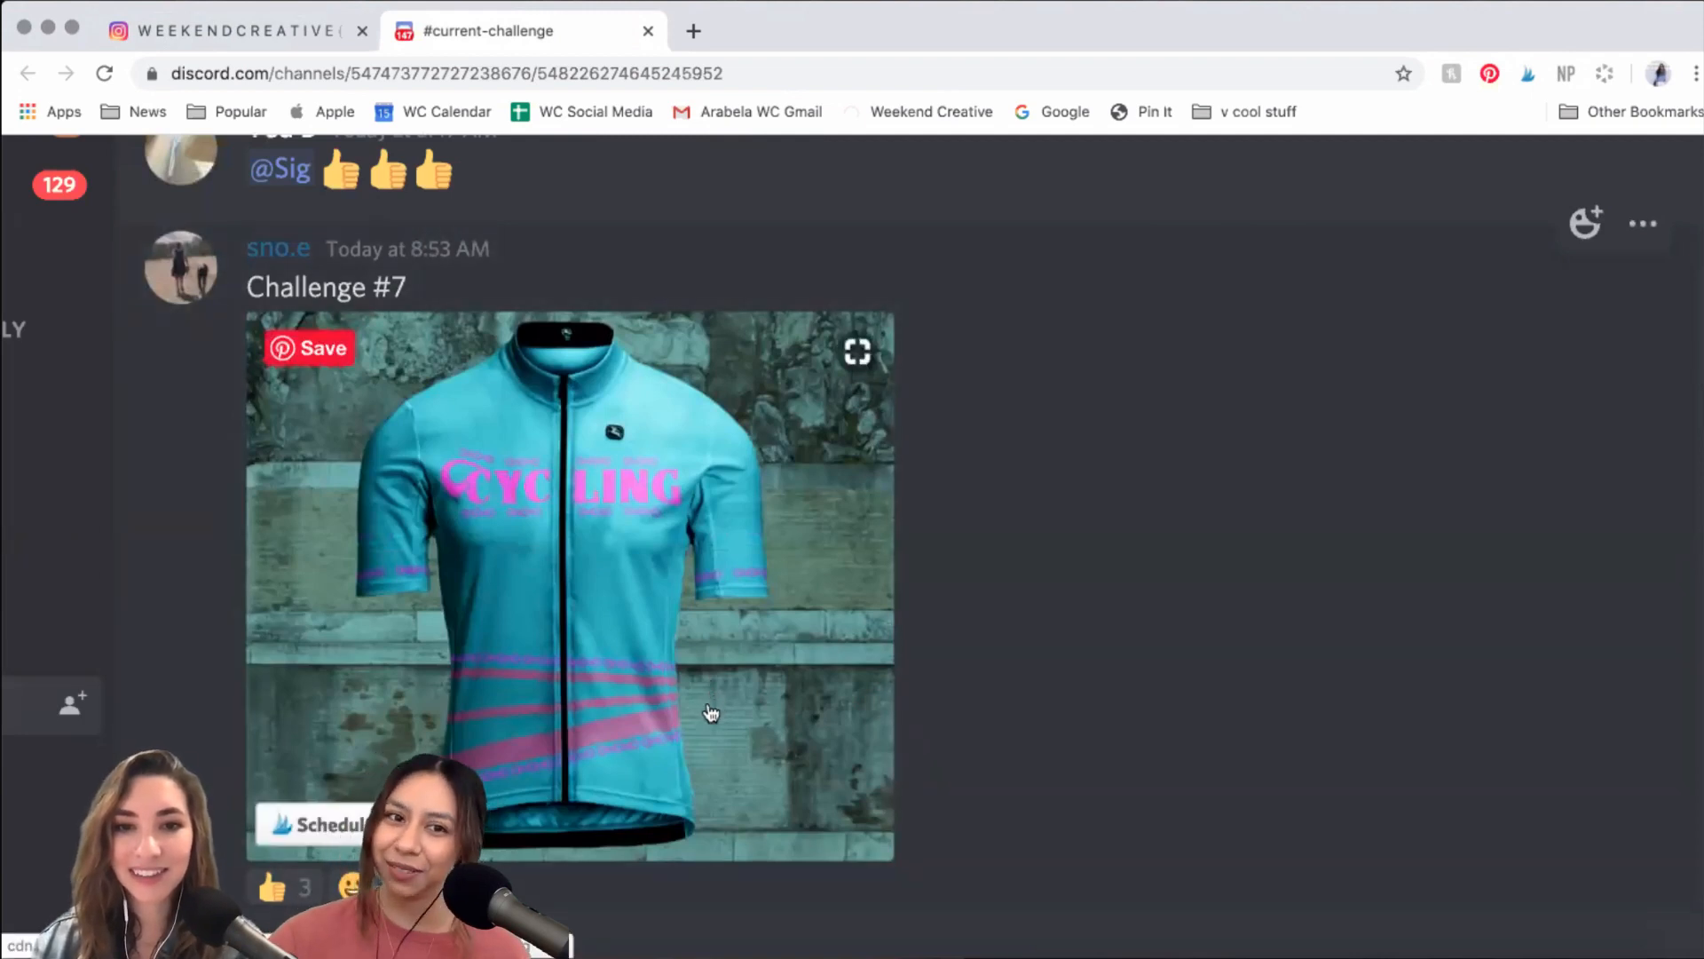
- Enlarge the black Watch Watersports shirt in the "Day 7 - Rash Guard Design" post, examine its graphics, and return to the full channel view
scroll(997, 582, "up", 10)
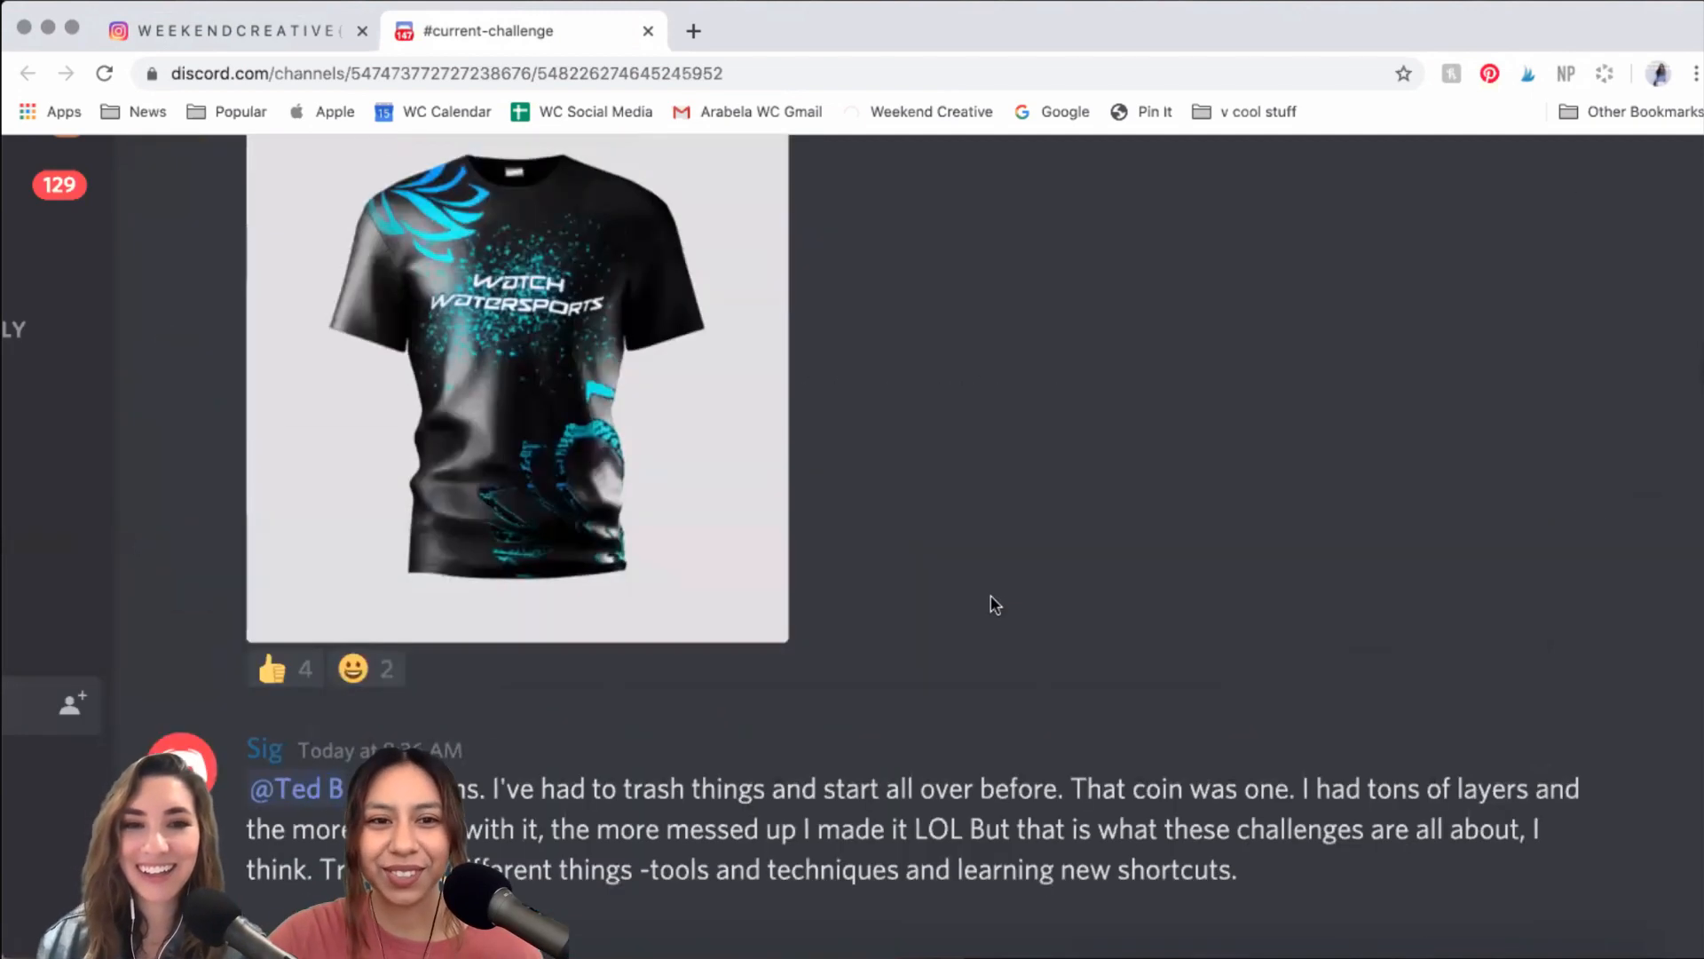
scroll(983, 611, "up", 3)
scroll(539, 497, "up", 1)
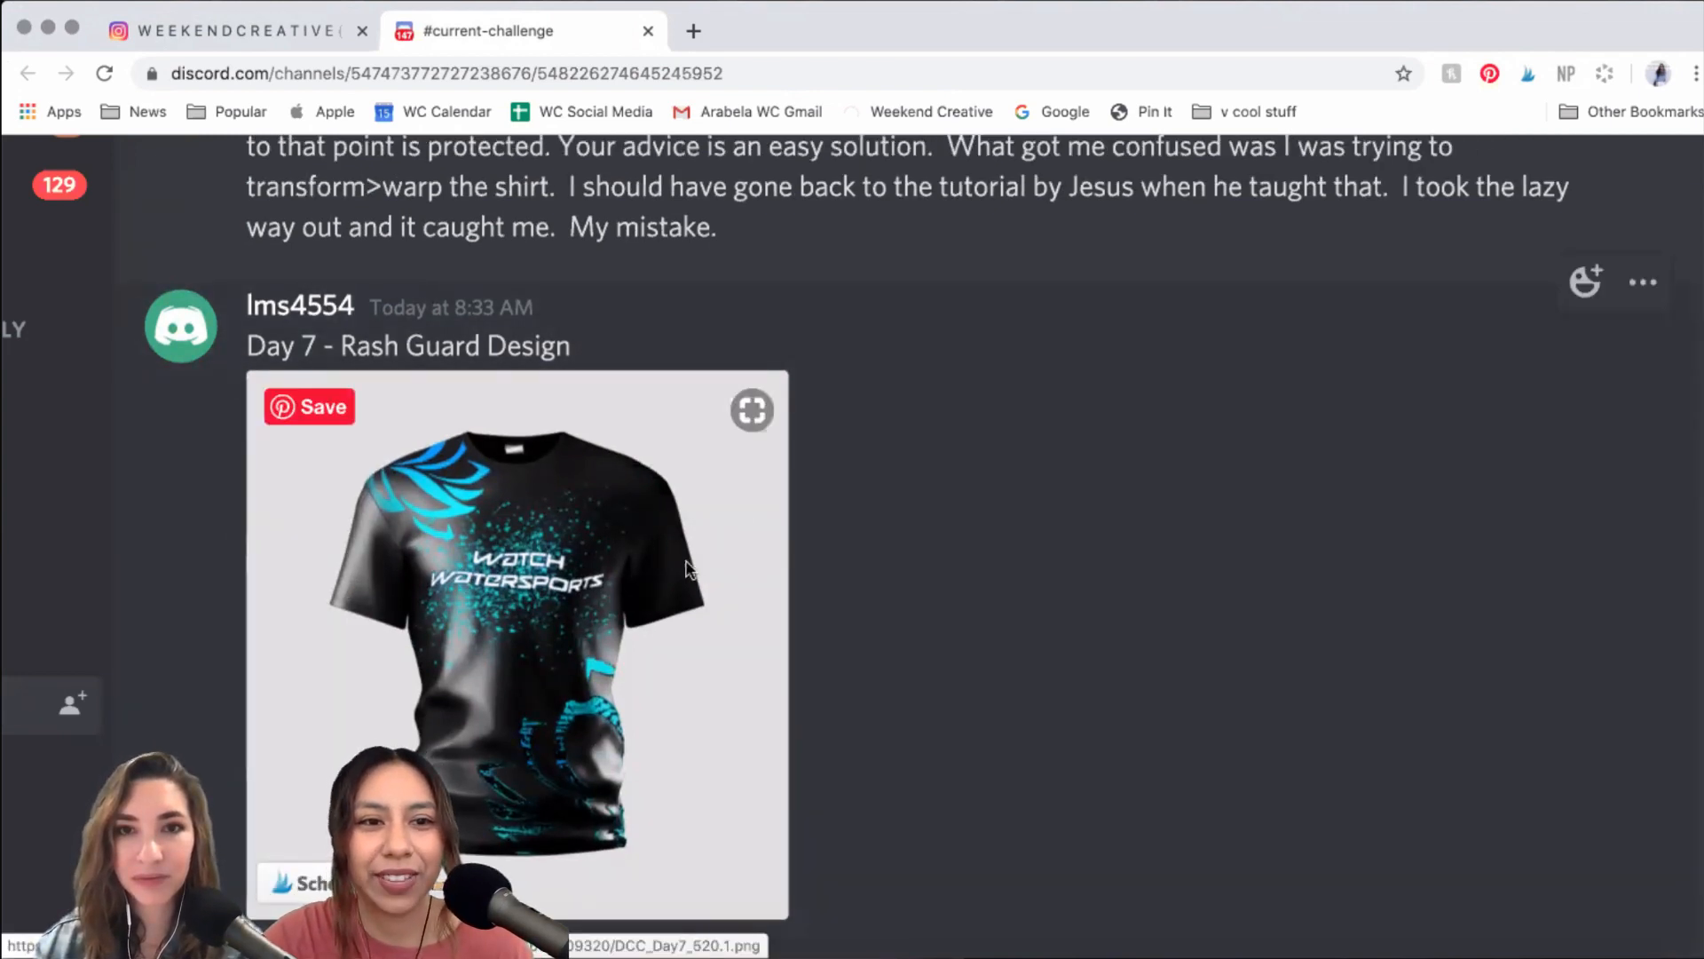
left_click(749, 566)
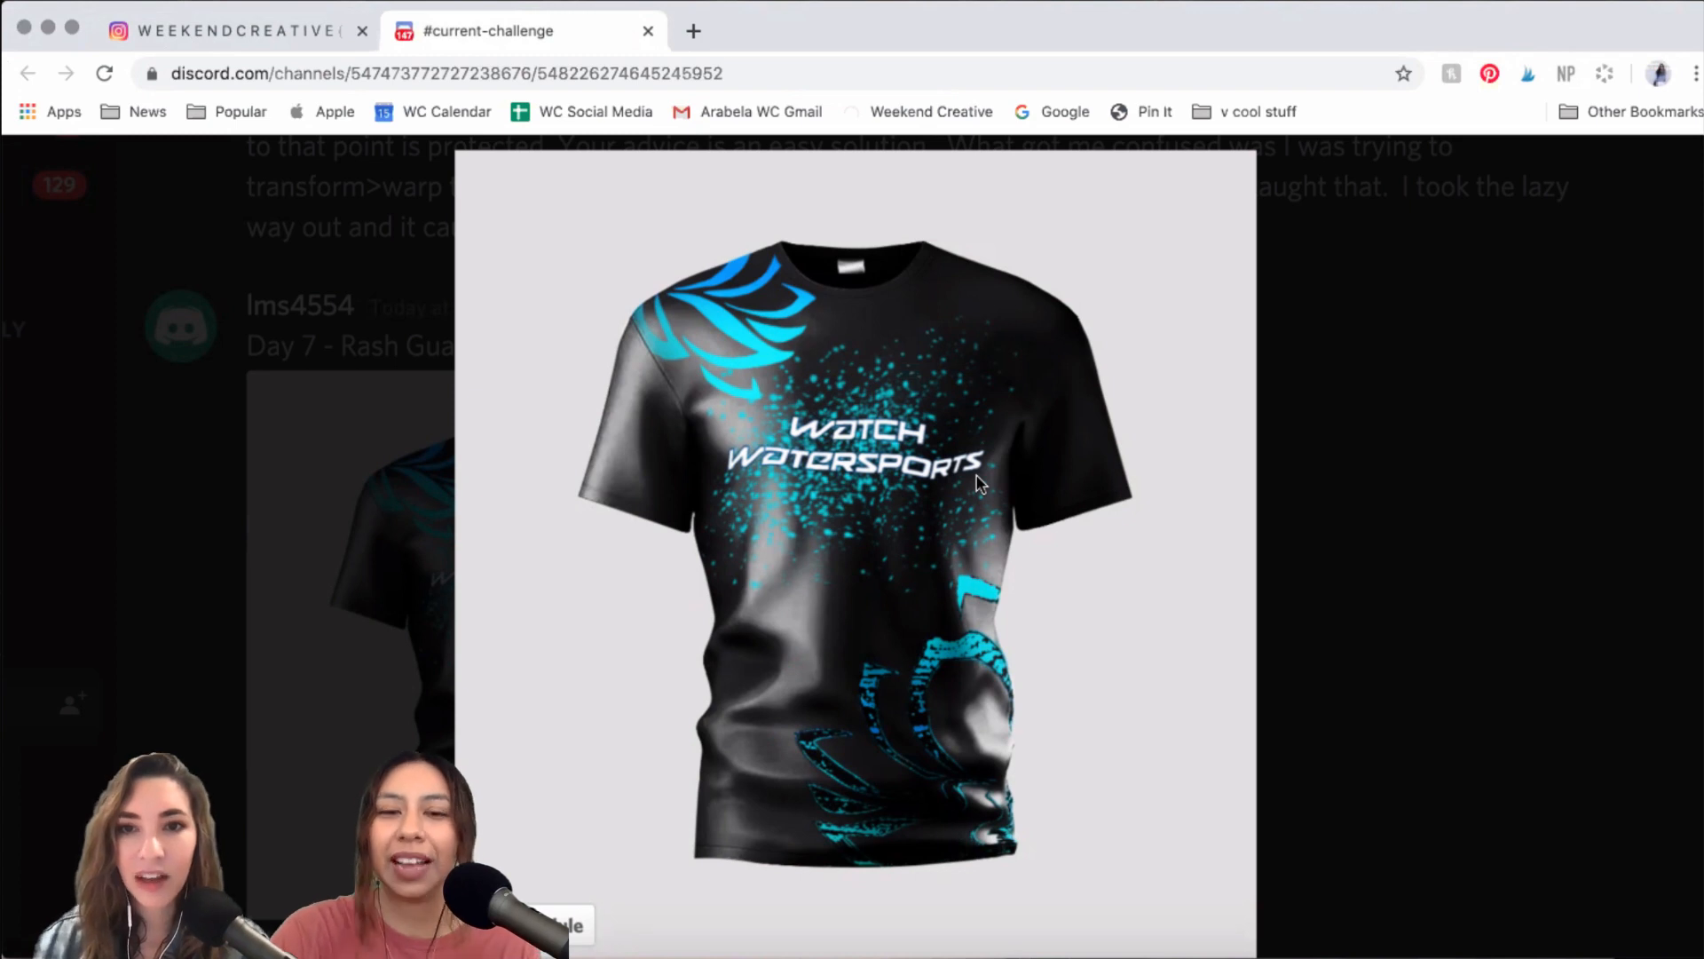
scroll(980, 484, "up", 3)
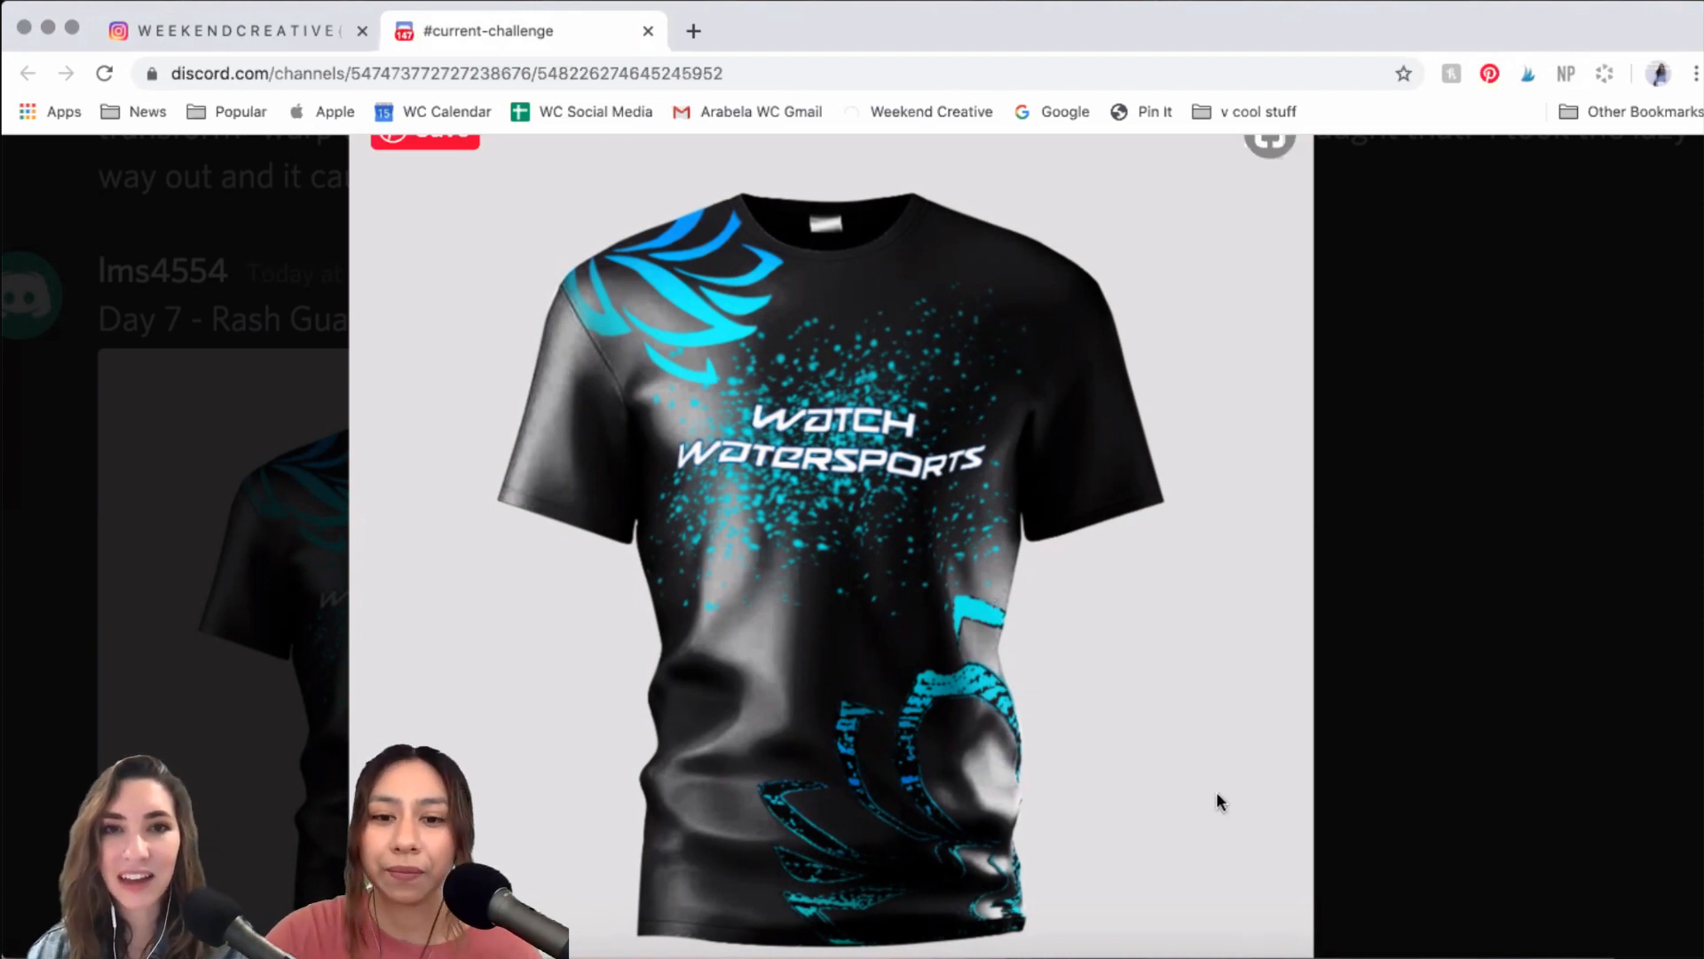
left_click(429, 632)
key("ctrl+minus")
key("ctrl+minus")
key("ctrl+minus")
key("ctrl+minus")
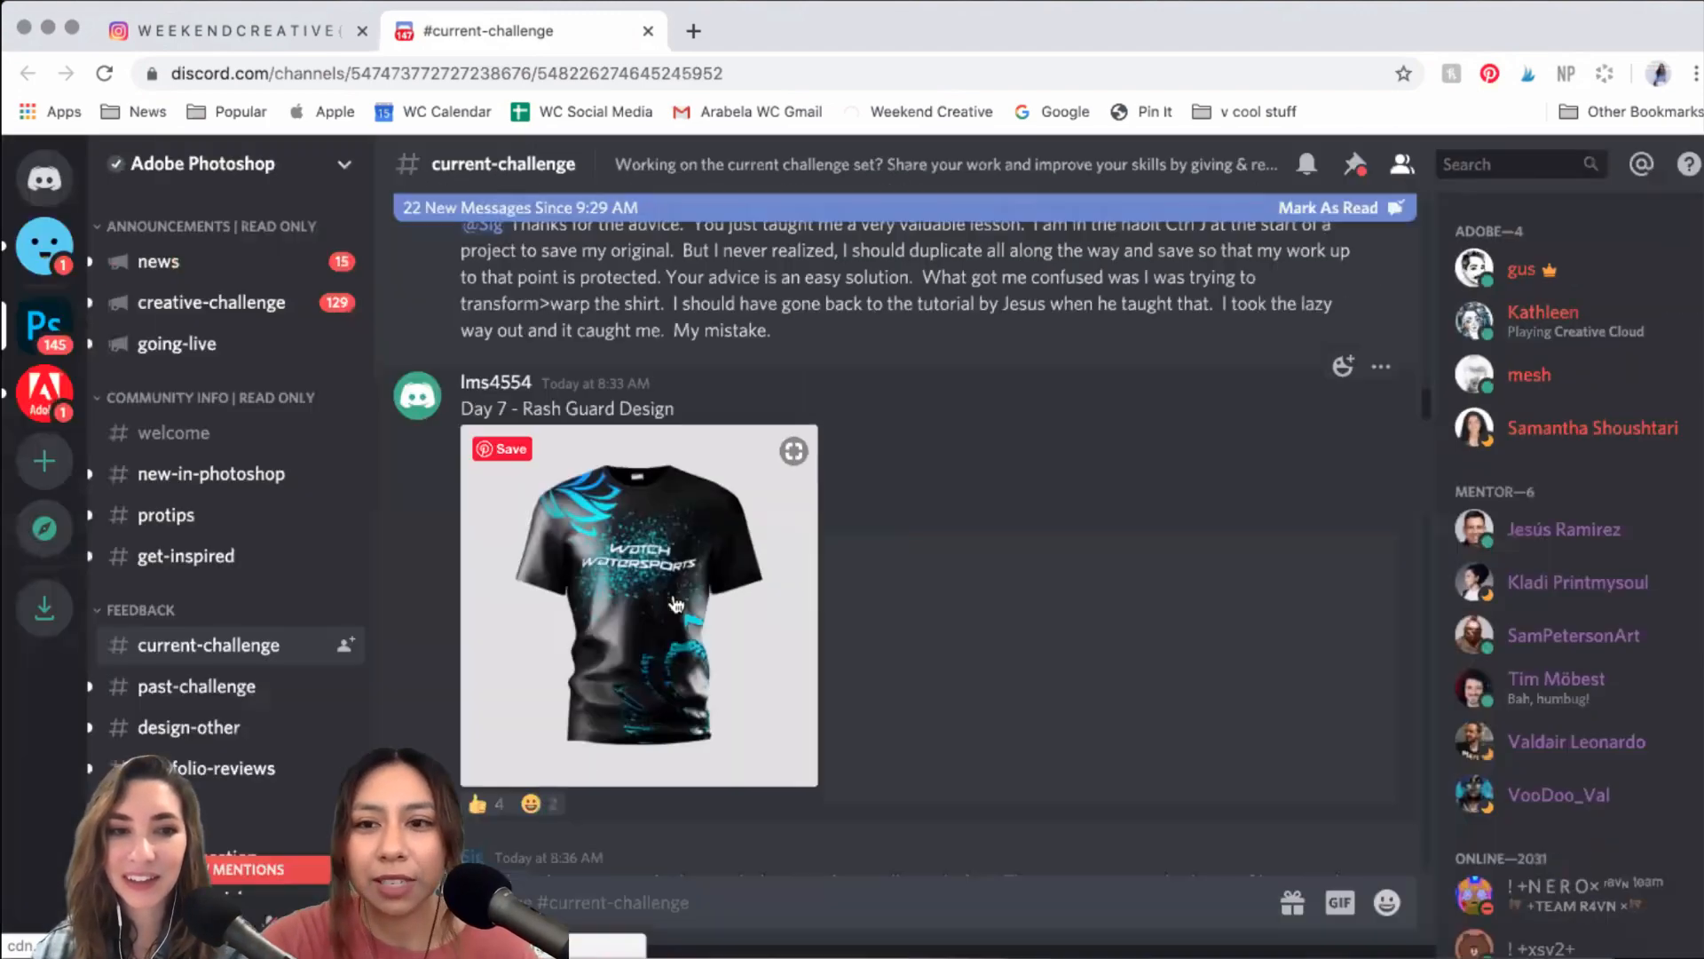
scroll(676, 603, "down", 1)
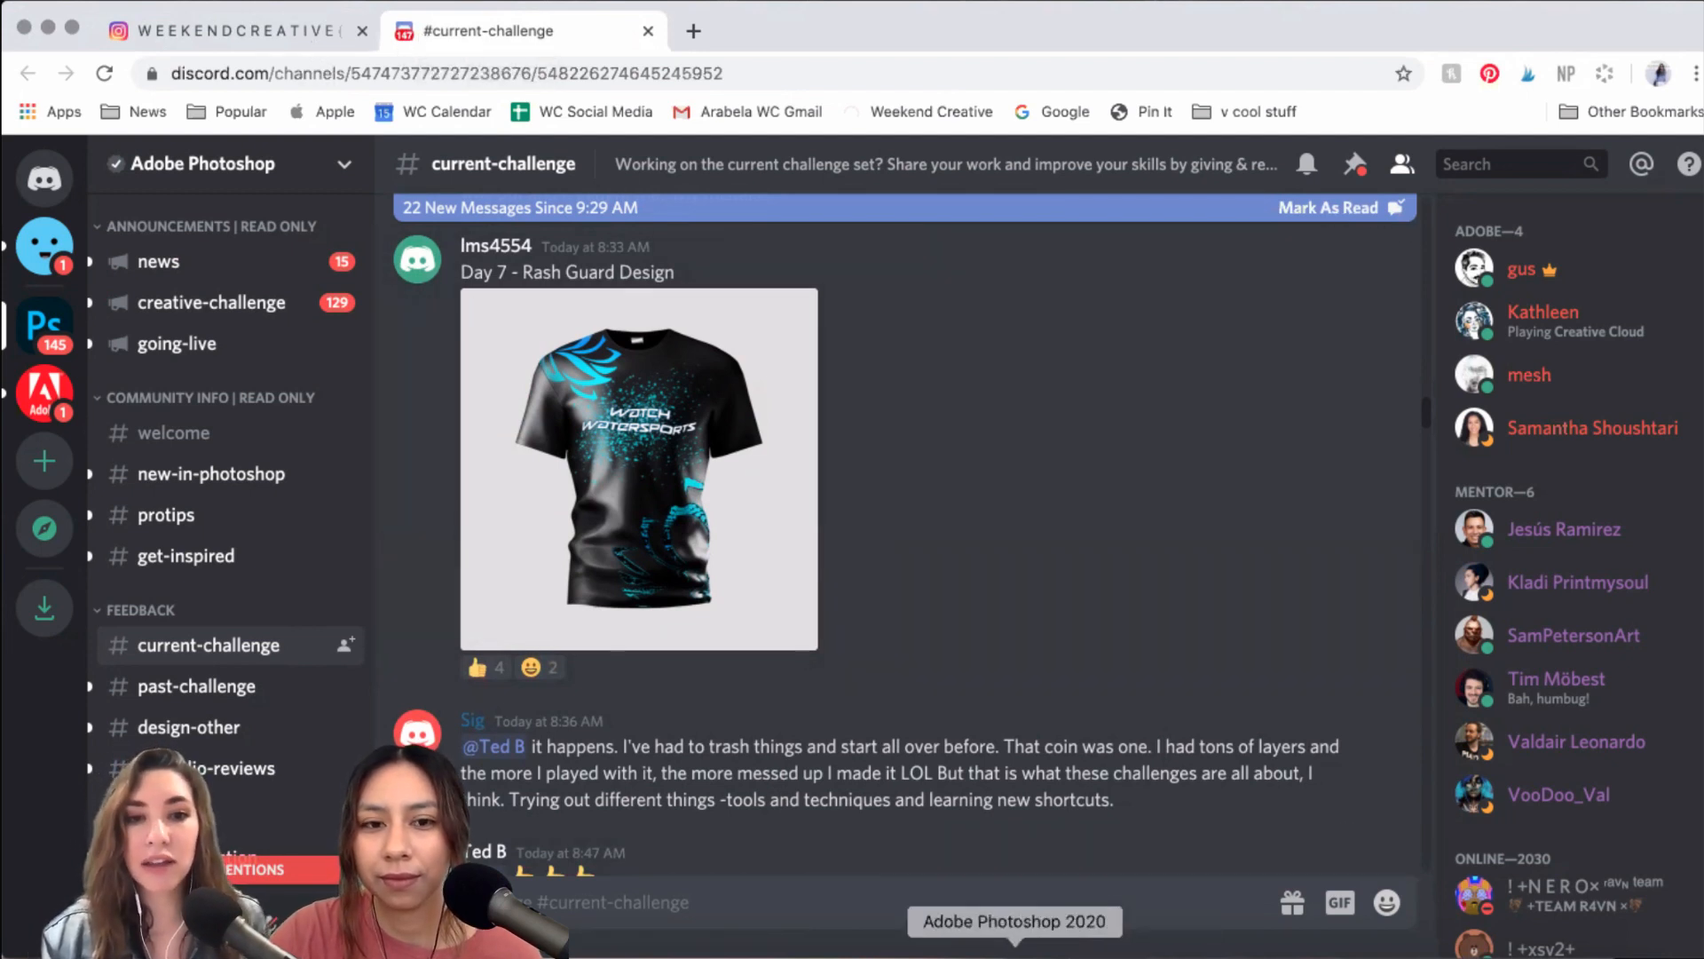
- Switch to Photoshop, look through the layer stack of the FINAL GIF file, and select the Base 1 layer
left_click(1014, 956)
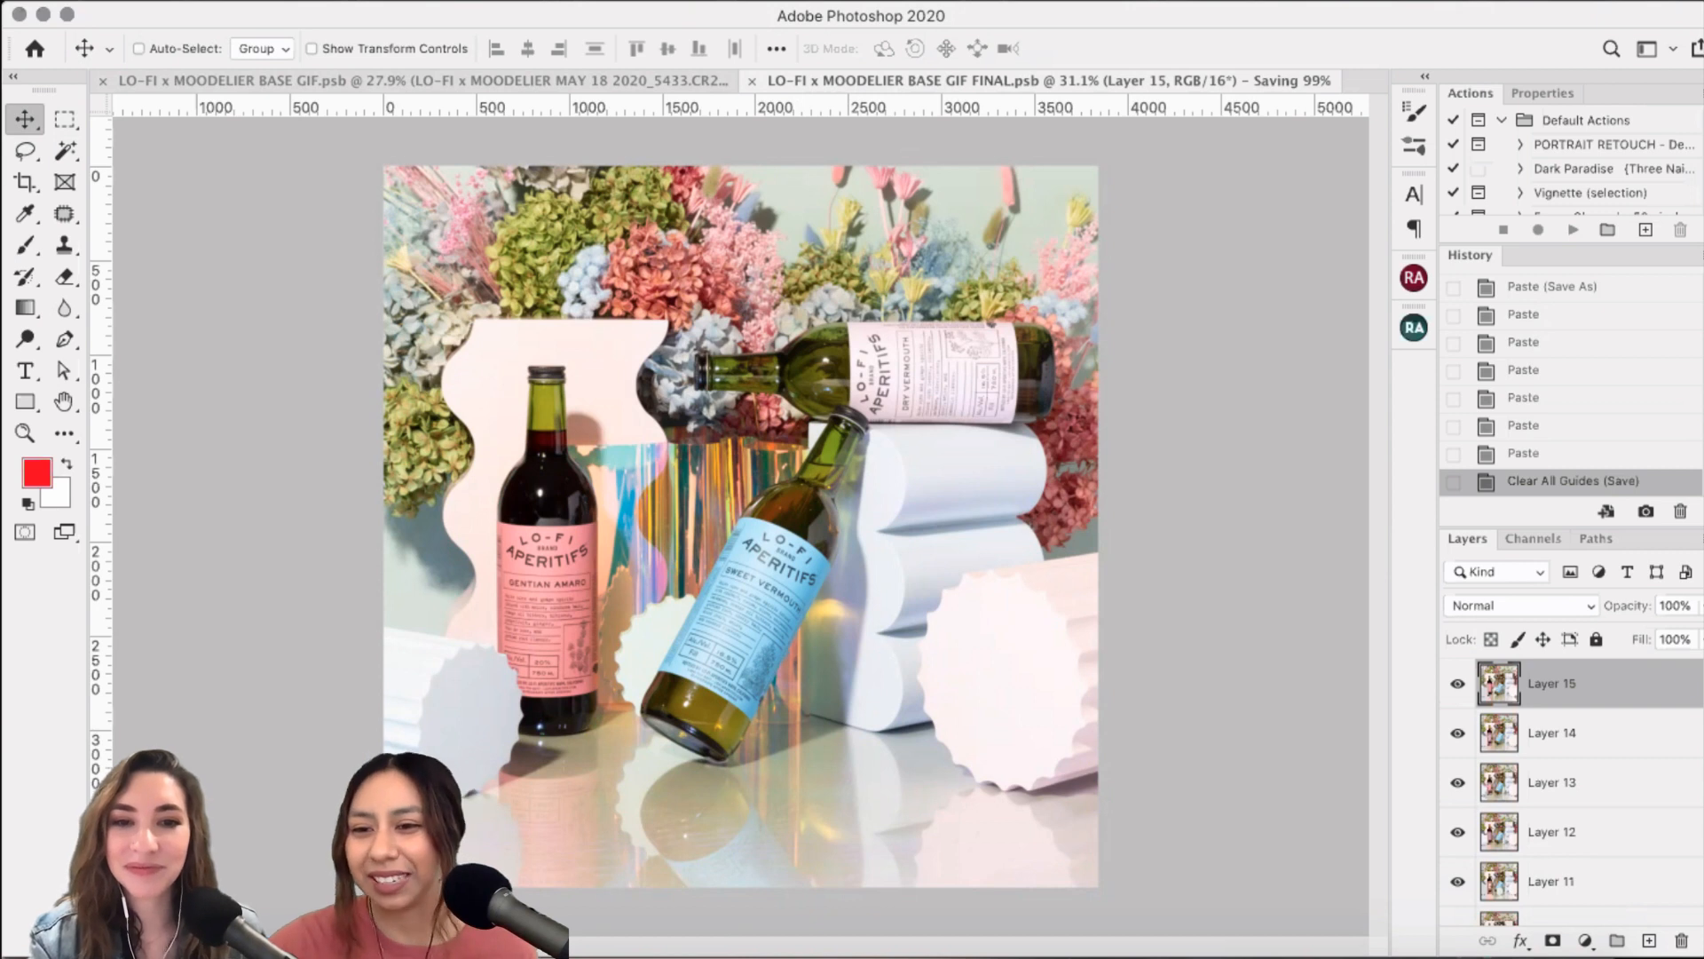
scroll(1502, 812, "down", 10)
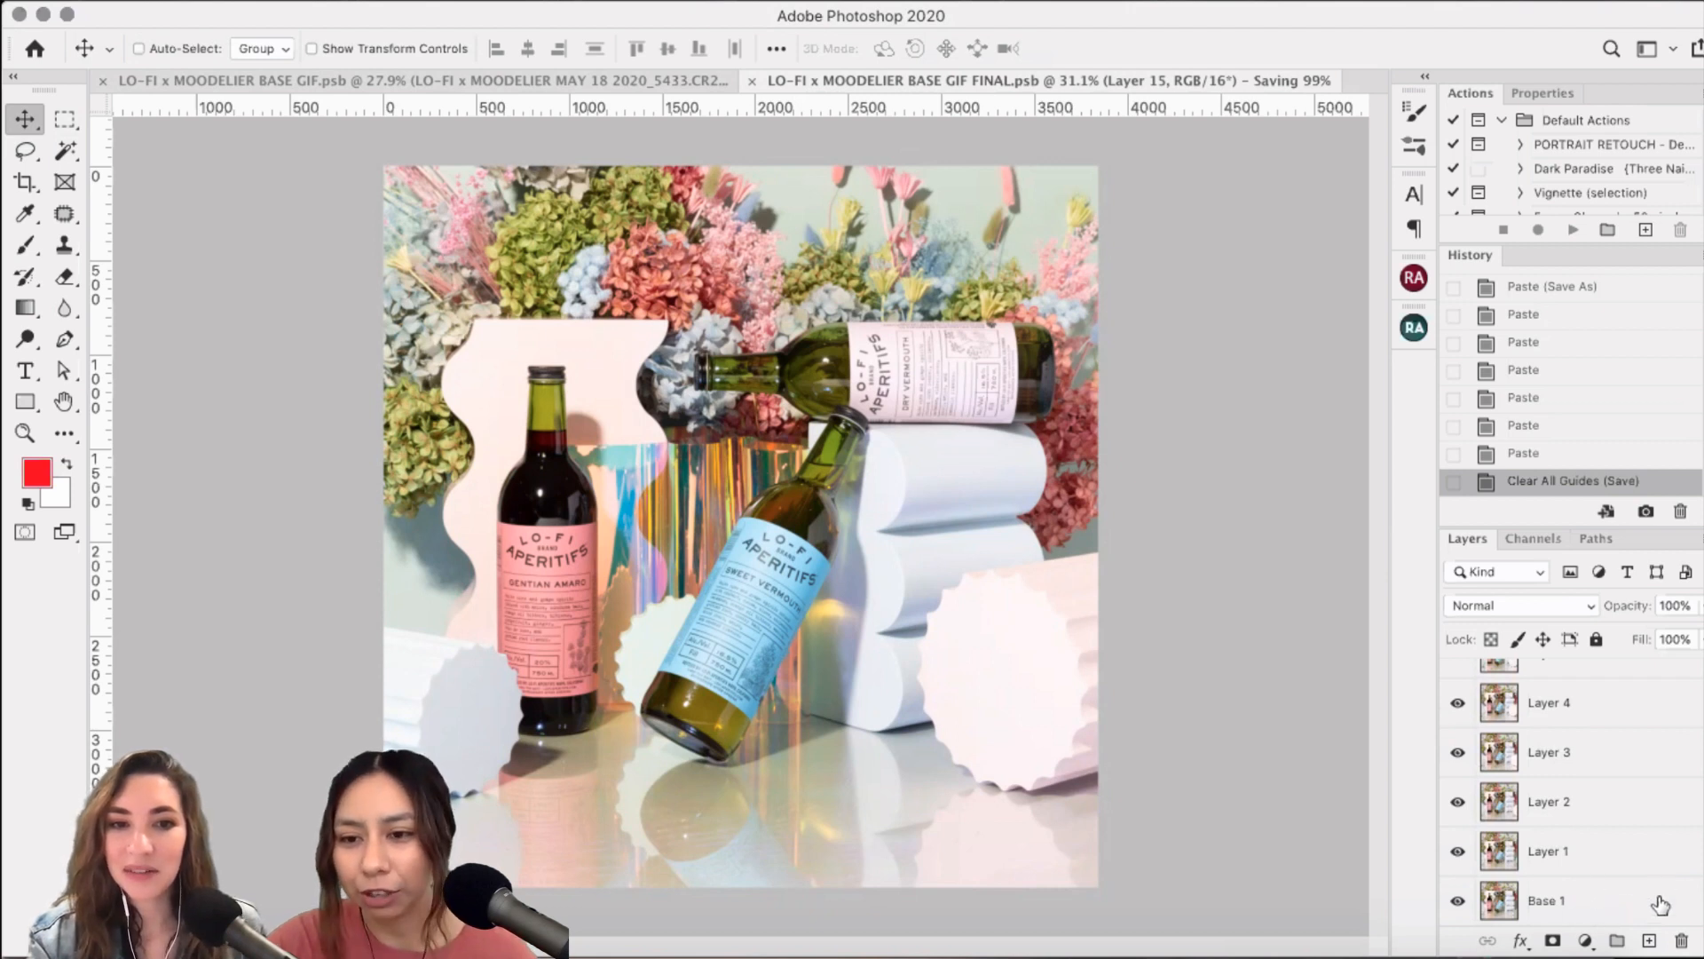
scroll(1571, 799, "up", 10)
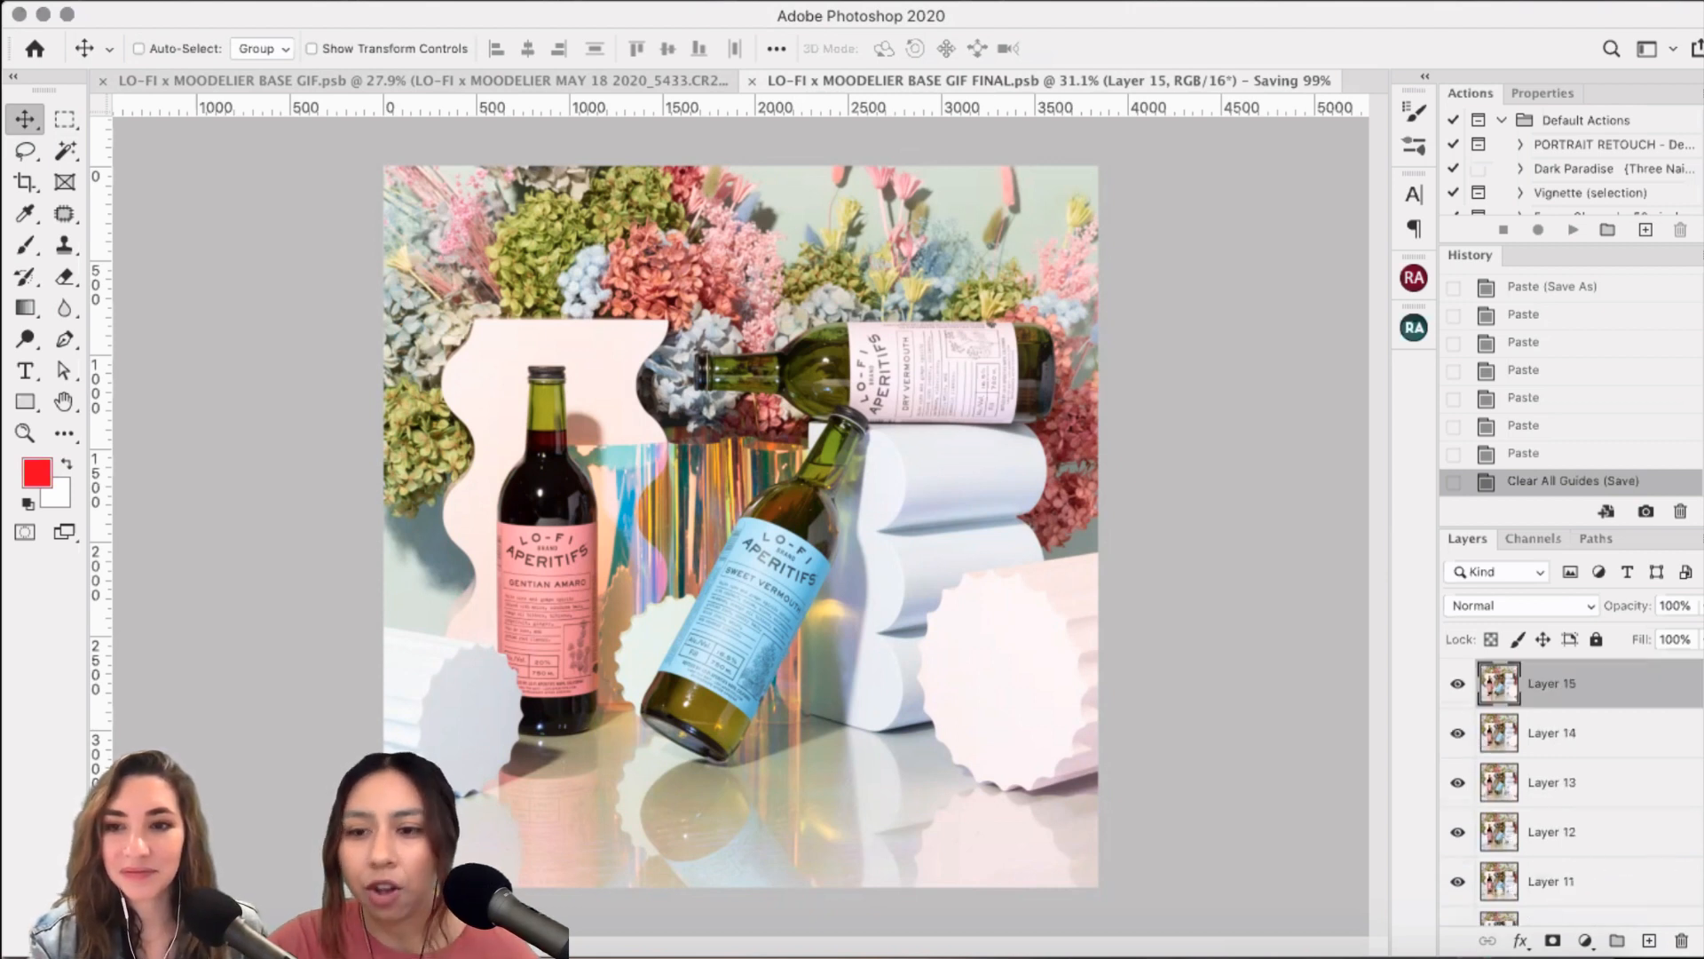
scroll(1500, 715, "down", 10)
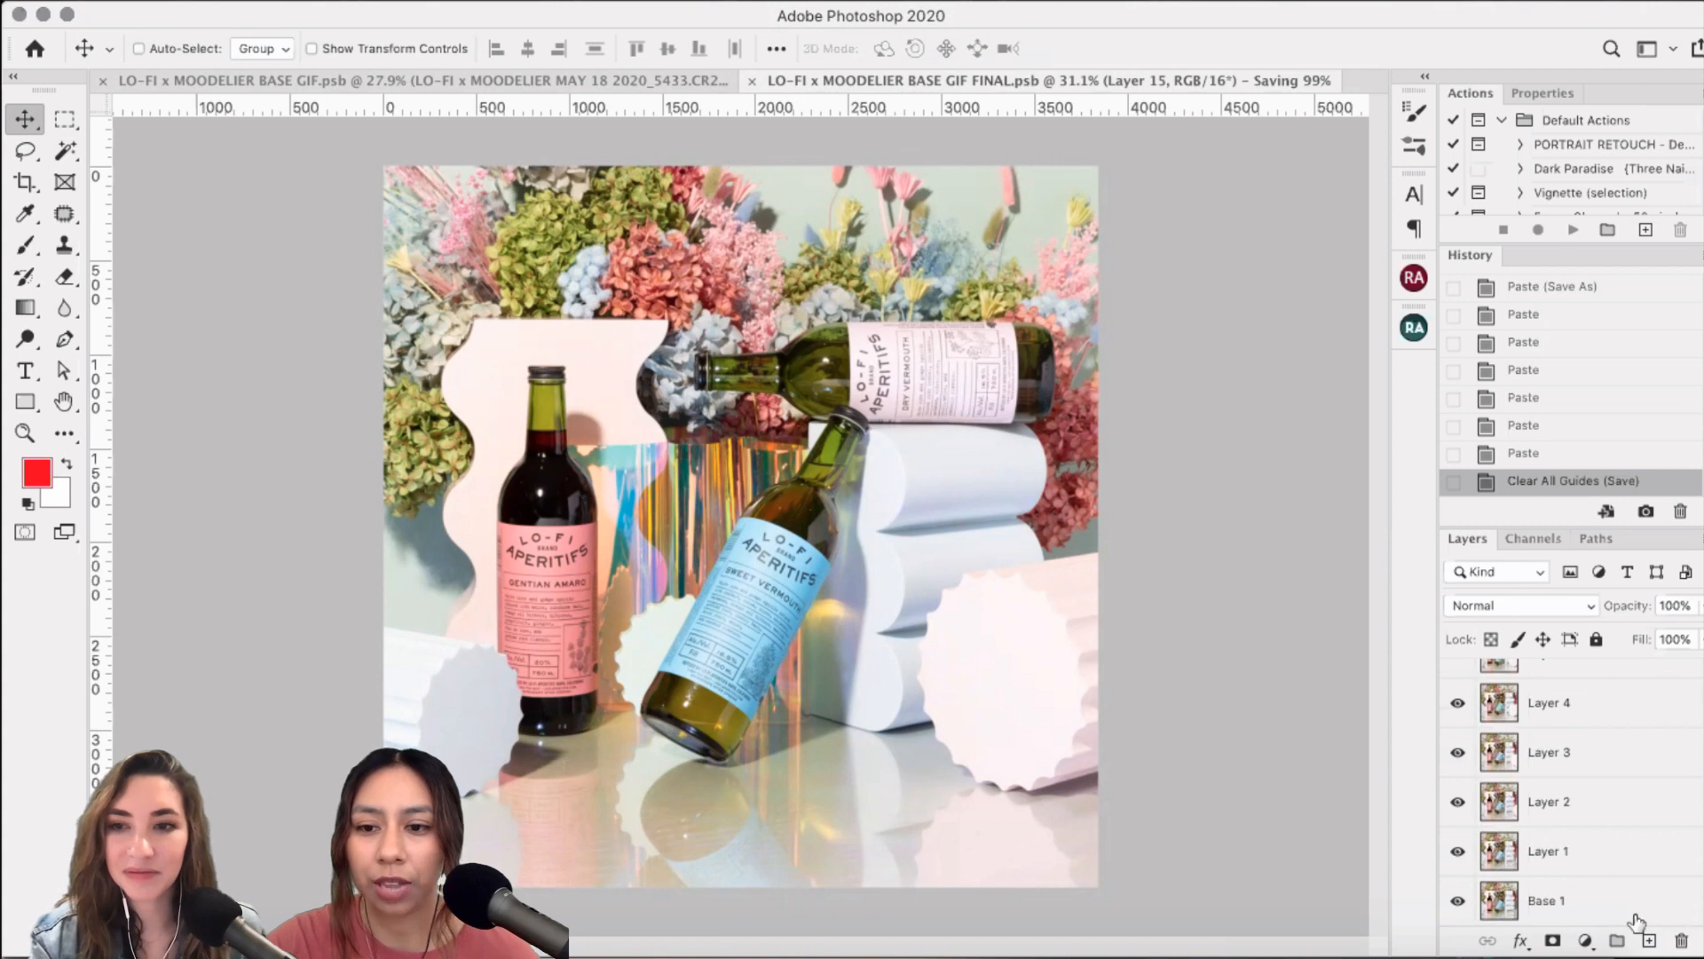
left_click(1582, 899)
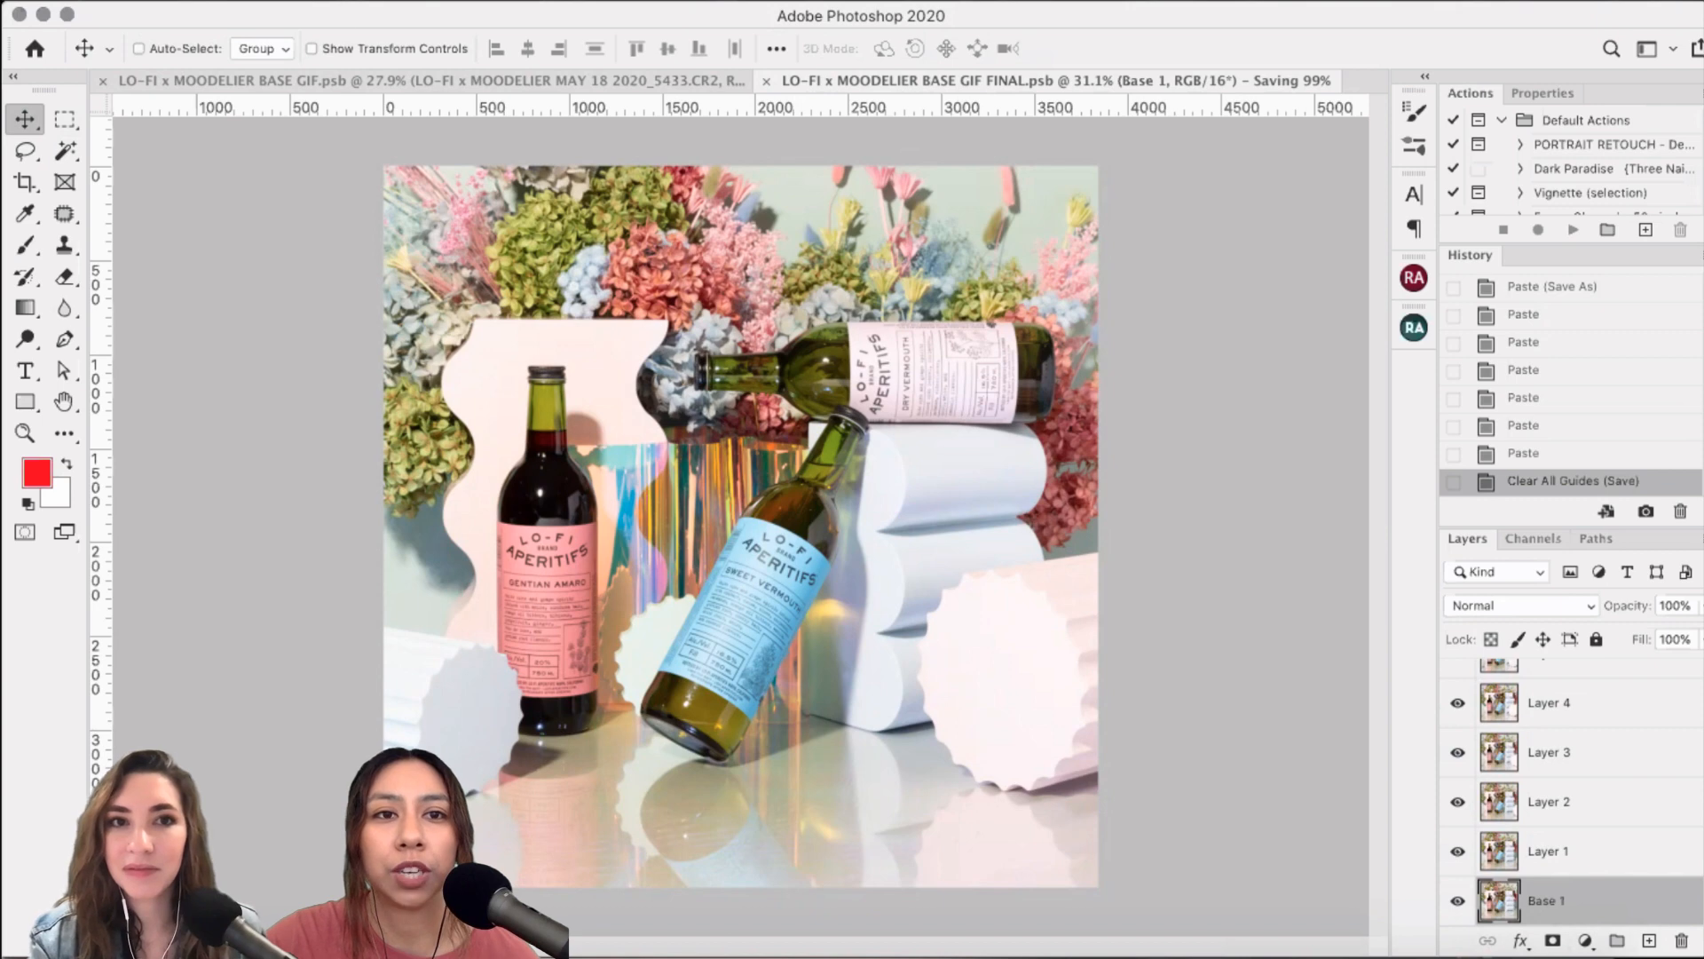
- Show the Timeline and create a frame animation in the FINAL GIF file, checking the layer stack
left_click(733, 1)
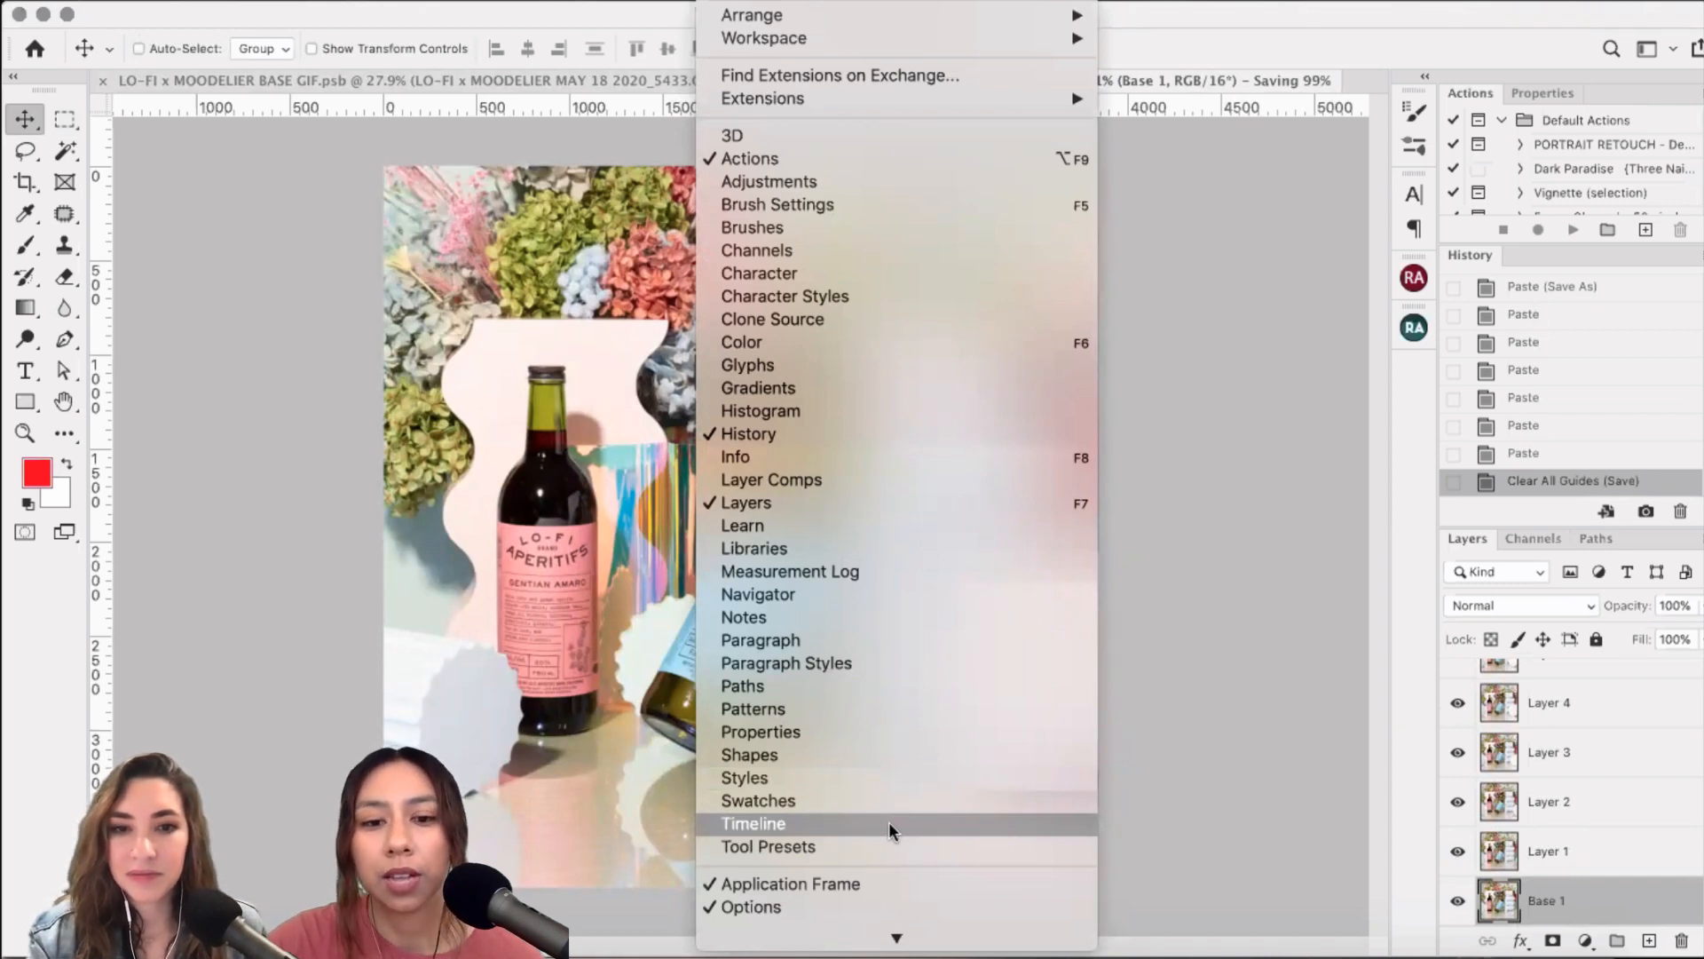
left_click(892, 826)
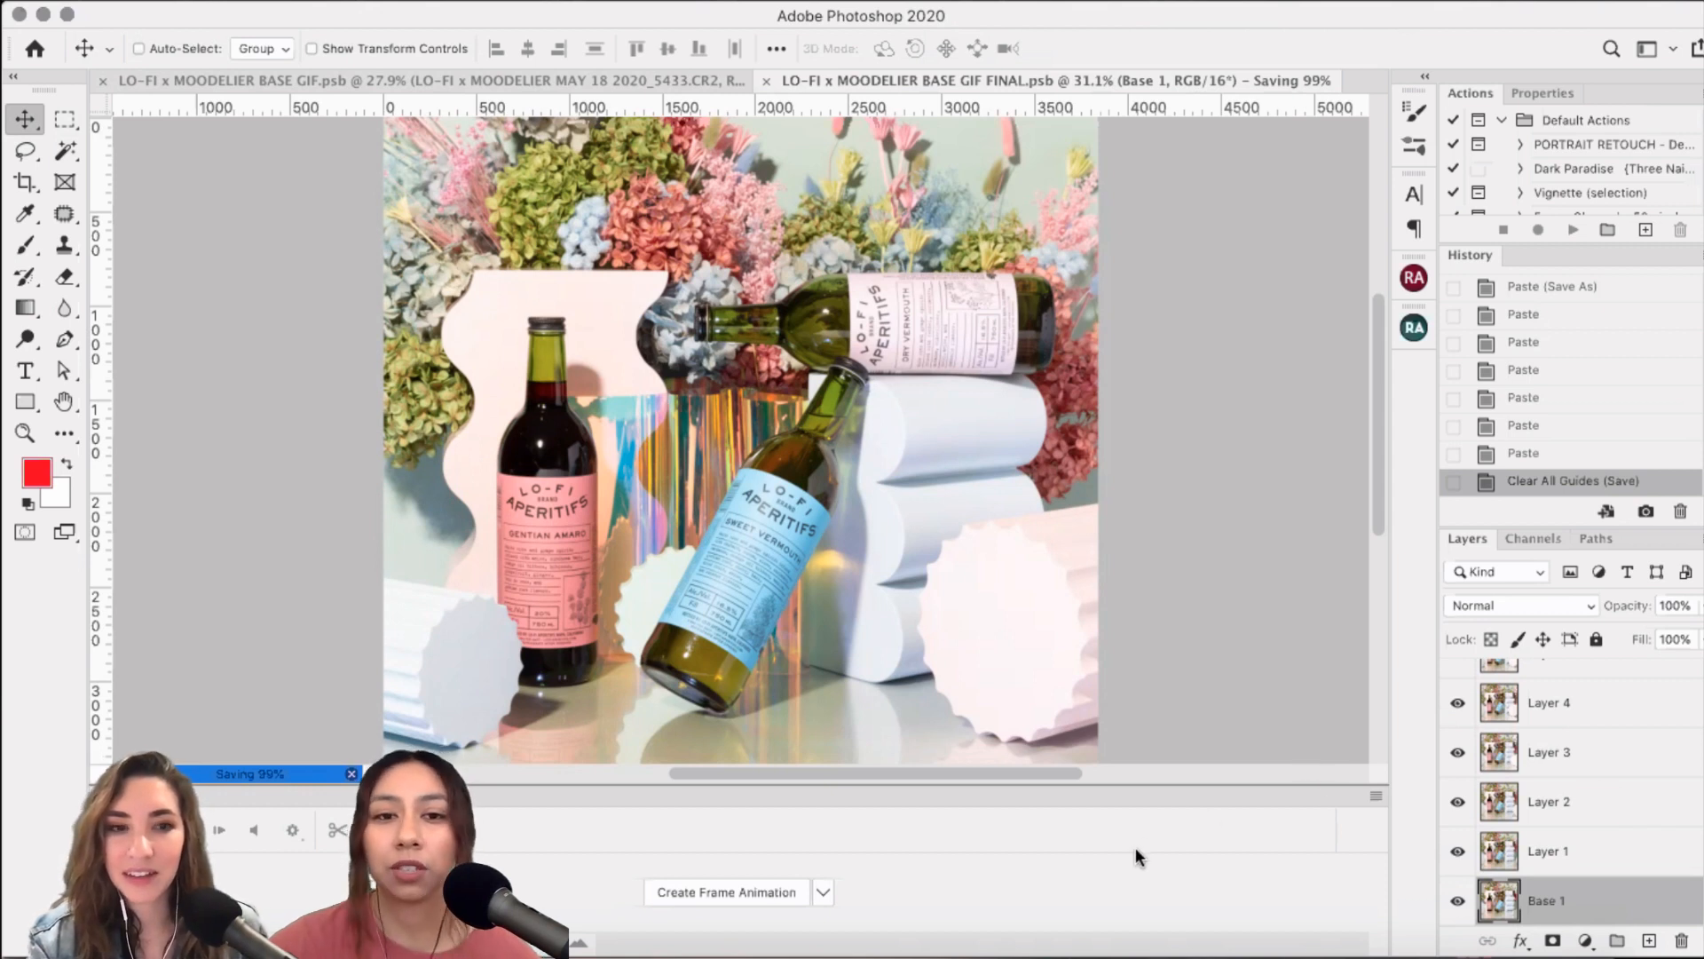
left_click(772, 891)
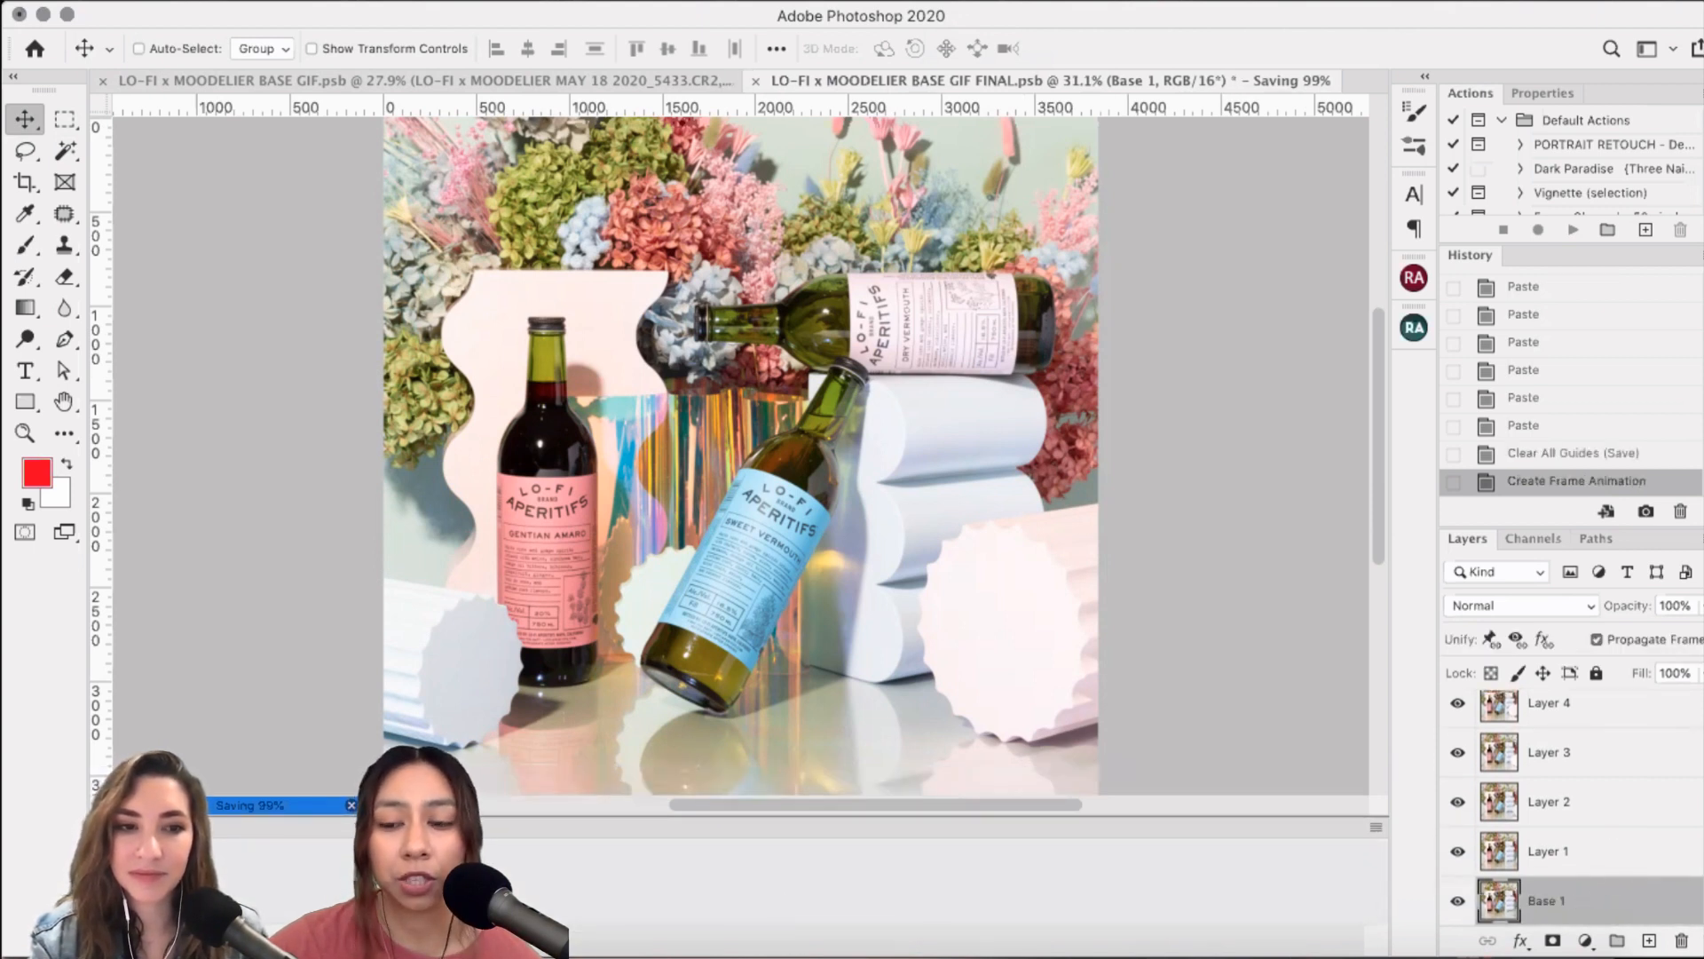
scroll(1589, 843, "up", 3)
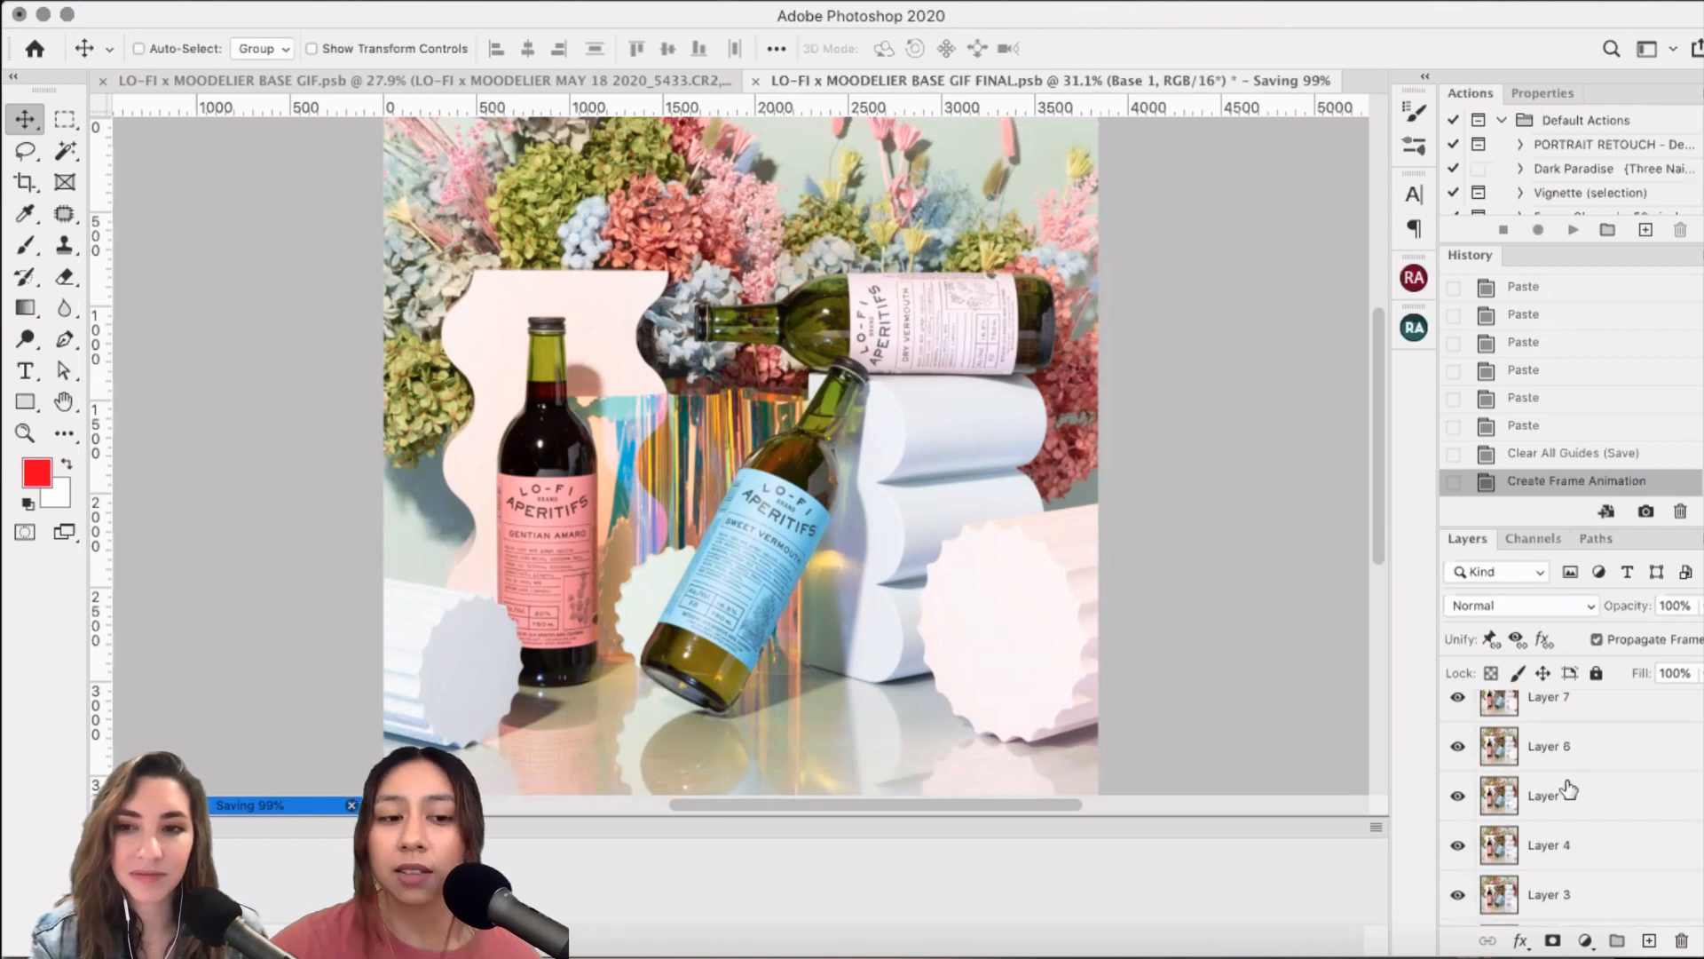
scroll(1547, 788, "down", 3)
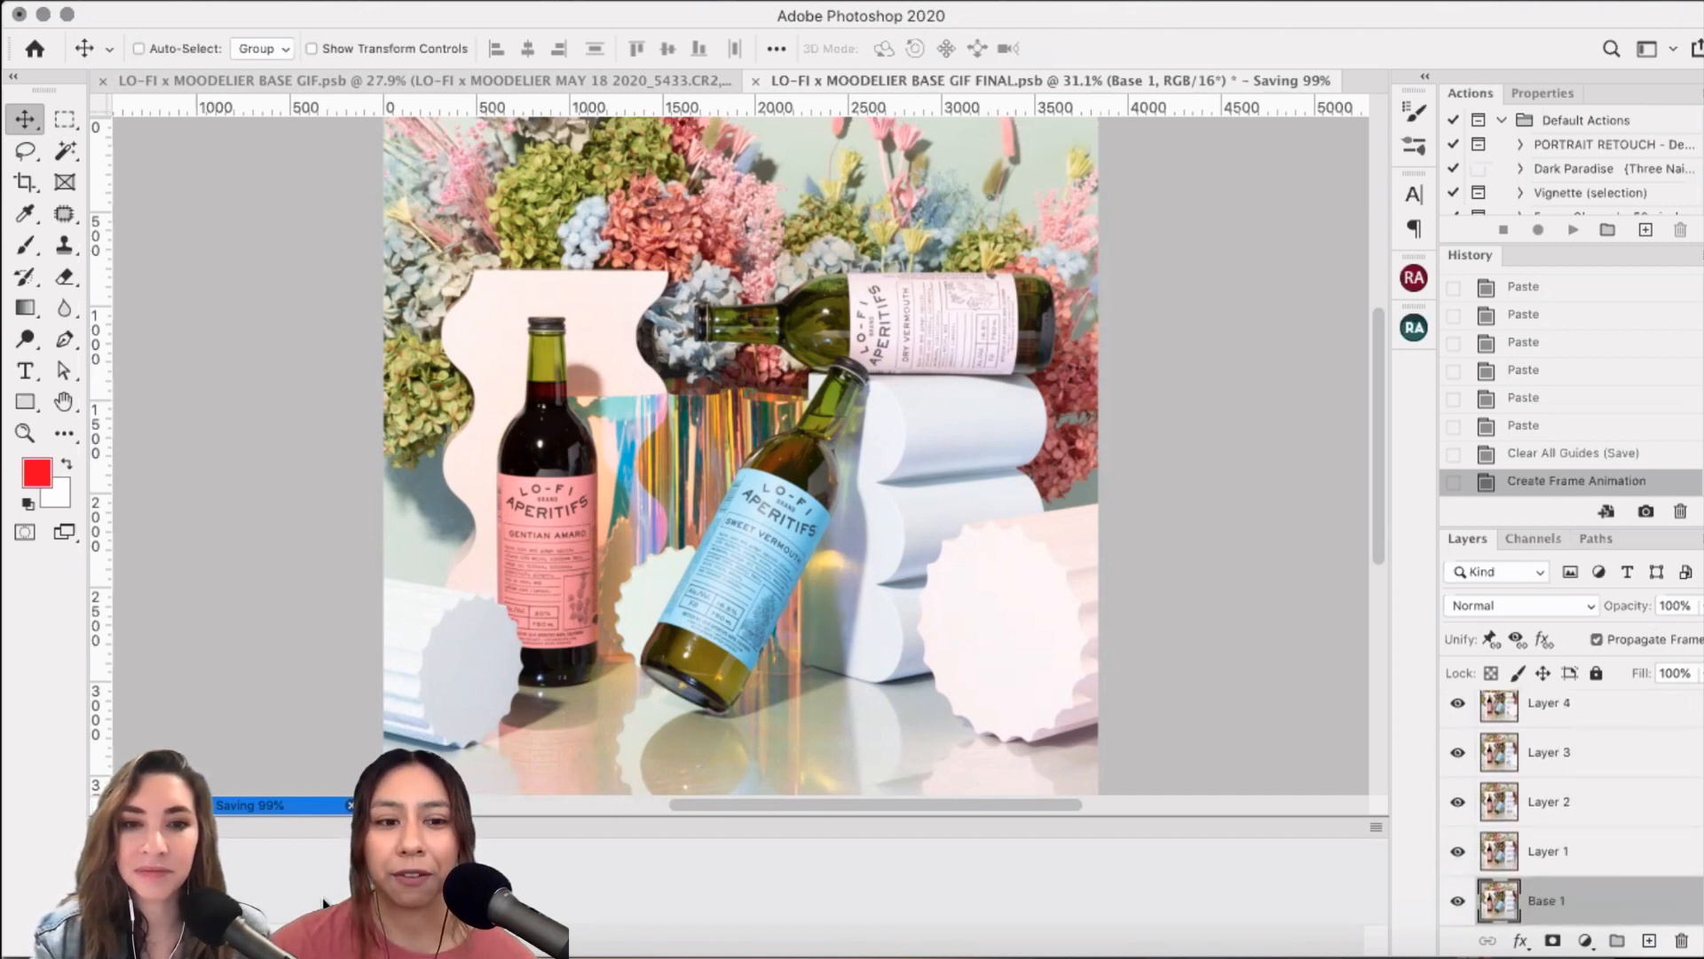
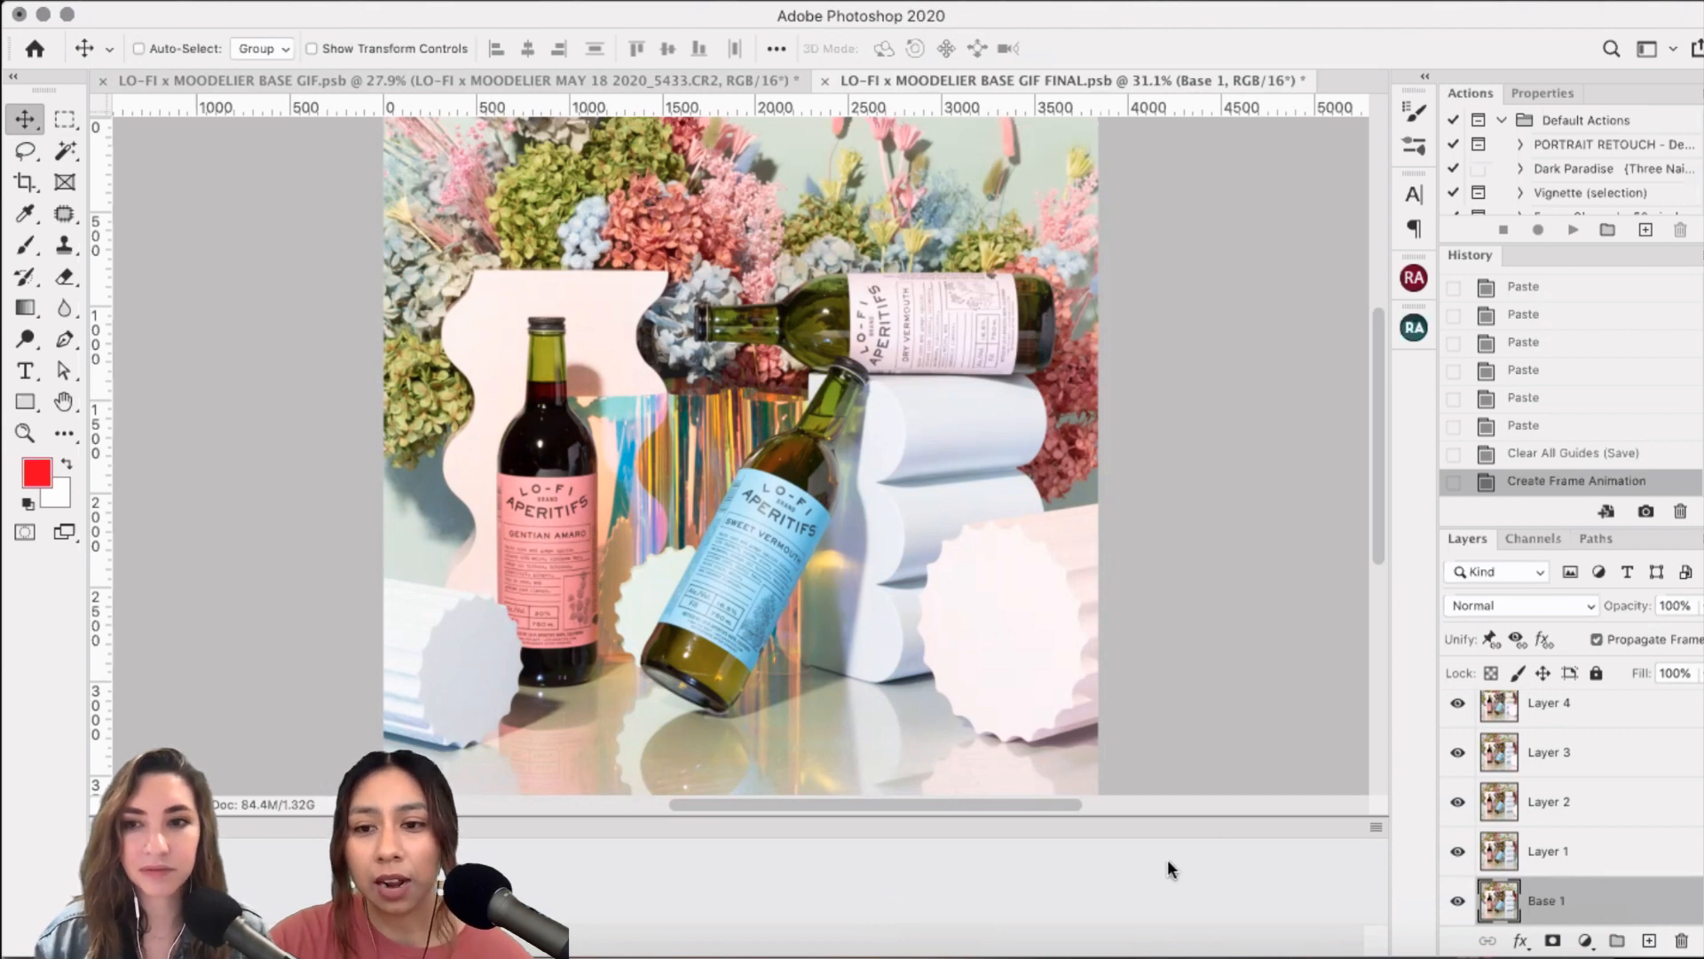
- Make animation frames from all the layers of the FINAL GIF file
left_click(1376, 828)
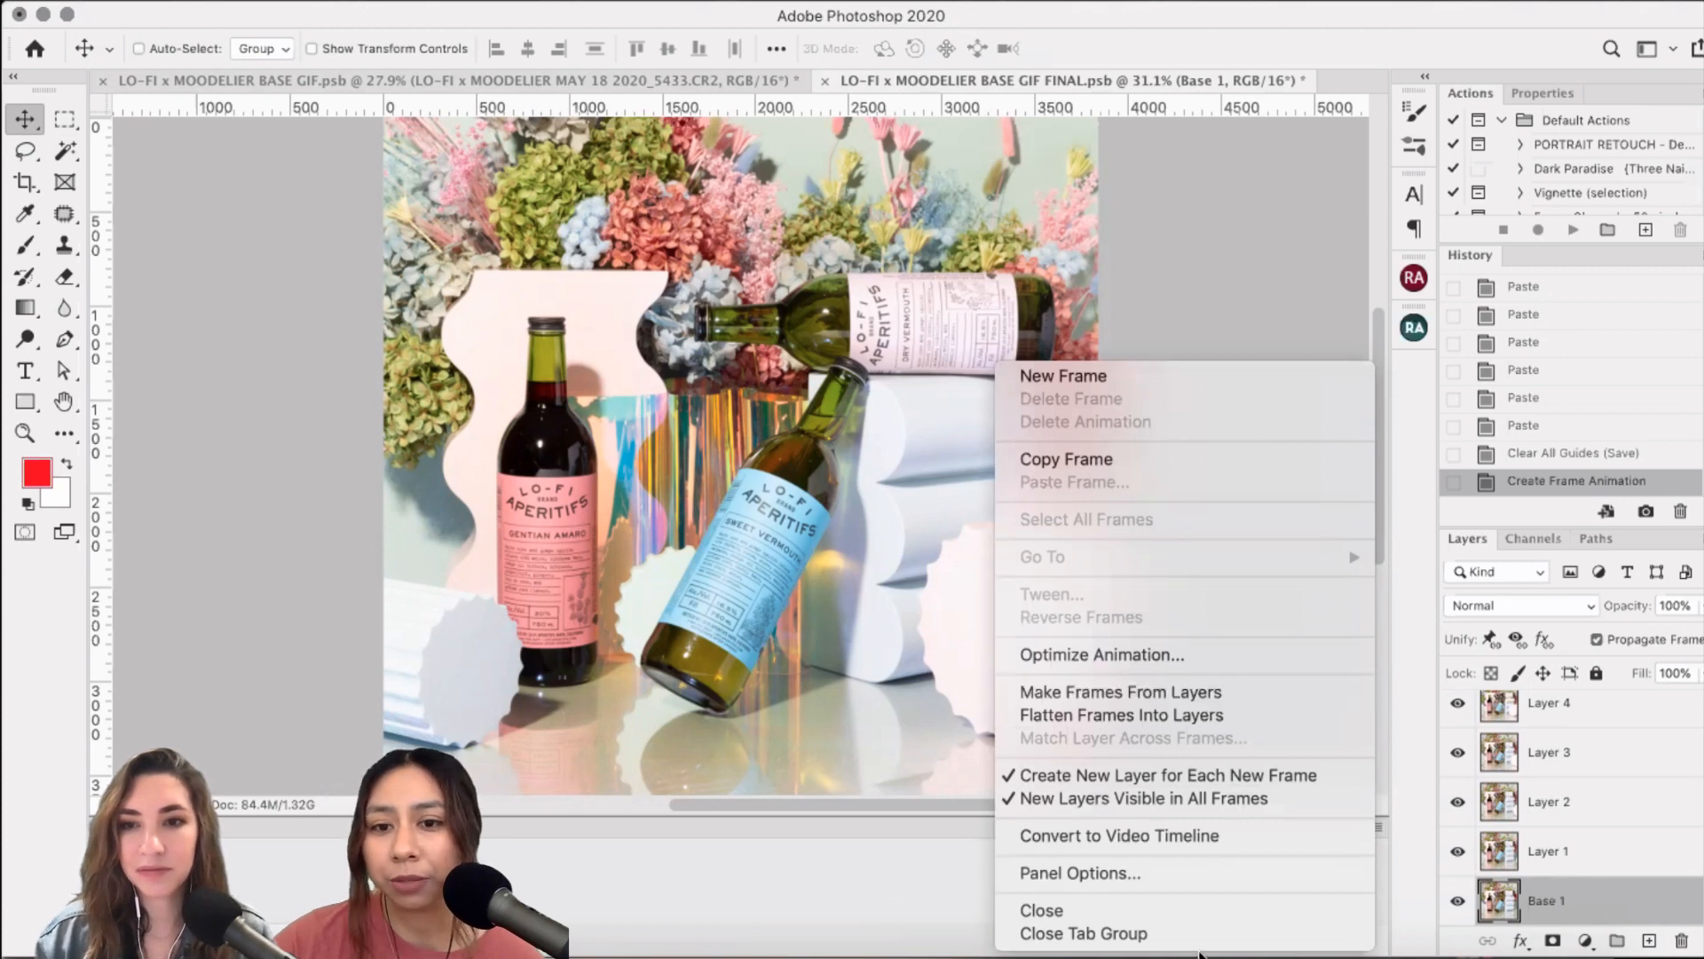
left_click(1175, 690)
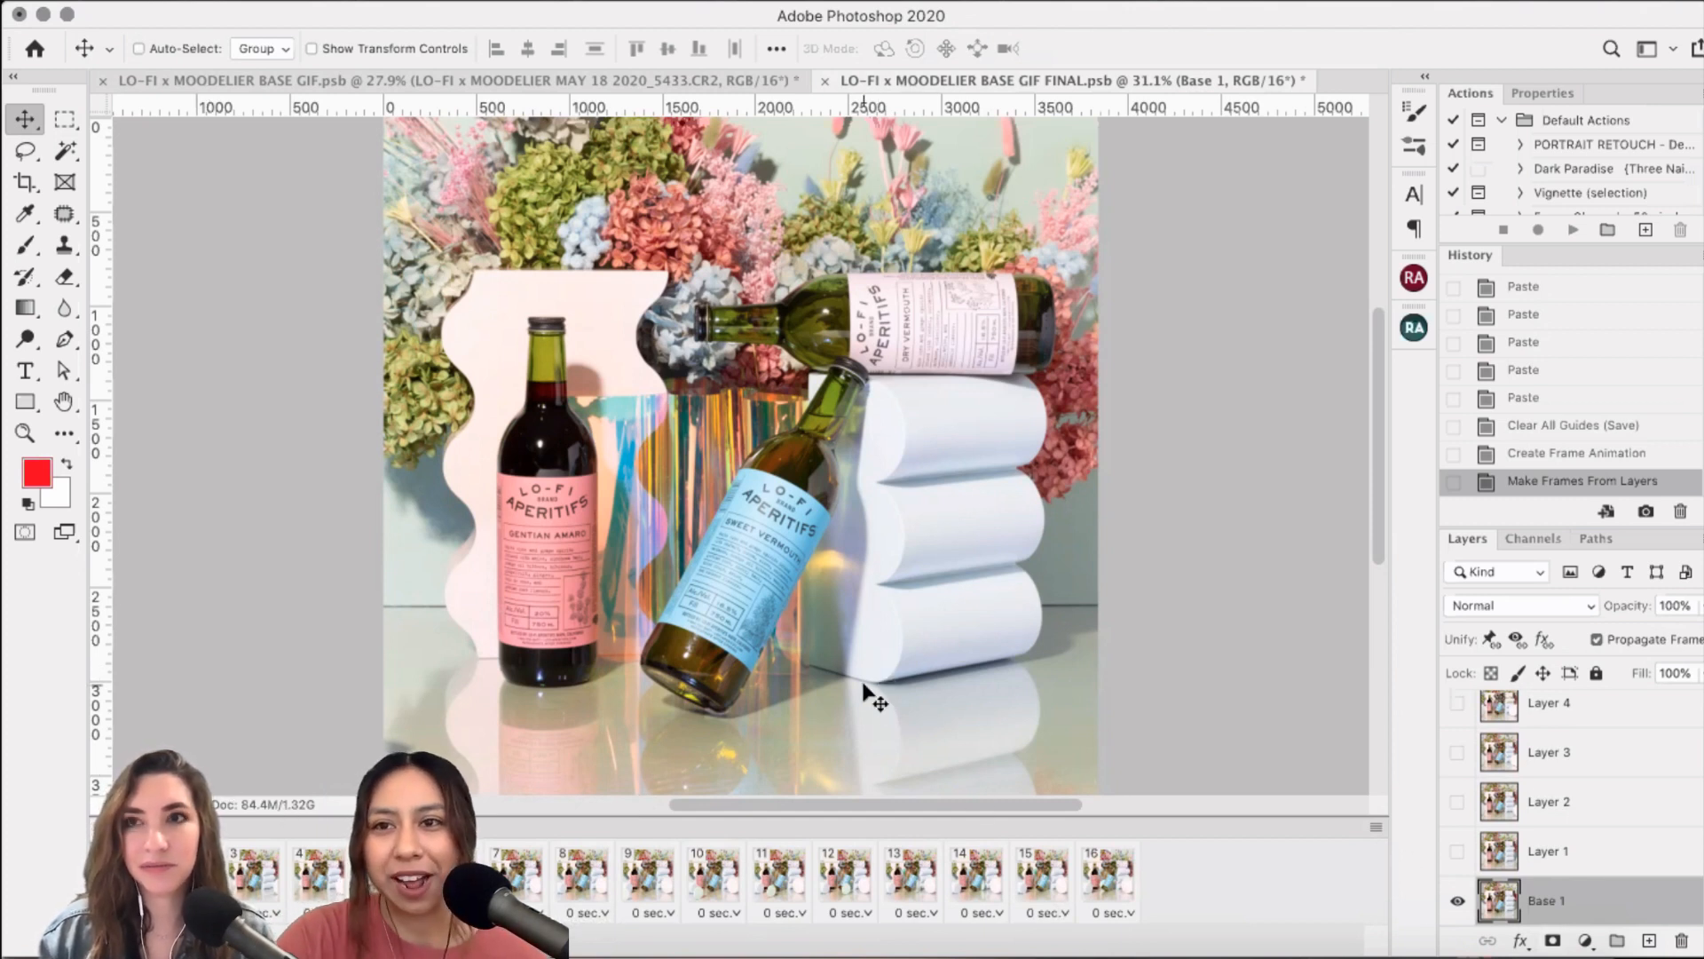
scroll(690, 508, "down", 1)
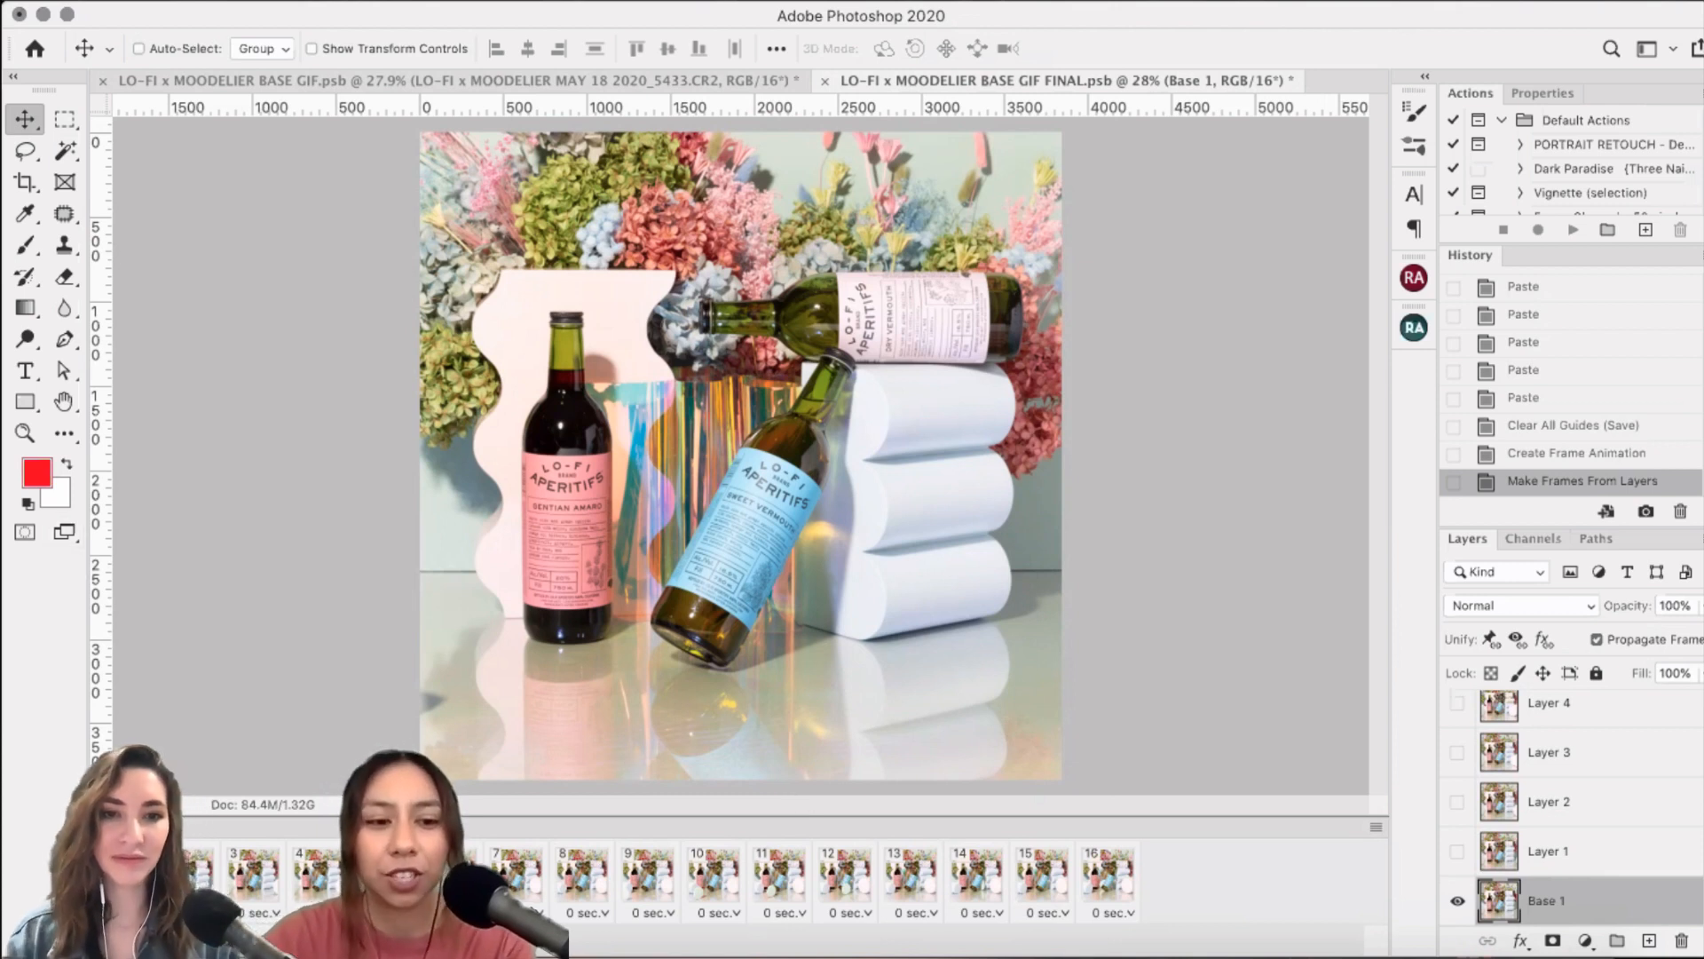
- Select all 16 animation frames and set their delay to 0.3 seconds
left_click(1097, 887, "shift")
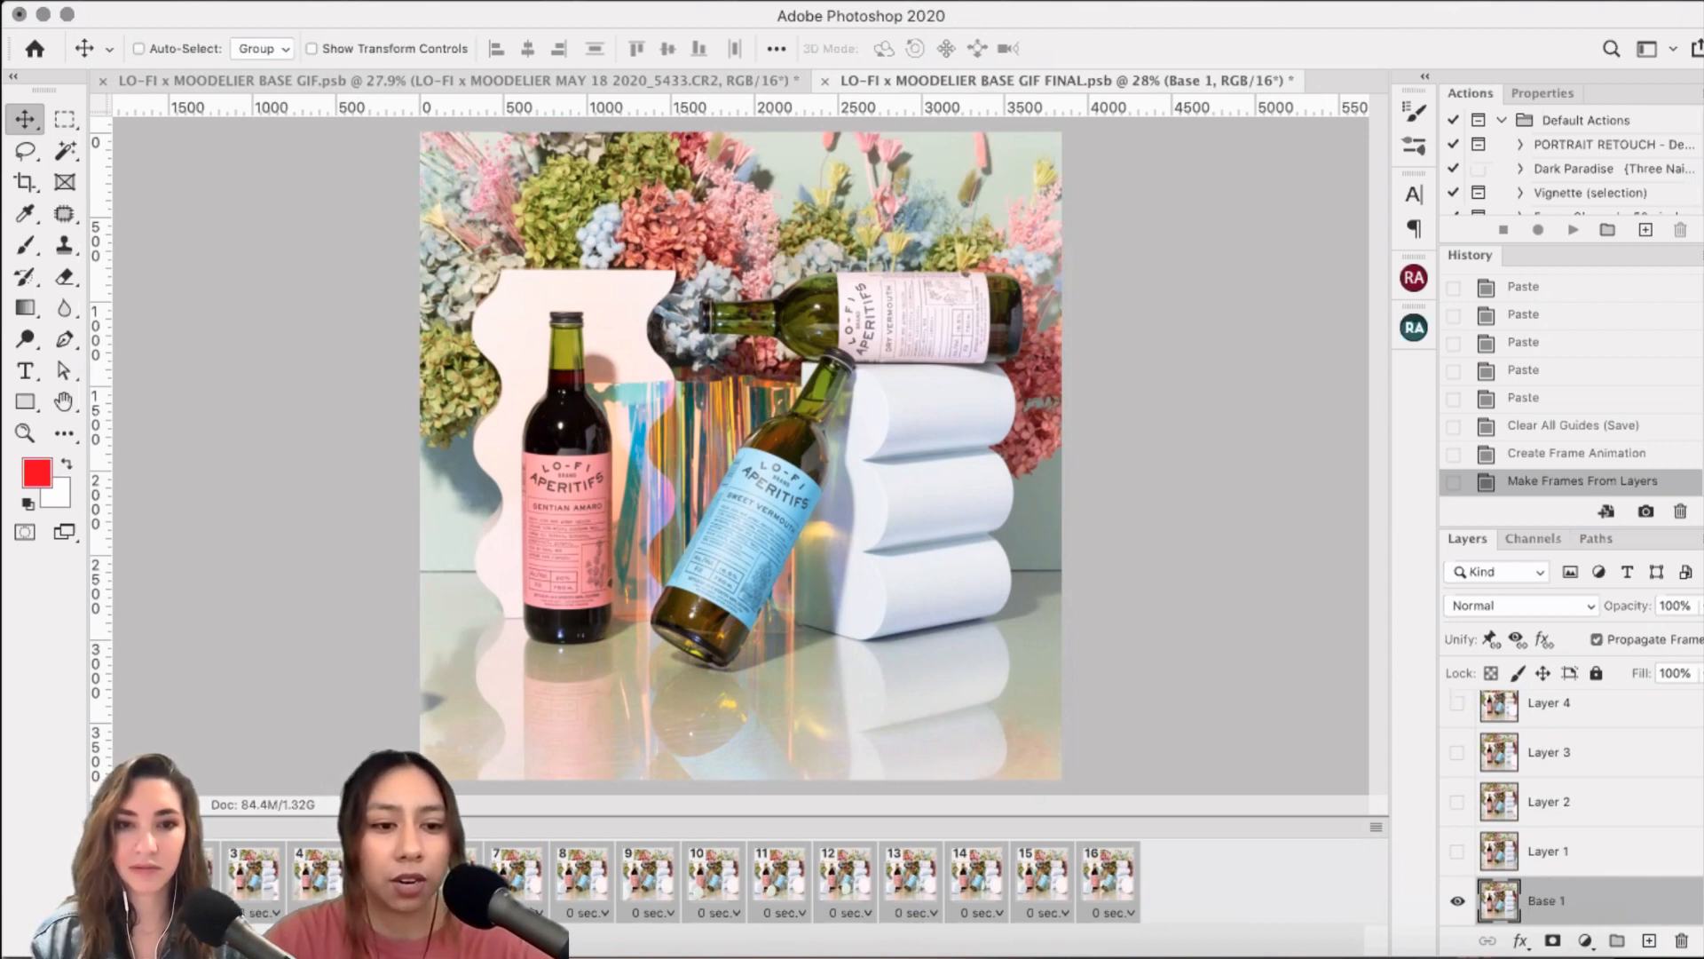
left_click(133, 913)
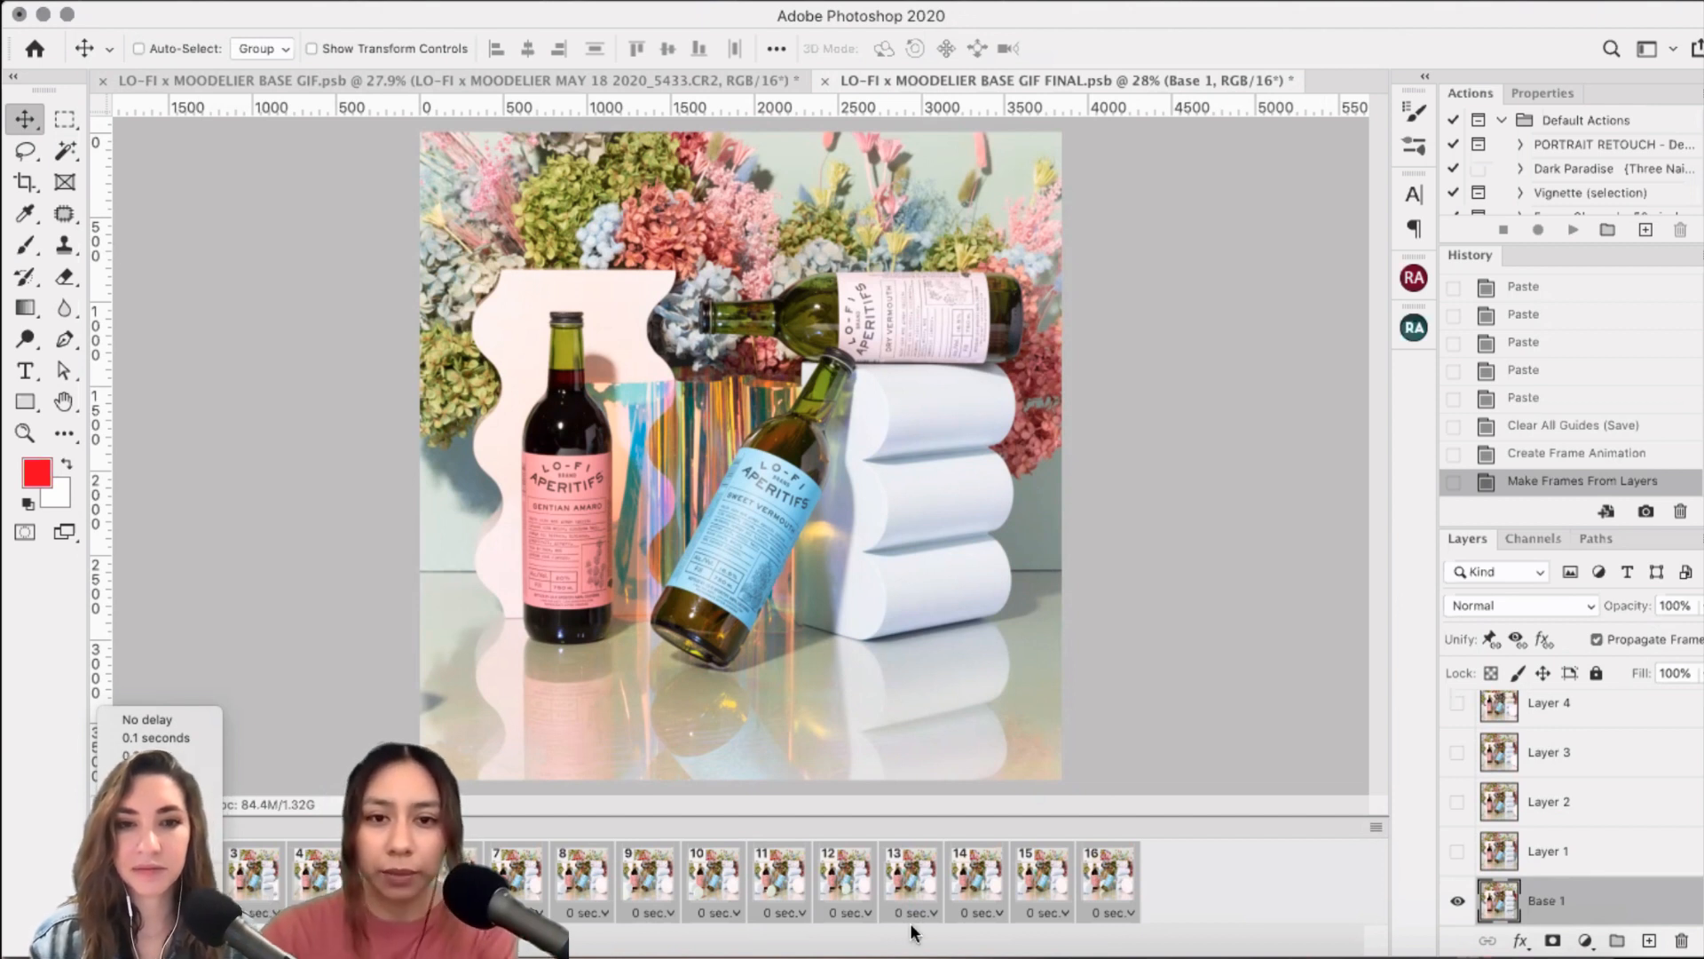
left_click(147, 868)
type(".3")
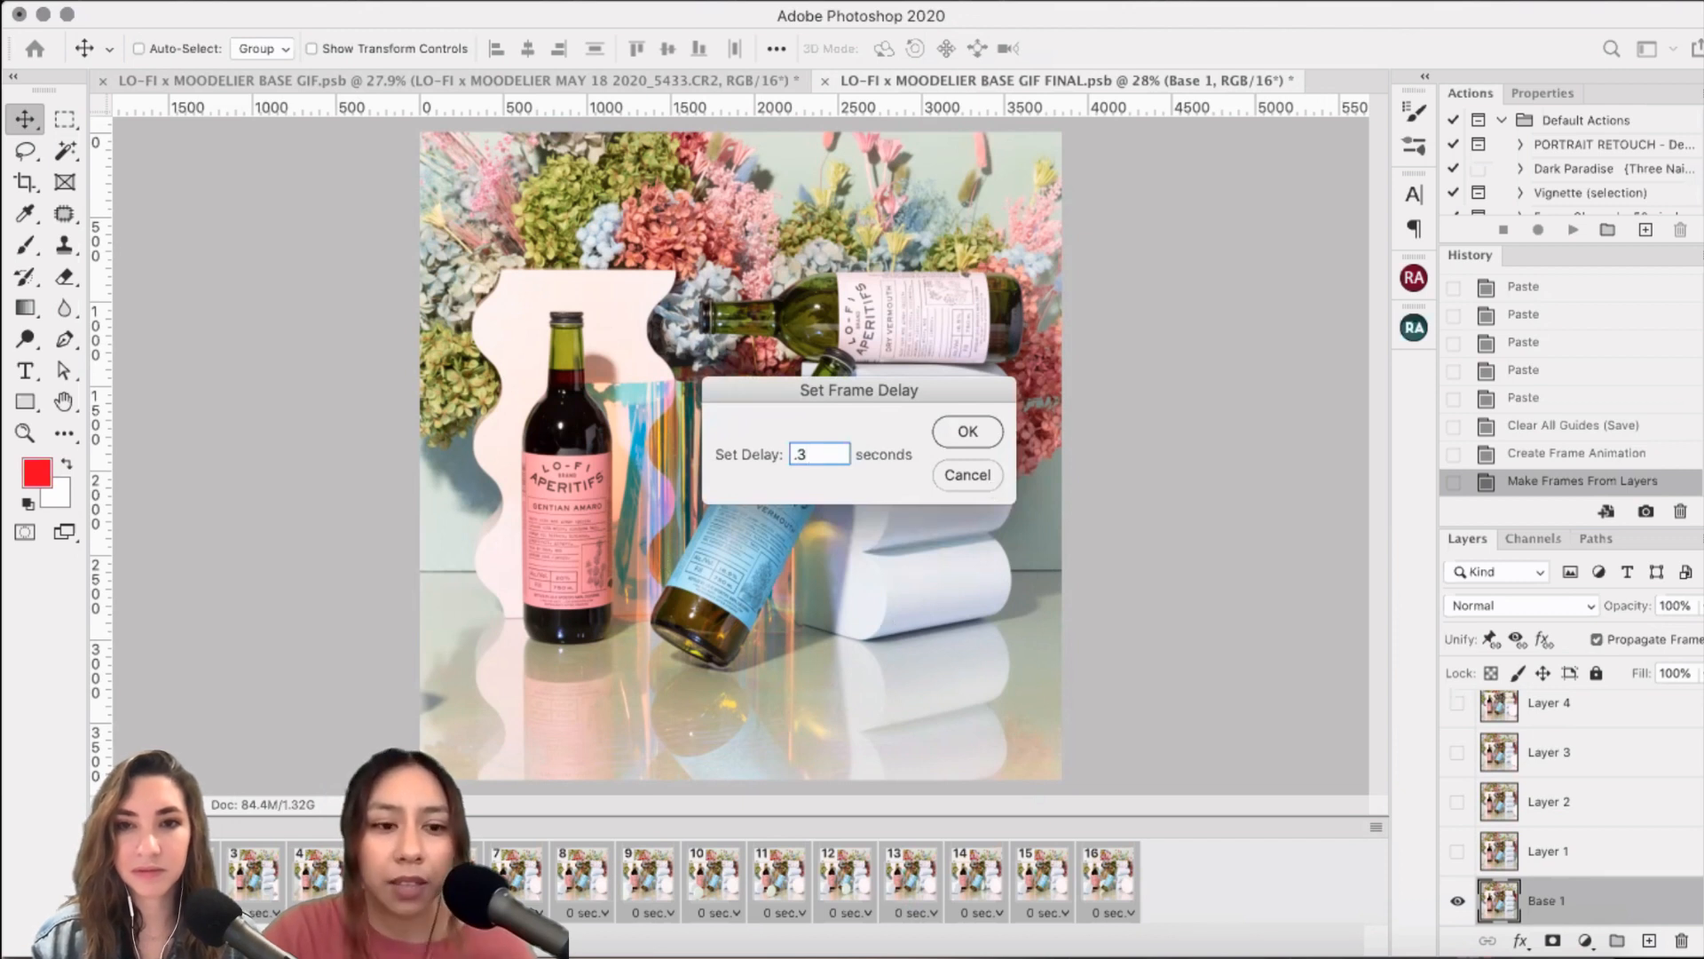
left_click(989, 477)
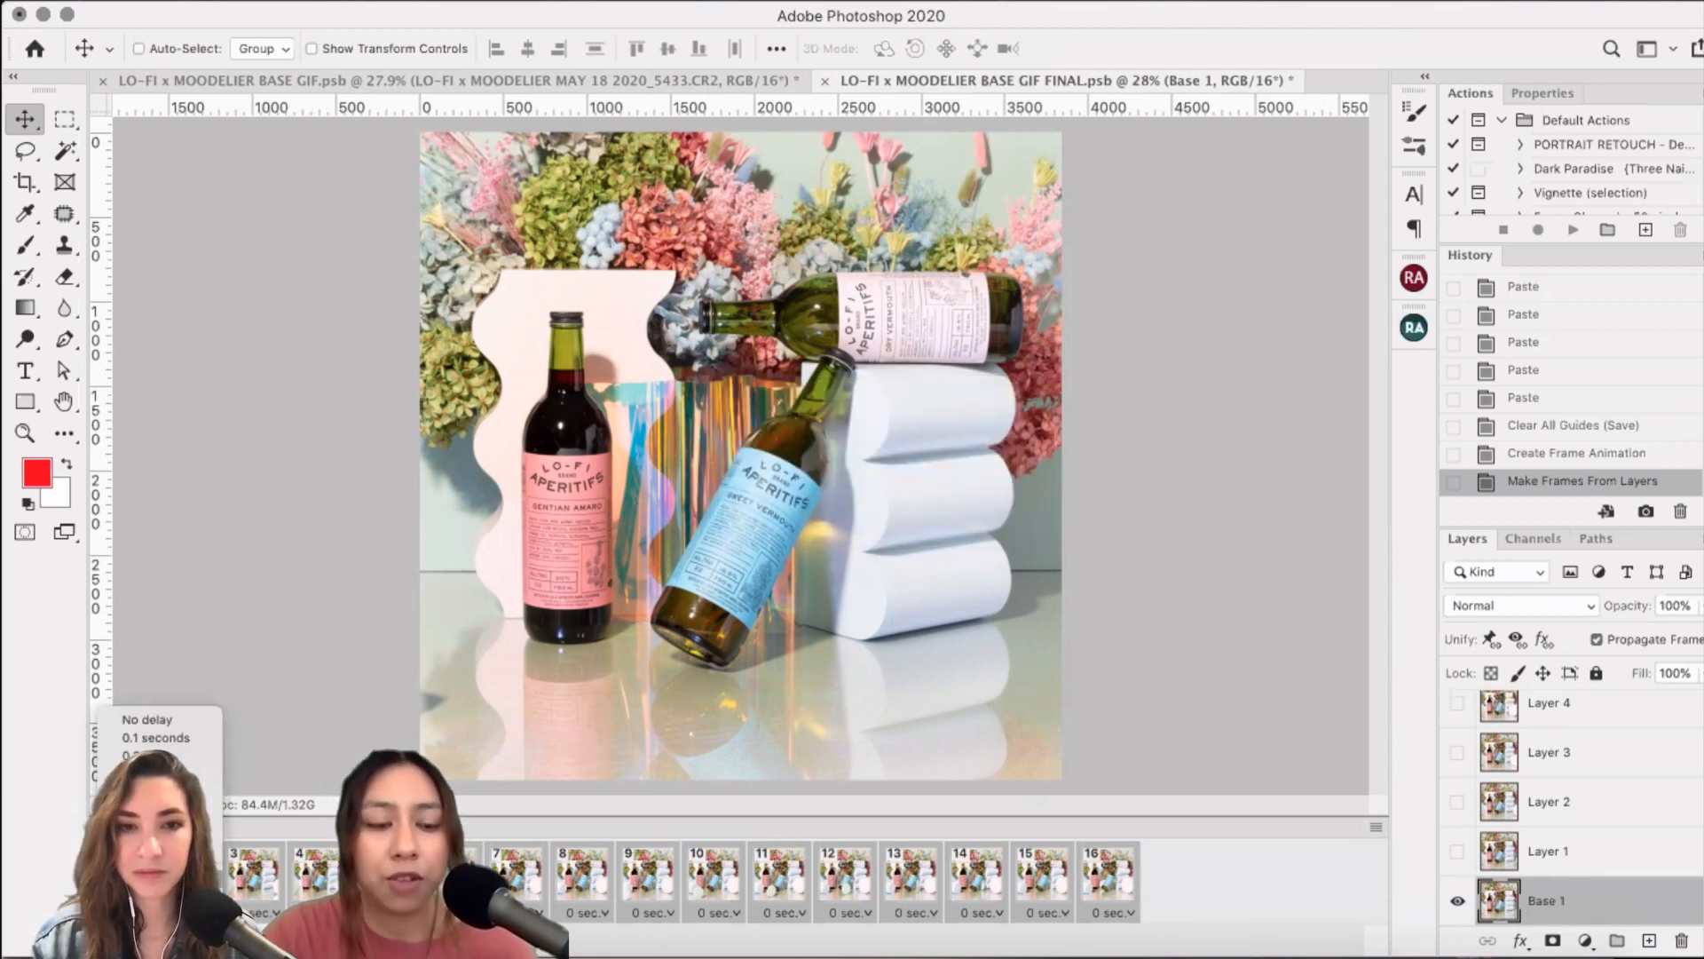
left_click(142, 863)
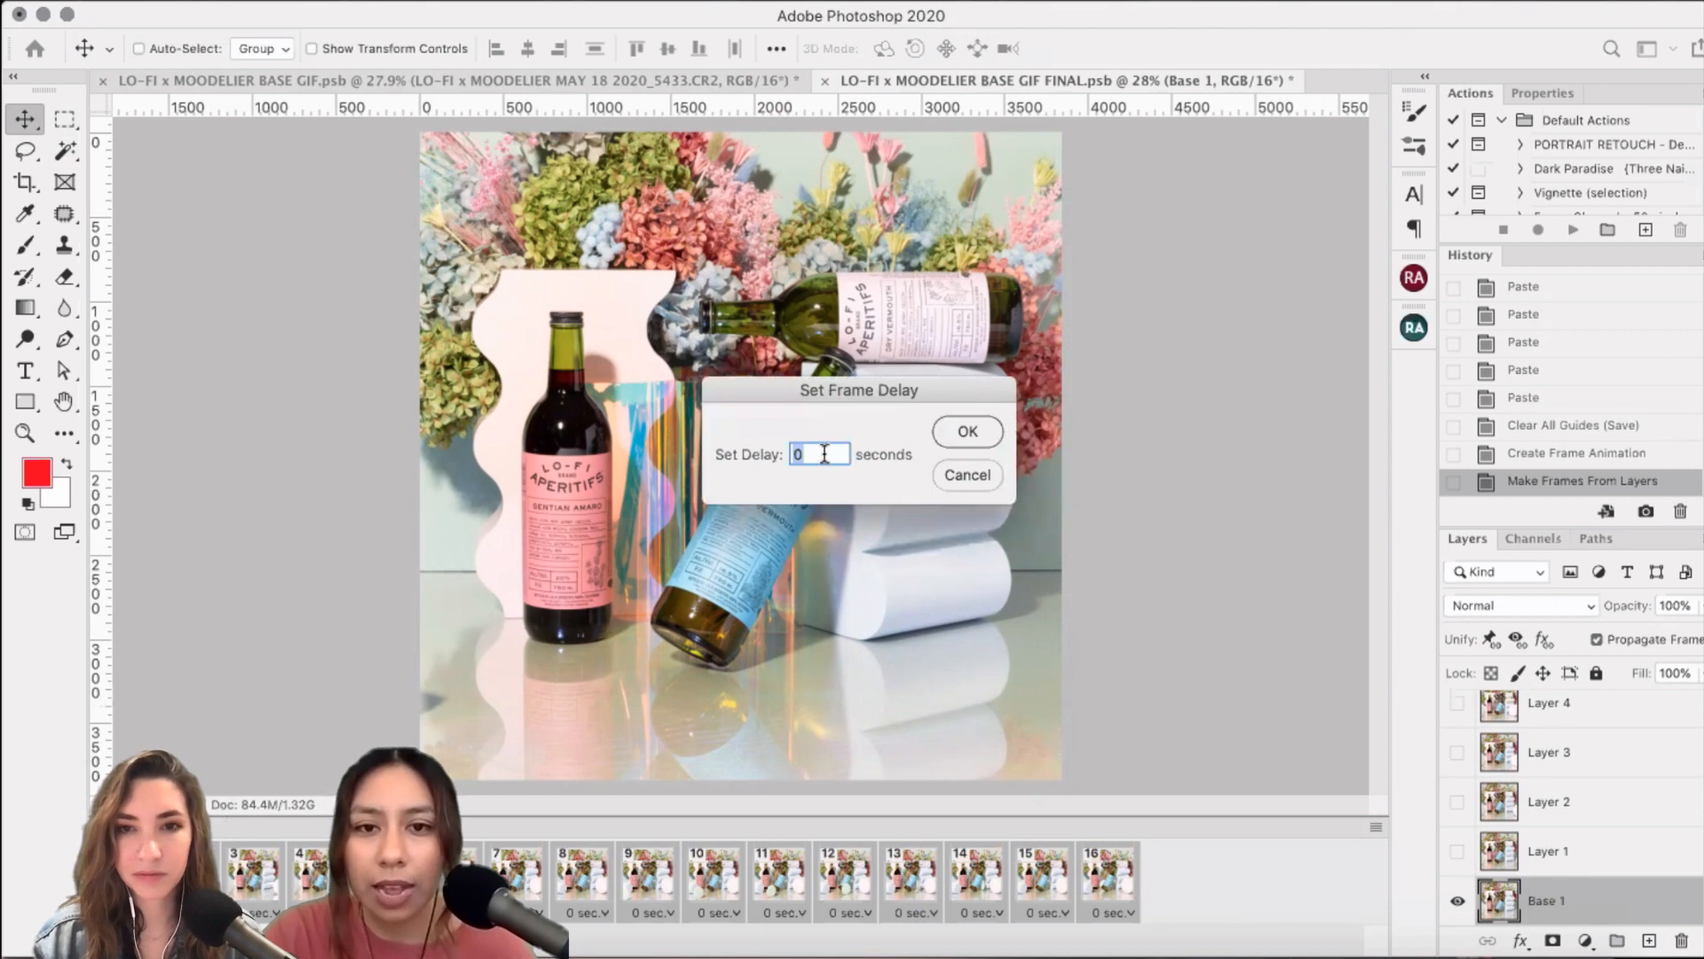
key("BackSpace")
type(".3")
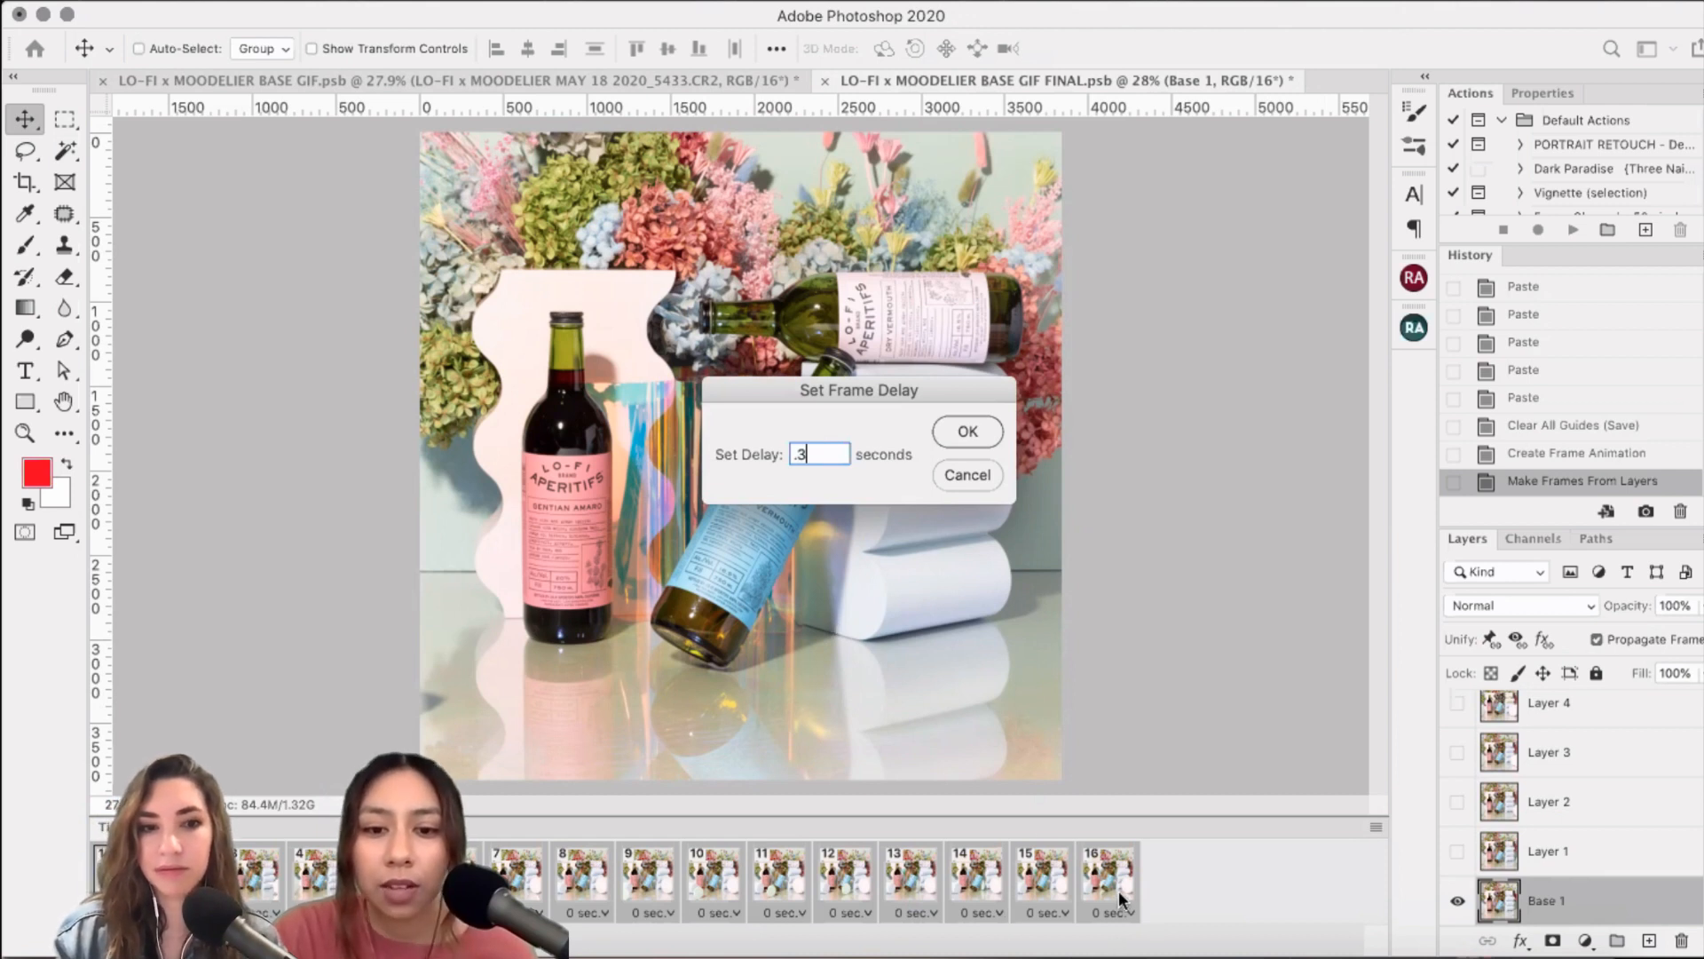
key("Return")
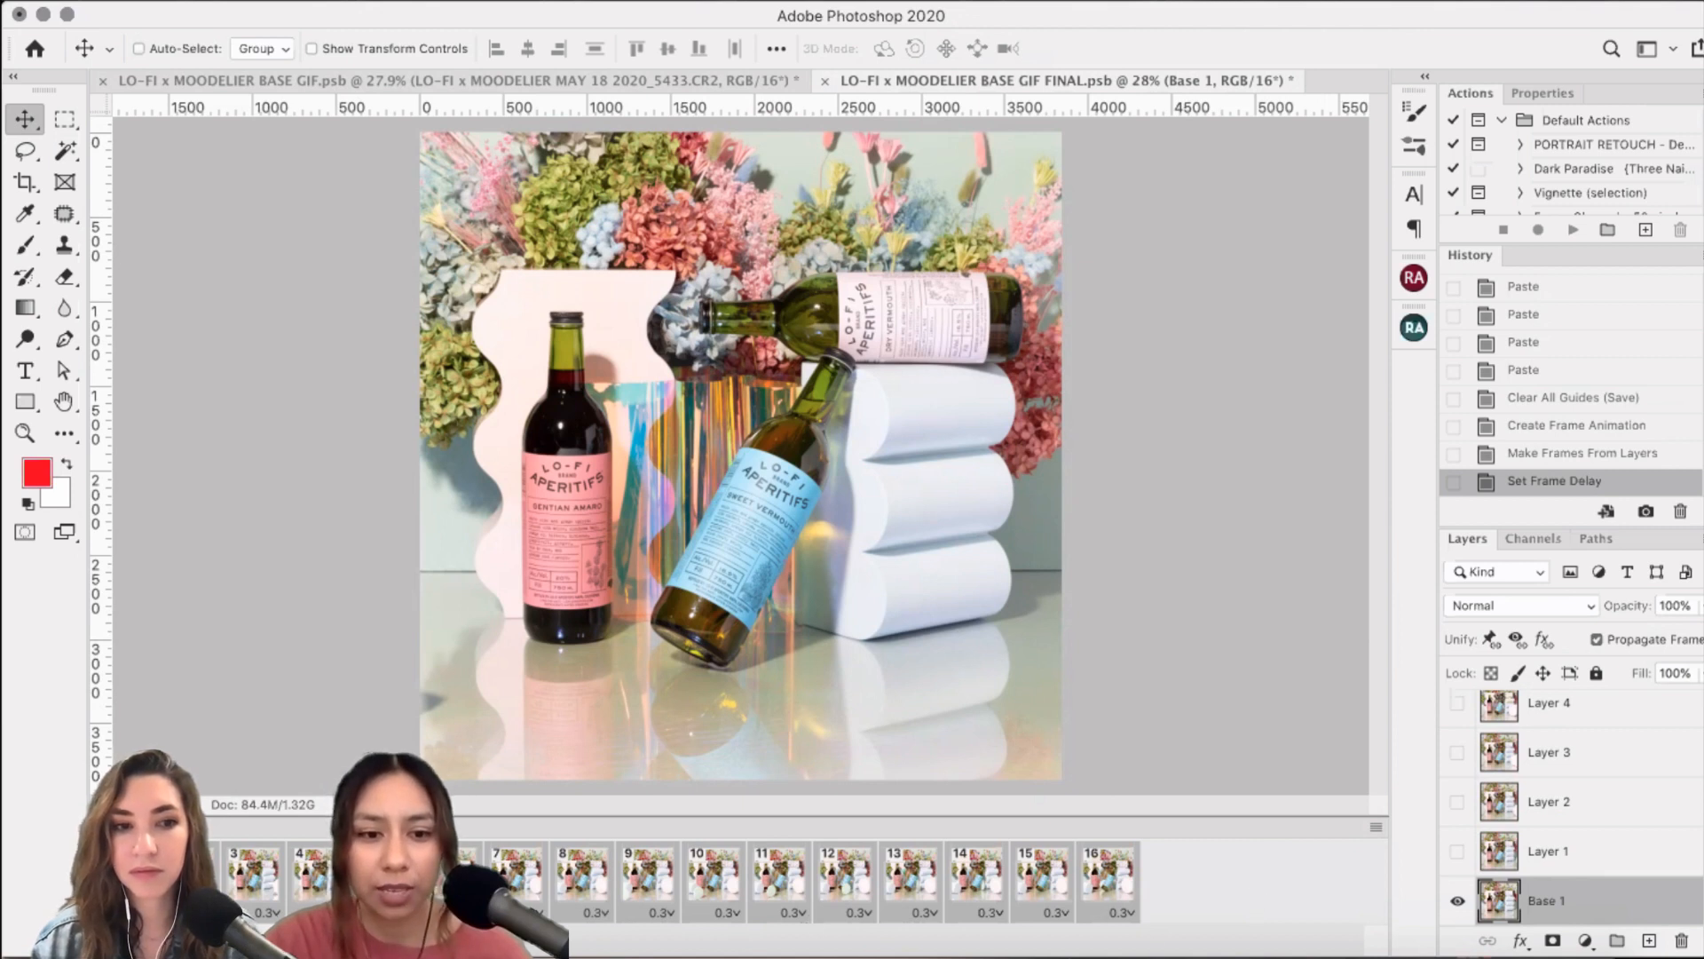
- Play the frame animation to check its speed and stop it at the first frame
left_click(454, 879)
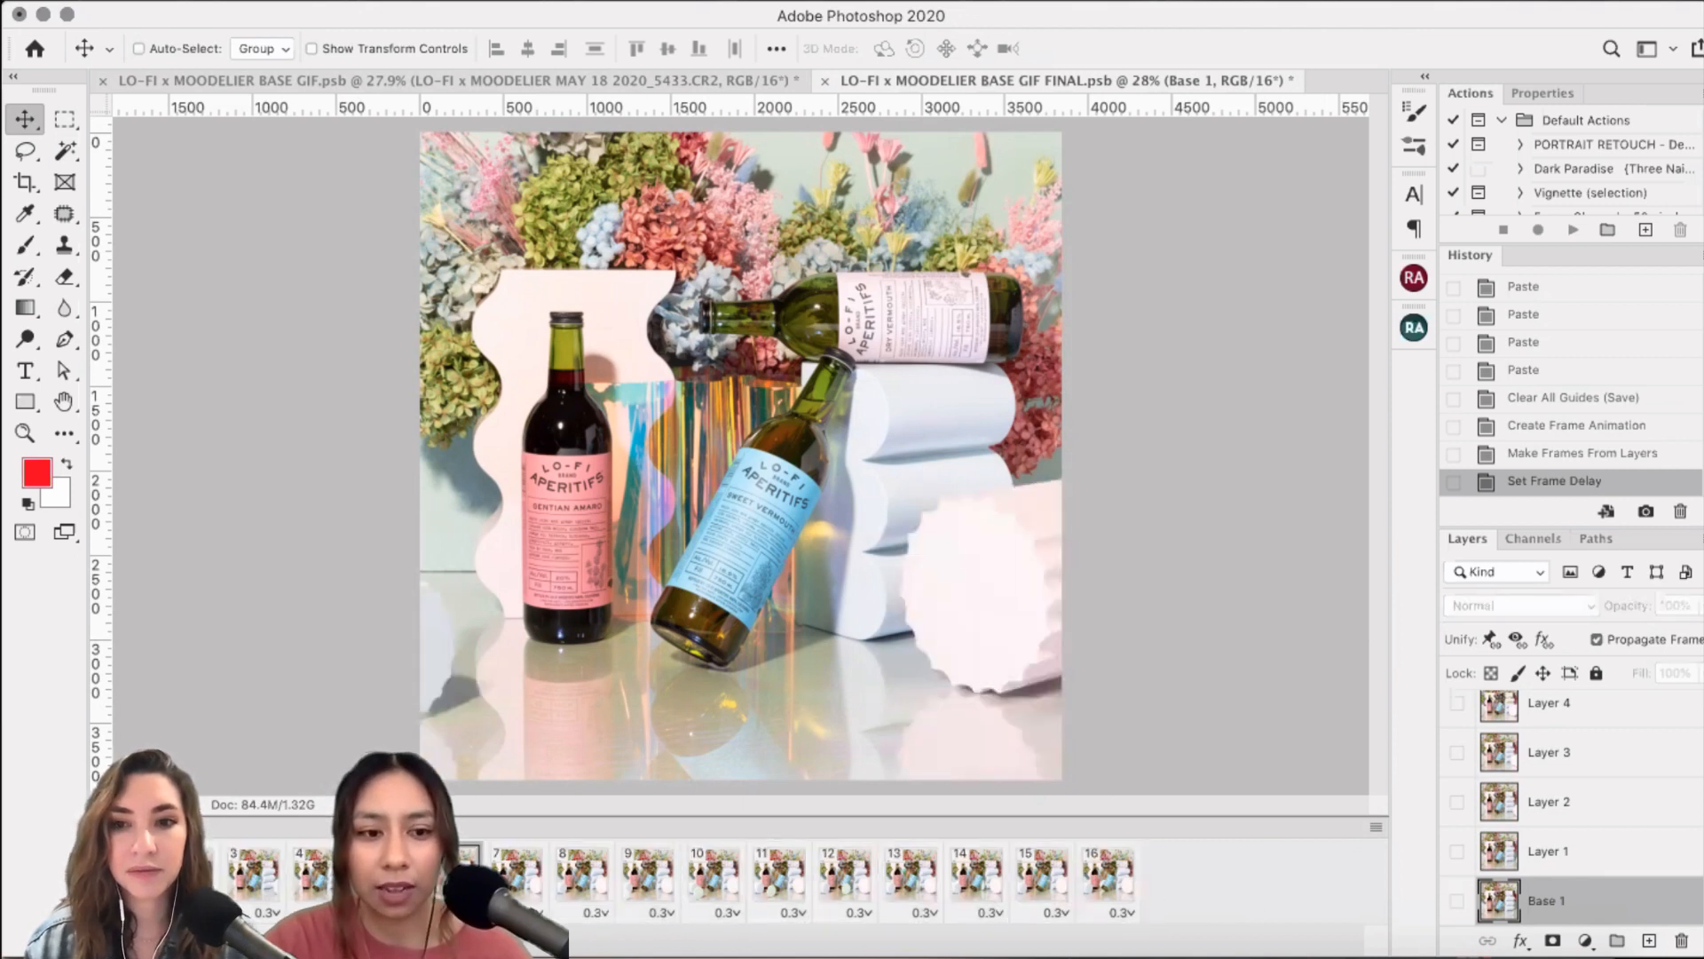
left_click(282, 892)
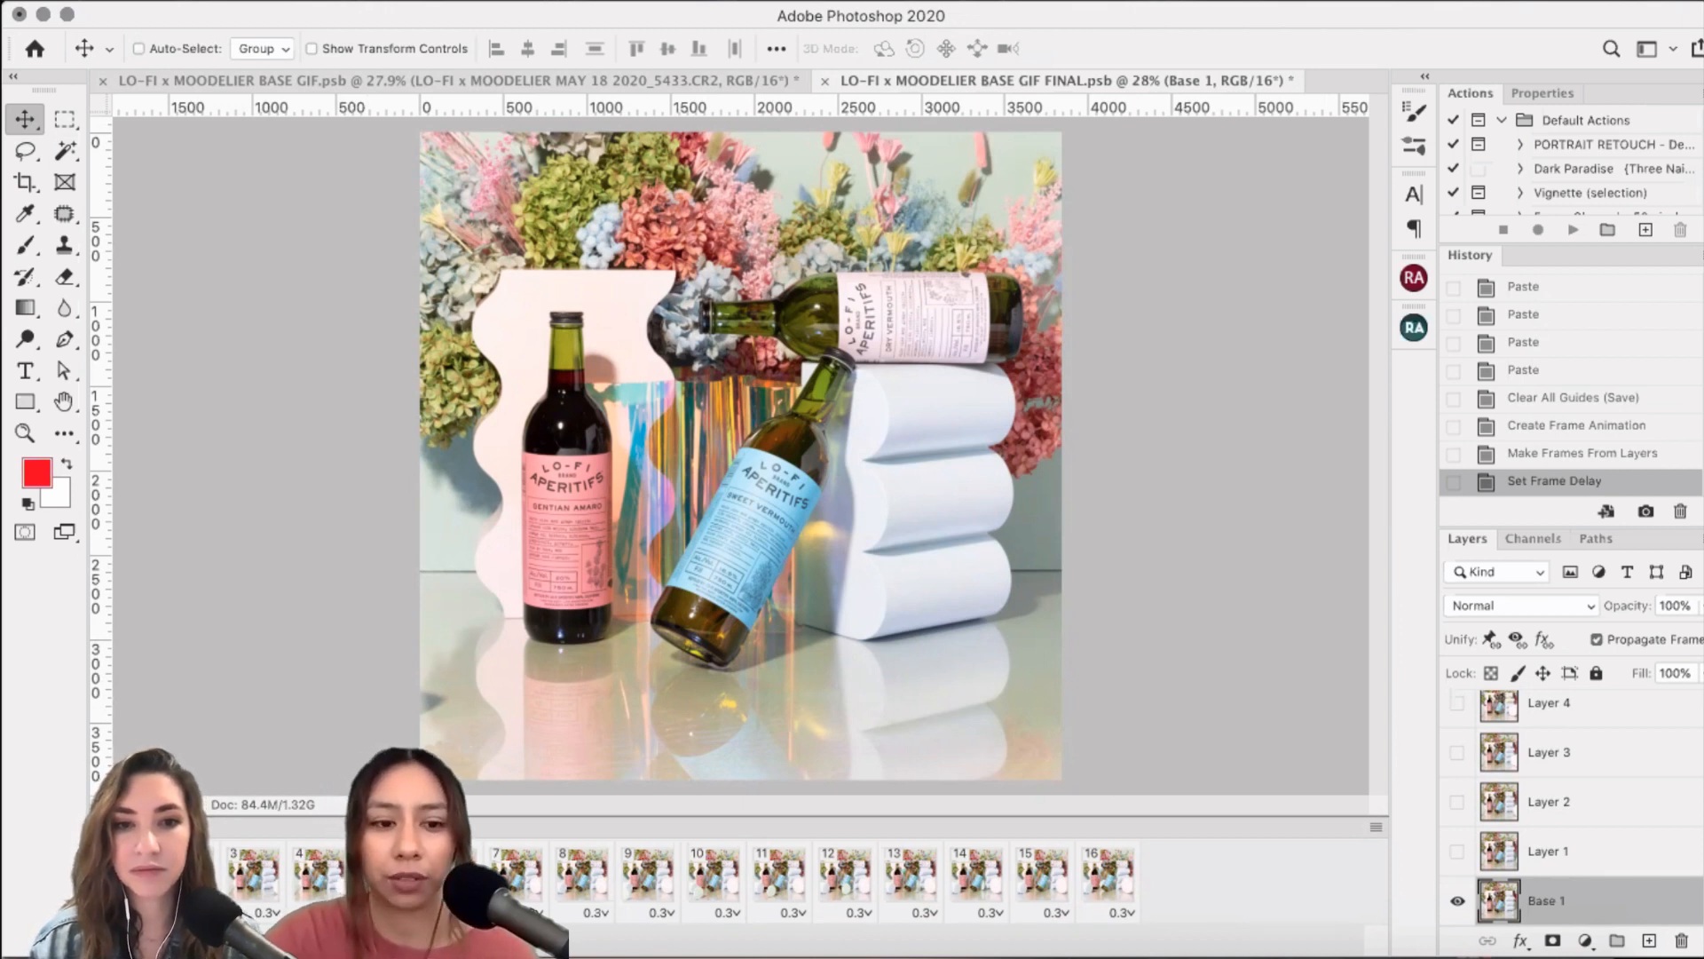
left_click(245, 939)
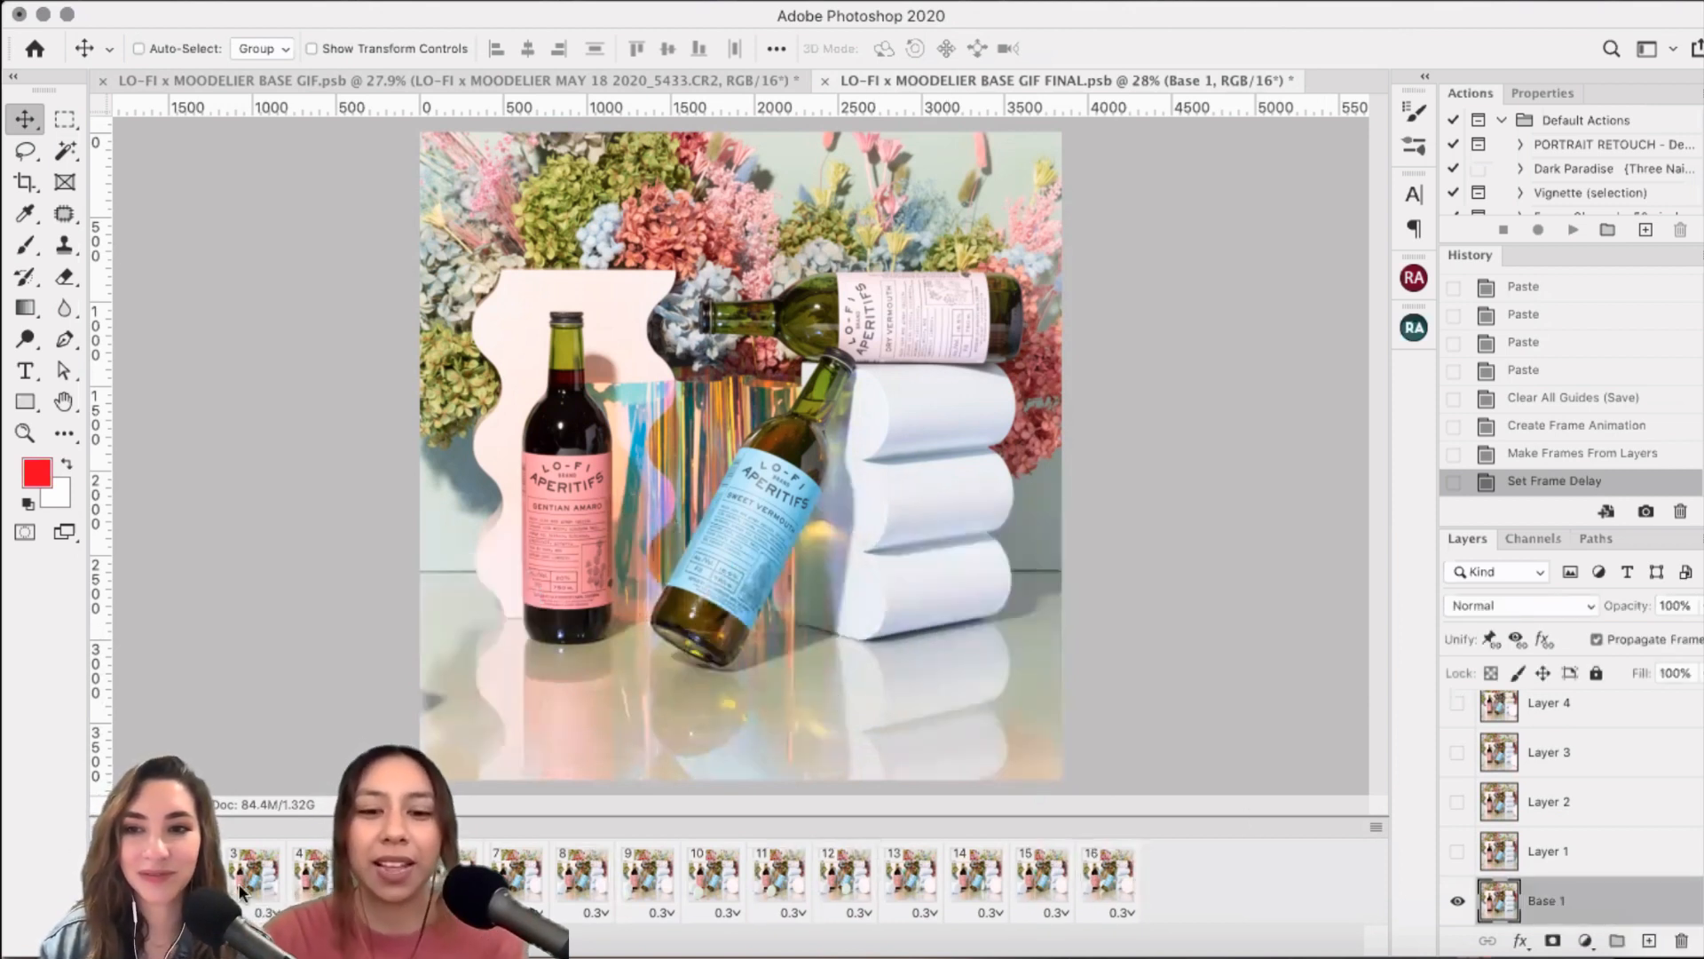
- Select all 16 animation frames and set their delay to 0.25 seconds
left_click(1108, 874, "shift")
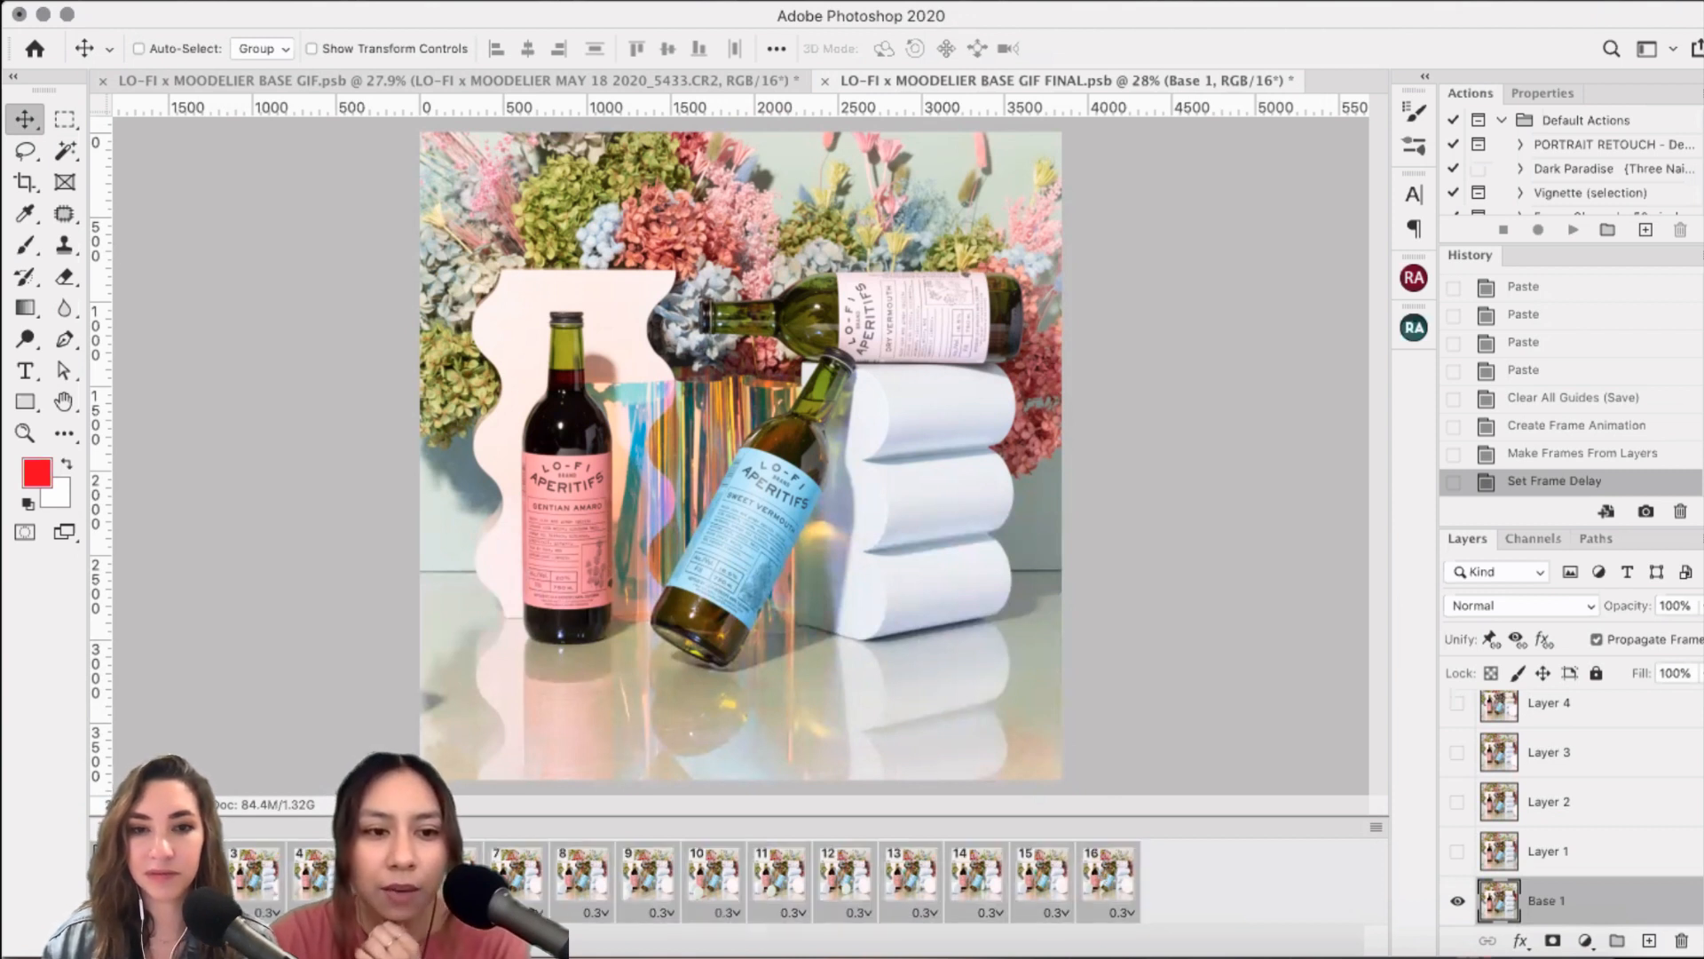
left_click(133, 911)
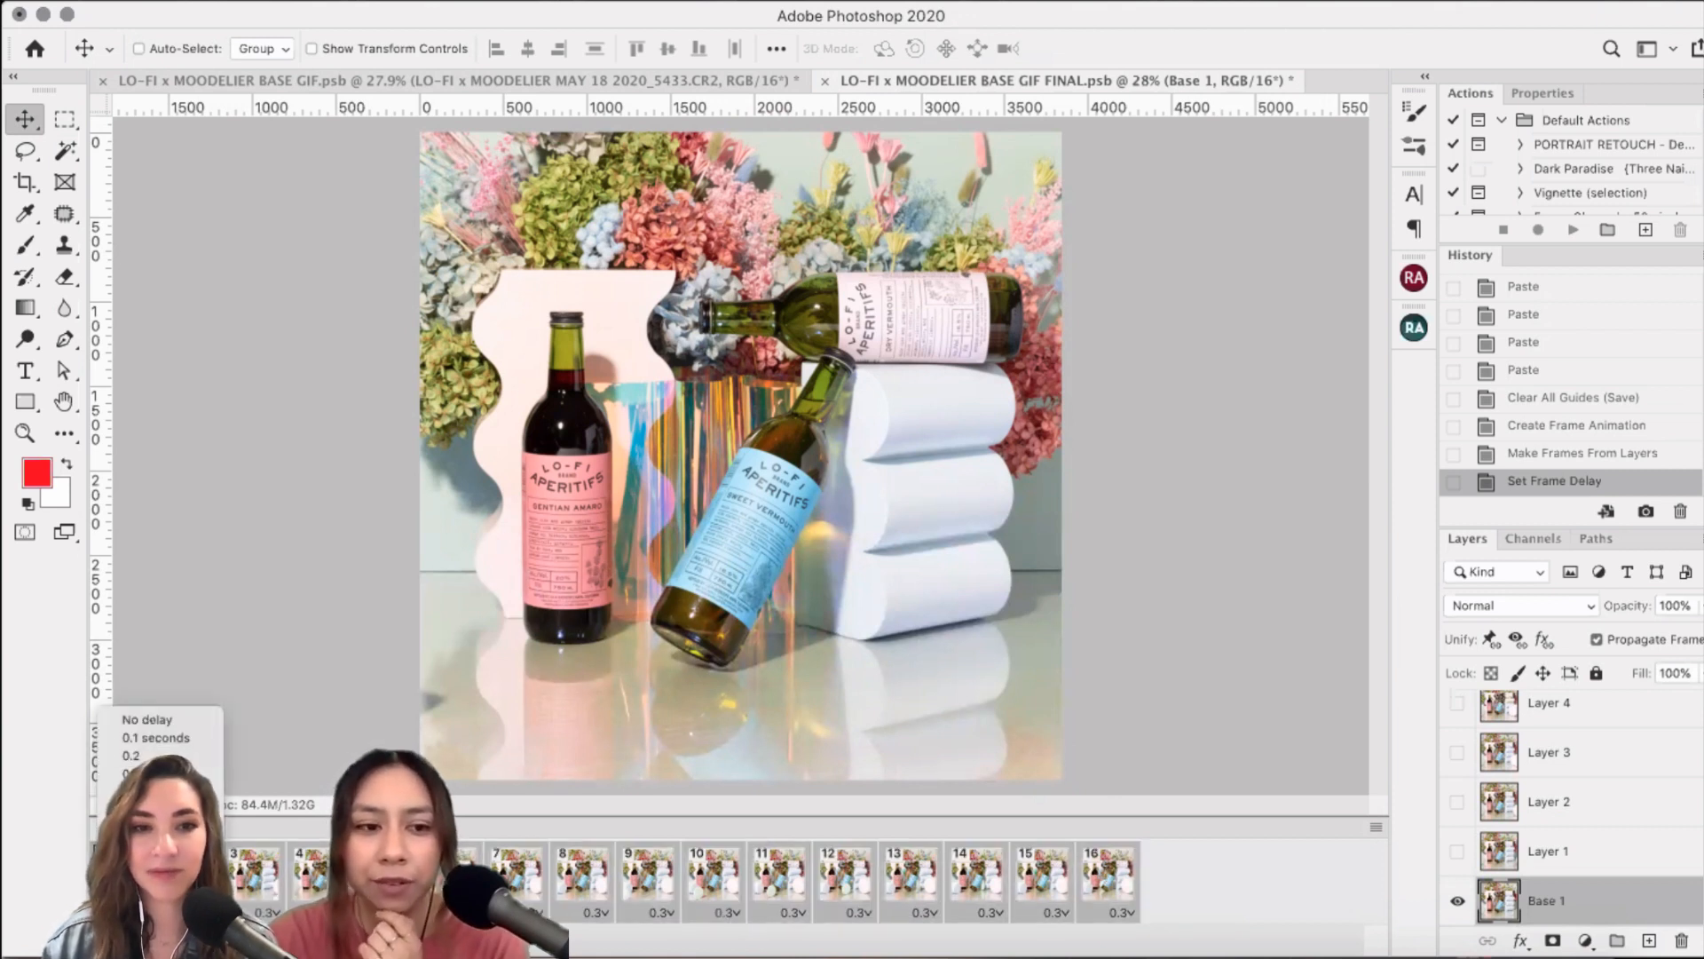
left_click(742, 943)
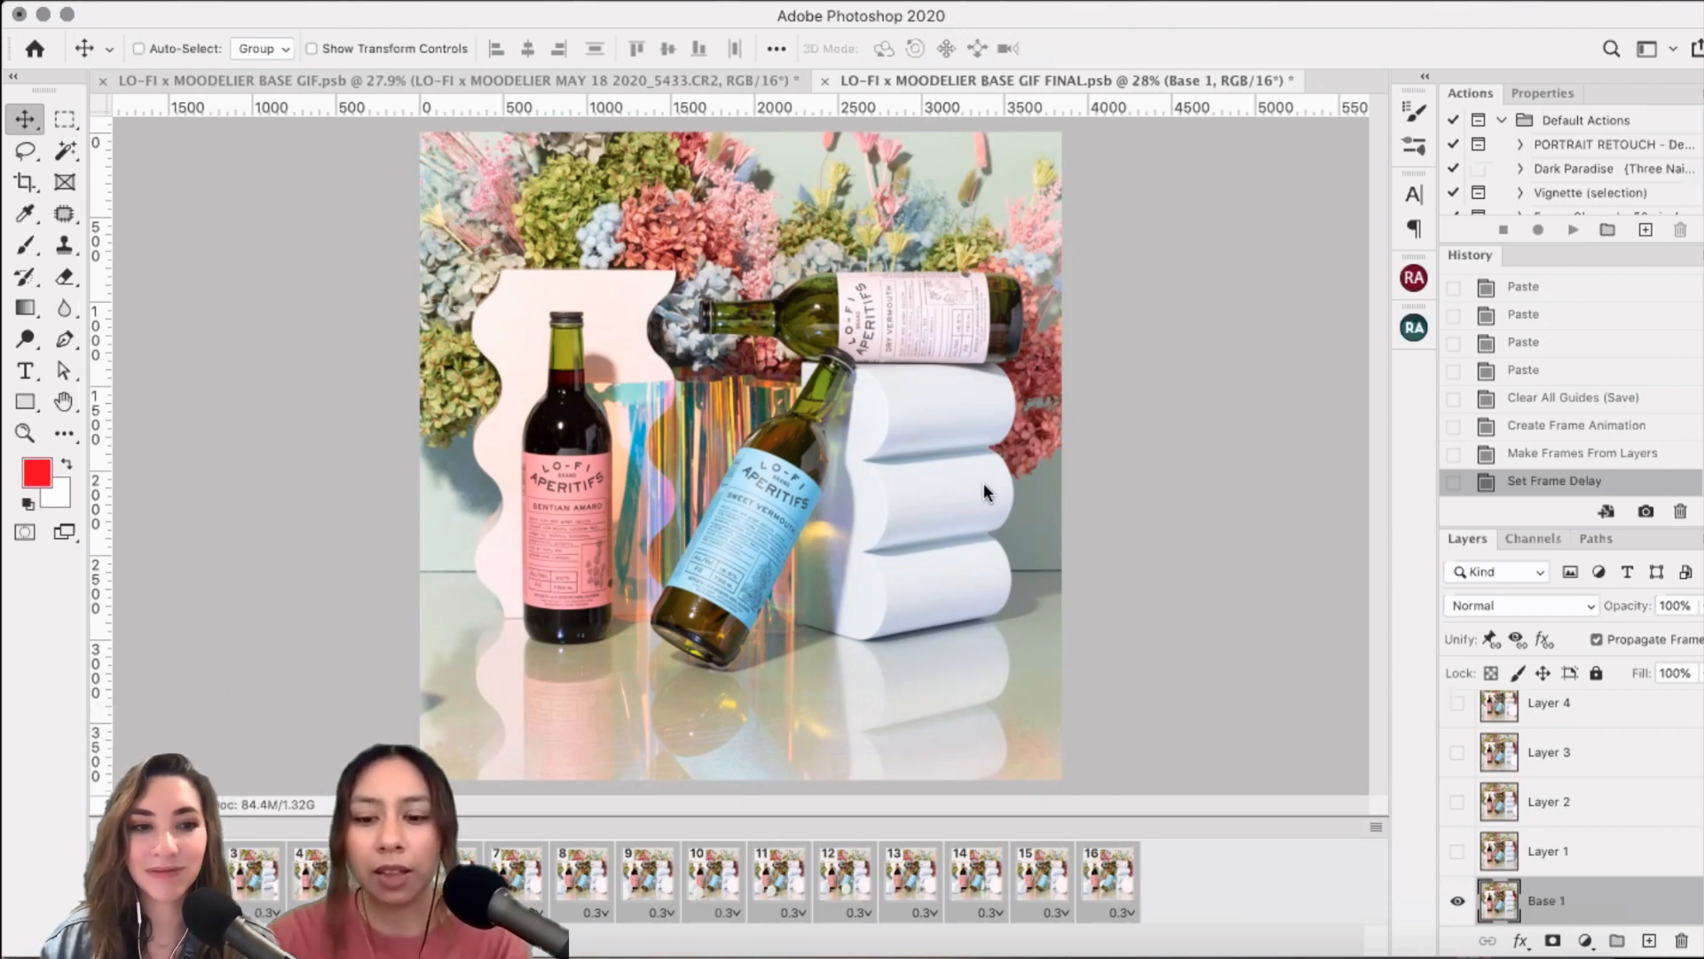
type(".27")
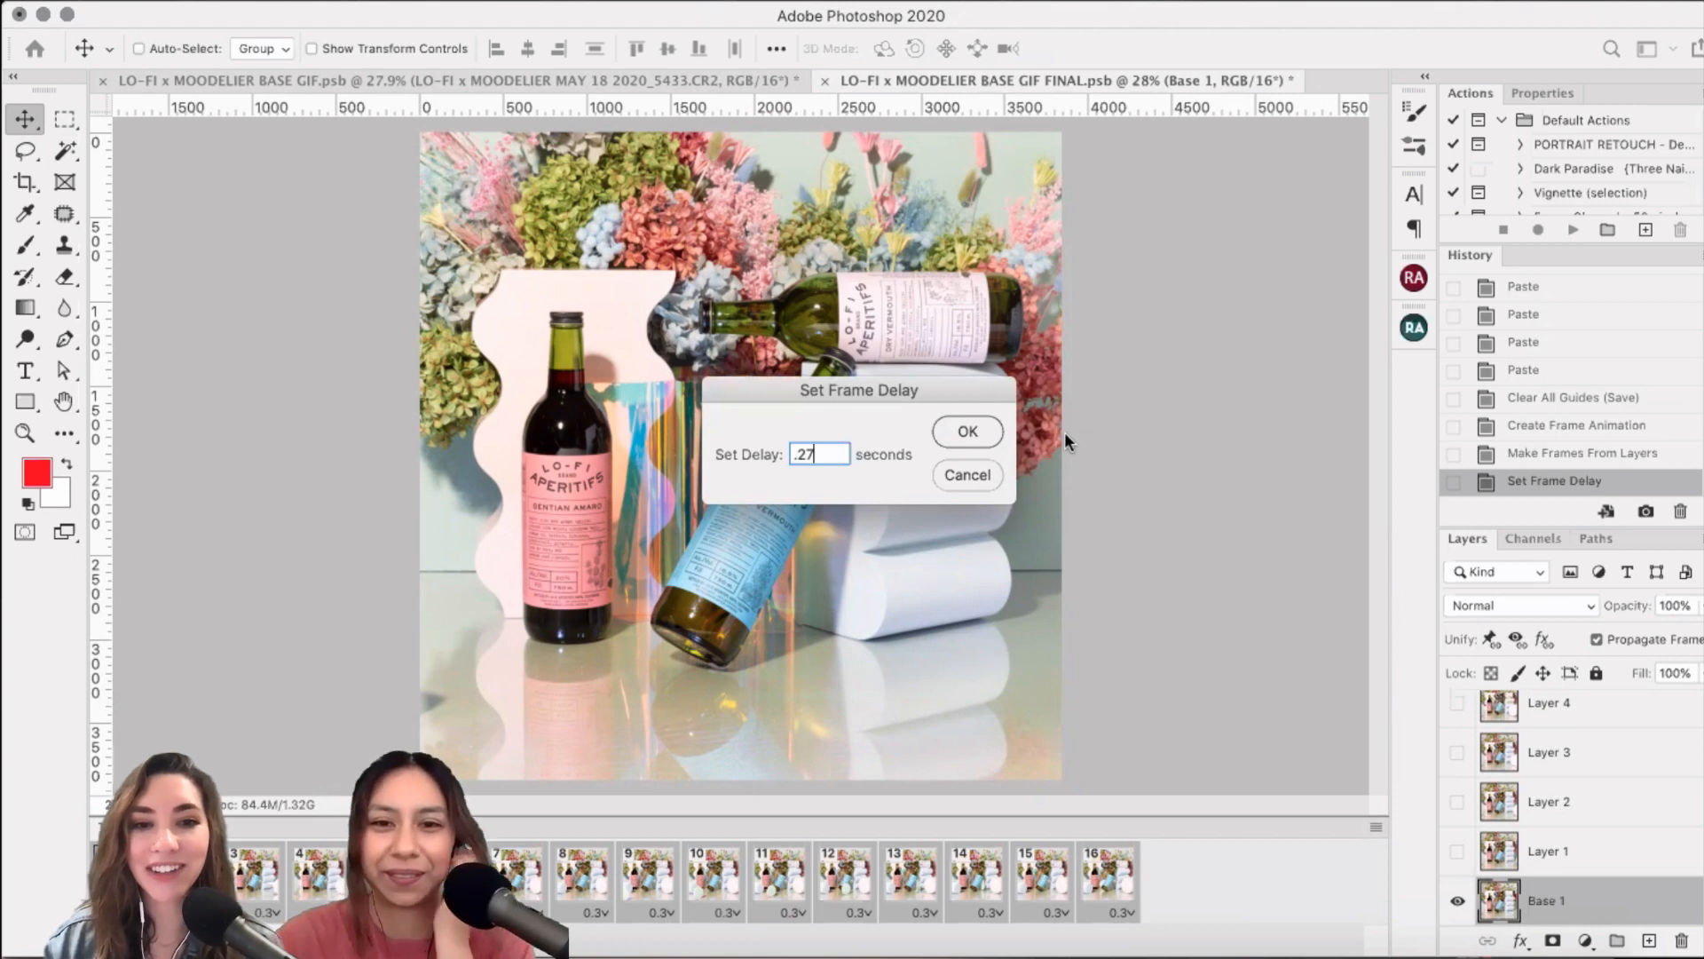
double_click(824, 453)
key("BackSpace")
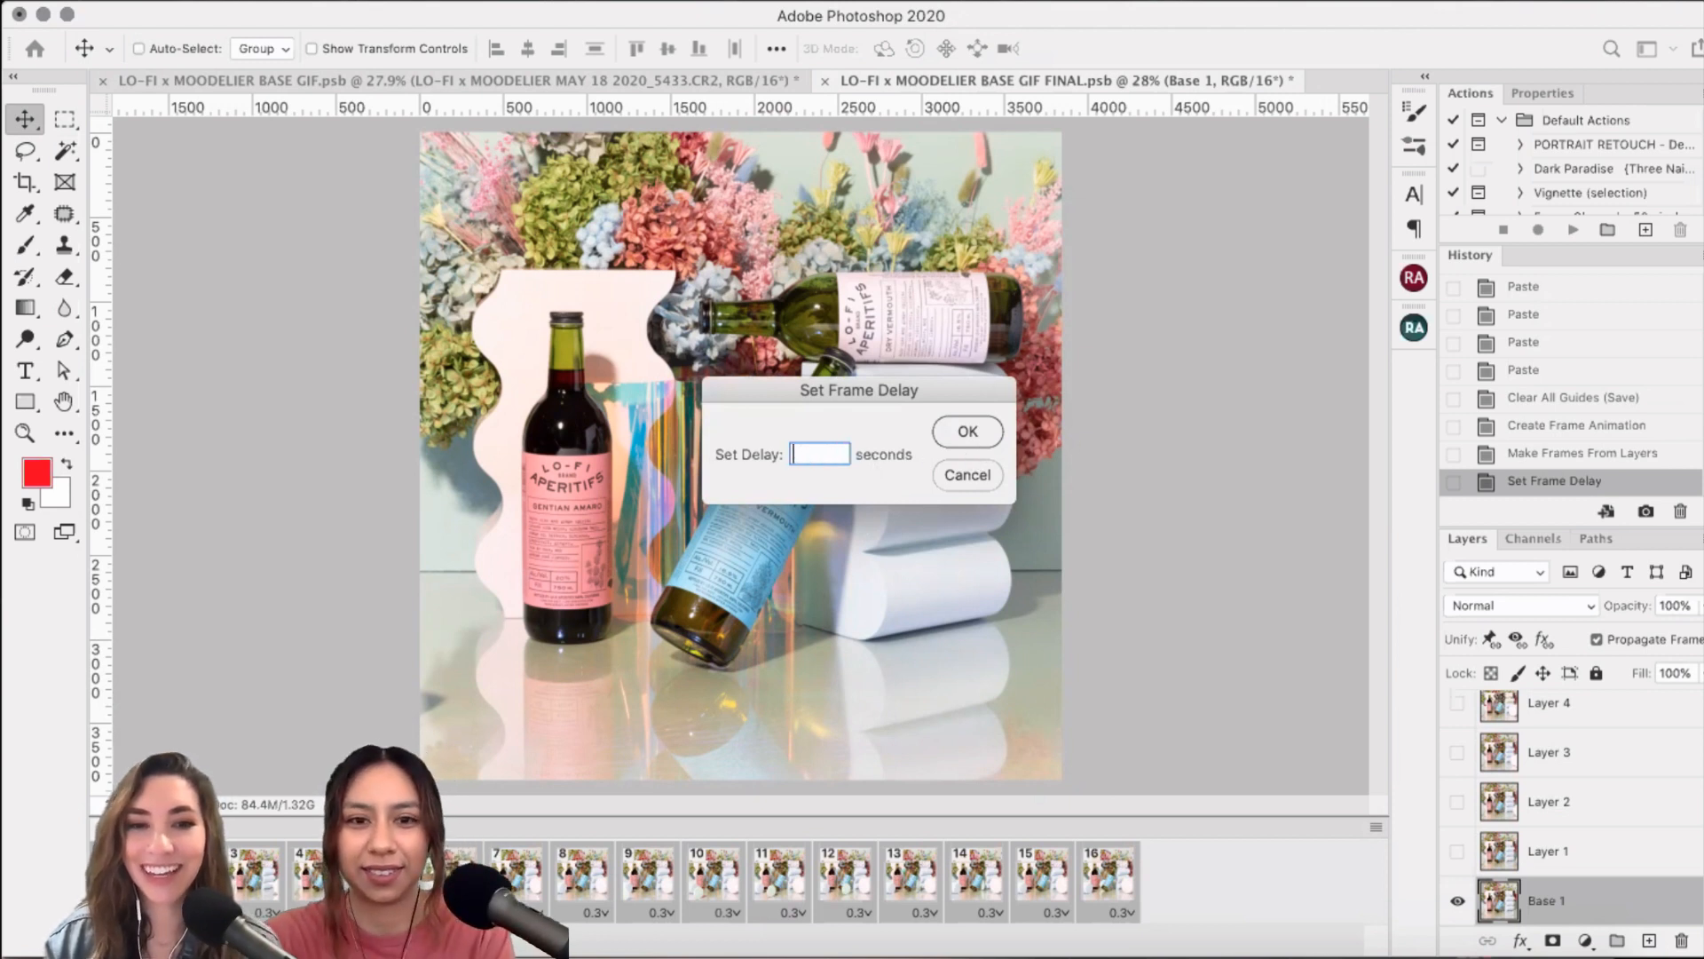
type(".25")
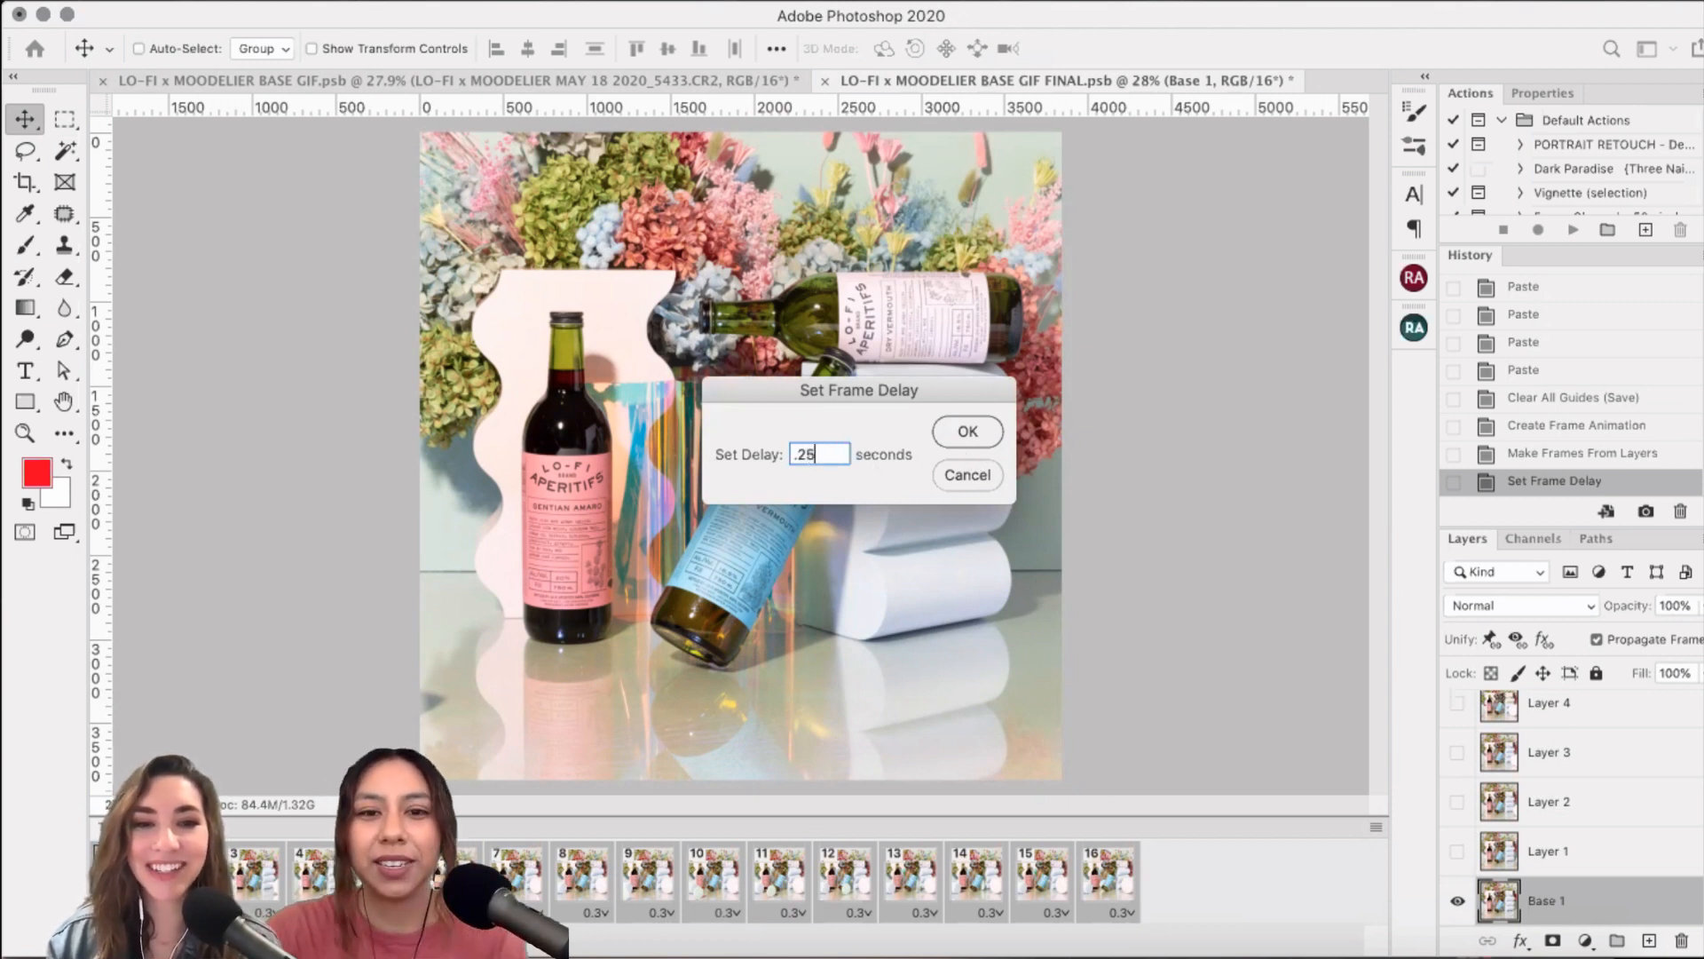
left_click(971, 430)
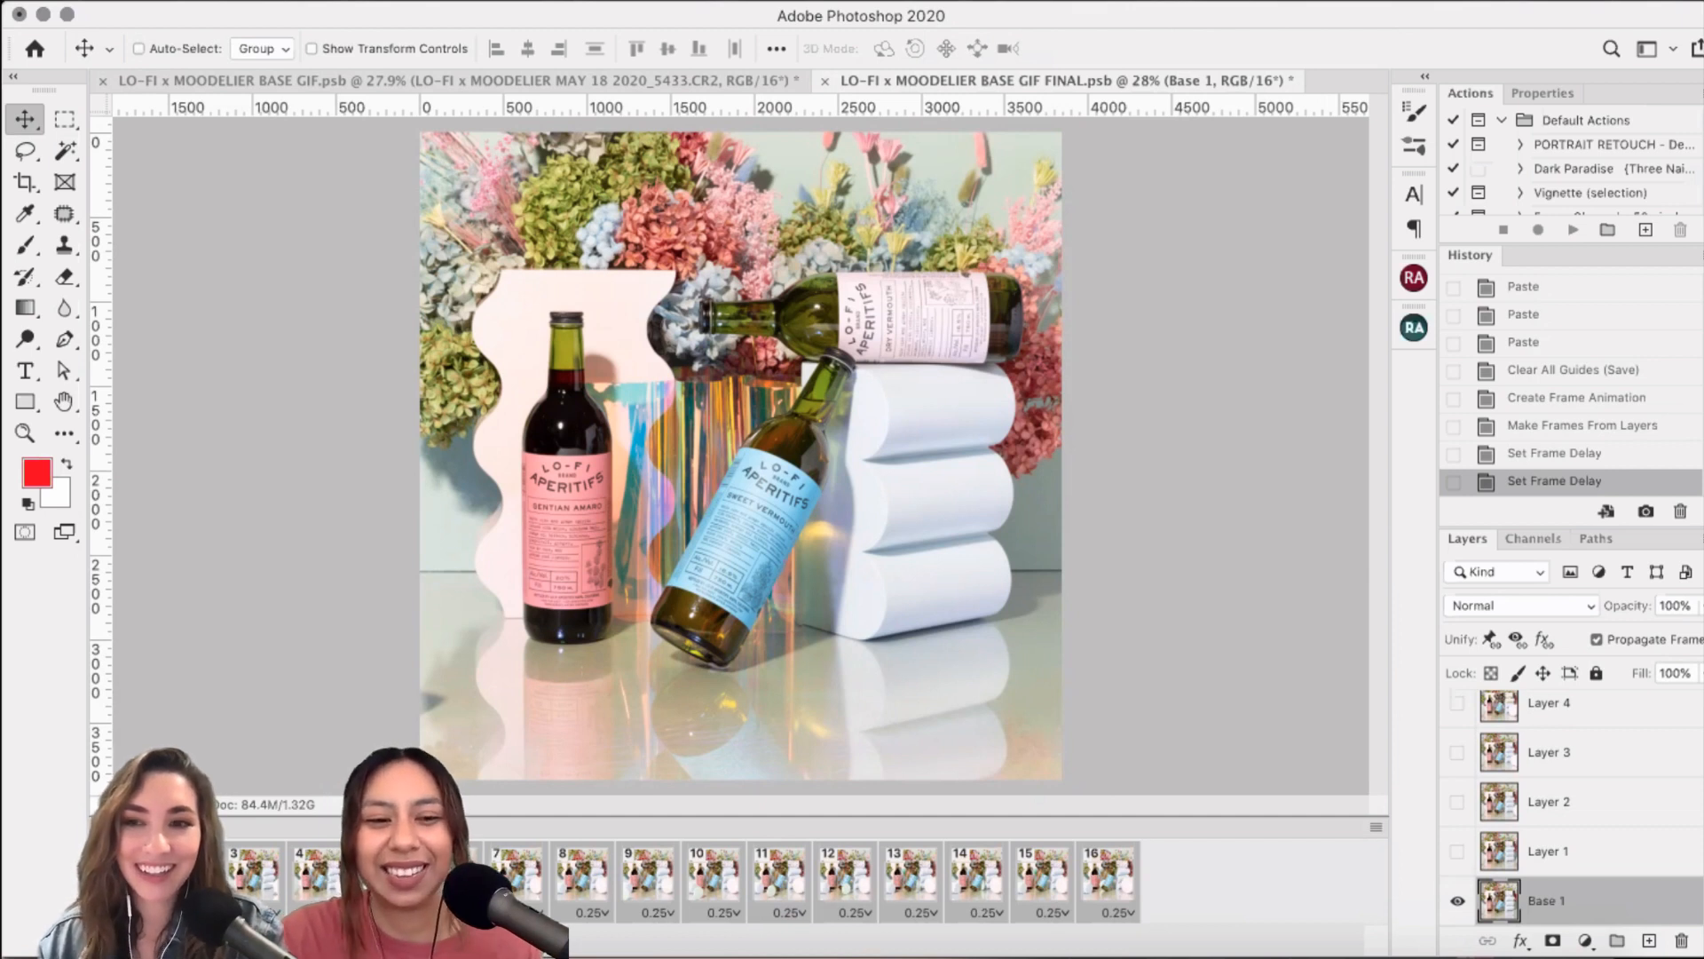
- Deselect the frames, preview the animation with its shorter frame delay, and stop playback
left_click(1254, 891)
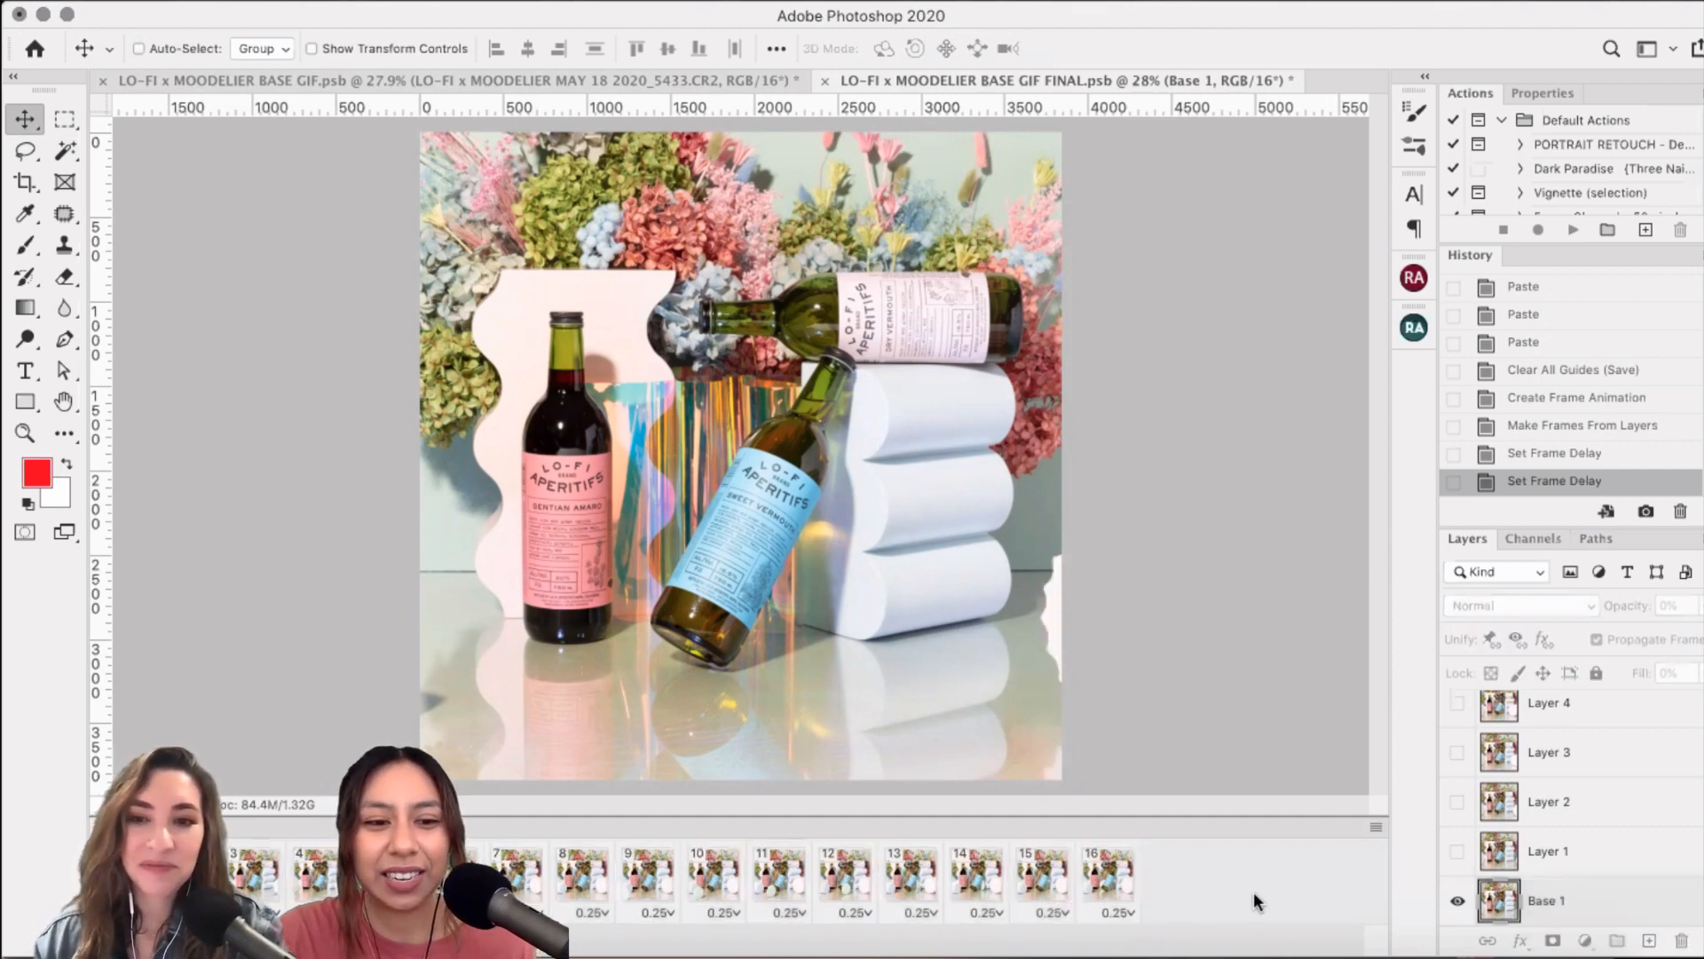
key("space")
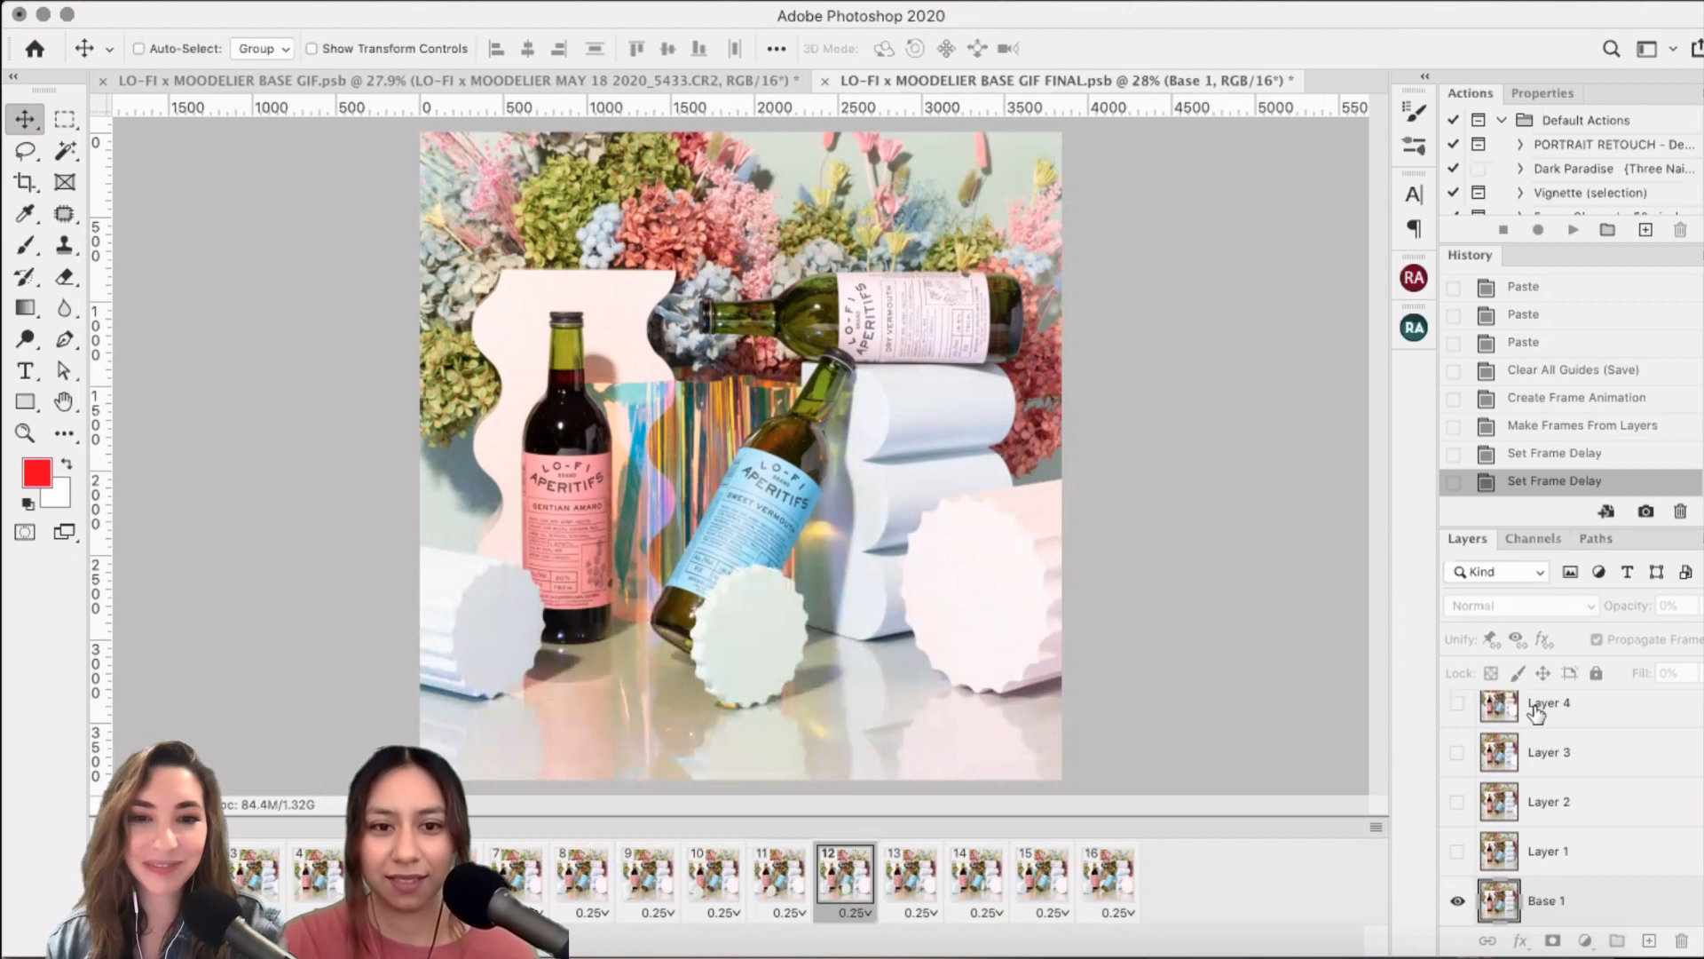
left_click(647, 914)
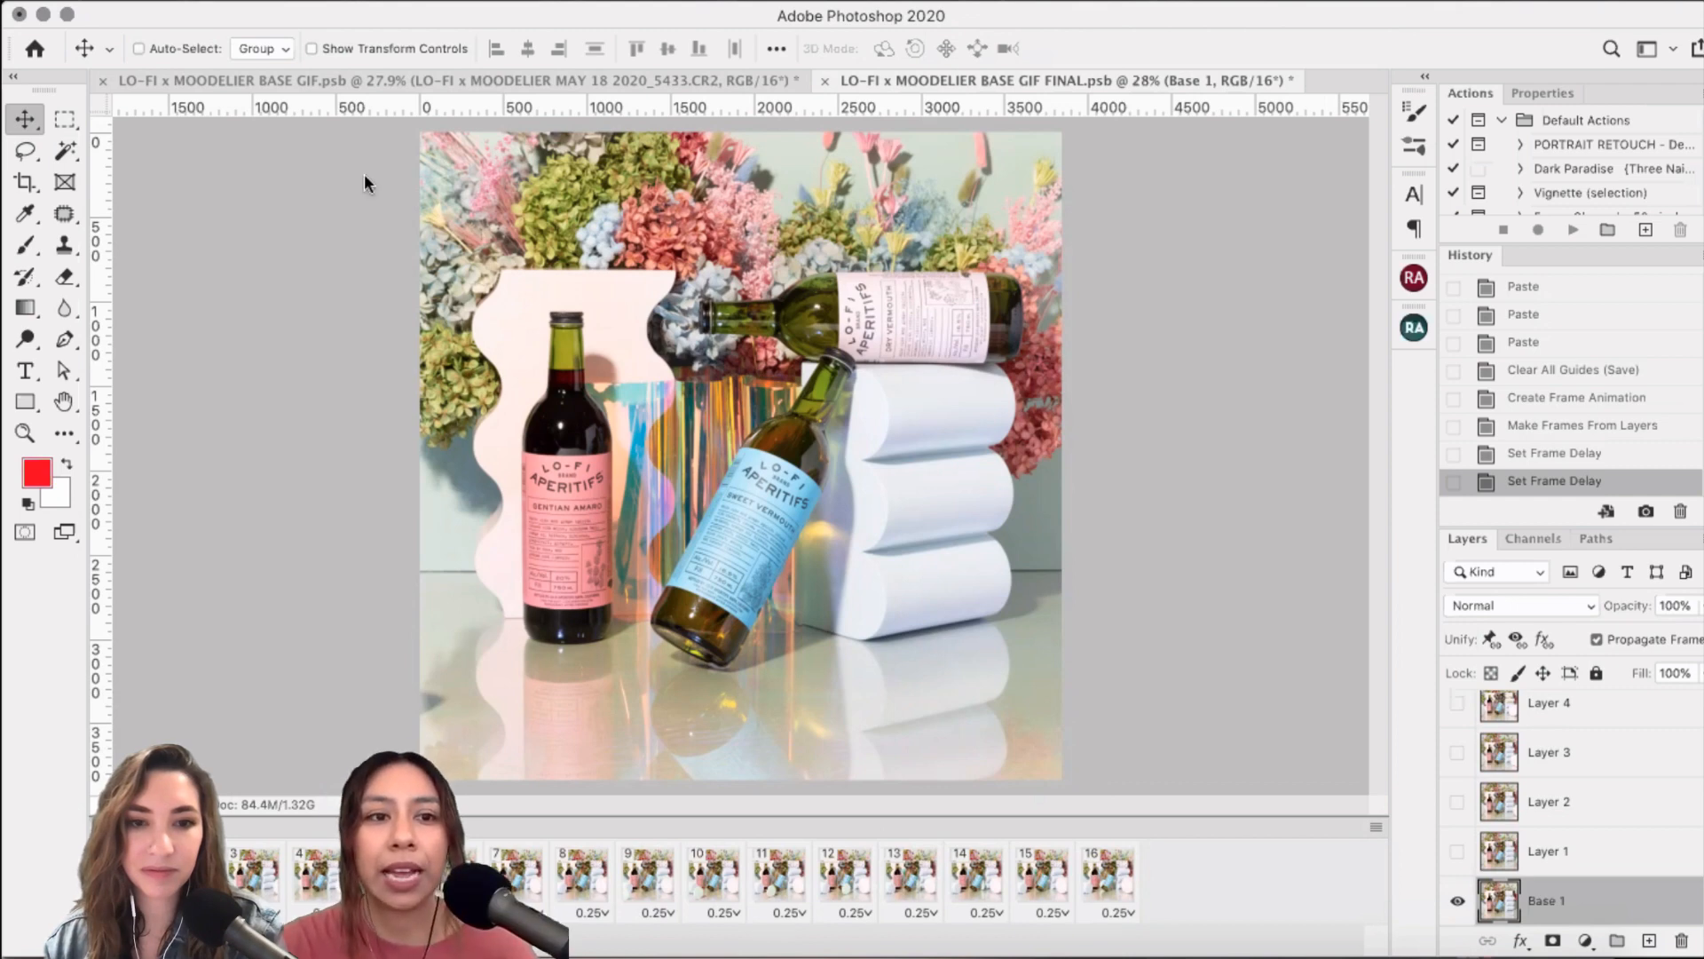
- Open the Render Video export settings for the finished frame animation
left_click(182, 0)
mouse_move(232, 0)
mouse_move(182, 5)
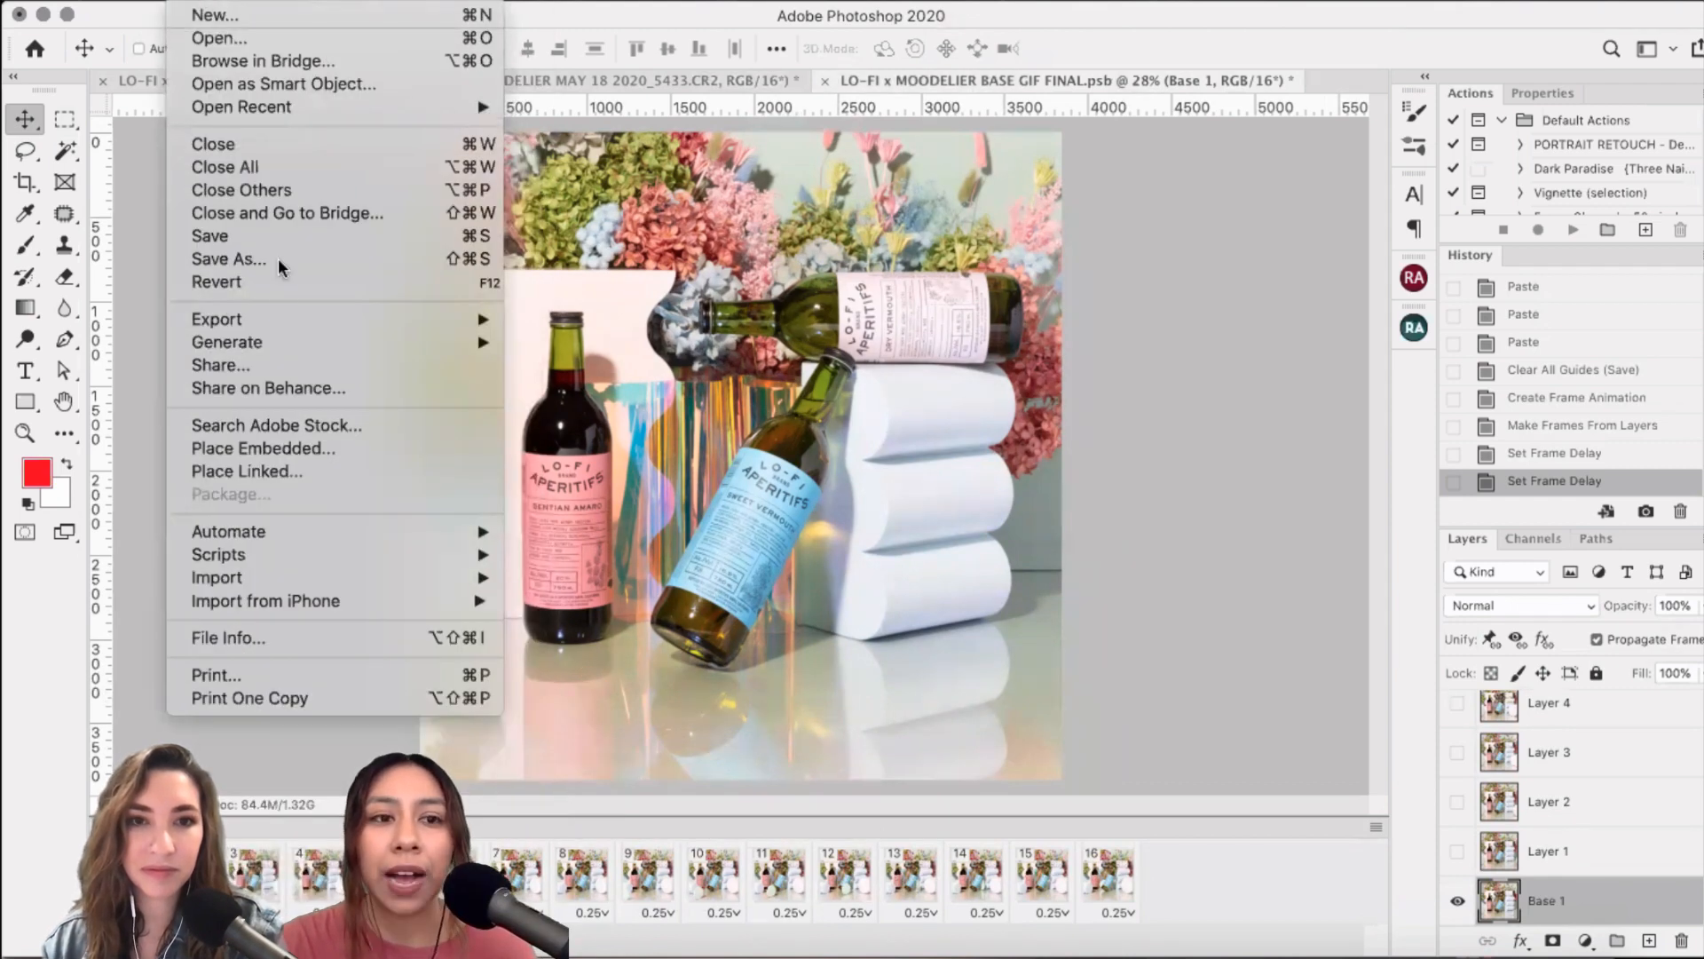
mouse_move(289, 319)
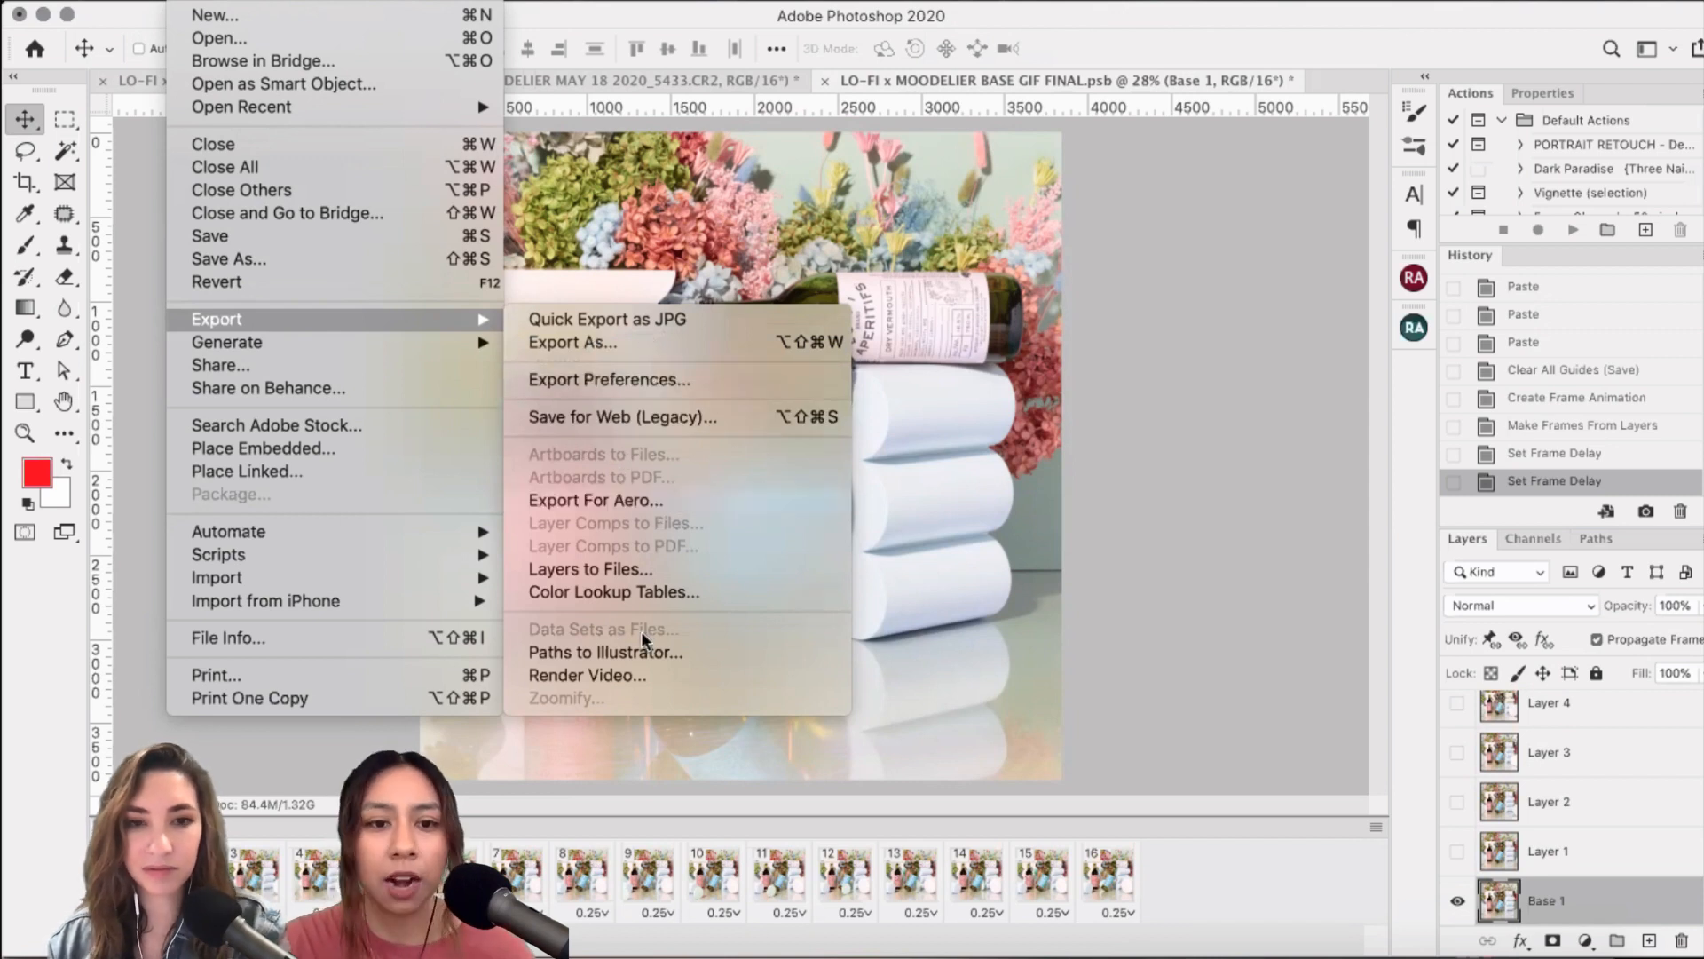
left_click(662, 679)
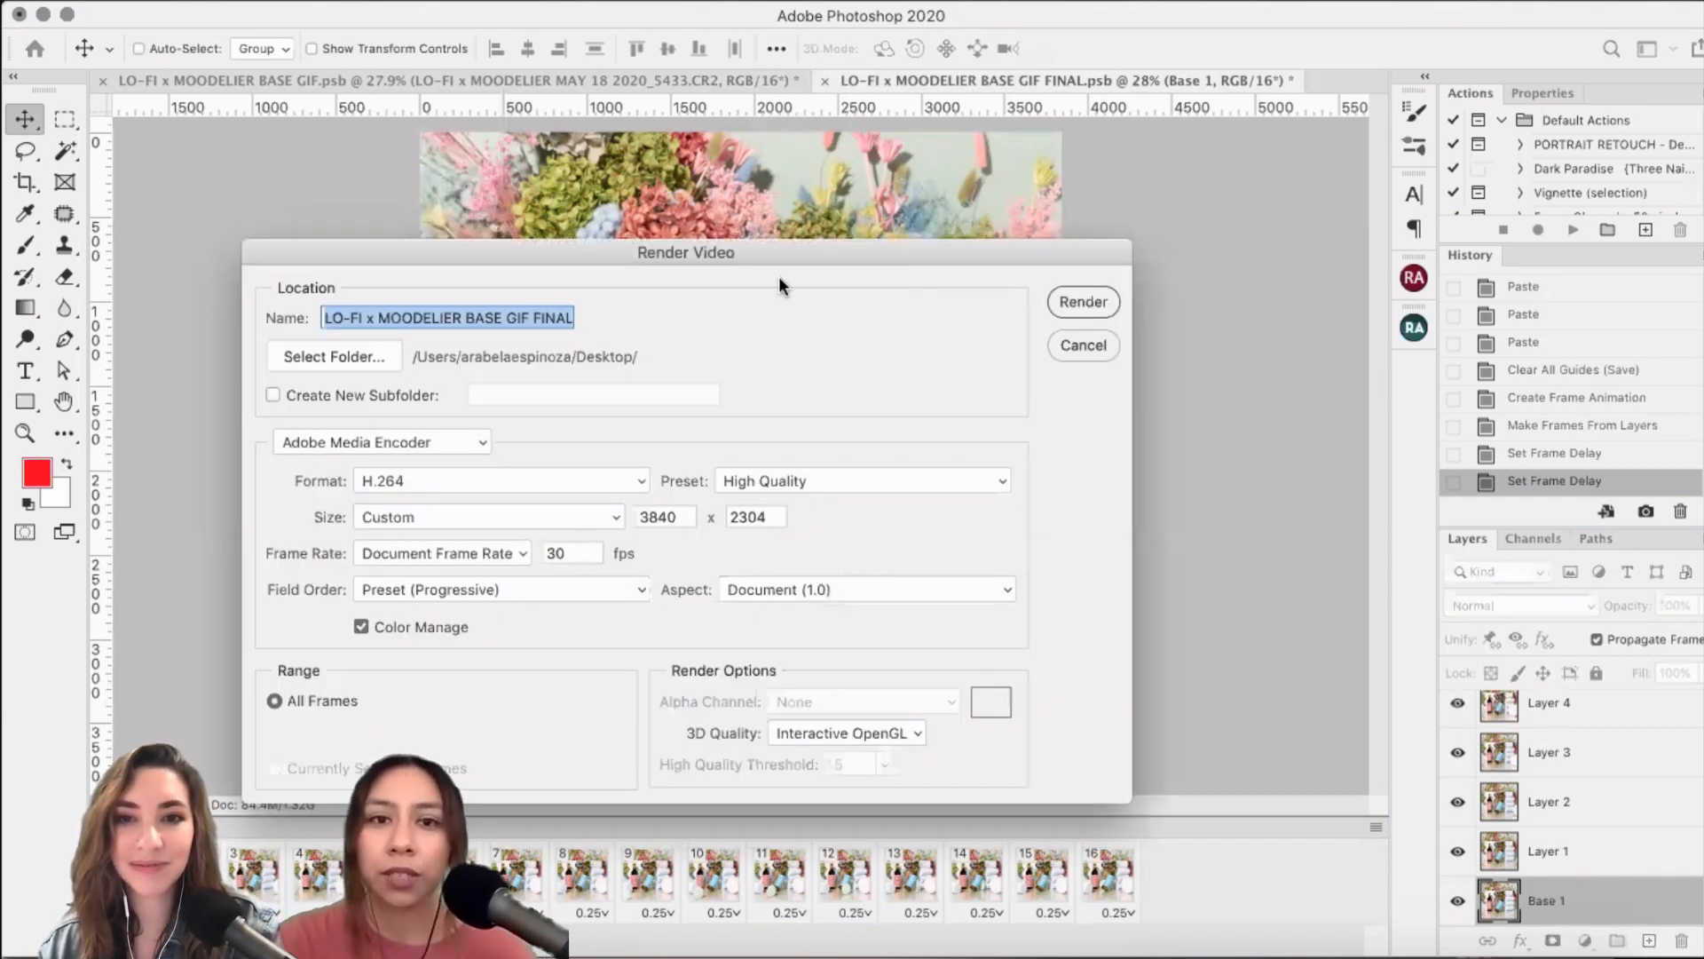
left_click_drag(834, 241, 919, 181)
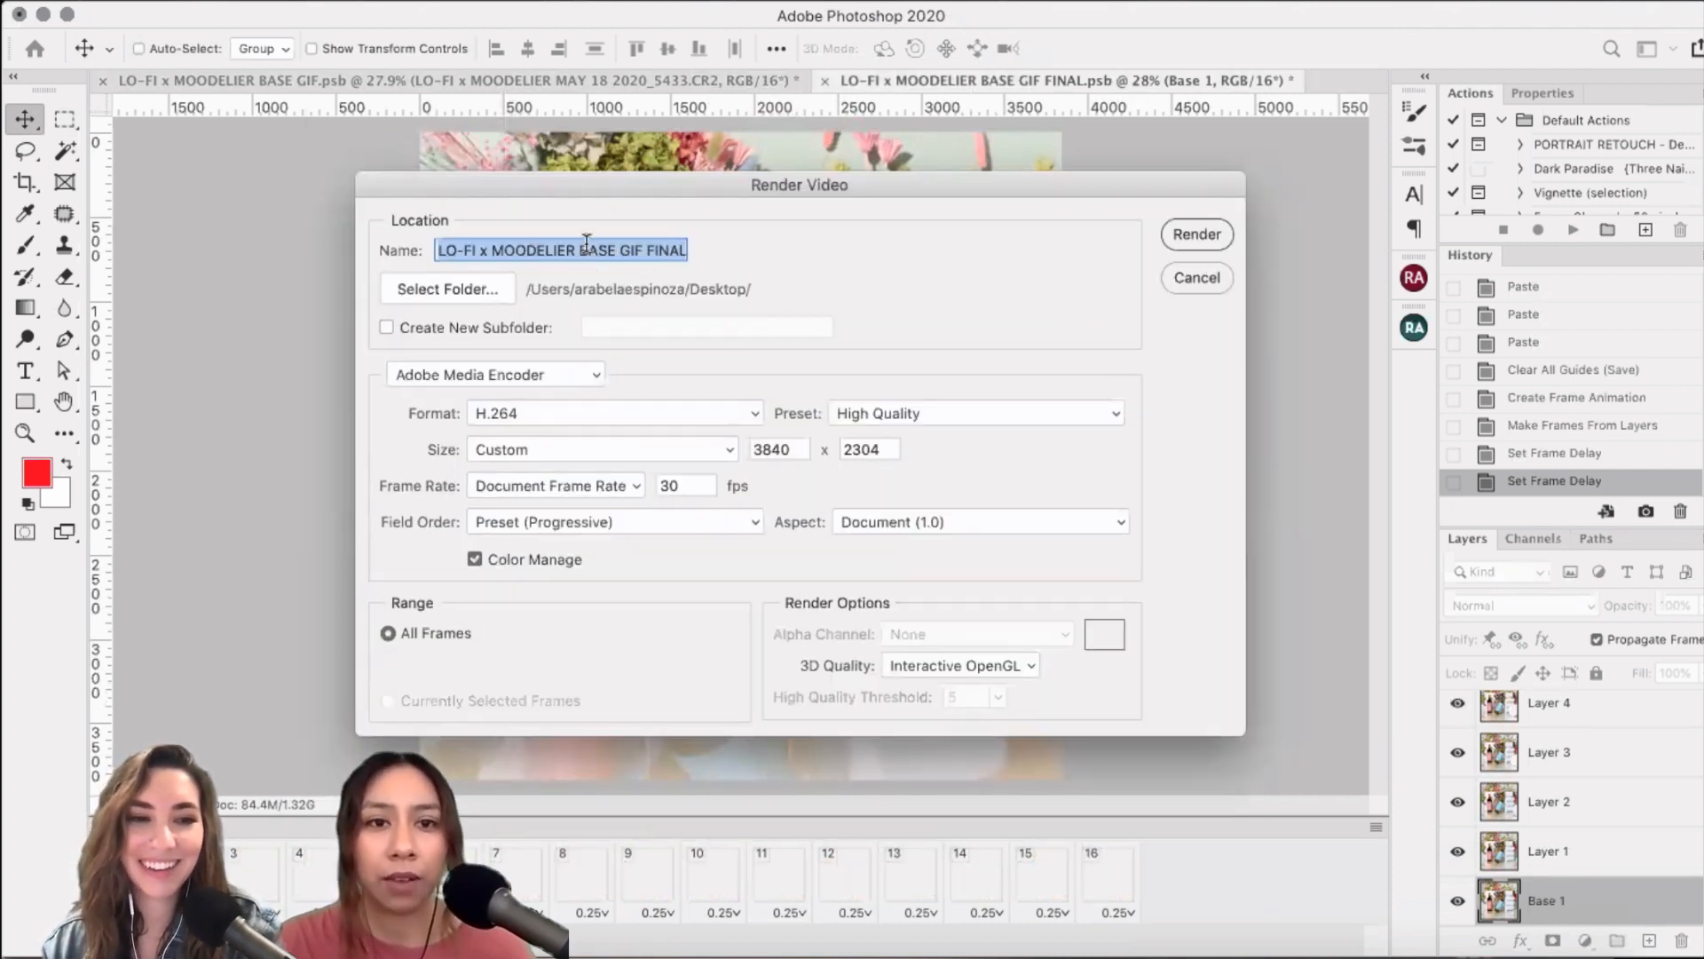
- Name the rendered video LO-FI x MOODELIER ROLLING GIF FINAL.mp4, replacing the word BASE with ROLLING
left_click(587, 247)
triple_click(622, 251)
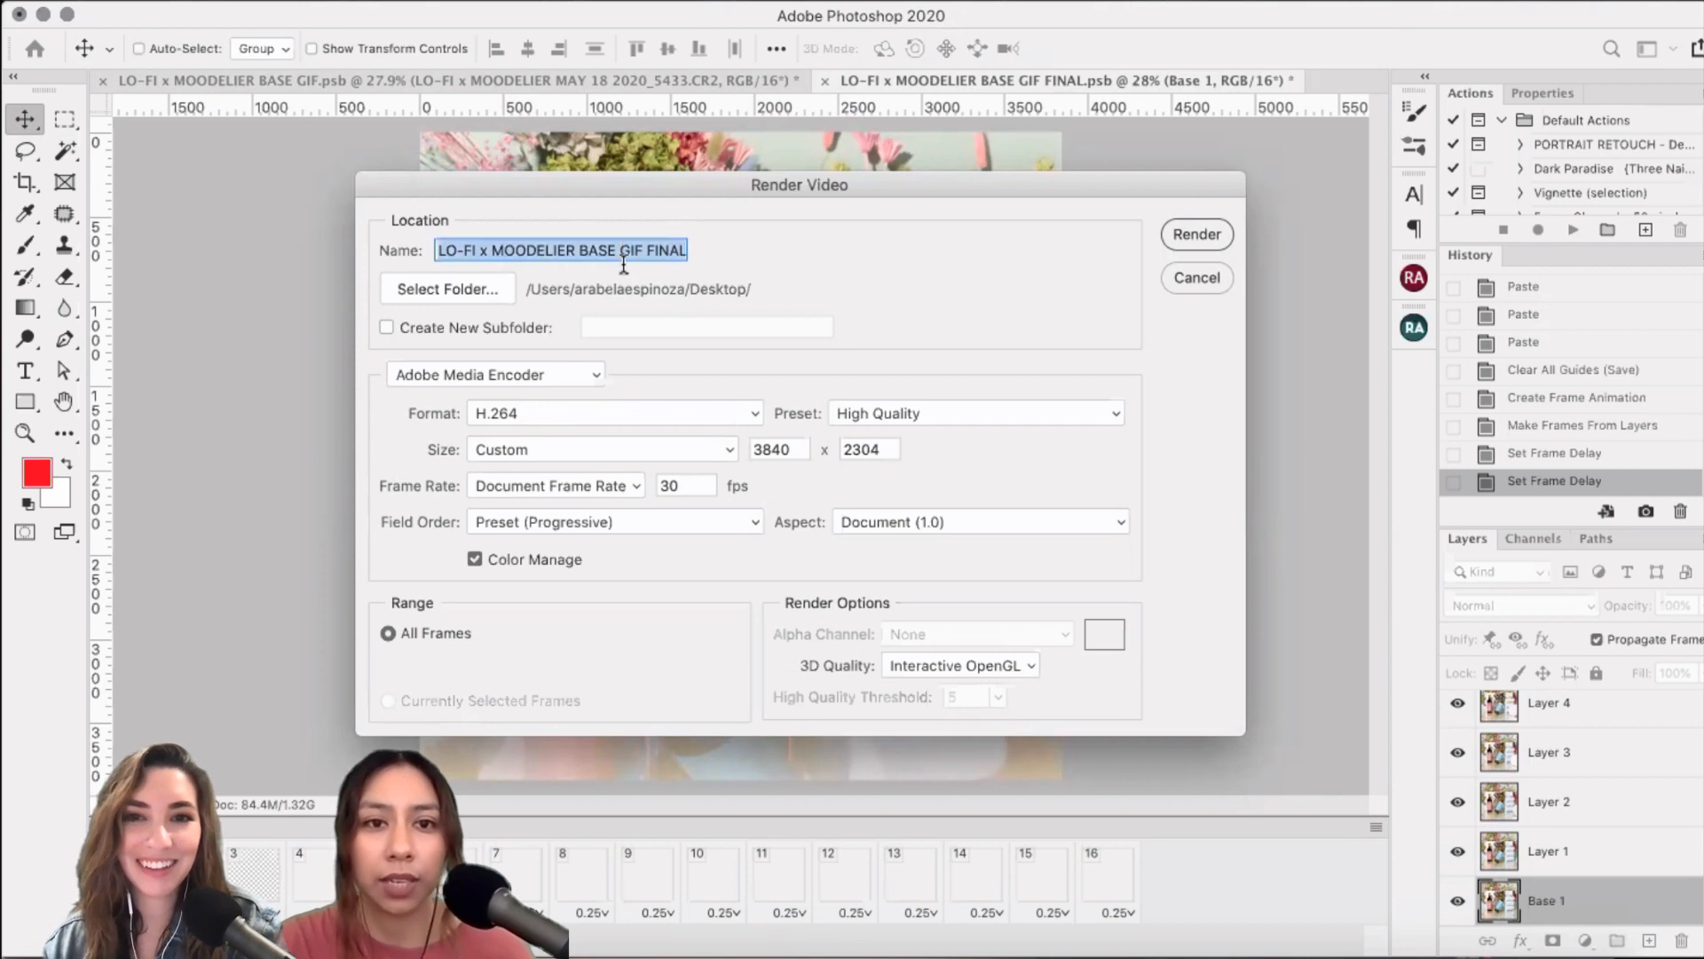
left_click(622, 251)
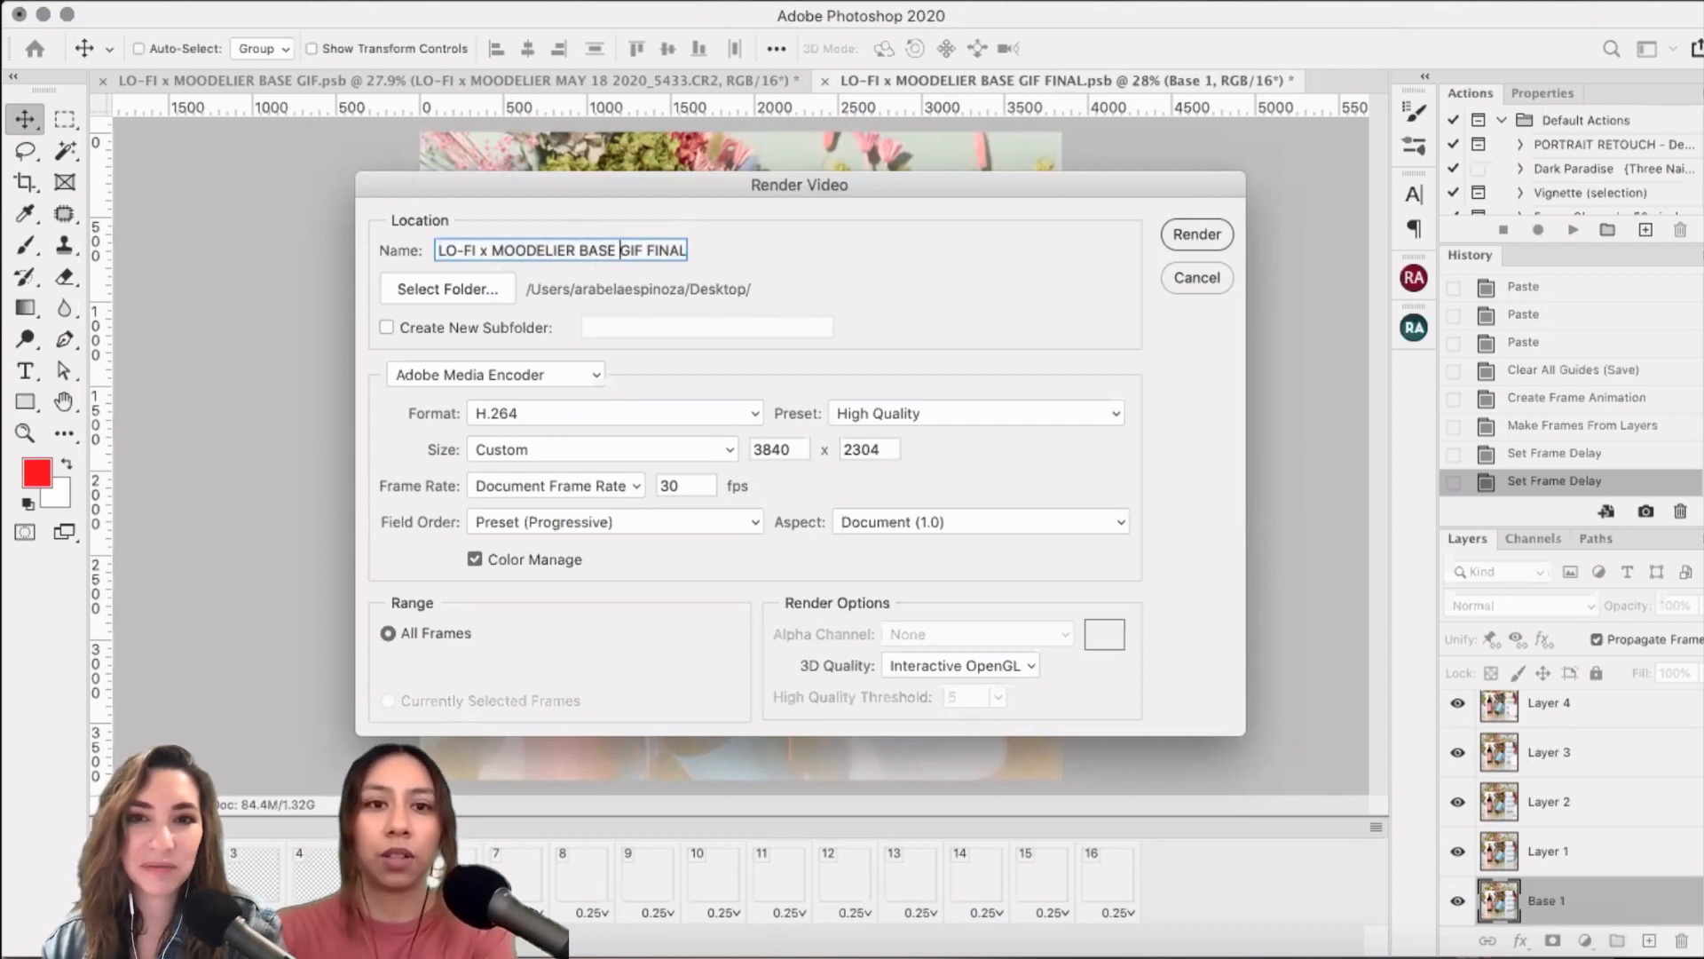
key("BackSpace")
key("BackSpace")
key("BackSpace")
key("BackSpace")
key("BackSpace")
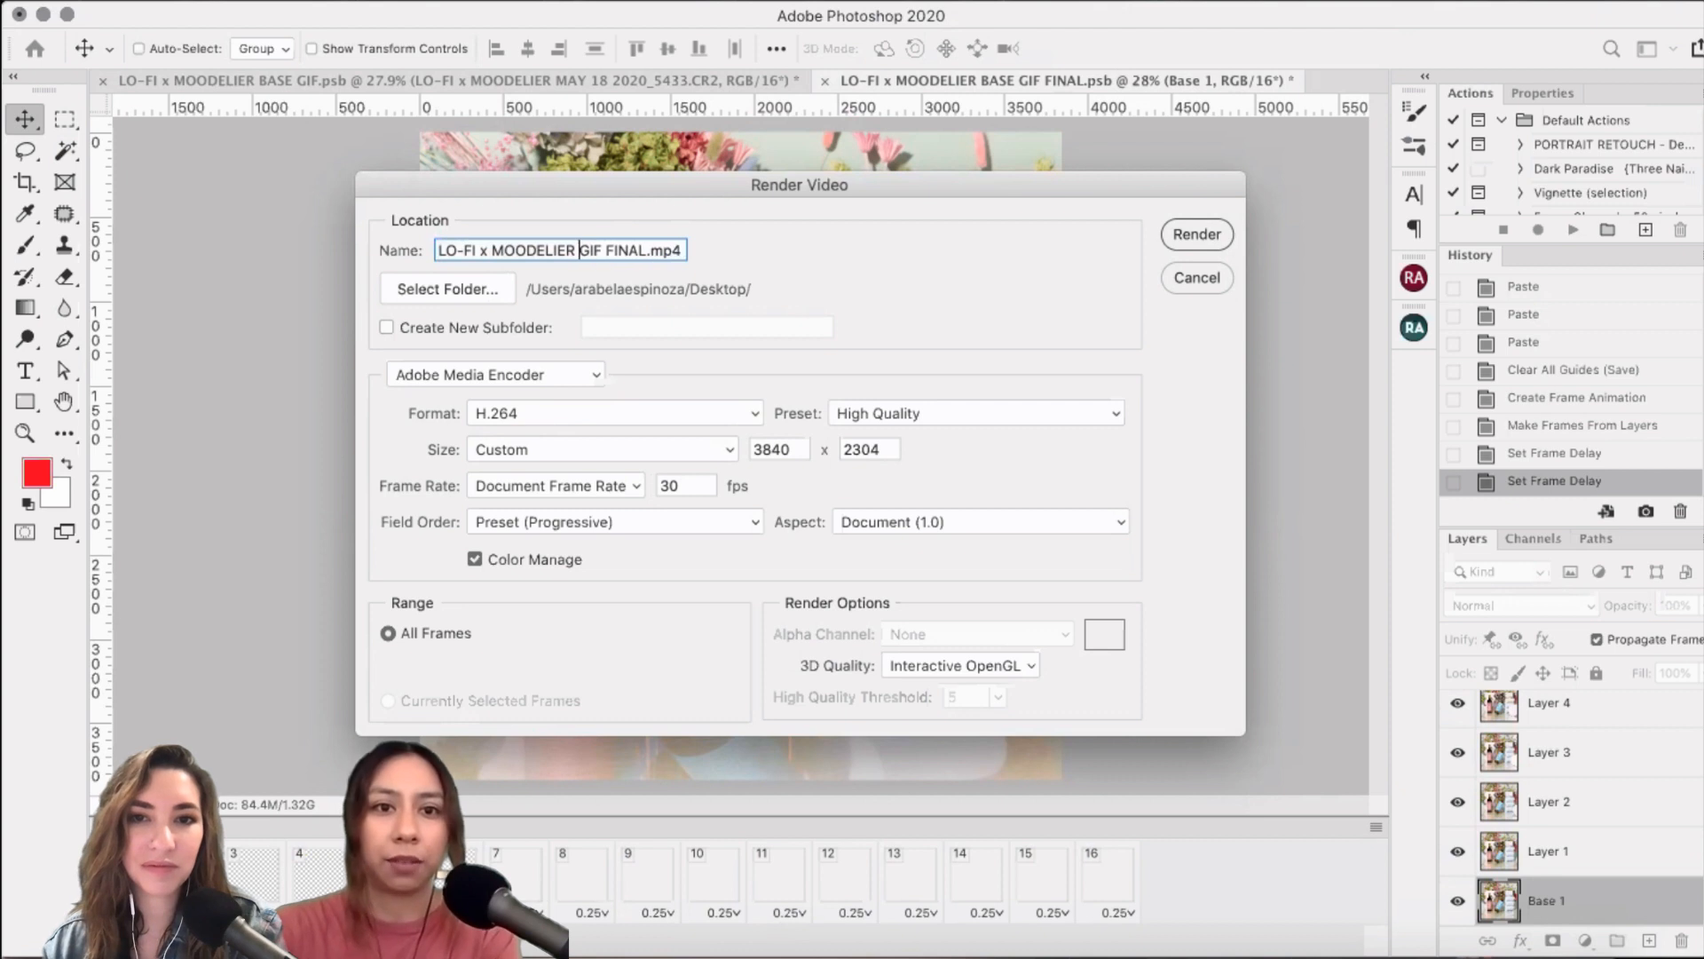
type("ROLLING")
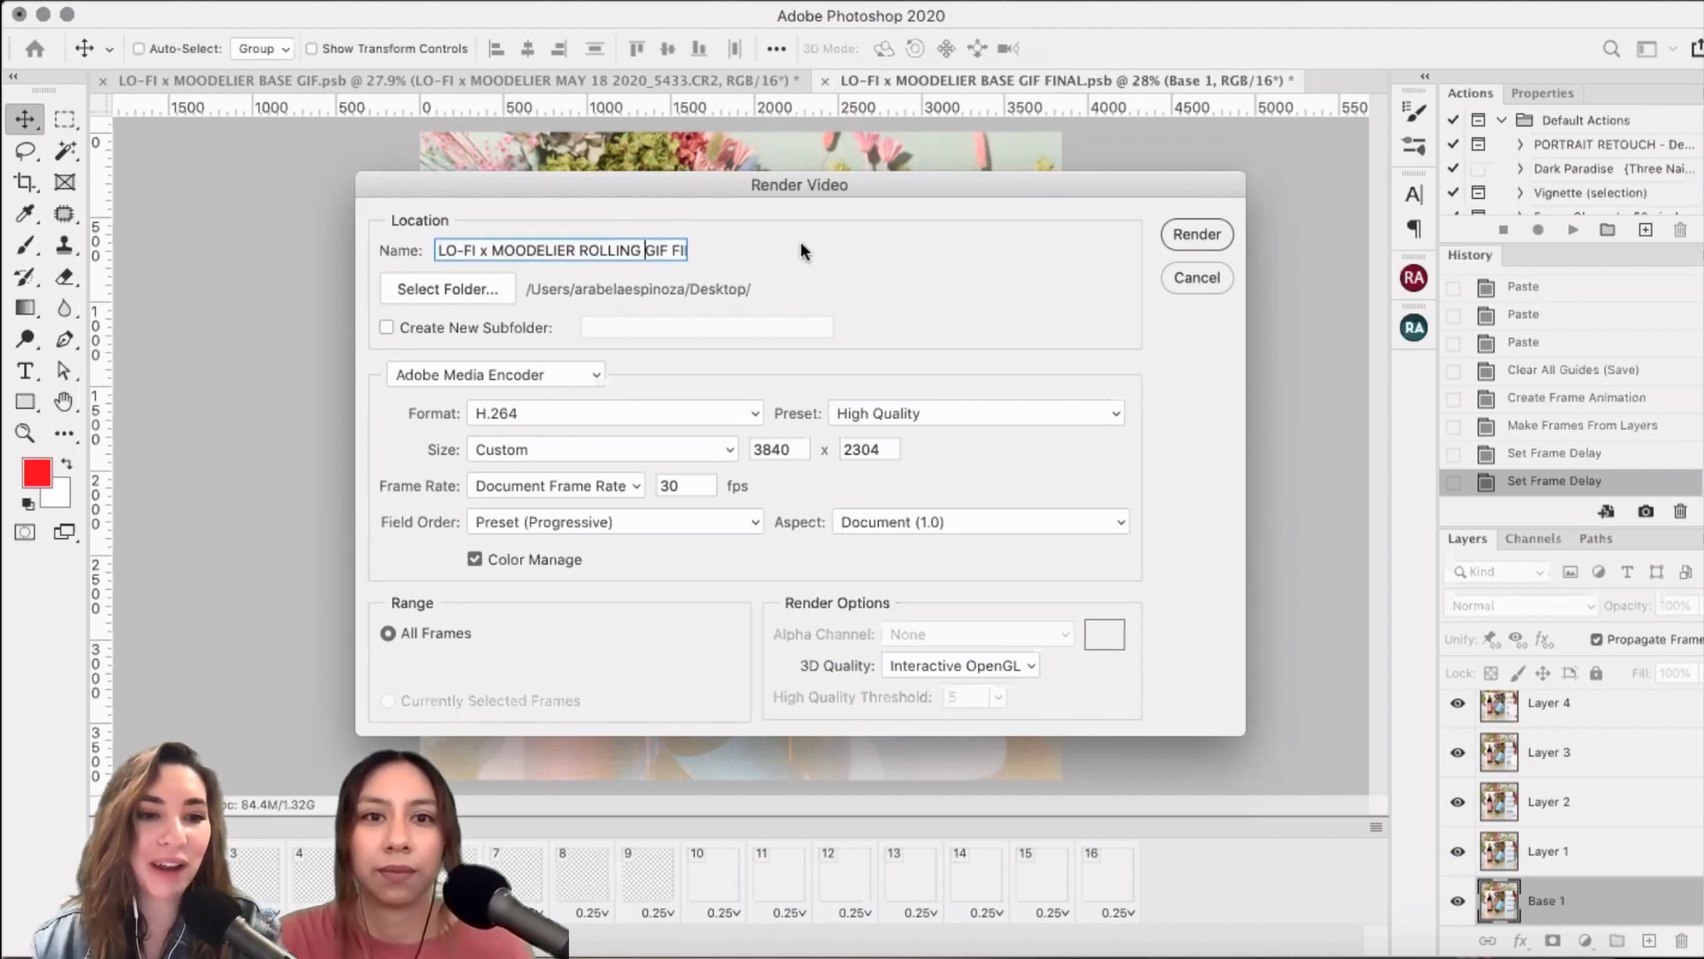
left_click_drag(687, 250, 611, 251)
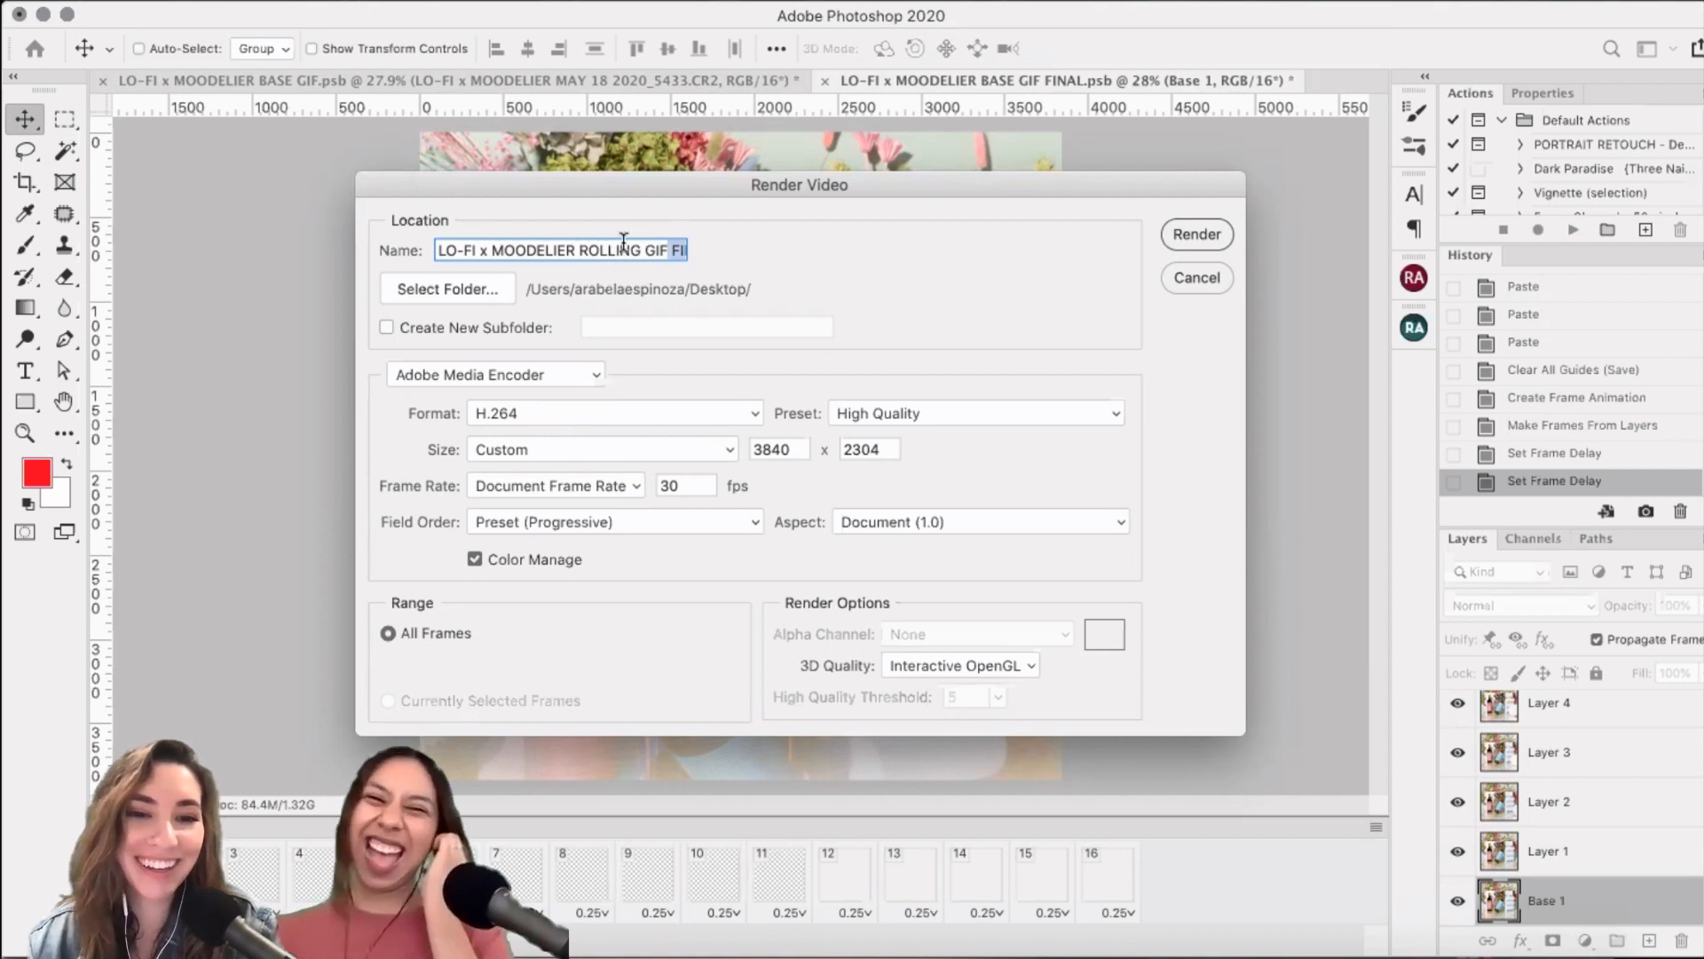
left_click(684, 251)
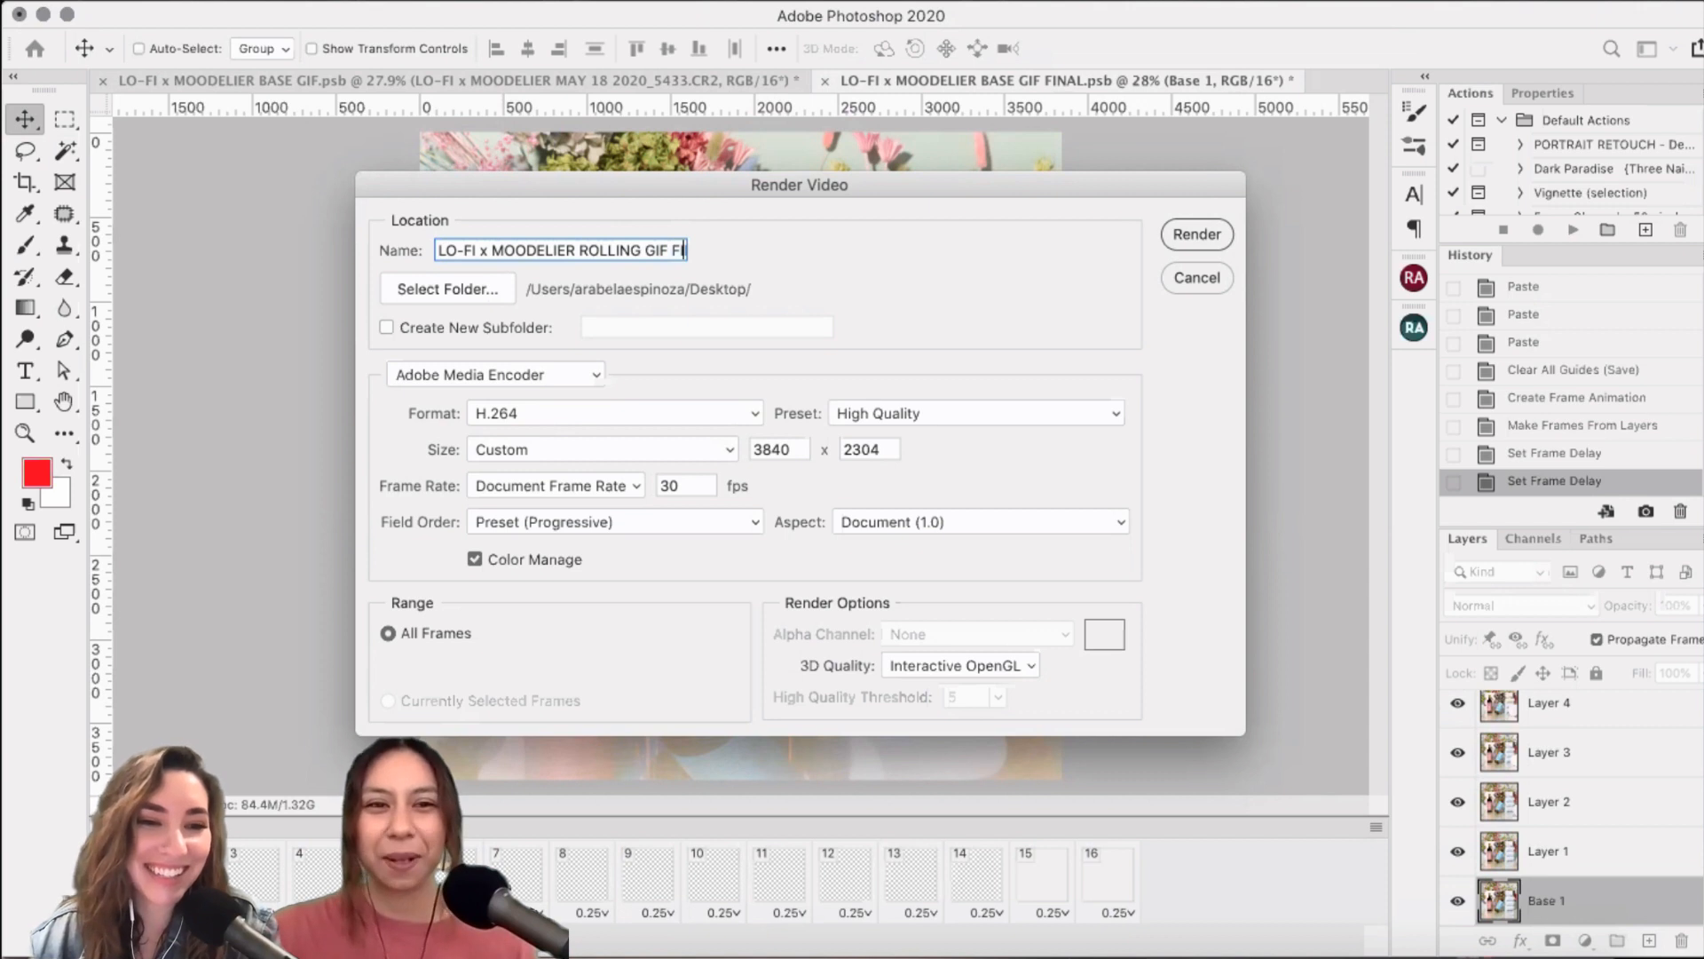
type("NAL.mp4")
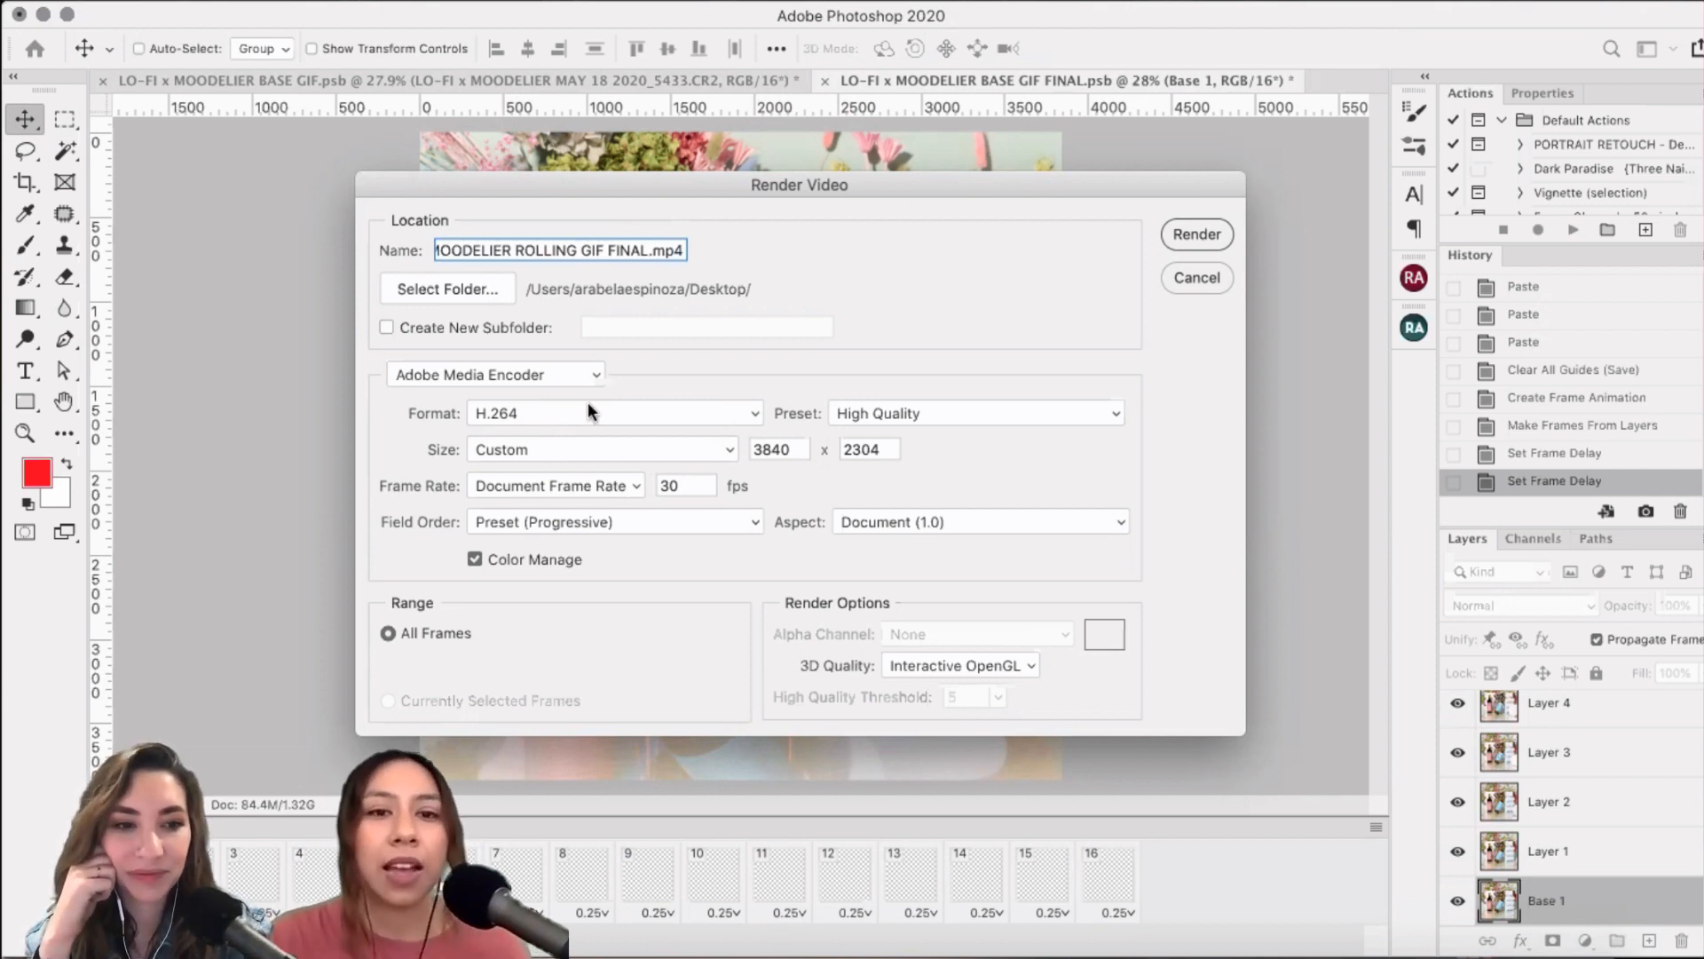
- Choose H.264 as the render format with the High Quality preset
left_click(671, 412)
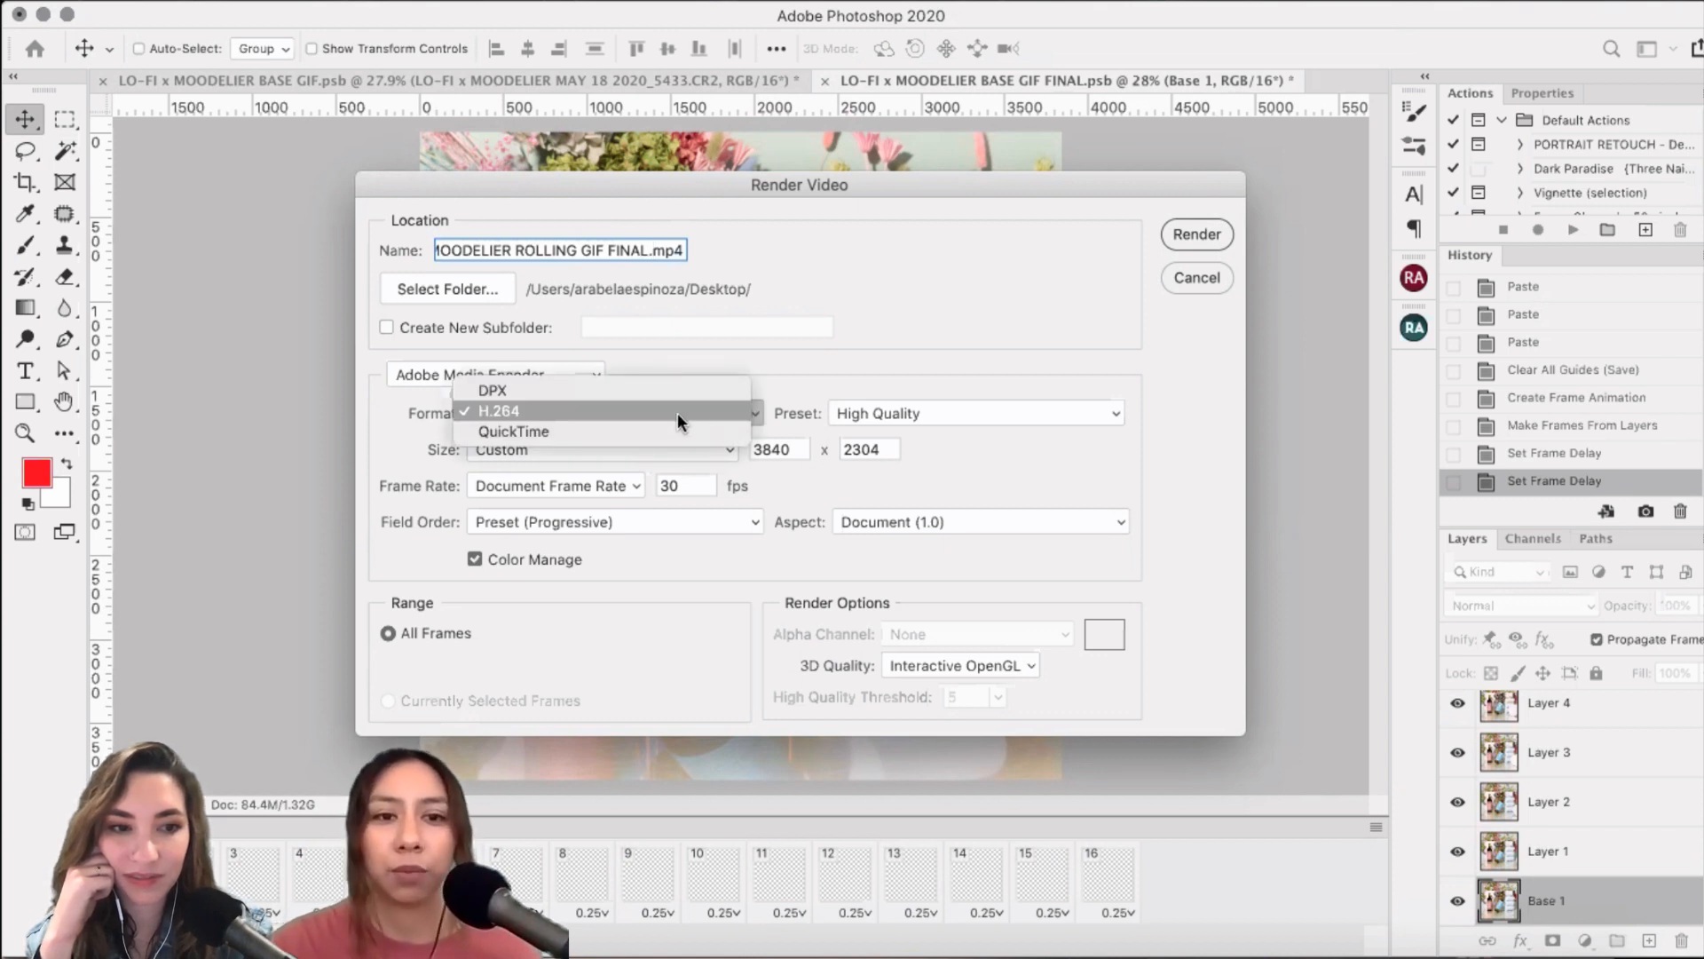
left_click(678, 414)
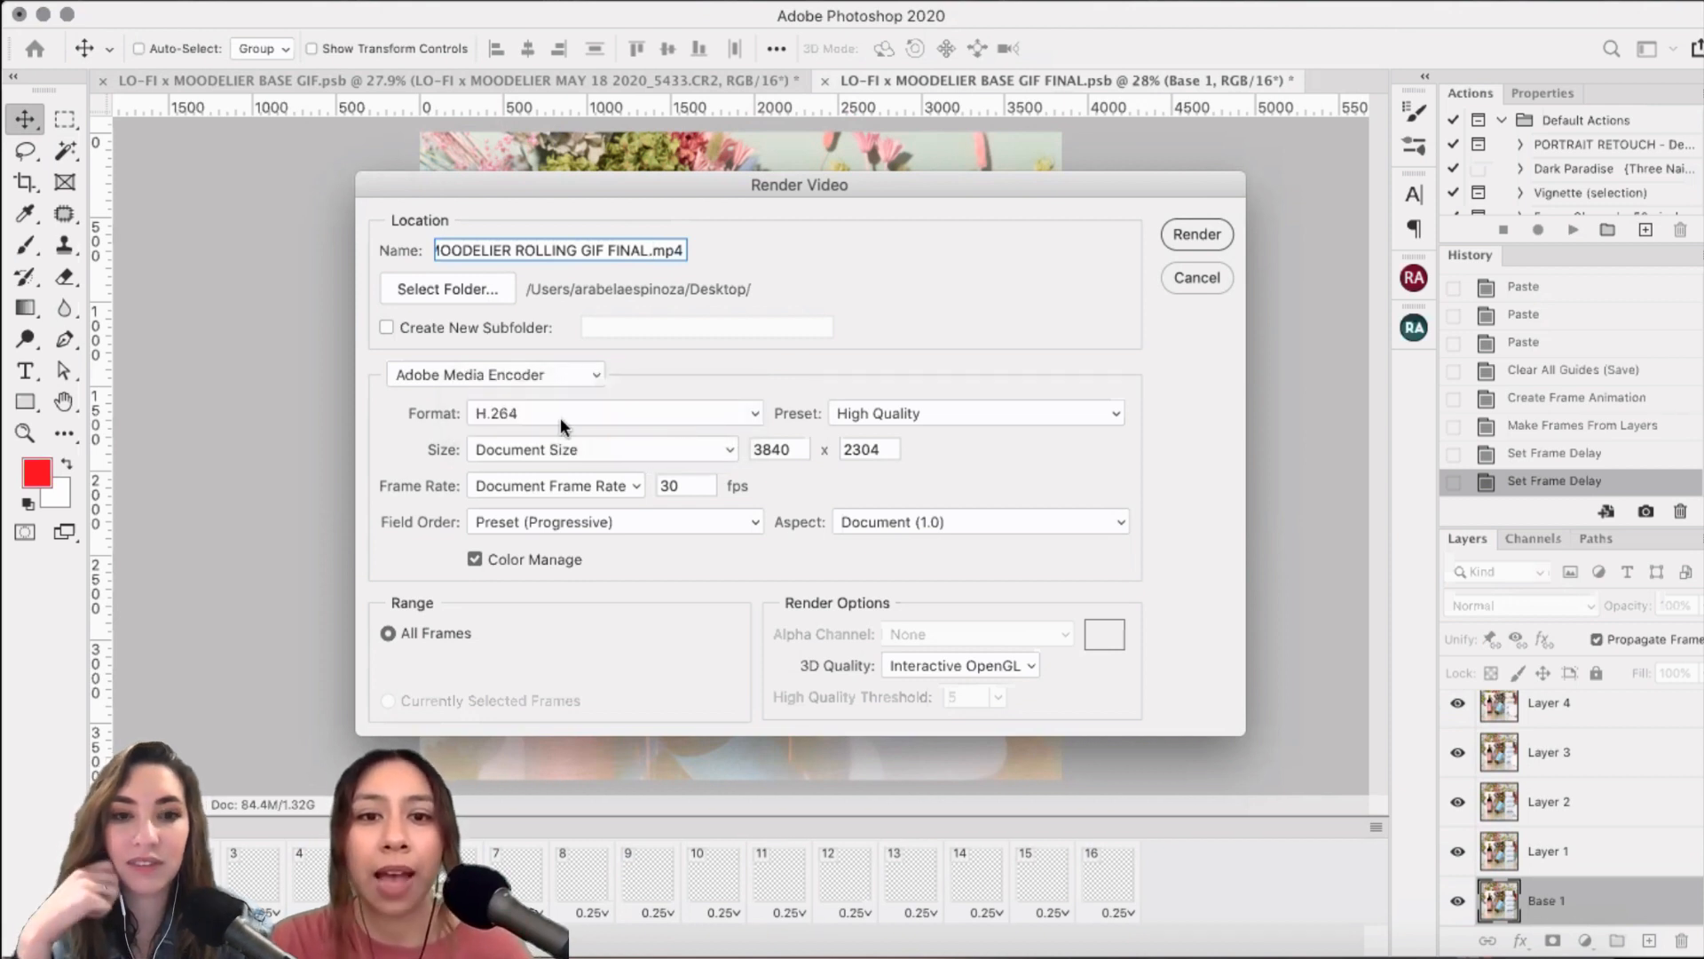
left_click(989, 410)
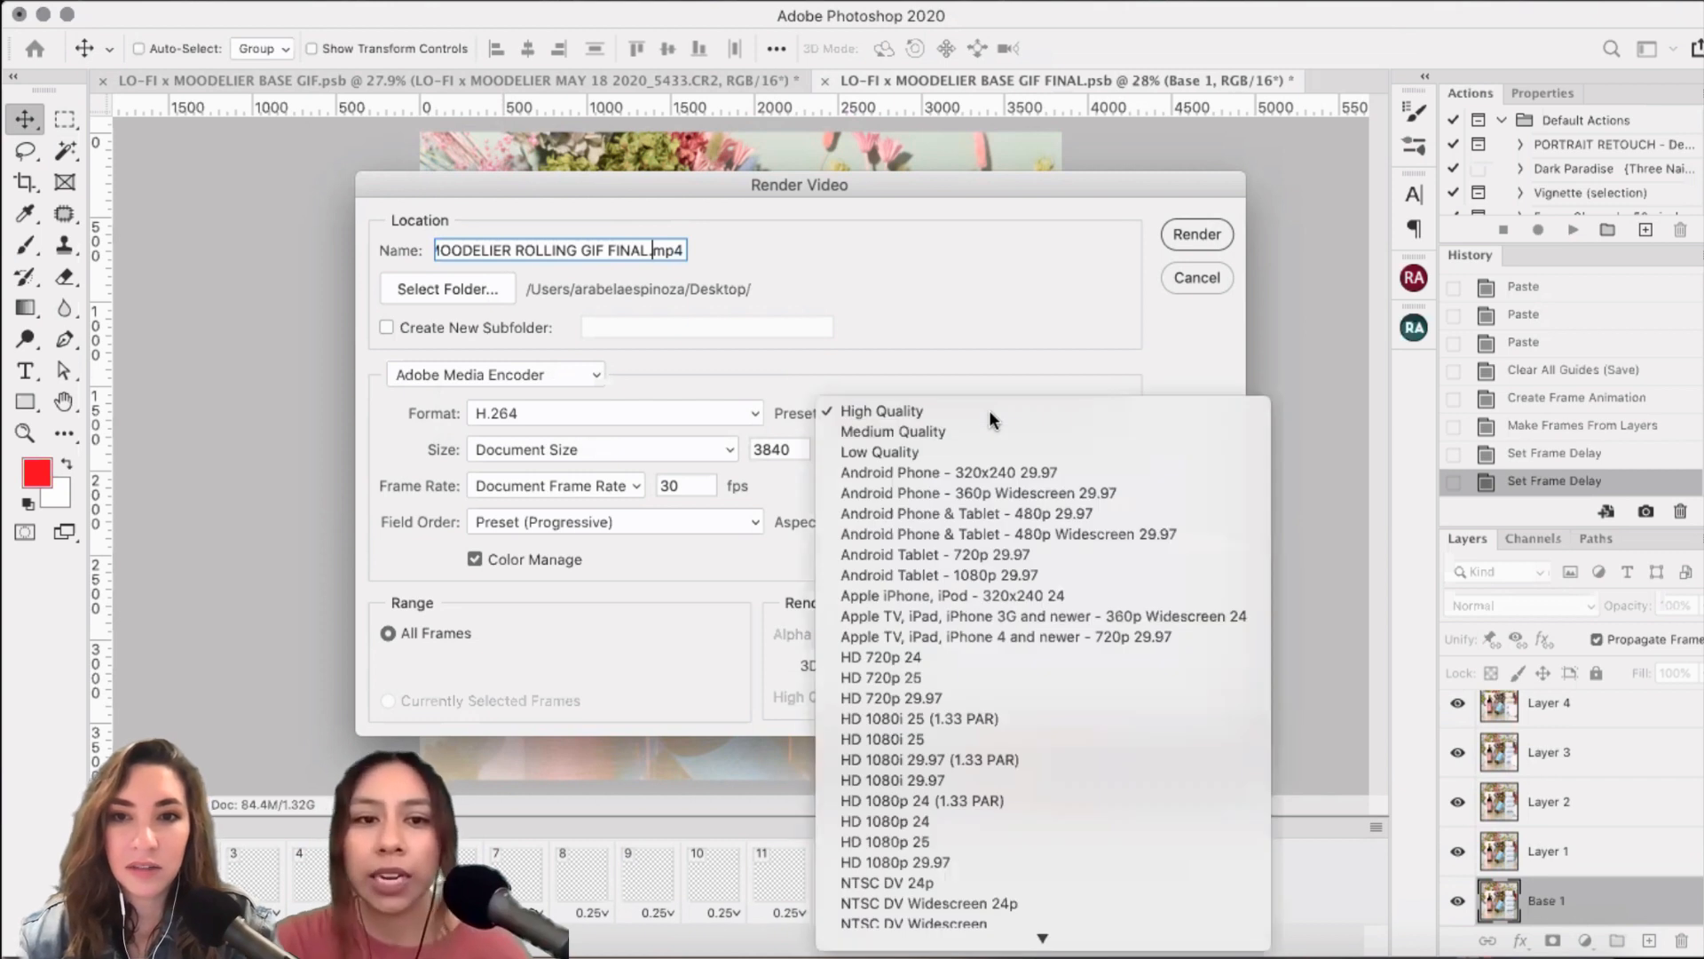
left_click(989, 410)
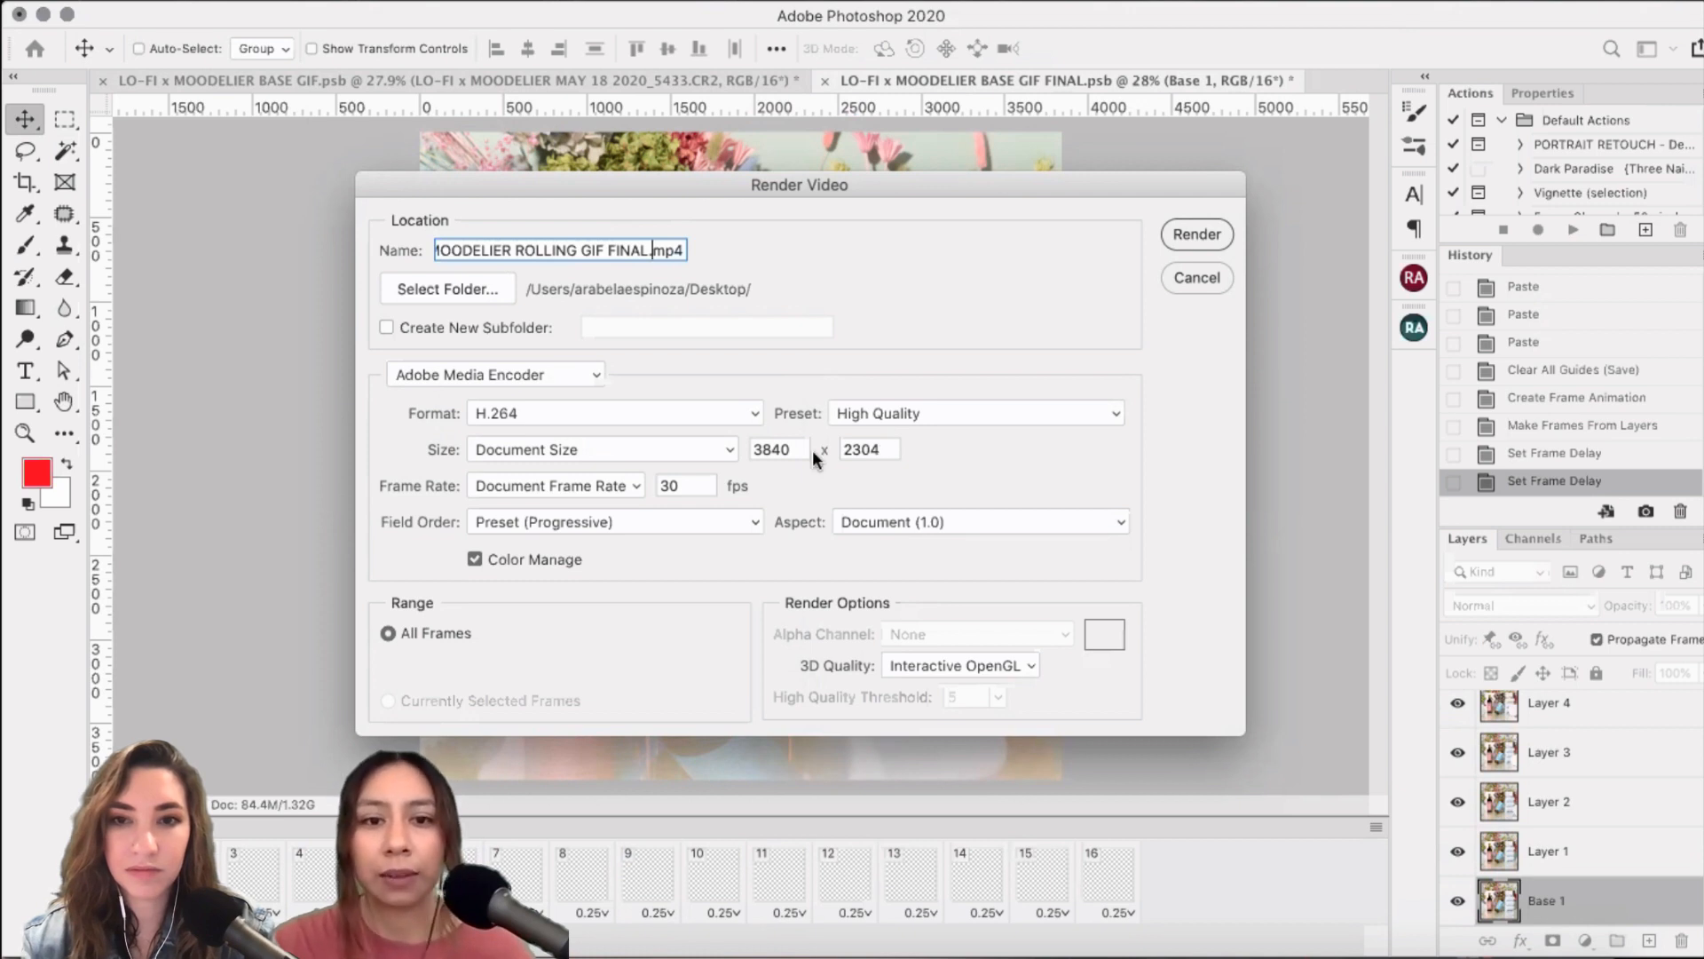
- Set the video's width to 2304 for a square 2304 x 2304 output, and render it
left_click(845, 450)
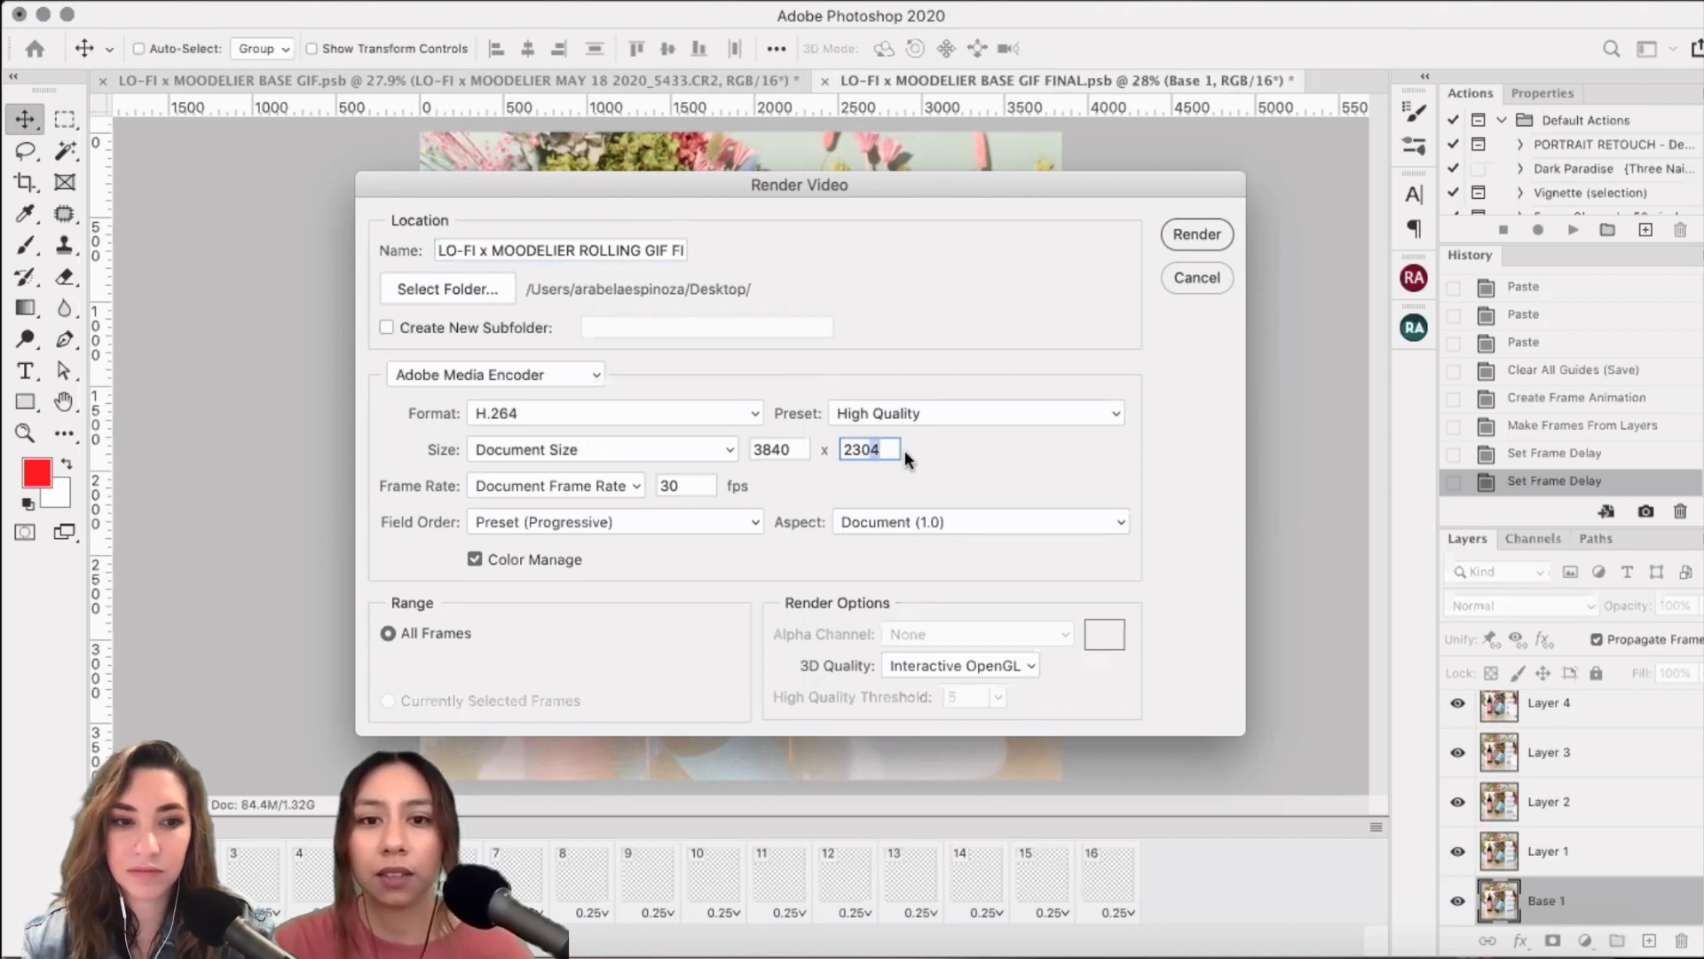
double_click(845, 450)
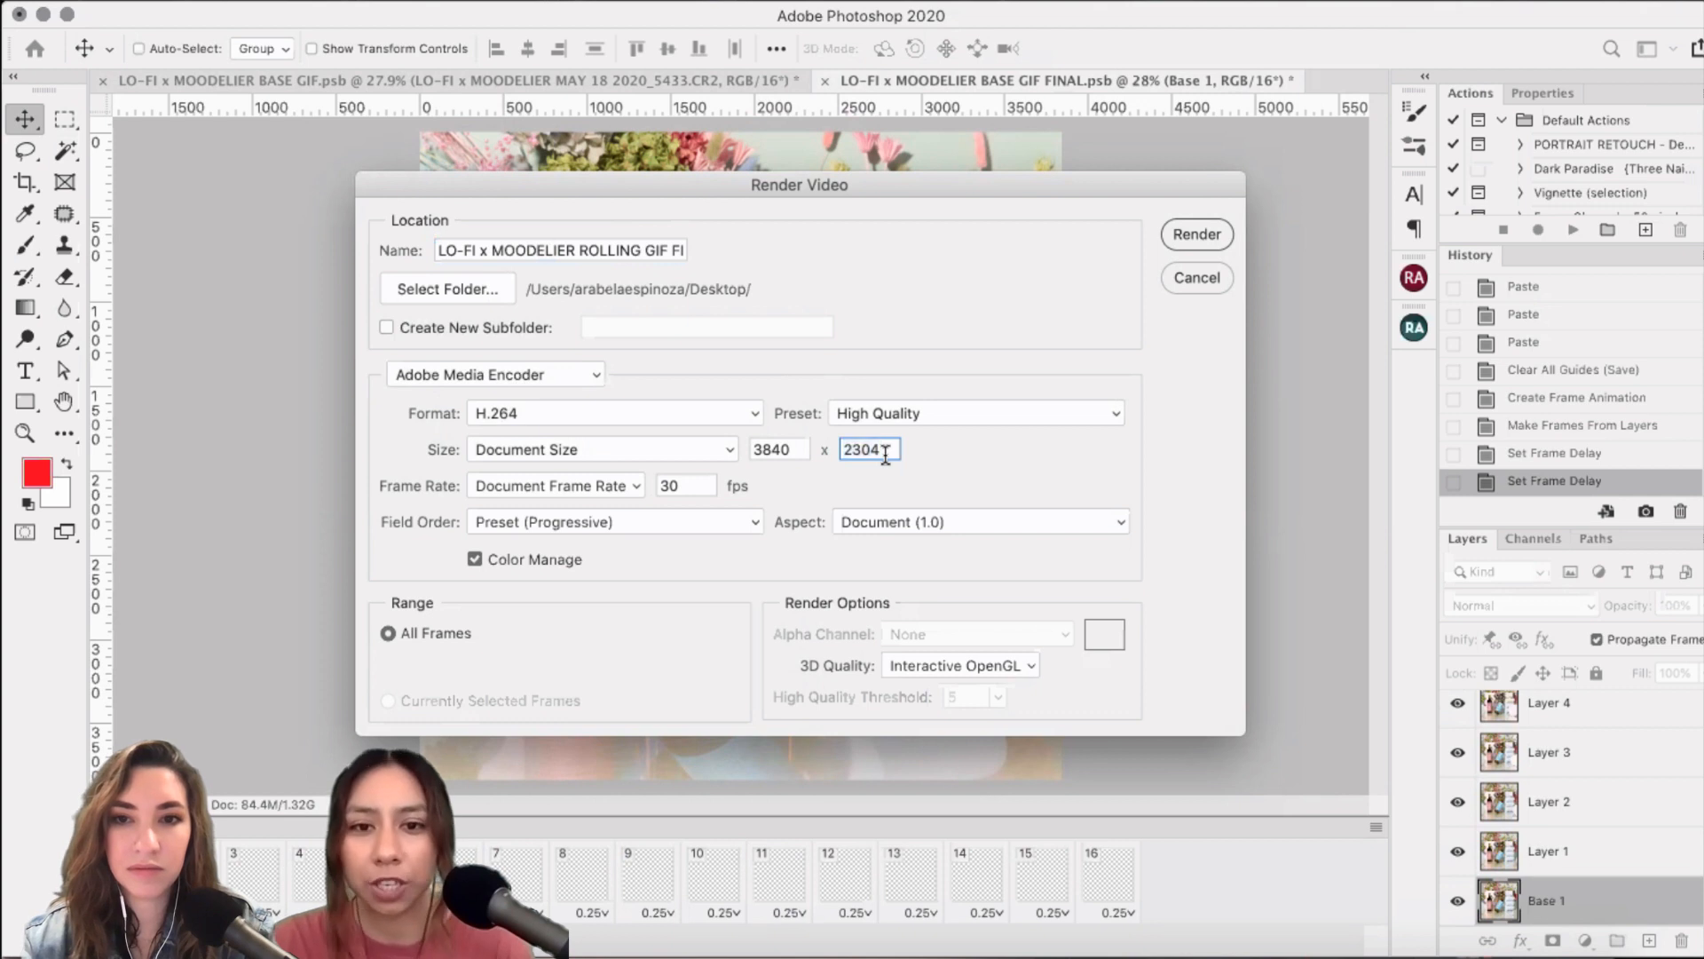
key("shift+Tab")
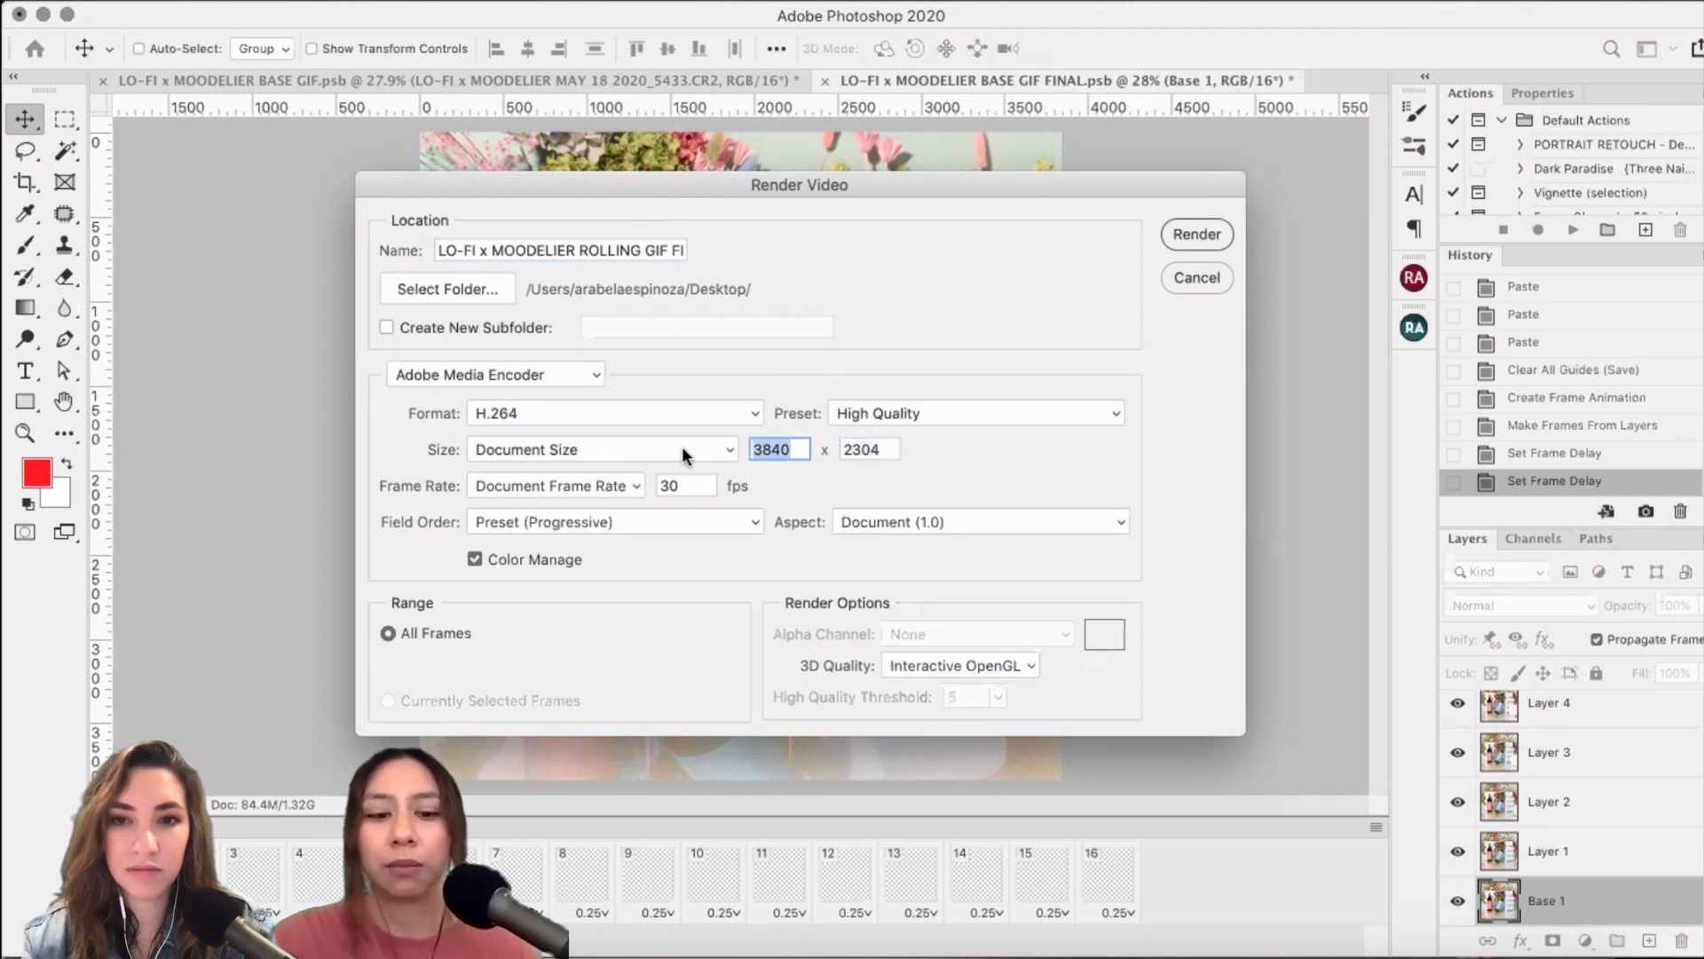
type("23")
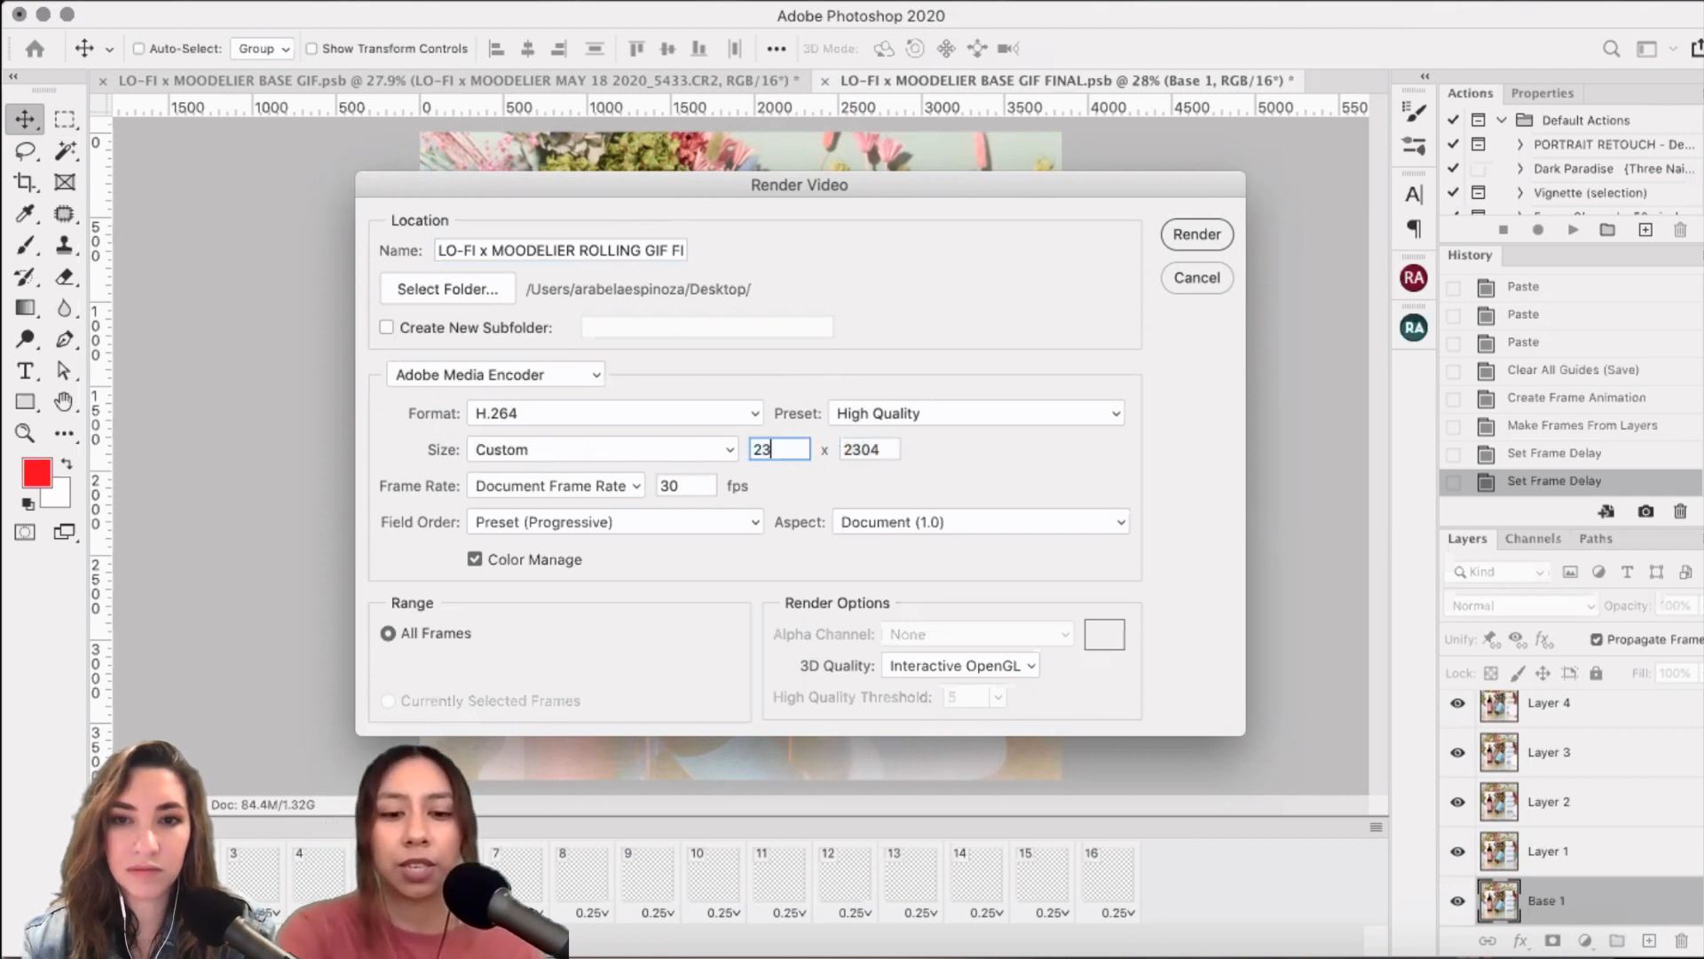
type("04")
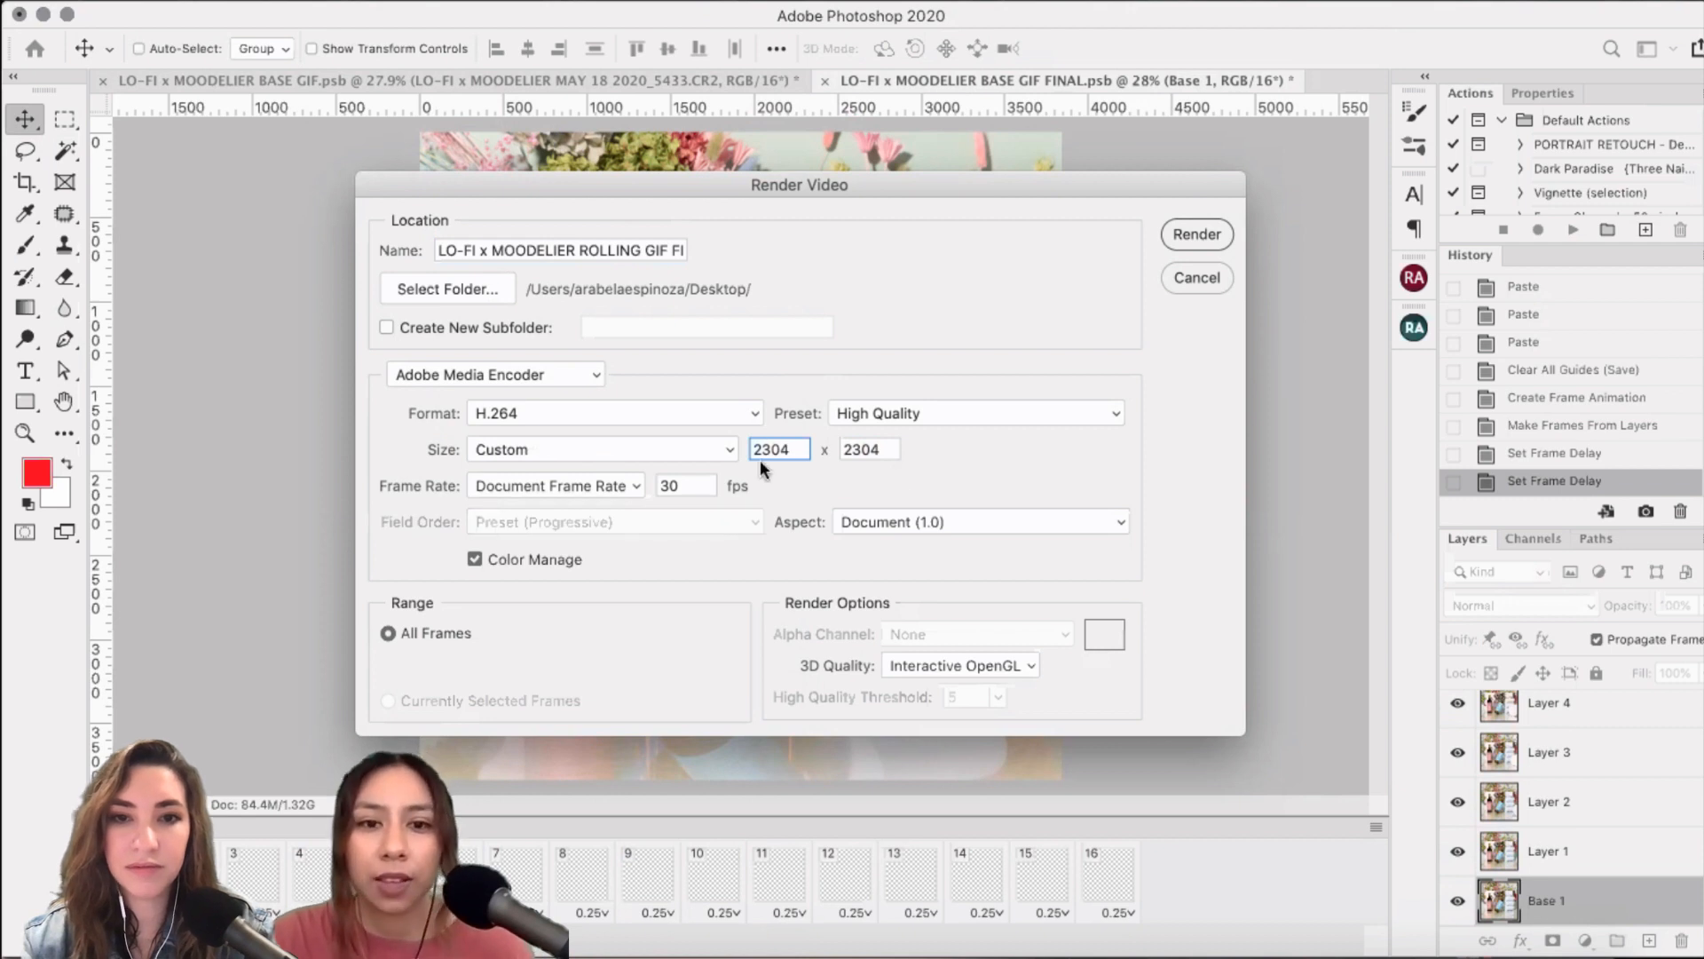
left_click(729, 477)
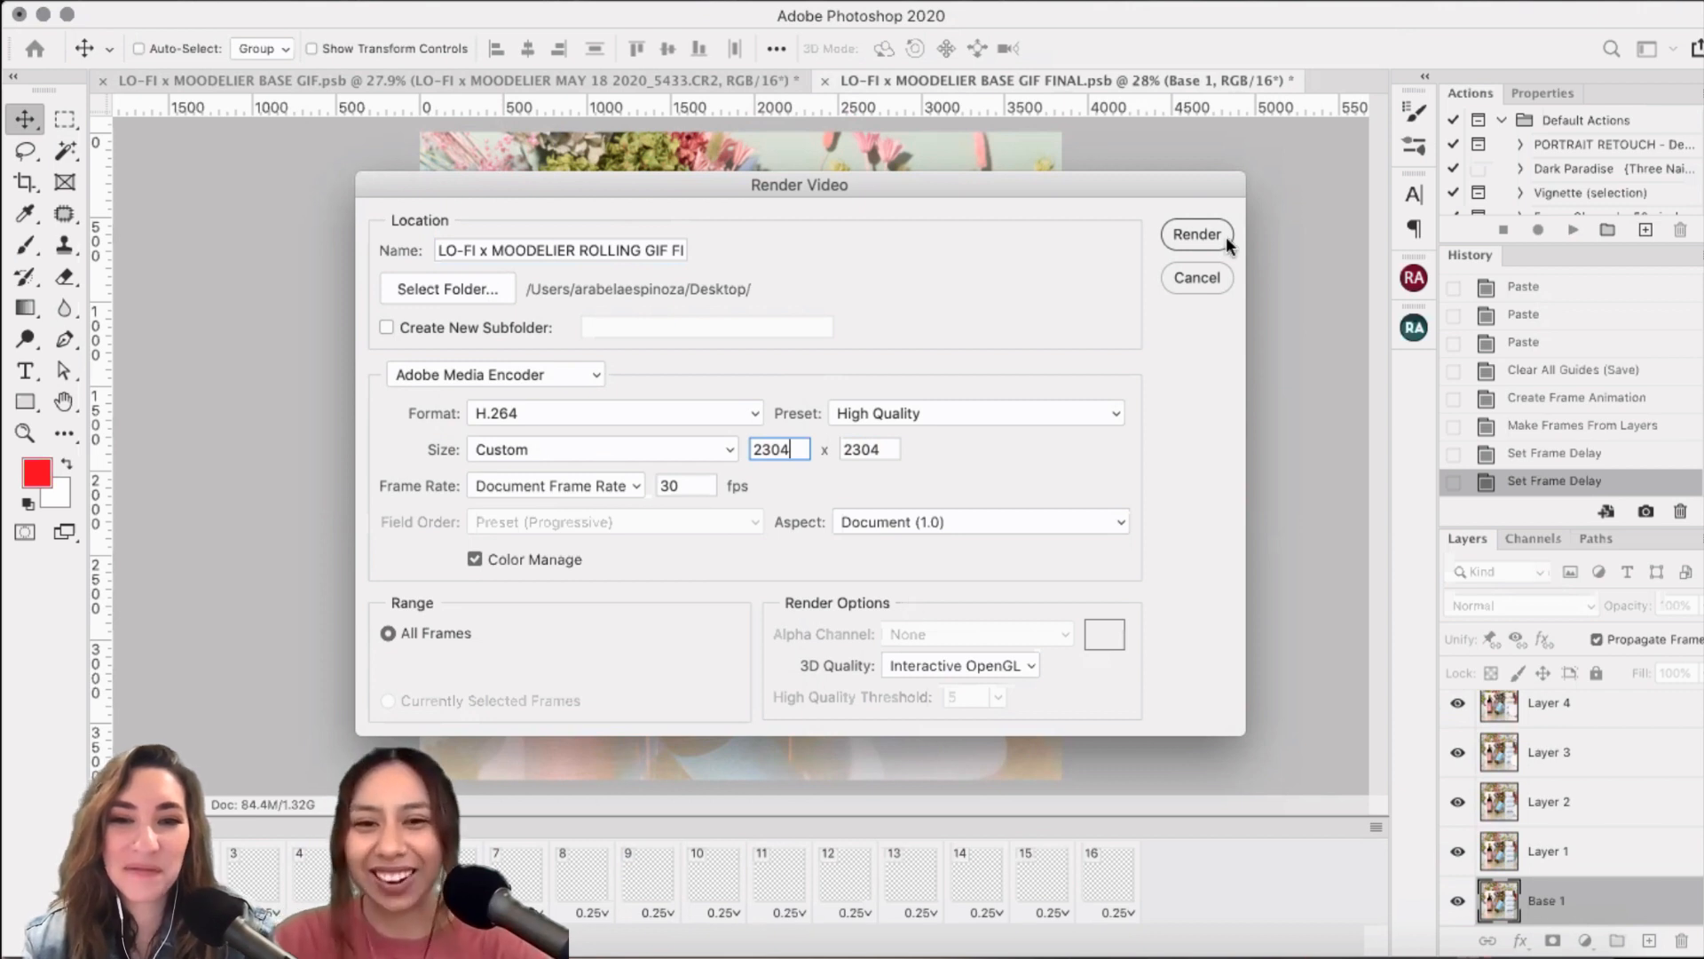
key("Return")
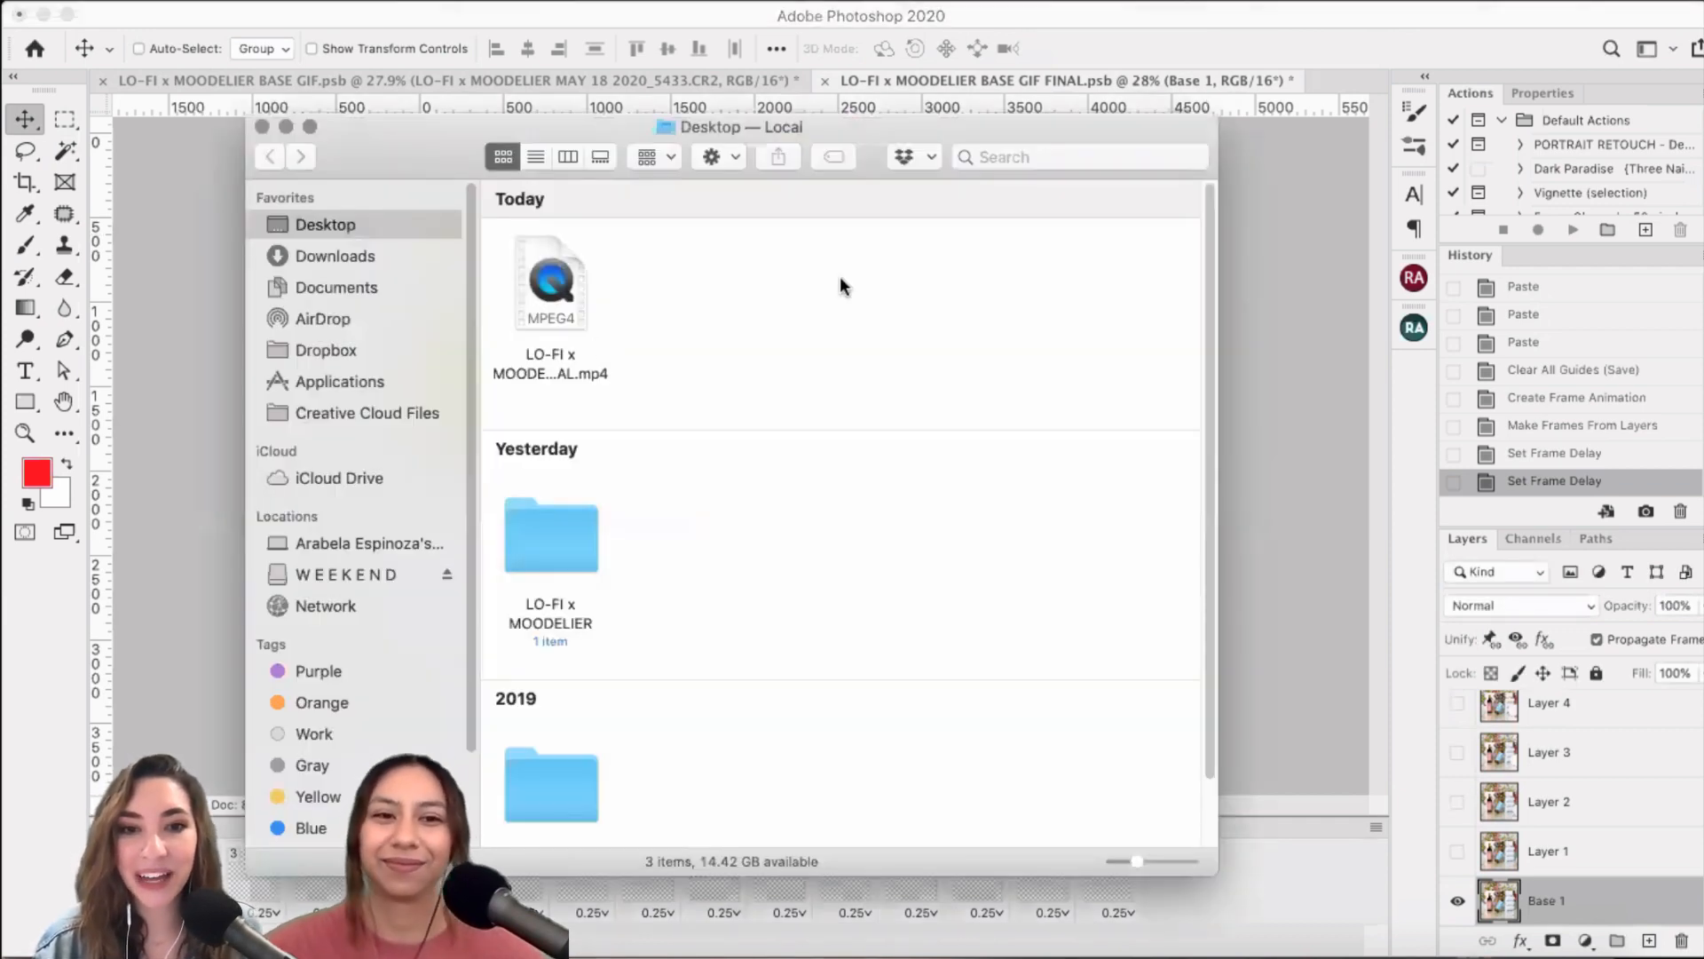
- Open the rendered LO-FI x MOODELIER ROLLING GIF FINAL.mp4 from the Desktop in the video player and play it back repeatedly
left_click(583, 259)
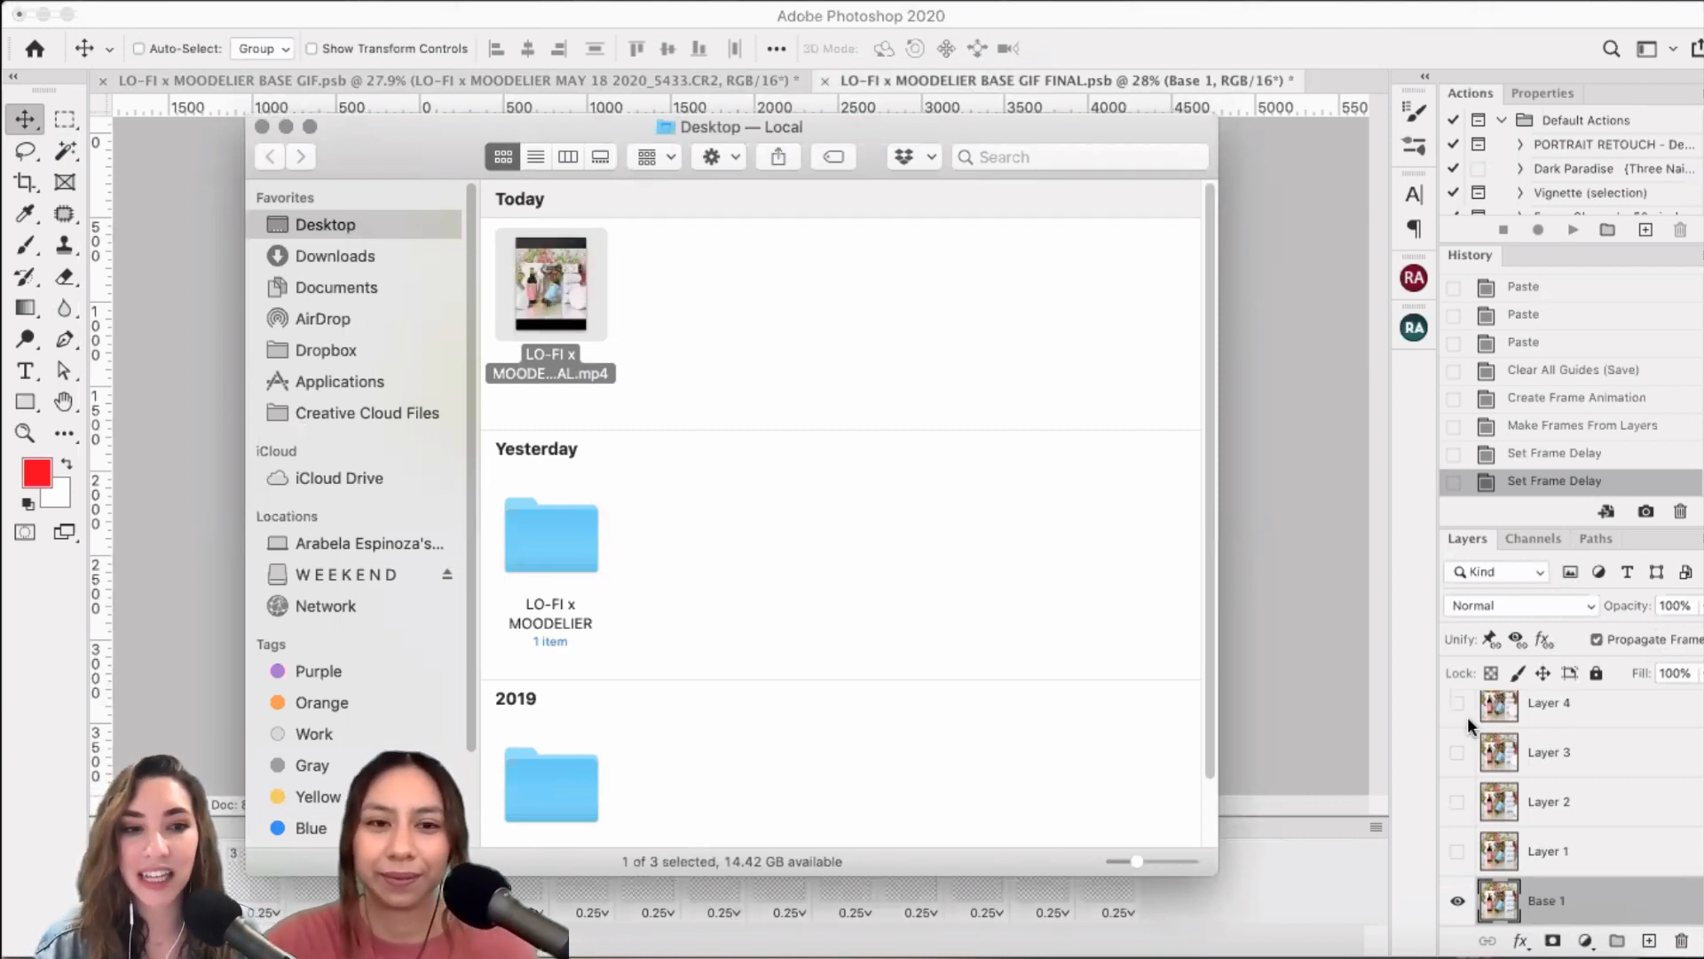
left_click(1352, 399)
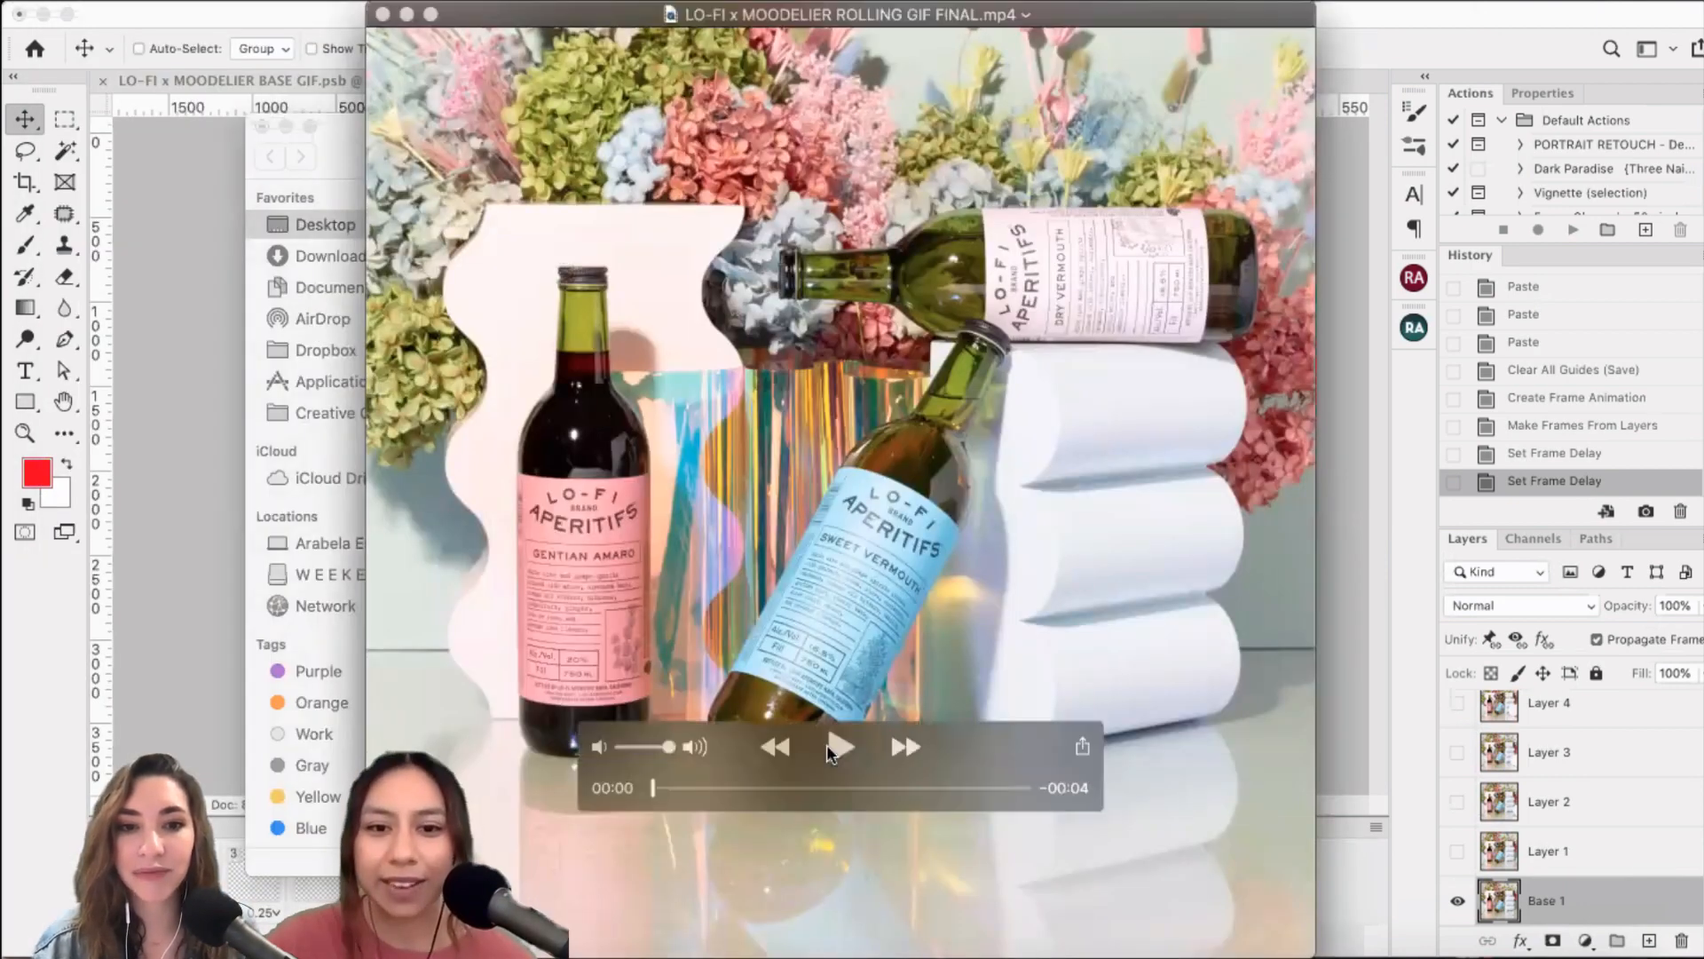
key("space")
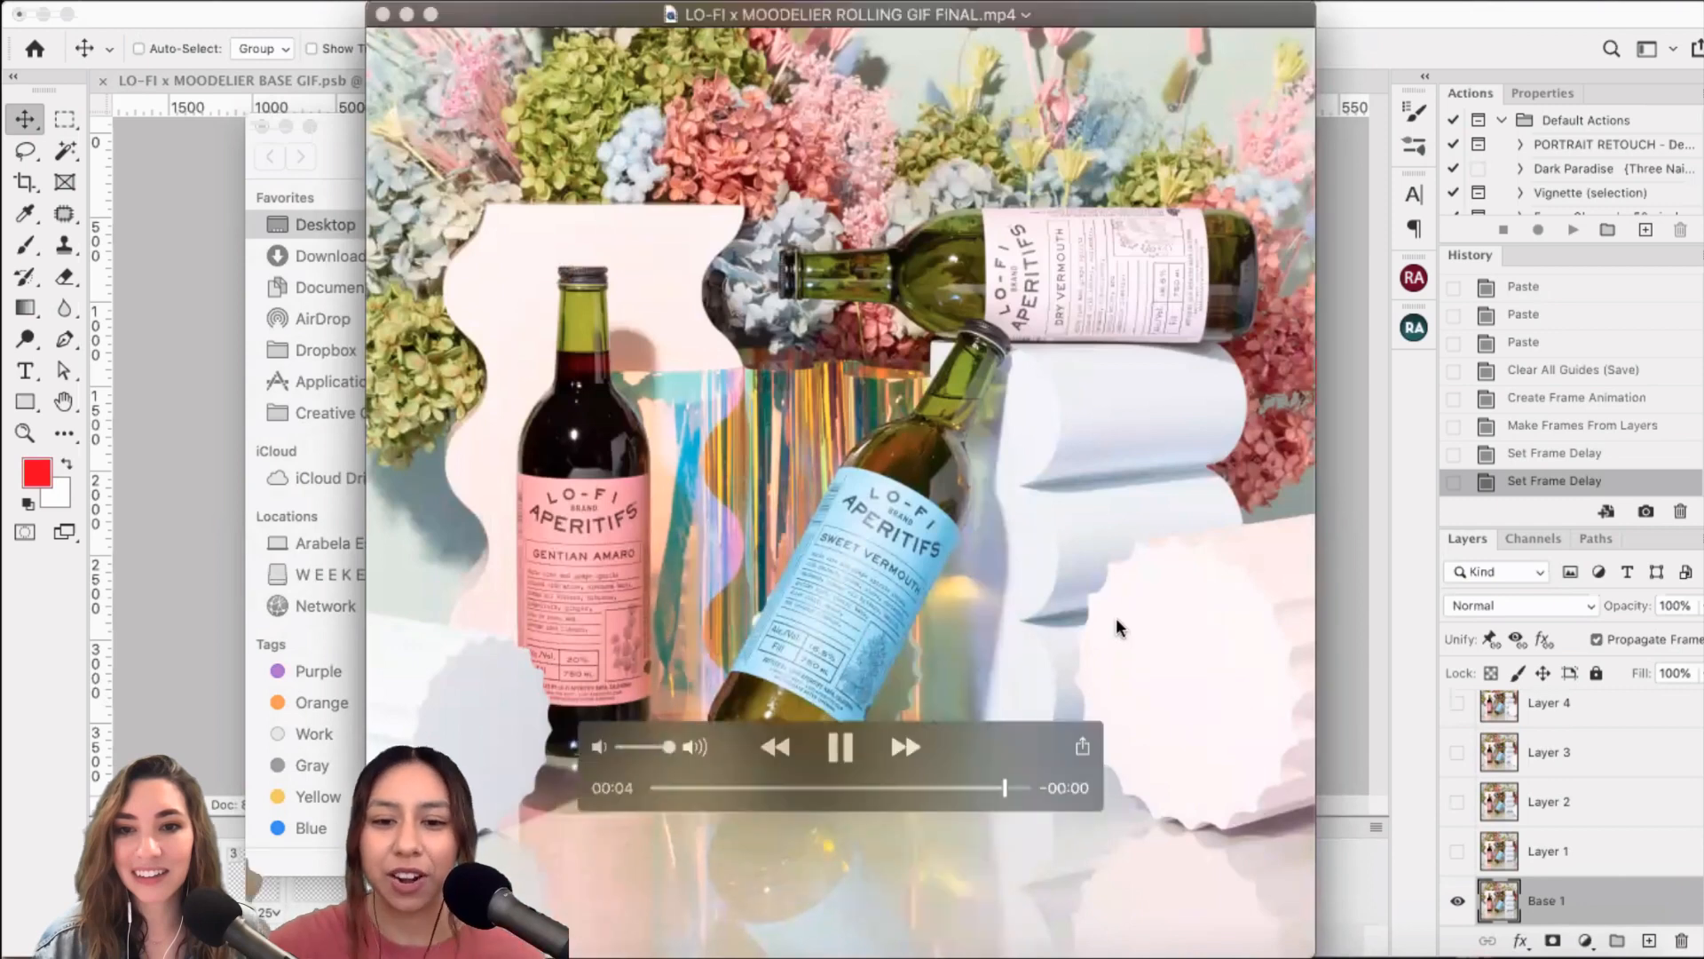
left_click(839, 749)
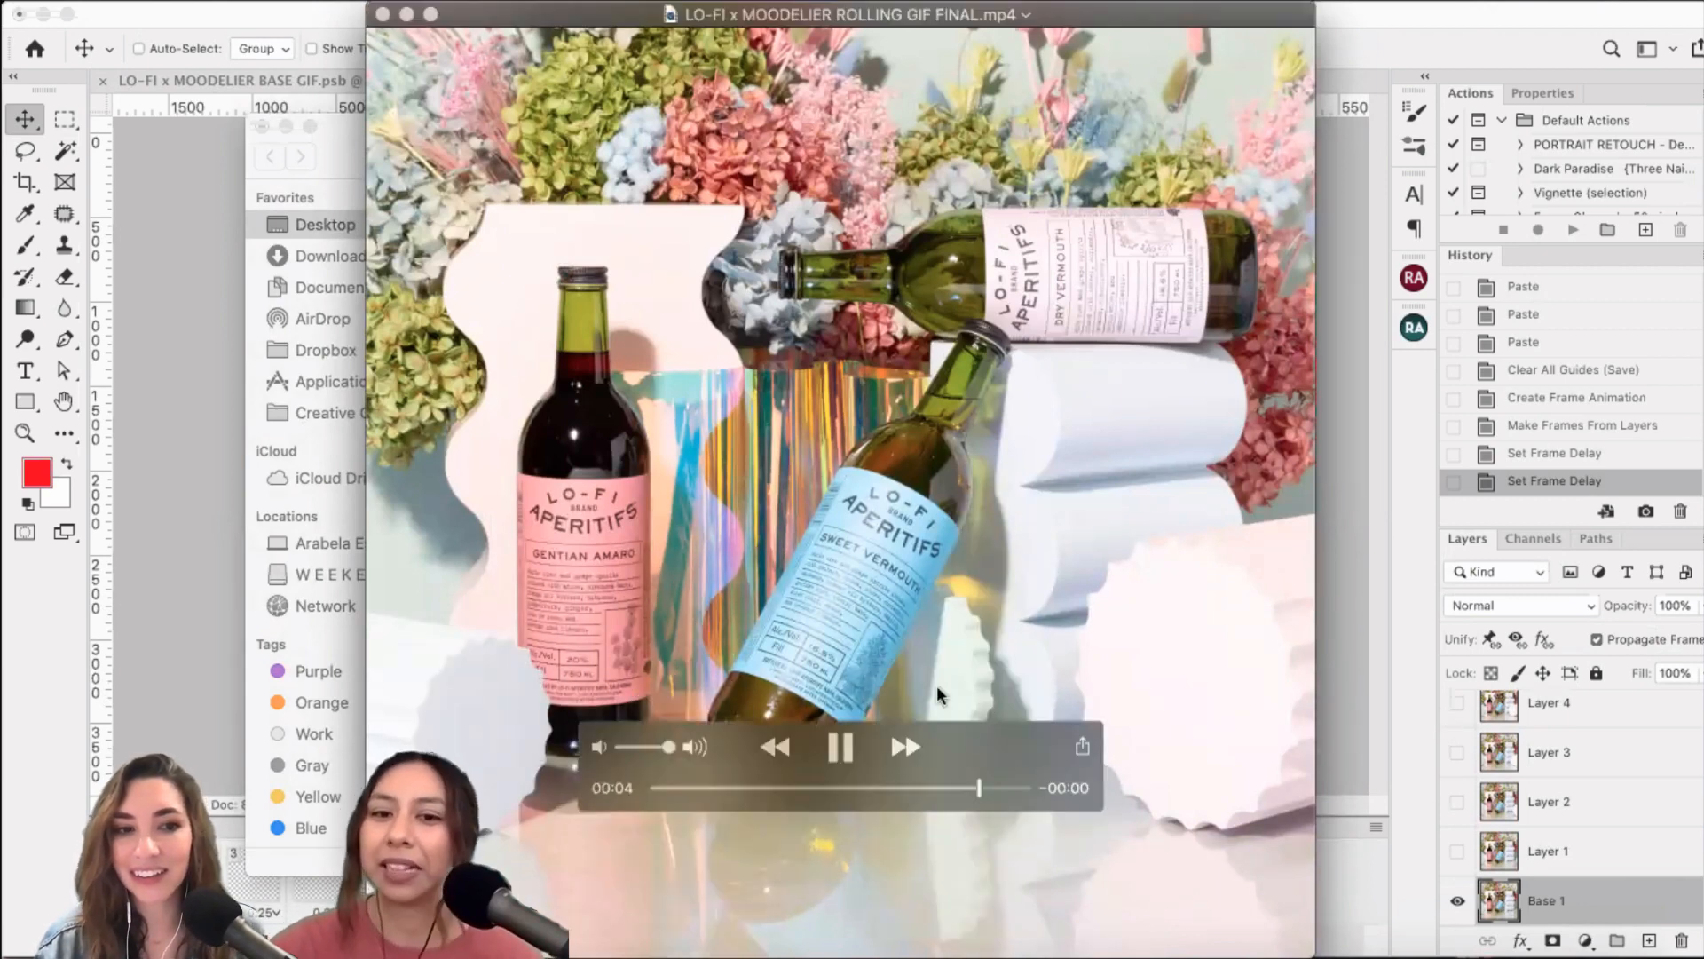
left_click(842, 748)
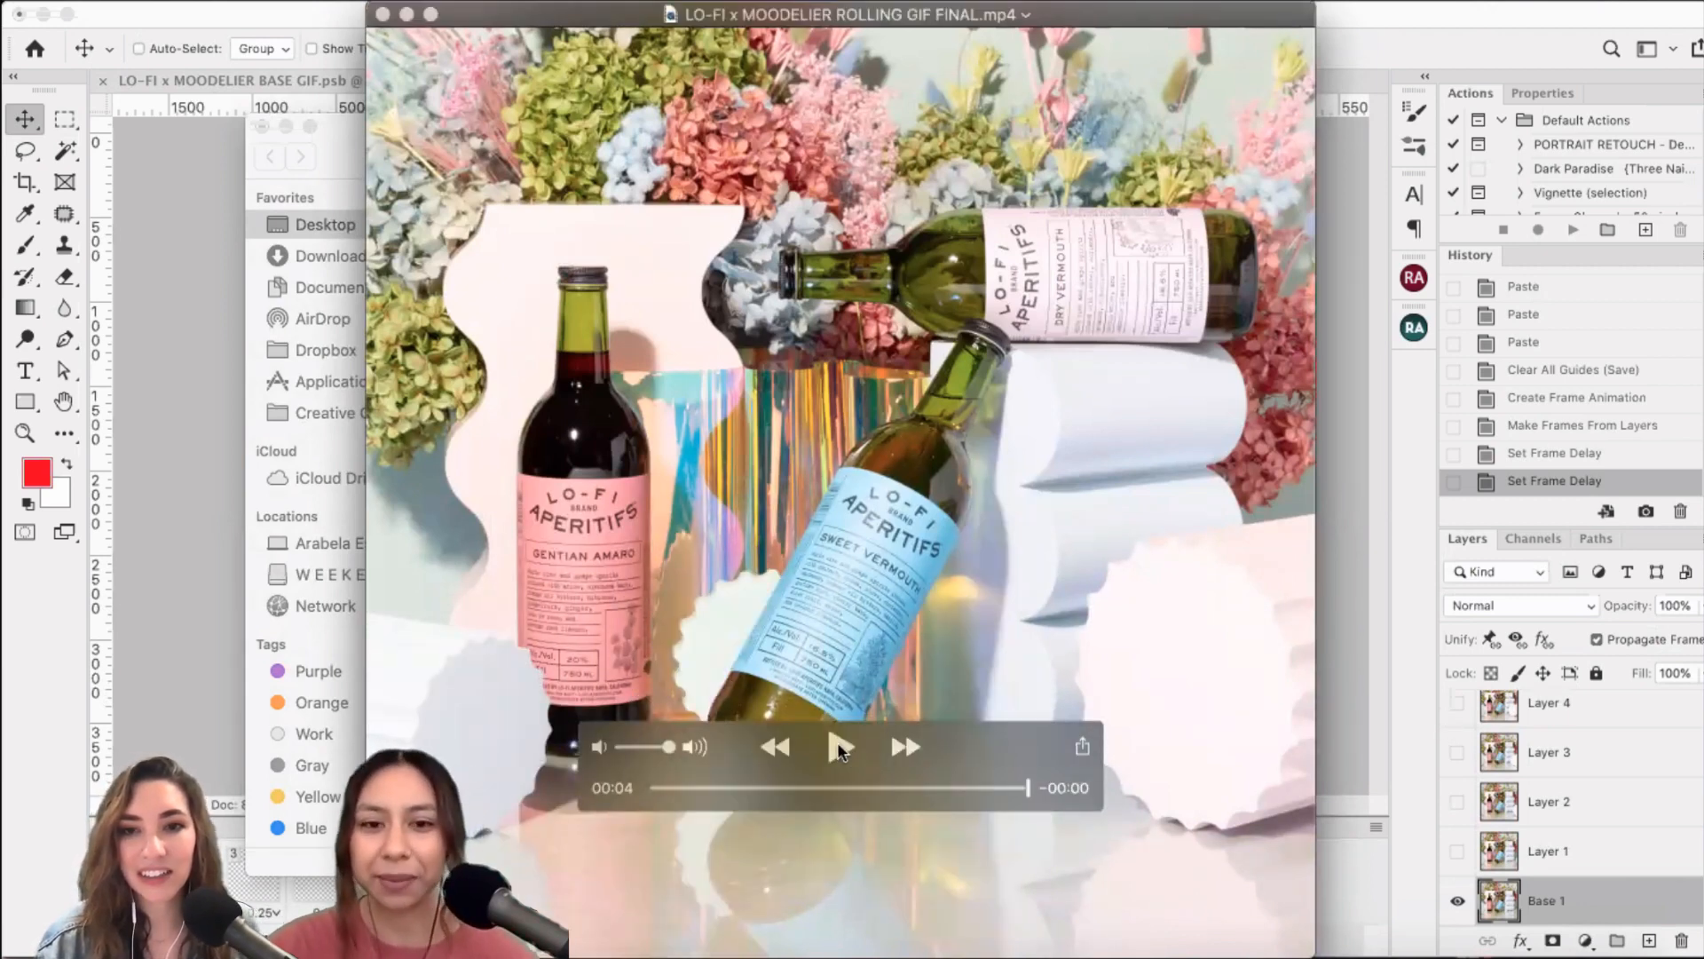
left_click(842, 750)
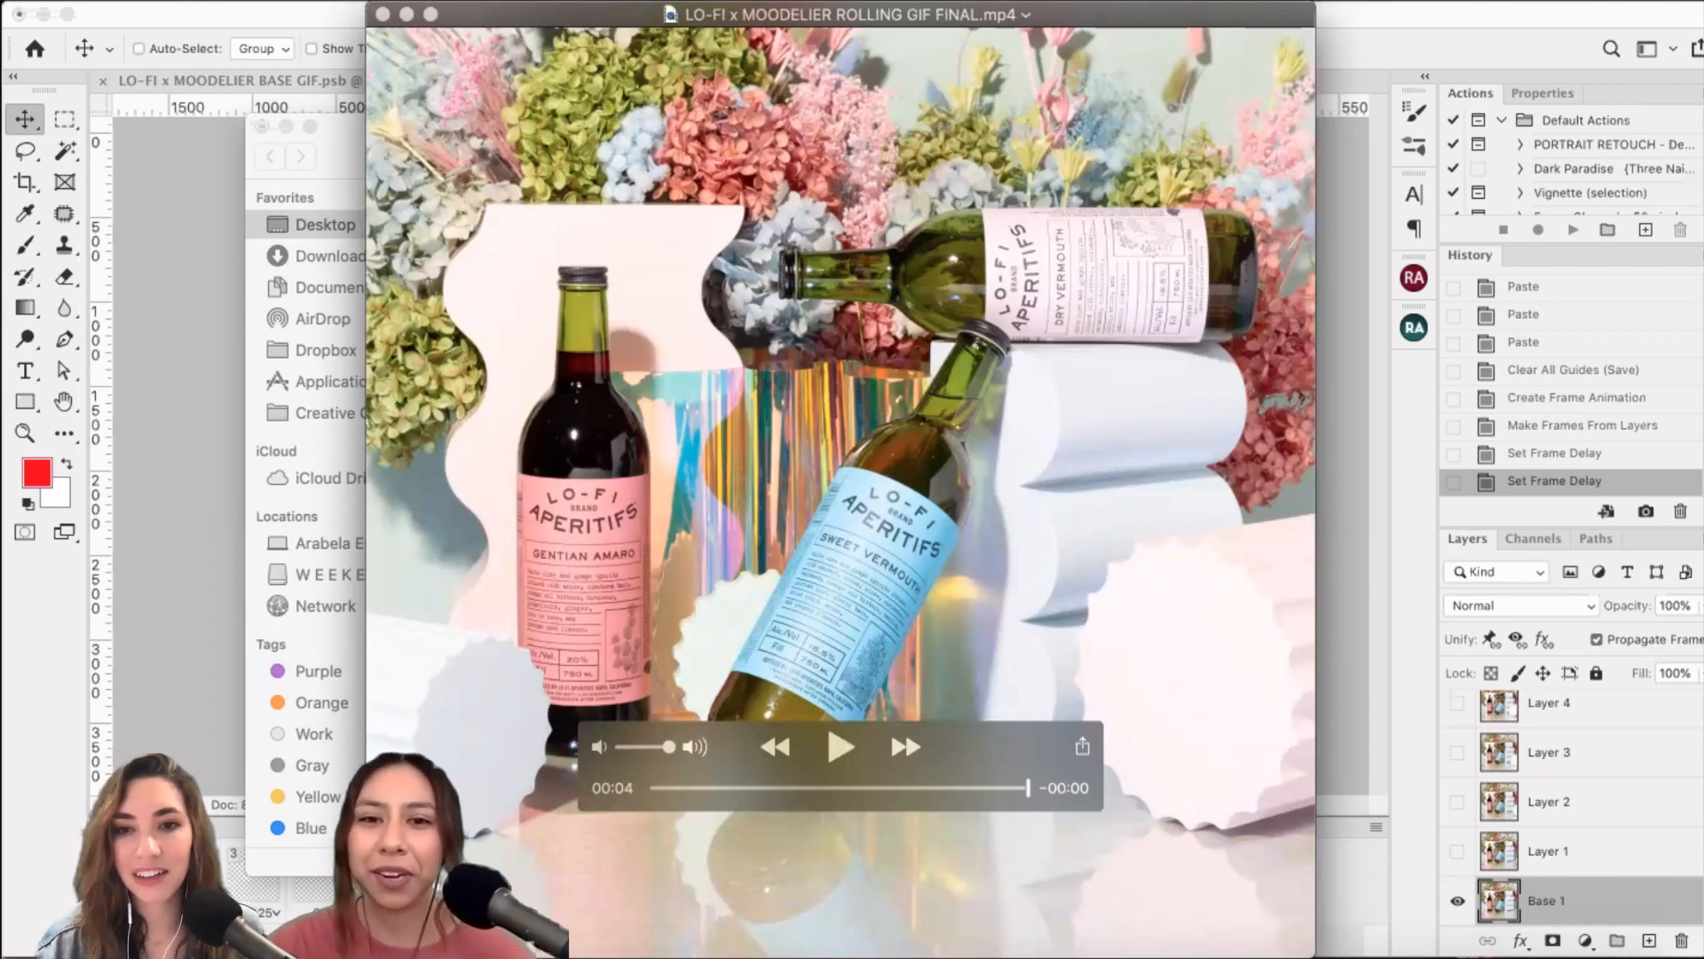